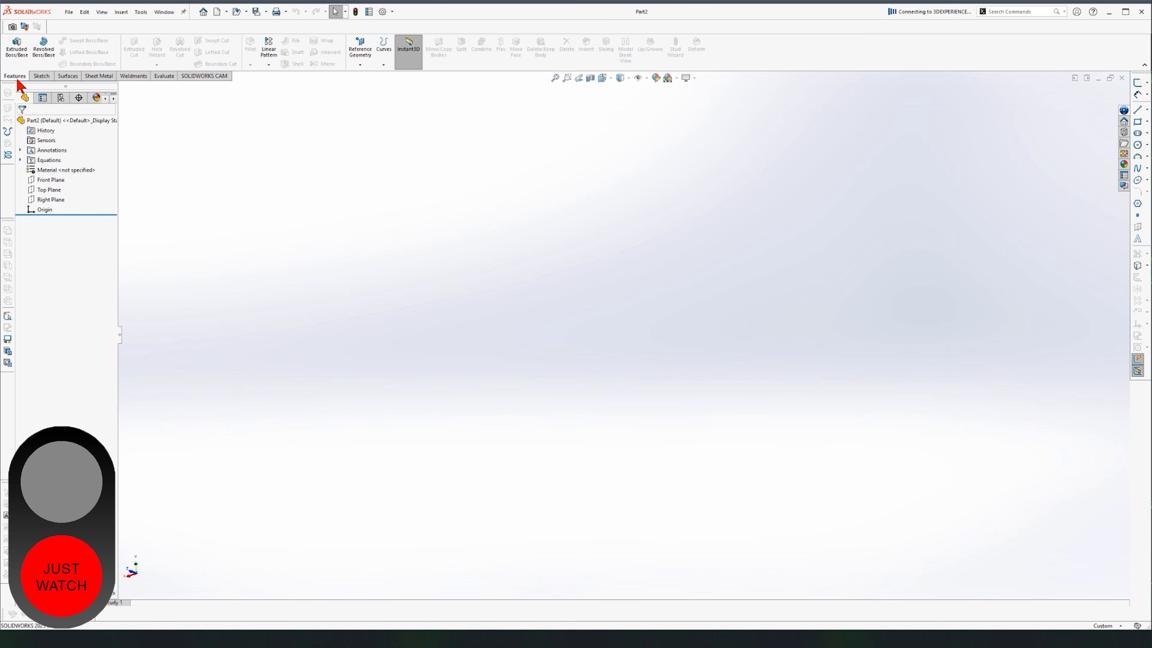
pyautogui.click(41, 76)
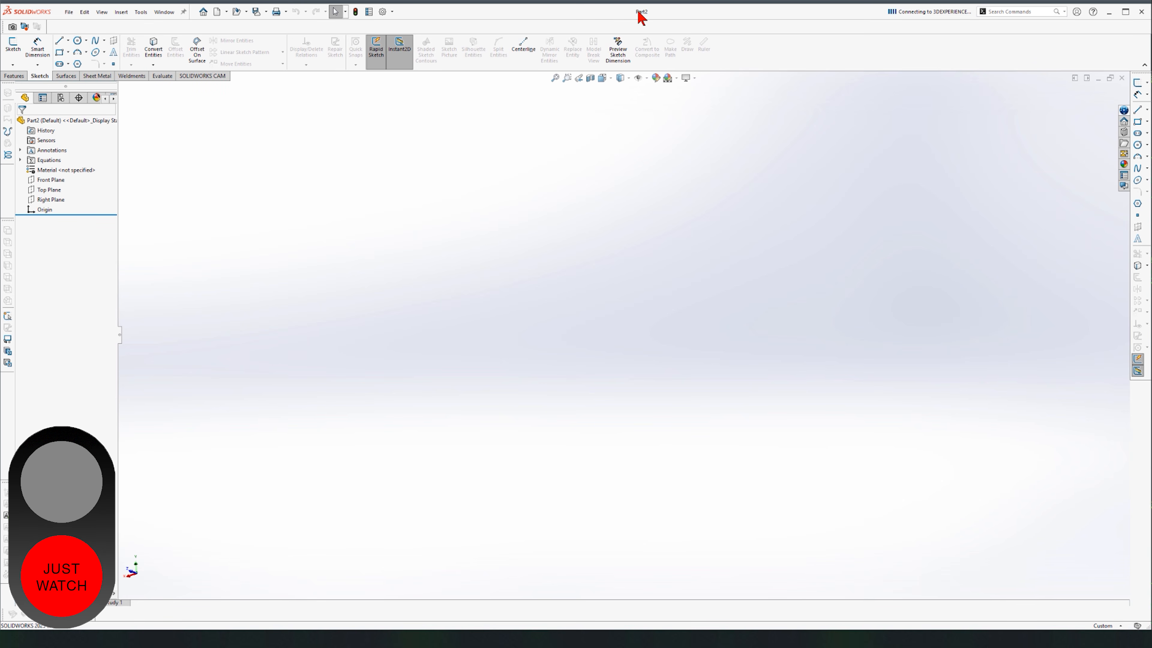
pyautogui.click(10, 76)
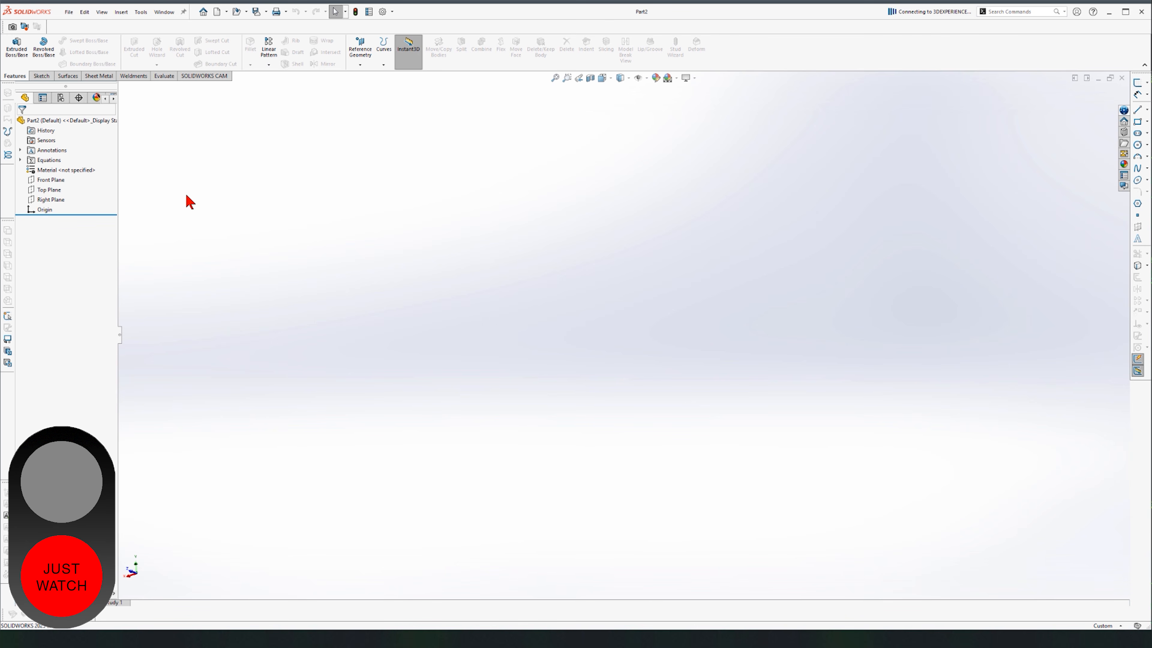
# Start a new sketch on the Front Plane.
pyautogui.click(56, 180)
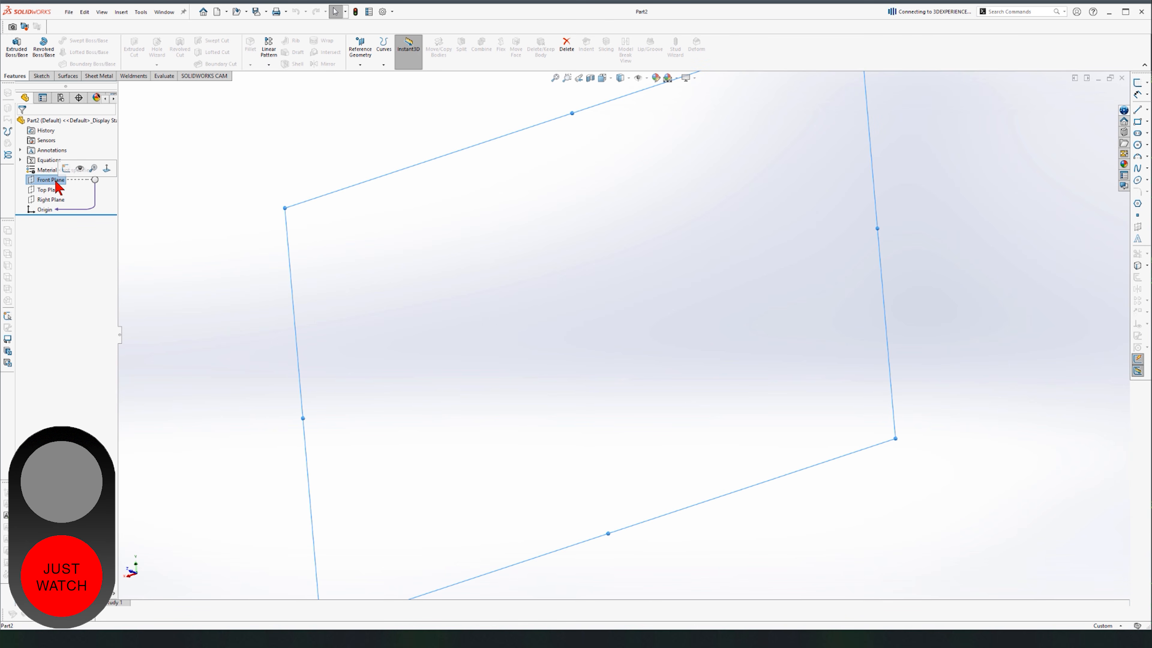
pyautogui.click(40, 77)
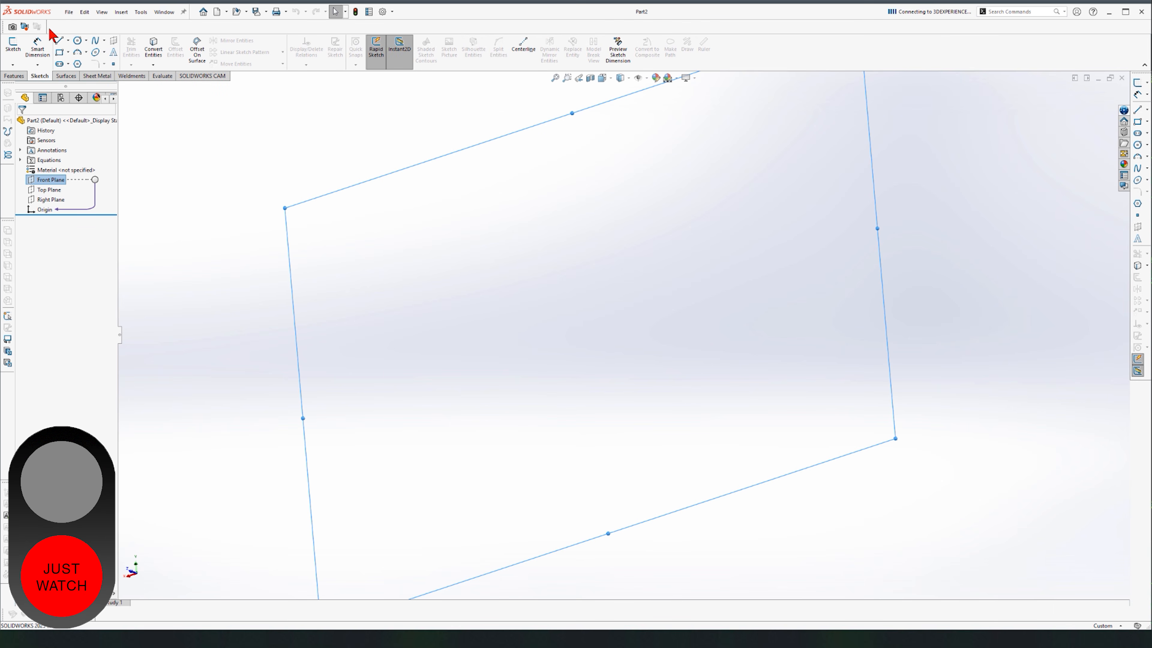
pyautogui.click(17, 51)
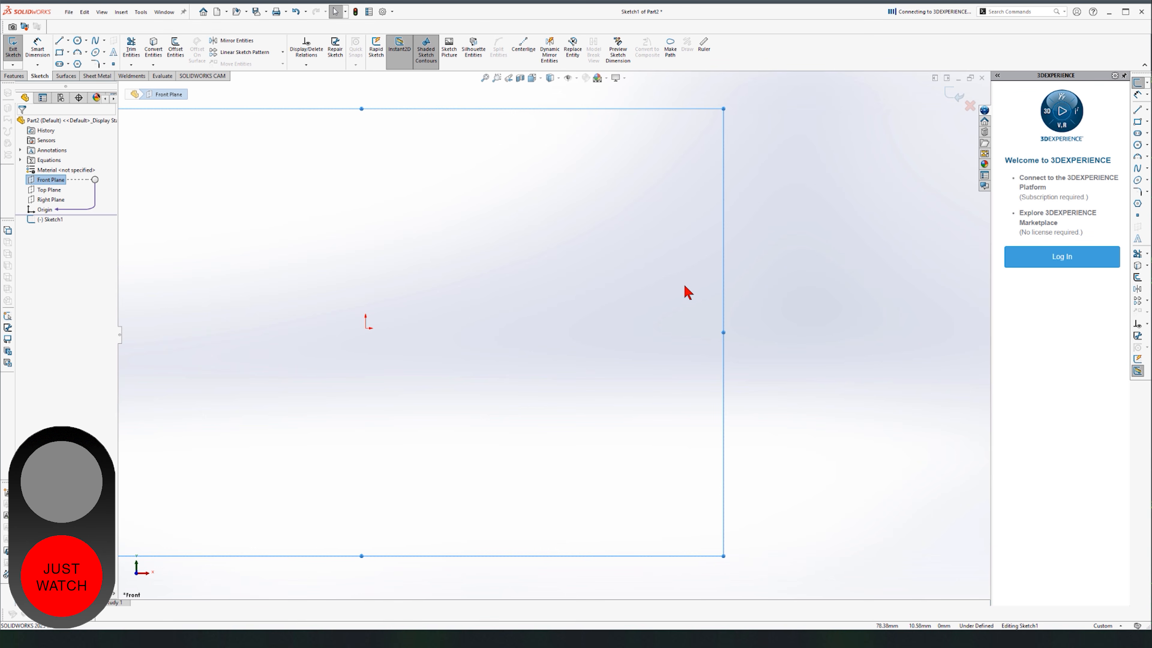
# Examine the sketch plane from several angles and return to the view normal to the Front Plane.
pyautogui.scroll(6, 660, 361)
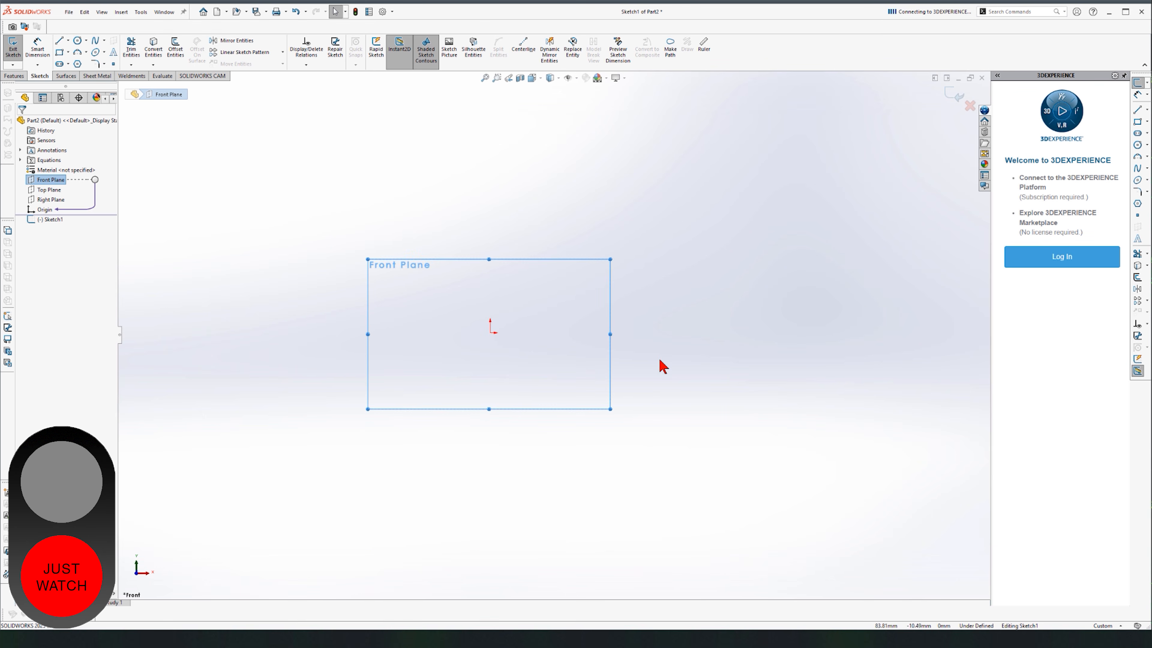
pyautogui.scroll(-4, 464, 329)
pyautogui.moveTo(419, 286)
pyautogui.mouseDown(button='middle')
pyautogui.moveTo(463, 281)
pyautogui.moveTo(491, 361)
pyautogui.mouseUp(button='middle')
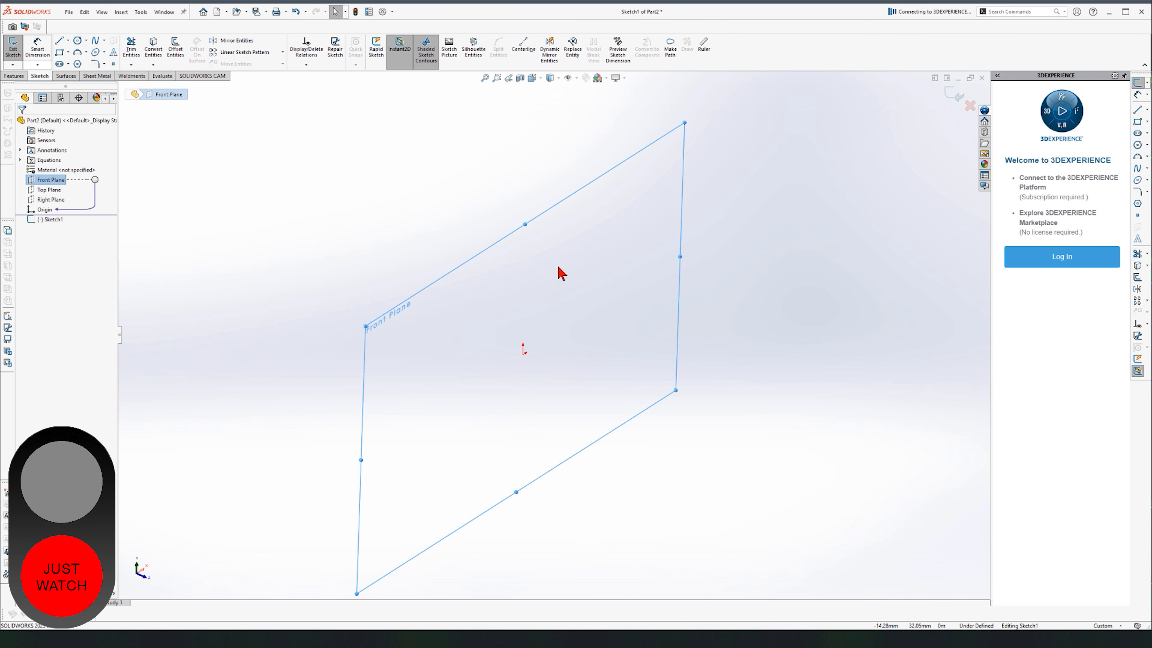
pyautogui.moveTo(571, 337); pyautogui.dragTo(470, 251, button='middle')
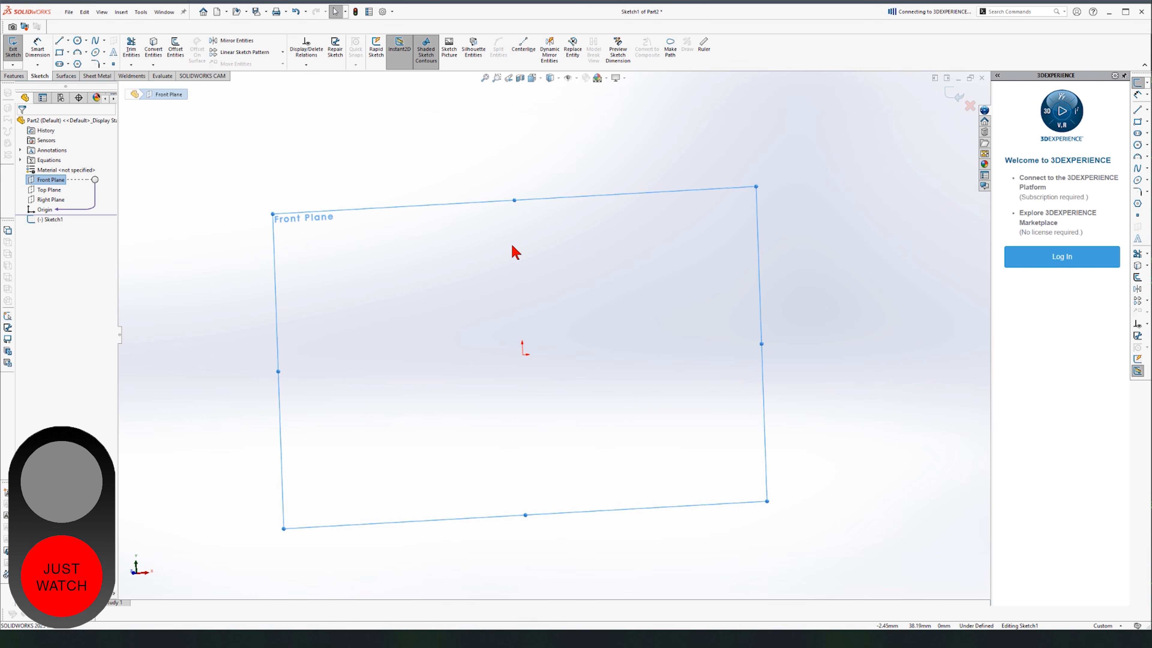
pyautogui.moveTo(525, 342); pyautogui.dragTo(548, 319, button='middle')
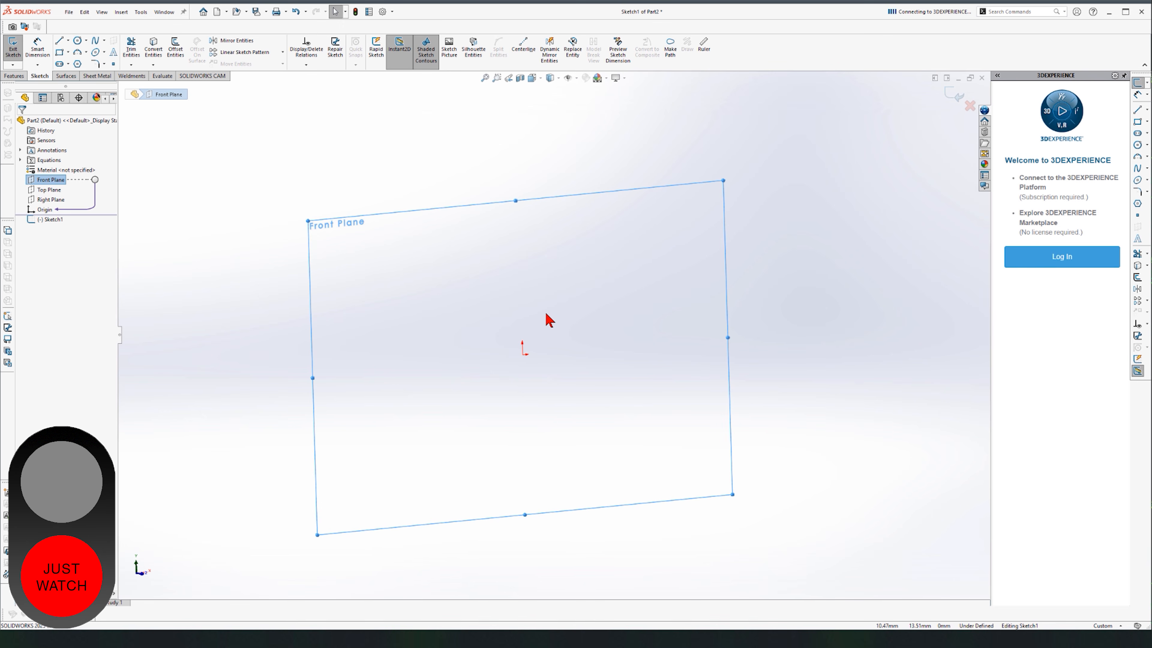
pyautogui.moveTo(617, 276); pyautogui.dragTo(654, 278, button='middle')
pyautogui.press('space')
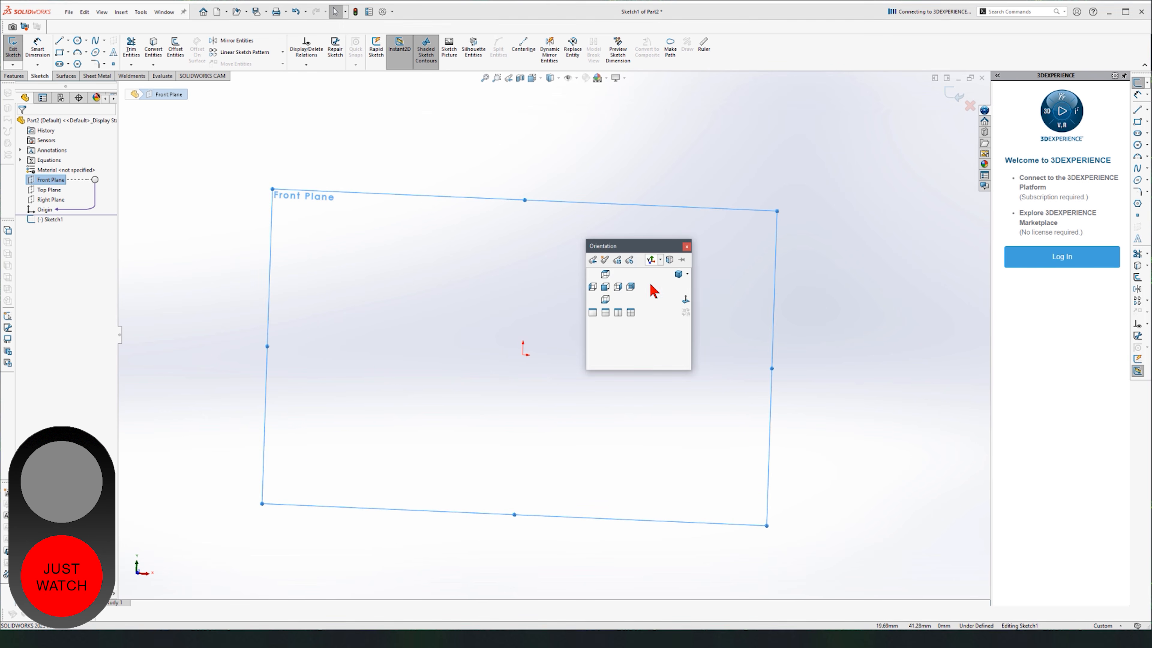
pyautogui.click(687, 300)
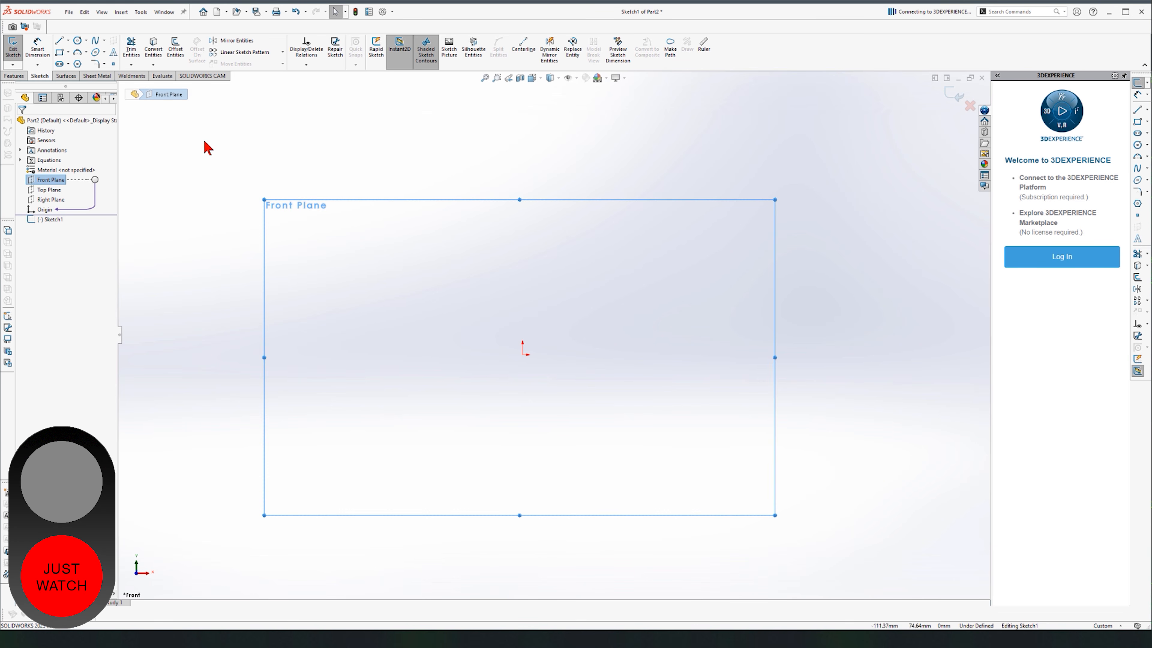
# Sketch a corner rectangle from the origin up and to the right, about 73 mm wide and 76 mm high.
pyautogui.click(60, 52)
pyautogui.click(523, 355)
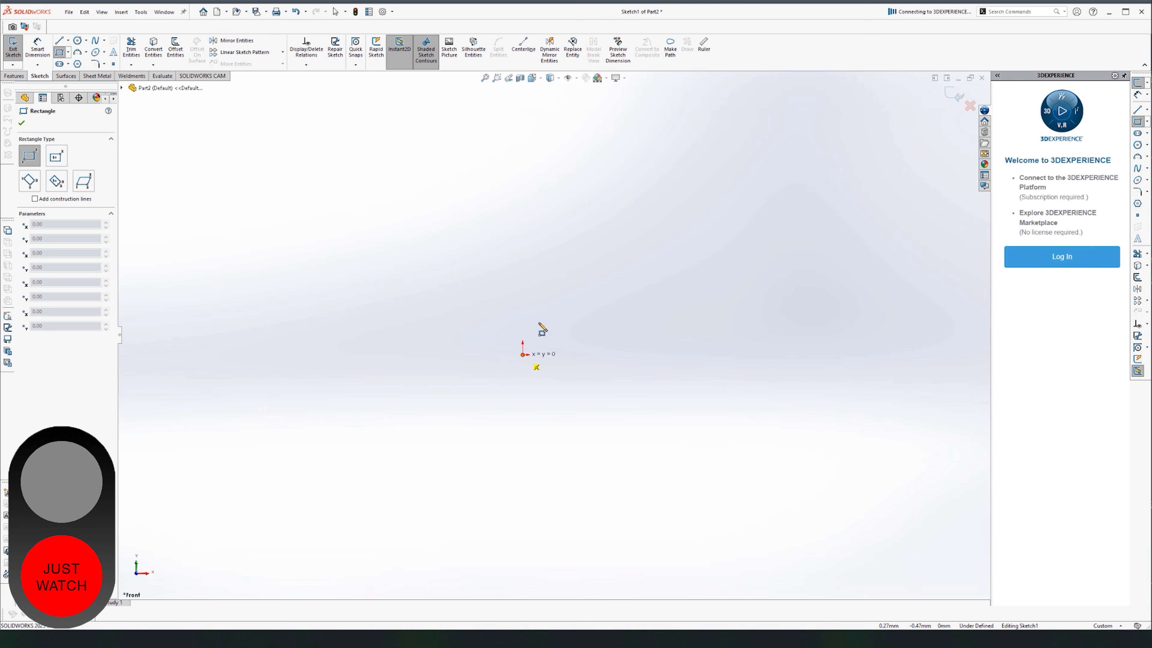
pyautogui.click(731, 136)
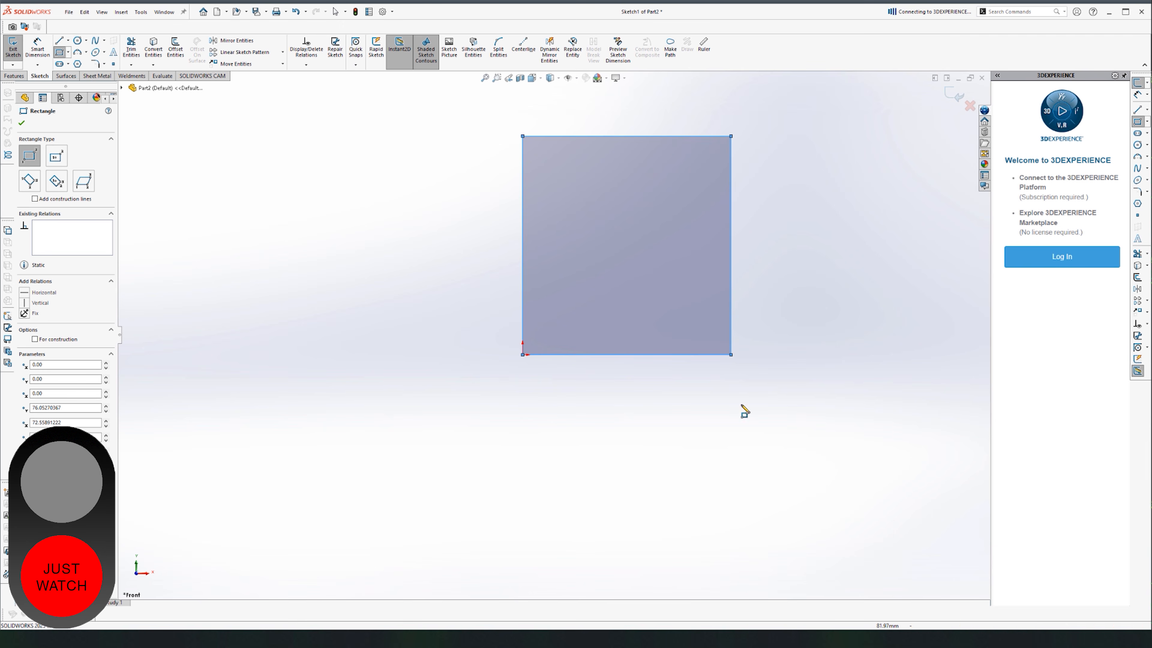
# Sketch three separate freehand corner rectangles below and to the left of the origin rectangle, away from it.
pyautogui.click(551, 423)
pyautogui.click(358, 512)
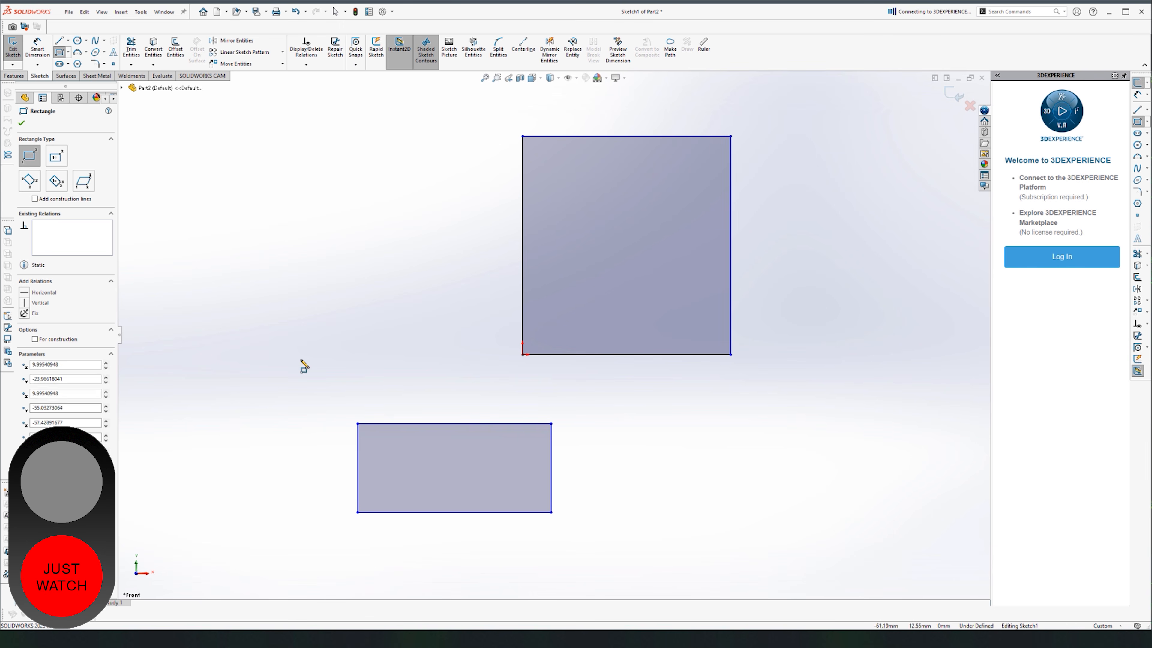
pyautogui.click(348, 318)
pyautogui.click(245, 405)
pyautogui.click(391, 198)
pyautogui.click(296, 223)
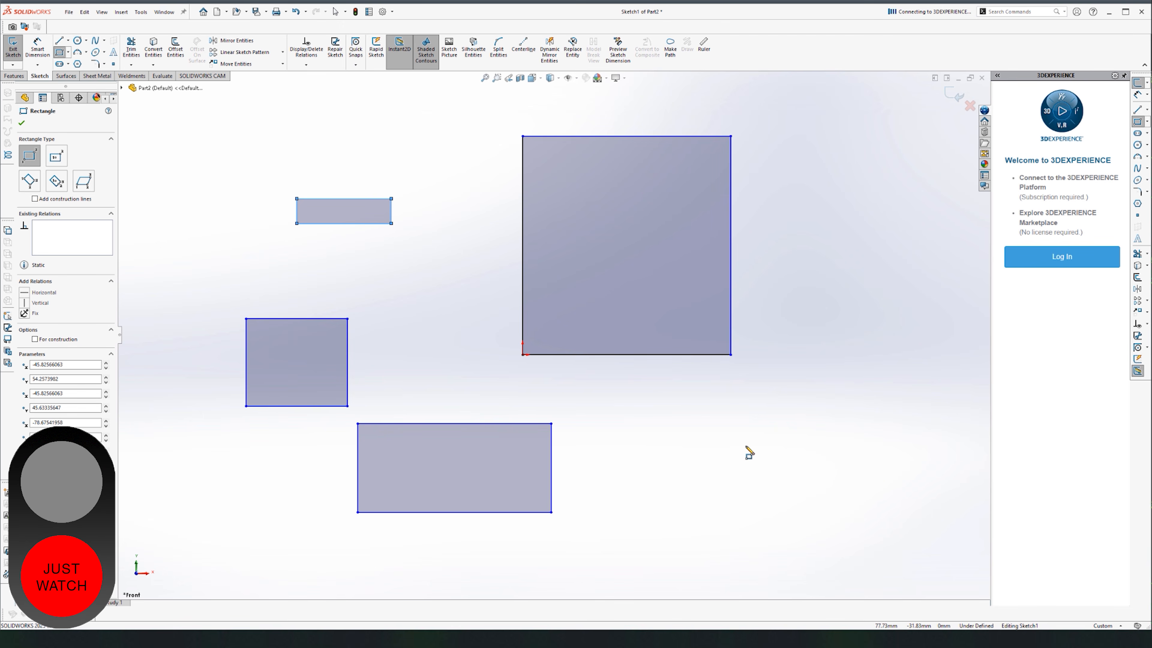
pyautogui.press('Escape')
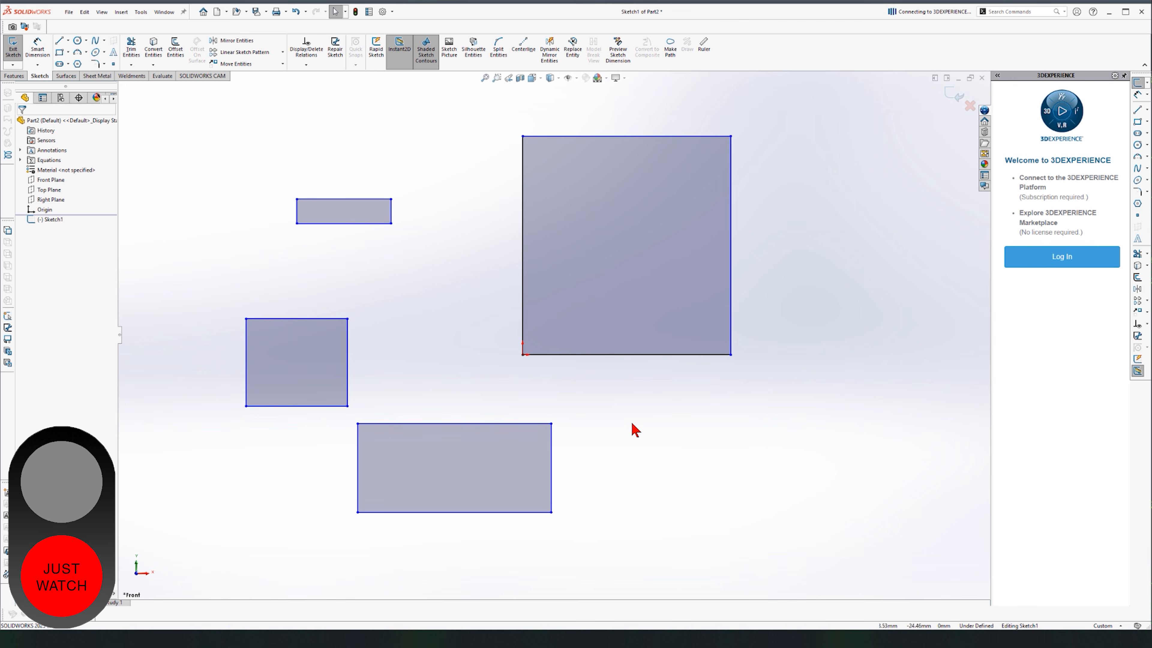
# Delete the three extra rectangles, keeping only the one anchored at the origin.
pyautogui.moveTo(490, 147); pyautogui.dragTo(203, 584)
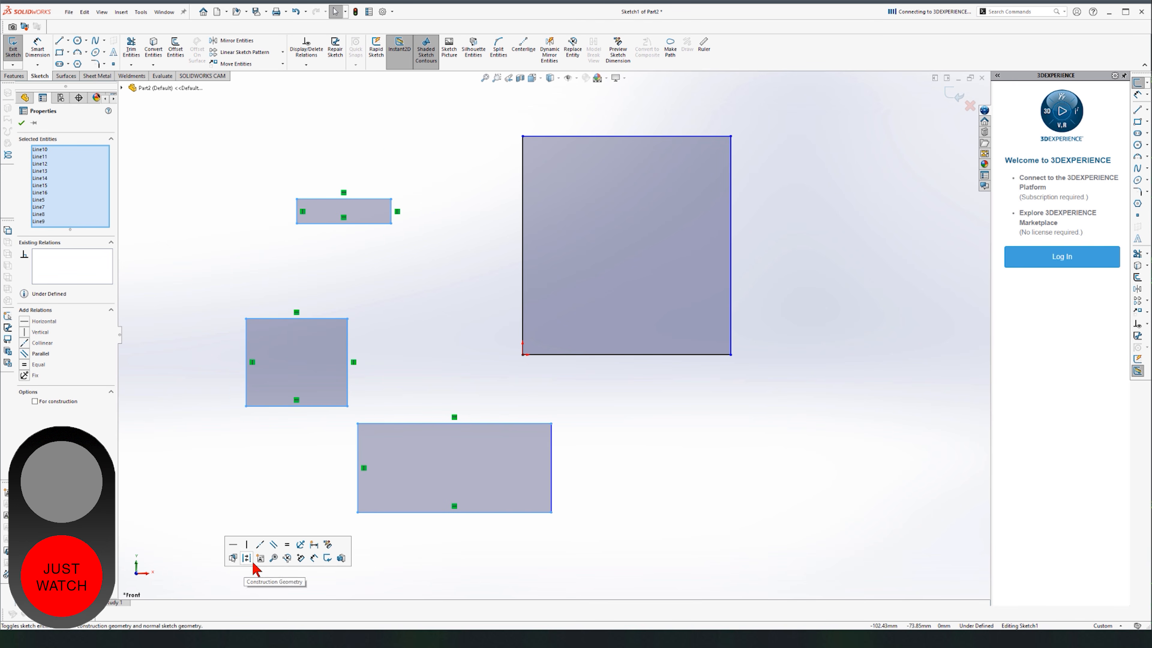
pyautogui.press('Delete')
pyautogui.moveTo(669, 388); pyautogui.dragTo(330, 579)
pyautogui.press('Delete')
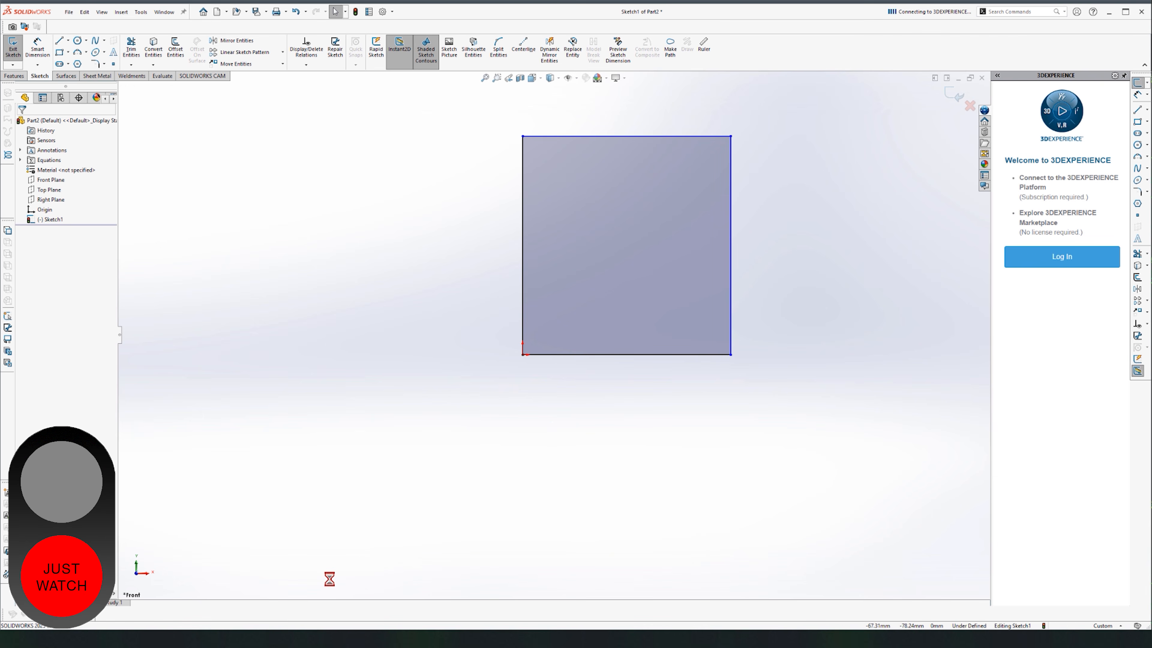
# Resize the rectangle by its free corner to a low, wide shape and extrude it forward into a long block.
pyautogui.moveTo(731, 136); pyautogui.dragTo(713, 255)
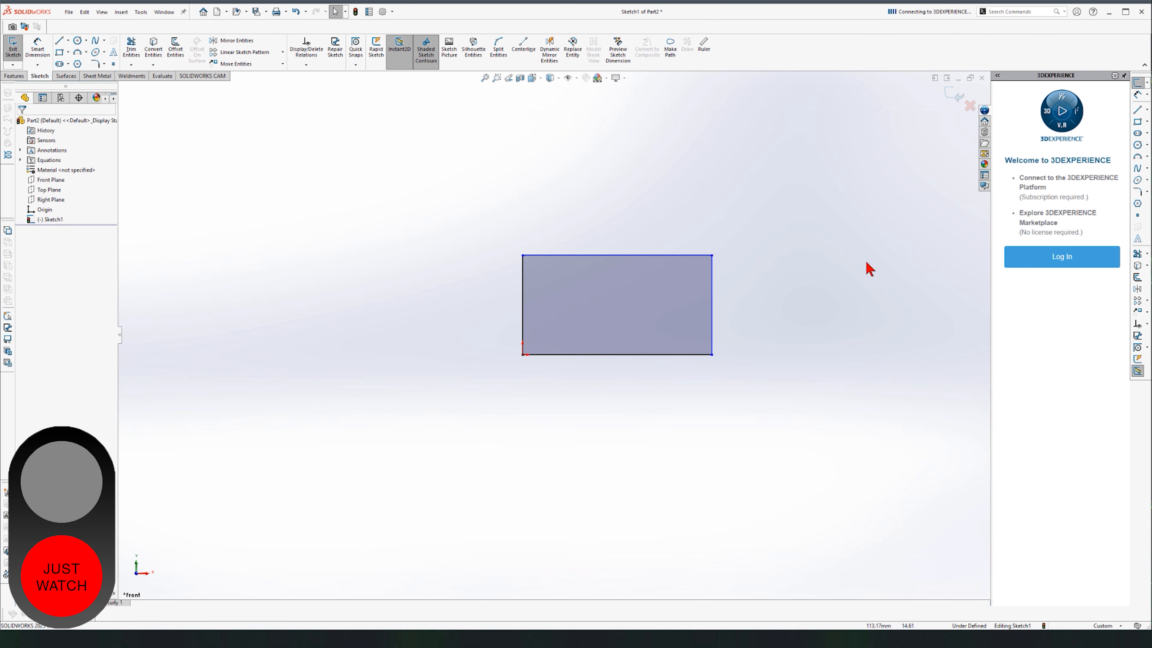
pyautogui.scroll(-1, 867, 265)
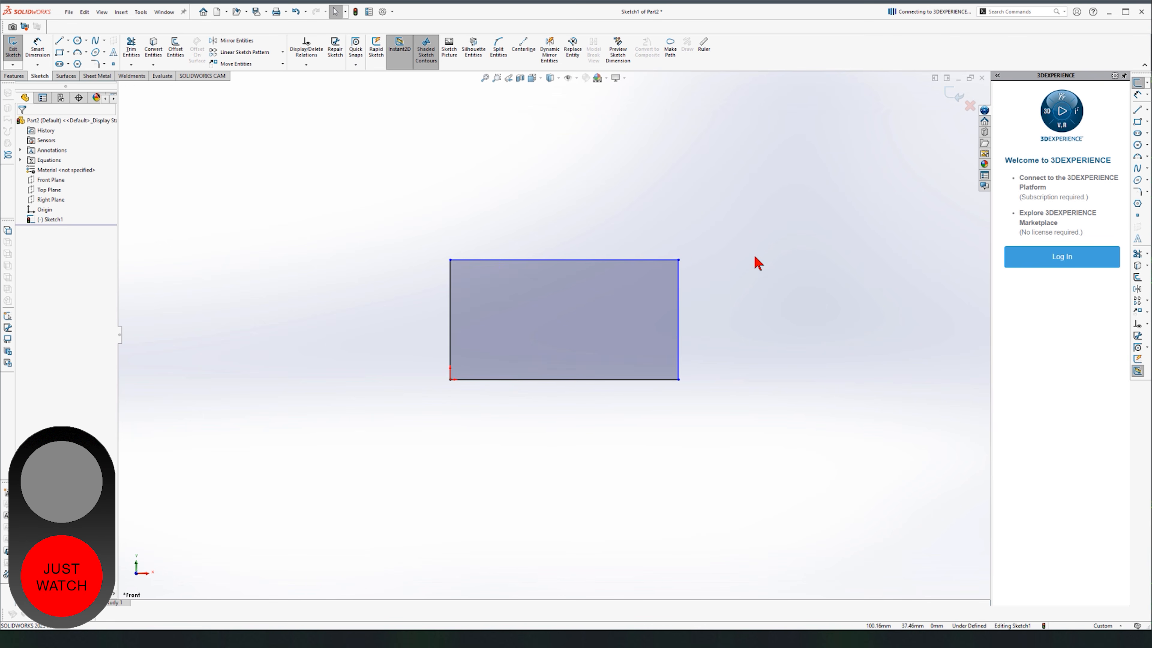
pyautogui.click(14, 76)
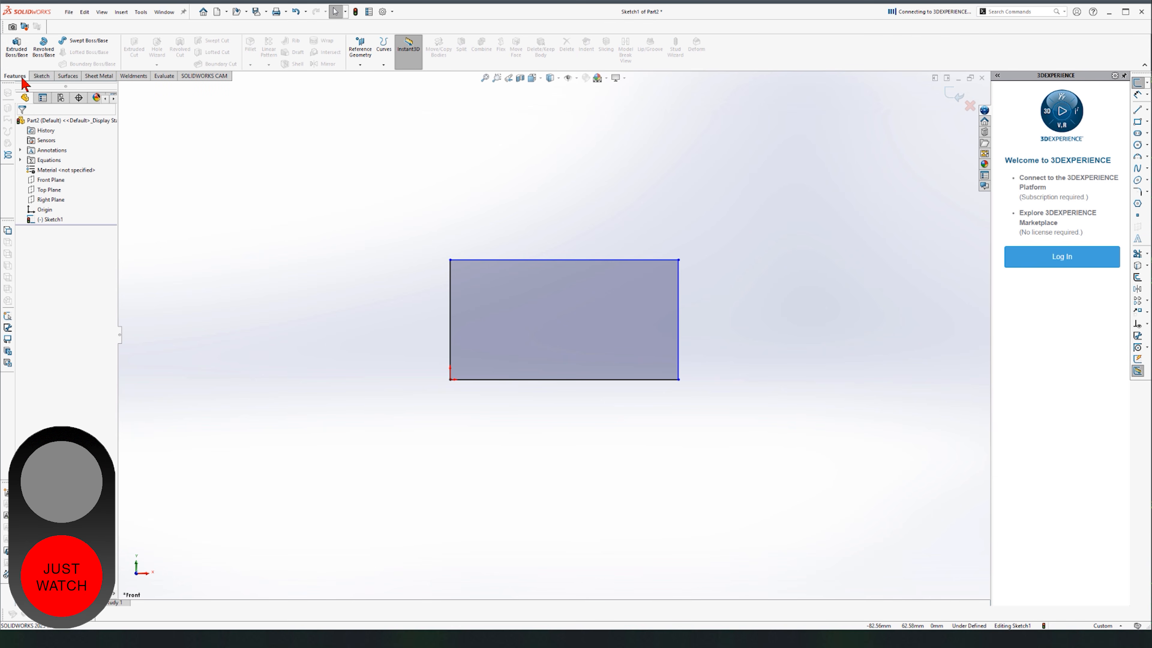
pyautogui.click(22, 55)
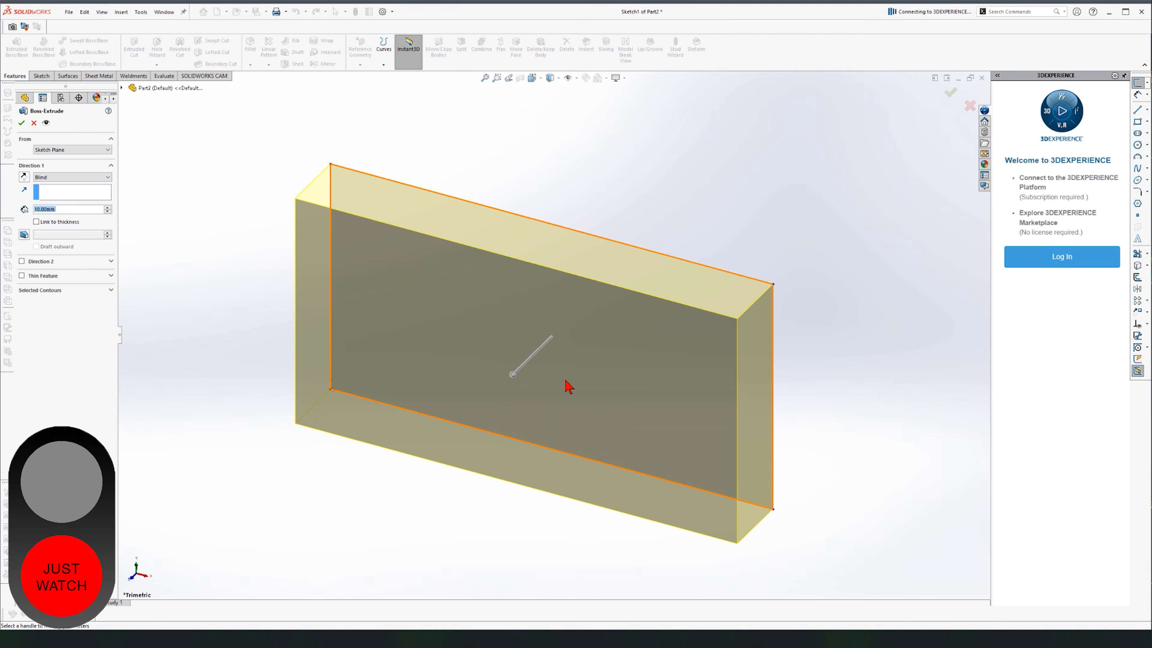
pyautogui.moveTo(523, 347); pyautogui.dragTo(388, 474)
pyautogui.click(21, 122)
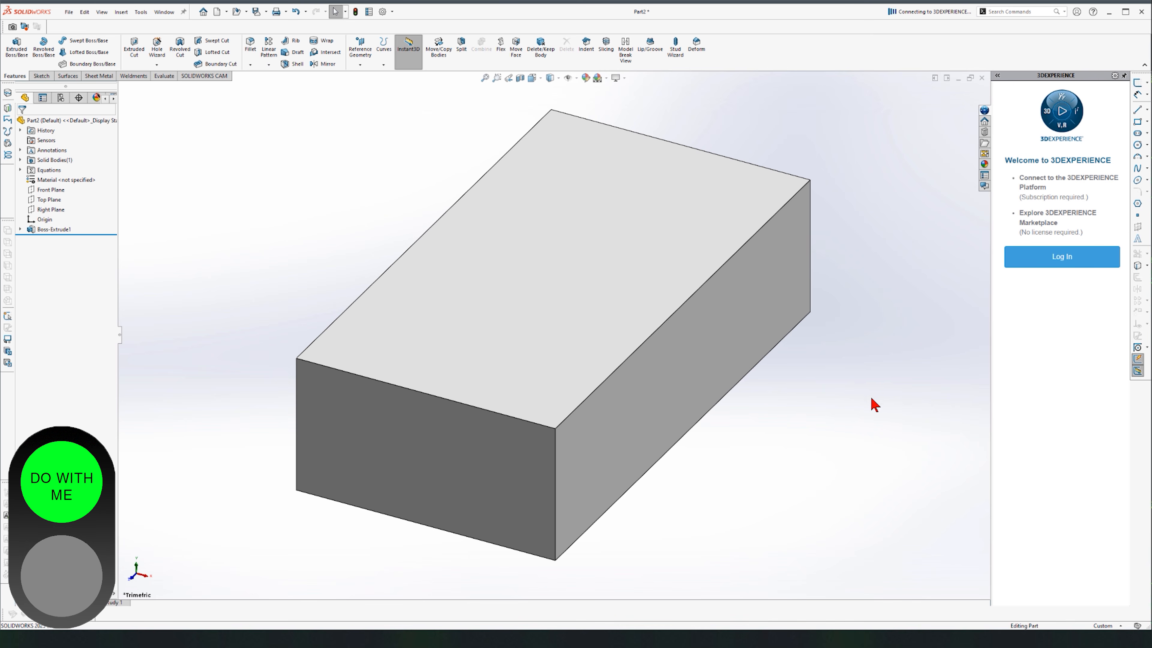
# Delete the extruded block and its underlying sketch from the part.
pyautogui.scroll(3, 870, 466)
pyautogui.click(60, 230)
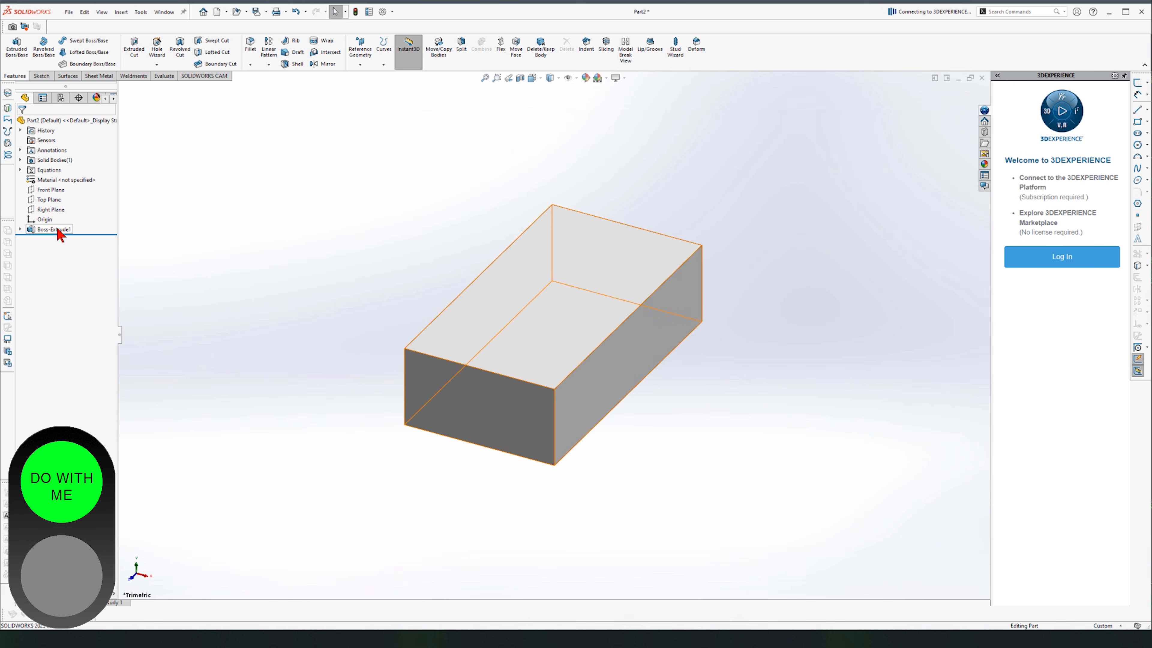
pyautogui.press('Delete')
pyautogui.click(57, 220)
pyautogui.press('Delete')
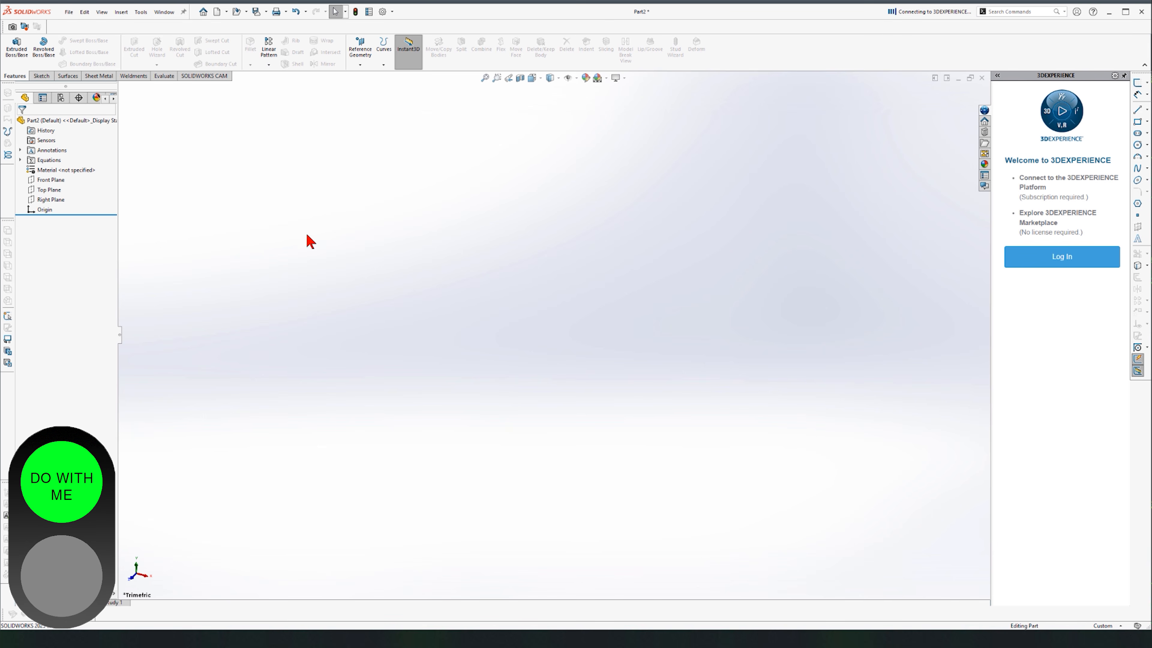
# Close the emptied part without saving and create a new part document.
pyautogui.click(982, 78)
pyautogui.click(565, 347)
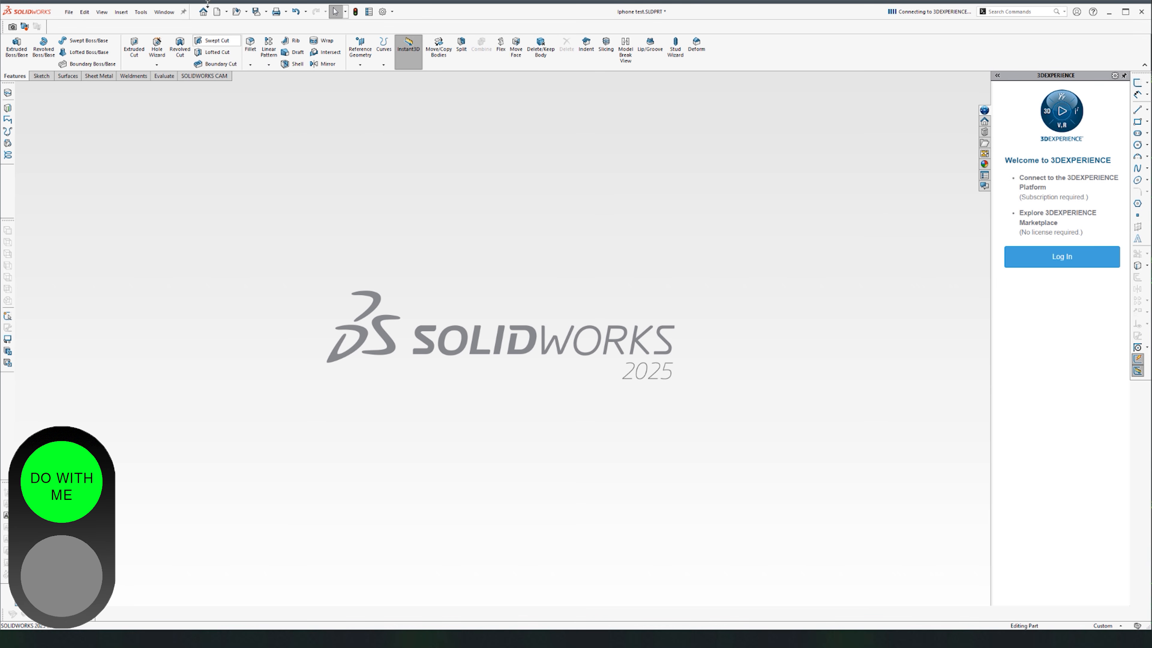
pyautogui.click(219, 13)
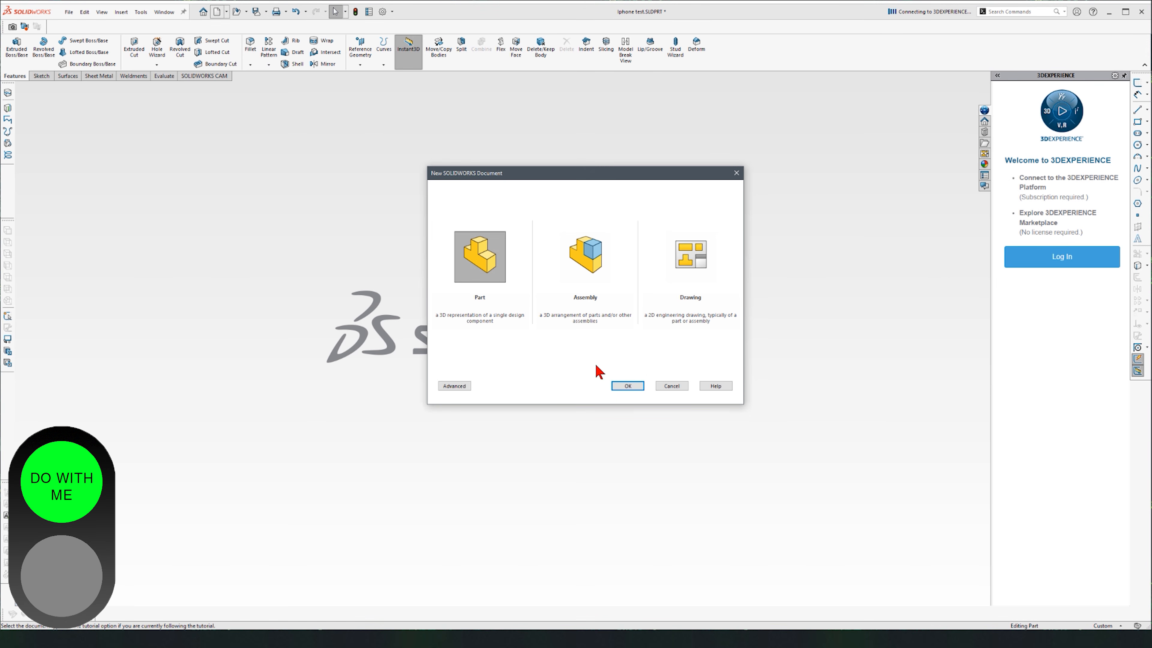
pyautogui.click(640, 387)
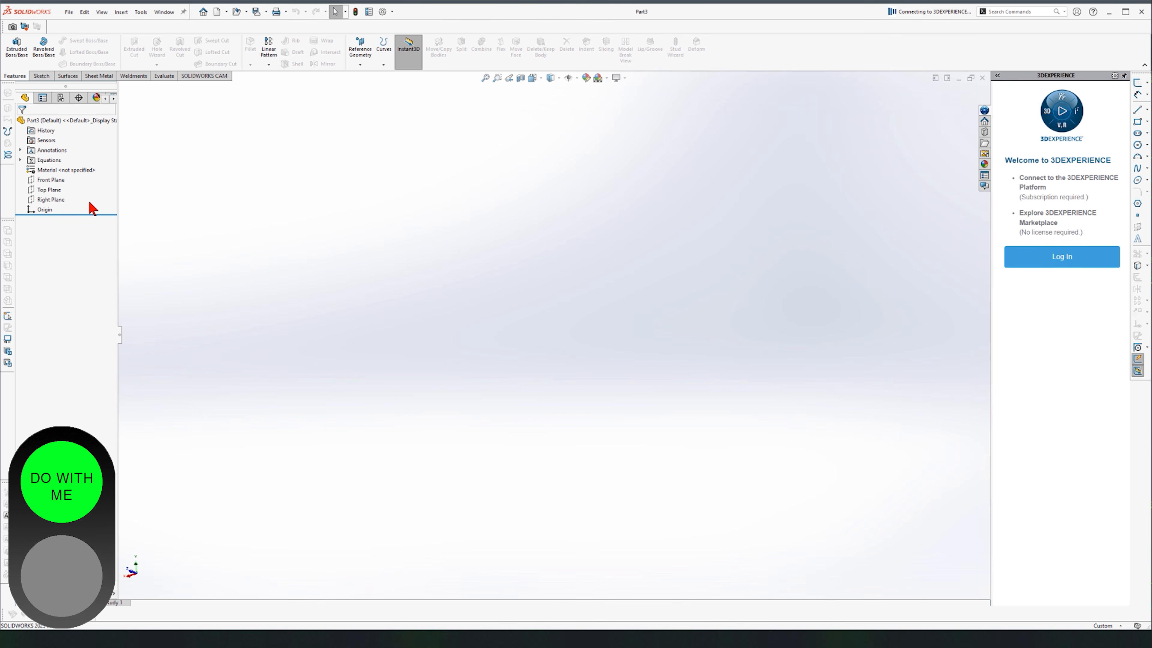
# Start a sketch on the Front Plane of the new part.
pyautogui.click(58, 184)
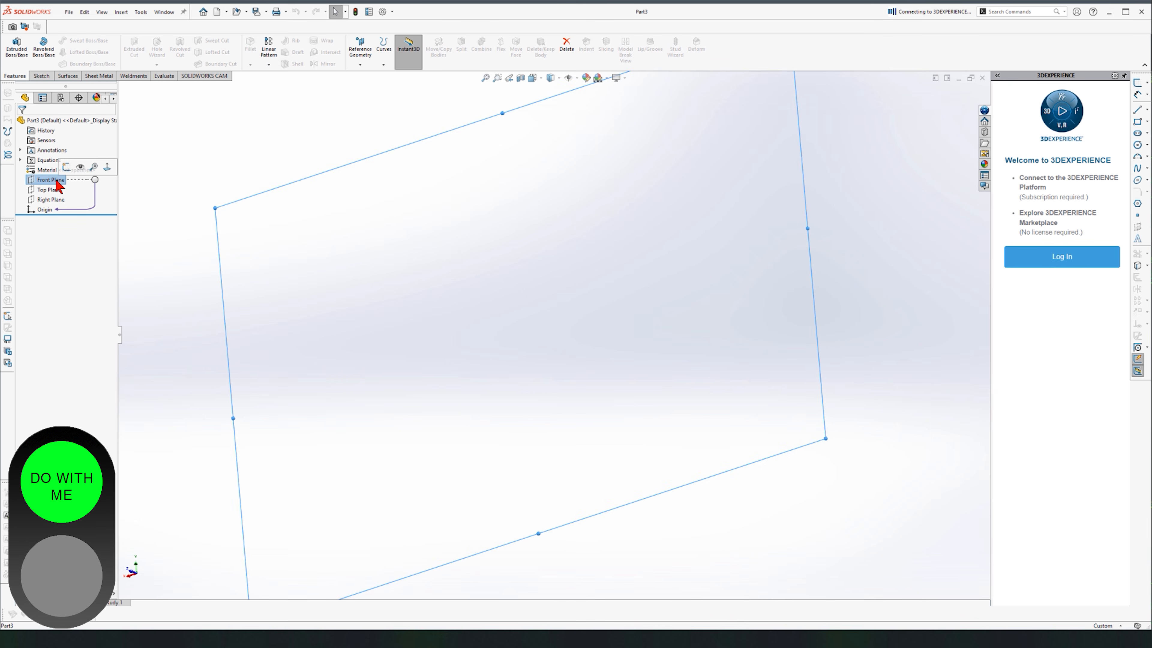
pyautogui.click(49, 78)
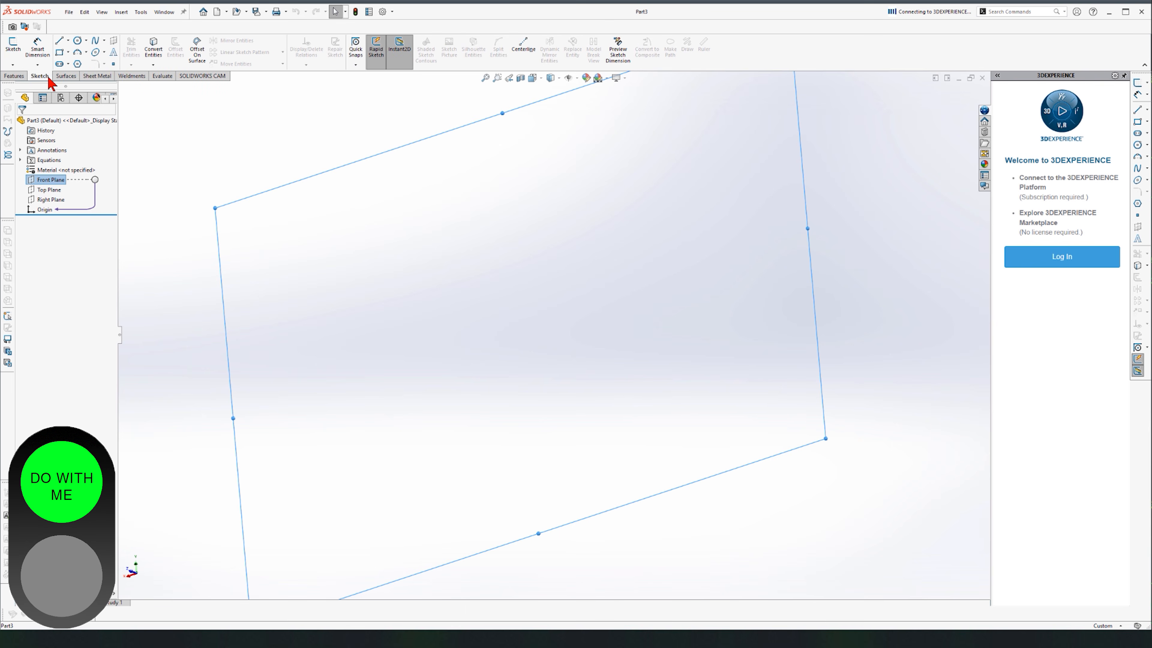
pyautogui.click(13, 49)
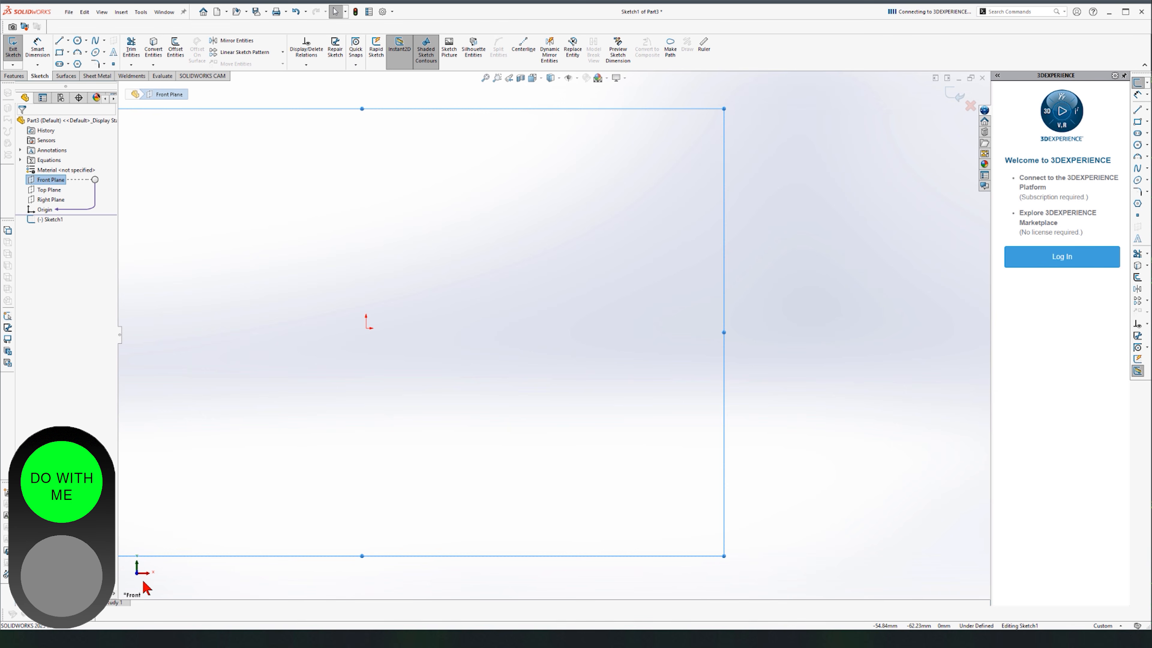
# Sketch a corner rectangle from the origin up and to the right, about 85 mm wide and 44 mm high.
pyautogui.click(61, 52)
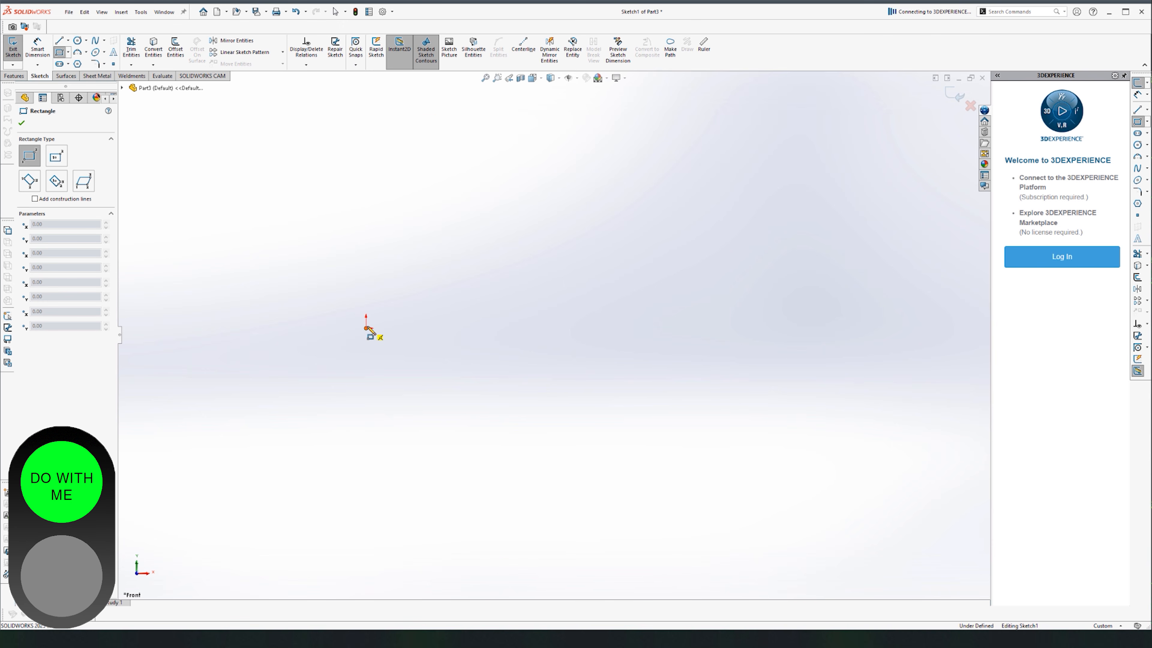
pyautogui.click(366, 328)
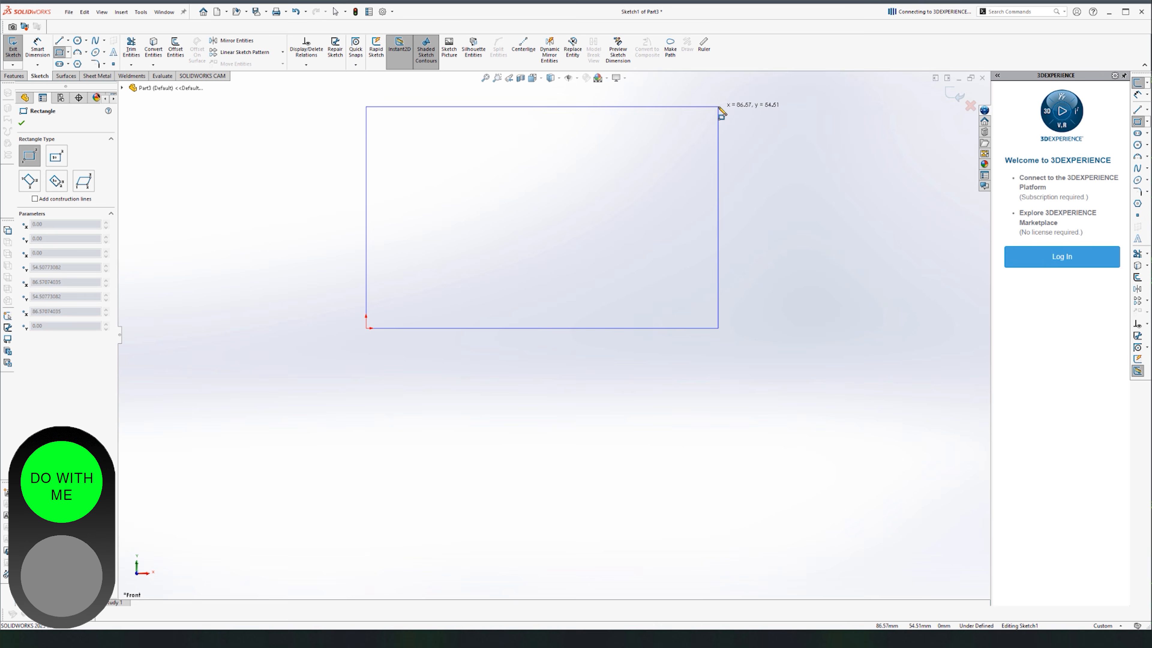
pyautogui.click(714, 149)
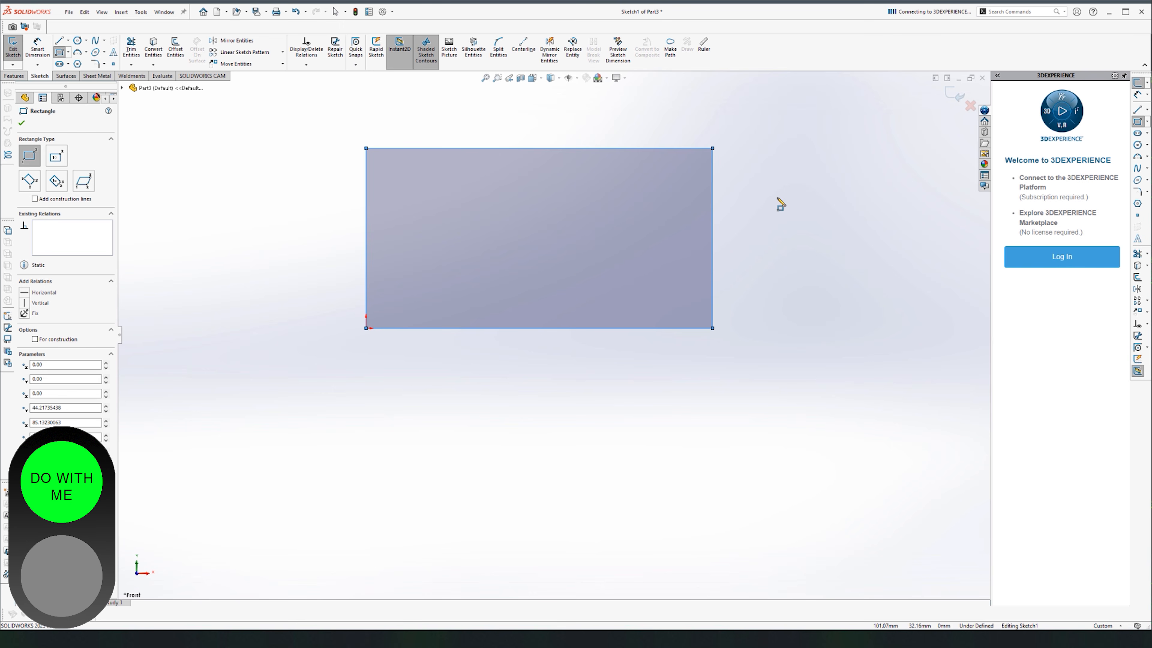
pyautogui.press('Escape')
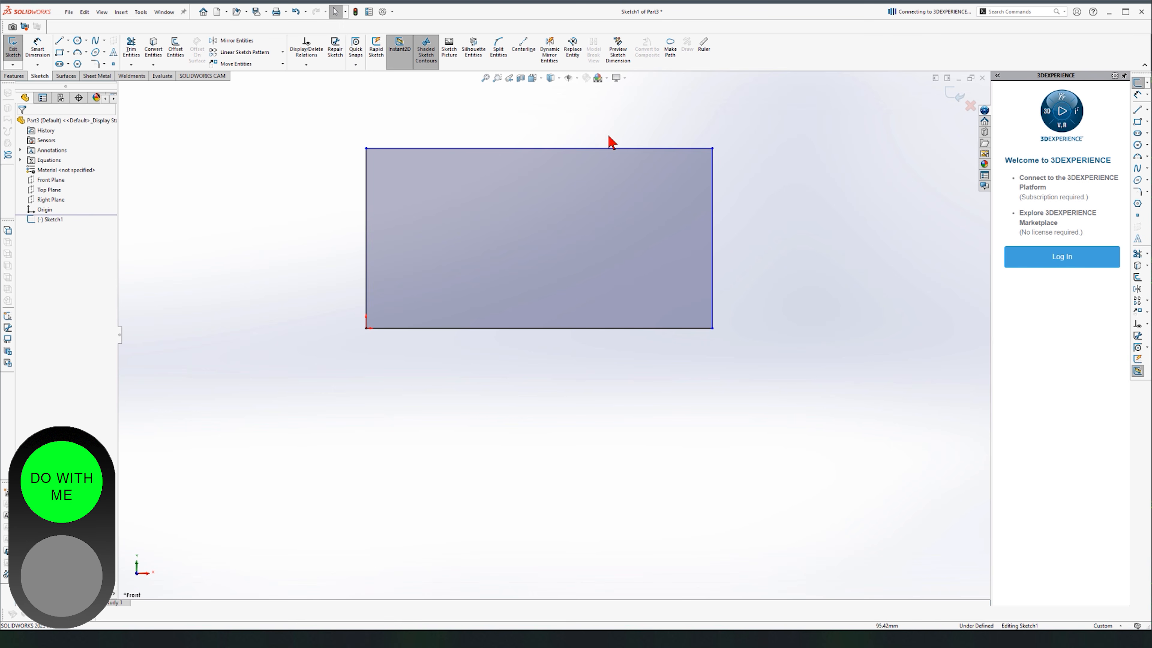
# Extrude the rectangle into a solid block by freely pulling out its depth with the Extruded Boss/Base feature, and fit it in view.
pyautogui.click(14, 76)
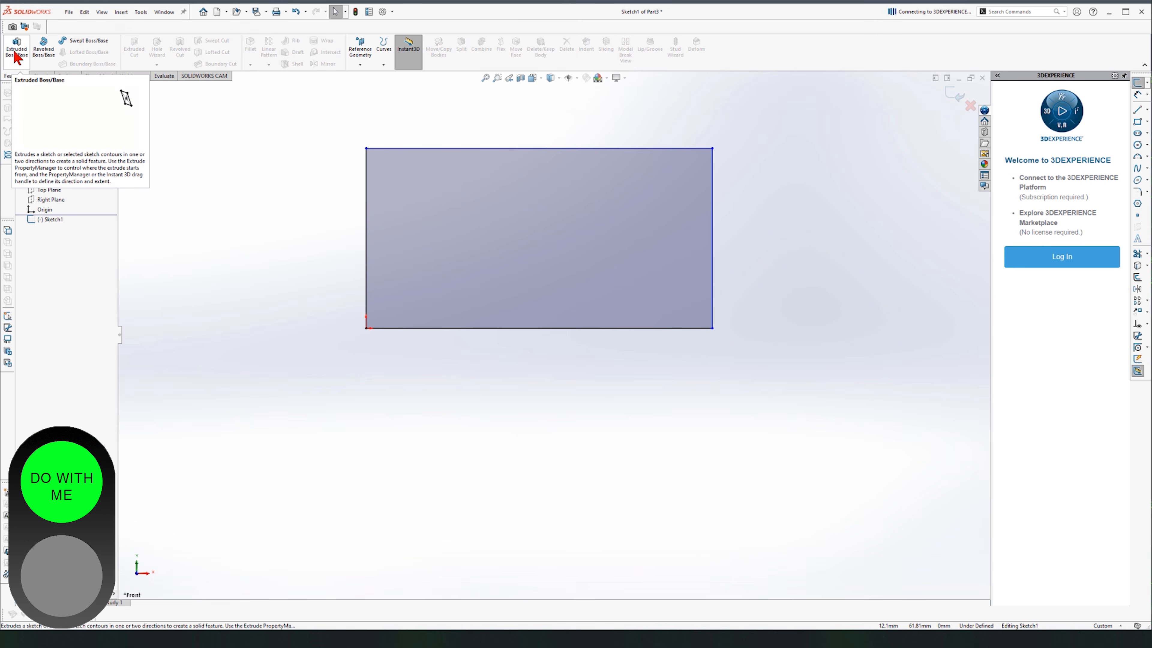
pyautogui.click(16, 45)
pyautogui.moveTo(520, 370); pyautogui.dragTo(291, 591)
pyautogui.click(22, 123)
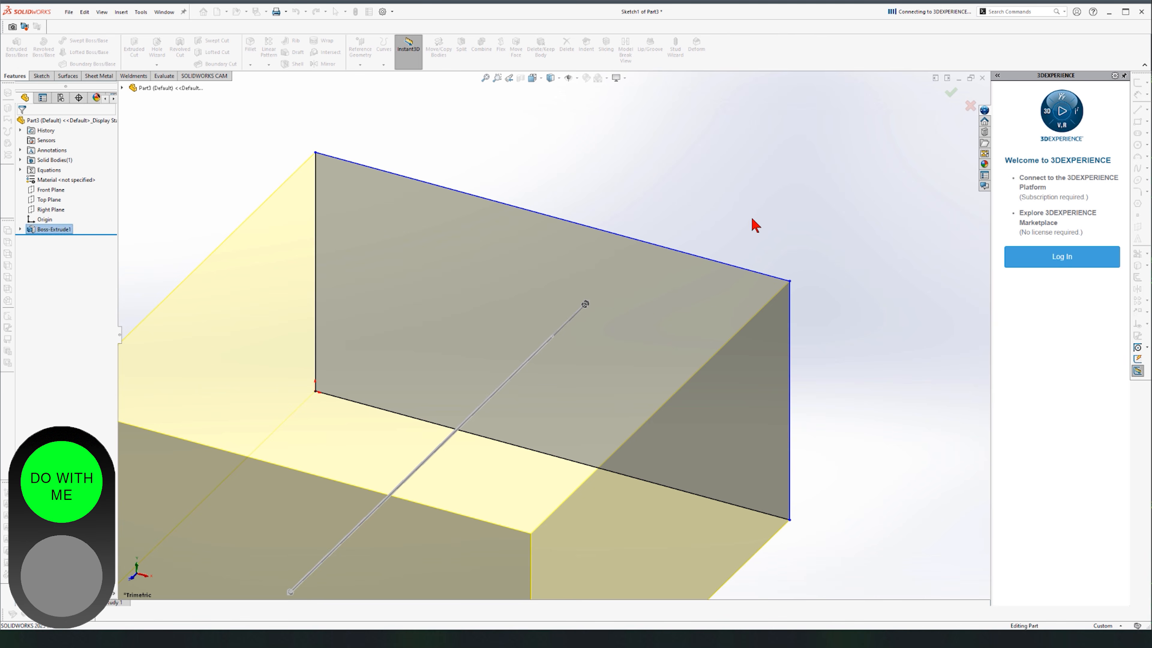
pyautogui.press('f')
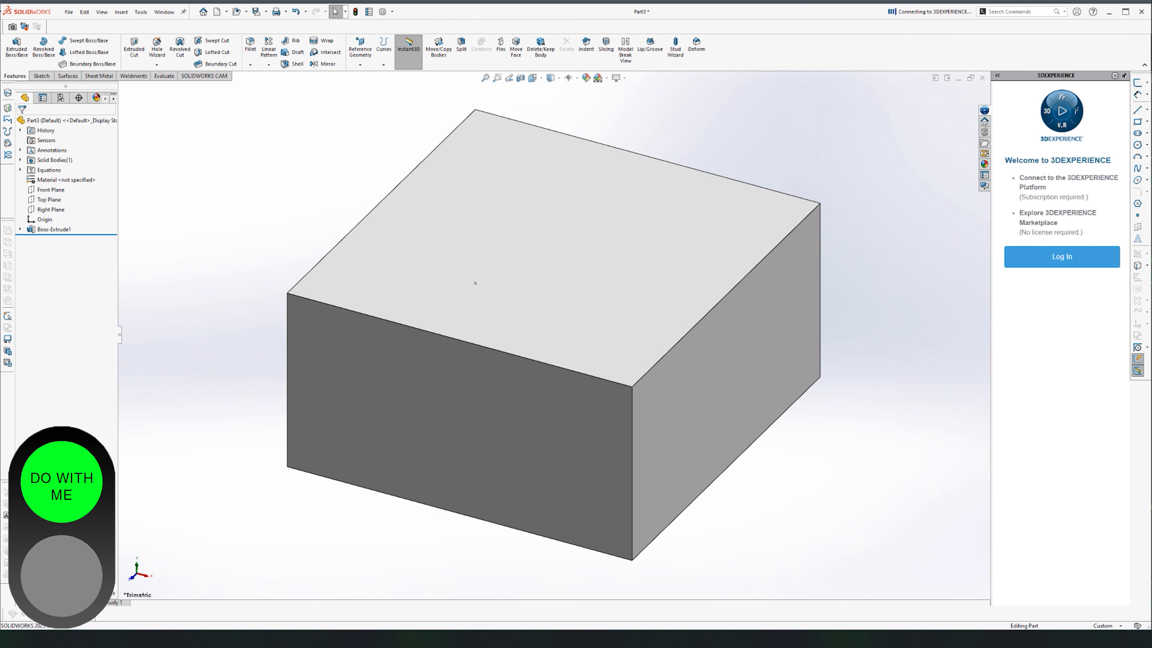
# Delete the extruded block and its underlying rectangle sketch from the part.
pyautogui.click(54, 229)
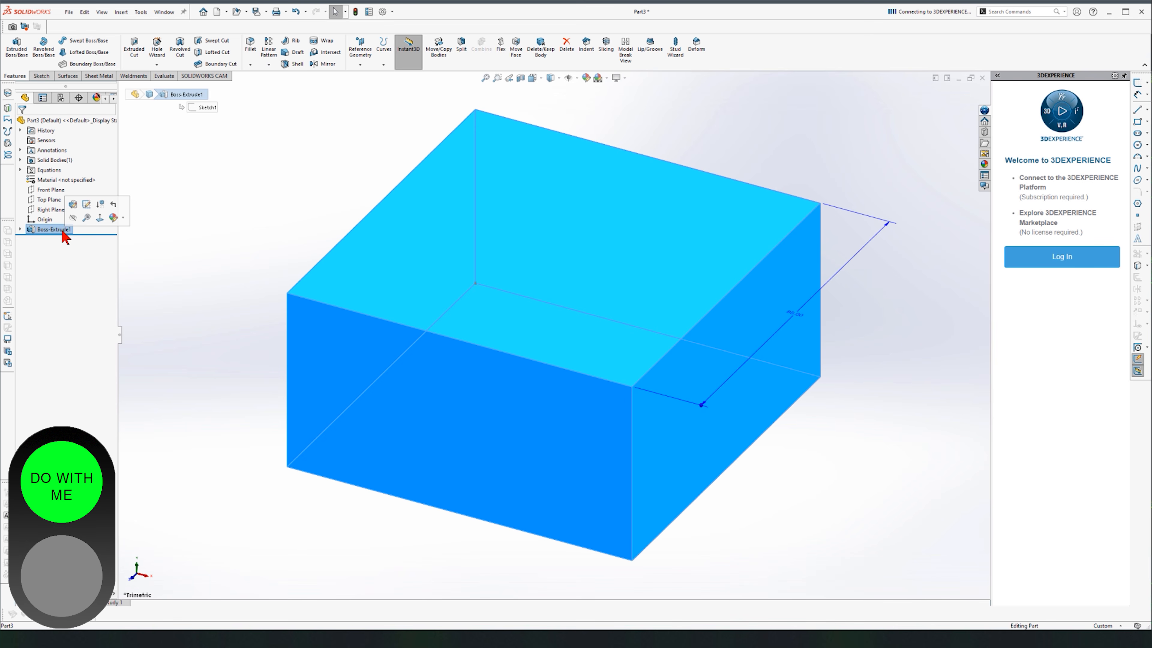
pyautogui.rightClick(63, 232)
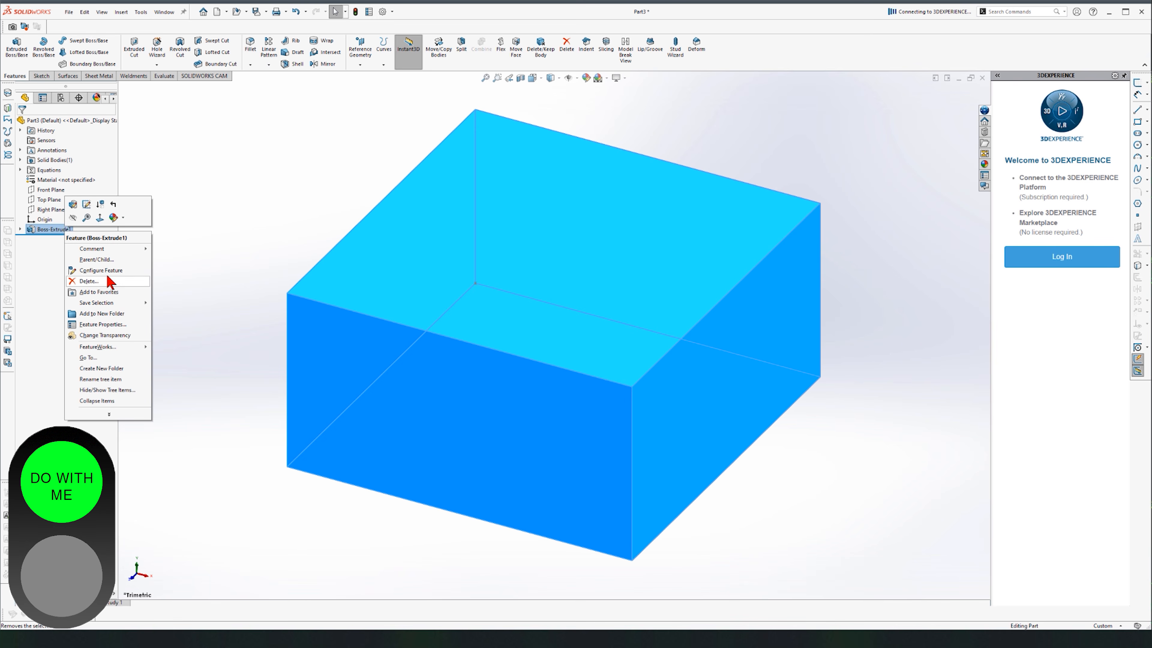
pyautogui.click(38, 265)
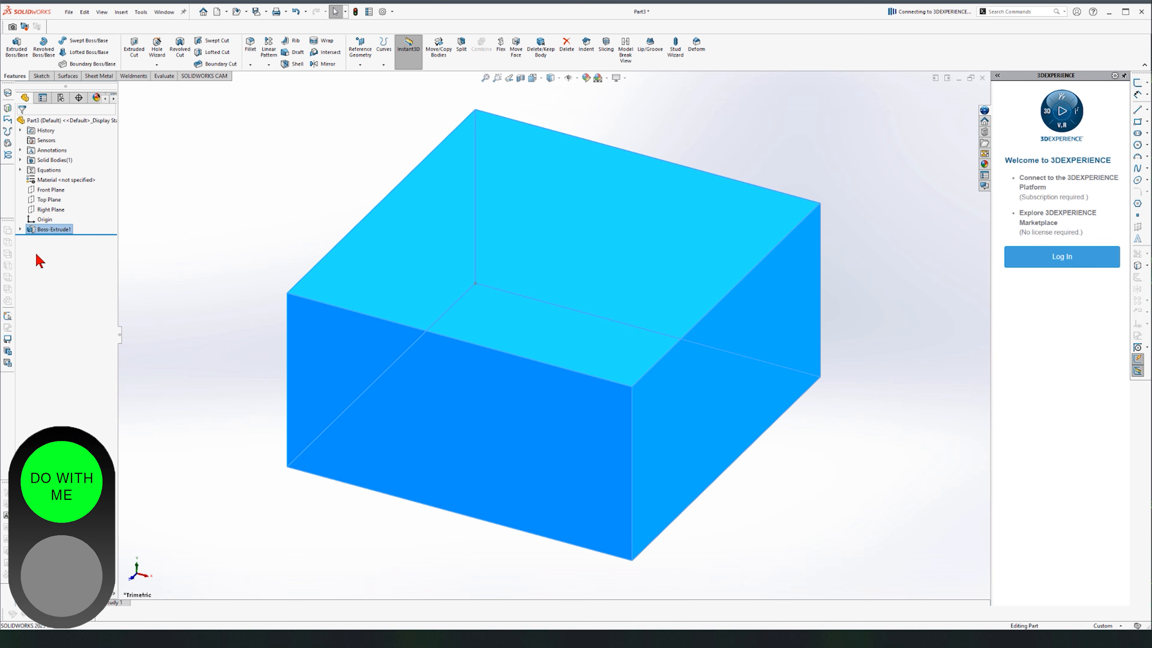
pyautogui.click(307, 244)
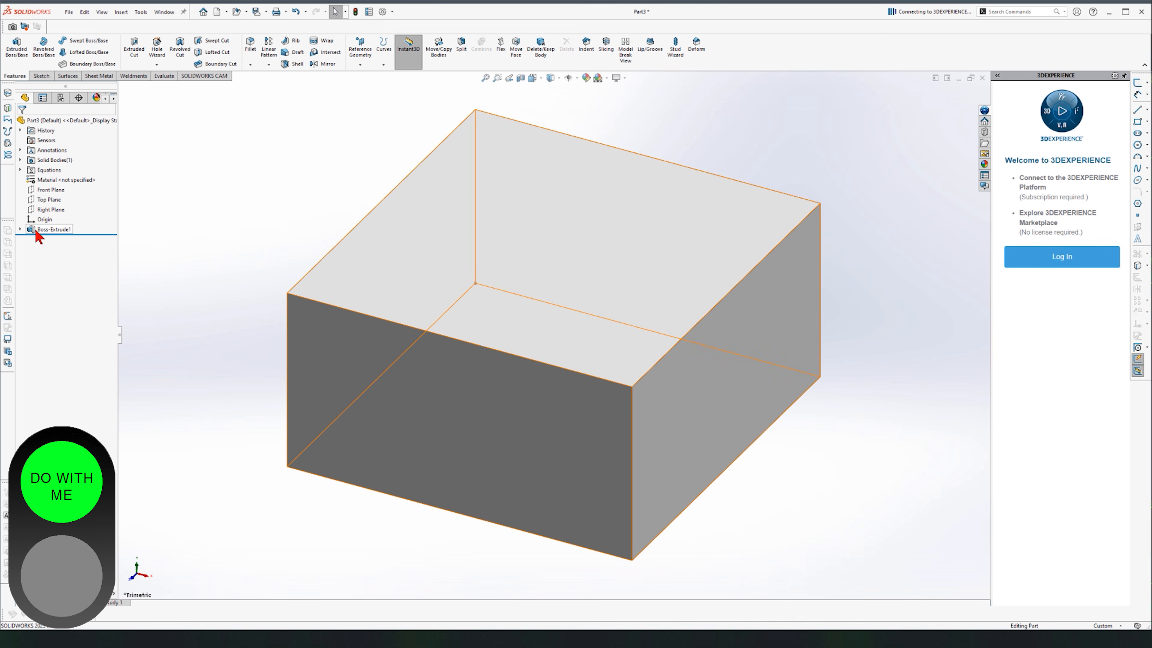
pyautogui.click(54, 231)
pyautogui.press('Delete')
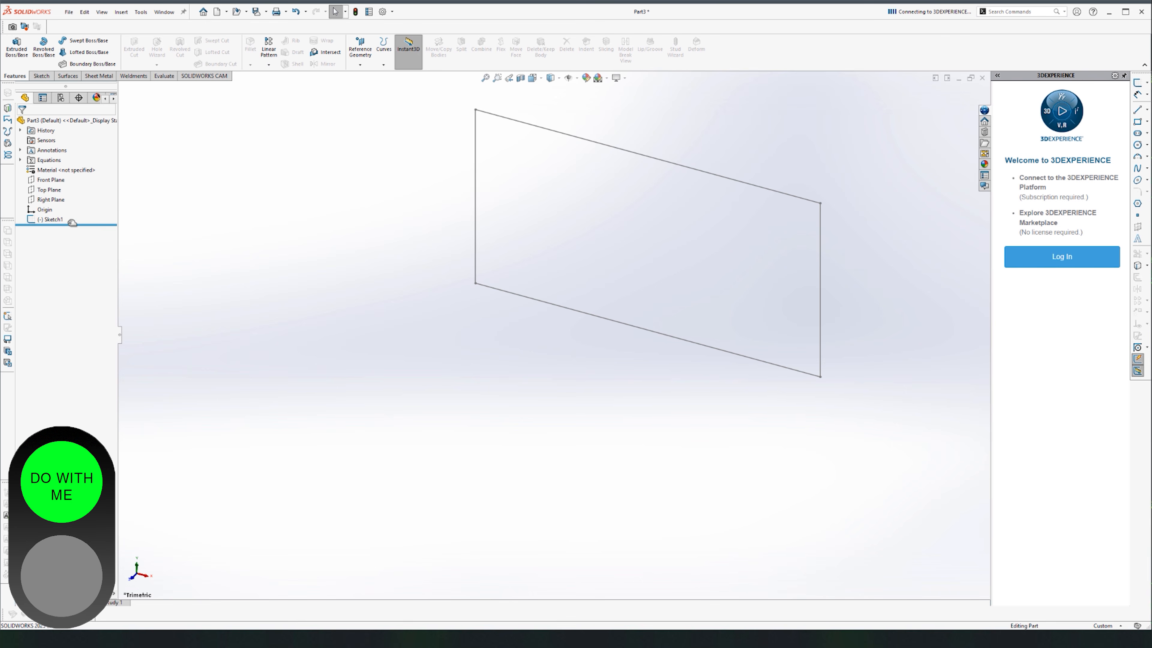
pyautogui.click(54, 219)
pyautogui.press('Delete')
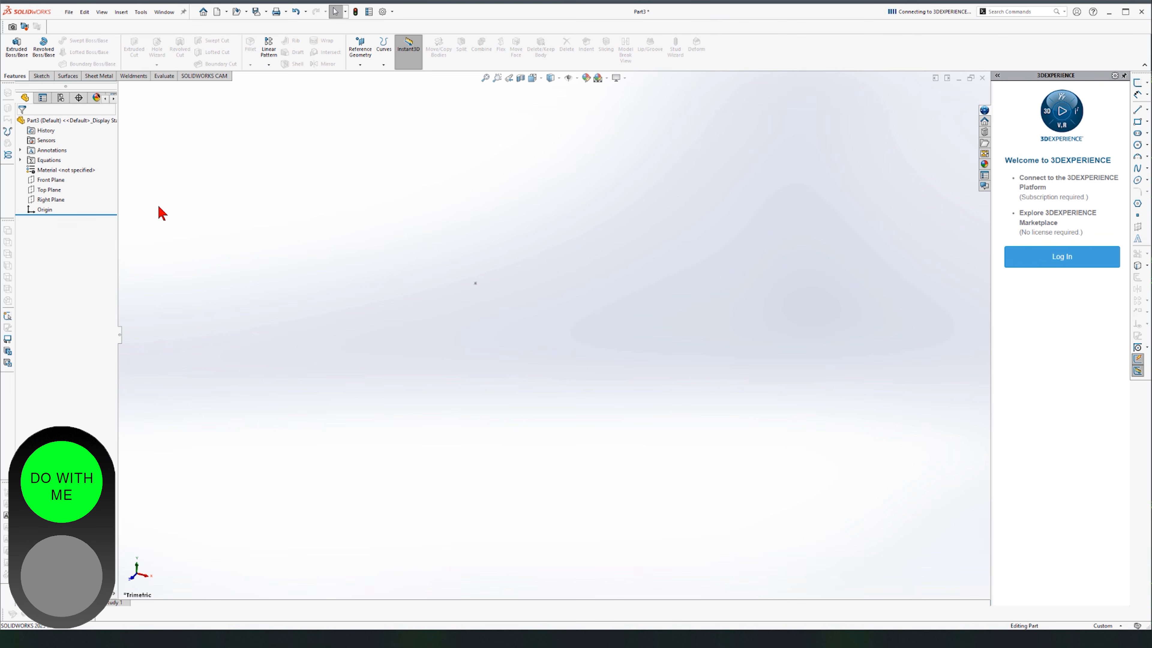
# Start a new sketch on the Front Plane.
pyautogui.click(50, 180)
pyautogui.click(41, 76)
pyautogui.click(13, 46)
# Sketch a corner rectangle starting at the origin and extending up and to the right.
pyautogui.click(59, 52)
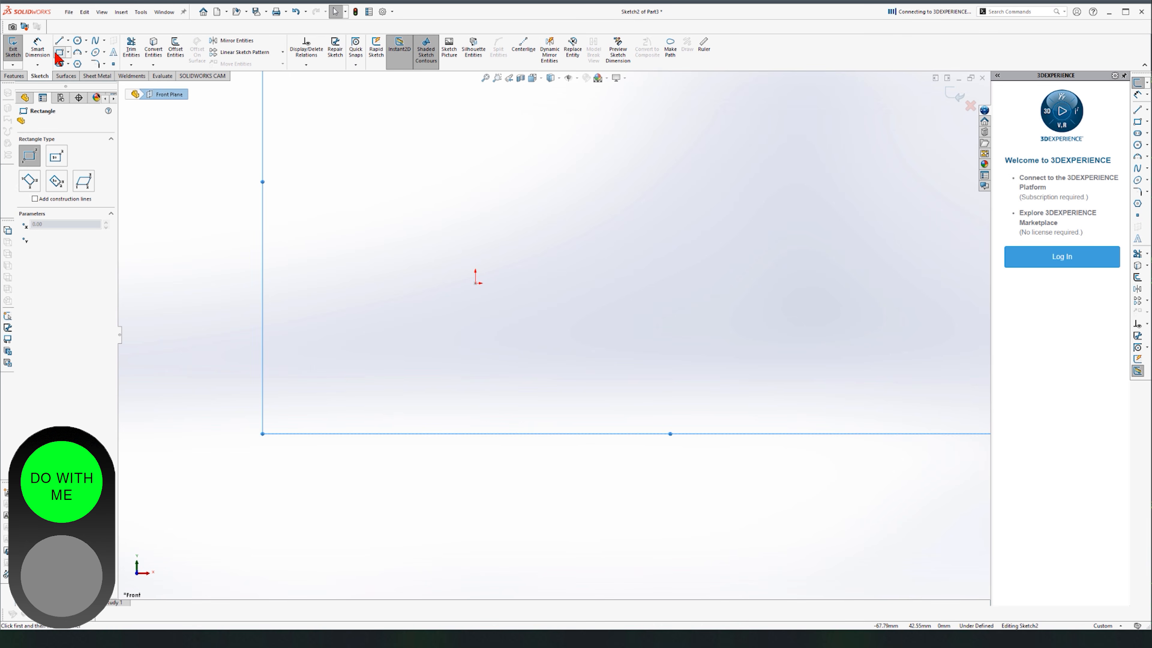
pyautogui.click(475, 283)
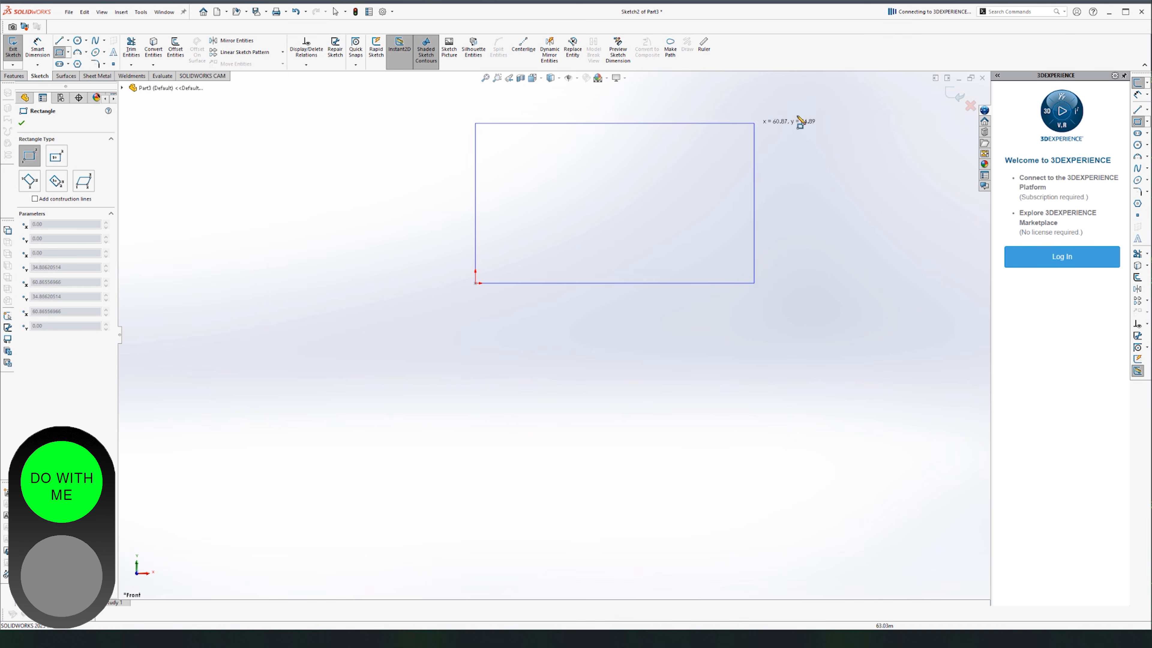
pyautogui.click(802, 114)
pyautogui.press('Escape')
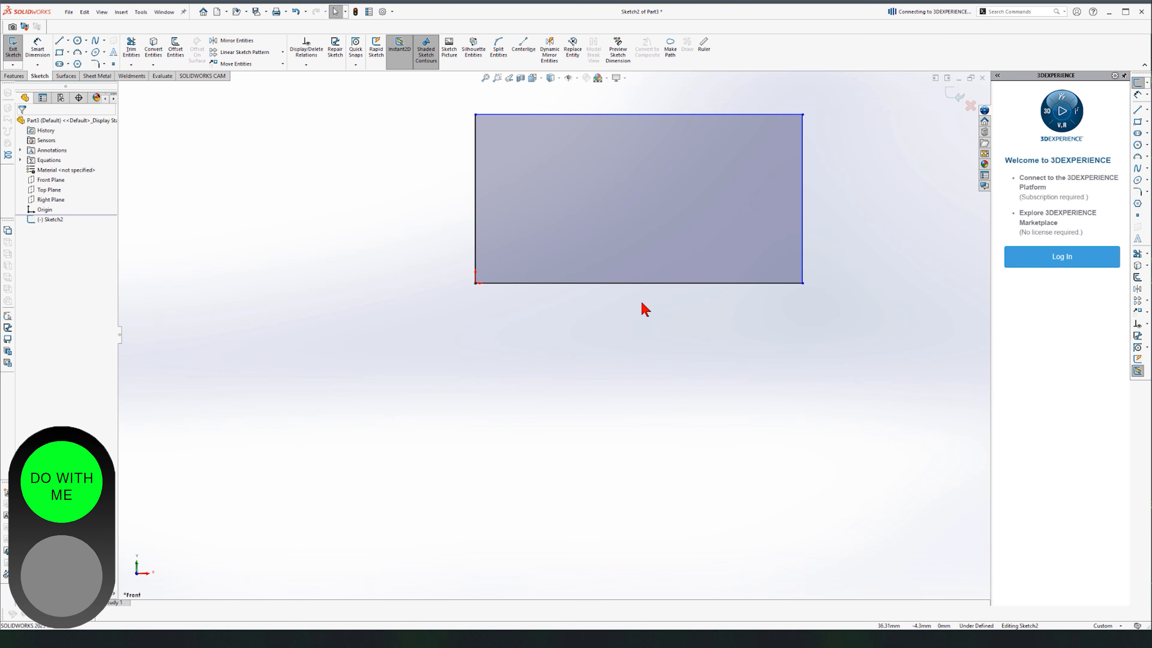
# Practise panning, zooming and rotating the view around the rectangle, and return it to face the sketch plane.
pyautogui.moveTo(666, 320)
pyautogui.keyDown('ctrl'); pyautogui.mouseDown(button='middle')
pyautogui.moveTo(648, 393)
pyautogui.moveTo(481, 556)
pyautogui.mouseUp(button='middle'); pyautogui.keyUp('ctrl')
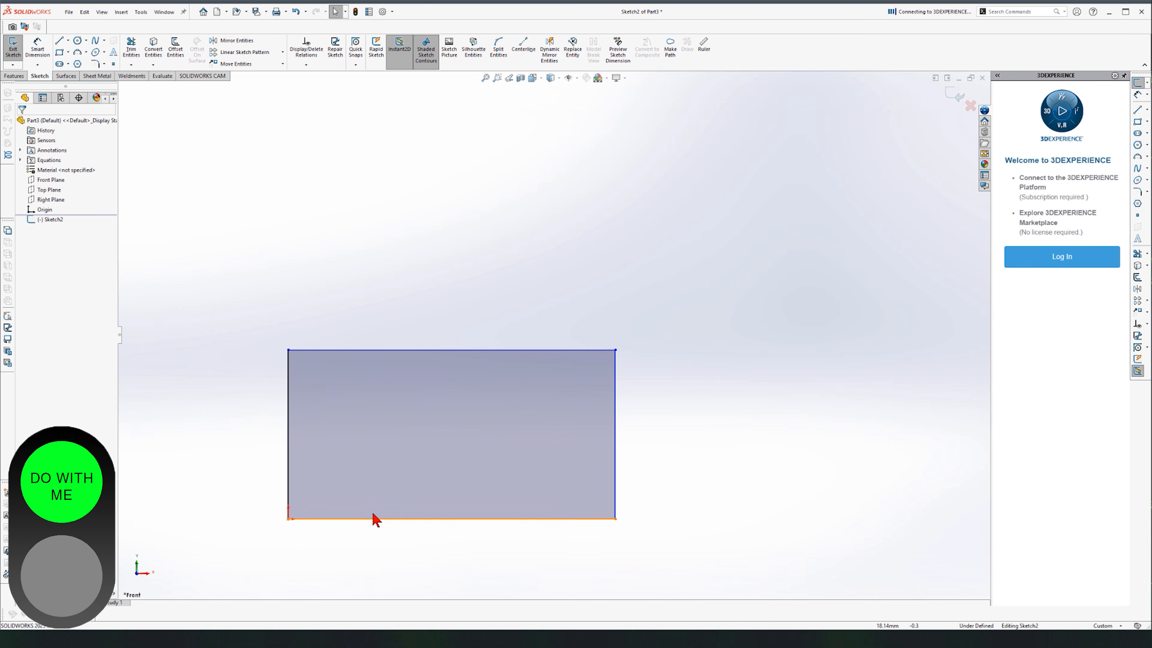
pyautogui.scroll(-5, 381, 510)
pyautogui.scroll(3, 393, 525)
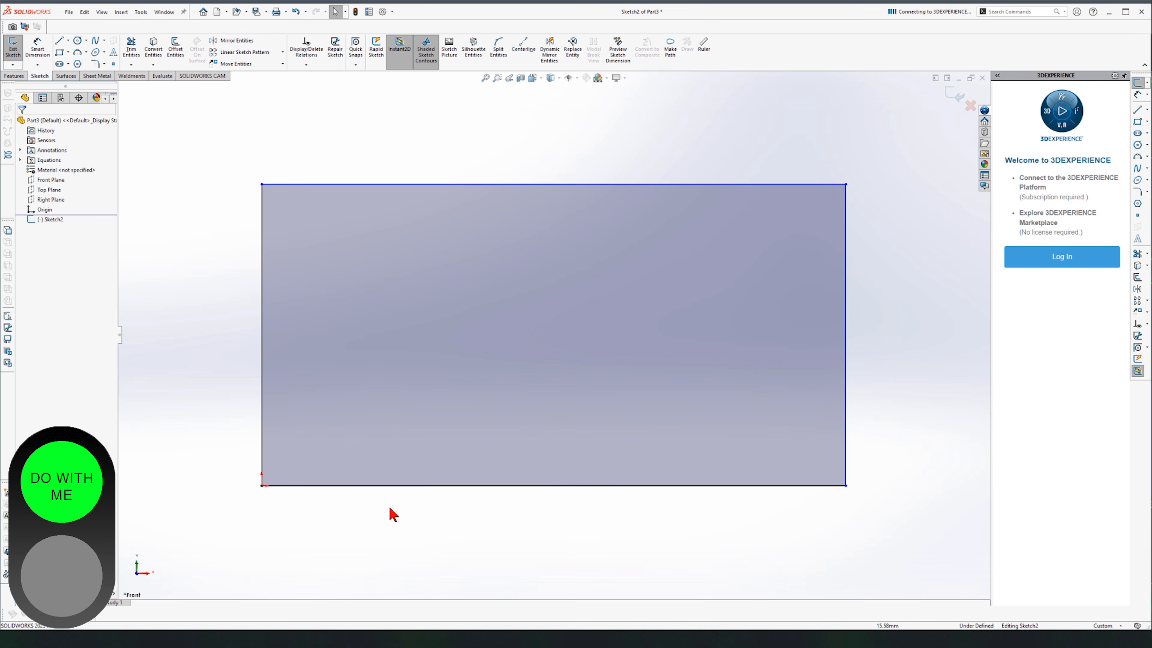
pyautogui.keyDown('ctrl'); pyautogui.moveTo(368, 532); pyautogui.dragTo(499, 445, button='middle'); pyautogui.keyUp('ctrl')
pyautogui.scroll(4, 499, 451)
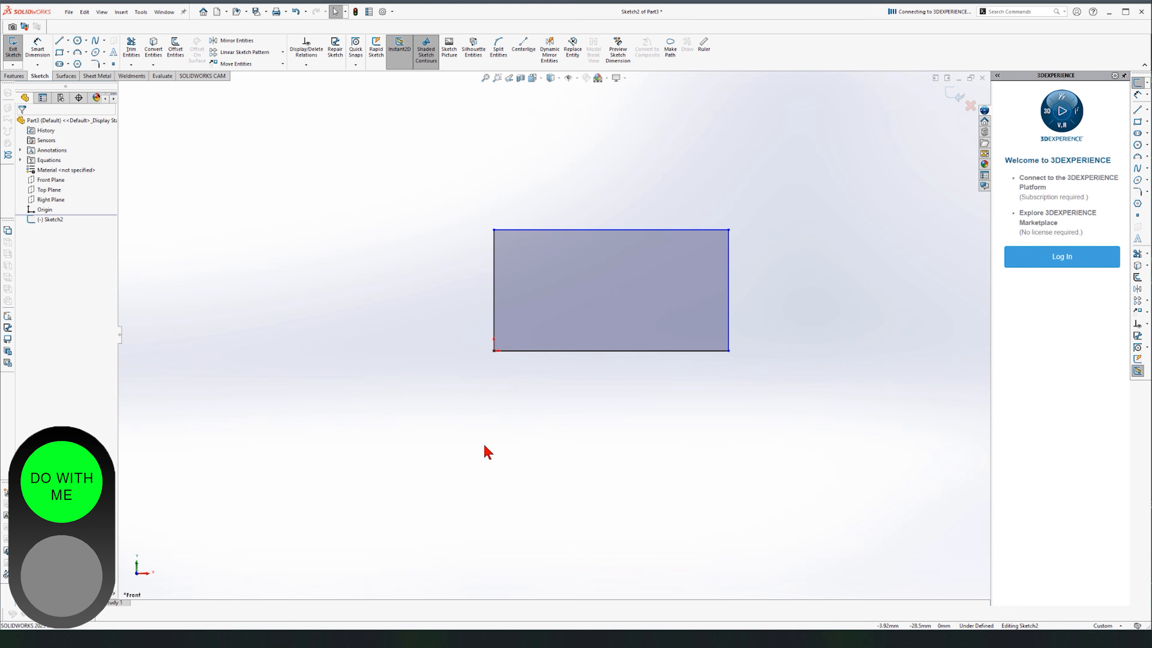
pyautogui.moveTo(513, 275); pyautogui.dragTo(676, 463, button='middle')
pyautogui.press('space')
pyautogui.click(682, 489)
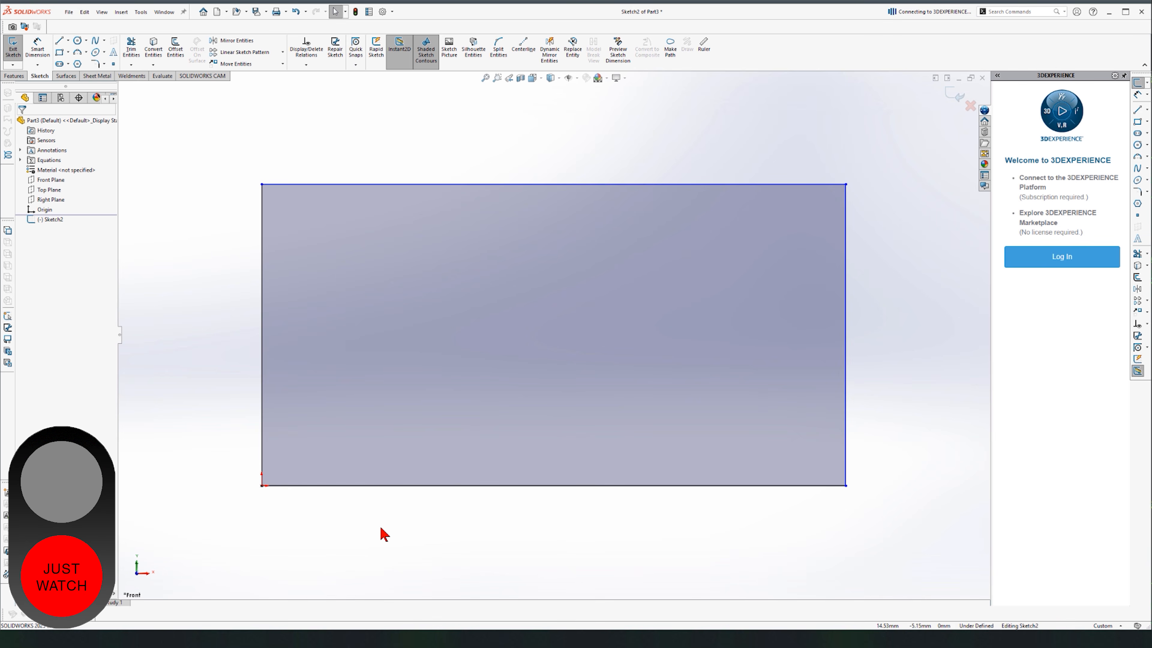
# Rotate the rectangle to an angled view and examine the Orientation dialog with its View Selector cube by opening and closing it repeatedly.
pyautogui.press('space')
pyautogui.click(445, 501)
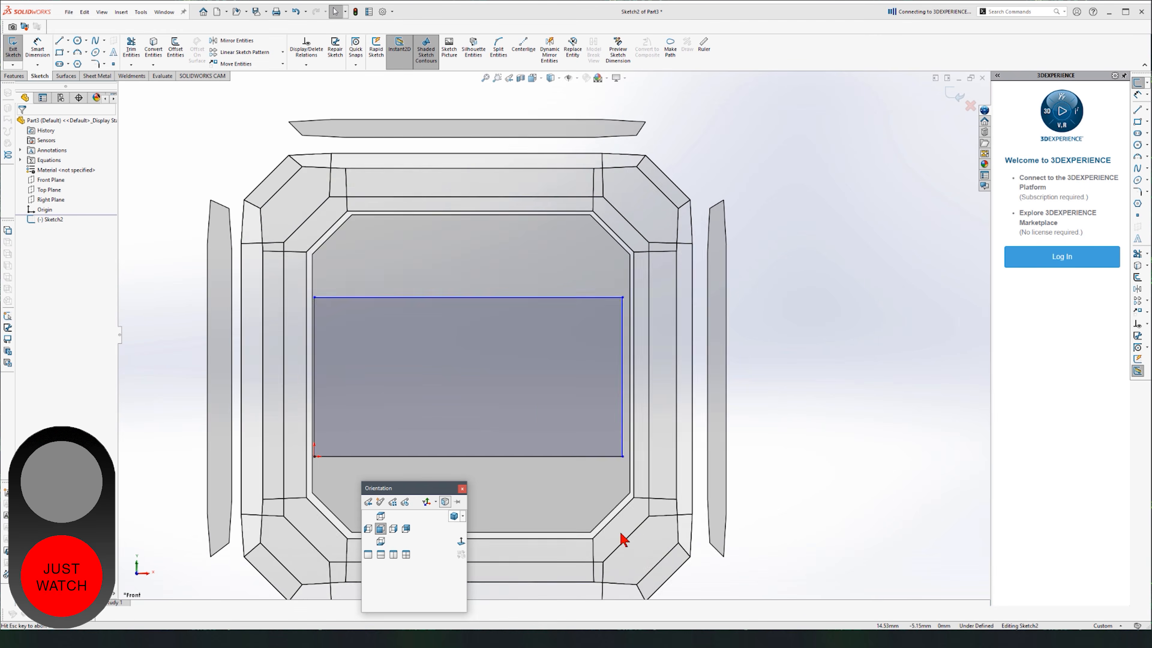
pyautogui.click(748, 367)
pyautogui.moveTo(507, 129); pyautogui.dragTo(586, 260, button='middle')
pyautogui.press('space')
pyautogui.press('space')
pyautogui.press('space')
pyautogui.press('space')
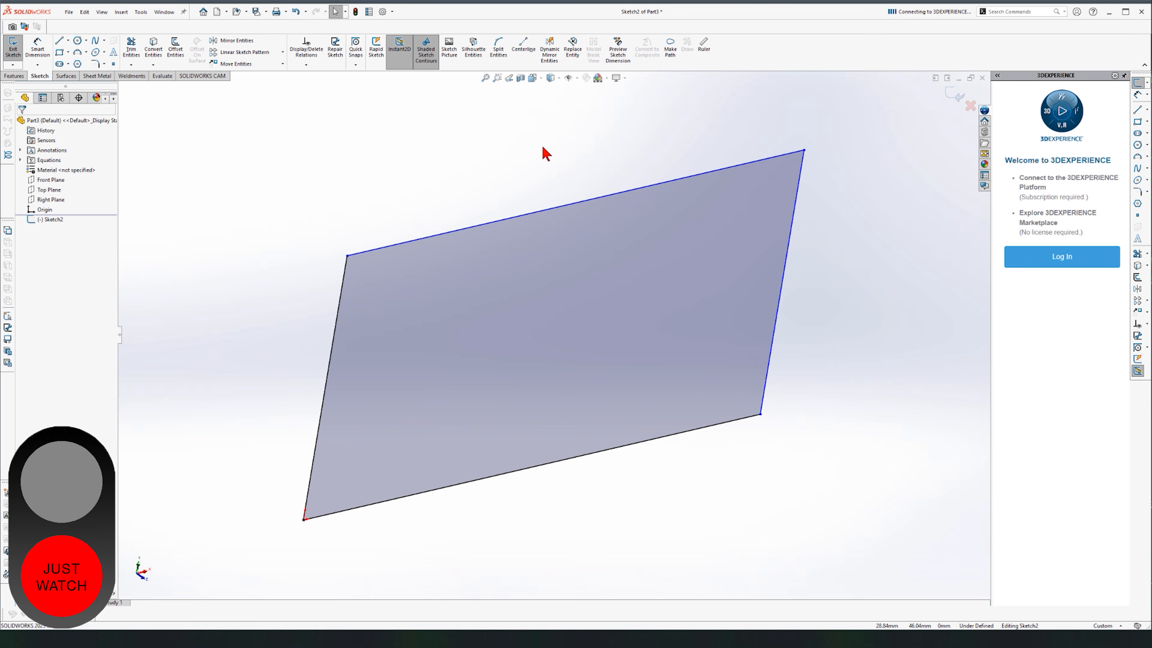
pyautogui.press('space')
pyautogui.press('space')
pyautogui.press('space')
pyautogui.press('space')
pyautogui.press('space')
pyautogui.press('space')
pyautogui.press('space')
pyautogui.press('space')
pyautogui.press('space')
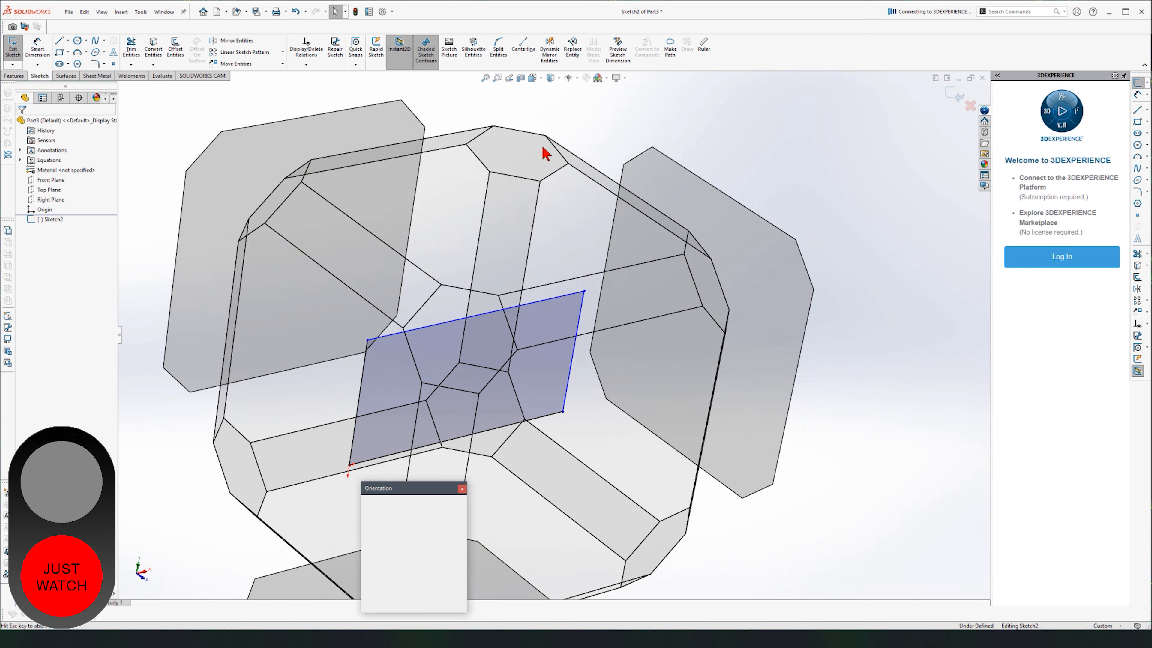
pyautogui.press('space')
pyautogui.press('space')
pyautogui.press('space')
pyautogui.press('space')
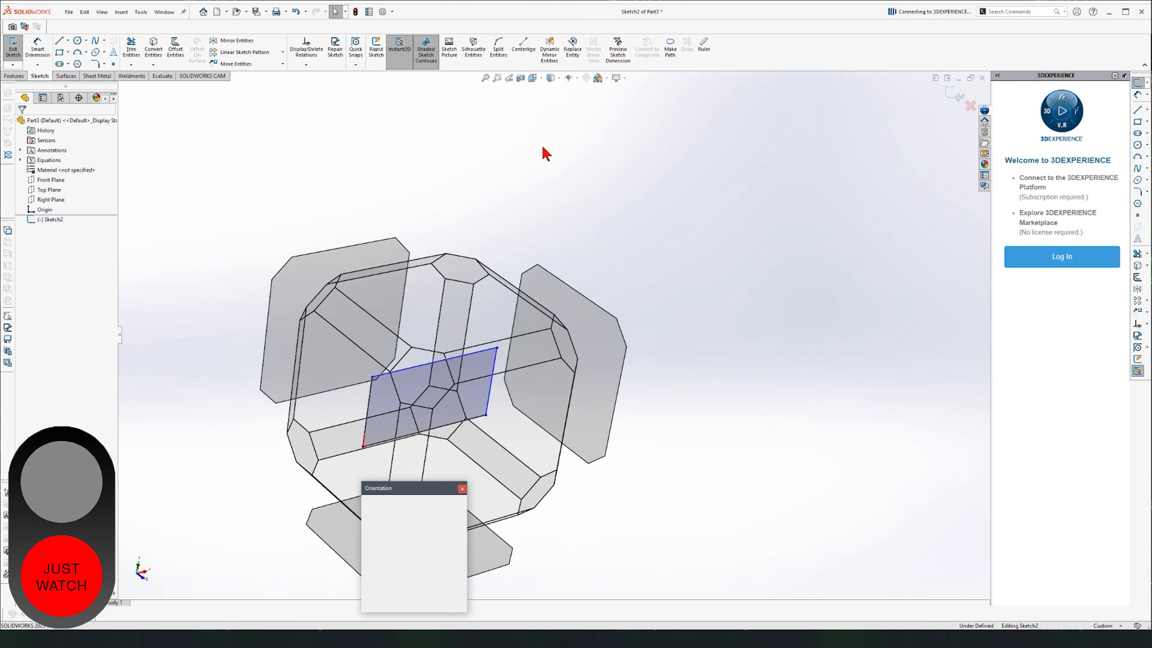
pyautogui.press('space')
pyautogui.press('space')
pyautogui.press('space')
pyautogui.press('space')
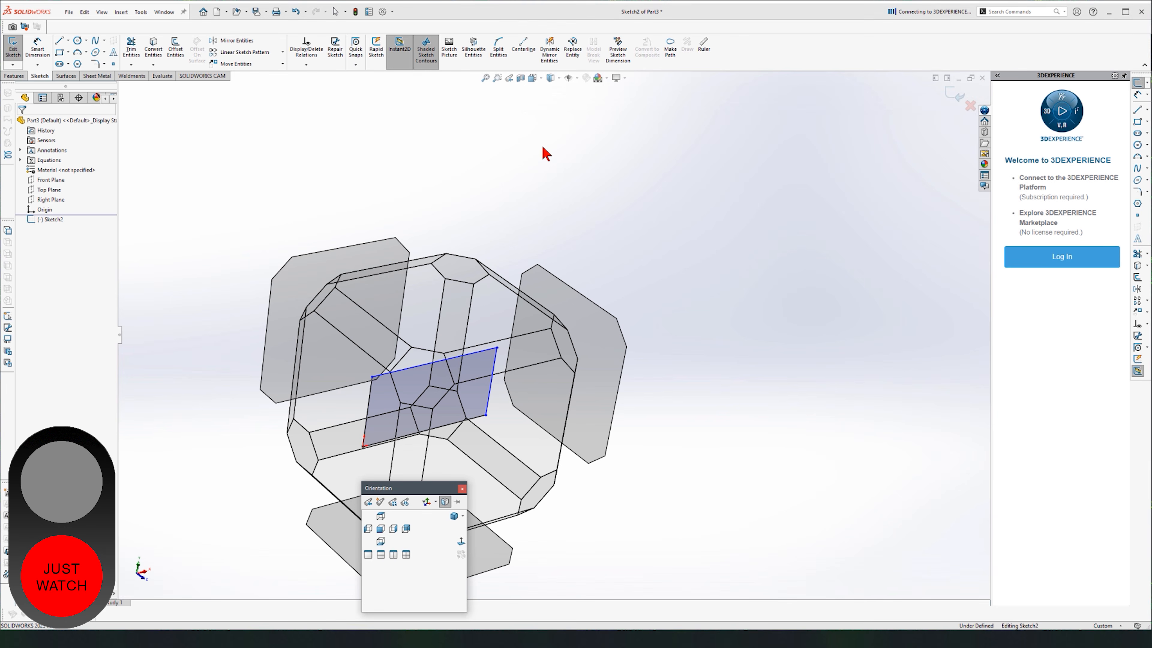
pyautogui.press('space')
pyautogui.press('space')
pyautogui.press('space')
pyautogui.press('space')
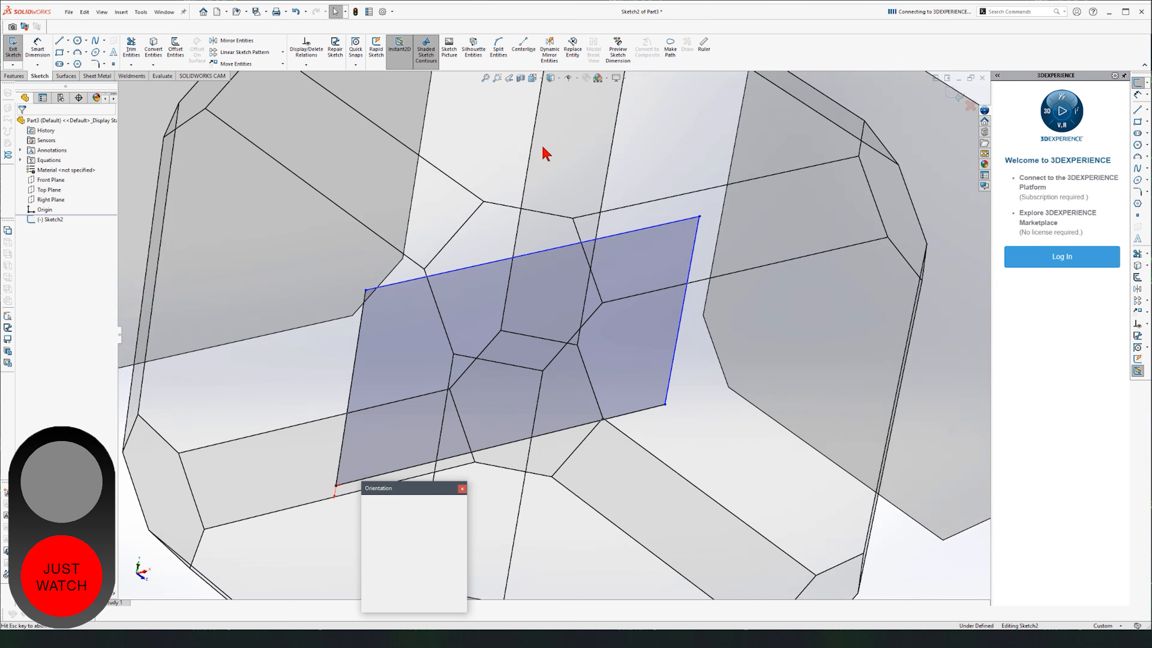
pyautogui.press('space')
pyautogui.press('space')
pyautogui.press('space')
pyautogui.press('space')
pyautogui.press('space')
pyautogui.press('space')
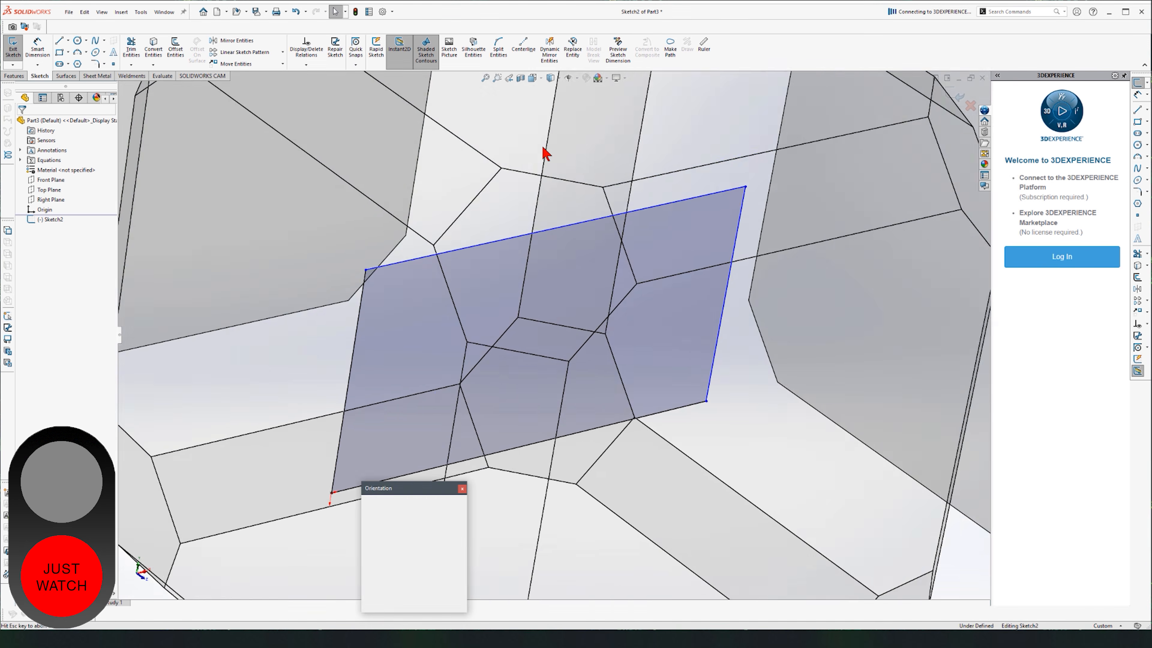
pyautogui.press('space')
pyautogui.press('space')
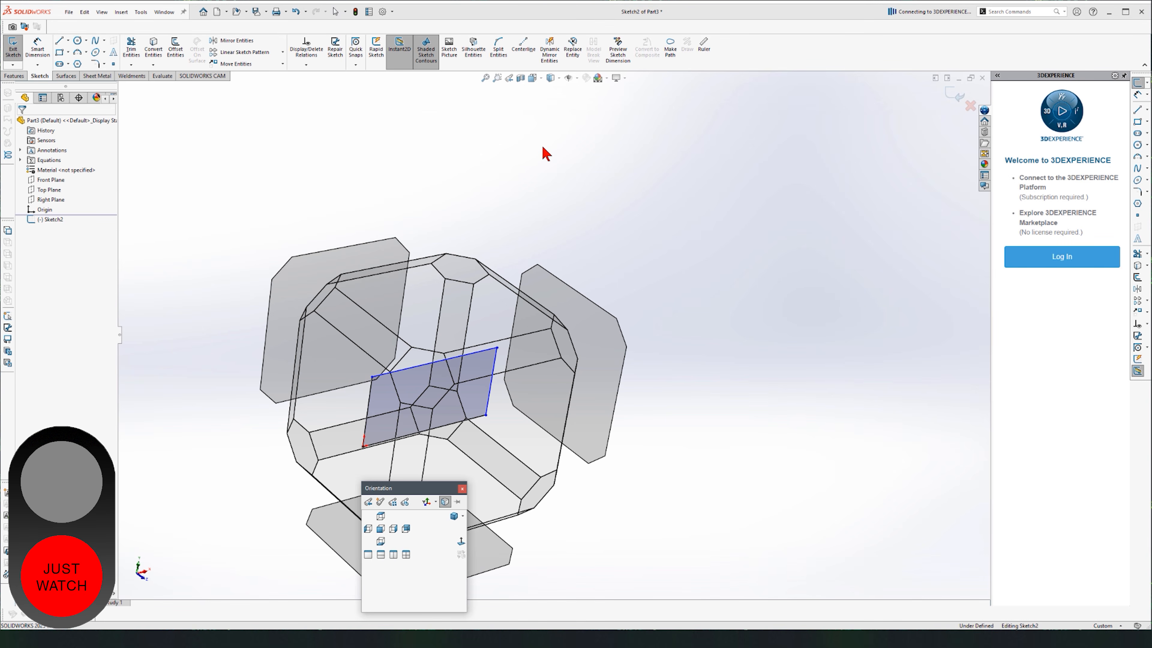
pyautogui.press('space')
pyautogui.press('space')
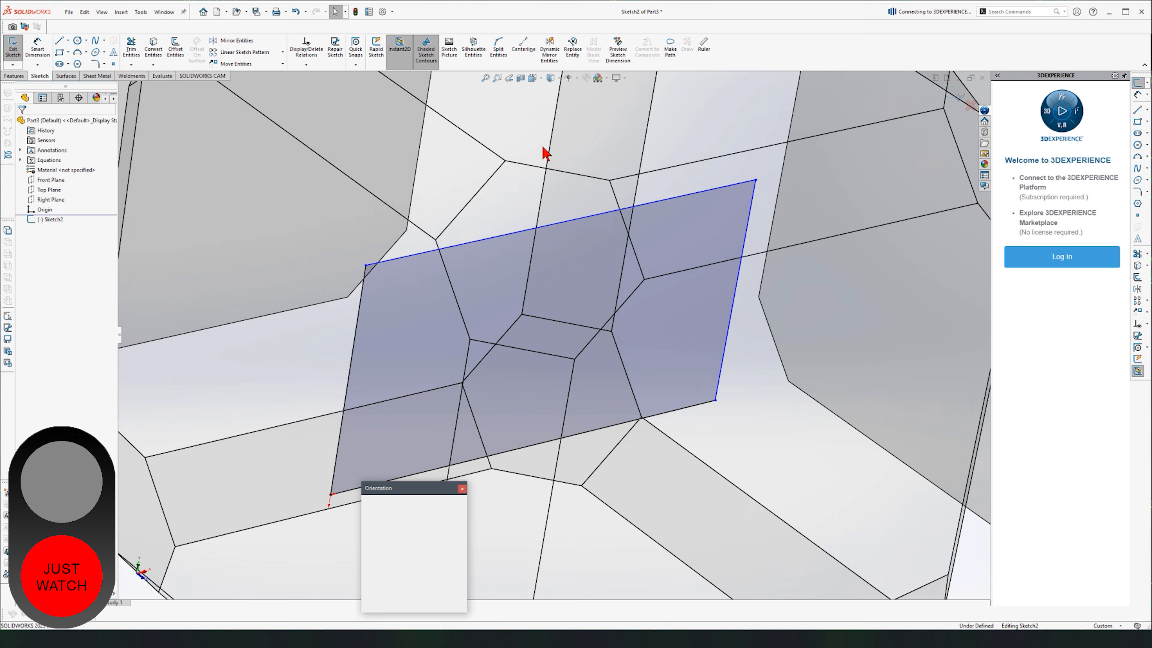
pyautogui.press('space')
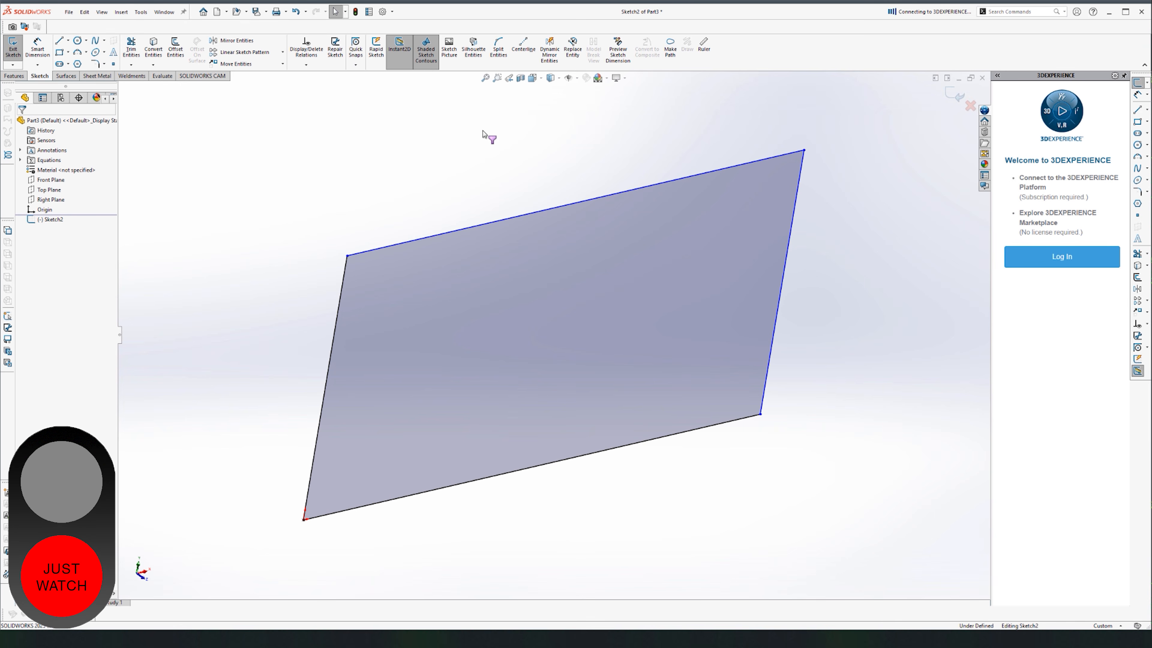
pyautogui.press('l')
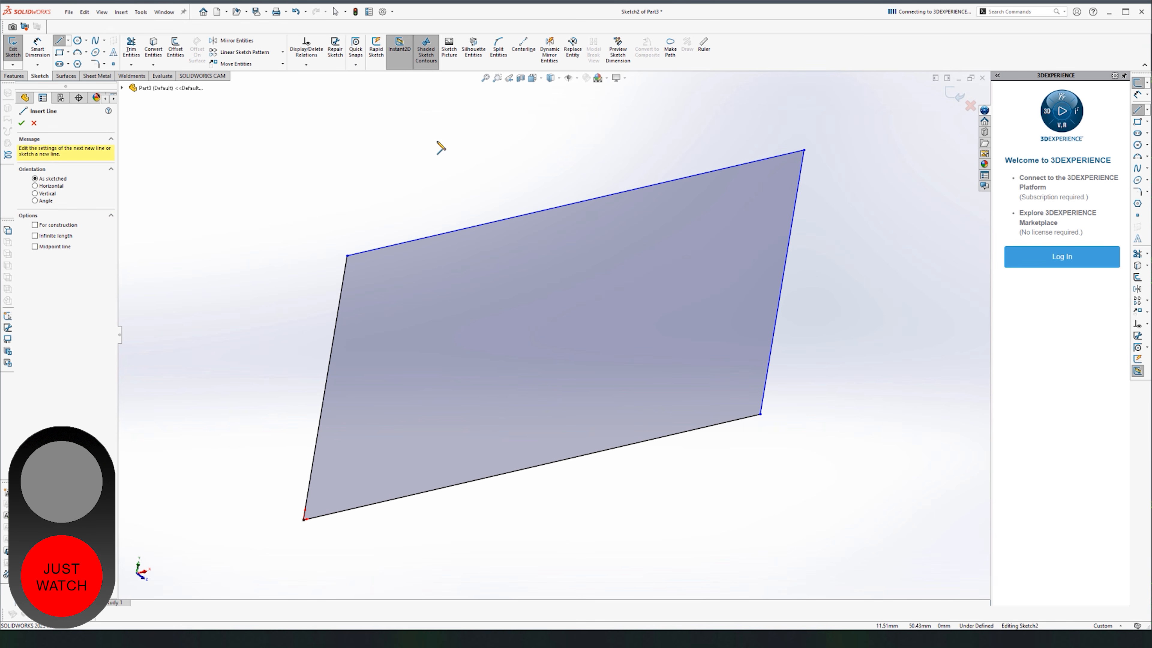
pyautogui.press('Escape')
pyautogui.rightClick(441, 145)
pyautogui.moveTo(543, 198)
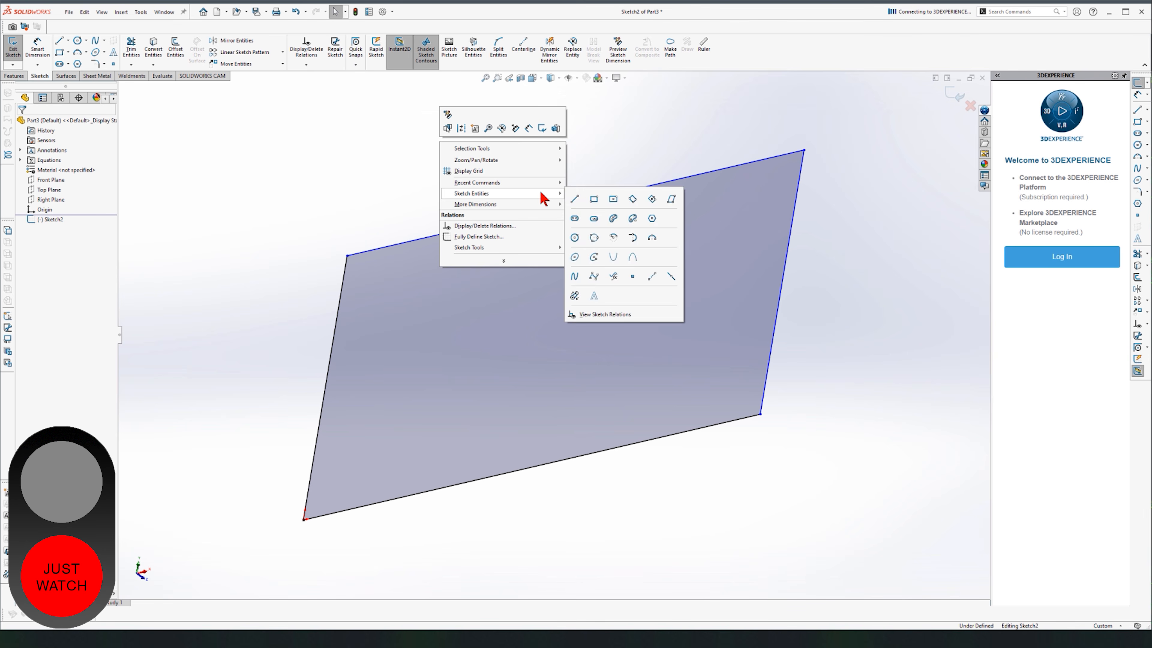
# Turn off the View Selector cube in the Orientation dialog and dismiss the dialog.
pyautogui.press('space')
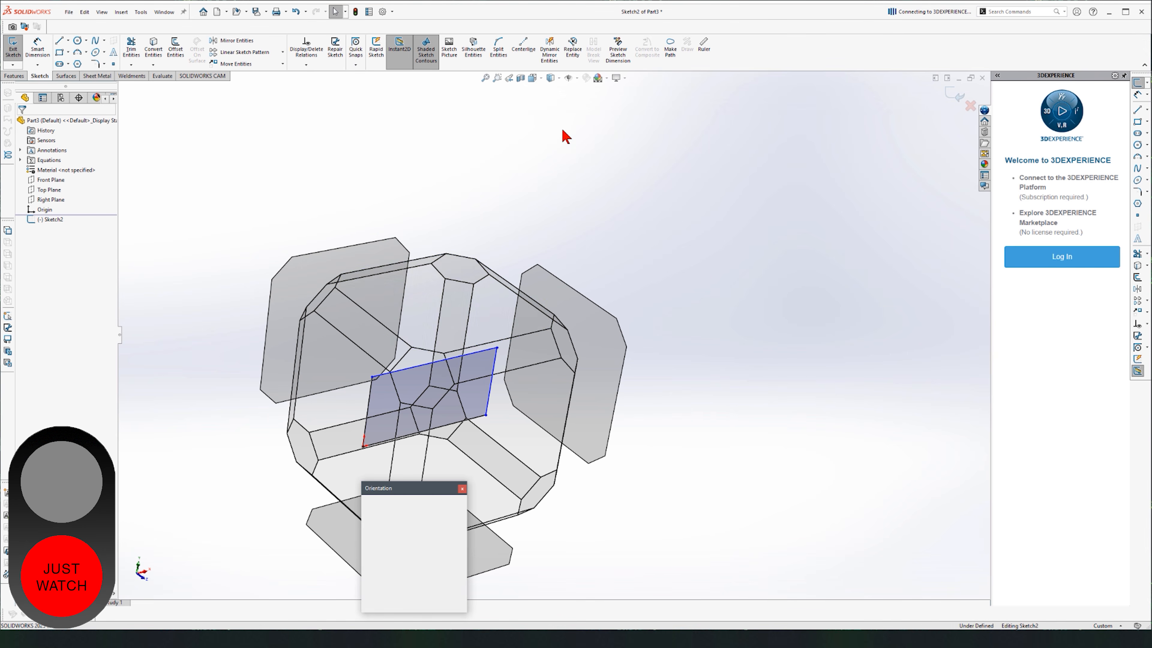
pyautogui.moveTo(434, 493); pyautogui.dragTo(687, 150)
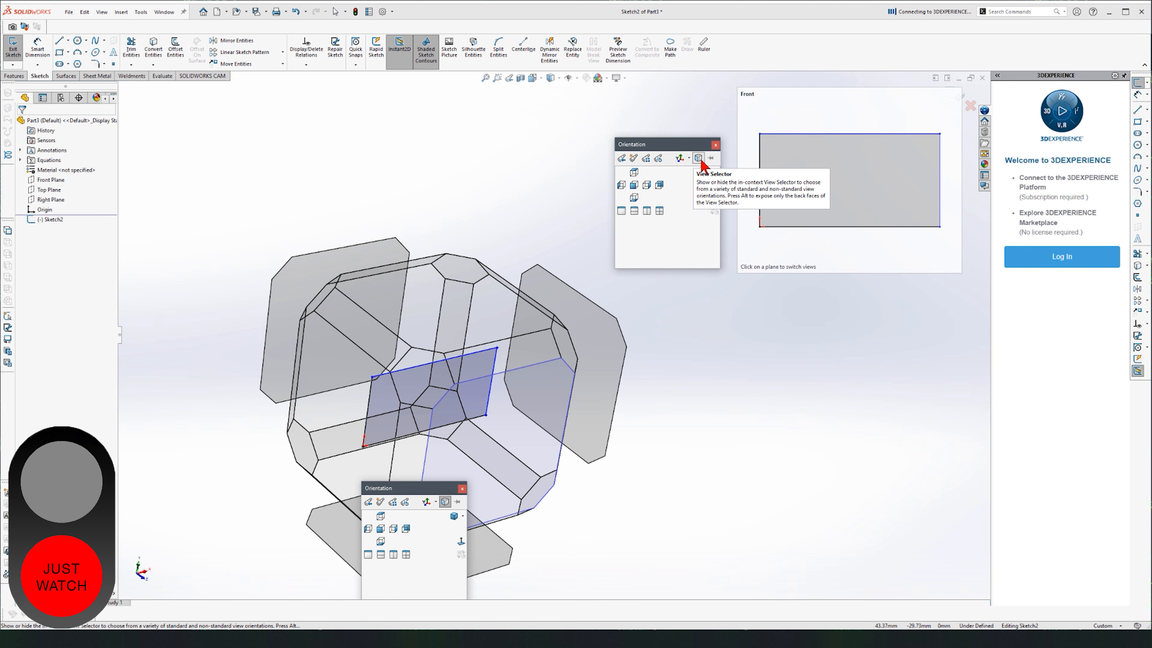
pyautogui.click(701, 159)
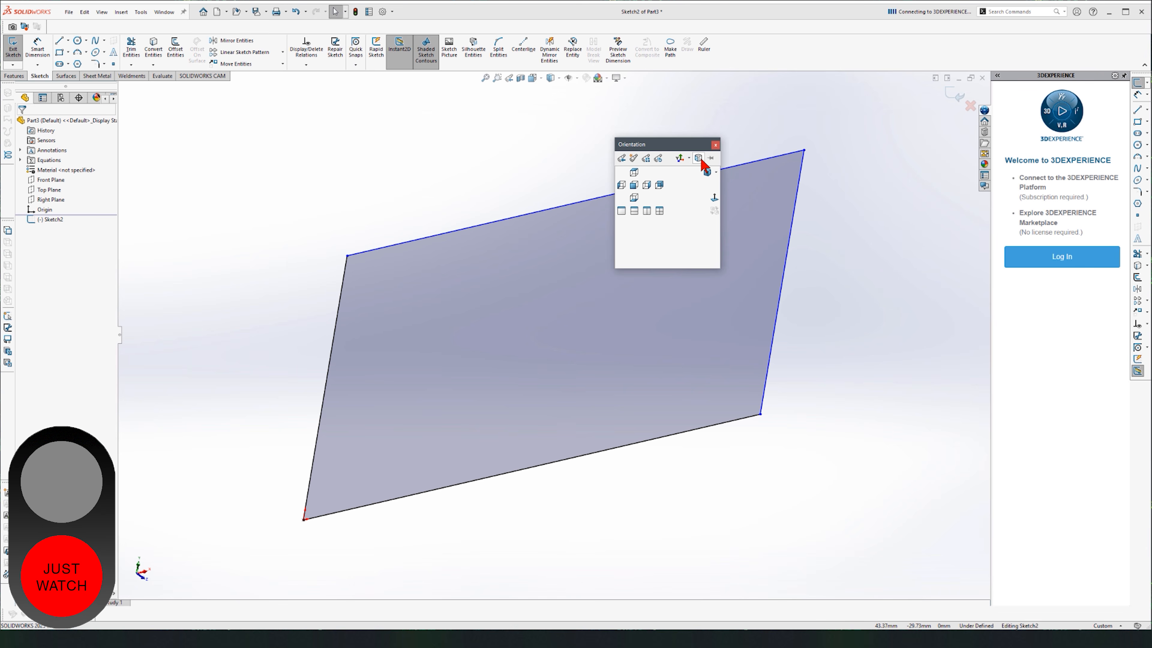
pyautogui.click(836, 317)
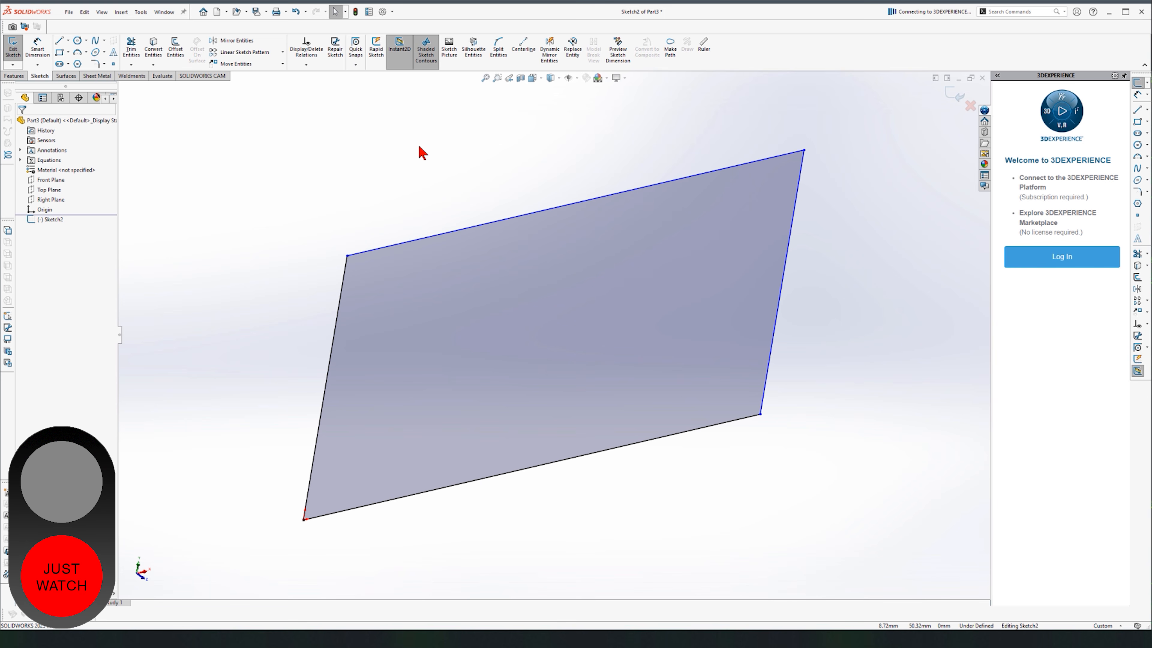
# Orient the view normal to the sketch plane and exit the rectangle sketch.
pyautogui.press('space')
pyautogui.press('space')
pyautogui.press('space')
pyautogui.press('space')
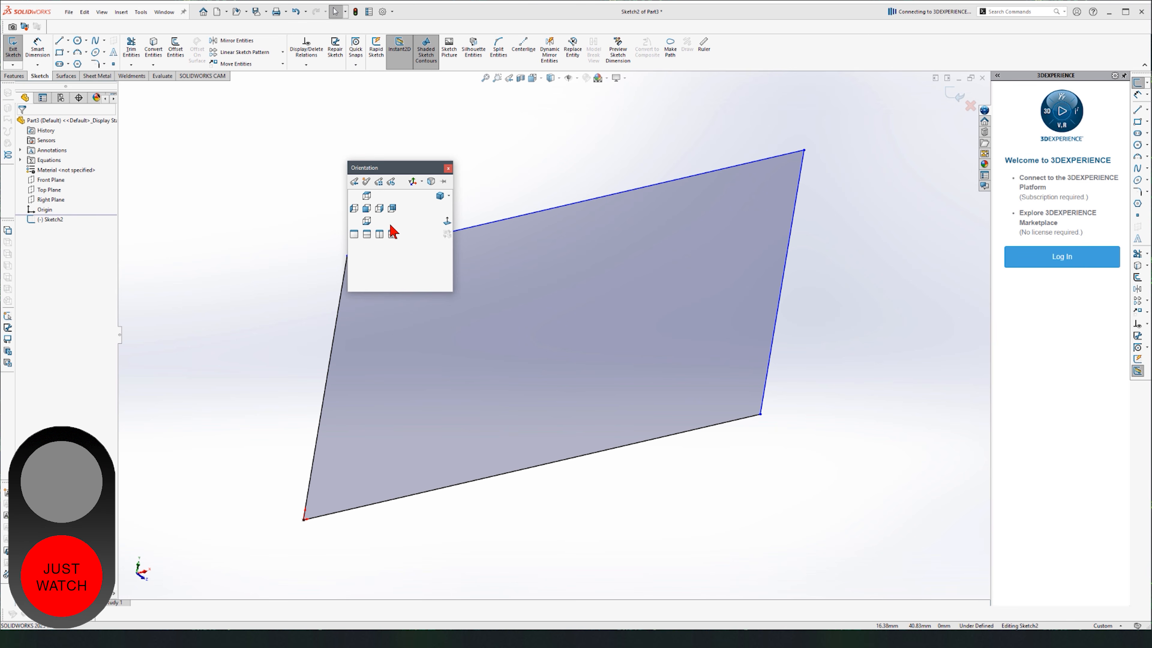
pyautogui.click(448, 222)
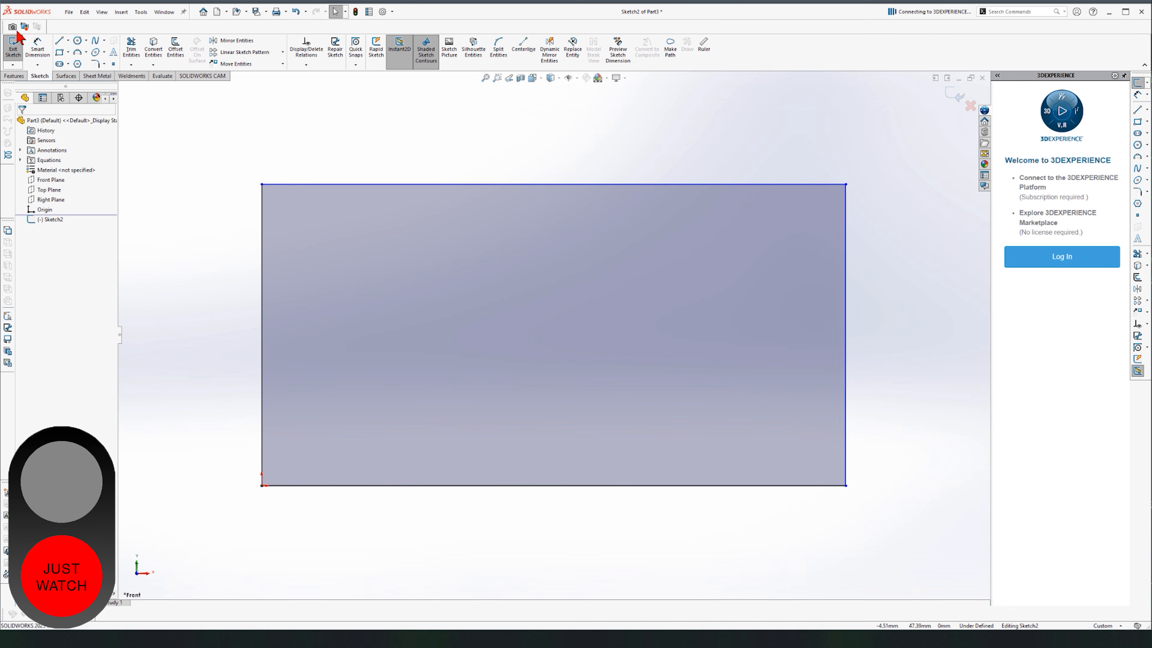
pyautogui.click(18, 61)
pyautogui.doubleClick(822, 148)
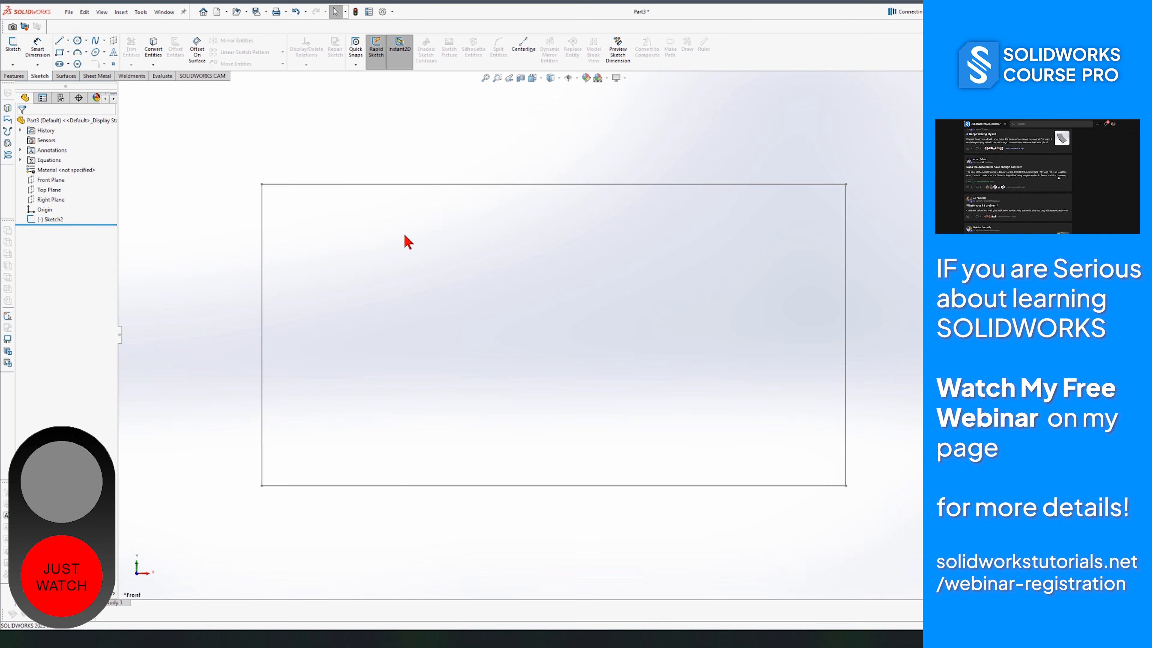
# Reopen the rectangle sketch, toggle Shaded Sketch Contours off and on repeatedly to compare, and leave the shading off.
pyautogui.doubleClick(416, 185)
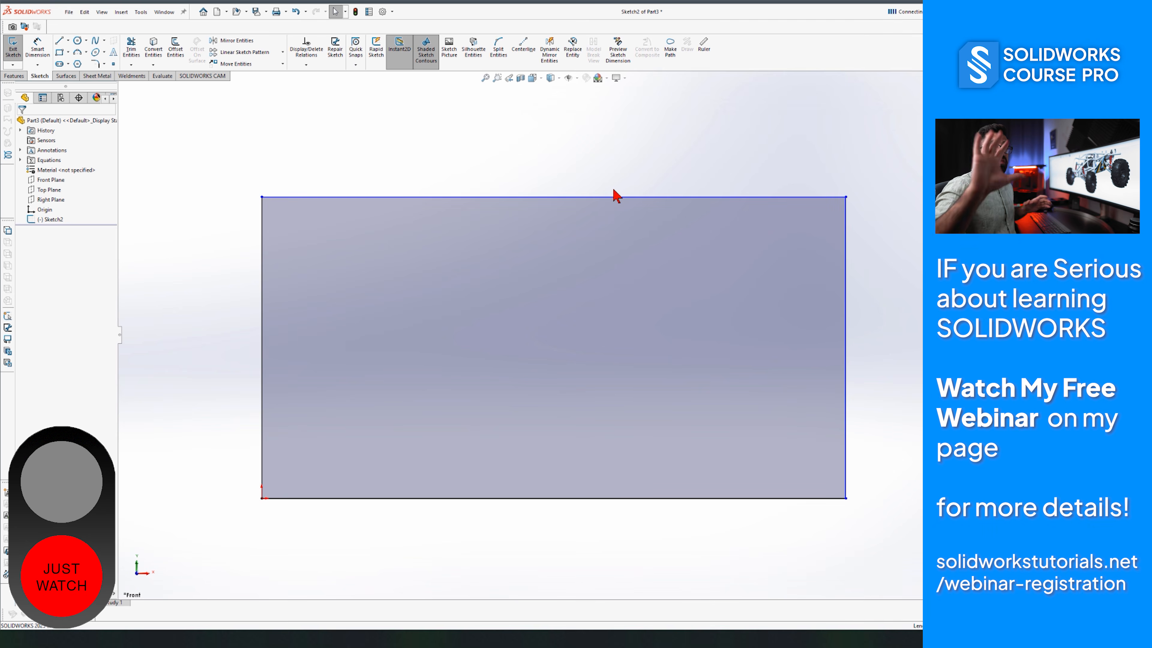
pyautogui.click(429, 50)
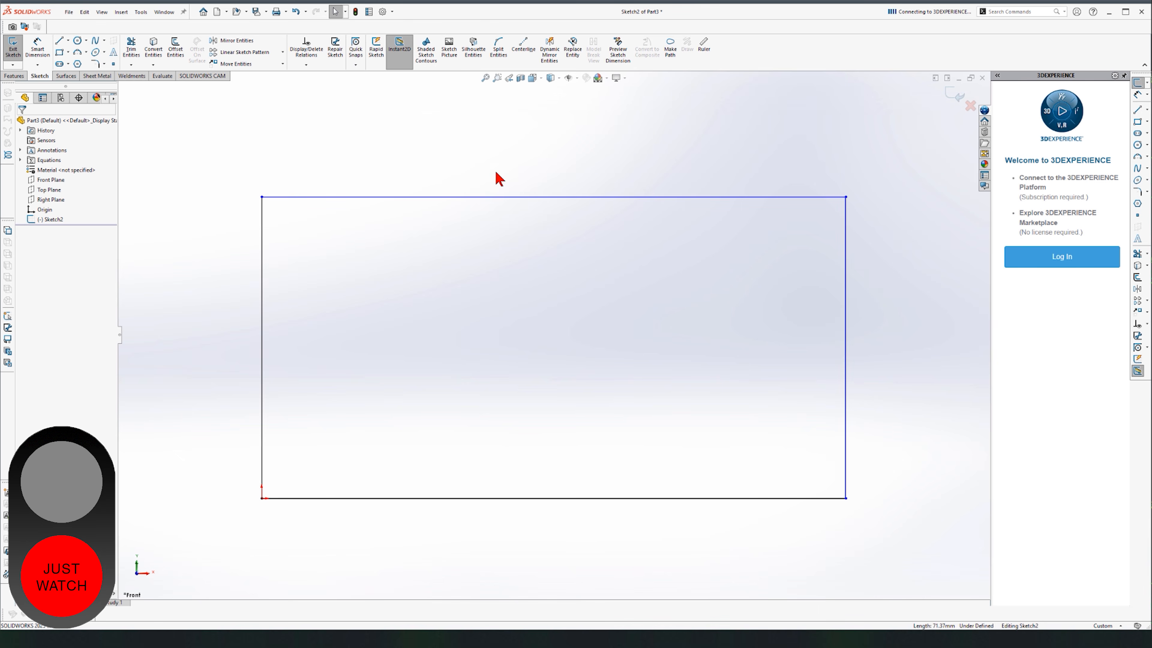
pyautogui.click(429, 64)
pyautogui.click(431, 67)
pyautogui.click(431, 67)
pyautogui.click(431, 67)
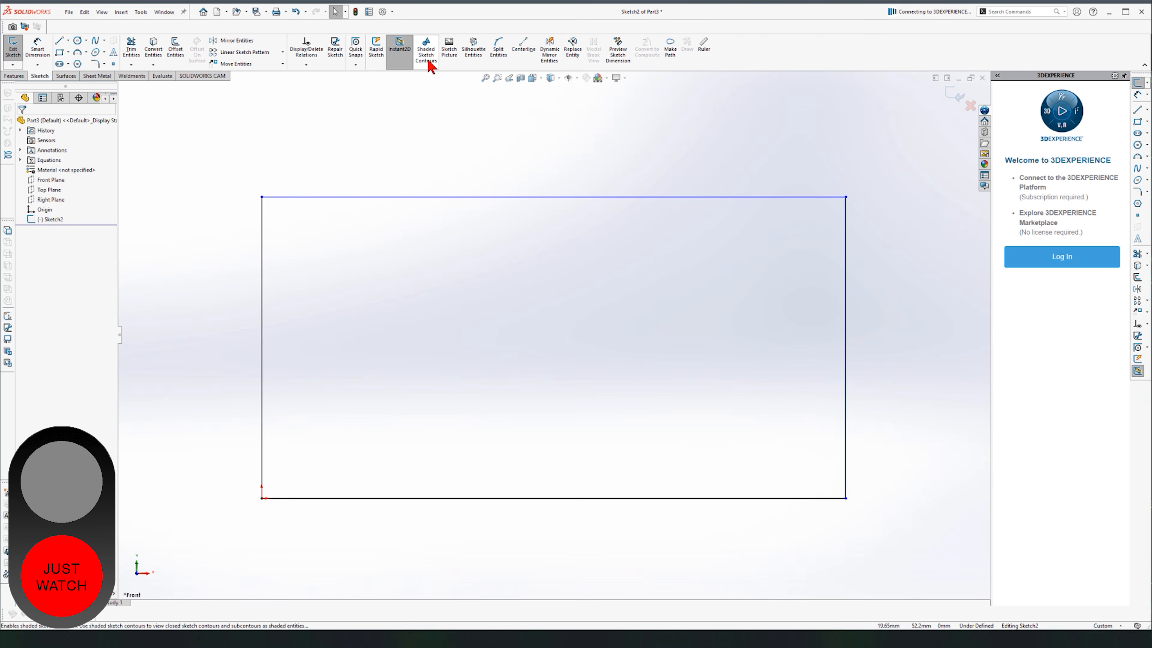
pyautogui.click(431, 67)
pyautogui.click(429, 65)
pyautogui.click(429, 64)
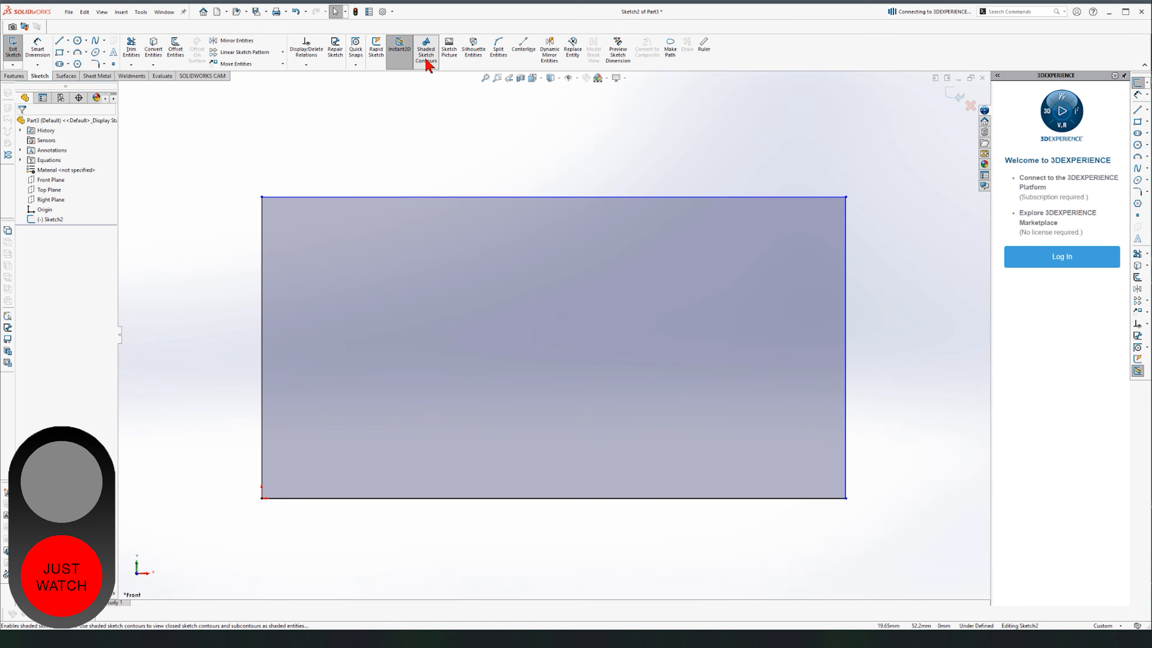
pyautogui.click(427, 64)
pyautogui.click(428, 64)
pyautogui.click(427, 63)
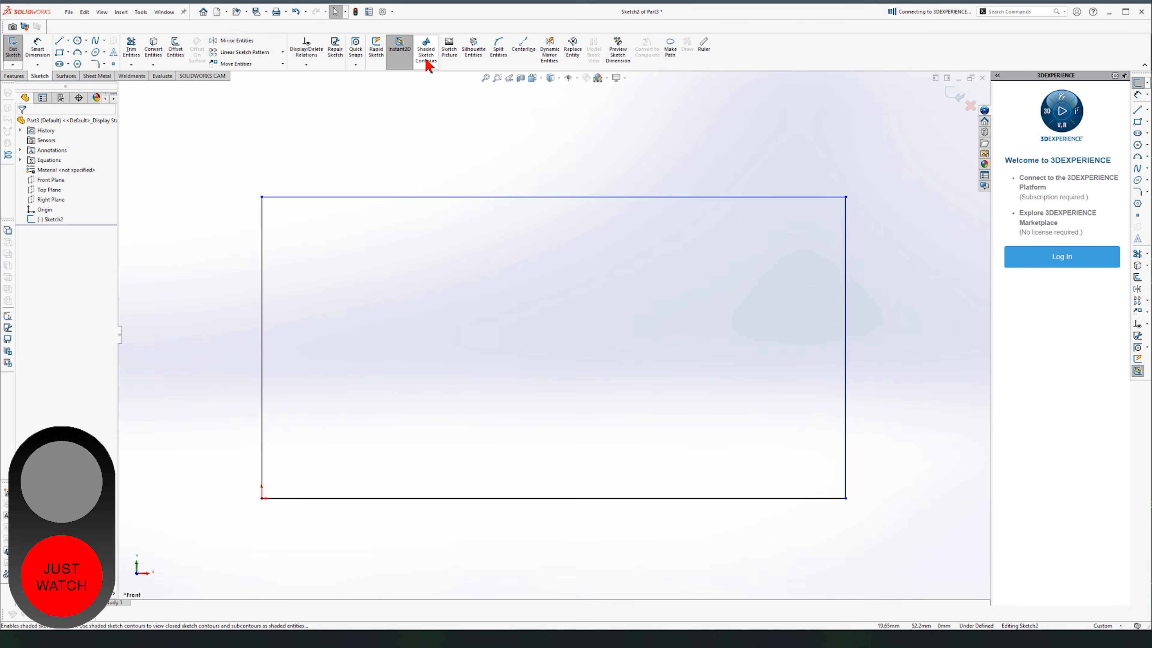
pyautogui.click(428, 64)
pyautogui.click(428, 64)
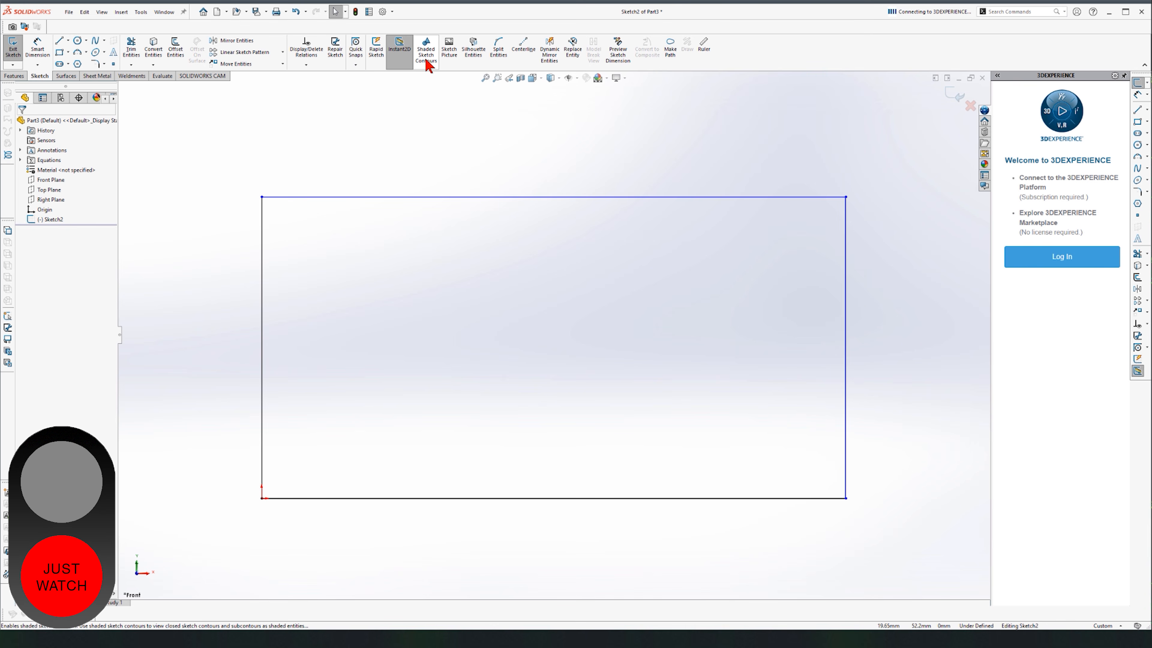
# Practise exiting and reopening the rectangle sketch, entering it from its top edge and from Sketch2 in the feature tree.
pyautogui.click(14, 61)
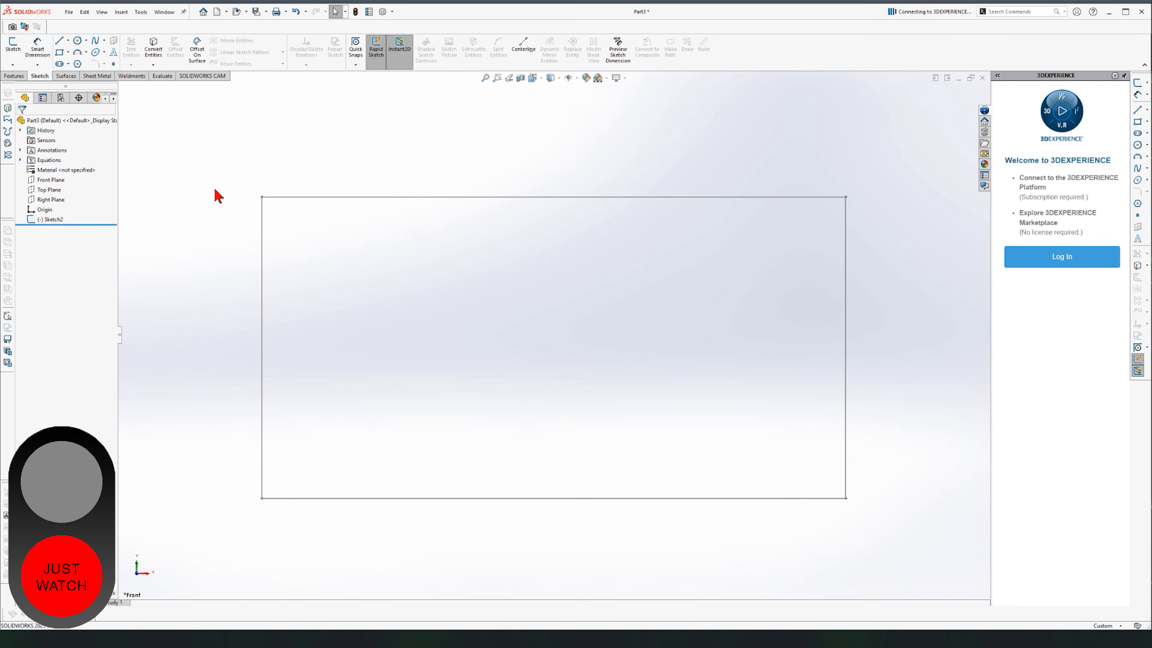
pyautogui.click(415, 199)
pyautogui.click(420, 190)
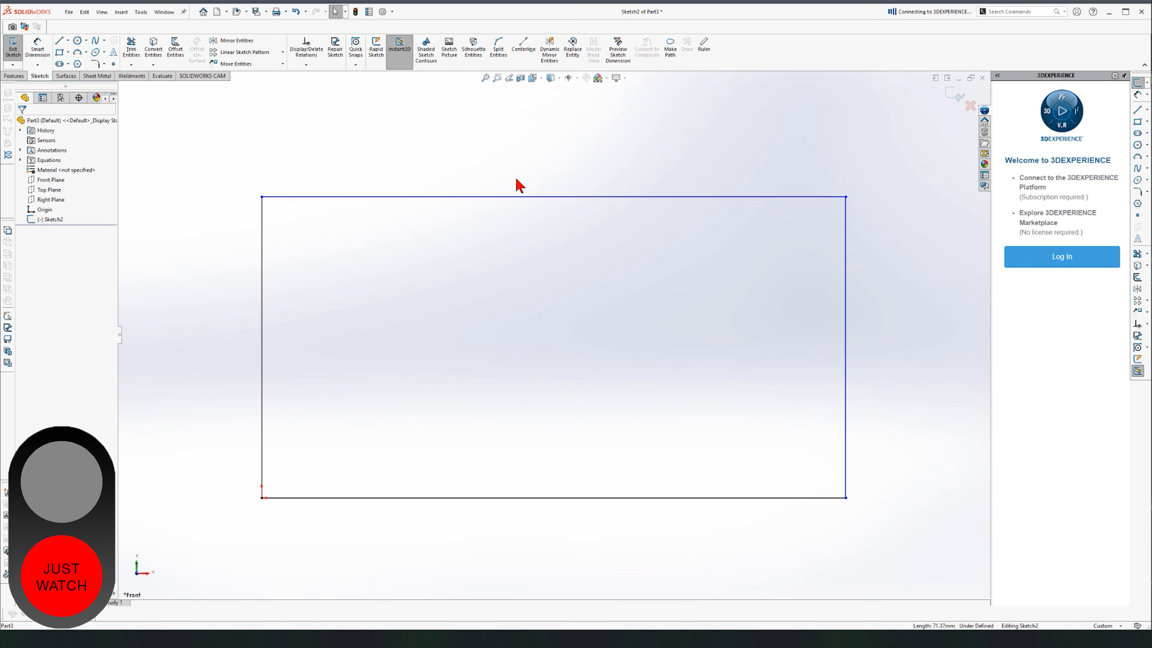
pyautogui.hotkey('ctrl', 'b')
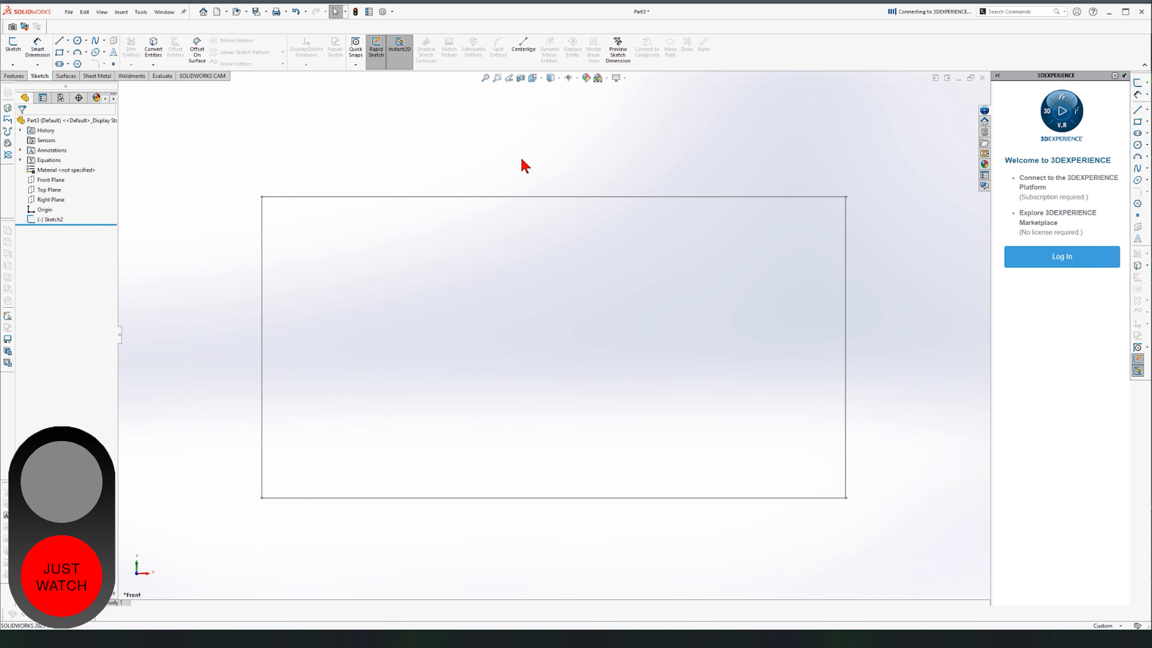
pyautogui.click(524, 199)
pyautogui.click(526, 193)
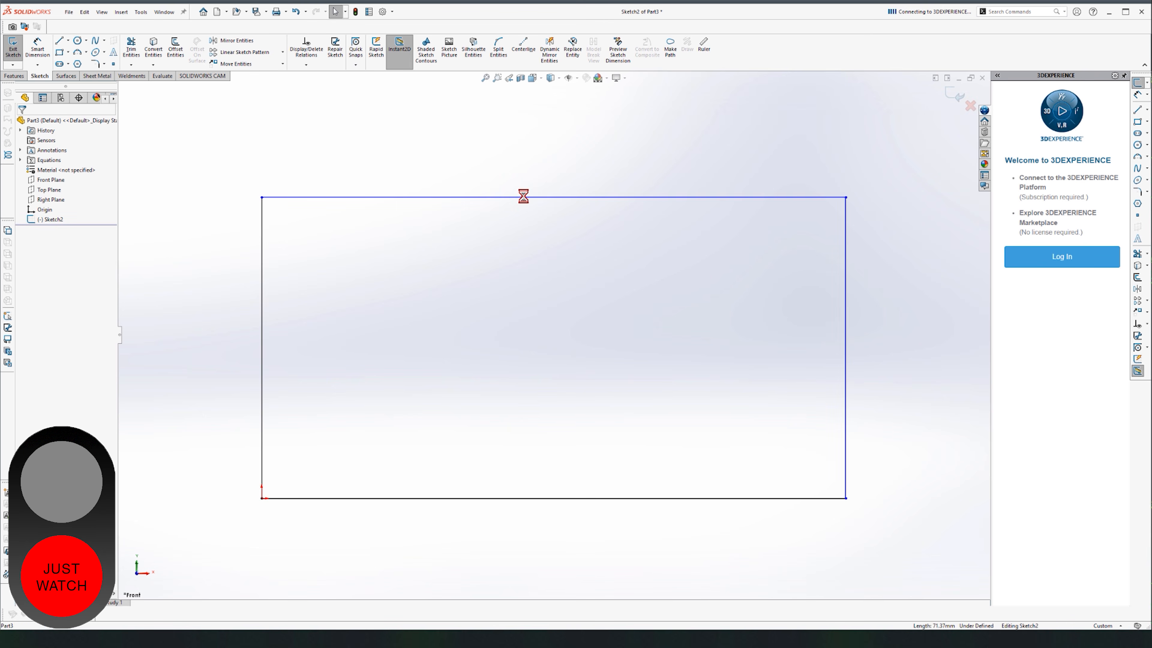
pyautogui.hotkey('ctrl', 'b')
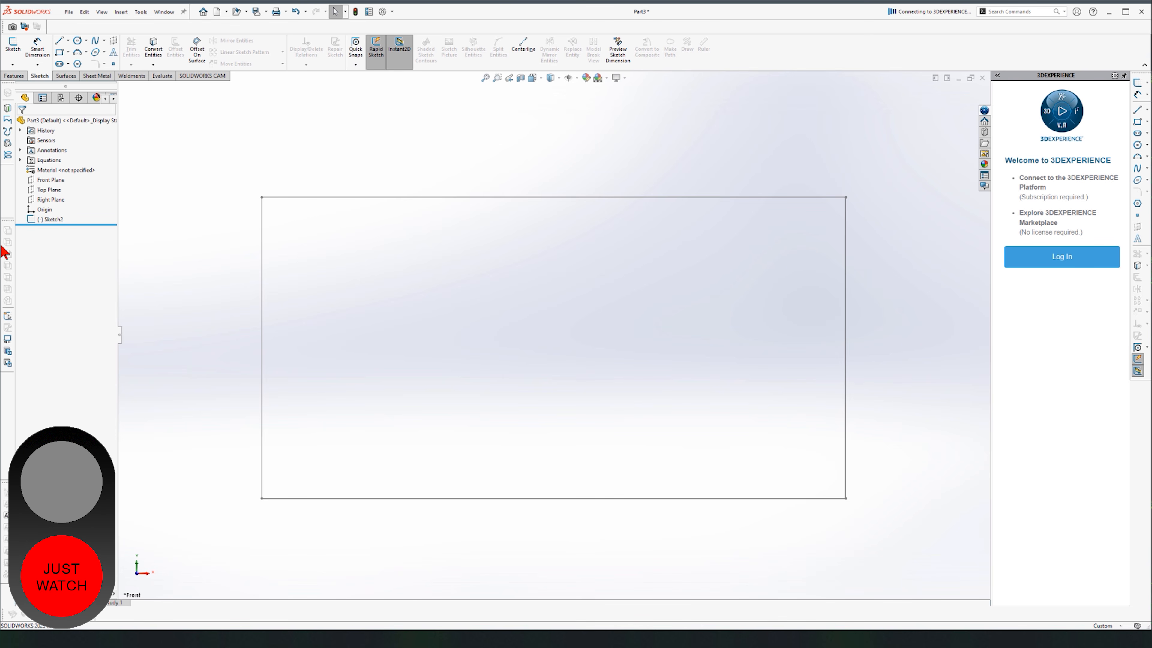
pyautogui.click(54, 219)
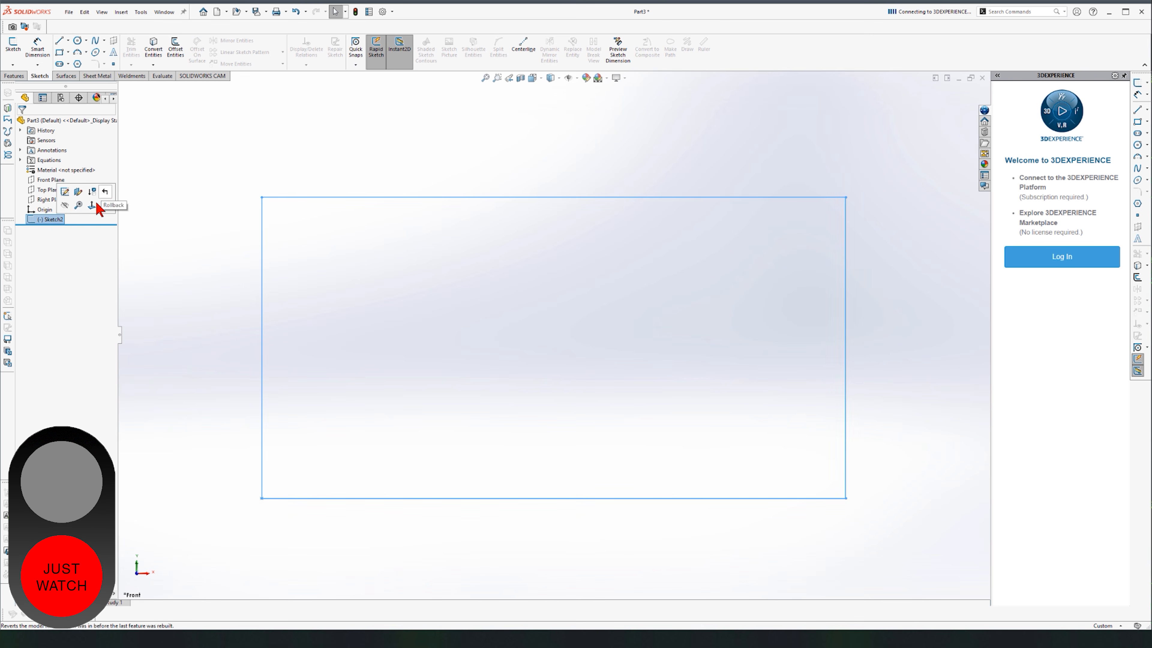
pyautogui.click(66, 192)
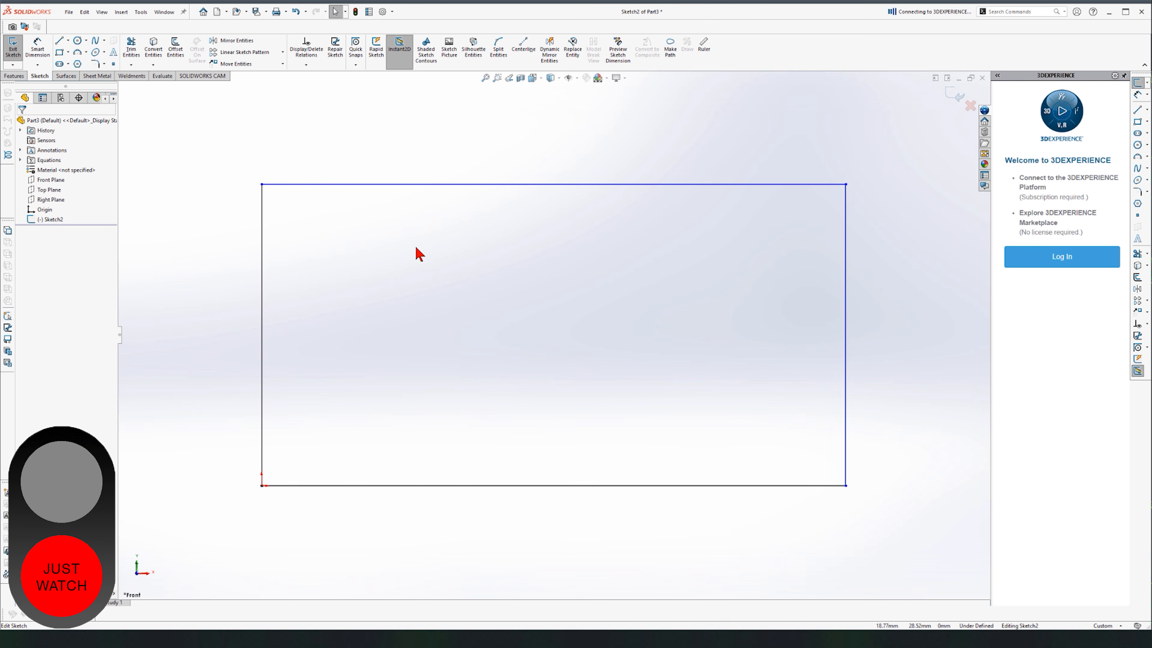
# Zoom out and in repeatedly around the rectangle to examine how its apparent size depends on the view.
pyautogui.scroll(2, 469, 327)
pyautogui.scroll(-1, 469, 326)
pyautogui.scroll(3, 630, 332)
pyautogui.scroll(3, 630, 335)
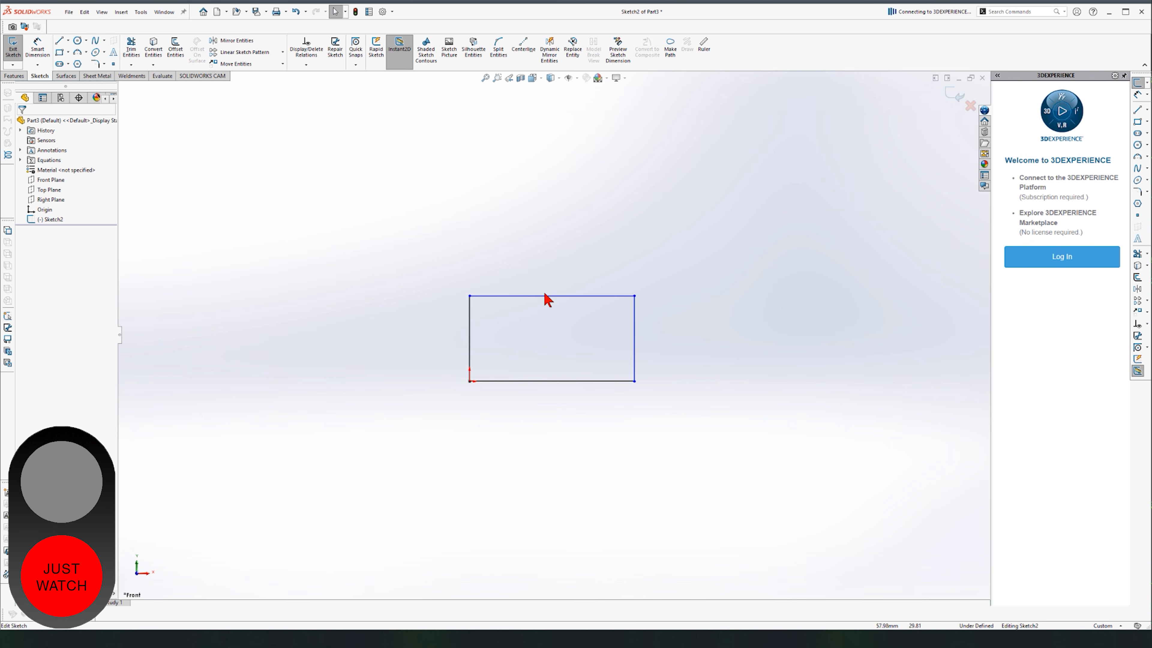
pyautogui.scroll(5, 556, 350)
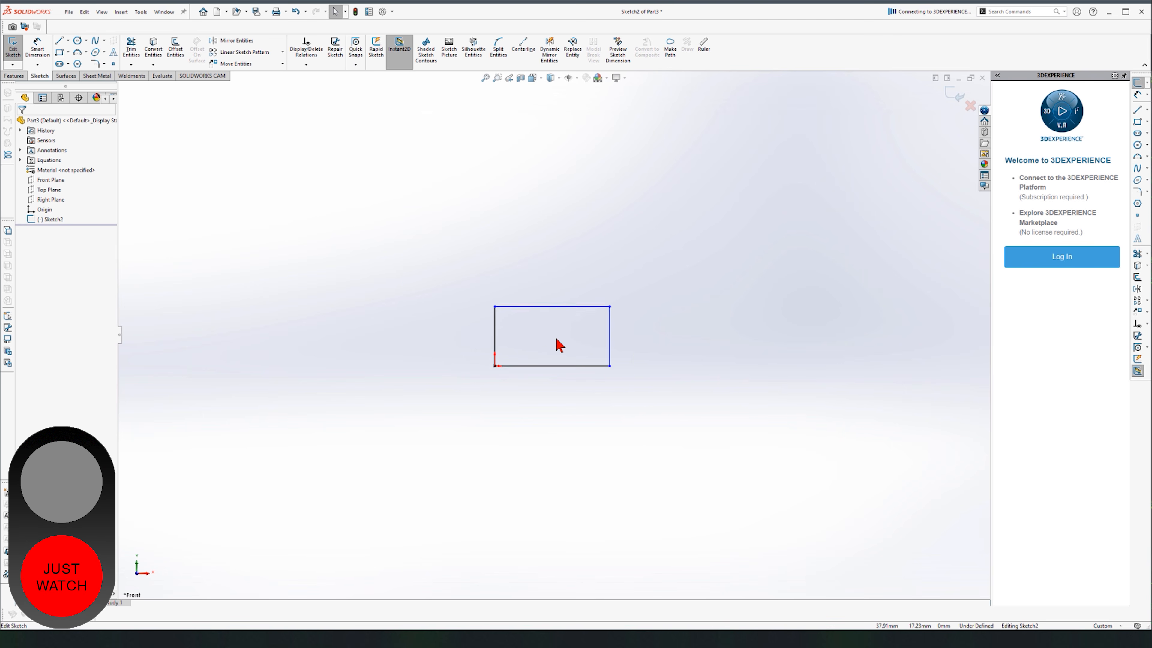
pyautogui.scroll(-6, 559, 340)
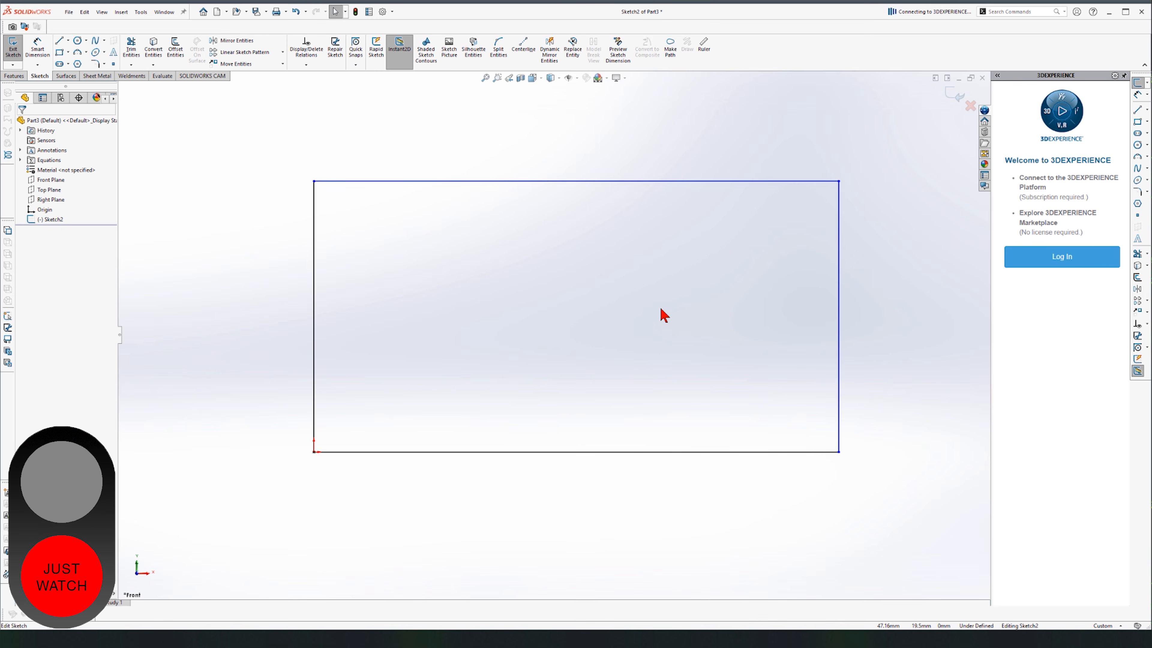
pyautogui.scroll(3, 612, 316)
pyautogui.scroll(-3, 609, 317)
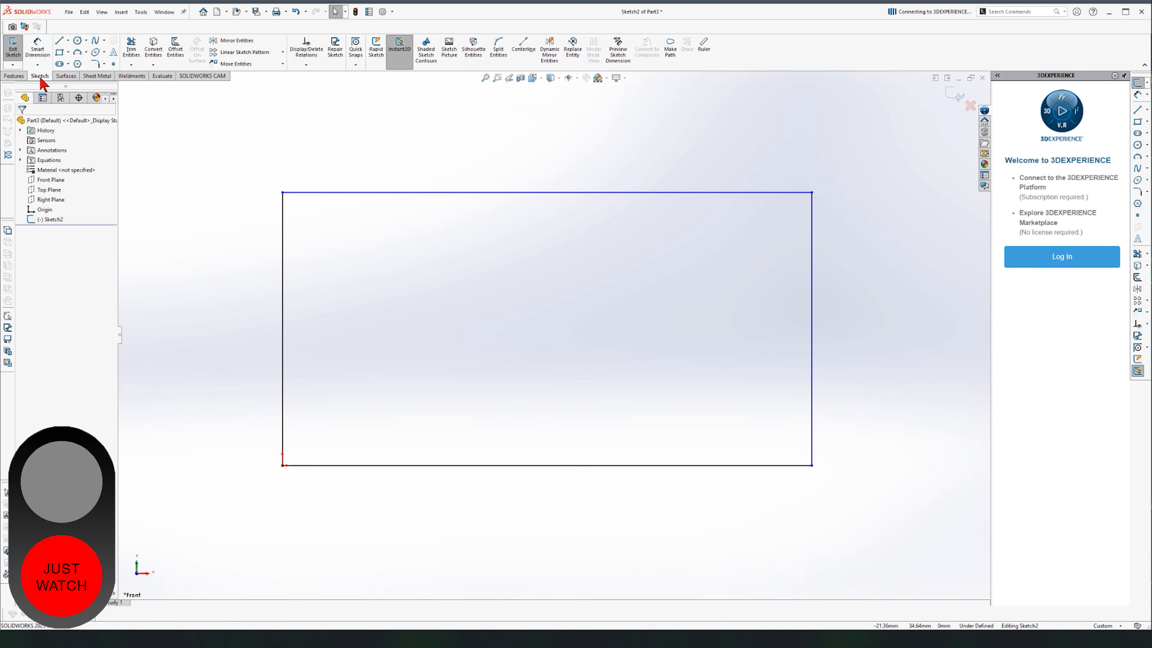
# Add a trial Smart Dimension above the rectangle's top edge at its current length and delete it again.
pyautogui.click(41, 55)
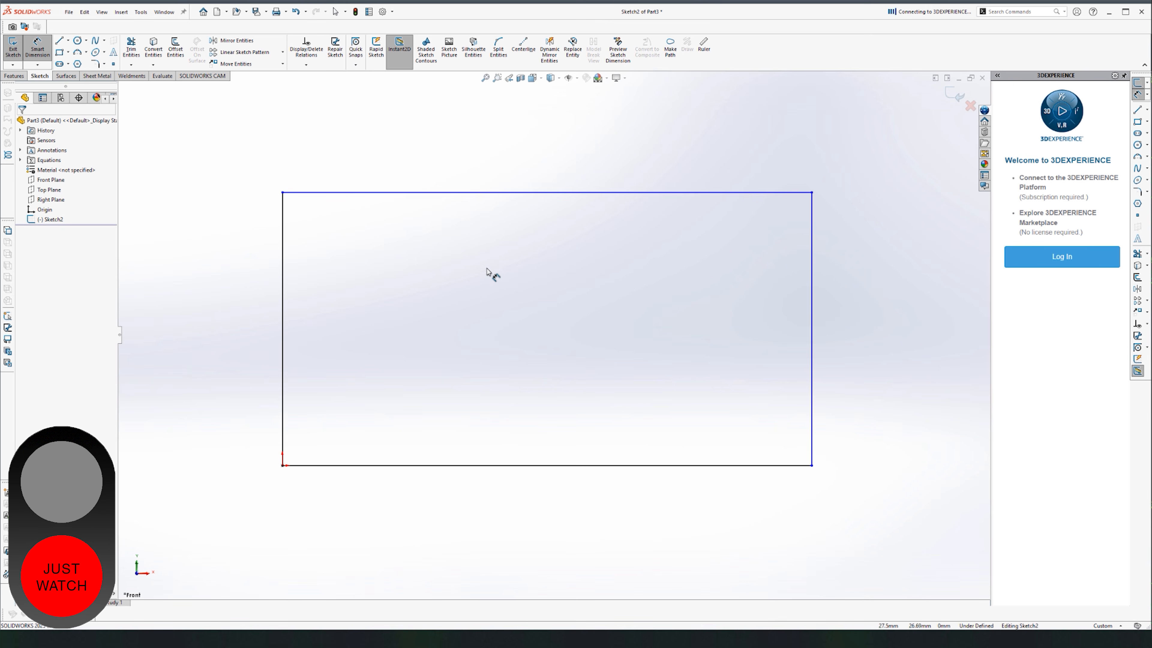
pyautogui.click(512, 193)
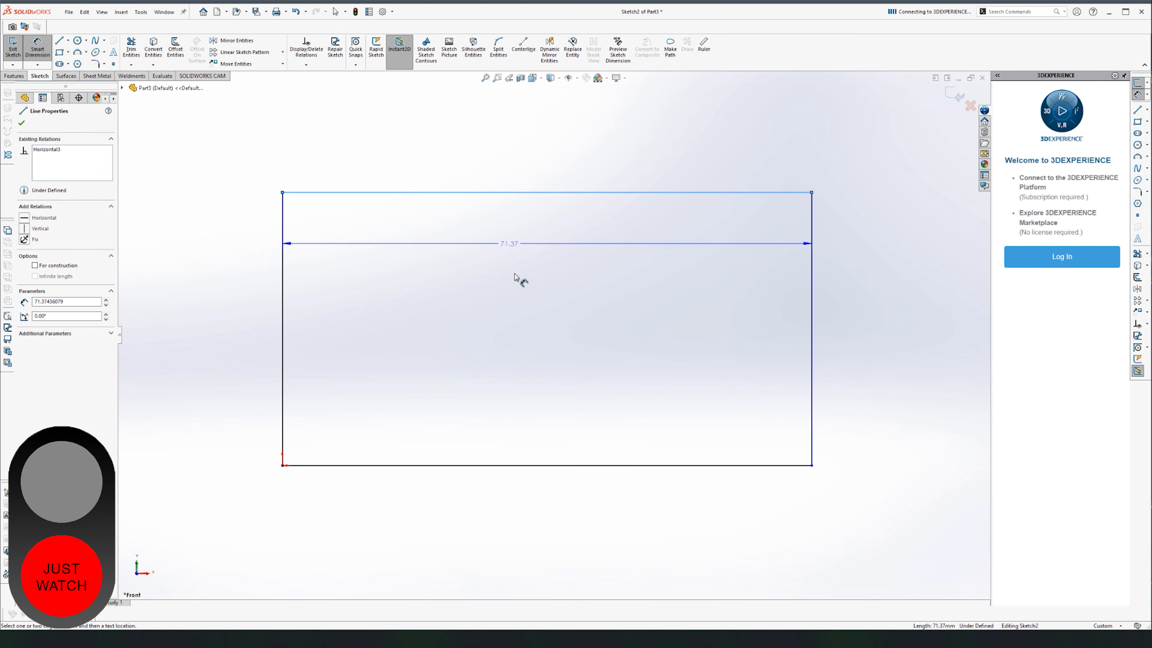
pyautogui.click(528, 141)
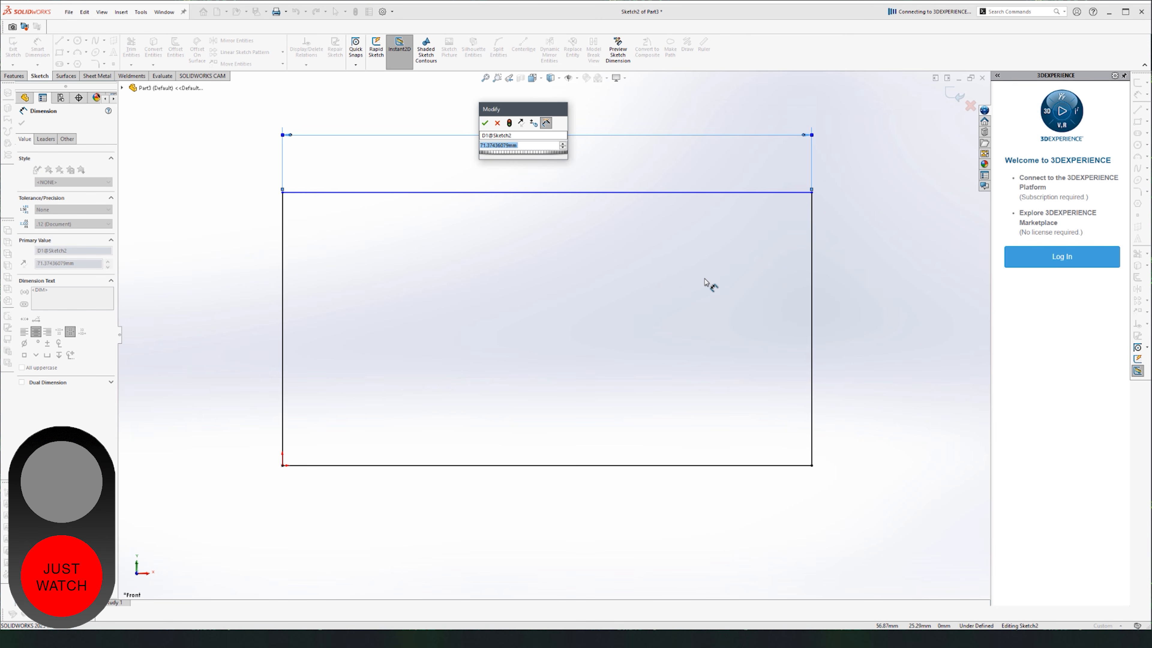
pyautogui.click(484, 122)
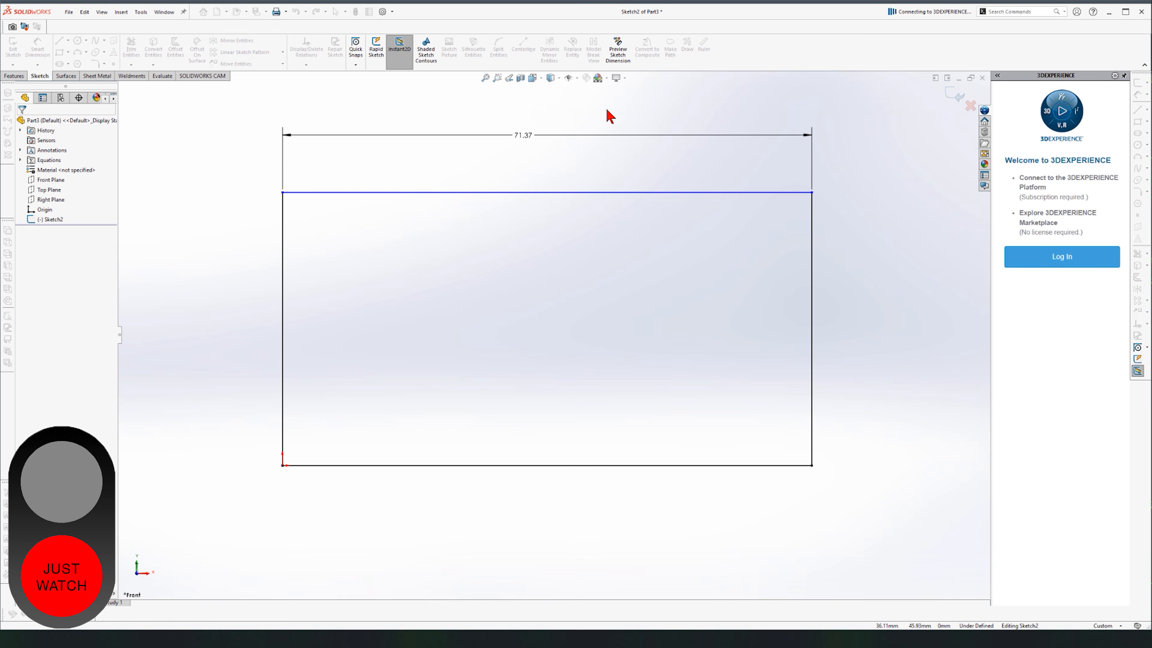
pyautogui.moveTo(607, 109); pyautogui.dragTo(442, 181)
pyautogui.press('Delete')
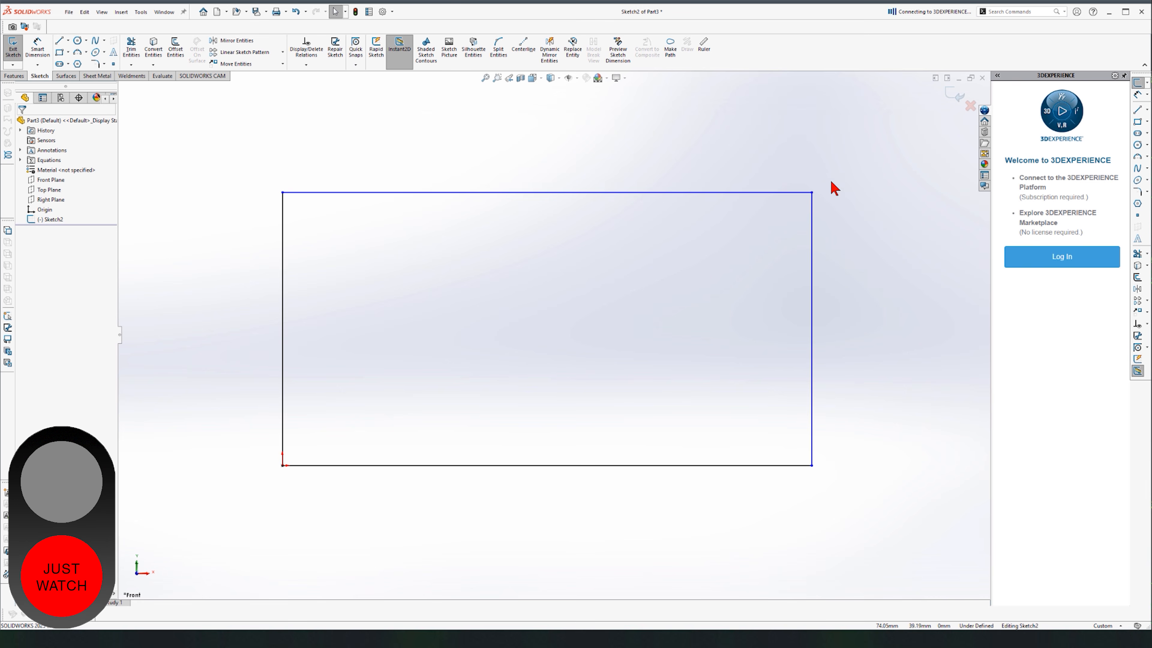
# Shrink the rectangle by its upper-right corner to about 66 × 33 mm and dimension its top edge as 74.52 mm.
pyautogui.moveTo(812, 194); pyautogui.dragTo(772, 251)
pyautogui.click(487, 337)
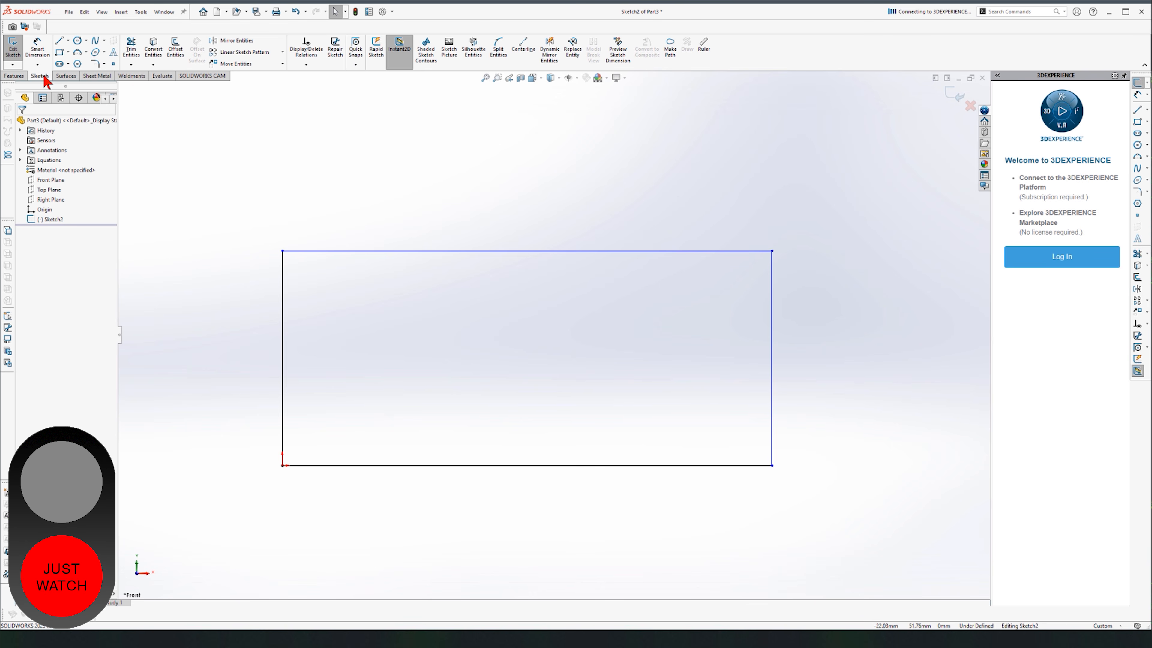
pyautogui.click(43, 50)
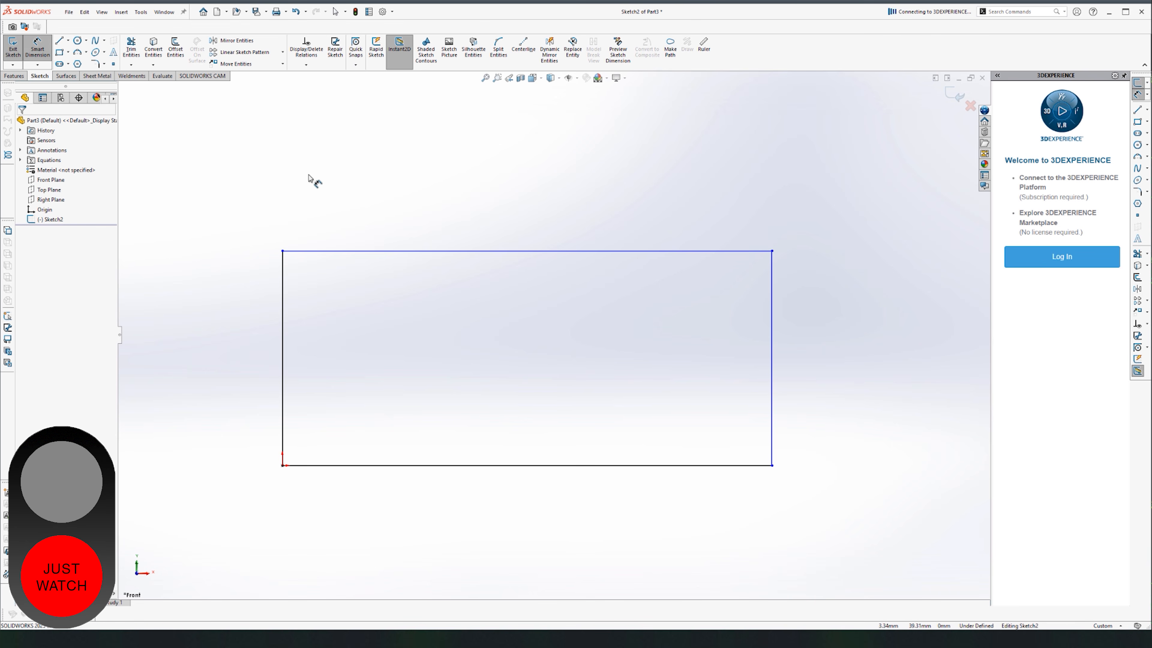
pyautogui.click(531, 252)
pyautogui.click(532, 253)
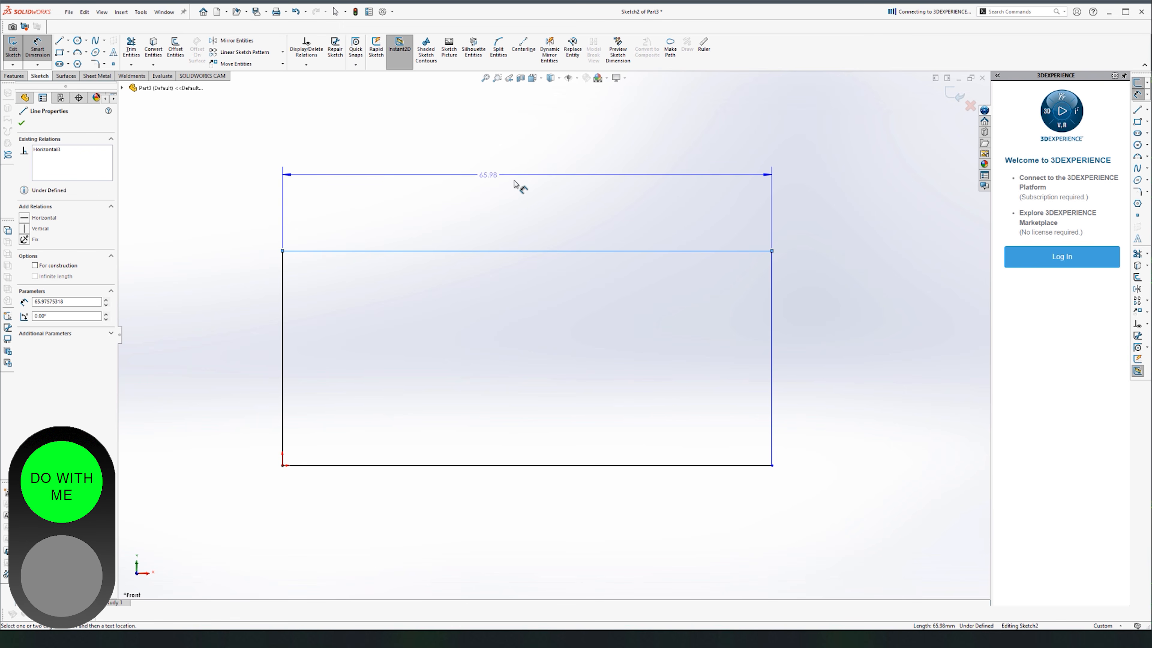
pyautogui.click(524, 179)
pyautogui.write('74.52')
pyautogui.press('Return')
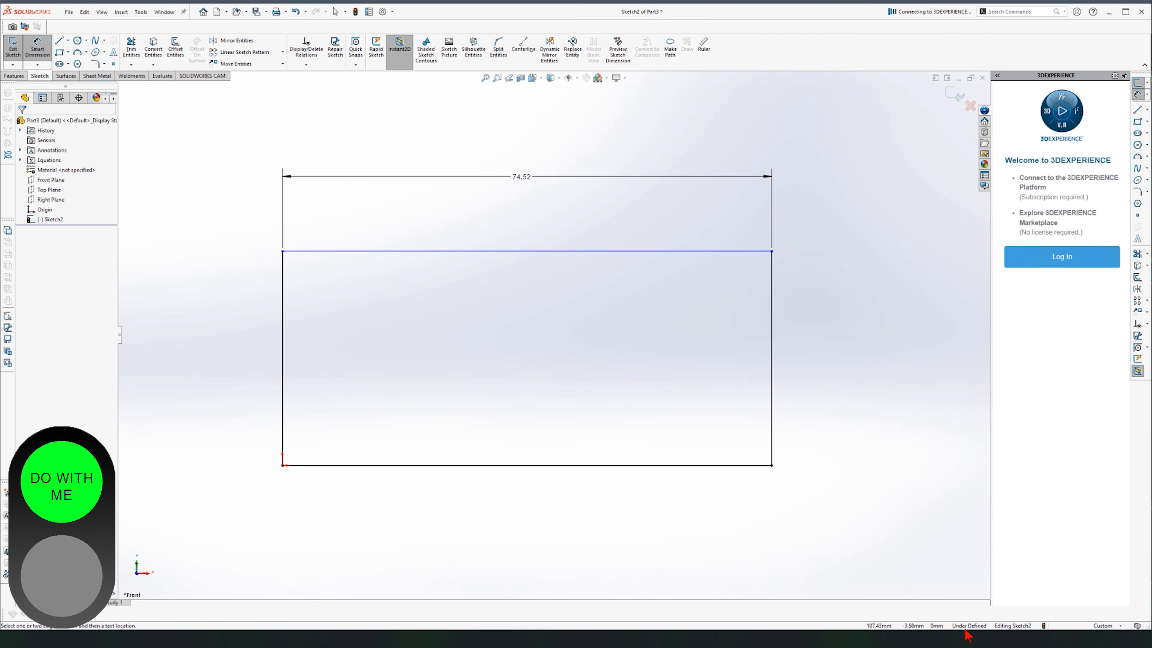
pyautogui.click(772, 340)
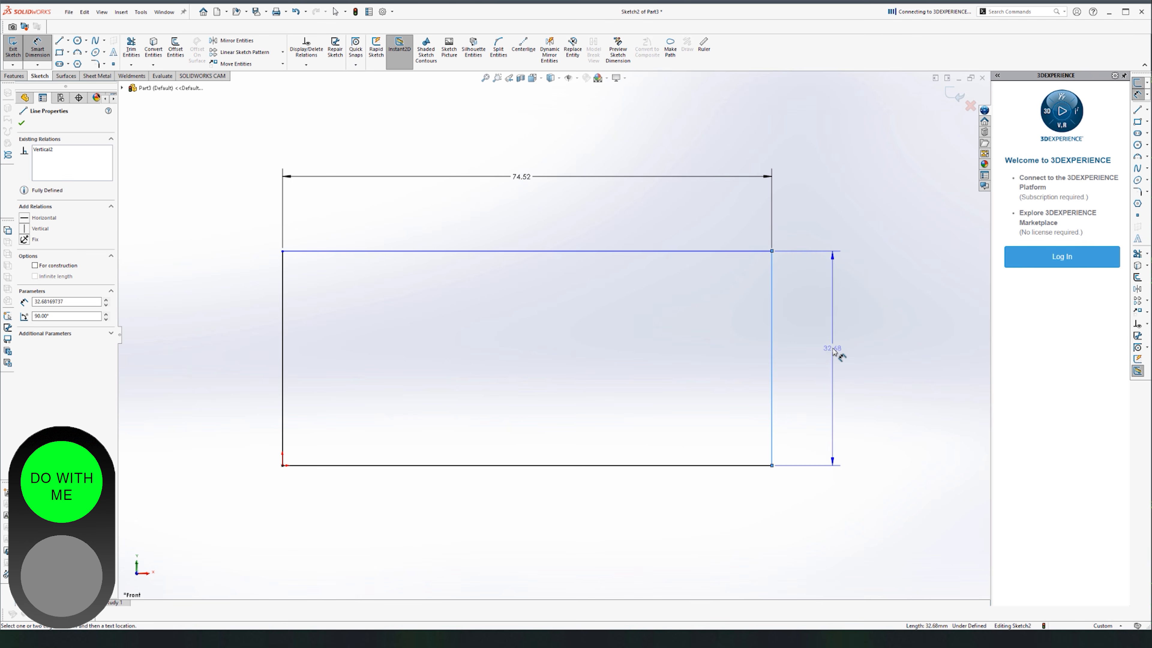
pyautogui.press('Escape')
pyautogui.press('Escape')
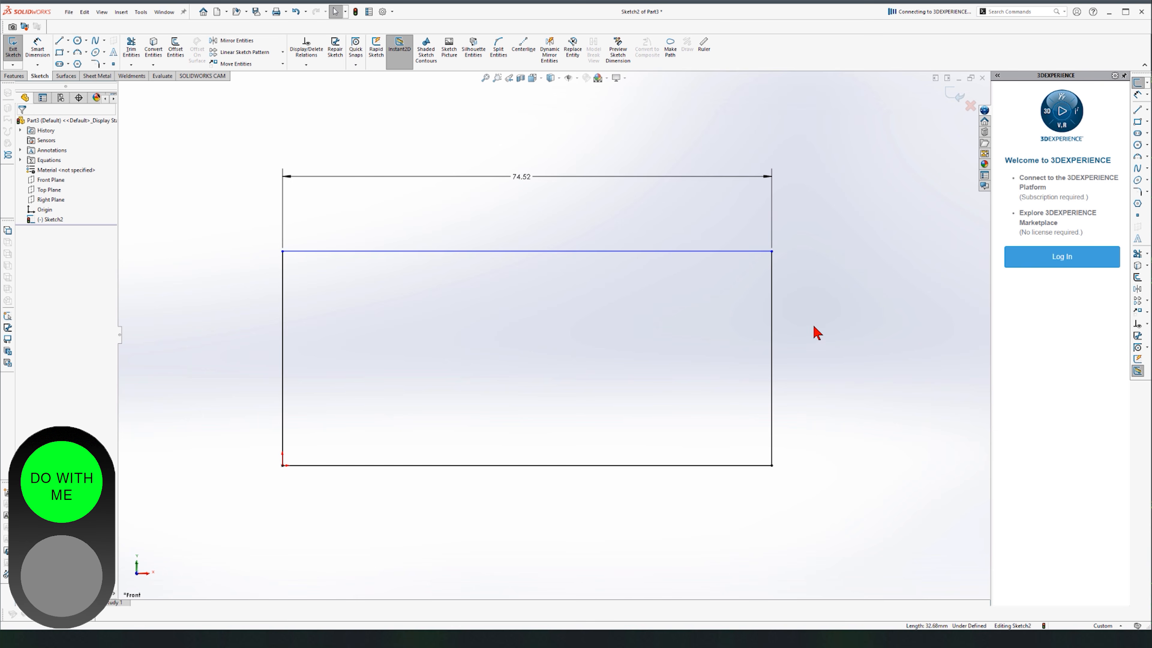
pyautogui.click(41, 54)
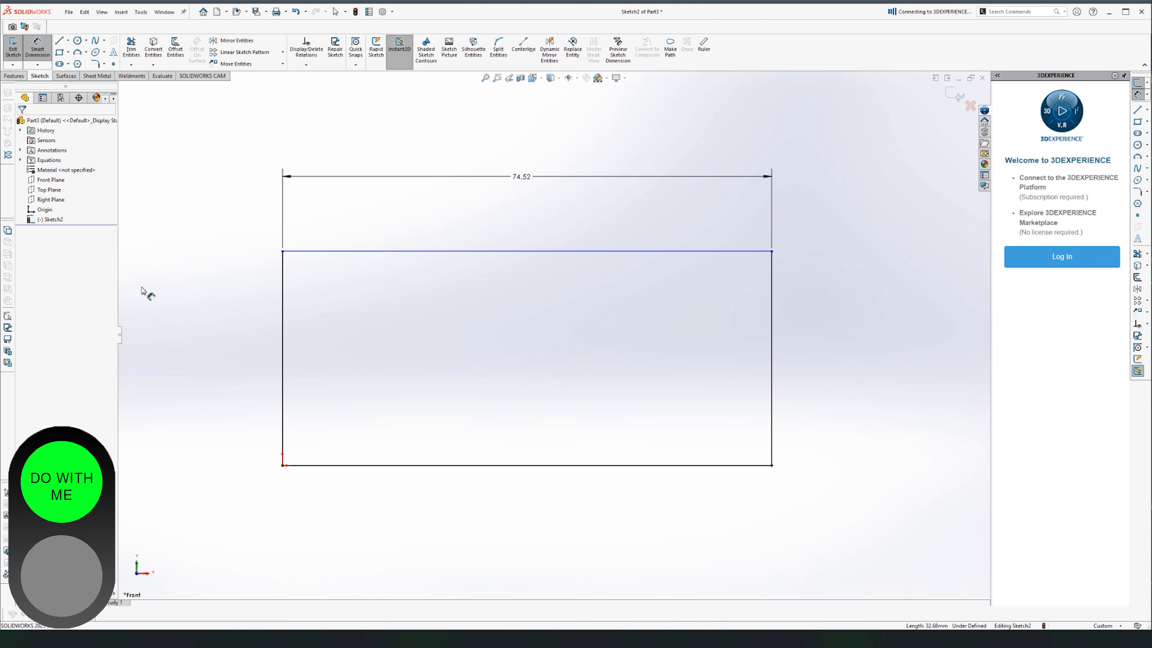
pyautogui.click(46, 56)
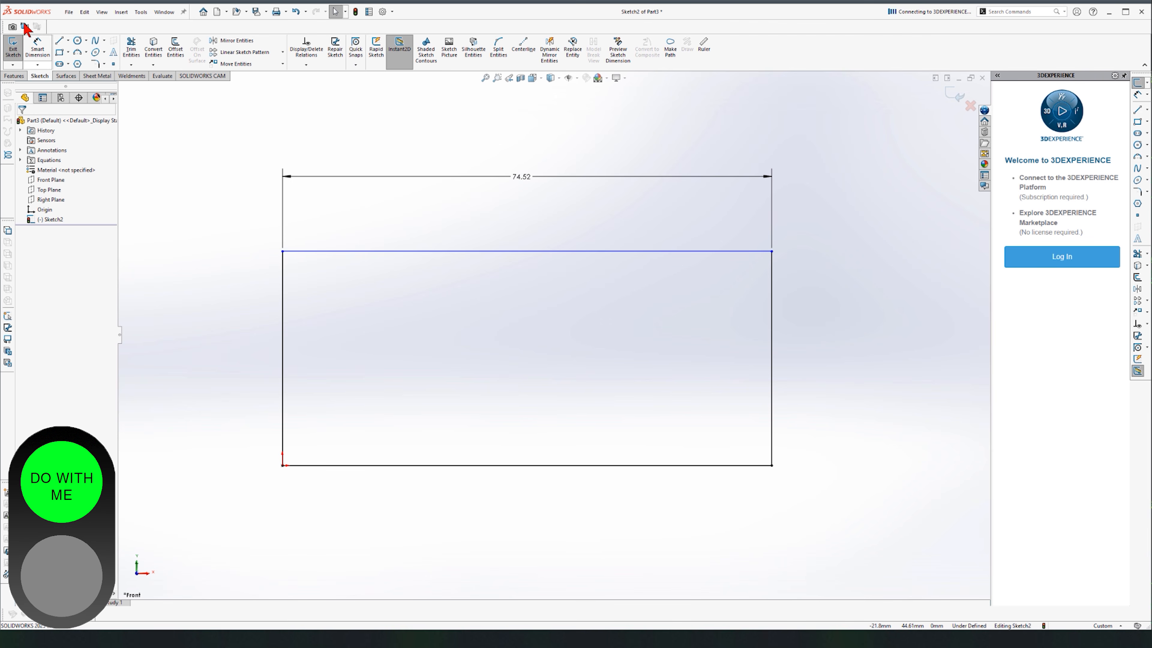
# Add a vertical Smart Dimension beside the rectangle's right edge and set the height to 32.6952 mm.
pyautogui.click(43, 51)
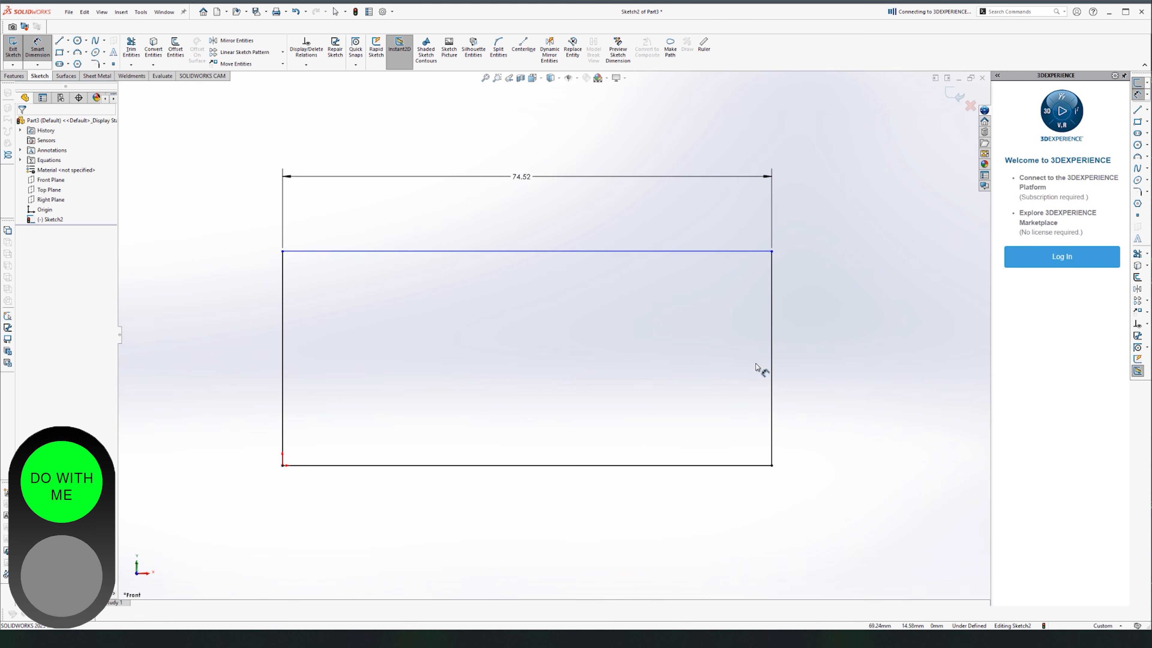
pyautogui.click(774, 337)
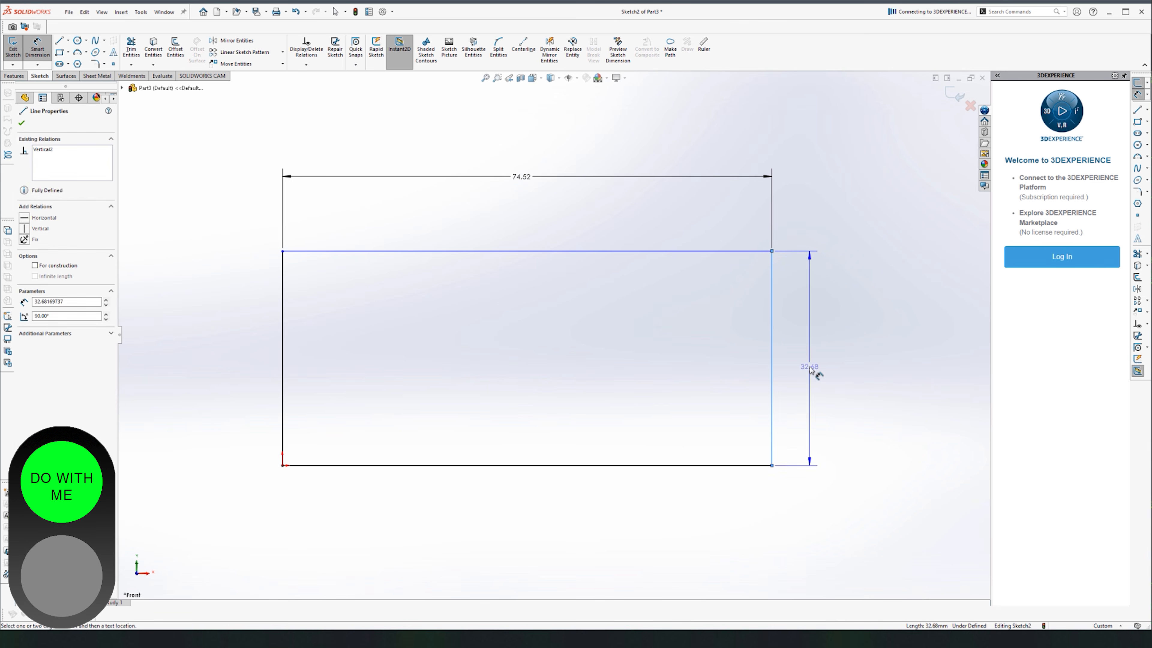
pyautogui.click(812, 332)
pyautogui.write('32.6')
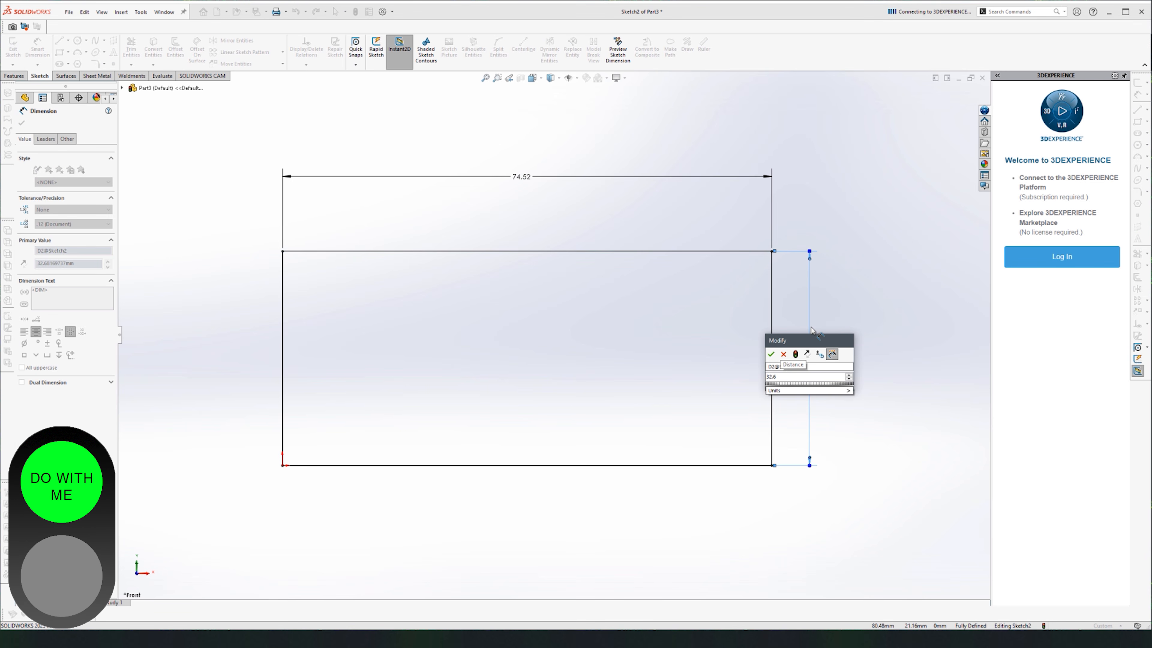
pyautogui.write('952')
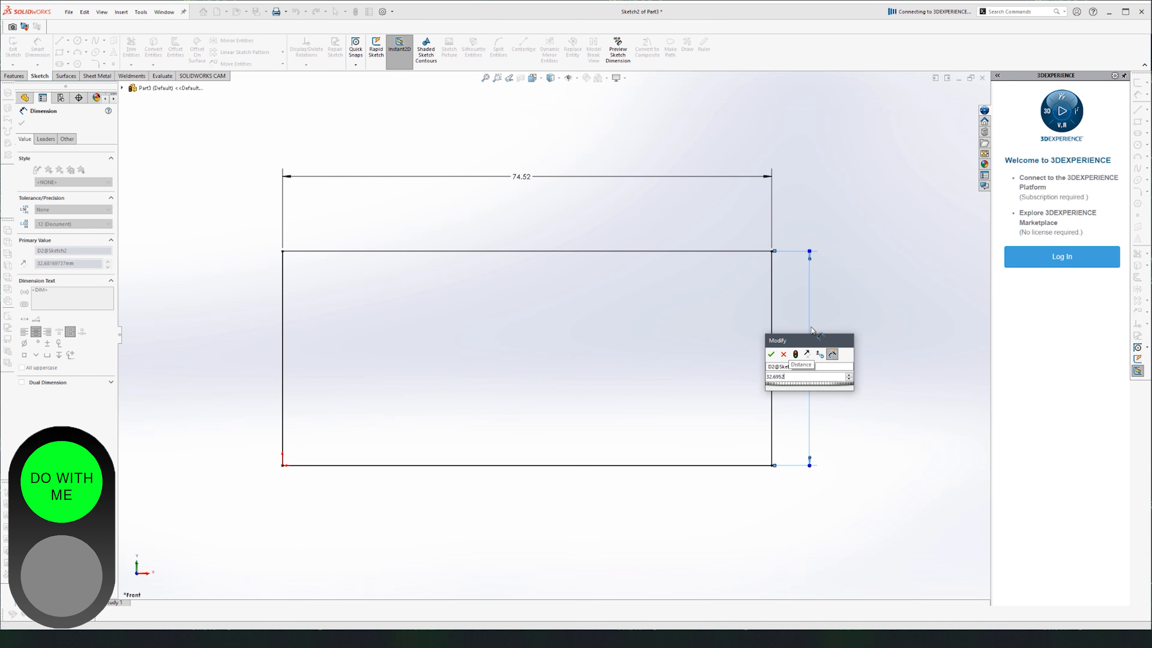
pyautogui.press('Return')
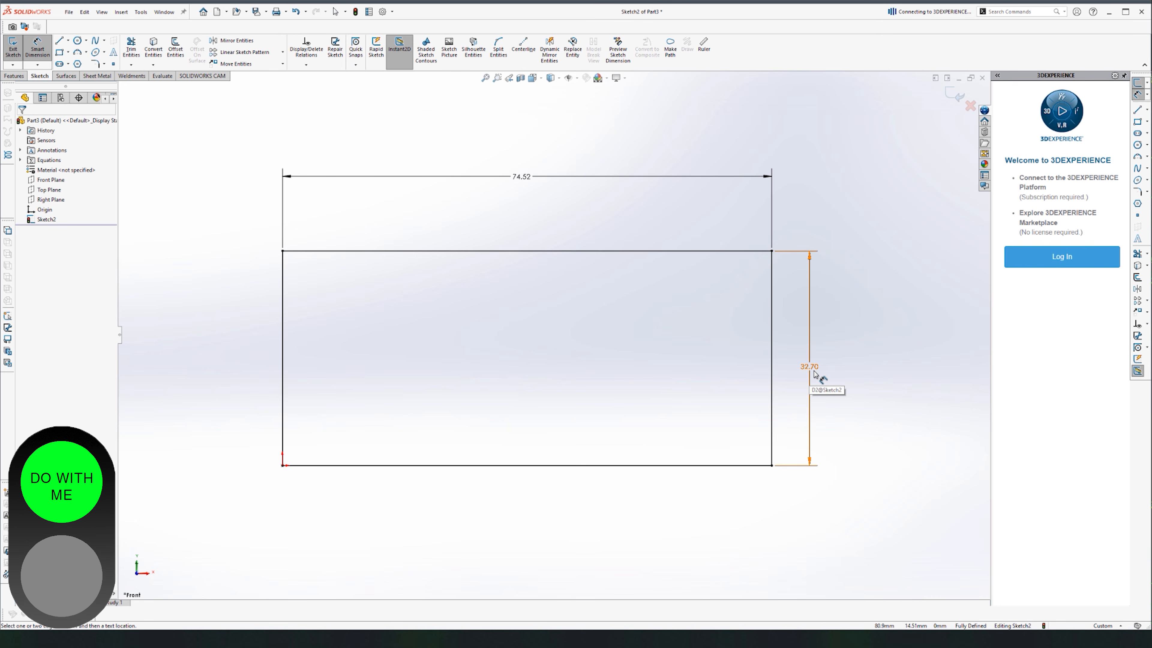
# Open the rectangle's vertical dimension repeatedly to examine its full-precision value, keeping the value as it is.
pyautogui.doubleClick(814, 371)
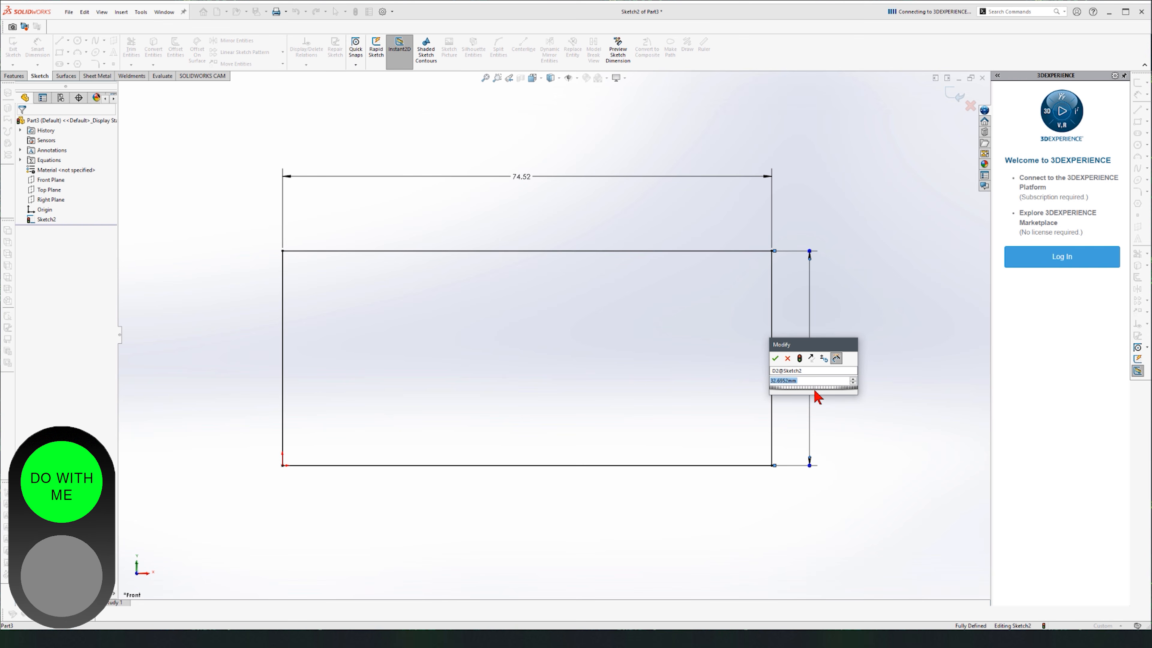
pyautogui.click(775, 358)
pyautogui.doubleClick(815, 368)
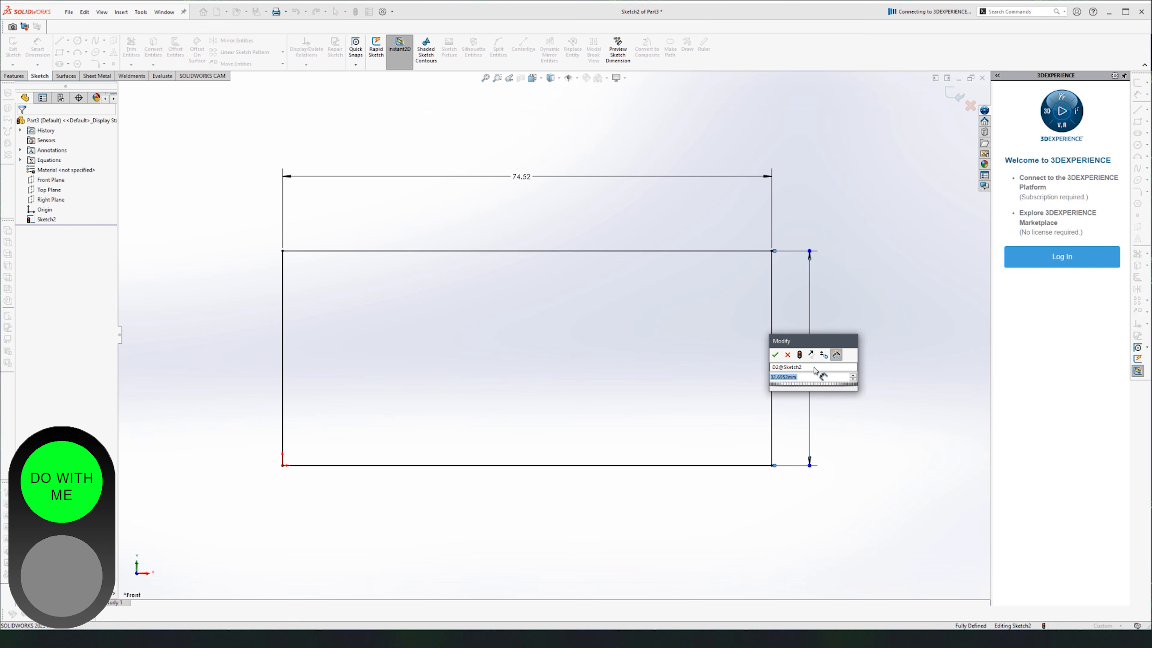
pyautogui.click(775, 355)
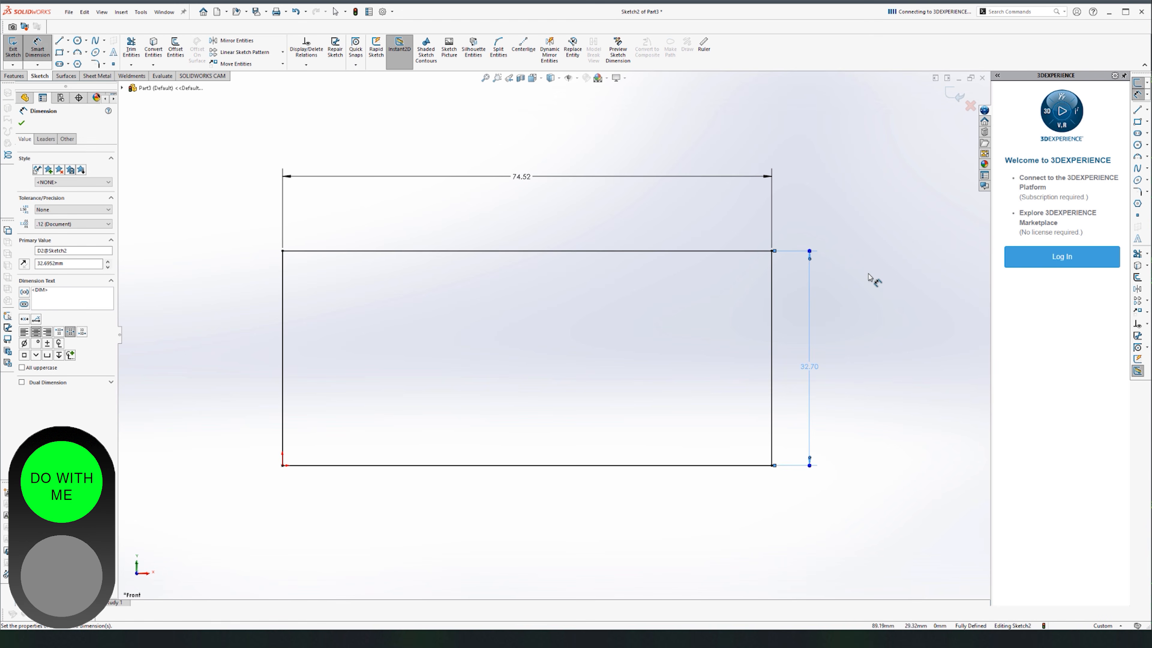
pyautogui.doubleClick(815, 368)
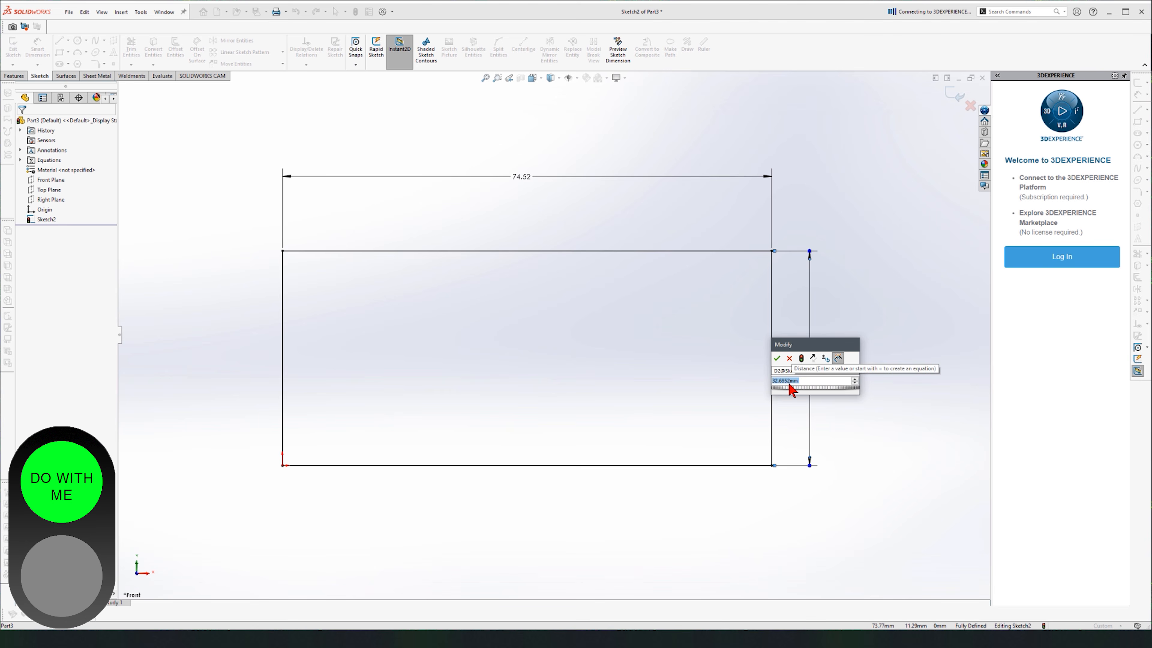
pyautogui.click(776, 359)
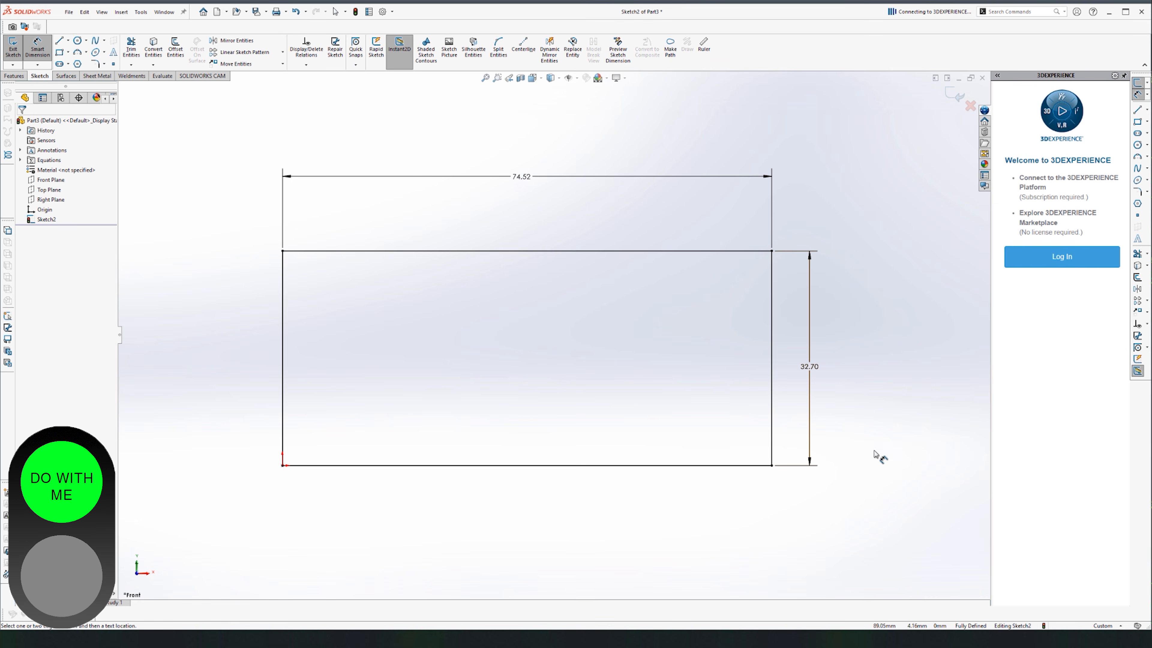
# Switch the document units to MMGS (millimeter, gram, second) and reopen the rectangle sketch for editing.
pyautogui.click(1105, 626)
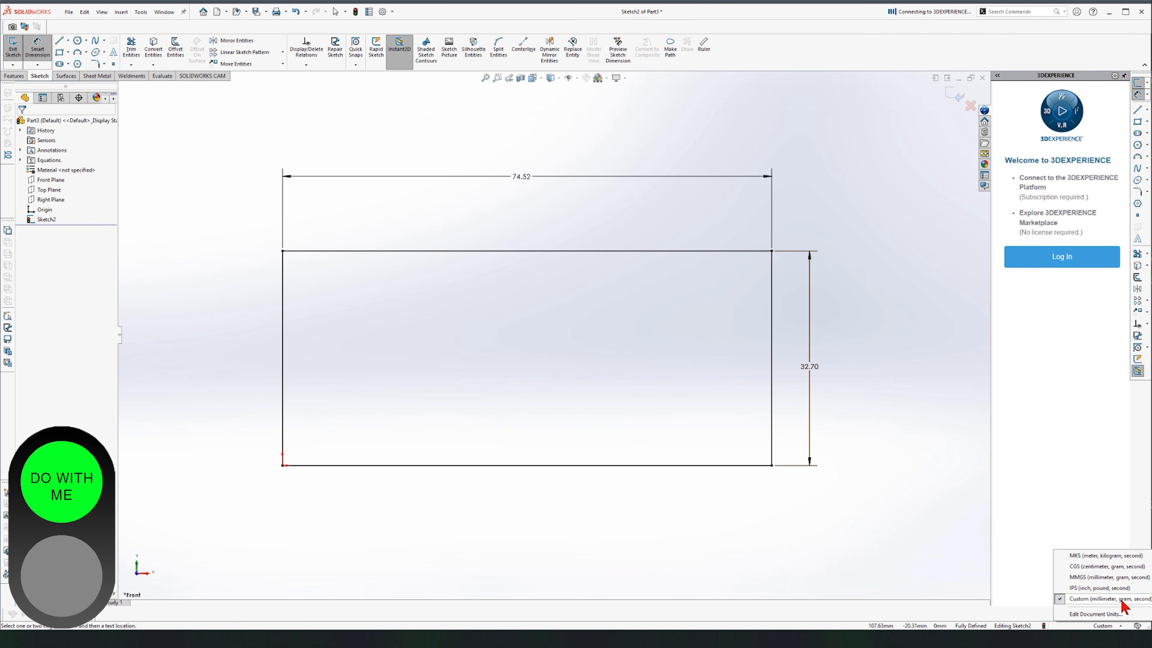
pyautogui.click(1114, 578)
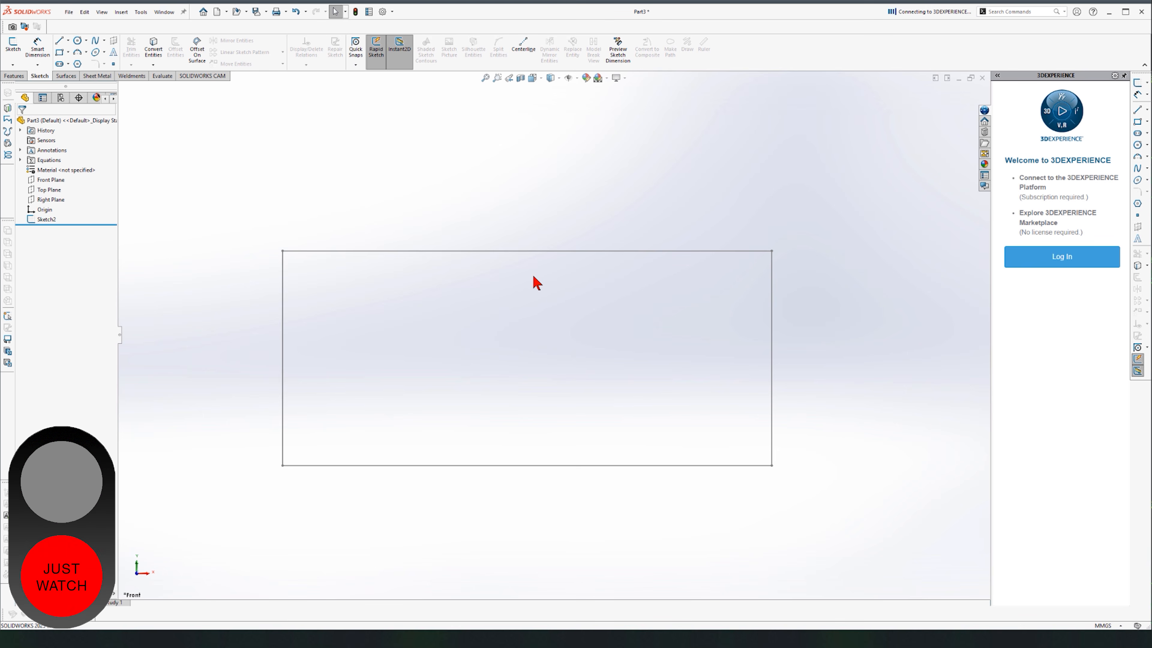
pyautogui.doubleClick(547, 251)
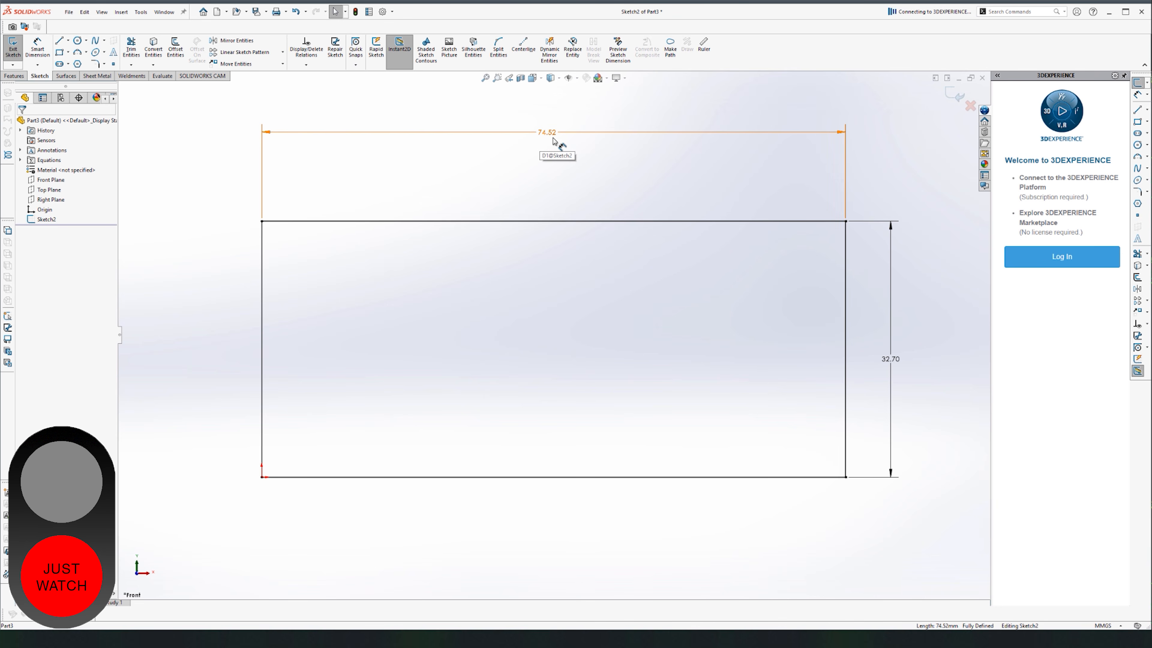
pyautogui.click(891, 360)
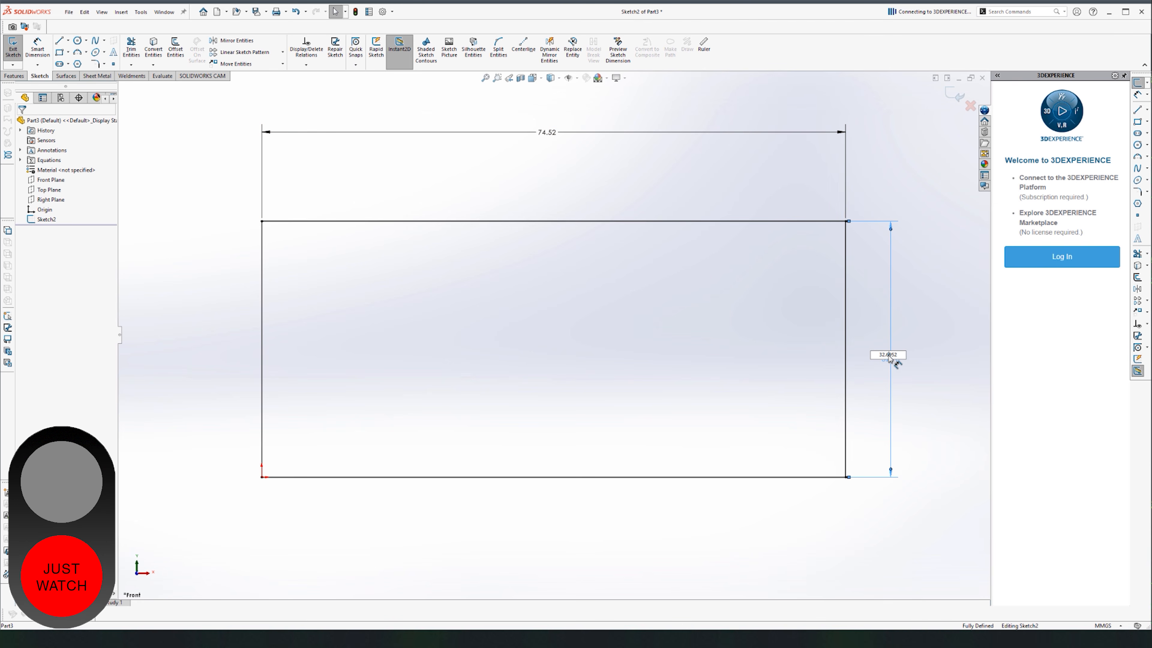
pyautogui.click(926, 415)
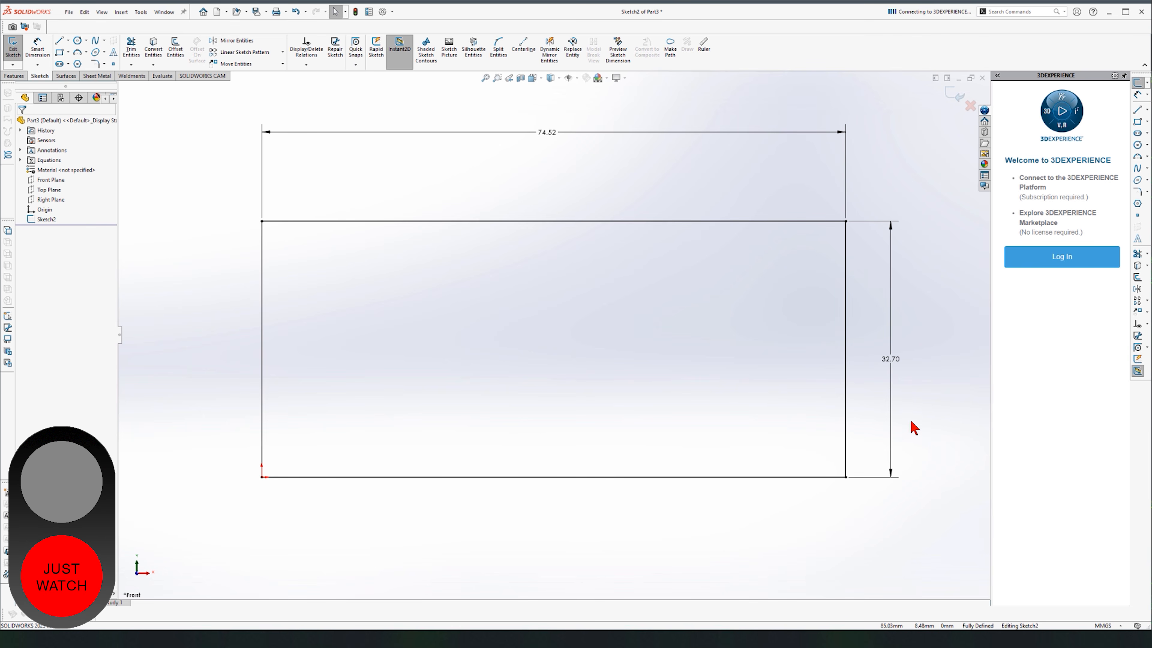
pyautogui.click(22, 76)
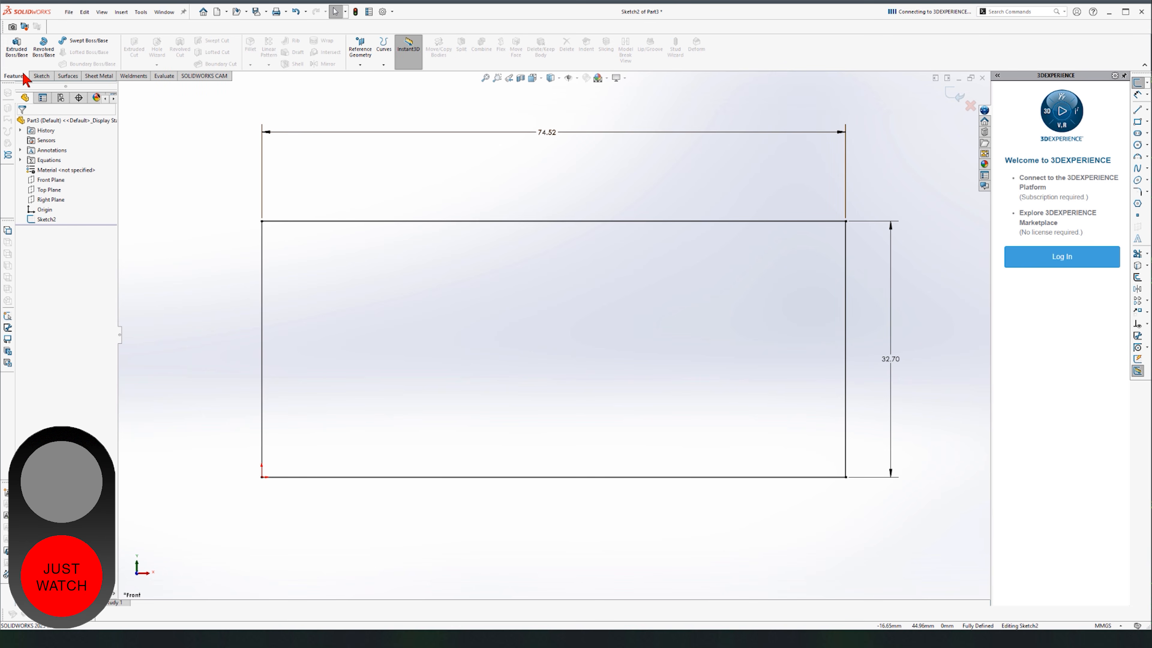
pyautogui.click(17, 48)
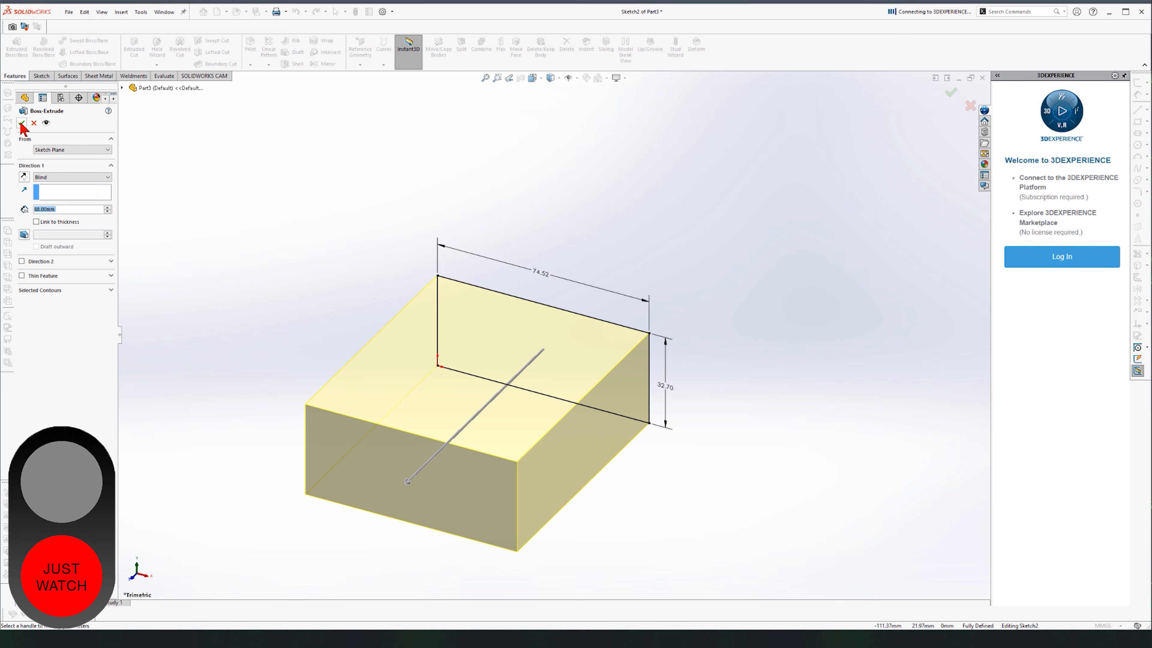
pyautogui.write('888')
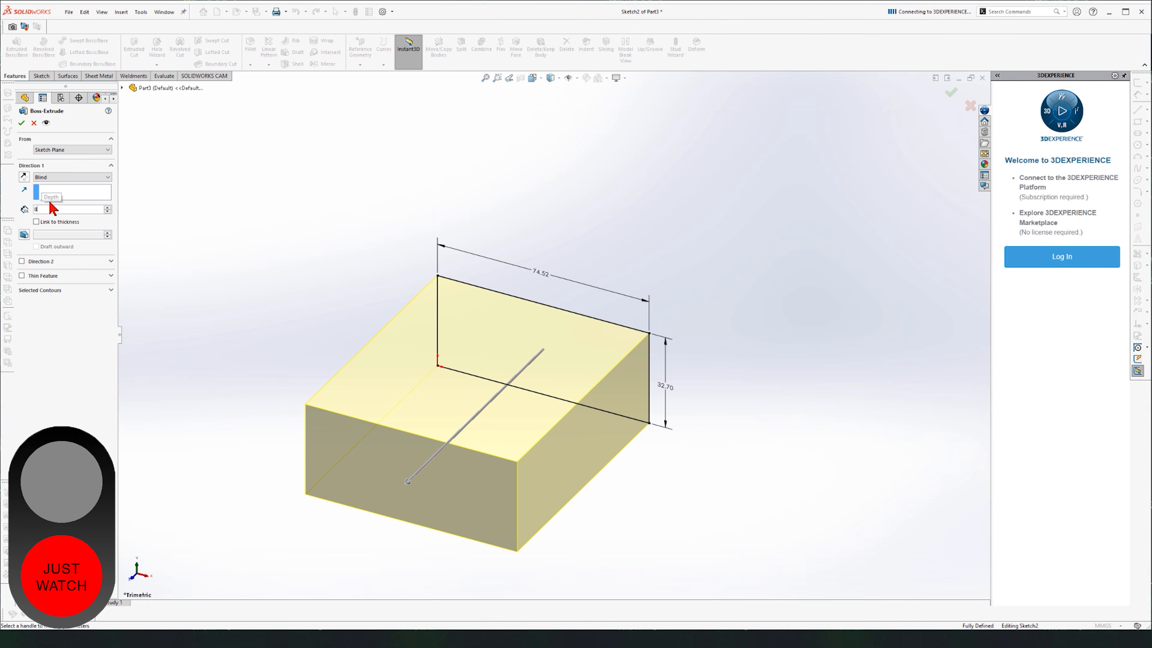
pyautogui.press('Escape')
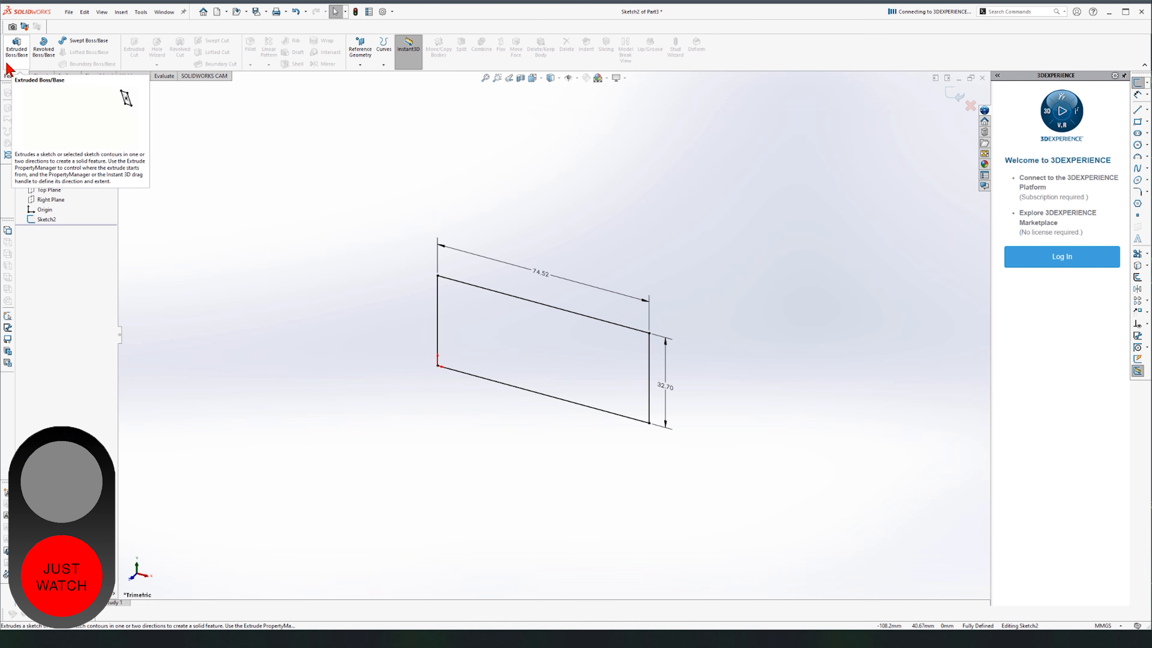
pyautogui.click(22, 68)
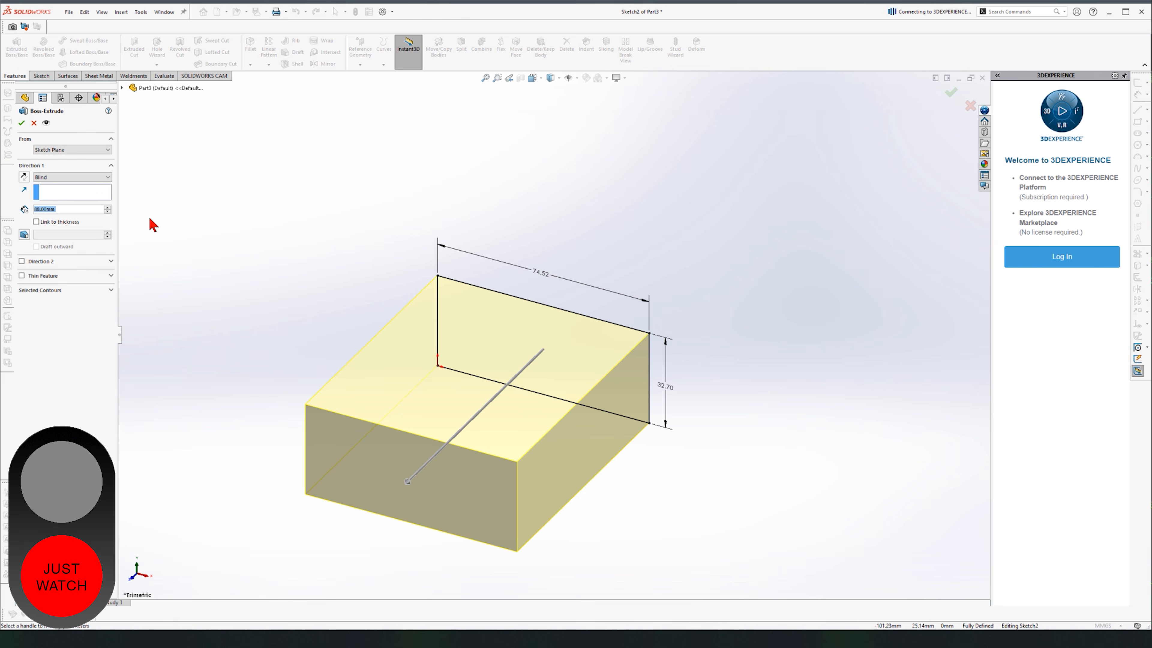
pyautogui.click(63, 210)
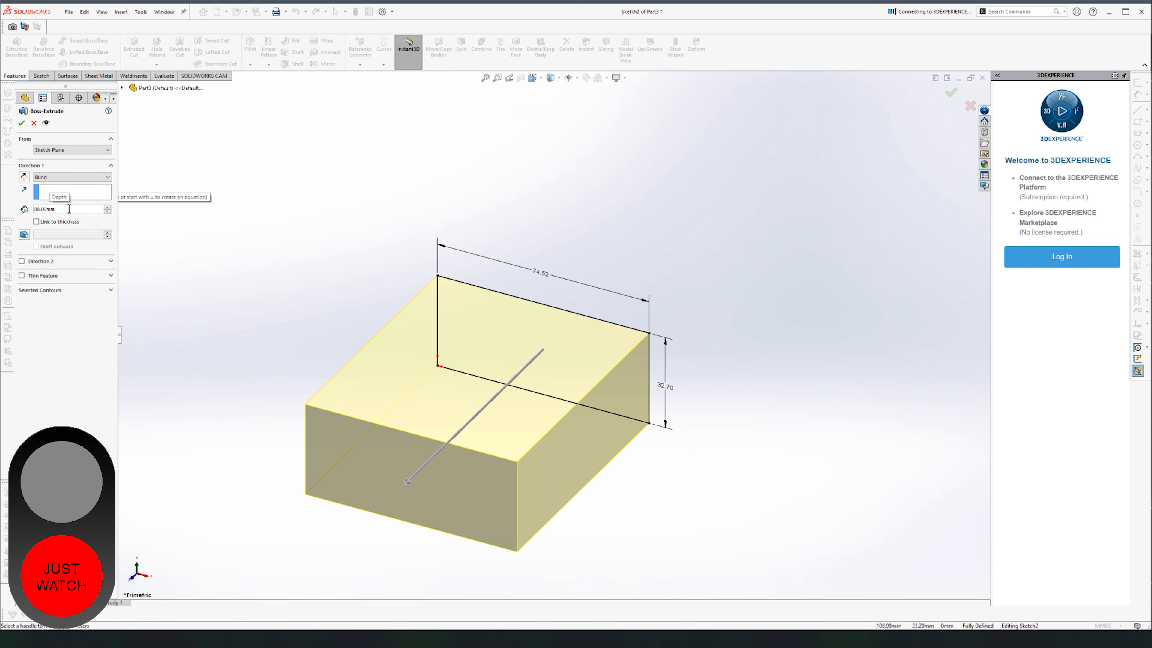
pyautogui.click(39, 209)
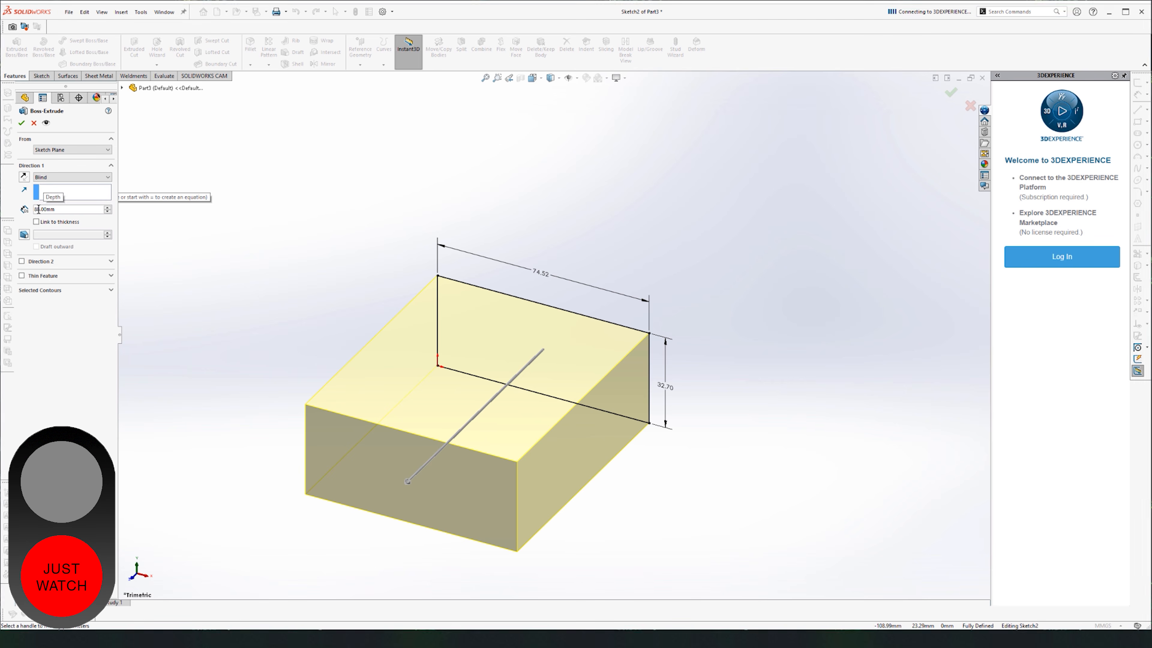
pyautogui.press('BackSpace')
pyautogui.press('BackSpace')
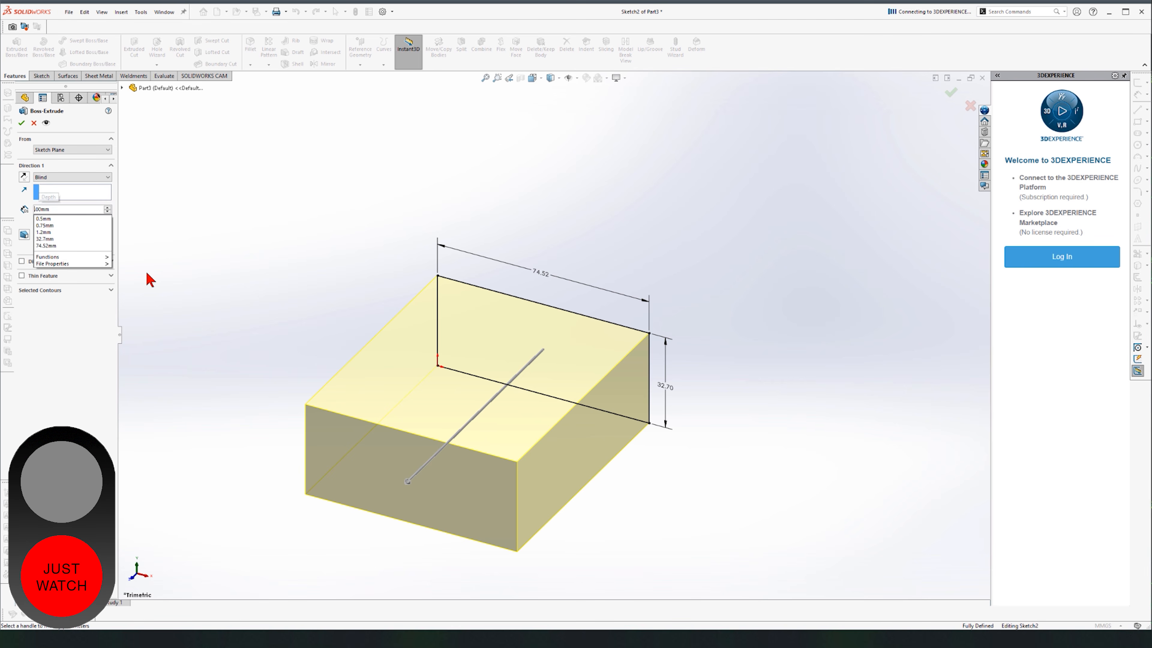
pyautogui.write('77')
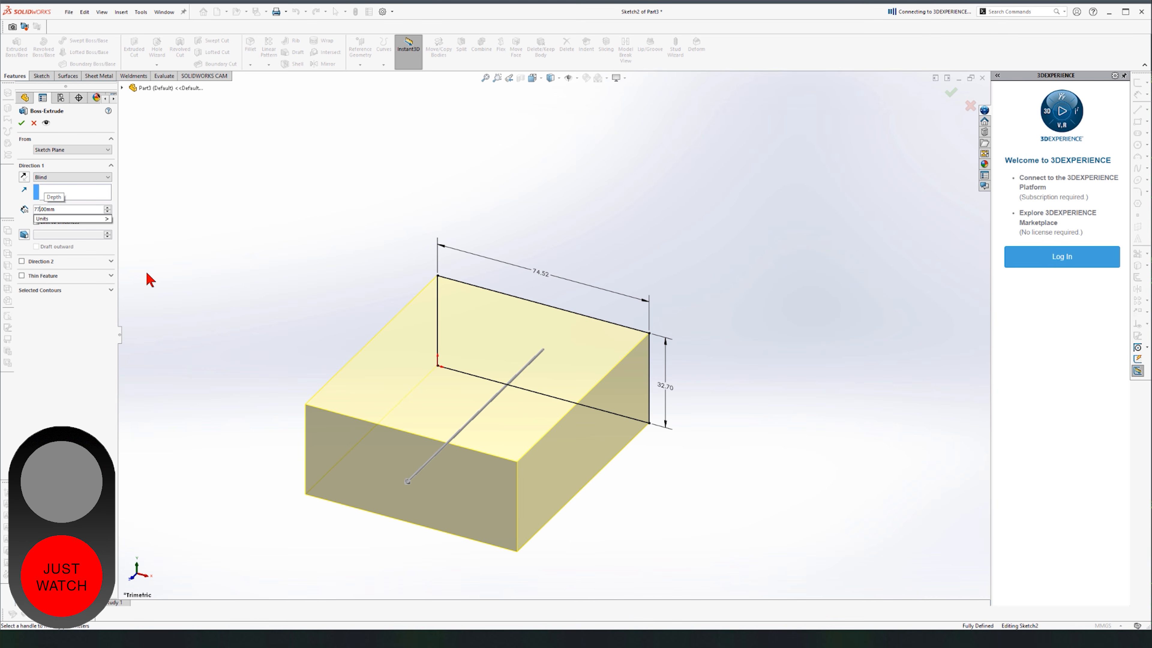
pyautogui.press('BackSpace')
pyautogui.press('BackSpace')
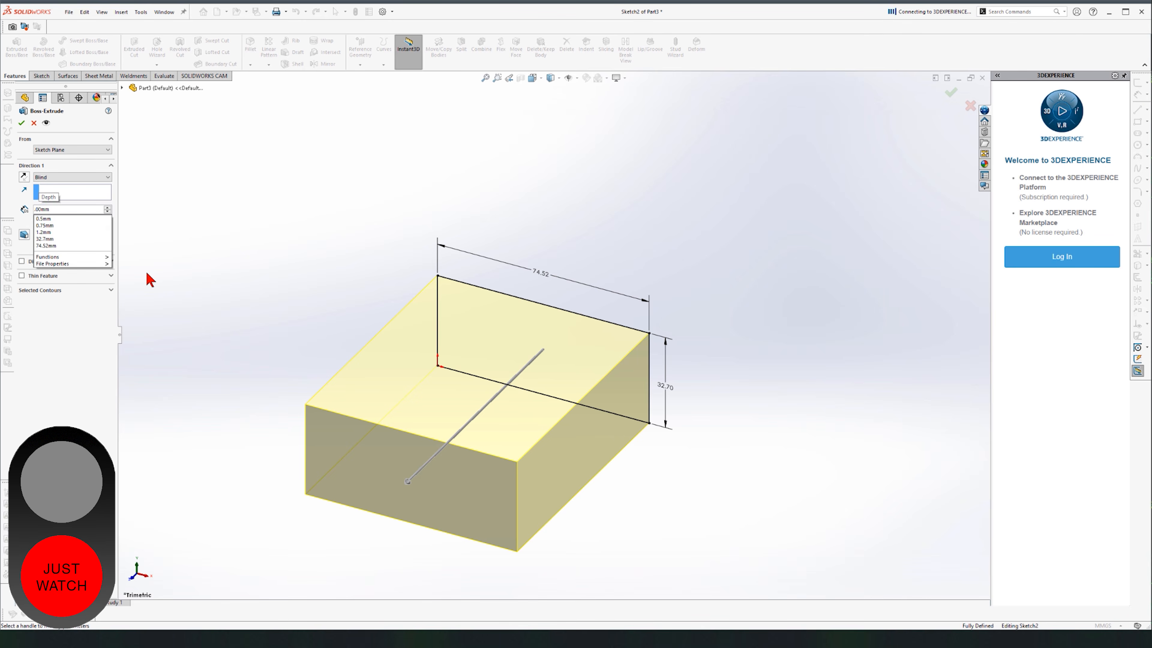
pyautogui.write('88')
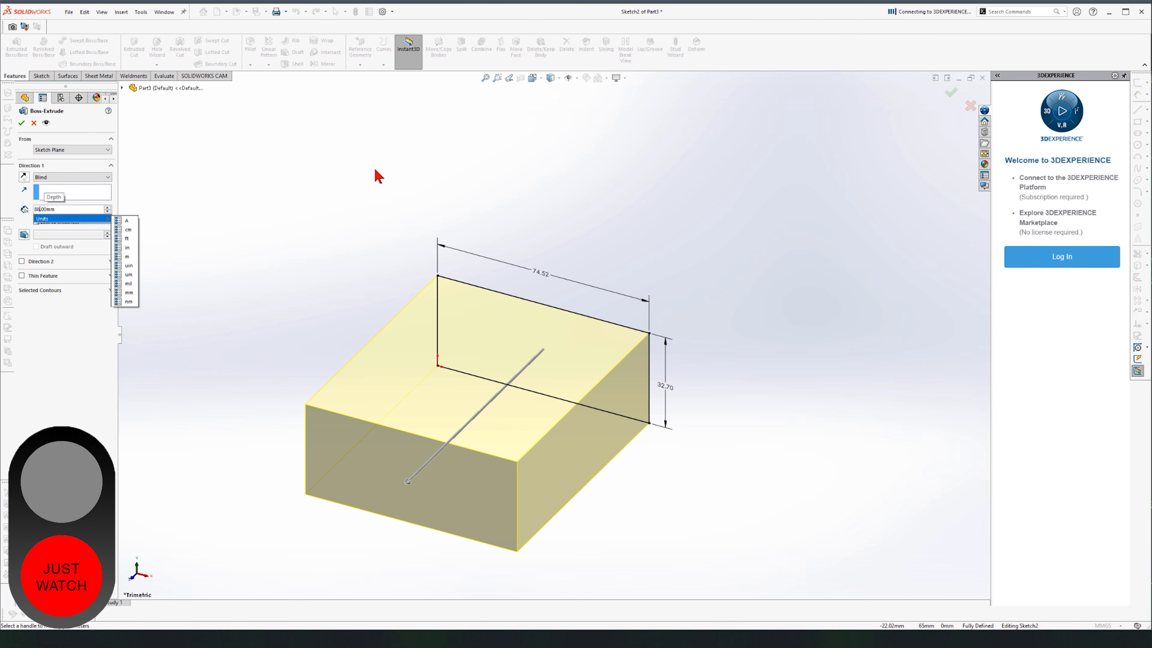
pyautogui.press('Escape')
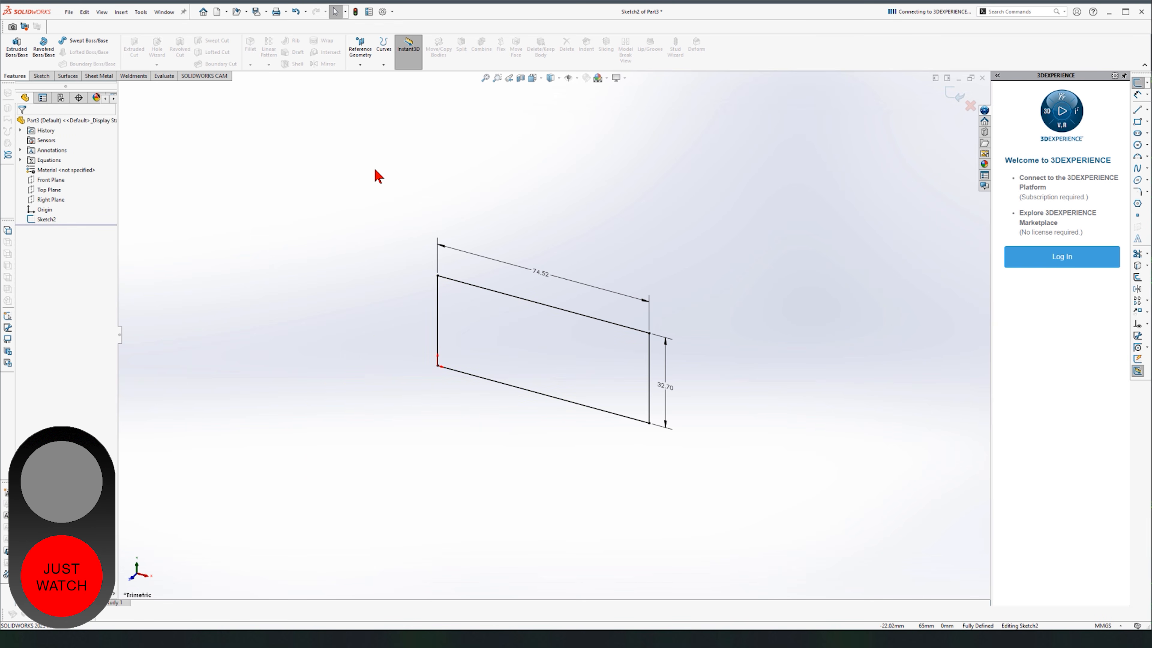
# Extrude the rectangle sketch as a blind boss, trying a 105 mm depth before setting it to 88 mm.
pyautogui.click(17, 49)
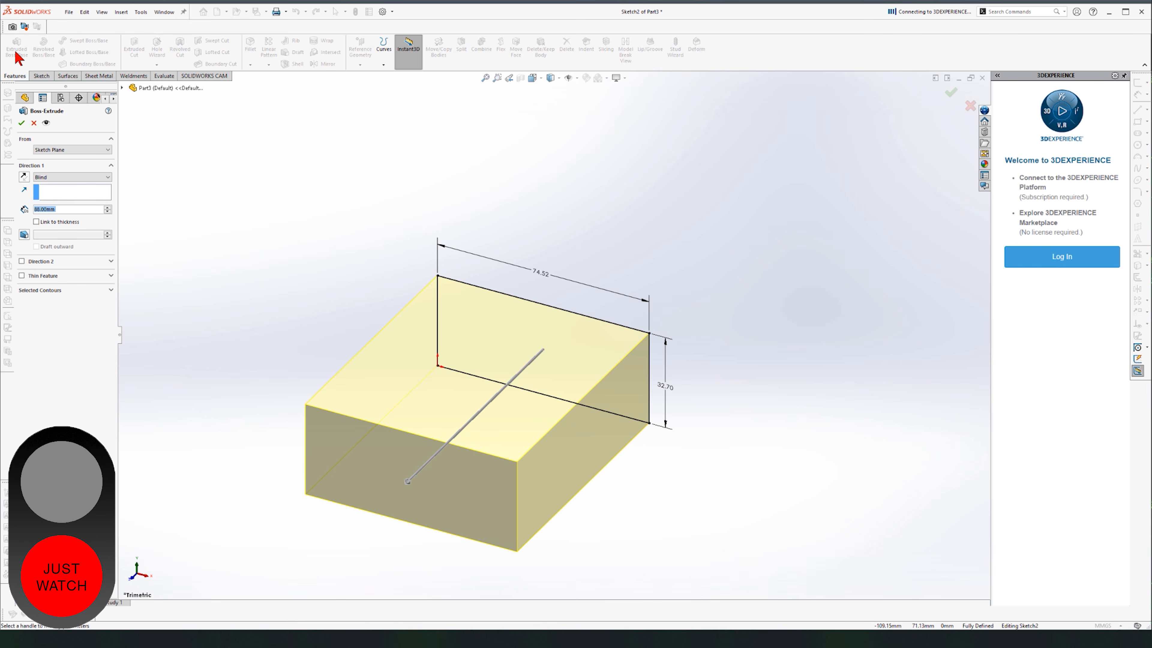
pyautogui.write('105')
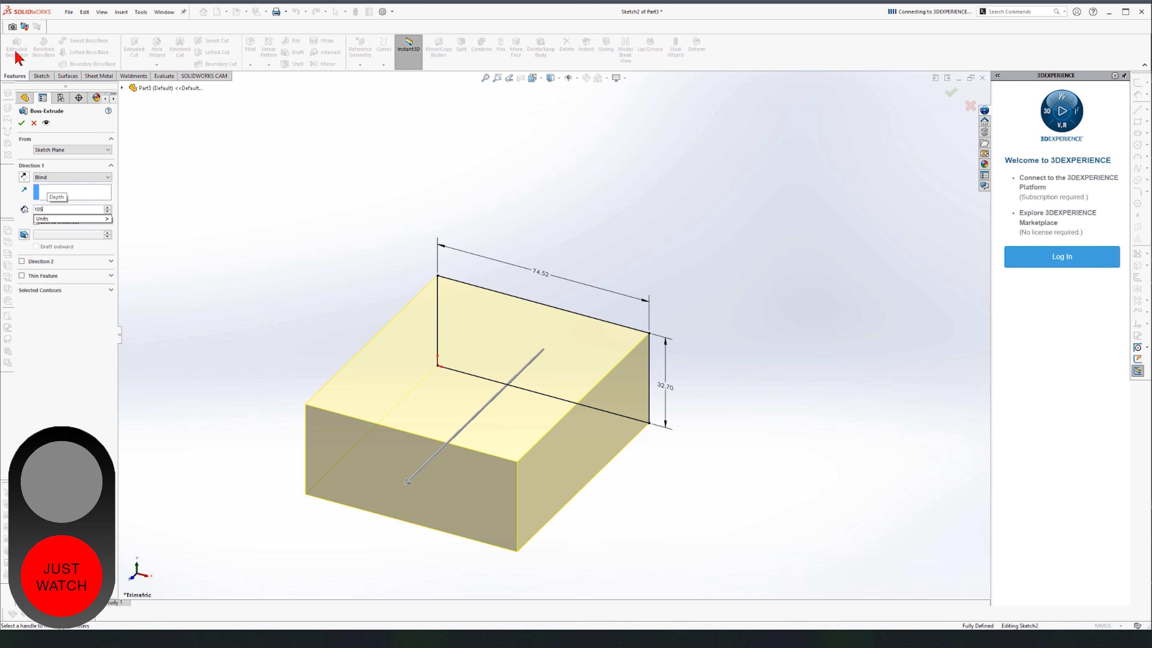
pyautogui.press('Return')
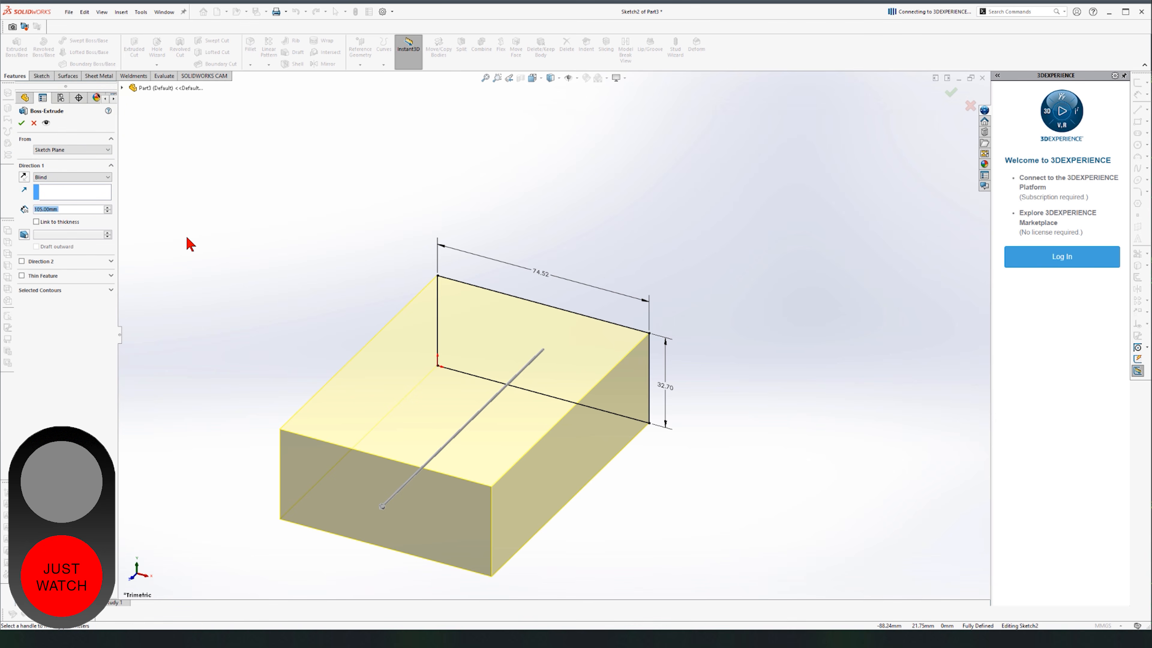
pyautogui.write('88')
pyautogui.press('Return')
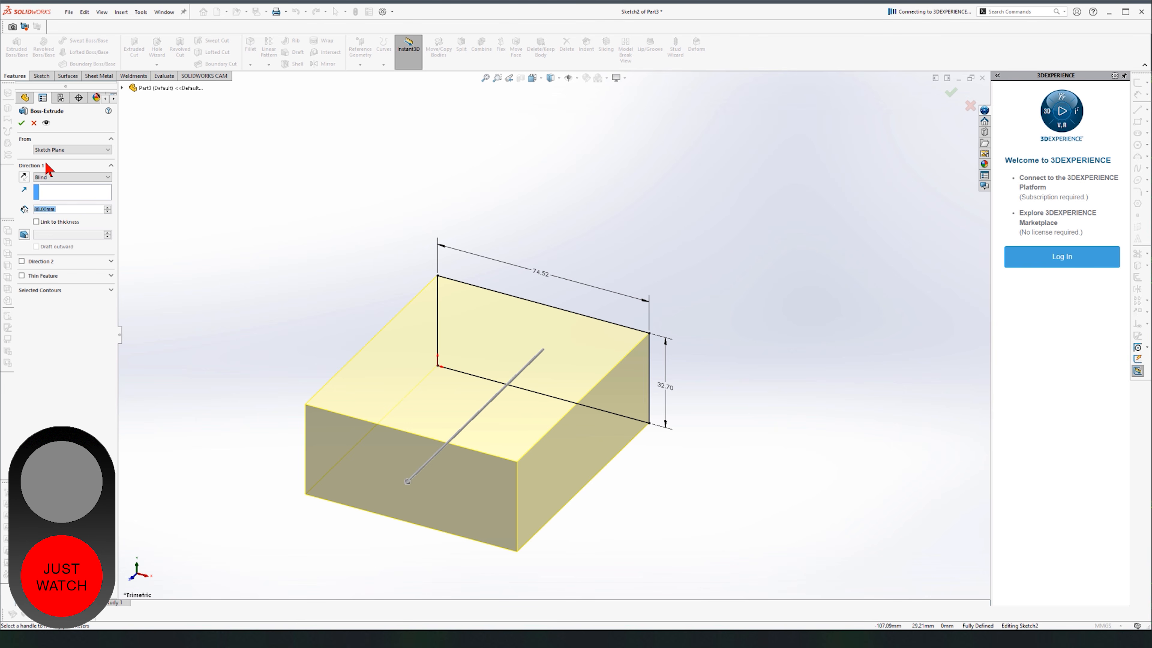
pyautogui.click(21, 123)
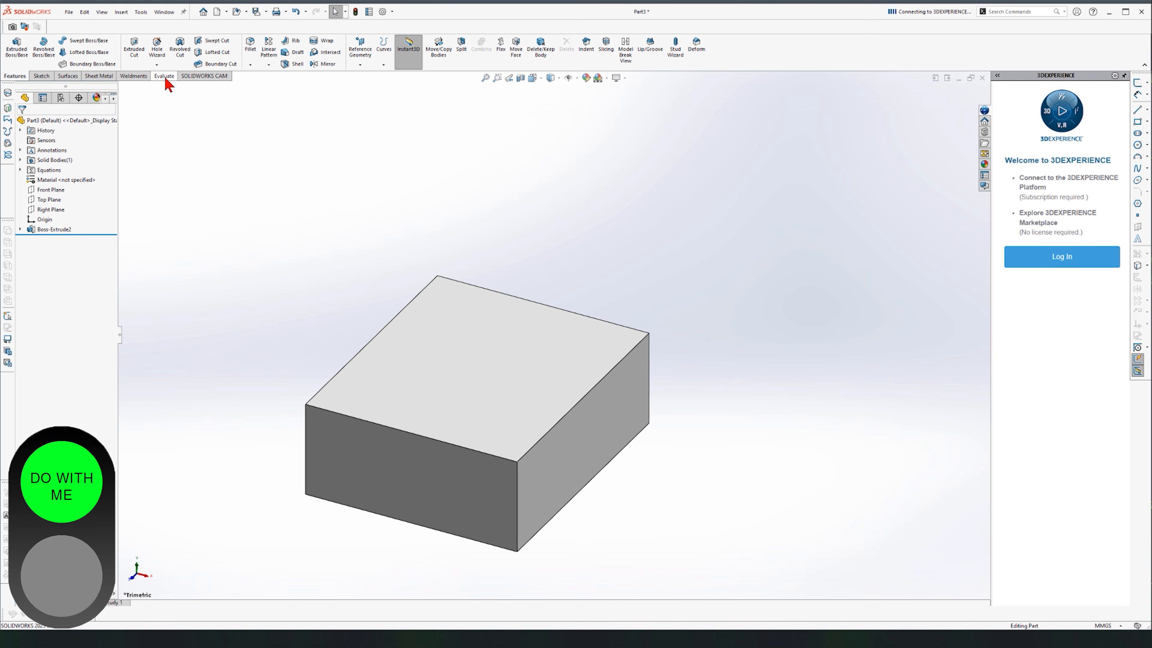
# Check that the Evaluate tools are enabled, and examine the block's mass, volume and center of mass in Mass Properties.
pyautogui.rightClick(20, 77)
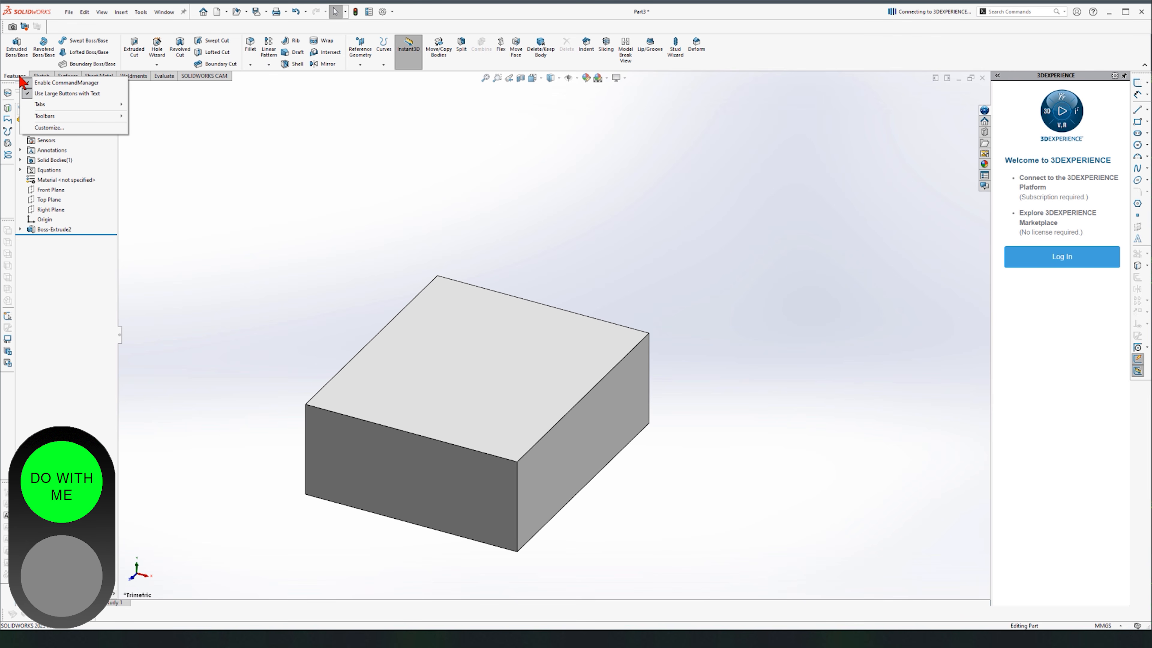
pyautogui.moveTo(76, 105)
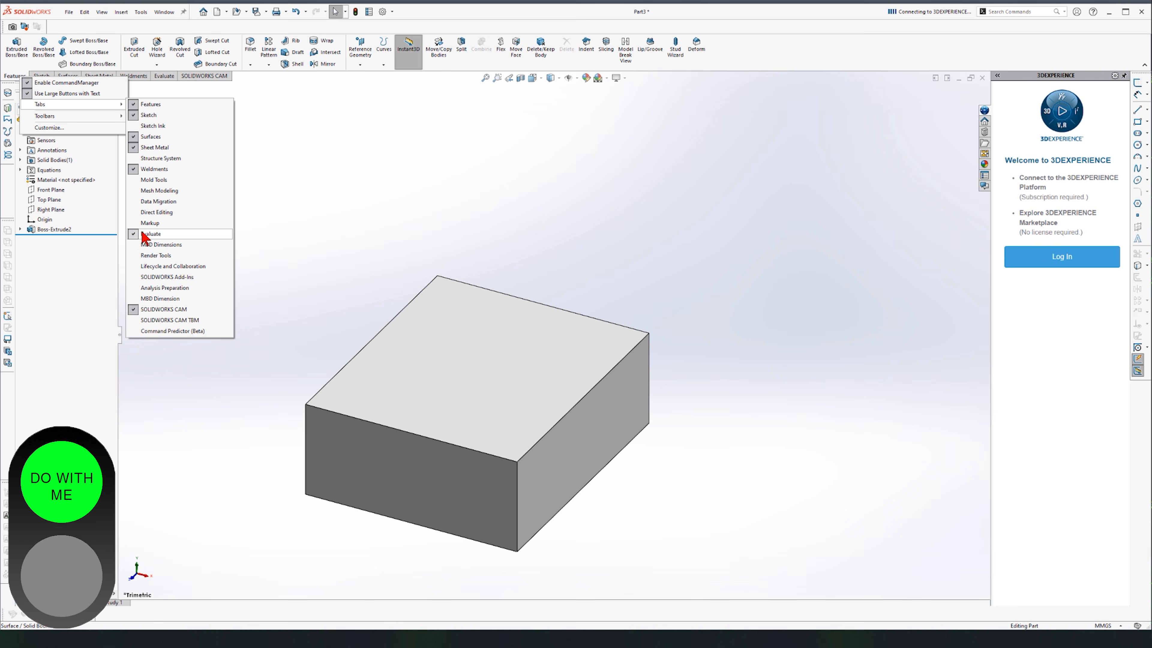
pyautogui.click(385, 174)
pyautogui.click(163, 76)
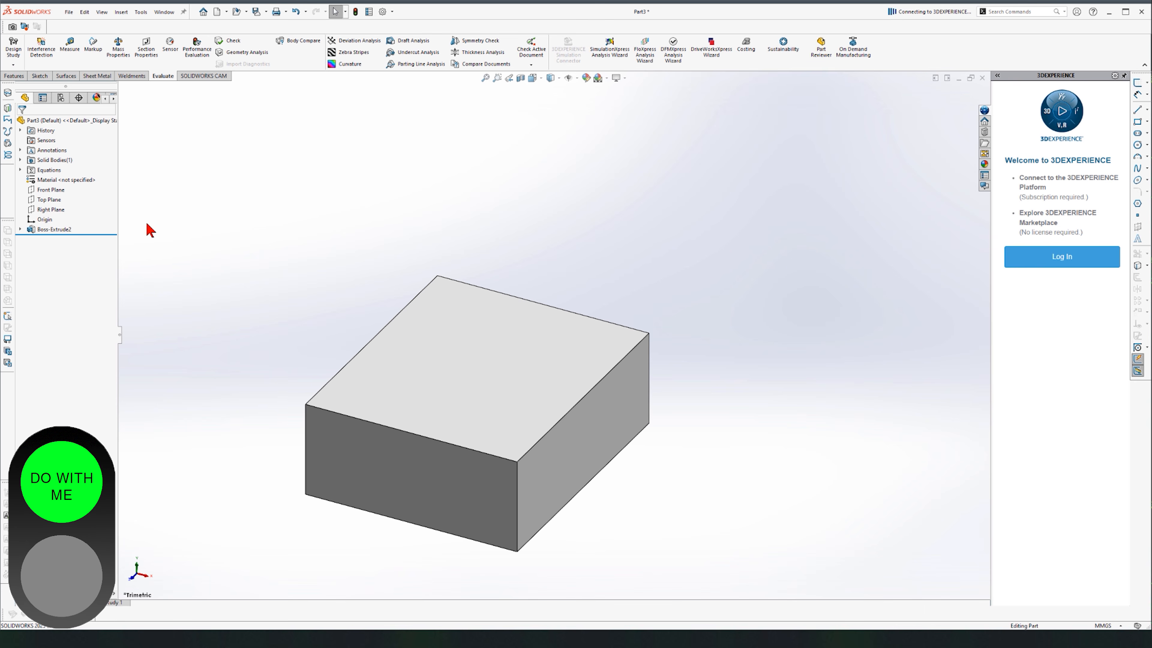
pyautogui.click(120, 54)
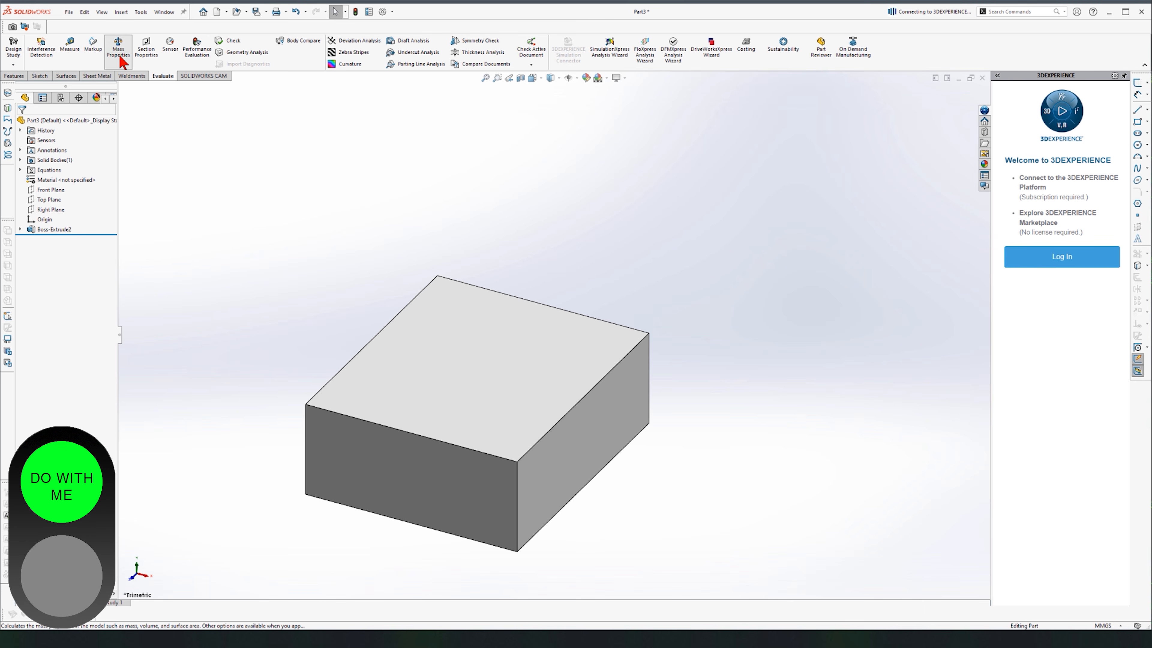
pyautogui.moveTo(204, 126); pyautogui.dragTo(774, 134)
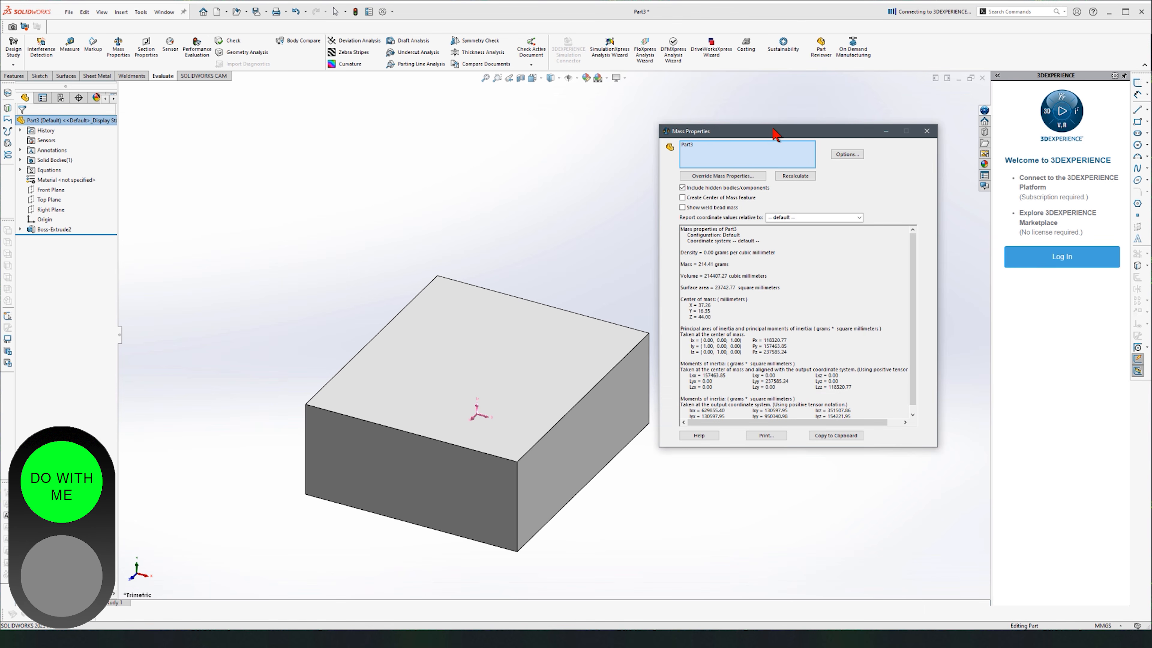
pyautogui.moveTo(734, 265); pyautogui.dragTo(681, 266)
pyautogui.click(795, 274)
pyautogui.moveTo(720, 317); pyautogui.dragTo(654, 301)
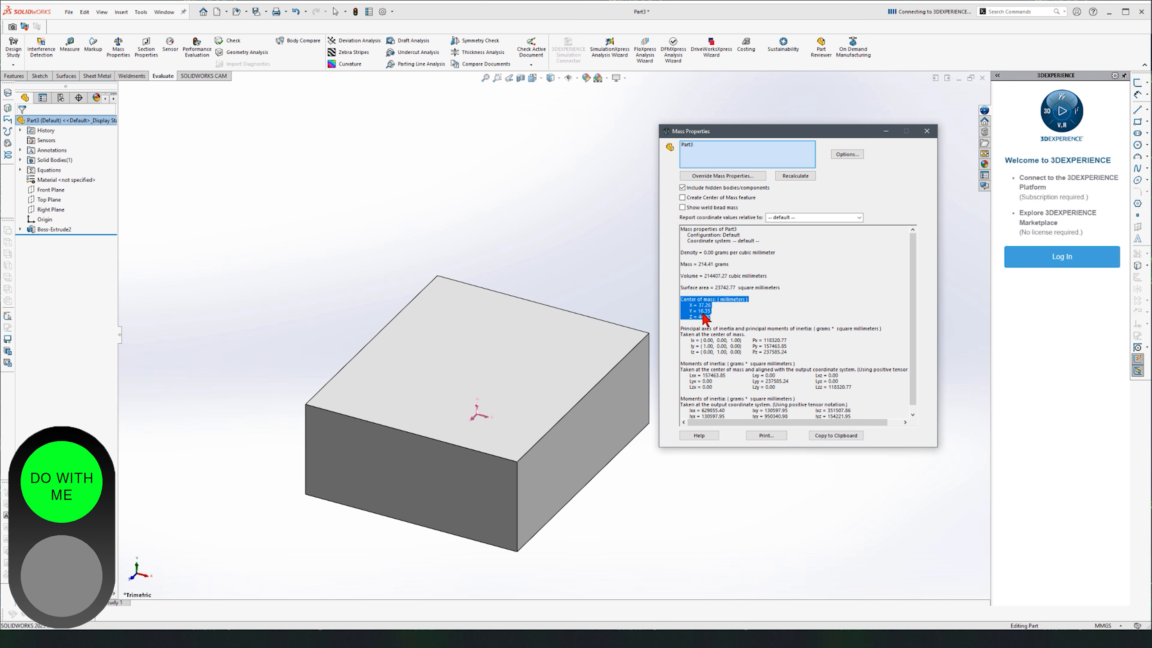
pyautogui.click(926, 131)
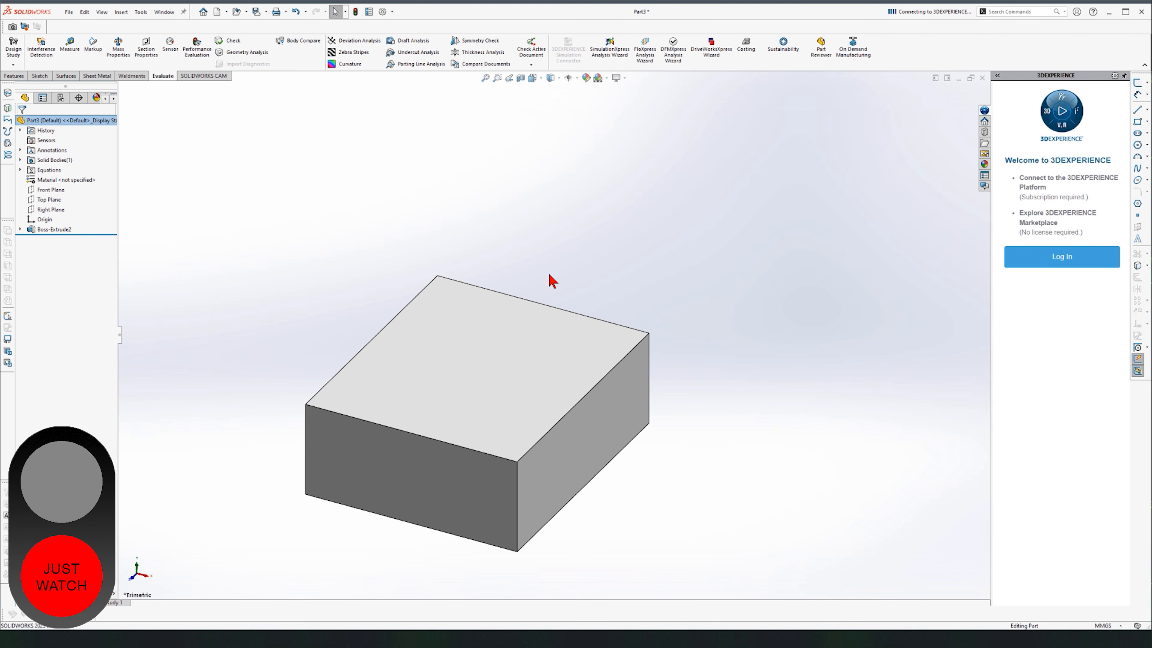
# Orbit the block and highlight the sketch beneath its extrude feature to examine the profile and dimensions.
pyautogui.moveTo(386, 545); pyautogui.dragTo(385, 328, button='middle')
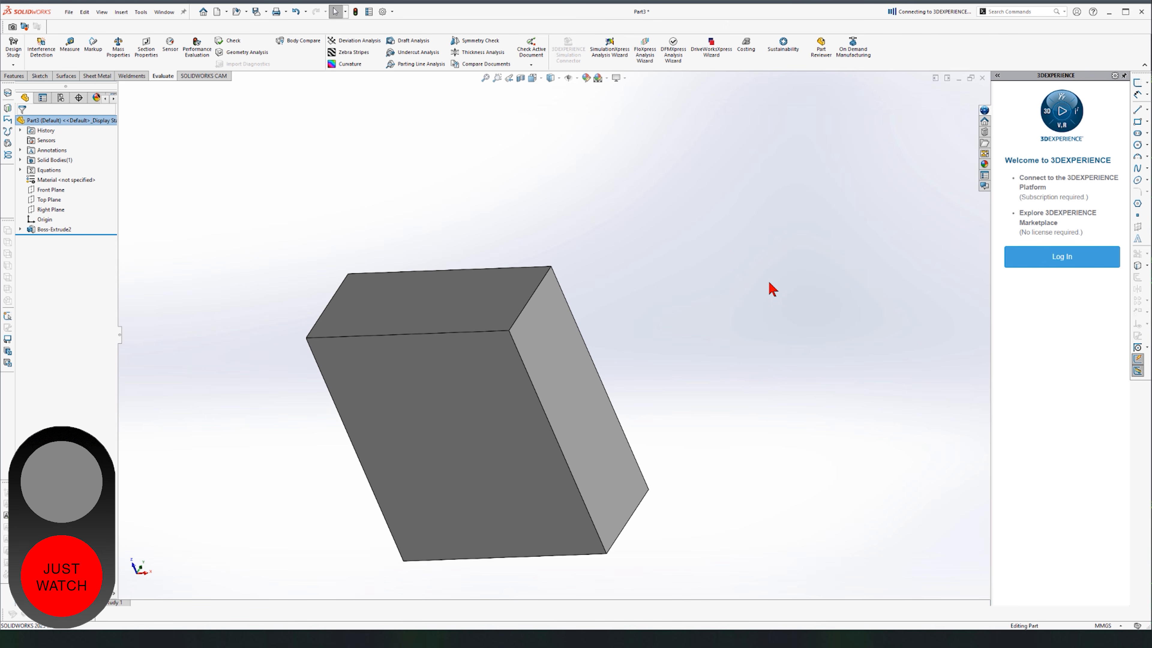
pyautogui.click(770, 263)
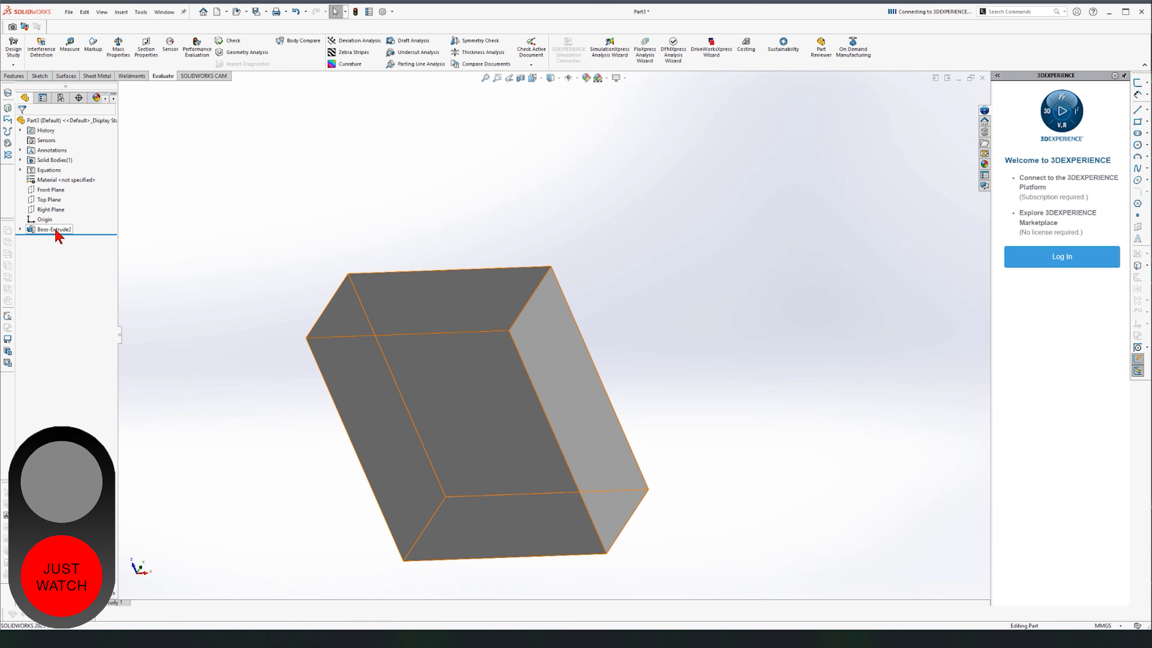
pyautogui.click(21, 230)
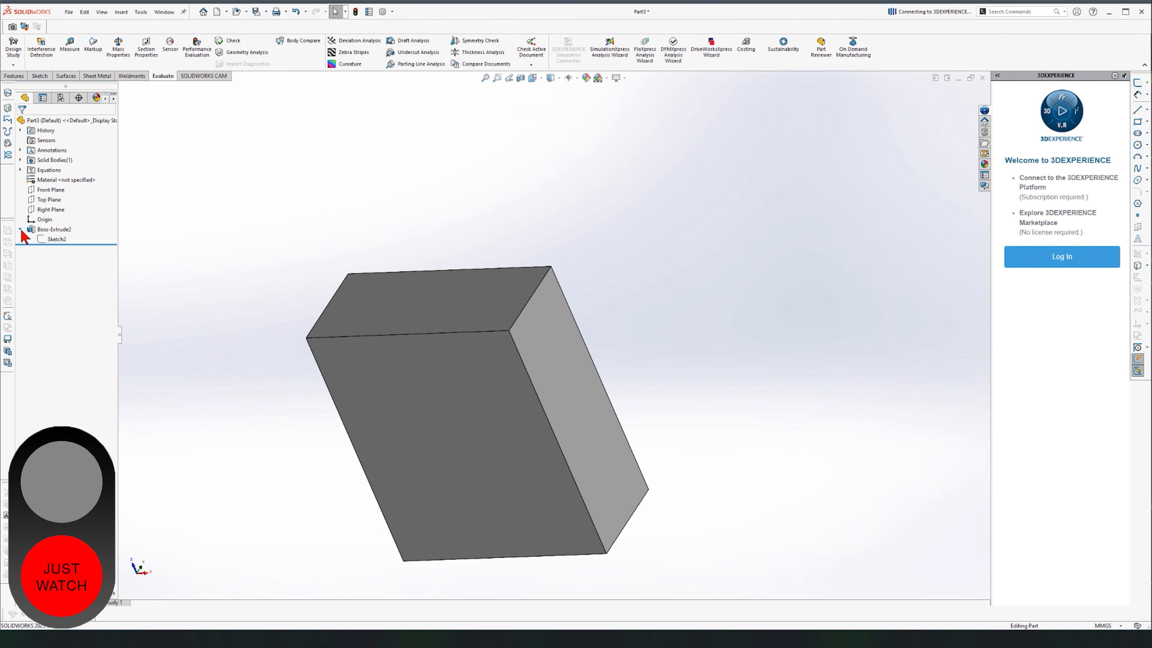
pyautogui.click(61, 244)
pyautogui.moveTo(653, 417); pyautogui.dragTo(666, 282, button='middle')
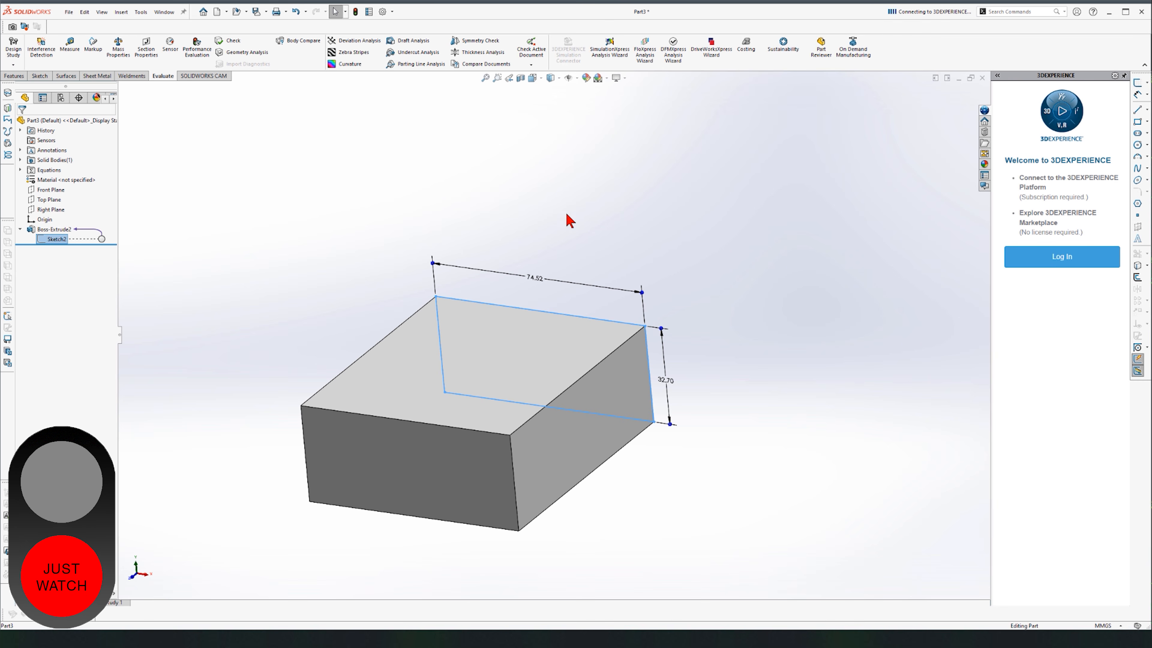
pyautogui.click(581, 204)
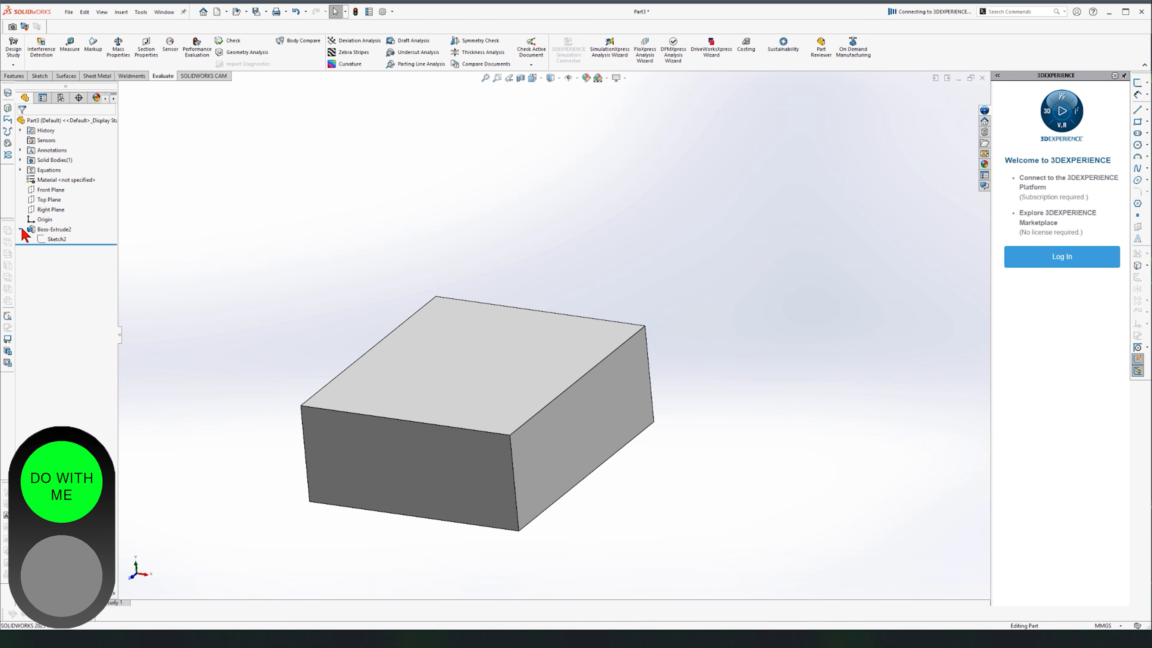
# Examine where Edit Sketch is offered for the extrude feature and for its underlying sketch, without opening the sketch.
pyautogui.click(51, 243)
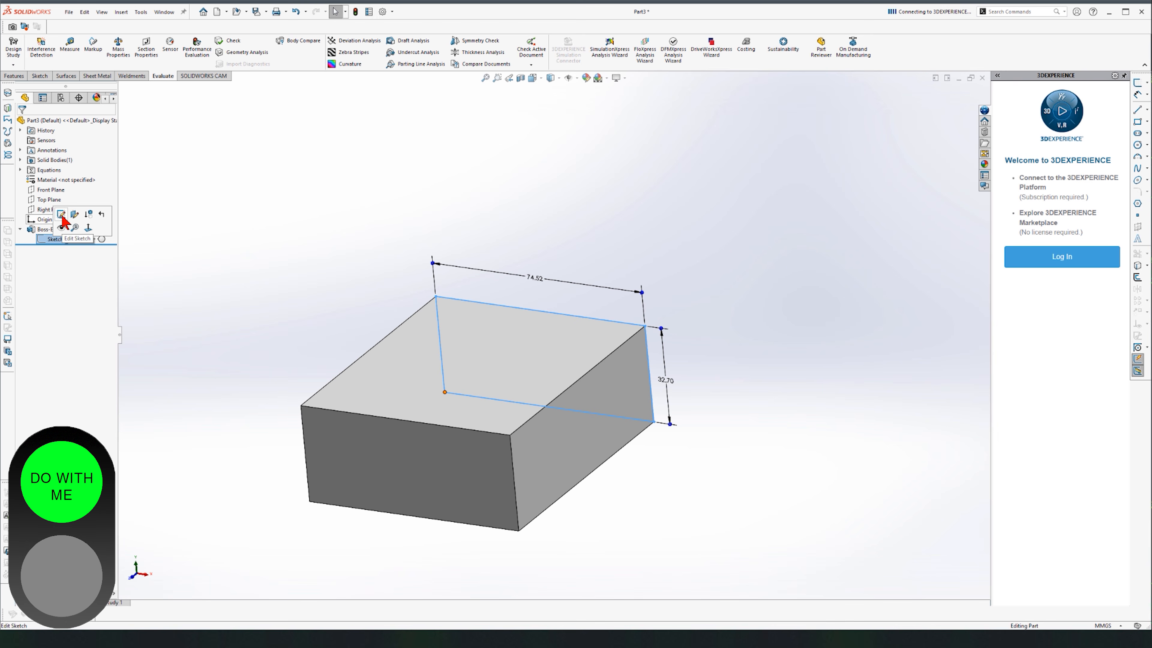
pyautogui.click(20, 229)
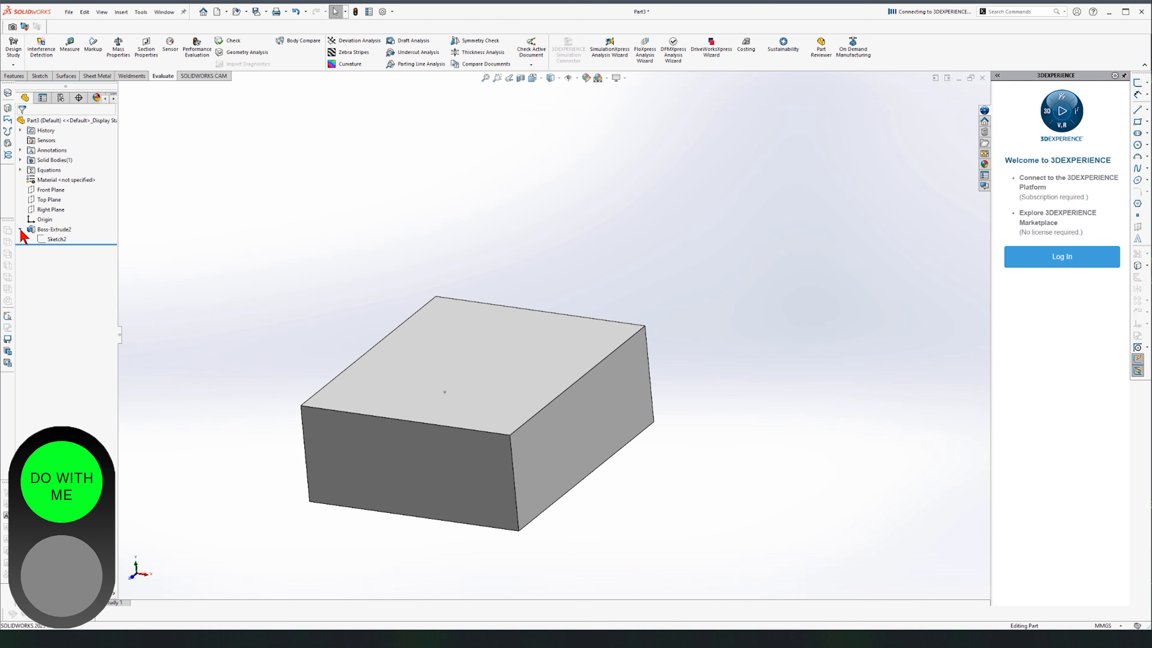
pyautogui.click(46, 230)
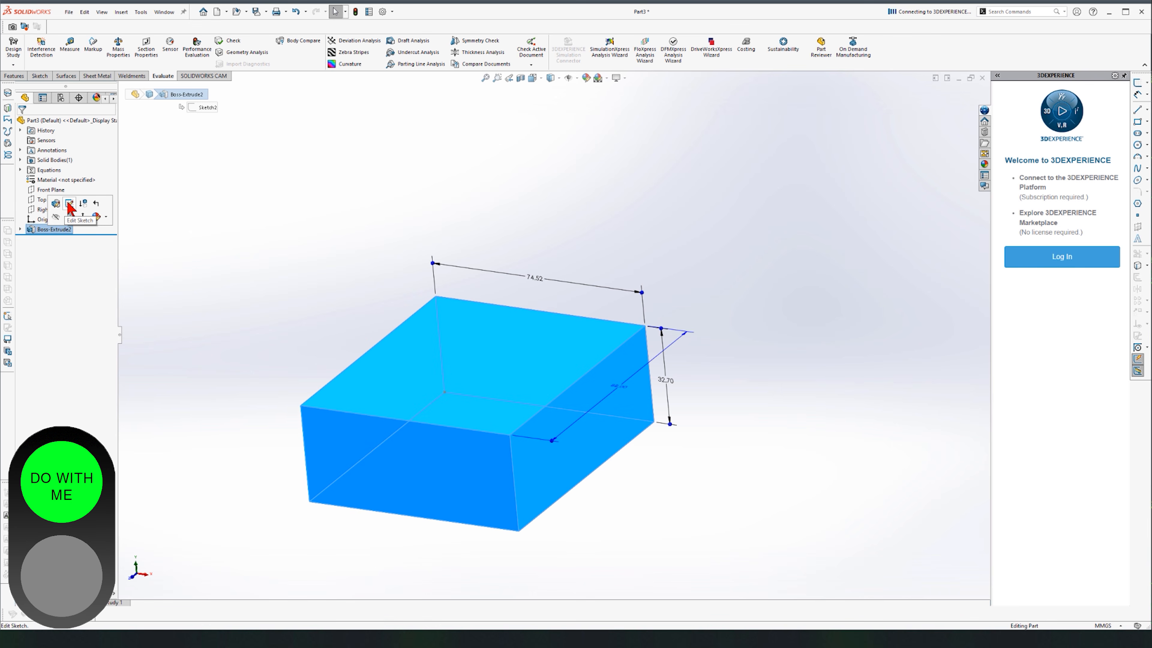
pyautogui.click(229, 221)
pyautogui.click(20, 230)
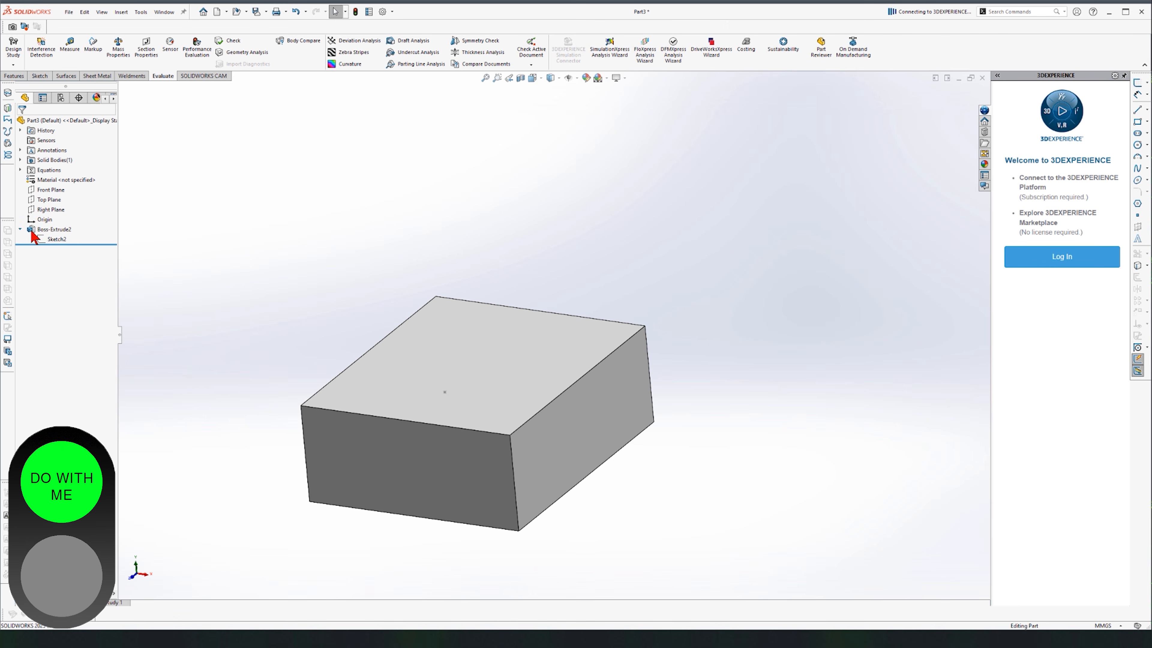
pyautogui.rightClick(56, 239)
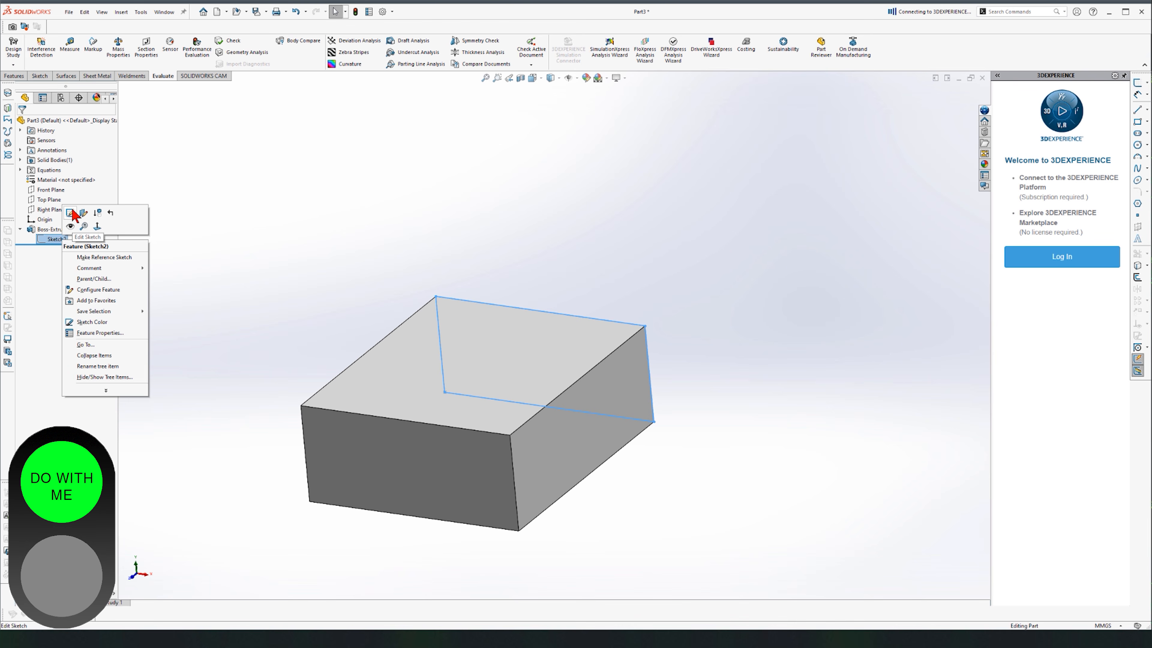
pyautogui.click(197, 203)
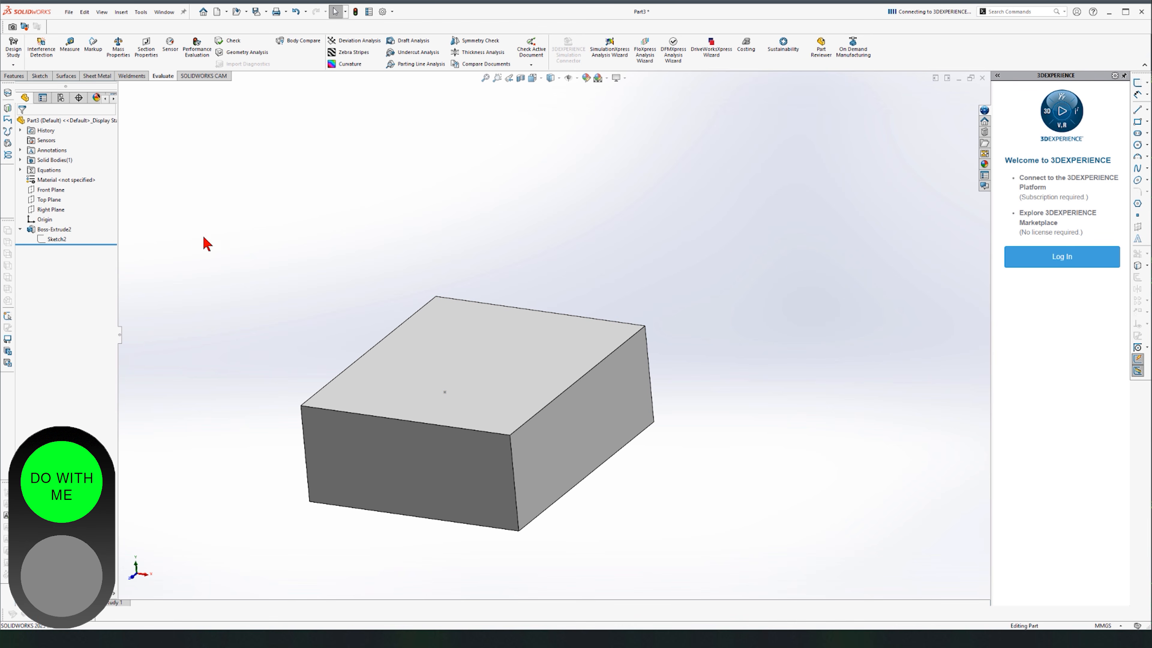
pyautogui.click(20, 229)
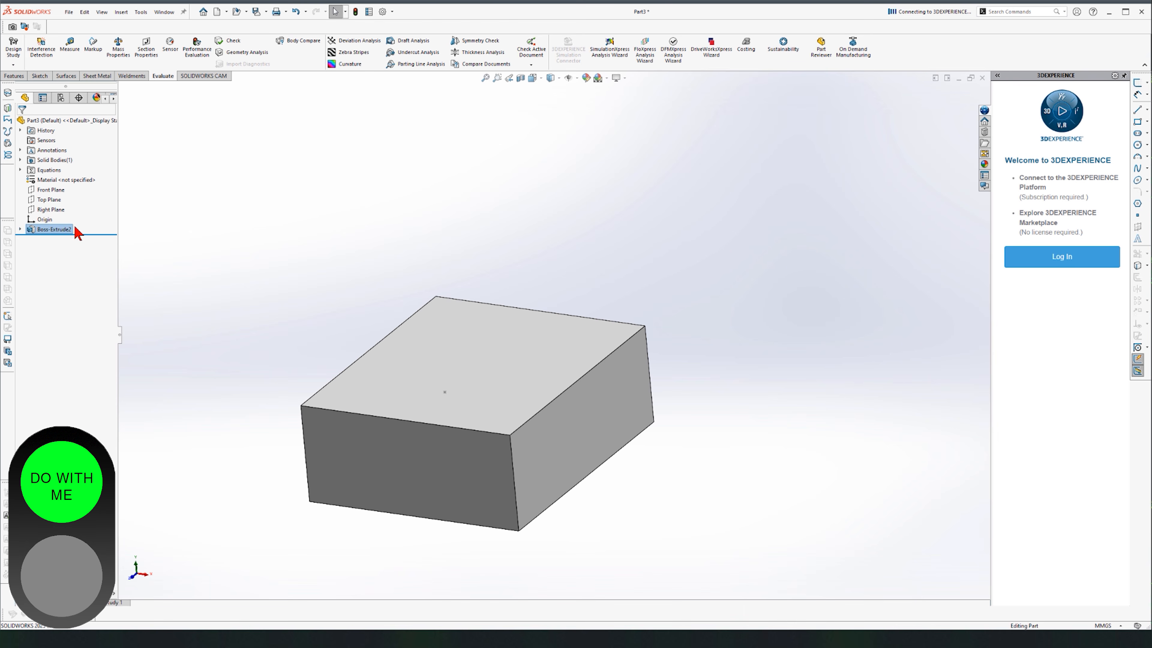
pyautogui.click(20, 229)
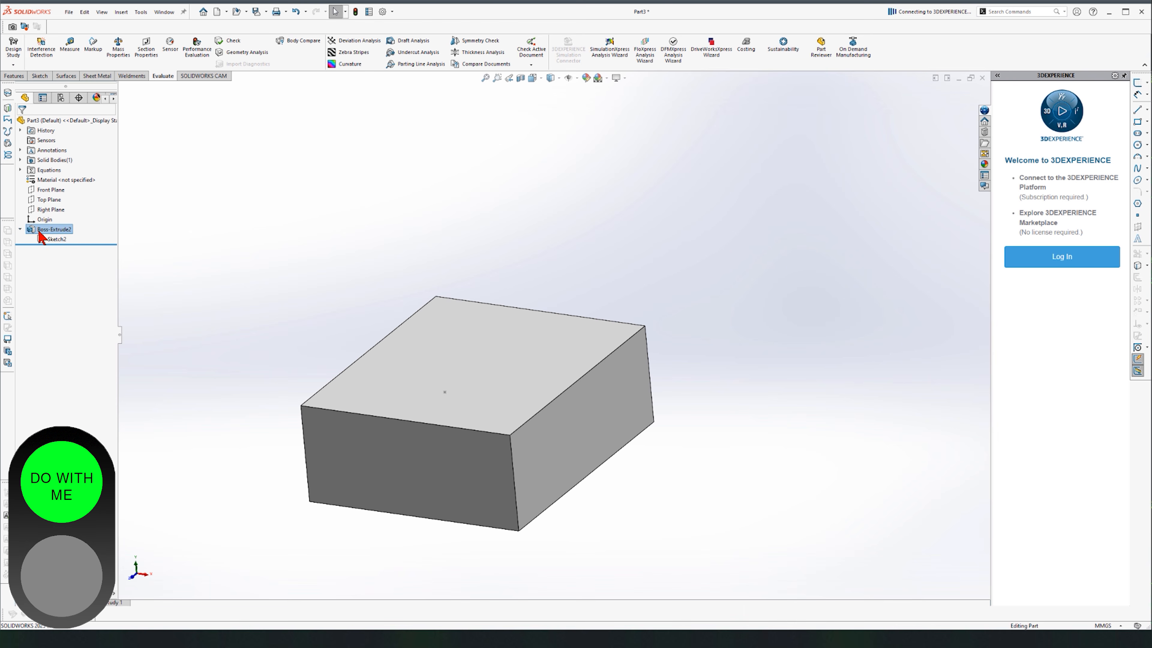
# Open the block's base sketch for editing and set the rectangle's vertical dimension to 32.2 mm.
pyautogui.click(54, 239)
pyautogui.click(65, 212)
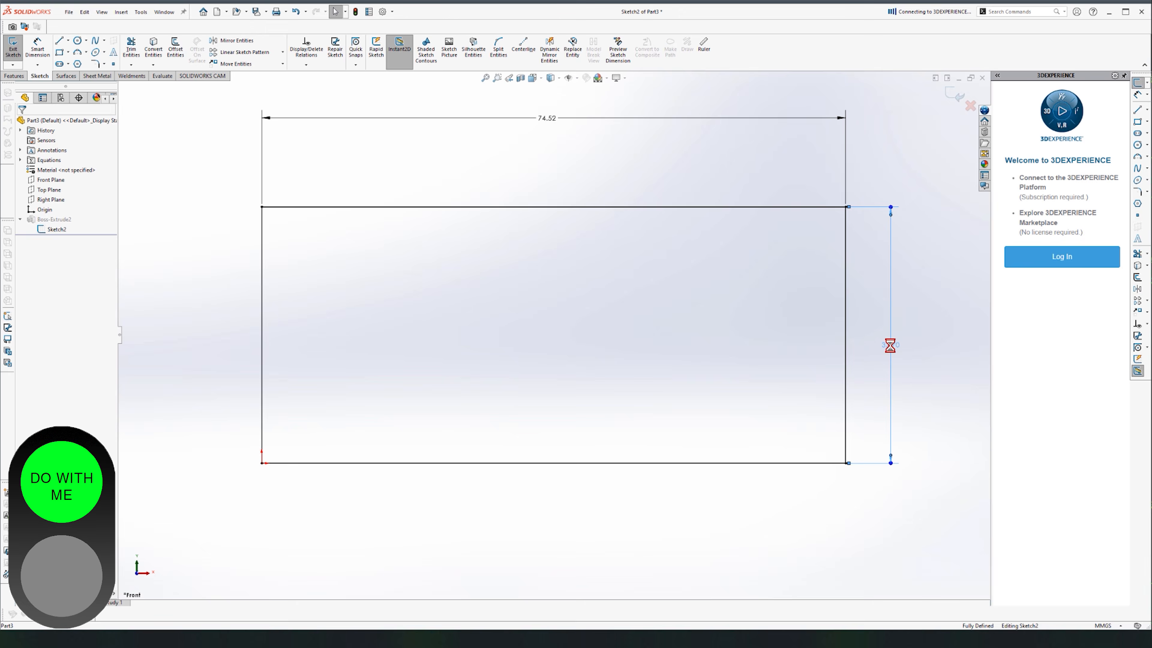
pyautogui.doubleClick(890, 346)
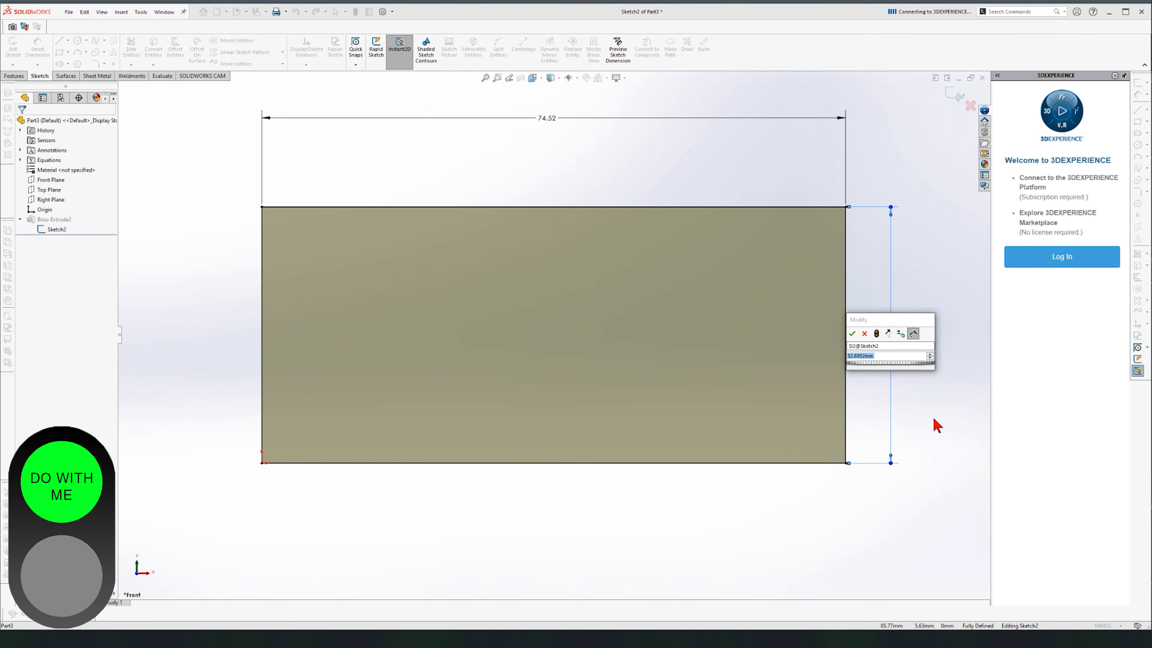
pyautogui.click(852, 334)
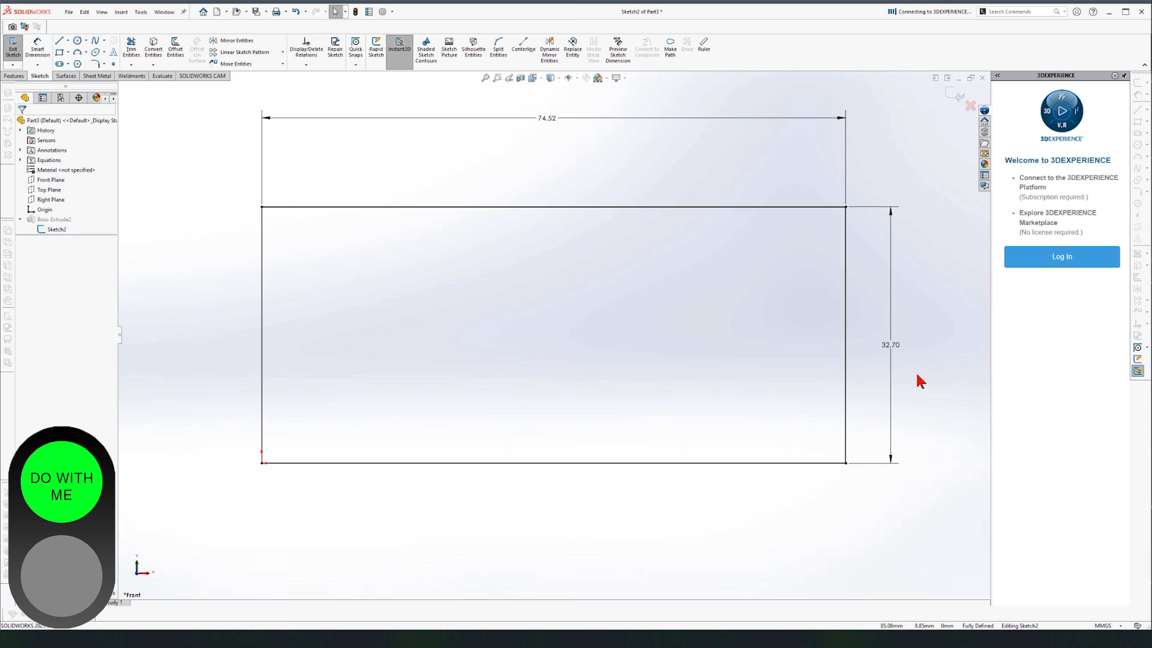
pyautogui.click(892, 347)
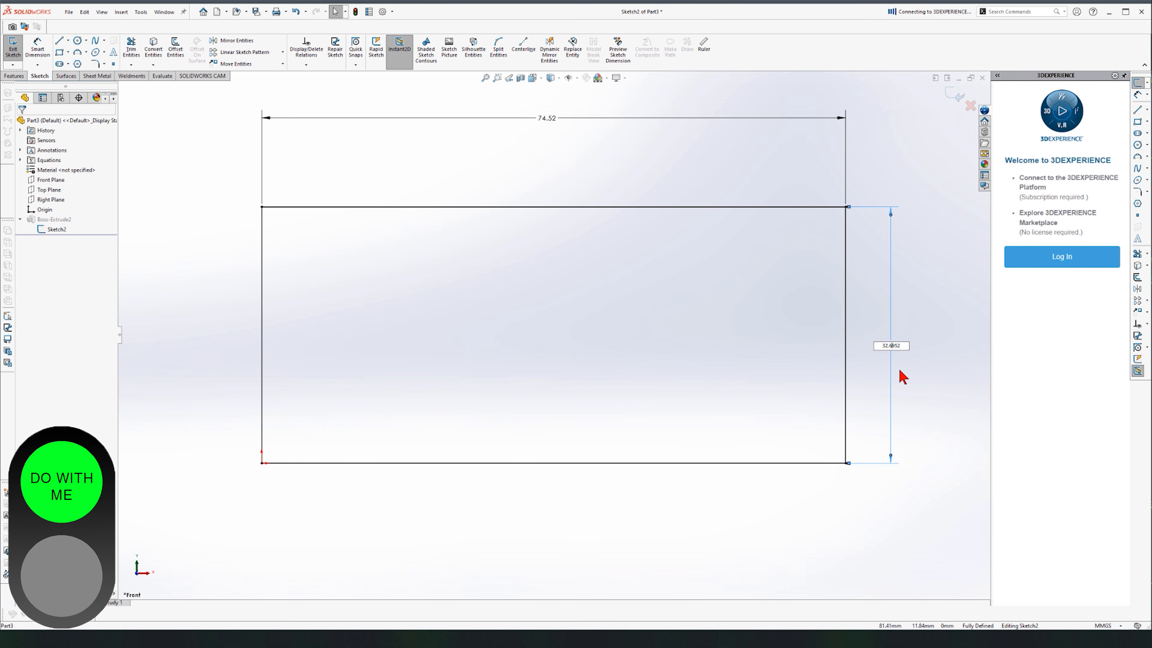
pyautogui.hotkey('ctrl', 'a')
pyautogui.write('32.2')
pyautogui.press('Return')
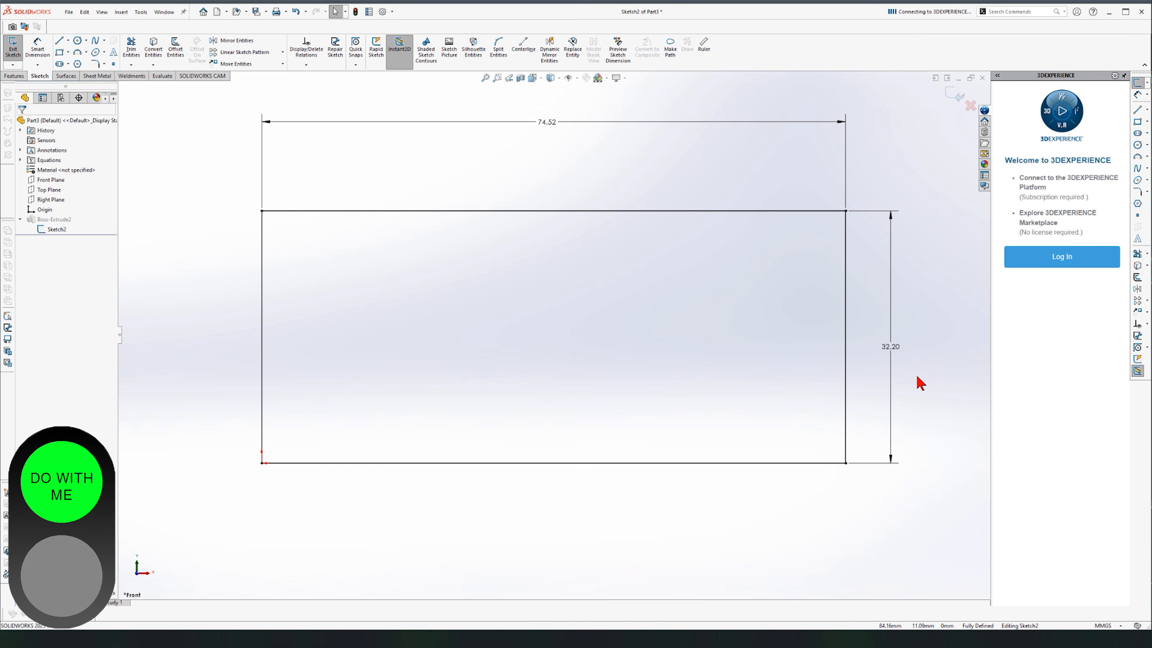
pyautogui.doubleClick(896, 351)
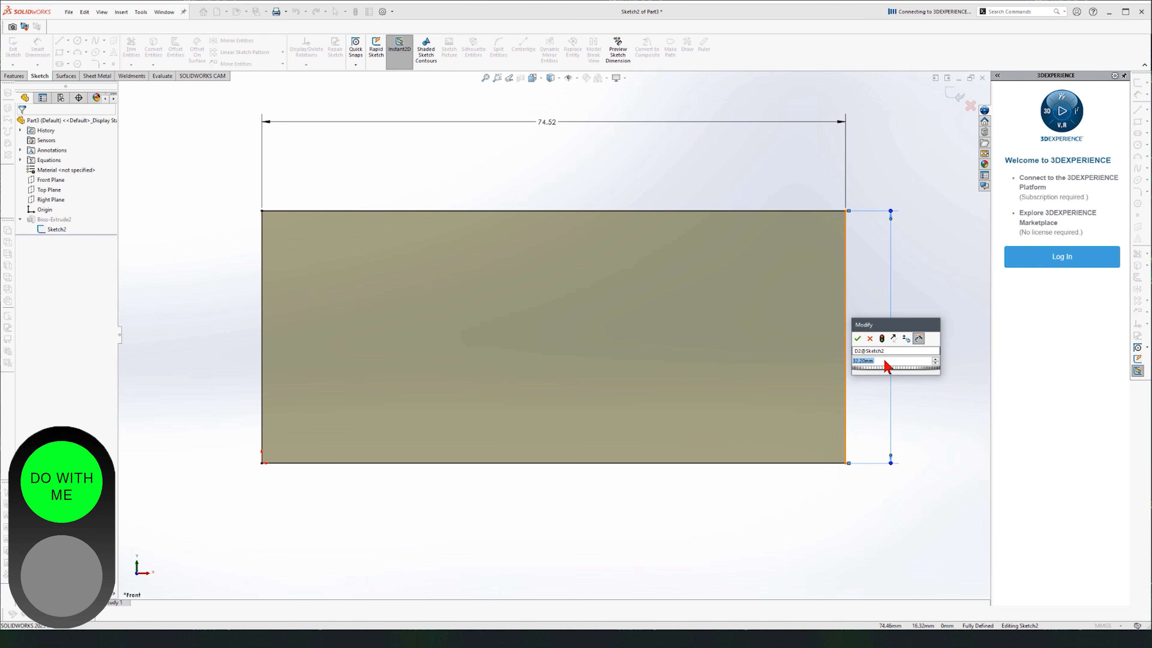
pyautogui.scroll(1, 878, 372)
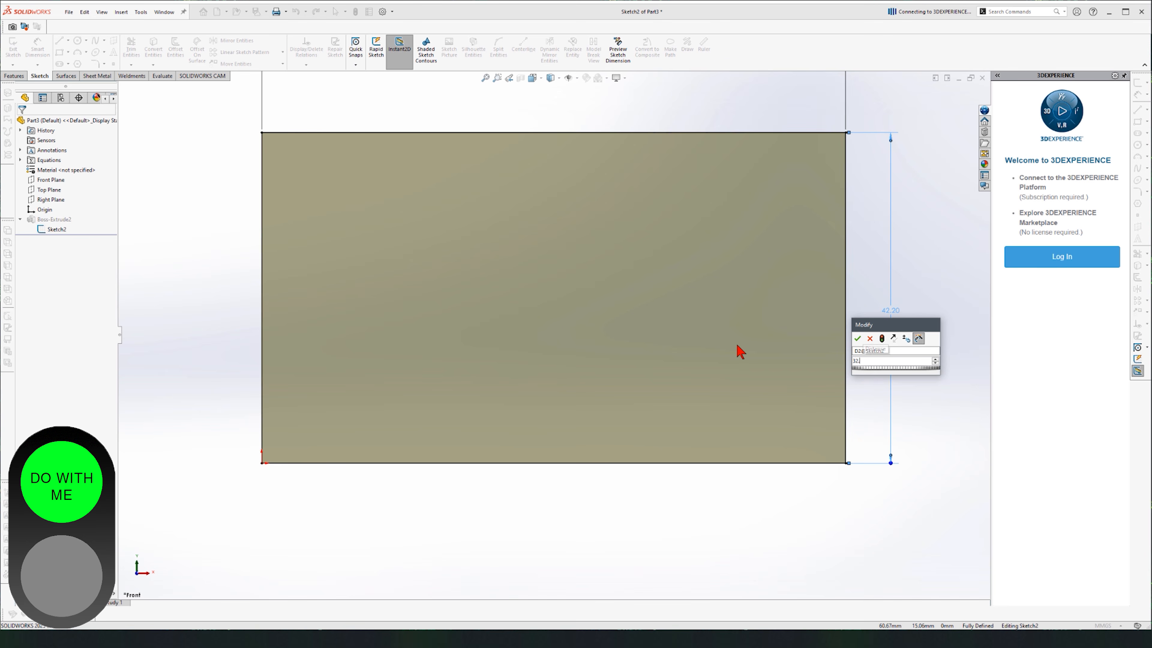
pyautogui.press('Escape')
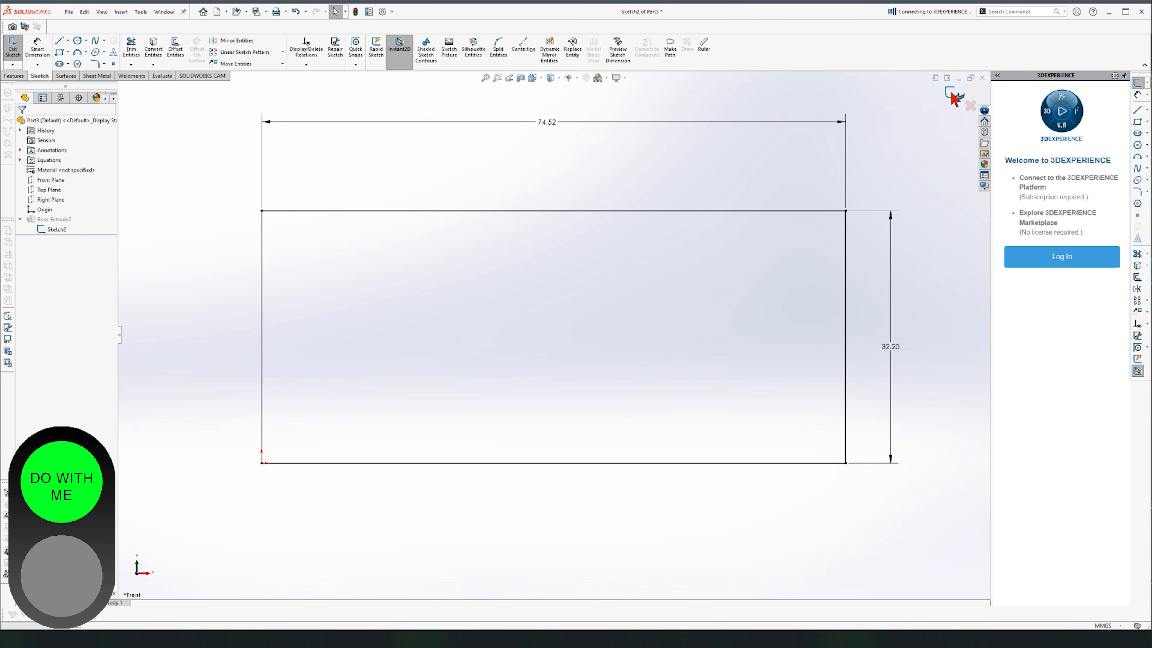
# Exit the sketch to rebuild the block, and recheck the base sketch's vertical dimension by selecting and reopening the sketch.
pyautogui.click(953, 95)
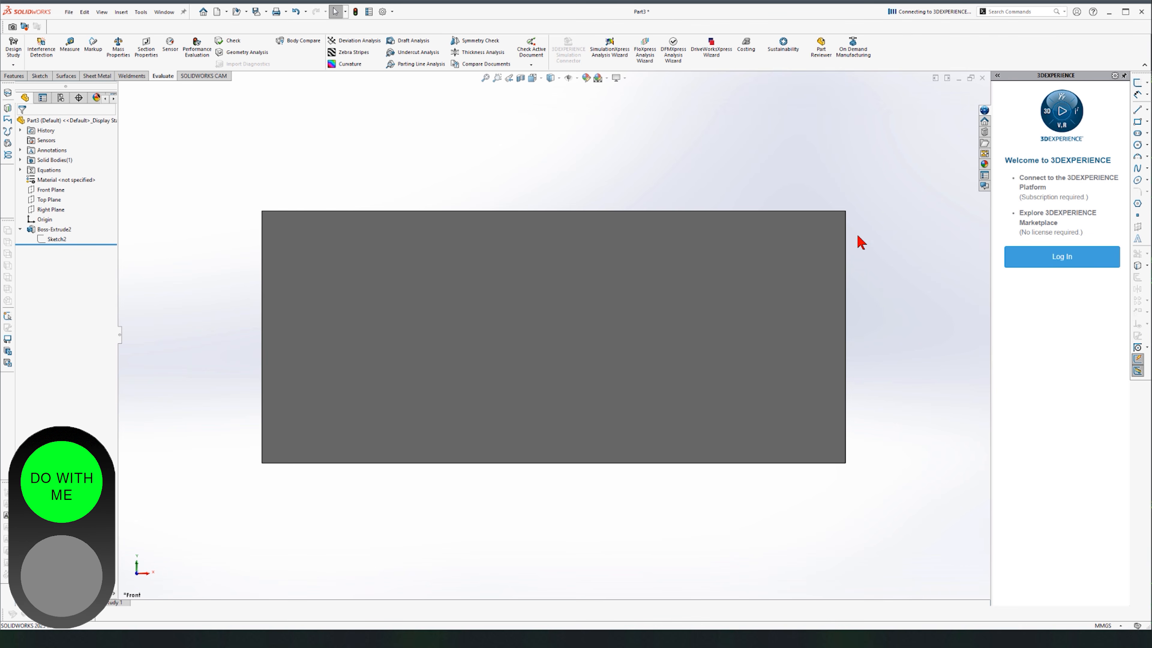
pyautogui.click(49, 241)
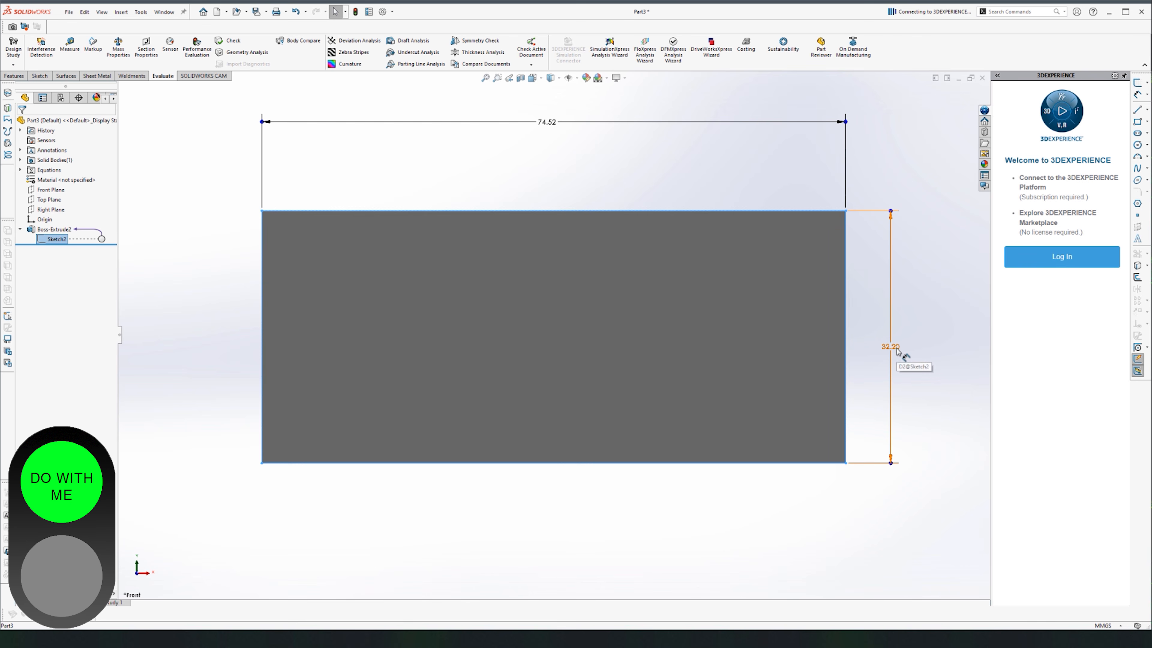
pyautogui.click(919, 381)
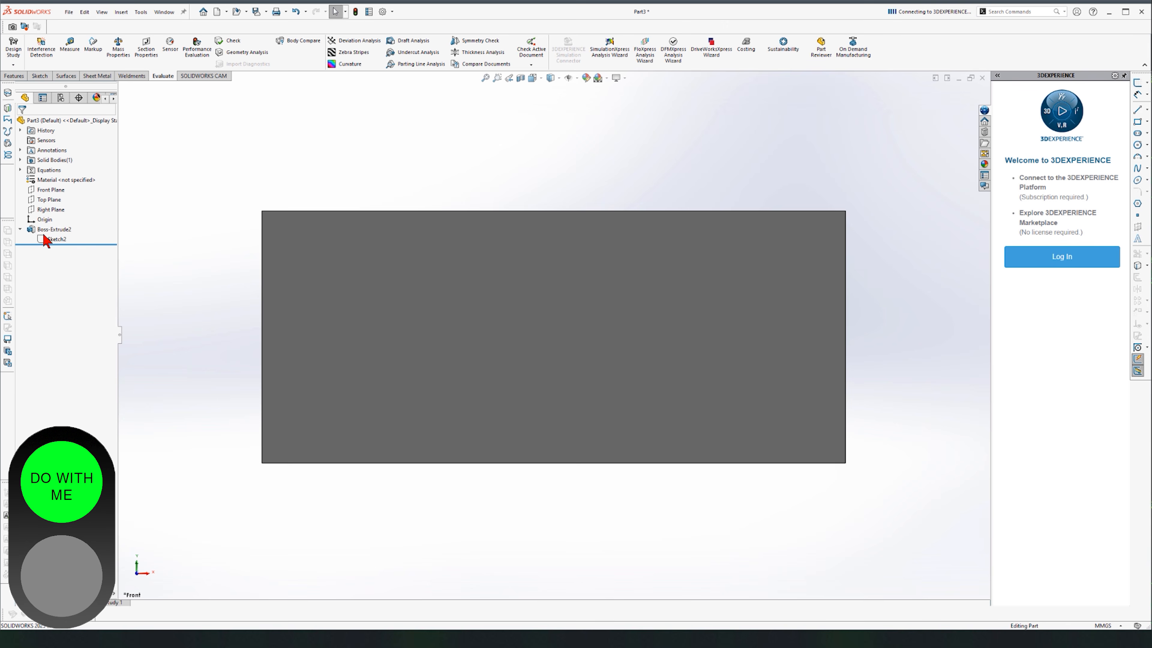
pyautogui.click(56, 239)
pyautogui.click(173, 213)
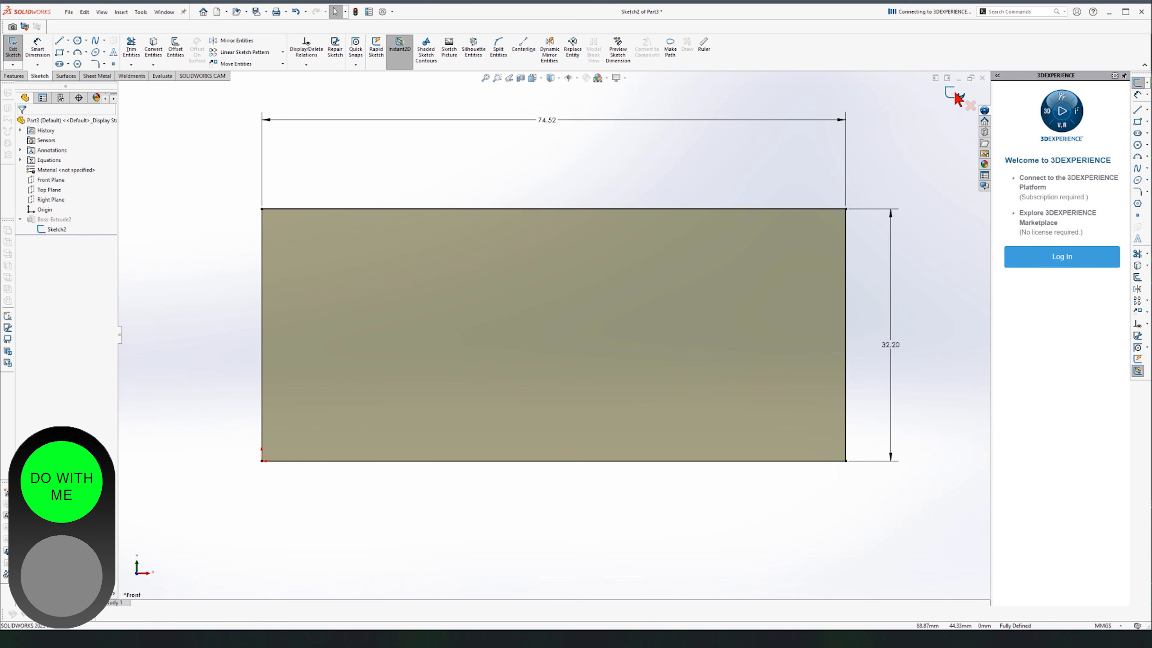
pyautogui.click(956, 96)
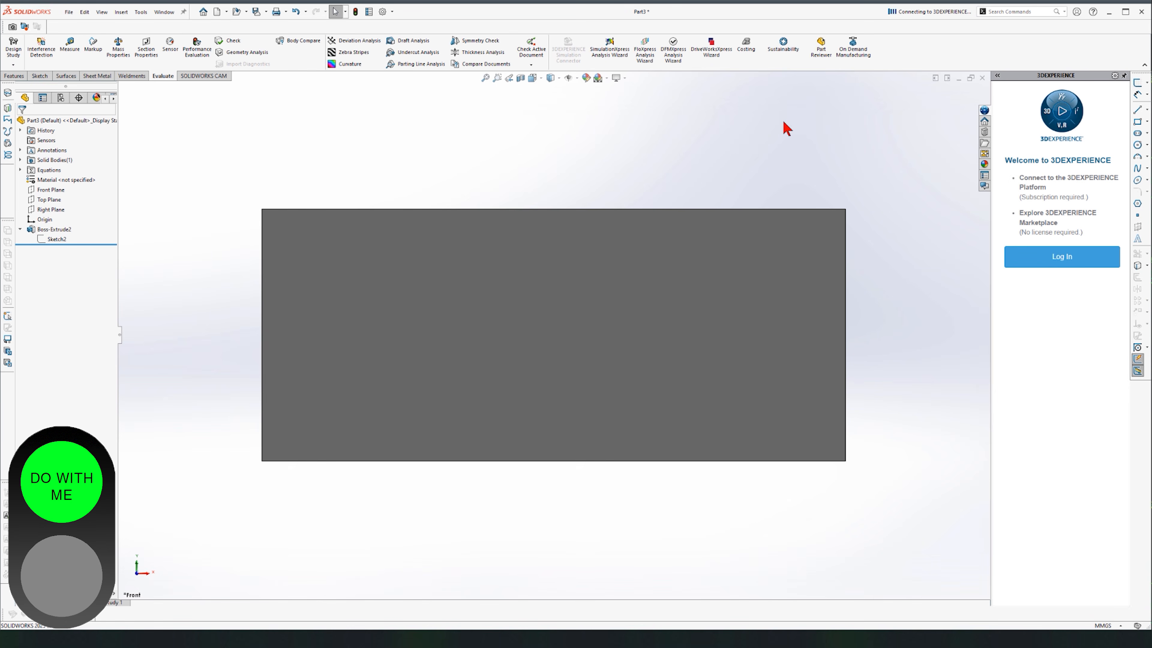
# Examine the resized block's mass, volume and center of mass in Mass Properties, and return to an isometric view.
pyautogui.click(125, 57)
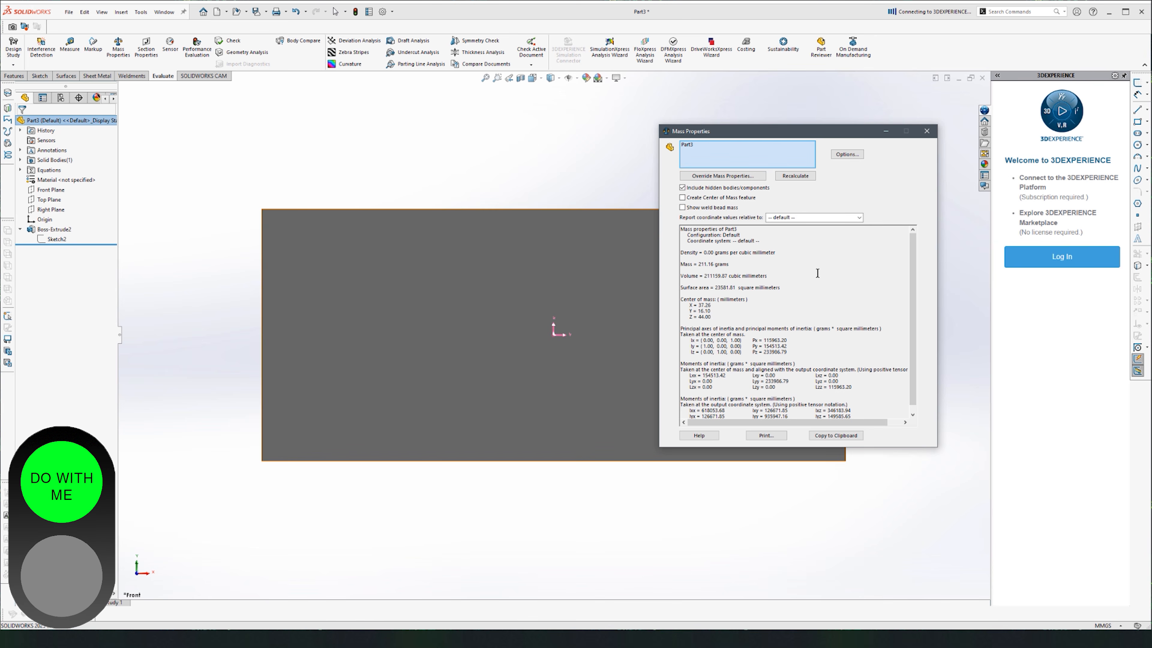
pyautogui.click(927, 131)
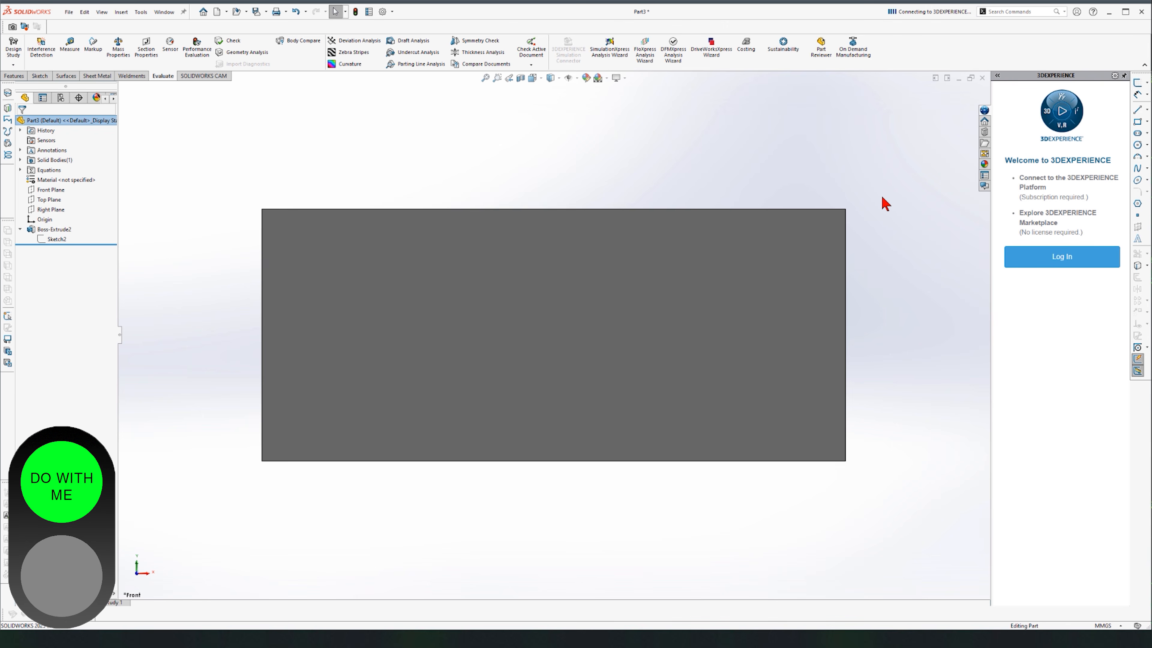
pyautogui.hotkey('ctrl', '7')
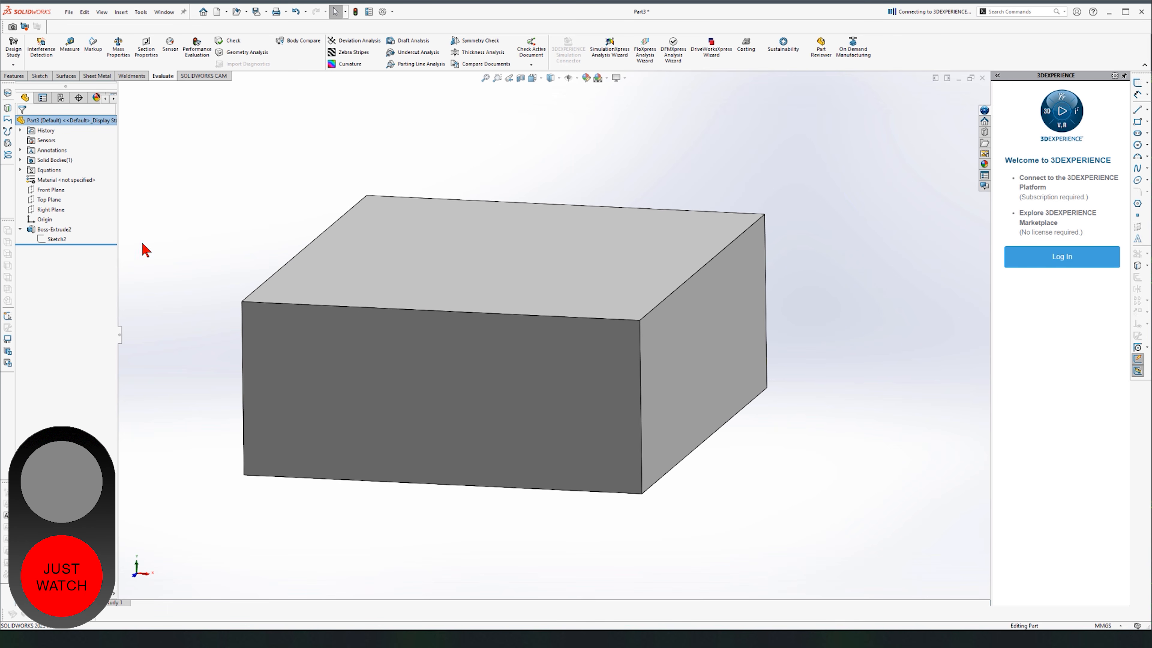
# Open the block's base sketch to review its dimensioned rectangle, and exit it without changes.
pyautogui.click(54, 239)
pyautogui.click(59, 213)
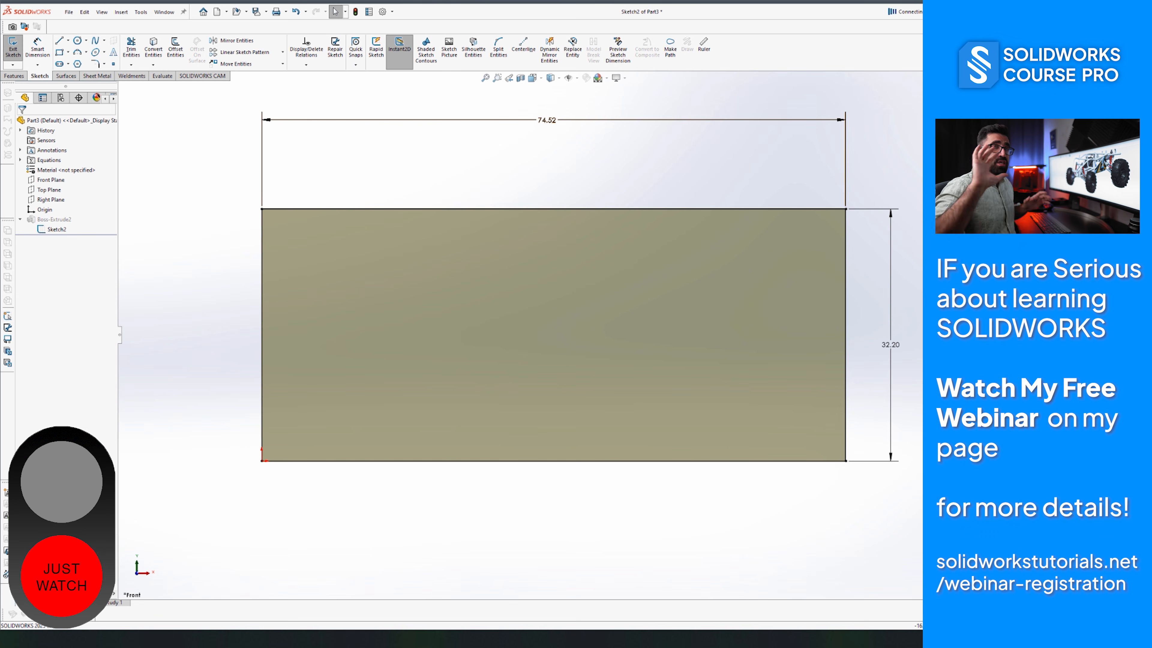
pyautogui.click(14, 76)
pyautogui.click(950, 94)
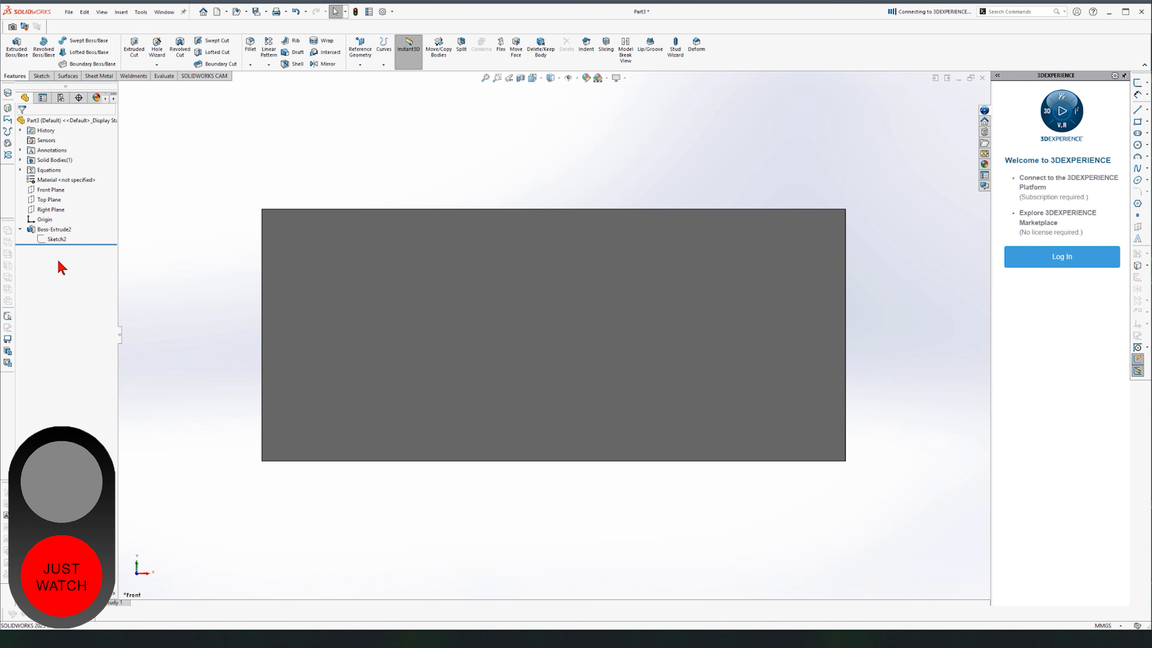
# Reopen the block's base sketch for editing and delete the rectangle's horizontal and vertical dimensions.
pyautogui.click(57, 239)
pyautogui.click(67, 214)
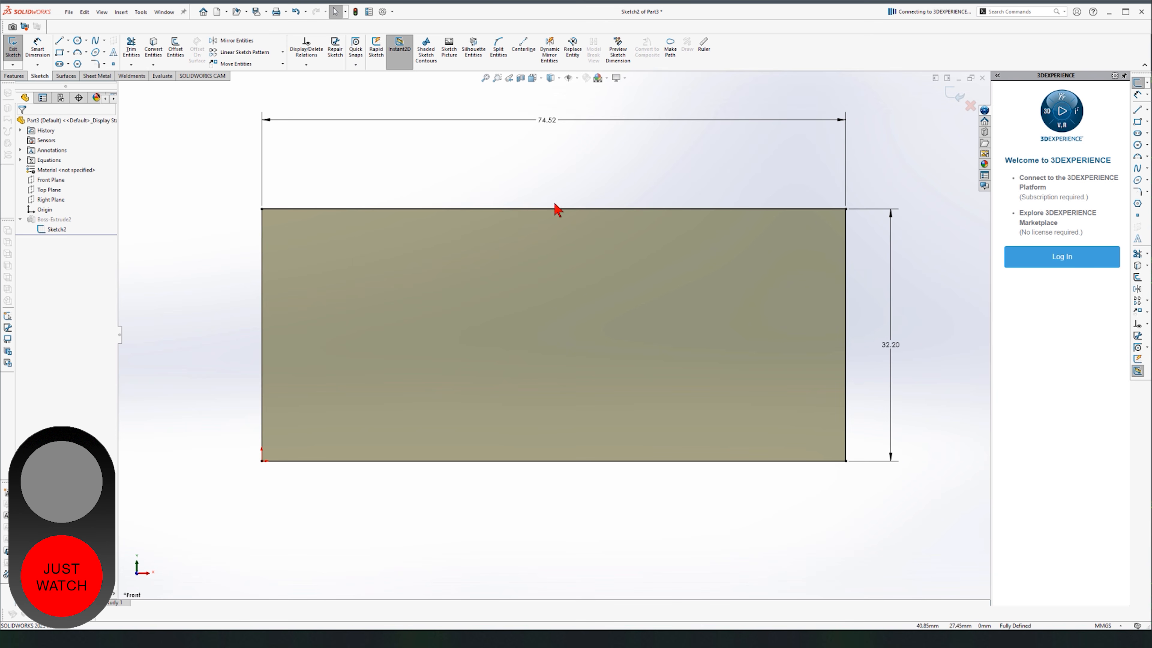
pyautogui.scroll(3, 573, 205)
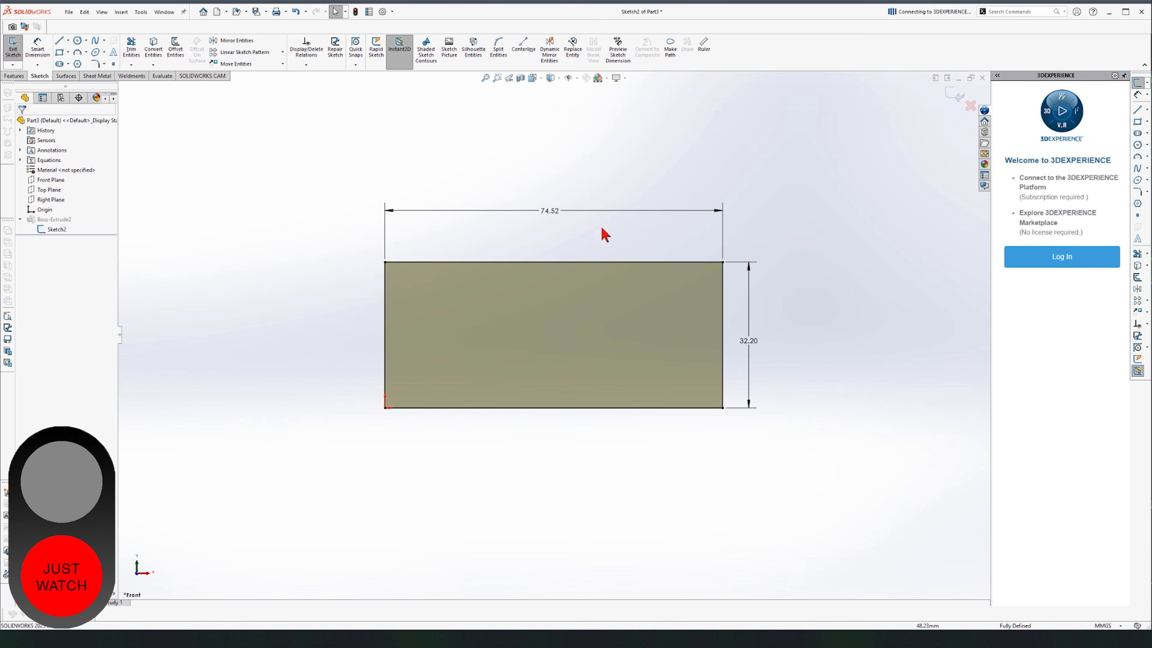
pyautogui.moveTo(813, 108); pyautogui.dragTo(289, 241)
pyautogui.press('Delete')
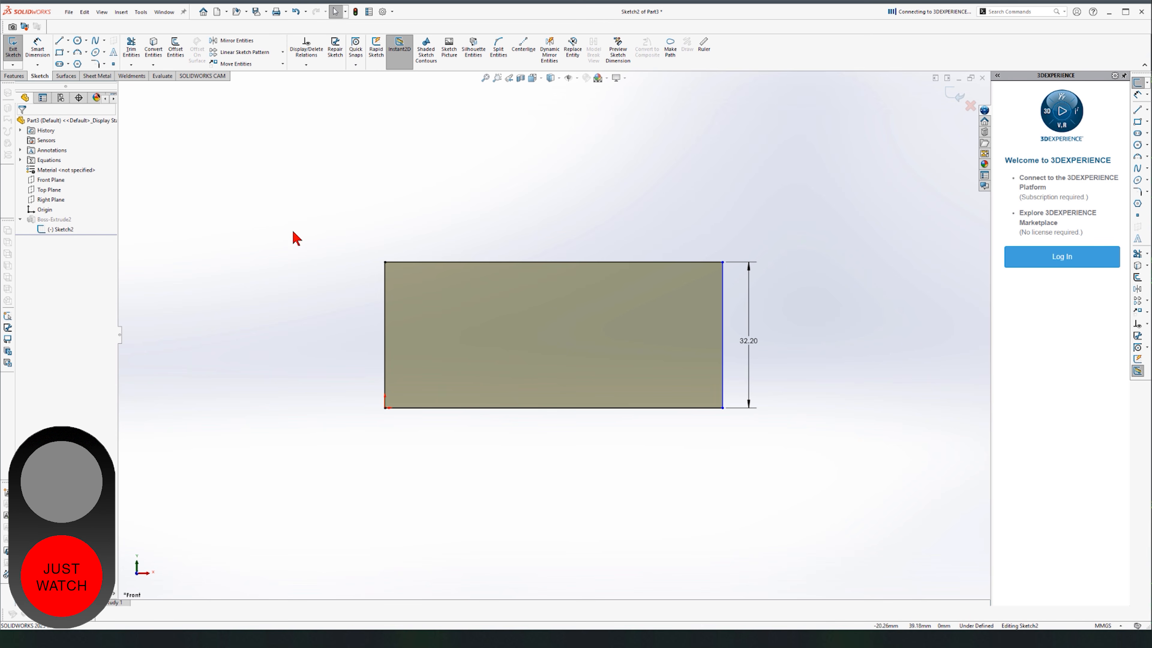
pyautogui.moveTo(795, 166); pyautogui.dragTo(725, 514)
pyautogui.press('Delete')
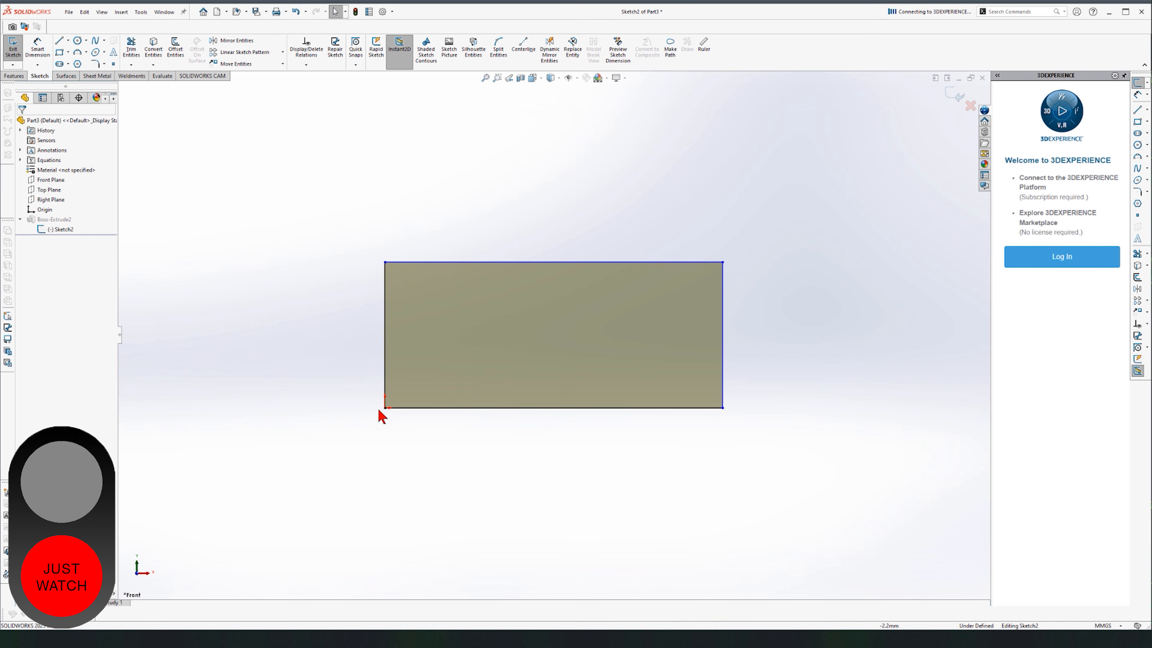
# Stretch the undimensioned rectangle outward by its upper-right corner, and try to move the corner anchored at the origin.
pyautogui.moveTo(724, 263); pyautogui.dragTo(866, 151)
pyautogui.click(488, 448)
pyautogui.moveTo(386, 407); pyautogui.dragTo(306, 437)
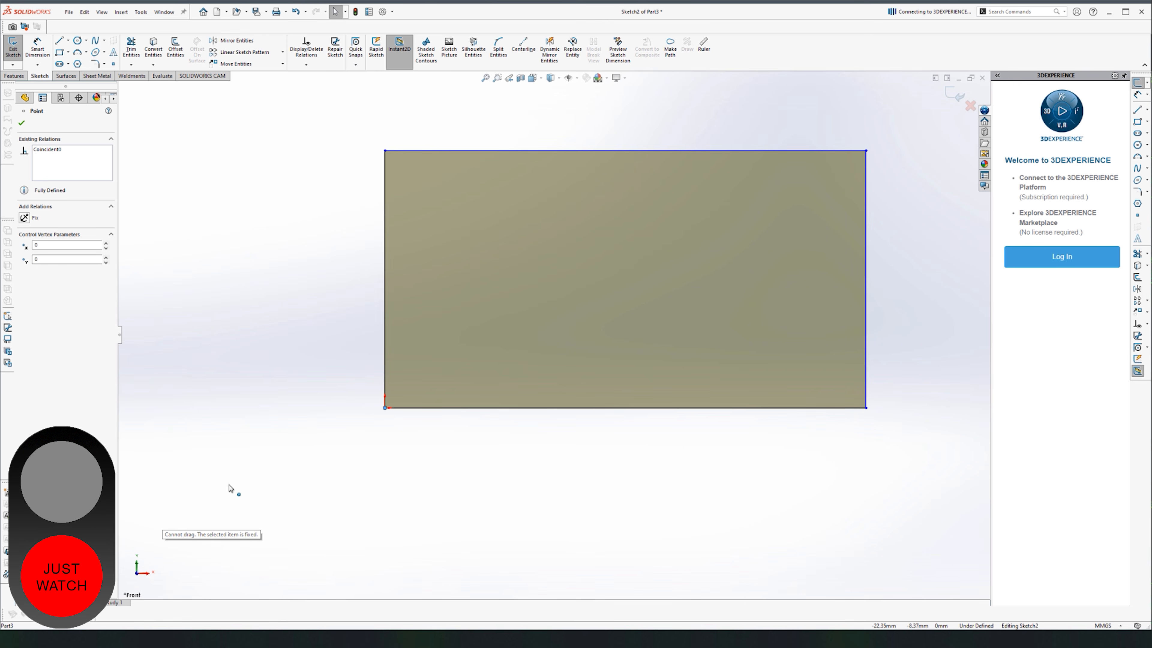
pyautogui.moveTo(212, 481); pyautogui.dragTo(190, 506)
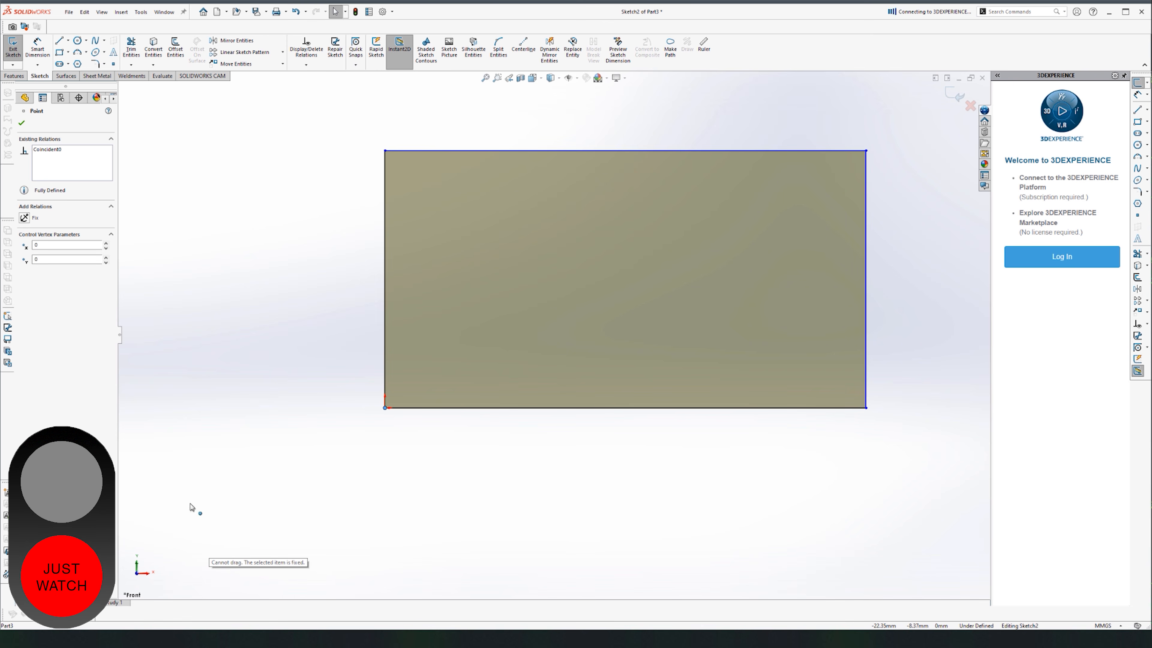
pyautogui.moveTo(292, 536); pyautogui.dragTo(257, 476)
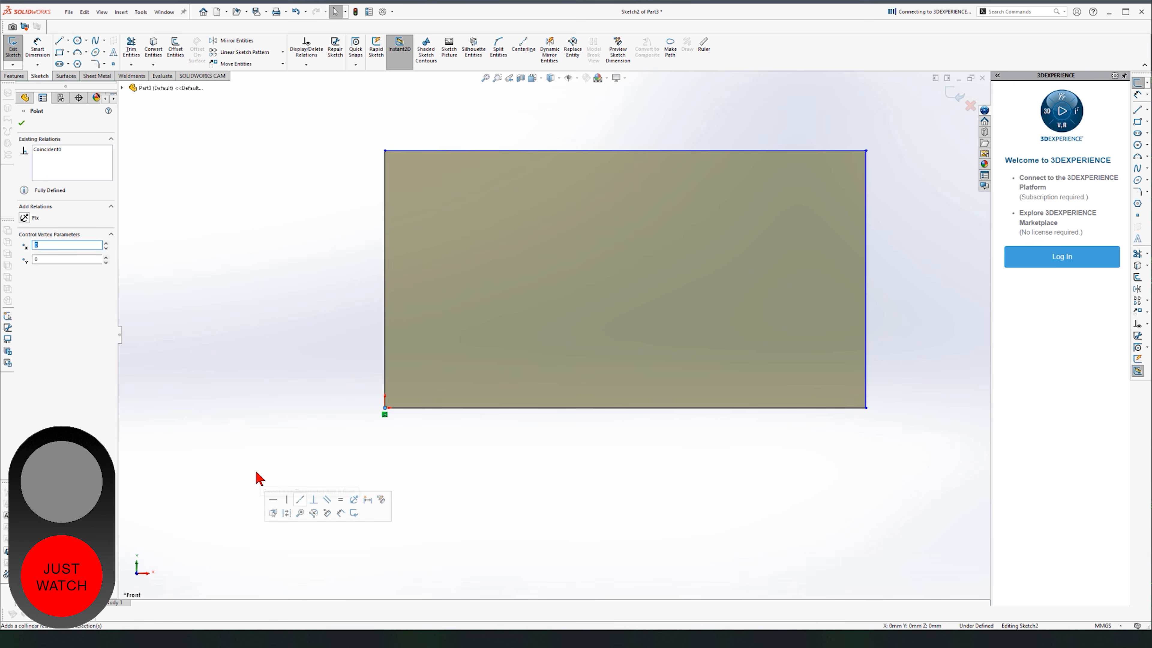
pyautogui.click(256, 481)
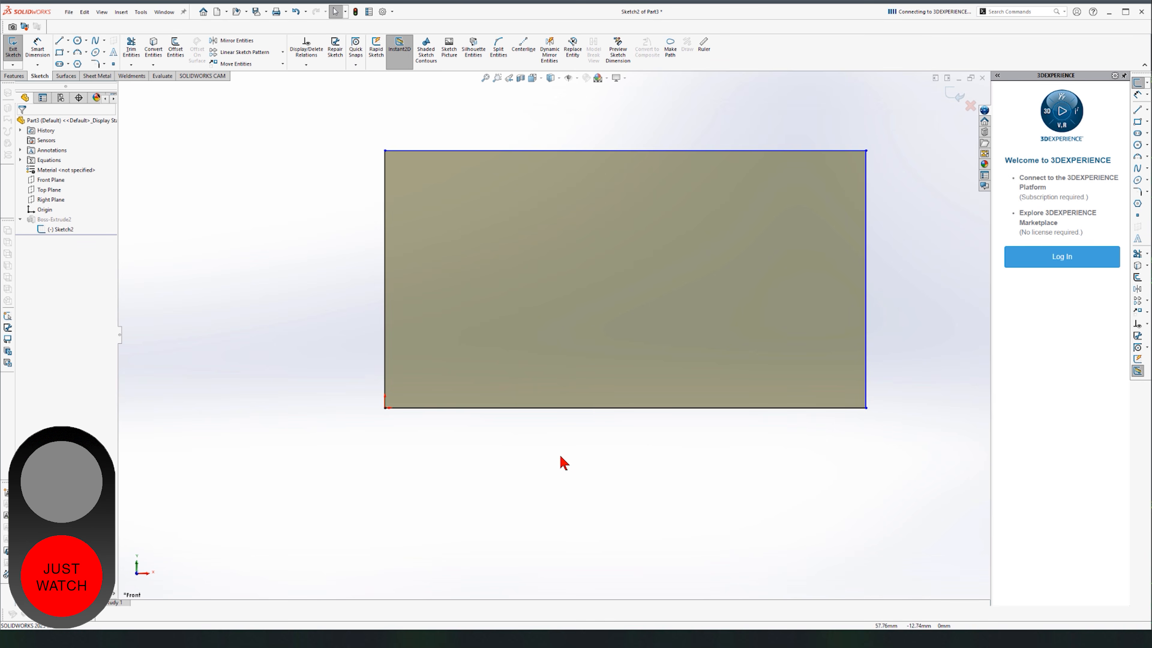
pyautogui.scroll(5, 561, 457)
pyautogui.scroll(-4, 718, 335)
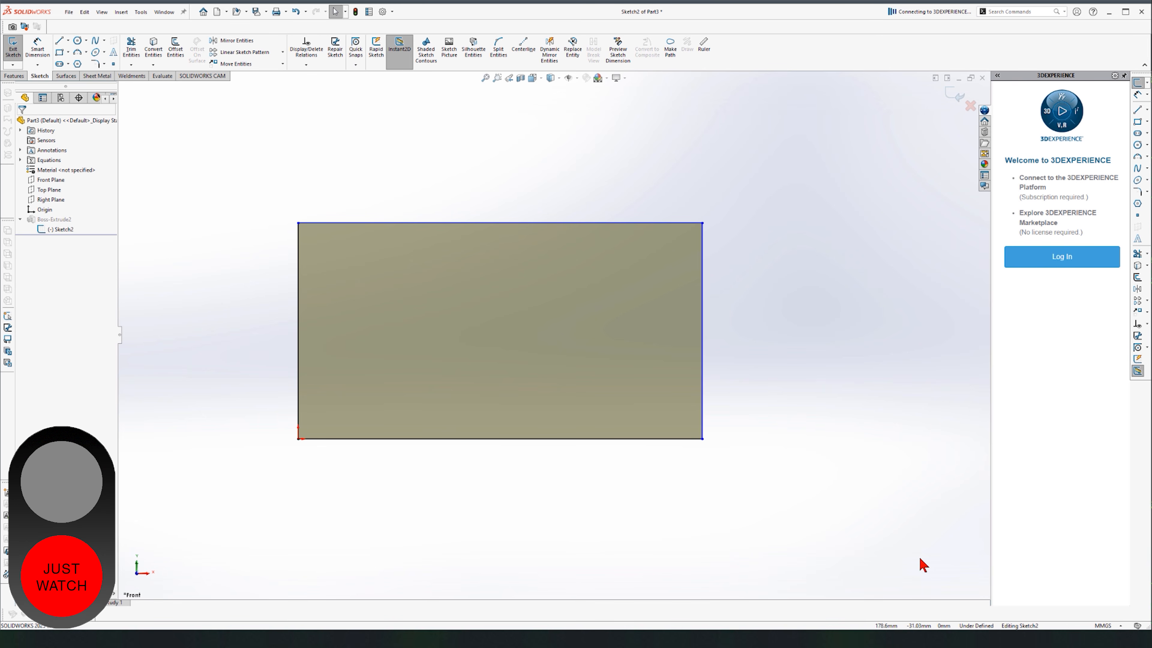
# Shrink the rectangle by moving its upper-right corner and top edge, to about 92 mm wide and 29 mm high.
pyautogui.moveTo(708, 235); pyautogui.dragTo(649, 283)
pyautogui.moveTo(467, 223); pyautogui.dragTo(474, 330)
pyautogui.click(519, 510)
# Dimension the rectangle's width between its lower-left and upper-right corners, and set it to 100 mm.
pyautogui.moveTo(531, 324); pyautogui.dragTo(526, 235, button='right')
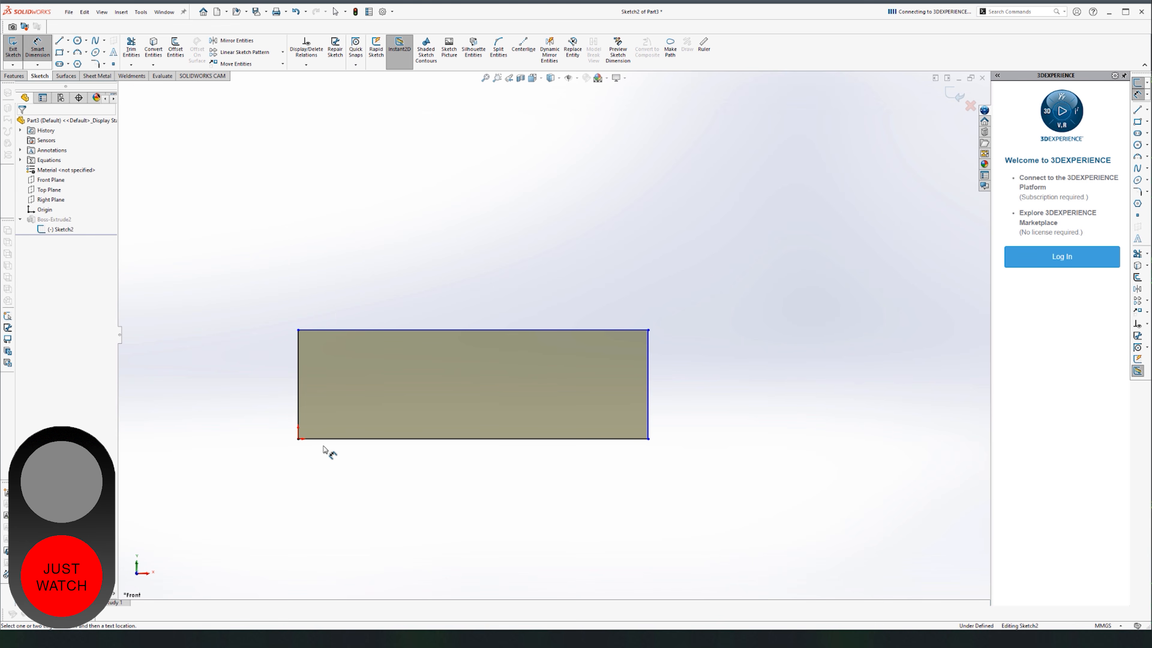
pyautogui.click(299, 439)
pyautogui.click(649, 330)
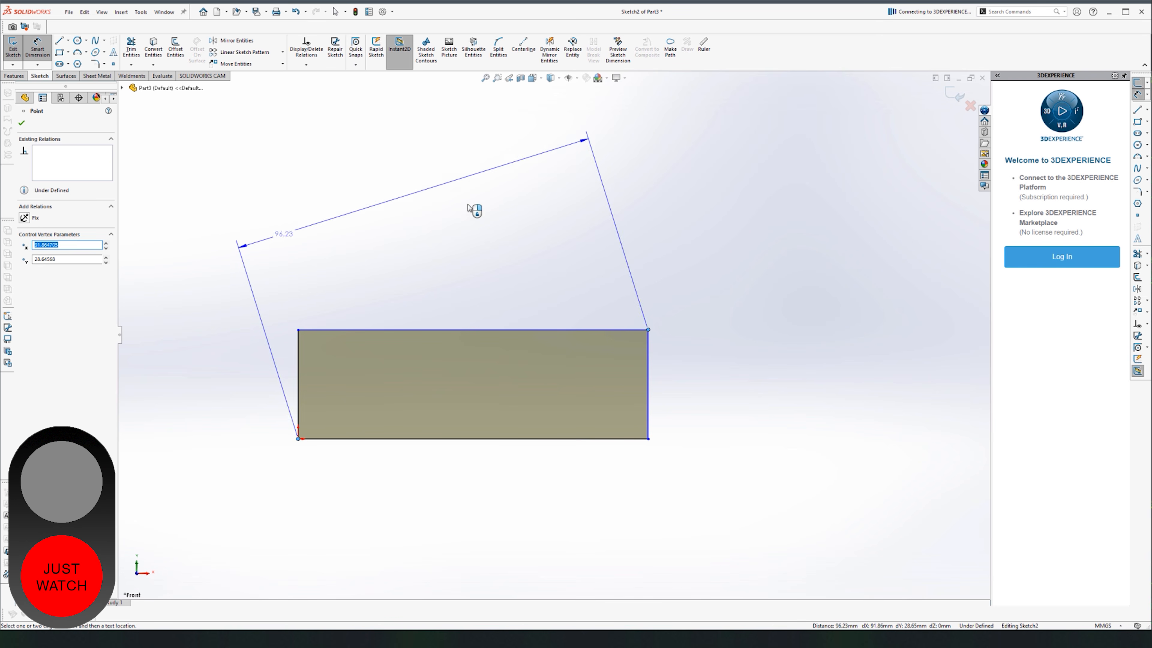
pyautogui.click(497, 213)
pyautogui.write('10')
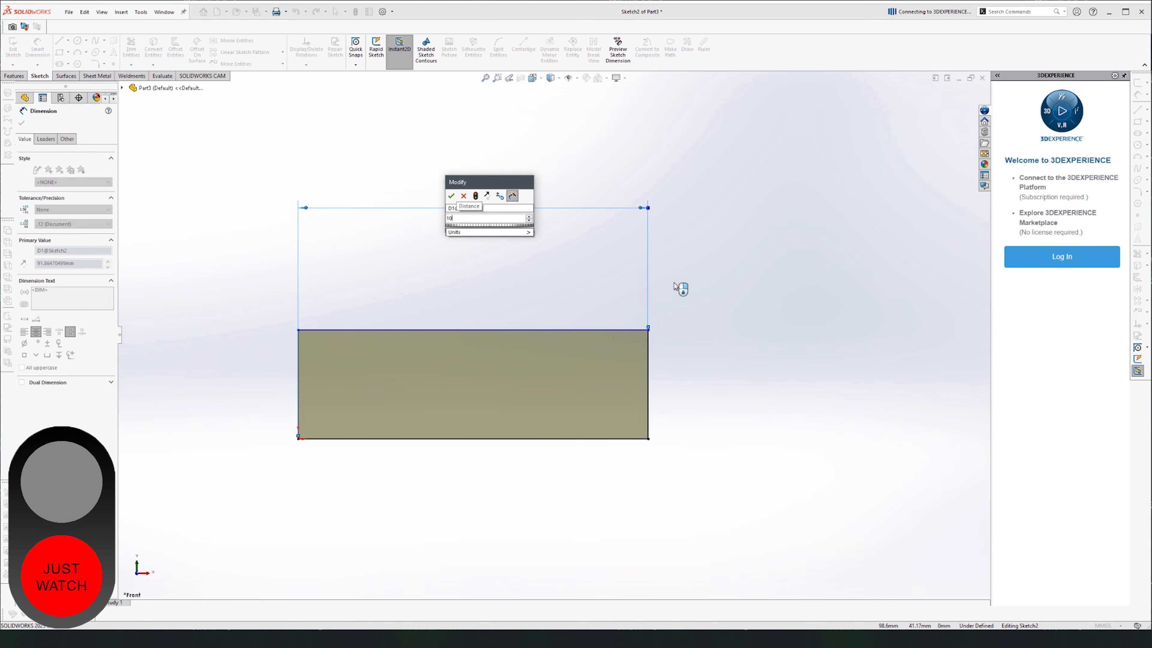
pyautogui.write('0')
pyautogui.press('Return')
# Dimension the rectangle's height at its right edge as 95 mm, and move the width dimension above the rectangle.
pyautogui.click(679, 359)
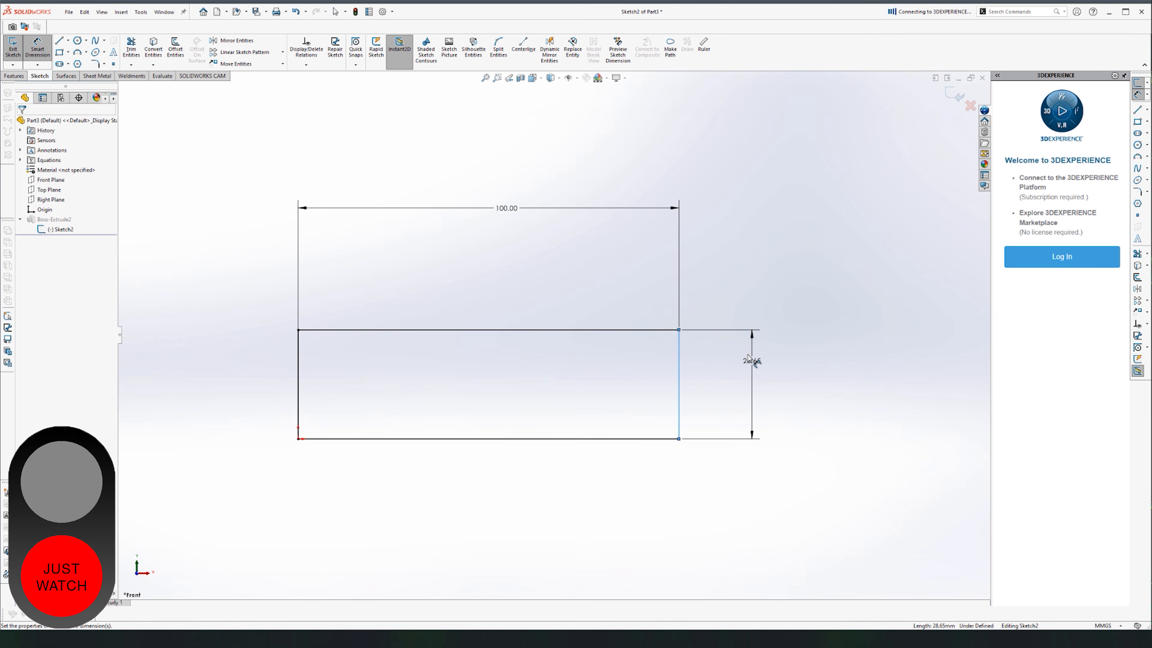
pyautogui.click(752, 360)
pyautogui.write('95')
pyautogui.press('Return')
pyautogui.press('f')
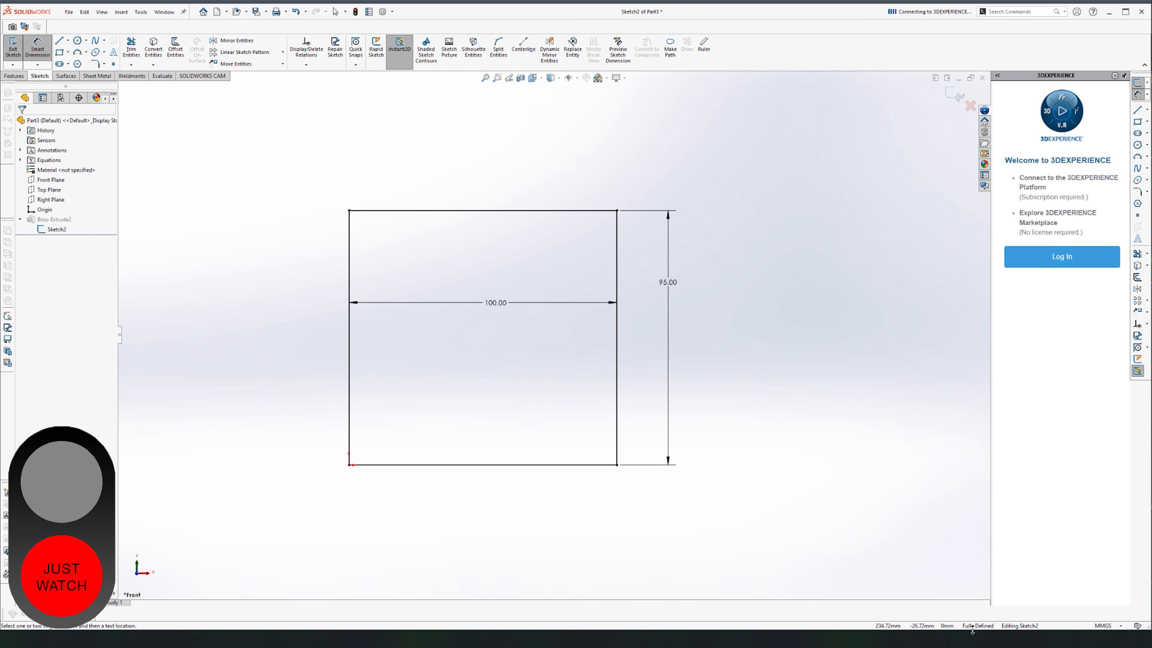
pyautogui.moveTo(490, 310); pyautogui.dragTo(472, 129)
pyautogui.press('Escape')
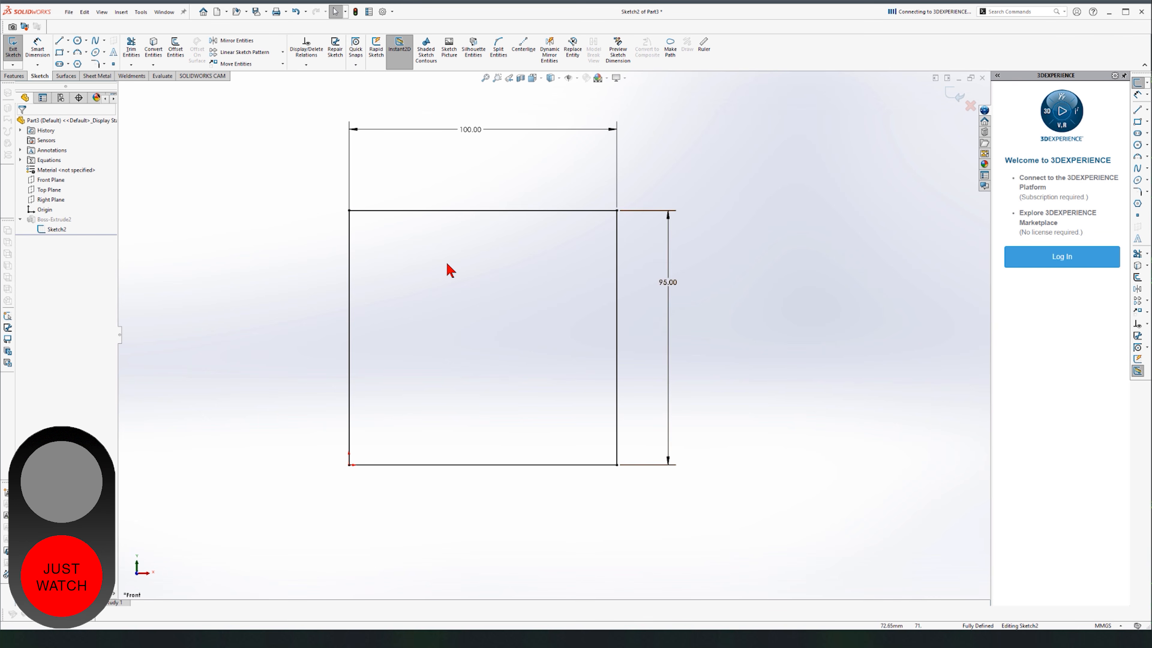
# Delete the Vertical relation of the rectangle's left edge, and slant the edge by moving its upper corner about 50 mm inward.
pyautogui.click(349, 210)
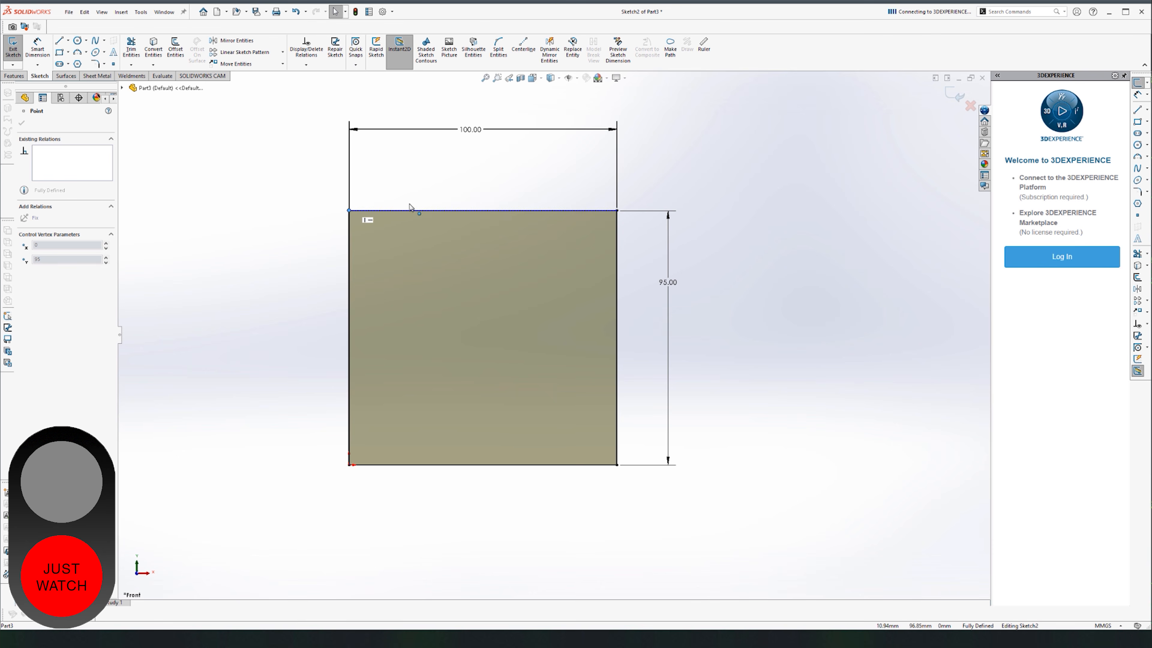
pyautogui.click(260, 275)
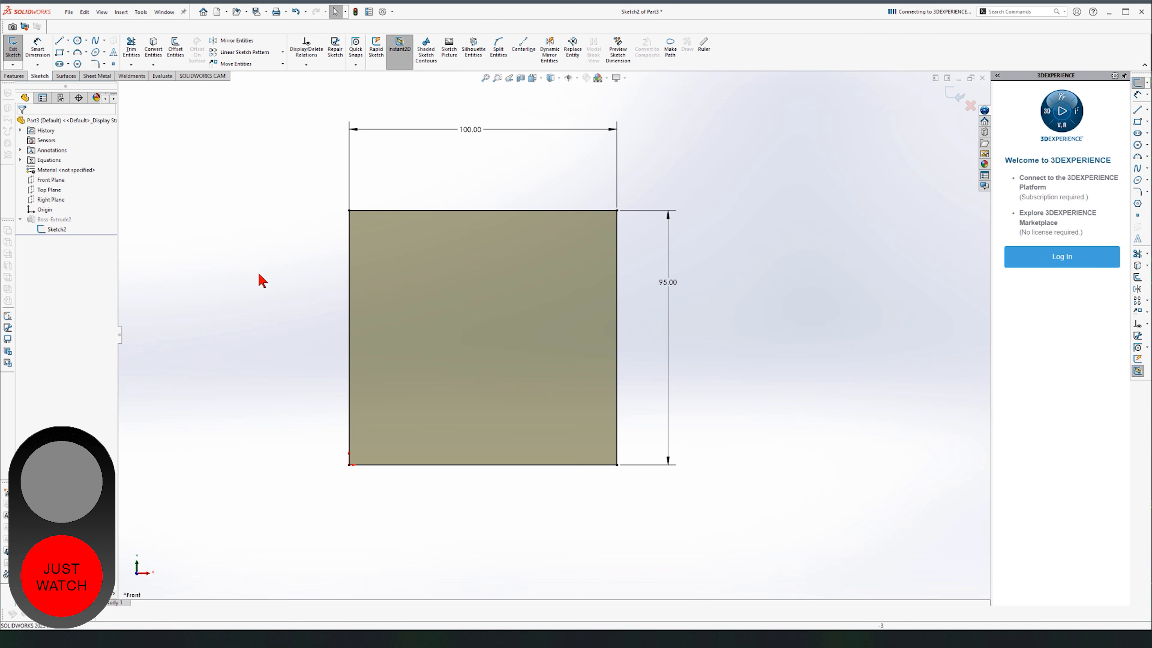
pyautogui.click(350, 256)
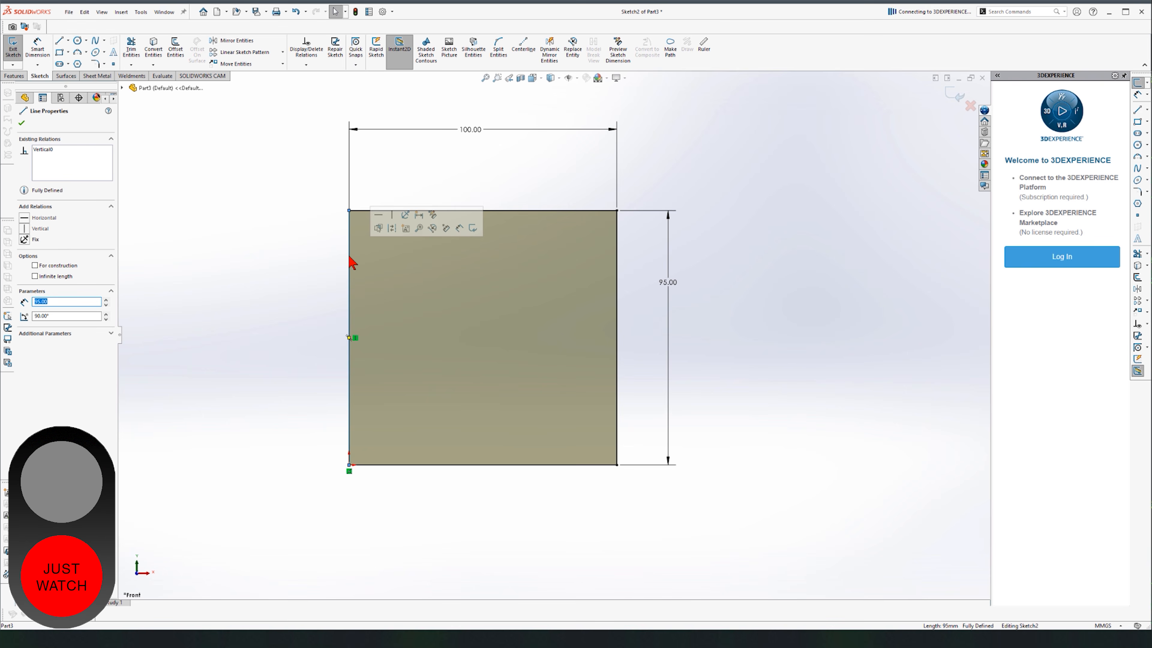
pyautogui.click(51, 152)
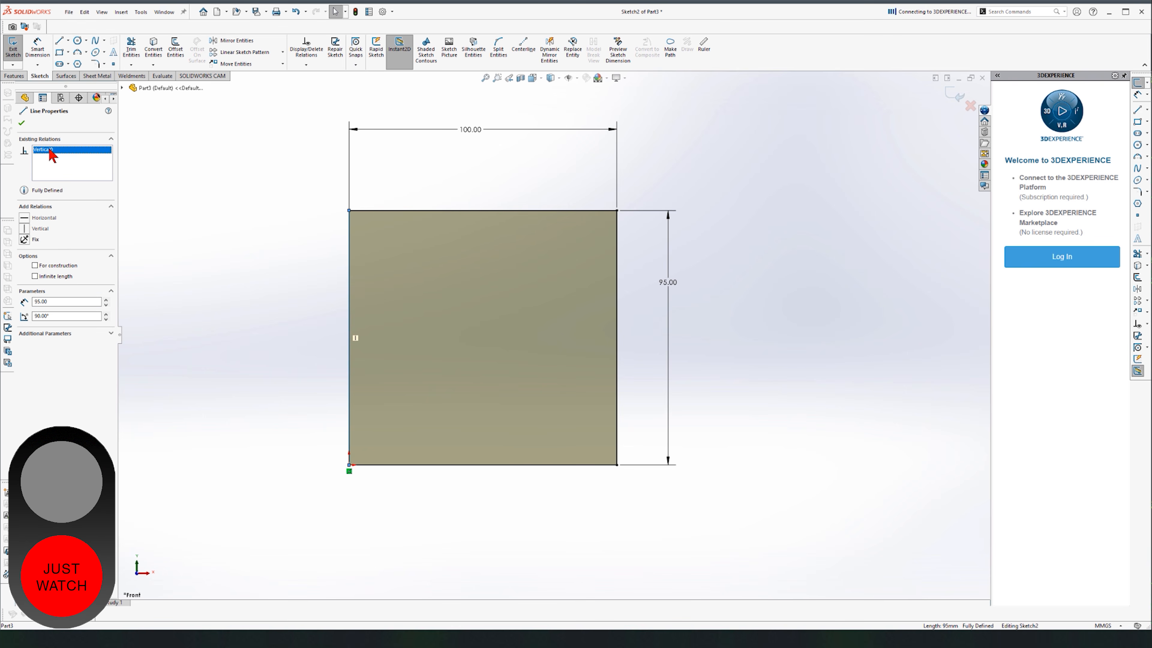
pyautogui.press('Delete')
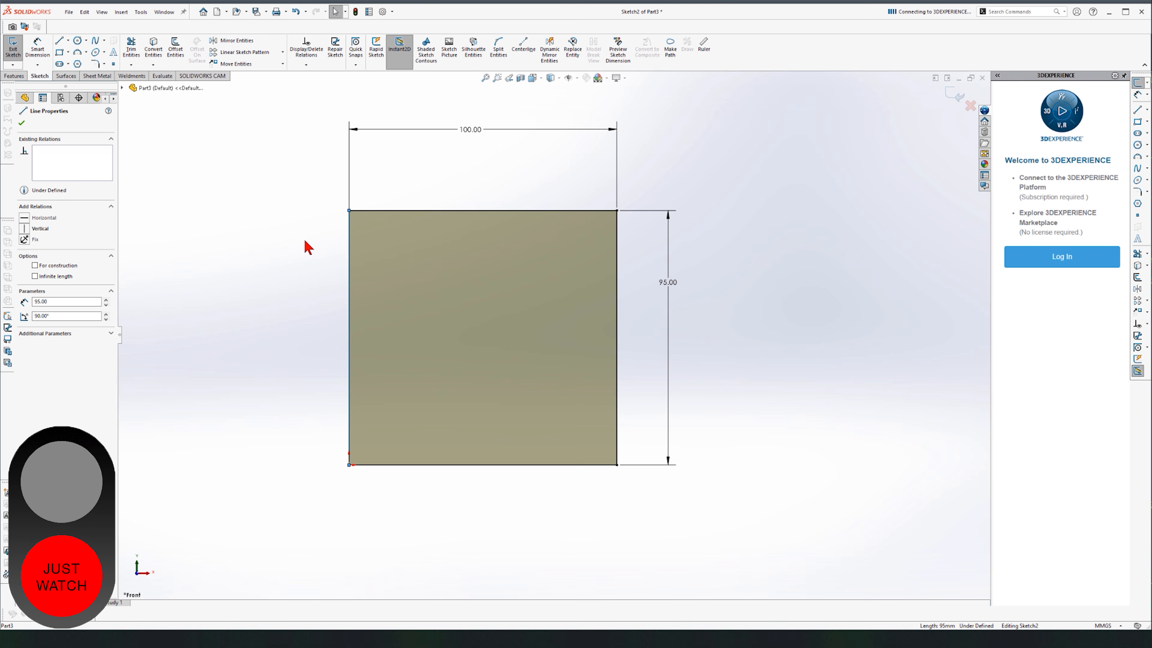
pyautogui.click(309, 243)
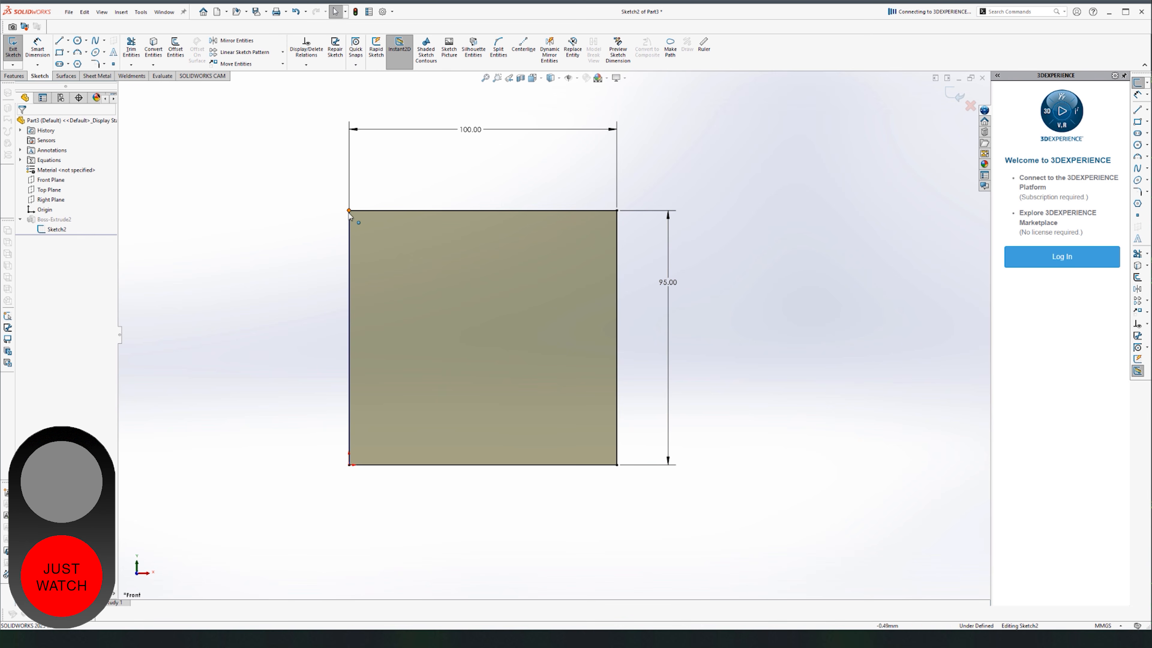
pyautogui.moveTo(355, 214); pyautogui.dragTo(489, 214)
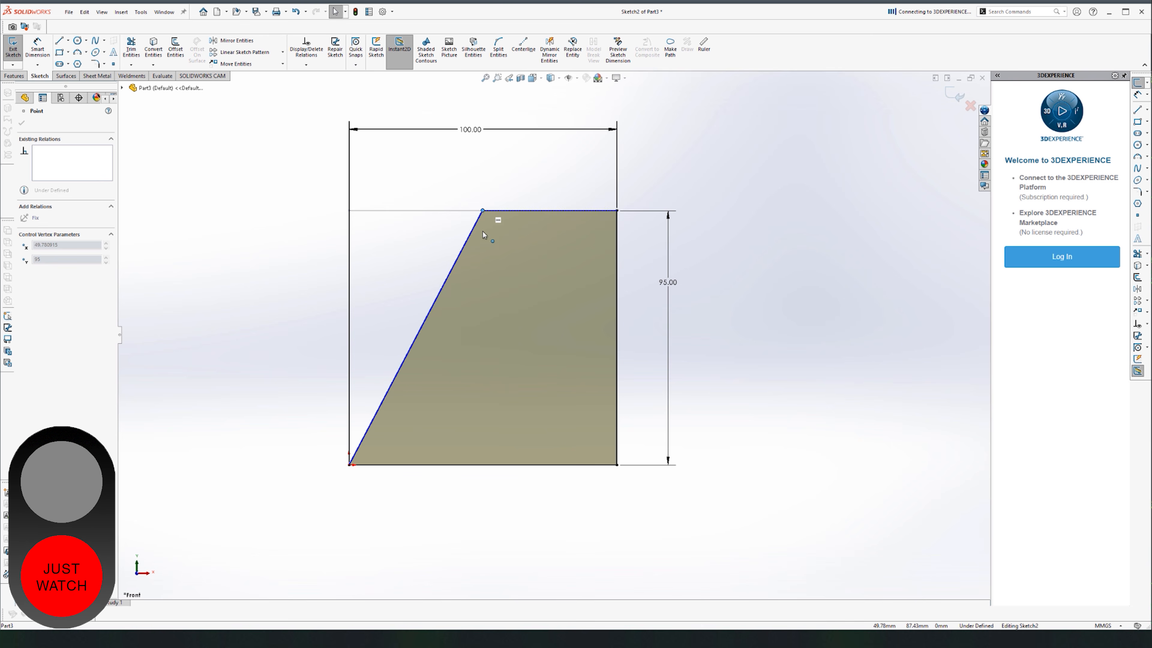
pyautogui.click(213, 412)
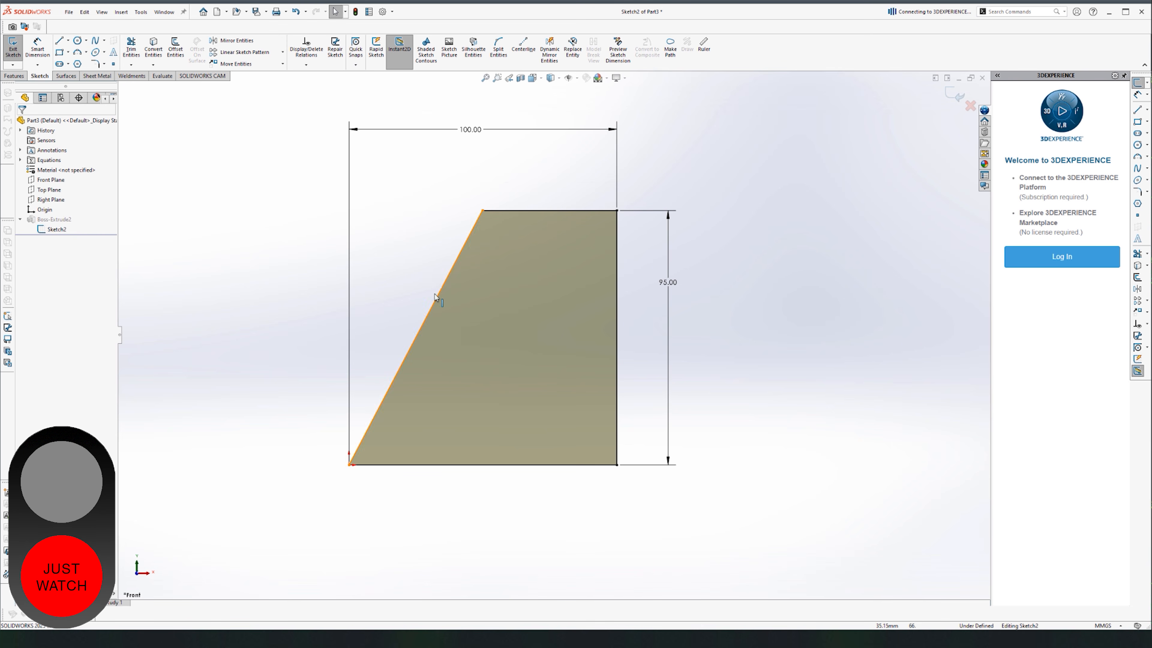
# Dimension the angle between the bottom edge and the slanted edge as 60 degrees, and exit the sketch to rebuild the block.
pyautogui.moveTo(423, 552); pyautogui.dragTo(432, 458, button='right')
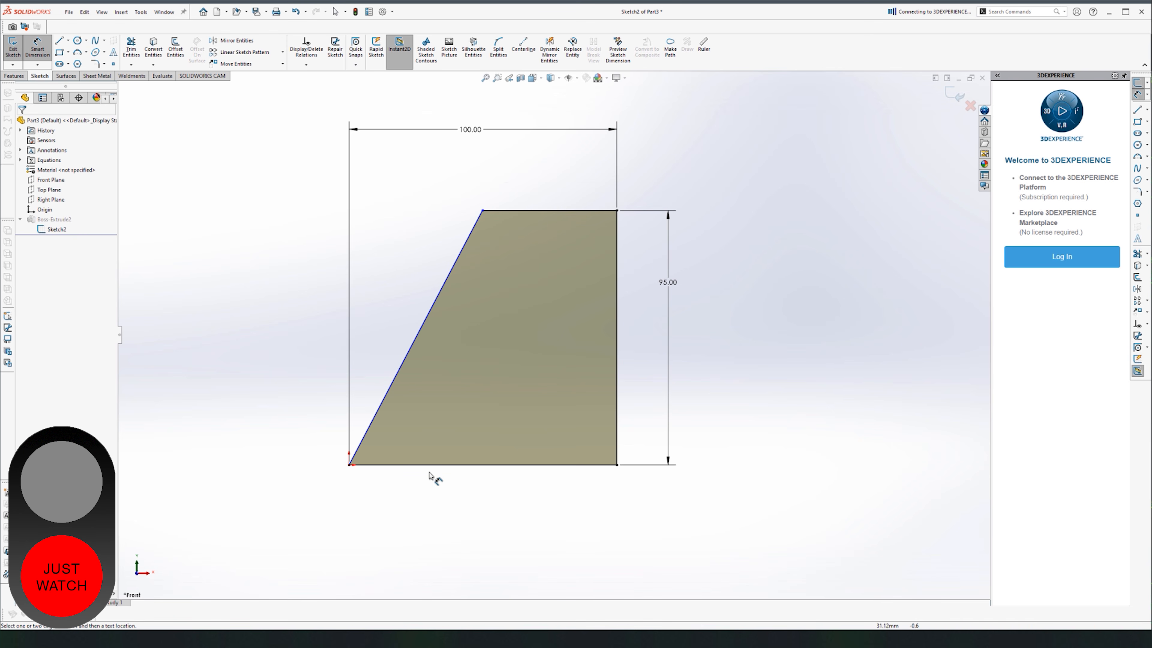
pyautogui.click(432, 464)
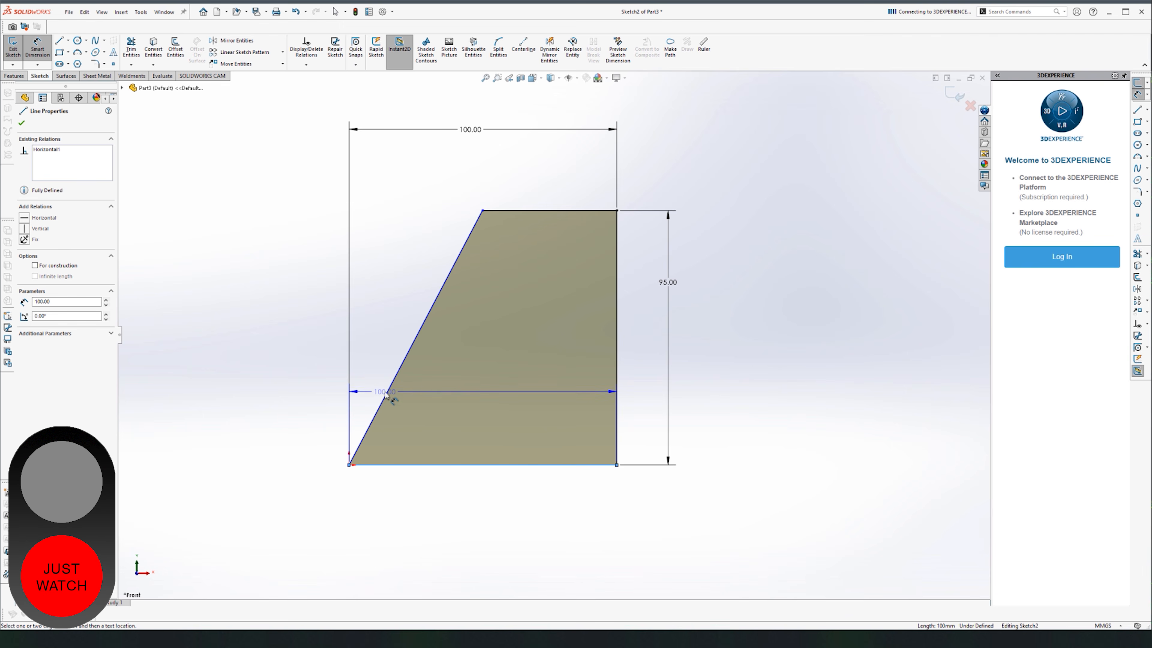
pyautogui.click(387, 393)
pyautogui.click(410, 422)
pyautogui.write('60')
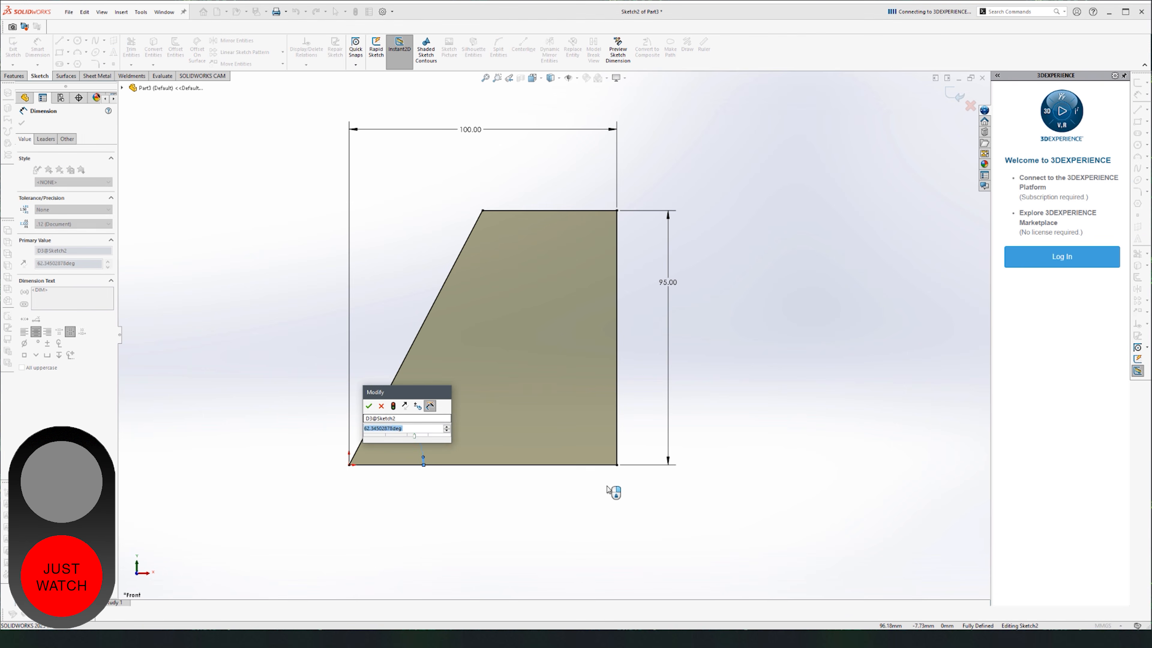
pyautogui.press('Return')
pyautogui.click(753, 495)
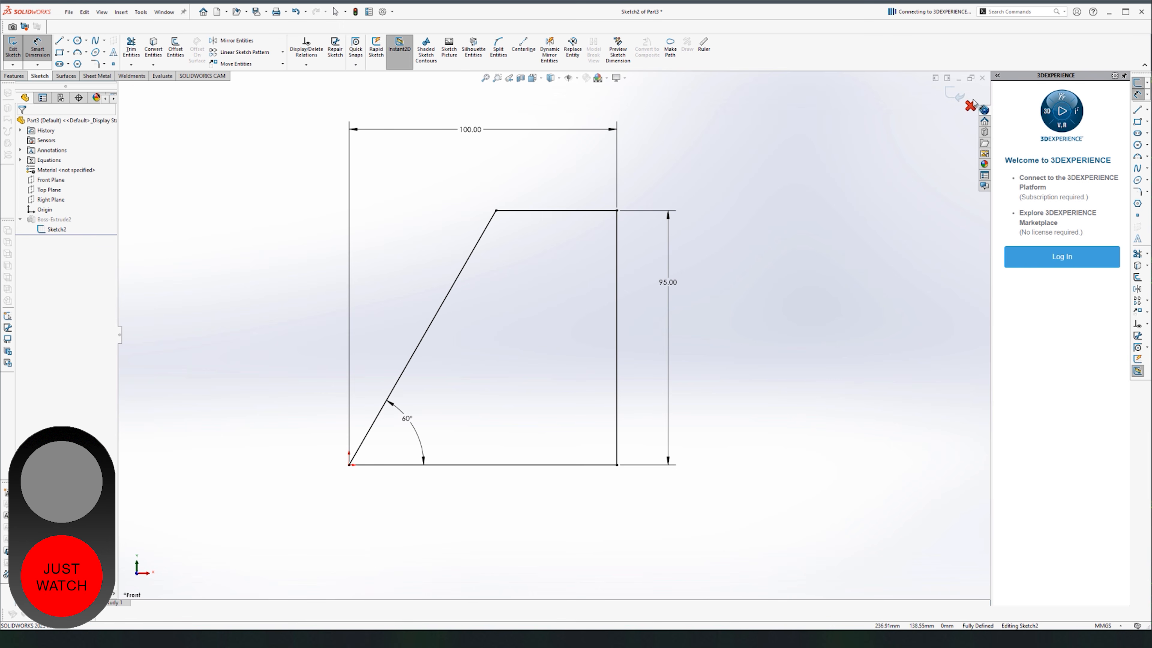
pyautogui.click(955, 95)
pyautogui.scroll(2, 641, 291)
pyautogui.moveTo(527, 295); pyautogui.dragTo(590, 331, button='middle')
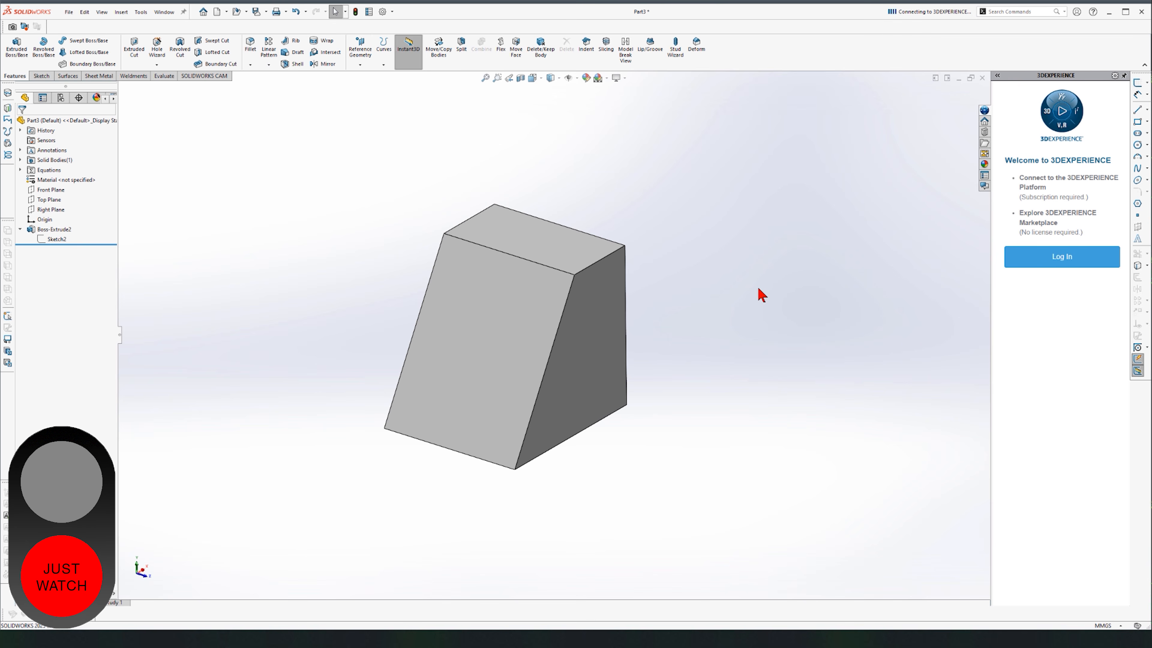
# Reopen the slanted block's base sketch to review its dimensions, and exit it without changes.
pyautogui.click(57, 240)
pyautogui.click(74, 216)
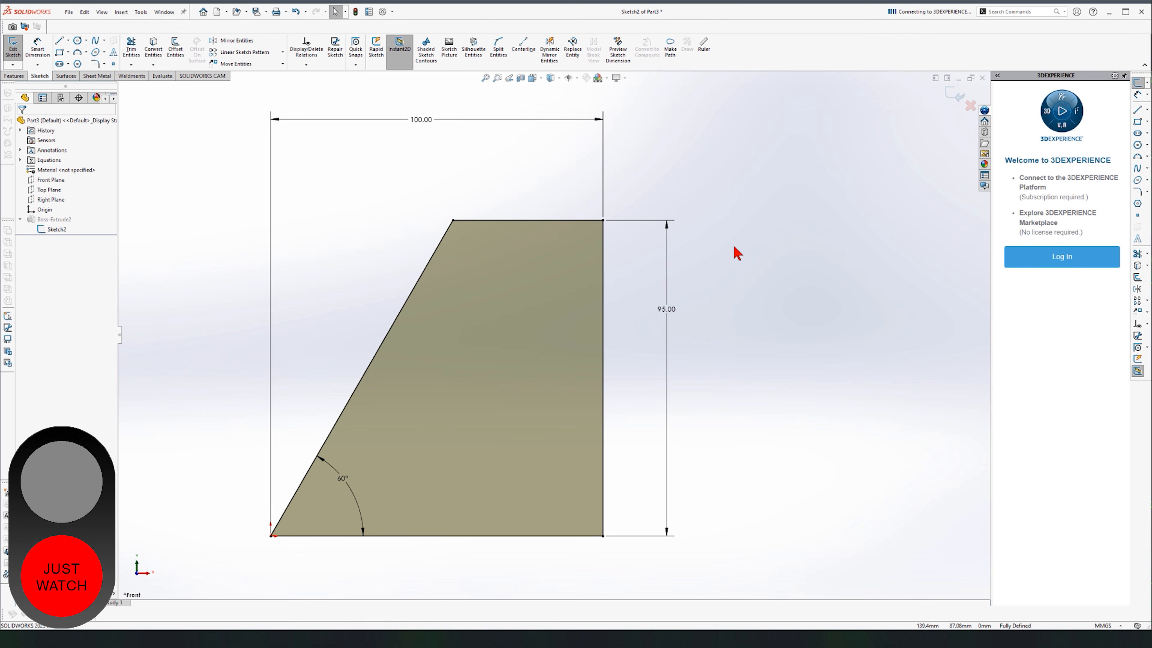
pyautogui.press('z')
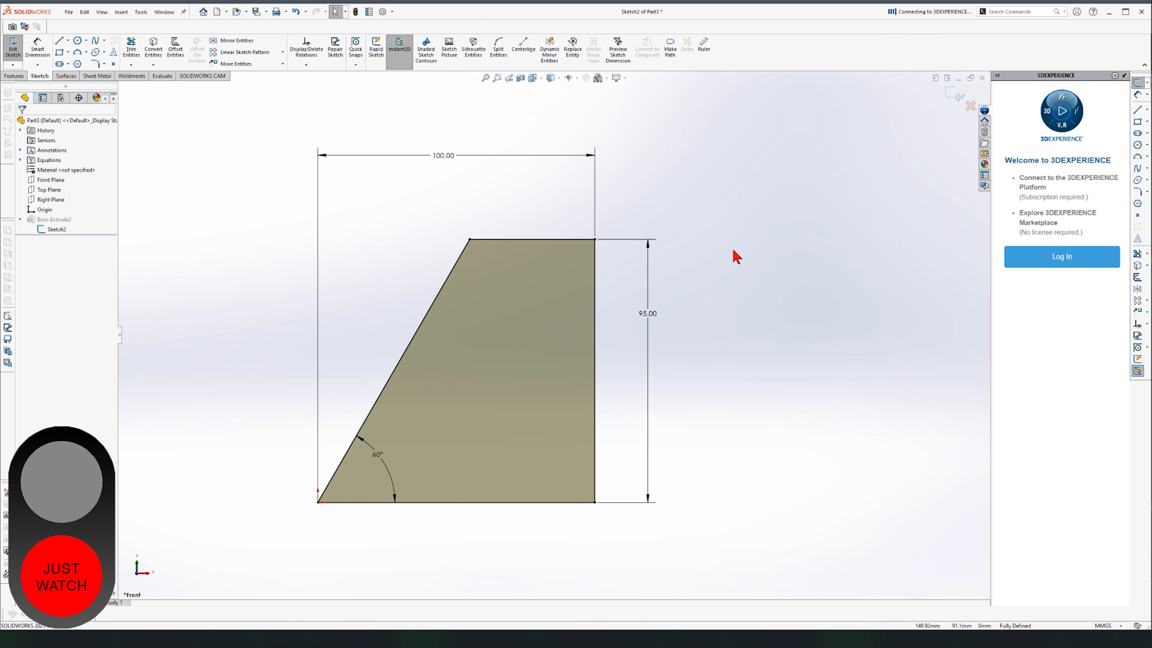
pyautogui.hotkey('ctrl', 'b')
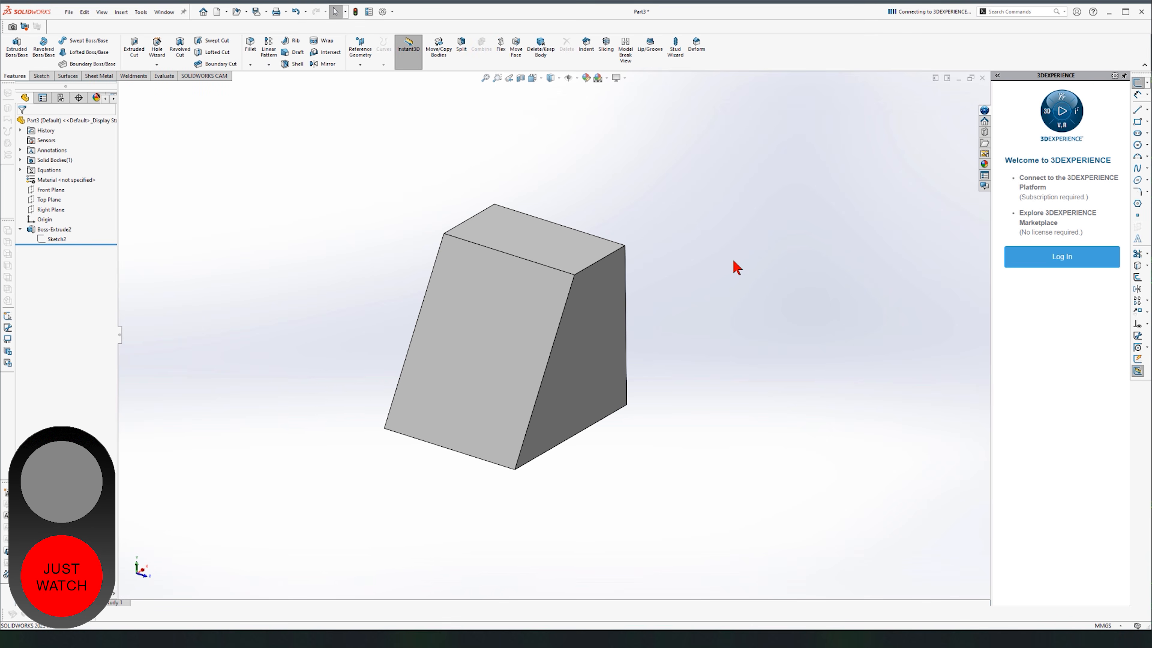
# Undo the angle dimension, the corner move and the deletion of the left edge's Vertical relation.
pyautogui.hotkey('ctrl', 'z')
pyautogui.hotkey('ctrl', 'z')
pyautogui.hotkey('ctrl', 'z')
pyautogui.hotkey('ctrl', 'z')
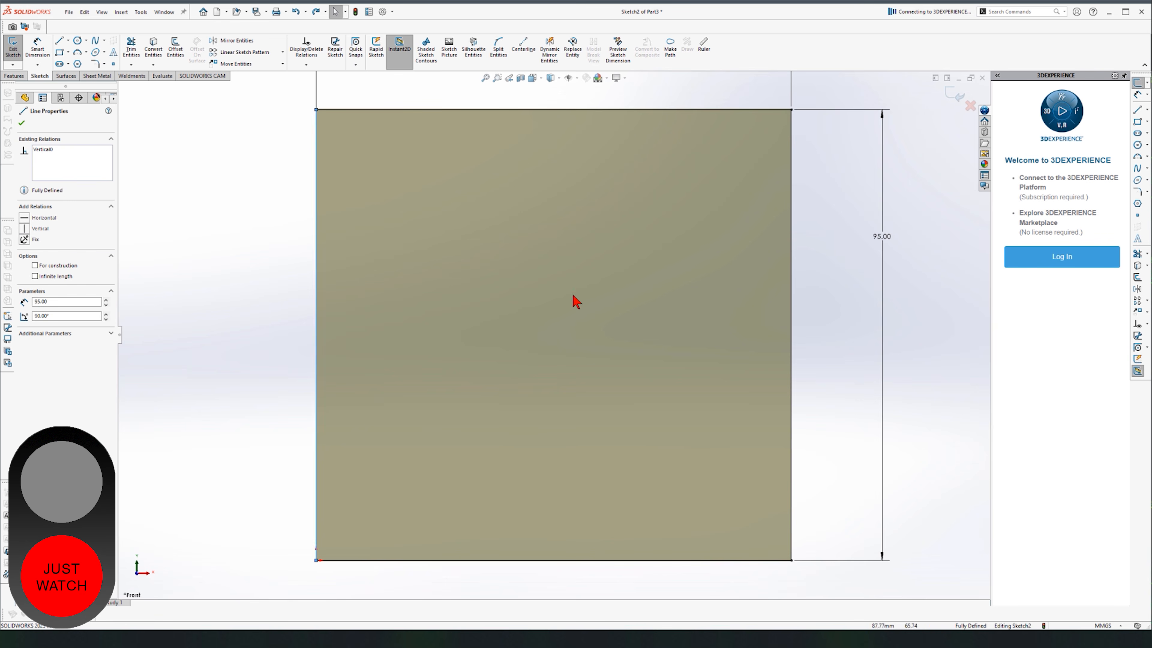
pyautogui.click(209, 293)
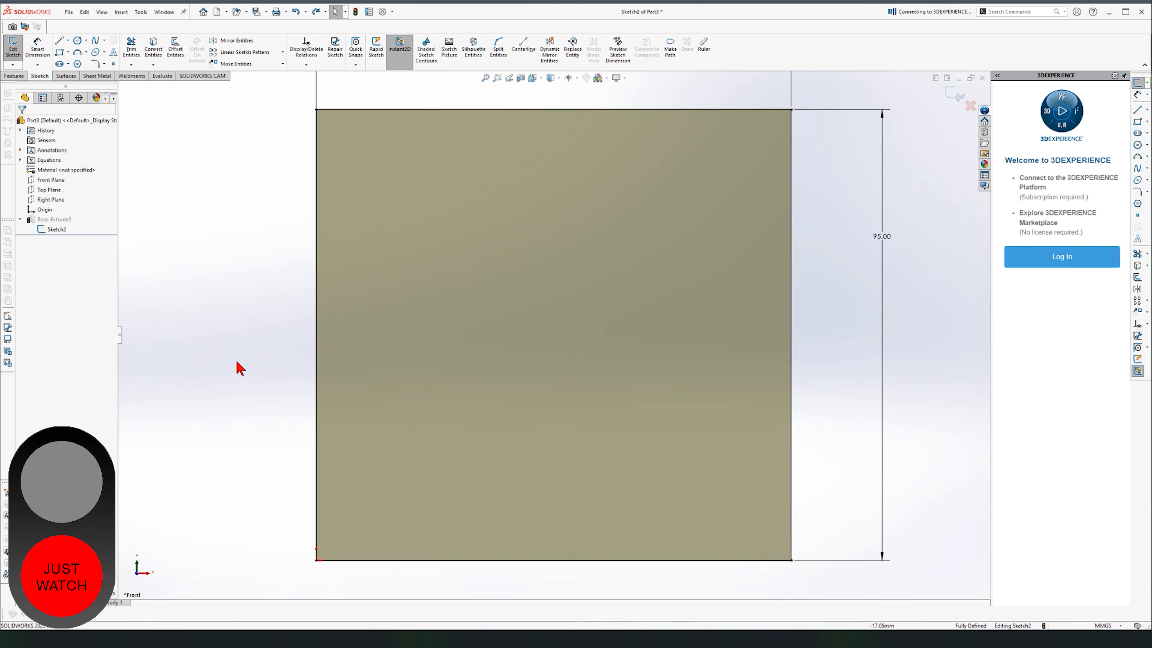
pyautogui.scroll(2, 271, 345)
pyautogui.scroll(3, 535, 349)
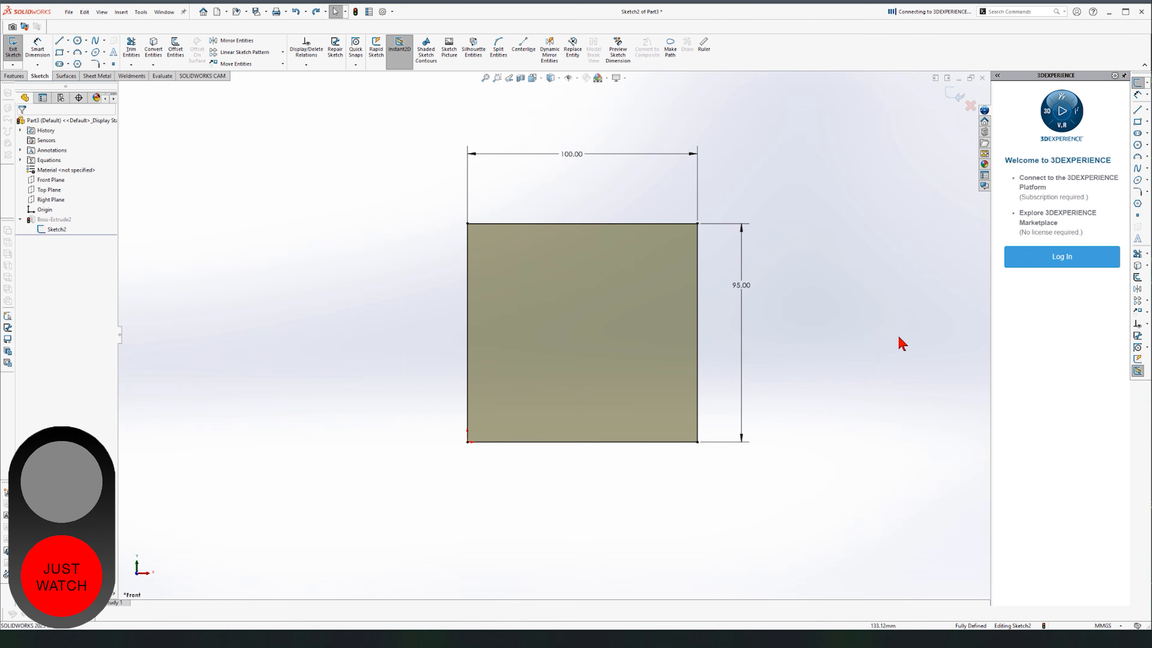
# Delete all lines and dimensions of the block's base sketch, exit the sketch and dismiss the rebuild error report.
pyautogui.scroll(-3, 821, 299)
pyautogui.scroll(3, 771, 204)
pyautogui.moveTo(759, 140); pyautogui.dragTo(158, 519)
pyautogui.press('Delete')
pyautogui.click(959, 94)
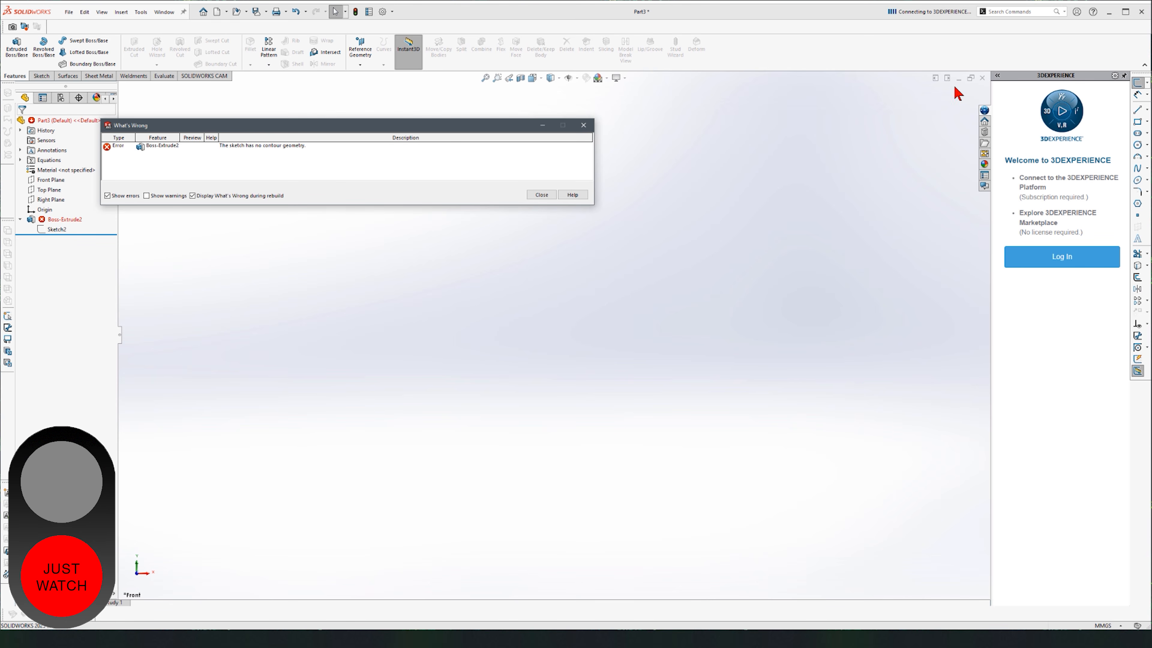
pyautogui.click(542, 195)
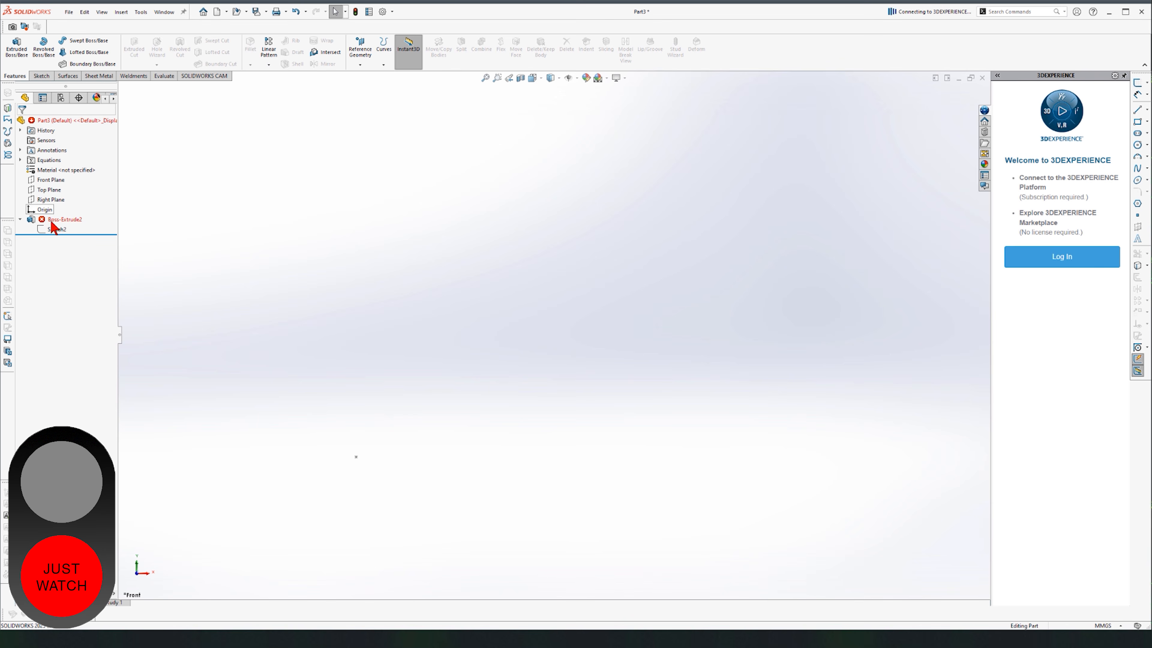
# Check the error on the Boss-Extrude2 feature and delete the feature from the part.
pyautogui.moveTo(59, 224)
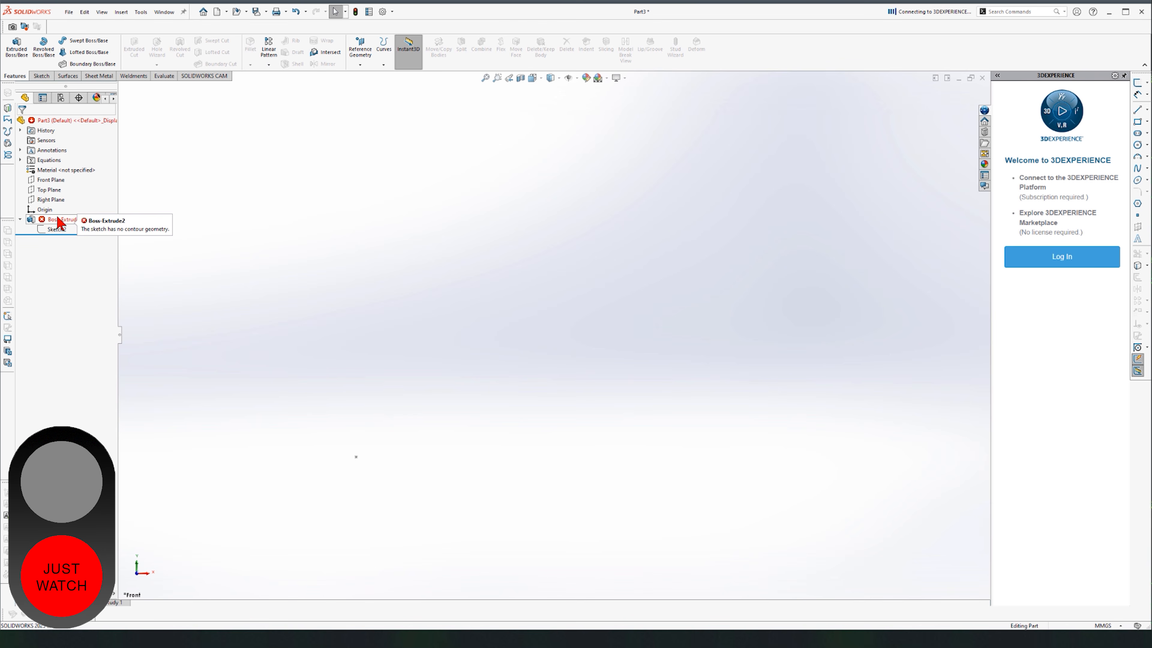
pyautogui.click(52, 232)
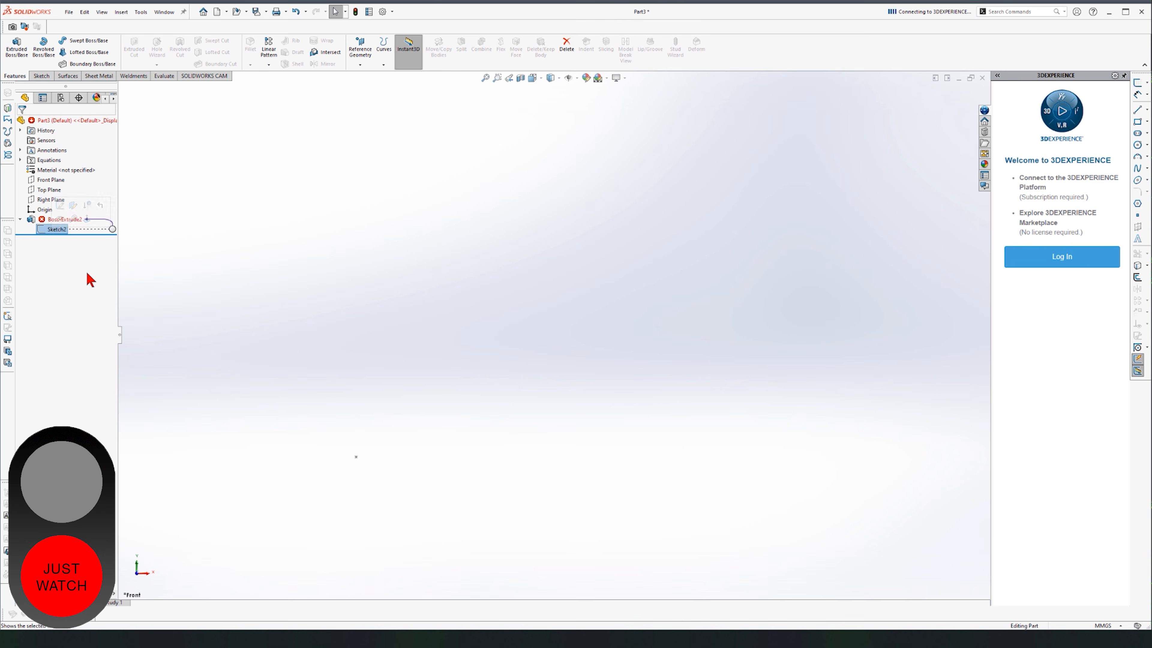
pyautogui.click(58, 221)
pyautogui.press('Delete')
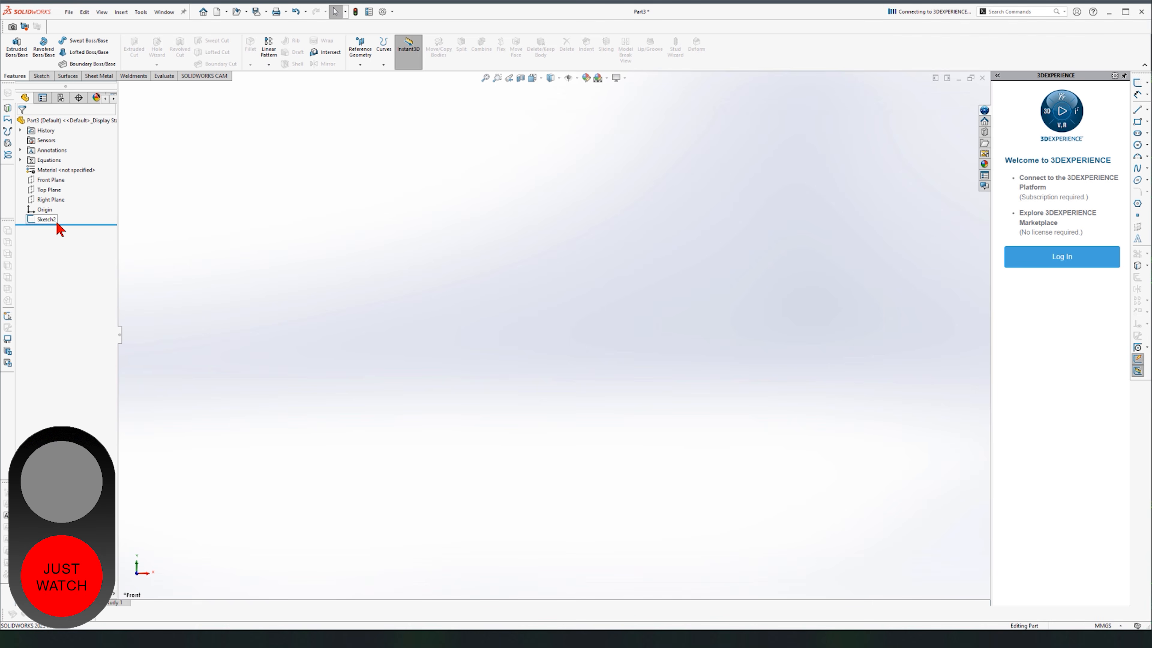
# Delete the leftover base sketch and start a new sketch on the Front Plane.
pyautogui.press('Delete')
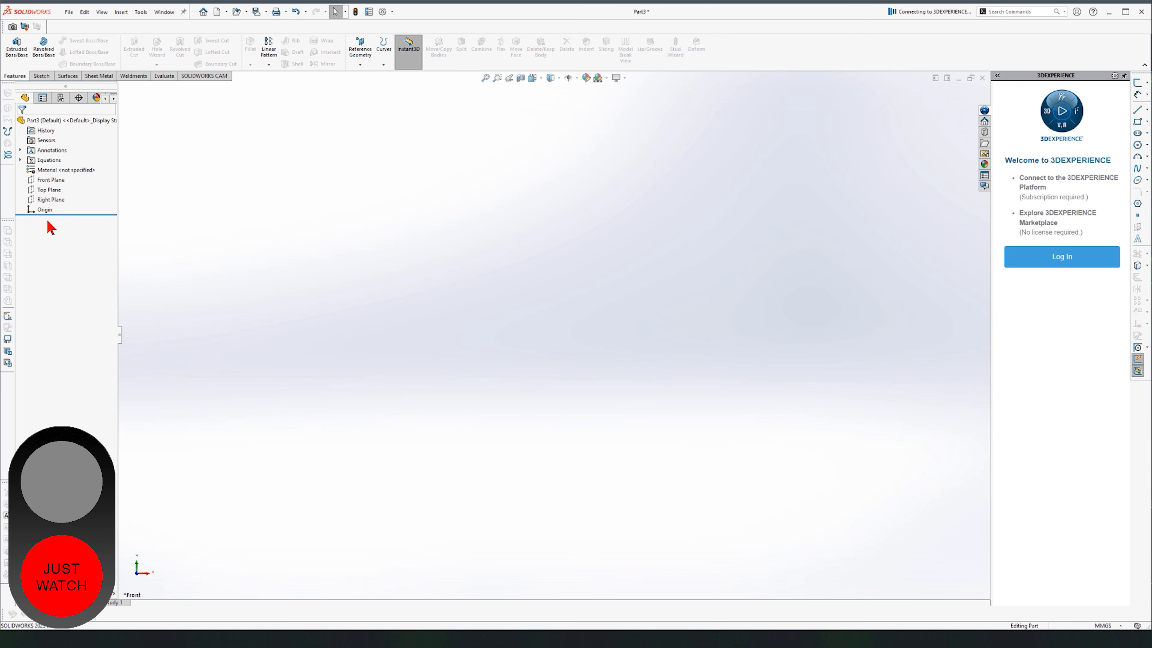
pyautogui.click(57, 182)
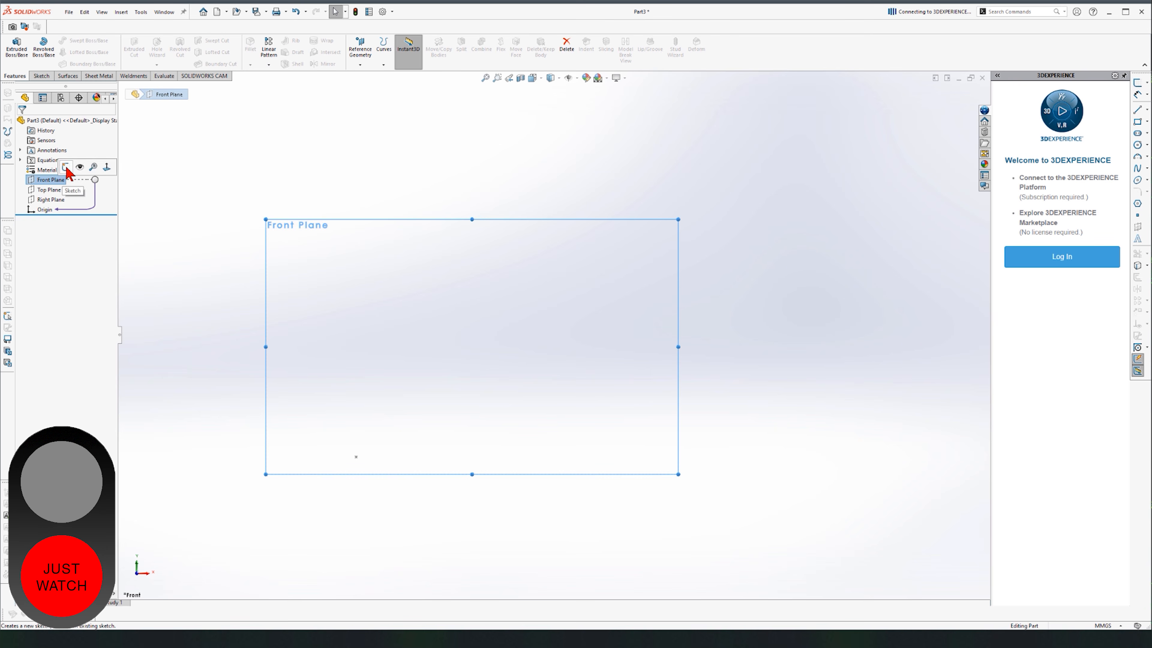
pyautogui.click(79, 176)
pyautogui.scroll(2, 643, 394)
pyautogui.scroll(1, 398, 430)
pyautogui.scroll(-5, 466, 386)
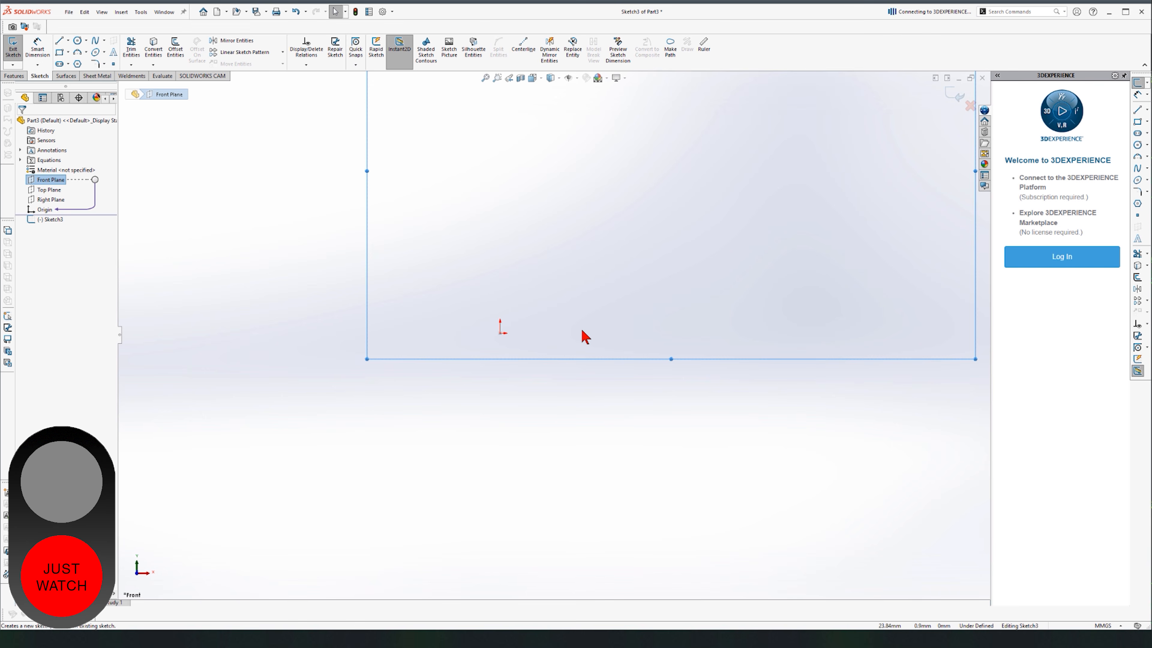
pyautogui.scroll(2, 586, 350)
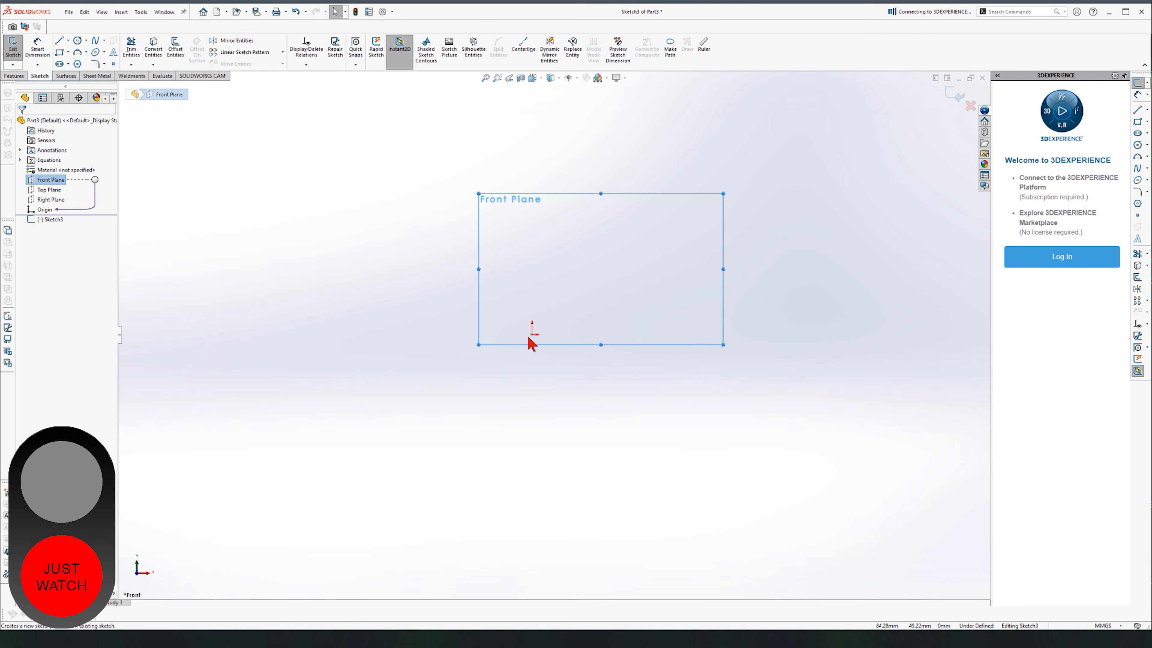
pyautogui.scroll(-2, 532, 344)
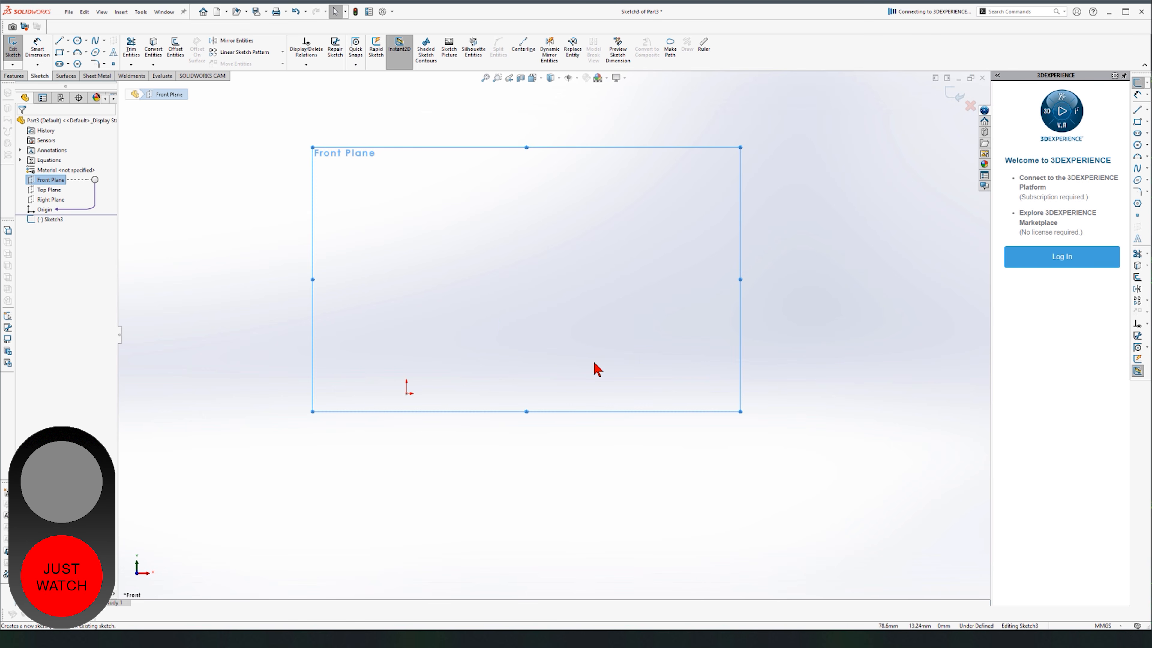
# Sketch a corner rectangle about 139 mm wide, starting with its lower-left corner on the origin.
pyautogui.click(60, 53)
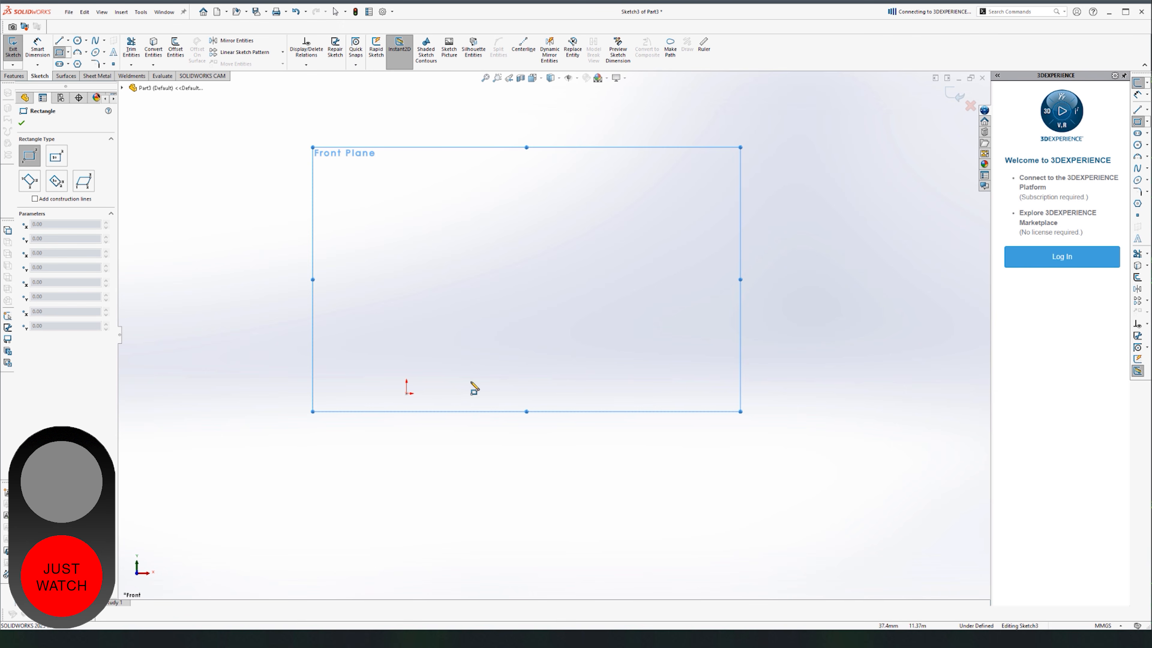
pyautogui.click(406, 394)
pyautogui.click(716, 207)
# Dimension the rectangle's top edge to 100 mm and its right edge to 60 mm.
pyautogui.press('d')
pyautogui.click(496, 209)
pyautogui.click(506, 173)
pyautogui.write('100')
pyautogui.press('Return')
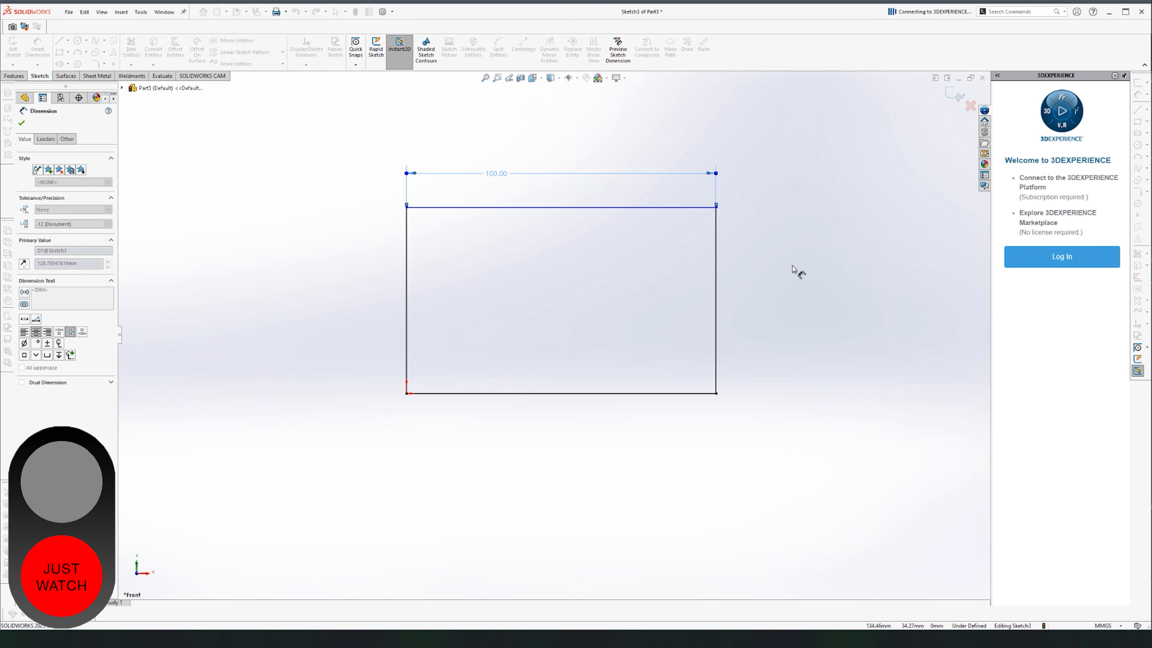
pyautogui.click(721, 255)
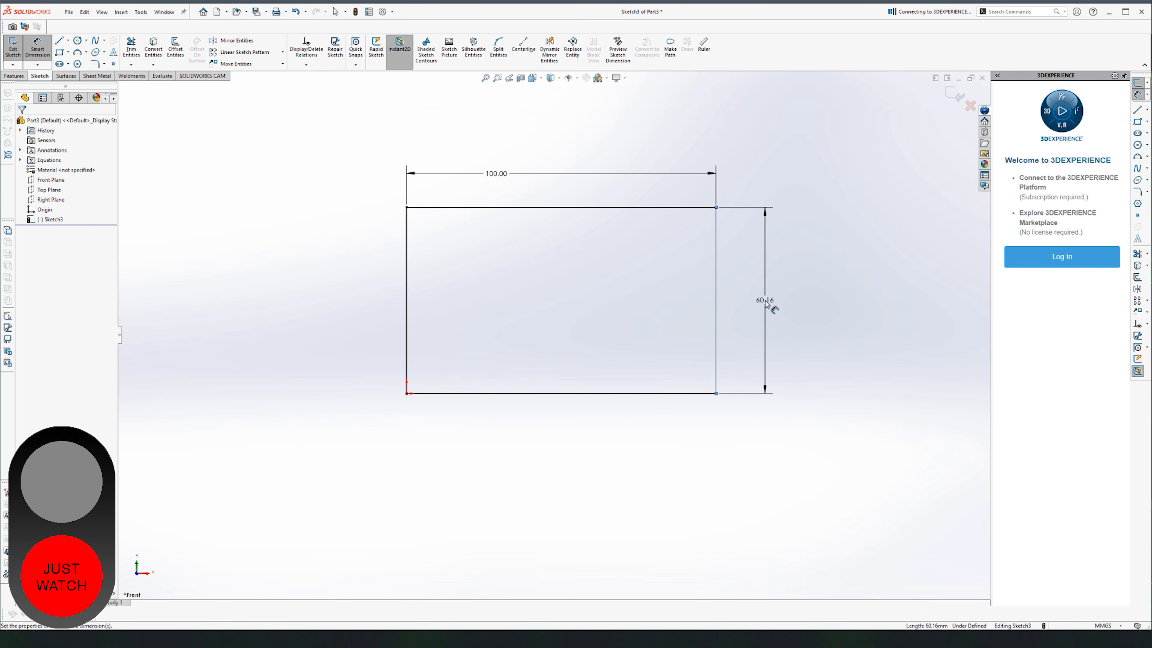
pyautogui.click(766, 303)
pyautogui.write('60')
pyautogui.press('Return')
pyautogui.press('Escape')
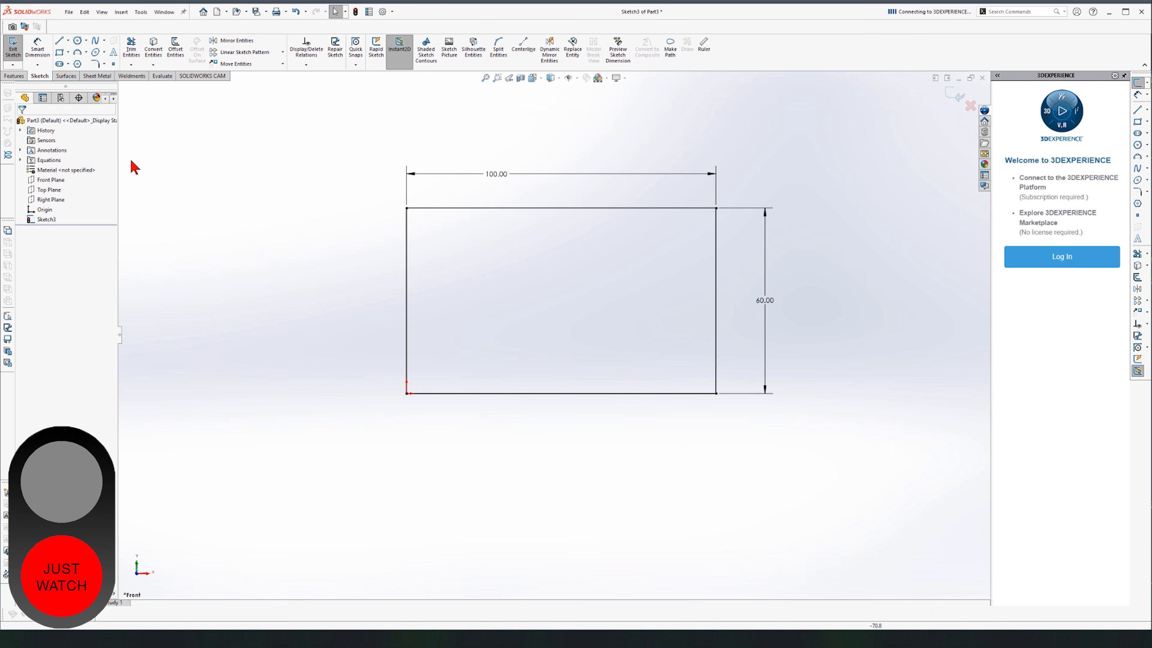
# Sketch a circle about 19 mm in diameter near the middle of the rectangle.
pyautogui.click(78, 42)
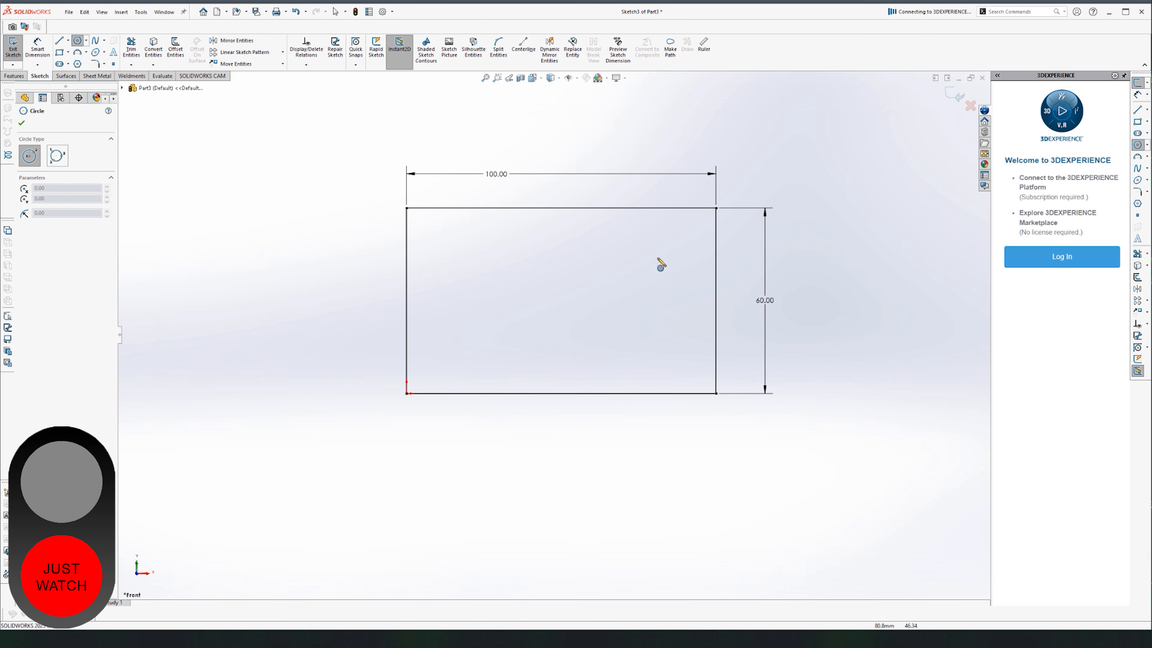
pyautogui.click(556, 298)
pyautogui.click(577, 278)
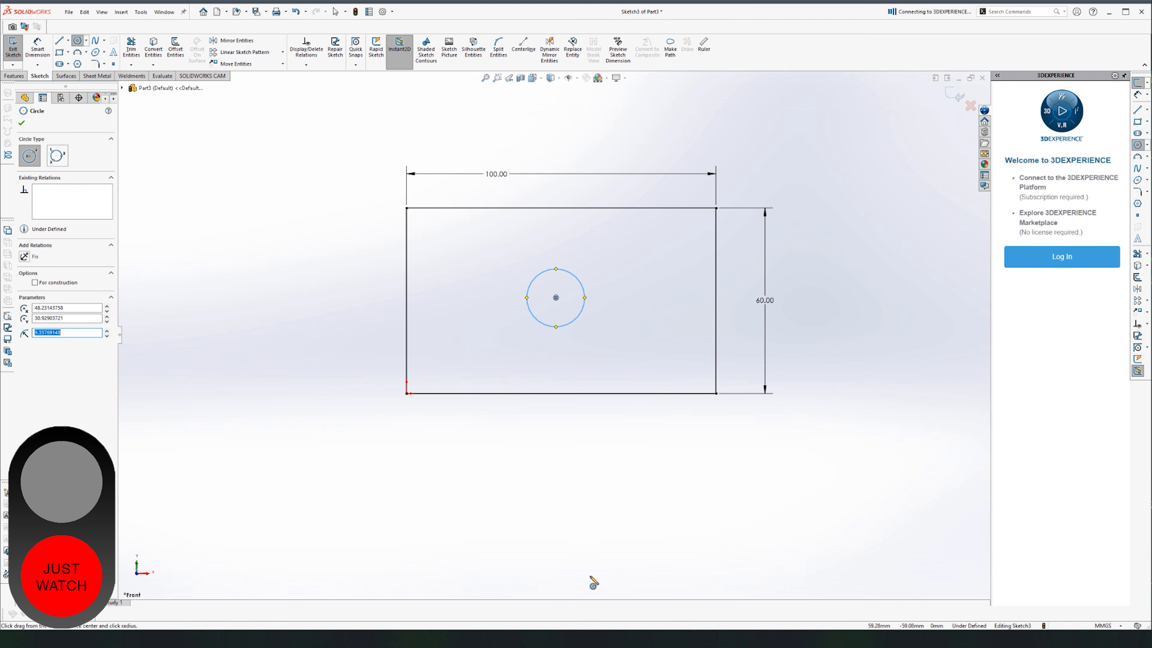
pyautogui.press('Escape')
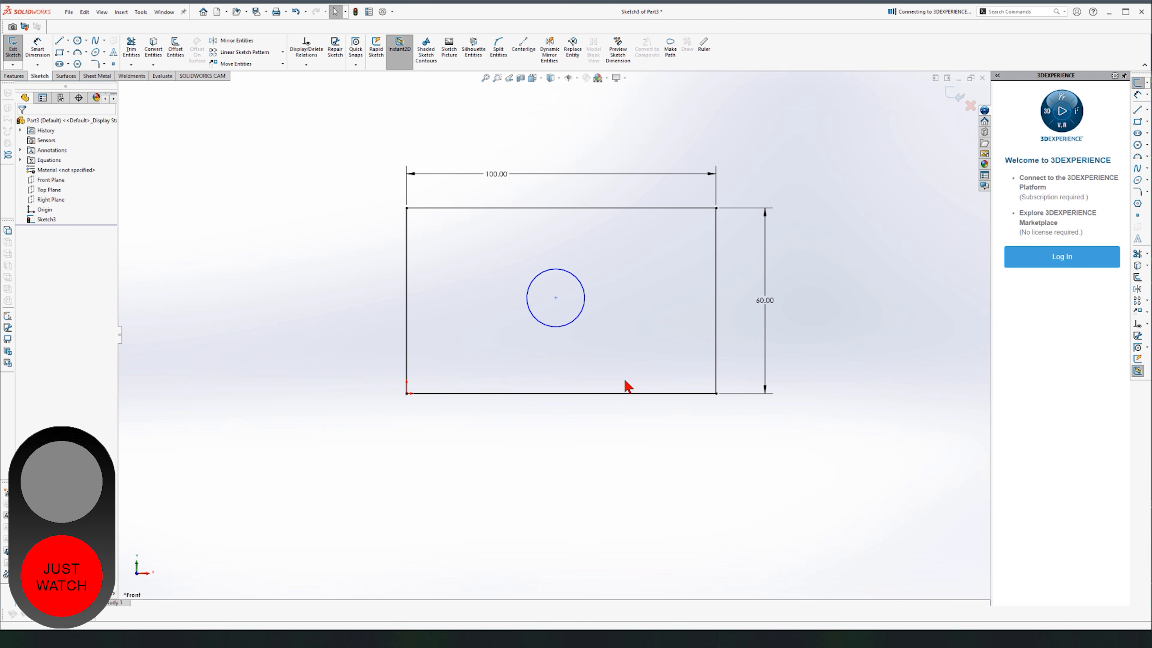
# Dimension the circle's diameter to 20 mm.
pyautogui.moveTo(625, 386); pyautogui.dragTo(600, 229, button='right')
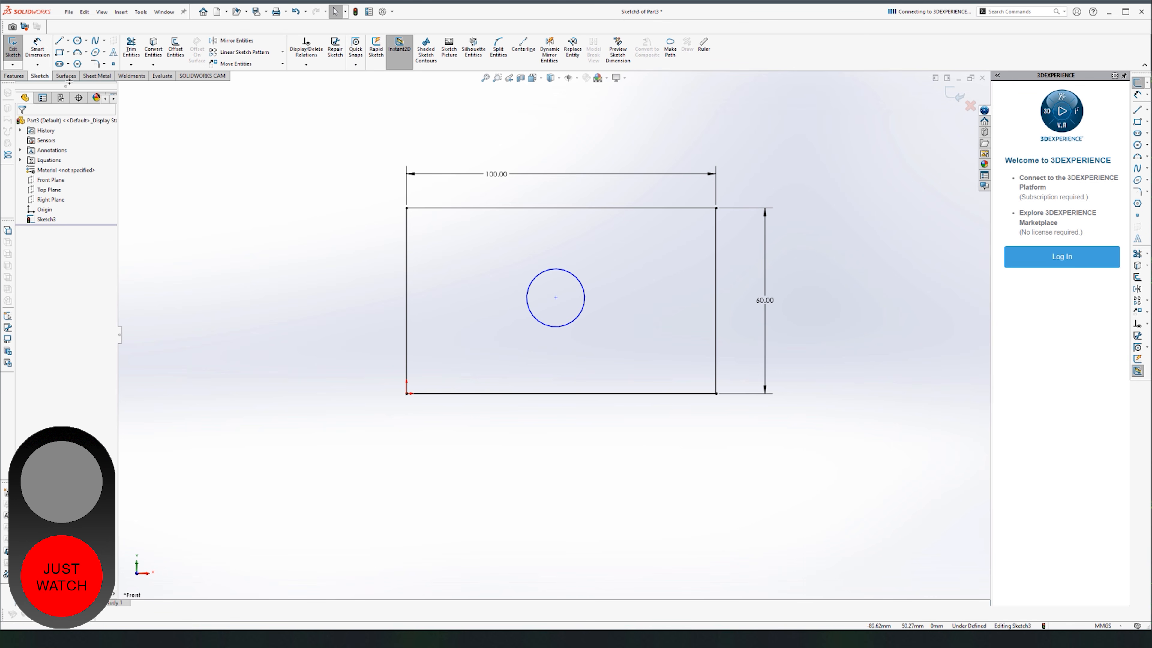
pyautogui.click(585, 285)
pyautogui.click(823, 142)
pyautogui.write('20')
pyautogui.press('Return')
pyautogui.press('Escape')
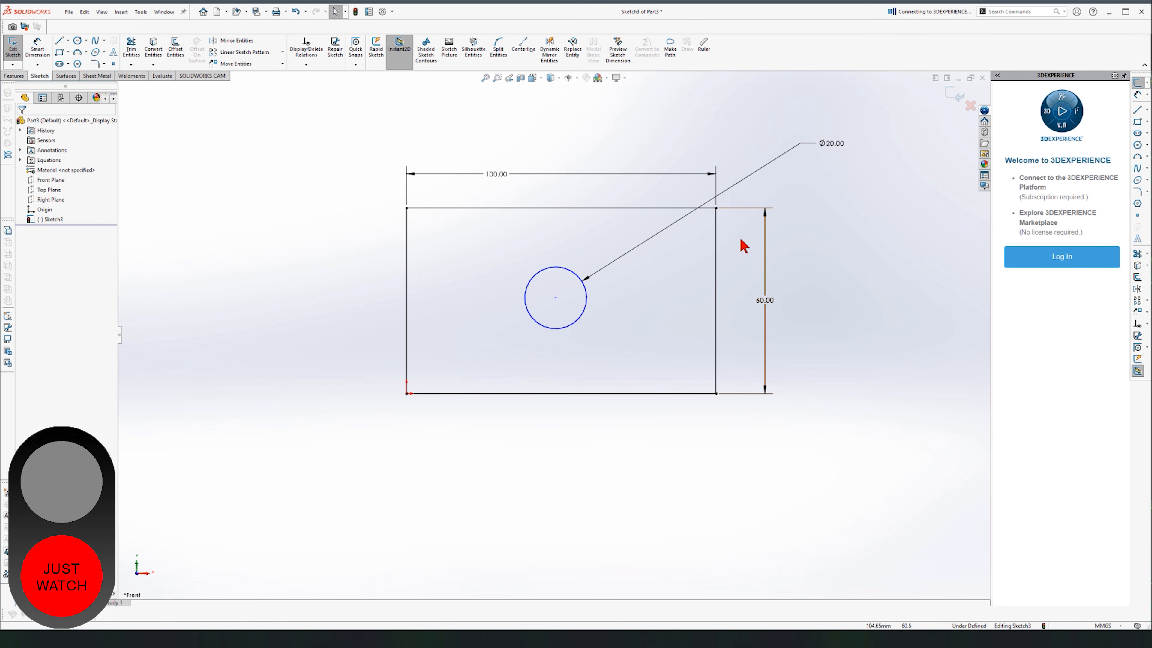
# Try moving the circle outside the rectangle and onto the origin, undo that, and return it near the rectangle's middle.
pyautogui.moveTo(558, 302); pyautogui.dragTo(222, 193)
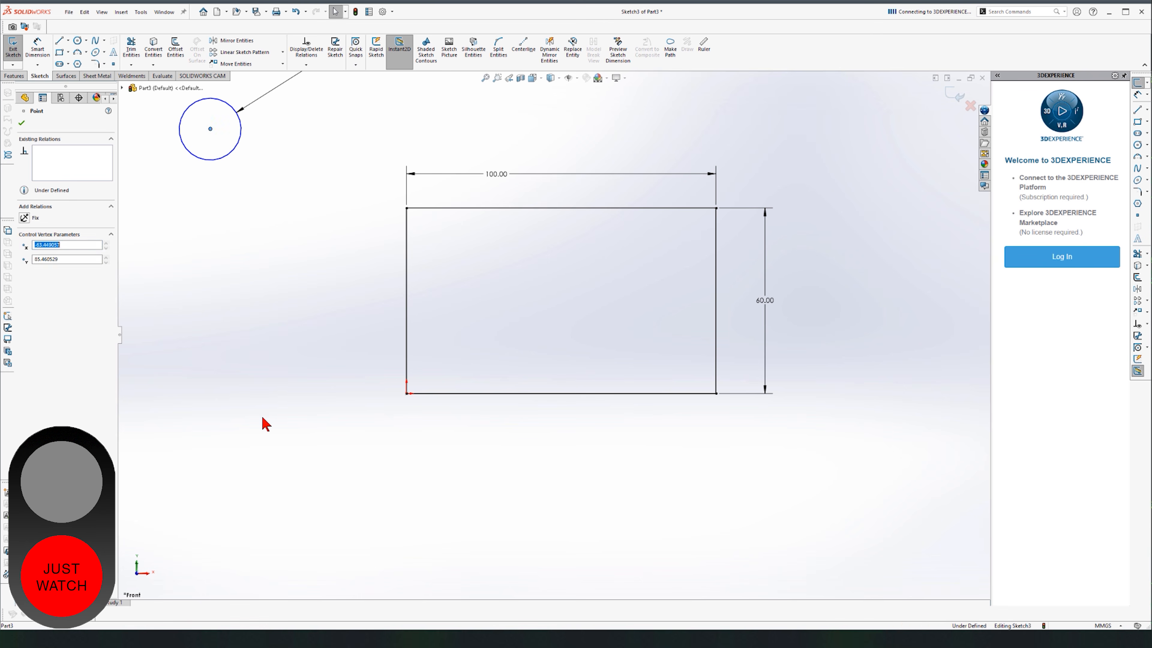
pyautogui.moveTo(213, 128)
pyautogui.mouseDown()
pyautogui.moveTo(620, 368)
pyautogui.moveTo(376, 386)
pyautogui.moveTo(407, 394)
pyautogui.mouseUp()
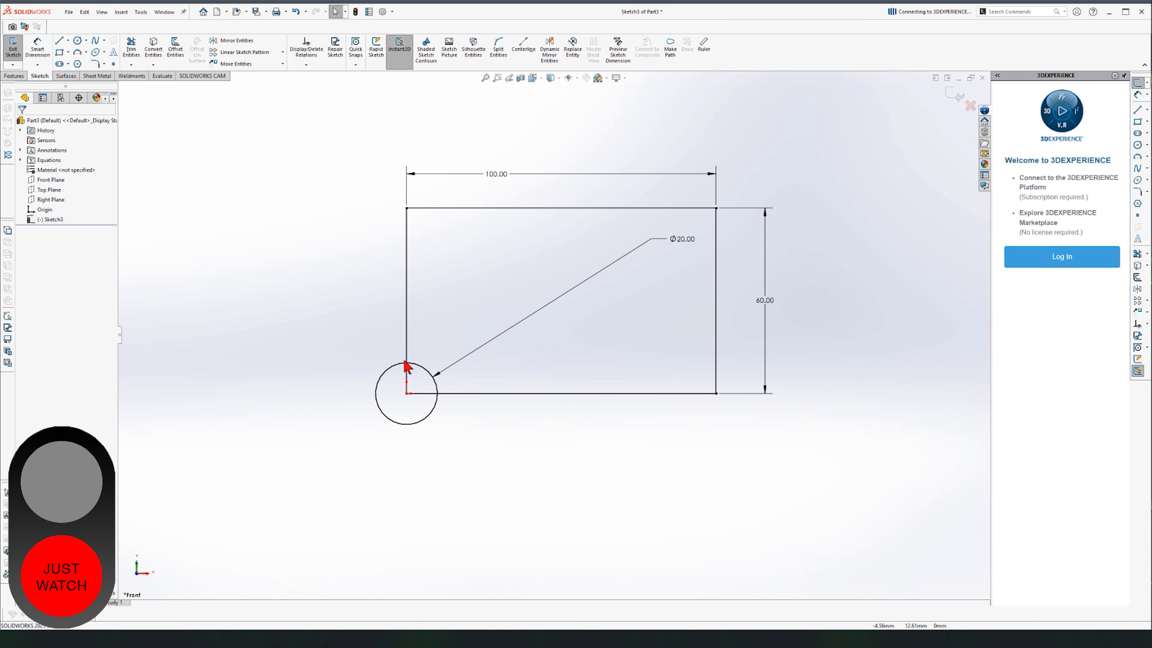
pyautogui.hotkey('ctrl', 'z')
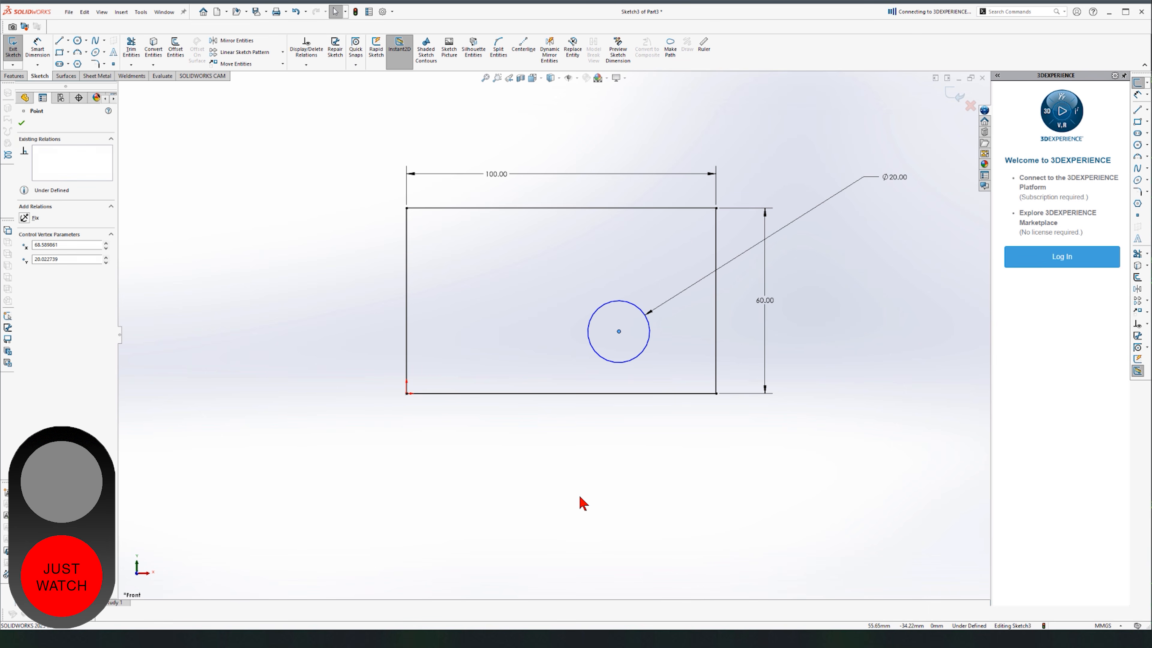
pyautogui.moveTo(618, 334); pyautogui.dragTo(552, 301)
pyautogui.click(591, 509)
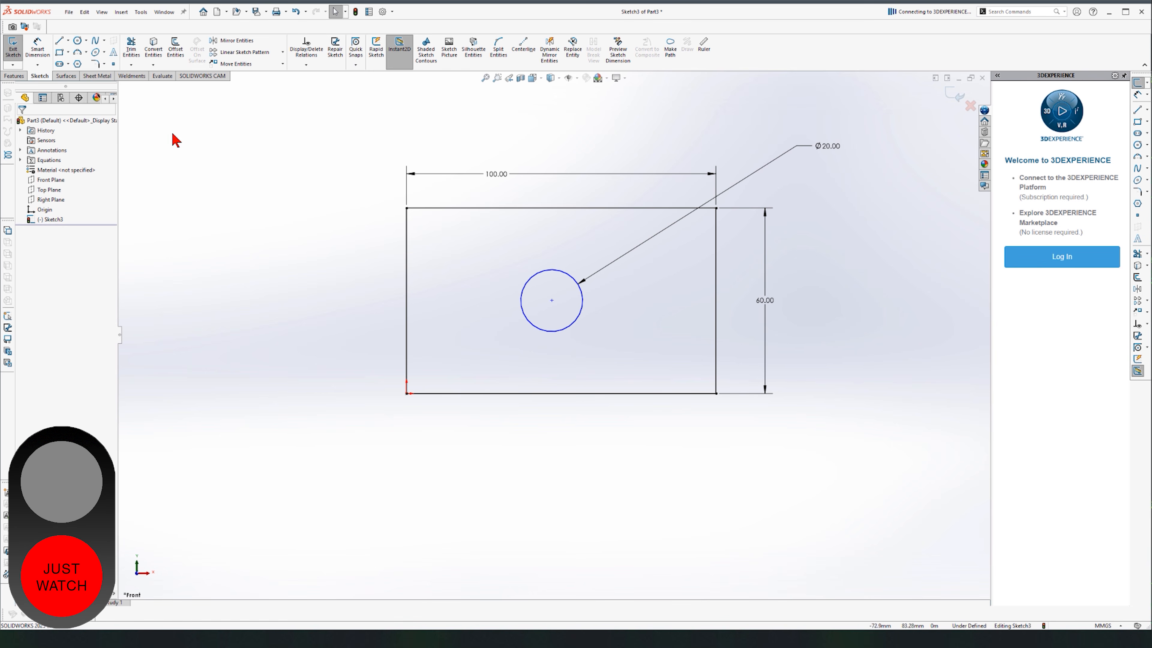
# Dimension the circle's centre 50 mm from the rectangle's left edge.
pyautogui.click(37, 46)
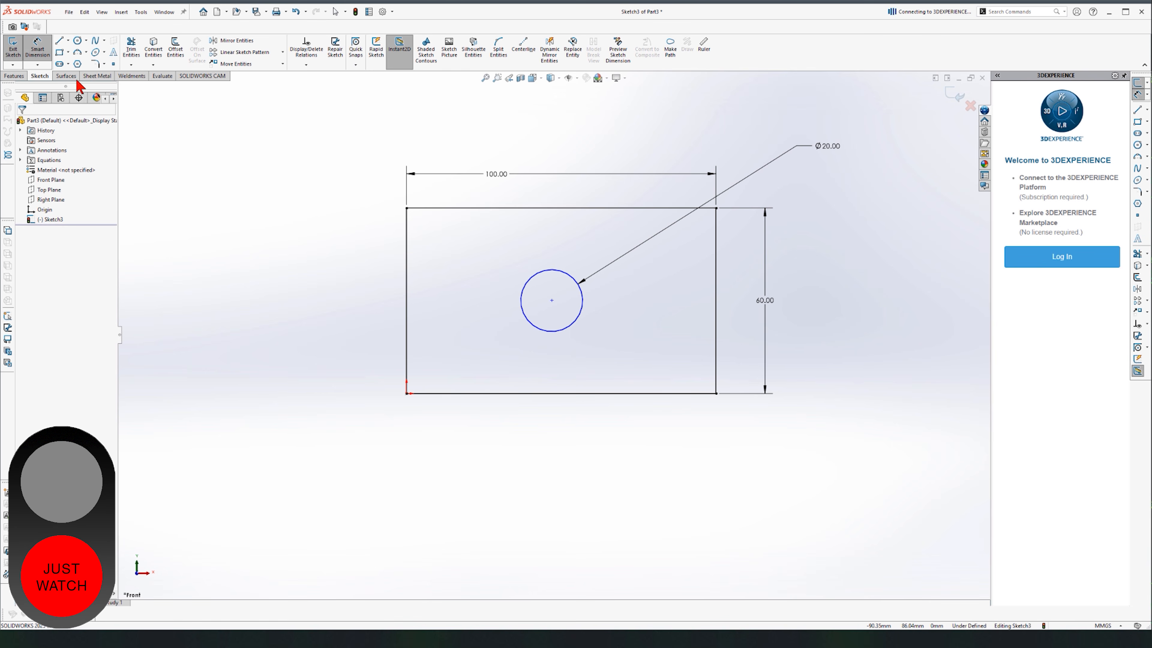
pyautogui.click(407, 266)
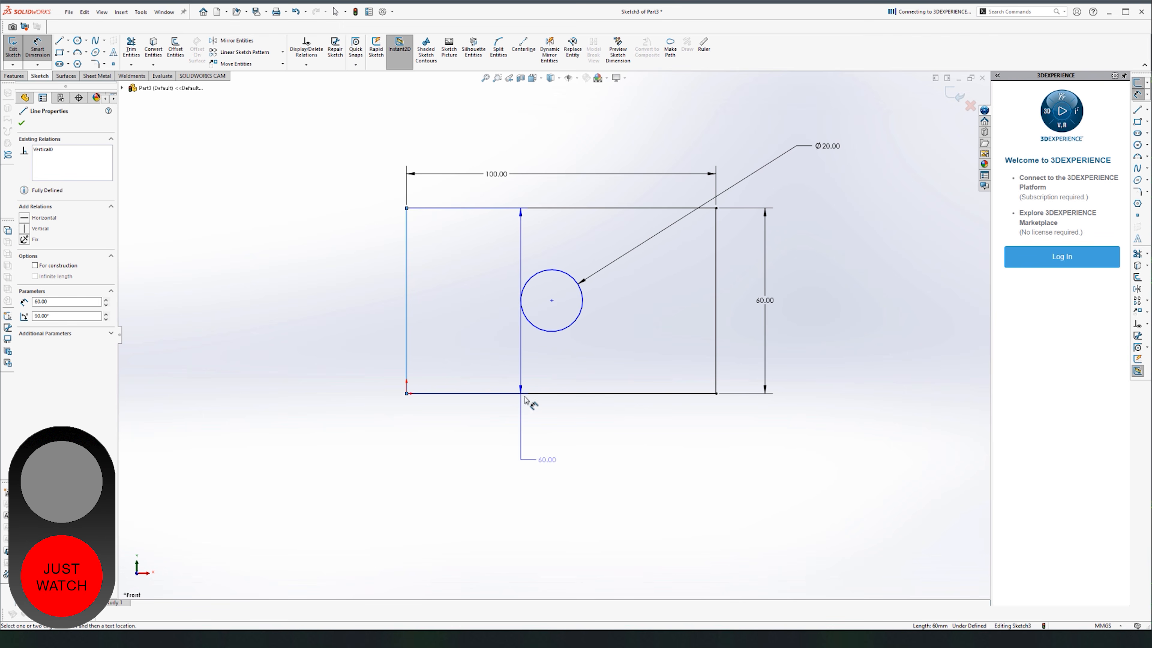
pyautogui.click(552, 301)
pyautogui.click(486, 456)
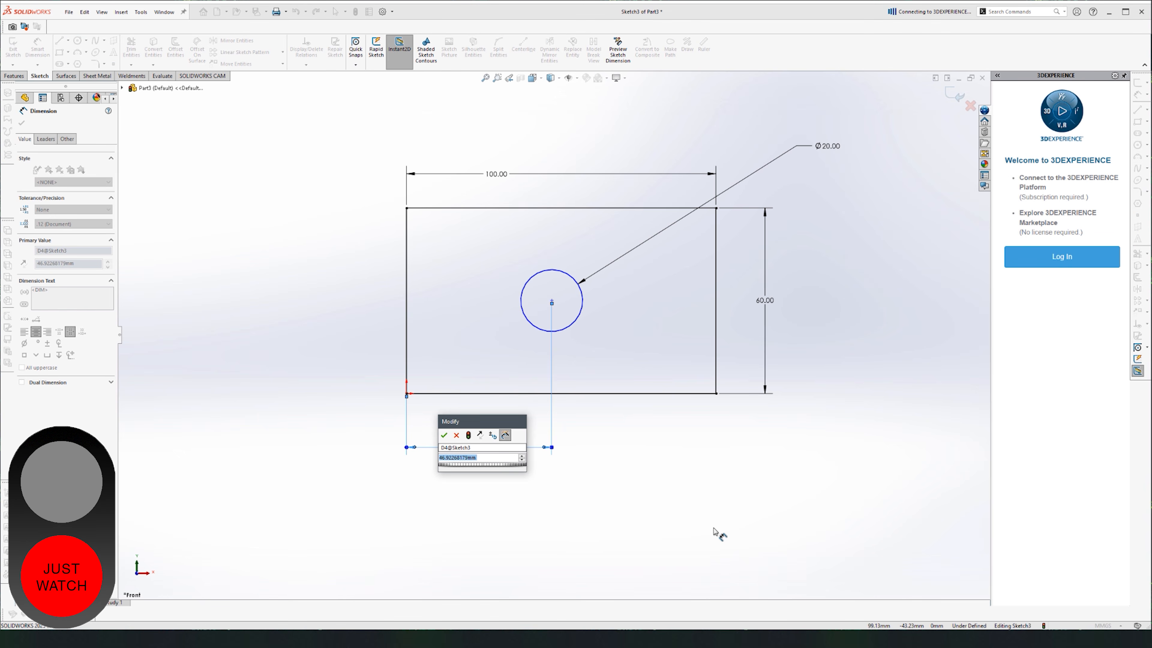
pyautogui.write('50')
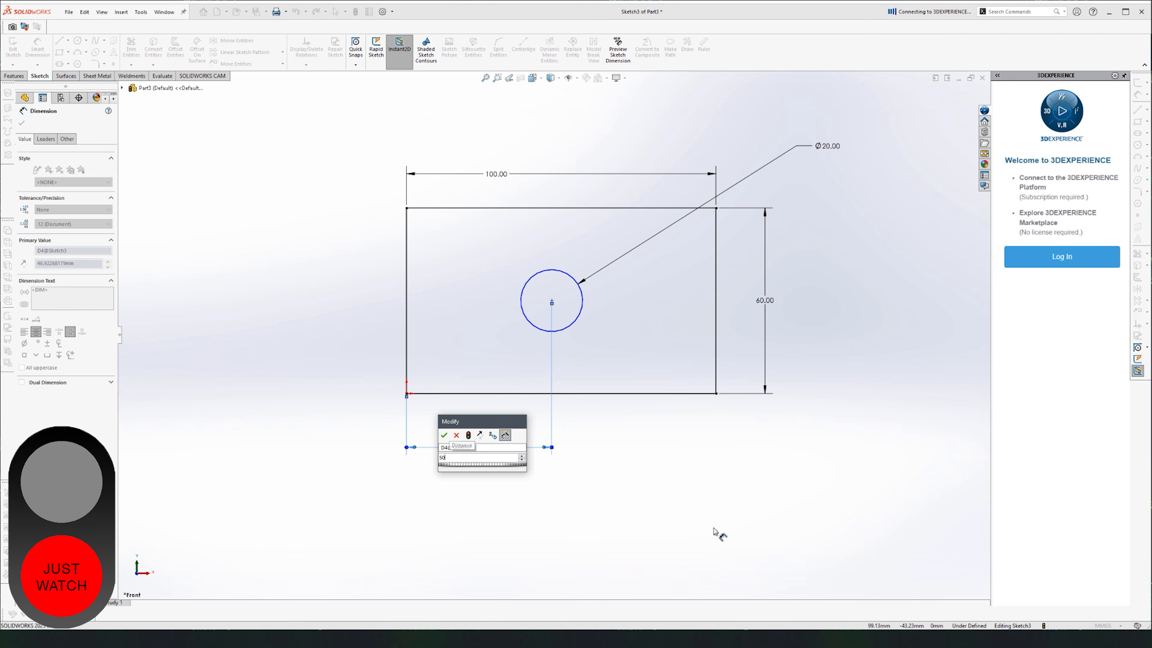
pyautogui.press('Return')
pyautogui.click(744, 432)
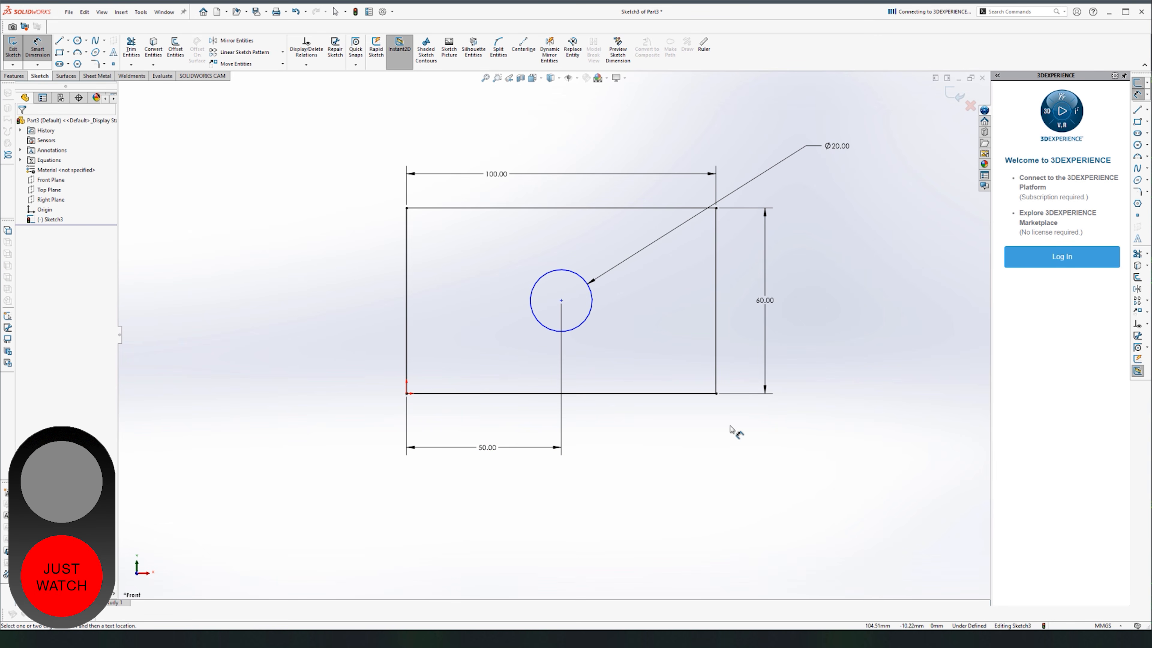
# Dimension the circle's centre 30 mm from the rectangle's top edge.
pyautogui.click(562, 301)
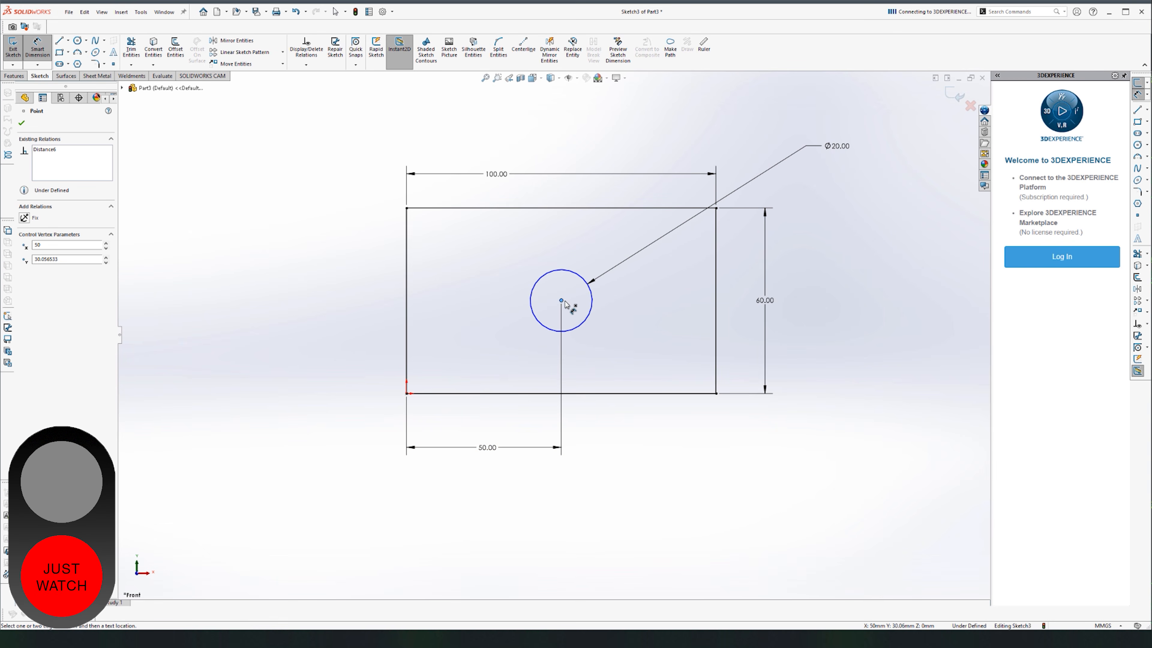
pyautogui.click(614, 209)
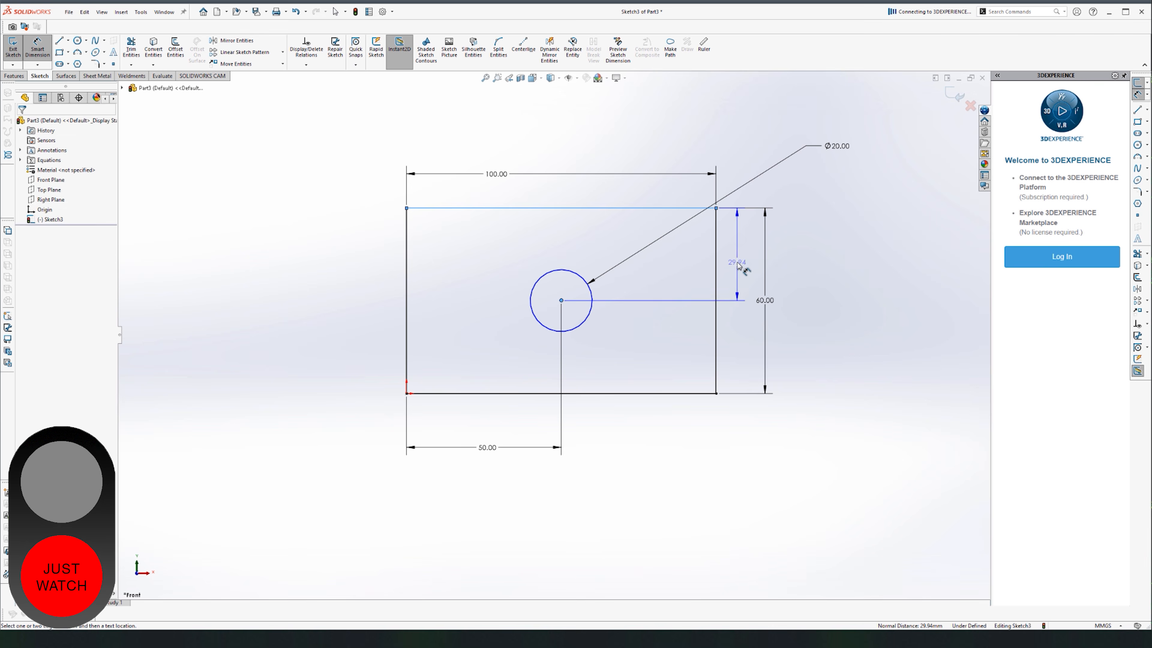
pyautogui.click(754, 335)
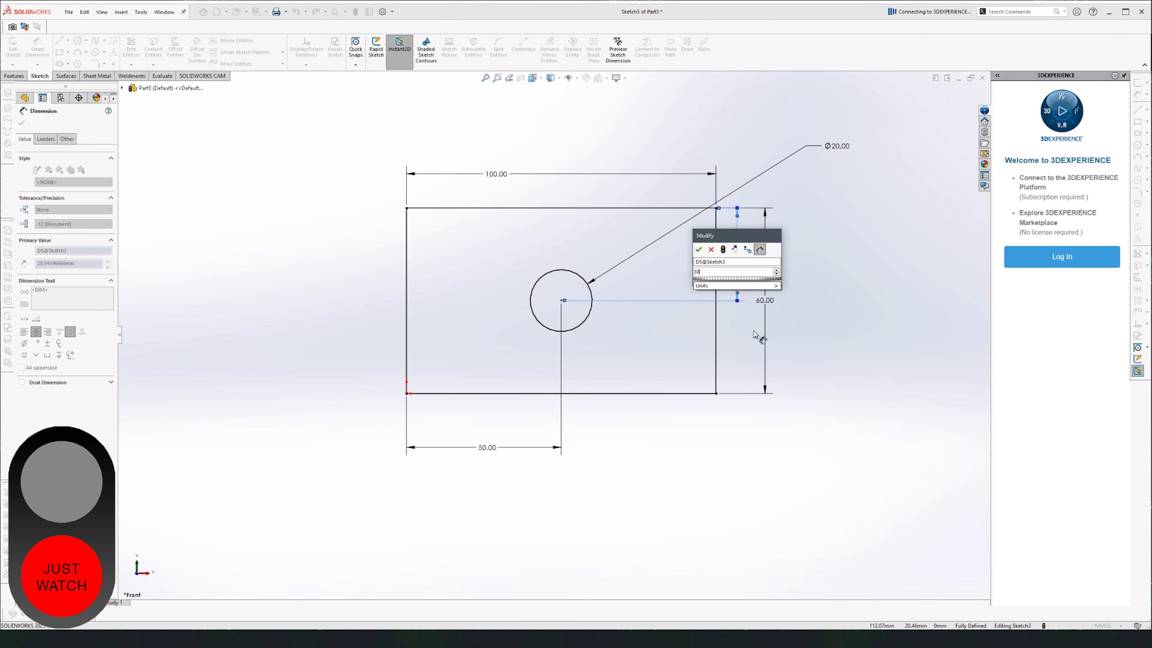
pyautogui.press('Return')
pyautogui.click(870, 406)
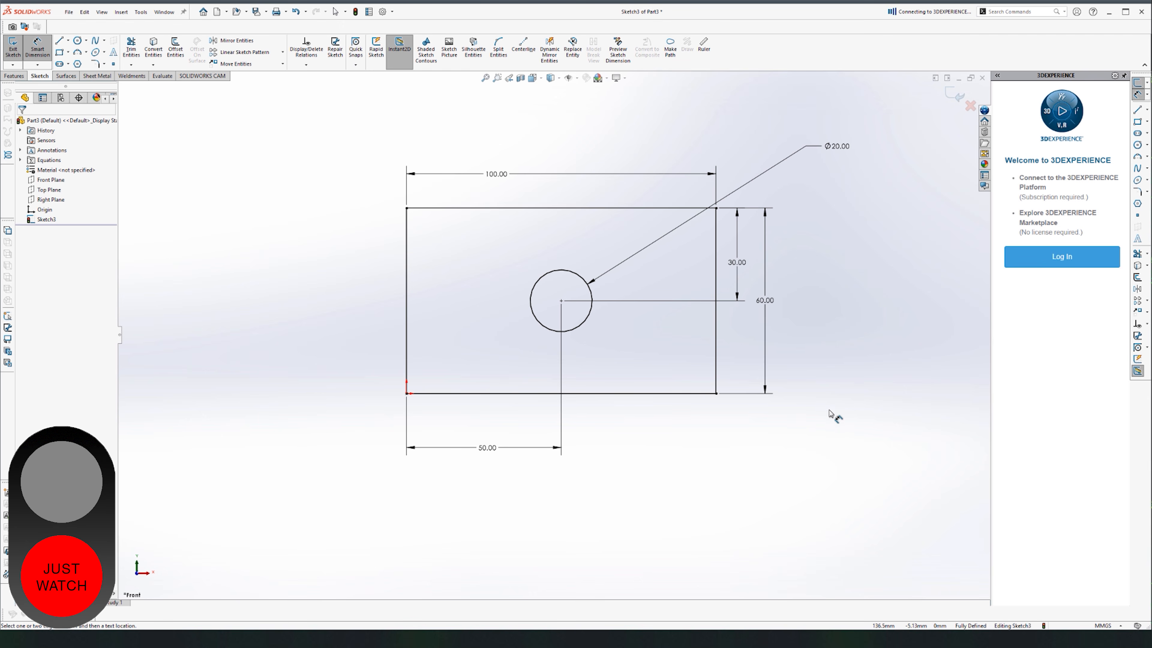
# Delete the circle's 30 mm and 50 mm position dimensions and move the circle outside the rectangle, beyond its left edge.
pyautogui.scroll(3, 643, 456)
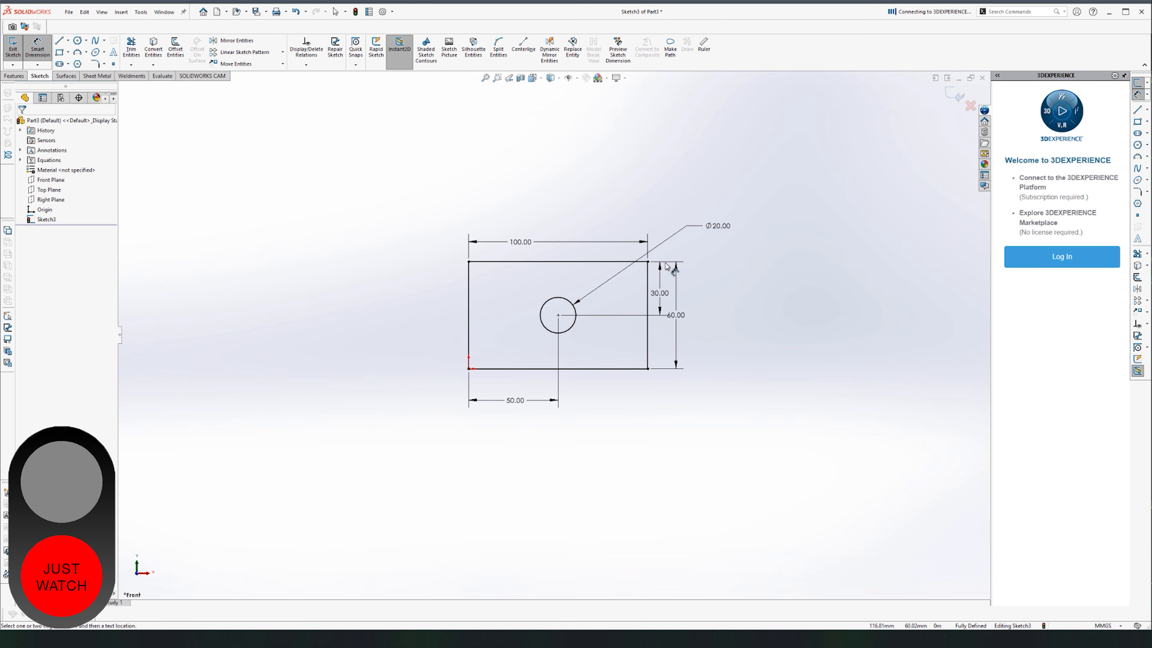
pyautogui.scroll(-2, 639, 302)
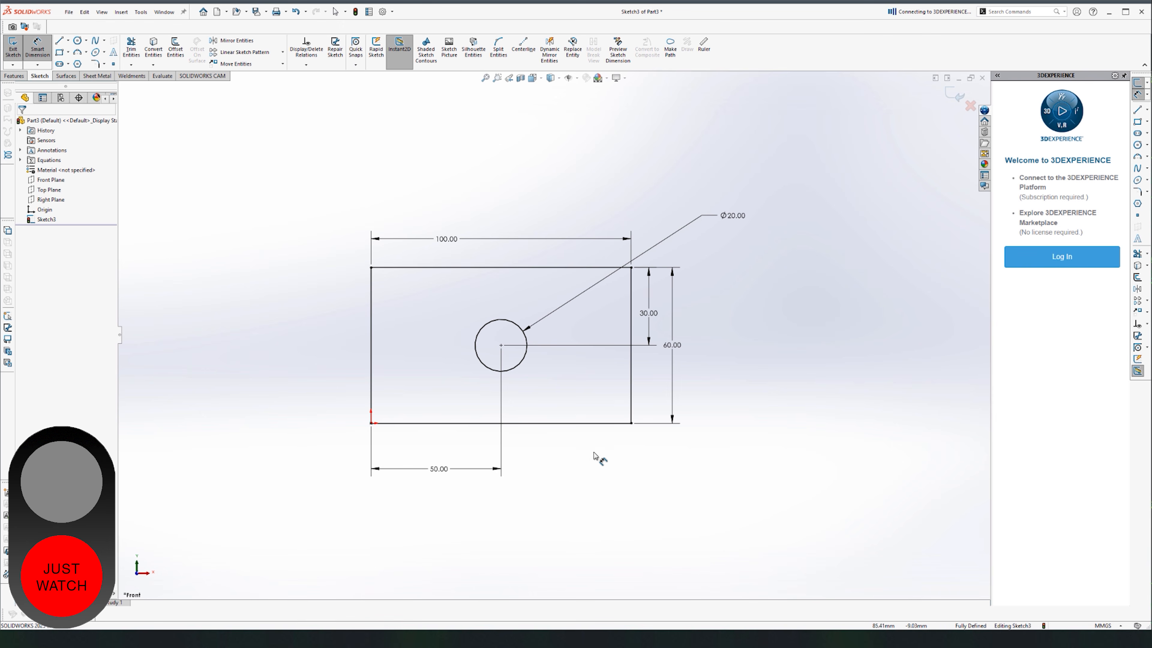
pyautogui.press('Escape')
pyautogui.moveTo(662, 295); pyautogui.dragTo(648, 328)
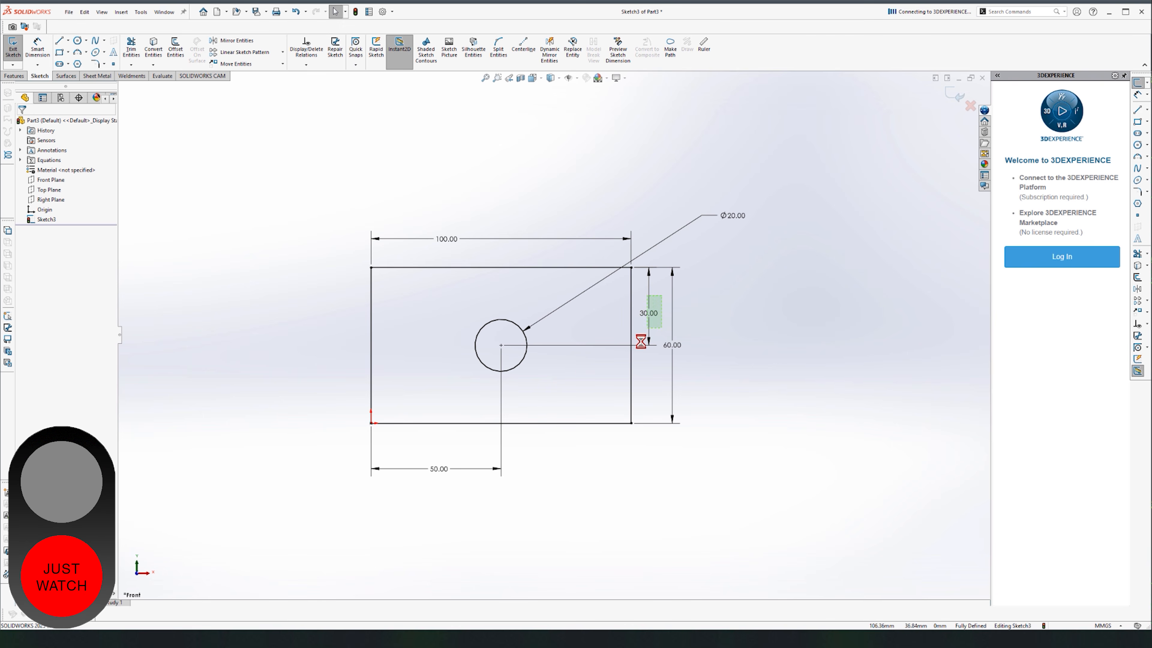
pyautogui.press('Delete')
pyautogui.moveTo(549, 451); pyautogui.dragTo(391, 509)
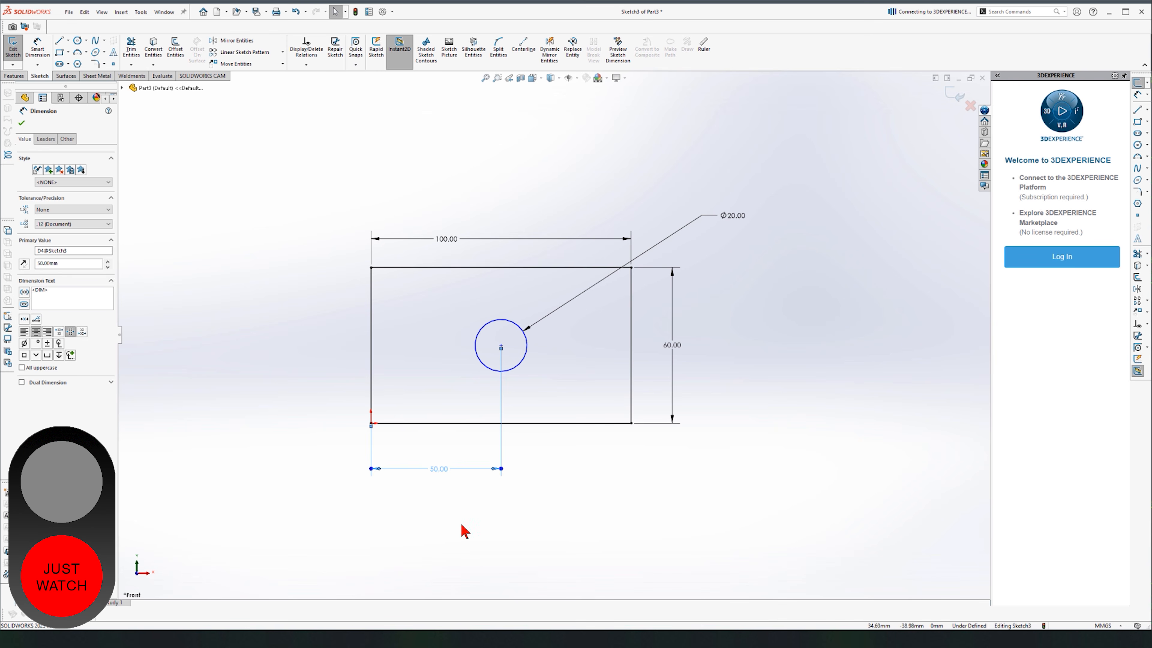
pyautogui.press('Delete')
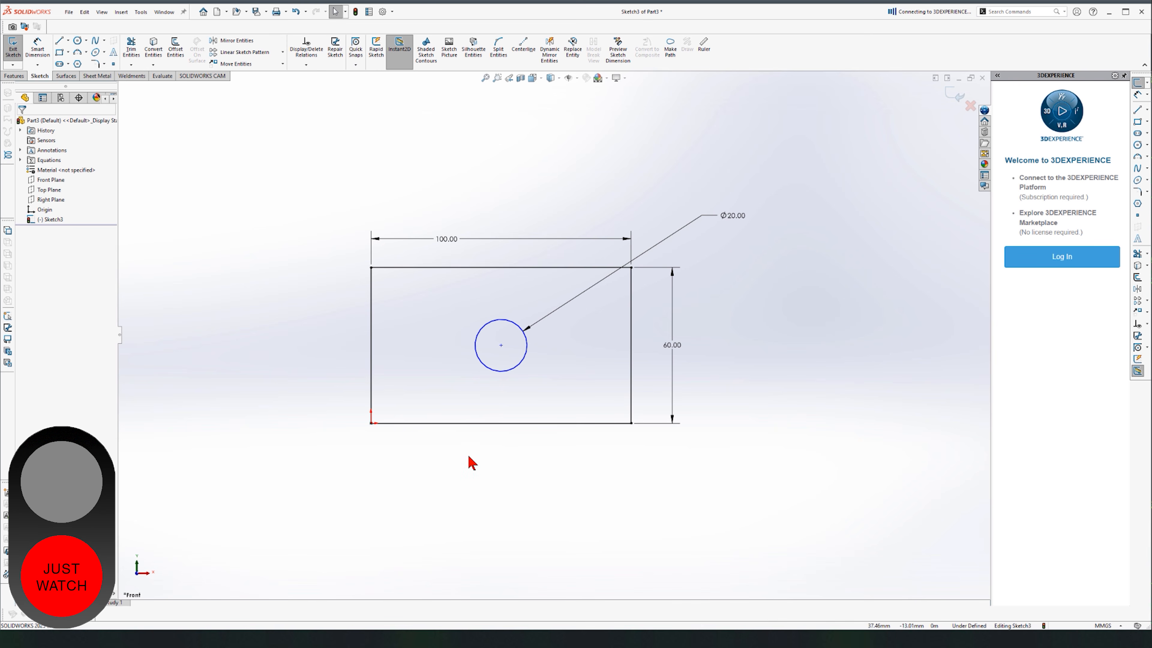
pyautogui.moveTo(501, 346); pyautogui.dragTo(315, 299)
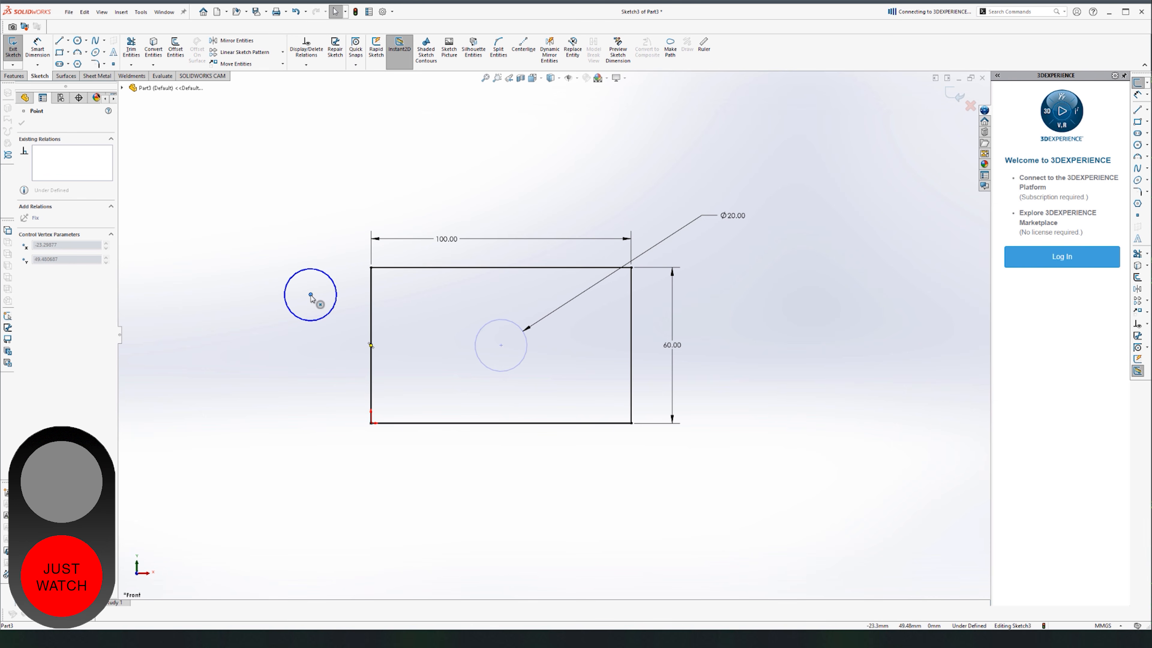
pyautogui.click(272, 429)
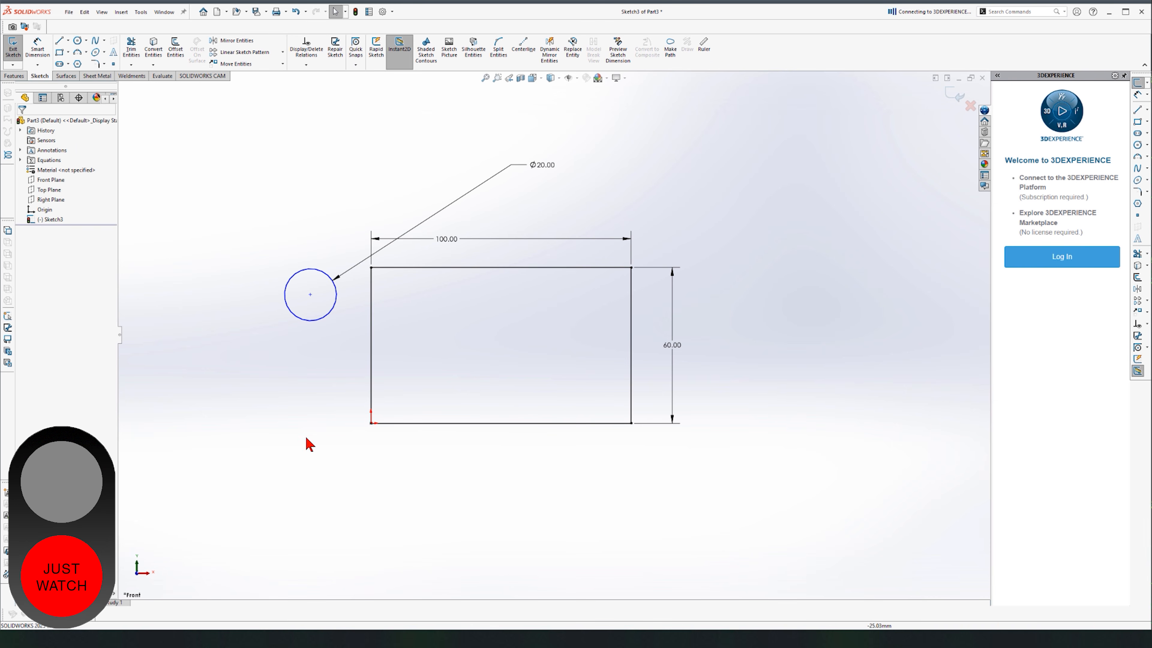
# Draw a diagonal centerline from the origin to the rectangle's opposite corner and snap the circle's centre to its midpoint.
pyautogui.click(70, 44)
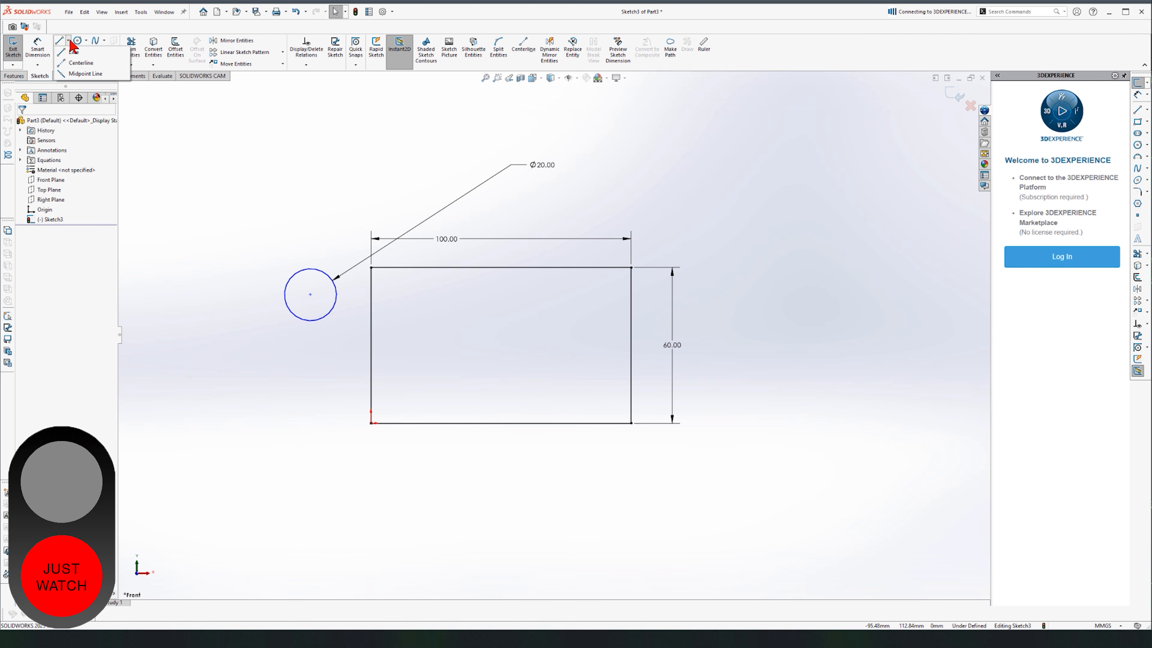
pyautogui.click(80, 62)
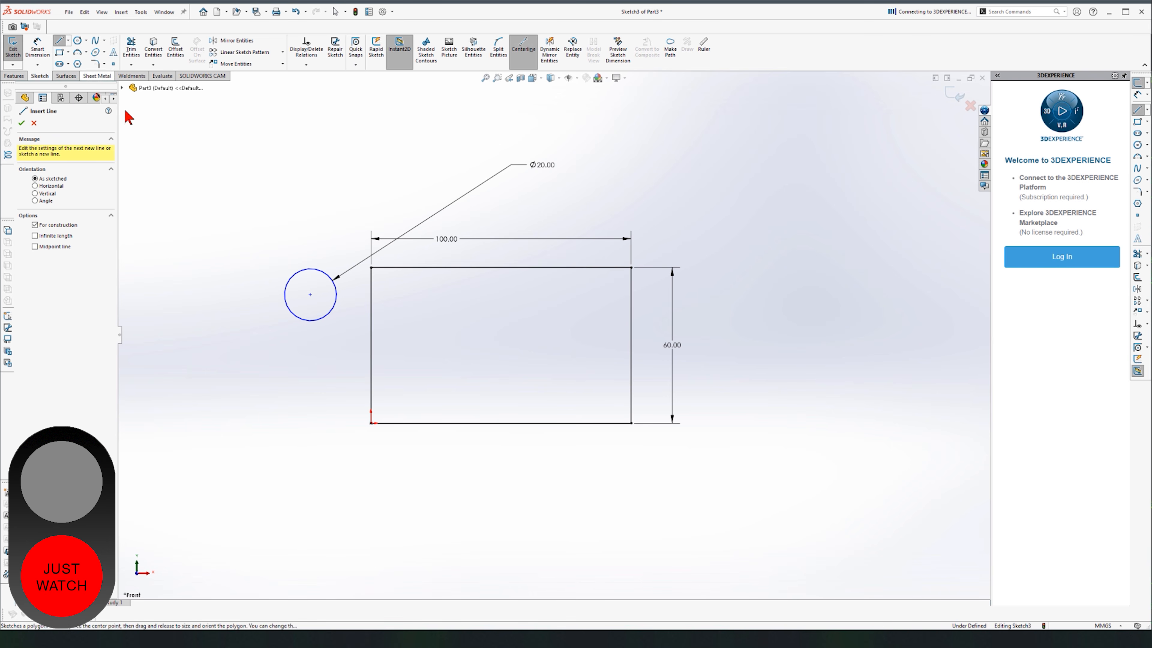
pyautogui.click(372, 424)
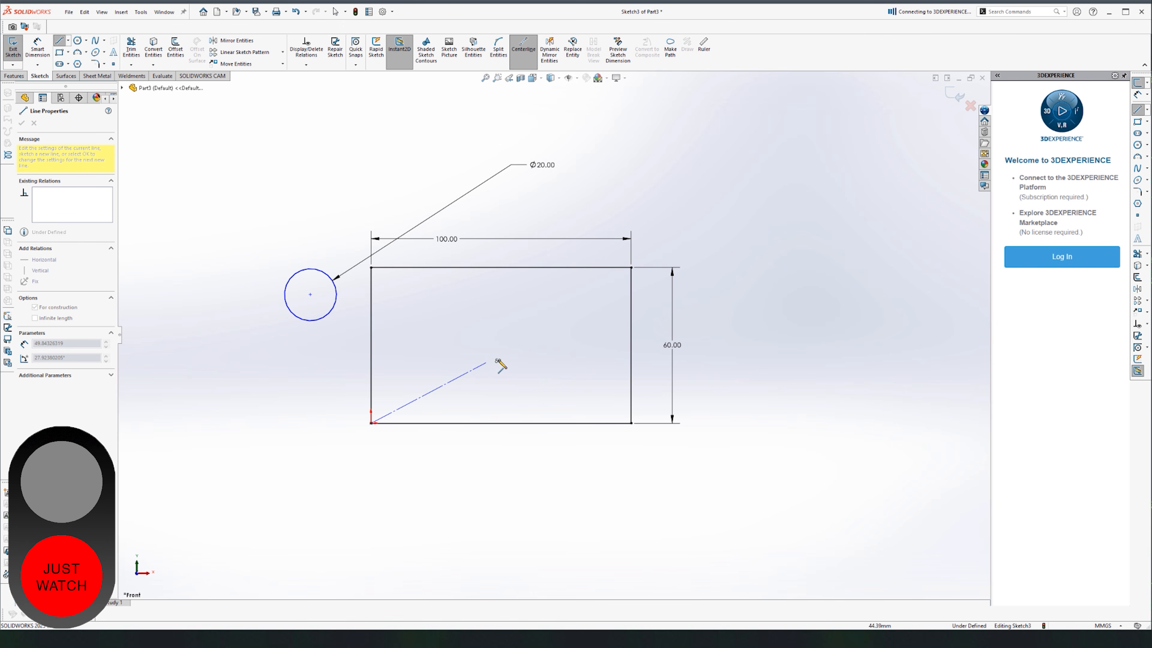
pyautogui.click(631, 267)
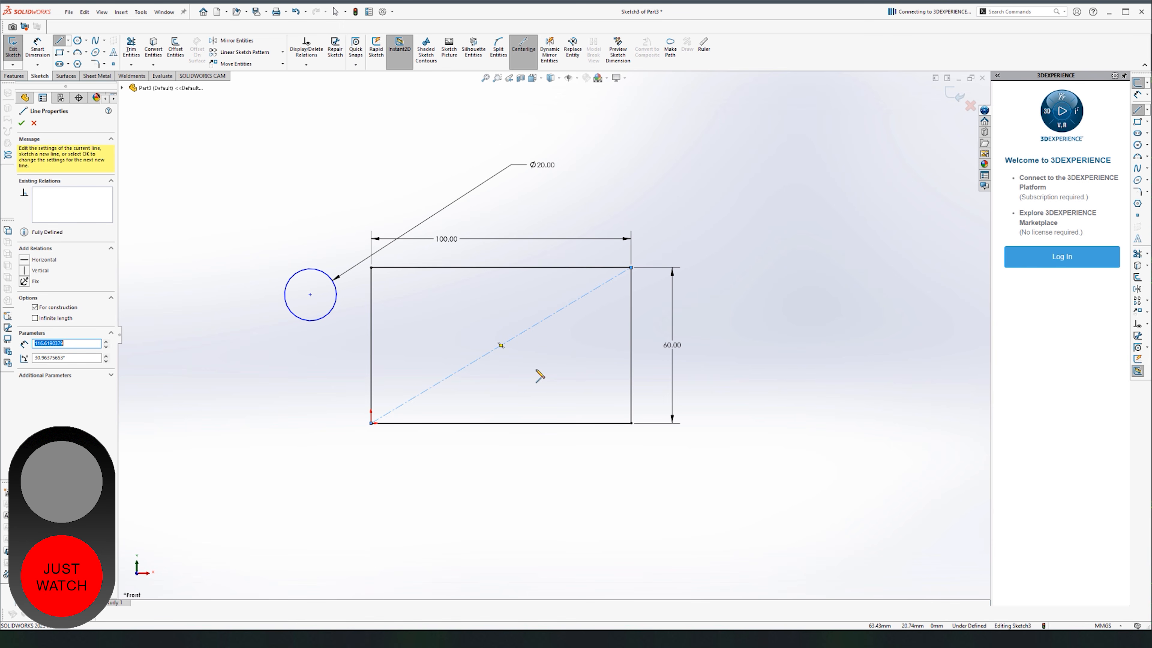
pyautogui.press('Escape')
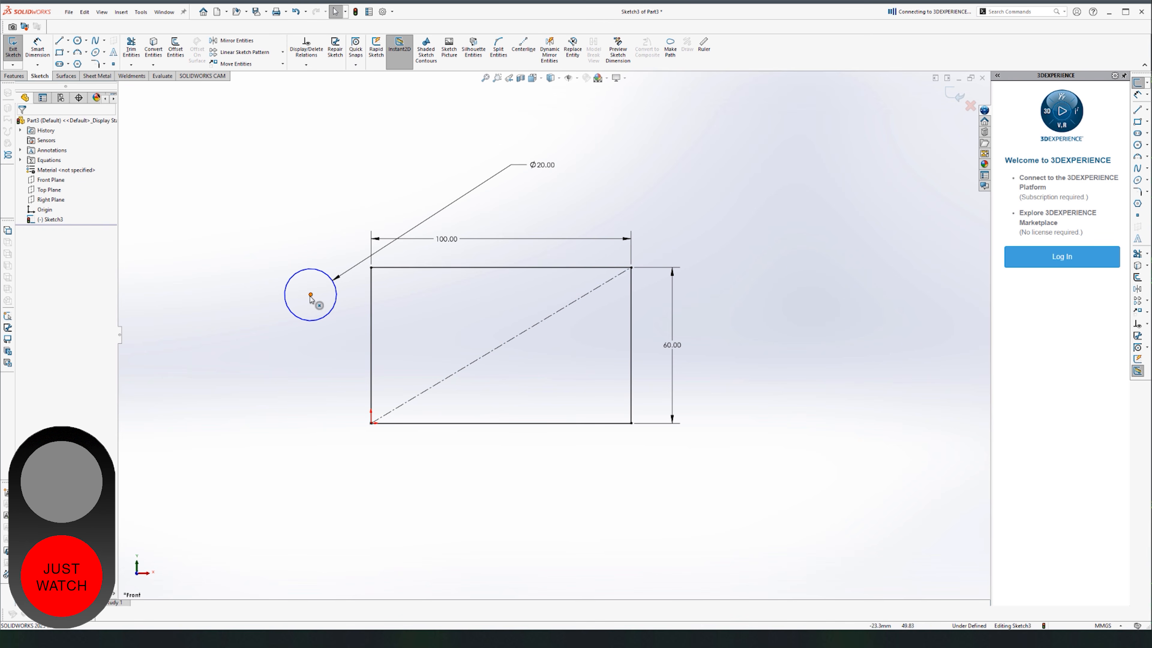
pyautogui.moveTo(311, 296); pyautogui.dragTo(501, 345)
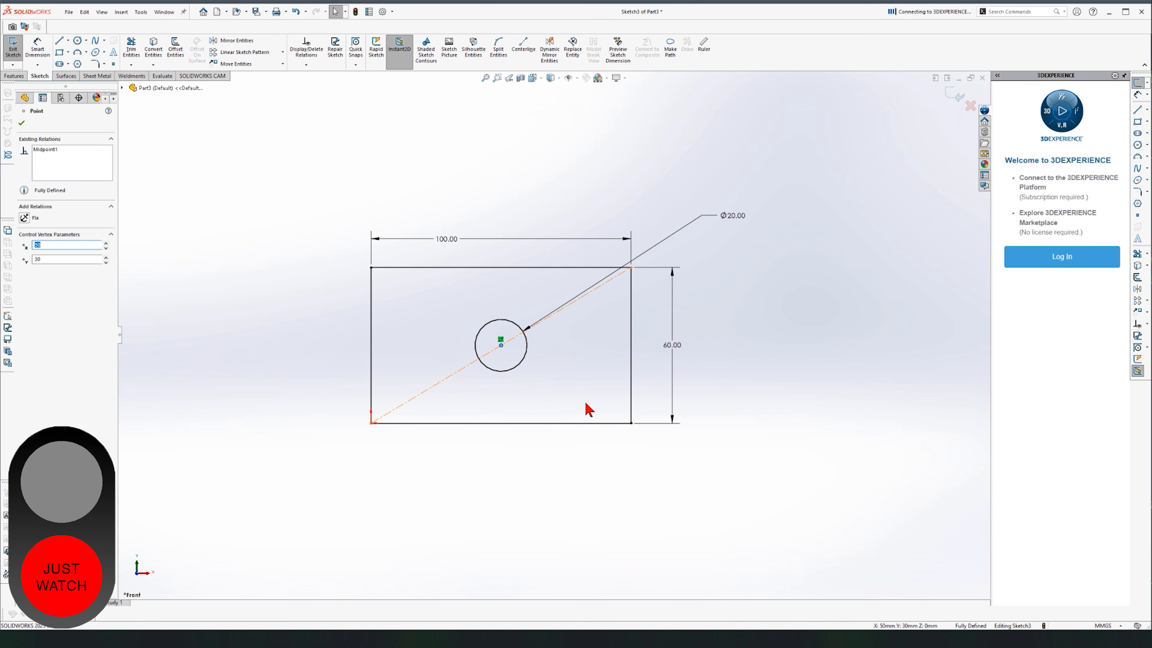
pyautogui.click(578, 407)
# Set the rectangle's width to 200 mm and its height to 26 mm.
pyautogui.doubleClick(448, 241)
pyautogui.write('200')
pyautogui.press('Return')
pyautogui.click(485, 513)
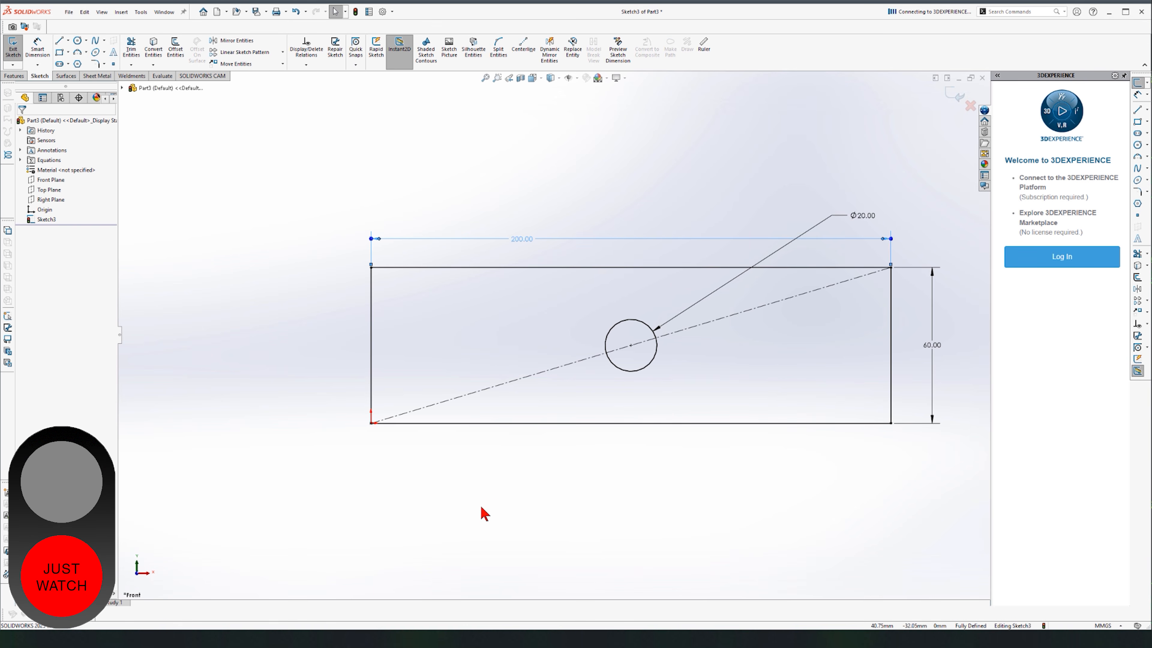
pyautogui.scroll(2, 576, 431)
pyautogui.scroll(-2, 635, 329)
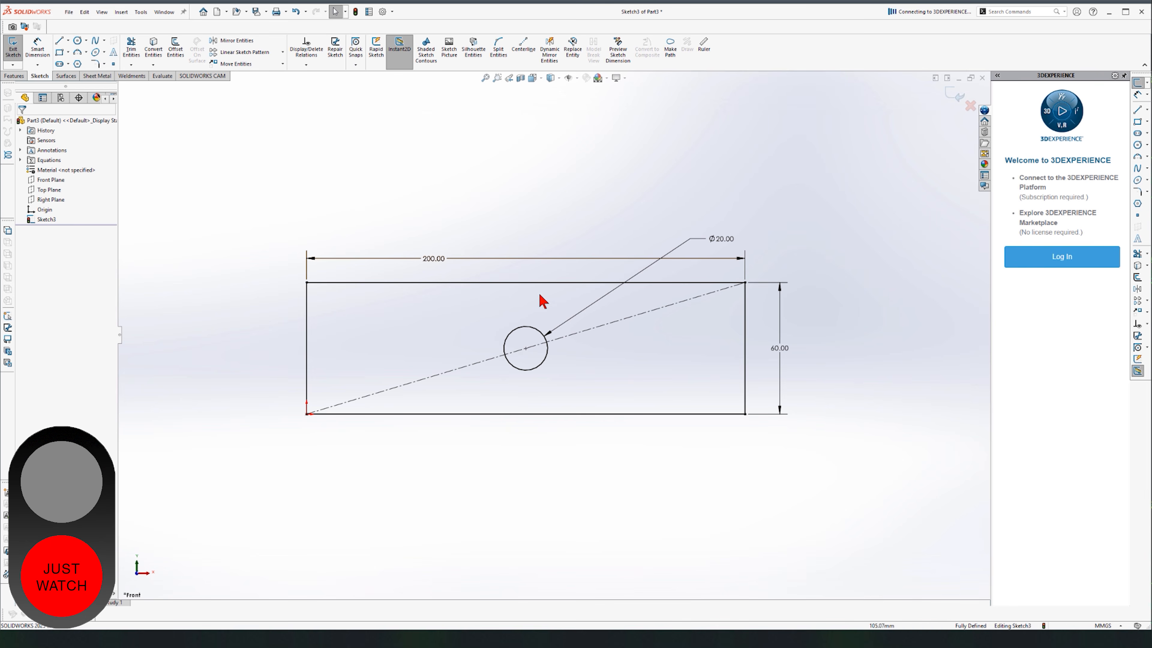
pyautogui.doubleClick(782, 349)
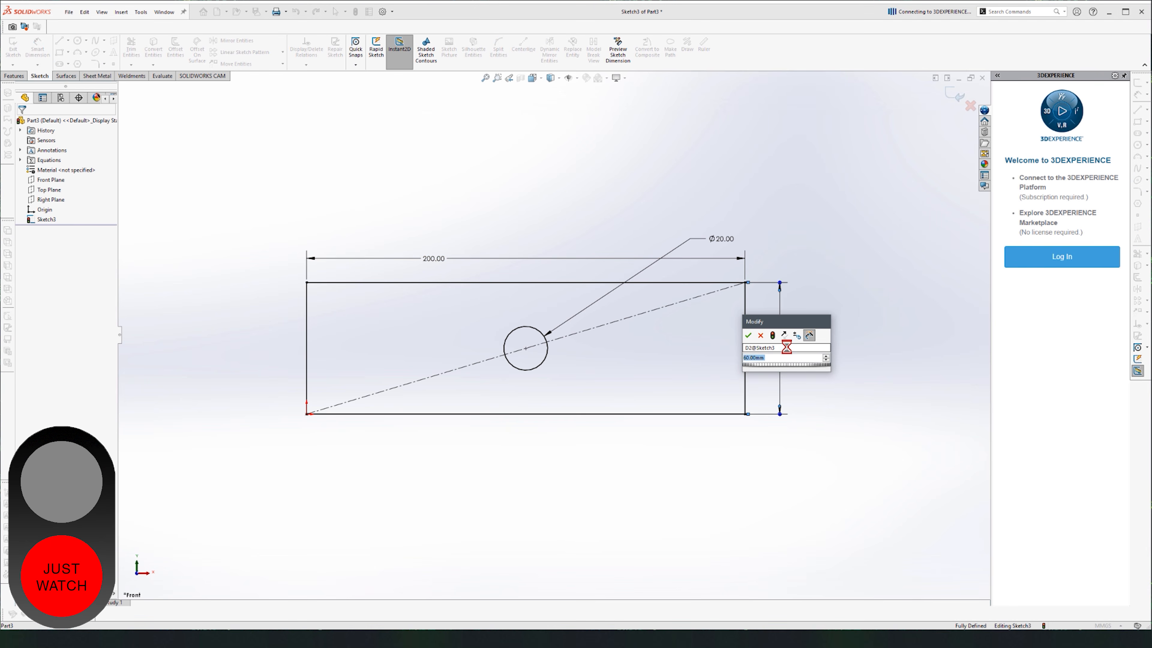
pyautogui.press('Return')
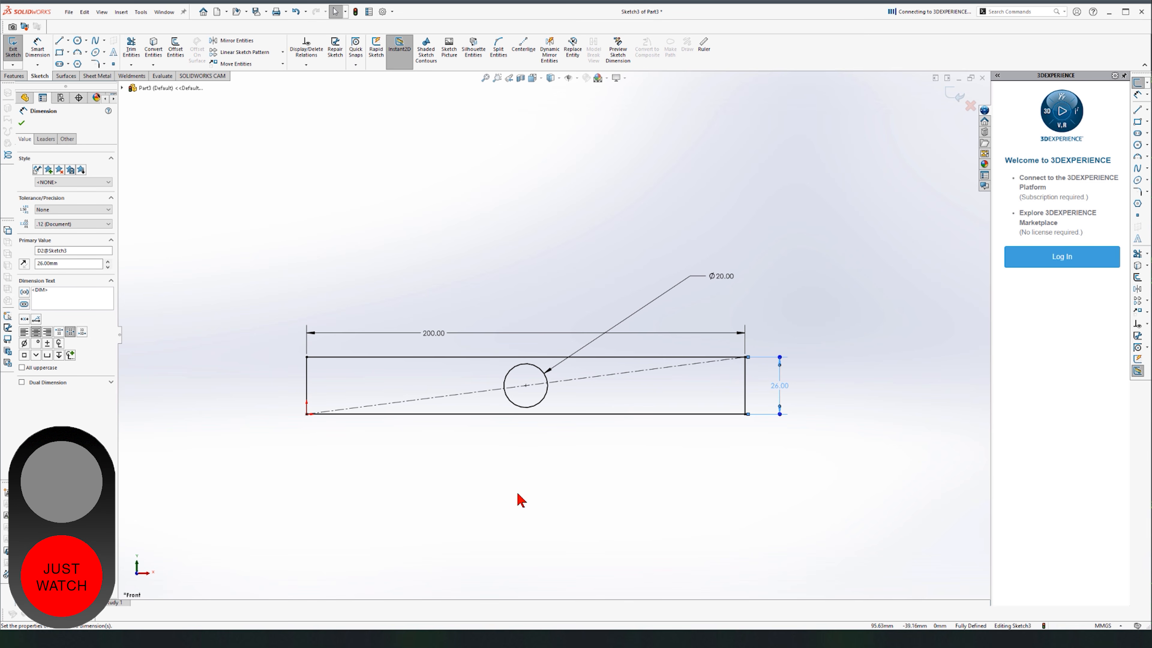
pyautogui.click(577, 492)
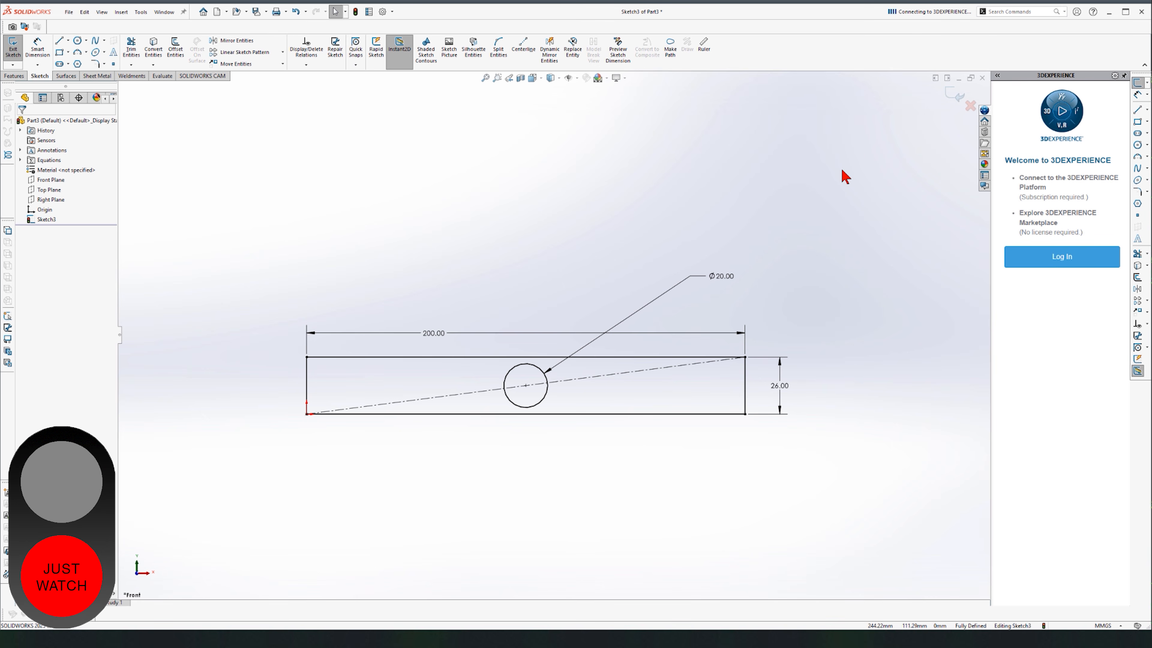
# Delete all geometry and dimensions in the sketch and leave the empty sketch.
pyautogui.moveTo(861, 176)
pyautogui.mouseDown()
pyautogui.moveTo(311, 501)
pyautogui.moveTo(265, 537)
pyautogui.moveTo(247, 576)
pyautogui.mouseUp()
pyautogui.press('Delete')
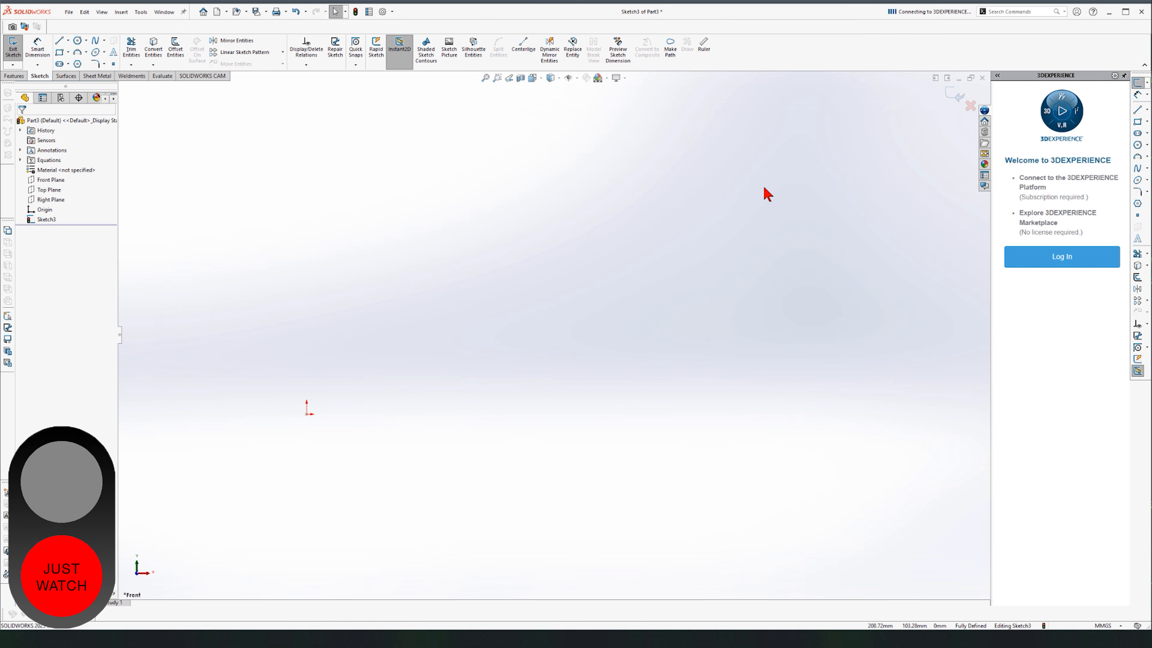
pyautogui.moveTo(857, 110); pyautogui.dragTo(196, 497)
pyautogui.click(972, 107)
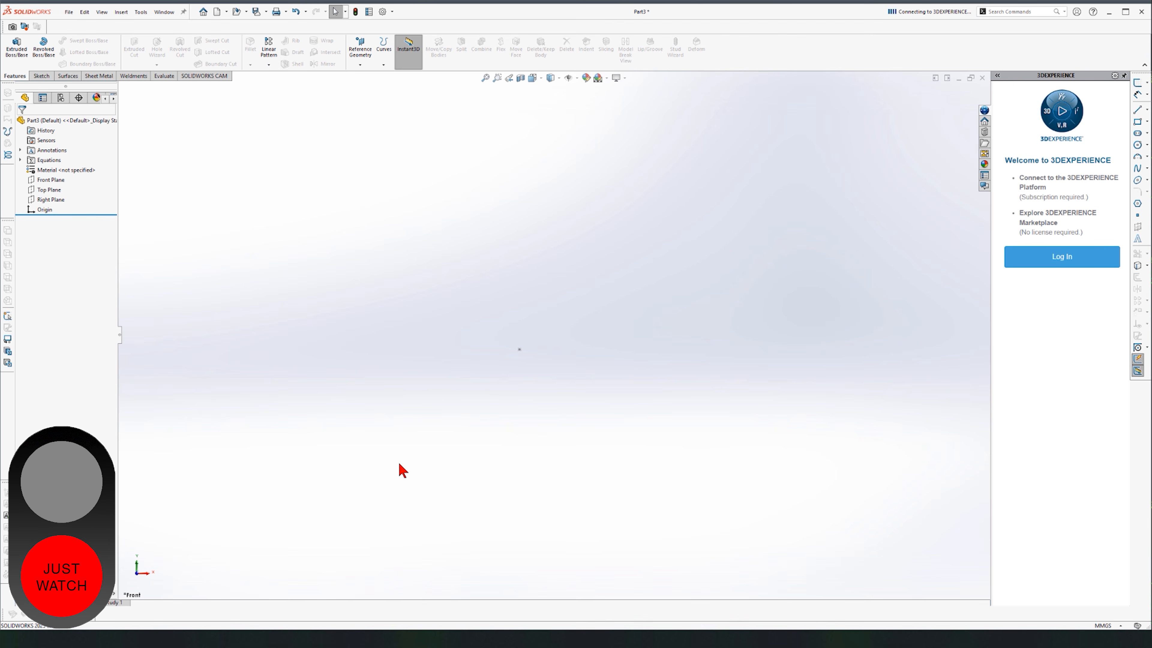
pyautogui.press('g')
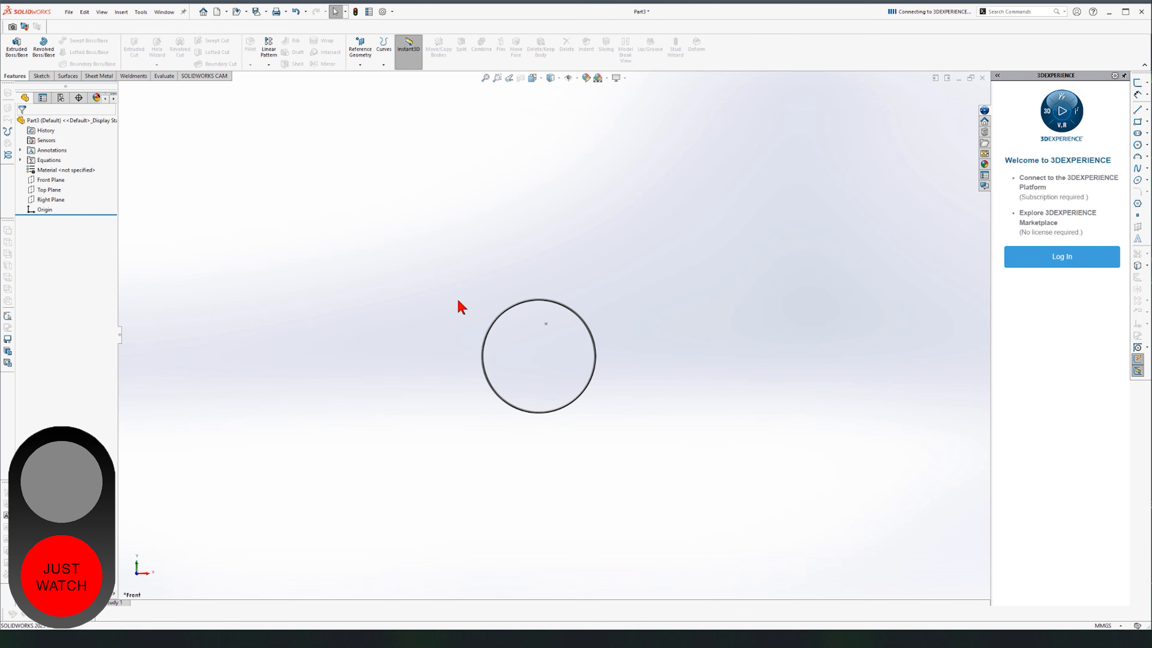
pyautogui.press('Escape')
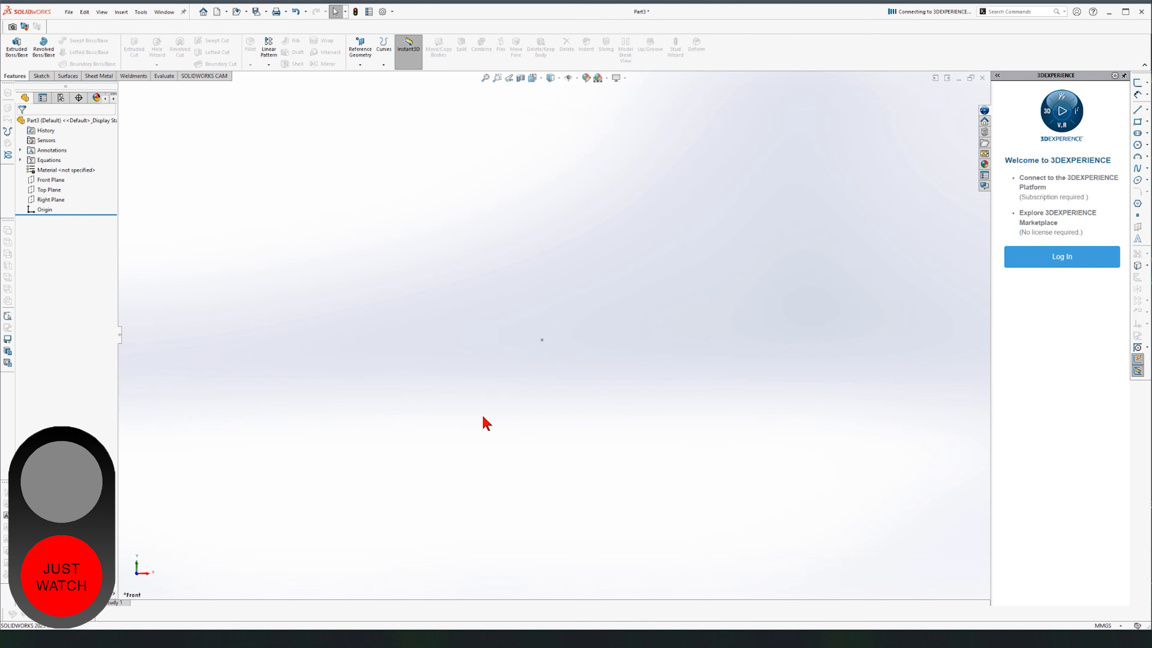
# Start a new sketch on the Front Plane and draw a corner rectangle from the origin, about 1707 by 765 mm.
pyautogui.click(51, 180)
pyautogui.click(41, 76)
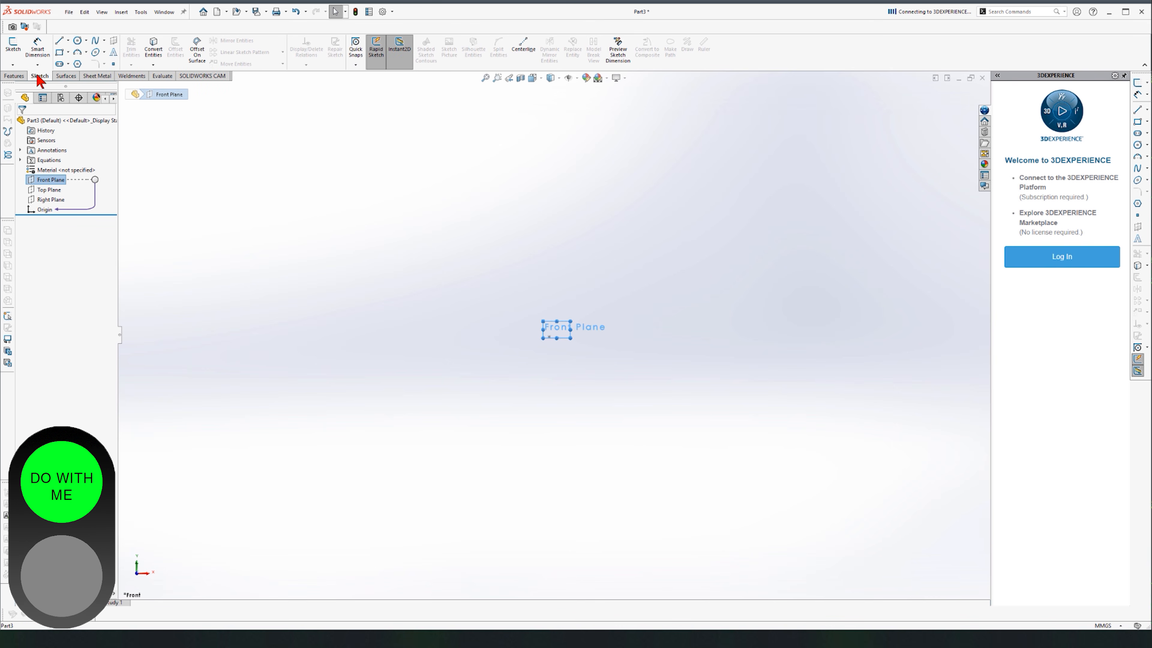
pyautogui.click(12, 46)
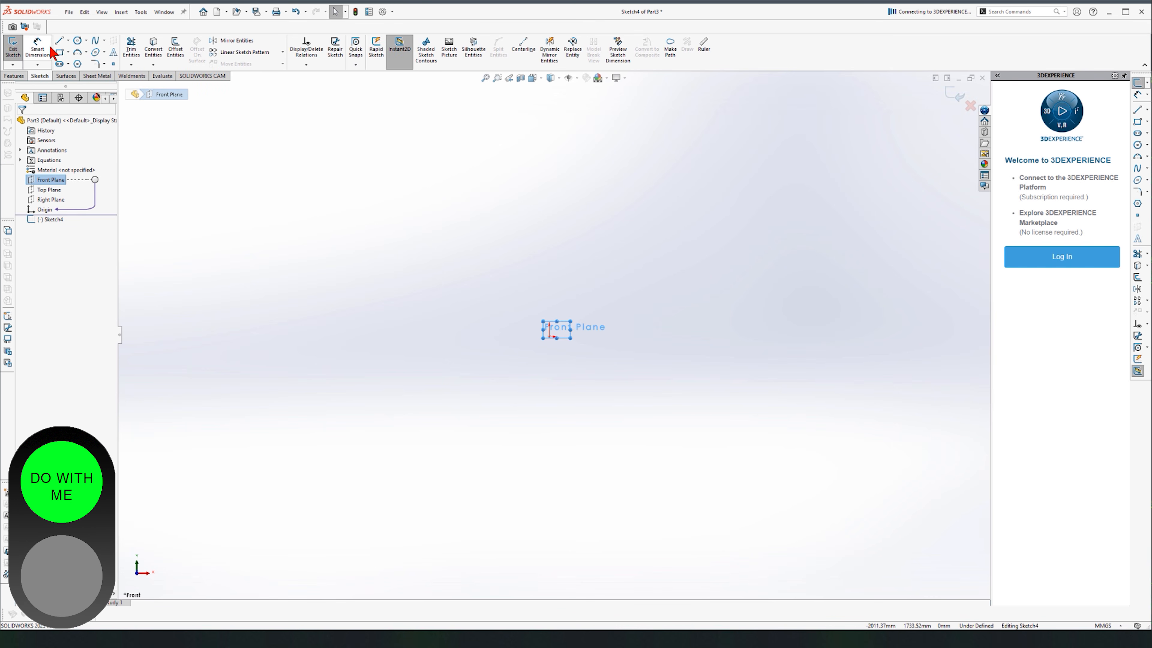
pyautogui.click(60, 52)
pyautogui.click(551, 337)
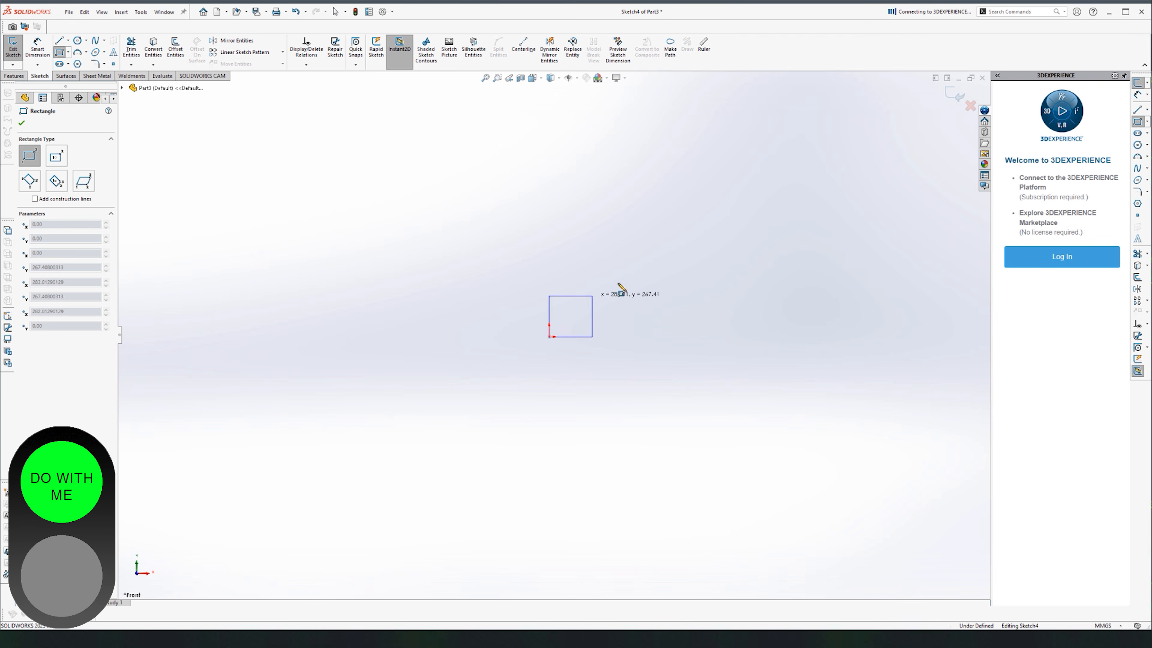
pyautogui.click(811, 223)
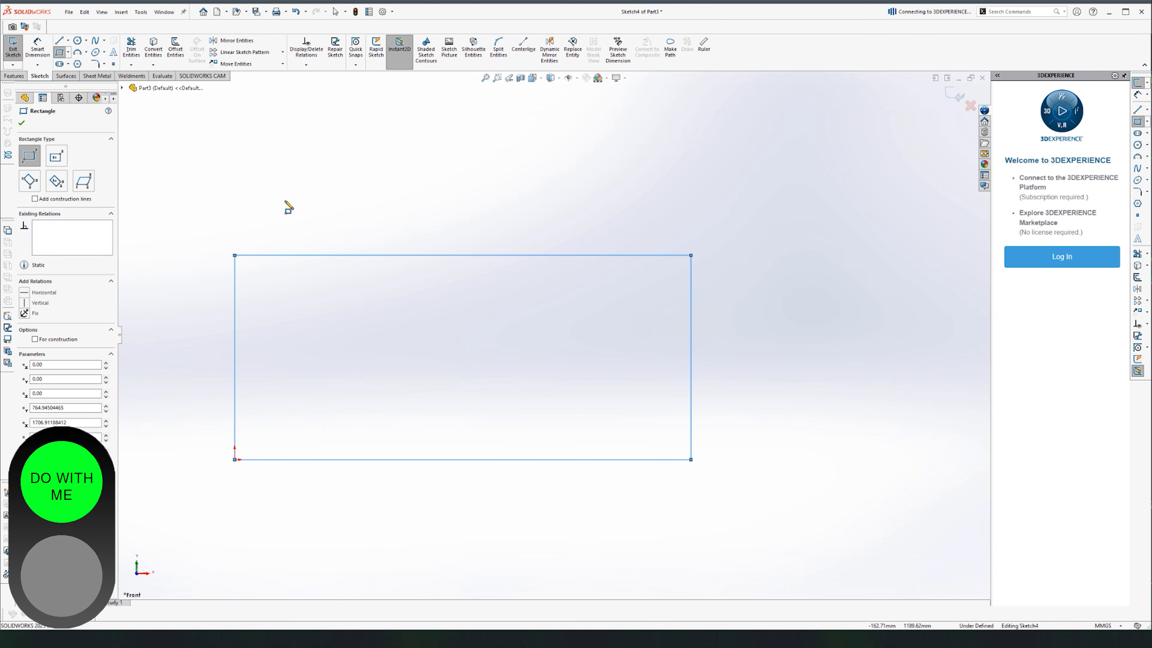
# Sketch a circle of about 154 mm radius near the middle of the rectangle.
pyautogui.click(78, 41)
pyautogui.click(450, 357)
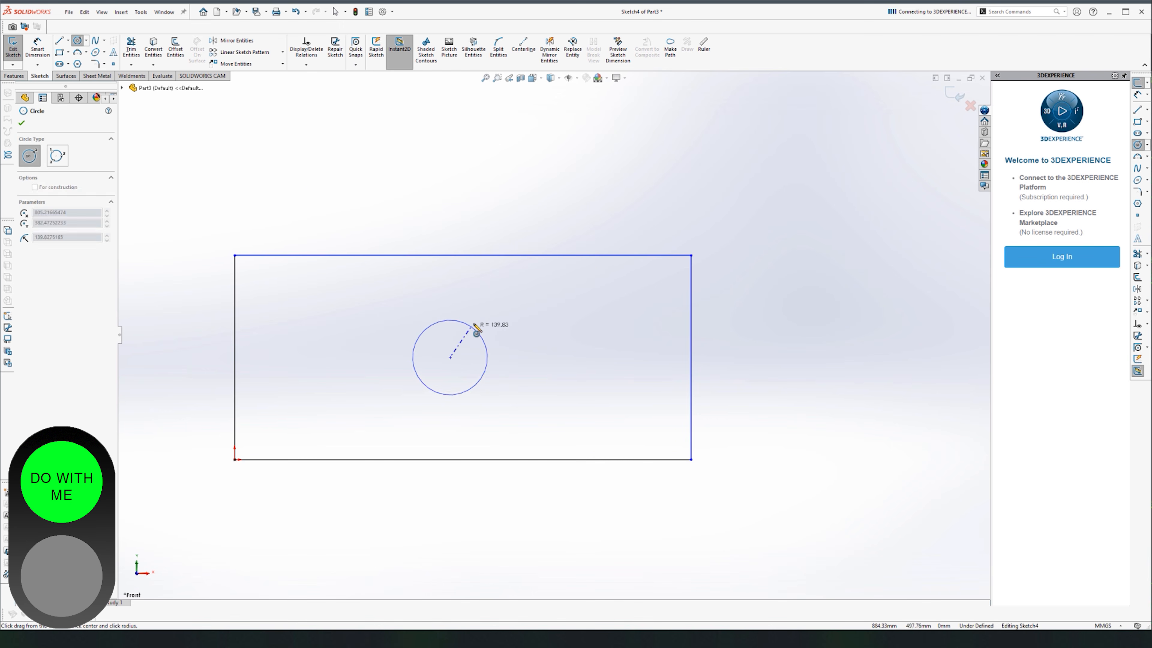
pyautogui.click(478, 327)
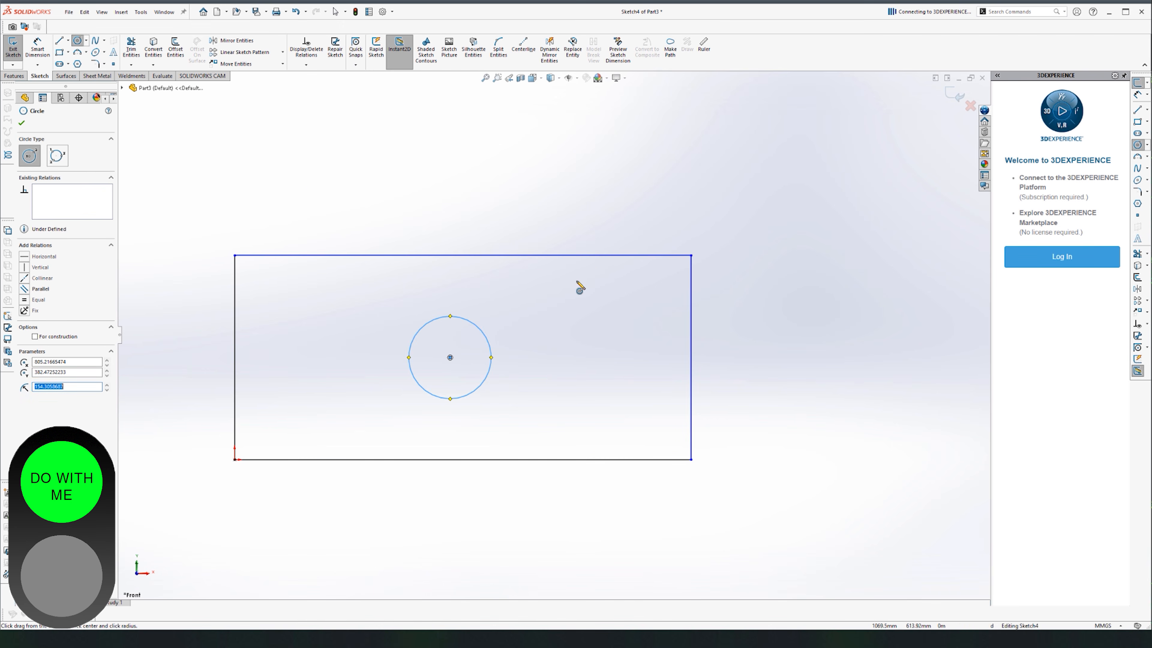
# Dimension the rectangle 125 mm wide and 56 mm high.
pyautogui.click(49, 57)
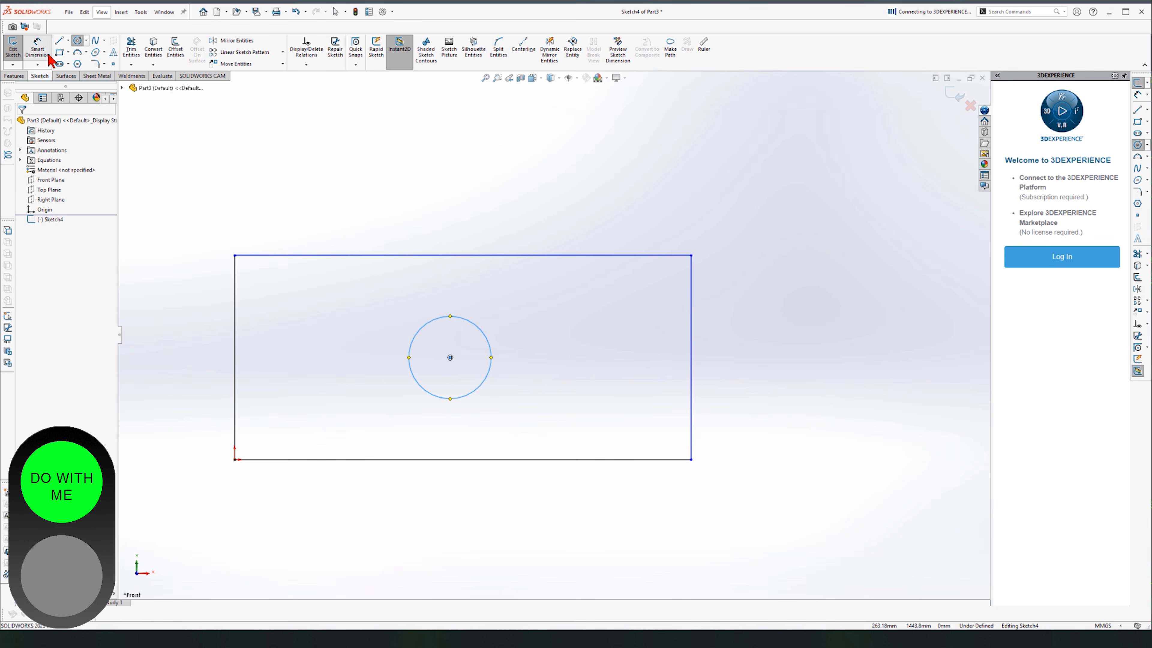
pyautogui.click(349, 255)
pyautogui.click(457, 225)
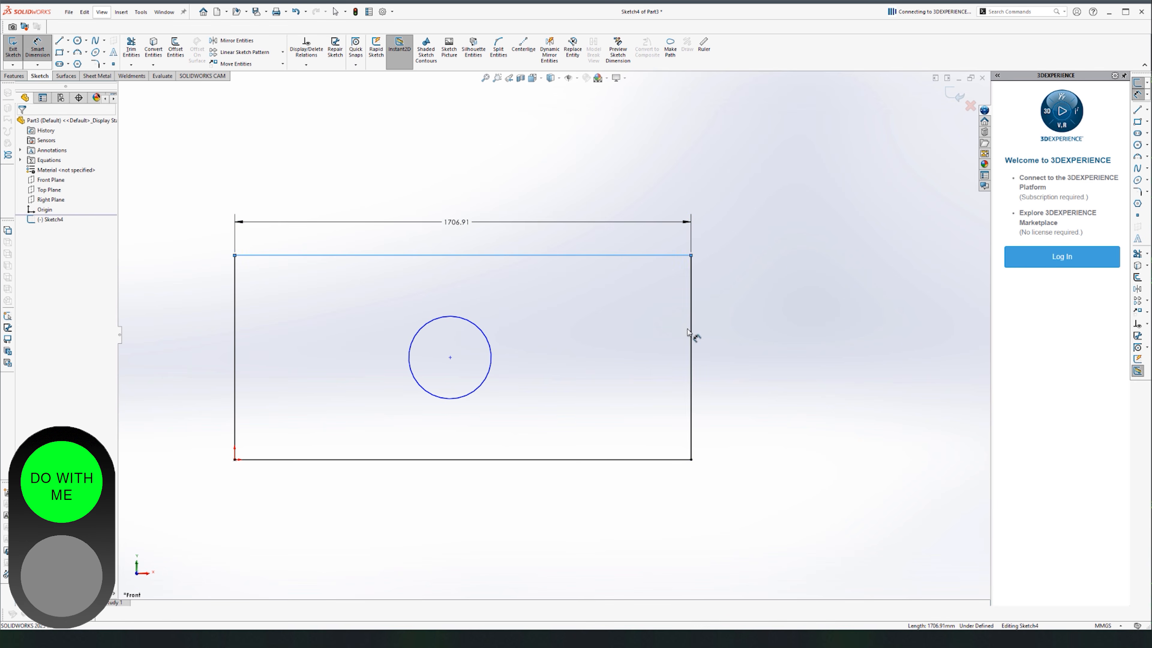
pyautogui.write('125')
pyautogui.press('Return')
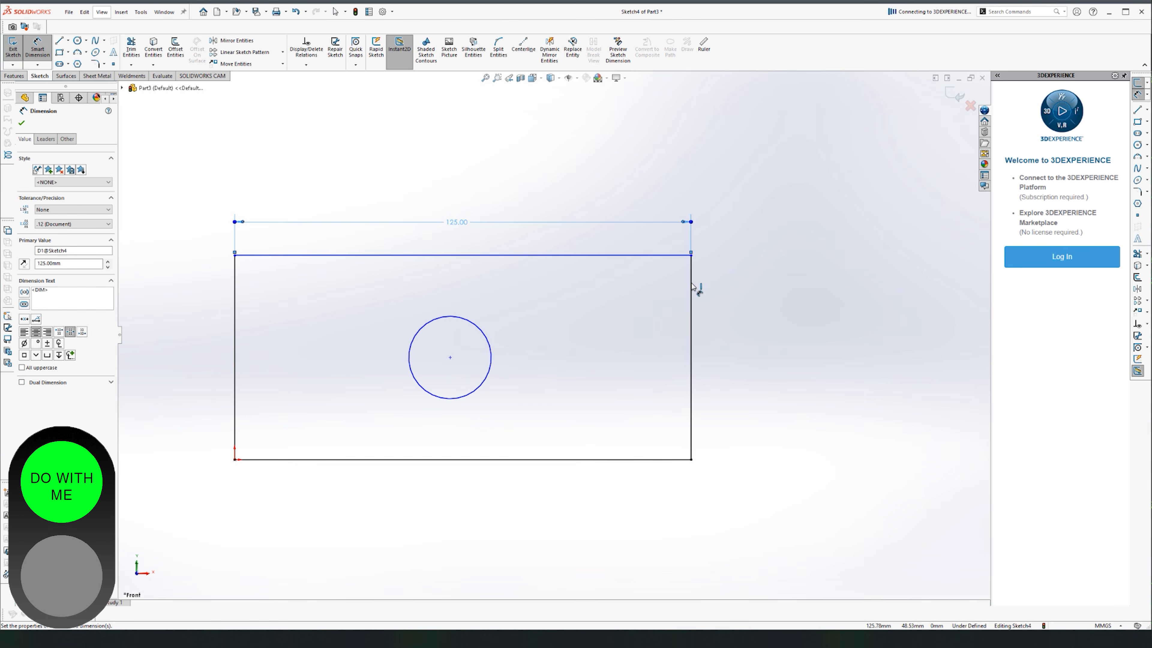
pyautogui.click(691, 333)
pyautogui.click(752, 330)
pyautogui.write('56')
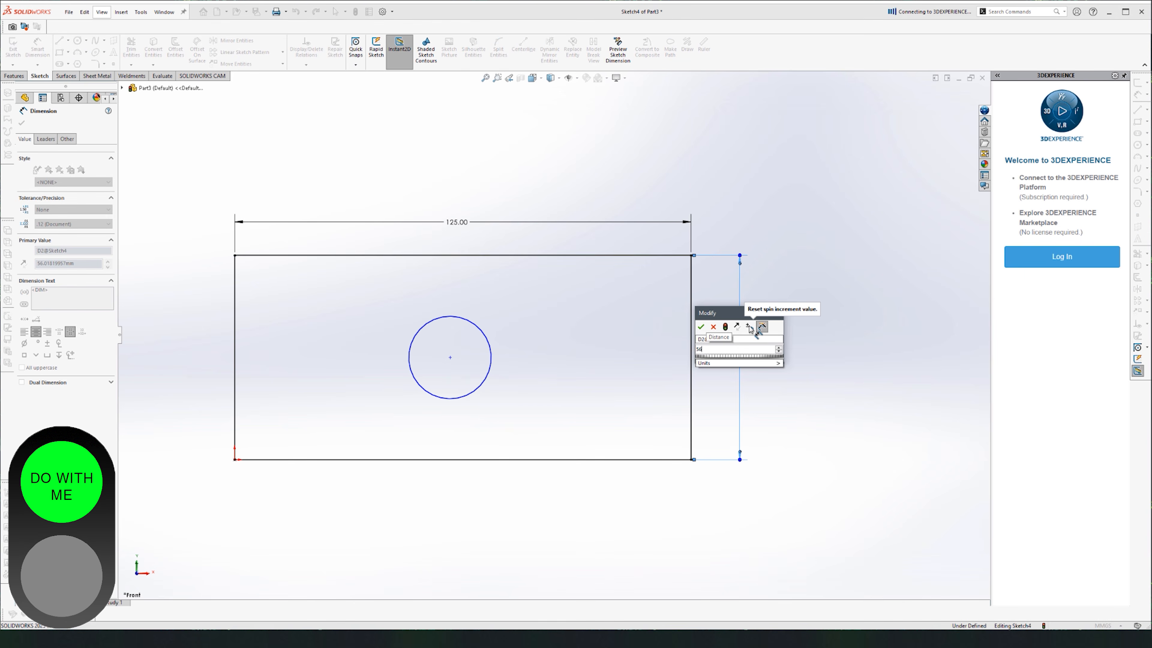
pyautogui.press('Return')
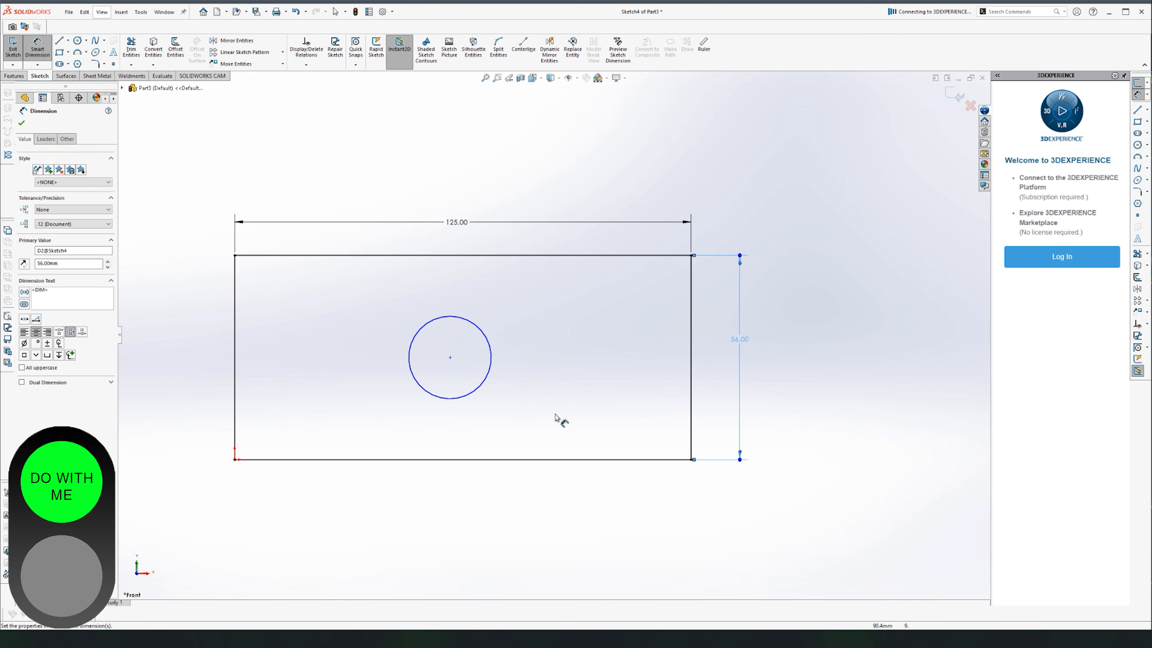
# Dimension the circle's diameter and settle it at 32 mm.
pyautogui.click(481, 337)
pyautogui.write('35')
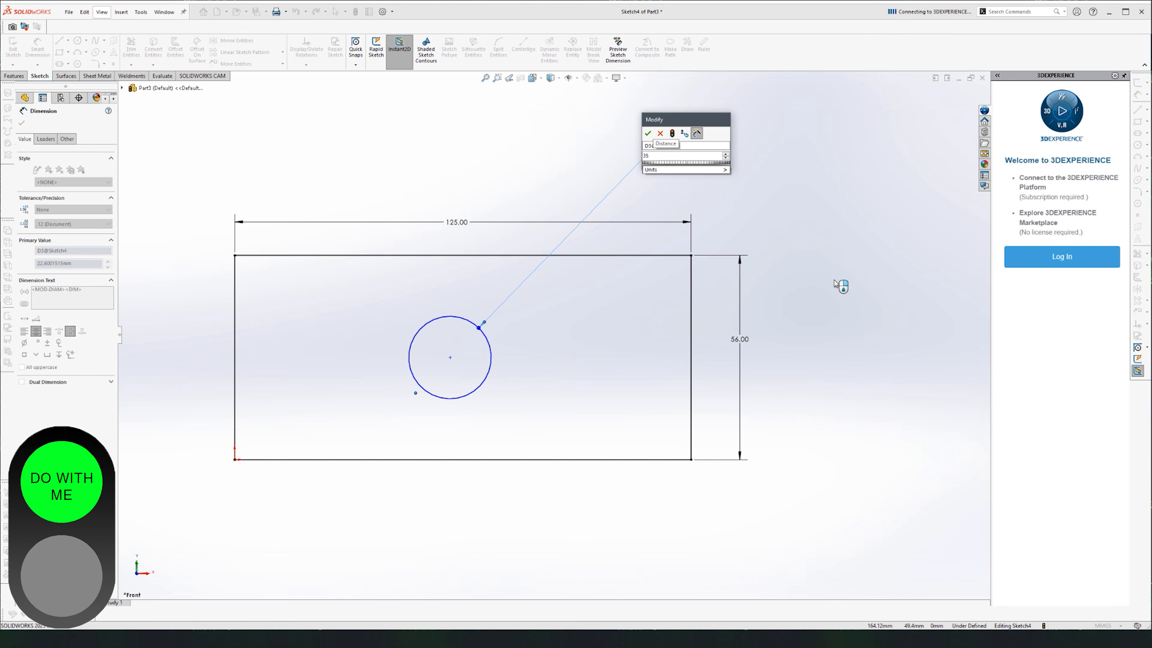
pyautogui.press('Return')
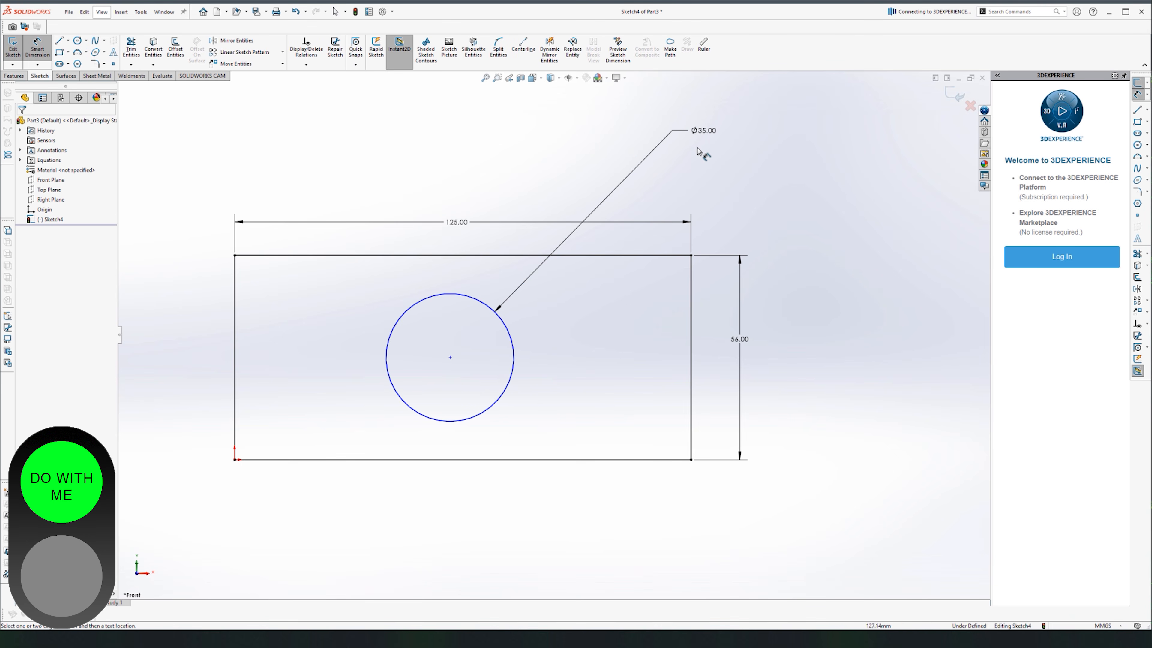
pyautogui.click(702, 131)
pyautogui.write('32')
pyautogui.press('Return')
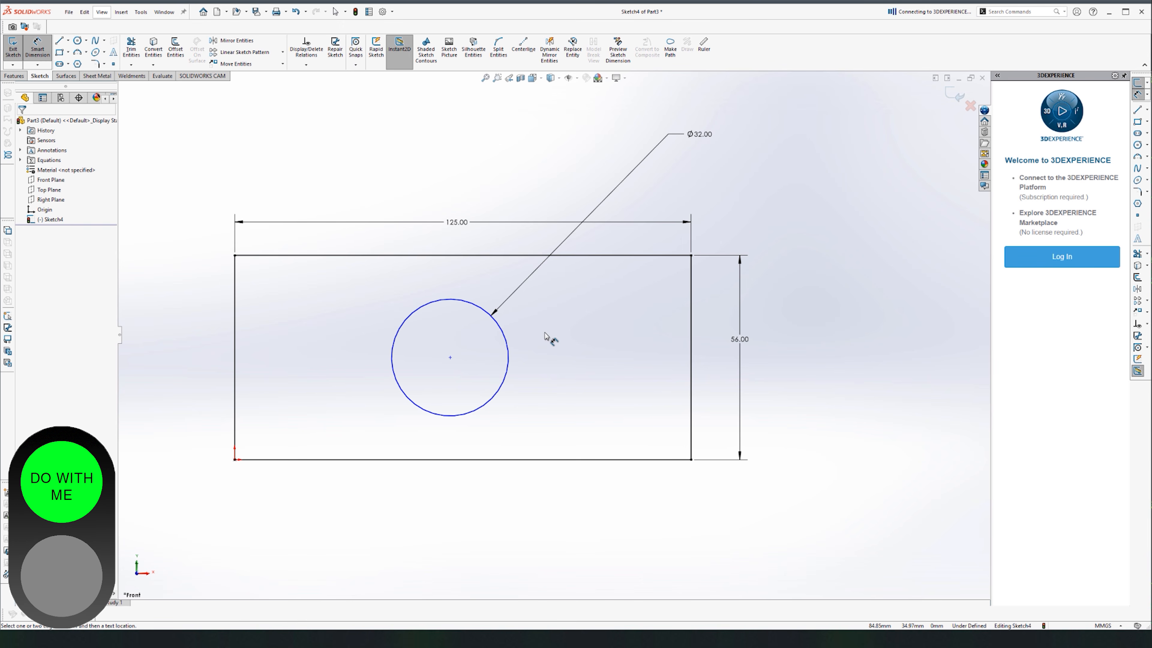
# Draw a diagonal centerline from the origin to the rectangle's opposite corner.
pyautogui.click(68, 41)
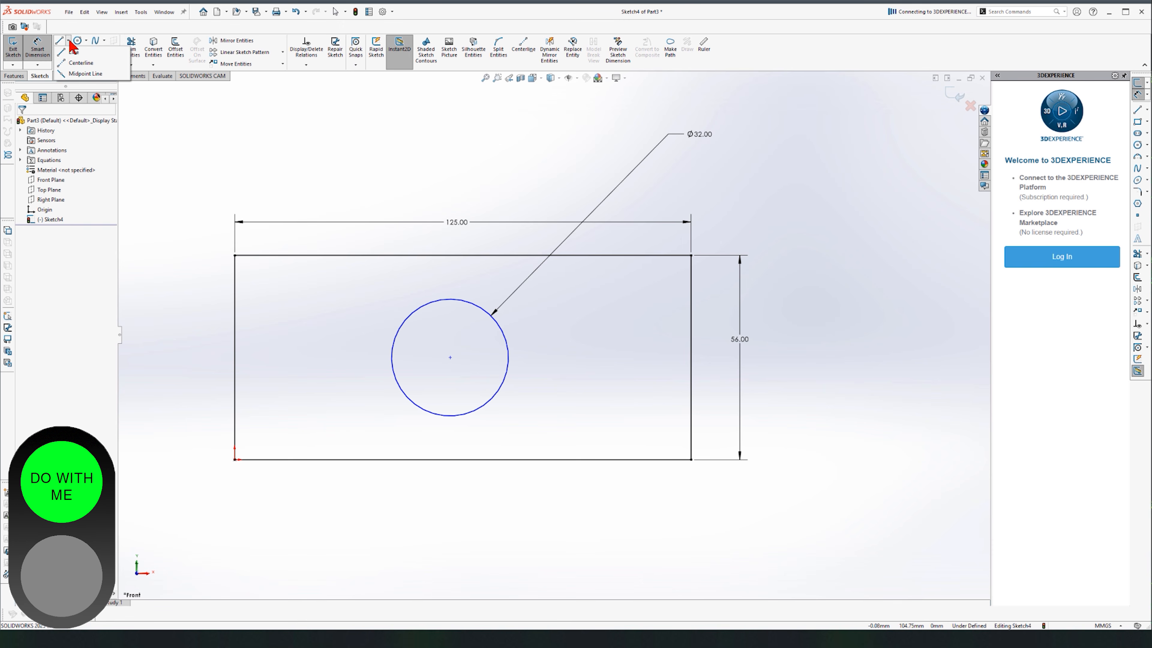
pyautogui.click(81, 63)
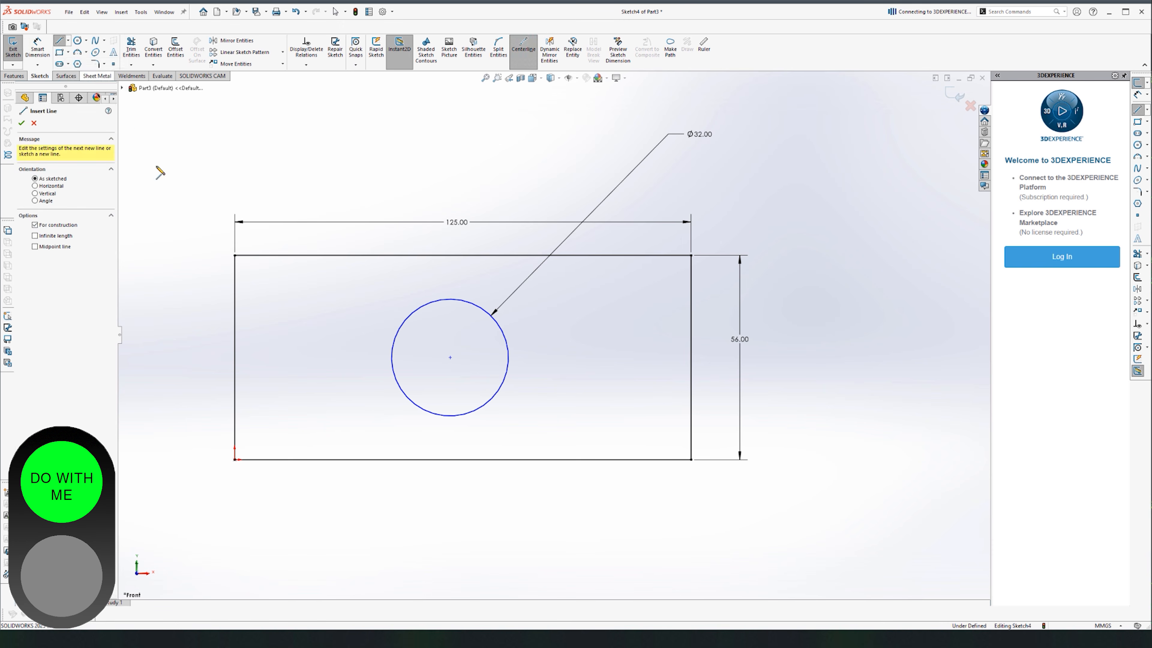
pyautogui.click(235, 460)
pyautogui.click(691, 256)
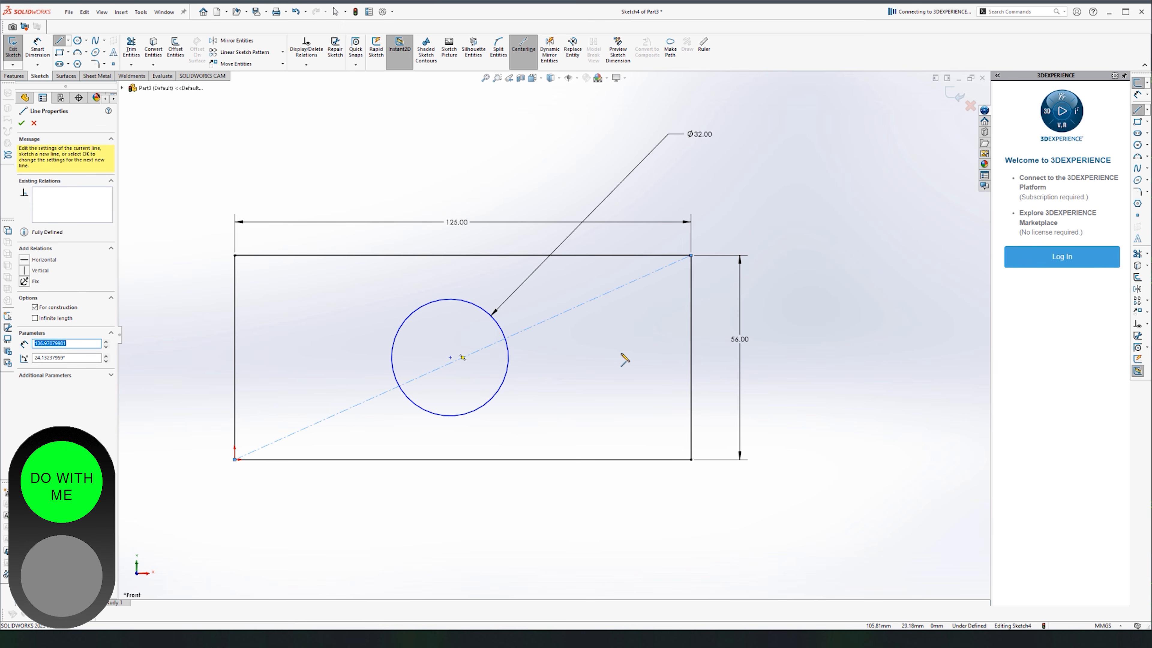
pyautogui.press('Escape')
# Snap the circle's centre to the midpoint of the diagonal centerline.
pyautogui.moveTo(450, 358)
pyautogui.mouseDown()
pyautogui.moveTo(497, 347)
pyautogui.moveTo(474, 361)
pyautogui.moveTo(444, 325)
pyautogui.moveTo(413, 390)
pyautogui.moveTo(477, 377)
pyautogui.moveTo(453, 363)
pyautogui.moveTo(475, 351)
pyautogui.moveTo(482, 361)
pyautogui.moveTo(464, 360)
pyautogui.mouseUp()
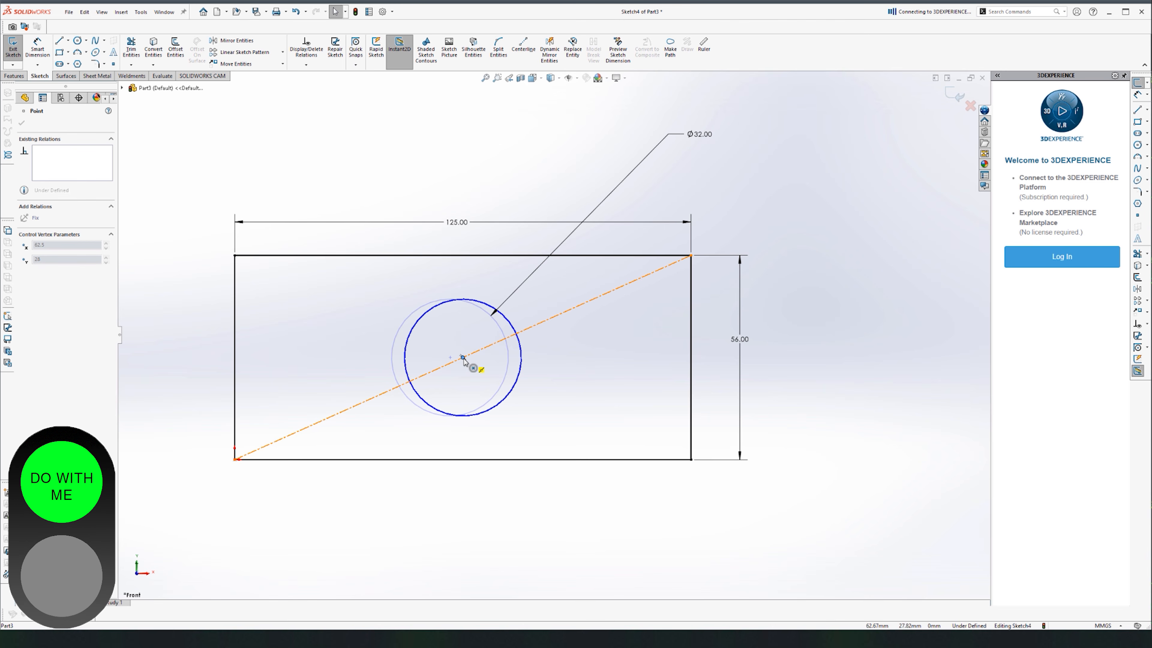
pyautogui.moveTo(463, 358); pyautogui.dragTo(463, 359)
pyautogui.click(583, 403)
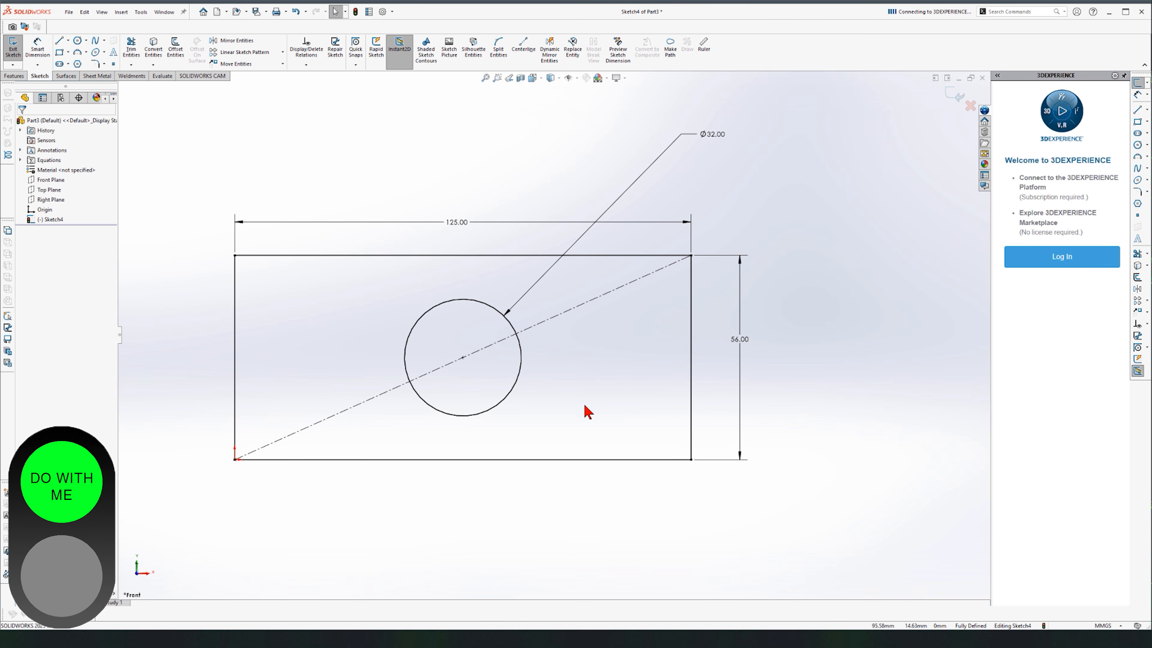
# Extrude the fully defined sketch to a blind depth of 500 mm.
pyautogui.click(17, 76)
pyautogui.click(17, 51)
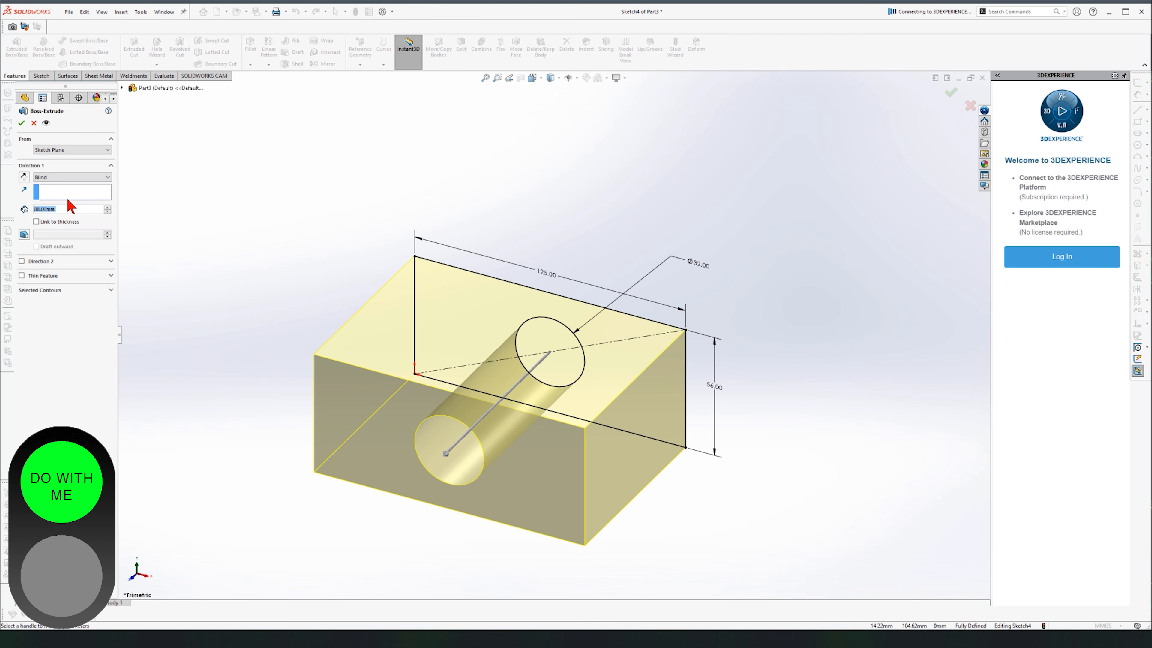
pyautogui.write('500')
pyautogui.press('Return')
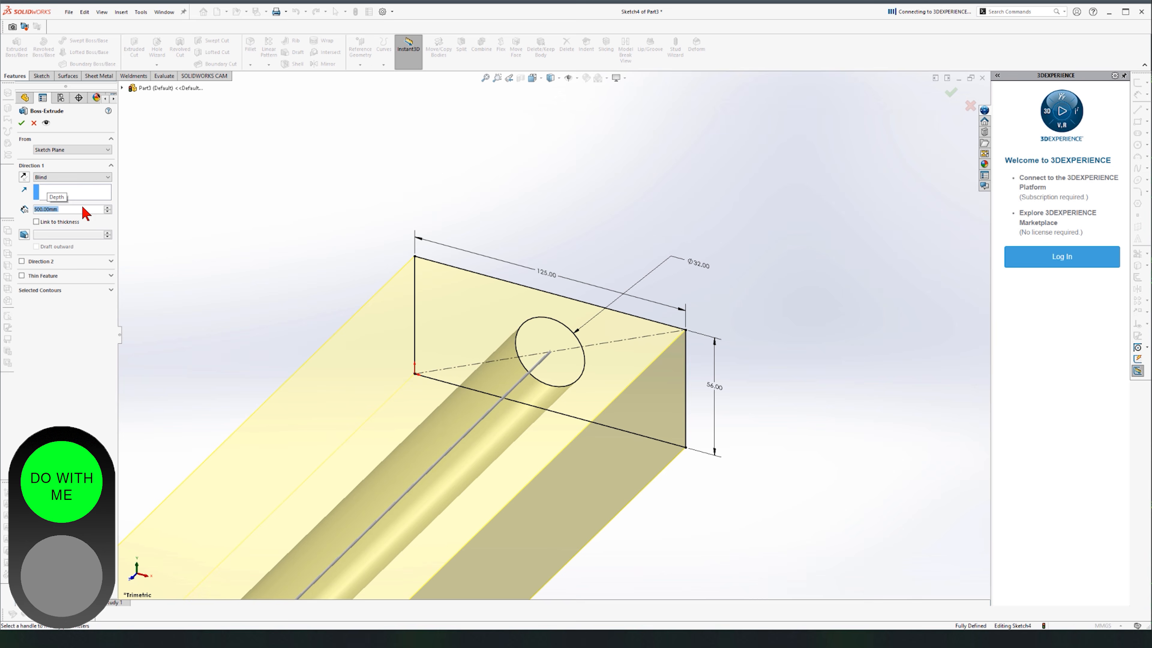
pyautogui.click(22, 122)
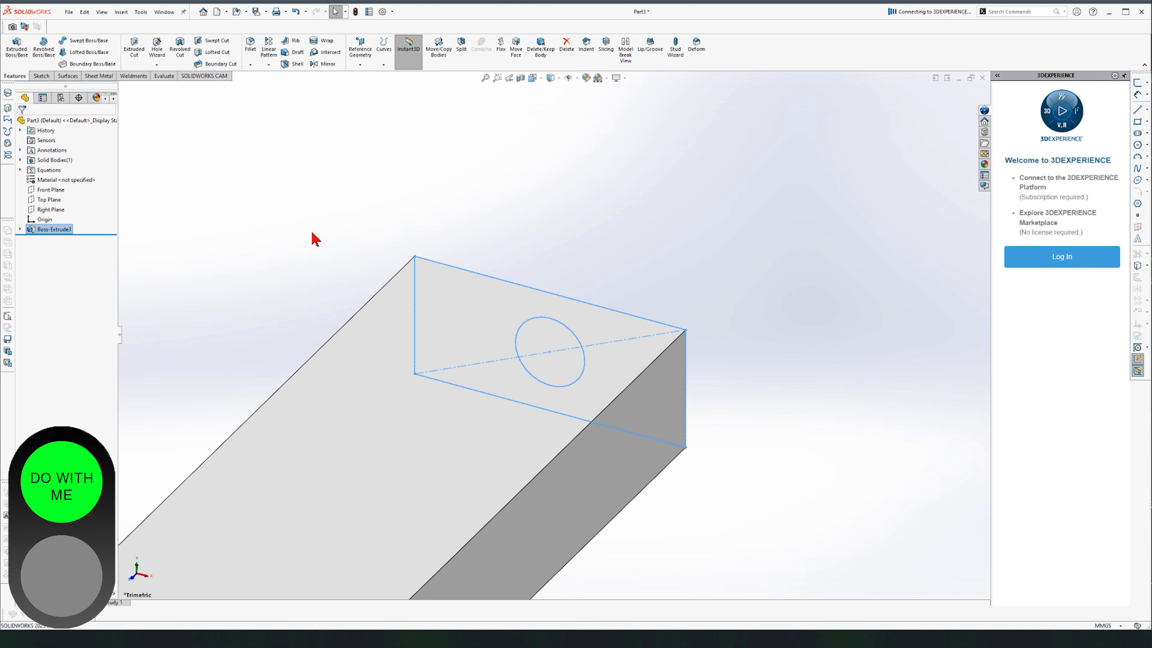
# Evaluate the part's mass properties and examine its center of mass coordinates.
pyautogui.press('f')
pyautogui.click(747, 460)
pyautogui.moveTo(730, 468); pyautogui.dragTo(537, 304, button='middle')
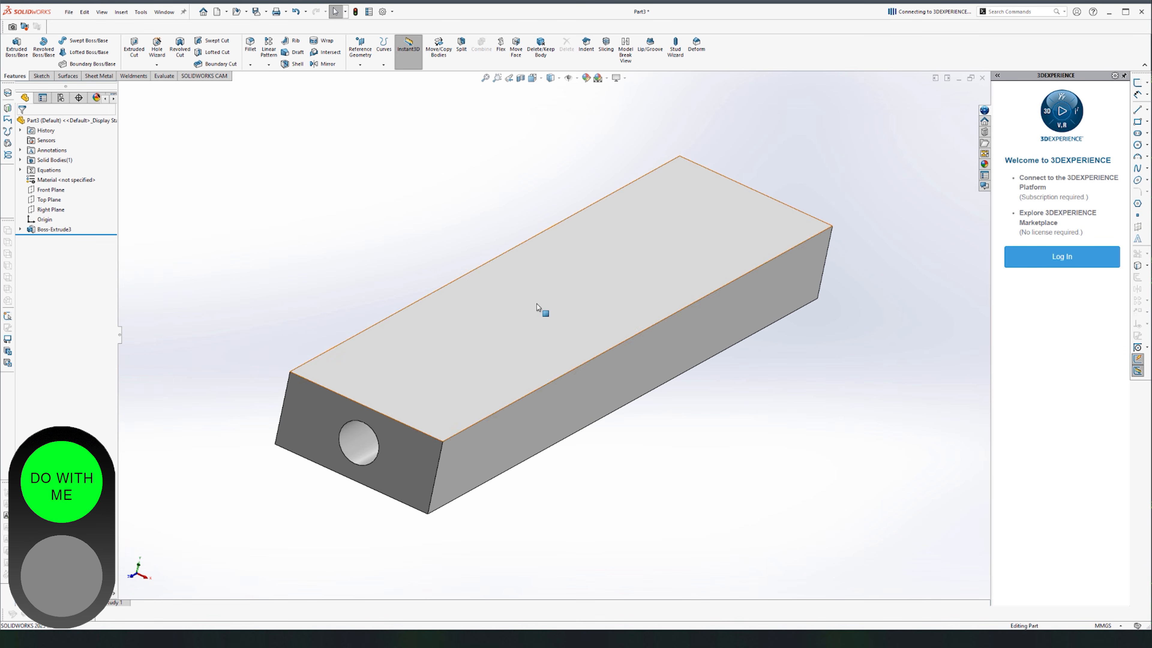
pyautogui.click(164, 76)
pyautogui.click(117, 45)
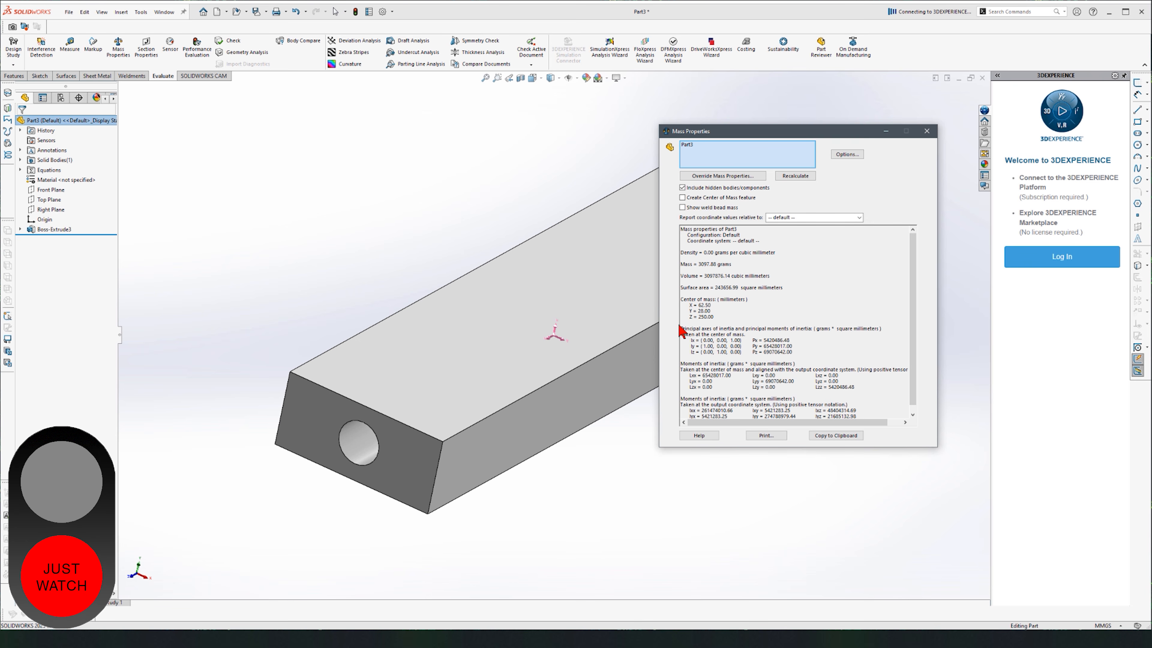
pyautogui.moveTo(723, 319); pyautogui.dragTo(643, 292)
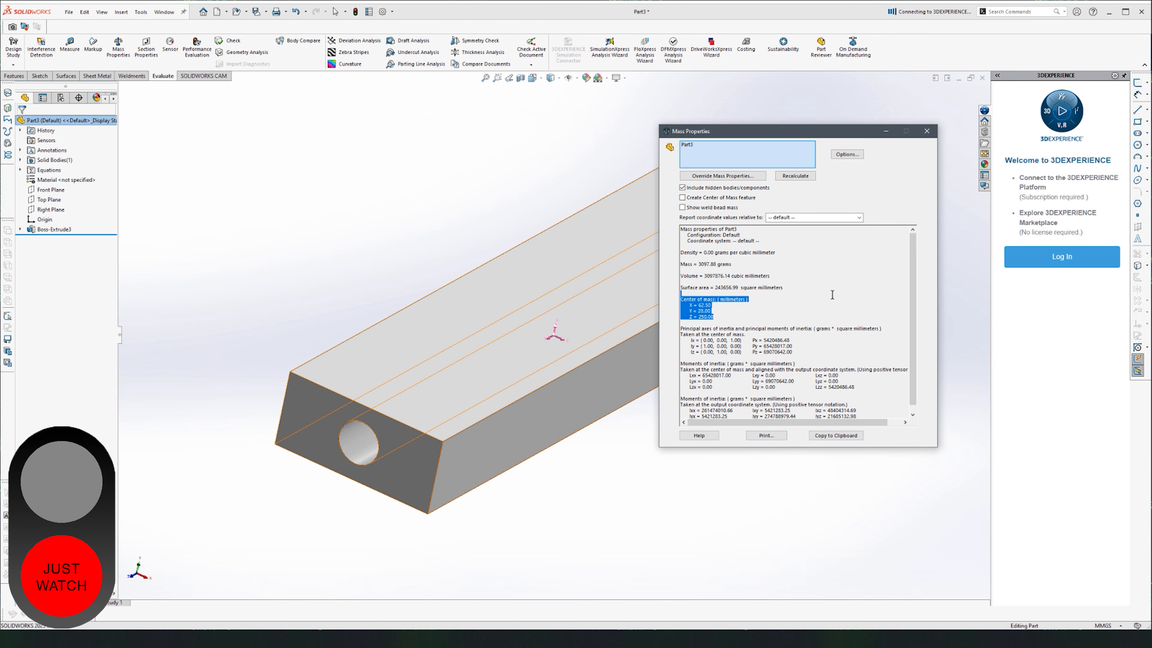
pyautogui.click(927, 132)
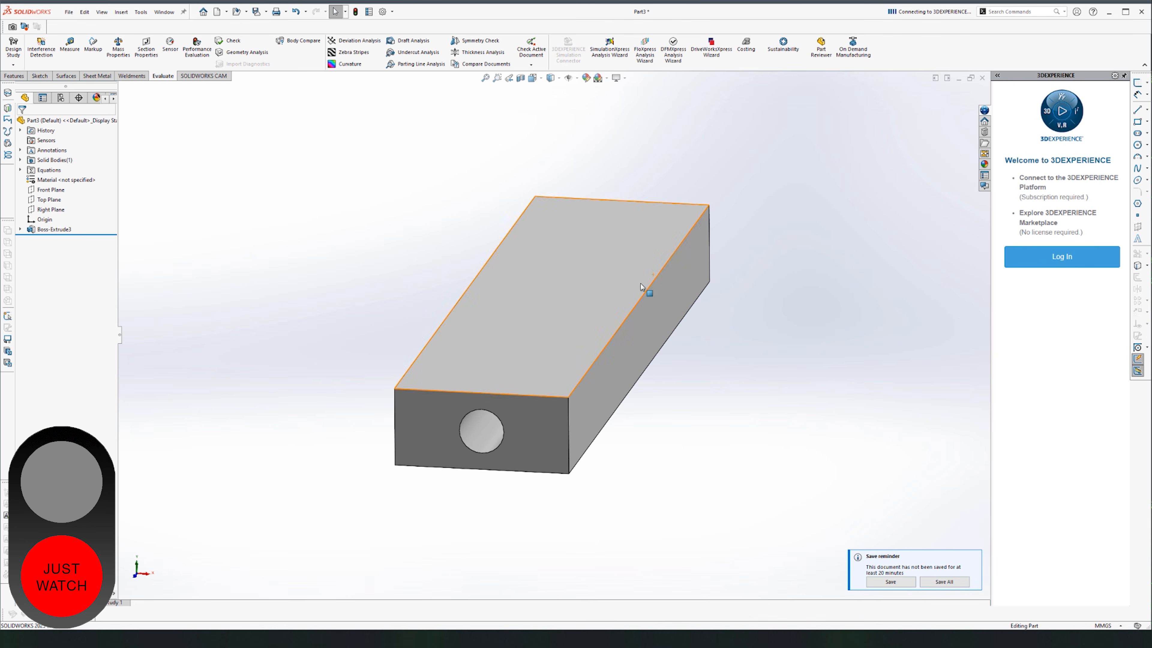
# Fillet one long upper edge of the block and delete that fillet again.
pyautogui.click(647, 290)
pyautogui.press('f')
pyautogui.press('Return')
pyautogui.press('Return')
pyautogui.press('Escape')
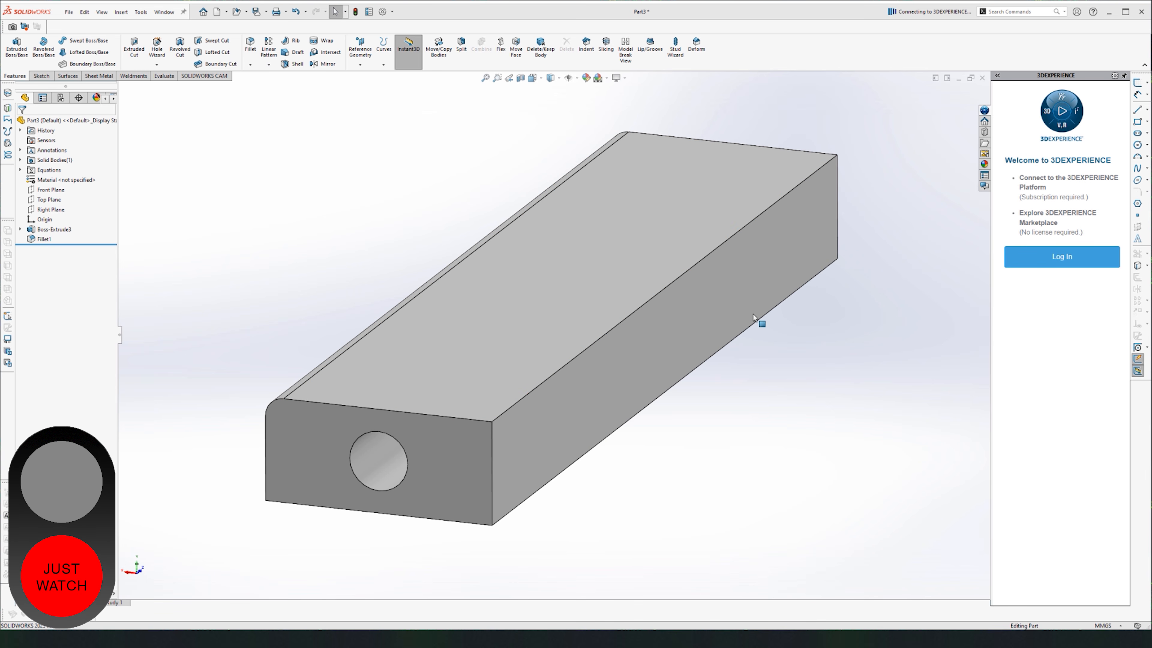
pyautogui.doubleClick(44, 238)
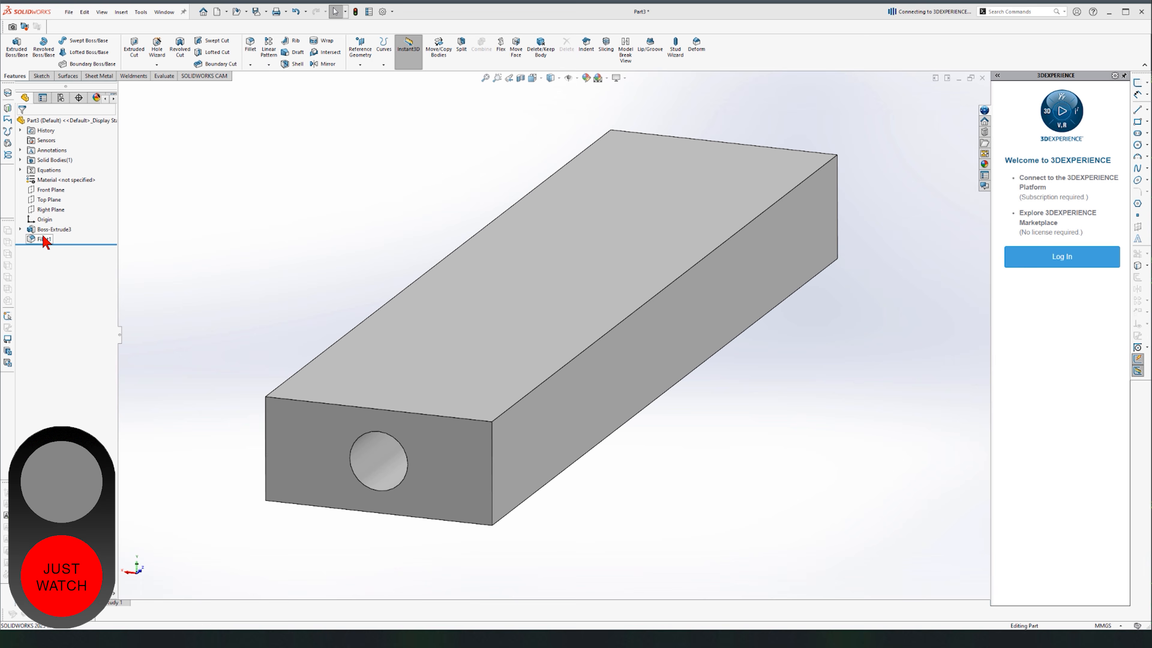
# Edit the extrusion's base sketch and delete the central circle together with its diameter dimension.
pyautogui.click(42, 230)
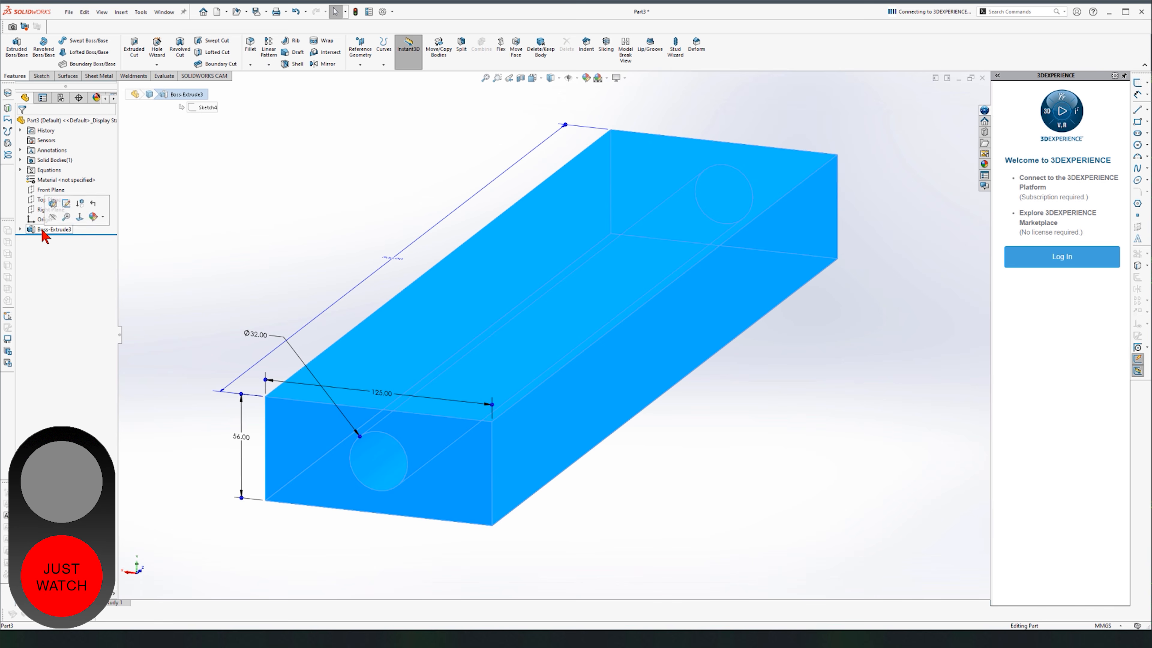
pyautogui.click(20, 230)
pyautogui.click(54, 238)
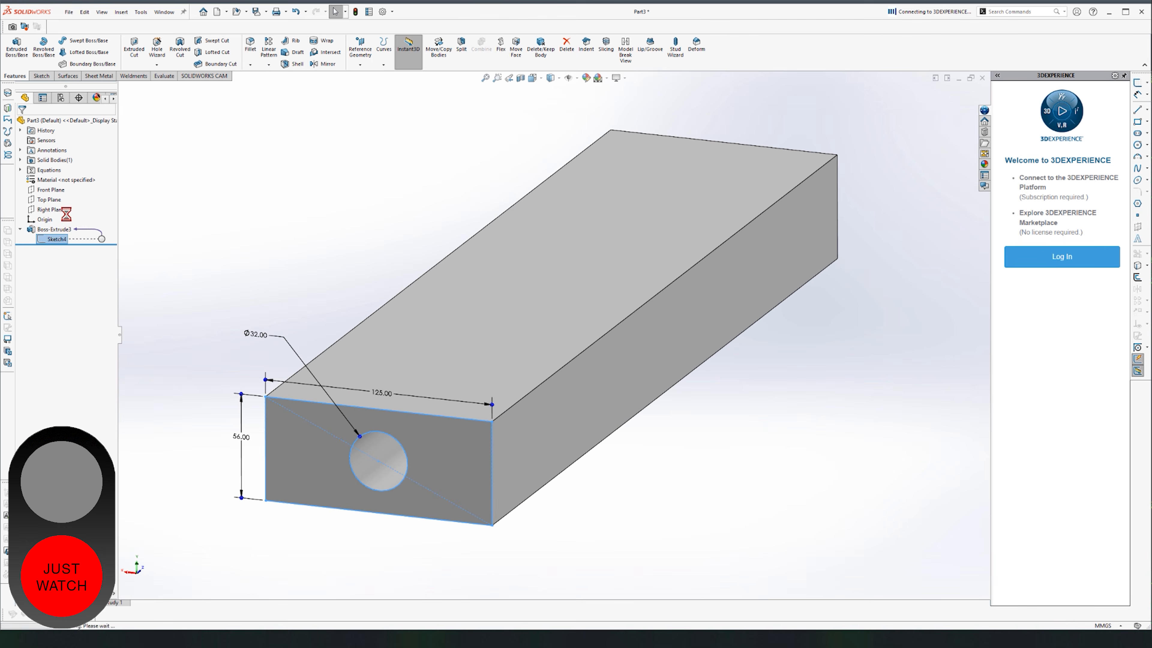
pyautogui.click(64, 213)
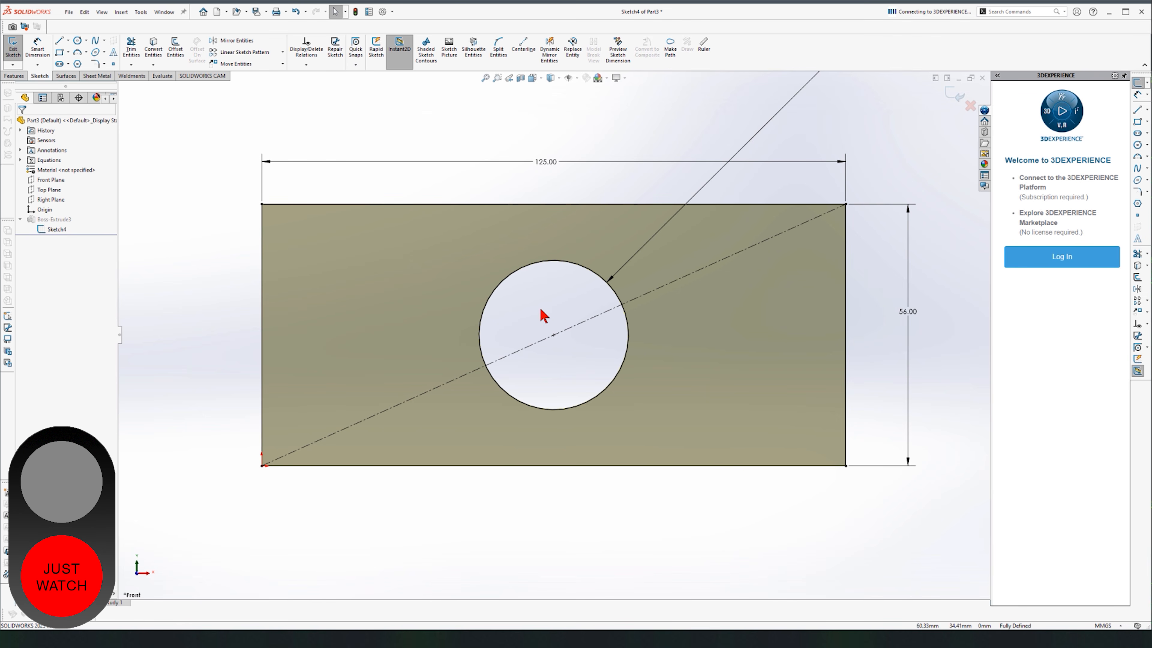
pyautogui.click(608, 283)
pyautogui.press('Delete')
pyautogui.scroll(3, 604, 310)
pyautogui.press('Delete')
# Set the rectangle's width to 75 mm and exit the sketch.
pyautogui.doubleClick(548, 234)
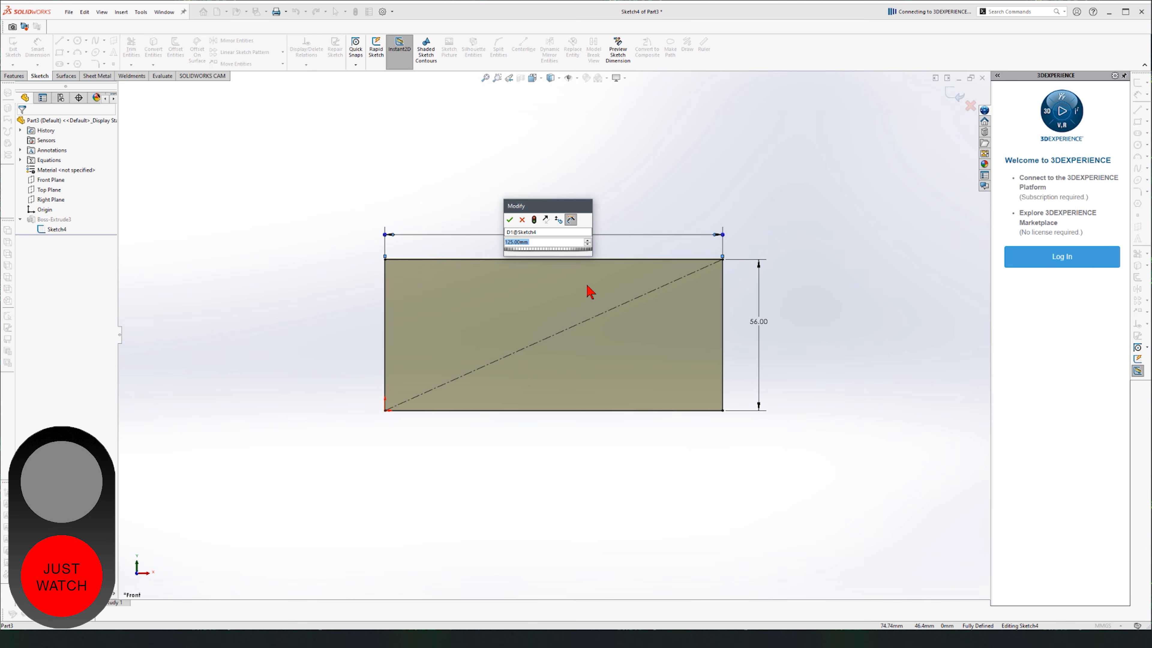
pyautogui.press('Return')
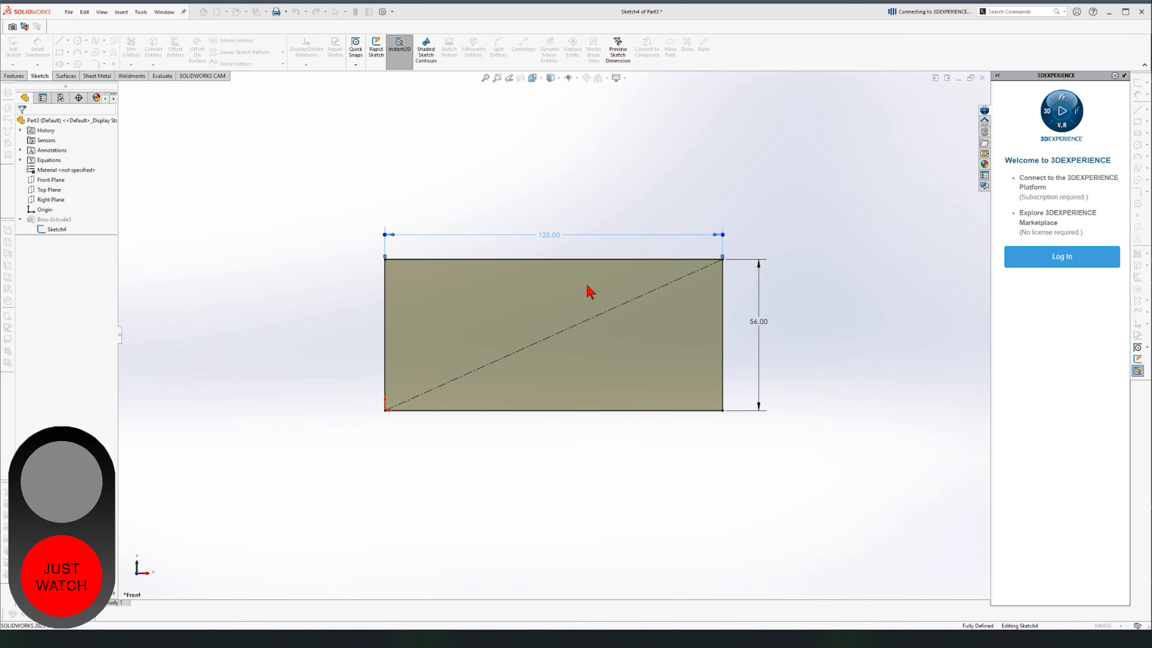
pyautogui.click(599, 318)
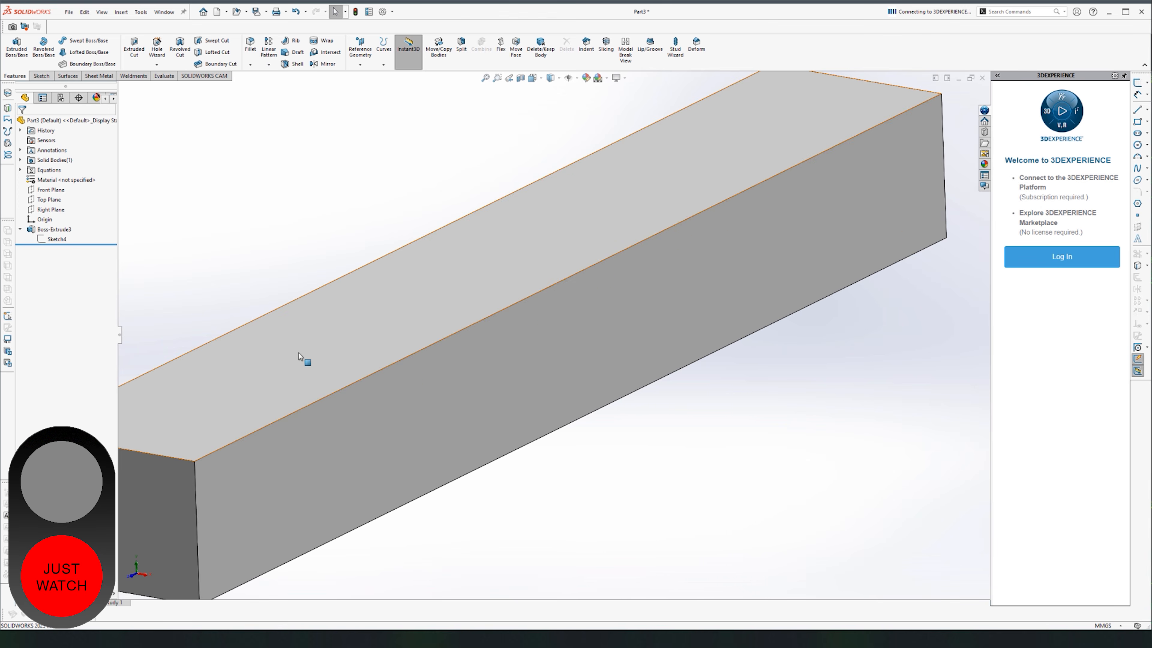
# Edit the block's extrusion and set its blind depth to 25 mm.
pyautogui.click(53, 230)
pyautogui.click(68, 200)
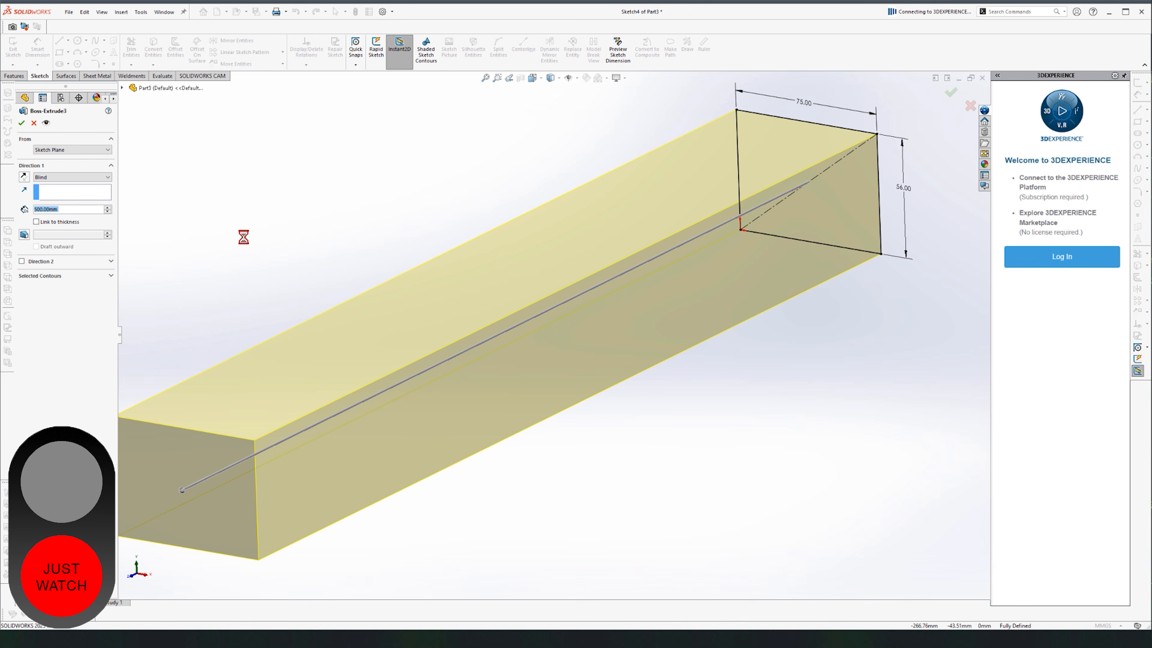
pyautogui.write('5')
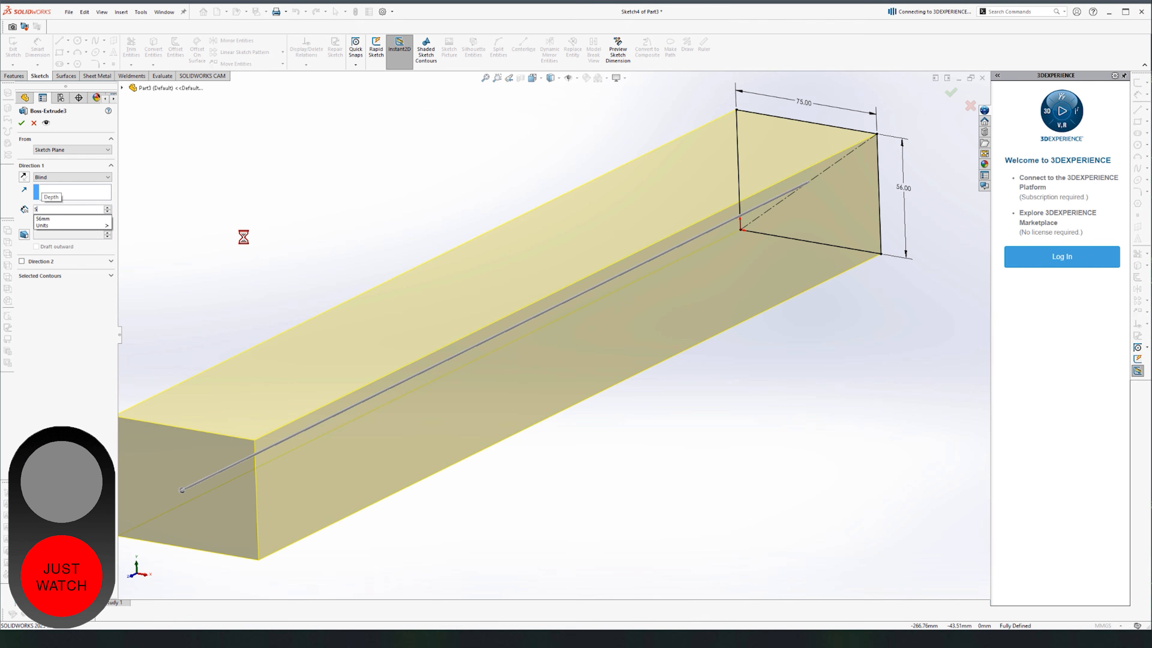
pyautogui.press('BackSpace')
pyautogui.write('25')
pyautogui.press('Return')
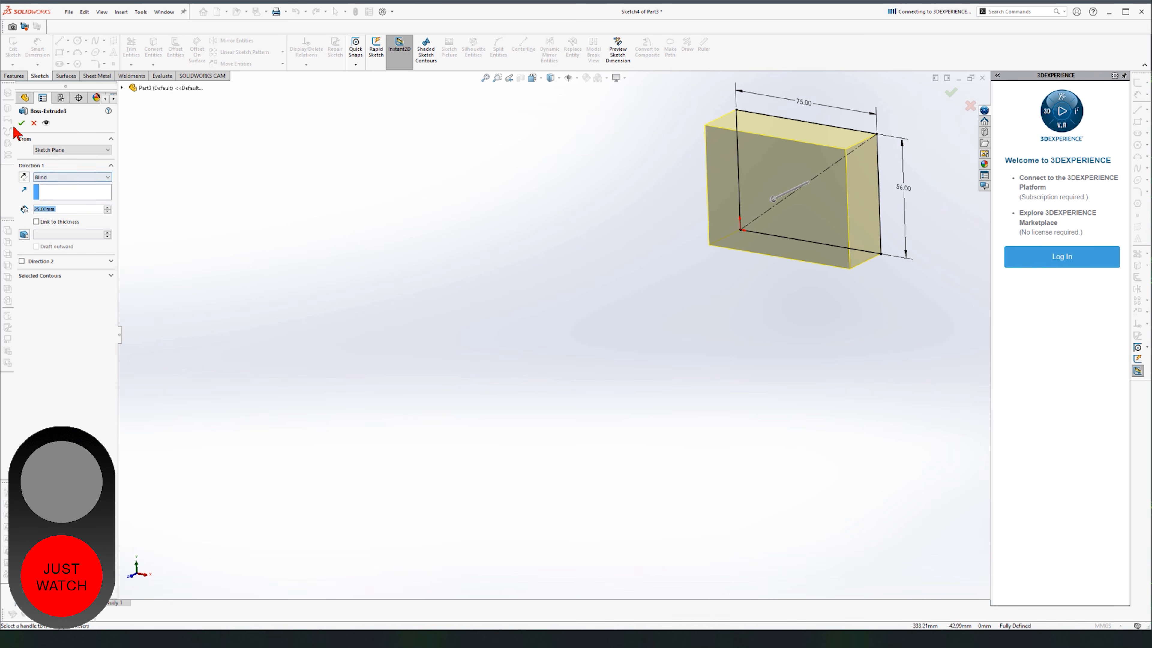
# Start a fillet on the block's large front face with a 12.5 mm radius.
pyautogui.scroll(-3, 556, 289)
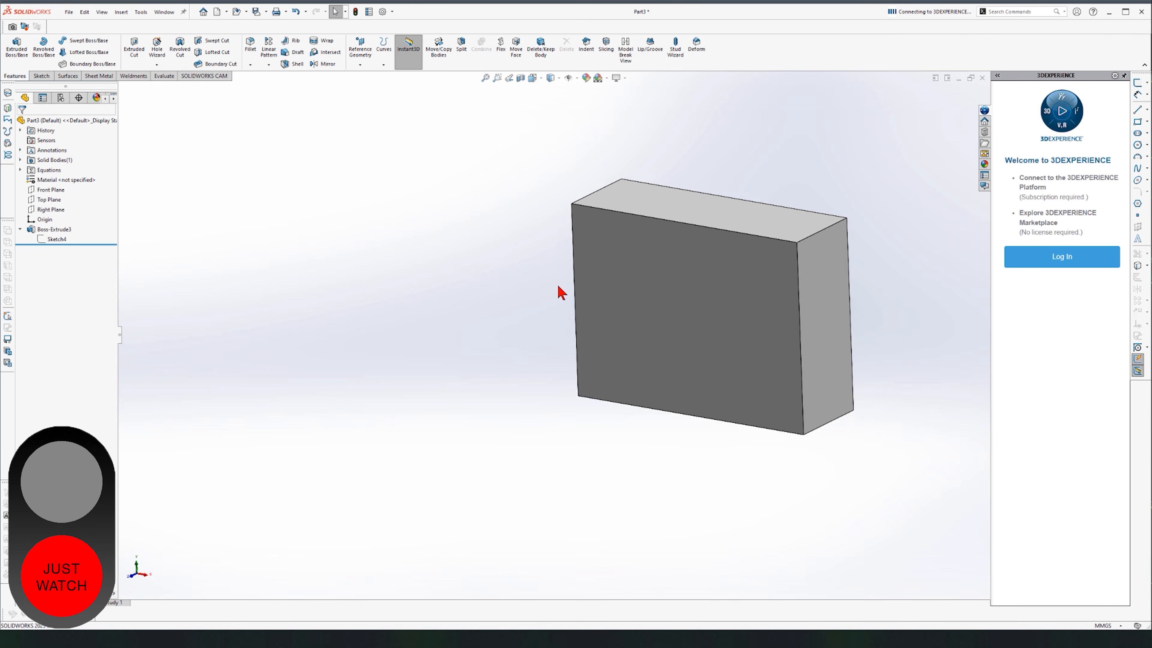
pyautogui.scroll(-2, 555, 288)
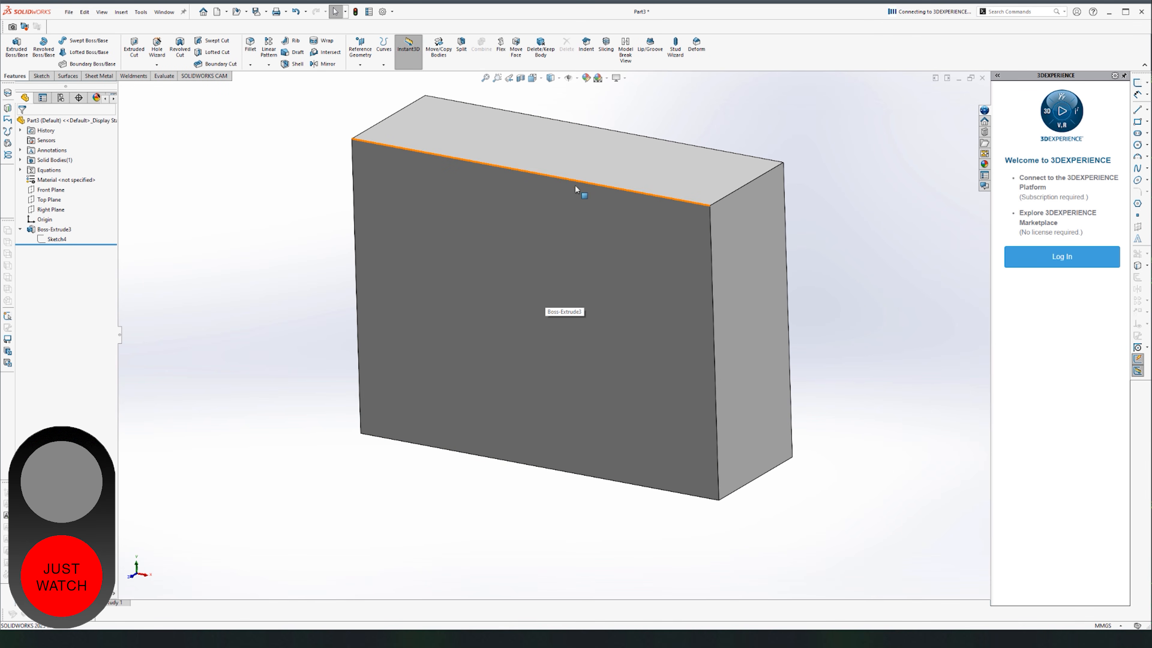
pyautogui.click(558, 212)
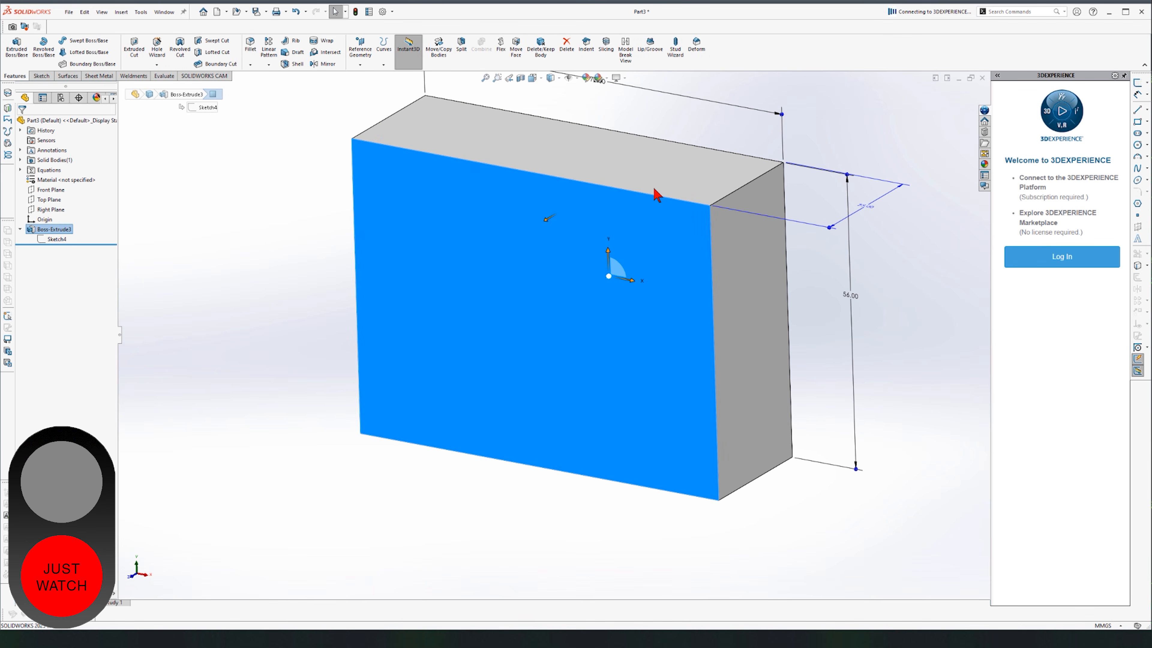
pyautogui.write('f')
pyautogui.write('1')
pyautogui.write('2.5')
pyautogui.press('Return')
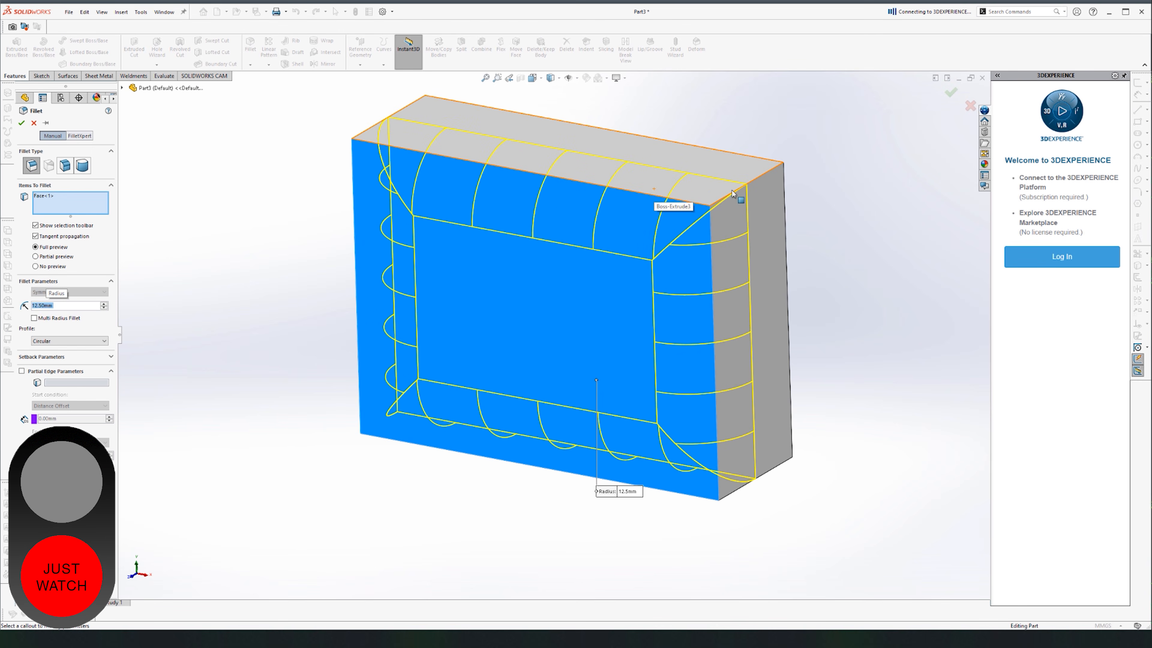
# Add the opposite large face and the four short corner edges to the fillet and apply it.
pyautogui.moveTo(734, 193); pyautogui.dragTo(666, 237, button='middle')
pyautogui.click(643, 227)
pyautogui.moveTo(544, 240); pyautogui.dragTo(681, 231, button='middle')
pyautogui.click(691, 226)
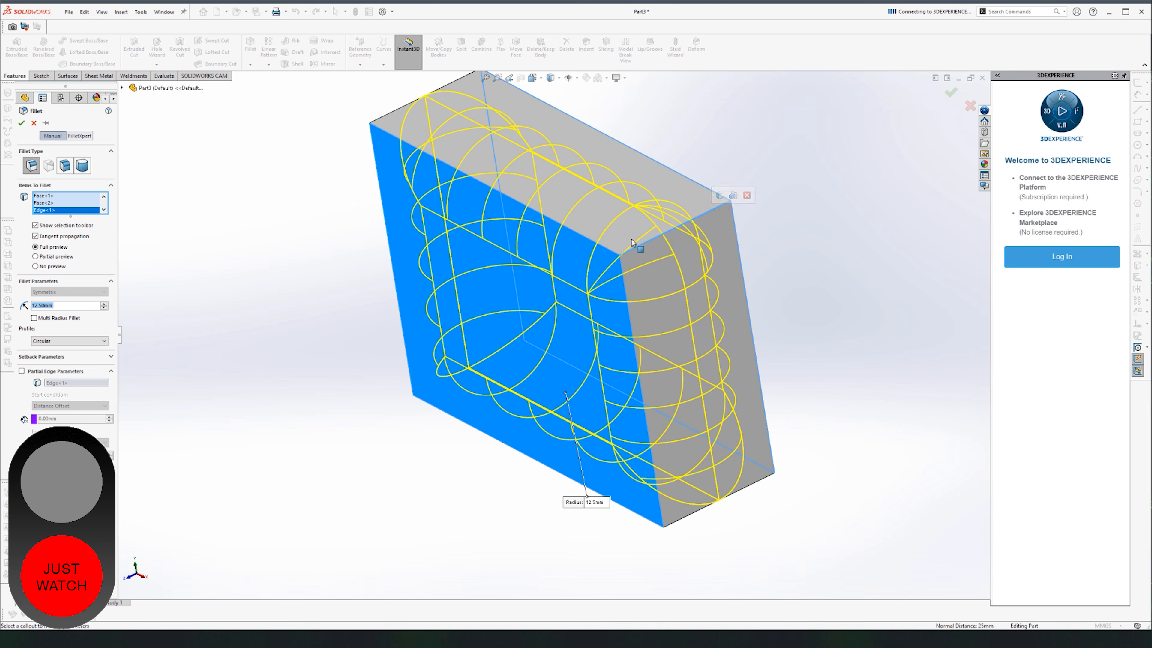
pyautogui.click(742, 495)
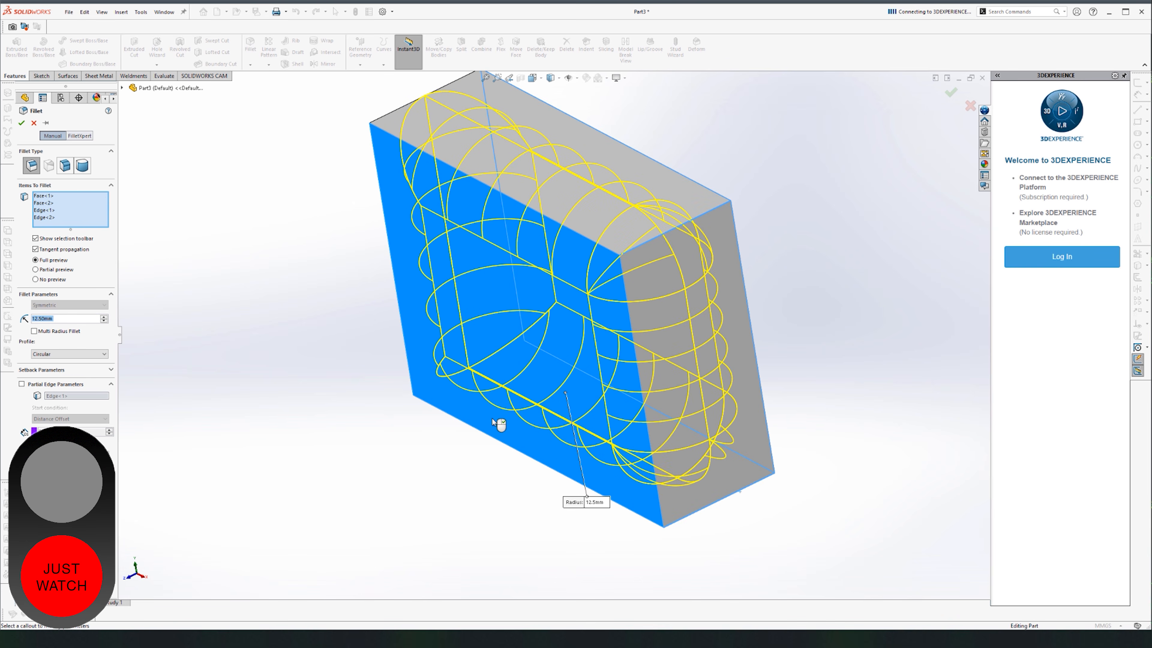
pyautogui.click(432, 387)
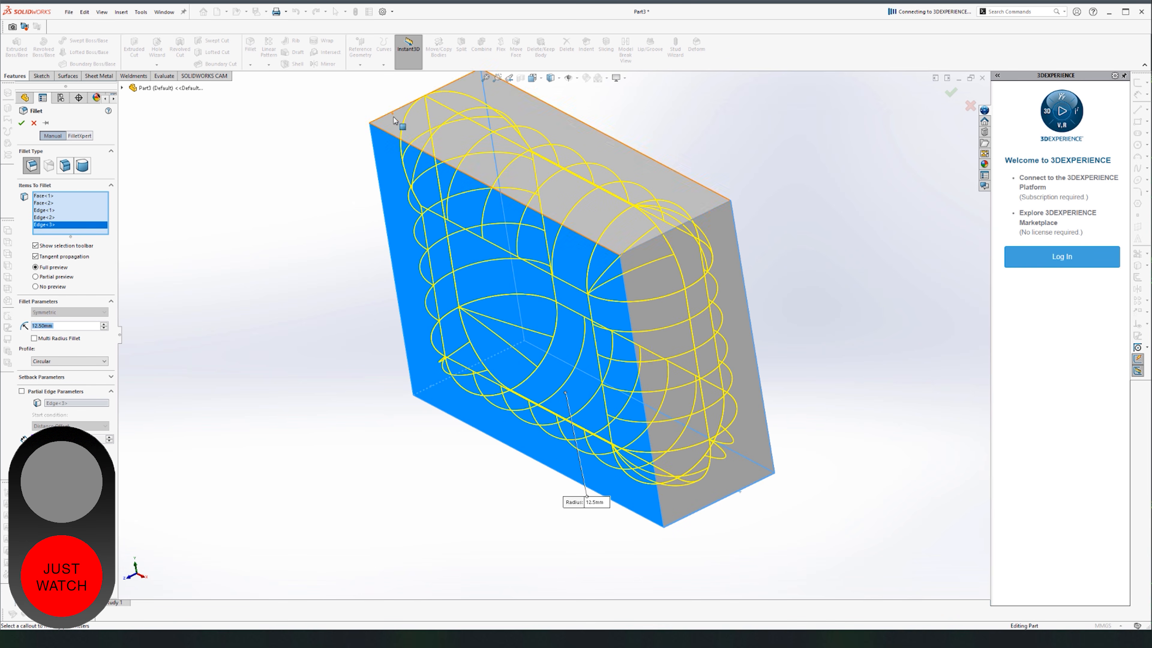
pyautogui.press('Return')
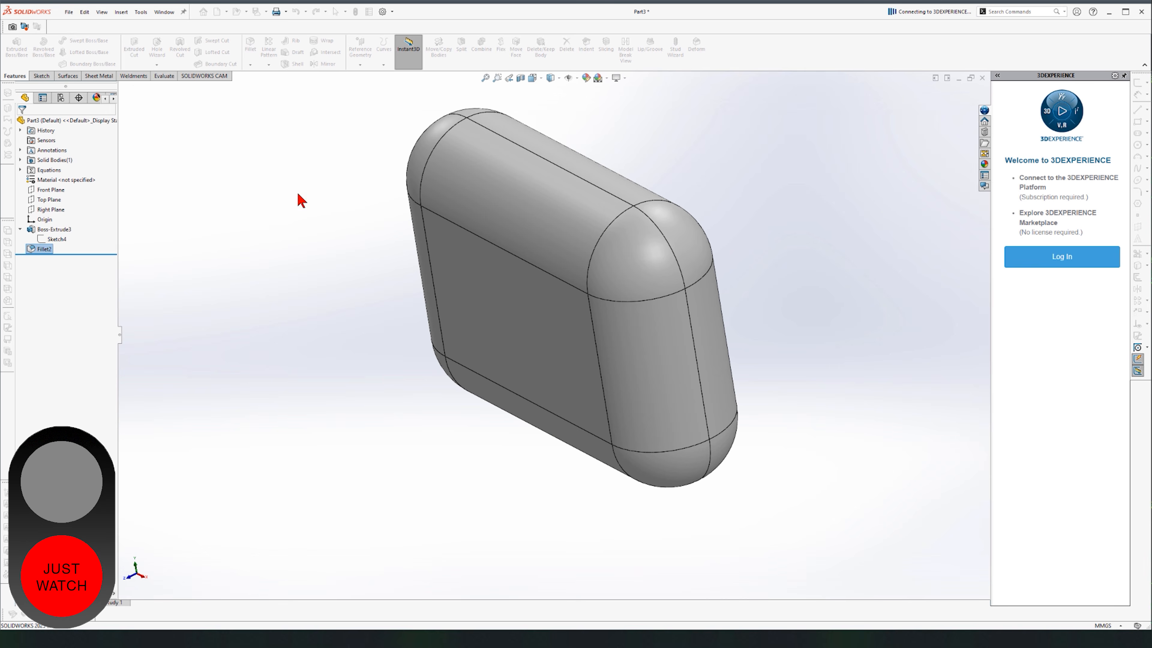
# Delete the fillet feature that rounds the whole block.
pyautogui.moveTo(353, 300); pyautogui.dragTo(833, 364, button='middle')
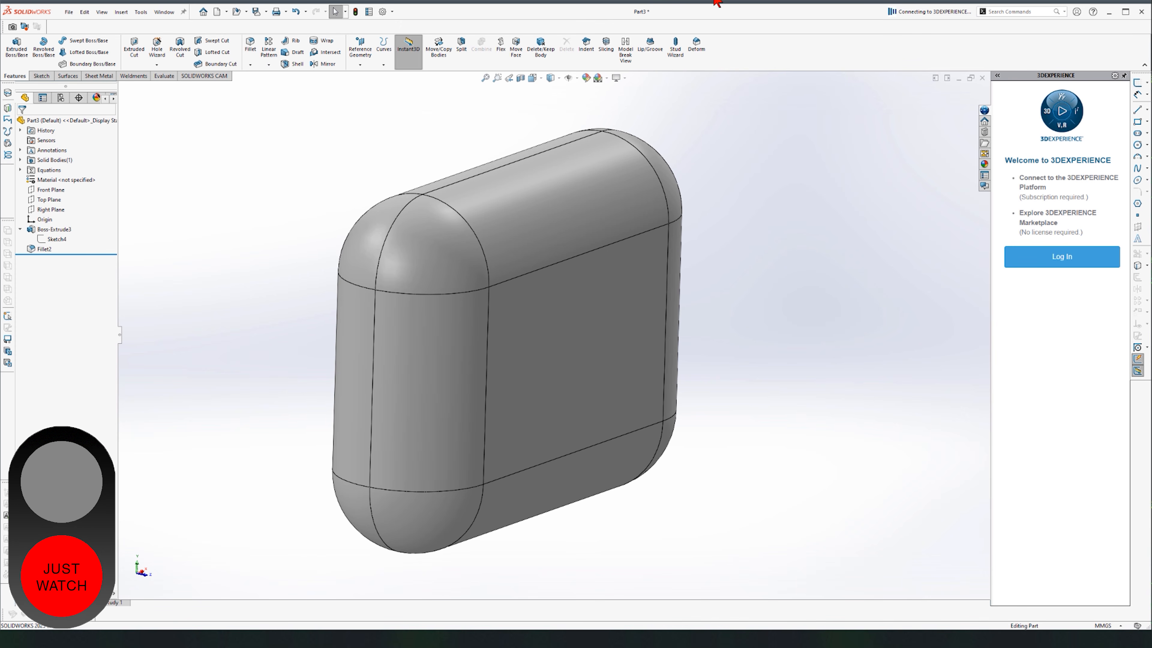
pyautogui.click(20, 229)
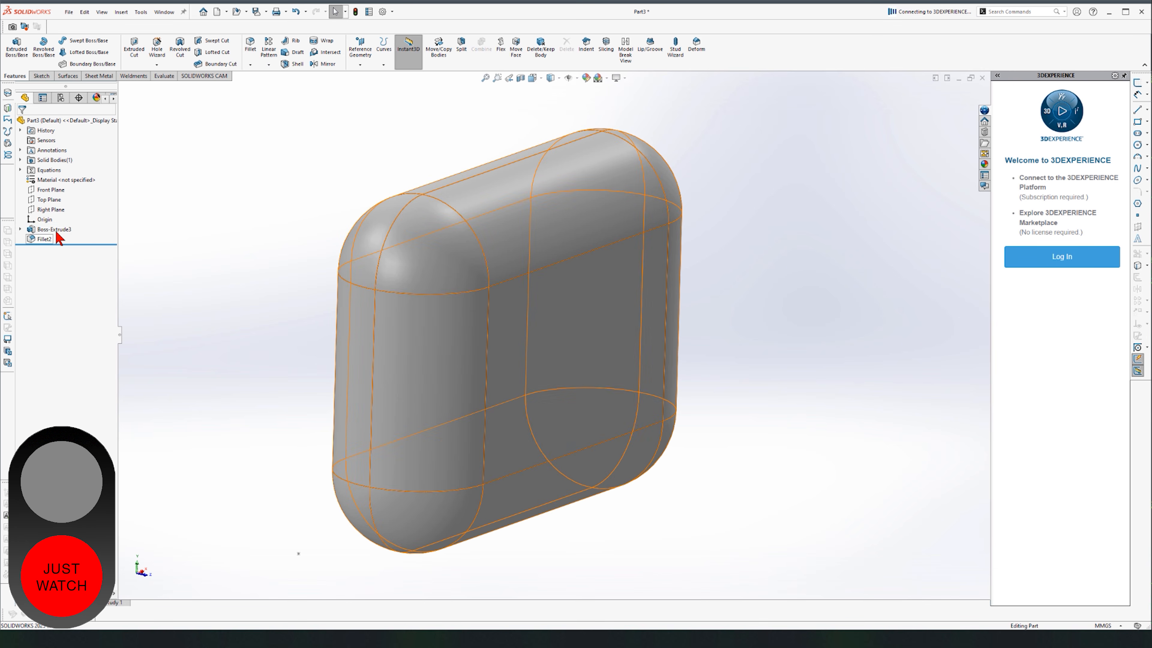
pyautogui.click(44, 239)
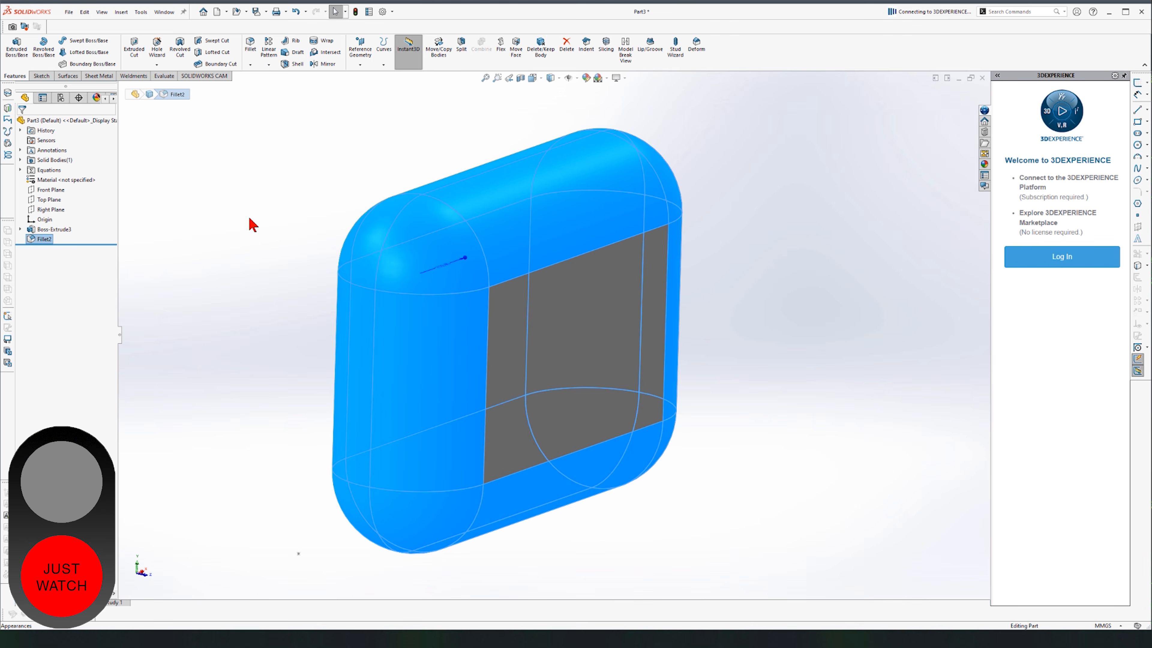
pyautogui.click(188, 268)
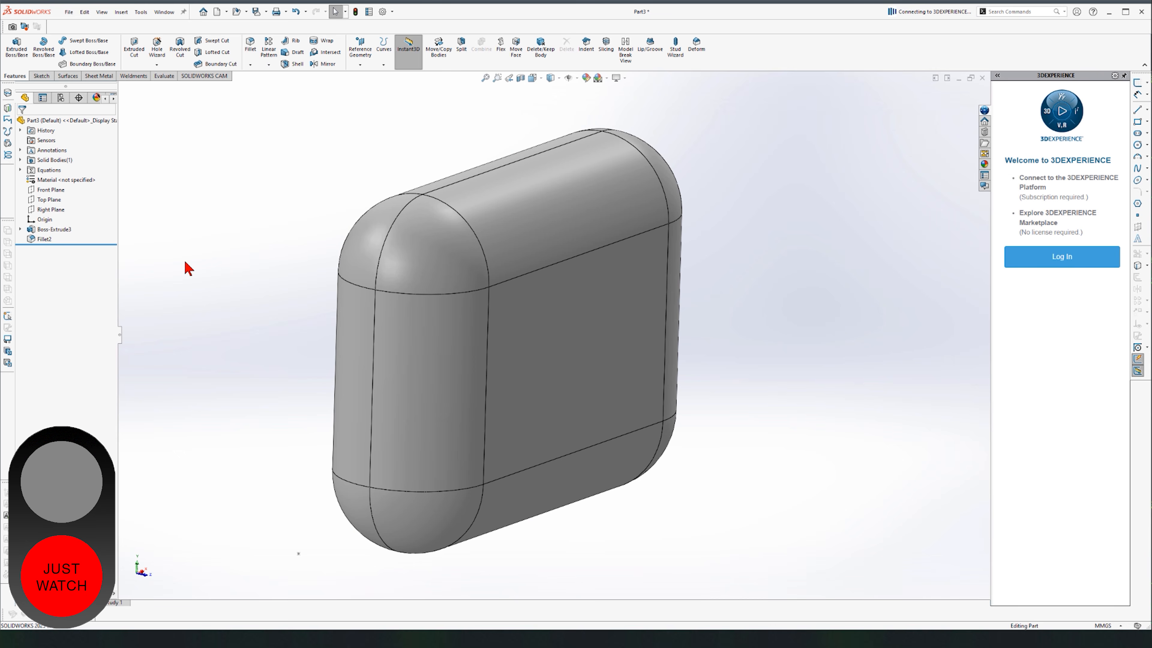
pyautogui.click(41, 240)
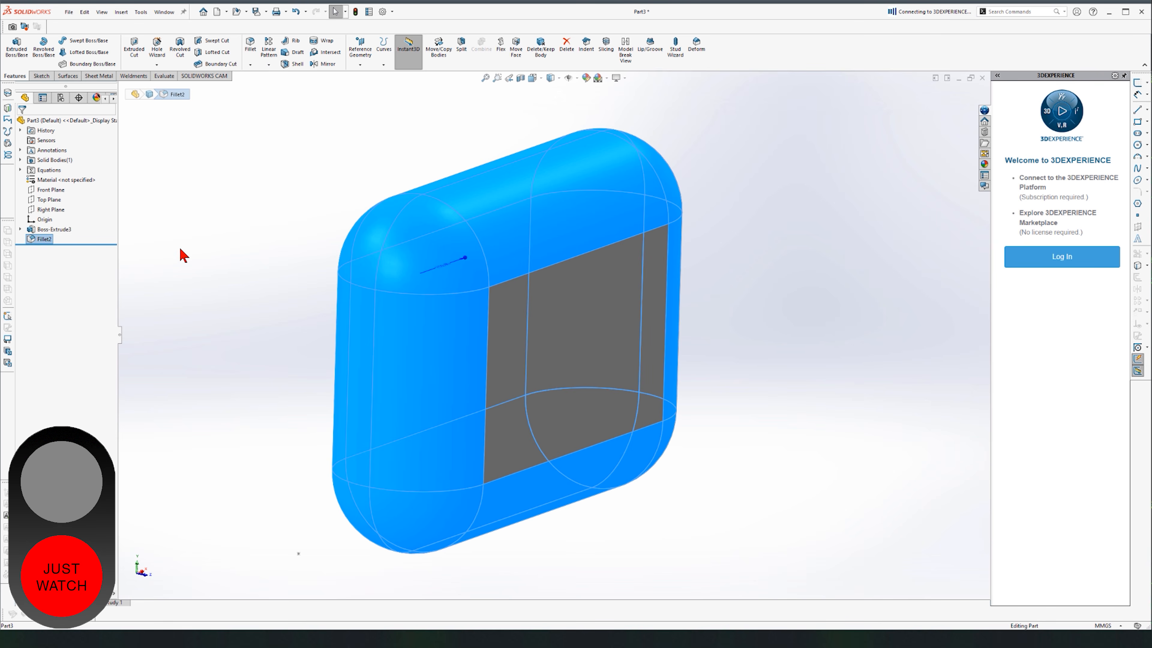
pyautogui.press('Delete')
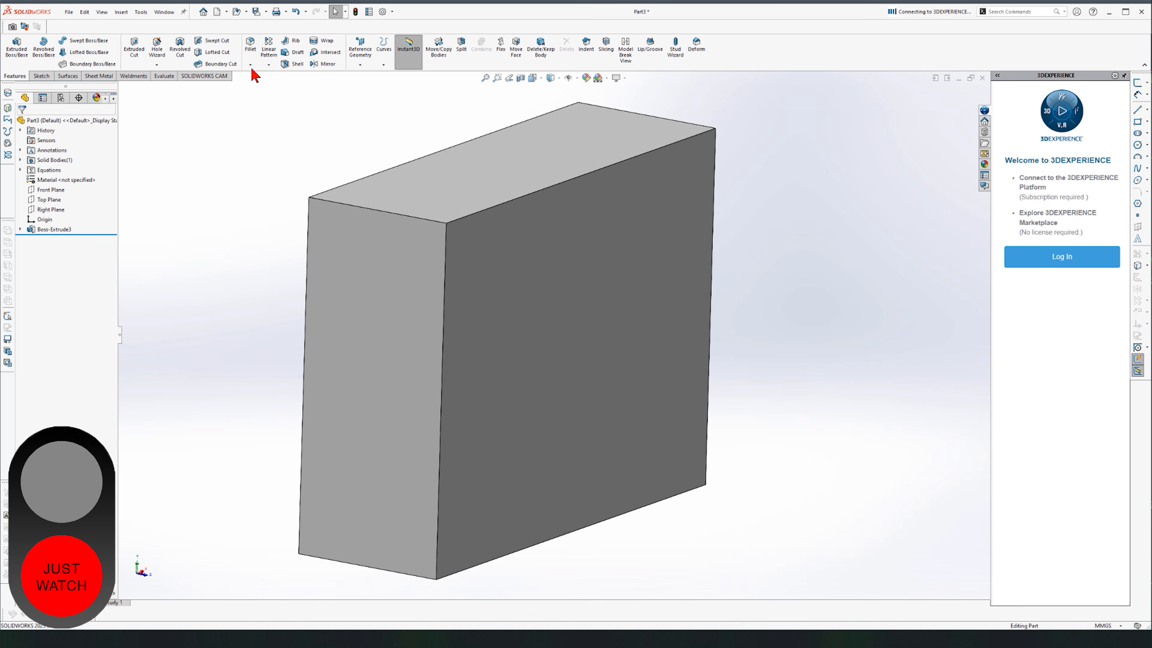
# Chamfer the edges of both large faces of the block at 45 degrees.
pyautogui.click(250, 64)
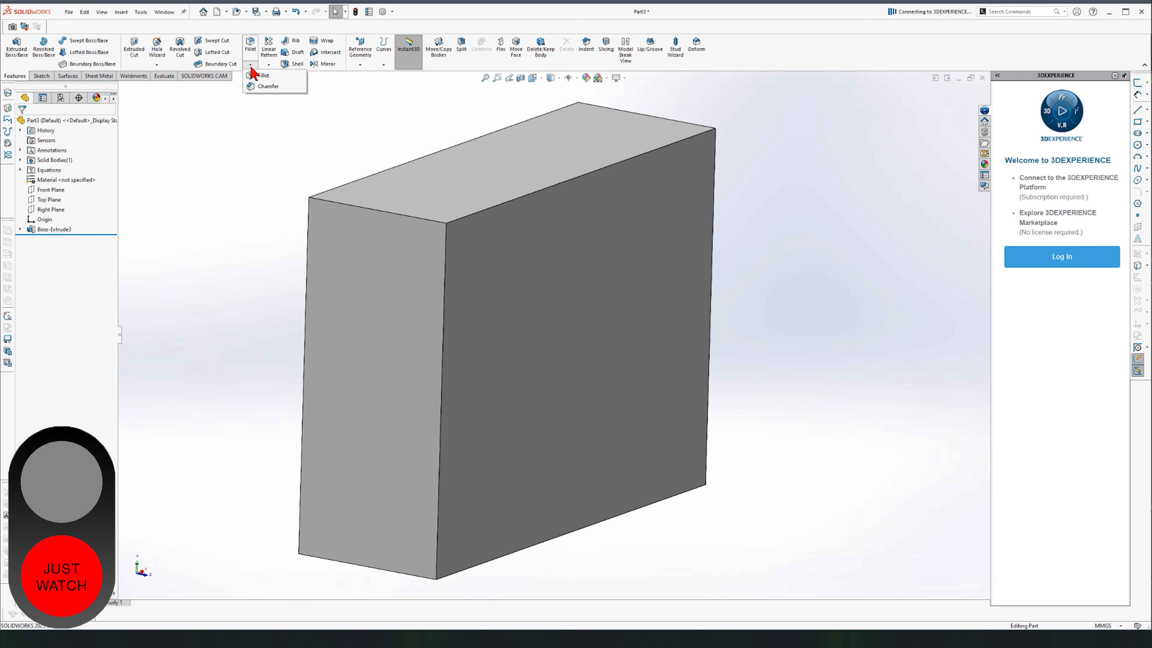
pyautogui.click(265, 89)
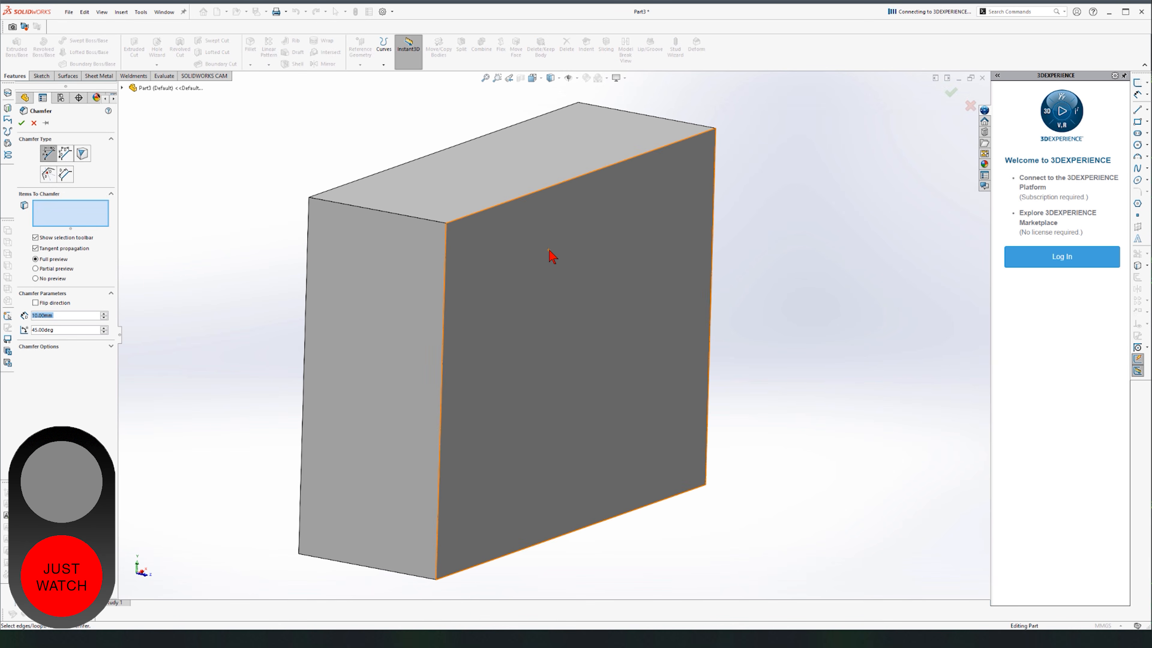
pyautogui.click(502, 273)
pyautogui.moveTo(282, 252); pyautogui.dragTo(381, 256, button='middle')
pyautogui.click(432, 240)
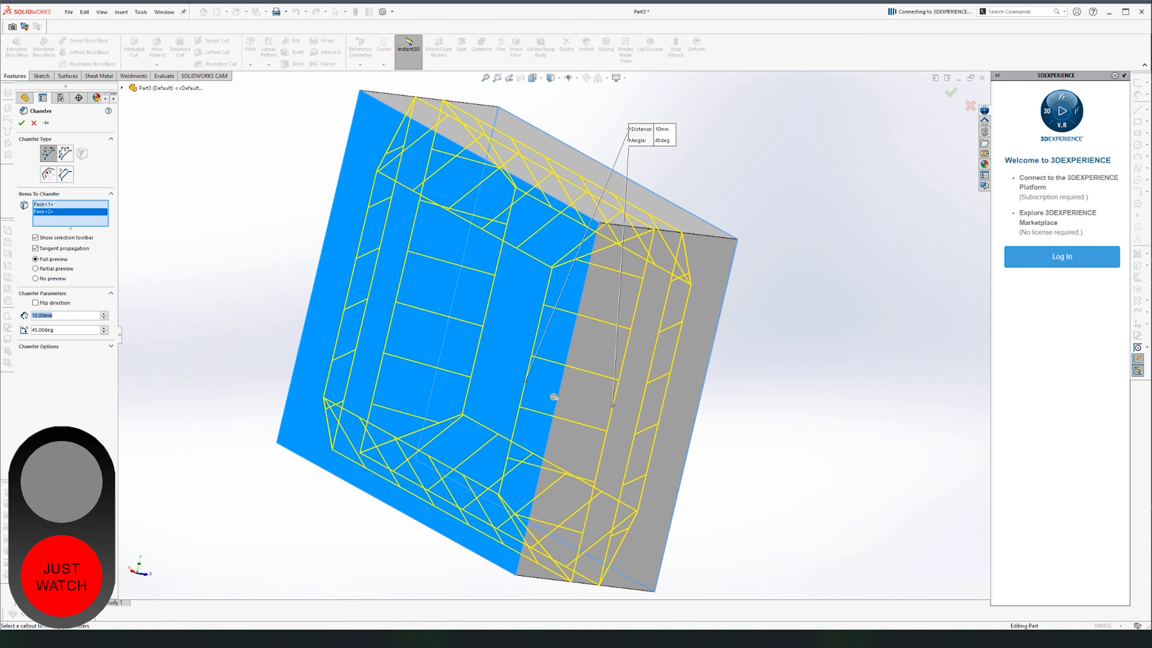
pyautogui.rightClick(554, 397)
pyautogui.moveTo(708, 399); pyautogui.dragTo(671, 402, button='middle')
pyautogui.moveTo(742, 386); pyautogui.dragTo(723, 373, button='middle')
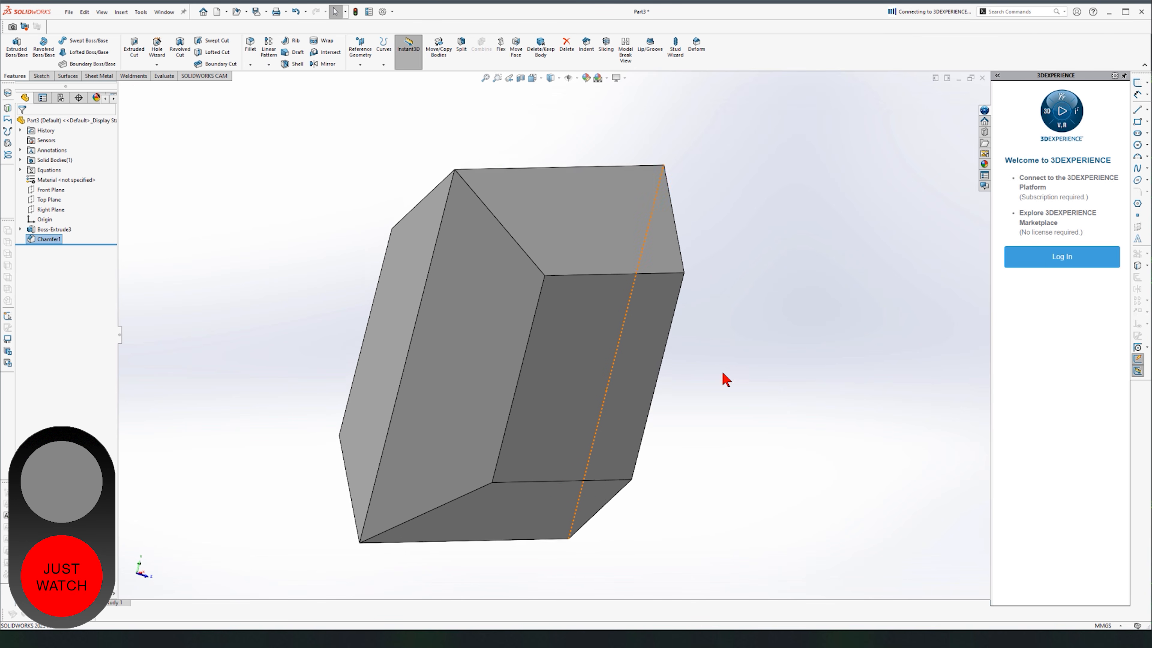
# Delete the chamfer feature from the block.
pyautogui.click(45, 240)
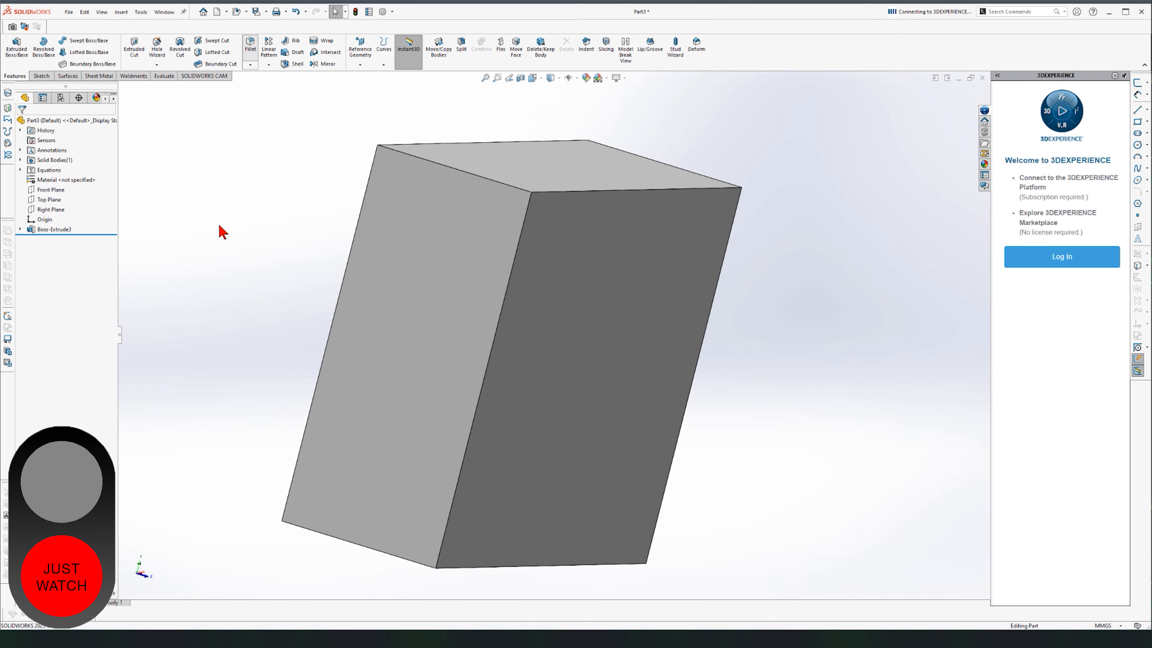
pyautogui.press('Escape')
# Open the sketch of the block's extrusion for editing and delete the whole rectangle with its diagonal and dimensions.
pyautogui.click(36, 229)
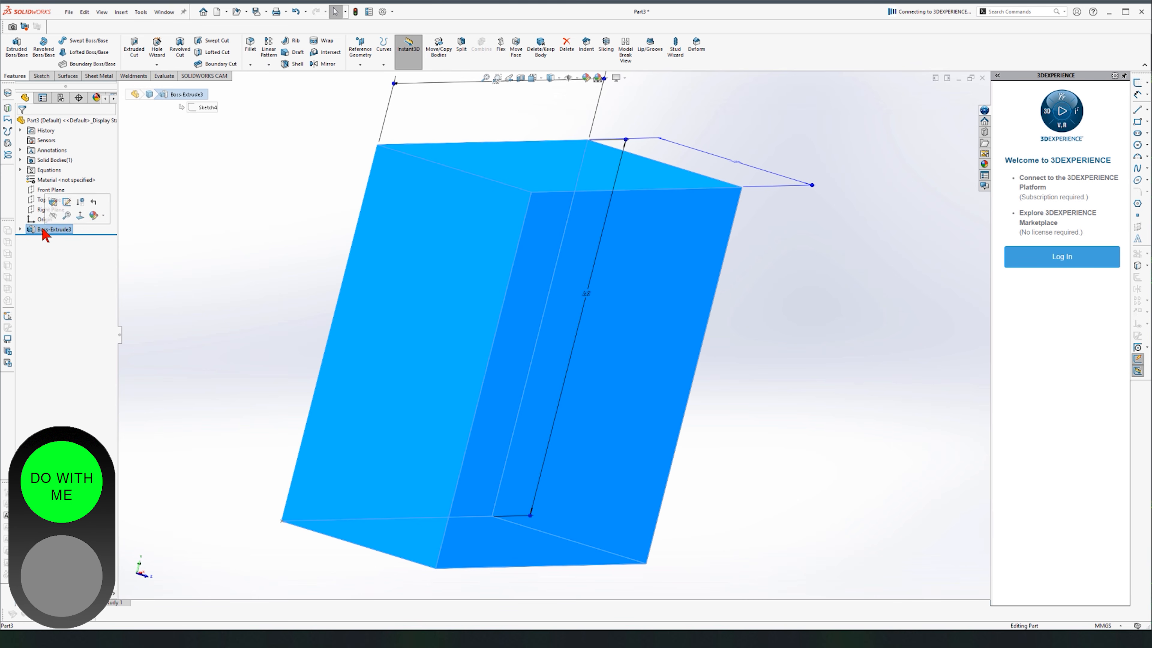
pyautogui.click(67, 202)
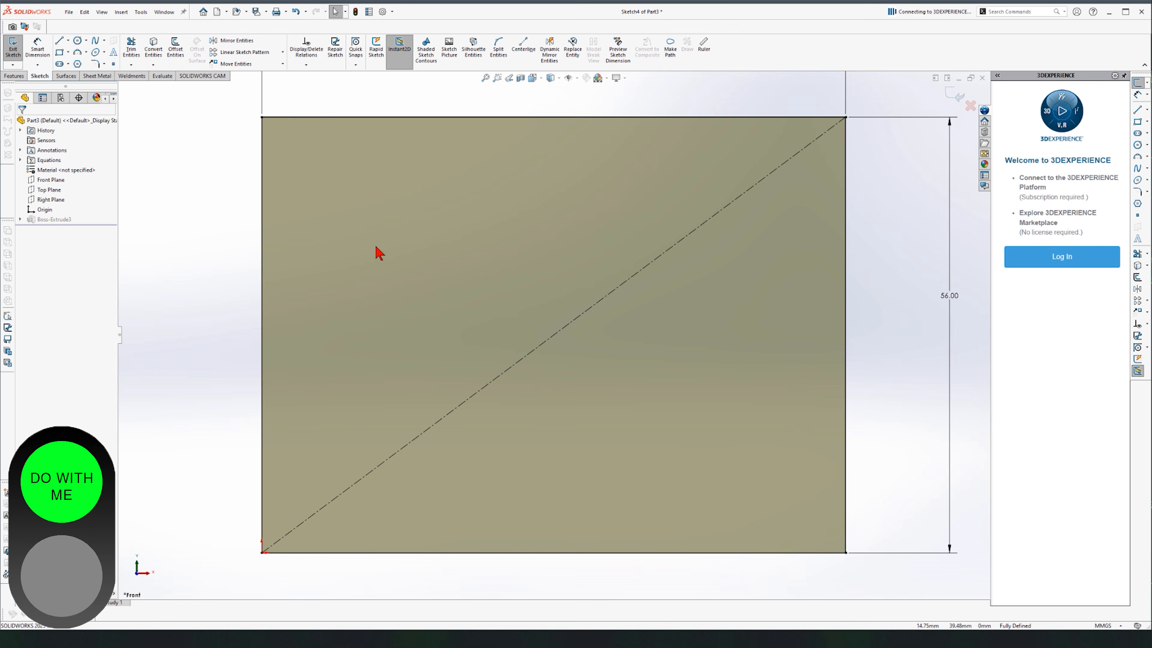
pyautogui.scroll(3, 571, 326)
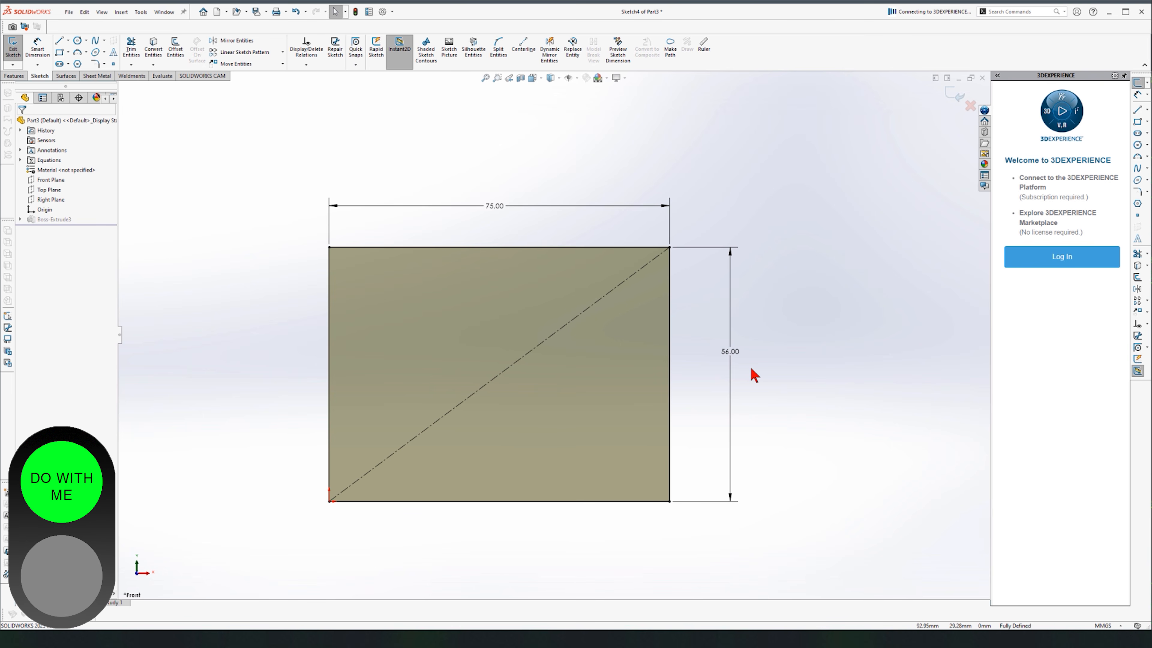
pyautogui.moveTo(830, 118); pyautogui.dragTo(232, 540)
pyautogui.press('Delete')
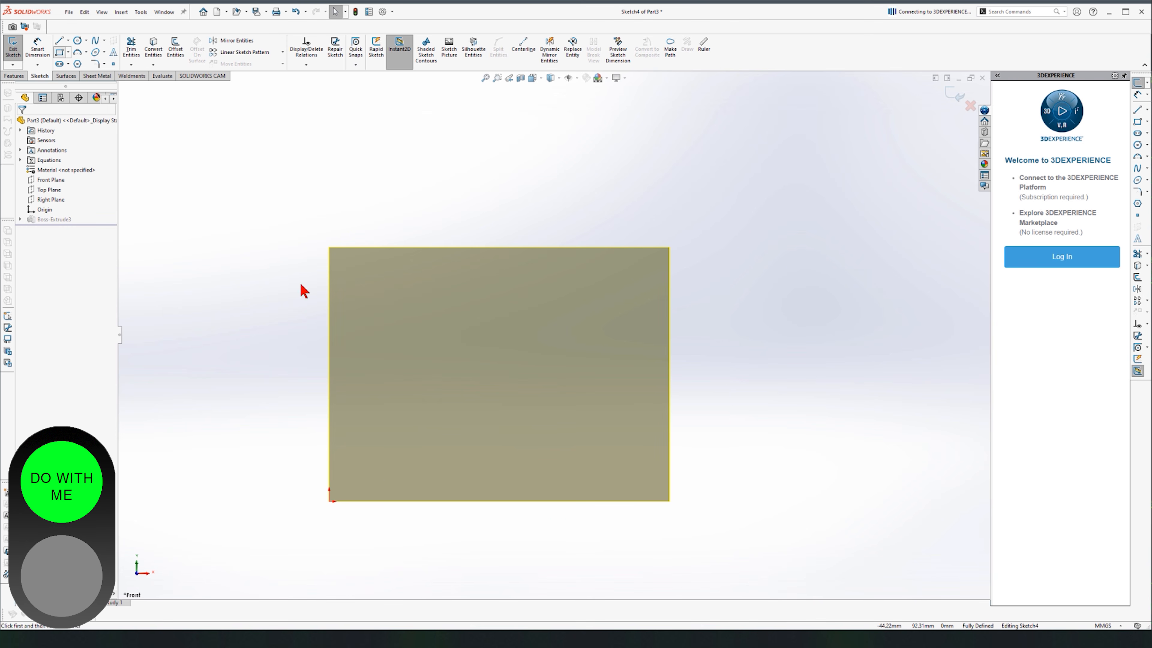
# Sketch a corner rectangle starting at the origin and dimension its width to 75 mm.
pyautogui.click(330, 501)
pyautogui.click(688, 240)
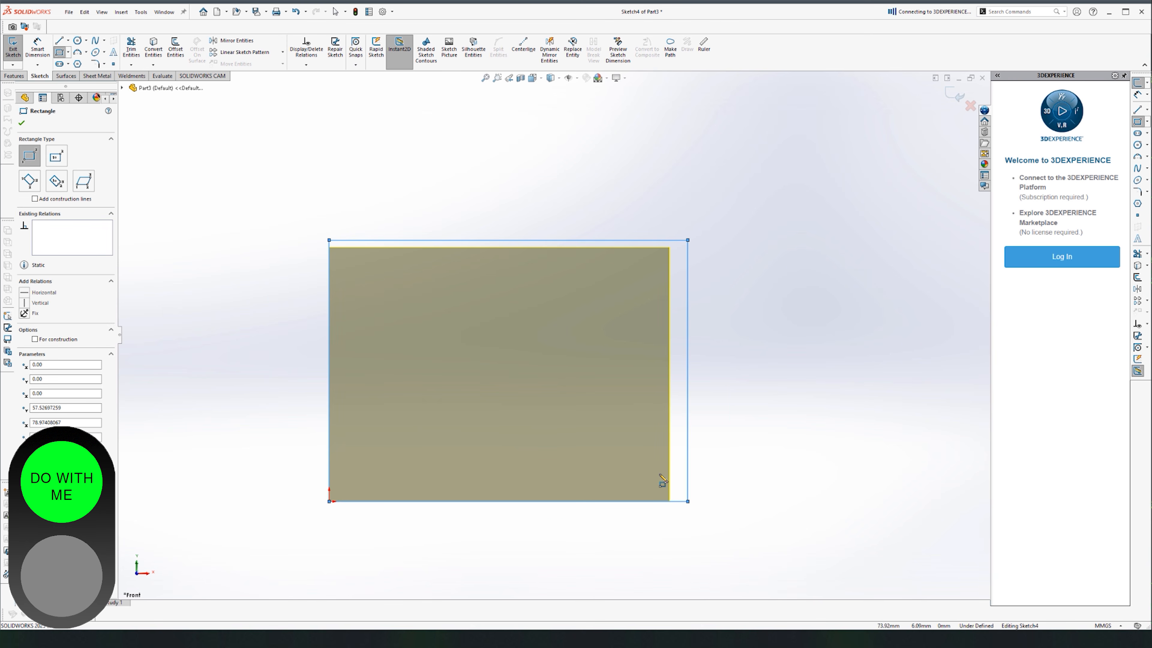
pyautogui.click(38, 45)
pyautogui.click(465, 240)
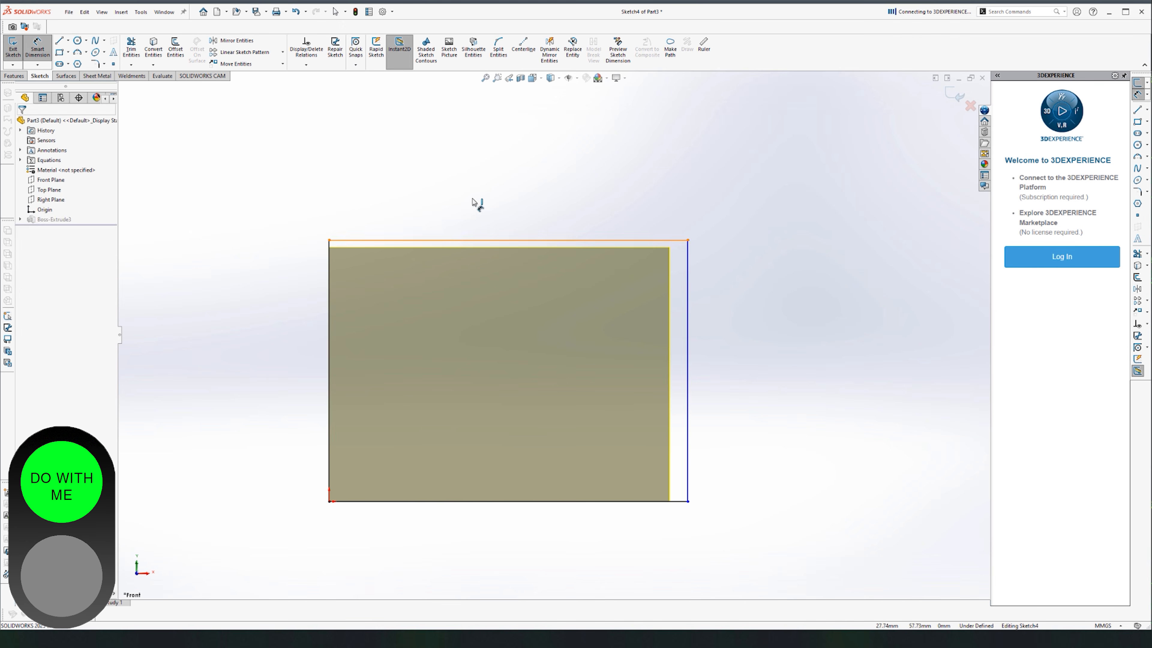
pyautogui.click(496, 152)
pyautogui.write('75')
pyautogui.press('Return')
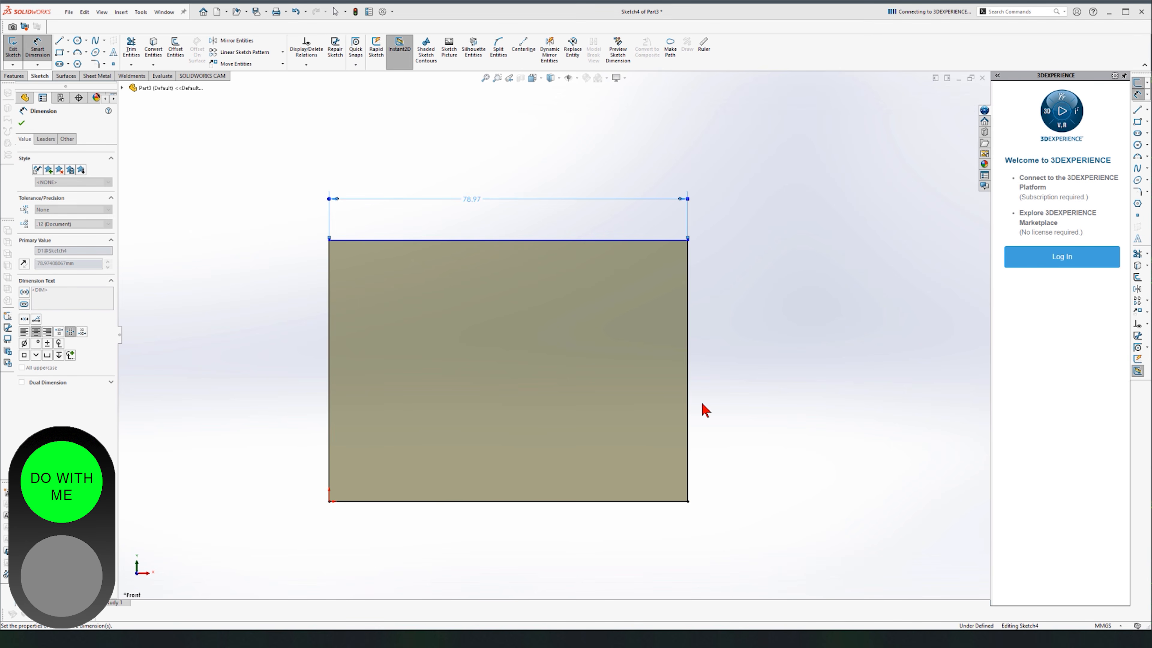
# Dimension the rectangle's height to 56 mm and exit the sketch.
pyautogui.click(693, 357)
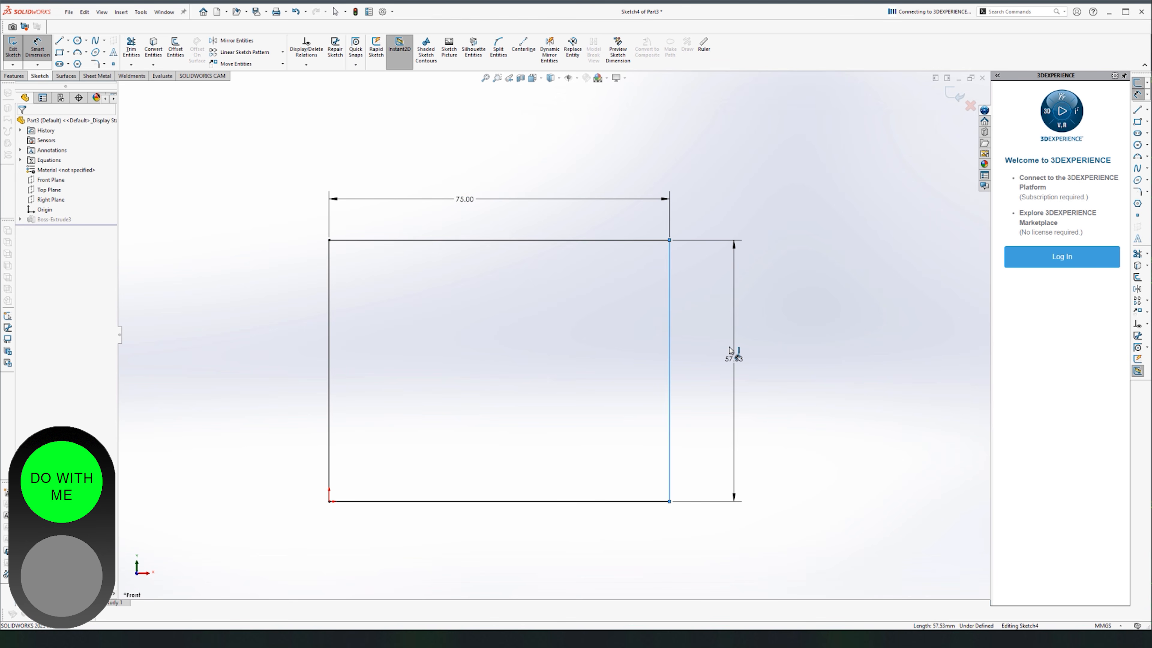
pyautogui.click(732, 354)
pyautogui.write('56')
pyautogui.press('Return')
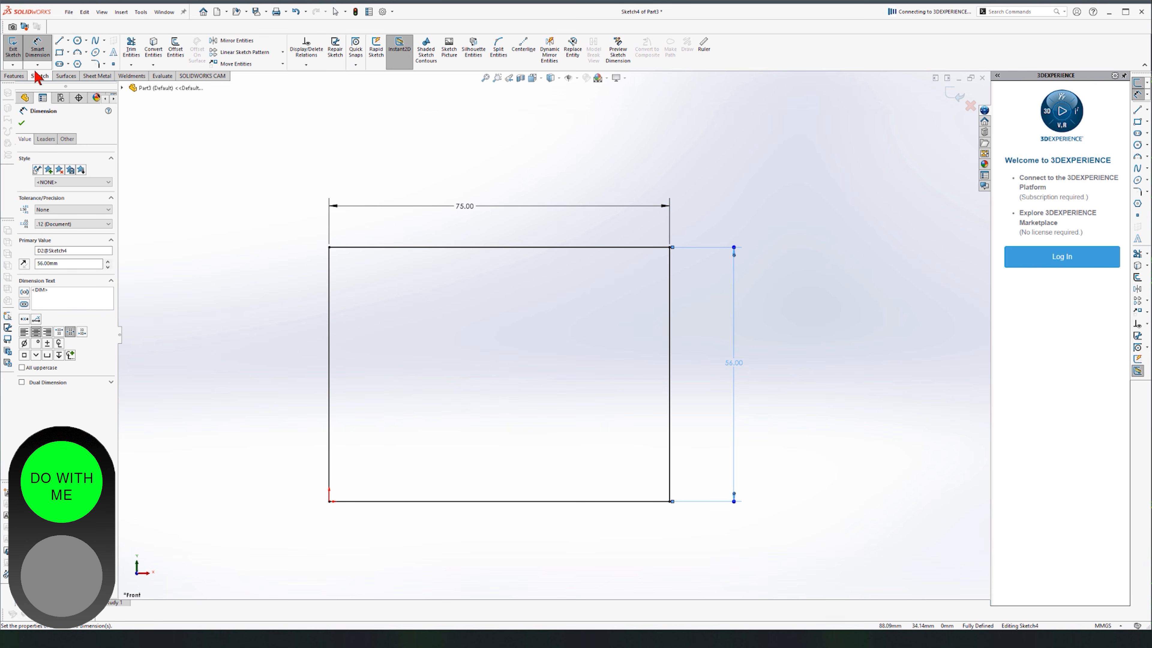
pyautogui.click(17, 78)
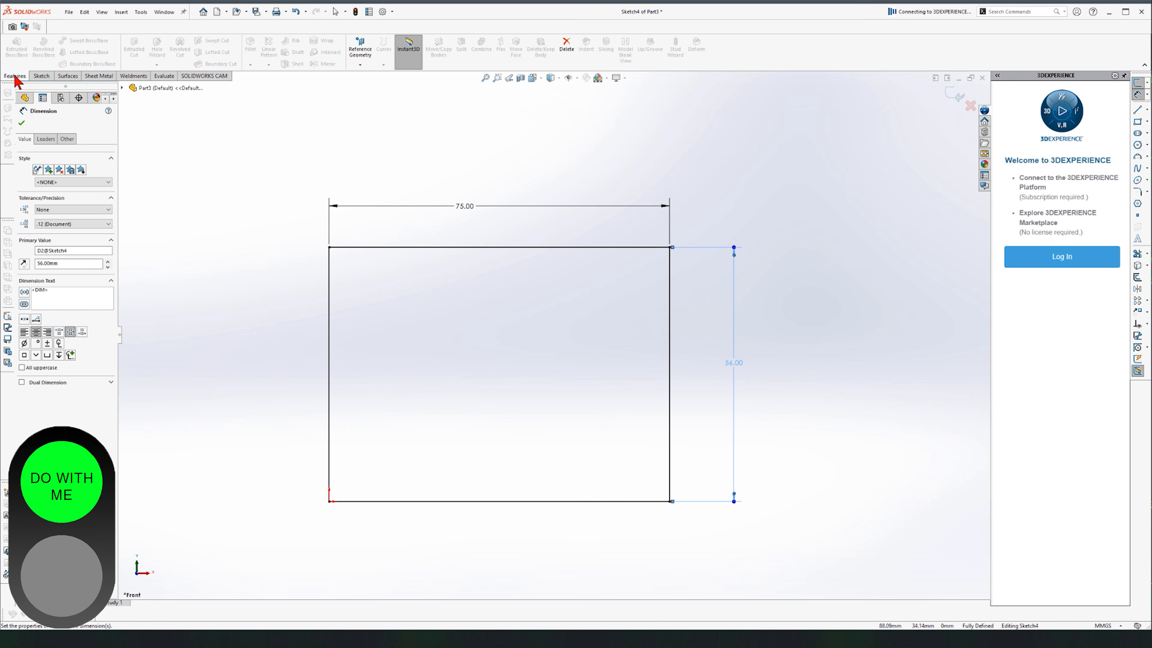
pyautogui.click(958, 95)
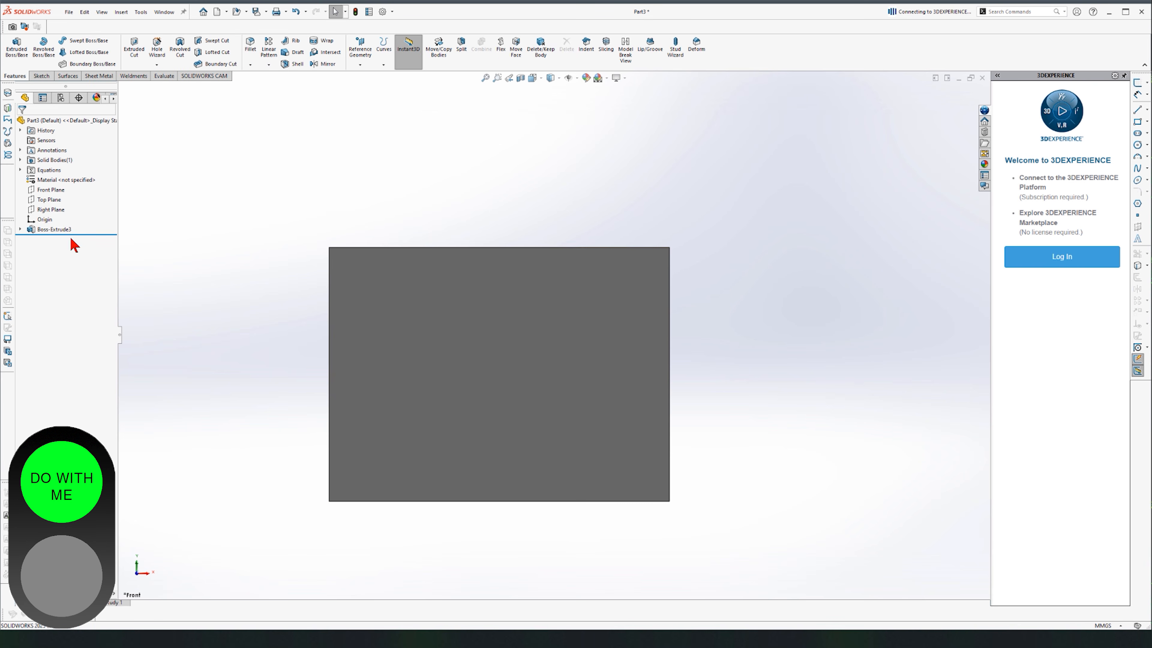
# Remove the existing extrusion while keeping its sketch, and extrude the rectangle sketch again by 25 mm.
pyautogui.hotkey('ctrl', 'z')
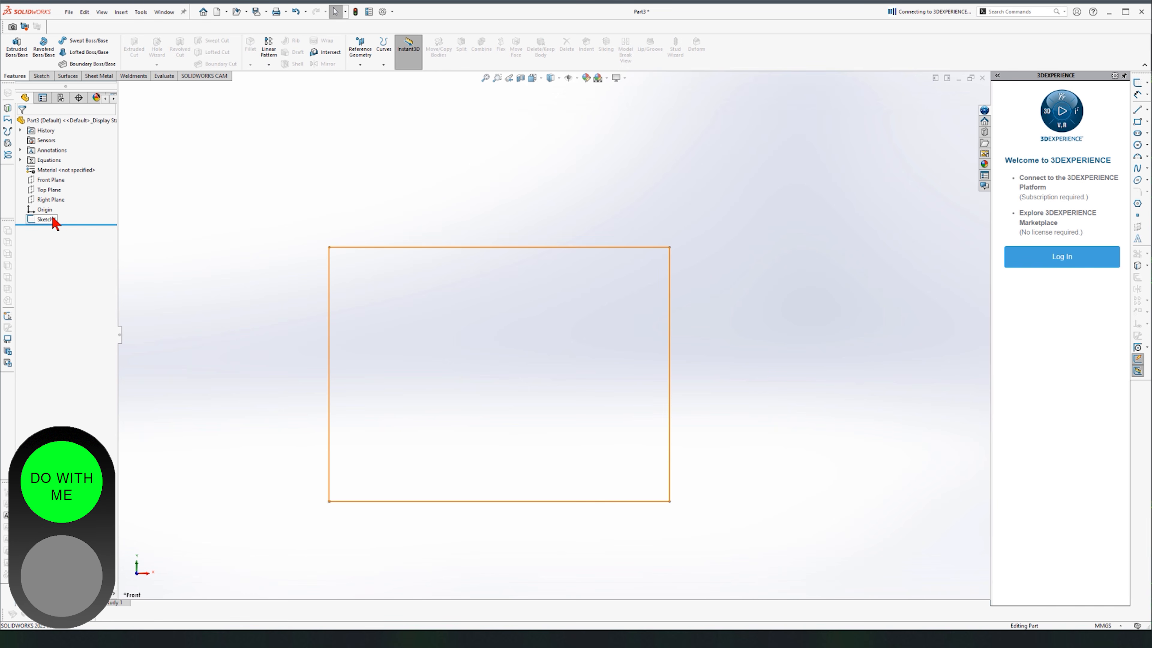
pyautogui.click(53, 220)
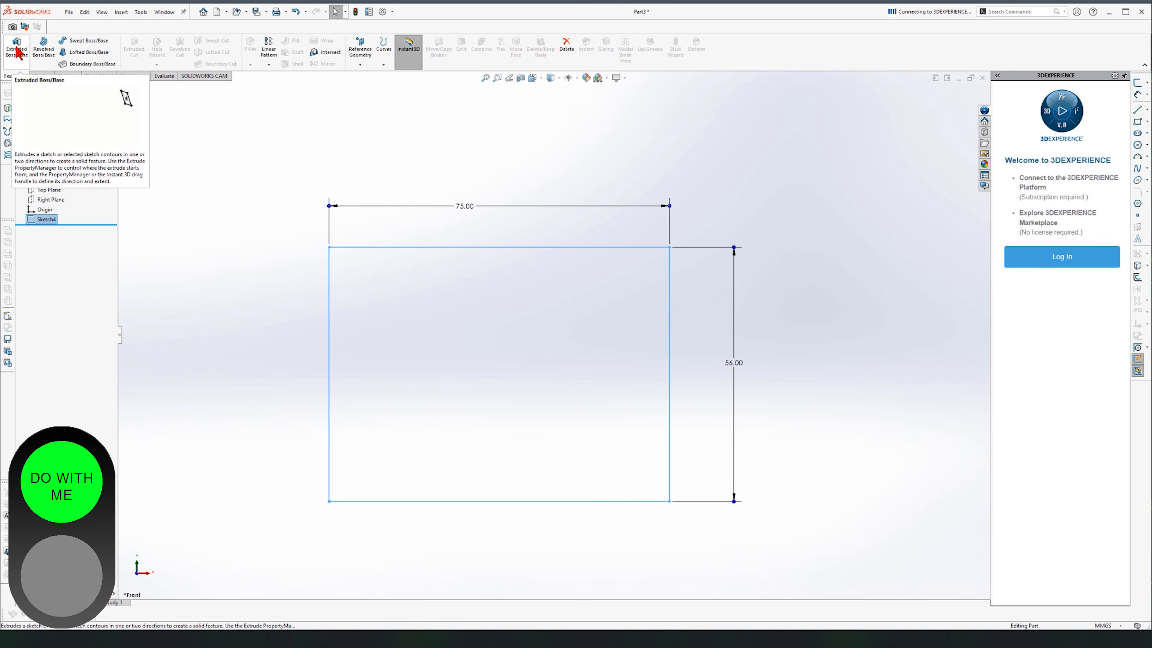
pyautogui.click(17, 50)
pyautogui.write('25')
pyautogui.press('Return')
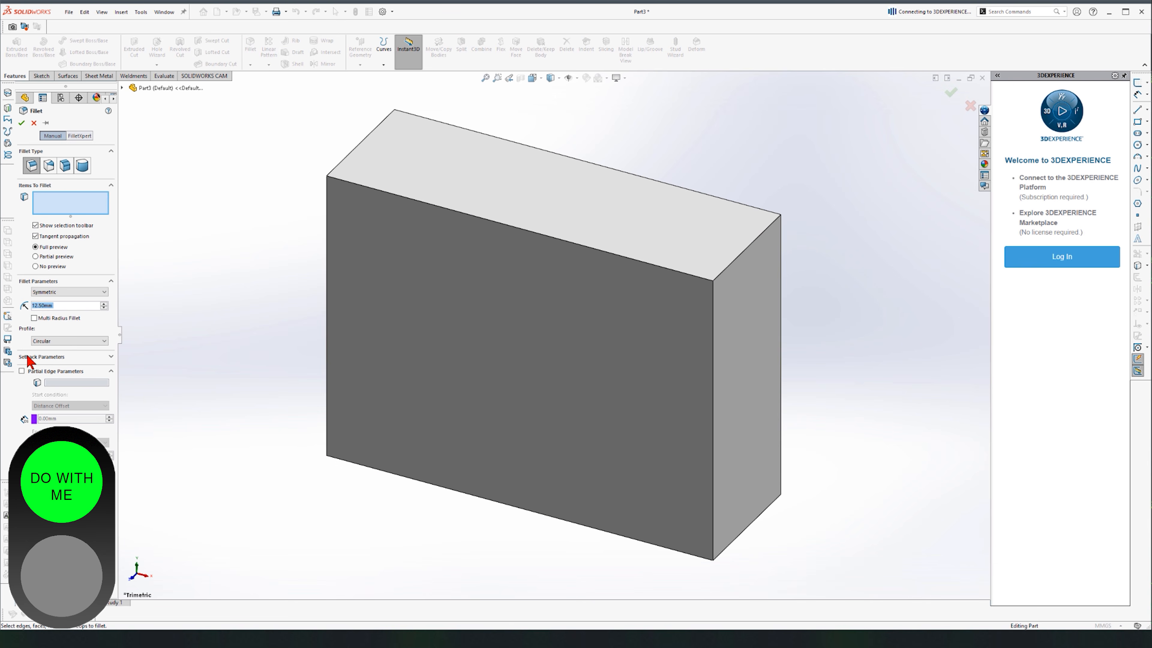
# Fillet the two opposite large faces of the block with a 12.5 mm radius.
pyautogui.click(558, 294)
pyautogui.moveTo(601, 275); pyautogui.dragTo(582, 255, button='middle')
pyautogui.click(582, 254)
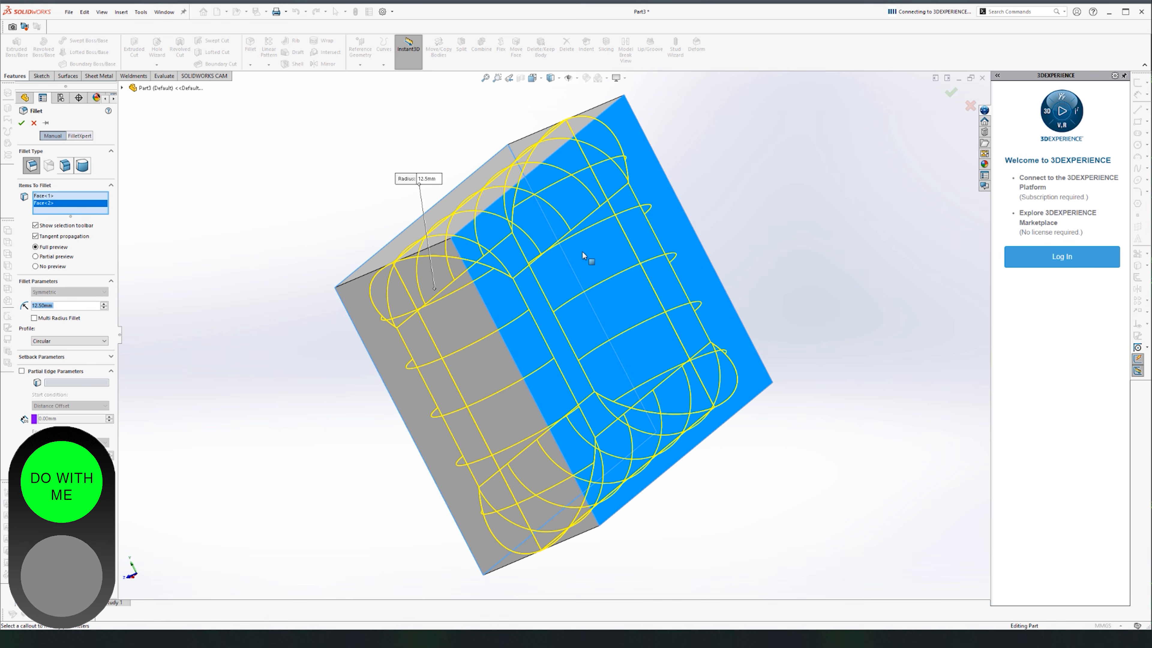
pyautogui.moveTo(583, 254); pyautogui.dragTo(603, 259, button='middle')
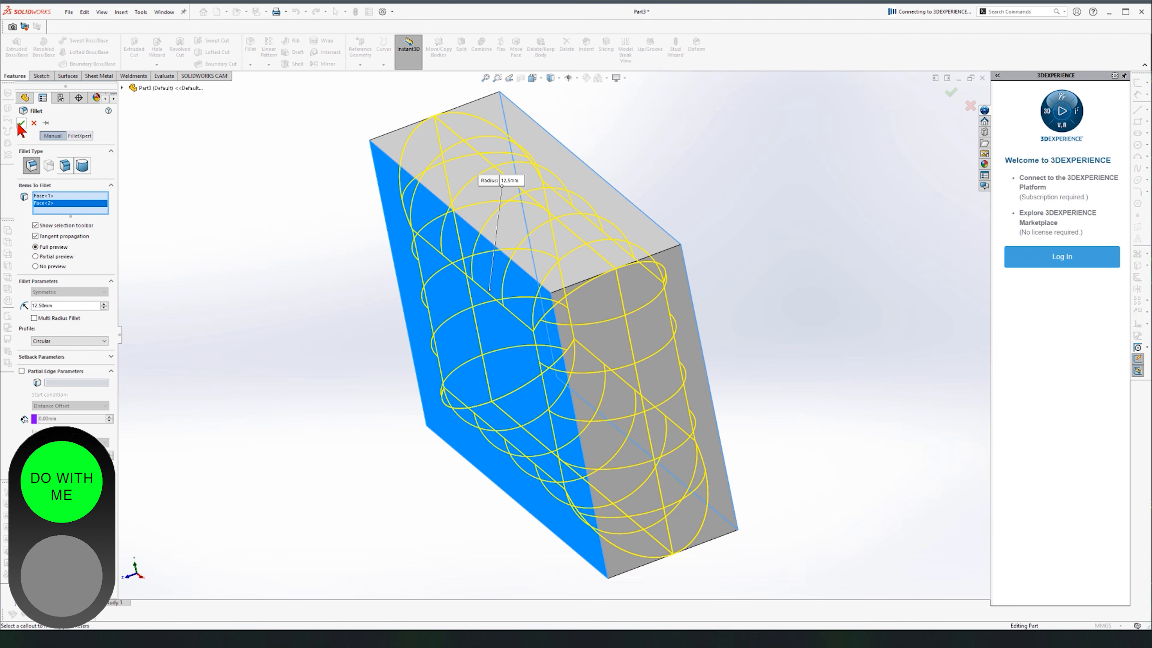
pyautogui.moveTo(348, 384); pyautogui.dragTo(343, 372, button='middle')
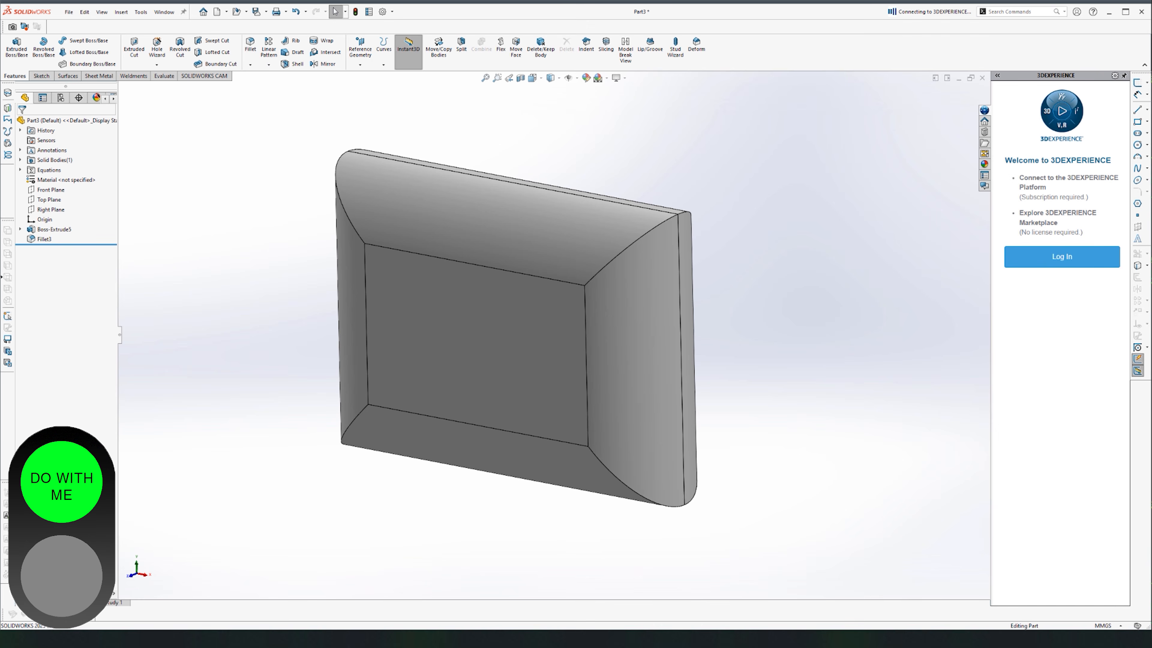
# Edit the fillet feature and add the block's four short corner edges to its items.
pyautogui.click(42, 240)
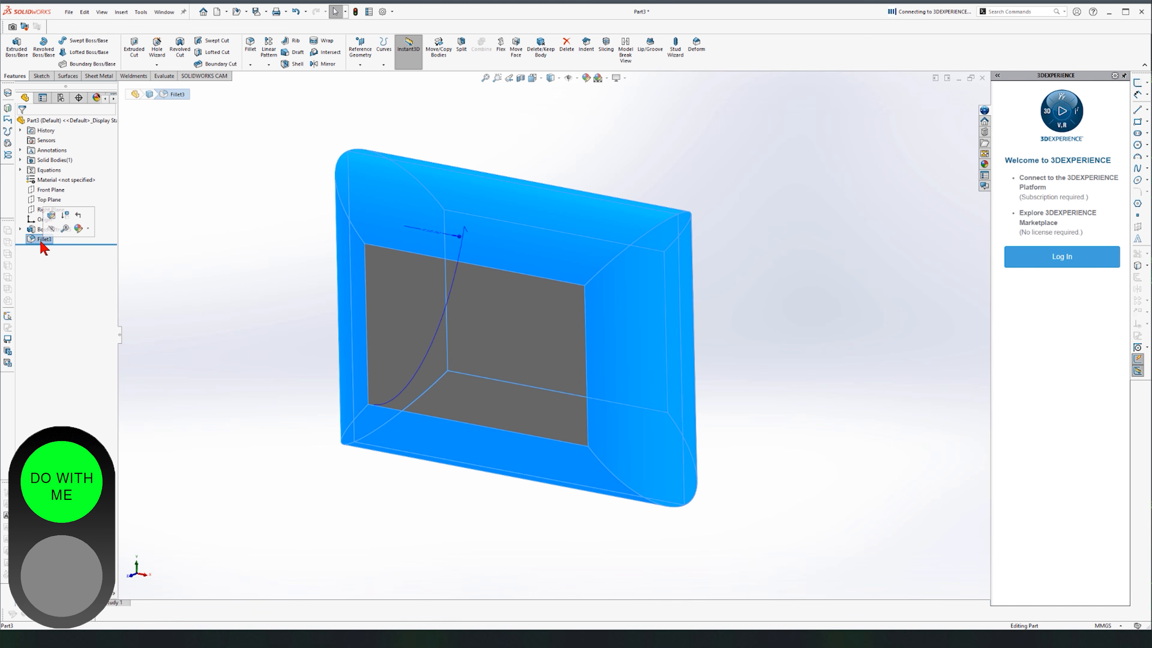
pyautogui.click(53, 216)
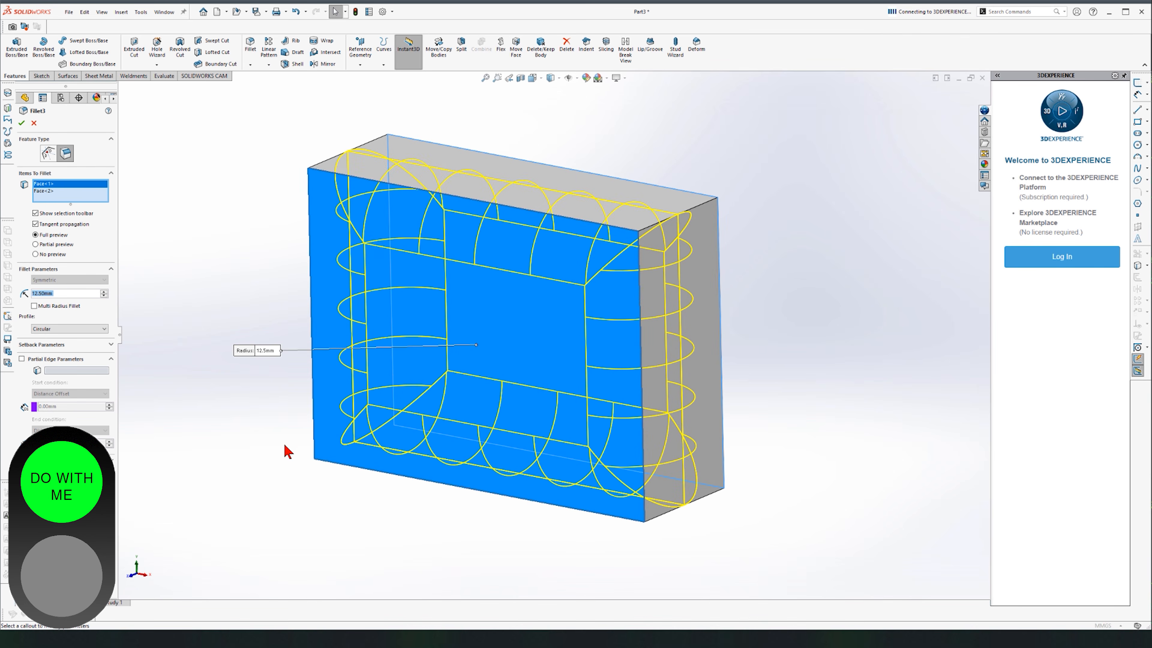
pyautogui.click(694, 208)
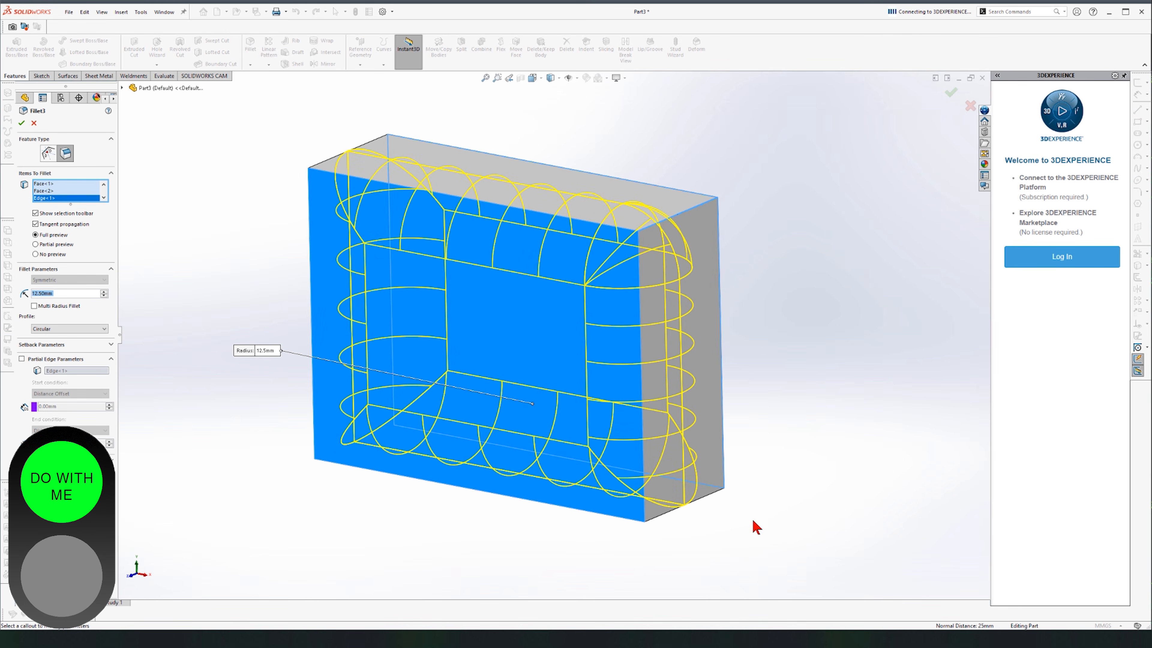
pyautogui.click(718, 496)
pyautogui.moveTo(718, 496); pyautogui.dragTo(431, 347, button='middle')
pyautogui.click(393, 246)
pyautogui.click(329, 502)
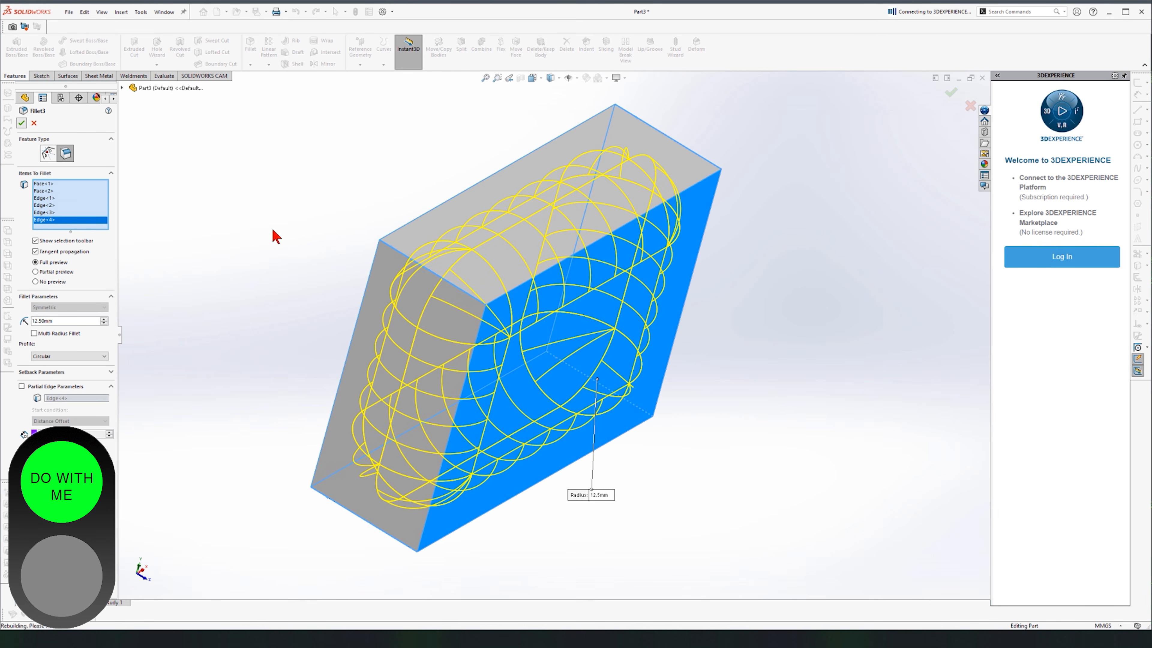
# Examine the fully rounded block from all sides.
pyautogui.press('Left')
pyautogui.press('Left')
pyautogui.press('Left')
pyautogui.press('Left')
pyautogui.press('Left')
pyautogui.press('Left')
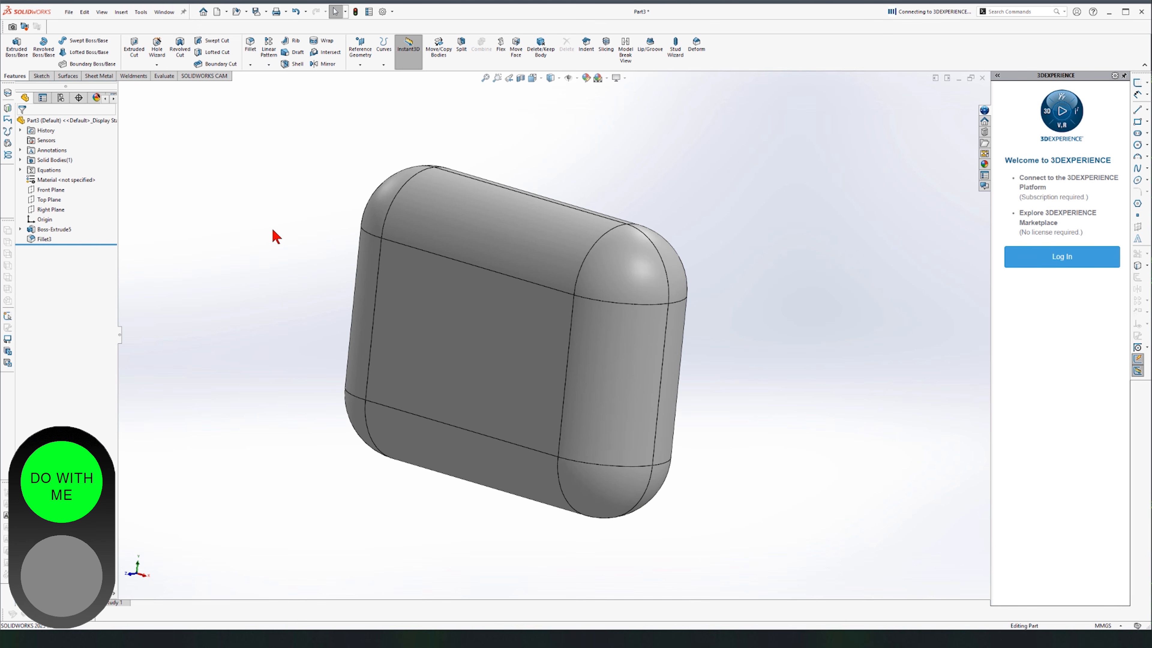
pyautogui.press('Left')
pyautogui.press('Left')
pyautogui.press('Left')
pyautogui.press('Left')
pyautogui.press('Left')
pyautogui.press('Left')
pyautogui.press('Left')
pyautogui.press('Left')
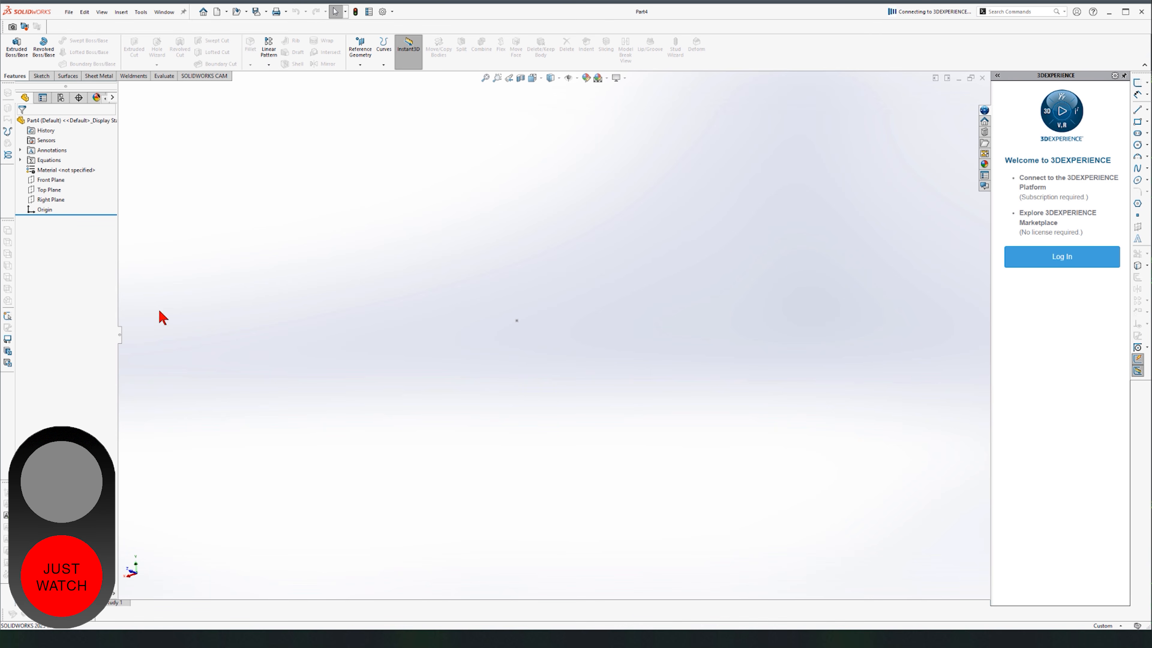
# Sketch a circle of about 12.9 mm radius centred on the origin on the Front Plane of the new part.
pyautogui.click(91, 179)
pyautogui.click(77, 162)
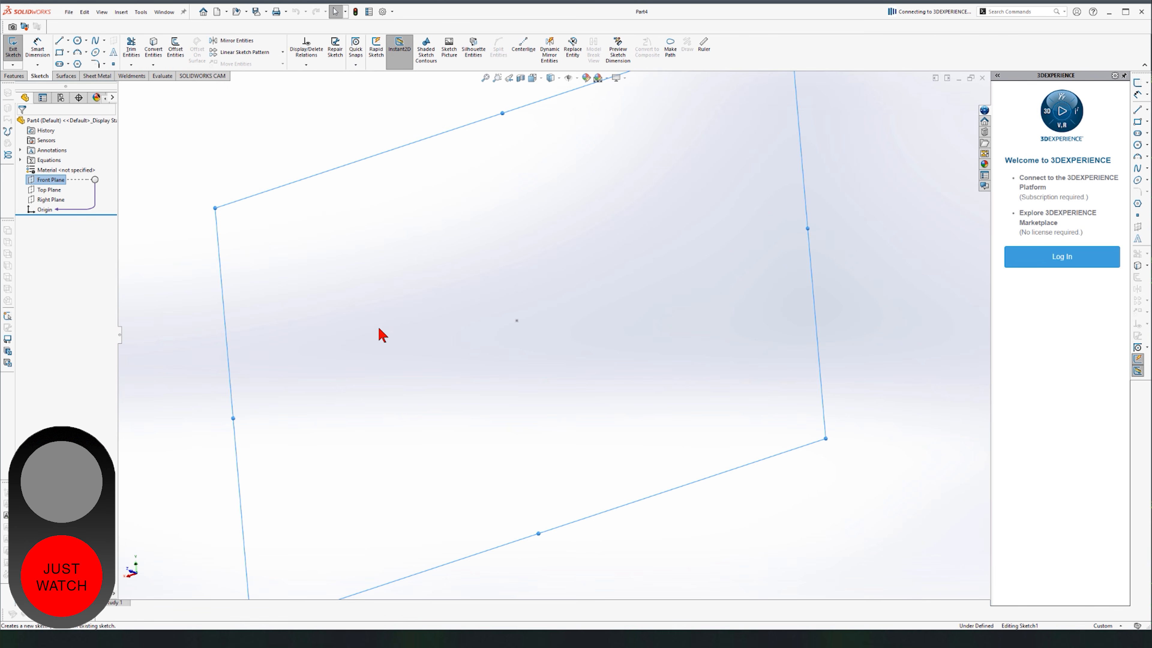
pyautogui.moveTo(556, 340); pyautogui.dragTo(603, 339, button='right')
pyautogui.moveTo(366, 329); pyautogui.dragTo(396, 285)
# Extrude the circle as a blind boss 107 mm long.
pyautogui.click(14, 76)
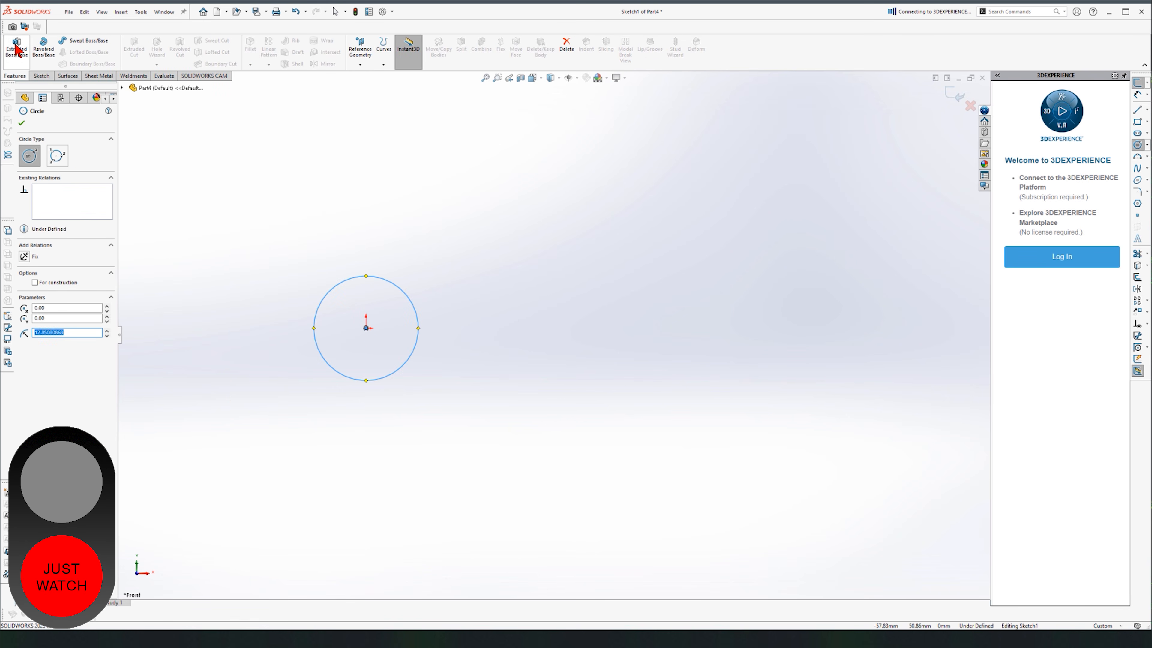
pyautogui.click(16, 48)
pyautogui.moveTo(412, 337); pyautogui.dragTo(502, 240, button='middle')
pyautogui.scroll(10, 484, 347)
pyautogui.moveTo(598, 314); pyautogui.dragTo(787, 188)
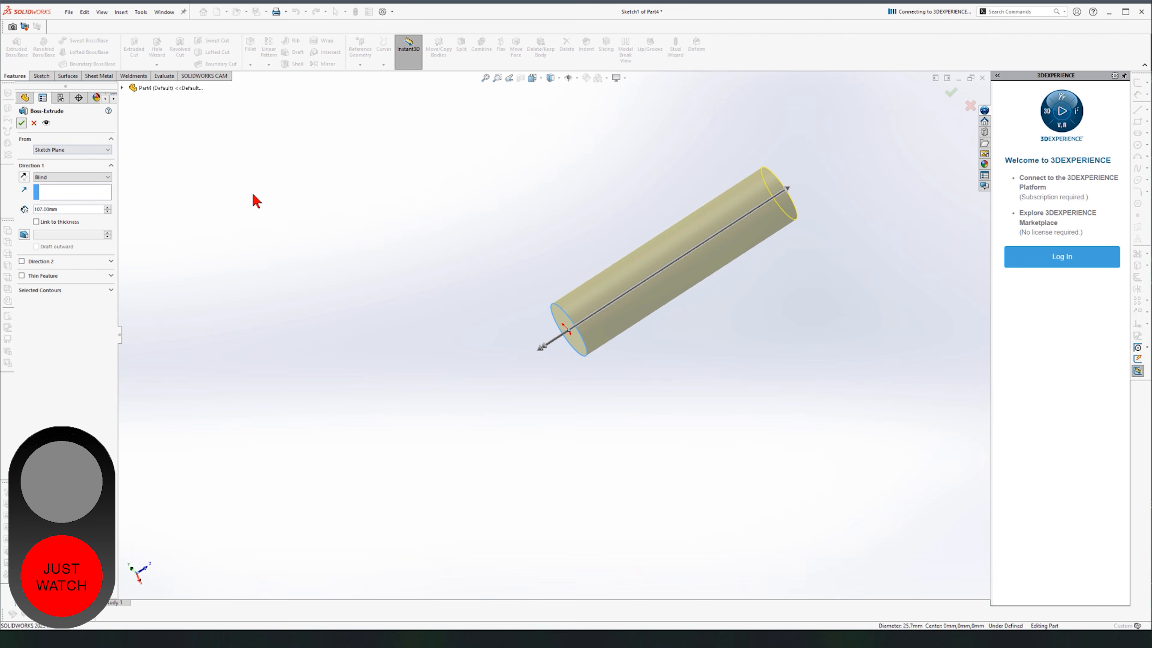
pyautogui.press('Return')
# Start a sketch on the cylinder's end face and draw a concentric circle of about 8.5 mm radius from the origin.
pyautogui.moveTo(399, 247); pyautogui.dragTo(791, 238, button='middle')
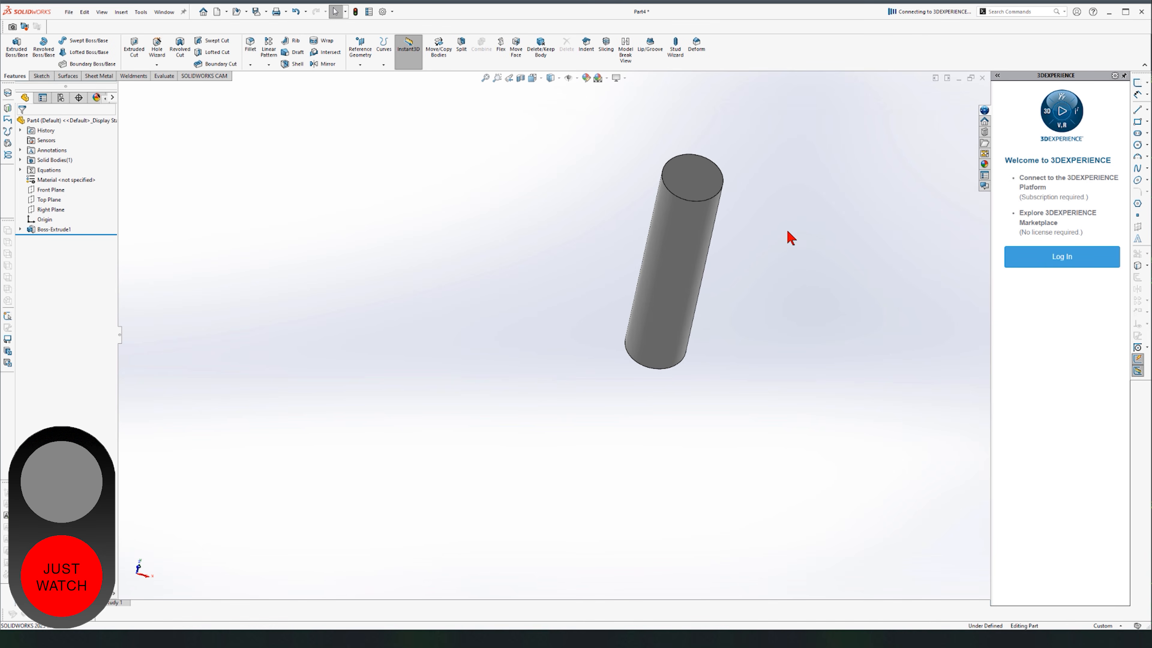
pyautogui.scroll(-3, 646, 250)
pyautogui.click(545, 245)
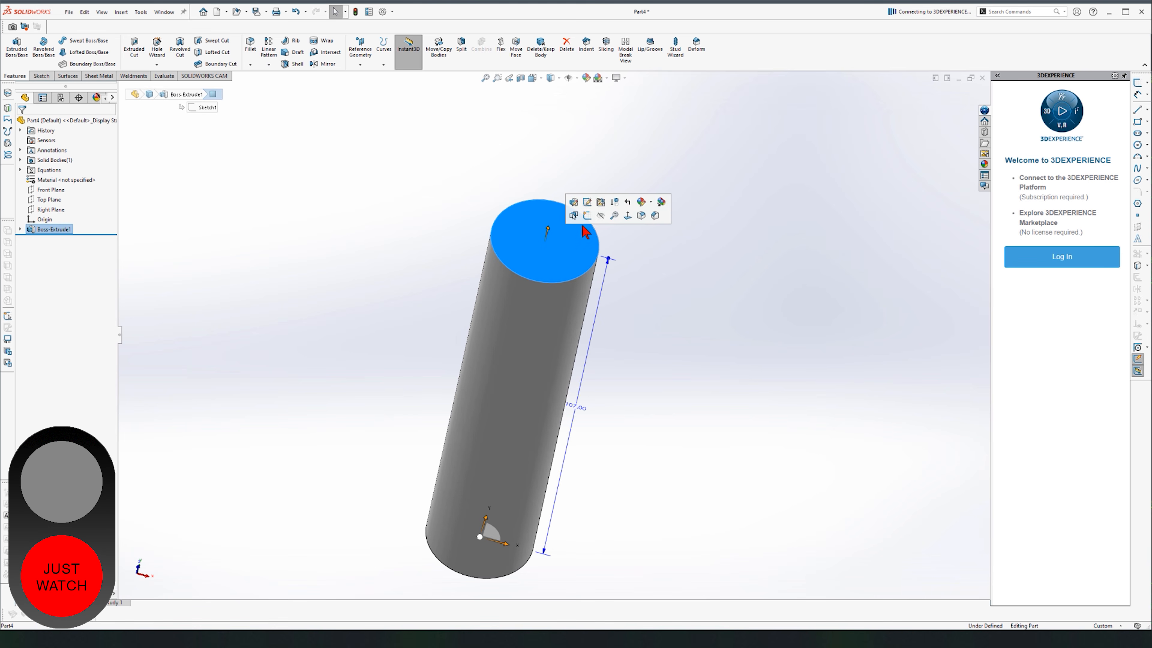
pyautogui.click(588, 229)
pyautogui.moveTo(366, 297); pyautogui.dragTo(426, 303, button='right')
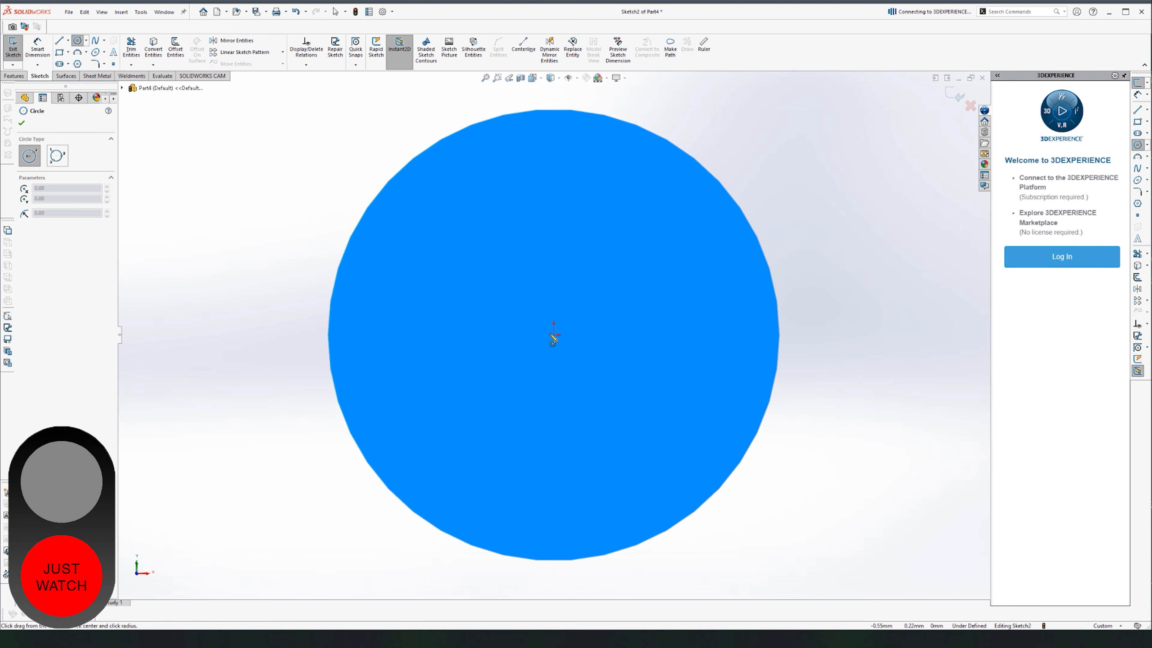
pyautogui.click(554, 335)
pyautogui.click(601, 187)
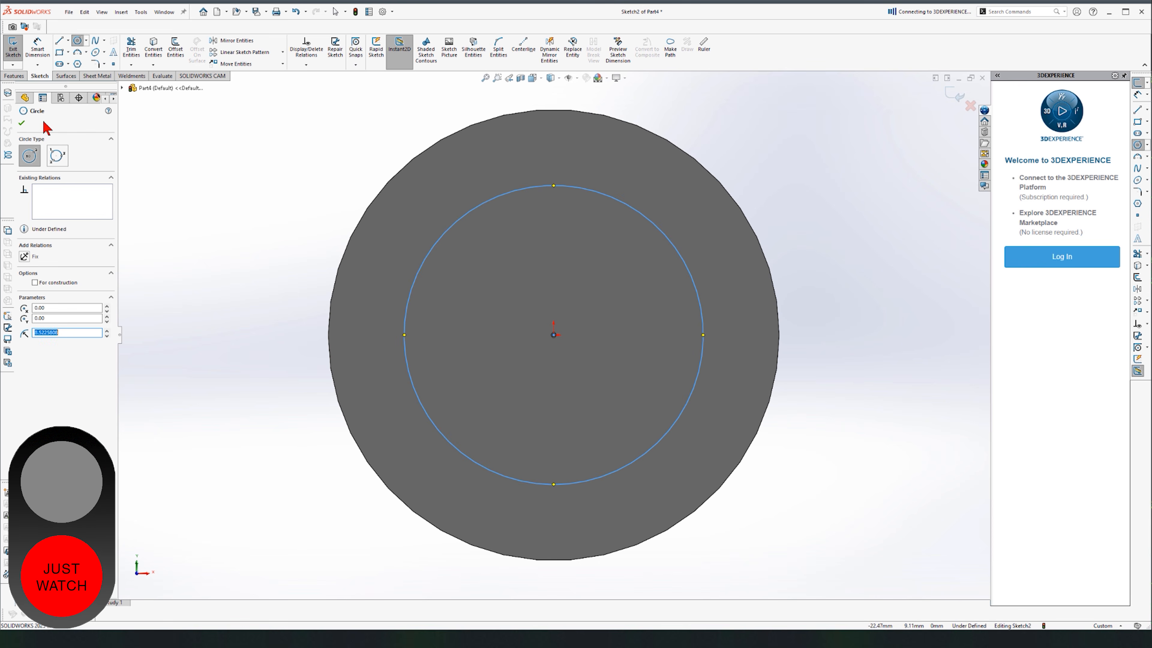
# Cut the concentric circle from the cylinder's end face as a blind extruded cut 107 mm deep.
pyautogui.click(21, 76)
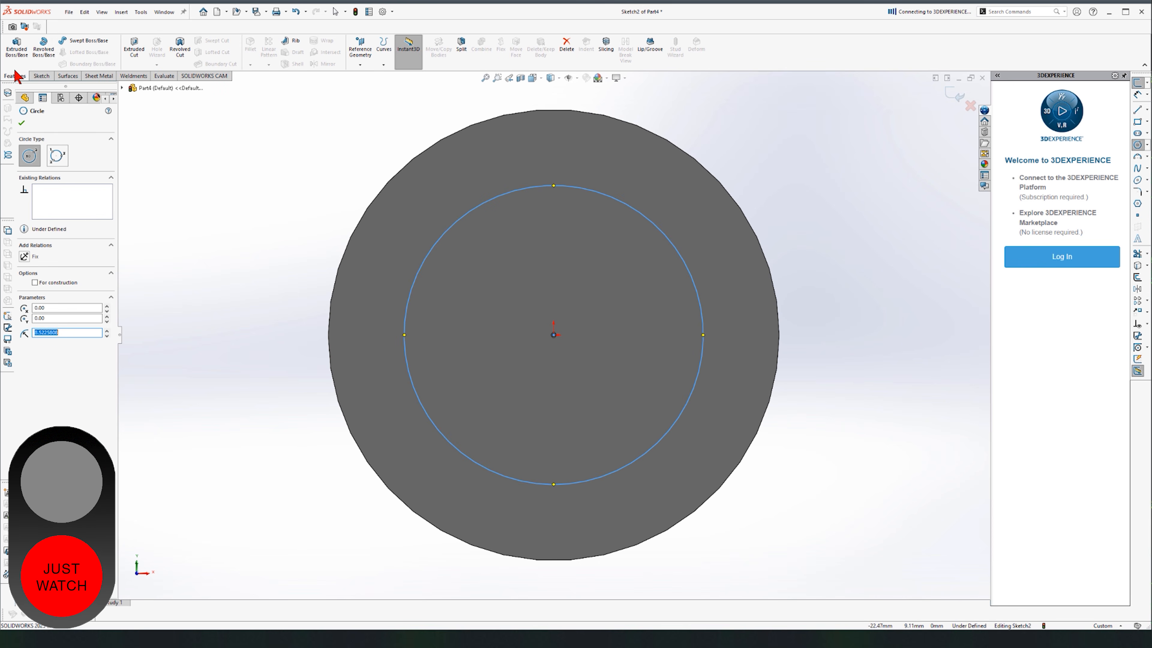
pyautogui.click(136, 63)
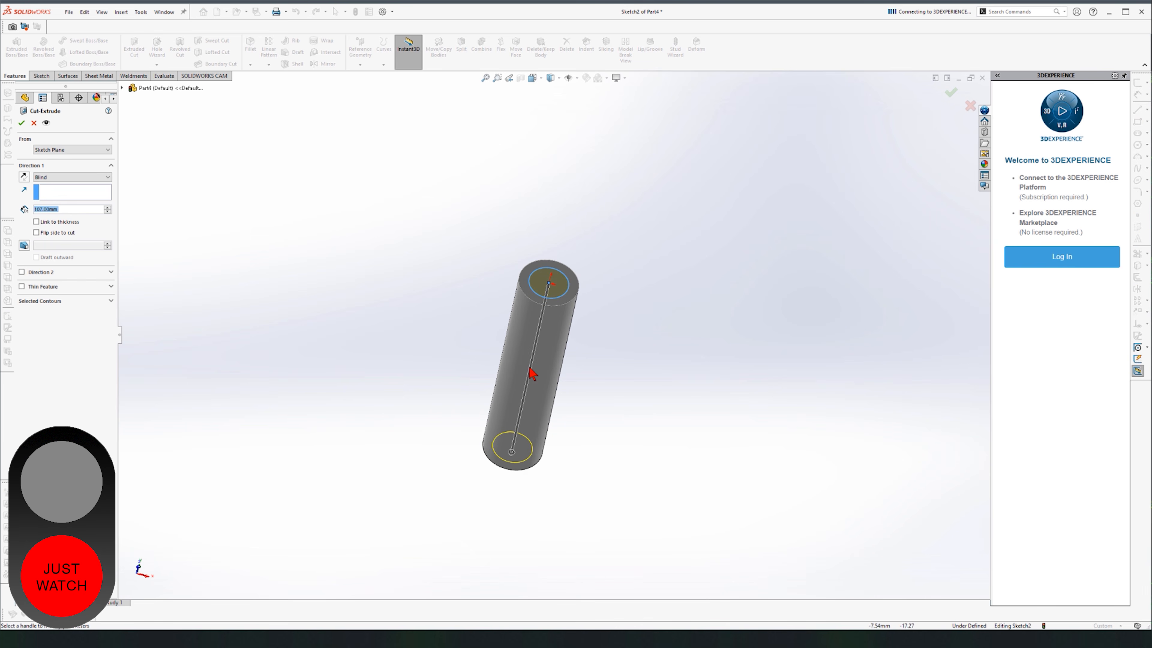
pyautogui.click(22, 124)
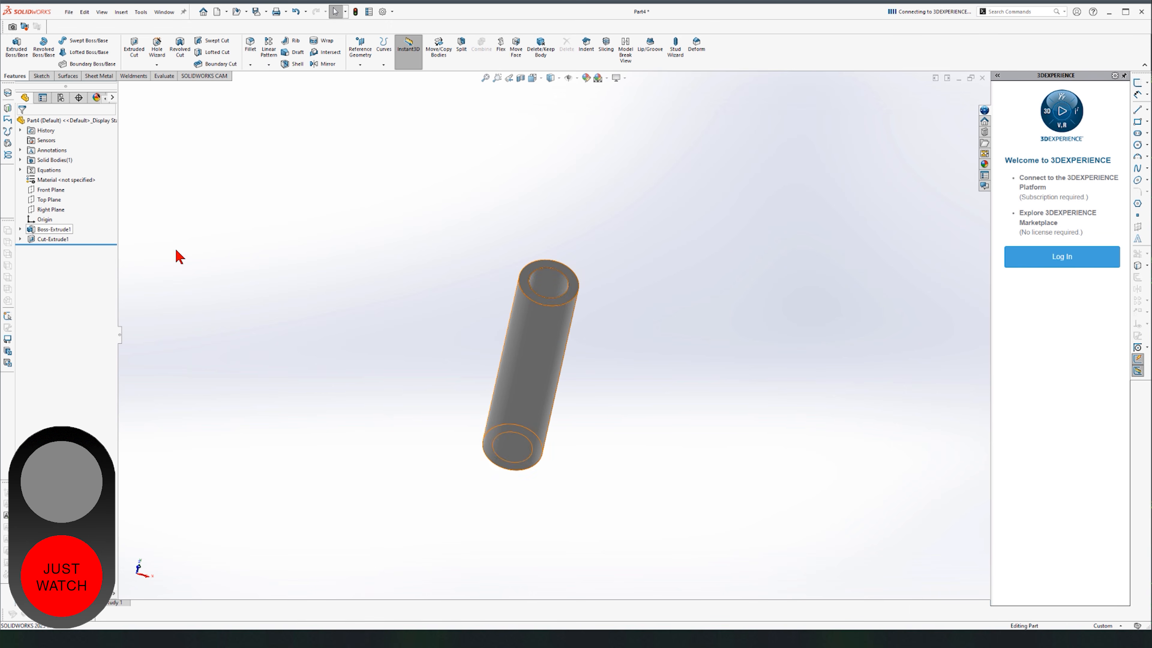
# Delete the cylinder's boss extrusion, the cut and their leftover sketches from the part.
pyautogui.click(52, 231)
pyautogui.press('Delete')
pyautogui.click(50, 220)
pyautogui.press('Delete')
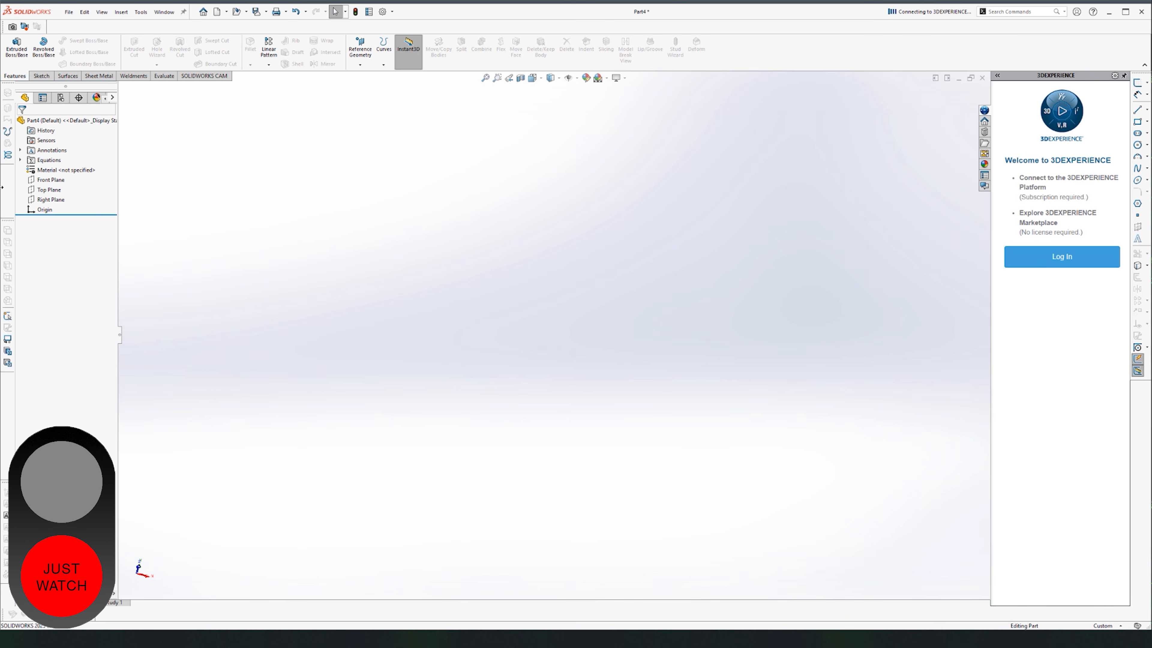
# Sketch an L-shaped line profile on the Front Plane starting at the origin, with an inner vertical line about 80 mm long.
pyautogui.click(48, 182)
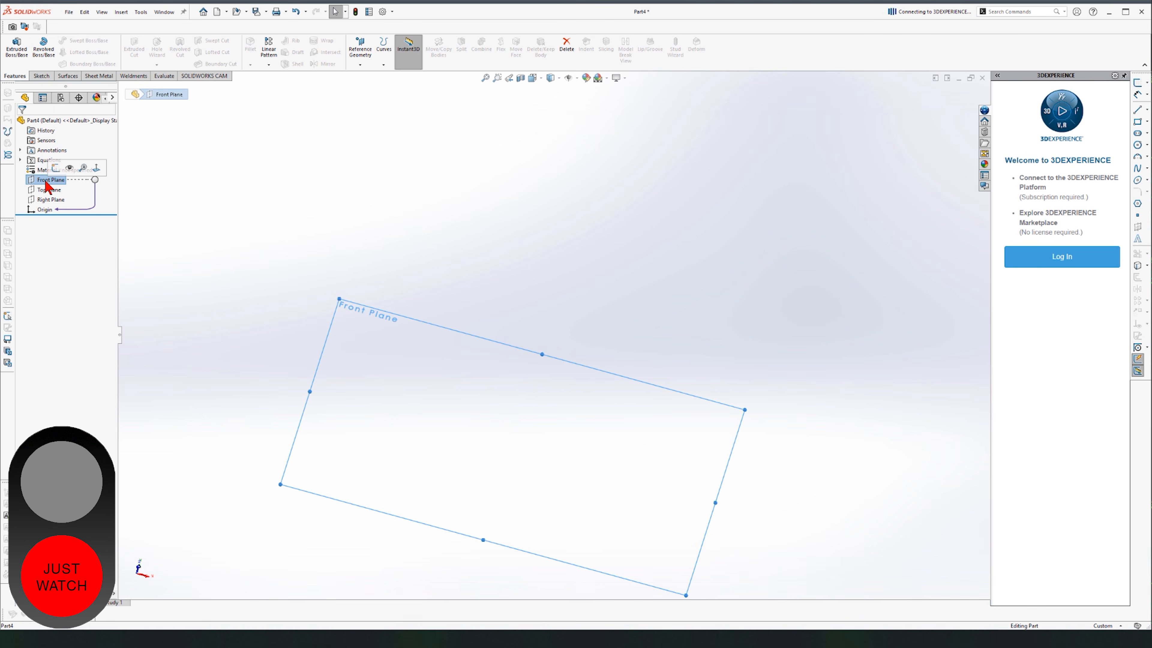
pyautogui.click(41, 76)
pyautogui.click(14, 47)
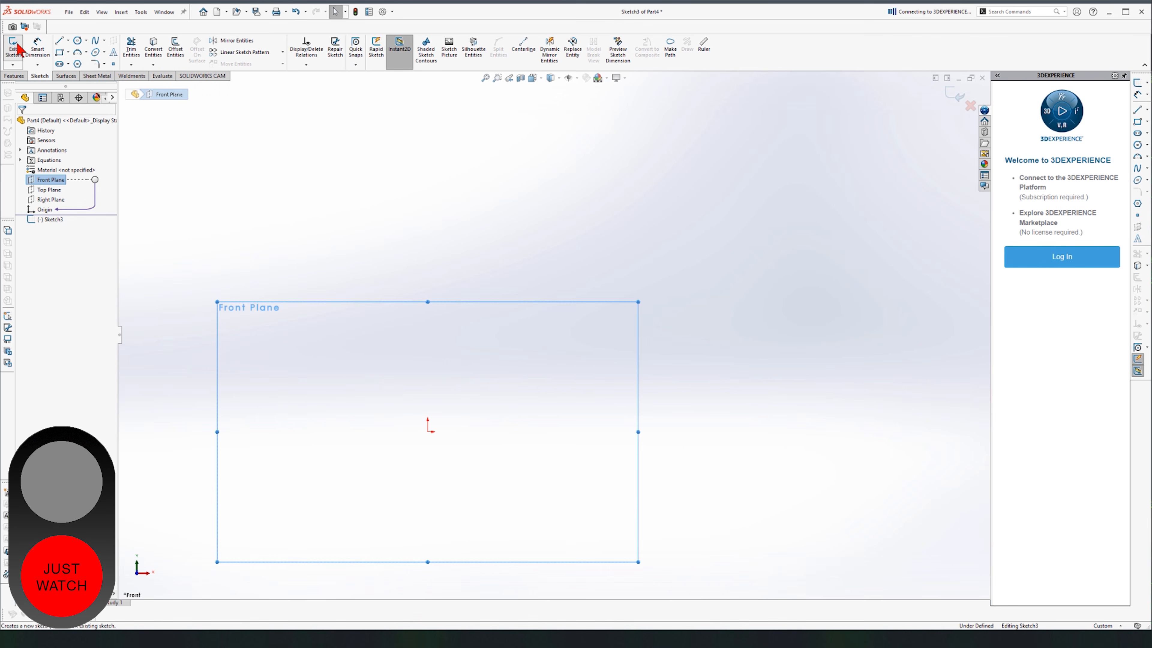
pyautogui.click(60, 43)
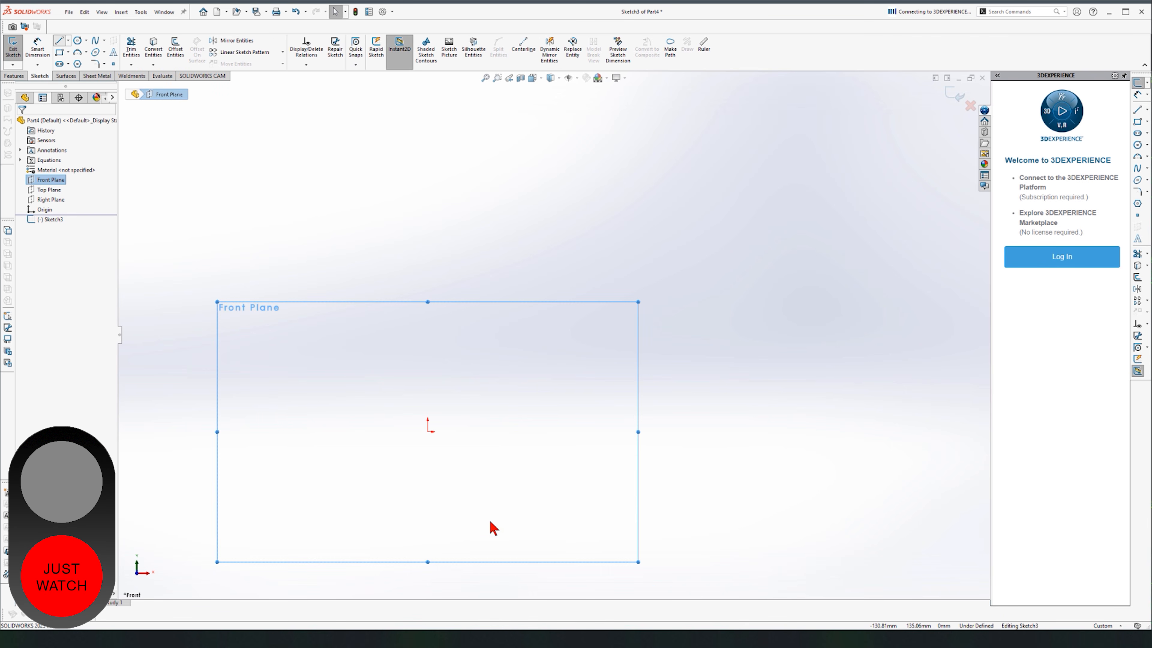
pyautogui.click(428, 431)
pyautogui.click(505, 431)
pyautogui.click(504, 226)
pyautogui.click(488, 226)
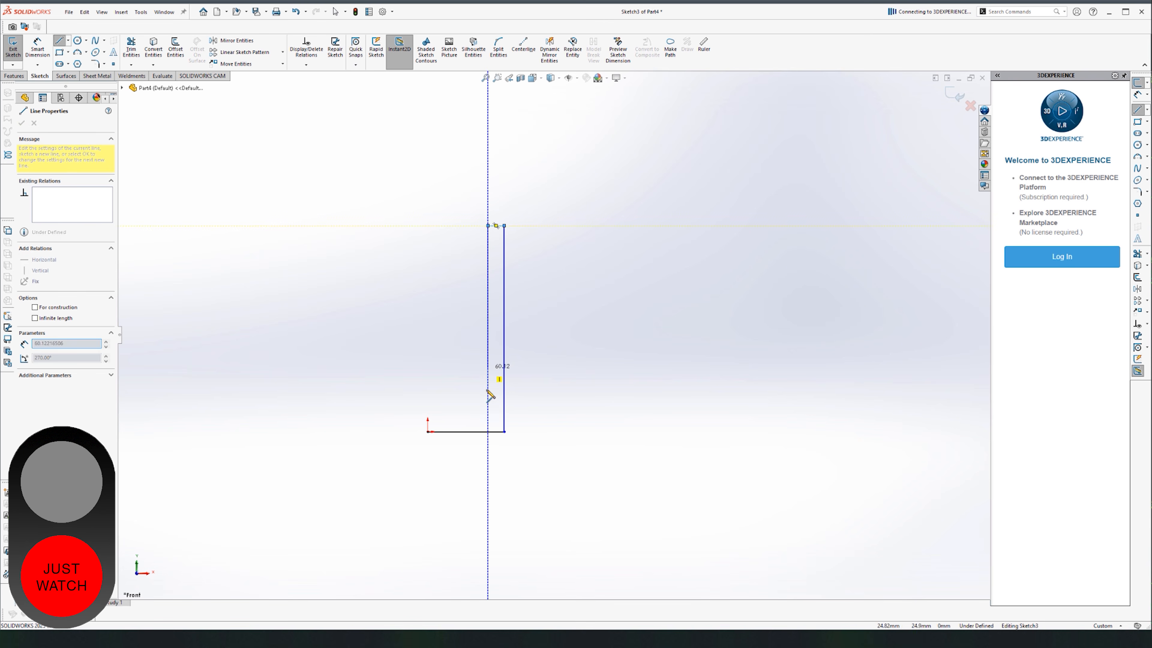
pyautogui.click(488, 415)
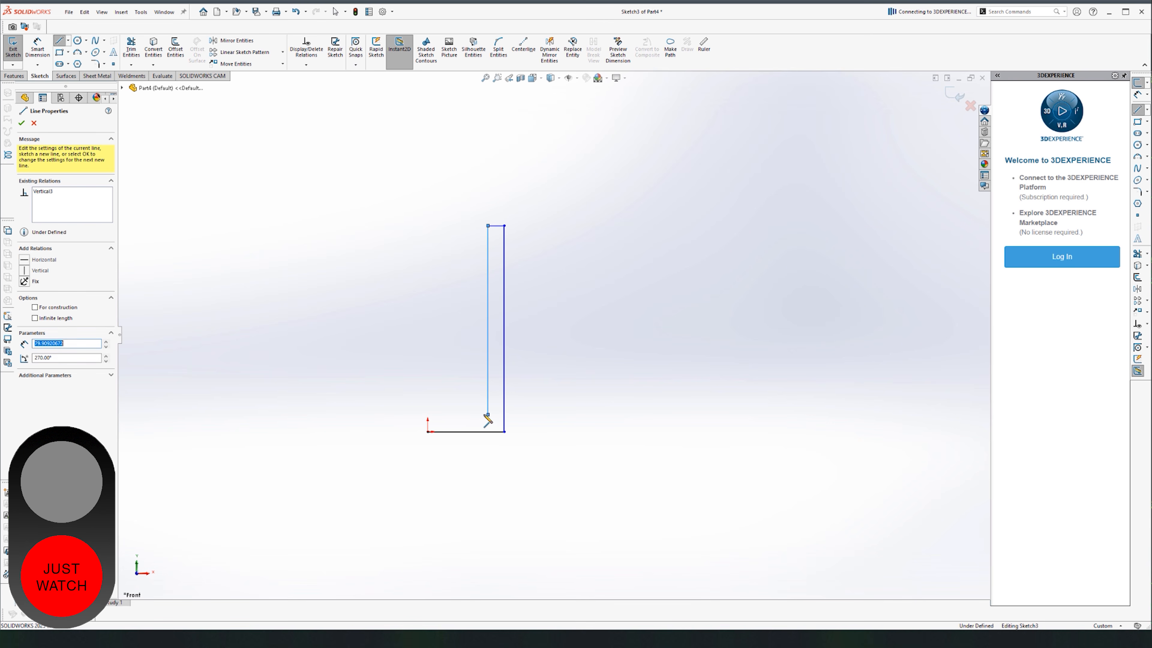
pyautogui.click(428, 414)
pyautogui.click(428, 434)
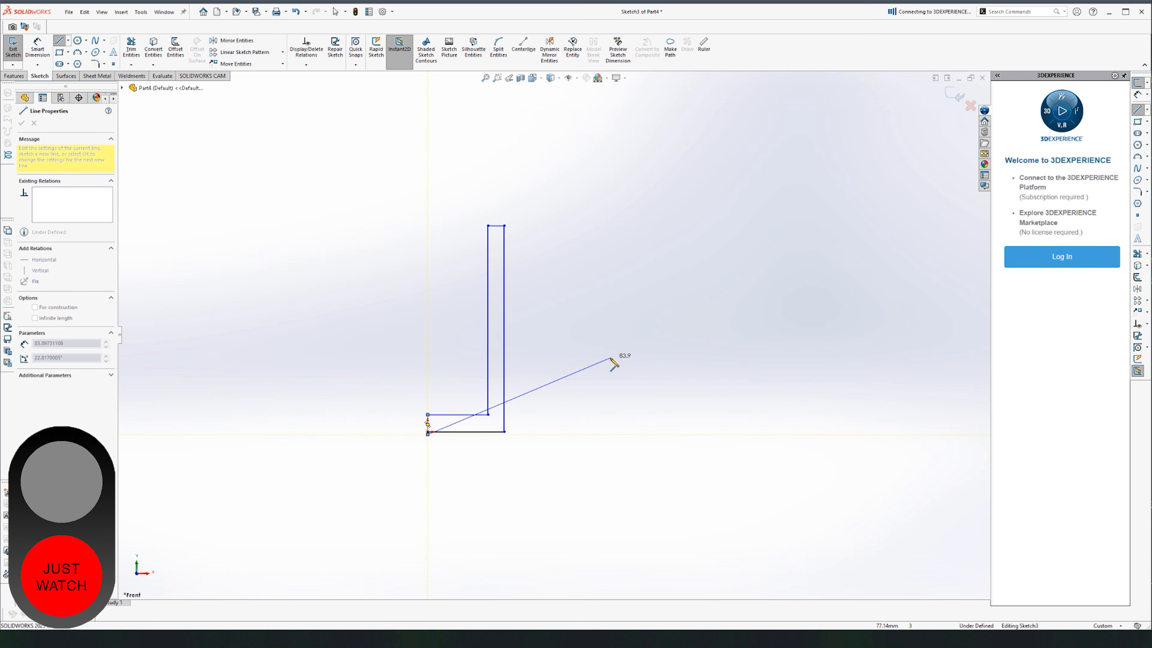
pyautogui.press('Escape')
# Move the short vertical line's overshooting endpoint onto the origin to close the L-shaped profile.
pyautogui.scroll(-5, 443, 432)
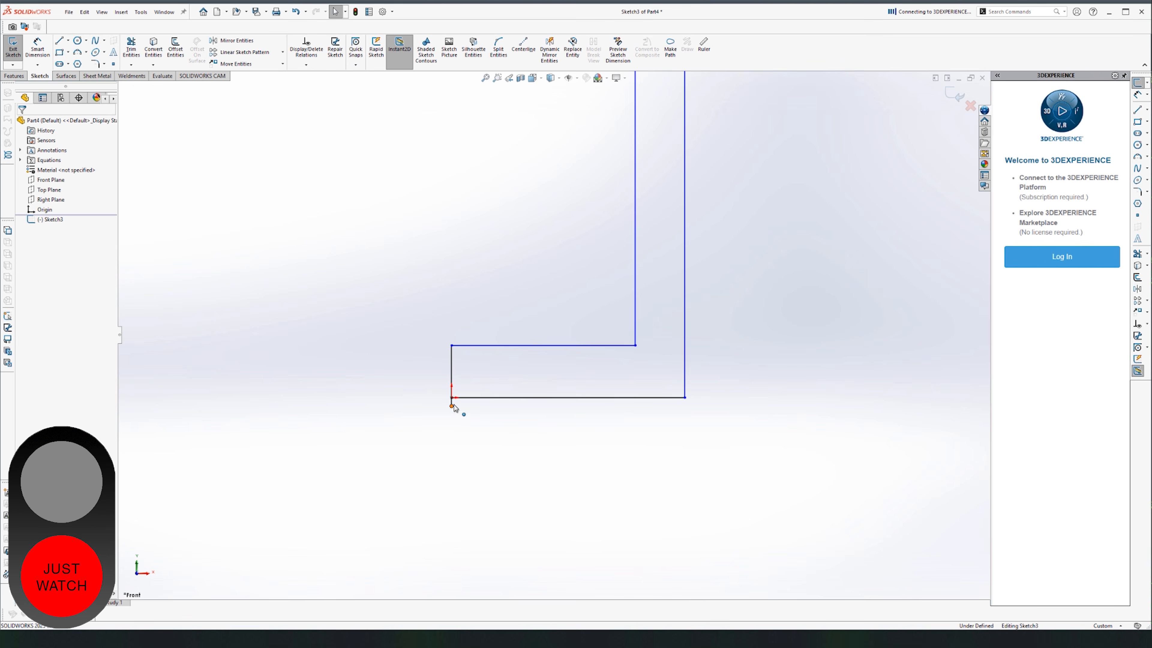
pyautogui.moveTo(452, 407); pyautogui.dragTo(450, 381)
pyautogui.click(424, 416)
pyautogui.scroll(5, 454, 386)
pyautogui.scroll(-2, 567, 227)
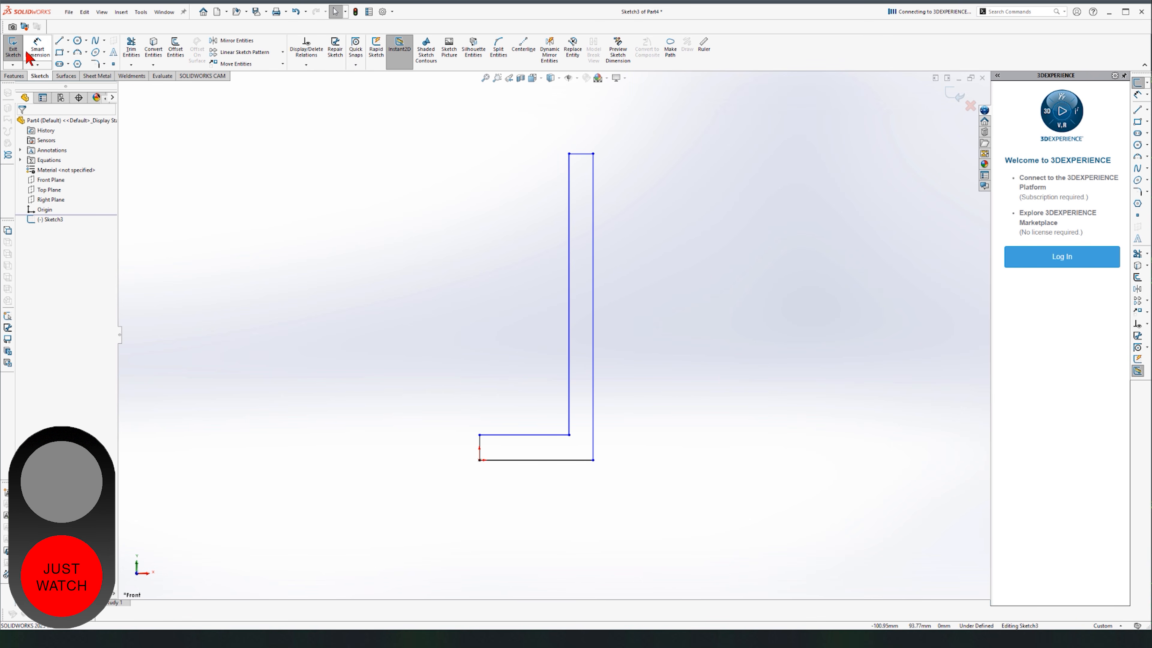
# Revolve the L-shaped profile 360 degrees about its short vertical line at the origin.
pyautogui.click(13, 77)
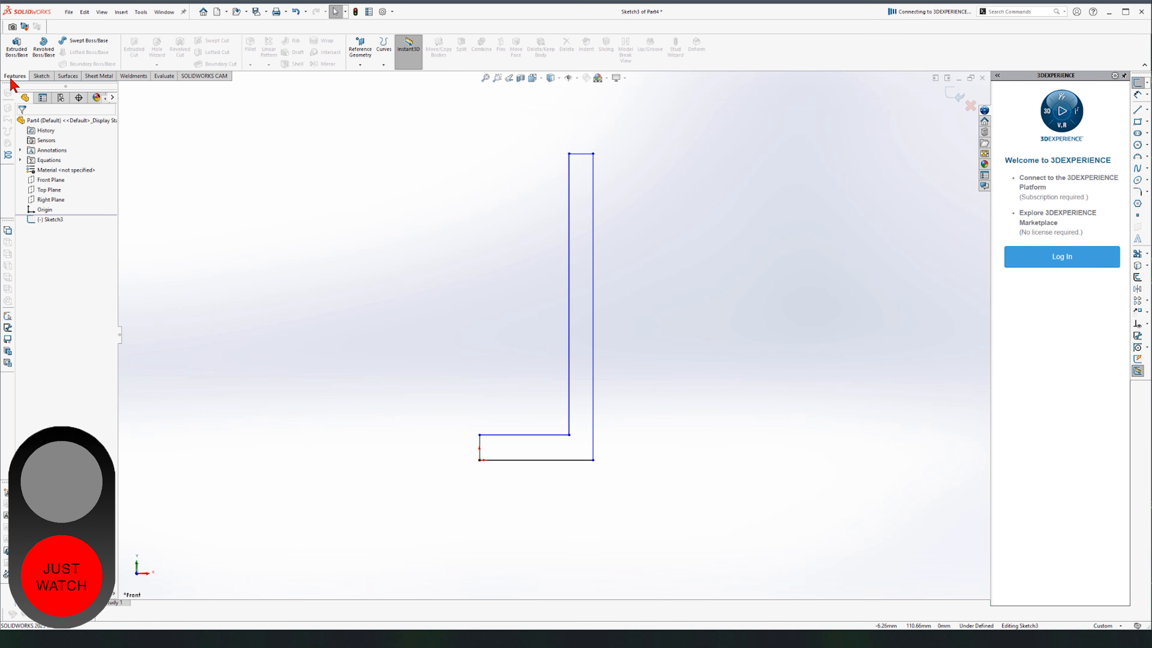
pyautogui.click(44, 46)
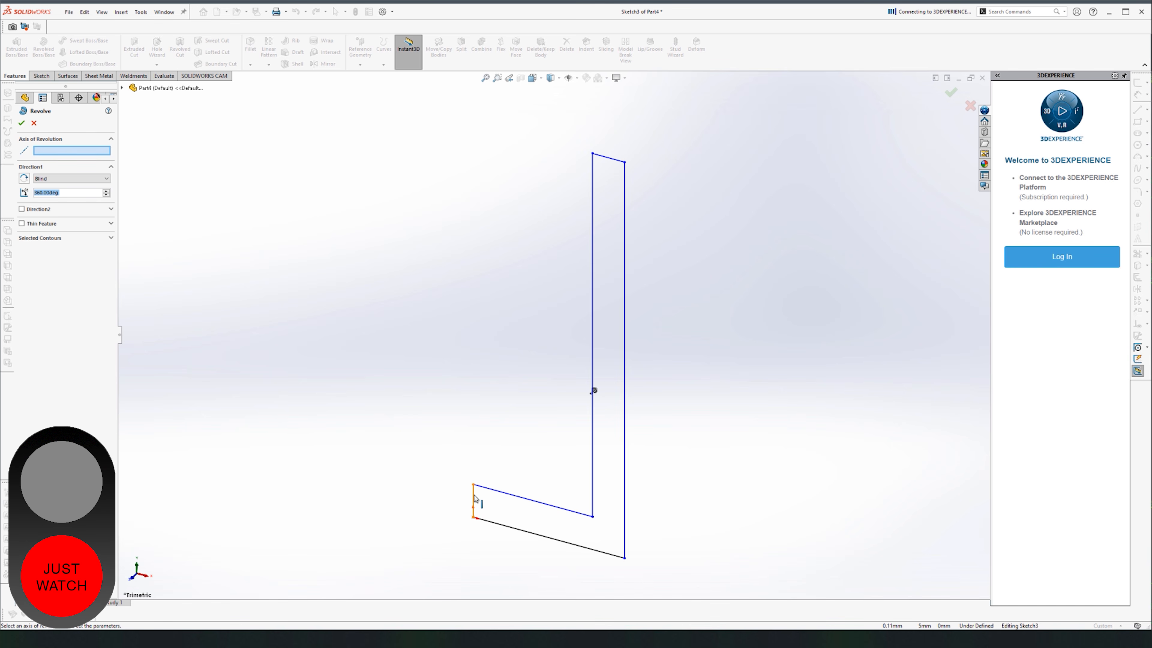
pyautogui.click(475, 499)
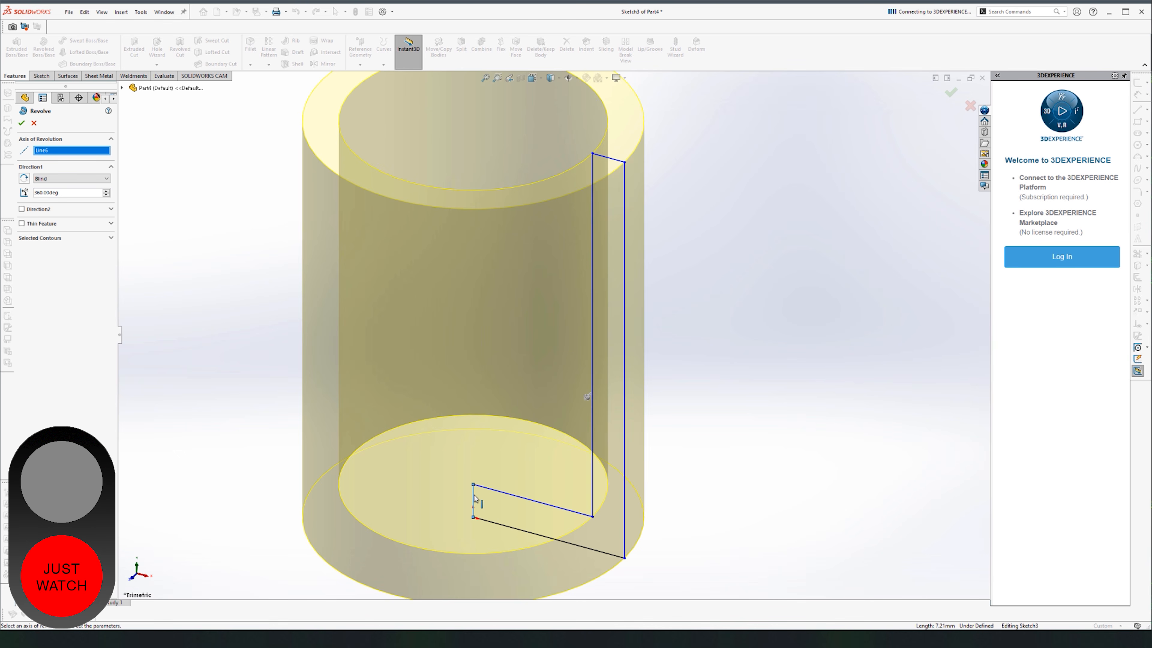
pyautogui.scroll(2, 475, 499)
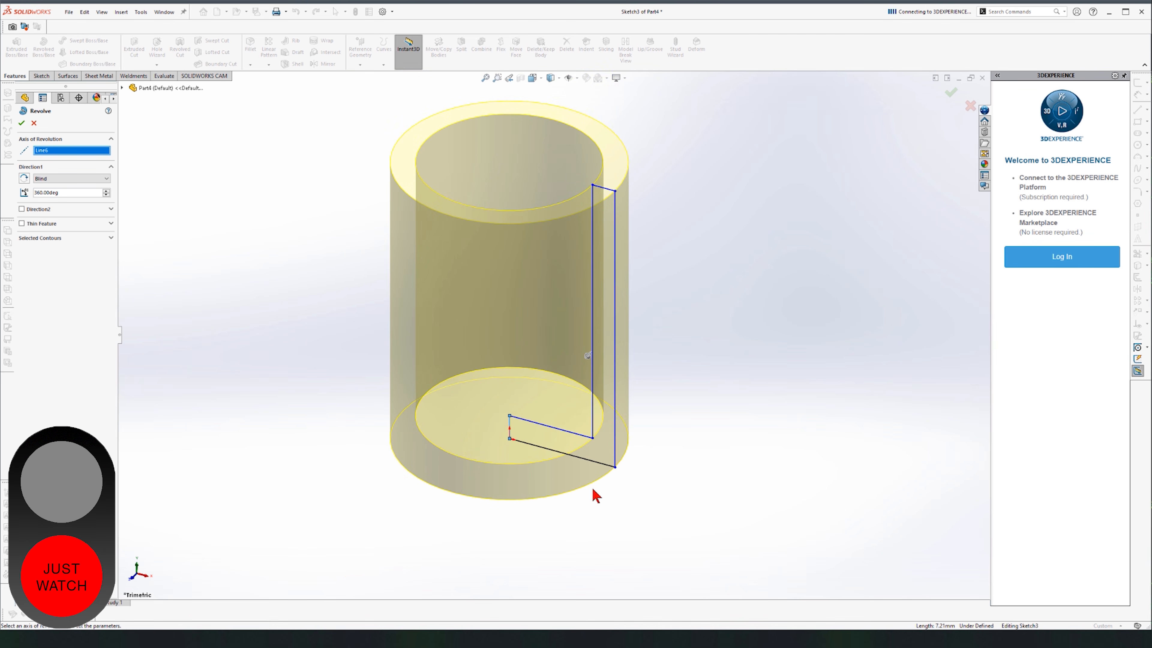
# Reduce the revolve angle of the profile and set it to 180 degrees.
pyautogui.click(107, 194)
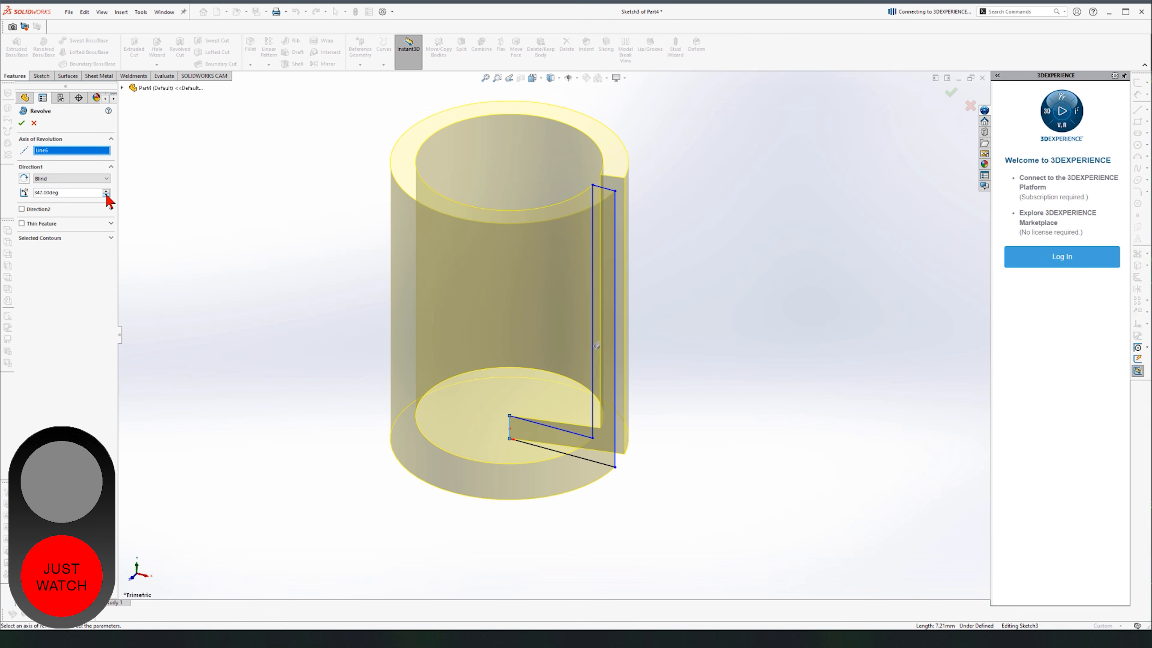
pyautogui.click(106, 194)
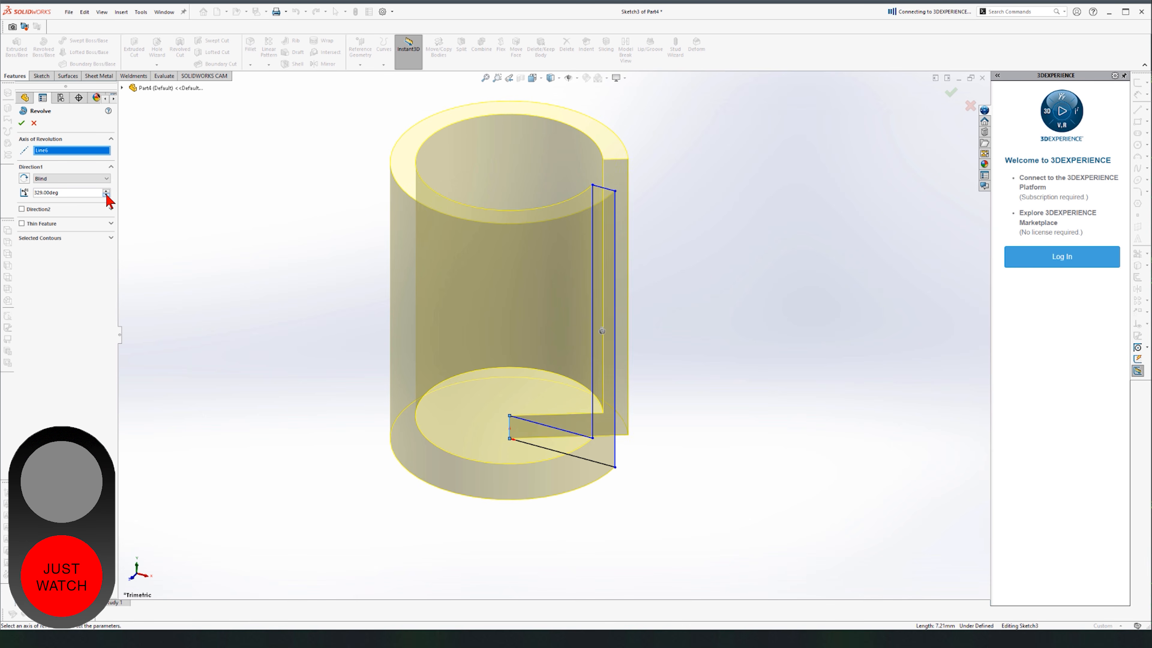
pyautogui.click(106, 194)
pyautogui.write('180')
pyautogui.press('Return')
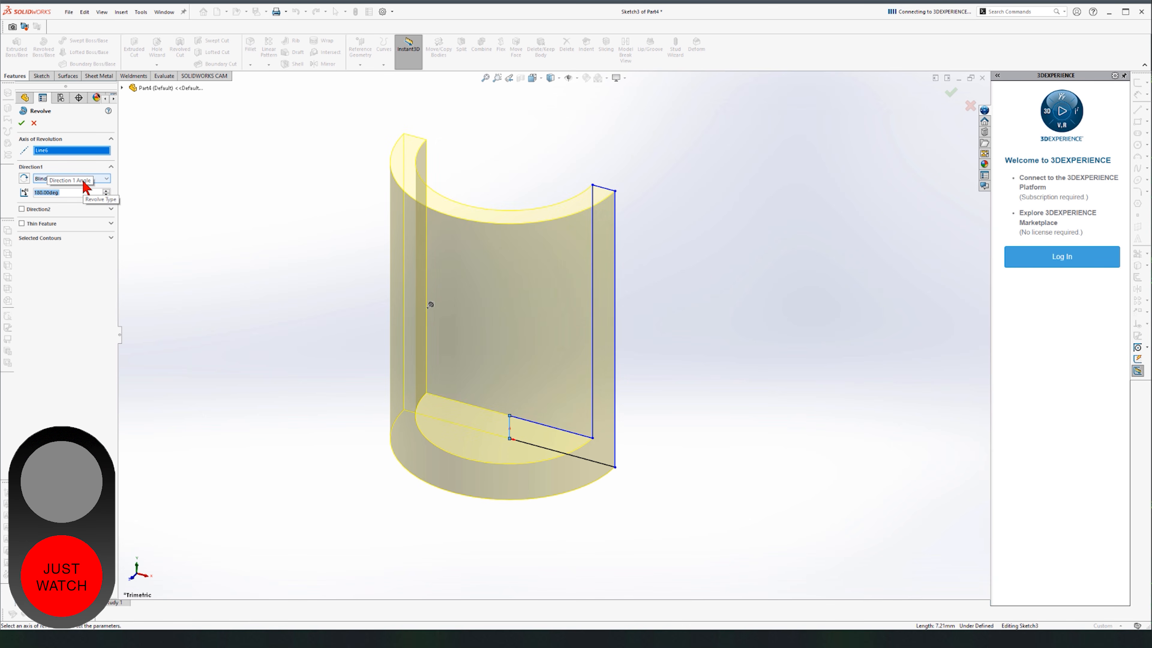
# Set the revolve angle to 360 degrees, finish the revolve and orbit around the solid.
pyautogui.write('360')
pyautogui.press('Return')
pyautogui.press('Return')
pyautogui.moveTo(240, 308); pyautogui.dragTo(457, 200, button='middle')
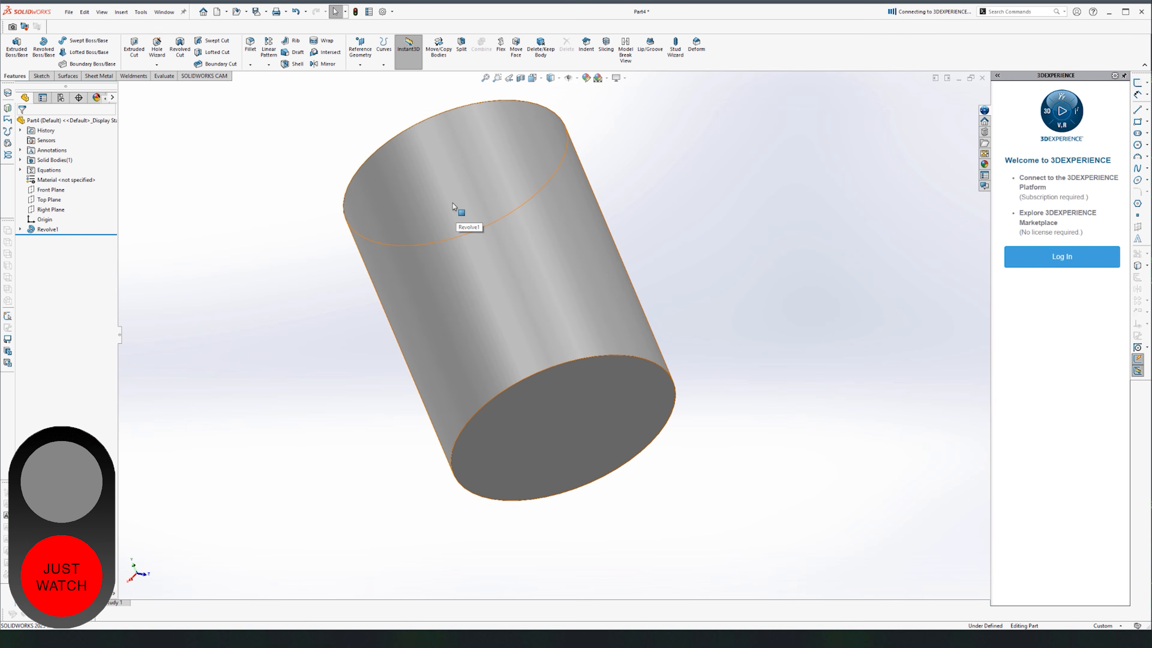
# Remove the revolve and its profile sketch from the part.
pyautogui.hotkey('ctrl', 'z')
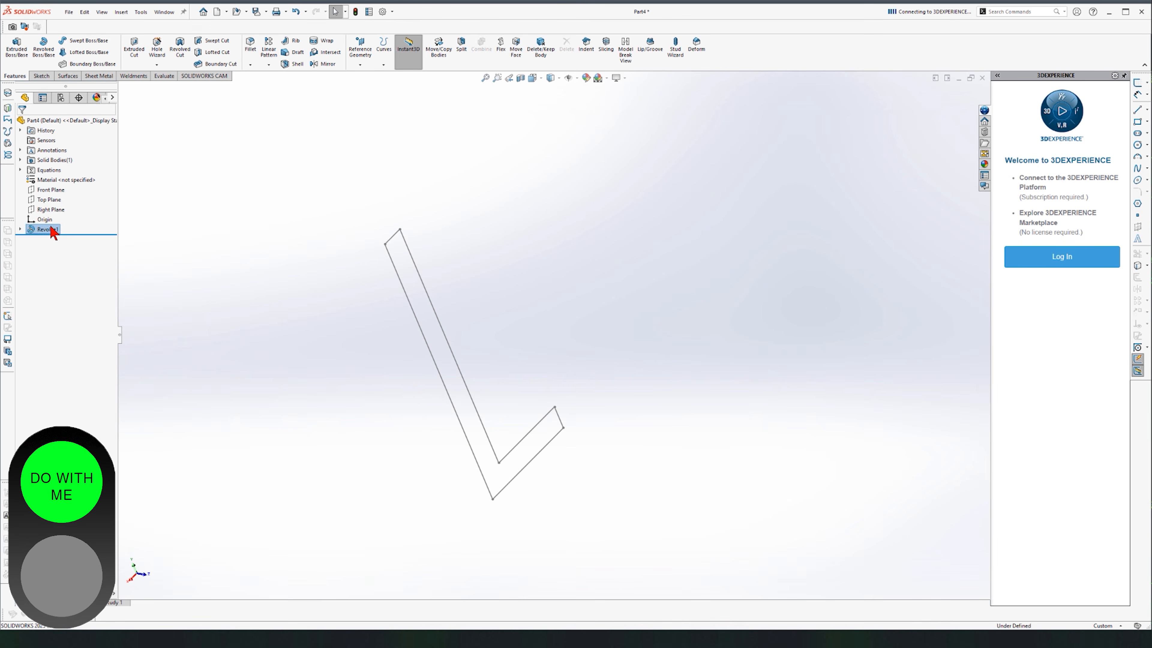
pyautogui.hotkey('ctrl', 'z')
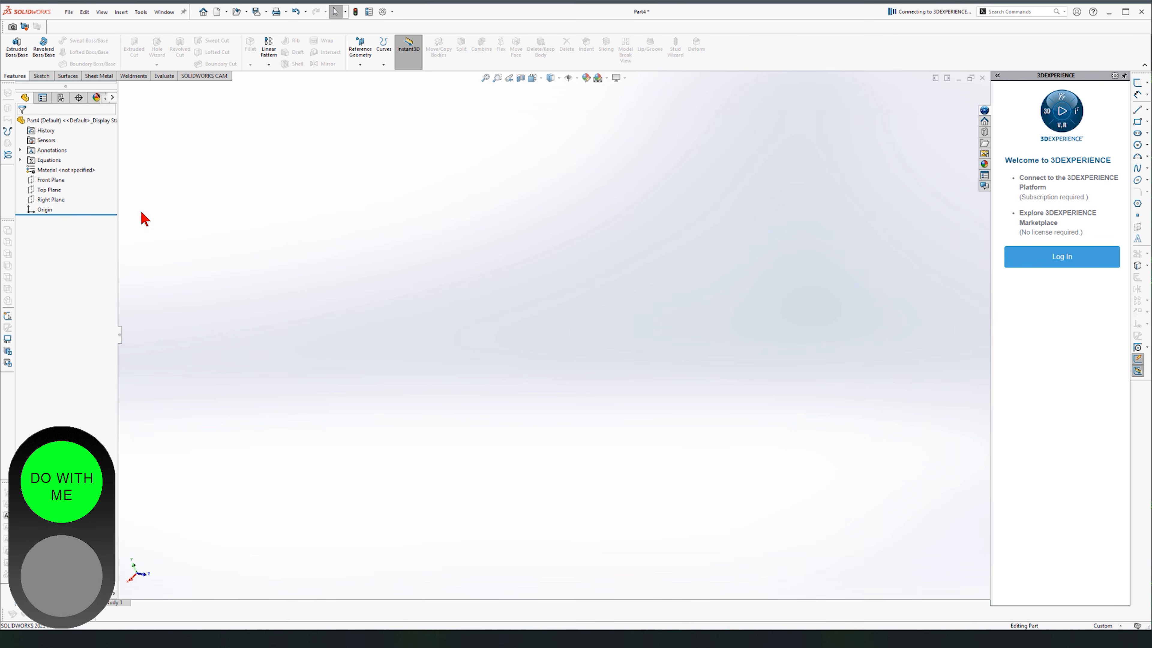
# Sketch a closed L-shaped profile from the origin on the Front Plane, about 29 mm wide and 67 mm tall, and shift its inner corner.
pyautogui.click(52, 181)
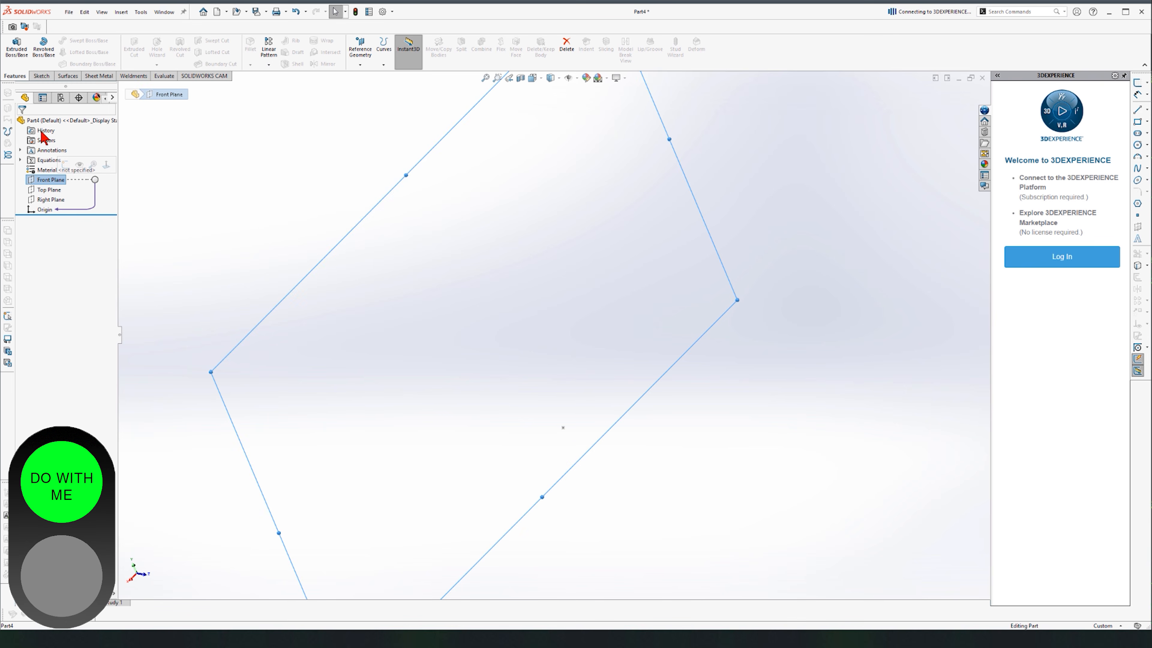
pyautogui.click(41, 76)
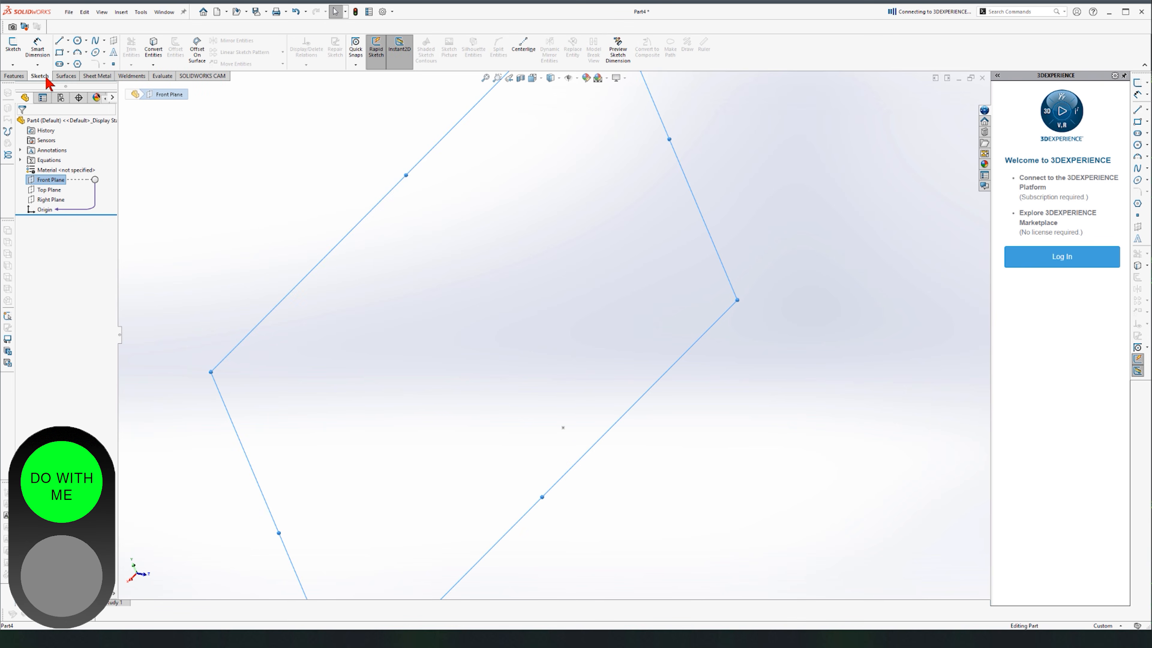
pyautogui.click(14, 45)
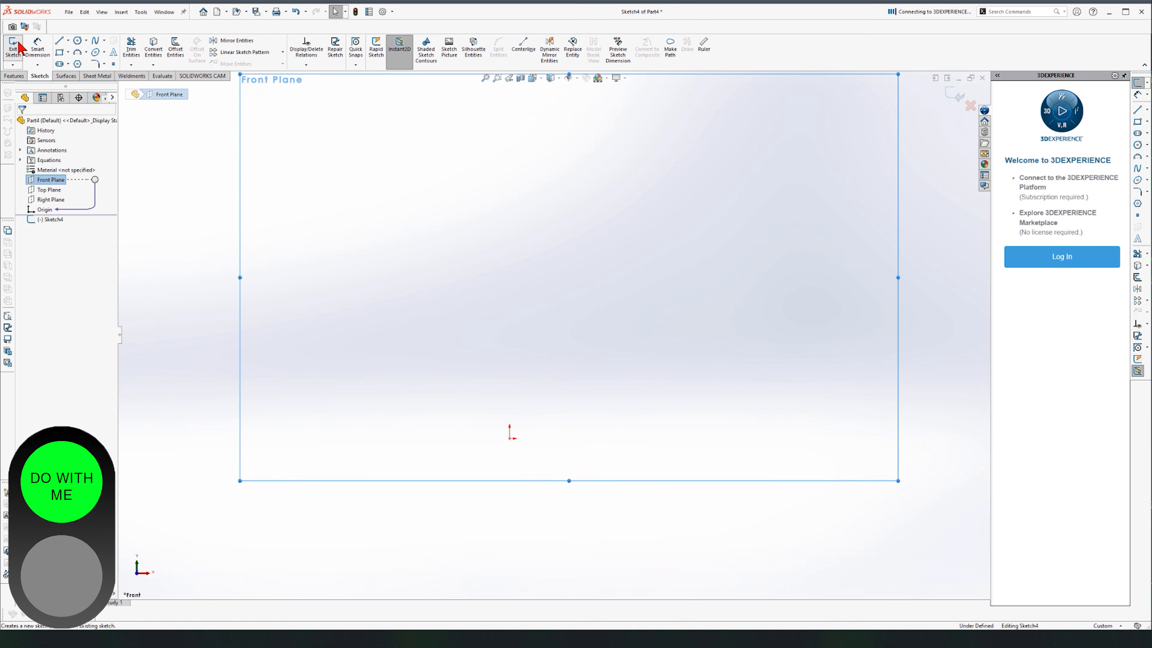
pyautogui.click(59, 40)
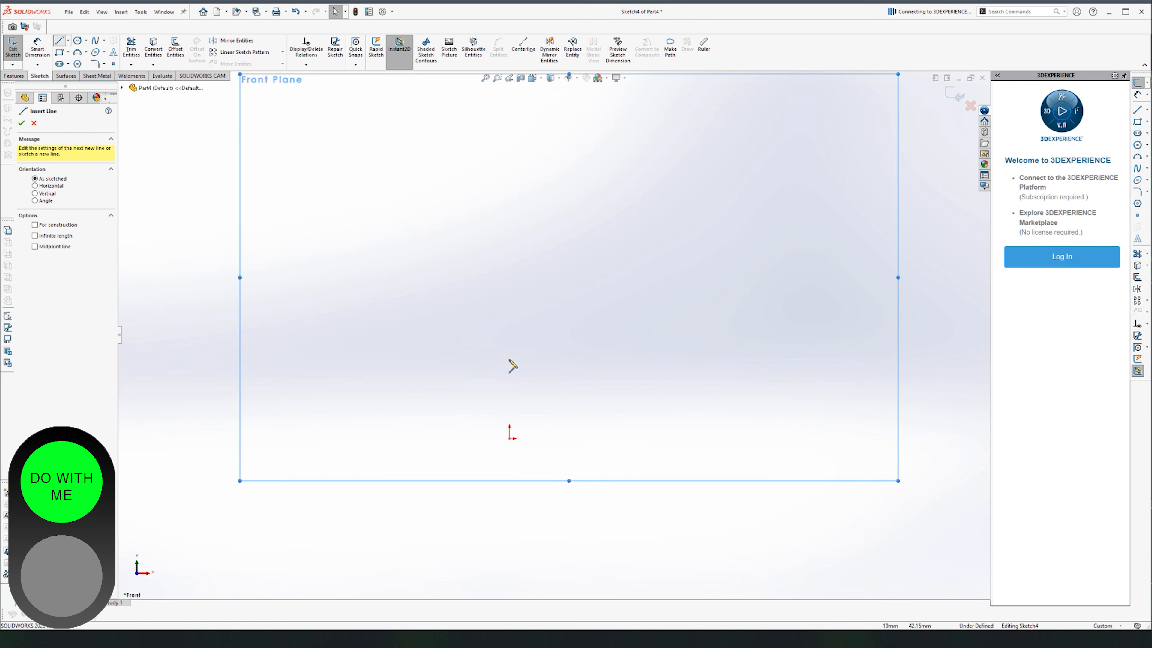
pyautogui.click(512, 438)
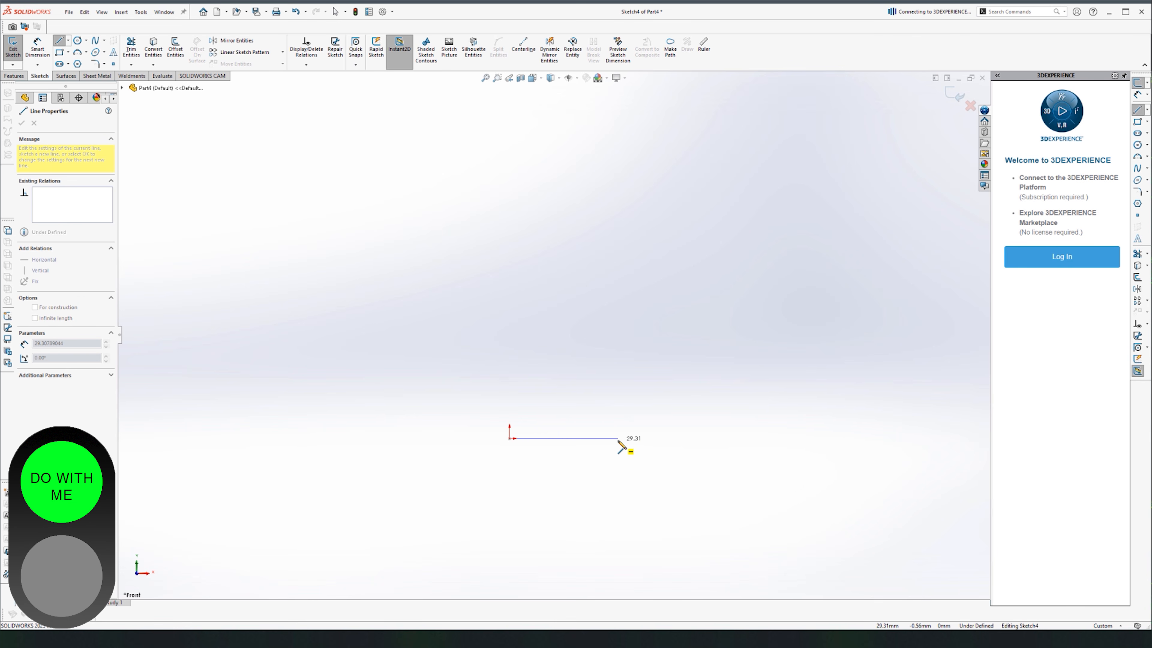
pyautogui.click(618, 439)
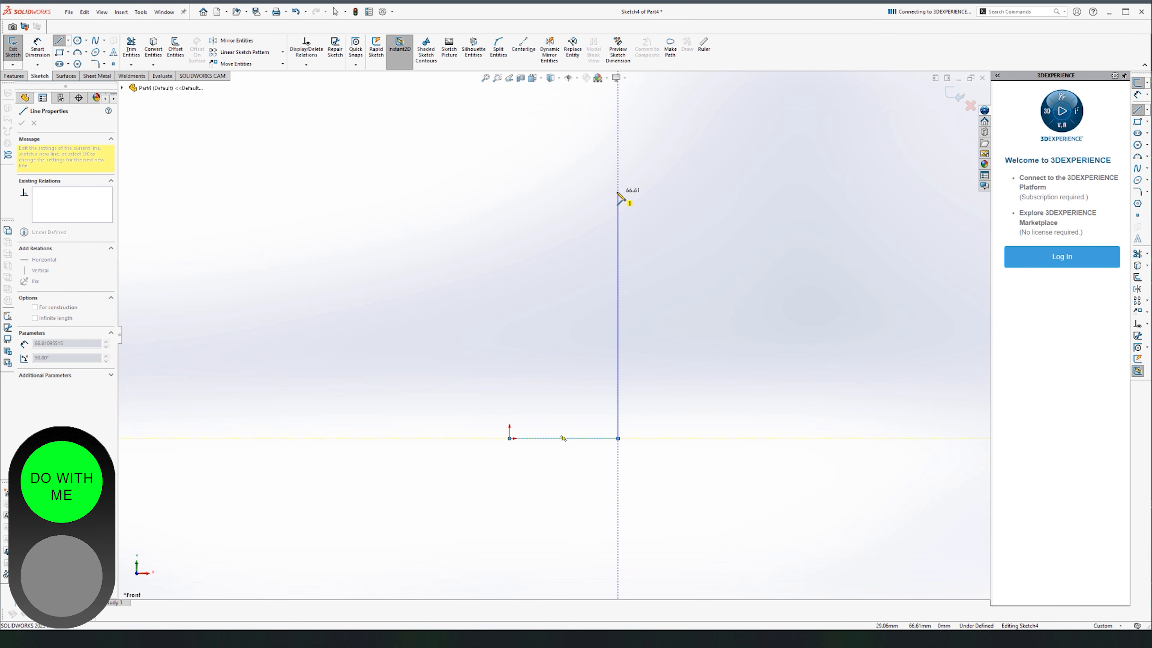
pyautogui.click(617, 192)
pyautogui.click(597, 192)
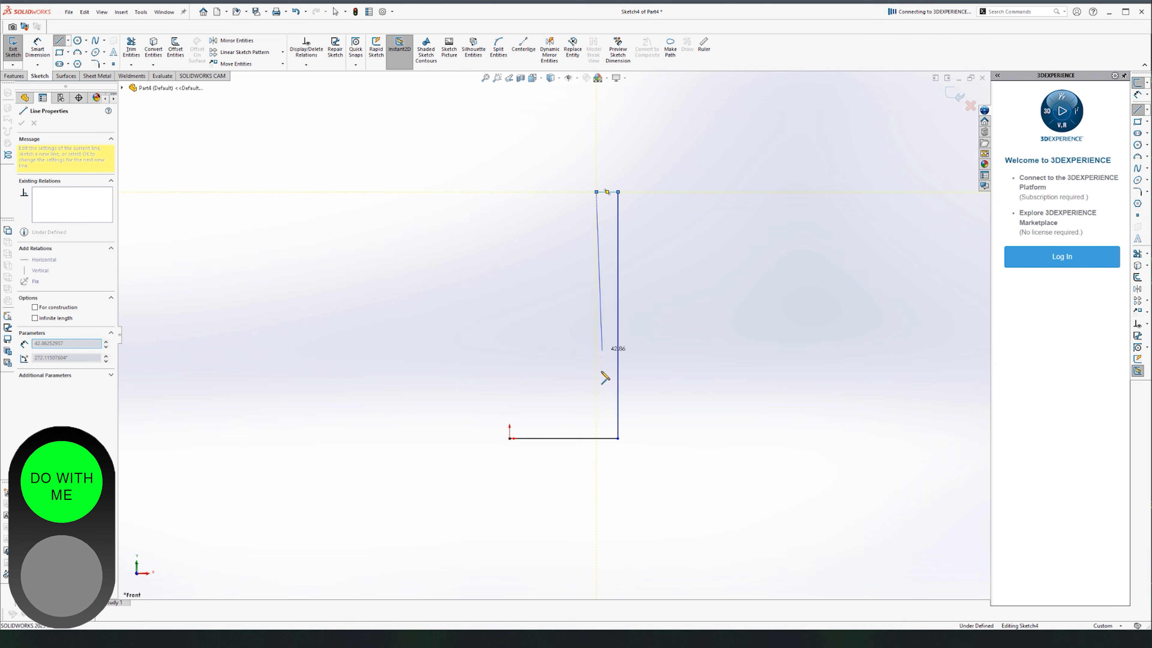
pyautogui.click(597, 417)
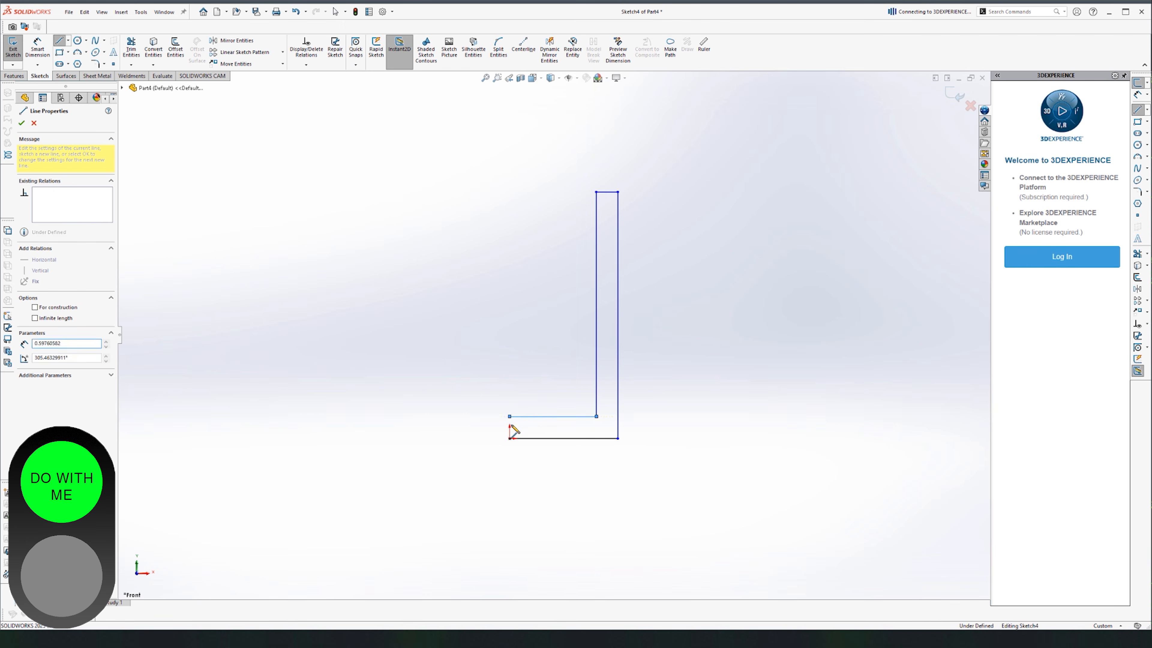
pyautogui.click(510, 416)
pyautogui.press('Escape')
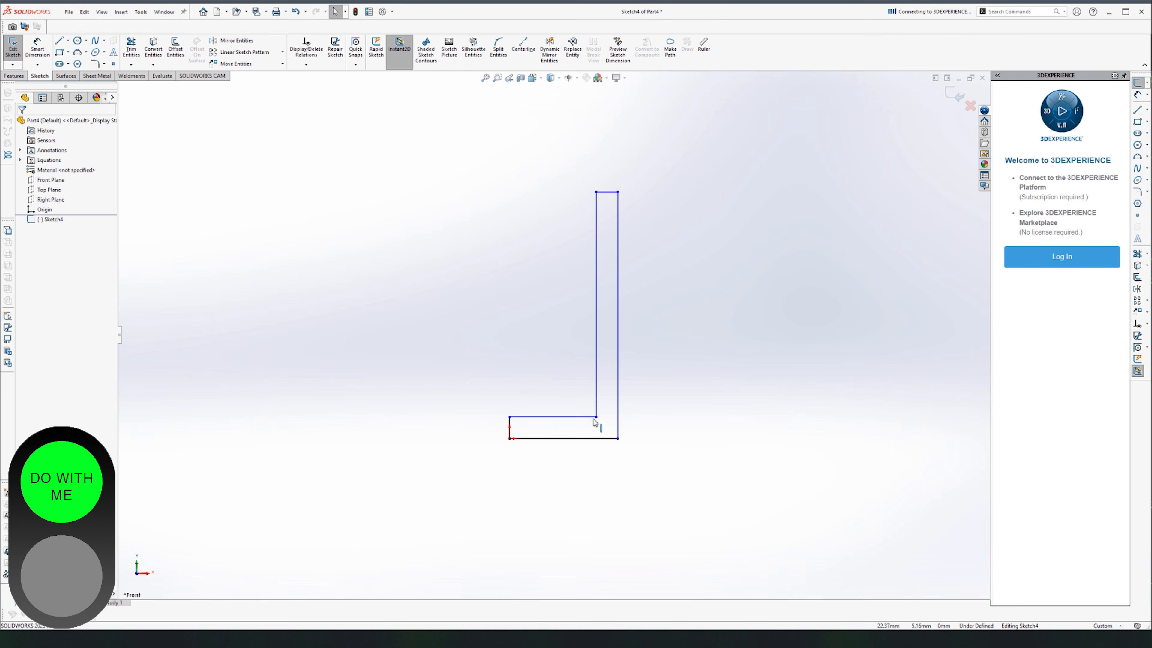
pyautogui.moveTo(537, 373)
pyautogui.mouseDown()
pyautogui.moveTo(540, 360)
pyautogui.moveTo(571, 377)
pyautogui.moveTo(419, 193)
pyautogui.moveTo(308, 176)
pyautogui.moveTo(650, 485)
pyautogui.moveTo(658, 404)
pyautogui.moveTo(596, 417)
pyautogui.moveTo(581, 543)
pyautogui.mouseUp()
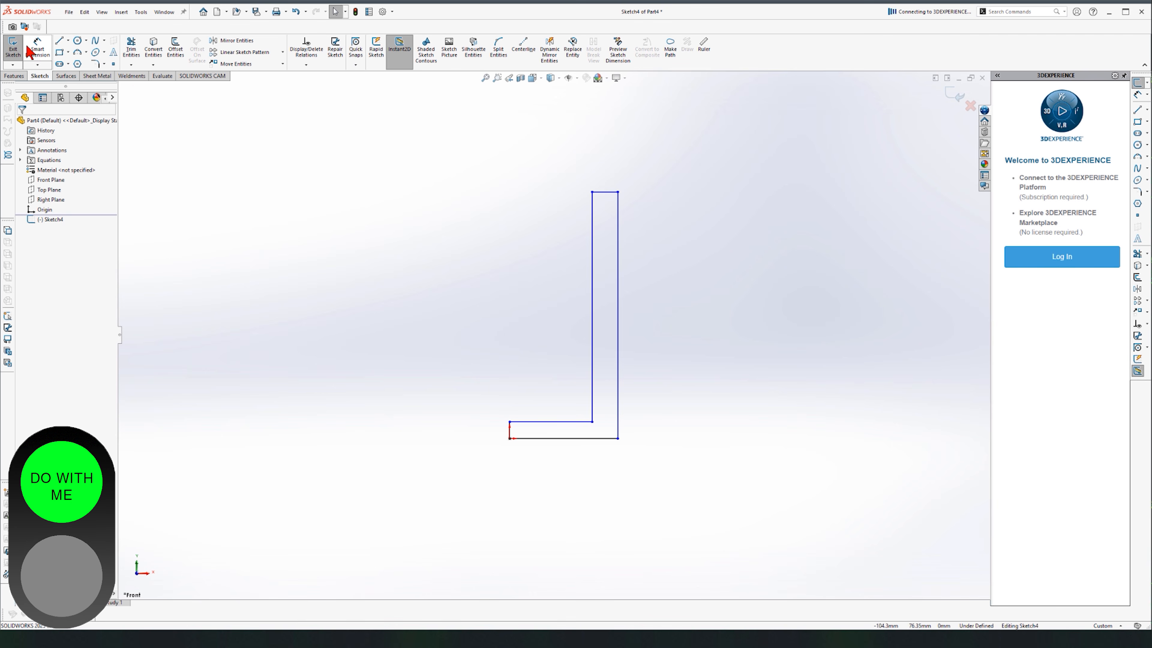
# Dimension the profile's bottom edge at 20 mm and its outer vertical edge at 45 mm.
pyautogui.click(36, 49)
pyautogui.click(573, 443)
pyautogui.click(601, 494)
pyautogui.write('20')
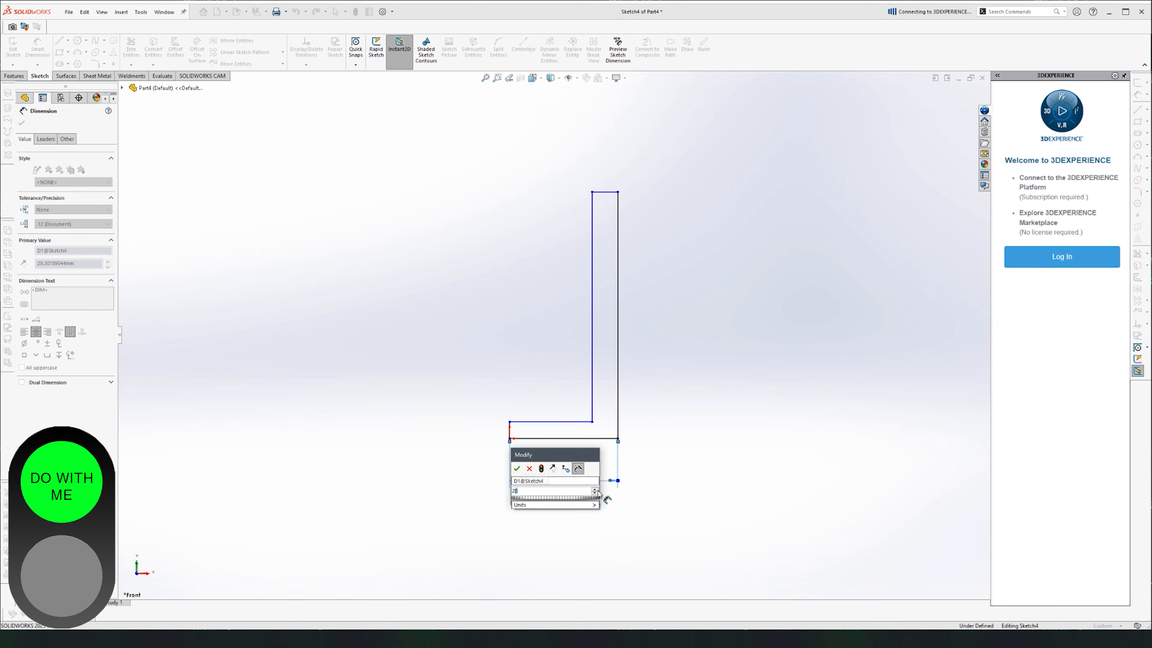
pyautogui.press('Return')
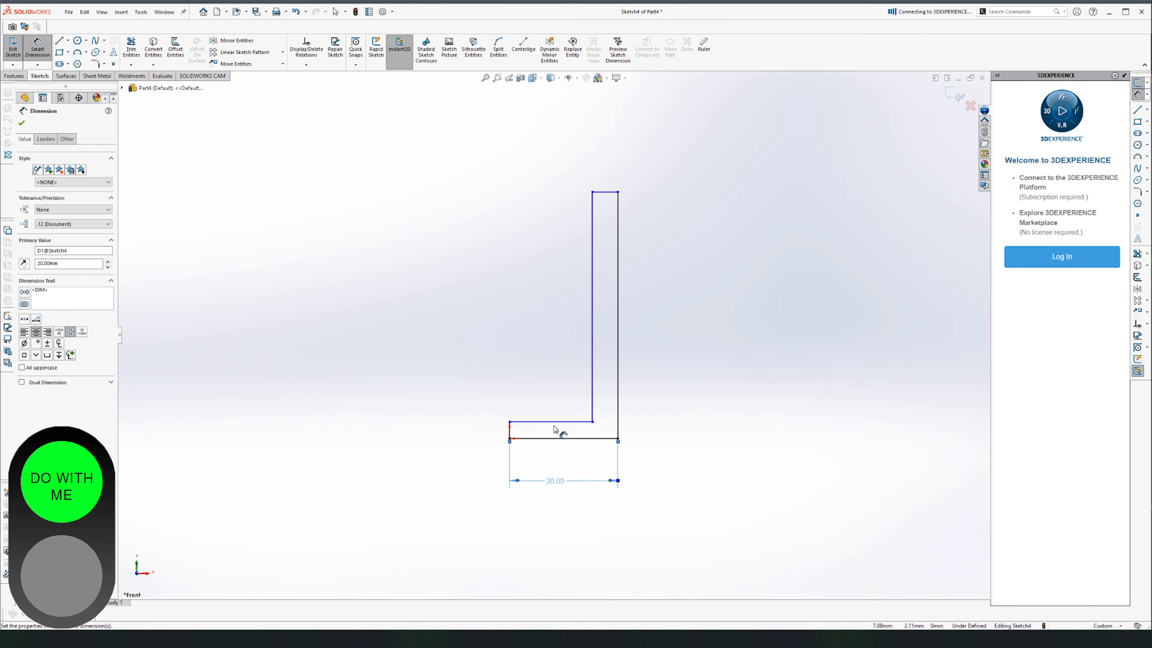
pyautogui.click(618, 381)
pyautogui.click(650, 382)
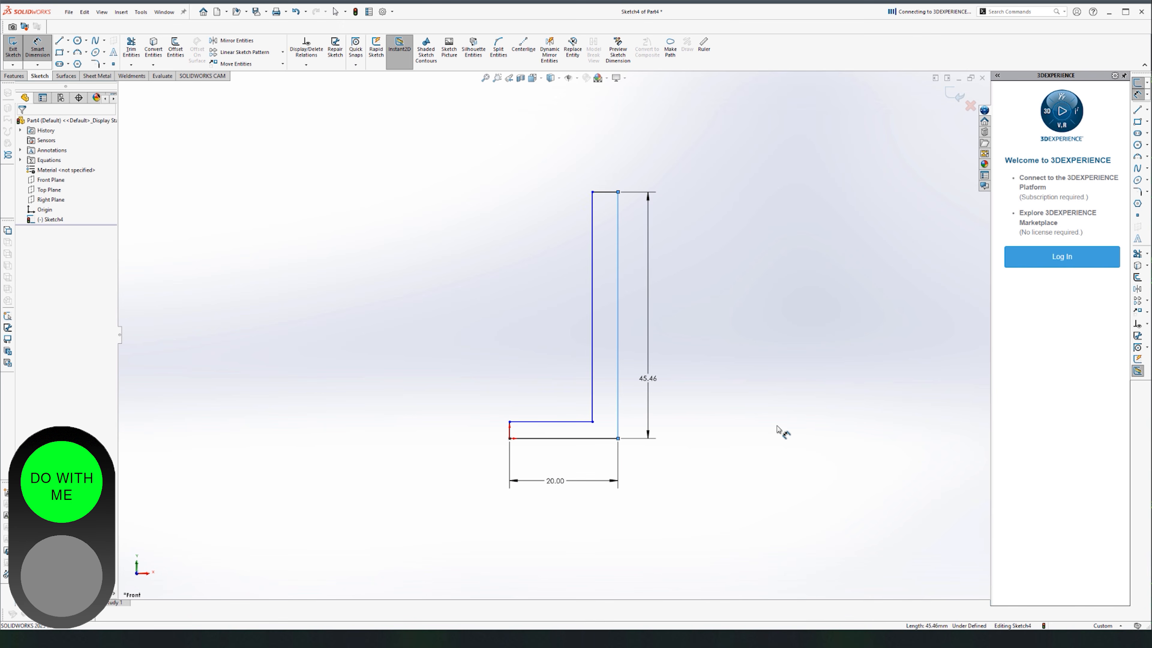
pyautogui.press('Return')
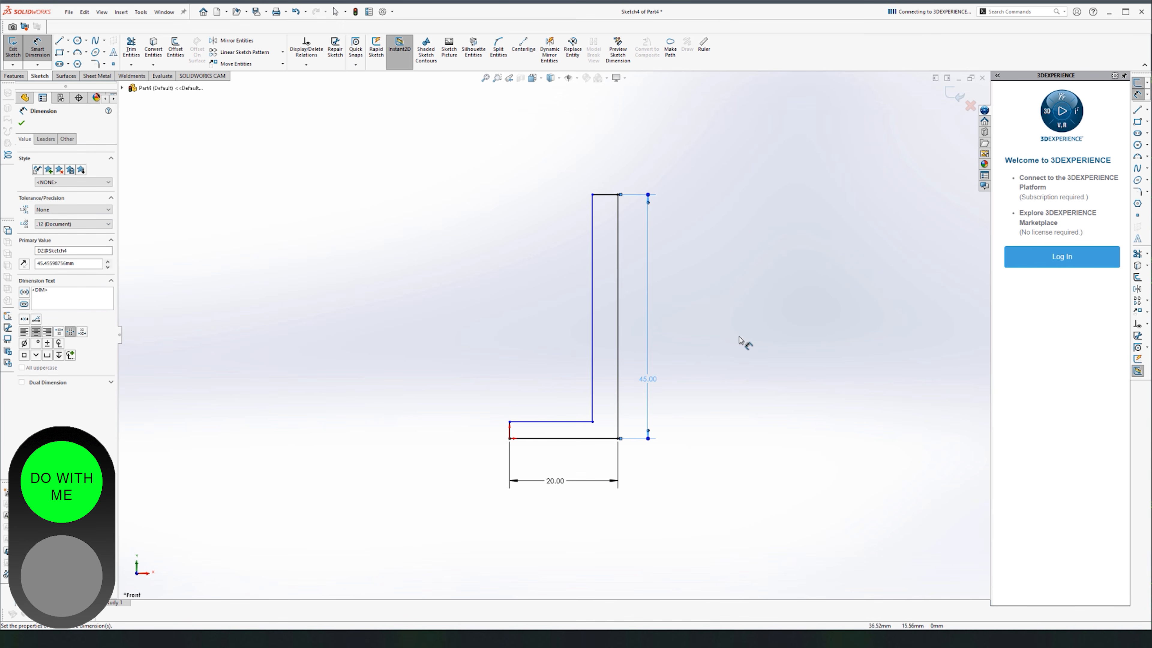
pyautogui.click(725, 353)
# Dimension the profile's wall thickness at 2.5 mm and its base thickness at 3 mm.
pyautogui.click(608, 196)
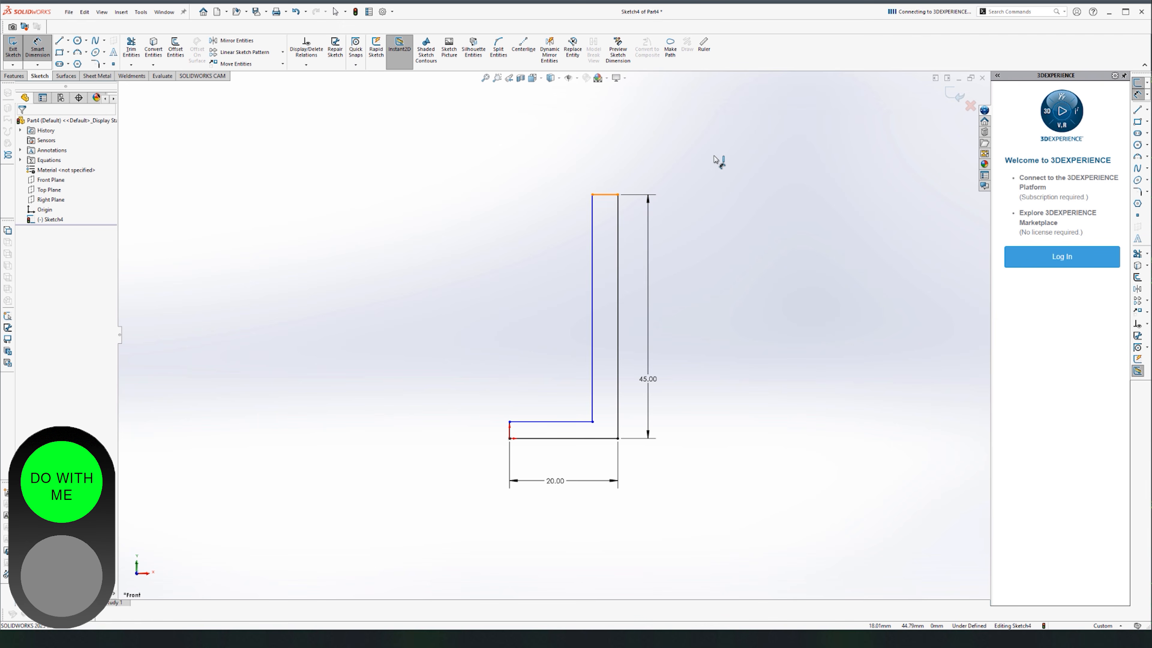
pyautogui.click(710, 157)
pyautogui.write('2.5')
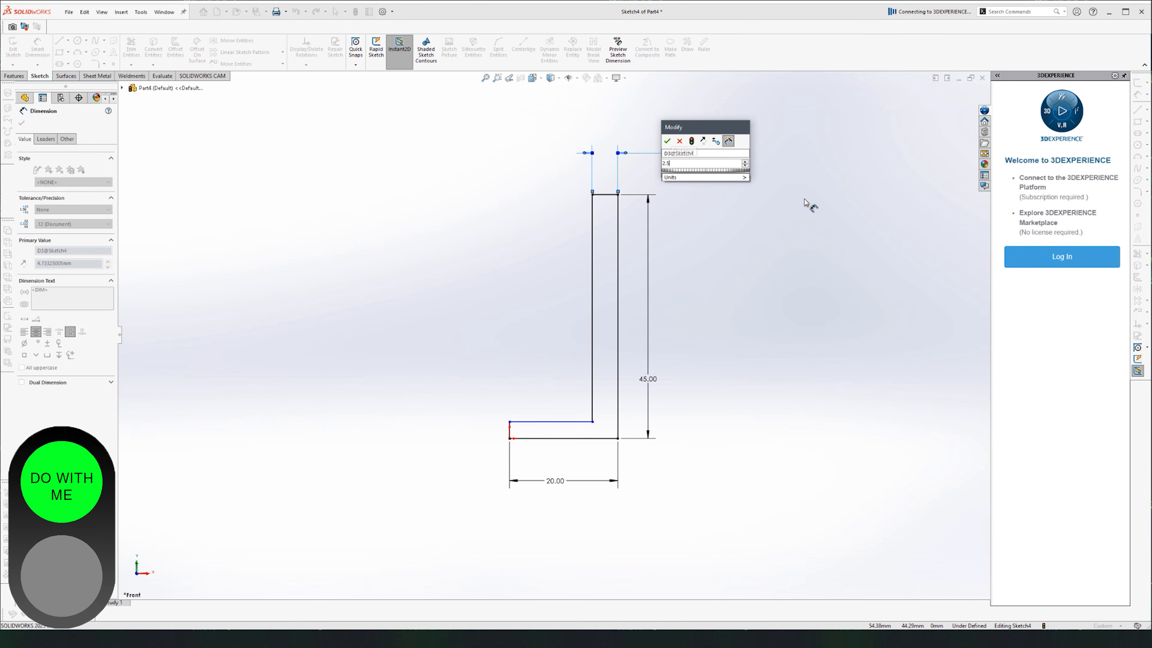
pyautogui.press('Return')
pyautogui.click(356, 394)
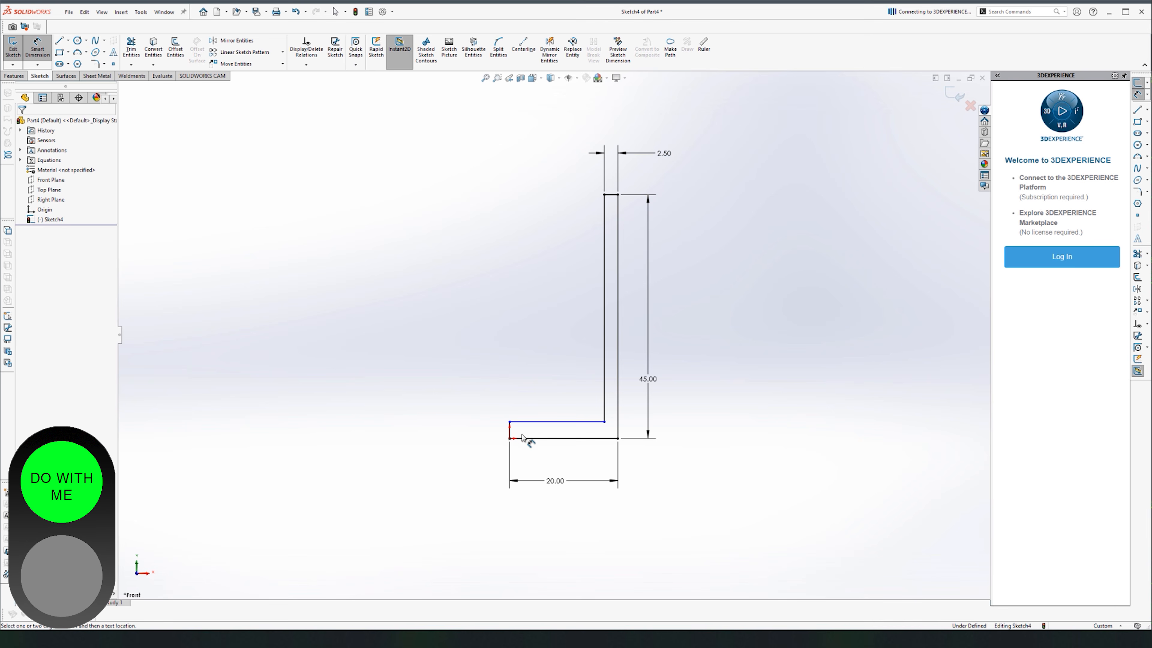
pyautogui.click(510, 430)
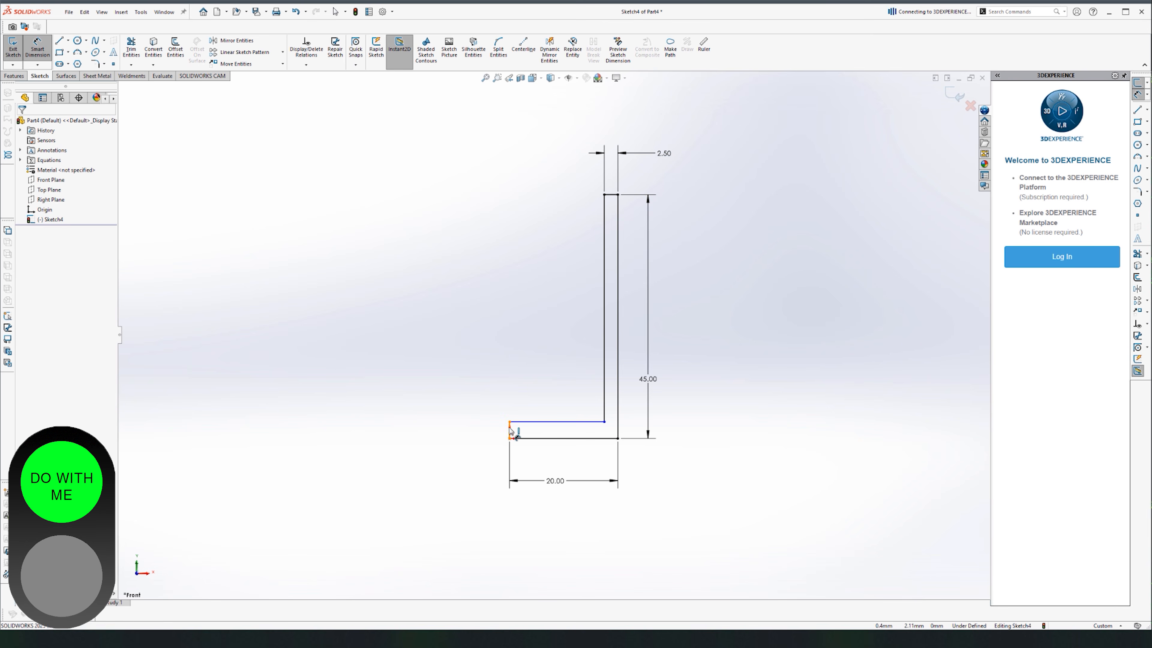
pyautogui.click(507, 348)
pyautogui.write('3.10585554mm')
pyautogui.press('Return')
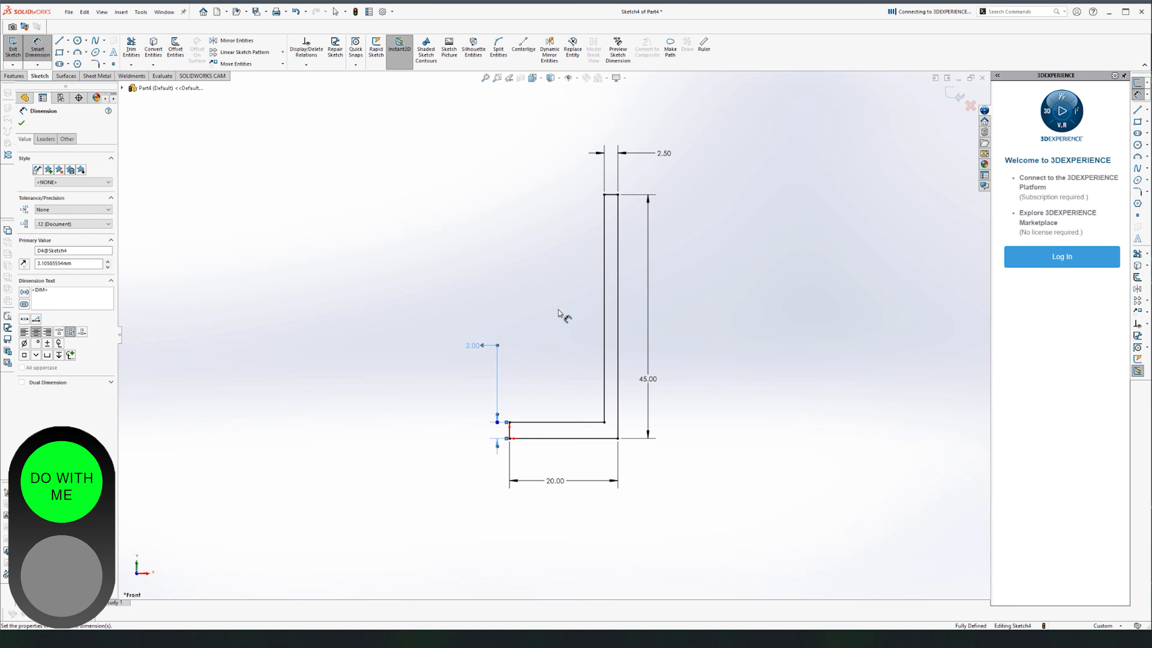
pyautogui.press('Escape')
# Revolve the profile 360 degrees about its short vertical edge at the origin.
pyautogui.scroll(-2, 579, 251)
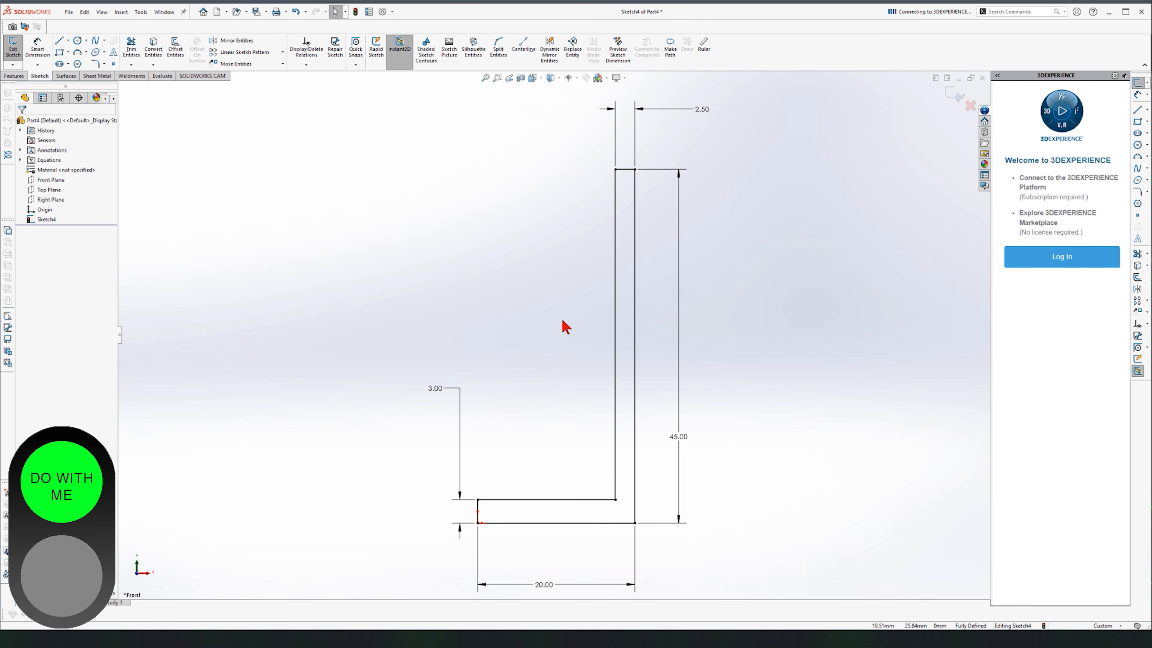
pyautogui.click(13, 76)
pyautogui.click(44, 49)
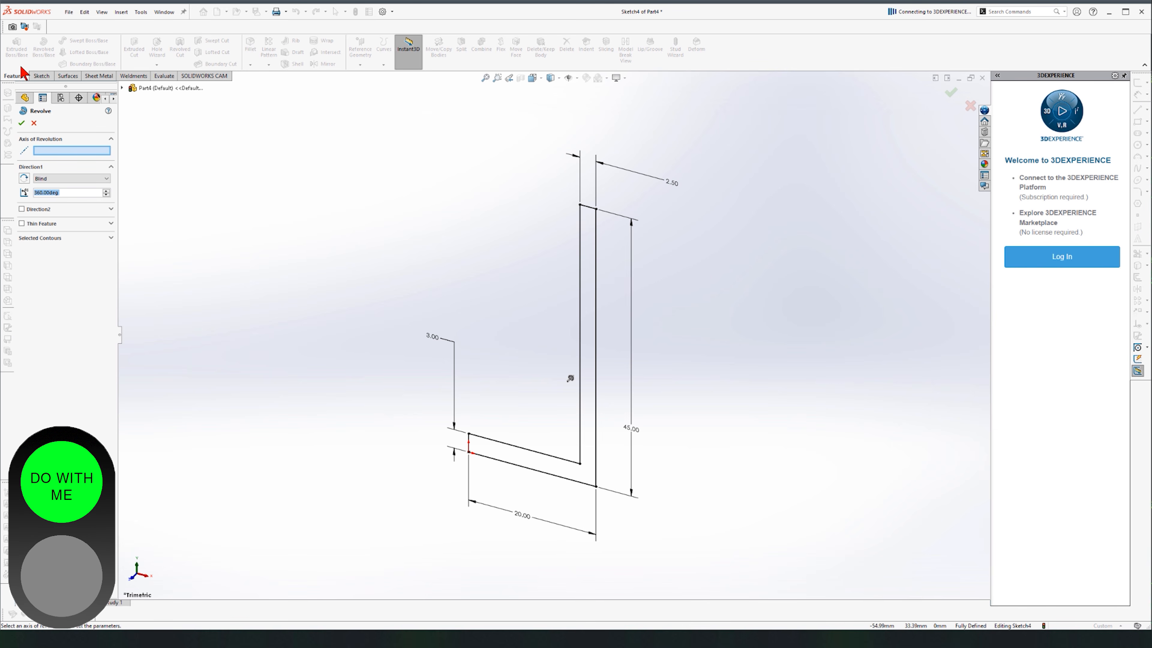
pyautogui.click(469, 443)
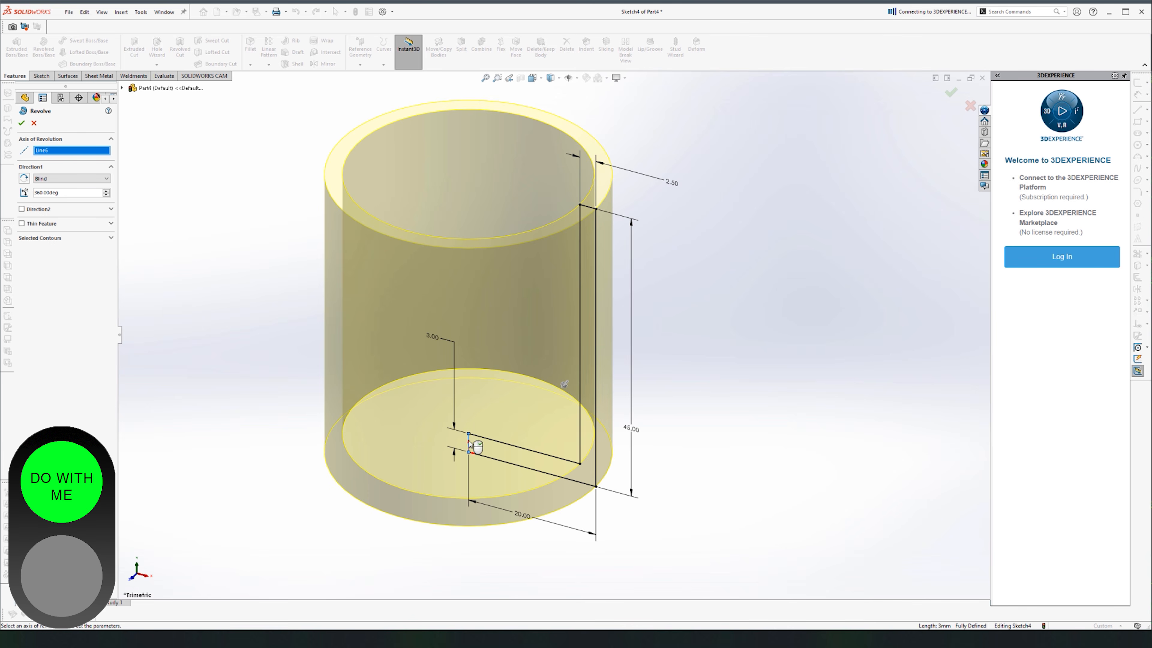
pyautogui.click(22, 123)
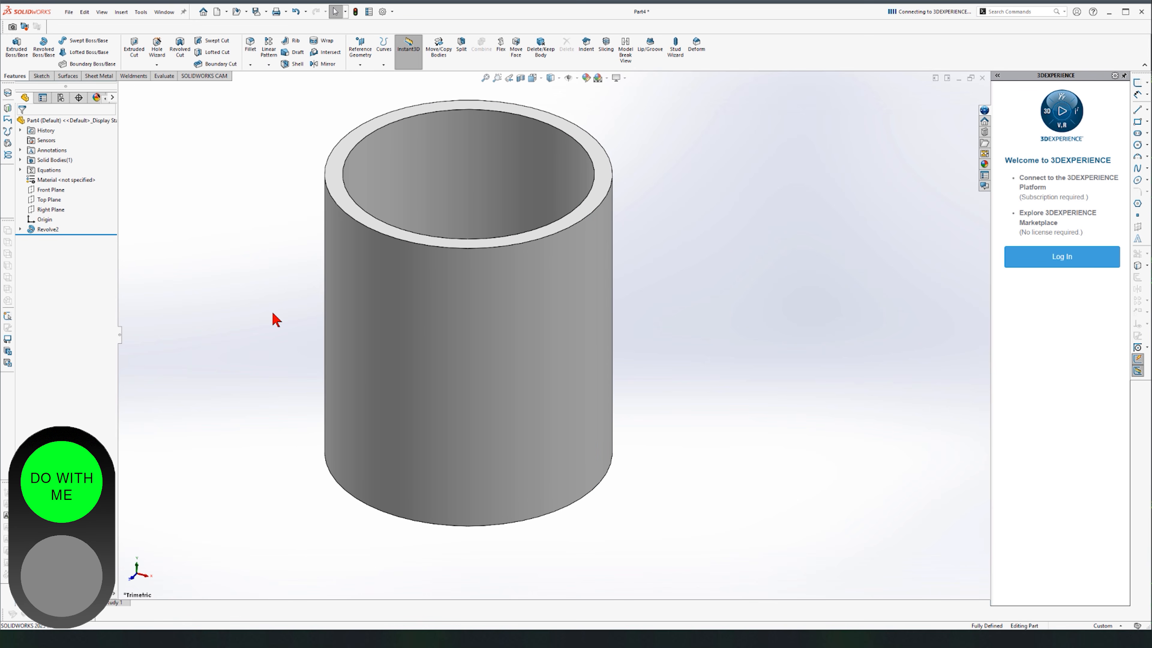
# Edit the revolve's sketch to set the cup's height to 90 mm and exit the sketch.
pyautogui.scroll(3, 467, 382)
pyautogui.moveTo(464, 382); pyautogui.dragTo(284, 345, button='middle')
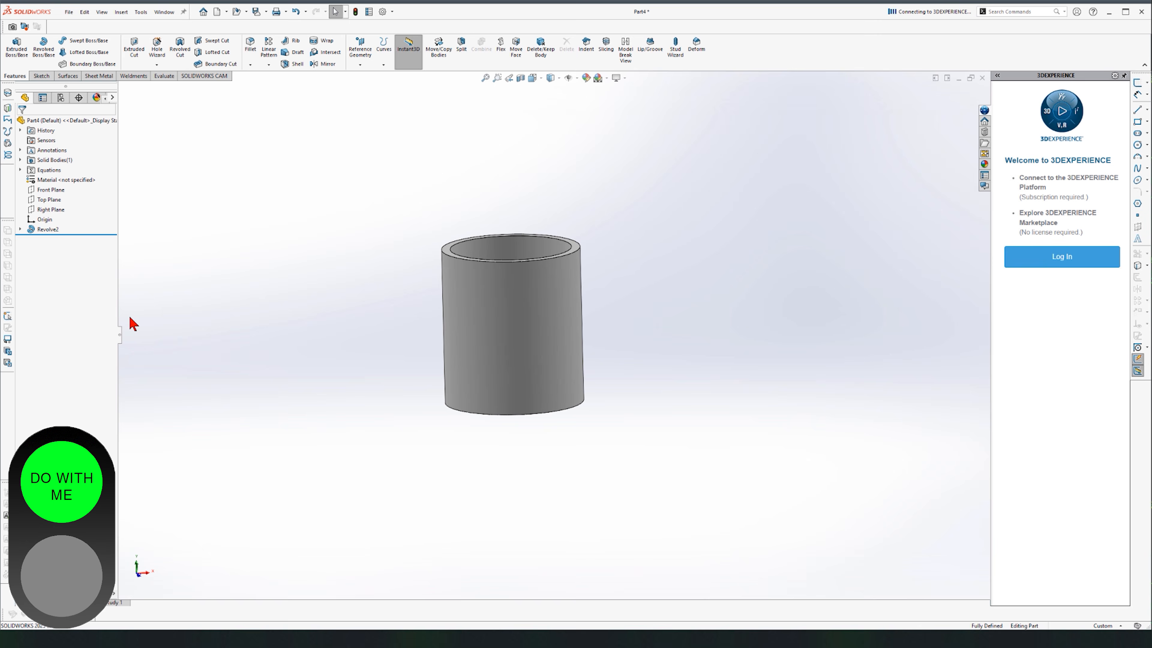
pyautogui.click(52, 230)
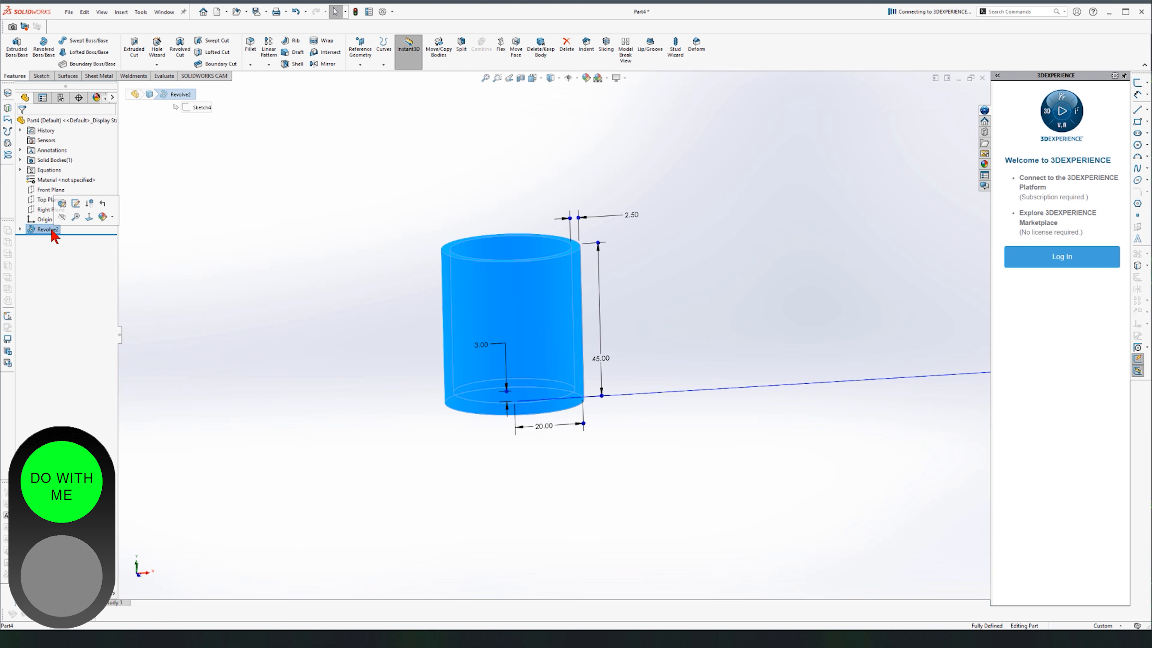
pyautogui.click(75, 205)
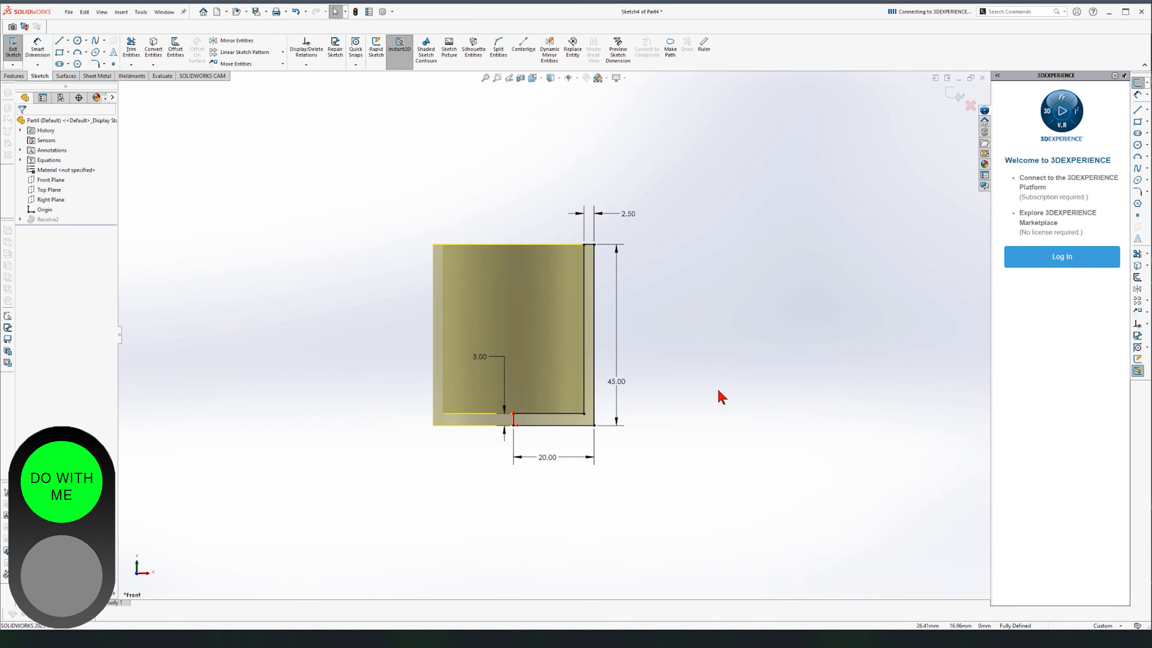
pyautogui.doubleClick(607, 377)
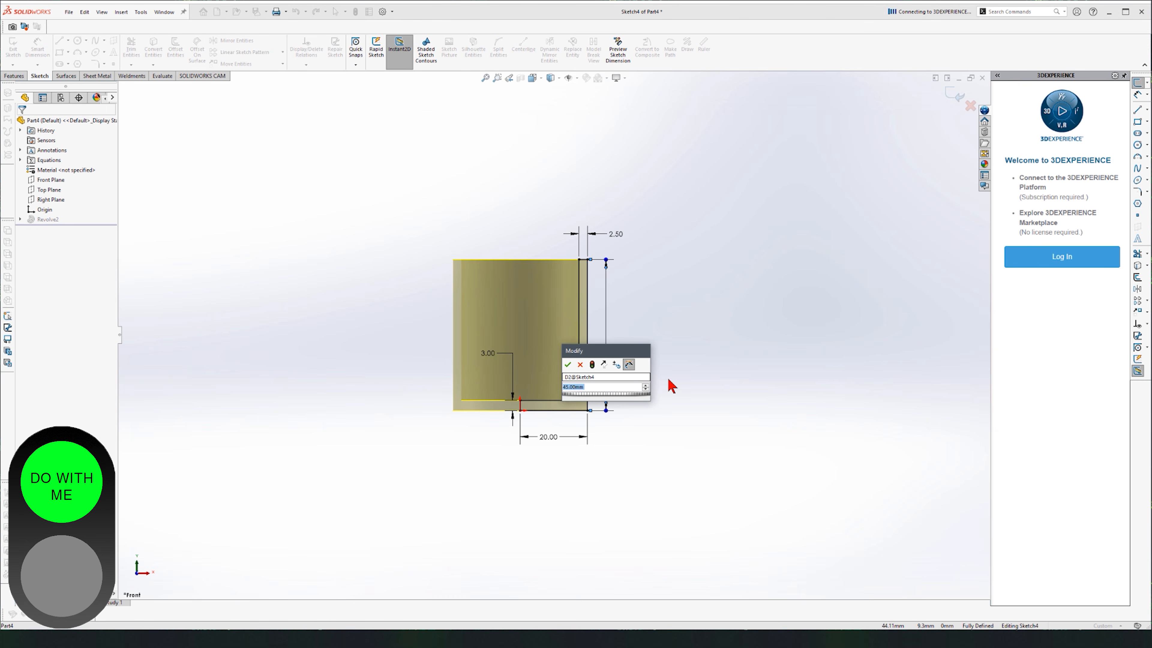
pyautogui.press('Return')
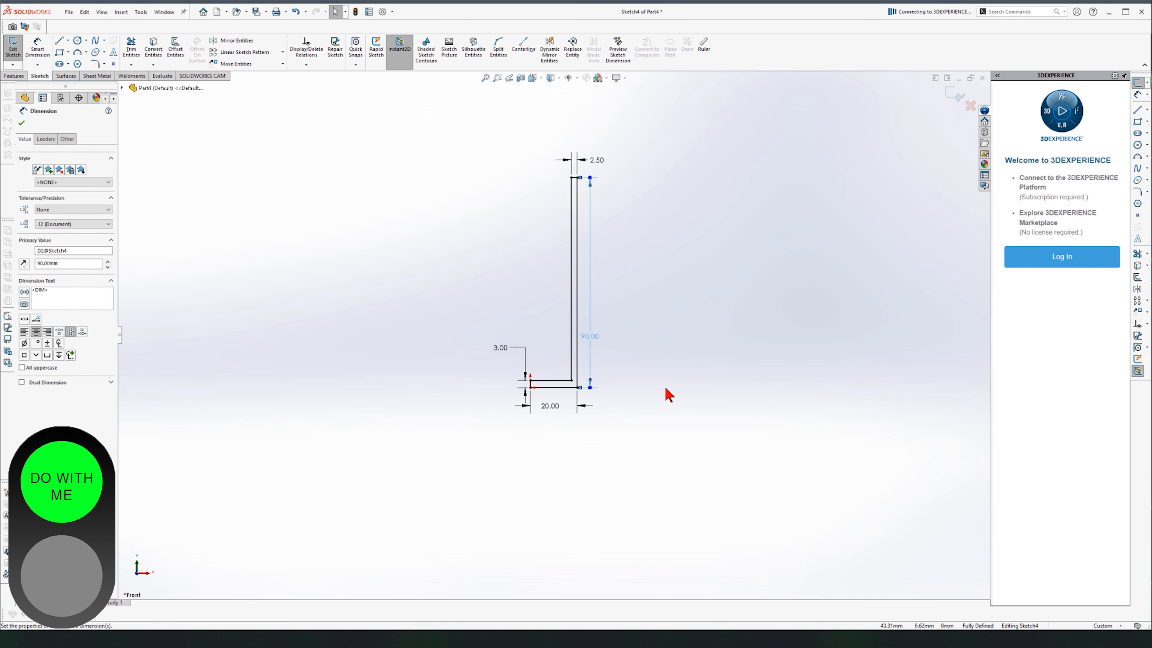
pyautogui.click(953, 97)
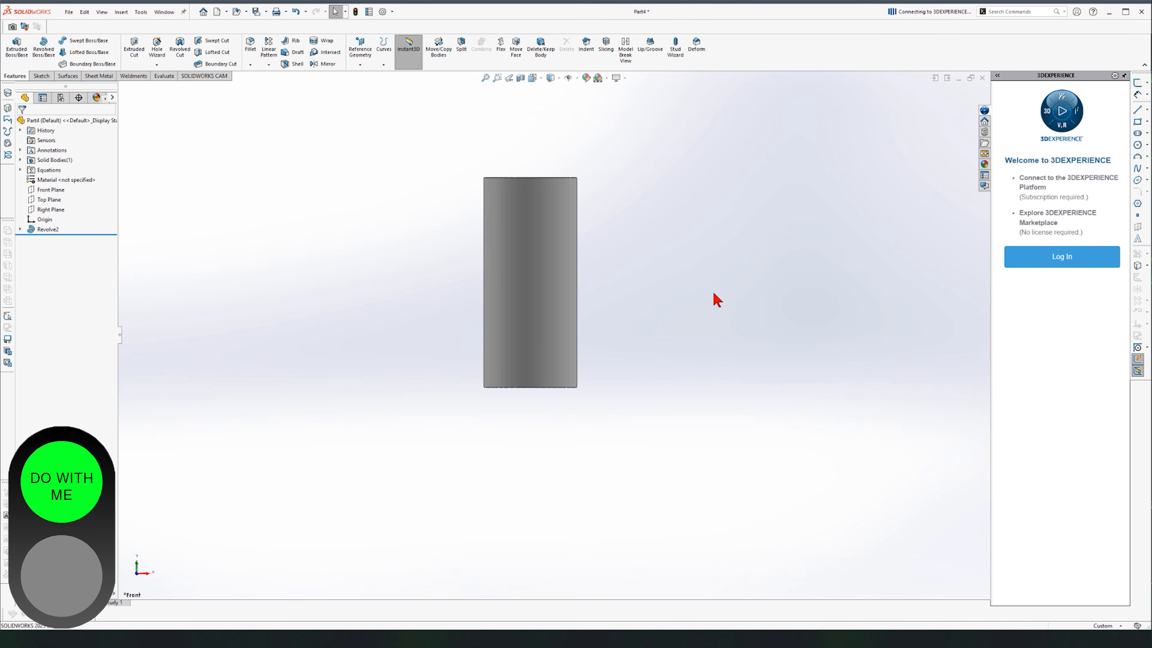
# Edit the revolve's sketch and draw a three-point arc about 12.6 mm tall on the outer wall line near the rim, bulging into the wall.
pyautogui.click(43, 230)
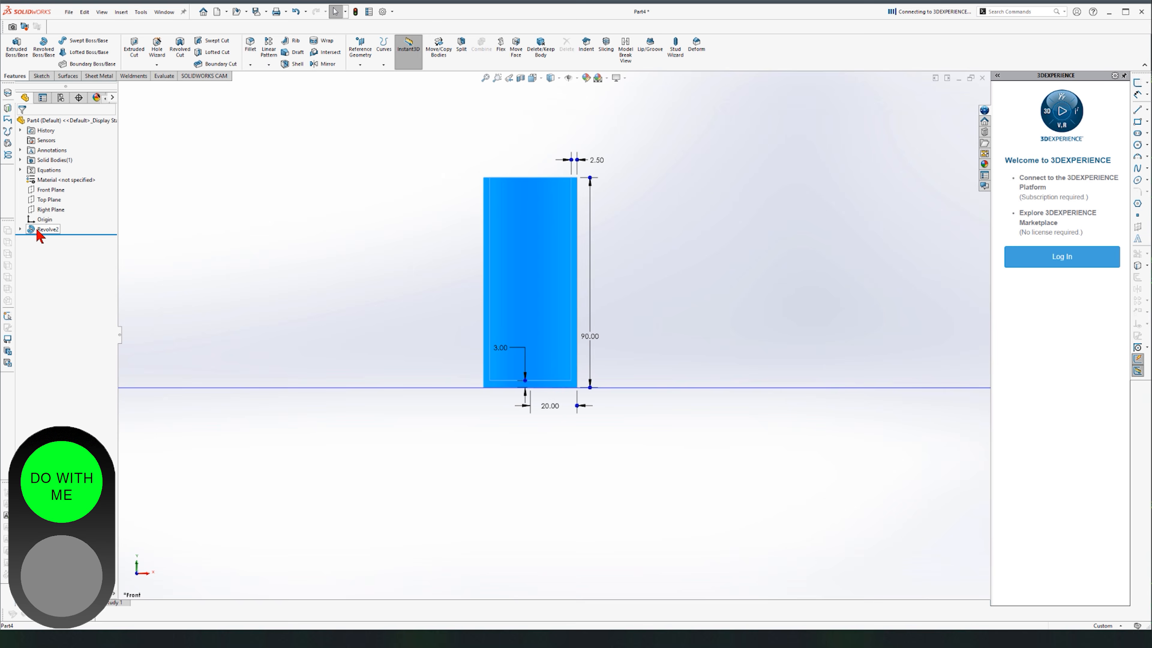
pyautogui.click(61, 204)
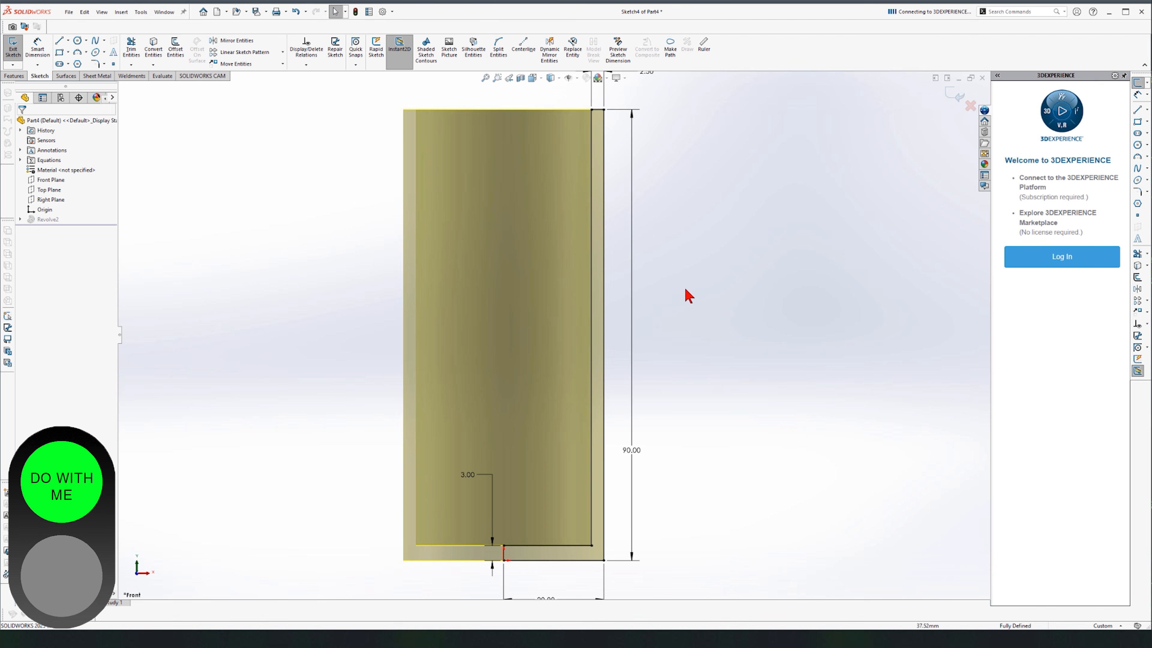
pyautogui.scroll(-3, 619, 138)
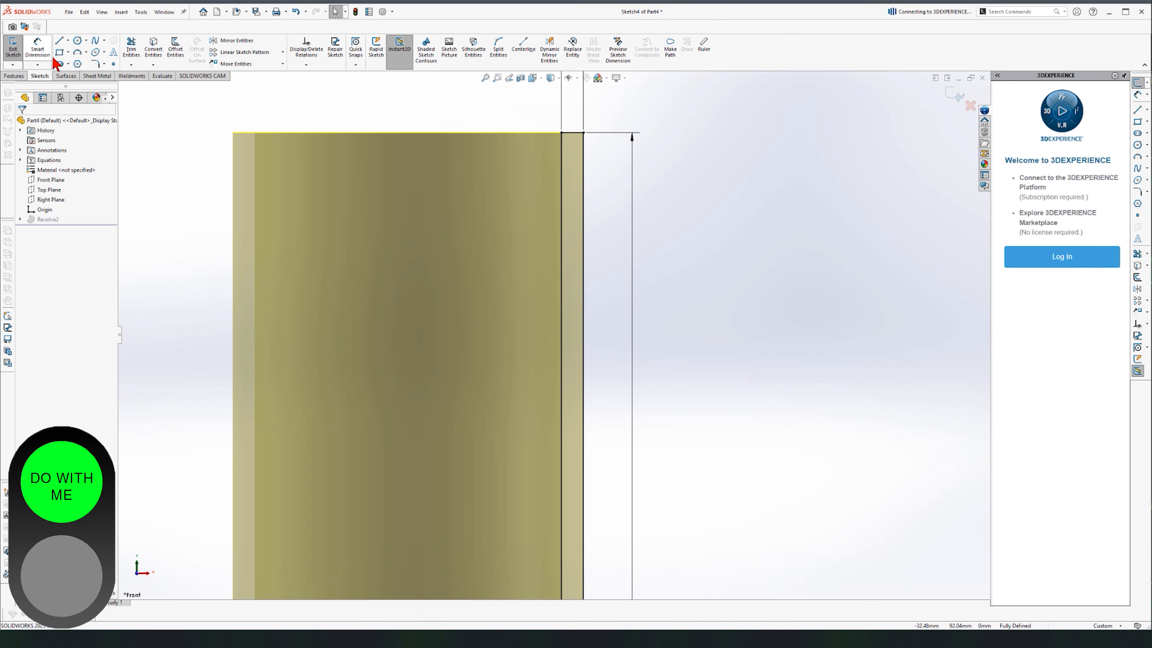
pyautogui.click(84, 52)
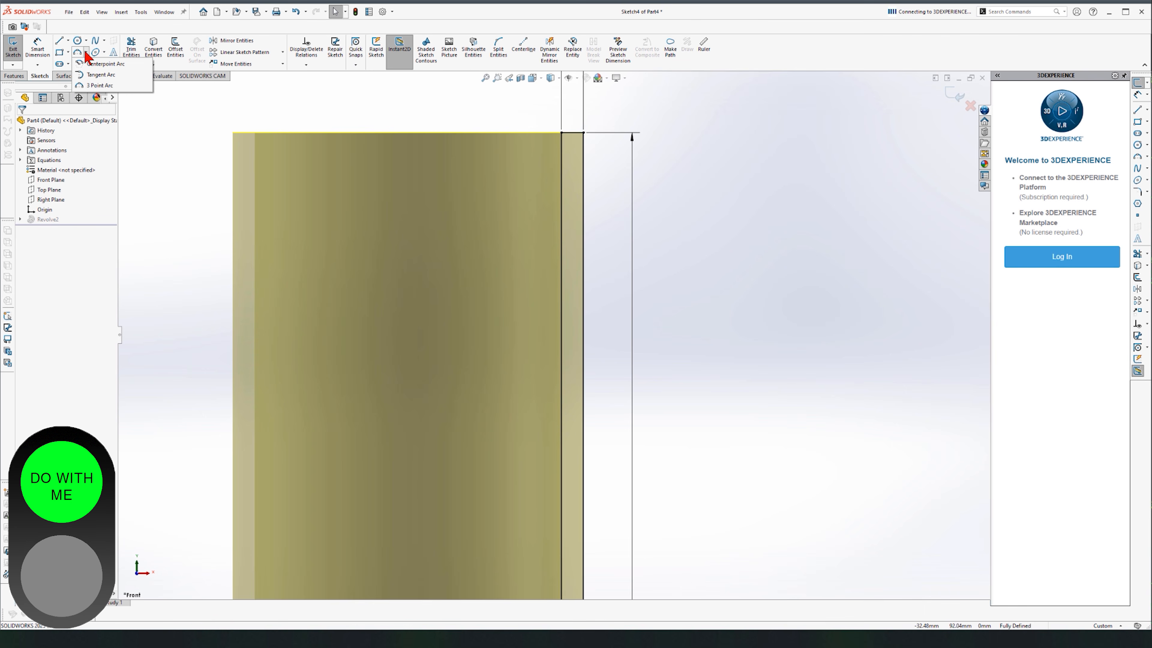
pyautogui.click(97, 86)
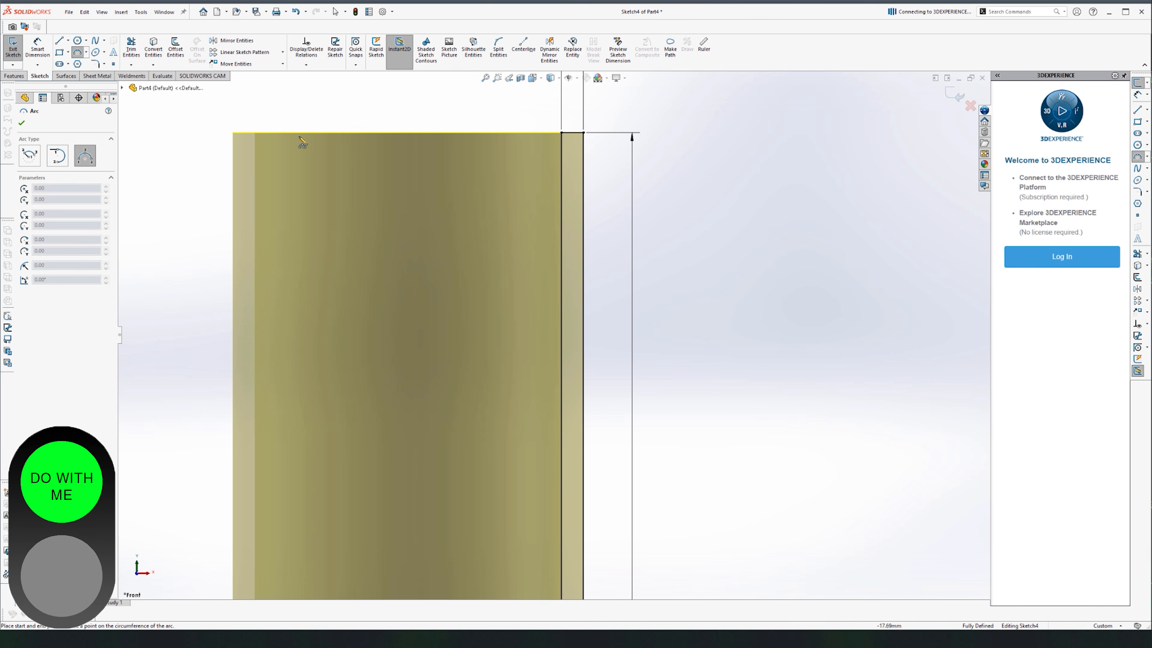
pyautogui.scroll(-3, 544, 213)
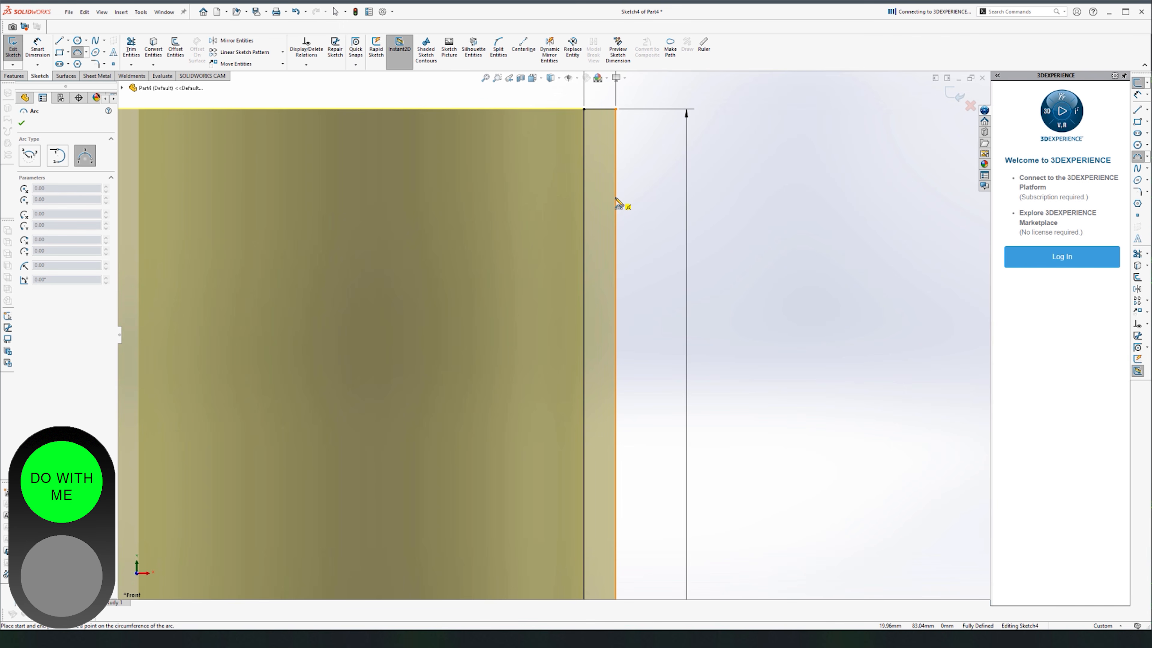
pyautogui.click(616, 198)
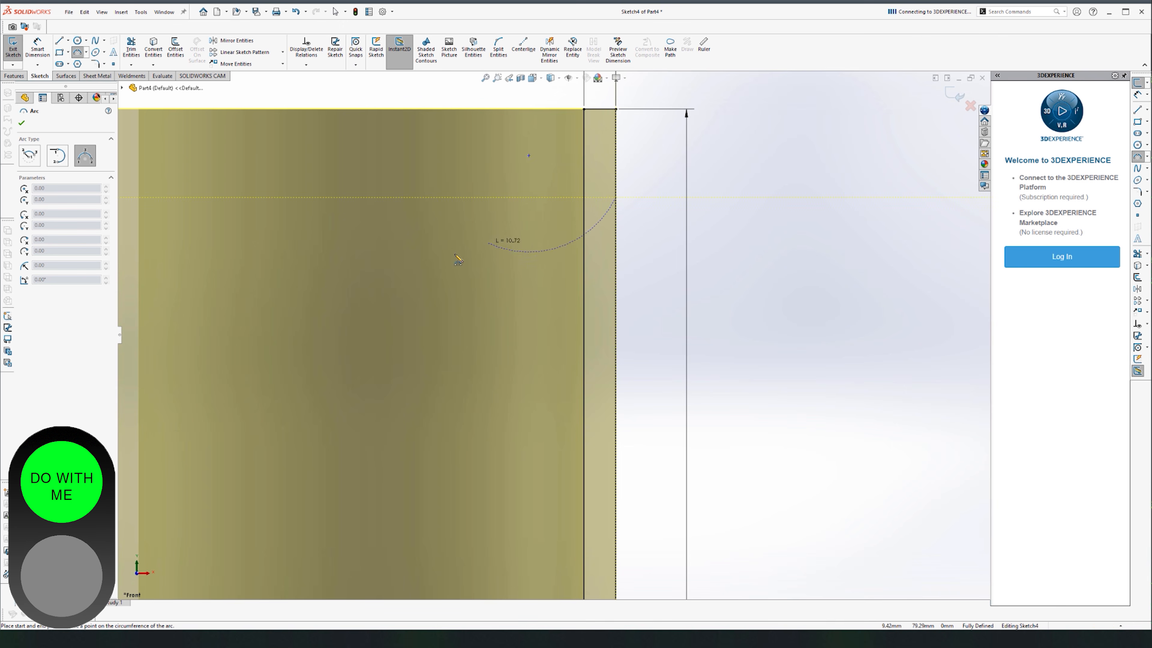
pyautogui.click(616, 359)
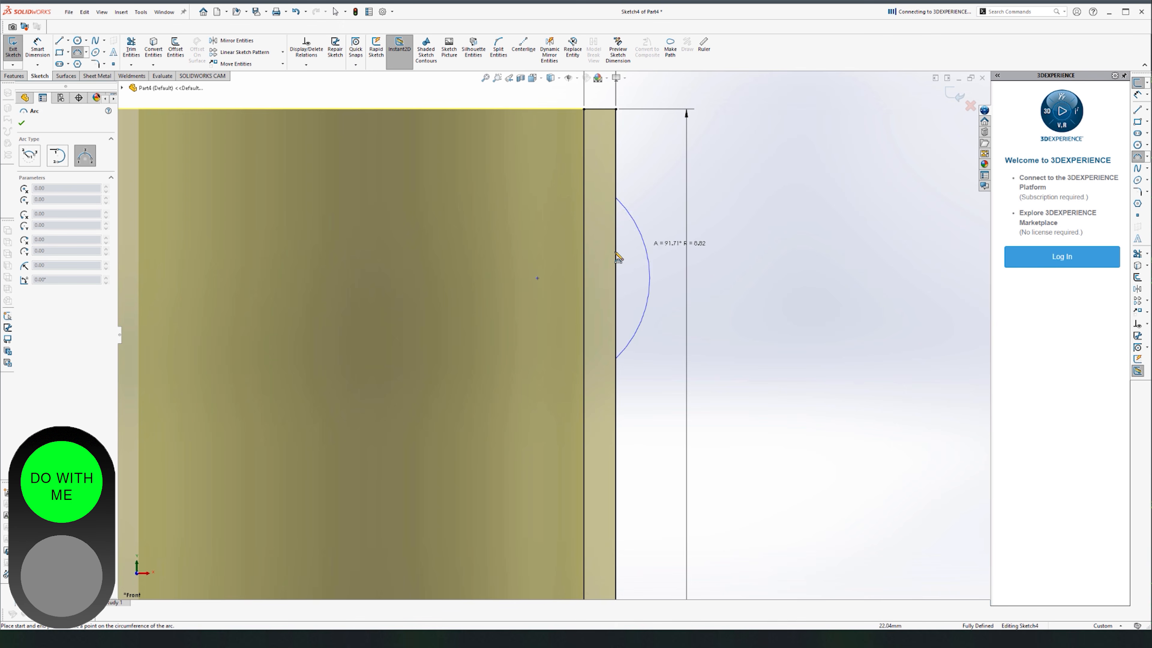
pyautogui.click(603, 277)
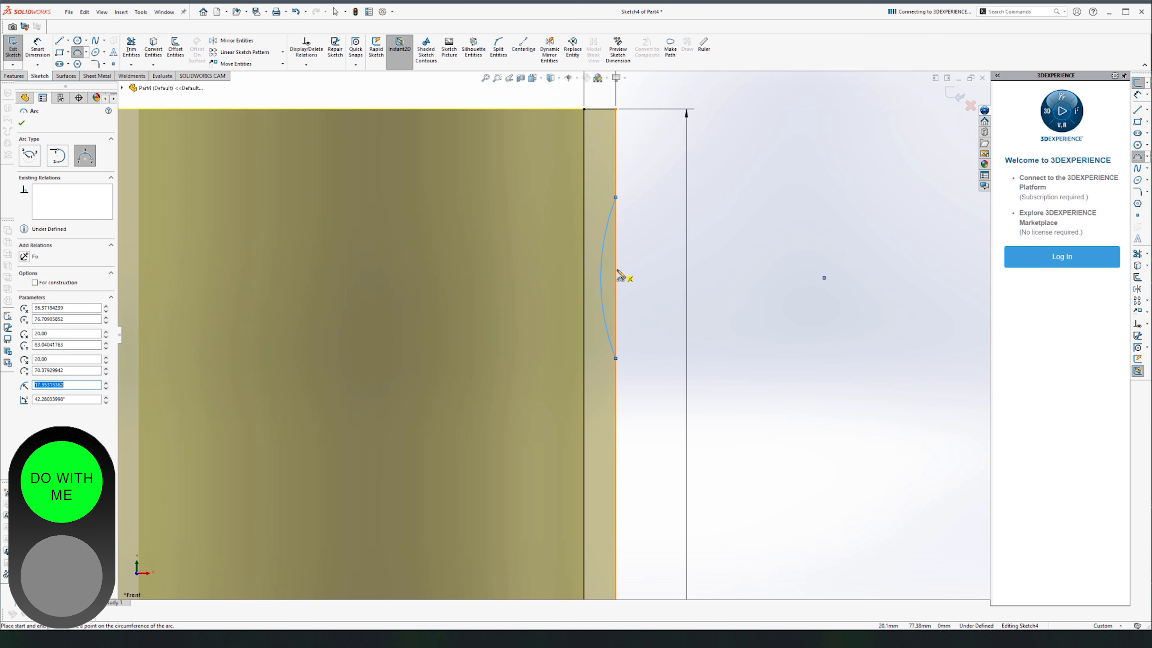
# Dimension the arc's upper endpoint 7 mm below the profile's top outer corner.
pyautogui.click(38, 49)
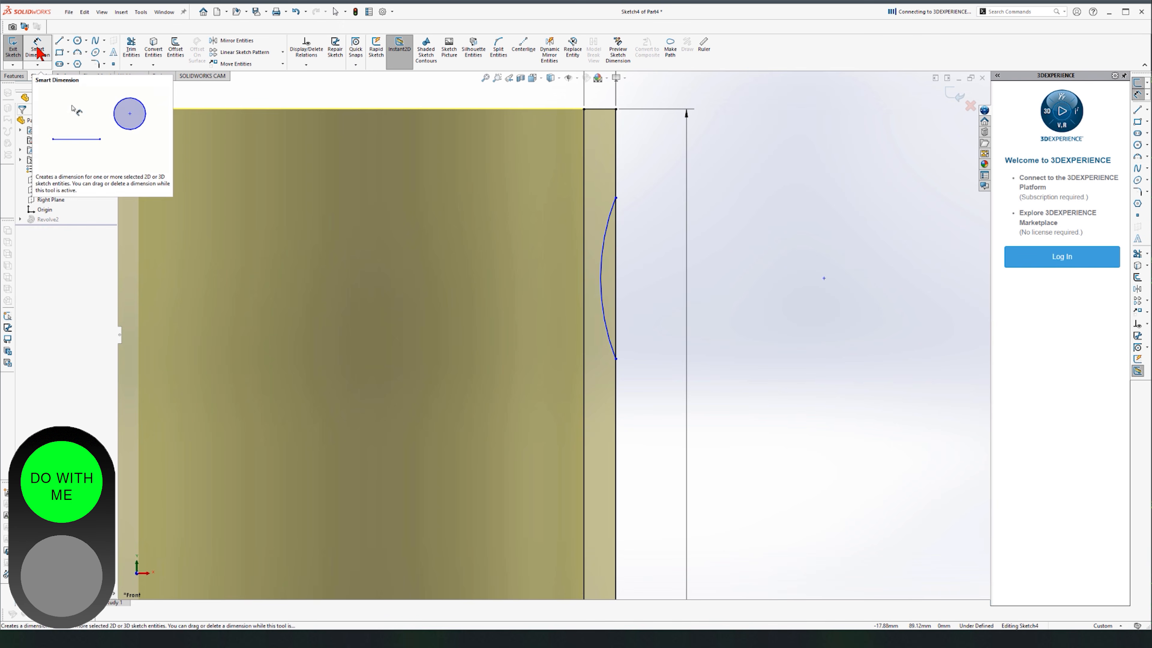
pyautogui.click(615, 199)
pyautogui.click(616, 109)
pyautogui.click(642, 153)
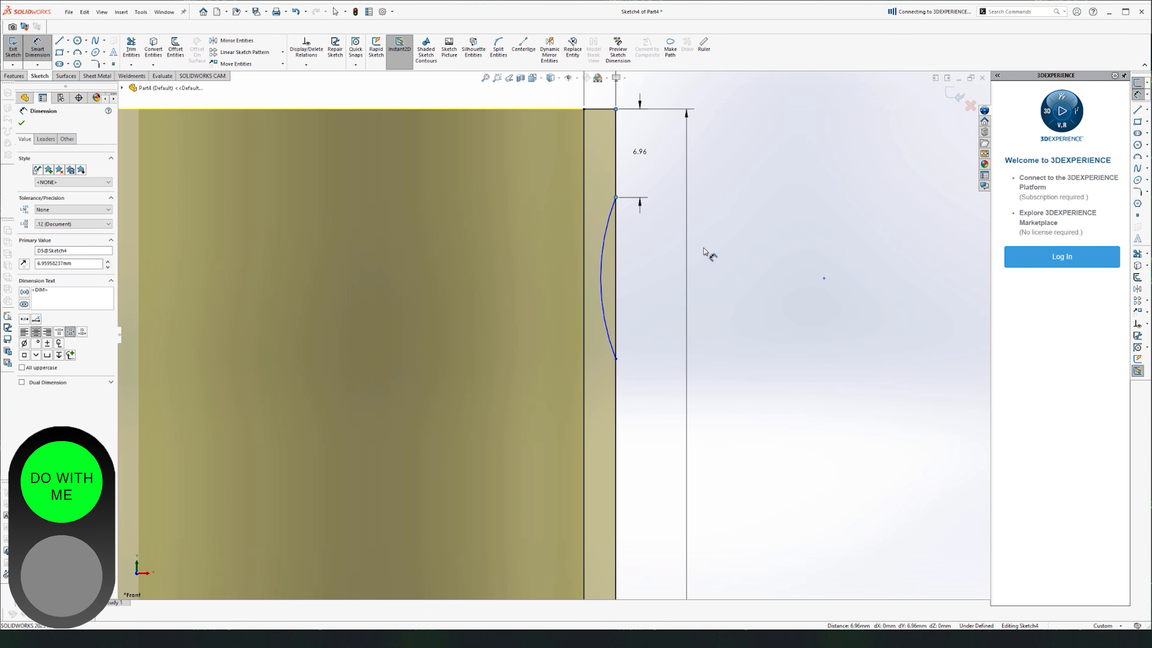
pyautogui.write('7')
pyautogui.press('Return')
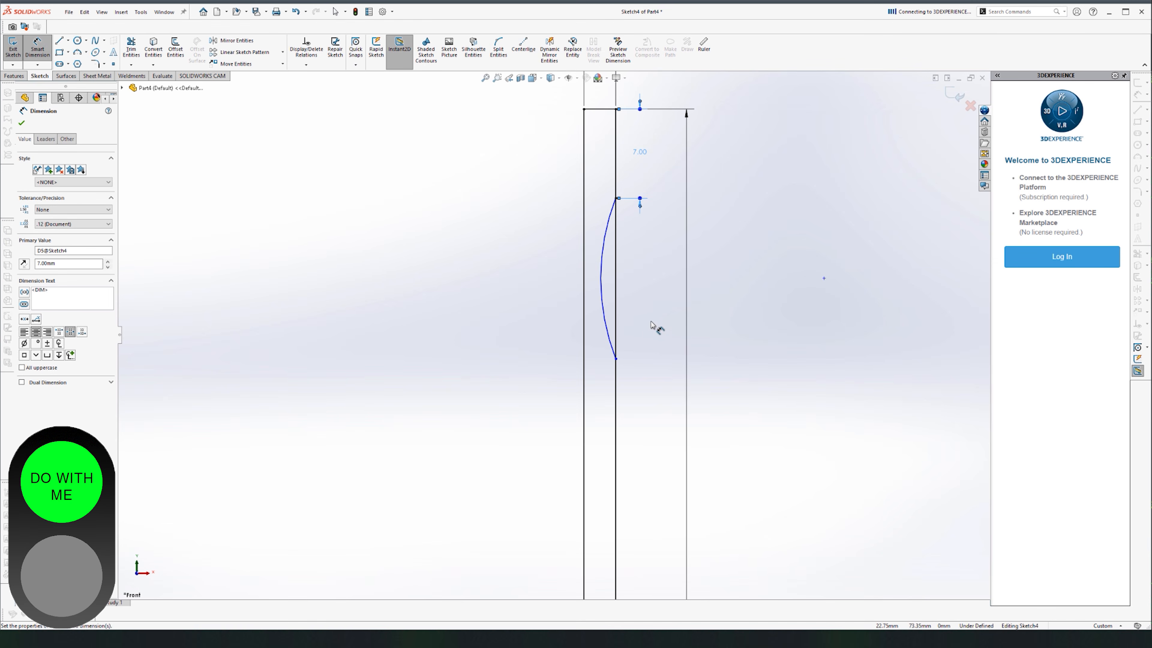
pyautogui.press('Escape')
# Dimension the vertical distance between the arc's two endpoints at 5 mm.
pyautogui.click(617, 359)
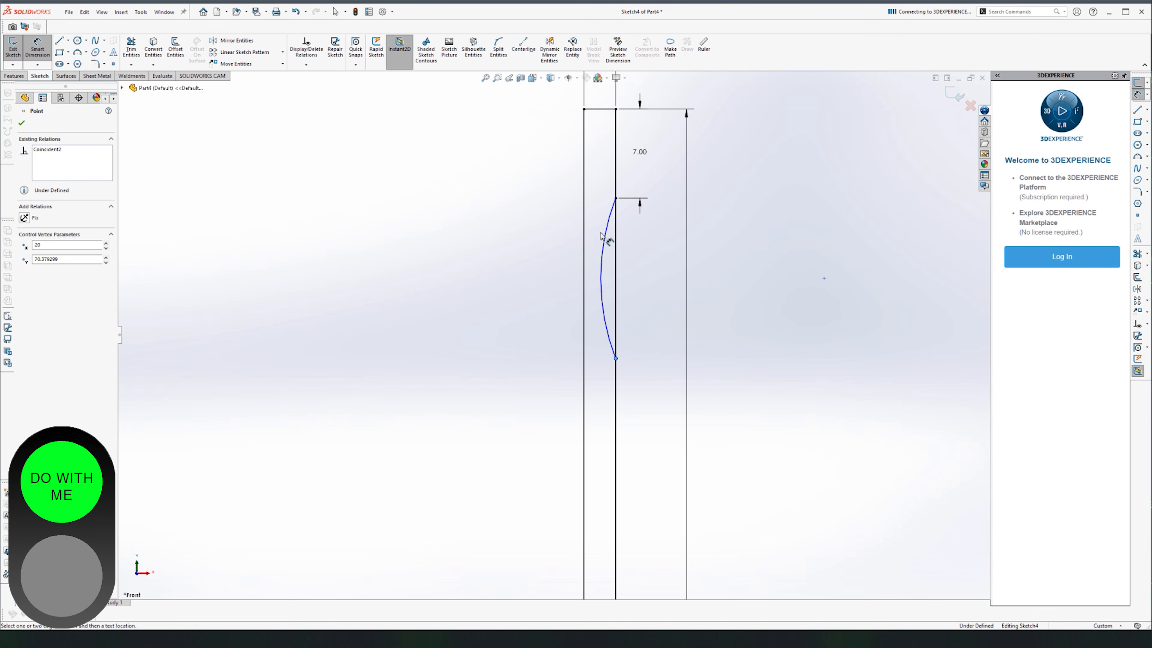
pyautogui.click(617, 198)
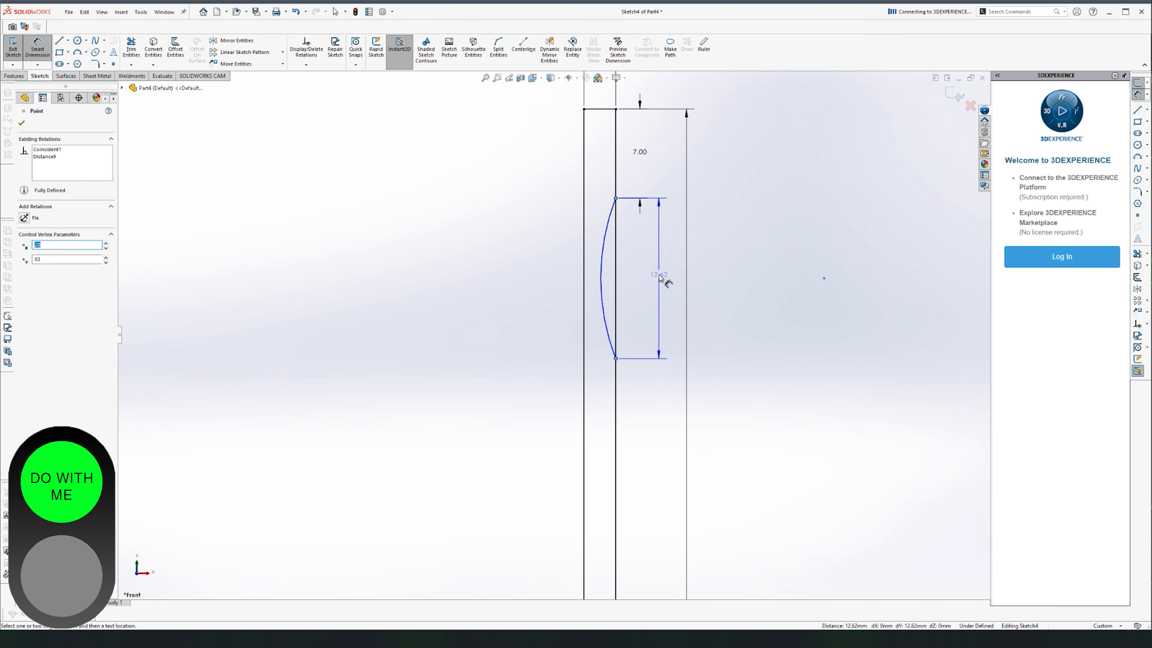
pyautogui.click(662, 276)
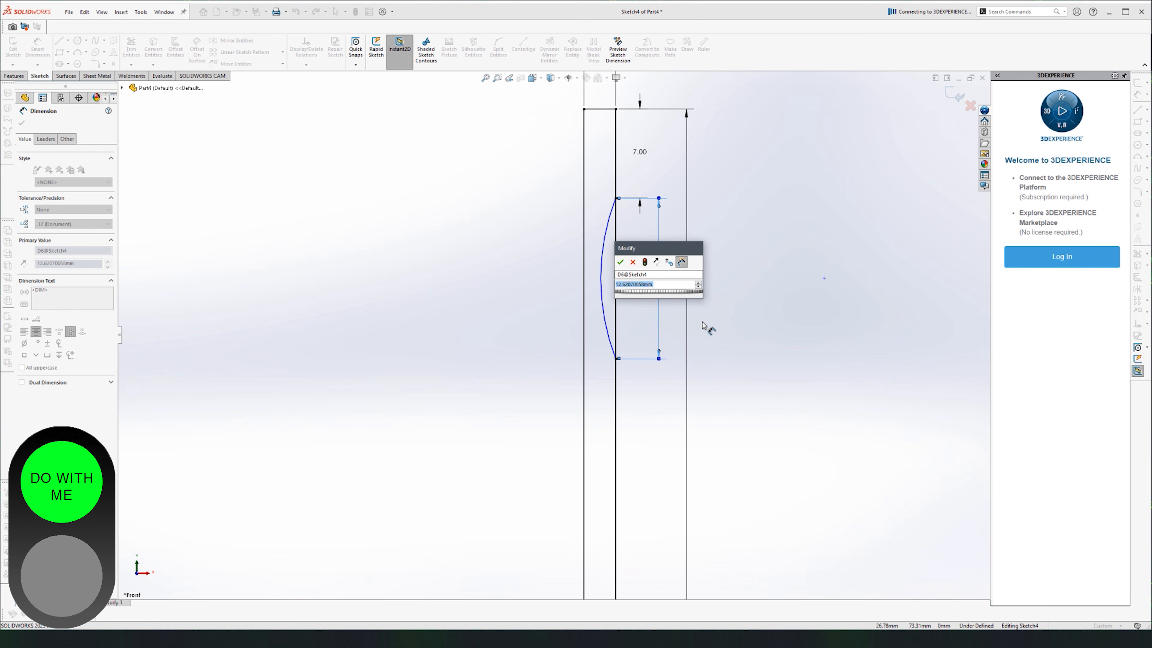
pyautogui.write('5')
pyautogui.press('Return')
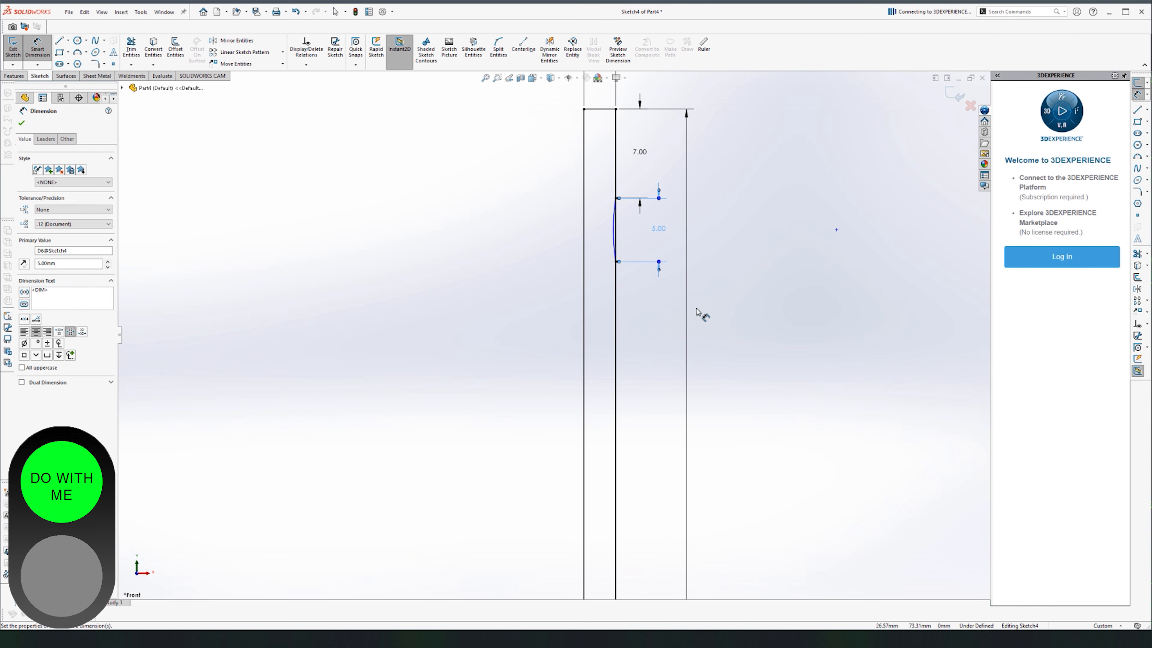
# Dimension the arc's radius at 6 mm and place its label on the inner side of the wall.
pyautogui.click(613, 230)
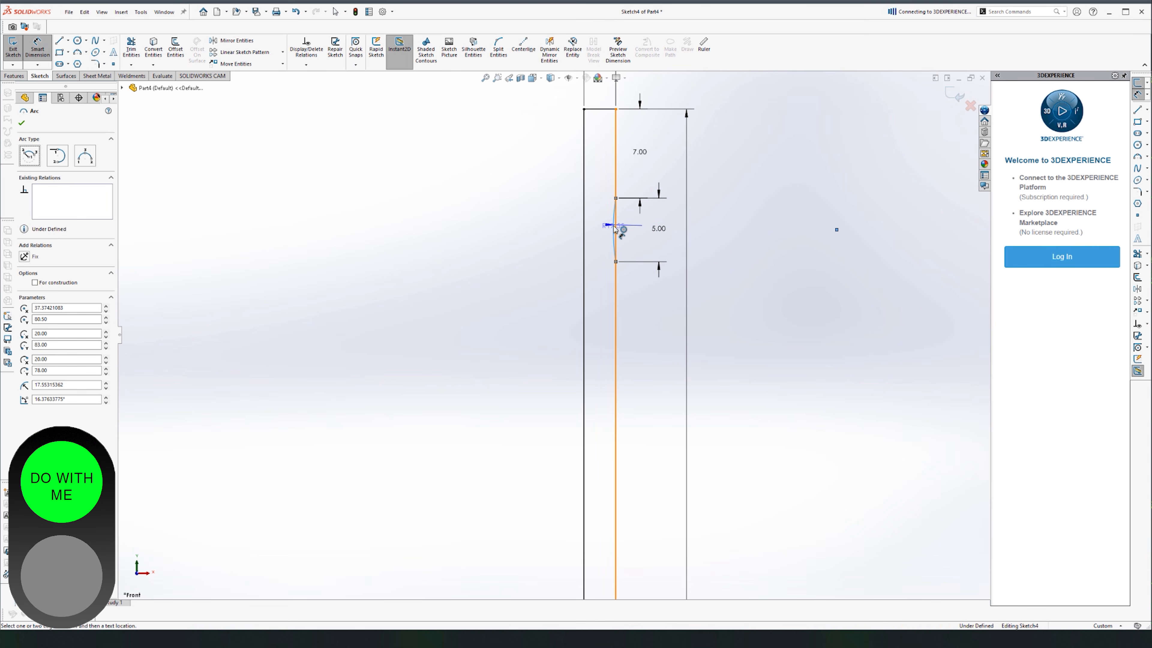
pyautogui.click(777, 238)
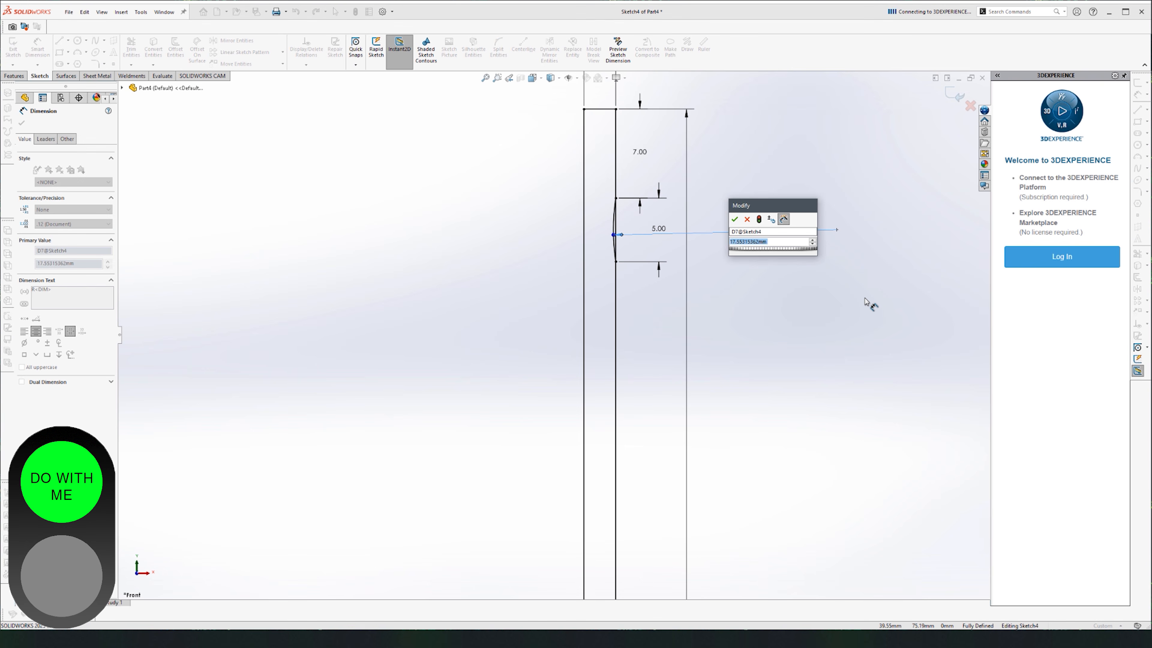
pyautogui.write('6')
pyautogui.press('Return')
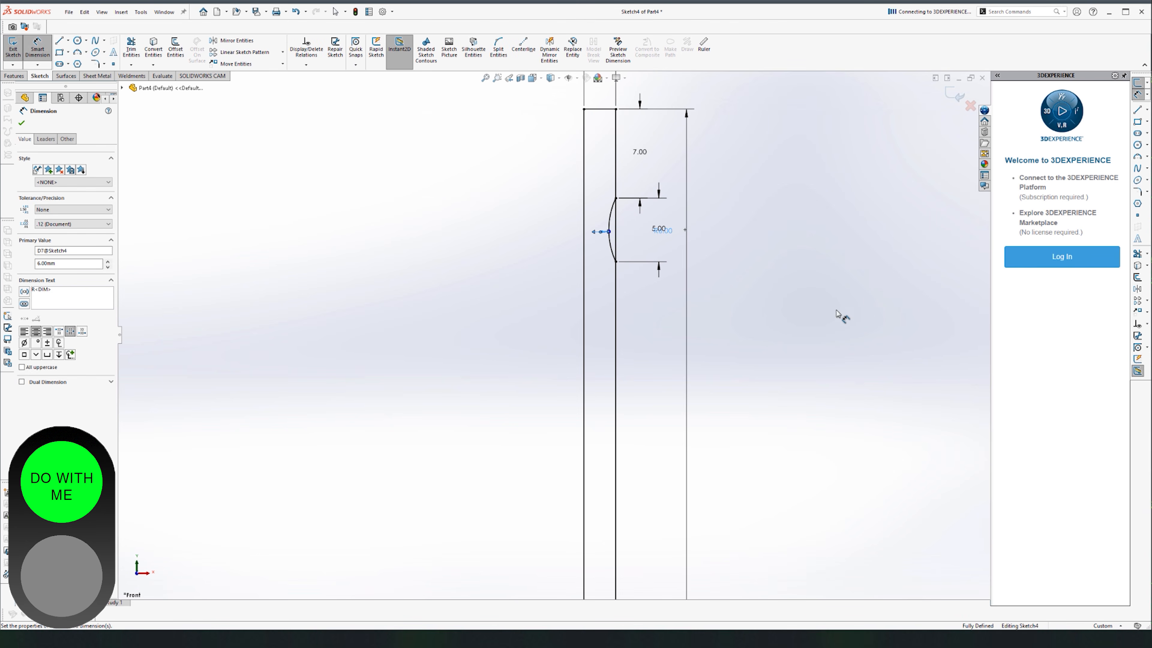
pyautogui.moveTo(663, 231); pyautogui.dragTo(516, 252)
pyautogui.click(483, 352)
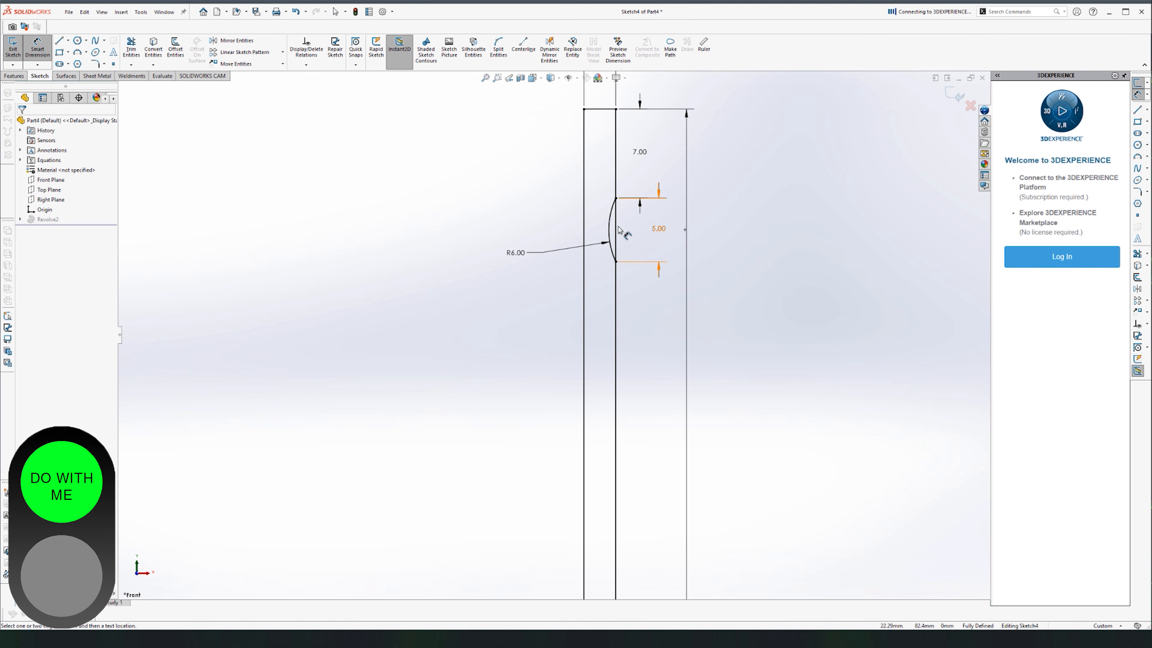
# Trim the outer wall line between the arc's endpoints and exit the sketch to rebuild the cup with the groove.
pyautogui.click(132, 53)
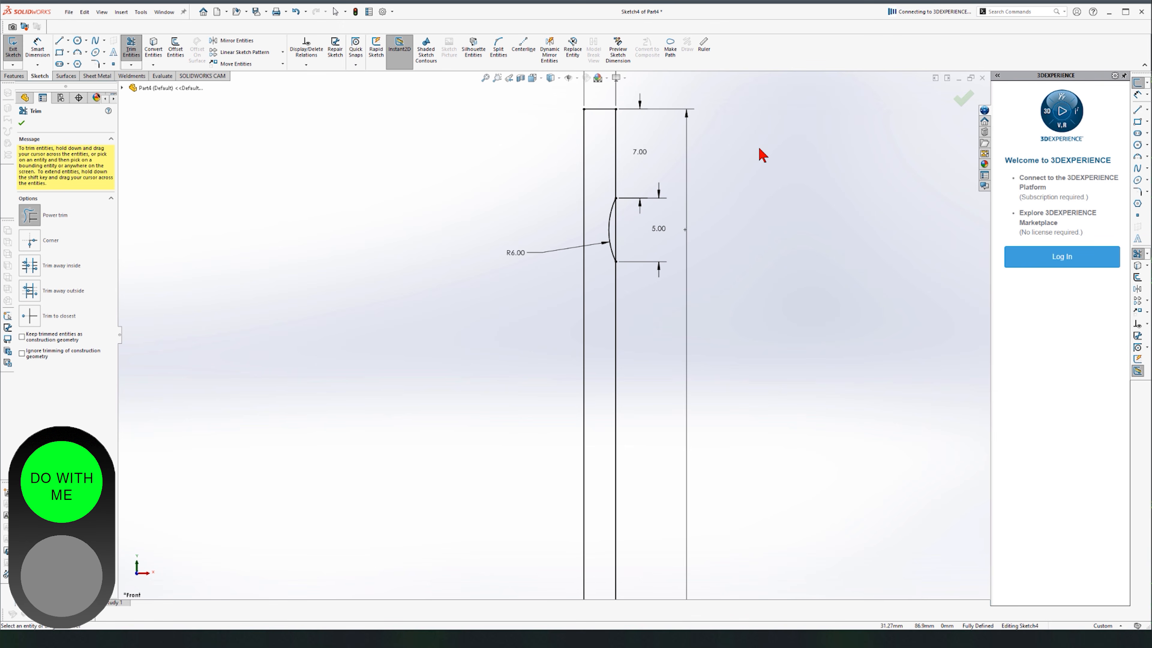
pyautogui.moveTo(752, 185)
pyautogui.mouseDown()
pyautogui.moveTo(761, 241)
pyautogui.moveTo(813, 230)
pyautogui.mouseUp()
pyautogui.moveTo(787, 337)
pyautogui.mouseDown()
pyautogui.moveTo(744, 260)
pyautogui.moveTo(737, 304)
pyautogui.moveTo(706, 239)
pyautogui.moveTo(650, 253)
pyautogui.moveTo(626, 228)
pyautogui.mouseUp()
pyautogui.moveTo(616, 227); pyautogui.dragTo(620, 231)
pyautogui.scroll(10, 636, 277)
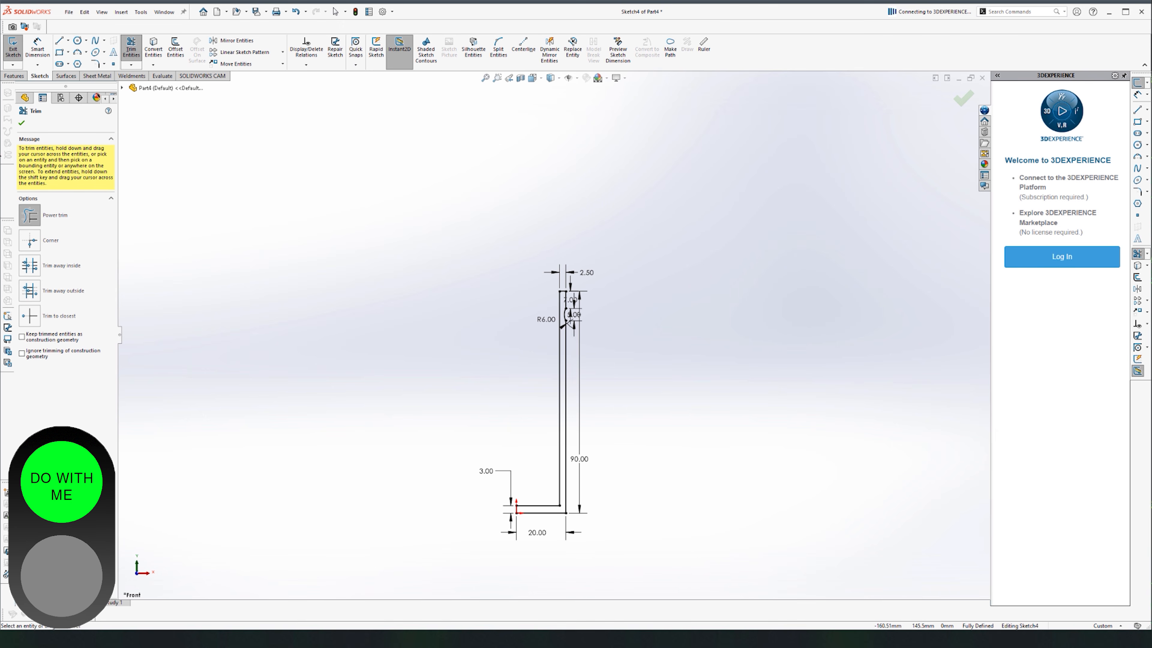
pyautogui.click(22, 123)
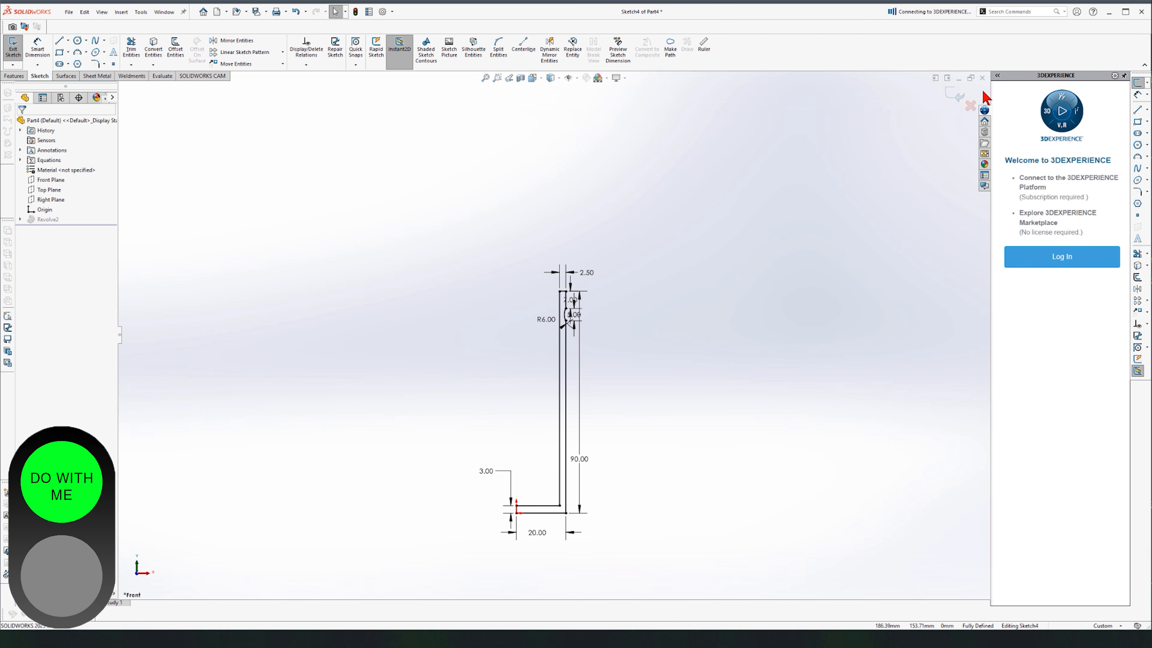
pyautogui.click(955, 100)
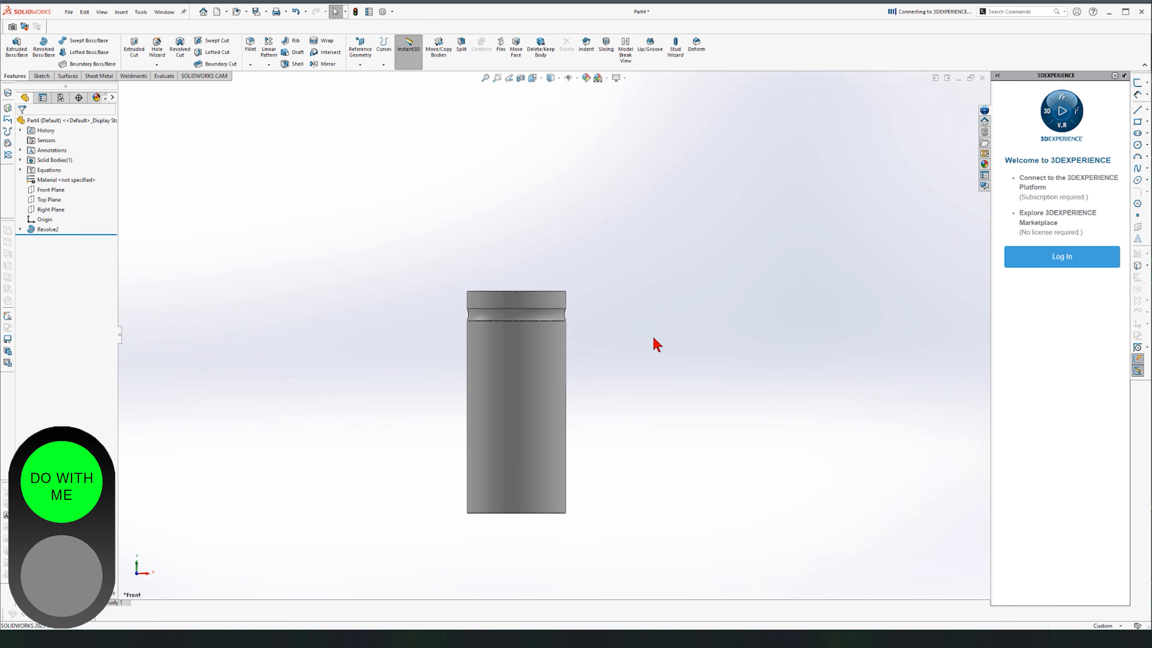
# Fillet the cup's outer bottom edge with a 3 mm radius.
pyautogui.moveTo(620, 277); pyautogui.dragTo(743, 339, button='middle')
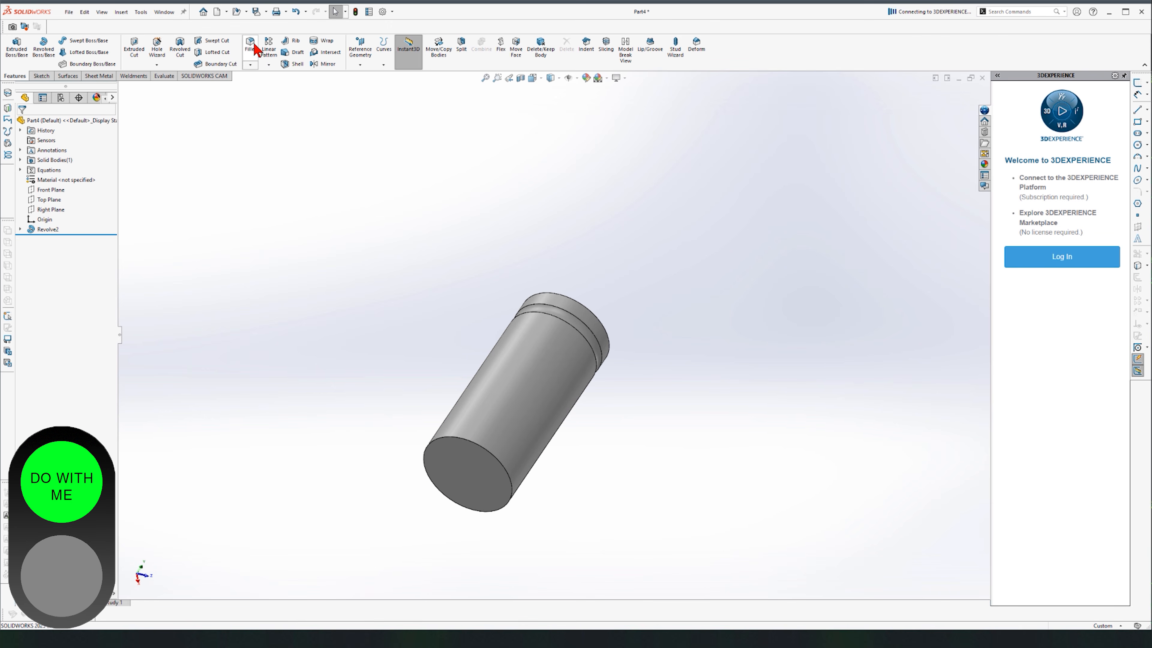
pyautogui.click(476, 446)
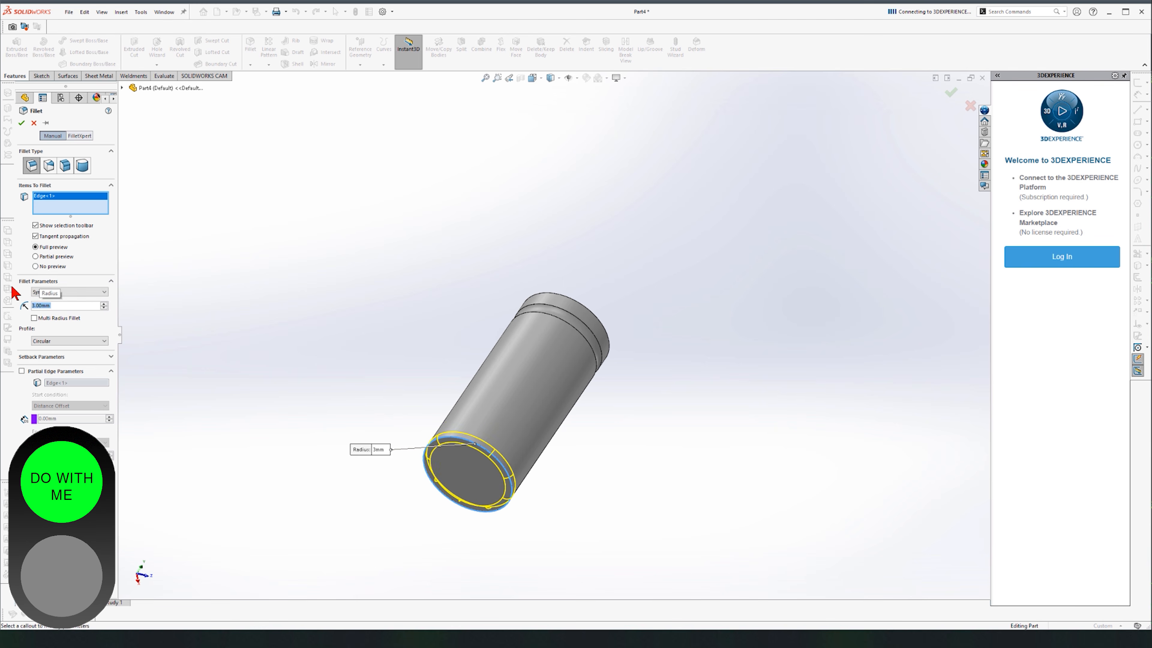
pyautogui.press('Return')
pyautogui.moveTo(419, 216); pyautogui.dragTo(669, 301, button='middle')
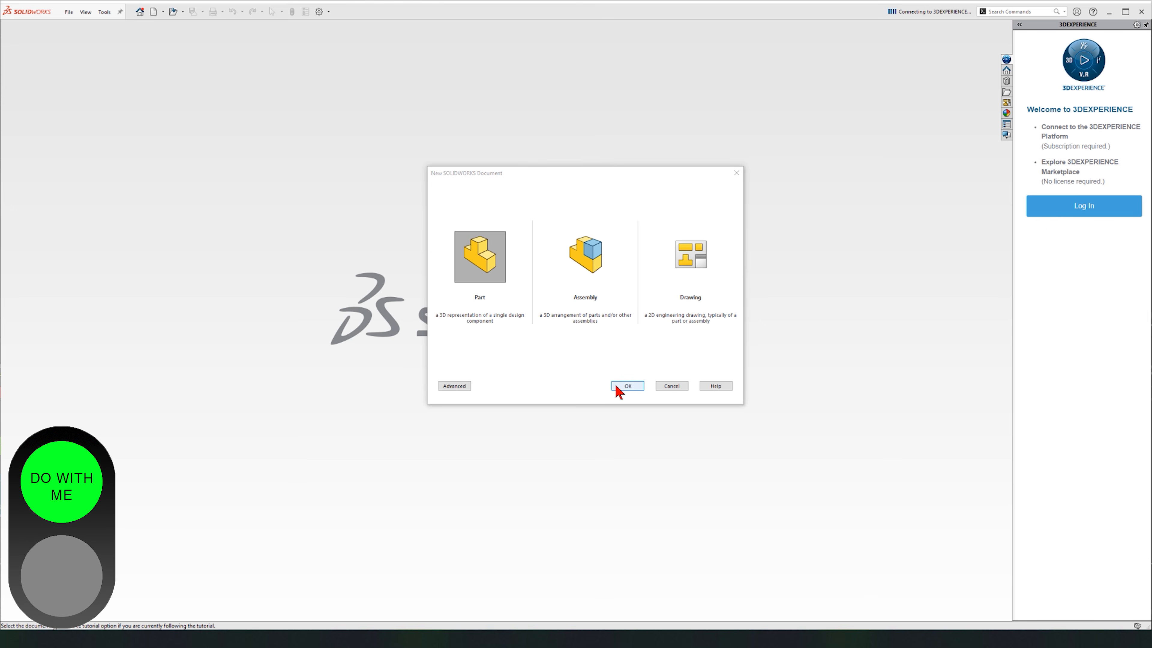
# Create a new part document and start a sketch on the Front Plane.
pyautogui.click(618, 386)
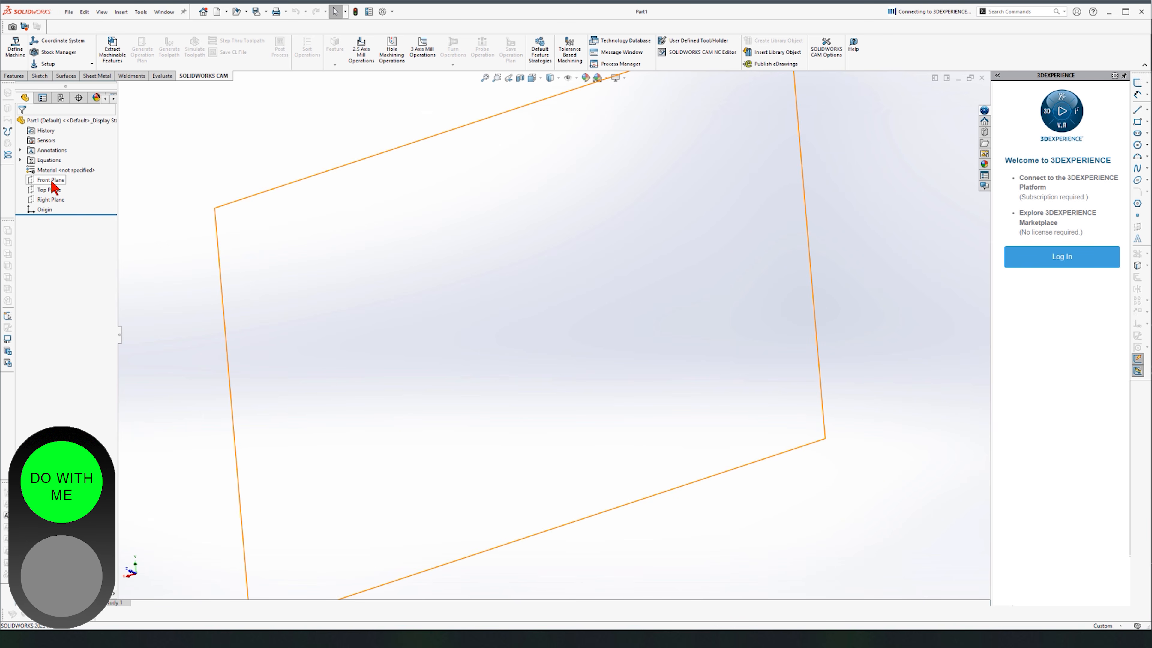
pyautogui.click(51, 181)
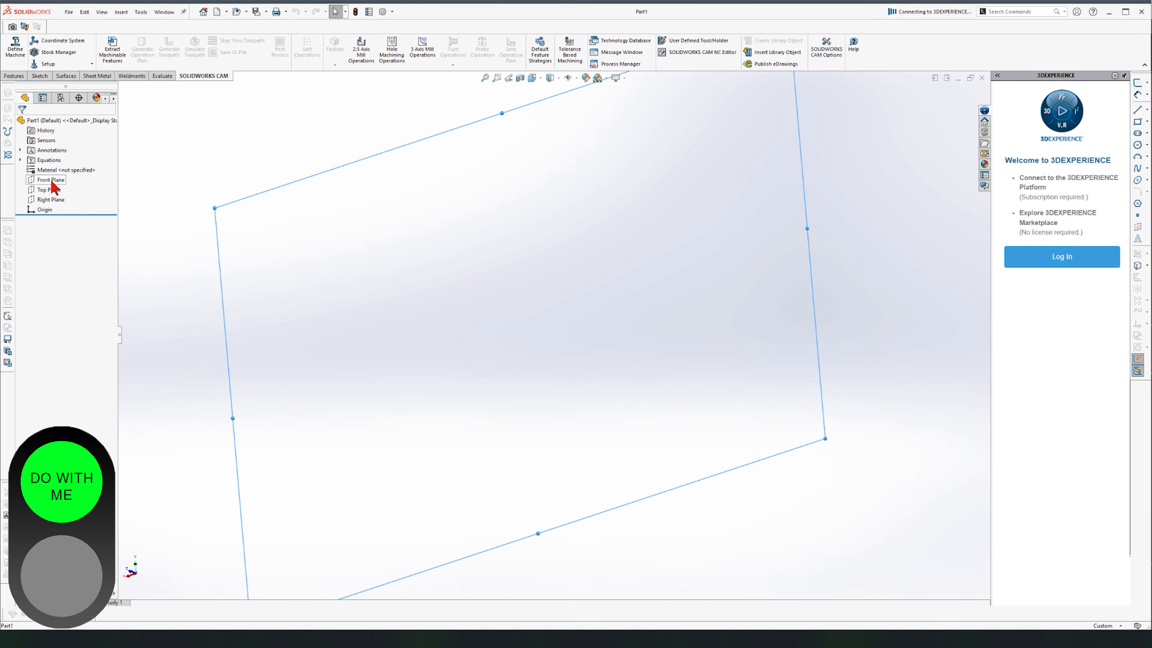
pyautogui.click(40, 77)
pyautogui.click(9, 44)
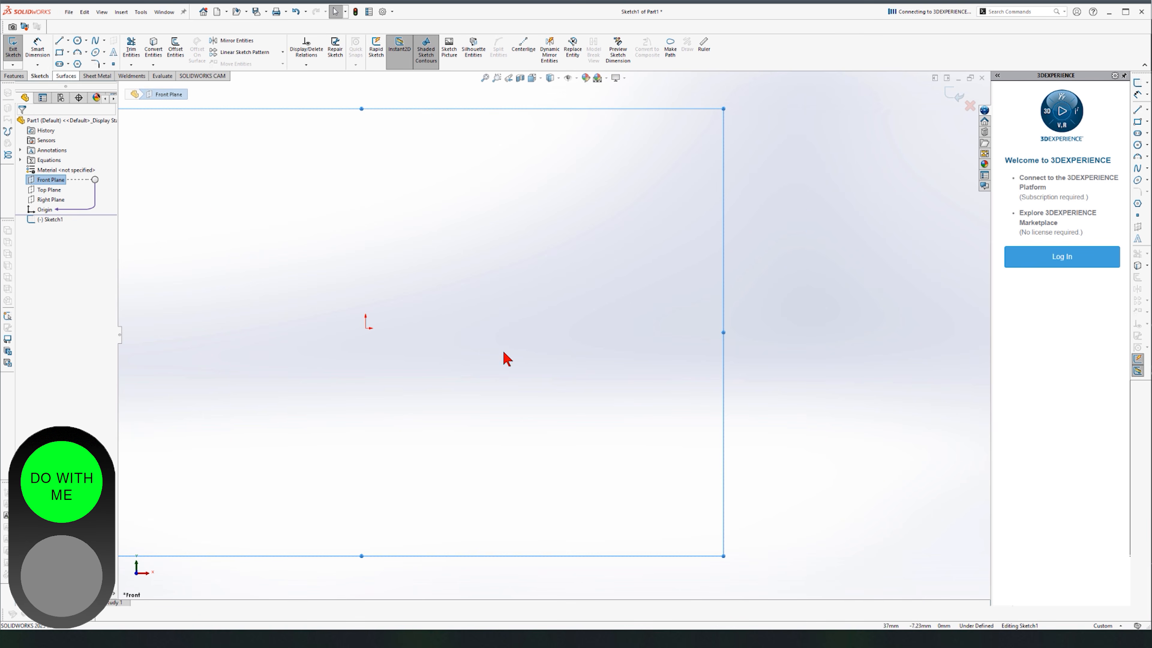
# Draw a horizontal line from the origin along the positive X direction and end the line chain.
pyautogui.click(60, 41)
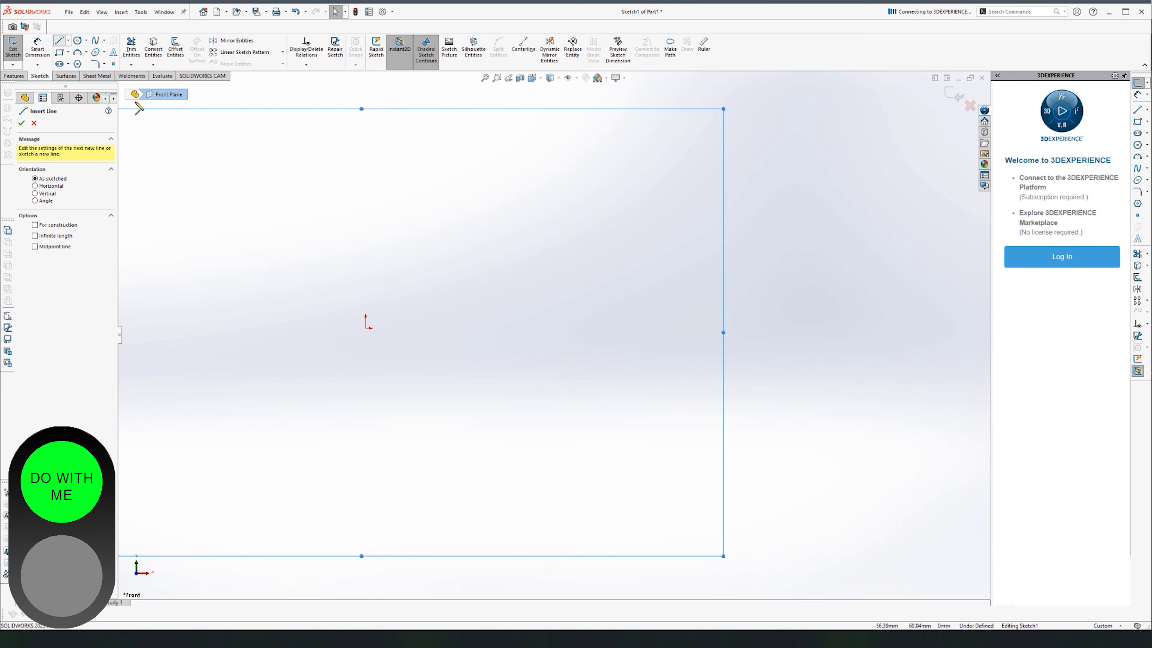
pyautogui.click(367, 328)
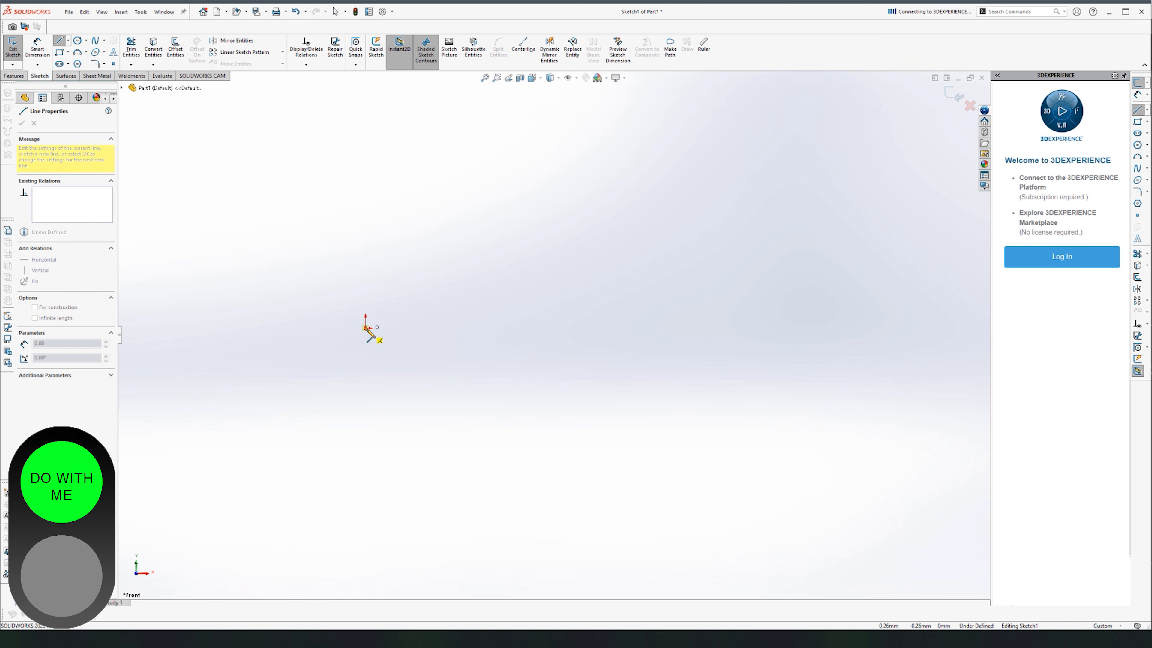
pyautogui.doubleClick(515, 327)
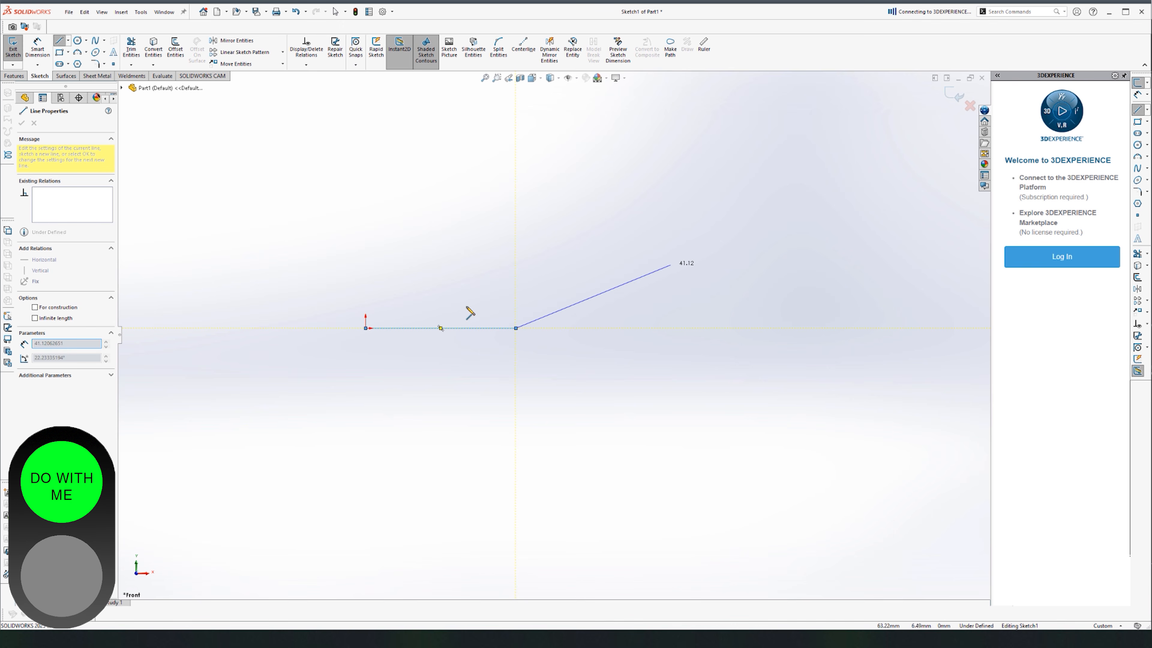
pyautogui.press('Escape')
pyautogui.scroll(3, 642, 364)
pyautogui.scroll(3, 506, 338)
pyautogui.scroll(-3, 499, 254)
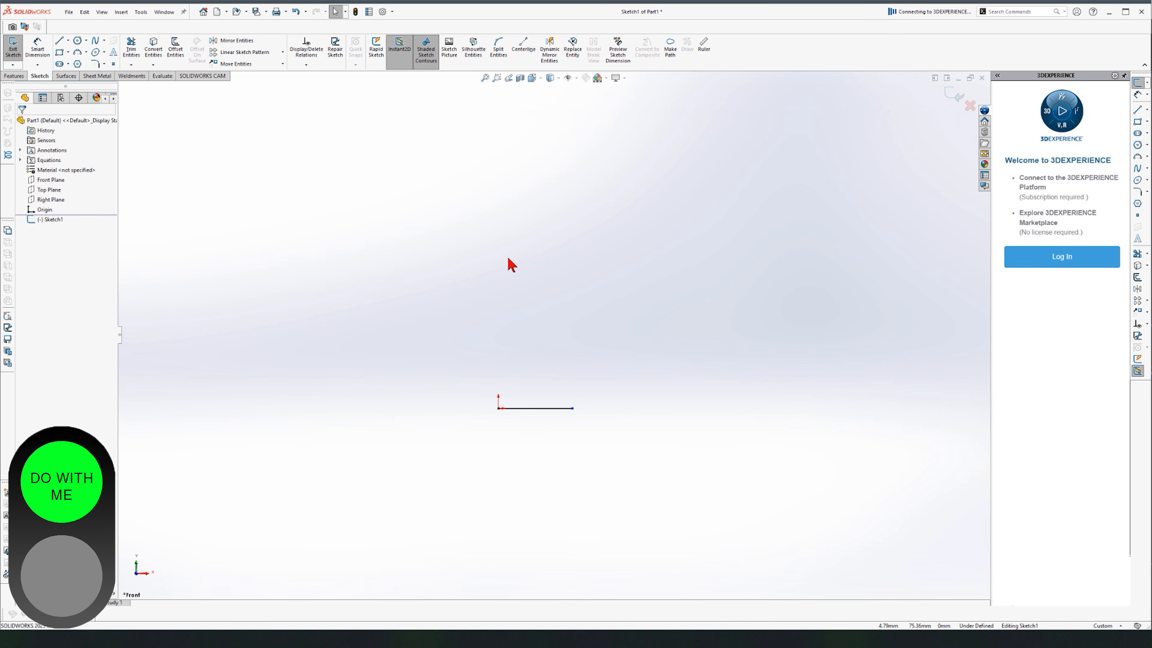
# Draw a three-point arc rising from the base line's free endpoint, bulging outward with a radius of about 150 mm.
pyautogui.click(86, 52)
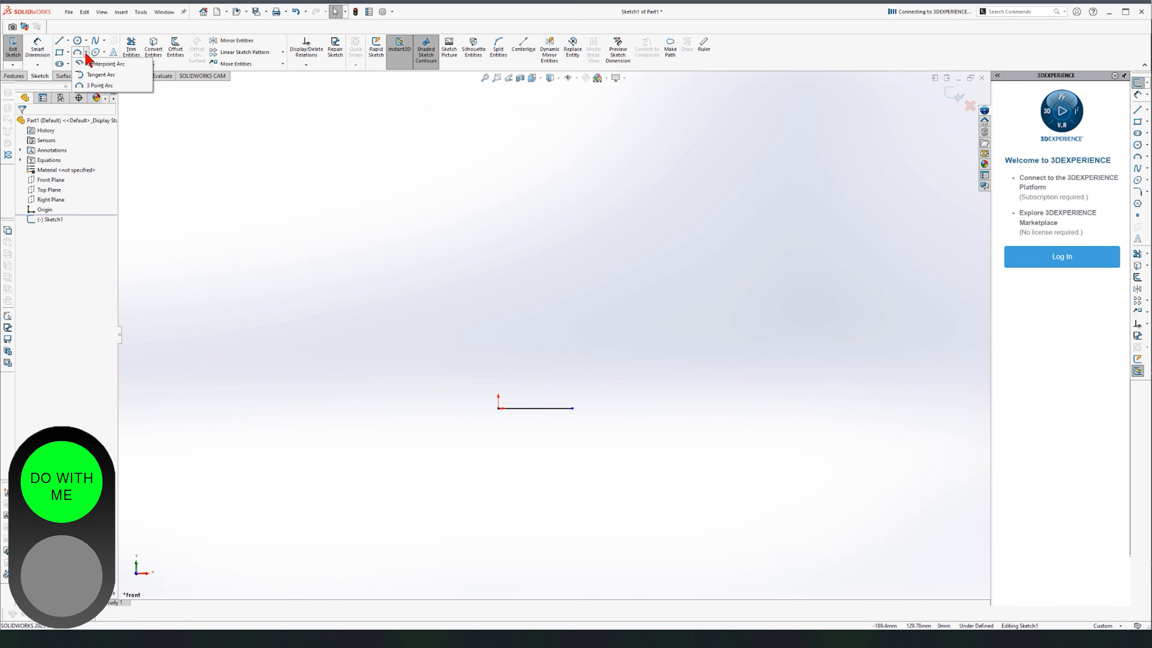
pyautogui.click(99, 85)
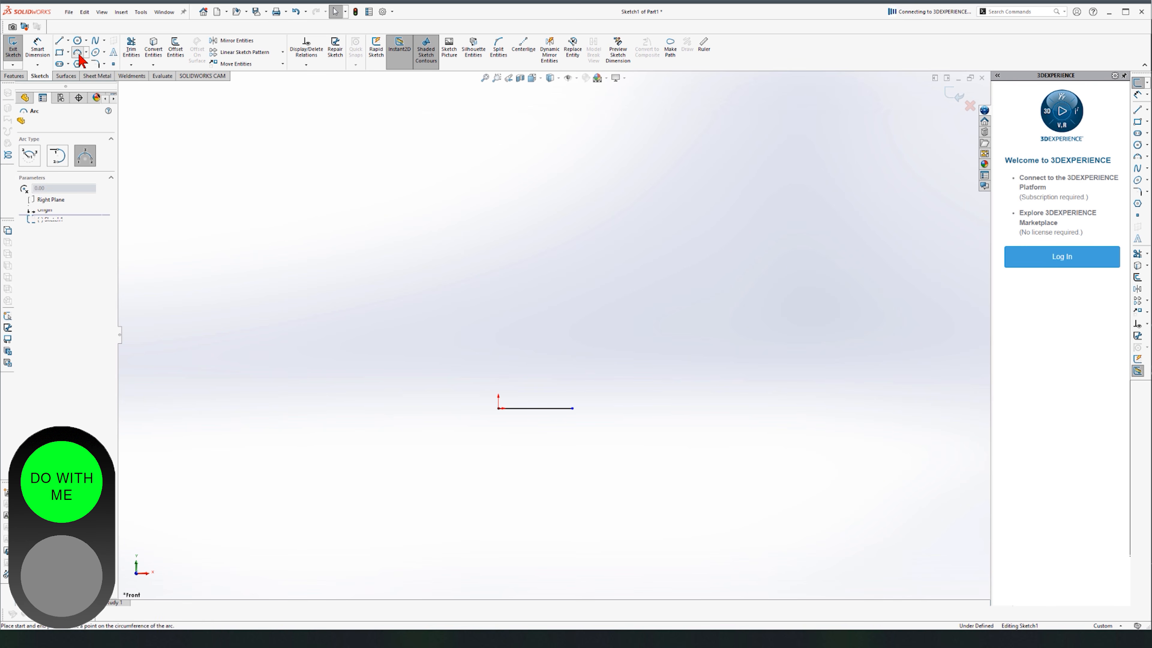
pyautogui.click(572, 408)
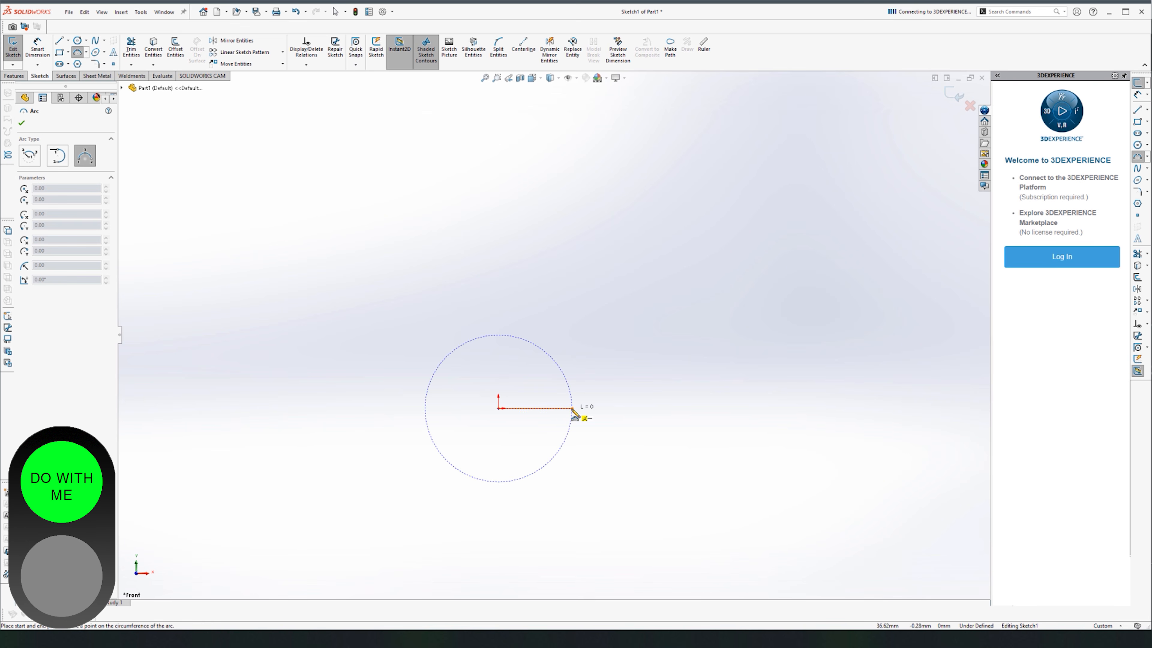
pyautogui.click(573, 215)
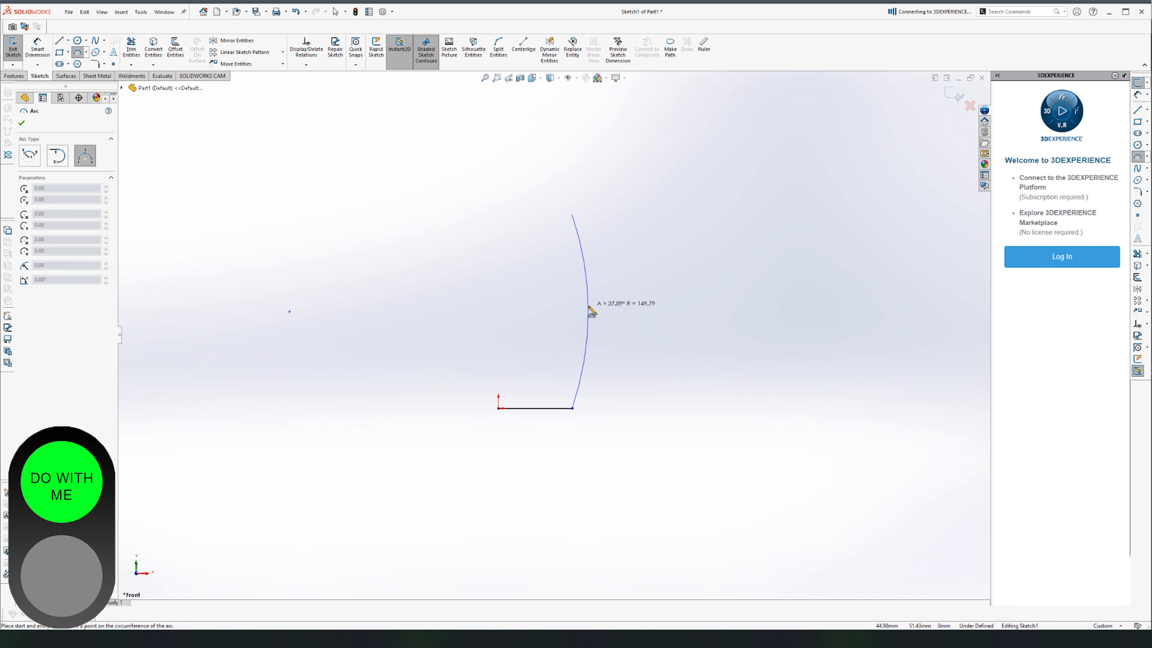
pyautogui.click(592, 311)
pyautogui.press('Escape')
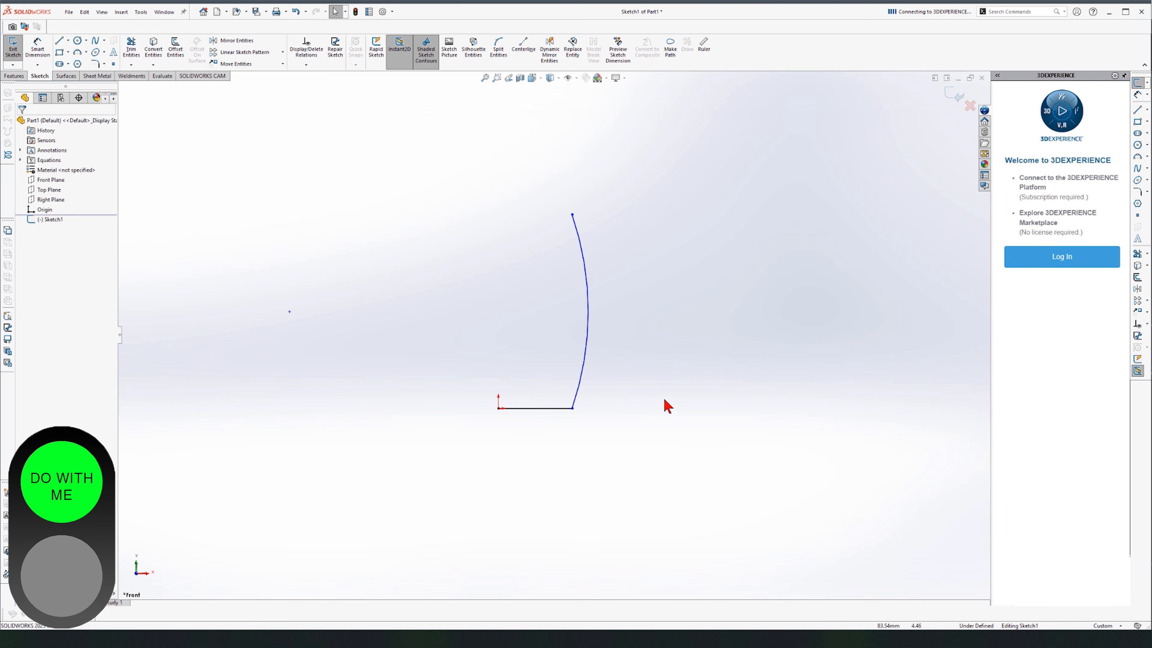
# Move the arc's upper endpoint outward and slightly upward so the profile flares away from the origin.
pyautogui.scroll(-2, 526, 245)
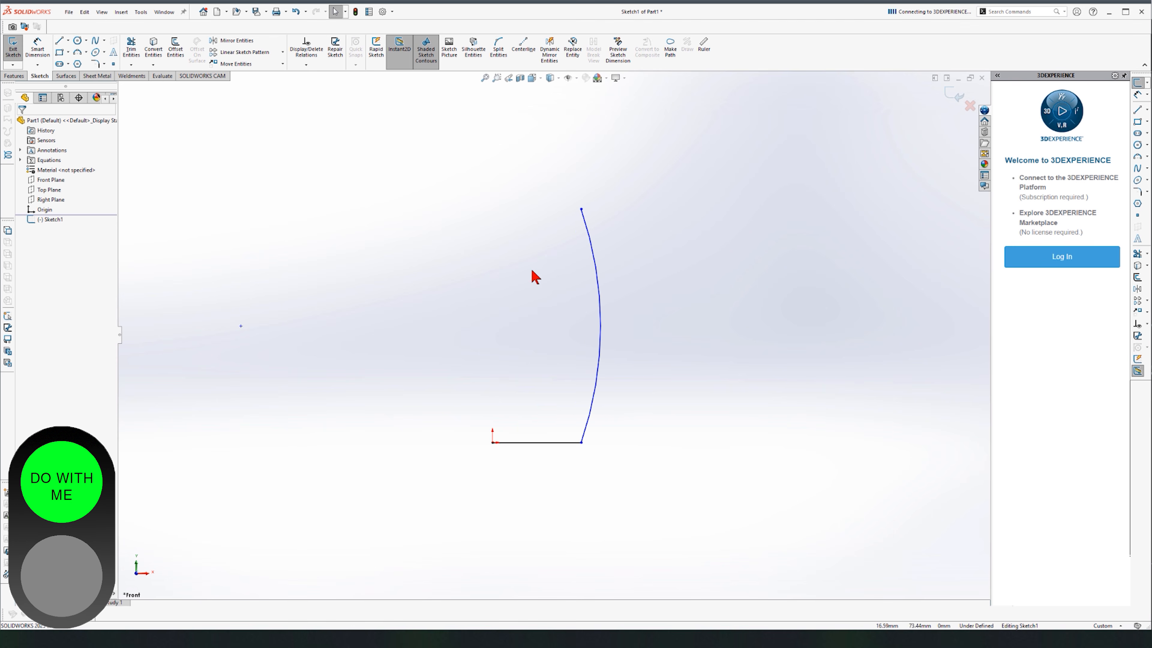
pyautogui.click(582, 443)
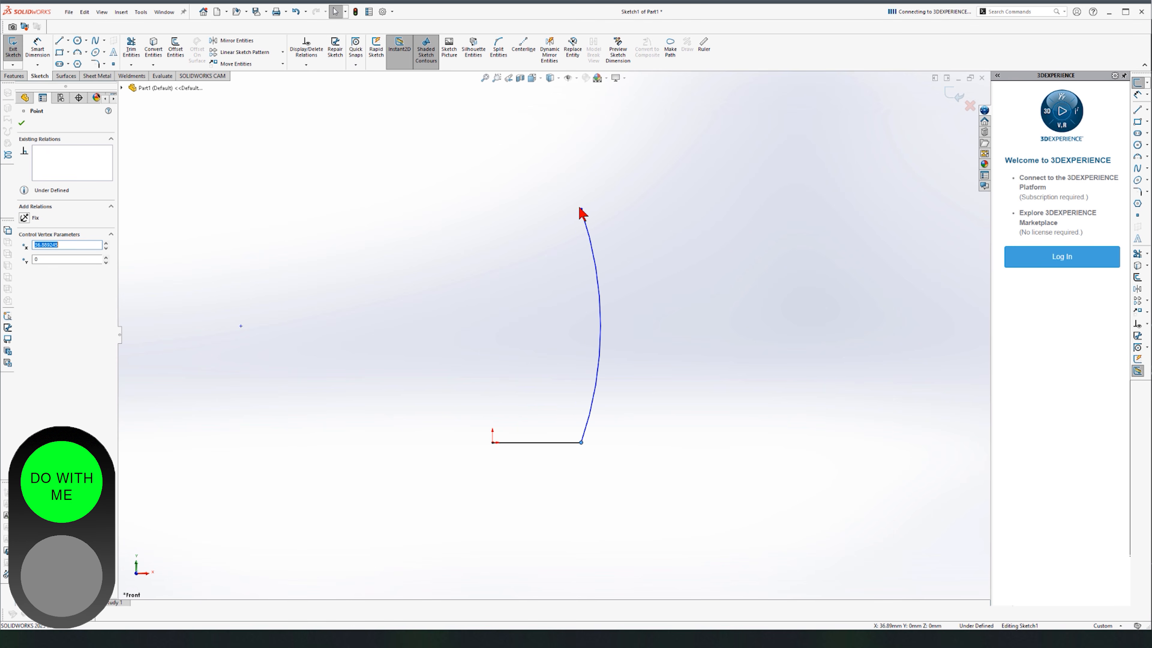
pyautogui.click(549, 361)
pyautogui.moveTo(582, 210); pyautogui.dragTo(616, 196)
pyautogui.click(642, 506)
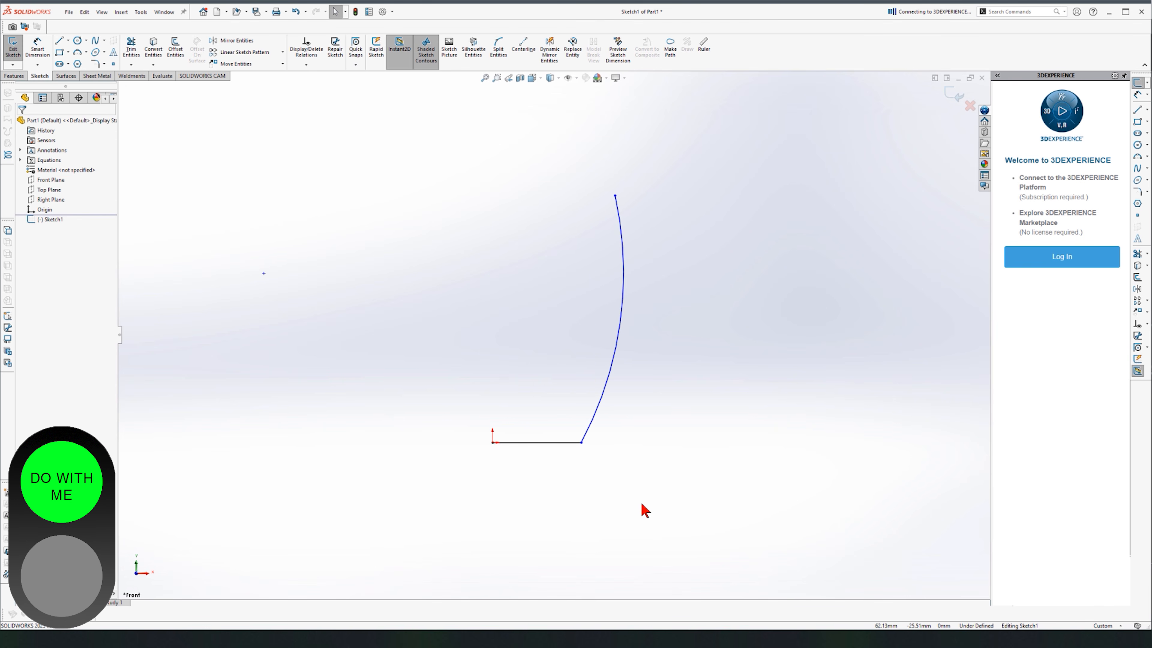
pyautogui.click(70, 40)
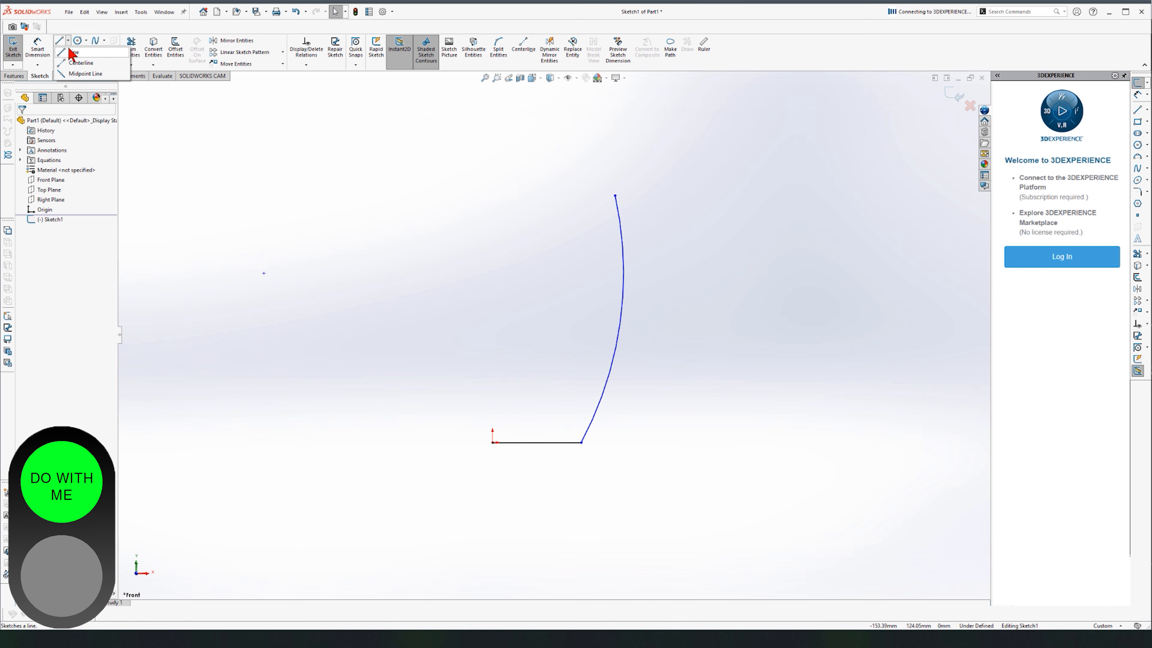
pyautogui.click(74, 63)
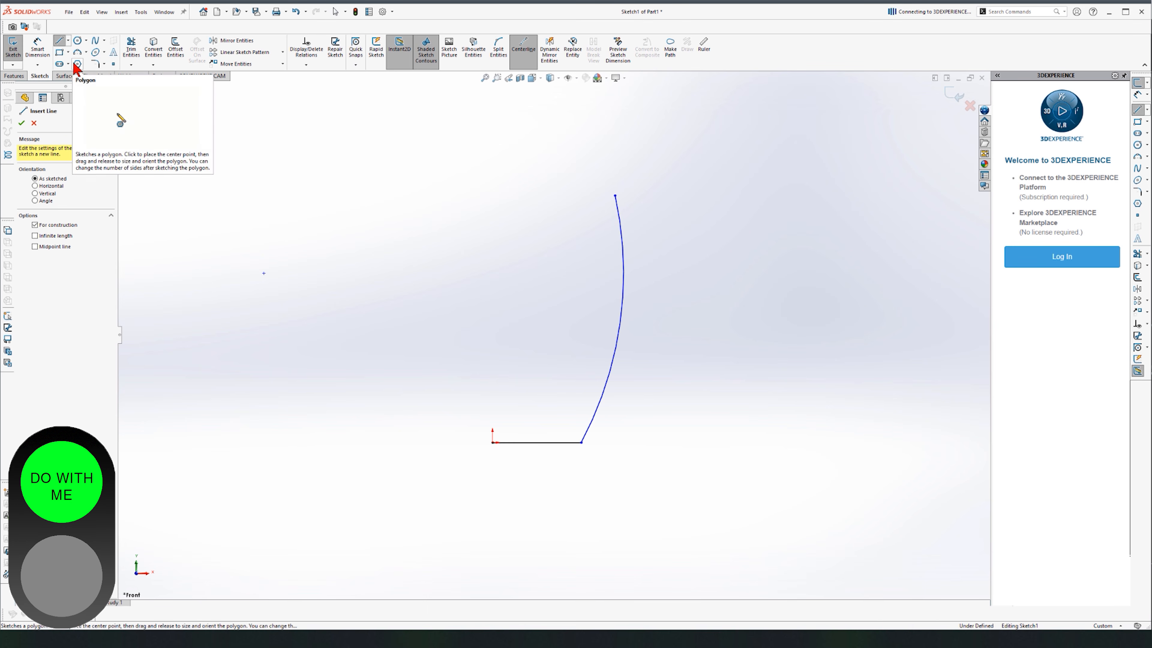
pyautogui.click(493, 442)
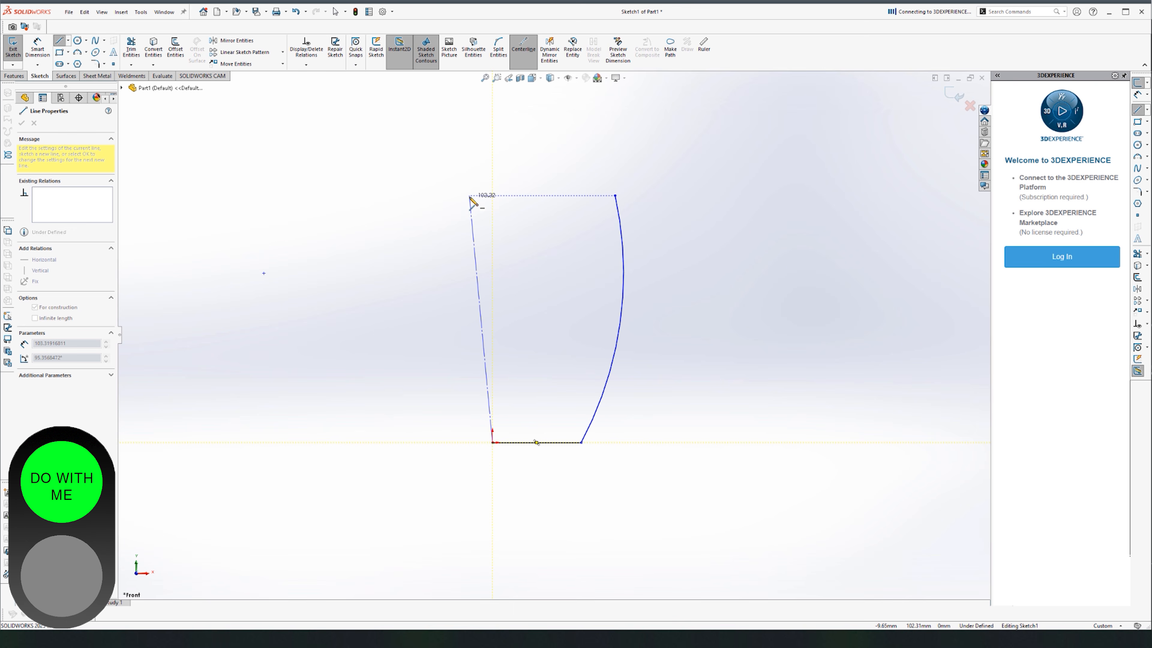
pyautogui.press('Escape')
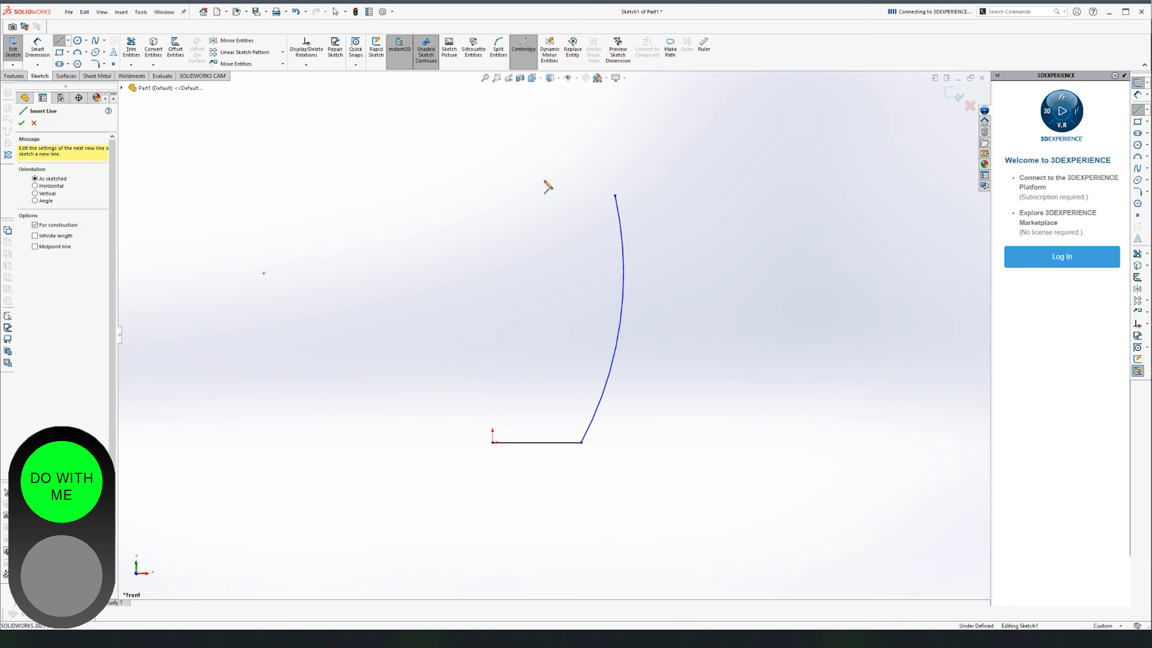
# Search the system options for "snap" and examine the sketch Relations/Snaps settings, closing them without changes.
pyautogui.click(382, 12)
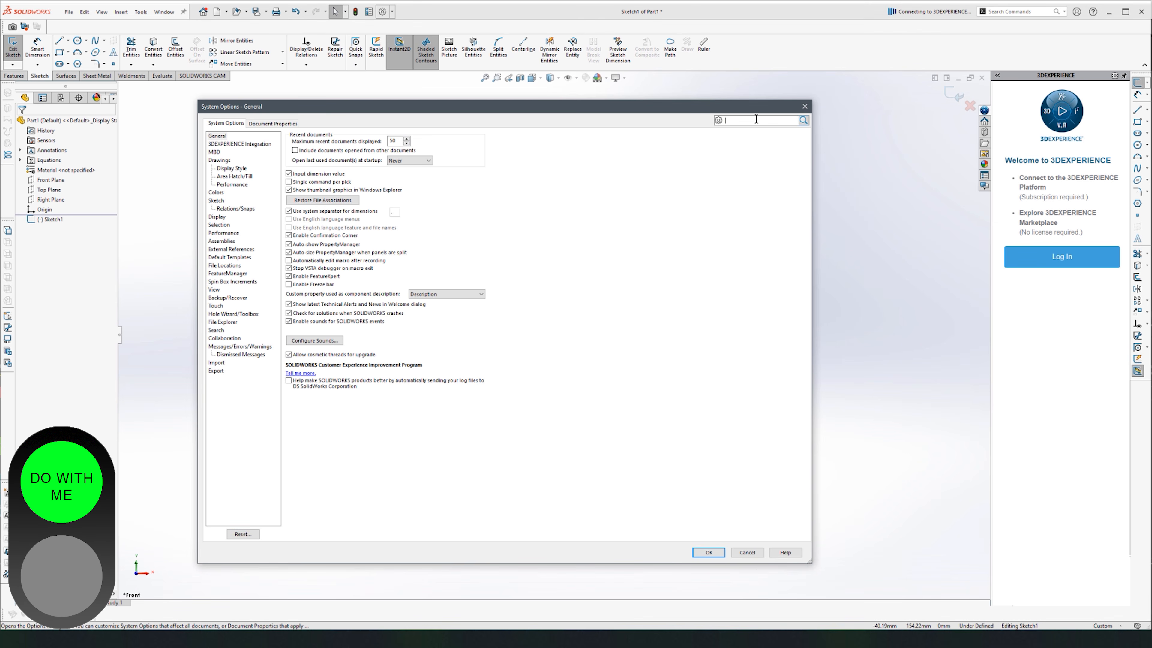
pyautogui.click(756, 119)
pyautogui.write('snap')
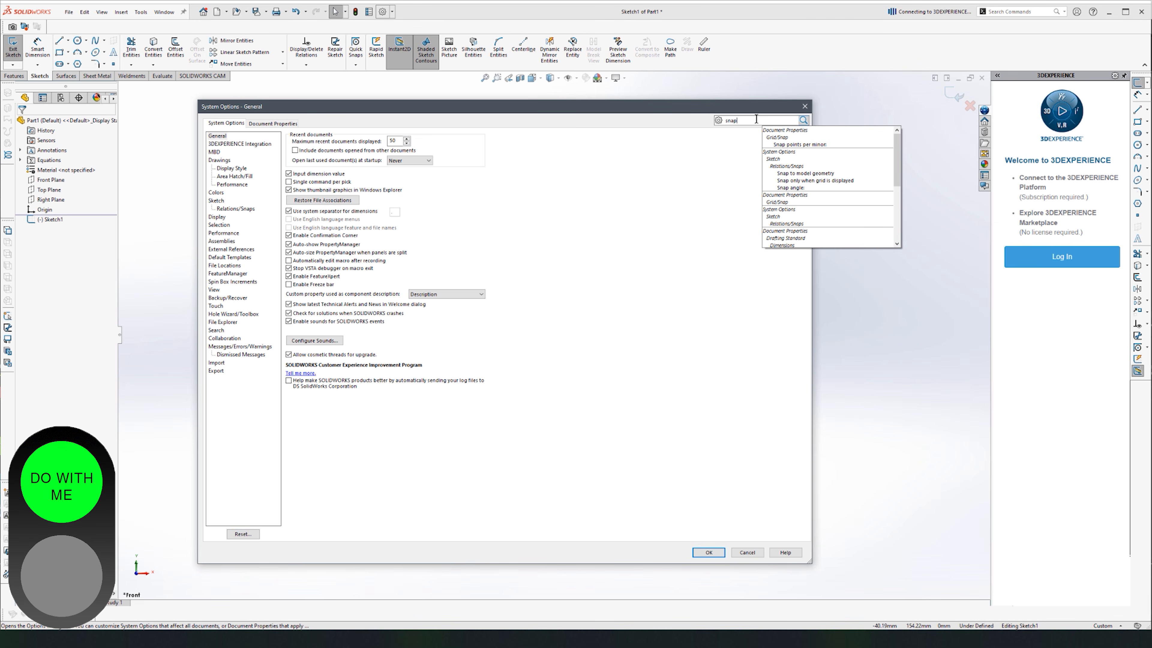
pyautogui.click(801, 169)
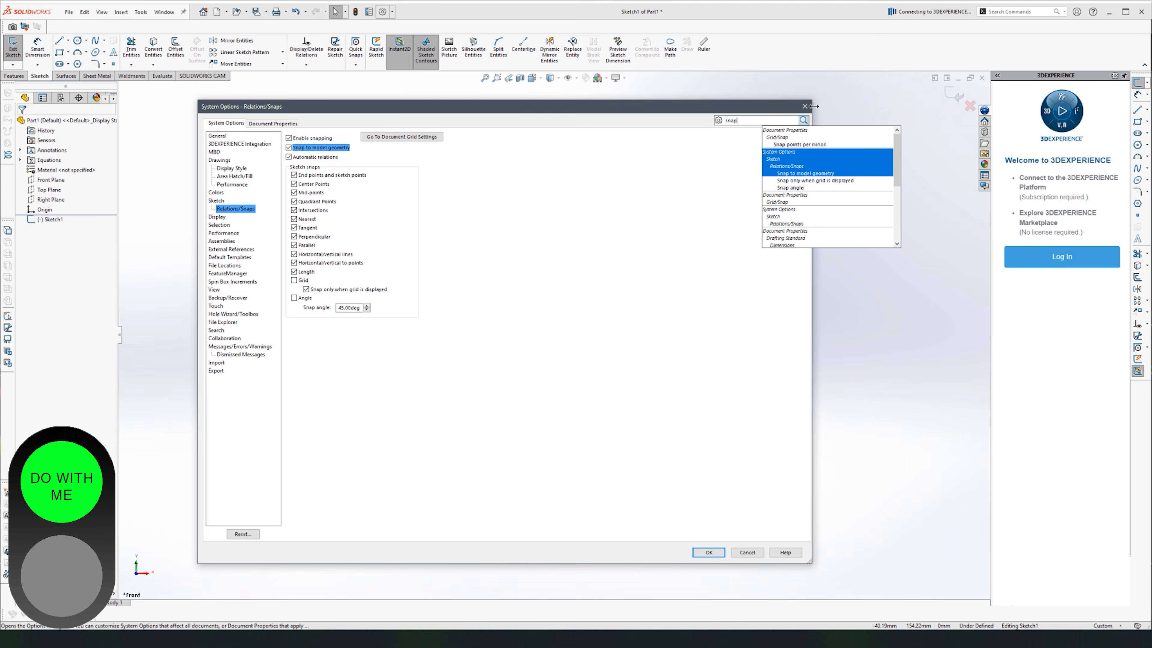
pyautogui.click(805, 107)
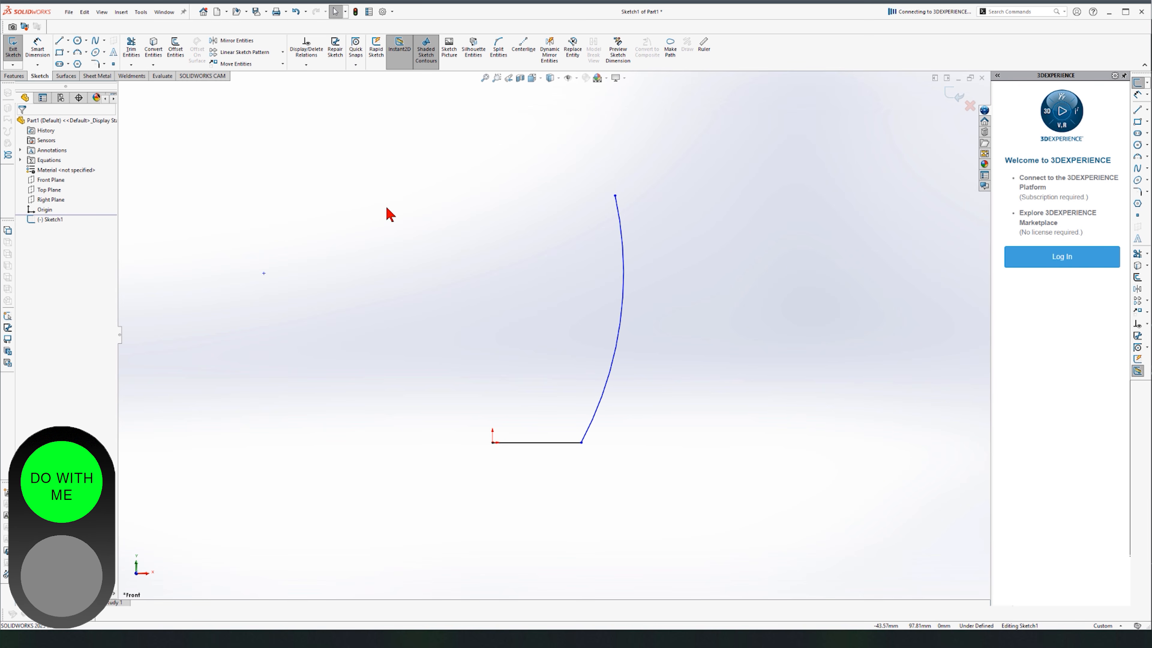
# Draw a vertical centerline about 119 mm long upward from the origin.
pyautogui.click(69, 41)
pyautogui.click(85, 66)
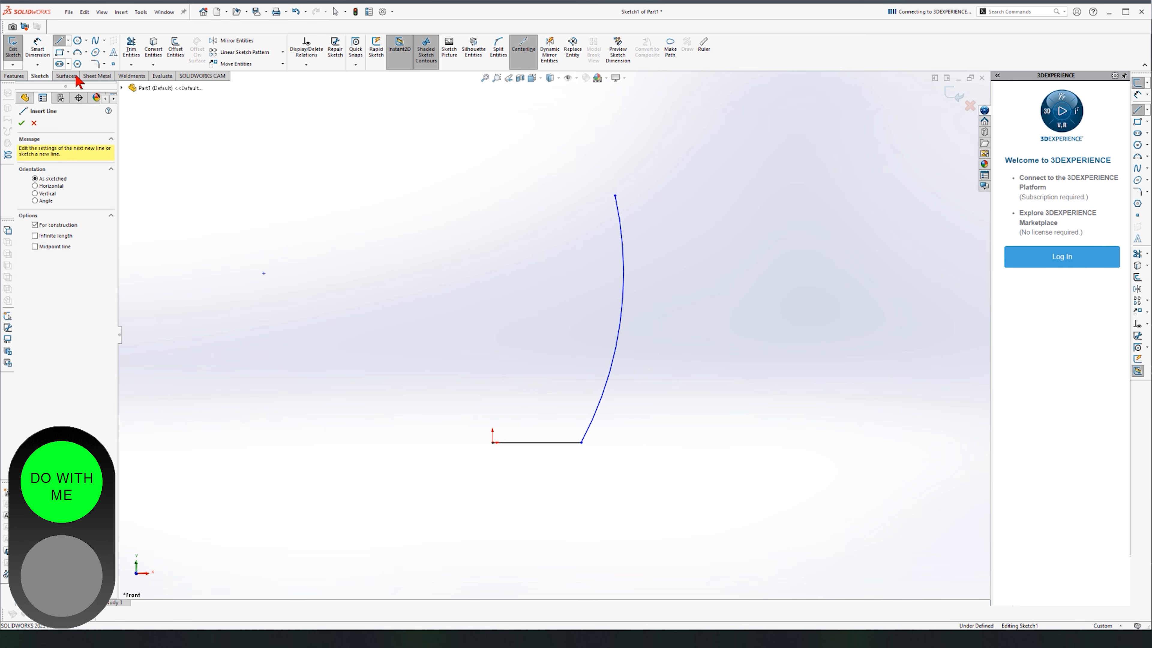
pyautogui.click(493, 443)
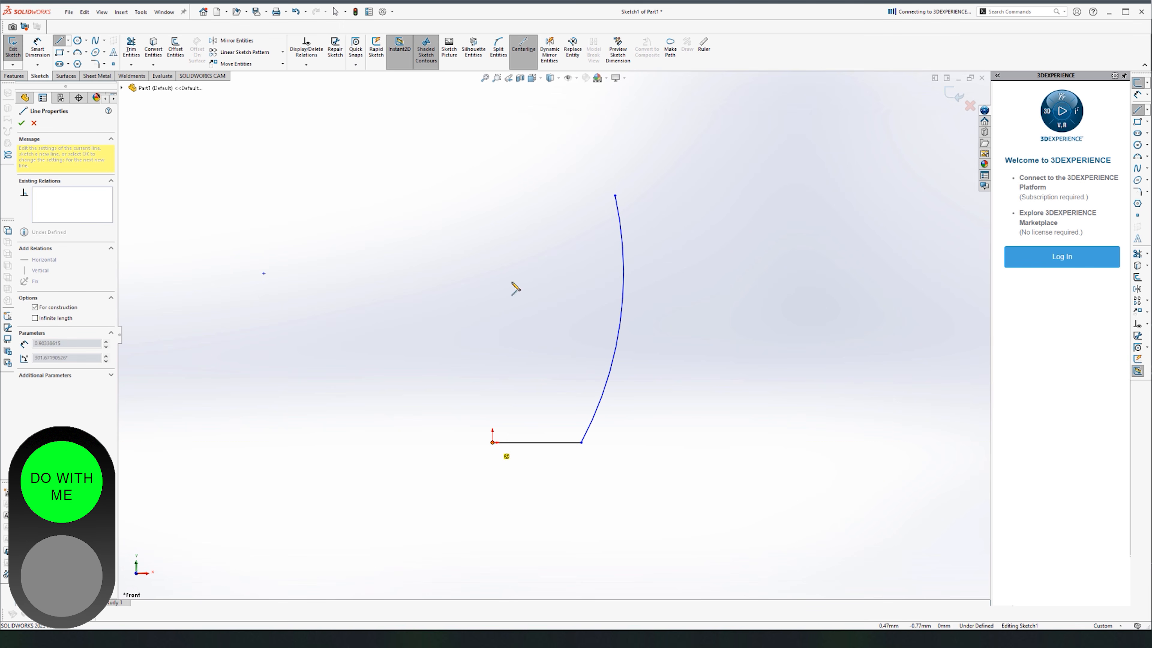
pyautogui.click(491, 159)
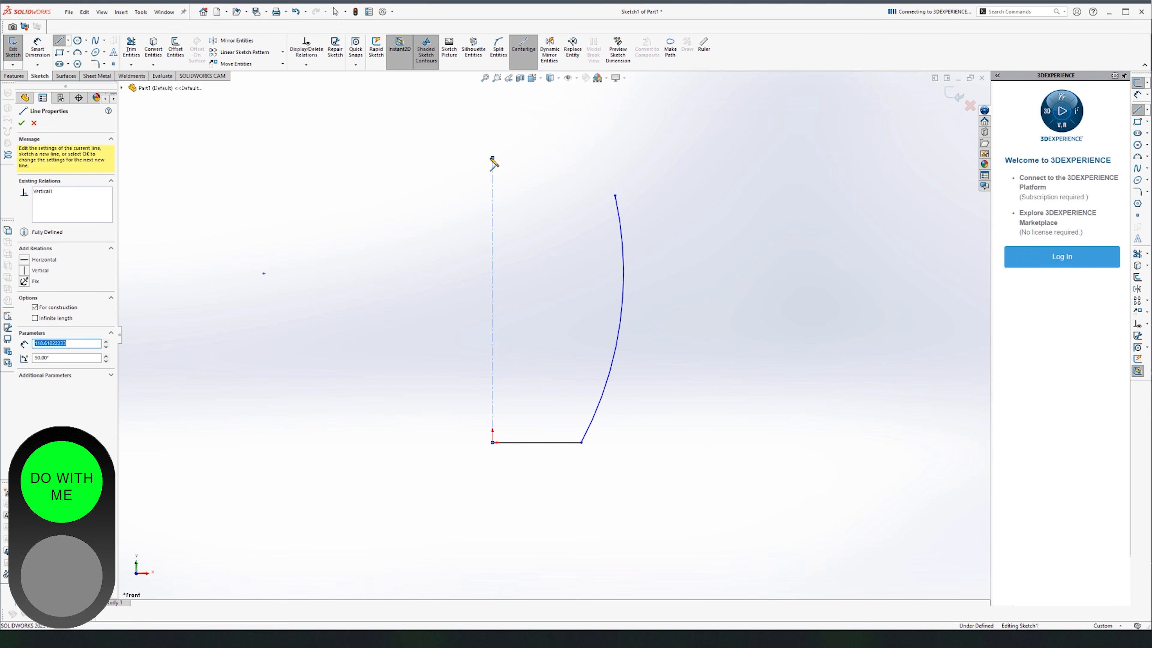
pyautogui.press('Escape')
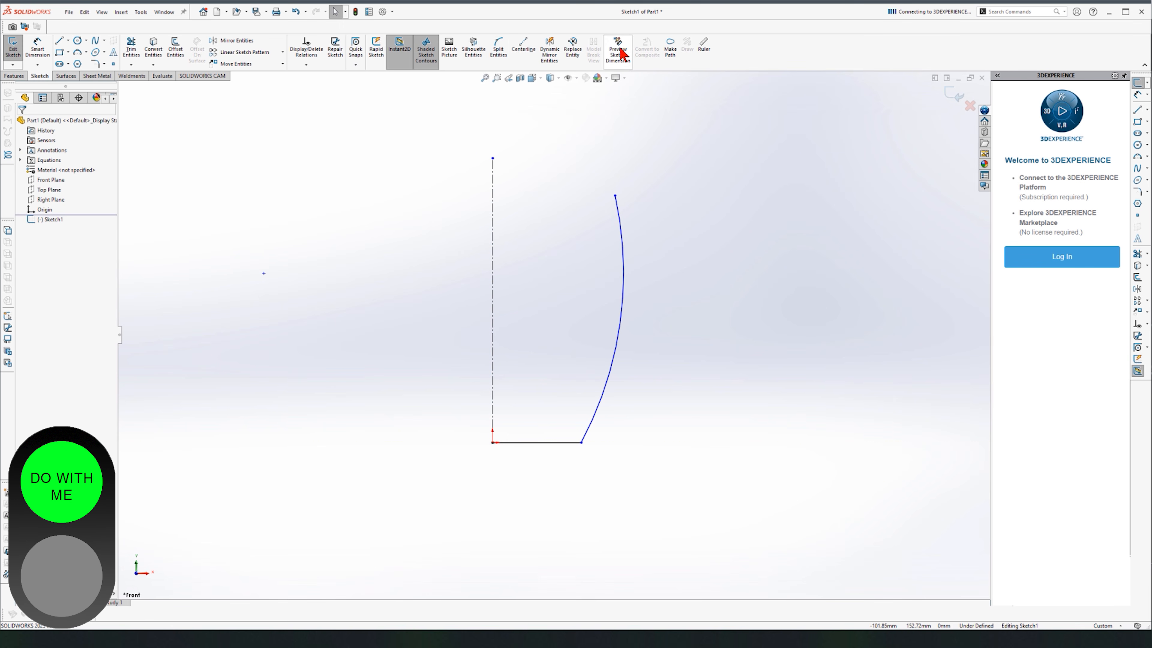
pyautogui.click(522, 45)
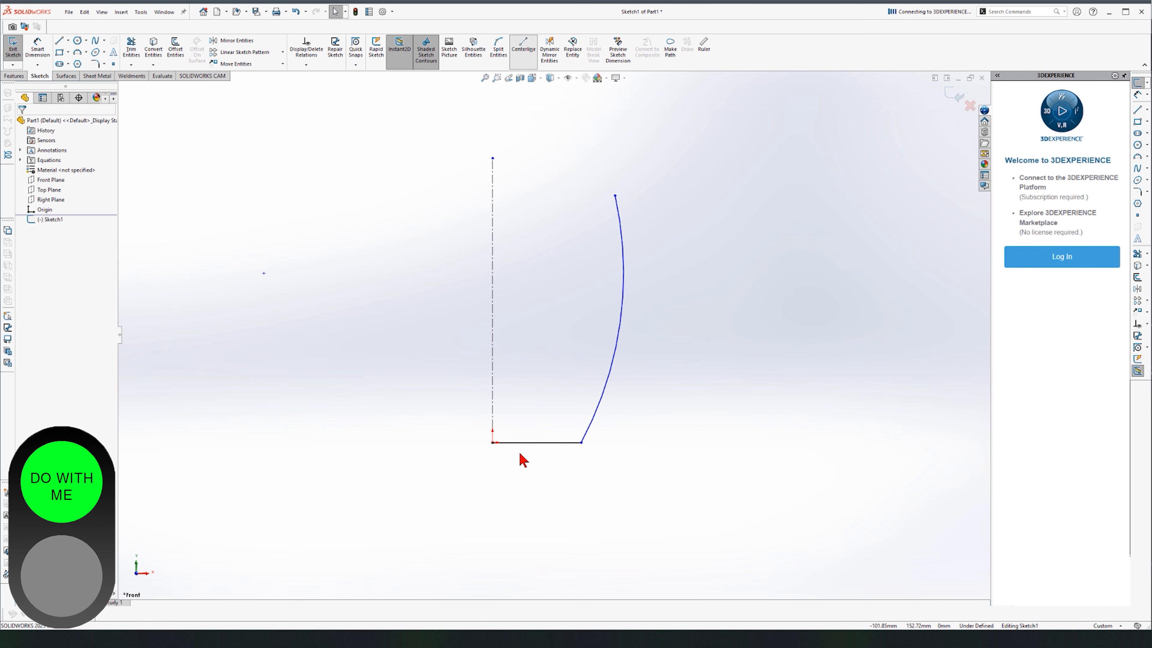
pyautogui.click(494, 443)
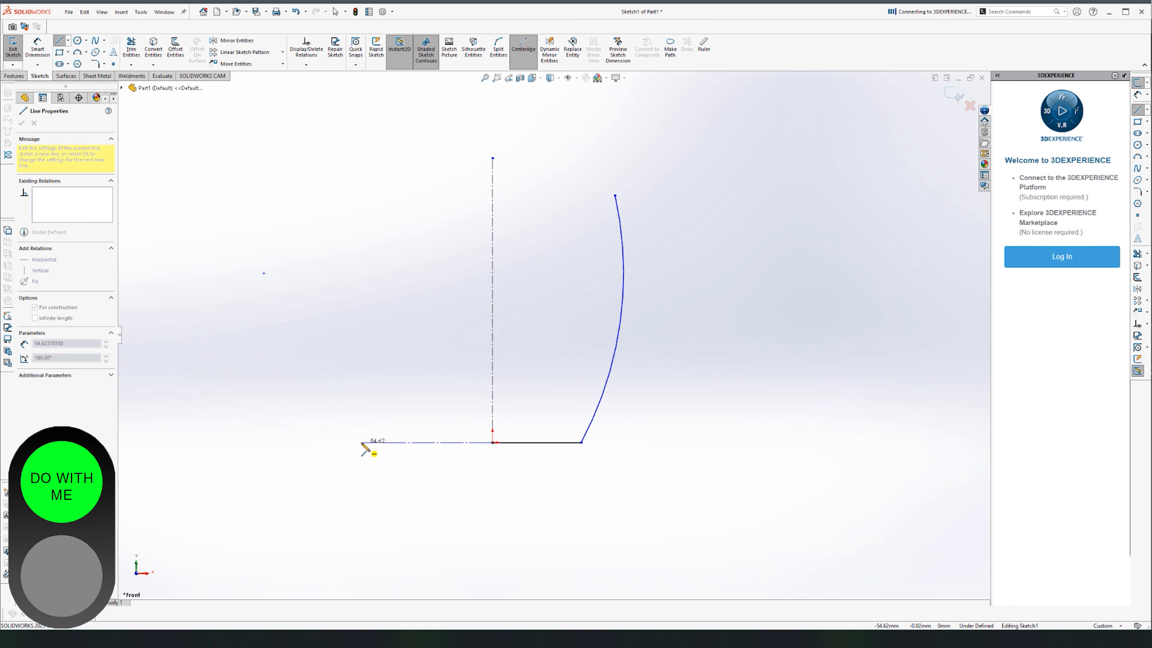
pyautogui.press('Escape')
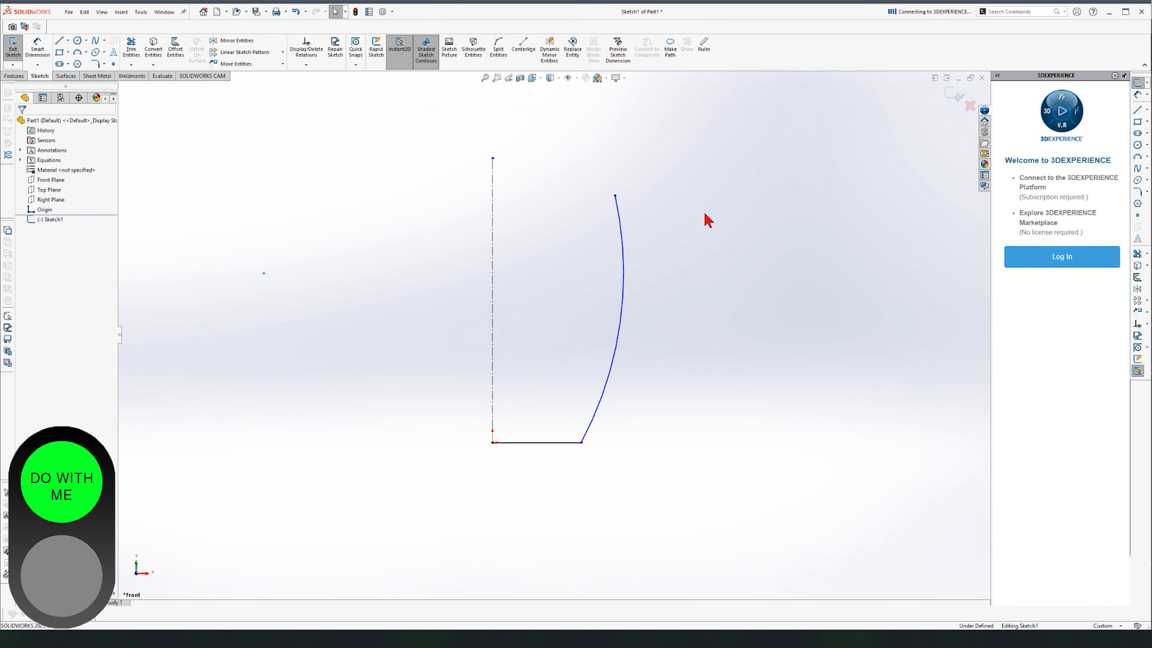
# Dimension the horizontal base line's length as 40 mm, placing the dimension below it.
pyautogui.click(37, 48)
pyautogui.click(545, 447)
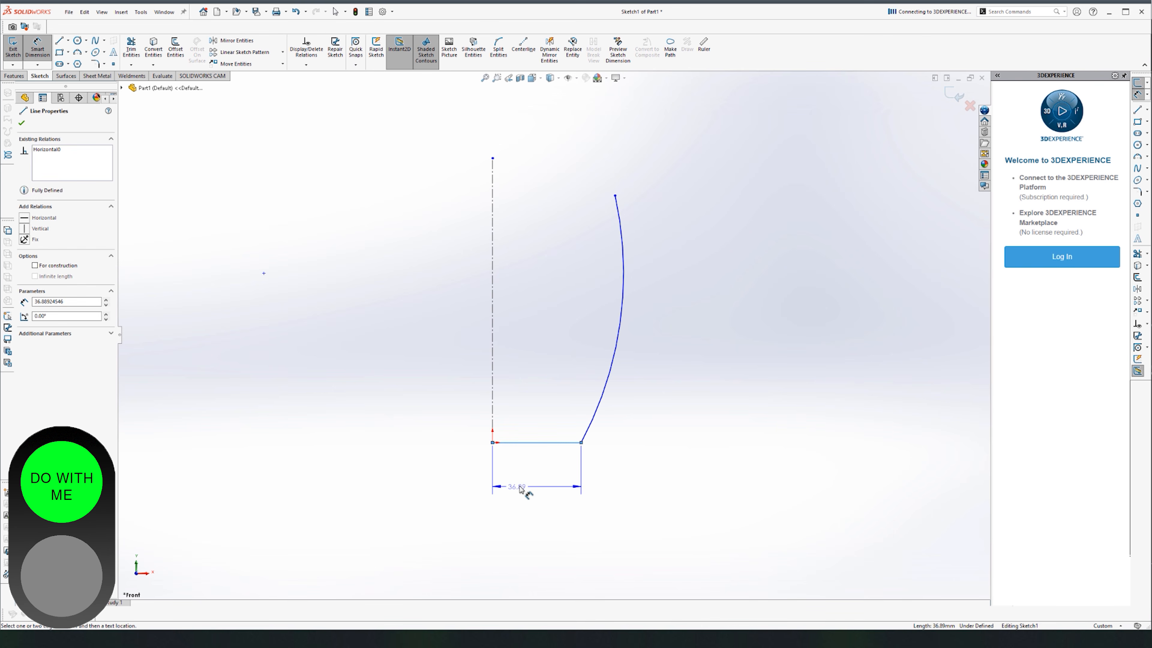
pyautogui.click(594, 489)
pyautogui.write('40')
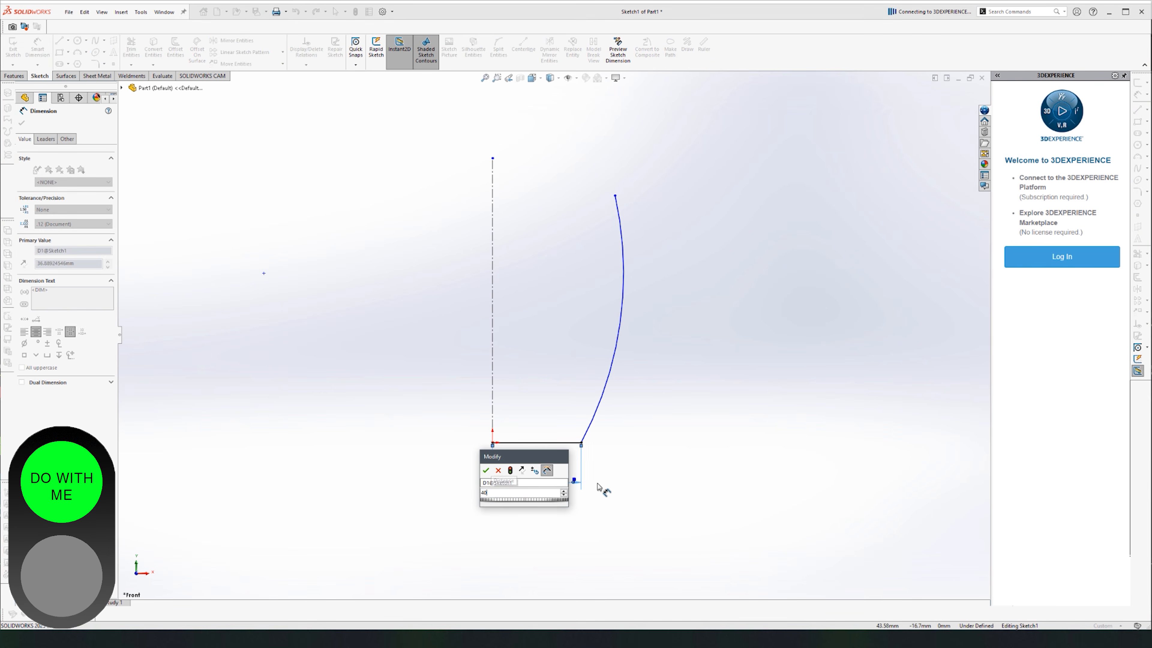
pyautogui.press('Return')
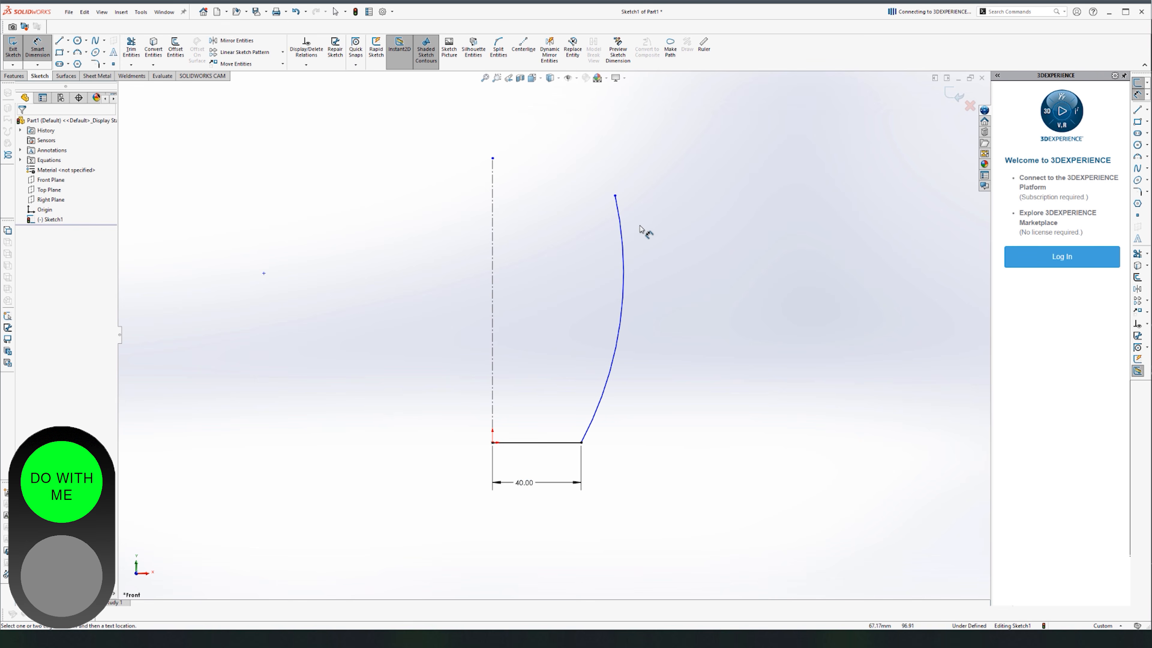
# Add a doubled (diameter) dimension of 110 mm from the arc's upper endpoint across the centerline, placed above the profile.
pyautogui.click(615, 196)
pyautogui.click(494, 188)
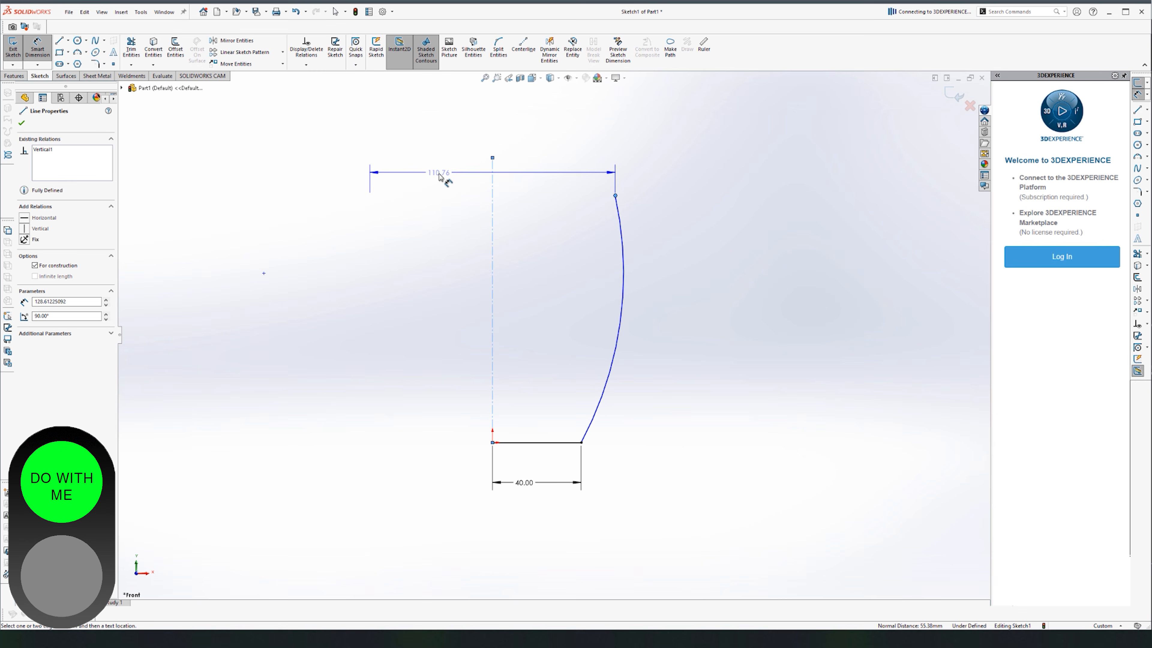
pyautogui.click(474, 118)
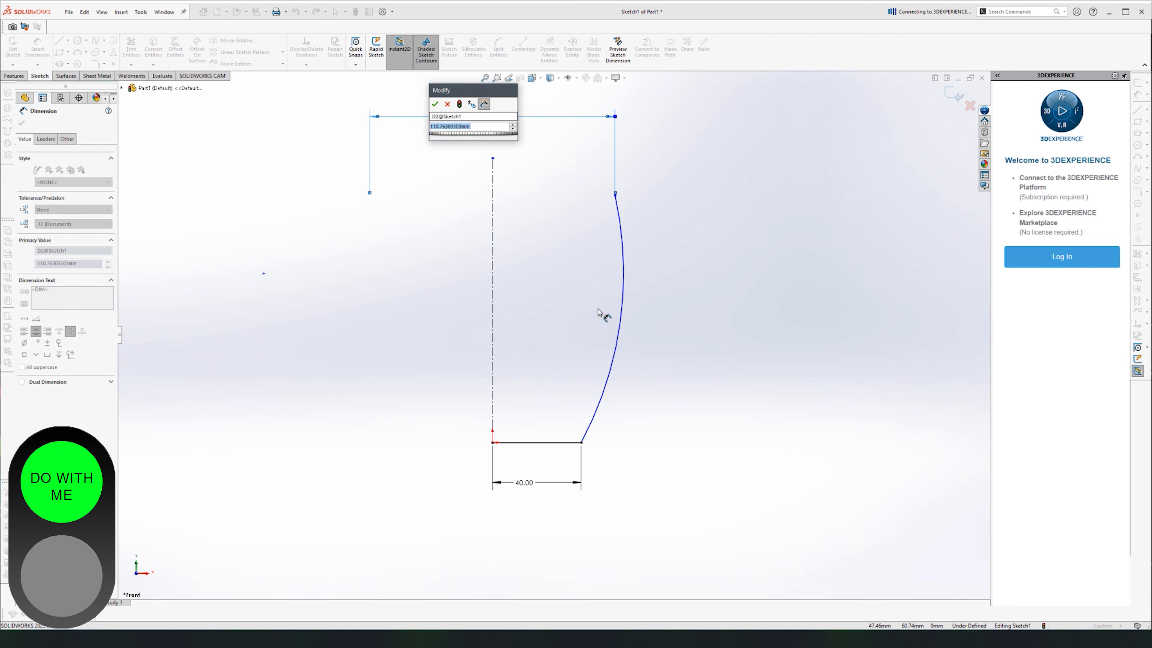
pyautogui.write('110')
pyautogui.press('Return')
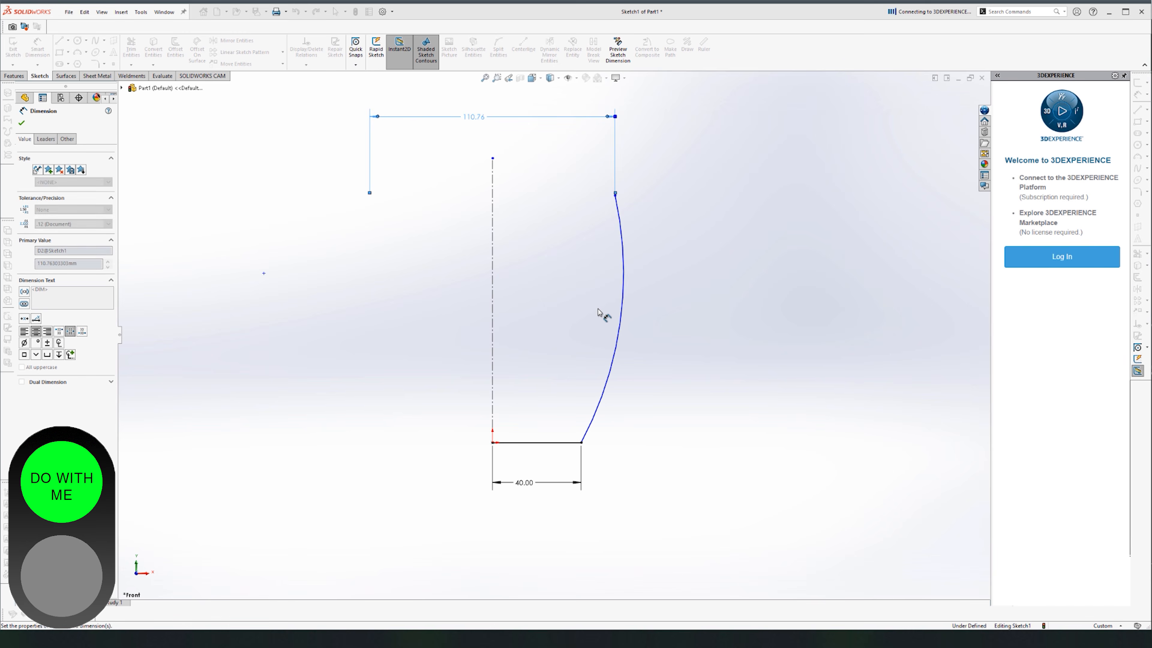
# Dimension the vertical distance between the arc's upper and lower endpoints as 120 mm, placed outside the profile.
pyautogui.click(615, 195)
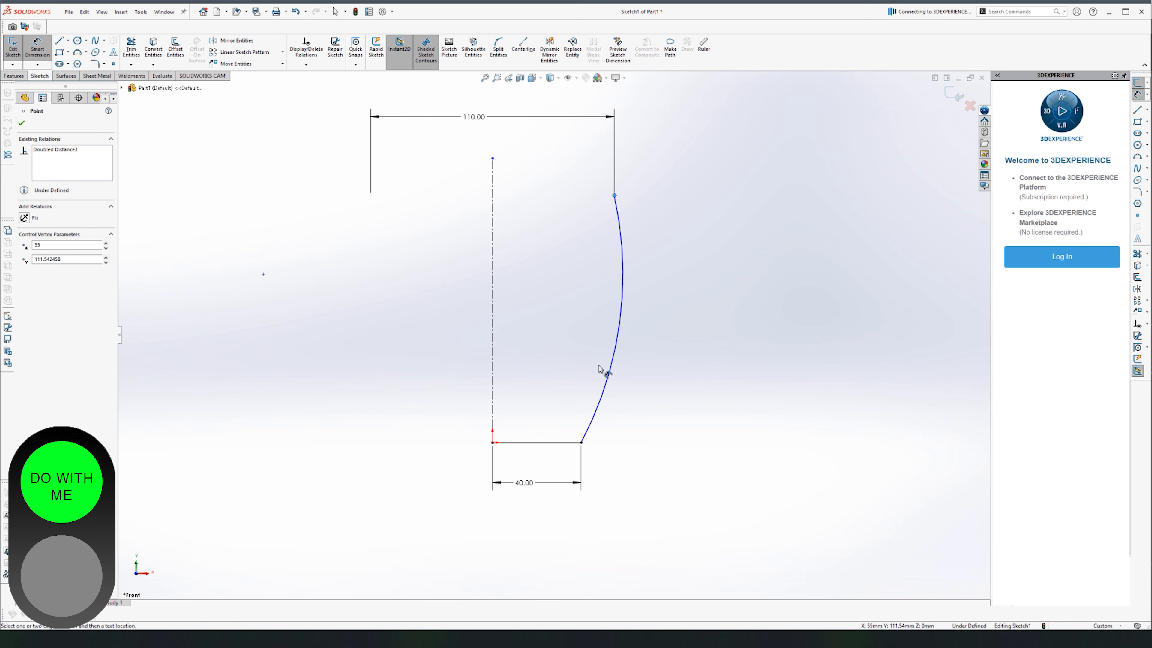
pyautogui.click(581, 442)
pyautogui.click(703, 291)
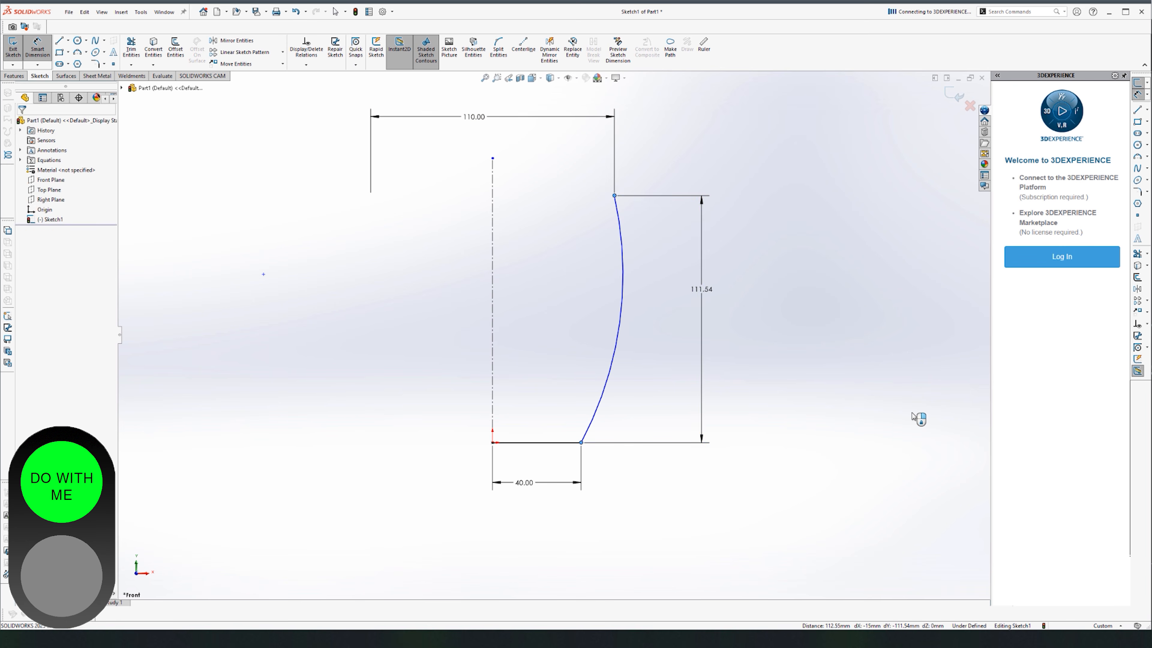
pyautogui.write('120')
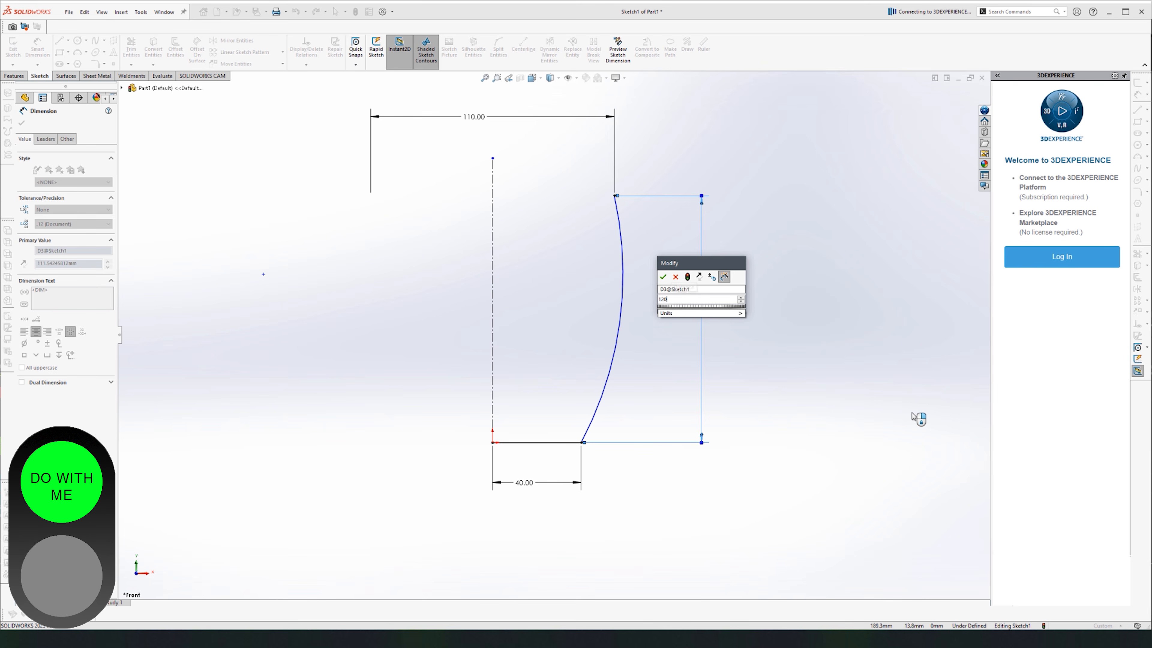
pyautogui.press('Return')
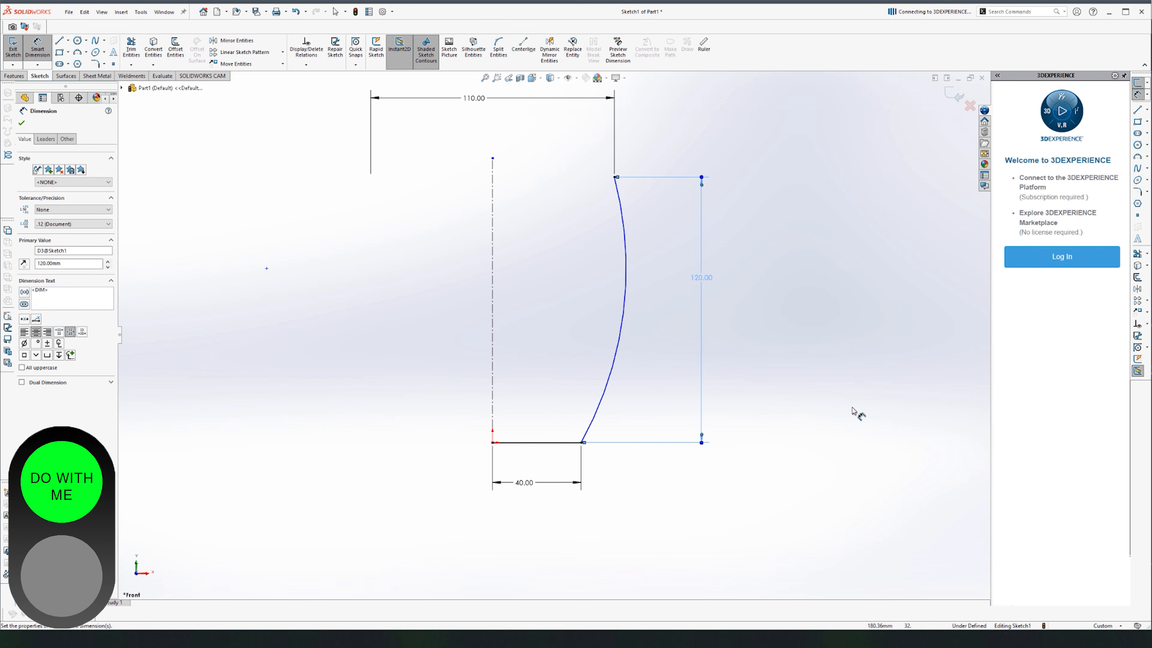
pyautogui.click(823, 348)
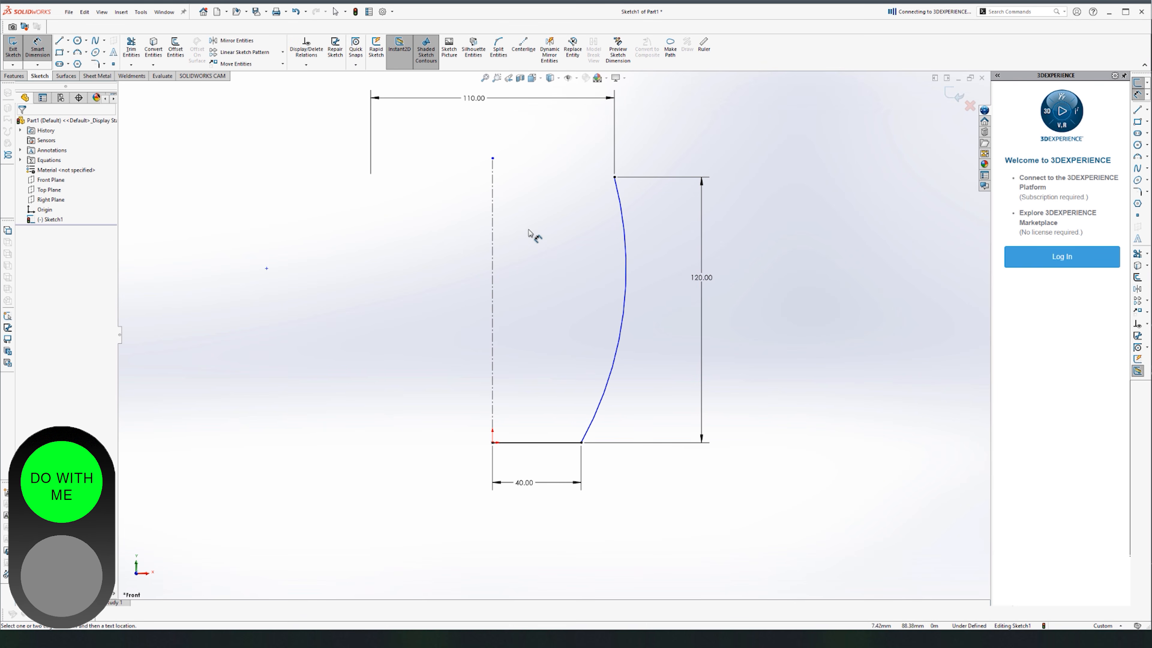
pyautogui.scroll(-1, 549, 288)
pyautogui.scroll(2, 648, 298)
pyautogui.scroll(-1, 572, 232)
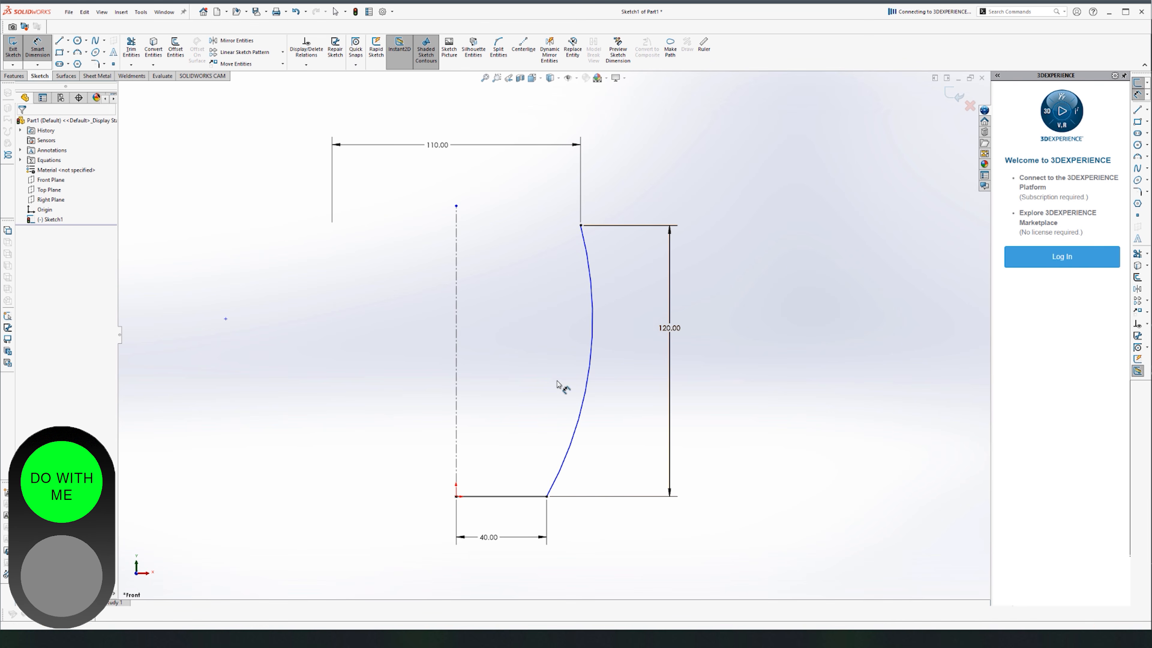
# Dimension the profile arc's radius as 160 mm, placing the dimension outside the profile.
pyautogui.click(591, 364)
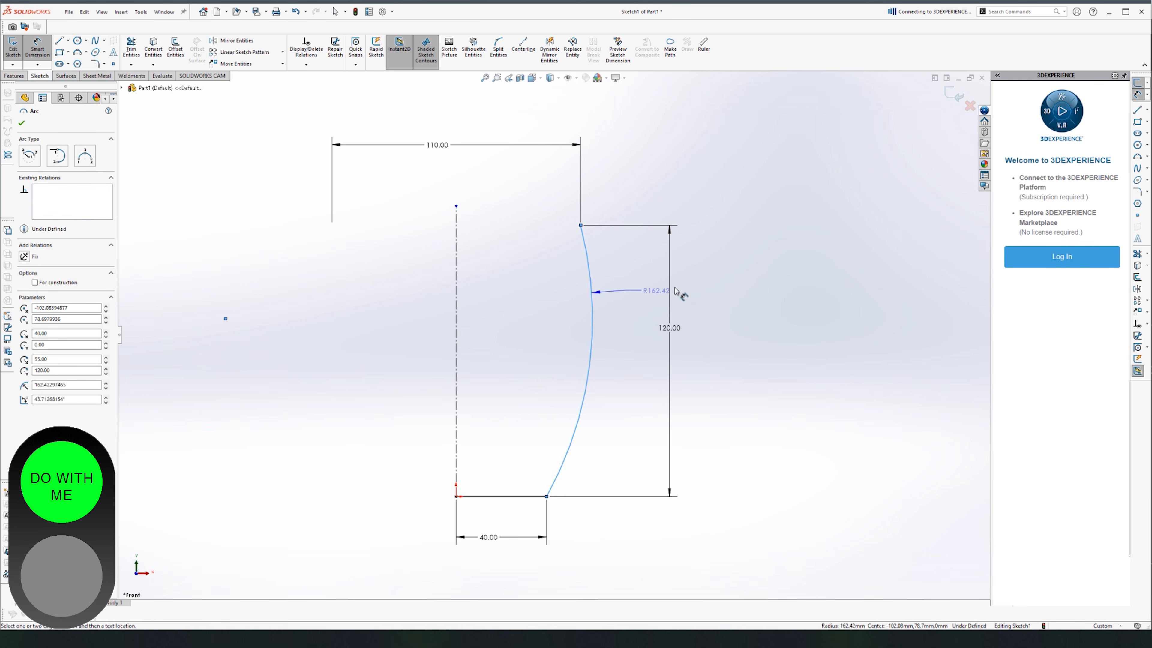
pyautogui.click(774, 272)
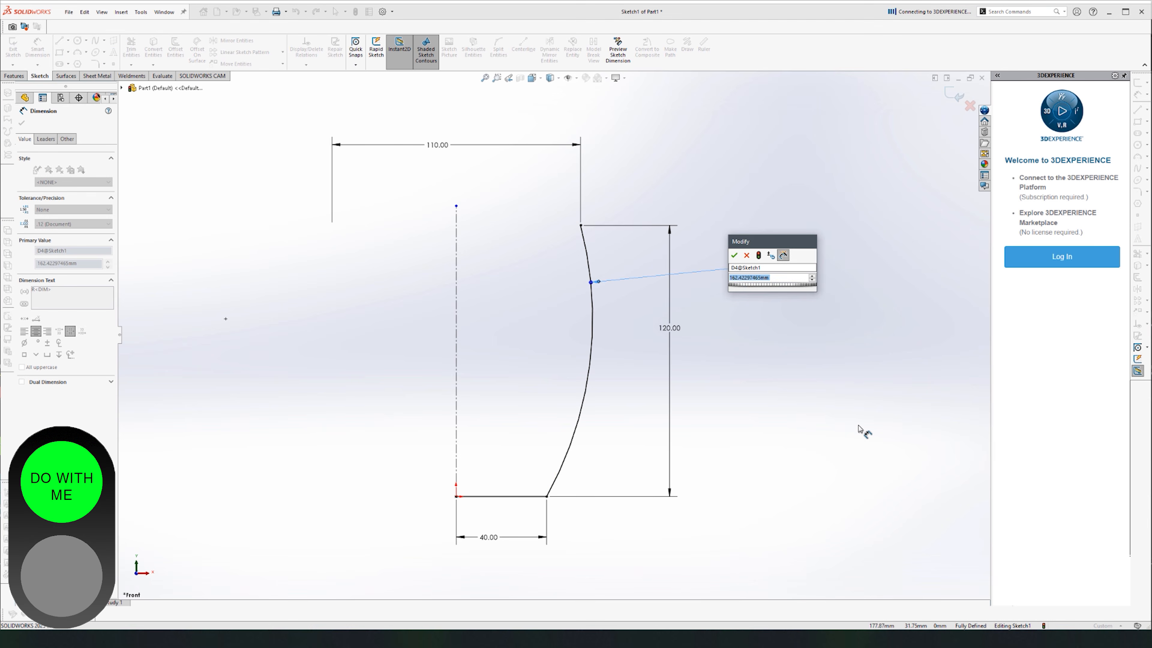
pyautogui.write('160')
pyautogui.press('Return')
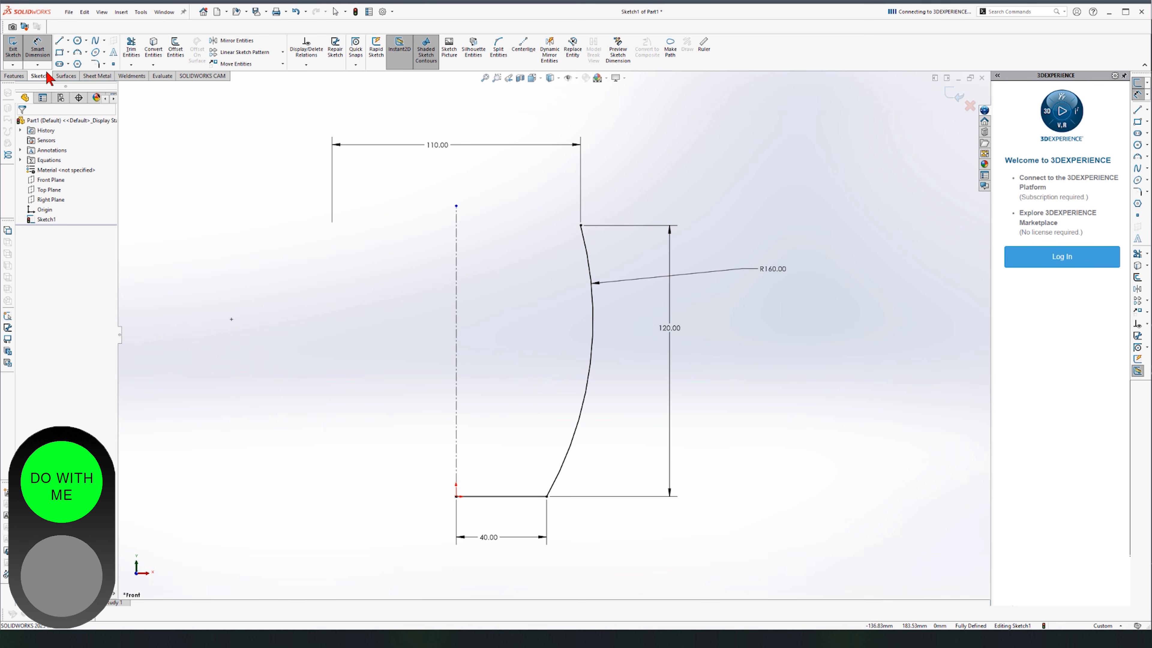
# Offset the connected base line and arc by 5 mm toward the inside, using chain selection and the reversed direction.
pyautogui.click(184, 59)
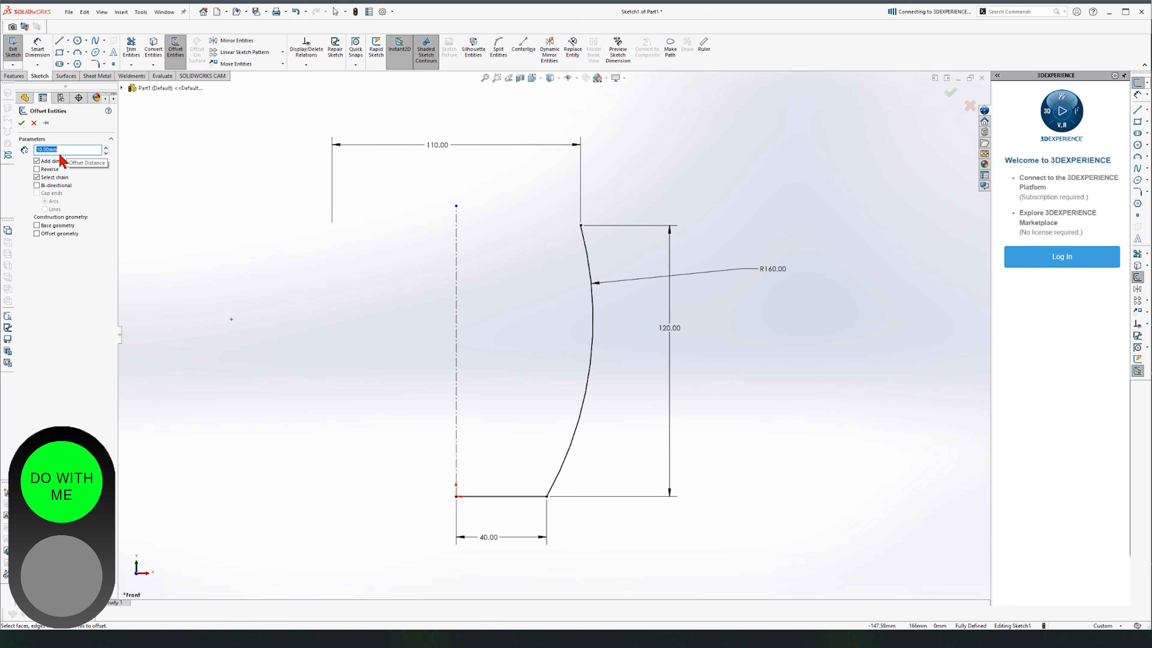
pyautogui.click(36, 177)
pyautogui.click(589, 255)
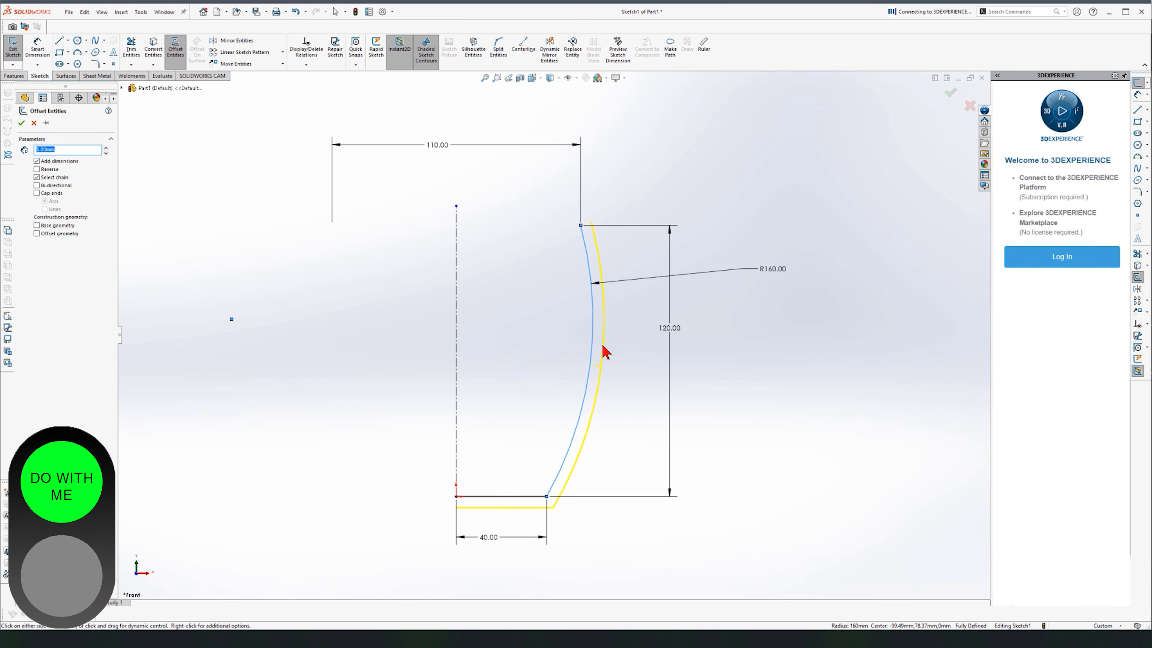
pyautogui.click(50, 178)
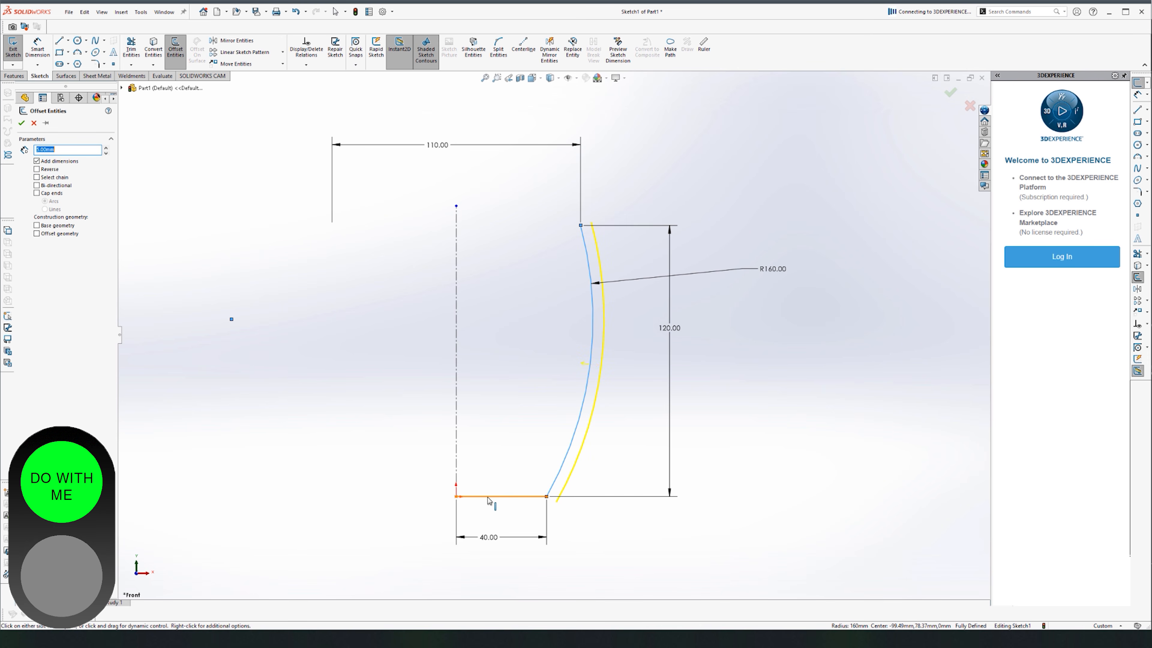
pyautogui.click(36, 177)
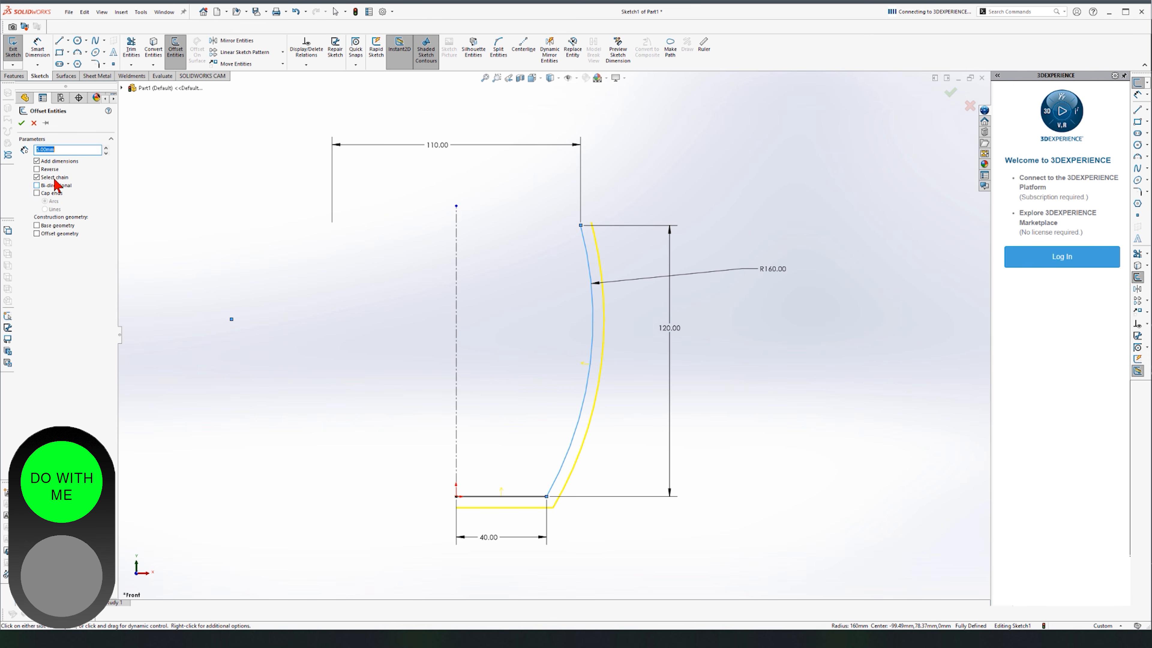
pyautogui.click(37, 169)
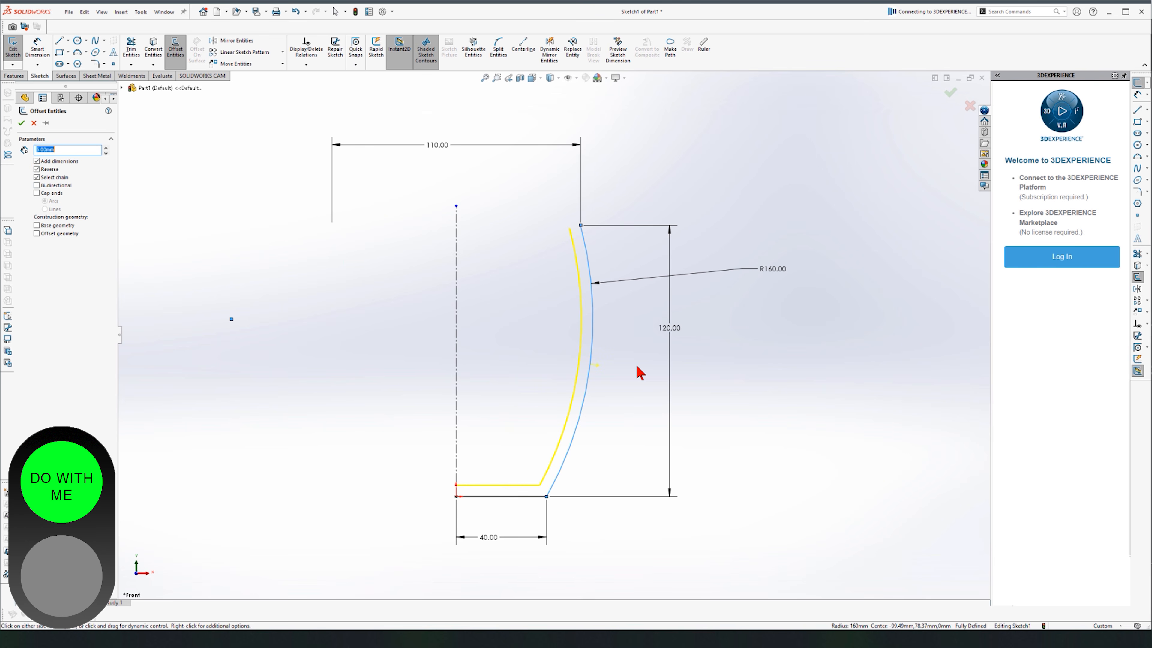
pyautogui.click(21, 123)
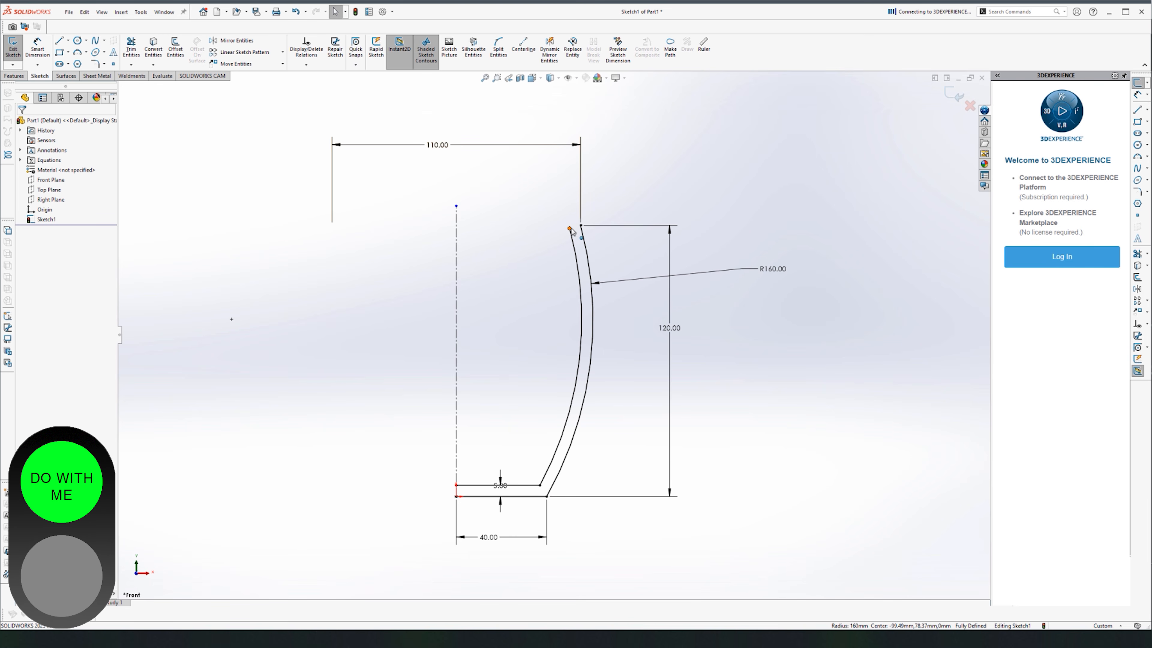
# Close the offset profile with a short line across the arcs' upper ends and another joining the base lines at the centerline.
pyautogui.click(60, 41)
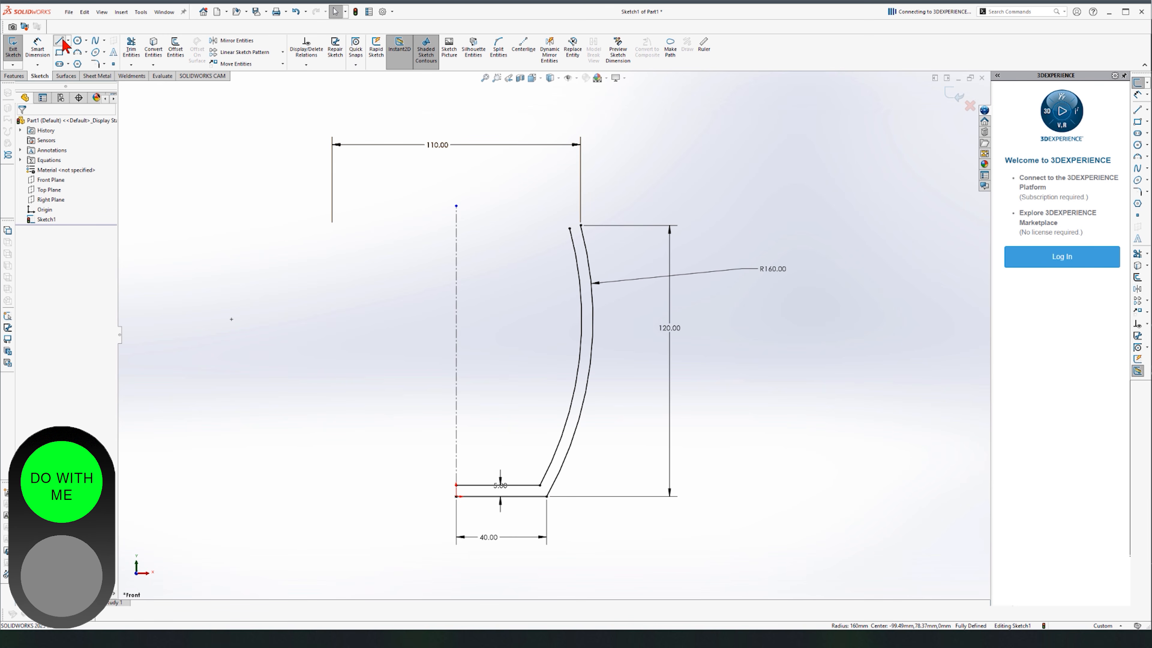
pyautogui.click(570, 230)
pyautogui.click(581, 226)
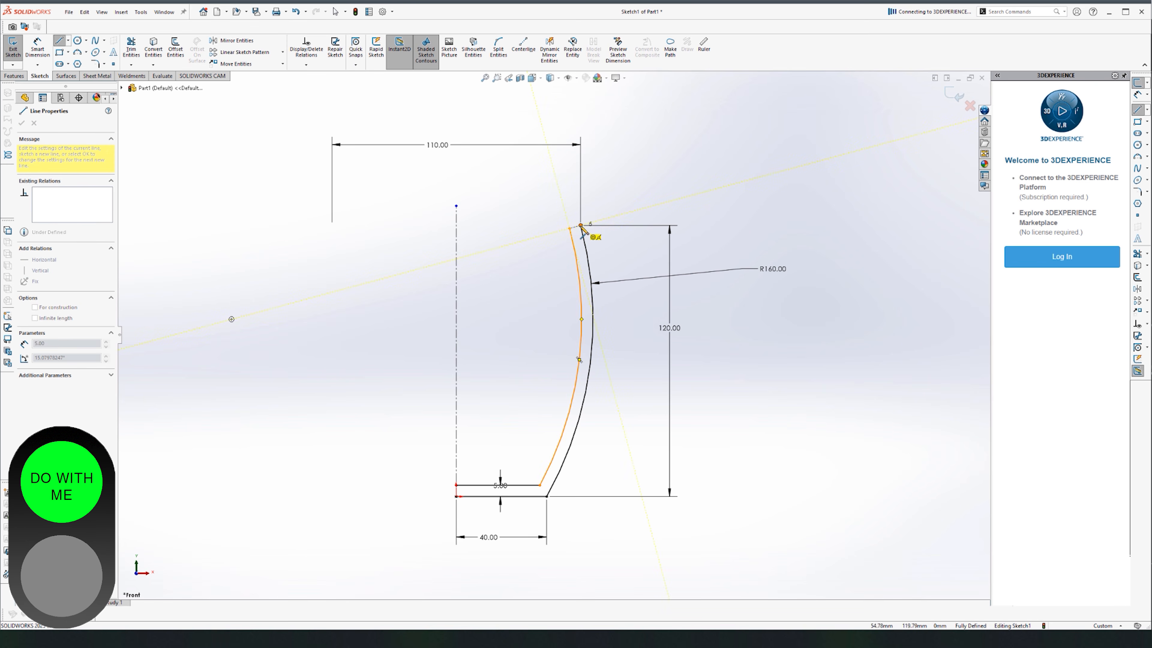
pyautogui.scroll(-4, 458, 488)
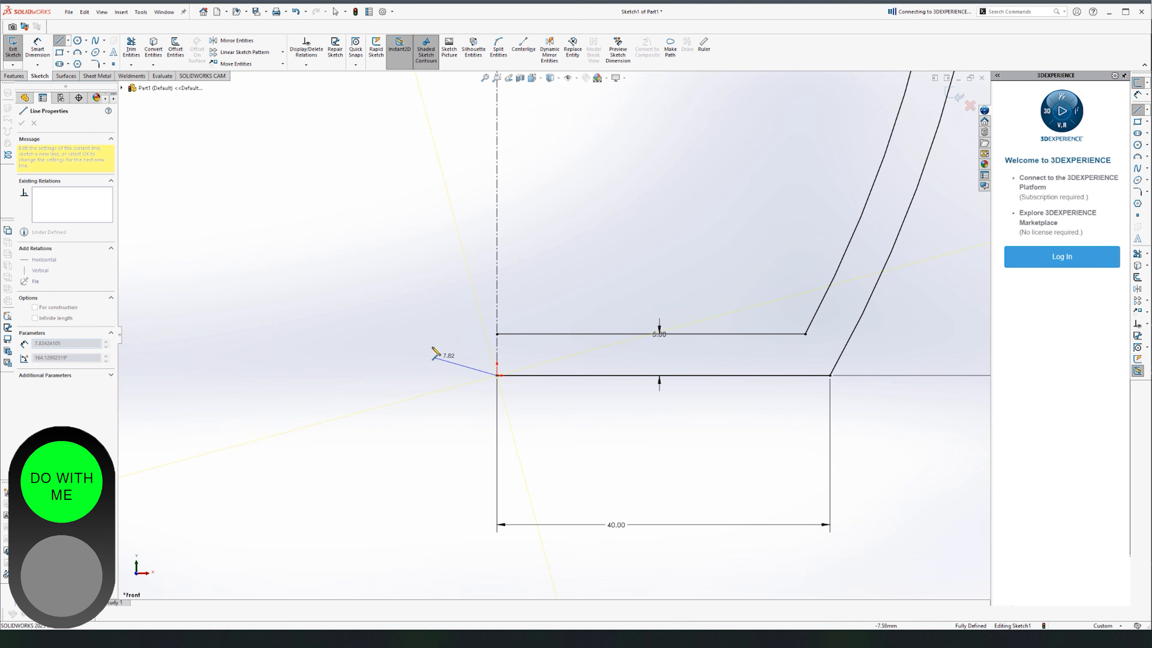
pyautogui.click(498, 334)
pyautogui.press('Escape')
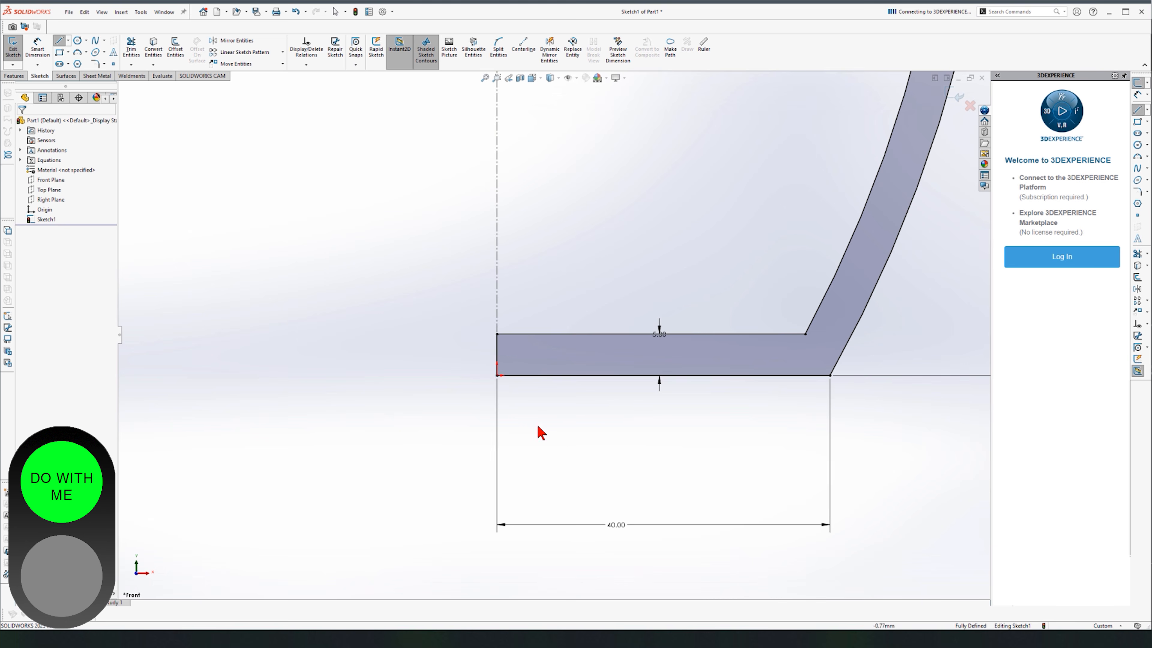
# Turn the shaded sketch contours off and back on for the closed profile.
pyautogui.scroll(3, 540, 432)
pyautogui.scroll(5, 567, 320)
pyautogui.scroll(-4, 534, 528)
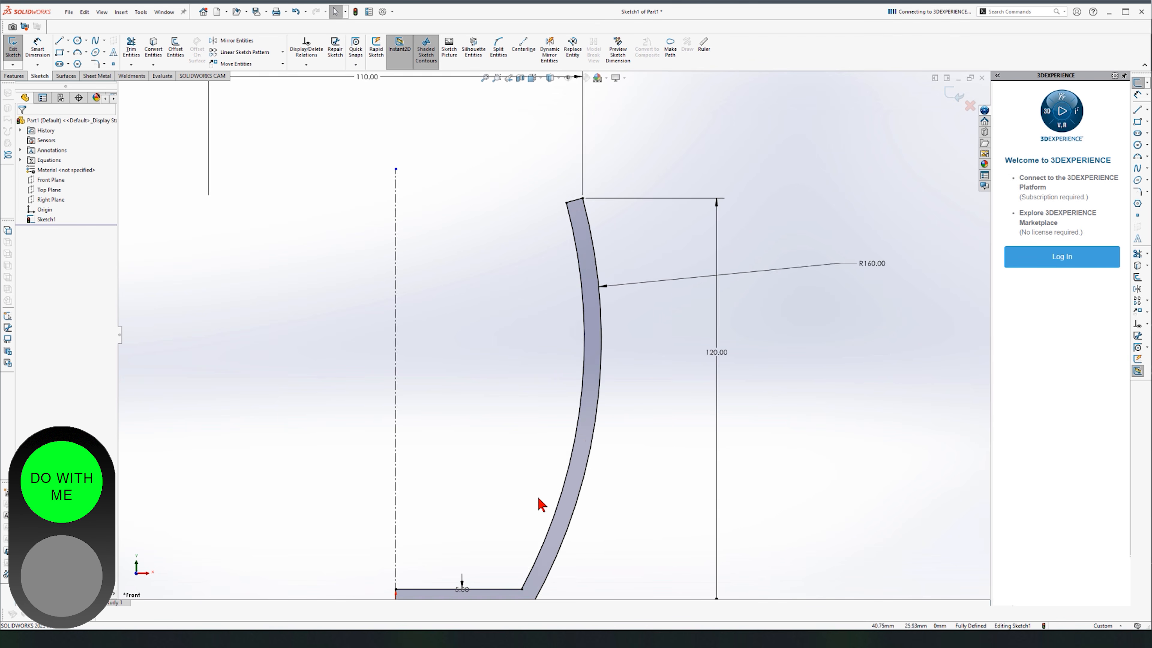
pyautogui.scroll(2, 532, 492)
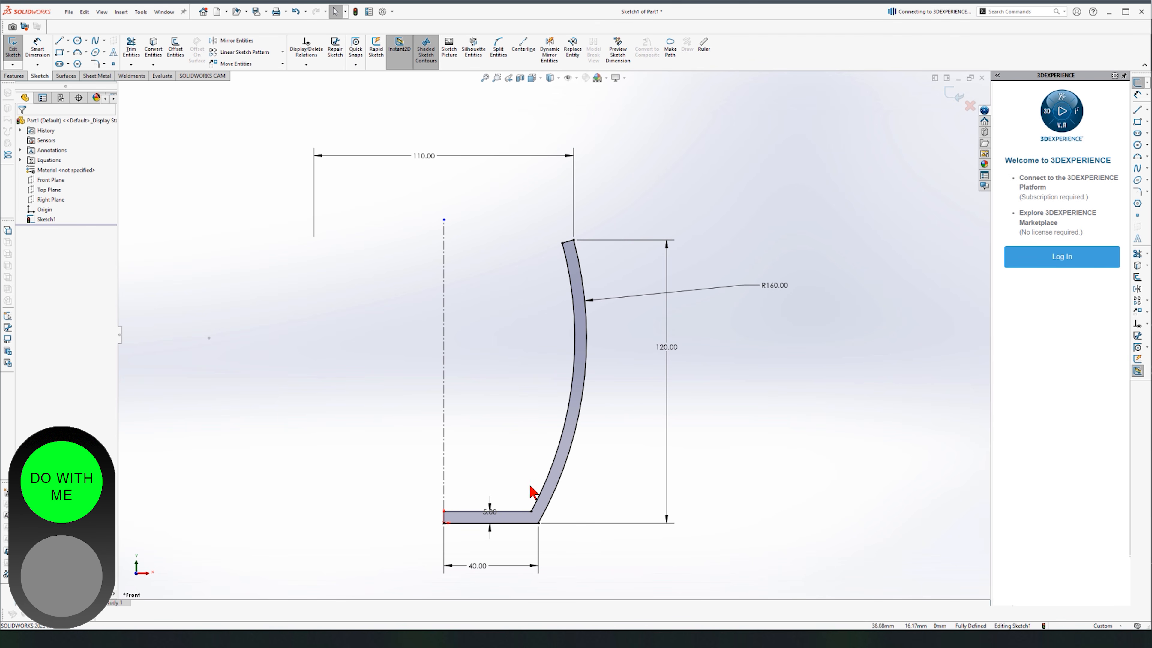
pyautogui.click(435, 65)
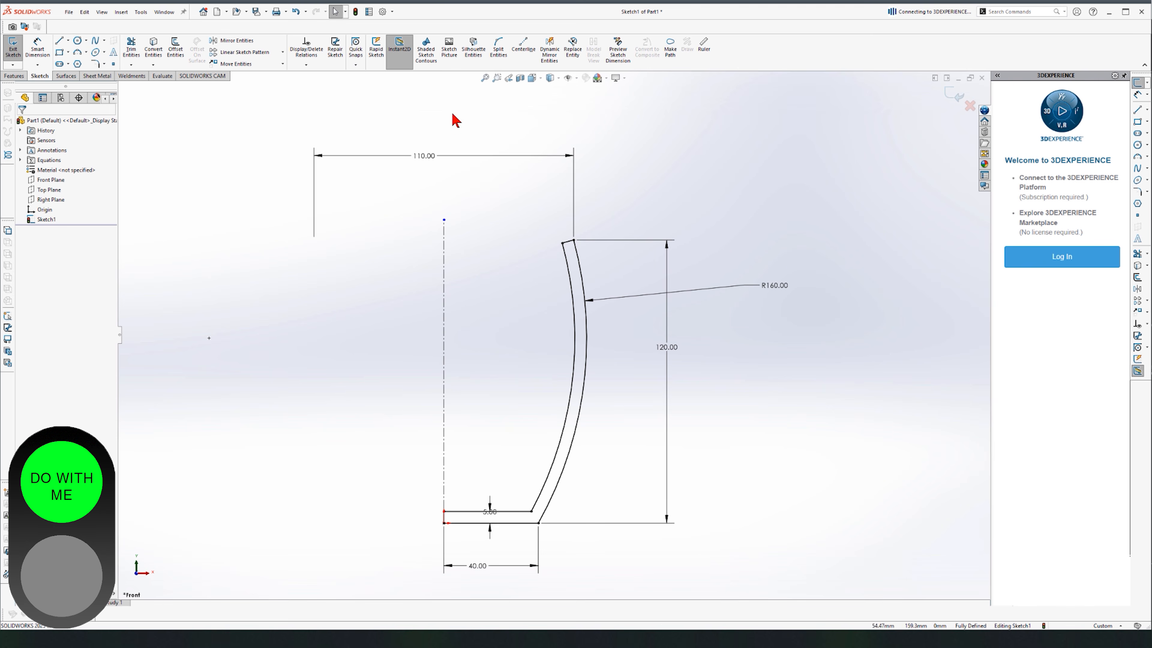
pyautogui.click(425, 50)
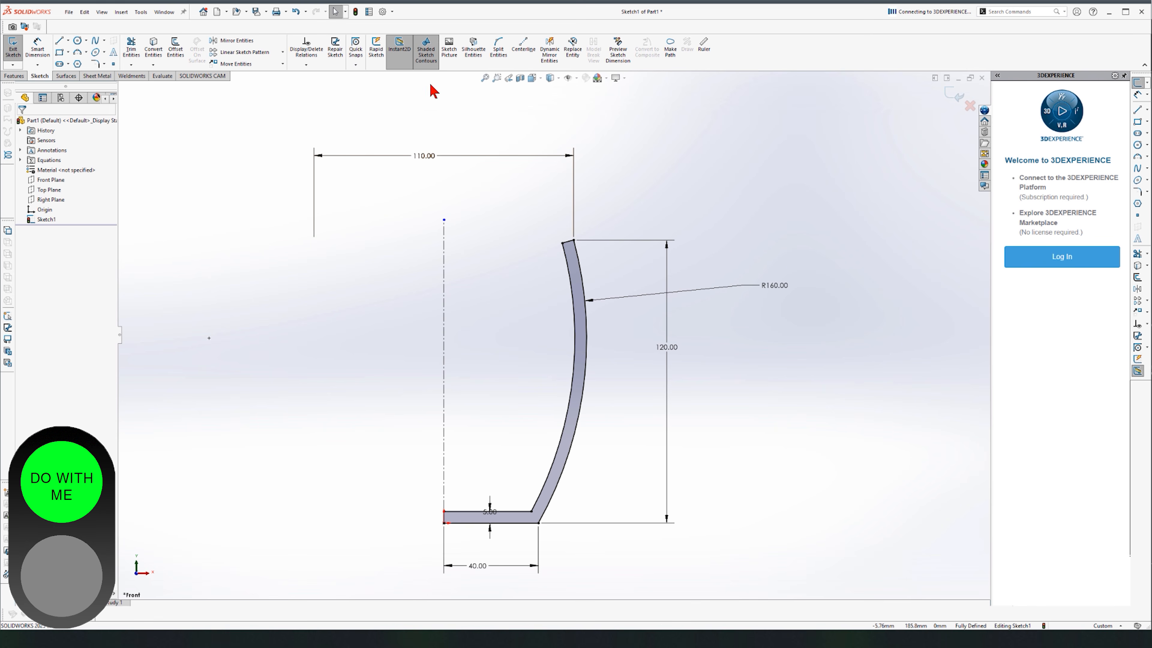
pyautogui.scroll(1, 599, 522)
pyautogui.scroll(-2, 445, 319)
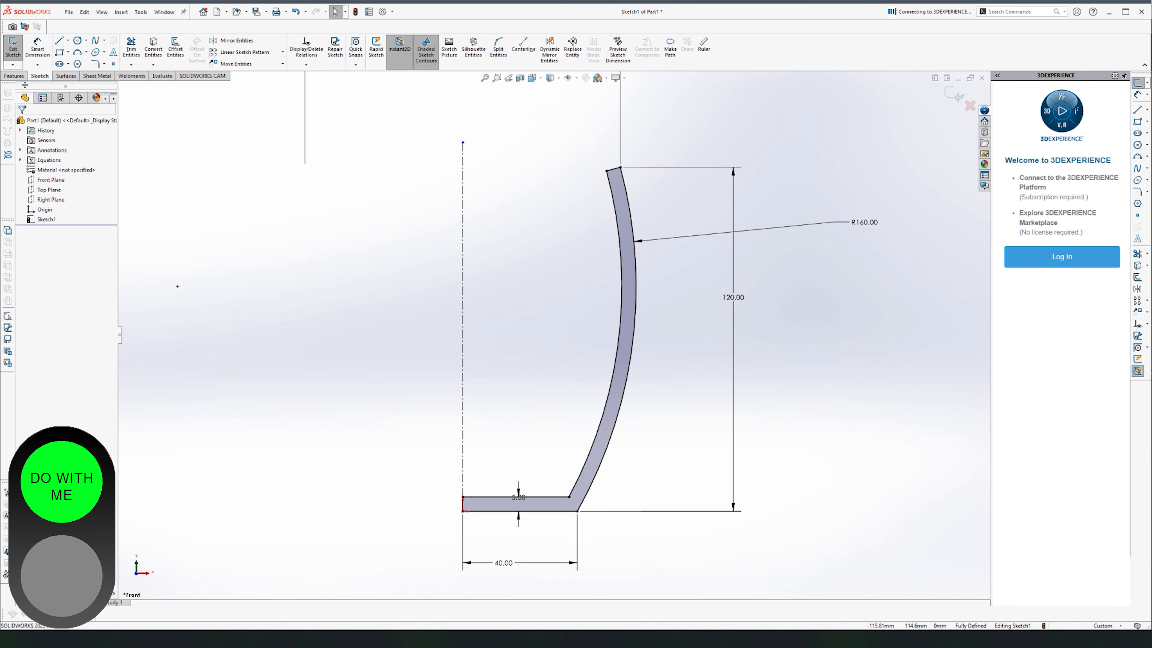
pyautogui.click(20, 77)
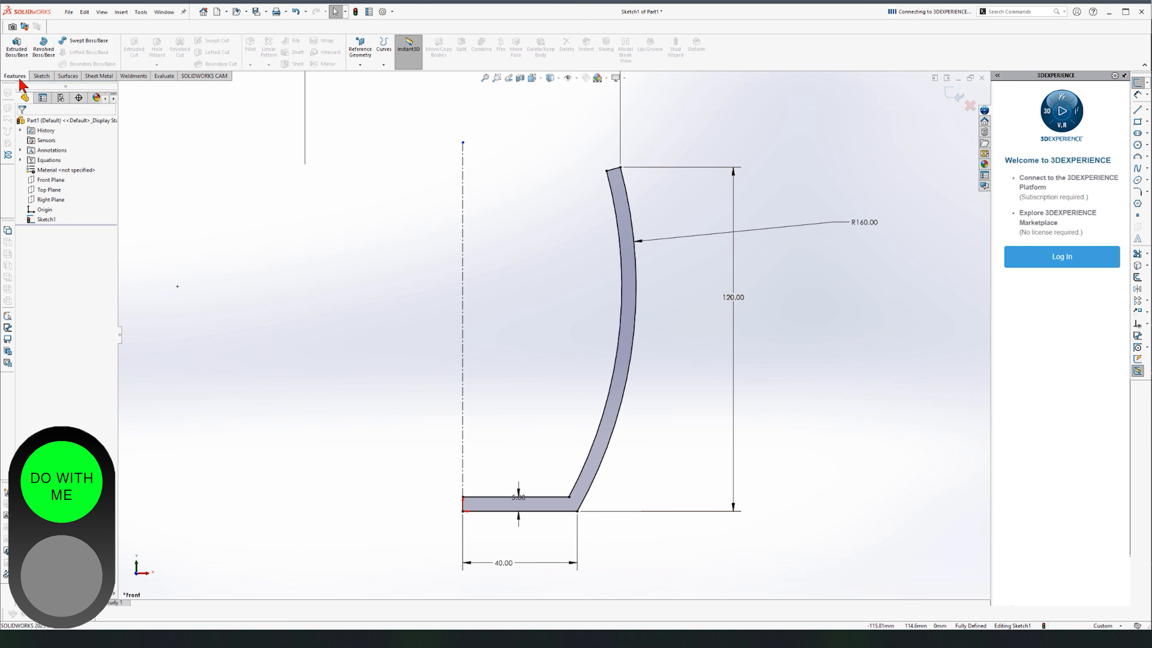
pyautogui.click(43, 51)
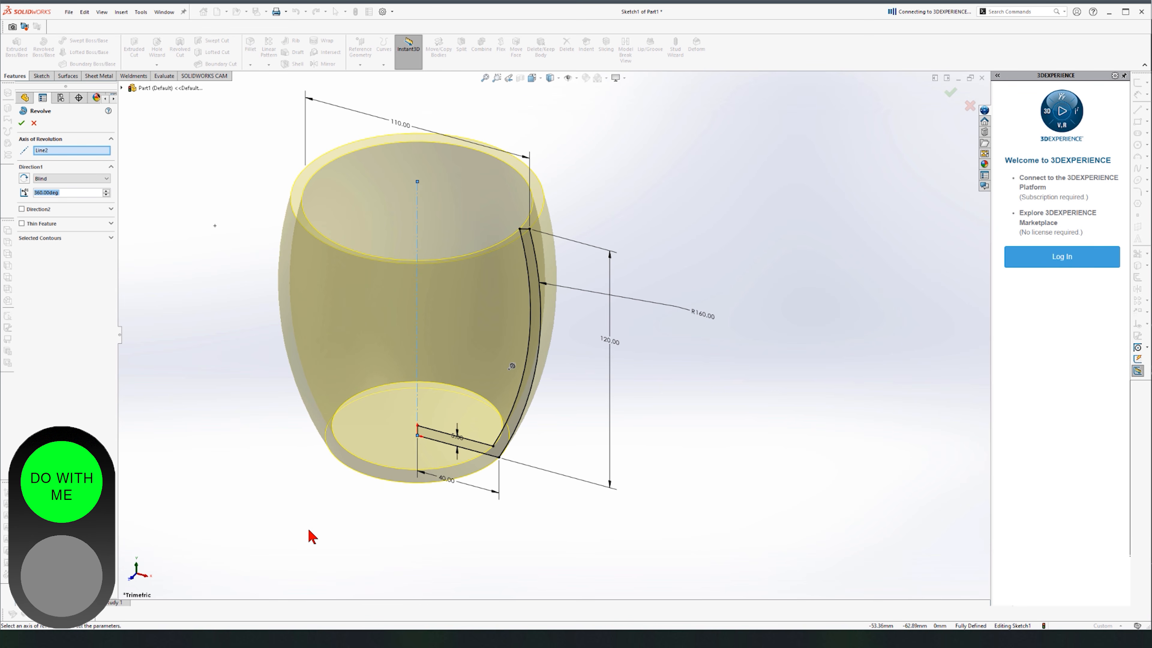
pyautogui.hotkey('ctrl', '8')
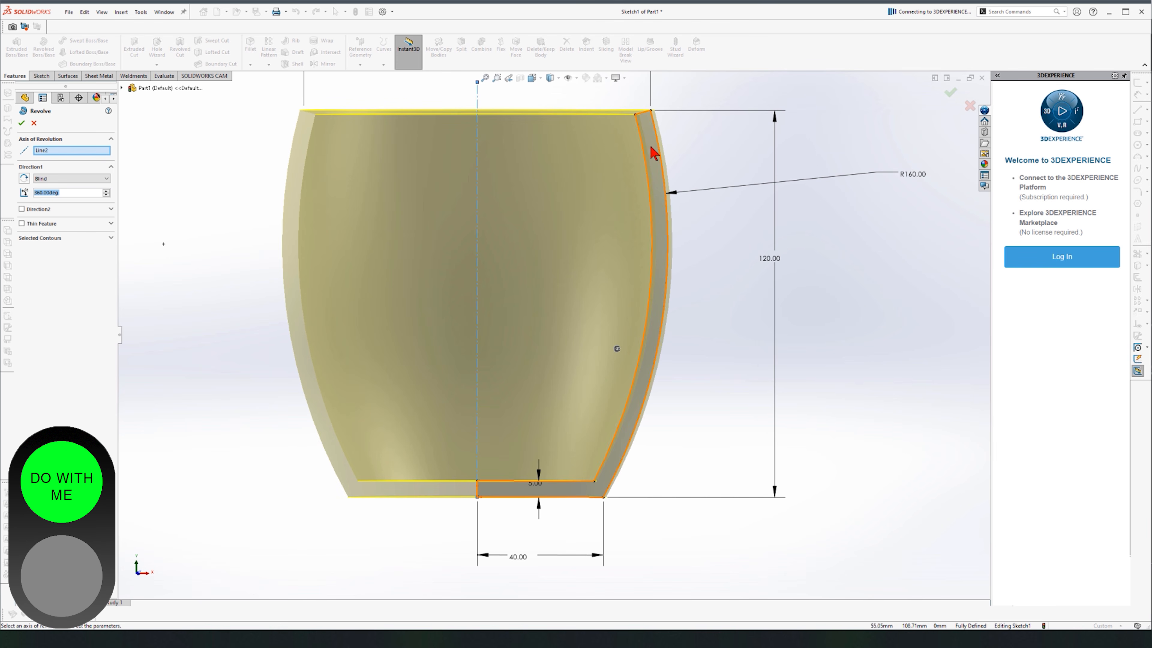
pyautogui.press('z')
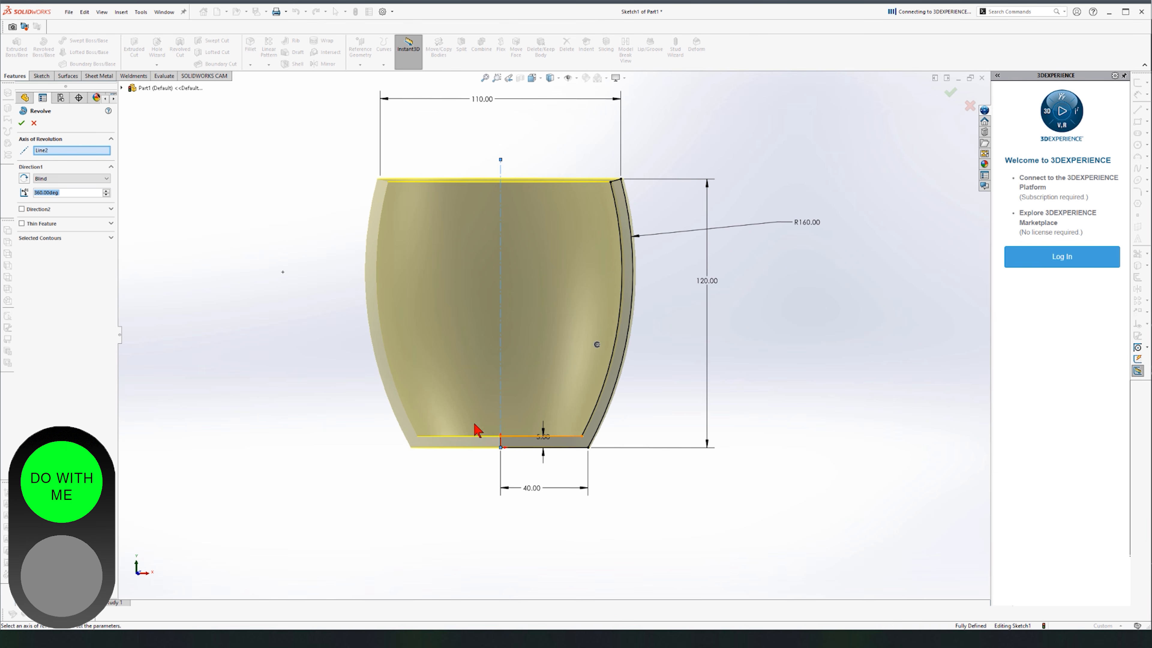
pyautogui.click(33, 124)
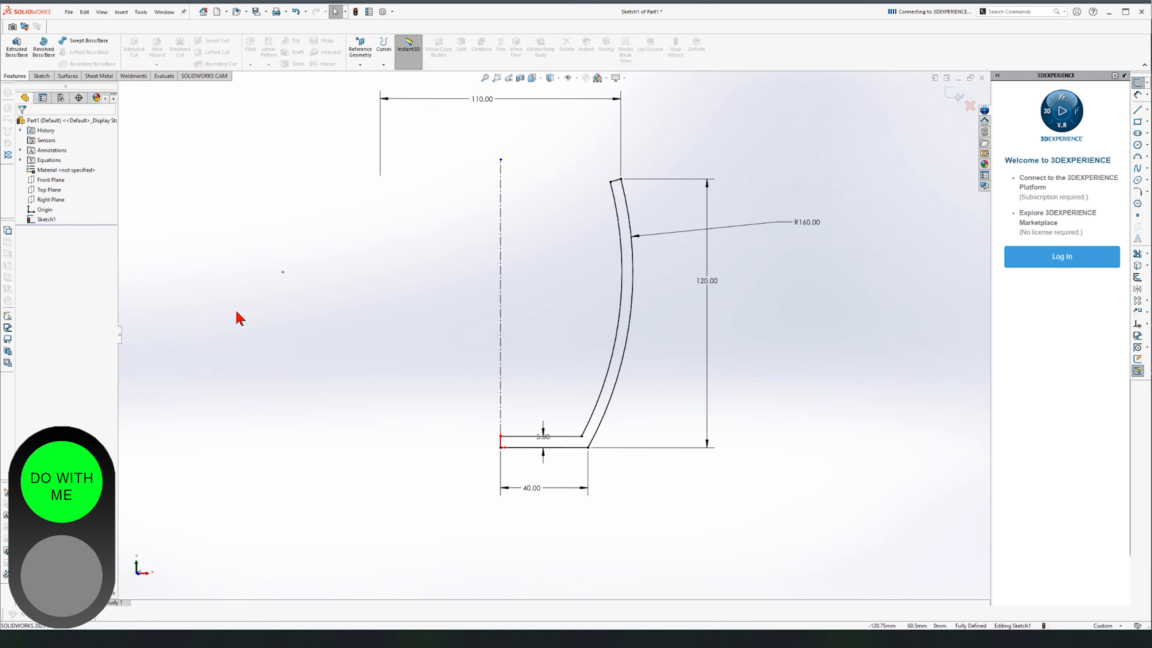
# Move the offset thickness dimension to the outer side of the centerline and set it to 20 mm.
pyautogui.moveTo(544, 436); pyautogui.dragTo(425, 359)
pyautogui.click(393, 371)
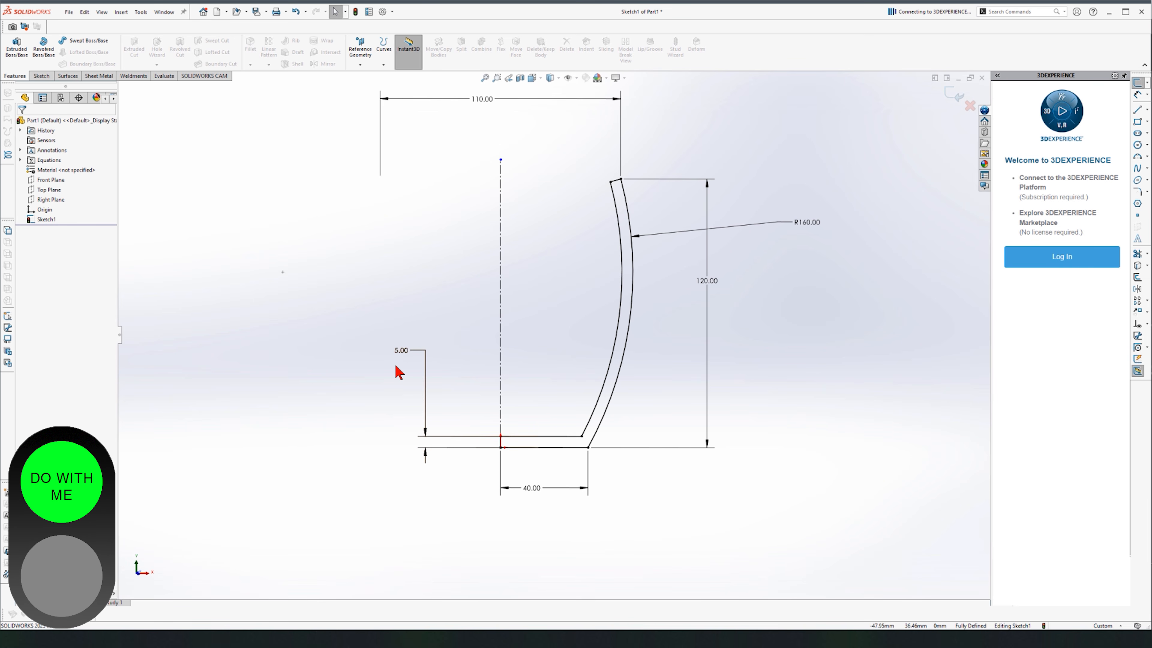
pyautogui.click(42, 75)
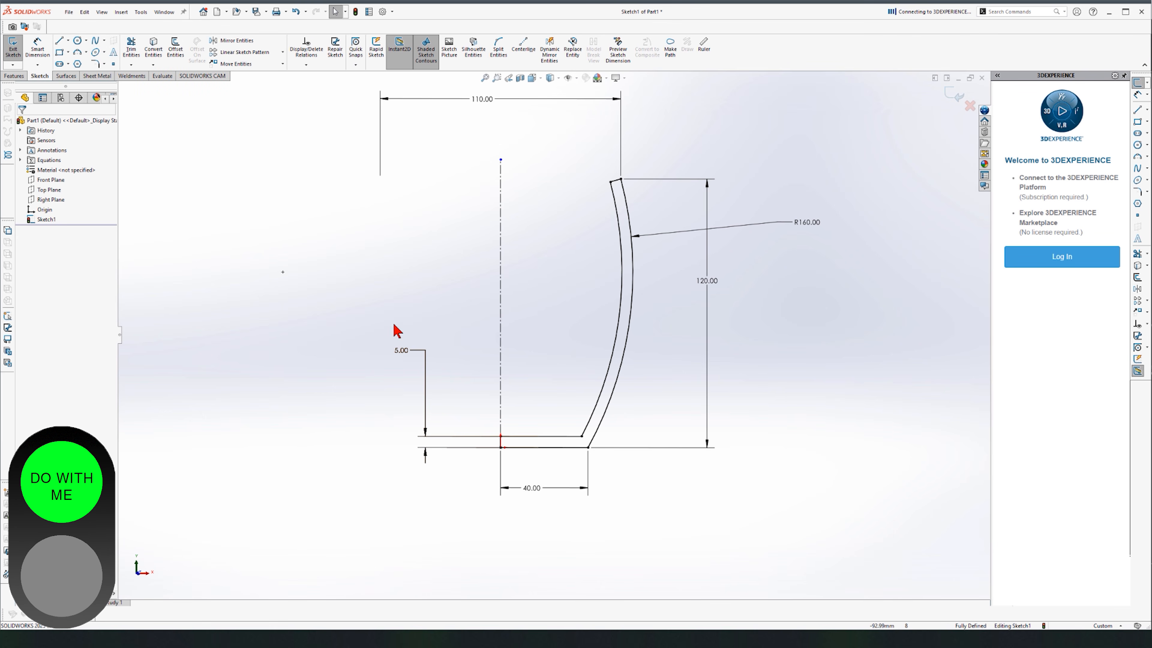
pyautogui.click(401, 350)
pyautogui.doubleClick(401, 349)
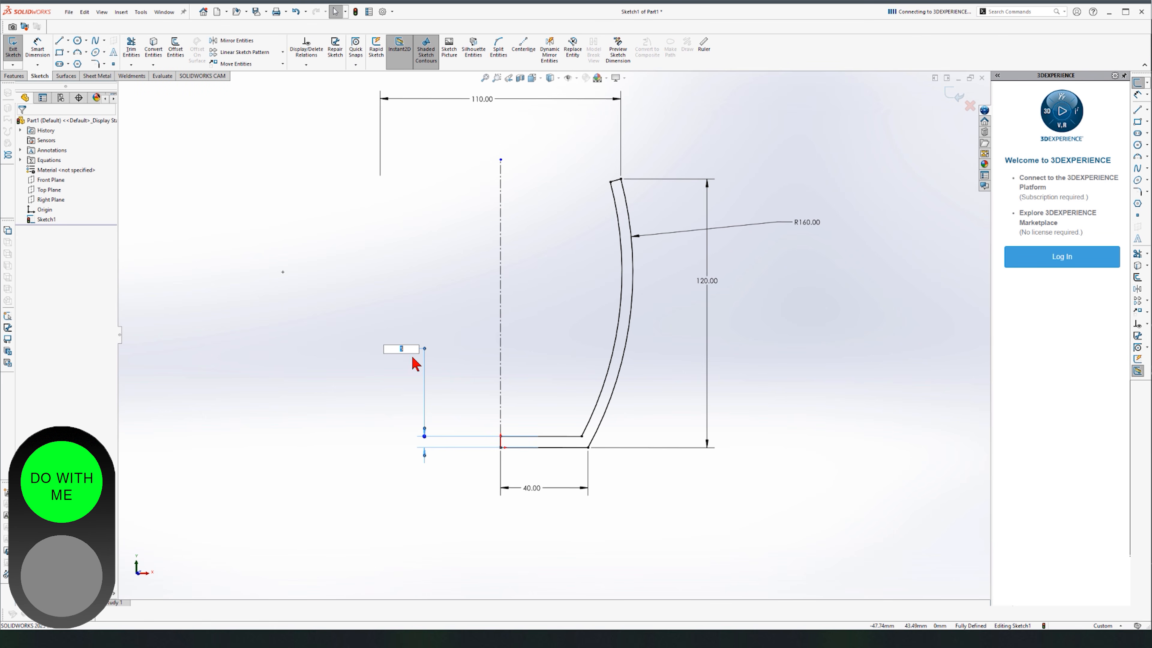
pyautogui.write('20')
pyautogui.press('Return')
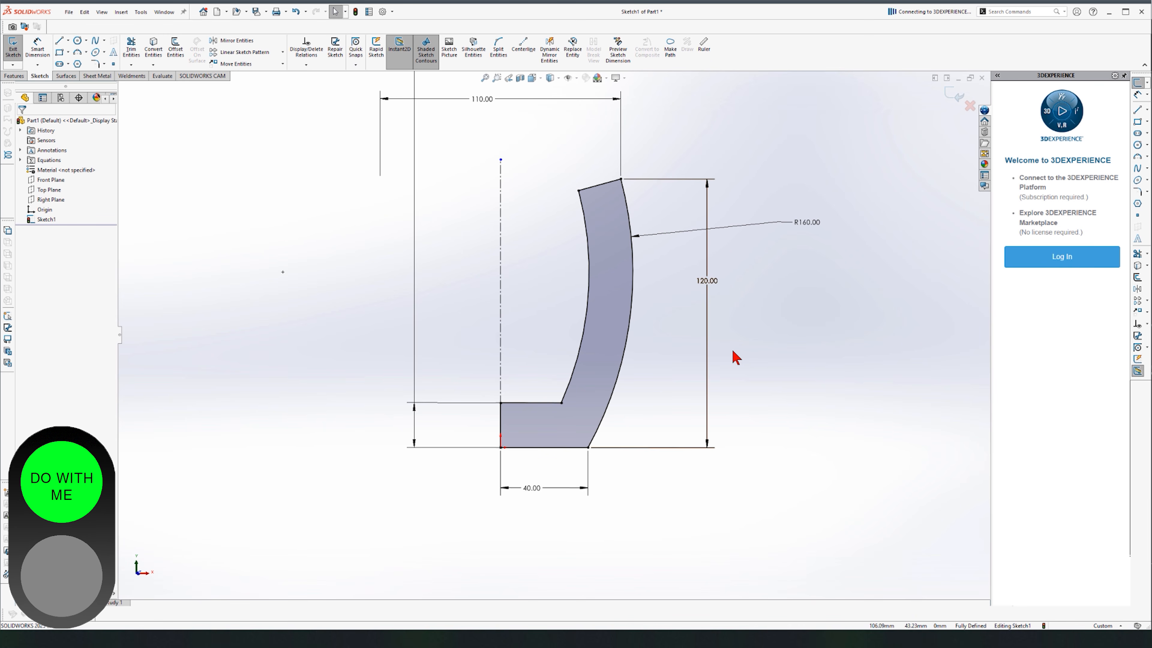
# Undo the thickness change, the dimension move, the closing lines and the chained offset, keeping the dimensioned line-and-arc profile.
pyautogui.hotkey('ctrl', 'z')
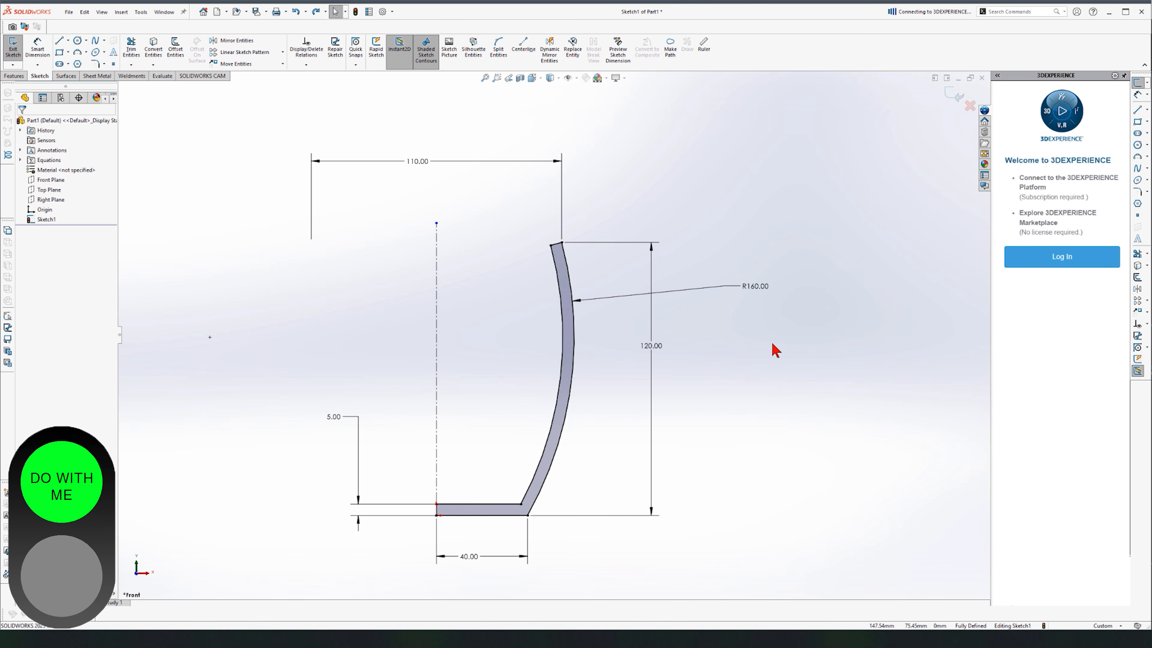
pyautogui.hotkey('ctrl', 'z')
pyautogui.hotkey('ctrl', 'z')
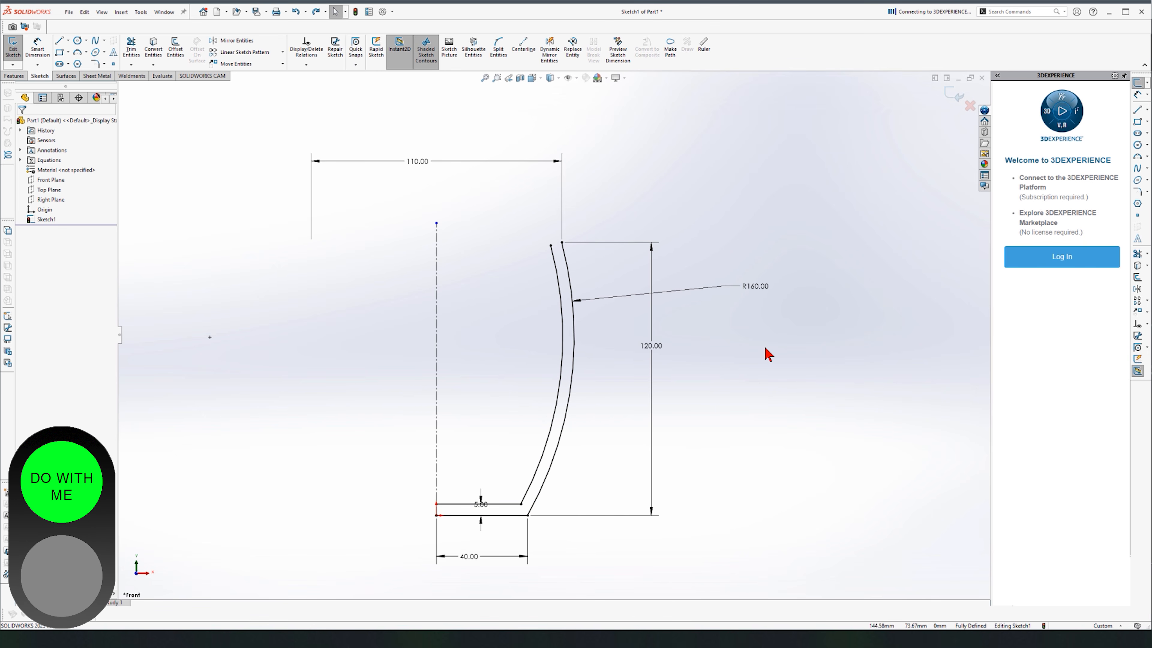
pyautogui.hotkey('ctrl', 'z')
pyautogui.click(836, 422)
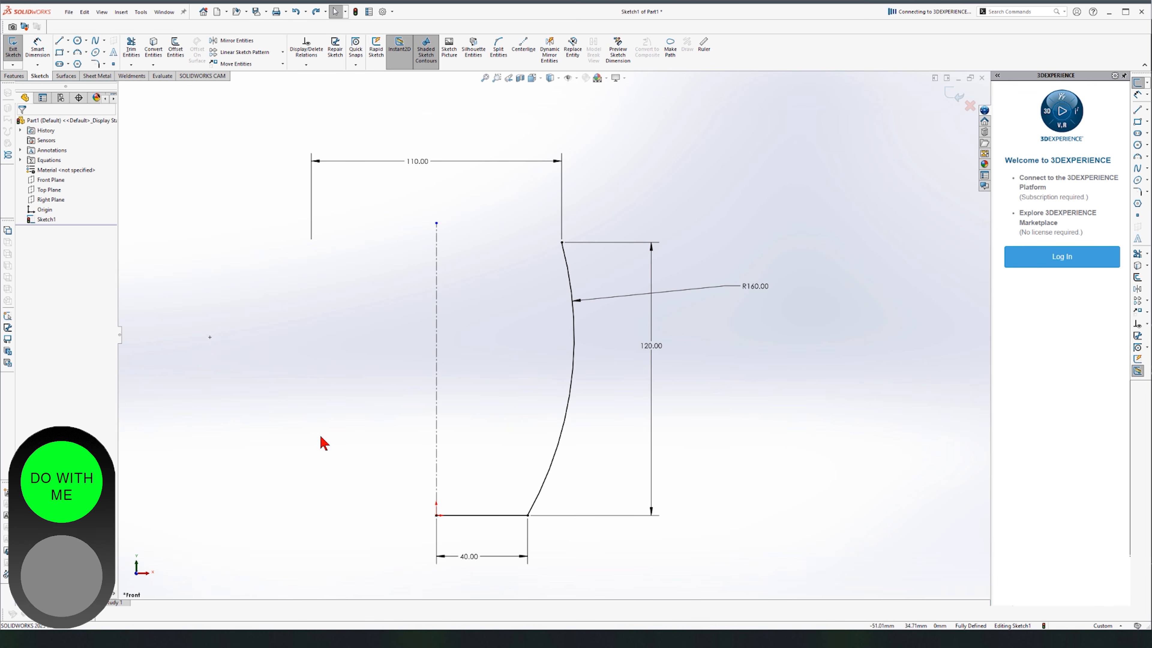
# Offset only the arc by 3 mm toward the centerline, with chain selection off.
pyautogui.click(185, 59)
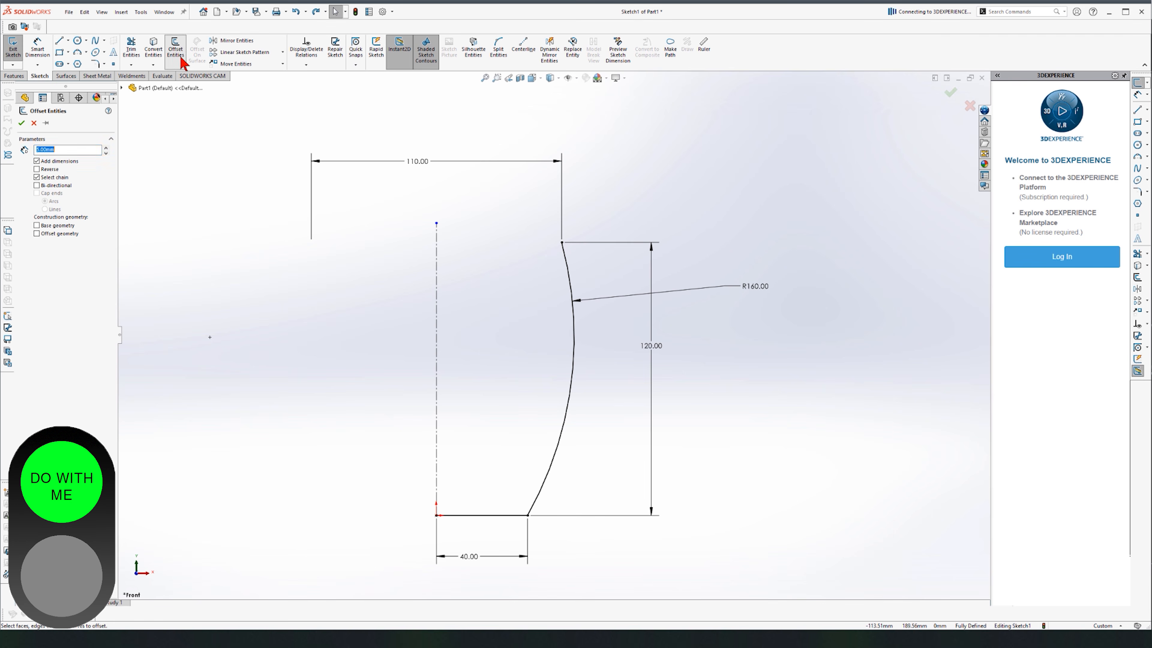
pyautogui.write('3')
pyautogui.press('Return')
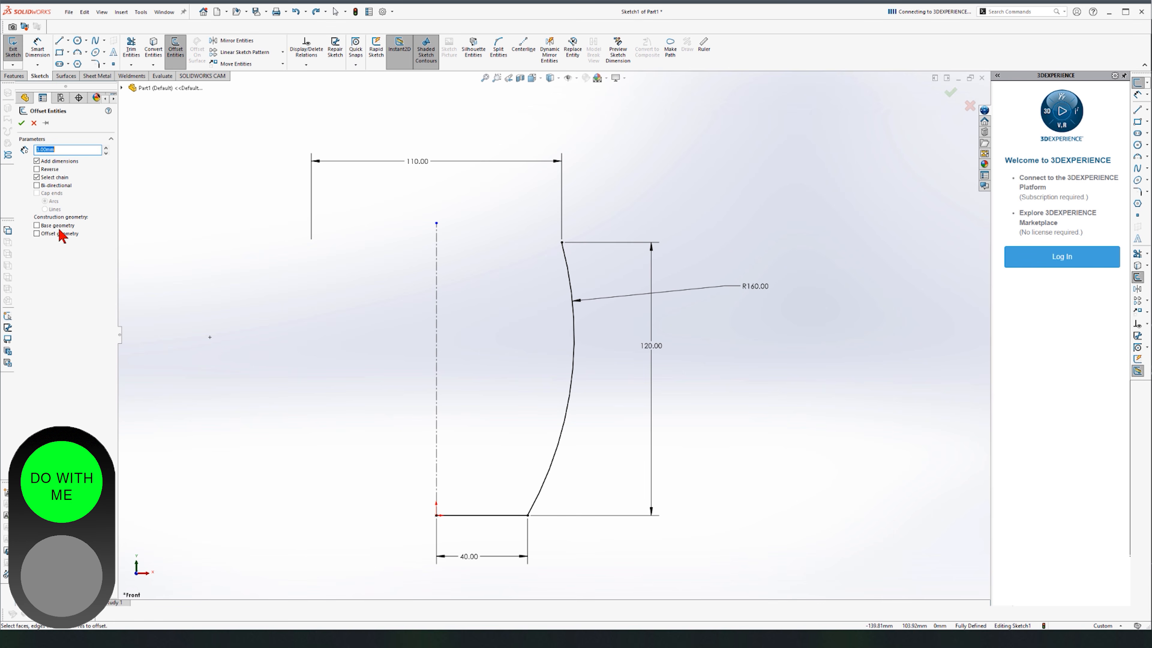
pyautogui.click(57, 180)
pyautogui.click(574, 357)
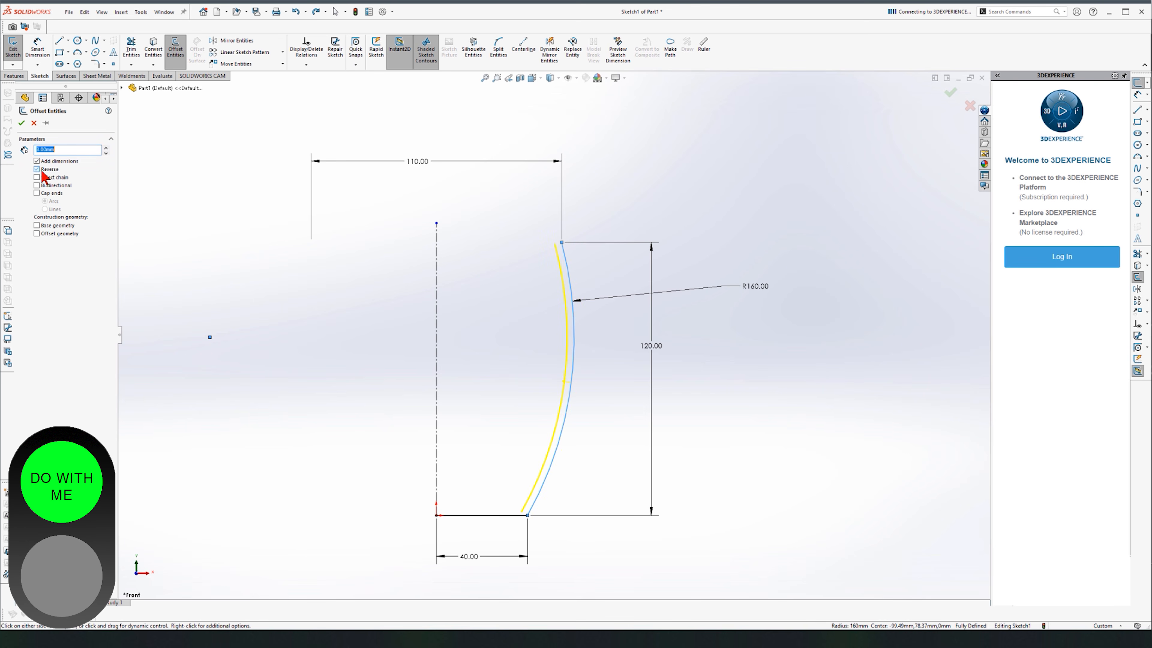
pyautogui.click(21, 122)
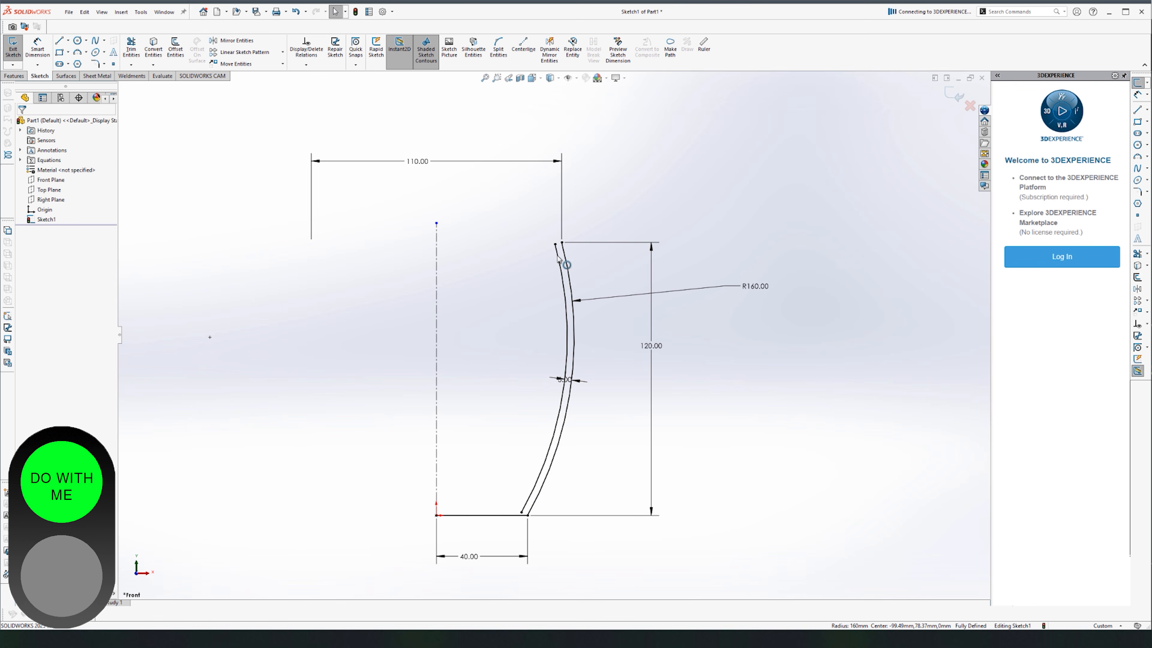
# Offset the base line 20 mm upward and move its dimension text down between the two horizontal lines.
pyautogui.click(175, 47)
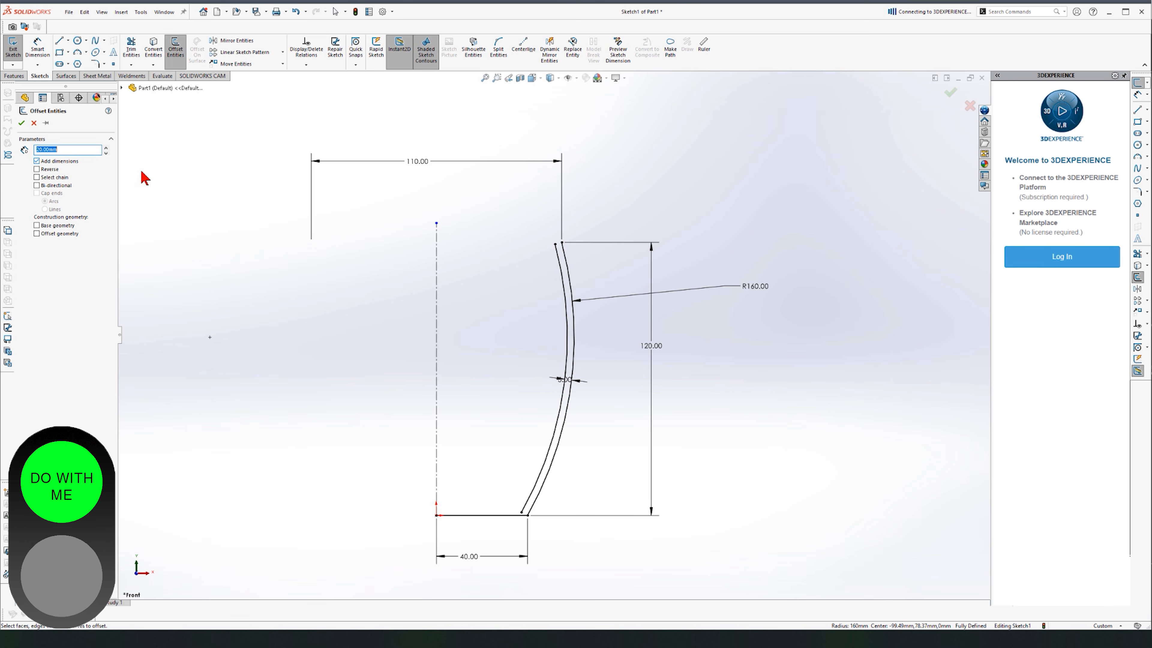
pyautogui.click(500, 517)
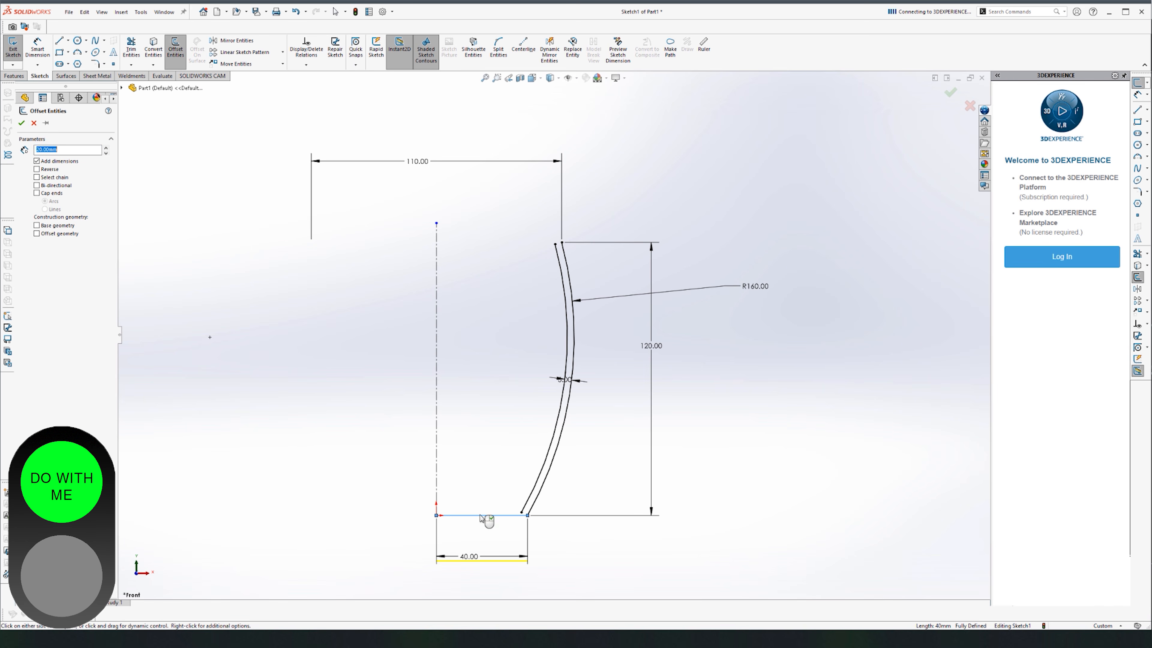
pyautogui.click(37, 169)
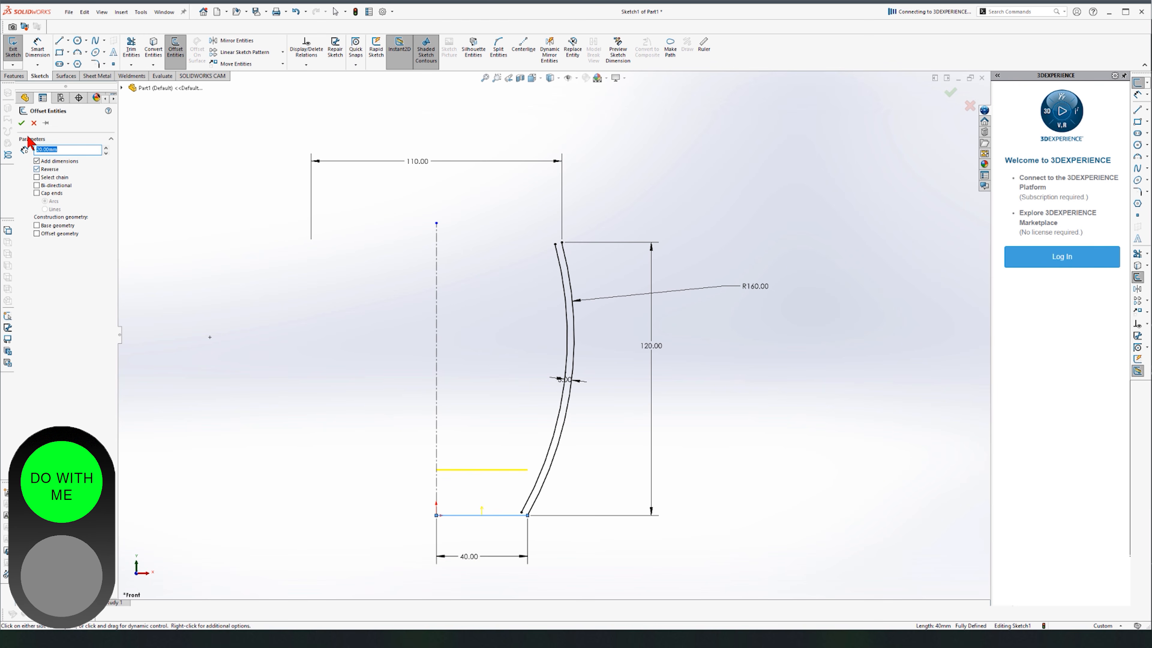
pyautogui.click(22, 123)
pyautogui.scroll(-3, 519, 511)
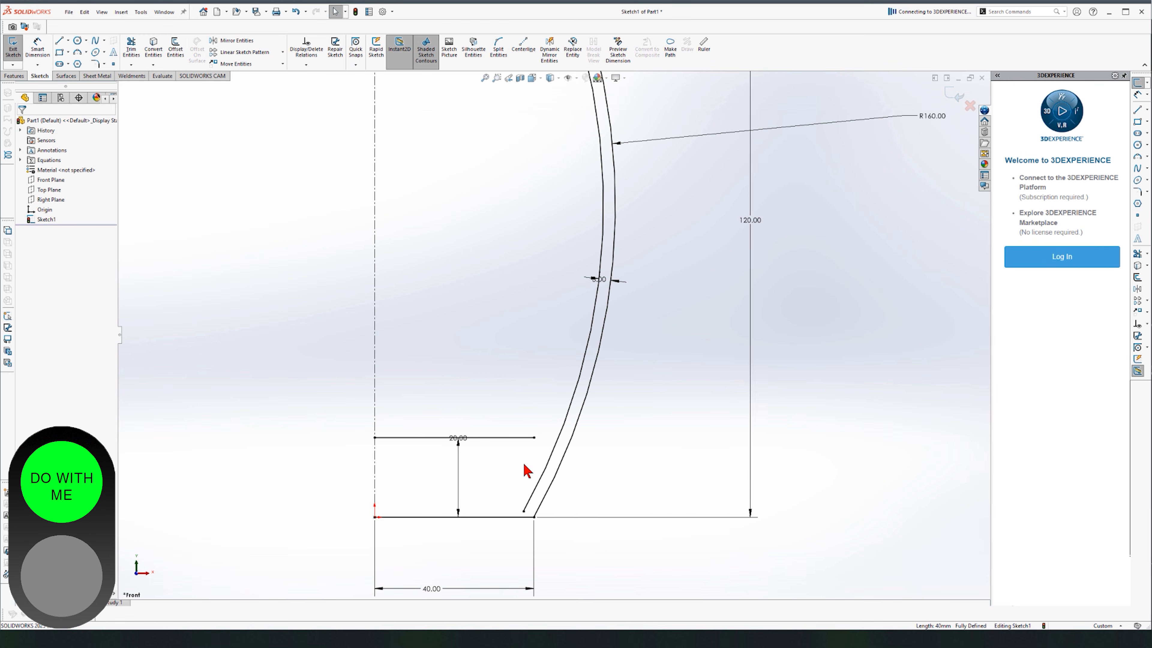
pyautogui.scroll(3, 559, 386)
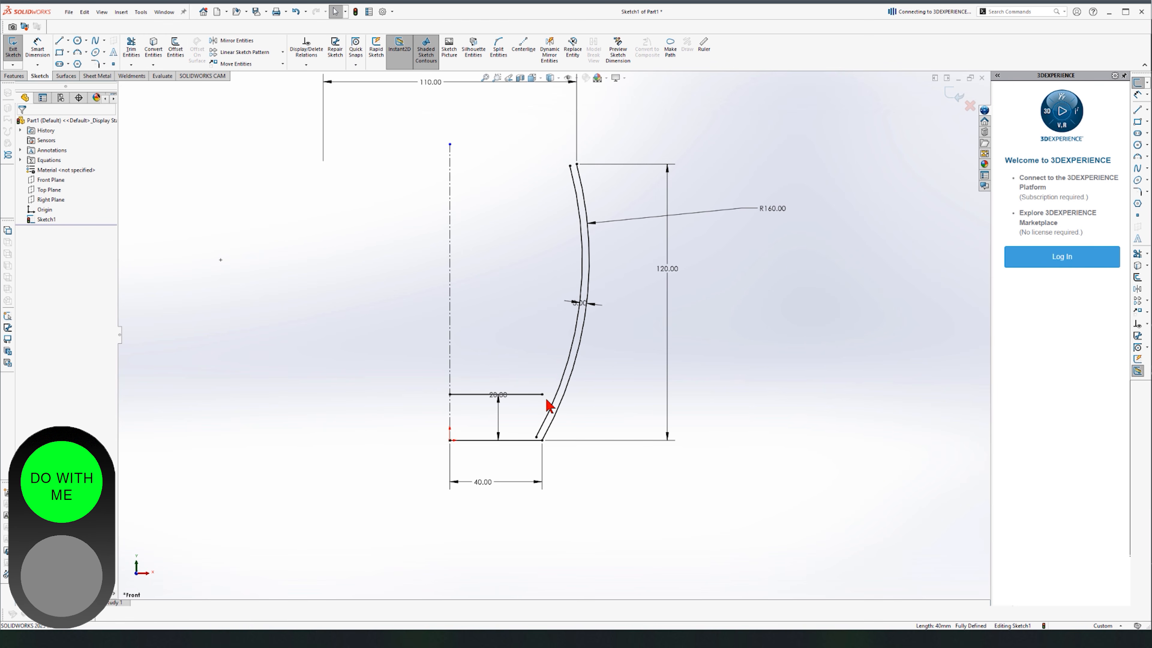
pyautogui.scroll(-3, 535, 404)
pyautogui.moveTo(485, 391); pyautogui.dragTo(472, 431)
pyautogui.click(511, 324)
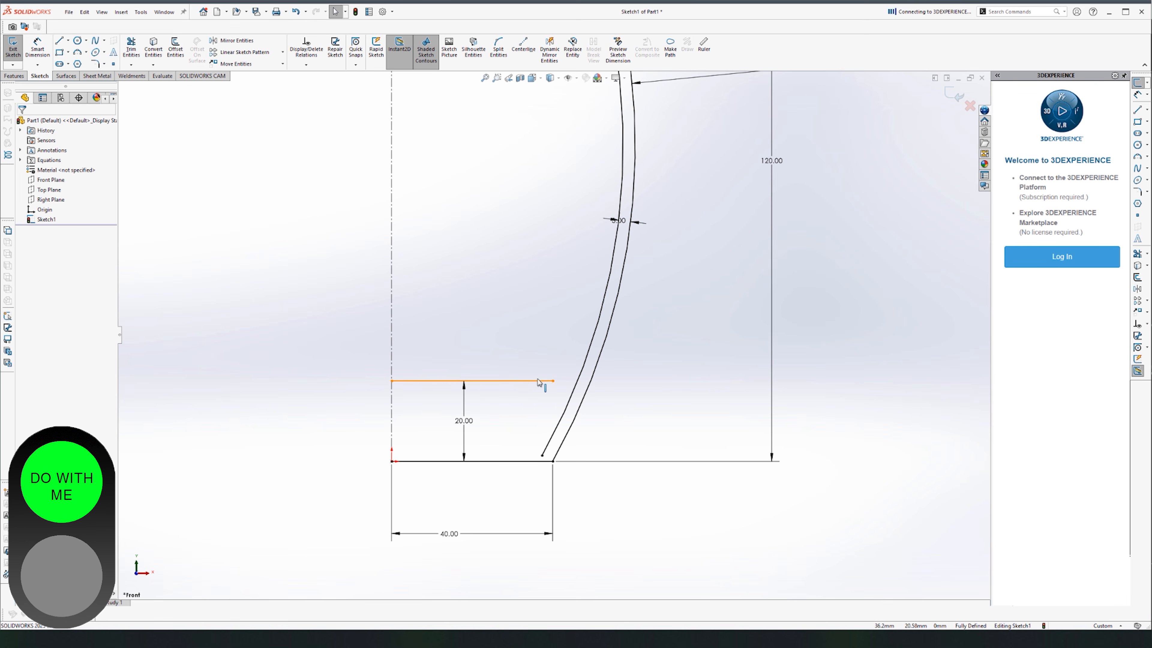
# Remove the offset base line with Power Trim and undo that trim.
pyautogui.click(577, 385)
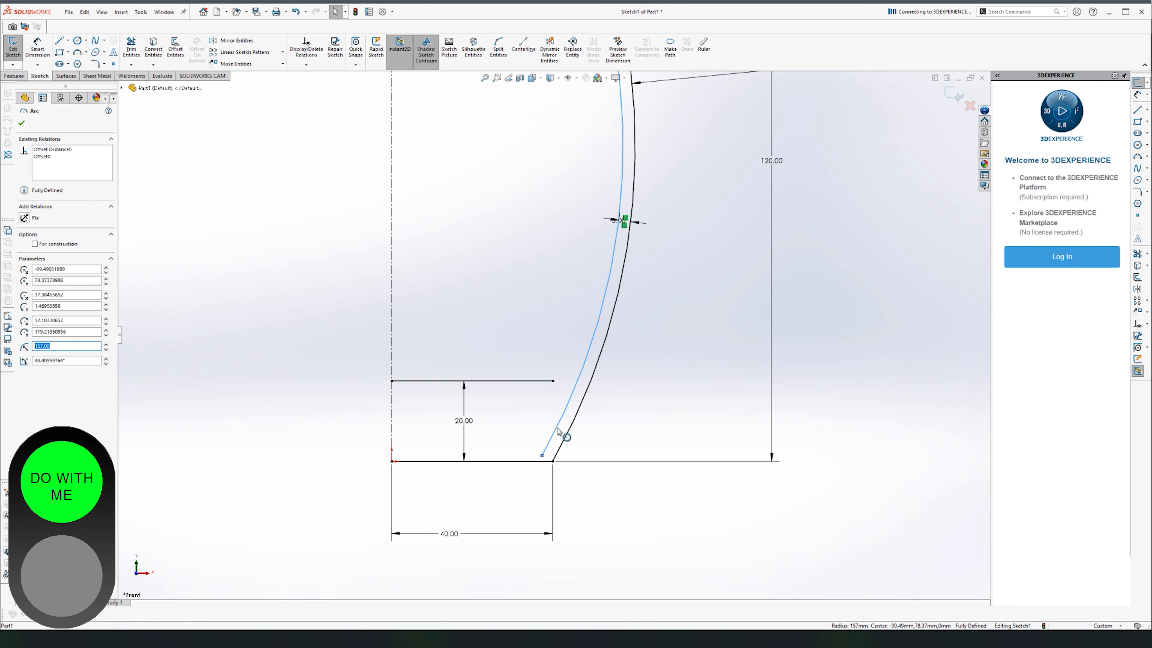
pyautogui.click(213, 389)
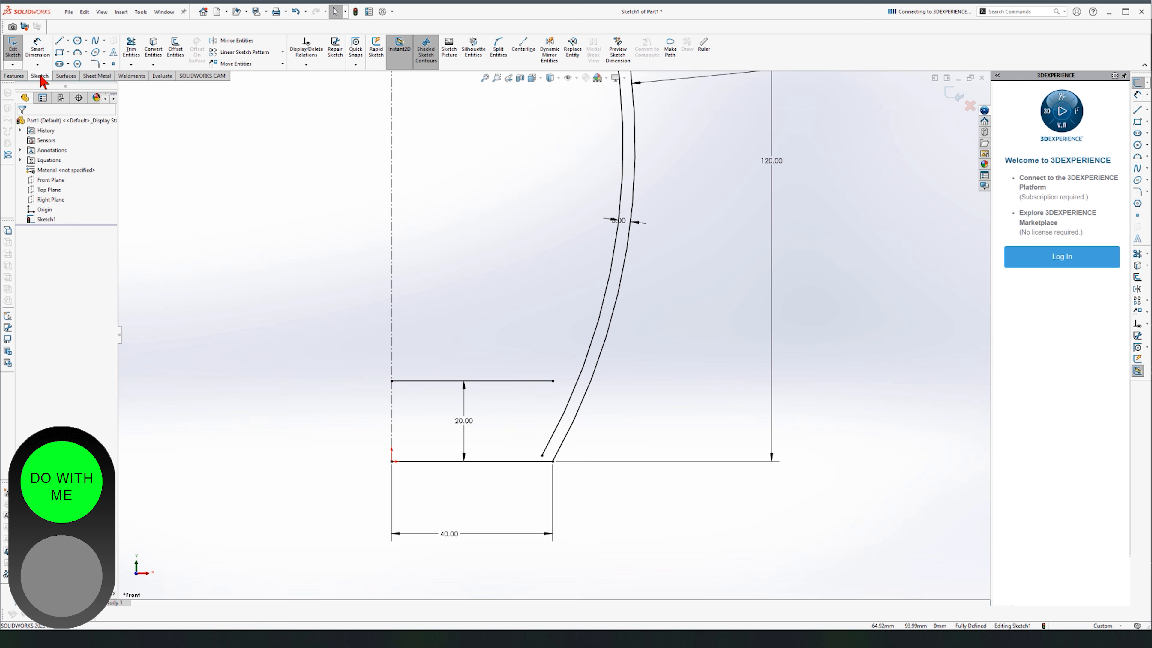
pyautogui.click(132, 48)
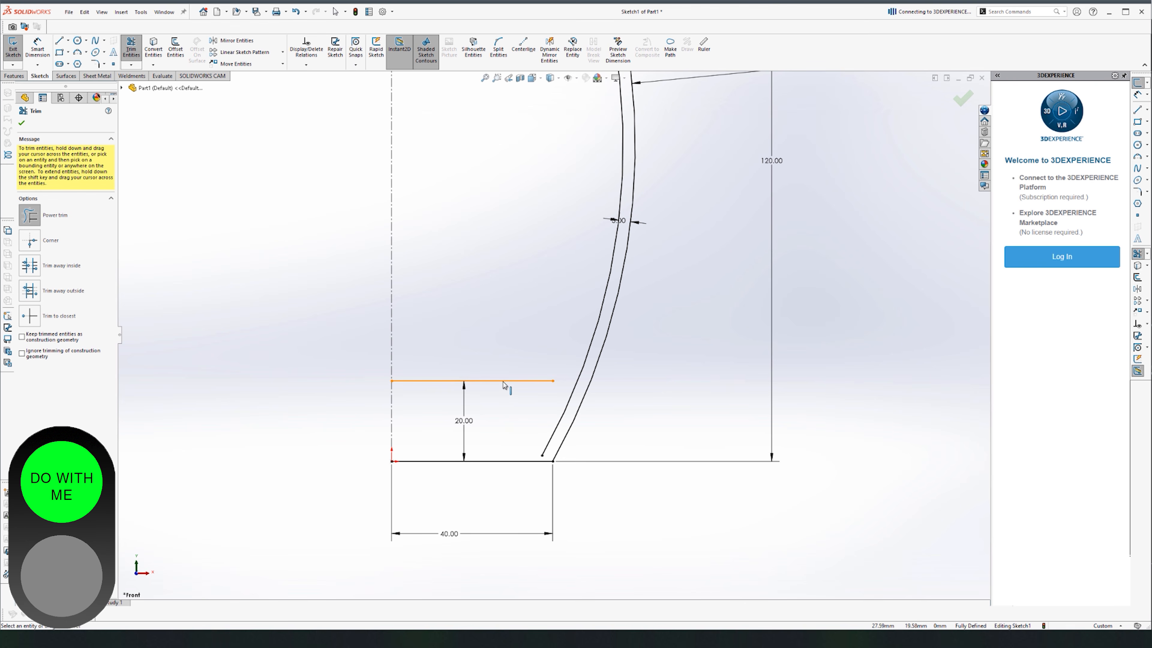
pyautogui.moveTo(510, 376); pyautogui.dragTo(509, 410)
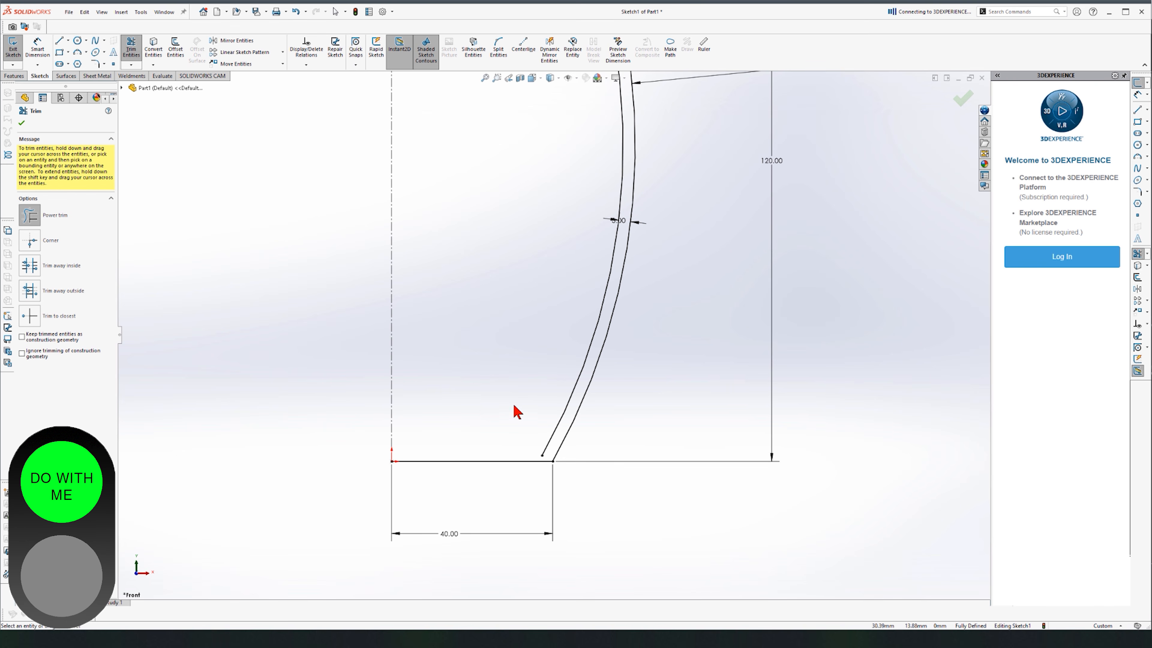
pyautogui.hotkey('ctrl', 'z')
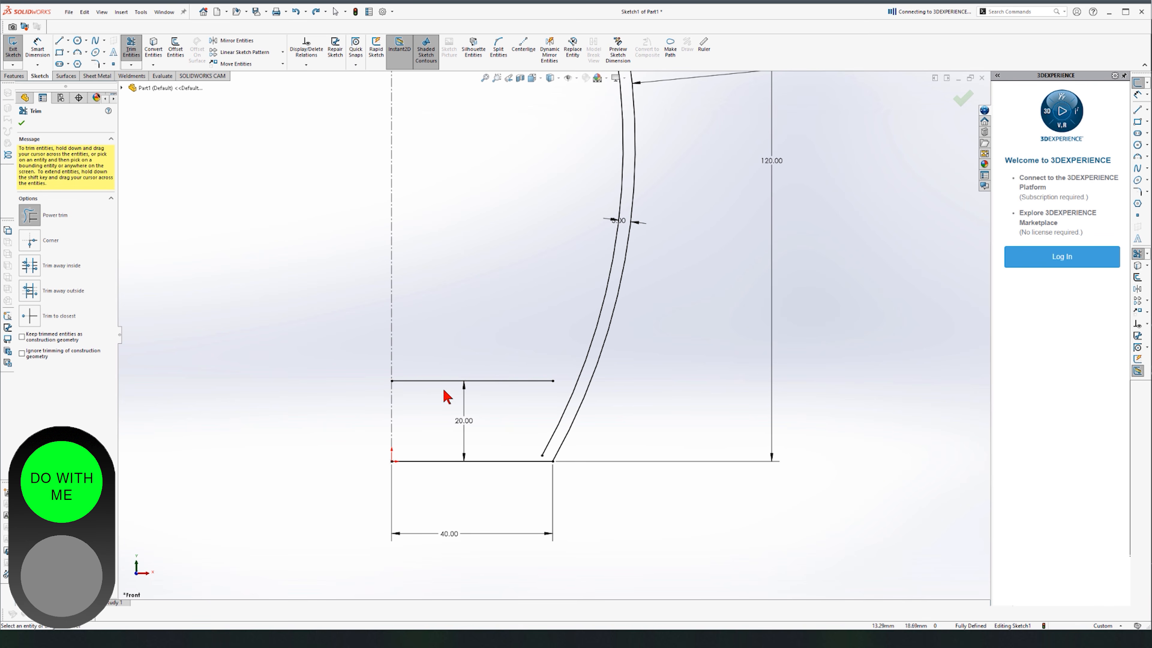
# Extend the offset base line to meet the inner arc using Power Trim.
pyautogui.click(484, 384)
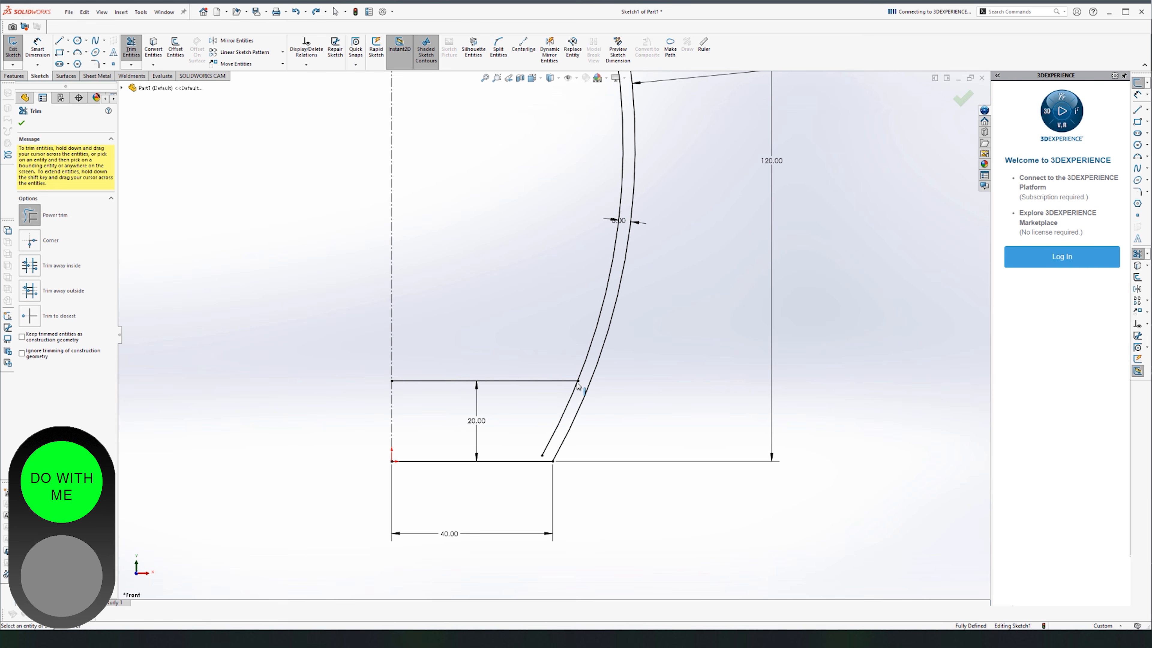
pyautogui.scroll(-10, 563, 390)
pyautogui.scroll(-8, 654, 346)
pyautogui.scroll(9, 647, 328)
pyautogui.scroll(8, 590, 361)
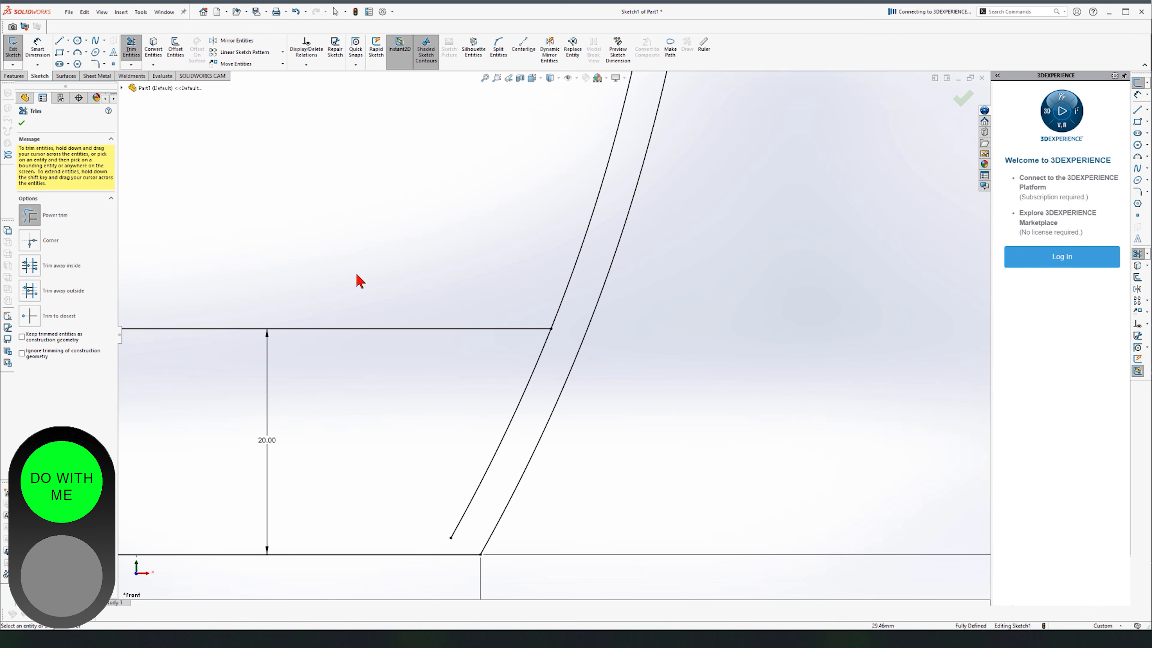
pyautogui.scroll(-2, 517, 386)
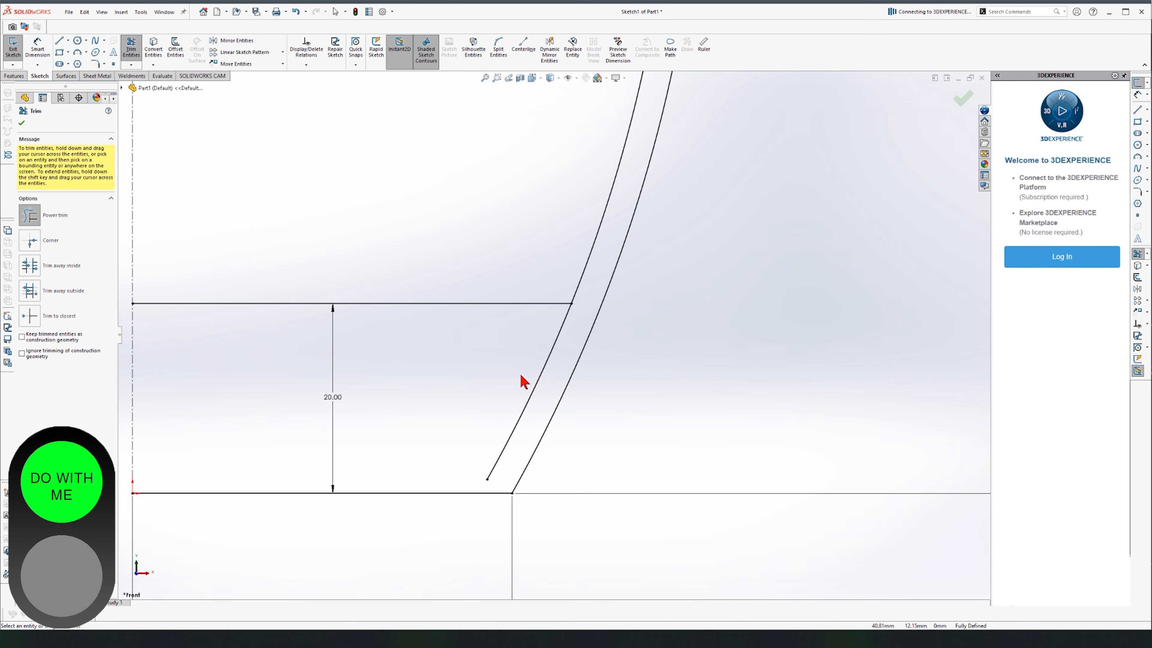
# Trim off the part of the inner arc below the offset base line and end the trim command.
pyautogui.moveTo(490, 325); pyautogui.dragTo(551, 368)
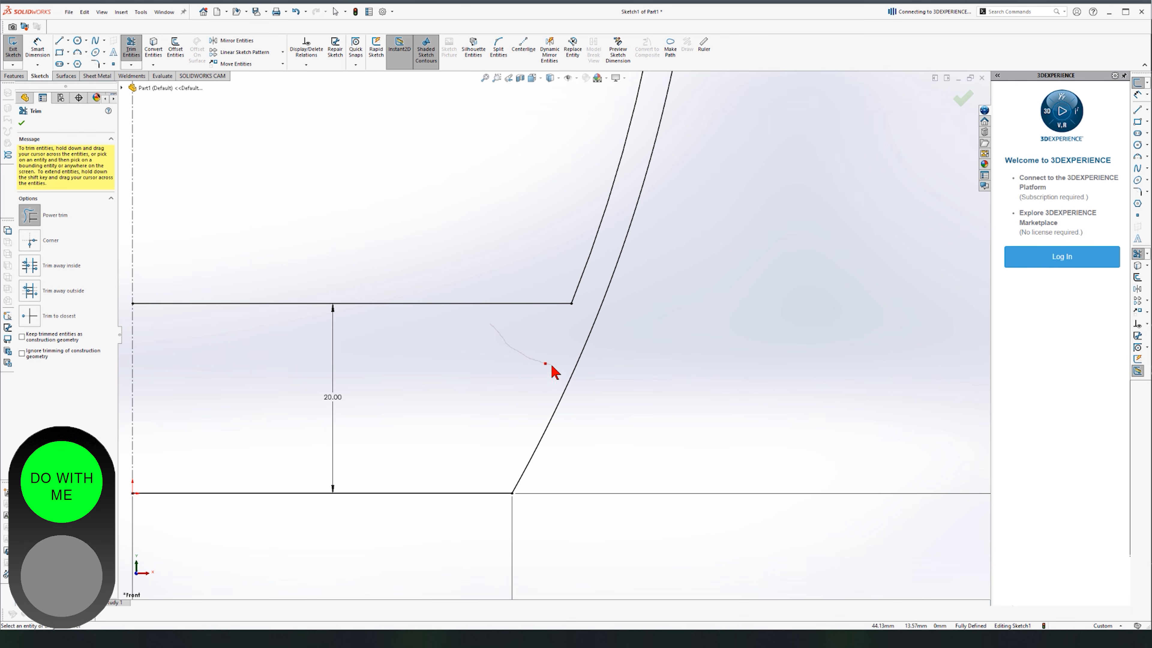
pyautogui.scroll(4, 539, 408)
pyautogui.scroll(3, 563, 136)
pyautogui.scroll(-2, 548, 219)
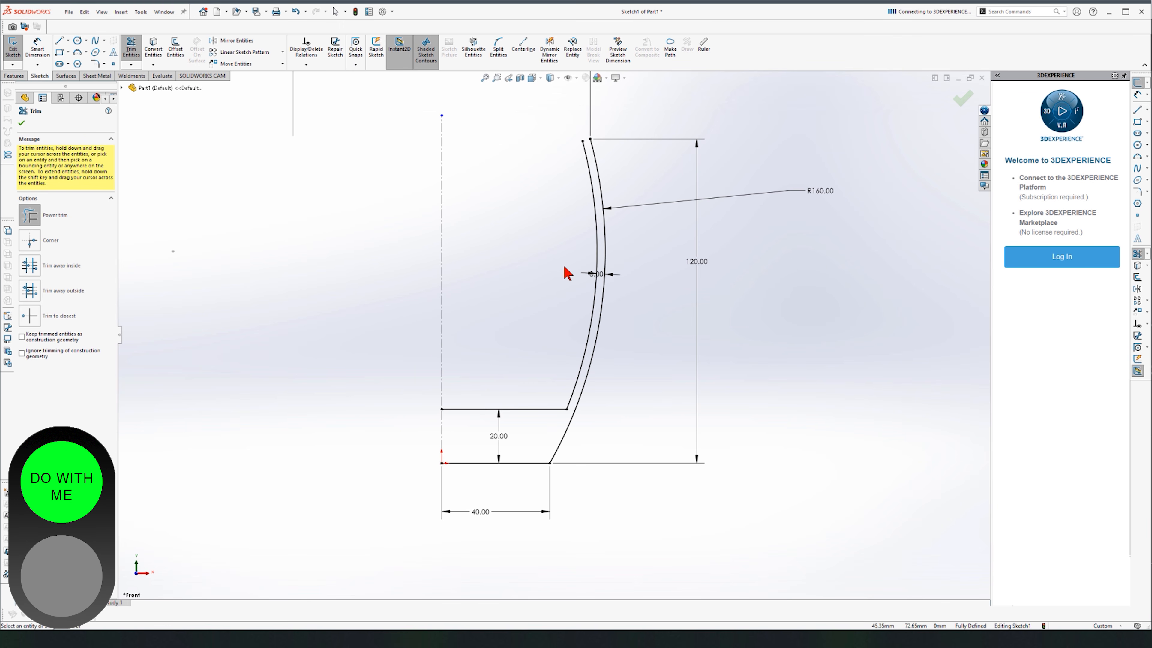
pyautogui.press('Escape')
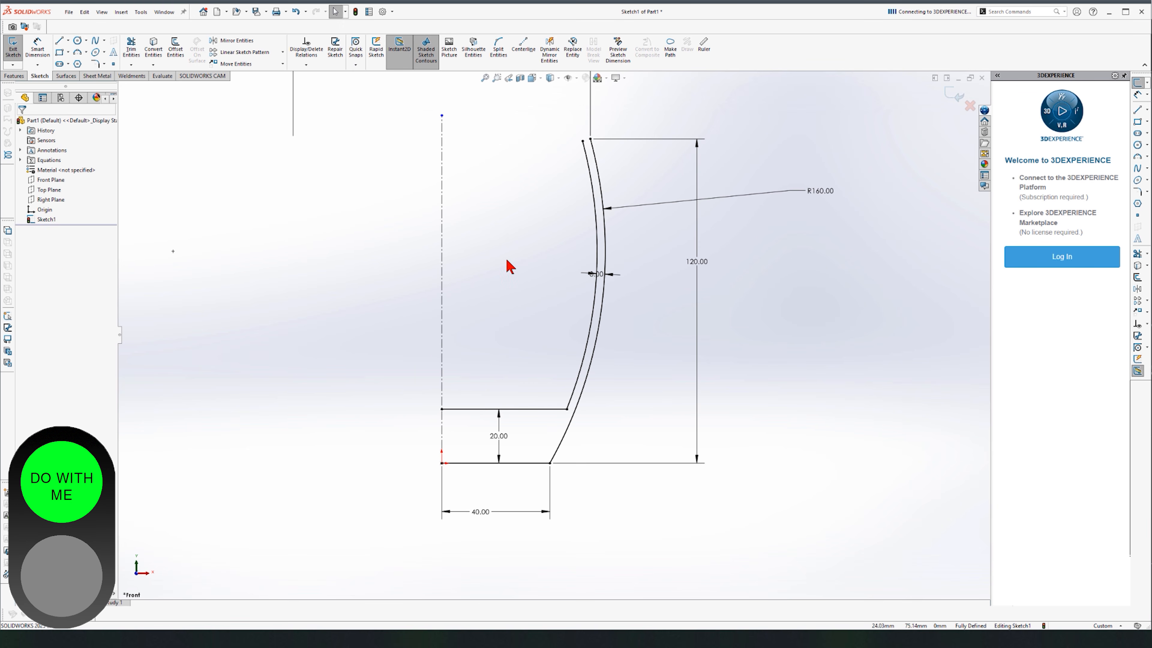
# Undo the trim, the line extension, the dimension move and both offsets, back to the dimensioned base line and arc.
pyautogui.hotkey('ctrl', 'z')
pyautogui.hotkey('ctrl', 'z')
pyautogui.hotkey('ctrl', 'z')
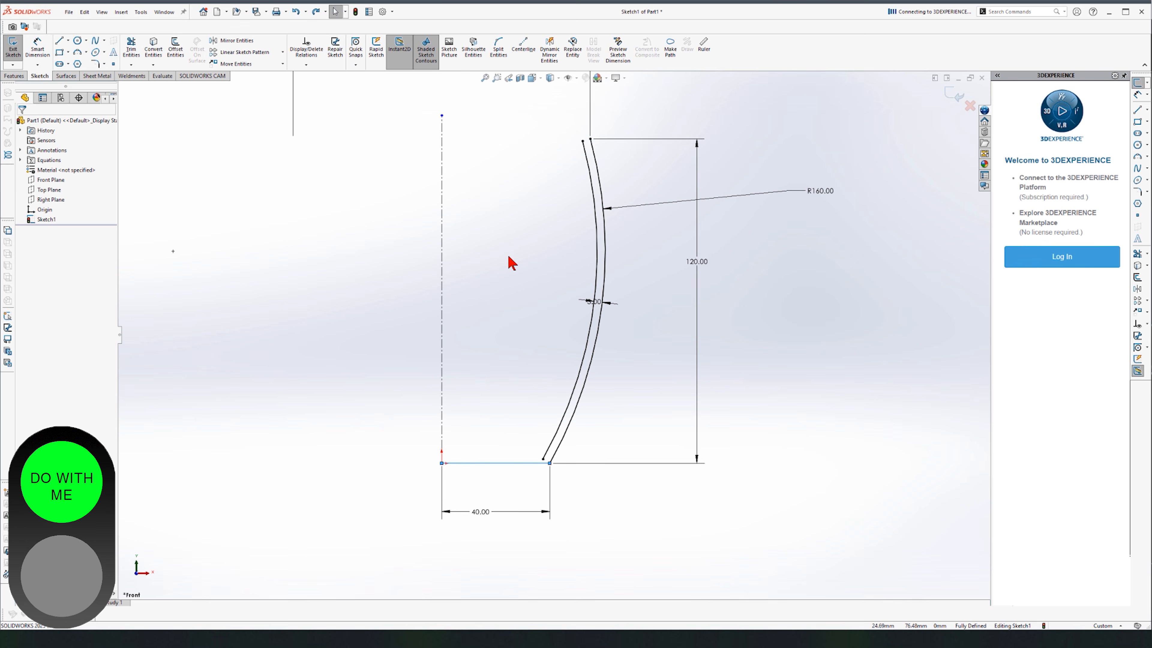
pyautogui.hotkey('ctrl', 'z')
pyautogui.click(224, 358)
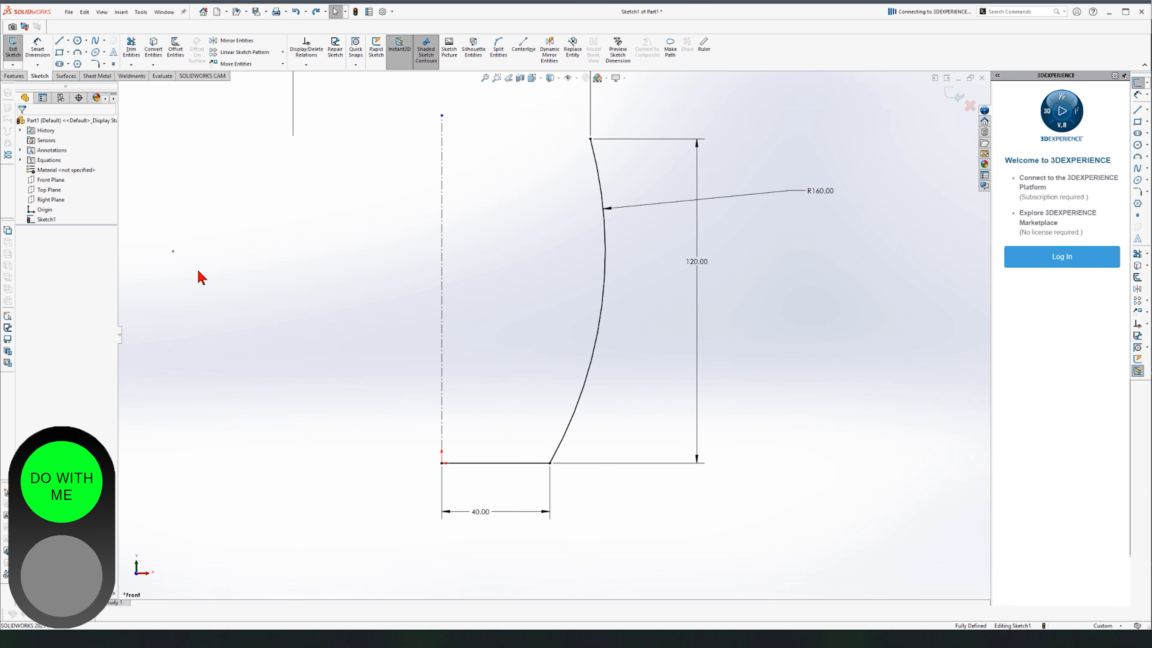
# Offset the base line 20 mm upward with the direction reversed and chain selection off.
pyautogui.click(176, 48)
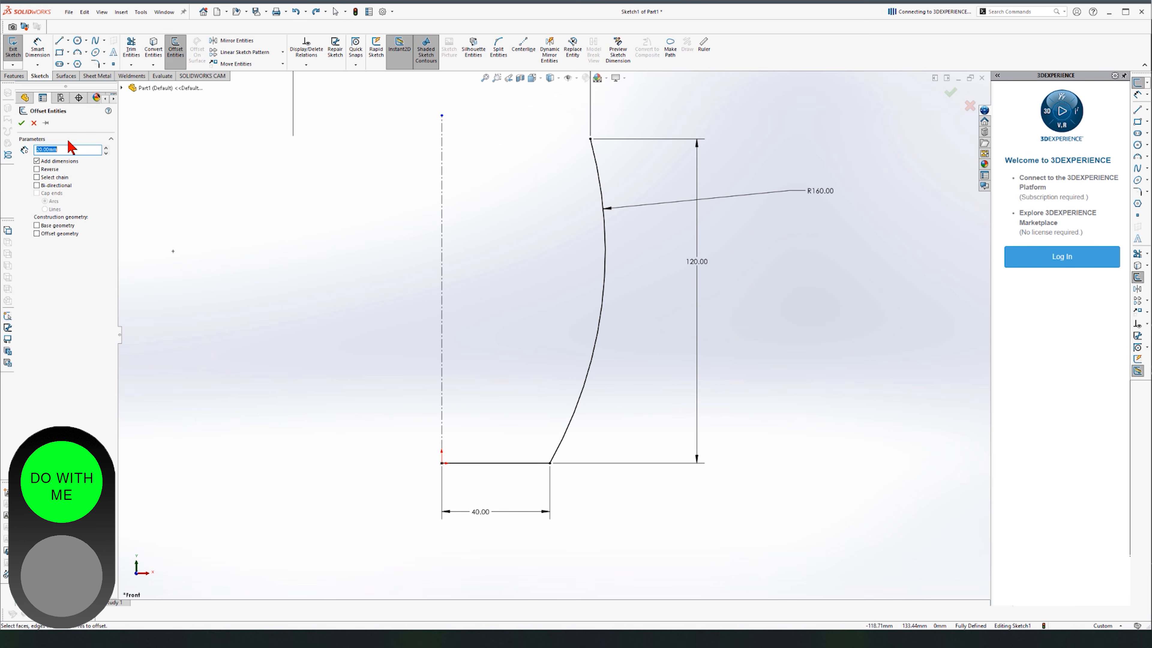
pyautogui.click(518, 464)
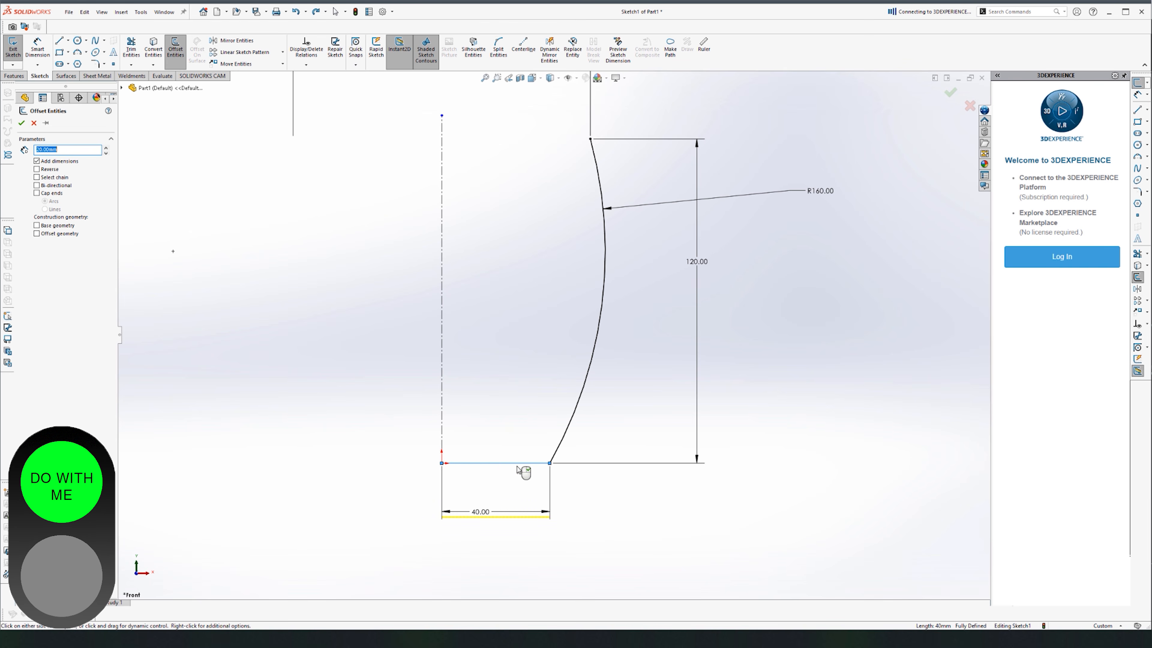
pyautogui.click(37, 170)
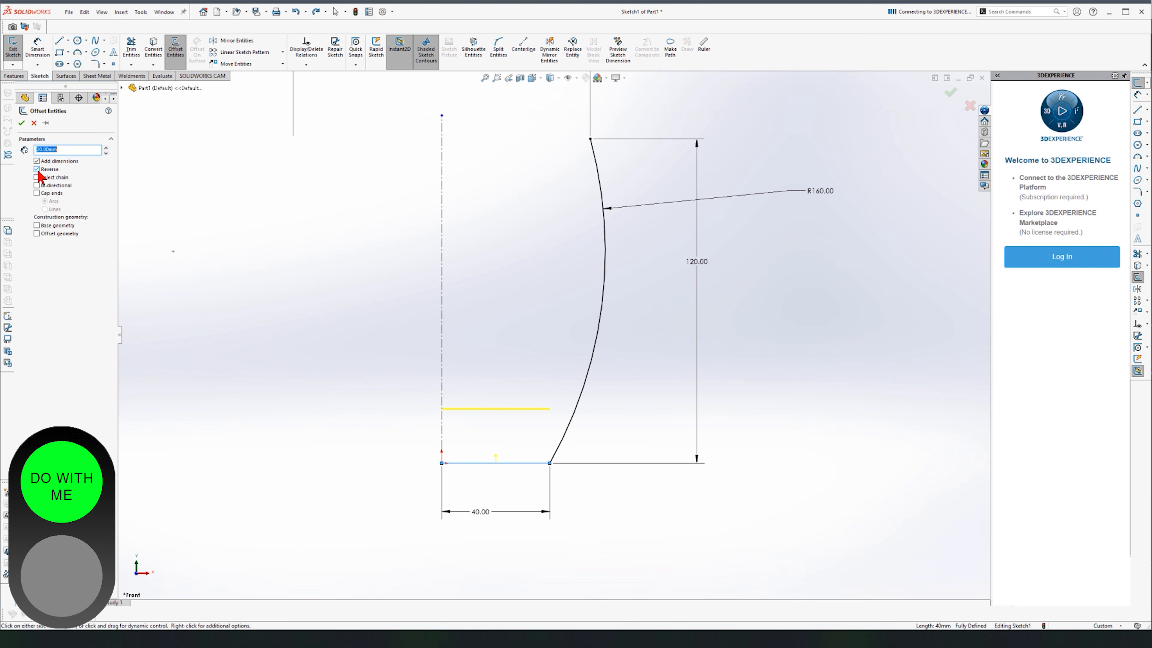
pyautogui.click(21, 122)
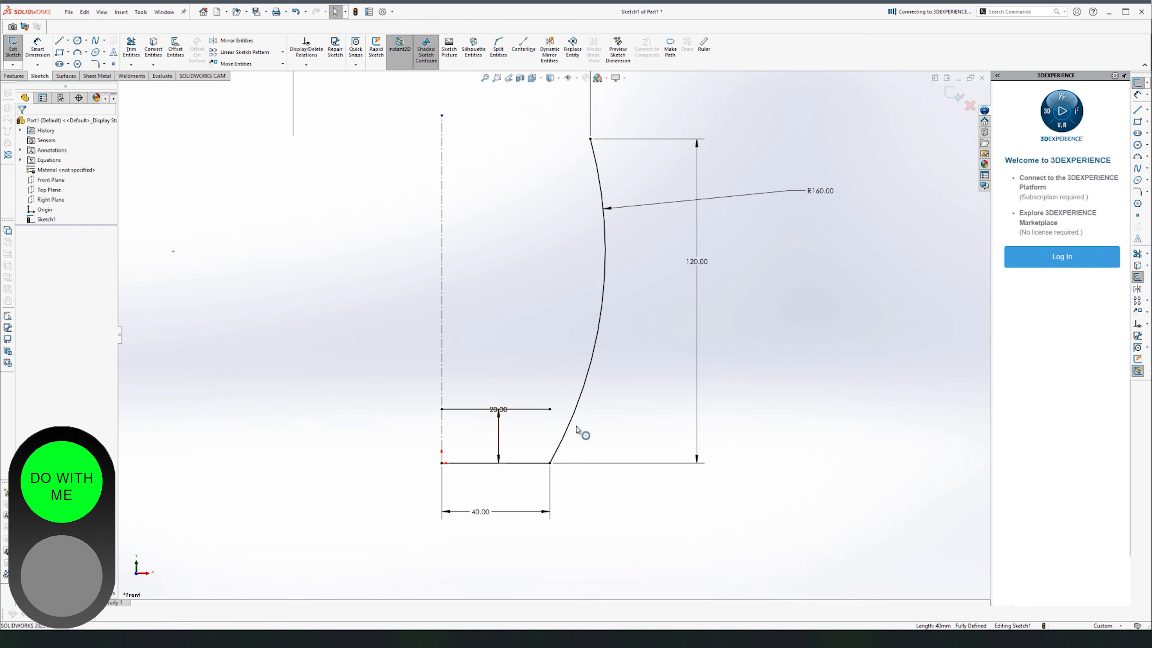
# Offset the R160 arc 3 mm toward the centerline with the direction reversed.
pyautogui.click(175, 50)
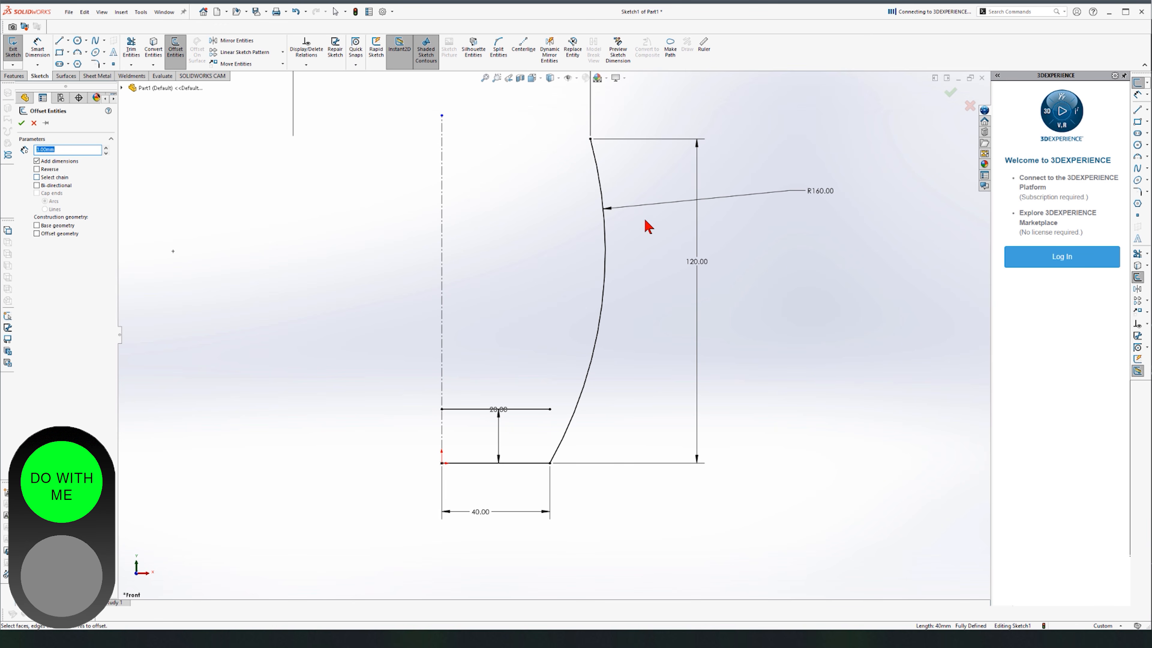
pyautogui.click(606, 255)
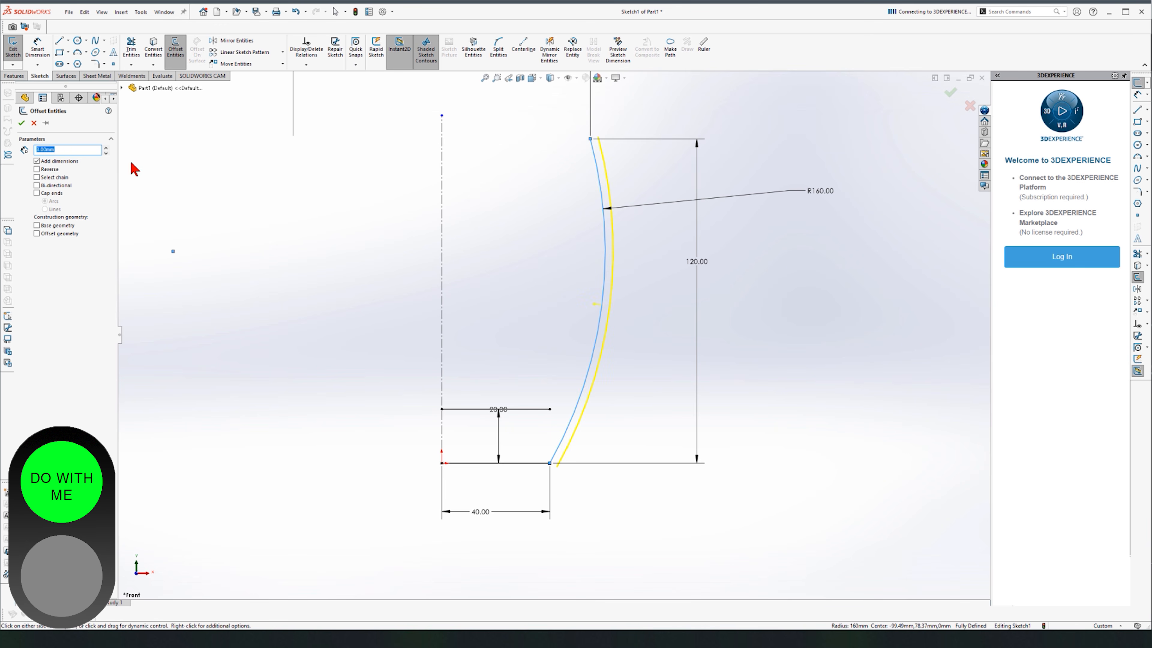
pyautogui.click(36, 169)
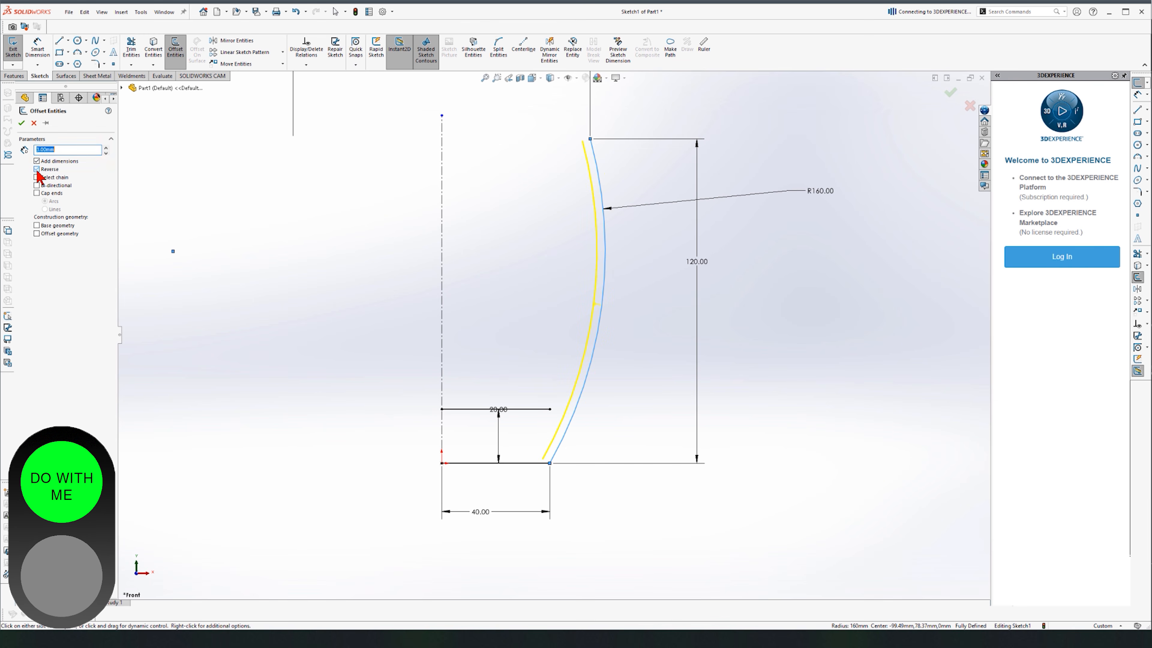
pyautogui.click(22, 123)
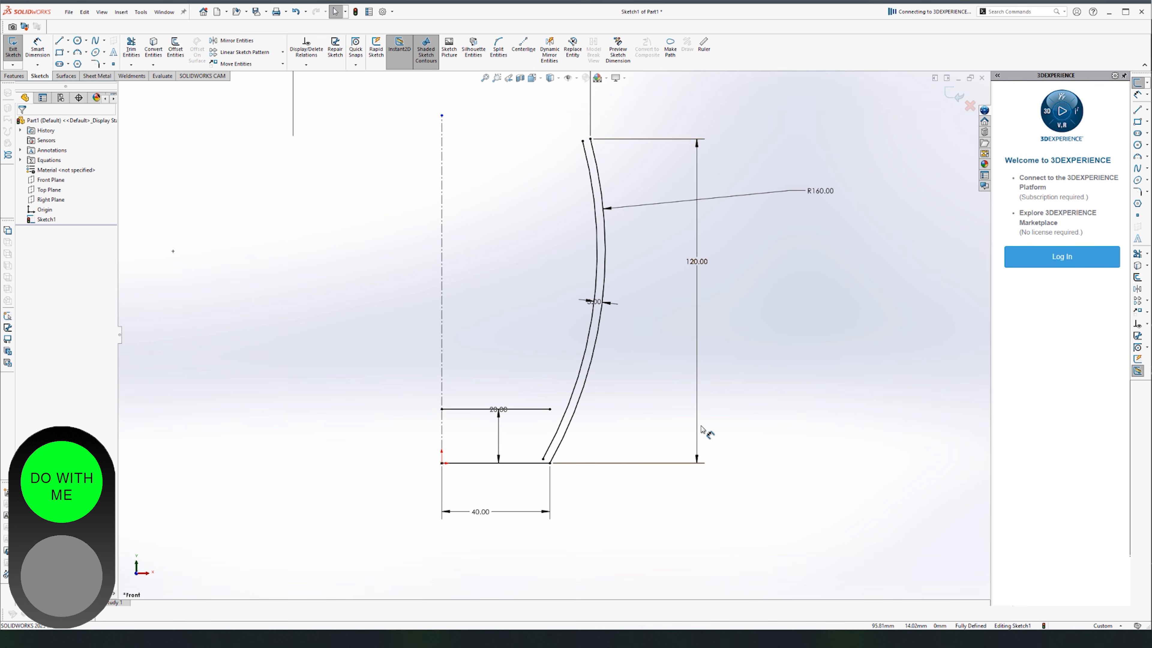
# Move the 20 mm dimension text between the horizontal lines and the 3 mm dimension text outside the outer arc.
pyautogui.scroll(-2, 499, 399)
pyautogui.moveTo(494, 443); pyautogui.dragTo(479, 456)
pyautogui.moveTo(645, 269); pyautogui.dragTo(723, 257)
pyautogui.click(709, 343)
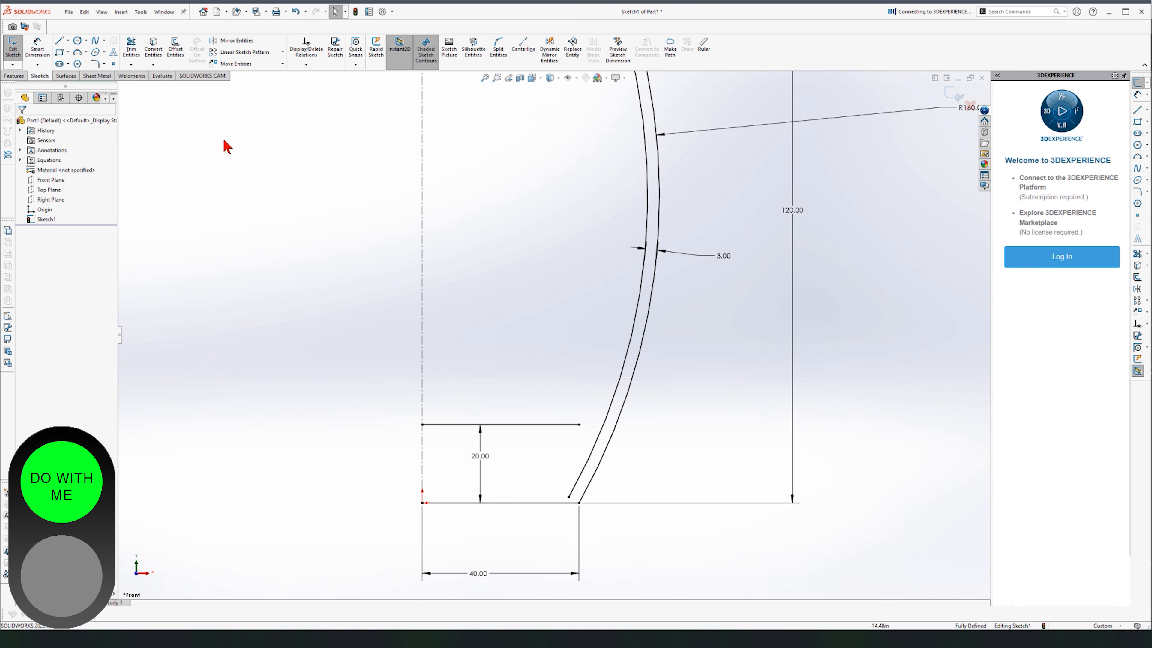
# Use Power Trim to extend the upper base line until it meets the inner arc.
pyautogui.click(131, 48)
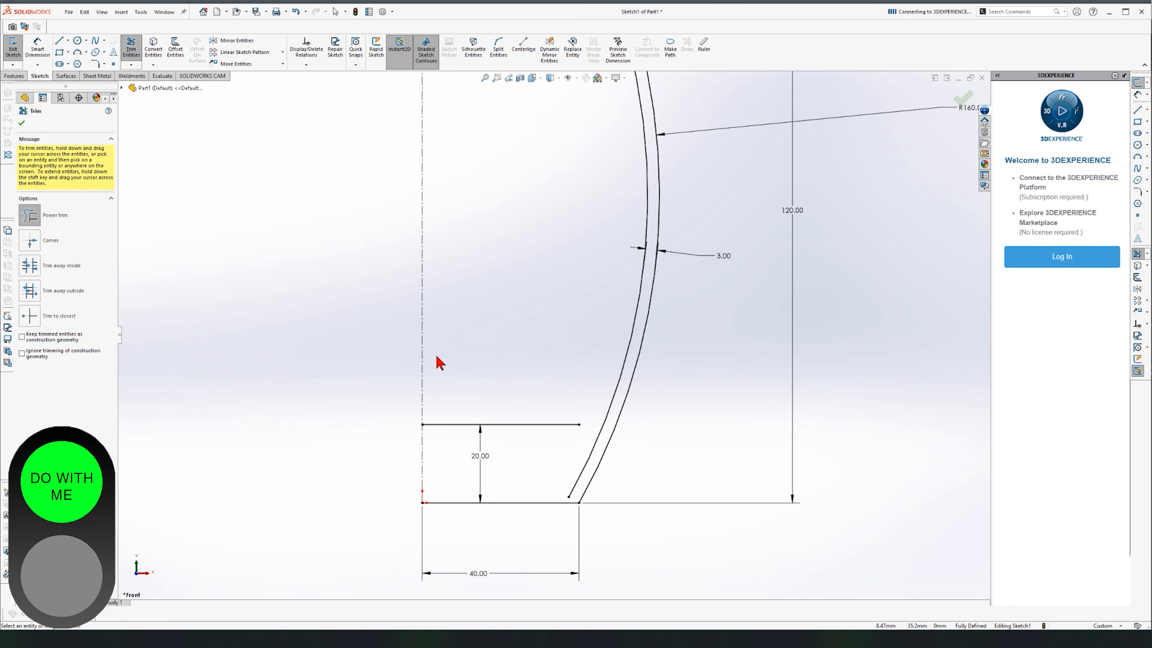
pyautogui.click(541, 428)
pyautogui.keyDown('shift'); pyautogui.moveTo(598, 430); pyautogui.dragTo(603, 431); pyautogui.keyUp('shift')
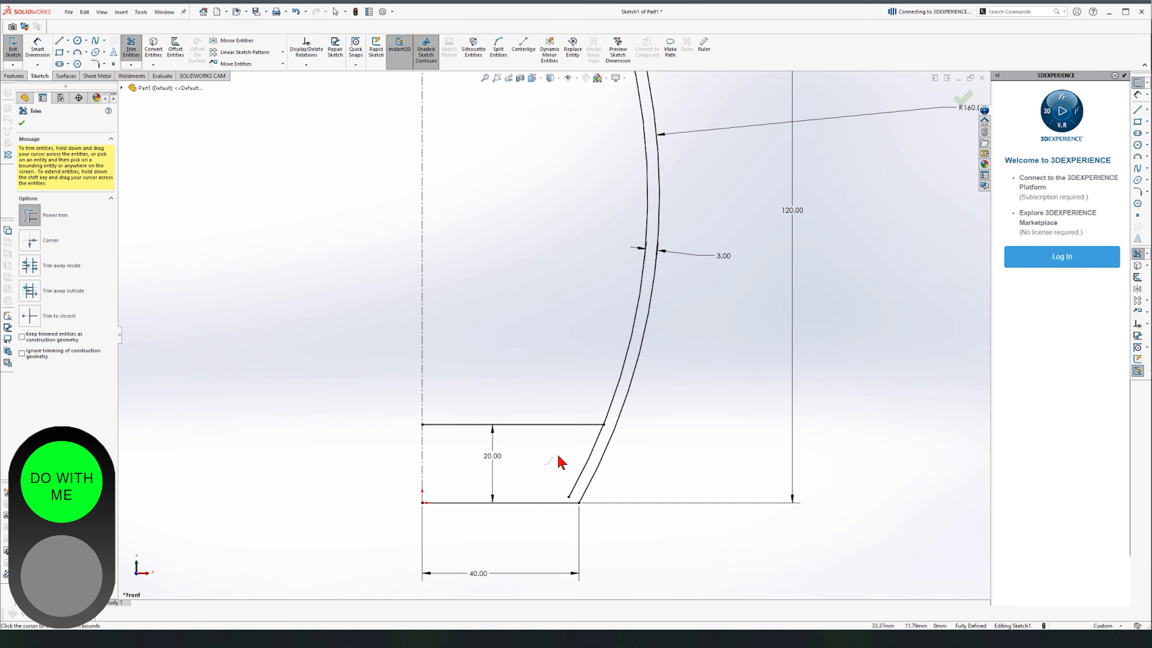
# Trim away the inner arc's segment below the upper base line and close the trim command.
pyautogui.moveTo(581, 471); pyautogui.dragTo(586, 476)
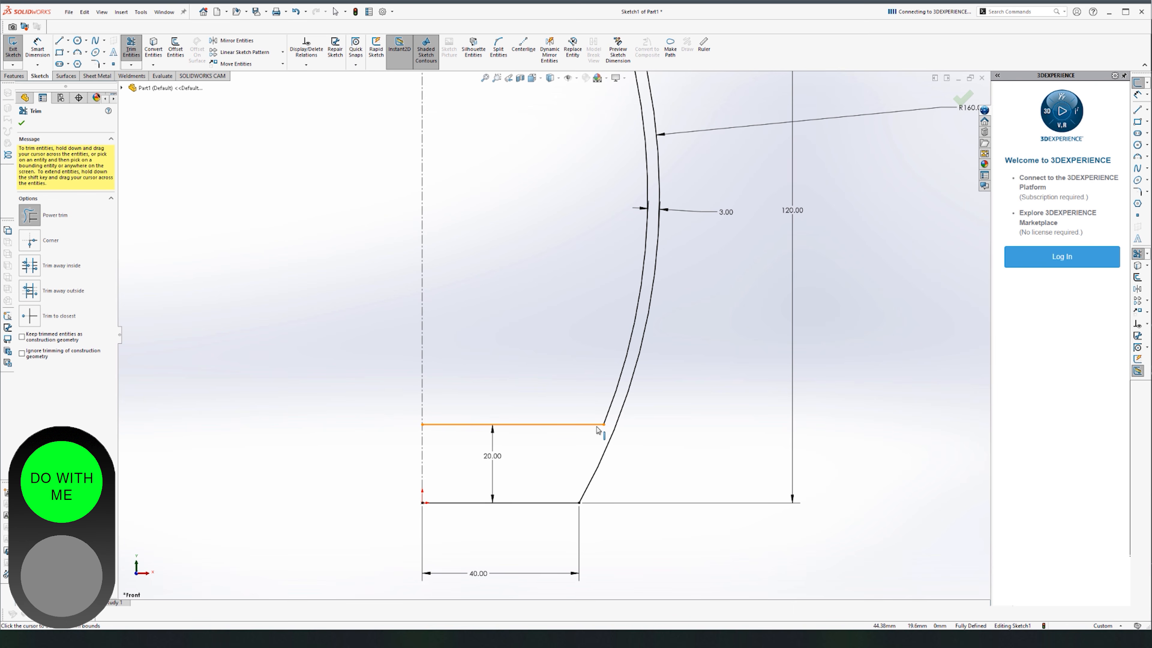
pyautogui.press('f')
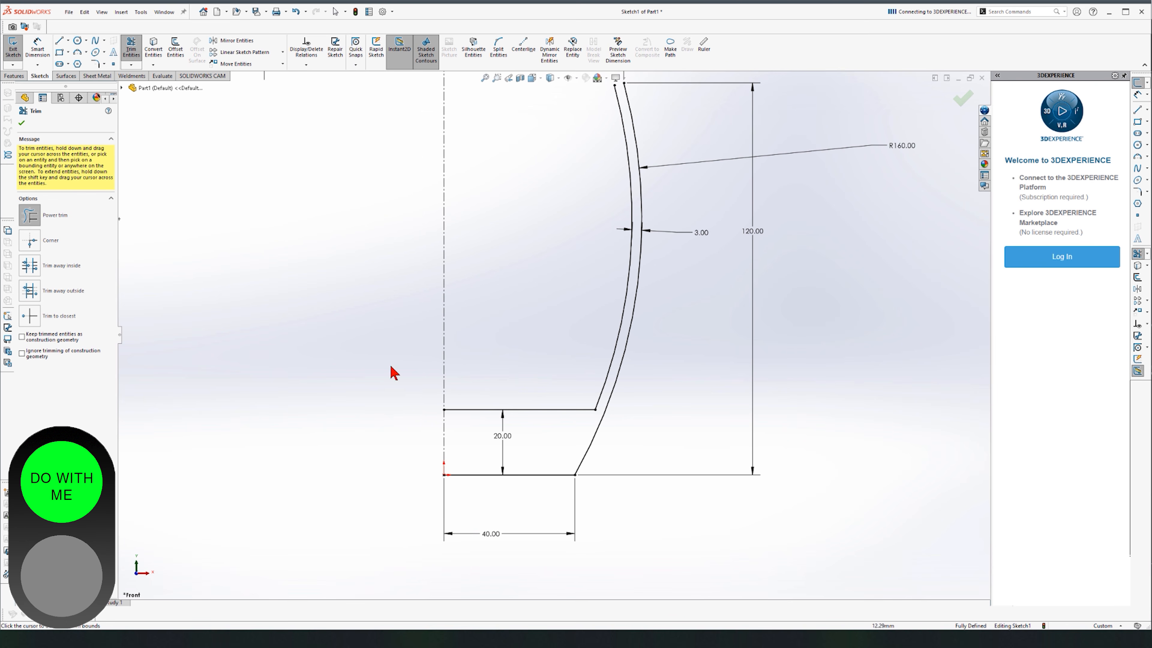
pyautogui.click(21, 123)
pyautogui.scroll(2, 466, 353)
pyautogui.scroll(-2, 641, 218)
pyautogui.scroll(2, 504, 517)
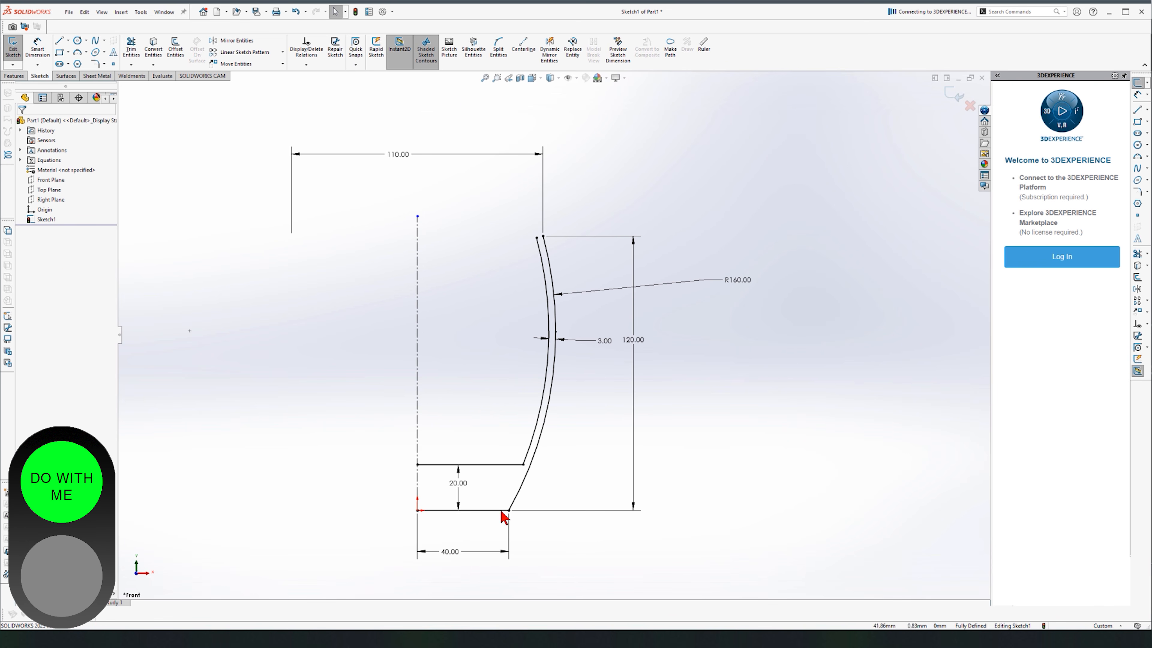
# Draw a line joining the upper endpoints of the inner and outer arcs to close the wall's rim.
pyautogui.click(59, 42)
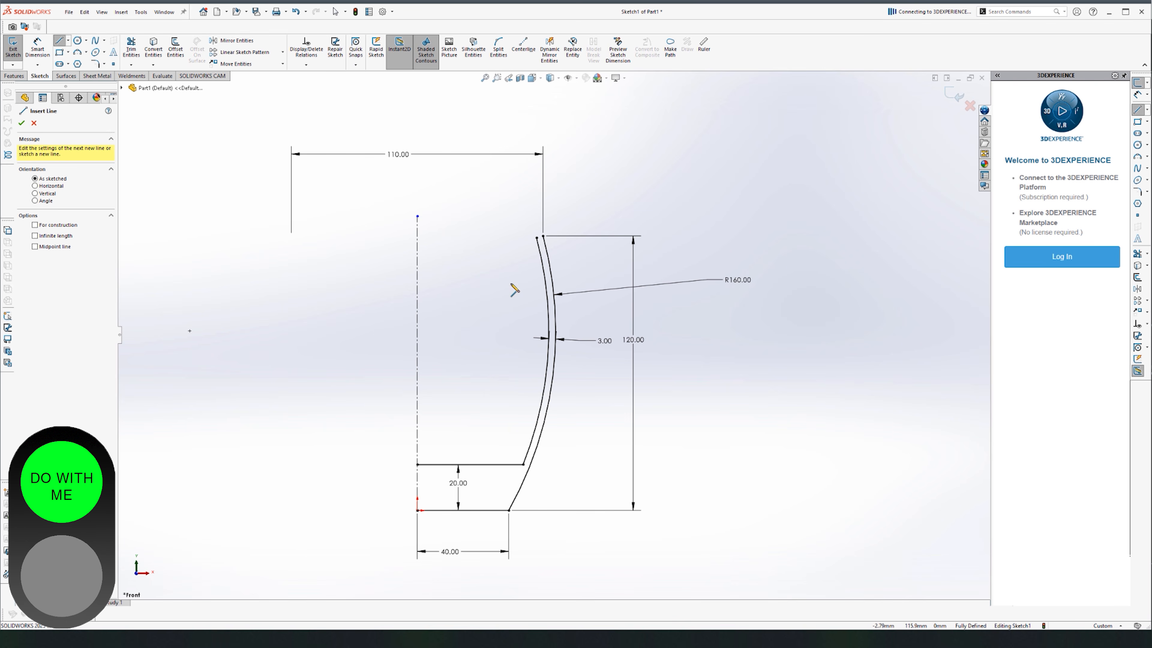
pyautogui.scroll(-3, 539, 241)
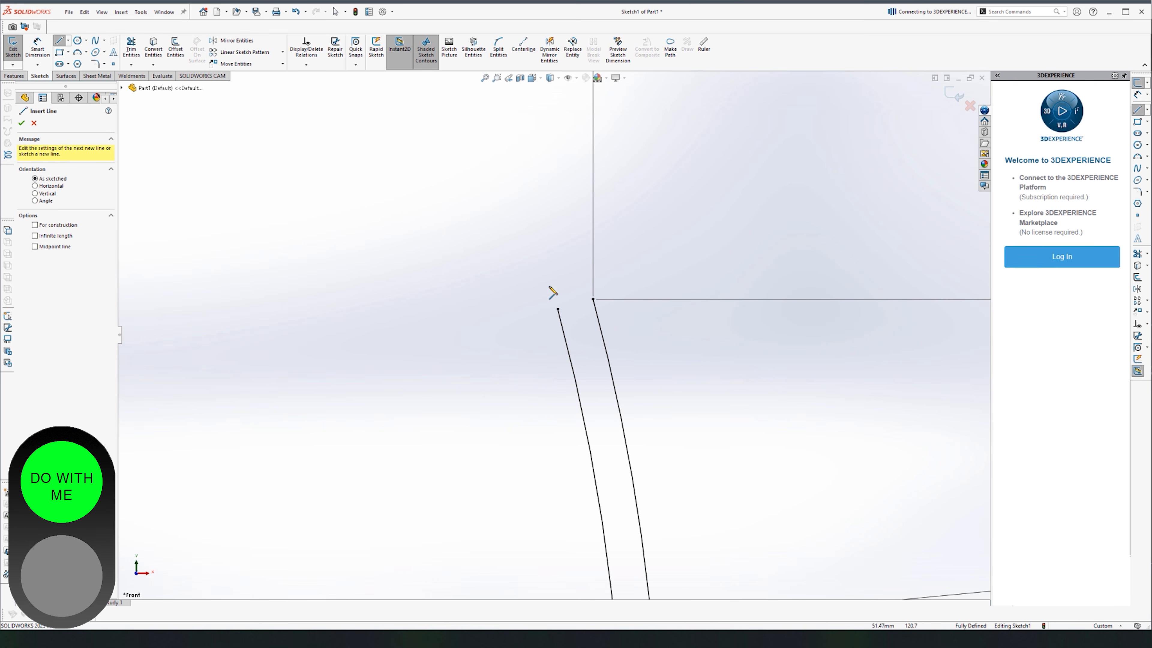
pyautogui.click(558, 310)
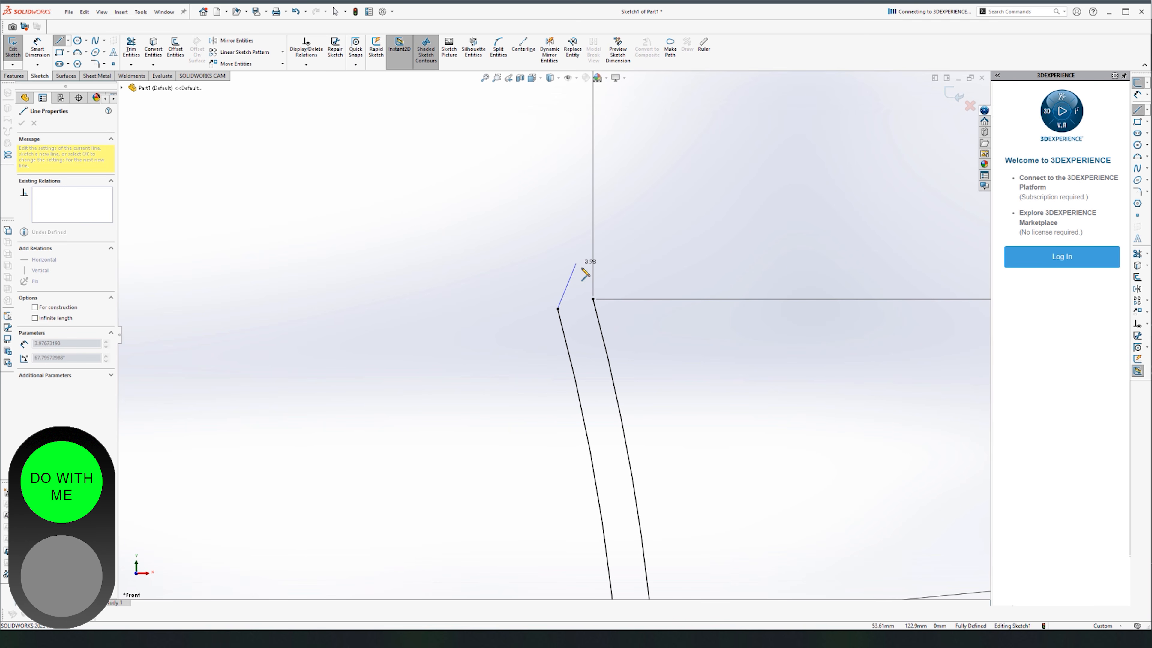
pyautogui.click(596, 301)
# Draw a vertical line on the centerline from the origin to the upper base line to close the profile.
pyautogui.scroll(3, 617, 355)
pyautogui.scroll(3, 592, 381)
pyautogui.scroll(-4, 513, 467)
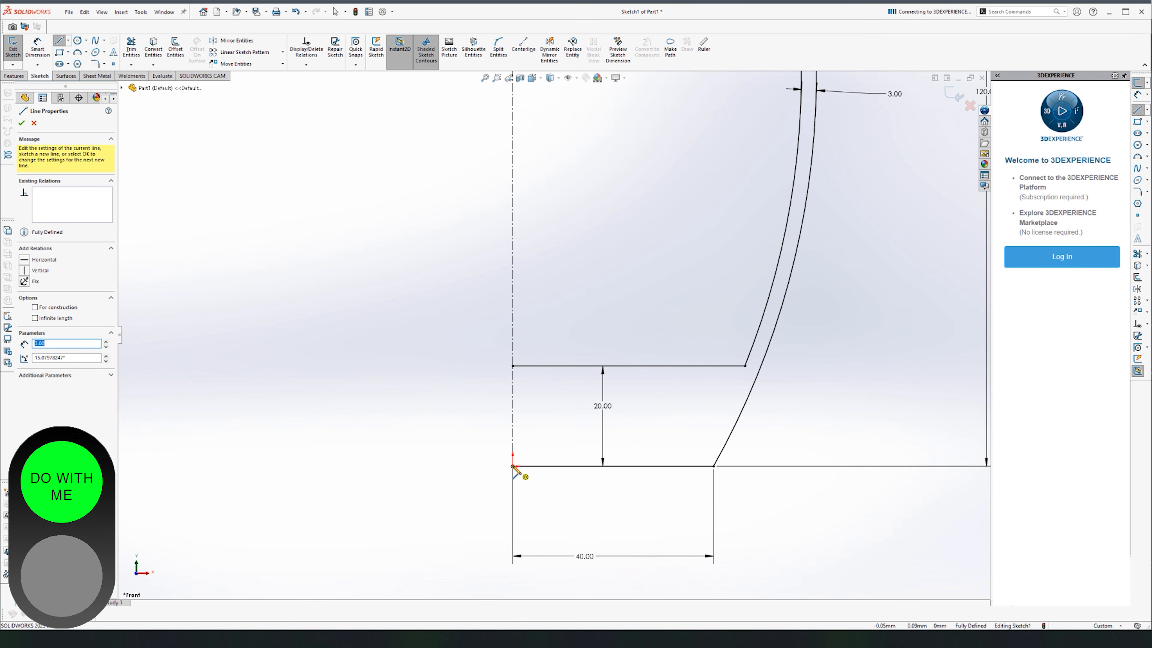
pyautogui.click(513, 466)
pyautogui.click(513, 365)
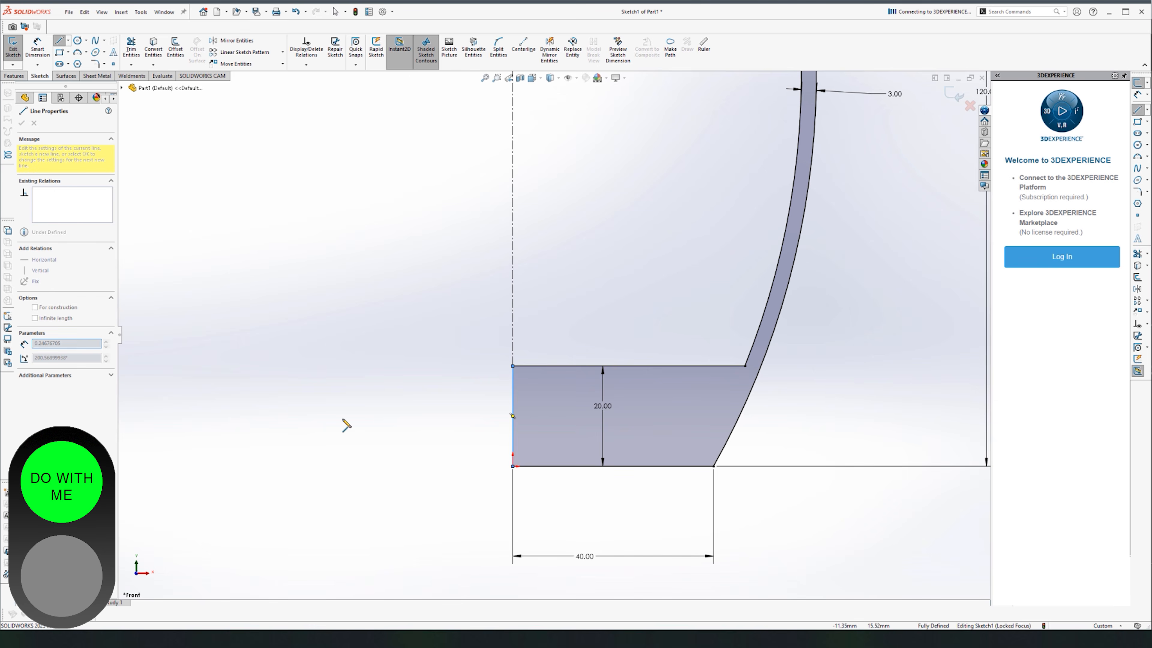
pyautogui.scroll(2, 421, 382)
pyautogui.scroll(2, 424, 387)
pyautogui.scroll(-1, 318, 295)
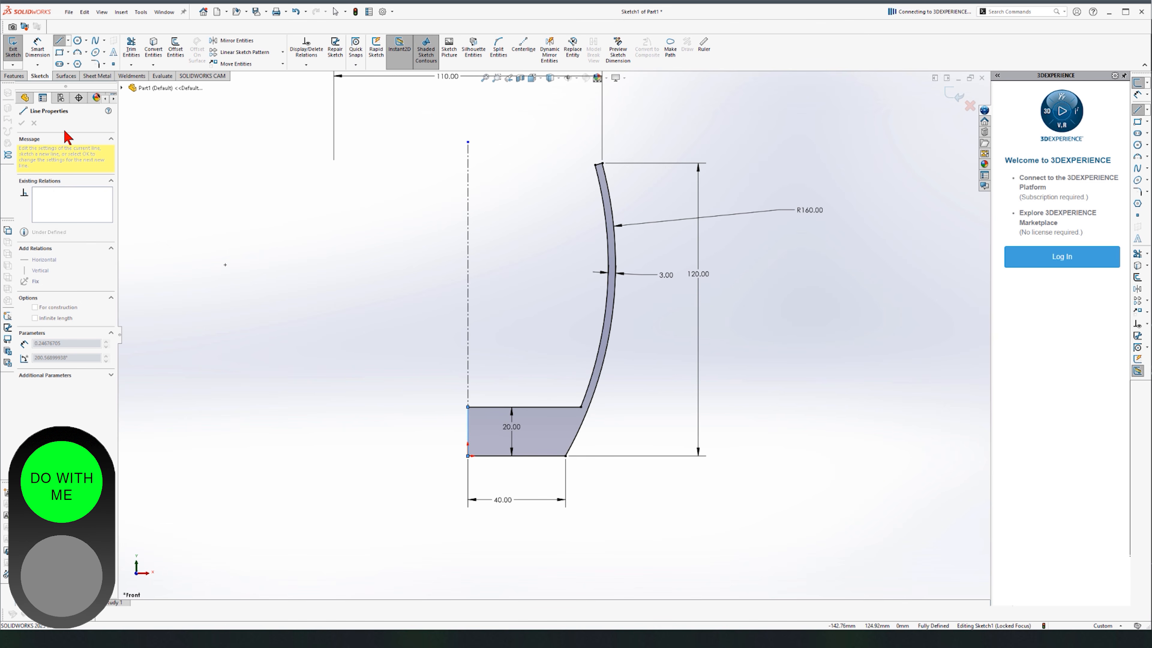
pyautogui.press('Escape')
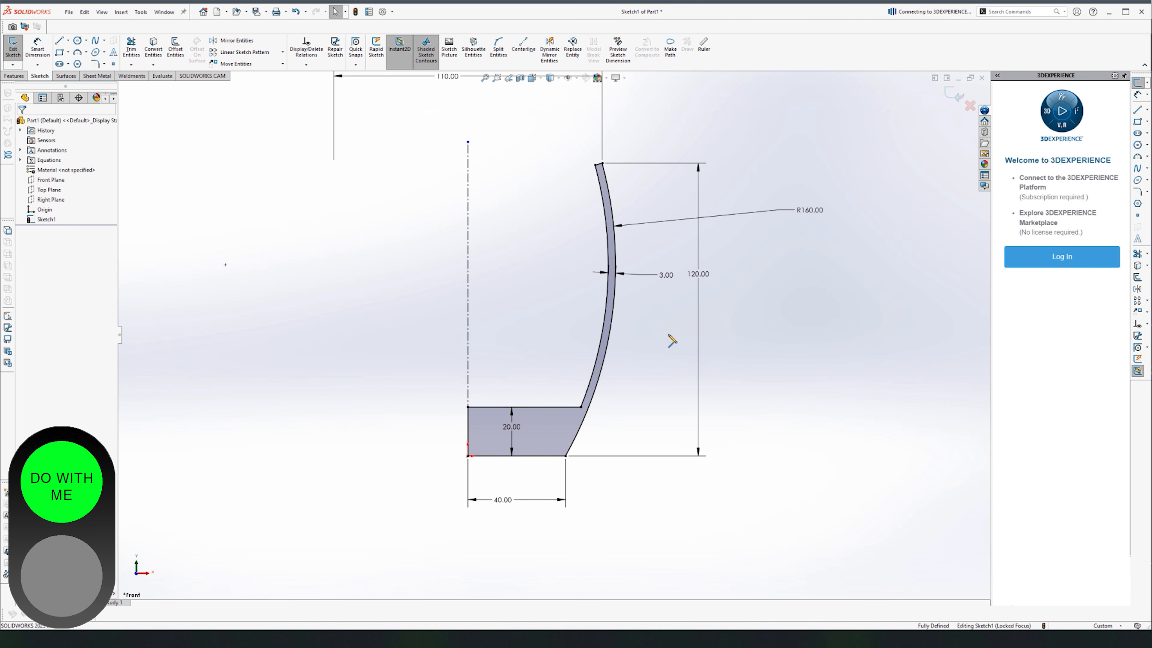
# Apply 10 mm sketch fillets to the inner base corner and the outer bottom corner of the profile.
pyautogui.scroll(-1, 594, 254)
pyautogui.scroll(-2, 576, 465)
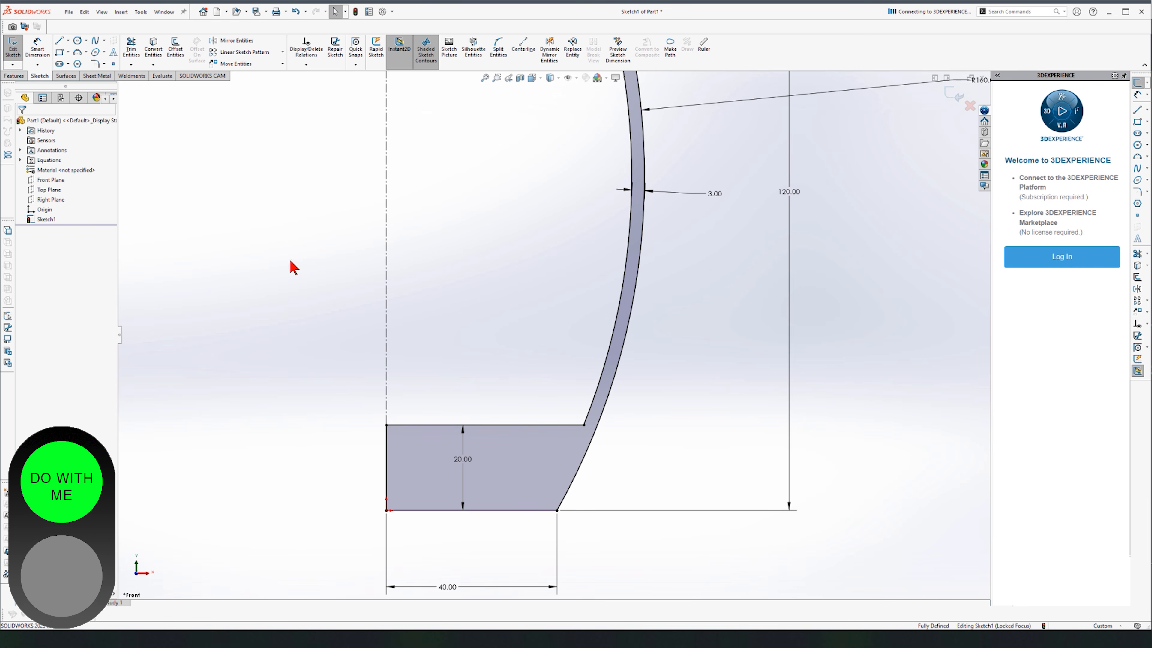
pyautogui.click(96, 65)
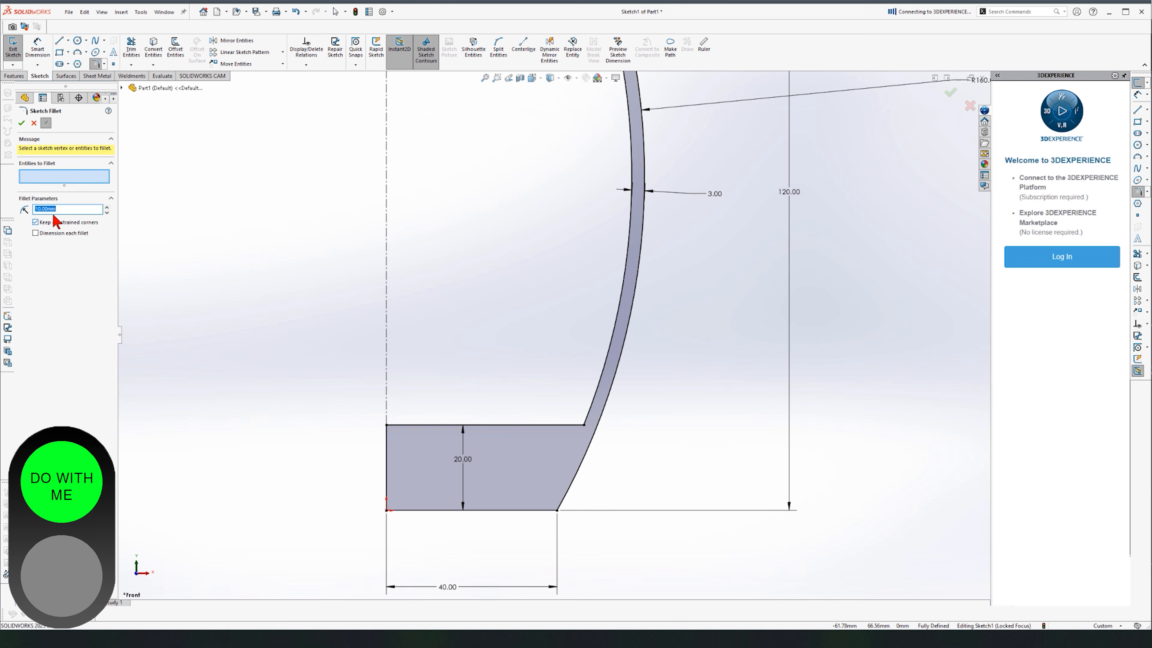
pyautogui.click(585, 427)
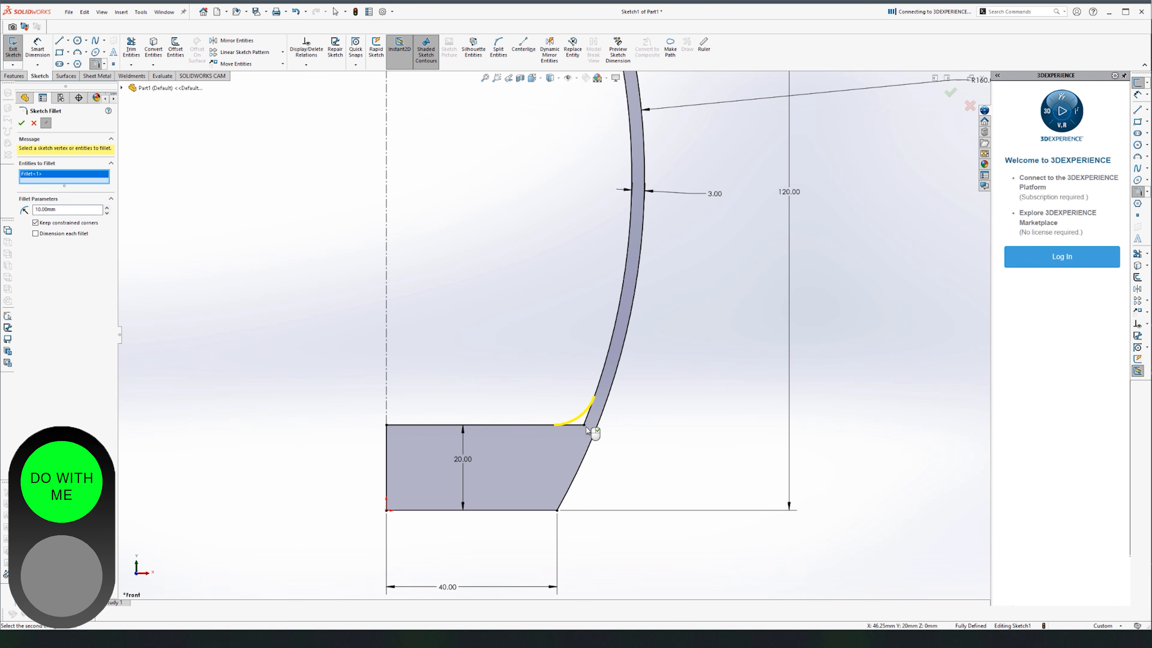
pyautogui.click(558, 512)
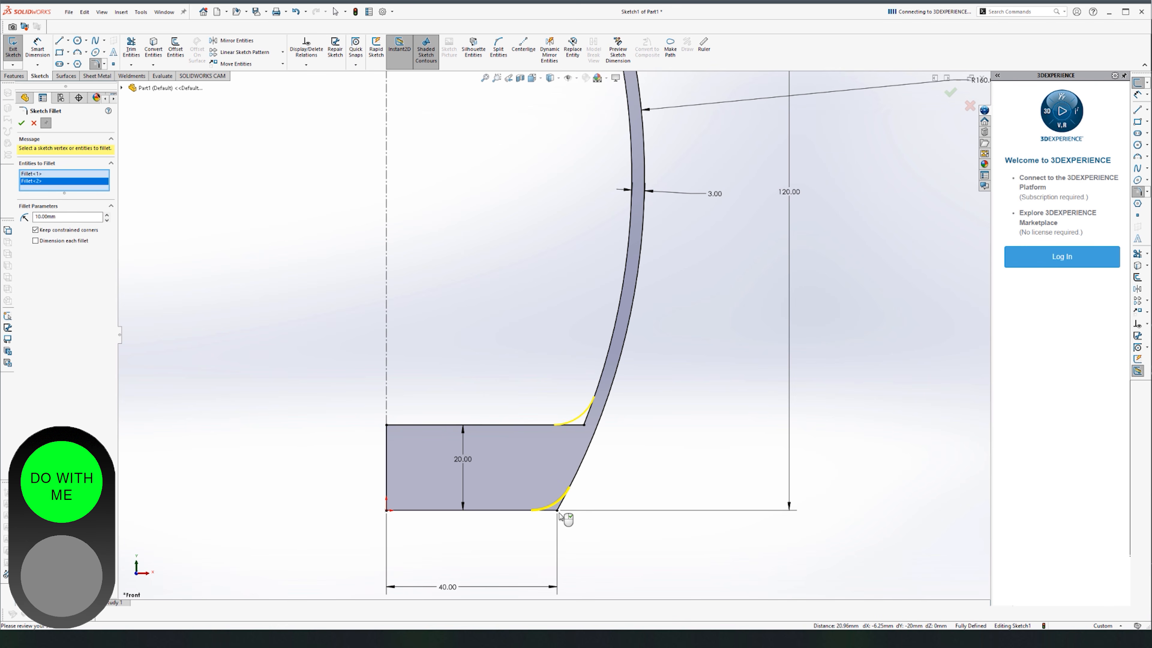
pyautogui.click(22, 123)
pyautogui.press('z')
pyautogui.press('z')
pyautogui.press('z')
pyautogui.press('z')
pyautogui.press('z')
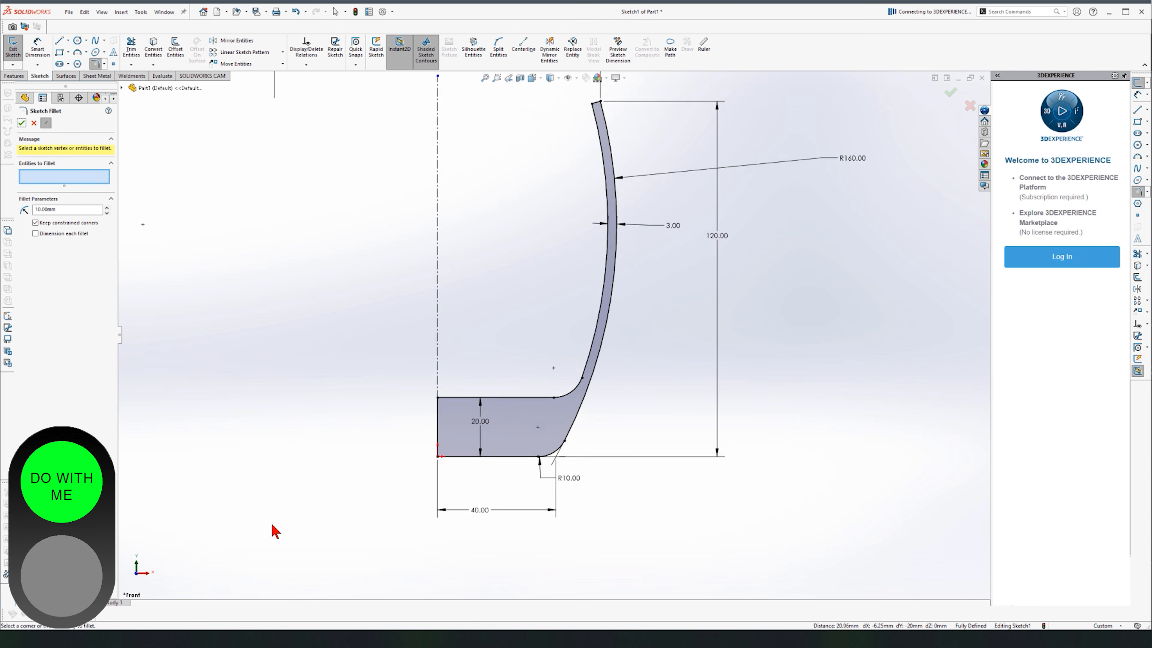
pyautogui.scroll(-2, 409, 242)
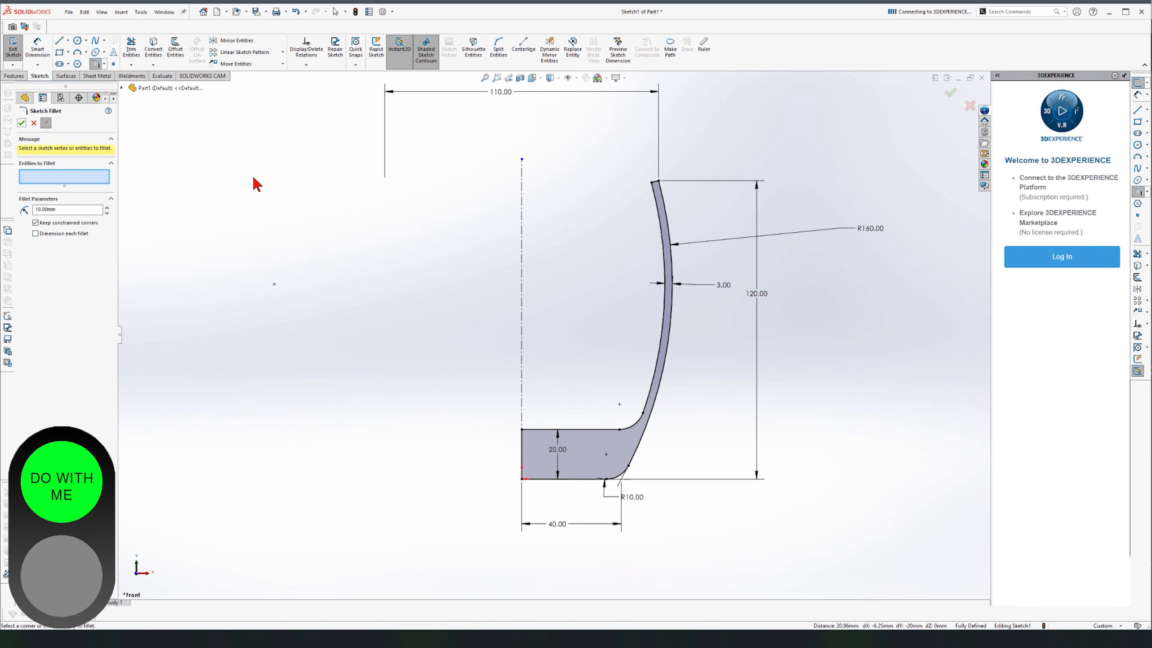
pyautogui.click(27, 125)
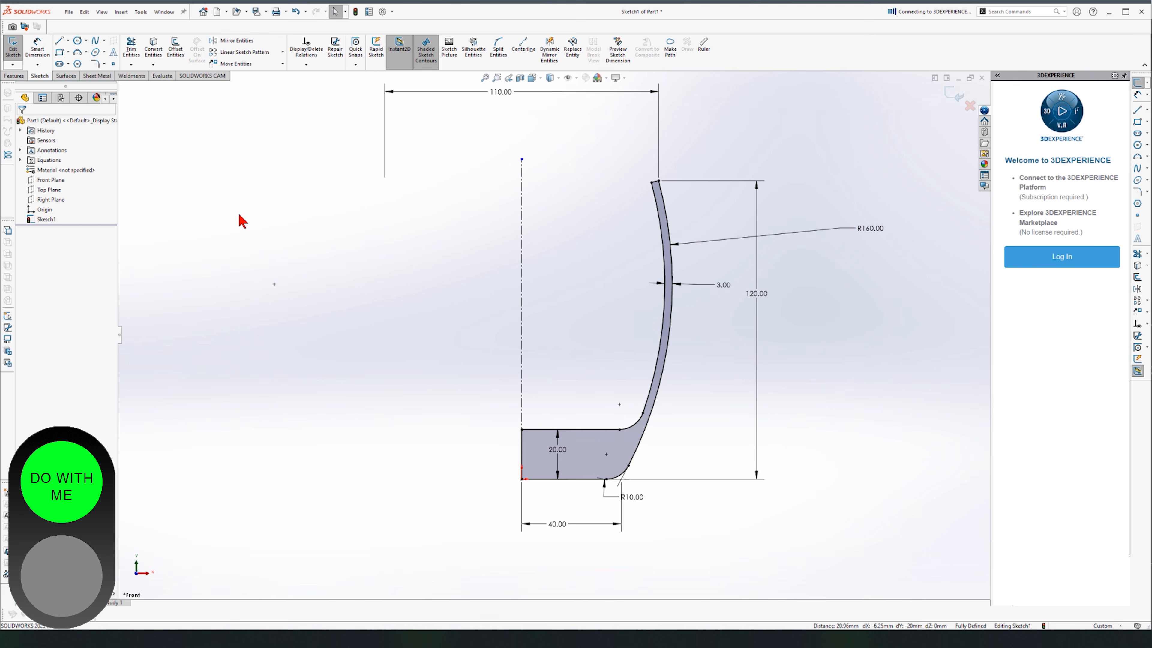
# Revolve the closed profile 360 degrees around the vertical centerline as a solid boss.
pyautogui.click(15, 76)
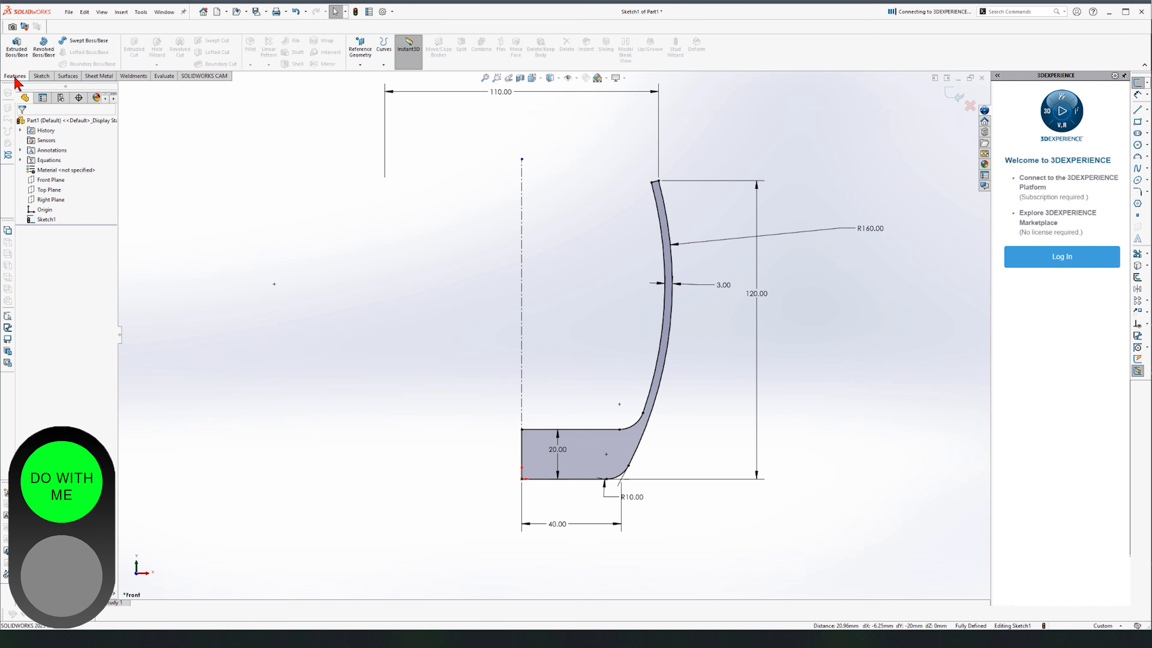
pyautogui.click(43, 41)
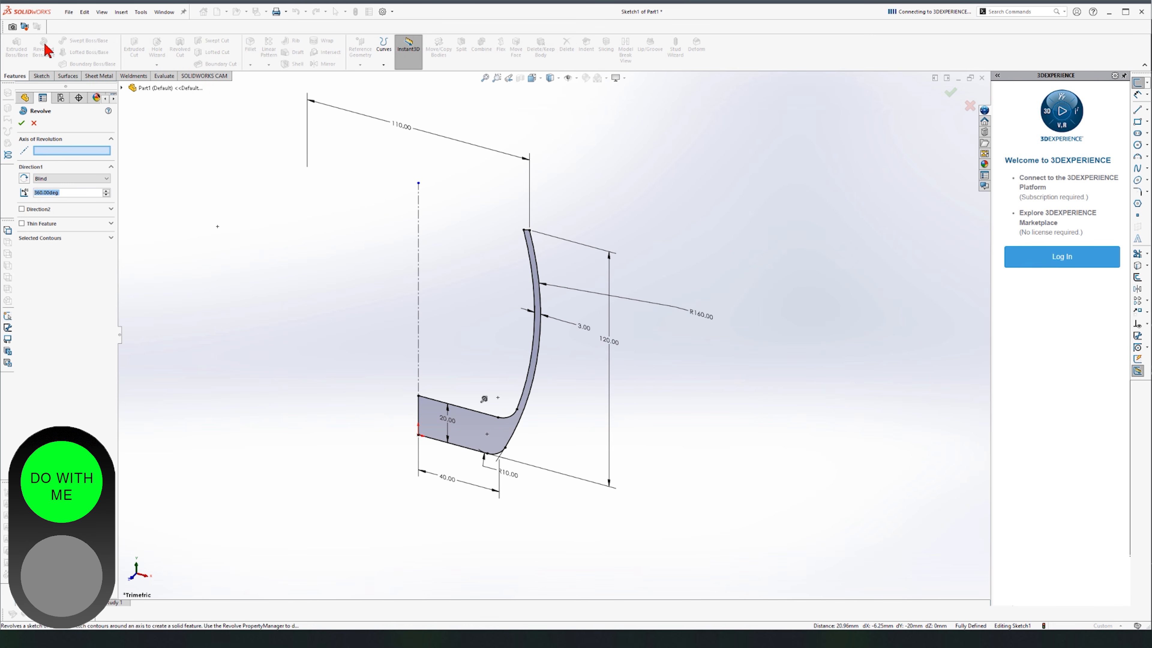
pyautogui.click(418, 255)
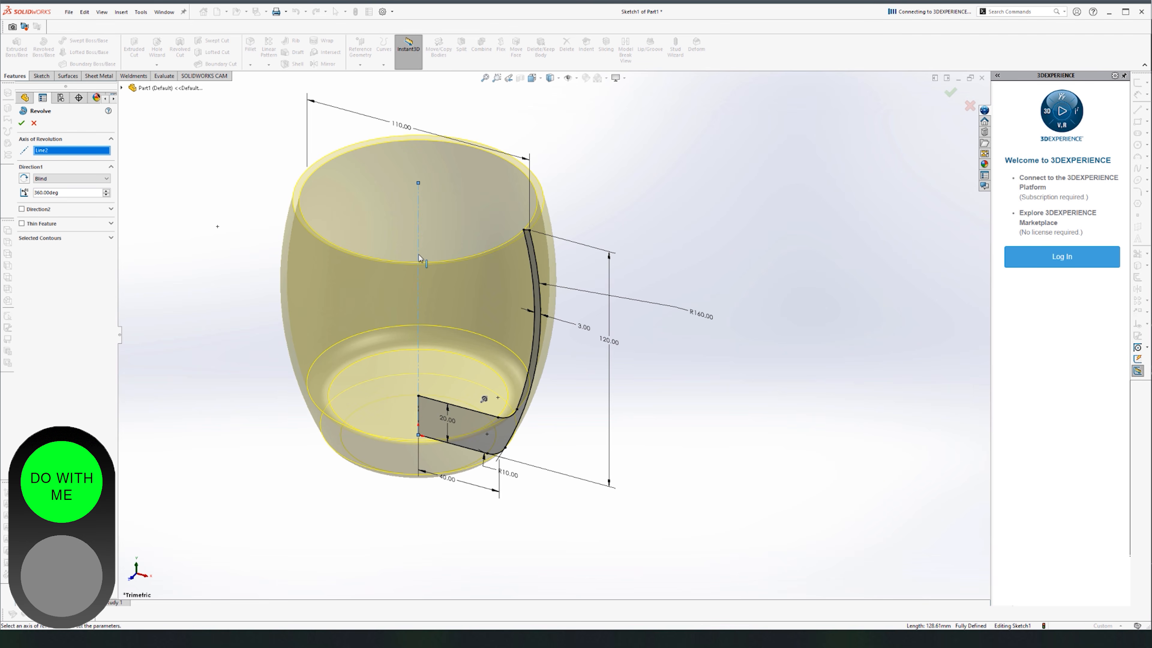
pyautogui.click(23, 123)
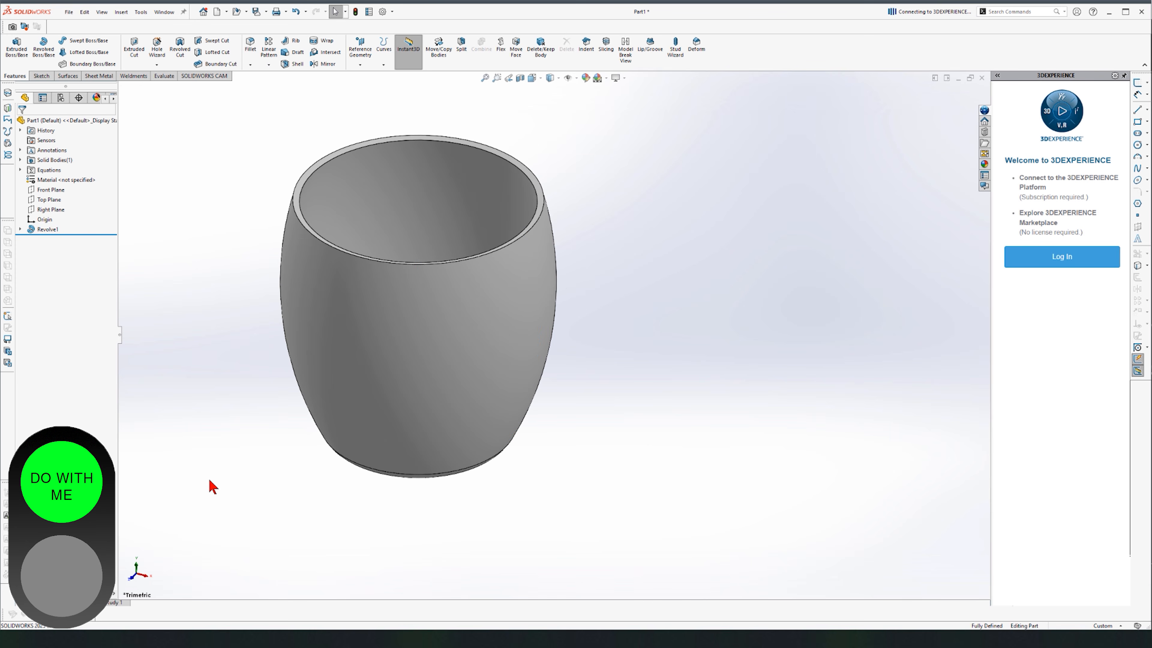
# Reopen the revolve's profile sketch for editing and set its overall height to 190 mm.
pyautogui.moveTo(280, 443); pyautogui.dragTo(390, 387, button='middle')
pyautogui.scroll(2, 604, 371)
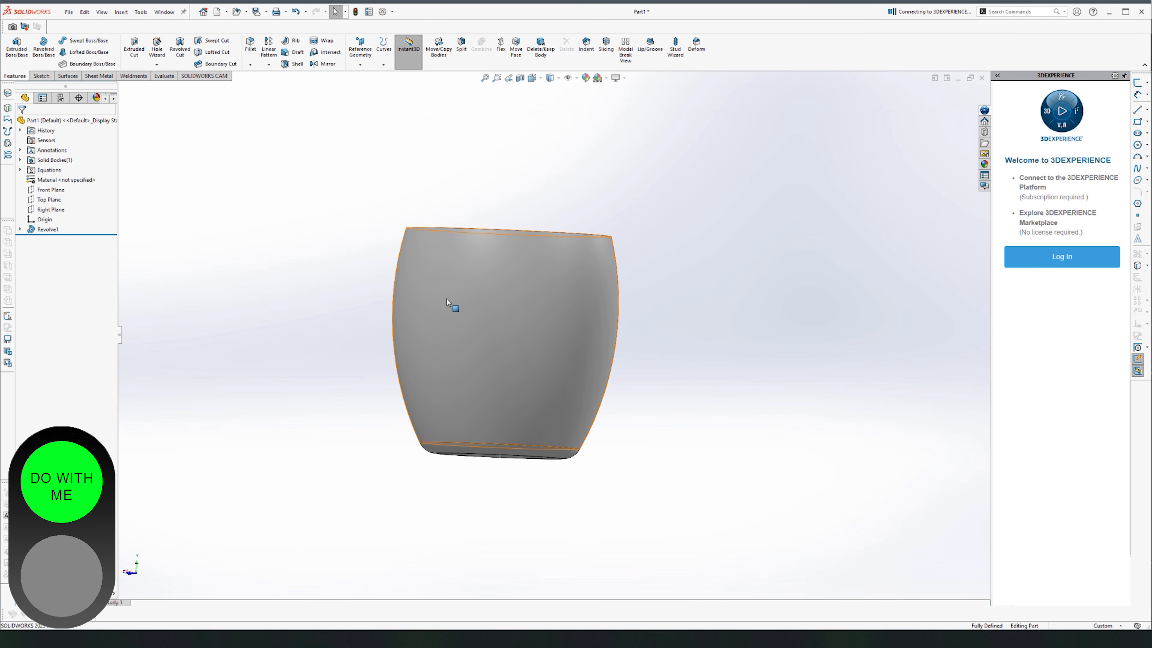
pyautogui.click(475, 283)
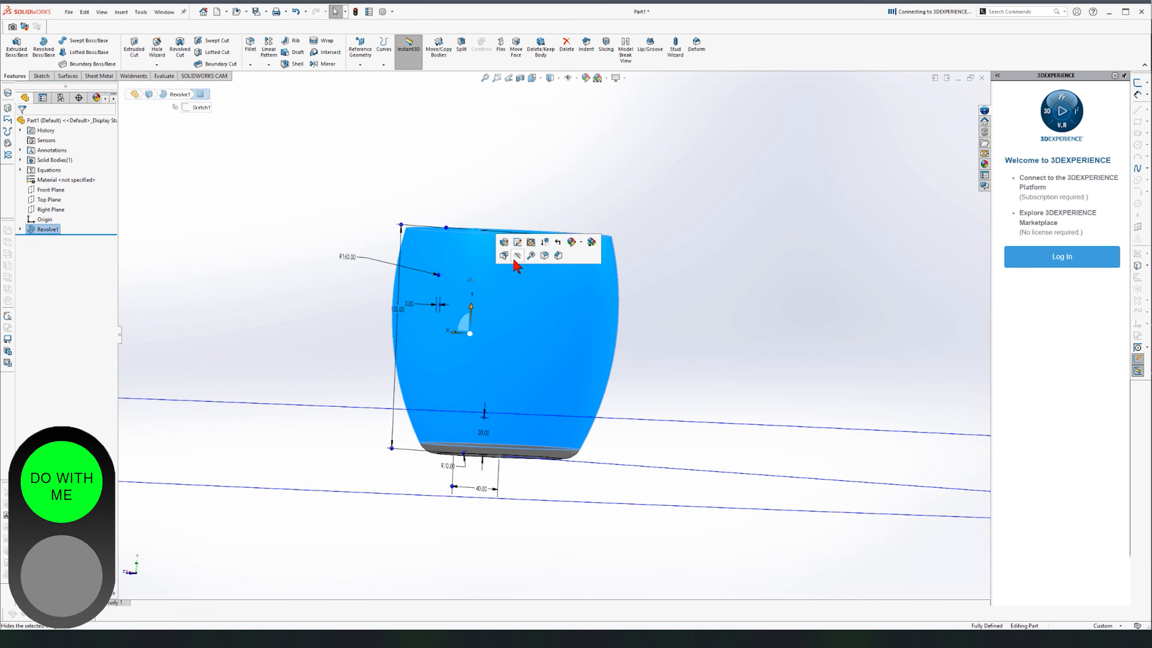
pyautogui.click(518, 243)
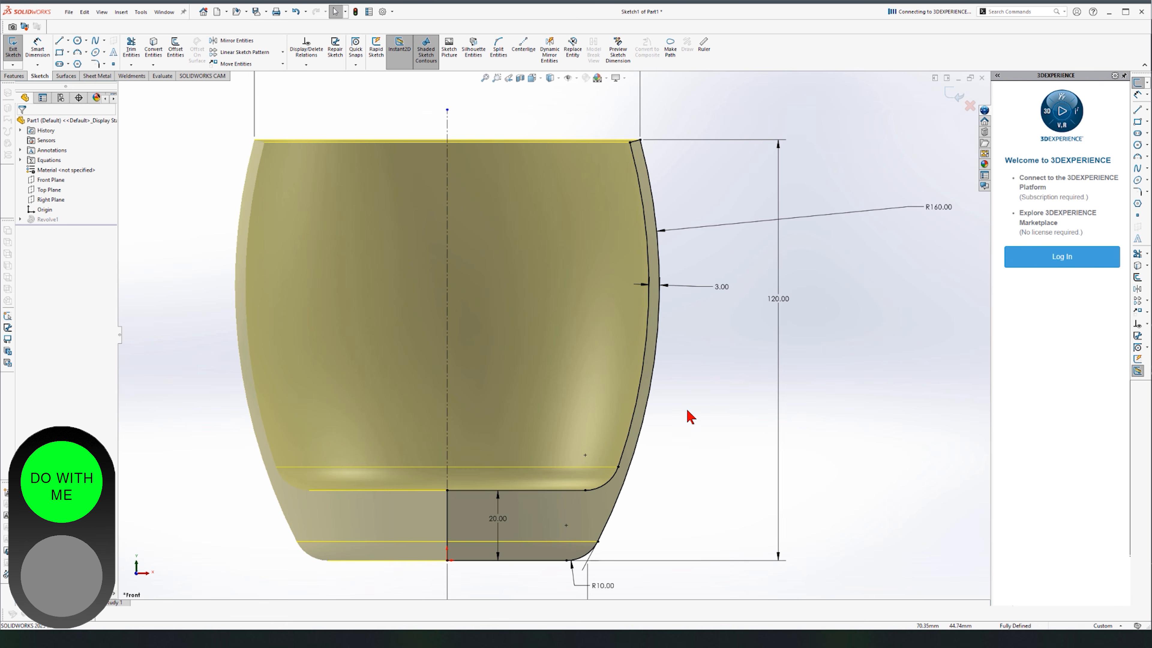
pyautogui.doubleClick(662, 302)
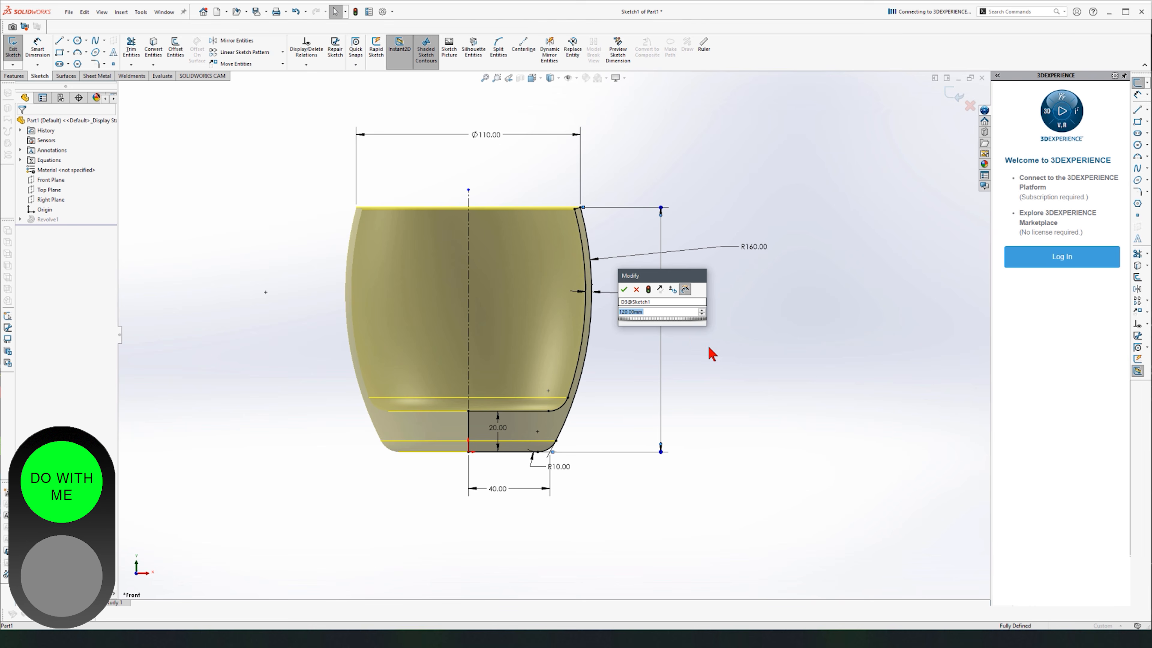
pyautogui.write('19')
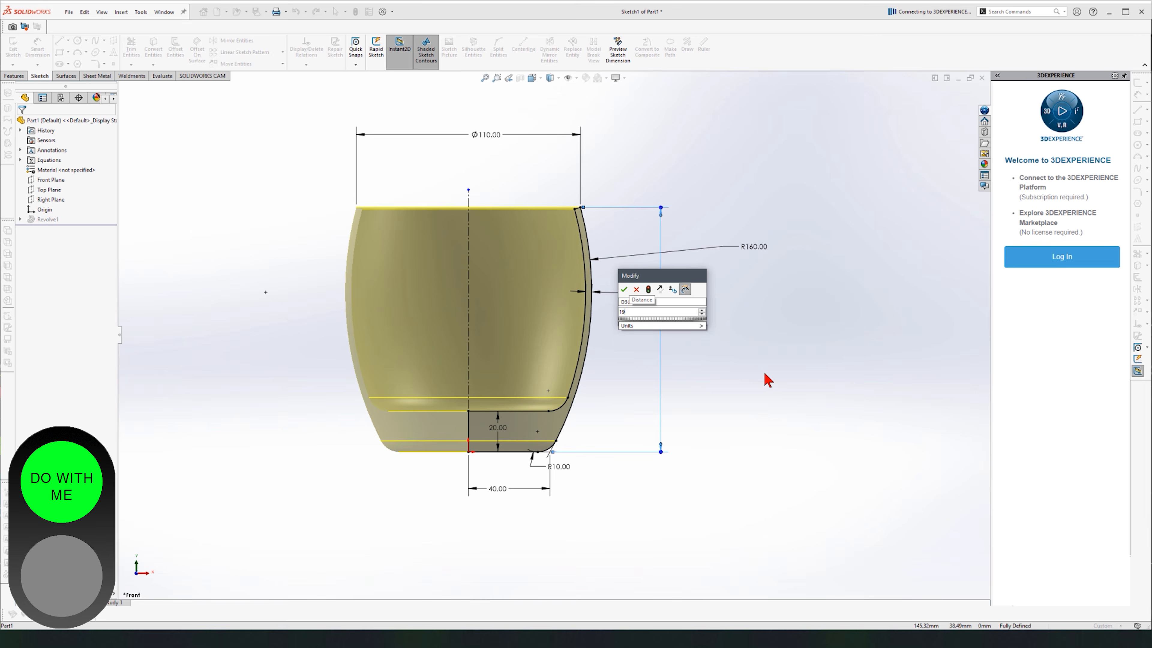
pyautogui.write('0')
pyautogui.press('Return')
# Set the diameter dimension of the profile's upper opening to 120 mm.
pyautogui.scroll(5, 692, 351)
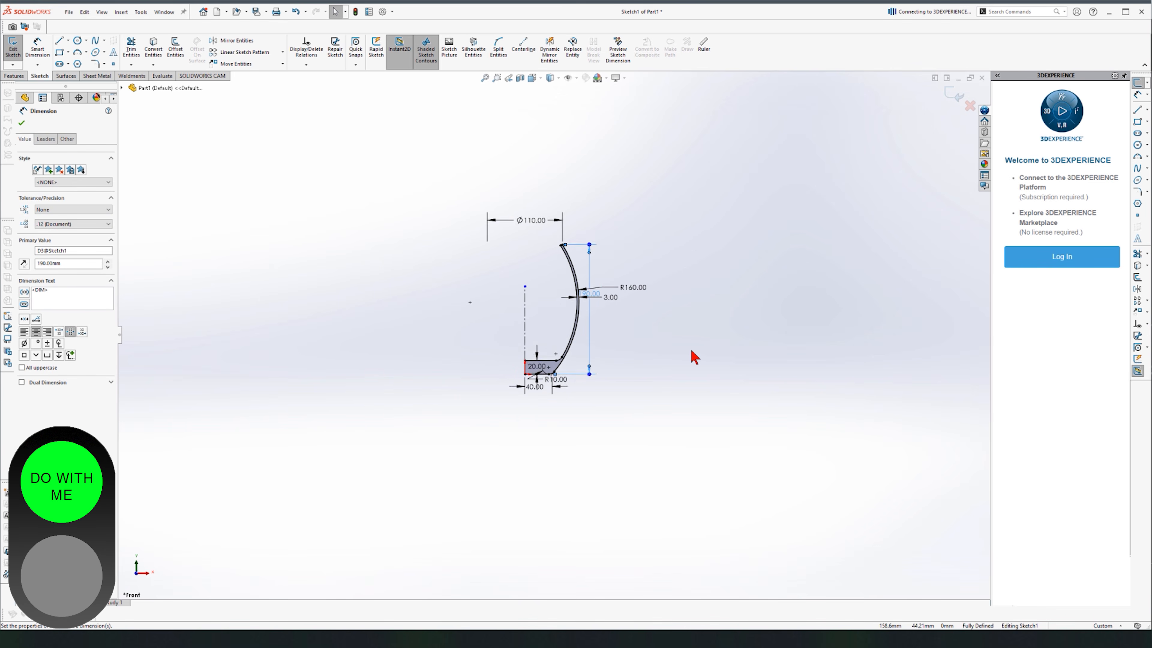
pyautogui.scroll(-5, 553, 301)
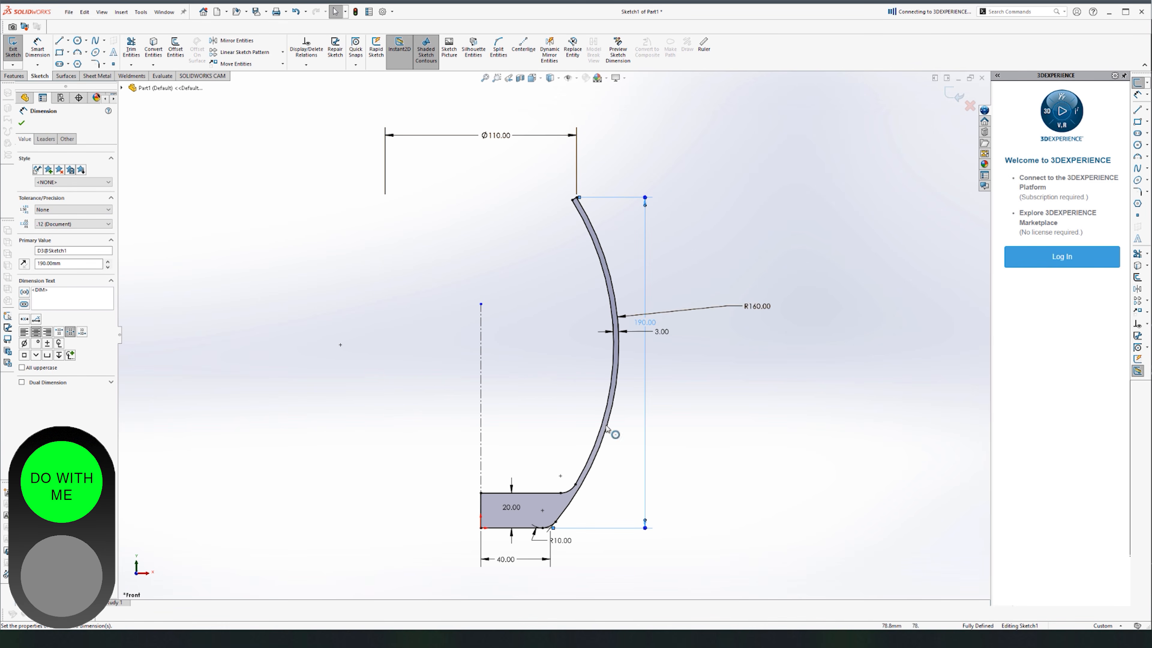
pyautogui.doubleClick(500, 137)
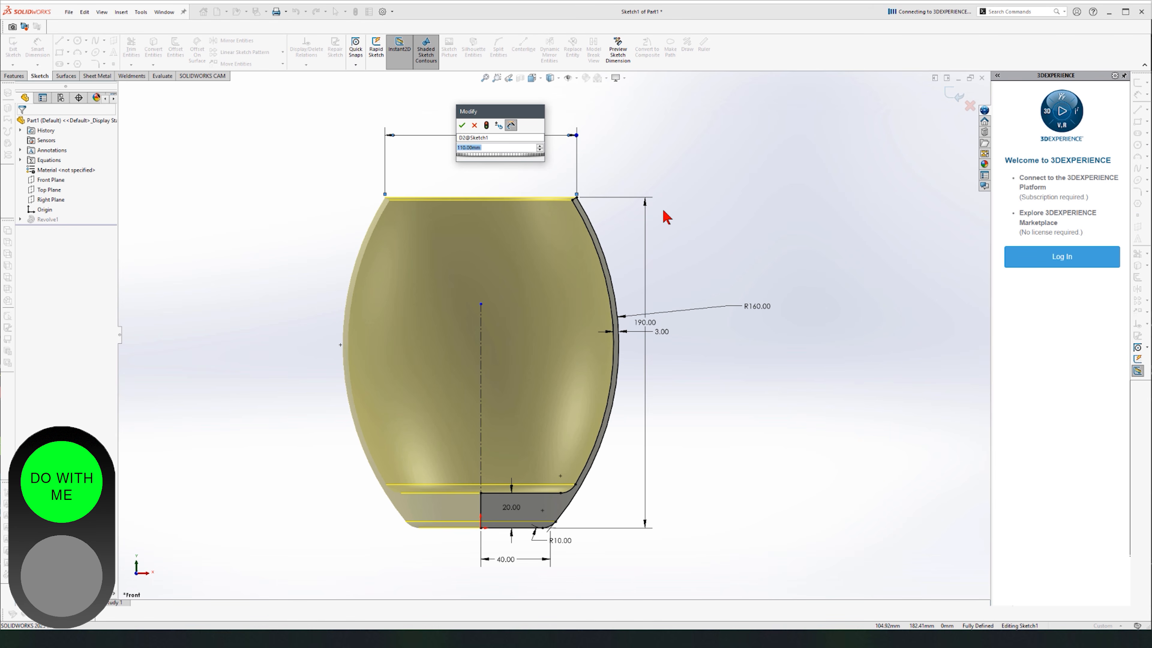
pyautogui.write('120')
pyautogui.press('Return')
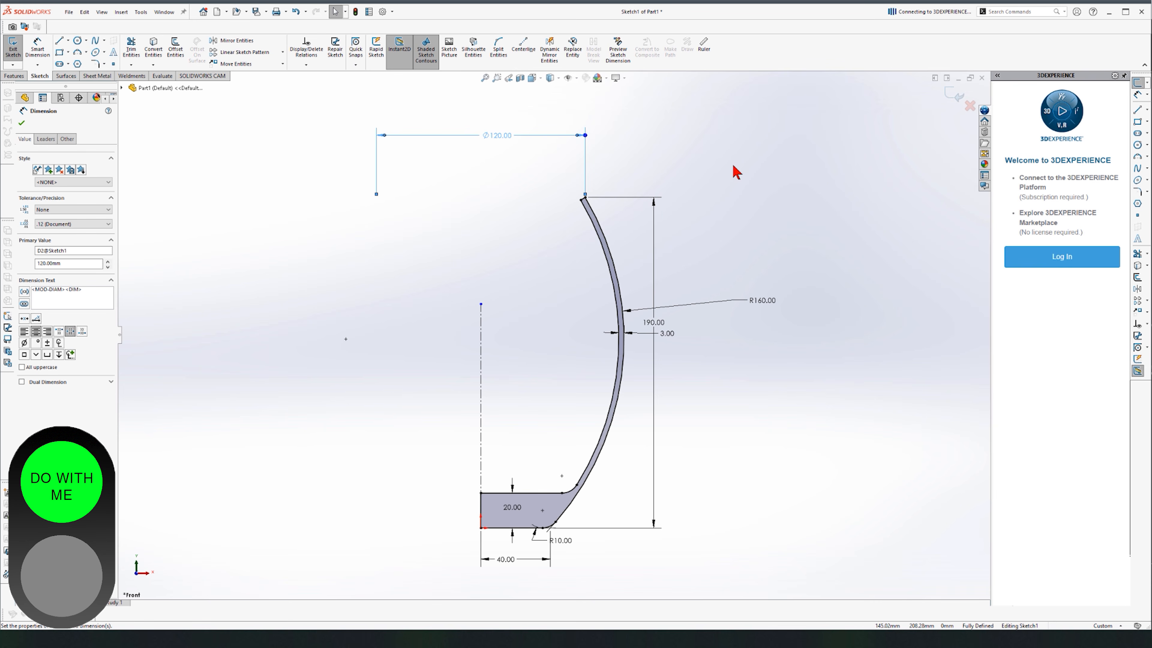
# Set the outer wall arc's radius to 140 mm.
pyautogui.doubleClick(764, 301)
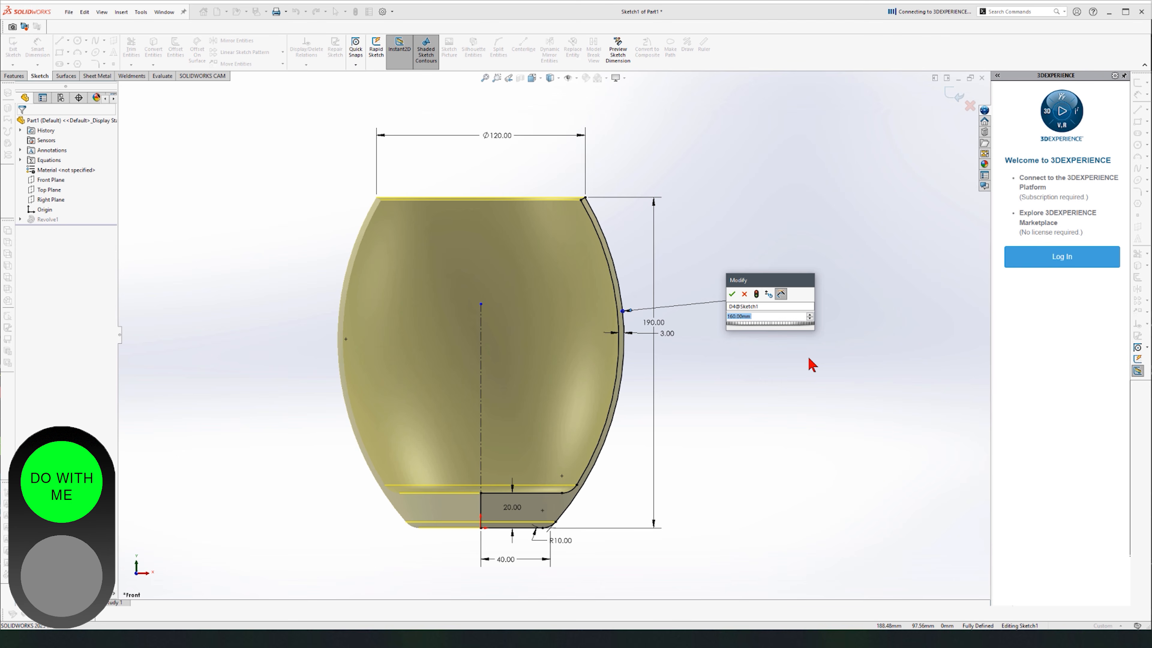
pyautogui.write('140')
pyautogui.press('Return')
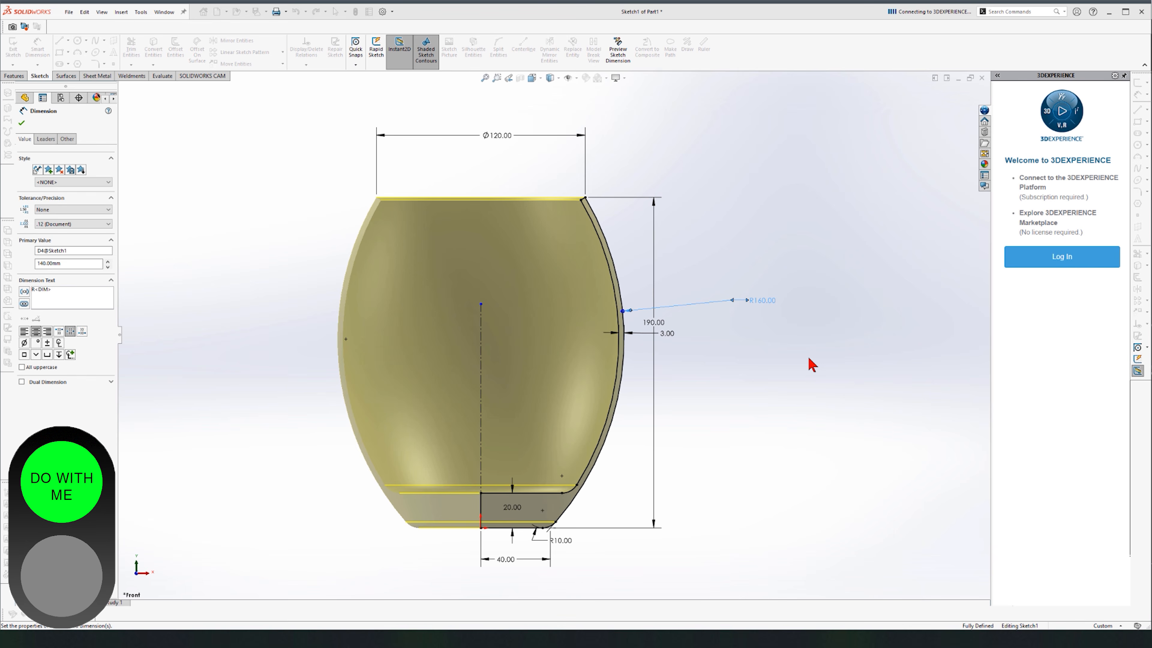
pyautogui.press('Escape')
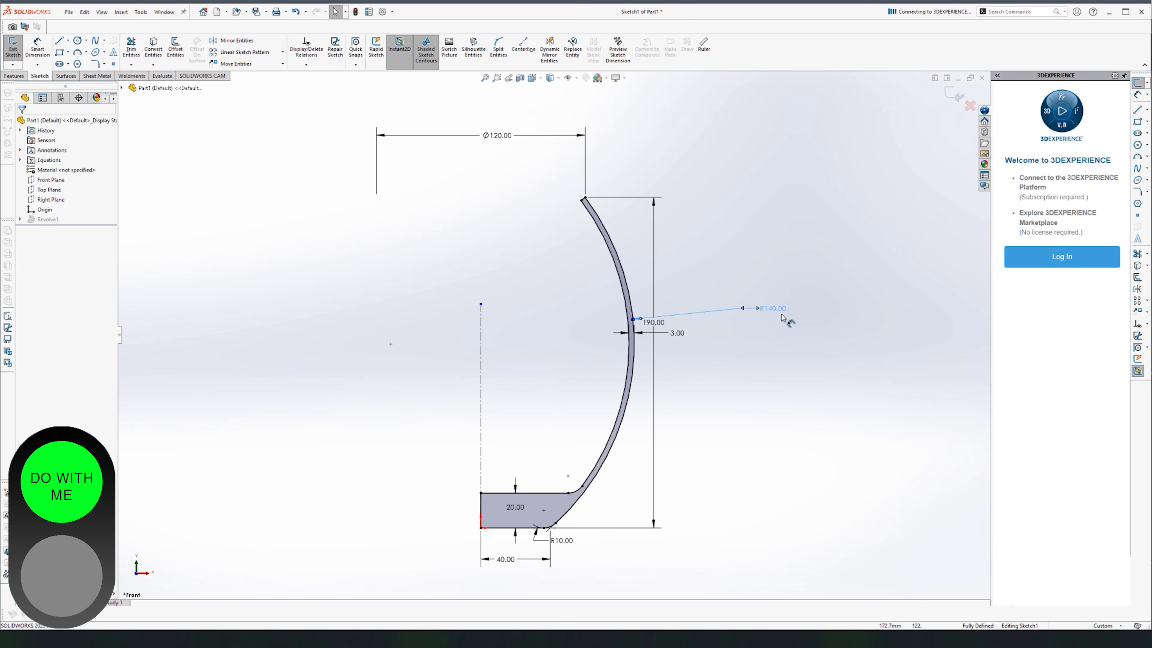
# Set the outer wall arc's radius to 180 mm and exit the sketch to rebuild the revolved body.
pyautogui.doubleClick(781, 313)
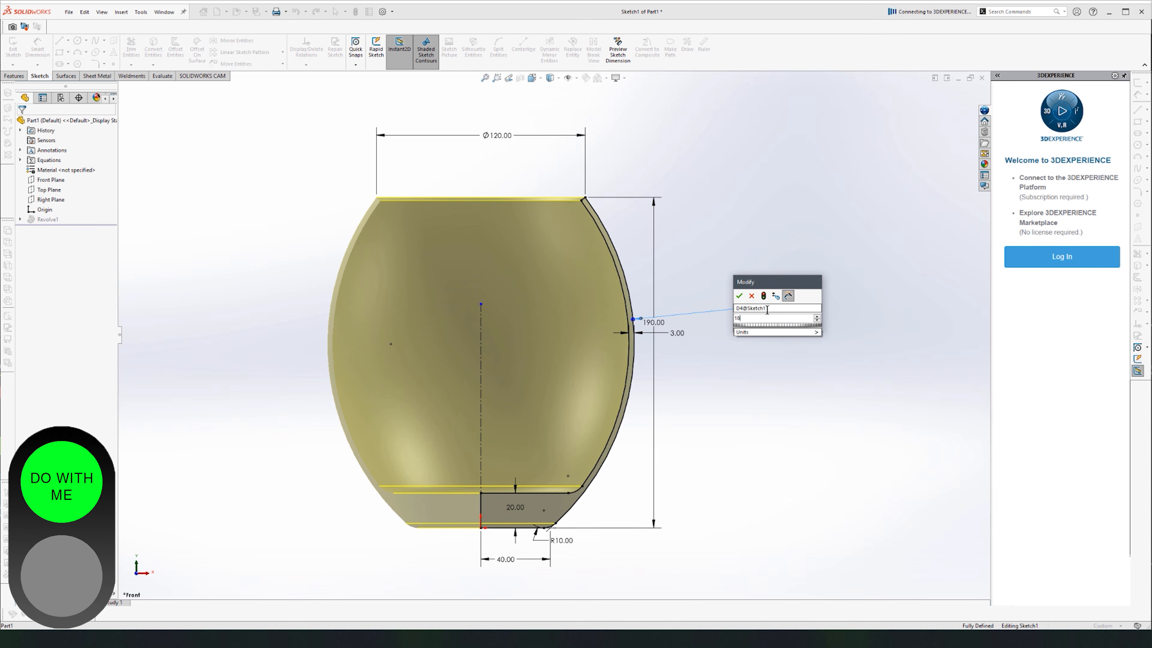
pyautogui.press('Return')
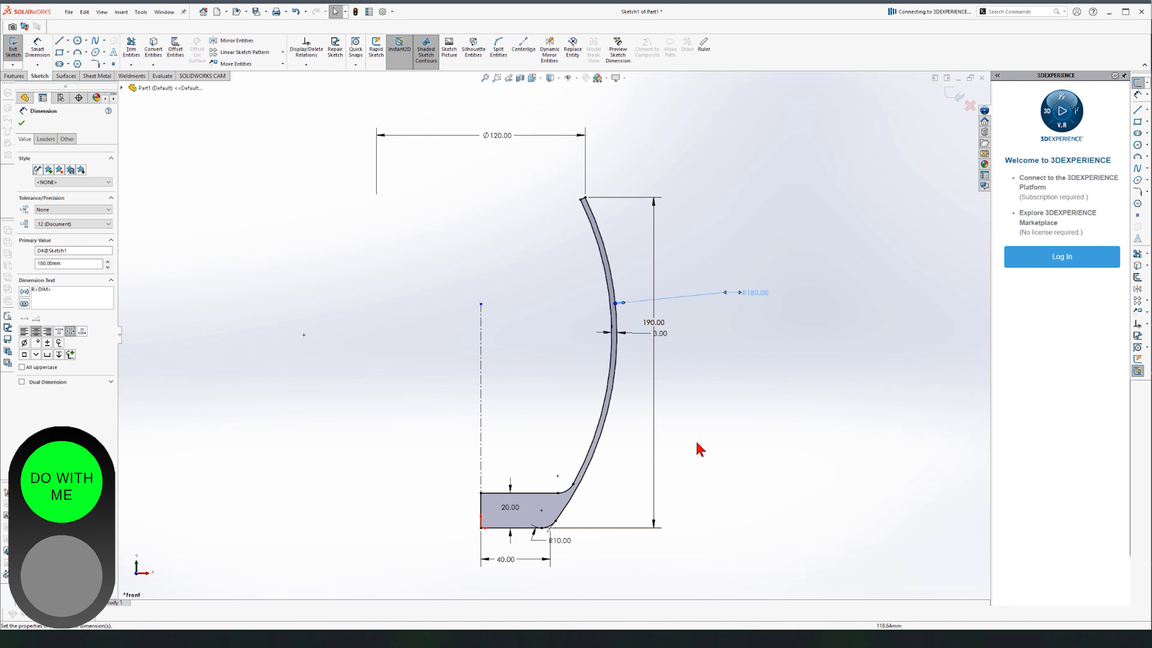
pyautogui.click(958, 97)
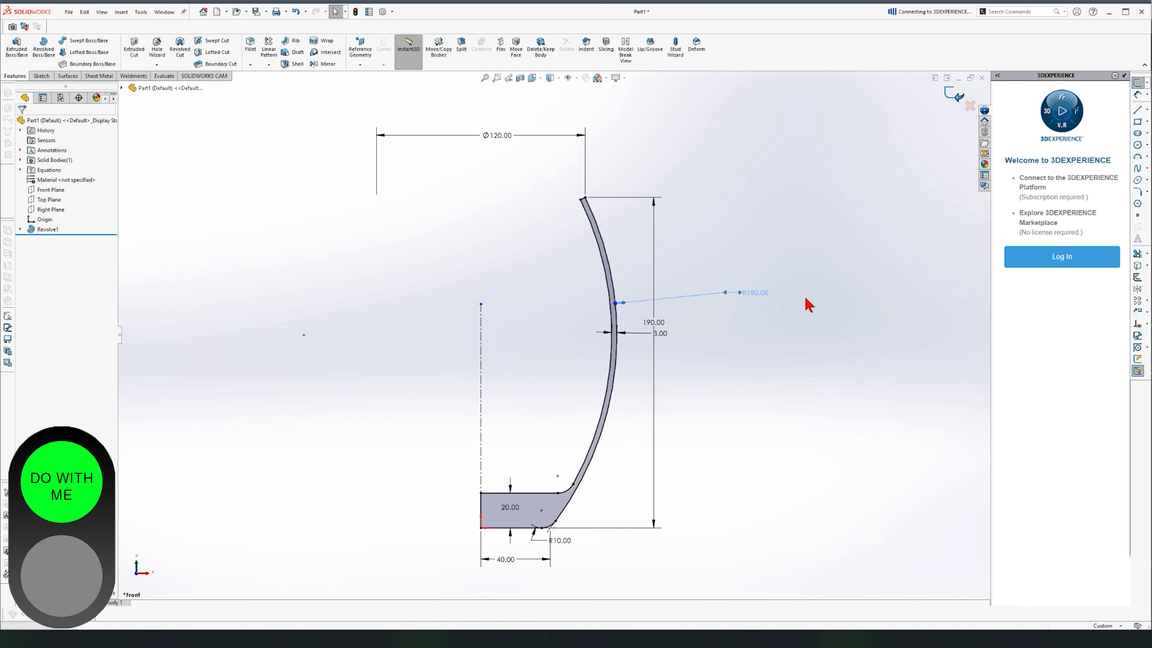
# Start a new sketch on the Front Plane of the revolved cup.
pyautogui.moveTo(731, 221)
pyautogui.mouseDown(button='middle')
pyautogui.moveTo(699, 453)
pyautogui.moveTo(714, 179)
pyautogui.moveTo(681, 221)
pyautogui.moveTo(682, 265)
pyautogui.mouseUp(button='middle')
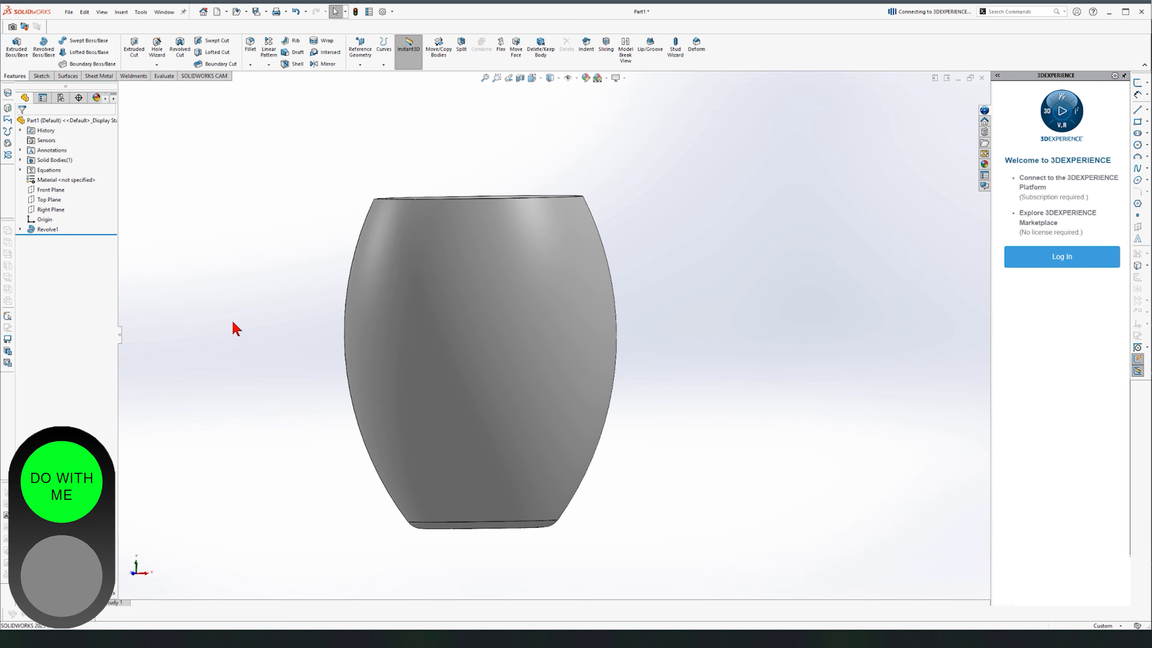
pyautogui.click(50, 191)
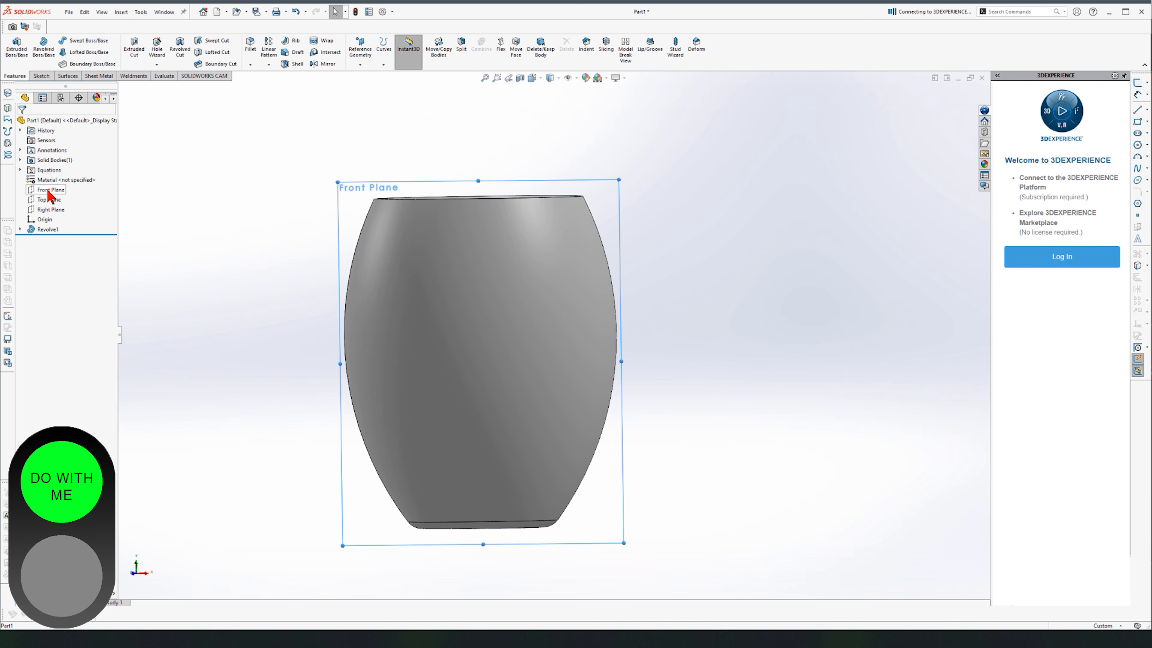
pyautogui.click(42, 76)
pyautogui.click(13, 47)
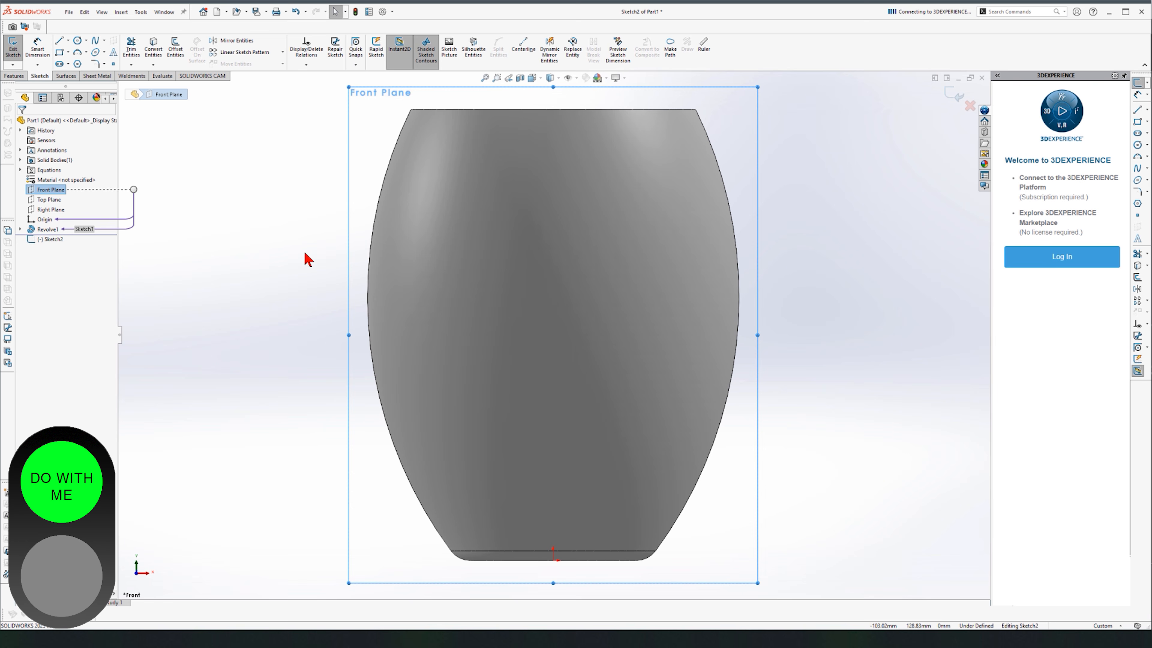
# Sketch a single line sloping down across the cup, from outside the rim on one side to beyond the opposite wall.
pyautogui.press('z')
pyautogui.press('z')
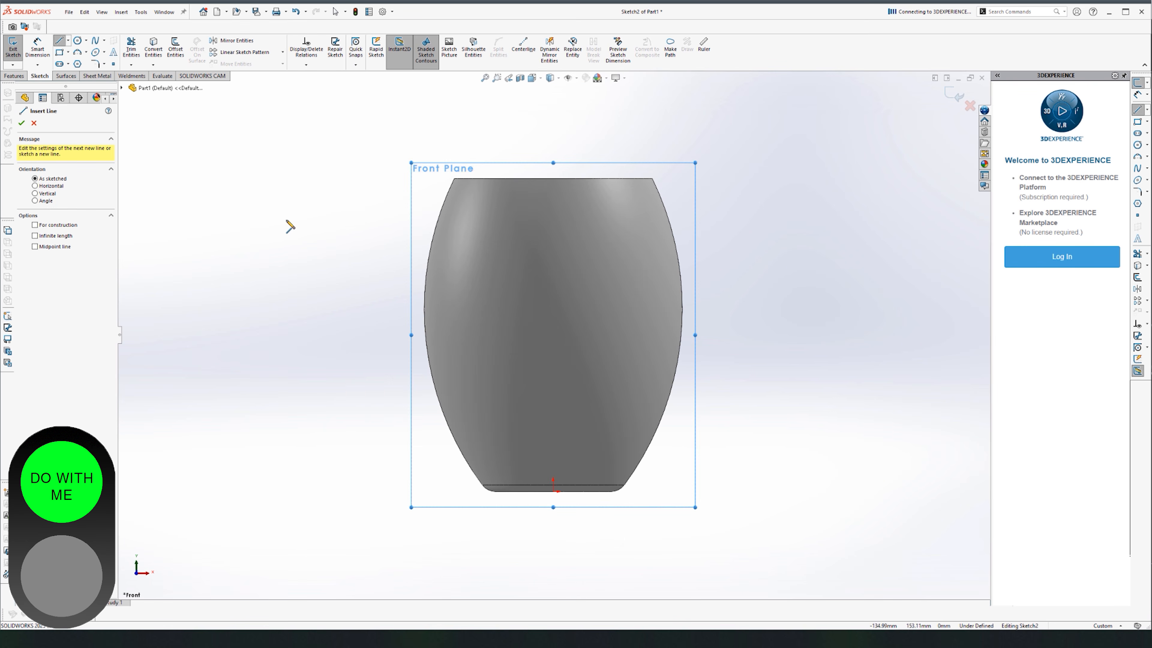
pyautogui.scroll(-2, 640, 262)
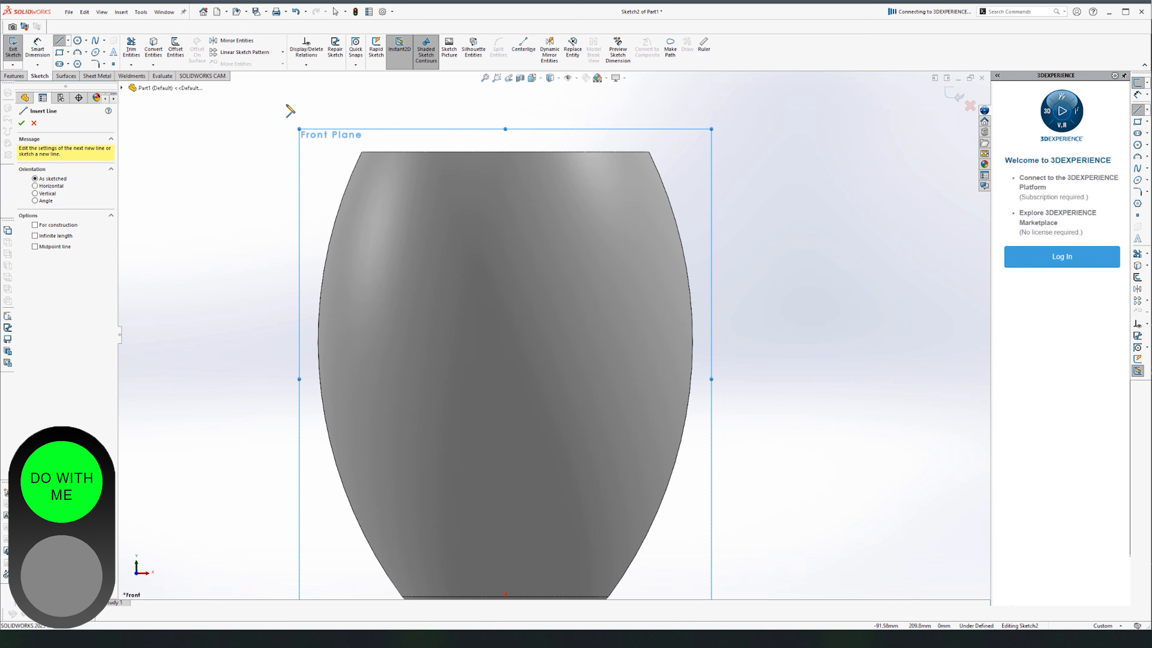
pyautogui.click(287, 104)
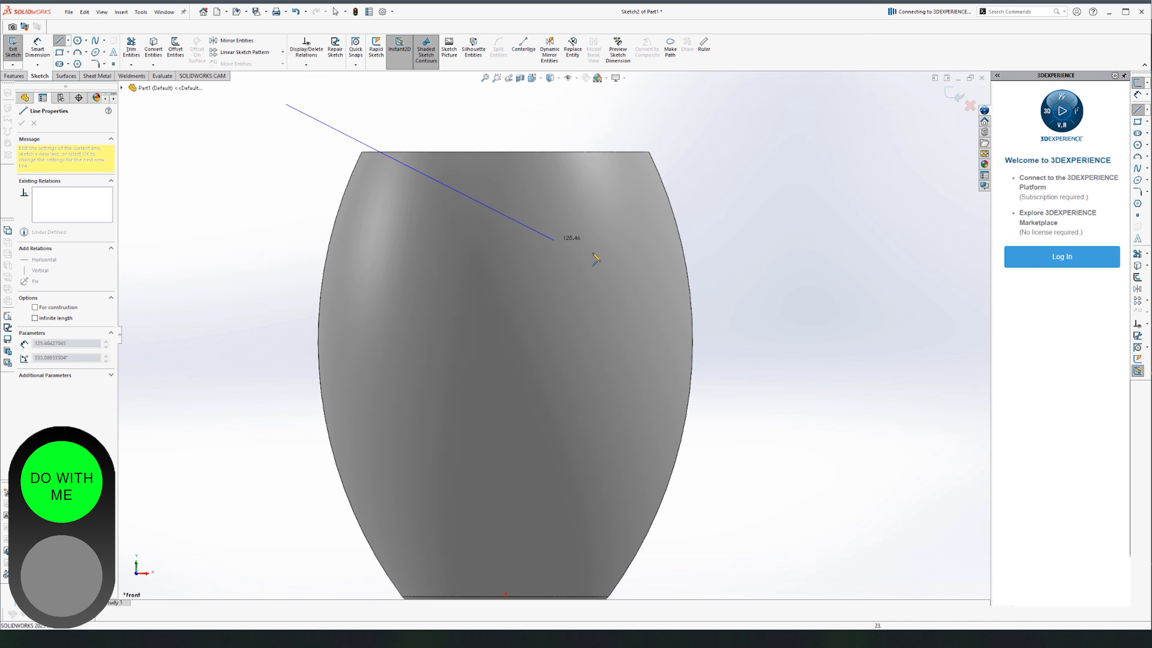
pyautogui.click(764, 359)
pyautogui.press('z')
pyautogui.press('Escape')
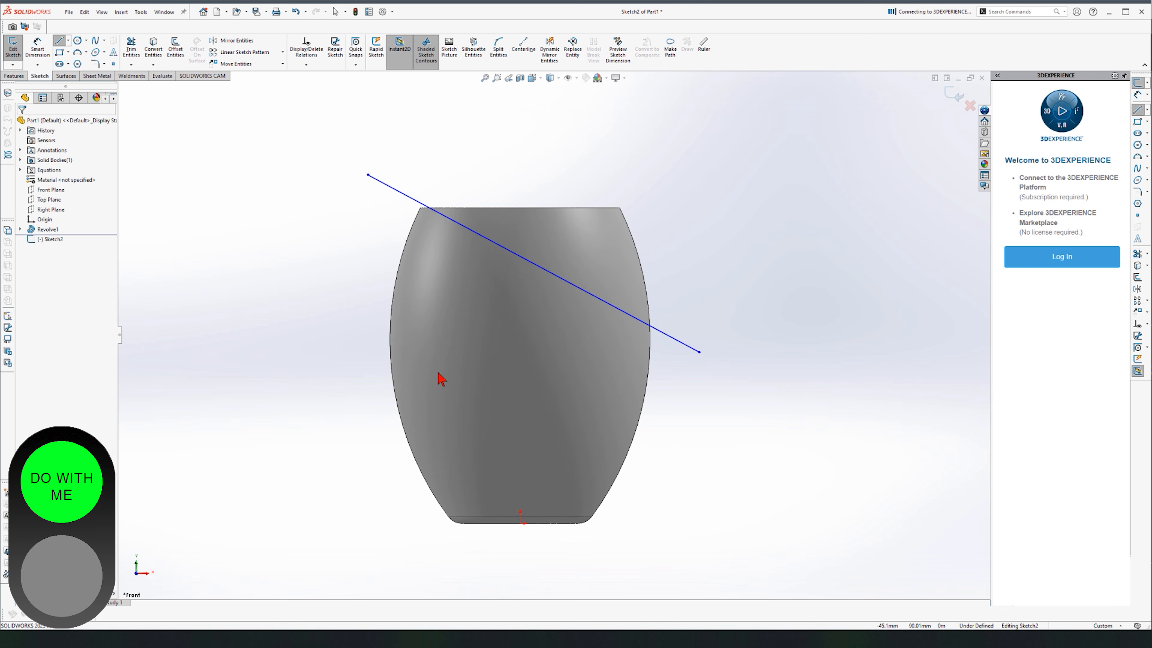
# Move the sloping line's upper endpoint slightly down and outward so the line, about 225 mm long, crosses the wall just below the rim.
pyautogui.scroll(-5, 398, 250)
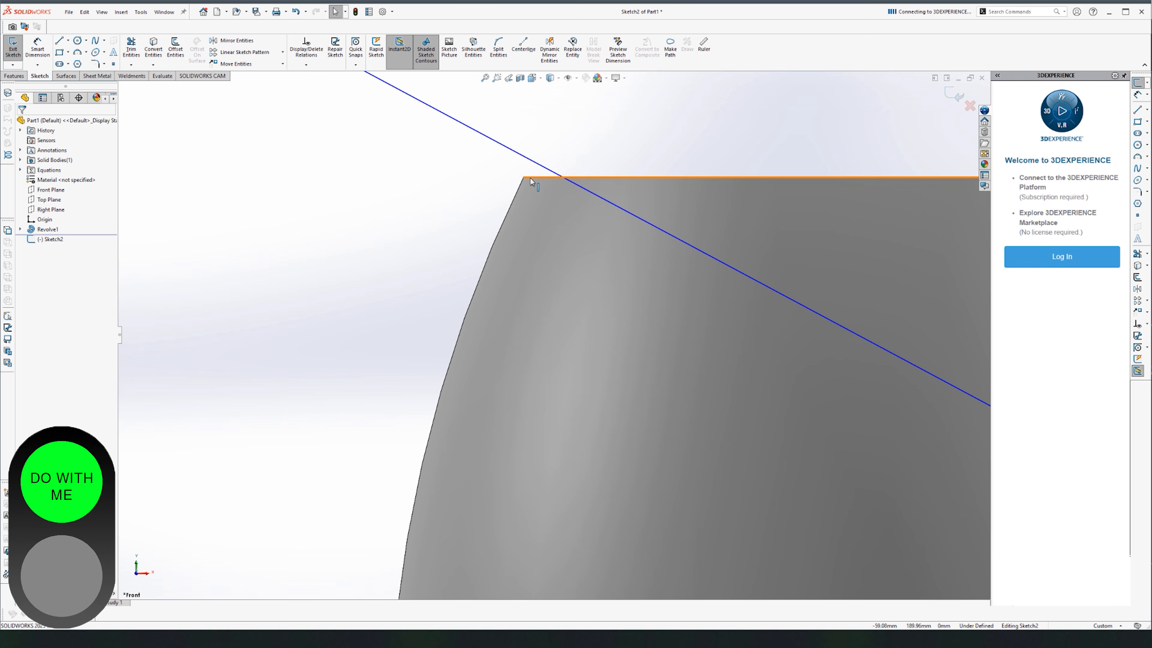
pyautogui.press('z')
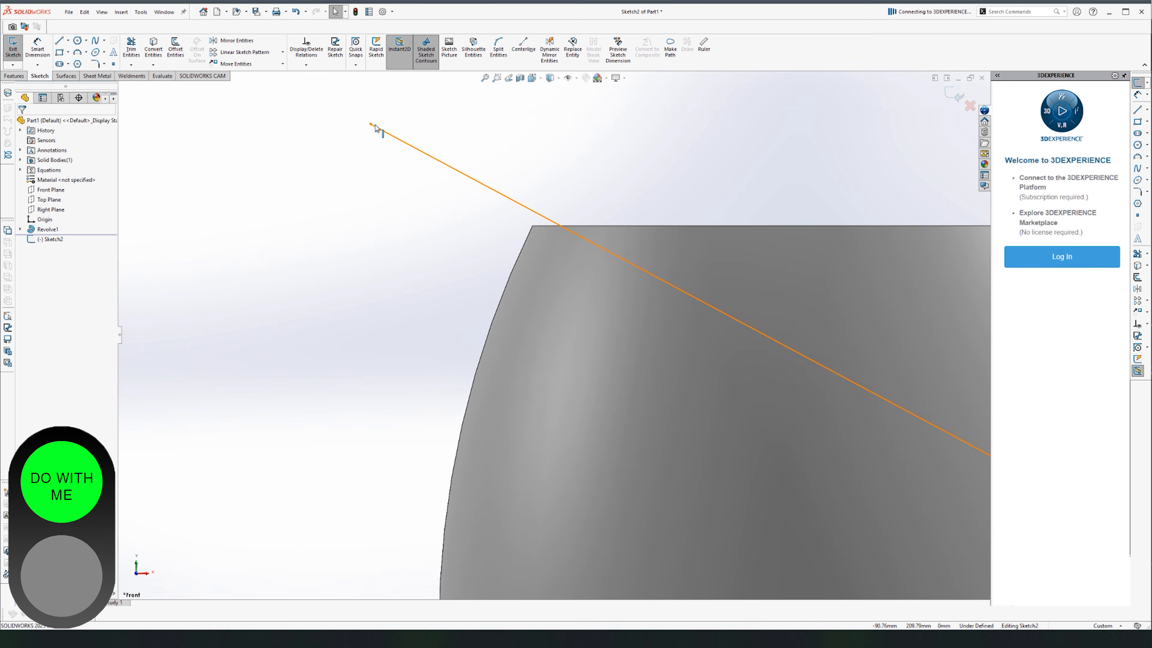
pyautogui.moveTo(372, 128); pyautogui.dragTo(358, 166)
pyautogui.click(359, 324)
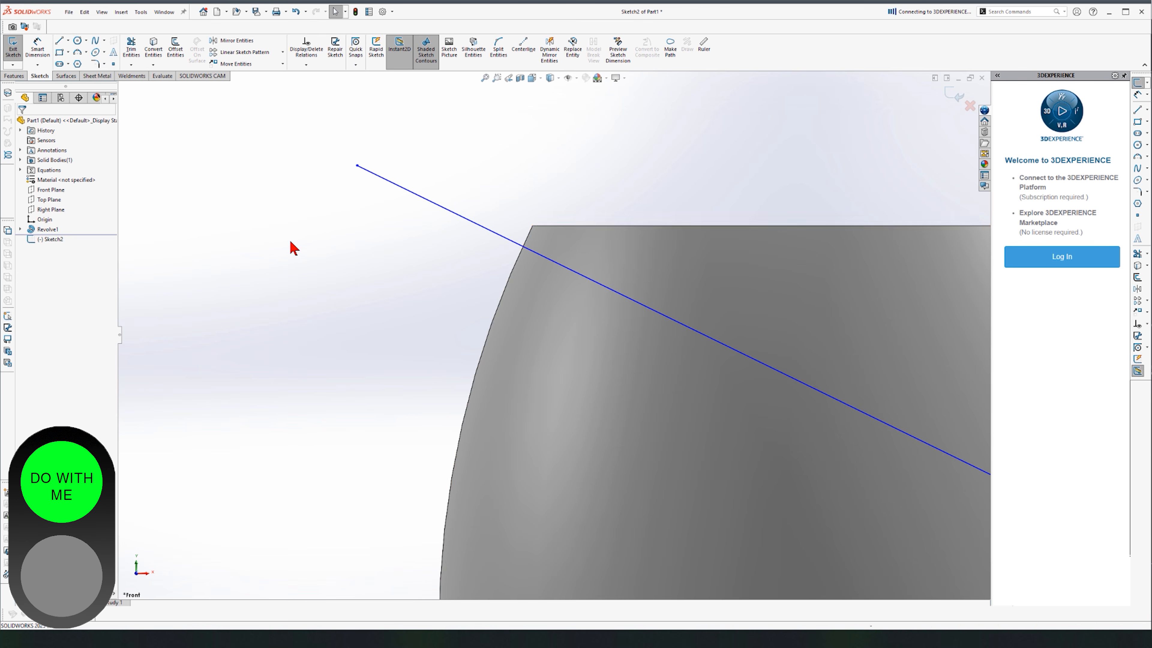
pyautogui.press('z')
pyautogui.press('z')
pyautogui.scroll(2, 773, 428)
pyautogui.scroll(-3, 773, 429)
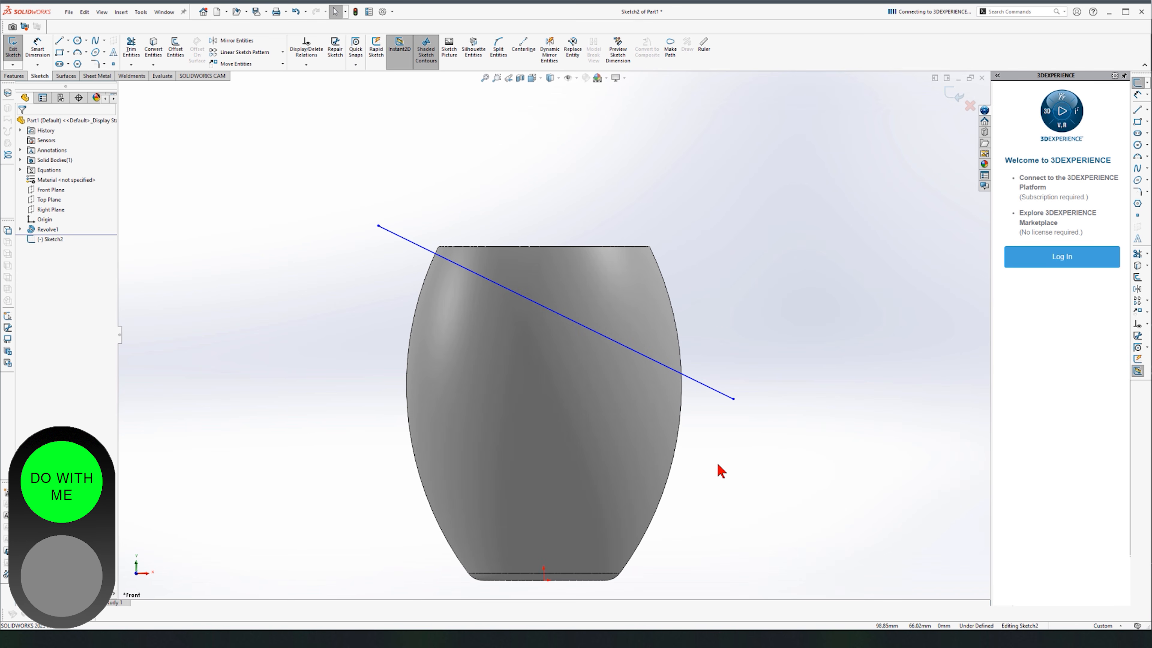
# Dimension the angle between the sloping line and the horizontal through its upper endpoint as 26°.
pyautogui.click(38, 46)
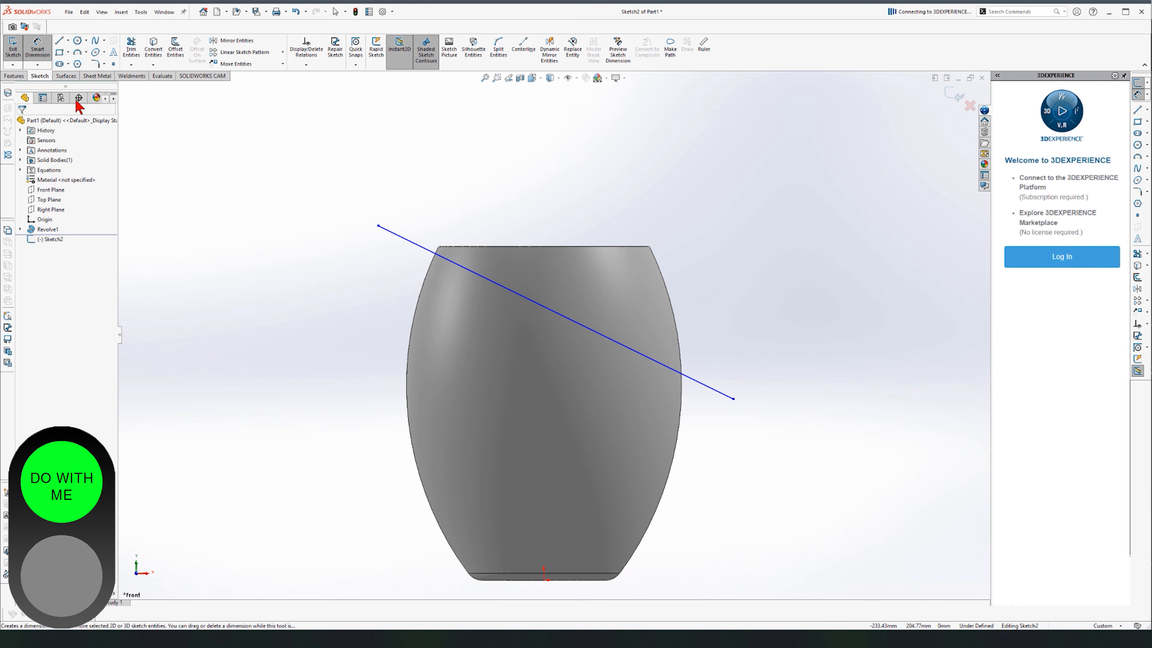
pyautogui.click(546, 309)
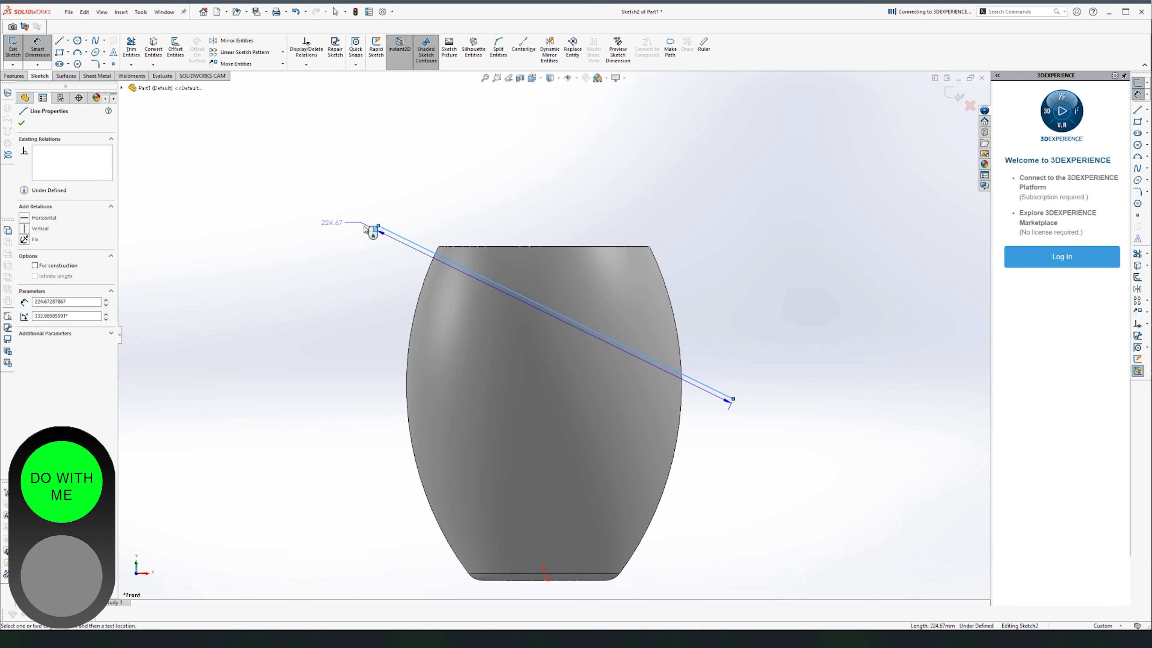
pyautogui.click(380, 227)
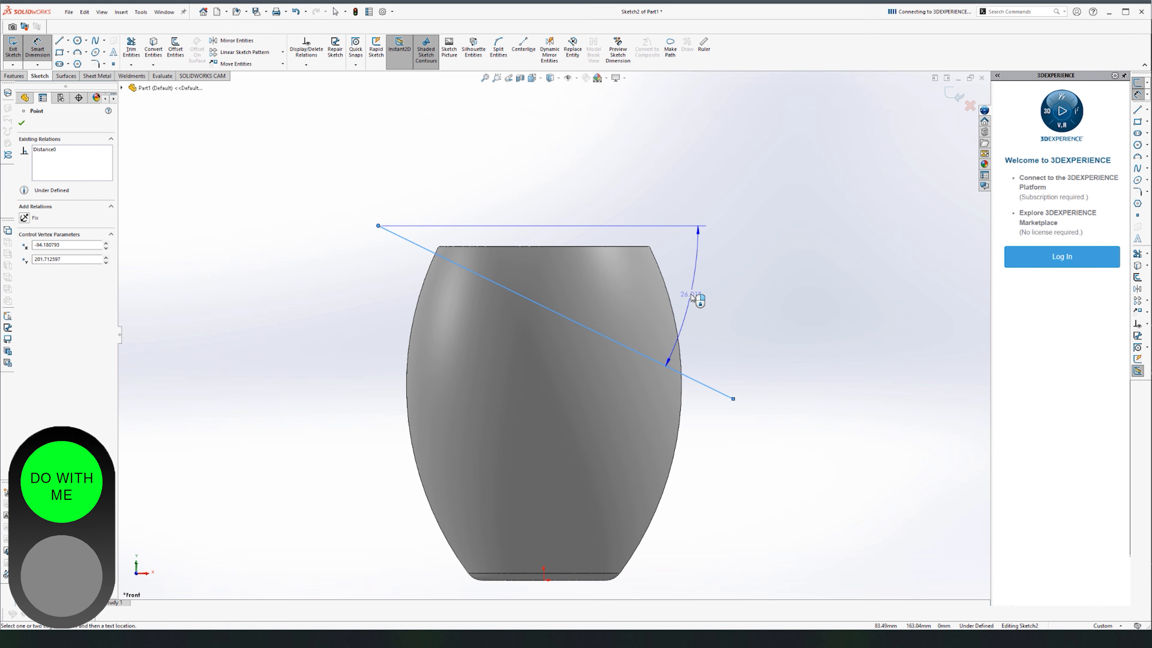
pyautogui.click(691, 295)
pyautogui.write('26')
pyautogui.press('Return')
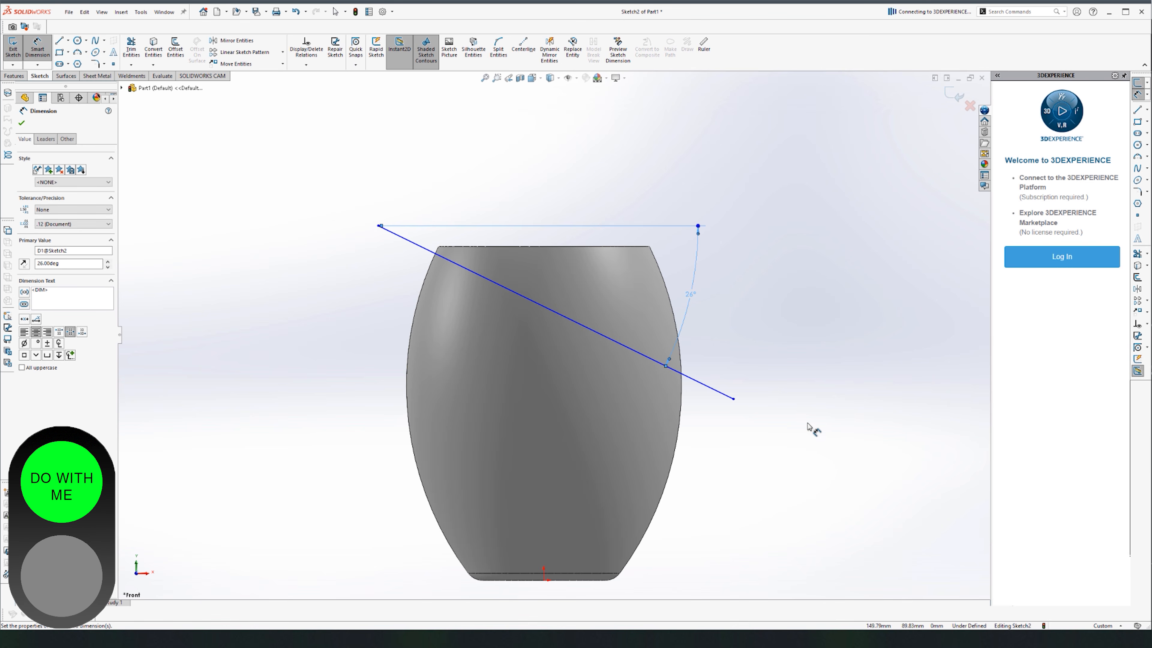
pyautogui.press('Escape')
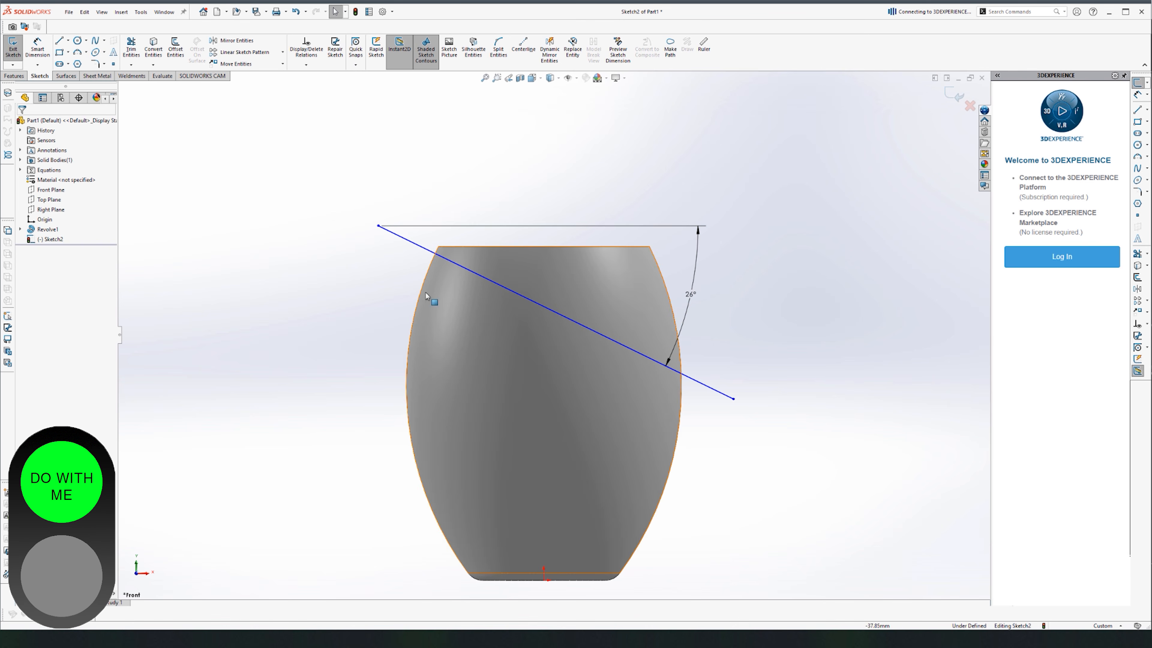
# Close the sloping line into a right triangle with a horizontal line above the rim and a vertical line down to its lower end.
pyautogui.scroll(2, 529, 359)
pyautogui.scroll(-2, 569, 355)
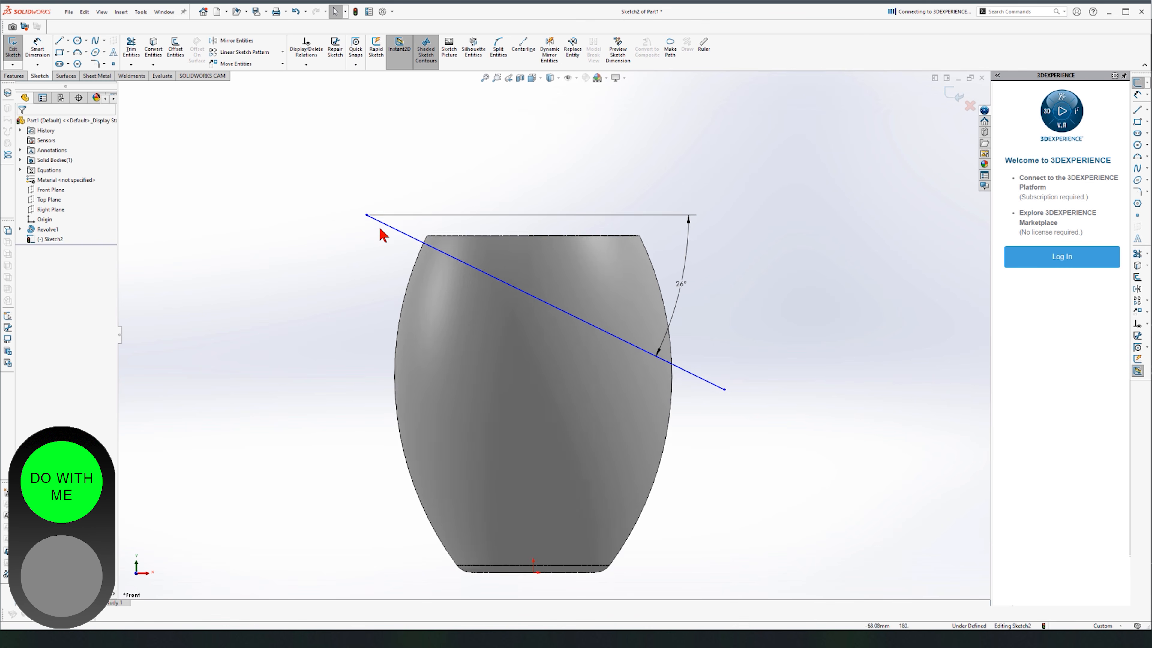
pyautogui.scroll(-1, 382, 234)
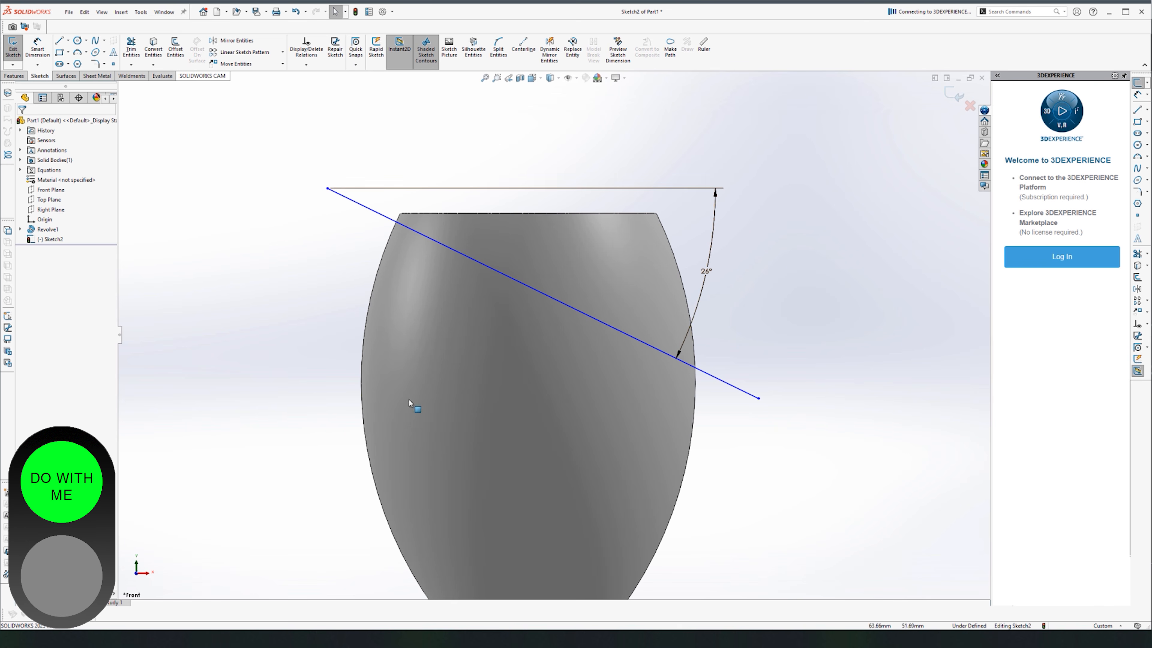
pyautogui.click(59, 41)
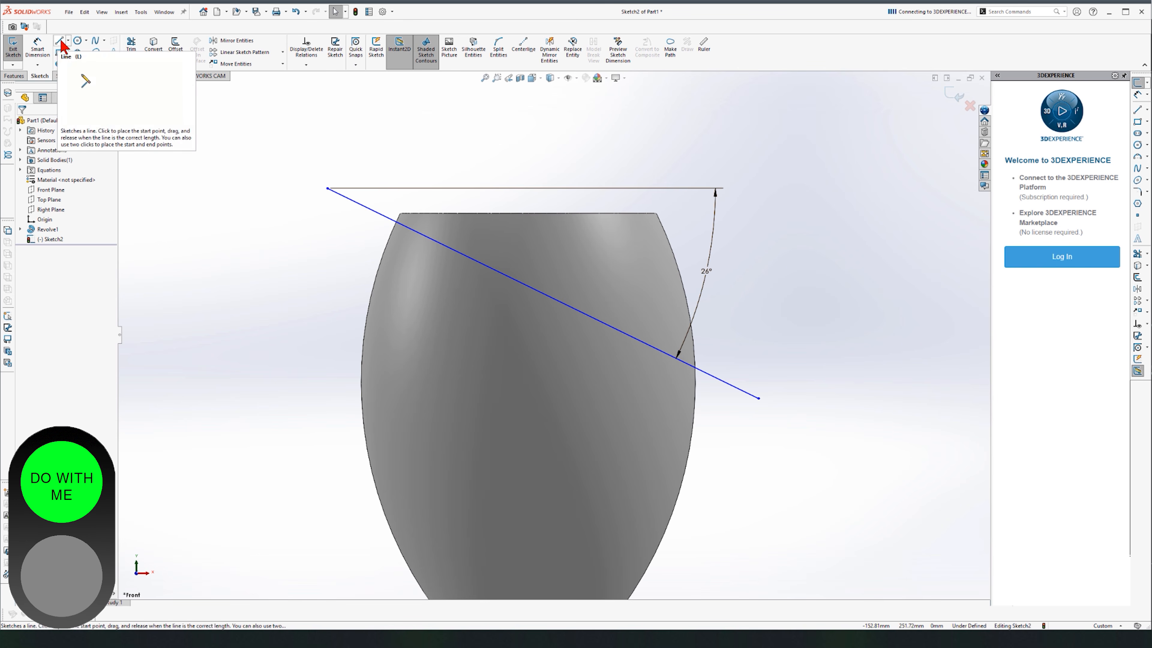
pyautogui.click(328, 188)
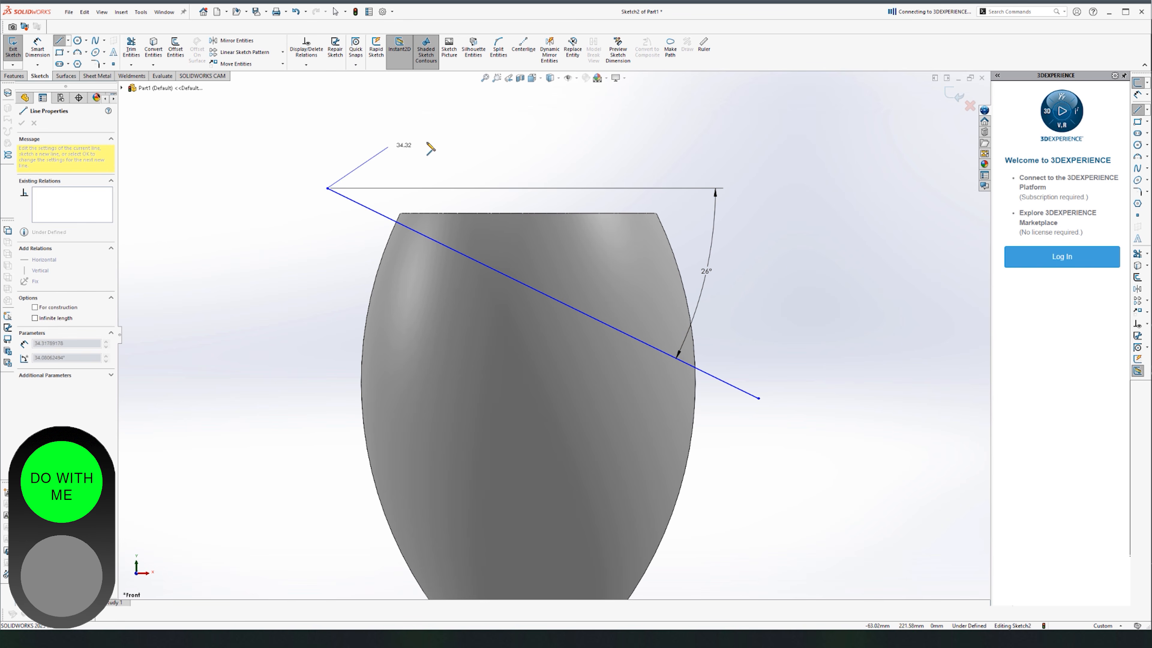
pyautogui.click(759, 189)
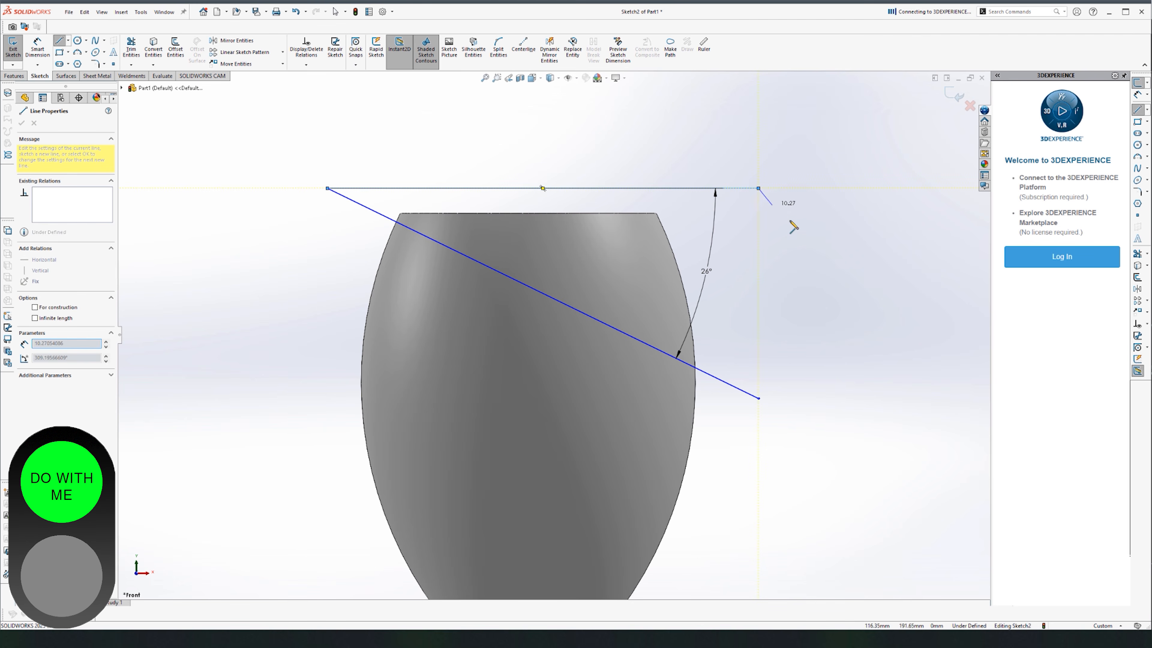
pyautogui.click(759, 398)
pyautogui.press('Escape')
# Move the triangle's lower corner inward so its vertical side sits closer to the cup's wall.
pyautogui.scroll(5, 700, 430)
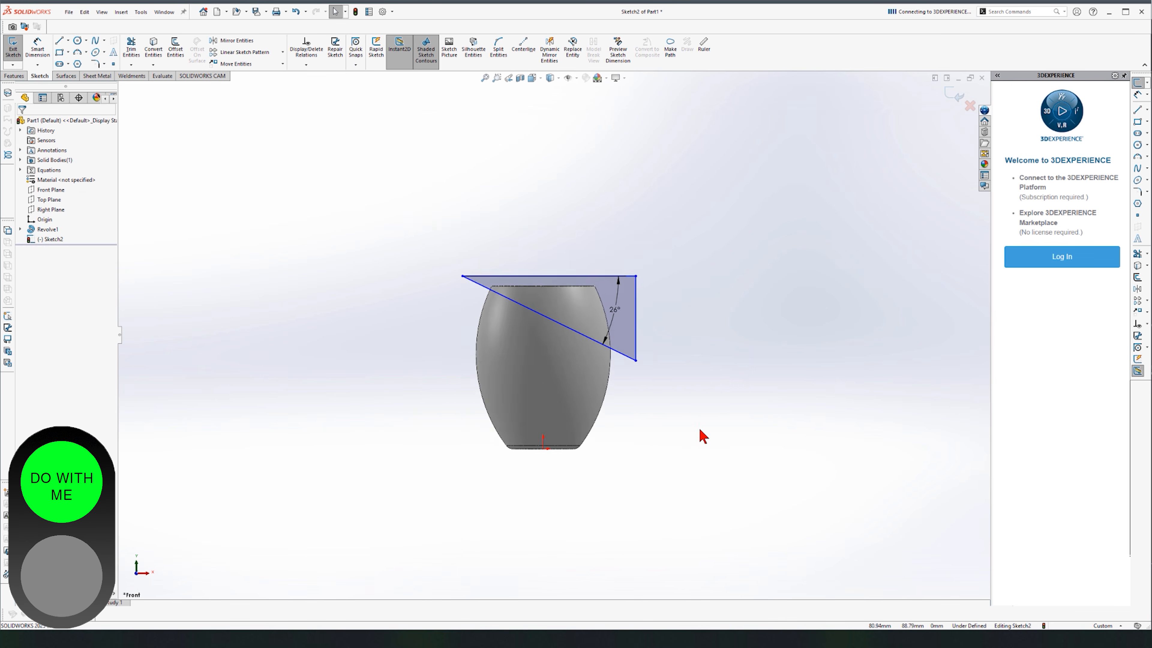
pyautogui.scroll(-4, 572, 373)
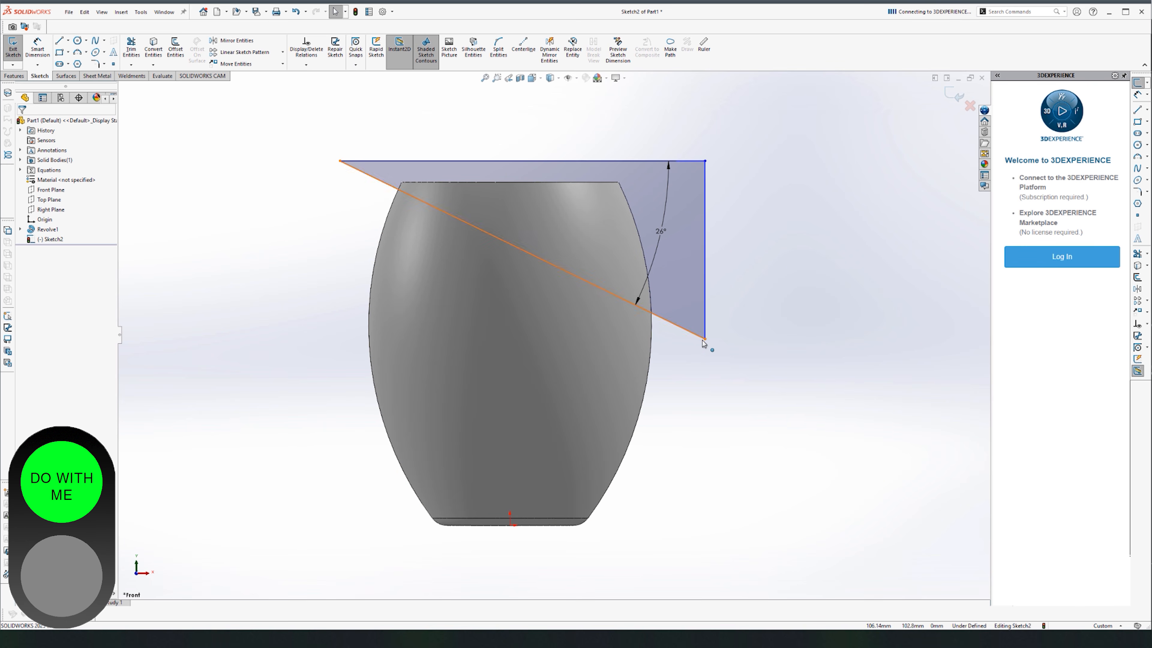
pyautogui.moveTo(704, 340)
pyautogui.mouseDown()
pyautogui.moveTo(665, 306)
pyautogui.moveTo(688, 335)
pyautogui.mouseUp()
pyautogui.click(730, 472)
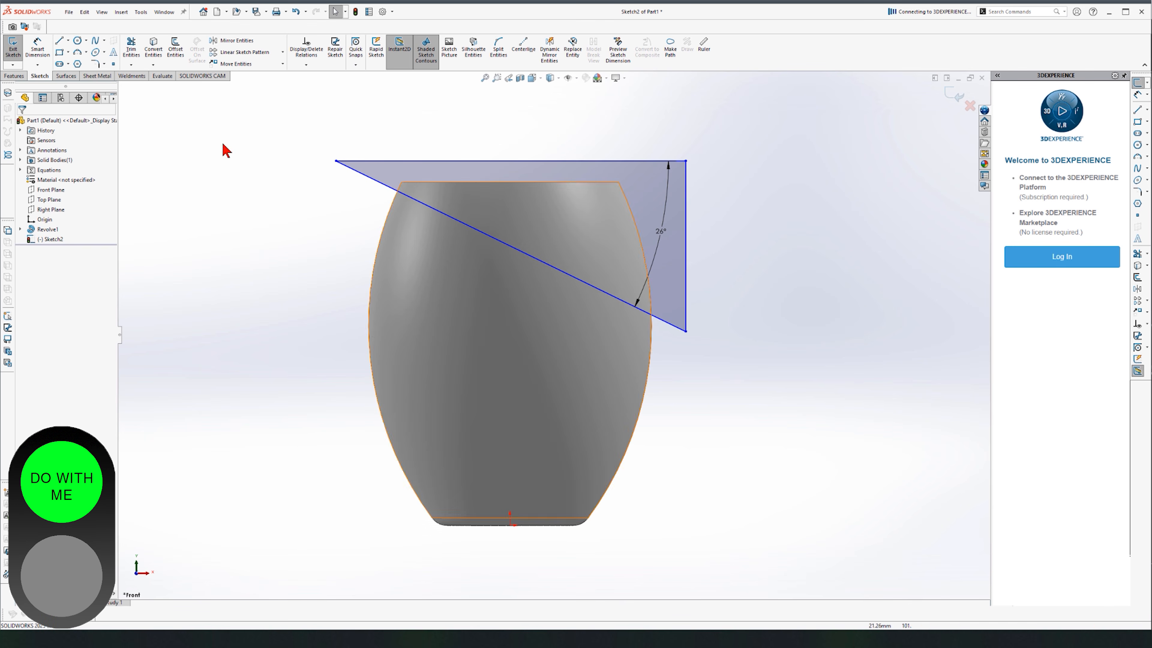
# Dimension the vertical distance from the cup's rim to the triangle's lower corner as 80 mm.
pyautogui.click(38, 50)
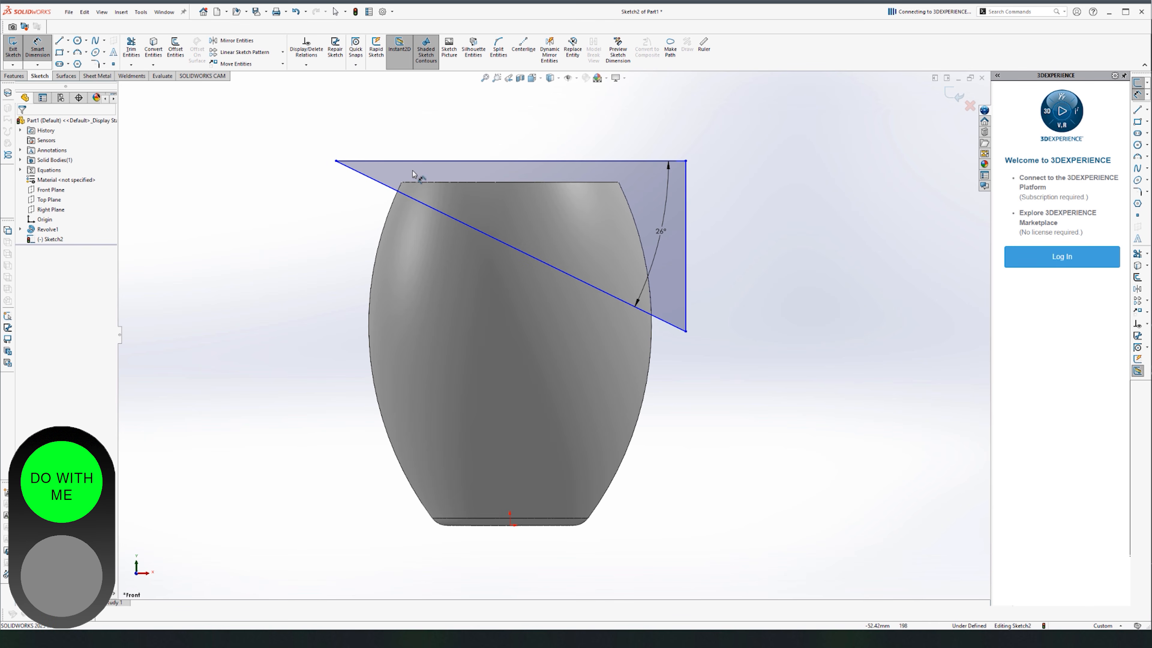
pyautogui.click(517, 184)
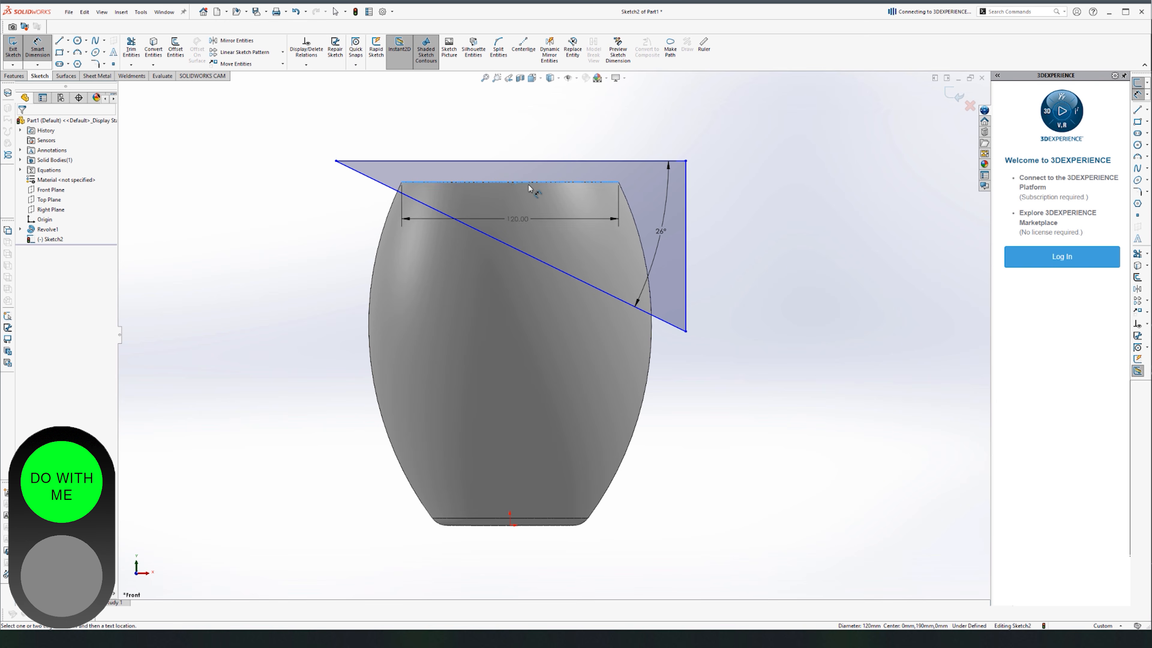
pyautogui.click(686, 332)
pyautogui.click(747, 275)
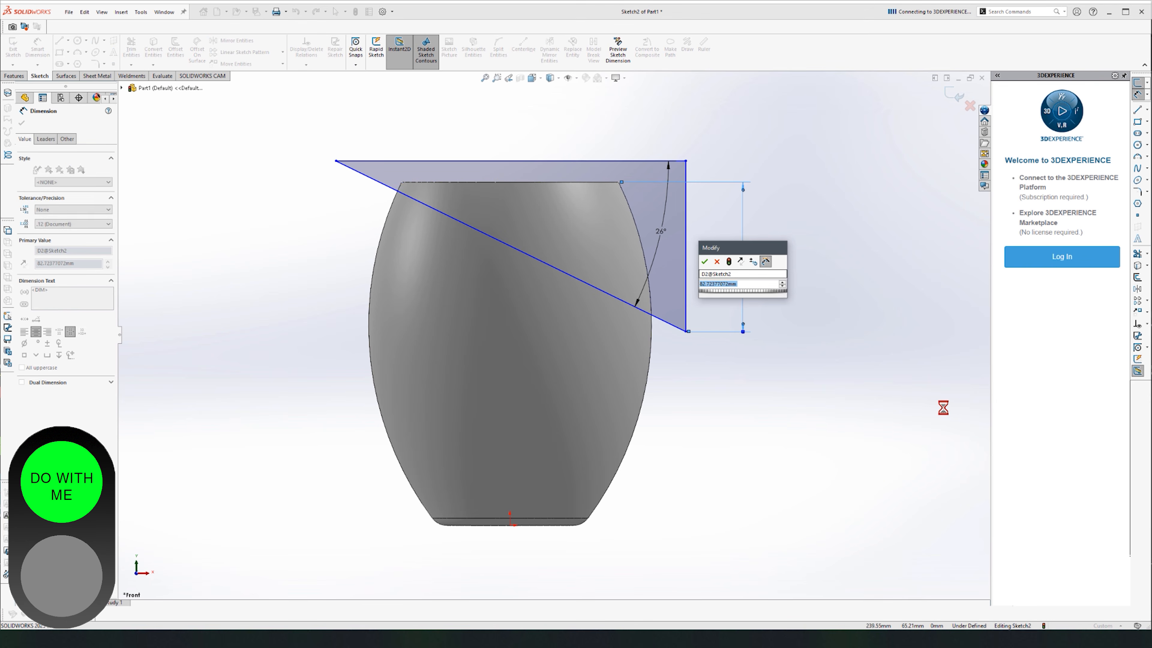
pyautogui.write('80')
pyautogui.press('Return')
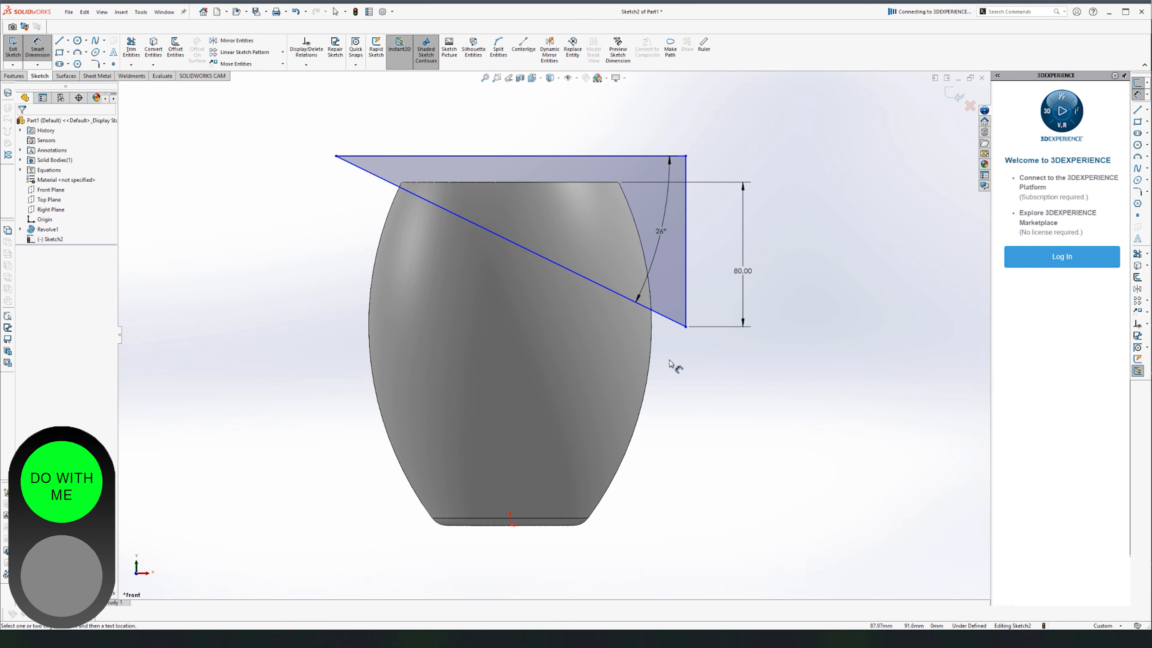
# Dimension the horizontal distance from the cup's rim corner to the triangle's lower corner as 40 mm.
pyautogui.click(686, 328)
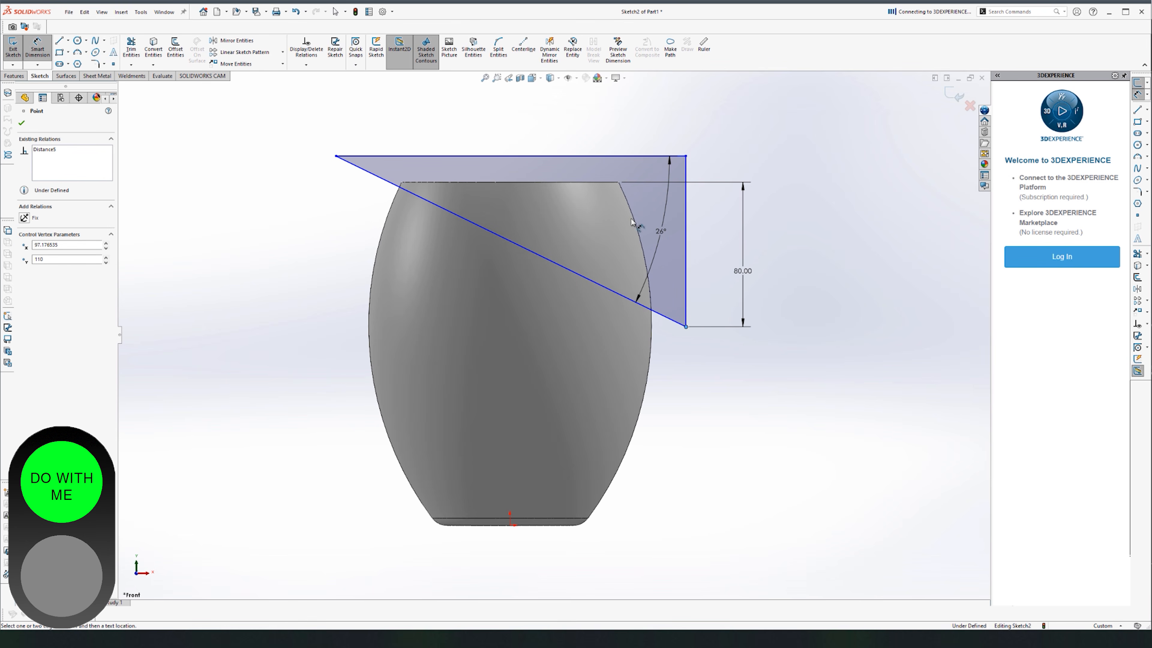
pyautogui.click(619, 183)
pyautogui.click(678, 129)
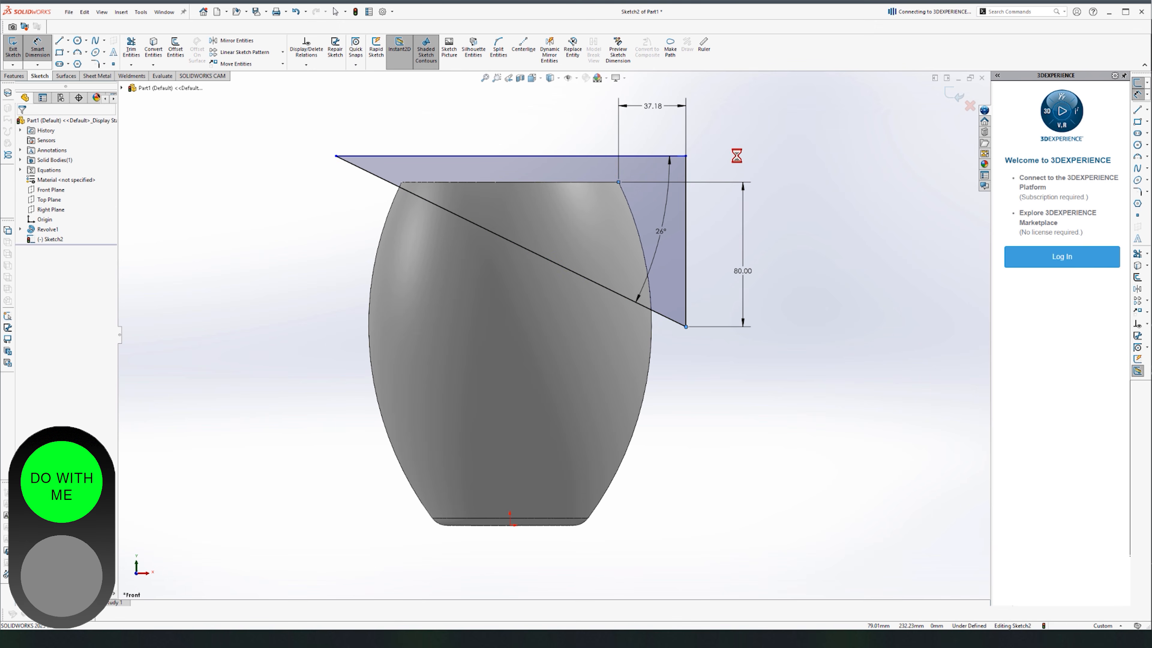
pyautogui.write('40')
pyautogui.press('Return')
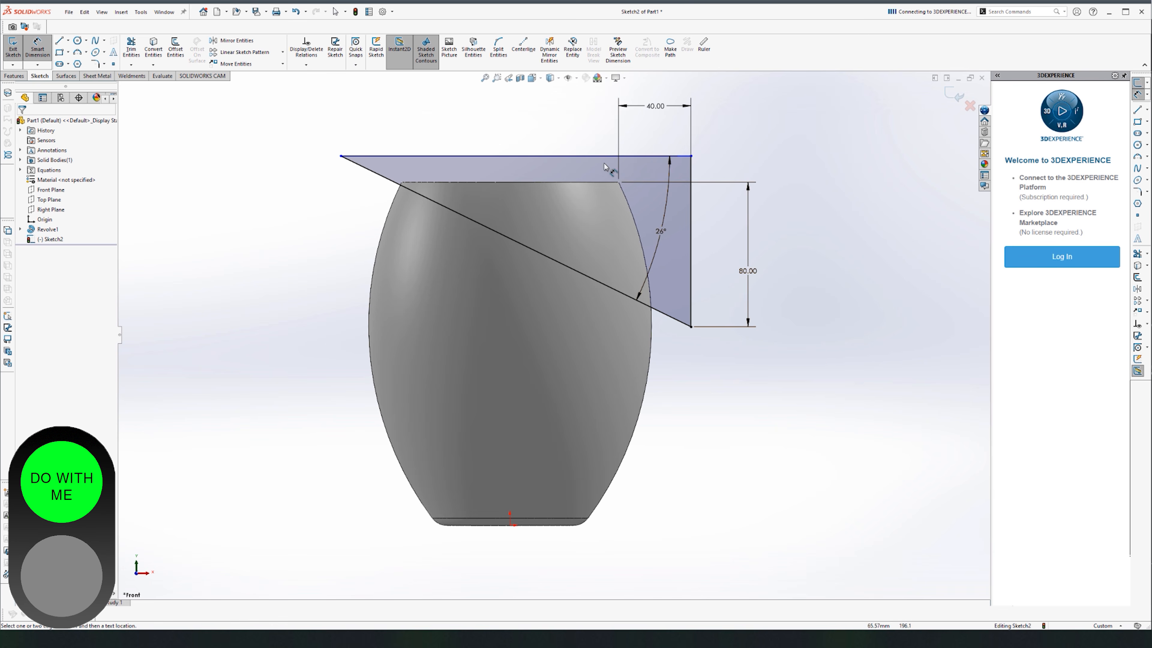
# Dimension the triangle's vertical side as 100 mm and inspect the sketch against the cup in an angled 3D view.
pyautogui.click(693, 216)
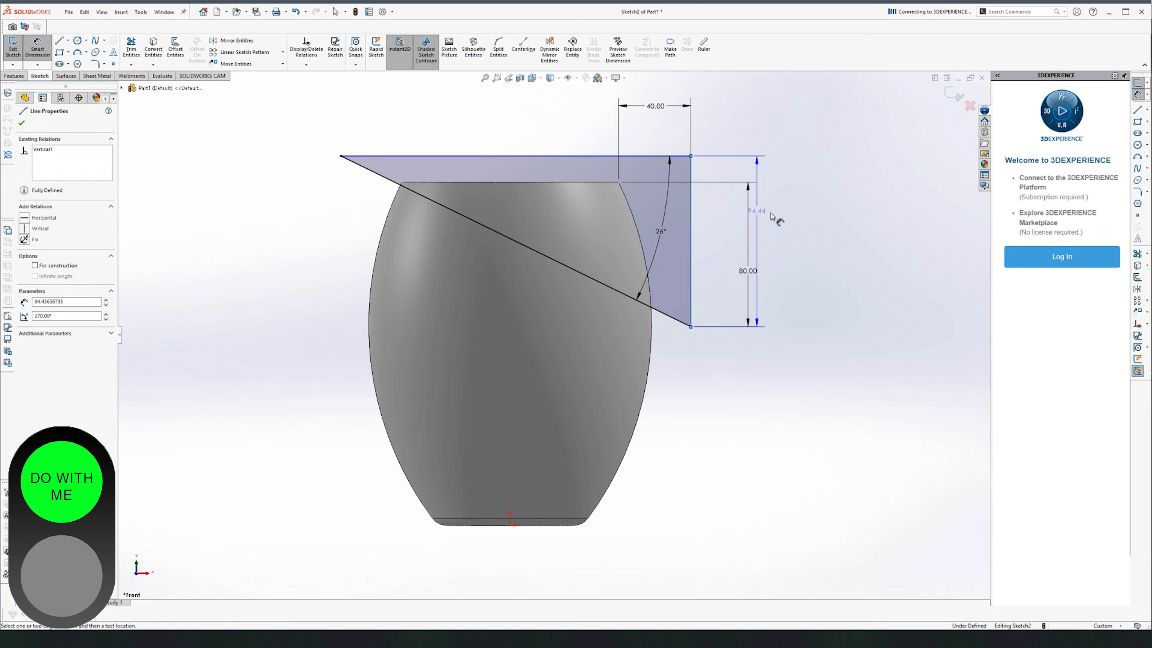
pyautogui.click(791, 245)
pyautogui.write('100')
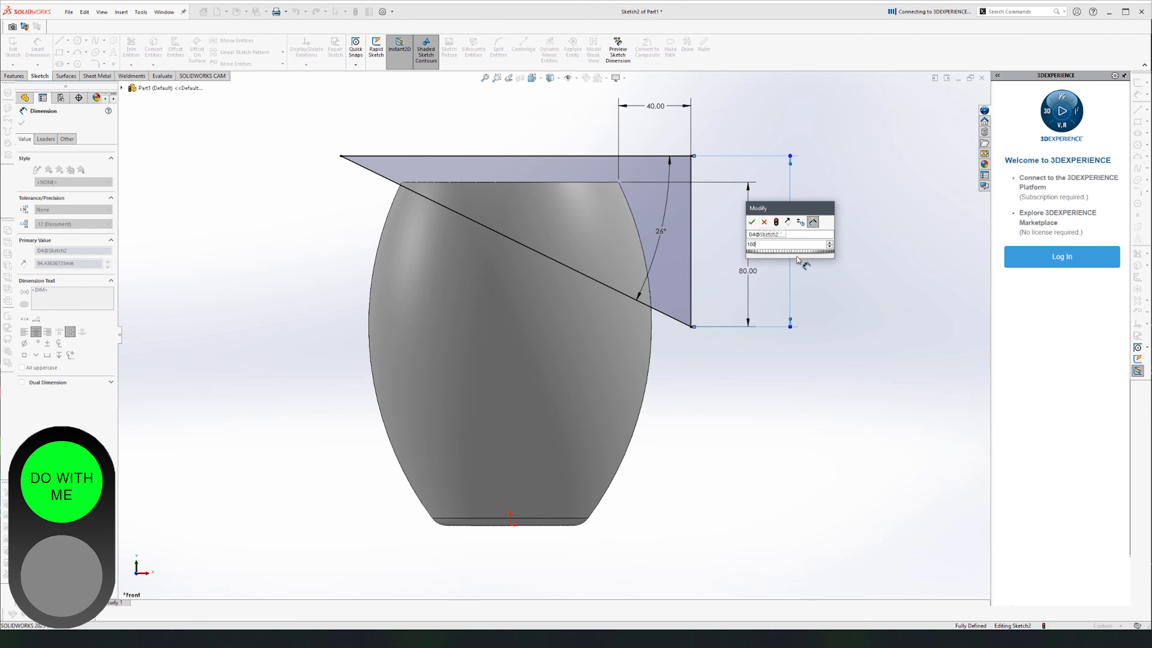
pyautogui.press('Return')
pyautogui.click(834, 451)
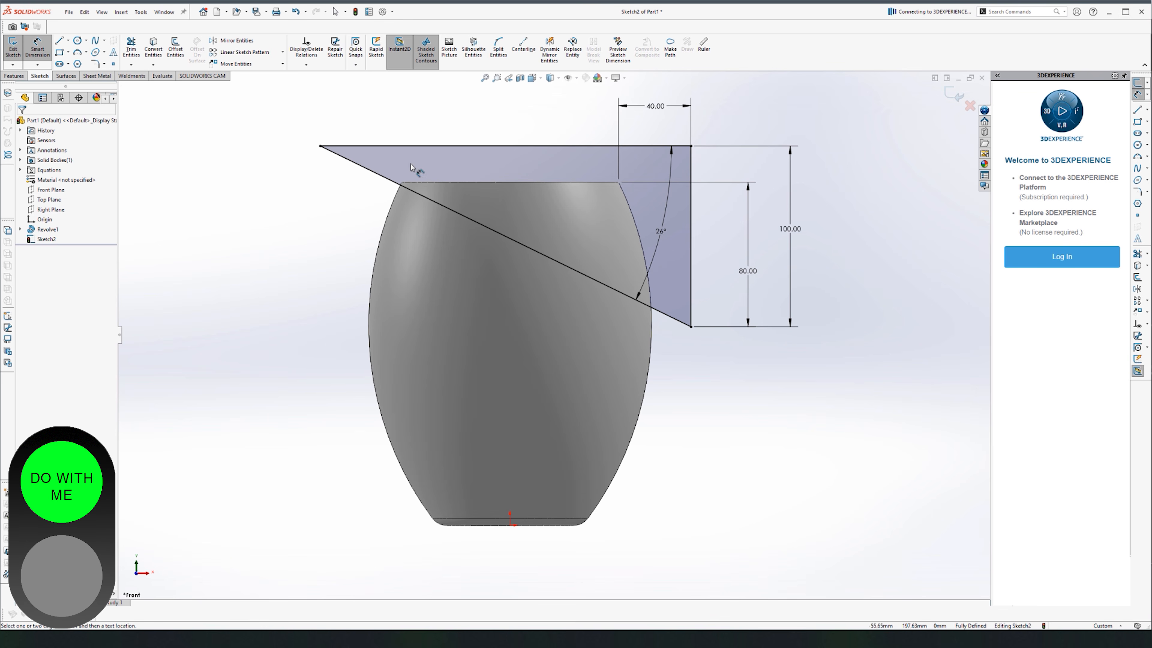
pyautogui.moveTo(563, 384)
pyautogui.mouseDown(button='middle')
pyautogui.moveTo(762, 401)
pyautogui.moveTo(774, 515)
pyautogui.moveTo(765, 318)
pyautogui.moveTo(618, 342)
pyautogui.moveTo(710, 301)
pyautogui.moveTo(743, 378)
pyautogui.moveTo(726, 363)
pyautogui.mouseUp(button='middle')
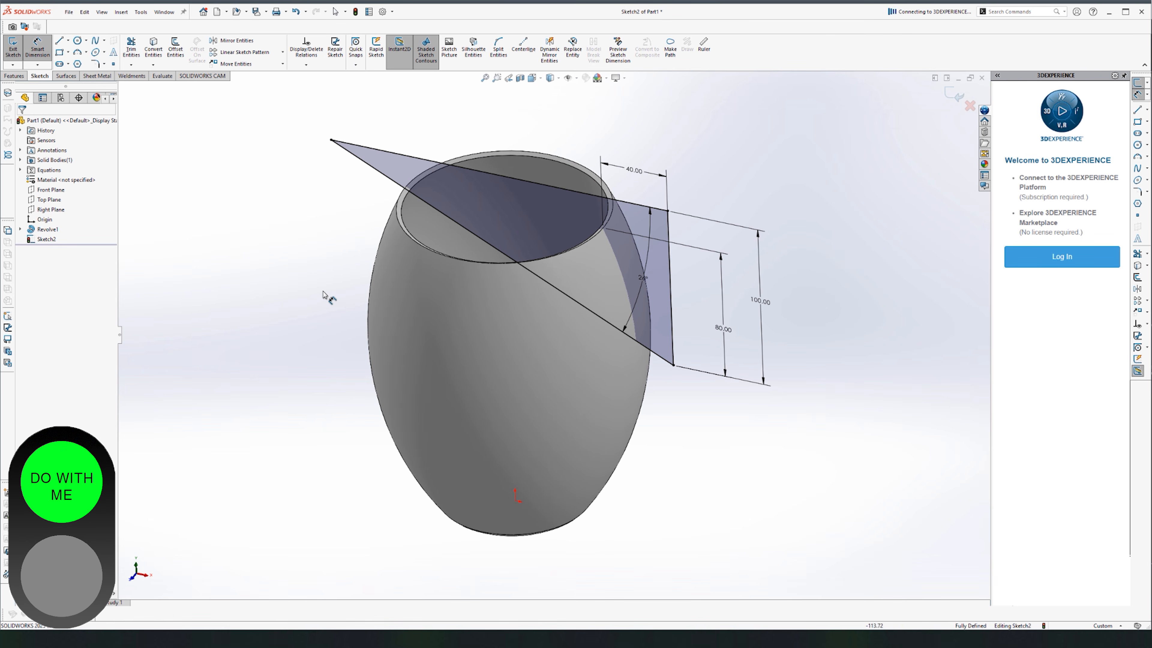
# Cut the triangle sketch through the cup with an Extruded Cut set to Through All - Both.
pyautogui.click(13, 77)
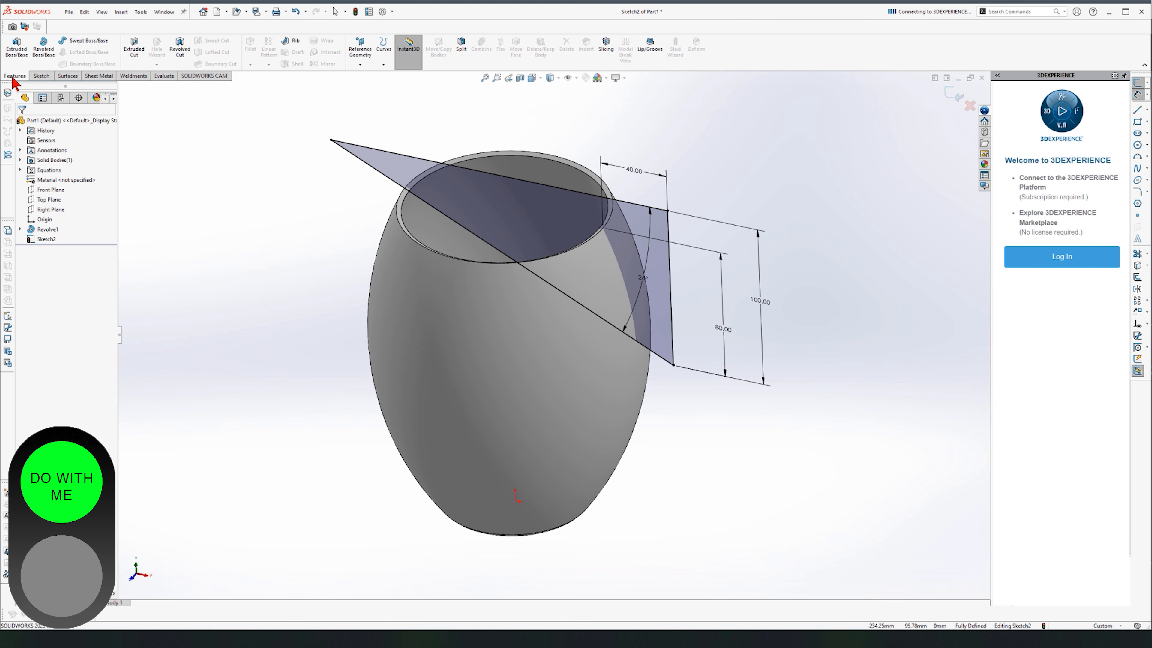
pyautogui.click(139, 48)
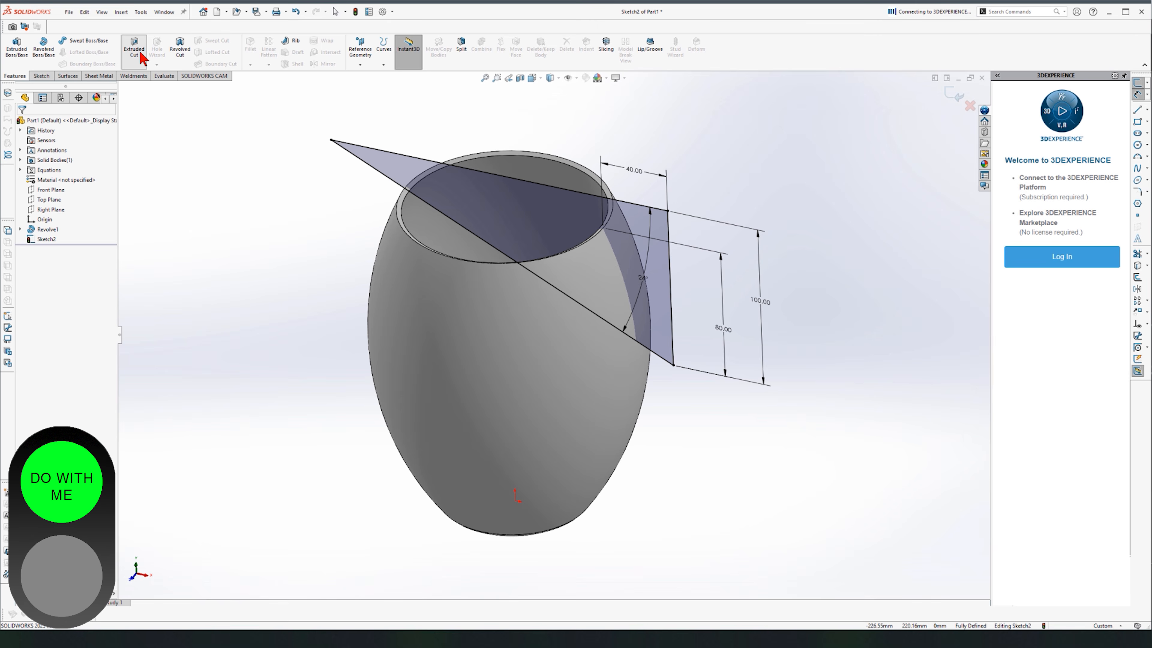
pyautogui.moveTo(271, 137); pyautogui.dragTo(381, 395, button='middle')
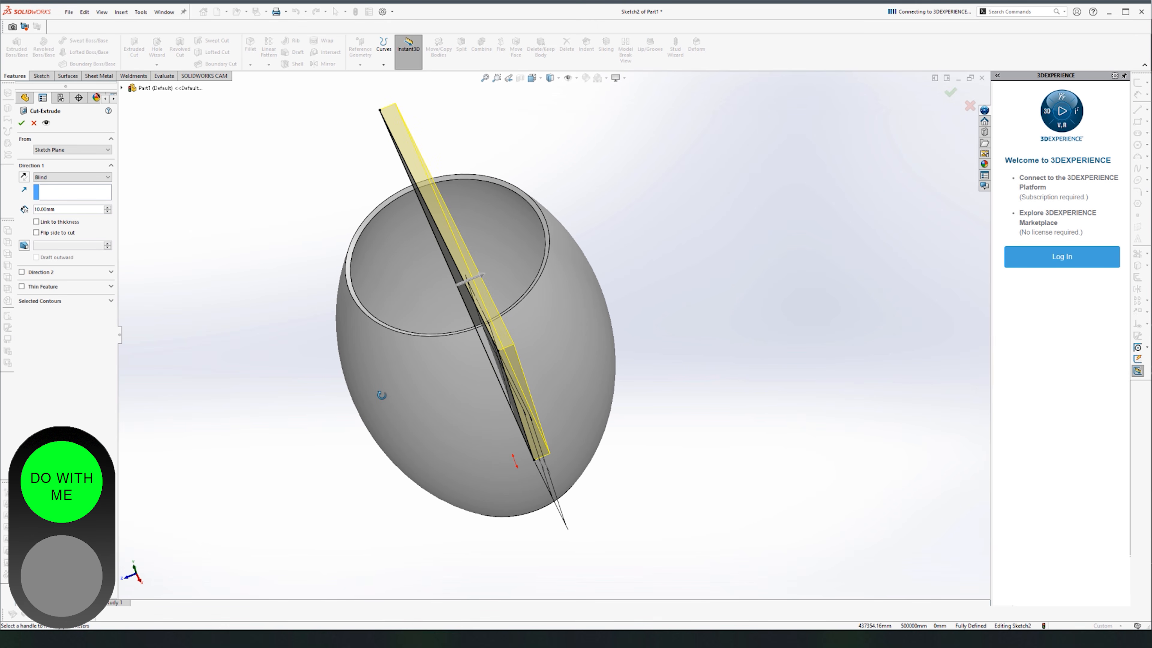
pyautogui.click(78, 178)
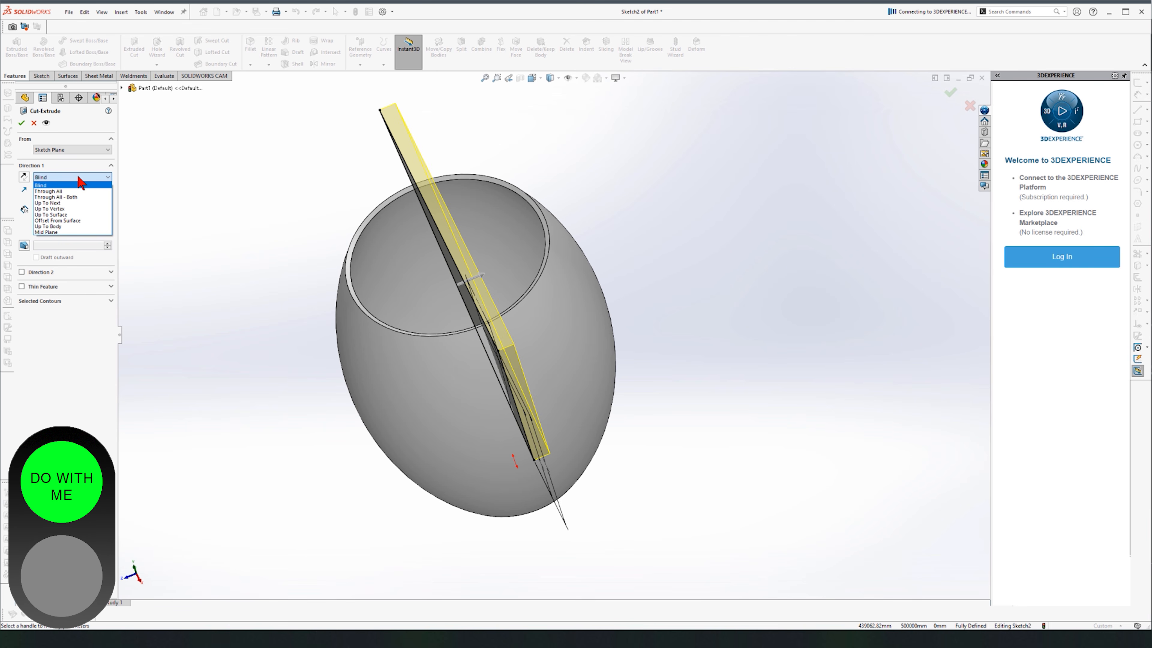
pyautogui.click(74, 197)
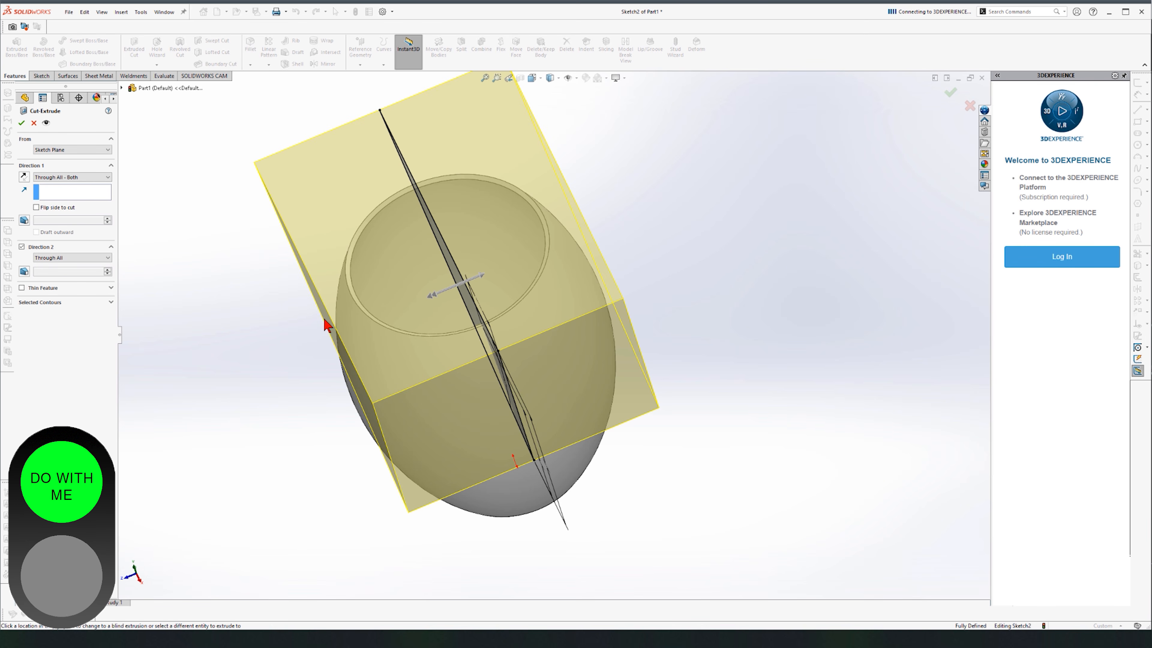
pyautogui.moveTo(249, 471); pyautogui.dragTo(226, 456, button='middle')
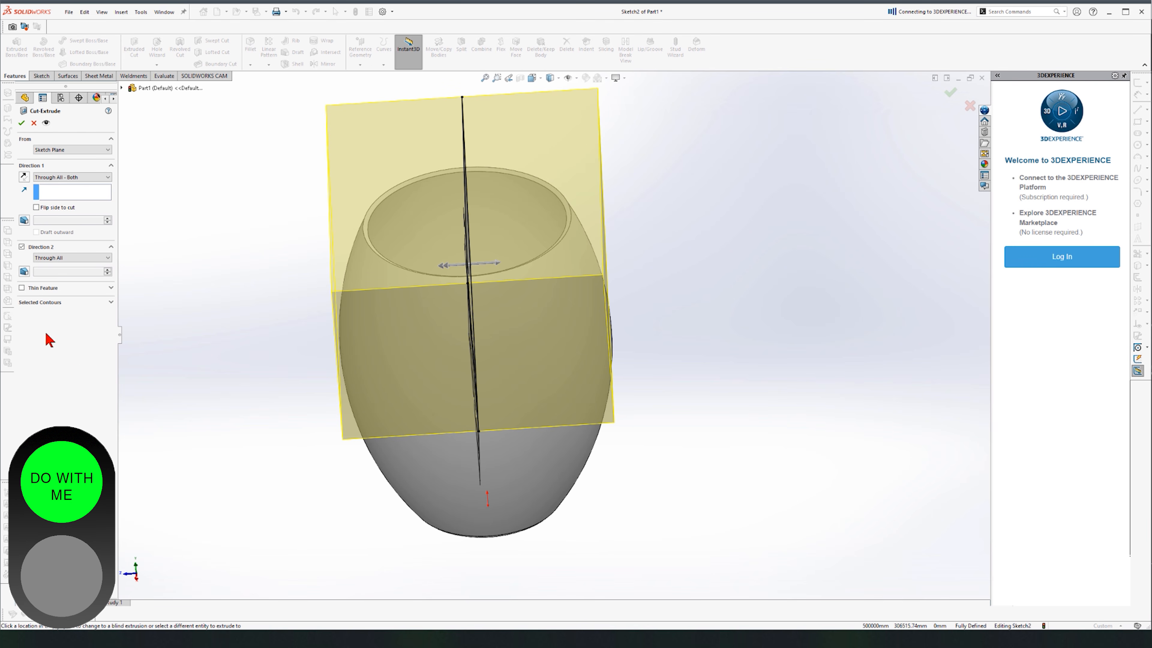
pyautogui.click(23, 123)
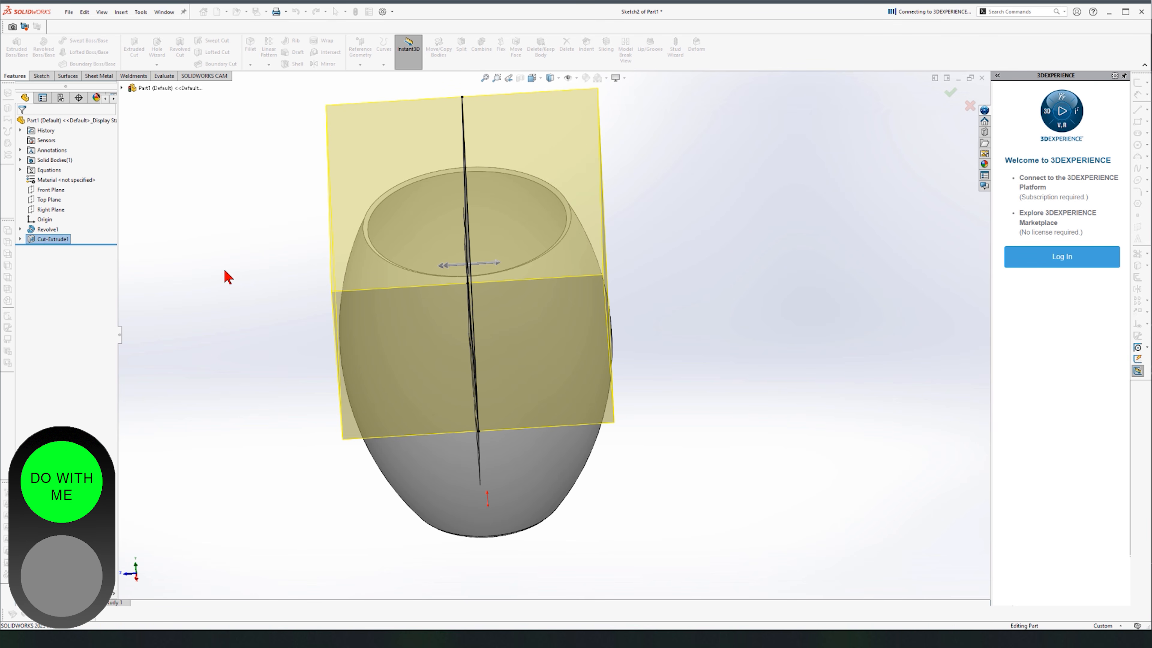
# Switch the cut cup's display style to edges only with hidden lines visible.
pyautogui.hotkey('ctrl', '1')
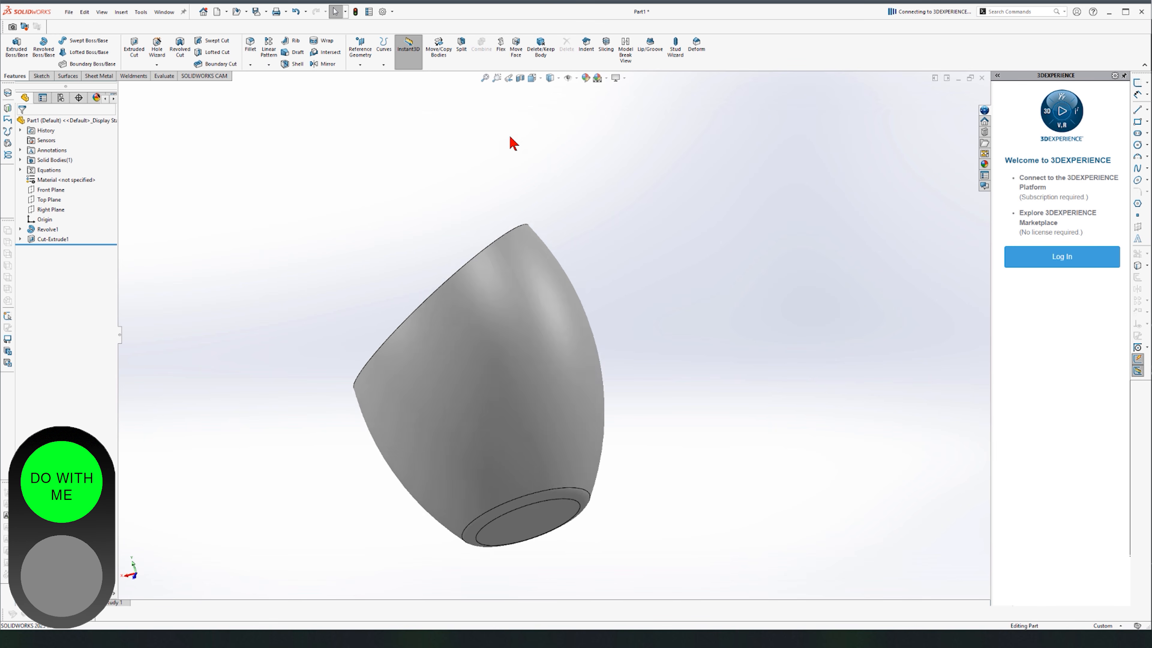
pyautogui.click(550, 81)
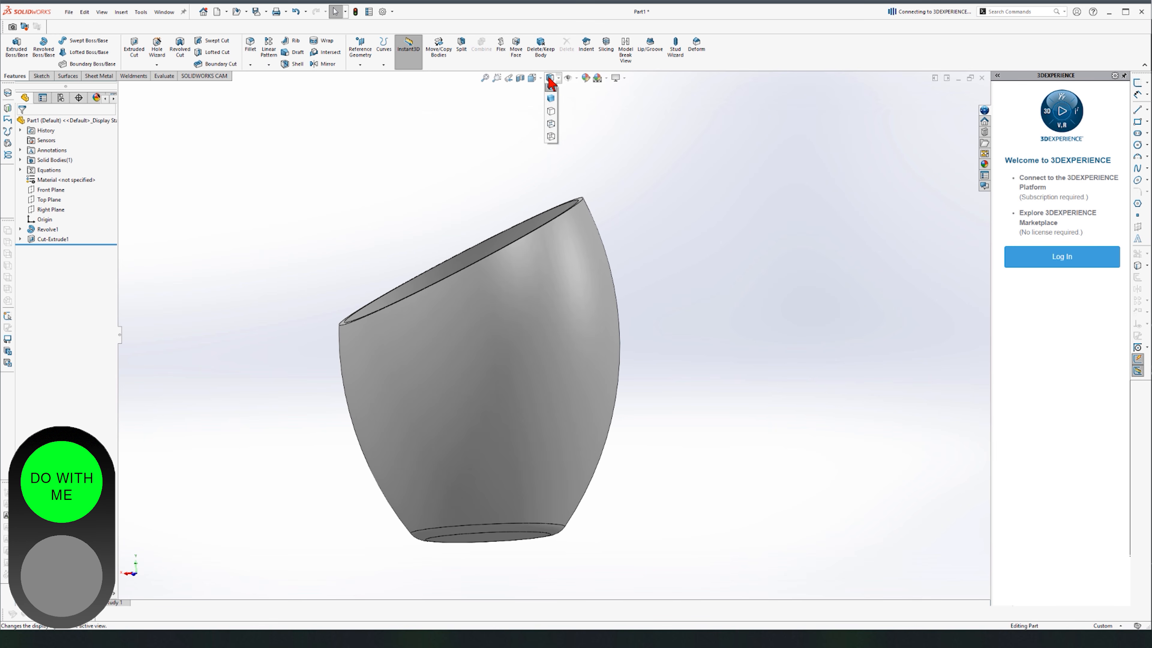
pyautogui.click(551, 129)
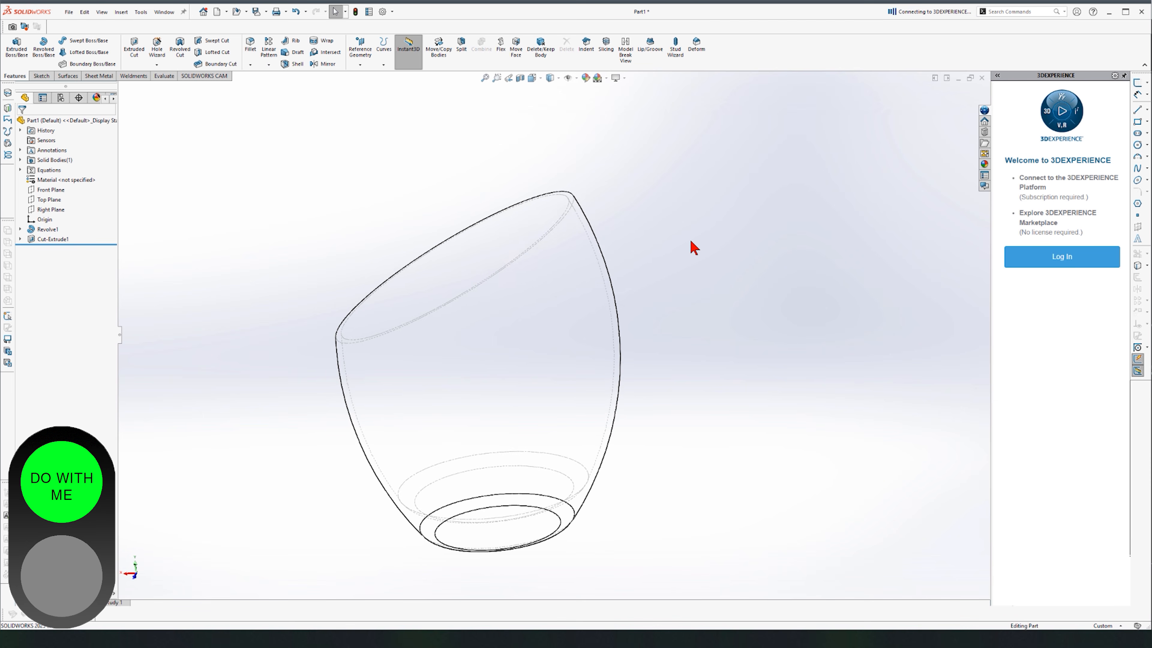
# Examine the cup's slanted rim, wall thickness and base from several sides.
pyautogui.moveTo(656, 327); pyautogui.dragTo(757, 354, button='middle')
pyautogui.hotkey('ctrl', '1')
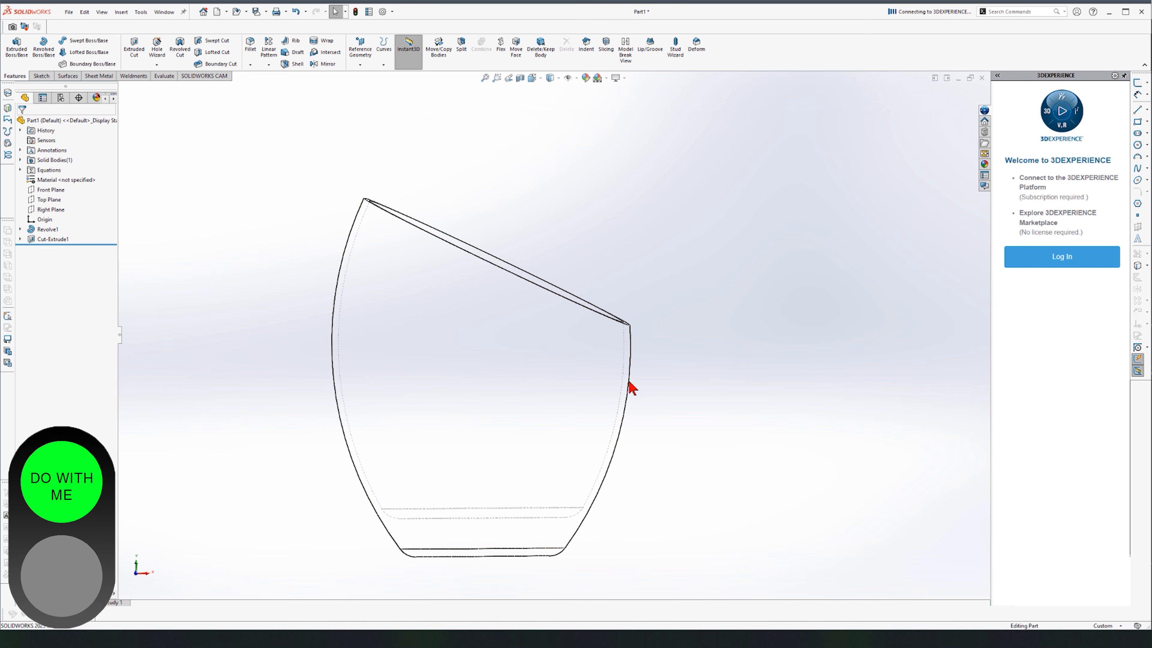
pyautogui.press('Up')
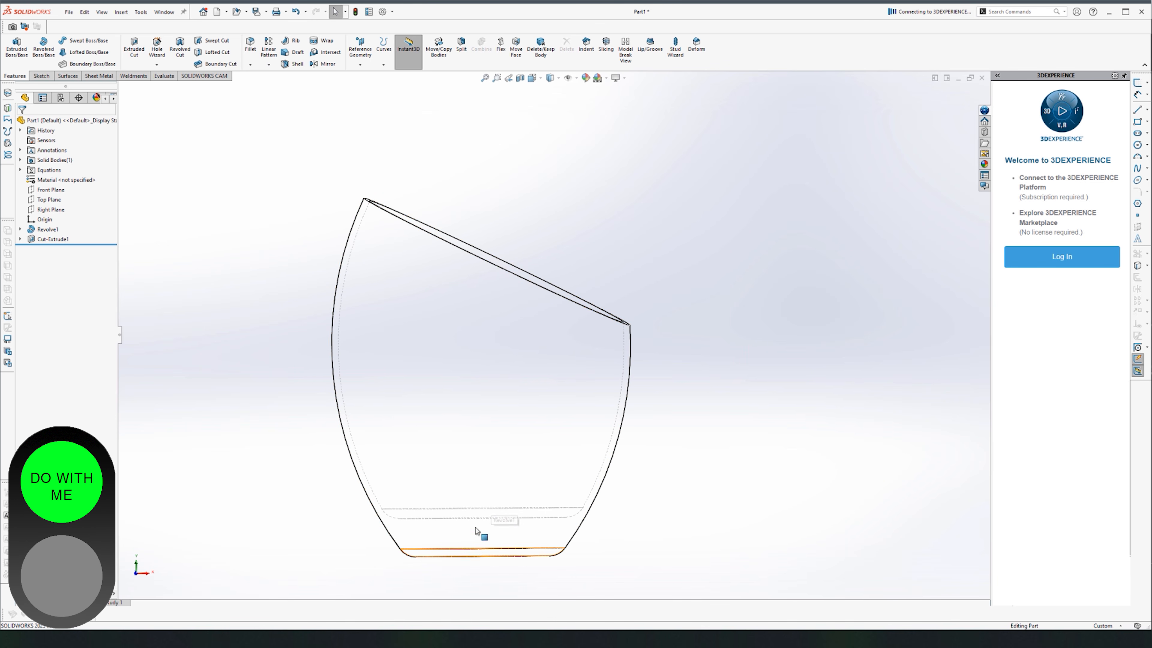
pyautogui.press('Right')
pyautogui.press('Right')
pyautogui.press('Right')
pyautogui.press('Right')
pyautogui.press('Right')
pyautogui.press('Right')
pyautogui.press('Right')
pyautogui.press('Right')
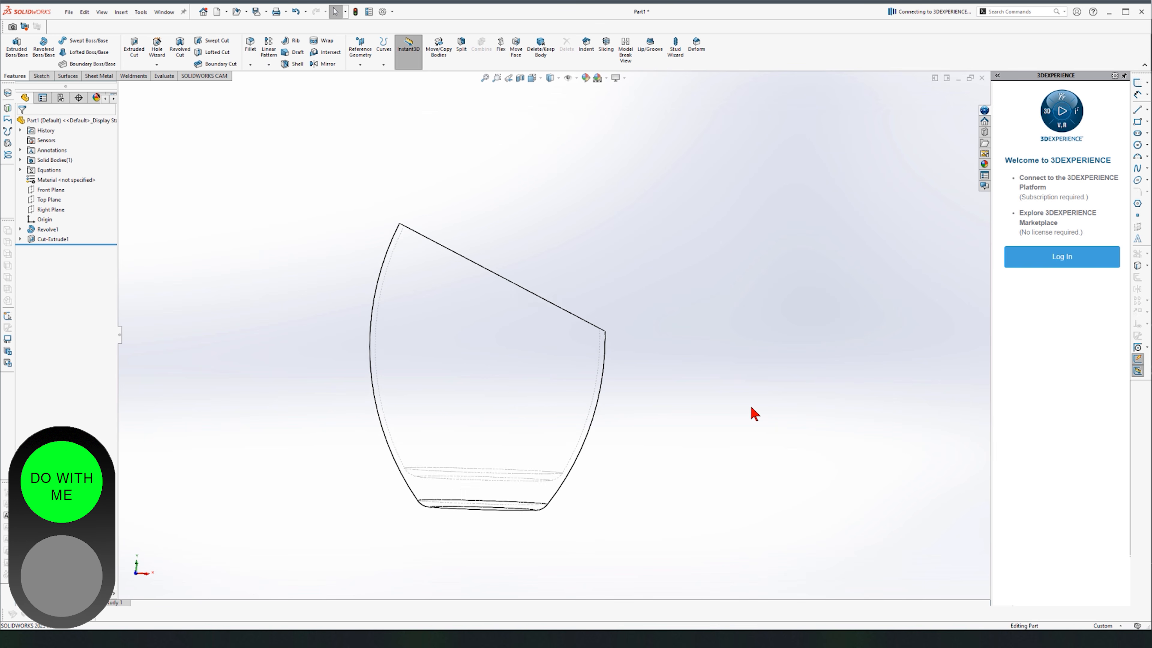
pyautogui.press('Down')
pyautogui.press('Down')
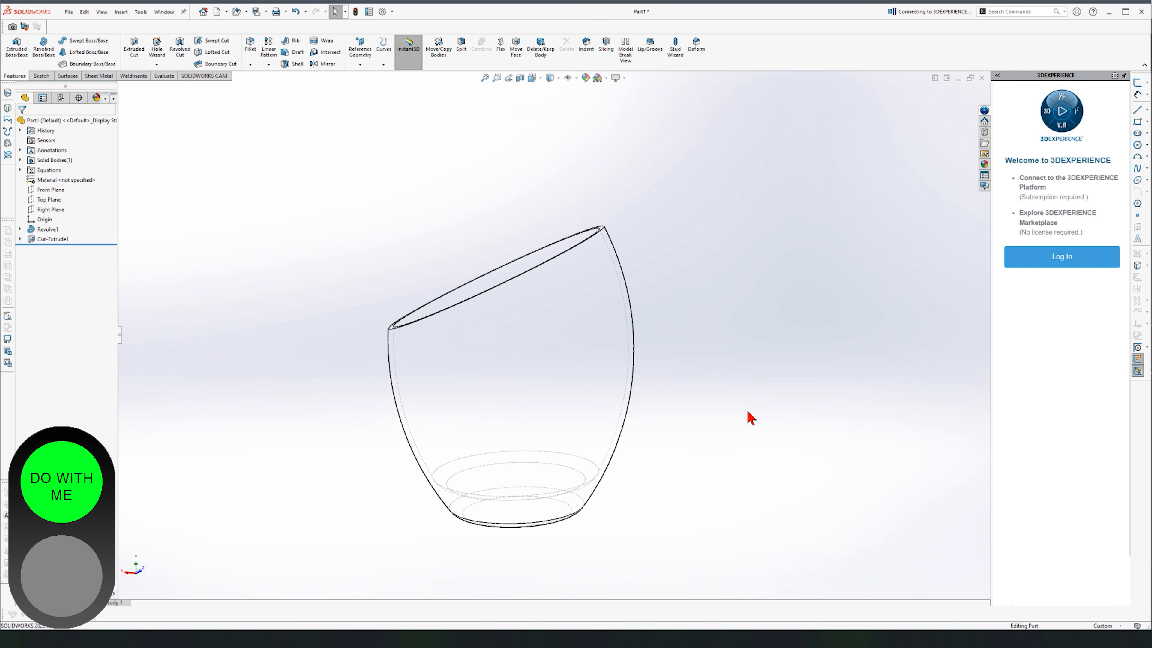
pyautogui.press('Down')
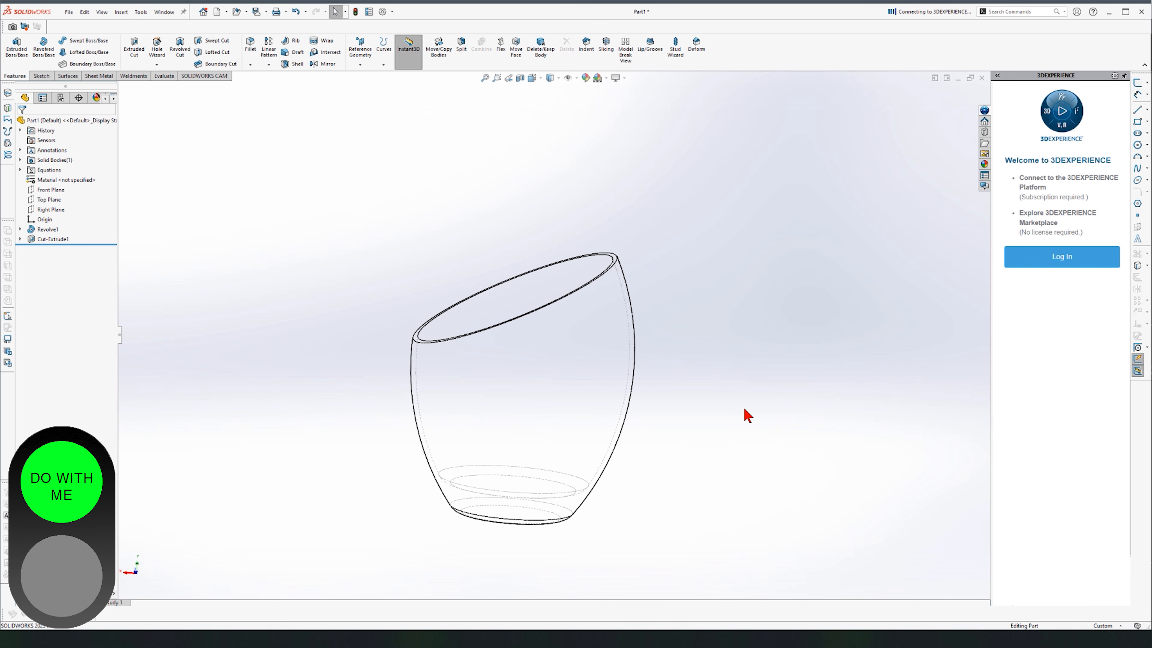
# Open the cup's revolve profile sketch for editing and set its overall height to 290 mm.
pyautogui.click(550, 357)
pyautogui.click(590, 314)
pyautogui.scroll(4, 588, 313)
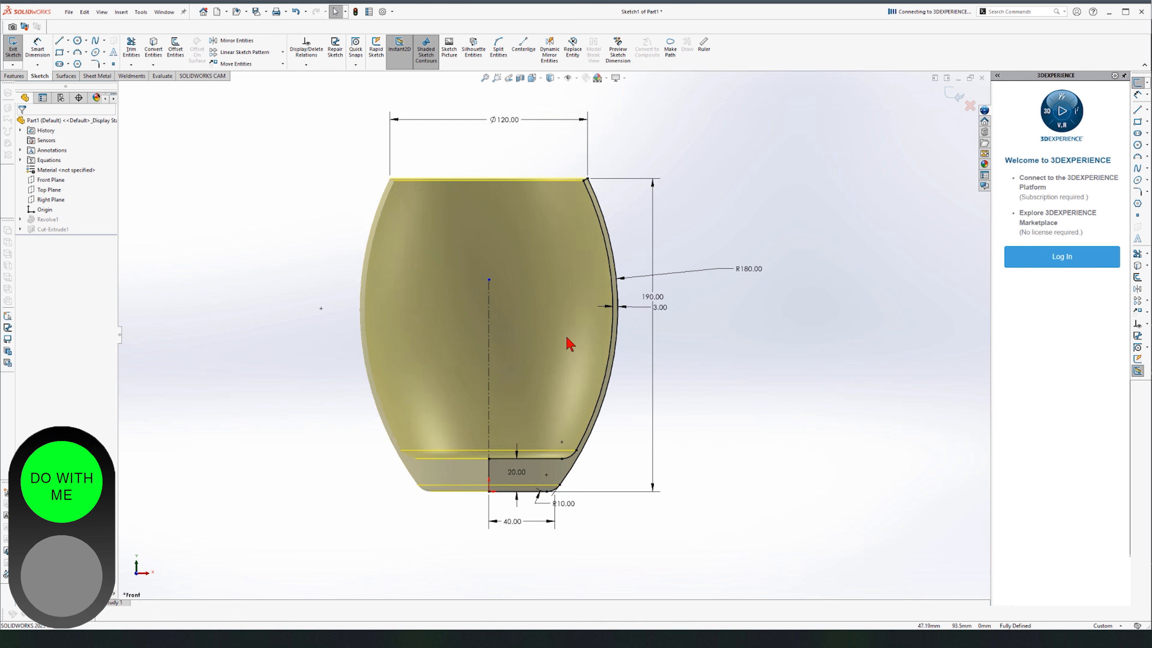
pyautogui.moveTo(623, 309); pyautogui.dragTo(740, 326)
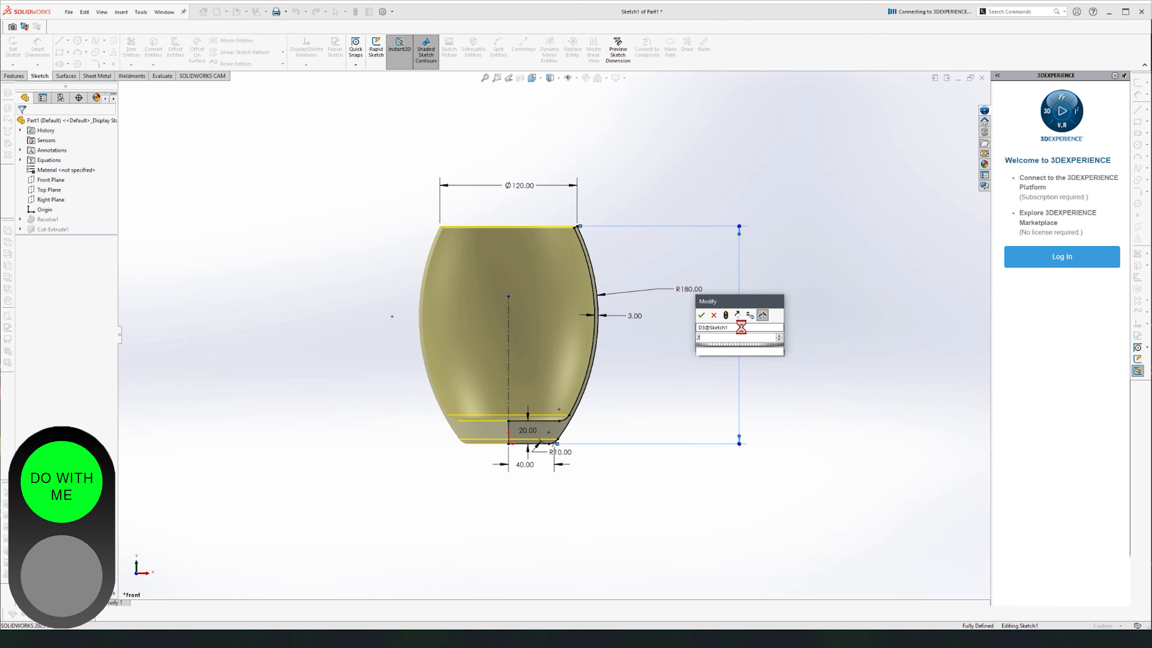
pyautogui.press('f')
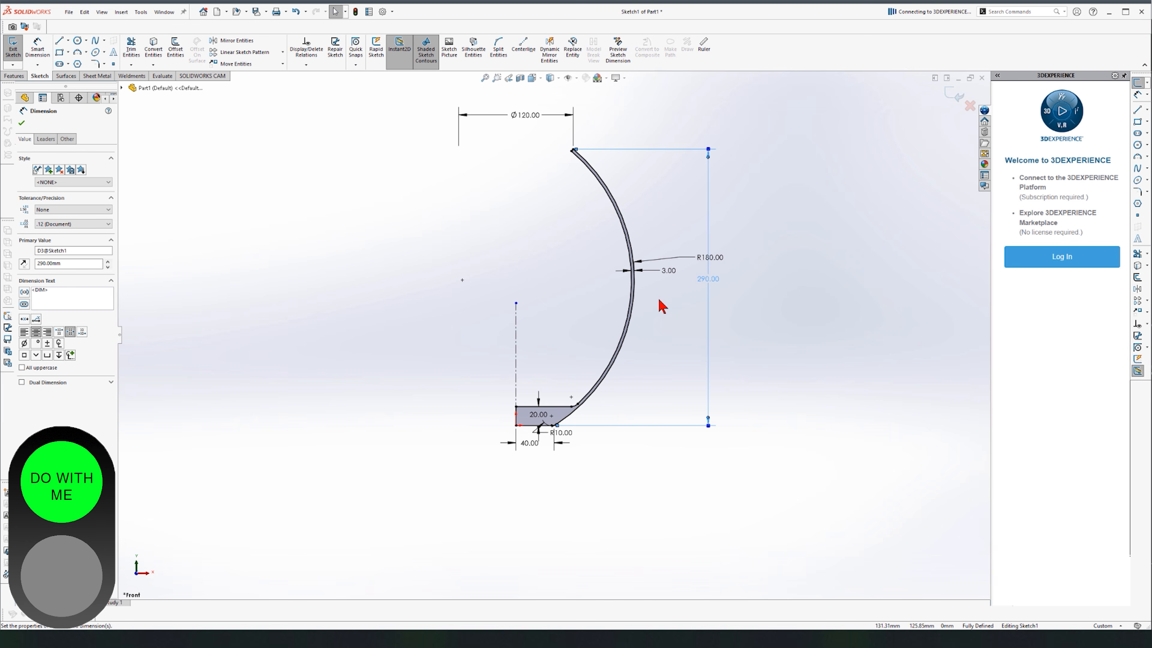
# Set the radius of the profile's curved wall to 250 mm.
pyautogui.doubleClick(707, 260)
pyautogui.write('250')
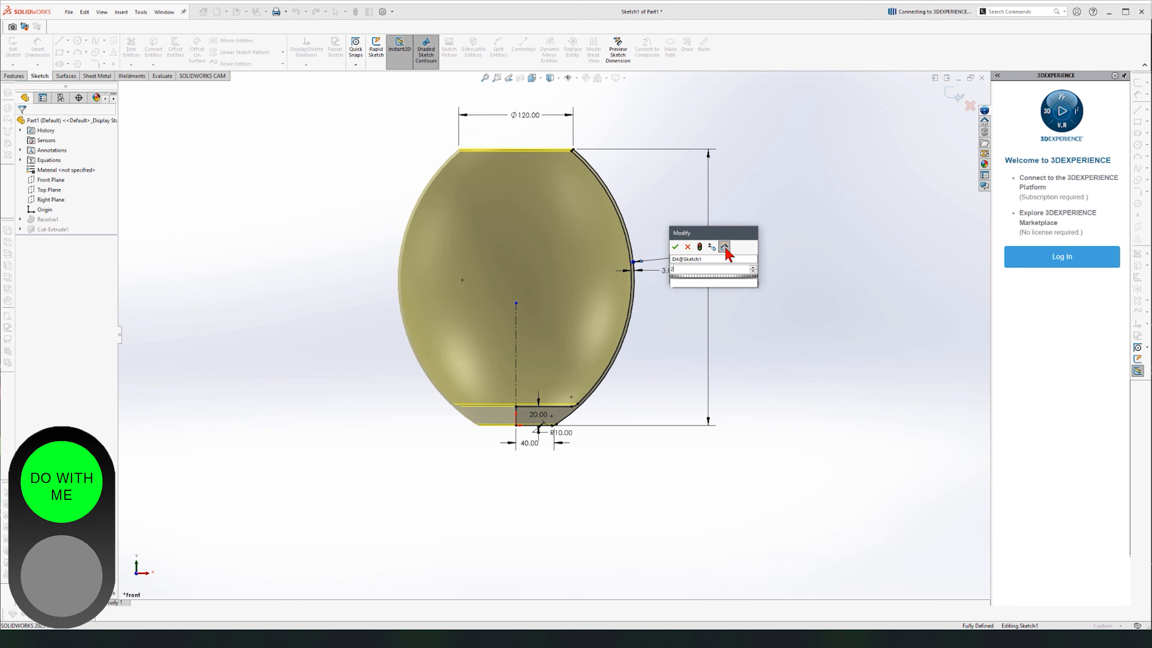
pyautogui.press('Return')
pyautogui.click(681, 209)
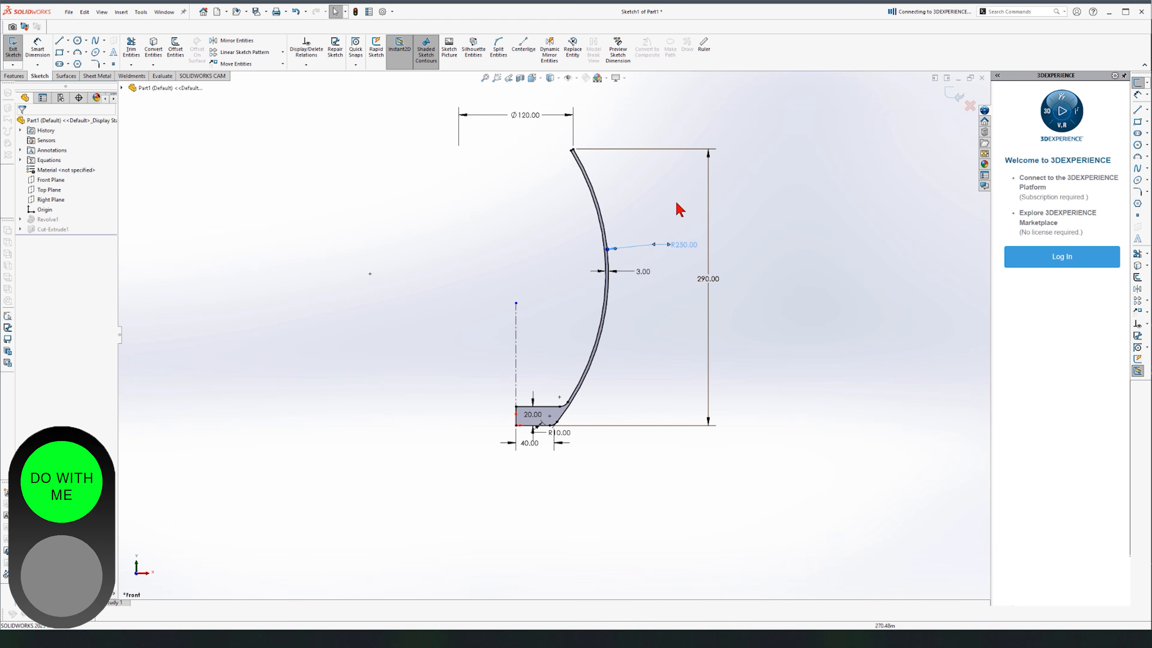
# Set the cup's rim diameter to 200 mm and exit the profile sketch to rebuild the part.
pyautogui.doubleClick(527, 115)
pyautogui.write('200')
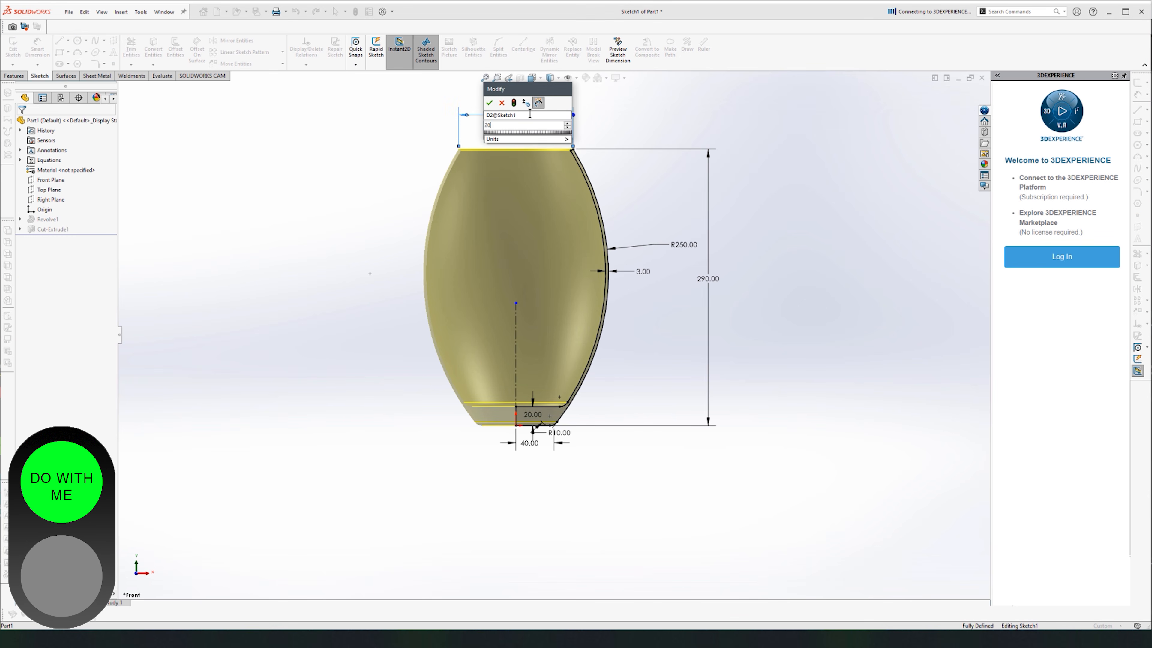
pyautogui.press('Return')
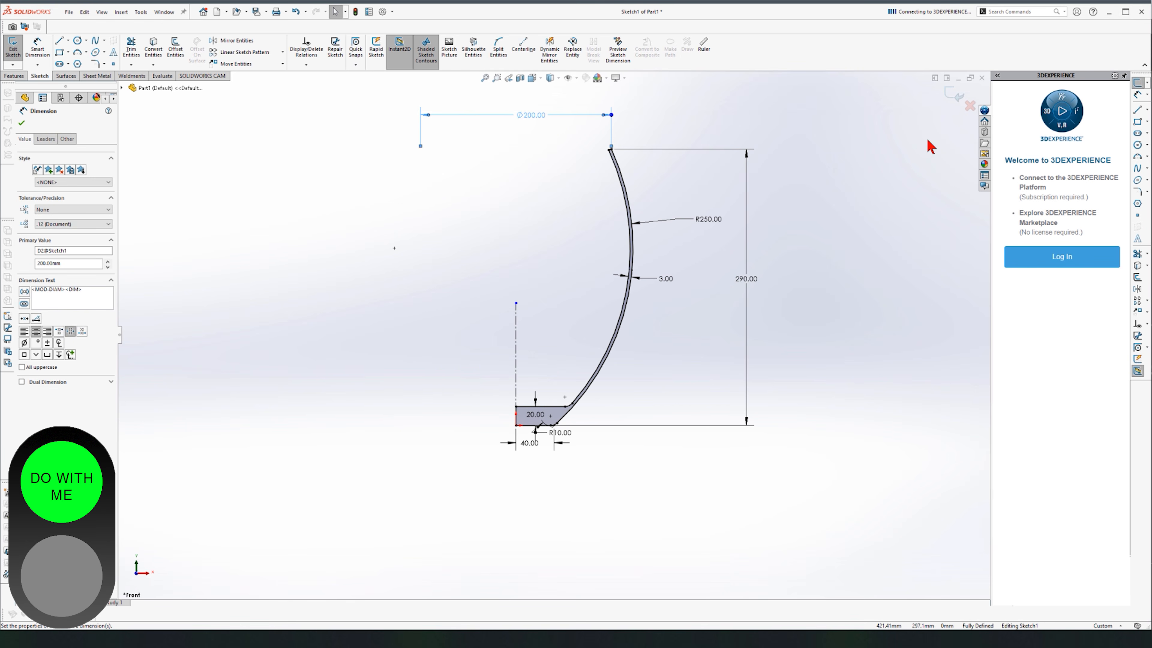
pyautogui.click(570, 438)
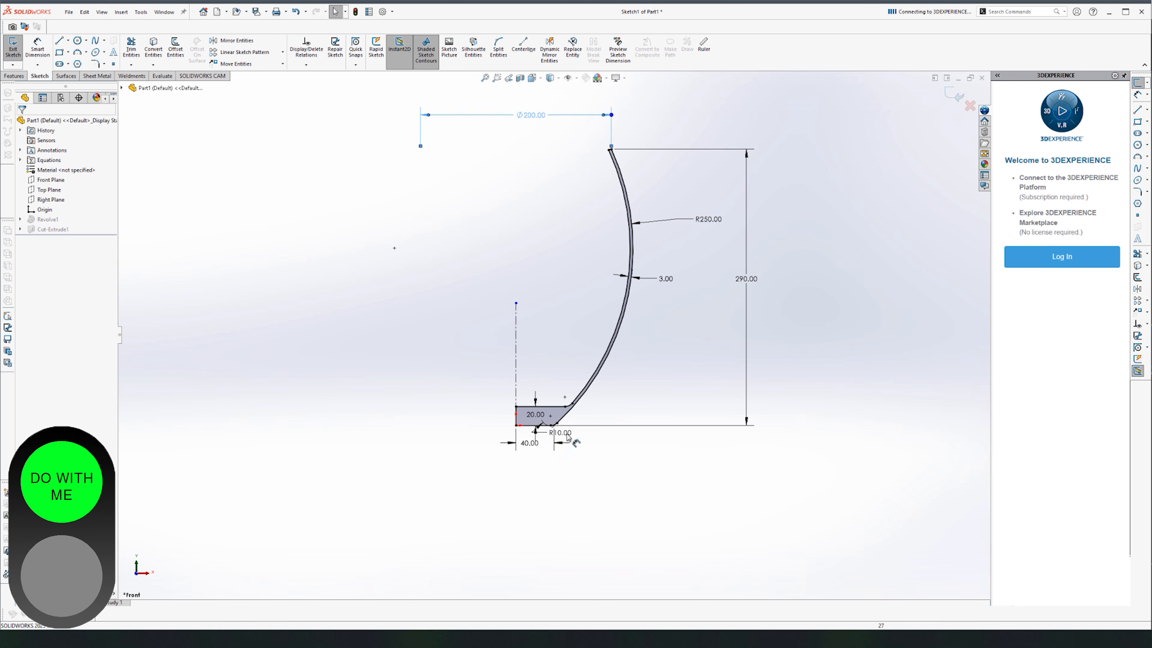
pyautogui.click(956, 97)
pyautogui.moveTo(776, 321); pyautogui.dragTo(746, 318, button='middle')
pyautogui.moveTo(482, 149); pyautogui.dragTo(411, 299, button='middle')
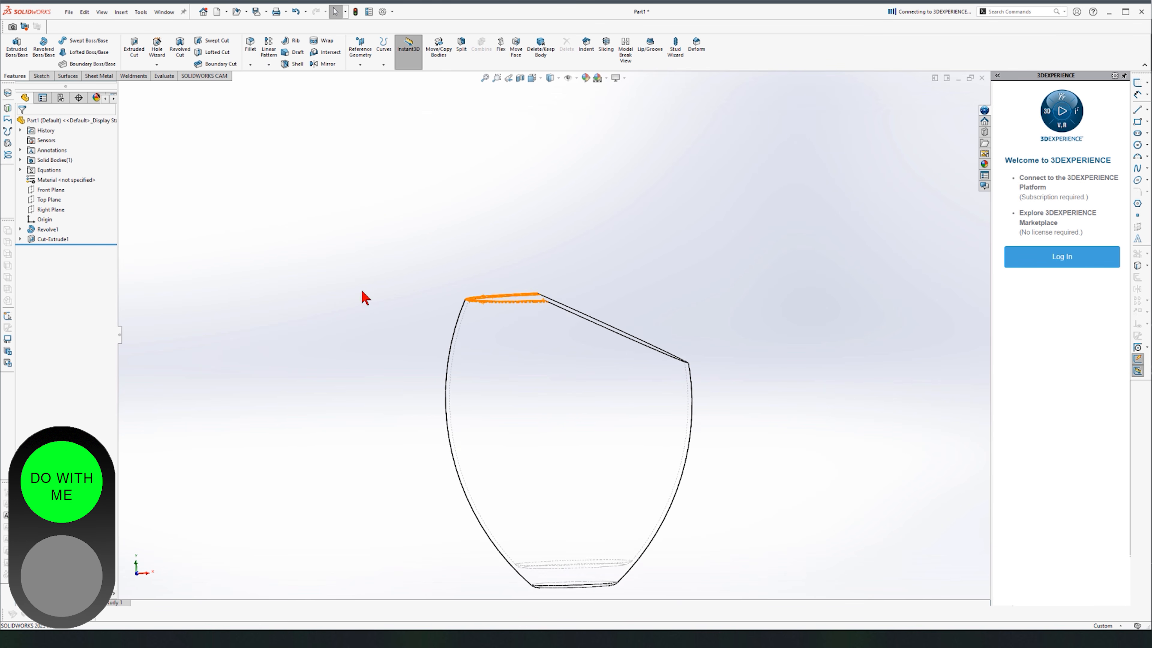
# Open the cut's triangle sketch for editing and delete the 100 mm dimension on its vertical side.
pyautogui.click(20, 239)
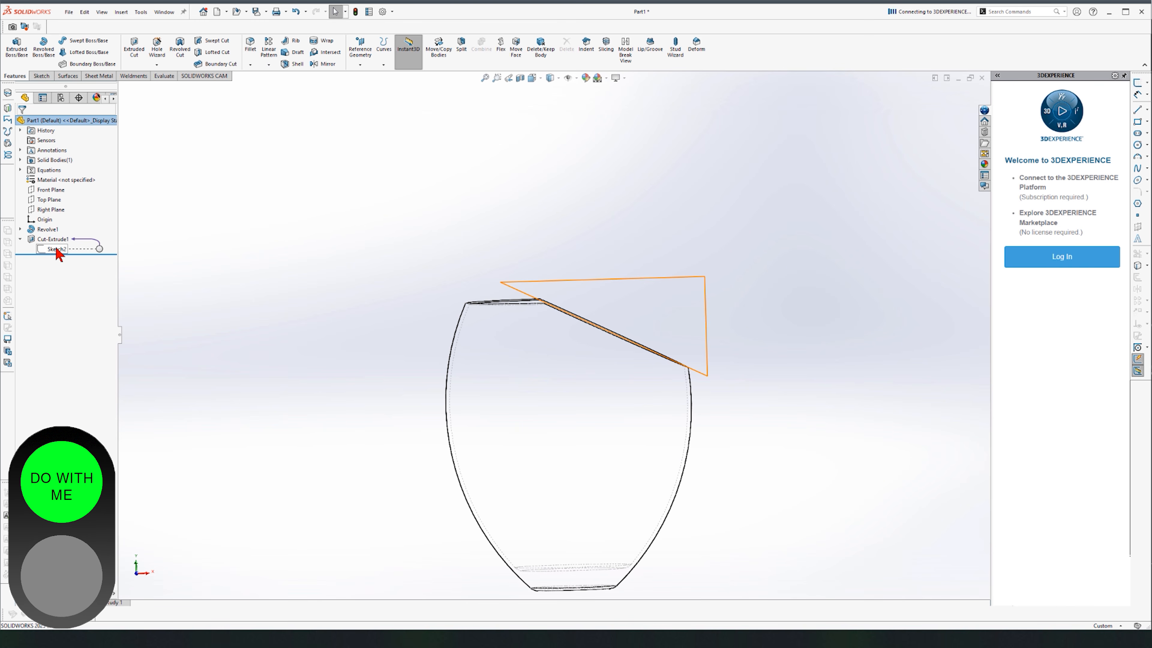
pyautogui.click(57, 249)
pyautogui.click(66, 224)
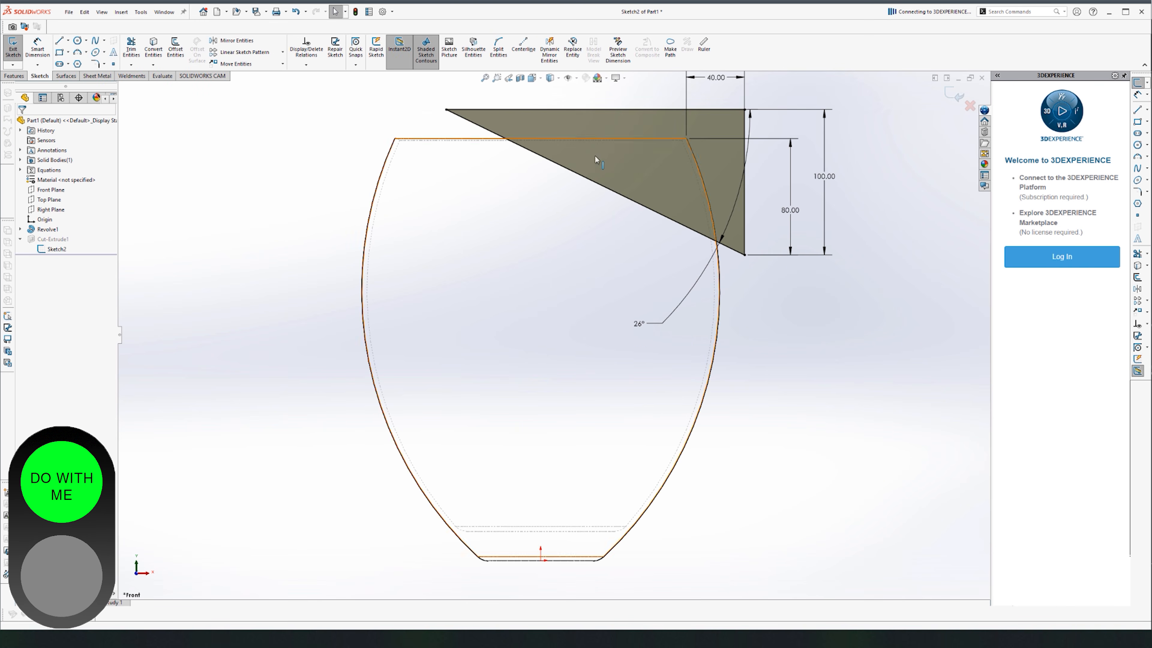
pyautogui.scroll(5, 579, 234)
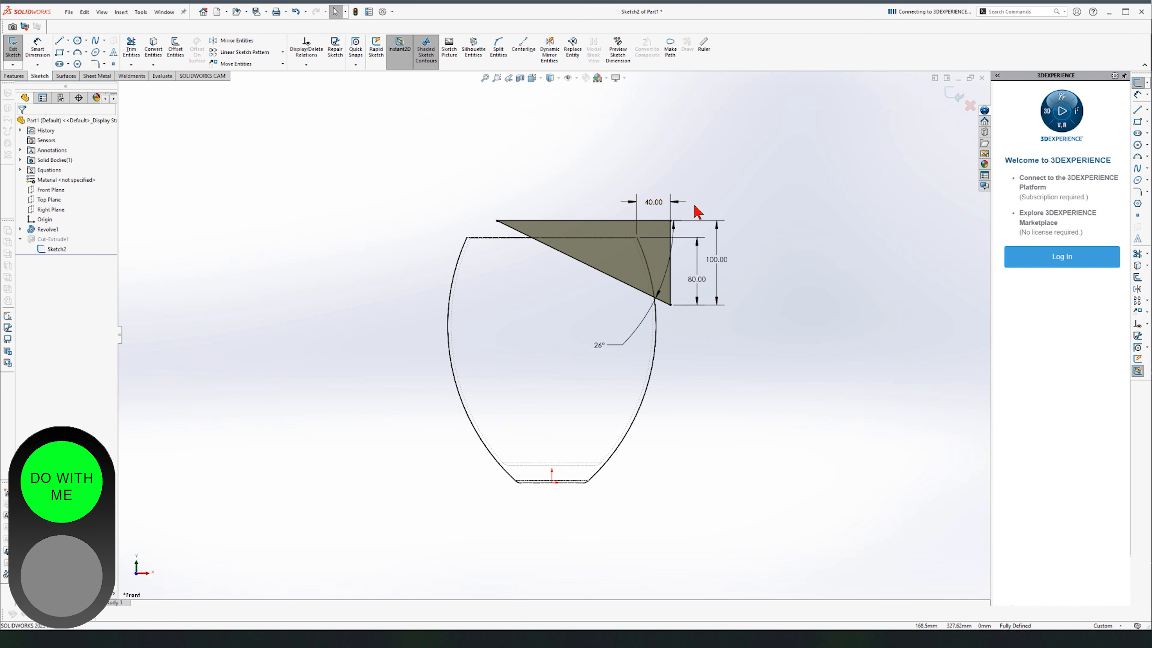
pyautogui.moveTo(745, 196)
pyautogui.mouseDown()
pyautogui.moveTo(724, 240)
pyautogui.moveTo(710, 243)
pyautogui.mouseUp()
pyautogui.press('Delete')
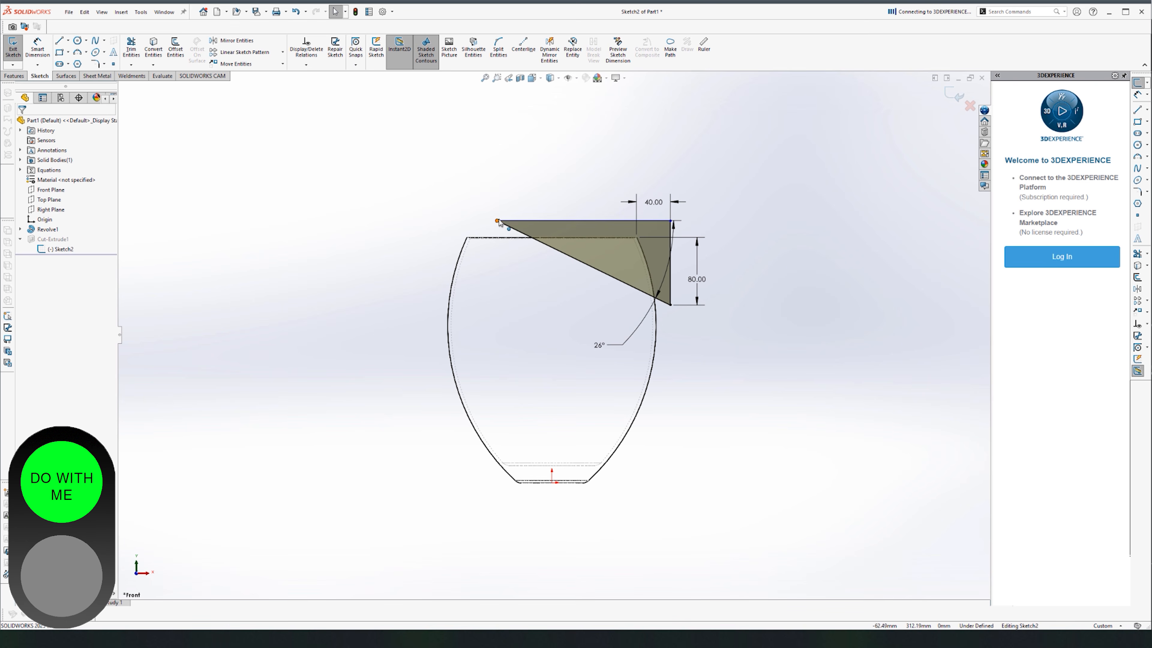
# Pull the triangle's far corner outward past the cup, set the rim-to-lower-corner vertical distance to 150 mm and exit the sketch.
pyautogui.click(497, 221)
pyautogui.moveTo(422, 205); pyautogui.dragTo(409, 177)
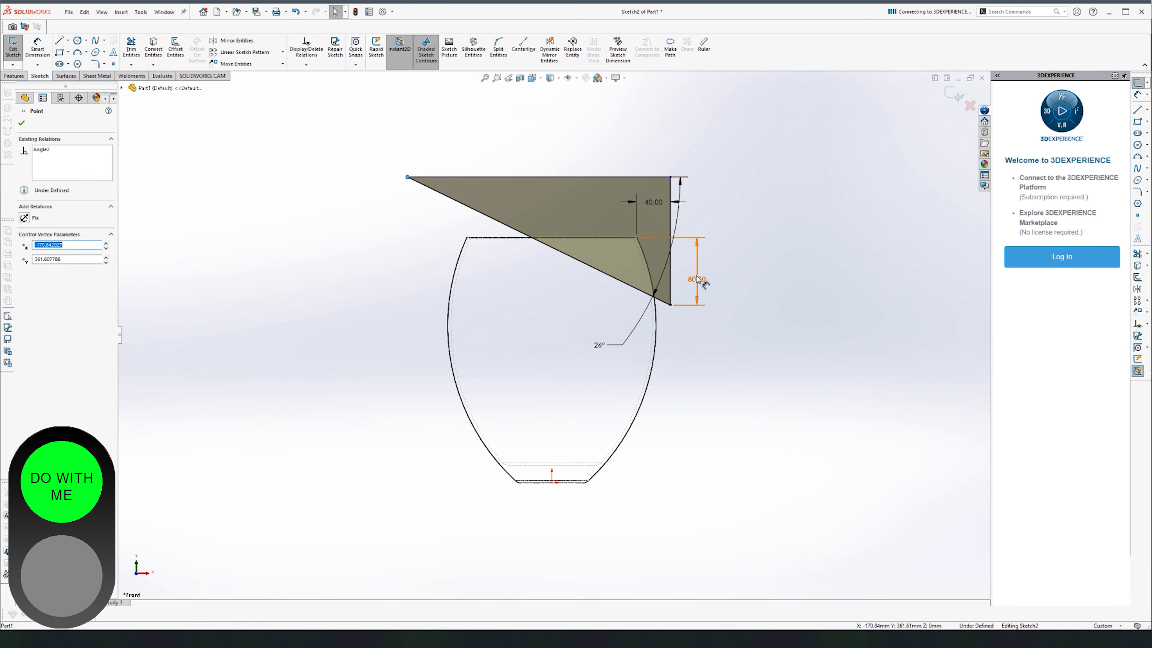
pyautogui.doubleClick(695, 279)
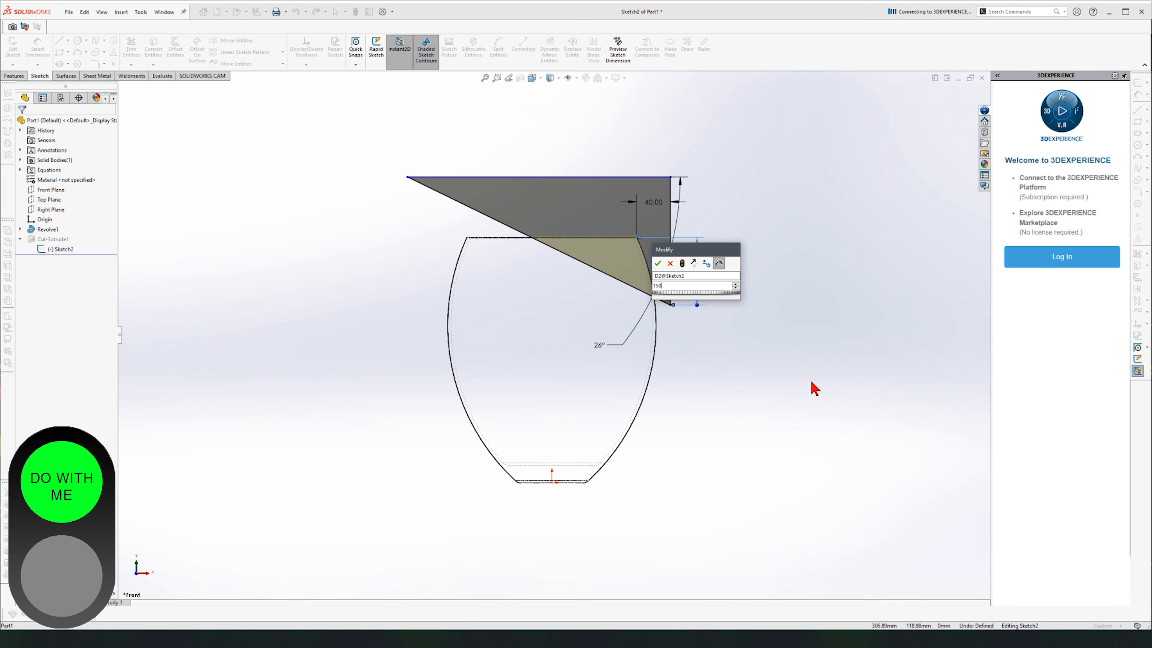
pyautogui.press('Return')
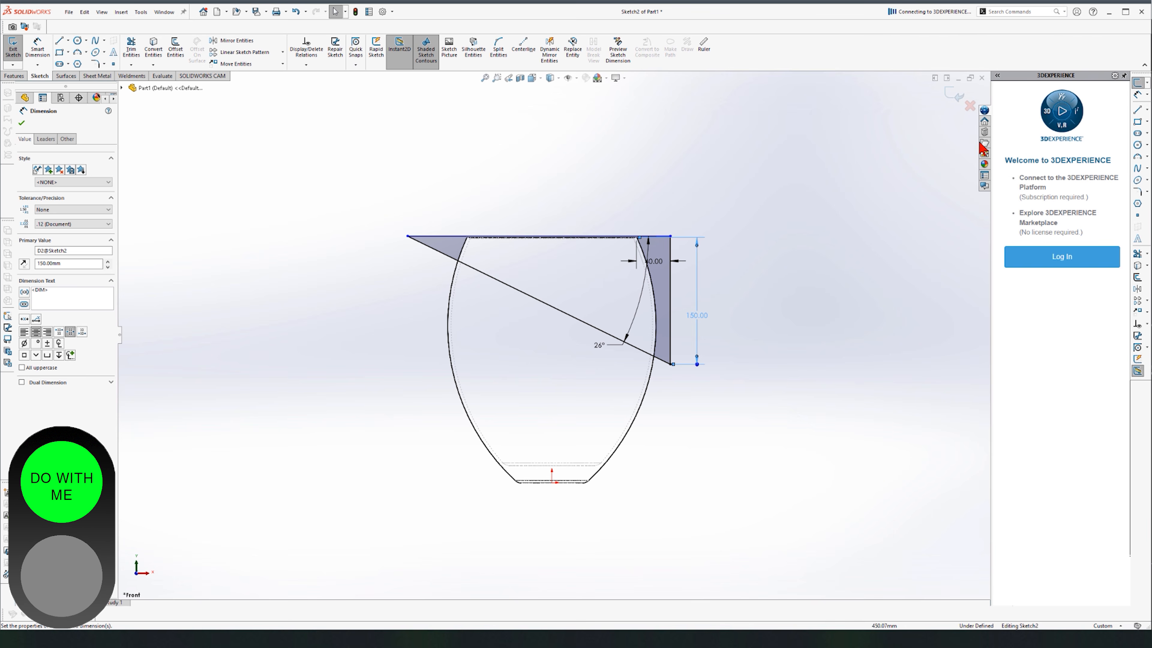
pyautogui.click(958, 95)
pyautogui.click(958, 95)
# Inspect the rebuilt cup's full slanted opening and wall from several angles.
pyautogui.moveTo(650, 232); pyautogui.dragTo(679, 285, button='middle')
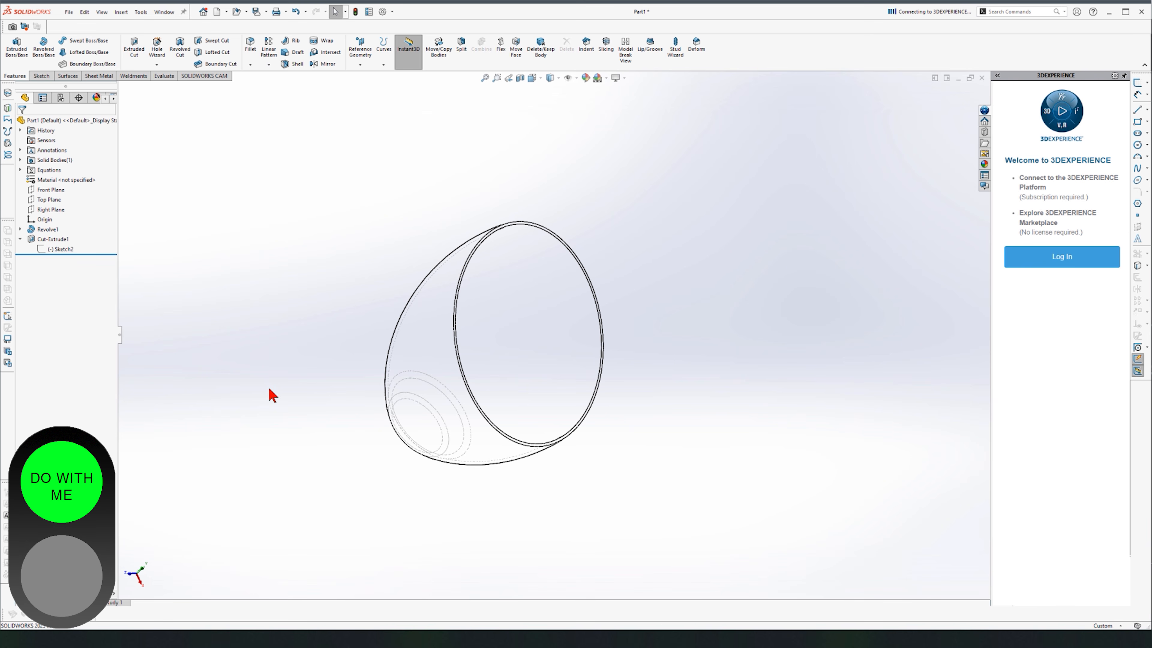
pyautogui.press('Up')
pyautogui.press('Up')
pyautogui.press('Up')
pyautogui.press('Up')
pyautogui.press('Up')
pyautogui.press('Up')
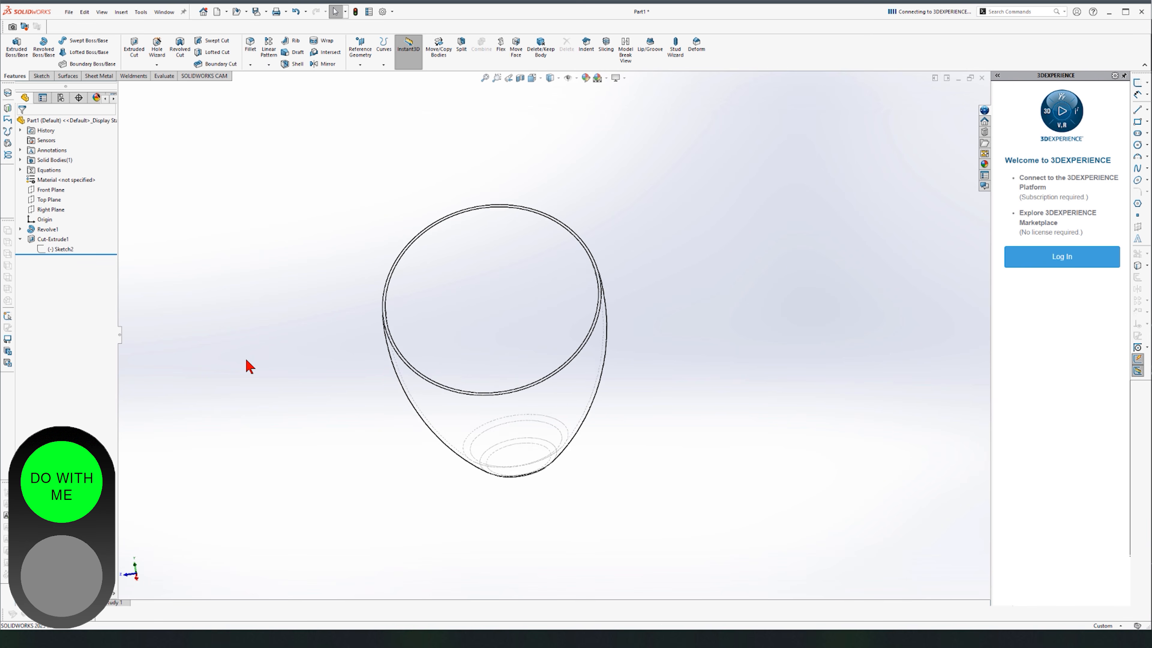
pyautogui.press('Left')
pyautogui.press('Left')
pyautogui.press('Left')
pyautogui.press('Left')
pyautogui.press('Left')
pyautogui.press('Left')
pyautogui.press('Left')
pyautogui.press('Left')
pyautogui.press('Left')
pyautogui.press('Left')
pyautogui.press('Left')
pyautogui.press('Left')
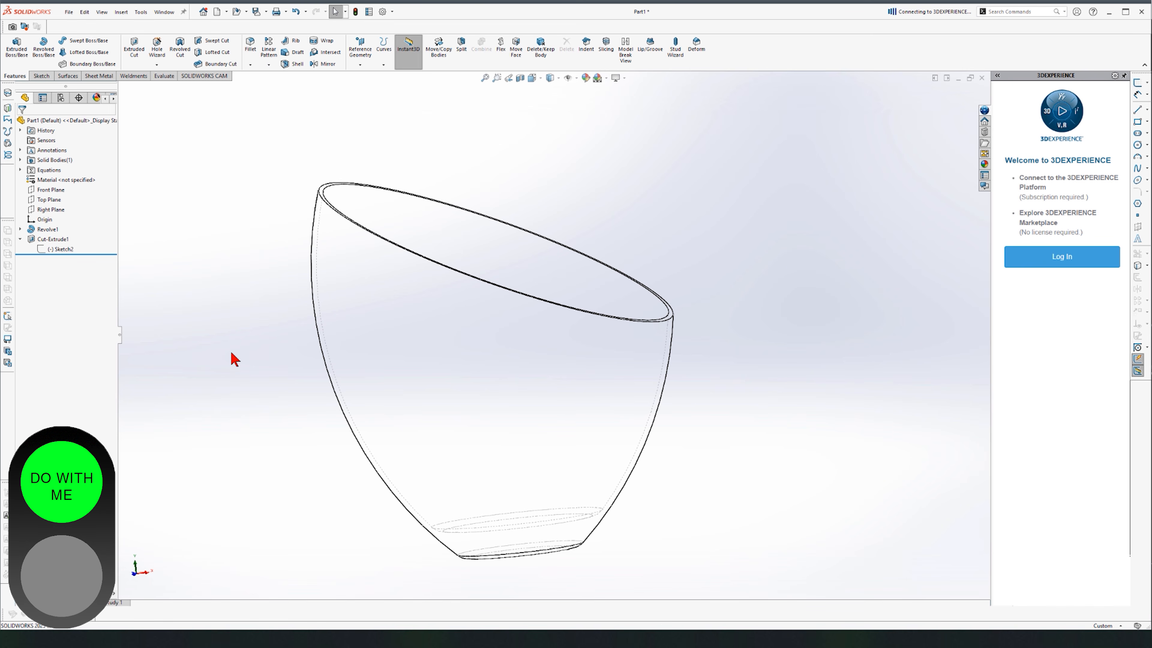
pyautogui.moveTo(498, 422)
pyautogui.mouseDown(button='middle')
pyautogui.moveTo(497, 409)
pyautogui.moveTo(378, 445)
pyautogui.moveTo(475, 438)
pyautogui.moveTo(503, 409)
pyautogui.mouseUp(button='middle')
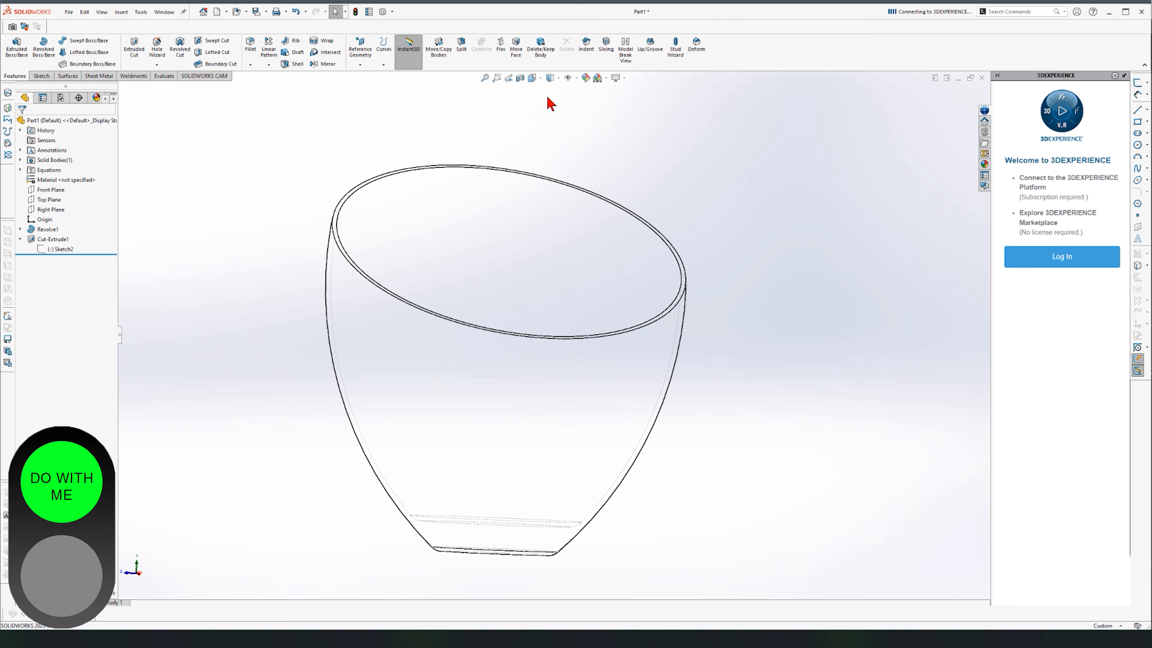
# Change the cup's display style from hidden-line wireframe to shaded with edges.
pyautogui.click(551, 77)
pyautogui.click(553, 90)
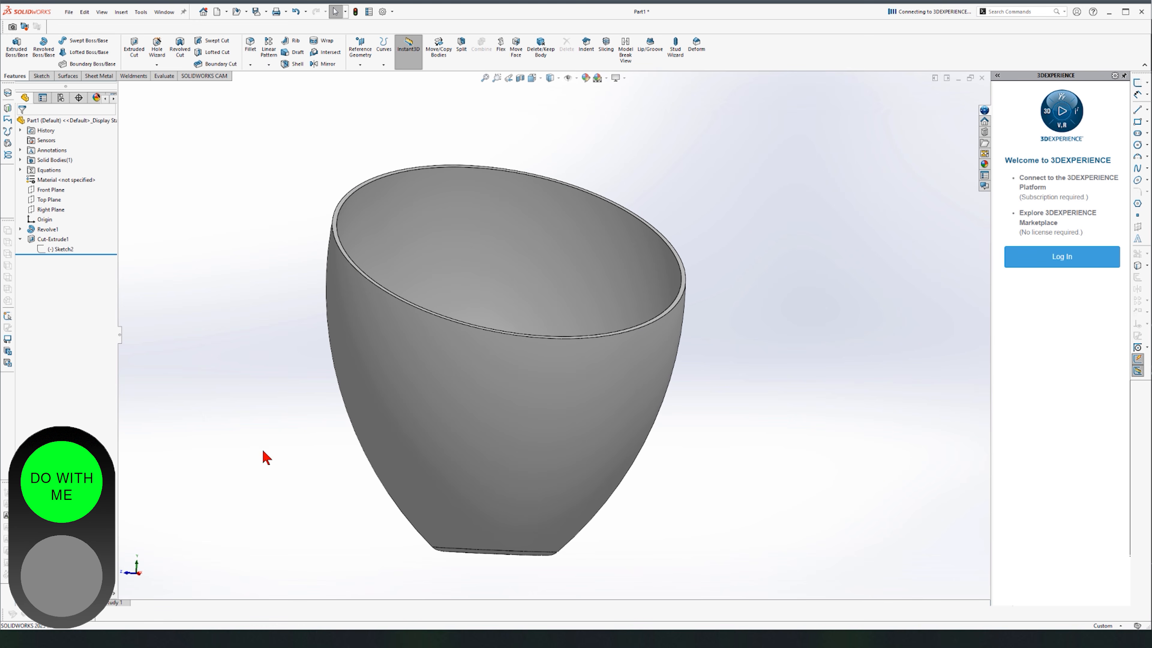
pyautogui.moveTo(707, 217); pyautogui.dragTo(688, 226, button='middle')
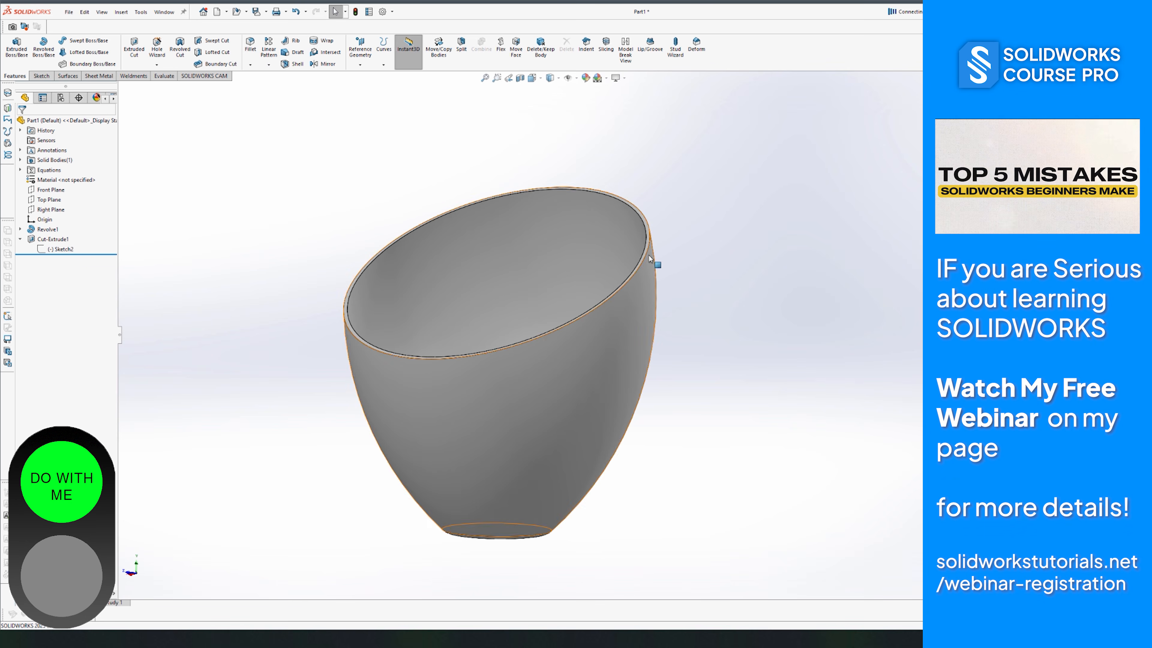
# Fillet the slanted rim face of the cup with a symmetric 0.5 mm radius.
pyautogui.scroll(-3, 624, 261)
pyautogui.moveTo(624, 261); pyautogui.dragTo(584, 310, button='middle')
pyautogui.click(581, 170)
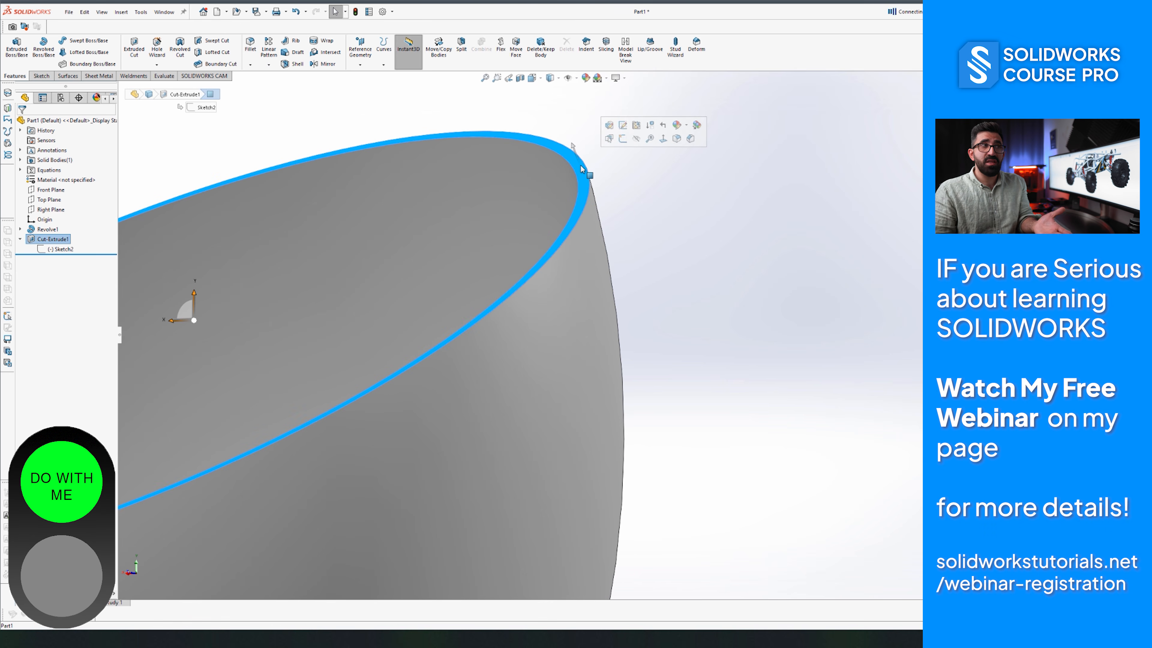
pyautogui.click(255, 47)
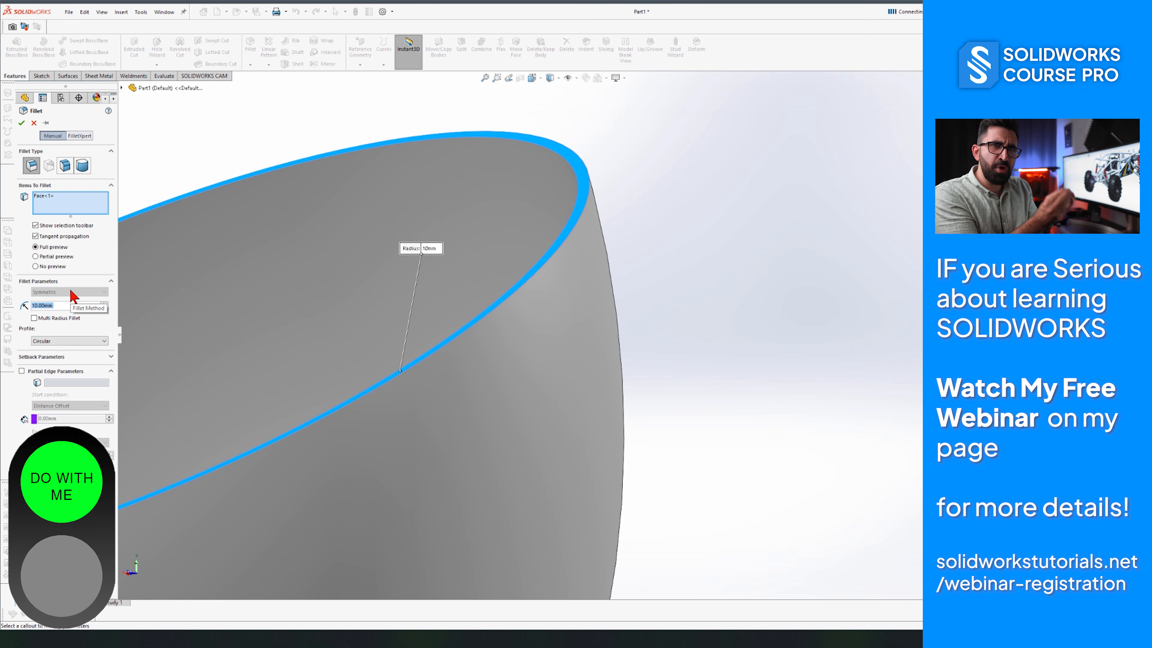
pyautogui.write('0.5')
pyautogui.press('Return')
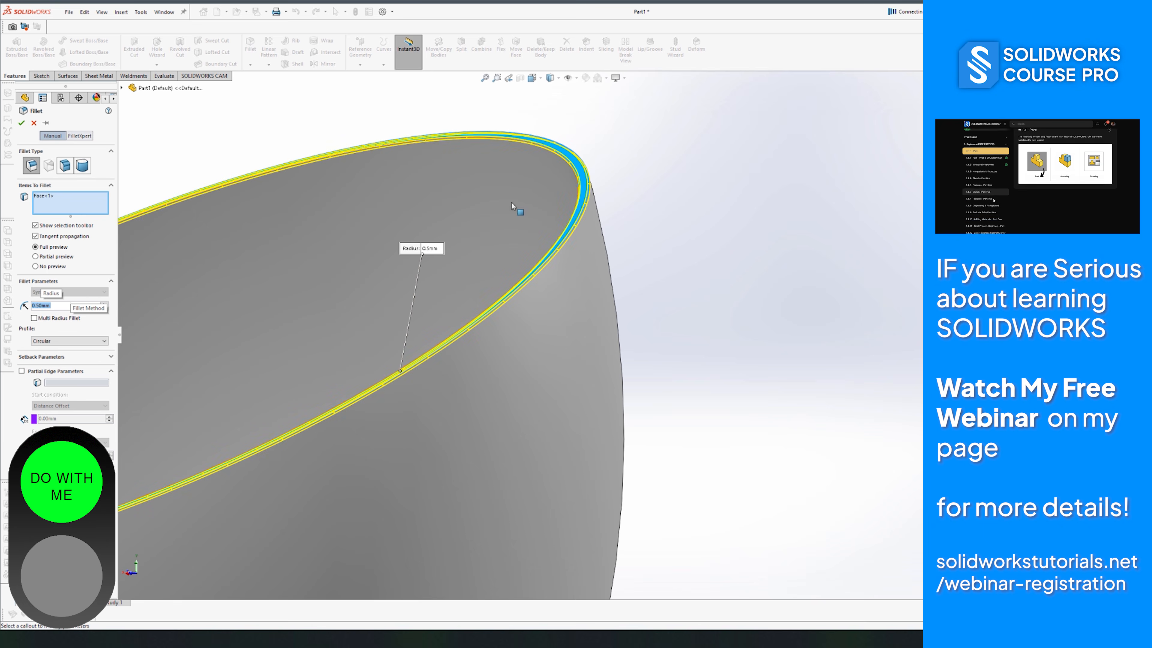
pyautogui.scroll(-2, 607, 198)
pyautogui.scroll(-5, 607, 199)
pyautogui.moveTo(607, 205); pyautogui.dragTo(450, 245, button='middle')
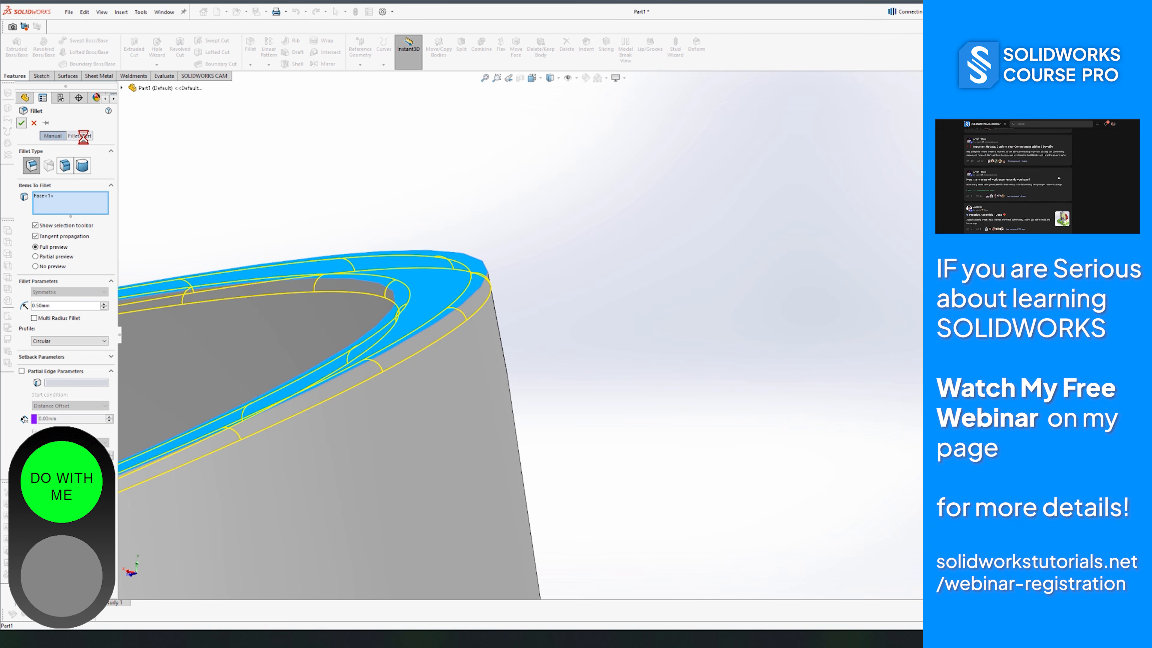
pyautogui.click(21, 122)
pyautogui.click(531, 248)
pyautogui.moveTo(531, 248); pyautogui.dragTo(688, 266, button='middle')
pyautogui.scroll(6, 521, 254)
pyautogui.scroll(-2, 522, 254)
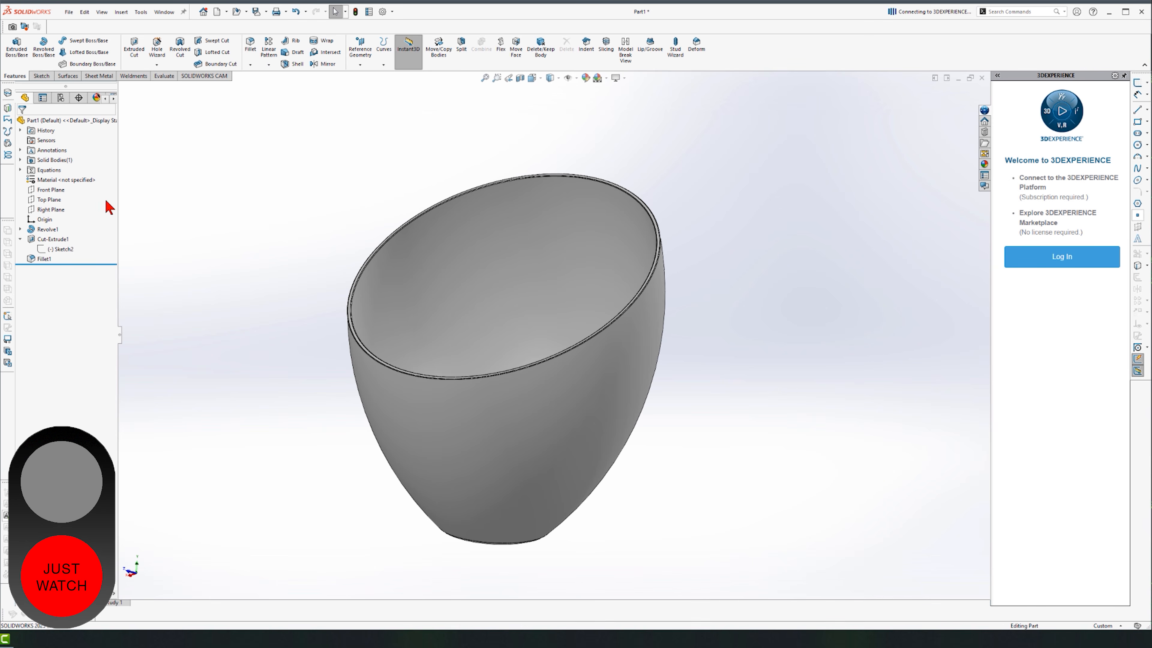
# Delete the revolve with its dependent features and the leftover sketch so that only the default planes and origin remain.
pyautogui.click(41, 229)
pyautogui.press('Delete')
pyautogui.click(46, 220)
pyautogui.press('Delete')
pyautogui.click(50, 179)
pyautogui.click(59, 167)
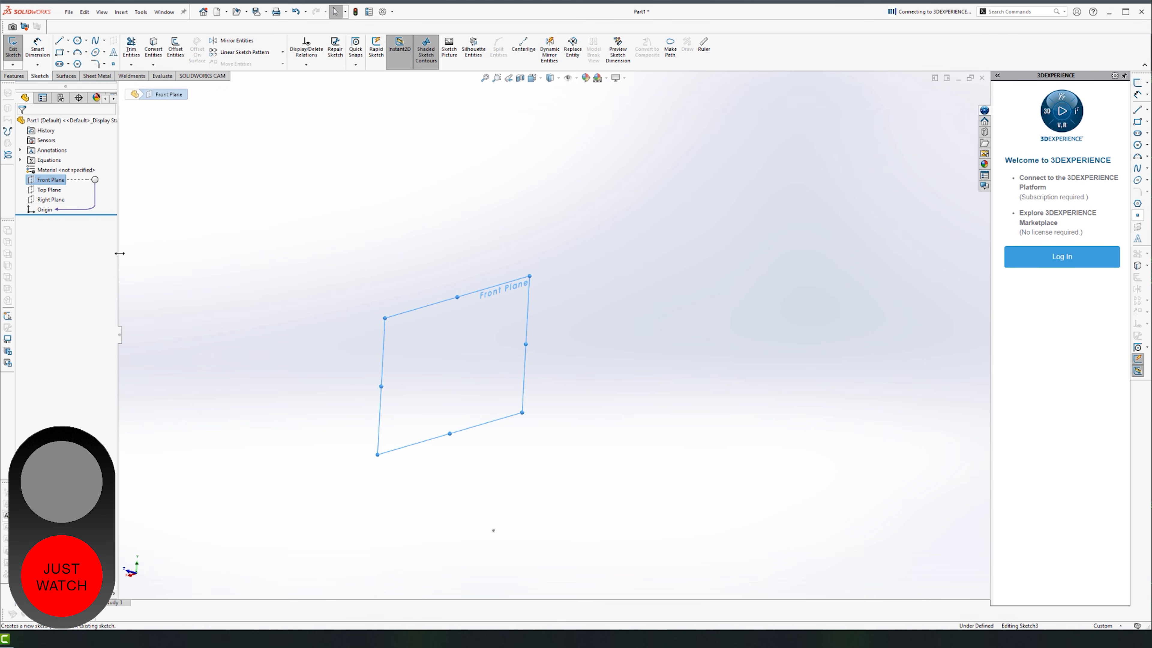
pyautogui.scroll(4, 400, 411)
pyautogui.scroll(-4, 370, 448)
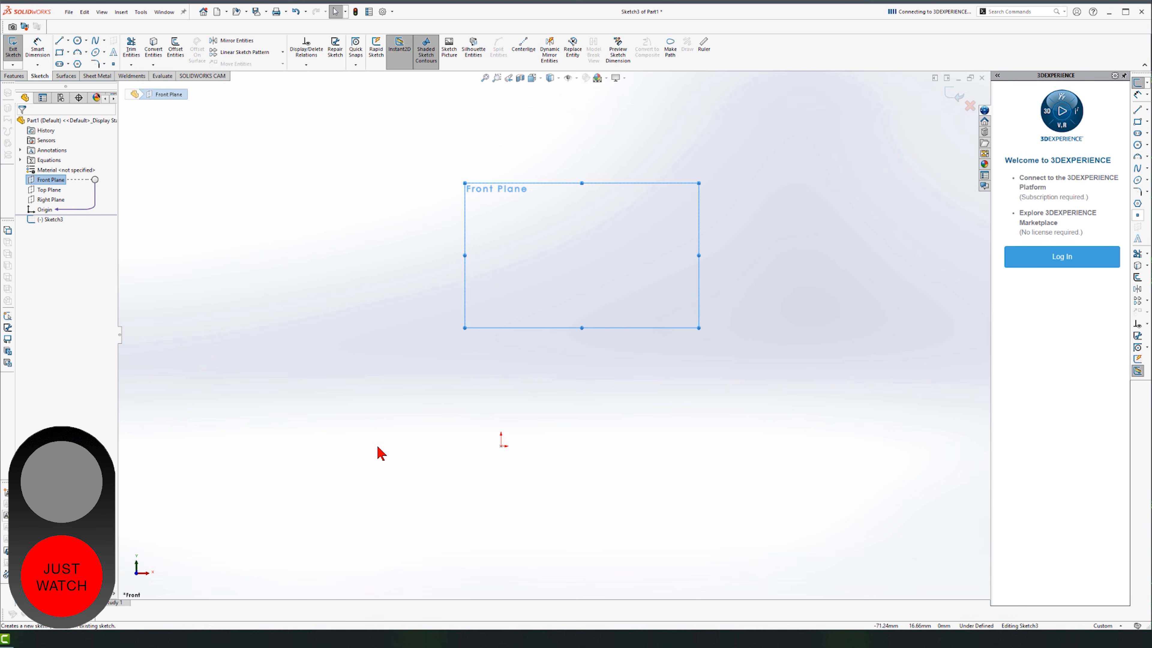
pyautogui.scroll(-3, 594, 345)
pyautogui.scroll(-2, 433, 290)
pyautogui.scroll(3, 523, 497)
pyautogui.scroll(-5, 530, 454)
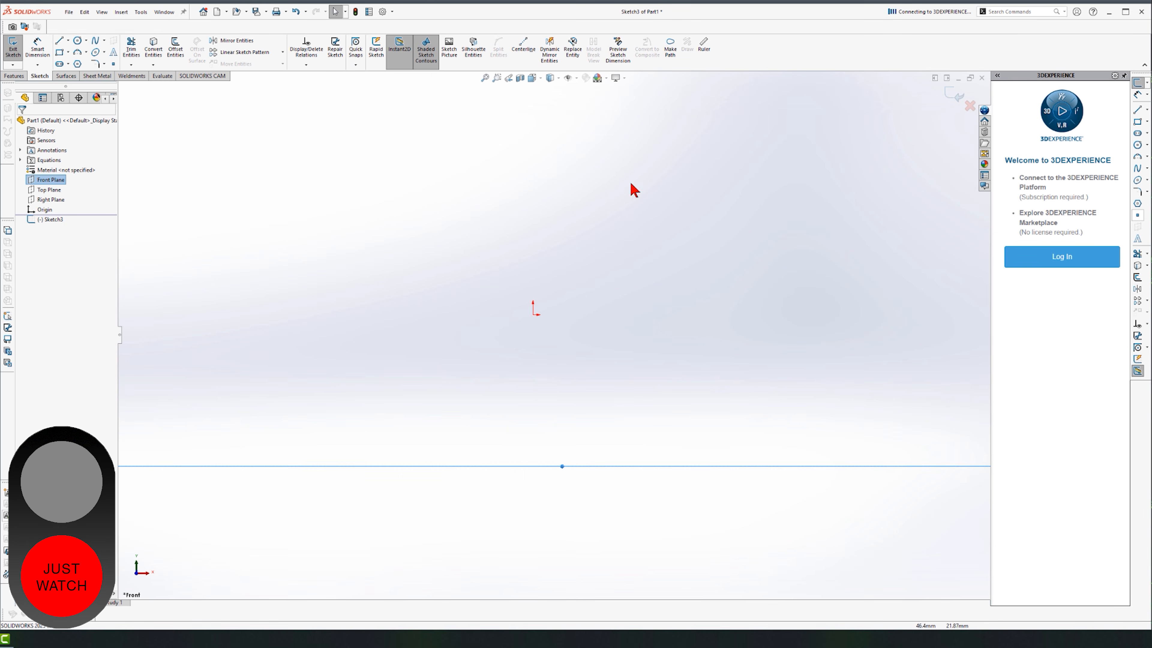
pyautogui.click(14, 76)
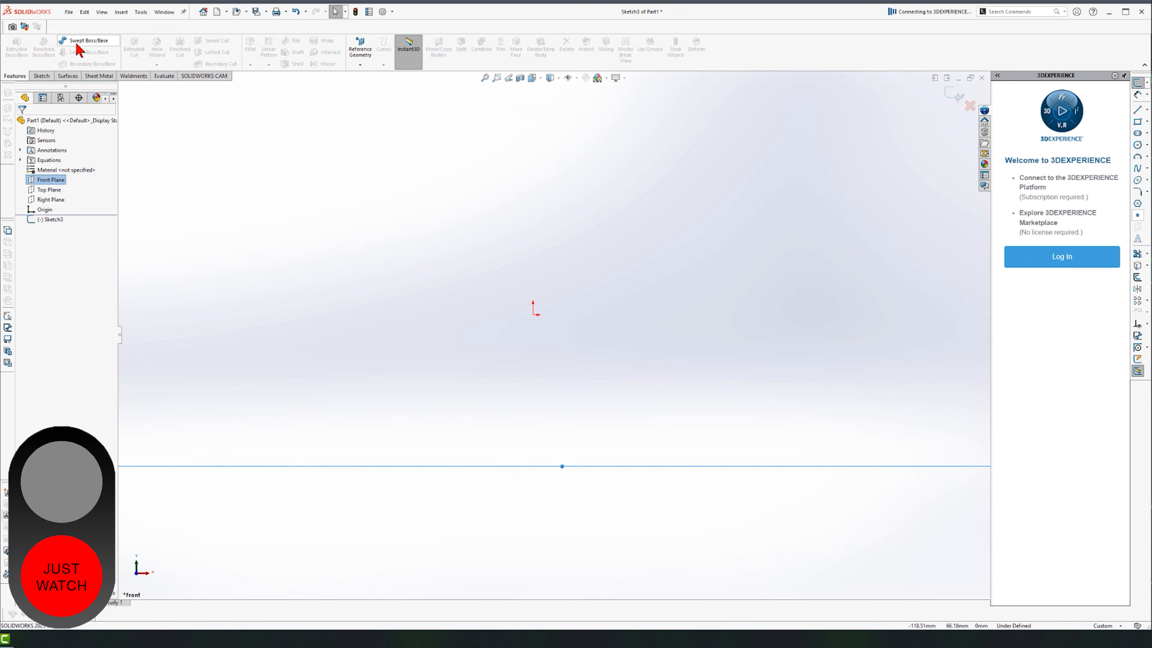
pyautogui.scroll(3, 589, 265)
pyautogui.scroll(-3, 588, 262)
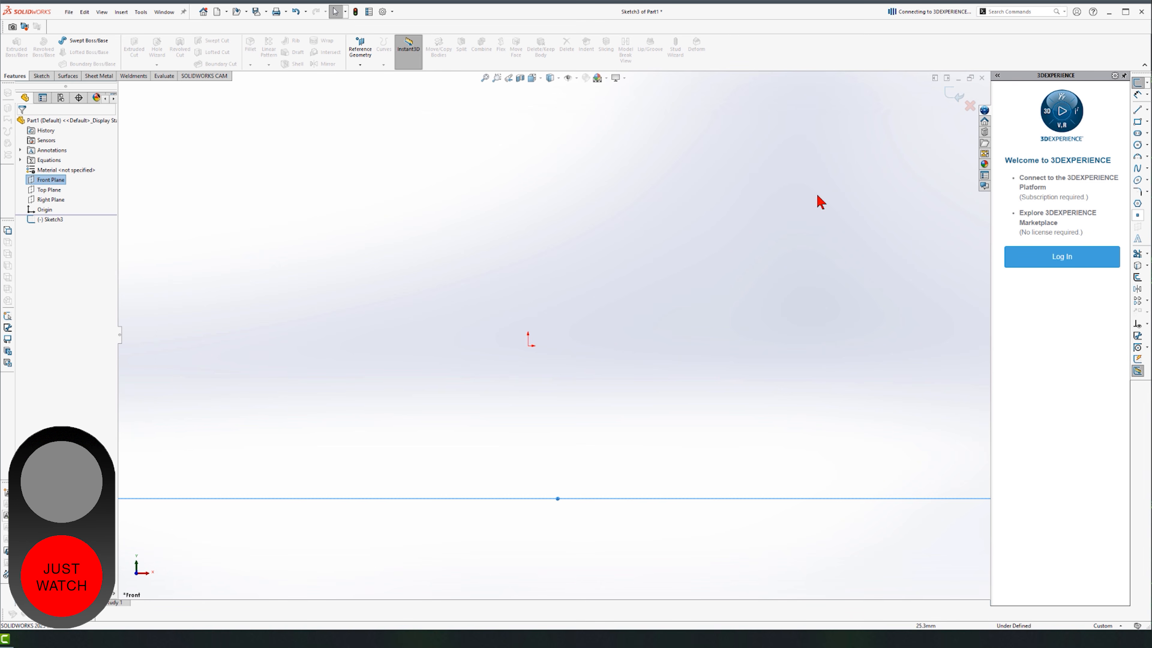
pyautogui.click(973, 107)
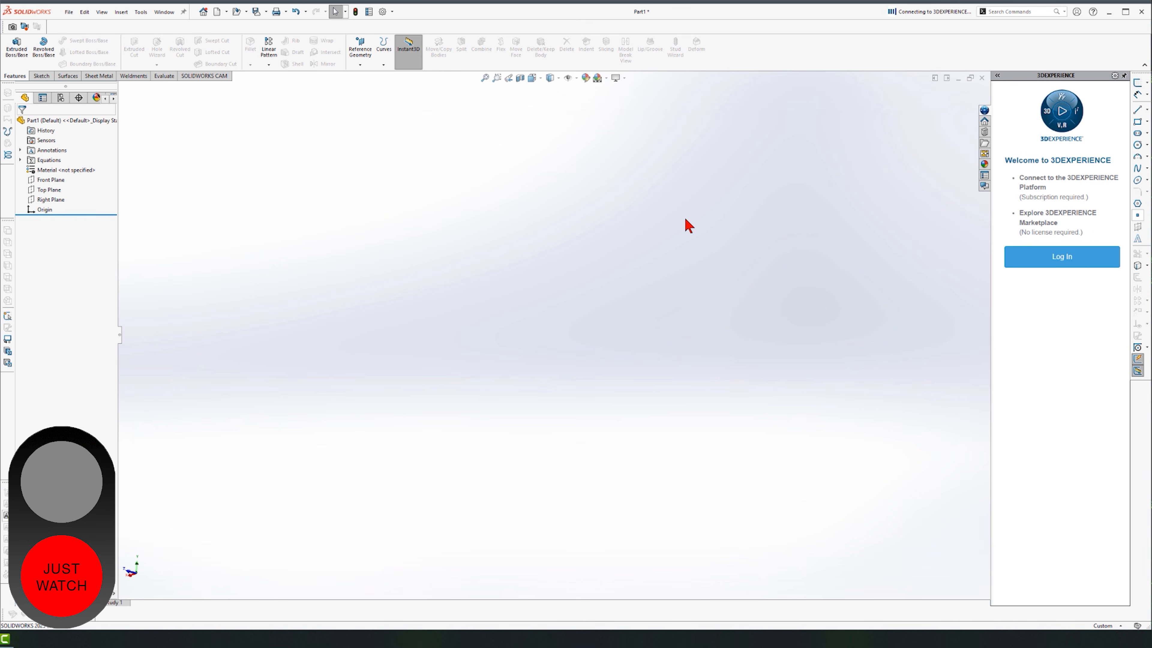
# Sketch an open zigzag path of five connected lines on the Front Plane starting at the origin, and exit the sketch.
pyautogui.click(50, 181)
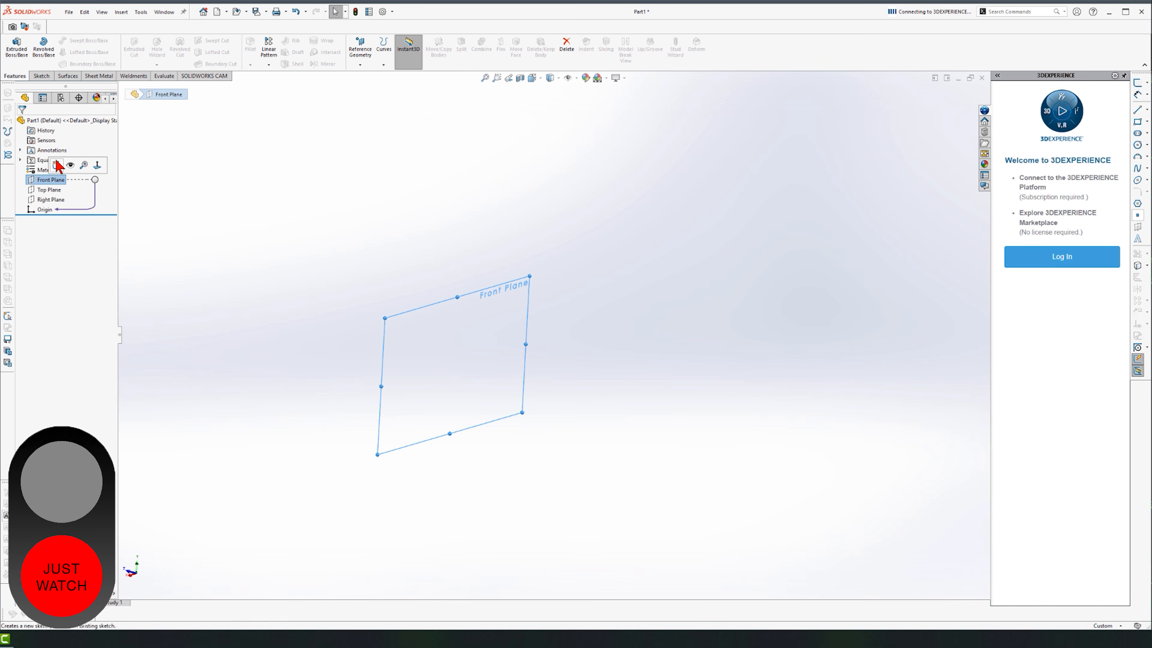
pyautogui.click(81, 170)
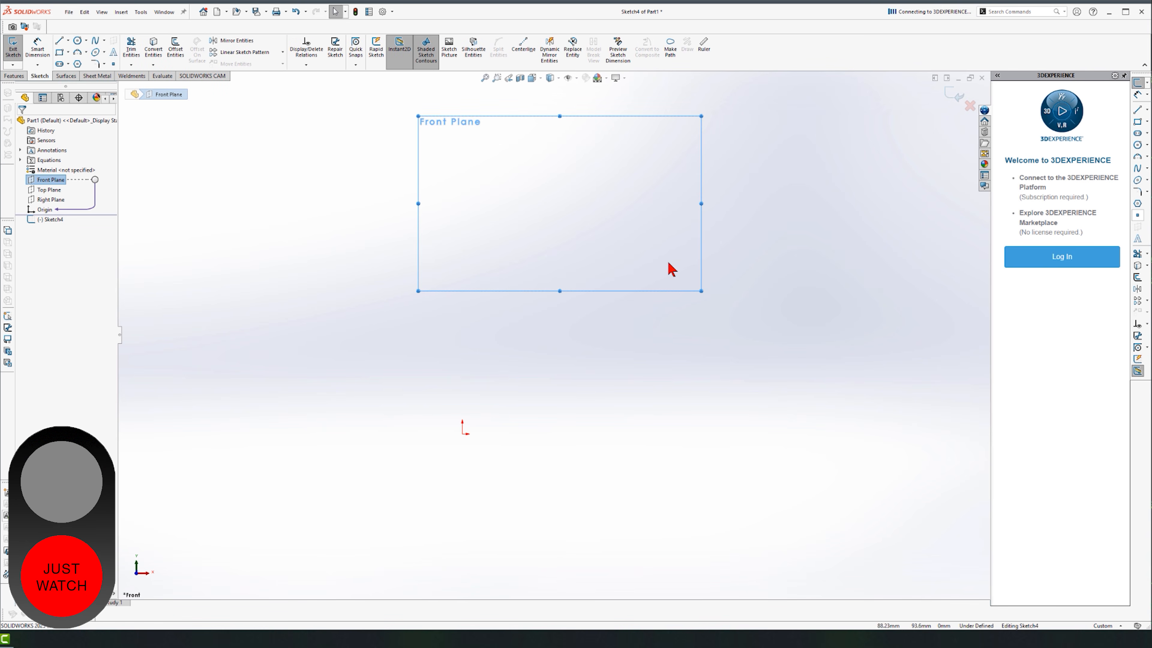
pyautogui.press('l')
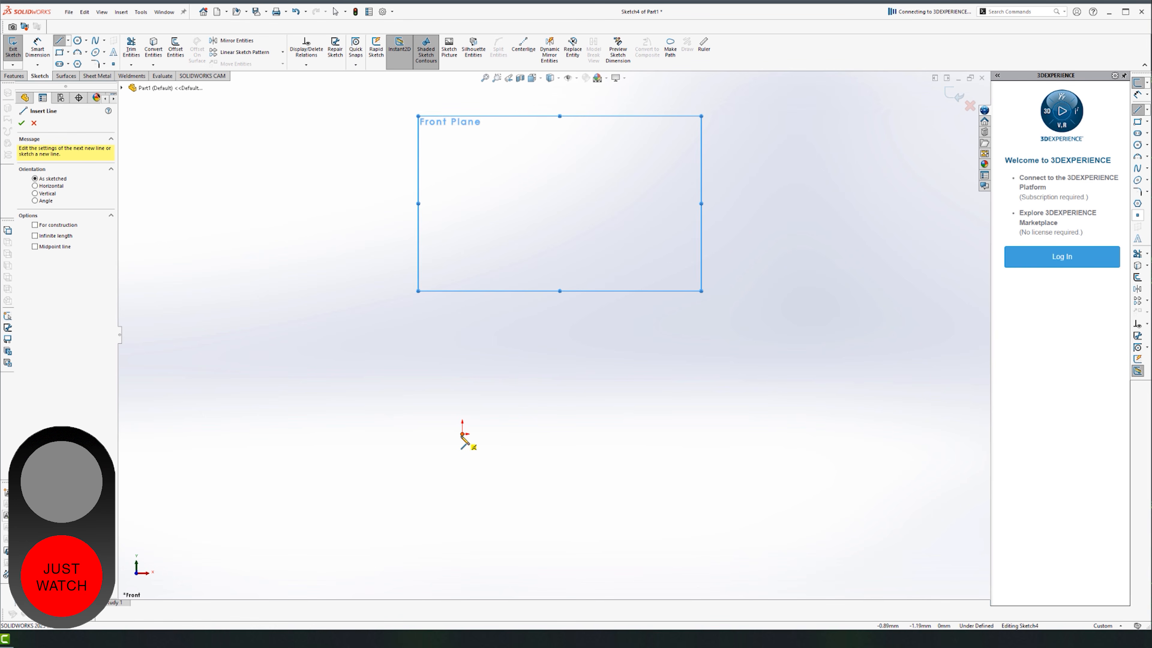
pyautogui.click(463, 434)
pyautogui.click(565, 272)
pyautogui.click(646, 334)
pyautogui.click(793, 234)
pyautogui.click(876, 326)
pyautogui.click(954, 97)
pyautogui.moveTo(478, 488); pyautogui.dragTo(481, 343, button='middle')
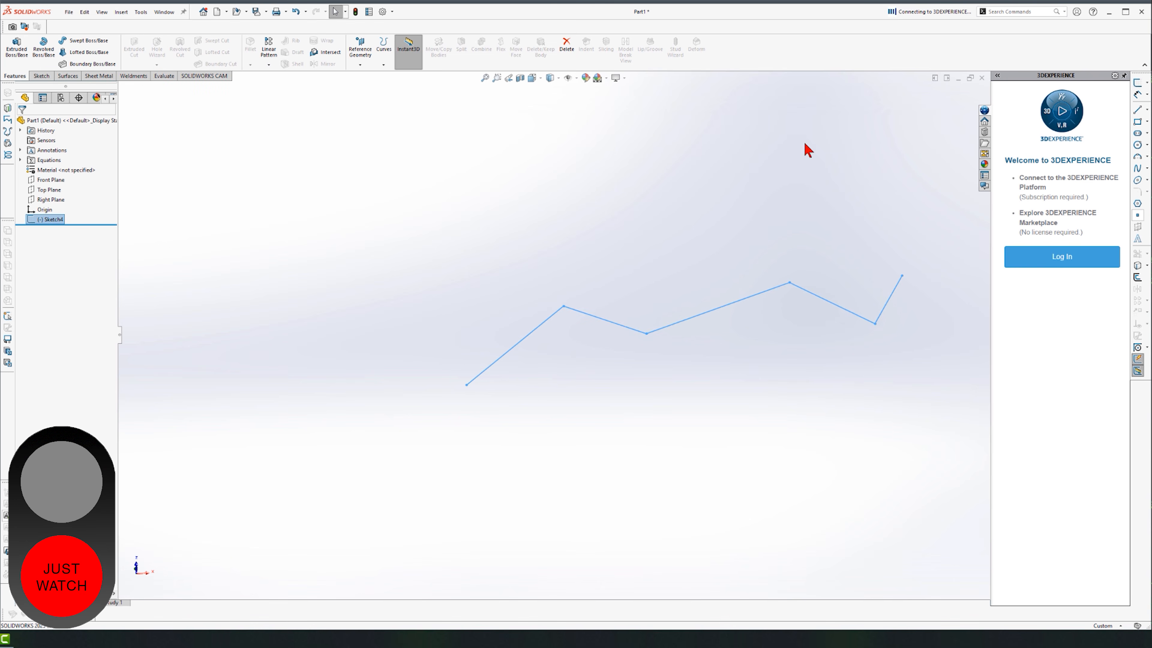
pyautogui.click(938, 134)
pyautogui.moveTo(720, 398)
pyautogui.mouseDown(button='middle')
pyautogui.moveTo(759, 337)
pyautogui.moveTo(692, 355)
pyautogui.moveTo(699, 378)
pyautogui.mouseUp(button='middle')
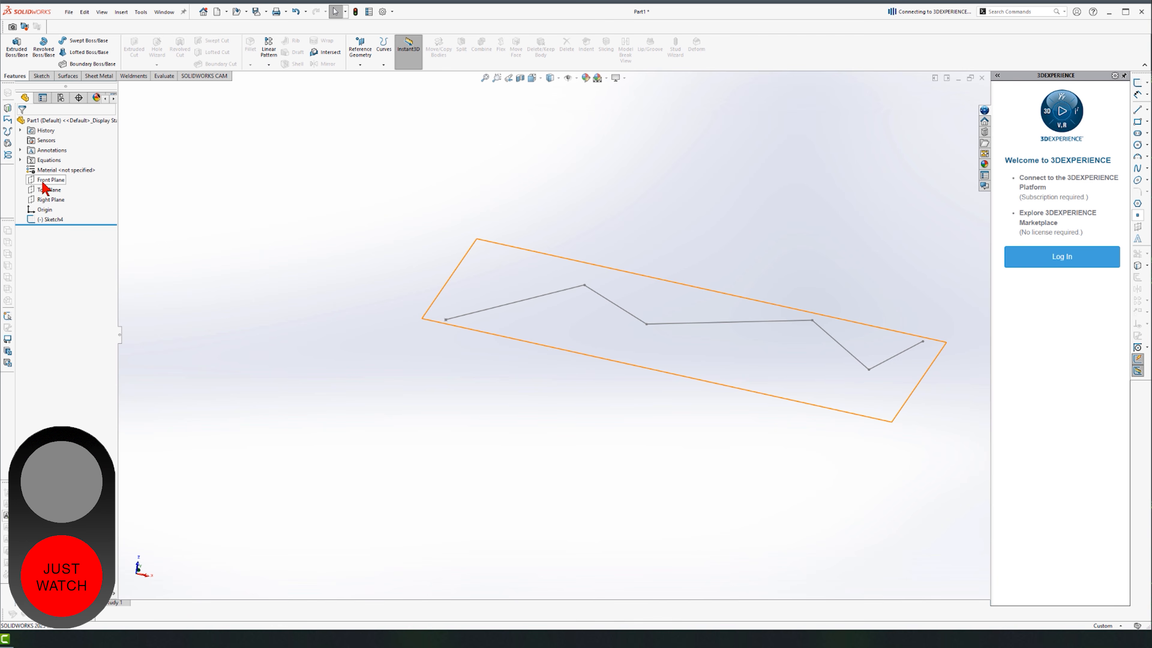
# Sketch a hexagon with an inscribed circle of about 26 mm diameter, centred on the origin on the Top Plane, and exit the sketch.
pyautogui.click(49, 190)
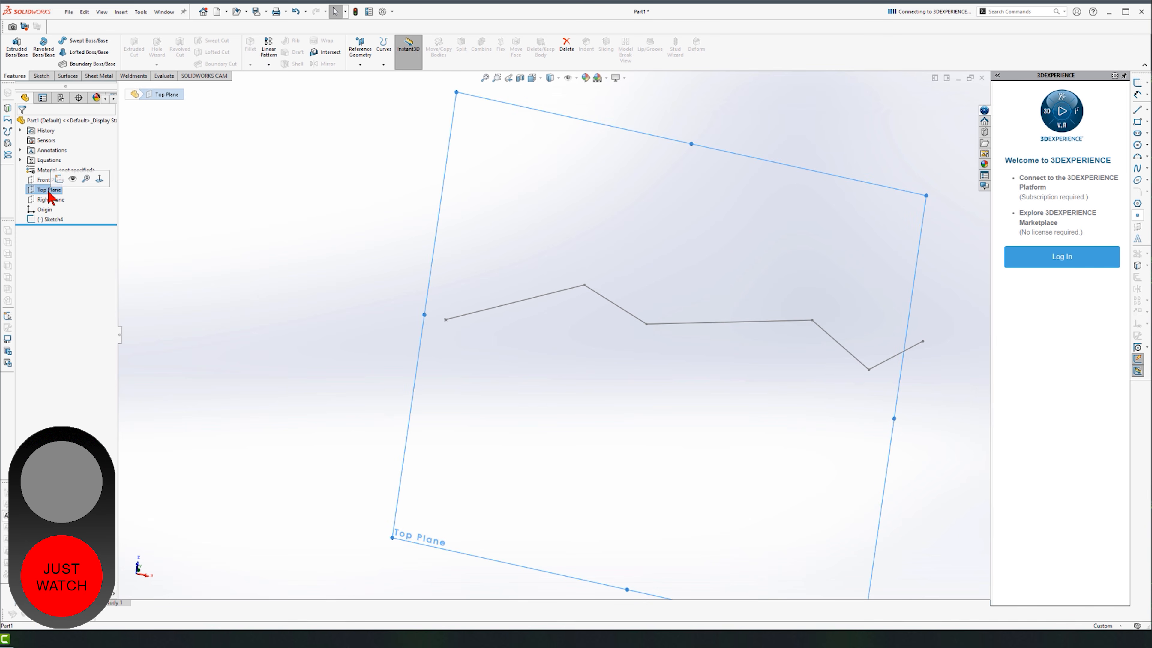
pyautogui.click(59, 178)
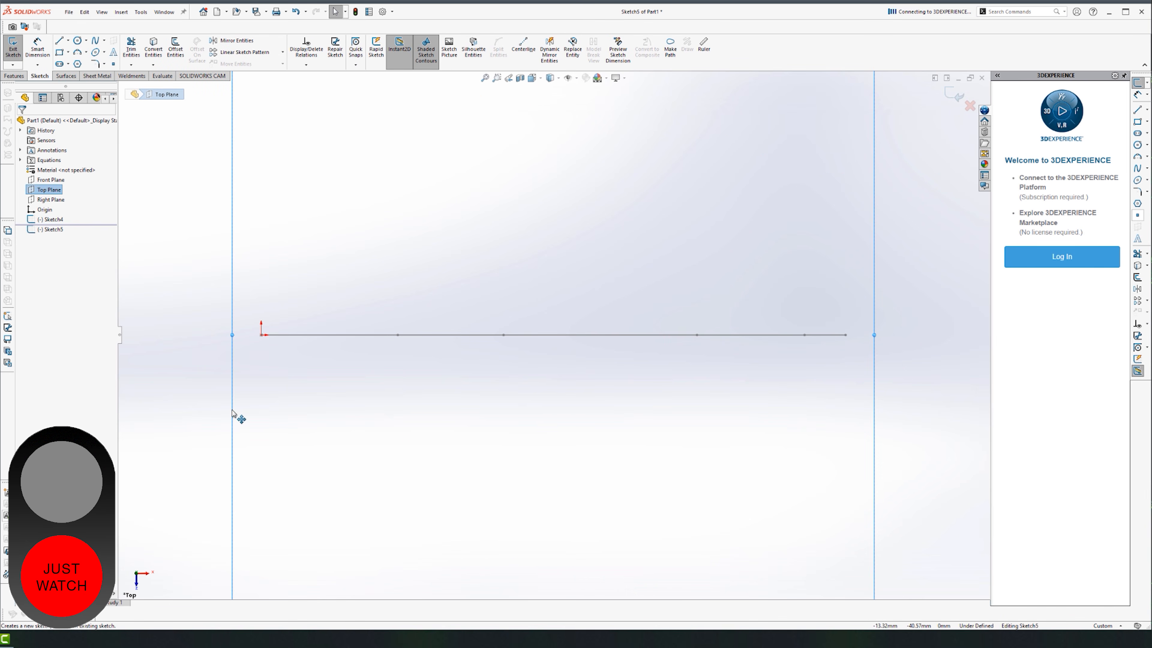
pyautogui.click(77, 64)
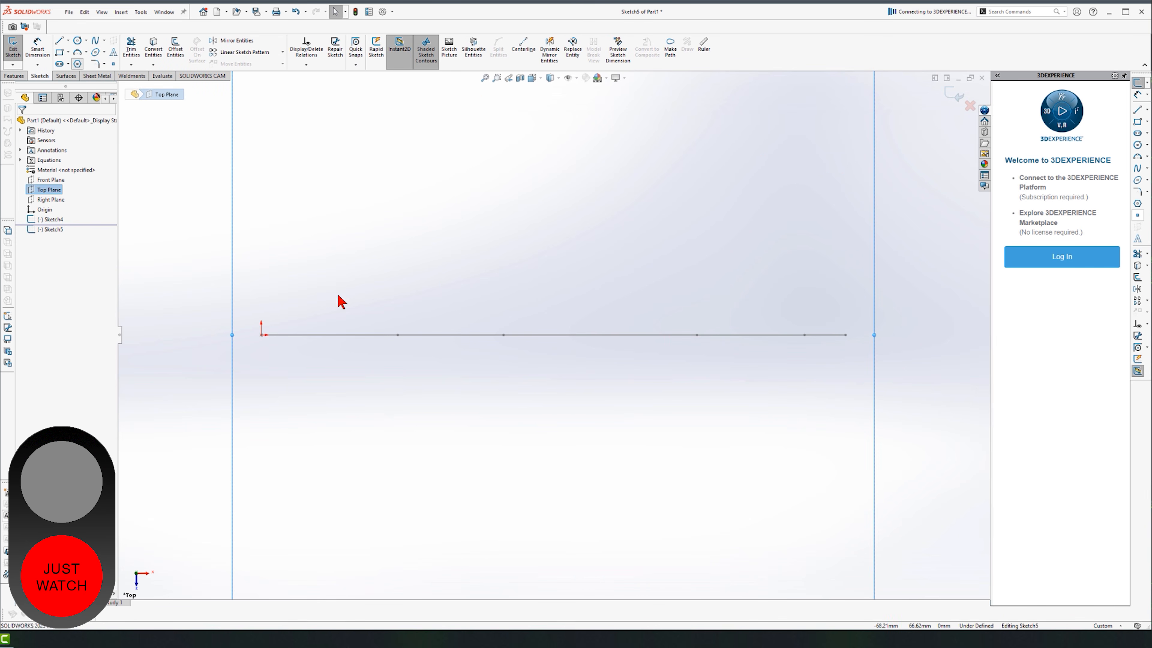
pyautogui.click(261, 335)
pyautogui.click(281, 324)
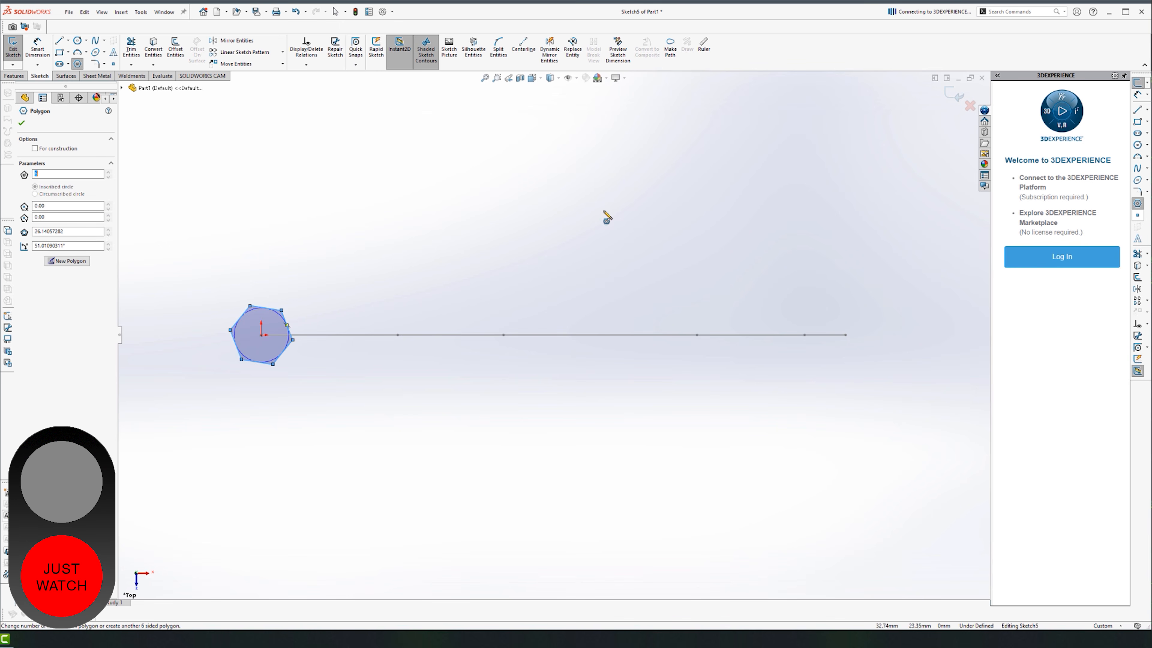
pyautogui.click(953, 95)
pyautogui.moveTo(476, 270)
pyautogui.mouseDown(button='middle')
pyautogui.moveTo(442, 283)
pyautogui.moveTo(457, 309)
pyautogui.moveTo(667, 343)
pyautogui.moveTo(655, 386)
pyautogui.mouseUp(button='middle')
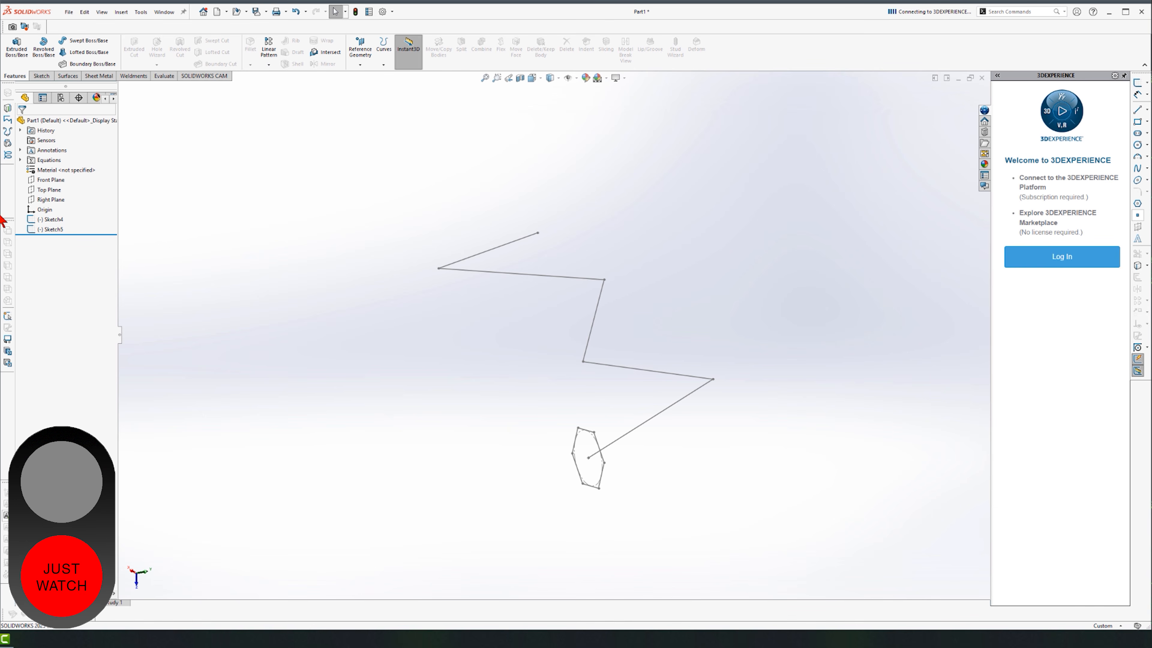
# Preview a Swept Boss/Base of the hexagon profile along the zigzag path and cancel it.
pyautogui.click(46, 219)
pyautogui.click(50, 231)
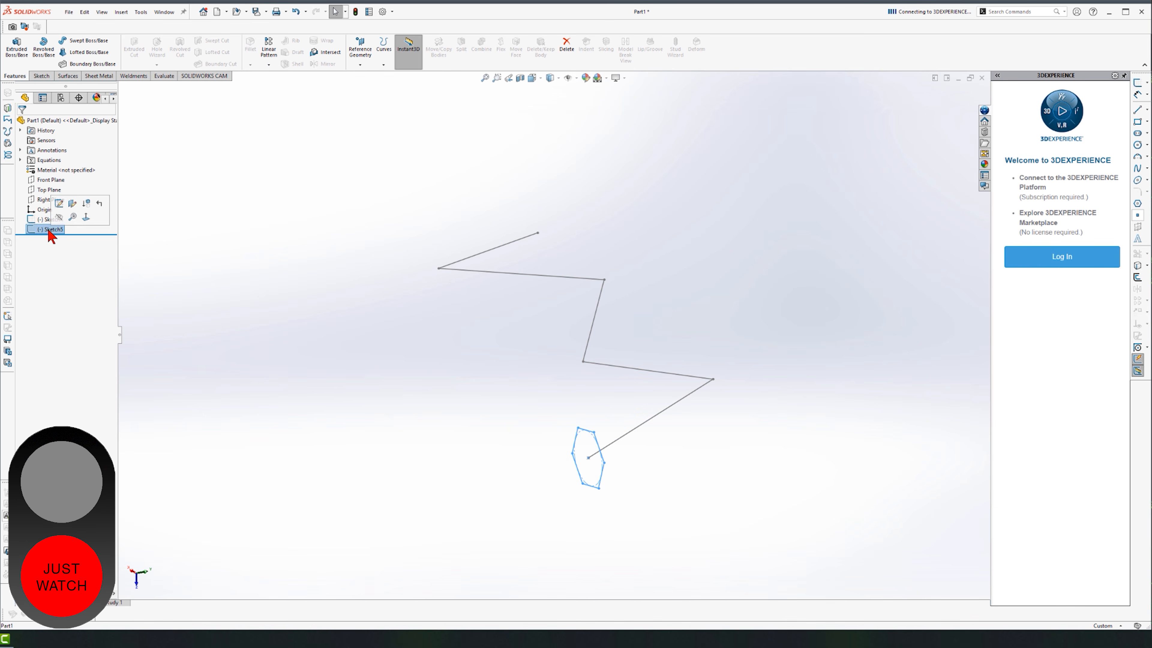
pyautogui.click(224, 299)
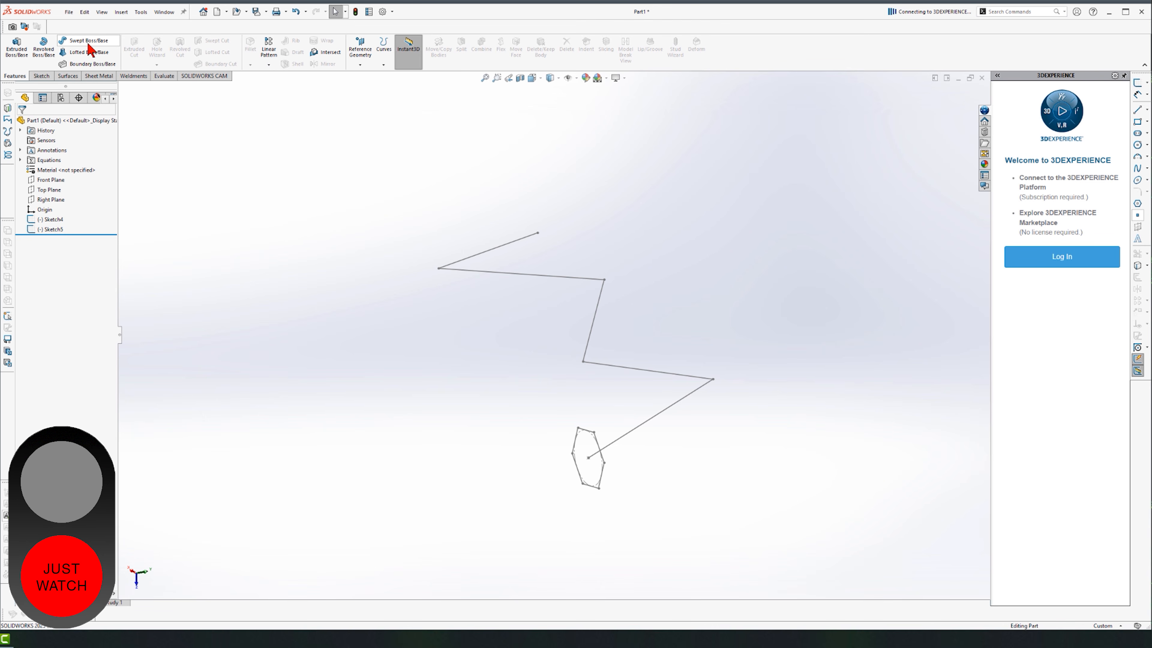
pyautogui.click(86, 40)
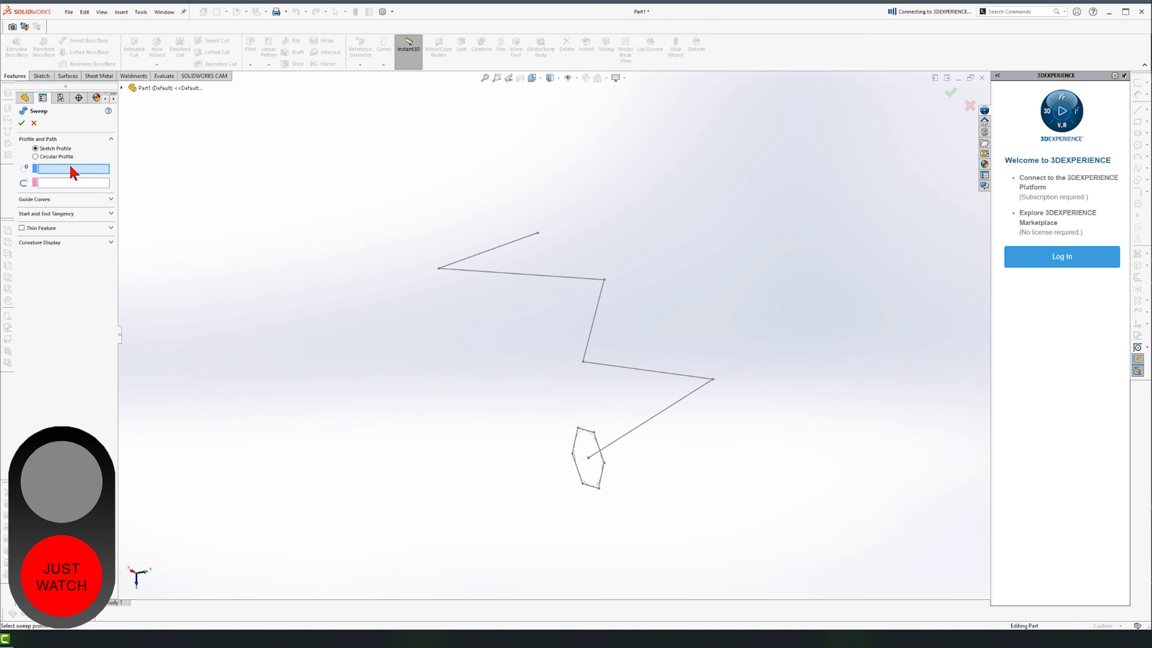
pyautogui.click(597, 438)
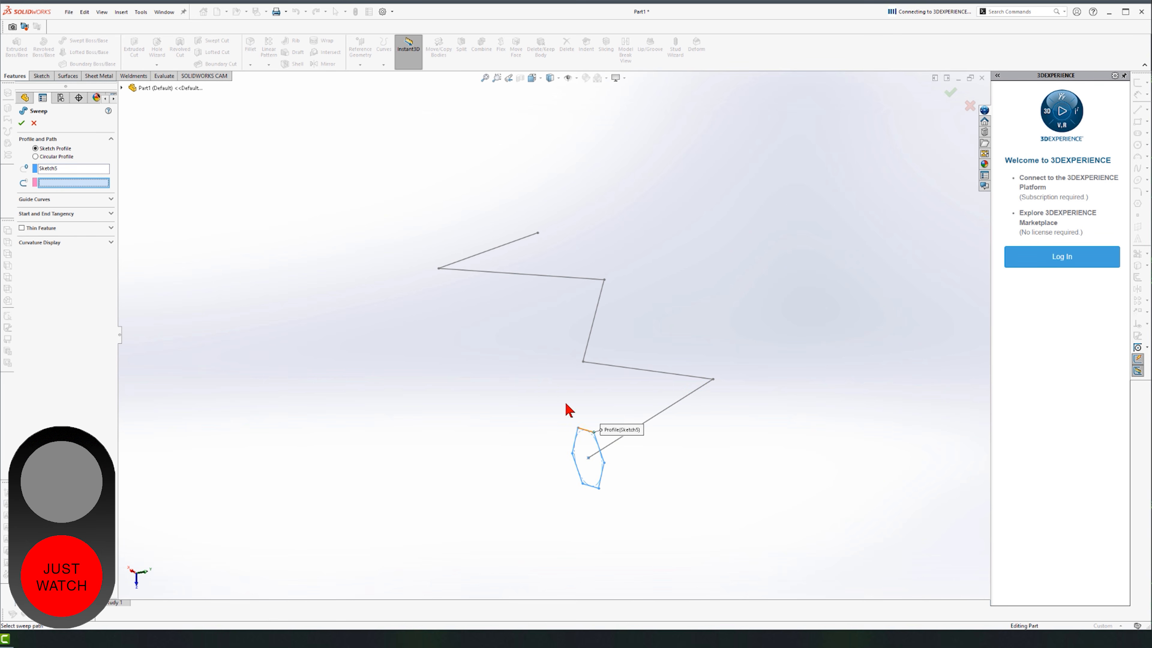
pyautogui.click(659, 417)
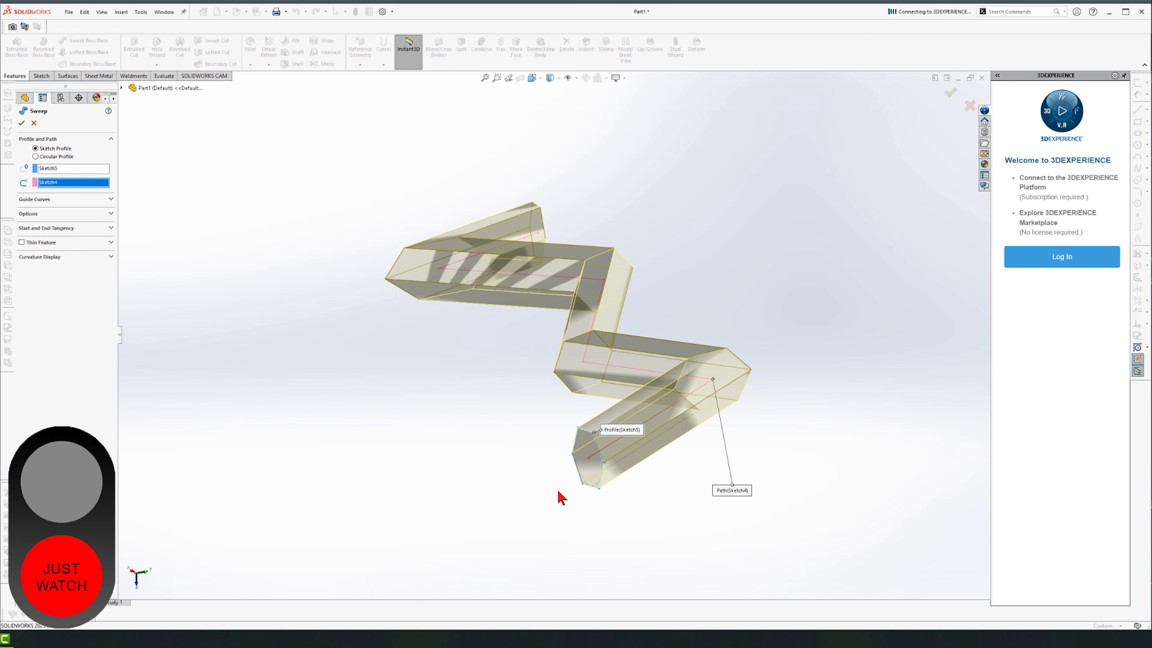
pyautogui.moveTo(453, 165); pyautogui.dragTo(437, 425, button='middle')
pyautogui.moveTo(467, 470); pyautogui.dragTo(462, 466, button='middle')
pyautogui.click(34, 123)
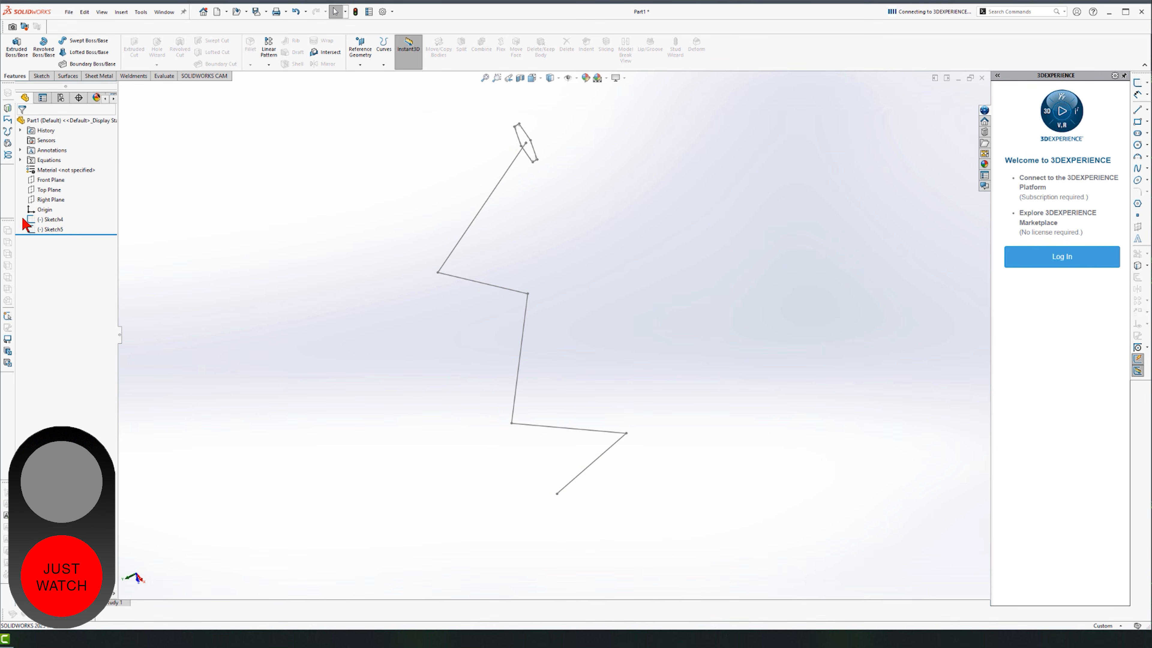
# Delete the hexagon sketch and the zigzag path sketch.
pyautogui.click(53, 229)
pyautogui.press('Delete')
pyautogui.click(50, 220)
pyautogui.press('Delete')
# Sketch a closed four-point spline on the Front Plane passing through the origin, and exit the sketch.
pyautogui.click(50, 181)
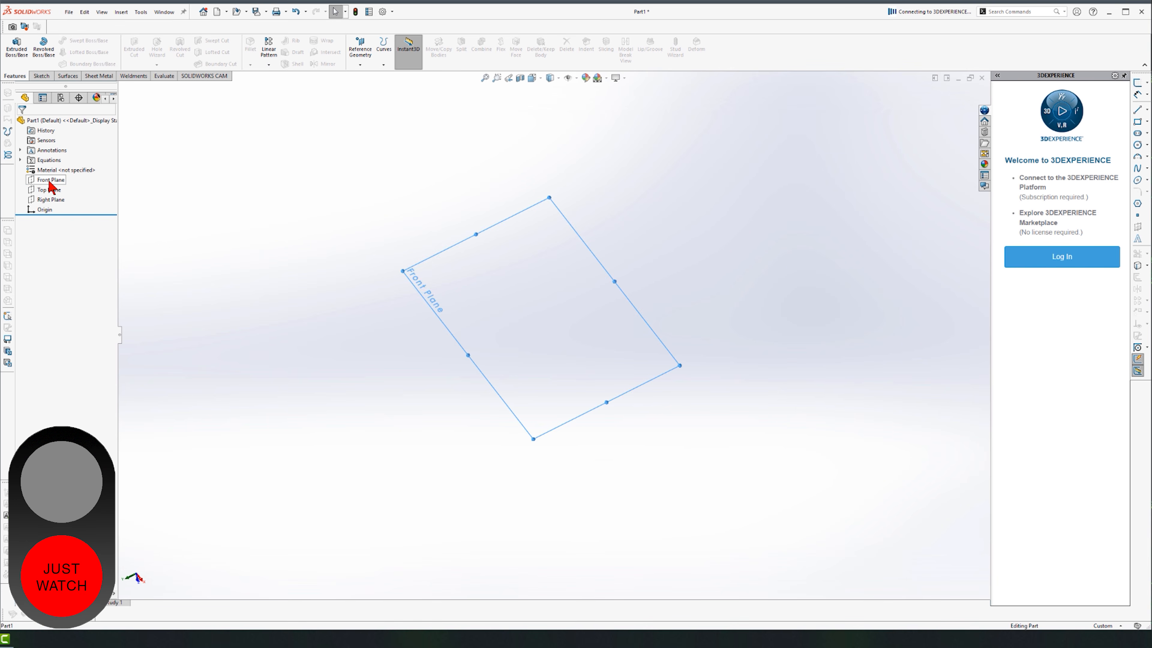
pyautogui.click(61, 171)
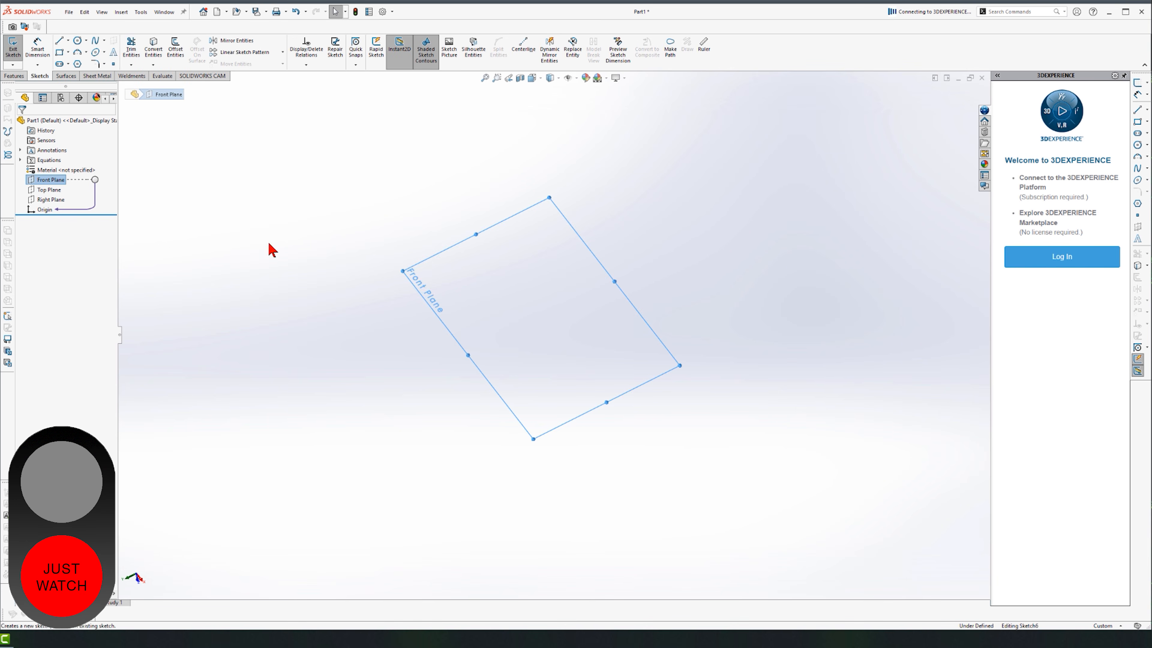
pyautogui.click(95, 41)
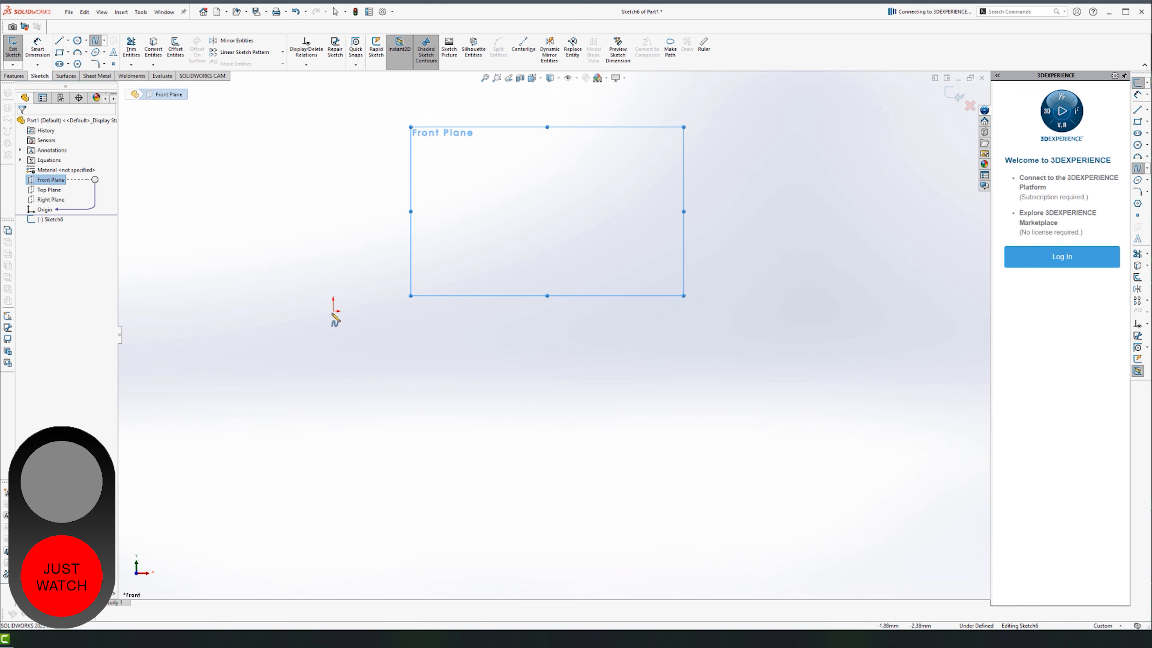
pyautogui.click(440, 197)
pyautogui.click(773, 260)
pyautogui.click(583, 516)
pyautogui.click(333, 310)
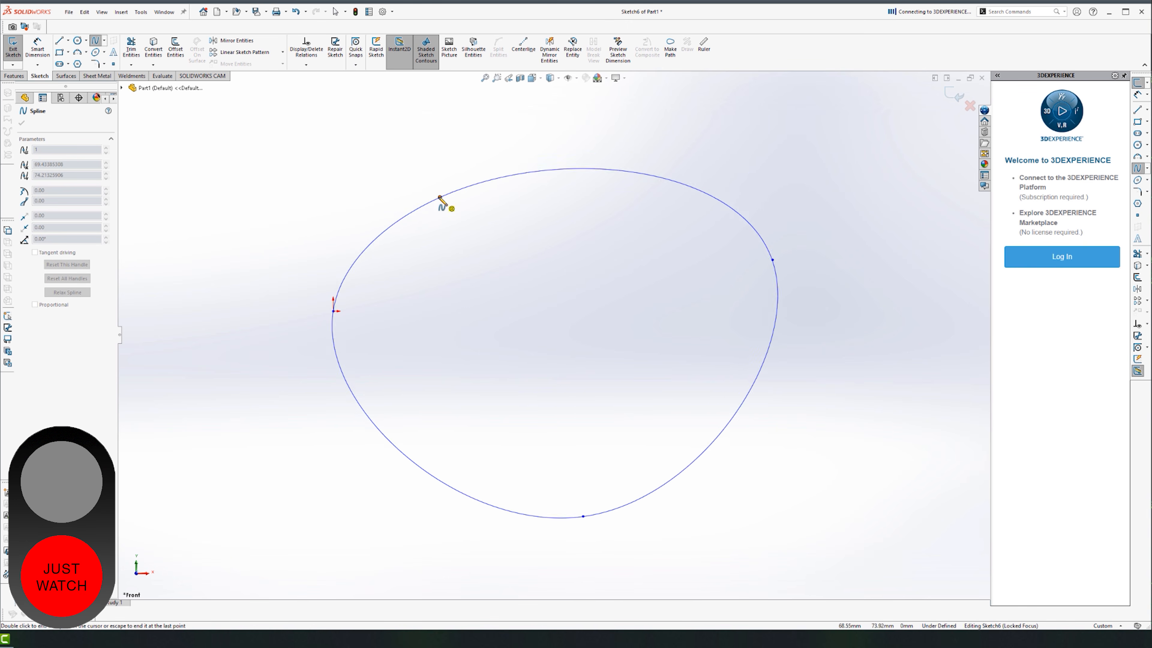
pyautogui.click(440, 197)
pyautogui.press('Escape')
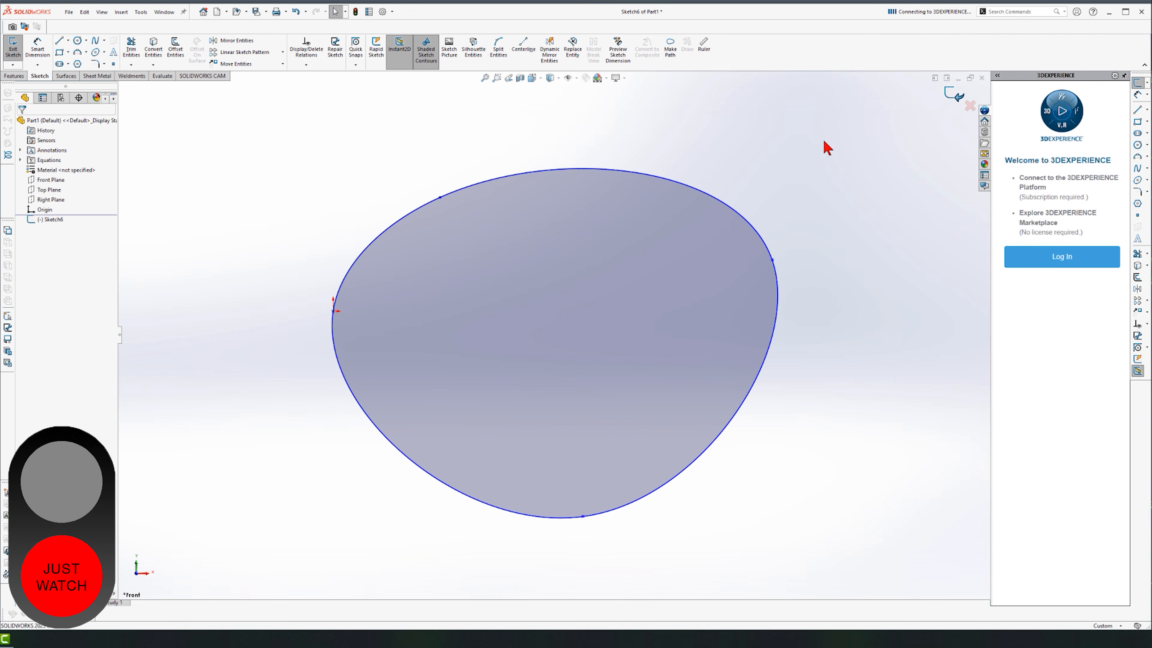
pyautogui.hotkey('ctrl', 'q')
pyautogui.click(818, 149)
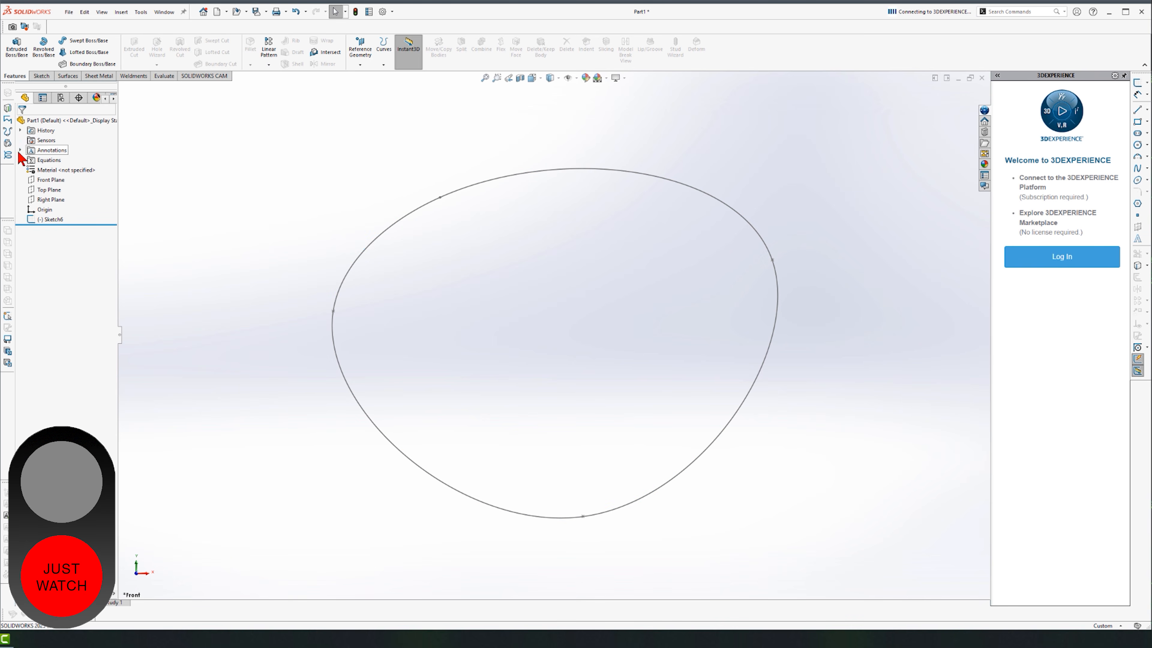
# Sketch a corner rectangle on the Top Plane starting at the origin, and exit the sketch.
pyautogui.click(50, 191)
pyautogui.click(62, 175)
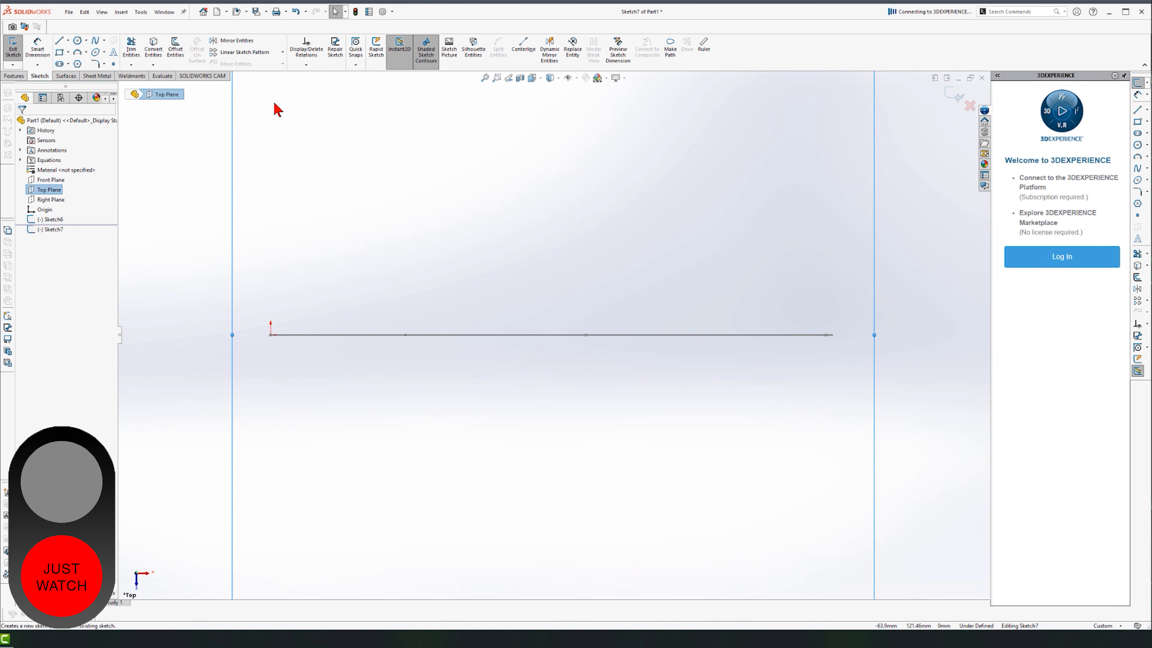
pyautogui.press('r')
pyautogui.click(271, 335)
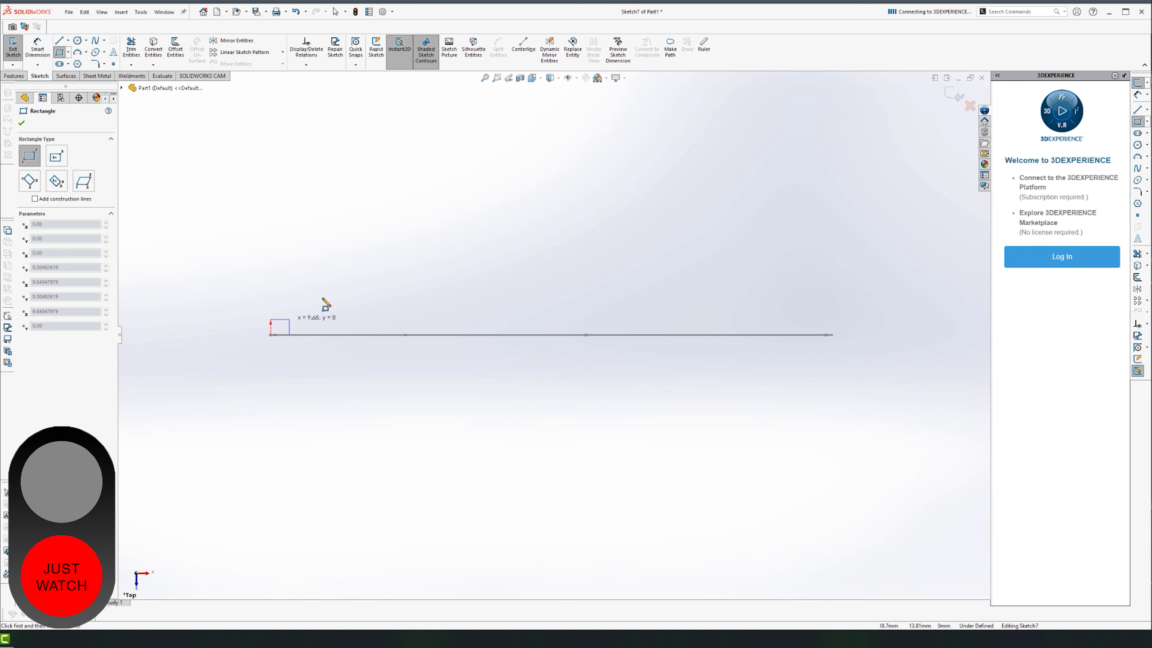
pyautogui.click(367, 269)
pyautogui.press('Escape')
pyautogui.click(954, 94)
pyautogui.click(575, 157)
pyautogui.moveTo(575, 157); pyautogui.dragTo(521, 230, button='middle')
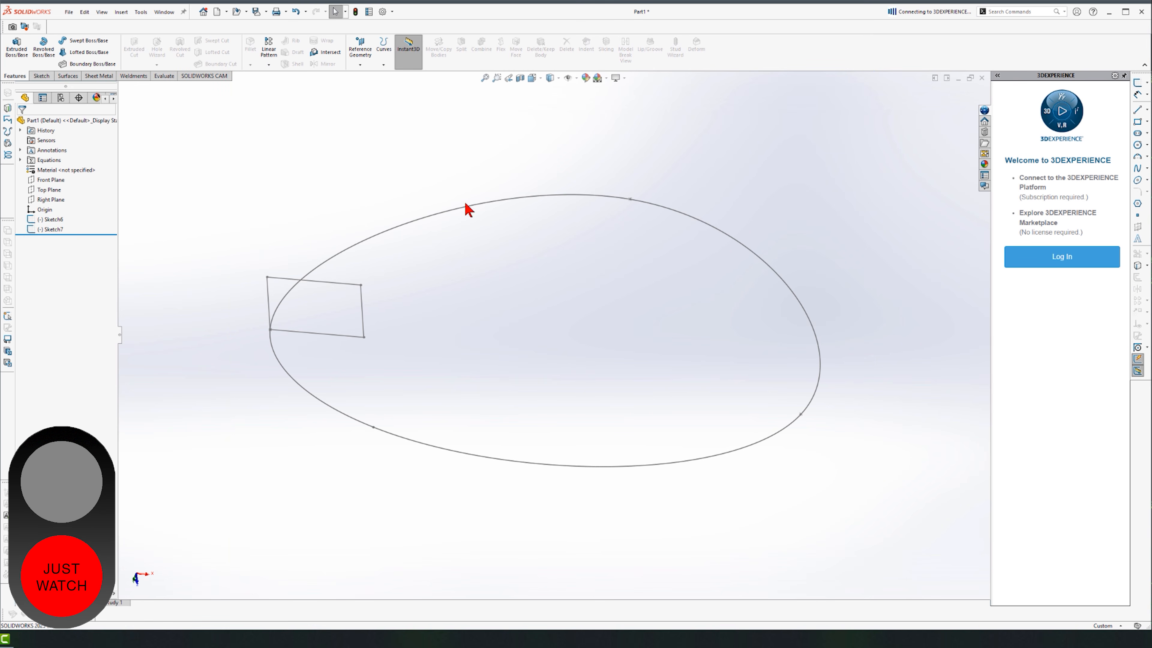
# Create a Swept Boss/Base using the rectangle as the profile and the closed spline as the path.
pyautogui.click(84, 41)
pyautogui.click(311, 281)
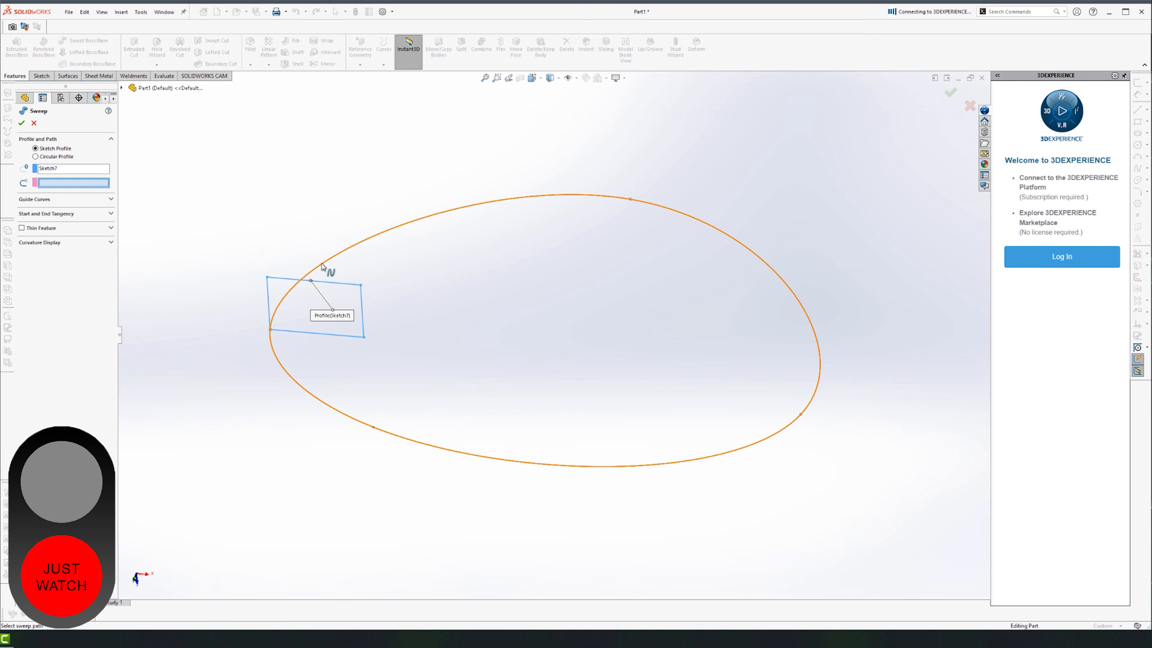
pyautogui.click(321, 266)
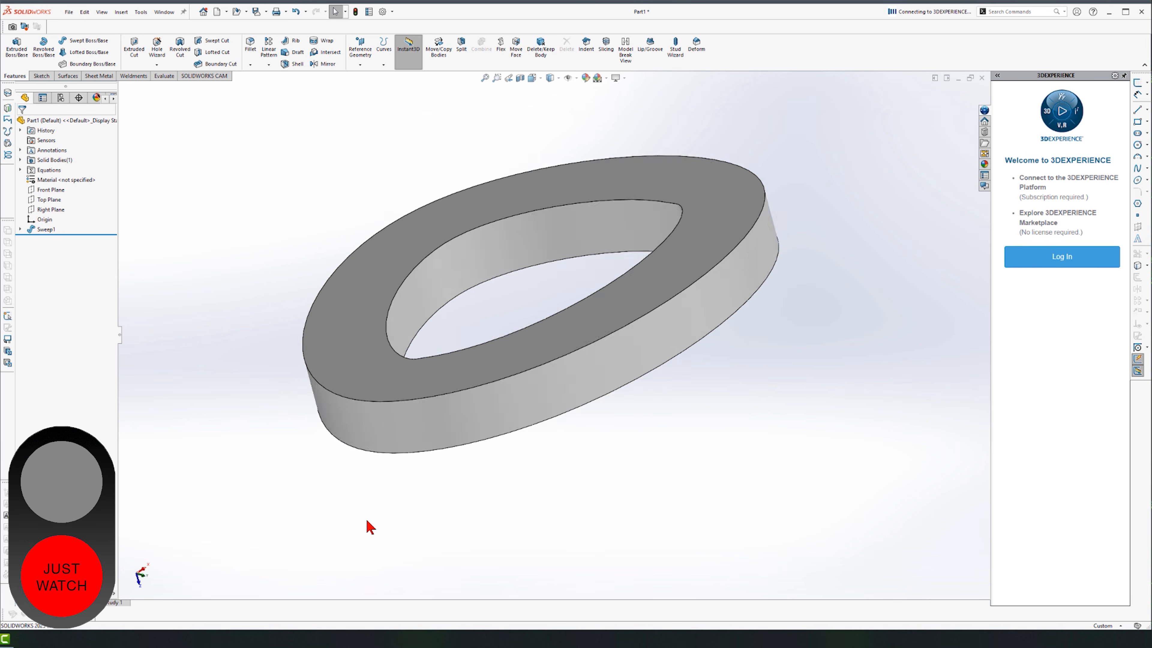
# Remove the swept ring together with its rectangle and spline sketches to empty the part.
pyautogui.click(45, 229)
pyautogui.click(35, 248)
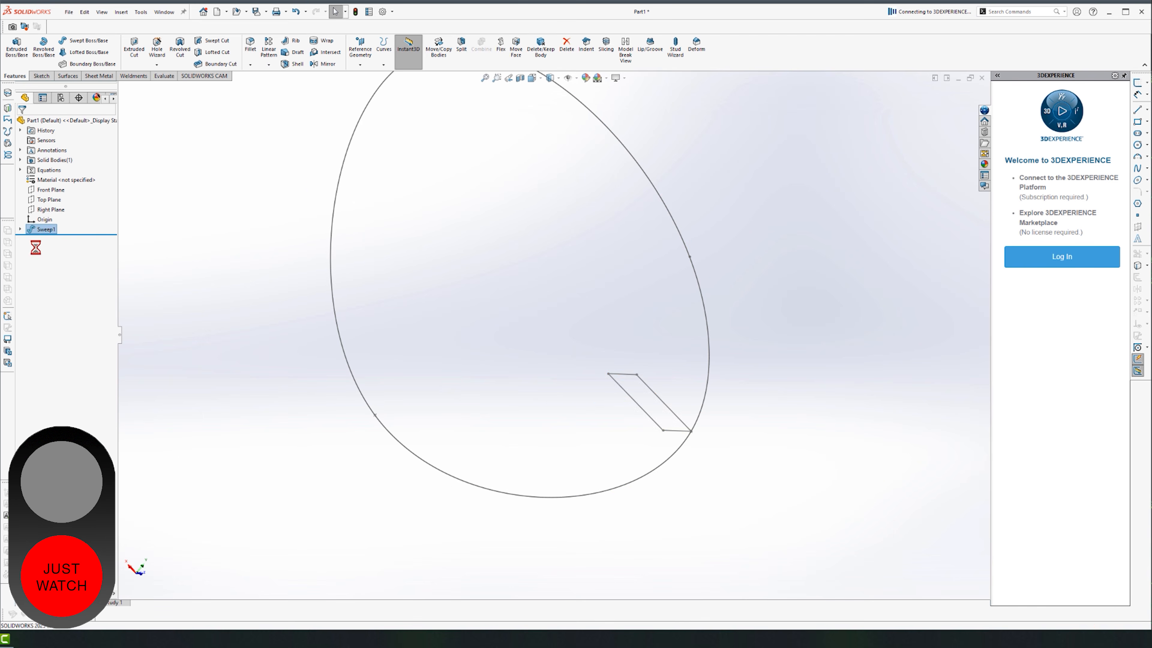
pyautogui.hotkey('ctrl', 'z')
pyautogui.hotkey('ctrl', 'z')
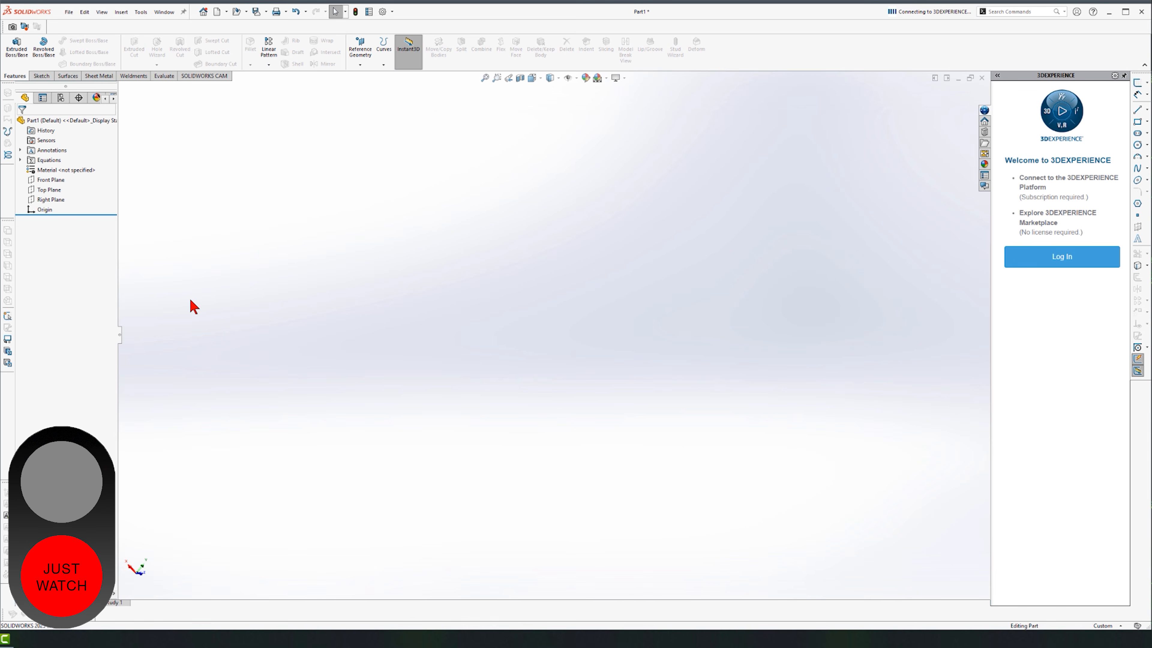
# Start a sketch on the Front Plane and draw a horizontal line about 29 mm long outward from the origin.
pyautogui.click(50, 180)
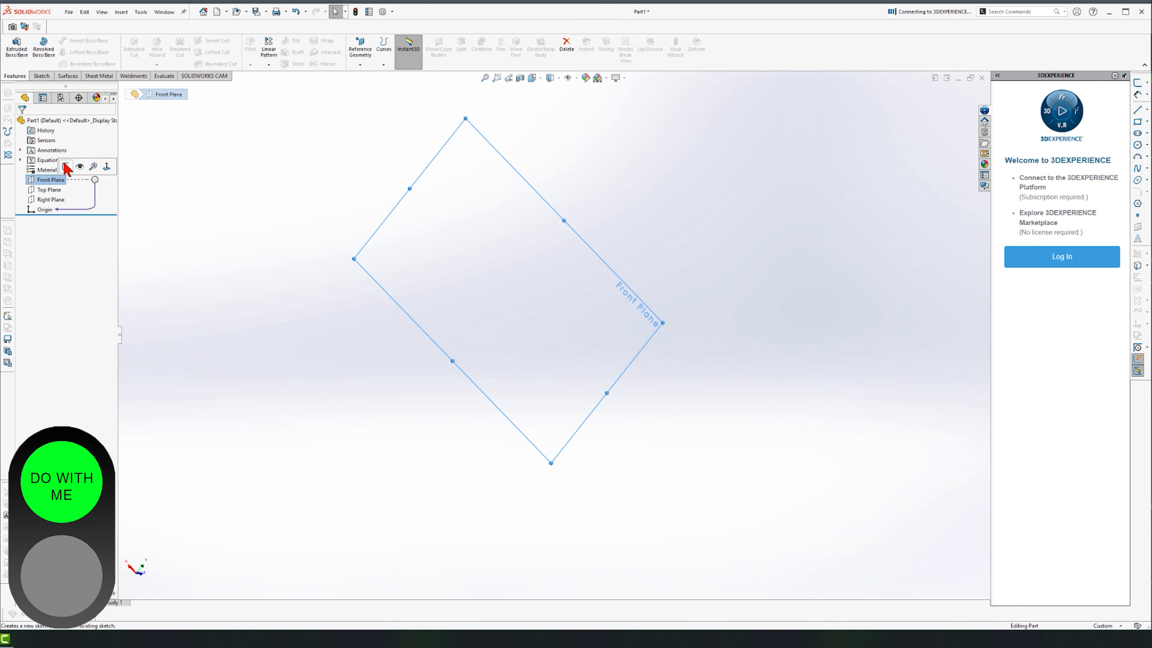
pyautogui.click(66, 166)
pyautogui.scroll(-5, 419, 353)
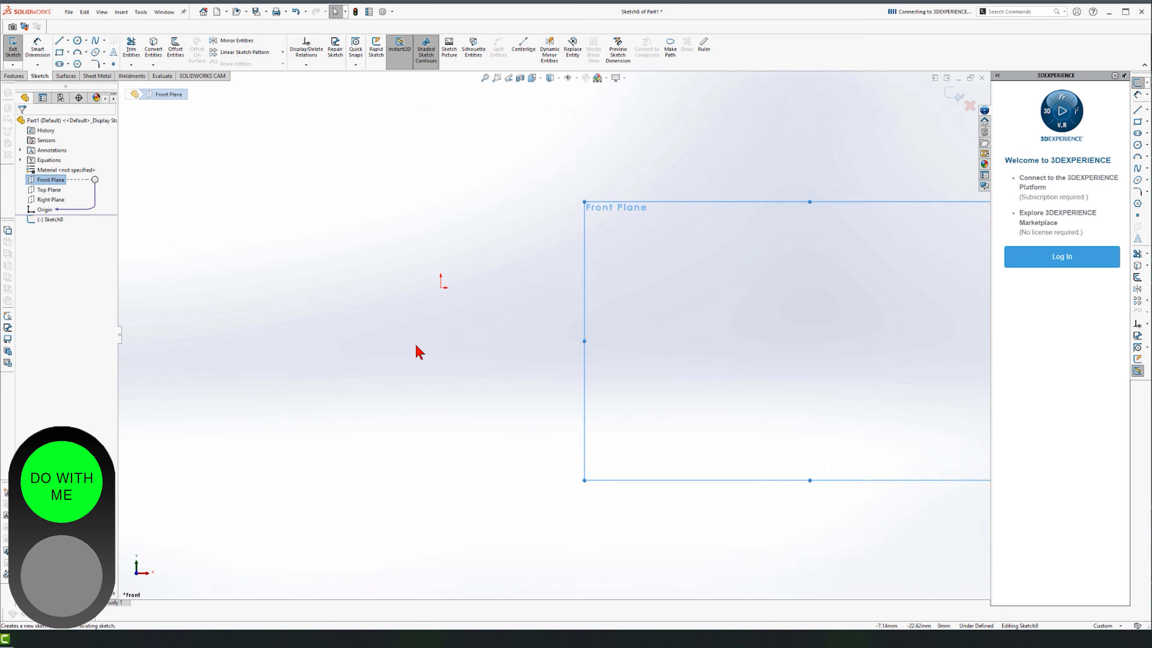
pyautogui.moveTo(627, 173)
pyautogui.mouseDown()
pyautogui.moveTo(117, 91)
pyautogui.moveTo(126, 84)
pyautogui.mouseUp()
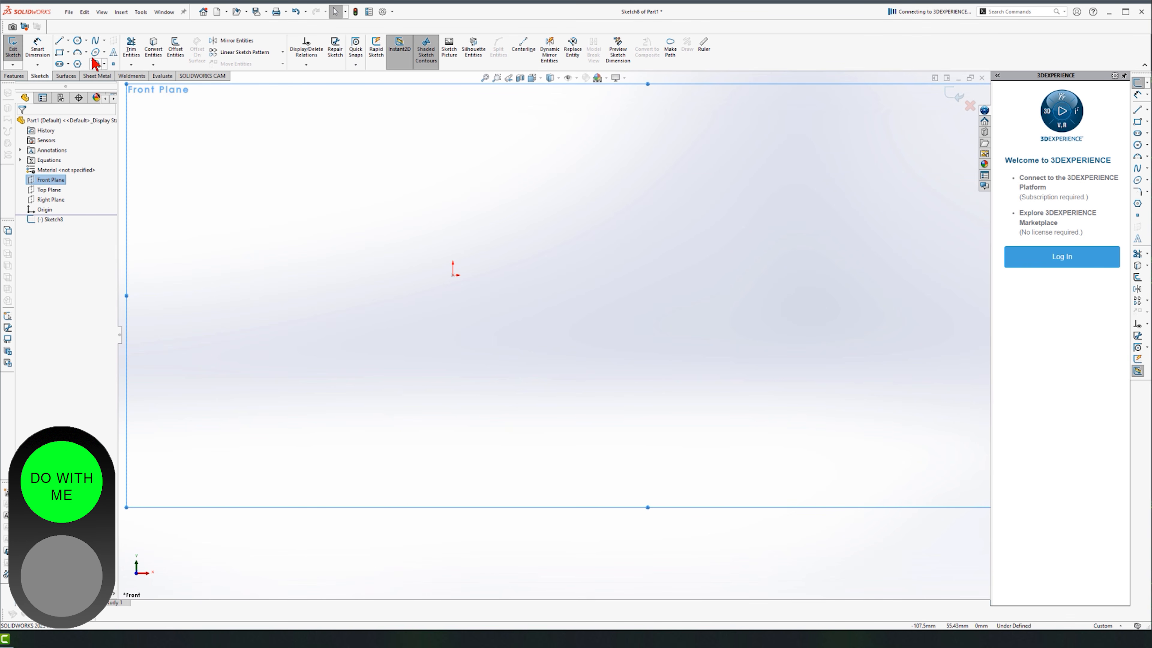
pyautogui.click(63, 43)
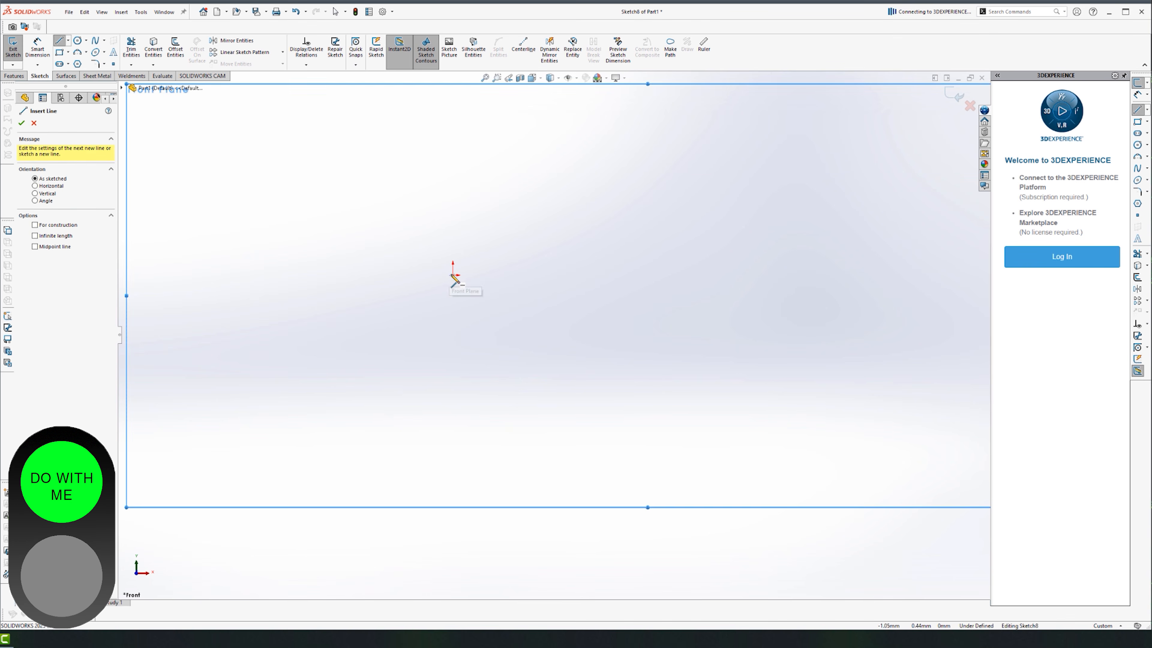
pyautogui.click(454, 275)
pyautogui.press('Escape')
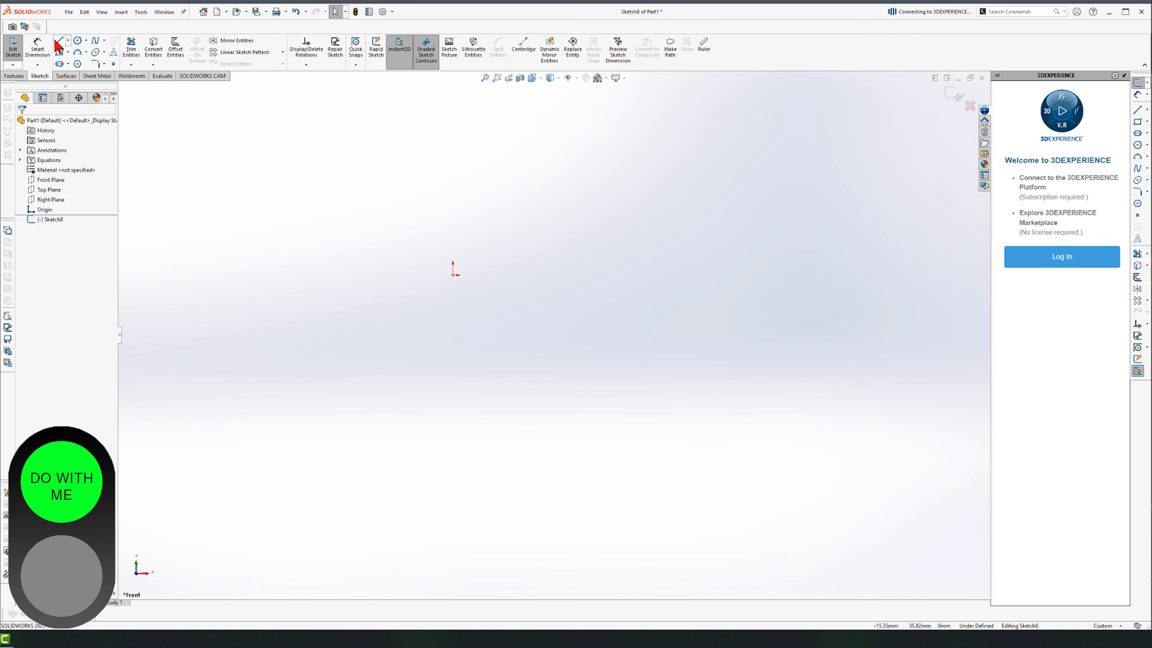
pyautogui.press('l')
pyautogui.click(454, 275)
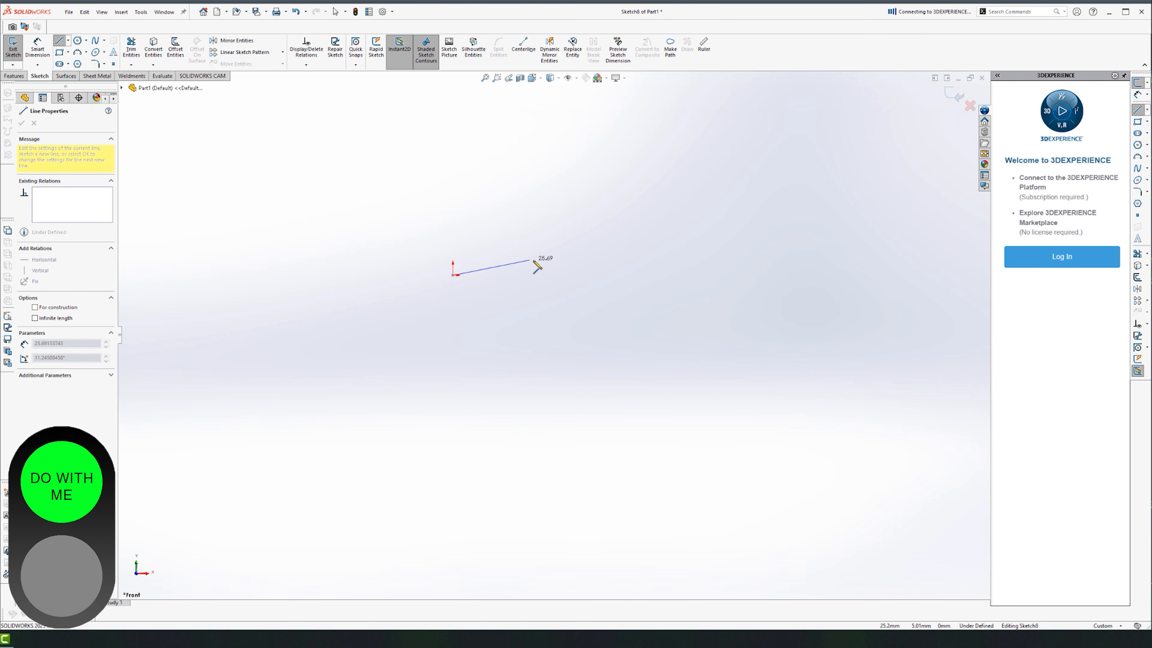
pyautogui.click(541, 275)
pyautogui.scroll(5, 548, 205)
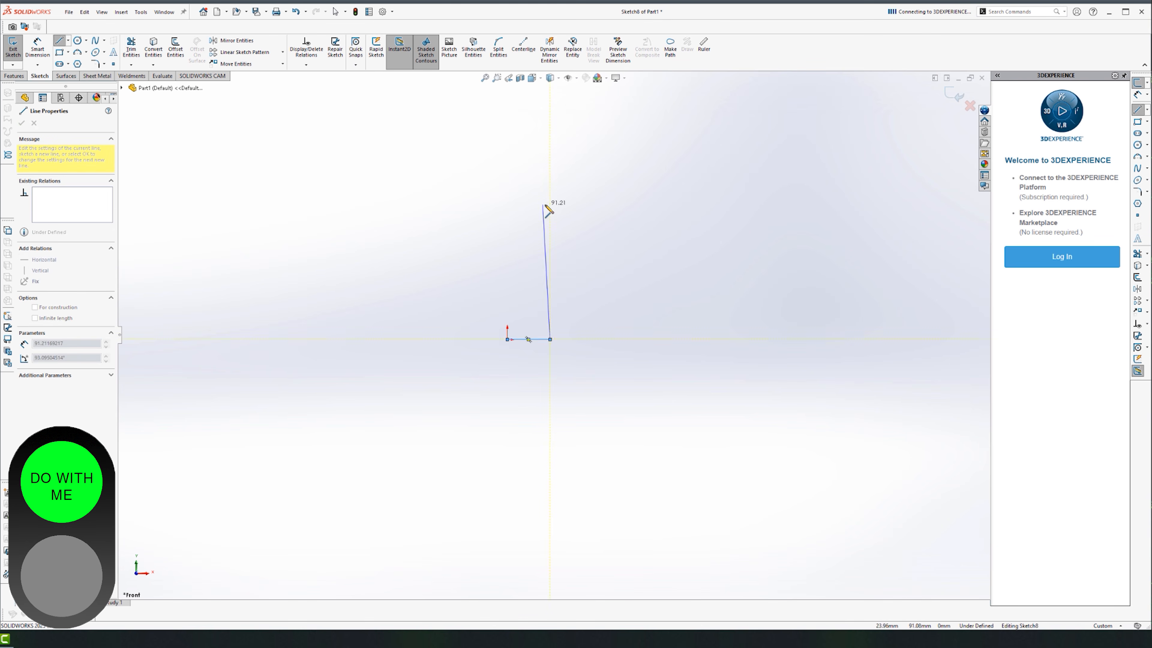
pyautogui.scroll(-4, 547, 209)
pyautogui.press('Escape')
pyautogui.scroll(-2, 576, 449)
pyautogui.scroll(-1, 574, 518)
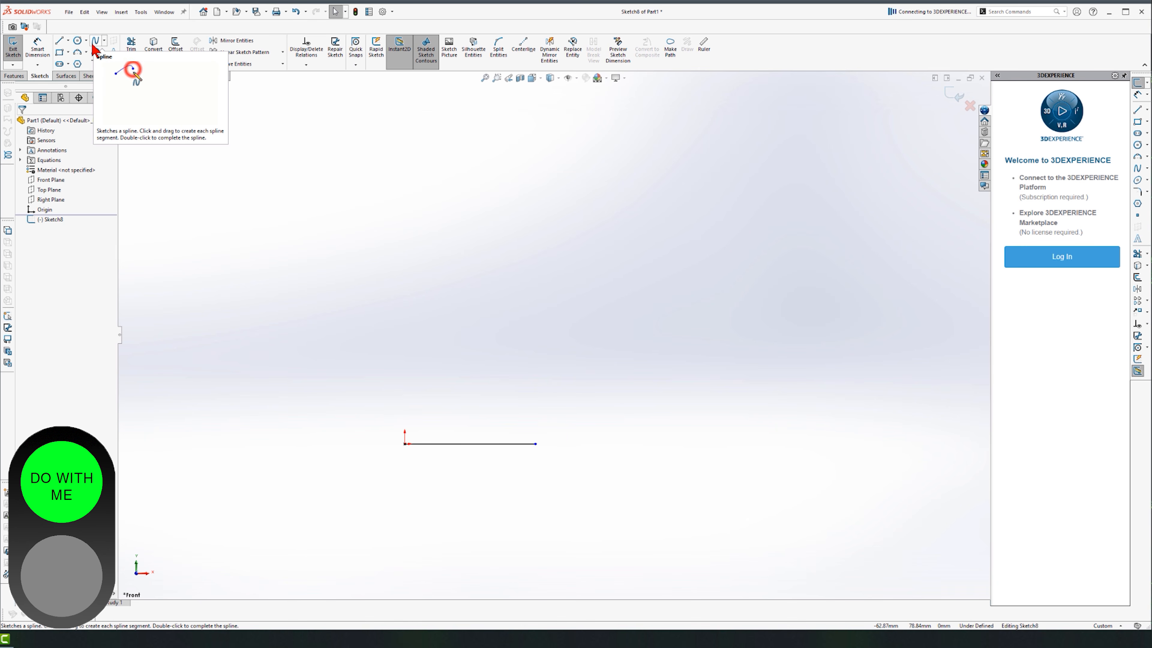
# Draw two connected 3-point arcs rising from the line's outer end as an S-curve, with radii of about 32 mm and 31 mm.
pyautogui.click(78, 53)
pyautogui.click(535, 444)
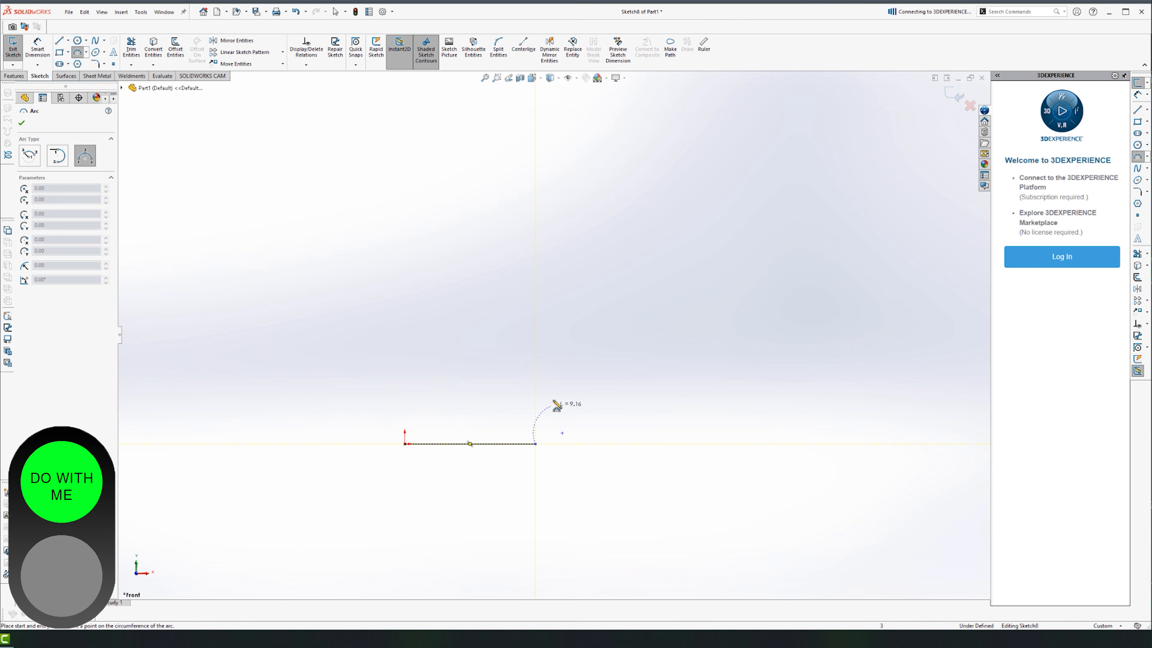
pyautogui.click(537, 323)
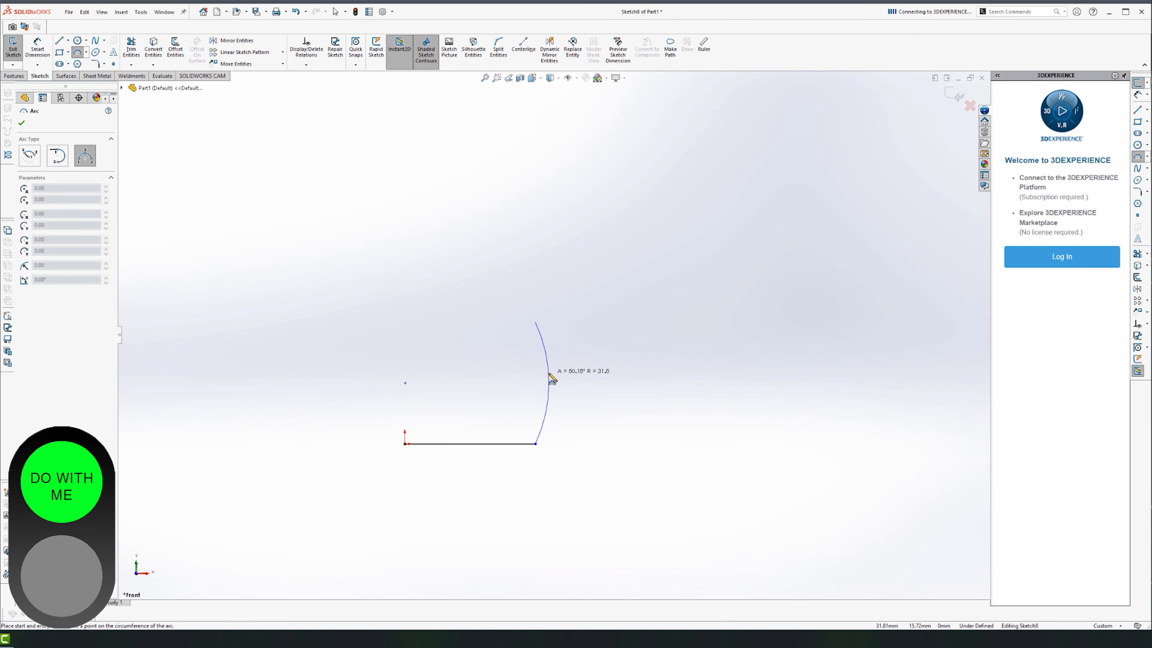
pyautogui.click(549, 382)
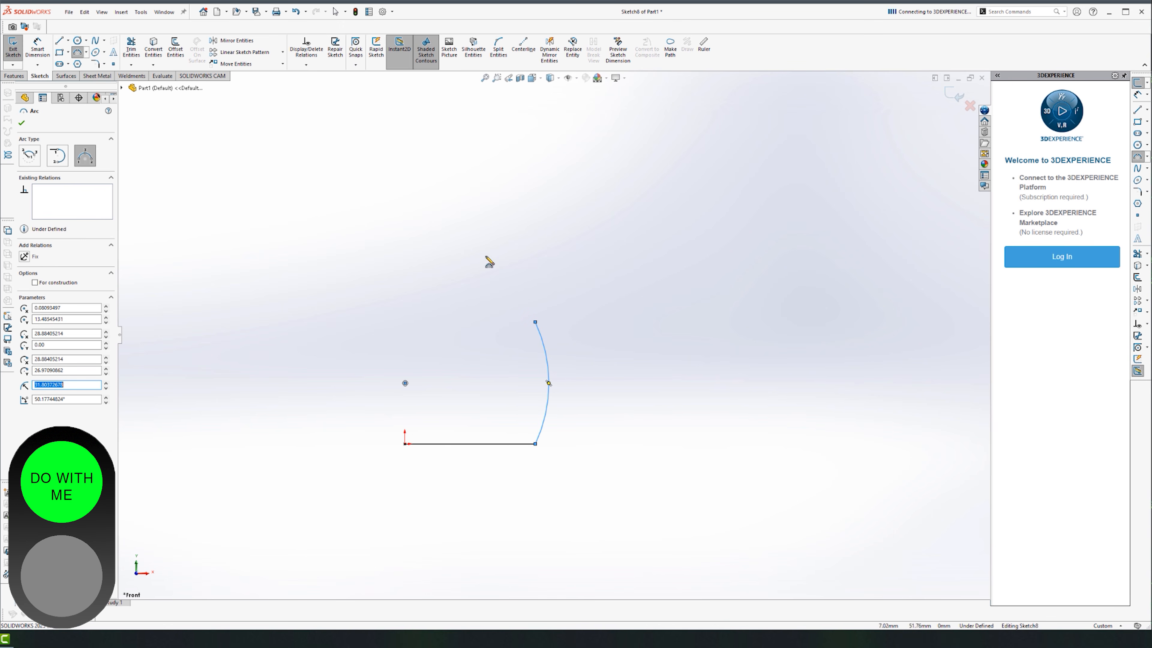
pyautogui.click(536, 323)
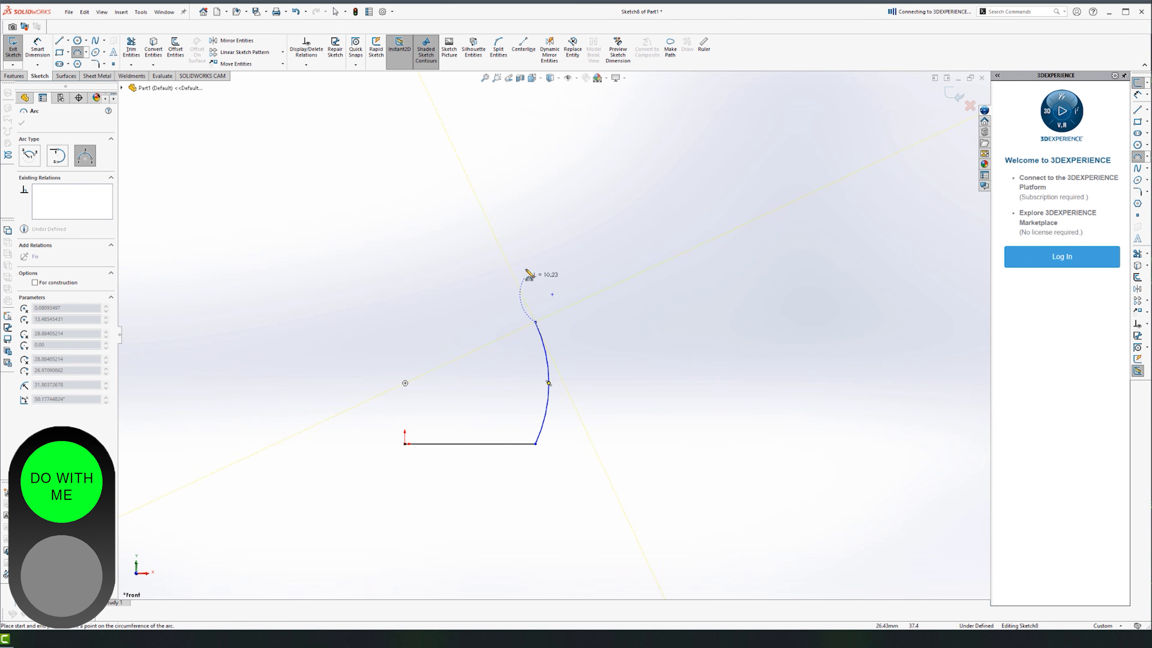
pyautogui.click(545, 202)
pyautogui.click(530, 235)
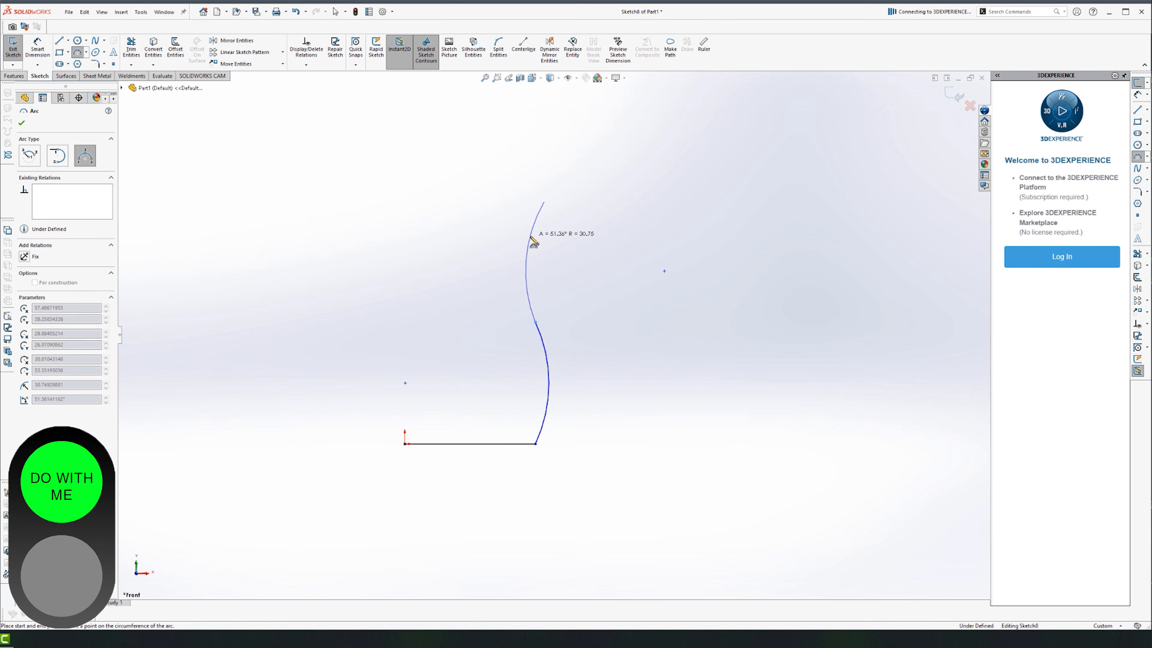
pyautogui.press('Escape')
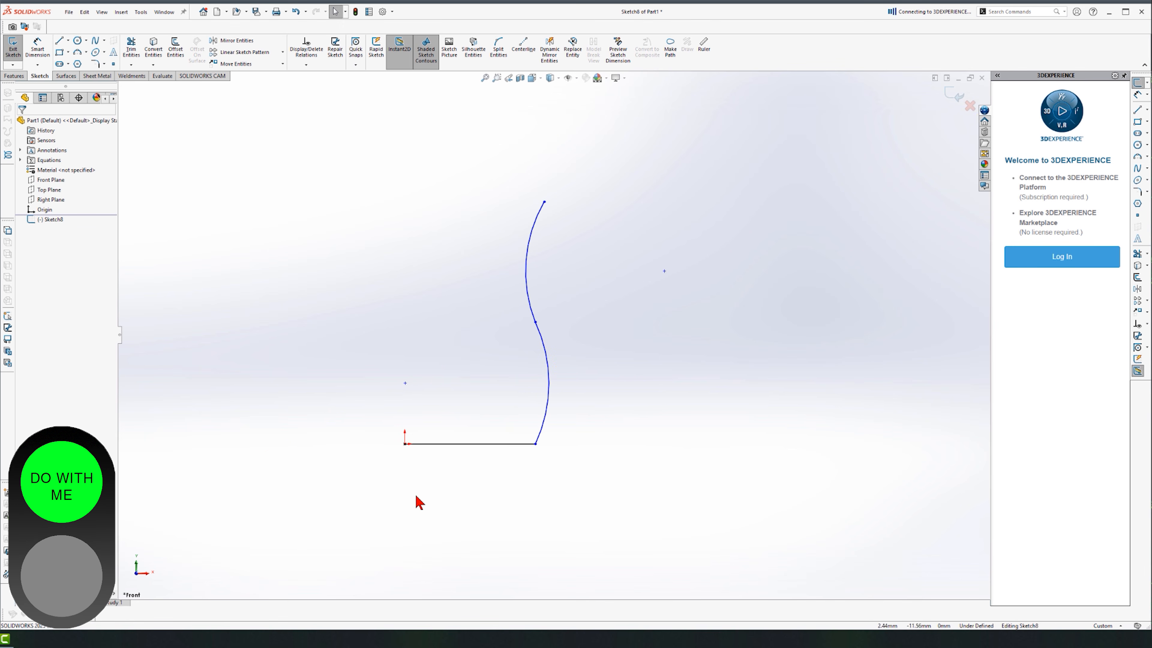
# Stretch the S-curve upward by moving its top endpoint and the point where the two arcs meet.
pyautogui.scroll(6, 553, 333)
pyautogui.scroll(-3, 497, 313)
pyautogui.moveTo(595, 274); pyautogui.dragTo(595, 238)
pyautogui.moveTo(588, 343); pyautogui.dragTo(584, 314)
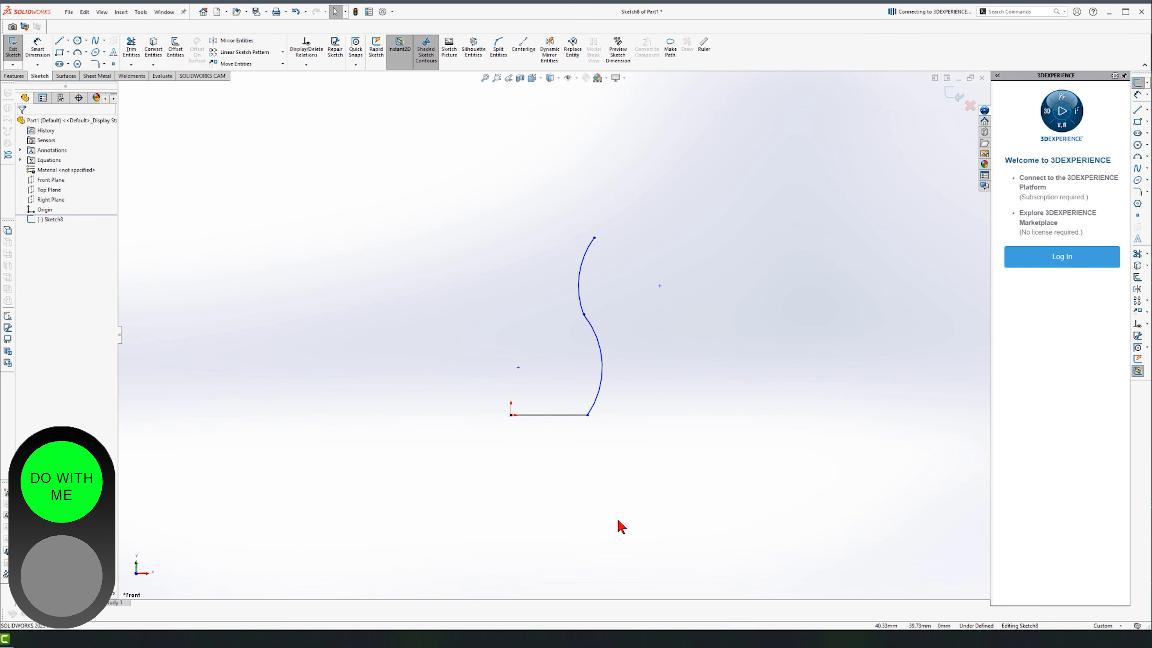
# Draw a vertical centerline about 82 mm long upward from the origin.
pyautogui.click(69, 41)
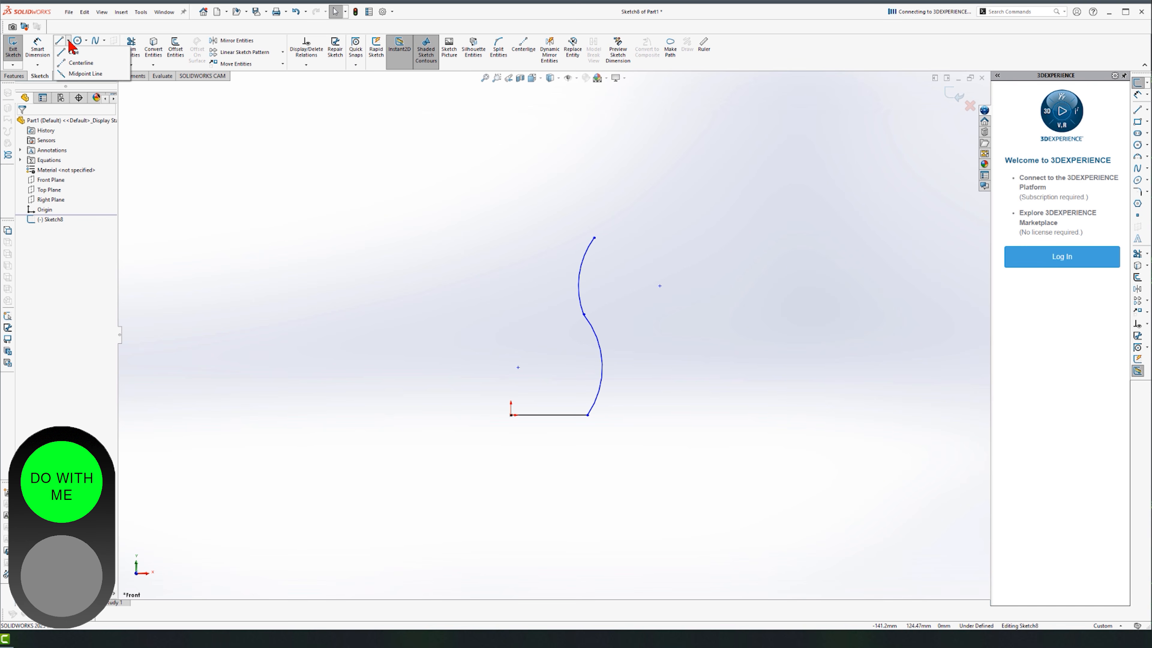
pyautogui.click(79, 63)
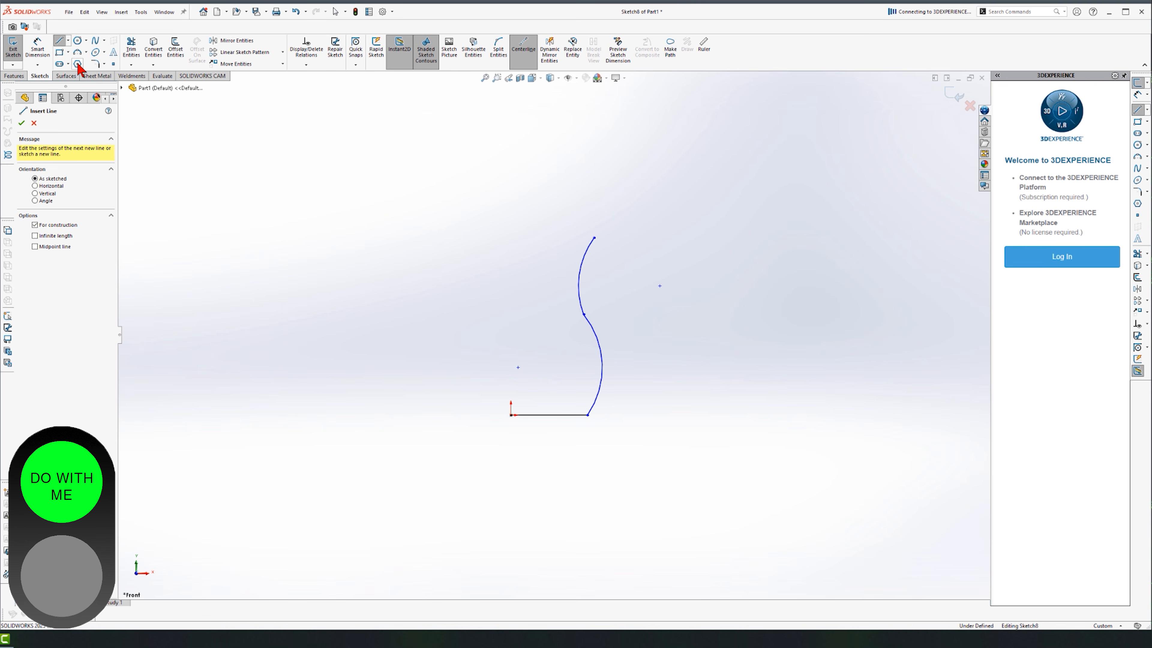
pyautogui.click(511, 415)
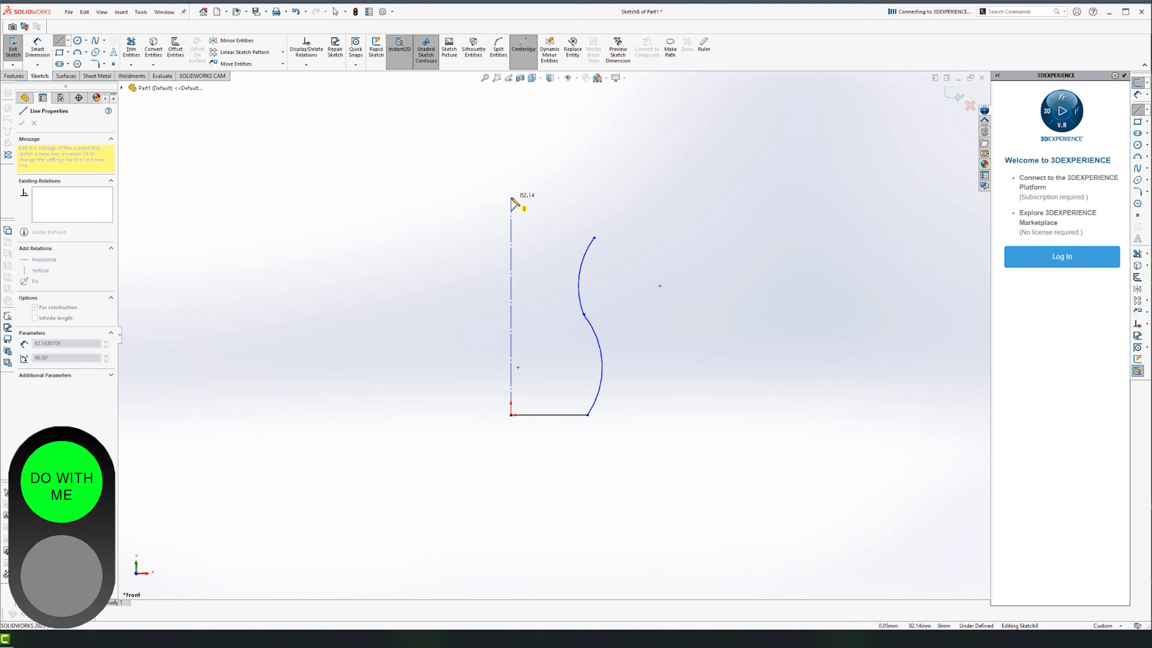
pyautogui.click(512, 198)
pyautogui.press('Escape')
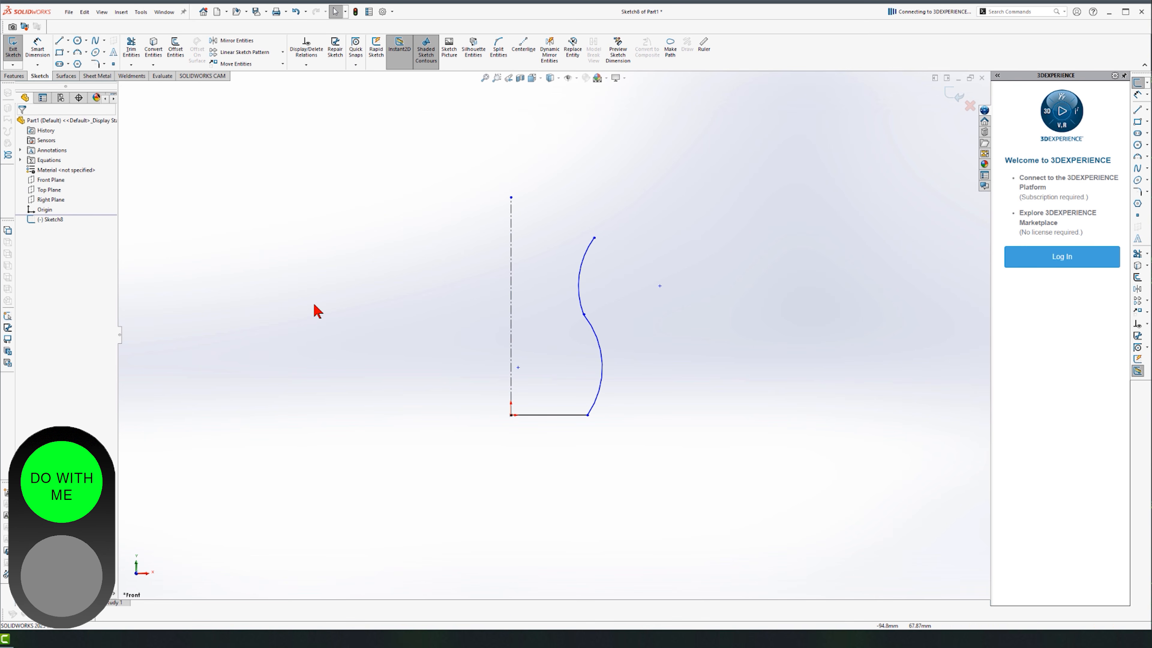
# Dimension the horizontal base line's length at 28 mm.
pyautogui.click(40, 50)
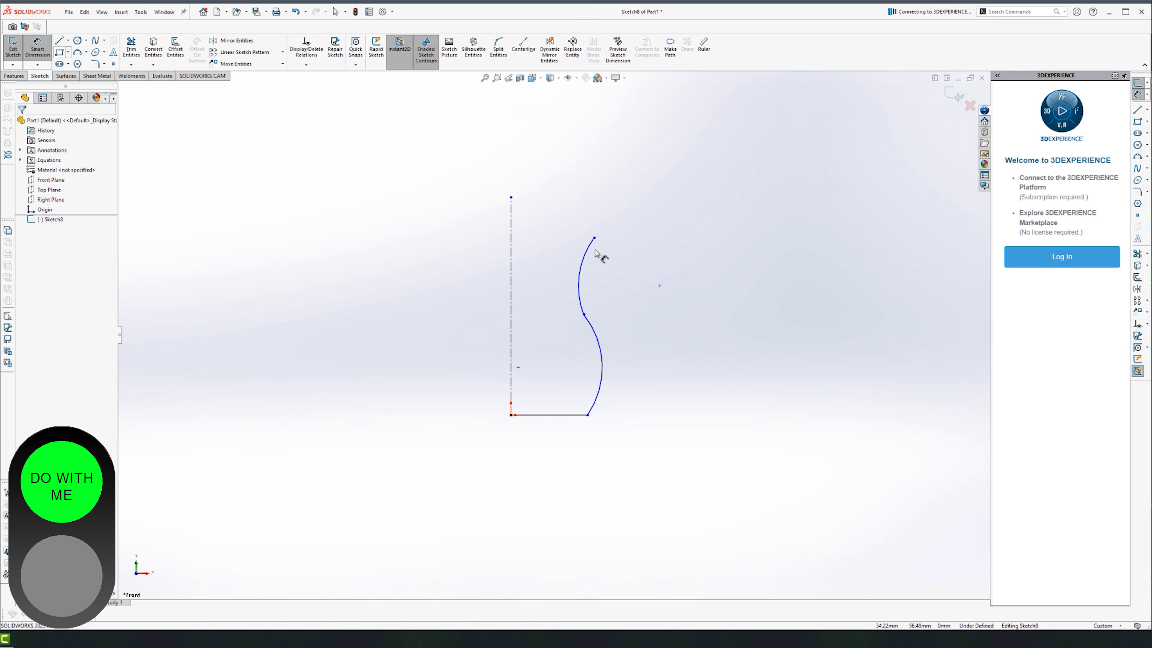
pyautogui.click(546, 428)
pyautogui.click(547, 453)
pyautogui.write('28')
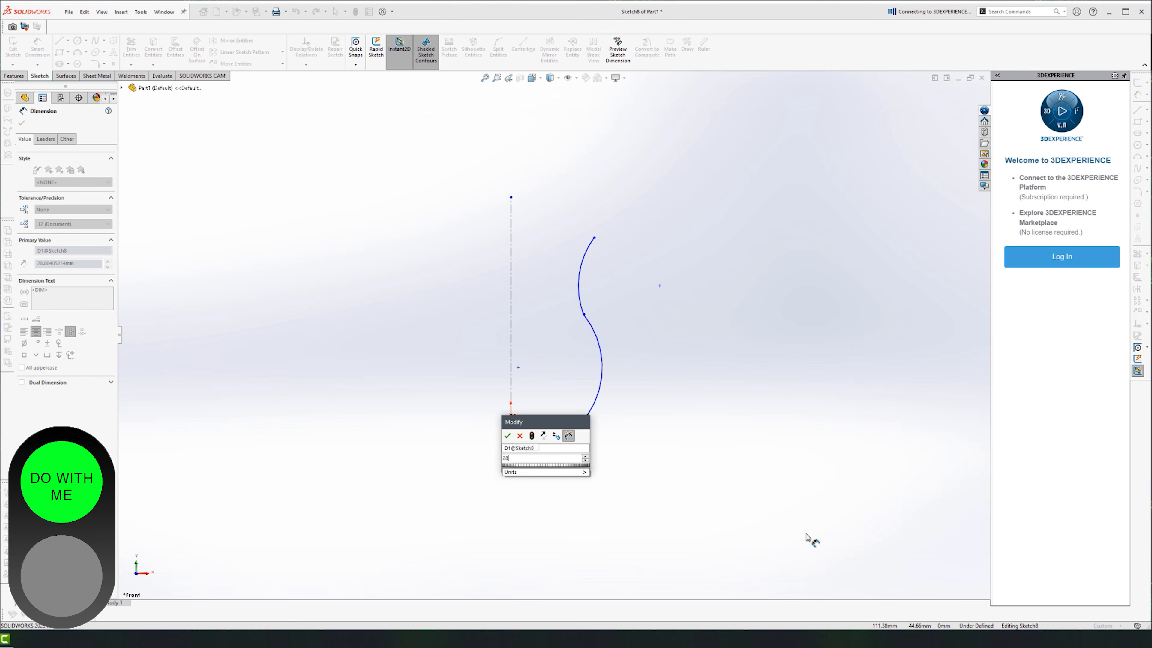
pyautogui.press('Return')
# Dimension the height from the base line to the top end of the S-curve at 65 mm.
pyautogui.click(669, 279)
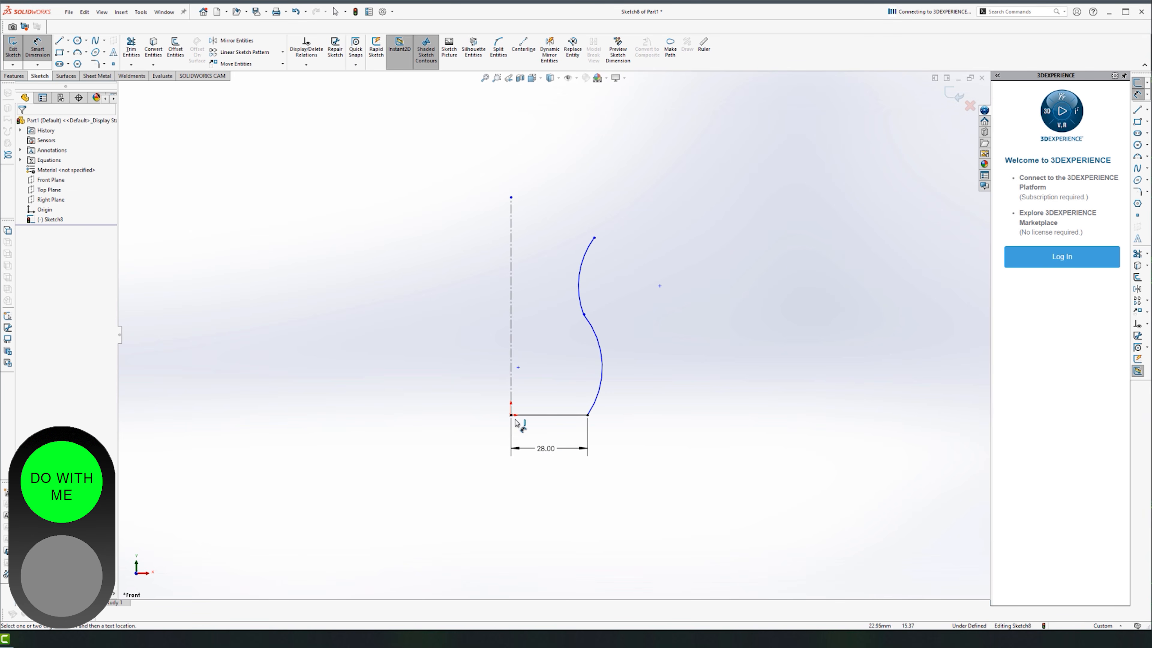
pyautogui.click(554, 419)
pyautogui.click(595, 238)
pyautogui.click(731, 318)
pyautogui.write('65')
pyautogui.press('Return')
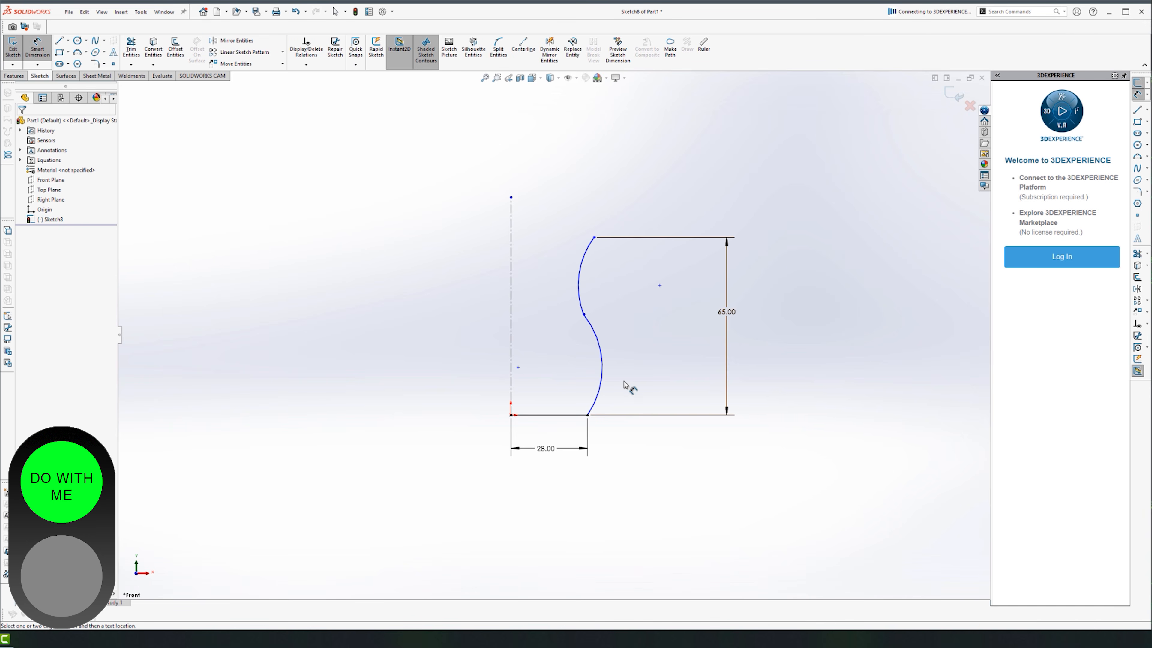
# Dimension the lower and upper arcs of the S-curve with a radius of 30 mm each.
pyautogui.click(603, 366)
pyautogui.click(642, 358)
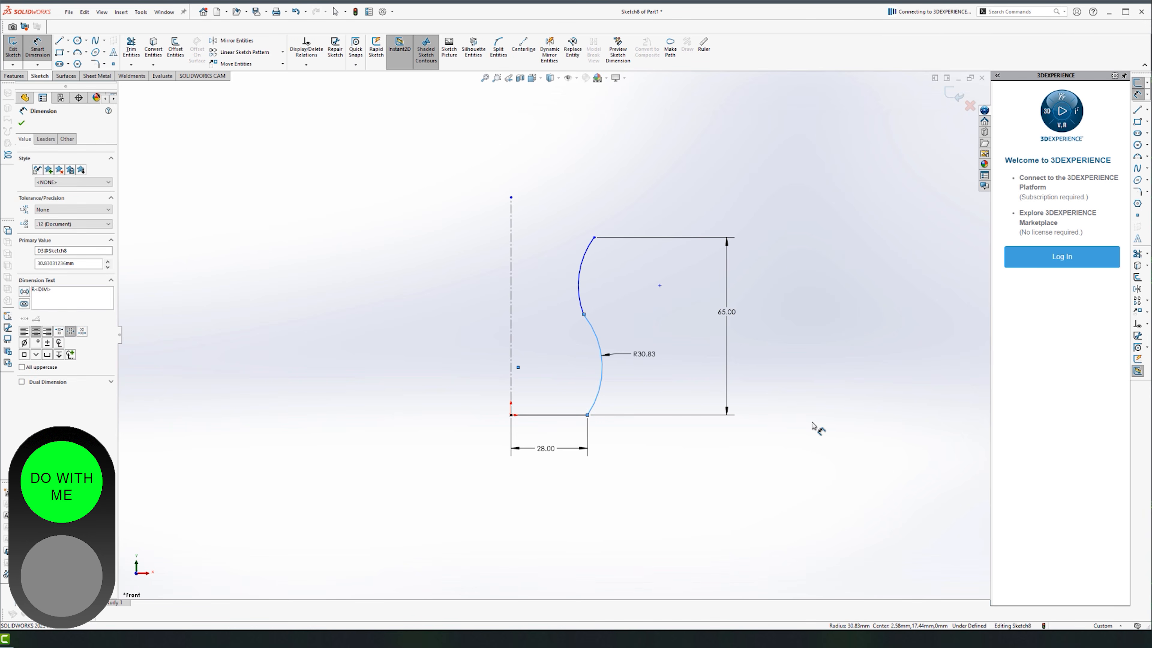
pyautogui.write('203')
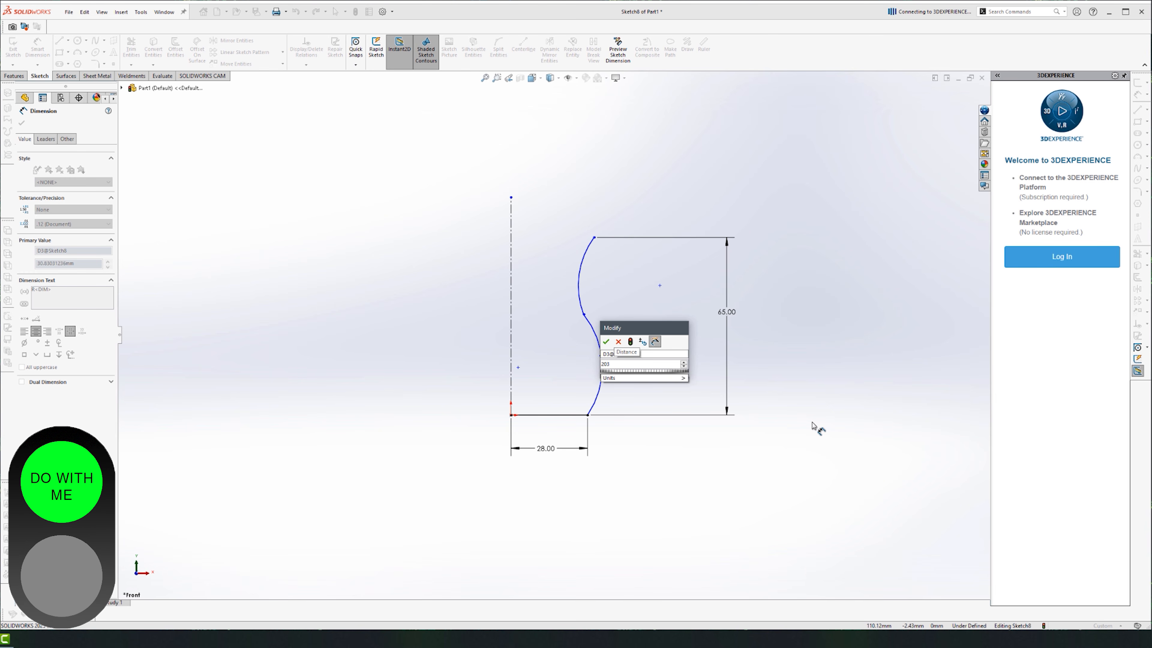
pyautogui.write('0')
pyautogui.press('Return')
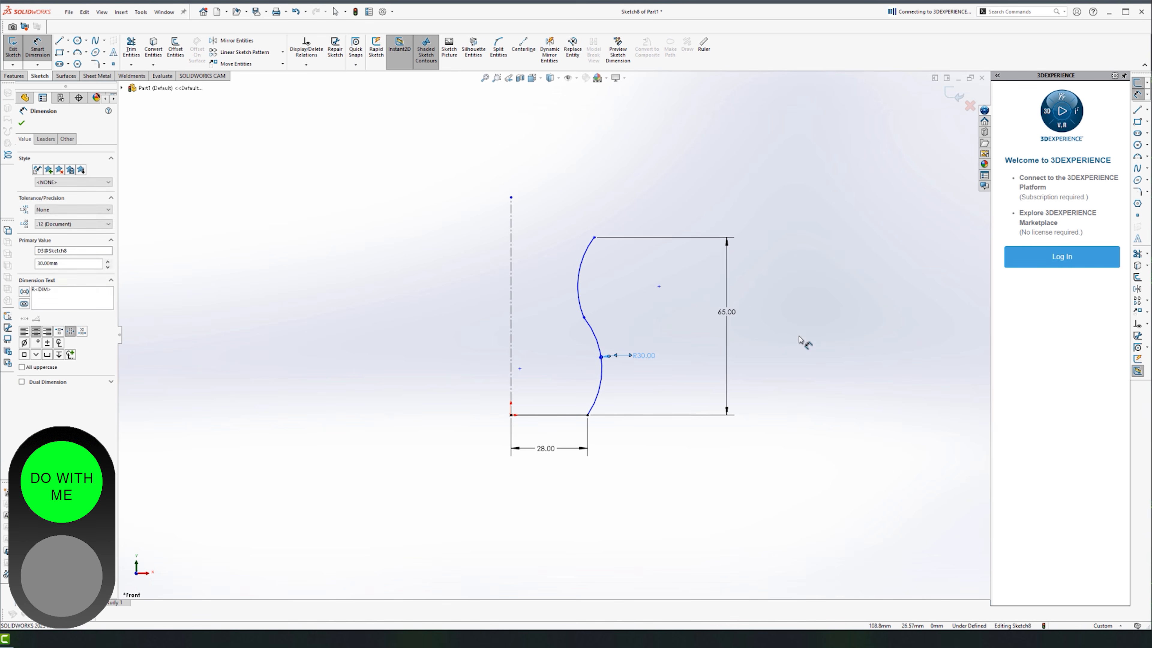
pyautogui.click(581, 271)
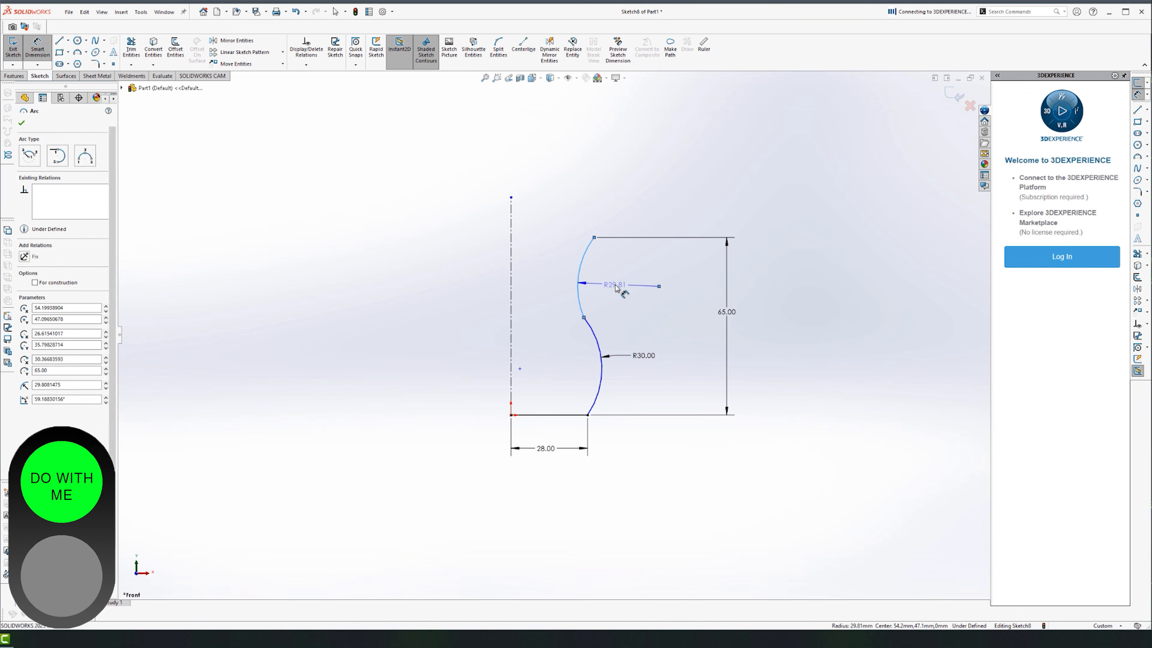
pyautogui.click(662, 274)
pyautogui.write('30')
pyautogui.press('Return')
pyautogui.press('Escape')
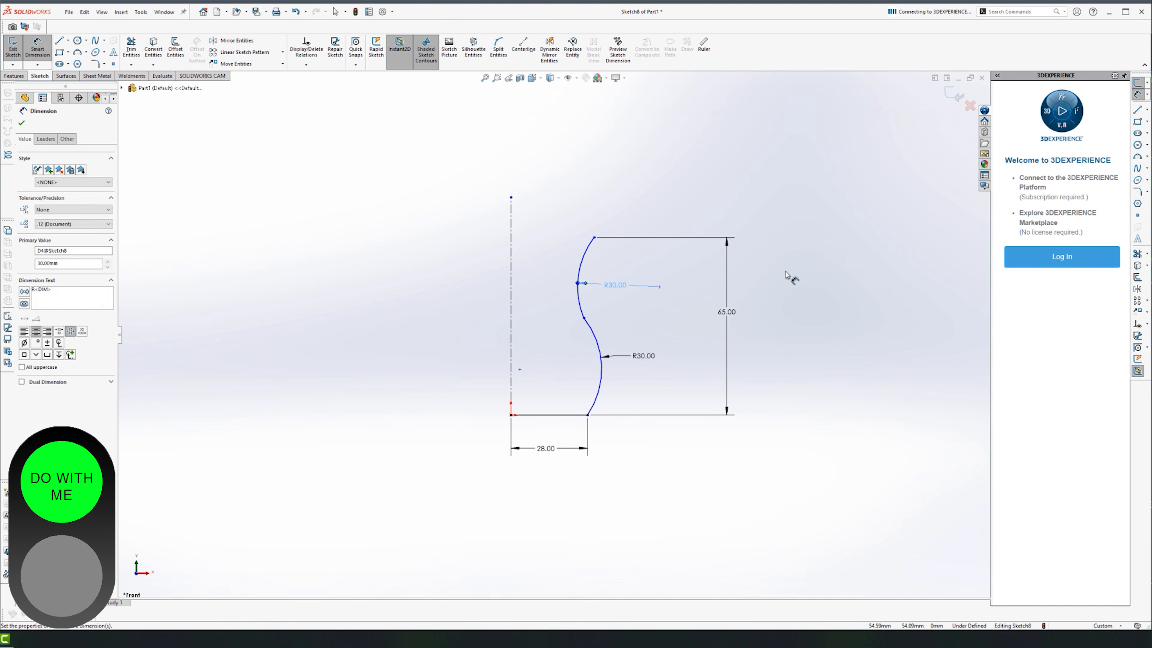
# Examine the junction between the lower and upper arcs of the S-curve up close with the magnifying glass.
pyautogui.scroll(-2, 596, 330)
pyautogui.scroll(-5, 595, 330)
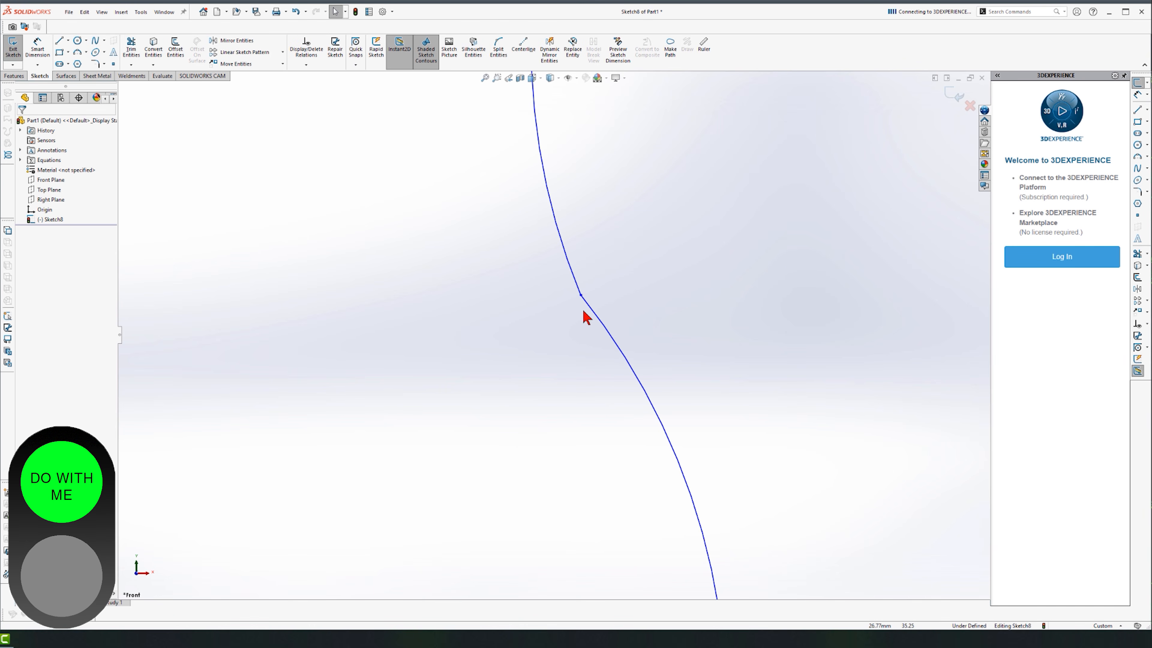
pyautogui.press('g')
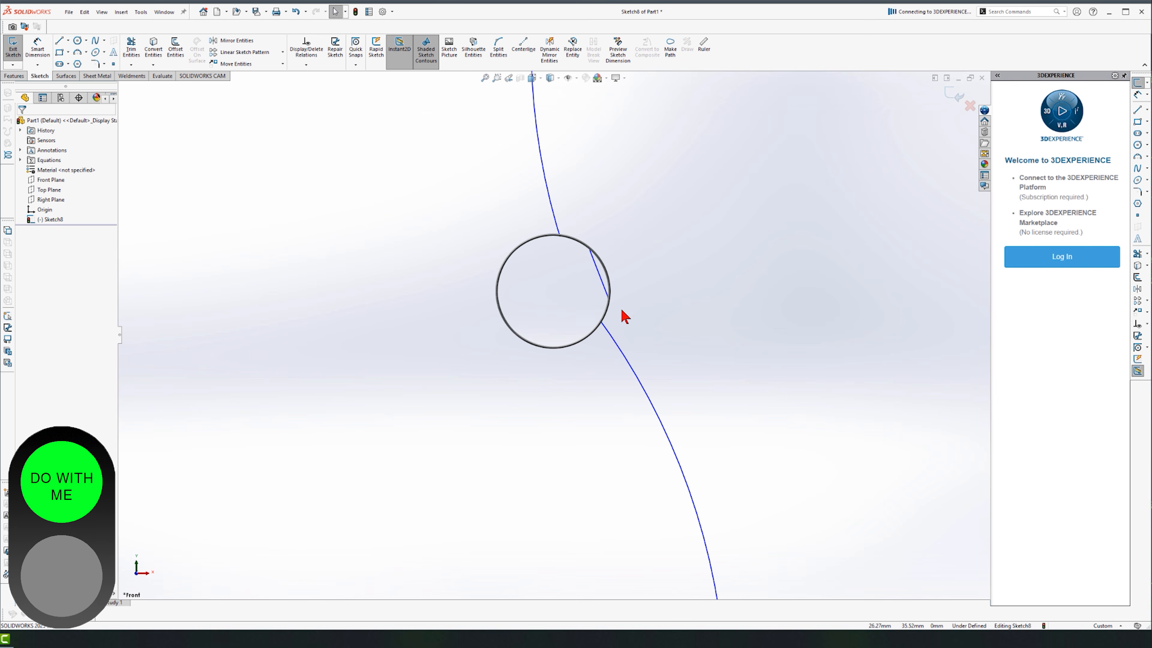
pyautogui.press('Escape')
pyautogui.scroll(2, 630, 319)
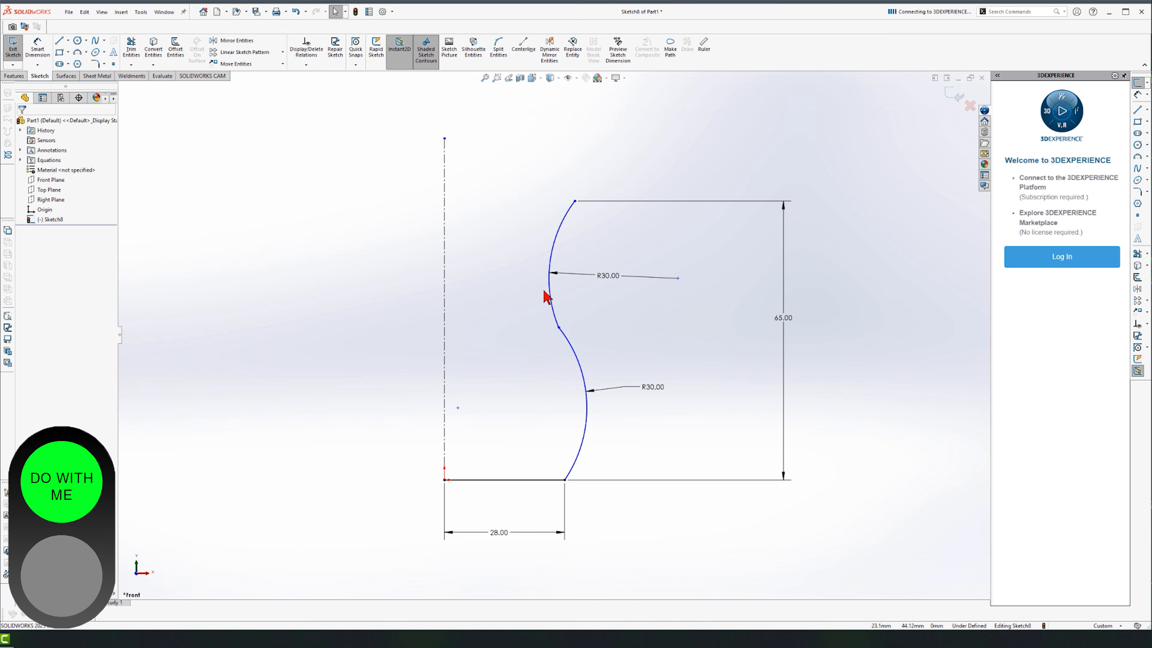
pyautogui.moveTo(583, 303); pyautogui.dragTo(539, 348)
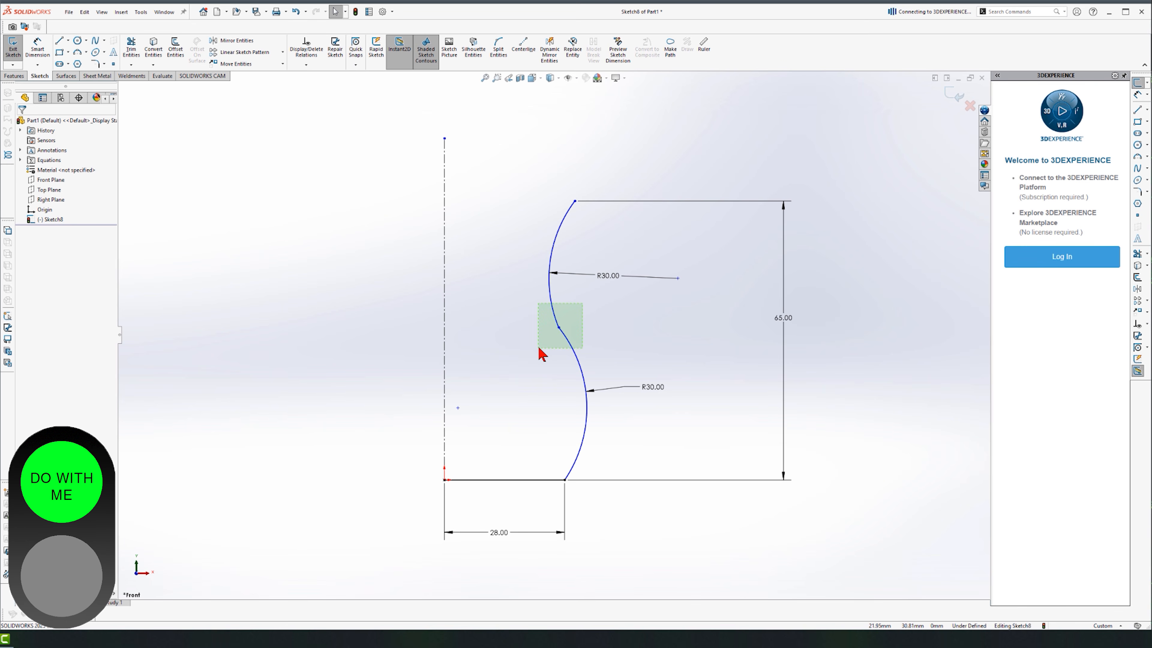
pyautogui.moveTo(542, 350); pyautogui.dragTo(540, 348)
pyautogui.click(503, 302)
pyautogui.moveTo(503, 299); pyautogui.dragTo(610, 360)
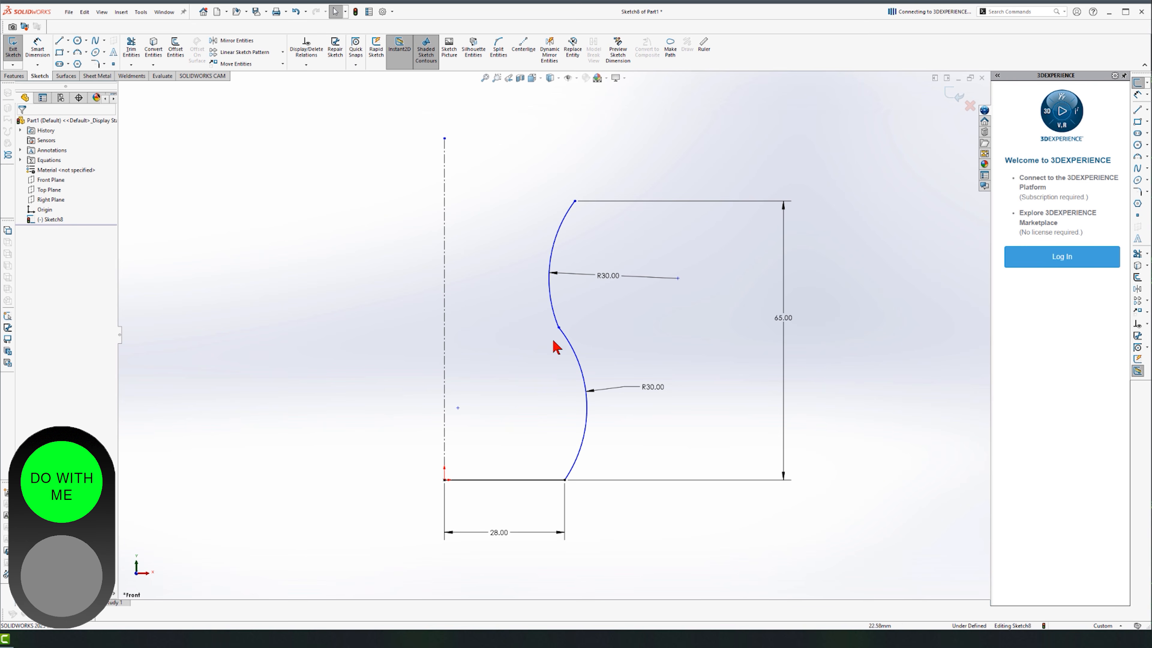
# Add a tangent relation between the lower and upper arcs of the S-curve and magnify their junction to check the transition.
pyautogui.click(577, 347)
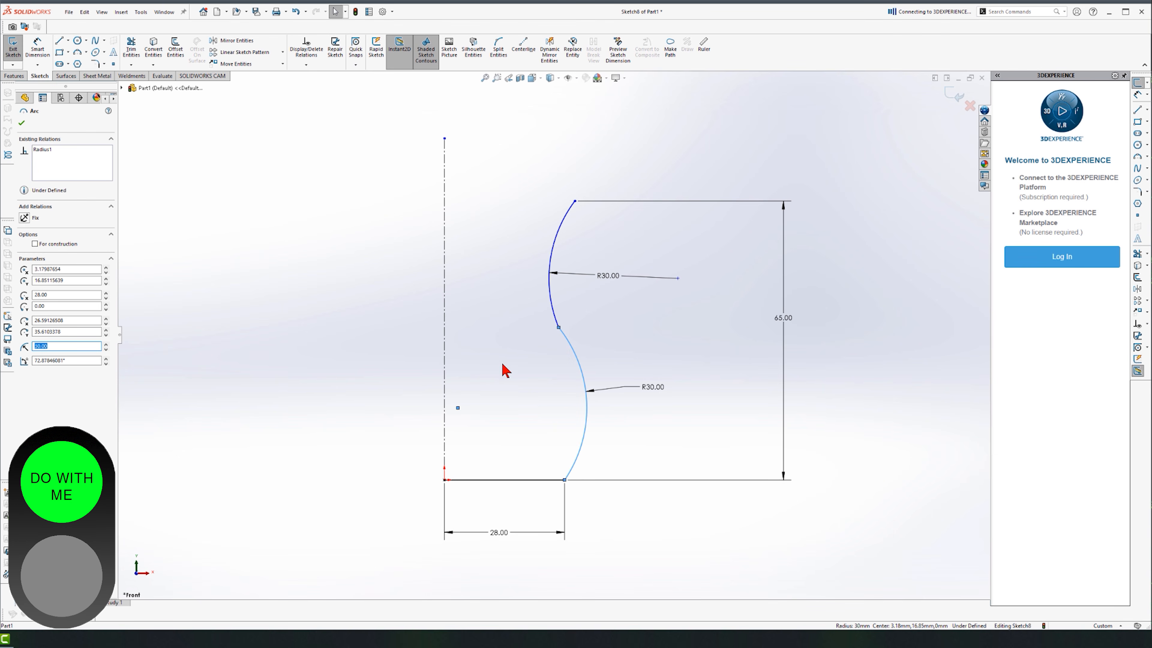
pyautogui.keyDown('ctrl'); pyautogui.click(557, 319); pyautogui.keyUp('ctrl')
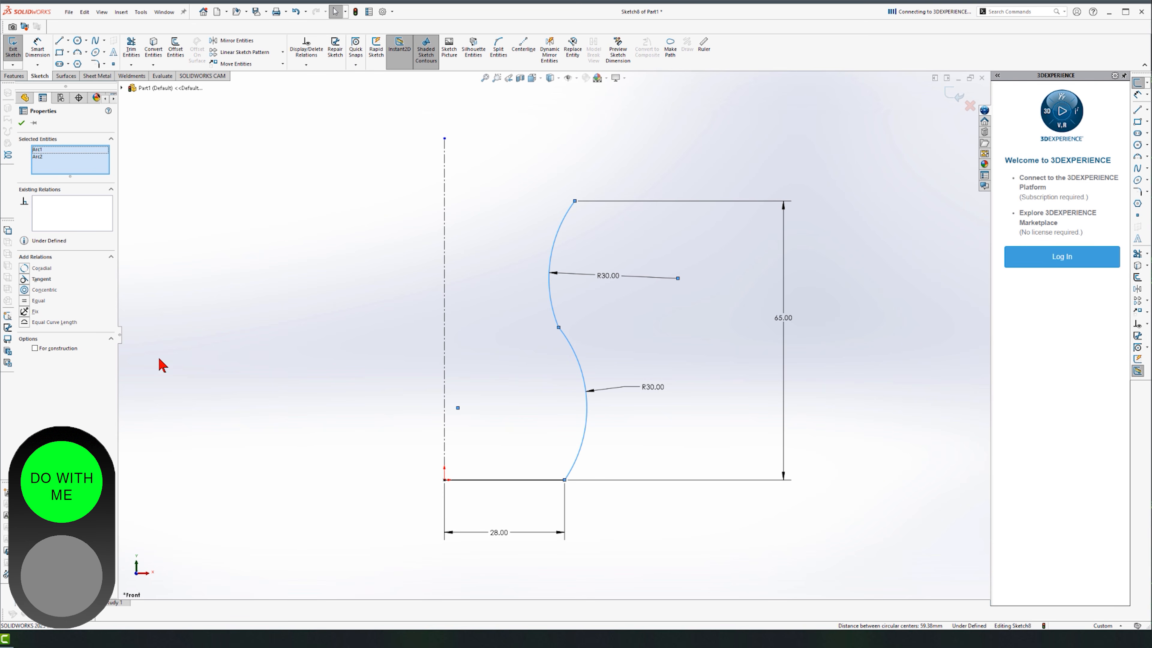
pyautogui.click(25, 279)
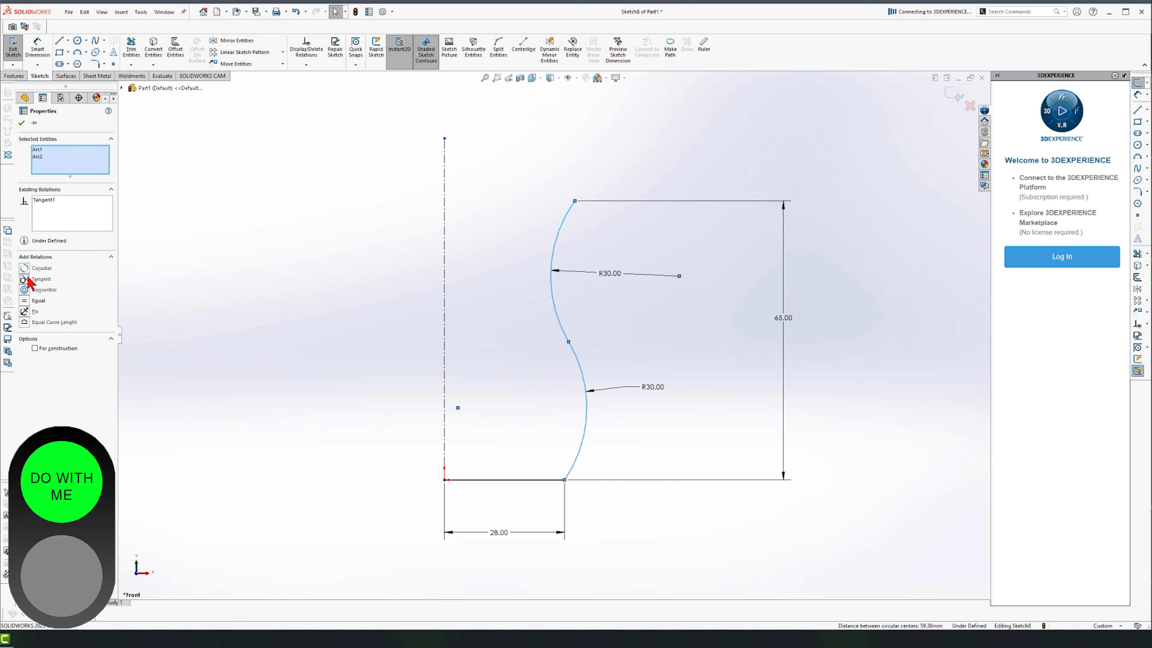
pyautogui.click(664, 327)
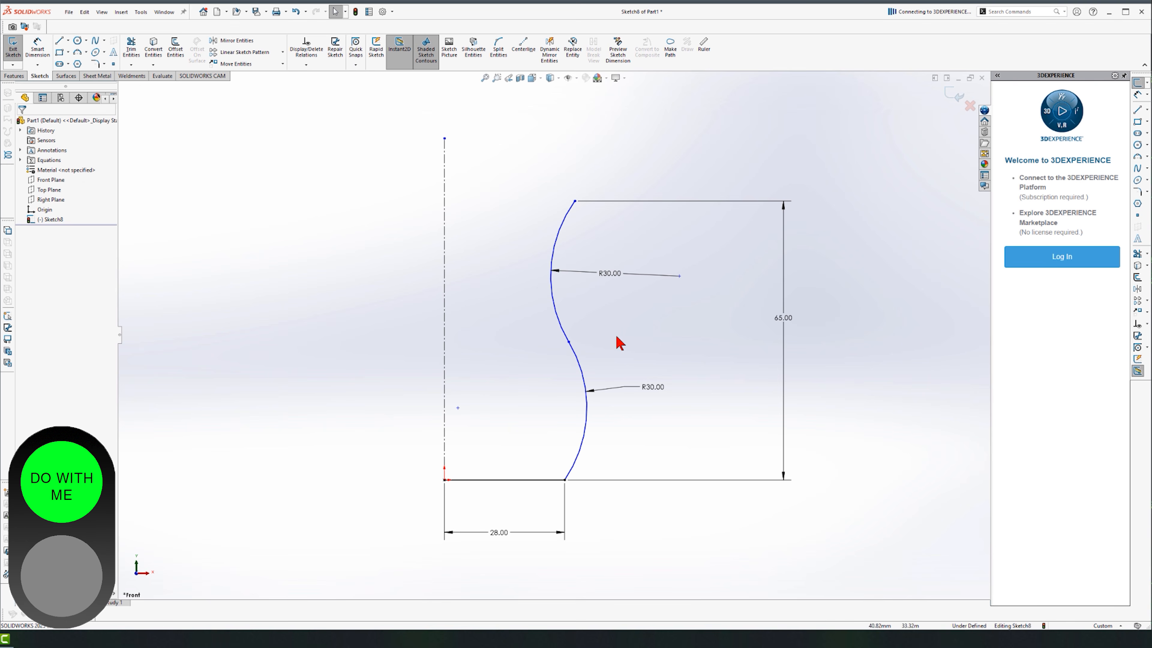
pyautogui.press('g')
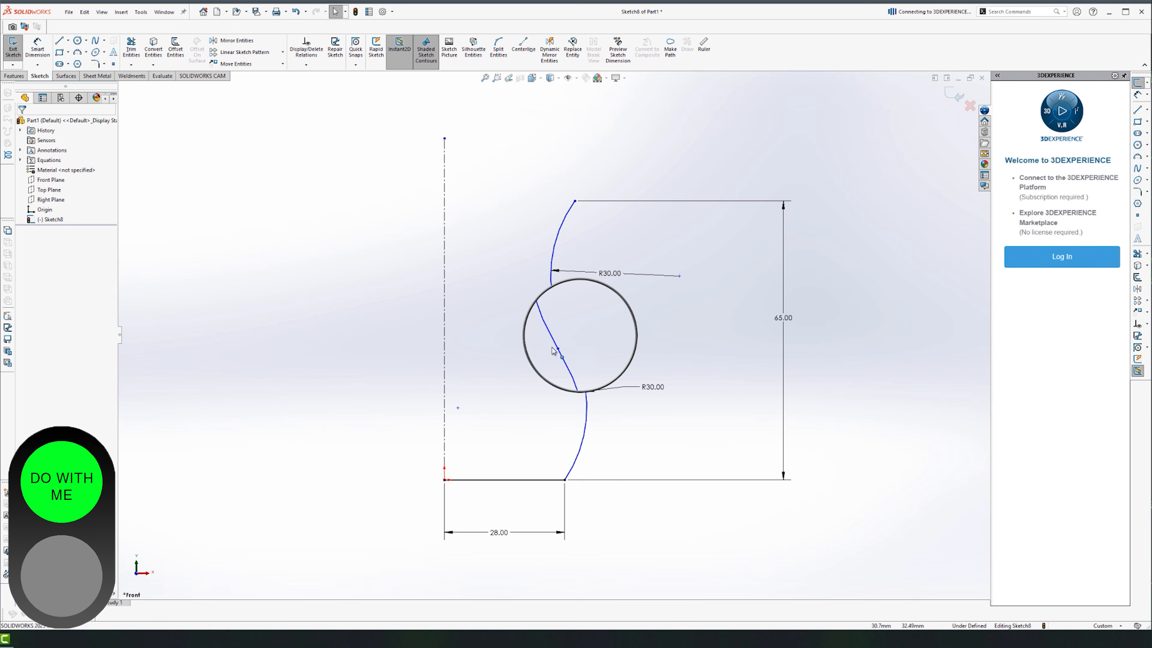
pyautogui.press('Escape')
# Add a 60 mm diameter dimension from the S-curve's top endpoint across the vertical centerline, placed above the profile.
pyautogui.scroll(1, 670, 422)
pyautogui.scroll(2, 558, 323)
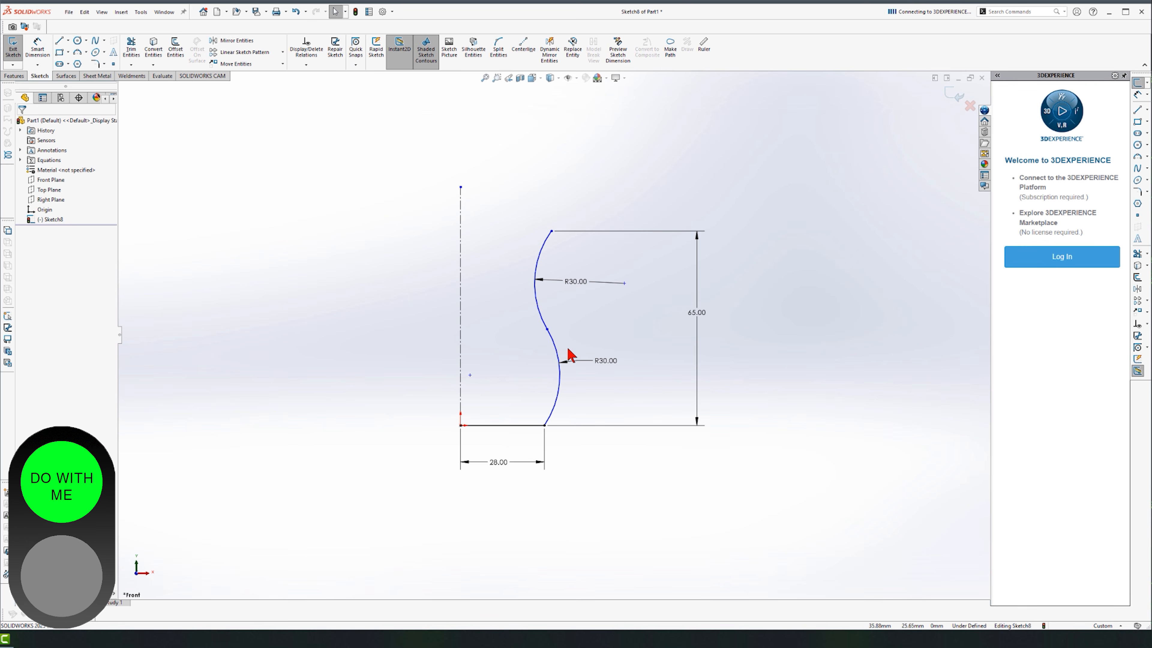
pyautogui.click(34, 46)
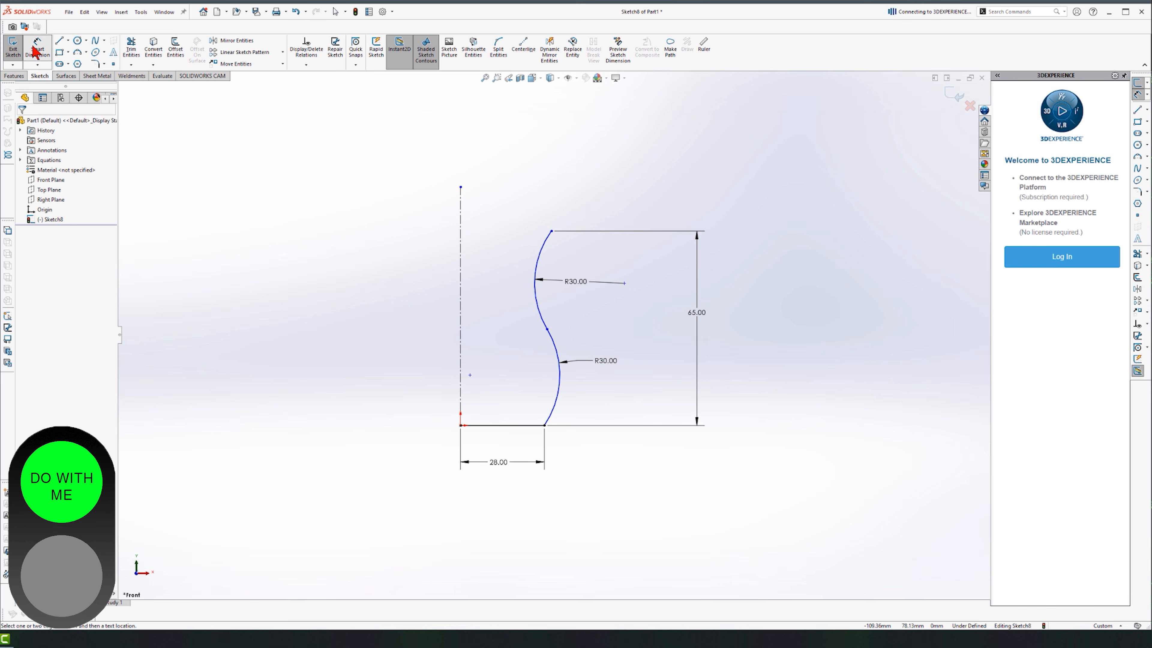
pyautogui.click(553, 232)
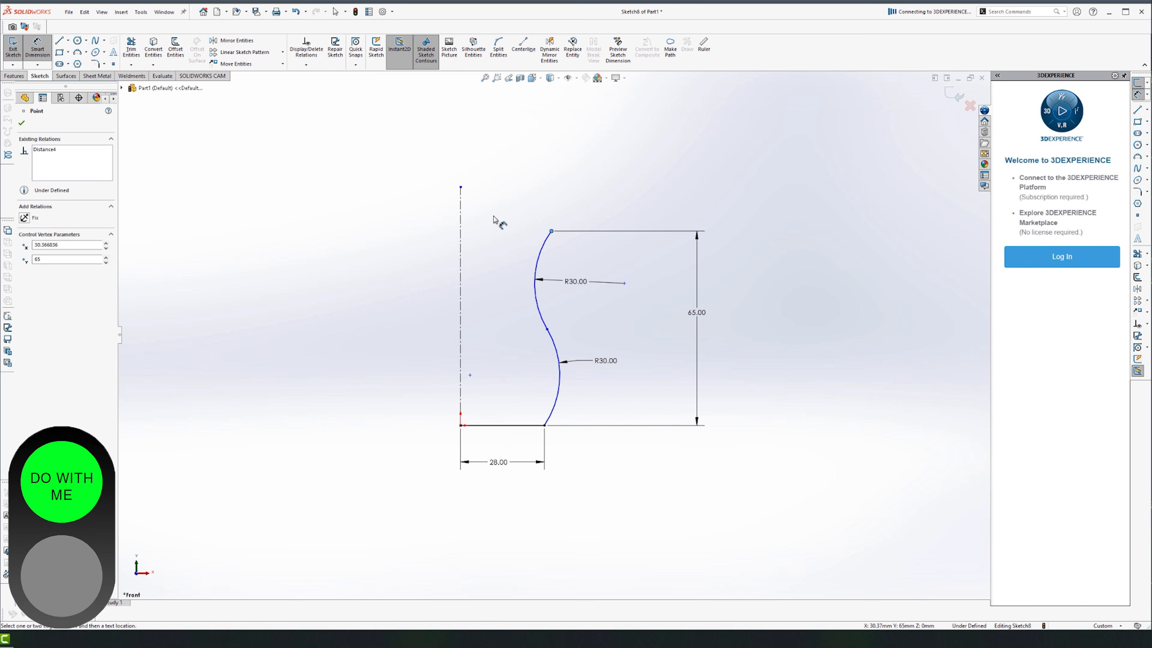
pyautogui.click(461, 227)
pyautogui.click(438, 164)
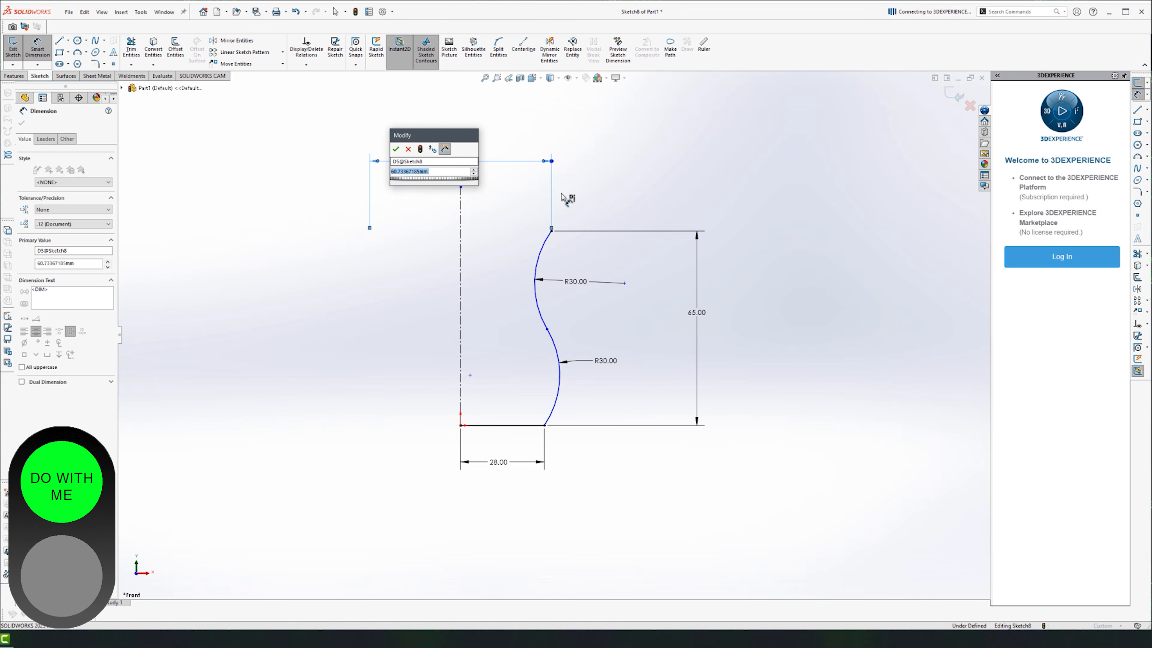
pyautogui.write('60')
pyautogui.press('Return')
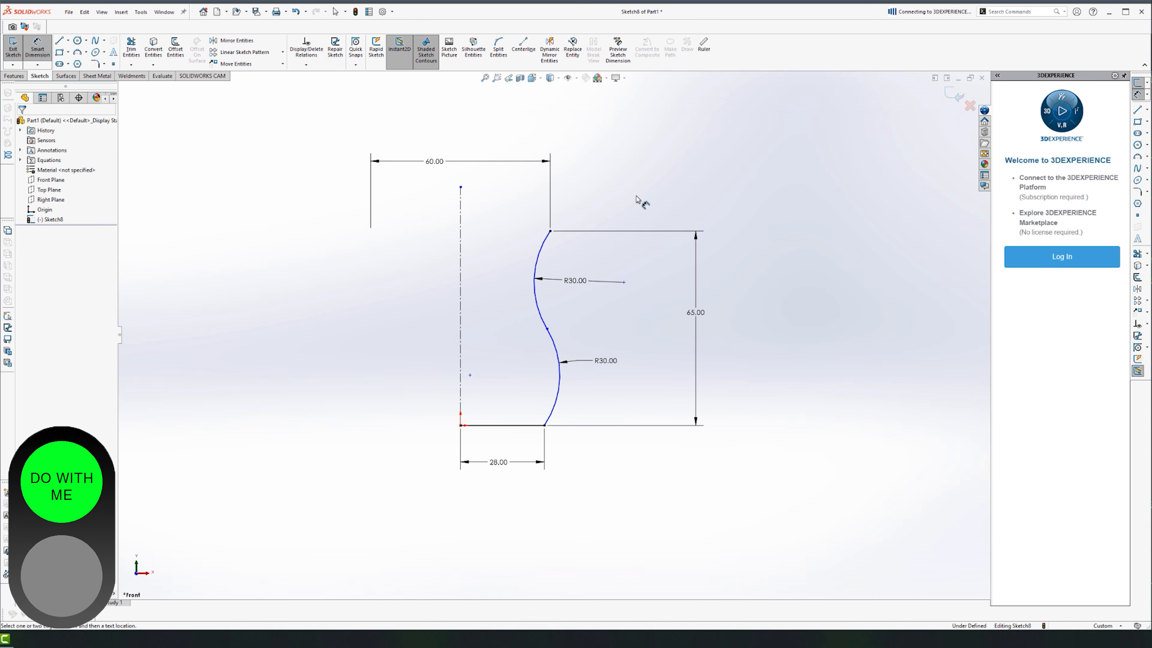
# Dimension the junction point of the two arcs relative to the vertical centerline.
pyautogui.click(547, 330)
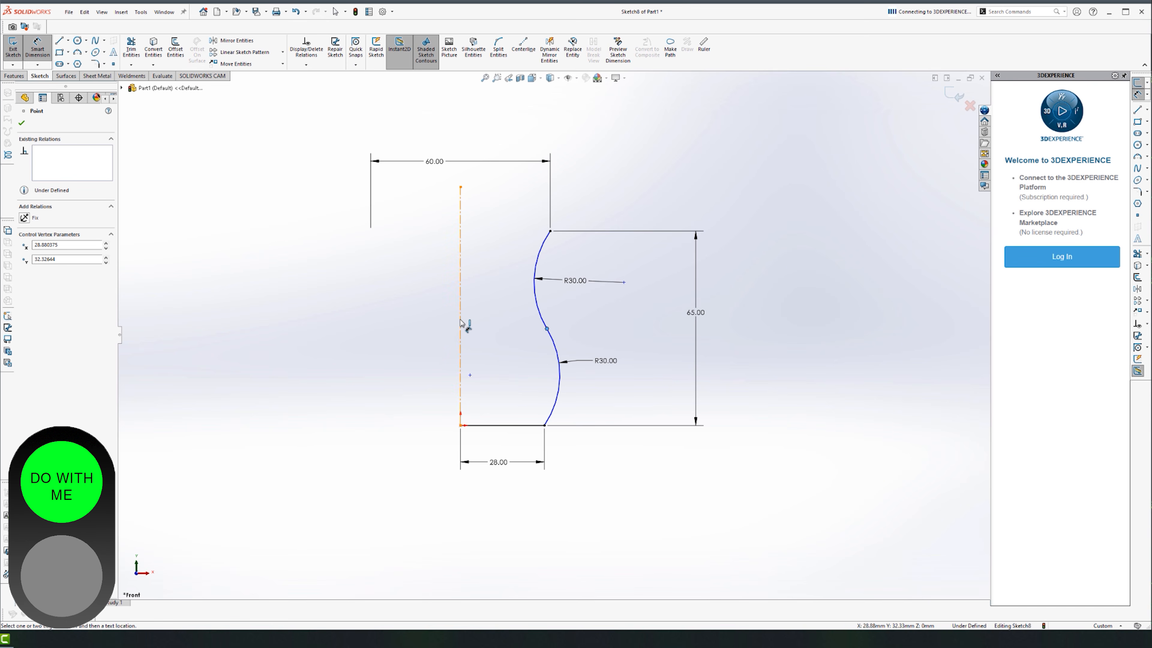
# Dimension the point where the two arcs meet as a 60 mm doubled distance across the vertical centerline.
pyautogui.click(461, 318)
pyautogui.click(451, 175)
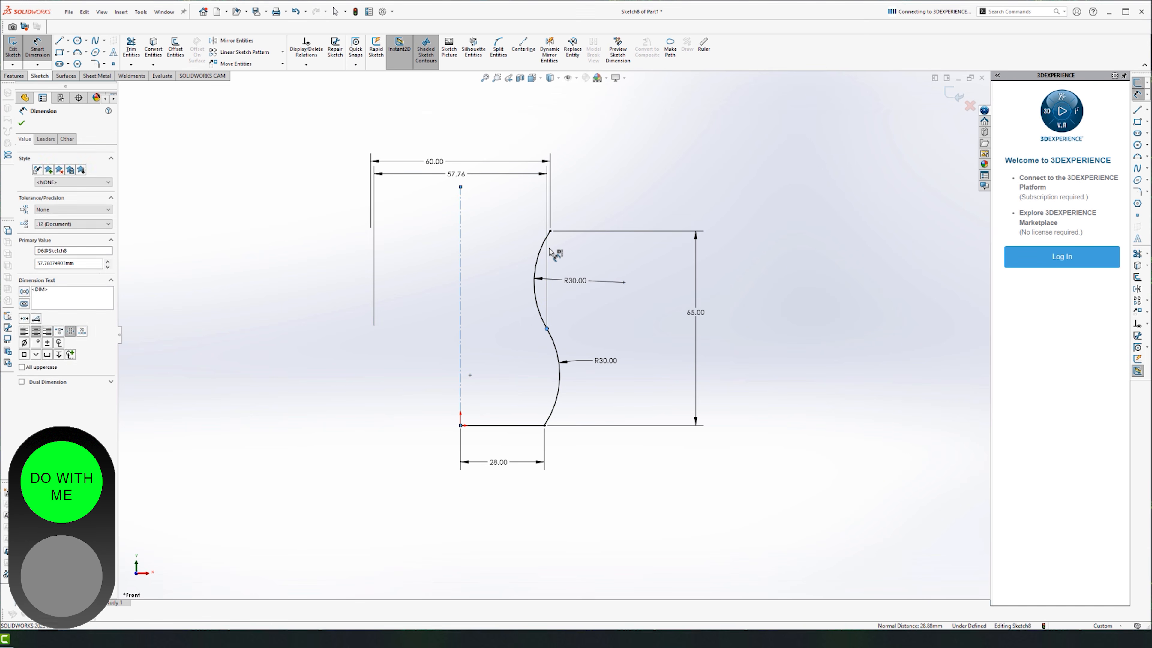
pyautogui.write('60')
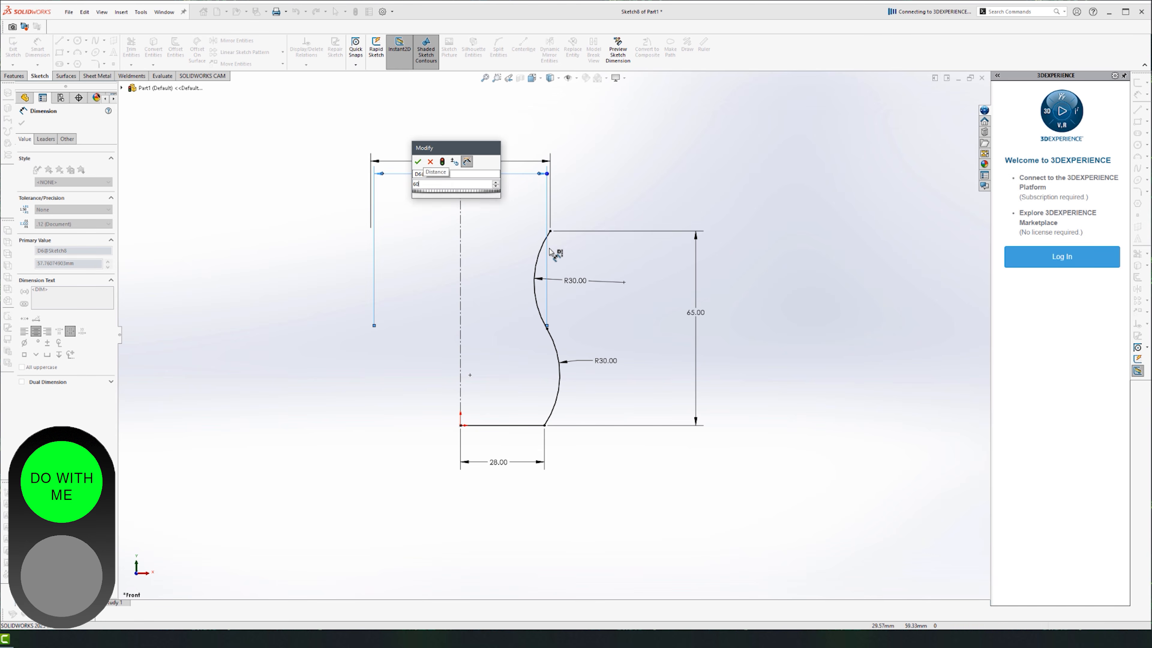
pyautogui.press('Return')
pyautogui.click(628, 344)
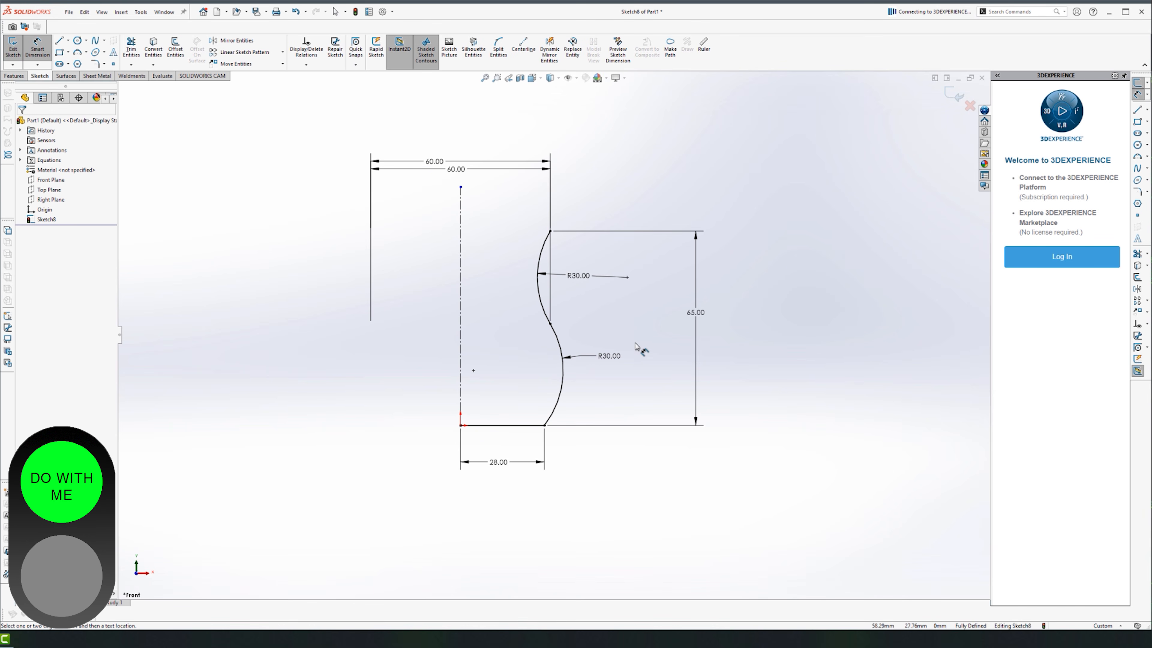
# Set the doubled centerline dimension at the arc junction to 55 mm.
pyautogui.click(453, 173)
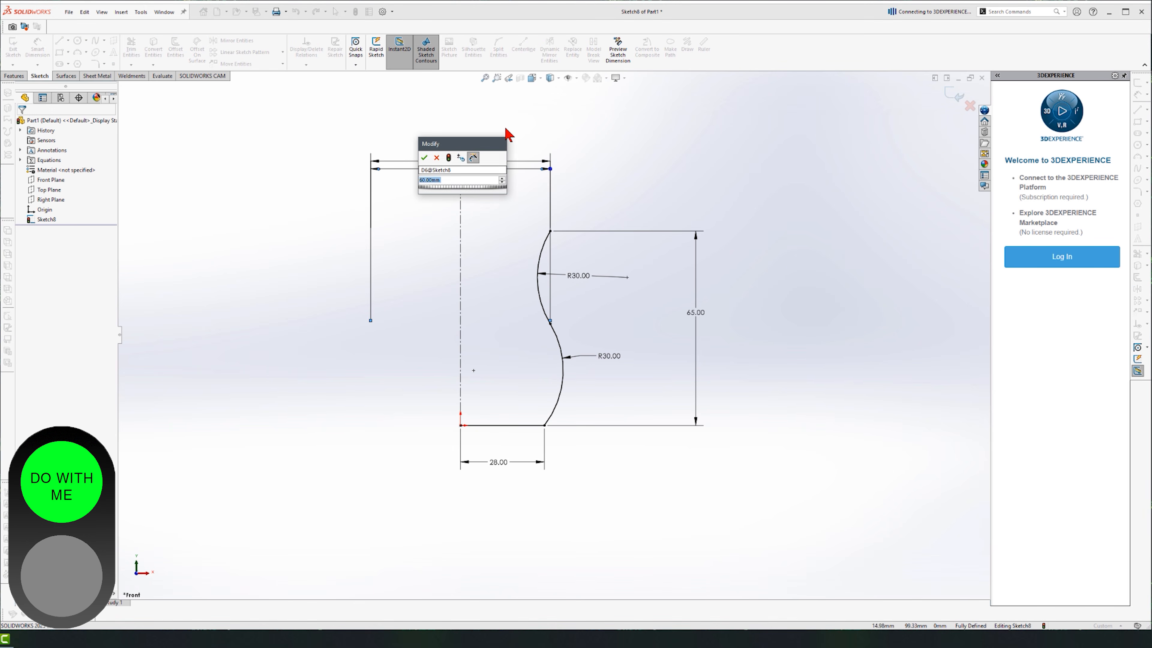
pyautogui.write('55')
pyautogui.press('Return')
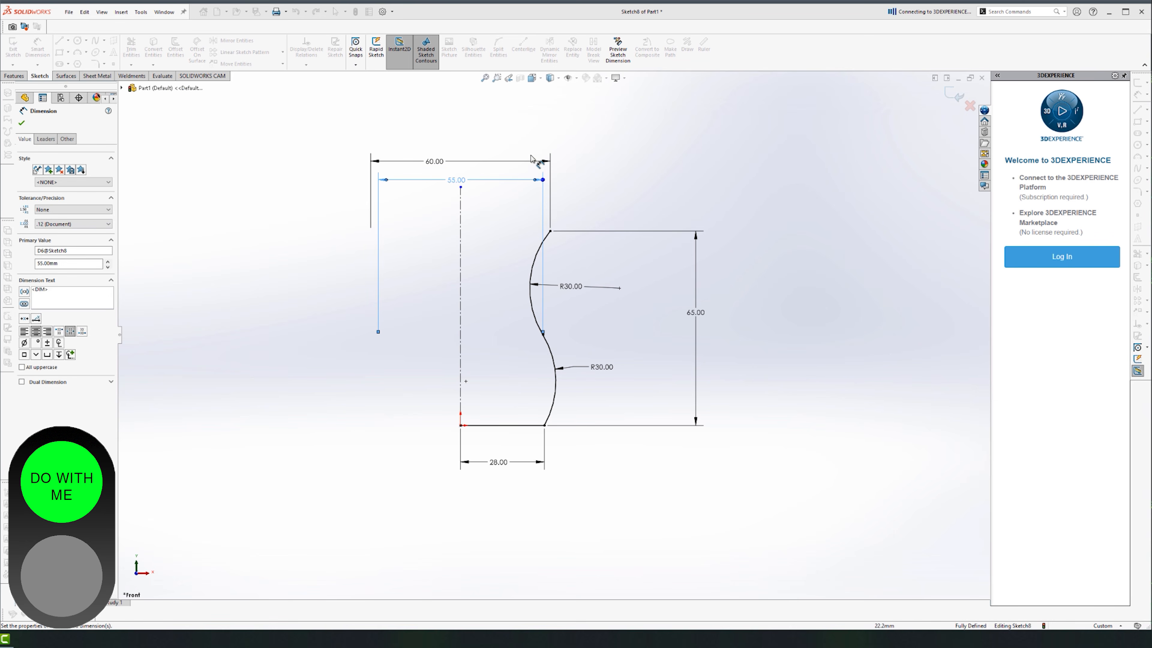
pyautogui.click(639, 187)
pyautogui.press('Escape')
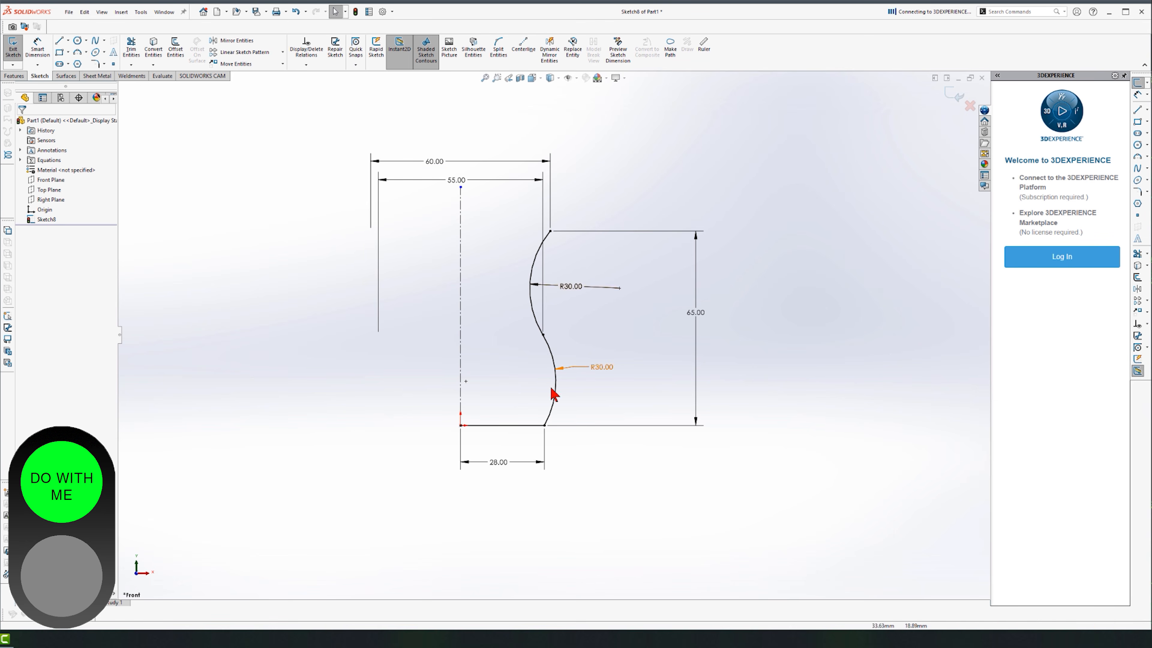
# Add a 7 mm sketch fillet at the corner between the base line and the lower arc.
pyautogui.click(95, 62)
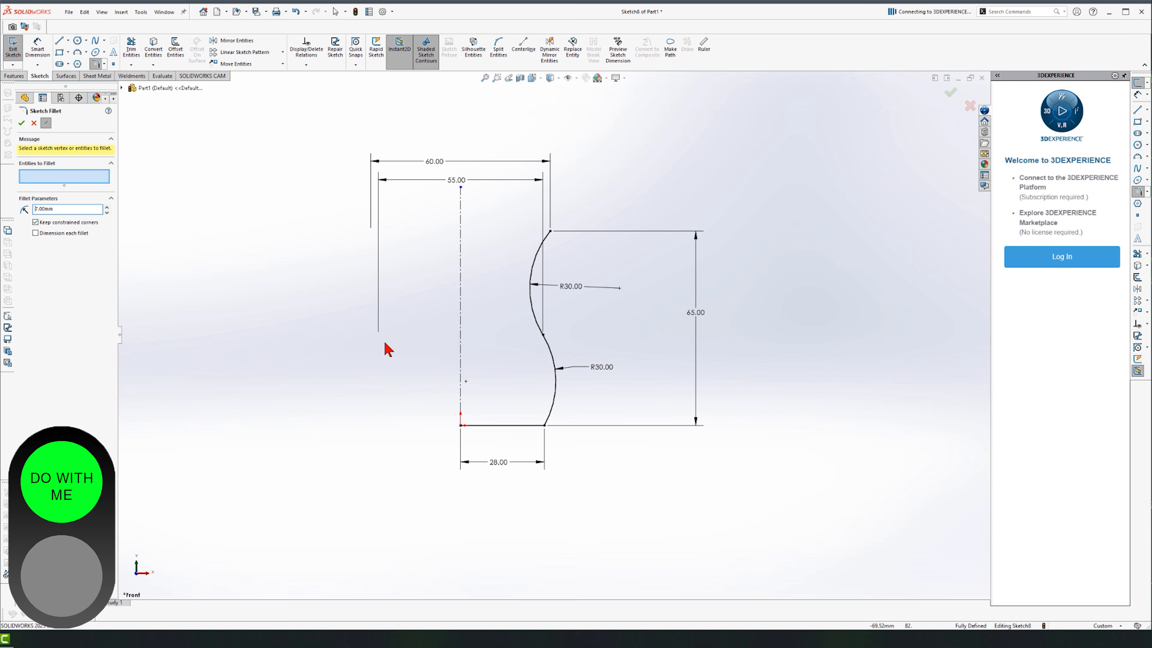
pyautogui.click(548, 427)
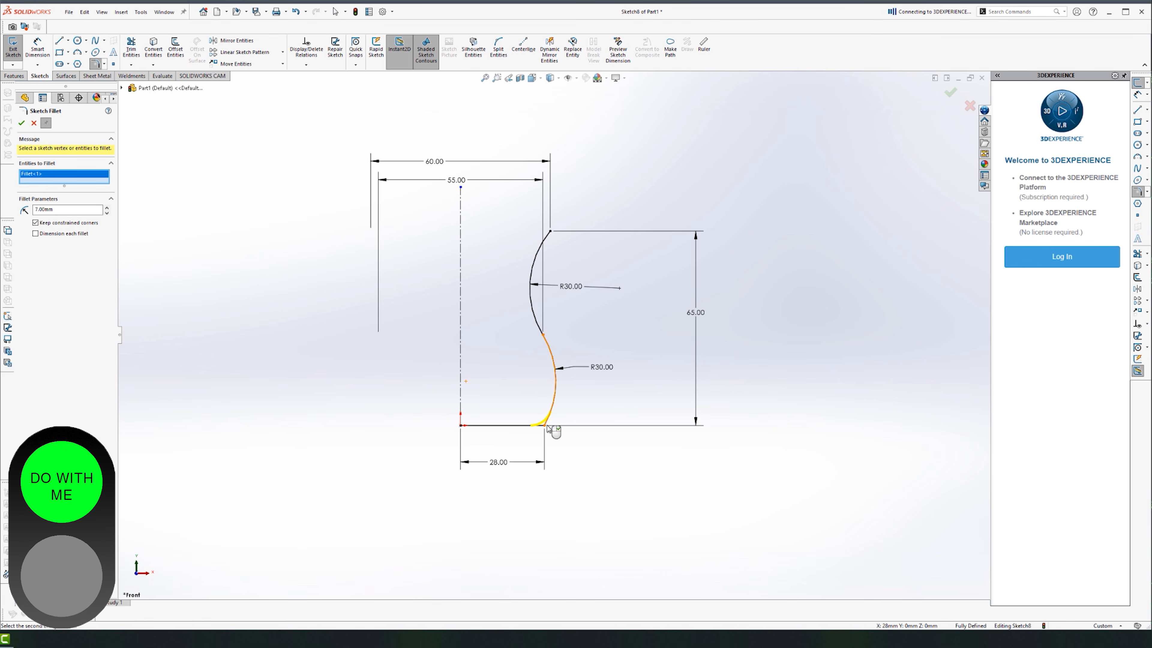
pyautogui.press('Return')
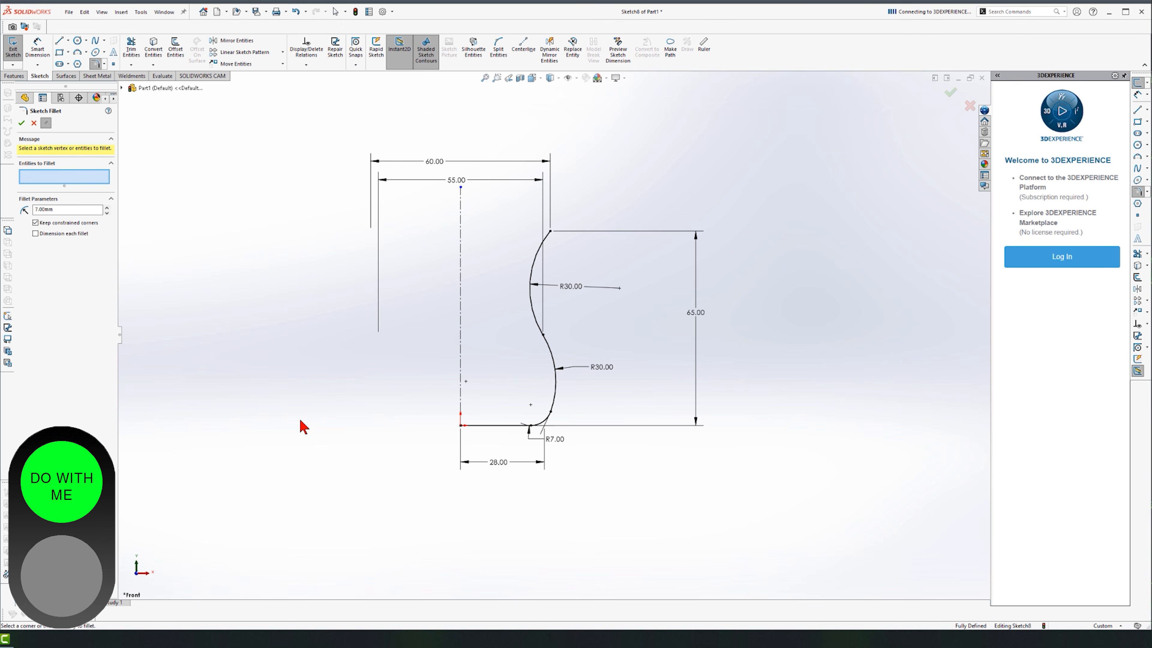
pyautogui.click(22, 123)
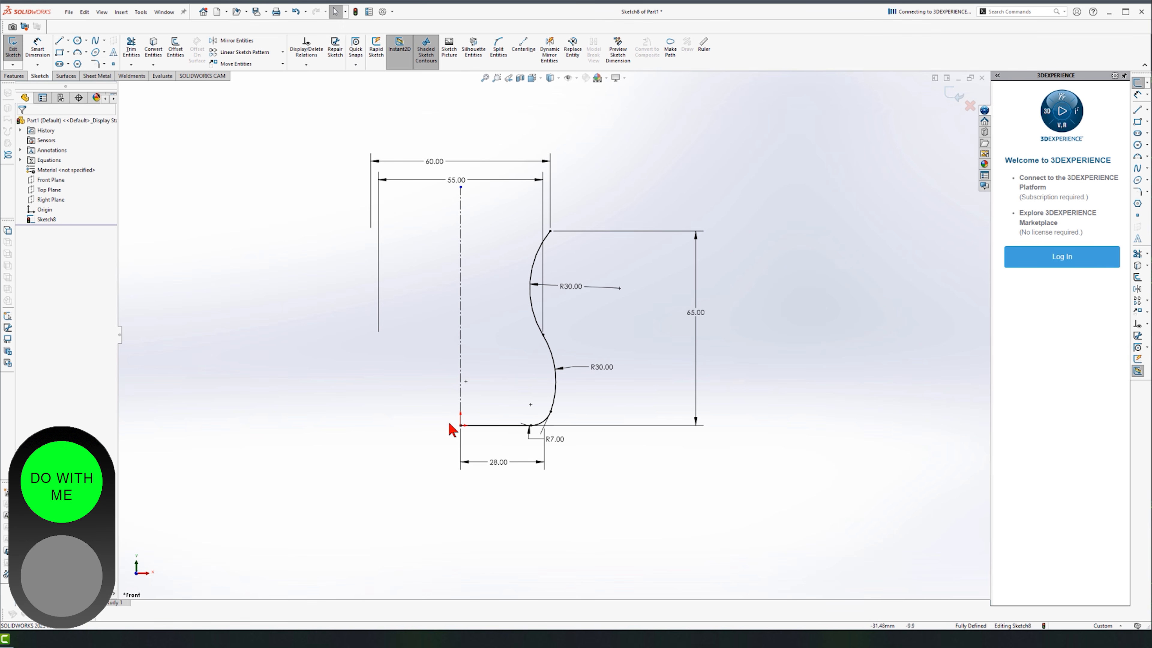
# Set up a 360° thin-feature revolve of the open profile about the centerline, declining automatic closure of the sketch.
pyautogui.scroll(-1, 524, 278)
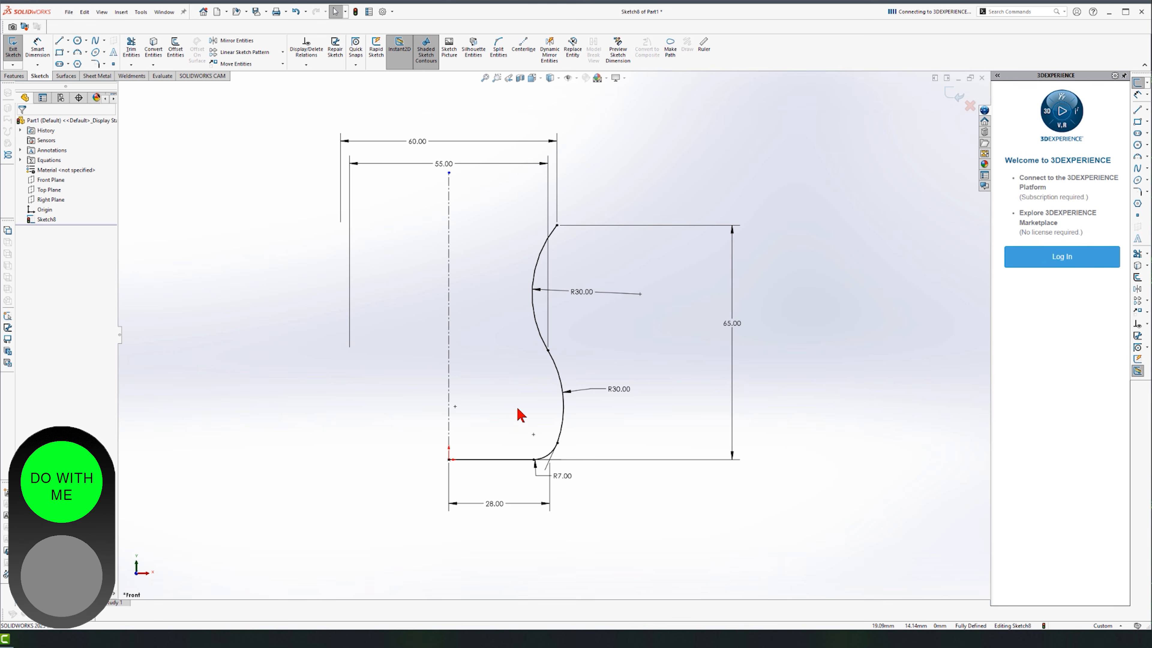
pyautogui.click(18, 77)
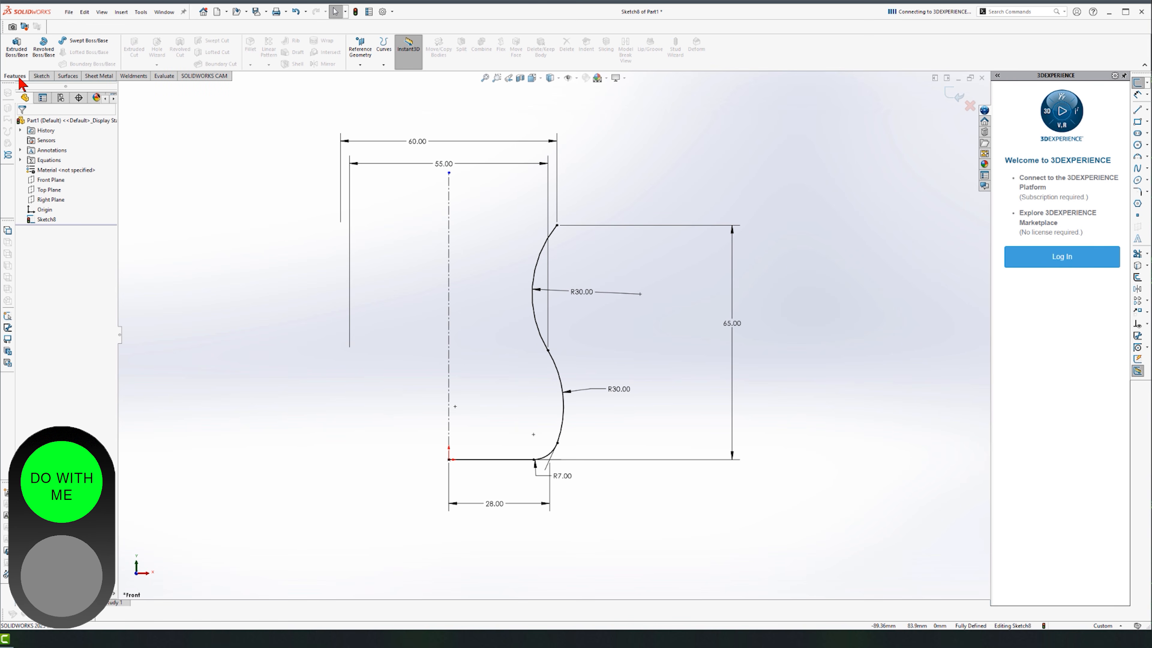
pyautogui.click(43, 54)
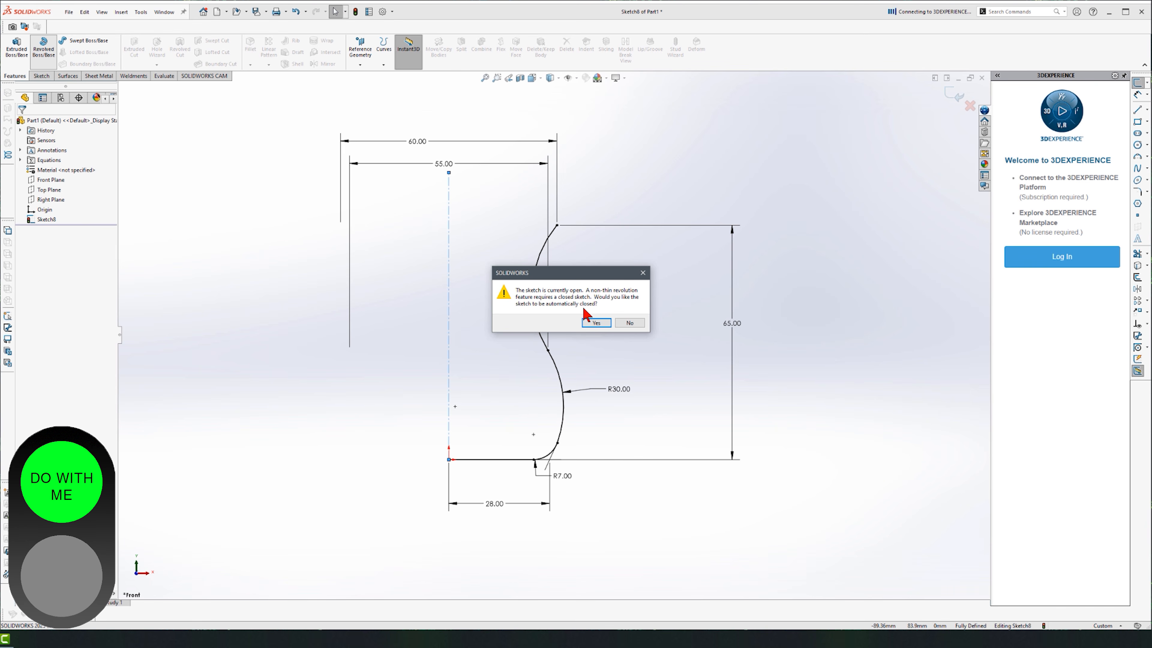
pyautogui.click(631, 323)
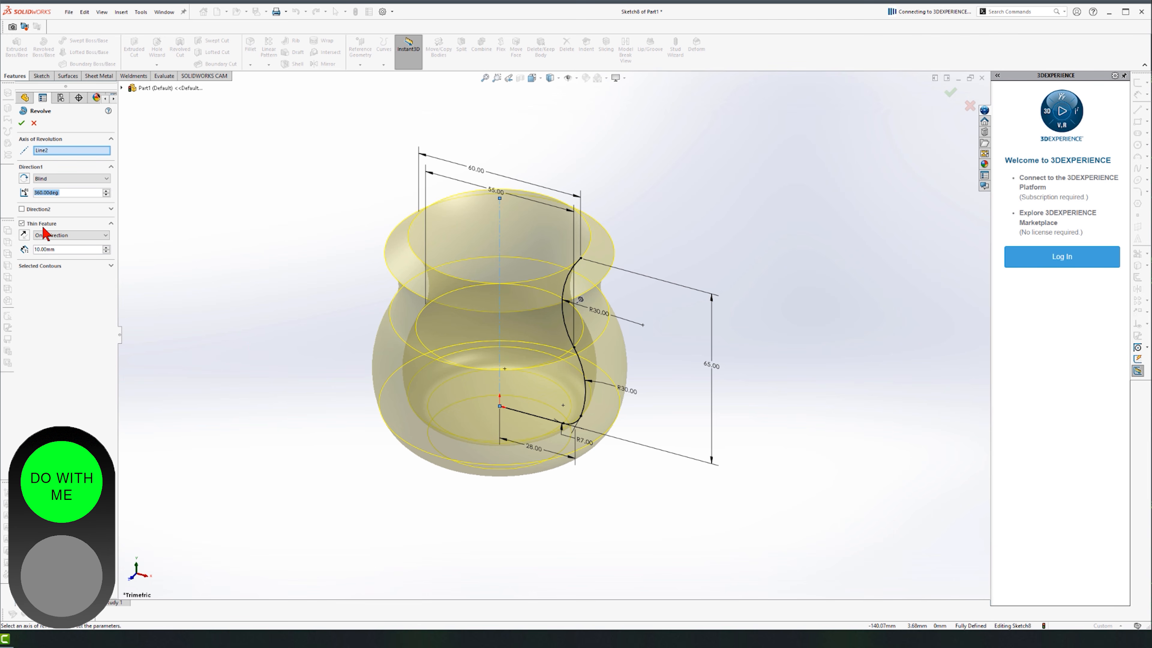
pyautogui.click(22, 223)
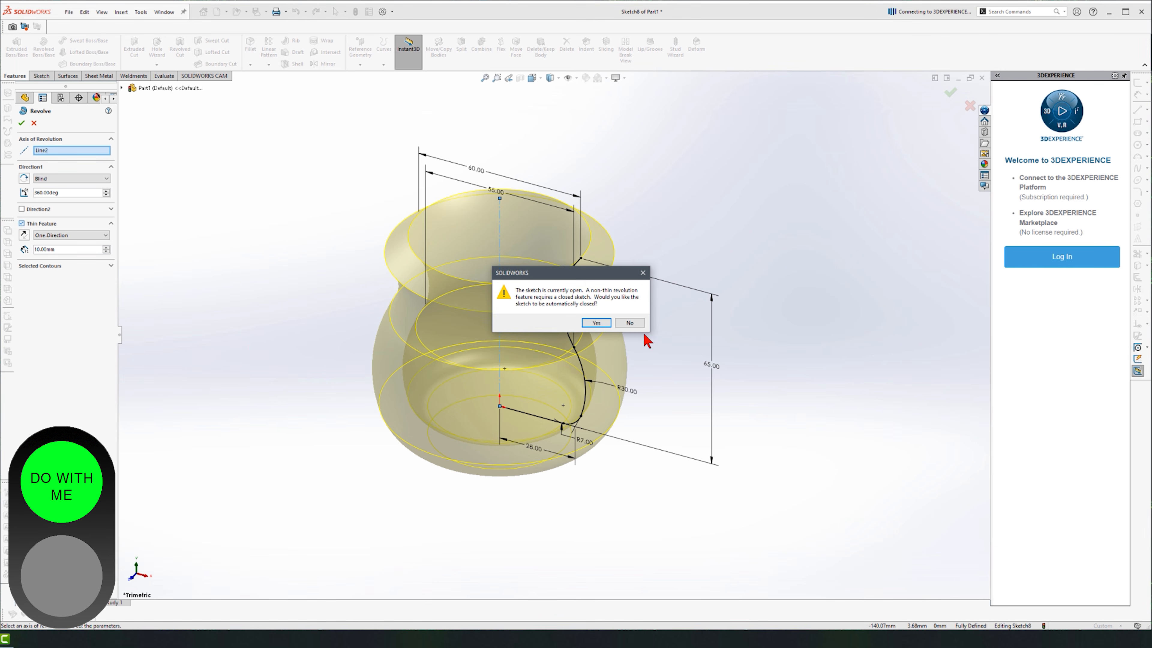
pyautogui.click(630, 322)
# Set the wall thickness of the thin revolve to 1.5 mm.
pyautogui.click(22, 223)
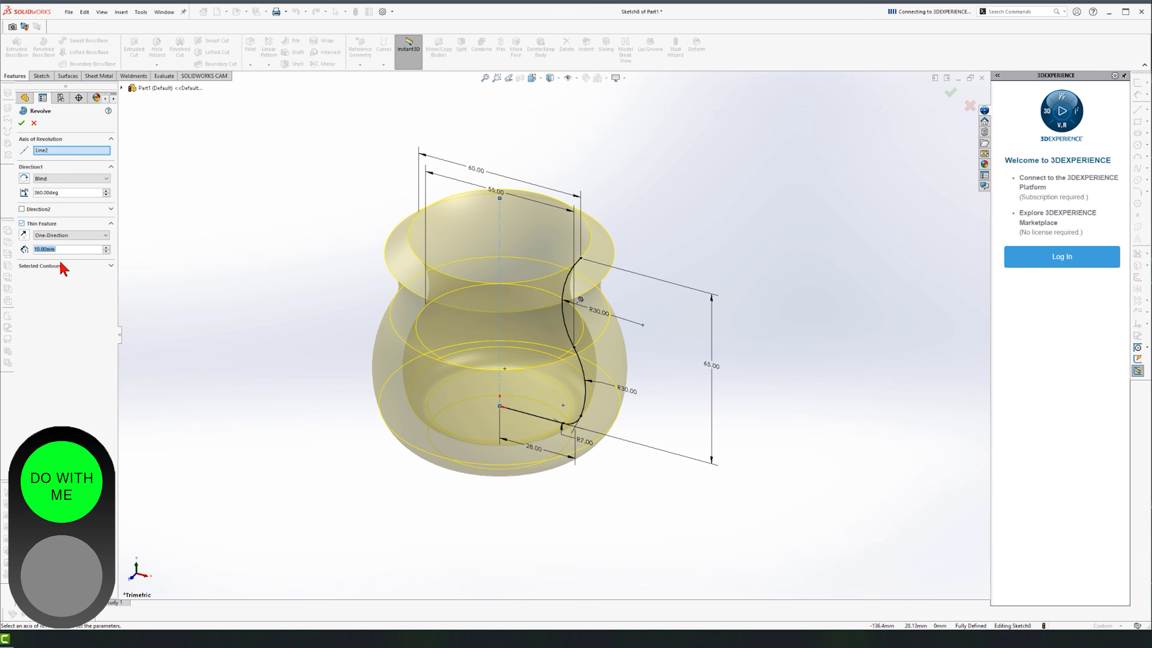
pyautogui.write('1')
pyautogui.press('Return')
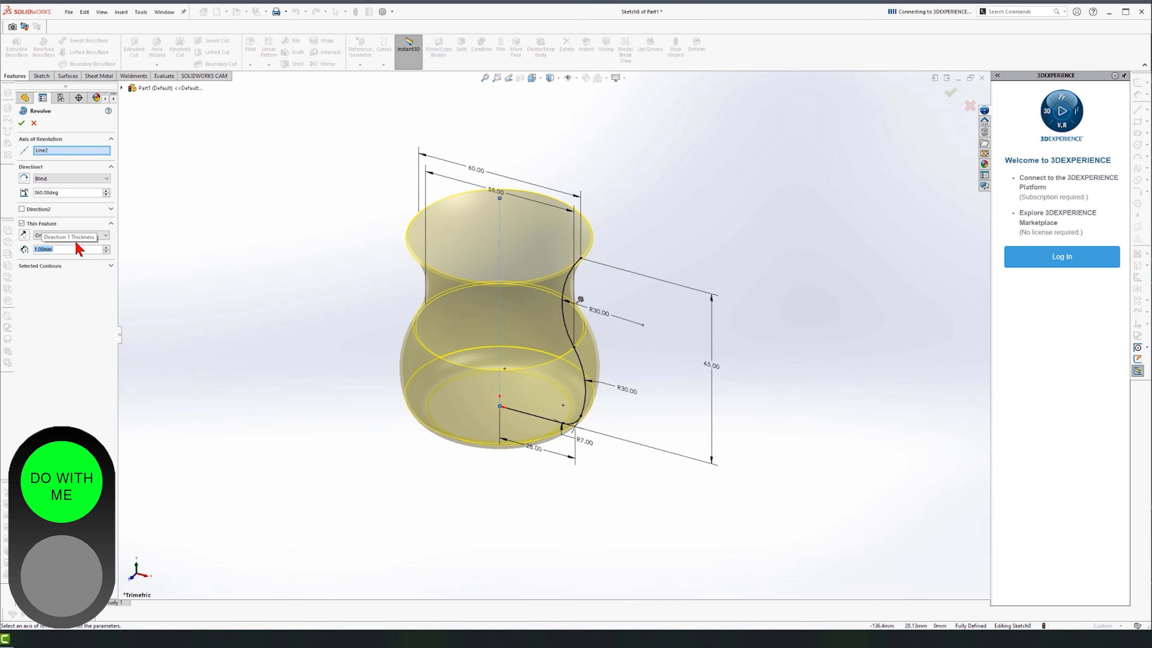
pyautogui.write('1.5')
pyautogui.press('Return')
# Reverse the thin wall's direction so the thickness lies inside the profile, and complete the revolve.
pyautogui.scroll(-1, 581, 282)
pyautogui.scroll(-2, 476, 281)
pyautogui.moveTo(476, 282); pyautogui.dragTo(538, 214, button='middle')
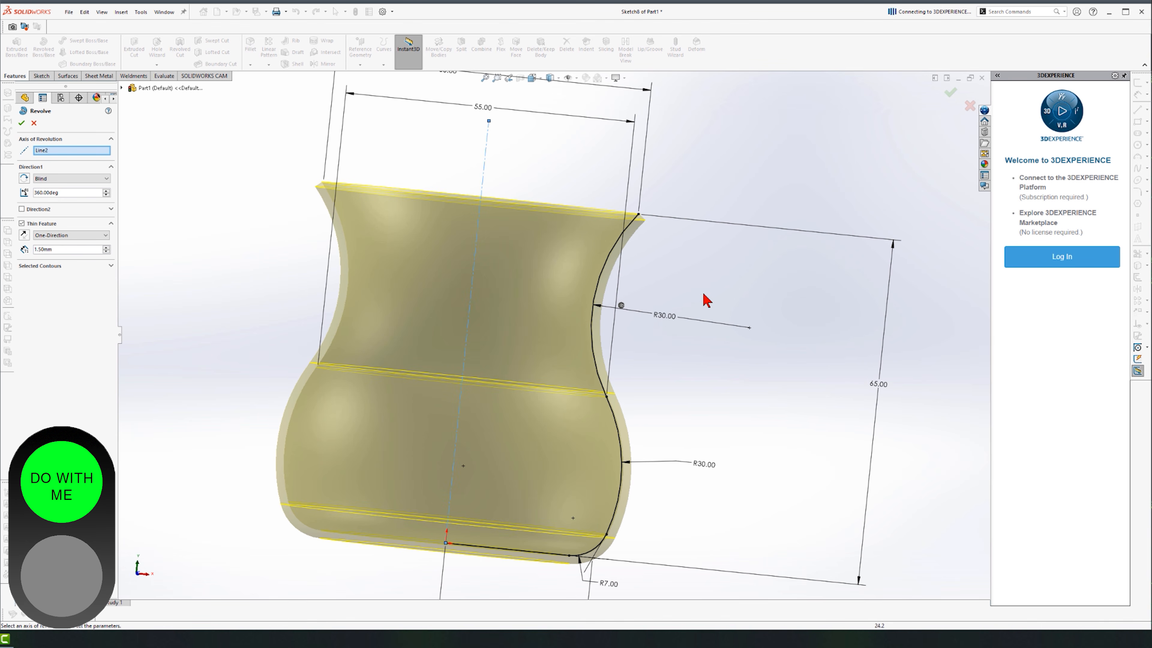
pyautogui.click(25, 236)
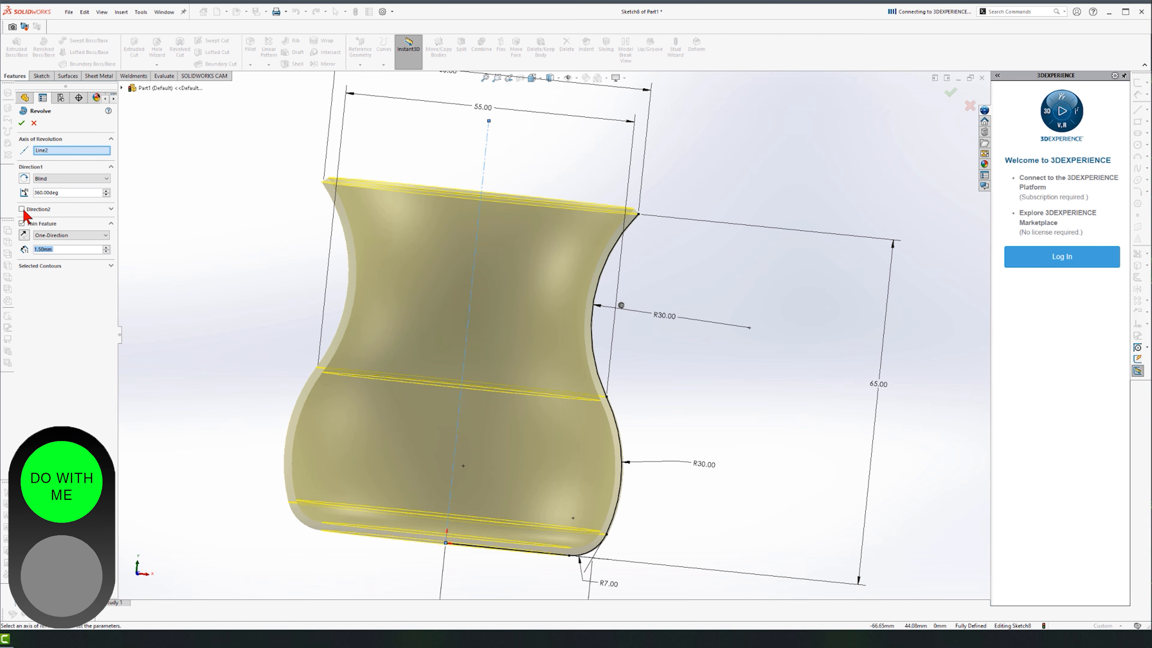
pyautogui.click(21, 123)
pyautogui.click(209, 297)
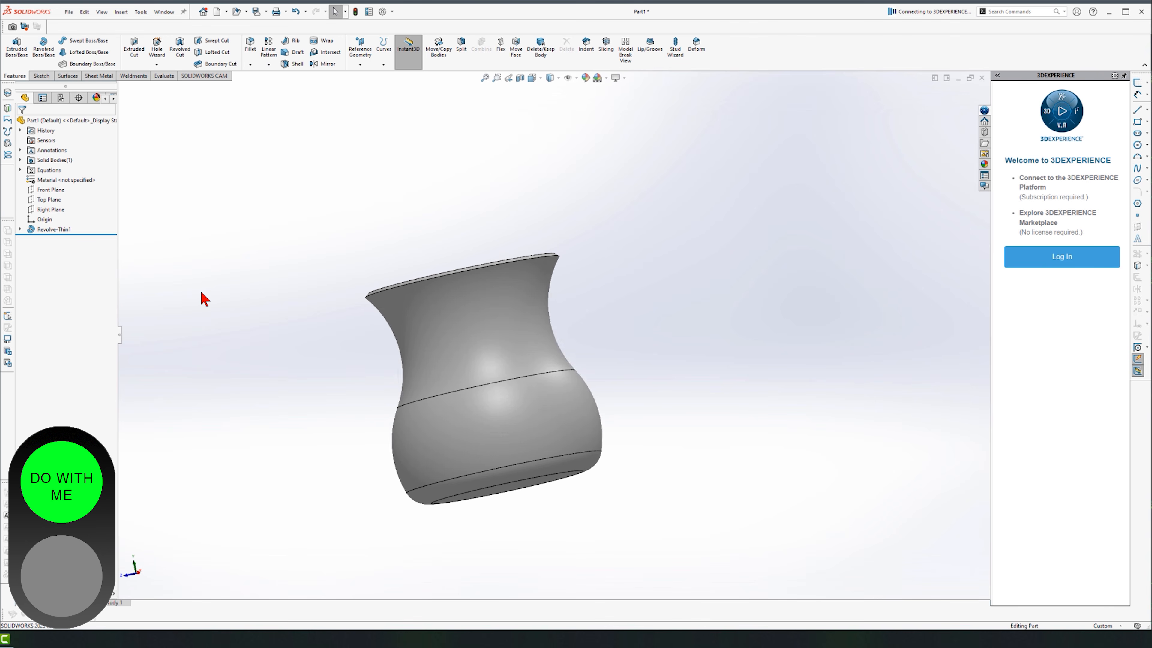
# Reopen the thin revolve's definition to check its settings, and close it without changes.
pyautogui.click(51, 229)
pyautogui.click(62, 204)
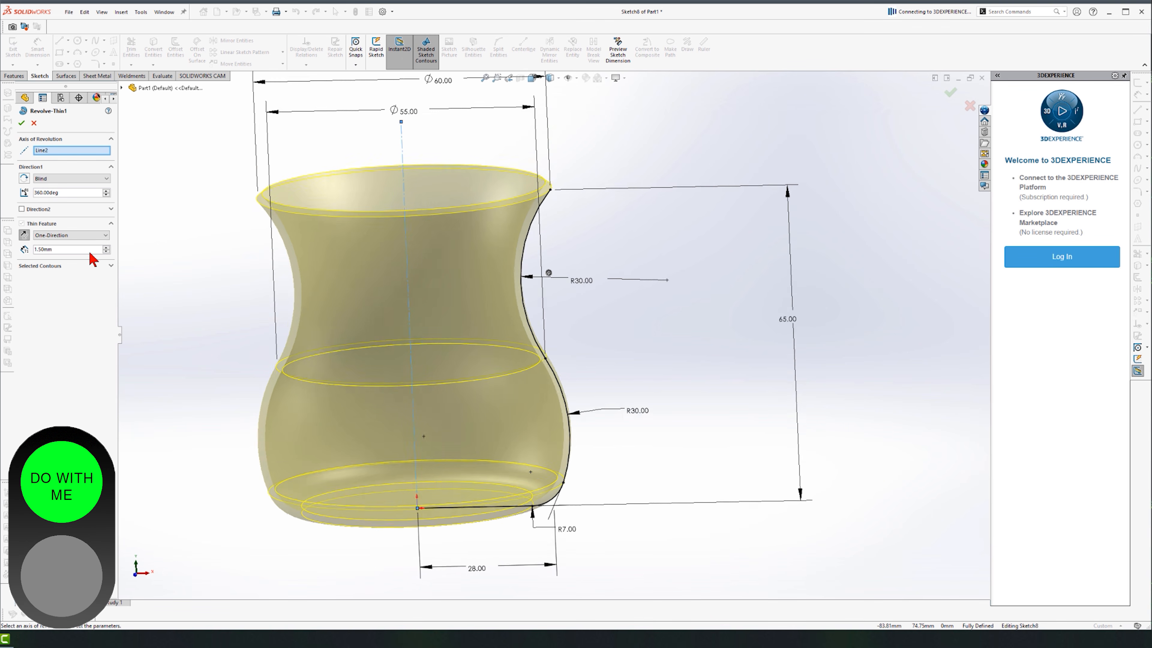
pyautogui.click(21, 123)
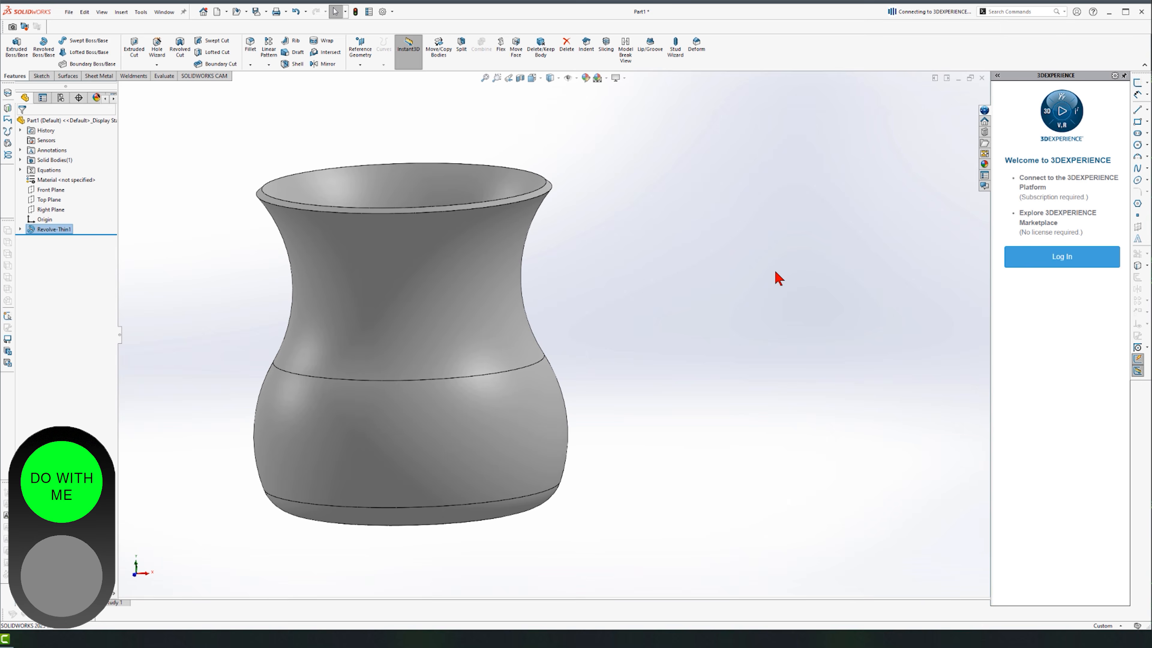
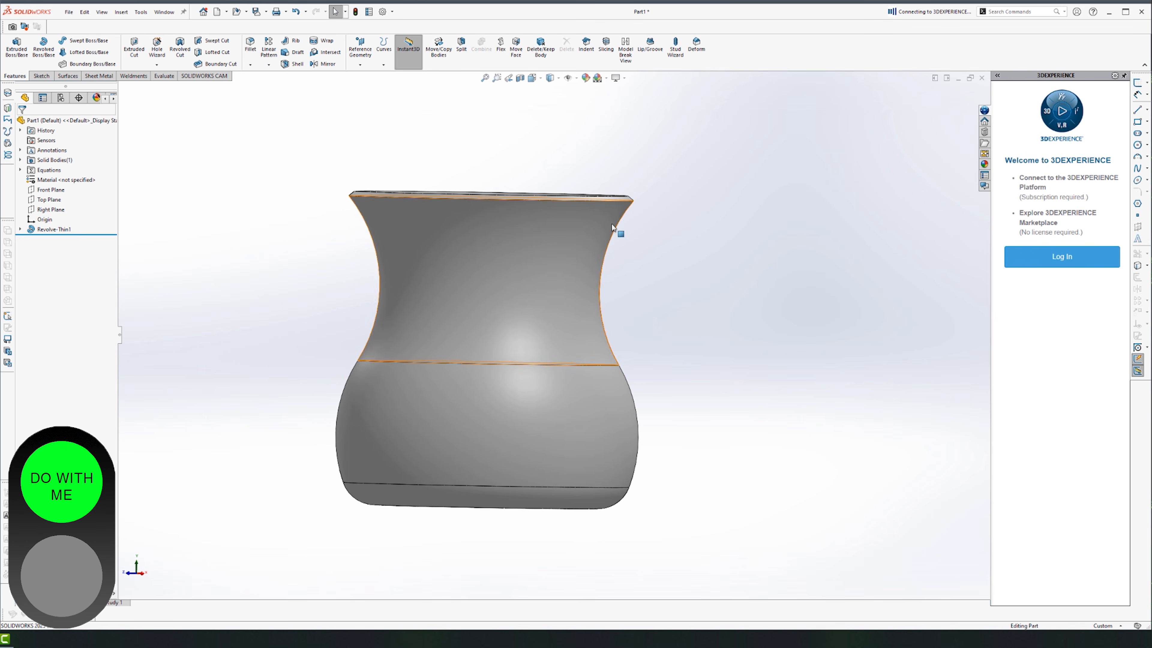
# Open a new sketch on the Front Plane.
pyautogui.press('space')
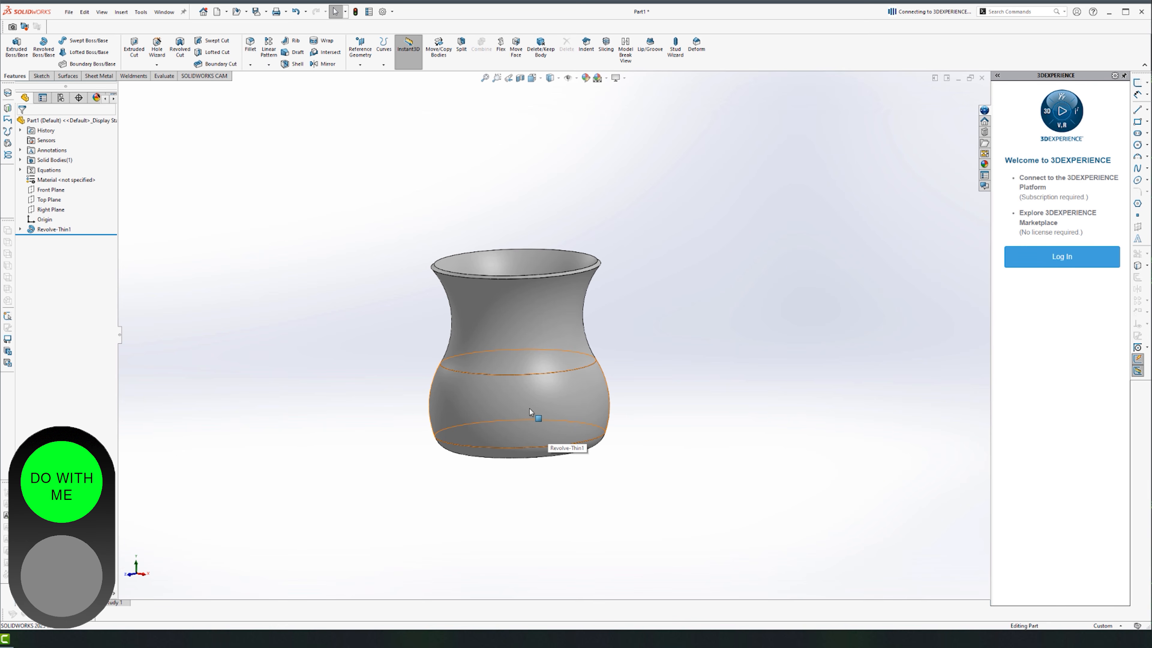
pyautogui.click(40, 192)
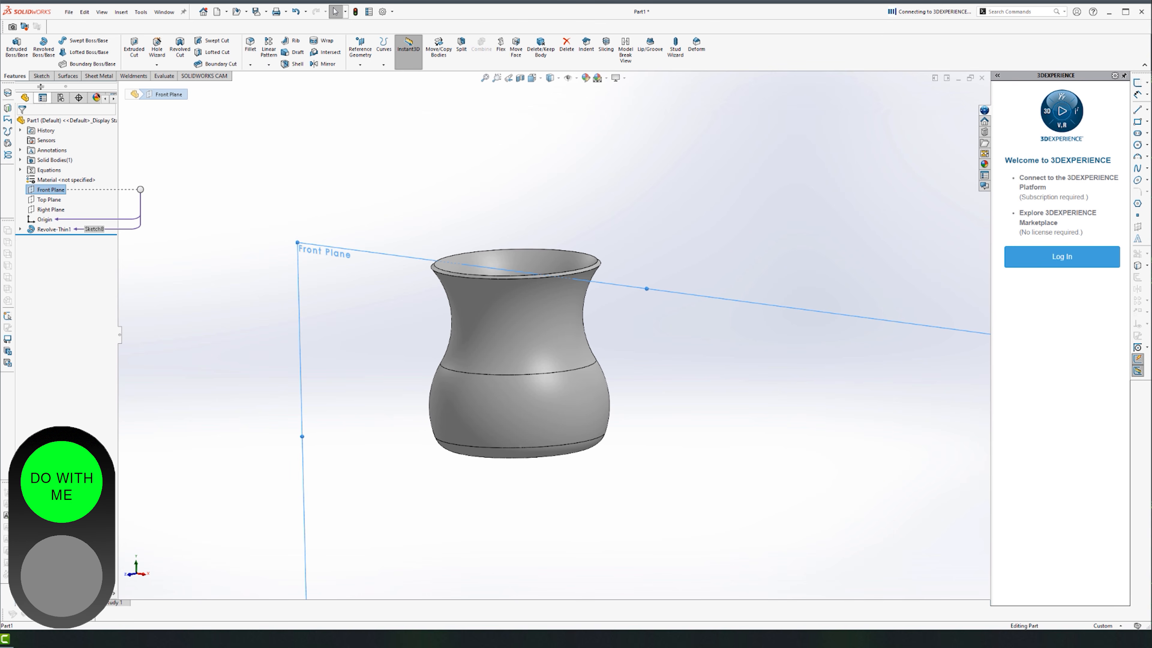
pyautogui.click(41, 76)
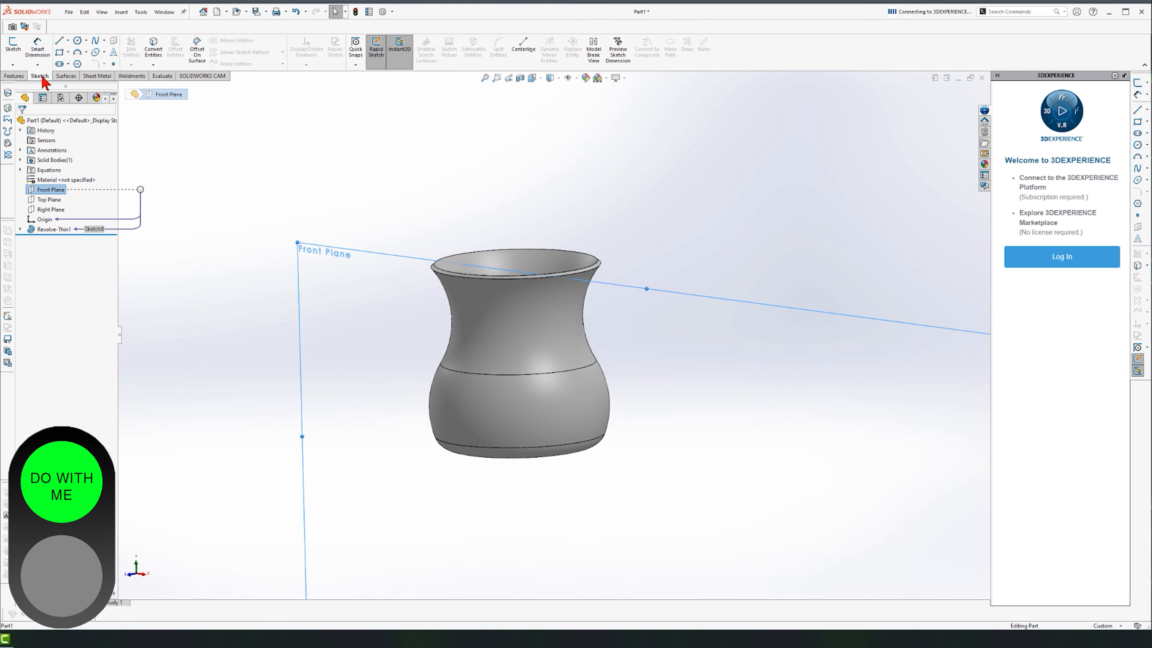
pyautogui.click(19, 51)
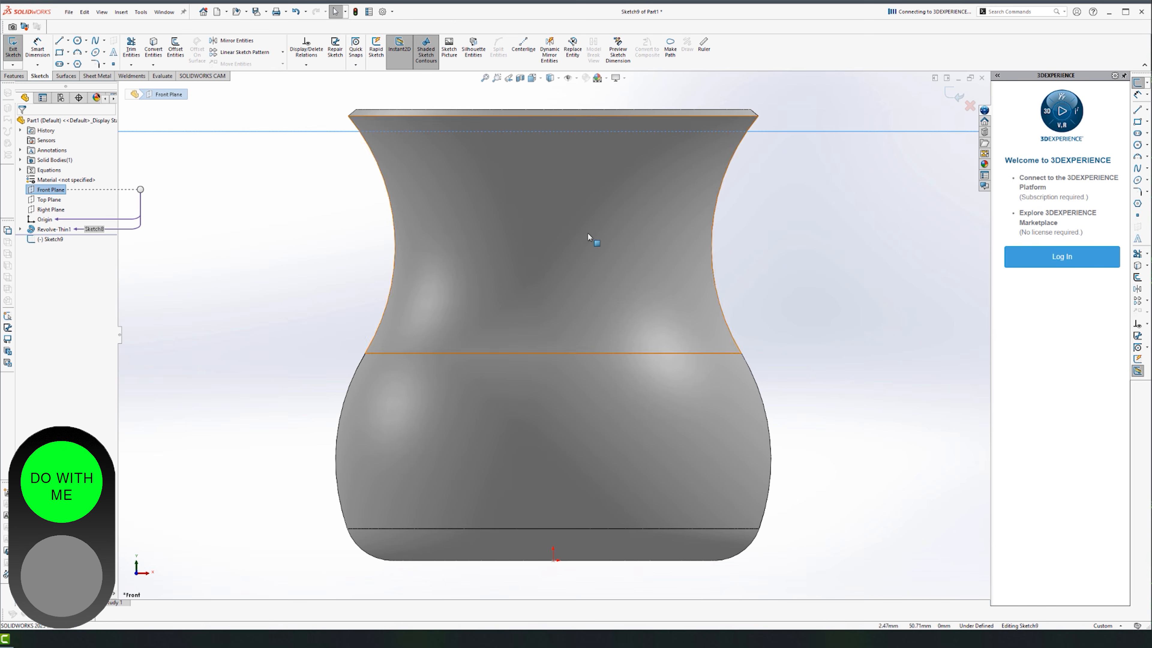
# Draw a three-point handle arc of about 18.4 mm radius, from the cup's upper side wall to its lower bulge, bowing outward.
pyautogui.scroll(5, 585, 239)
pyautogui.scroll(-2, 658, 303)
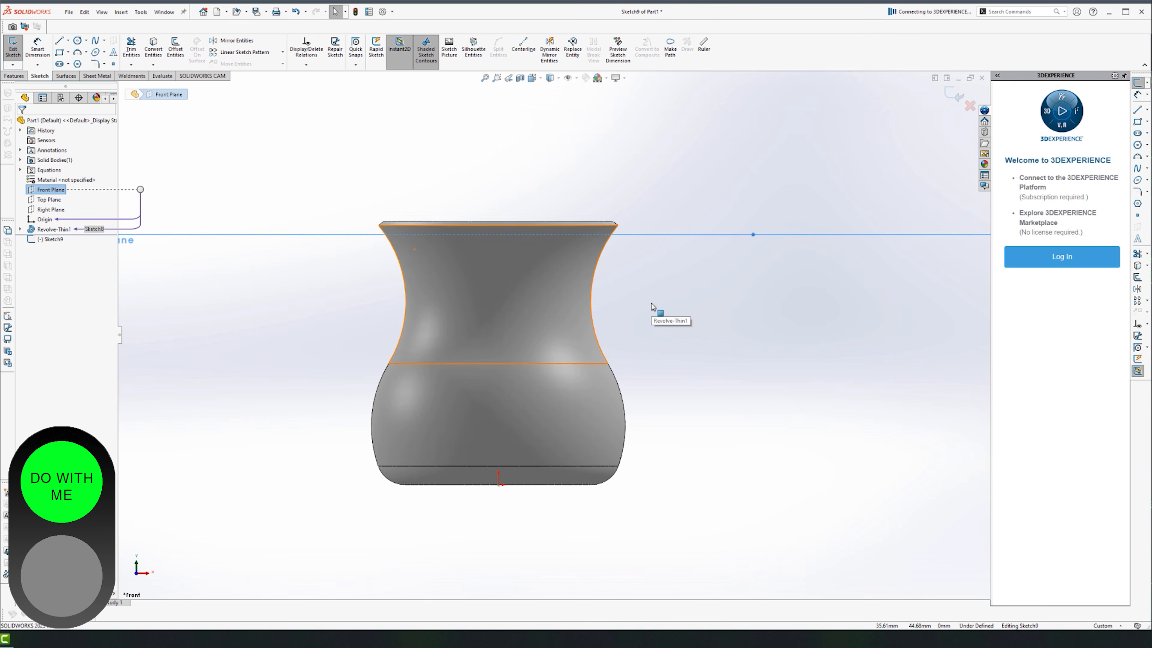
pyautogui.click(81, 54)
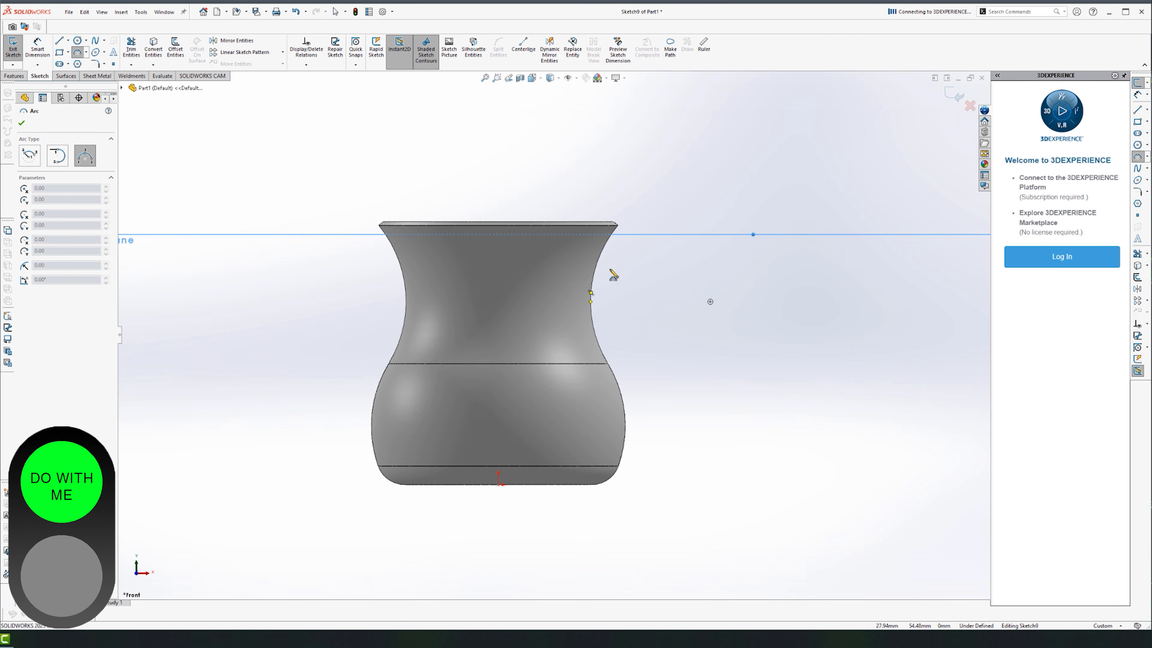
pyautogui.scroll(-2, 610, 268)
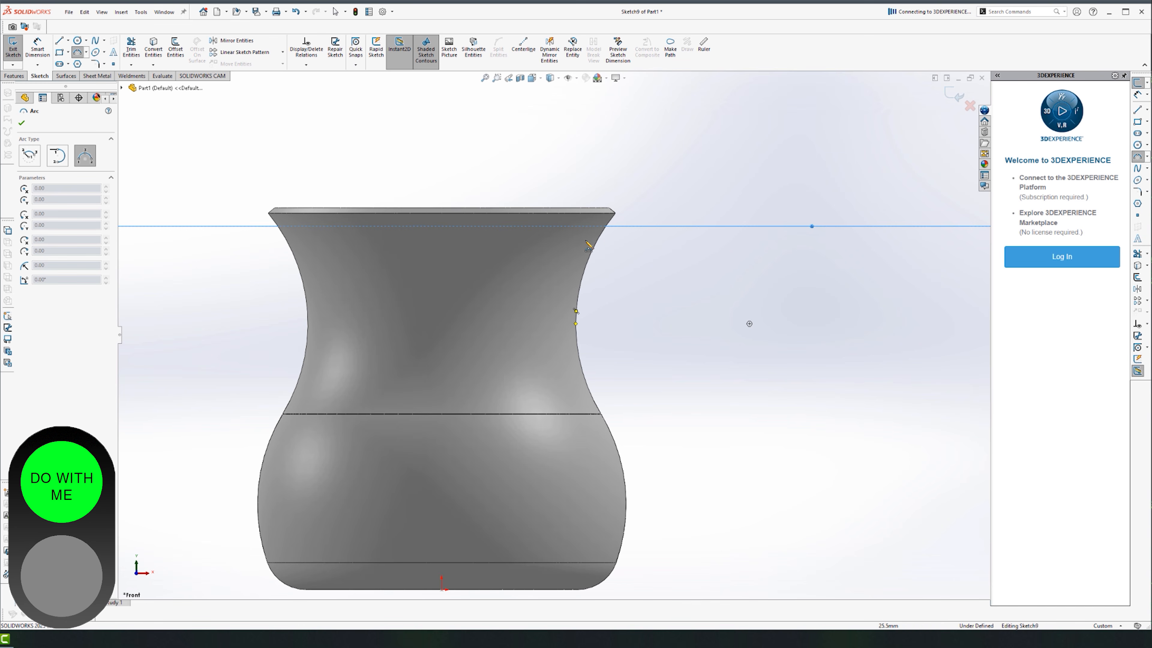
pyautogui.click(586, 238)
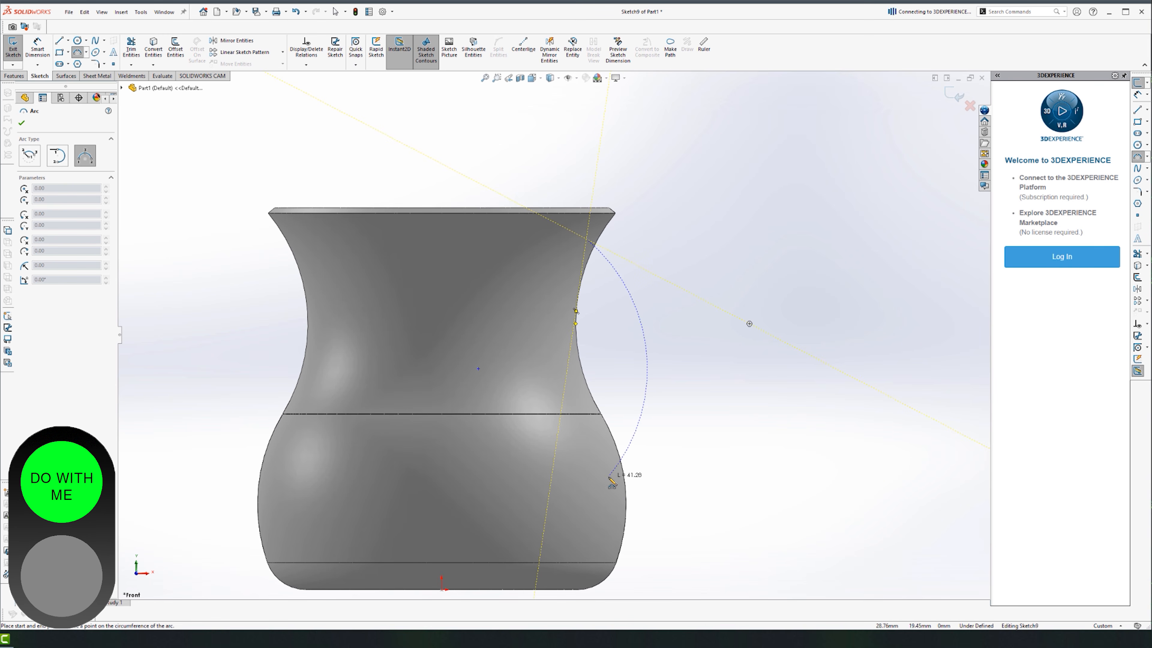
pyautogui.click(610, 449)
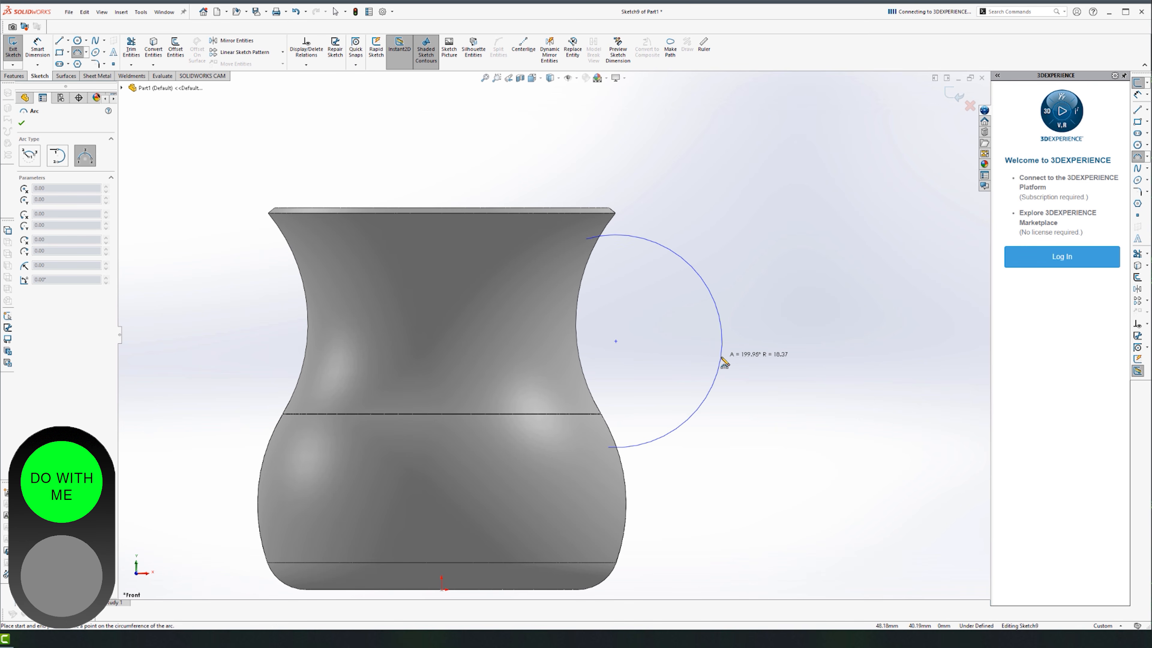
pyautogui.click(721, 359)
pyautogui.press('Escape')
pyautogui.press('Escape')
# Dimension the handle arc's radius and set it to 18 mm.
pyautogui.scroll(4, 739, 411)
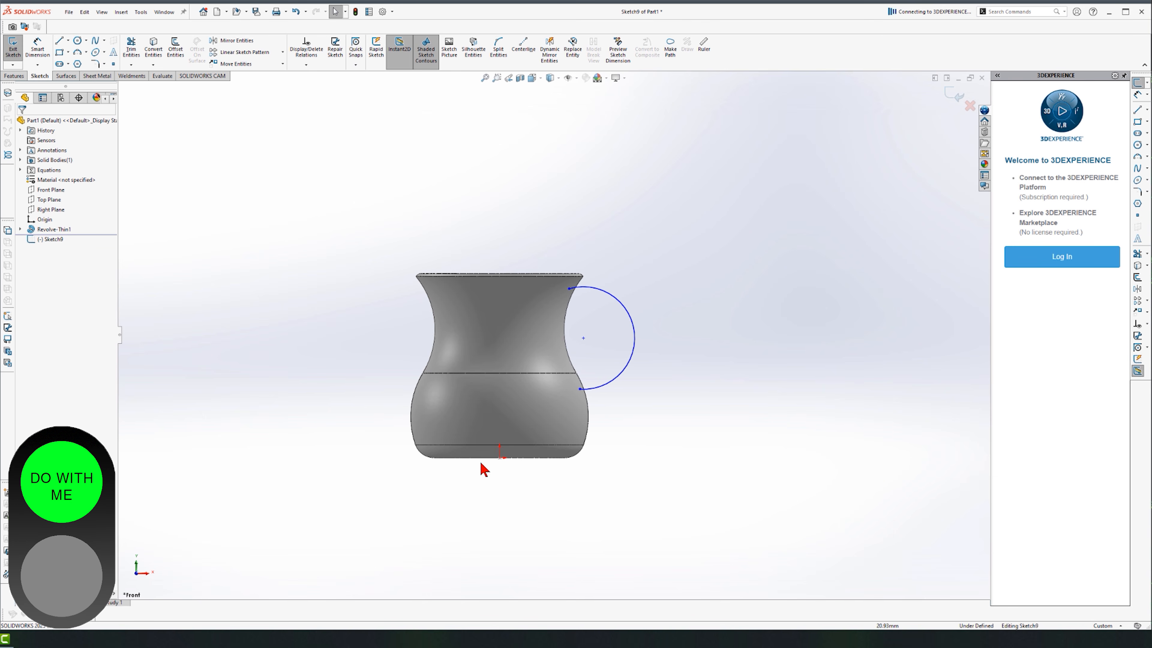
pyautogui.scroll(-4, 517, 372)
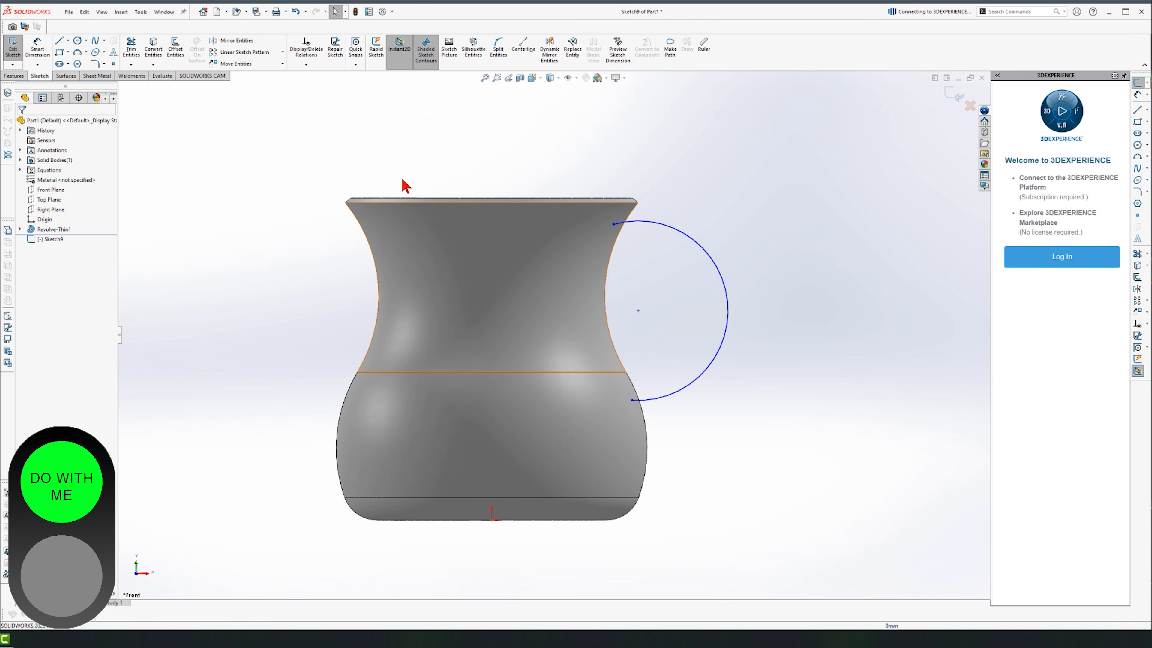
pyautogui.click(48, 50)
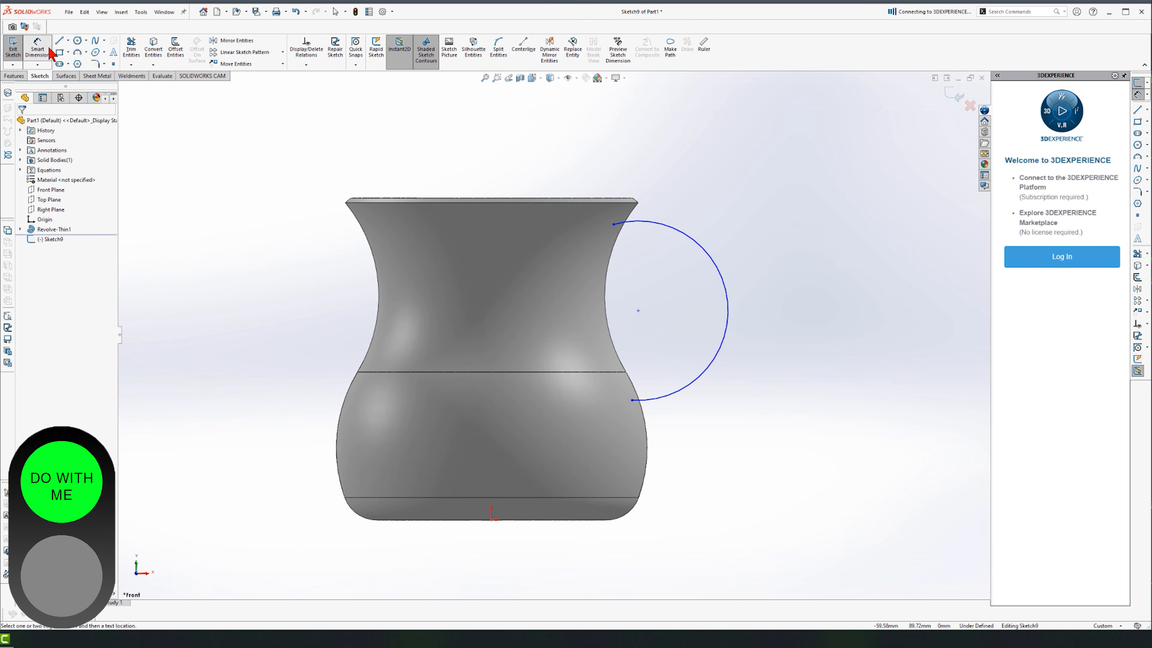
pyautogui.click(676, 230)
pyautogui.click(812, 222)
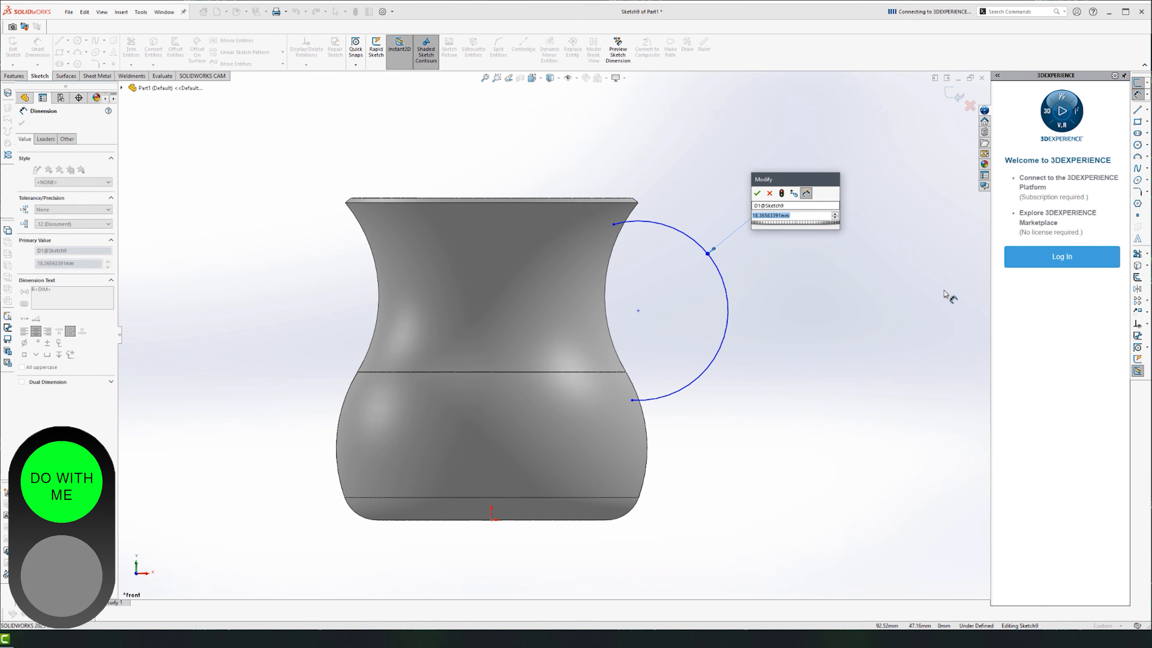
pyautogui.write('18')
pyautogui.press('Return')
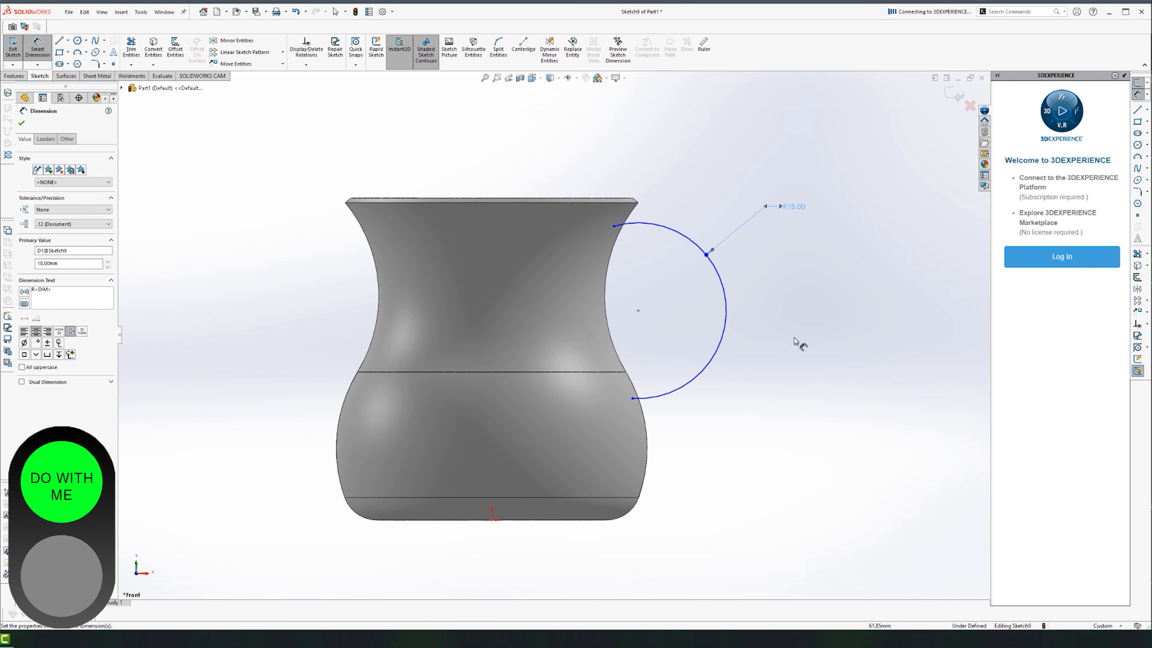
pyautogui.click(799, 344)
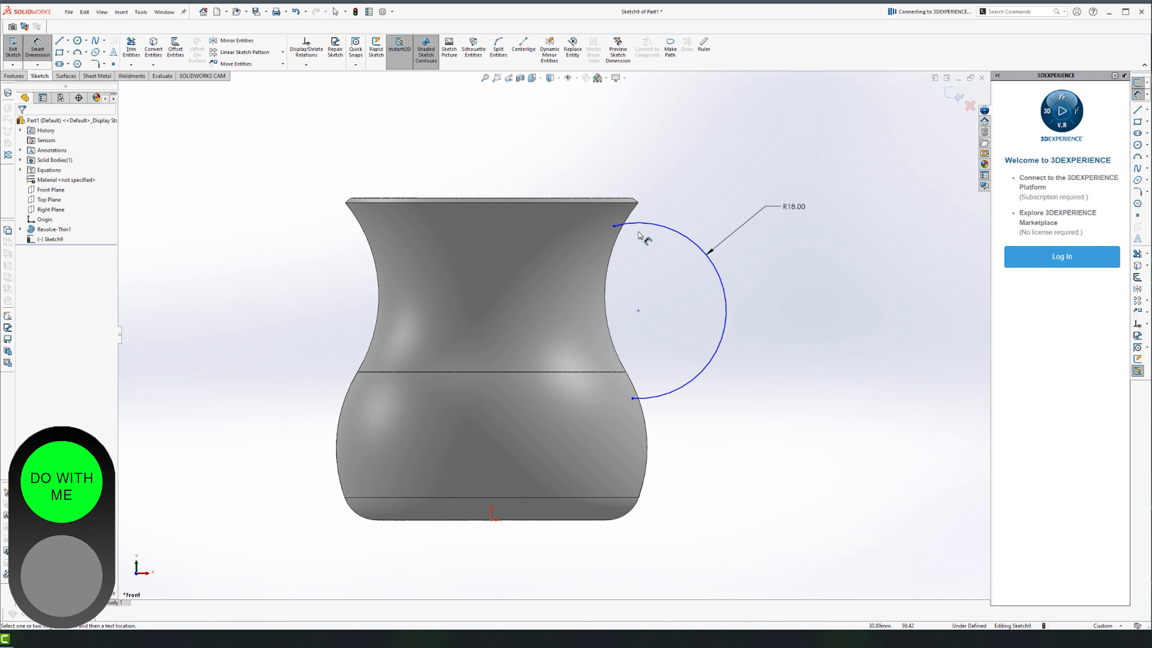
# Dimension the horizontal distance from the origin to the arc's upper endpoint as 25 mm.
pyautogui.click(614, 226)
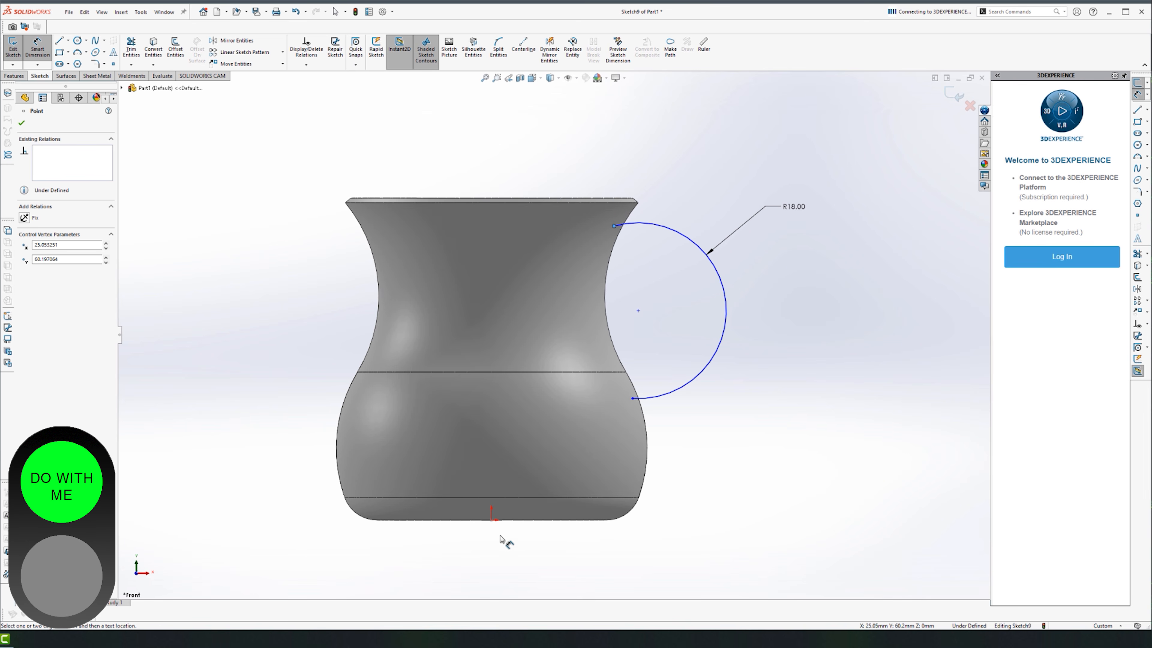
pyautogui.click(491, 520)
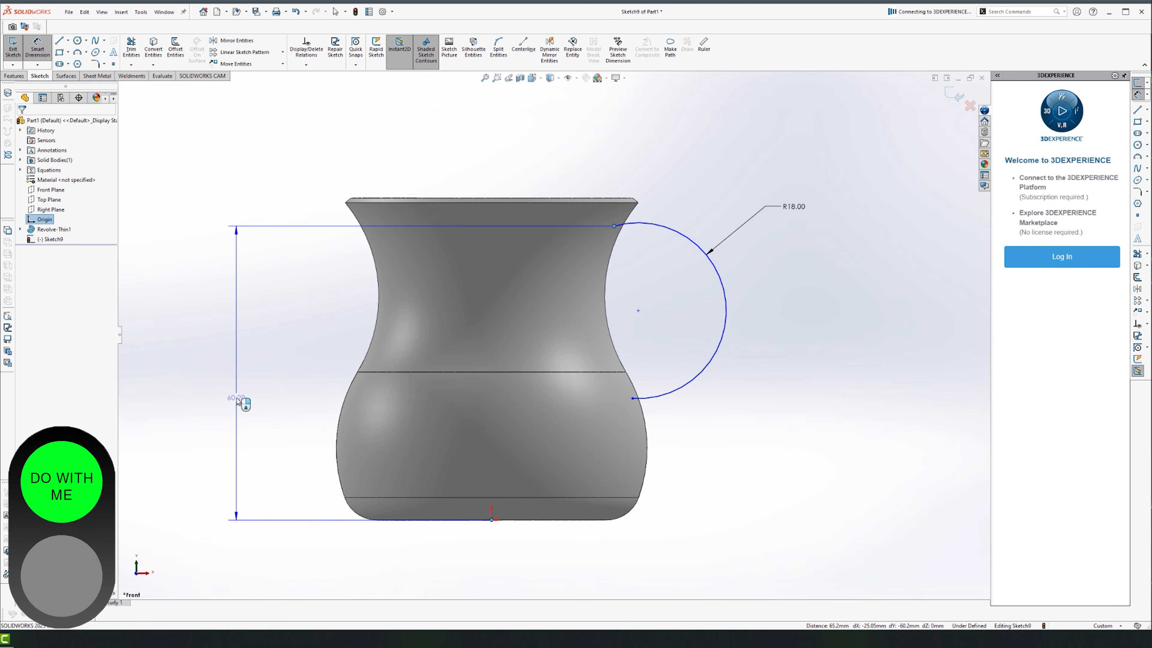
pyautogui.click(559, 143)
pyautogui.write('25')
pyautogui.press('Return')
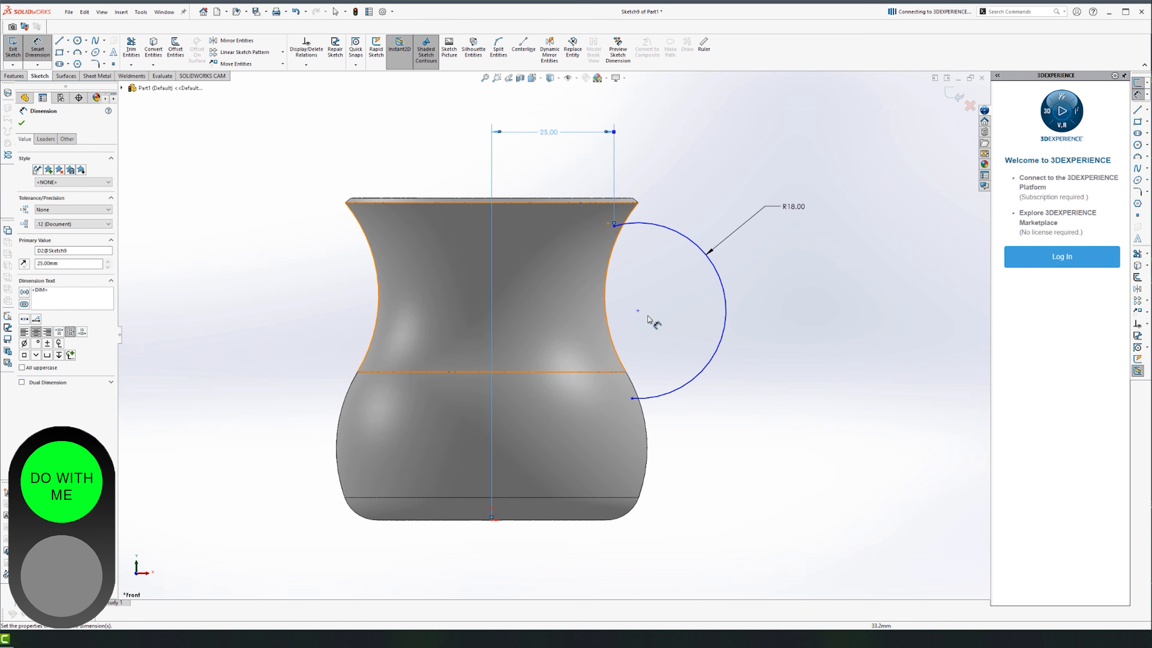
# Dimension the vertical distance from the origin to the arc's upper endpoint as 60 mm.
pyautogui.click(615, 226)
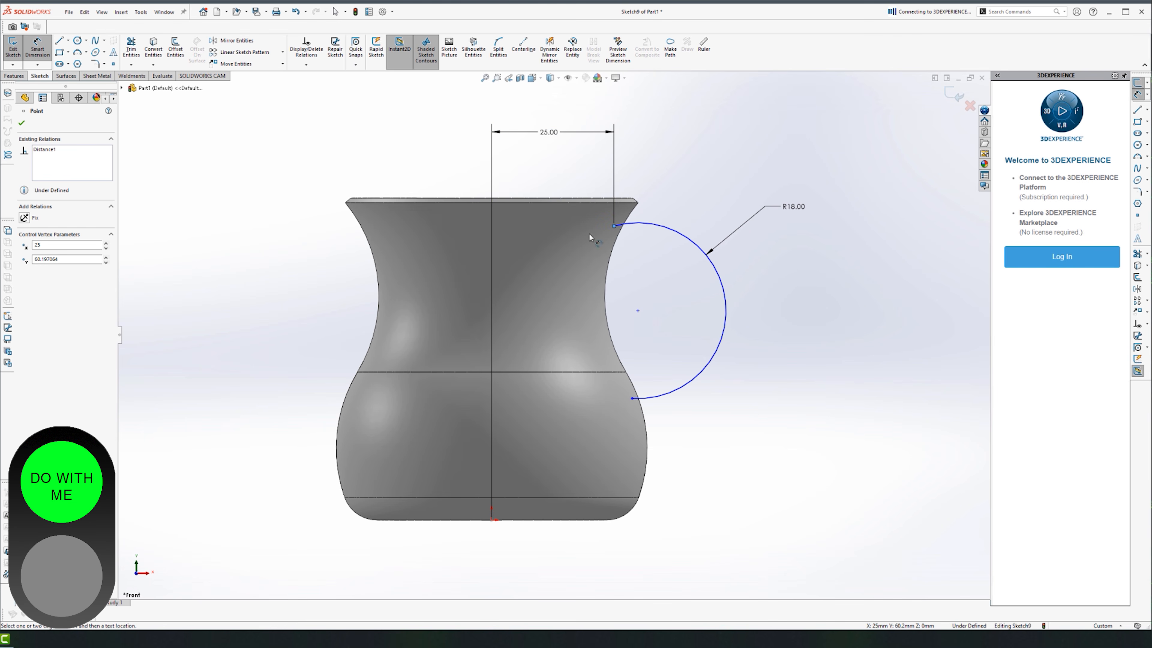
pyautogui.click(491, 520)
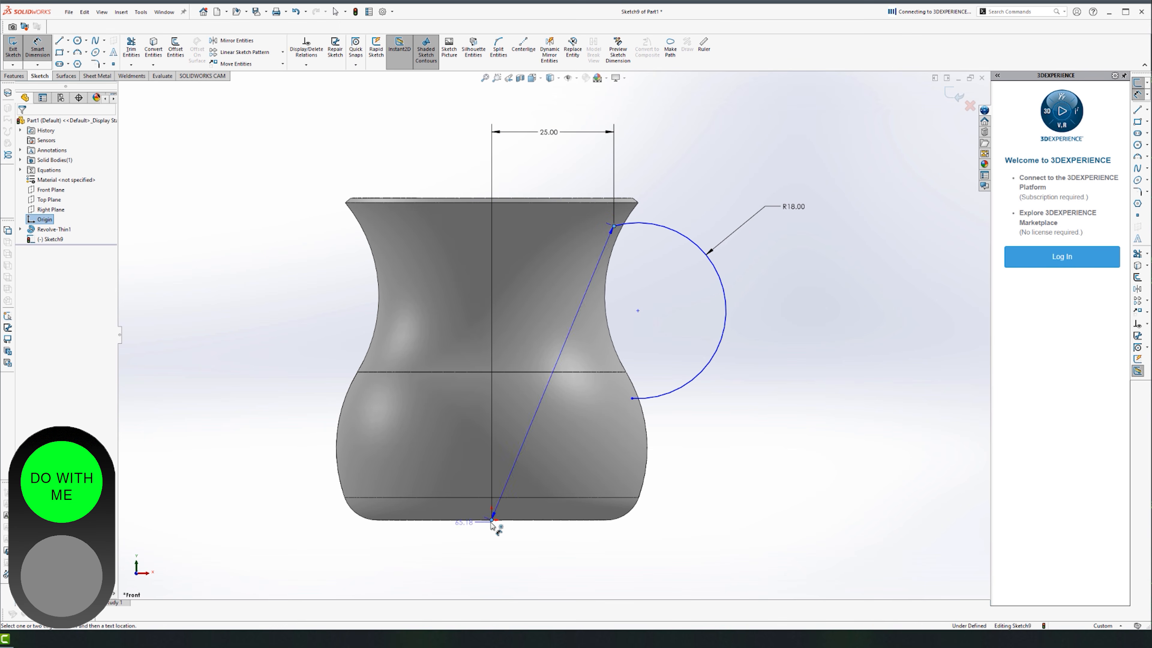
pyautogui.click(265, 378)
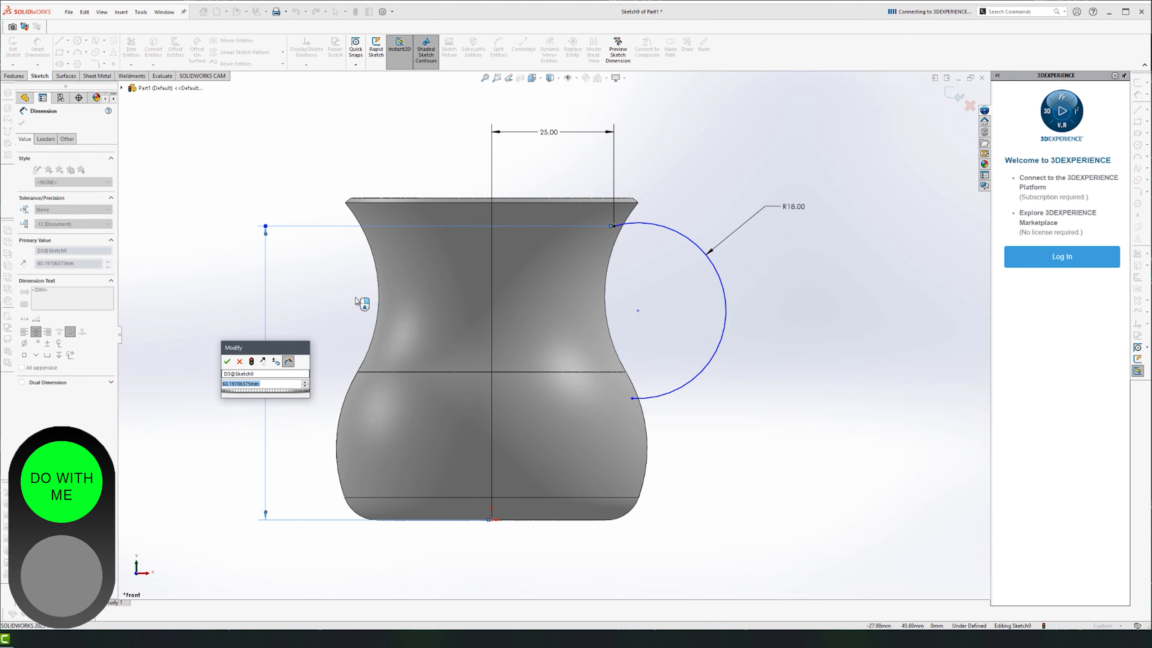
pyautogui.write('60')
pyautogui.press('Return')
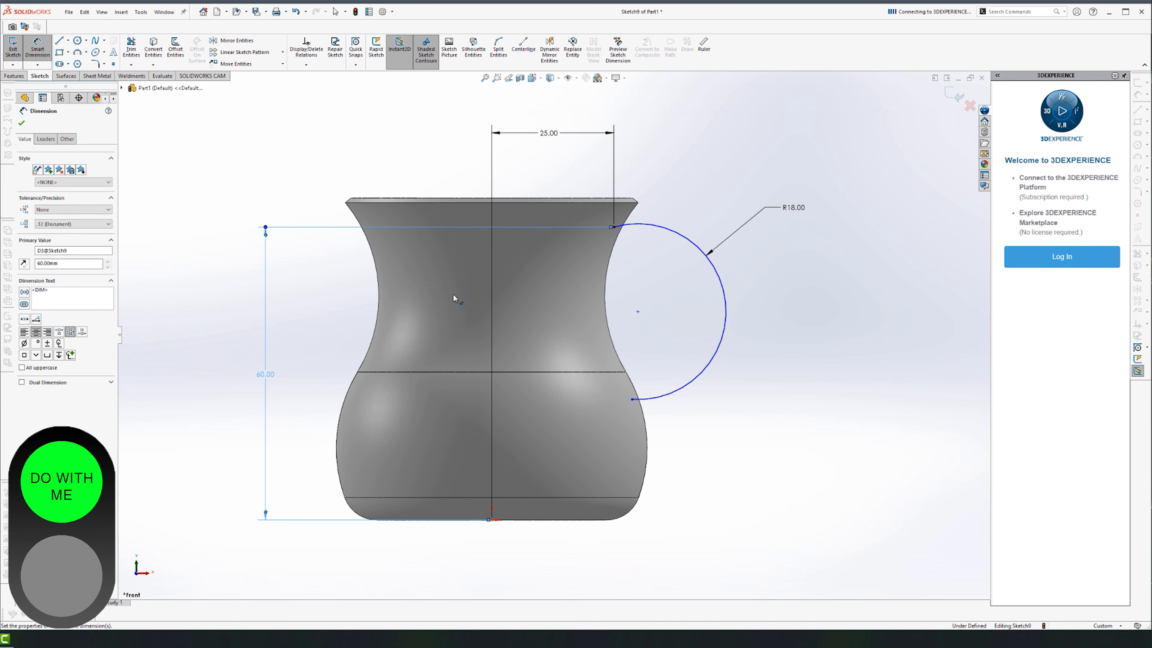
pyautogui.click(812, 399)
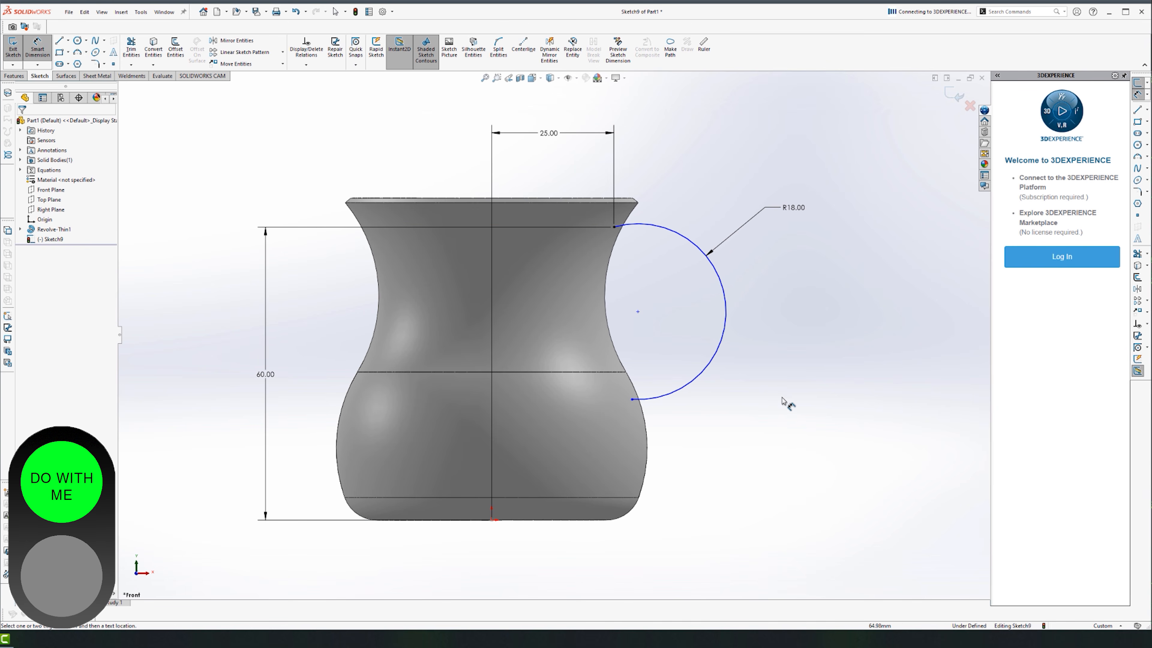
# Dimension the horizontal distance from the origin to the arc's lower endpoint as 28 mm.
pyautogui.click(632, 400)
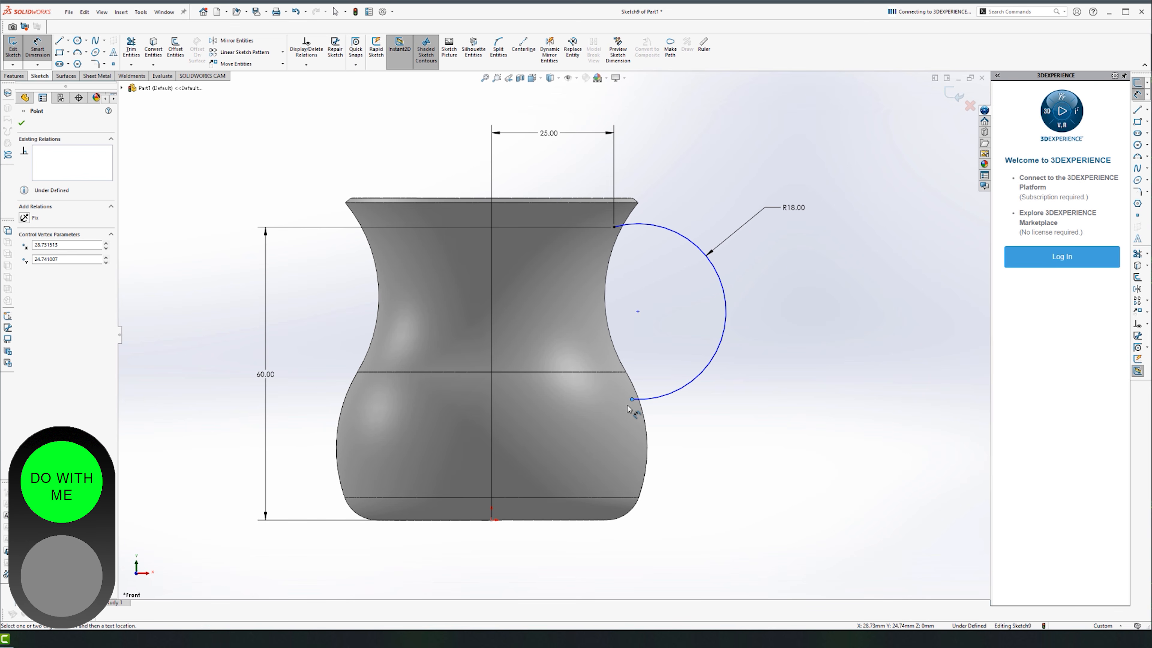
pyautogui.click(492, 520)
pyautogui.click(563, 567)
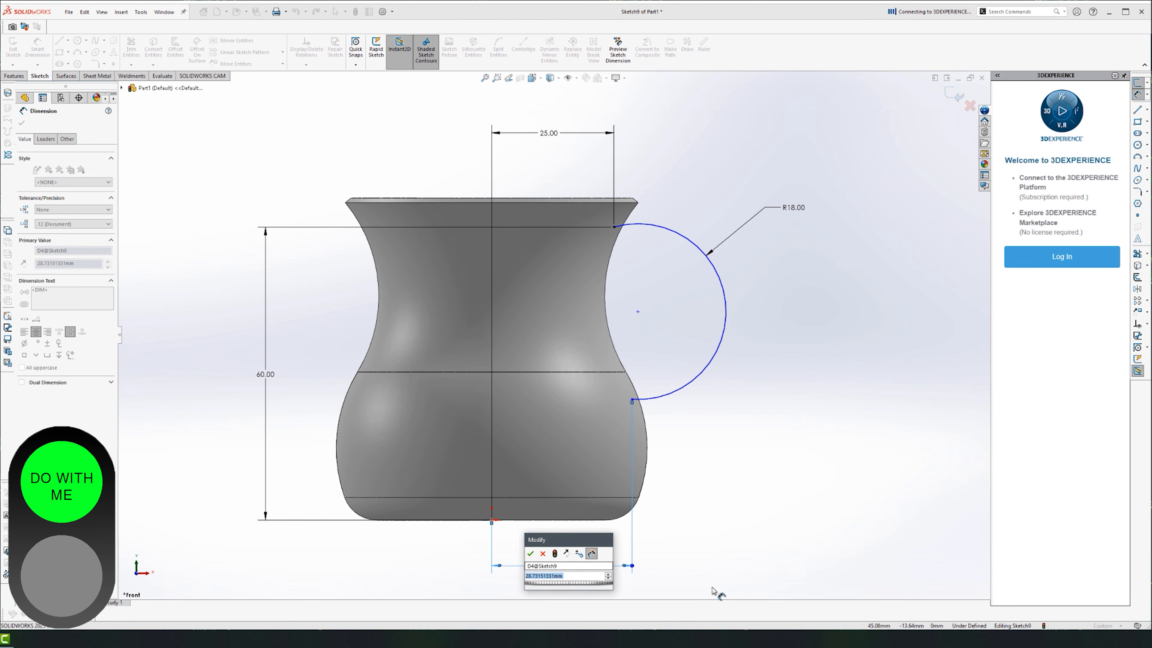
pyautogui.write('28')
pyautogui.press('Return')
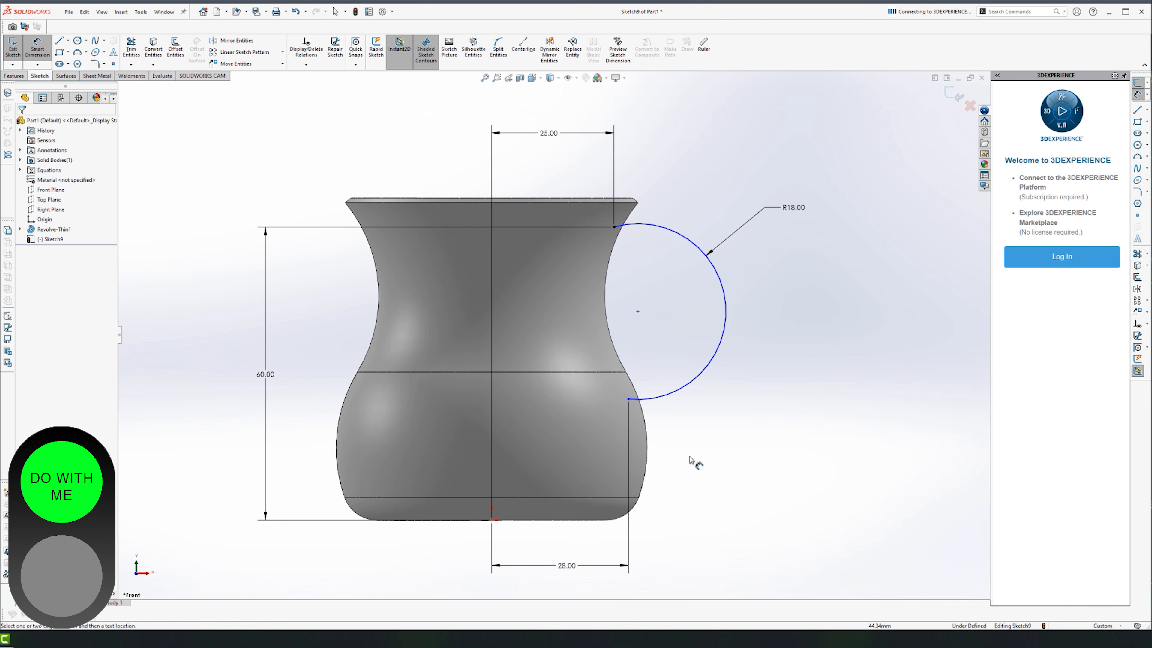
# Set the vertical distance from the origin to the arc's lower endpoint to 25 mm, and close the handle sketch.
pyautogui.click(629, 400)
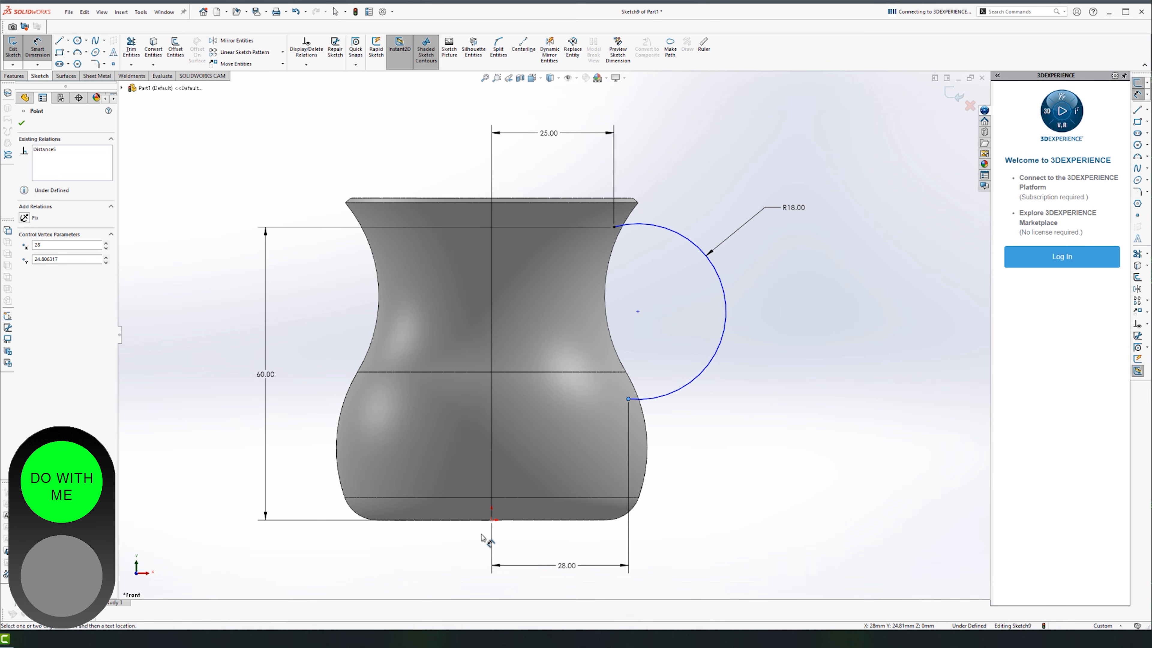
pyautogui.click(492, 522)
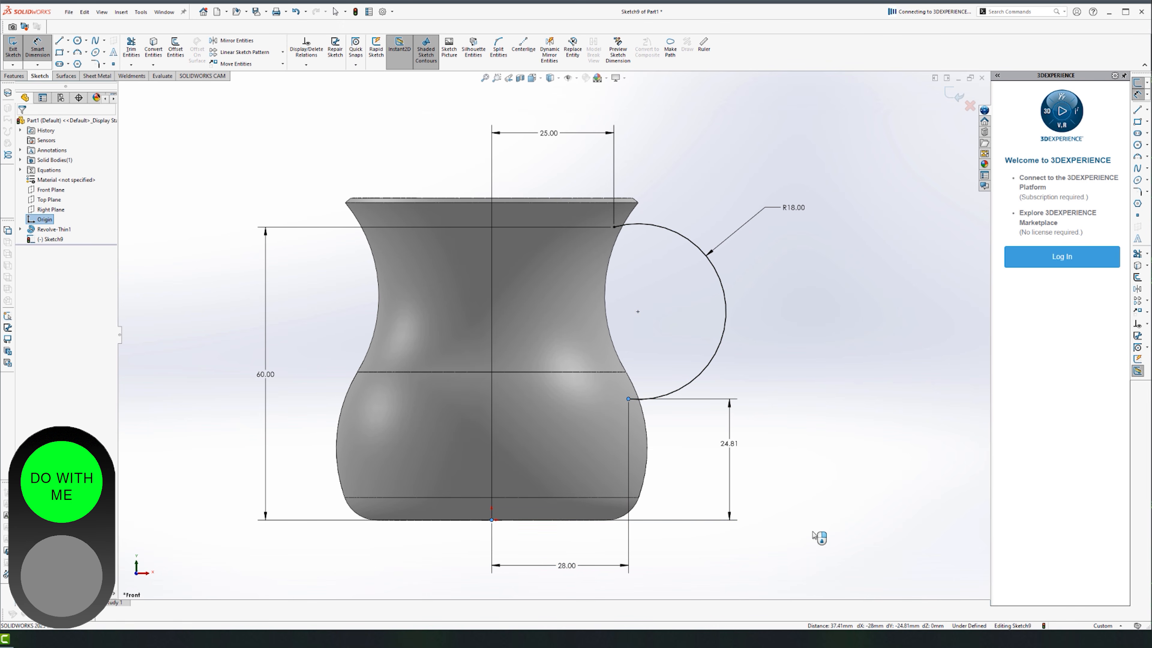
pyautogui.click(732, 449)
pyautogui.write('25')
pyautogui.press('Return')
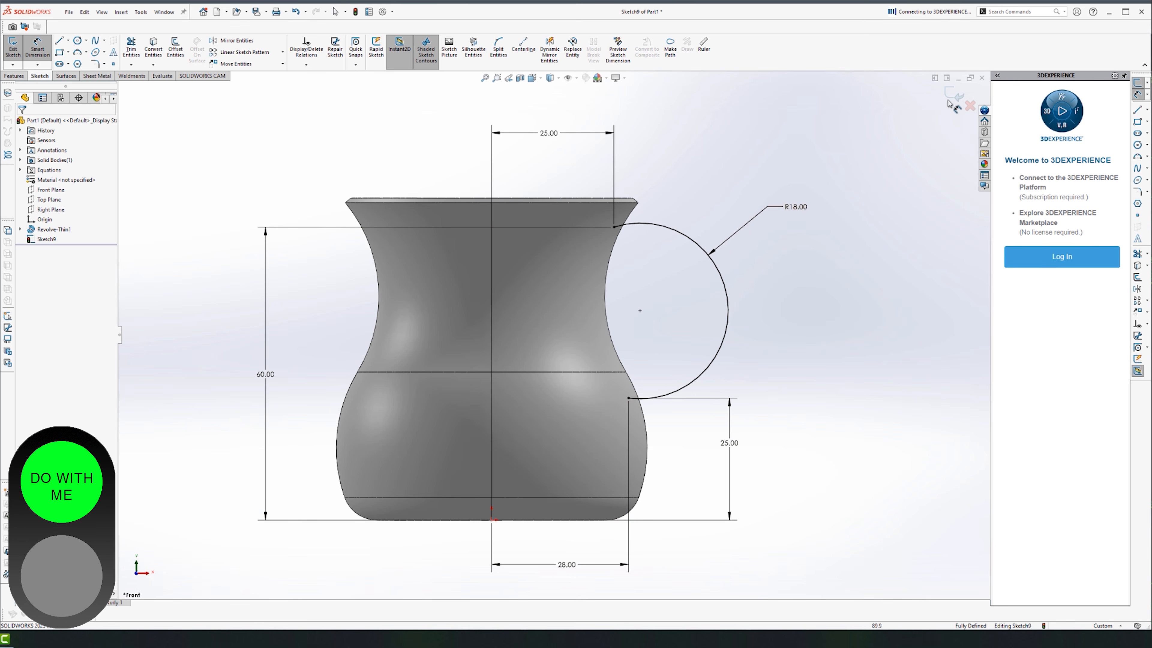
pyautogui.click(957, 94)
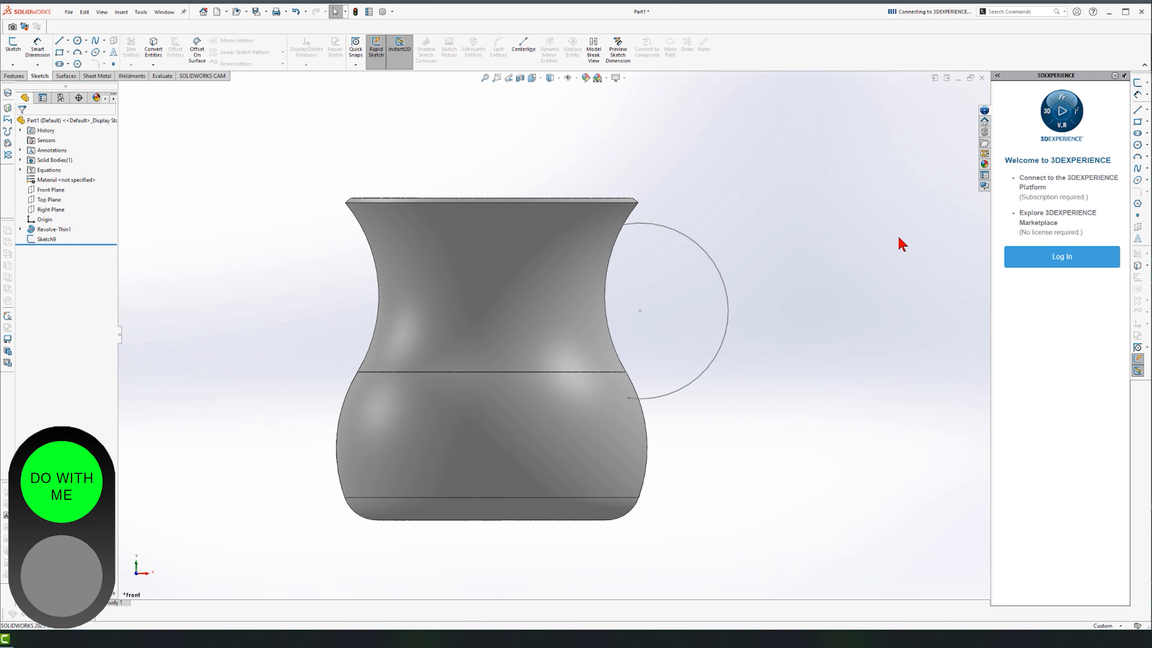
# Examine how the Front, Top and Right Planes lie relative to the cup and the handle arc.
pyautogui.moveTo(797, 244)
pyautogui.mouseDown(button='middle')
pyautogui.moveTo(523, 219)
pyautogui.moveTo(545, 210)
pyautogui.moveTo(535, 214)
pyautogui.mouseUp(button='middle')
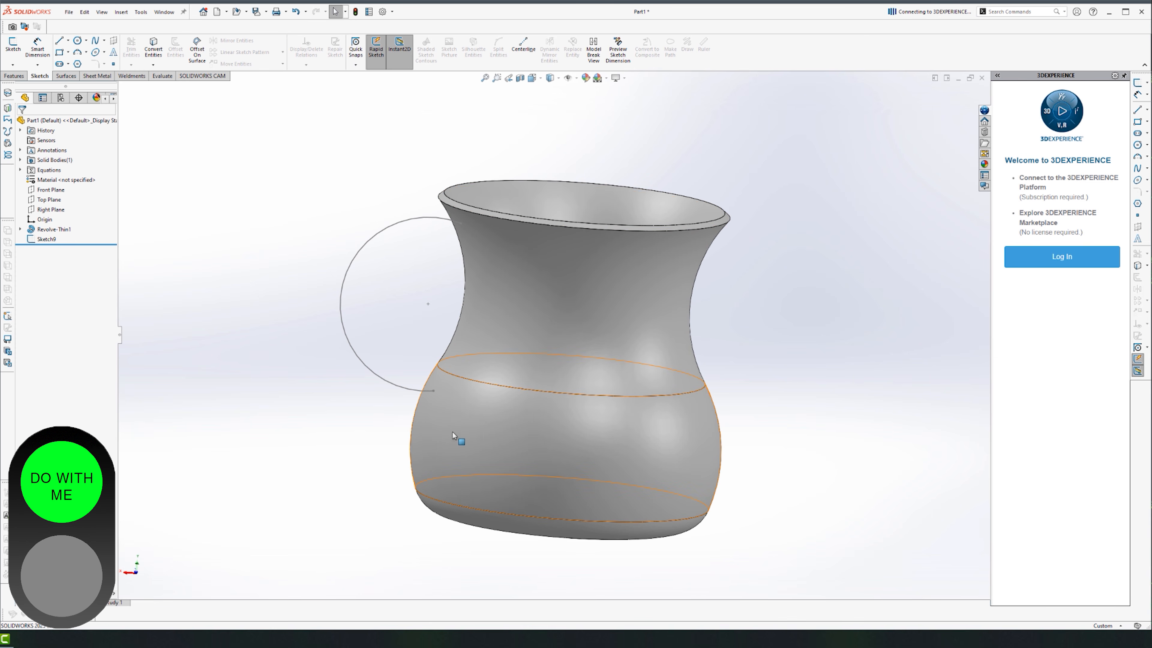
pyautogui.moveTo(386, 397); pyautogui.dragTo(402, 318, button='middle')
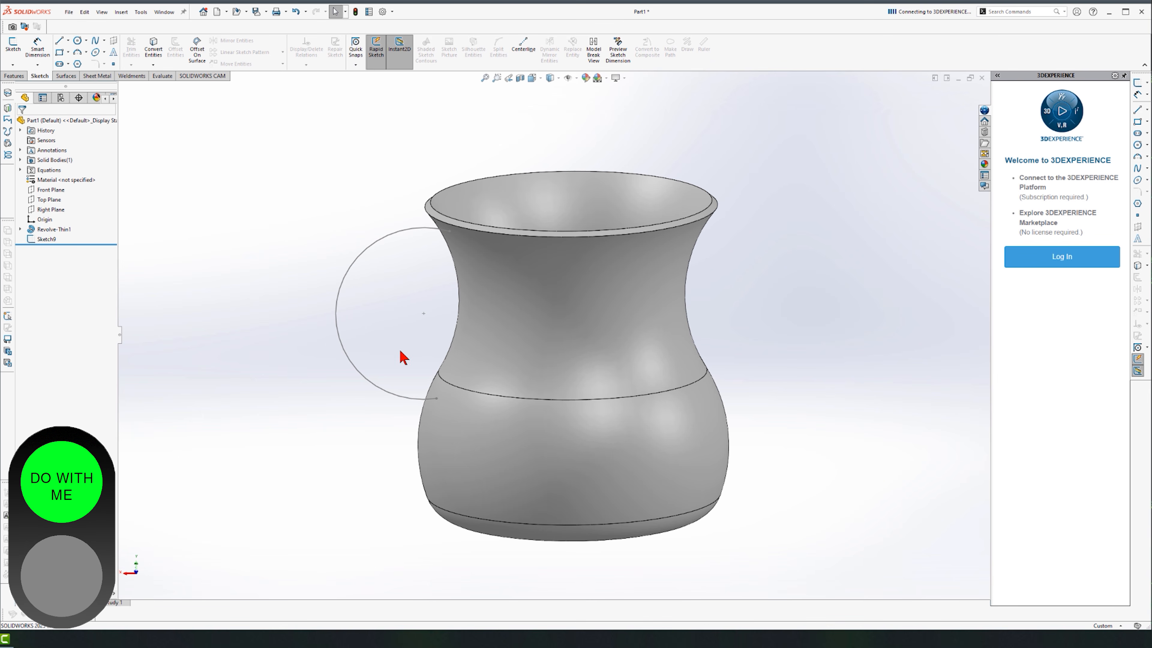
pyautogui.scroll(5, 442, 352)
pyautogui.click(47, 192)
pyautogui.moveTo(533, 352)
pyautogui.mouseDown(button='middle')
pyautogui.moveTo(632, 311)
pyautogui.moveTo(535, 373)
pyautogui.mouseUp(button='middle')
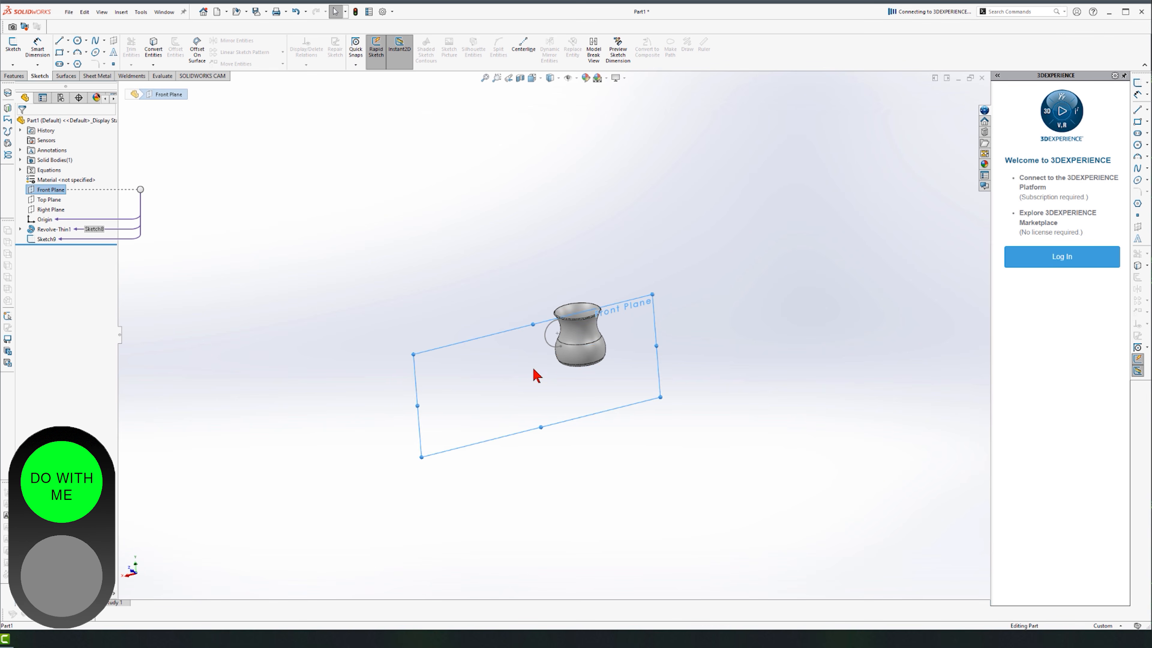
pyautogui.click(536, 375)
pyautogui.click(48, 200)
pyautogui.scroll(-3, 542, 363)
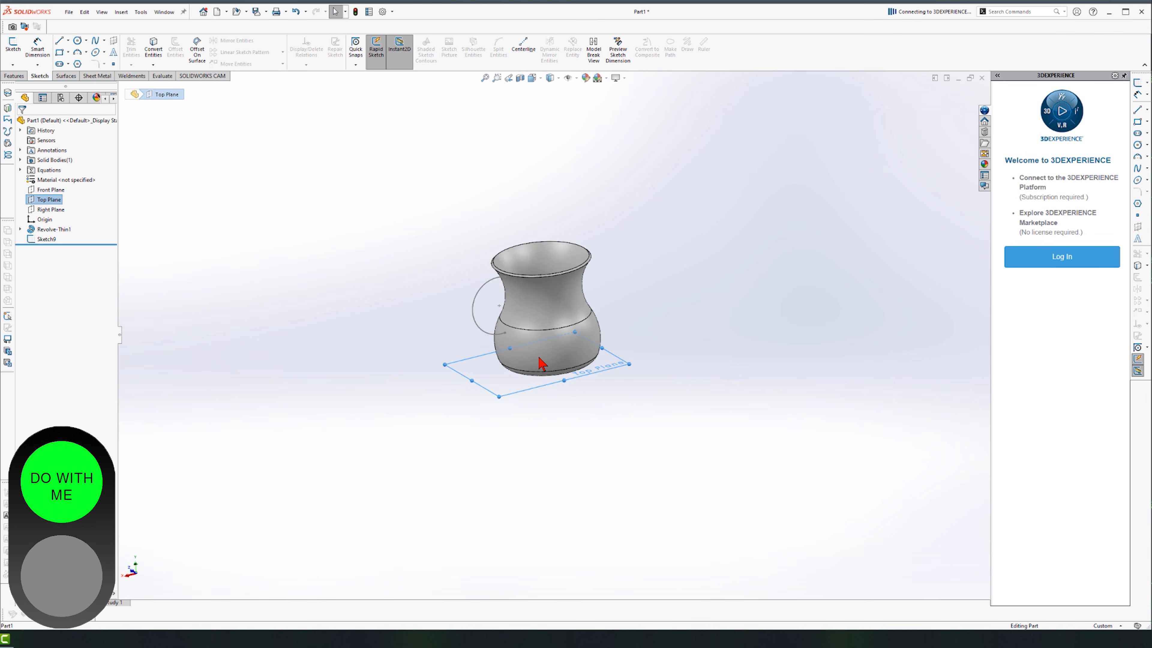
pyautogui.scroll(-2, 542, 363)
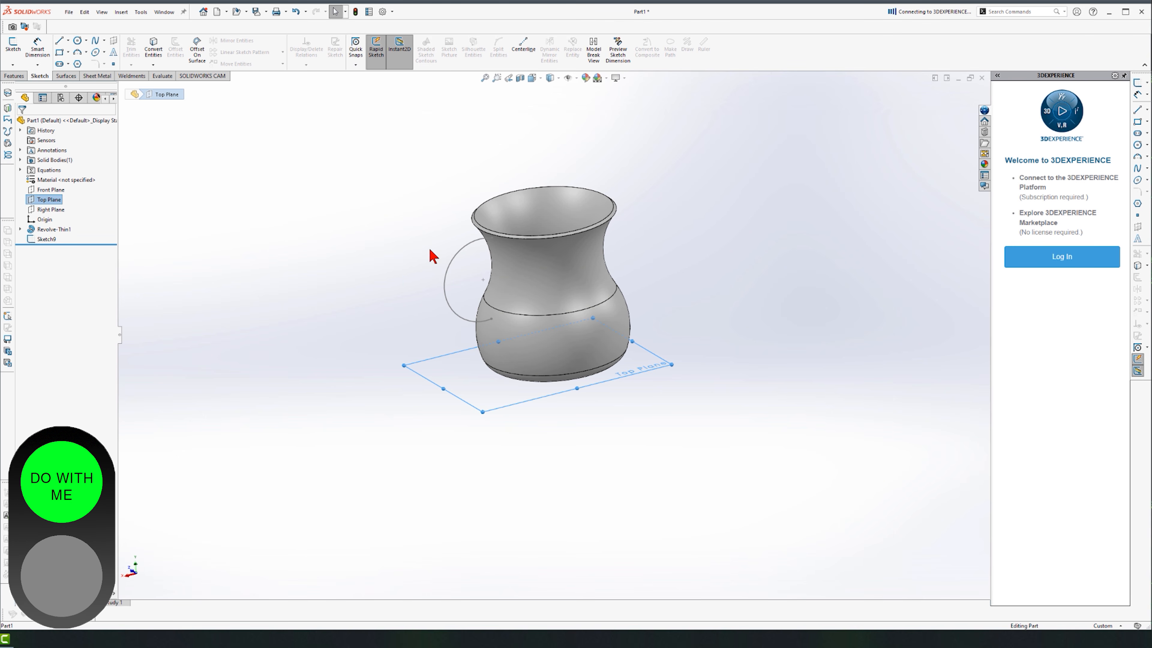
pyautogui.click(51, 209)
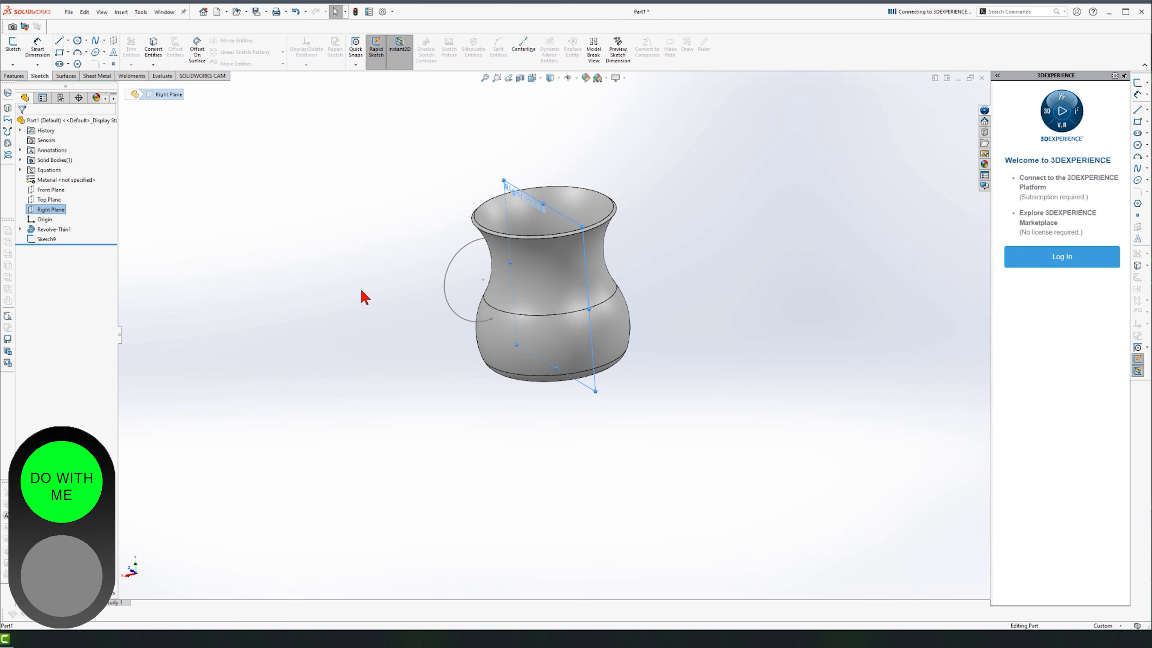
pyautogui.scroll(-3, 517, 247)
pyautogui.click(830, 262)
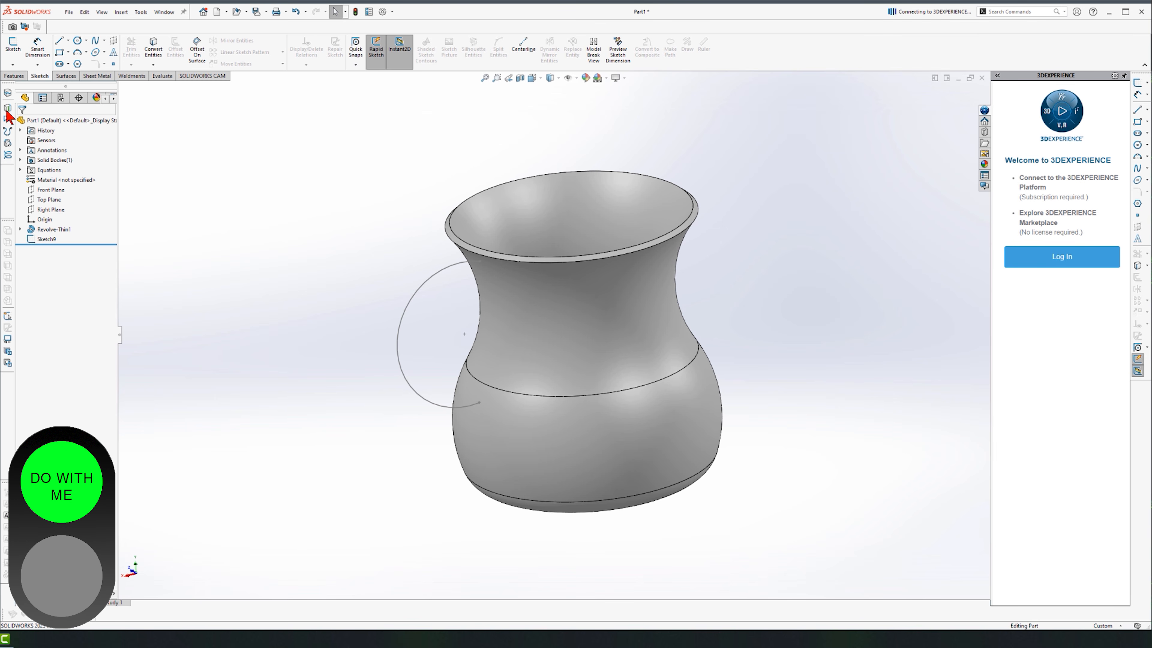
pyautogui.click(14, 77)
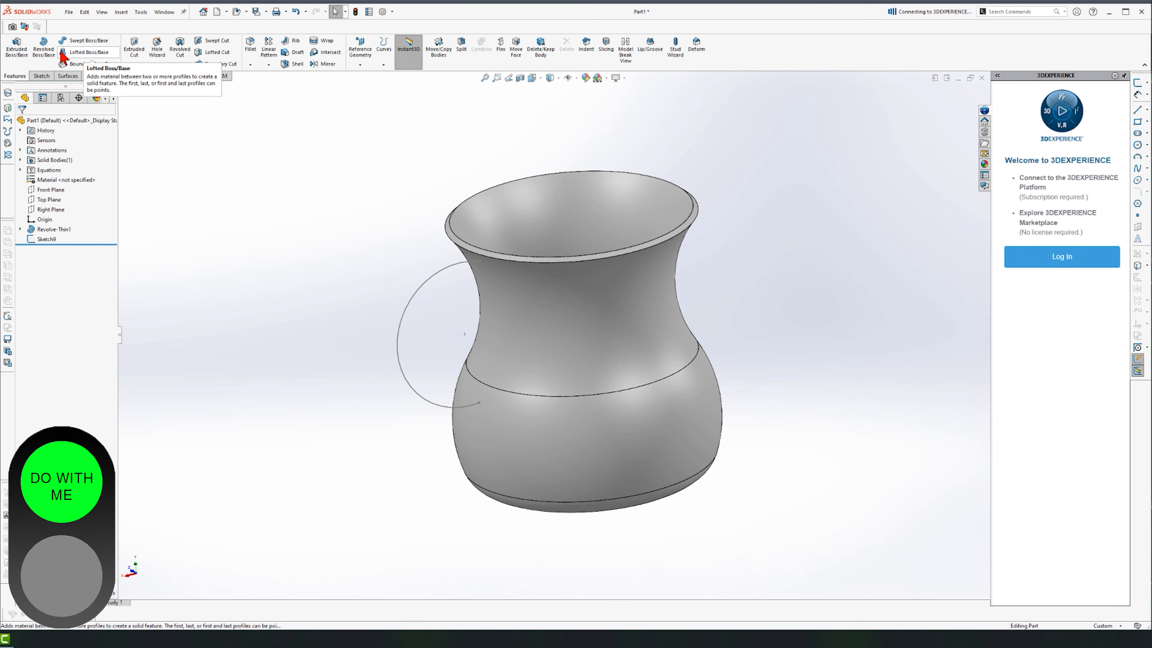
pyautogui.click(43, 45)
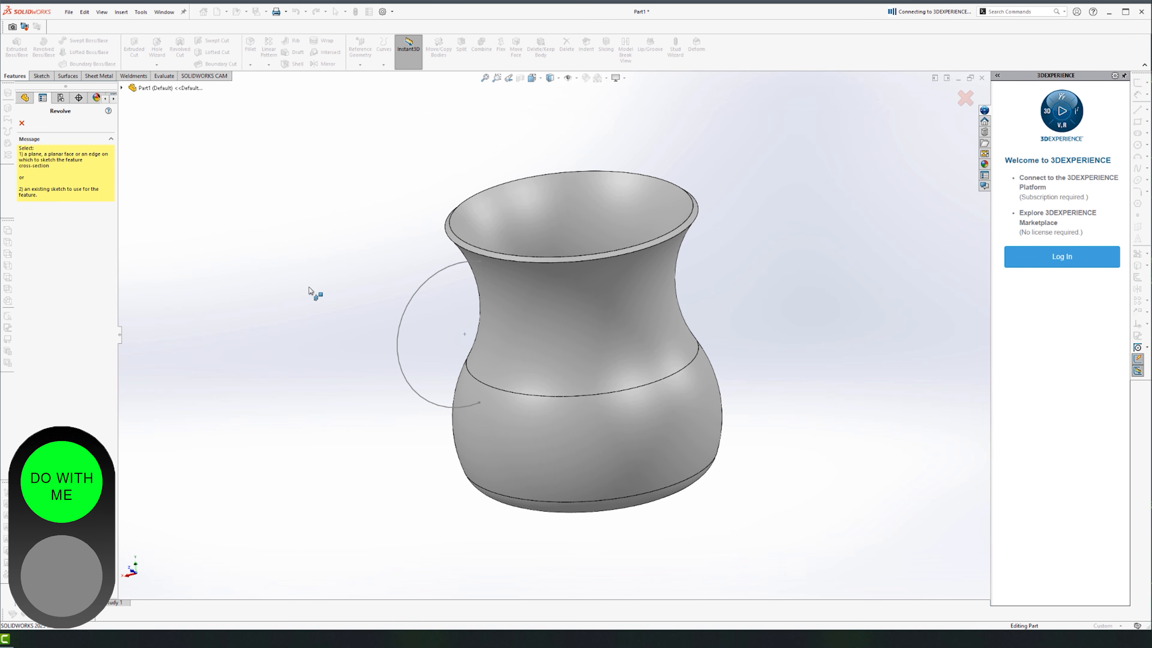
pyautogui.click(452, 265)
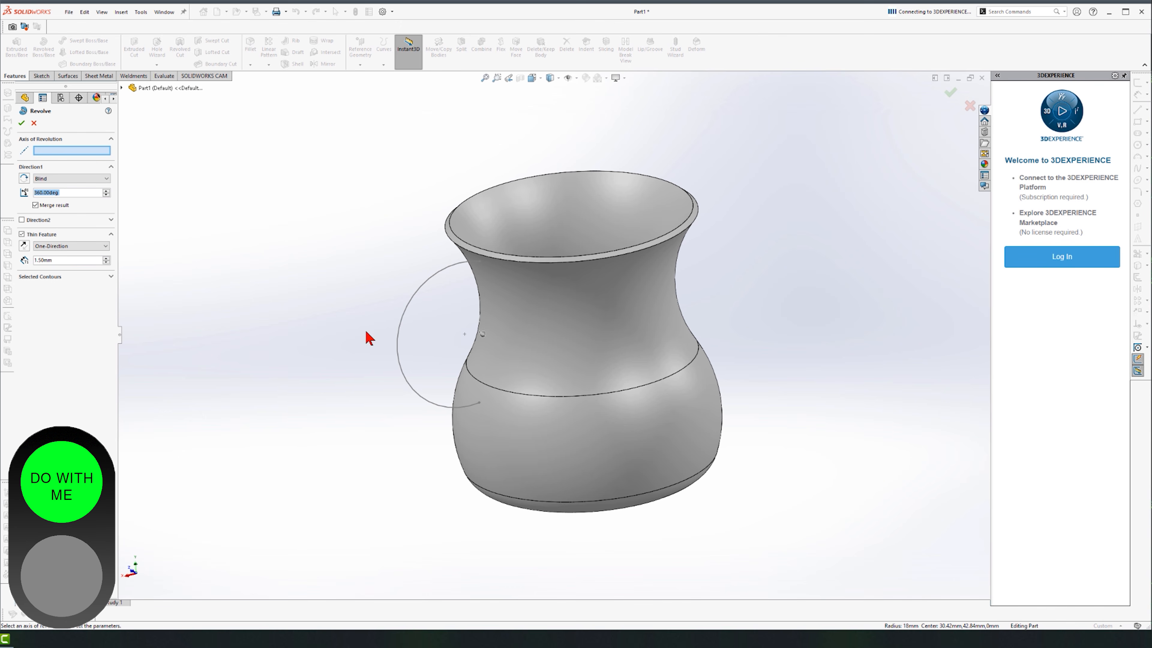
pyautogui.click(34, 123)
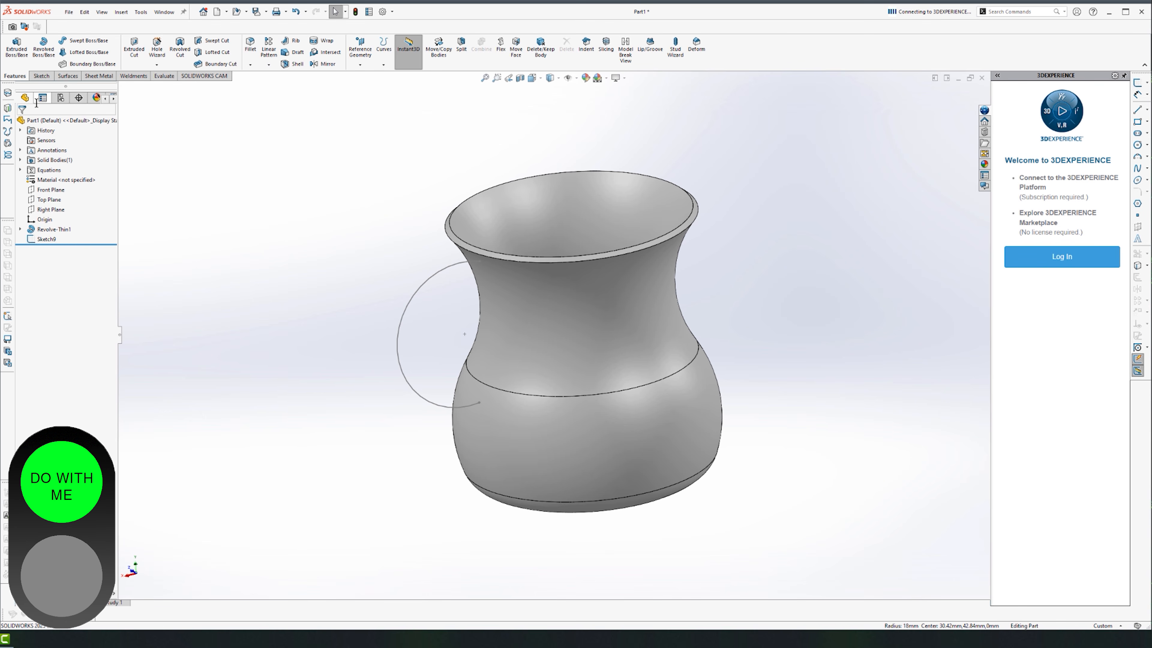
# Sweep a circular profile of 4 mm diameter along the handle arc to form the cup's handle.
pyautogui.click(89, 41)
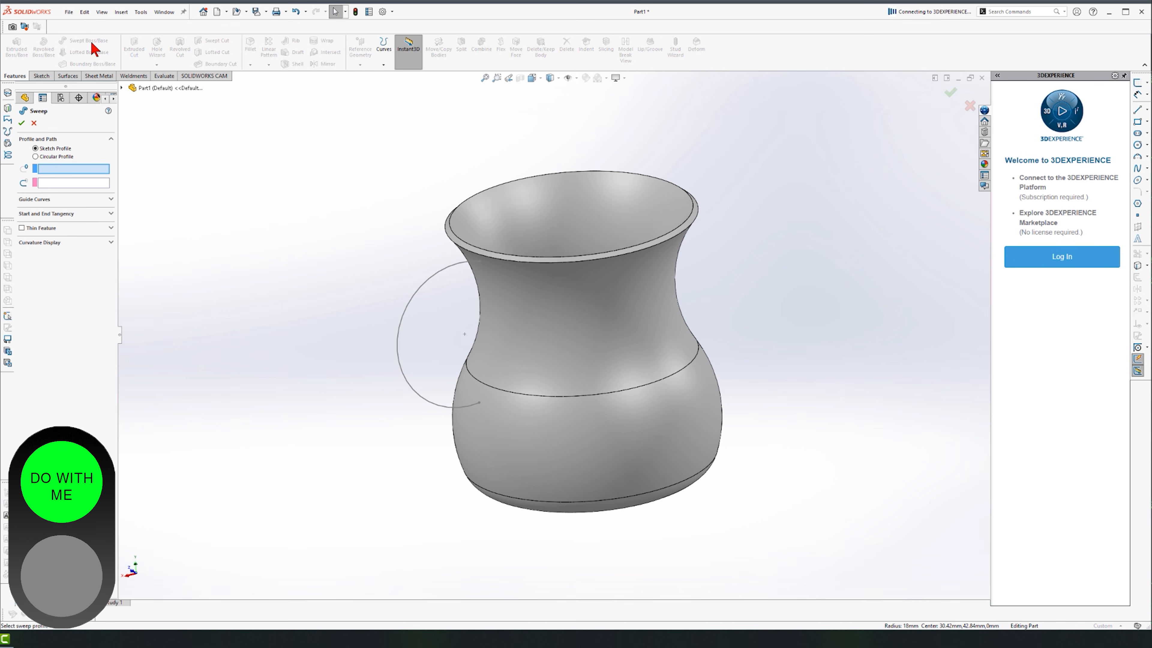
pyautogui.click(51, 157)
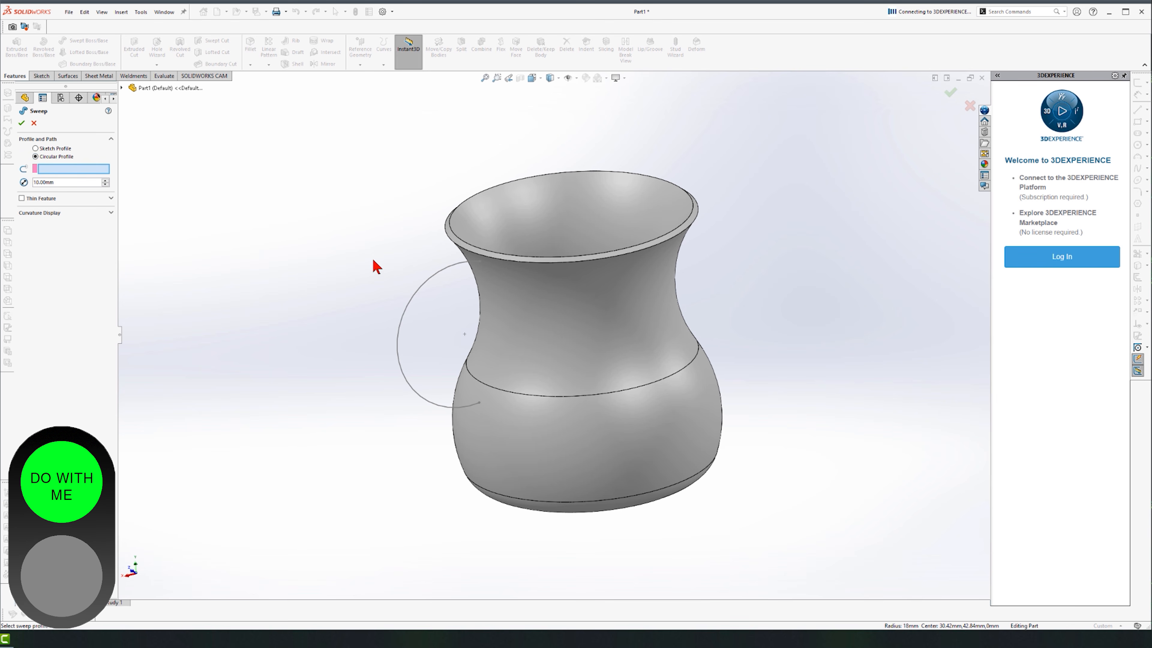
pyautogui.click(431, 282)
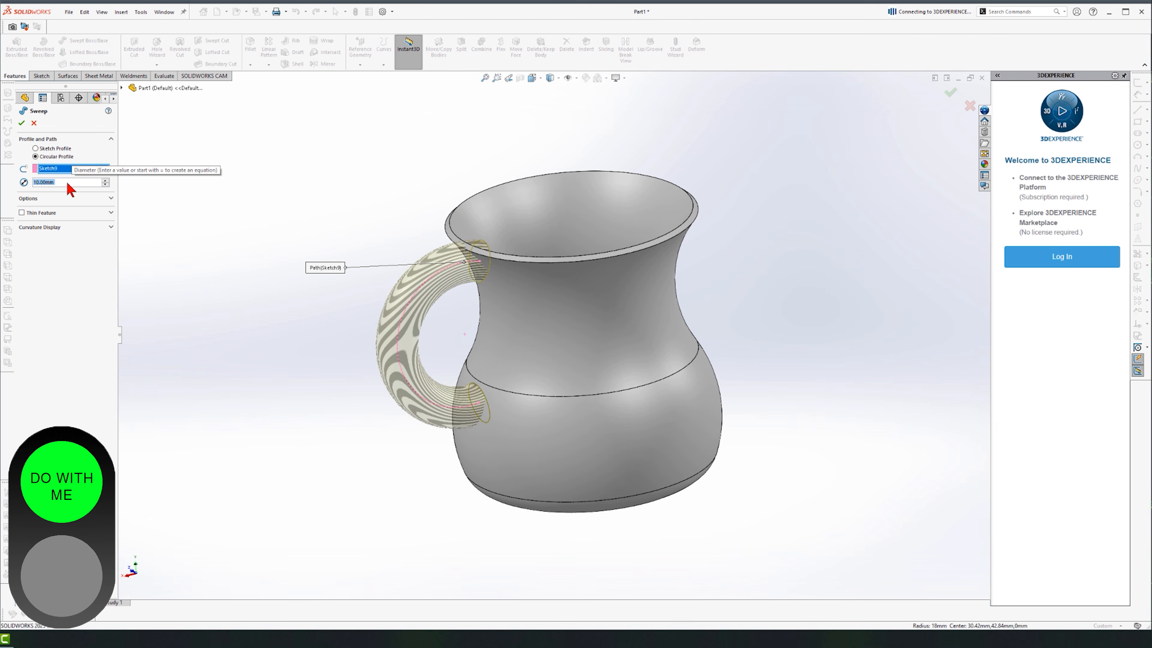
pyautogui.write('4')
pyautogui.press('Return')
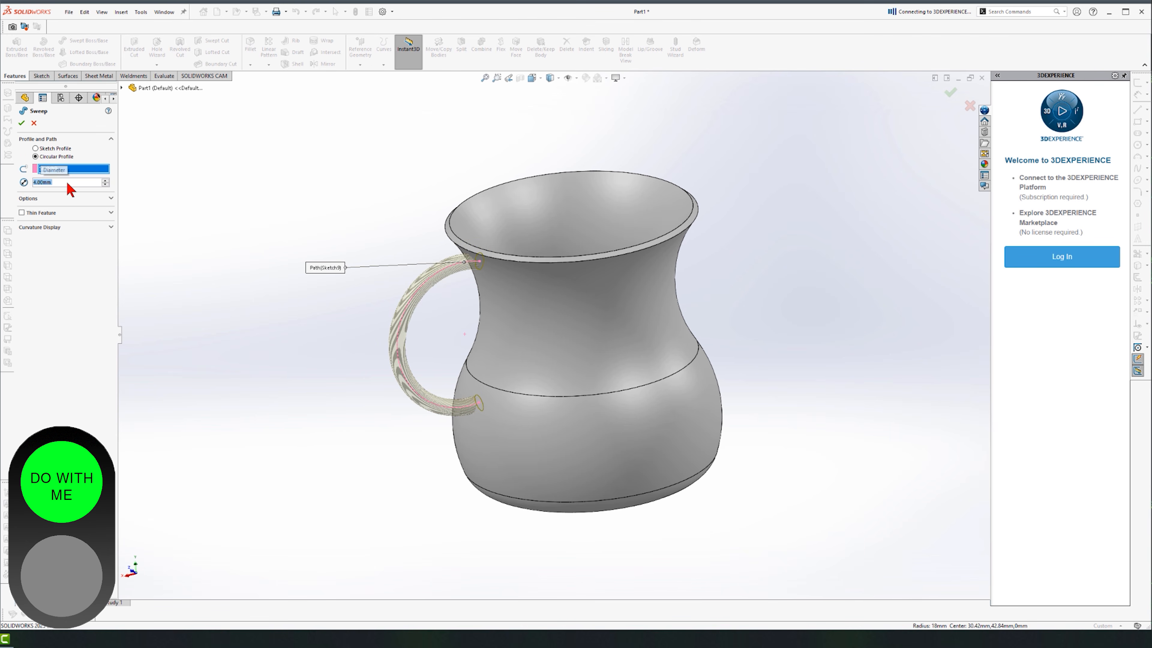
pyautogui.moveTo(413, 213); pyautogui.dragTo(457, 359, button='middle')
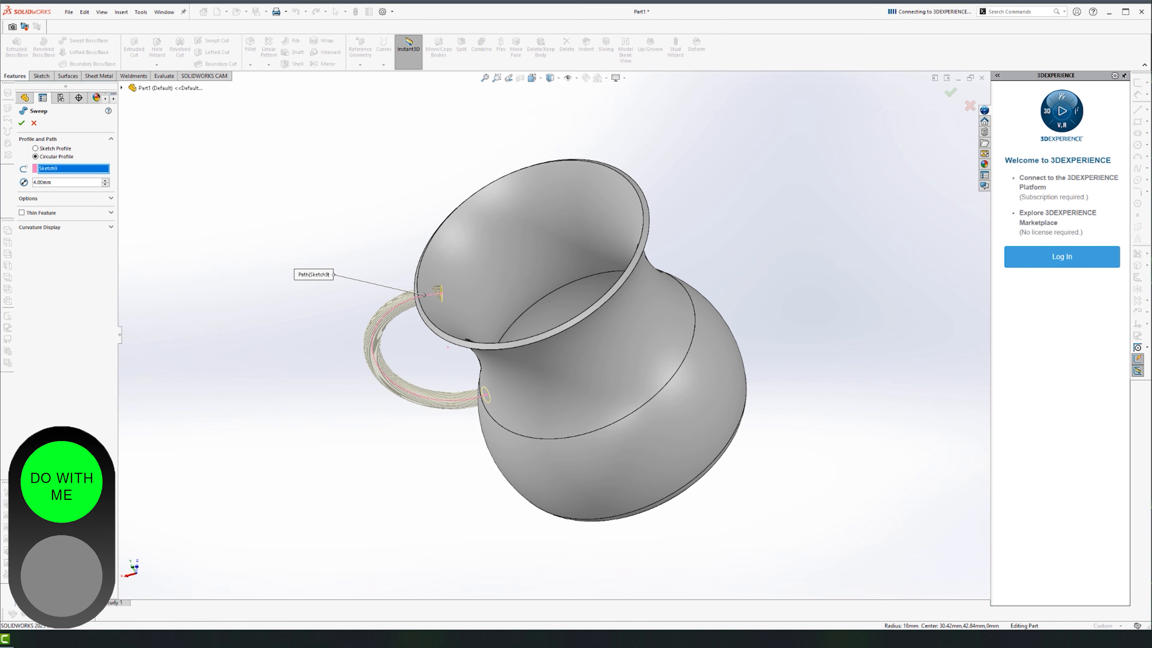
pyautogui.click(22, 123)
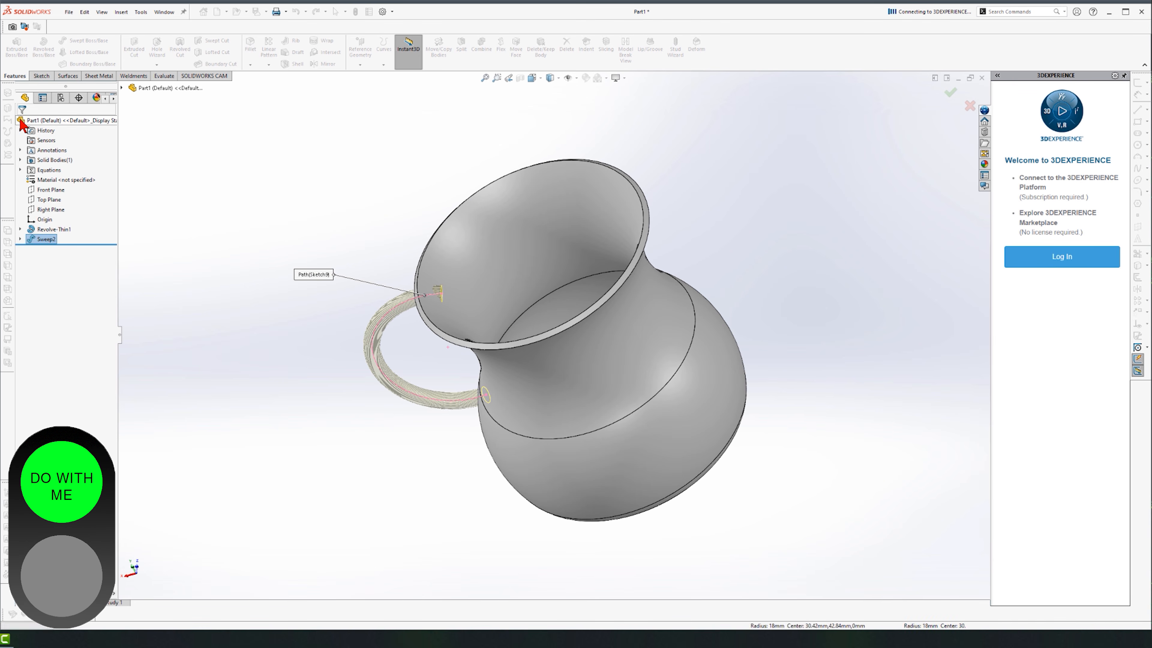
pyautogui.scroll(-2, 442, 313)
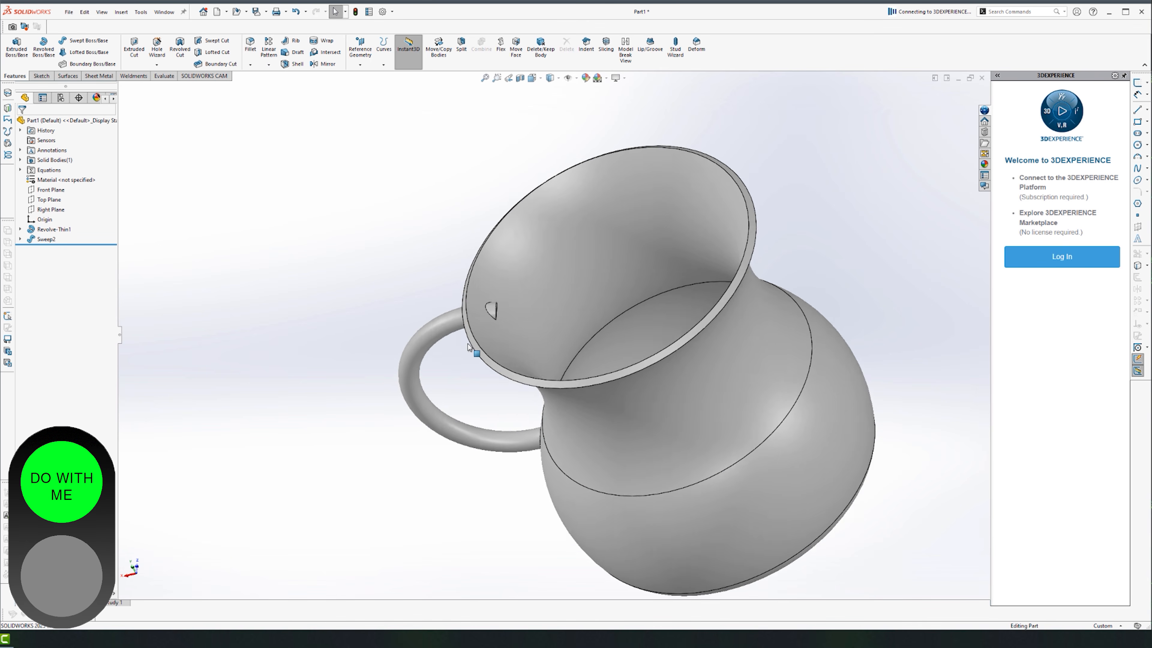
pyautogui.scroll(-5, 468, 344)
pyautogui.scroll(6, 418, 327)
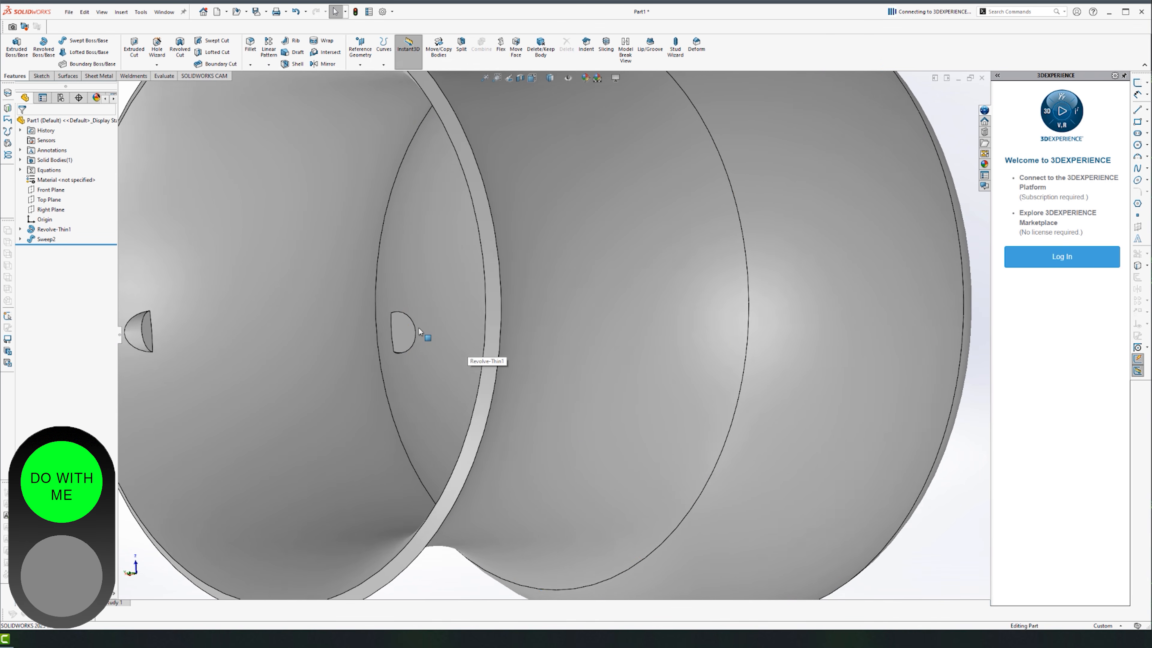
pyautogui.moveTo(437, 346); pyautogui.dragTo(429, 347, button='middle')
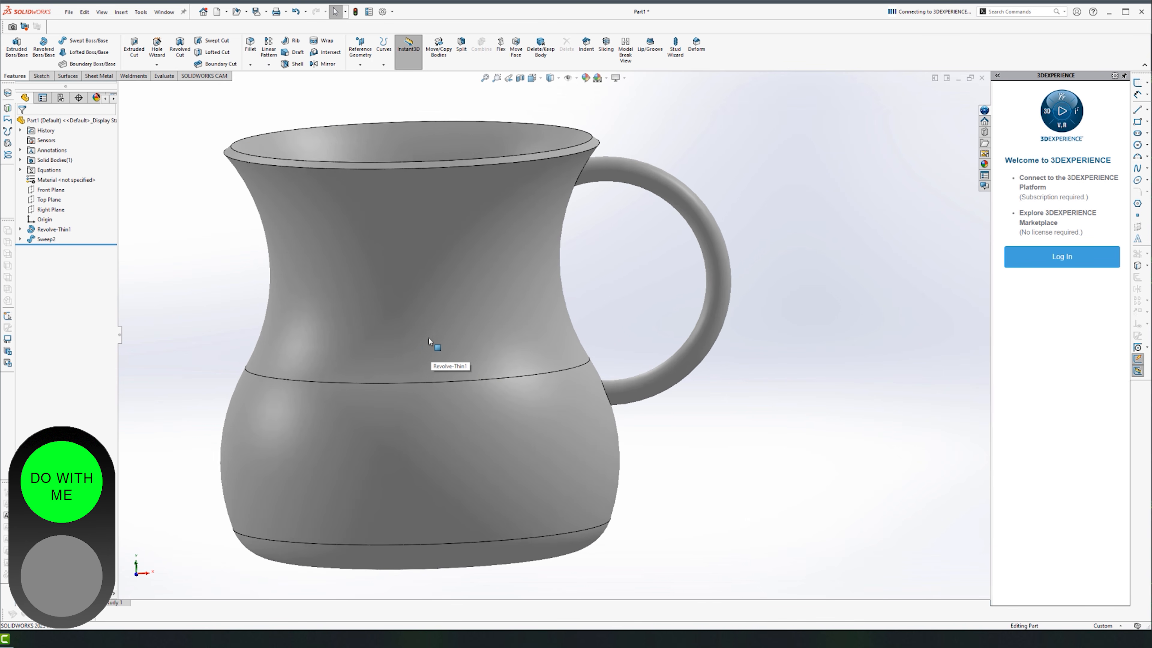
pyautogui.scroll(3, 429, 337)
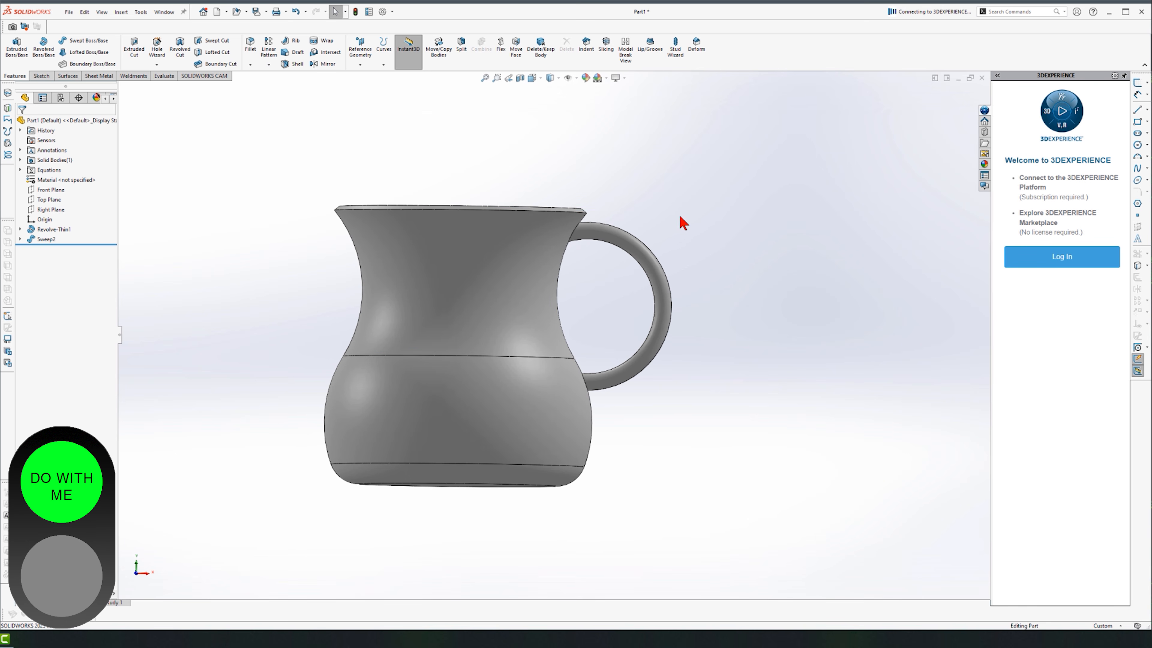
pyautogui.click(78, 40)
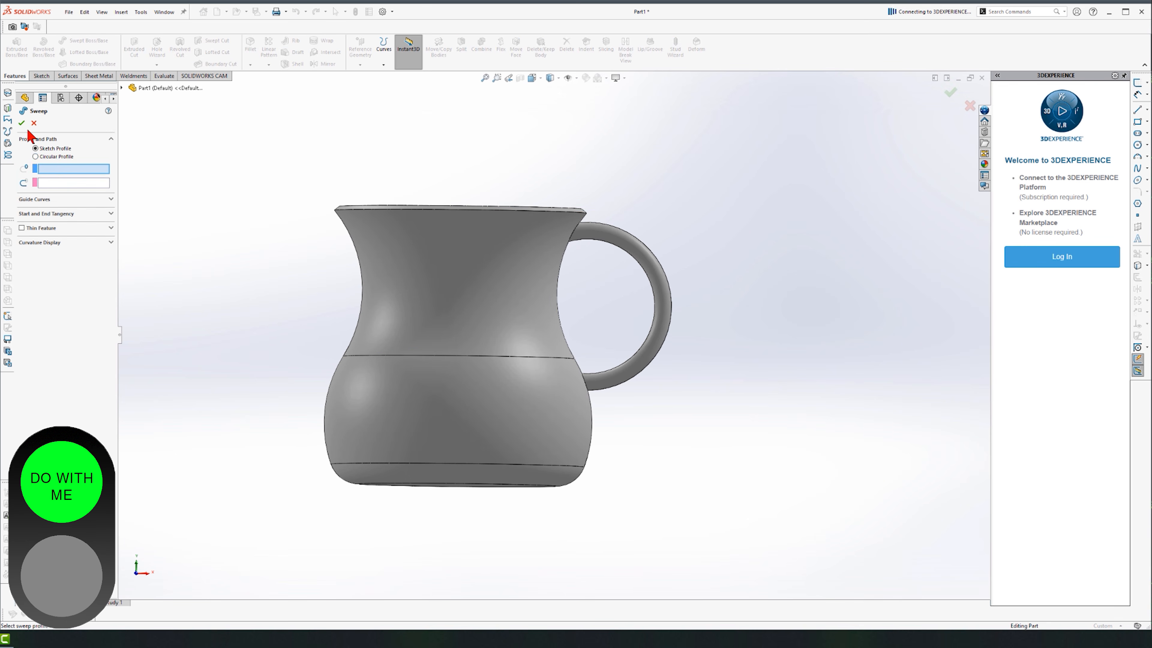
pyautogui.click(36, 157)
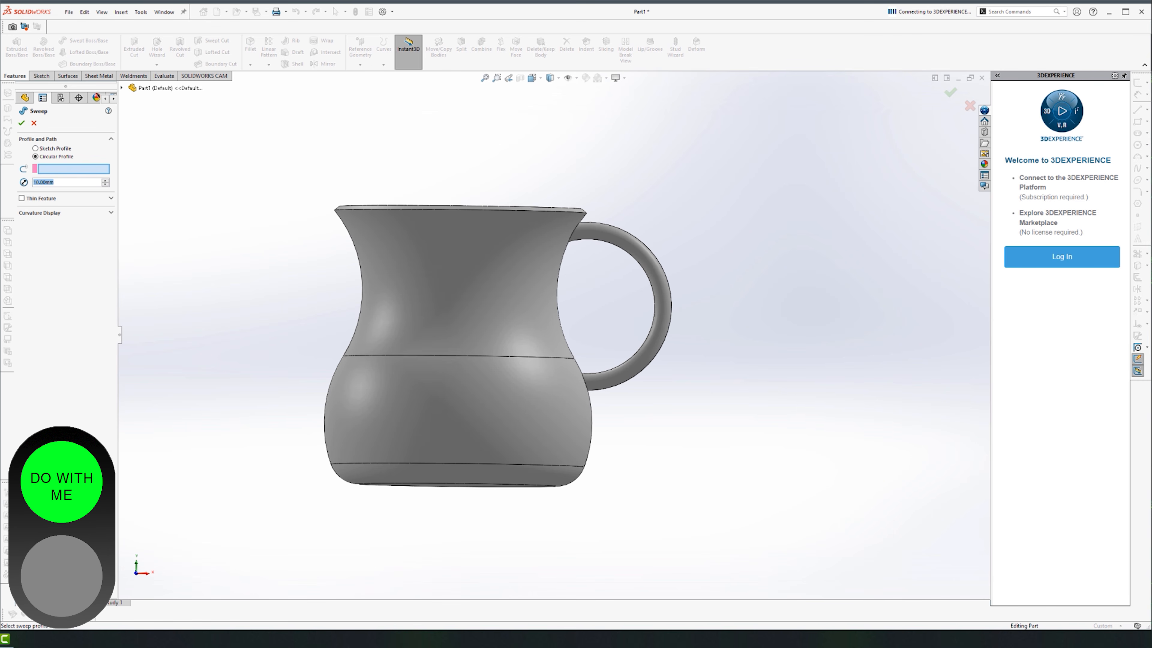
pyautogui.click(31, 124)
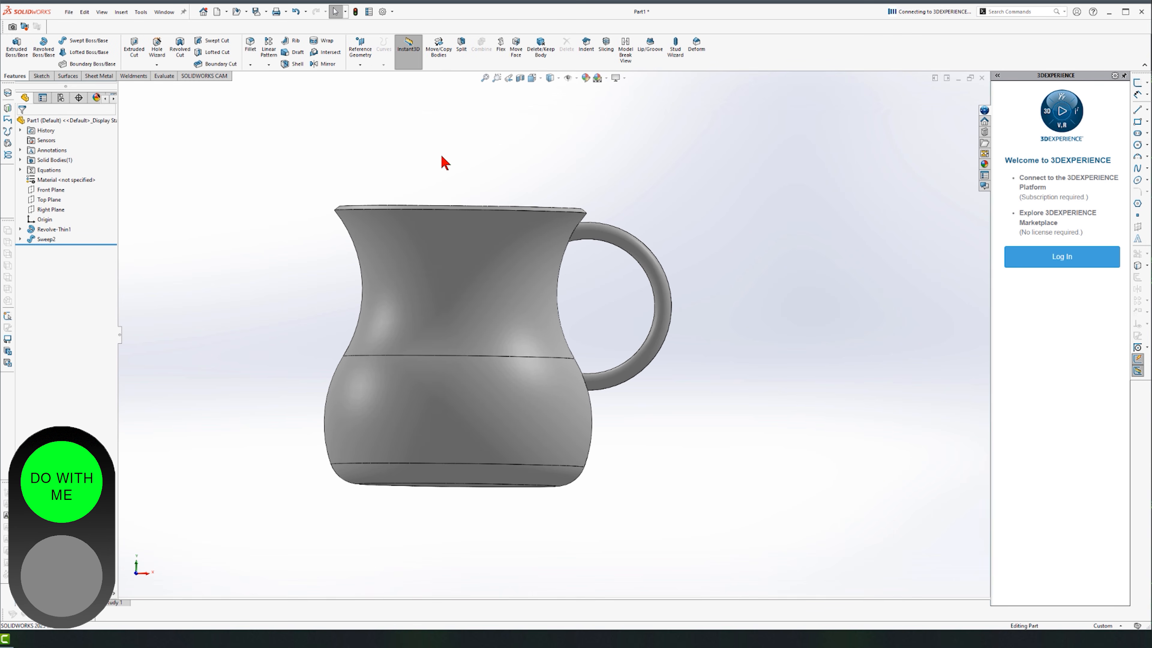
# Set the display style to hidden lines visible and orient the cup to the front view.
pyautogui.moveTo(578, 204); pyautogui.dragTo(567, 227, button='middle')
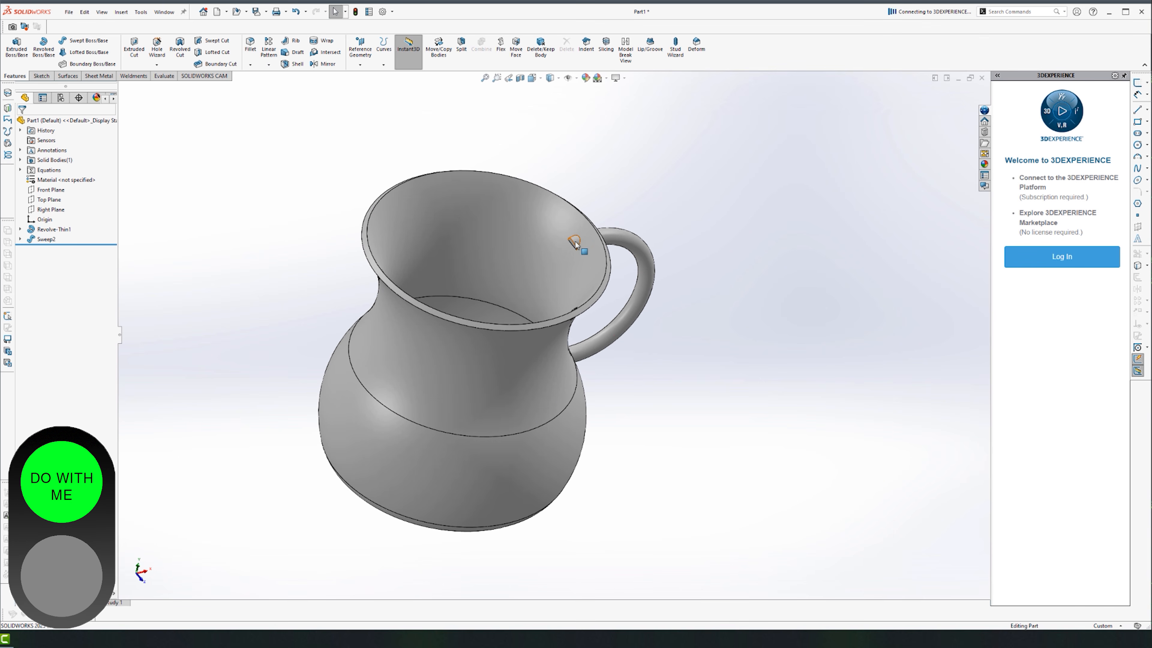
pyautogui.hotkey('ctrl', '1')
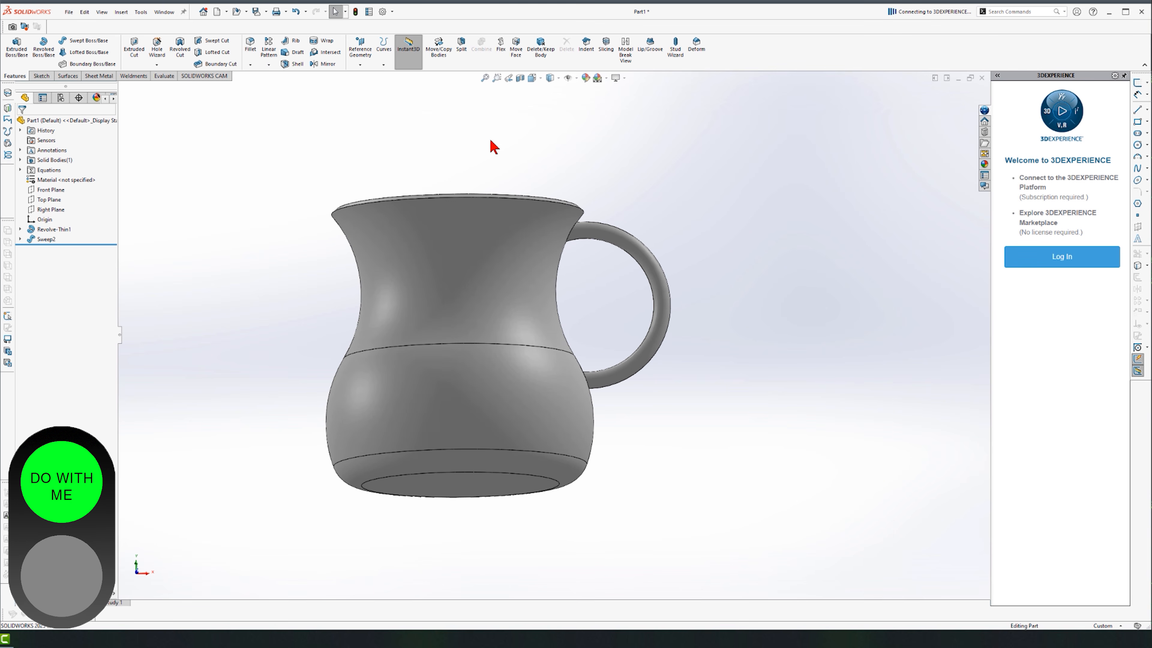
pyautogui.click(558, 80)
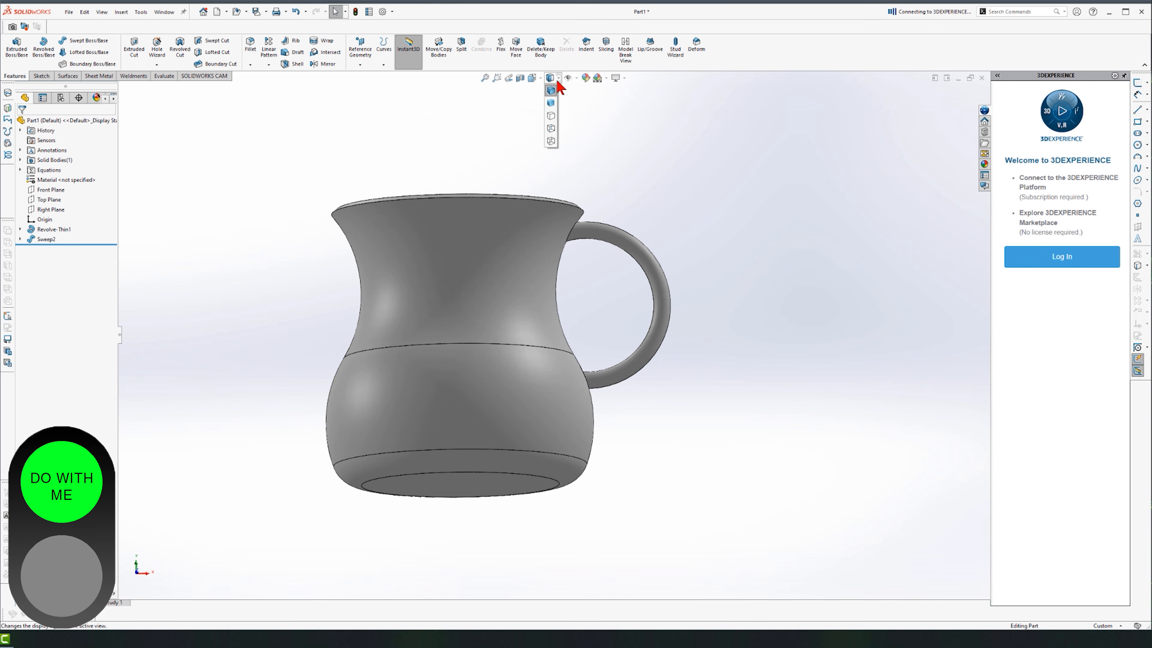
pyautogui.click(550, 128)
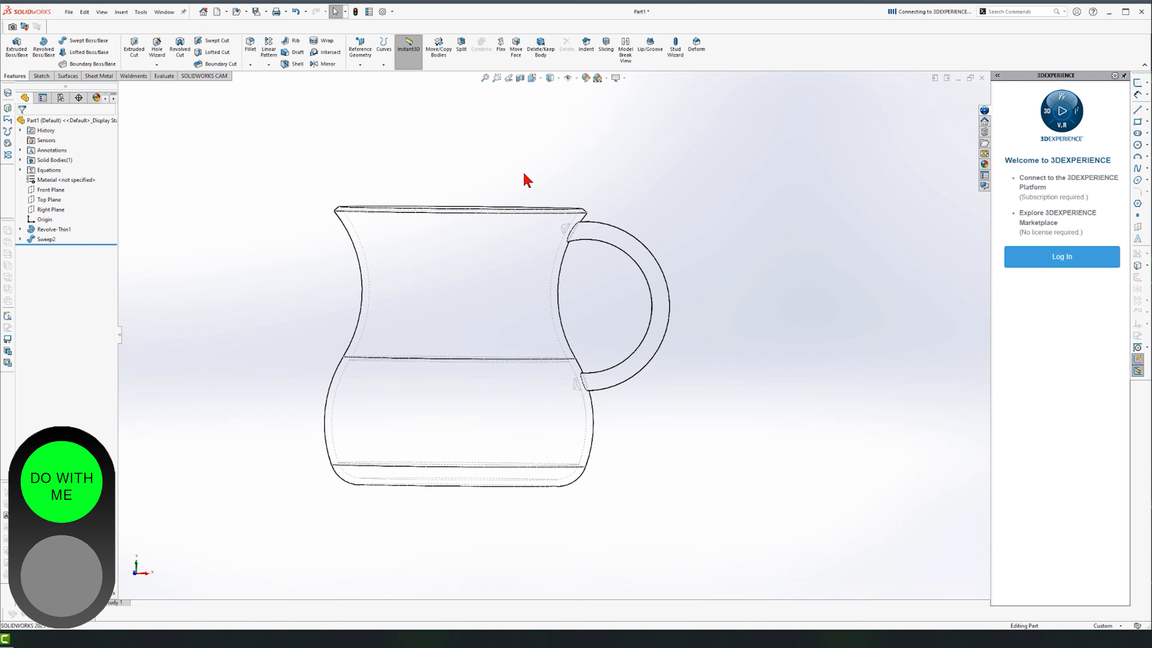
pyautogui.press('space')
pyautogui.click(637, 243)
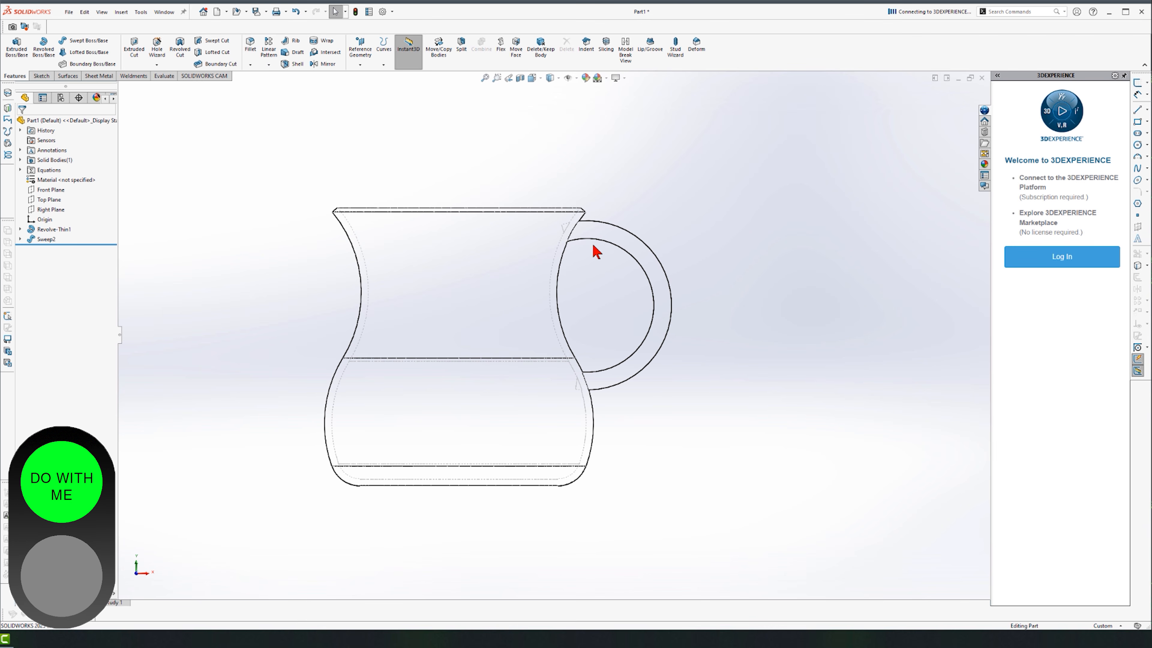
# Examine where the upper and lower ends of the handle meet the cup wall, including the hidden edges inside.
pyautogui.scroll(-8, 560, 283)
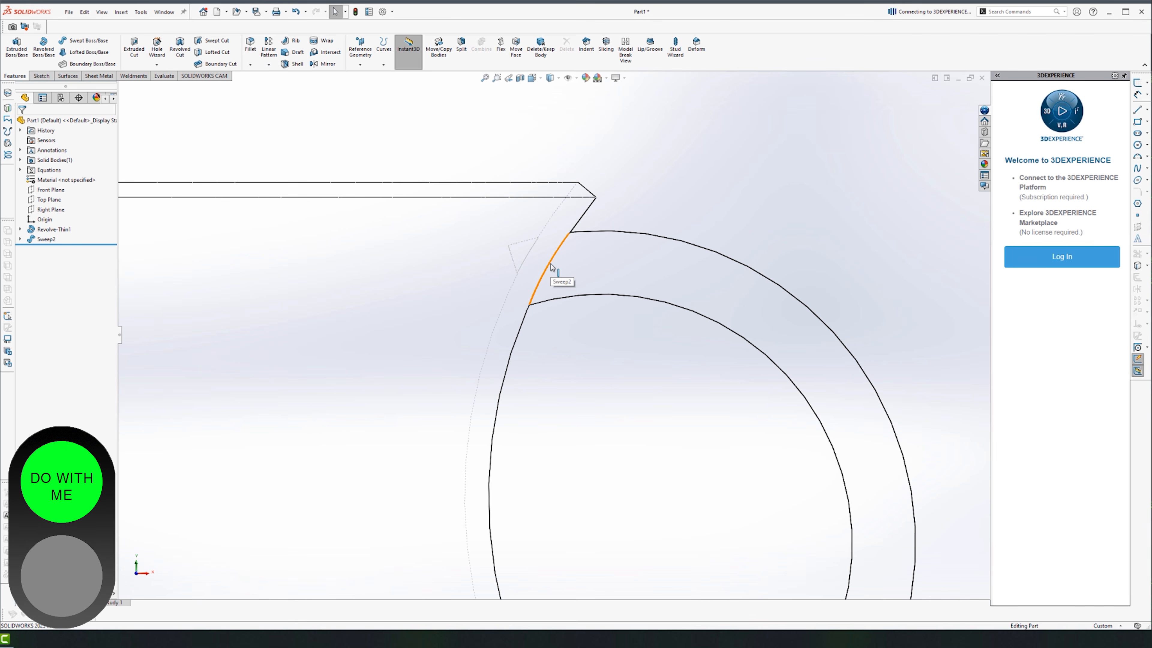
pyautogui.scroll(-10, 537, 354)
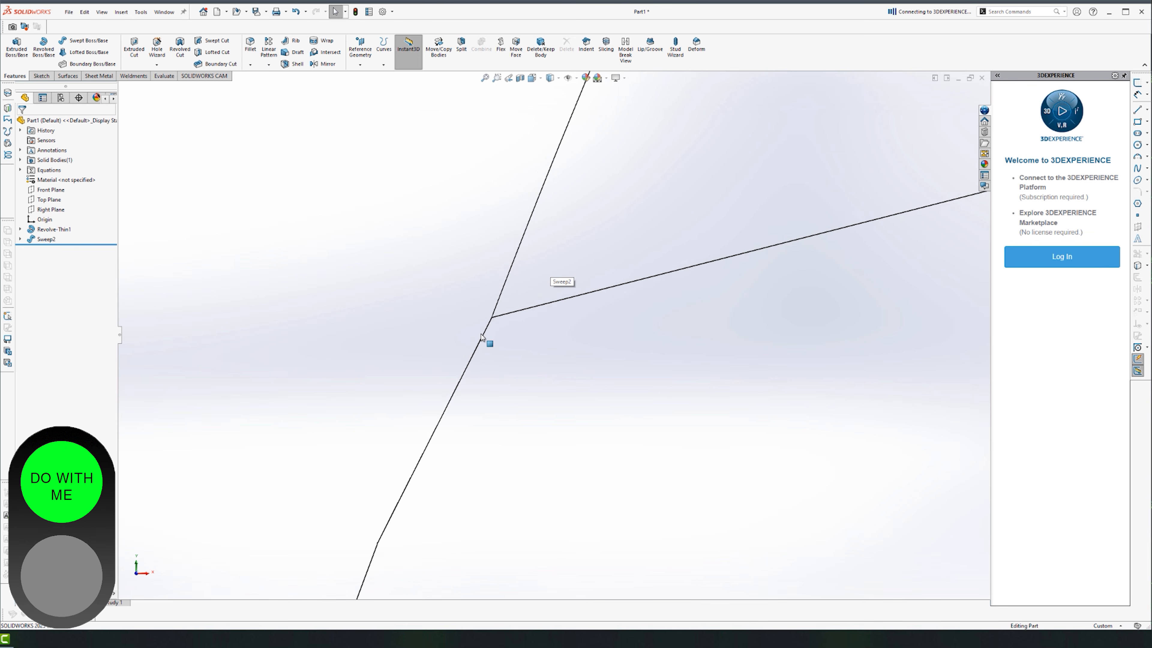
pyautogui.scroll(6, 507, 319)
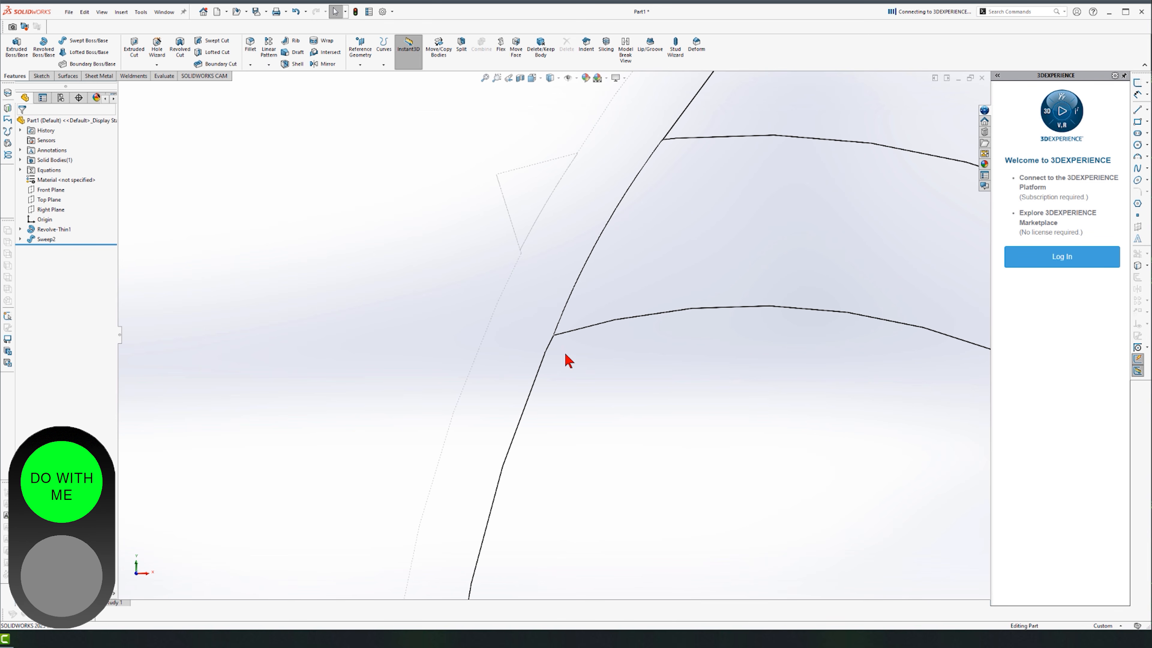
pyautogui.scroll(3, 558, 320)
pyautogui.scroll(4, 558, 320)
pyautogui.scroll(-5, 550, 330)
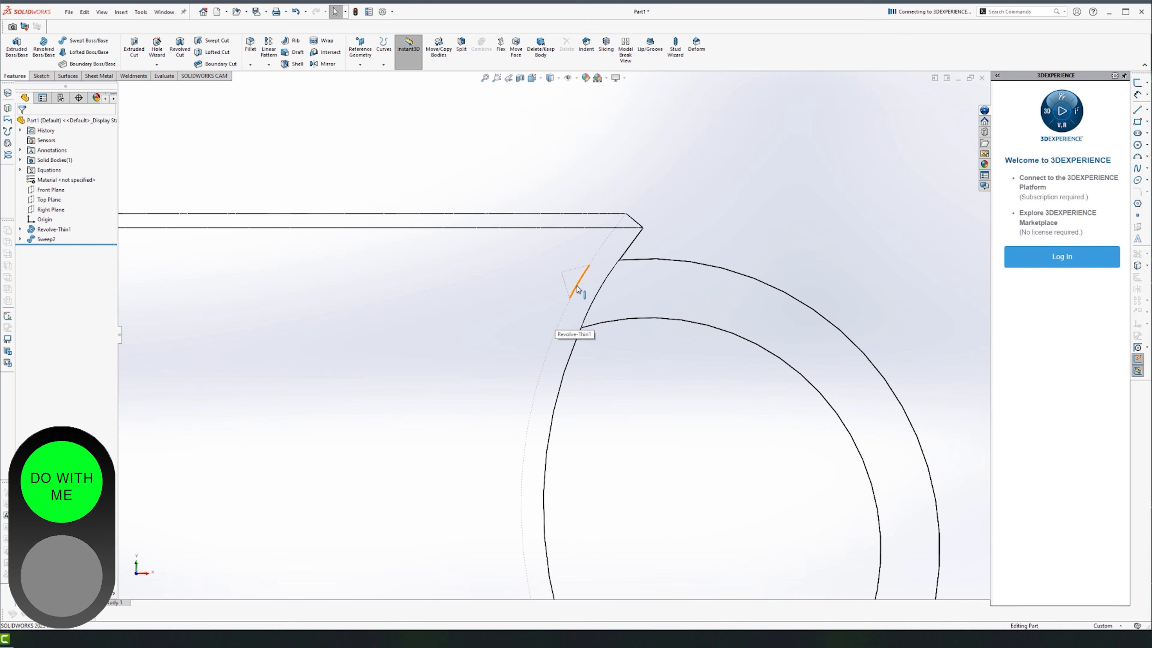
pyautogui.scroll(5, 600, 220)
pyautogui.scroll(-6, 589, 383)
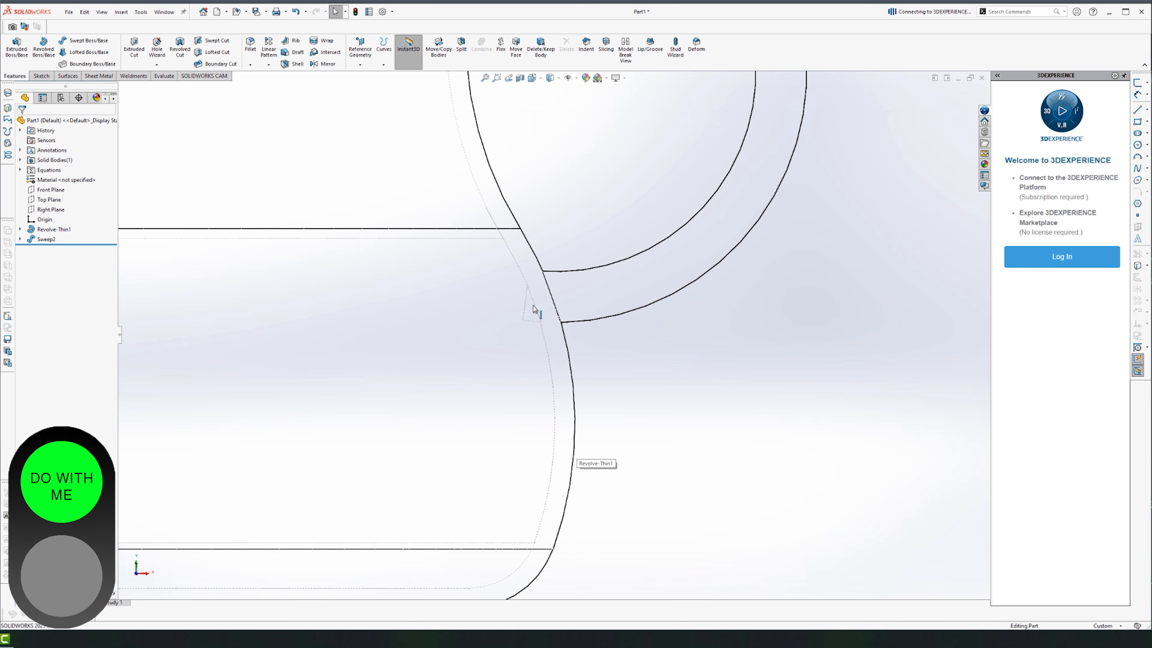
pyautogui.scroll(5, 630, 427)
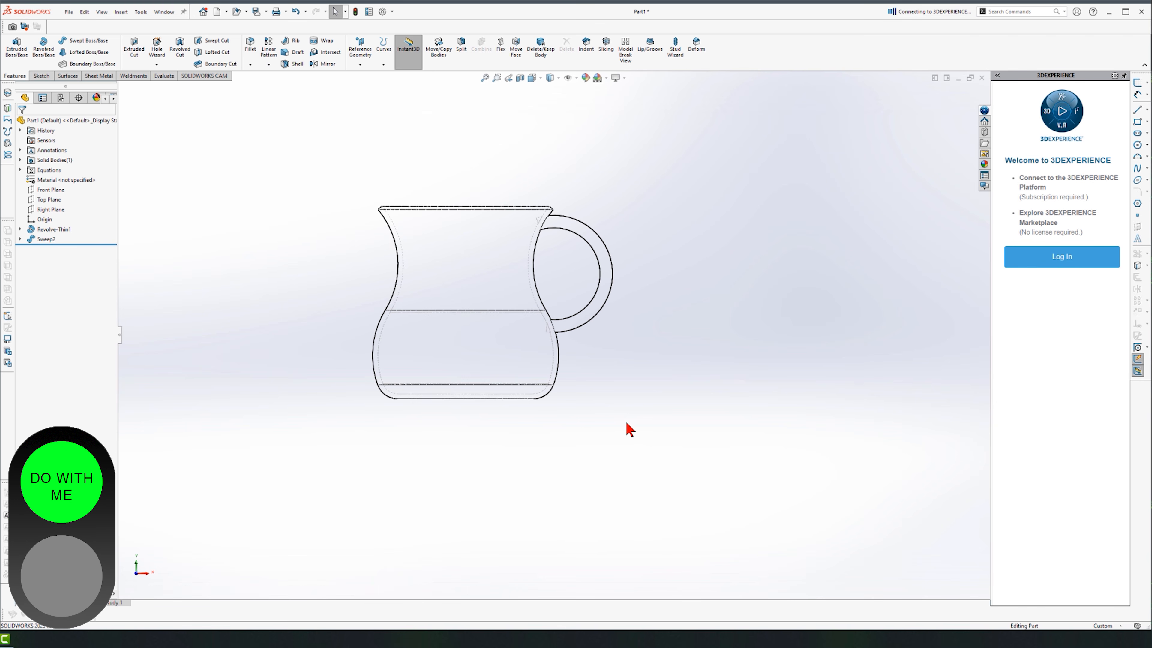
pyautogui.scroll(-2, 470, 277)
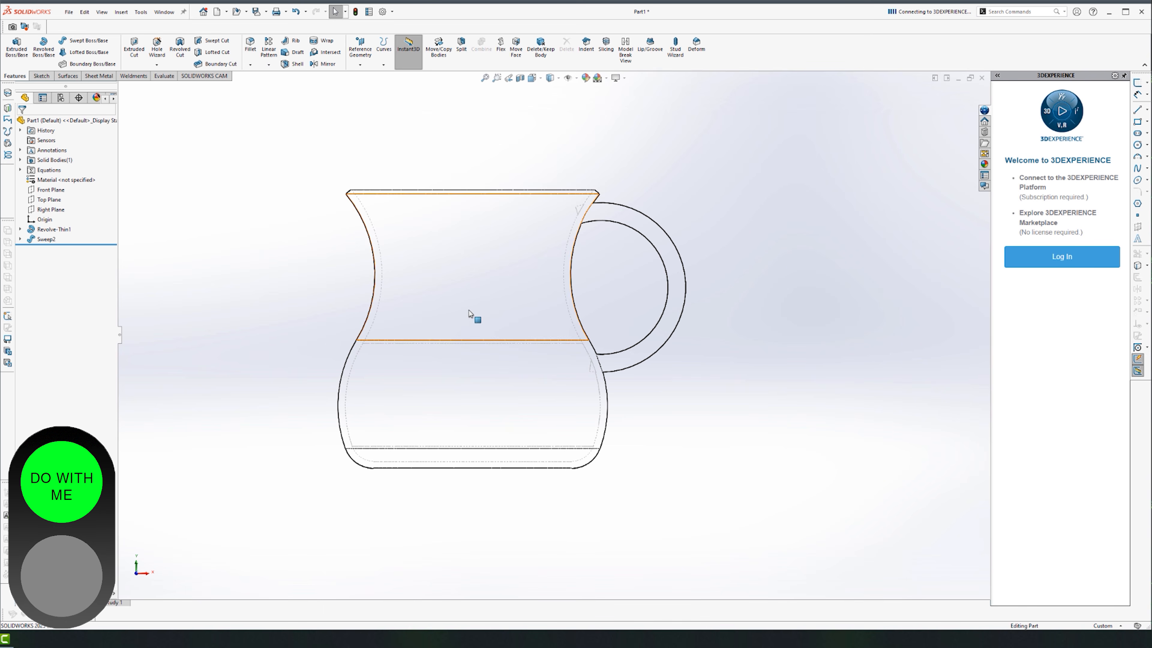
pyautogui.scroll(-2, 470, 317)
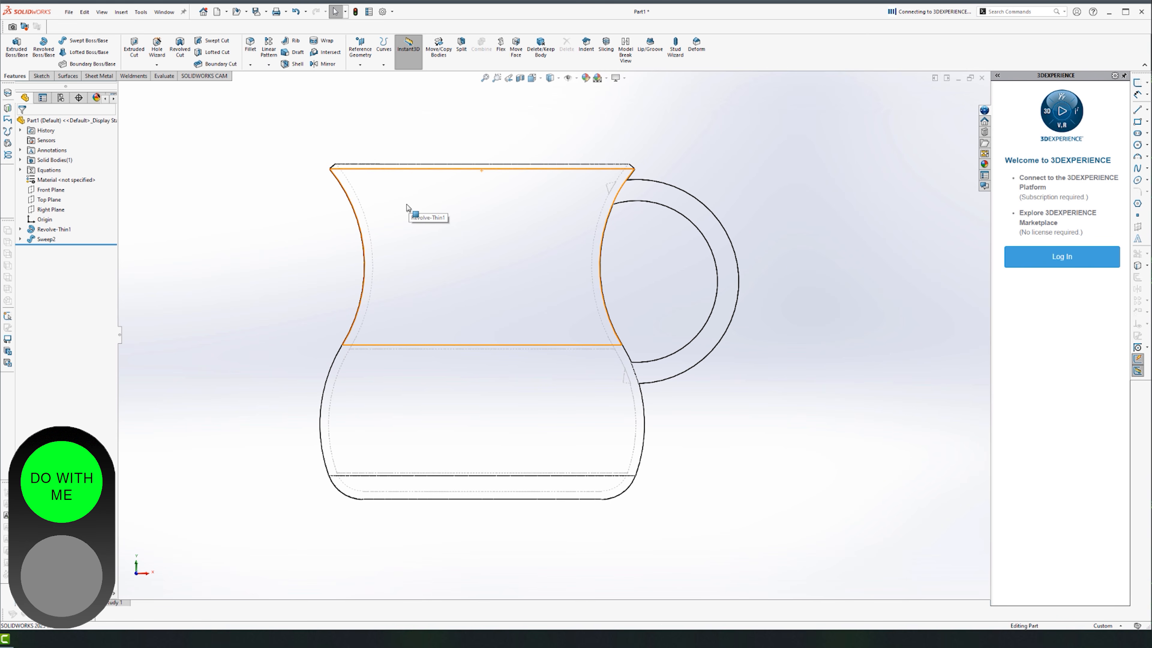
# Examine the profile sketch of the revolved cup body and its dimensions against the finished cup outline.
pyautogui.click(21, 230)
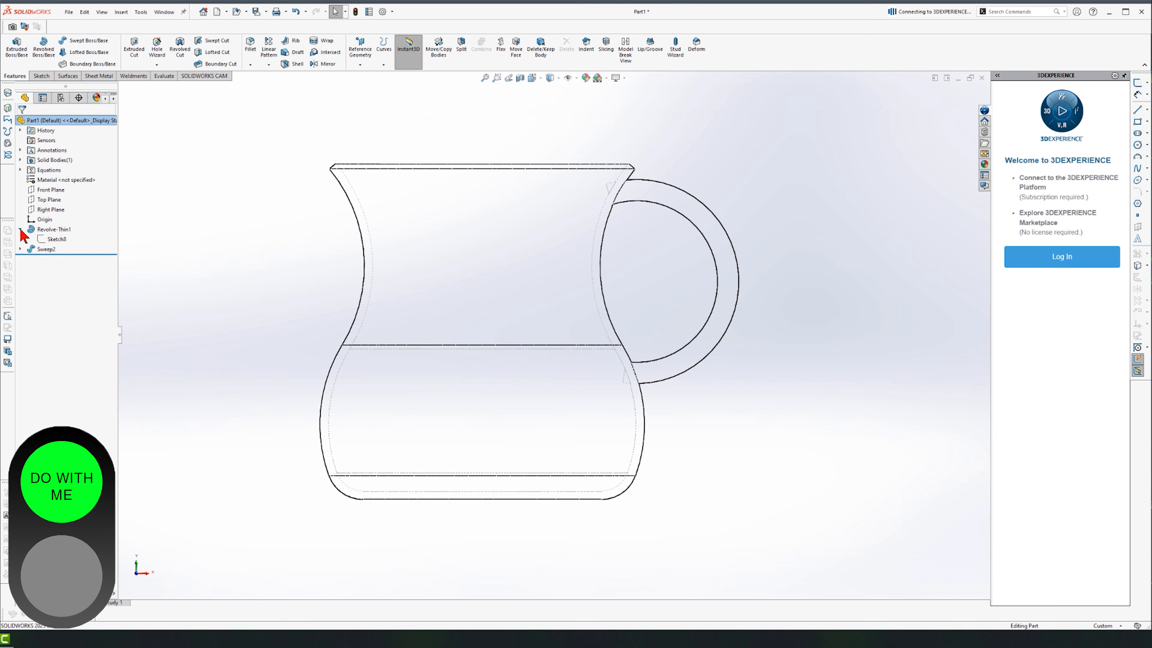
pyautogui.click(52, 242)
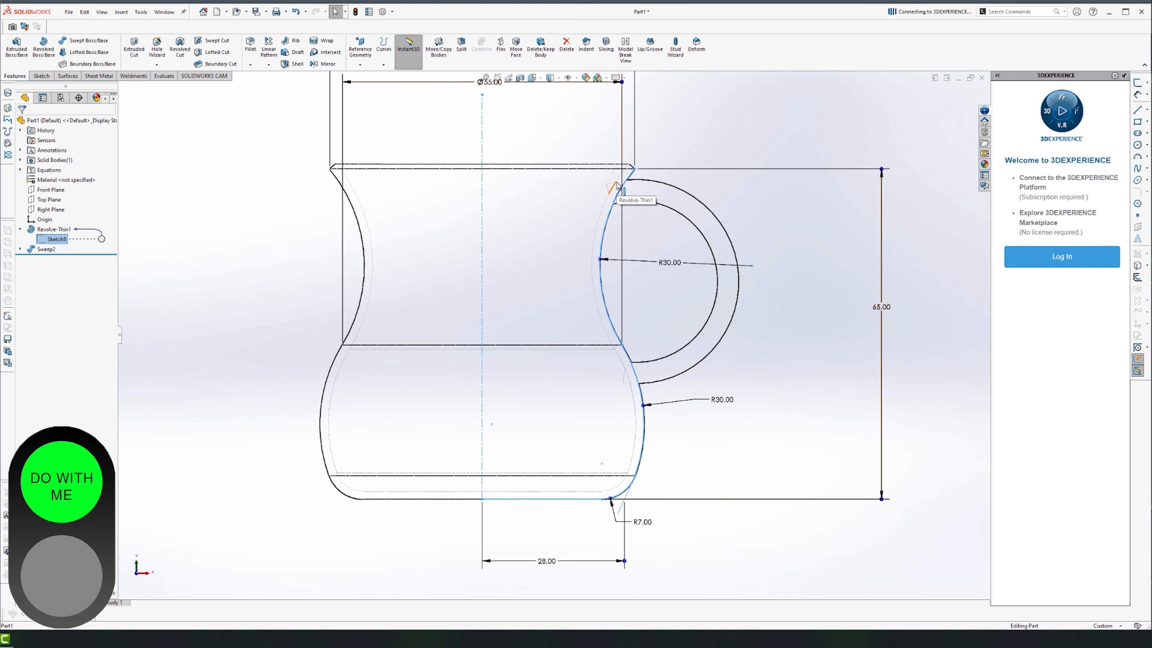
pyautogui.scroll(2, 599, 236)
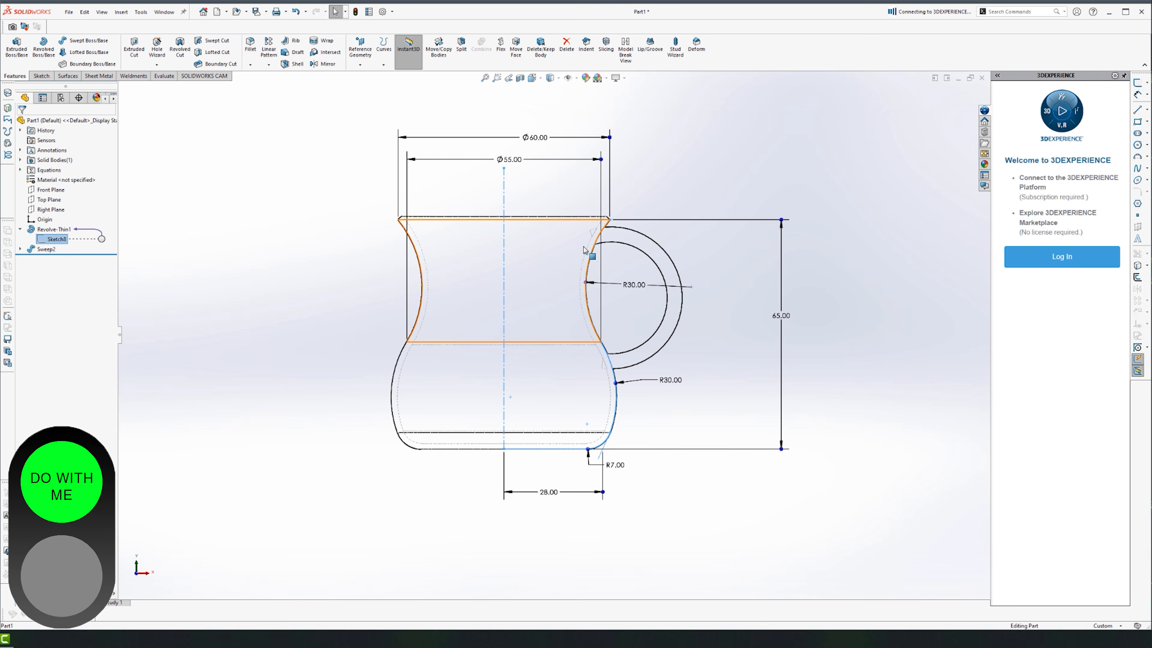
pyautogui.click(240, 371)
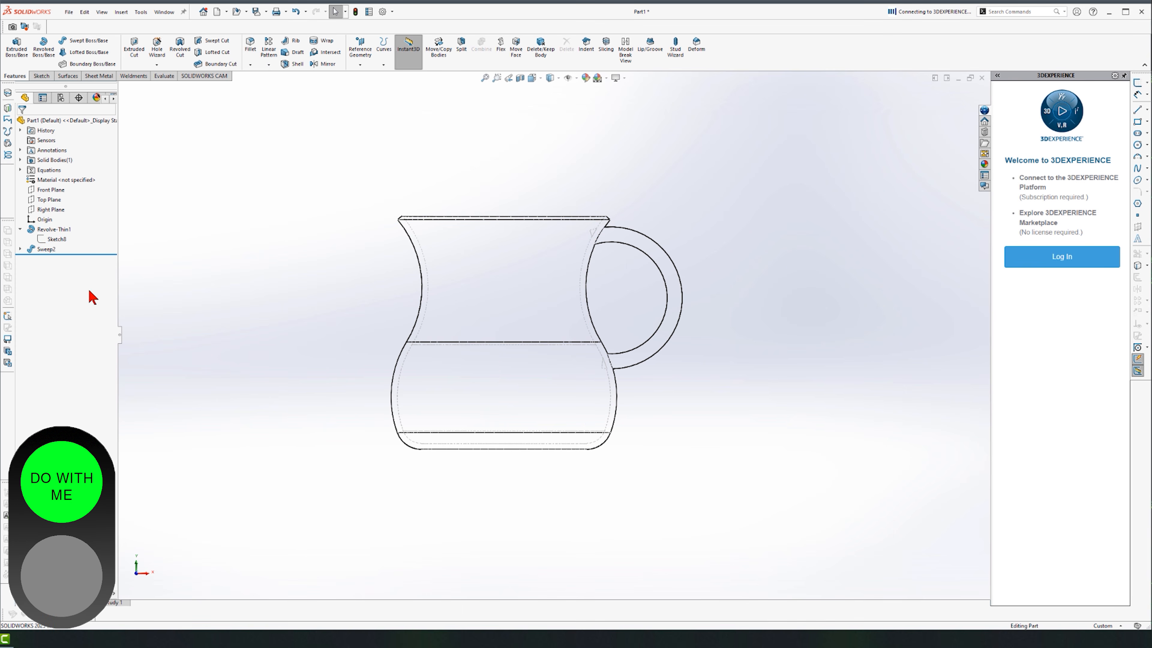
pyautogui.click(62, 241)
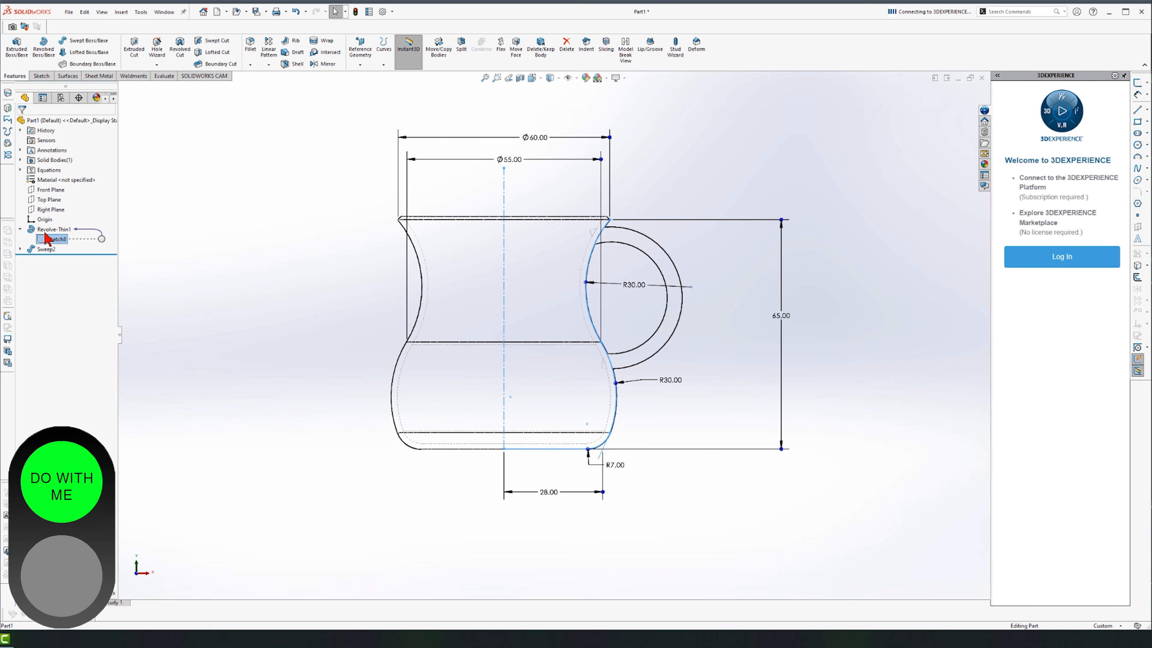
pyautogui.scroll(-2, 514, 347)
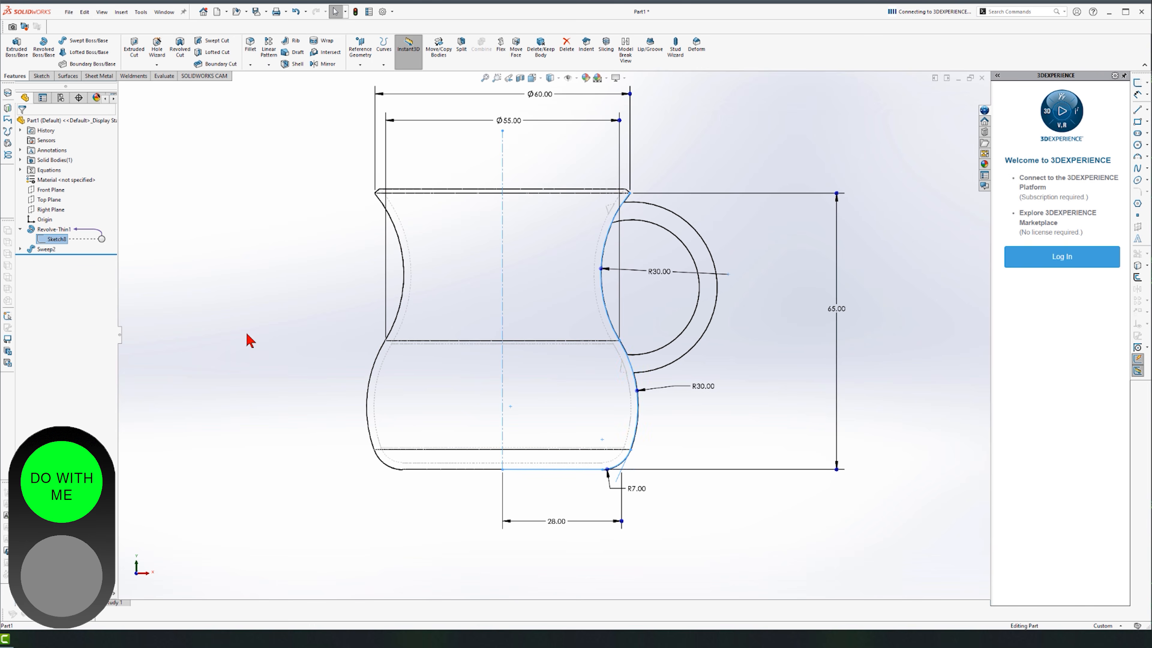
pyautogui.click(288, 335)
pyautogui.click(57, 239)
pyautogui.scroll(-2, 663, 330)
pyautogui.scroll(2, 664, 334)
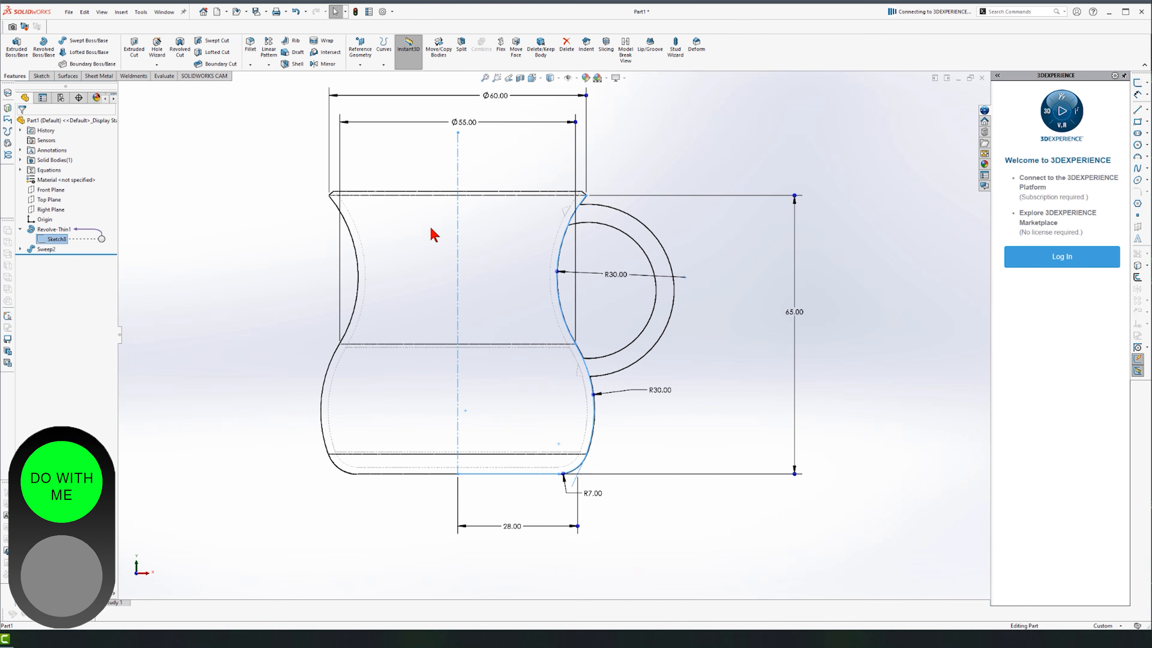
pyautogui.click(159, 248)
pyautogui.press('f')
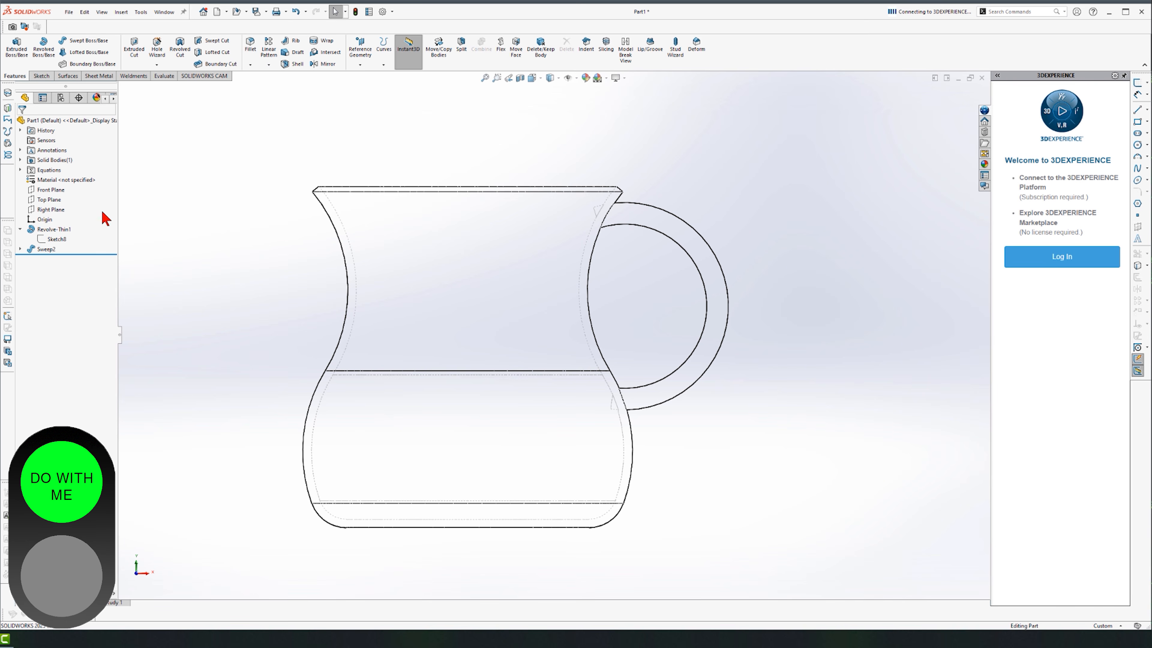
pyautogui.press('z')
pyautogui.press('z')
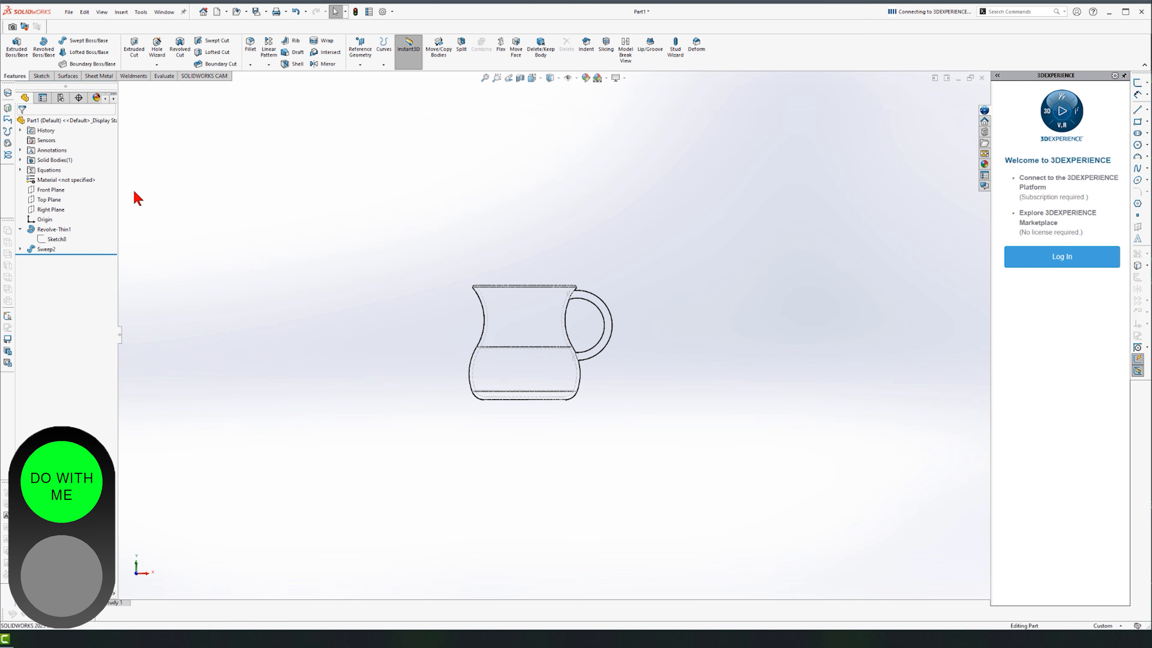
# Open a new sketch on the Front Plane.
pyautogui.click(46, 191)
pyautogui.click(41, 76)
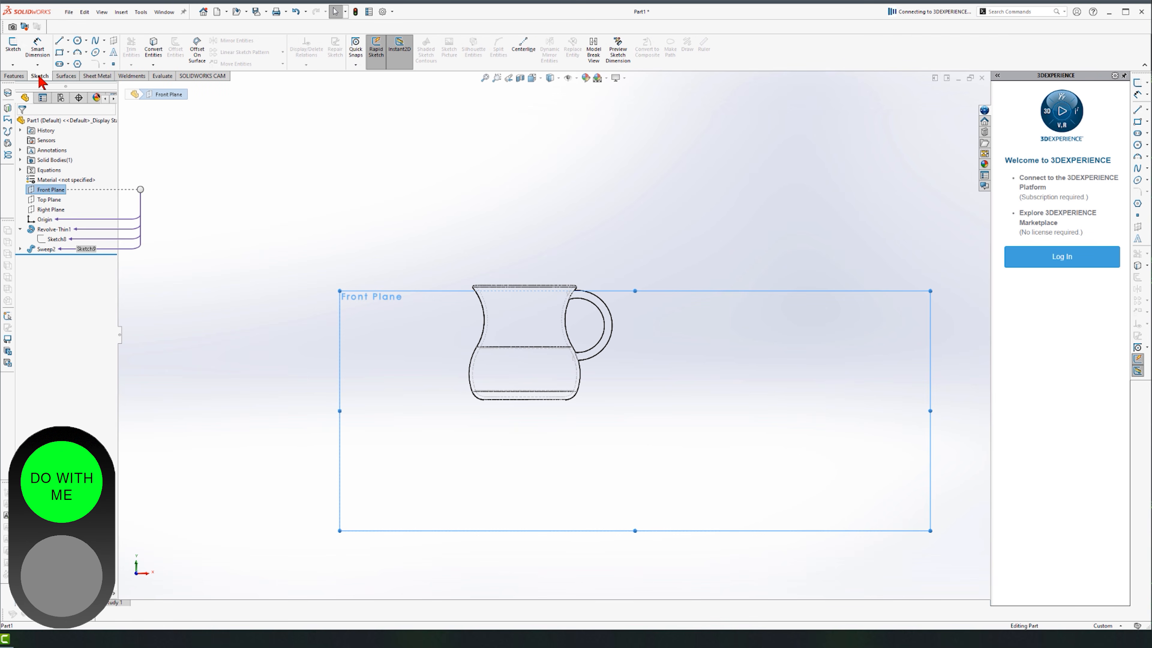
pyautogui.click(13, 50)
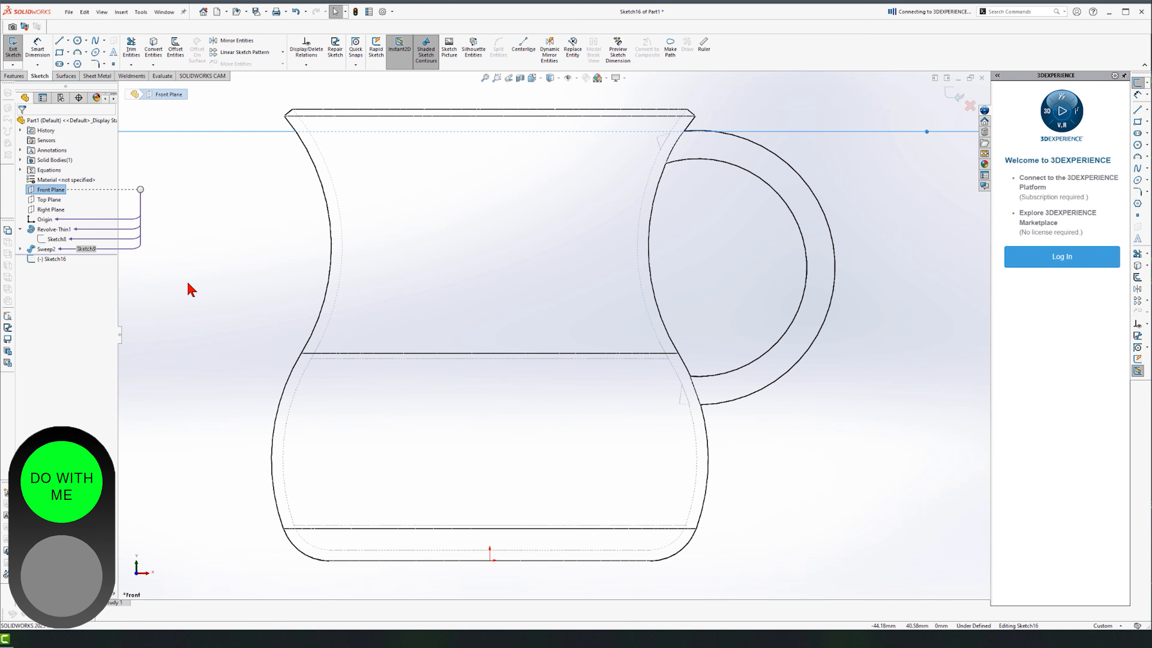
# Try to offset the revolved cup body's profile sketch by 1.5 mm with the direction reversed, and leave the sketch.
pyautogui.click(20, 229)
pyautogui.click(20, 229)
pyautogui.click(57, 239)
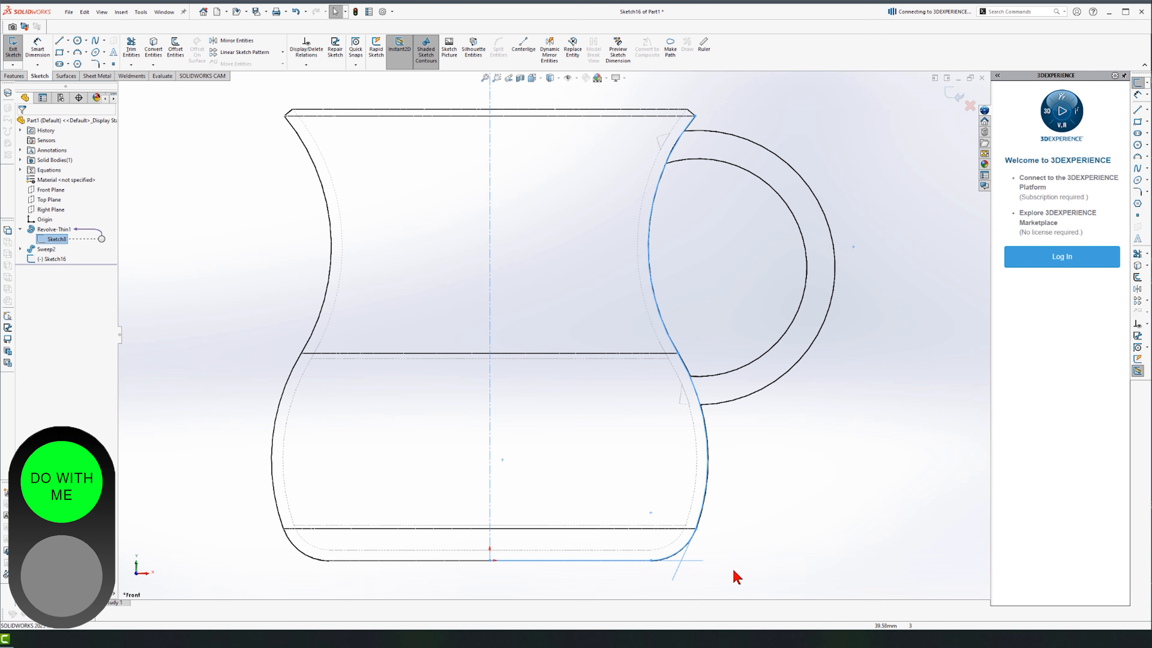
pyautogui.click(180, 58)
pyautogui.write('1.5')
pyautogui.press('Return')
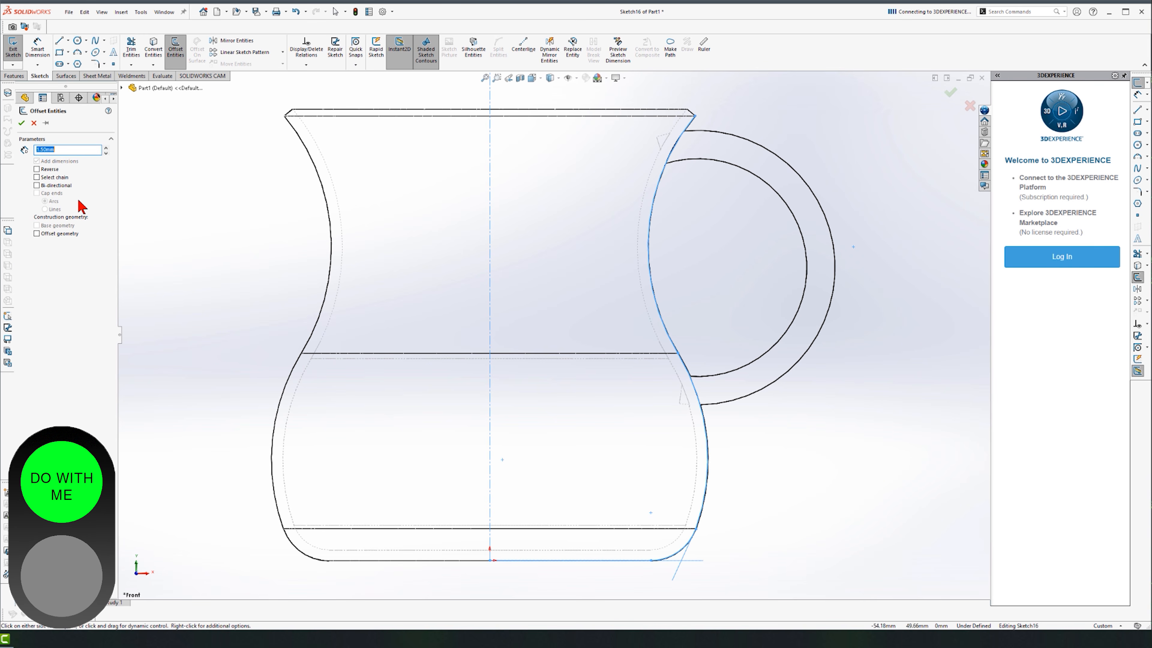
pyautogui.click(51, 170)
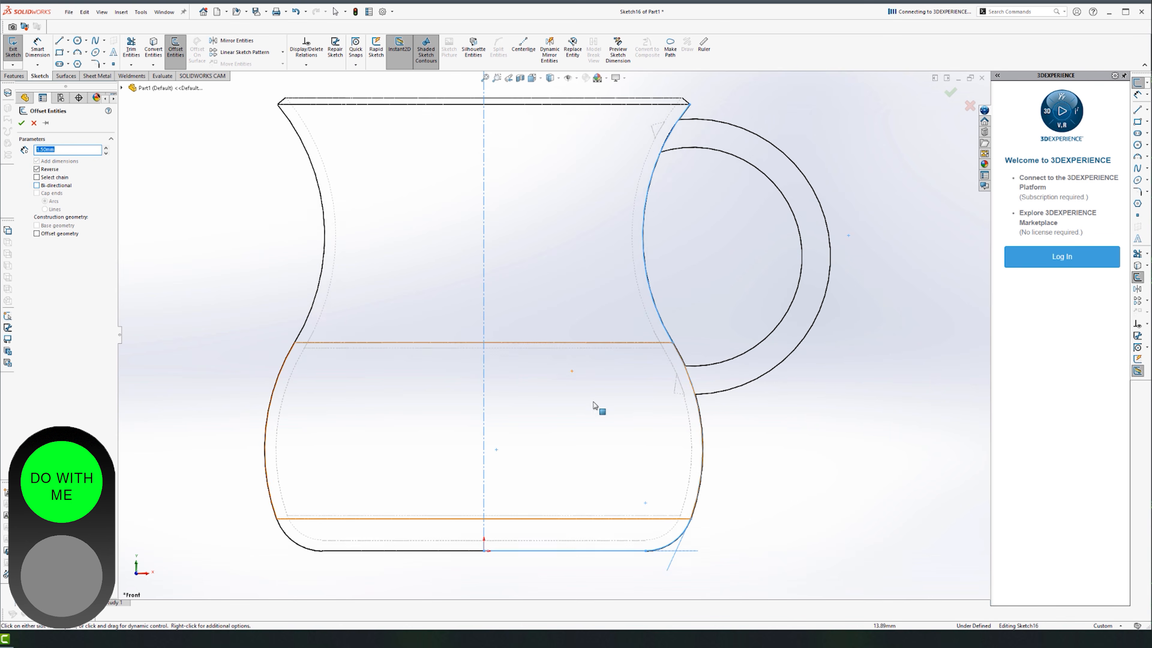
pyautogui.scroll(3, 585, 403)
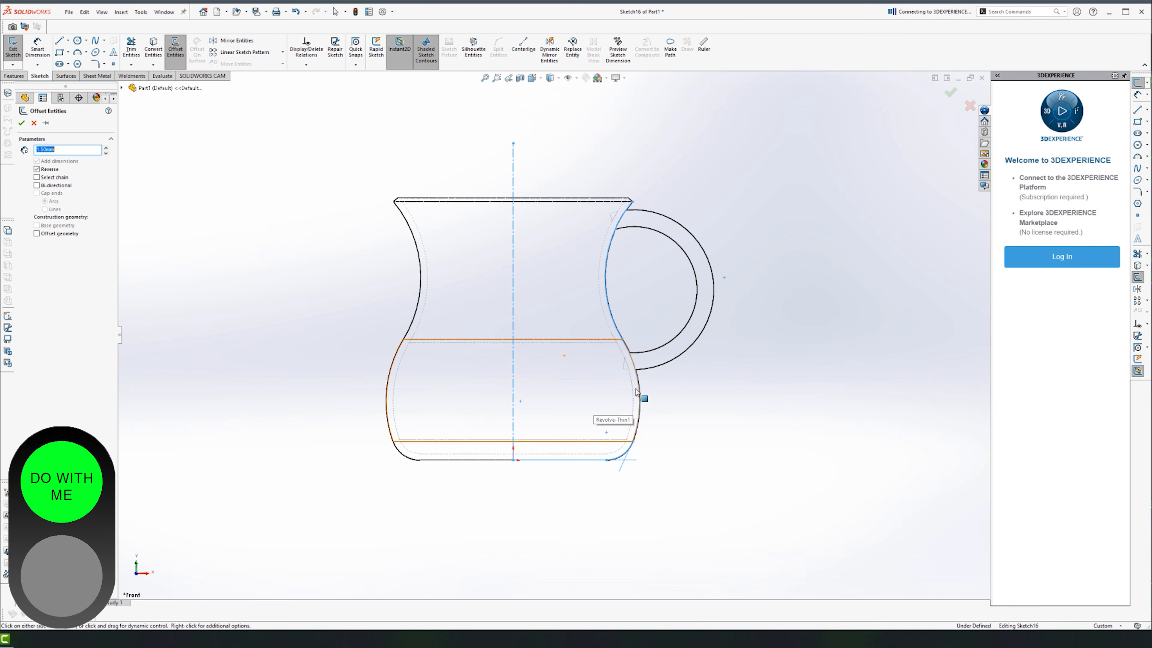
pyautogui.click(23, 121)
pyautogui.click(953, 95)
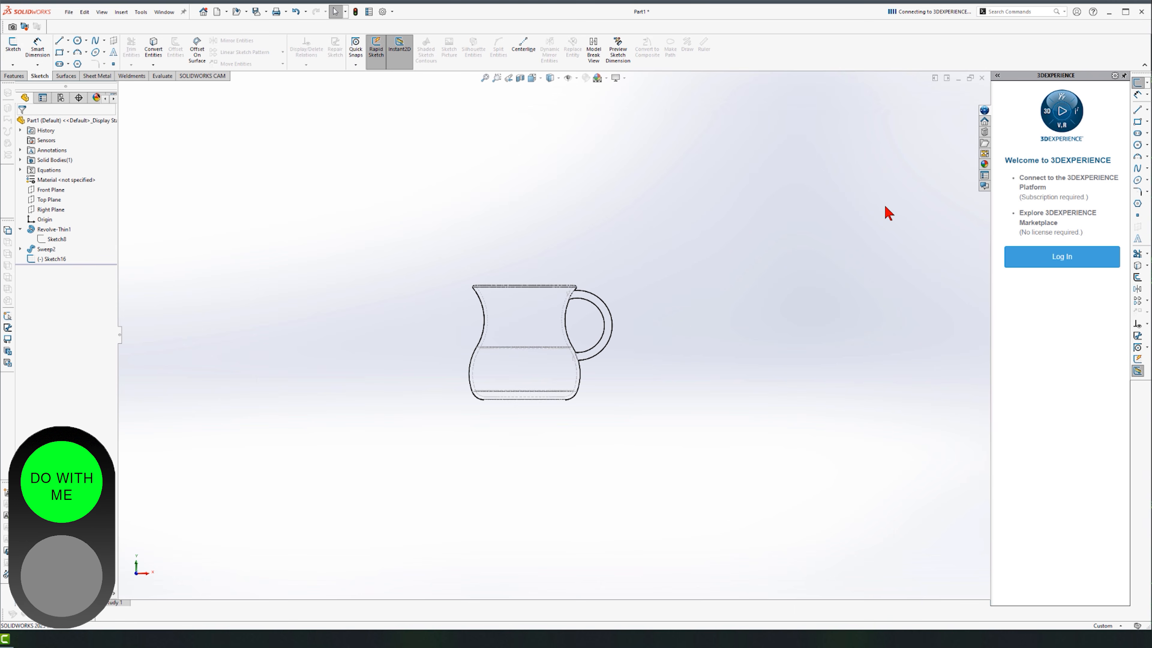
# Start a fresh sketch on the Front Plane over the cup's hidden-line outline.
pyautogui.scroll(-3, 544, 335)
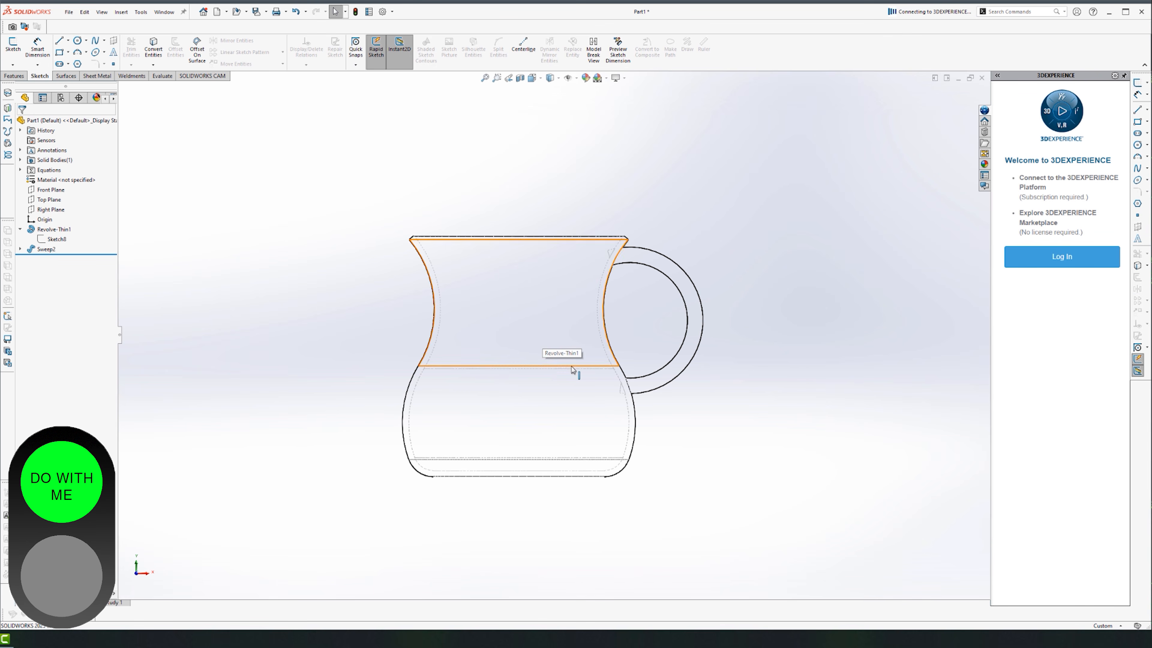
pyautogui.scroll(-2, 576, 356)
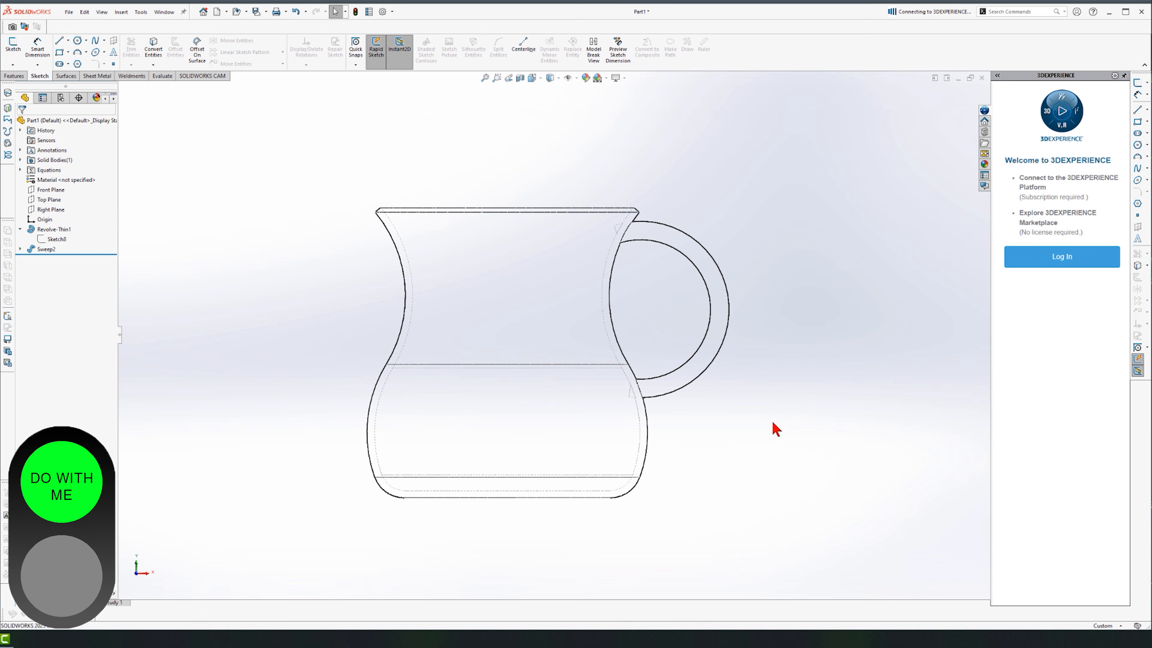
pyautogui.click(48, 189)
pyautogui.click(18, 48)
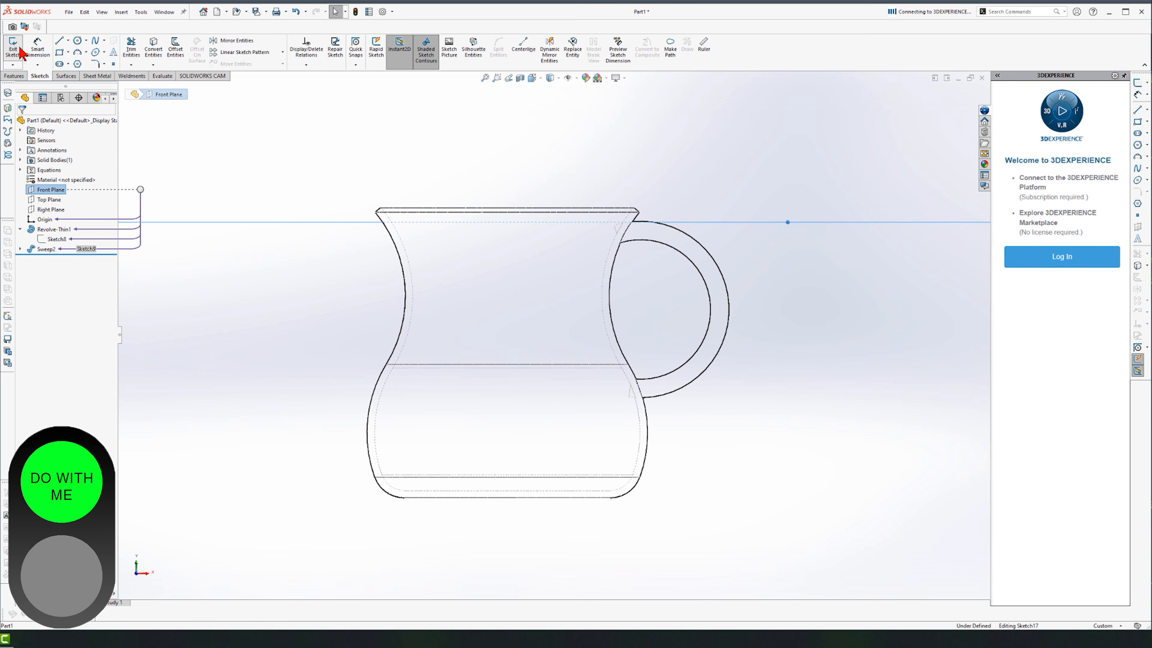
pyautogui.click(232, 290)
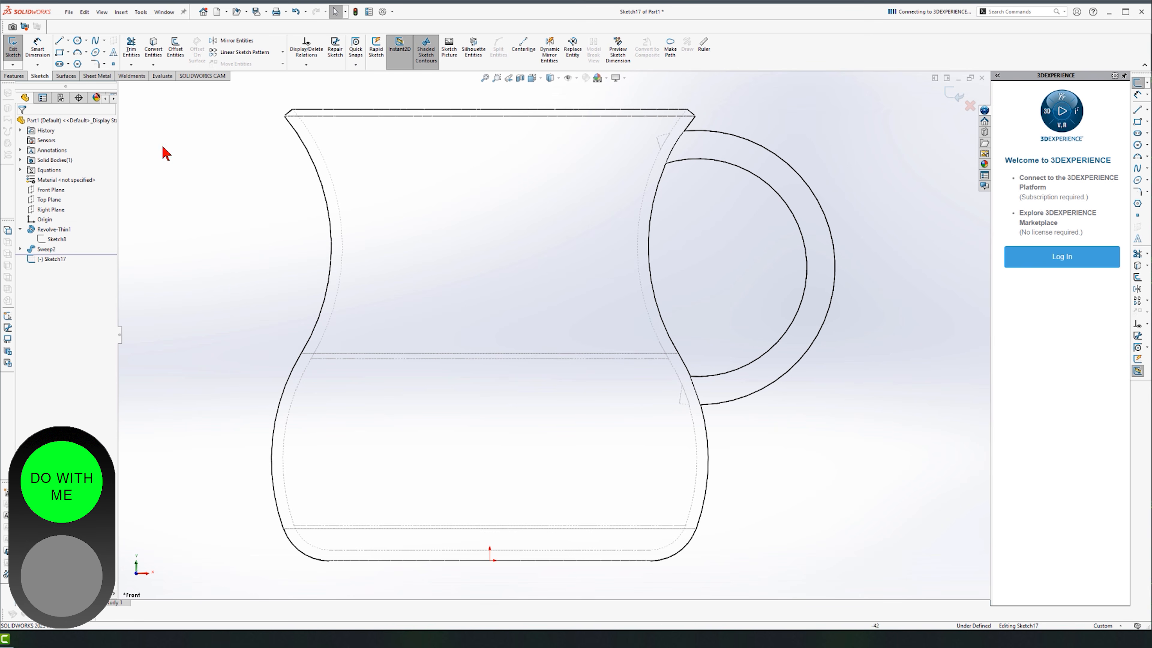
# Start Convert Entities, and switch the display style to shaded with edges and back to hidden lines visible.
pyautogui.click(154, 47)
pyautogui.click(550, 79)
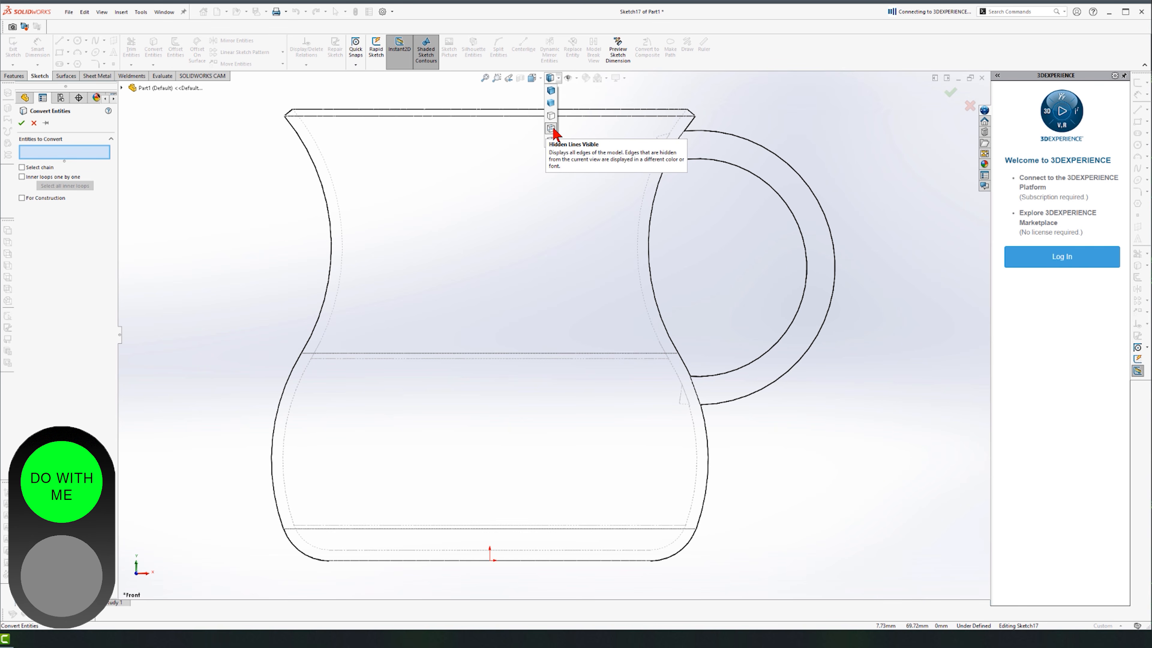
pyautogui.click(551, 90)
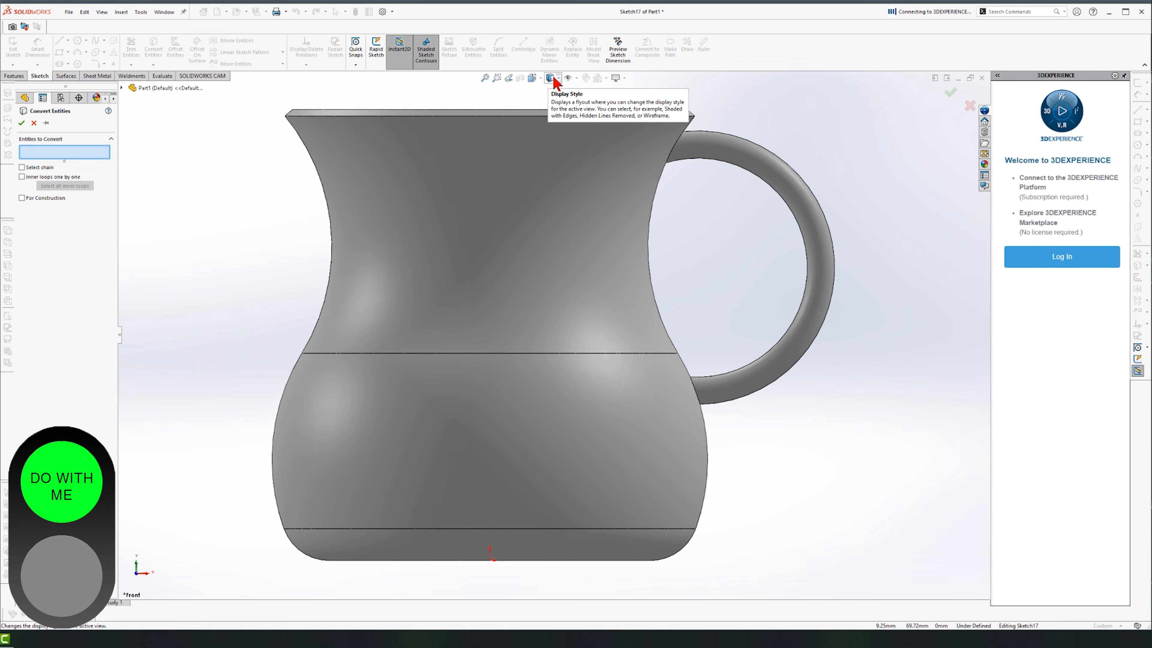
pyautogui.click(551, 78)
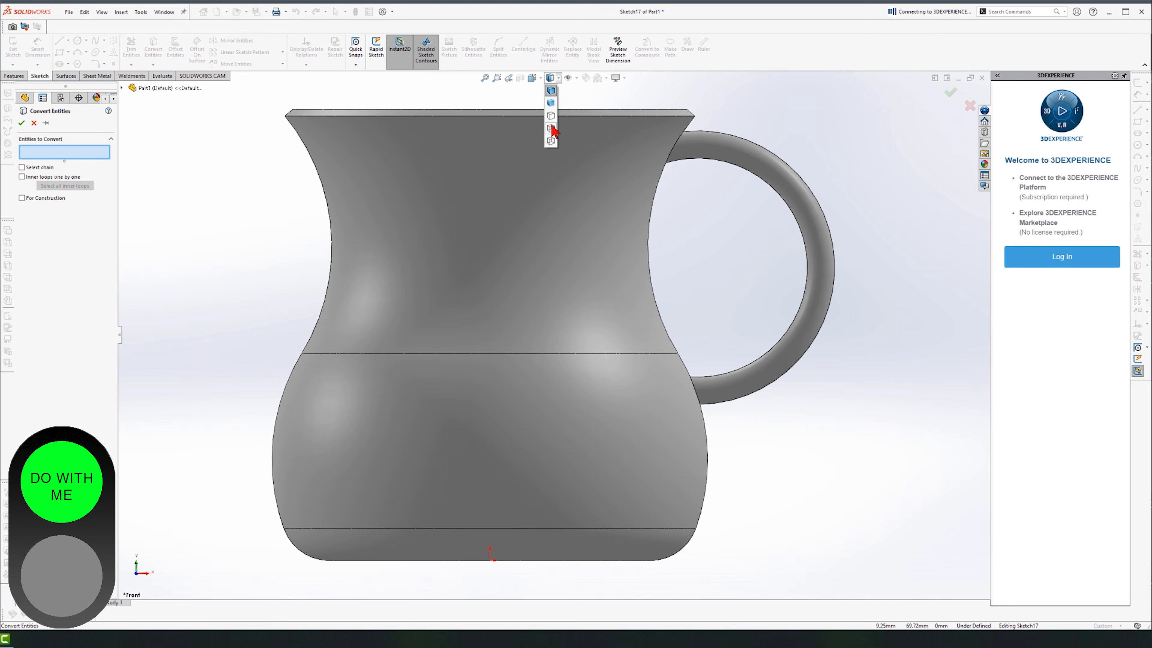
pyautogui.click(551, 128)
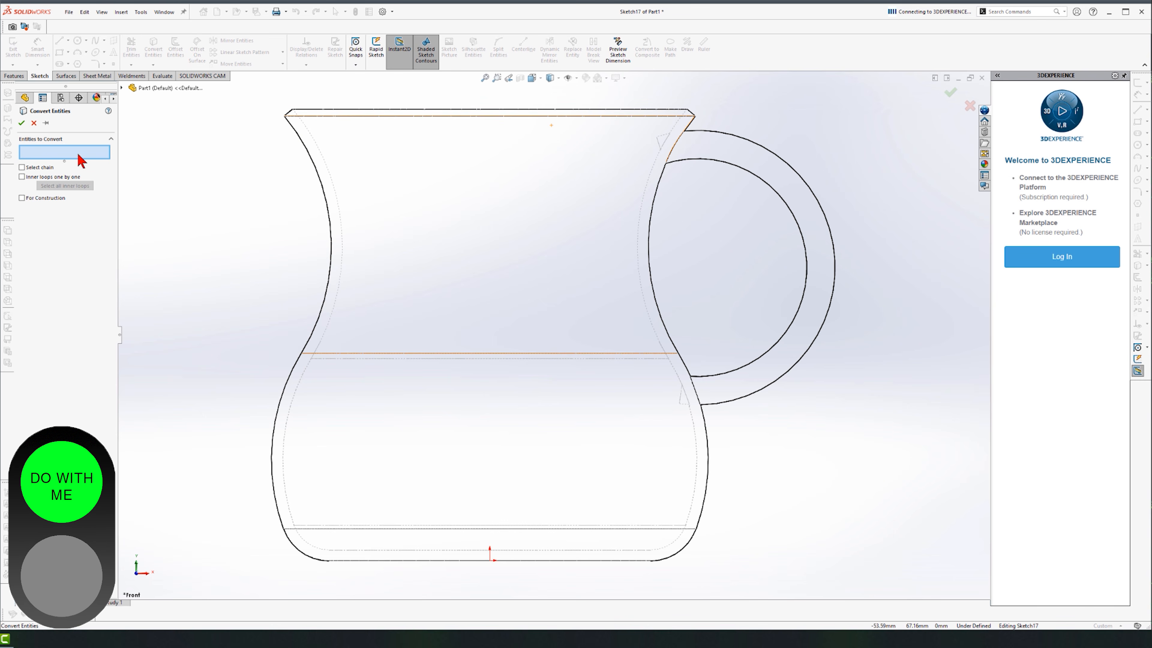
# Try to convert the inner wall's silhouette edges one by one from the rim to the base, and cancel the conversion.
pyautogui.click(672, 139)
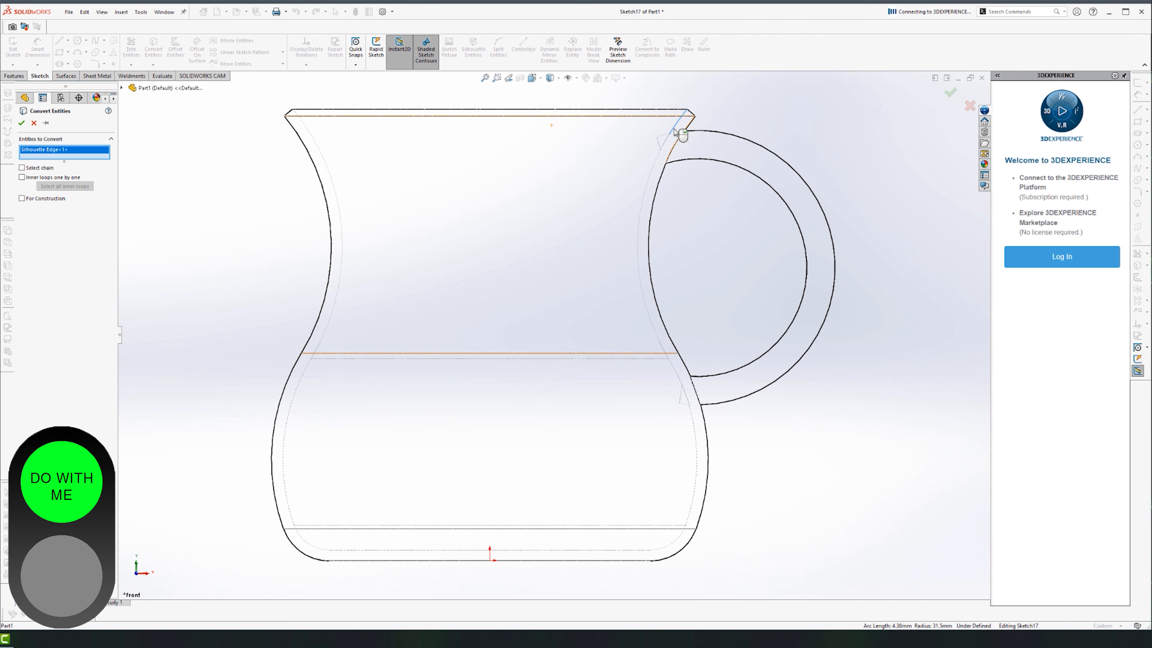
pyautogui.click(672, 145)
pyautogui.click(664, 160)
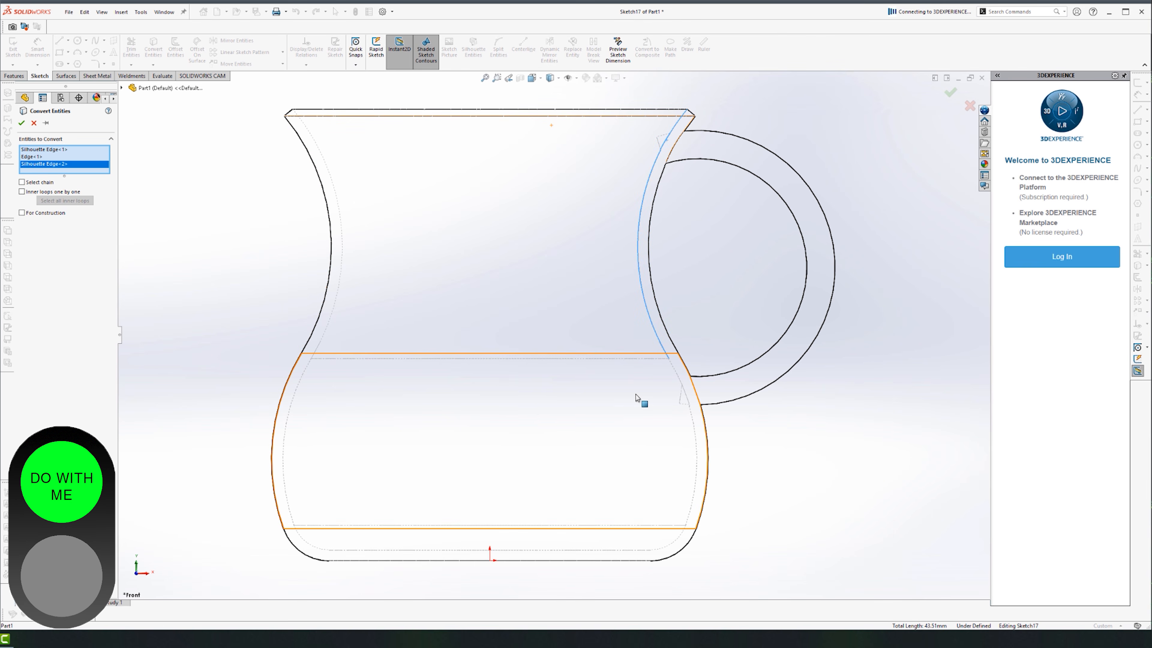
pyautogui.click(671, 366)
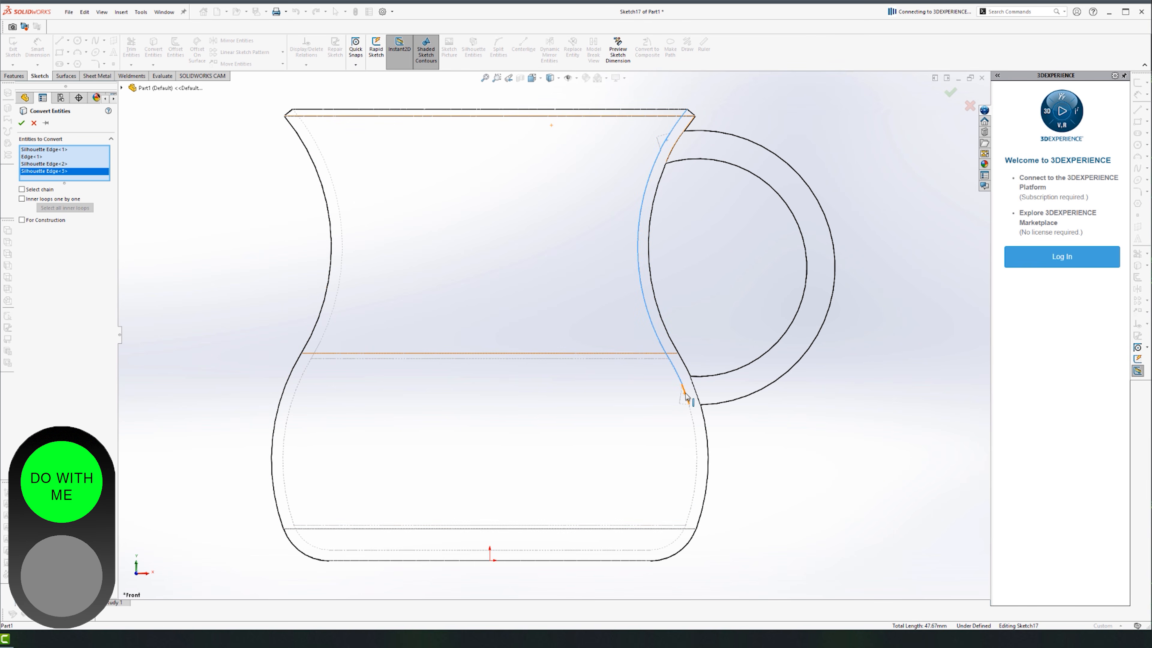
pyautogui.click(691, 415)
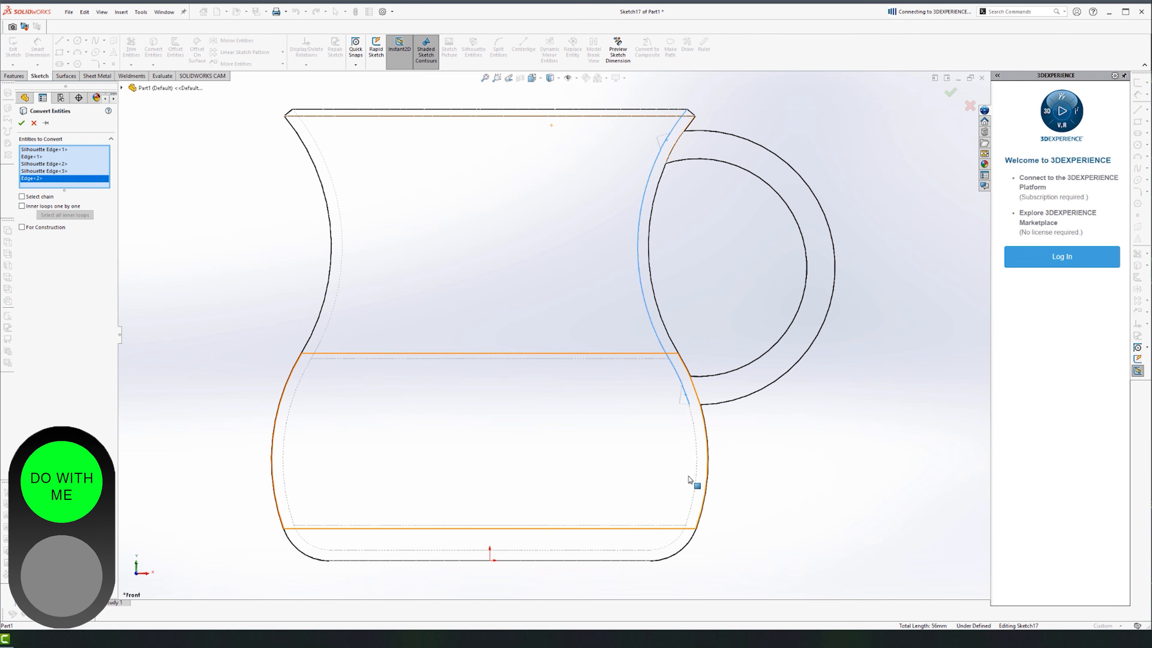
pyautogui.click(699, 481)
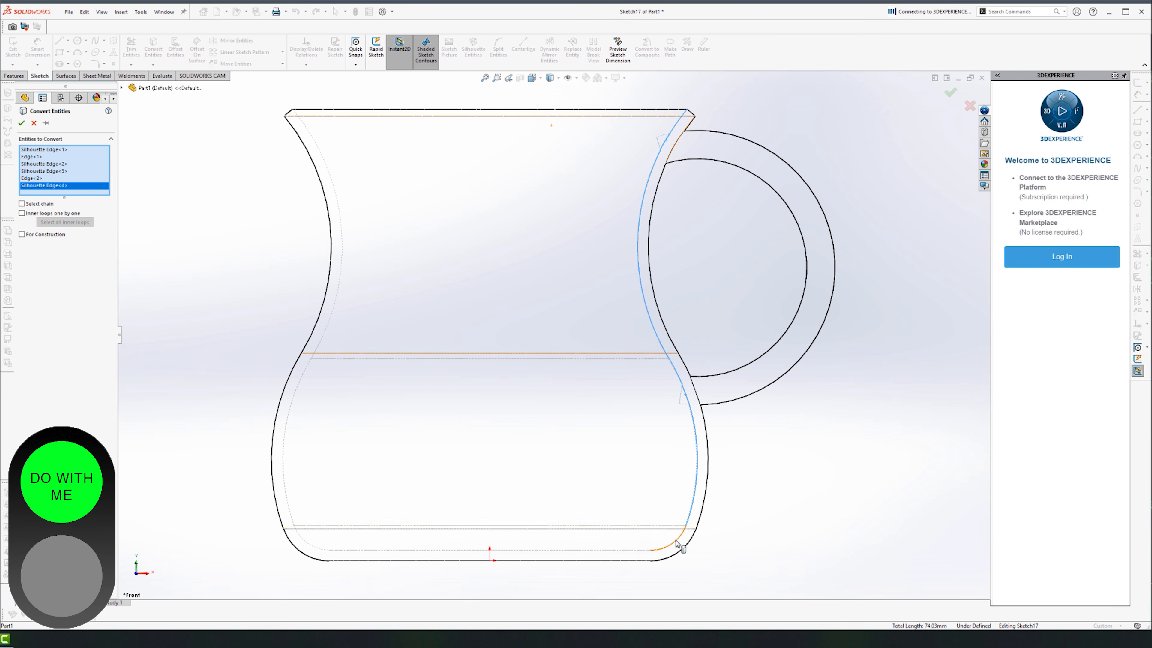
pyautogui.click(657, 548)
pyautogui.click(550, 550)
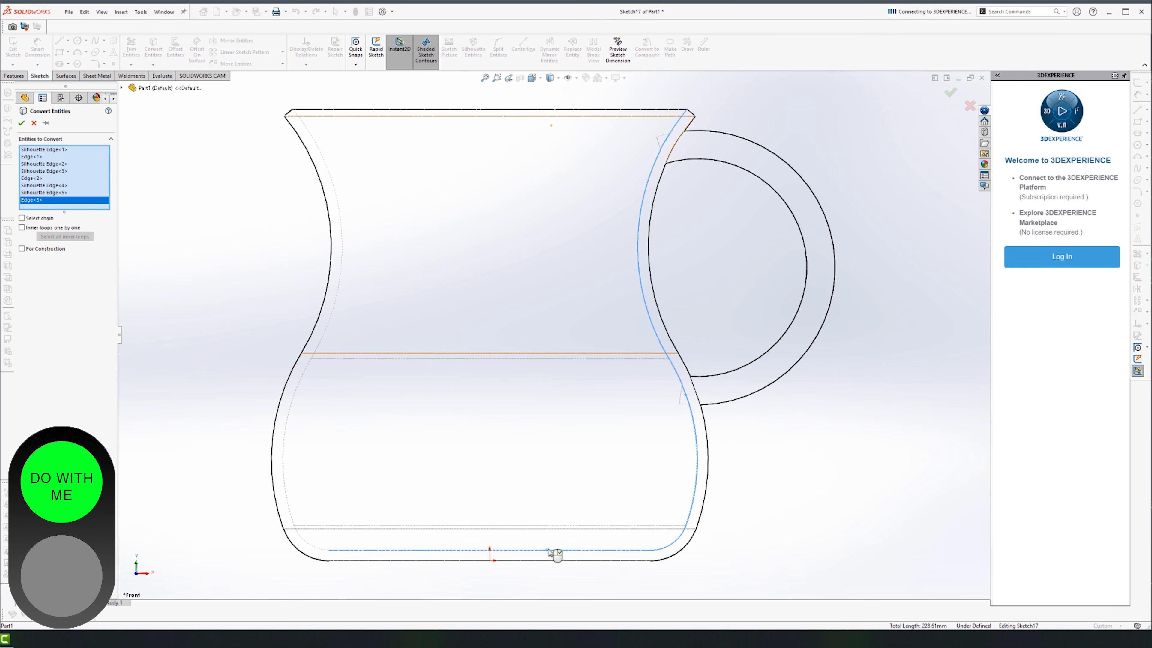
pyautogui.press('Delete')
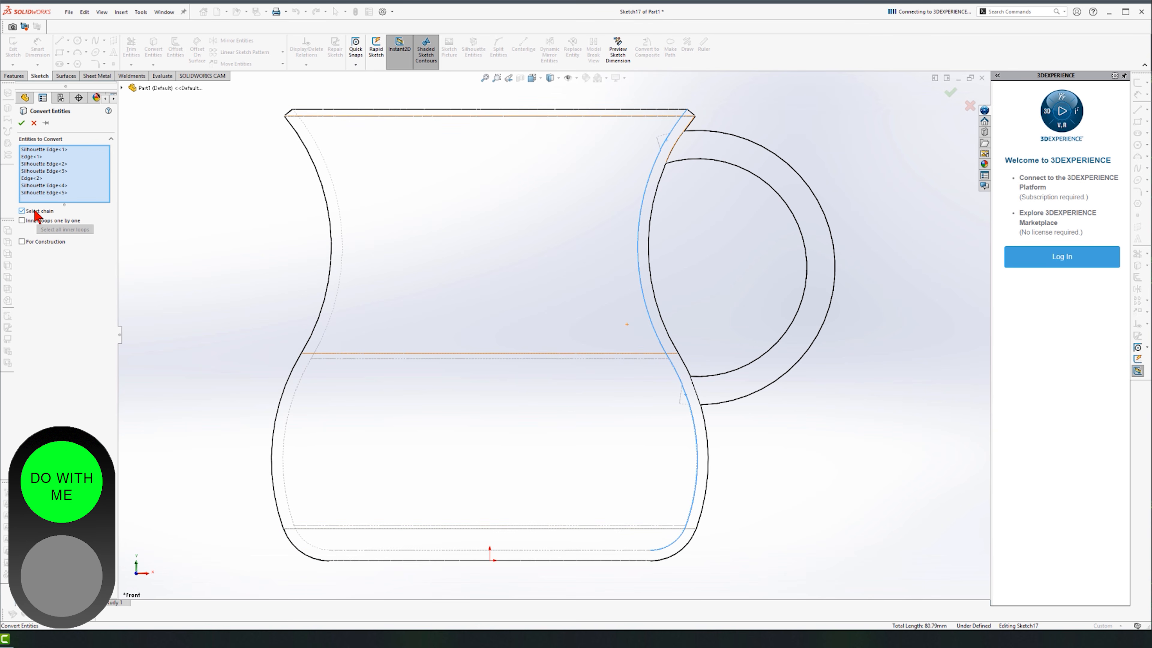
pyautogui.click(34, 123)
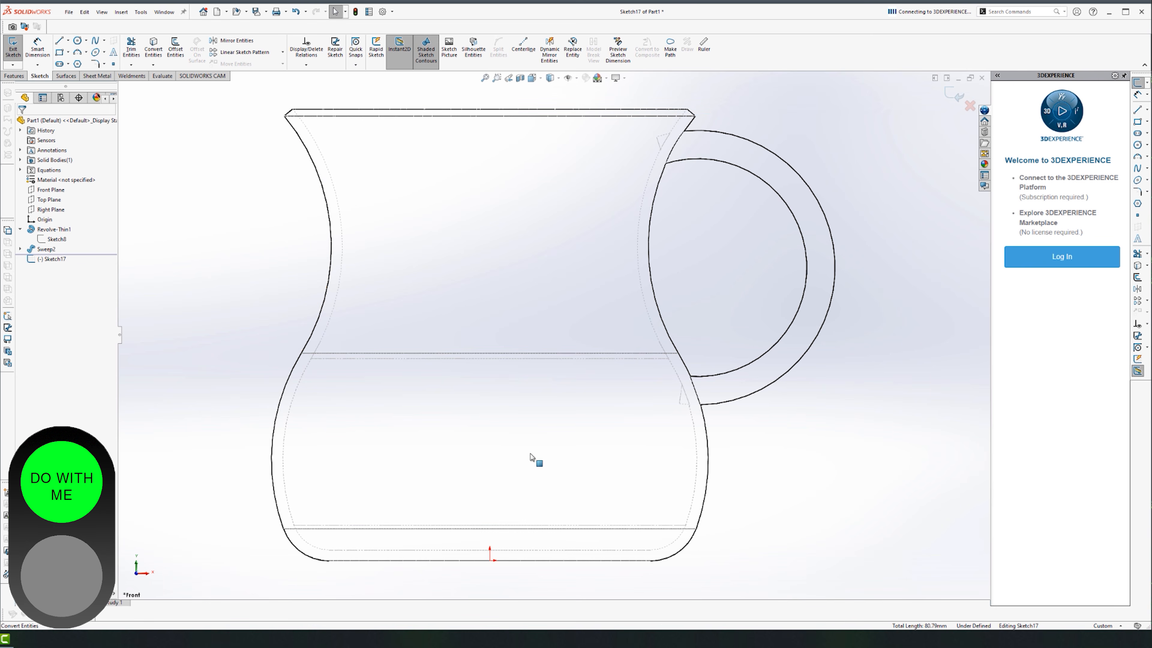
# Convert the cup's revolve profile into the sketch and offset its whole chain 1.5 mm inward, making the base geometry construction.
pyautogui.click(60, 240)
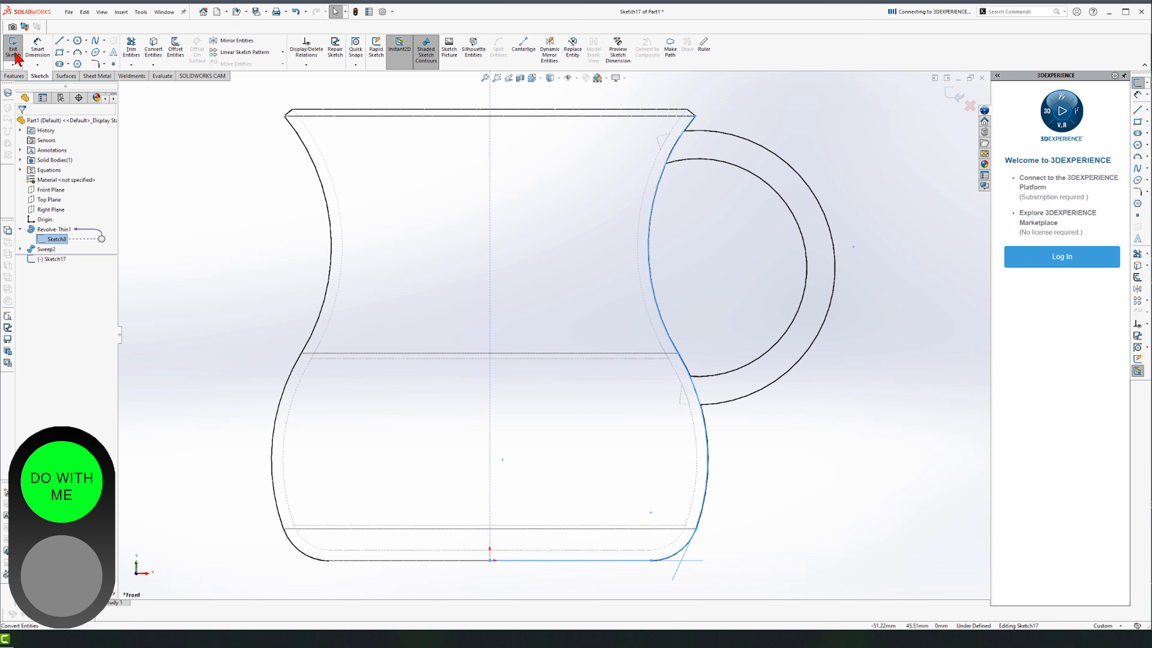
pyautogui.click(154, 50)
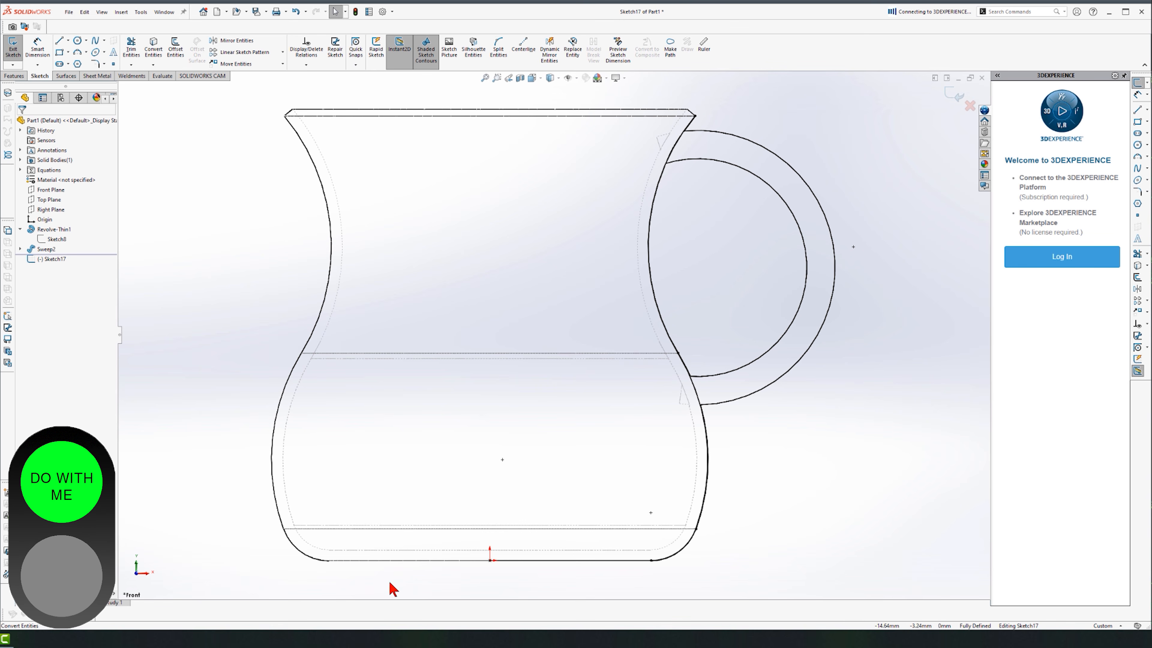
pyautogui.click(175, 47)
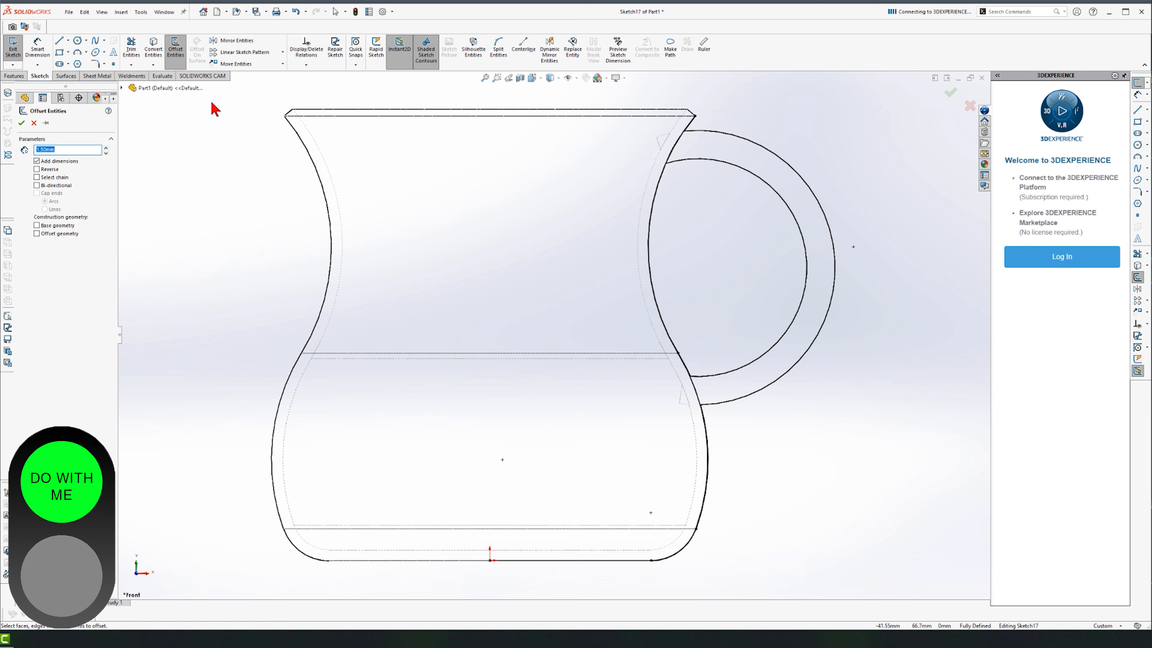
pyautogui.click(684, 136)
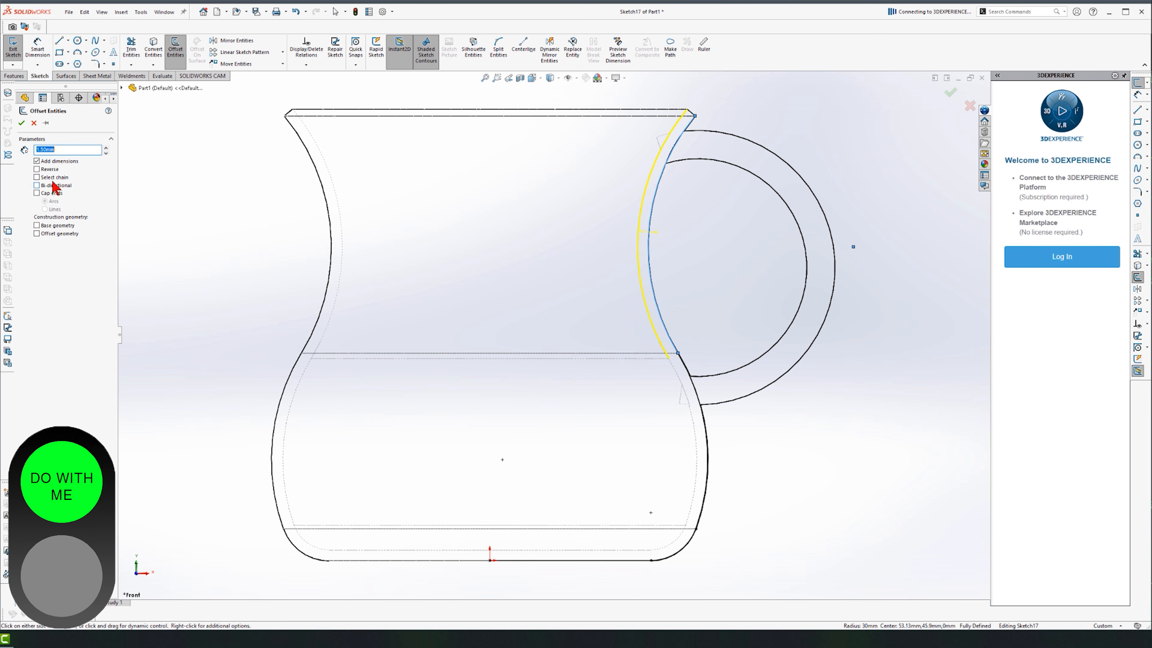
pyautogui.click(53, 178)
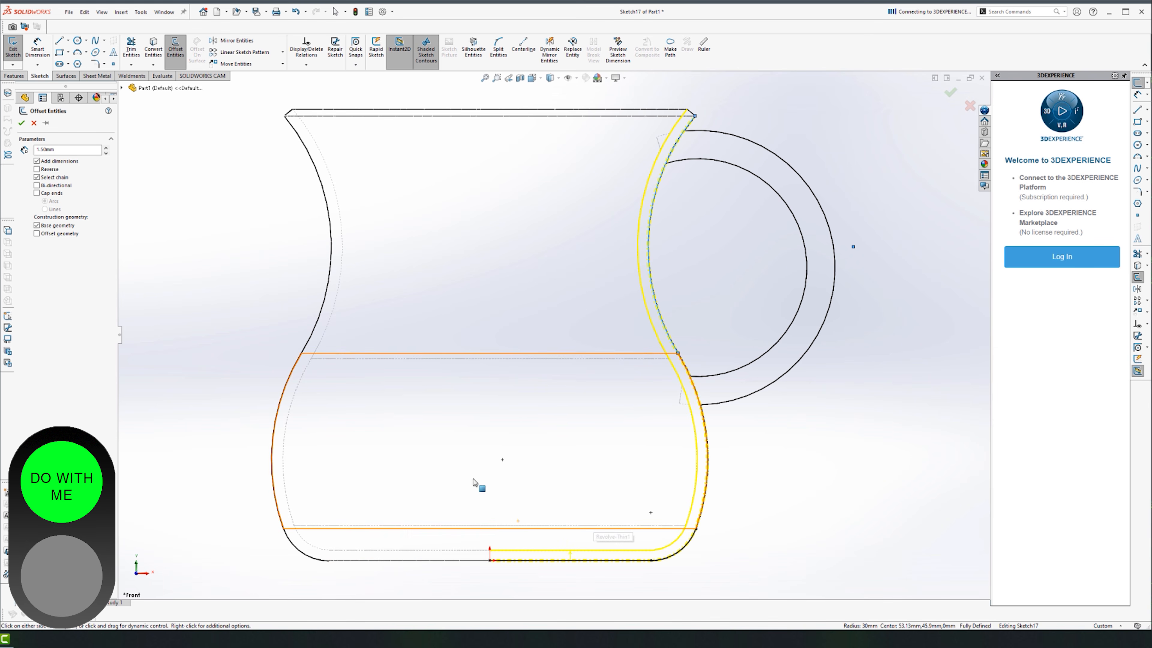
pyautogui.click(22, 123)
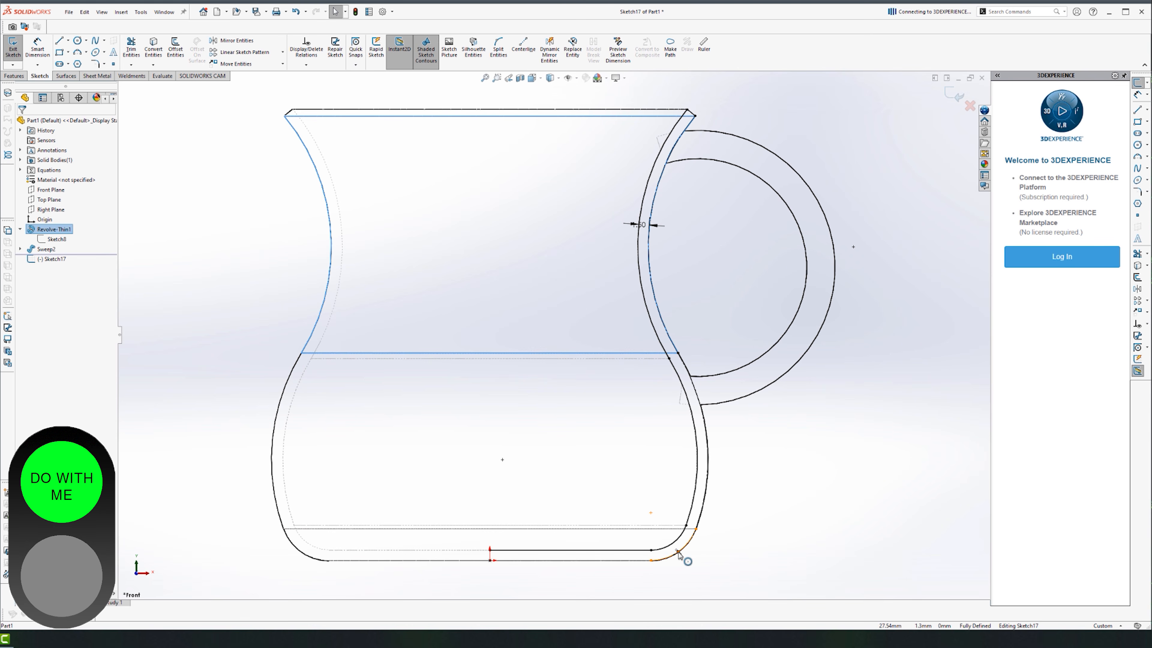
# Examine the offset inner profile against the construction outline at the rounded base corner and near the rim and handle.
pyautogui.scroll(-6, 707, 520)
pyautogui.scroll(-5, 580, 344)
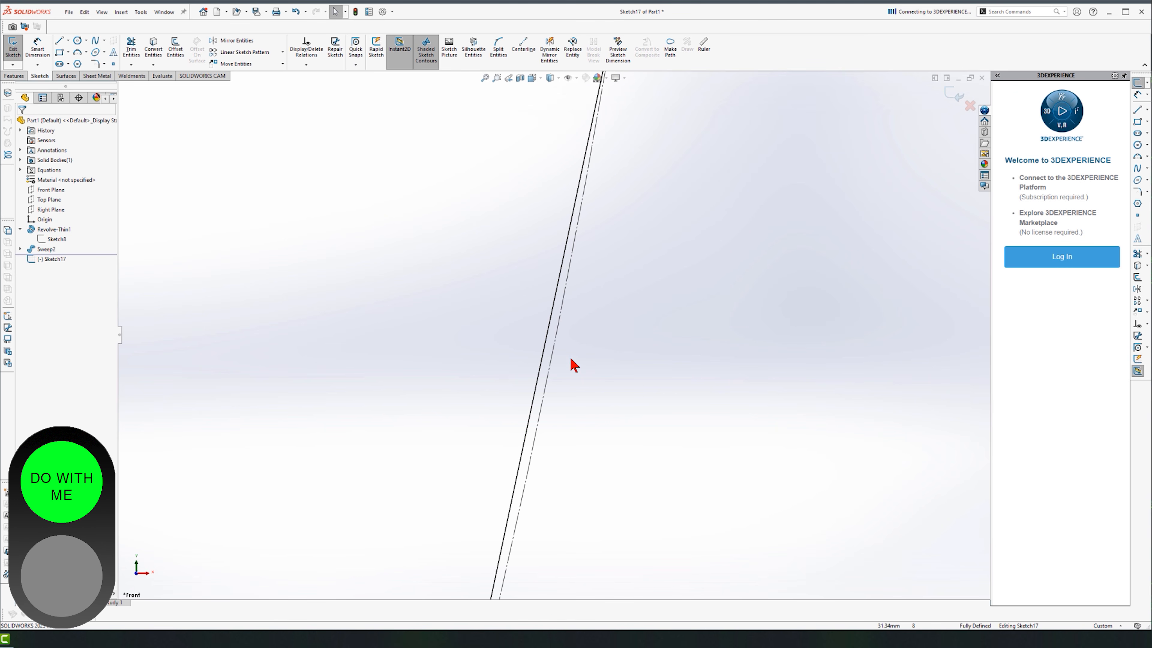
pyautogui.scroll(4, 584, 369)
pyautogui.scroll(8, 590, 377)
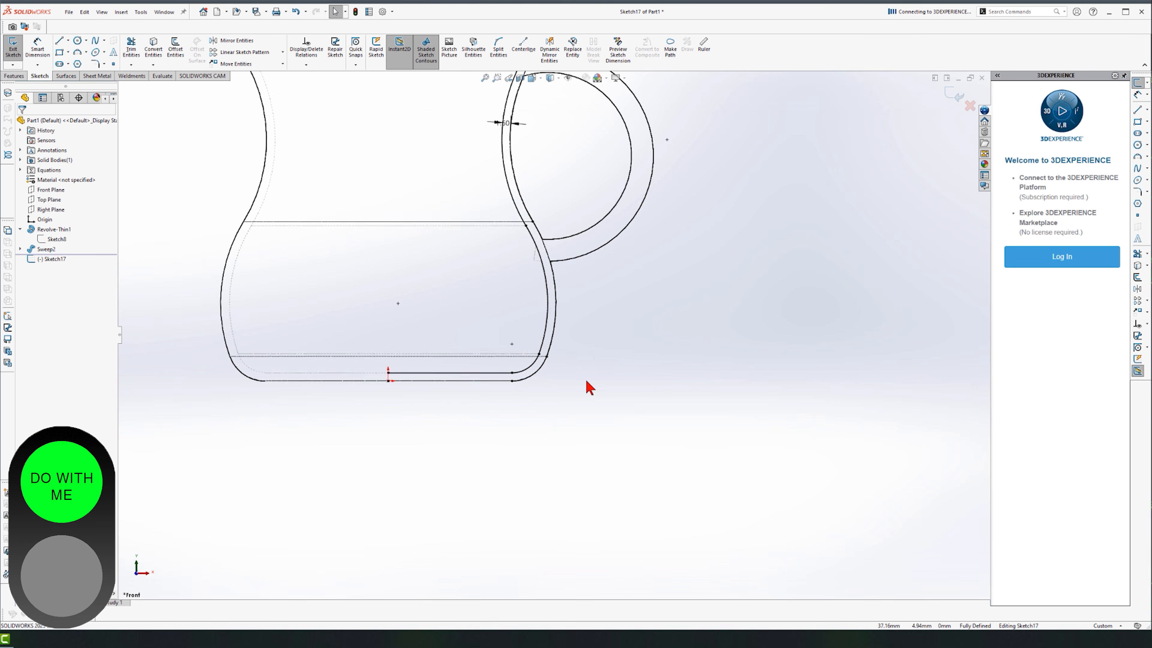
pyautogui.scroll(-3, 563, 333)
pyautogui.scroll(1, 563, 334)
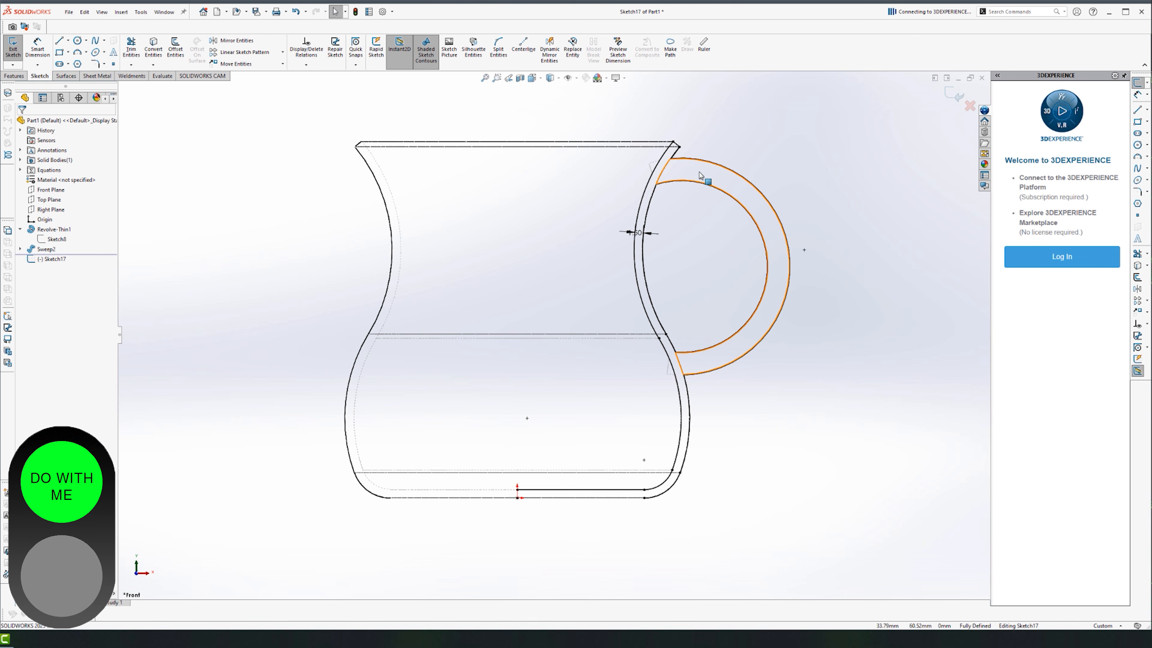
pyautogui.scroll(-8, 701, 175)
pyautogui.scroll(8, 648, 249)
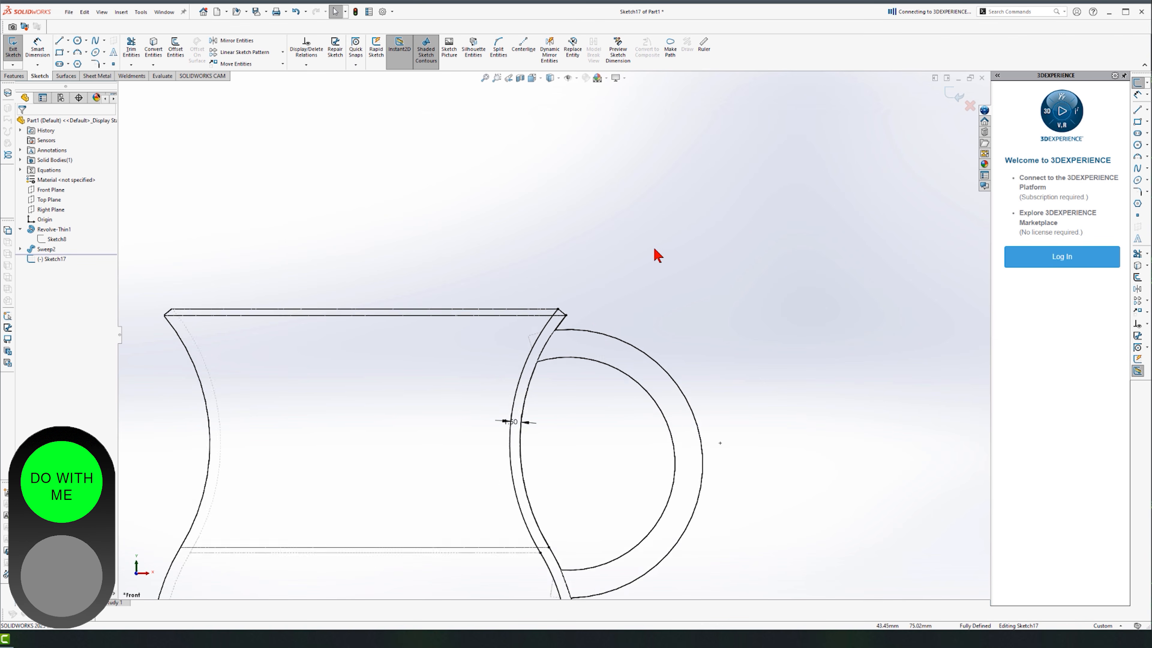
# Close the inner profile with a vertical line from the inner base's centre to rim height and a horizontal line to the rim.
pyautogui.click(59, 40)
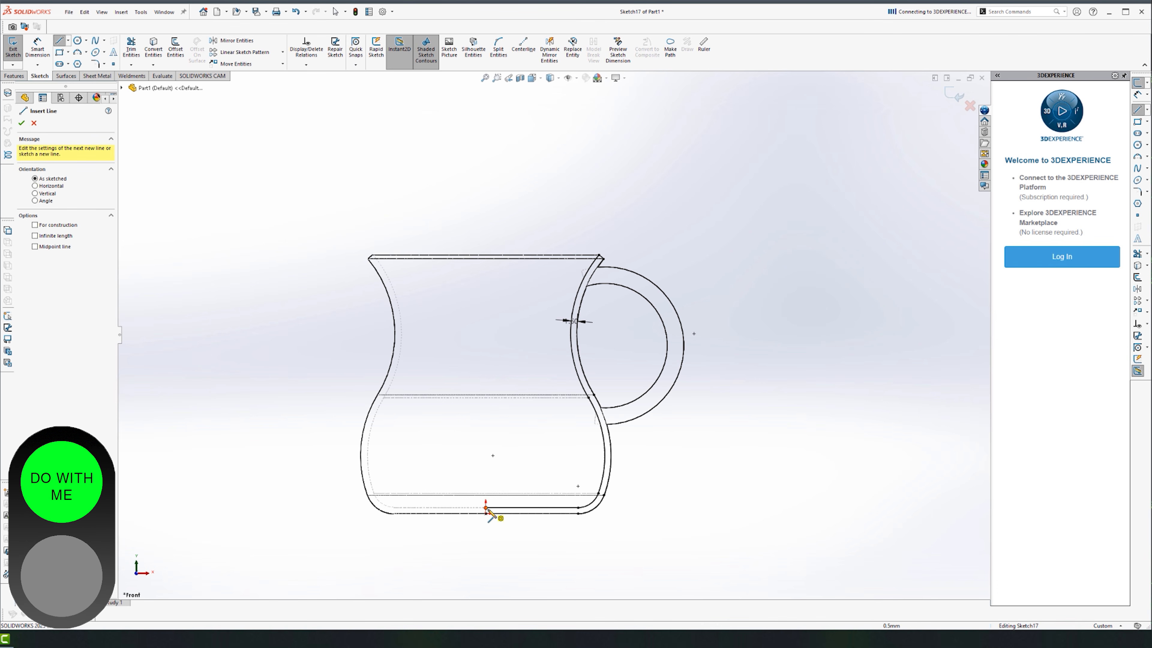
pyautogui.scroll(-3, 486, 508)
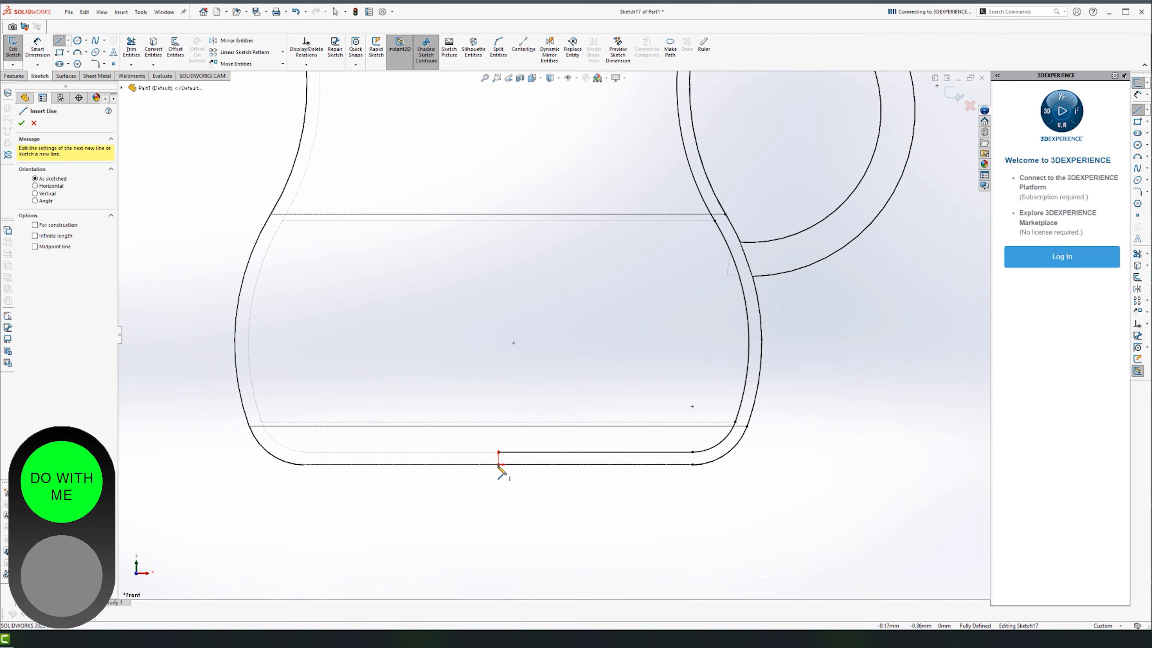
pyautogui.click(498, 453)
pyautogui.scroll(3, 512, 427)
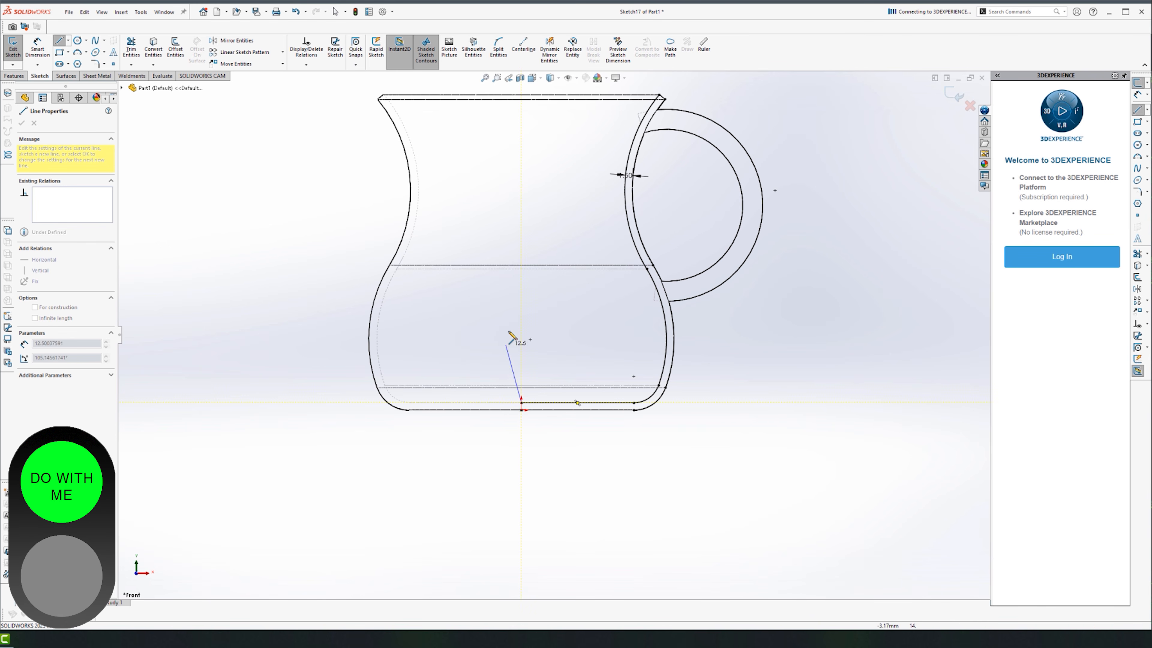
pyautogui.click(521, 95)
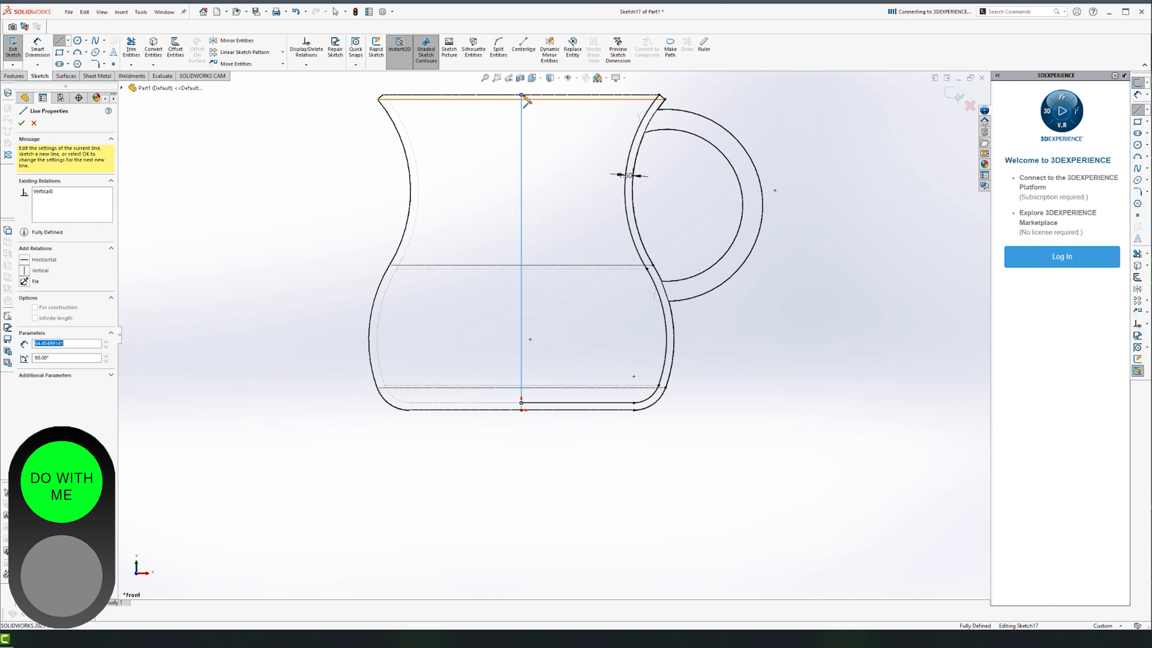
pyautogui.click(660, 96)
pyautogui.press('Escape')
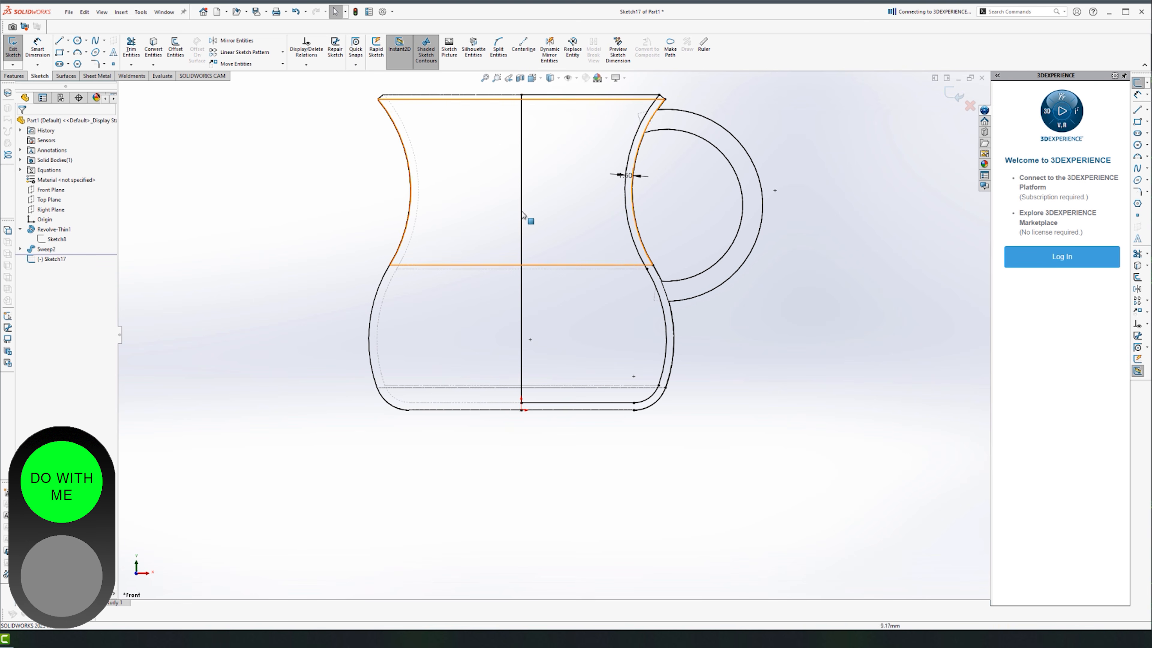
# Switch the display style to shaded with edges and turn on shading of the closed sketch contour.
pyautogui.scroll(2, 644, 313)
pyautogui.scroll(-3, 554, 333)
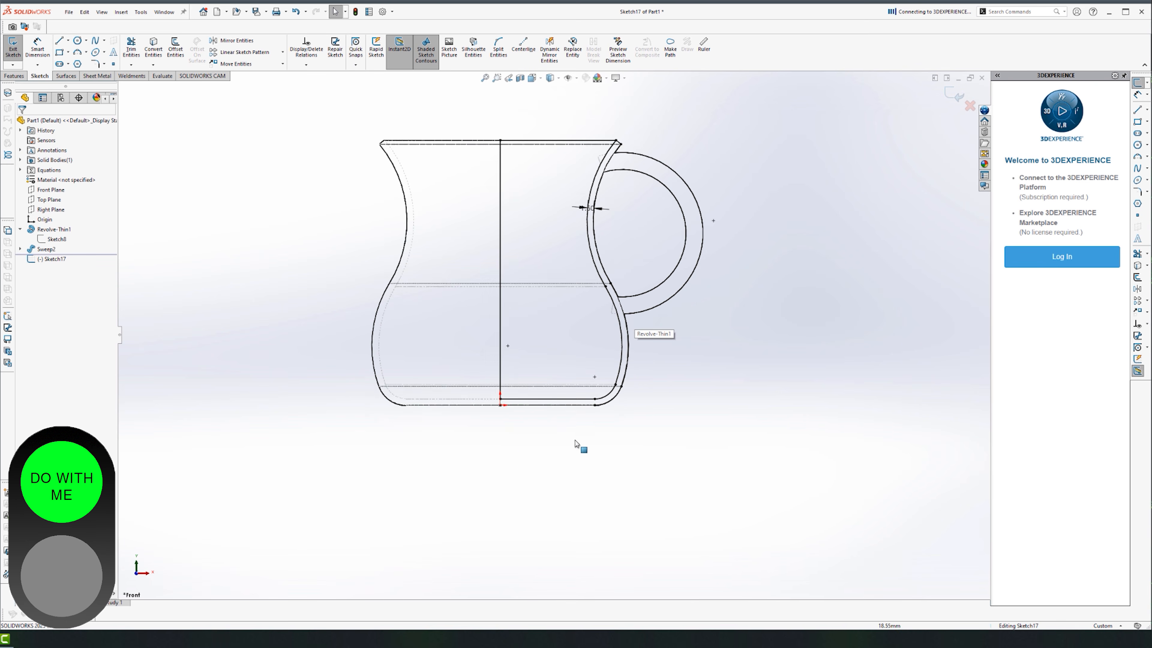
pyautogui.click(551, 77)
pyautogui.click(551, 91)
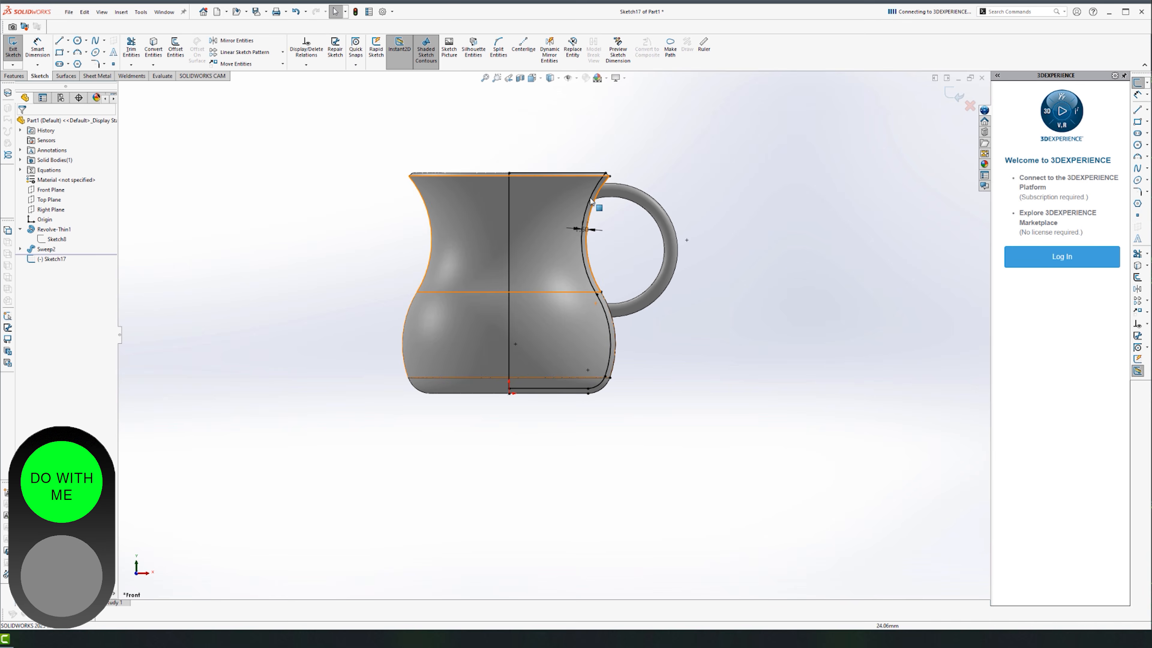
pyautogui.scroll(2, 549, 206)
pyautogui.click(401, 48)
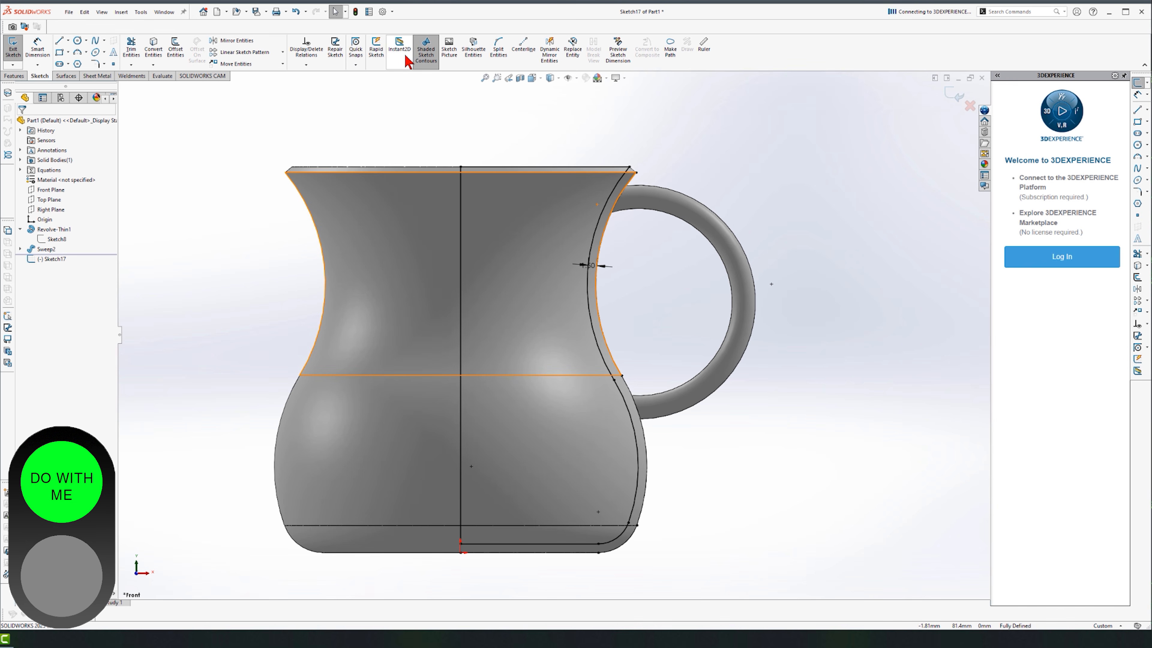
pyautogui.click(405, 58)
pyautogui.click(429, 53)
pyautogui.scroll(-1, 553, 335)
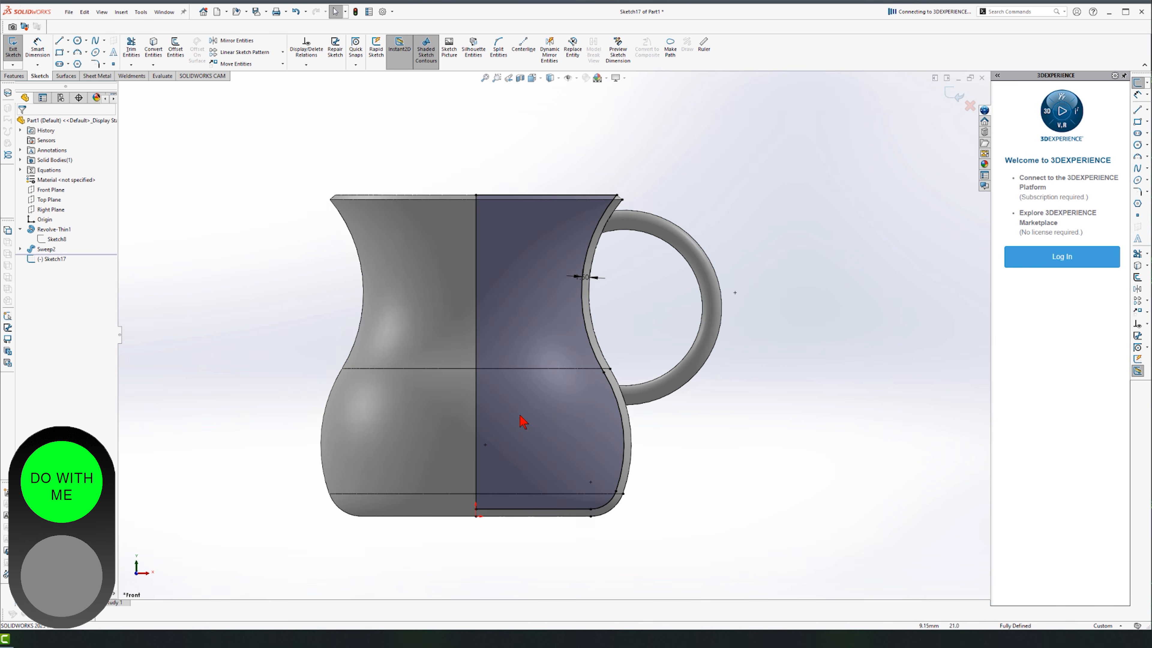
pyautogui.scroll(1, 523, 421)
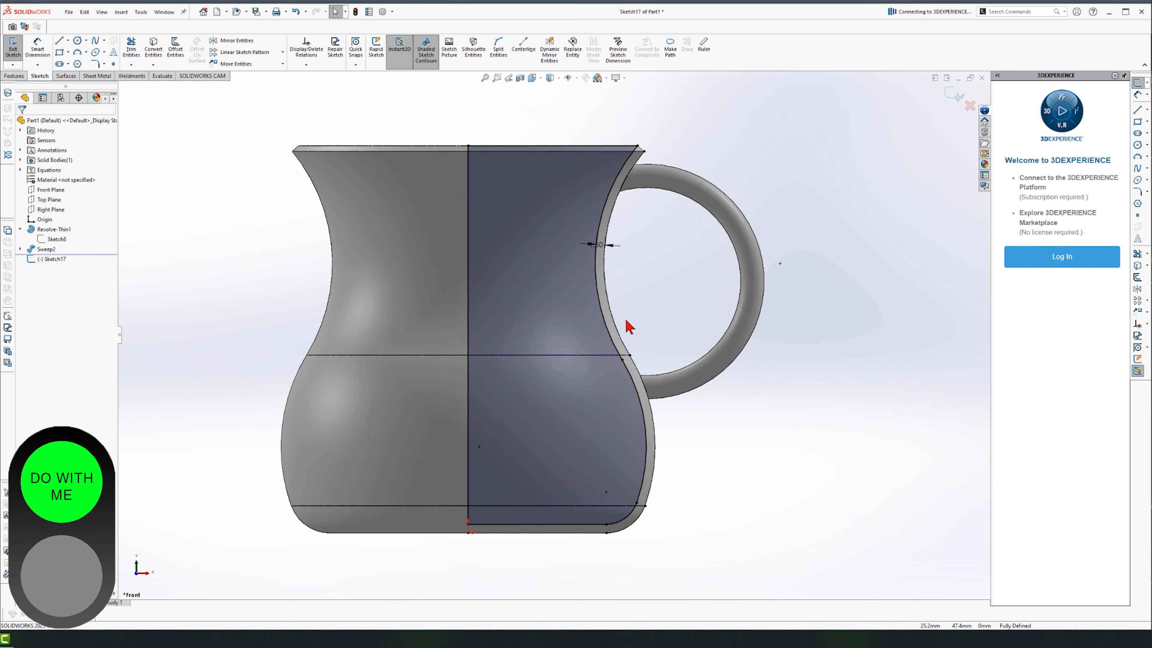
# Move the 1.50 mm offset dimension clear of the cup, above the rim.
pyautogui.moveTo(599, 245); pyautogui.dragTo(731, 116)
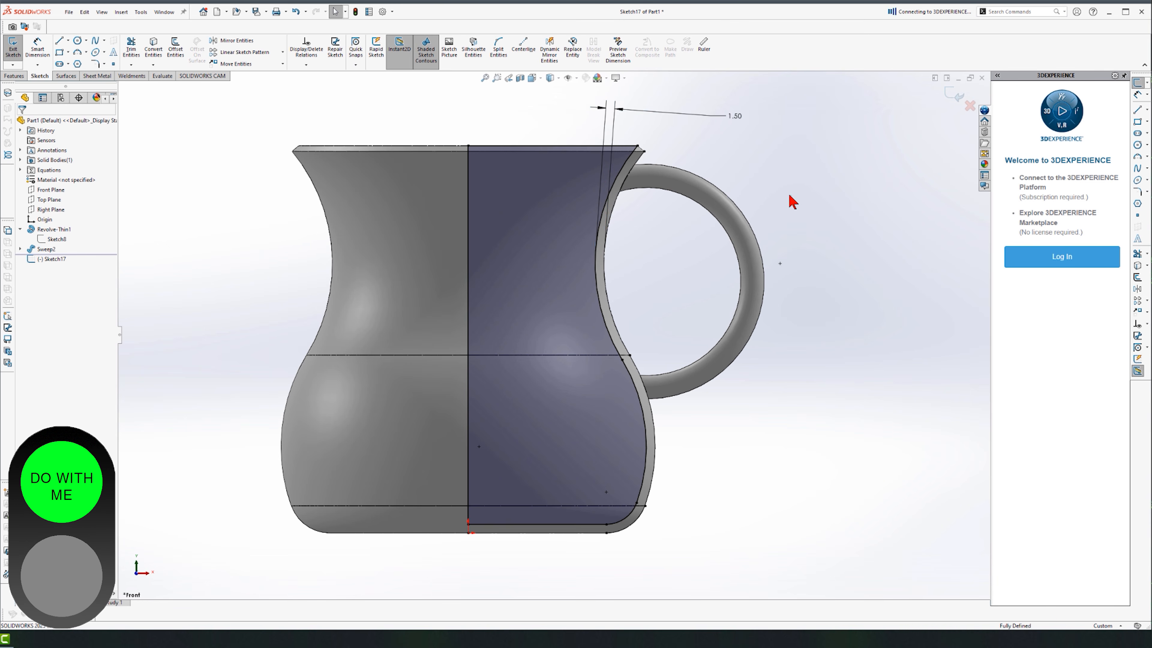
pyautogui.scroll(-2, 711, 253)
pyautogui.scroll(-1, 658, 275)
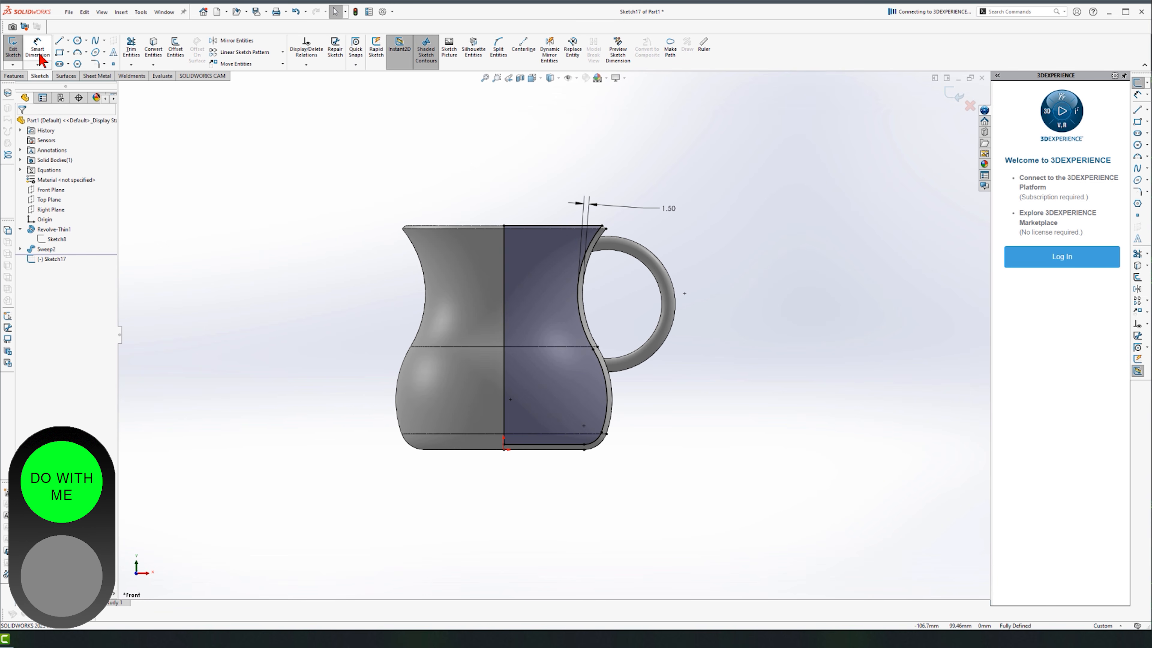
# Cut-revolve the closed inner profile 360° about its vertical centre line instead of the preselected base line.
pyautogui.click(15, 76)
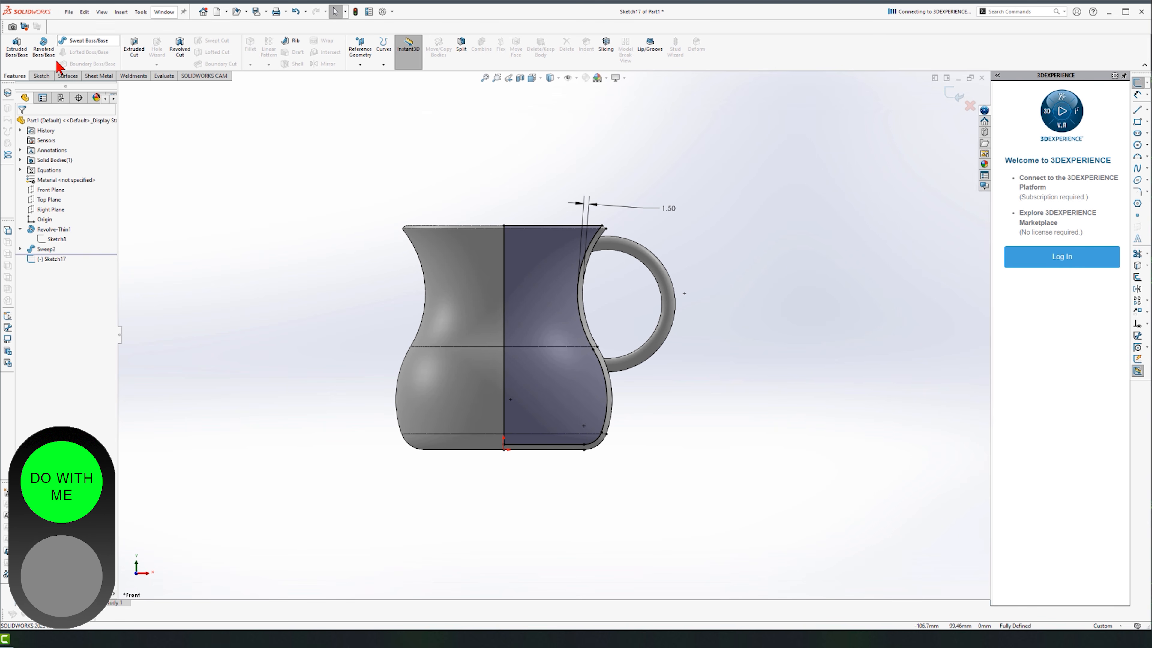
pyautogui.click(181, 59)
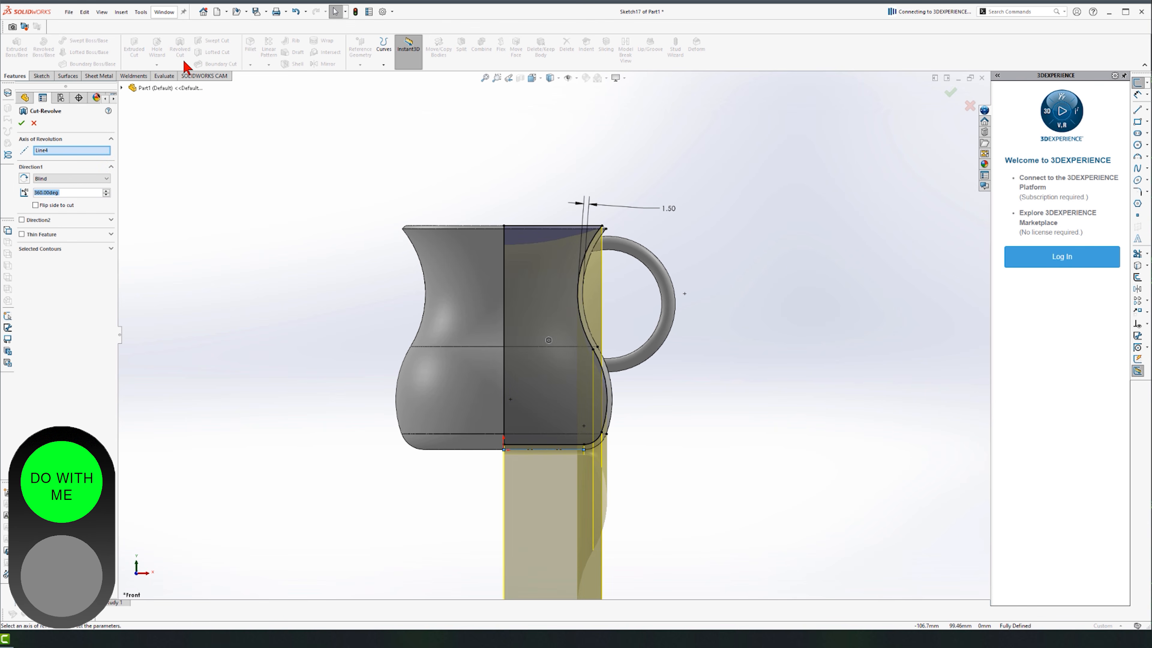
pyautogui.moveTo(451, 270); pyautogui.dragTo(638, 507, button='middle')
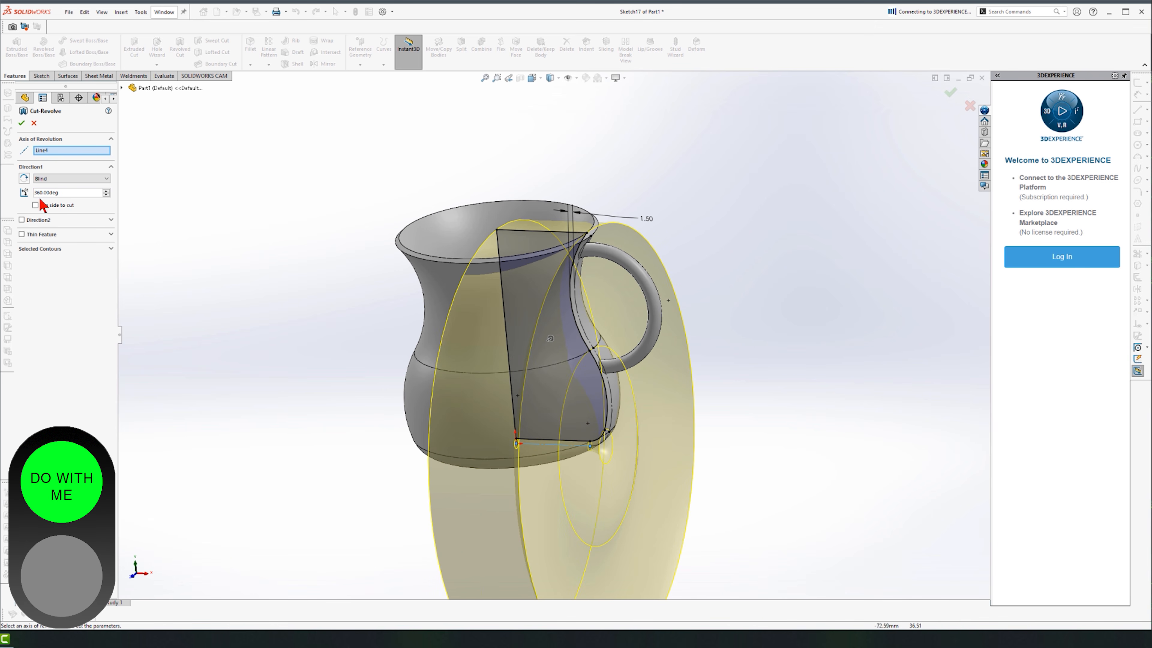
pyautogui.click(43, 153)
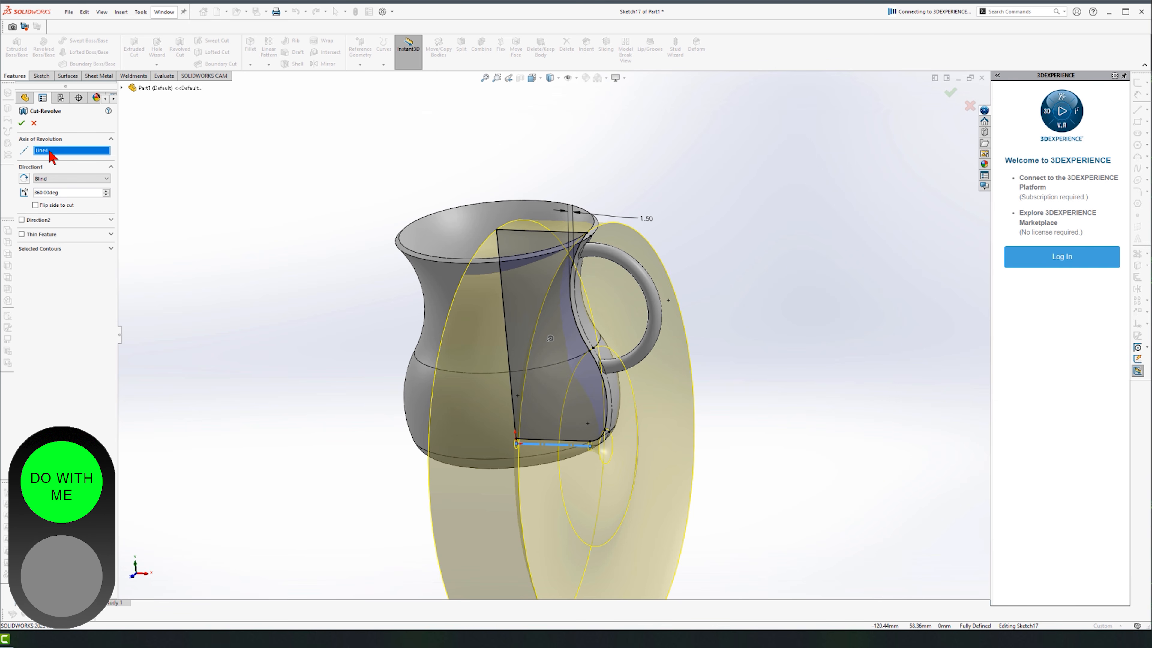
pyautogui.press('Delete')
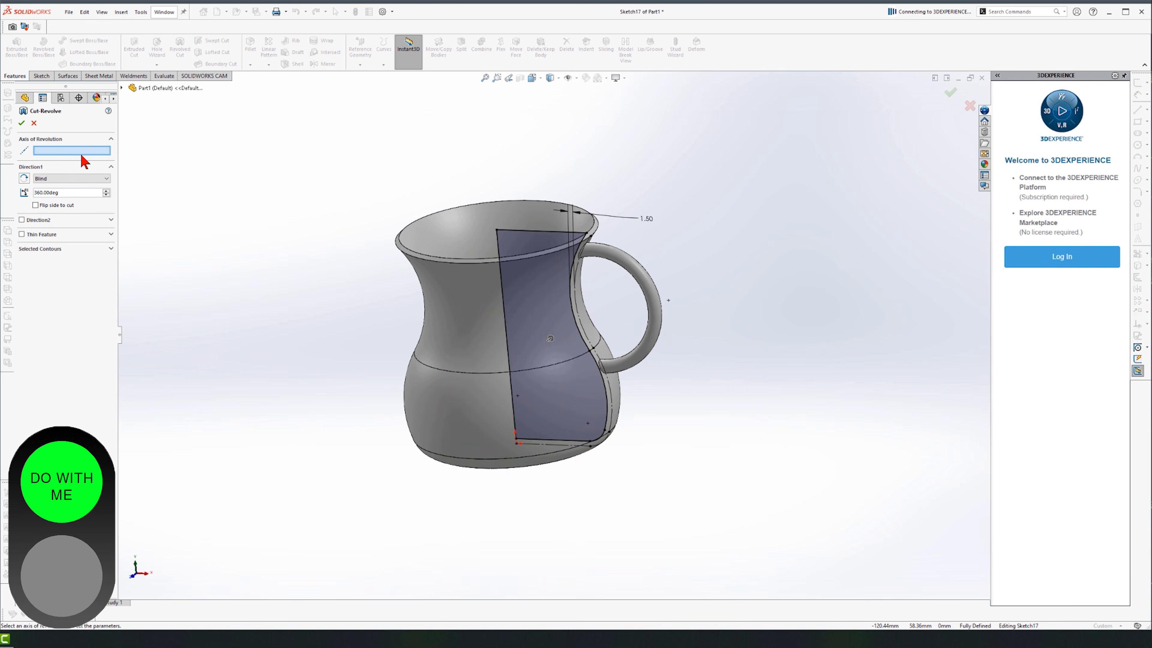
pyautogui.click(505, 297)
pyautogui.click(21, 123)
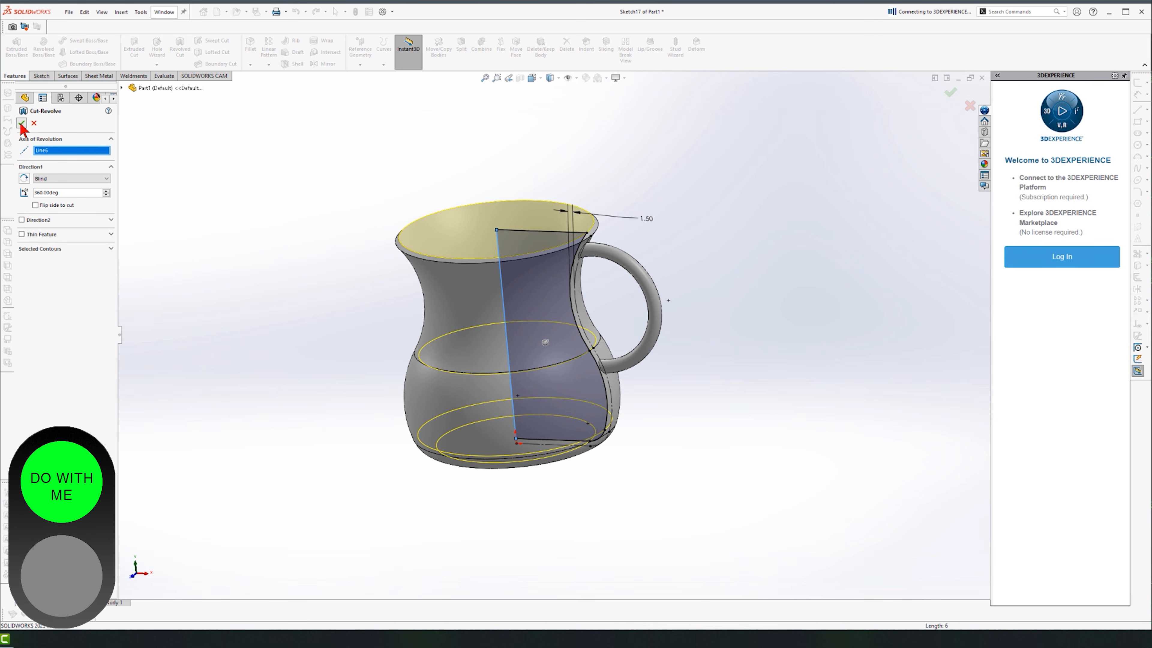
pyautogui.click(257, 259)
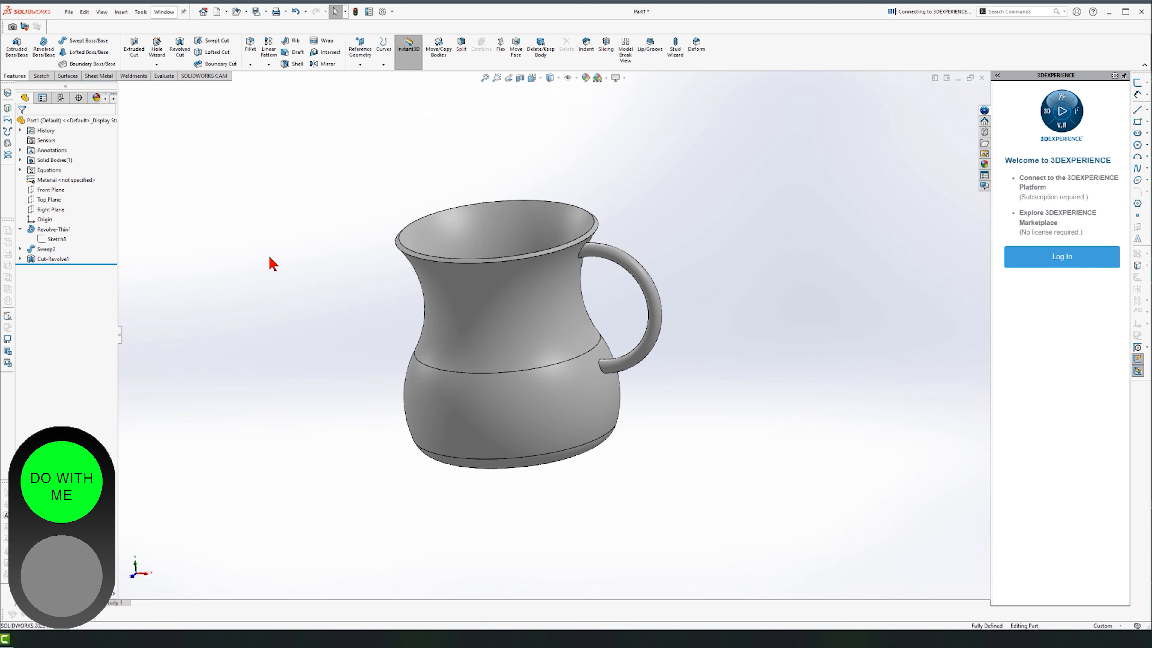
# Fillet both edges where the handle meets the cup's outer wall with a 1 mm radius.
pyautogui.moveTo(381, 226); pyautogui.dragTo(538, 274, button='middle')
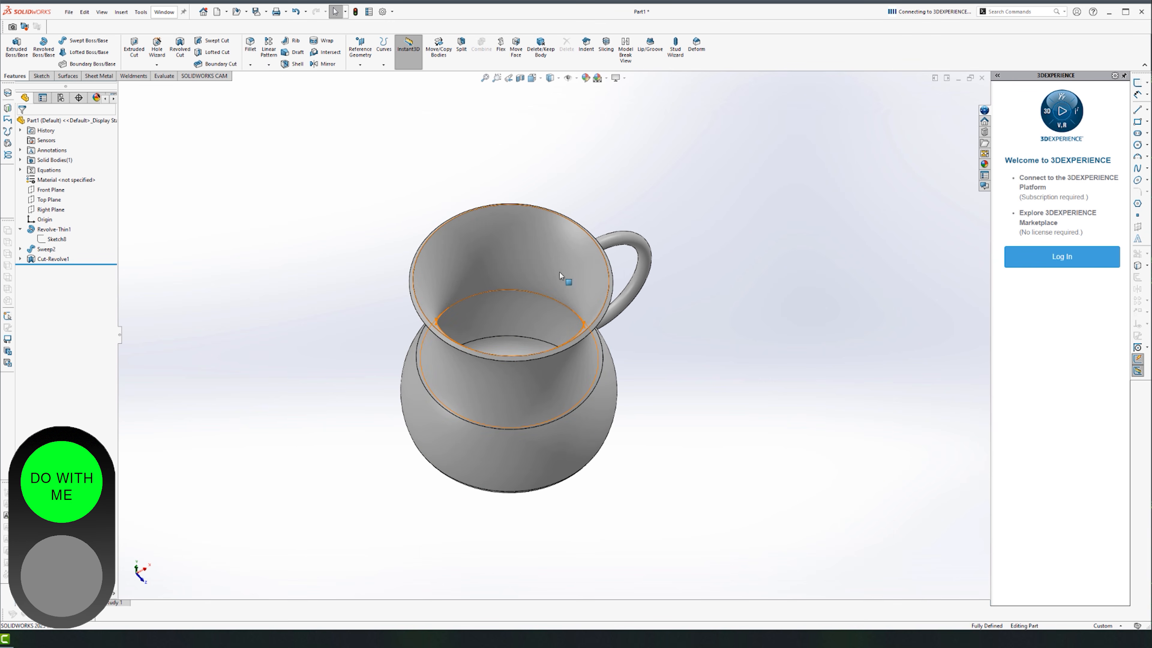
pyautogui.scroll(-3, 545, 325)
pyautogui.moveTo(546, 325); pyautogui.dragTo(613, 363, button='middle')
pyautogui.scroll(3, 540, 386)
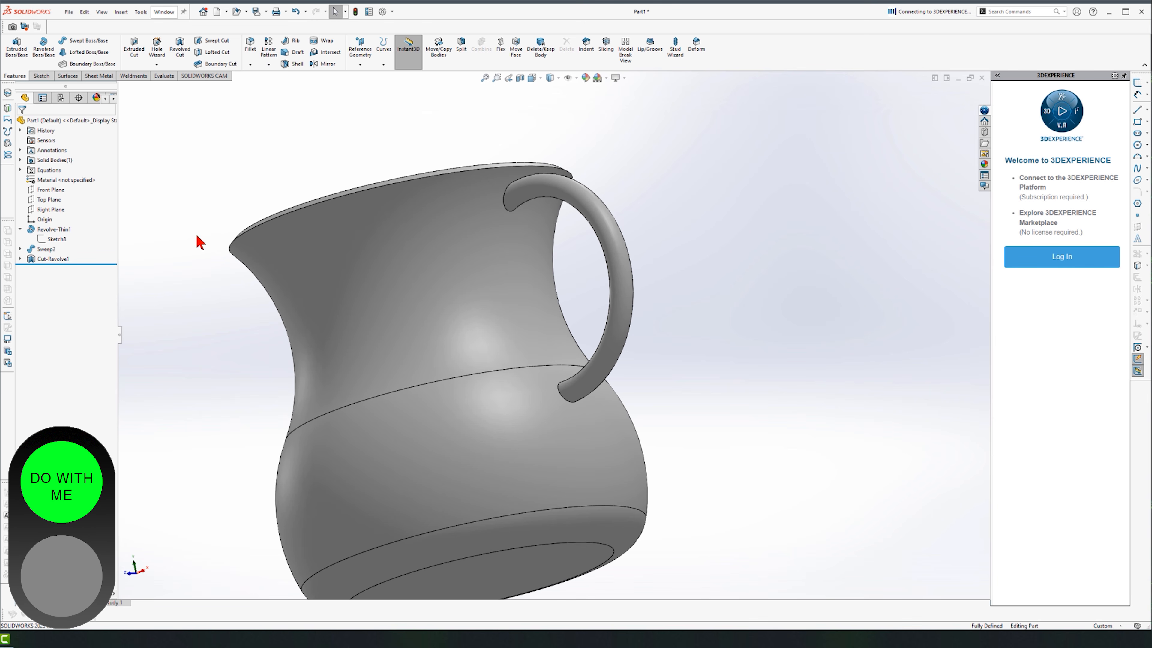
pyautogui.click(253, 44)
pyautogui.click(505, 207)
pyautogui.click(564, 400)
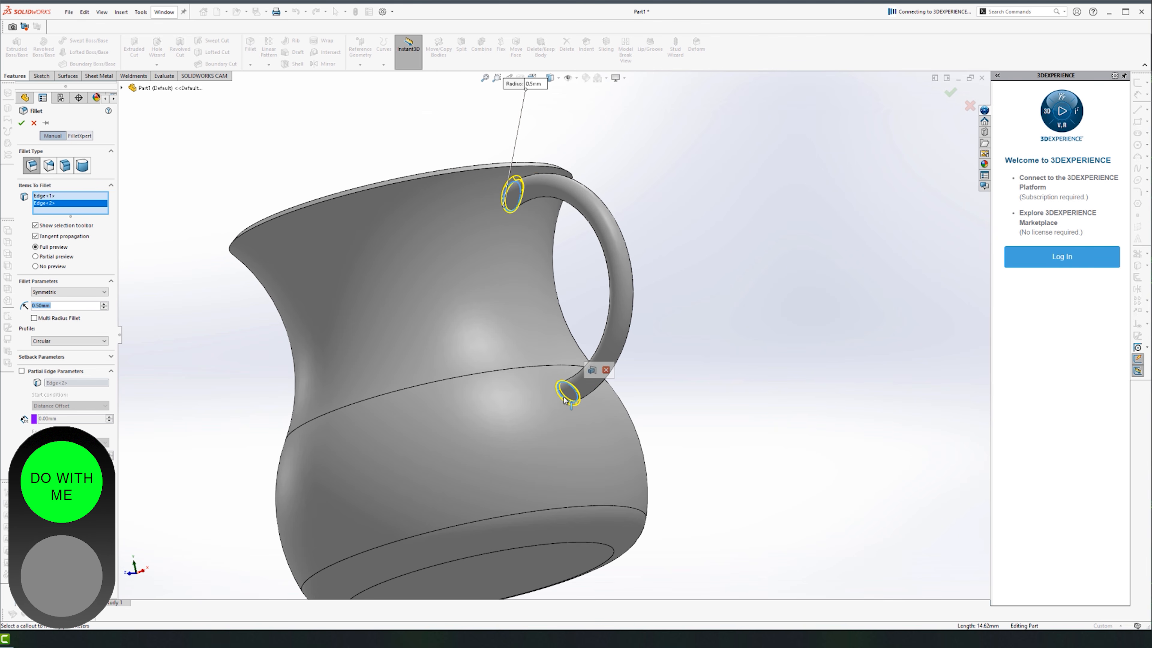
pyautogui.write('2')
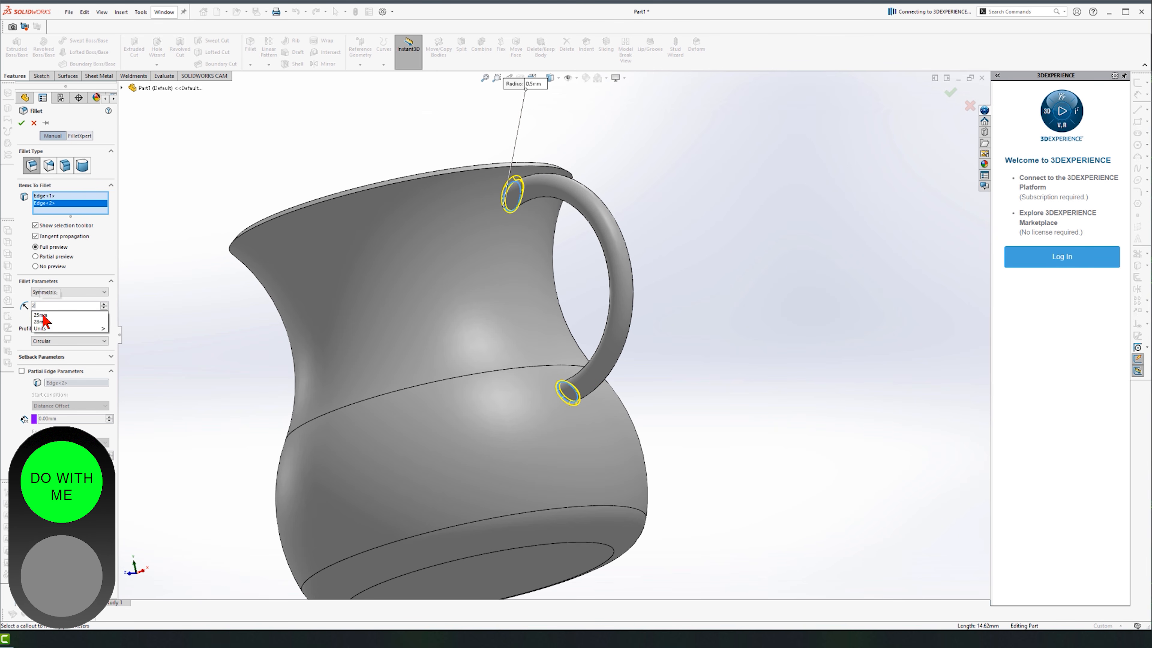
pyautogui.press('Return')
pyautogui.press('Return')
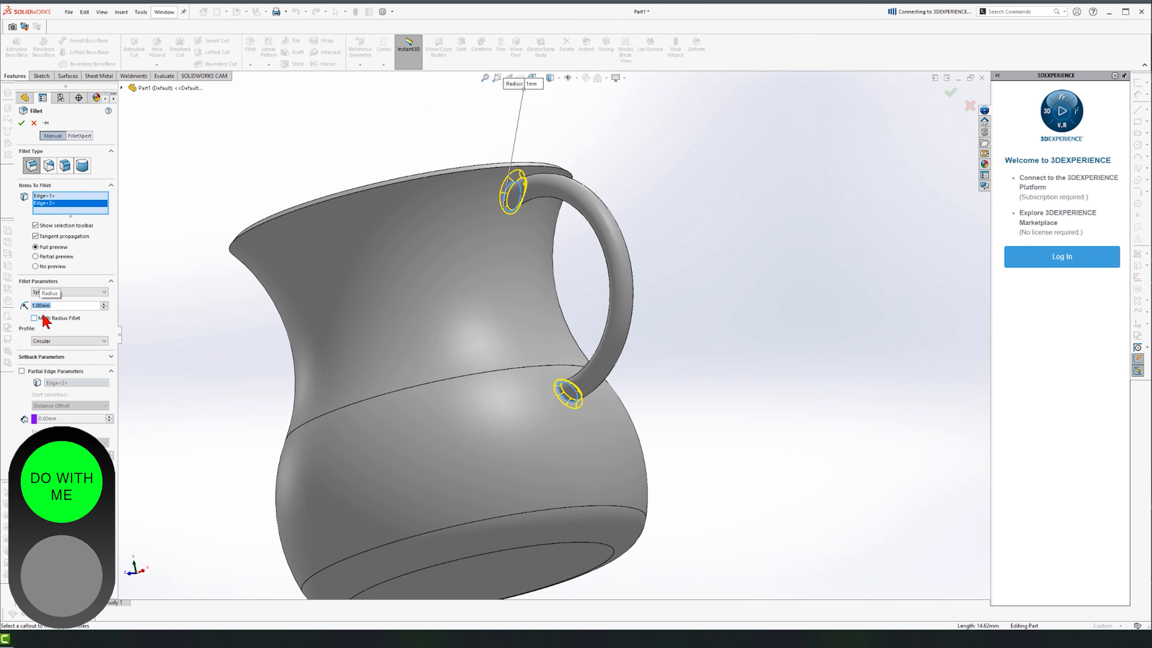
pyautogui.hotkey('ctrl', '1')
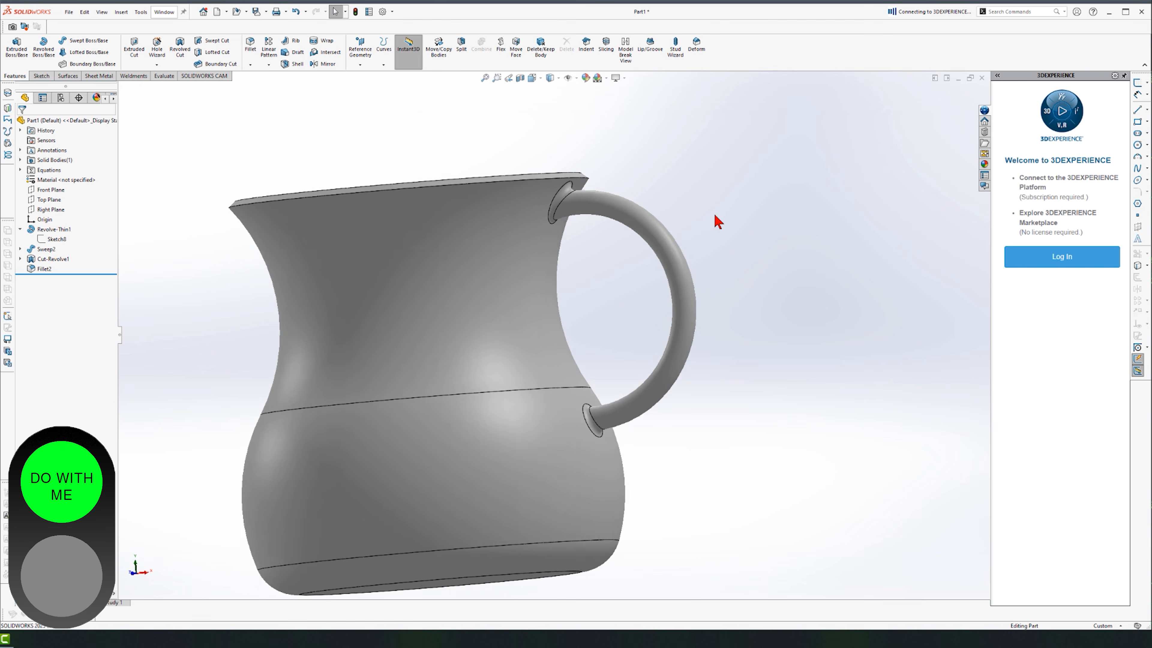
# Fillet the rim face of the cup with a 0.5 mm radius.
pyautogui.scroll(-4, 667, 221)
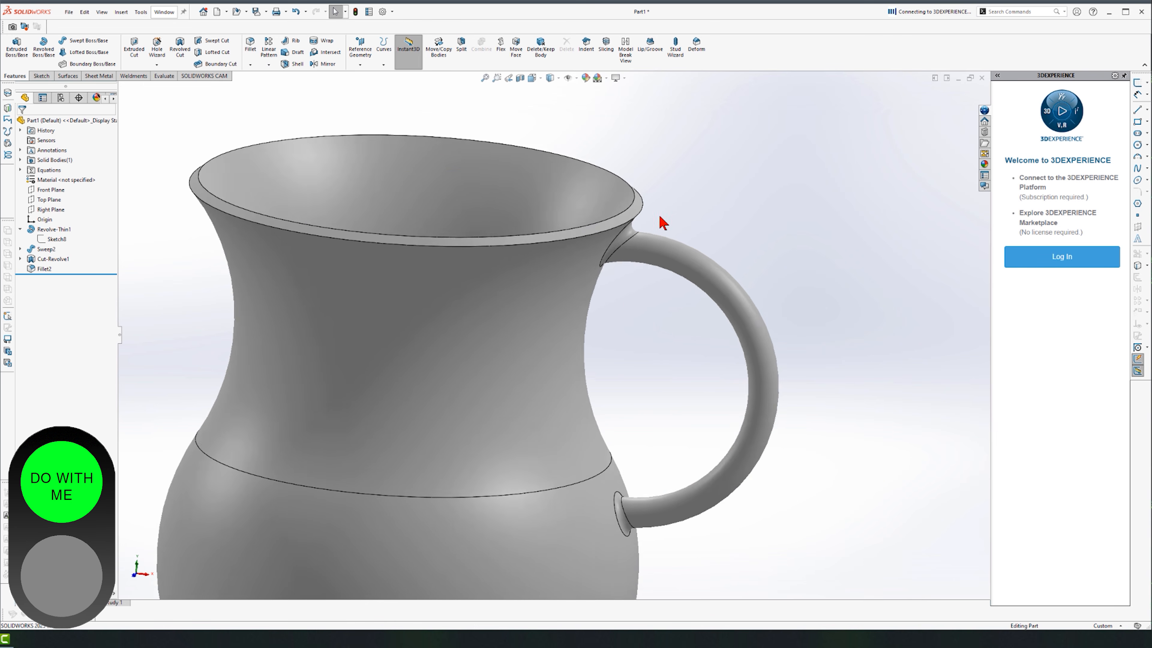
pyautogui.click(633, 221)
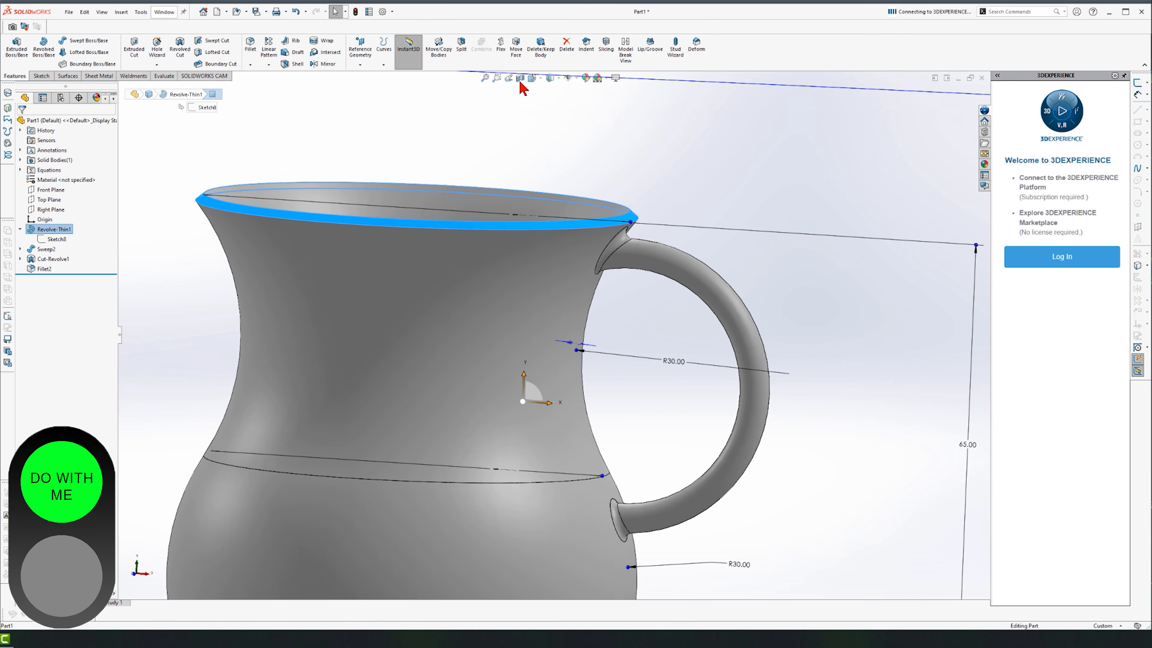
pyautogui.click(251, 46)
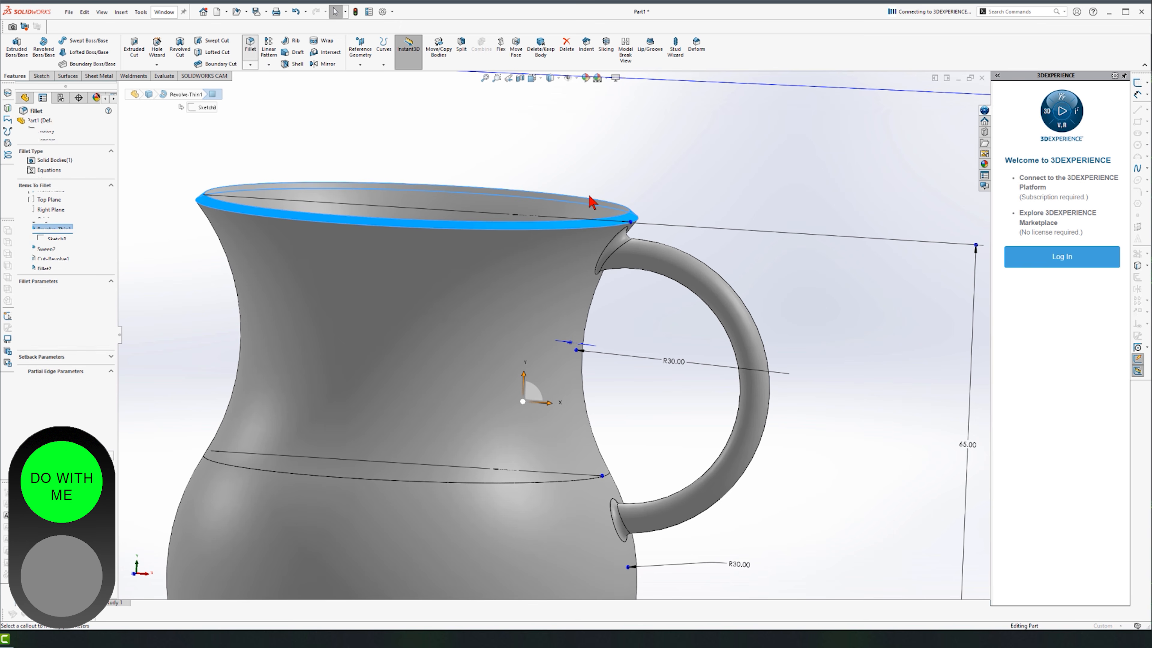
pyautogui.press('Return')
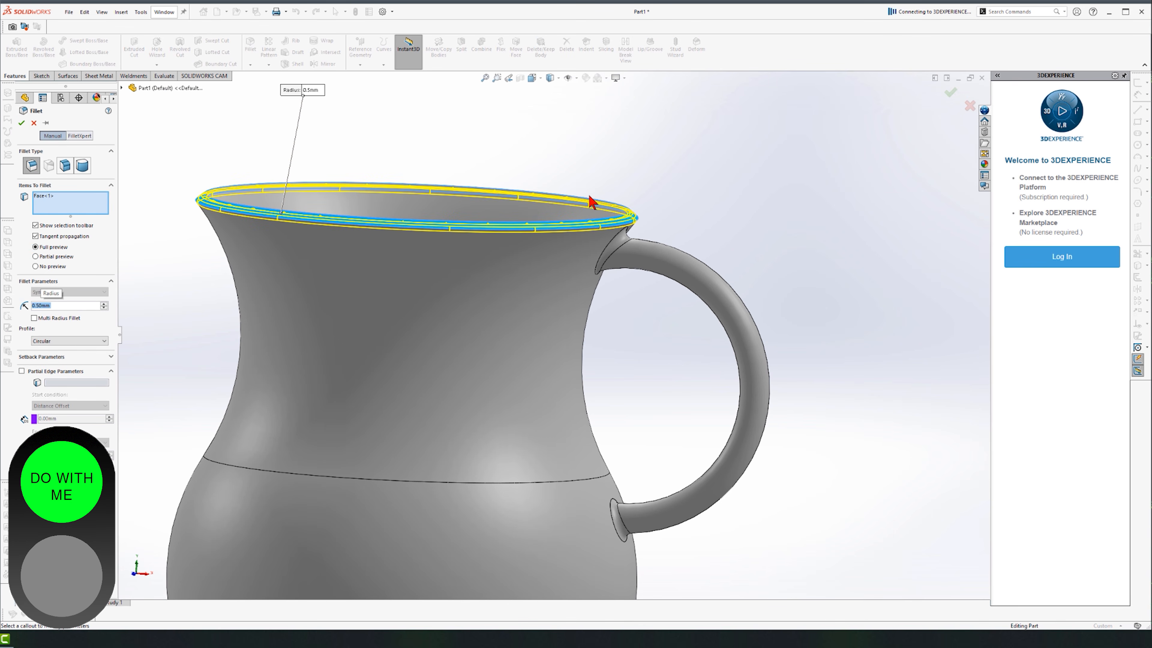
pyautogui.press('Return')
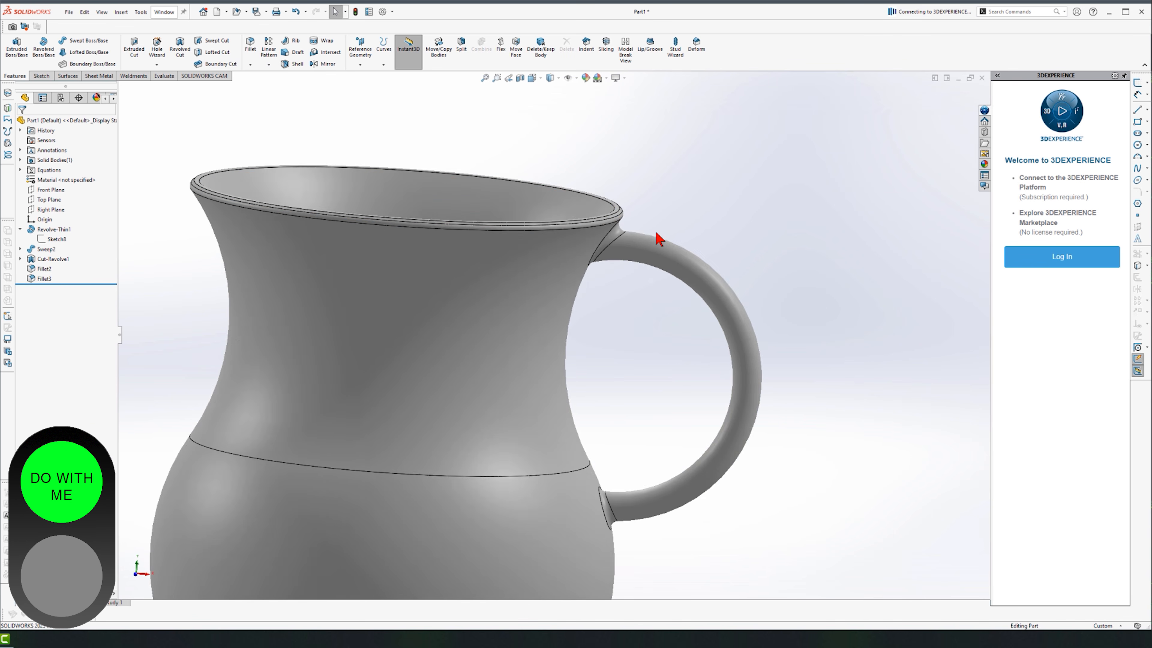
# Examine the whole cup with its filleted rim and handle joints from several sides.
pyautogui.press('f')
pyautogui.moveTo(666, 234)
pyautogui.mouseDown(button='middle')
pyautogui.moveTo(658, 175)
pyautogui.moveTo(663, 244)
pyautogui.mouseUp(button='middle')
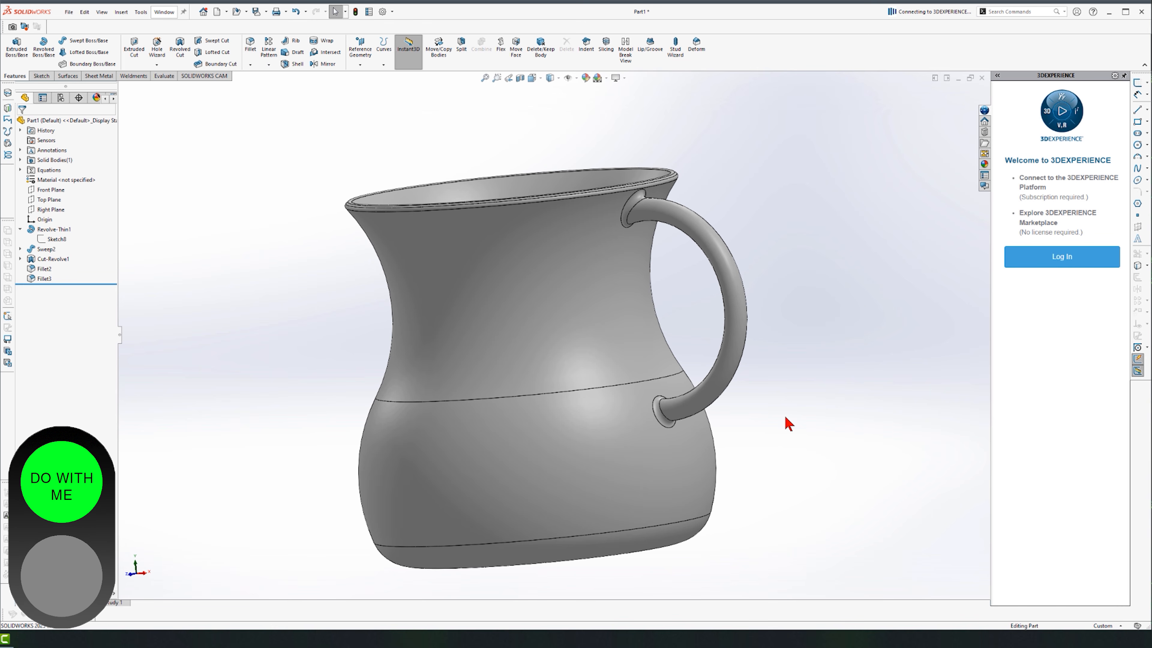
pyautogui.moveTo(753, 467); pyautogui.dragTo(606, 467, button='middle')
pyautogui.moveTo(807, 365); pyautogui.dragTo(805, 420, button='middle')
pyautogui.scroll(-2, 780, 330)
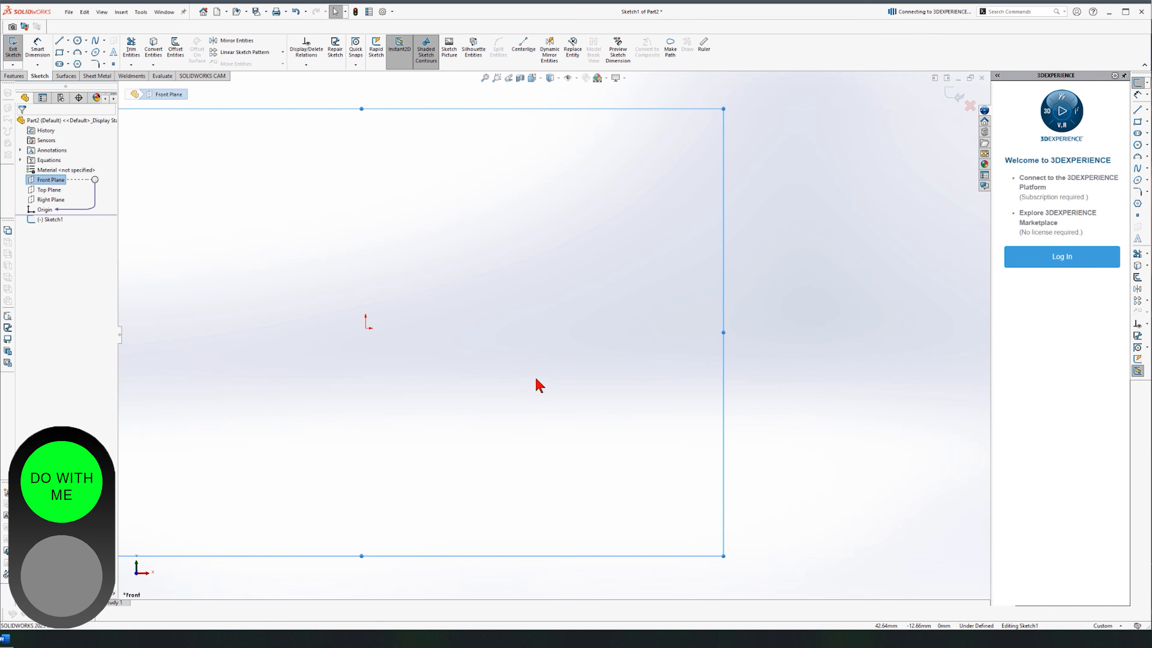
pyautogui.press('Escape')
pyautogui.scroll(5, 515, 376)
pyautogui.scroll(-3, 442, 297)
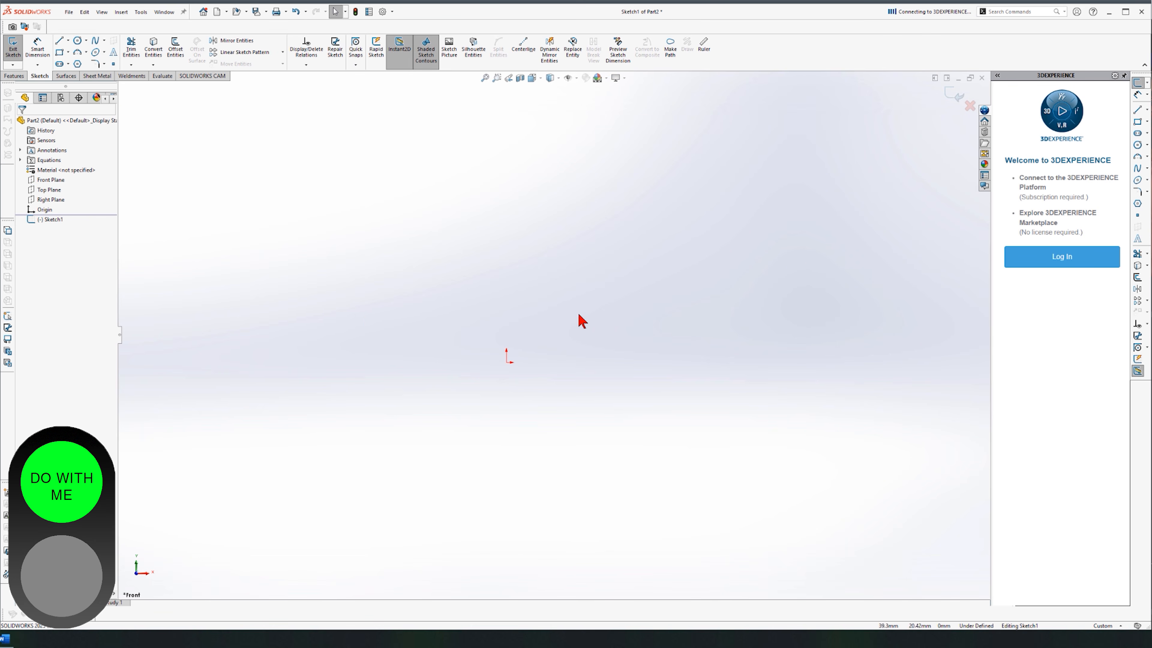
pyautogui.click(60, 53)
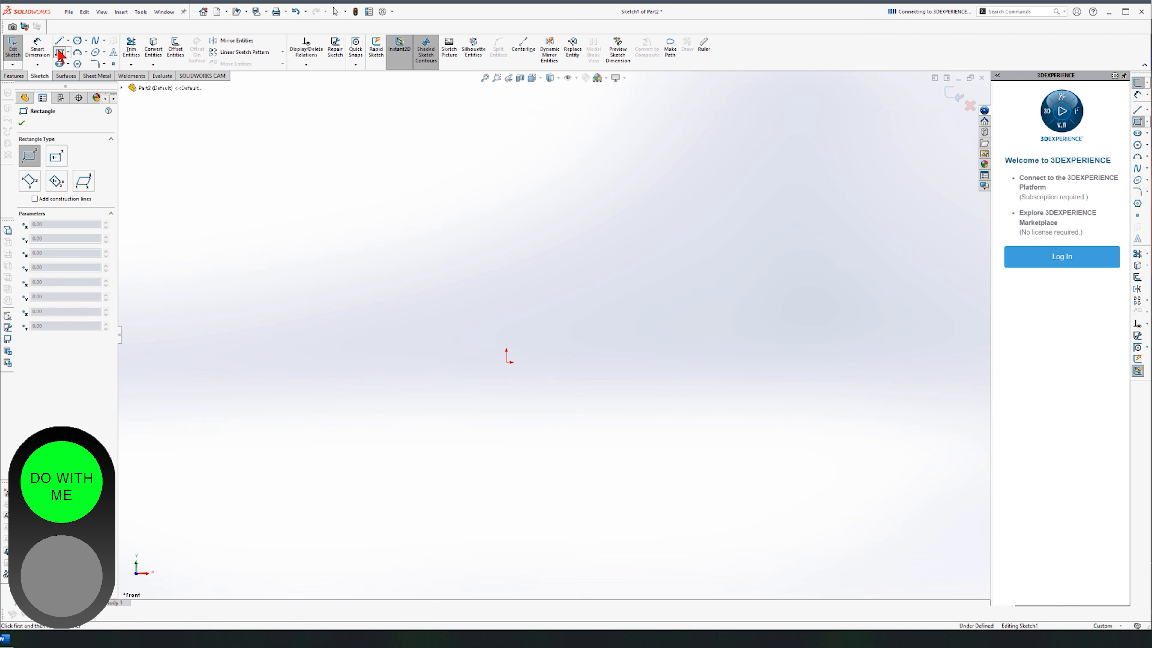
pyautogui.click(507, 362)
pyautogui.press('Escape')
pyautogui.press('Escape')
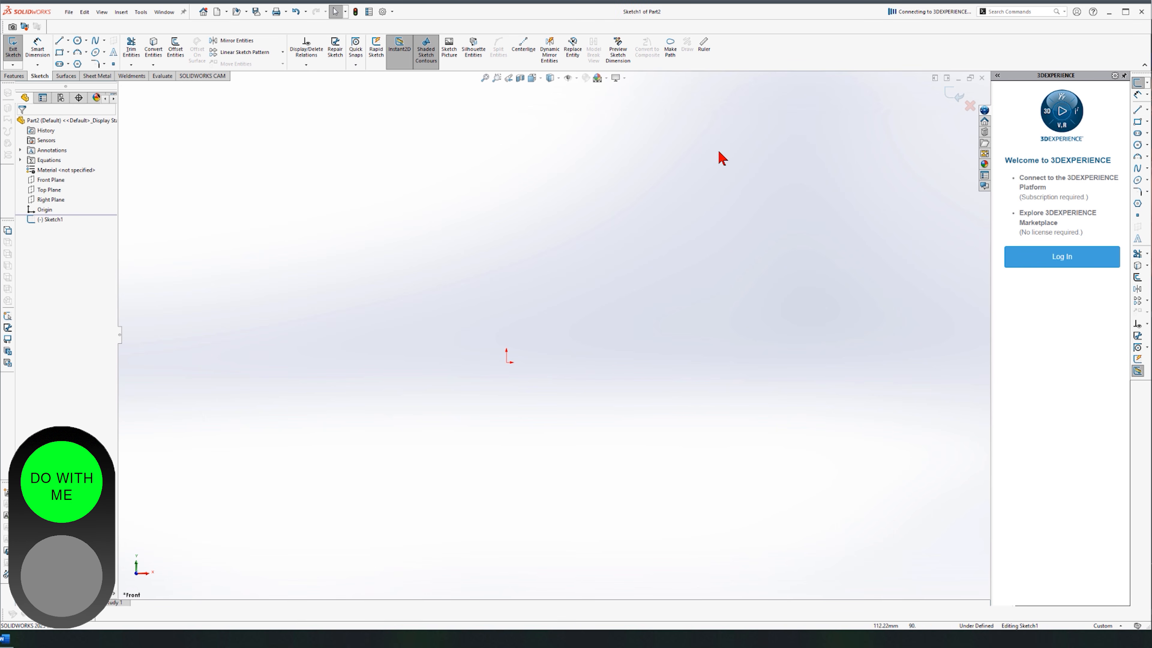
# Sketch a center rectangle about 150 mm wide and 103 mm high, centred on the origin.
pyautogui.click(60, 53)
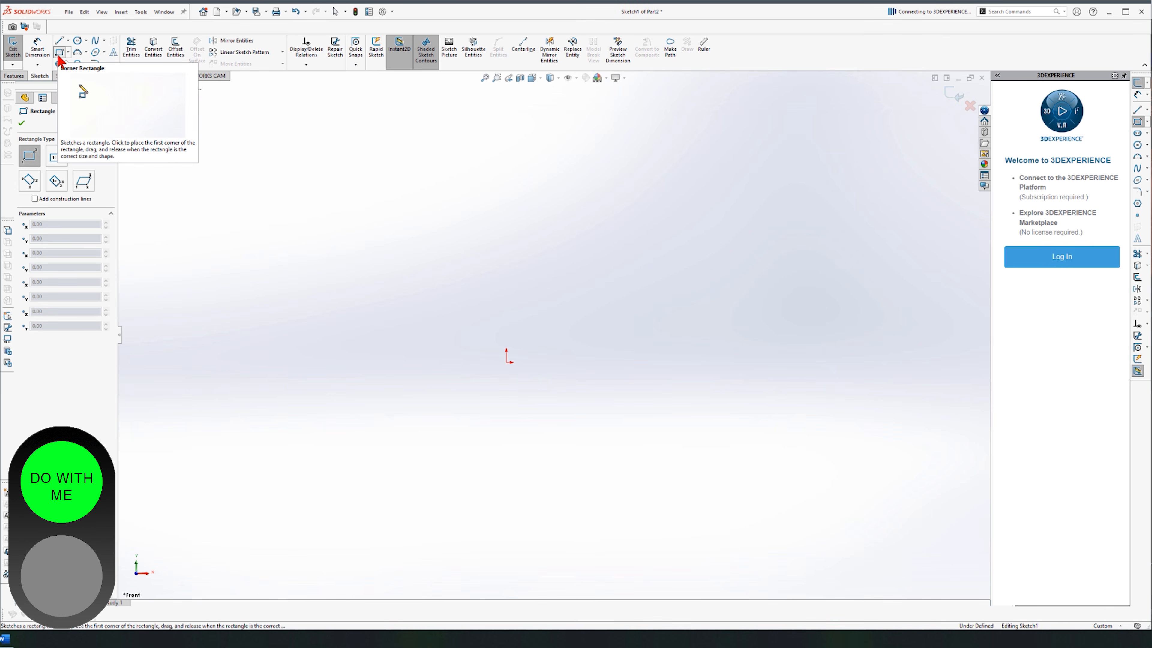
pyautogui.click(57, 158)
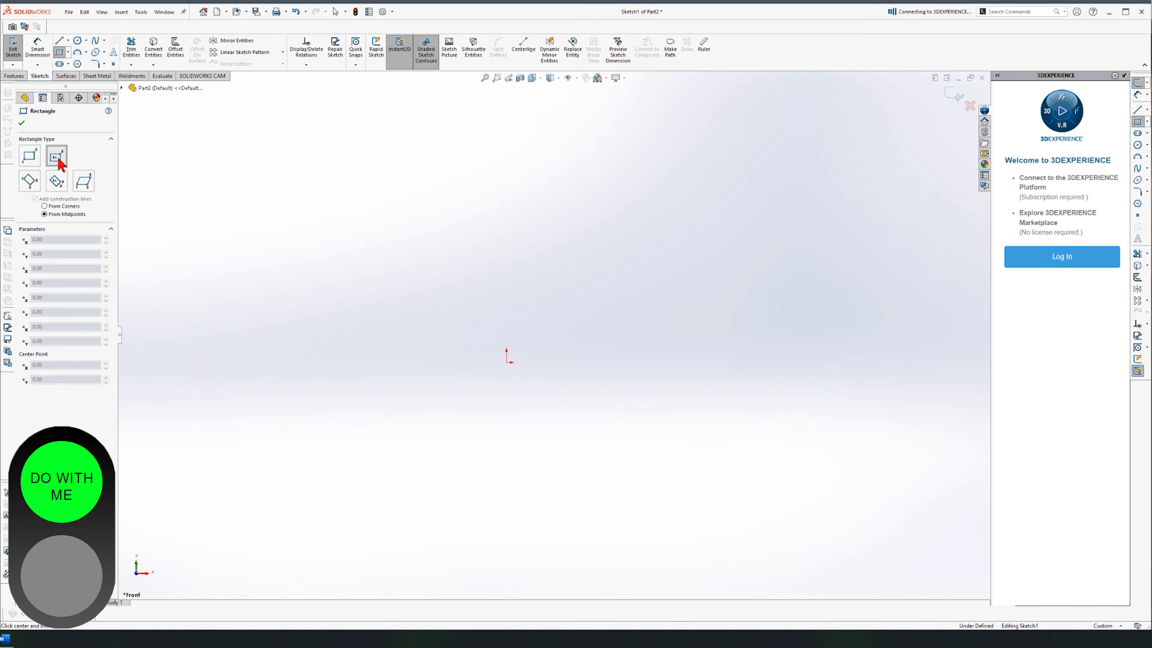
pyautogui.click(507, 362)
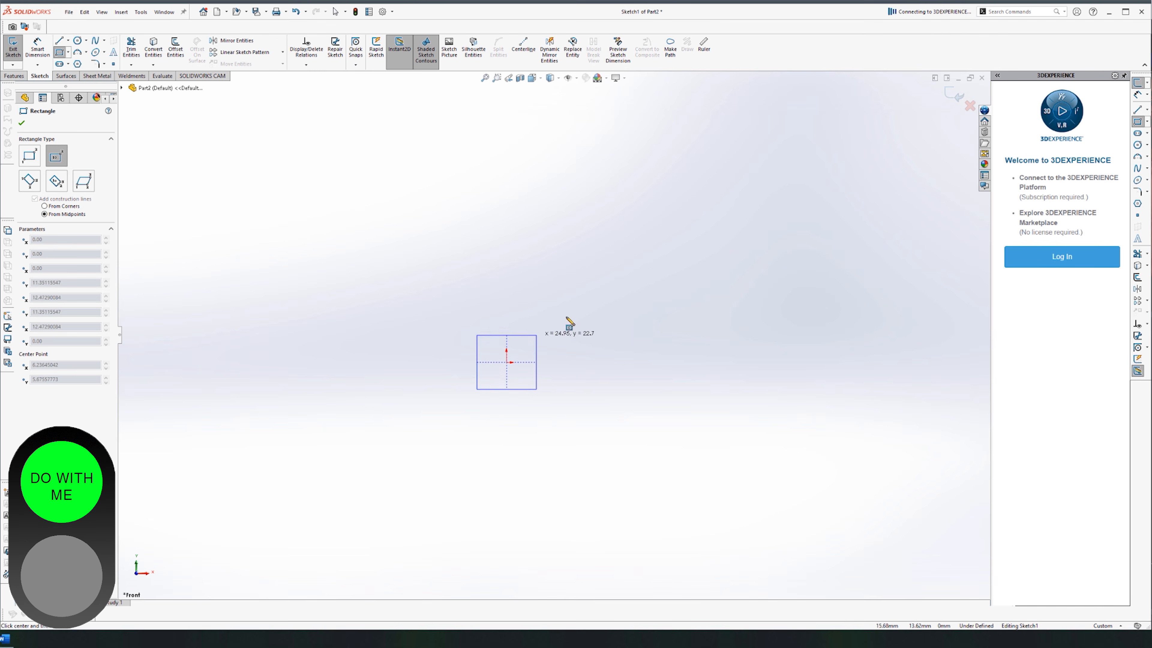
pyautogui.click(690, 240)
pyautogui.press('Escape')
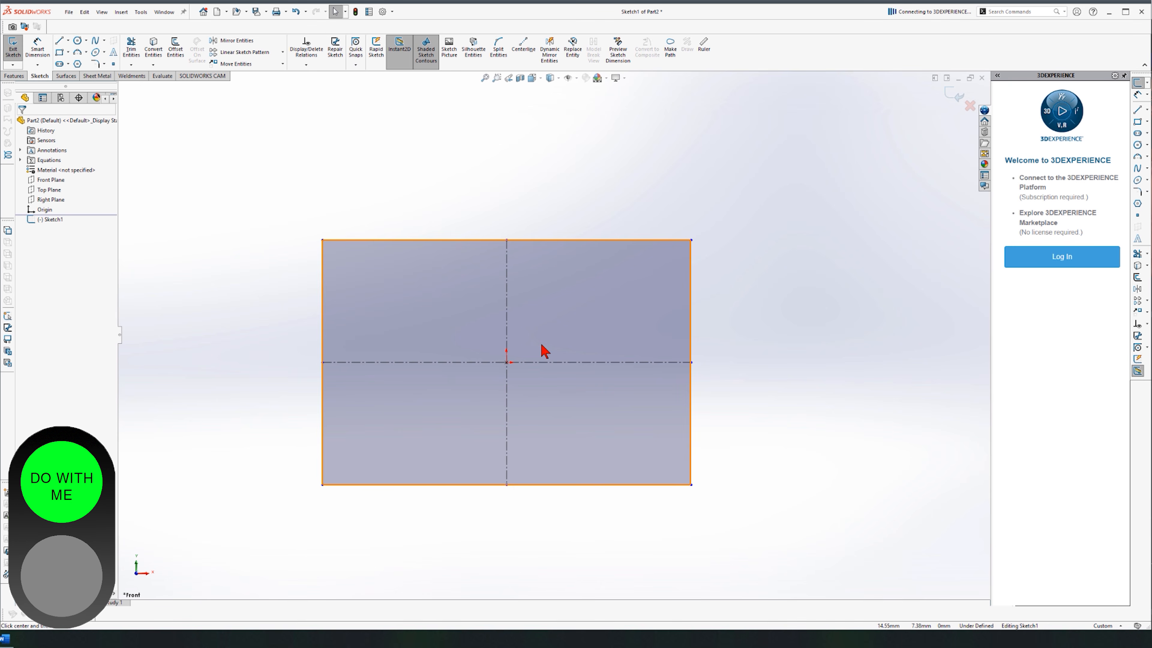
# Dimension the rectangle to 100 mm high and 150 mm wide.
pyautogui.click(37, 48)
pyautogui.click(691, 320)
pyautogui.click(726, 370)
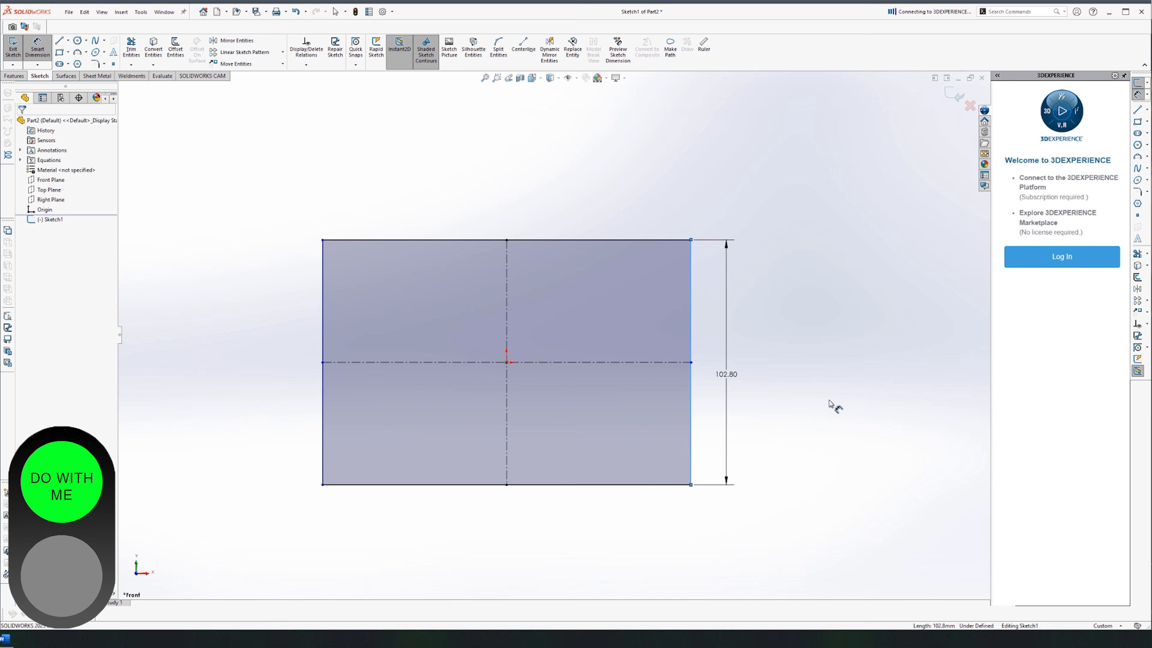
pyautogui.write('100')
pyautogui.press('Return')
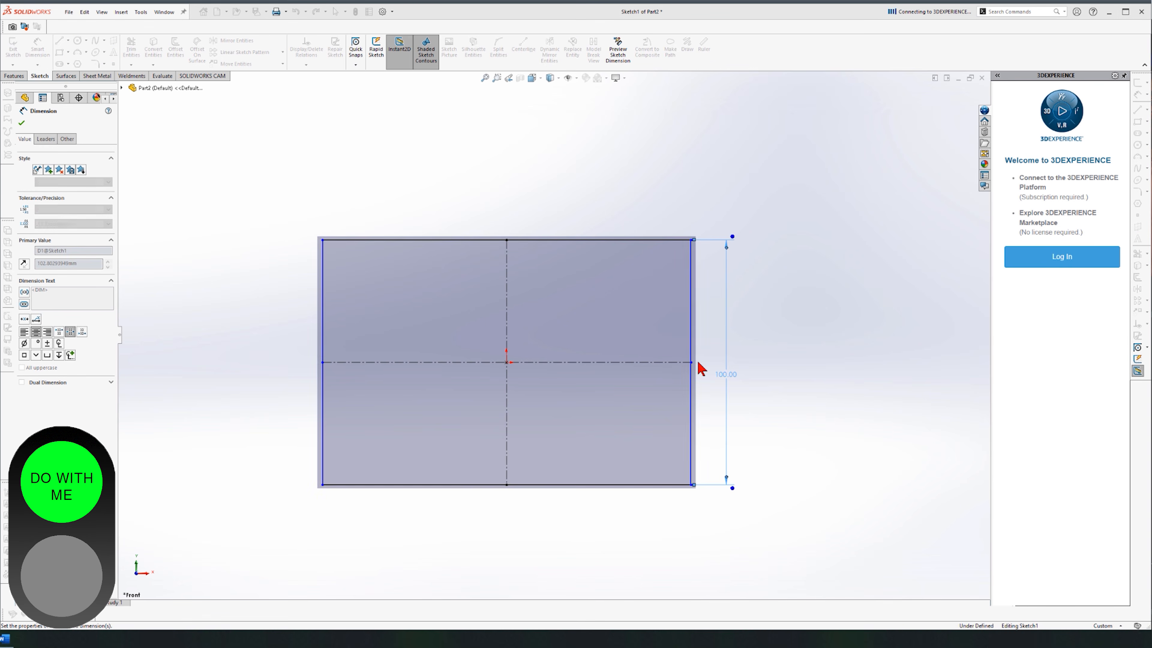
pyautogui.click(540, 240)
pyautogui.click(590, 204)
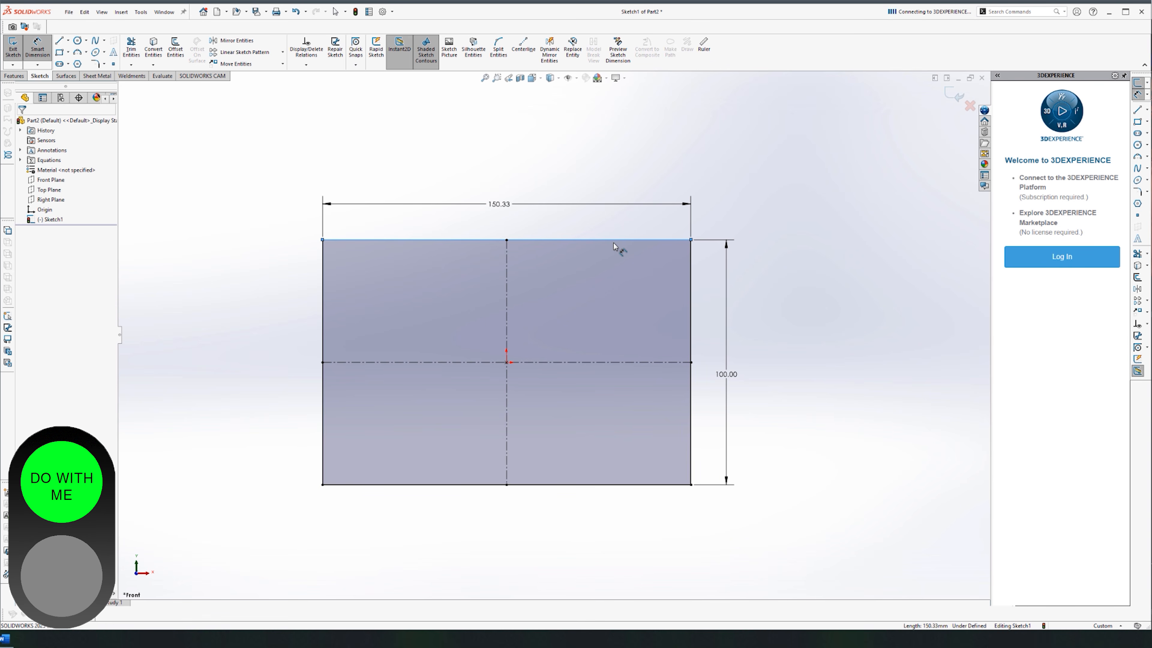
pyautogui.write('150')
pyautogui.press('Return')
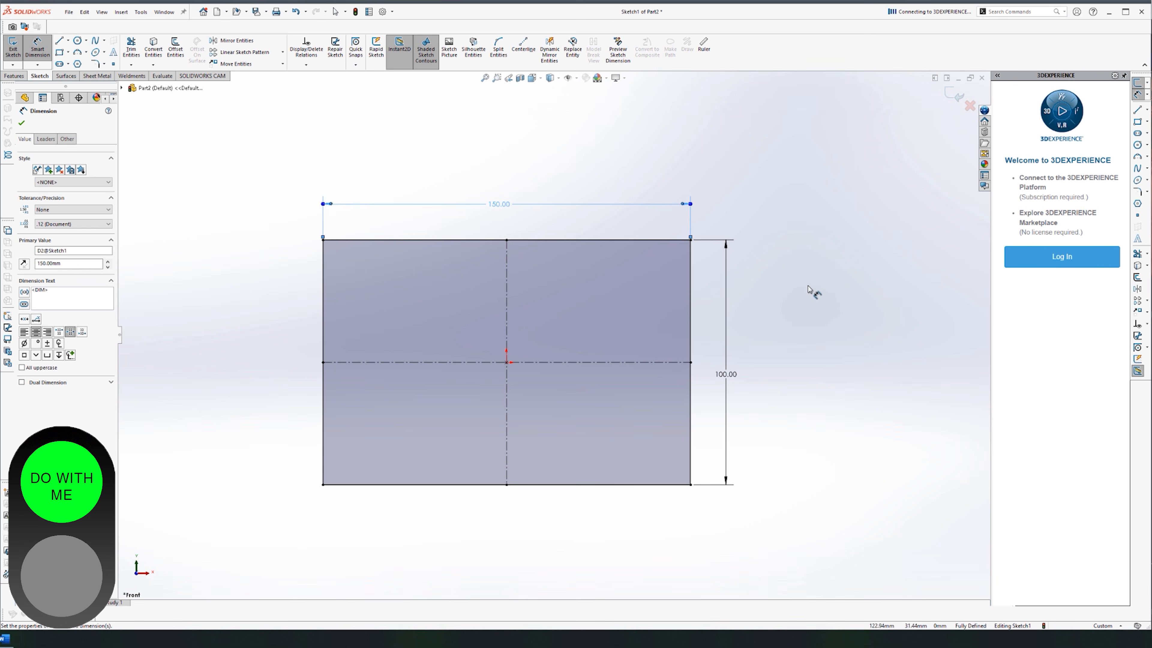
pyautogui.click(808, 287)
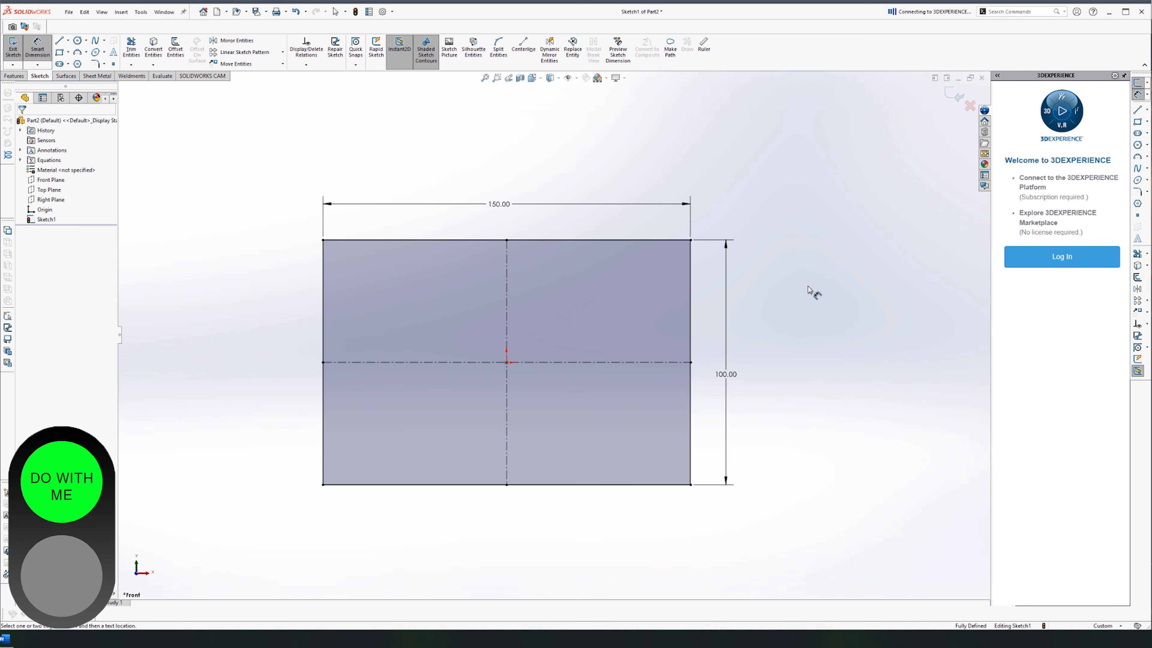
# Start a blind boss extrusion of the rectangle and pull its depth to 51 mm.
pyautogui.click(22, 76)
pyautogui.click(16, 45)
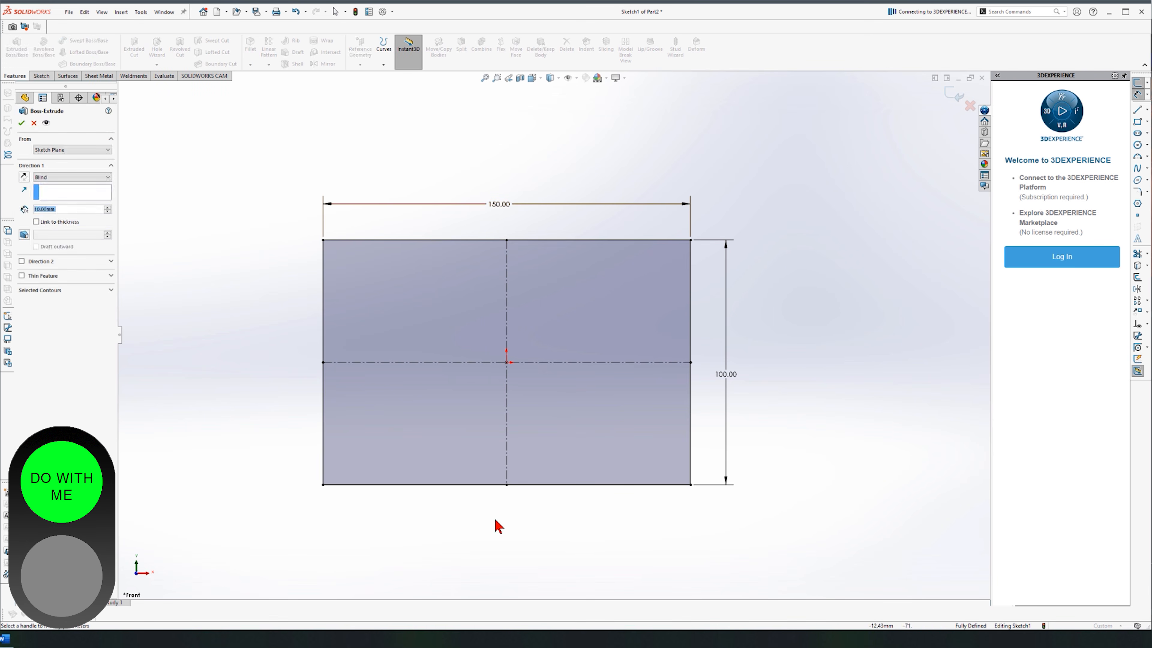
pyautogui.moveTo(486, 561)
pyautogui.mouseDown(button='middle')
pyautogui.moveTo(514, 254)
pyautogui.moveTo(527, 270)
pyautogui.mouseUp(button='middle')
pyautogui.moveTo(527, 319)
pyautogui.mouseDown()
pyautogui.moveTo(547, 211)
pyautogui.moveTo(533, 197)
pyautogui.mouseUp()
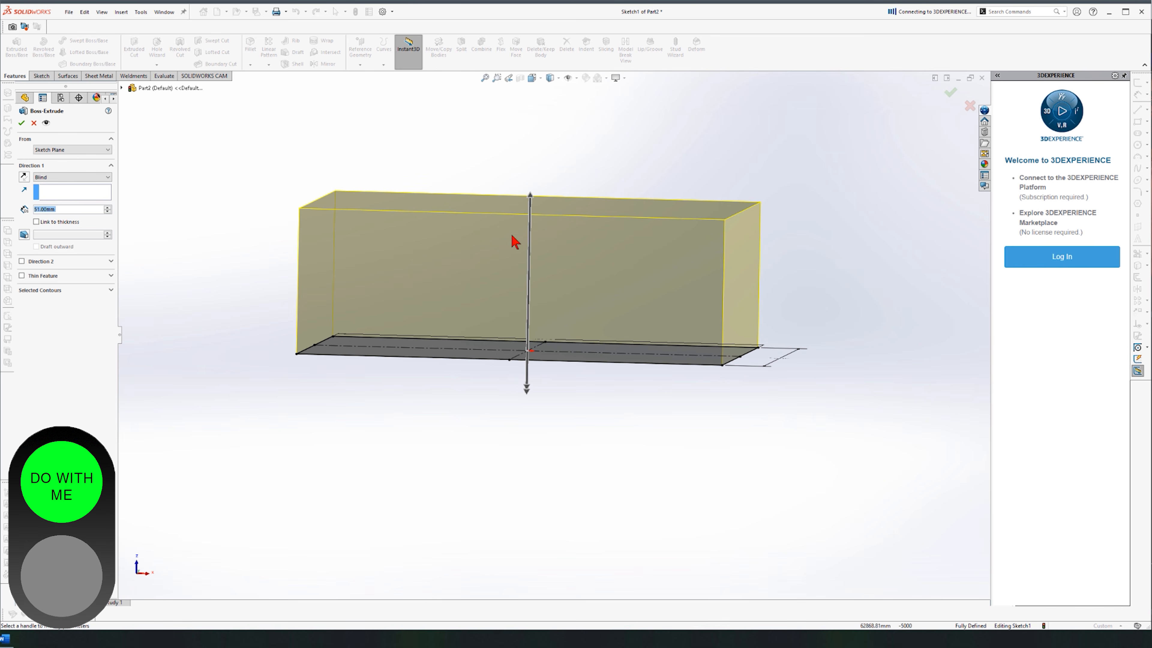
pyautogui.moveTo(399, 361)
pyautogui.mouseDown(button='middle')
pyautogui.moveTo(409, 352)
pyautogui.moveTo(399, 367)
pyautogui.mouseUp(button='middle')
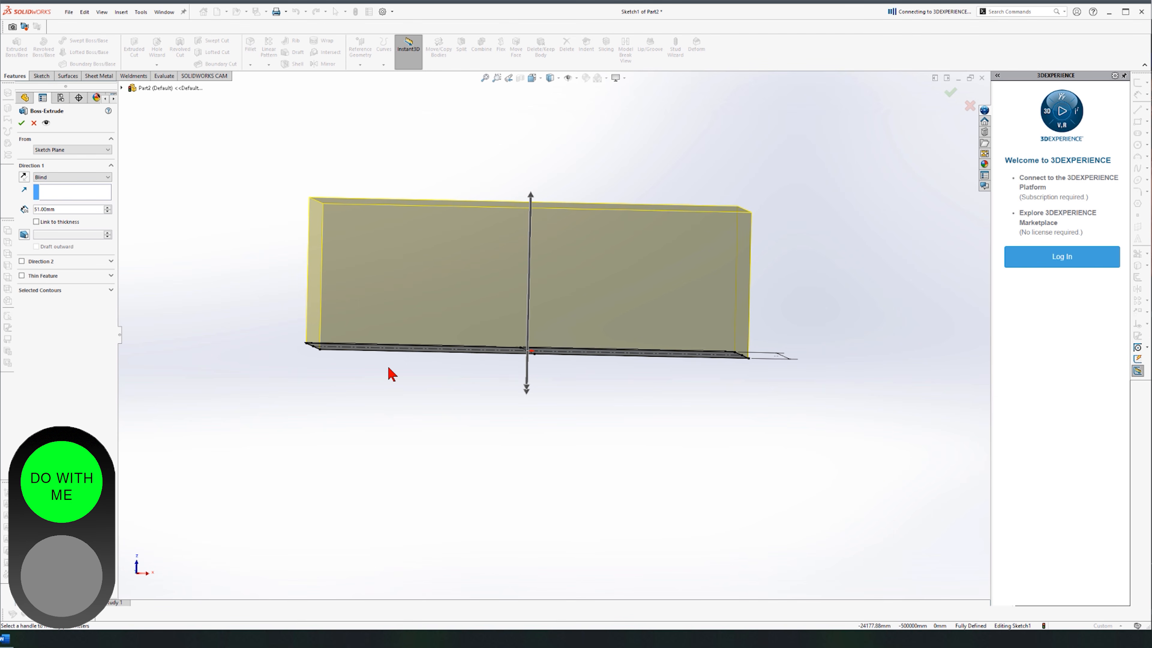
# Give the extrusion a 10° draft angled outward and complete the feature.
pyautogui.click(25, 235)
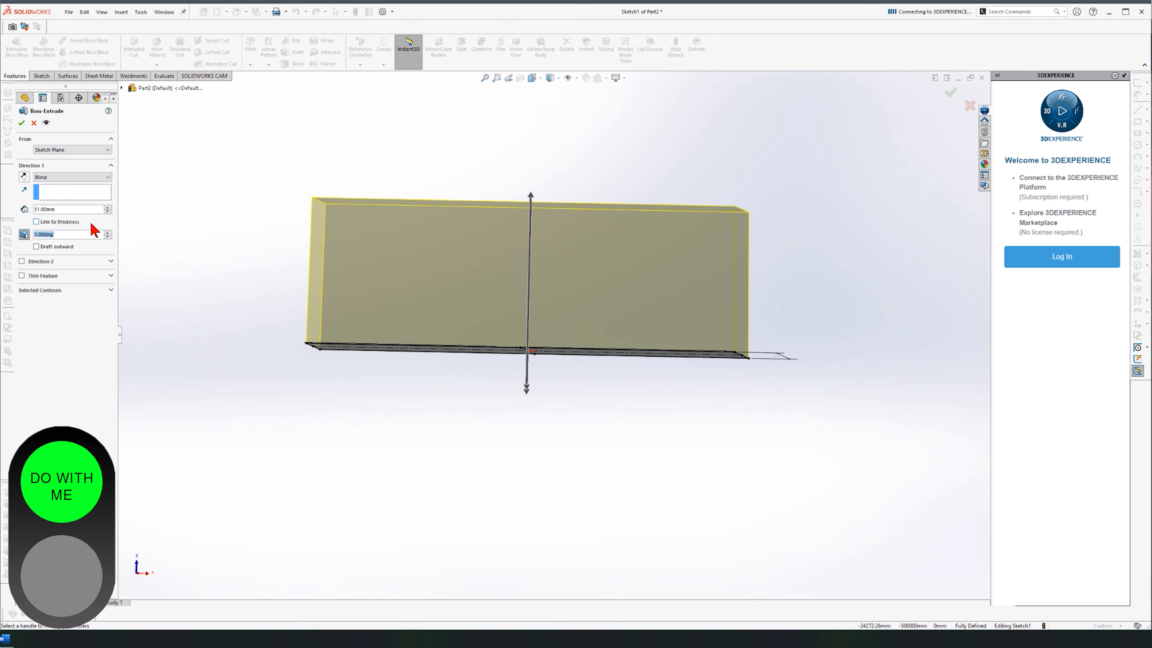
pyautogui.write('10')
pyautogui.press('Return')
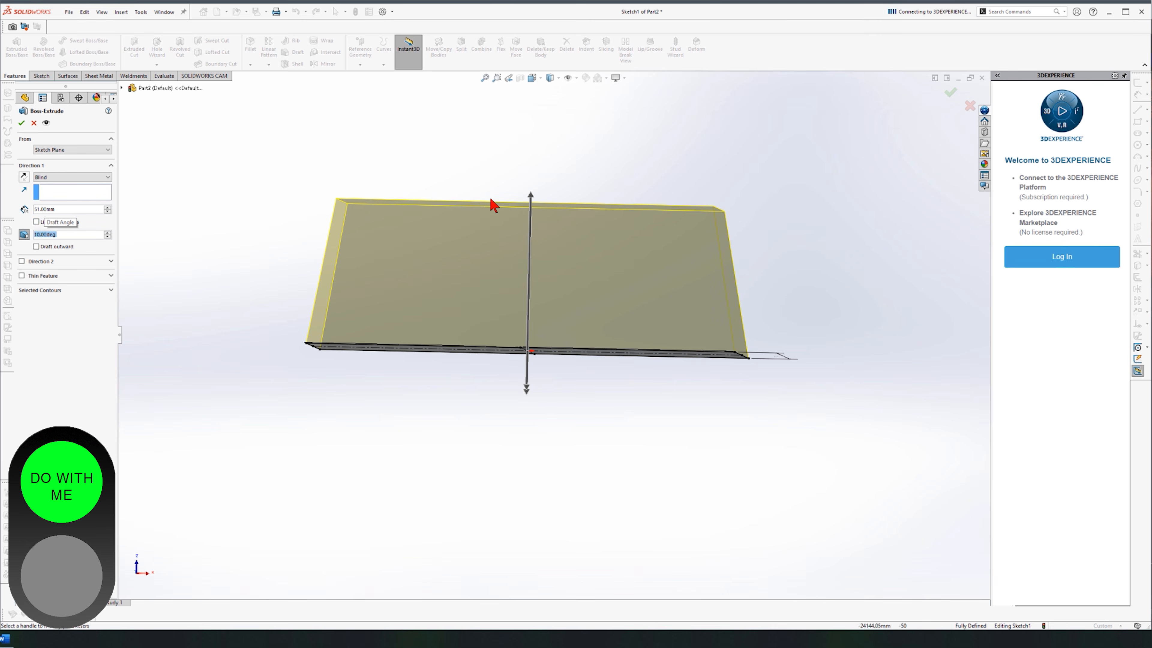
pyautogui.moveTo(494, 205); pyautogui.dragTo(487, 297, button='middle')
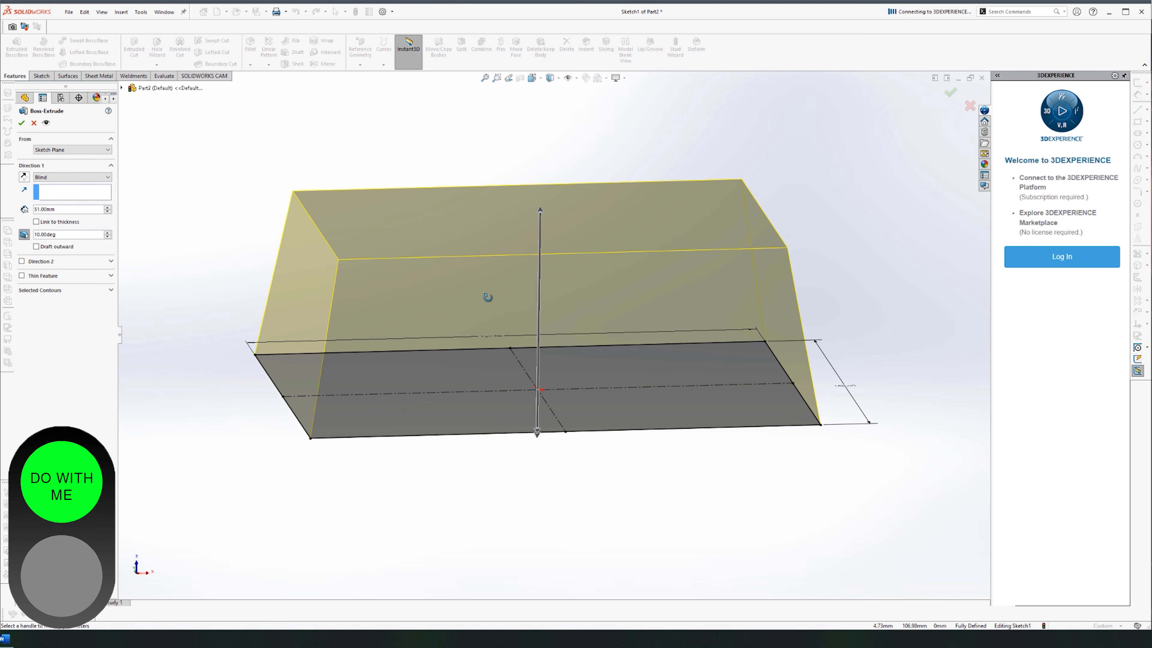
pyautogui.click(37, 246)
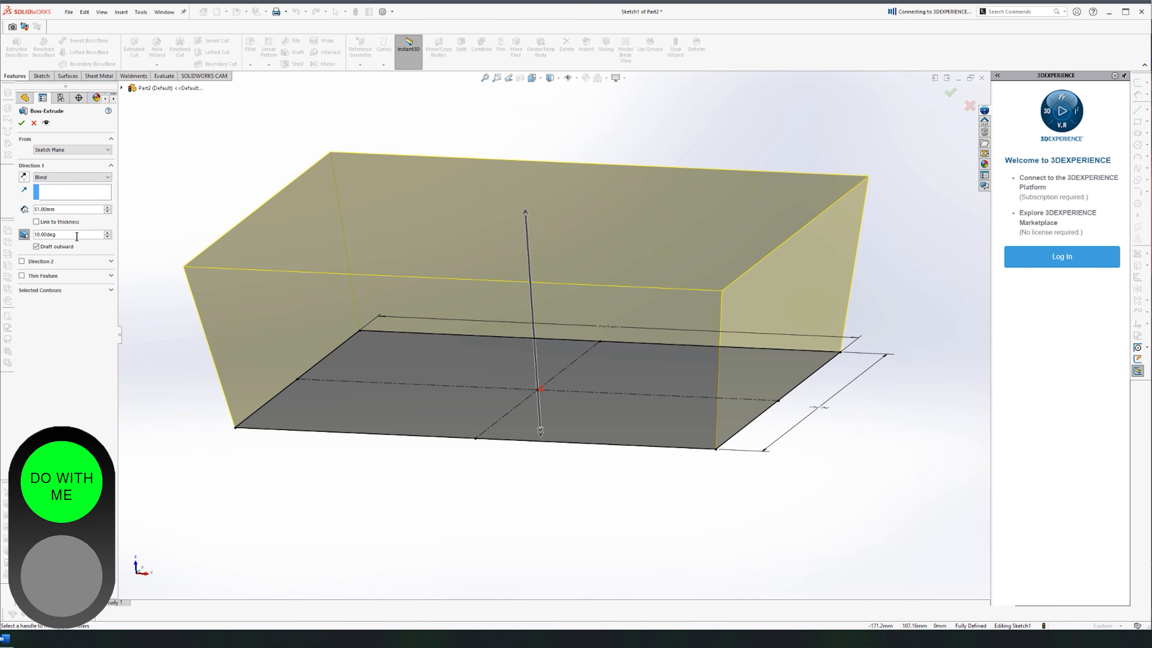
pyautogui.click(22, 123)
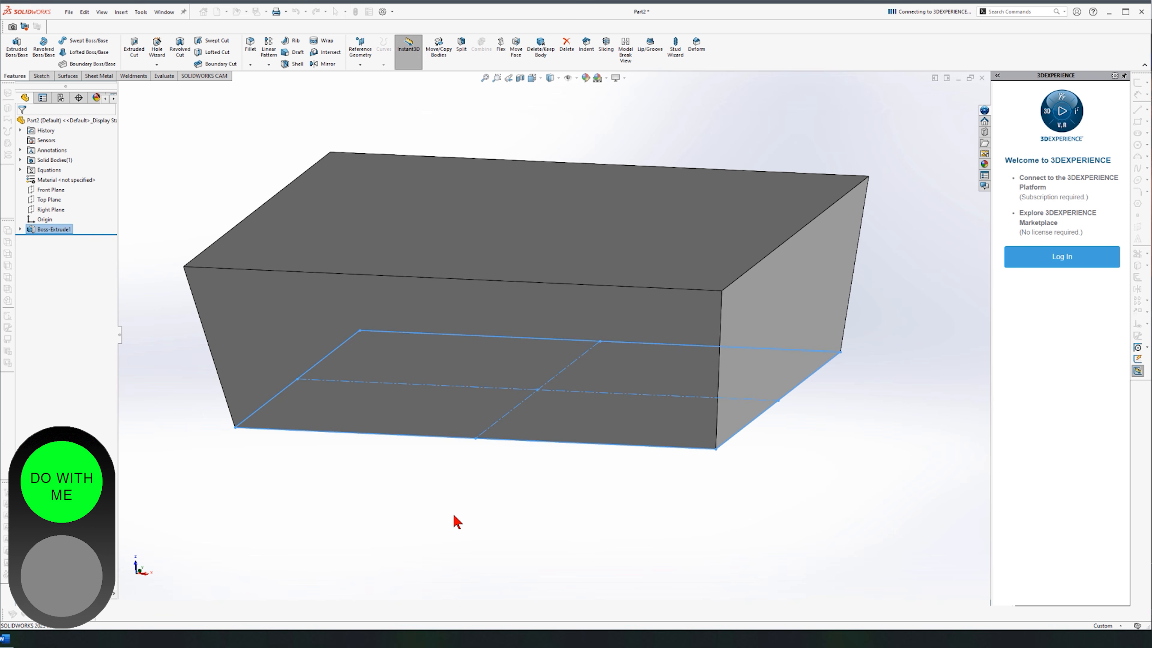
# Fillet the four slanted corner edges of the tapered block with a 20 mm radius.
pyautogui.press('Right')
pyautogui.press('Right')
pyautogui.press('Right')
pyautogui.press('Right')
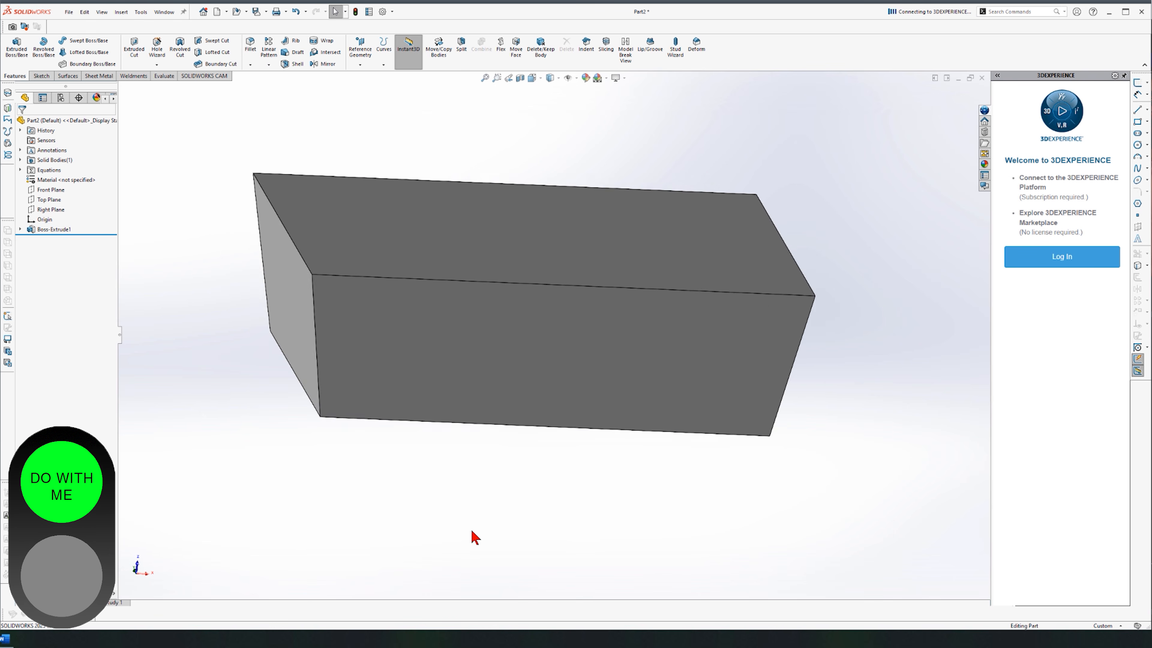
pyautogui.press('Right')
pyautogui.press('Right')
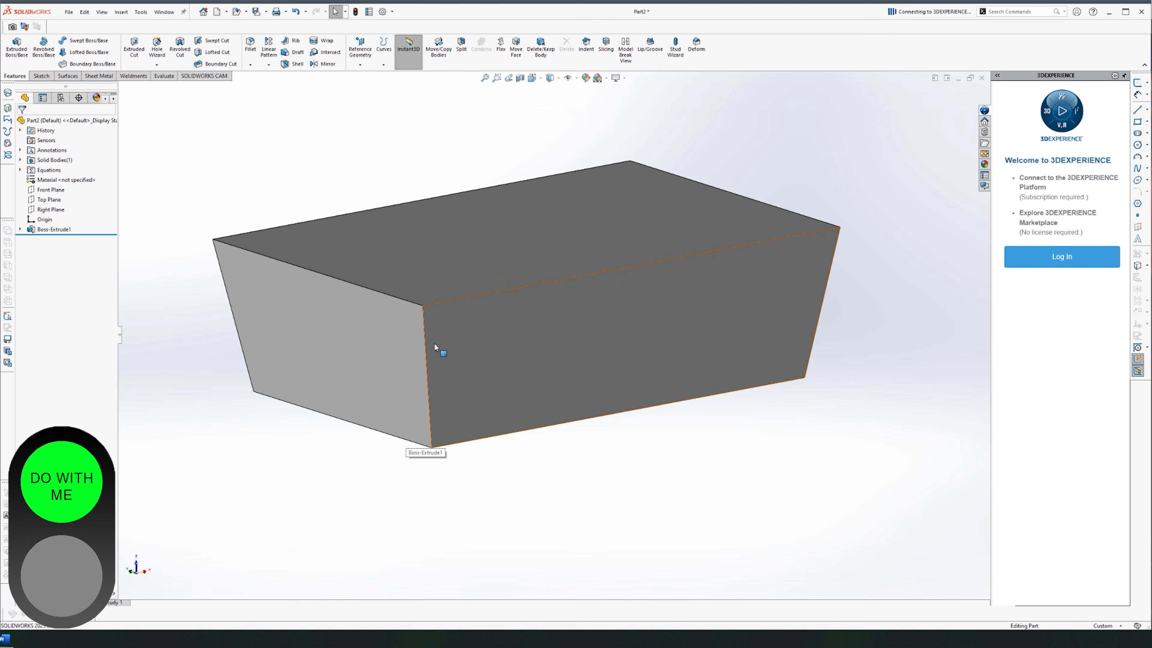
pyautogui.click(426, 344)
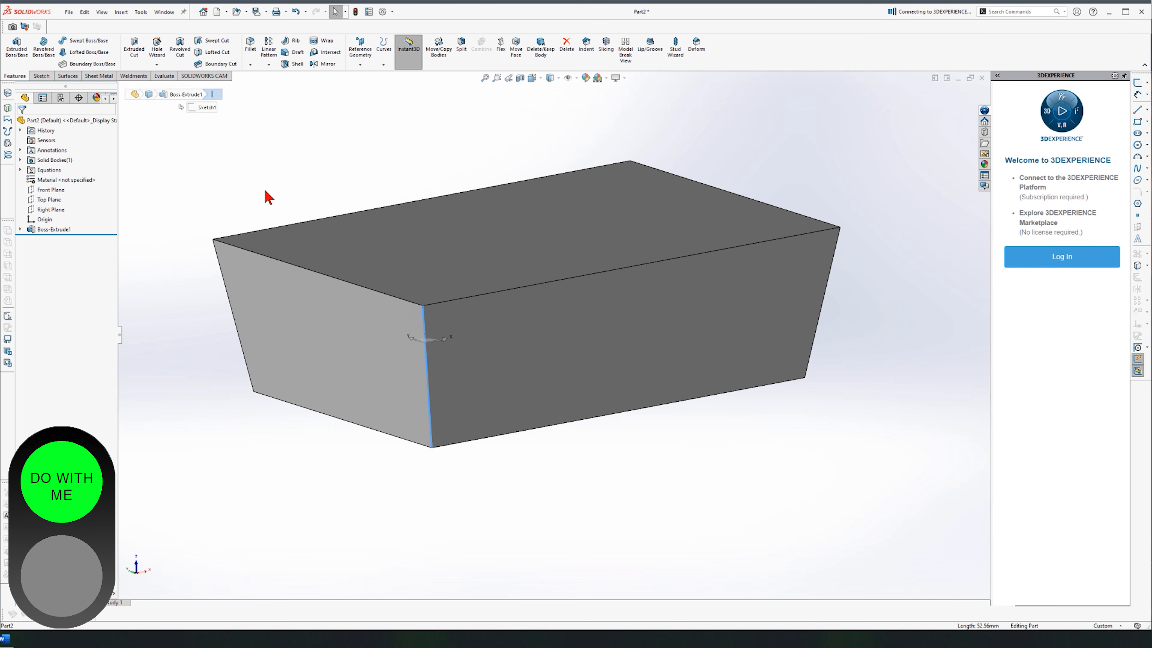
pyautogui.press('Escape')
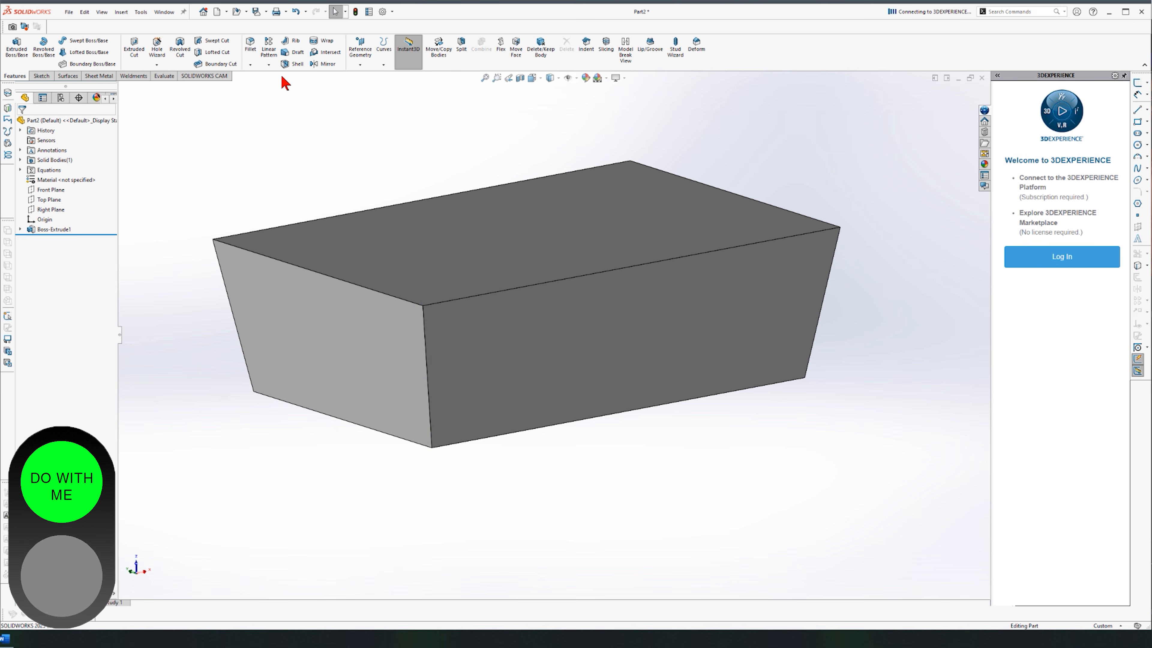
pyautogui.click(428, 368)
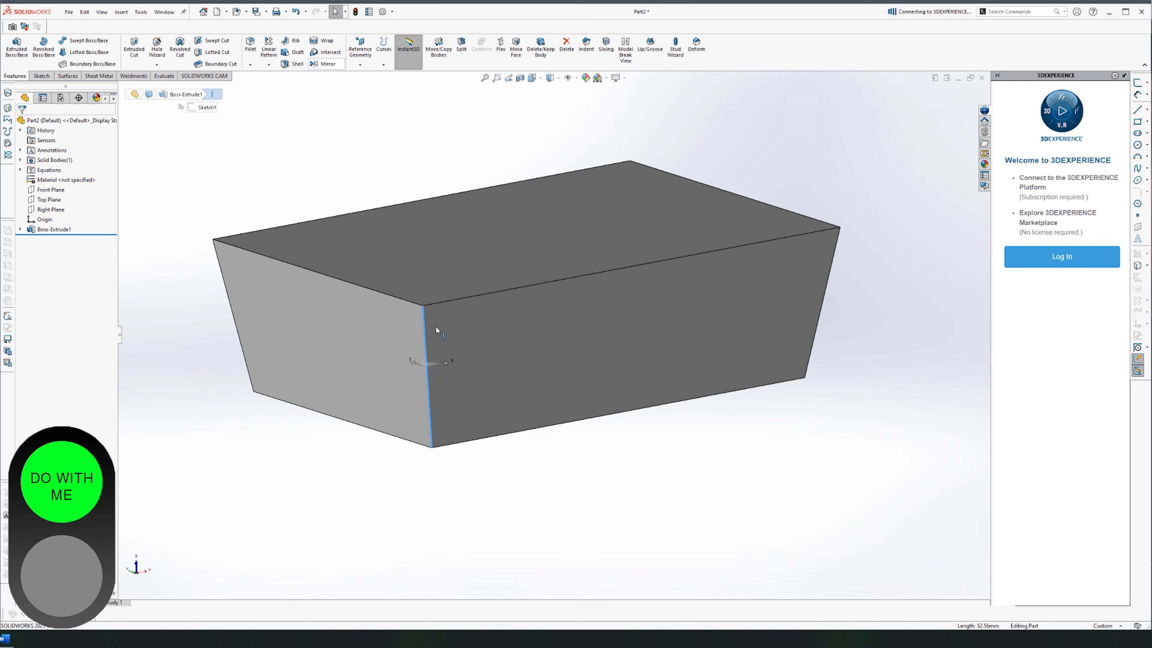
pyautogui.click(423, 328)
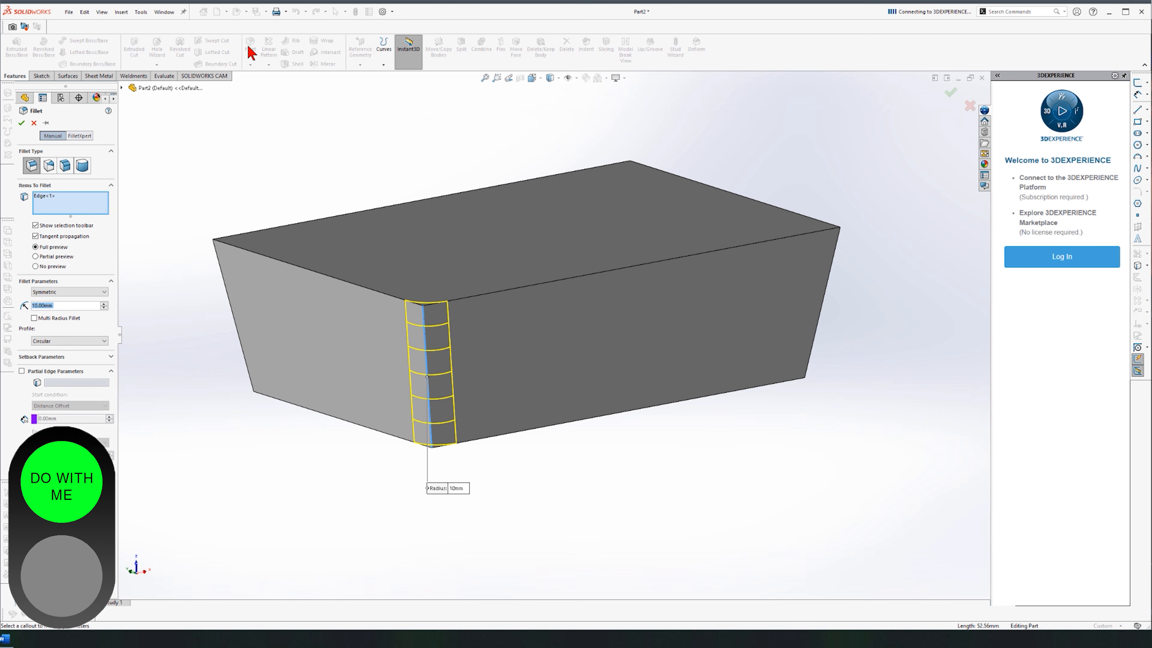
pyautogui.click(227, 291)
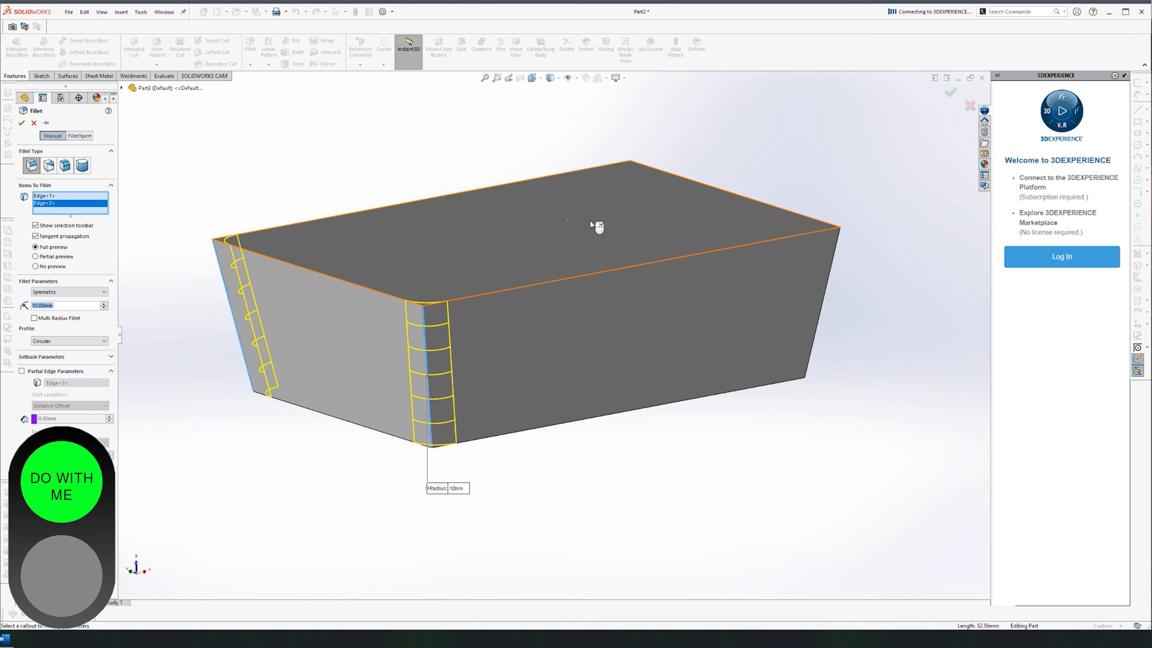
pyautogui.click(630, 201)
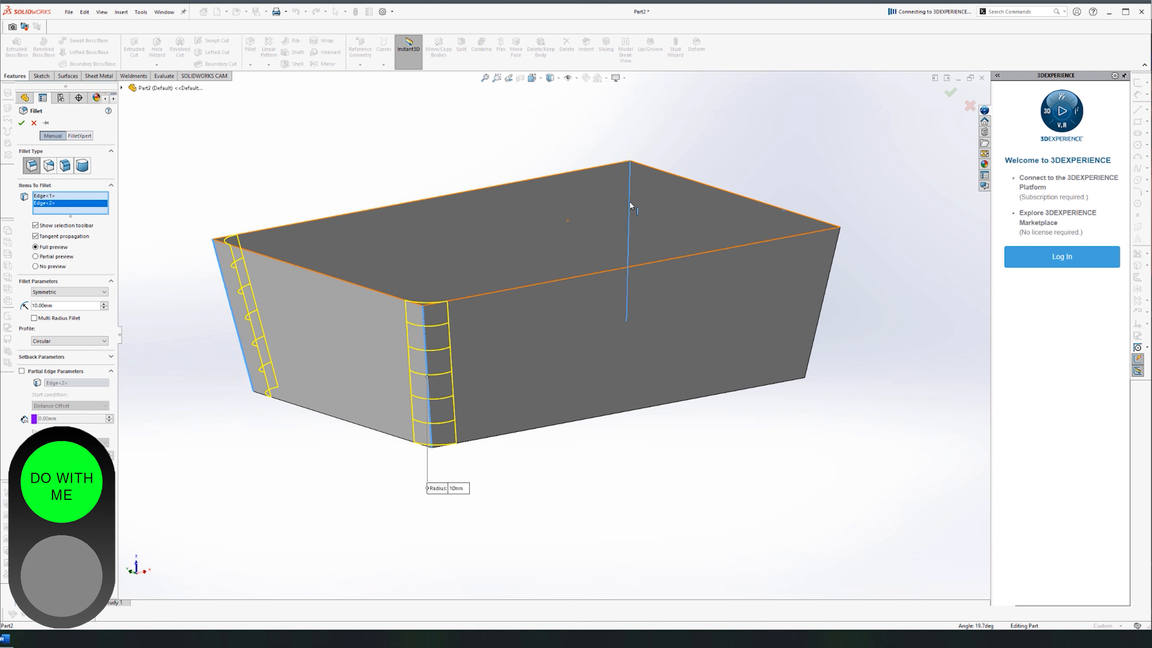
pyautogui.click(825, 299)
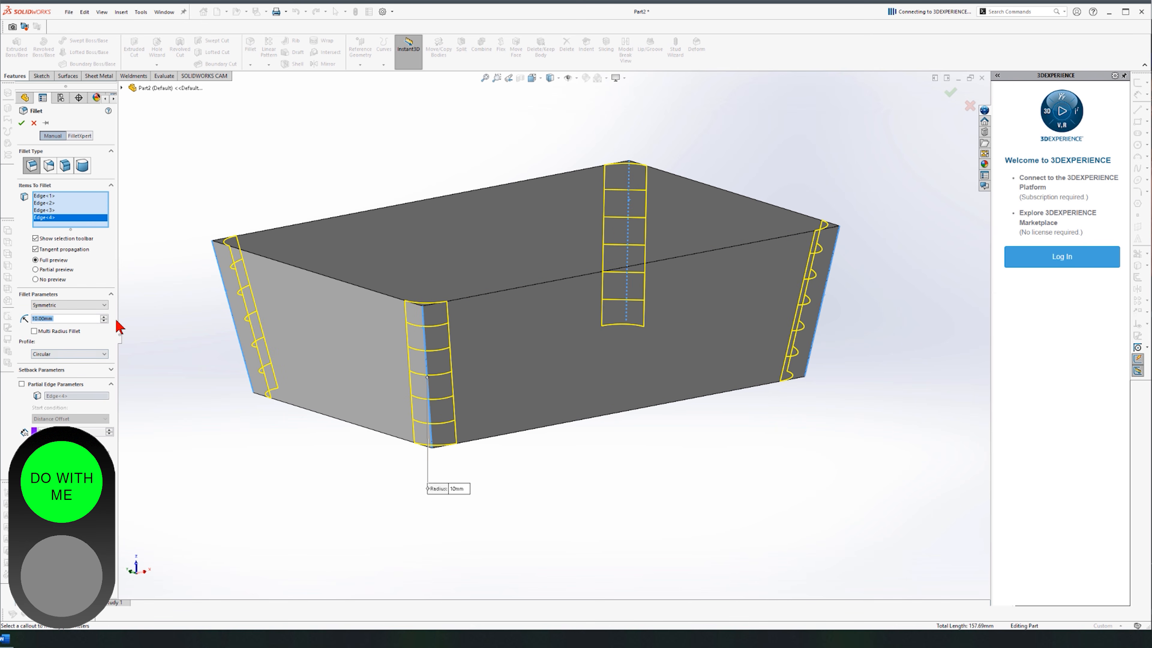
pyautogui.write('20')
pyautogui.press('Return')
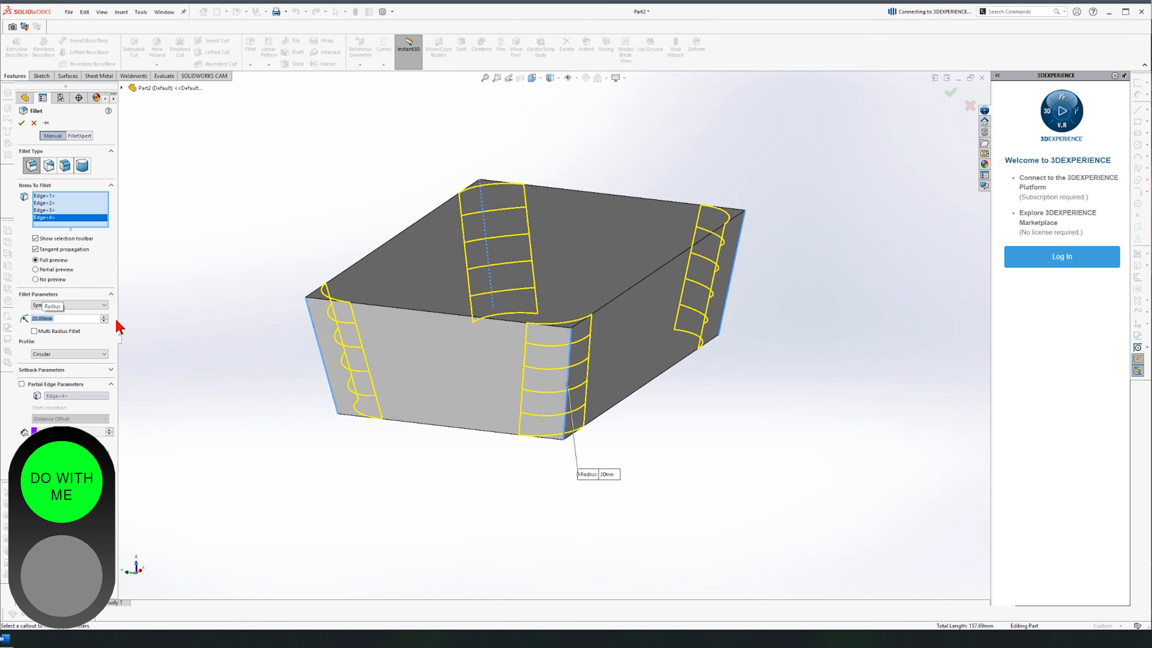
pyautogui.press('Return')
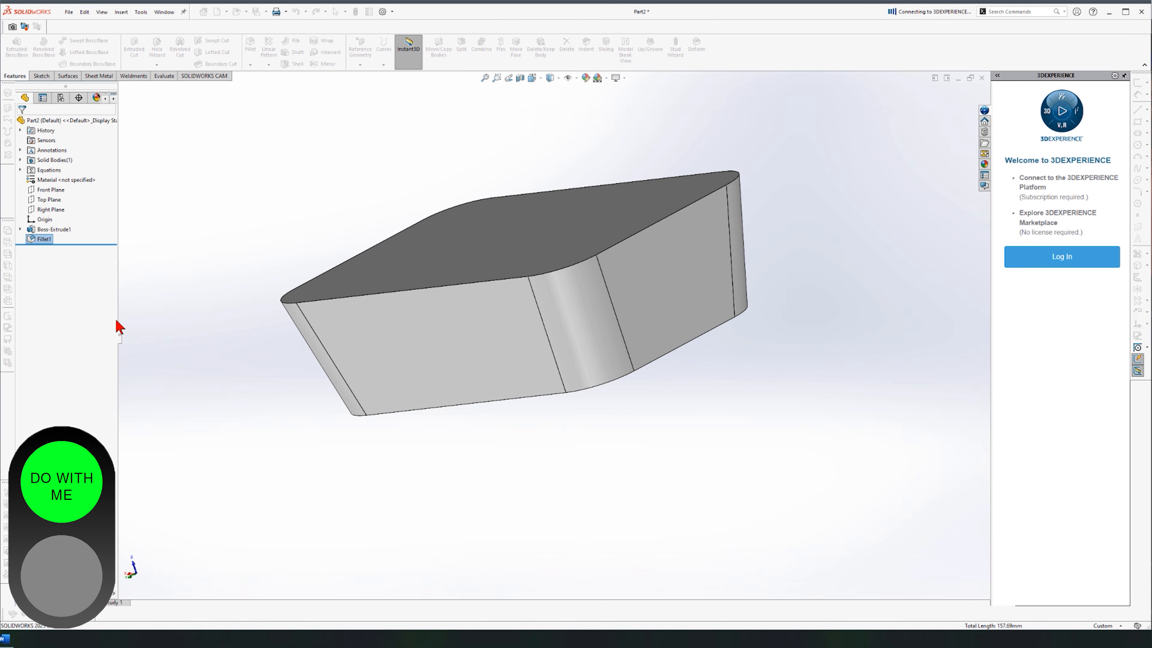
# Fillet the perimeter of the block's smaller base face with a 20 mm radius.
pyautogui.moveTo(544, 490); pyautogui.dragTo(588, 335, button='middle')
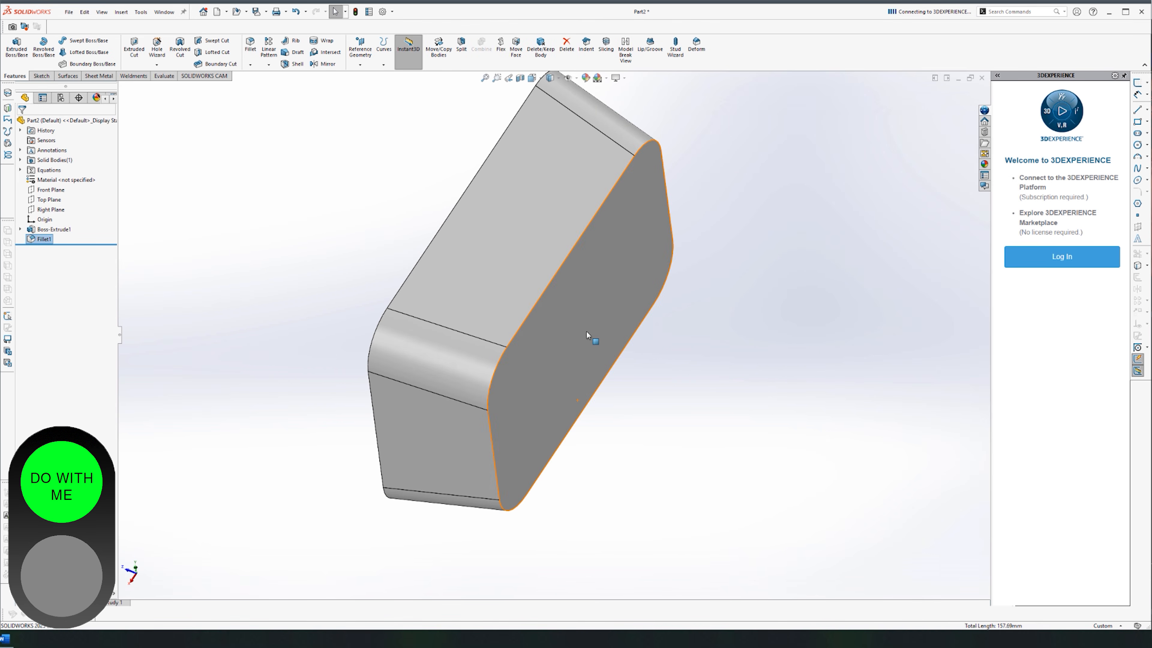
pyautogui.click(587, 335)
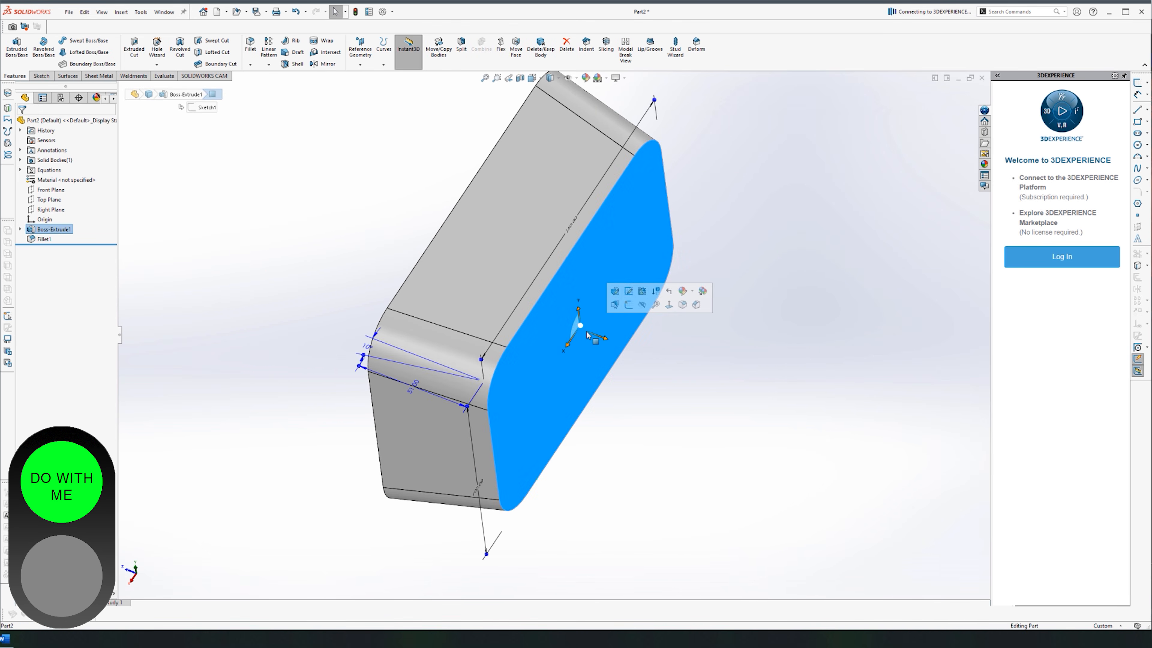
pyautogui.click(683, 306)
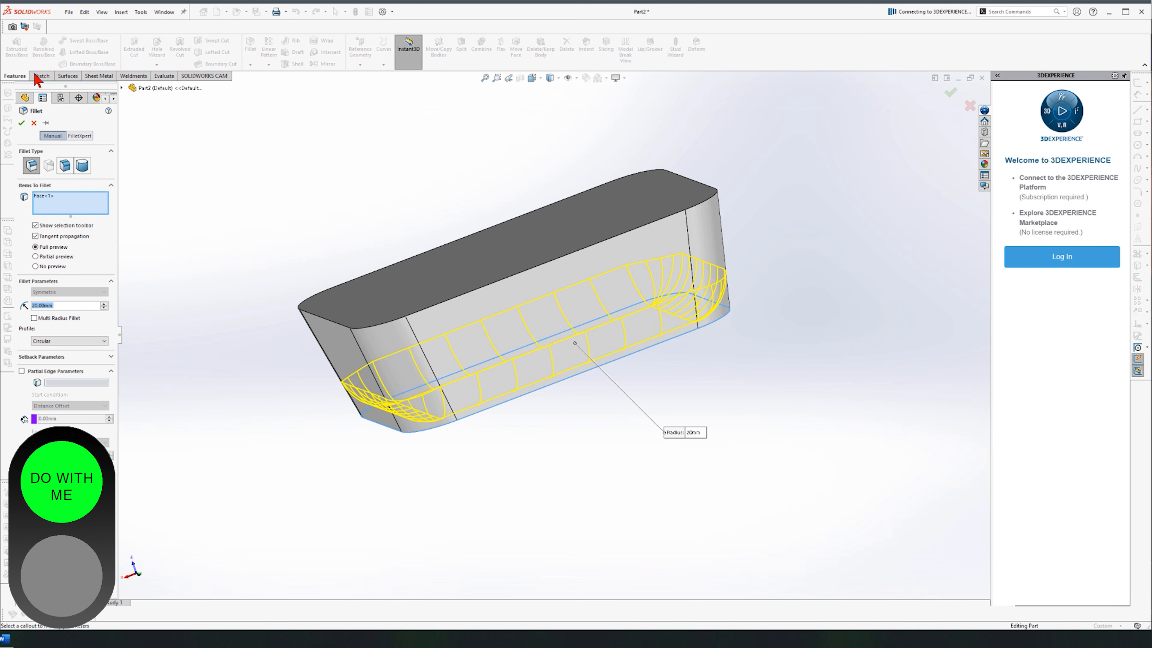
pyautogui.click(23, 123)
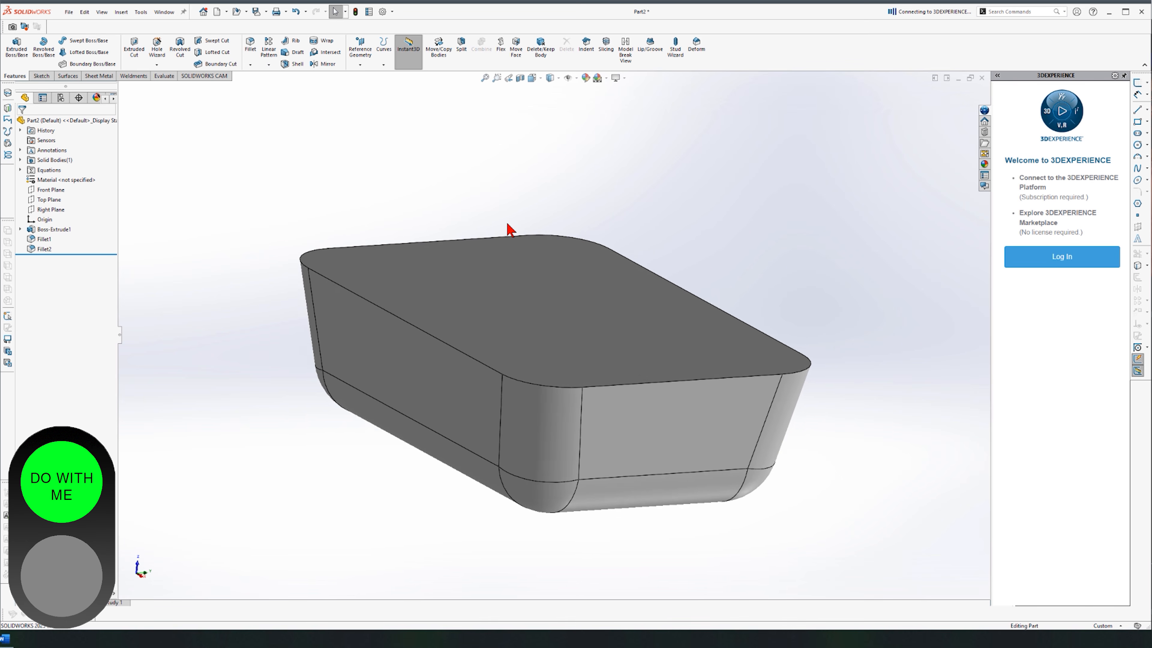
# Start a new sketch on the larger flat face of the tapered block.
pyautogui.moveTo(511, 225); pyautogui.dragTo(494, 208, button='middle')
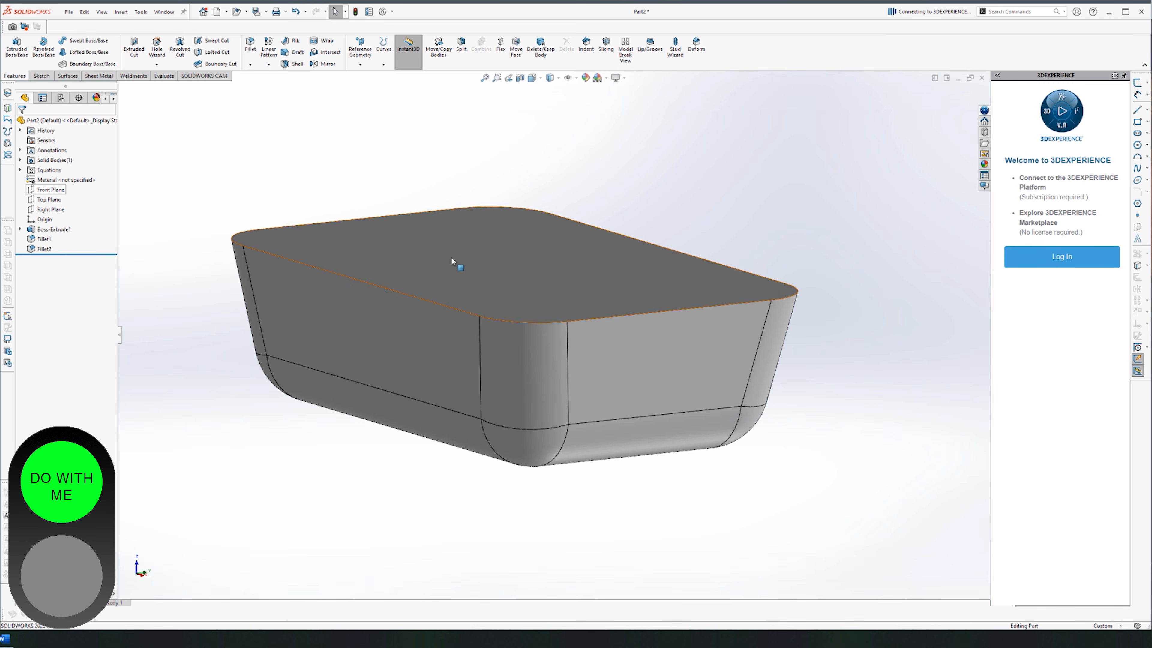
pyautogui.click(467, 247)
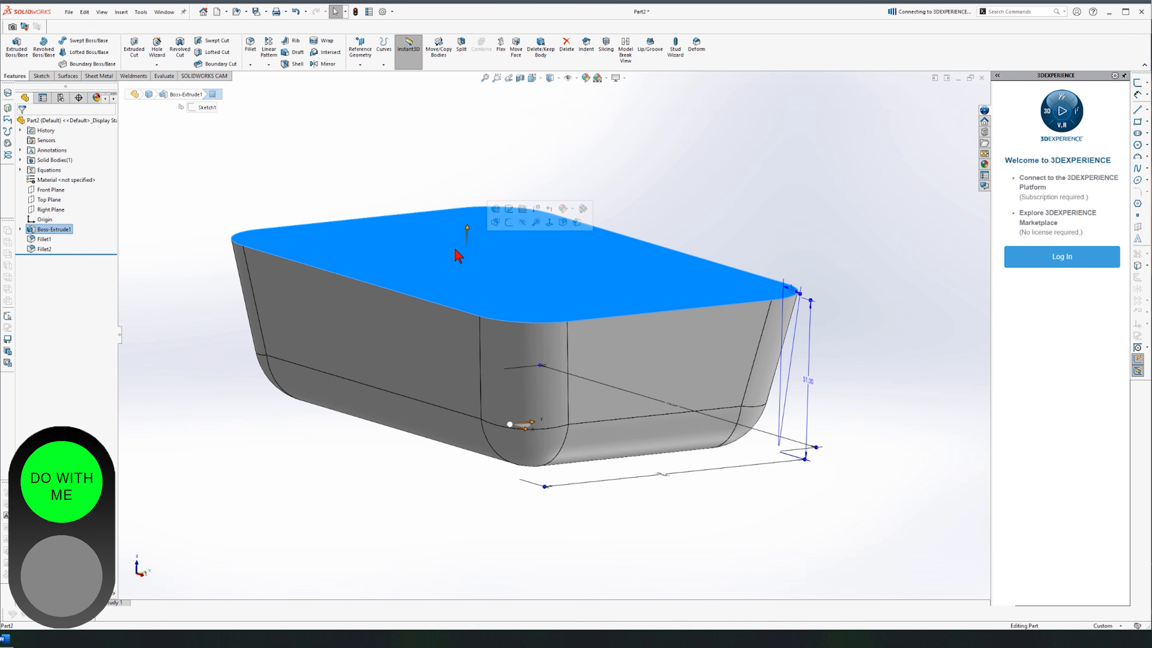
pyautogui.click(466, 251)
pyautogui.click(465, 251)
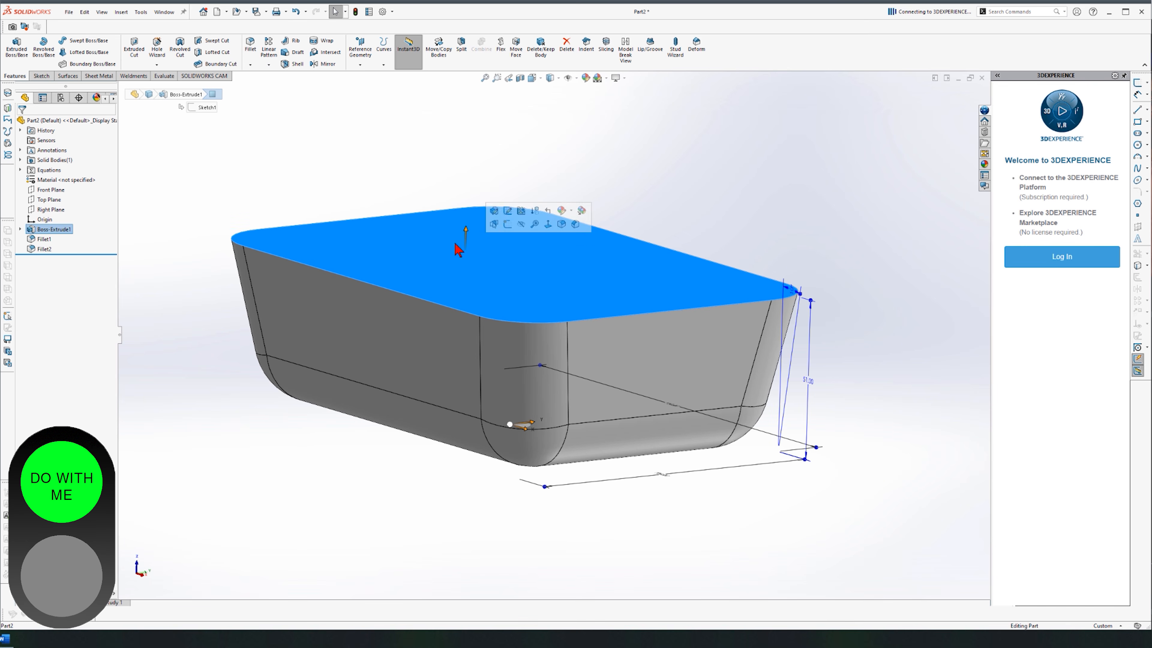
pyautogui.click(41, 77)
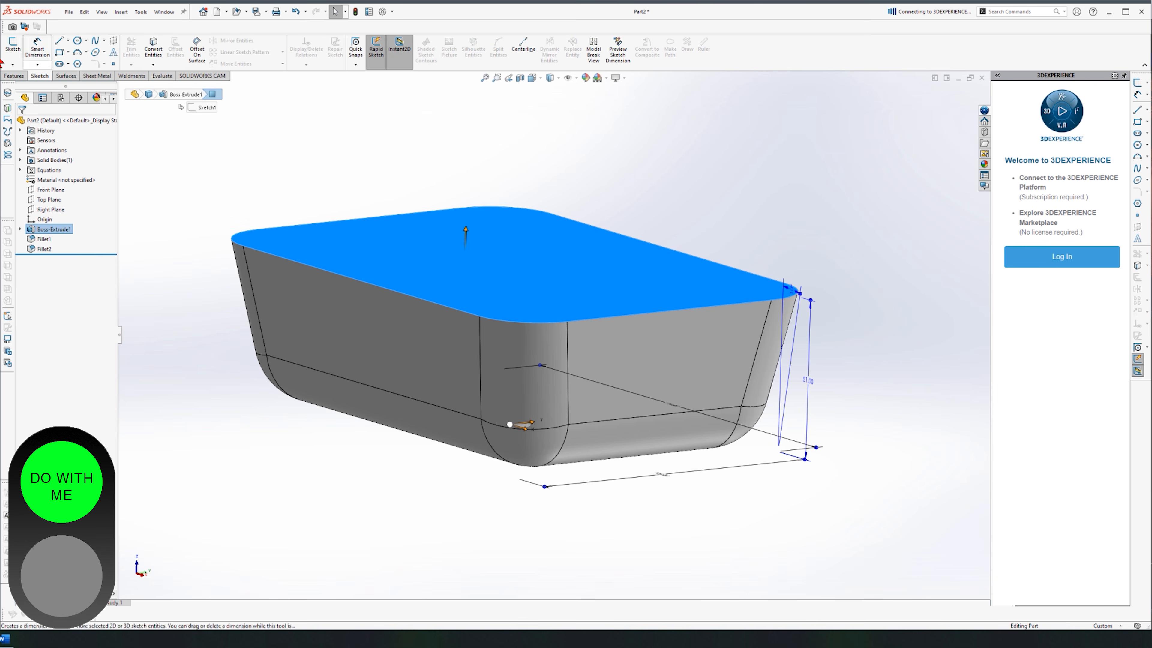
pyautogui.click(13, 50)
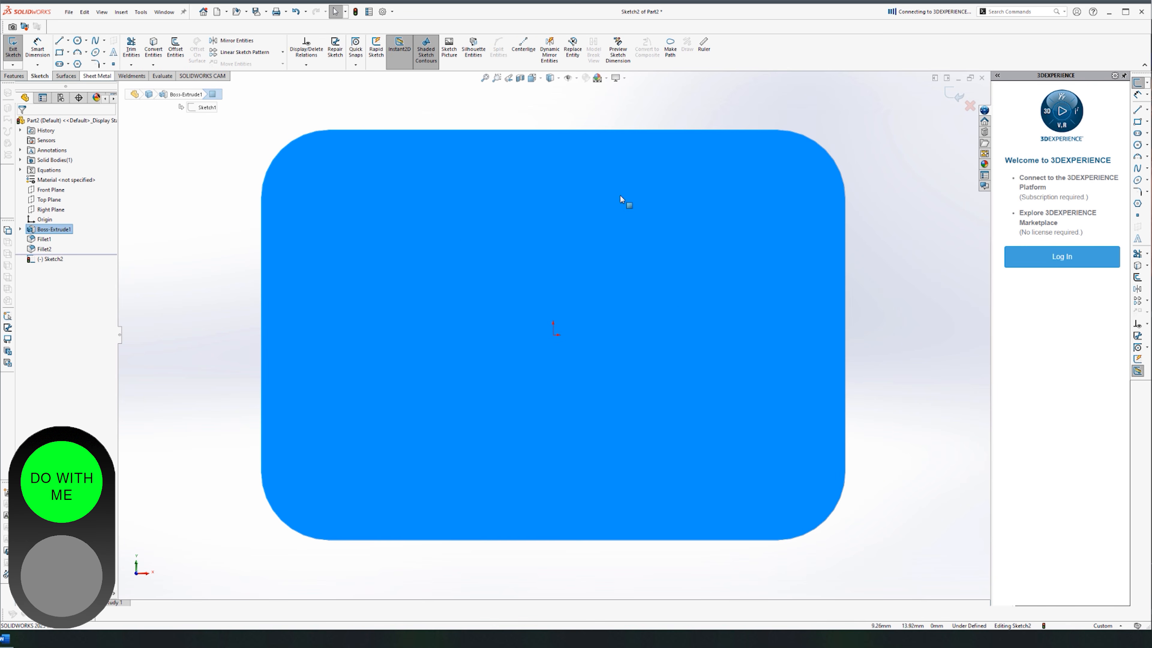
pyautogui.click(640, 111)
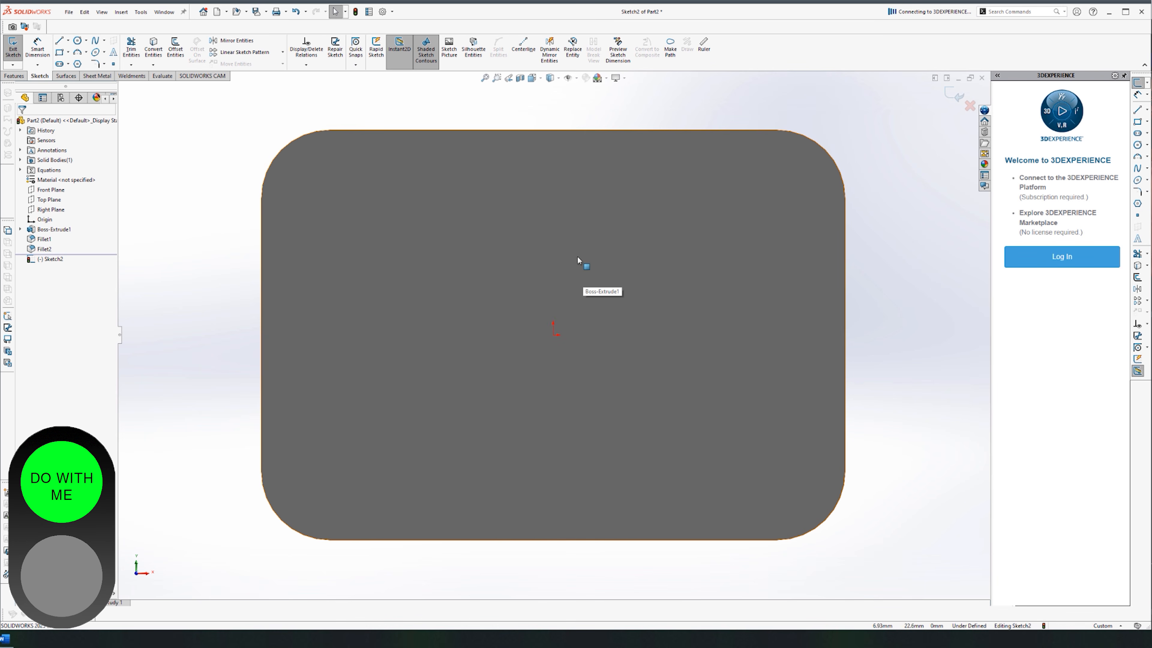
# Inspect the filleted block from several angles and return to a view normal to the sketch face.
pyautogui.moveTo(570, 255); pyautogui.dragTo(574, 221, button='middle')
pyautogui.click(456, 372)
pyautogui.click(364, 384)
pyautogui.moveTo(364, 384); pyautogui.dragTo(452, 317, button='middle')
pyautogui.press('space')
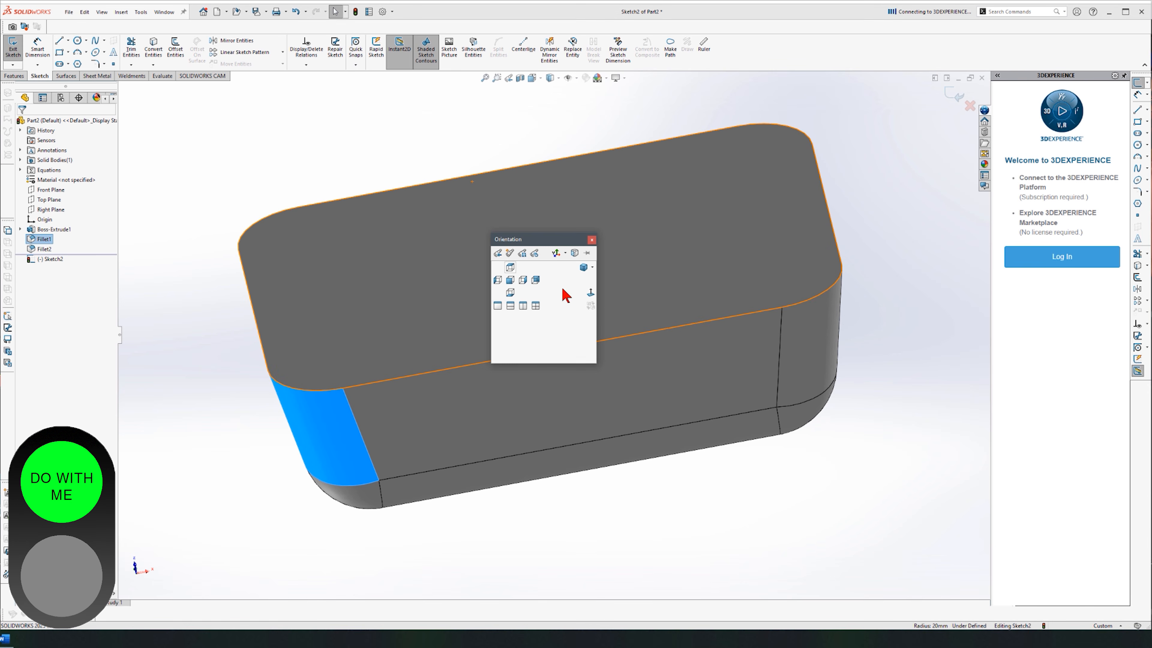
pyautogui.click(591, 293)
pyautogui.press('space')
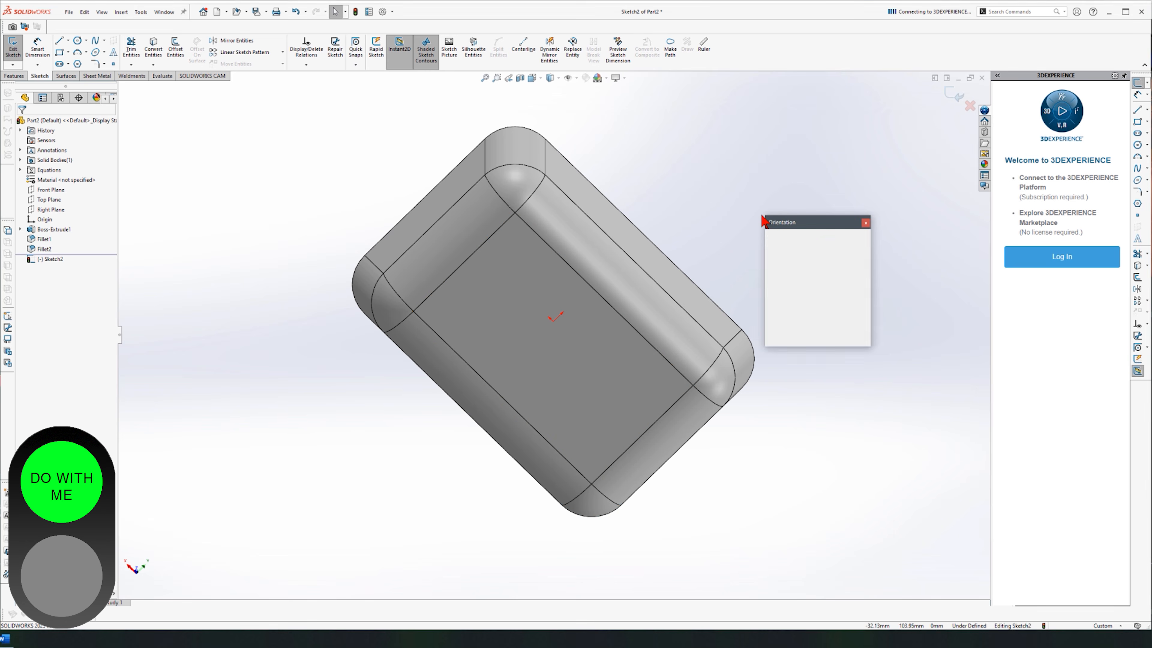
pyautogui.hotkey('ctrl', 'shift', 'z')
pyautogui.click(644, 247)
pyautogui.press('space')
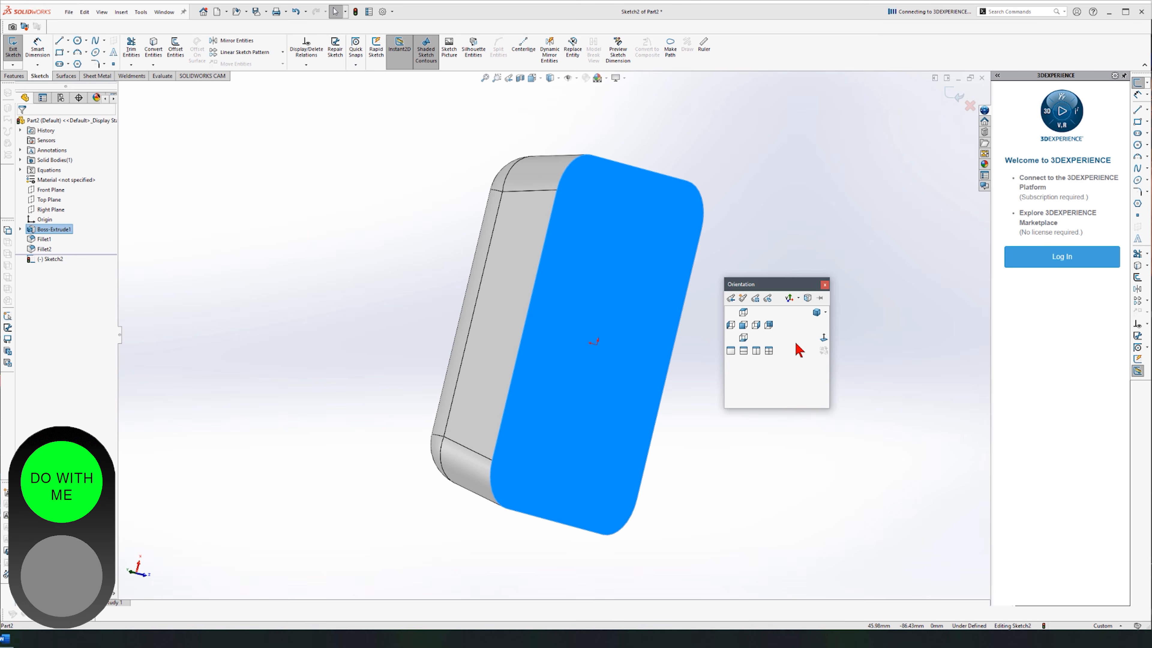
pyautogui.click(824, 338)
pyautogui.press('Escape')
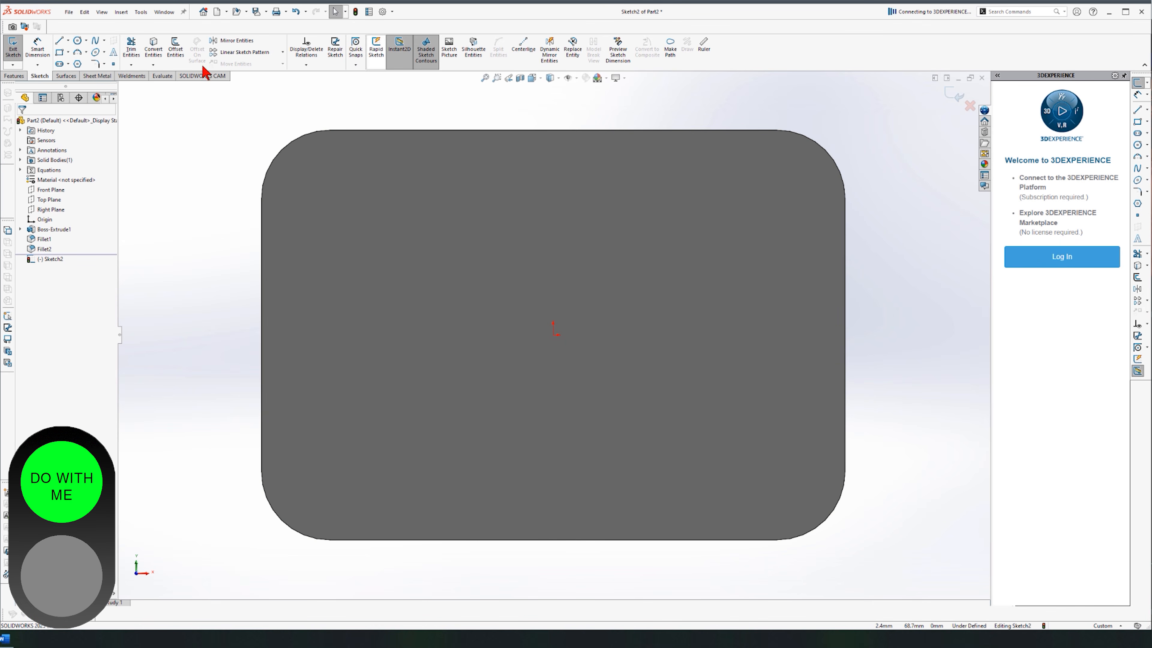
# Sketch a center rectangle from the origin, about 162 mm wide and 111.5 mm high, on the face.
pyautogui.click(59, 51)
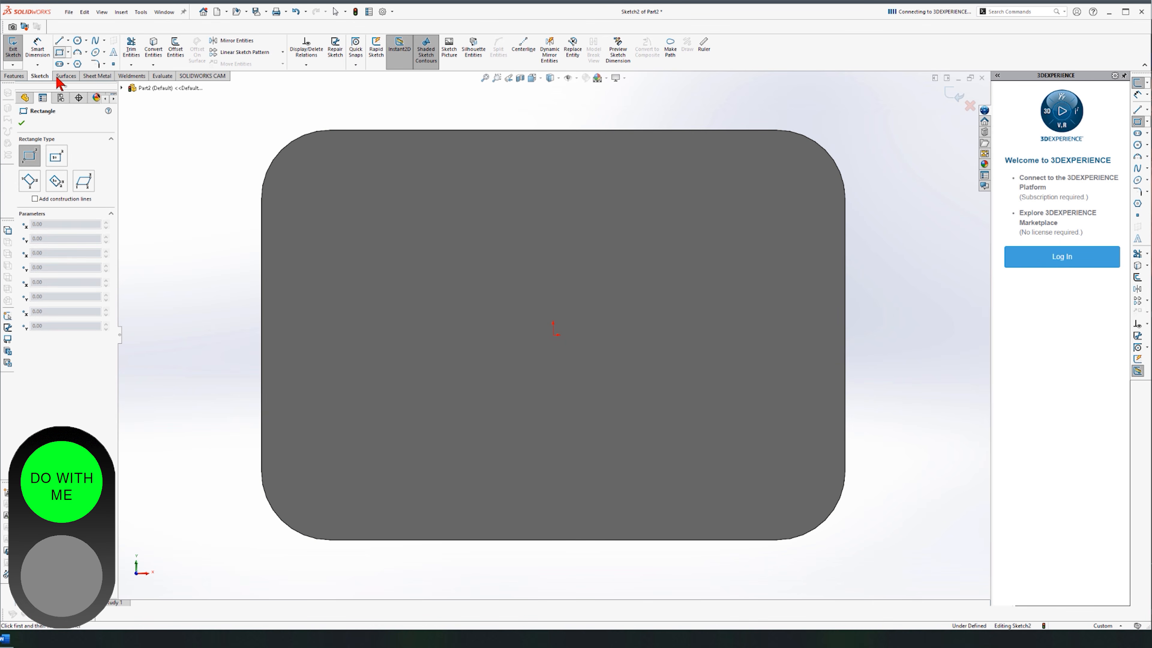
pyautogui.click(56, 158)
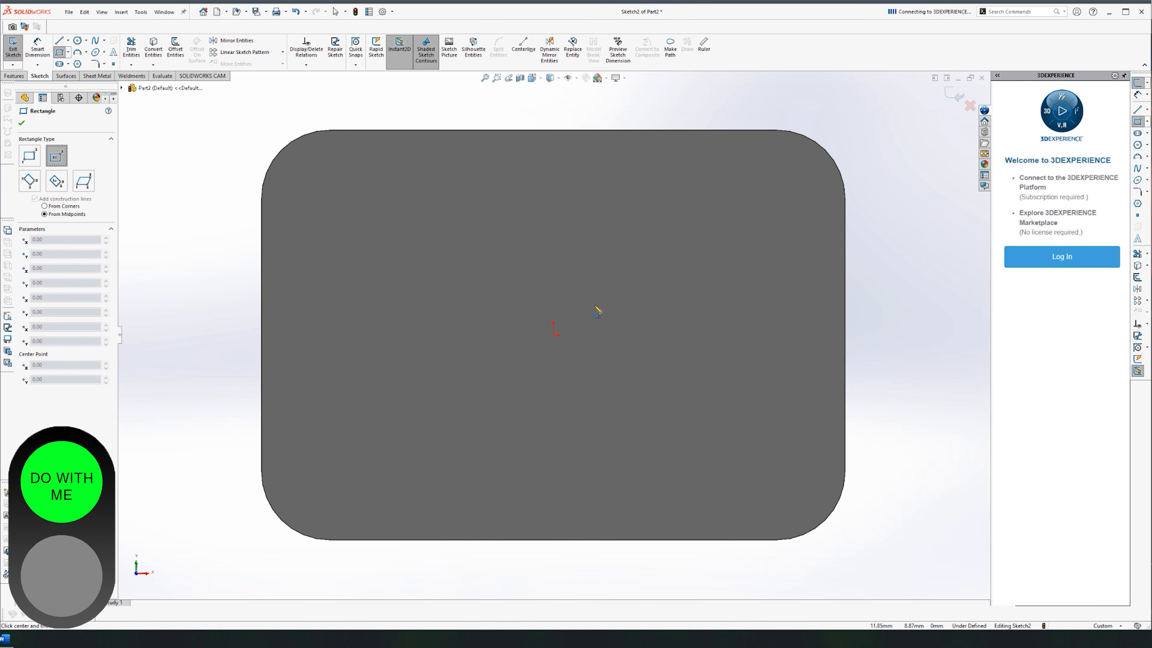
pyautogui.click(553, 335)
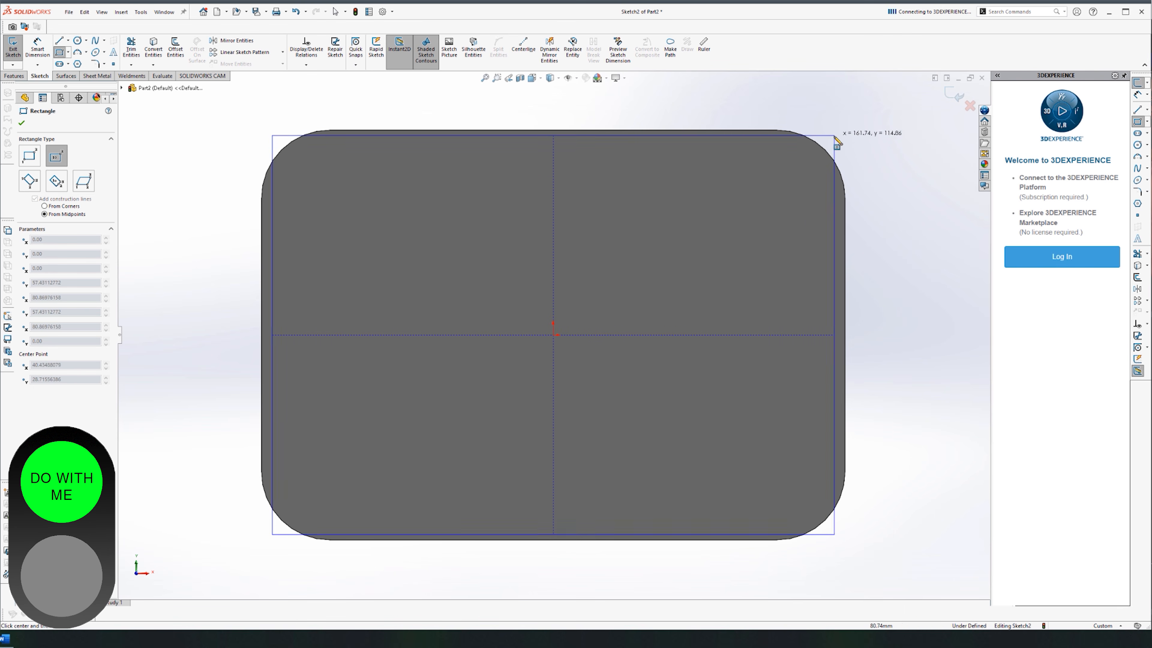
pyautogui.click(834, 142)
pyautogui.press('Escape')
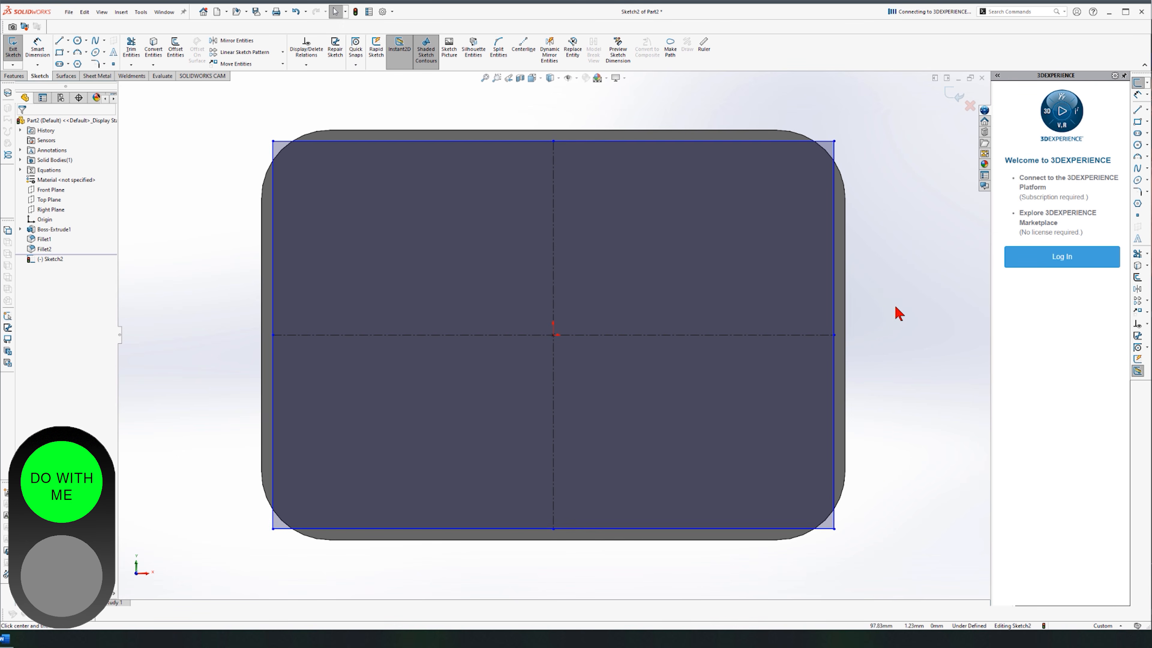
# Dimension the rectangle 90 mm high and 140 mm wide.
pyautogui.click(38, 48)
pyautogui.click(835, 221)
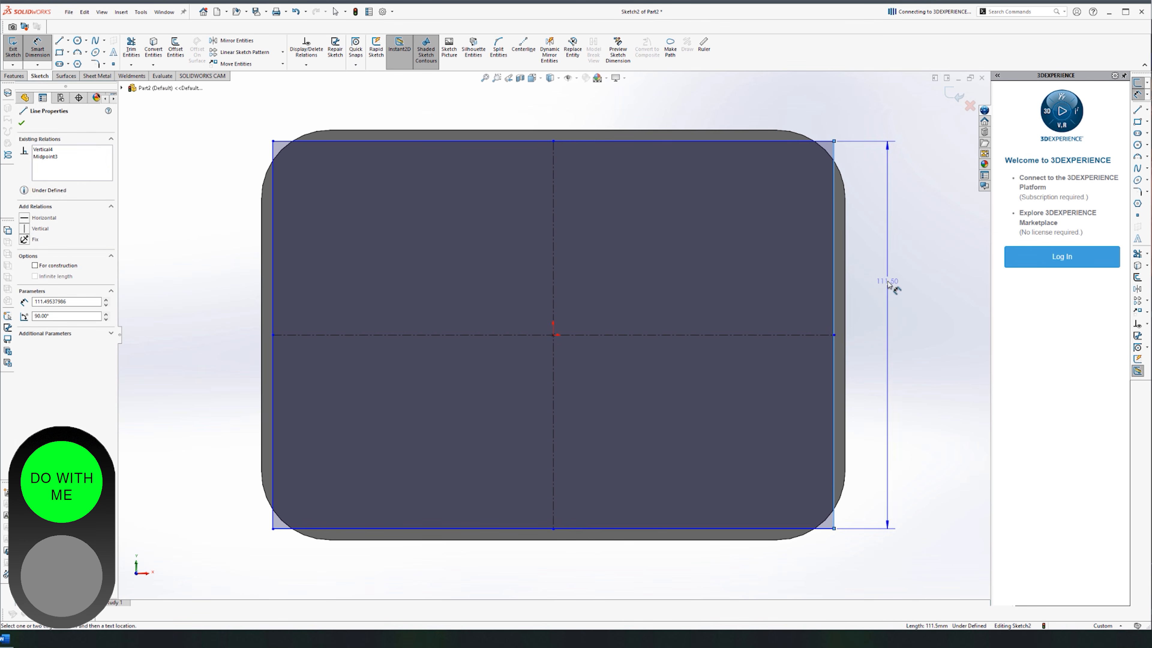
pyautogui.click(896, 347)
pyautogui.write('90')
pyautogui.press('Return')
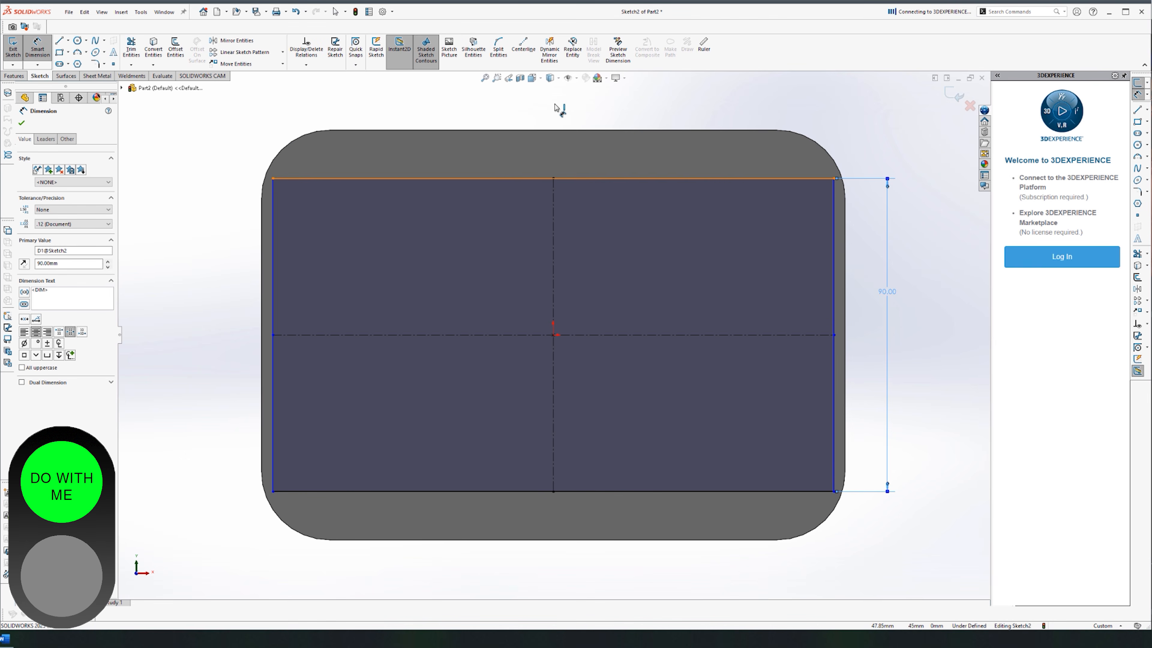
pyautogui.click(551, 117)
pyautogui.write('140')
pyautogui.press('Return')
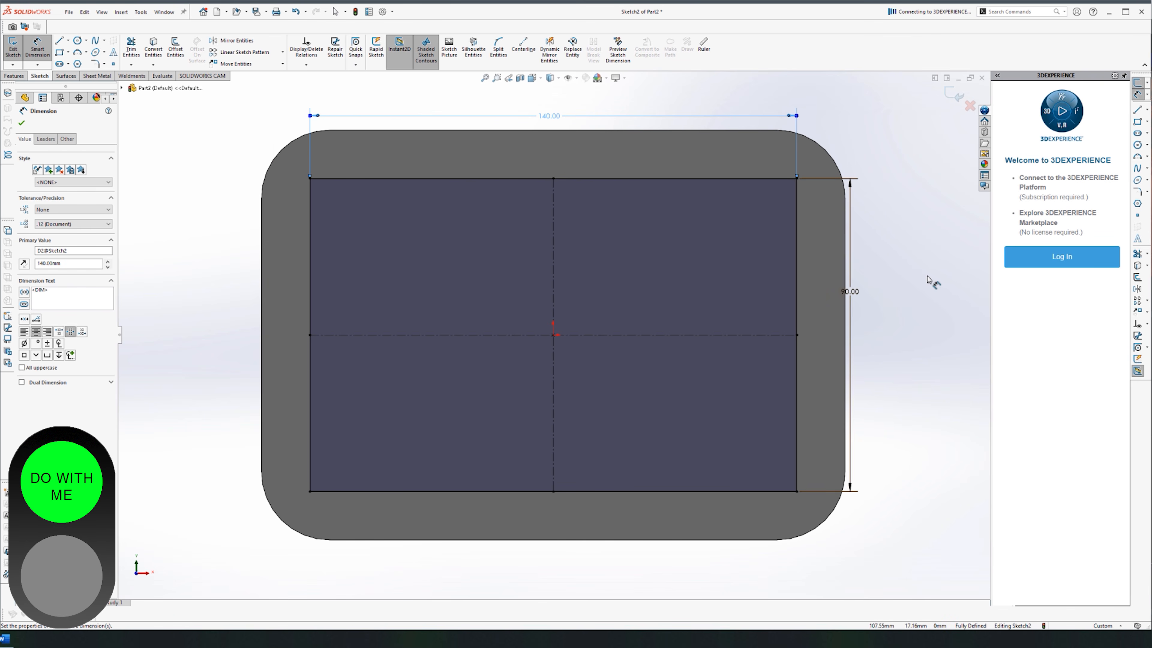
# Set the rectangle's height dimension to 98 mm.
pyautogui.click(849, 291)
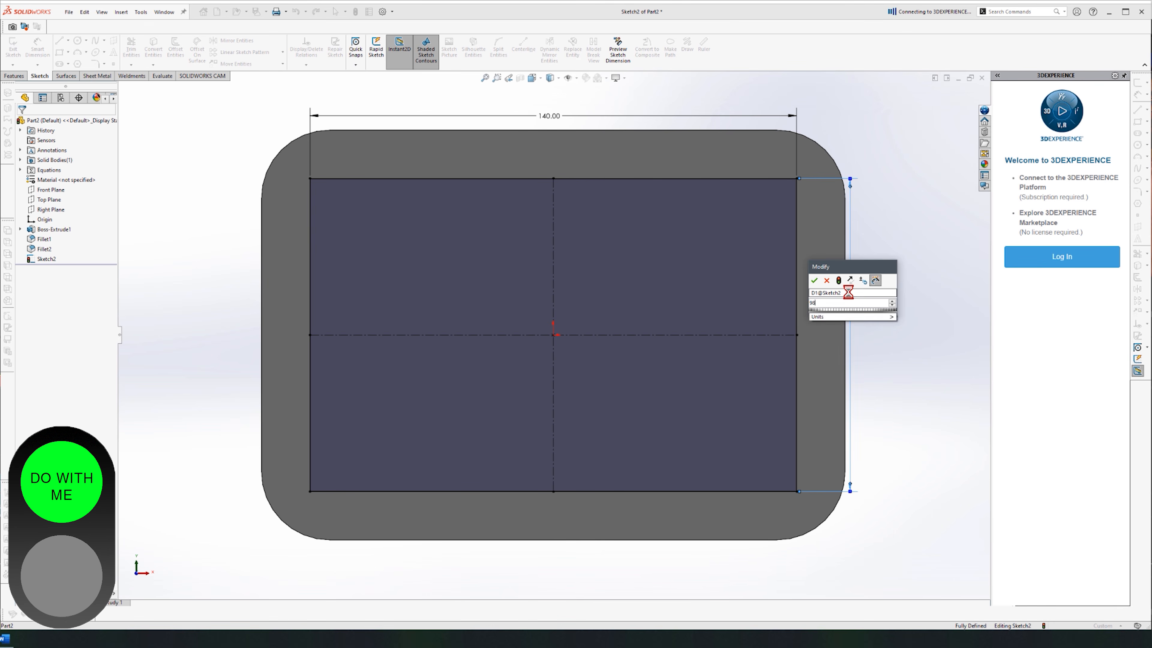
pyautogui.press('Return')
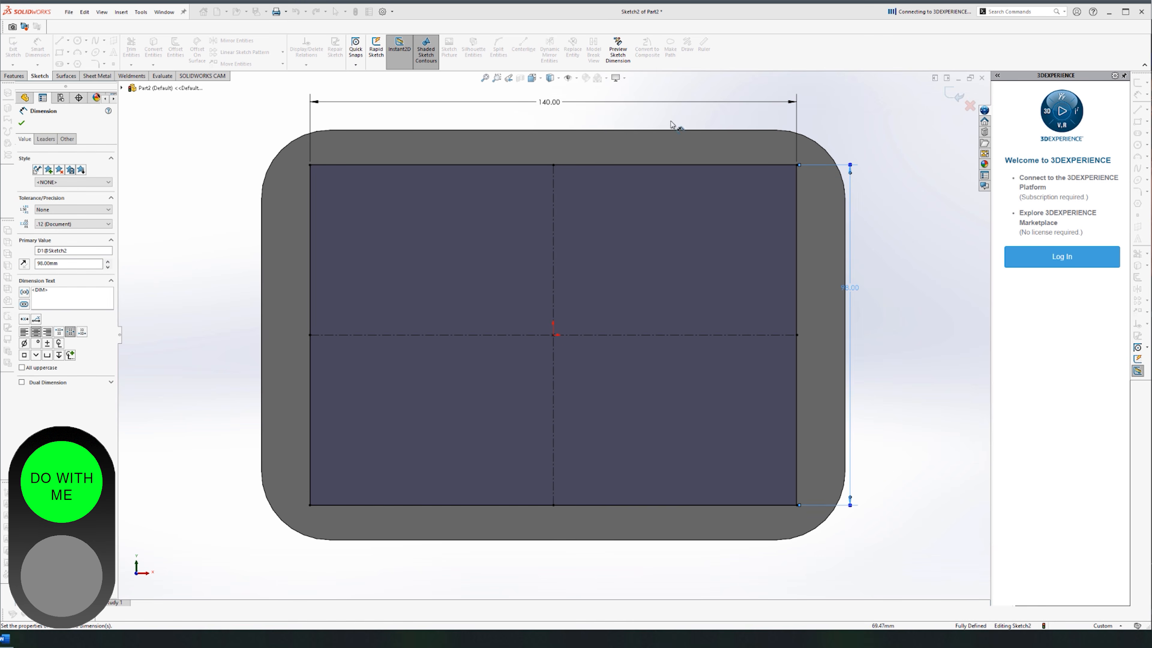
pyautogui.press('Escape')
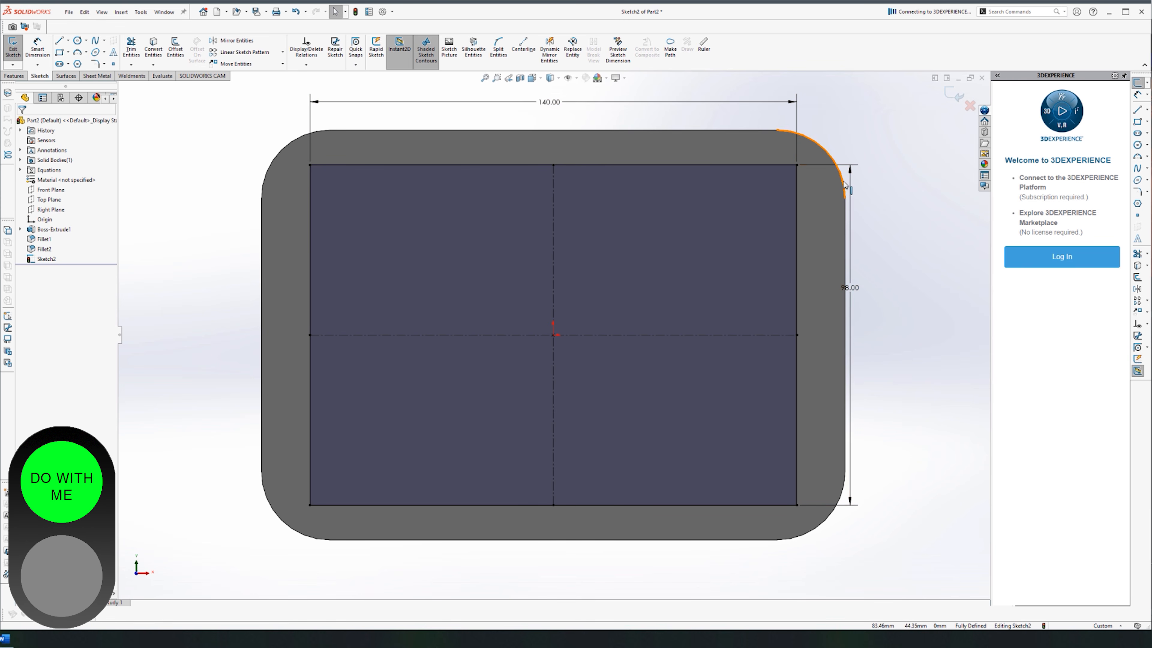
# Delete both the height and width dimensions of the rectangle.
pyautogui.moveTo(765, 352); pyautogui.dragTo(787, 102, button='middle')
pyautogui.click(457, 318)
pyautogui.moveTo(525, 267)
pyautogui.mouseDown(button='middle')
pyautogui.moveTo(481, 381)
pyautogui.moveTo(481, 454)
pyautogui.moveTo(472, 434)
pyautogui.mouseUp(button='middle')
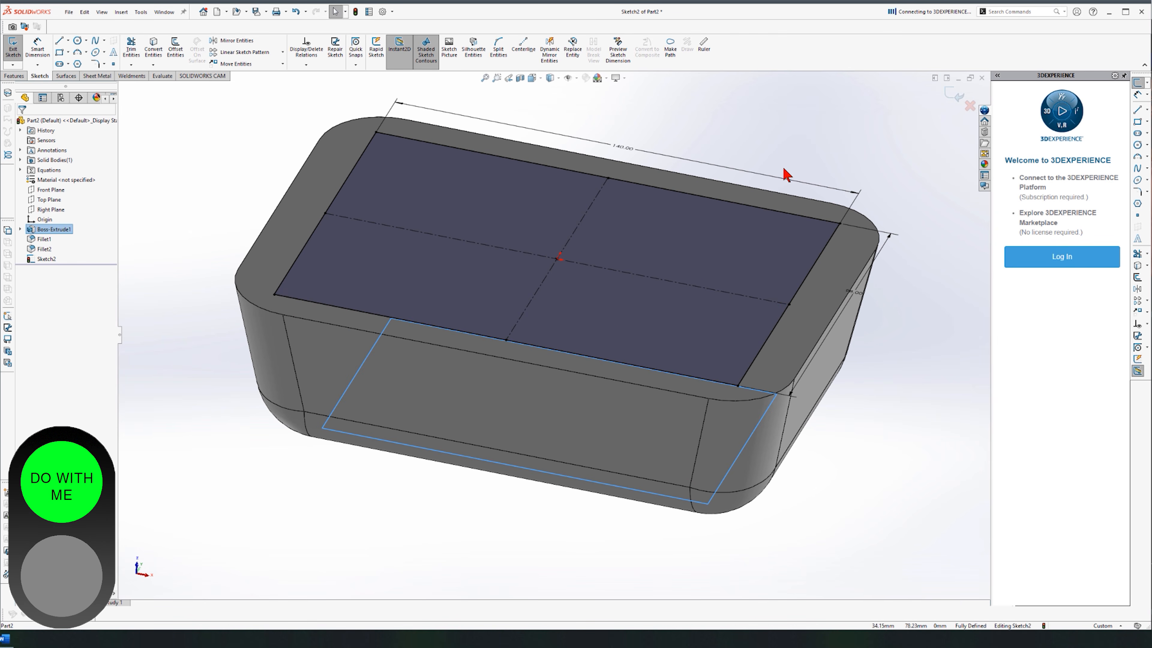
pyautogui.moveTo(610, 327)
pyautogui.mouseDown(button='middle')
pyautogui.moveTo(630, 459)
pyautogui.moveTo(590, 327)
pyautogui.moveTo(527, 406)
pyautogui.moveTo(577, 429)
pyautogui.mouseUp(button='middle')
pyautogui.scroll(2, 608, 220)
pyautogui.scroll(-1, 600, 165)
pyautogui.moveTo(858, 198); pyautogui.dragTo(776, 370)
pyautogui.press('Delete')
pyautogui.moveTo(770, 150); pyautogui.dragTo(501, 190)
pyautogui.press('Delete')
# Dimension the rectangle's upper line 1 mm from the adjacent upper edge of the block's face.
pyautogui.moveTo(692, 191); pyautogui.dragTo(779, 249, button='middle')
pyautogui.press('space')
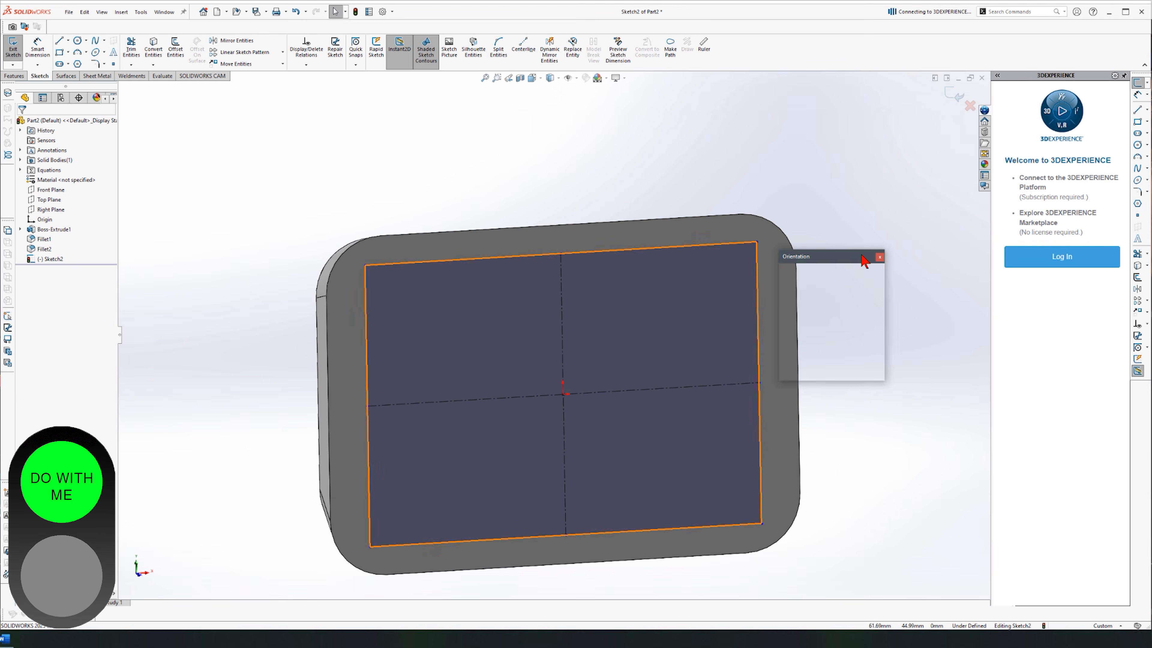
pyautogui.click(878, 310)
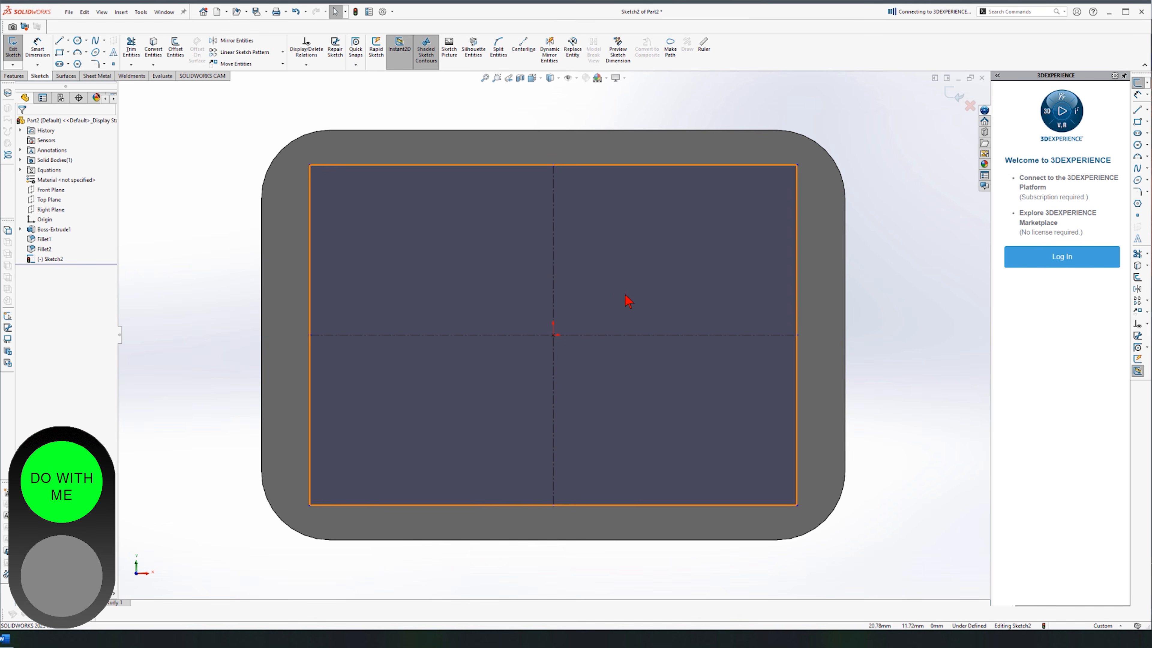
pyautogui.click(37, 49)
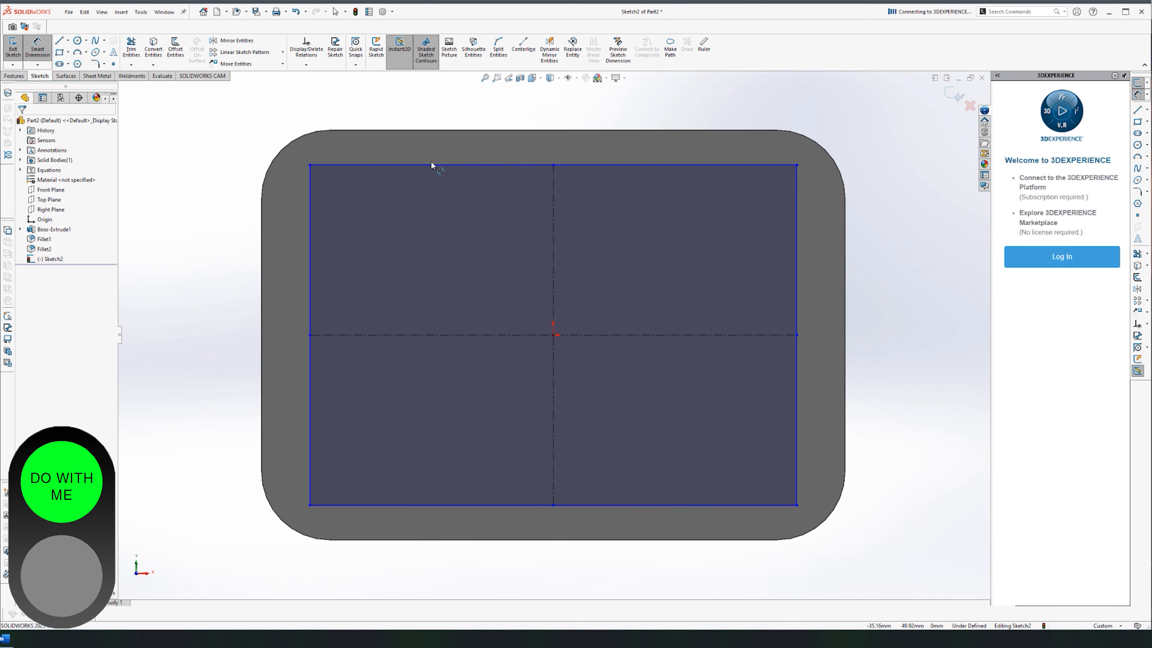
pyautogui.click(513, 167)
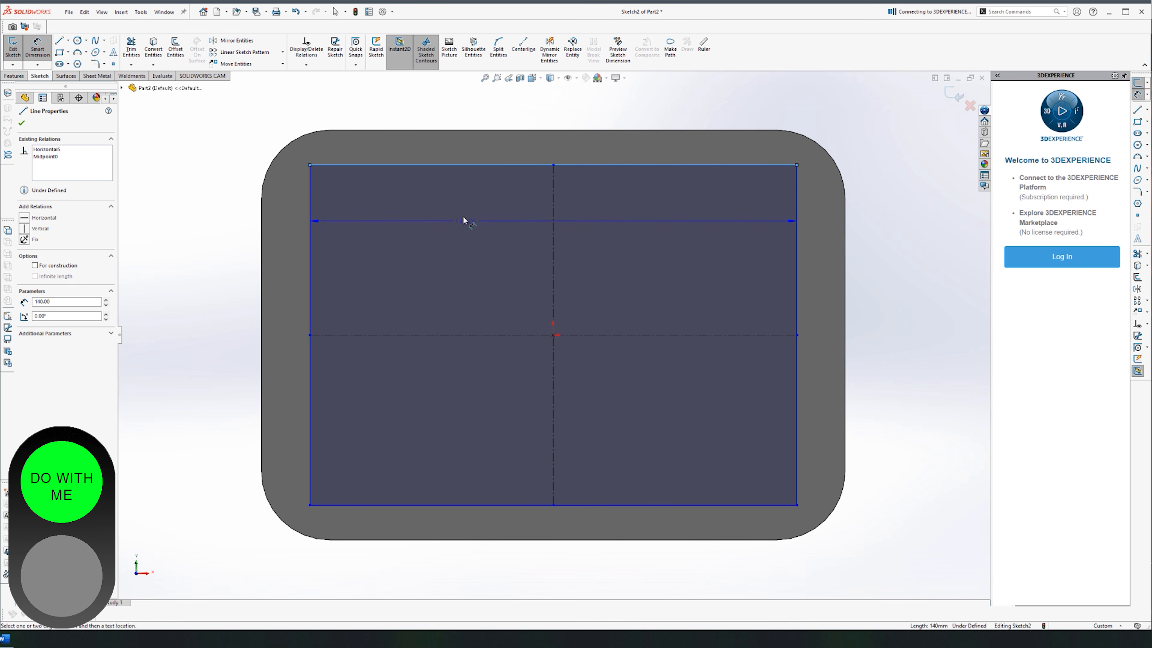
pyautogui.click(472, 132)
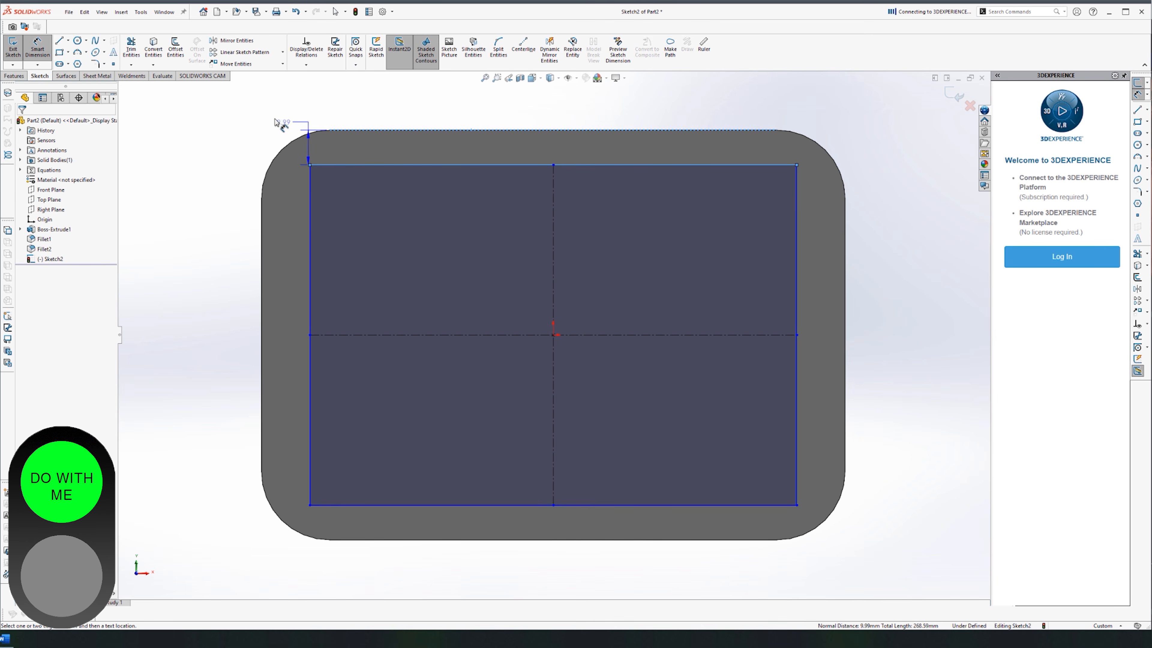
pyautogui.click(267, 124)
pyautogui.write('1')
pyautogui.press('Return')
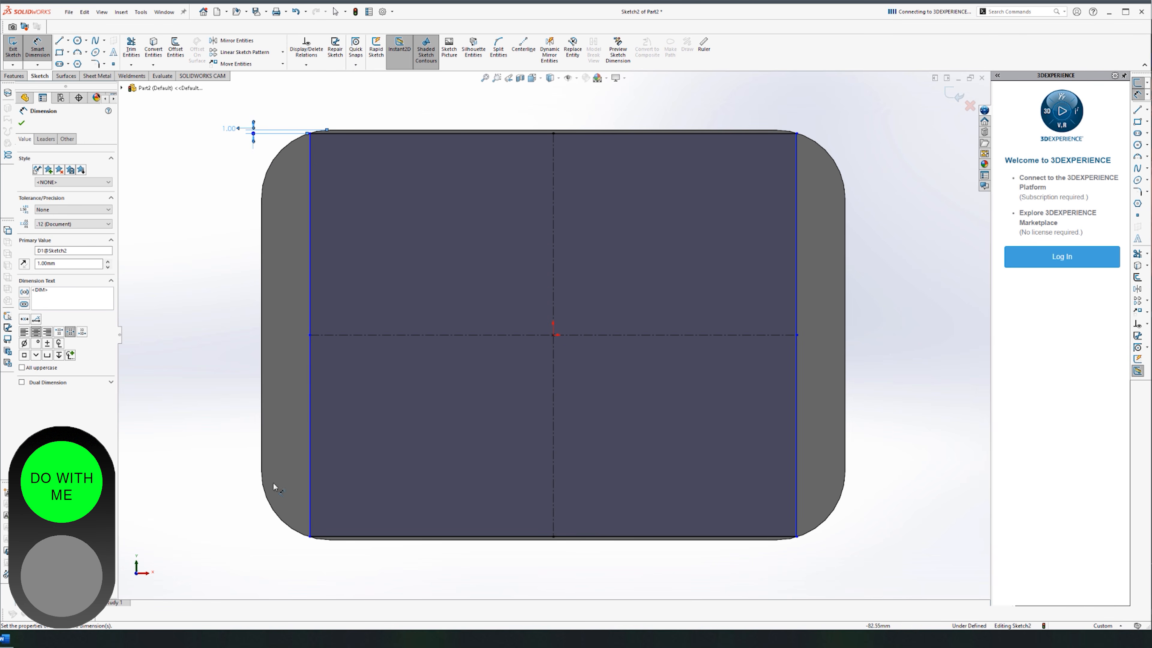
# Dimension the rectangle's left line 1 mm from the adjacent left edge of the block's face.
pyautogui.click(311, 268)
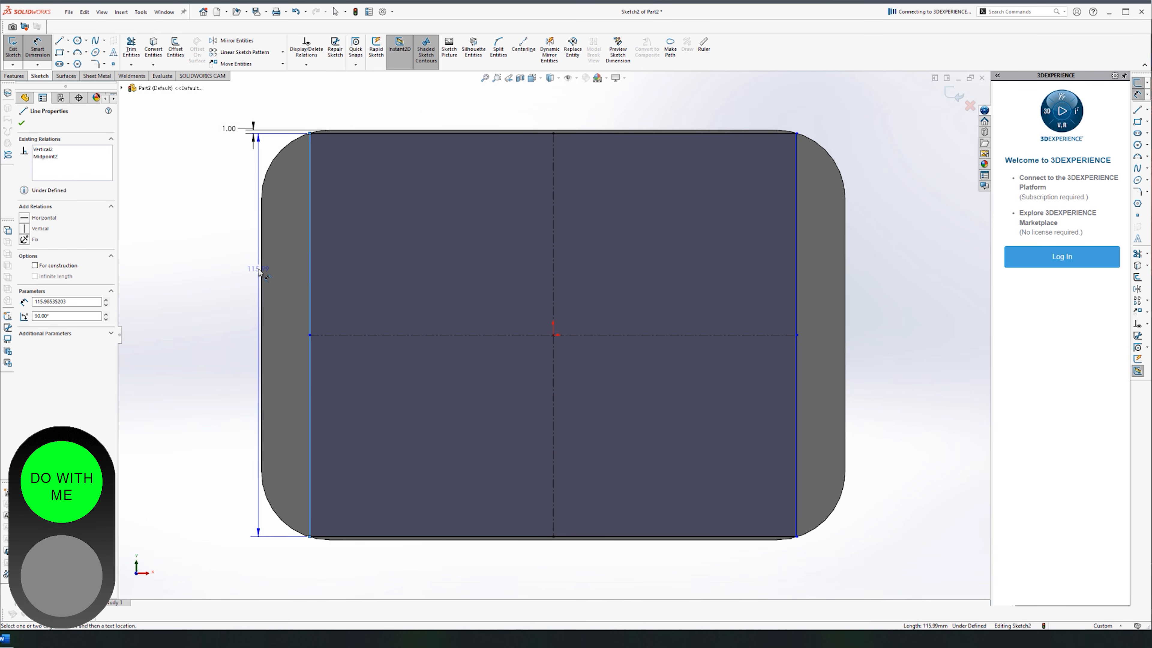
pyautogui.click(261, 272)
pyautogui.click(312, 110)
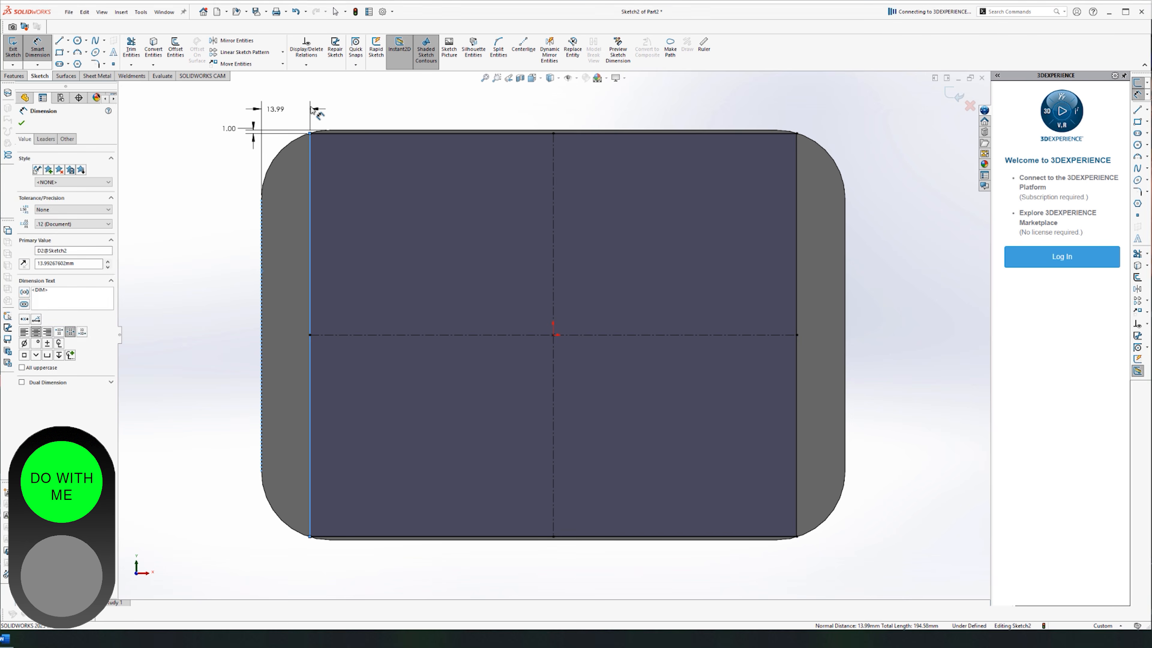
pyautogui.write('0')
pyautogui.press('Return')
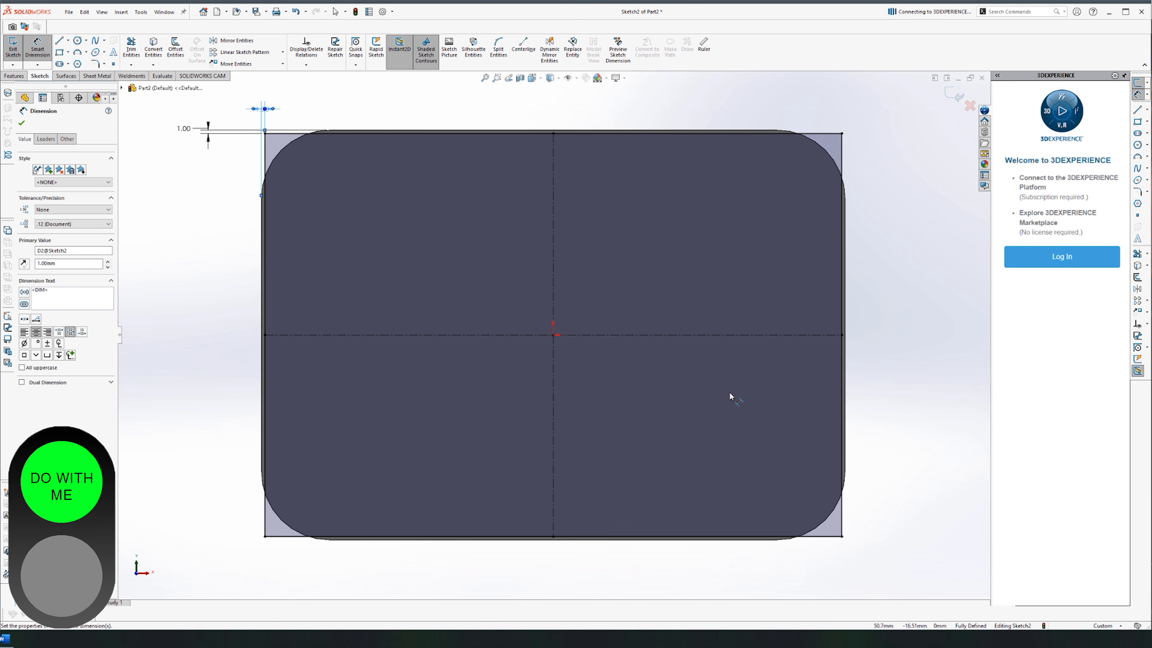
pyautogui.press('Escape')
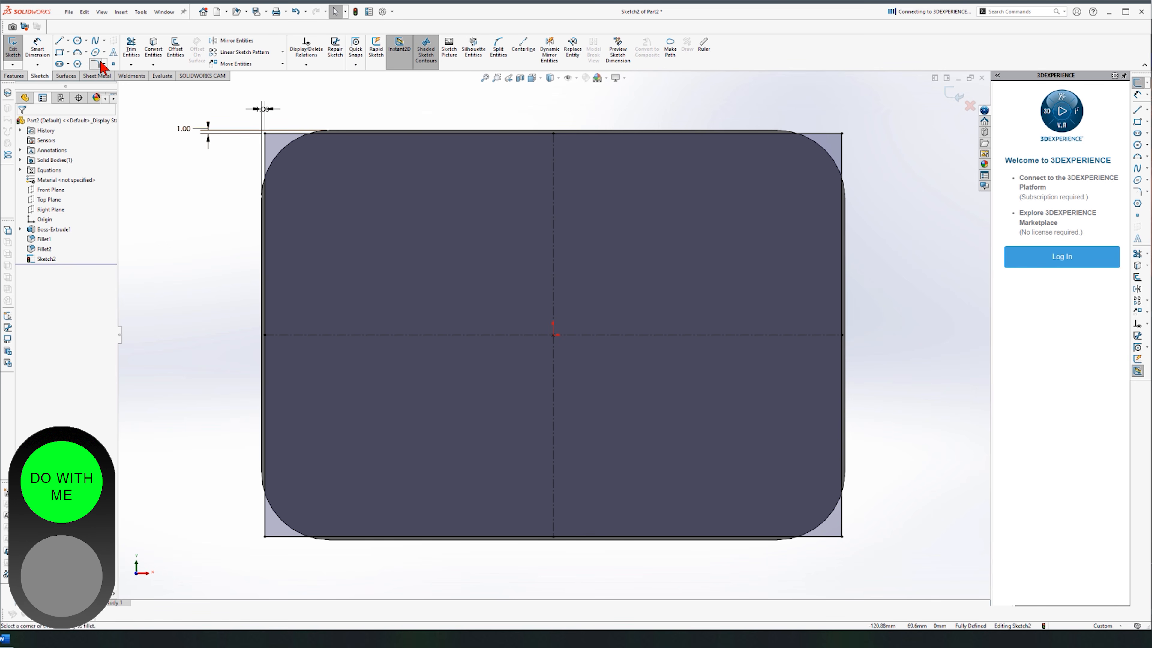
# Round all four corners of the inset rectangle with 20 mm sketch fillets.
pyautogui.click(95, 64)
pyautogui.click(843, 132)
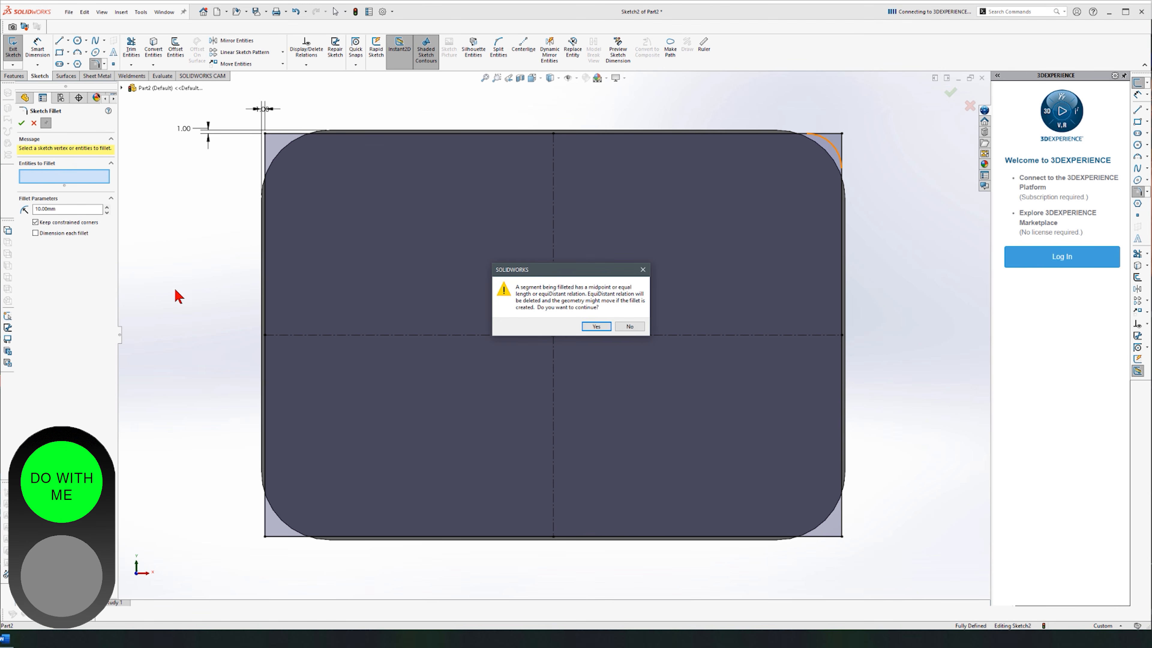
pyautogui.press('Return')
pyautogui.write('20')
pyautogui.press('Return')
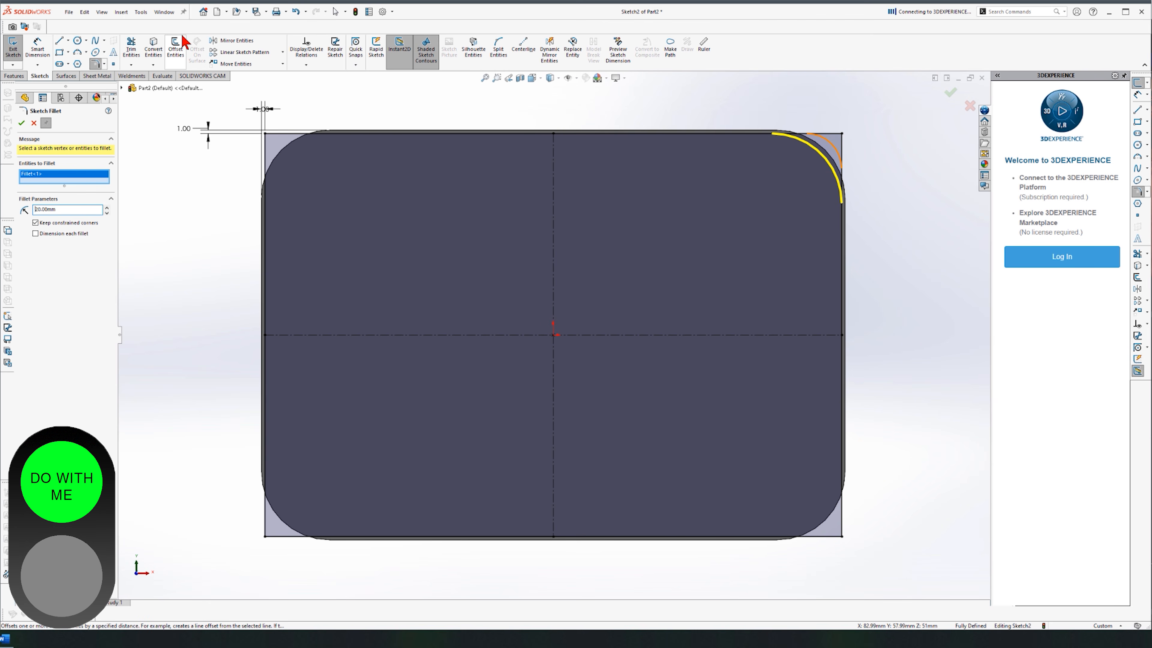
pyautogui.click(842, 537)
pyautogui.press('Return')
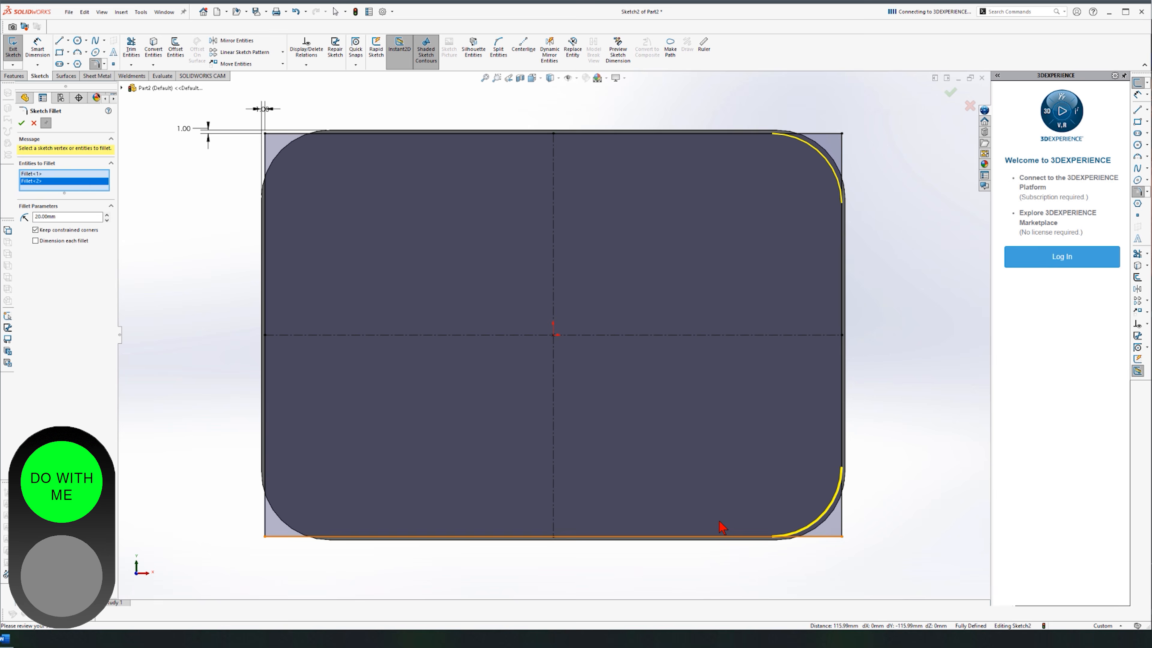
pyautogui.click(265, 537)
pyautogui.press('Return')
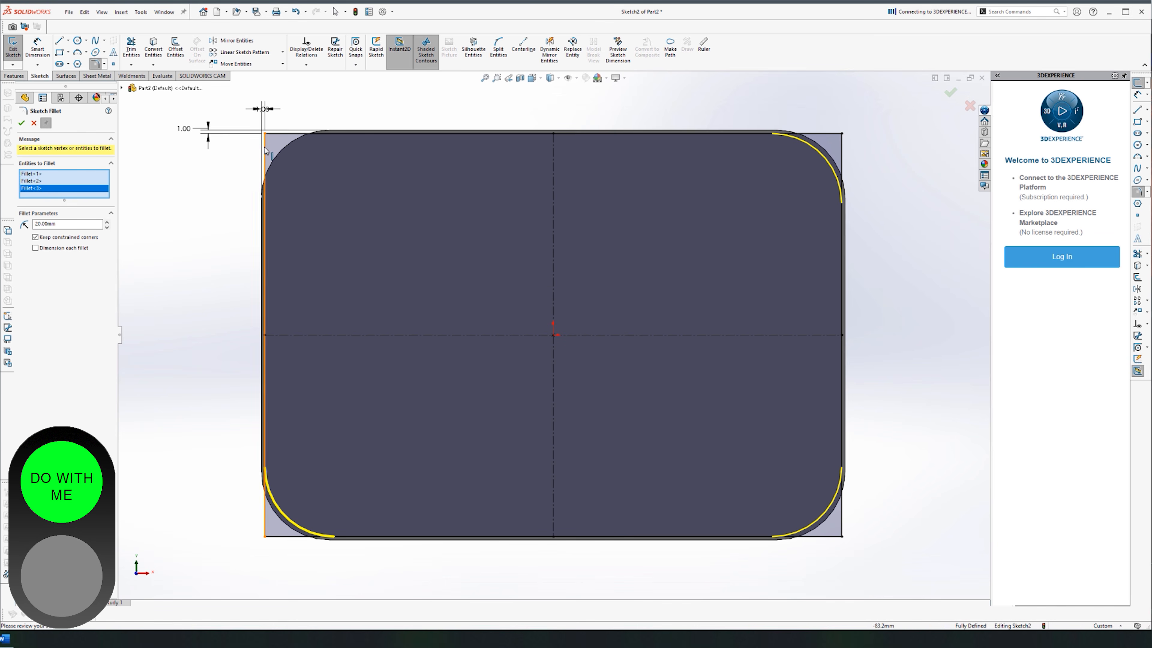
pyautogui.click(265, 134)
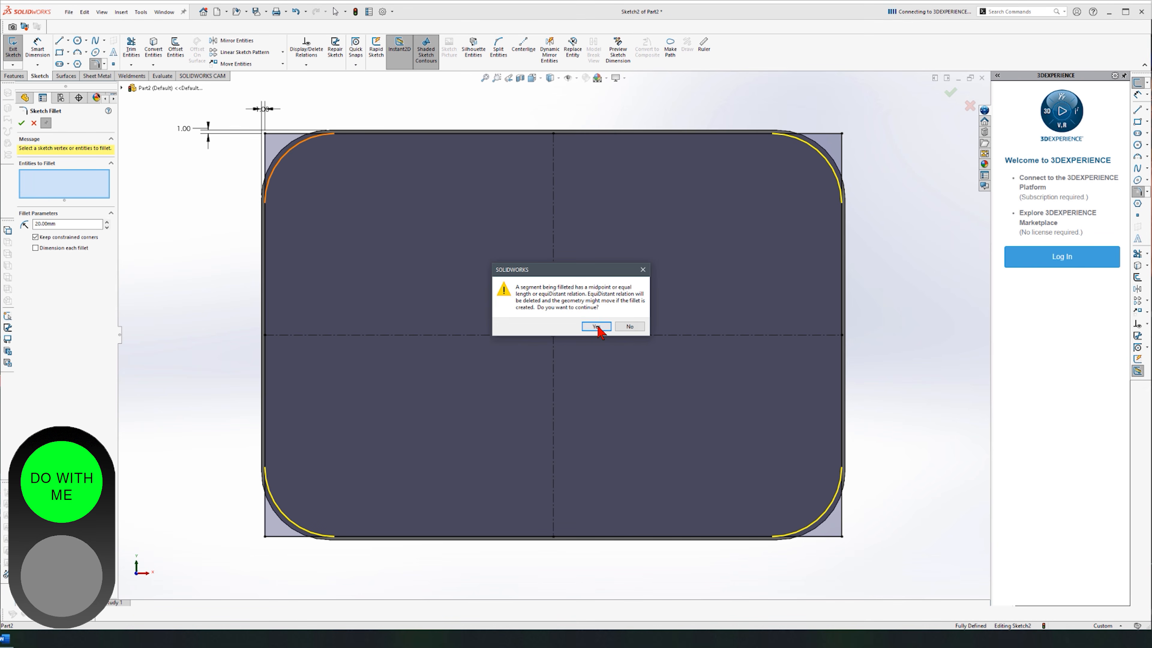
pyautogui.click(597, 327)
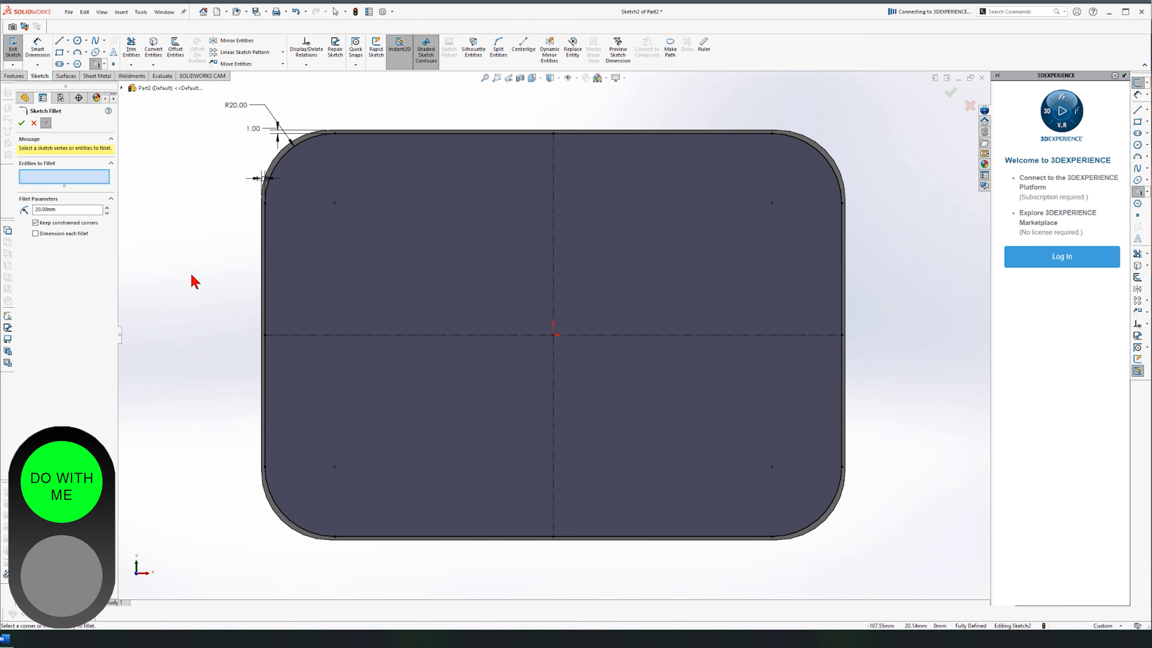
pyautogui.click(21, 122)
# Set up a blind extruded cut from the rounded rectangle sketch, 50 mm deep into the block.
pyautogui.moveTo(377, 489)
pyautogui.mouseDown(button='middle')
pyautogui.moveTo(593, 194)
pyautogui.moveTo(557, 252)
pyautogui.moveTo(561, 272)
pyautogui.mouseUp(button='middle')
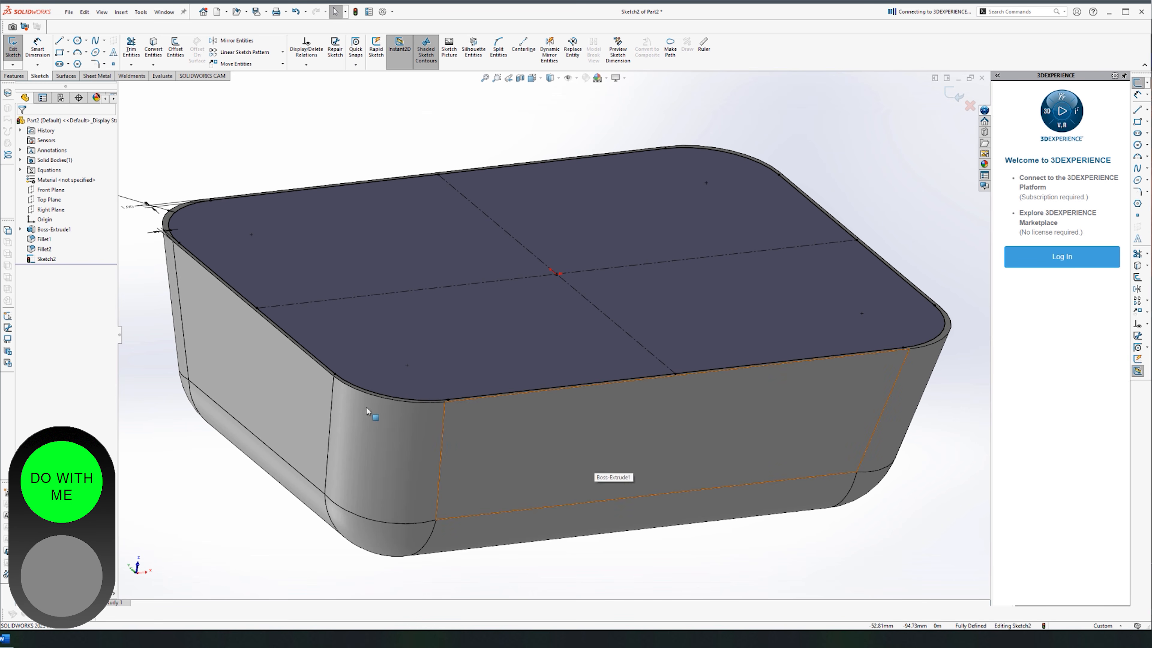
pyautogui.click(15, 76)
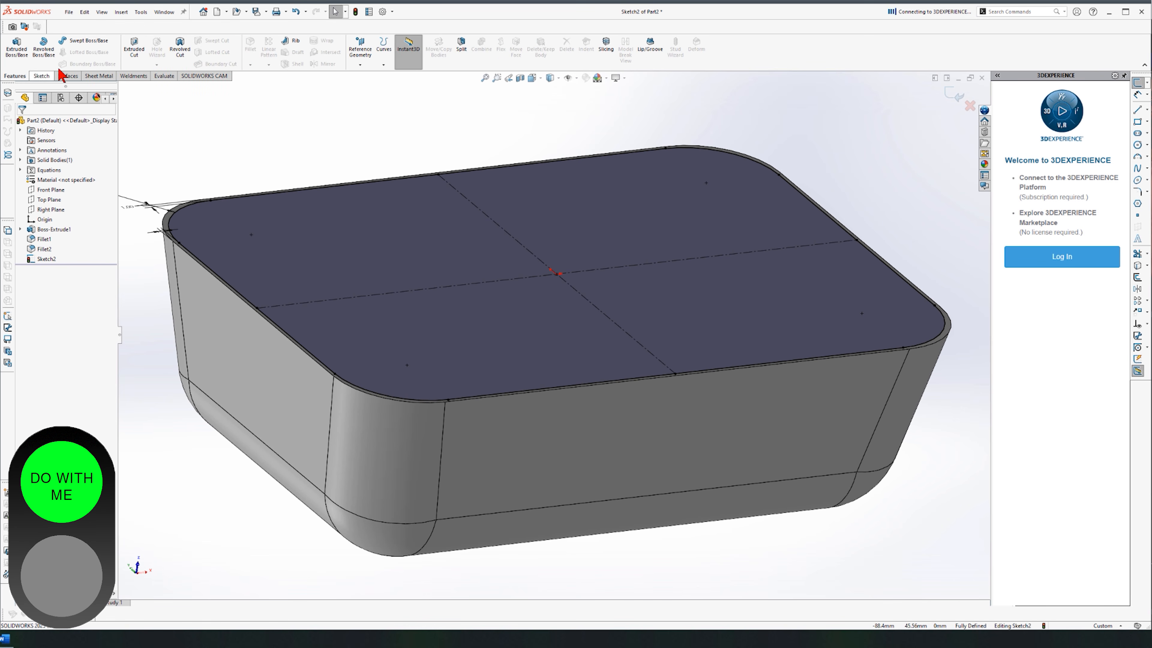
pyautogui.click(134, 48)
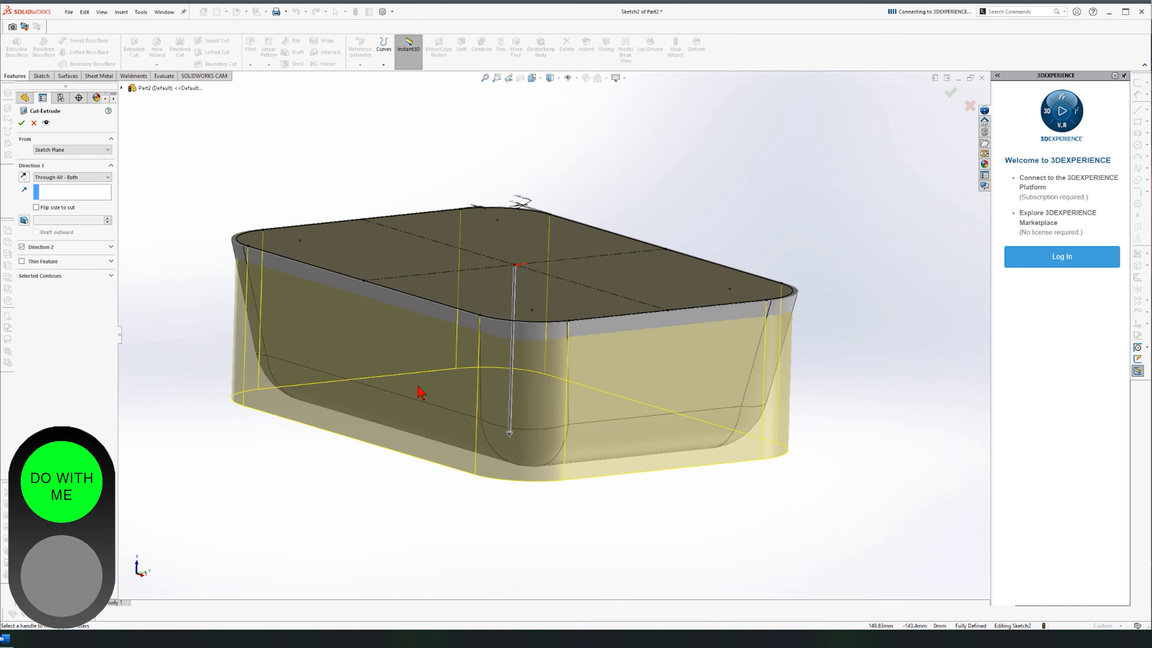
pyautogui.moveTo(230, 374); pyautogui.dragTo(424, 309, button='middle')
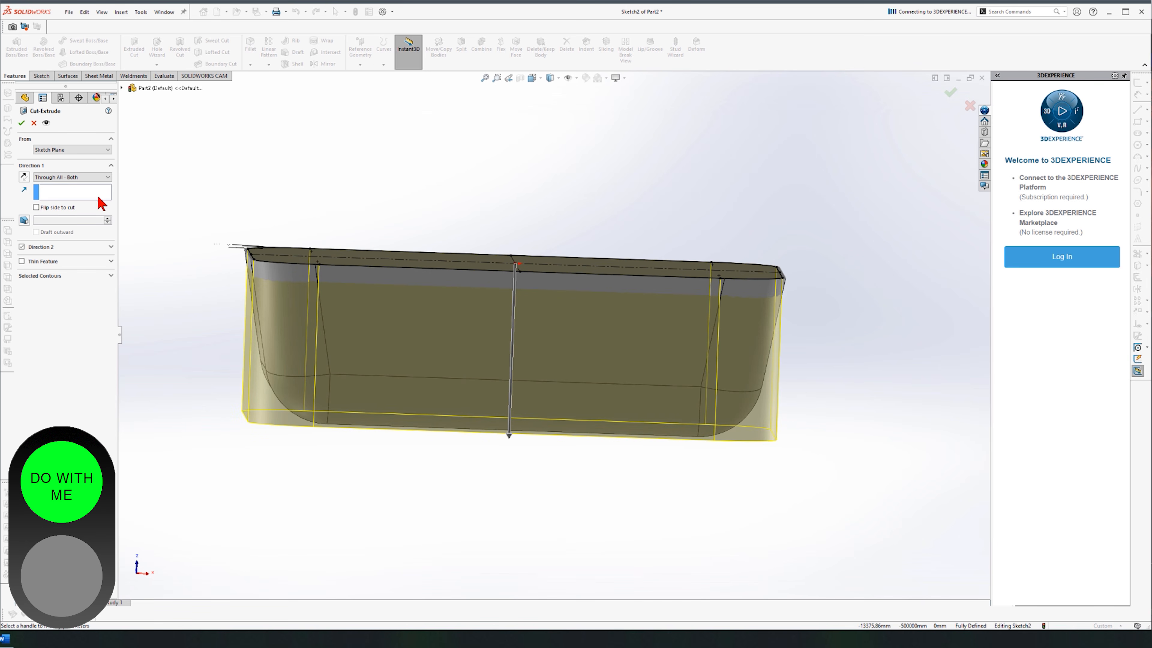
pyautogui.click(74, 178)
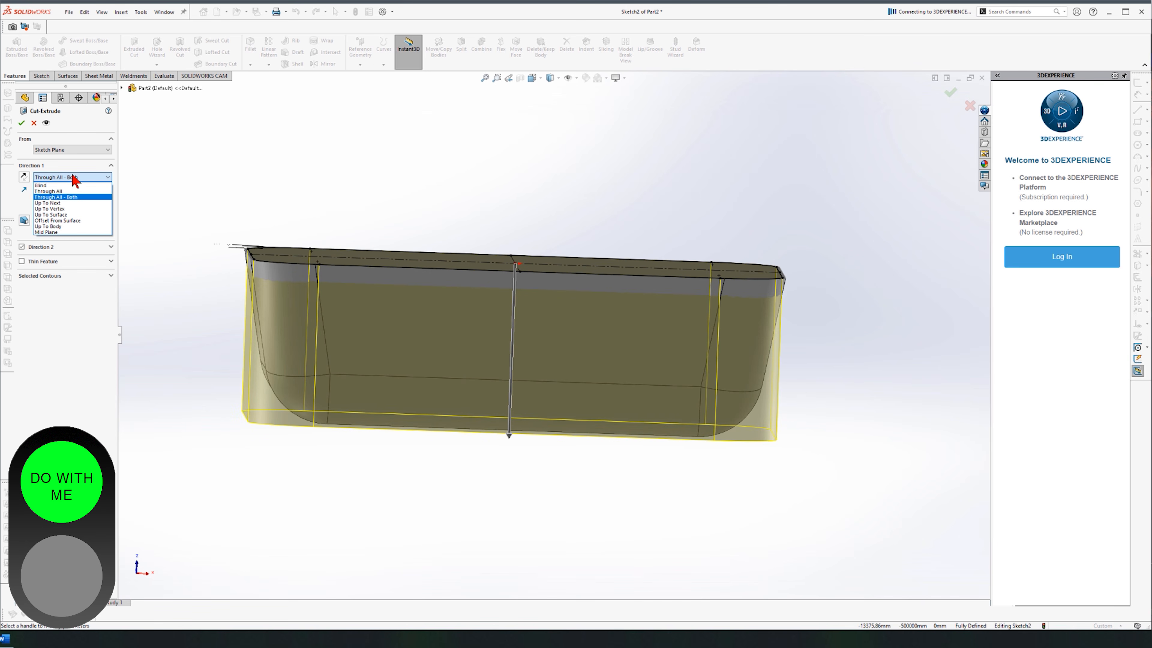
pyautogui.click(44, 185)
pyautogui.click(509, 434)
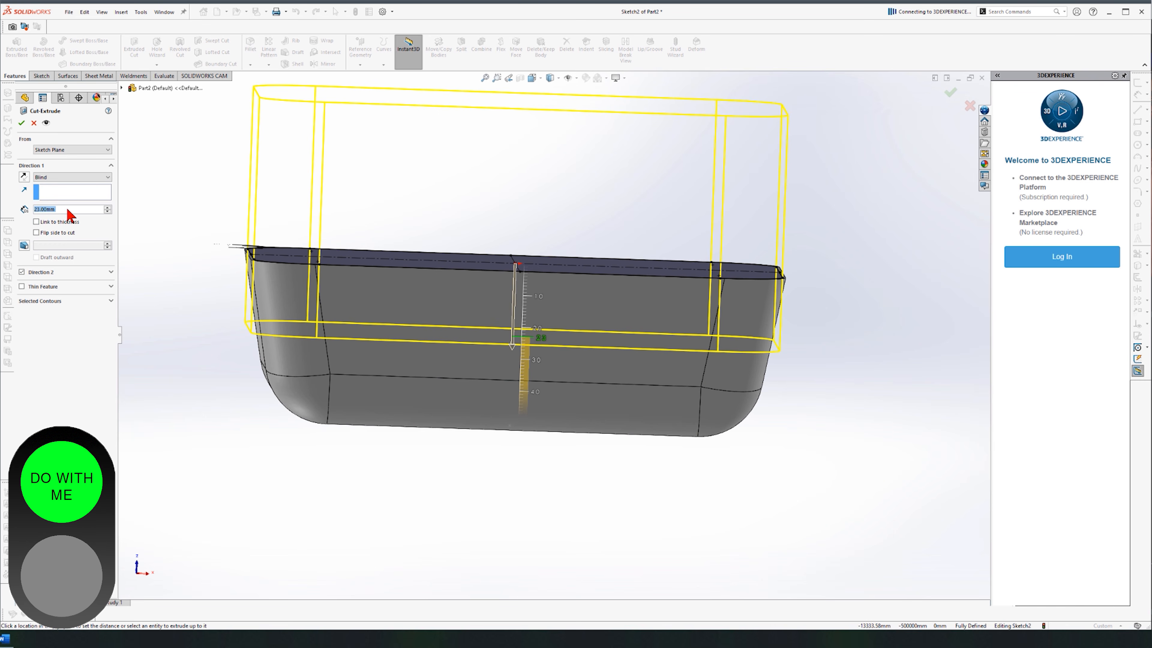
pyautogui.write('50')
pyautogui.press('Return')
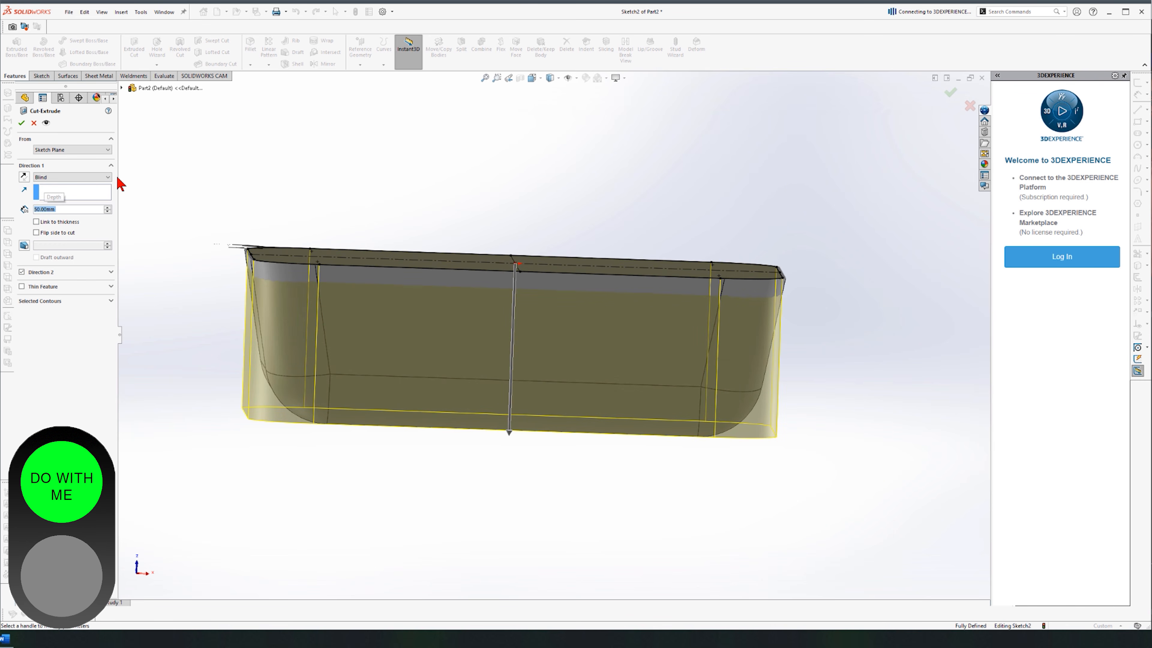
# Add a 26-degree inward draft to the extruded cut and create the cut.
pyautogui.moveTo(391, 297); pyautogui.dragTo(348, 321, button='middle')
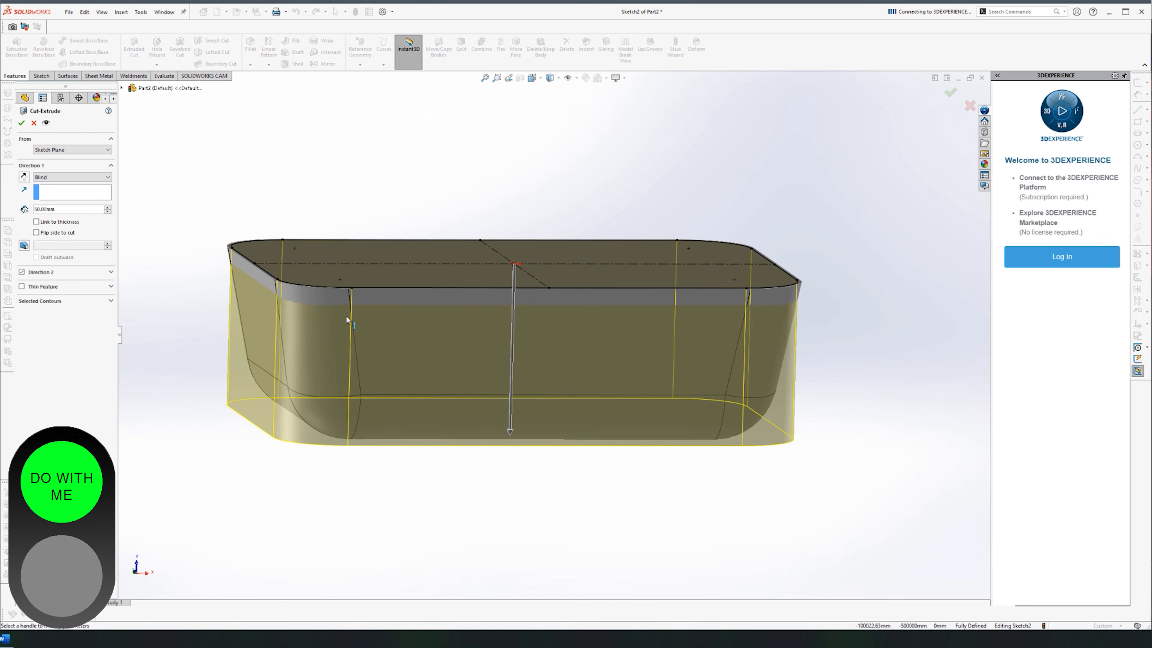
pyautogui.click(24, 245)
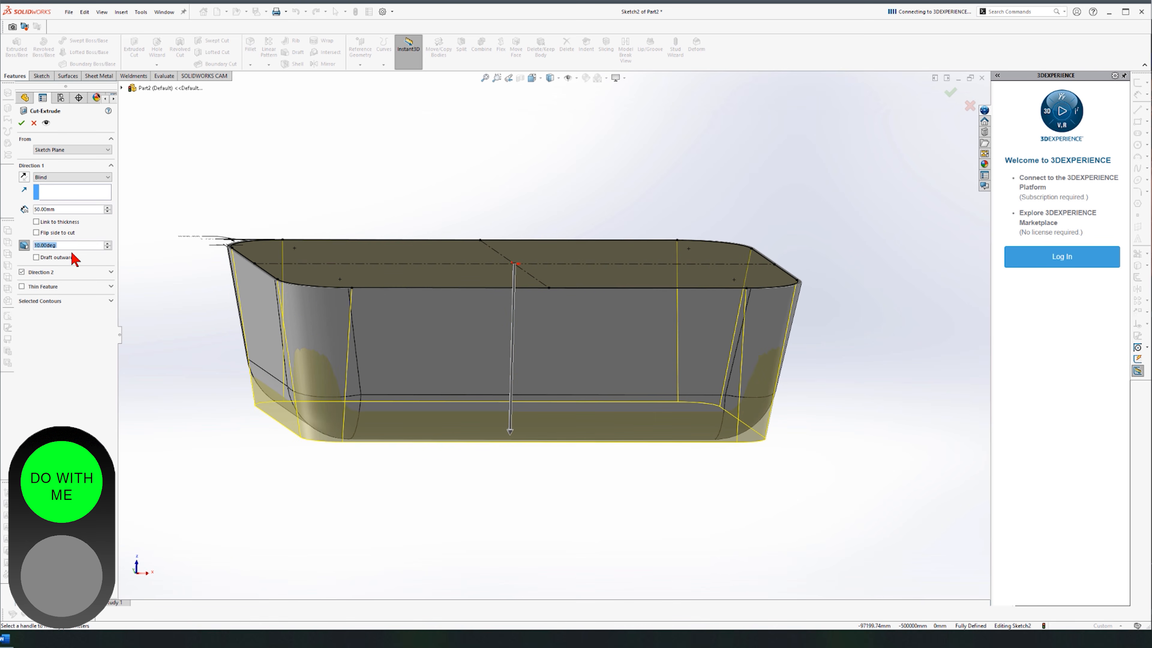
pyautogui.moveTo(422, 324); pyautogui.dragTo(290, 416, button='middle')
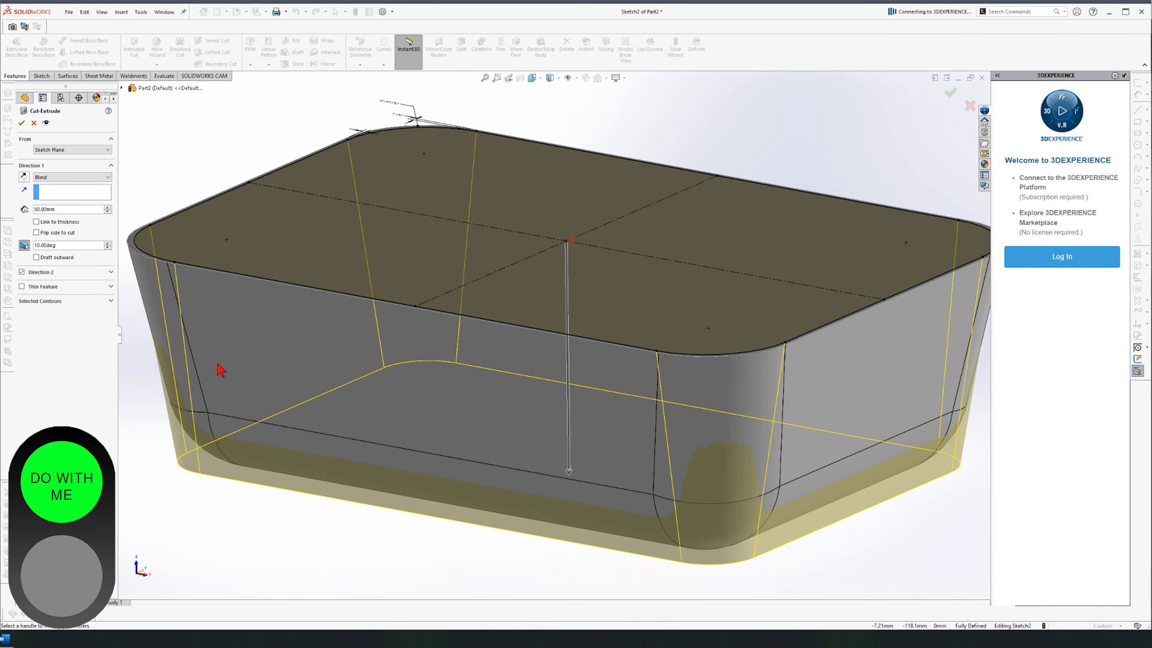
pyautogui.click(107, 244)
pyautogui.click(107, 243)
pyautogui.click(107, 243)
pyautogui.click(108, 244)
pyautogui.click(107, 243)
pyautogui.click(107, 244)
pyautogui.click(107, 243)
pyautogui.click(107, 244)
pyautogui.click(108, 244)
pyautogui.click(107, 243)
pyautogui.click(107, 243)
pyautogui.click(107, 243)
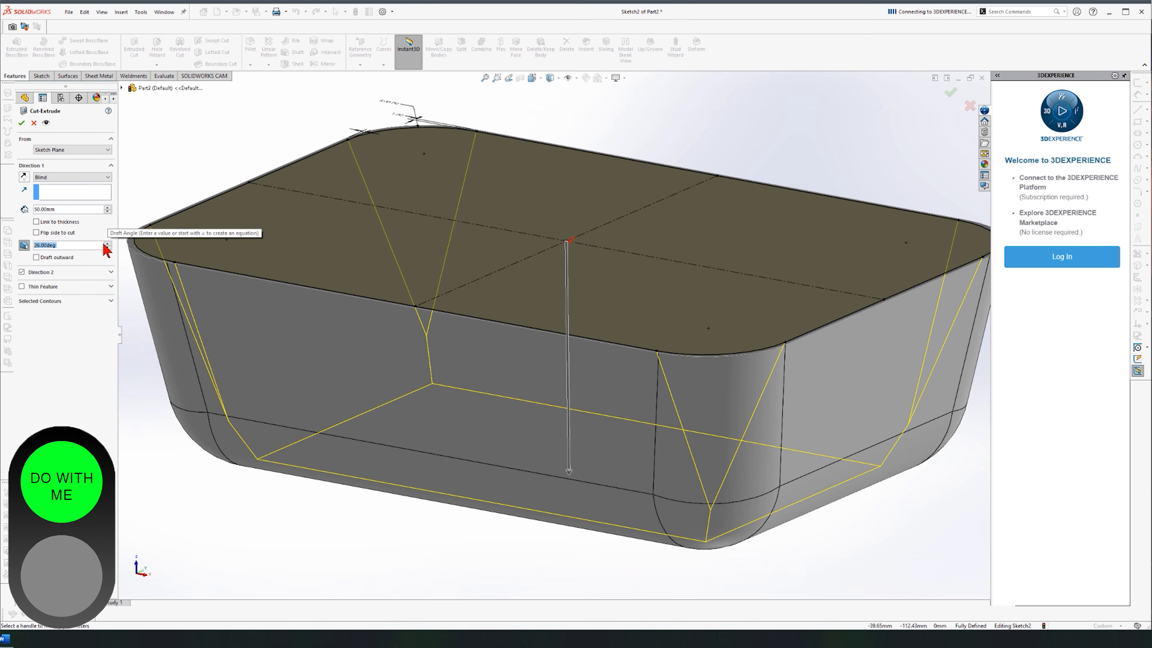
pyautogui.click(21, 122)
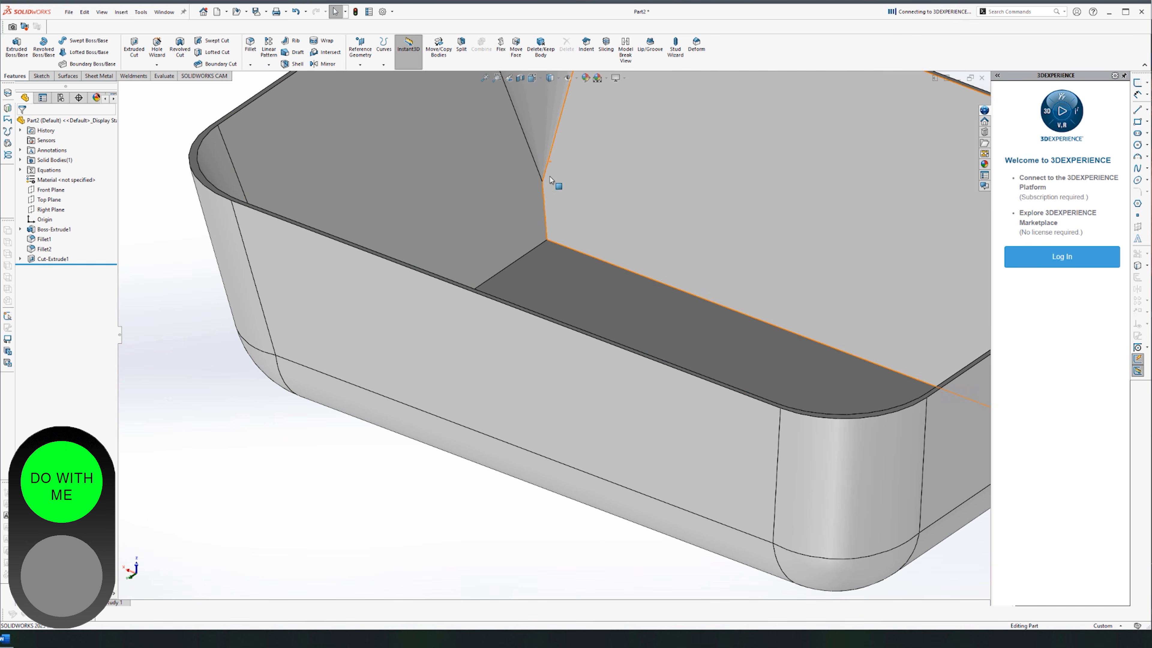
# Delete the drafted pocket cut and the rounded rectangle sketch it was based on.
pyautogui.click(544, 204)
pyautogui.click(320, 495)
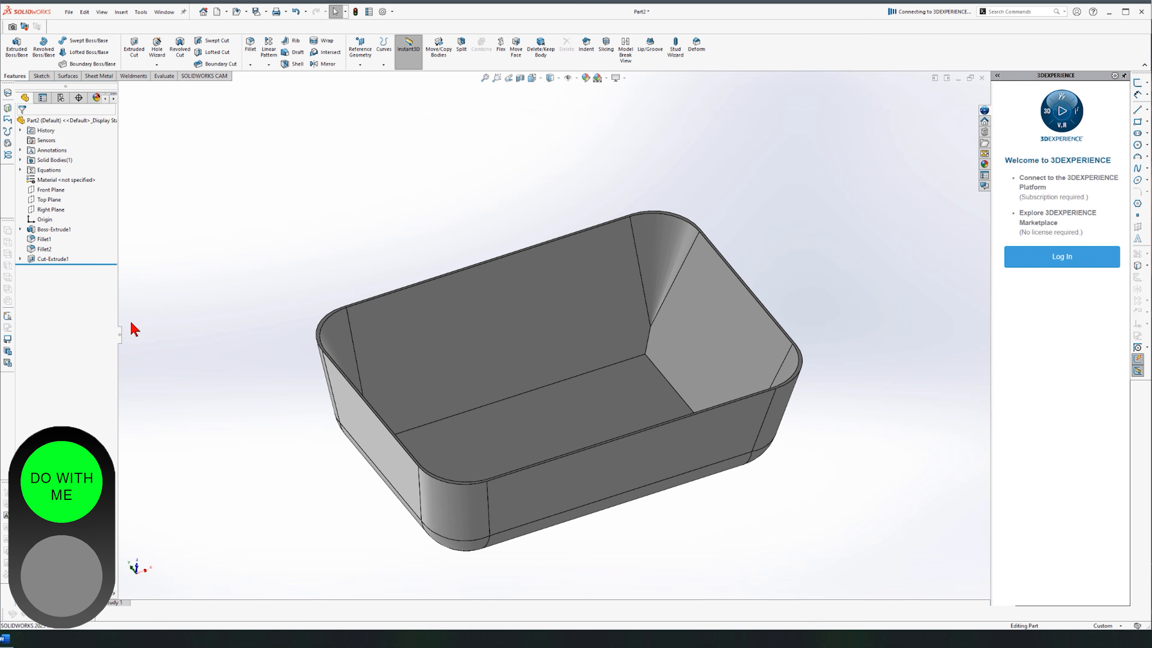
pyautogui.click(51, 259)
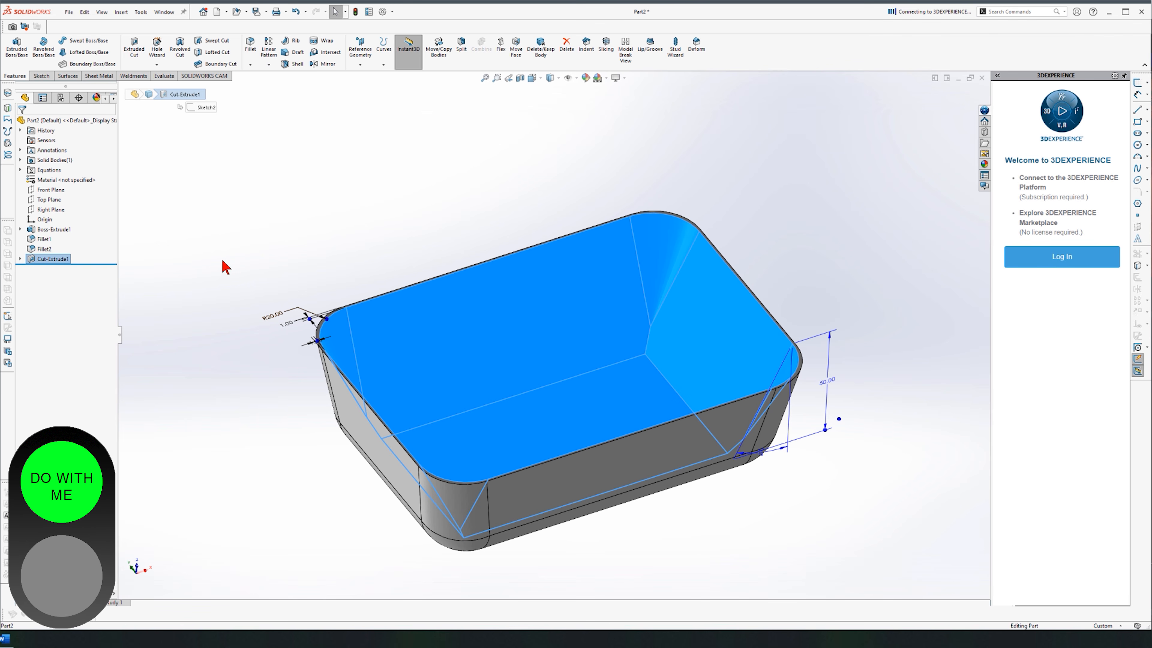
pyautogui.press('Delete')
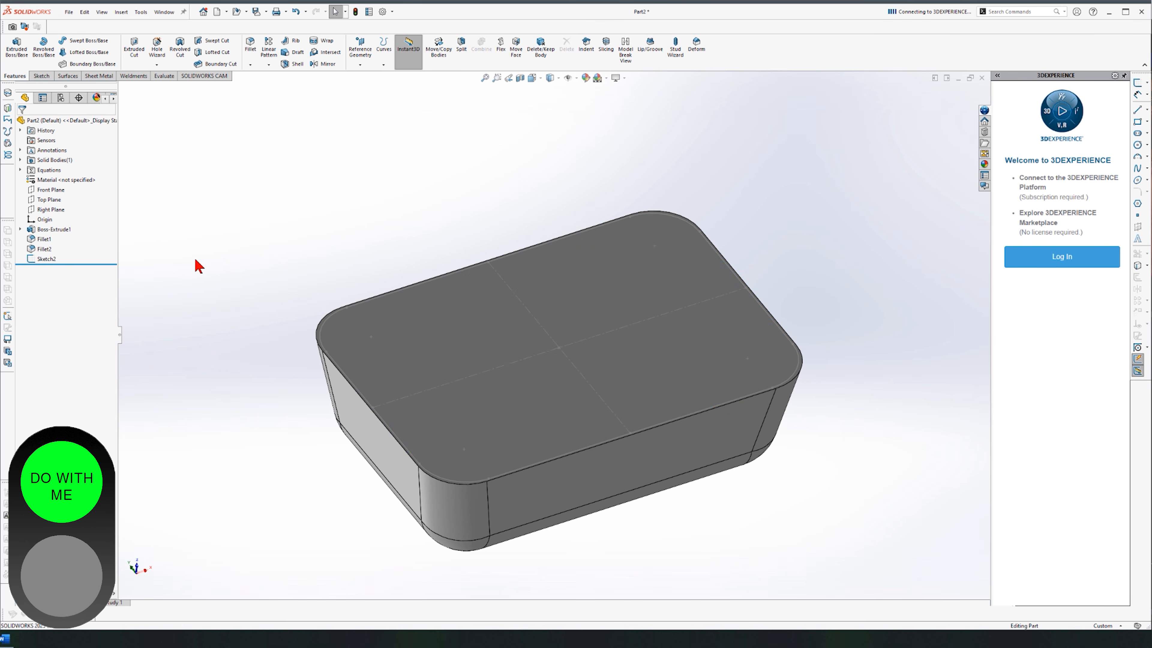
pyautogui.click(46, 259)
pyautogui.press('Delete')
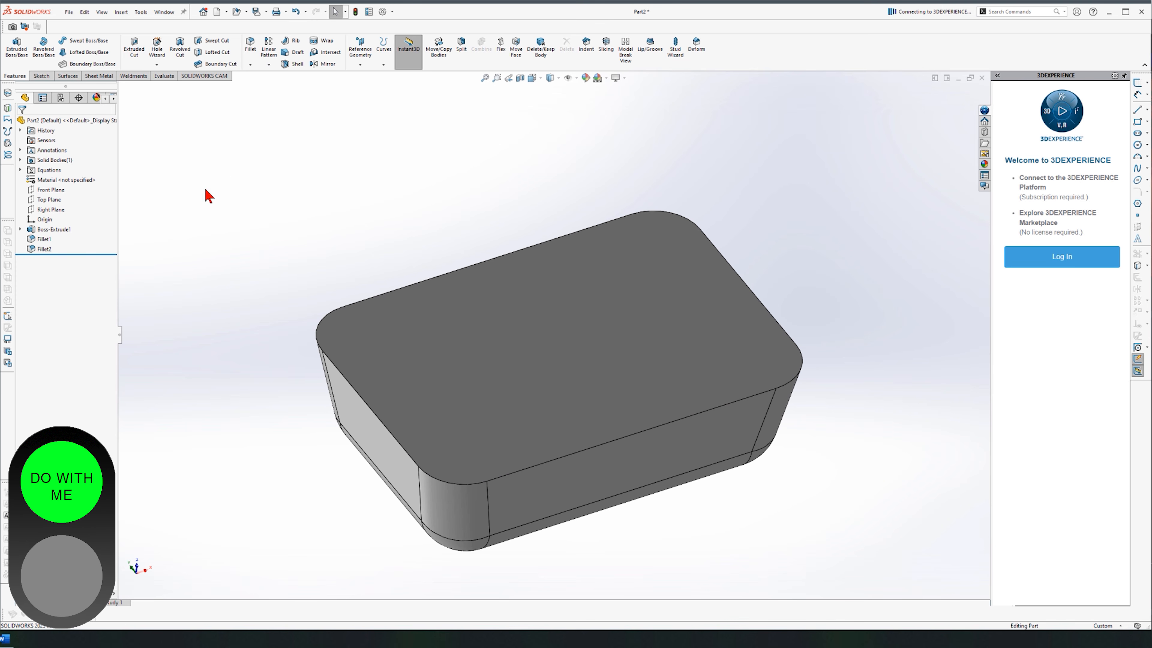
# Shell the filleted block to a 1 mm wall thickness, removing its larger face.
pyautogui.click(300, 65)
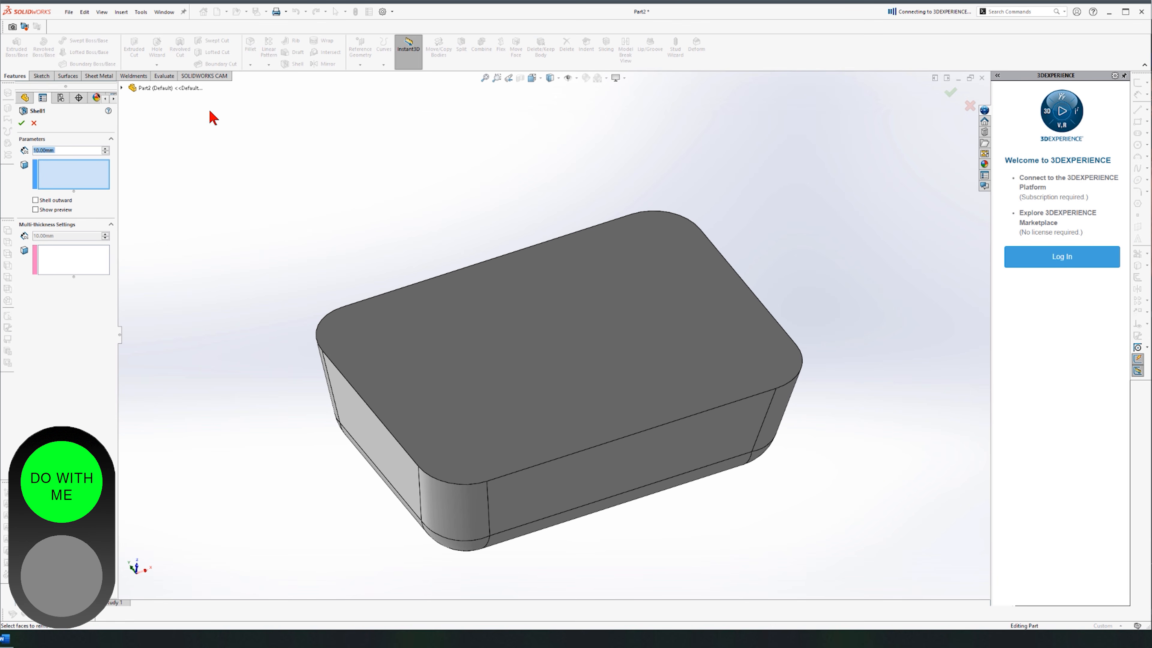
pyautogui.write('1')
pyautogui.click(502, 338)
pyautogui.moveTo(502, 339); pyautogui.dragTo(540, 393, button='middle')
pyautogui.click(23, 125)
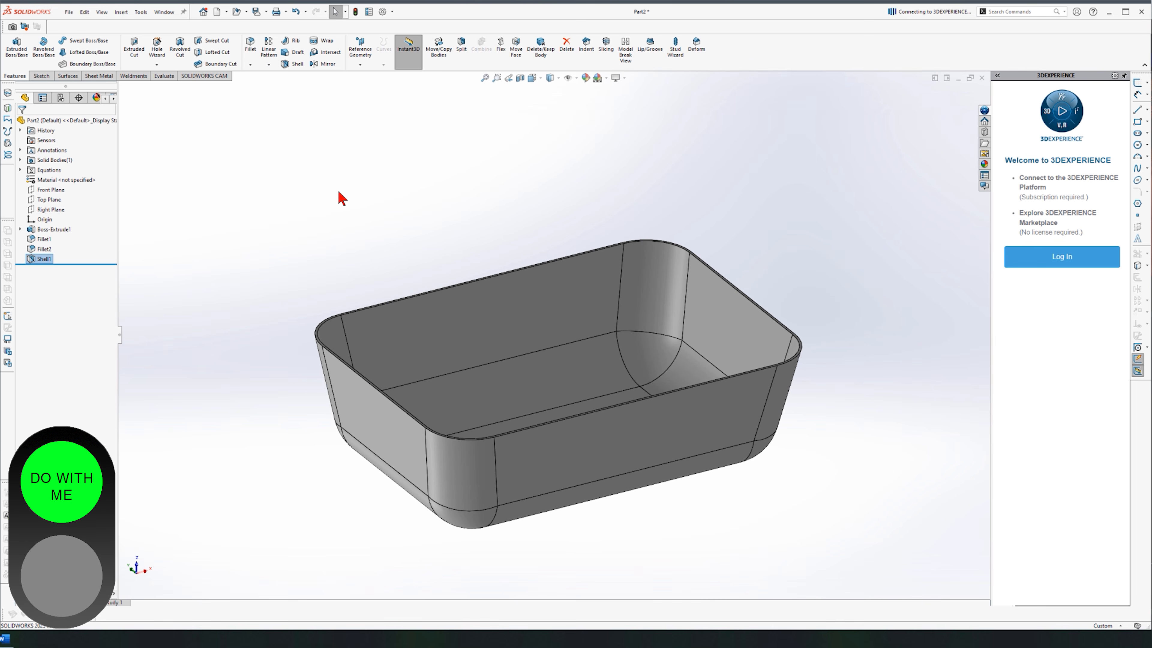
pyautogui.moveTo(357, 185); pyautogui.dragTo(384, 325, button='middle')
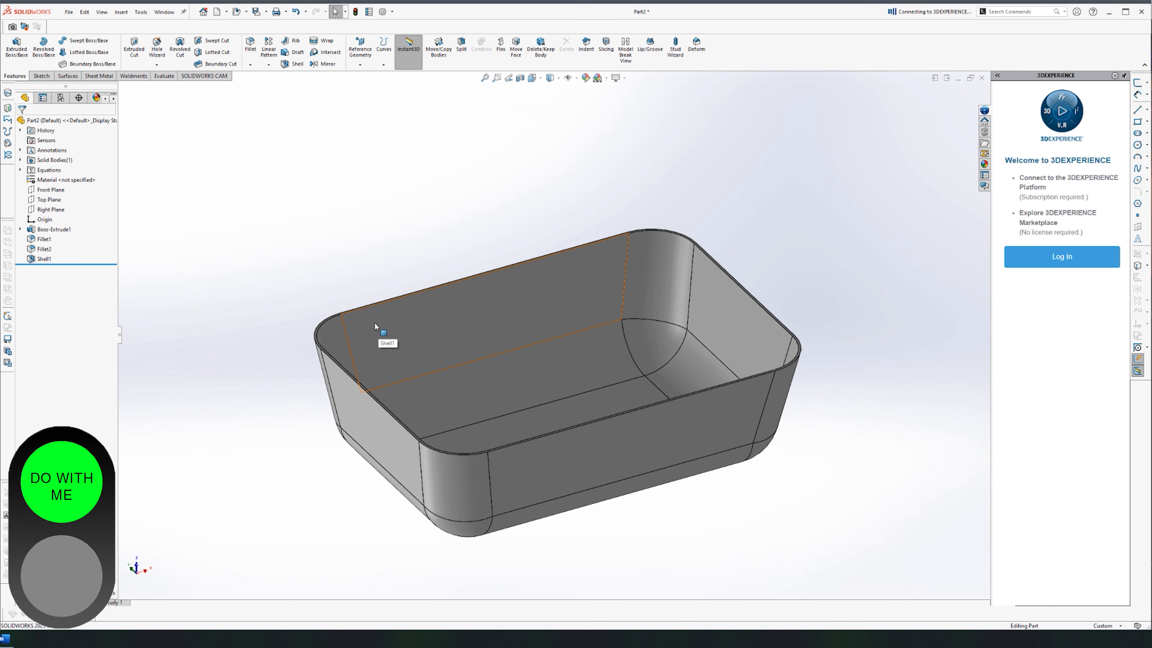
# Delete both fillet features, the shell and the tapered base extrusion, leaving only the base rectangle sketch.
pyautogui.click(44, 239)
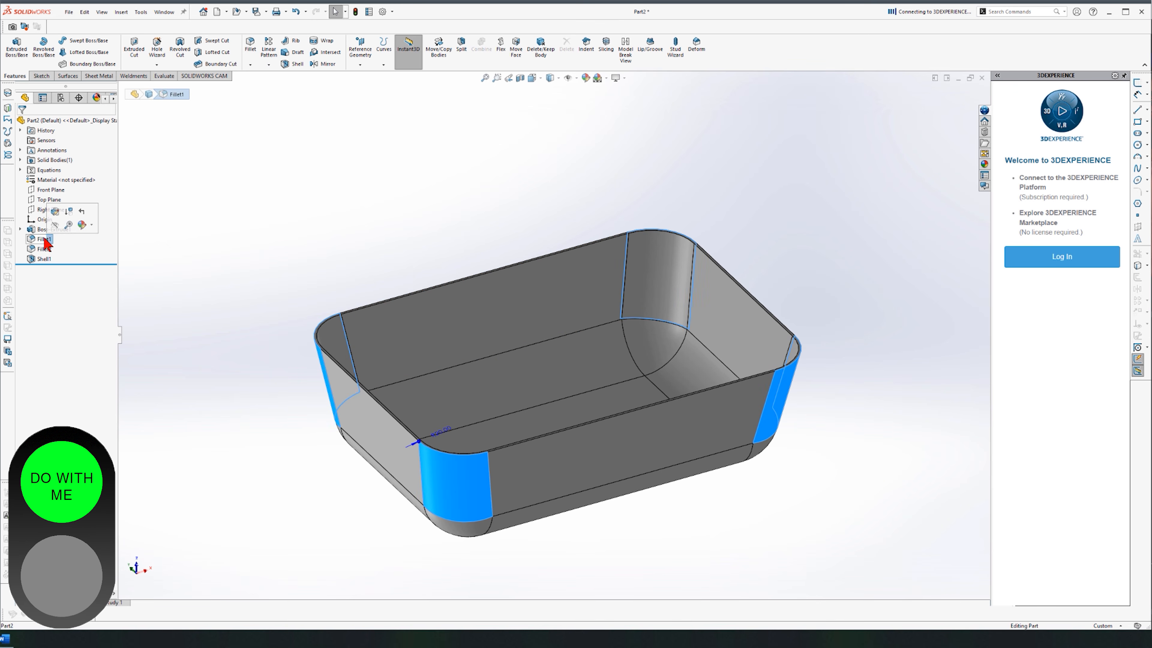
pyautogui.press('Delete')
pyautogui.click(44, 240)
pyautogui.press('Delete')
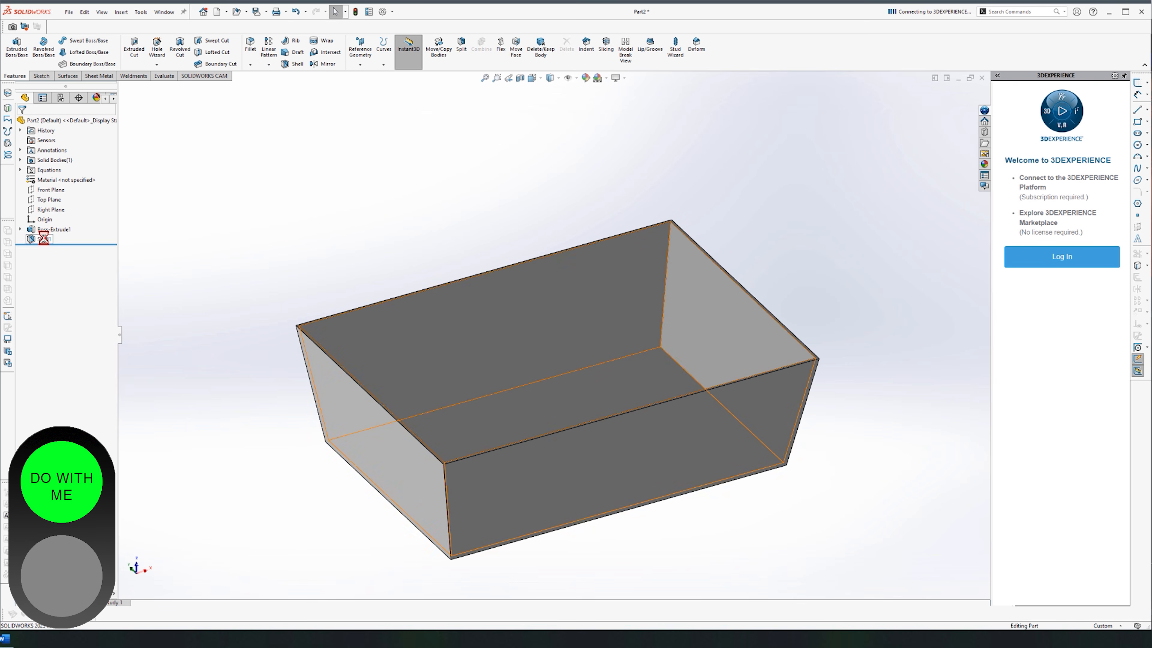
pyautogui.click(43, 238)
pyautogui.press('Delete')
pyautogui.click(44, 229)
pyautogui.press('Delete')
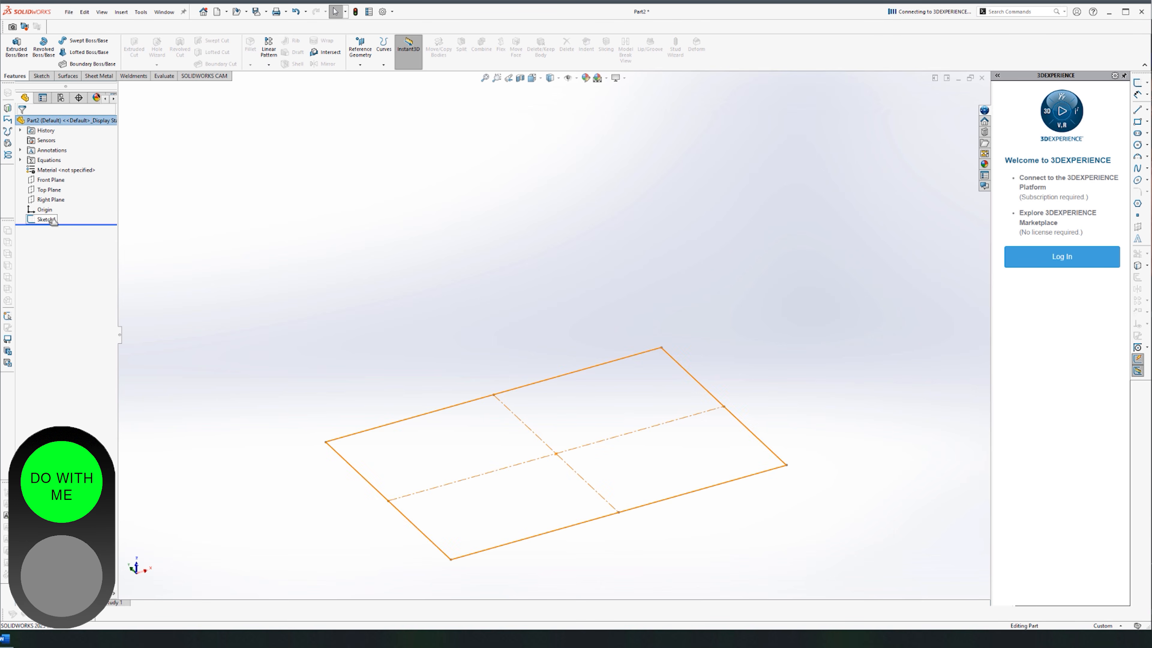
# Extrude the base rectangle sketch 1 mm to form a thin plate.
pyautogui.moveTo(429, 362); pyautogui.dragTo(458, 349, button='middle')
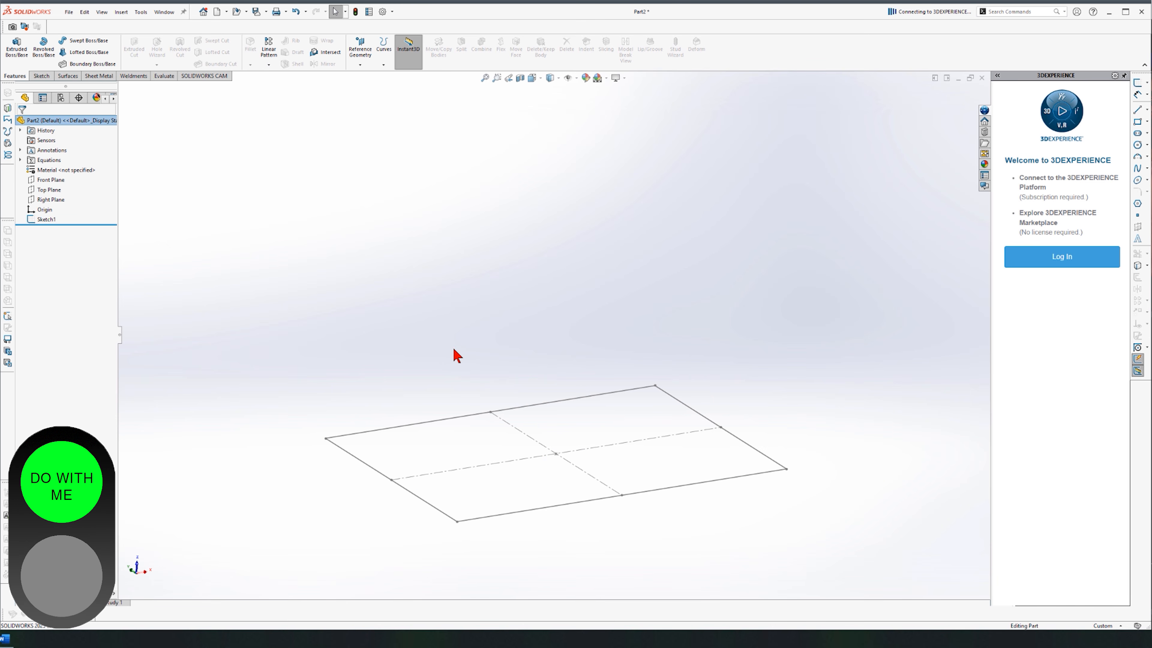
pyautogui.click(17, 45)
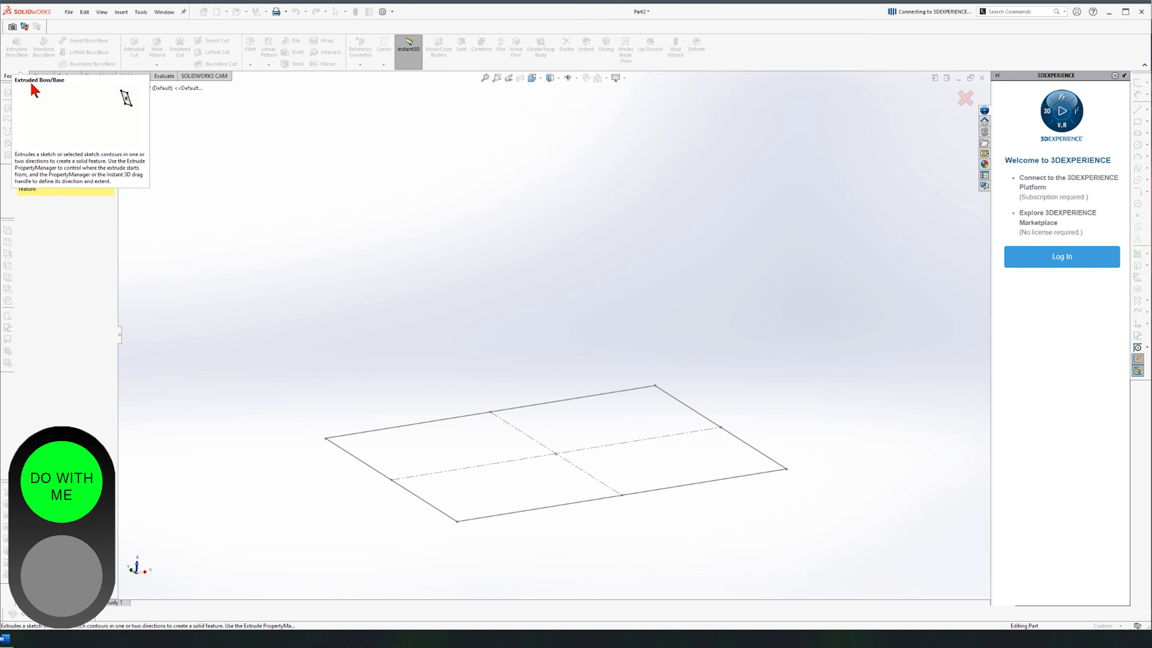
pyautogui.click(399, 426)
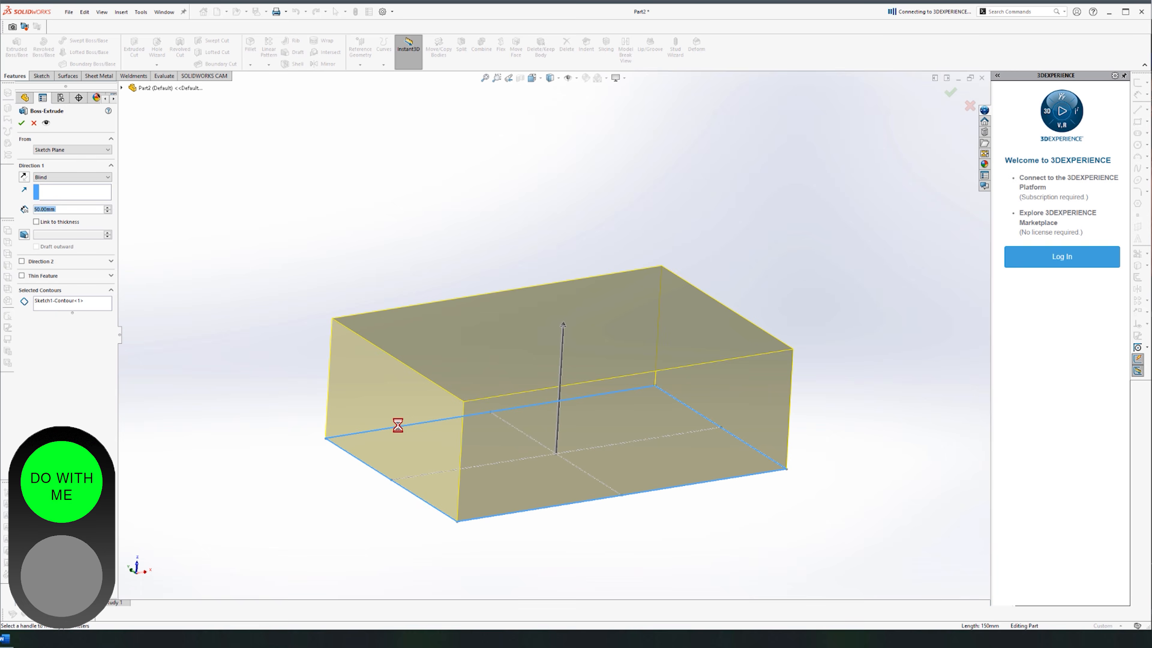
pyautogui.write('2')
pyautogui.press('Return')
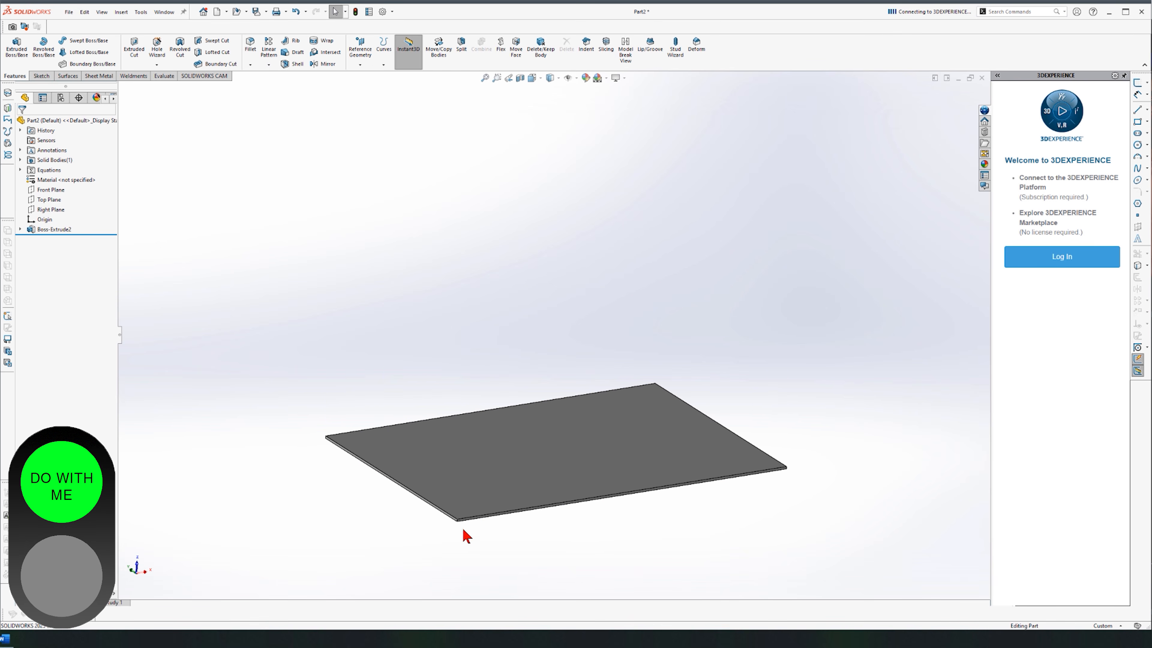
# Fillet the four vertical corner edges of the thin plate with a 20 mm radius.
pyautogui.scroll(-5, 458, 525)
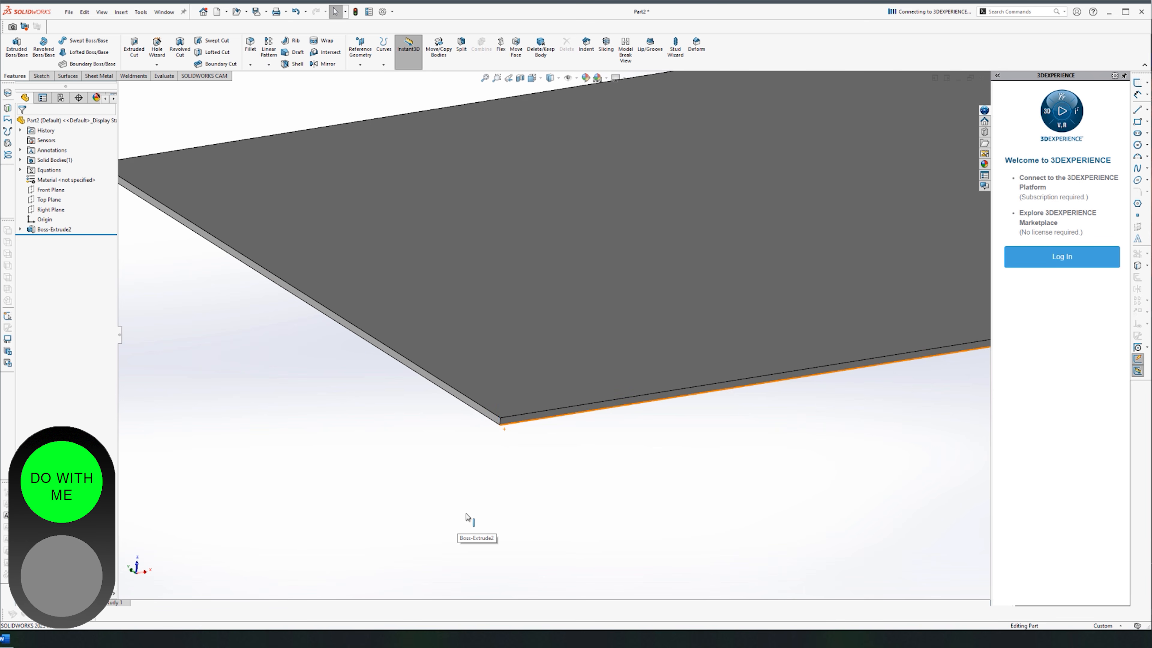
pyautogui.click(501, 423)
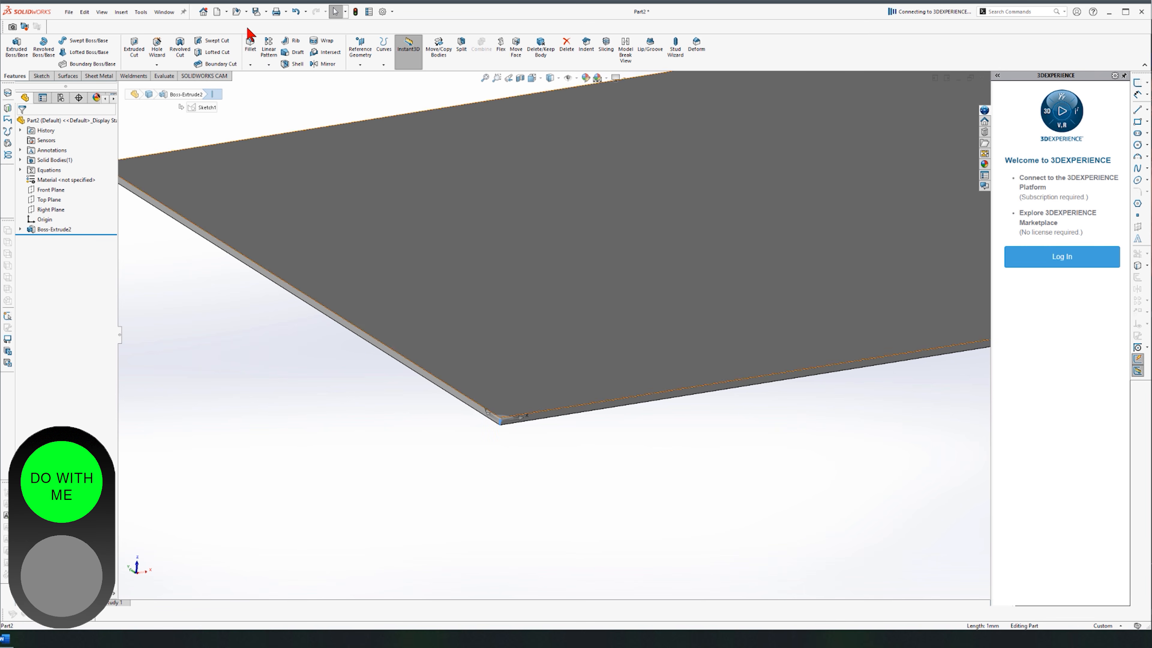
pyautogui.click(254, 46)
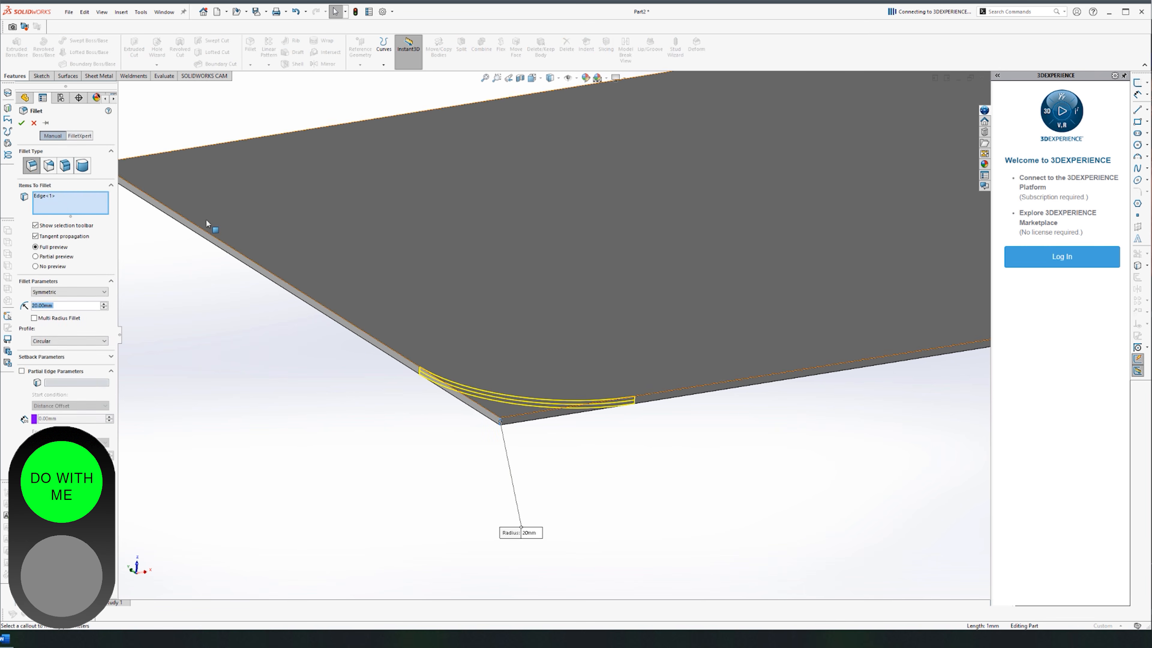
pyautogui.scroll(2, 180, 263)
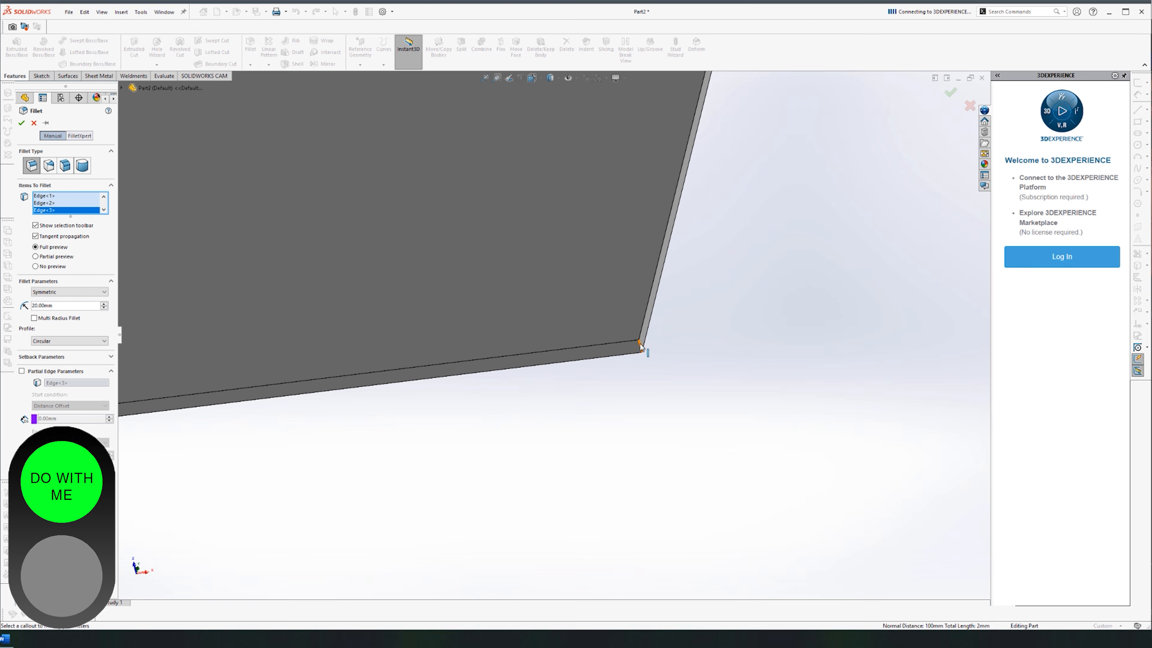
pyautogui.click(643, 354)
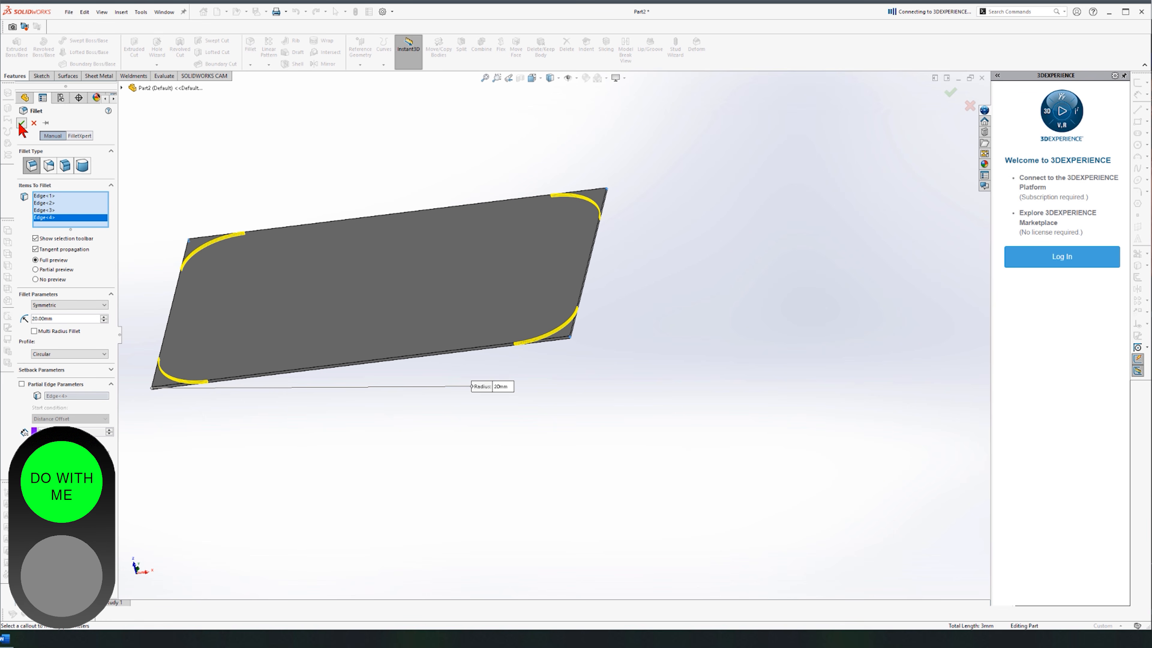
pyautogui.click(21, 123)
# Sketch on the Top Plane a line about 54 mm long, slanting up and outward from the plate's upper end corner.
pyautogui.moveTo(345, 420); pyautogui.dragTo(405, 357, button='middle')
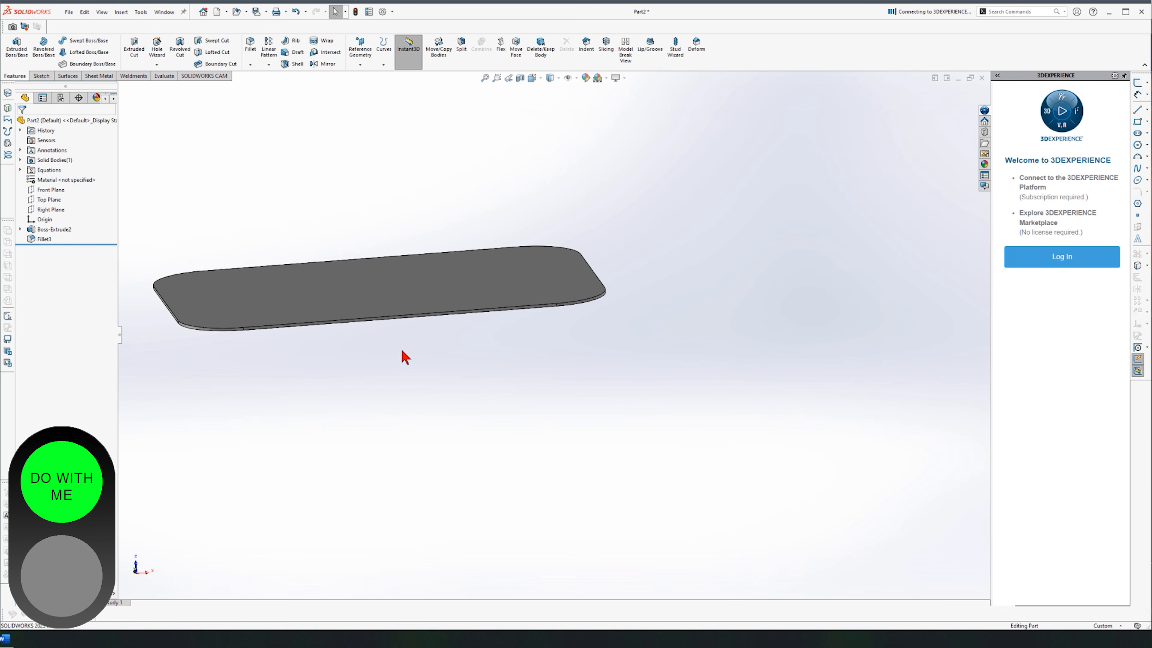
pyautogui.scroll(3, 373, 349)
pyautogui.scroll(-5, 406, 242)
pyautogui.scroll(3, 321, 354)
pyautogui.scroll(-1, 788, 401)
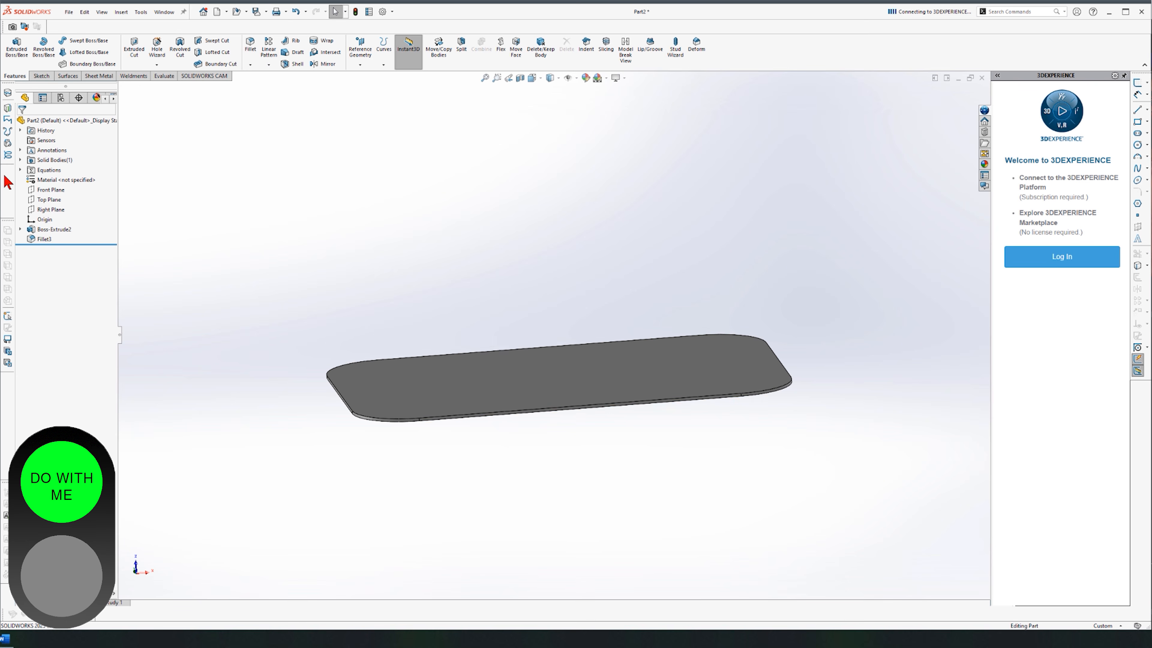
pyautogui.click(48, 202)
pyautogui.click(56, 188)
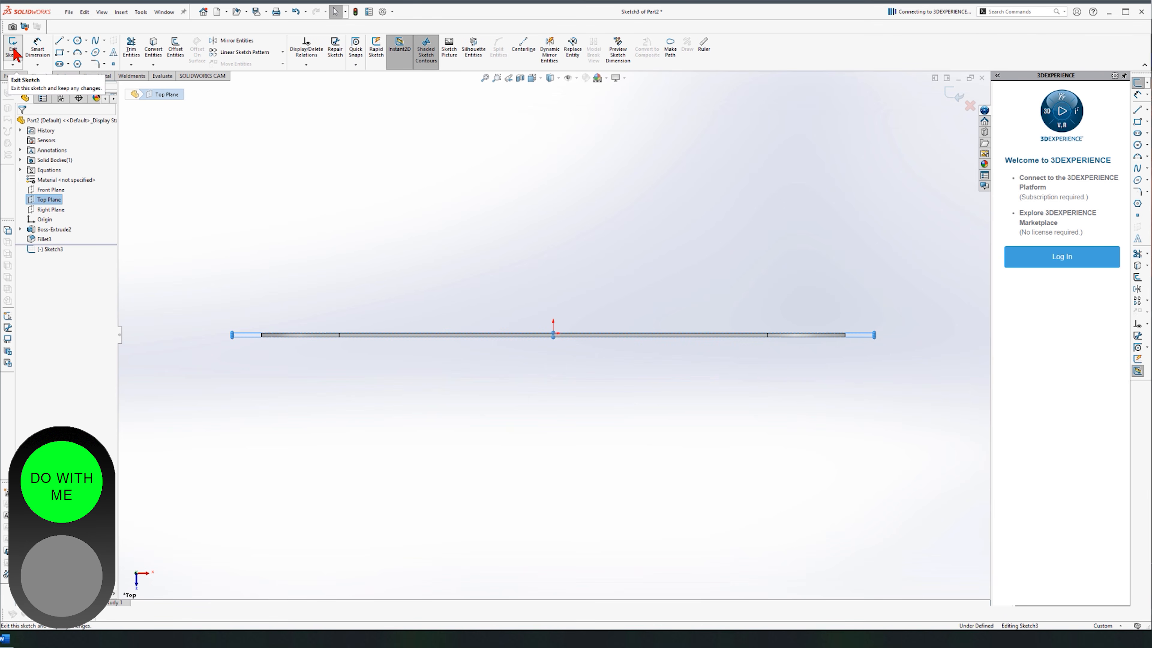
pyautogui.click(59, 41)
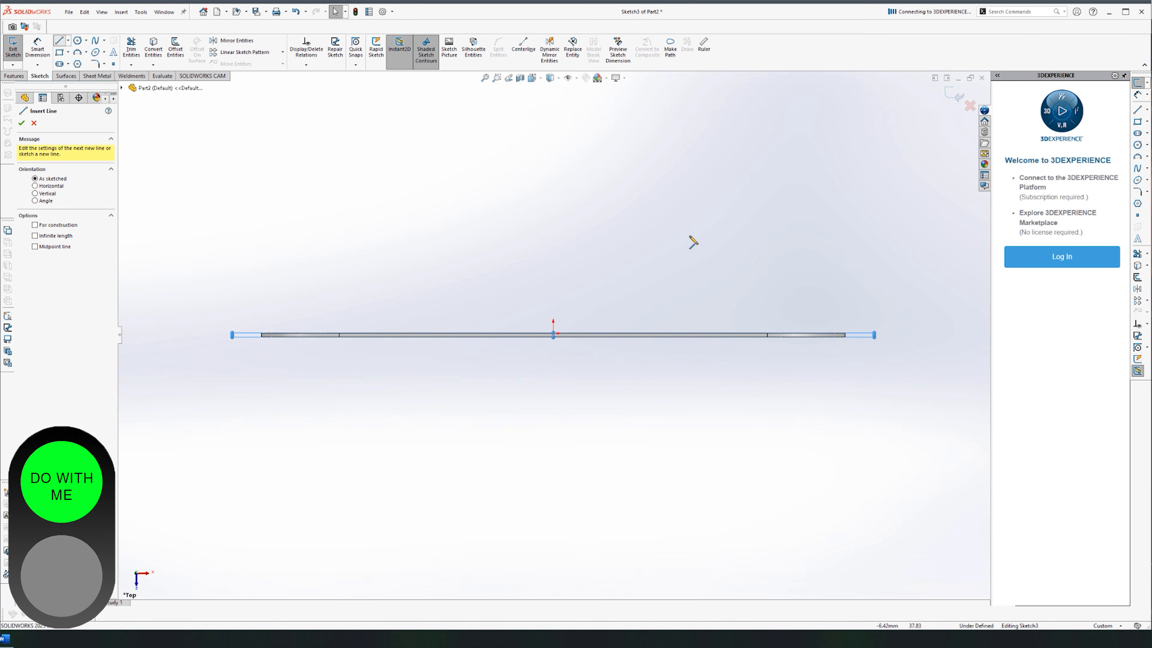
pyautogui.click(846, 335)
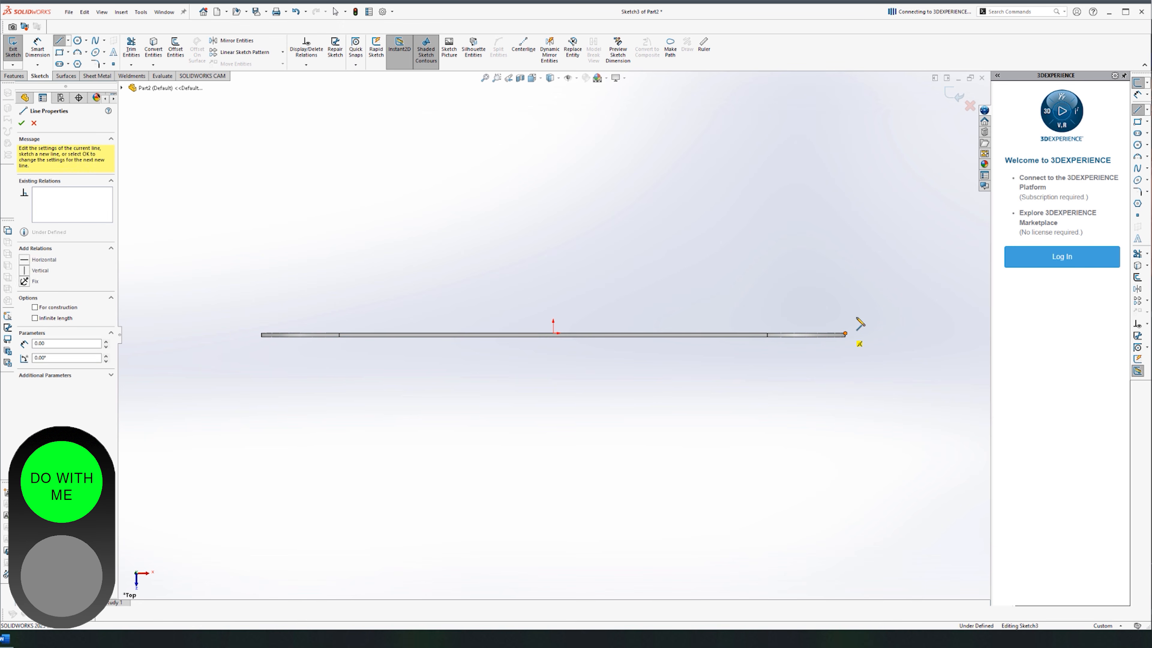
pyautogui.click(887, 127)
pyautogui.press('Escape')
# Close a thin wall profile with a short base line, an inner slanted line and a horizontal top line about 1.6 mm long.
pyautogui.scroll(1, 826, 376)
pyautogui.scroll(-2, 685, 318)
pyautogui.scroll(-1, 726, 326)
pyautogui.click(59, 41)
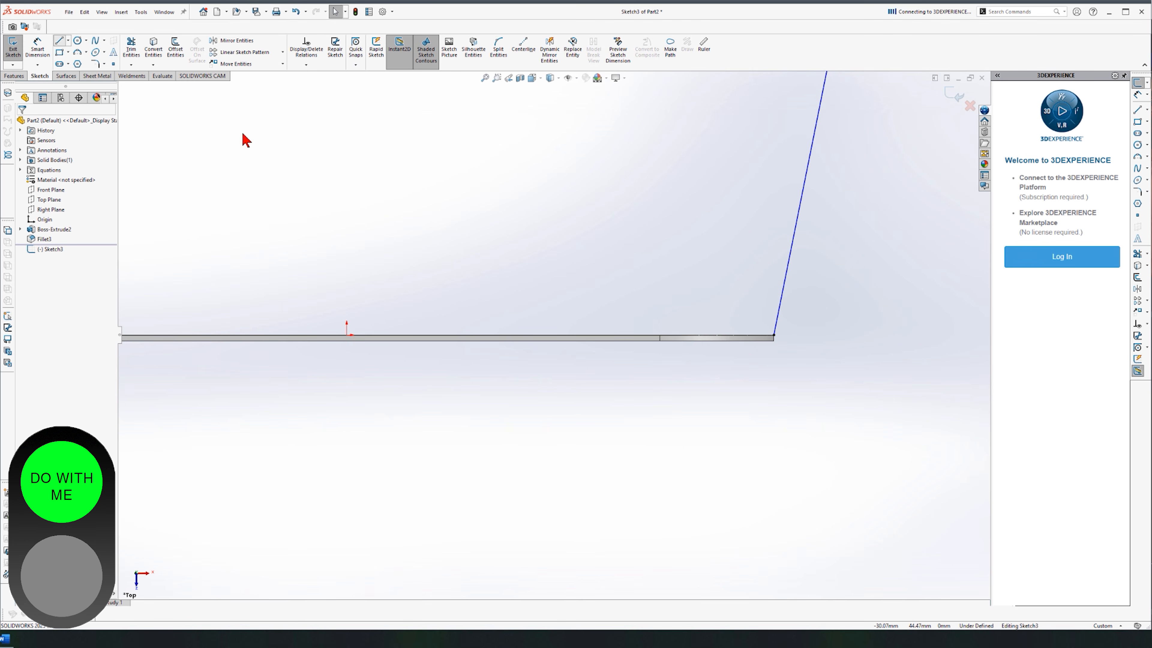
pyautogui.click(774, 336)
pyautogui.scroll(3, 725, 190)
pyautogui.scroll(-3, 681, 205)
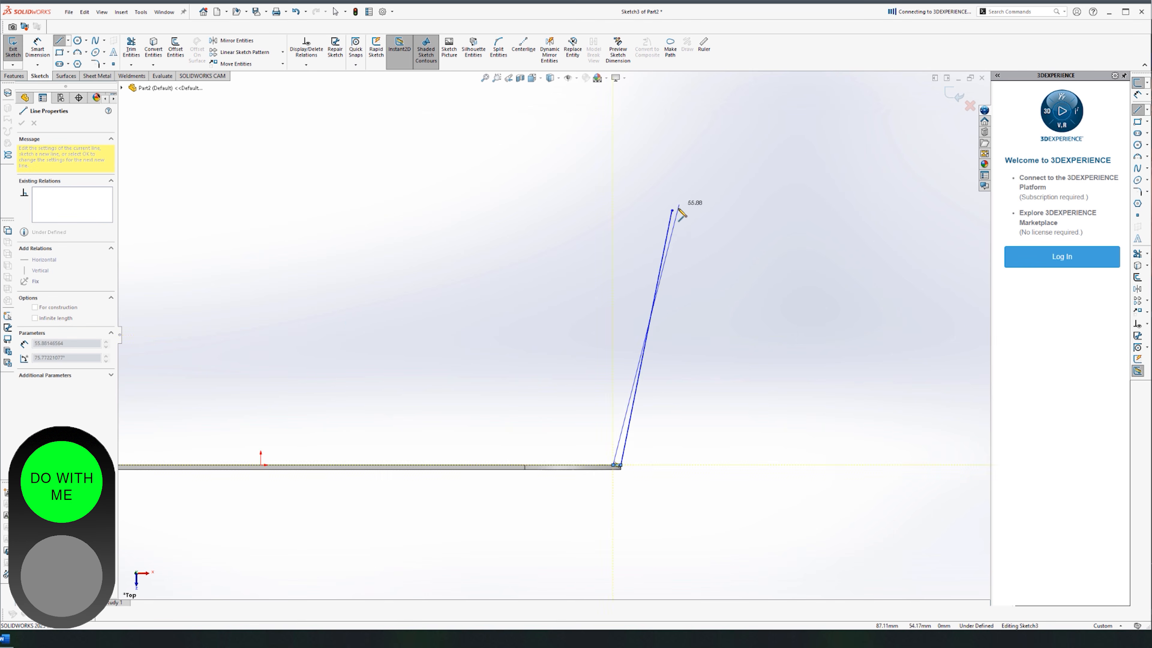
pyautogui.click(656, 227)
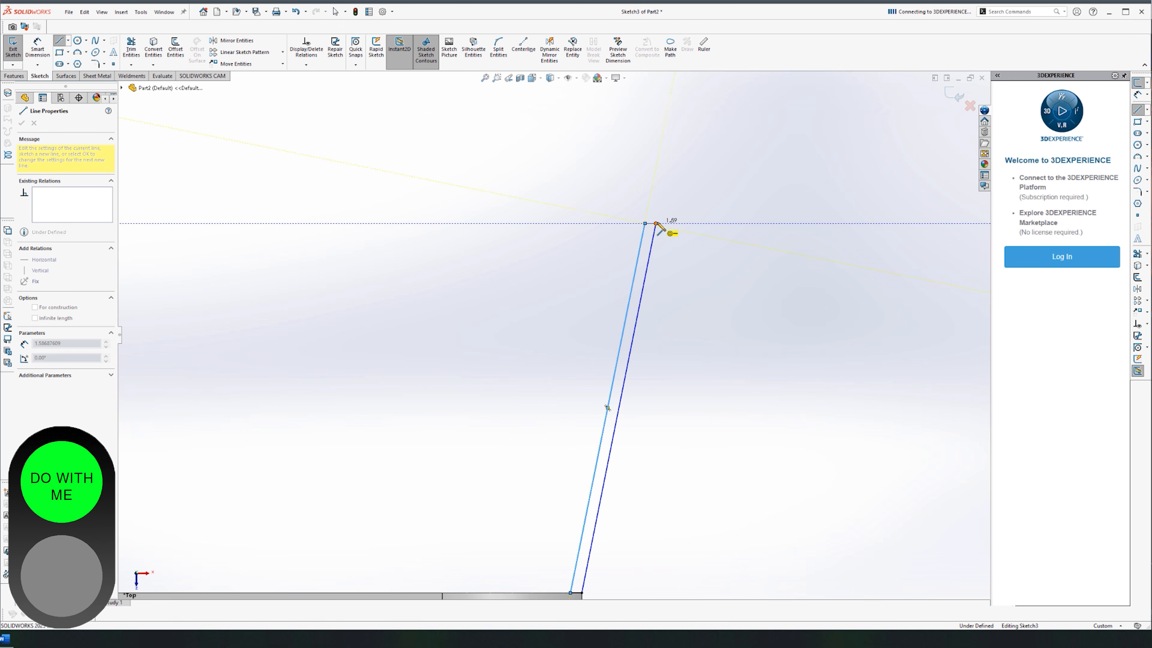
pyautogui.click(645, 223)
pyautogui.press('Escape')
# Dimension the horizontal top edge of the slanted wall profile to 1 mm.
pyautogui.click(36, 46)
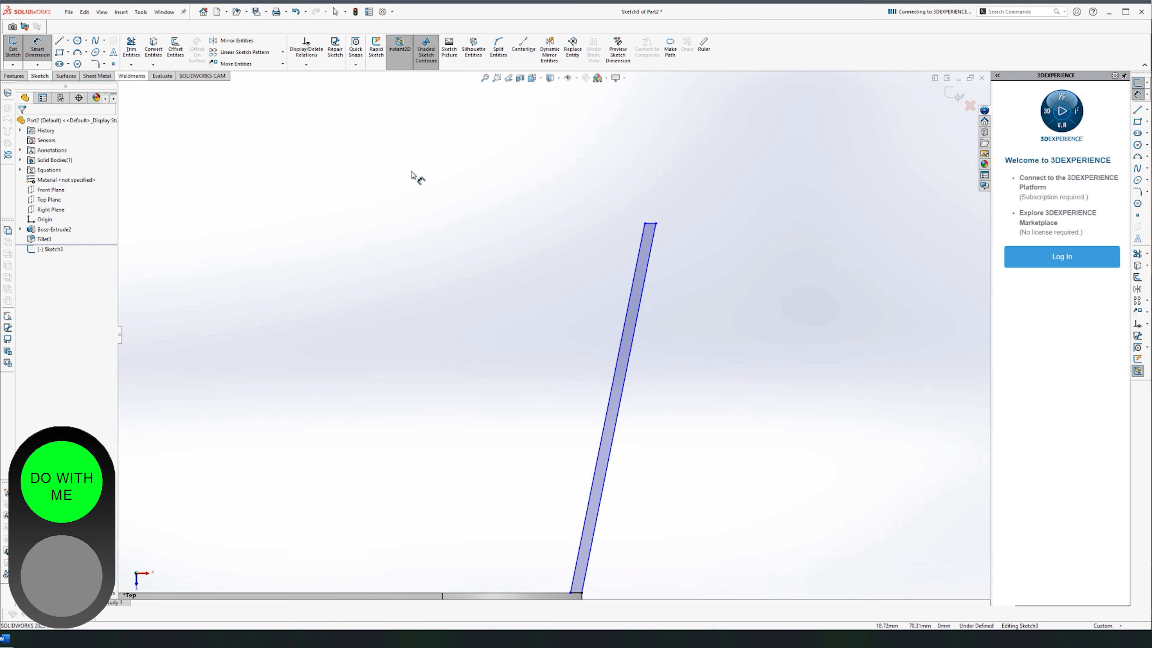
pyautogui.click(651, 227)
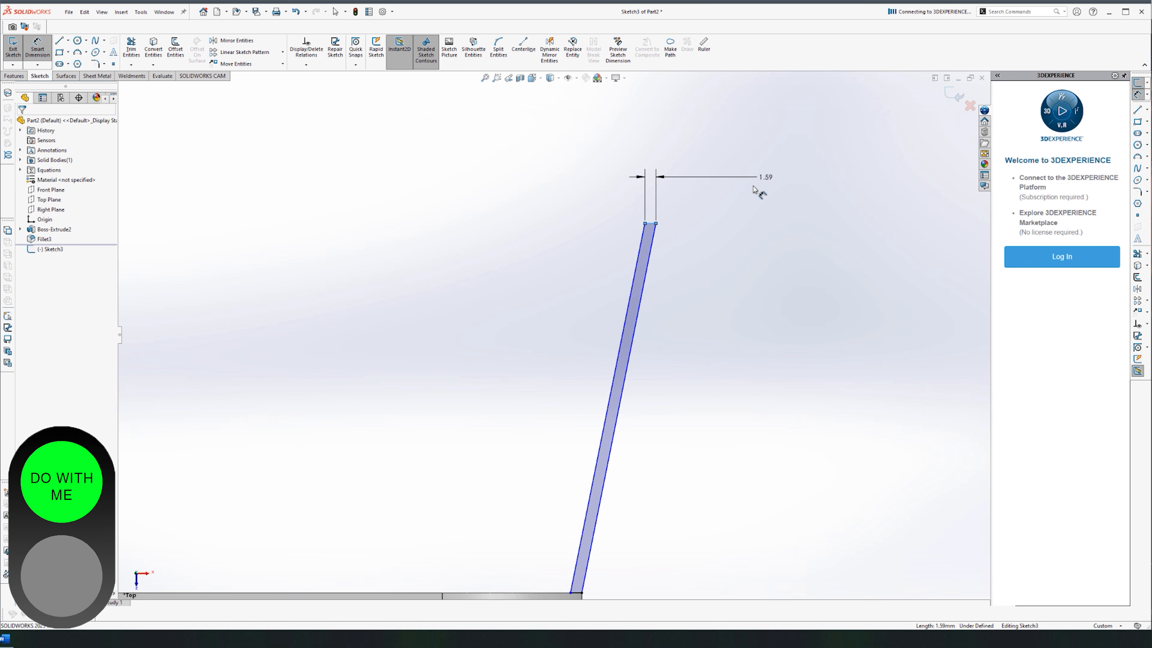
pyautogui.click(761, 184)
pyautogui.write('1')
pyautogui.press('Return')
pyautogui.press('Escape')
# Make the wall profile's two long sides parallel and tilt its upper end farther outward.
pyautogui.scroll(3, 671, 210)
pyautogui.click(614, 317)
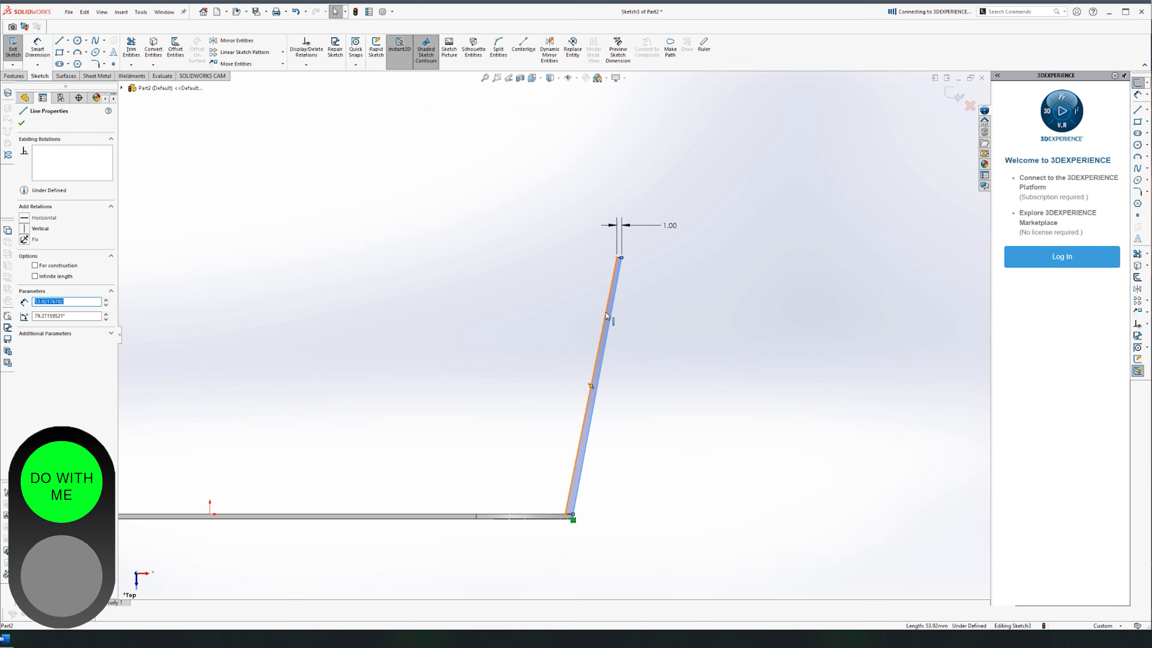
pyautogui.keyDown('ctrl'); pyautogui.click(607, 316); pyautogui.keyUp('ctrl')
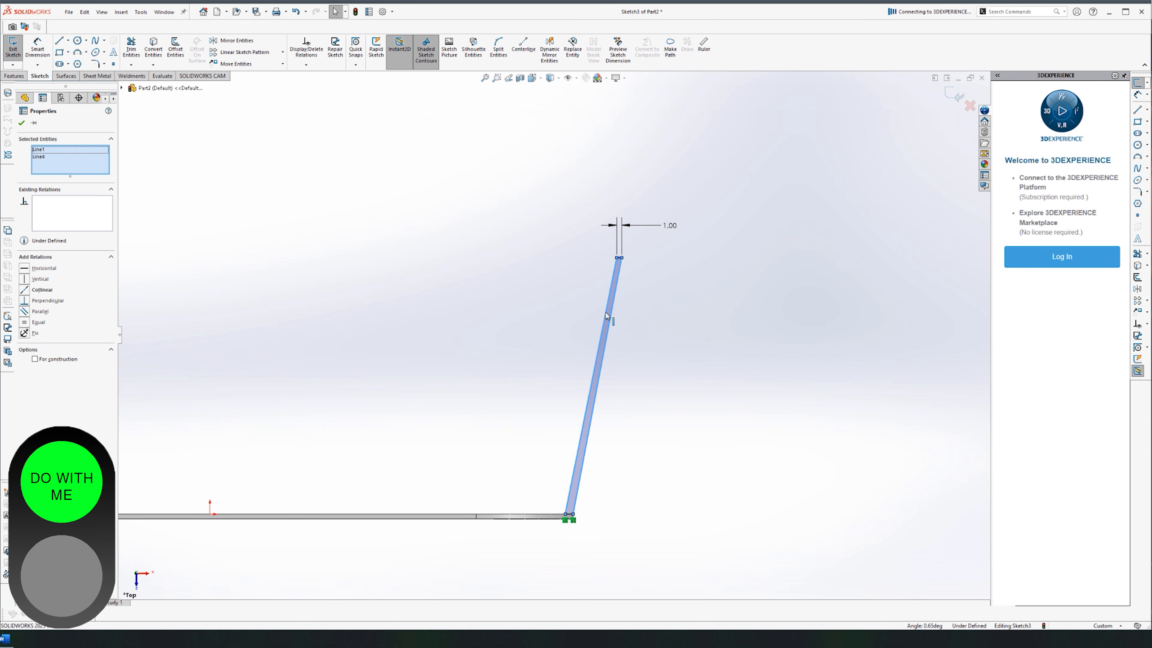
pyautogui.click(23, 314)
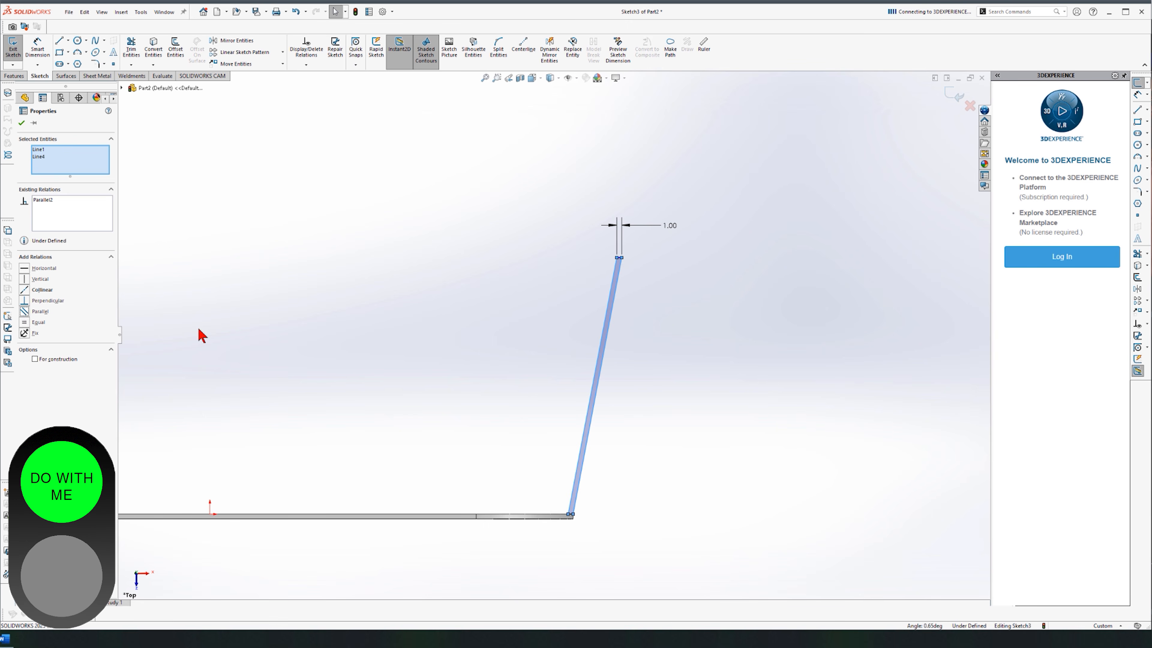
pyautogui.click(617, 474)
pyautogui.moveTo(619, 257); pyautogui.dragTo(648, 267)
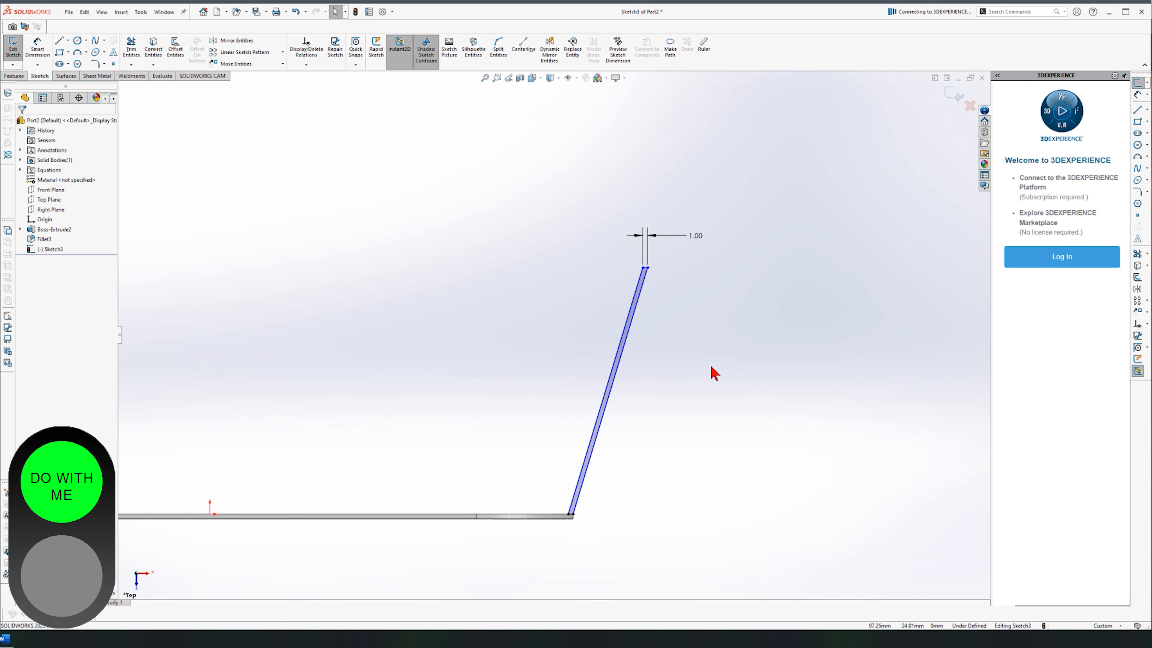
# Delete the horizontal dimension from the wall profile's top edge.
pyautogui.scroll(-5, 661, 278)
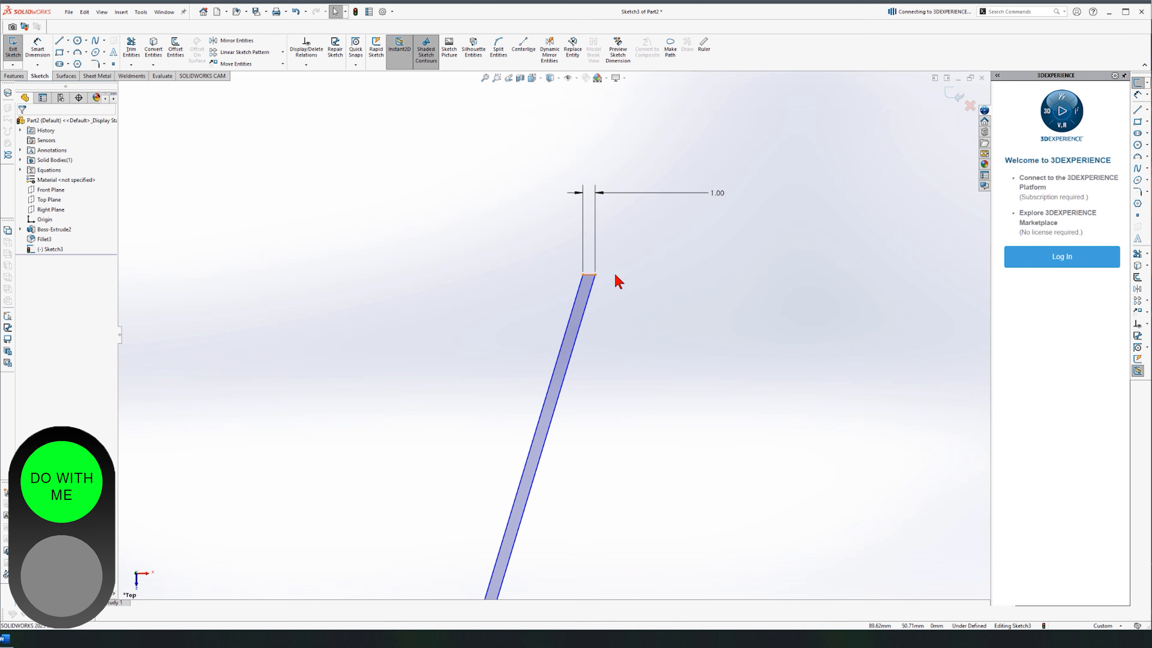
pyautogui.moveTo(781, 124); pyautogui.dragTo(426, 306)
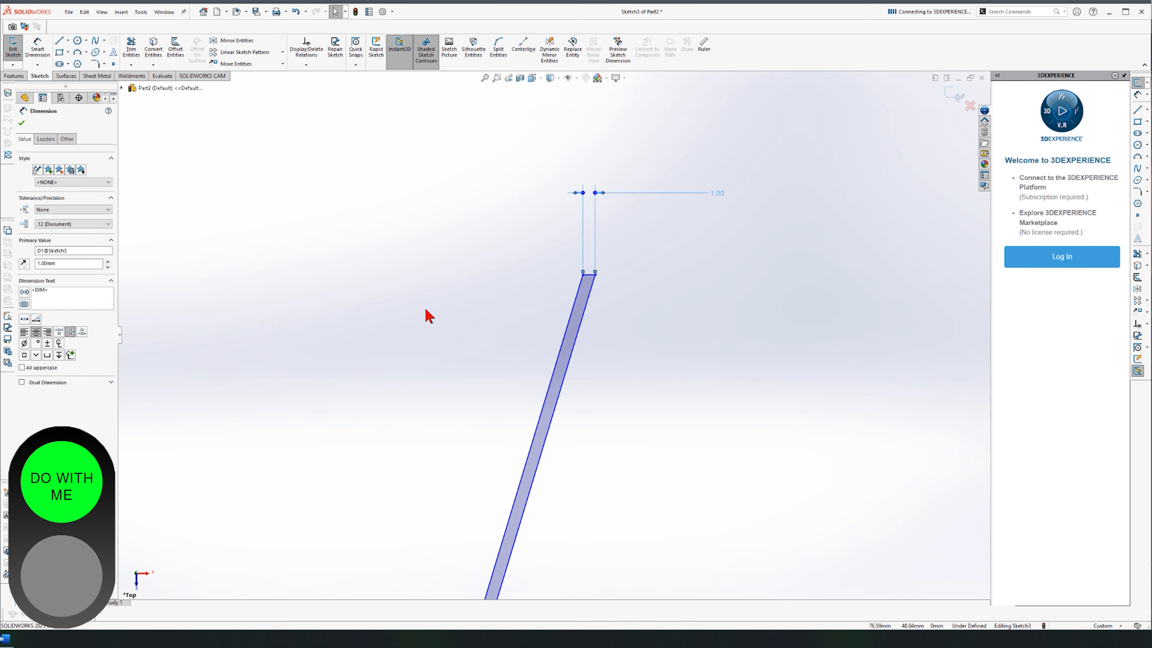
pyautogui.press('Delete')
# Dimension the perpendicular distance between the wall profile's two parallel sides as 1 mm.
pyautogui.click(45, 57)
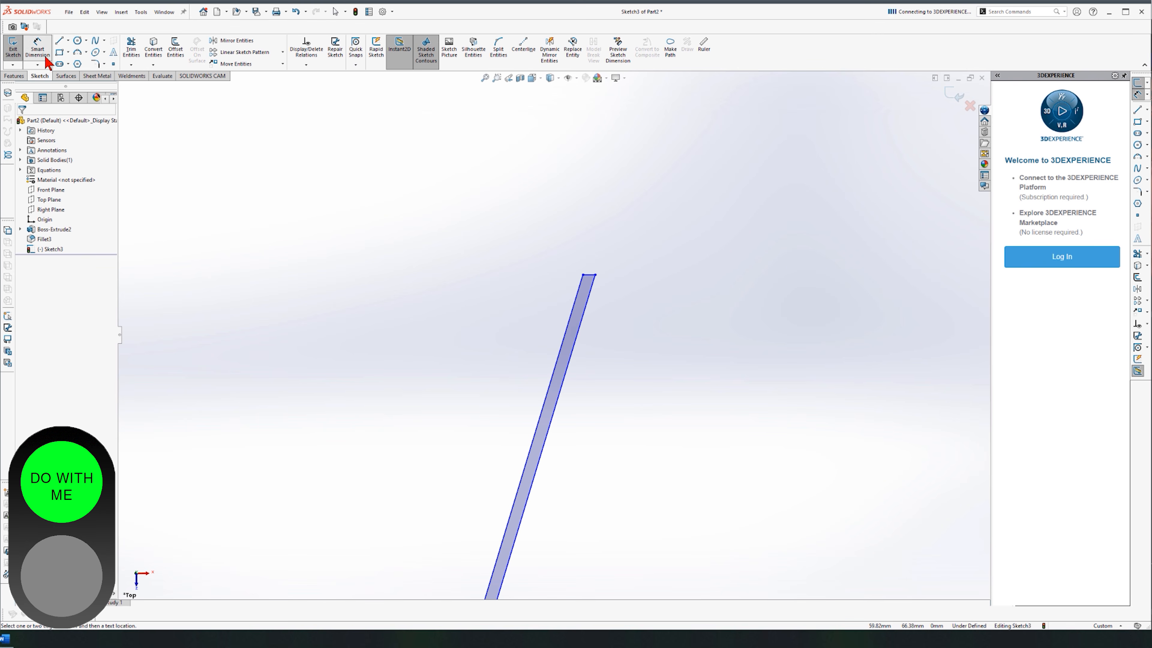
pyautogui.click(577, 310)
pyautogui.click(588, 313)
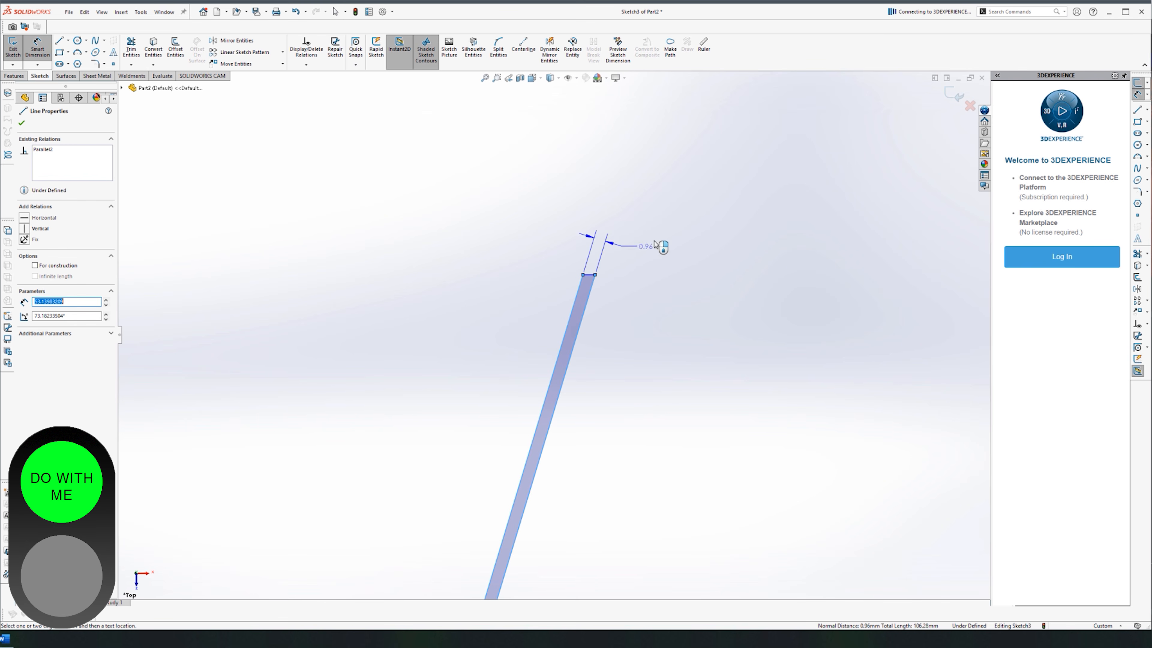
pyautogui.click(702, 242)
pyautogui.doubleClick(717, 240)
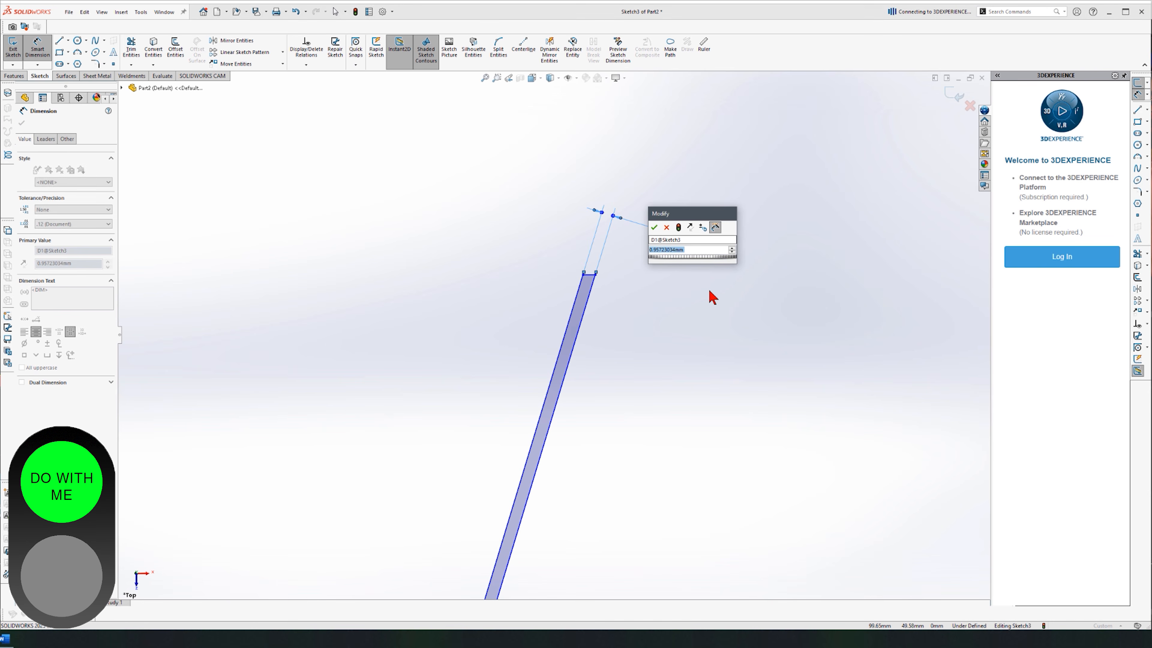
pyautogui.write('1')
pyautogui.press('Return')
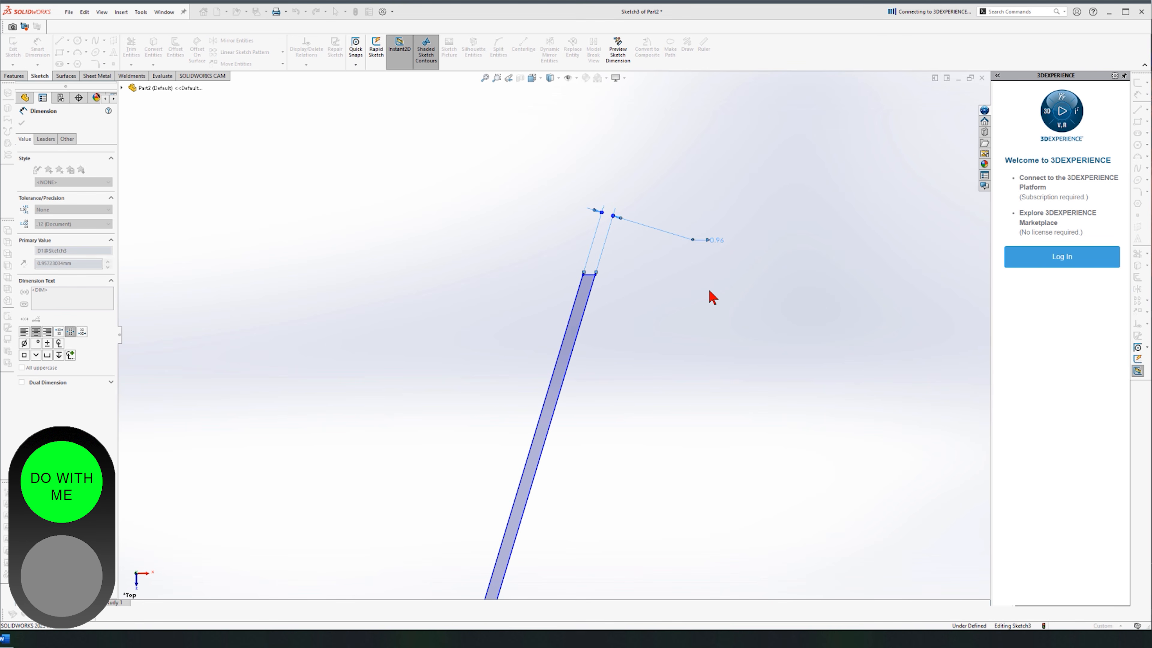
pyautogui.click(623, 275)
# Dimension the vertical height of the wall profile from the plate corner to its upper end as 51 mm.
pyautogui.scroll(8, 637, 297)
pyautogui.scroll(-4, 535, 426)
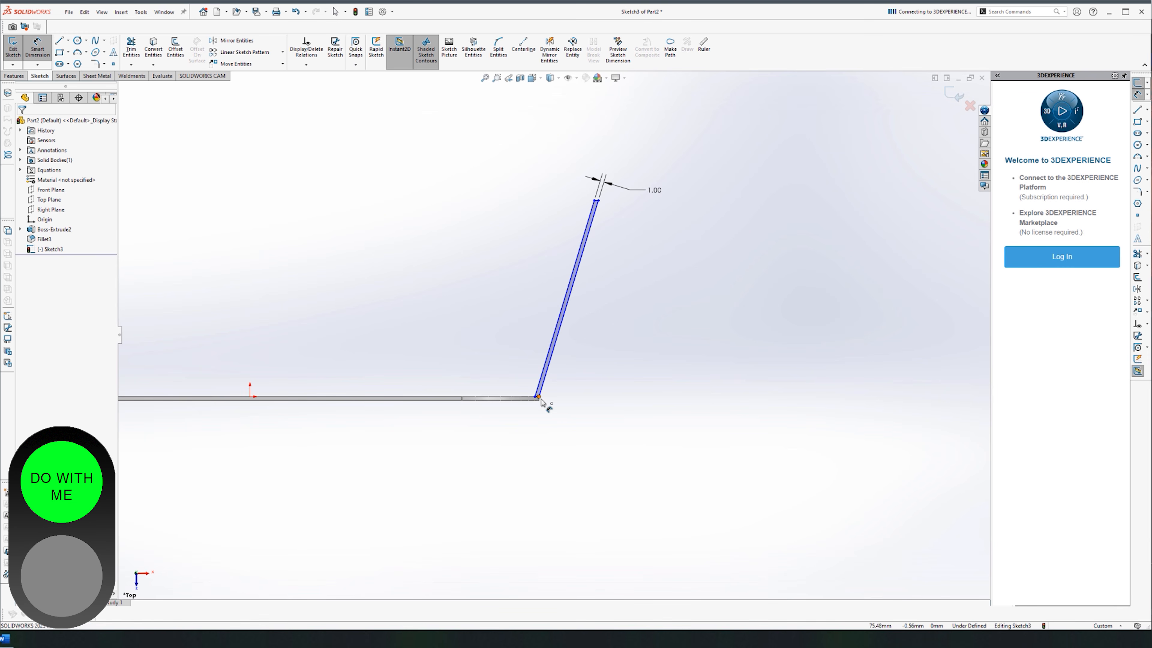
pyautogui.click(540, 397)
pyautogui.click(599, 201)
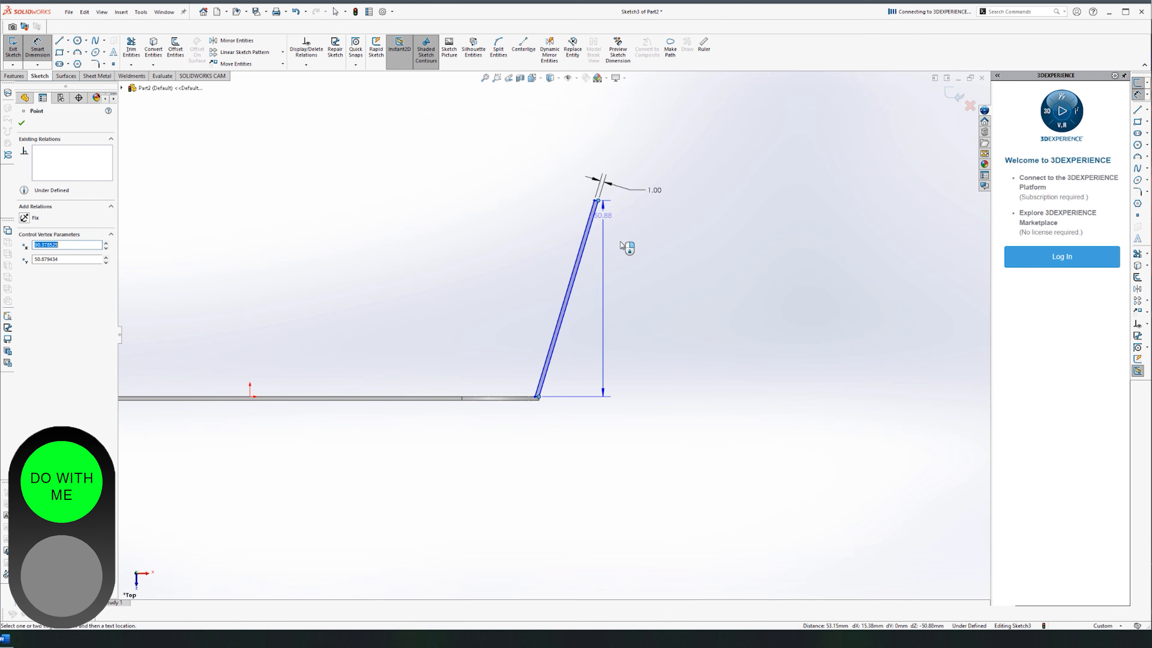
pyautogui.click(660, 283)
pyautogui.write('51')
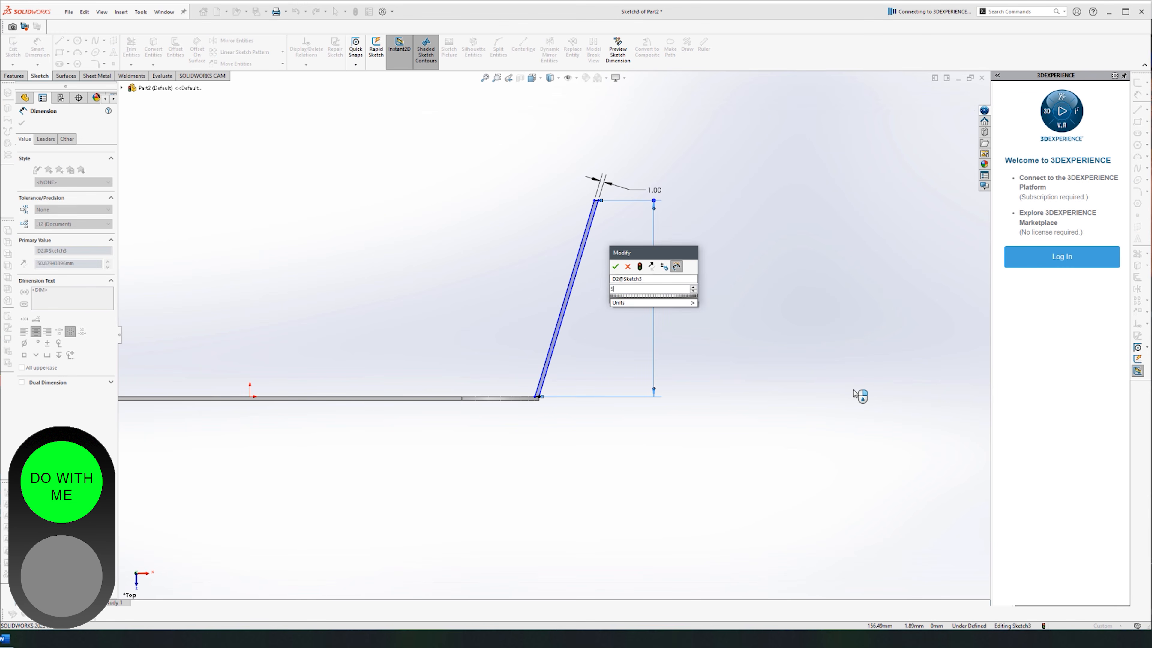
pyautogui.press('Return')
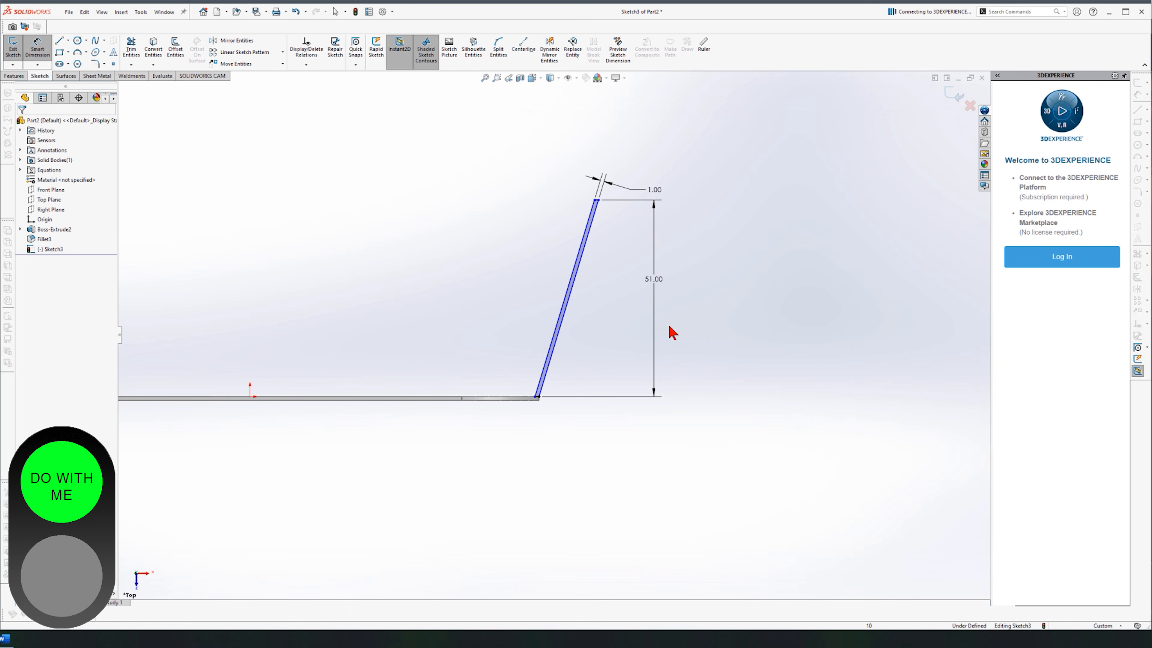
pyautogui.press('Escape')
# Tilt the wall profile slightly inward and dimension the angle between the plate and its inner side as 105 degrees.
pyautogui.scroll(3, 411, 311)
pyautogui.scroll(-3, 367, 329)
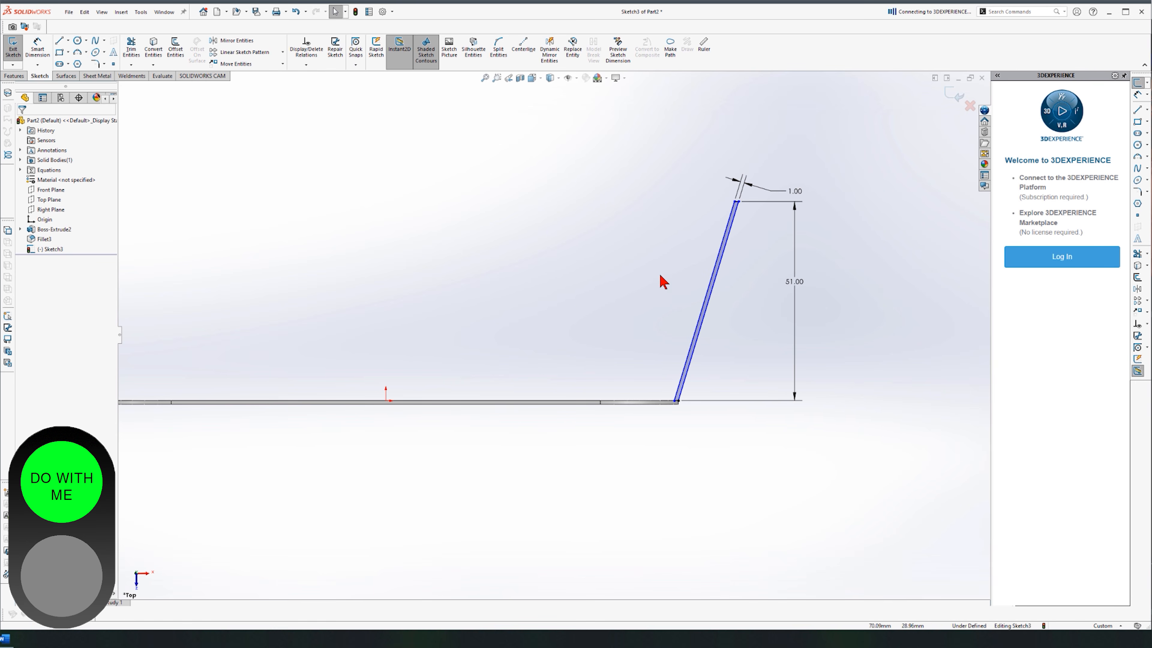
pyautogui.moveTo(735, 201)
pyautogui.mouseDown()
pyautogui.moveTo(603, 201)
pyautogui.moveTo(743, 204)
pyautogui.moveTo(690, 205)
pyautogui.moveTo(727, 202)
pyautogui.mouseUp()
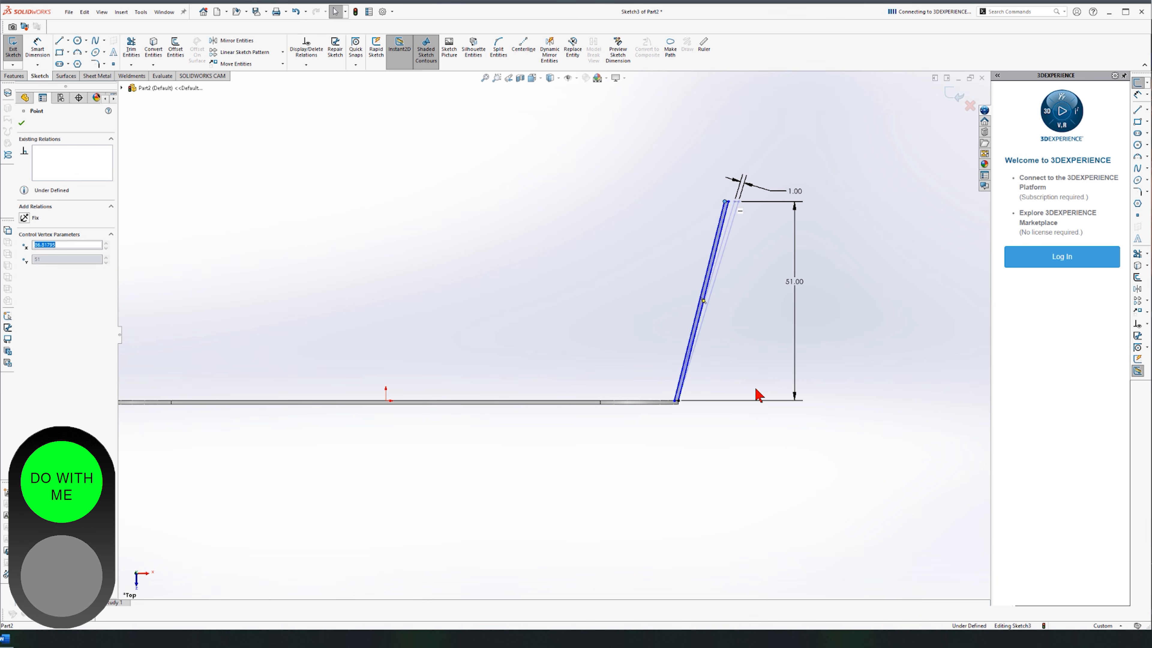
pyautogui.click(710, 487)
pyautogui.click(40, 49)
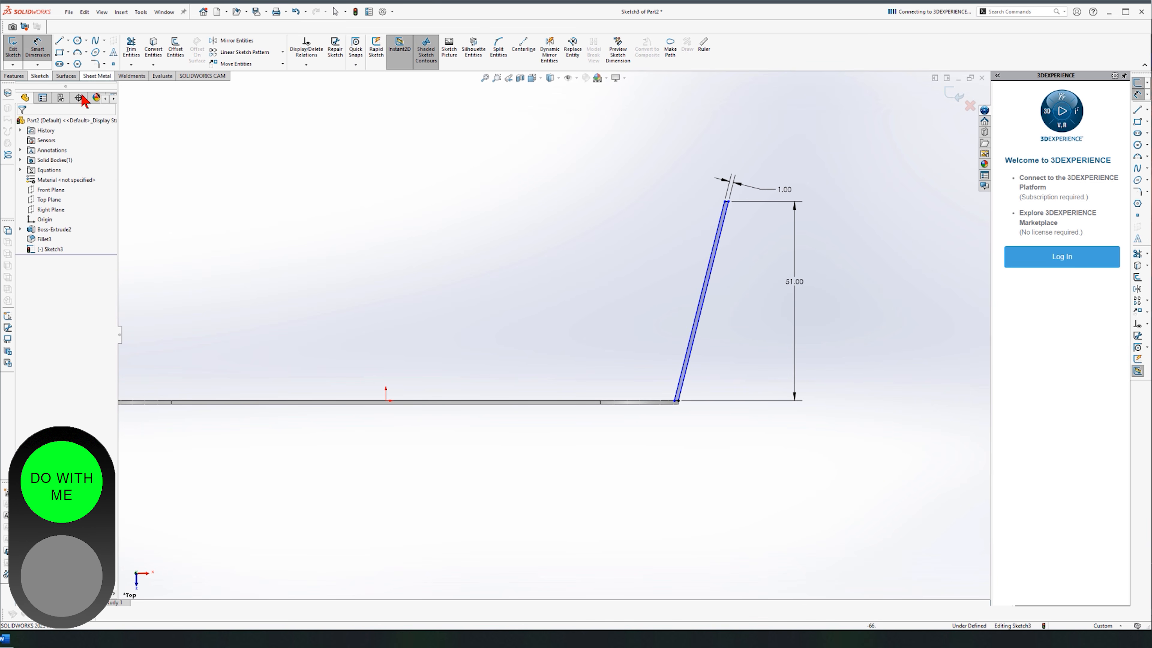
pyautogui.click(638, 402)
pyautogui.click(687, 348)
pyautogui.click(653, 341)
pyautogui.write('105')
pyautogui.press('Return')
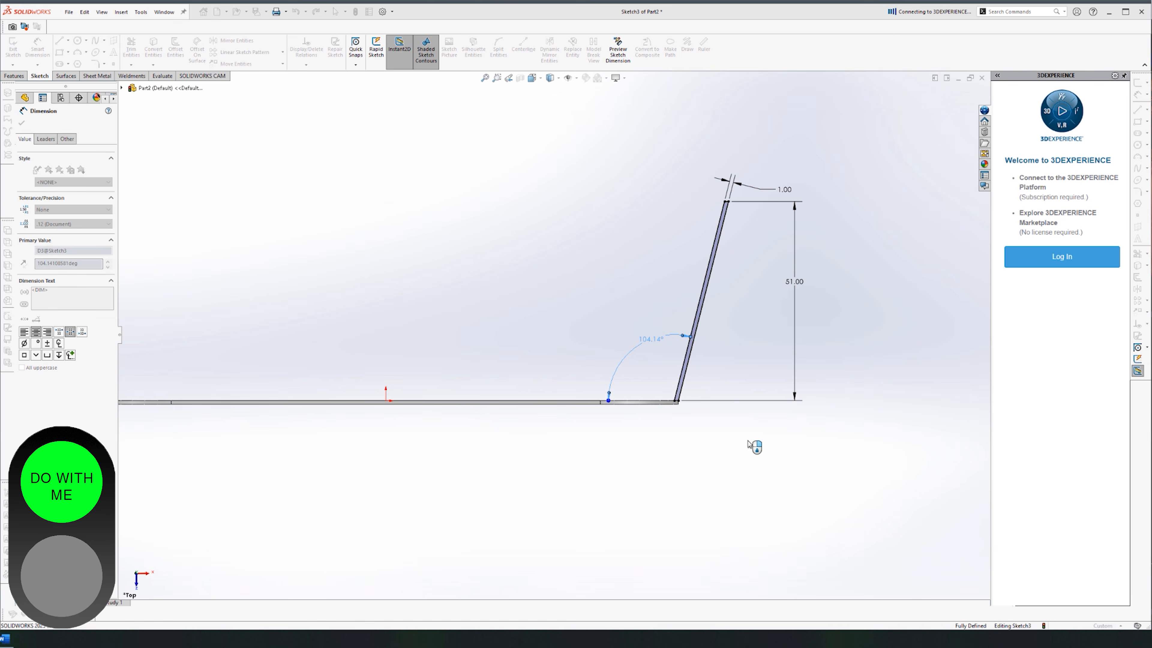
pyautogui.press('Escape')
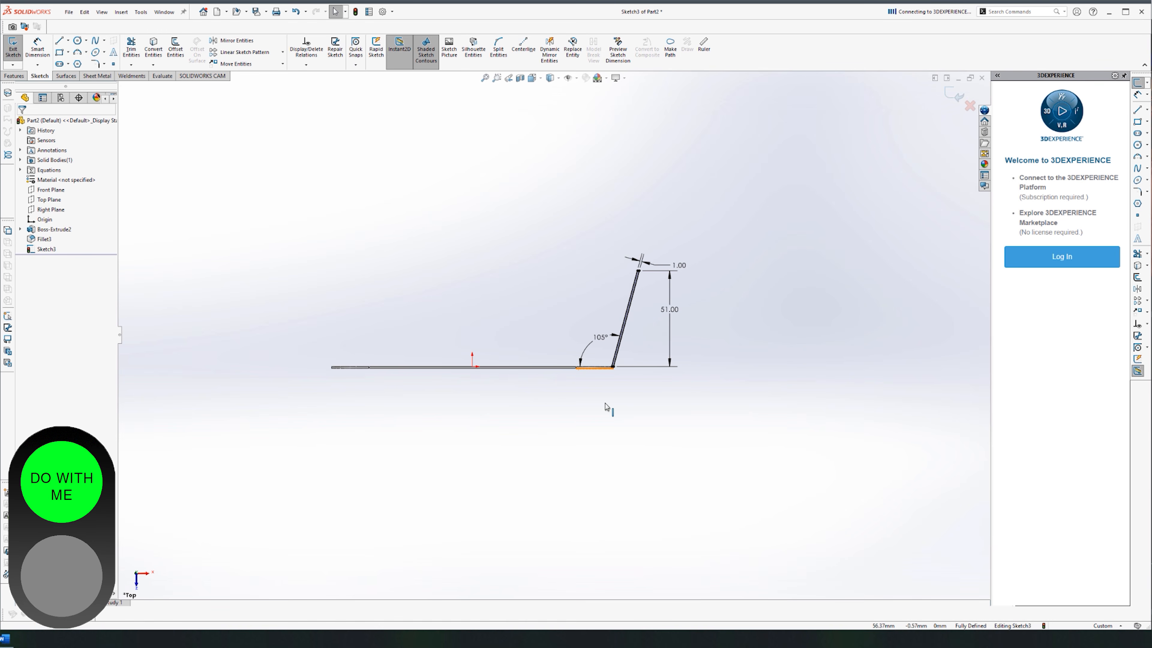
pyautogui.moveTo(383, 267)
pyautogui.mouseDown(button='middle')
pyautogui.moveTo(581, 322)
pyautogui.moveTo(608, 368)
pyautogui.mouseUp(button='middle')
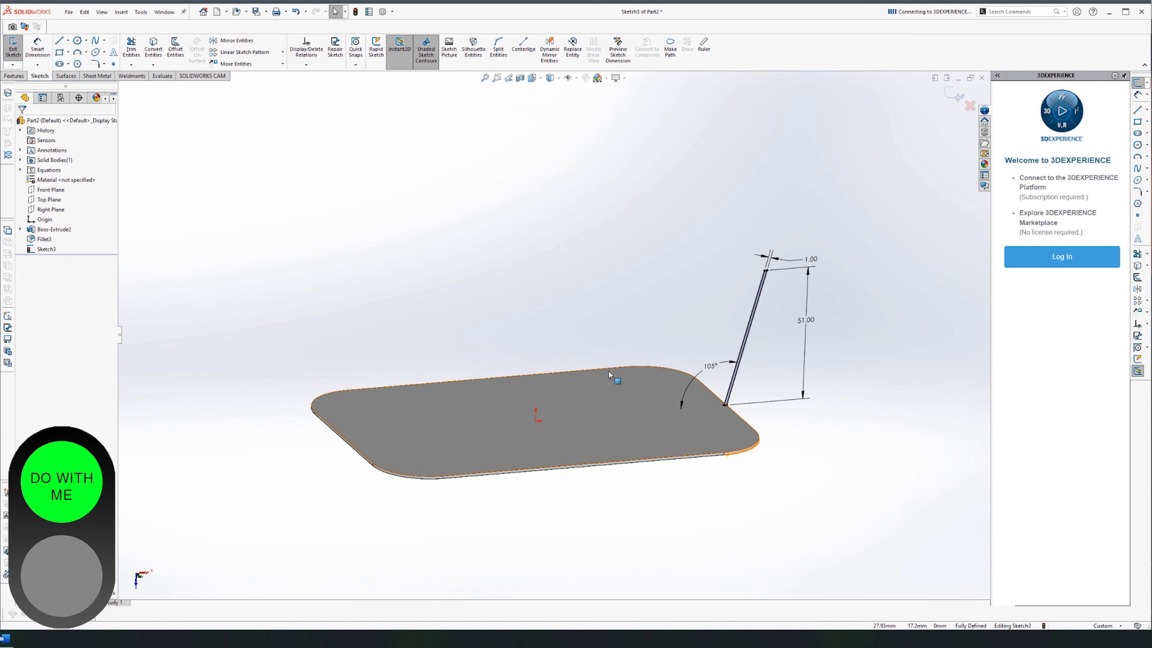
# Close the wall profile sketch and start a Swept Boss/Base with the wall profile as the sweep profile.
pyautogui.click(958, 96)
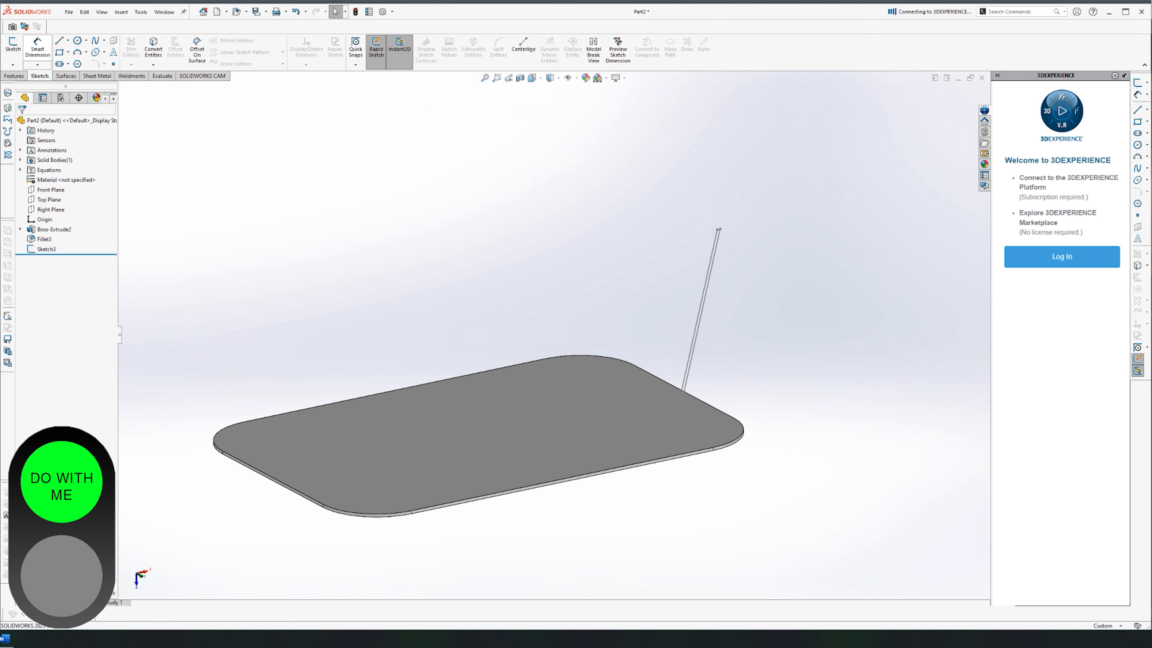
pyautogui.click(15, 76)
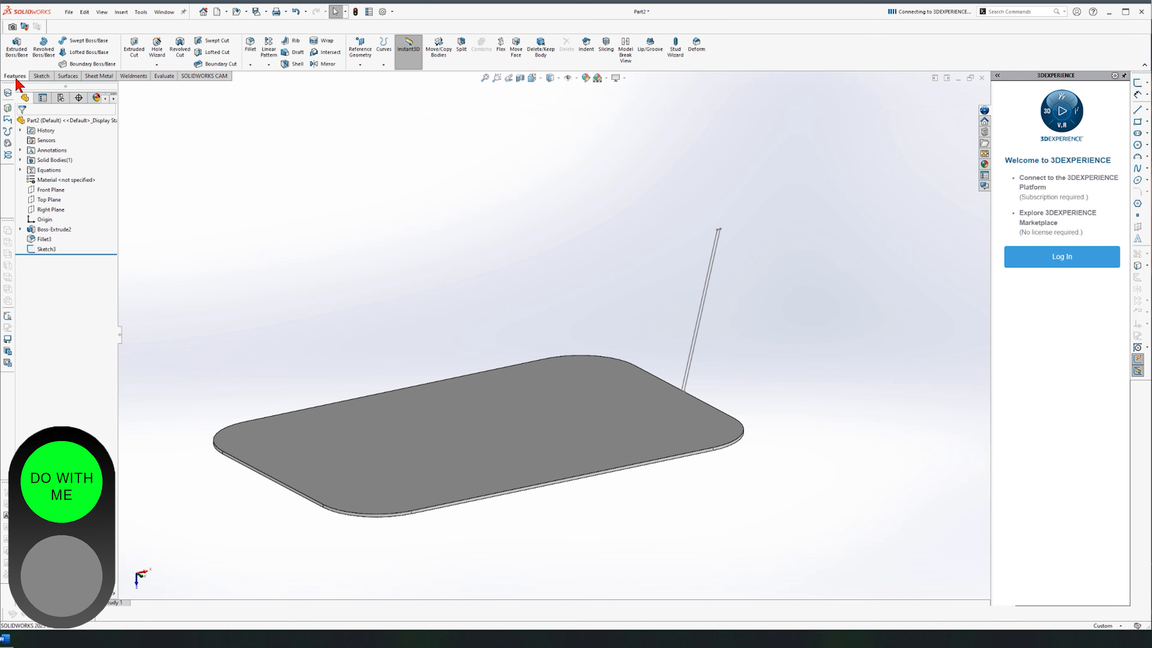
pyautogui.click(88, 41)
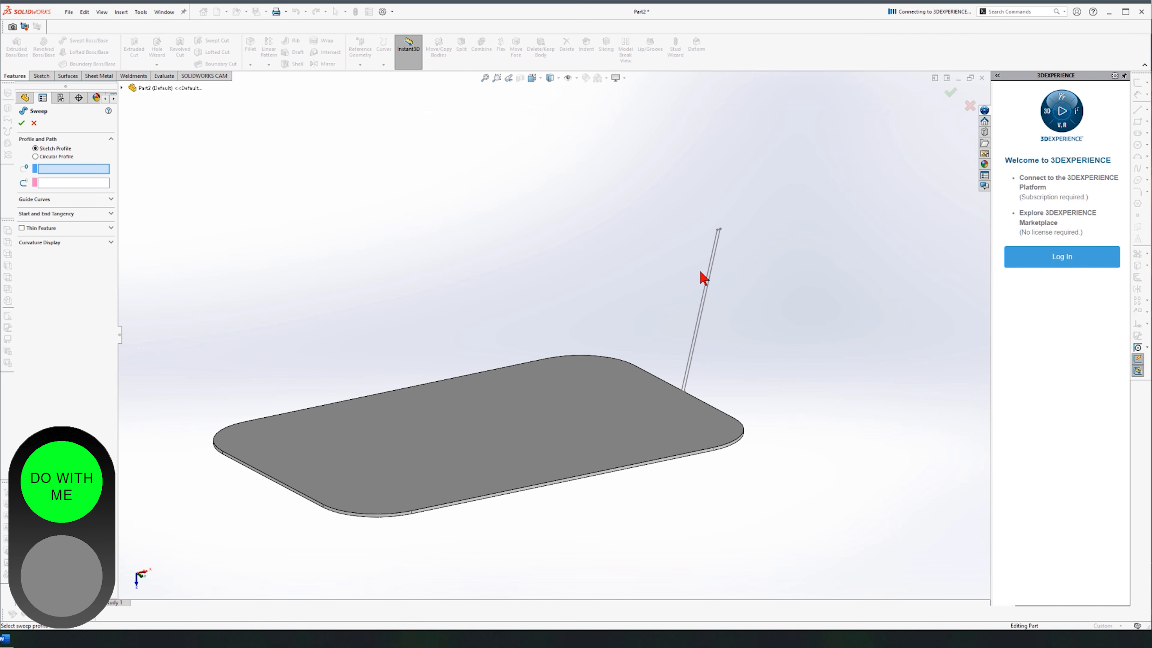
pyautogui.click(710, 282)
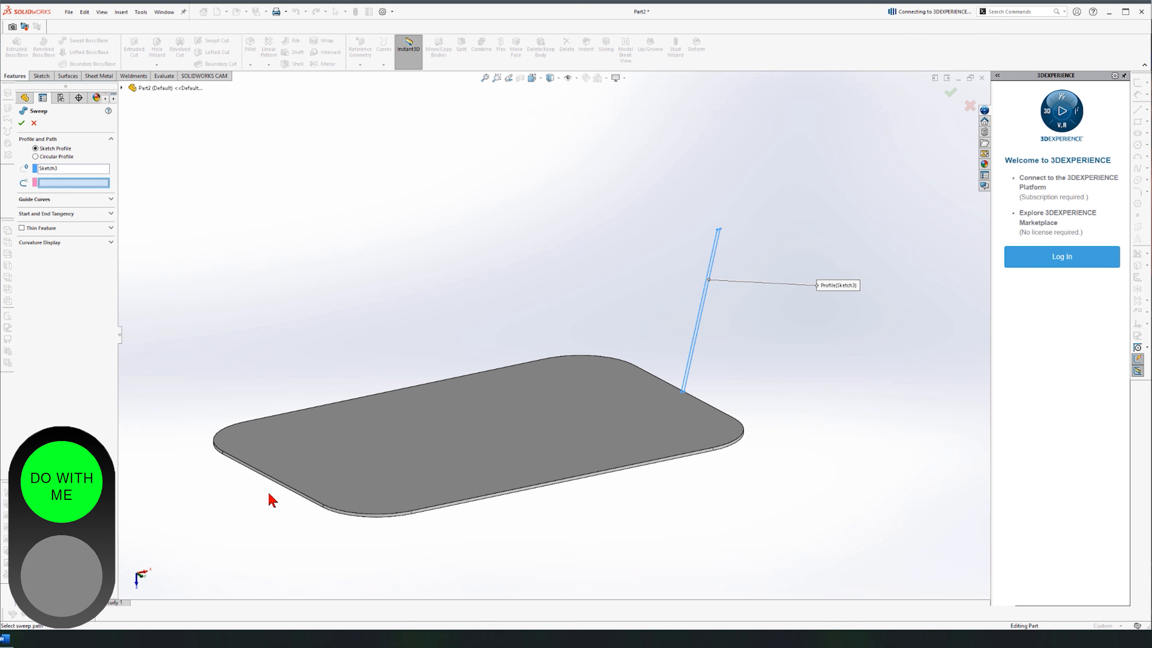
pyautogui.moveTo(731, 393)
pyautogui.mouseDown(button='middle')
pyautogui.moveTo(798, 481)
pyautogui.moveTo(833, 448)
pyautogui.moveTo(831, 428)
pyautogui.mouseUp(button='middle')
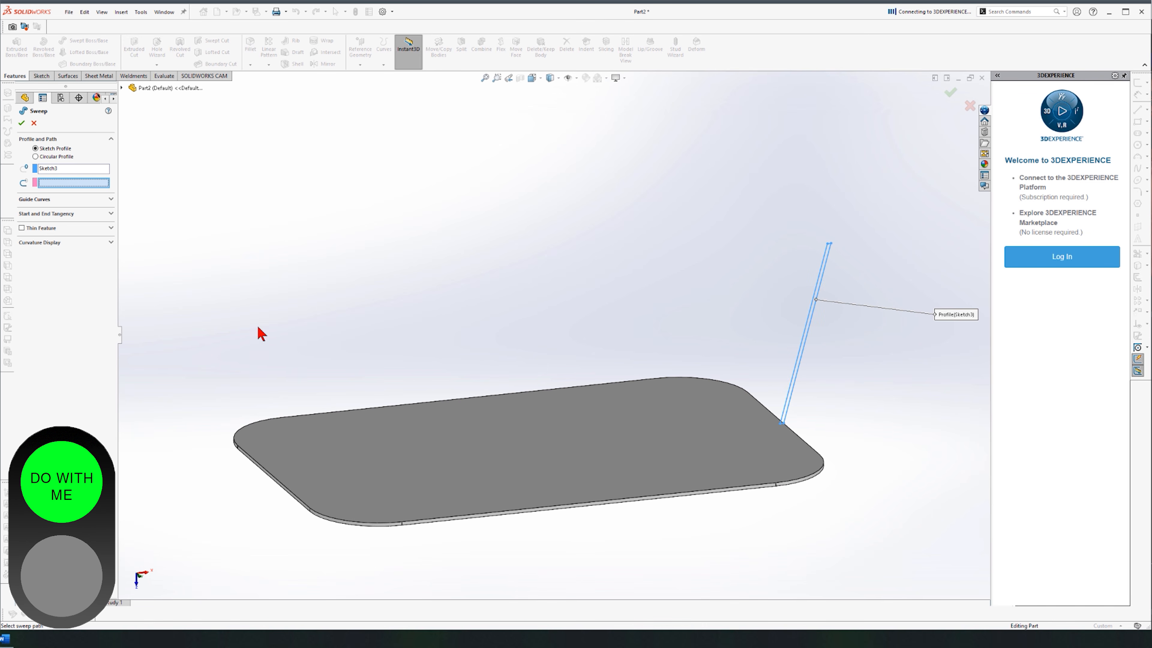
pyautogui.click(771, 414)
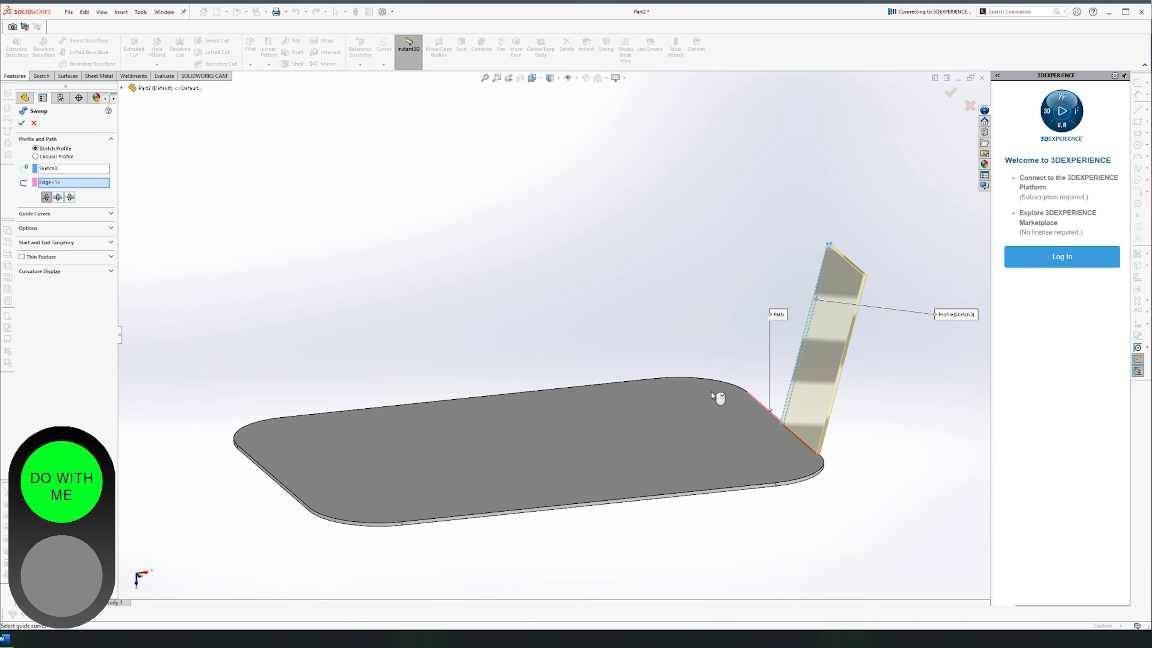
pyautogui.moveTo(789, 376); pyautogui.dragTo(737, 411, button='middle')
pyautogui.click(754, 413)
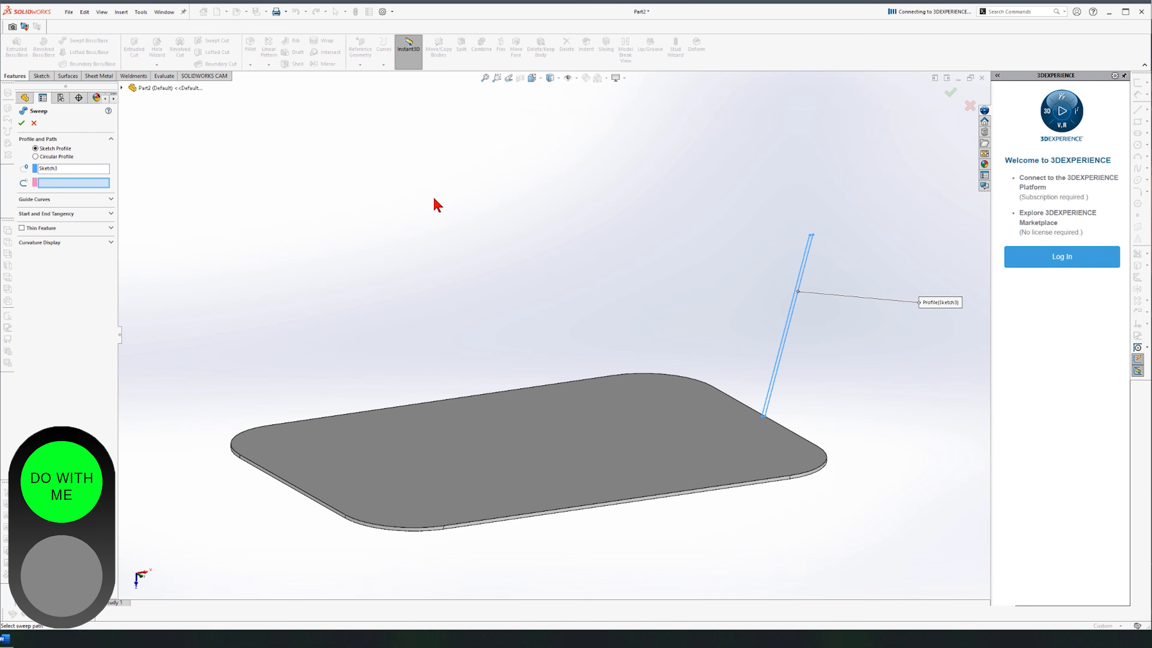
# Define the sweep path as a closed group of the plate's entire upper perimeter edges with SelectionManager and complete the sweep.
pyautogui.rightClick(451, 192)
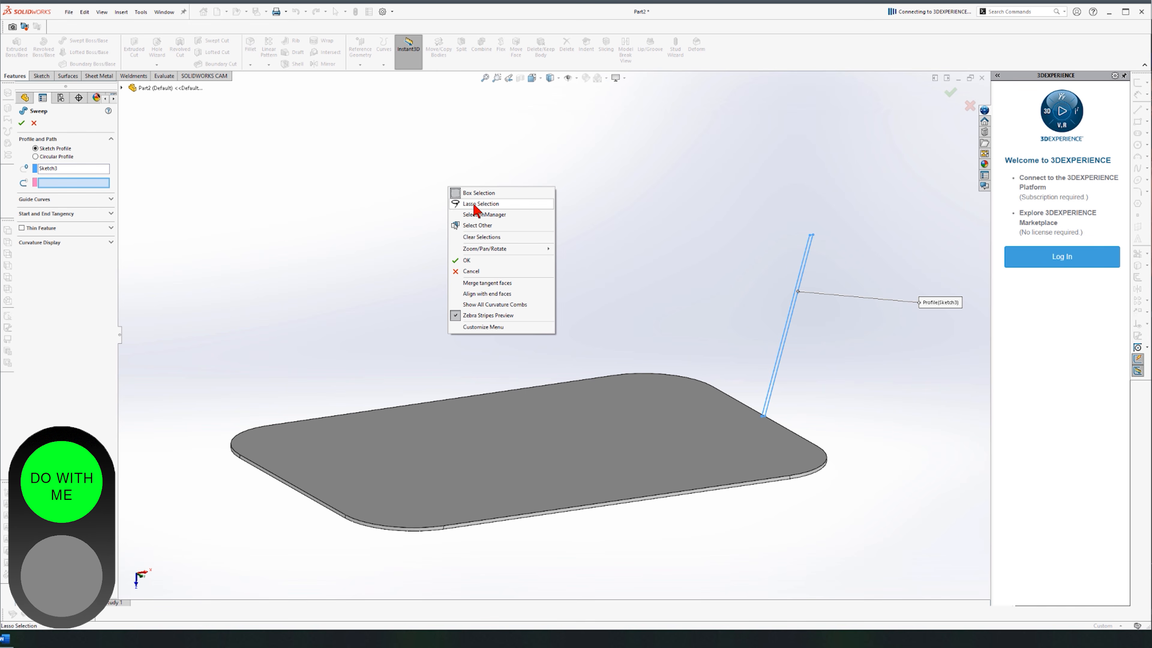
pyautogui.click(485, 214)
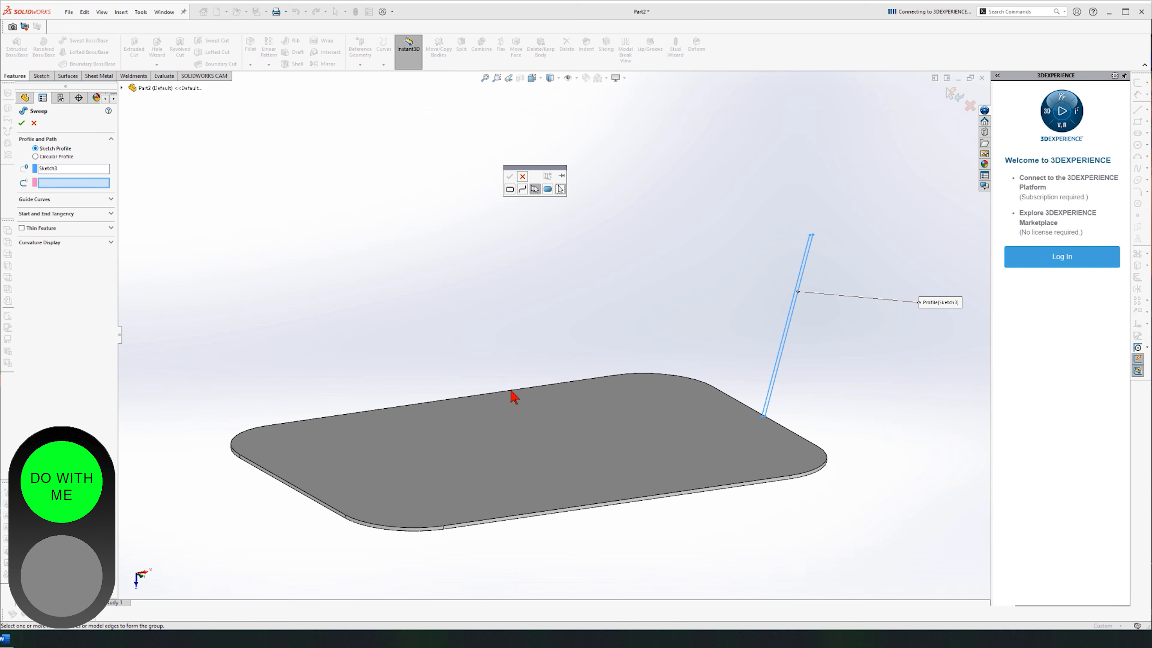
pyautogui.click(532, 188)
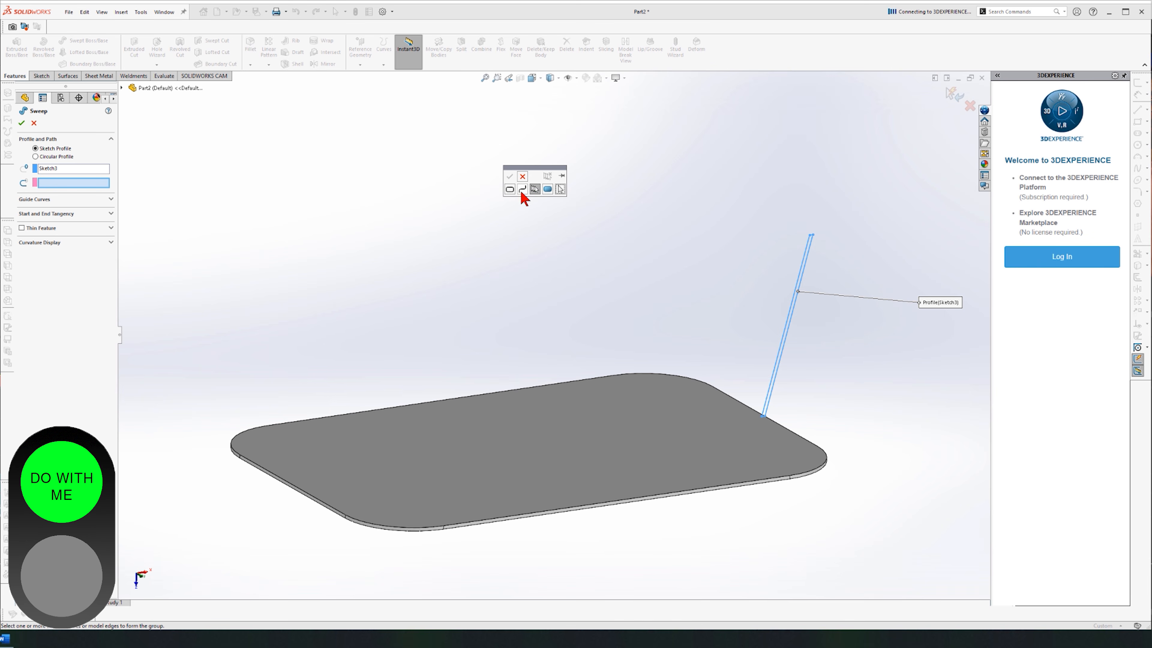
pyautogui.click(733, 398)
pyautogui.click(692, 382)
pyautogui.click(597, 381)
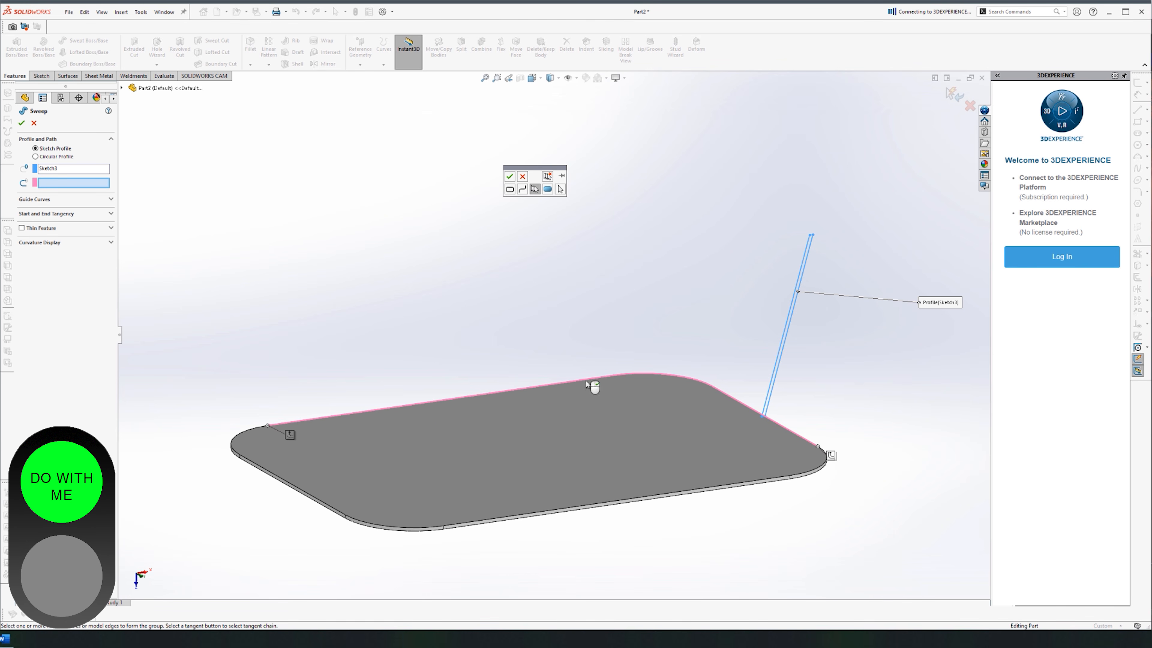
pyautogui.click(291, 435)
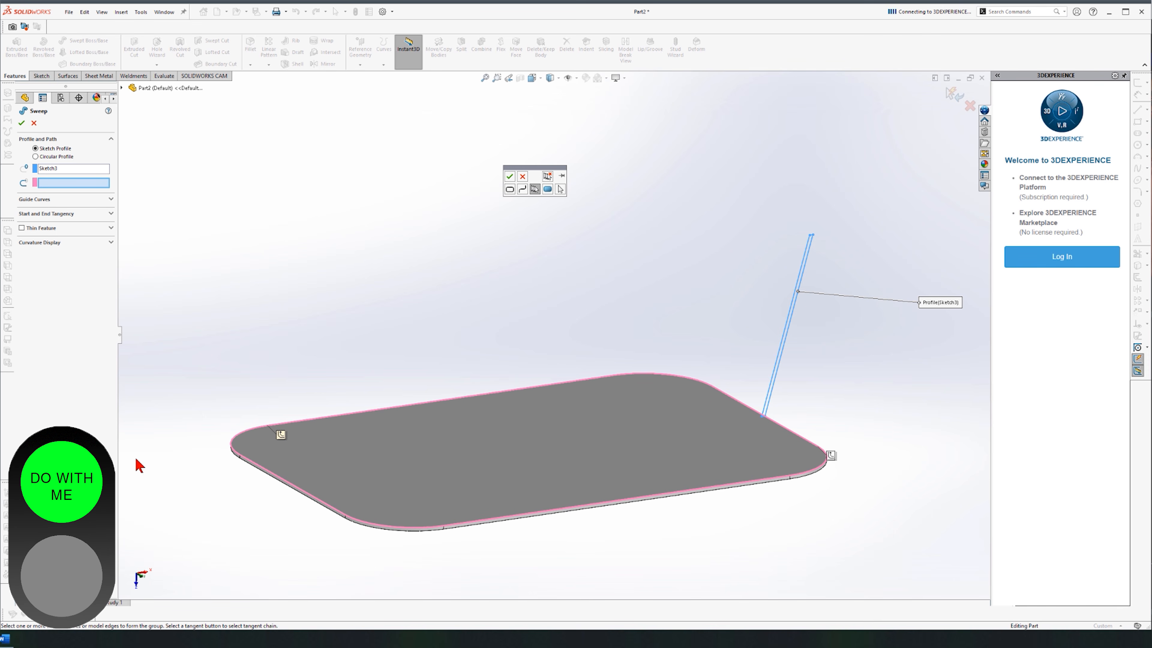
pyautogui.click(510, 177)
pyautogui.moveTo(641, 561); pyautogui.dragTo(606, 540, button='middle')
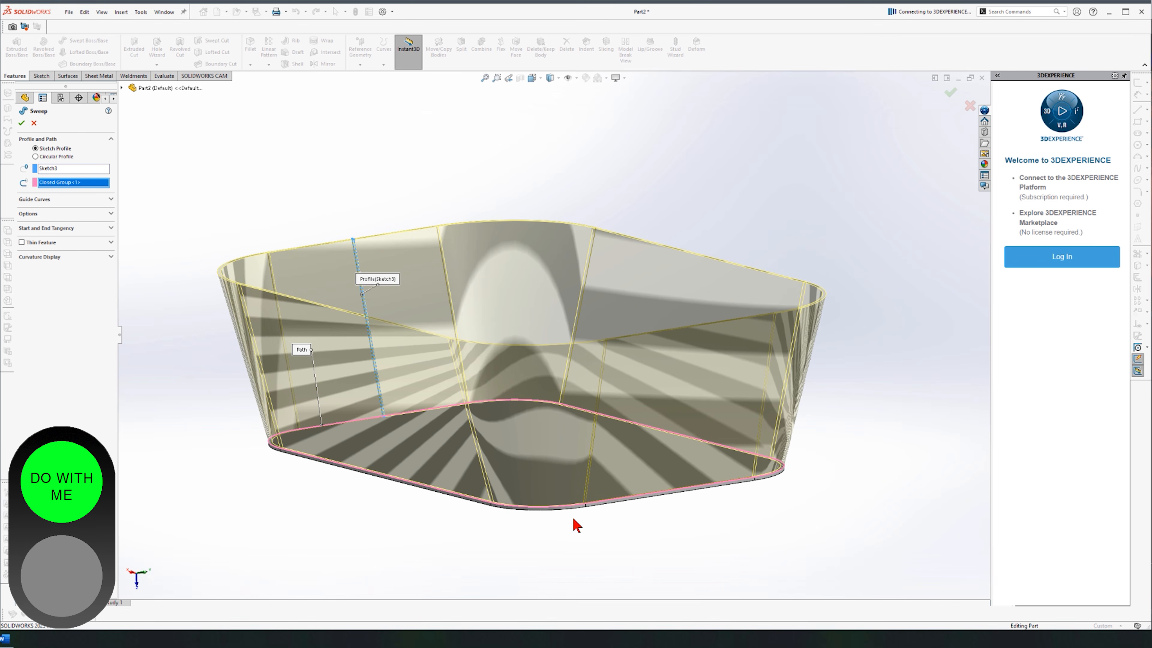
pyautogui.click(22, 123)
# Fillet the inner edge where the container's walls meet the floor with a 20 mm radius.
pyautogui.moveTo(414, 142); pyautogui.dragTo(662, 461, button='middle')
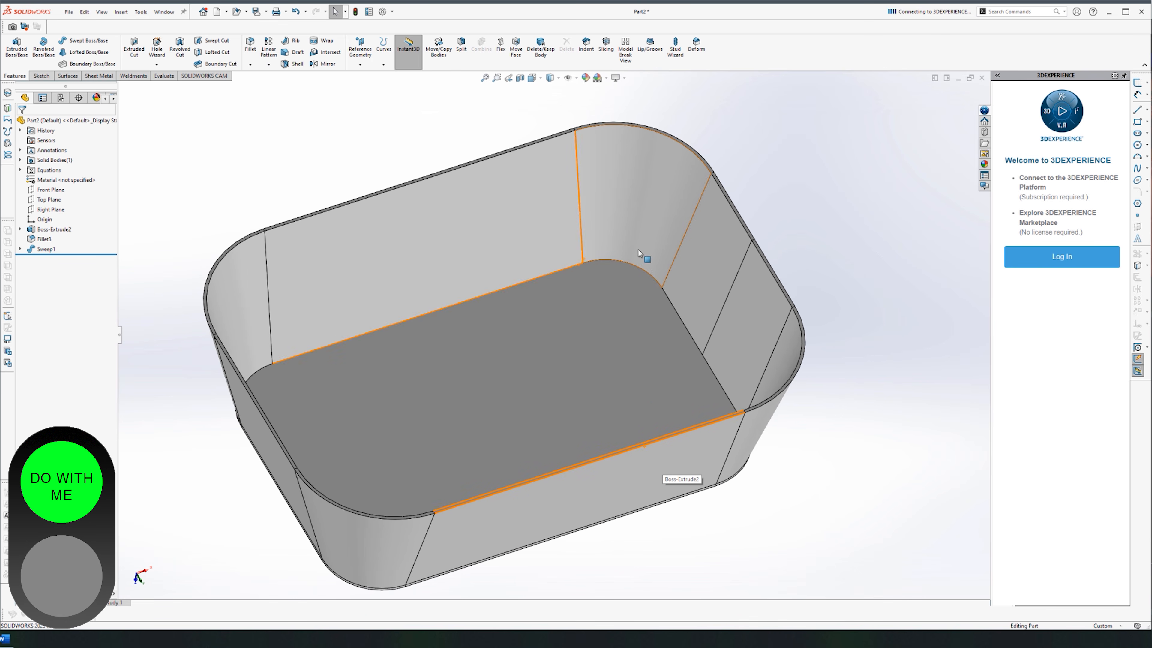
pyautogui.click(620, 261)
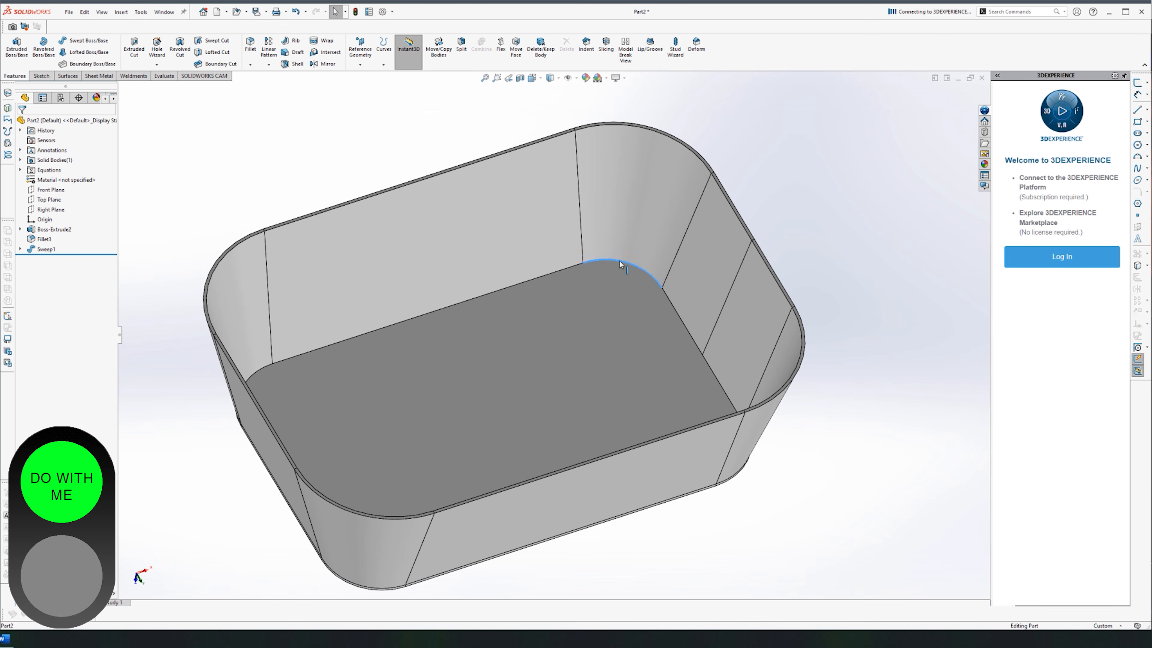
pyautogui.click(705, 235)
pyautogui.click(21, 123)
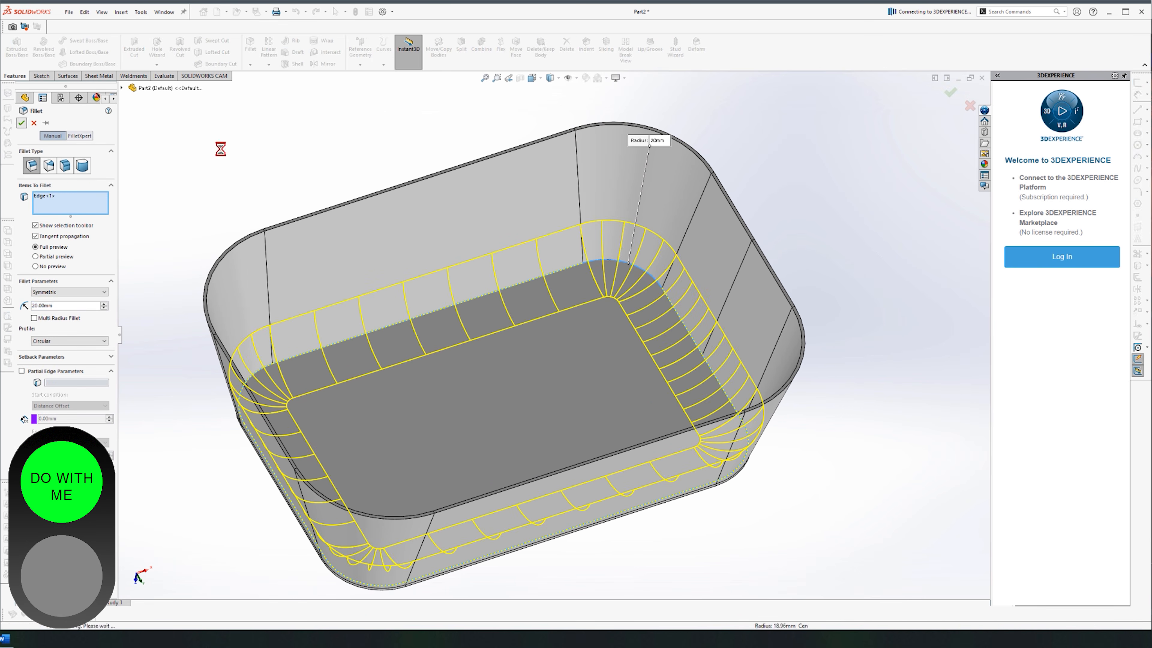
pyautogui.moveTo(350, 335); pyautogui.dragTo(629, 467, button='middle')
pyautogui.moveTo(612, 514); pyautogui.dragTo(401, 287, button='middle')
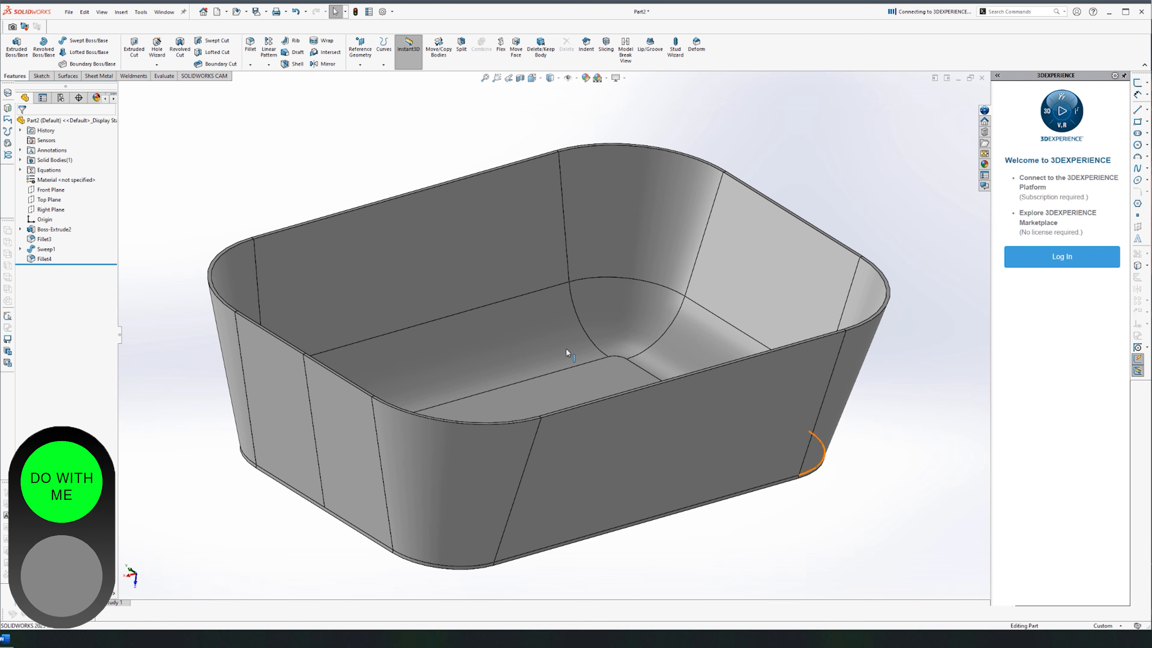
pyautogui.click(42, 78)
pyautogui.click(68, 76)
pyautogui.click(98, 76)
pyautogui.click(134, 76)
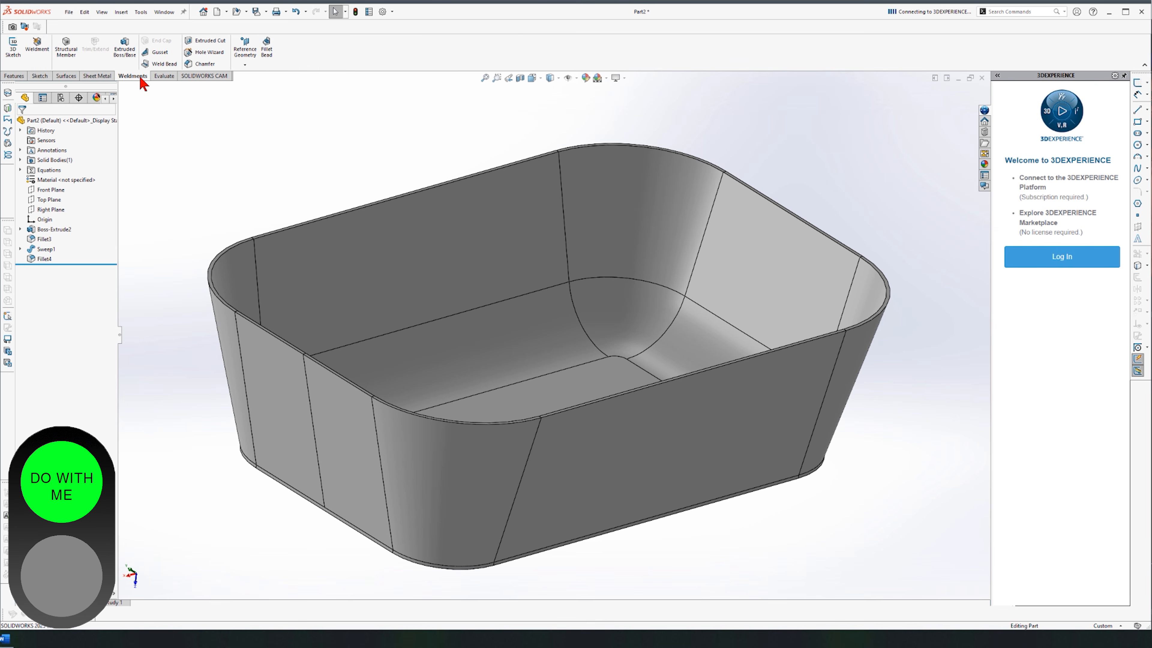
pyautogui.click(164, 77)
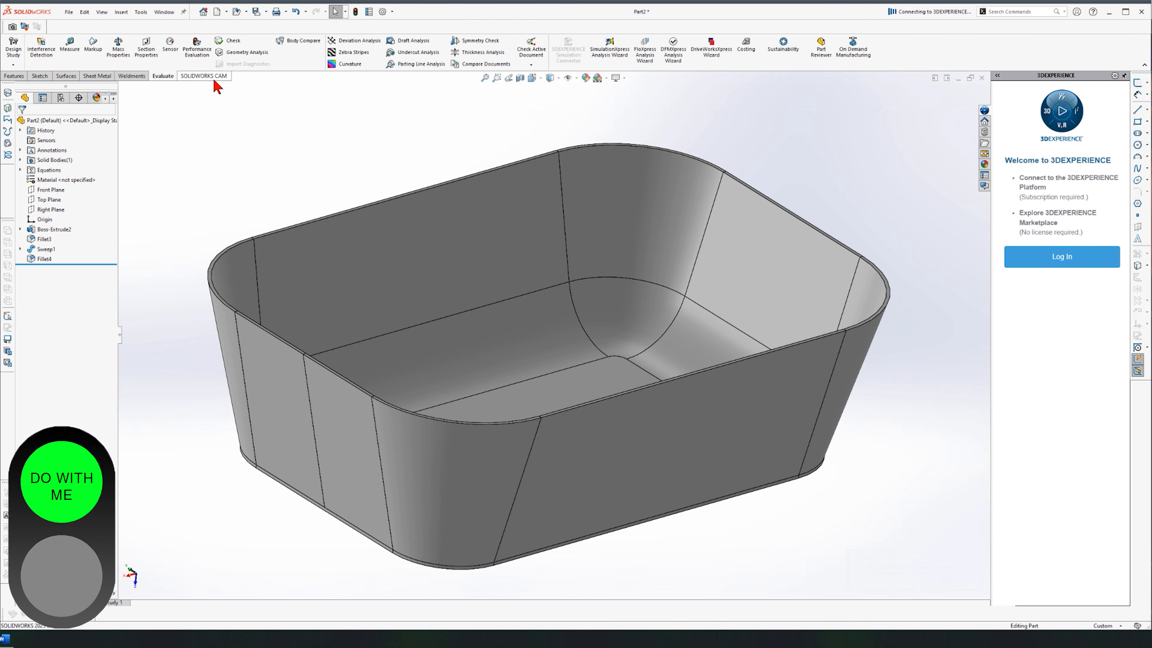
pyautogui.click(209, 76)
pyautogui.click(42, 76)
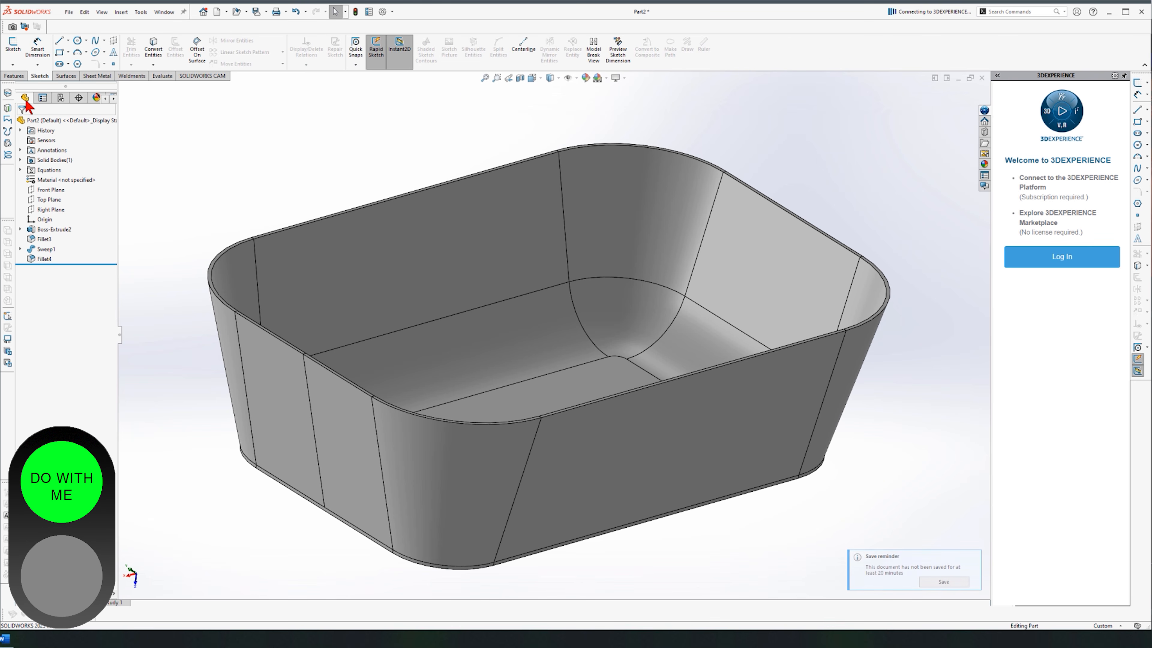
pyautogui.click(14, 76)
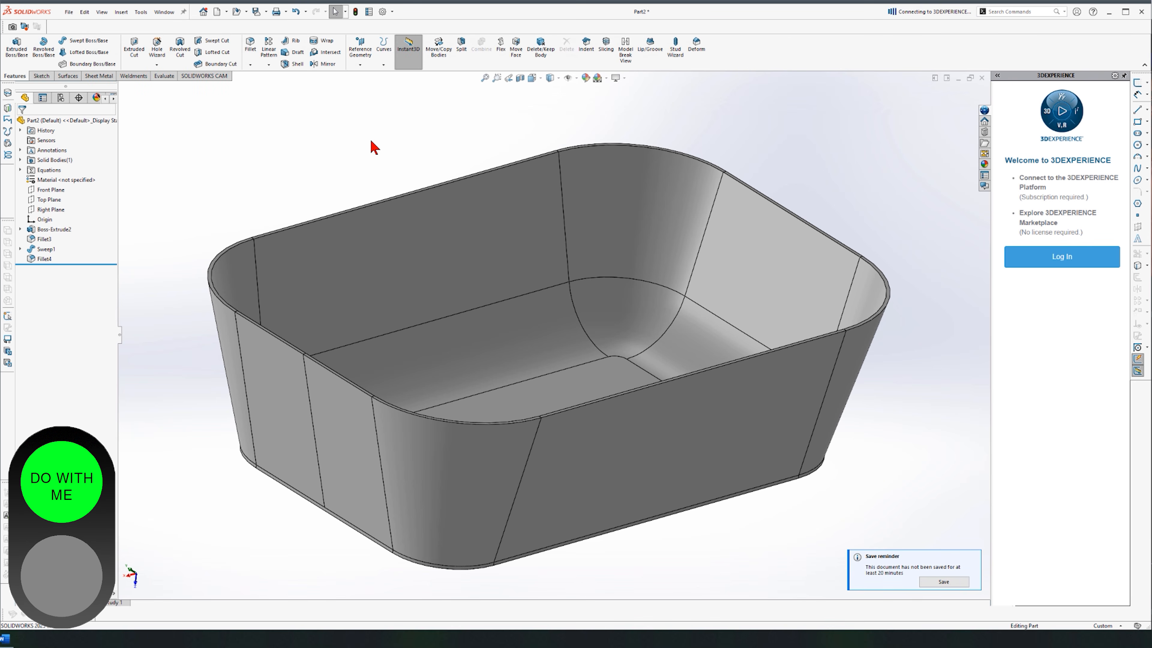
pyautogui.press('s')
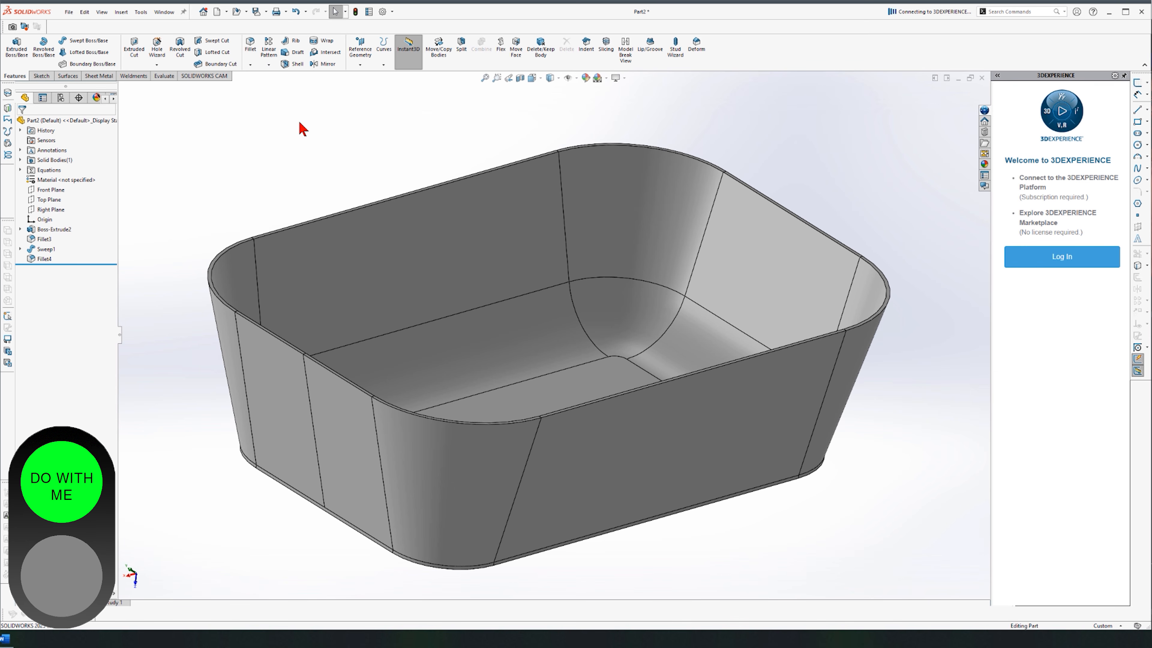
pyautogui.moveTo(868, 218); pyautogui.dragTo(783, 217, button='middle')
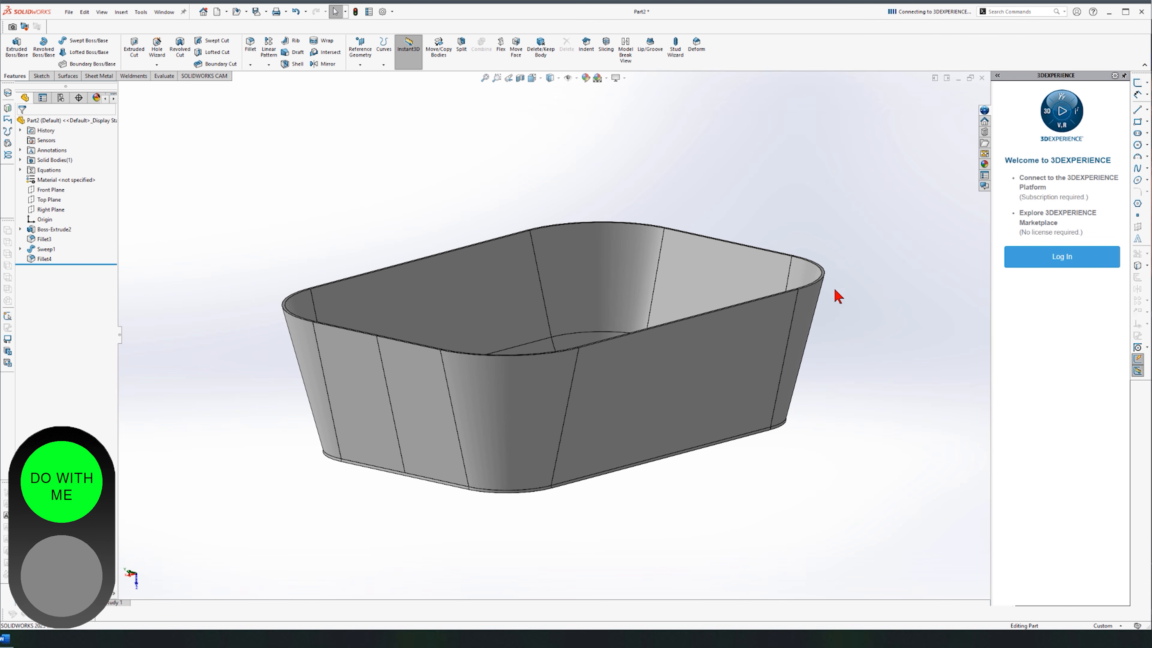
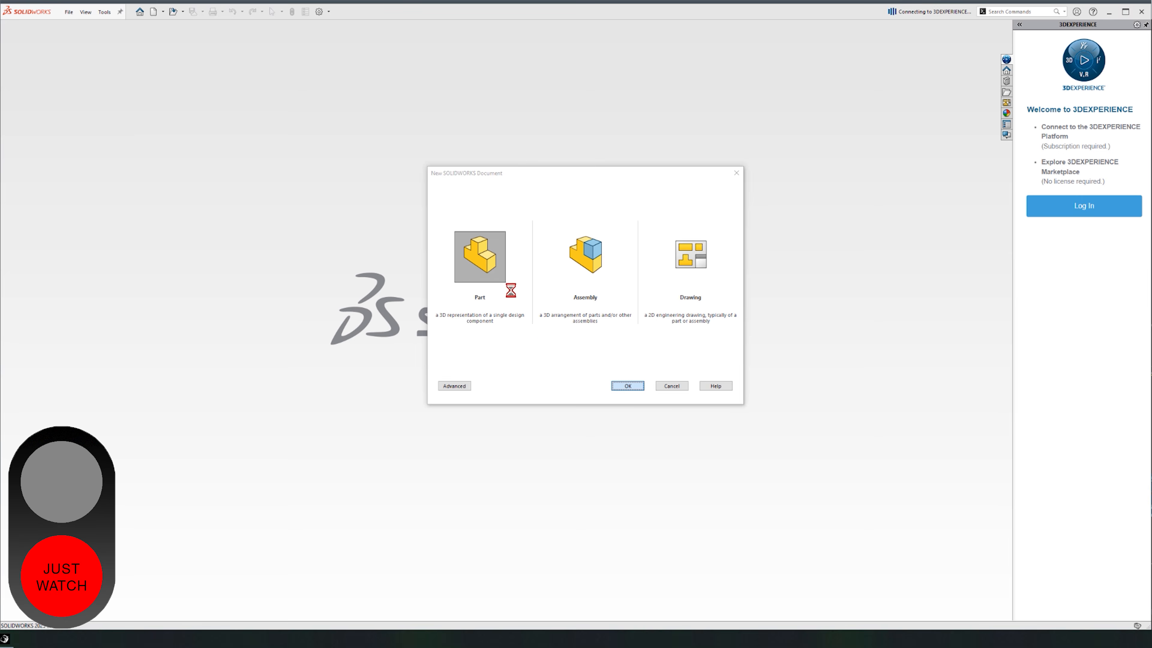
# Create a new part document.
pyautogui.doubleClick(504, 267)
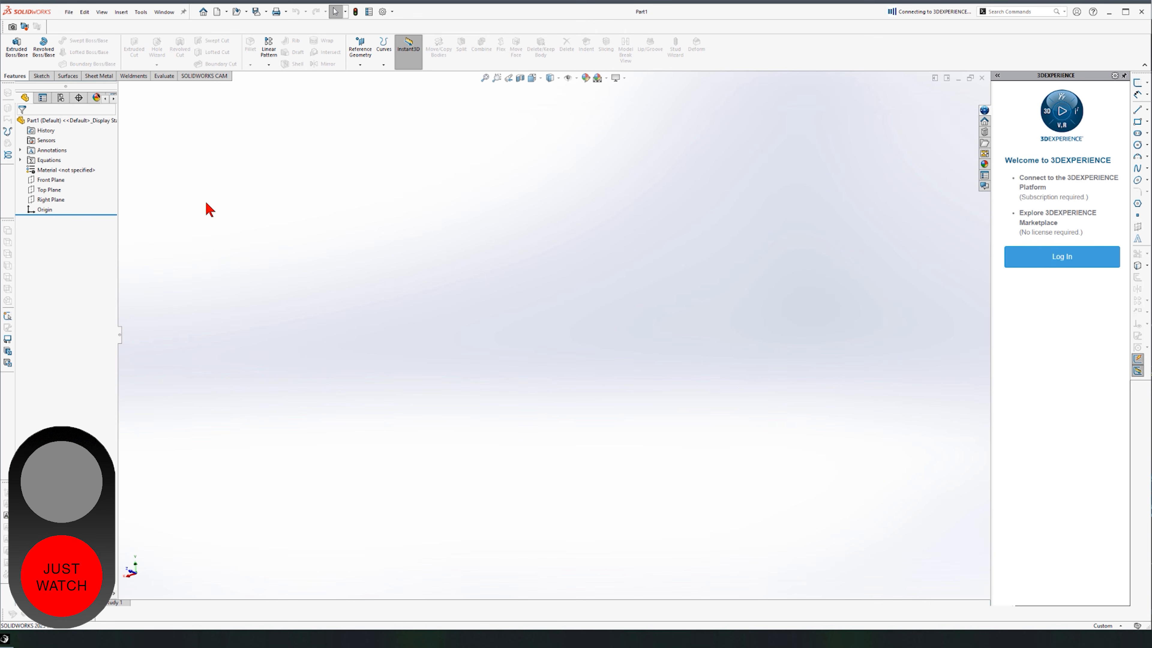
pyautogui.click(51, 180)
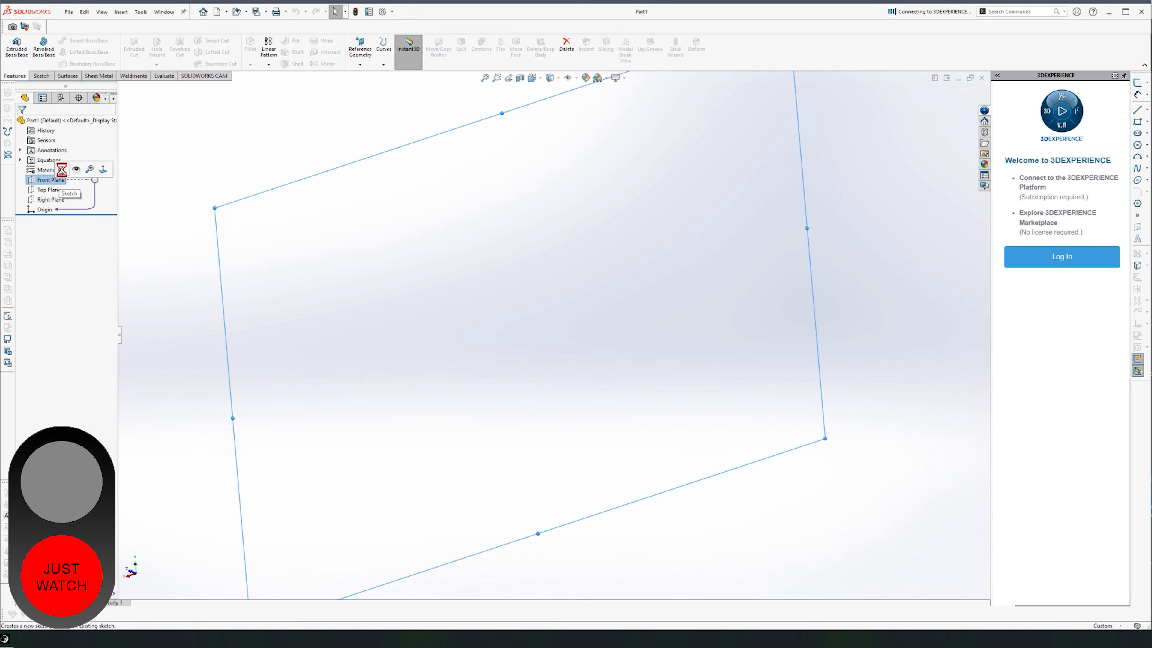
pyautogui.click(62, 170)
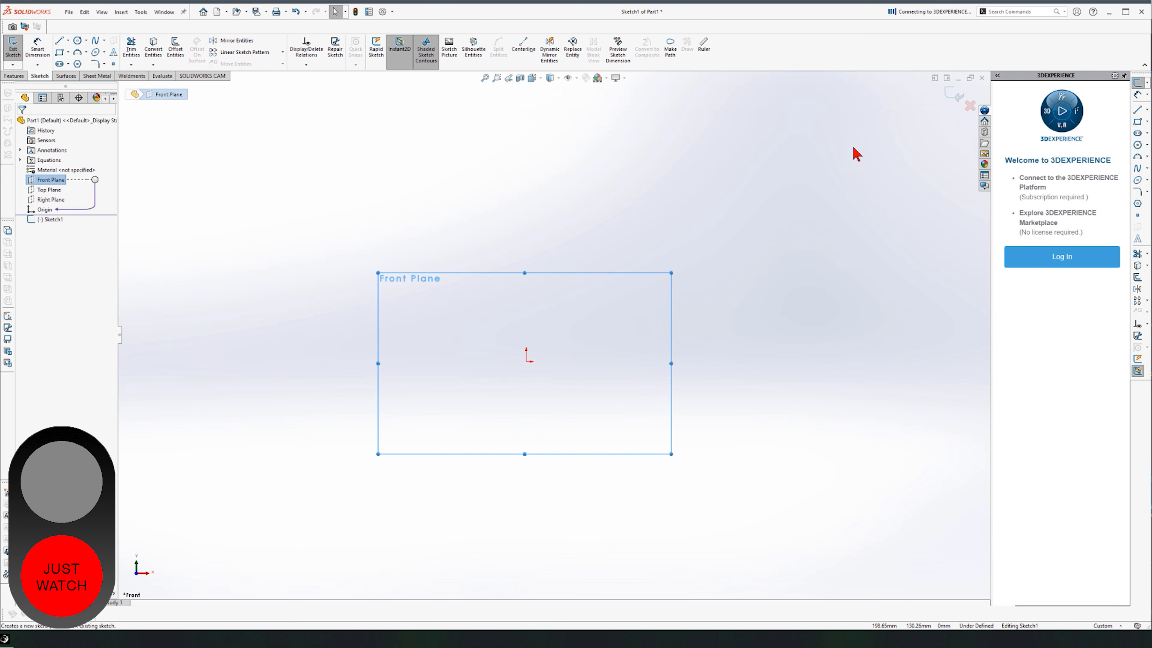
pyautogui.click(677, 218)
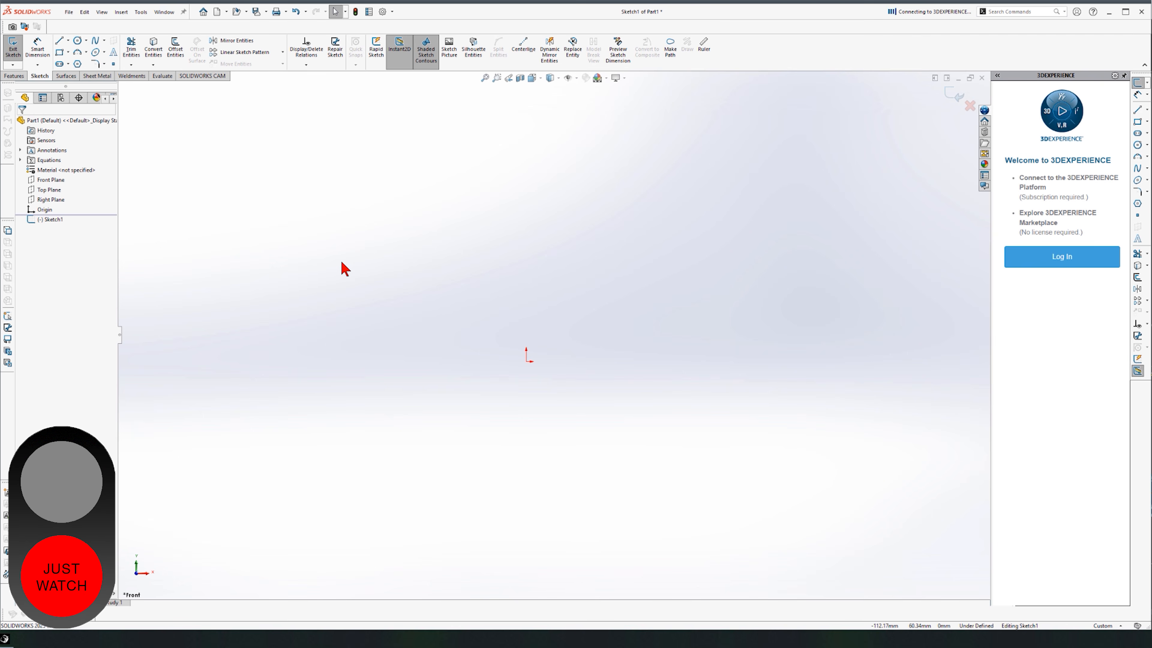
pyautogui.click(12, 77)
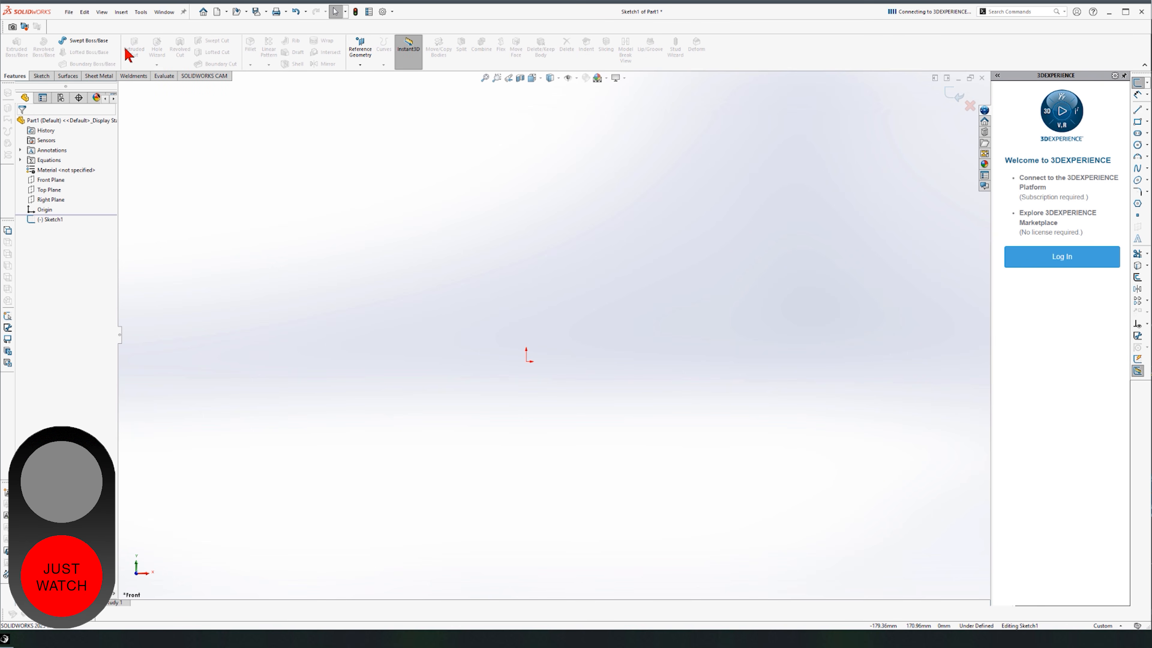
pyautogui.click(61, 181)
pyautogui.click(970, 106)
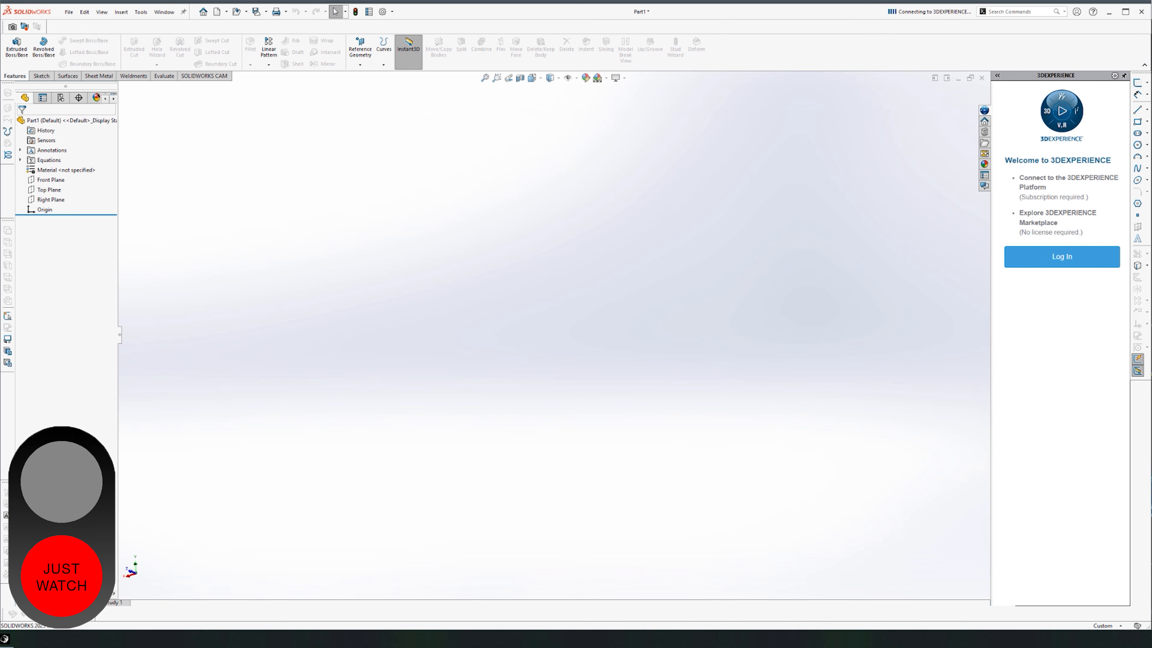
# Sketch a circle centred on the origin on the Front Plane and close the sketch.
pyautogui.click(49, 180)
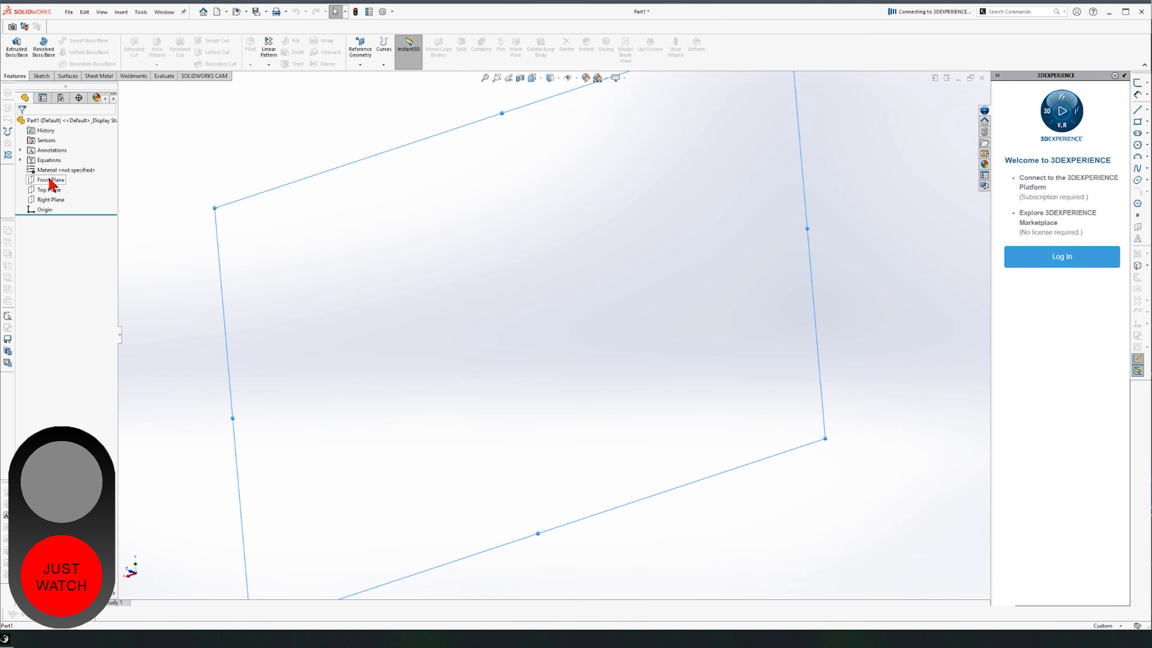
pyautogui.click(60, 166)
pyautogui.scroll(5, 553, 334)
pyautogui.press('c')
pyautogui.moveTo(482, 333); pyautogui.dragTo(517, 267)
pyautogui.click(954, 94)
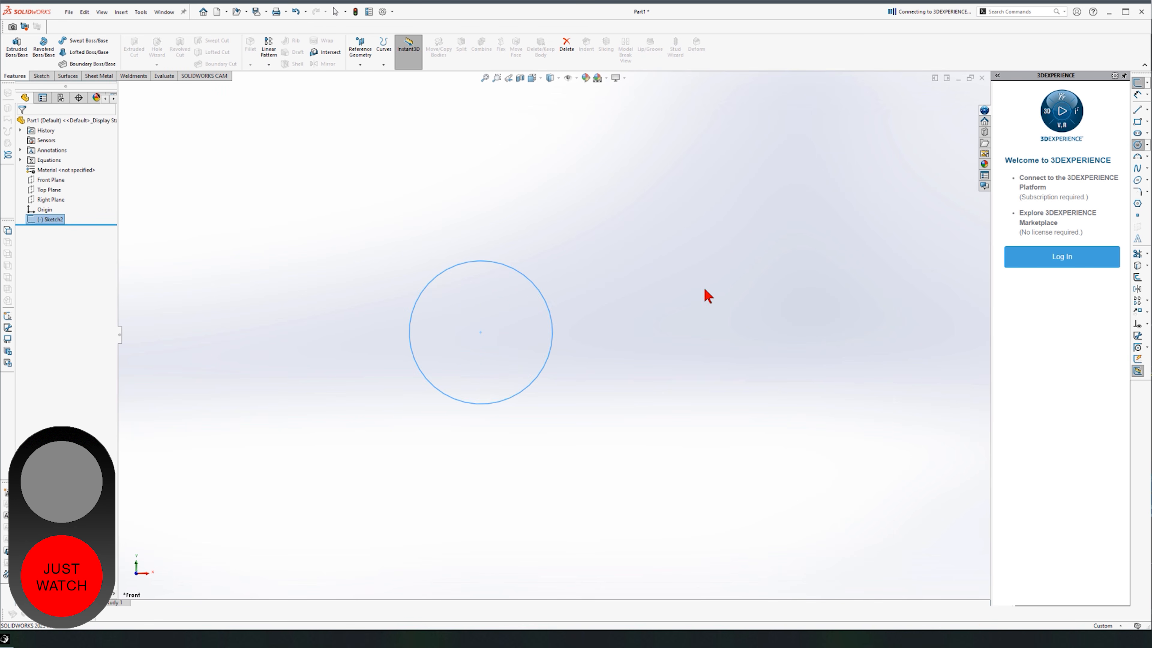
pyautogui.click(710, 293)
# Sketch a corner rectangle on the Top Plane, in front of the circle, and close the sketch.
pyautogui.hotkey('ctrl', '7')
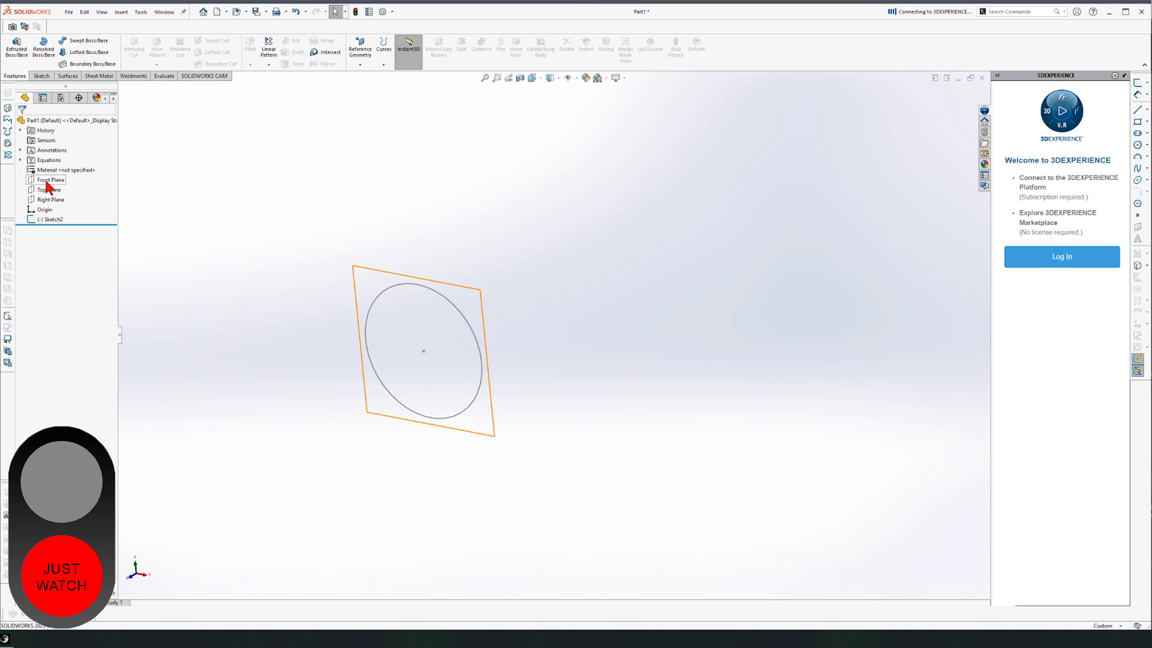
pyautogui.click(48, 189)
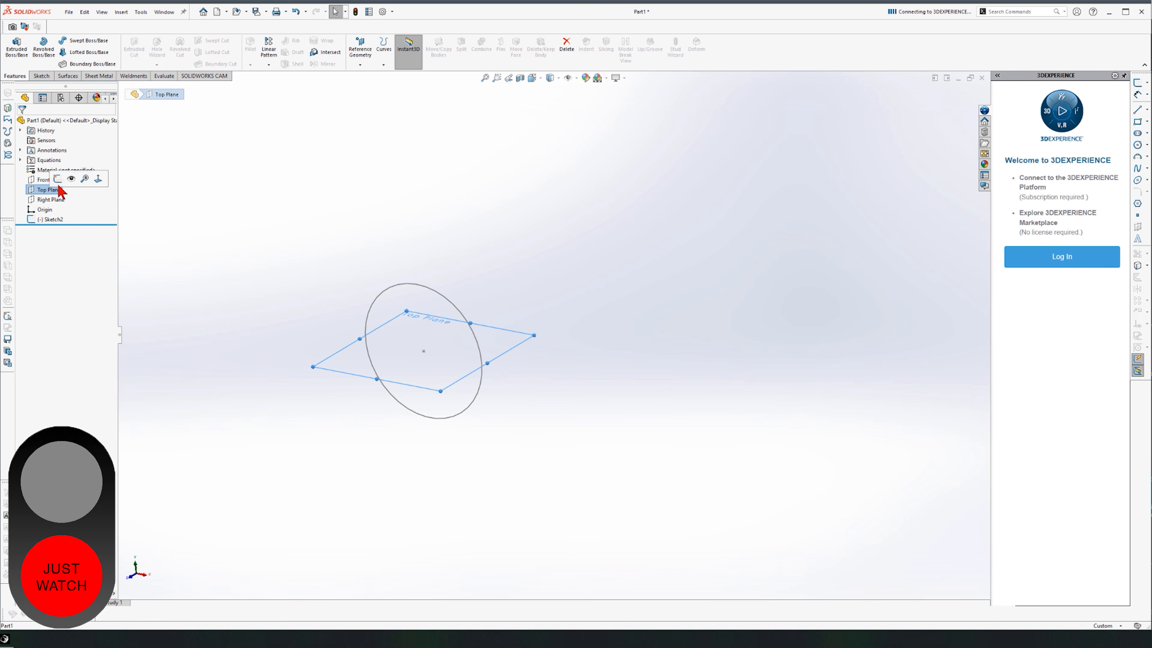
pyautogui.click(58, 178)
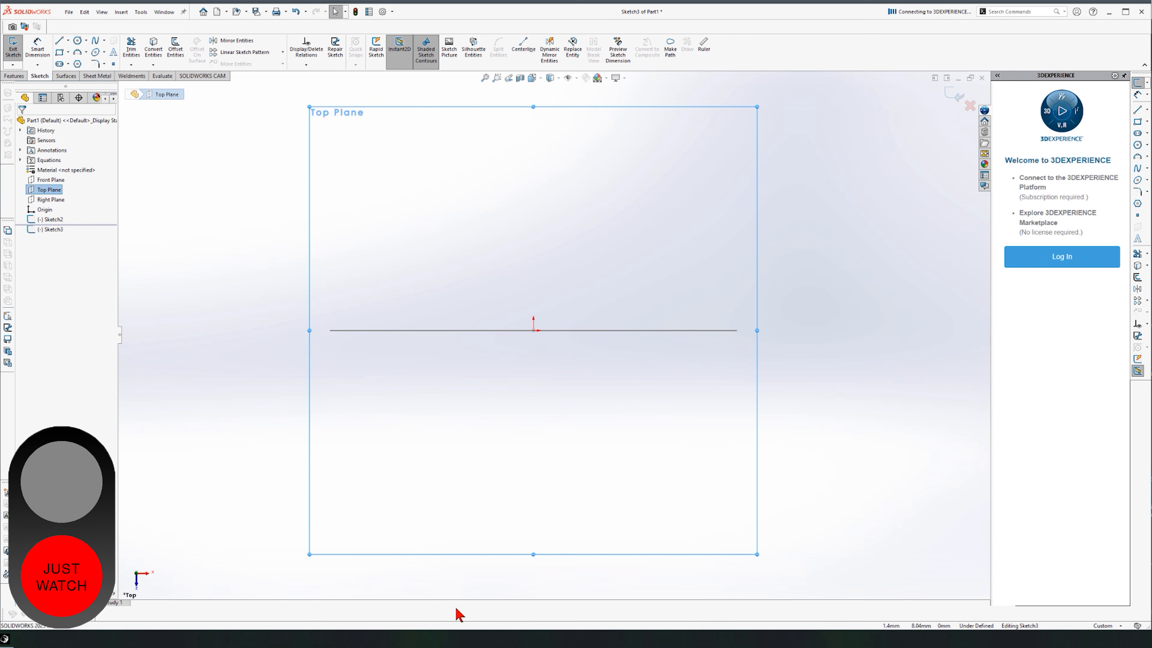
pyautogui.press('r')
pyautogui.click(343, 423)
pyautogui.click(810, 519)
pyautogui.click(954, 95)
pyautogui.moveTo(791, 340)
pyautogui.mouseDown(button='middle')
pyautogui.moveTo(654, 285)
pyautogui.moveTo(568, 358)
pyautogui.moveTo(605, 358)
pyautogui.moveTo(514, 335)
pyautogui.moveTo(463, 373)
pyautogui.moveTo(159, 327)
pyautogui.mouseUp(button='middle')
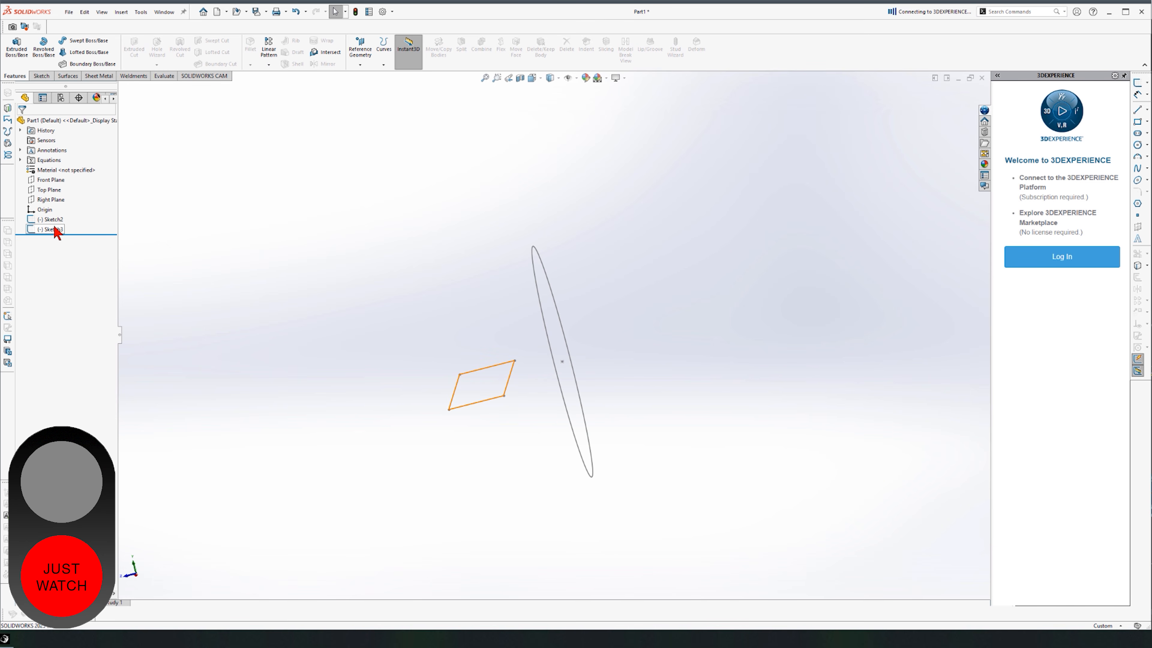
pyautogui.moveTo(336, 334); pyautogui.dragTo(322, 399, button='middle')
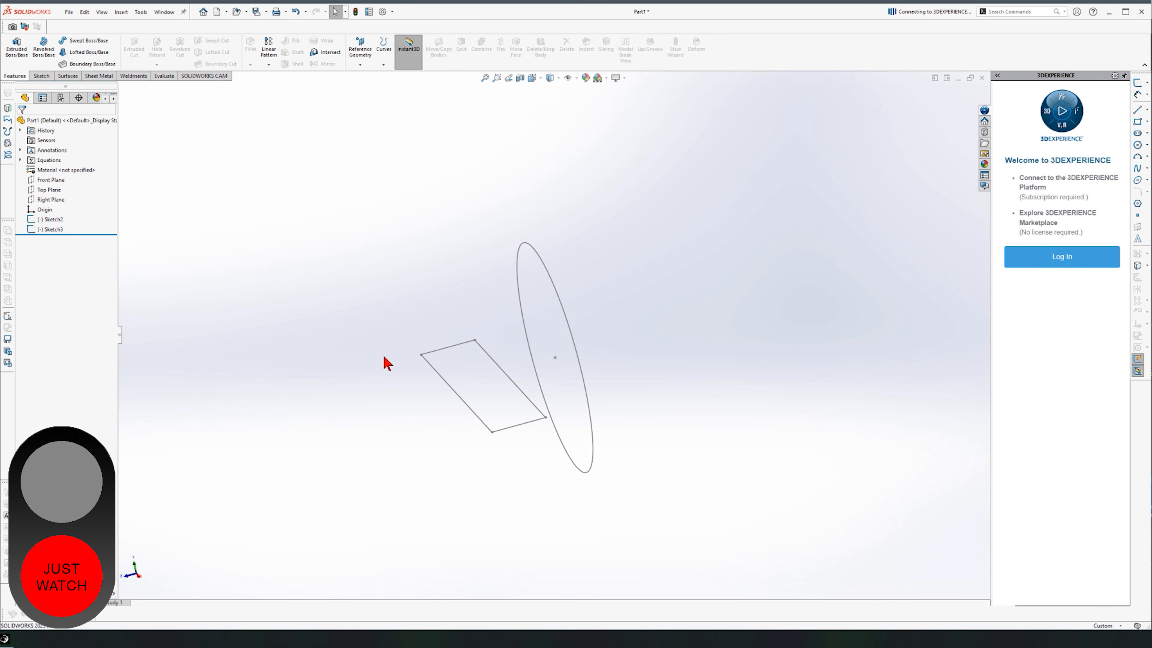
# Start a lofted boss with the Front Plane circle and the Top Plane rectangle as its profiles.
pyautogui.click(86, 53)
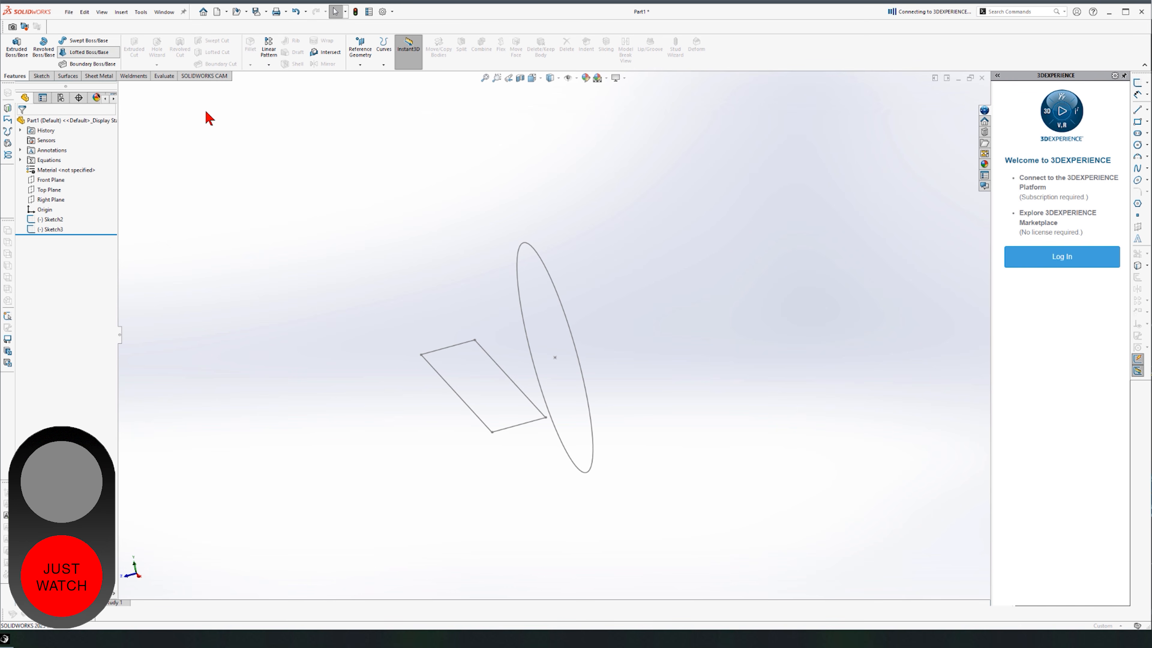
pyautogui.press('Escape')
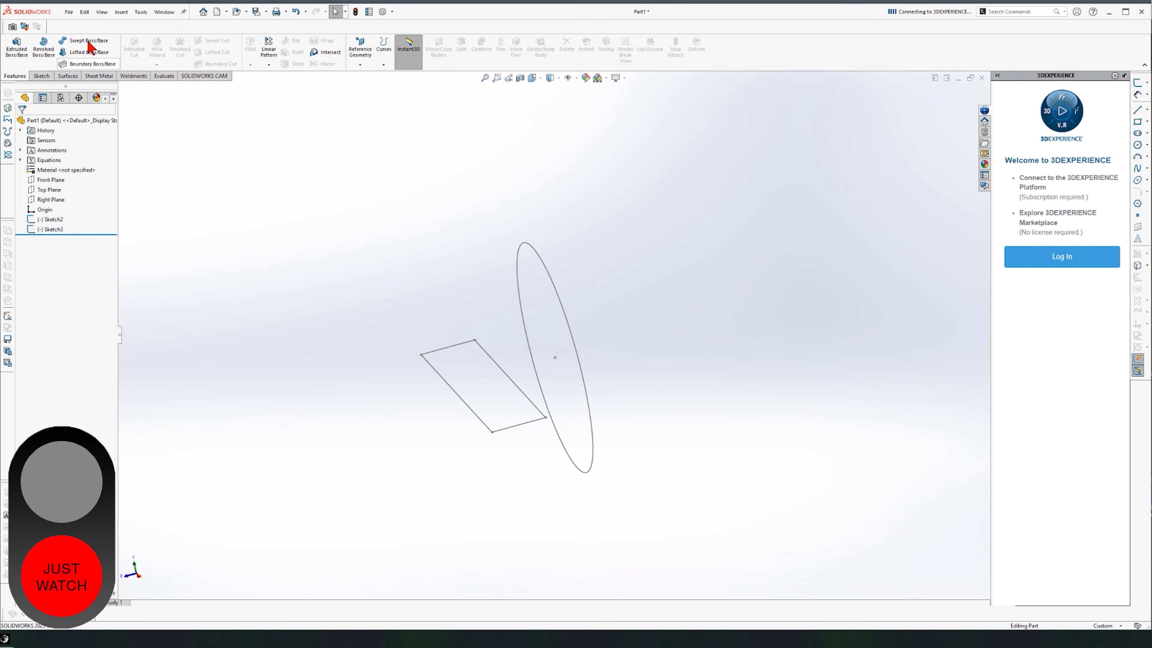
pyautogui.click(84, 52)
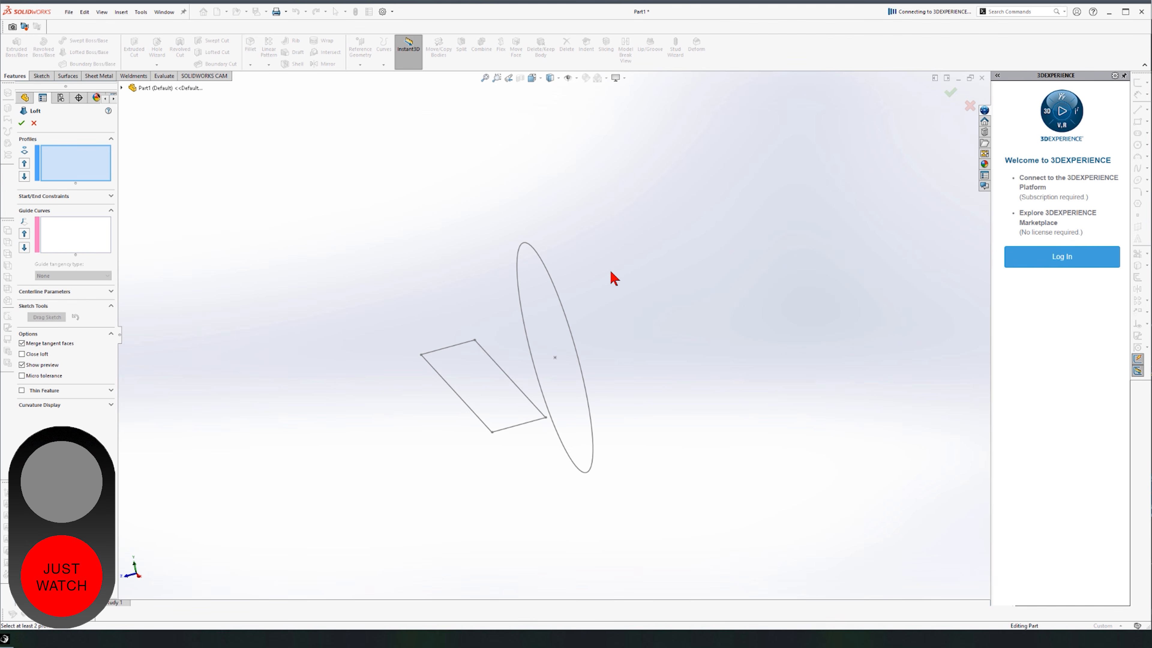
pyautogui.click(551, 278)
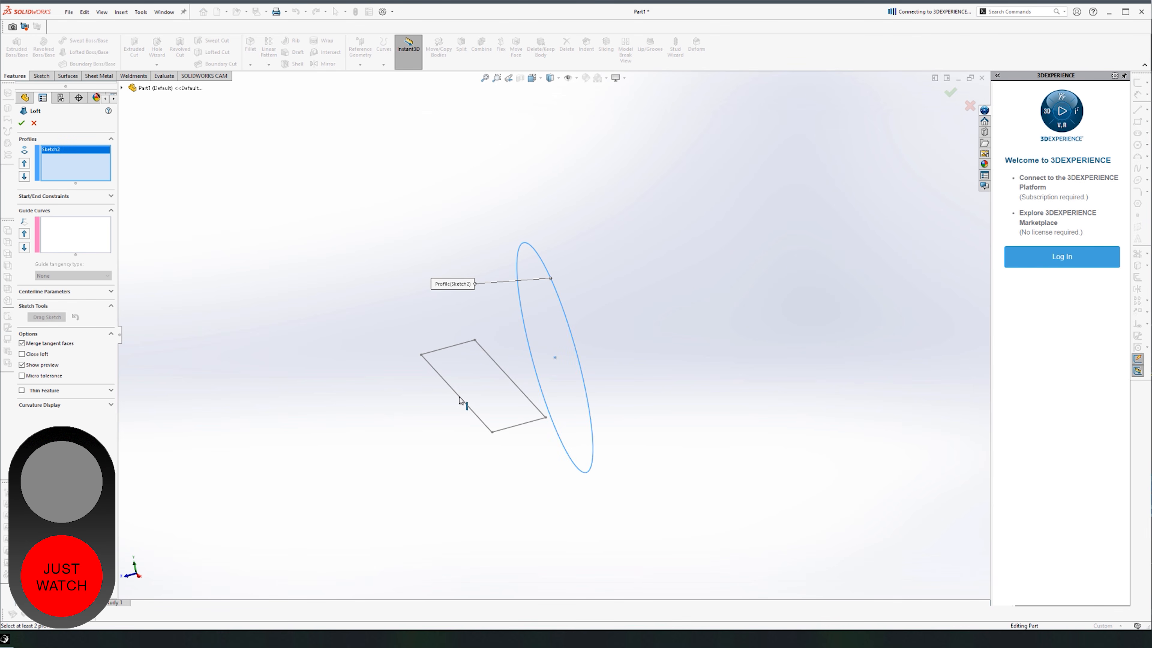
pyautogui.click(525, 419)
pyautogui.moveTo(522, 404); pyautogui.dragTo(447, 329, button='middle')
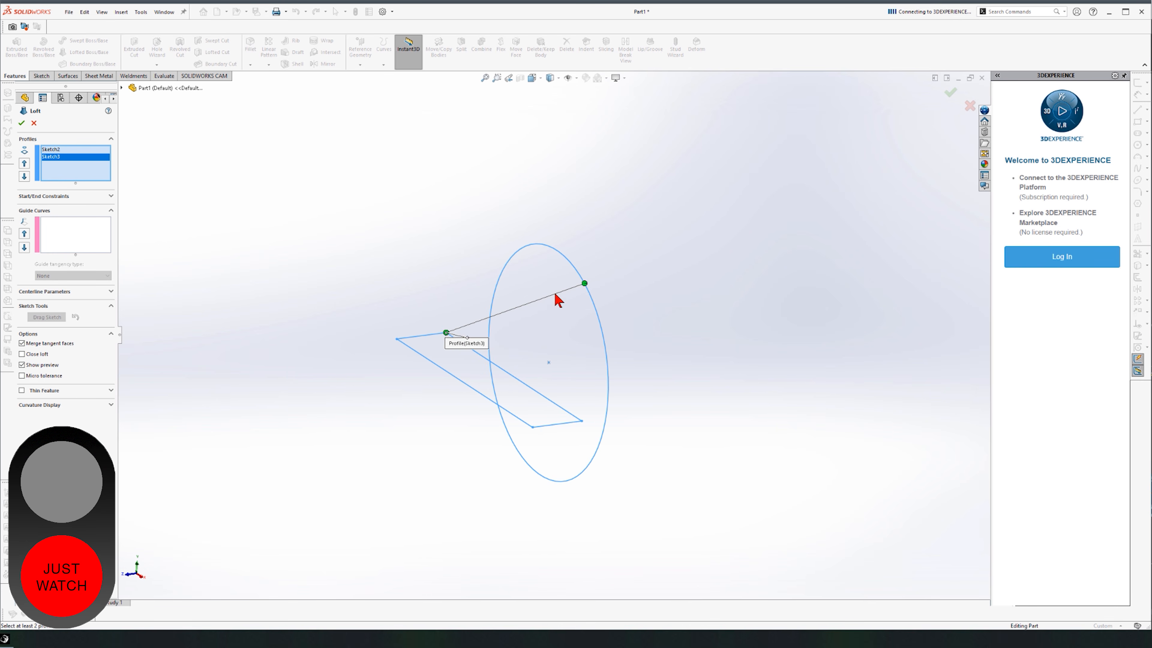
pyautogui.scroll(-3, 567, 359)
pyautogui.moveTo(585, 376); pyautogui.dragTo(502, 365, button='middle')
# Move the loft connector between different corners of the rectangle and complete the loft.
pyautogui.moveTo(424, 329); pyautogui.dragTo(553, 435)
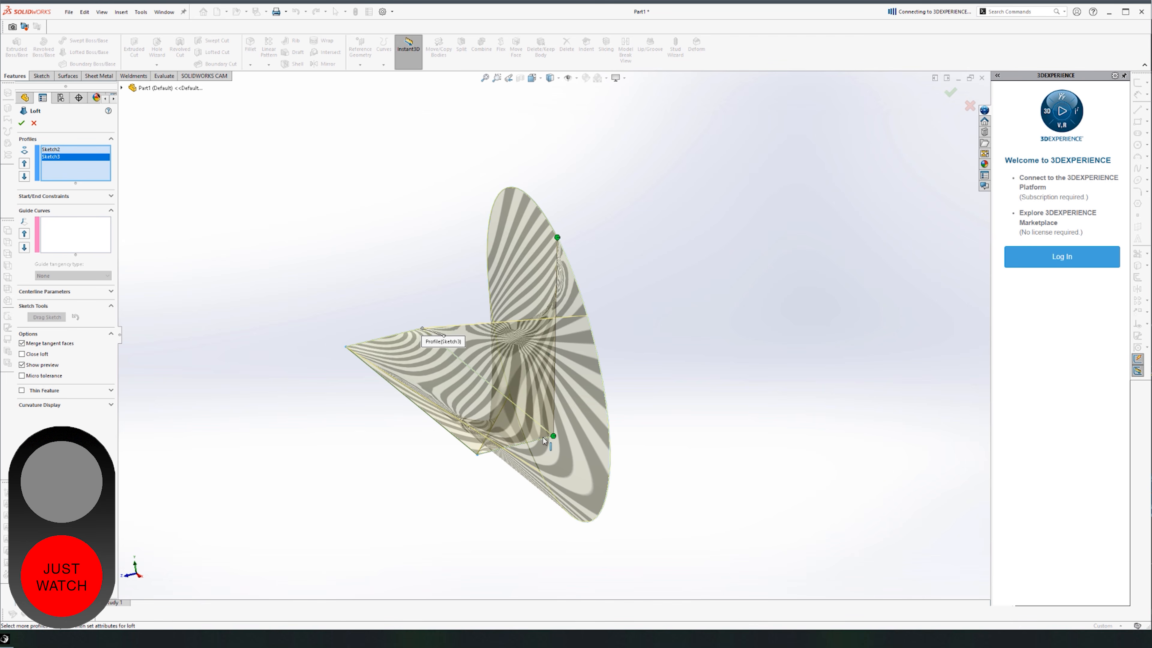
pyautogui.moveTo(554, 436)
pyautogui.mouseDown()
pyautogui.moveTo(489, 458)
pyautogui.moveTo(490, 470)
pyautogui.moveTo(425, 332)
pyautogui.moveTo(352, 348)
pyautogui.mouseUp()
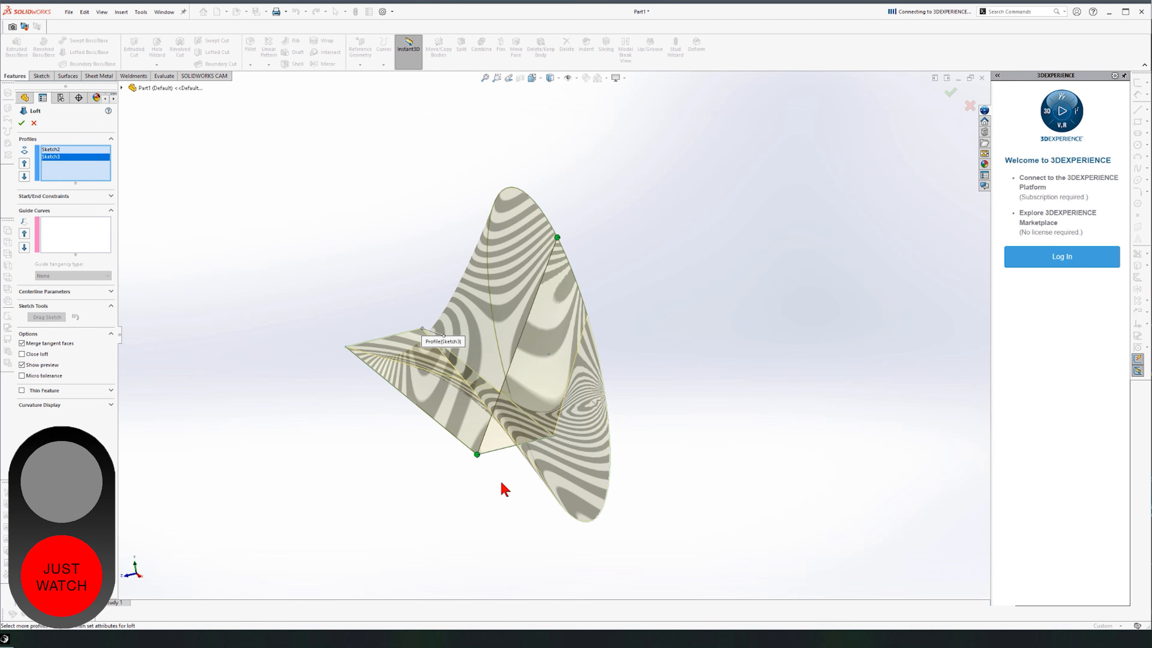
pyautogui.moveTo(498, 452); pyautogui.dragTo(409, 227, button='middle')
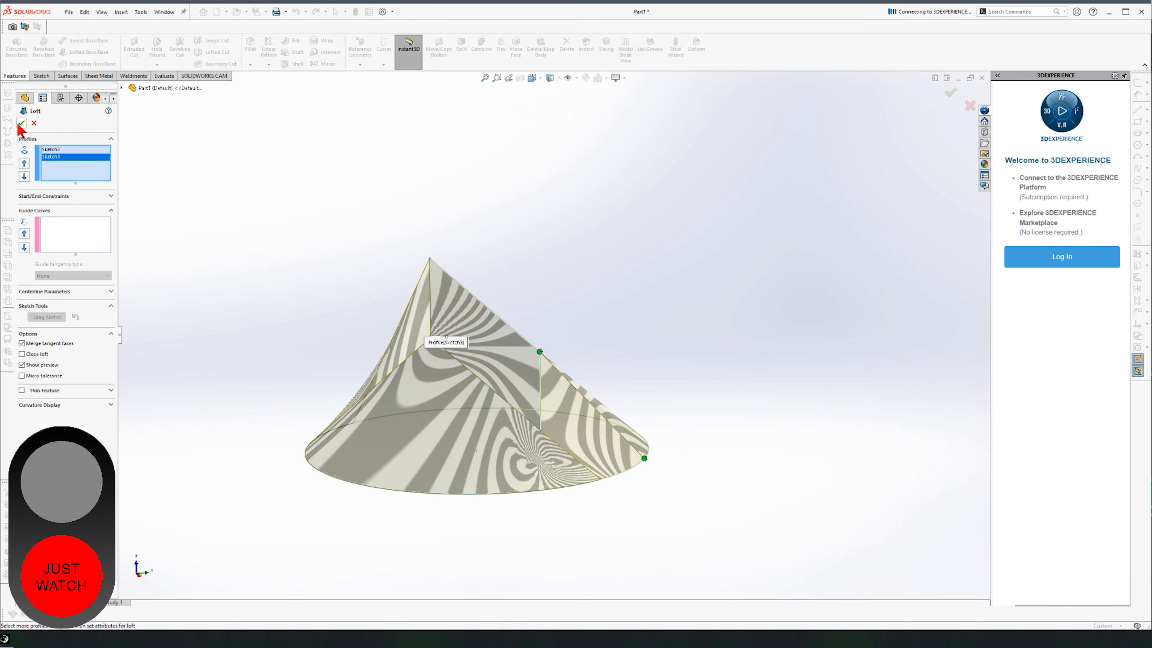
pyautogui.moveTo(579, 212); pyautogui.dragTo(474, 438, button='middle')
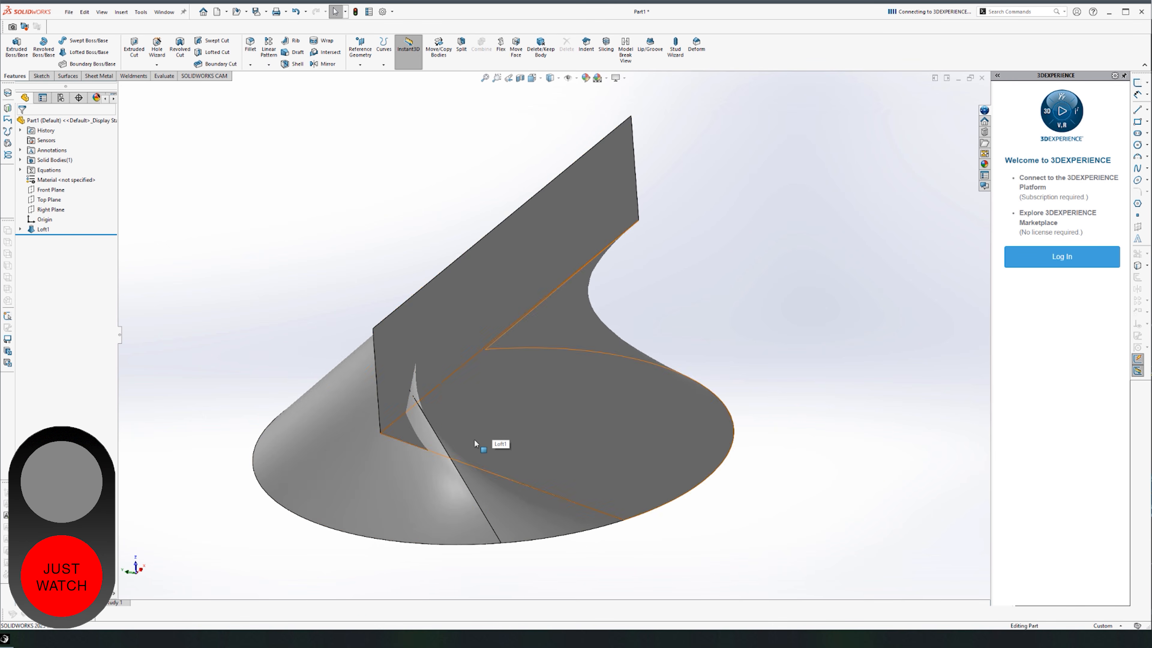
# Examine the faces of the lofted body from several angles and remove the loft, keeping both sketches.
pyautogui.click(437, 484)
pyautogui.click(462, 353)
pyautogui.click(538, 432)
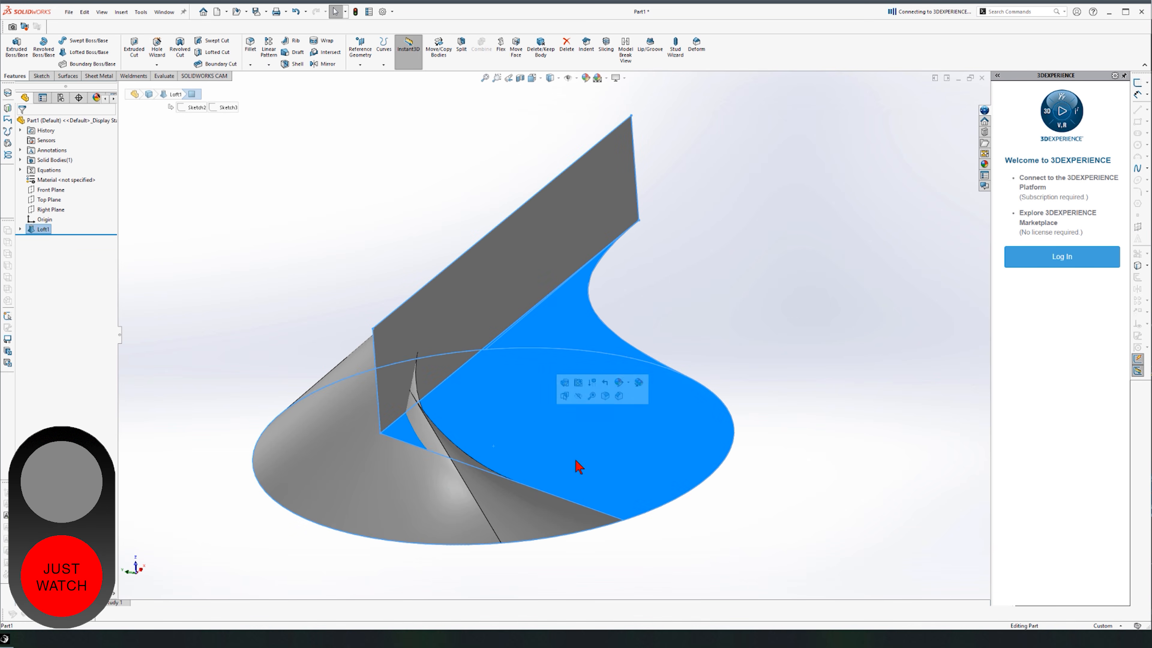
pyautogui.click(890, 540)
pyautogui.moveTo(887, 534); pyautogui.dragTo(852, 512, button='middle')
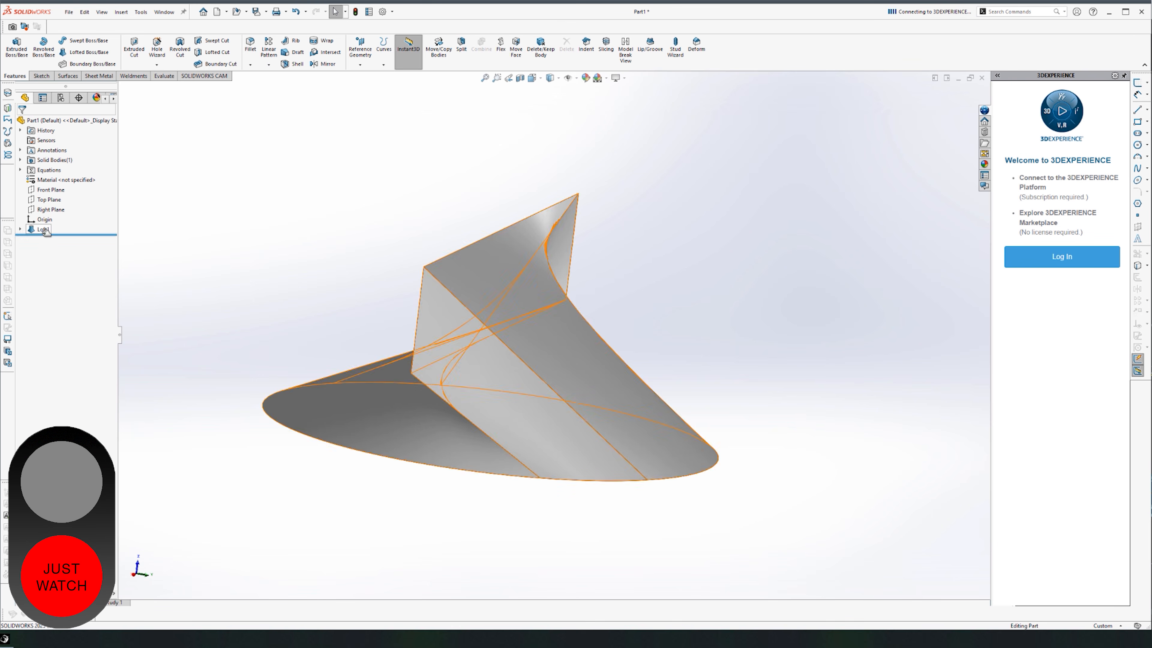
pyautogui.moveTo(408, 295); pyautogui.dragTo(582, 463, button='middle')
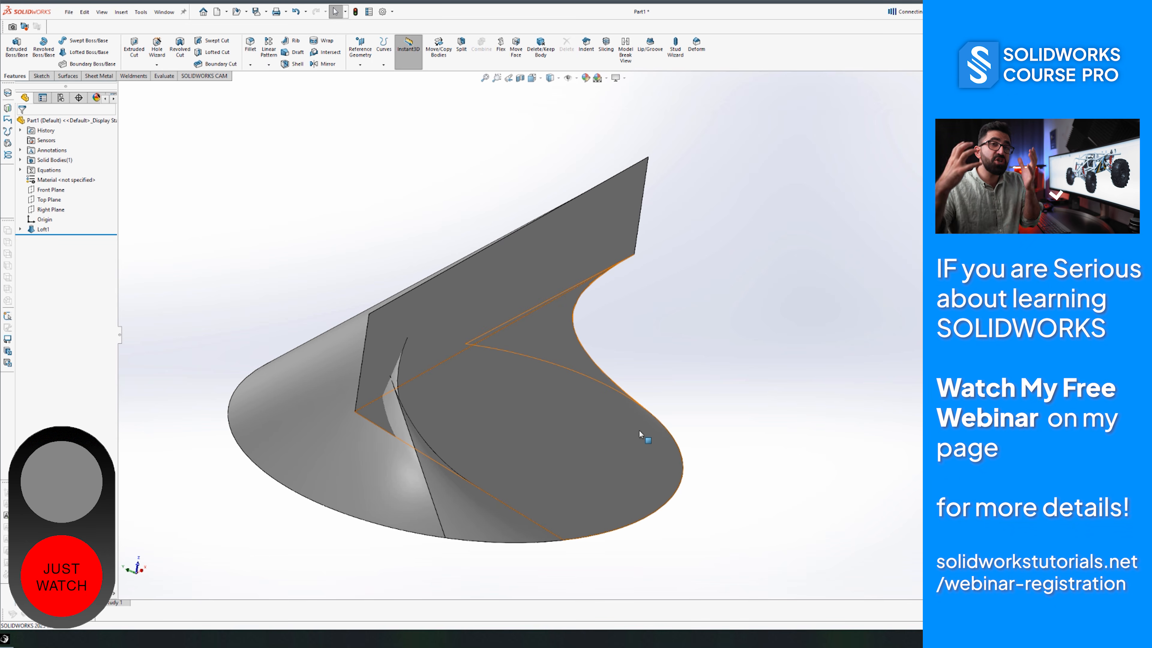
pyautogui.press('f')
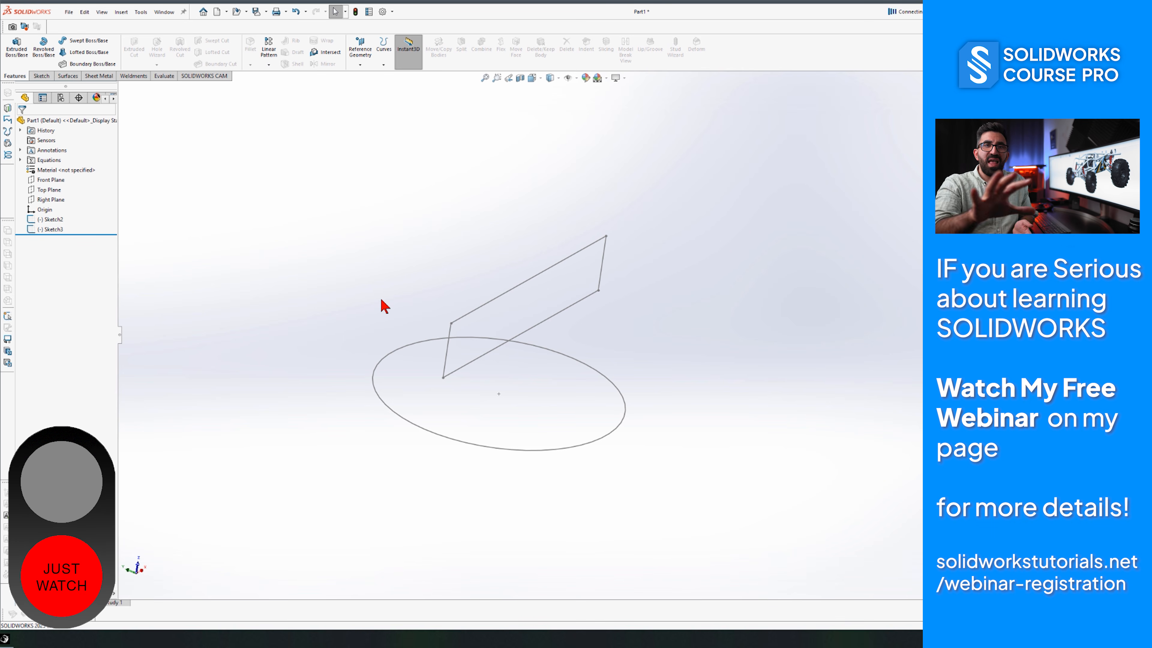
# Replace the circle in the Front Plane sketch with a corner rectangle above the origin and close the sketch.
pyautogui.moveTo(551, 239)
pyautogui.mouseDown(button='middle')
pyautogui.moveTo(553, 256)
pyautogui.moveTo(568, 249)
pyautogui.mouseUp(button='middle')
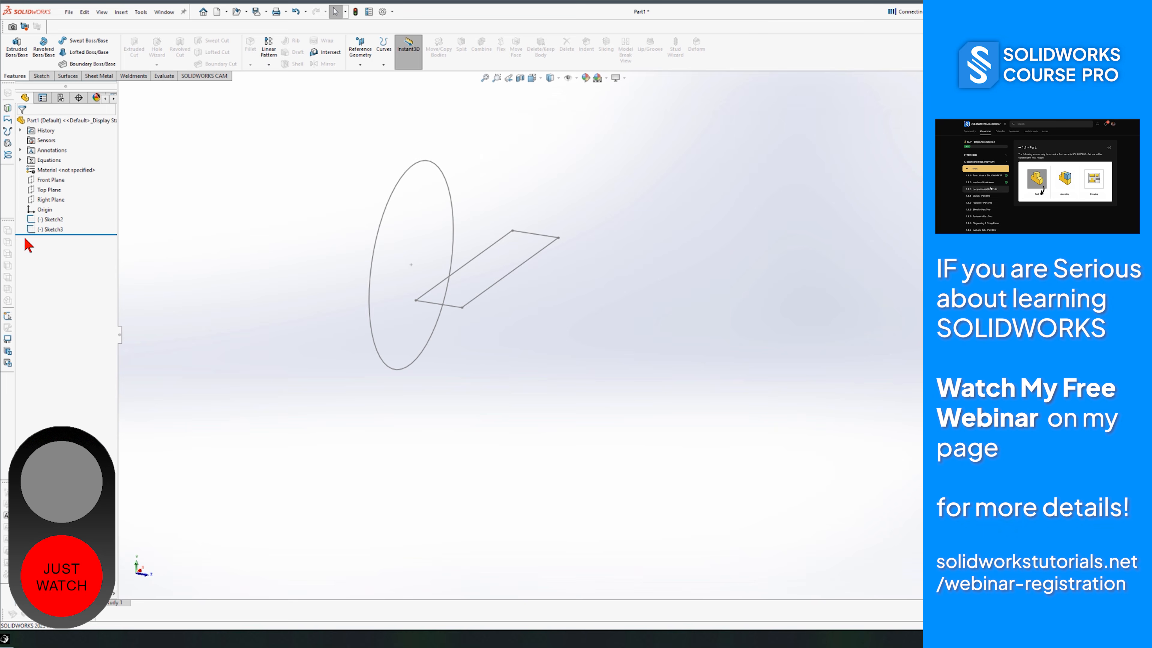
pyautogui.click(50, 219)
pyautogui.click(63, 195)
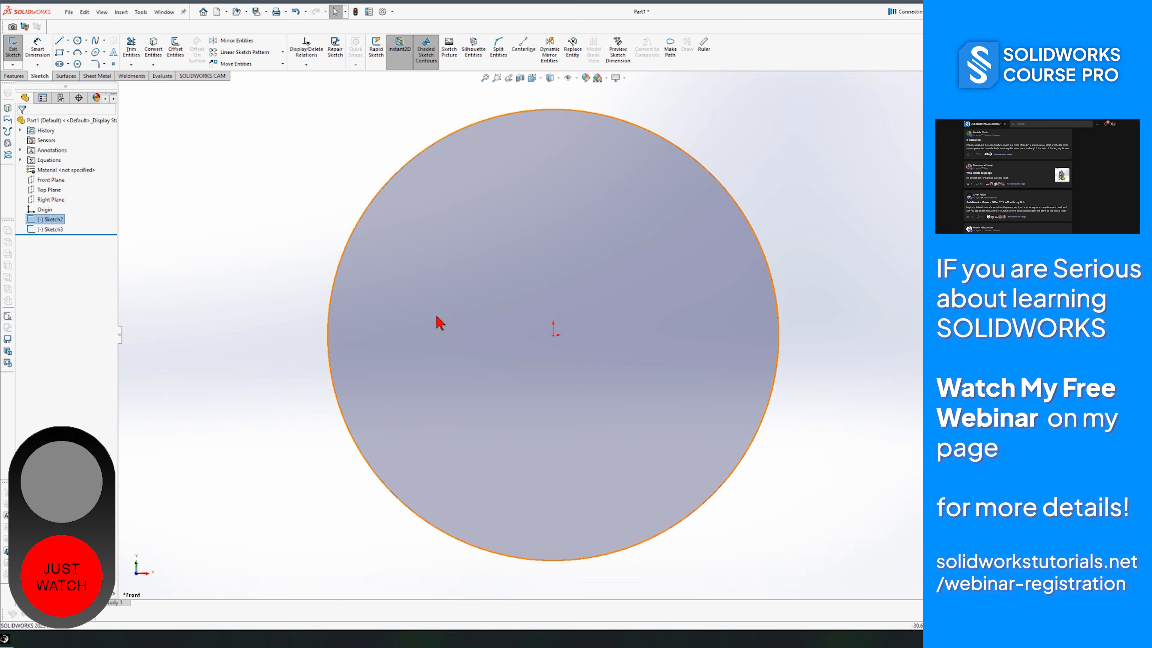
pyautogui.moveTo(534, 314); pyautogui.dragTo(360, 476)
pyautogui.press('Delete')
pyautogui.press('r')
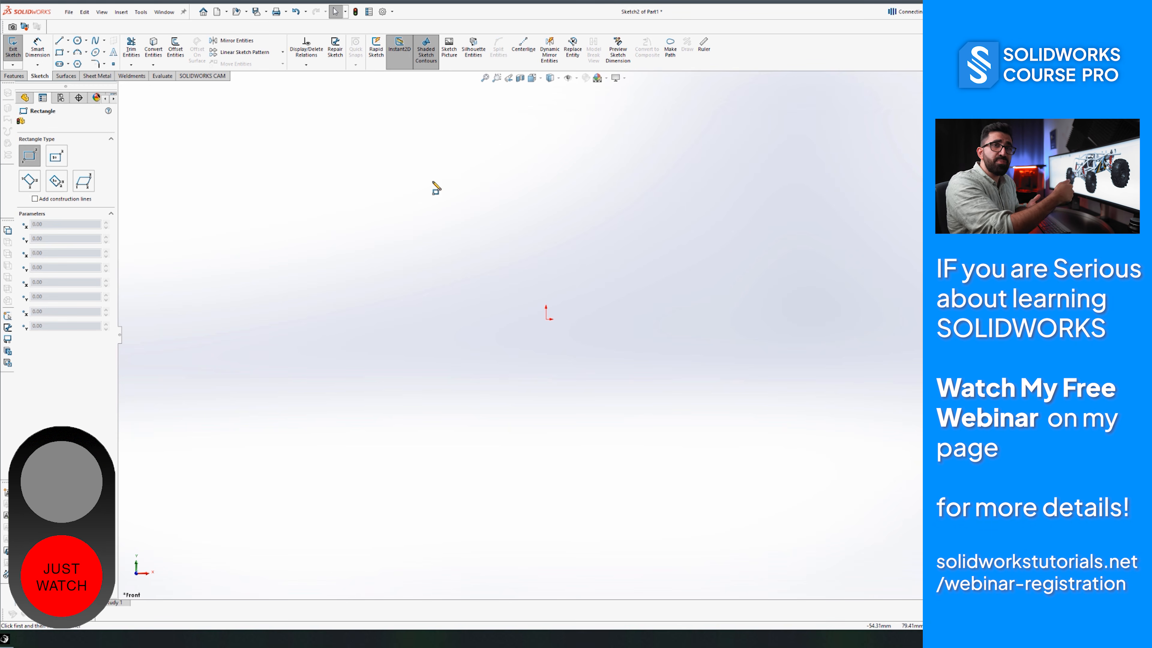
pyautogui.click(422, 154)
pyautogui.click(680, 264)
pyautogui.press('Escape')
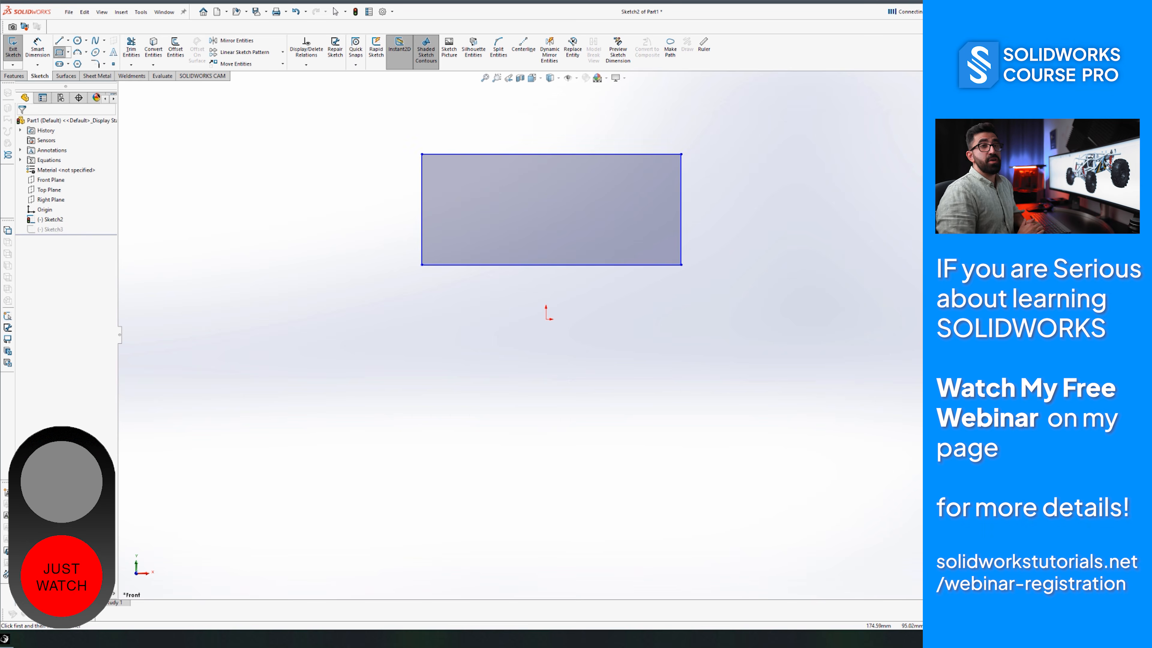
pyautogui.hotkey('ctrl', 'b')
pyautogui.moveTo(611, 341)
pyautogui.mouseDown(button='middle')
pyautogui.moveTo(515, 355)
pyautogui.moveTo(511, 388)
pyautogui.moveTo(648, 265)
pyautogui.moveTo(673, 276)
pyautogui.mouseUp(button='middle')
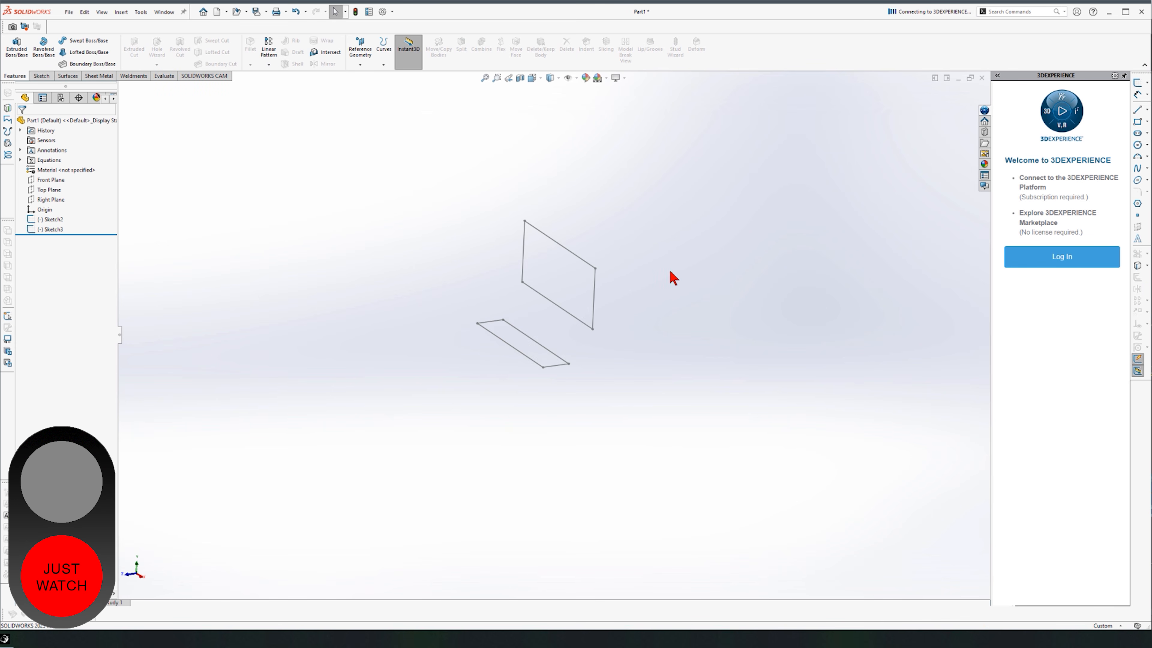
# Loft a solid between the Front Plane rectangle and the Top Plane rectangle.
pyautogui.click(93, 54)
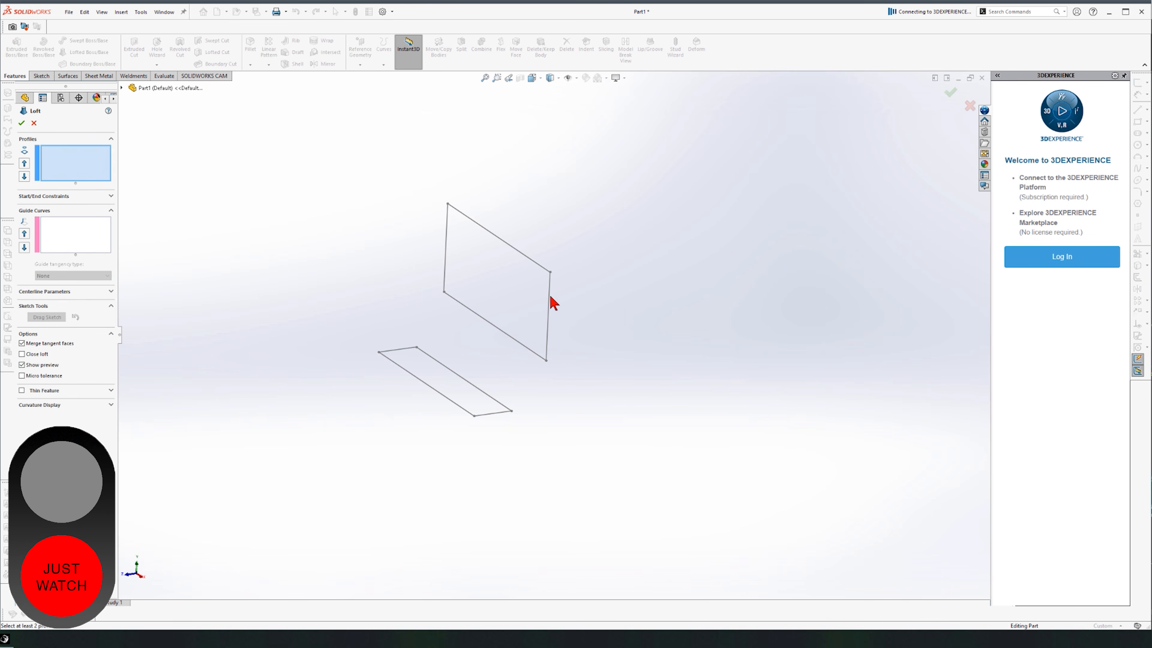
pyautogui.click(552, 298)
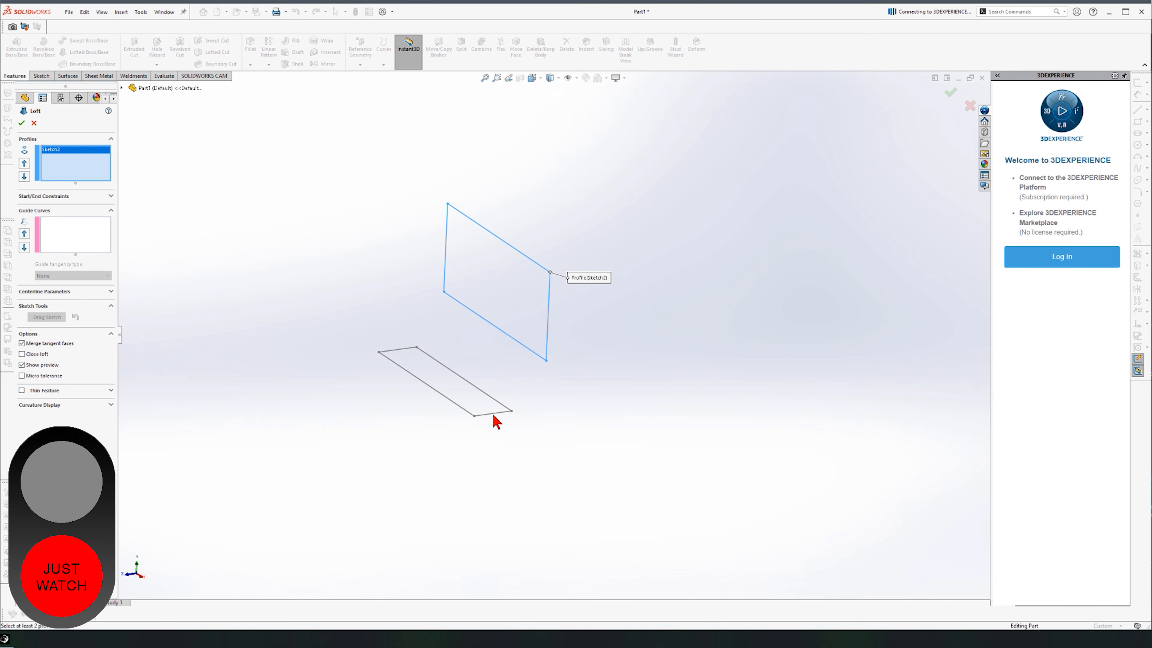
pyautogui.click(495, 415)
pyautogui.moveTo(507, 342); pyautogui.dragTo(410, 322, button='middle')
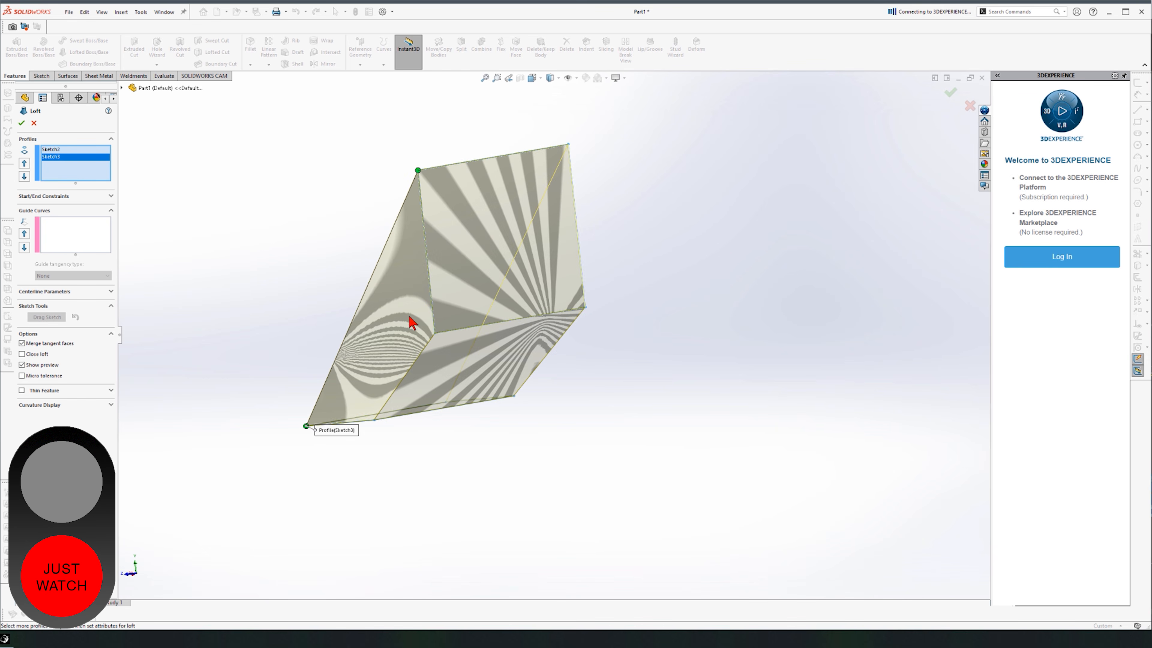
pyautogui.click(21, 122)
pyautogui.moveTo(706, 380); pyautogui.dragTo(673, 375, button='middle')
# Remove the loft and delete both rectangle sketches from the part.
pyautogui.click(45, 228)
pyautogui.click(55, 214)
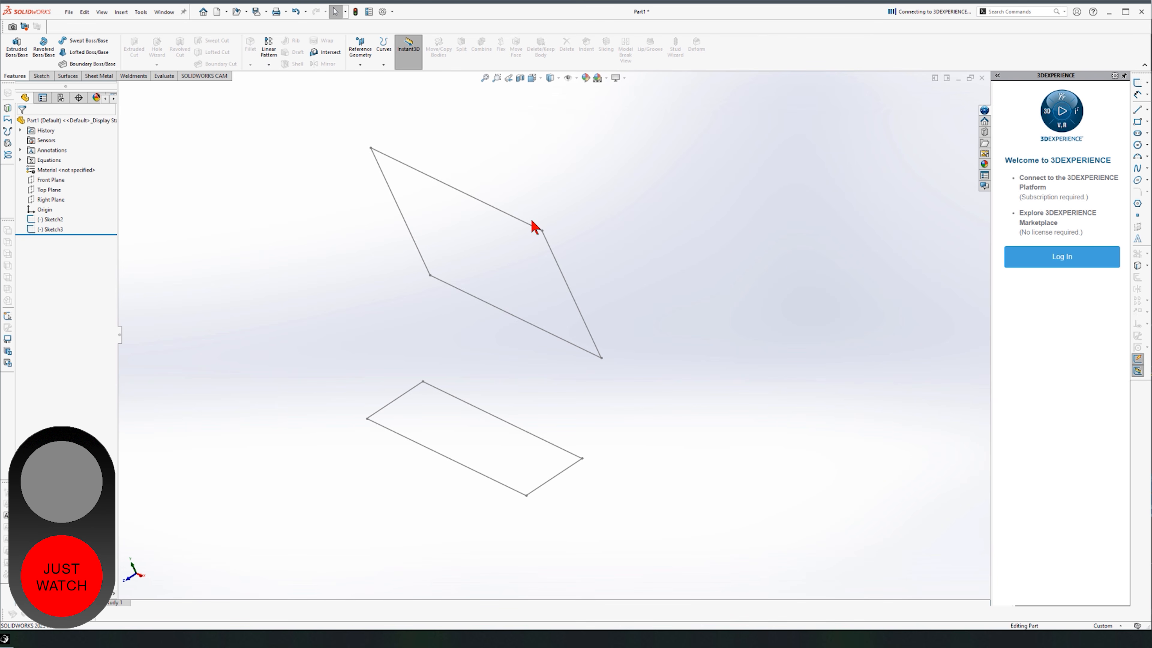
pyautogui.scroll(4, 500, 286)
pyautogui.click(51, 228)
pyautogui.press('Delete')
pyautogui.click(53, 221)
pyautogui.press('Delete')
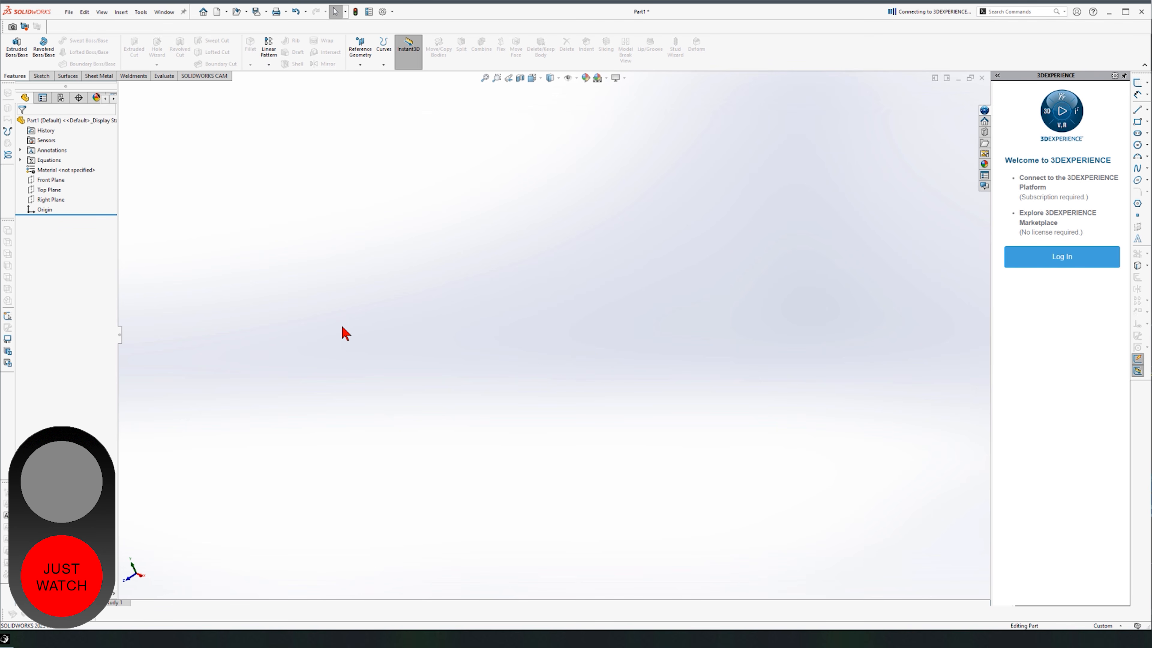
# Show the Front, Top and Right planes in the graphics area.
pyautogui.moveTo(753, 246); pyautogui.dragTo(438, 338, button='middle')
pyautogui.click(50, 180)
pyautogui.keyDown('ctrl'); pyautogui.click(49, 190); pyautogui.keyUp('ctrl')
pyautogui.keyDown('ctrl'); pyautogui.click(53, 201); pyautogui.keyUp('ctrl')
pyautogui.click(69, 190)
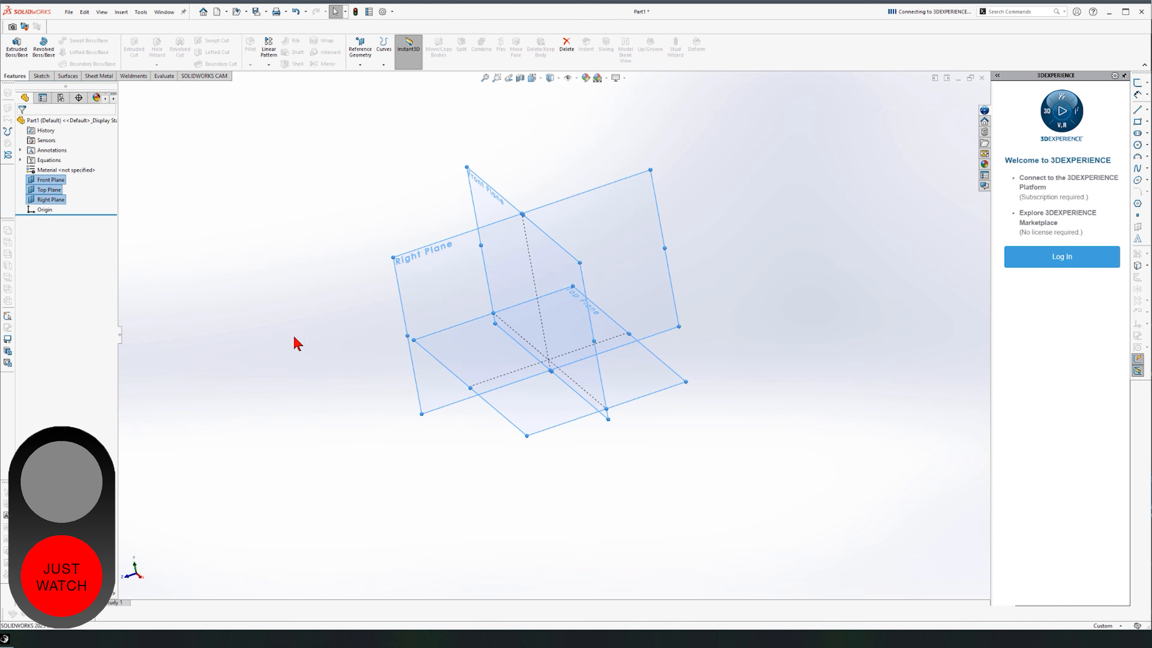
pyautogui.click(292, 357)
# Examine how the three displayed reference planes are arranged by rotating the view around them.
pyautogui.press('Right')
pyautogui.press('Right')
pyautogui.press('Right')
pyautogui.press('Right')
pyautogui.press('Right')
pyautogui.press('Right')
pyautogui.press('Right')
pyautogui.press('Right')
pyautogui.press('Right')
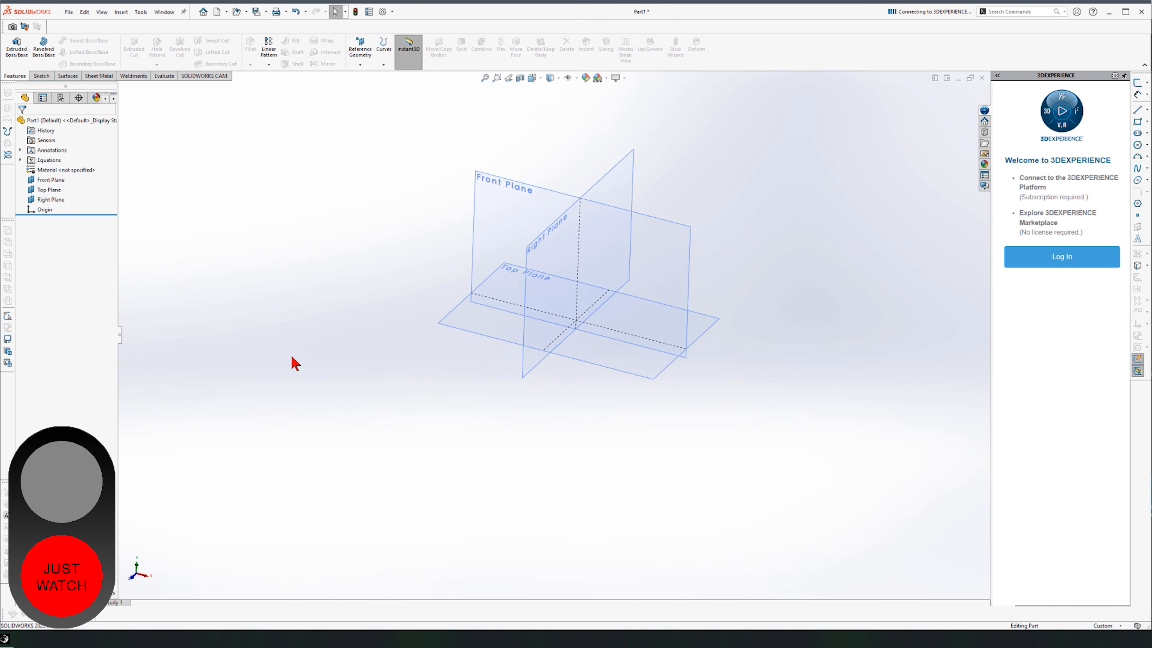
pyautogui.hotkey('ctrl', 'Right')
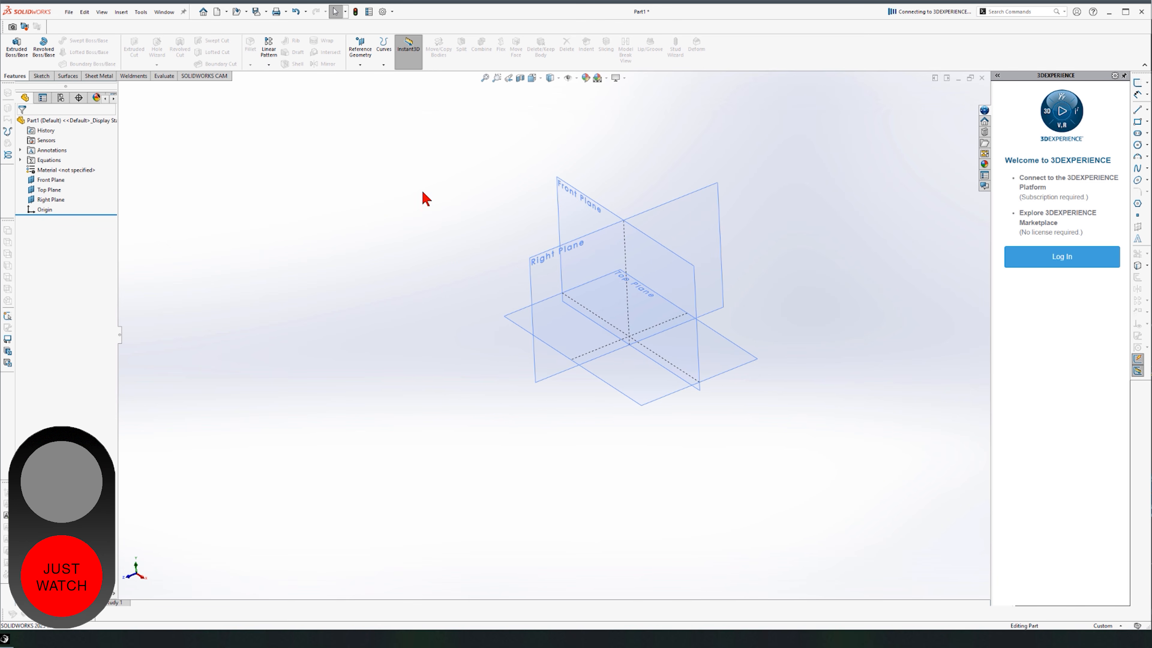
# Create a reference plane parallel to the Front Plane at an offset of 300 mm.
pyautogui.click(592, 197)
pyautogui.keyDown('ctrl'); pyautogui.moveTo(458, 259); pyautogui.dragTo(437, 275); pyautogui.keyUp('ctrl')
pyautogui.write('30')
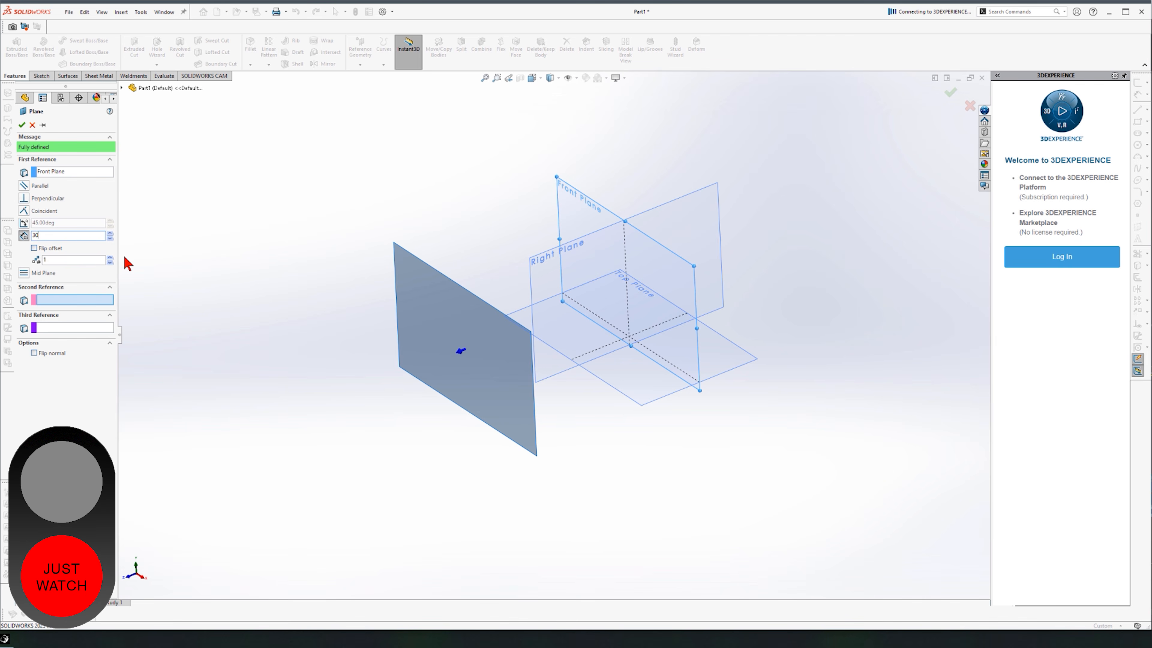
pyautogui.write('0')
pyautogui.press('Return')
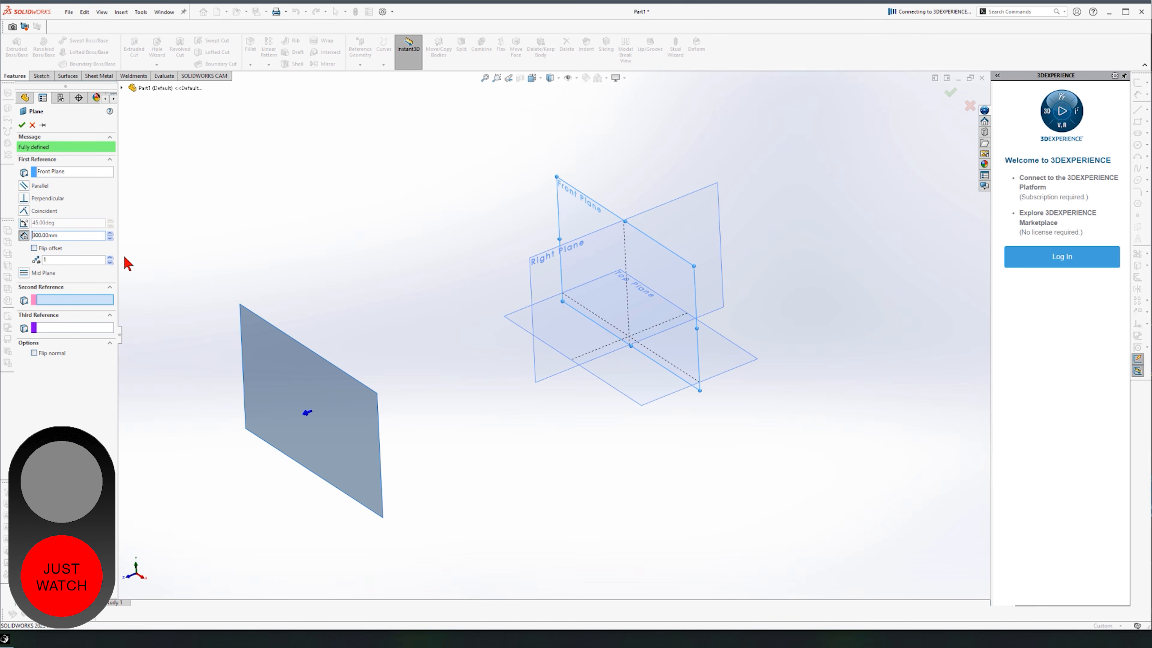
pyautogui.click(21, 124)
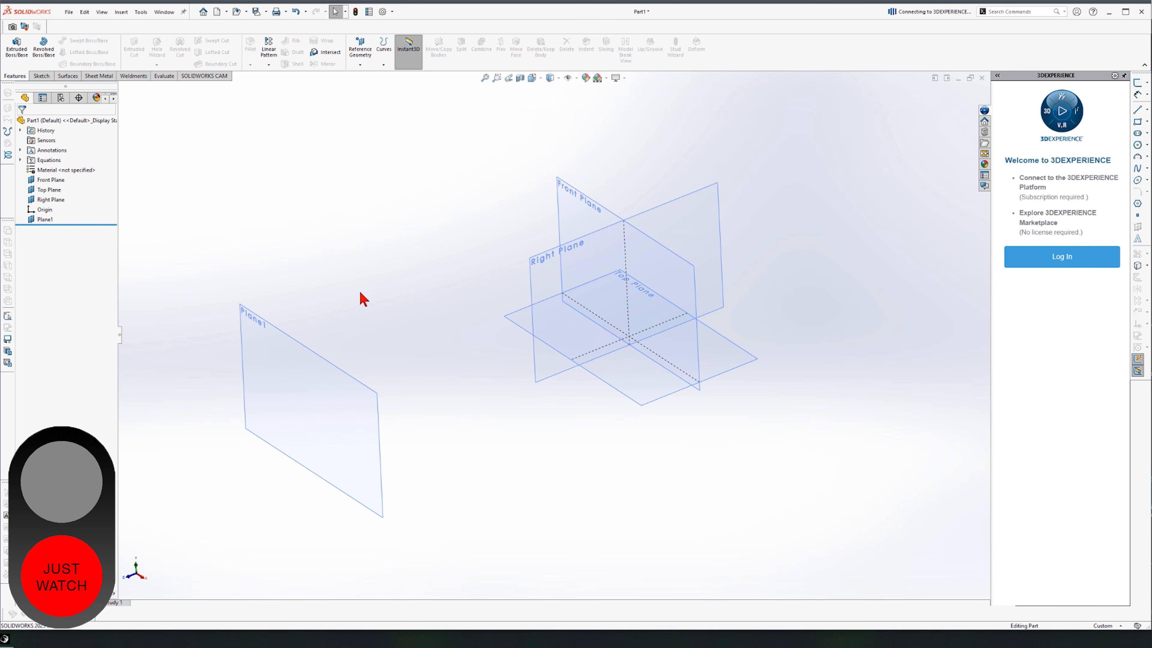
# Try moving the Front Plane, undo that change, and delete the offset plane.
pyautogui.click(600, 211)
pyautogui.moveTo(592, 201); pyautogui.dragTo(425, 239)
pyautogui.click(571, 489)
pyautogui.hotkey('ctrl', 'z')
pyautogui.click(44, 219)
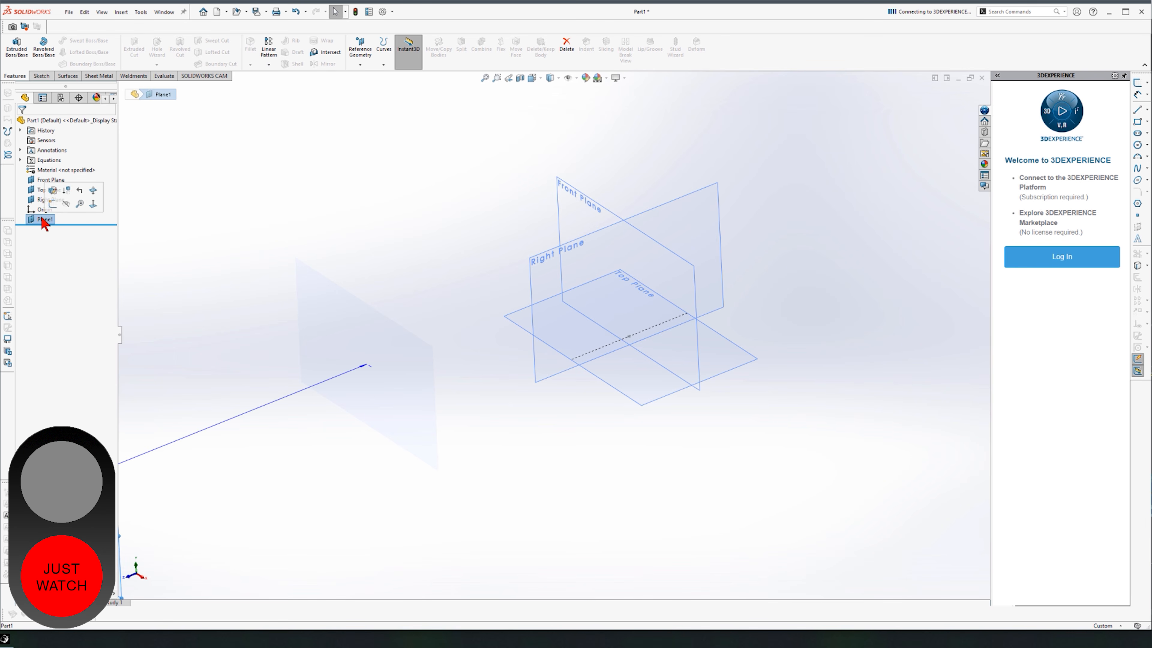
pyautogui.click(218, 257)
pyautogui.click(43, 219)
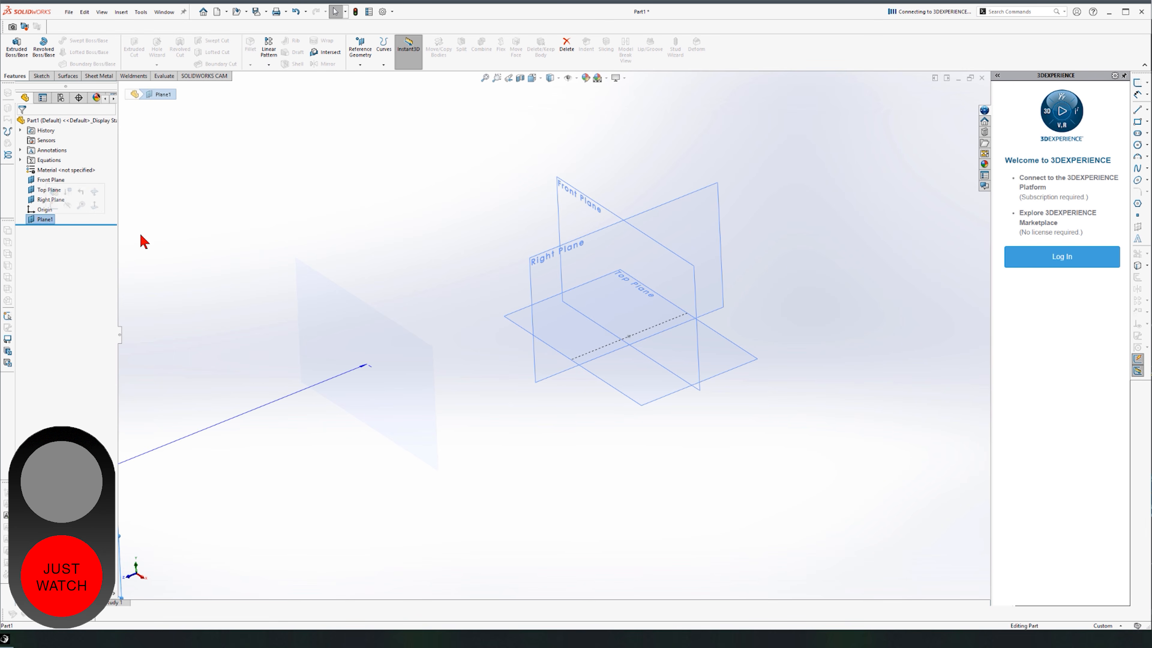
pyautogui.press('Delete')
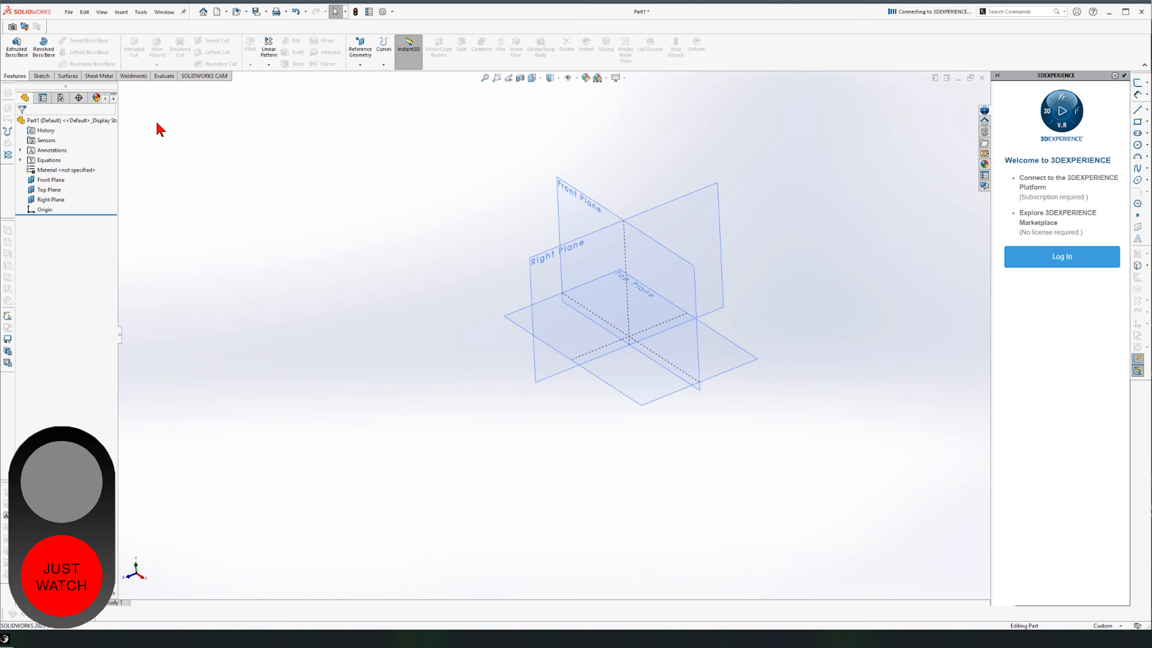
# Hide the Front, Top and Right planes together.
pyautogui.click(52, 180)
pyautogui.keyDown('ctrl'); pyautogui.click(50, 190); pyautogui.keyUp('ctrl')
pyautogui.keyDown('ctrl'); pyautogui.click(51, 200); pyautogui.keyUp('ctrl')
pyautogui.click(73, 185)
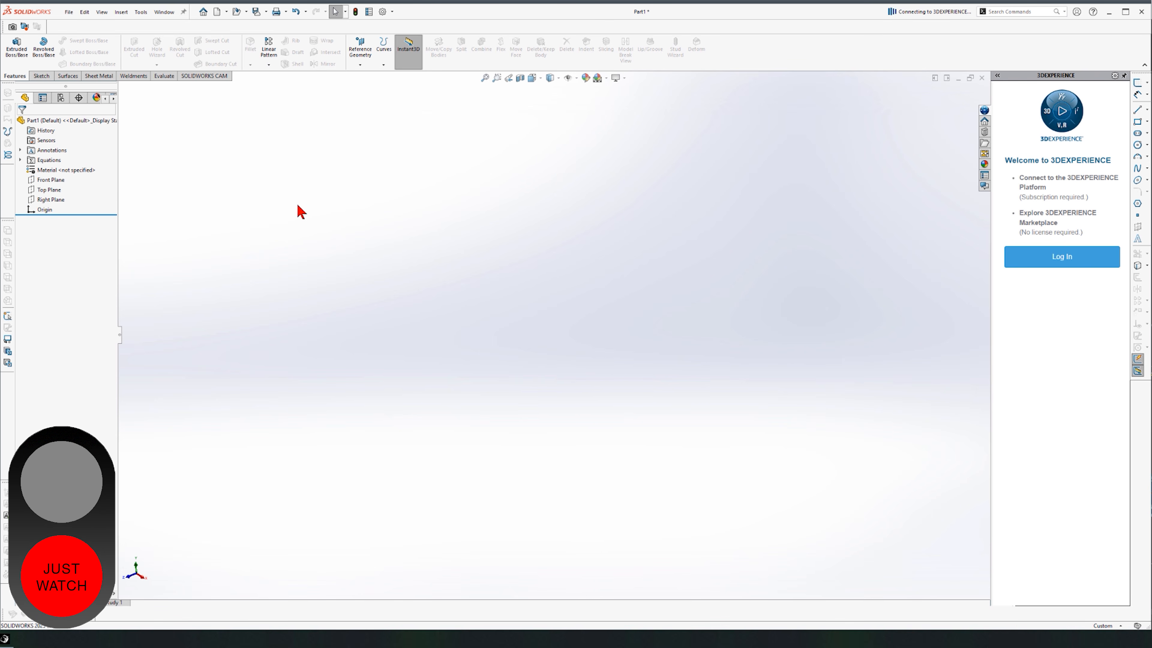
# Show the Front, Top and Right planes again.
pyautogui.click(54, 180)
pyautogui.keyDown('ctrl'); pyautogui.click(51, 191); pyautogui.keyUp('ctrl')
pyautogui.keyDown('ctrl'); pyautogui.click(51, 200); pyautogui.keyUp('ctrl')
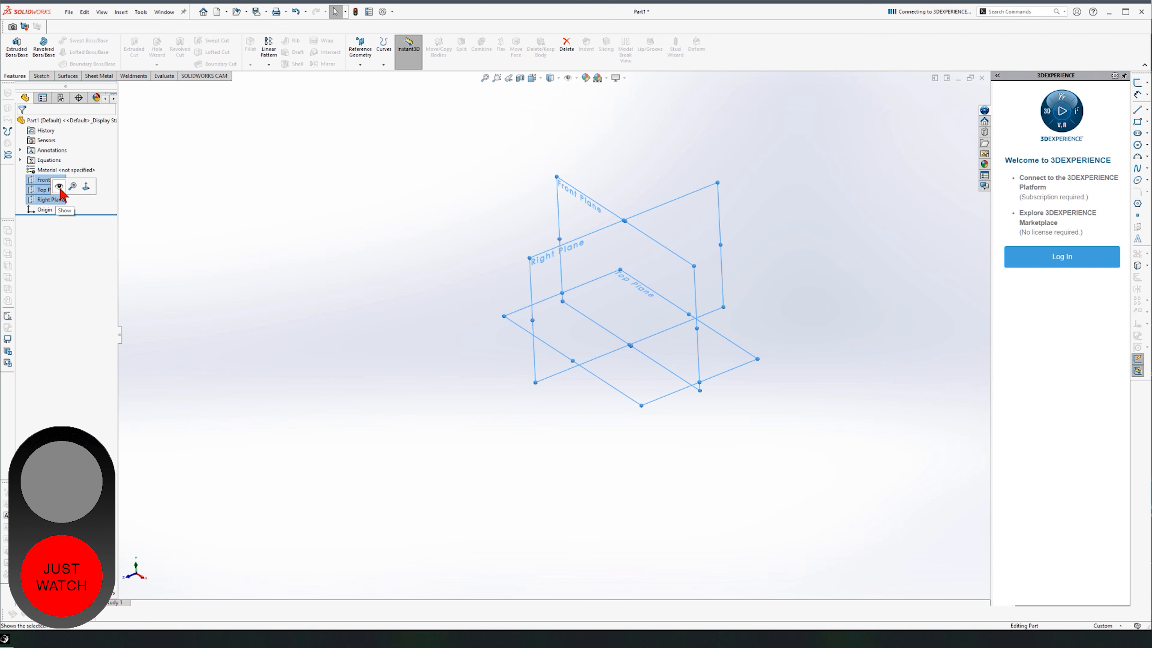
pyautogui.click(60, 186)
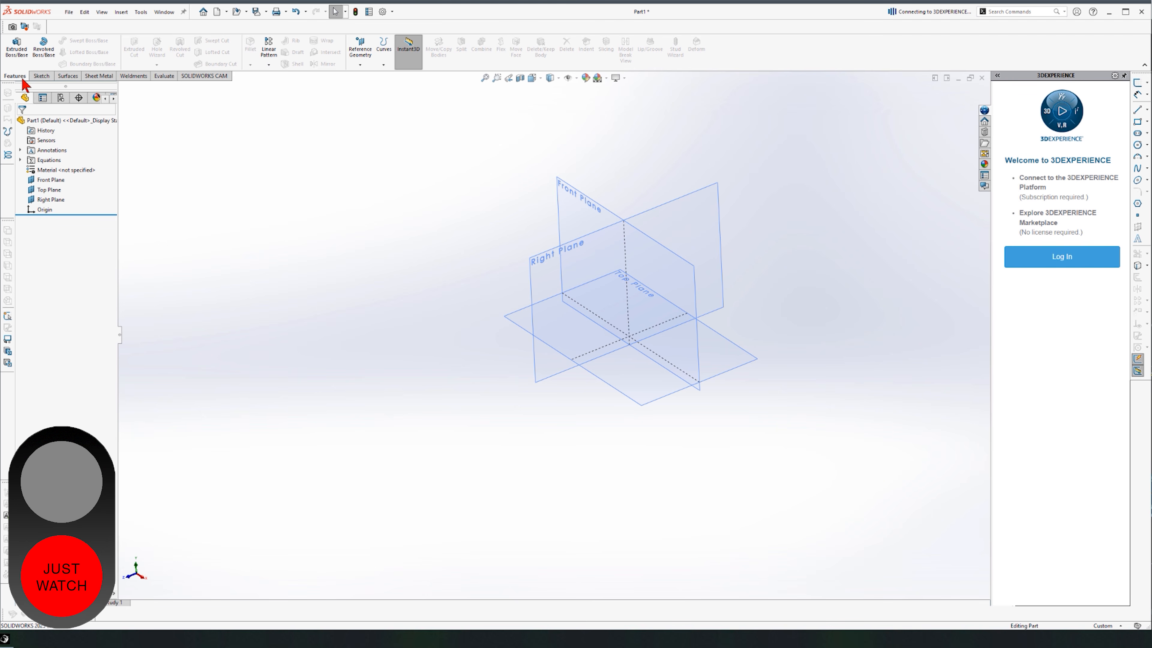
# Start a new reference plane with the Front Plane as its first reference.
pyautogui.click(364, 53)
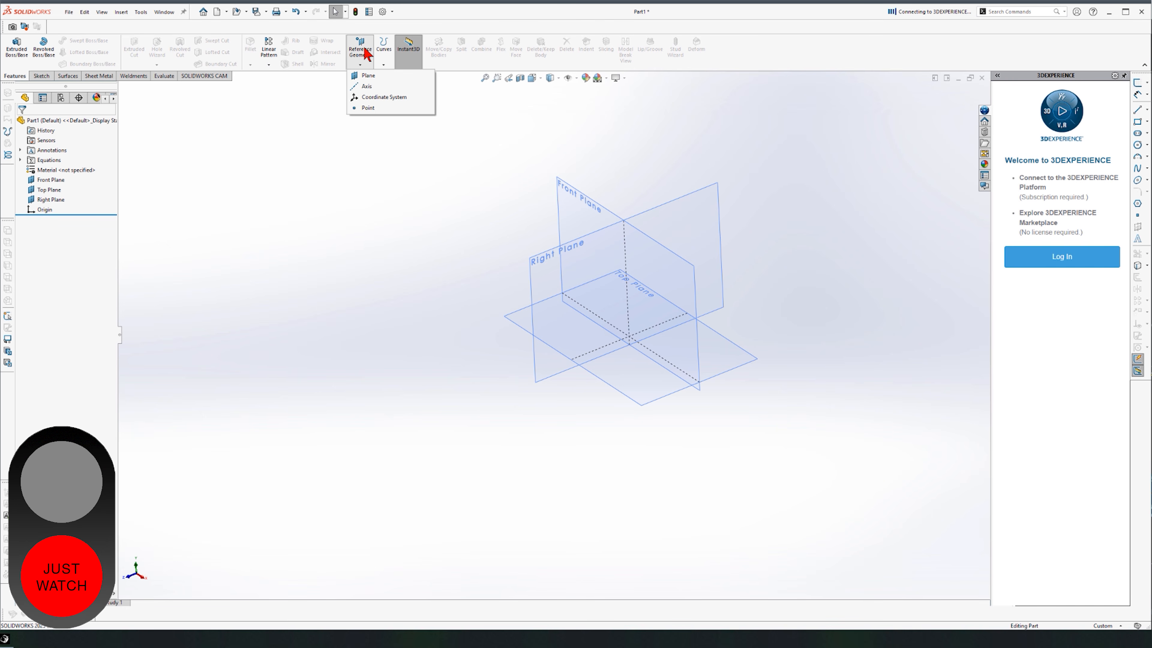
pyautogui.click(375, 76)
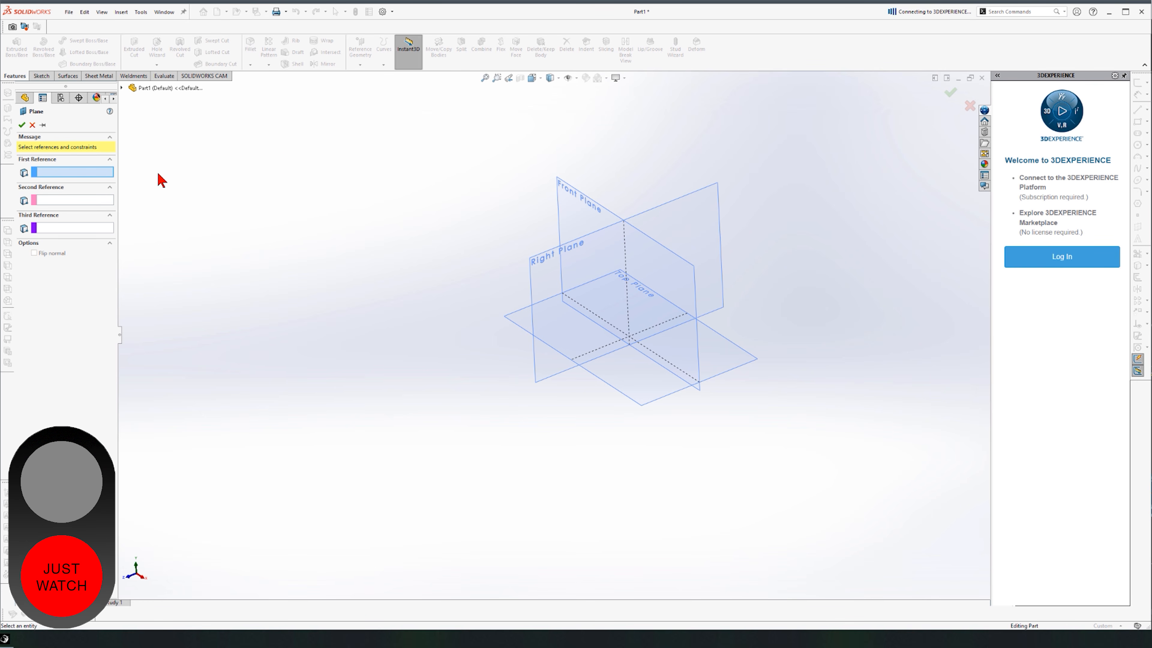
pyautogui.click(582, 194)
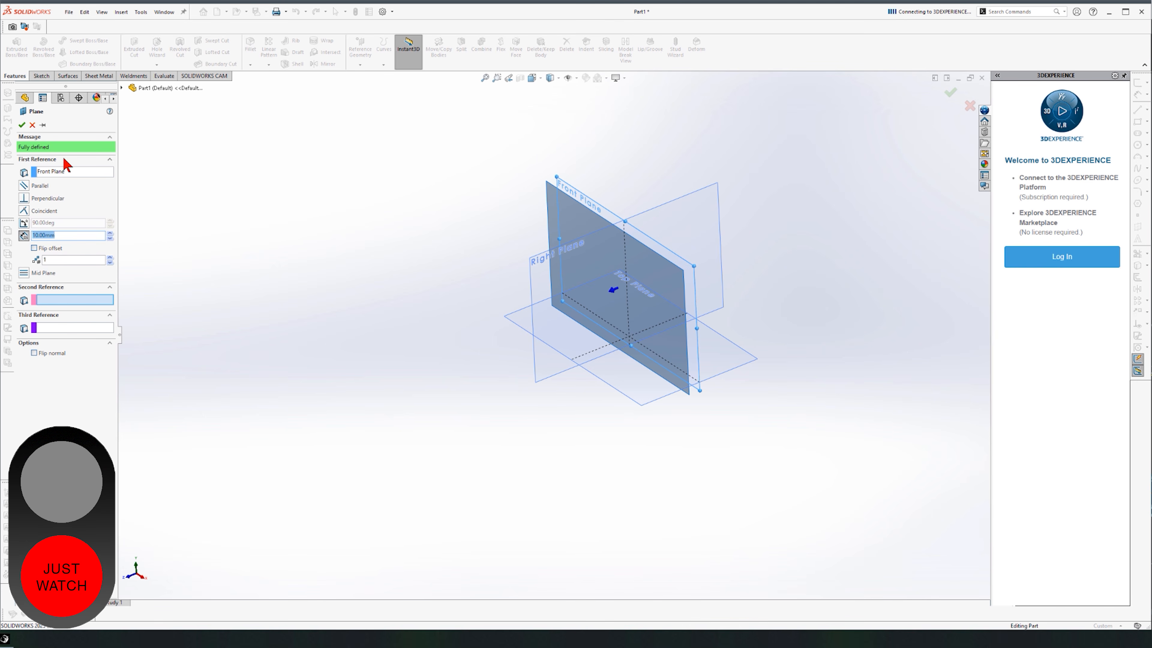
# Collapse and re-expand the first, second and third reference sections of the plane definition.
pyautogui.click(70, 288)
pyautogui.click(67, 299)
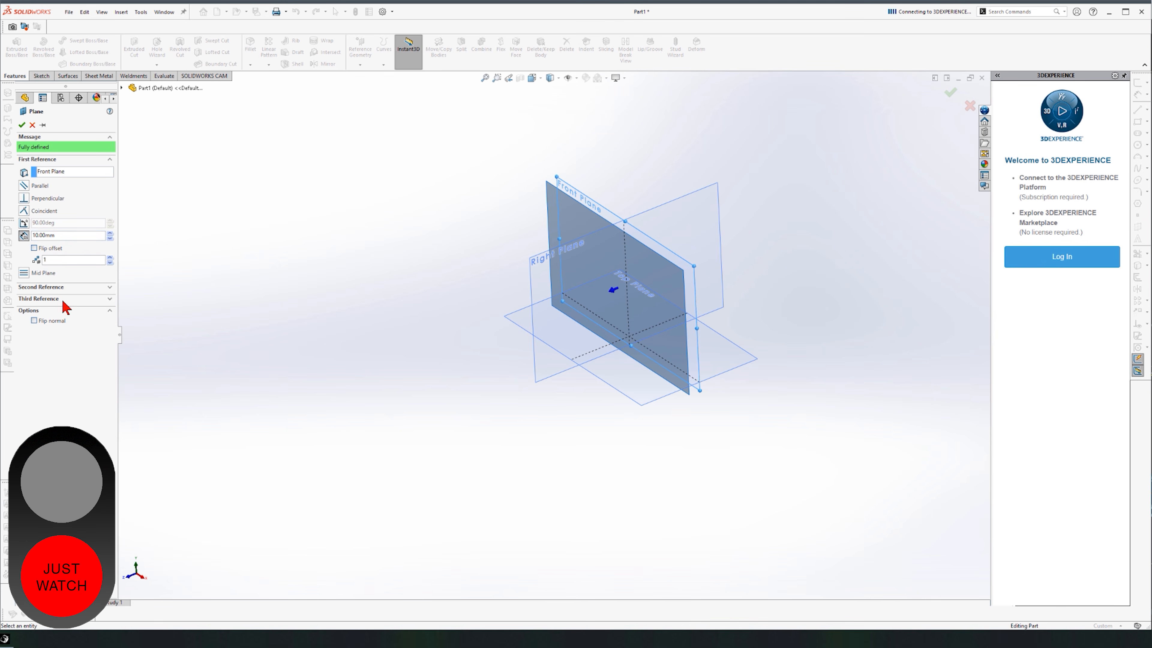
pyautogui.click(48, 158)
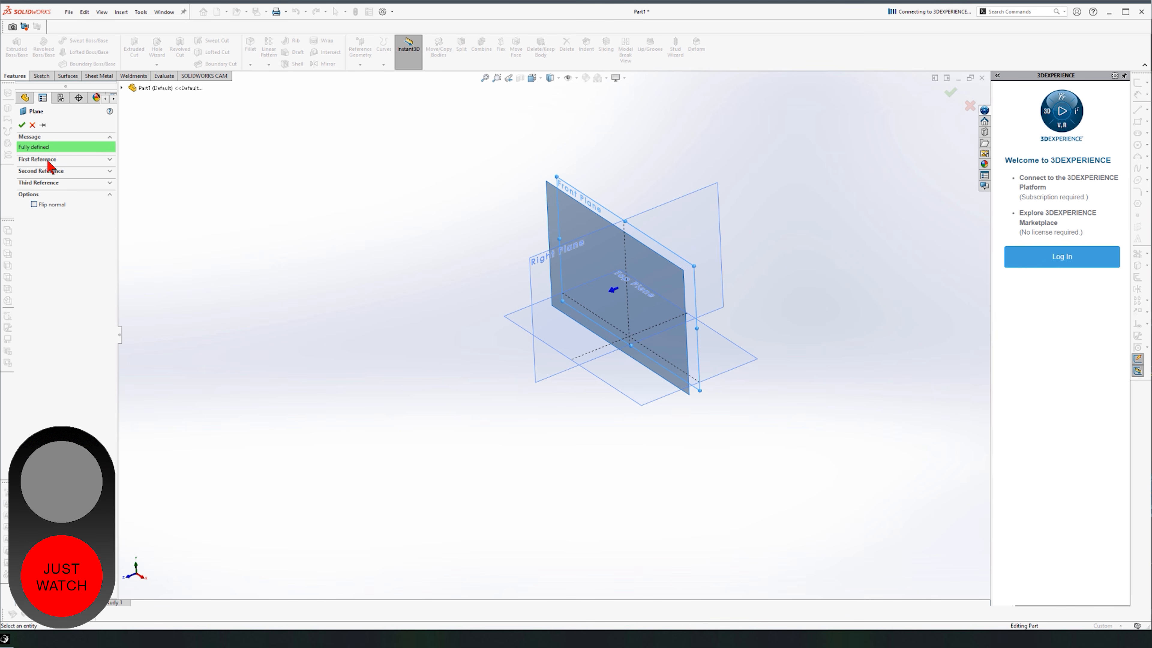
pyautogui.click(62, 172)
pyautogui.click(57, 200)
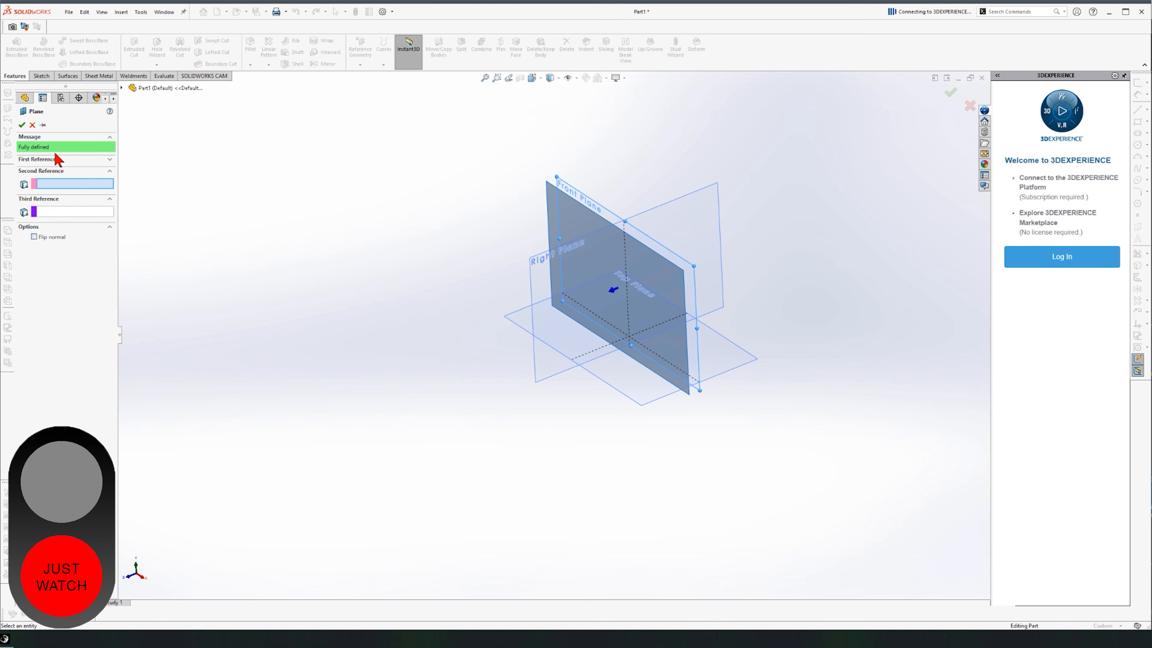
pyautogui.click(68, 161)
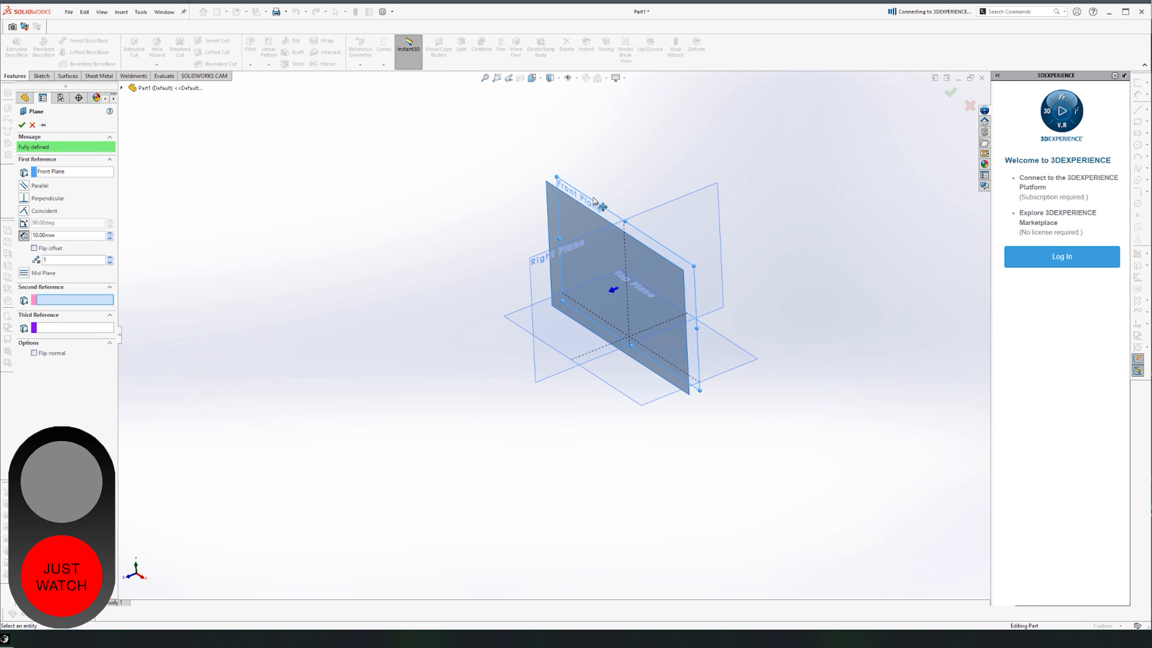
# Try the Parallel, Perpendicular and Mid Plane constraints on the Front Plane reference and clear that reference.
pyautogui.click(25, 186)
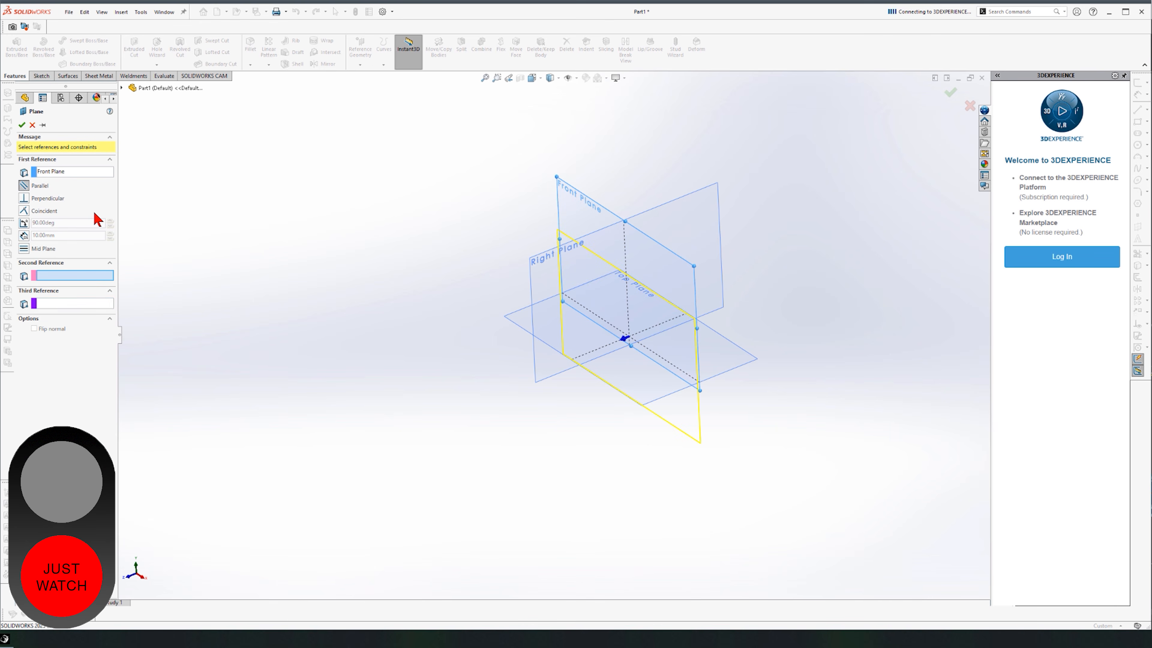
pyautogui.click(26, 200)
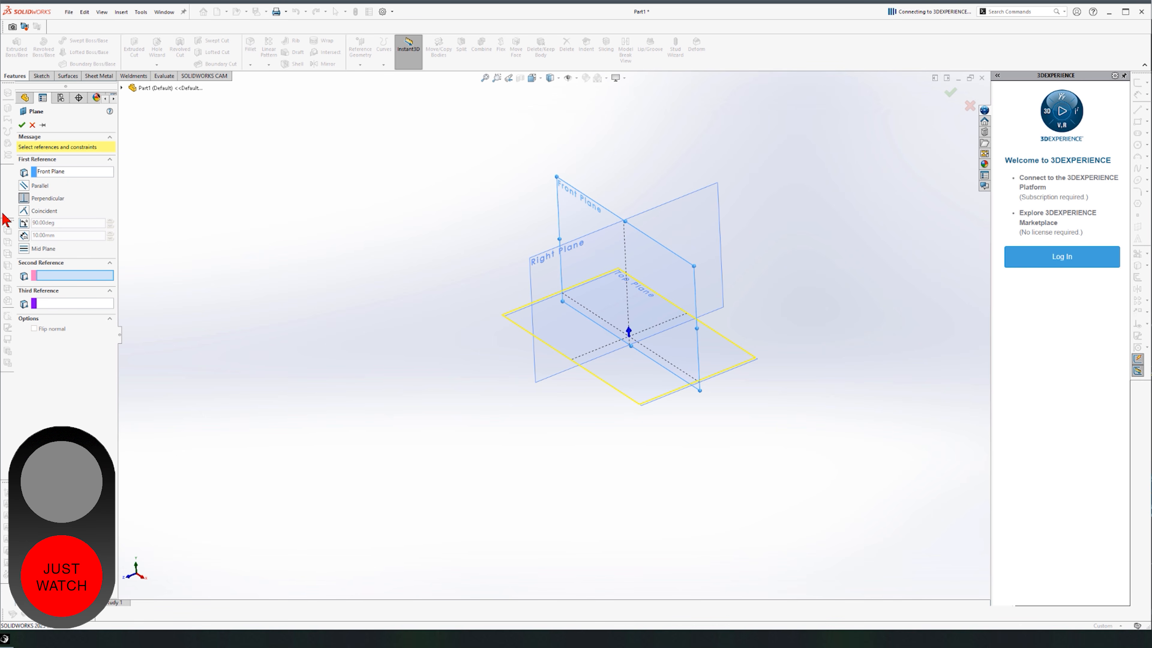
pyautogui.click(23, 249)
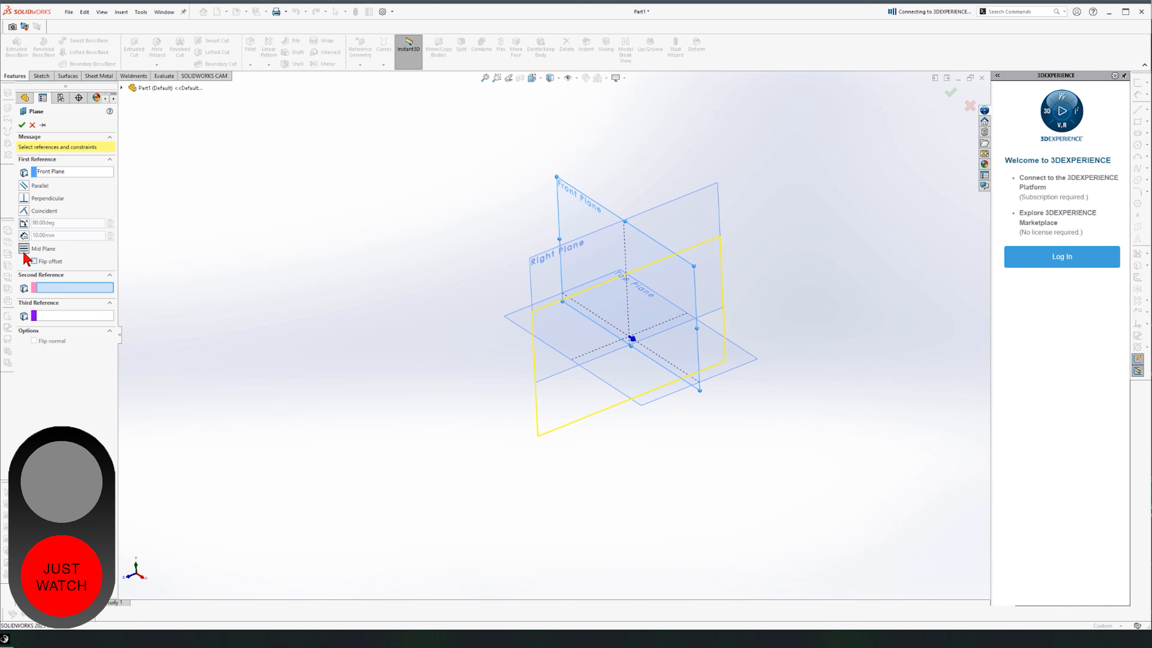
pyautogui.click(62, 173)
pyautogui.press('Delete')
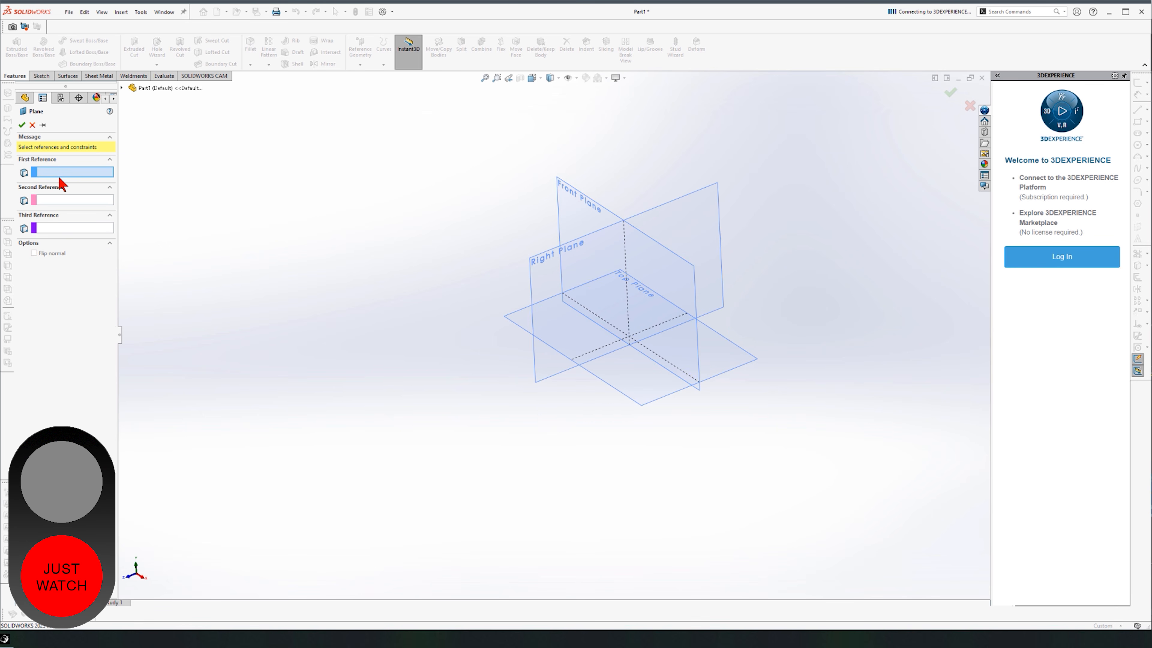
# Create a single plane offset 300 mm from the Front Plane, previewing two instances before returning the count to one.
pyautogui.click(604, 212)
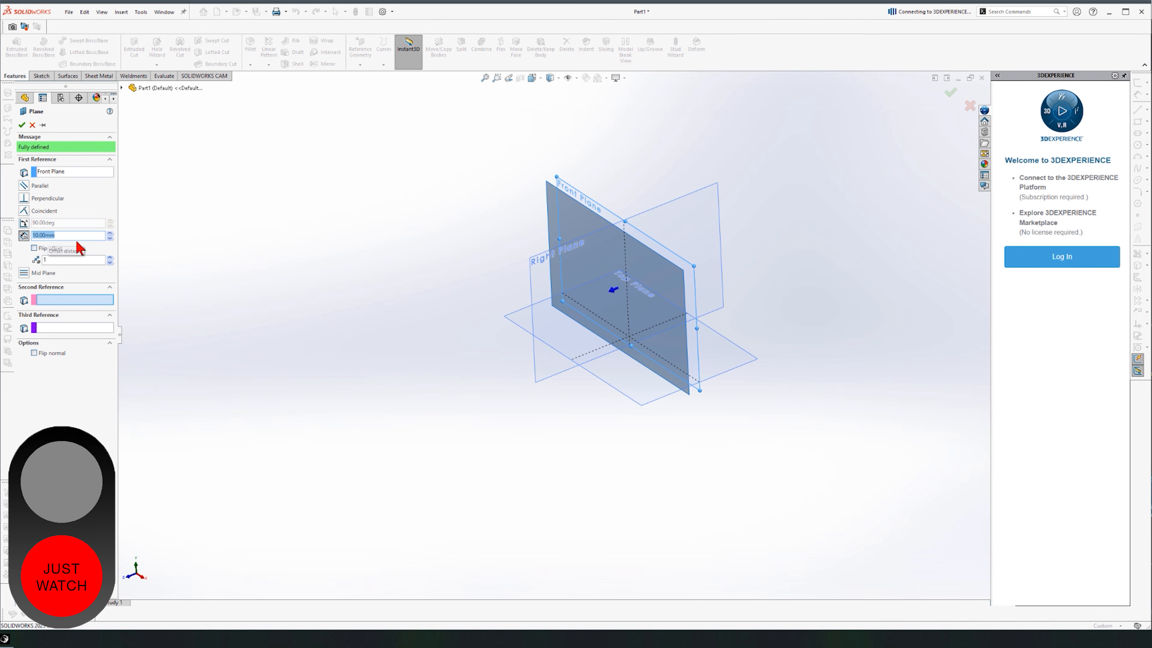
pyautogui.press('Return')
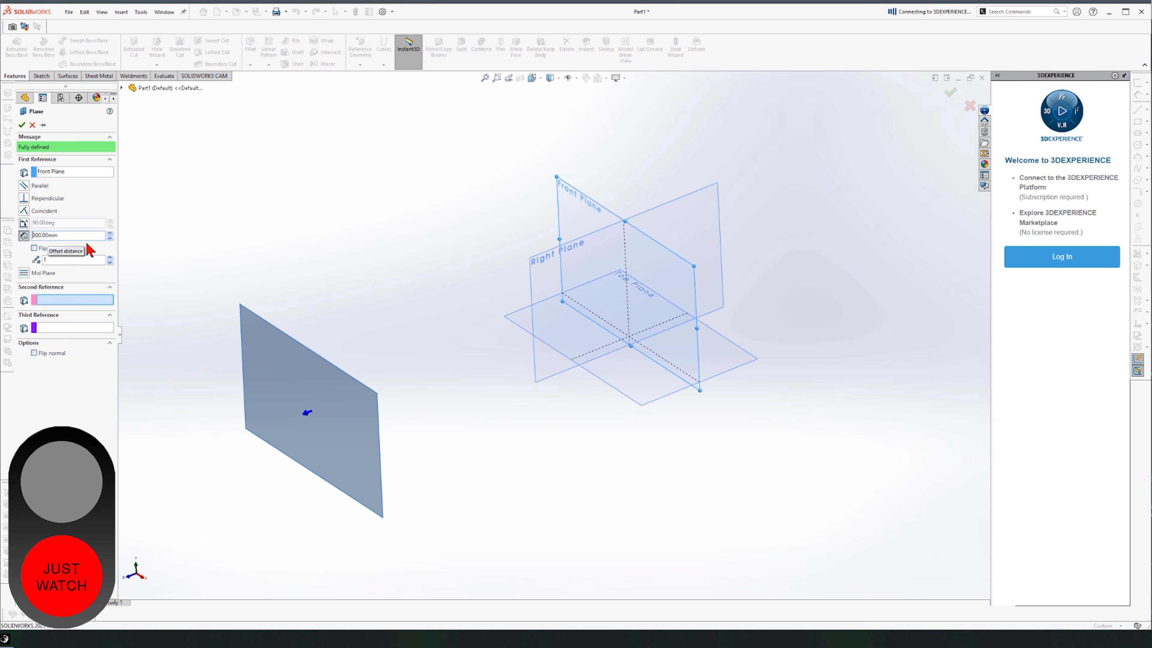
pyautogui.scroll(4, 429, 341)
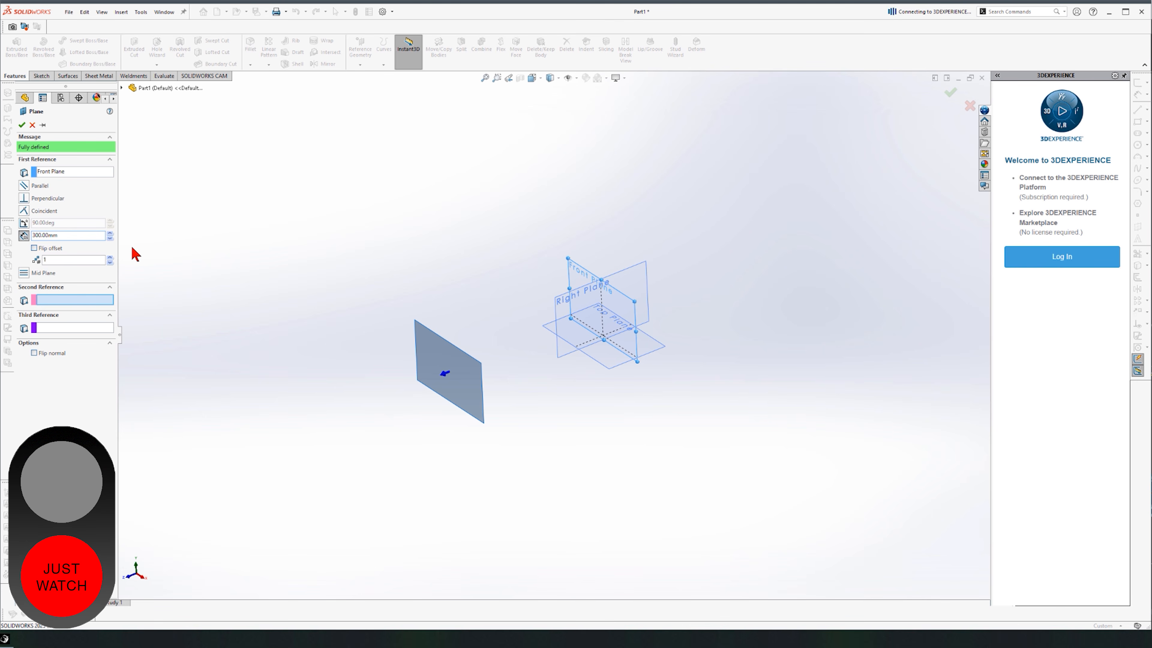
pyautogui.click(109, 258)
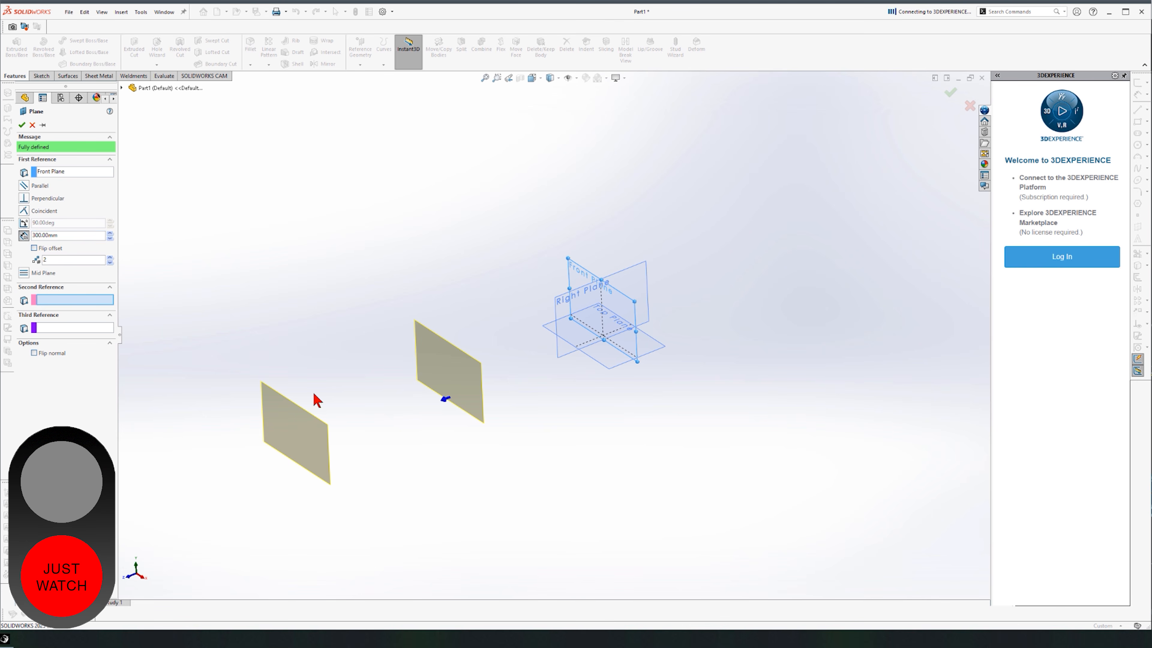
pyautogui.click(111, 262)
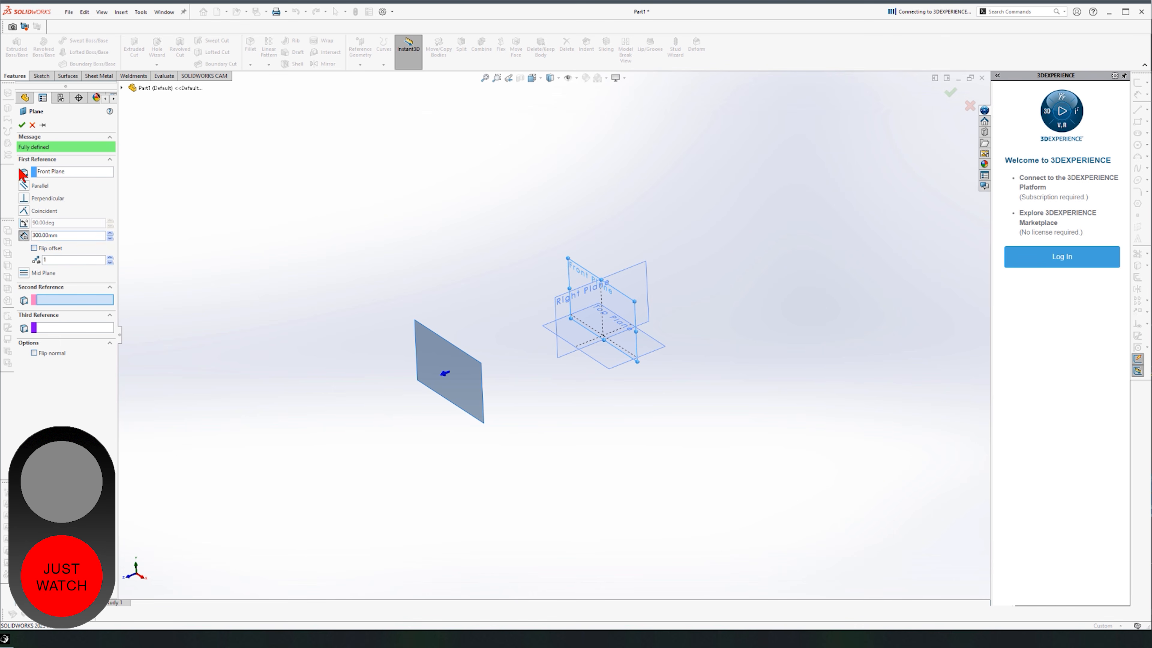
pyautogui.rightClick(411, 351)
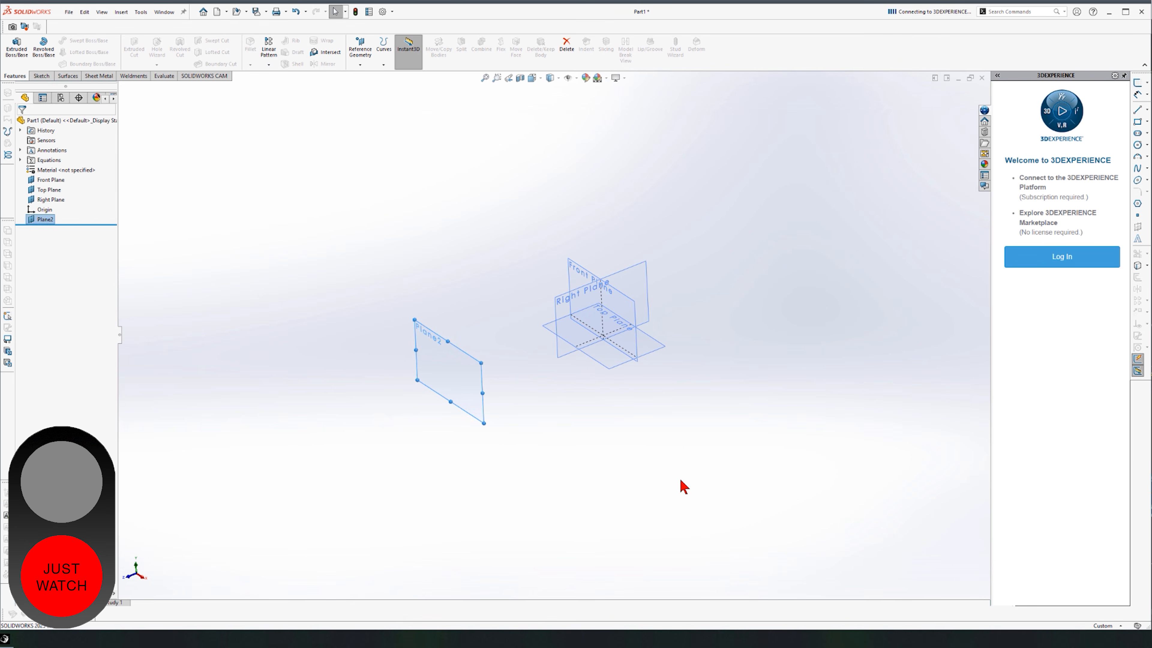
# Sketch a circle on the Front Plane, centred on the vertical Right Plane line above the origin, and close the sketch.
pyautogui.scroll(-4, 555, 363)
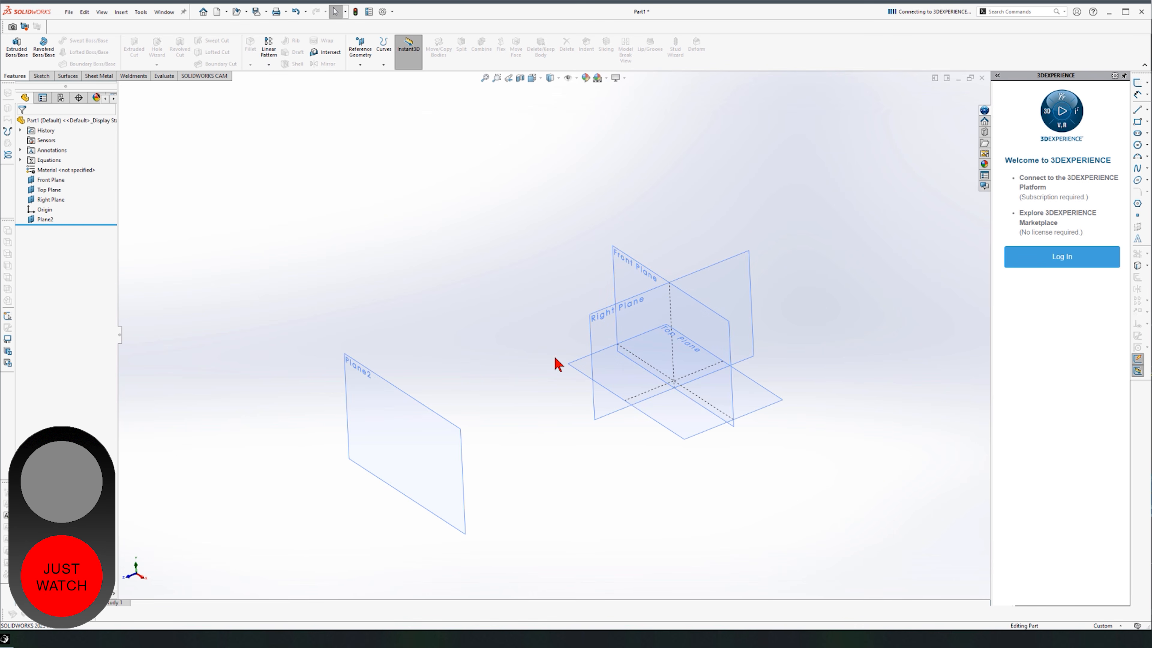
pyautogui.click(636, 274)
pyautogui.click(39, 76)
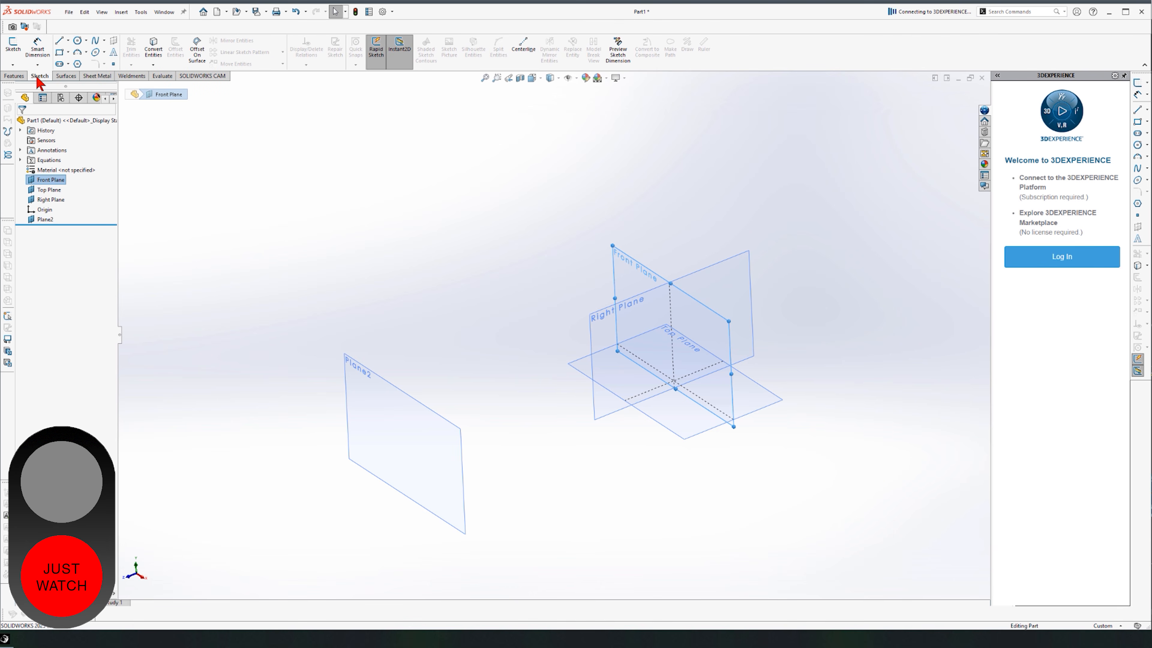
pyautogui.click(13, 45)
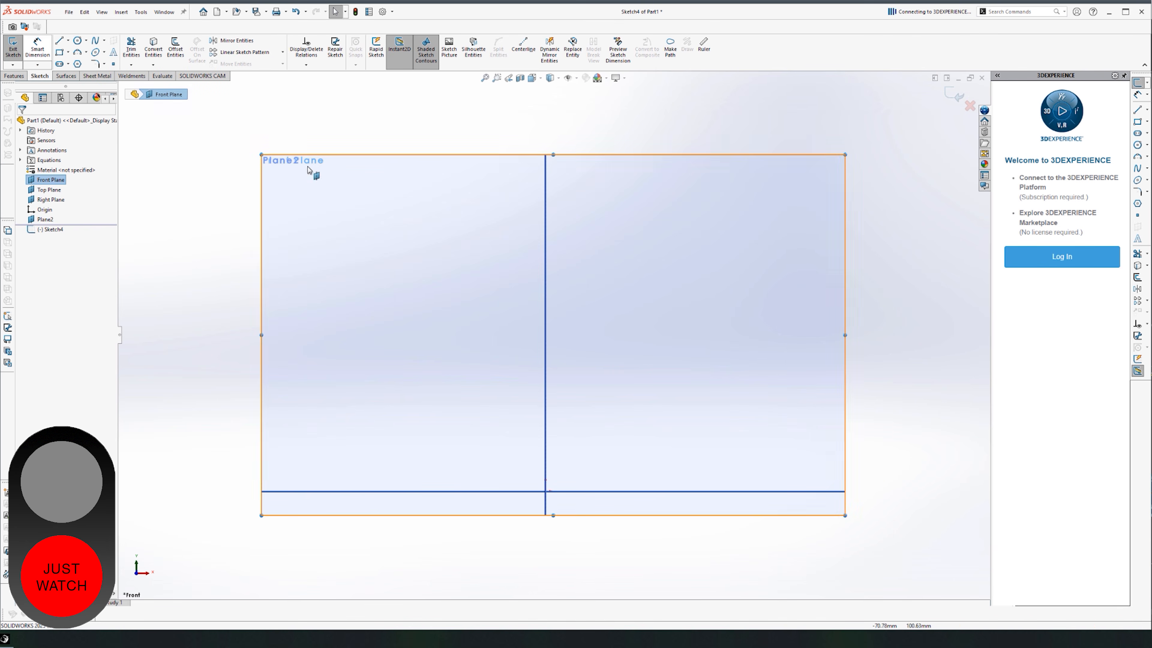
pyautogui.click(77, 40)
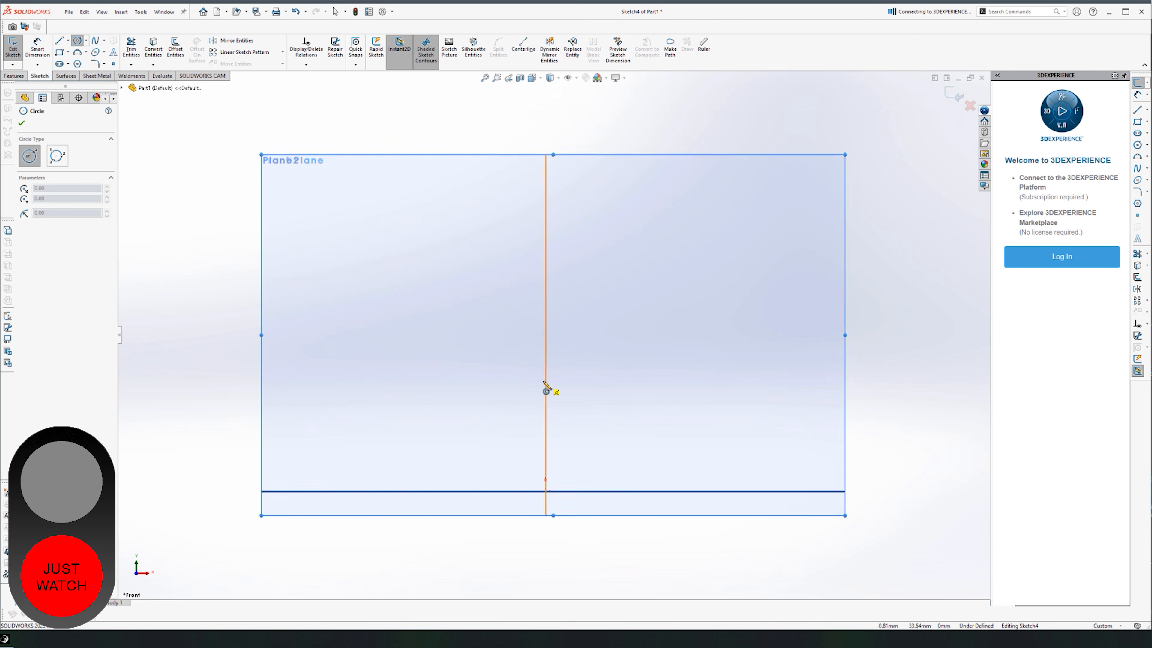
pyautogui.click(546, 356)
pyautogui.click(680, 299)
pyautogui.hotkey('ctrl', 'b')
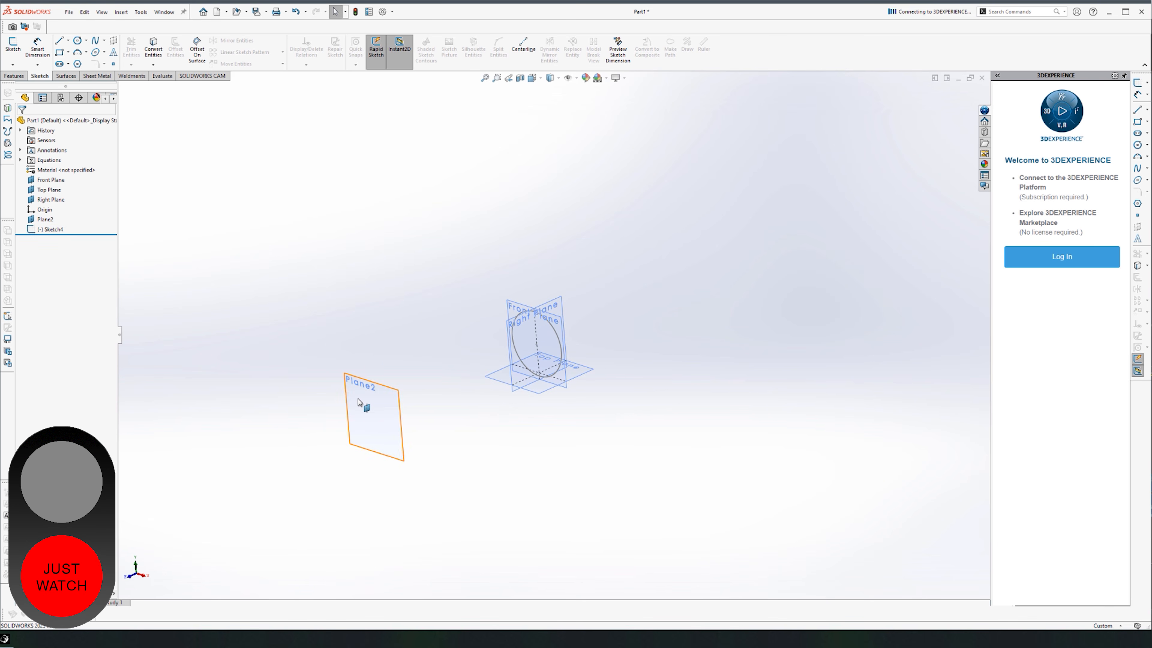
# Sketch a center rectangle on the offset plane, centred on the circle's centre and wider than the circle, and close the sketch.
pyautogui.click(358, 400)
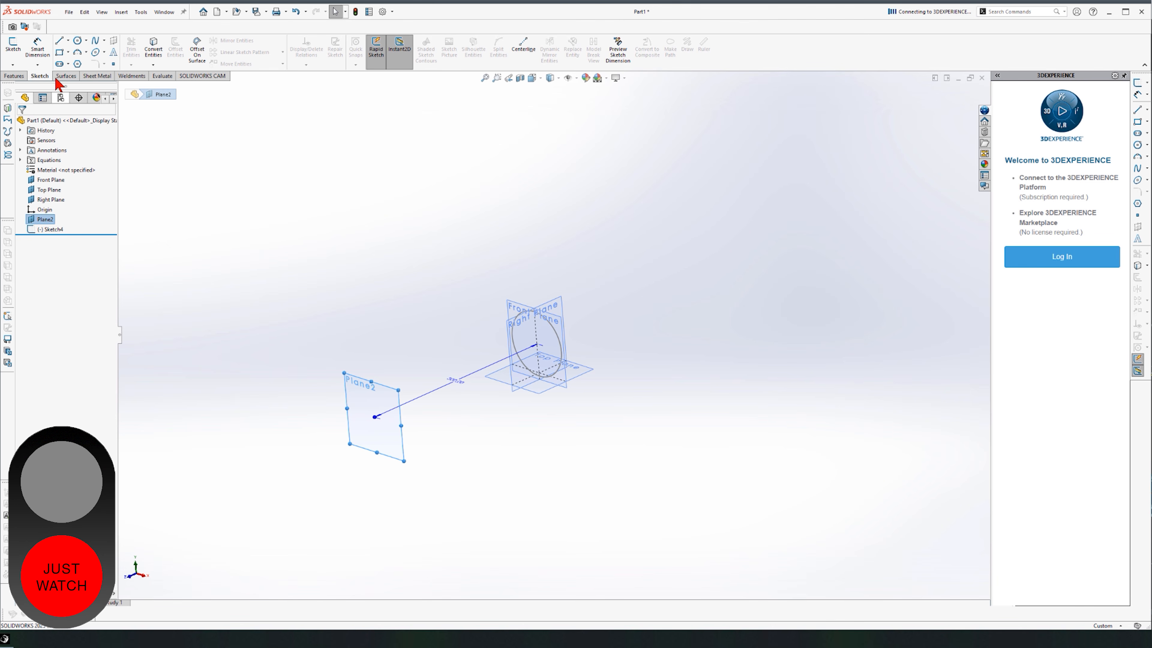
pyautogui.click(15, 53)
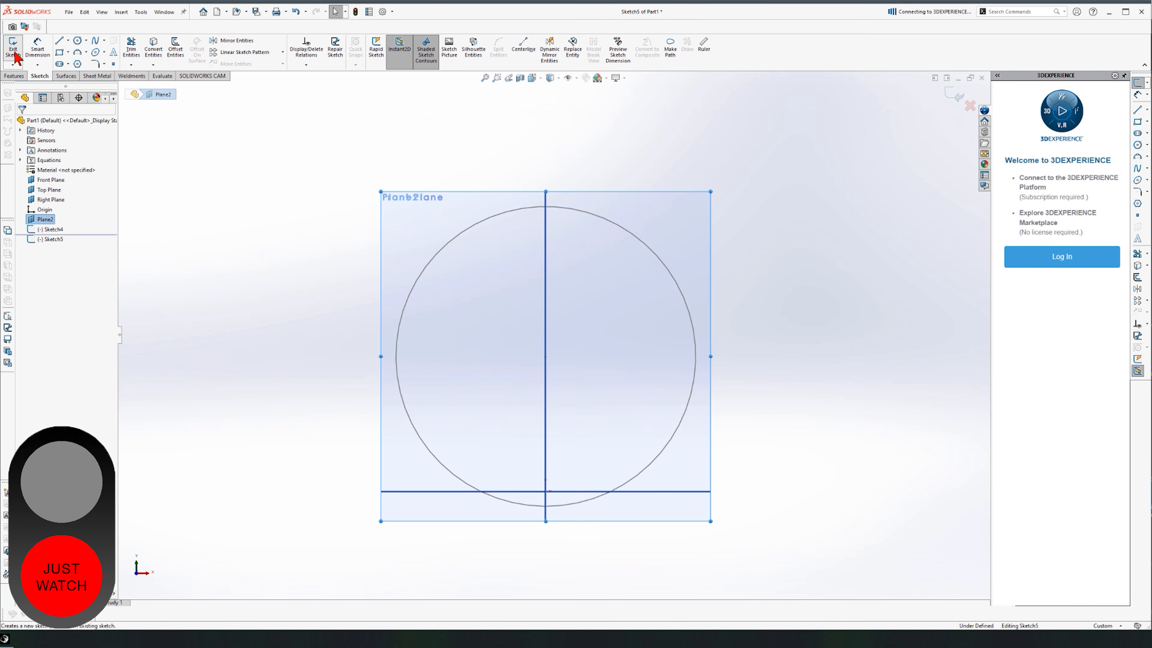
pyautogui.click(60, 53)
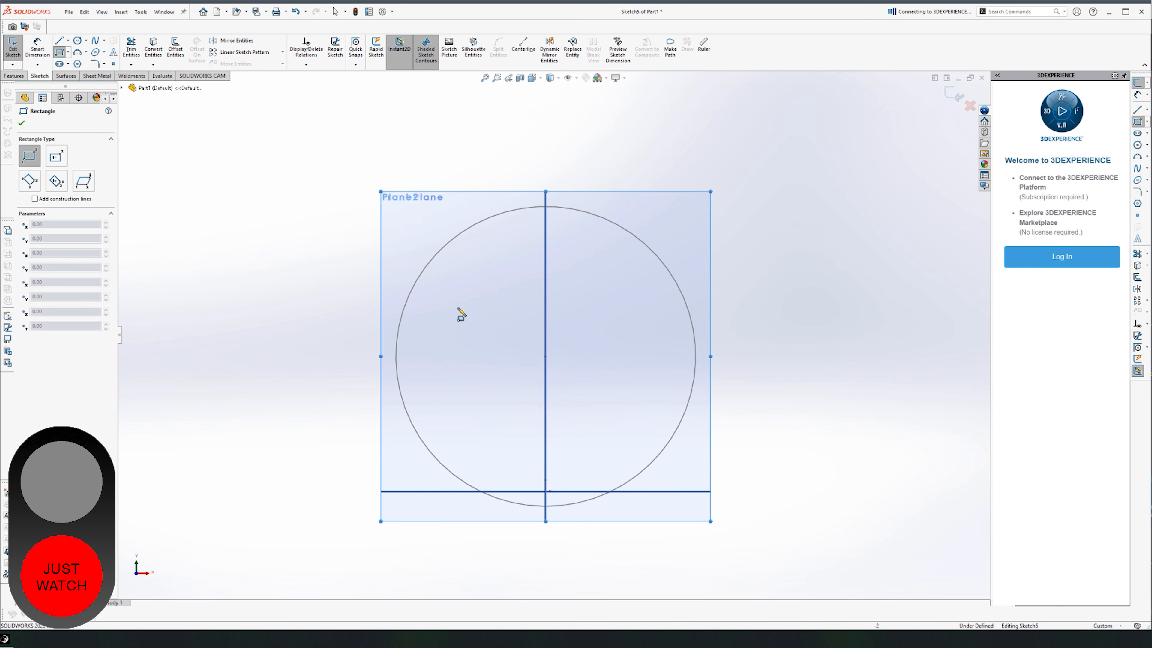
pyautogui.click(546, 356)
pyautogui.click(774, 200)
pyautogui.click(954, 95)
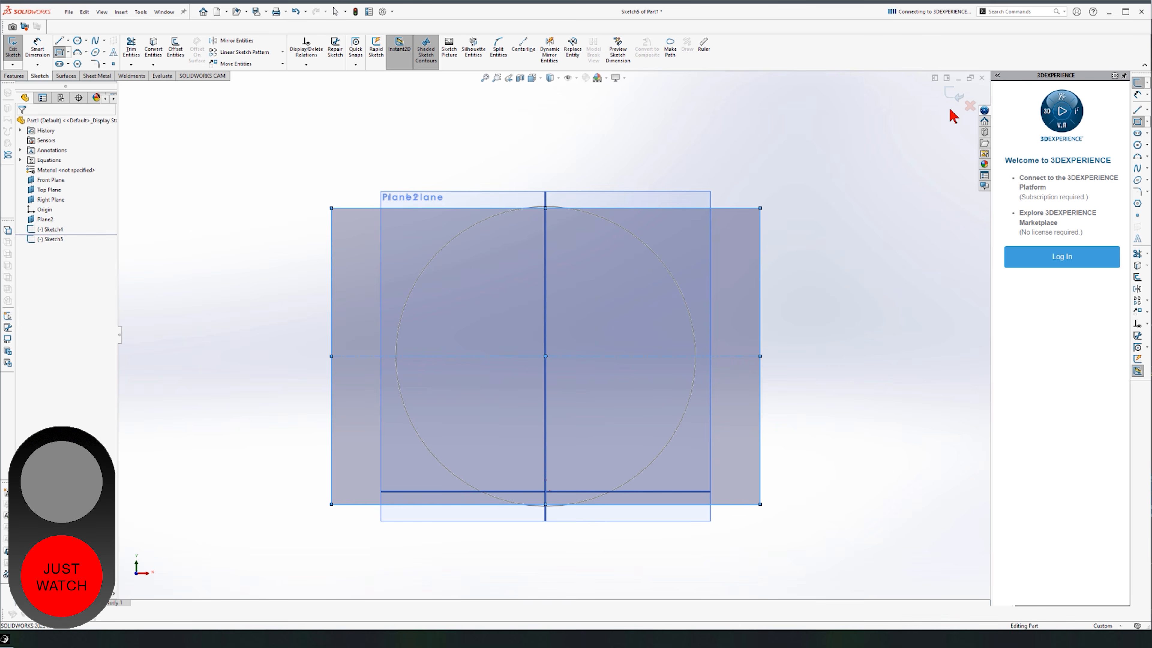
# Loft a solid between the circle profile on the Front Plane and the rectangle profile on the offset plane.
pyautogui.moveTo(716, 289)
pyautogui.mouseDown(button='middle')
pyautogui.moveTo(656, 291)
pyautogui.moveTo(646, 373)
pyautogui.mouseUp(button='middle')
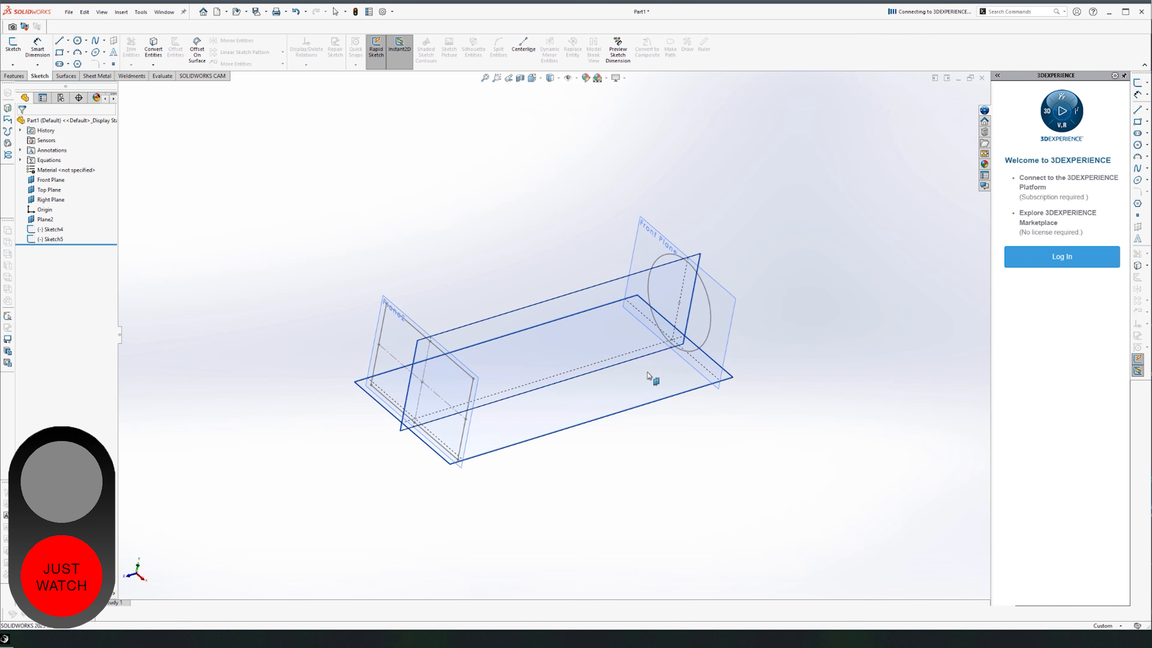
pyautogui.moveTo(635, 312)
pyautogui.mouseDown(button='middle')
pyautogui.moveTo(537, 295)
pyautogui.moveTo(542, 368)
pyautogui.moveTo(600, 419)
pyautogui.mouseUp(button='middle')
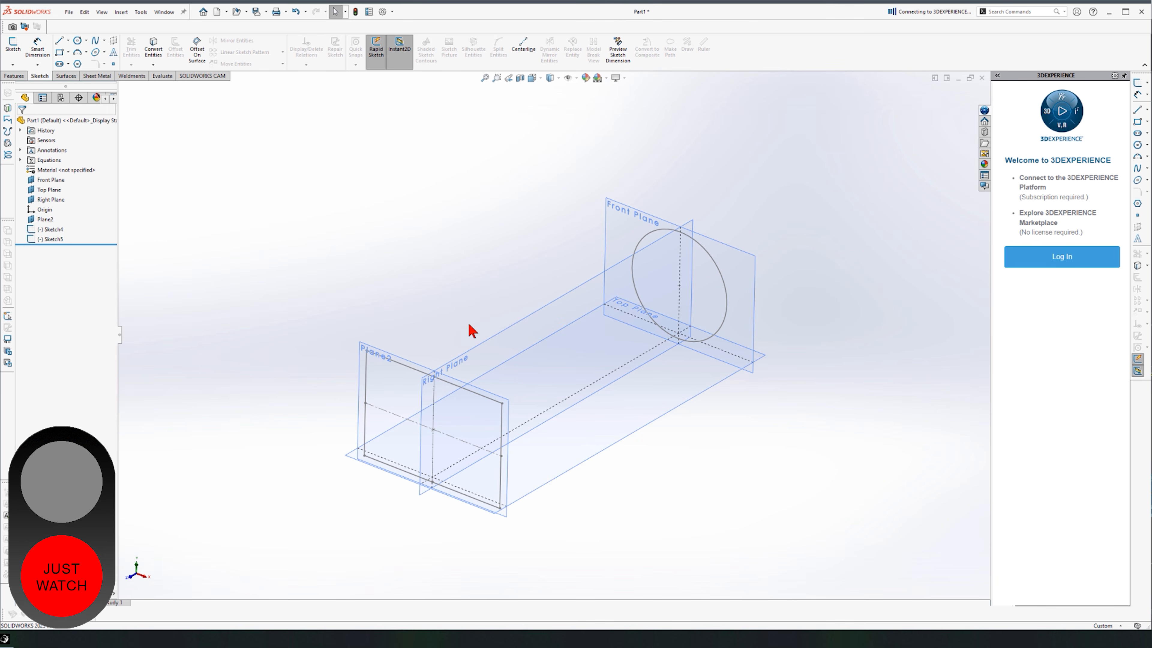
pyautogui.click(14, 75)
pyautogui.click(87, 52)
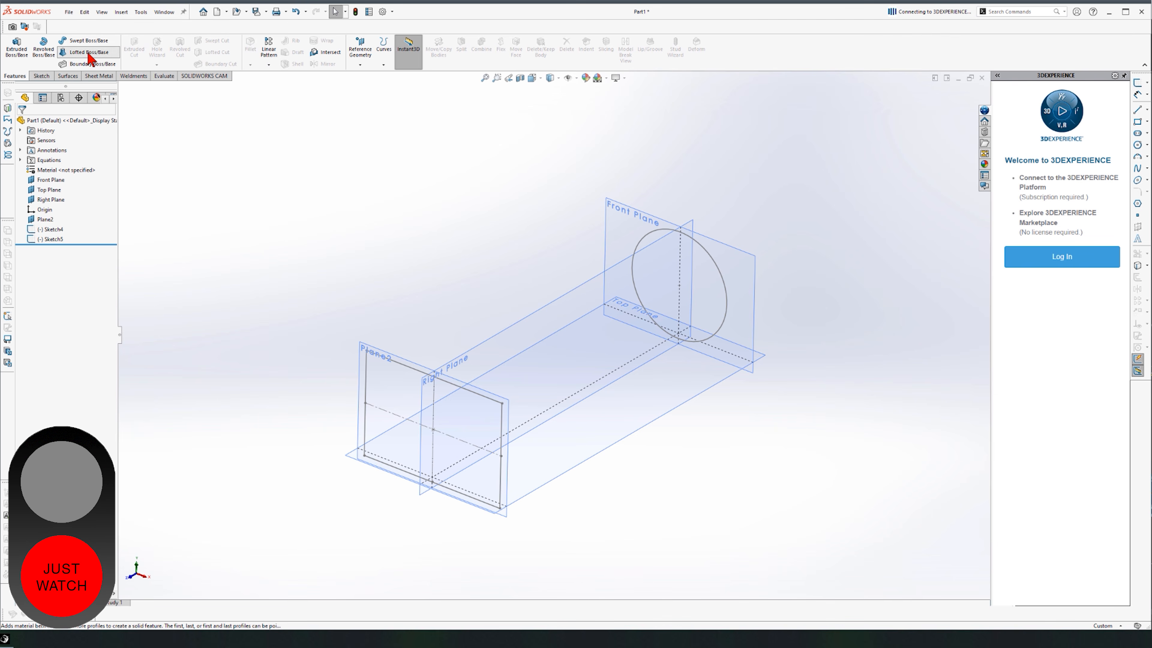
pyautogui.click(711, 257)
pyautogui.click(472, 394)
pyautogui.moveTo(703, 304)
pyautogui.mouseDown(button='middle')
pyautogui.moveTo(548, 310)
pyautogui.moveTo(753, 394)
pyautogui.mouseUp(button='middle')
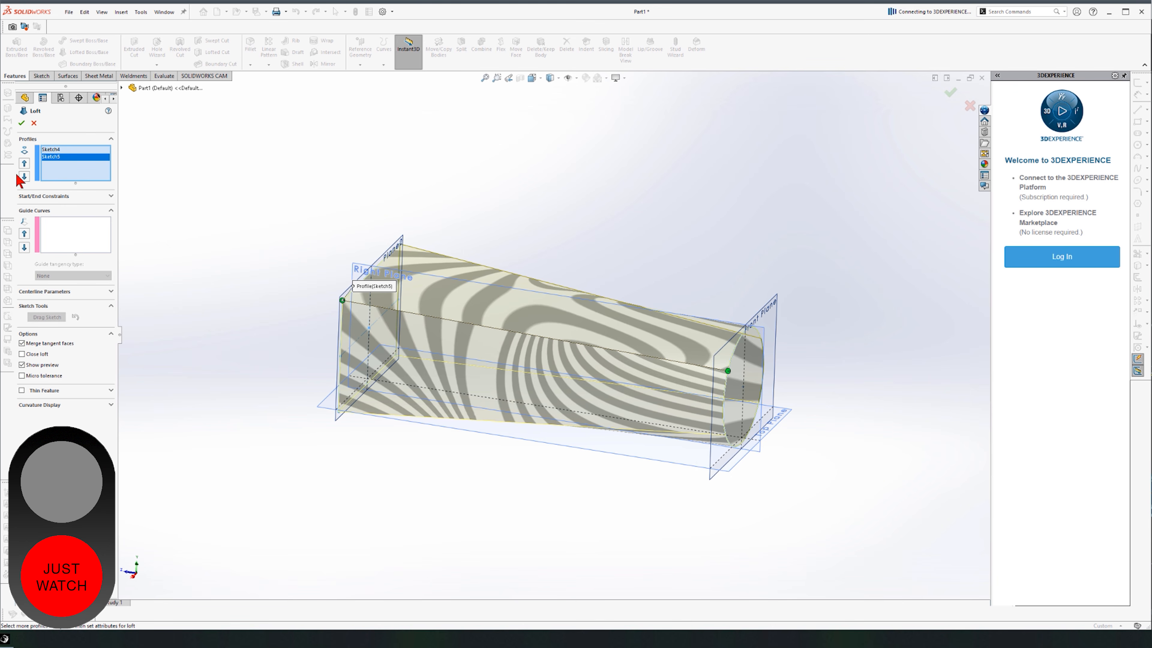
pyautogui.click(21, 123)
pyautogui.moveTo(557, 258); pyautogui.dragTo(539, 267, button='middle')
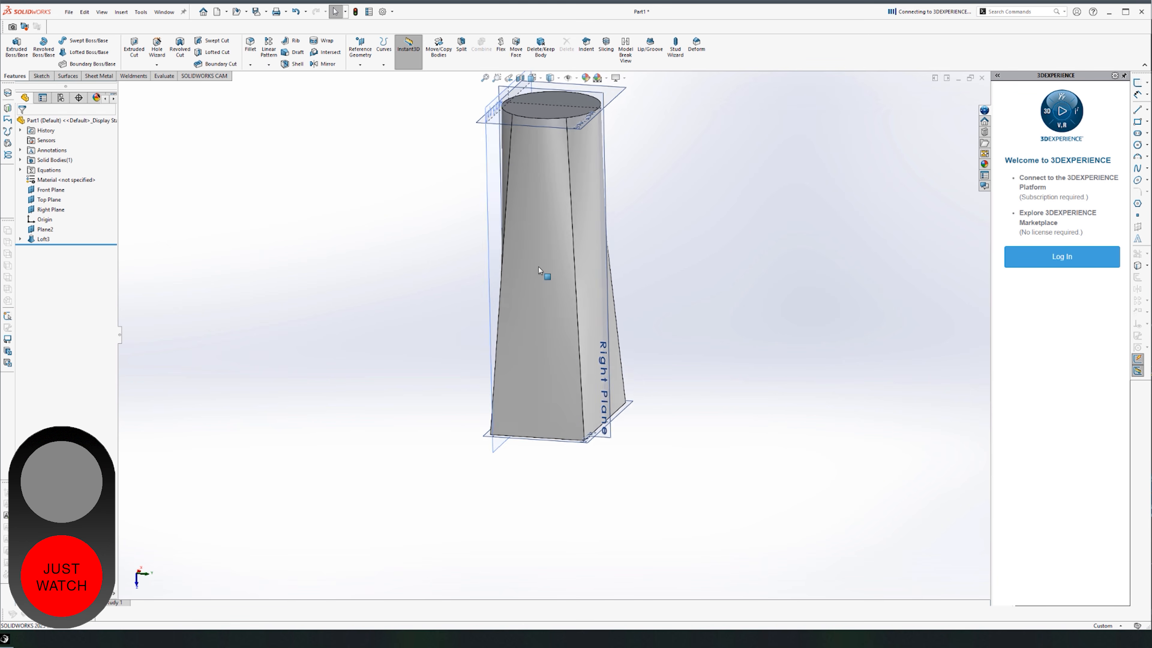
pyautogui.scroll(-2, 538, 266)
pyautogui.moveTo(628, 314)
pyautogui.mouseDown(button='middle')
pyautogui.moveTo(630, 329)
pyautogui.moveTo(608, 313)
pyautogui.moveTo(606, 321)
pyautogui.mouseUp(button='middle')
pyautogui.scroll(-1, 627, 325)
pyautogui.scroll(-1, 606, 321)
pyautogui.scroll(1, 606, 322)
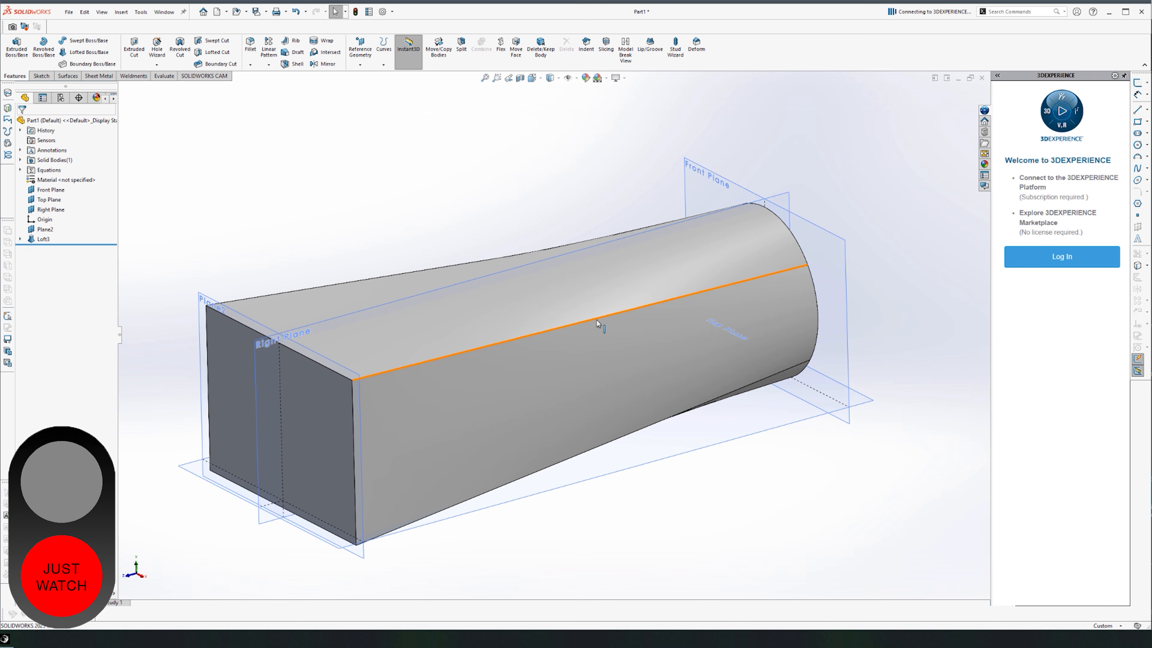
# Delete the offset plane together with the loft and rectangle built on it, and delete the remaining circle sketch.
pyautogui.click(49, 191)
pyautogui.click(45, 230)
pyautogui.press('Delete')
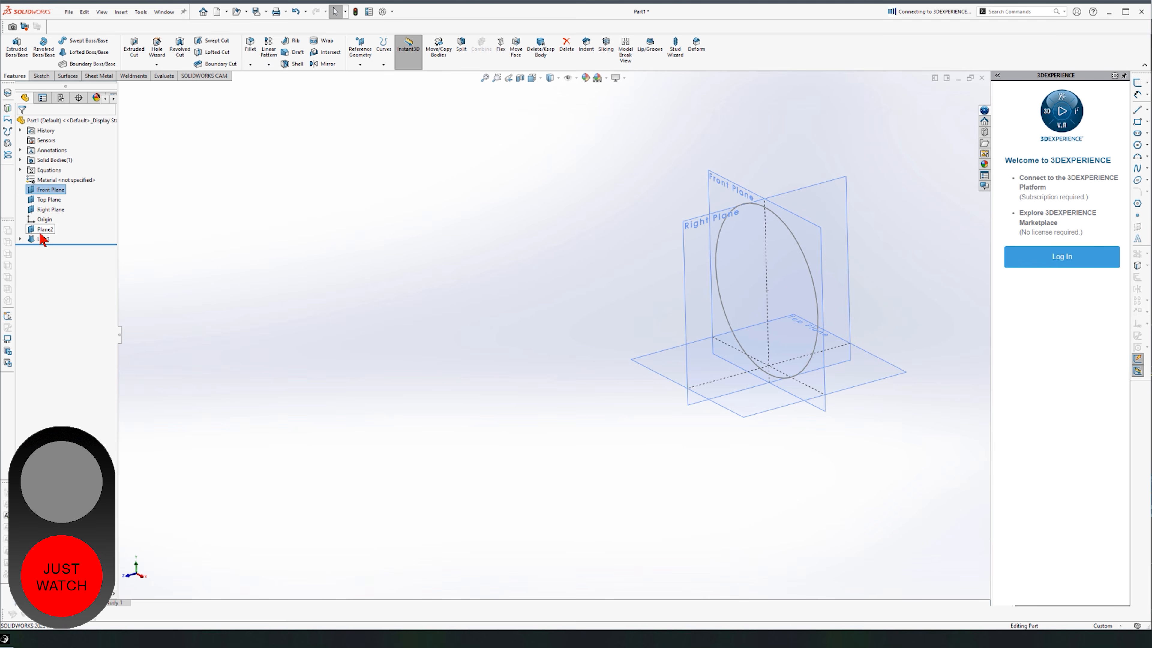
pyautogui.click(44, 228)
pyautogui.press('Delete')
# Hide the Front, Top and Right planes.
pyautogui.click(49, 181)
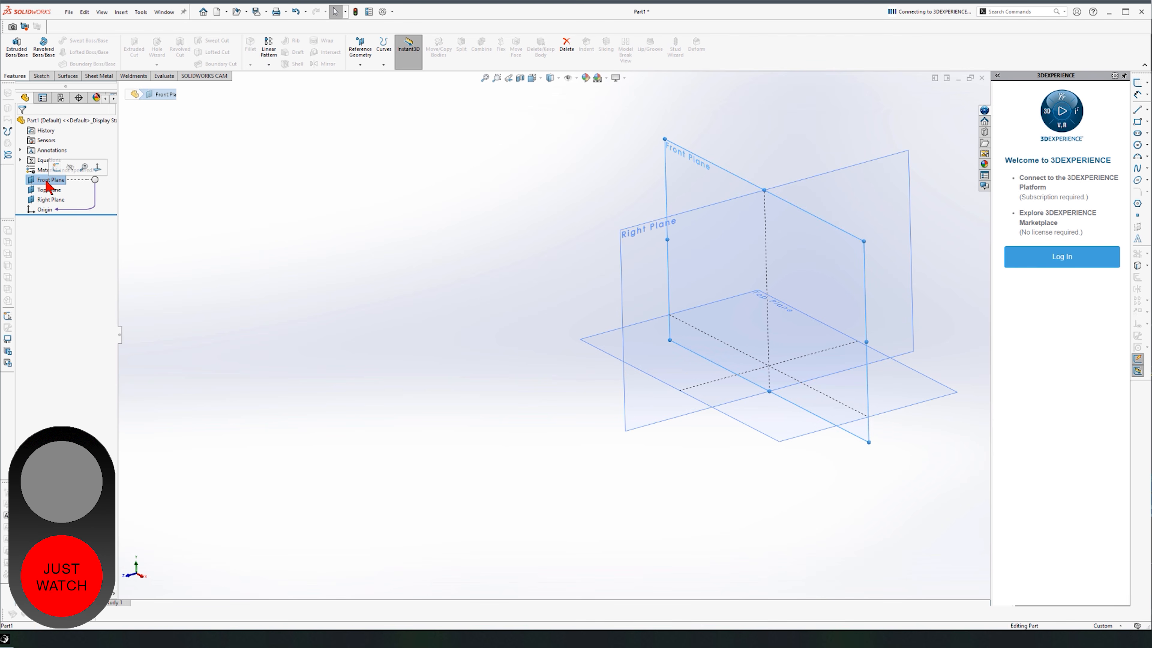
pyautogui.keyDown('shift'); pyautogui.click(45, 199); pyautogui.keyUp('shift')
pyautogui.click(50, 184)
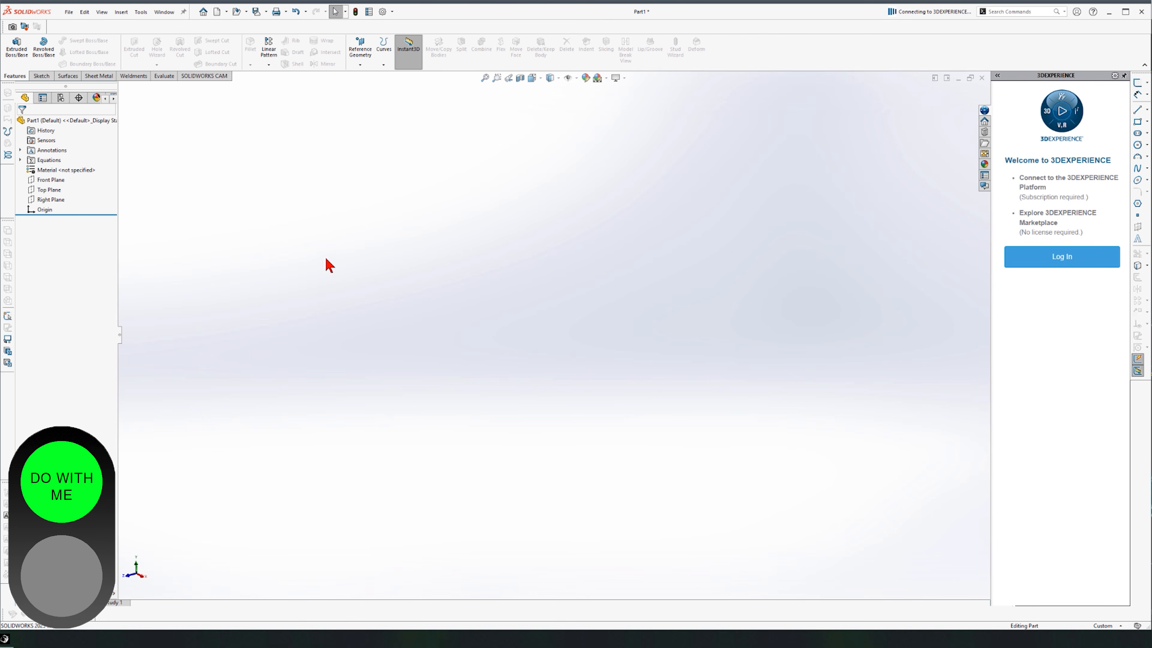
# Create a single reference plane offset 300 mm from the Front Plane.
pyautogui.click(58, 181)
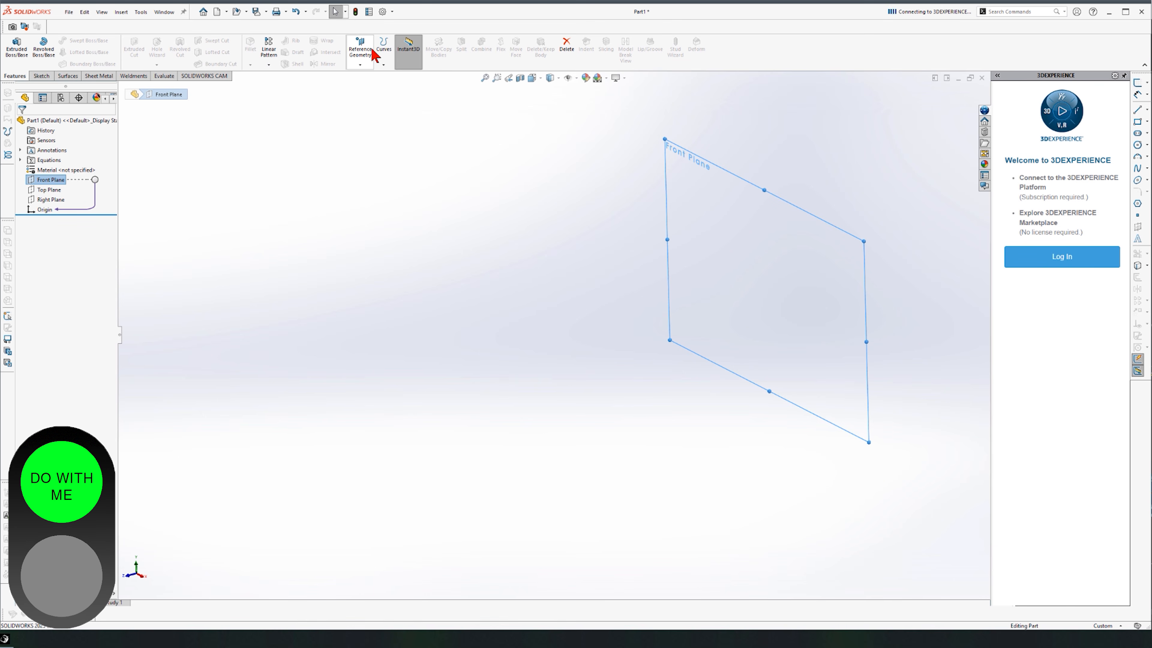
pyautogui.click(370, 59)
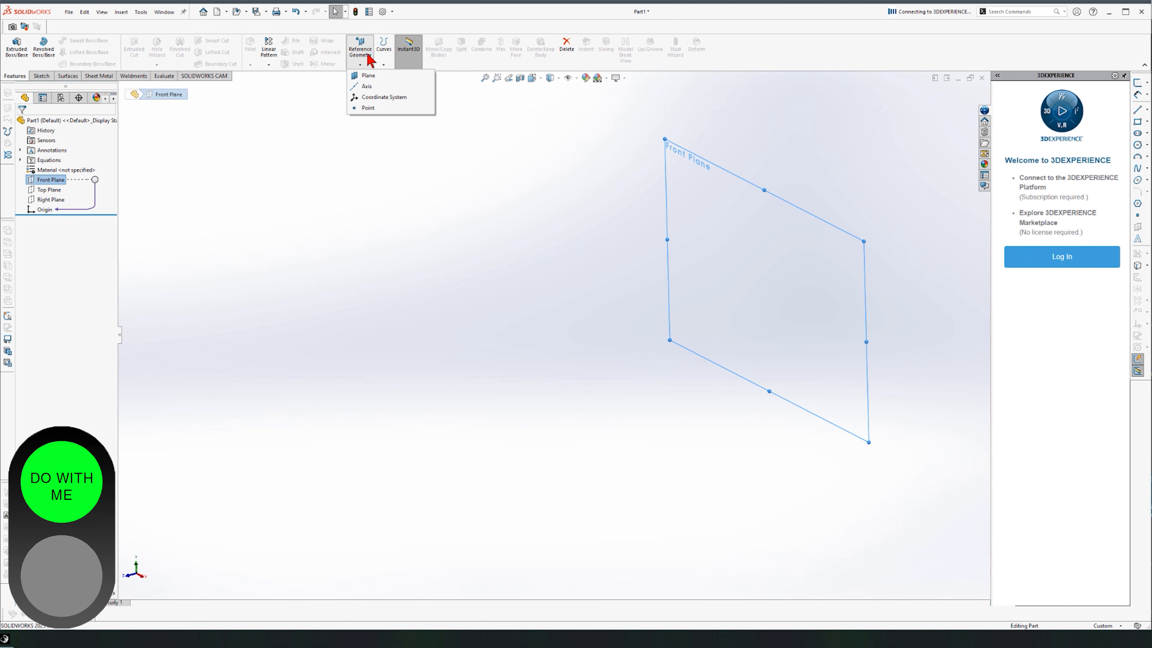
pyautogui.click(368, 76)
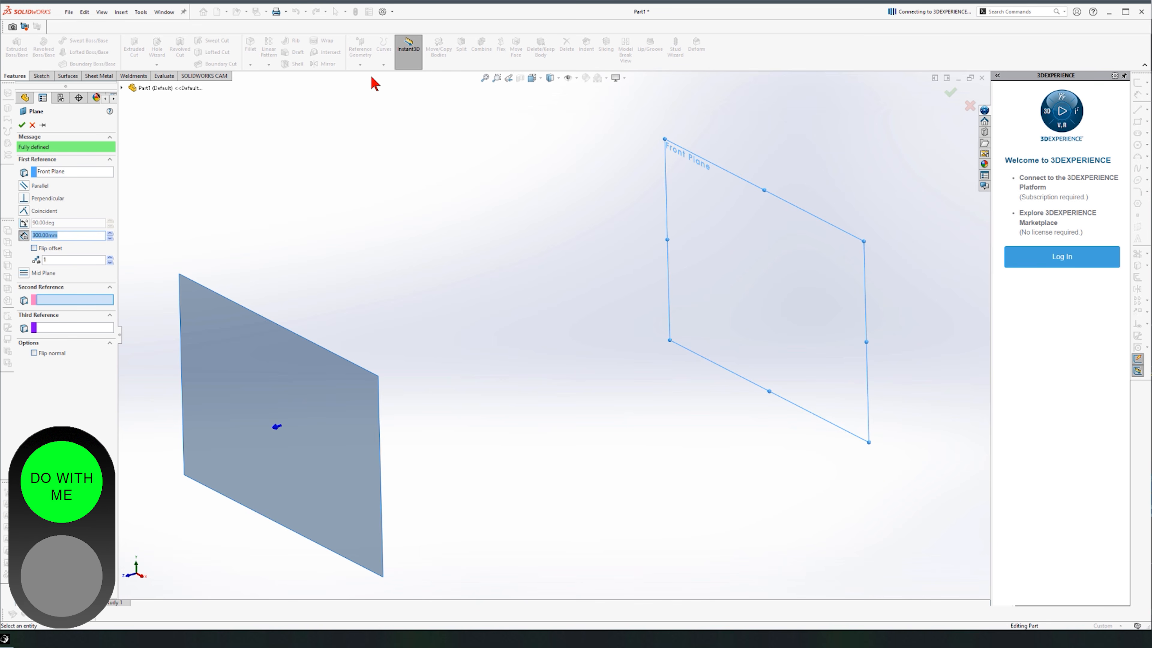
pyautogui.click(68, 238)
pyautogui.click(22, 126)
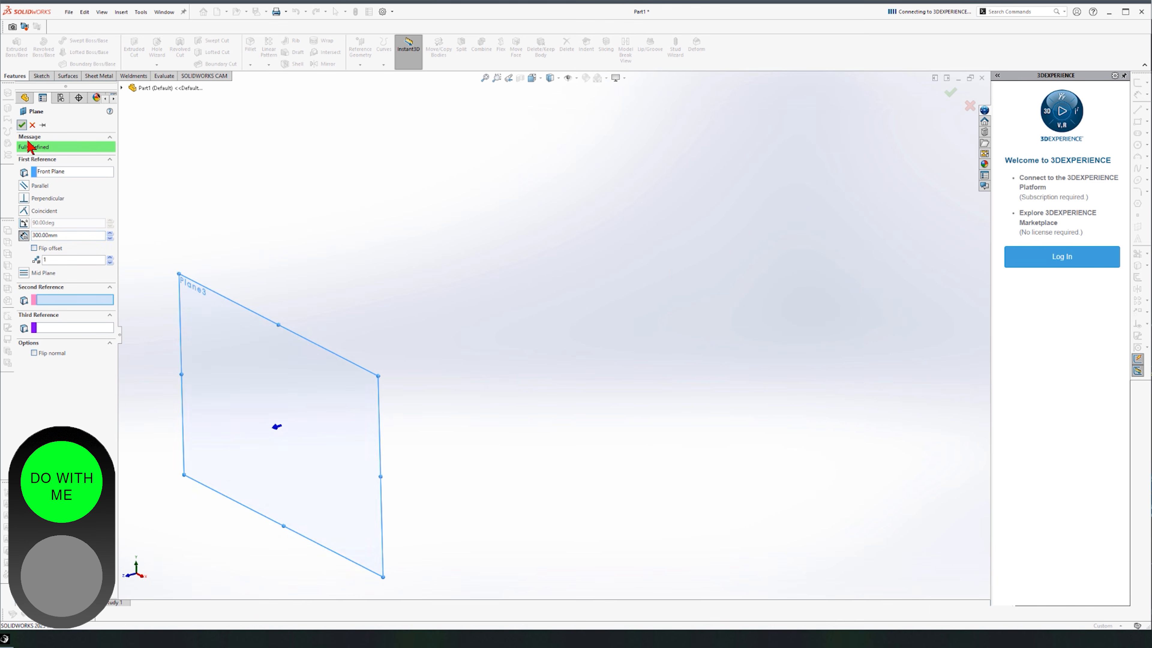
# Show the Front Plane alongside the offset plane and clear the selection.
pyautogui.scroll(3, 588, 315)
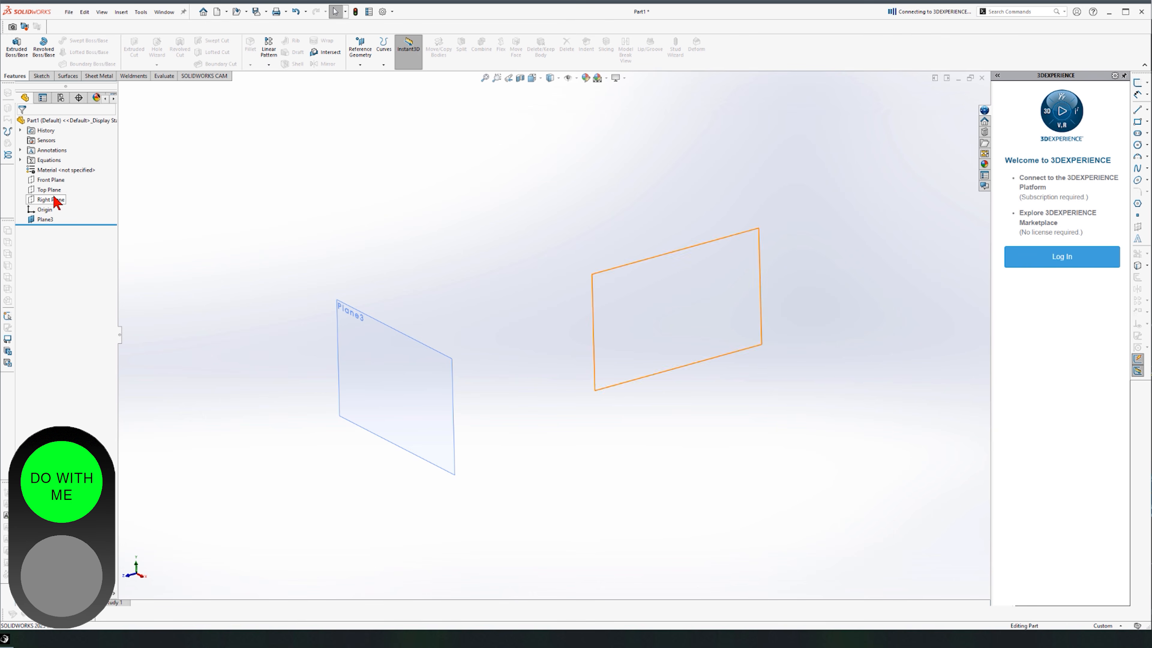
pyautogui.click(57, 182)
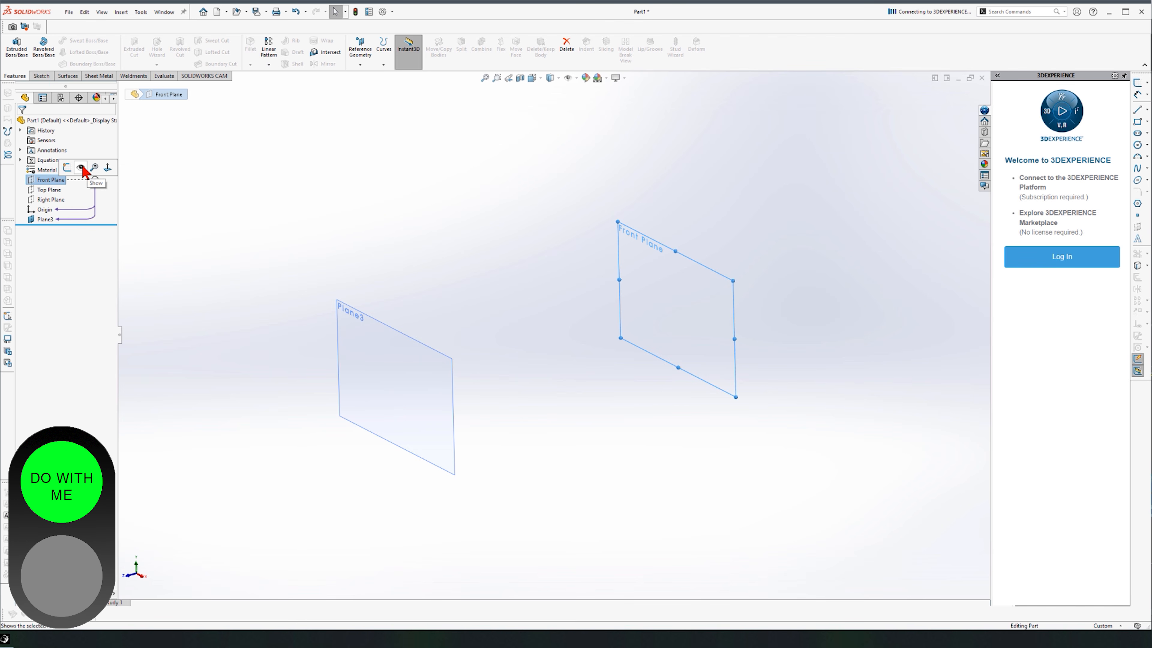
pyautogui.click(82, 167)
pyautogui.press('Escape')
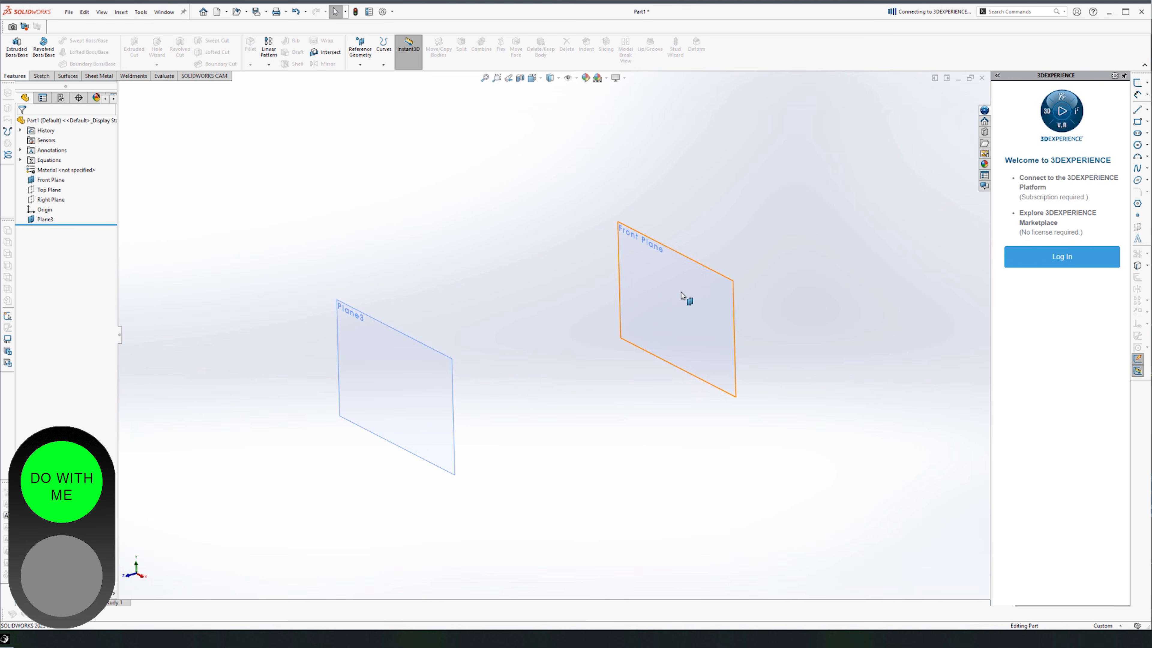
# Sketch a circle of about 46 mm radius on the Front Plane, centred on the origin.
pyautogui.click(665, 290)
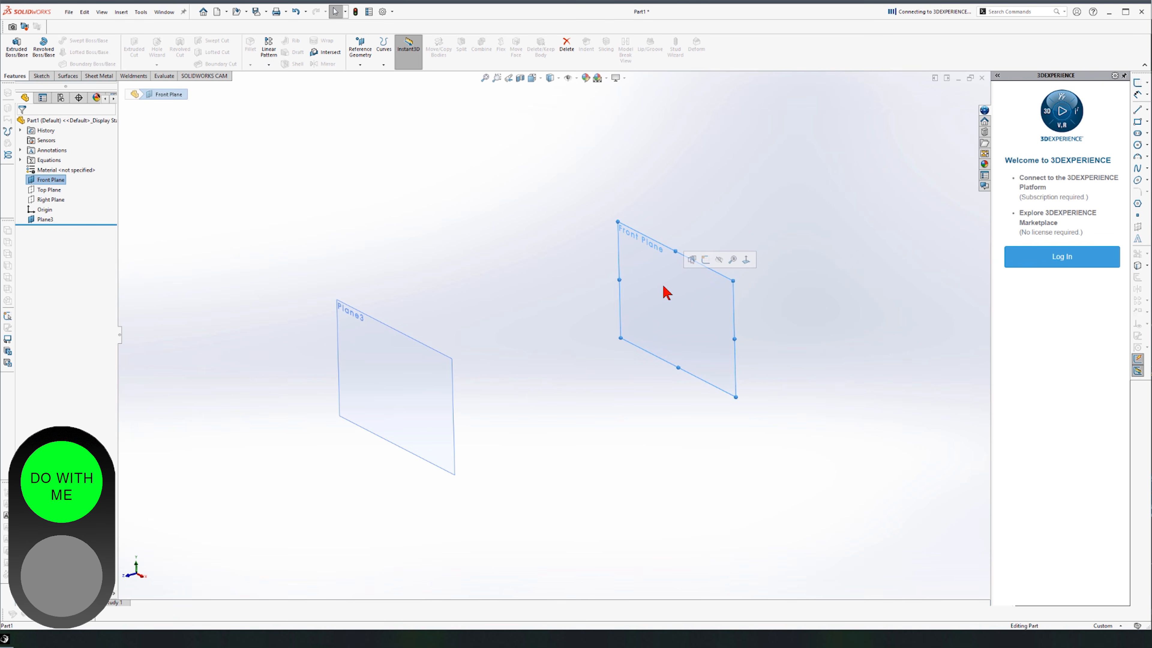
pyautogui.click(39, 76)
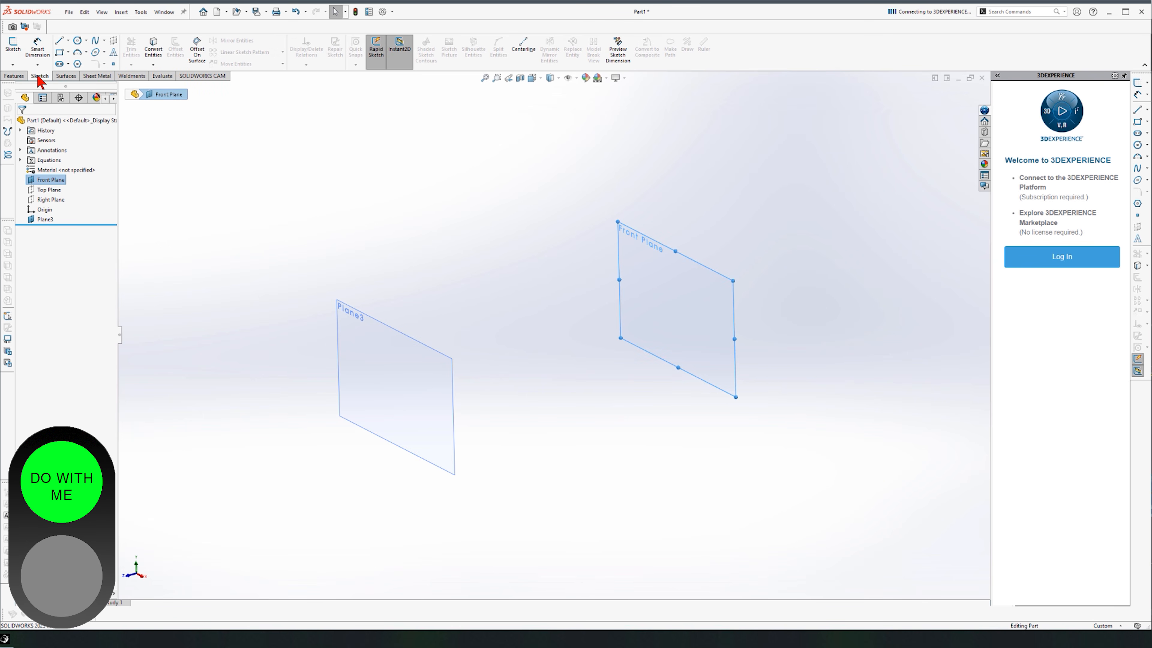
pyautogui.click(11, 49)
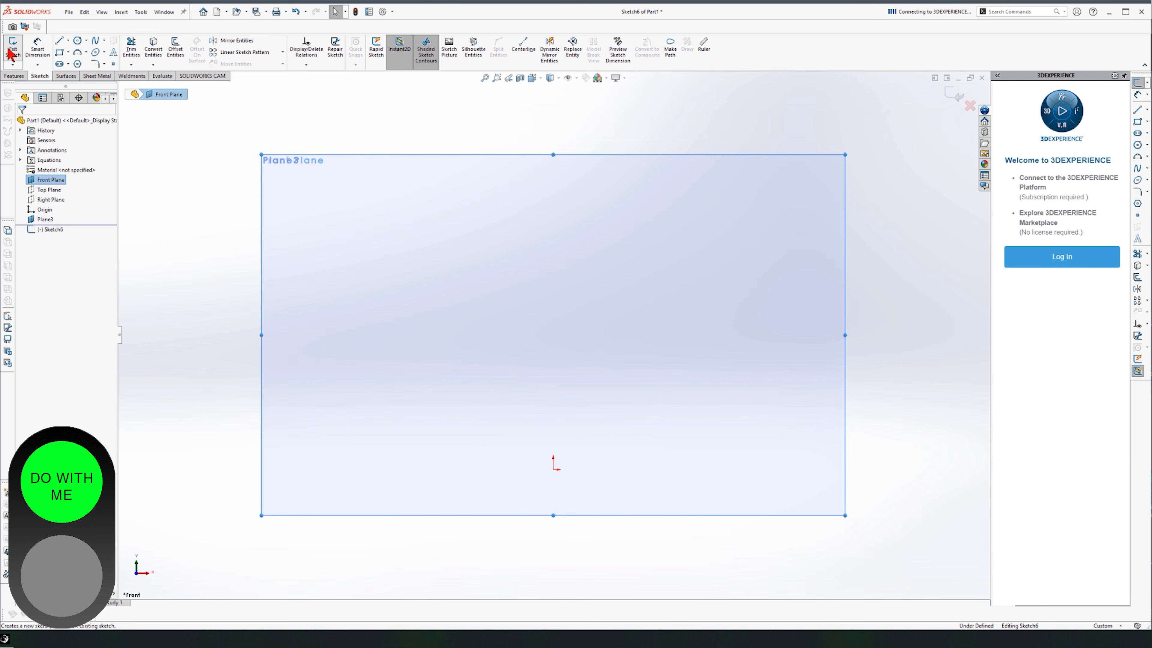
pyautogui.click(77, 42)
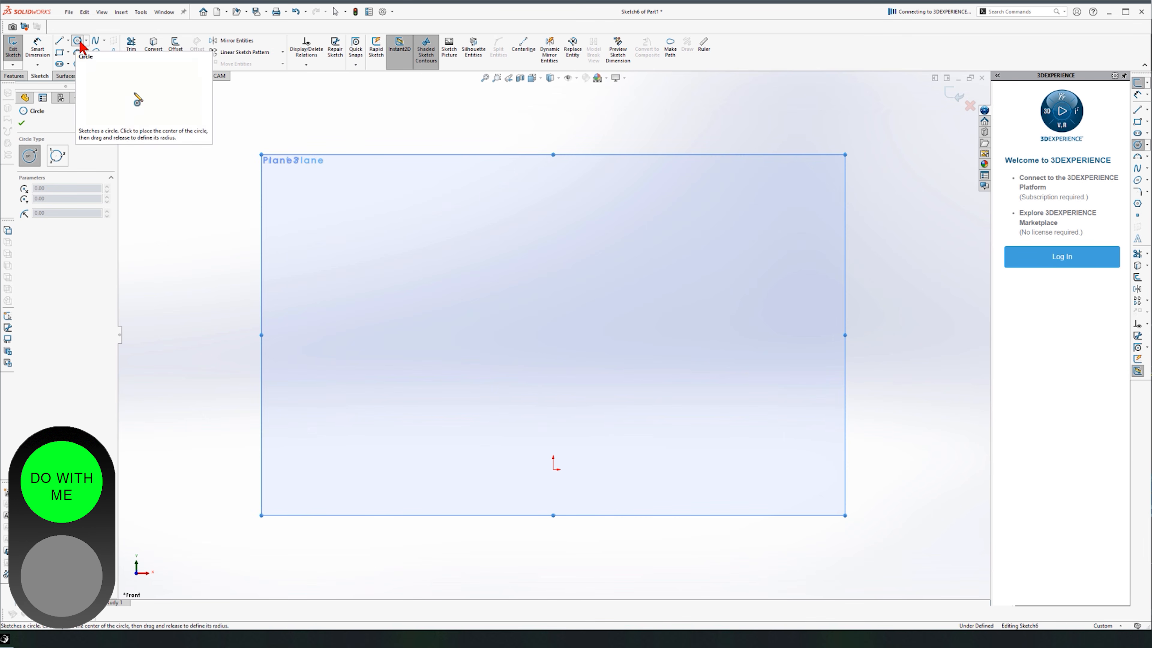
pyautogui.click(554, 470)
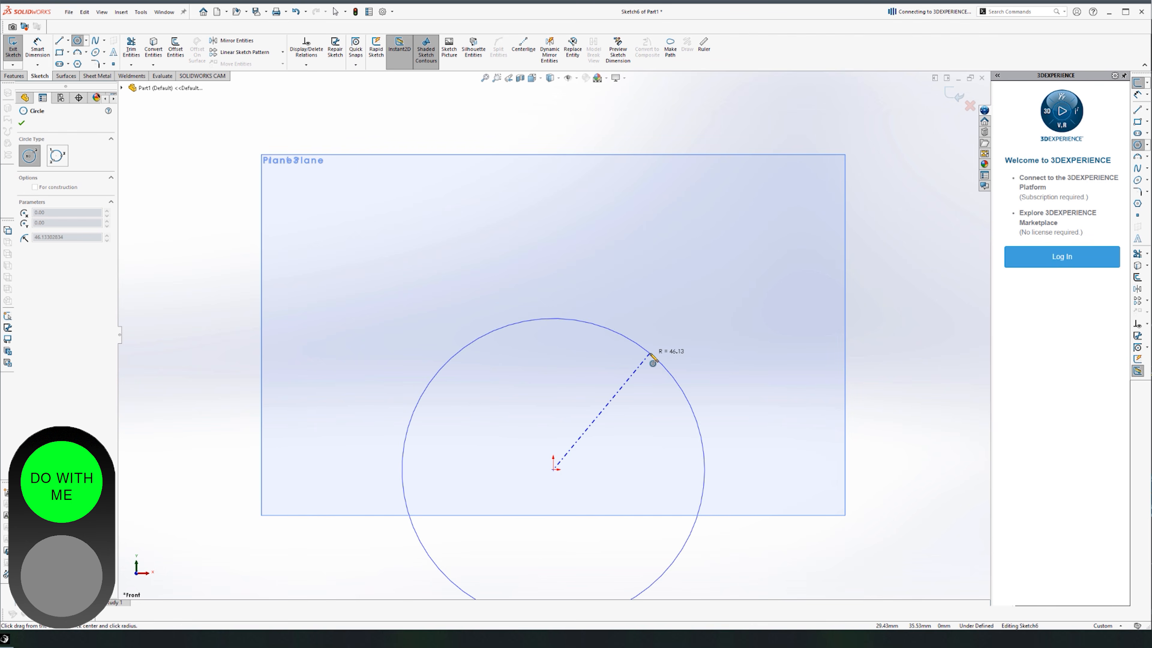
pyautogui.click(652, 354)
pyautogui.scroll(4, 629, 377)
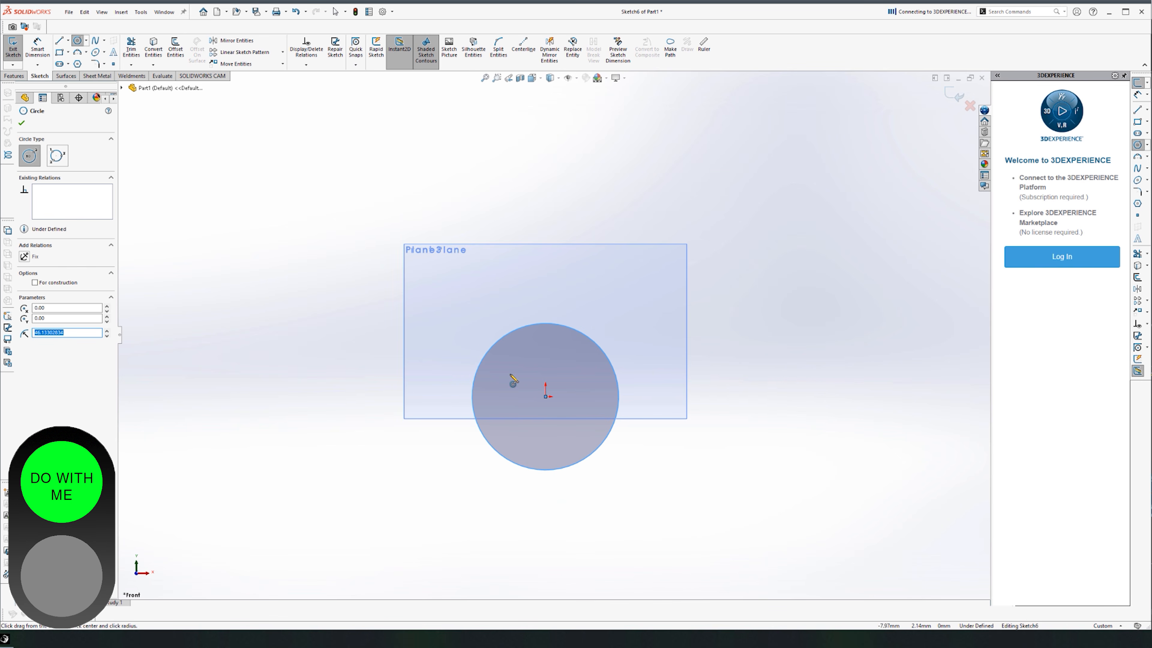
# Set the circle's diameter to 100 mm and close the sketch.
pyautogui.click(37, 45)
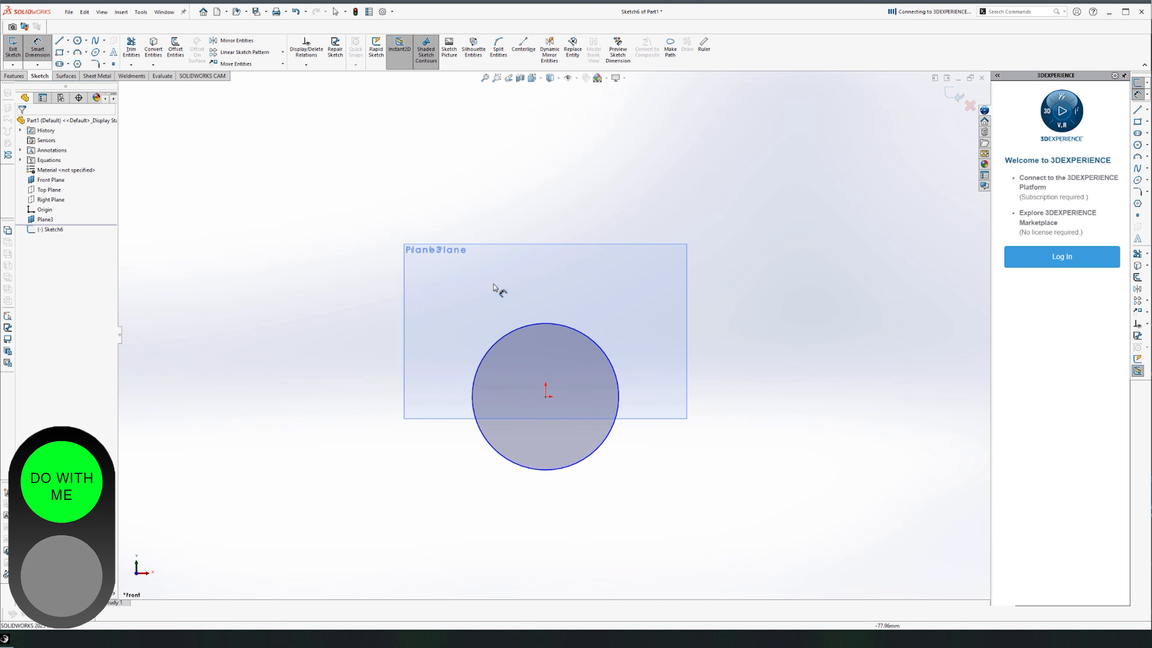
pyautogui.click(548, 324)
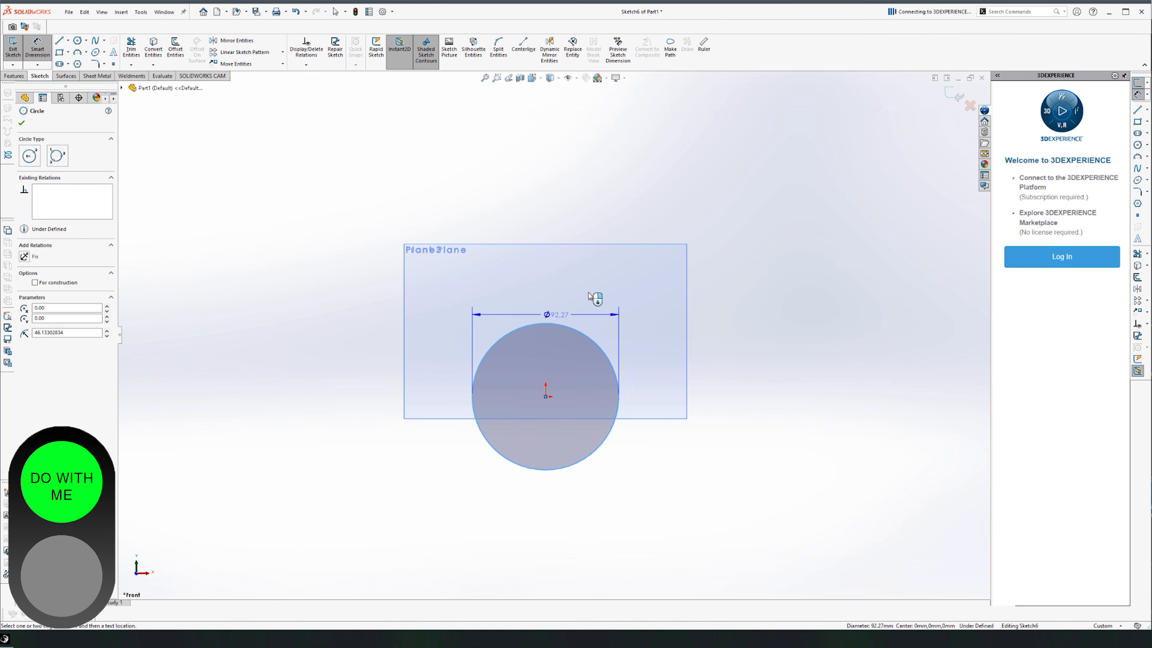
pyautogui.click(767, 223)
pyautogui.write('10')
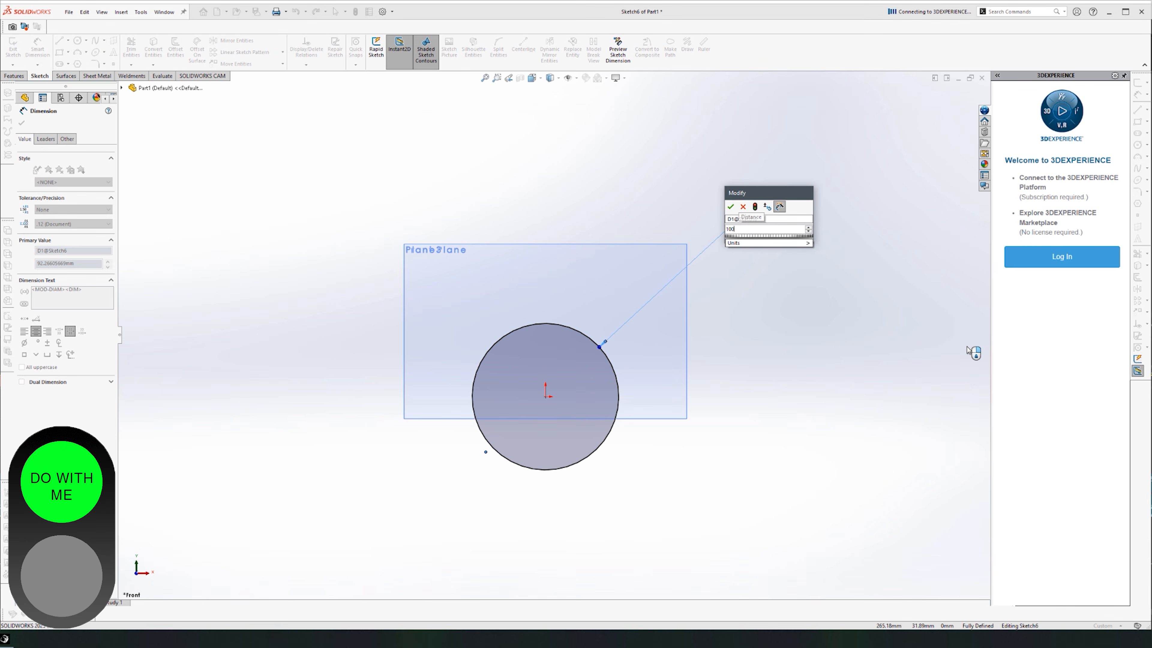
pyautogui.write('0')
pyautogui.press('Return')
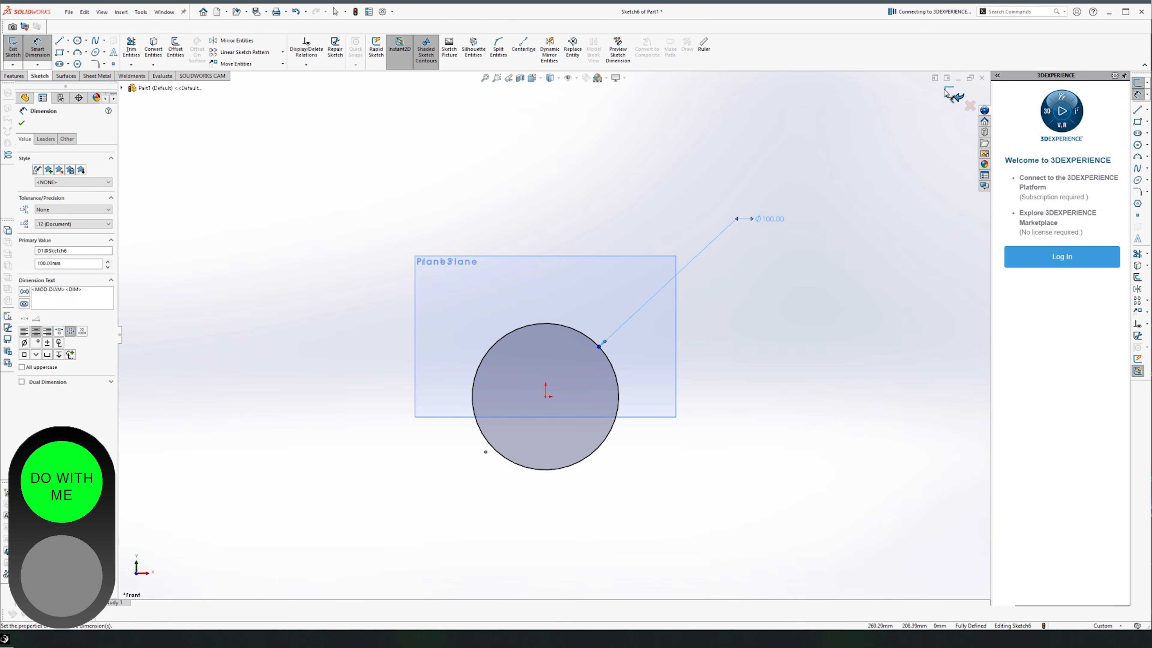
pyautogui.click(953, 96)
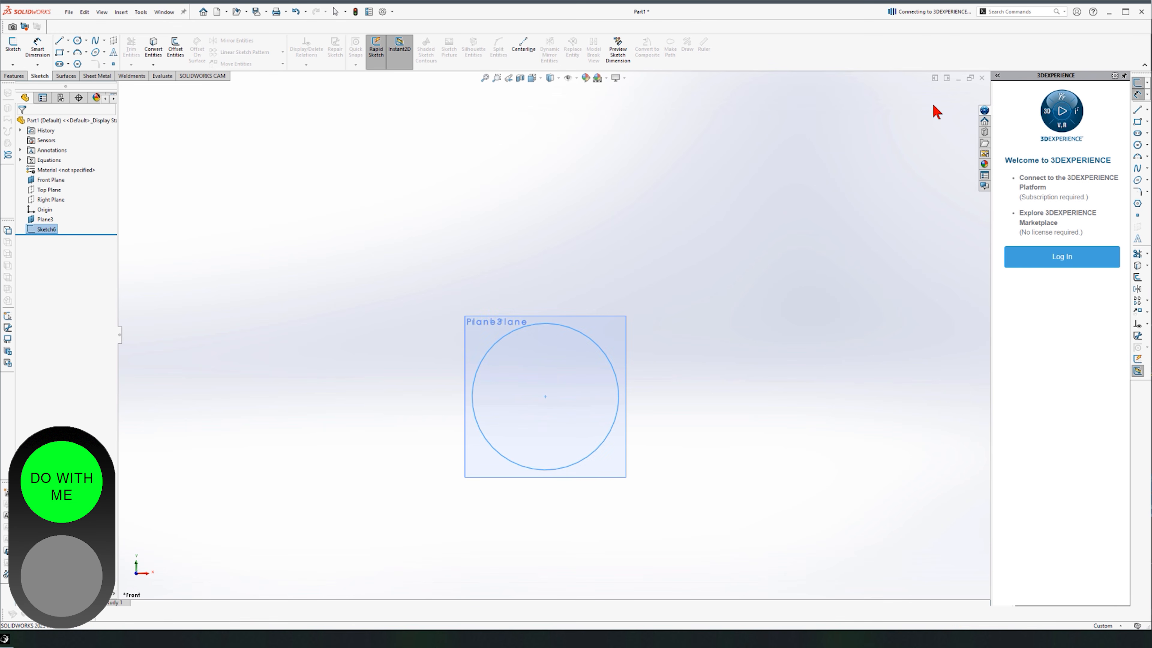
# Sketch a center rectangle about 113 mm high on the offset plane, centred on the origin and wider than the circle.
pyautogui.moveTo(717, 250); pyautogui.dragTo(661, 312, button='middle')
pyautogui.scroll(5, 657, 303)
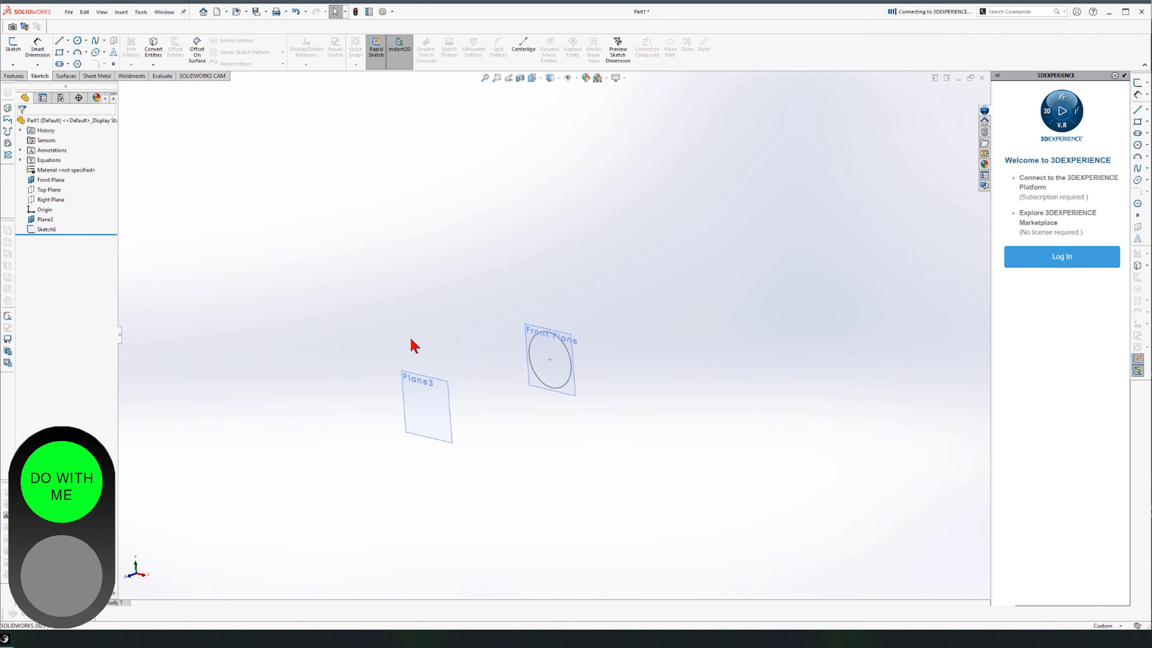
pyautogui.click(430, 397)
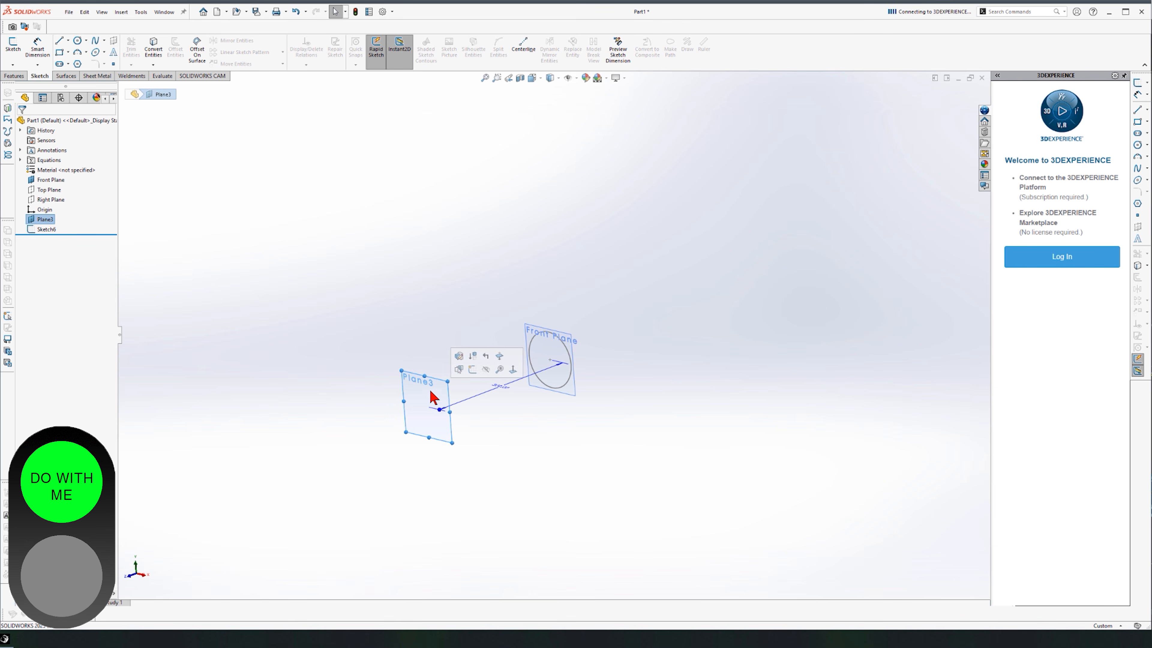
pyautogui.click(13, 46)
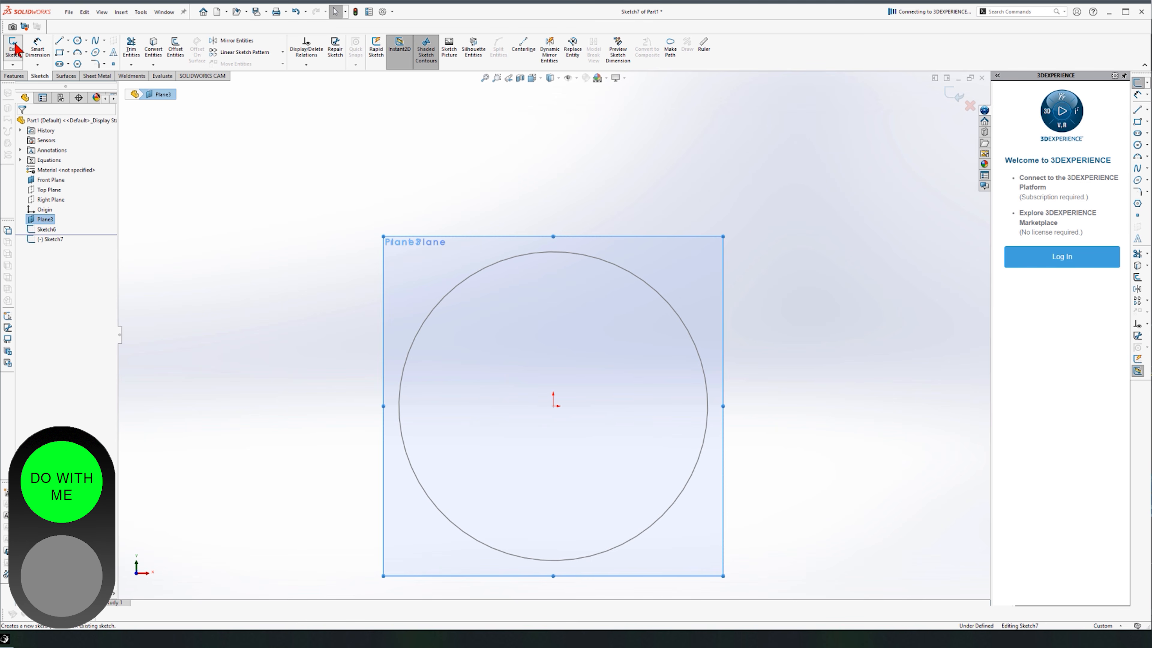
pyautogui.click(59, 54)
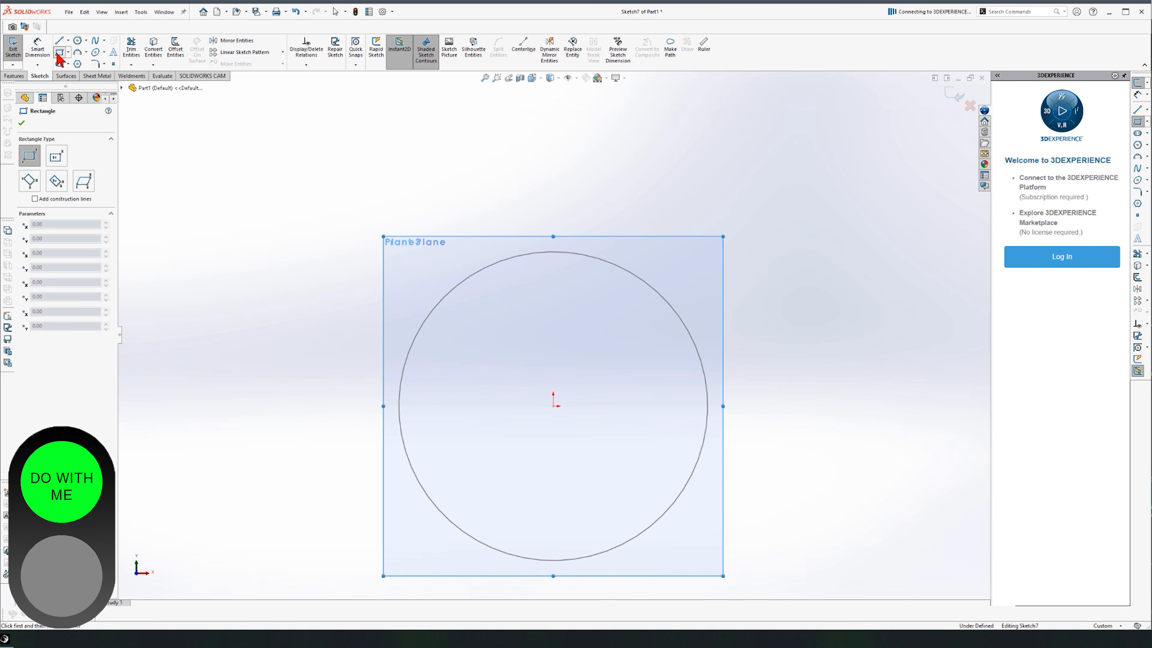
pyautogui.click(56, 157)
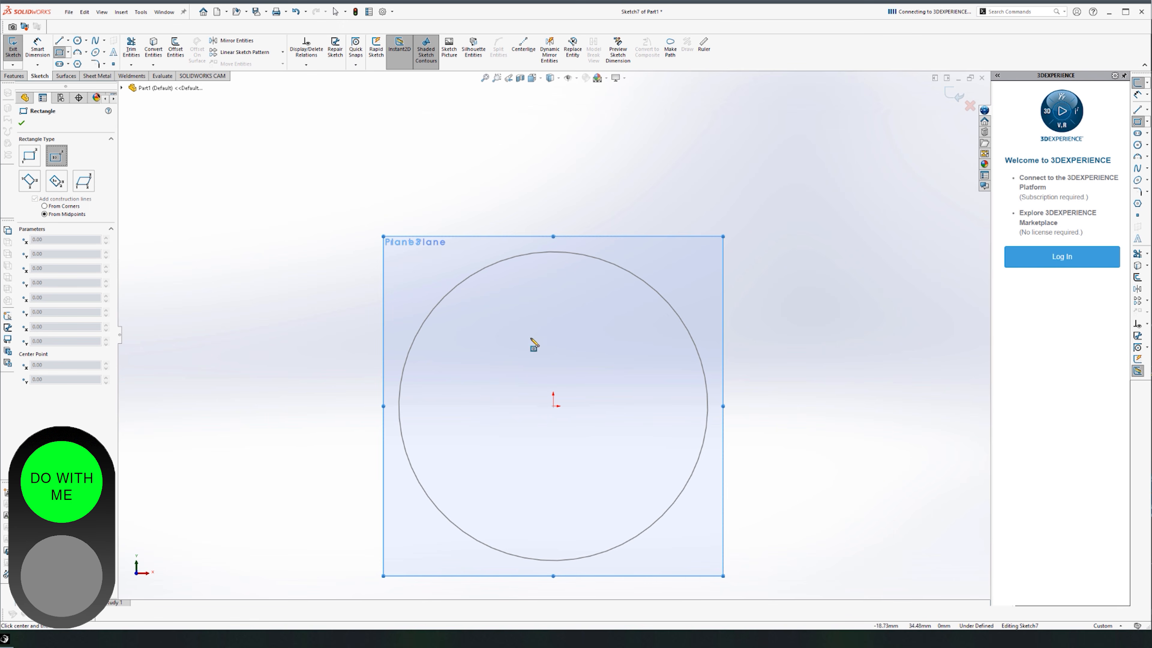
pyautogui.click(553, 407)
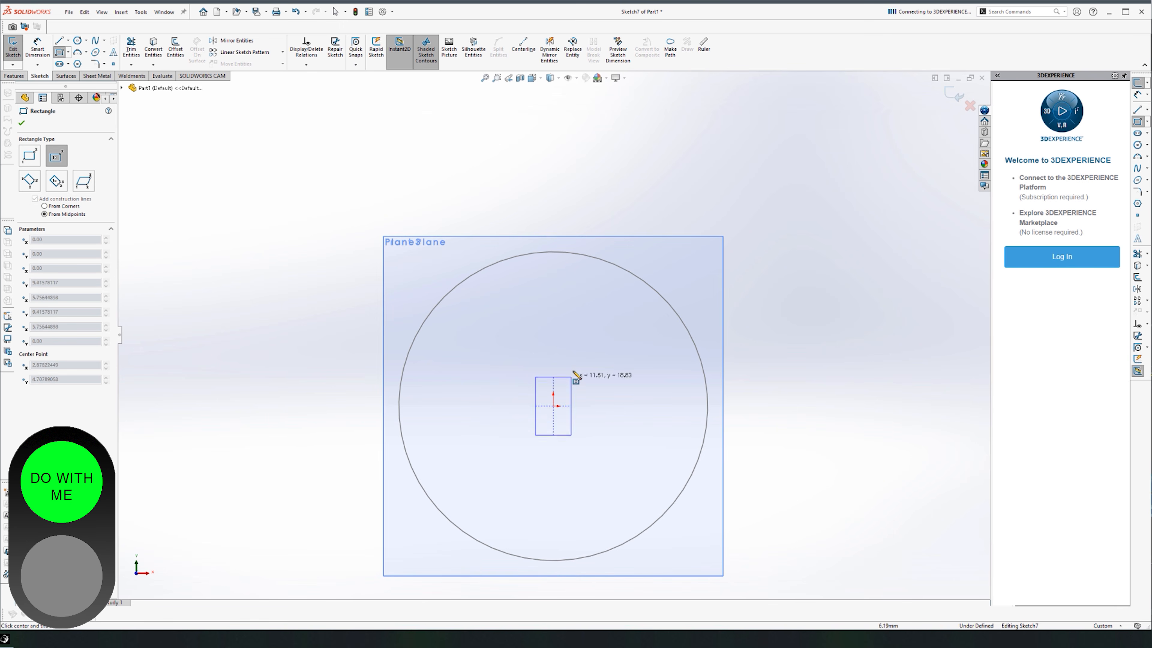
pyautogui.click(825, 232)
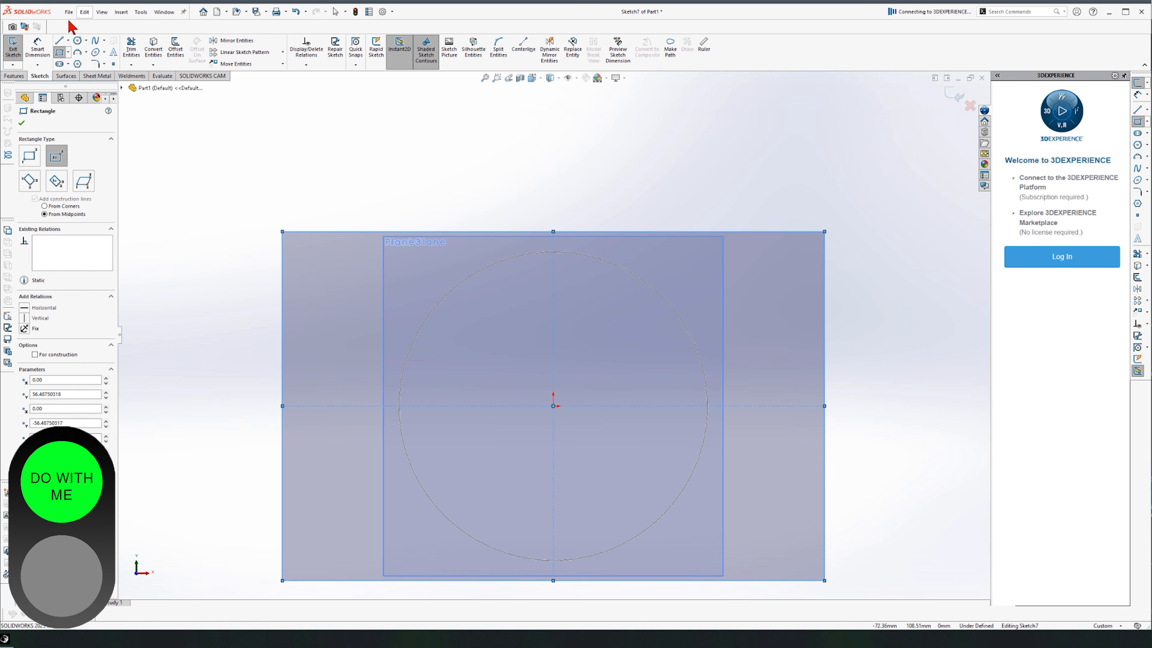
# Dimension the rectangle to 175 mm wide and 110 mm high and close the sketch.
pyautogui.click(38, 47)
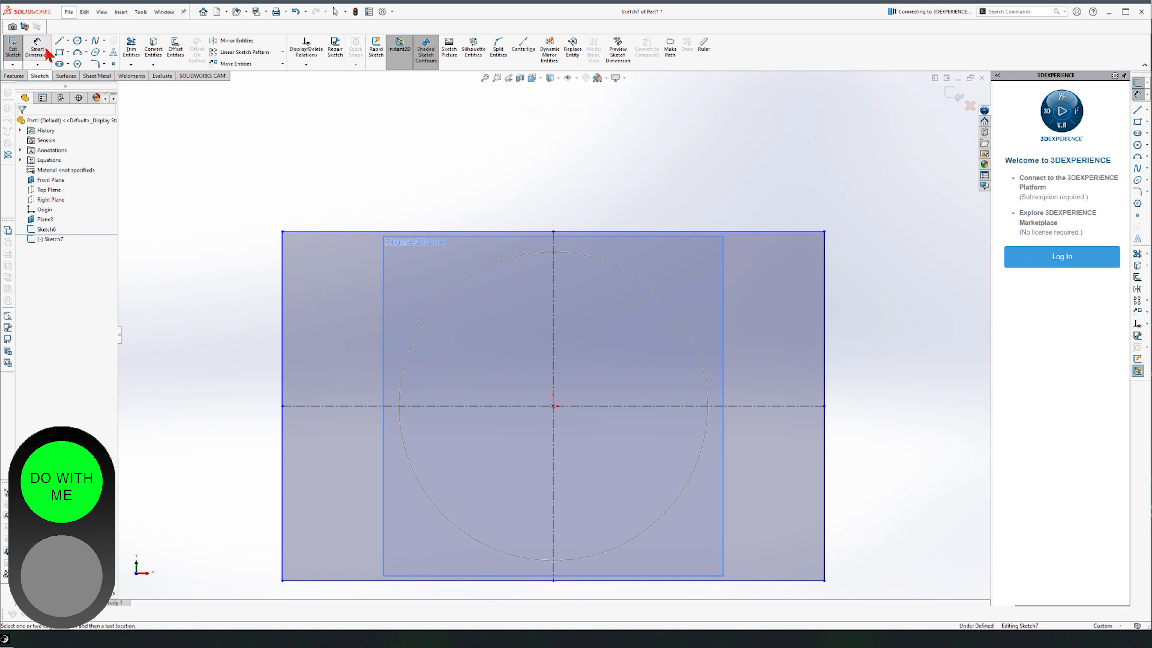
pyautogui.click(616, 233)
pyautogui.click(641, 209)
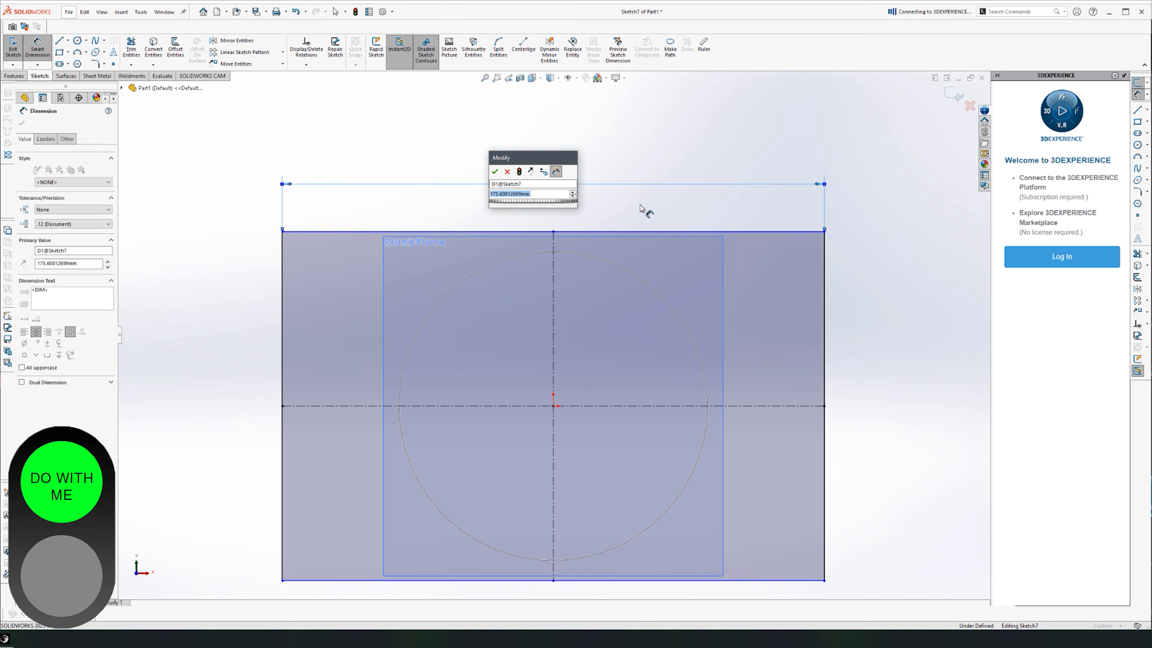
pyautogui.write('175')
pyautogui.press('Return')
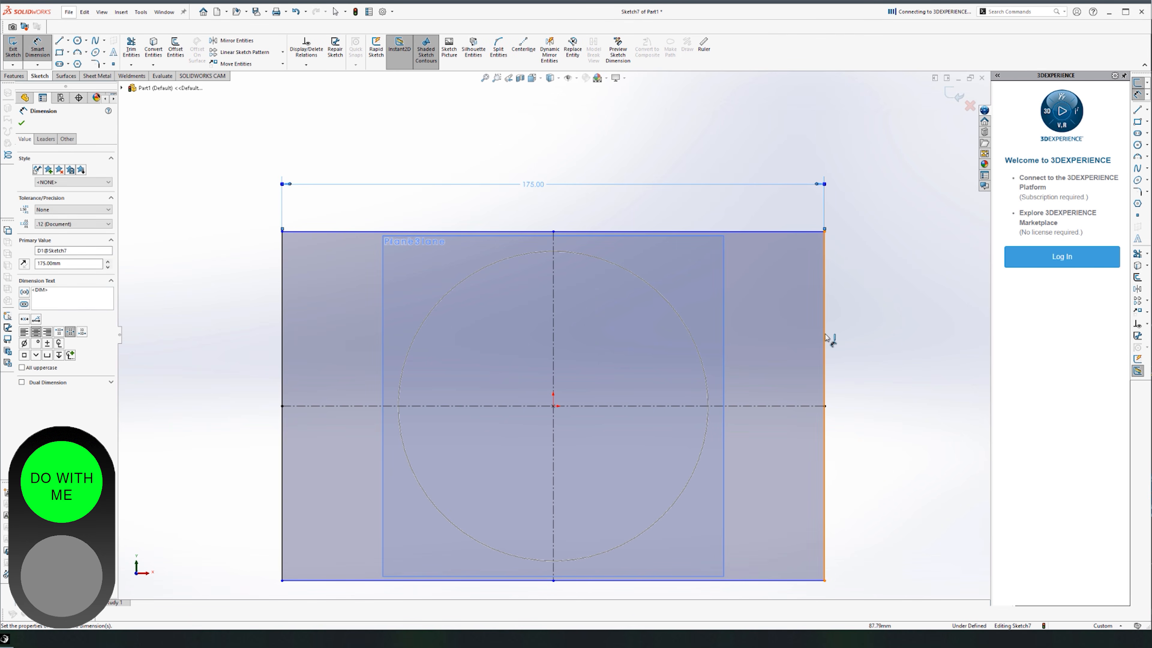
pyautogui.click(826, 337)
pyautogui.click(862, 398)
pyautogui.write('110')
pyautogui.press('Return')
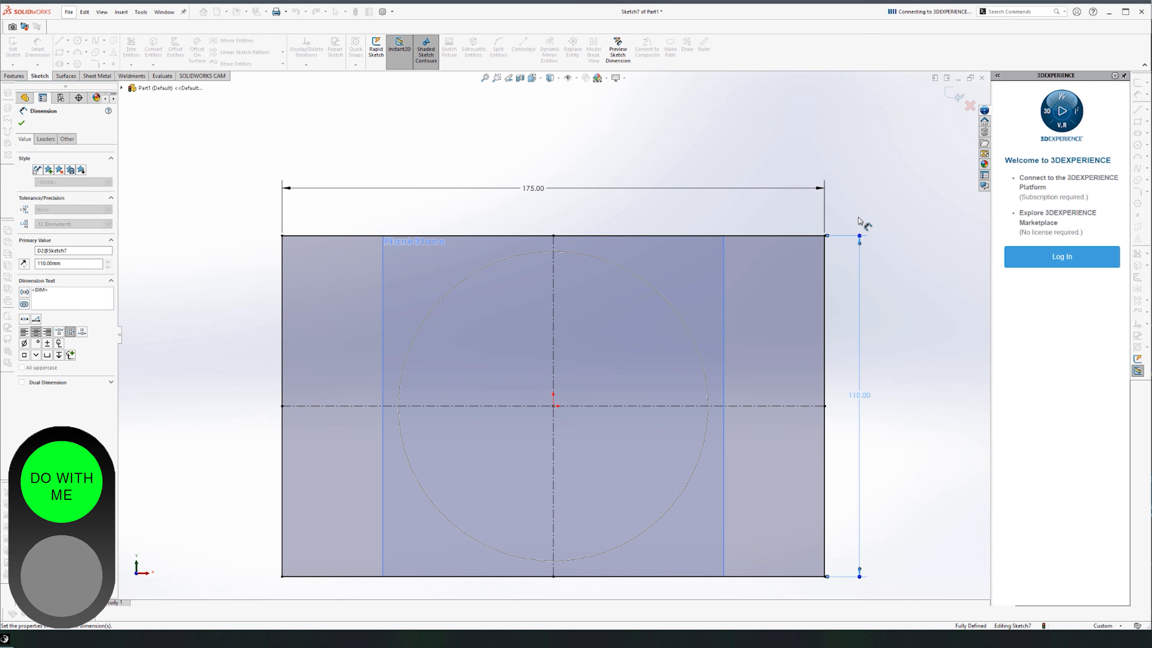
pyautogui.click(858, 213)
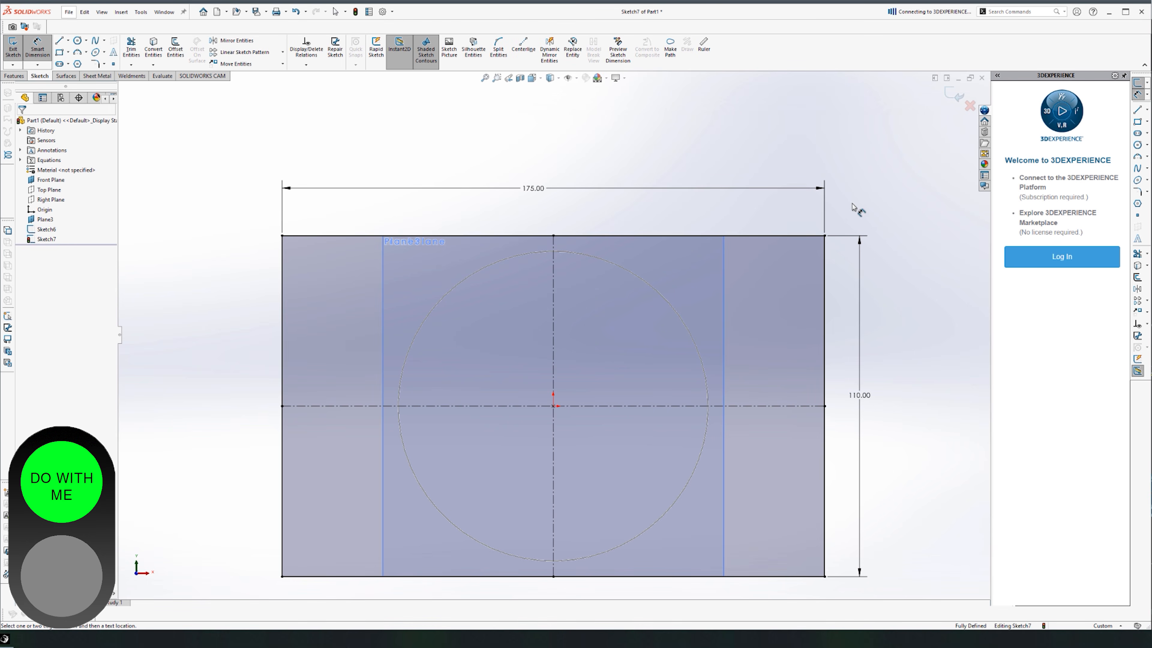
pyautogui.click(949, 94)
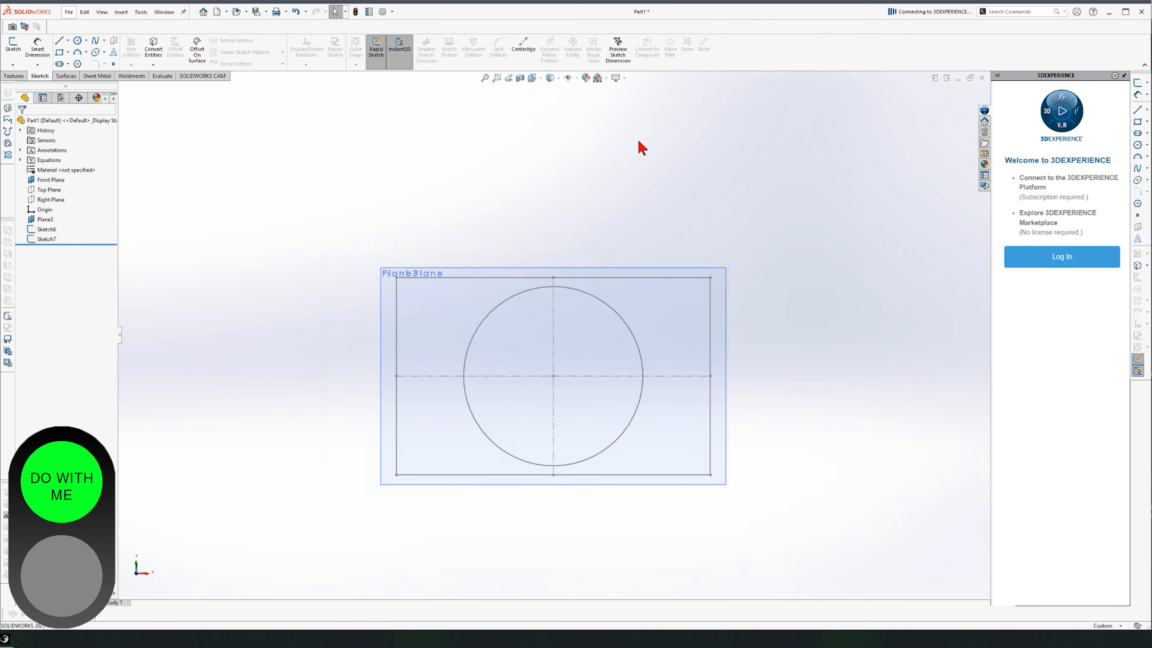
# Create a plane offset 55 mm from the rectangle's plane, on the side facing away from the Front Plane.
pyautogui.moveTo(653, 218)
pyautogui.mouseDown(button='middle')
pyautogui.moveTo(605, 213)
pyautogui.moveTo(556, 265)
pyautogui.mouseUp(button='middle')
pyautogui.scroll(-2, 373, 272)
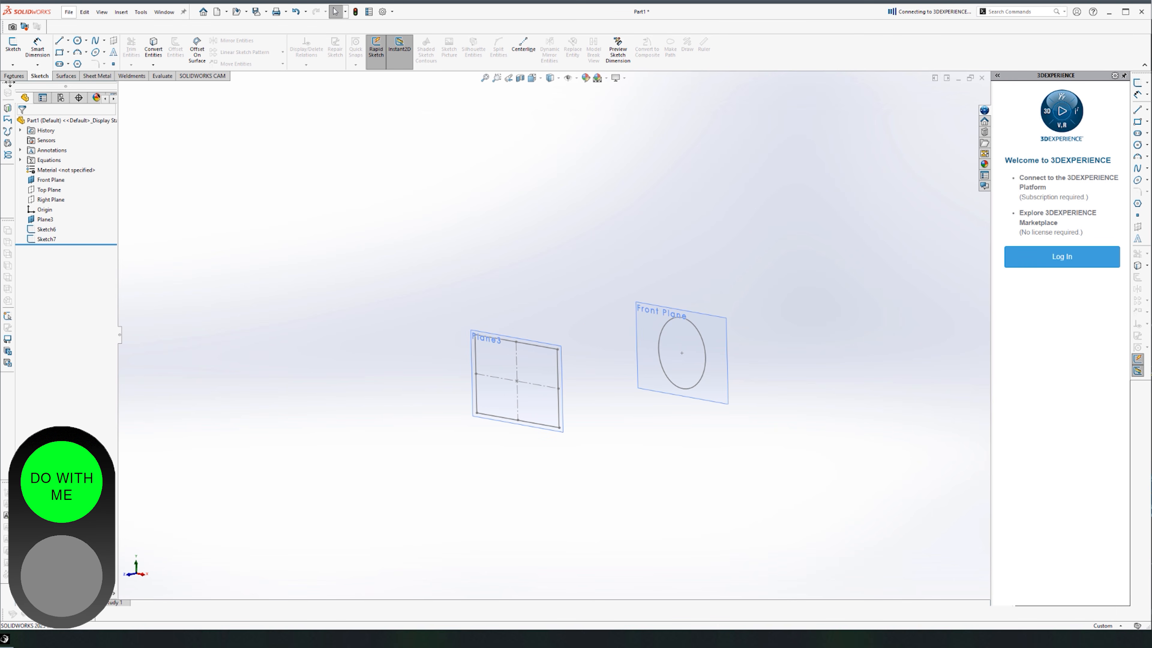
pyautogui.click(17, 76)
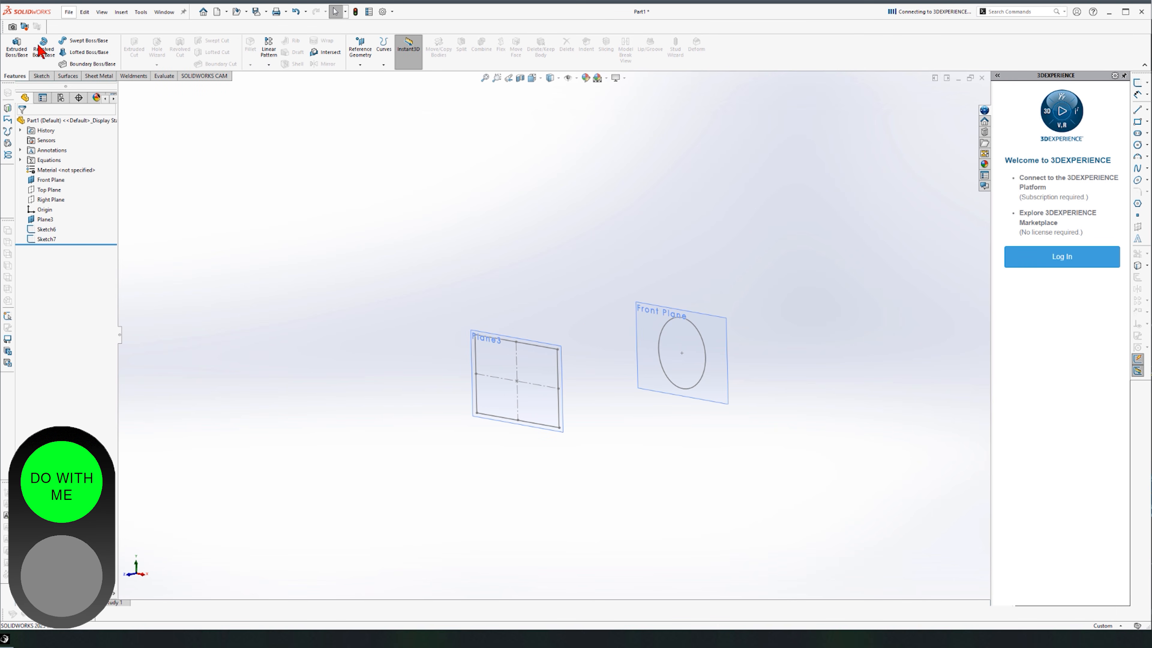
pyautogui.click(362, 54)
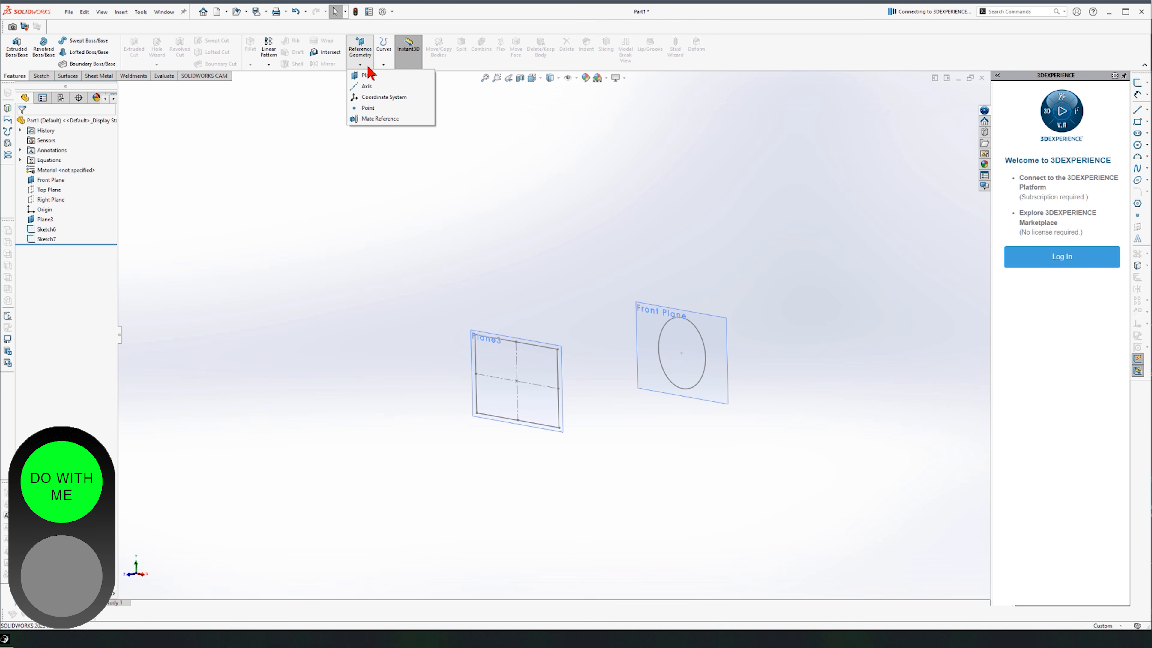
pyautogui.click(377, 76)
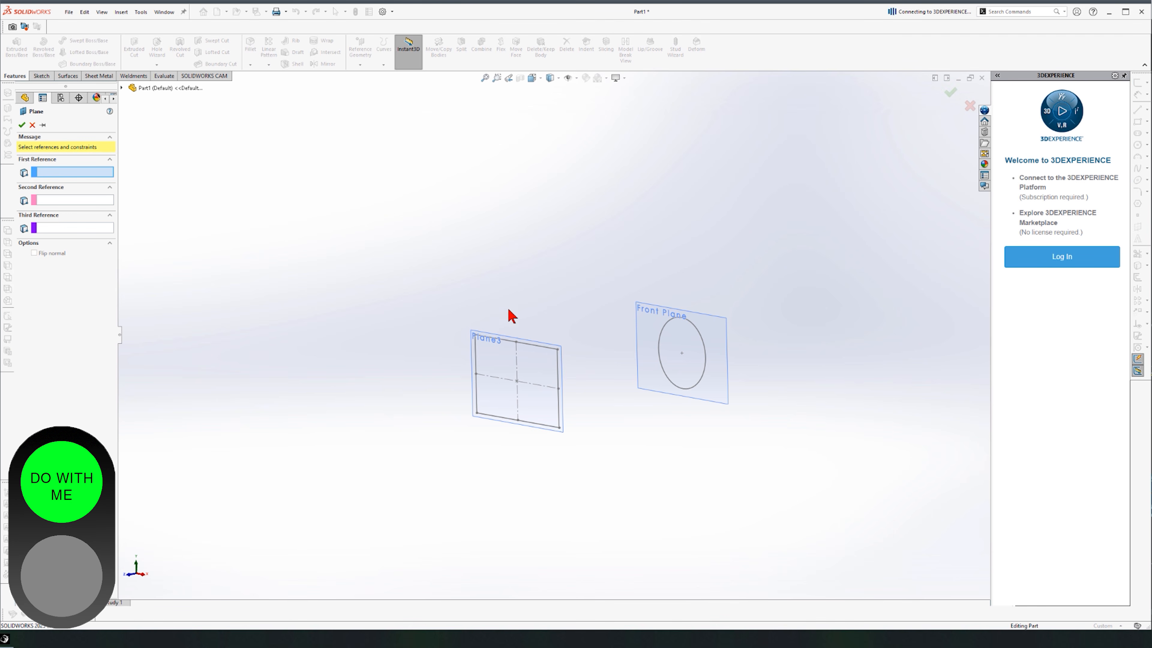
pyautogui.click(510, 341)
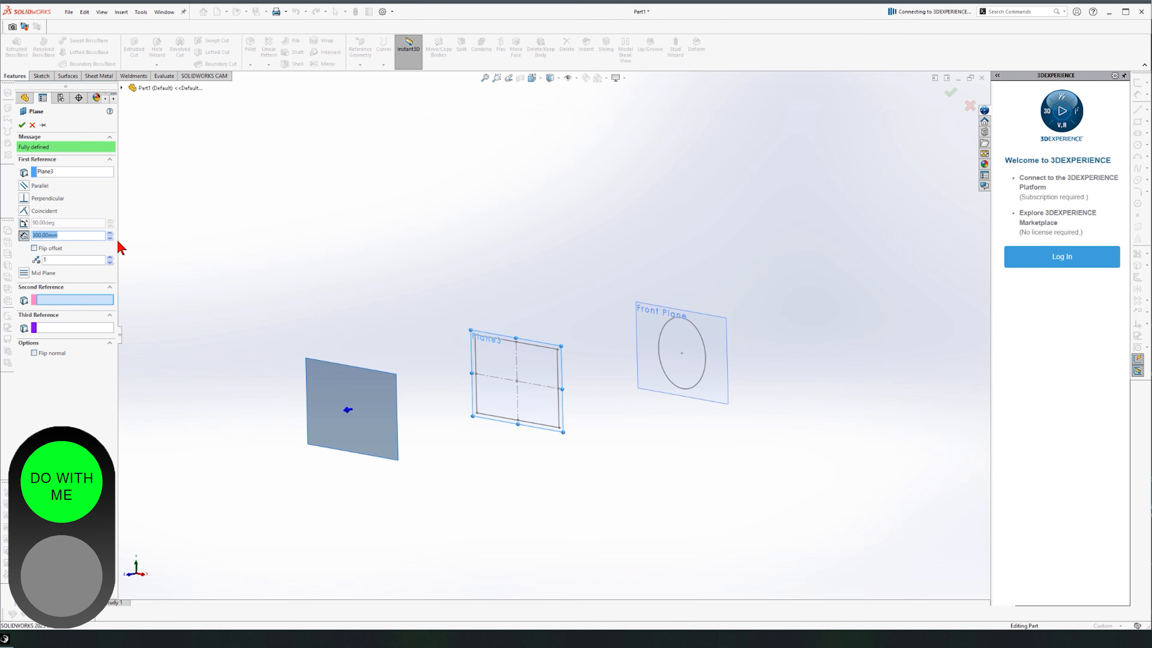
pyautogui.write('55')
pyautogui.press('Return')
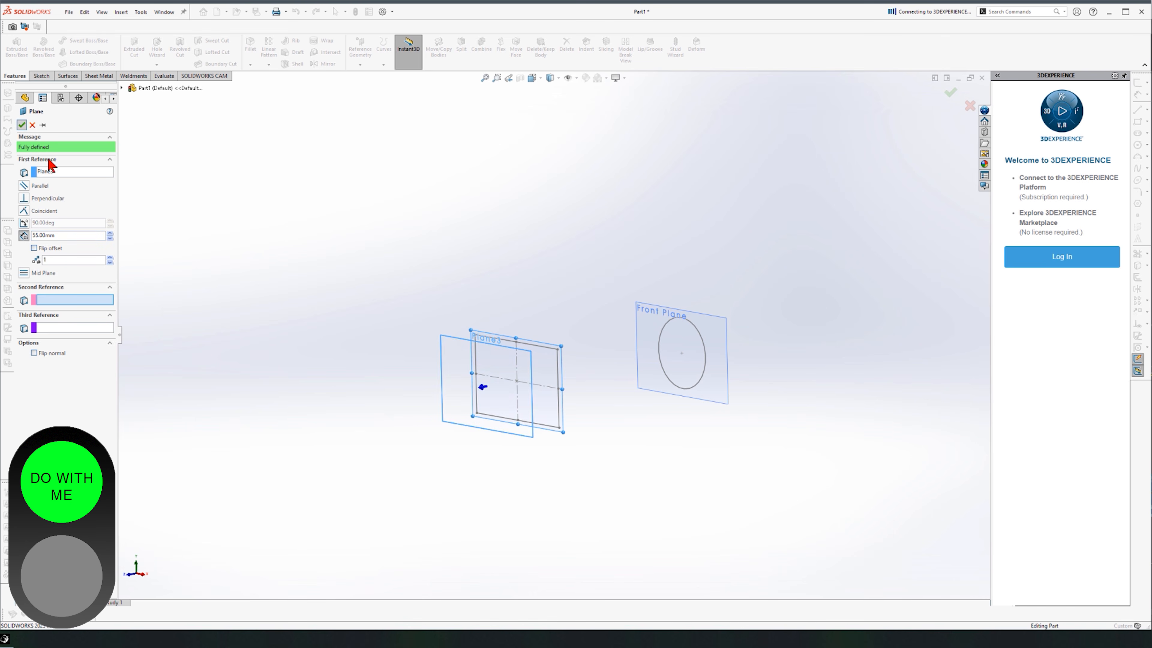
pyautogui.click(22, 124)
# Sketch a hexagon about 119 mm across flats on the new plane, centred on the origin with one vertex straight above it.
pyautogui.moveTo(567, 318)
pyautogui.mouseDown(button='middle')
pyautogui.moveTo(589, 312)
pyautogui.moveTo(517, 304)
pyautogui.moveTo(581, 326)
pyautogui.mouseUp(button='middle')
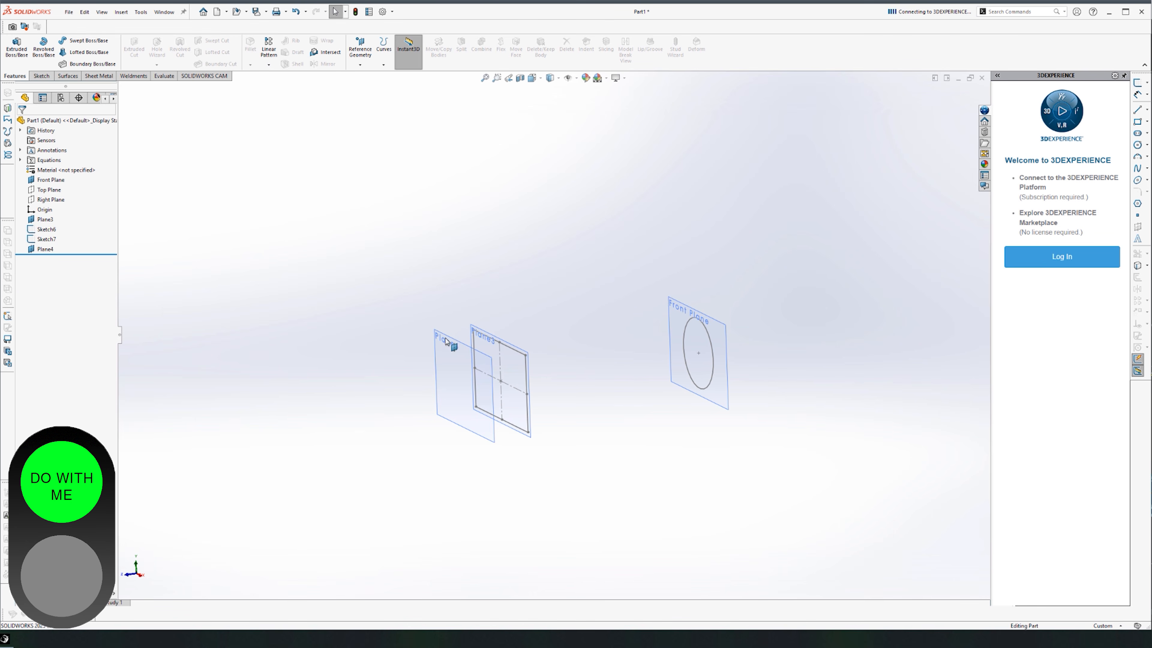
pyautogui.click(447, 361)
pyautogui.click(405, 335)
pyautogui.click(46, 249)
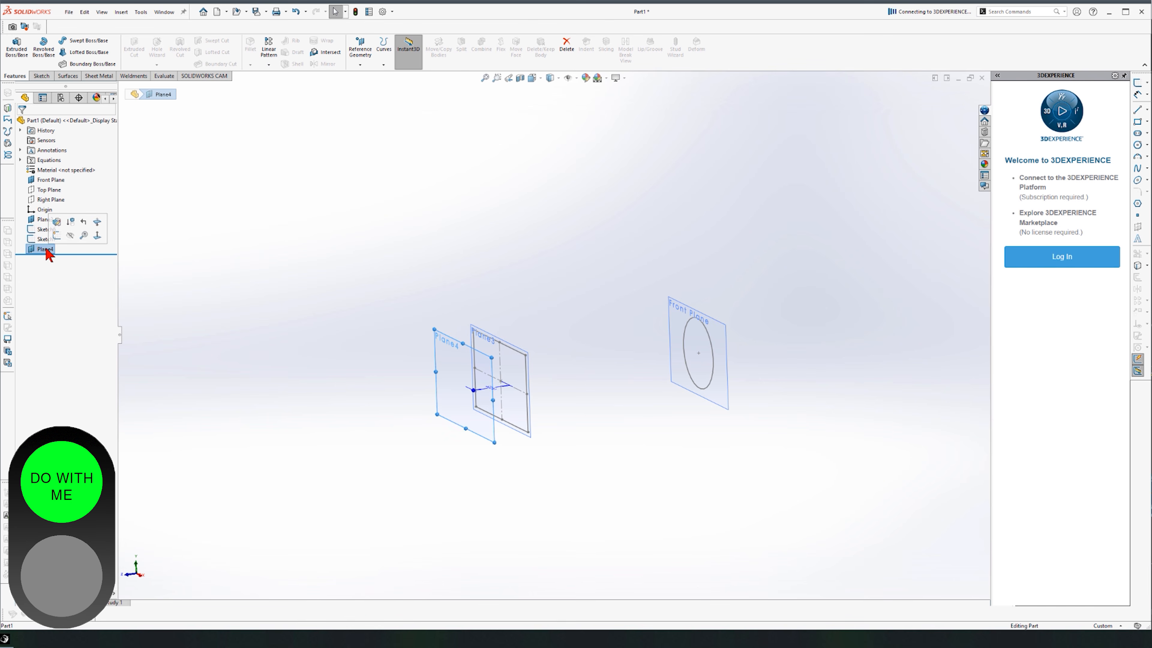
pyautogui.click(45, 77)
pyautogui.click(13, 48)
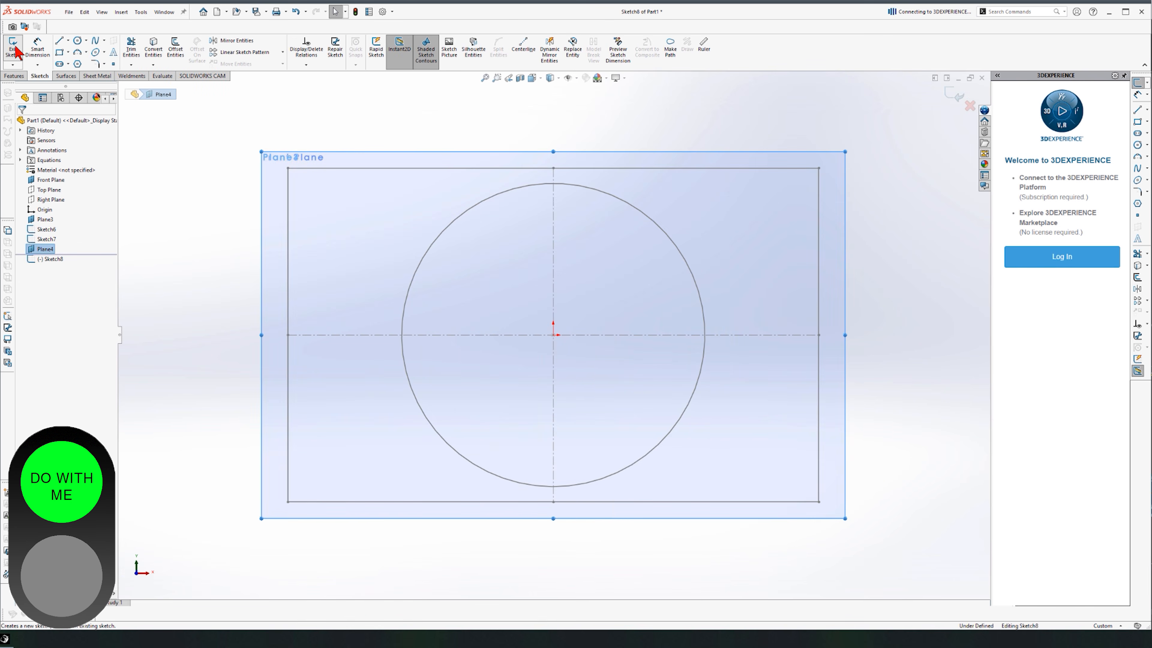
pyautogui.click(78, 64)
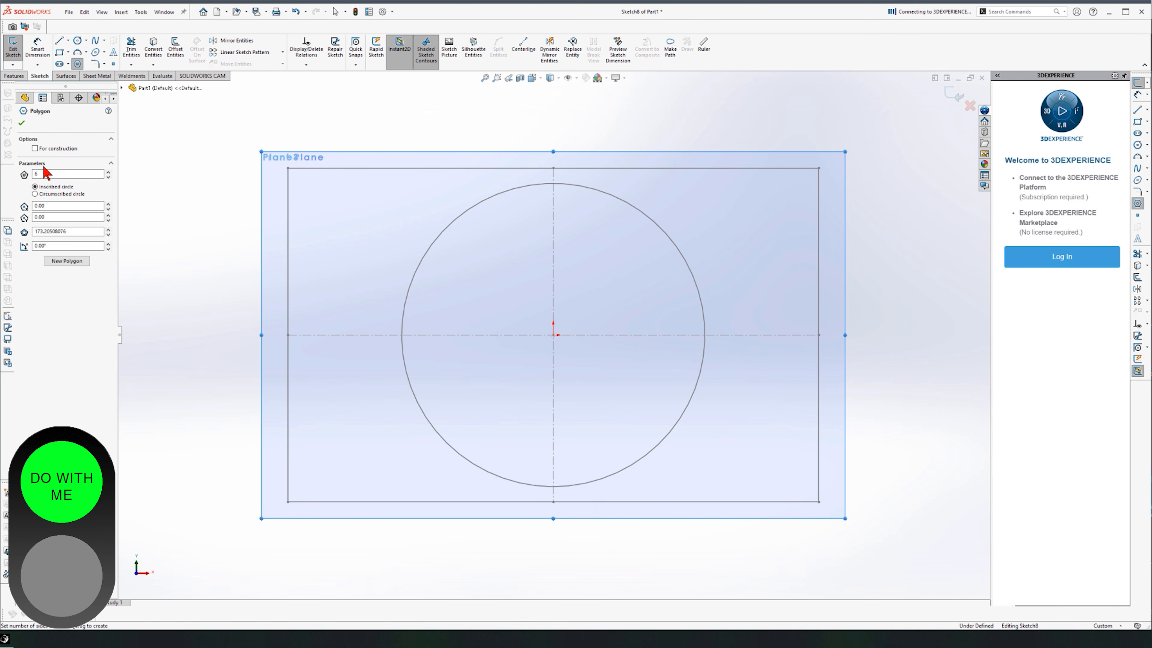
pyautogui.click(554, 335)
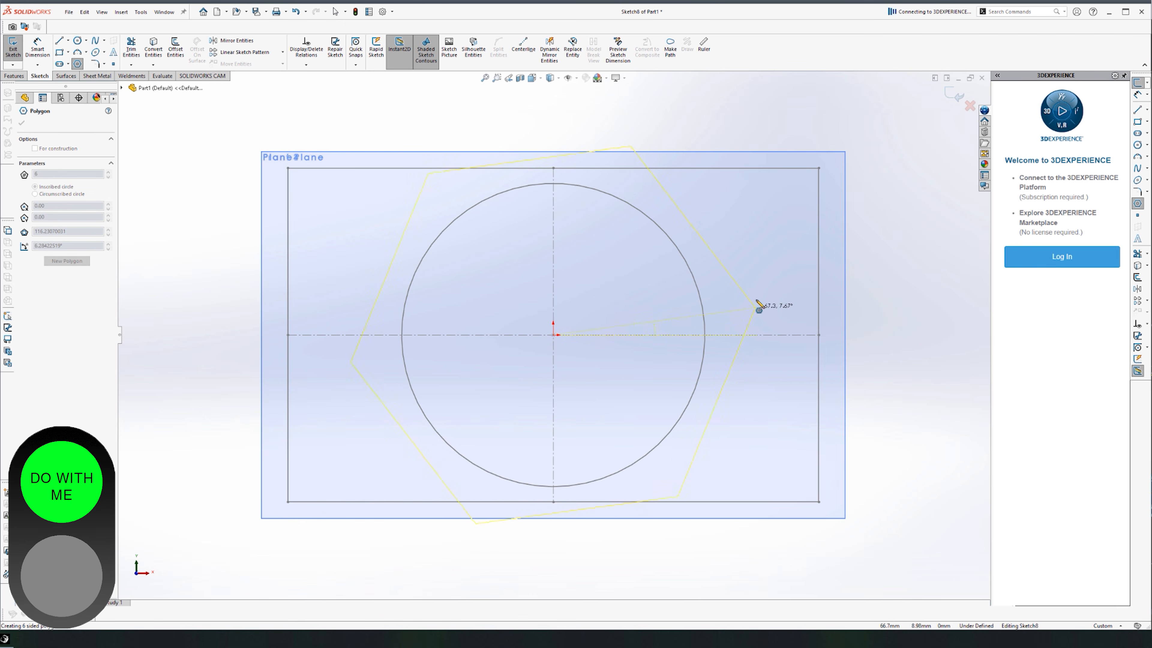
pyautogui.click(553, 128)
# Set the diameter of the hexagon's inscribed construction circle to 120 mm.
pyautogui.click(38, 48)
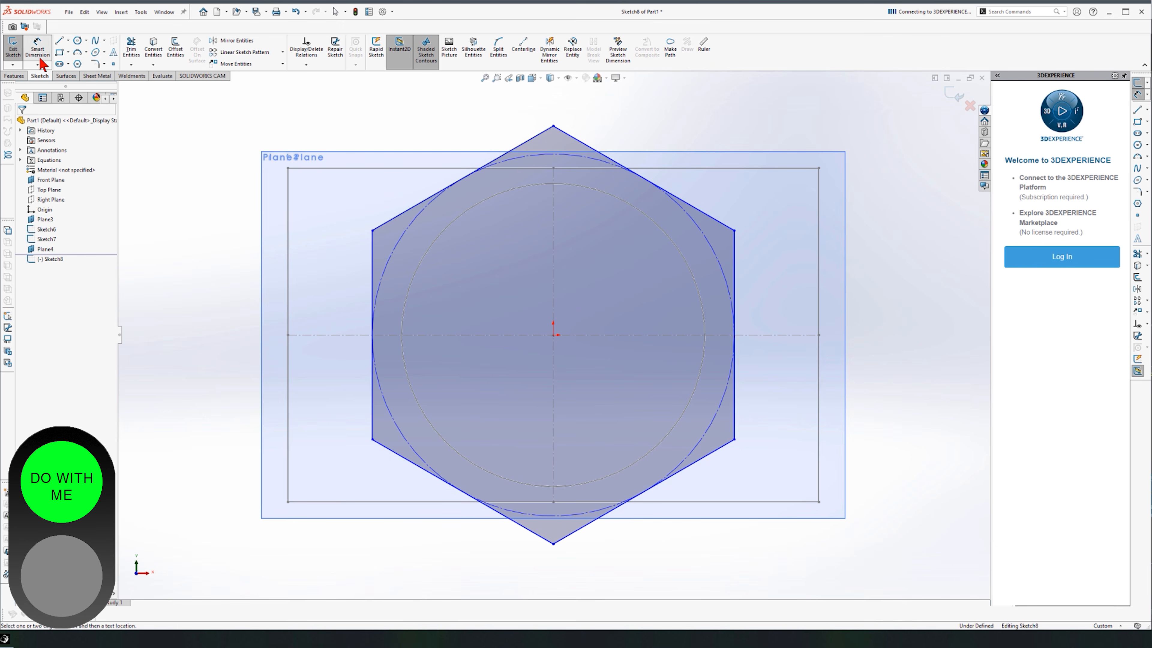
pyautogui.scroll(2, 470, 461)
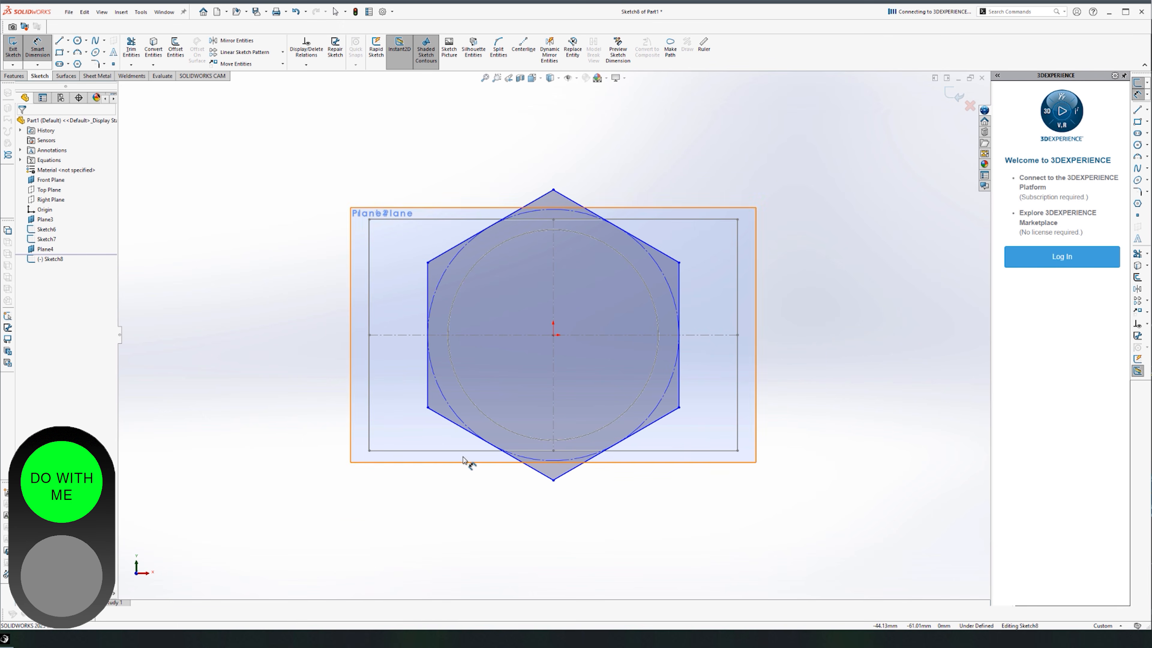
pyautogui.click(438, 280)
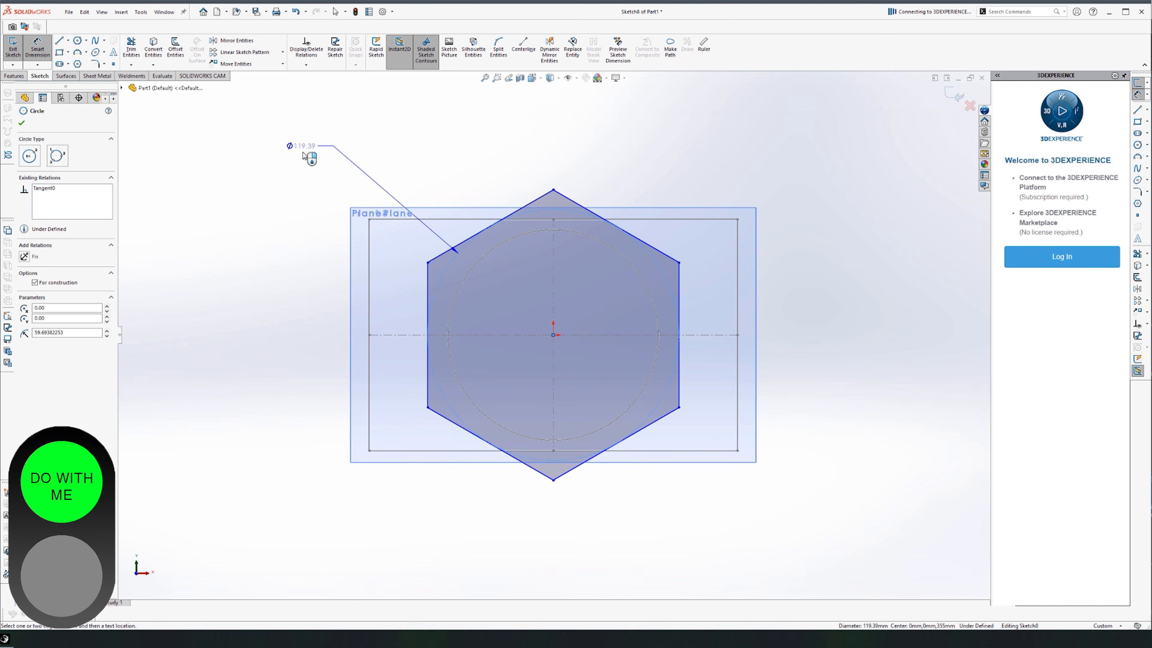
pyautogui.click(314, 143)
pyautogui.scroll(-5, 449, 303)
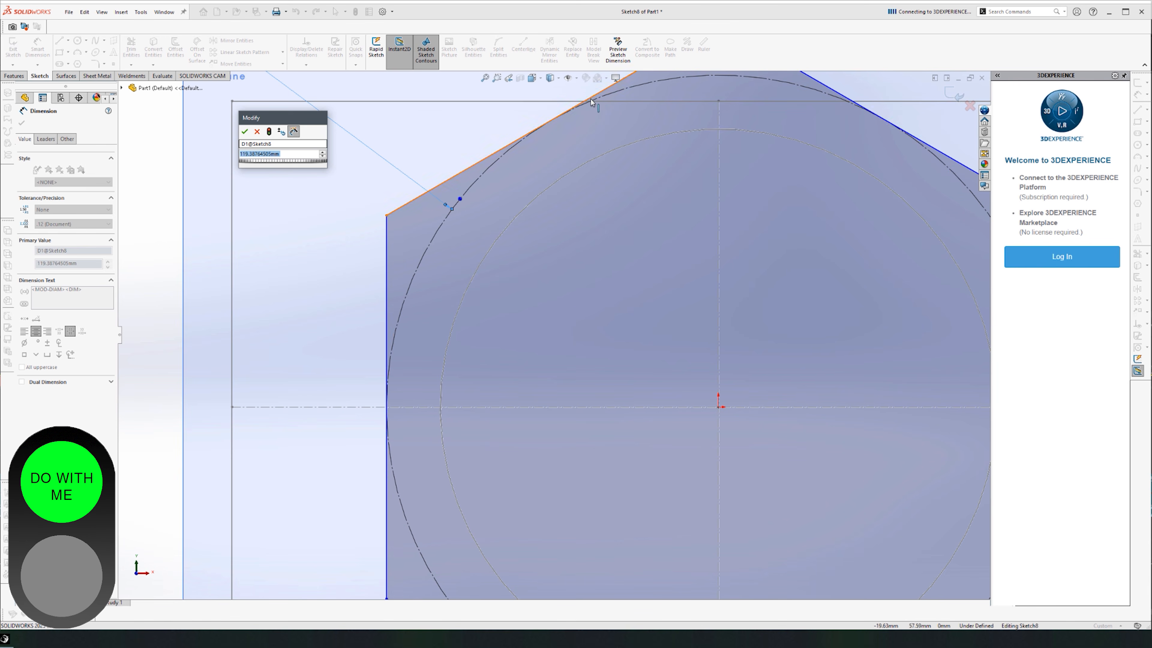
pyautogui.scroll(6, 416, 295)
pyautogui.write('120')
pyautogui.press('Return')
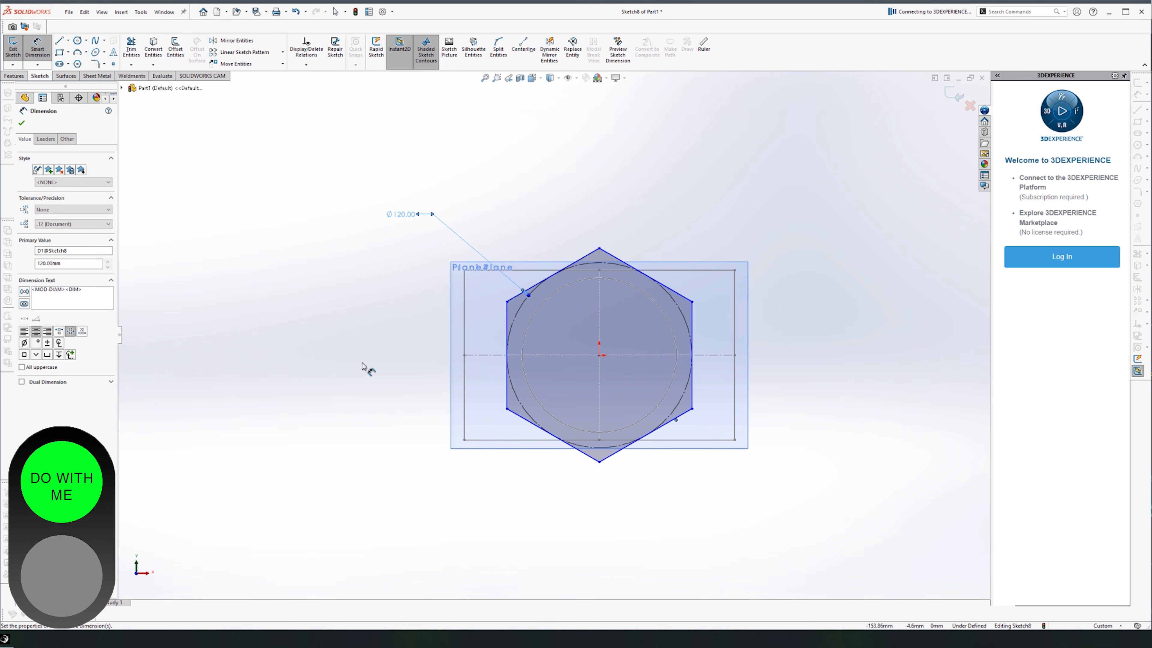
pyautogui.click(374, 367)
pyautogui.scroll(-2, 650, 310)
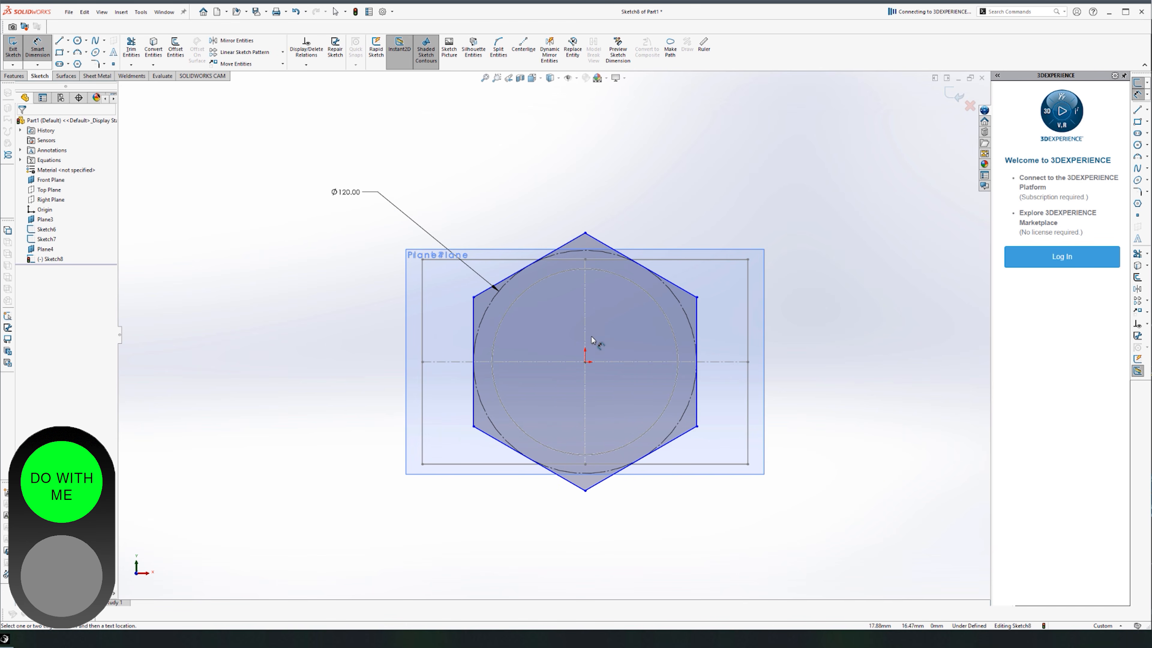
pyautogui.click(473, 313)
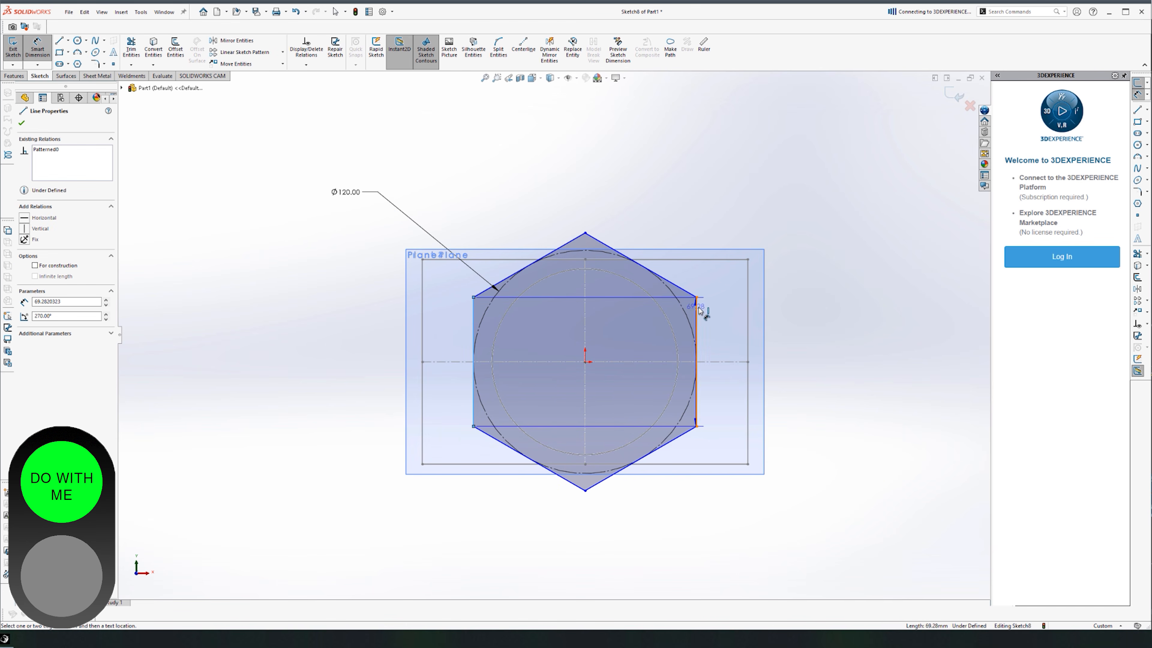
pyautogui.click(316, 360)
pyautogui.press('Escape')
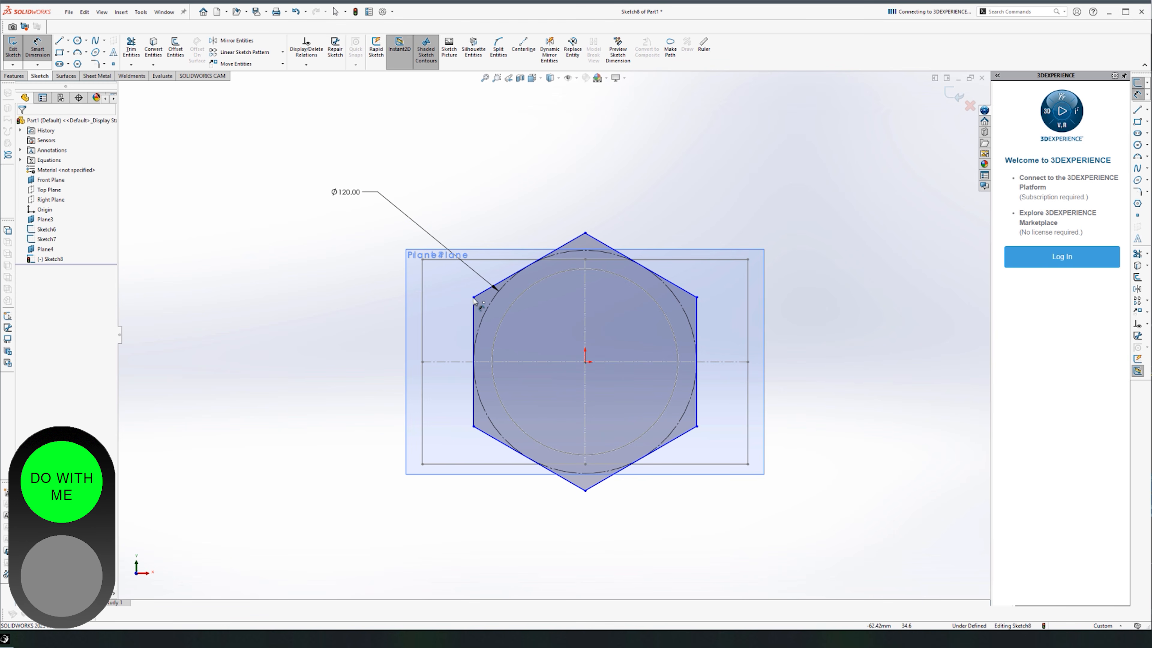
pyautogui.press('Escape')
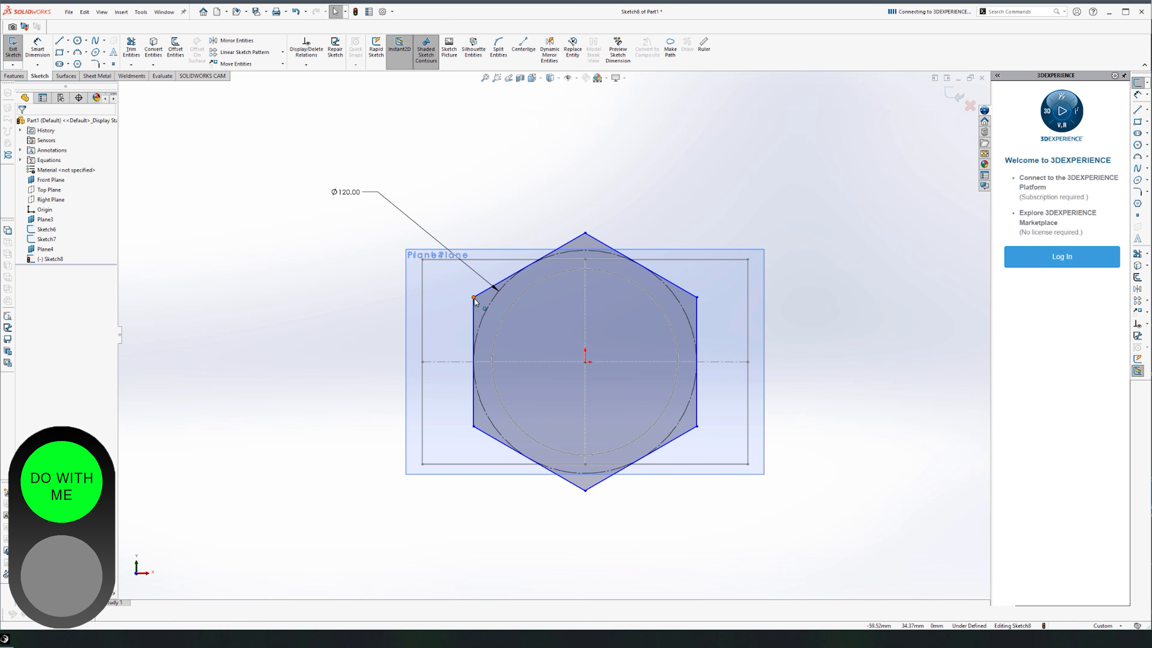
# Tilt the hexagon slightly by its upper-left vertex, constrain its left side with a Vertical relation, and close the sketch.
pyautogui.moveTo(474, 298)
pyautogui.mouseDown()
pyautogui.moveTo(524, 256)
pyautogui.moveTo(472, 301)
pyautogui.moveTo(504, 277)
pyautogui.moveTo(458, 336)
pyautogui.moveTo(471, 286)
pyautogui.moveTo(475, 317)
pyautogui.moveTo(485, 282)
pyautogui.mouseUp()
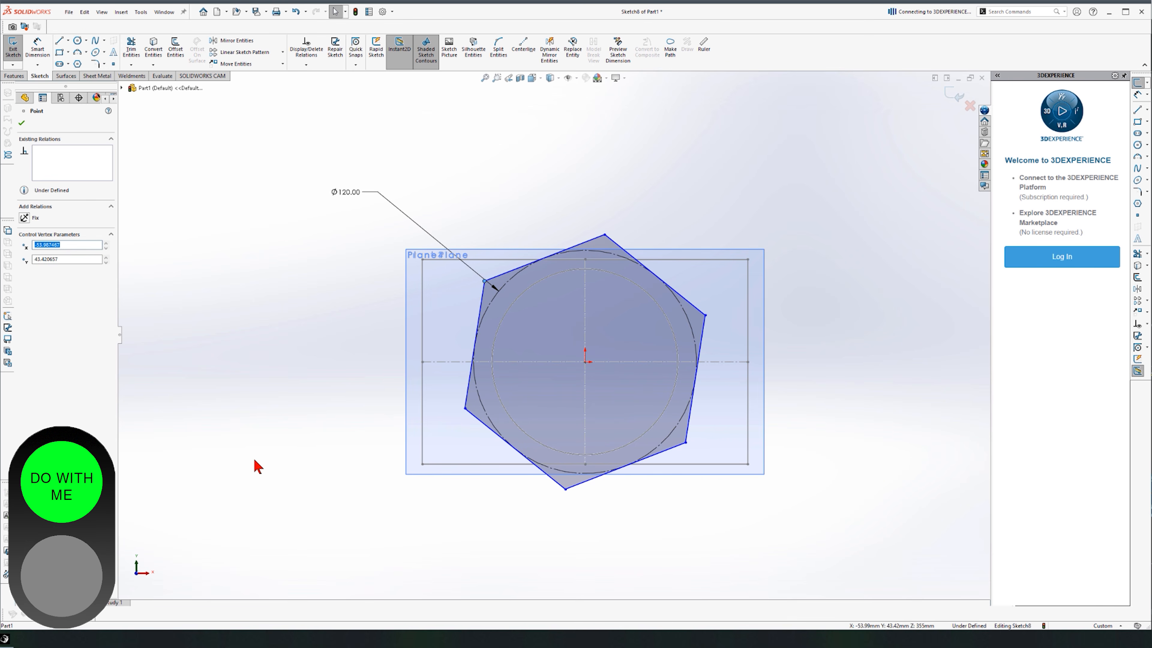
pyautogui.click(265, 463)
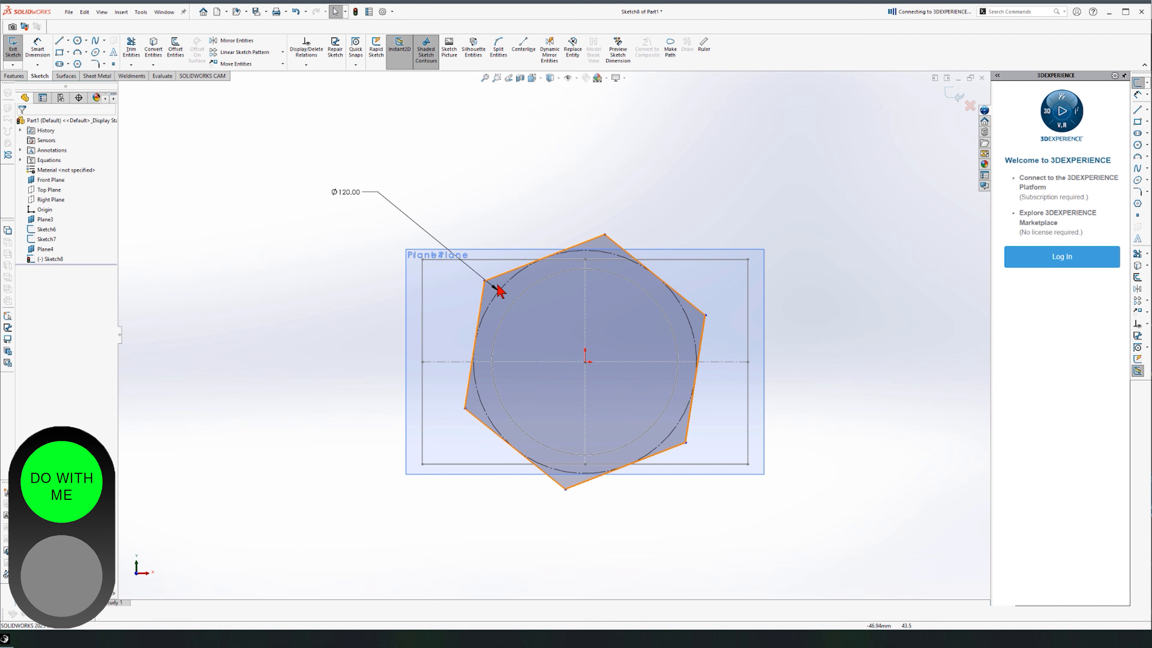
pyautogui.click(485, 297)
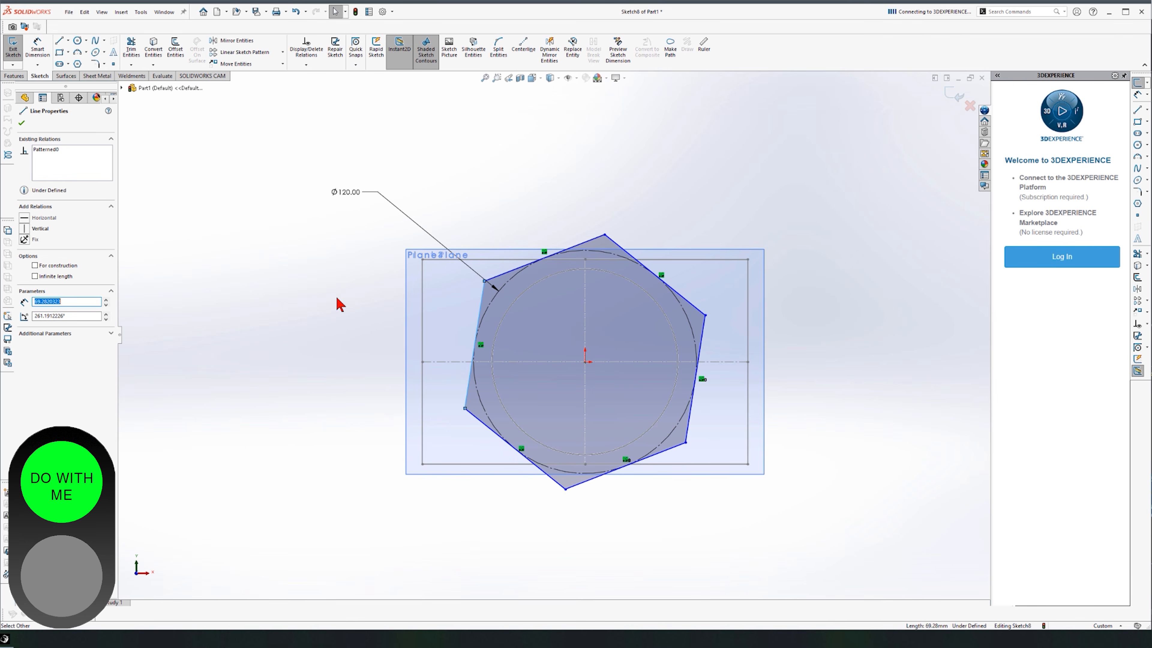
pyautogui.click(483, 301)
pyautogui.click(25, 229)
pyautogui.click(259, 389)
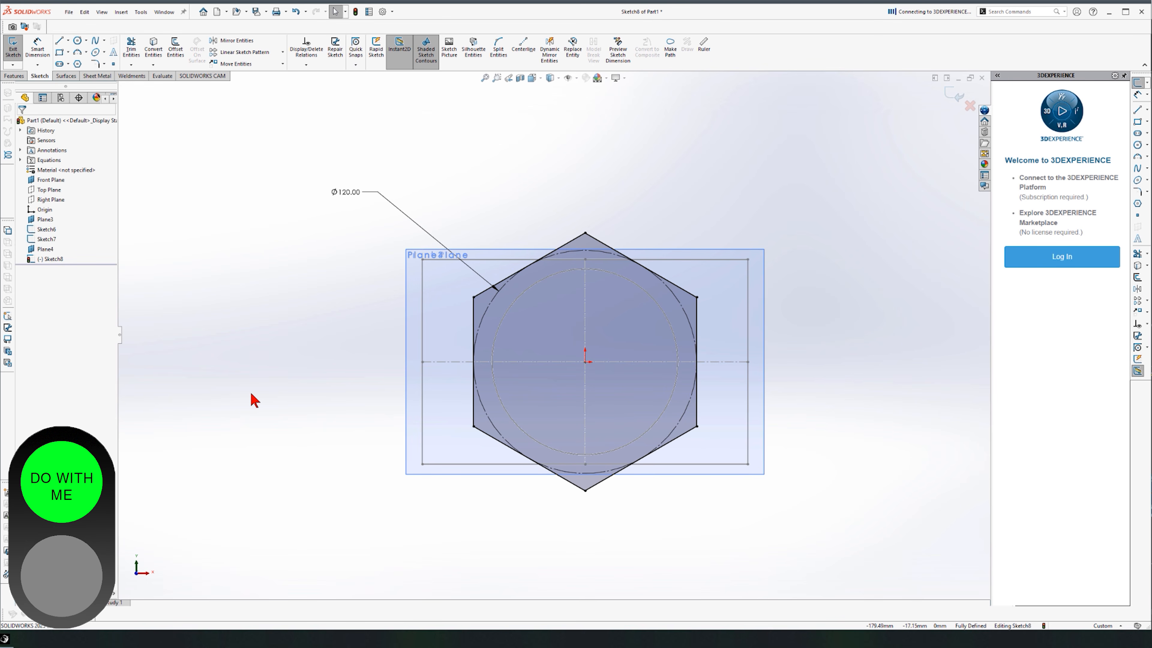
pyautogui.click(953, 97)
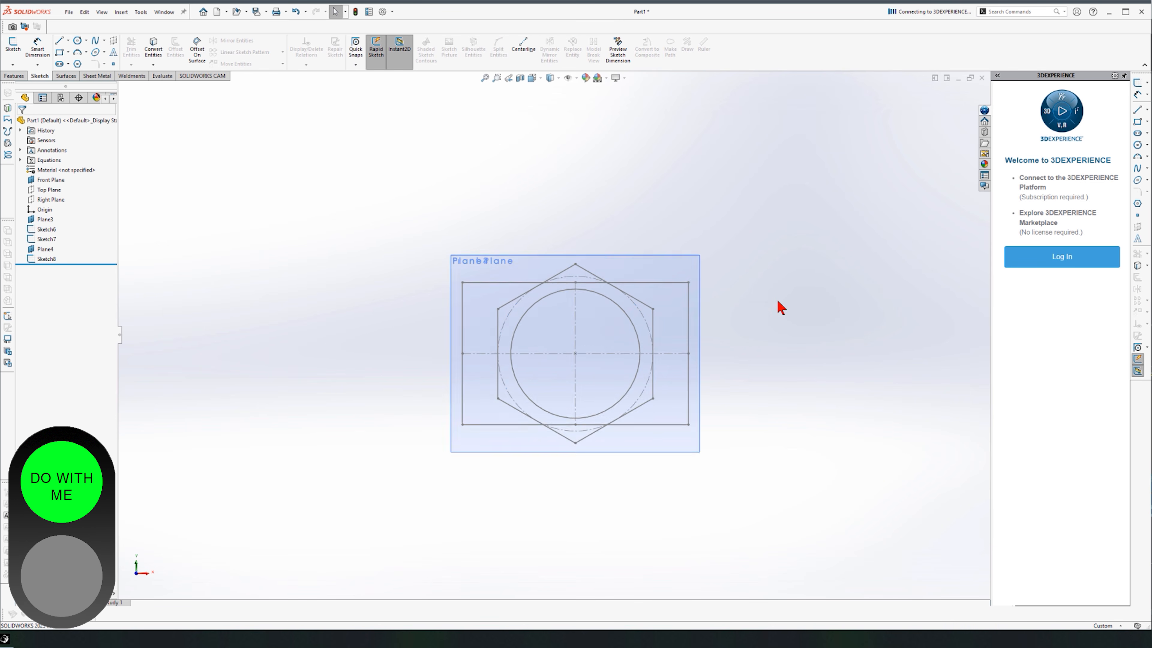
# Hide the Front Plane, the rectangle's plane and the hexagon's plane, leaving the three profile sketches displayed.
pyautogui.moveTo(741, 299)
pyautogui.mouseDown(button='middle')
pyautogui.moveTo(656, 355)
pyautogui.moveTo(671, 386)
pyautogui.moveTo(631, 386)
pyautogui.mouseUp(button='middle')
pyautogui.scroll(-2, 565, 337)
pyautogui.moveTo(561, 368); pyautogui.dragTo(571, 344, button='middle')
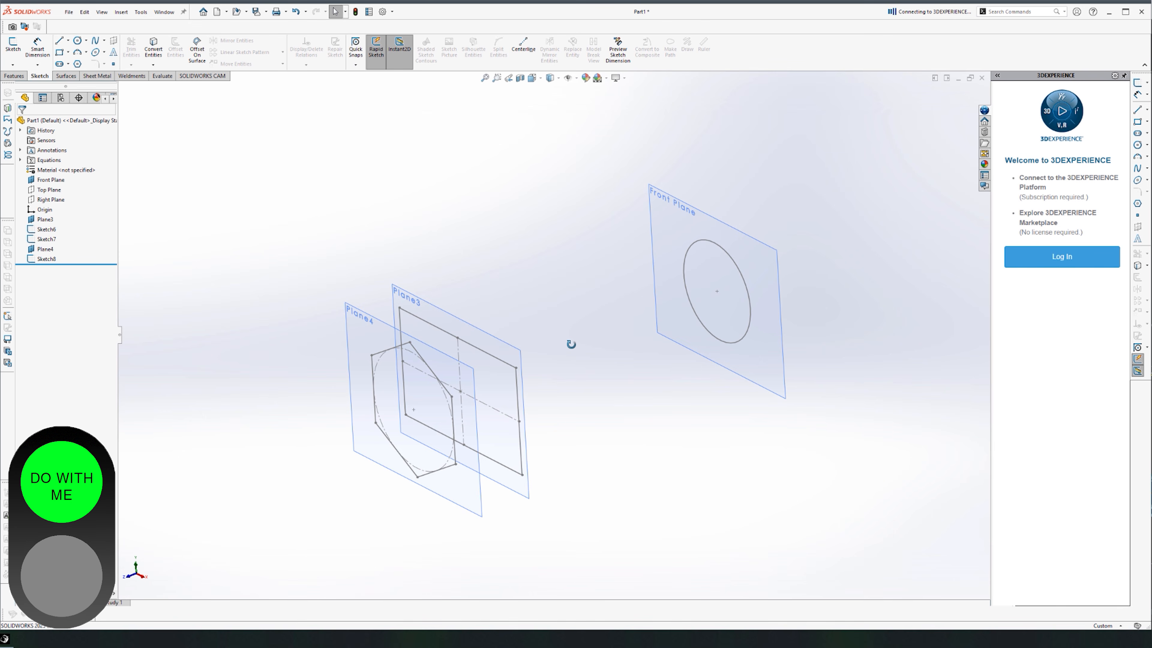
pyautogui.click(666, 195)
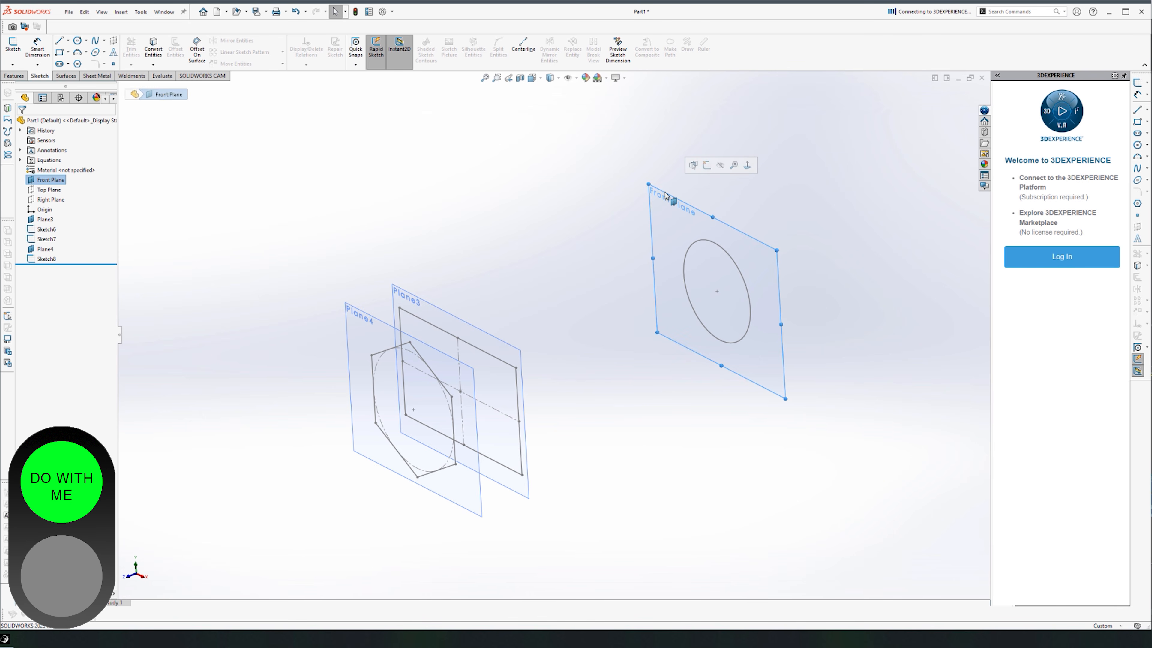
pyautogui.click(721, 165)
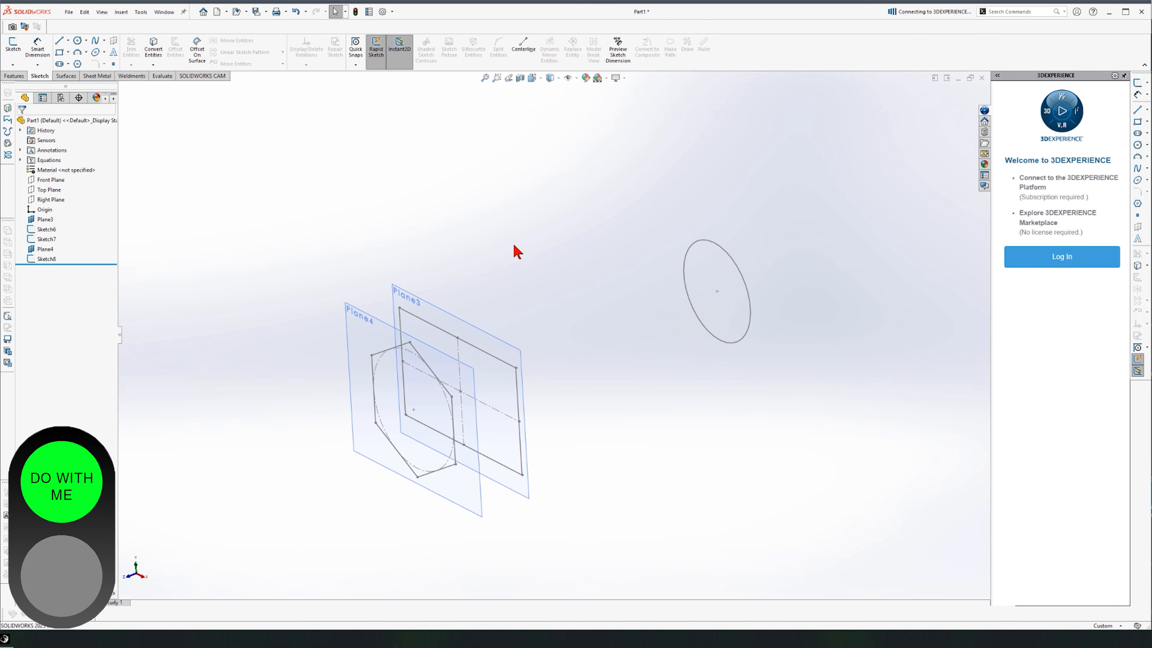
pyautogui.click(410, 301)
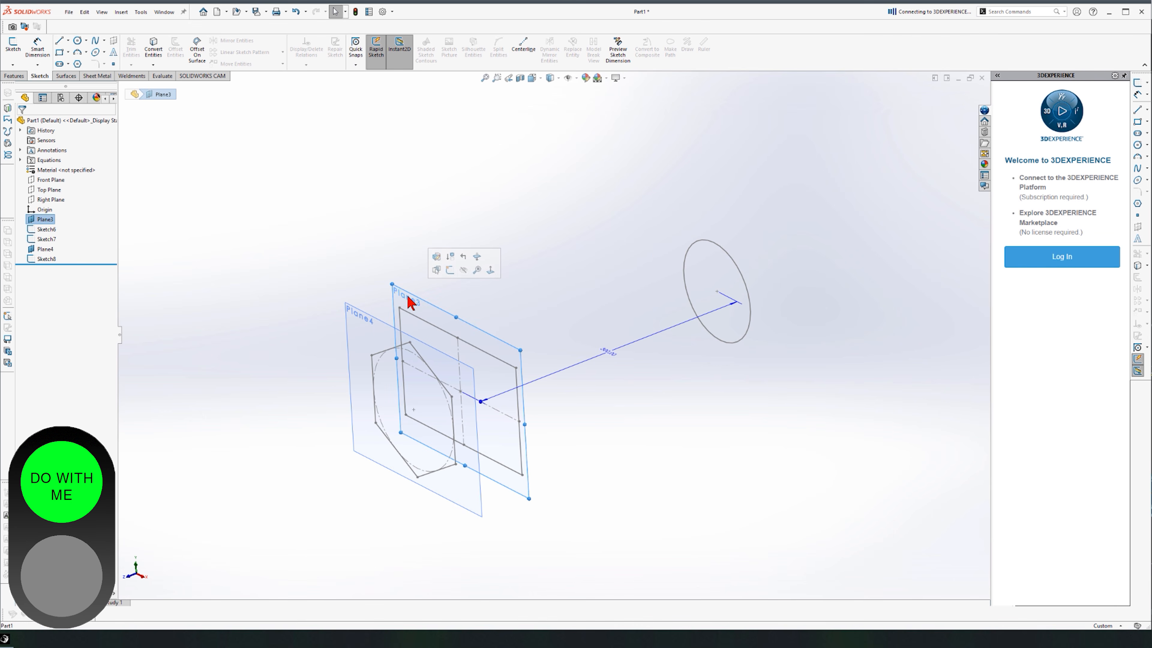
pyautogui.click(464, 272)
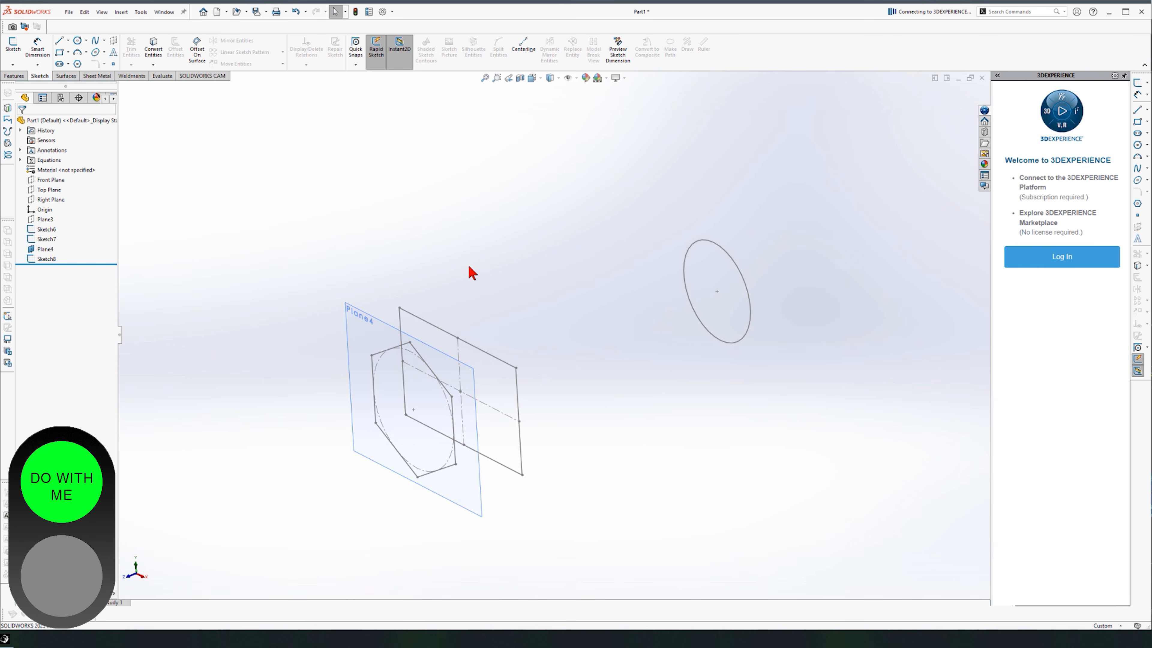
pyautogui.click(347, 312)
pyautogui.click(255, 266)
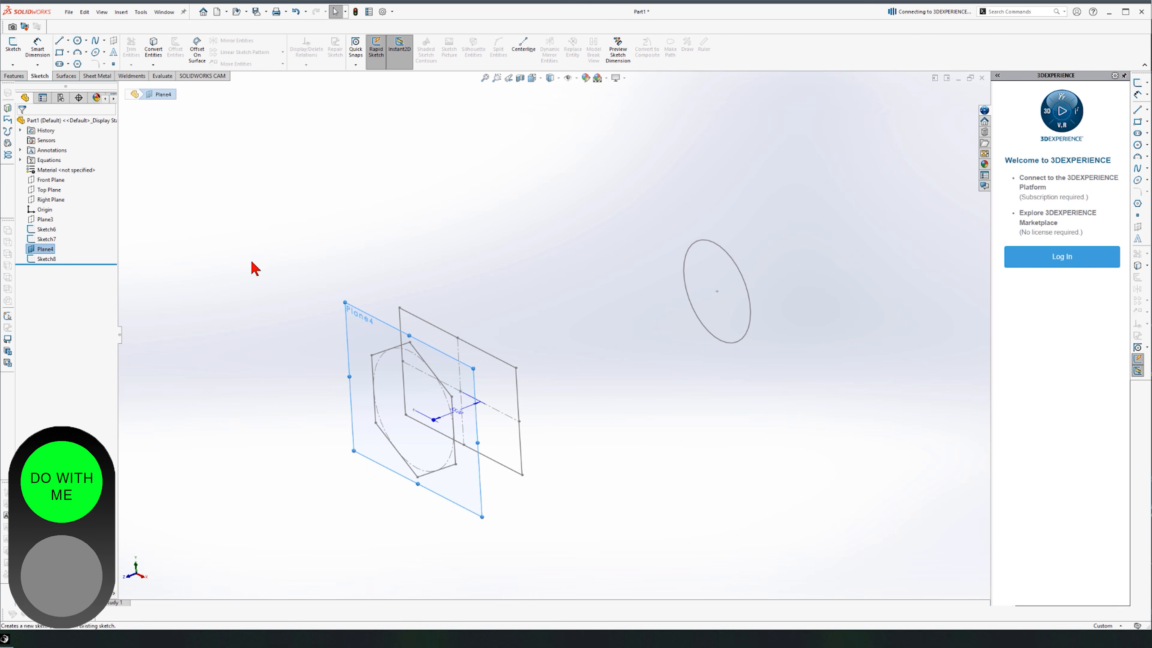
pyautogui.click(48, 249)
pyautogui.click(65, 237)
# Start a Lofted Boss/Base using the circle, the rectangle and the hexagon as profiles, in that order.
pyautogui.moveTo(671, 324)
pyautogui.mouseDown(button='middle')
pyautogui.moveTo(597, 285)
pyautogui.moveTo(538, 291)
pyautogui.moveTo(638, 285)
pyautogui.moveTo(674, 318)
pyautogui.mouseUp(button='middle')
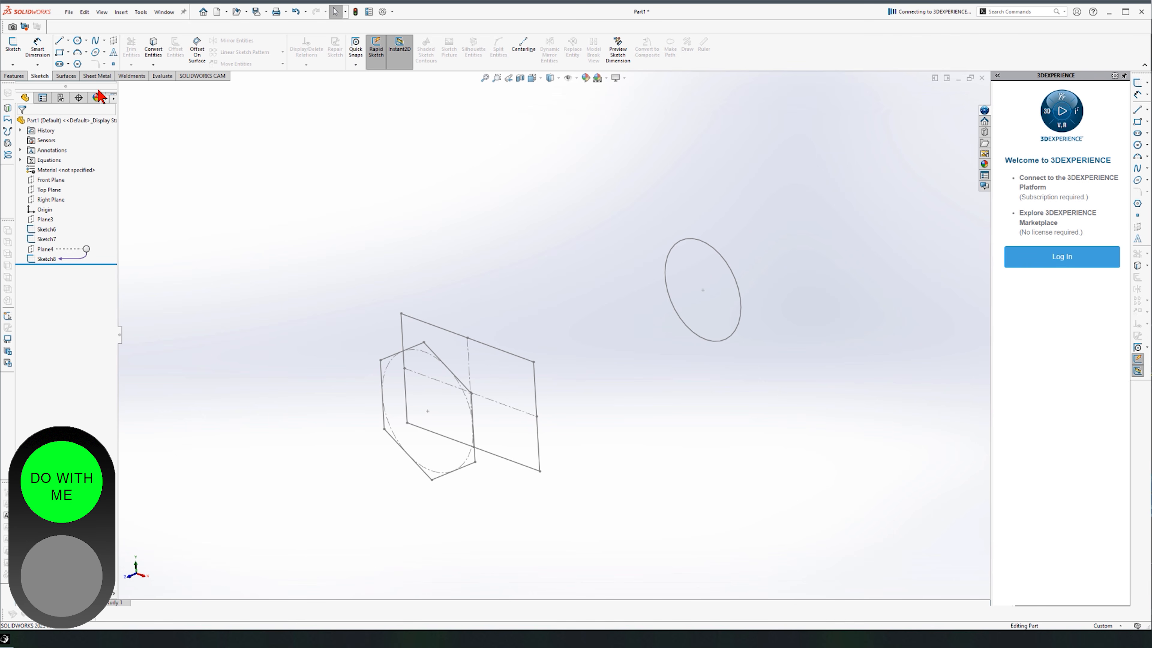
pyautogui.click(20, 78)
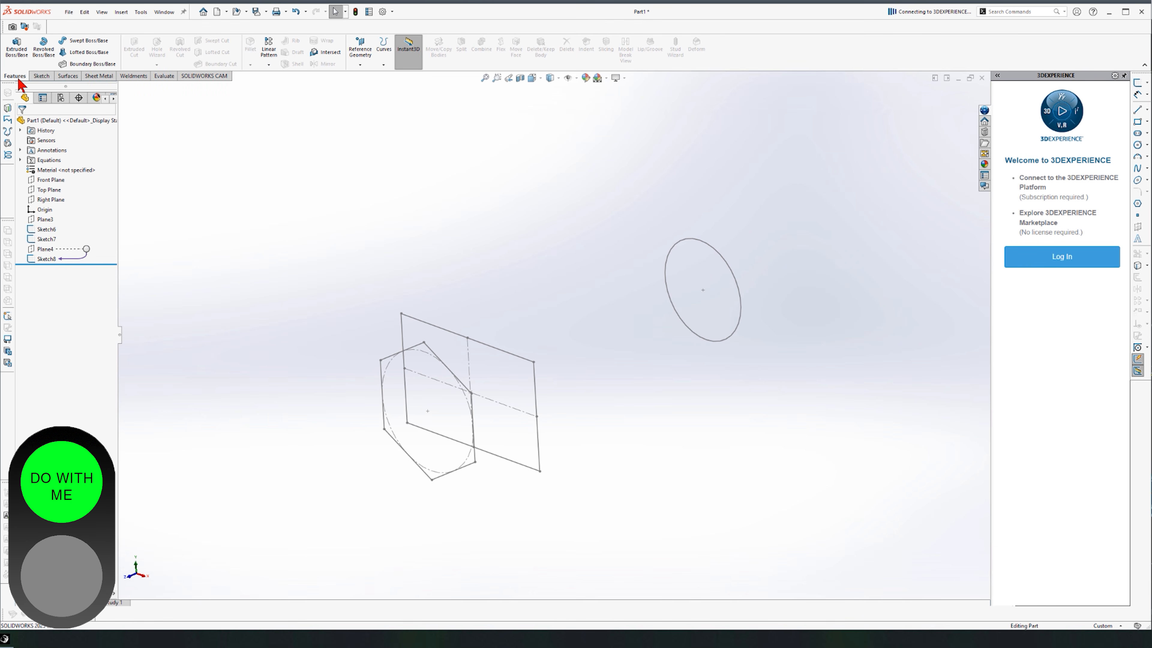
pyautogui.click(83, 54)
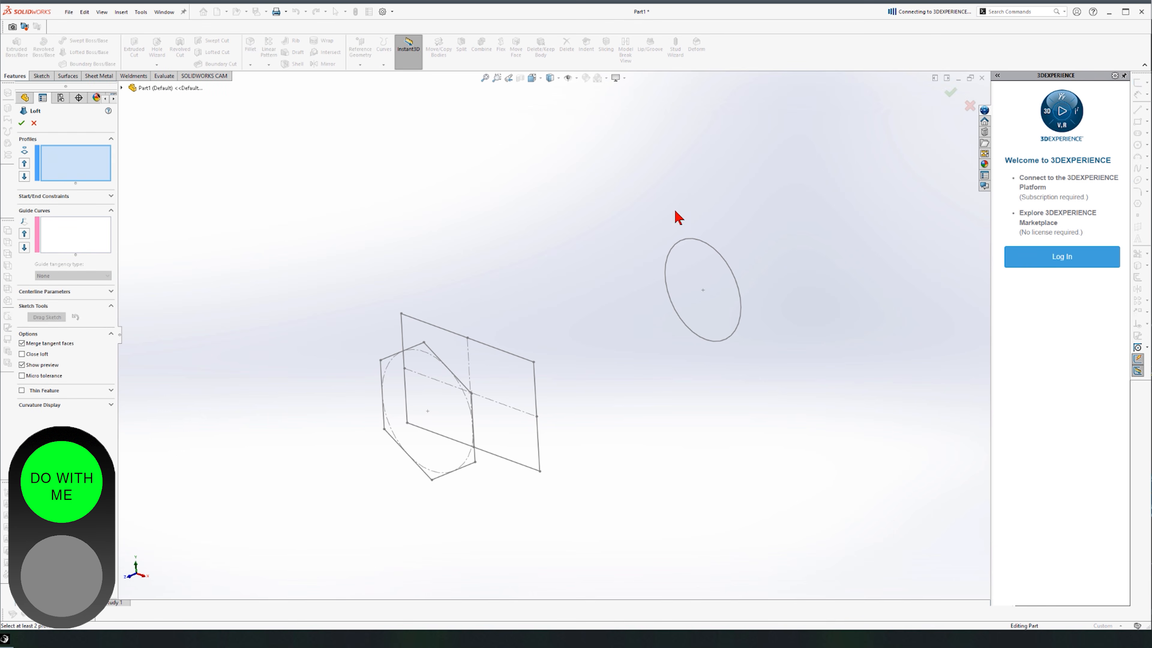
pyautogui.click(690, 238)
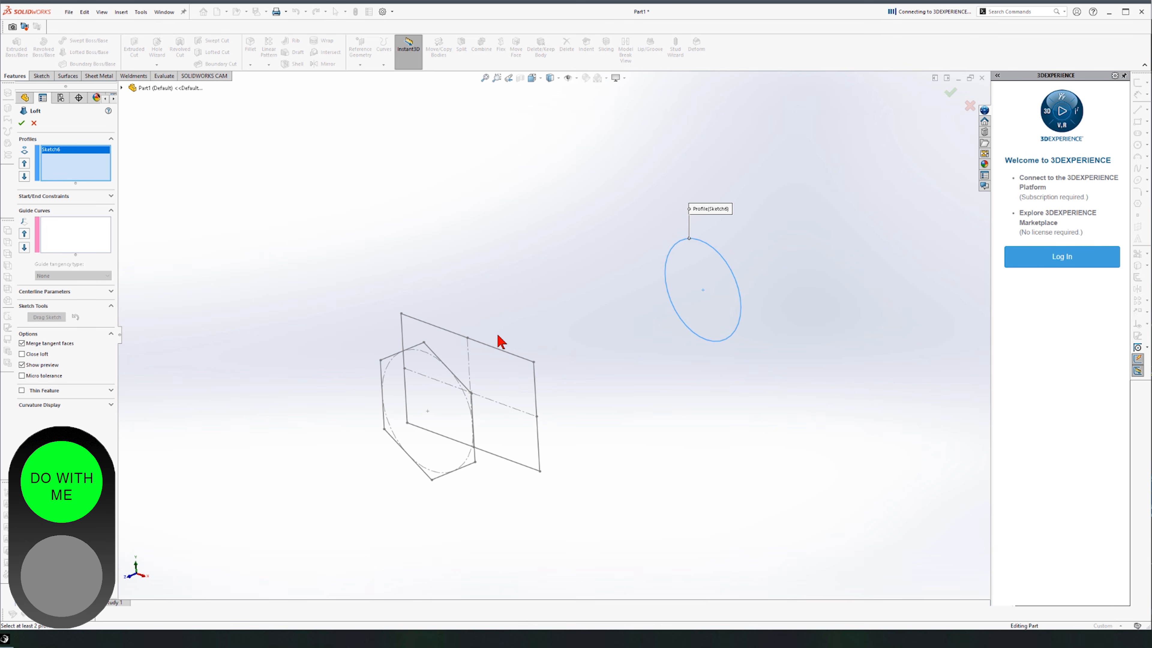
pyautogui.click(440, 362)
pyautogui.moveTo(482, 455)
pyautogui.mouseDown(button='middle')
pyautogui.moveTo(405, 431)
pyautogui.moveTo(393, 535)
pyautogui.moveTo(445, 497)
pyautogui.moveTo(381, 518)
pyautogui.moveTo(525, 553)
pyautogui.moveTo(404, 477)
pyautogui.moveTo(369, 492)
pyautogui.moveTo(427, 501)
pyautogui.moveTo(483, 478)
pyautogui.moveTo(435, 530)
pyautogui.moveTo(475, 409)
pyautogui.moveTo(465, 579)
pyautogui.moveTo(501, 500)
pyautogui.mouseUp(button='middle')
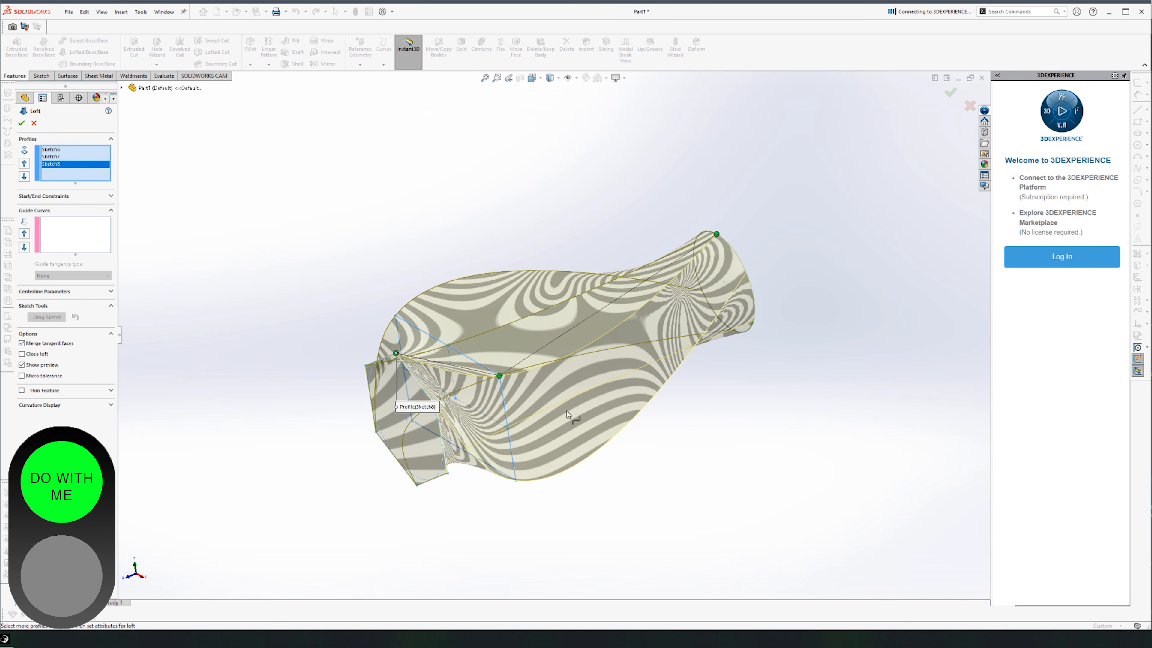
pyautogui.scroll(-2, 528, 310)
pyautogui.moveTo(528, 310); pyautogui.dragTo(573, 345, button='middle')
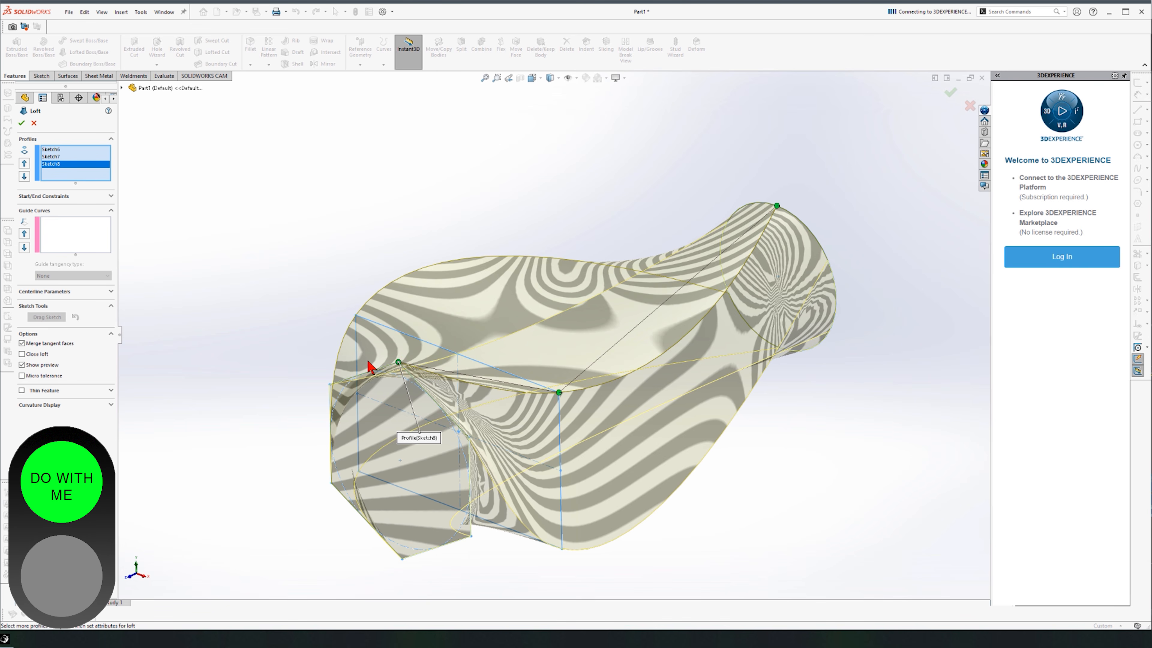
# Move the hexagon's loft connector to its upper-right vertex, aligned with the rectangle's upper-right corner, and accept the loft.
pyautogui.moveTo(397, 363); pyautogui.dragTo(400, 366)
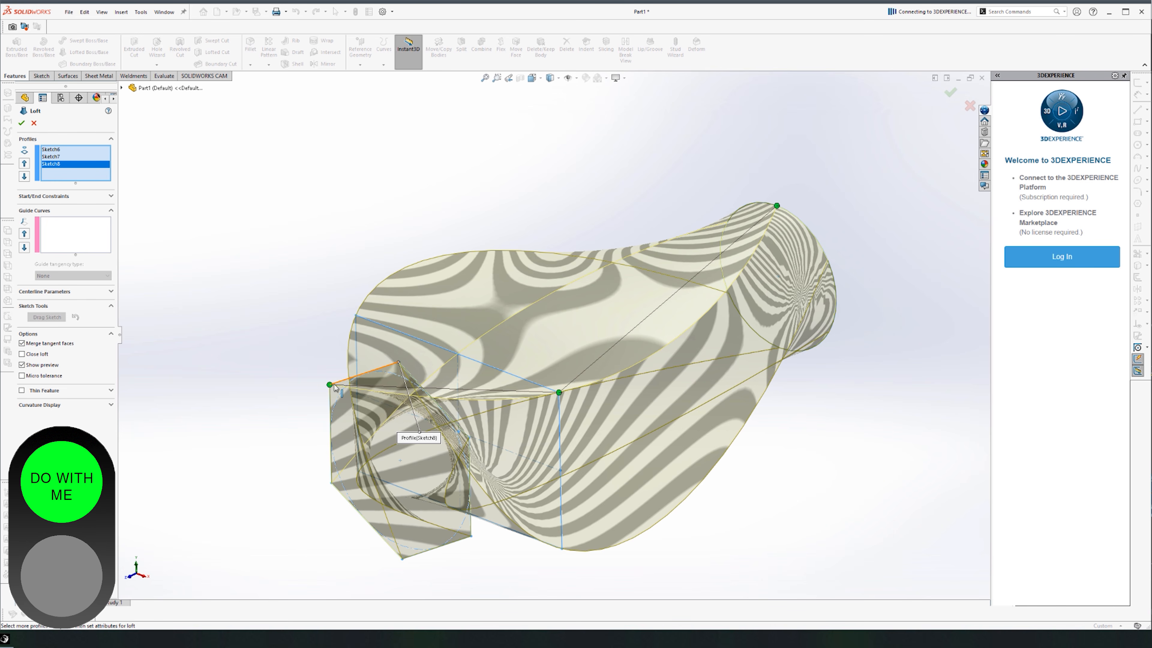
pyautogui.moveTo(330, 385); pyautogui.dragTo(510, 509)
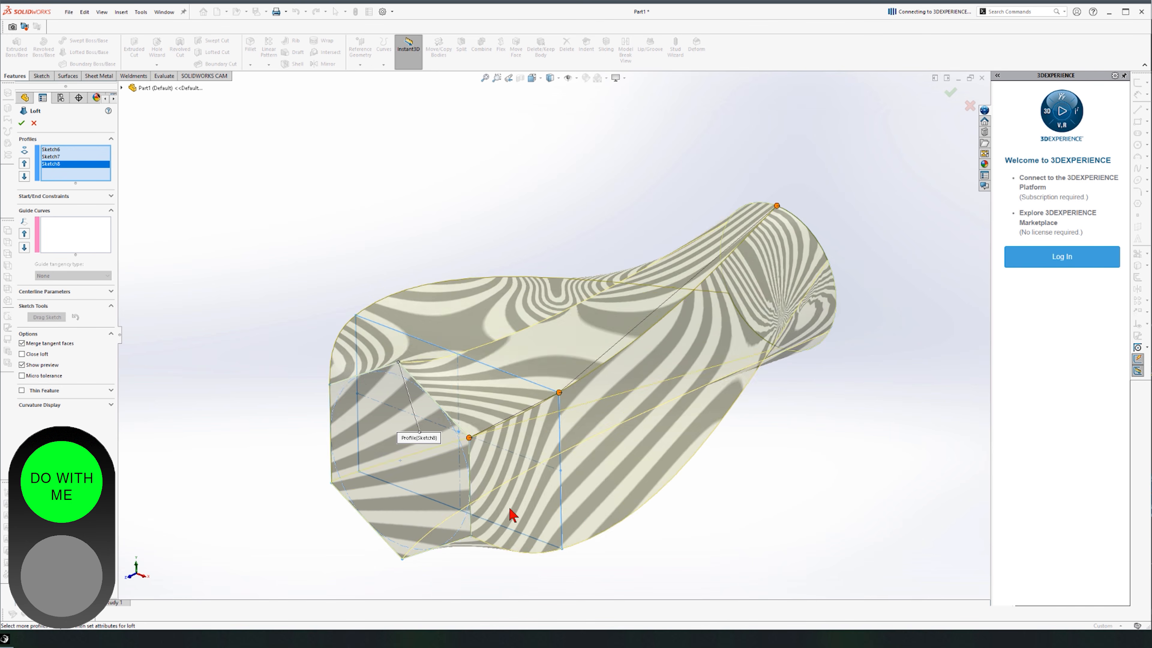
pyautogui.moveTo(615, 493); pyautogui.dragTo(722, 254, button='middle')
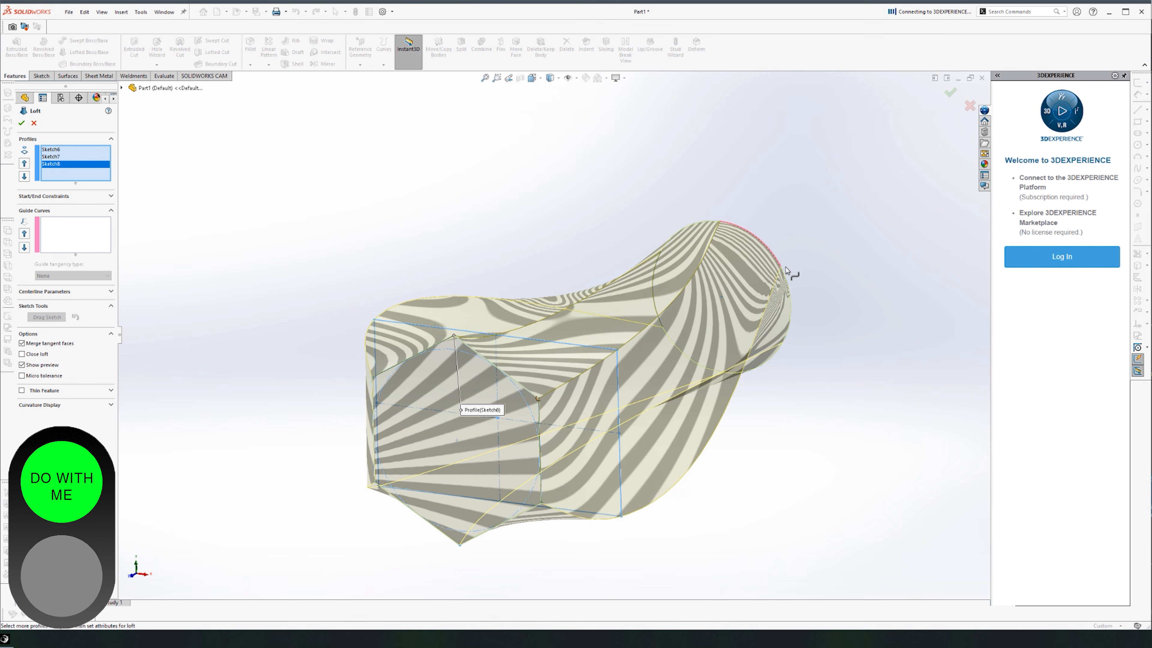
pyautogui.moveTo(786, 271); pyautogui.dragTo(564, 340, button='middle')
pyautogui.scroll(3, 564, 340)
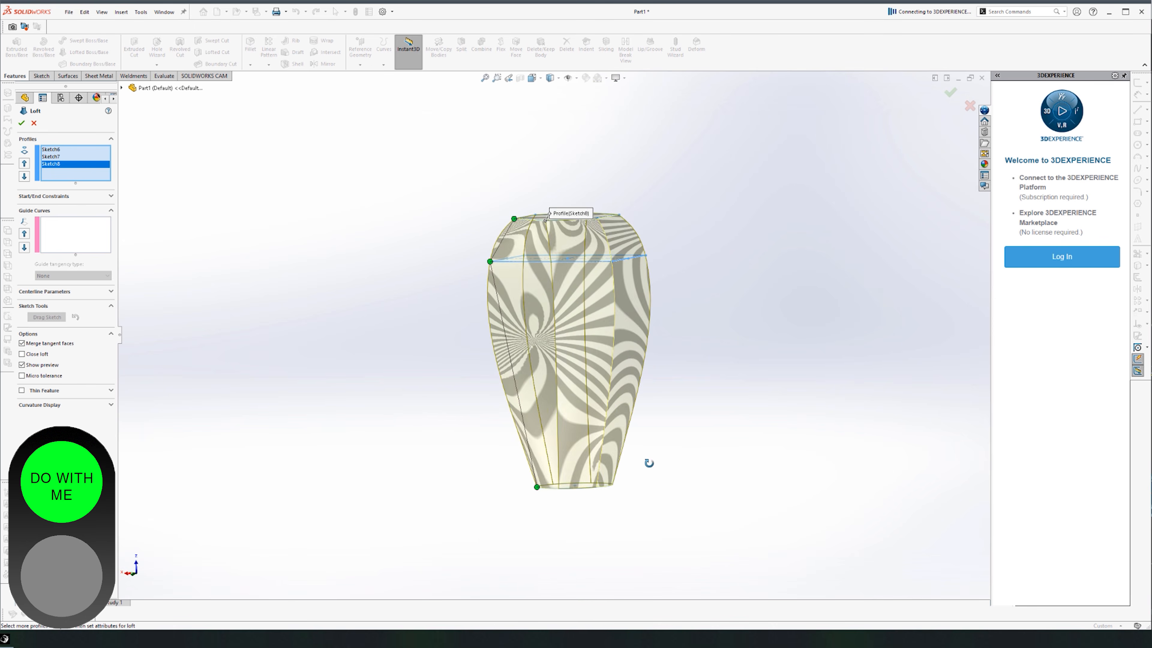
pyautogui.moveTo(648, 463); pyautogui.dragTo(685, 480, button='middle')
pyautogui.click(21, 123)
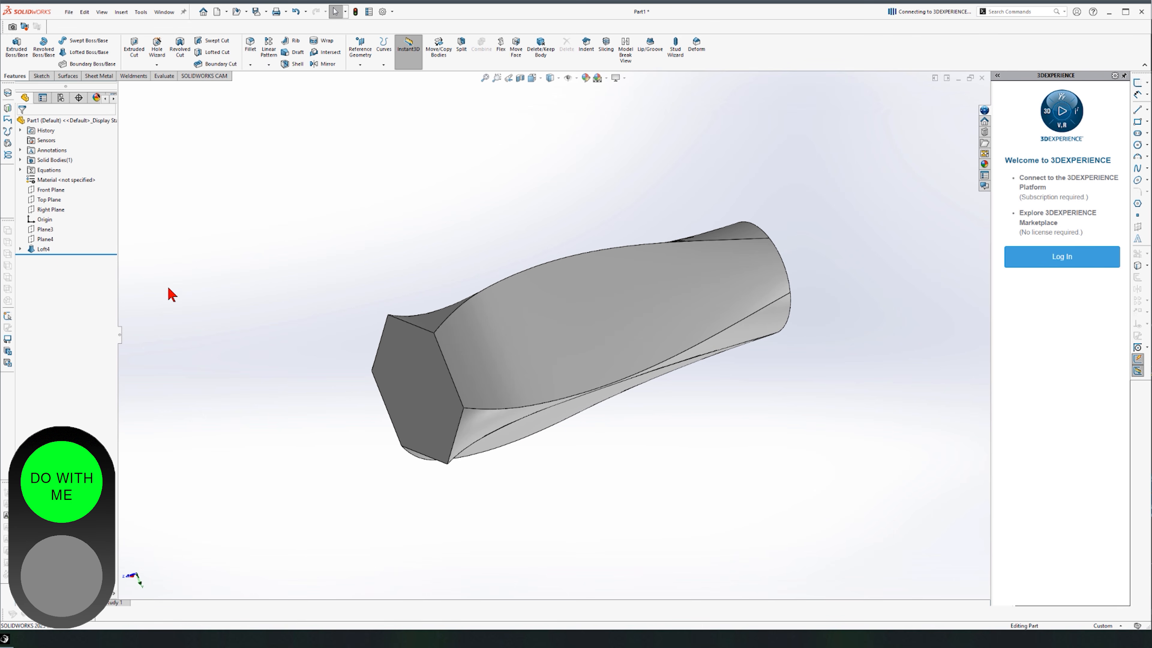
# Delete the loft feature while keeping its circle, rectangle and hexagon sketches.
pyautogui.click(43, 249)
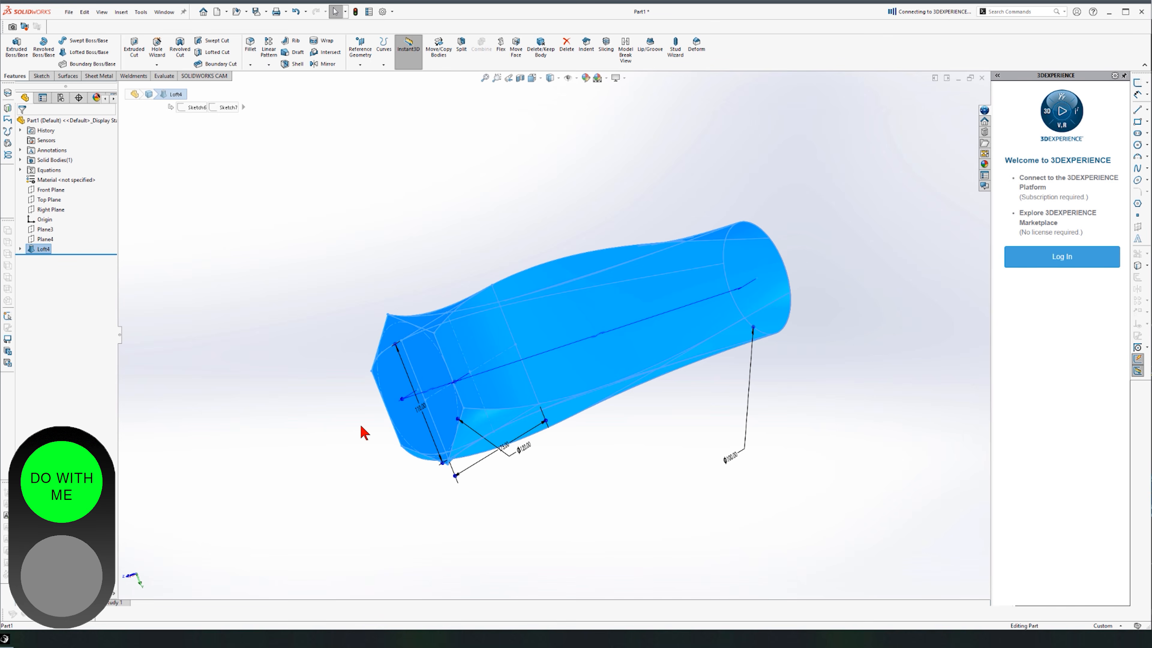
pyautogui.hotkey('ctrl', 'z')
pyautogui.moveTo(569, 354)
pyautogui.mouseDown(button='middle')
pyautogui.moveTo(550, 363)
pyautogui.moveTo(532, 449)
pyautogui.mouseUp(button='middle')
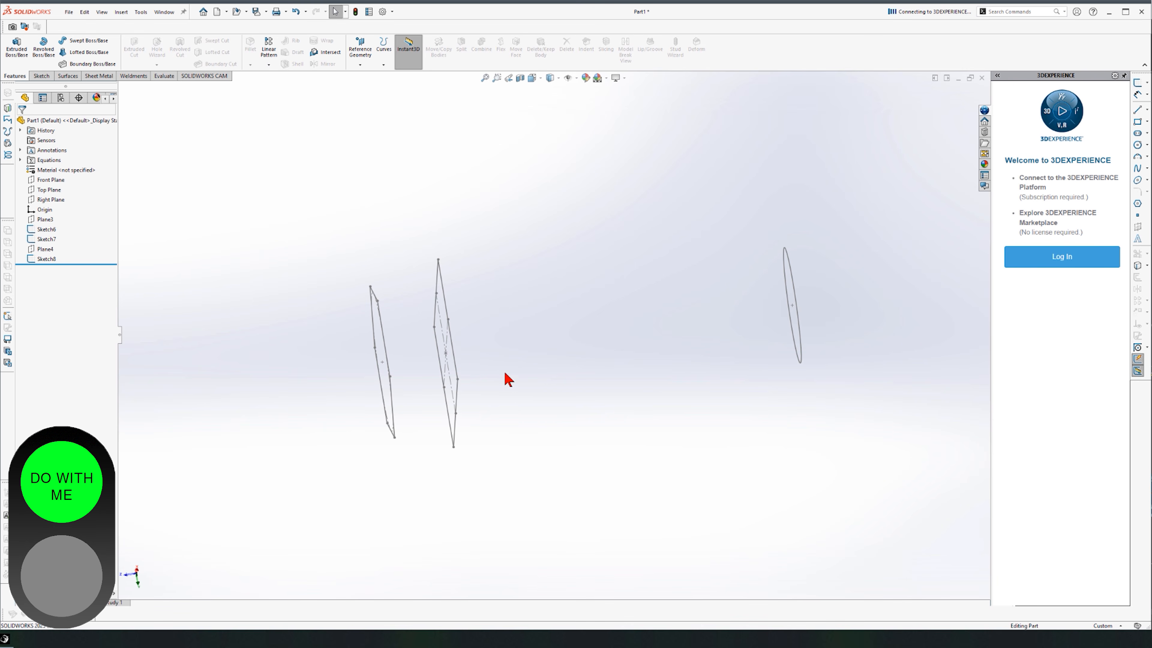
pyautogui.moveTo(509, 415)
pyautogui.mouseDown(button='middle')
pyautogui.moveTo(502, 385)
pyautogui.moveTo(520, 399)
pyautogui.mouseUp(button='middle')
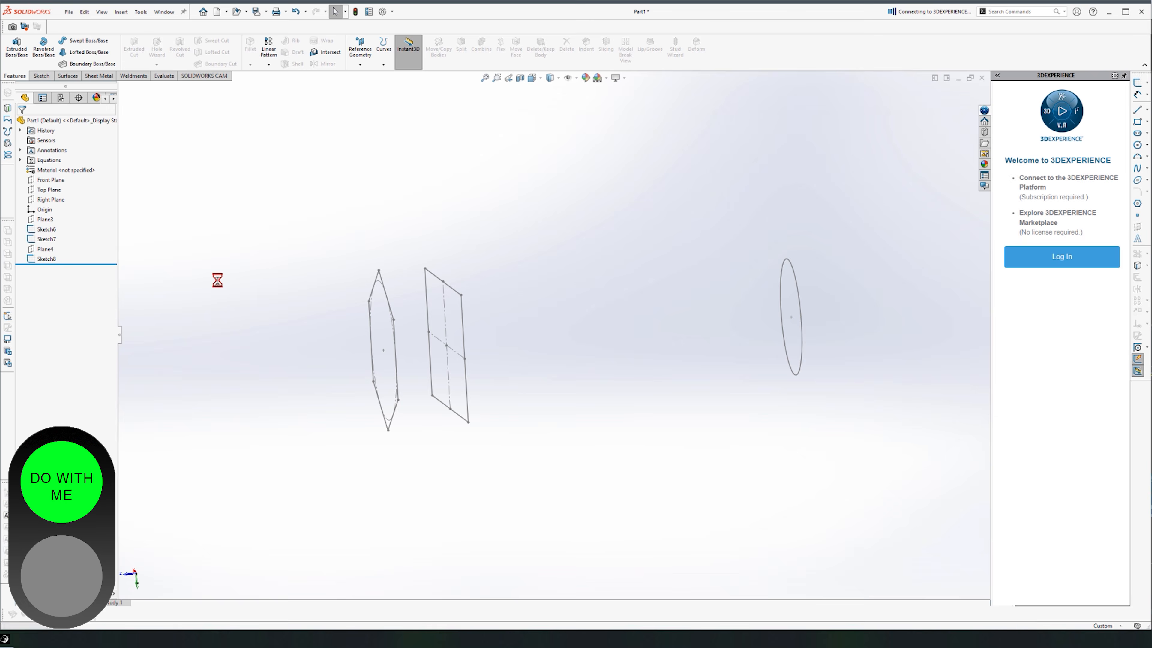
pyautogui.moveTo(488, 406)
pyautogui.mouseDown(button='middle')
pyautogui.moveTo(522, 449)
pyautogui.moveTo(525, 430)
pyautogui.moveTo(473, 480)
pyautogui.moveTo(459, 426)
pyautogui.moveTo(519, 460)
pyautogui.mouseUp(button='middle')
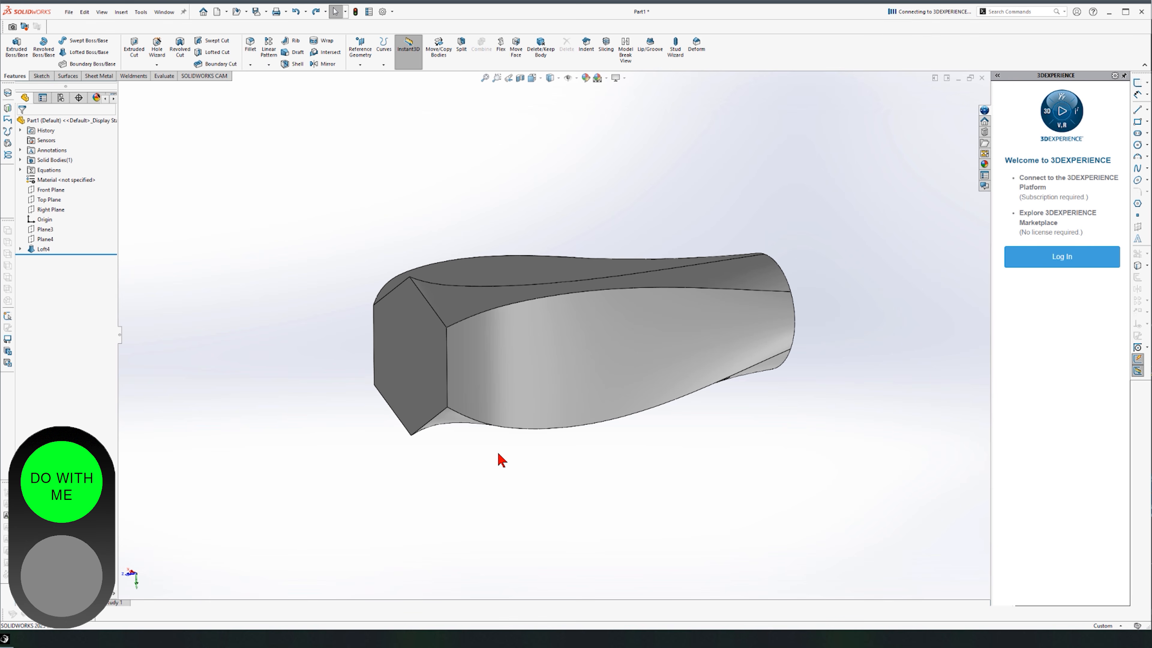
pyautogui.click(33, 250)
pyautogui.press('Delete')
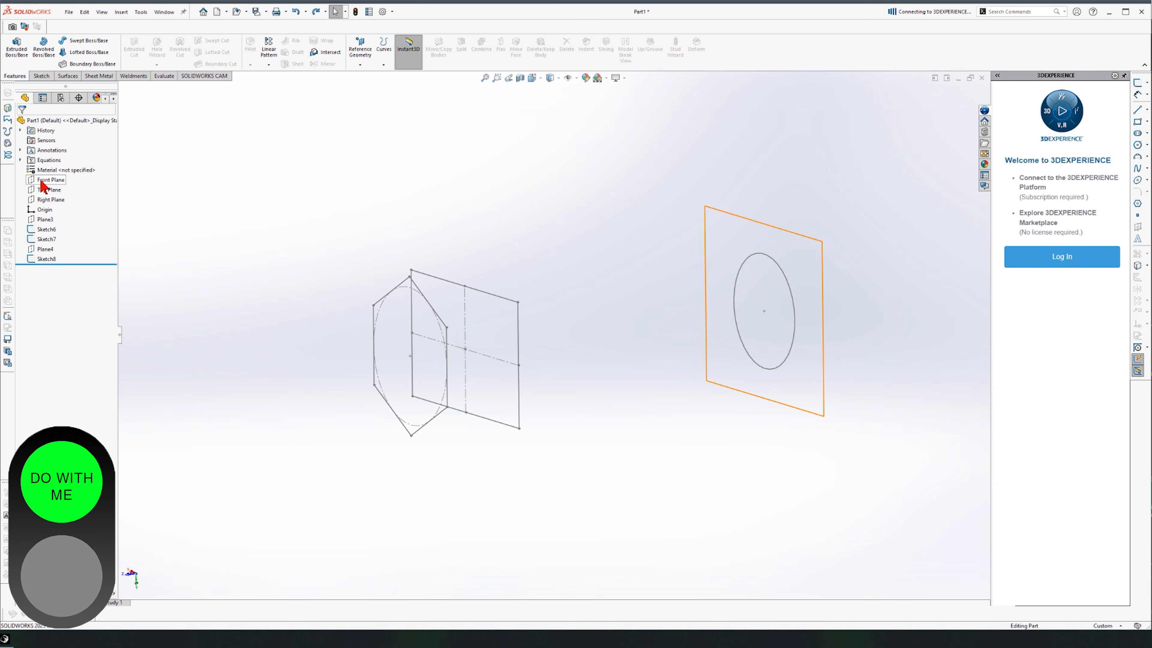
# Sketch a spline on the Right Plane through the hexagon's top vertex, the rectangle's top edge and the circle's top, and close the sketch.
pyautogui.click(50, 200)
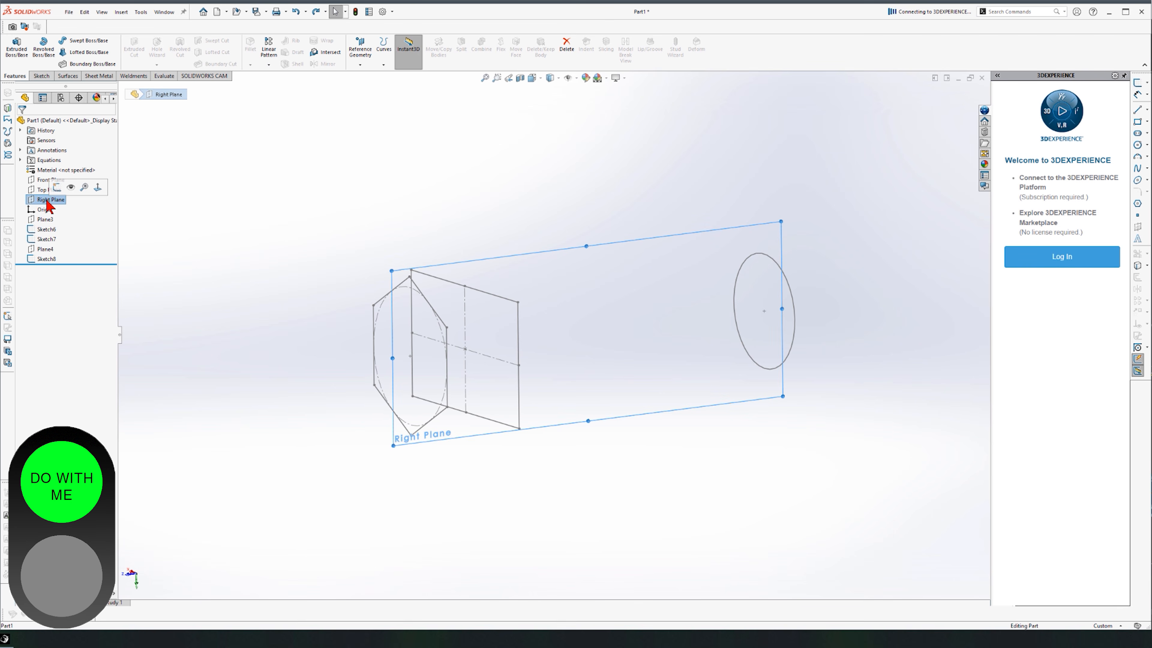
pyautogui.click(41, 76)
pyautogui.click(14, 48)
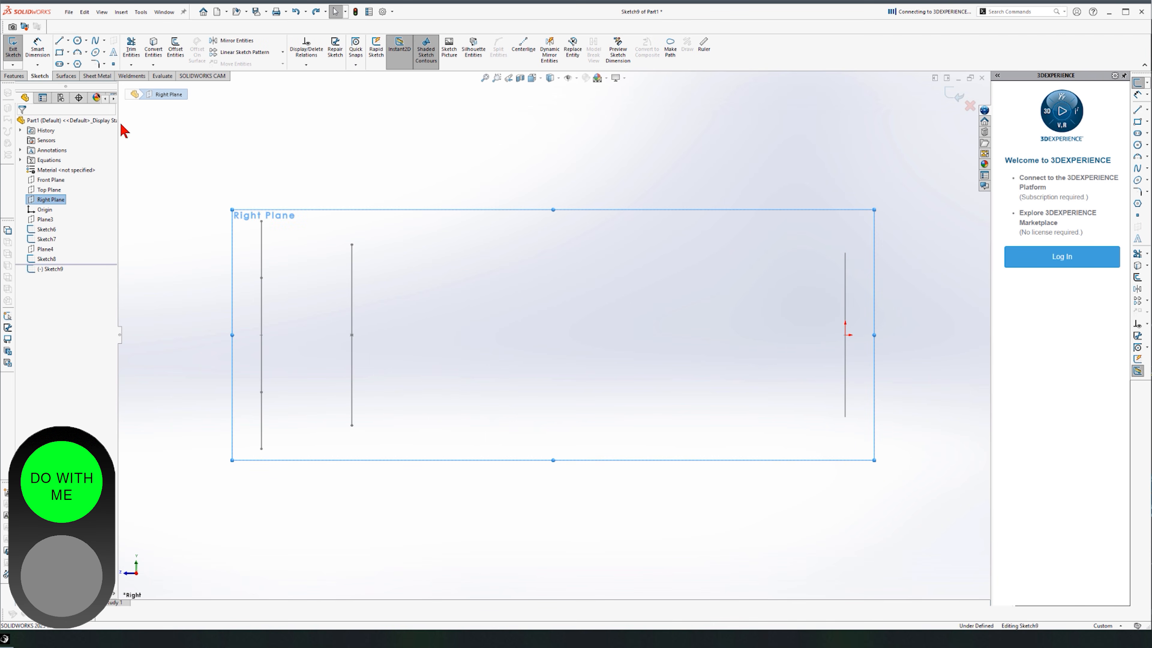
pyautogui.click(97, 41)
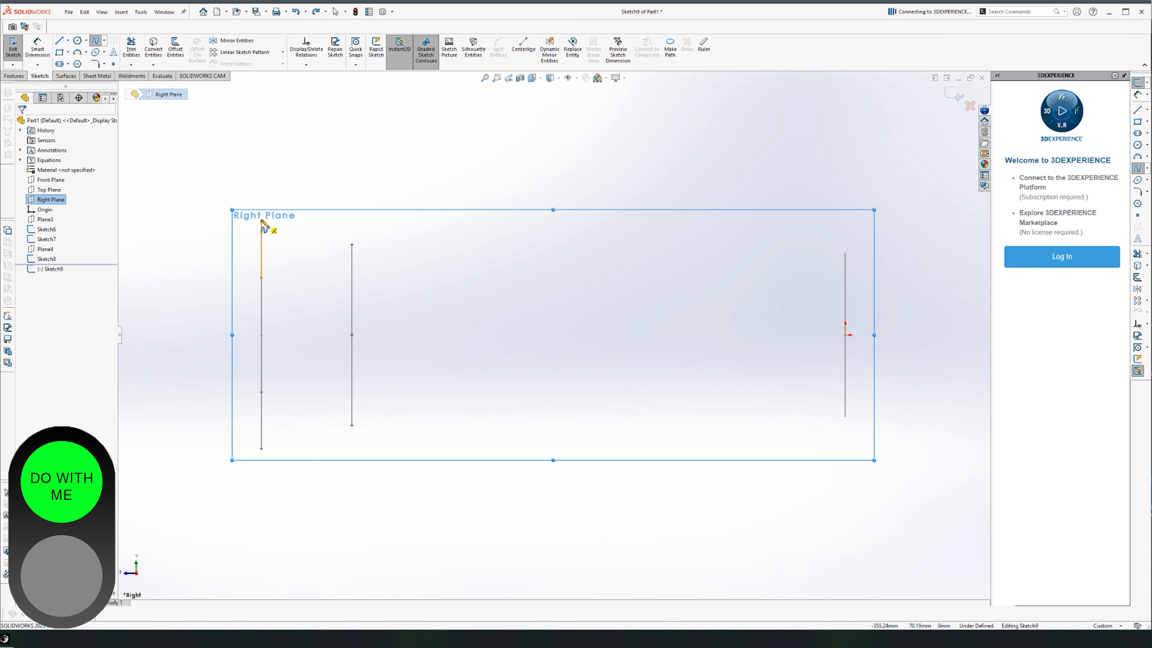
pyautogui.click(262, 221)
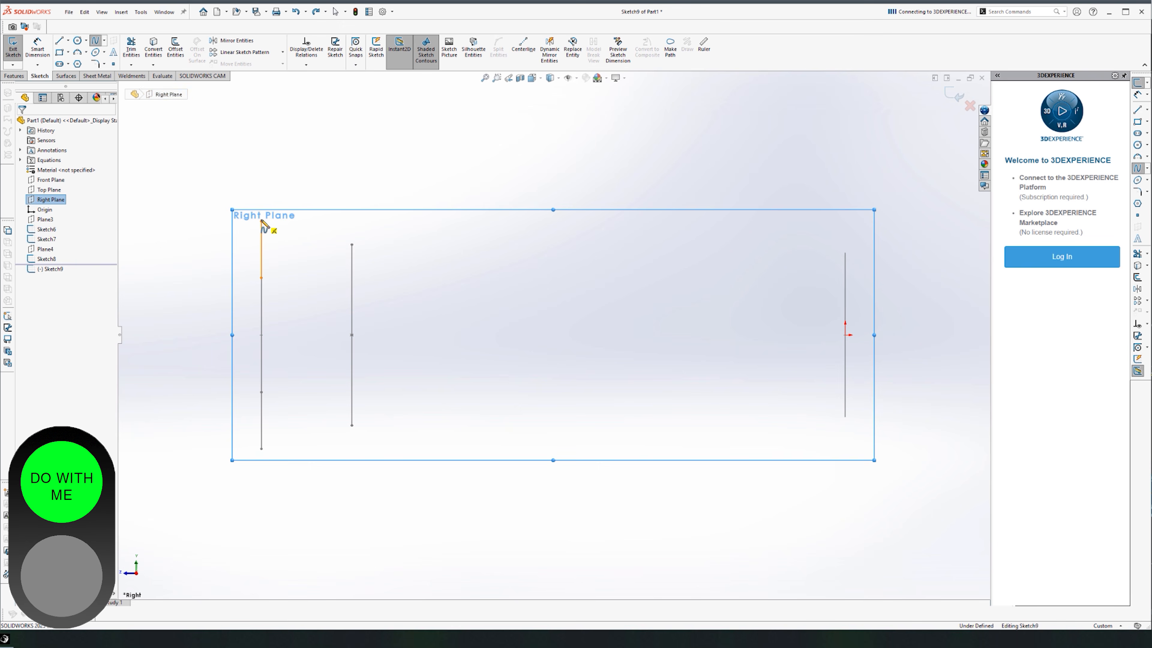
pyautogui.click(352, 245)
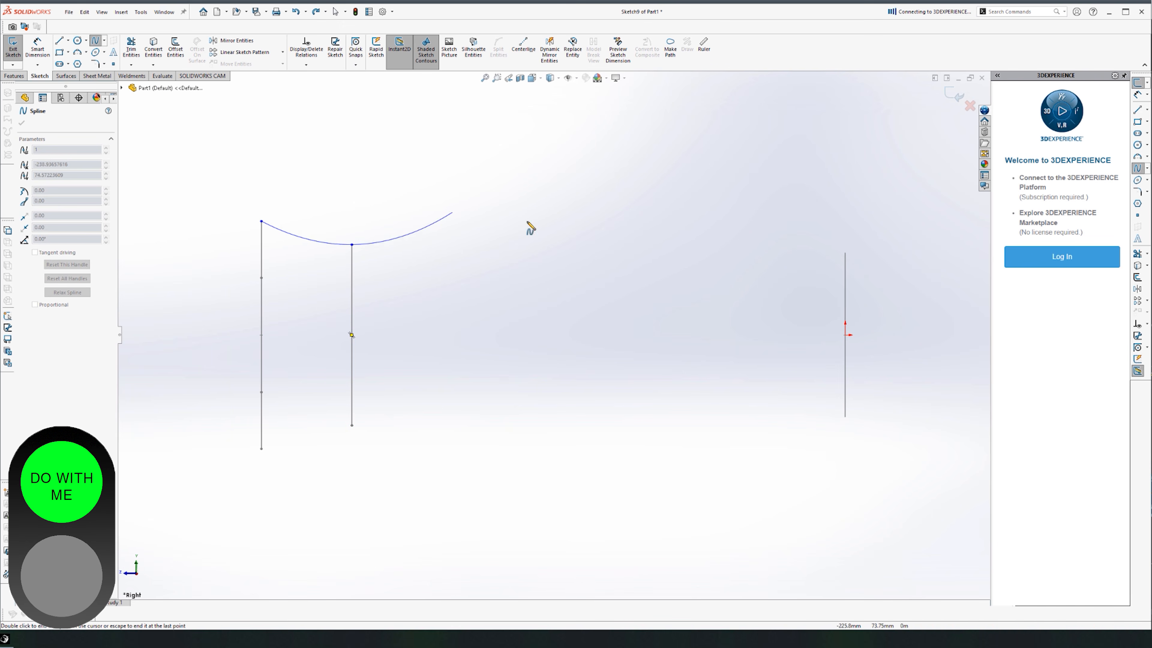
pyautogui.click(846, 254)
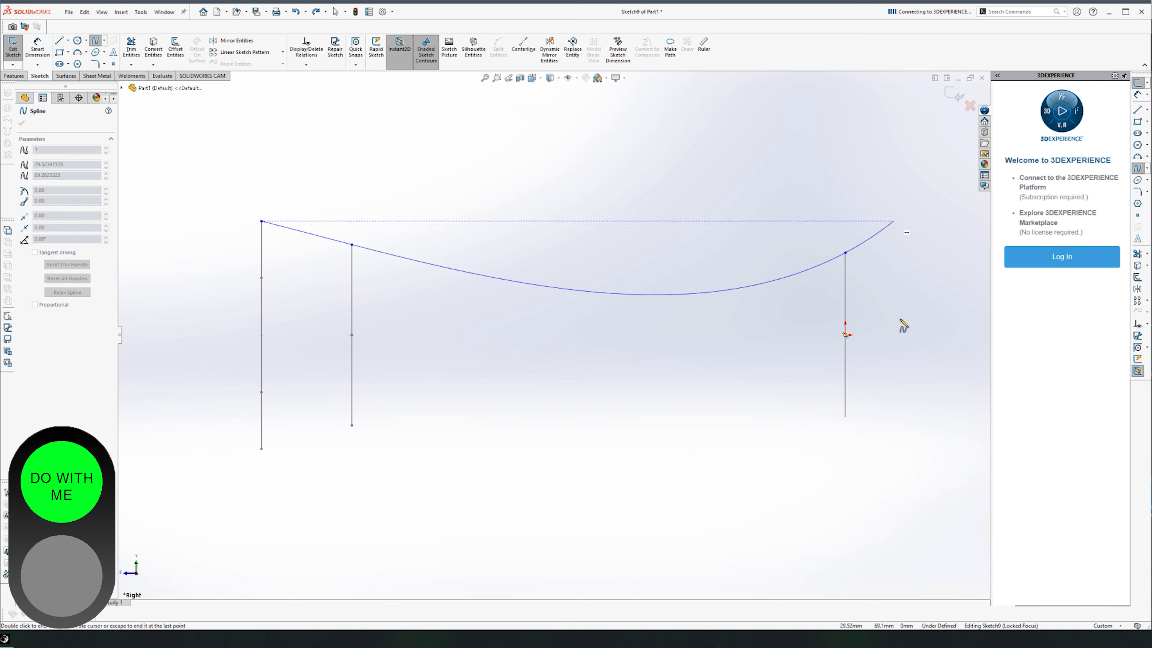
pyautogui.press('Escape')
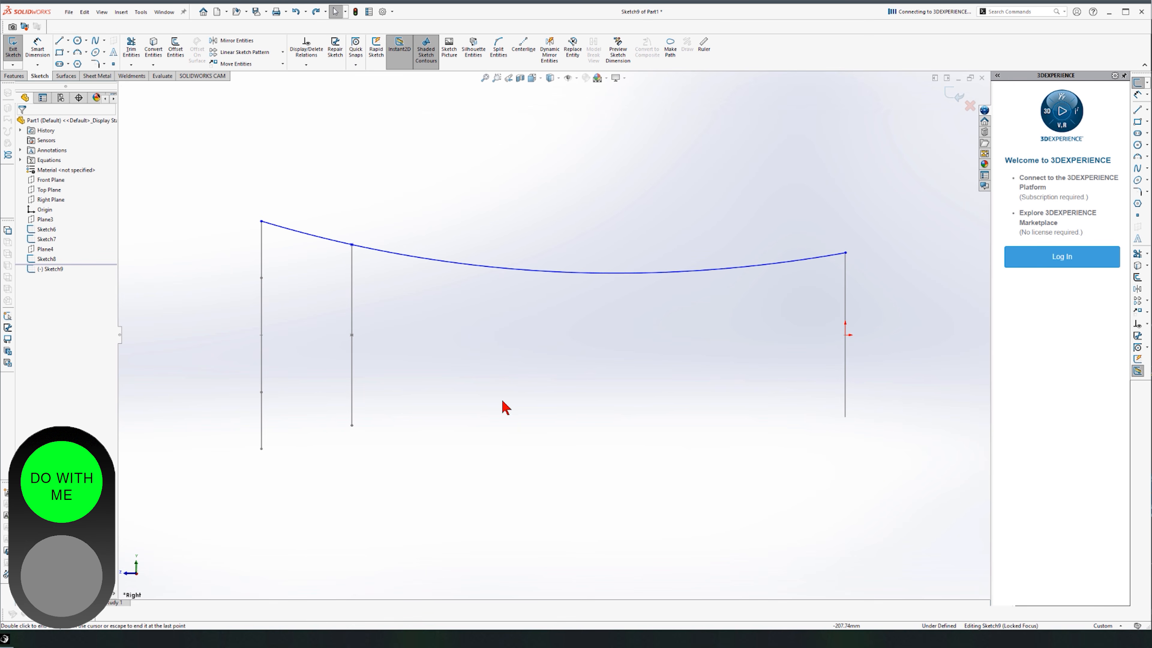
pyautogui.moveTo(504, 385)
pyautogui.mouseDown(button='middle')
pyautogui.moveTo(530, 399)
pyautogui.moveTo(553, 468)
pyautogui.moveTo(553, 412)
pyautogui.moveTo(469, 311)
pyautogui.moveTo(312, 255)
pyautogui.moveTo(483, 320)
pyautogui.moveTo(550, 404)
pyautogui.moveTo(546, 442)
pyautogui.moveTo(561, 393)
pyautogui.moveTo(517, 406)
pyautogui.moveTo(539, 417)
pyautogui.mouseUp(button='middle')
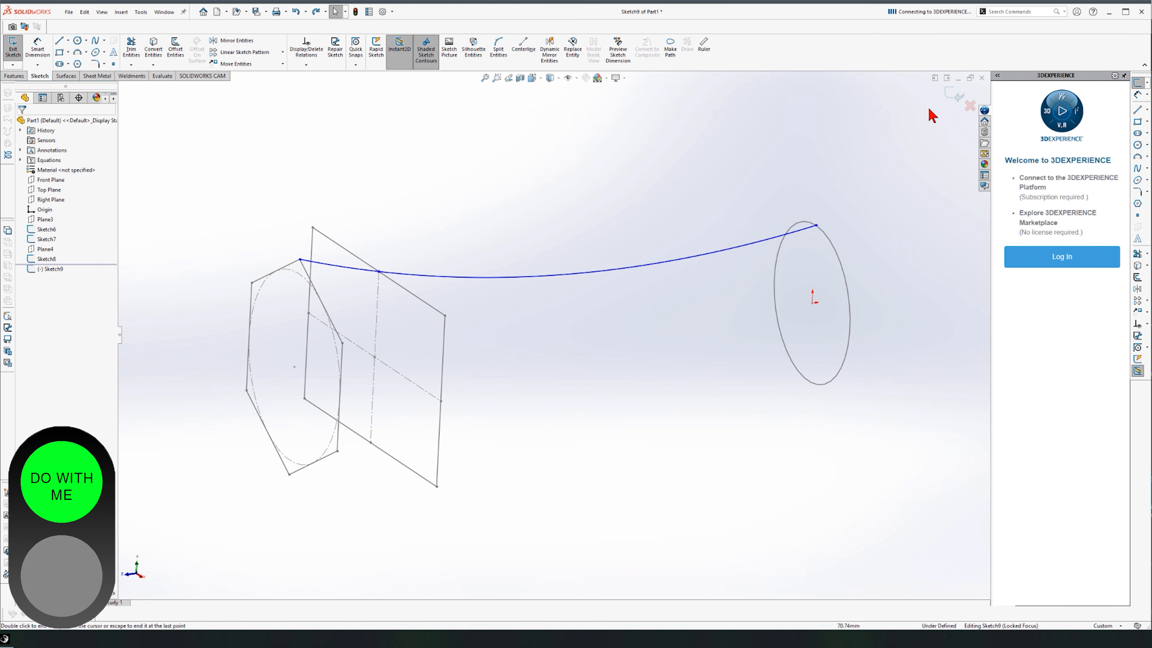
pyautogui.click(951, 95)
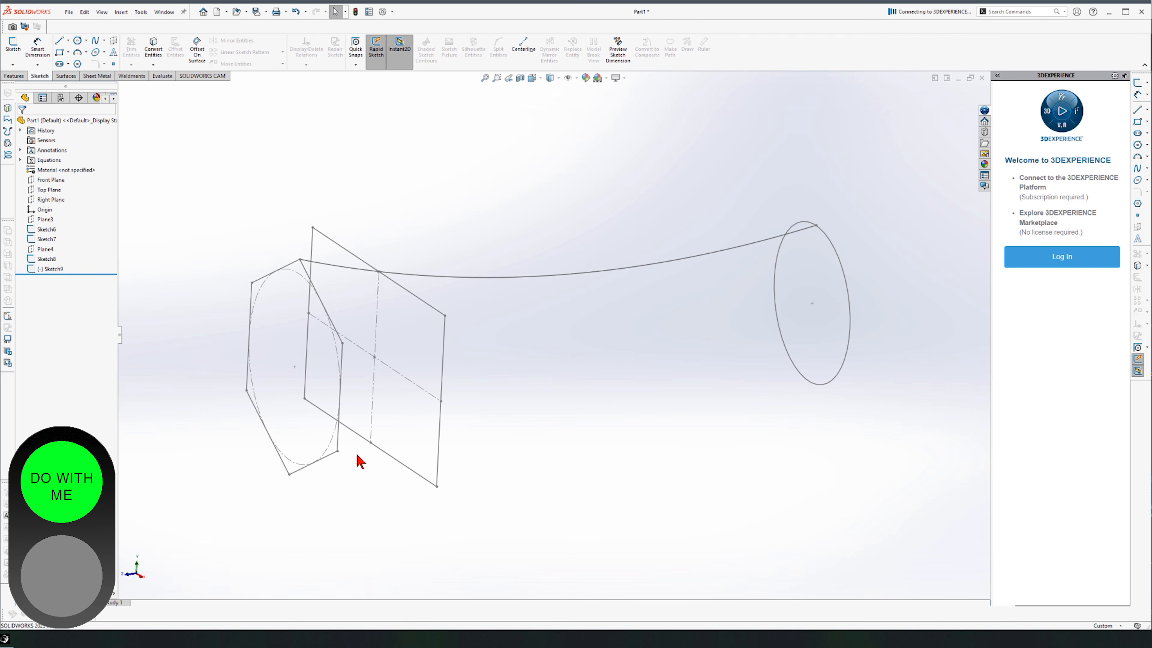
# Sketch a second spline on the Right Plane through the hexagon's bottom vertex, the rectangle's bottom edge and the circle's bottom, and close the sketch.
pyautogui.click(51, 200)
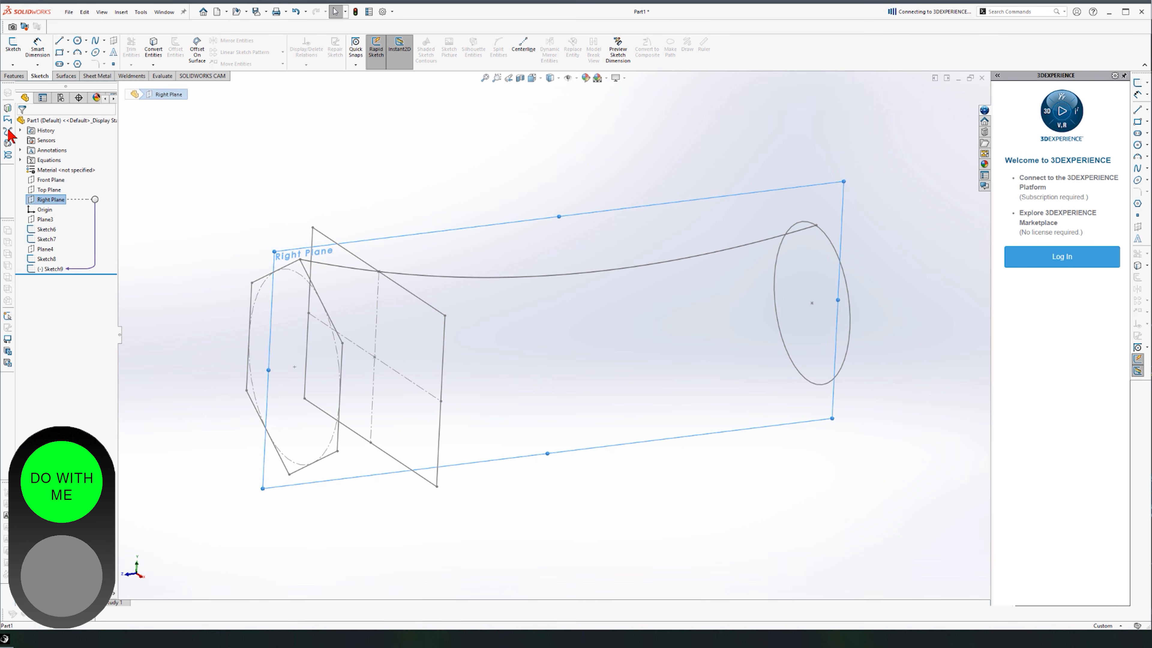
pyautogui.click(17, 50)
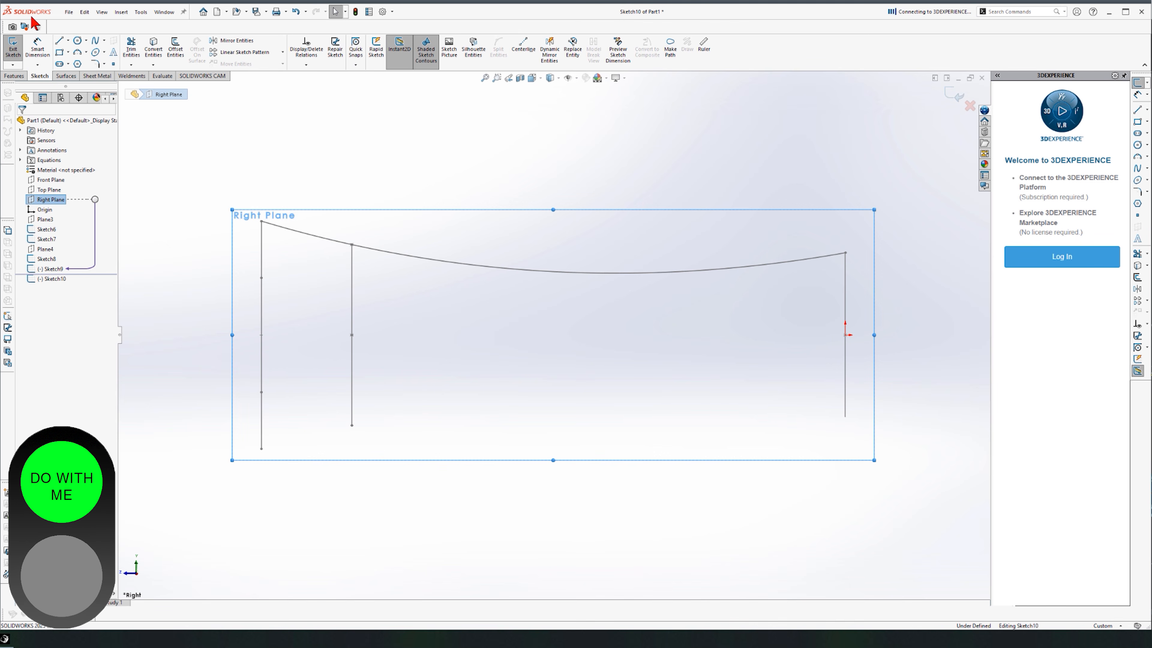
pyautogui.click(95, 42)
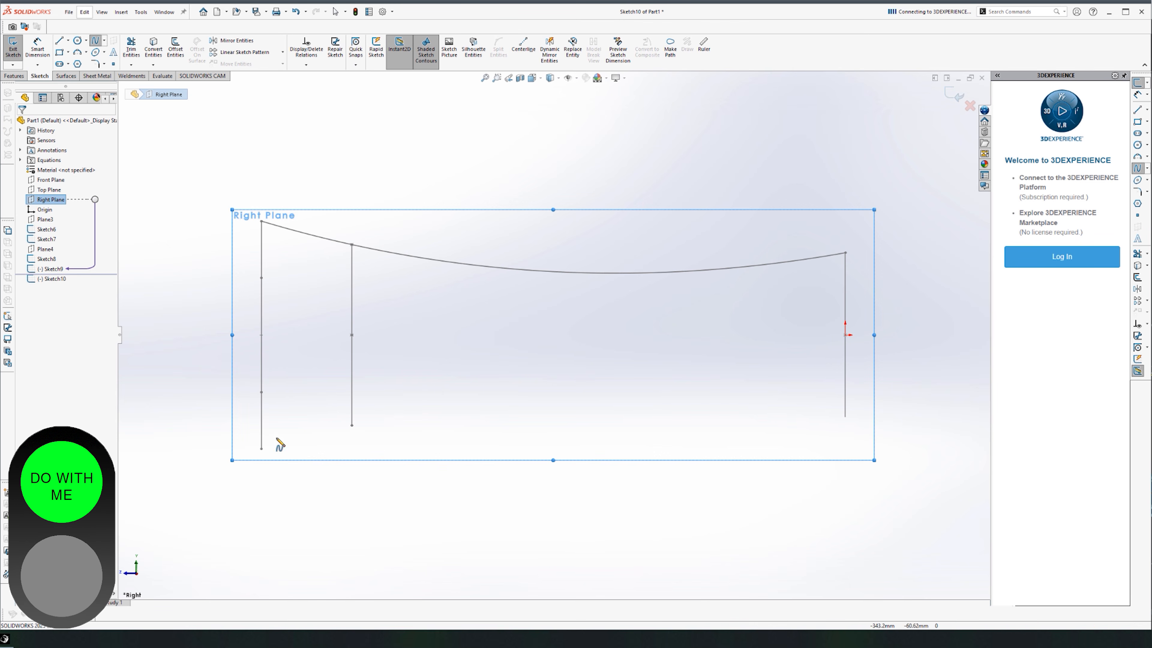
pyautogui.click(261, 449)
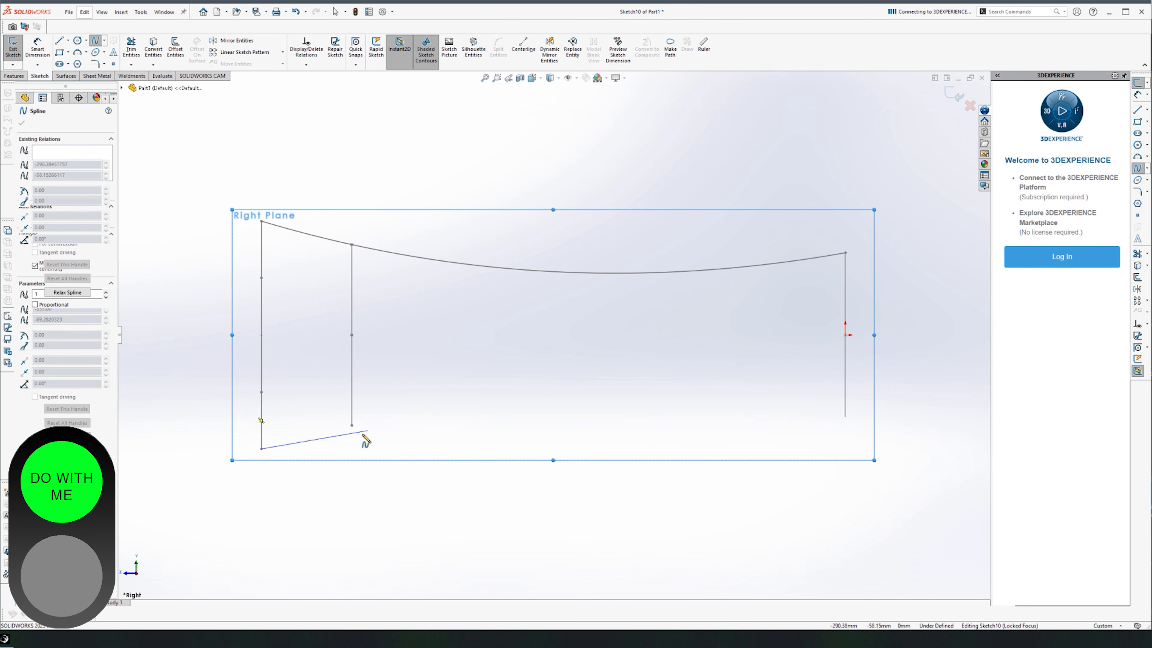
pyautogui.click(352, 426)
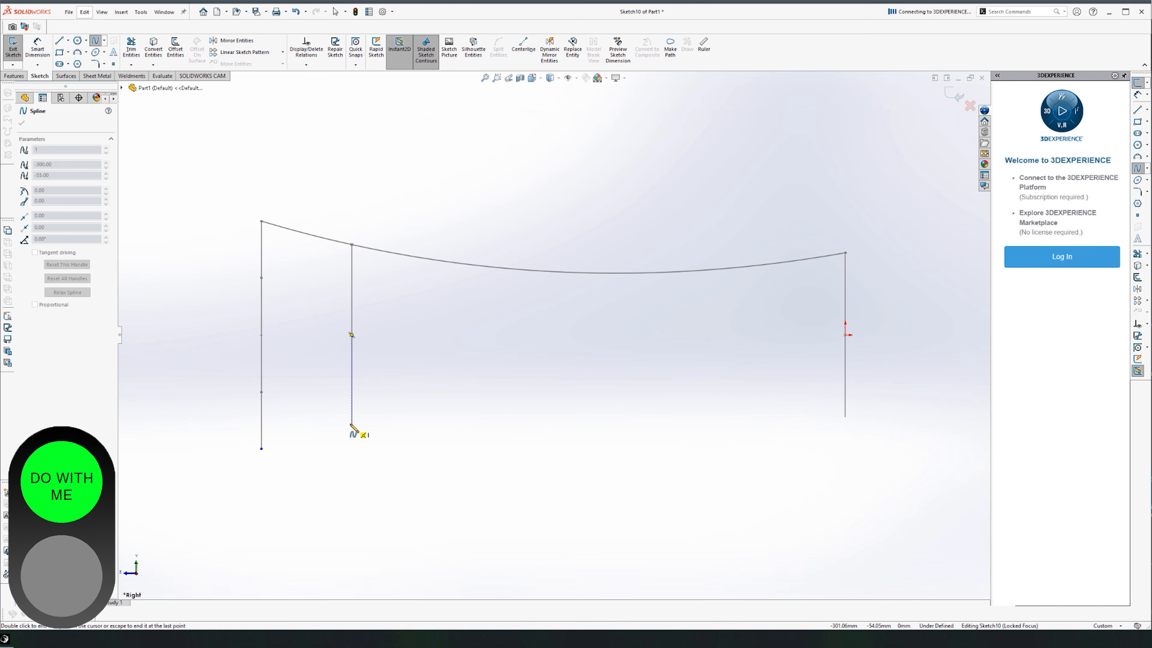
pyautogui.click(847, 418)
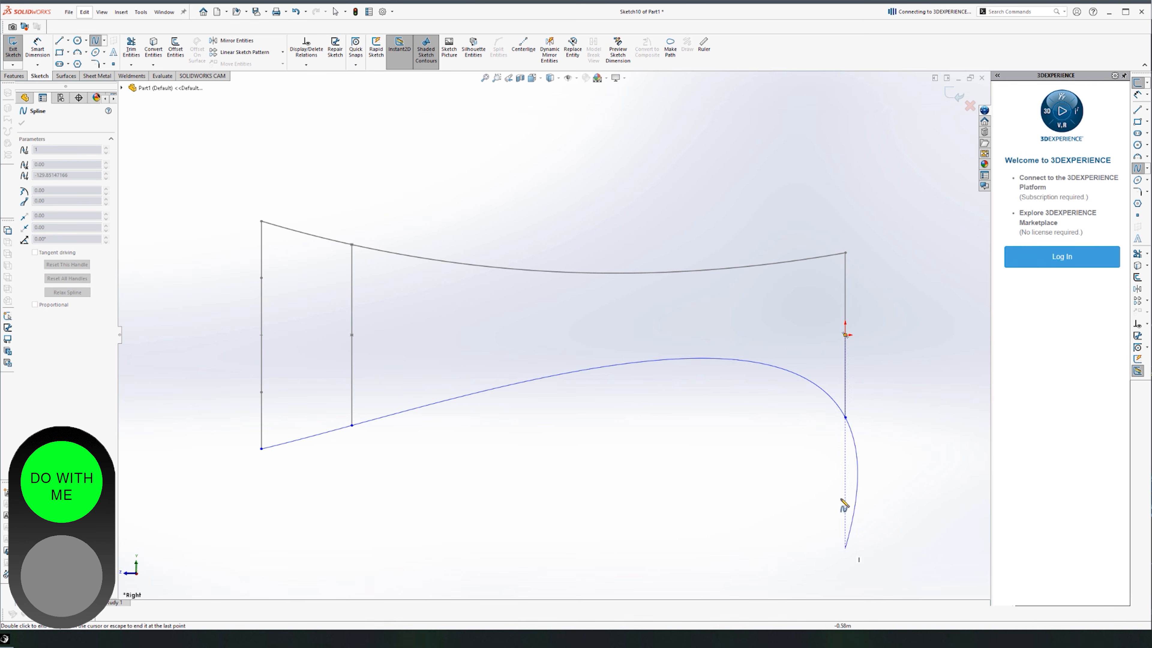
pyautogui.press('Escape')
pyautogui.hotkey('ctrl', '7')
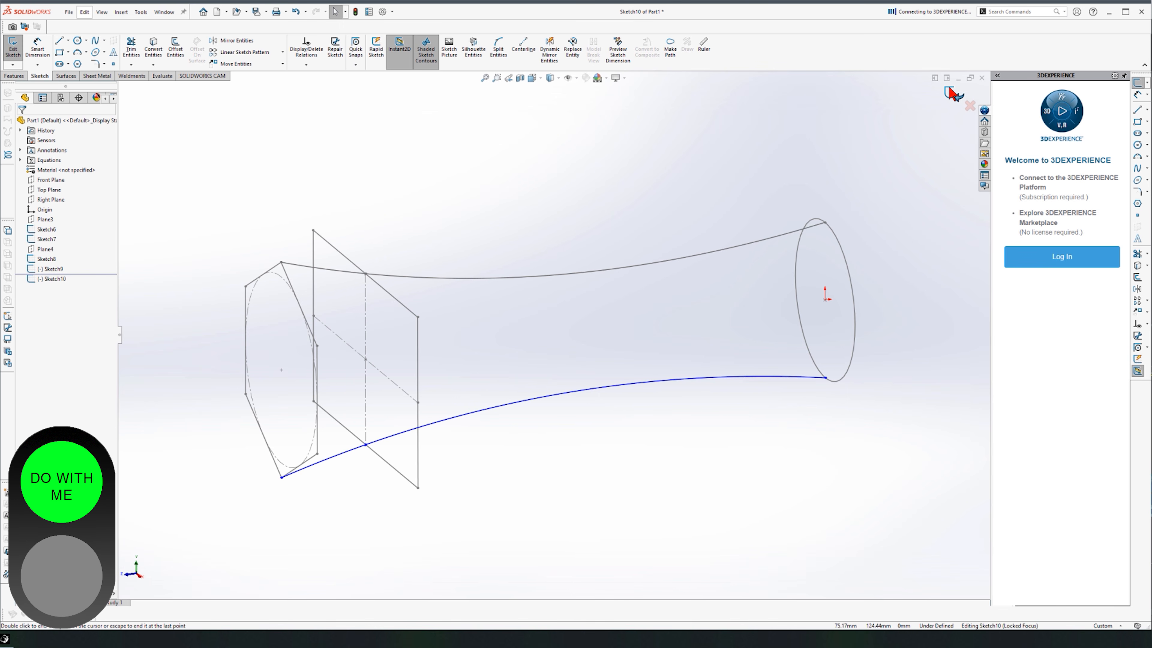
pyautogui.click(950, 92)
# Highlight the circle, rectangle, hexagon and both spline sketches together, and examine from several angles how the splines connect the profiles.
pyautogui.moveTo(836, 157); pyautogui.dragTo(651, 352, button='middle')
pyautogui.click(45, 230)
pyautogui.keyDown('ctrl'); pyautogui.click(47, 239); pyautogui.keyUp('ctrl')
pyautogui.keyDown('ctrl'); pyautogui.click(47, 259); pyautogui.keyUp('ctrl')
pyautogui.keyDown('ctrl'); pyautogui.click(51, 269); pyautogui.keyUp('ctrl')
pyautogui.keyDown('ctrl'); pyautogui.click(52, 279); pyautogui.keyUp('ctrl')
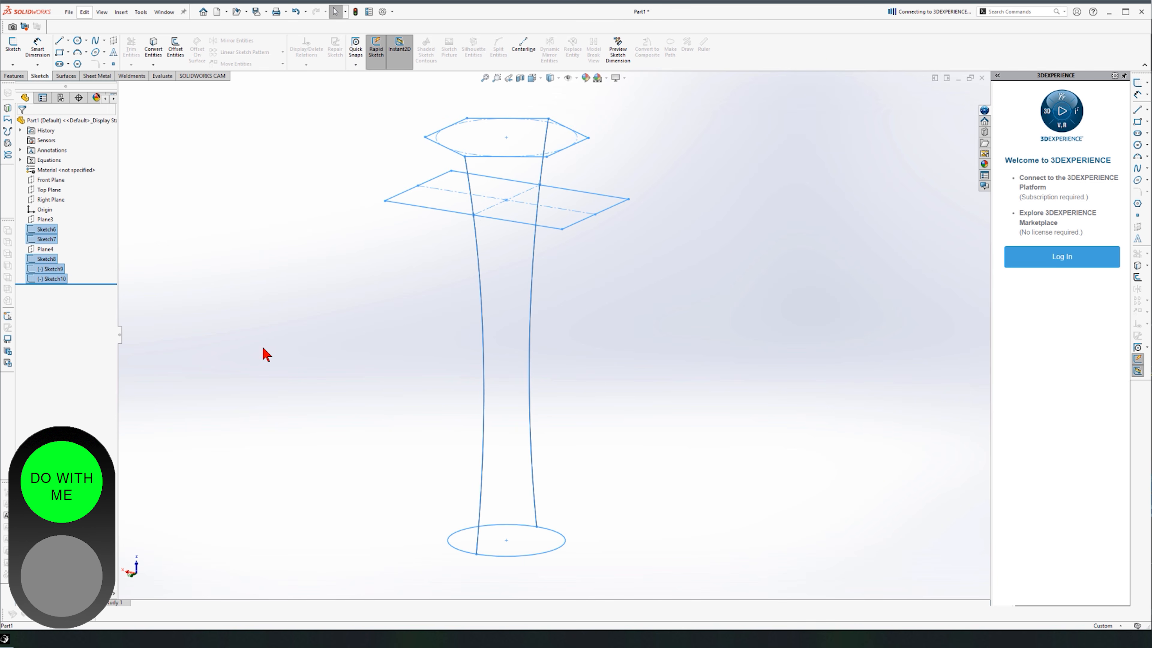
pyautogui.click(436, 270)
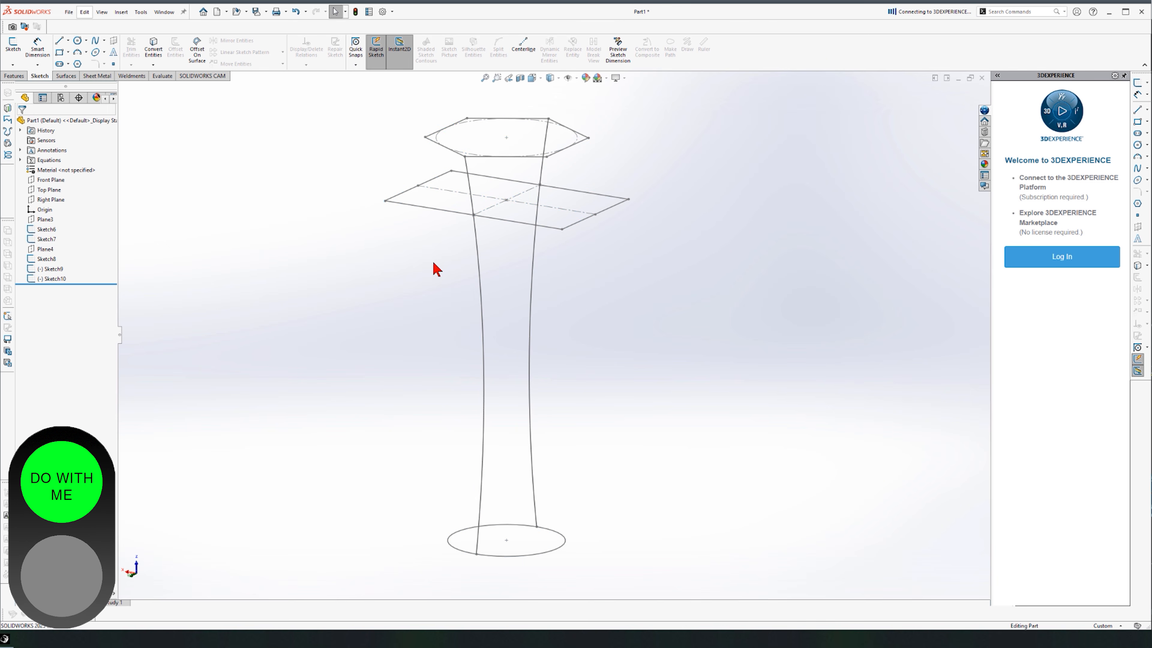
pyautogui.moveTo(488, 393)
pyautogui.mouseDown(button='middle')
pyautogui.moveTo(467, 387)
pyautogui.moveTo(453, 404)
pyautogui.moveTo(258, 375)
pyautogui.mouseUp(button='middle')
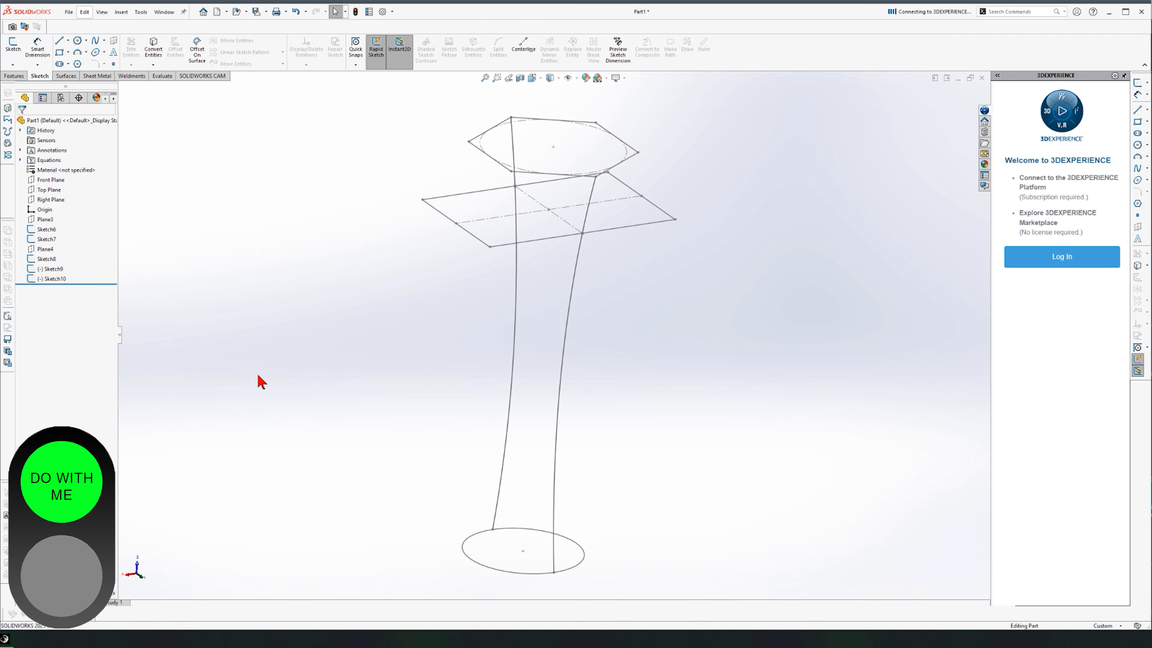
# Sketch a spline on the Top Plane through the left ends of the hexagon, the rectangle and the circle, and close the sketch.
pyautogui.click(48, 189)
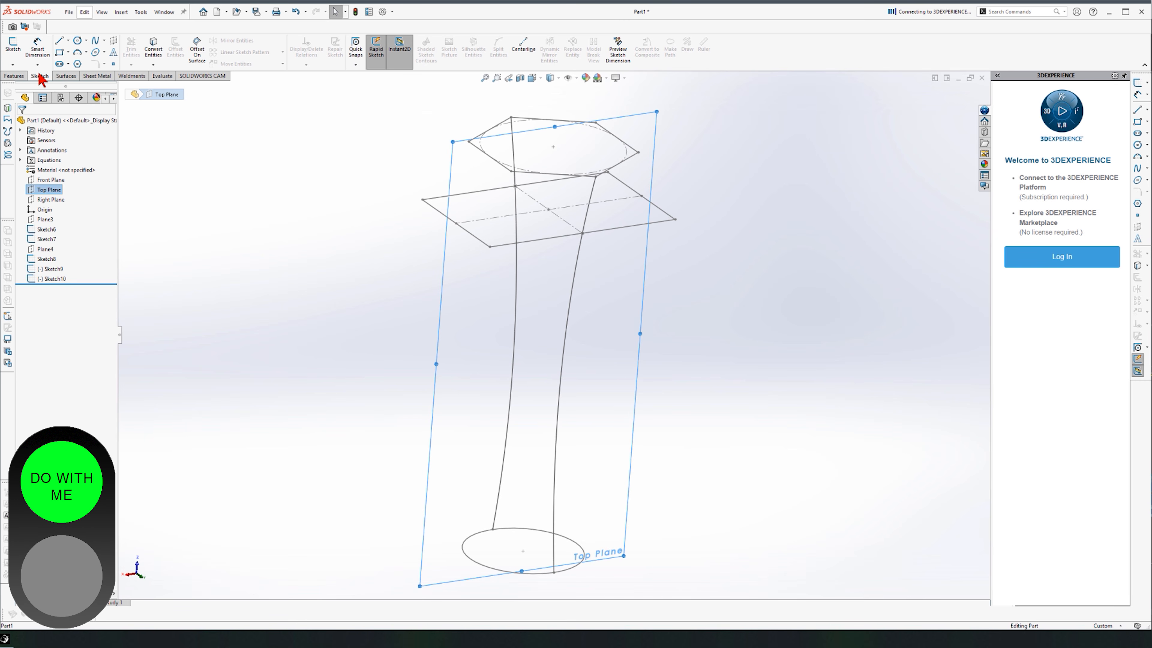
pyautogui.click(12, 45)
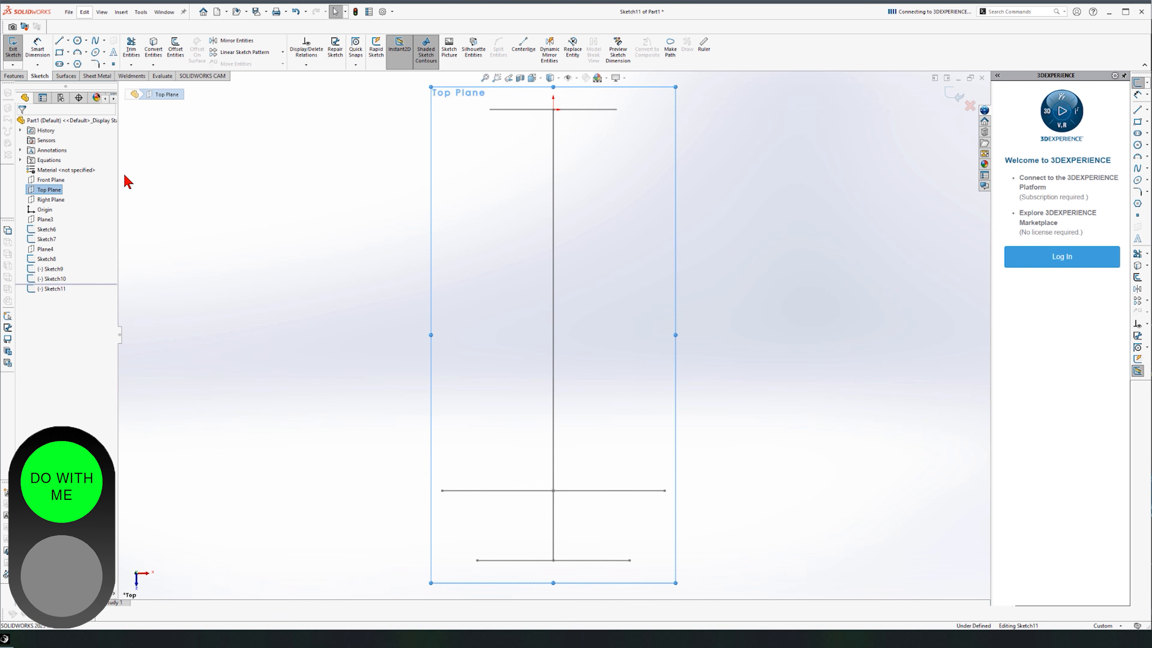
pyautogui.click(95, 41)
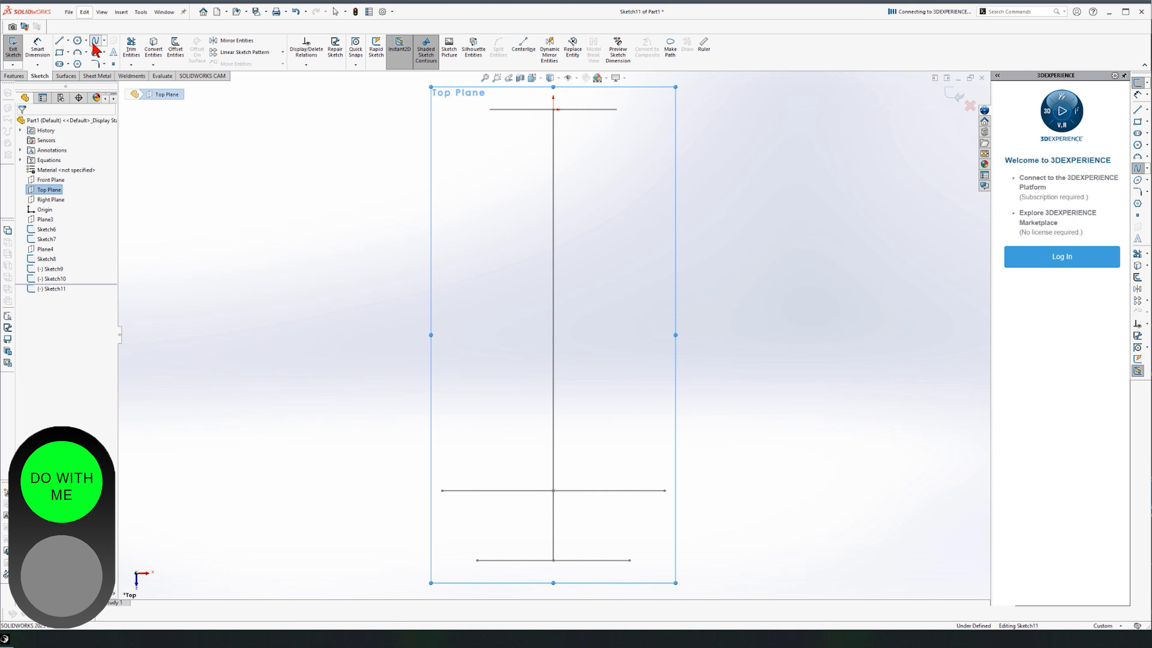
pyautogui.click(477, 561)
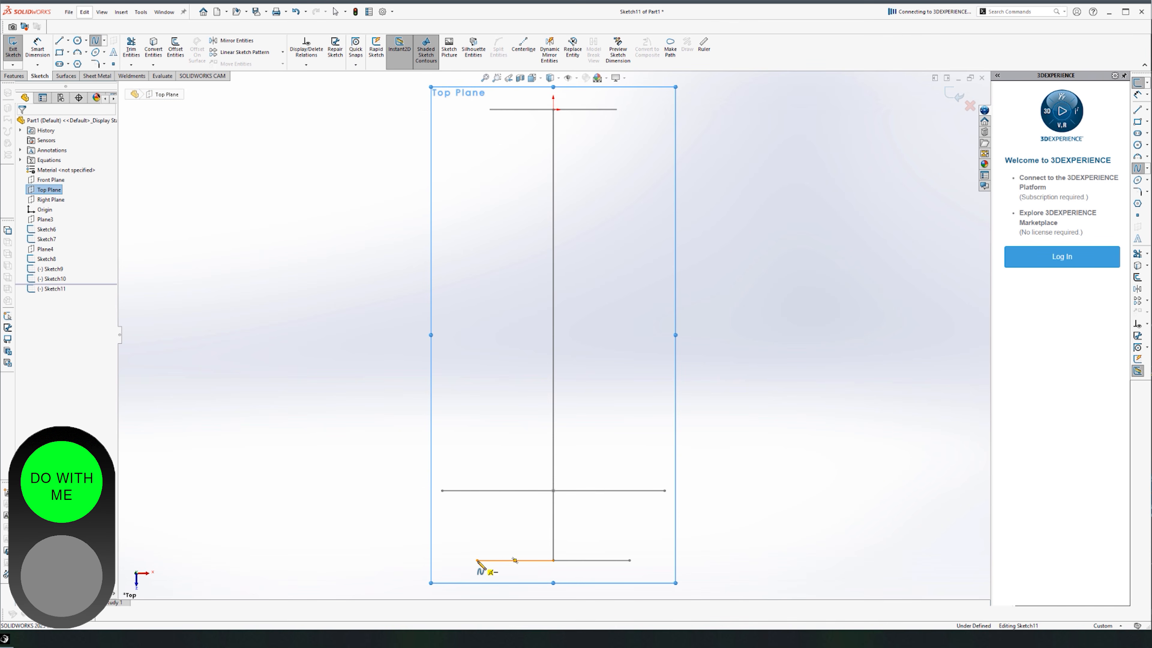
pyautogui.click(443, 491)
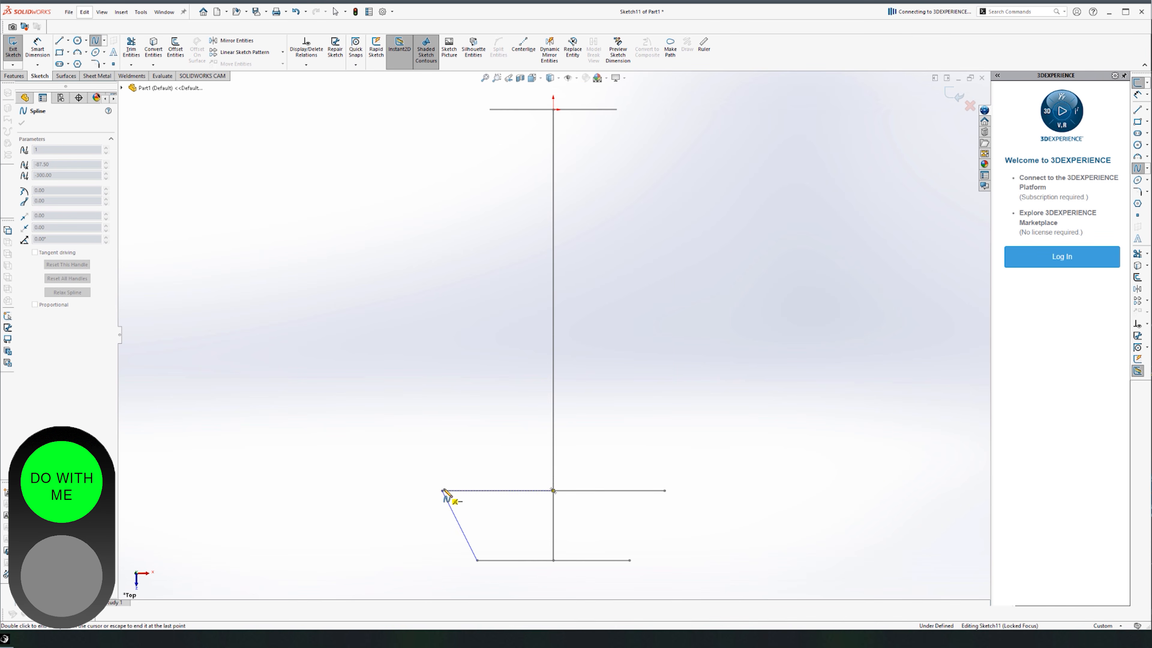
pyautogui.click(490, 110)
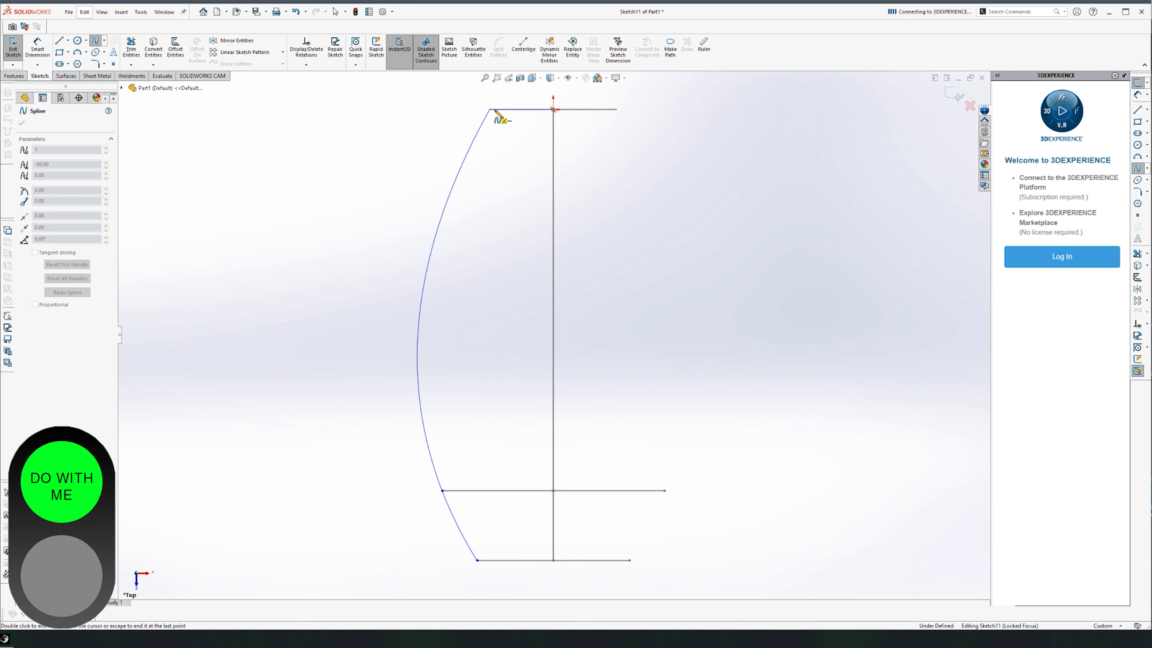
pyautogui.press('Escape')
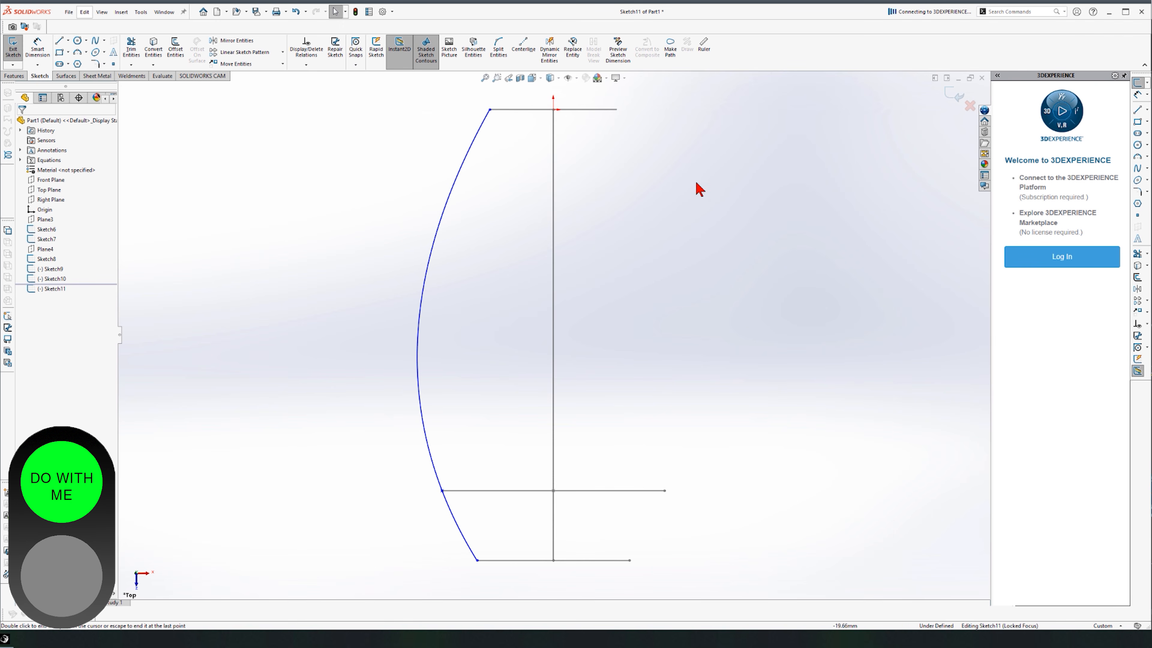
pyautogui.click(952, 96)
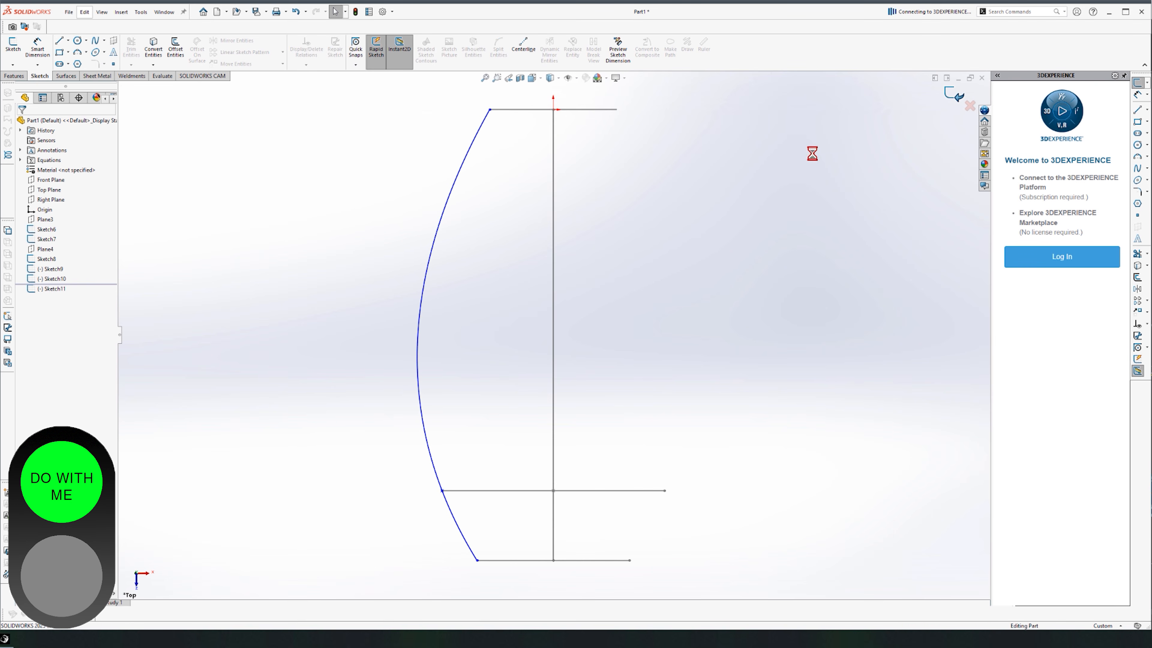
# Sketch another spline on the Top Plane through the right ends of the hexagon, the rectangle and the circle, and close the sketch.
pyautogui.click(49, 189)
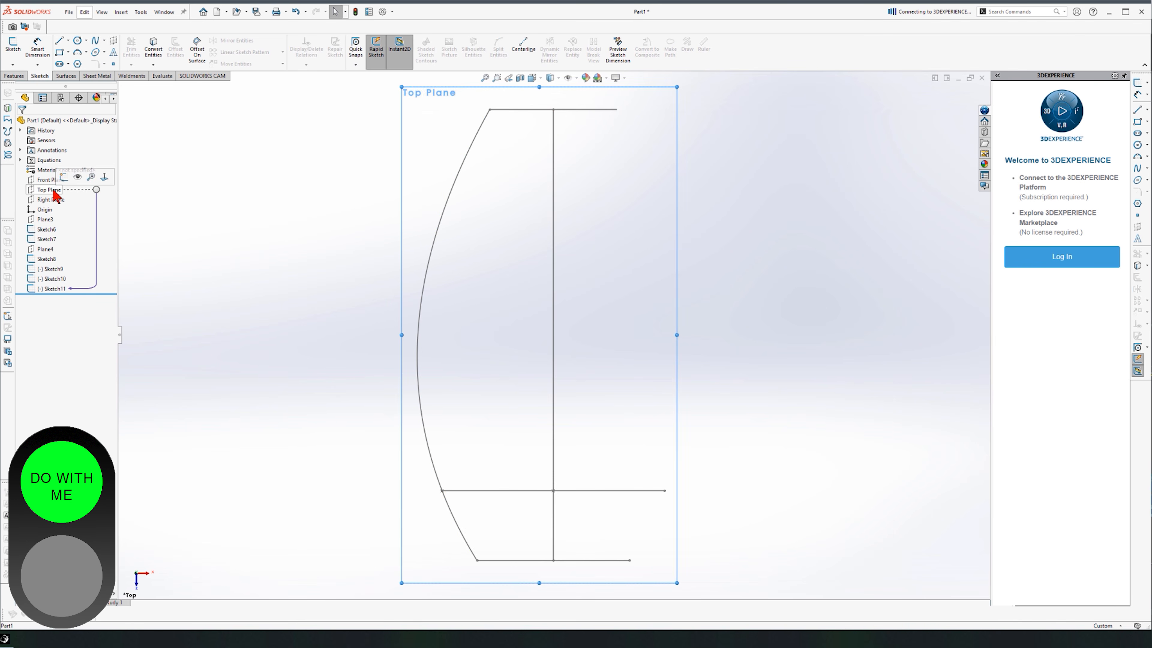
pyautogui.click(15, 46)
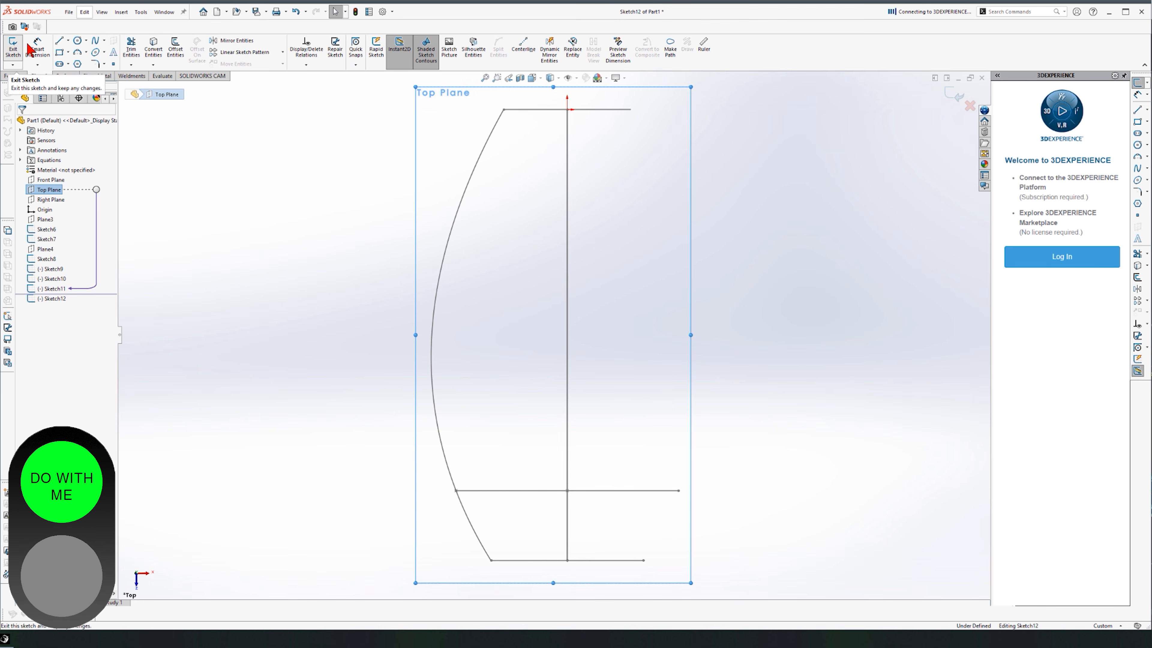
pyautogui.click(95, 40)
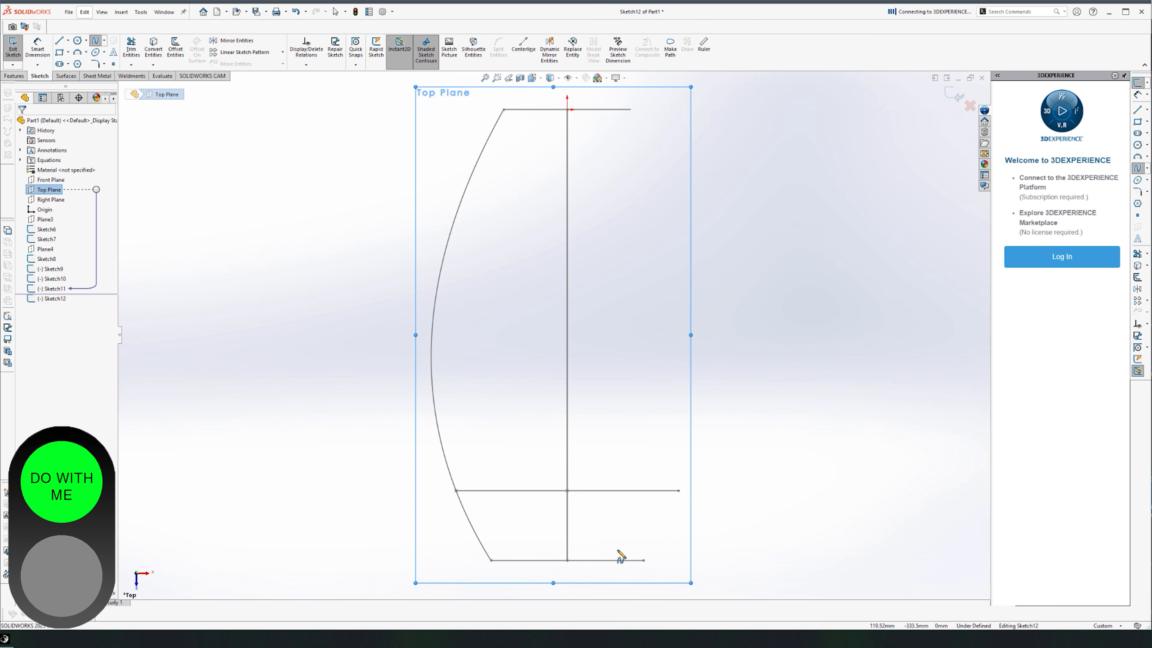
pyautogui.click(644, 560)
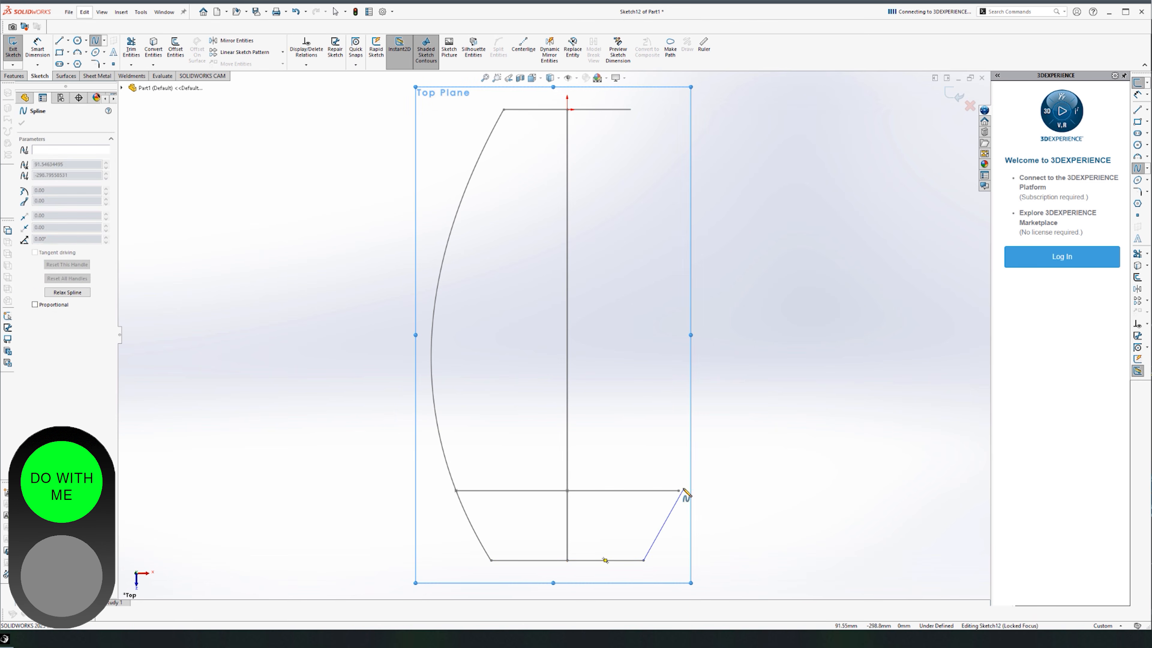
pyautogui.click(679, 490)
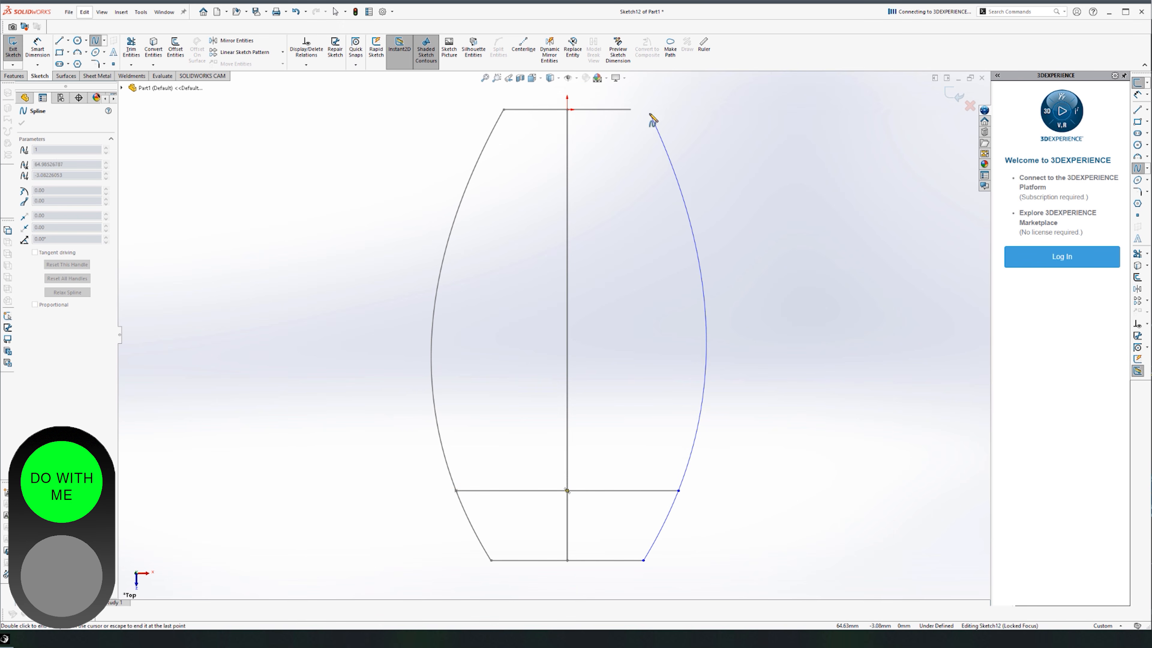
pyautogui.click(631, 110)
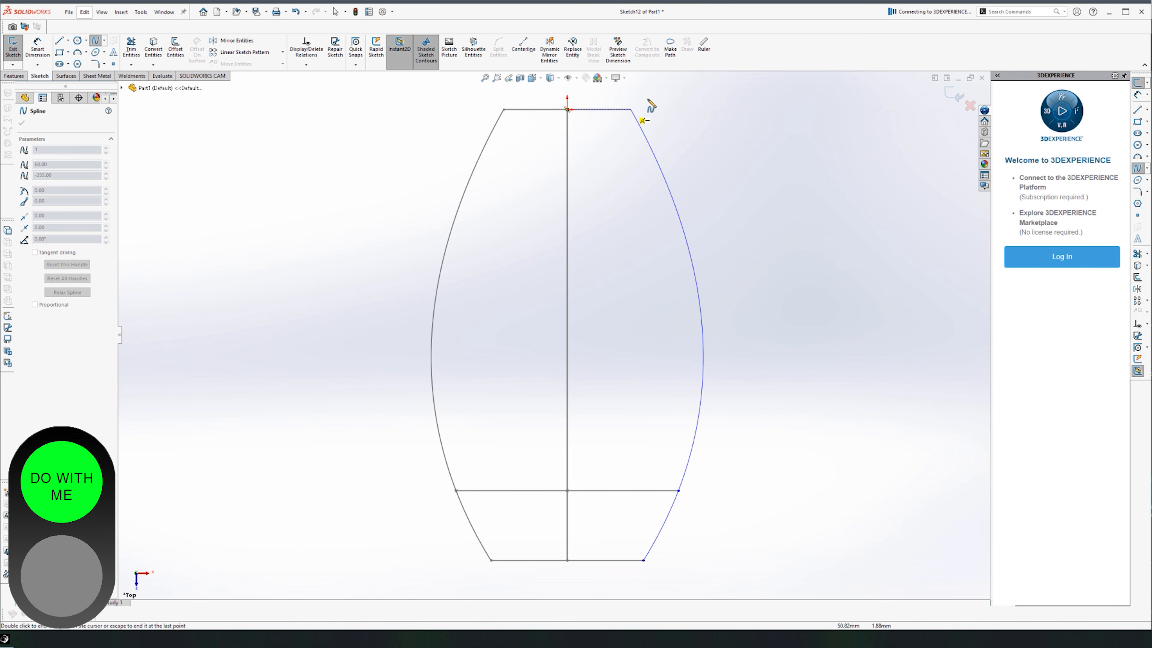
pyautogui.press('Escape')
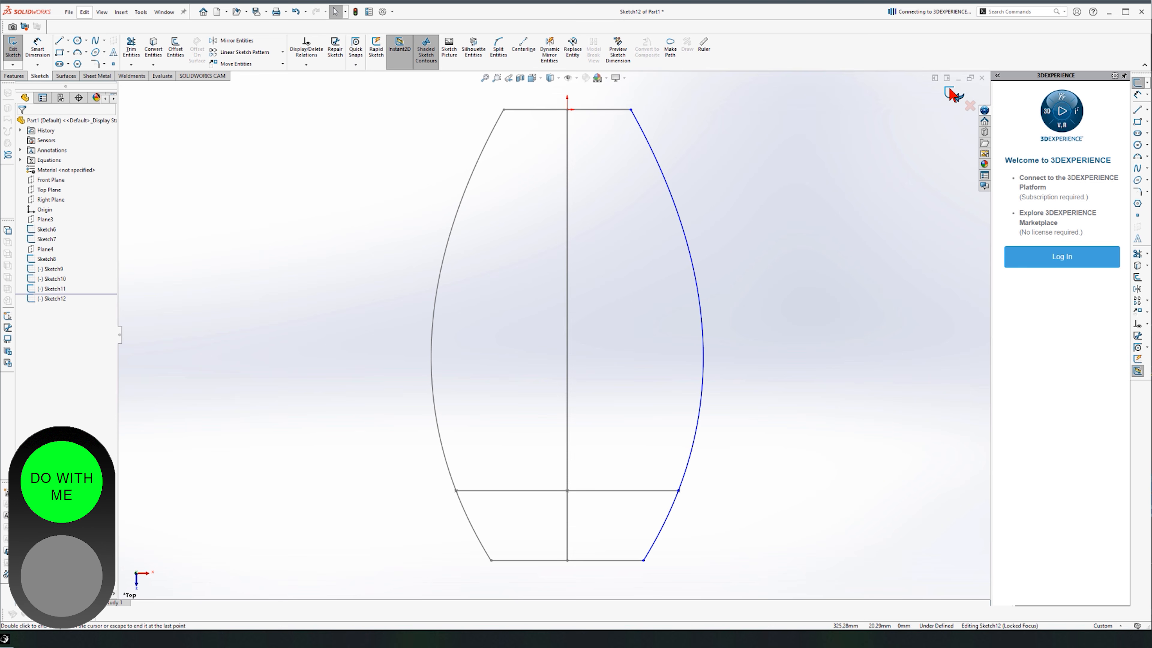
pyautogui.click(950, 95)
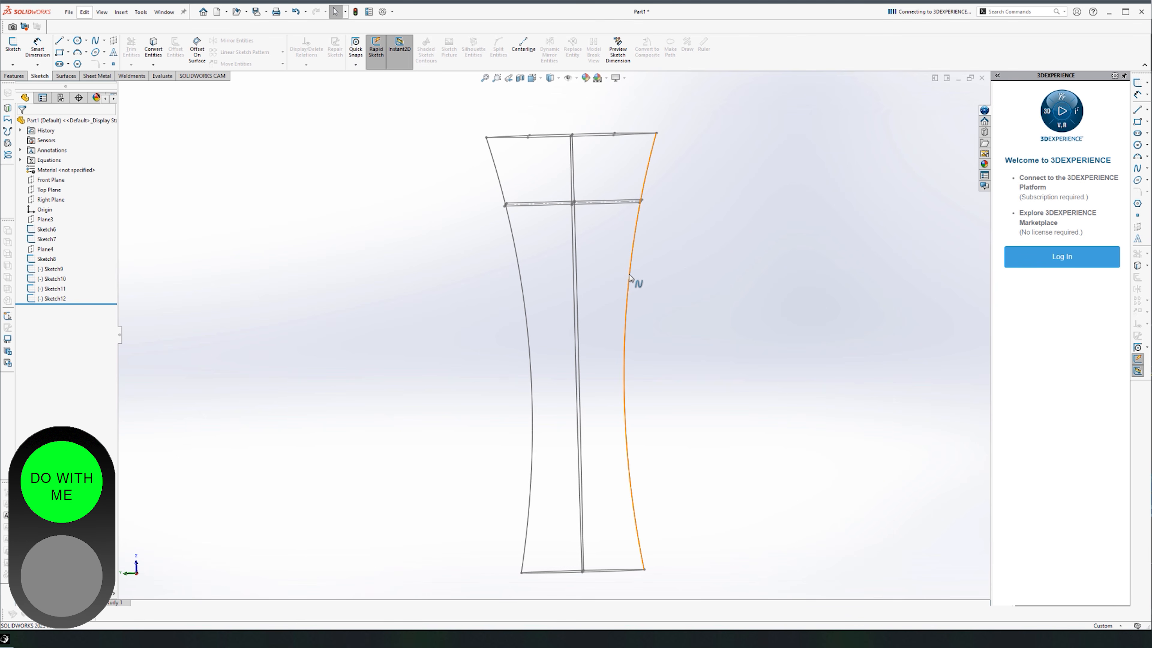
# Compare the guide splines from the side and front, and reopen the sketch of the lower Right Plane spline for editing.
pyautogui.moveTo(354, 299)
pyautogui.mouseDown(button='middle')
pyautogui.moveTo(434, 314)
pyautogui.moveTo(478, 304)
pyautogui.moveTo(508, 321)
pyautogui.moveTo(478, 291)
pyautogui.moveTo(535, 282)
pyautogui.mouseUp(button='middle')
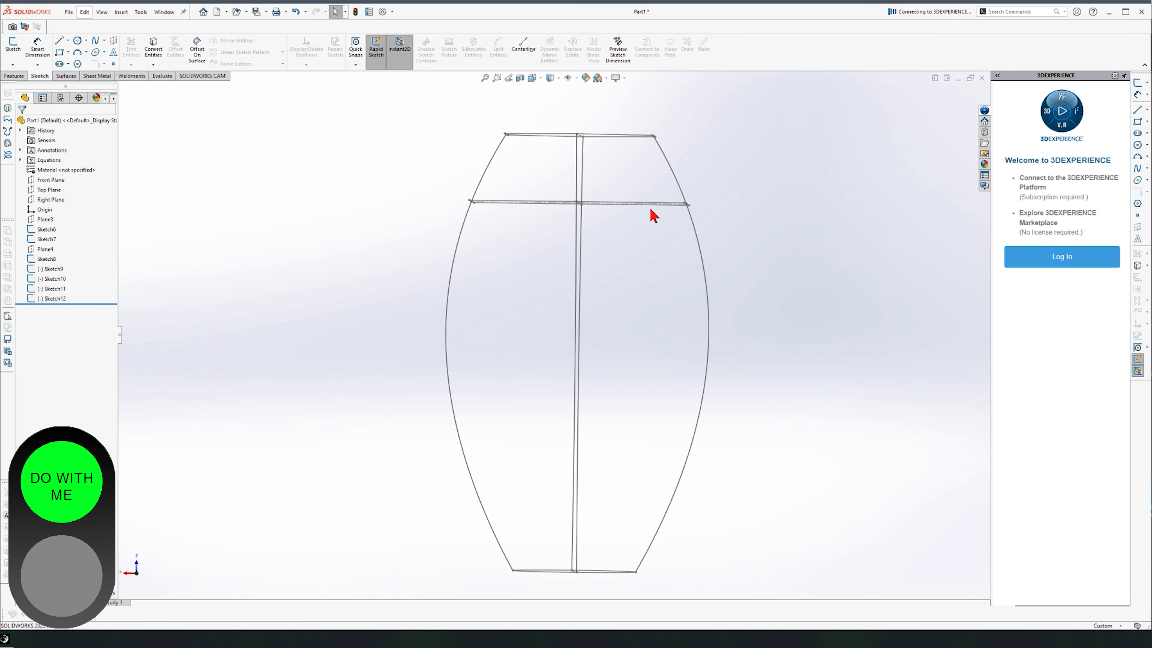
pyautogui.moveTo(626, 381)
pyautogui.mouseDown(button='middle')
pyautogui.moveTo(538, 391)
pyautogui.moveTo(465, 305)
pyautogui.moveTo(471, 294)
pyautogui.moveTo(476, 381)
pyautogui.mouseUp(button='middle')
pyautogui.doubleClick(629, 282)
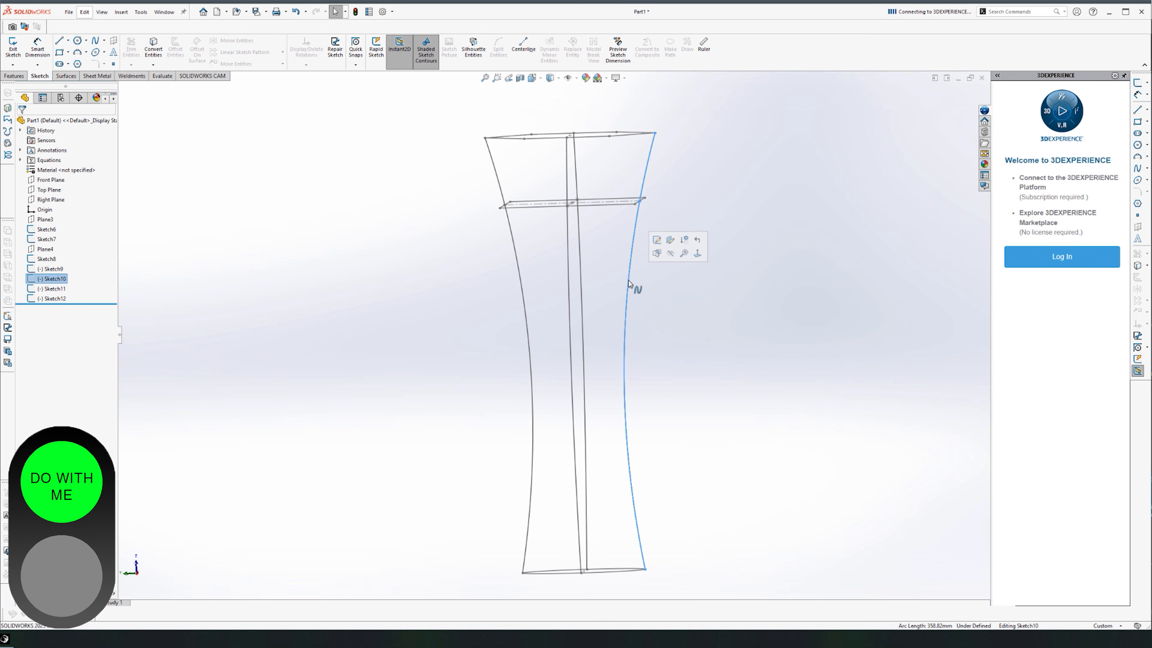
pyautogui.click(657, 241)
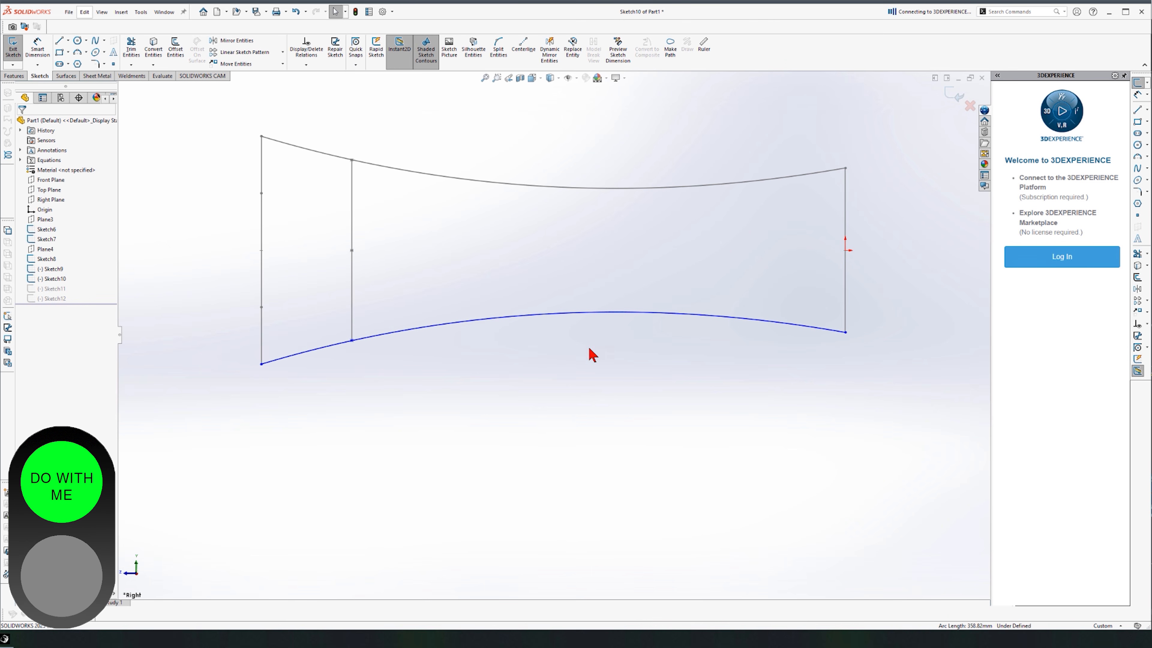
pyautogui.click(624, 316)
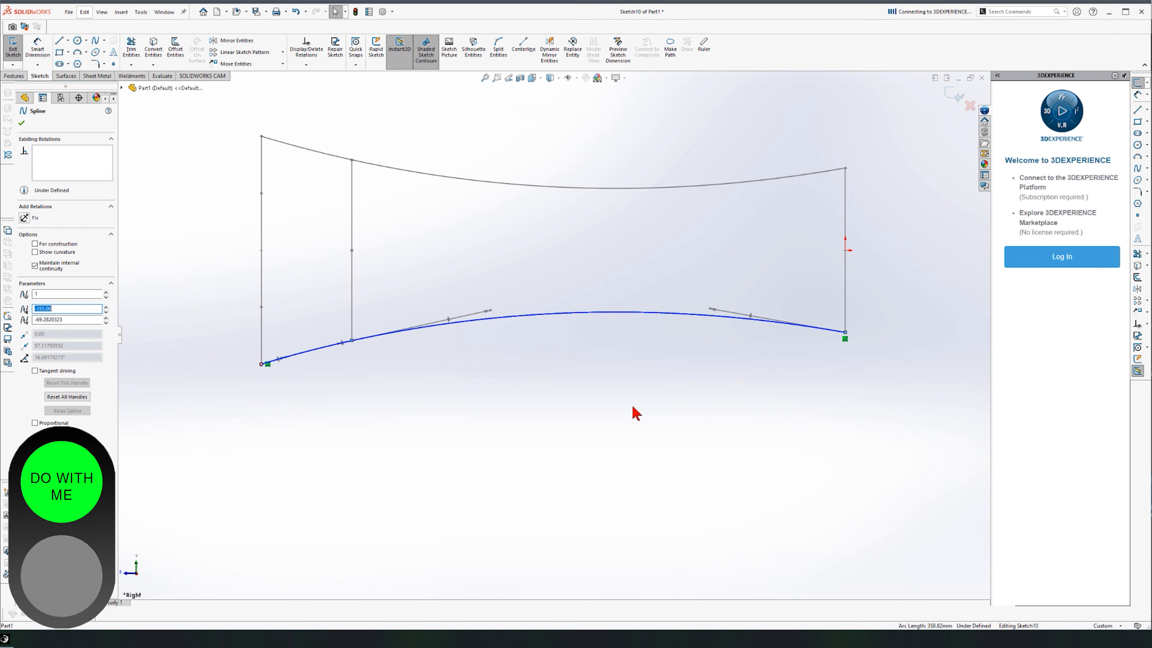
pyautogui.click(608, 405)
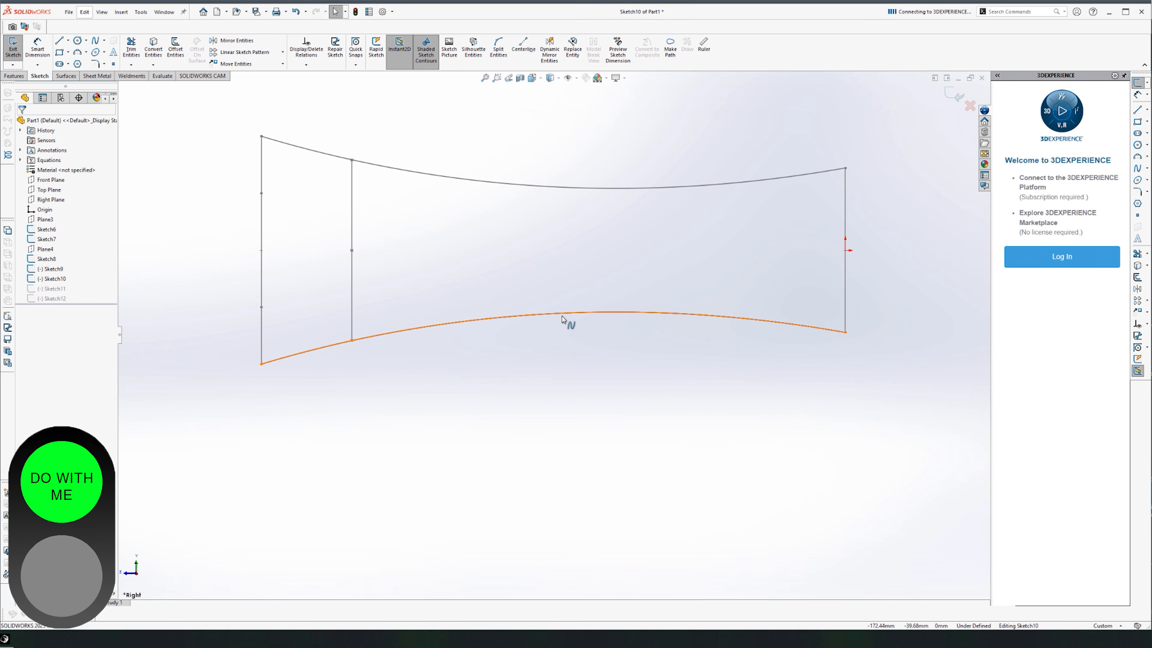
pyautogui.click(567, 322)
pyautogui.click(697, 393)
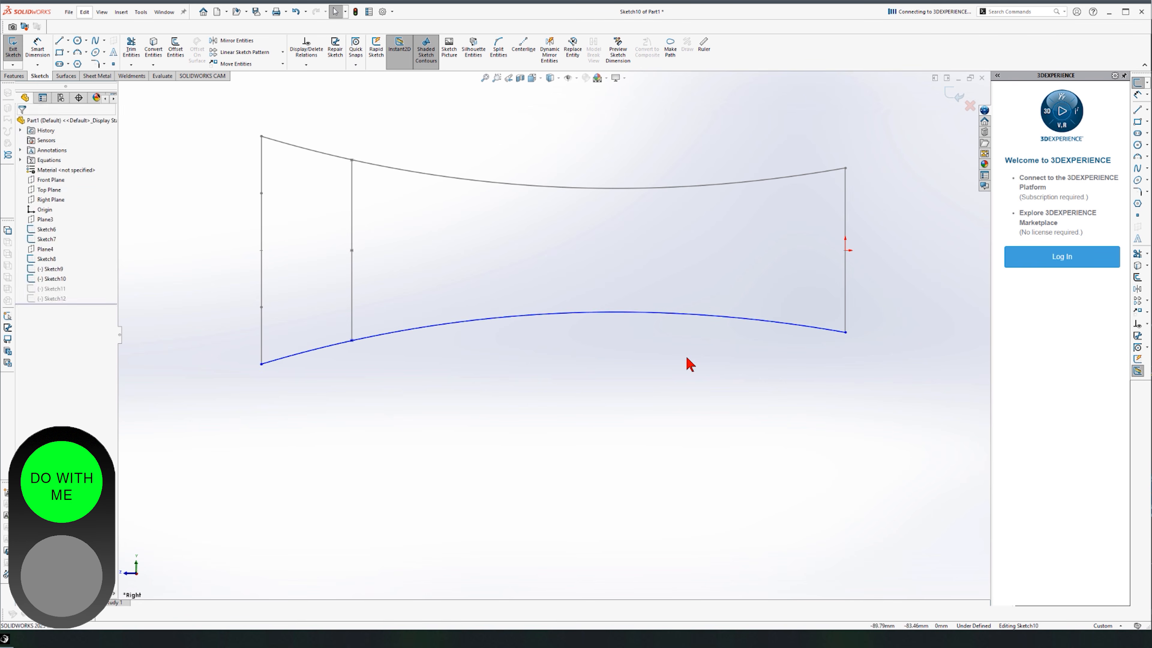
# Reshape the lower Right Plane spline by swinging its tangent handles at the circle and the rectangle downward so it bulges outward between them.
pyautogui.click(634, 313)
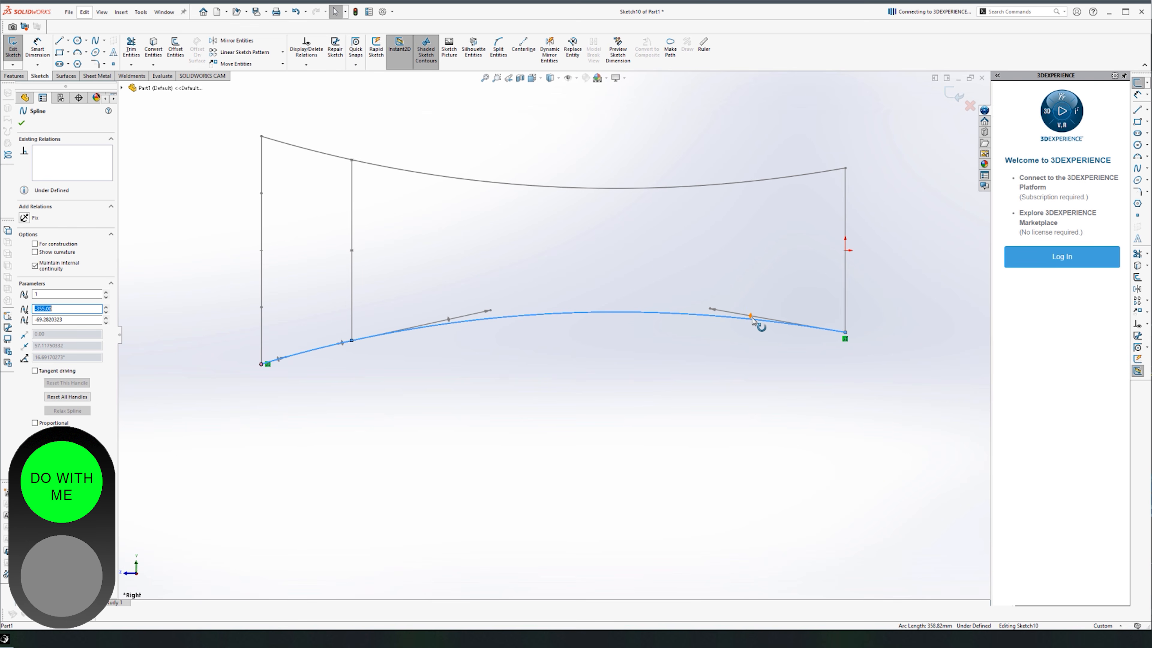
pyautogui.moveTo(750, 319); pyautogui.dragTo(756, 369)
pyautogui.scroll(4, 558, 340)
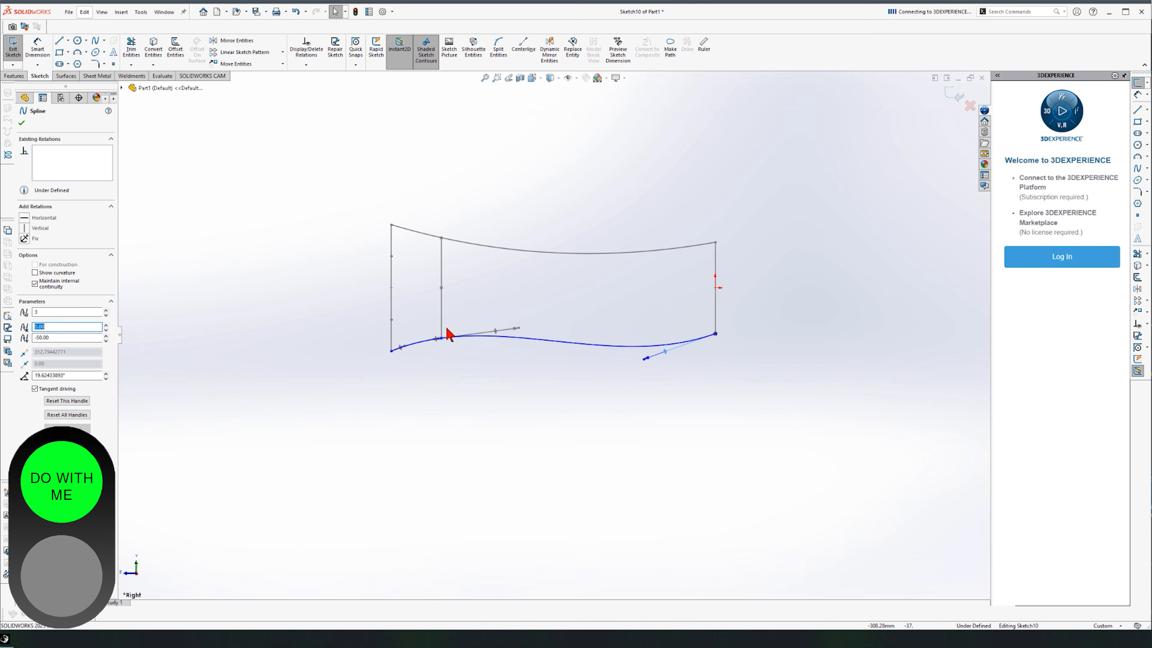
pyautogui.moveTo(498, 336); pyautogui.dragTo(512, 367)
pyautogui.click(551, 447)
pyautogui.scroll(-3, 561, 335)
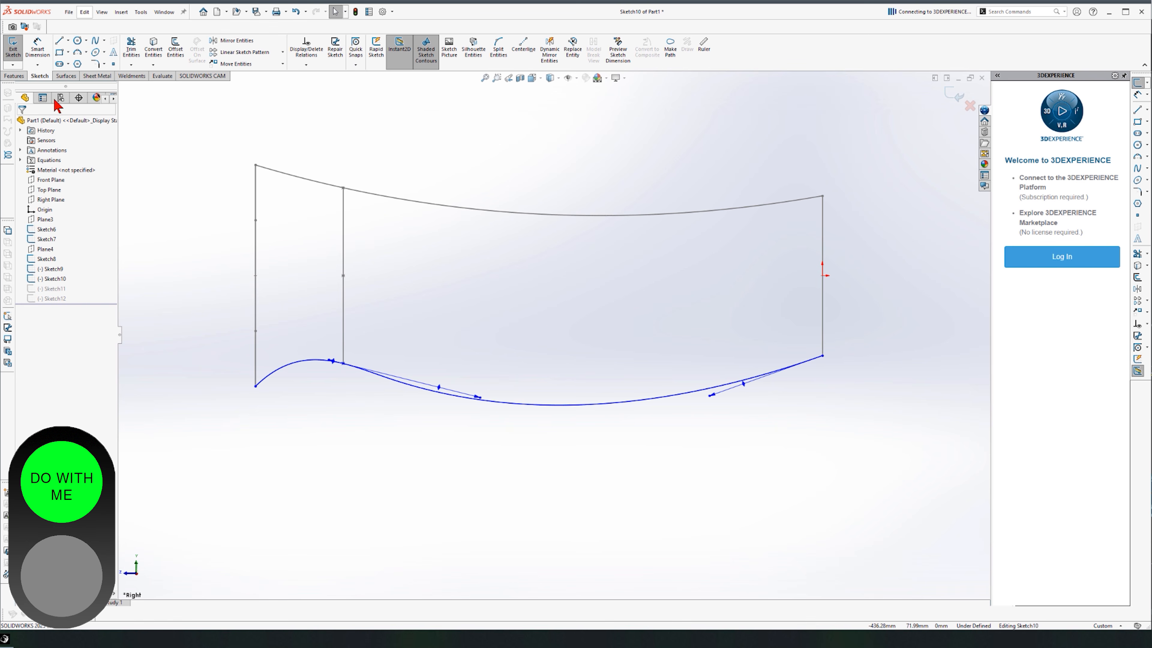
# Draw a horizontal centerline about 122 mm long from the lower spline's point on the rectangle toward the circle.
pyautogui.click(69, 42)
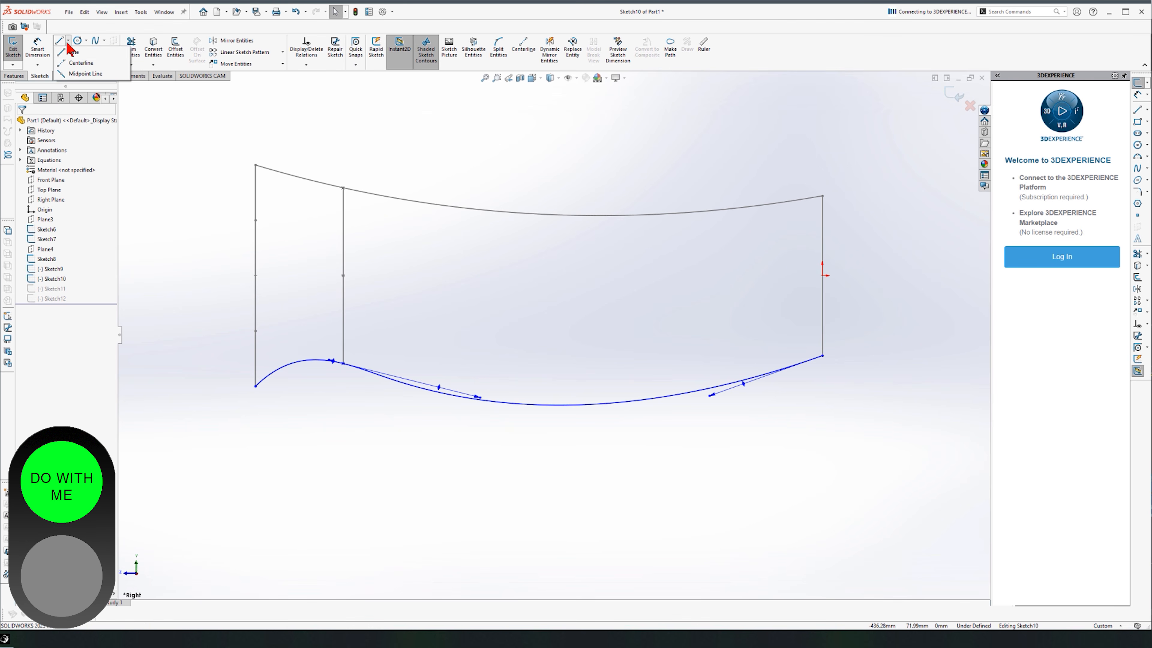
pyautogui.click(82, 63)
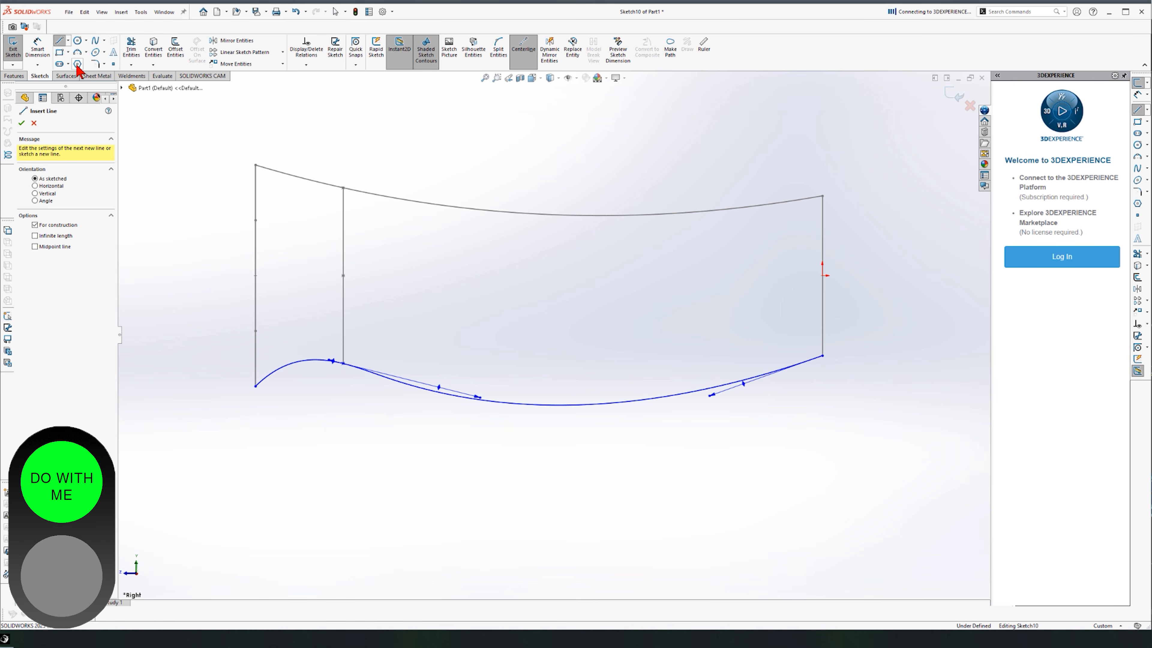
pyautogui.click(343, 364)
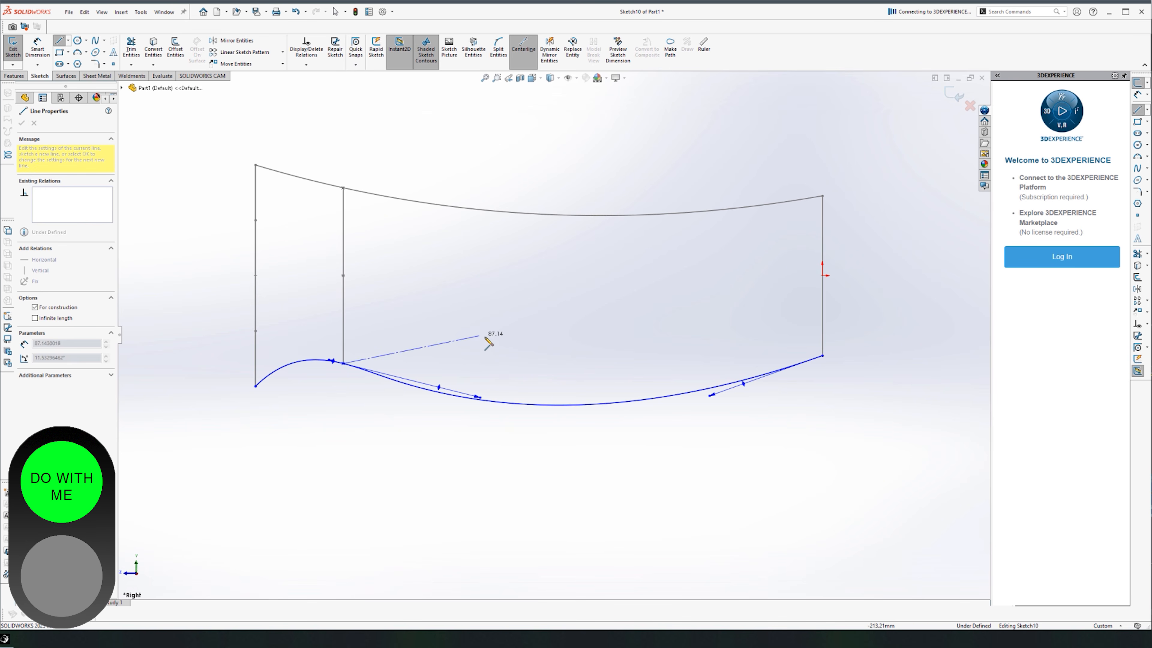
pyautogui.click(539, 364)
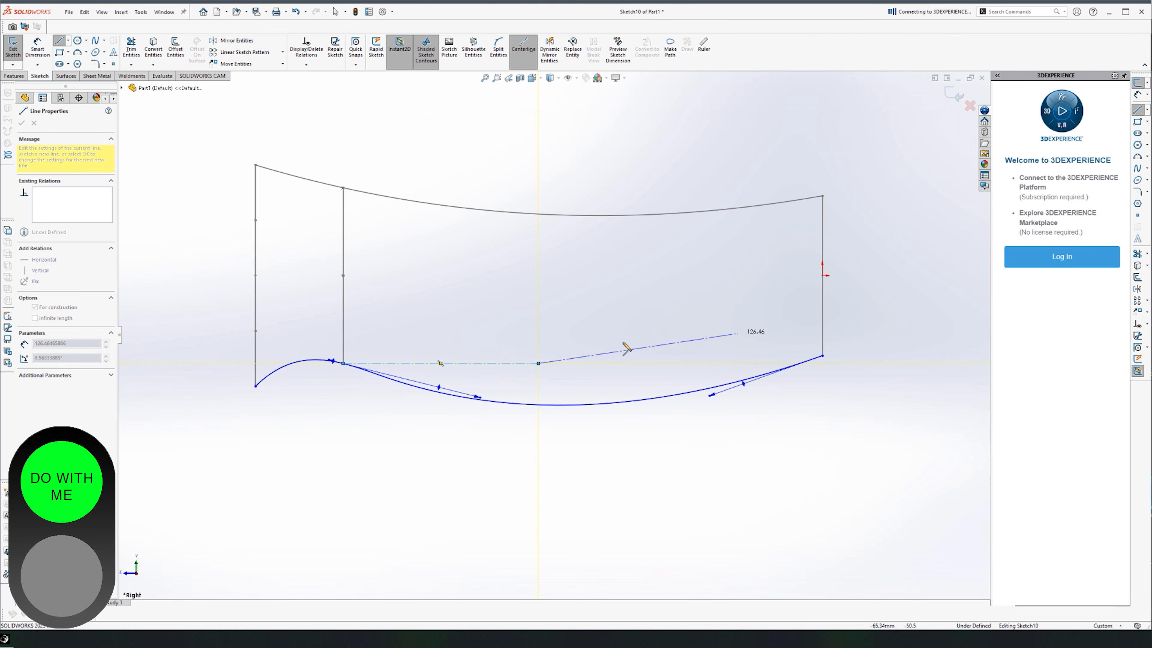
pyautogui.press('Escape')
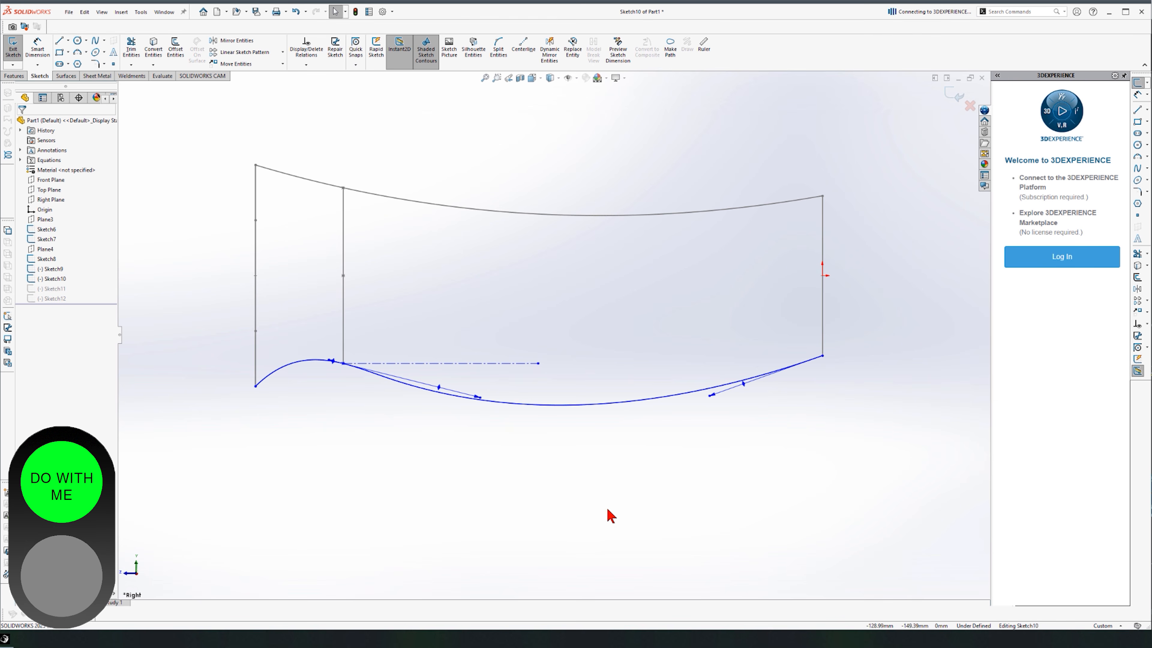
# Dimension the angle between the centerline and the lower spline's tangent handle at the rectangle as 14°.
pyautogui.click(46, 57)
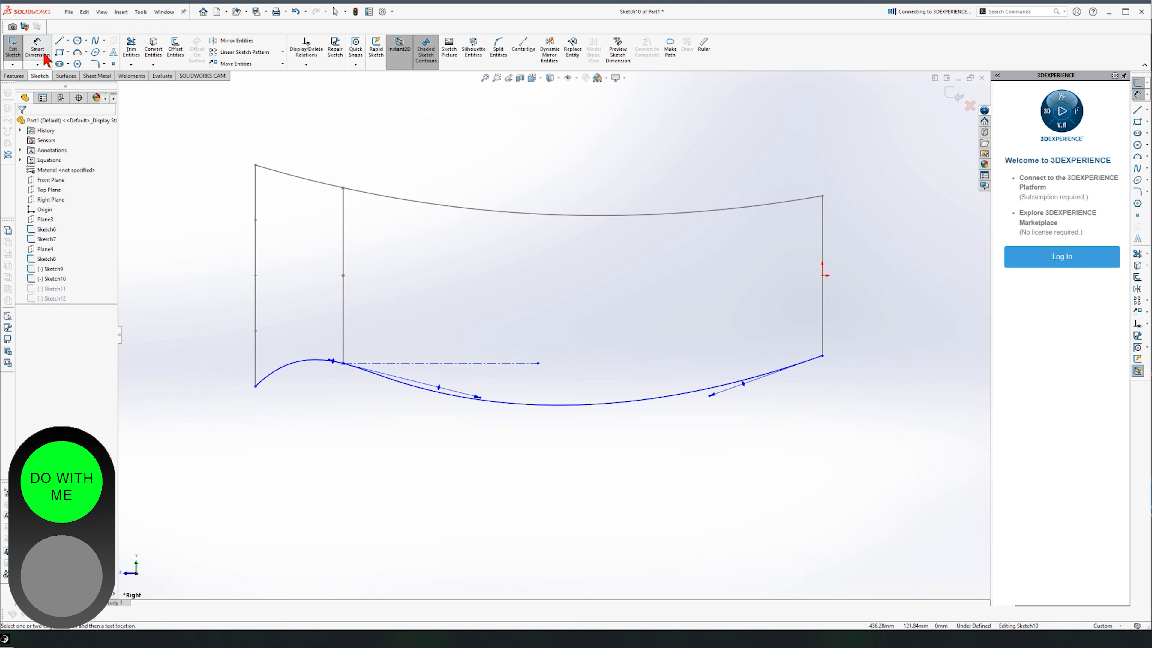
pyautogui.click(462, 366)
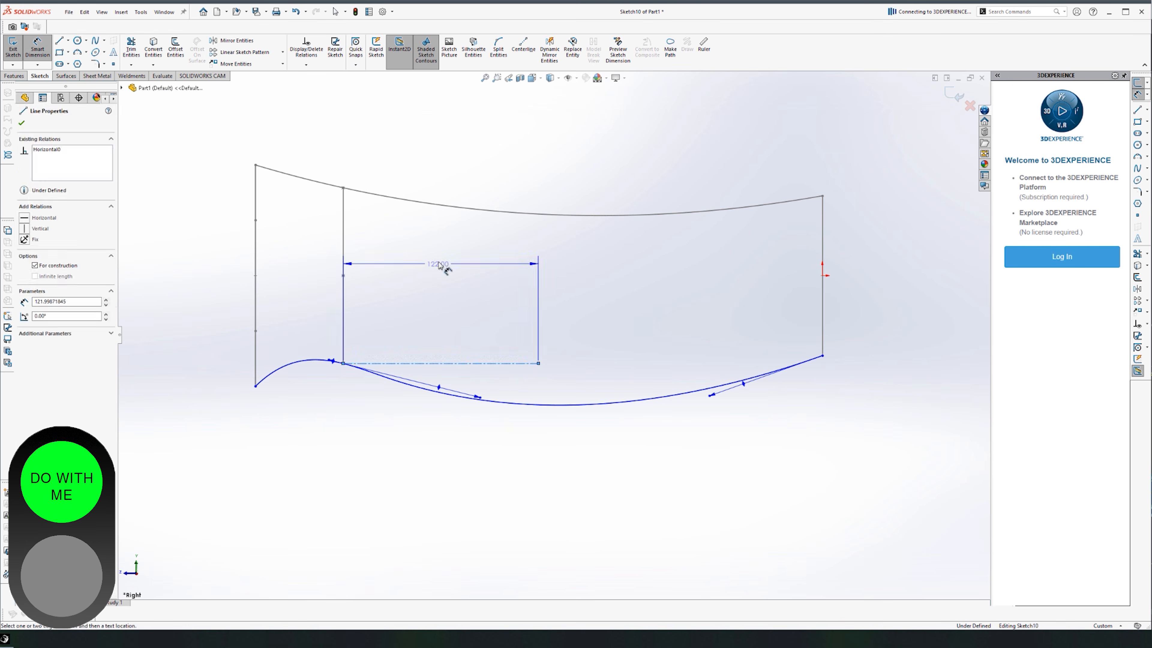
pyautogui.click(438, 389)
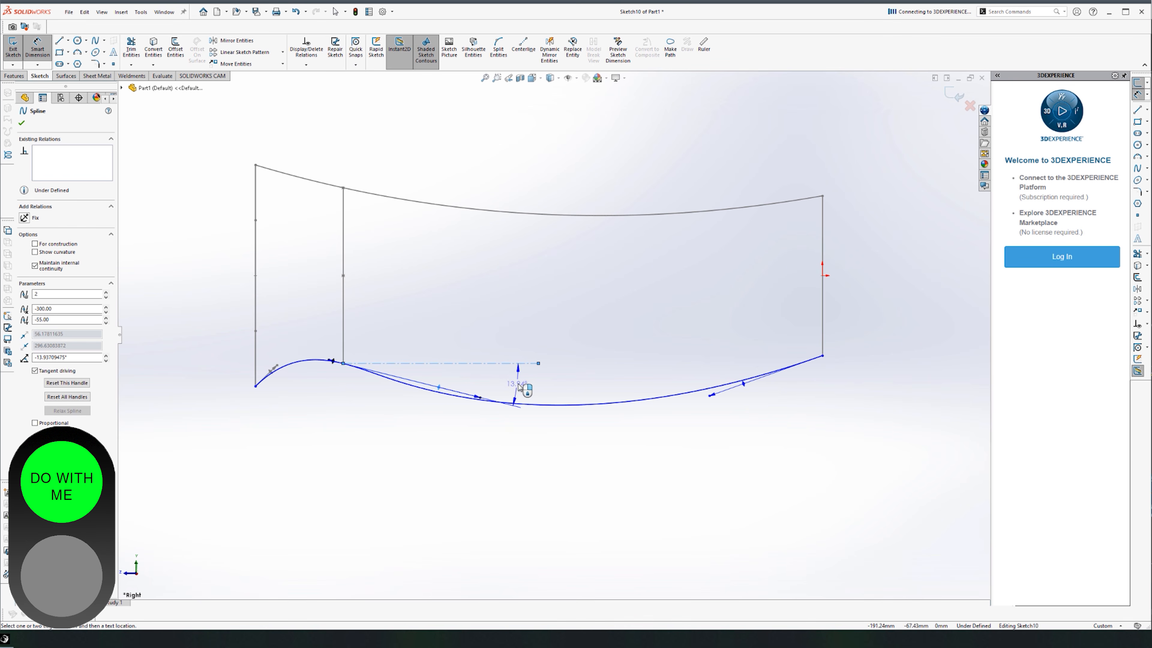
pyautogui.click(549, 387)
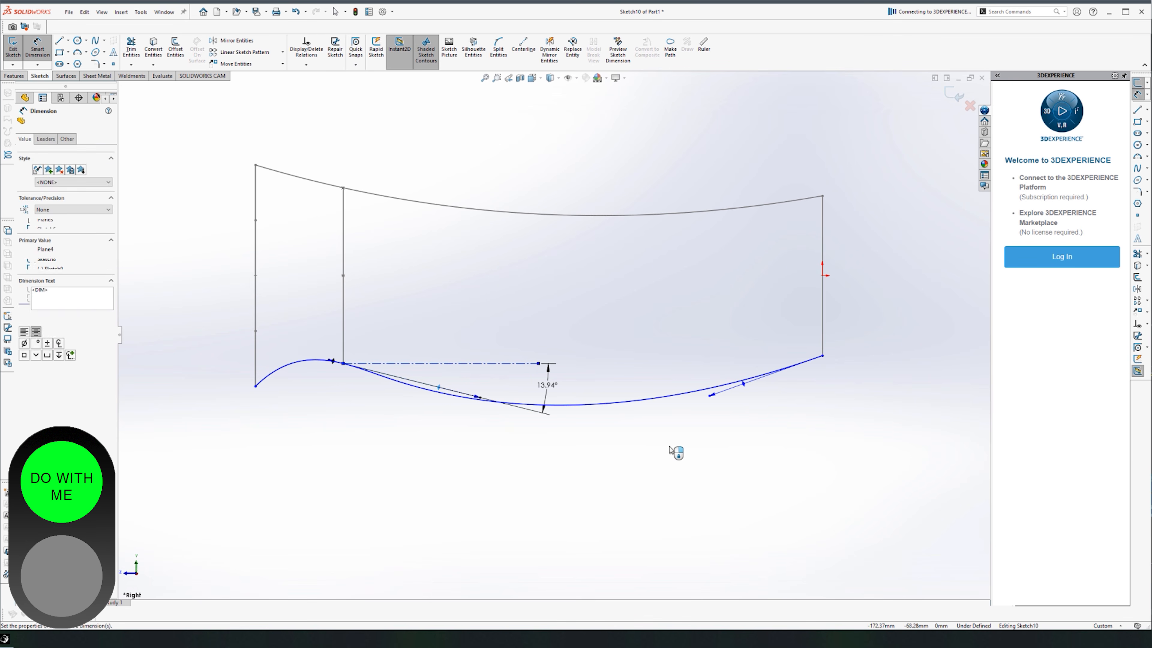
pyautogui.write('14')
pyautogui.press('Return')
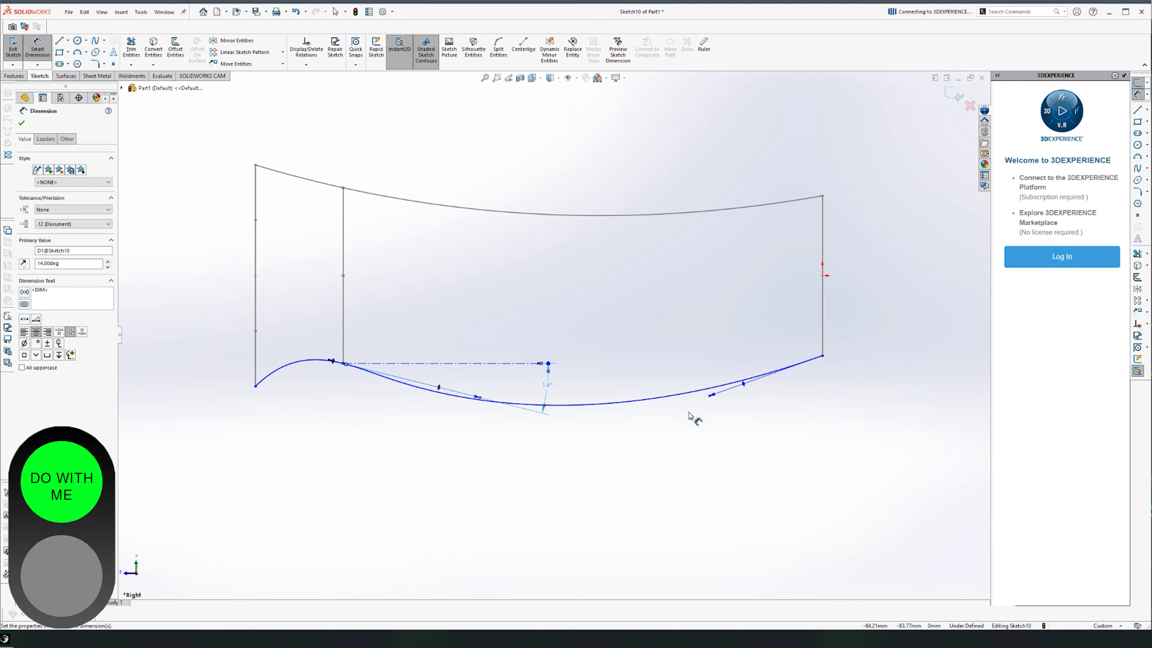
pyautogui.click(697, 455)
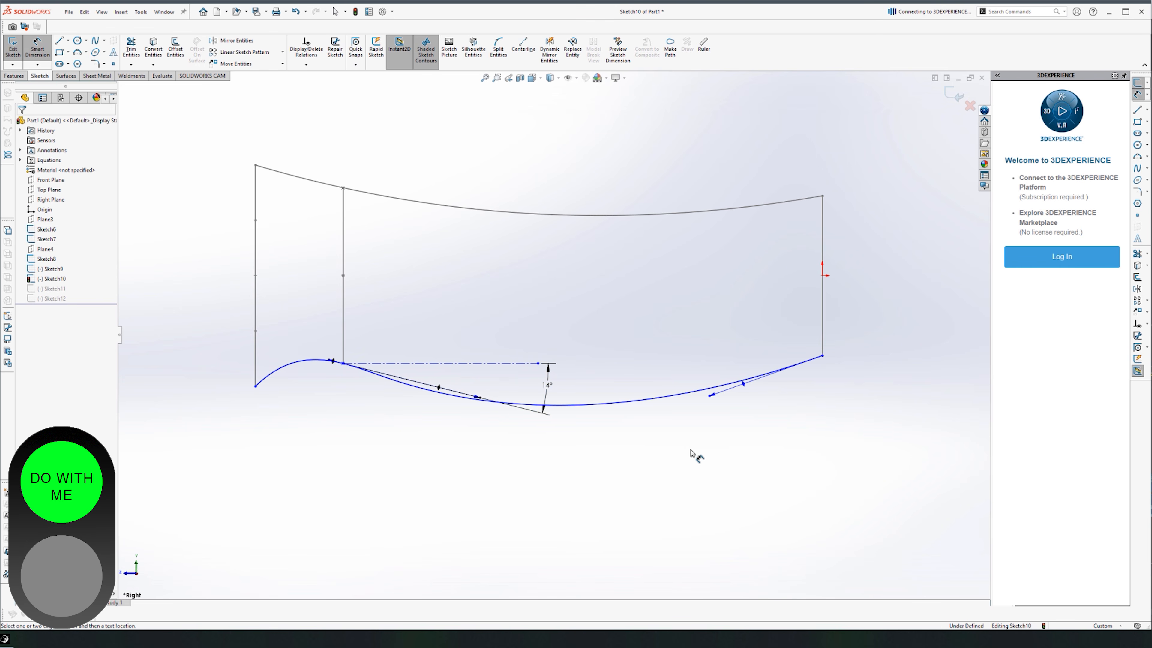
# Dimension the lower spline's tangent handle at the circle to 14° from the centerline, and close the sketch.
pyautogui.click(519, 364)
pyautogui.click(744, 385)
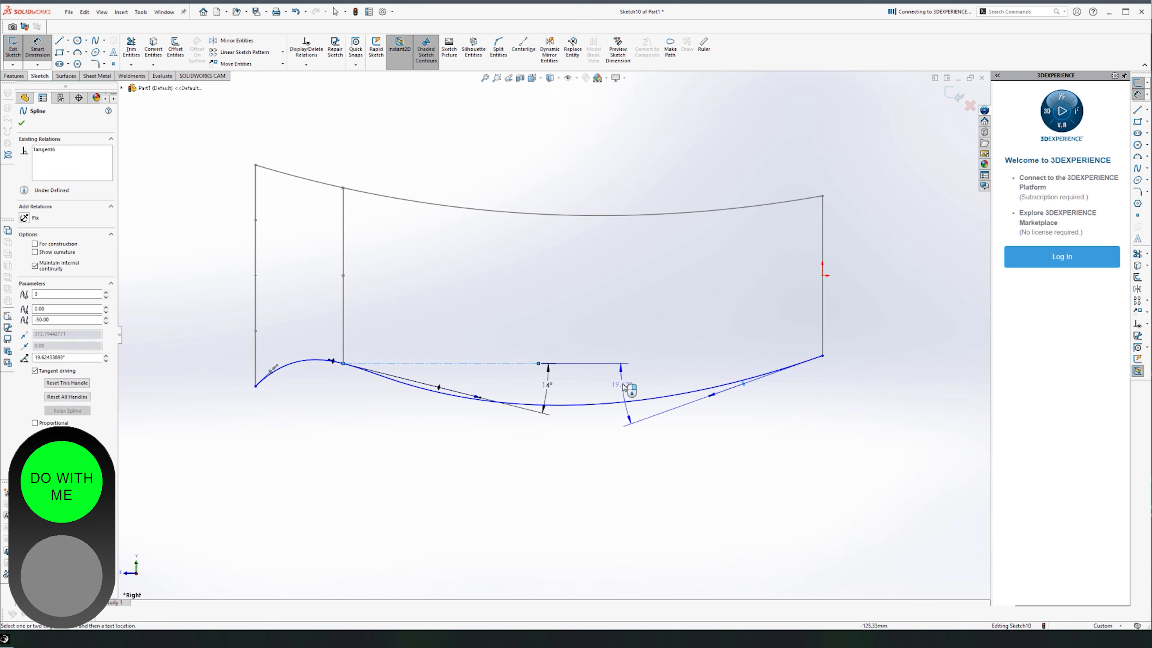
pyautogui.click(478, 429)
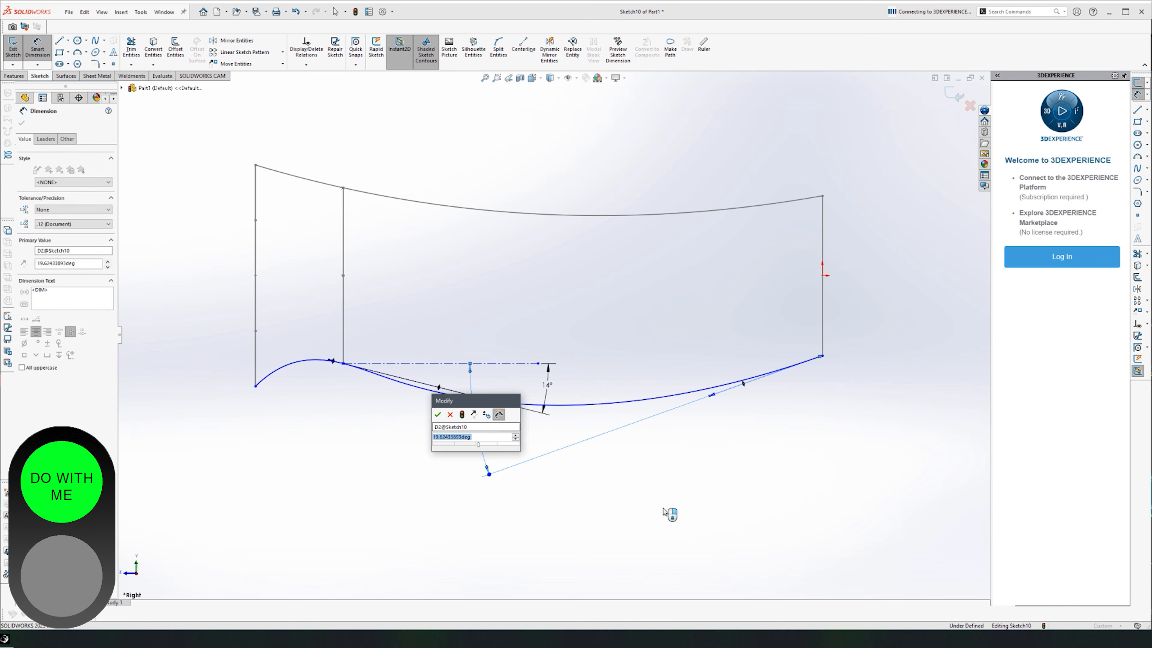
pyautogui.write('14')
pyautogui.press('Return')
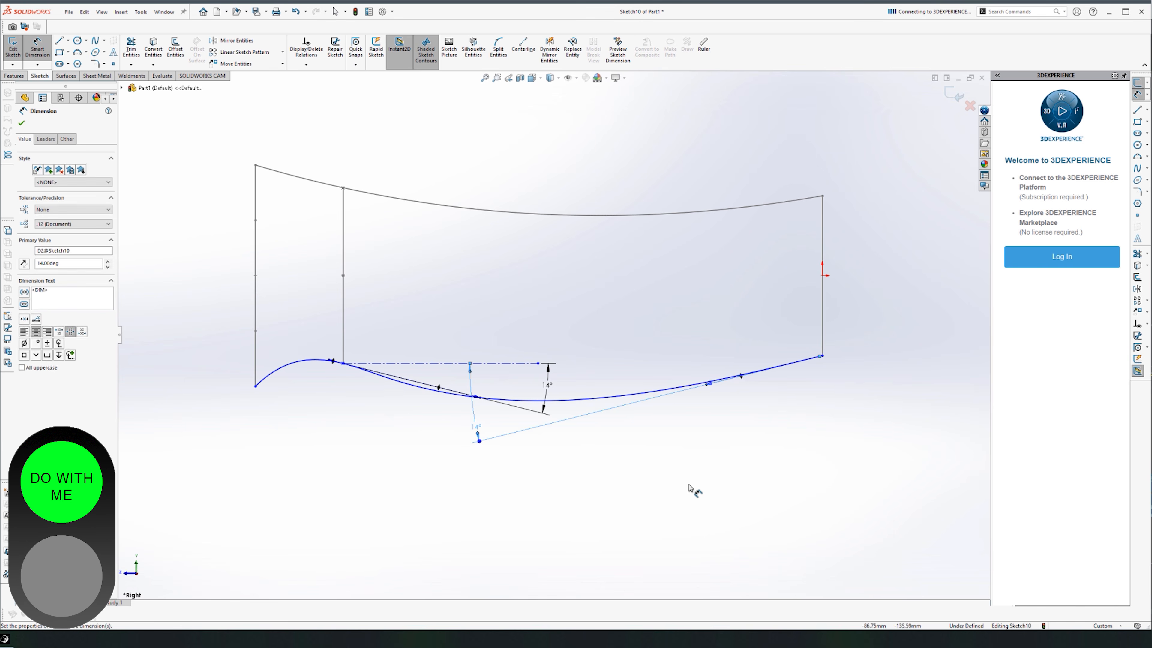
pyautogui.click(687, 483)
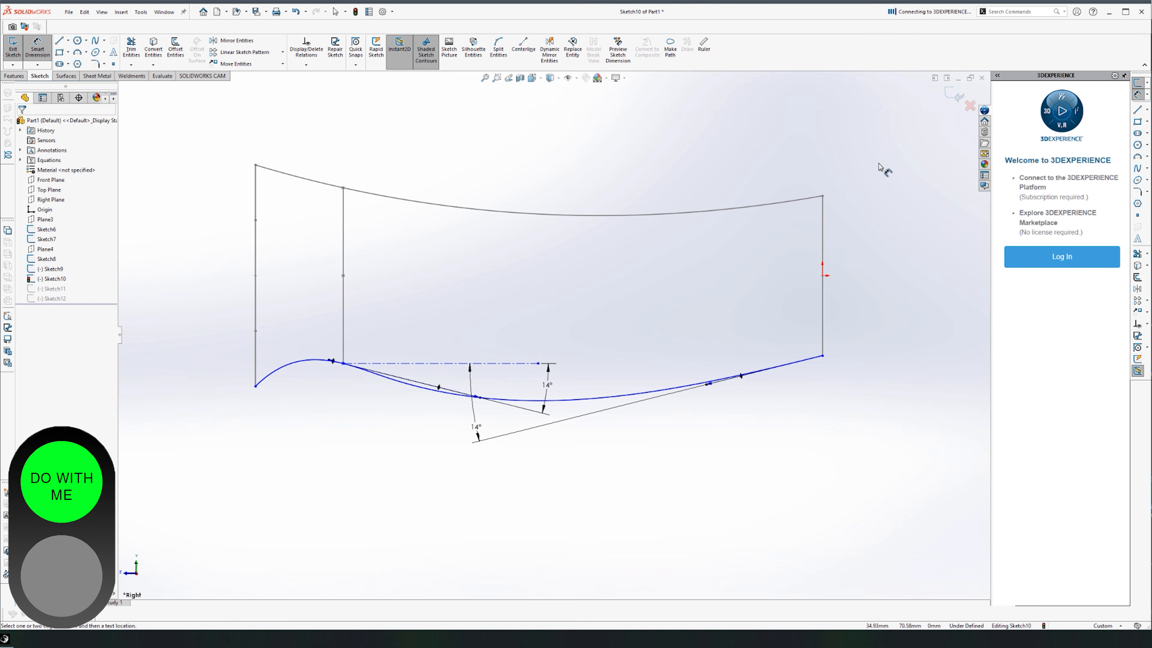
pyautogui.click(956, 95)
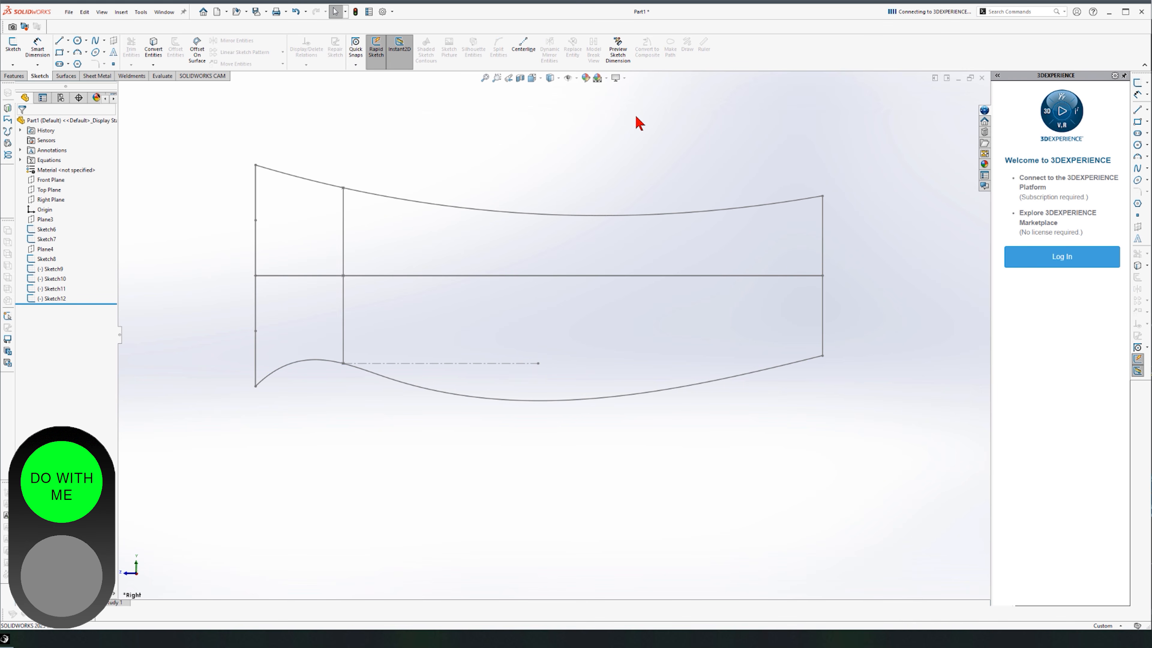
# Edit the upper Right Plane spline's sketch and swing its tangent handles at the rectangle and the circle upward so it bulges outward.
pyautogui.doubleClick(496, 217)
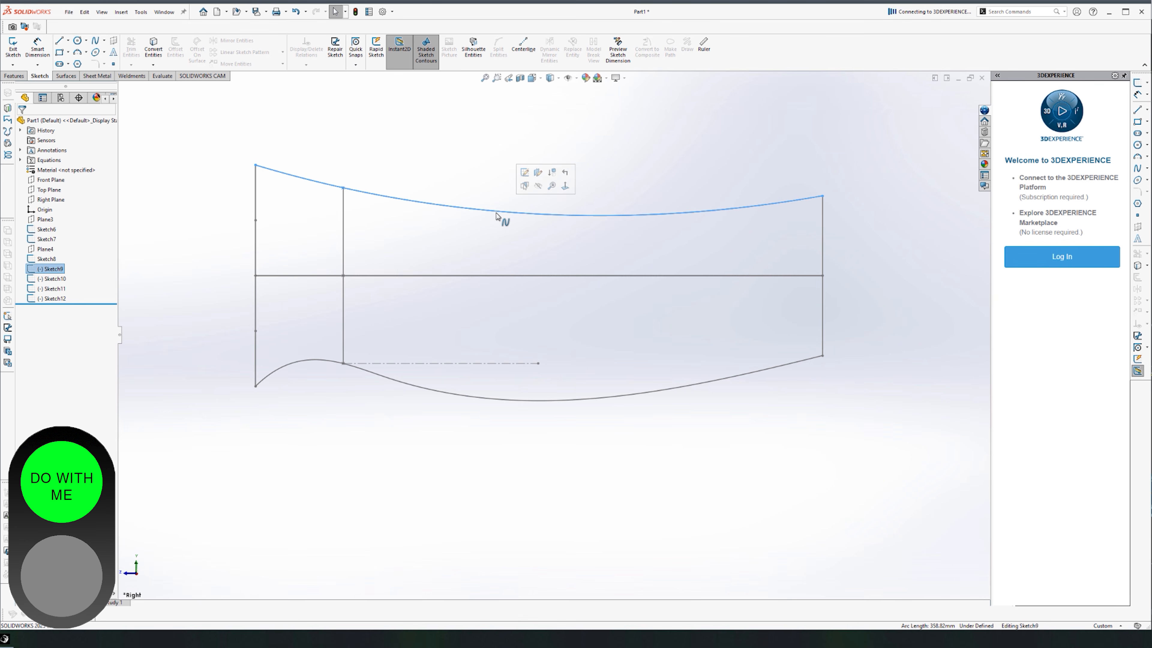
pyautogui.click(457, 174)
pyautogui.click(466, 209)
pyautogui.click(495, 168)
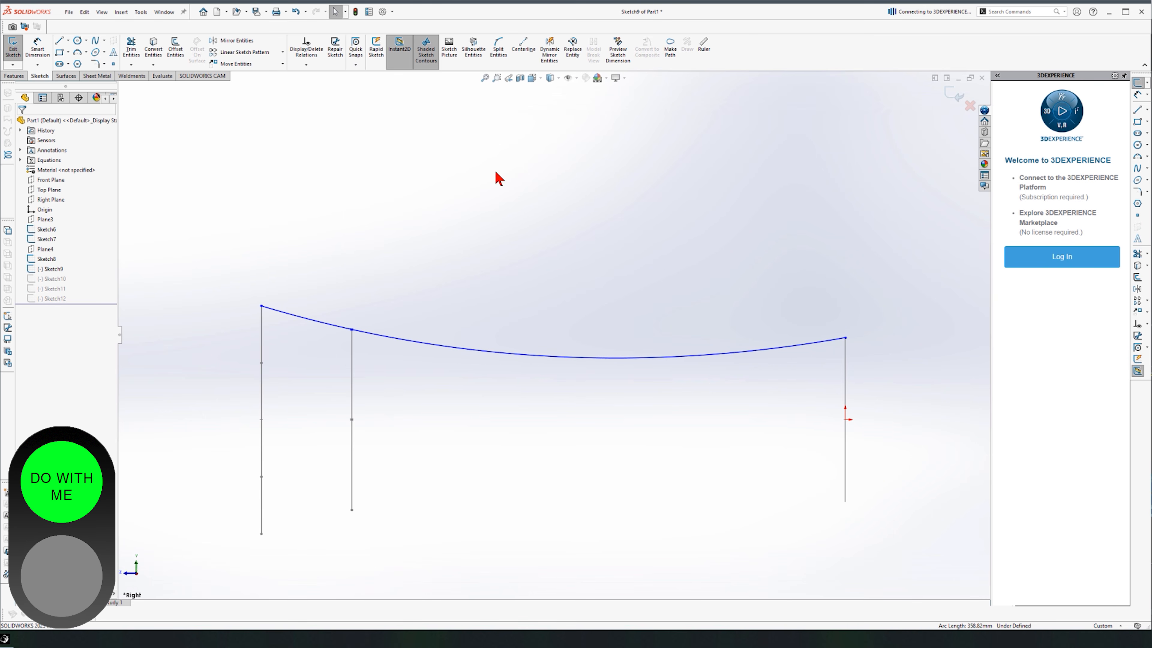
pyautogui.click(518, 356)
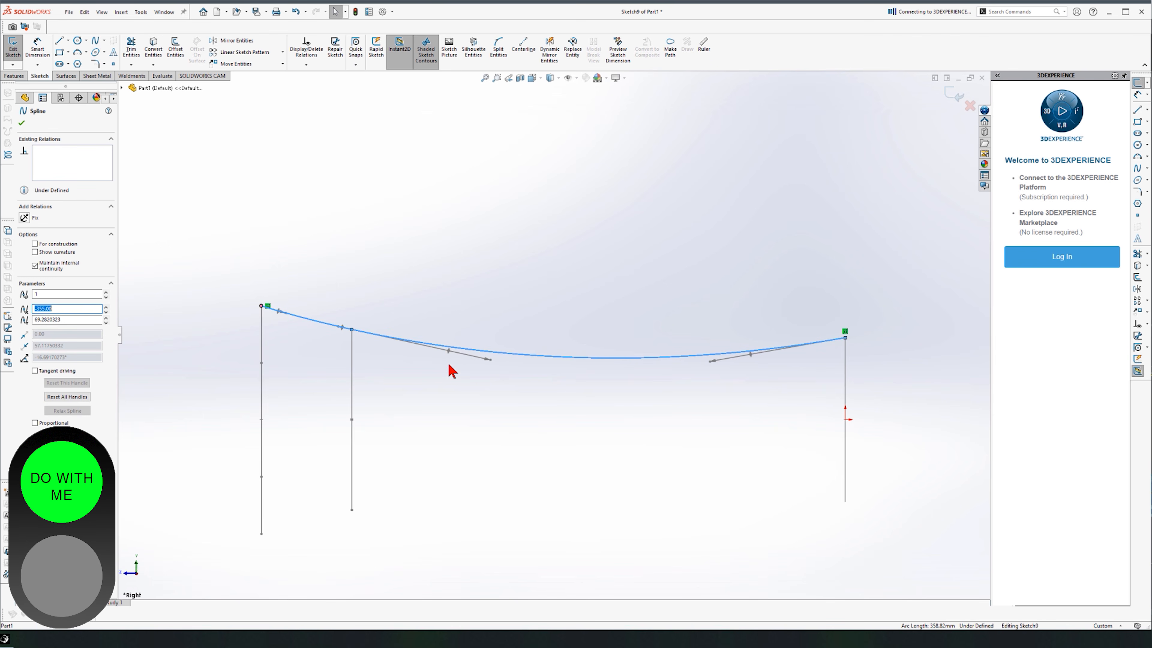
pyautogui.moveTo(449, 355); pyautogui.dragTo(458, 327)
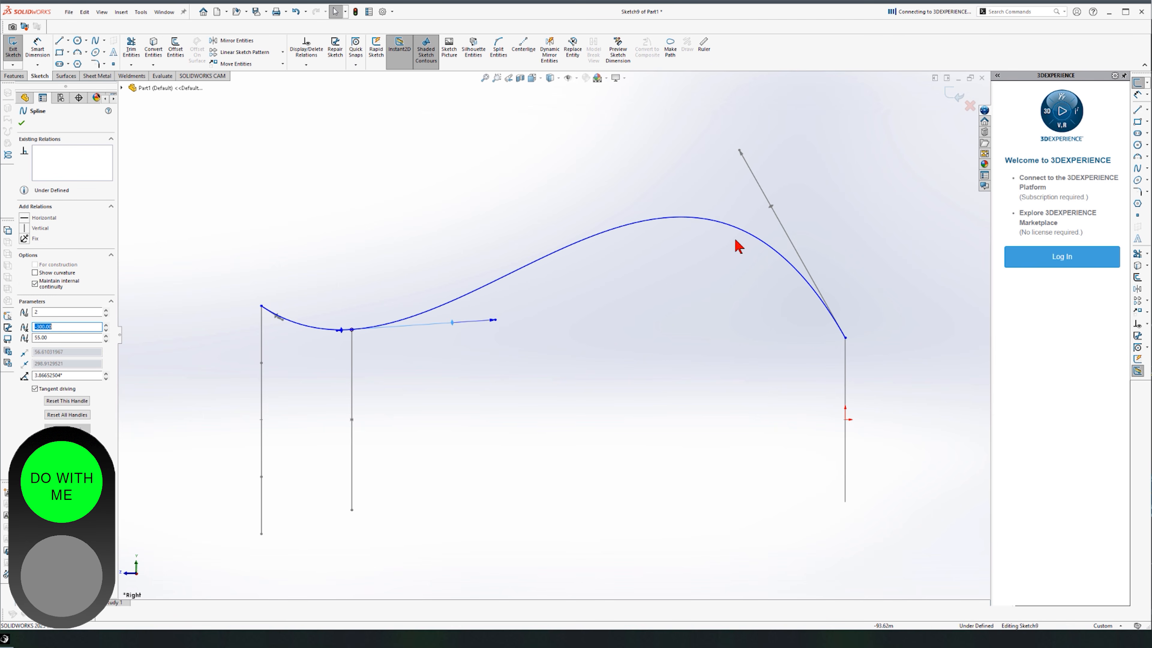
pyautogui.moveTo(775, 210); pyautogui.dragTo(713, 267)
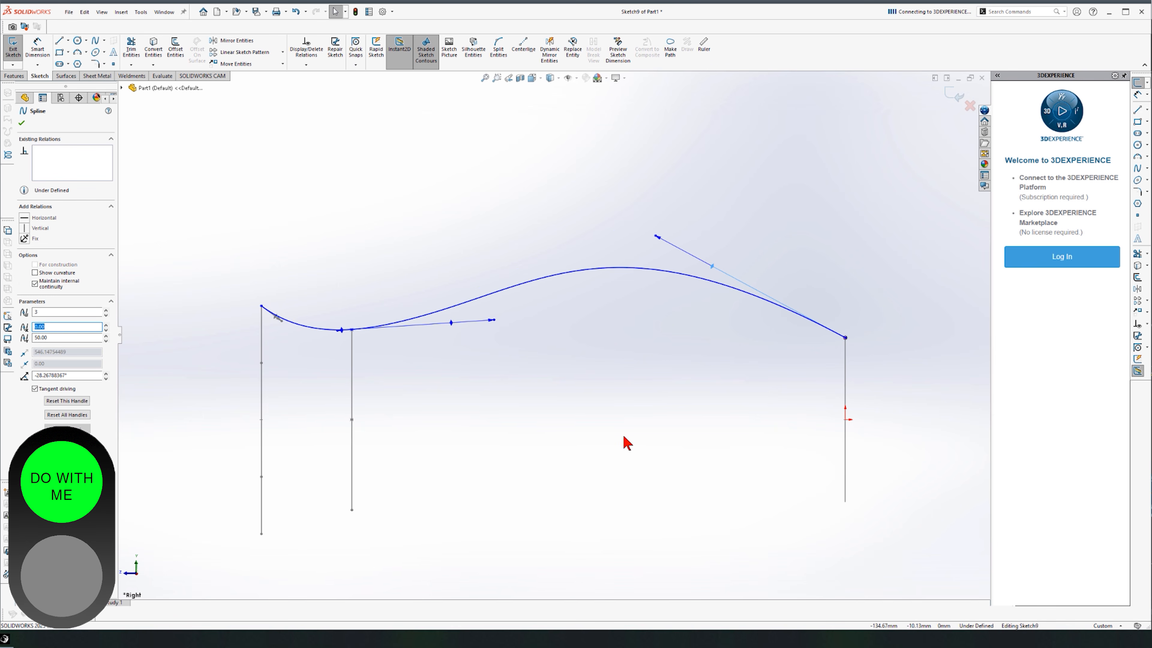
pyautogui.click(626, 444)
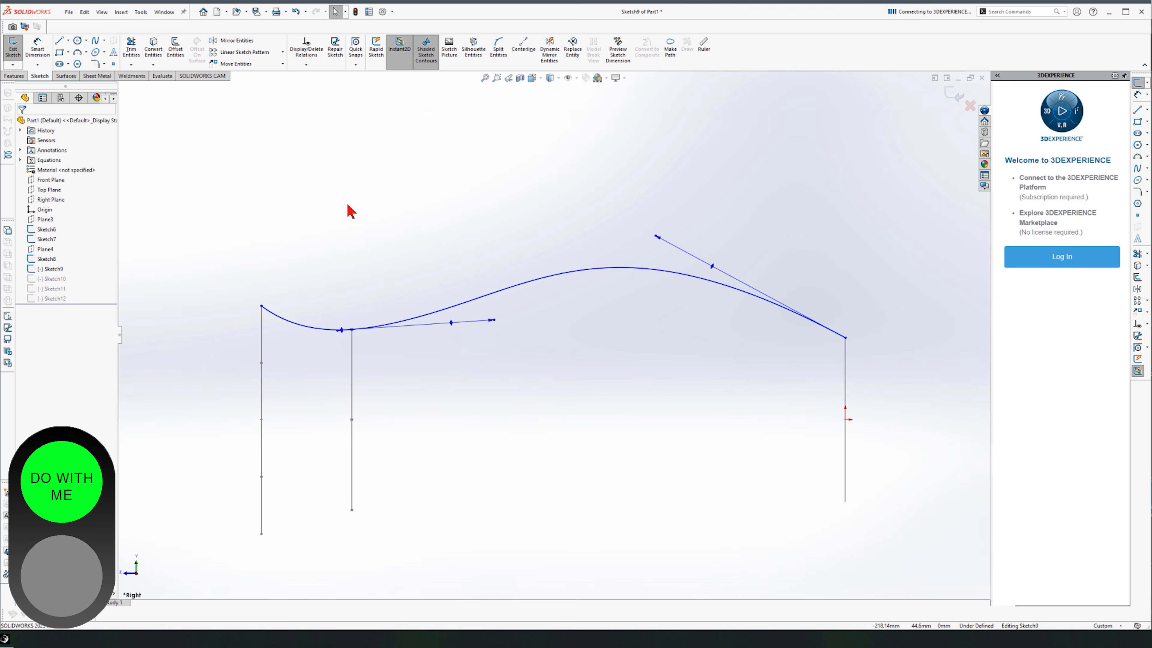
# Draw a horizontal centerline about 175 mm long from the upper spline's point on the rectangle toward the circle.
pyautogui.click(69, 41)
pyautogui.click(81, 63)
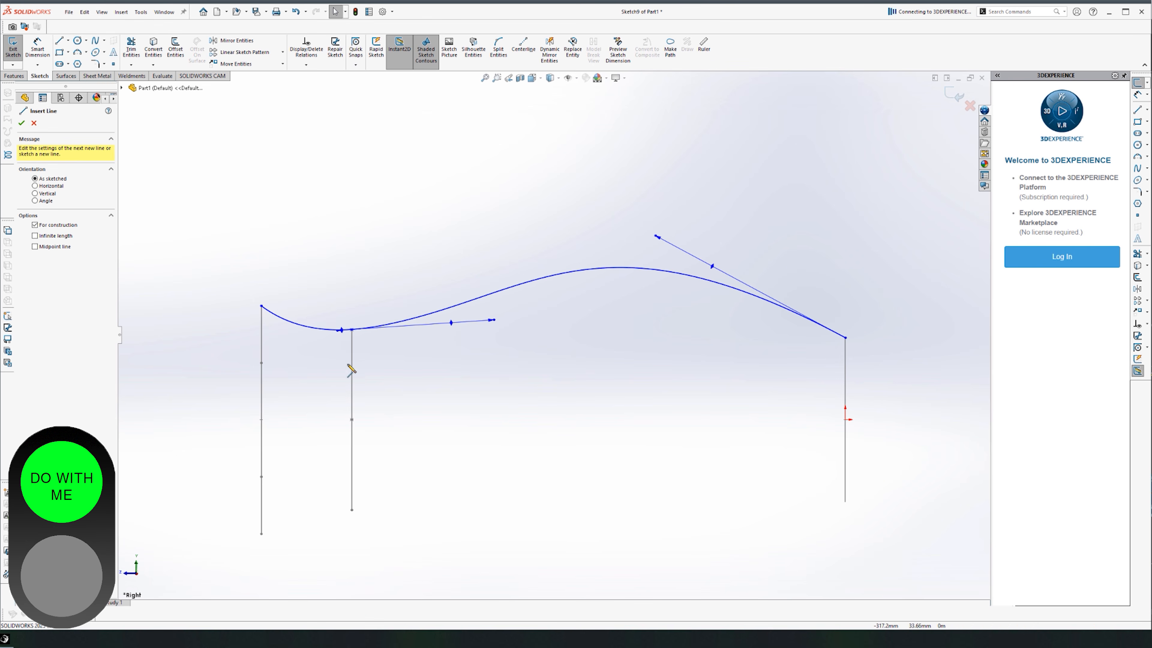
pyautogui.click(352, 330)
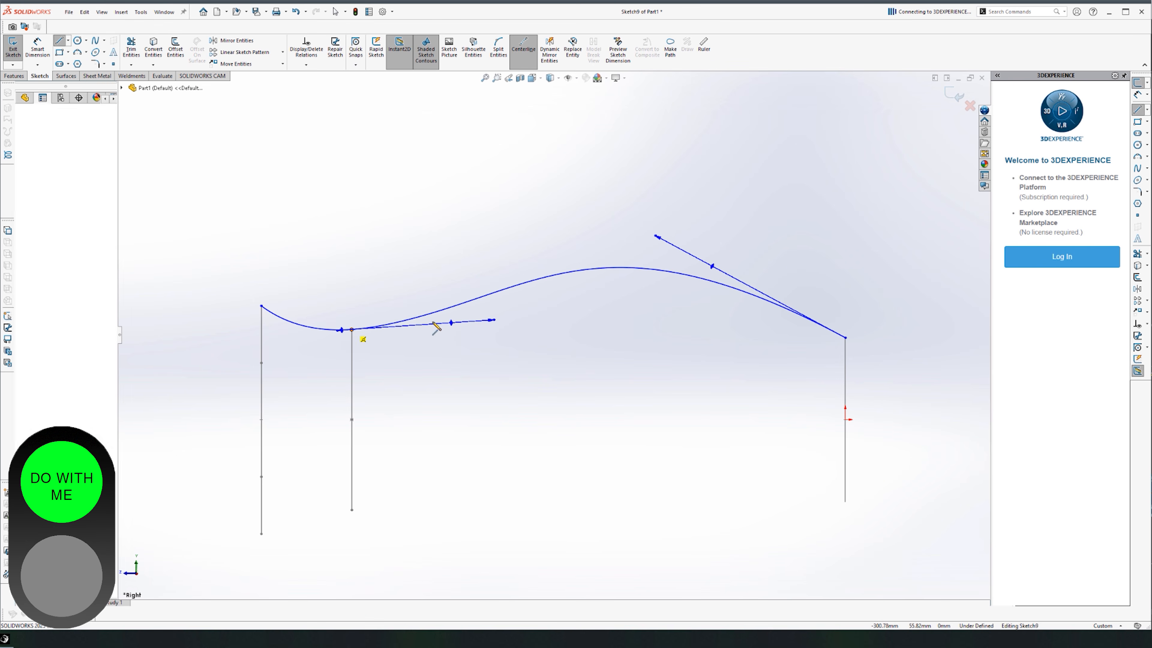
pyautogui.click(640, 330)
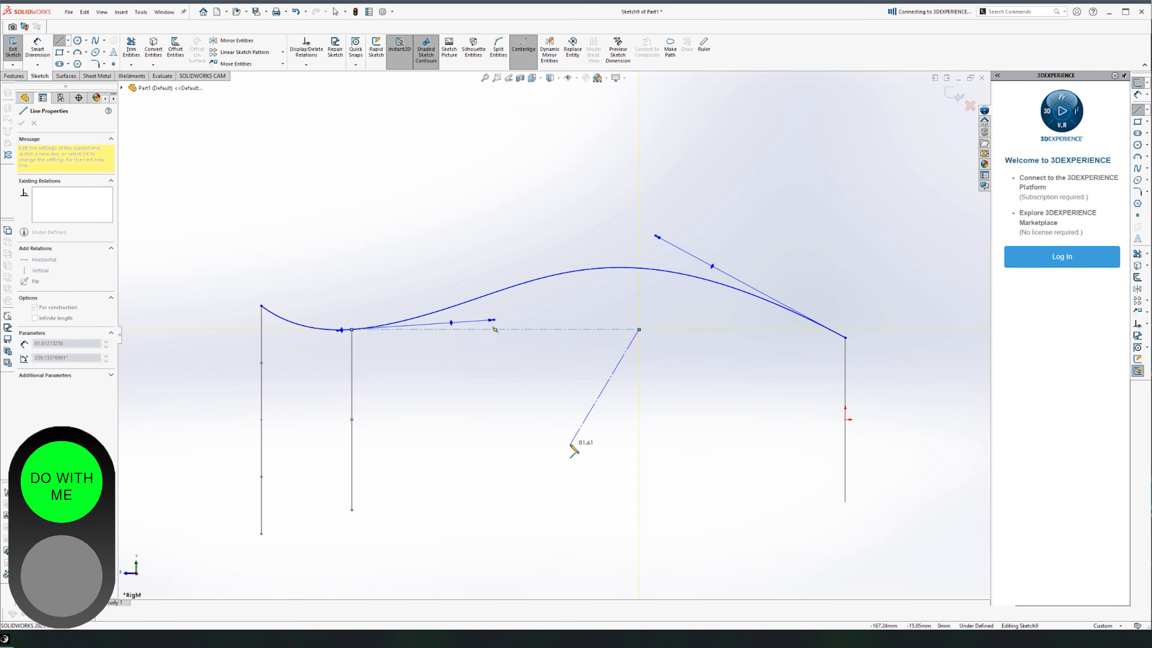
pyautogui.press('Escape')
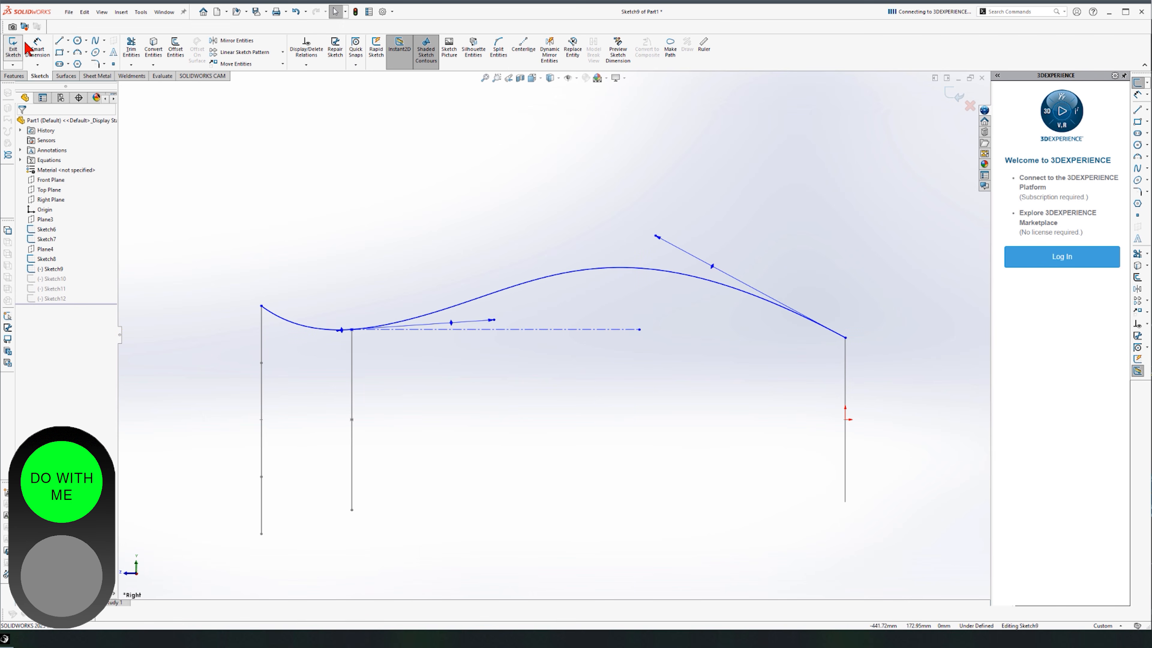
# Dimension the angle between the centerline and the upper spline's tangent handle at the rectangle as 14°.
pyautogui.click(38, 48)
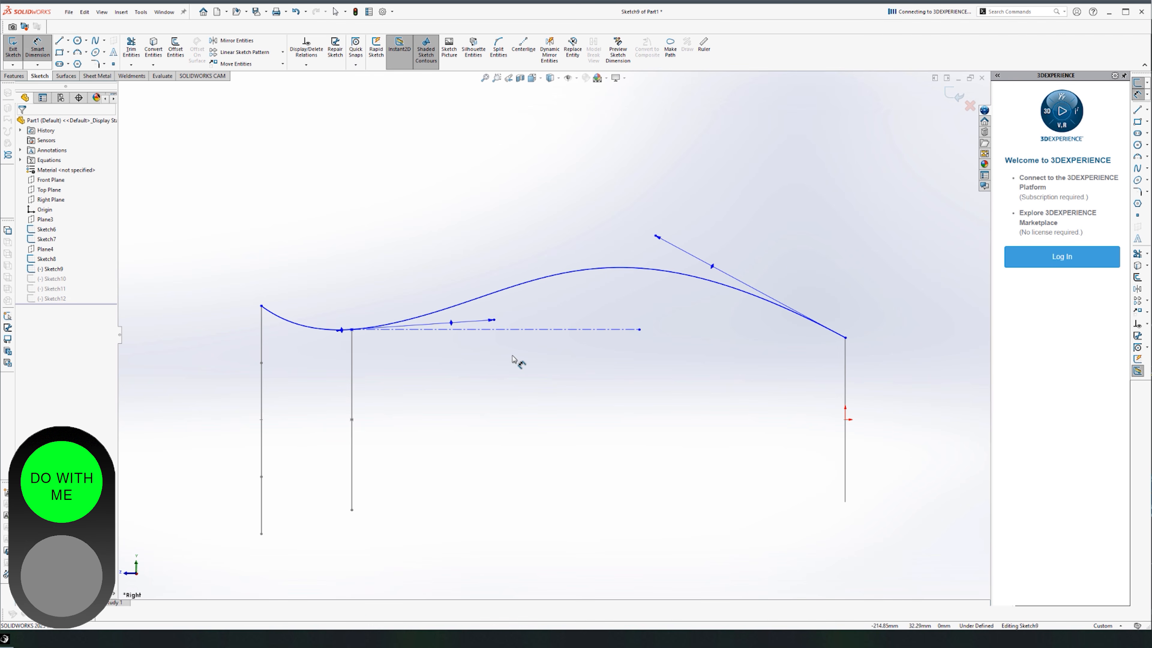
pyautogui.click(533, 331)
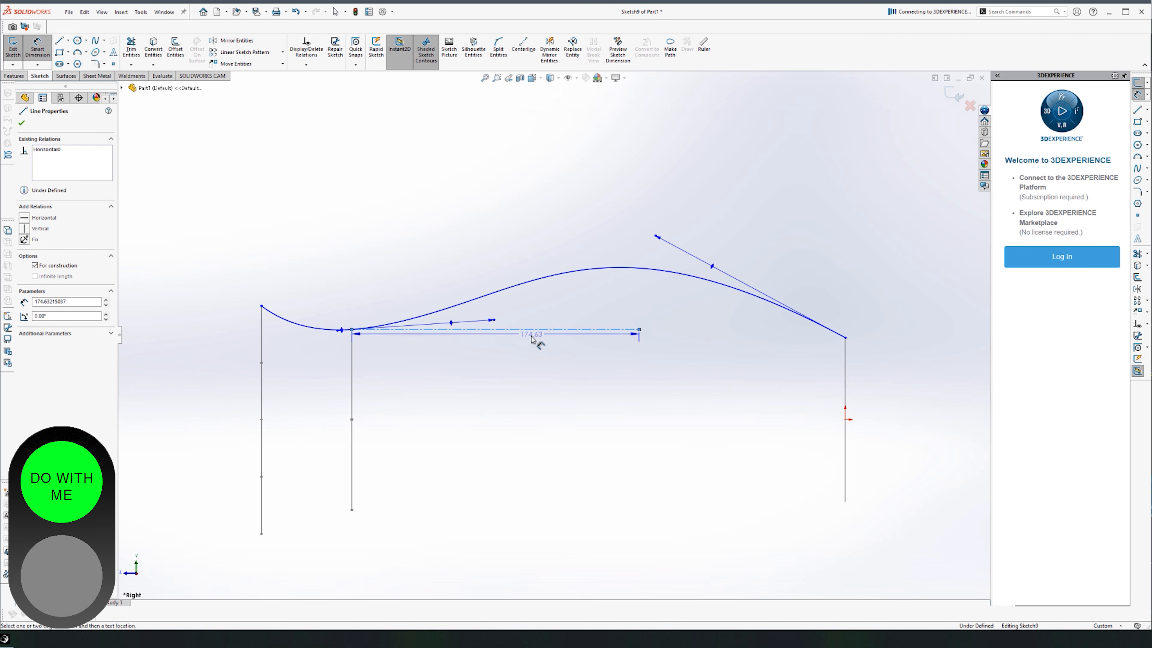
pyautogui.click(454, 324)
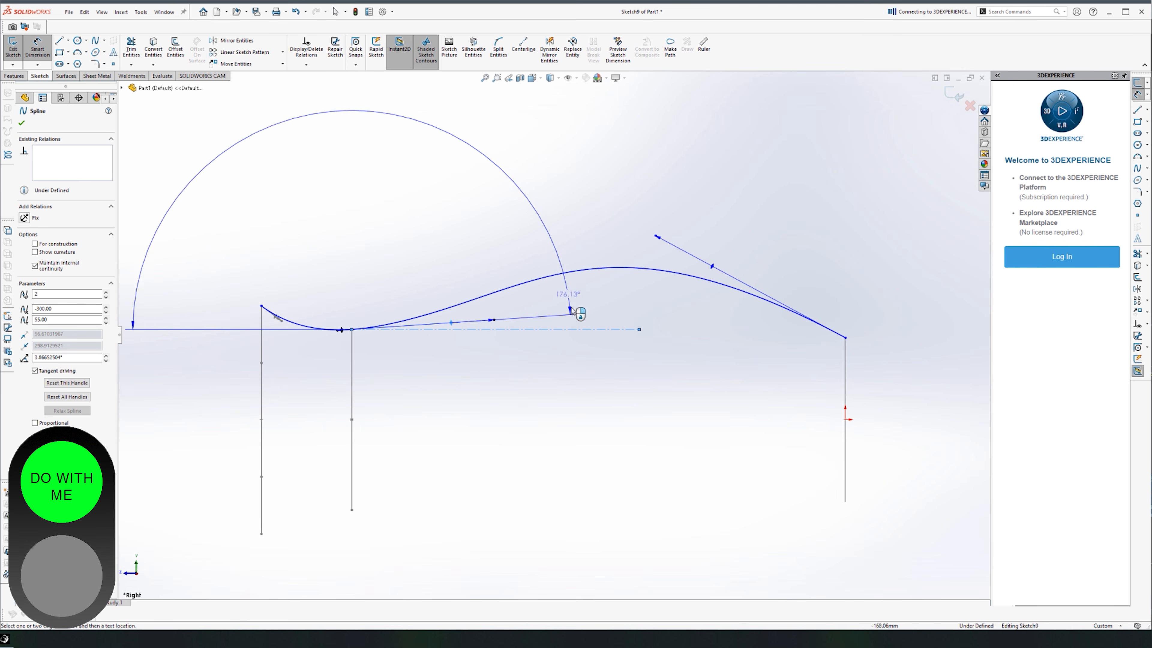
pyautogui.click(577, 321)
pyautogui.write('14')
pyautogui.press('Return')
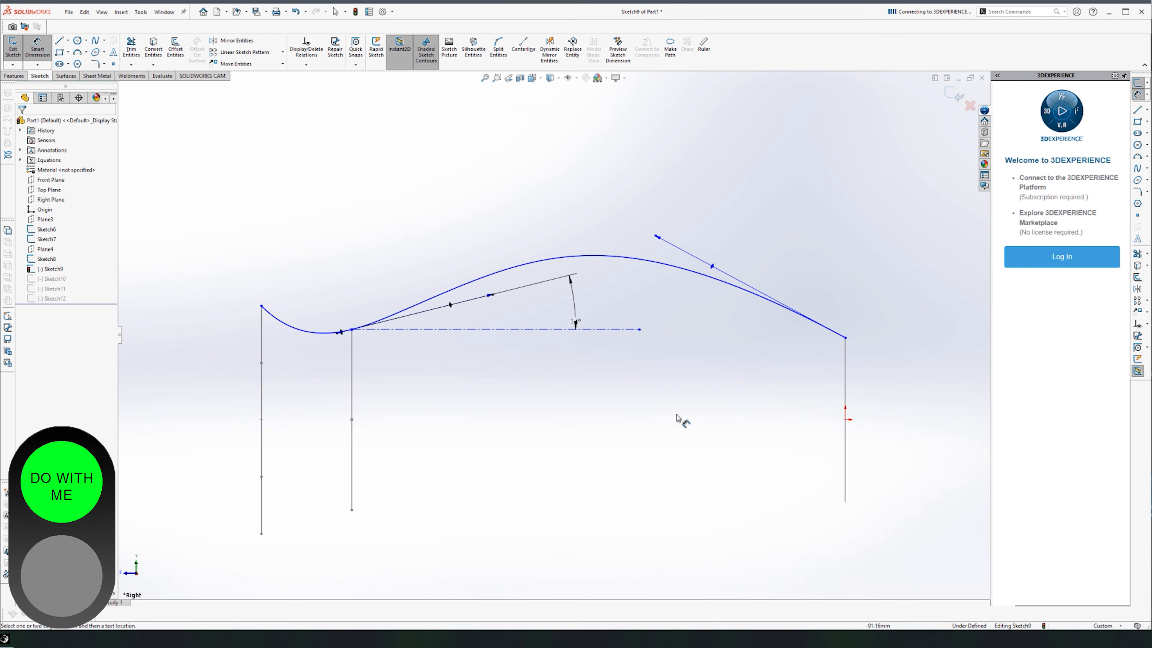
# Dimension the upper spline's tangent handle at the circle to 14° from the centerline, and close the sketch.
pyautogui.click(713, 266)
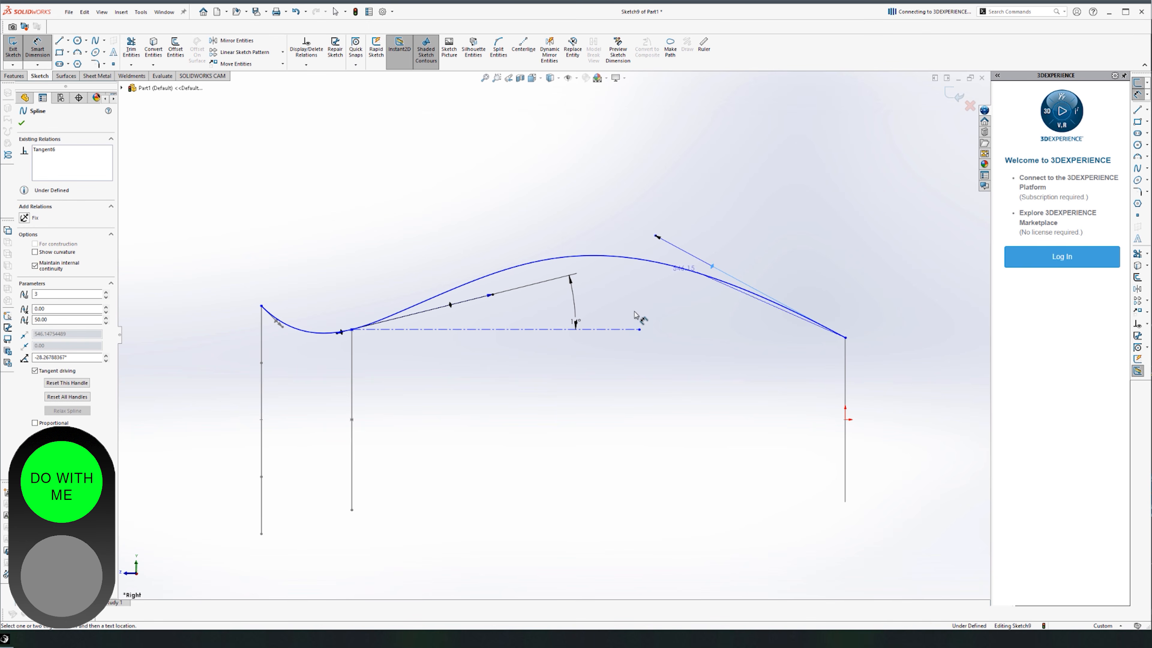
pyautogui.click(617, 330)
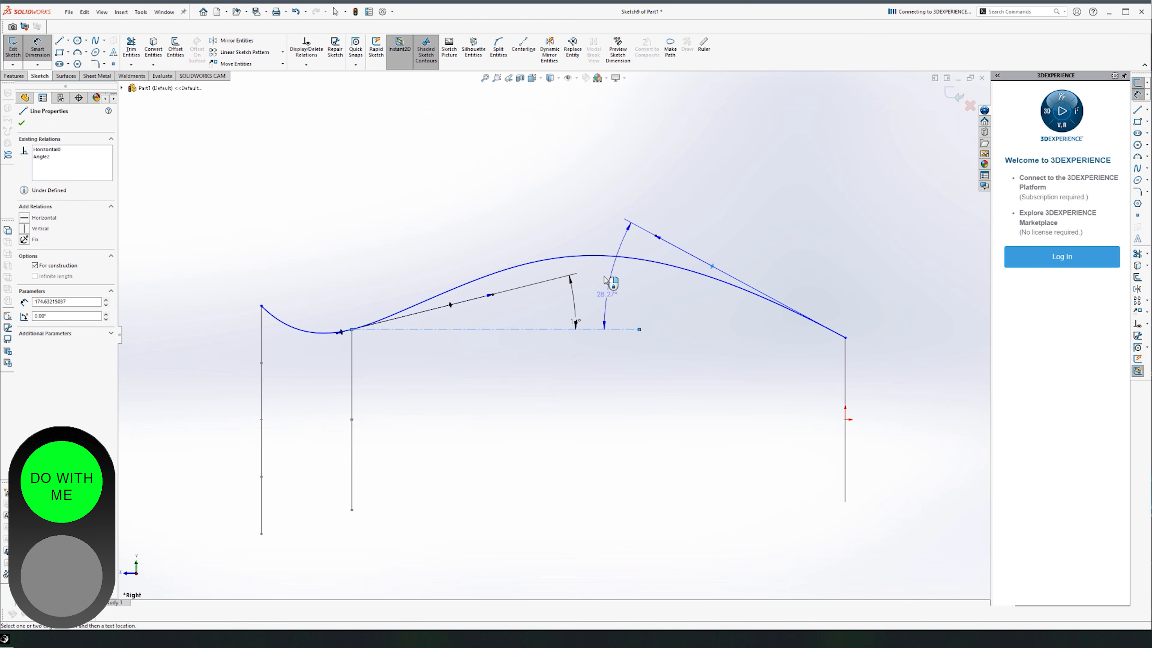
pyautogui.click(683, 312)
pyautogui.write('14')
pyautogui.press('Return')
pyautogui.click(622, 401)
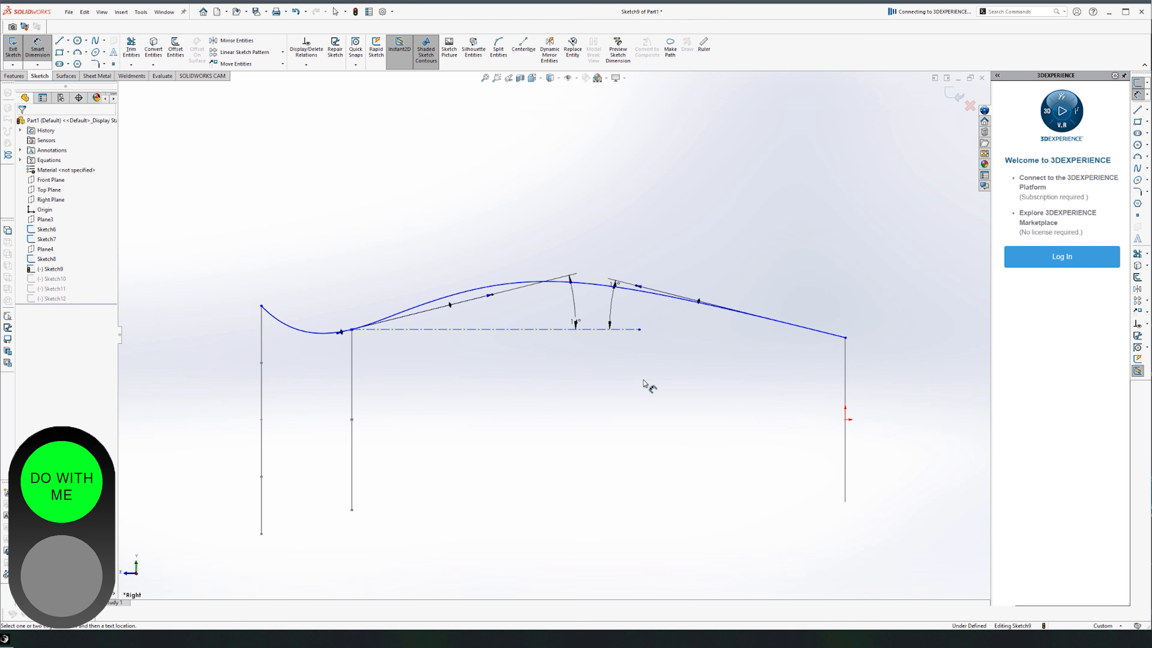
pyautogui.scroll(7, 644, 384)
pyautogui.scroll(-1, 554, 335)
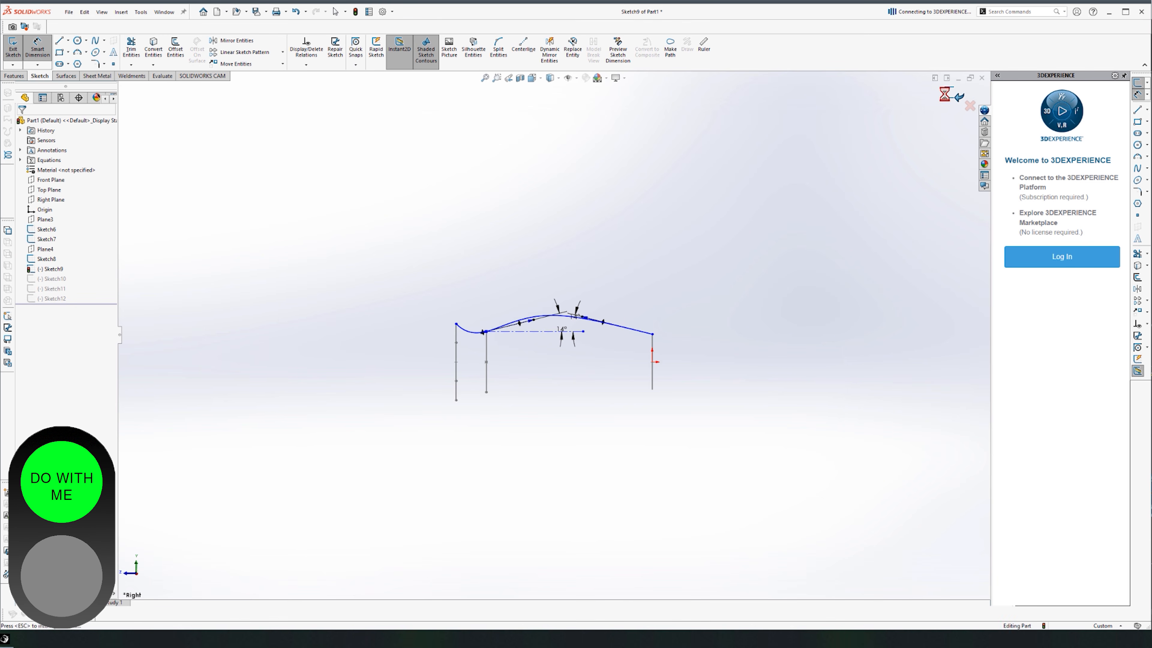
pyautogui.scroll(-3, 576, 353)
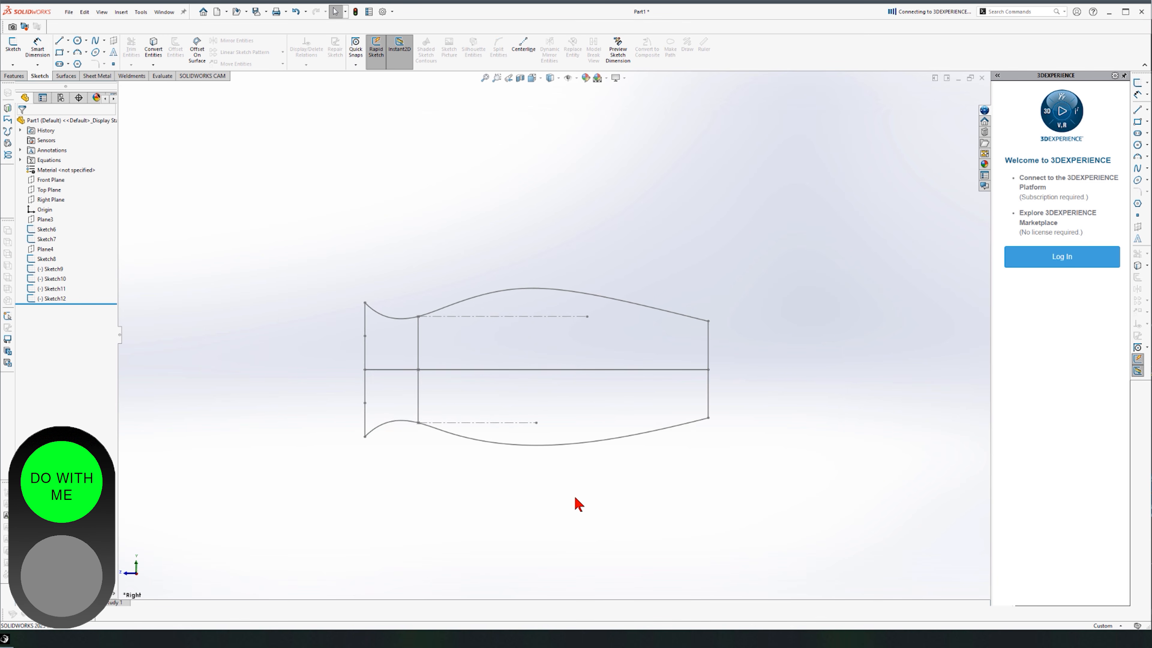
# Start a Loft and pick the circle, the rectangle and the hexagon in order as its profiles.
pyautogui.moveTo(516, 517); pyautogui.dragTo(516, 514, button='middle')
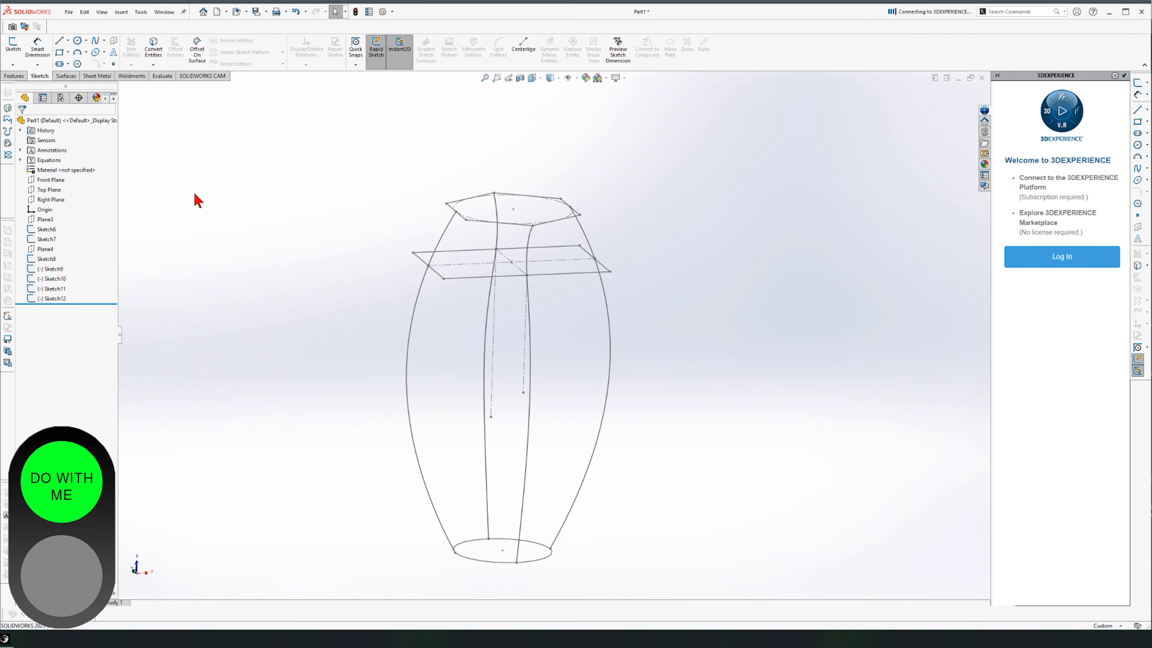
pyautogui.click(14, 76)
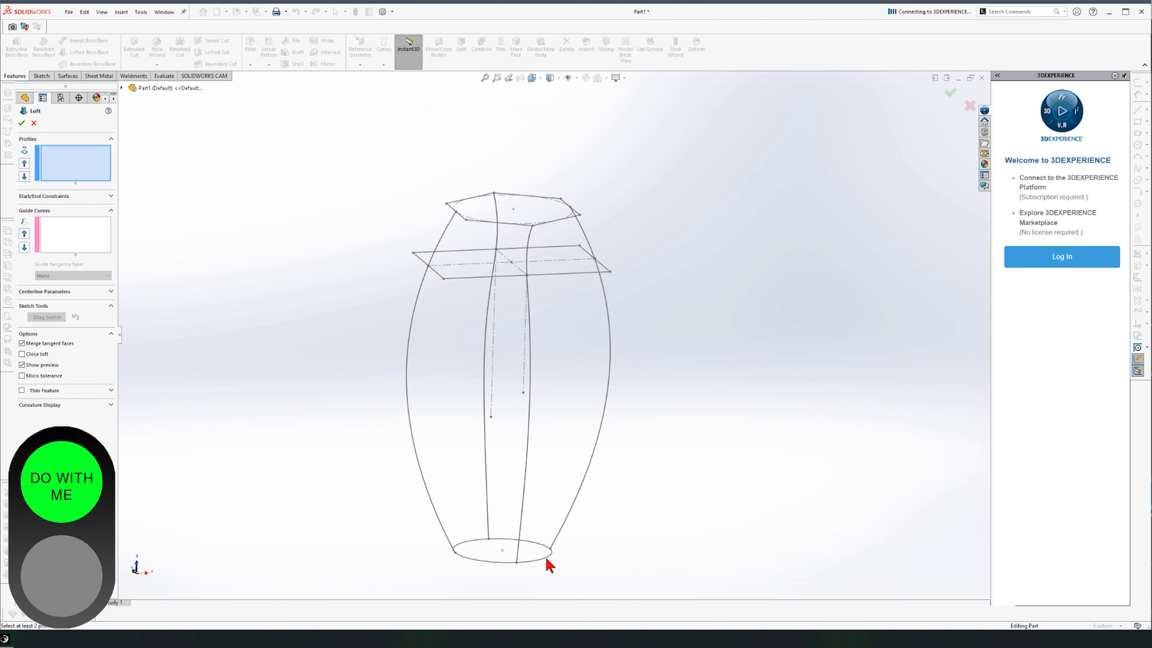
pyautogui.click(564, 275)
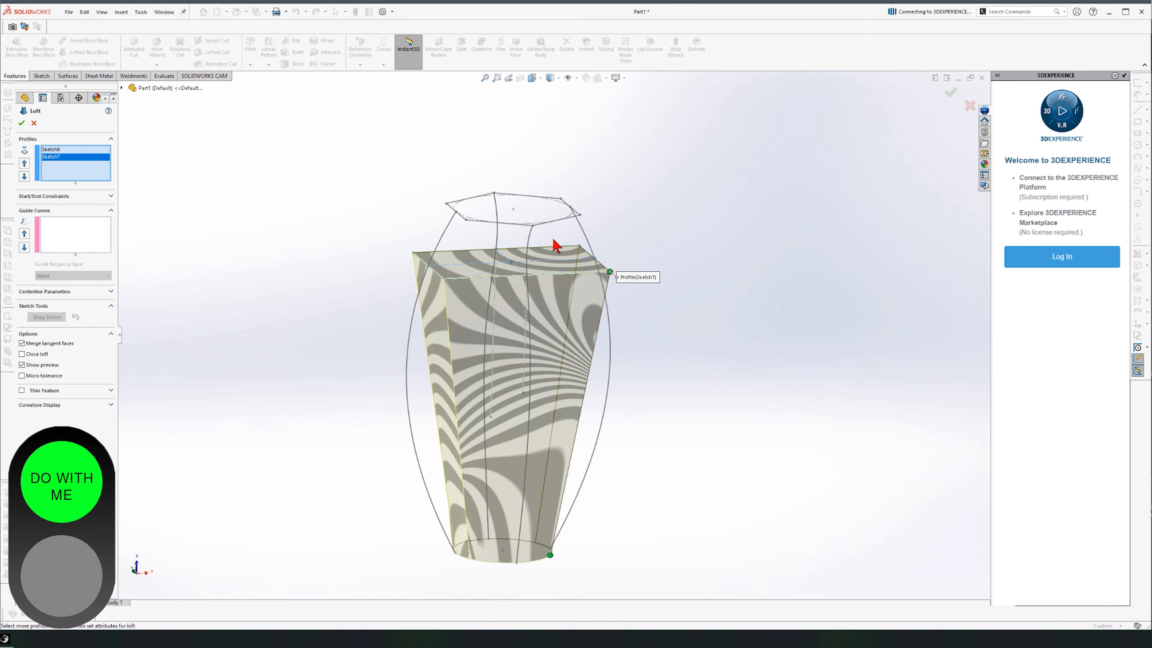
pyautogui.click(567, 222)
pyautogui.moveTo(682, 330)
pyautogui.mouseDown(button='middle')
pyautogui.moveTo(563, 327)
pyautogui.moveTo(594, 496)
pyautogui.moveTo(660, 324)
pyautogui.moveTo(753, 381)
pyautogui.mouseUp(button='middle')
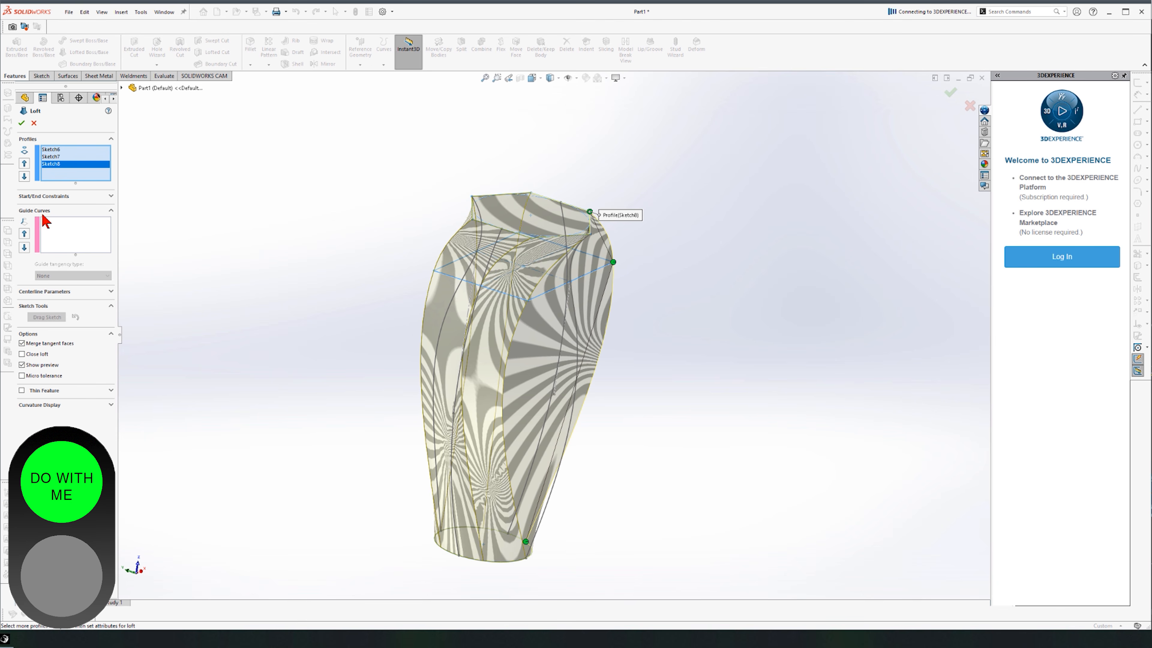
# Add the four splines on the Top and Right Planes as guide curves and create the loft.
pyautogui.click(60, 239)
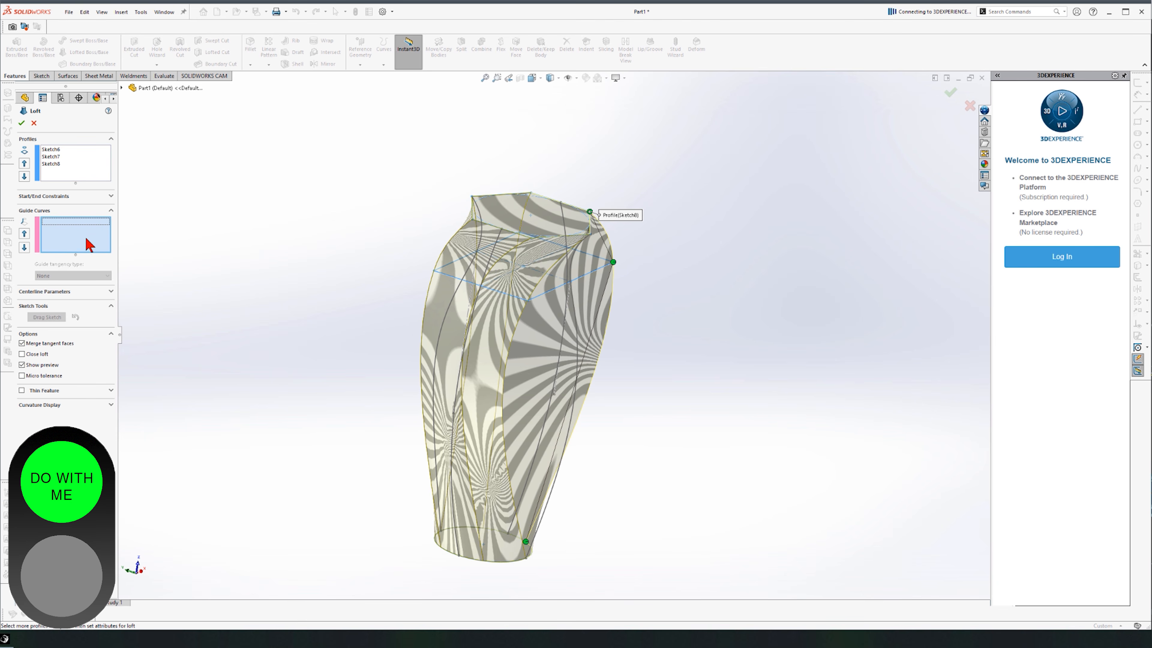
pyautogui.moveTo(215, 337); pyautogui.dragTo(202, 382, button='middle')
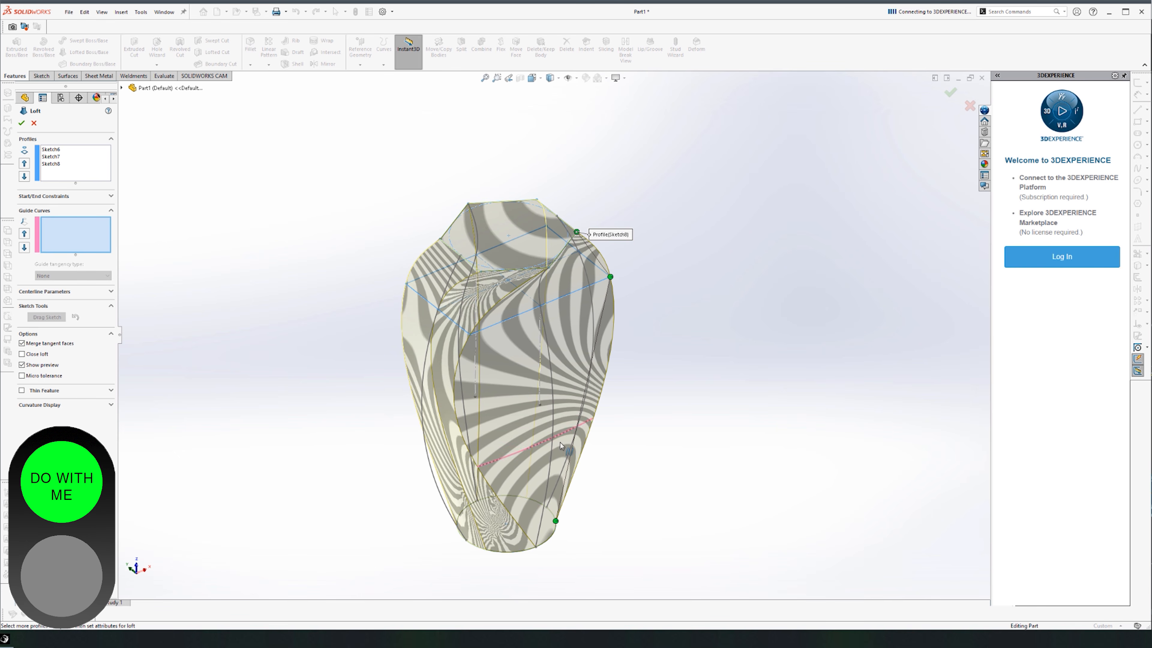
pyautogui.click(553, 399)
pyautogui.moveTo(628, 427)
pyautogui.mouseDown(button='middle')
pyautogui.moveTo(630, 395)
pyautogui.moveTo(606, 383)
pyautogui.mouseUp(button='middle')
pyautogui.click(613, 384)
pyautogui.moveTo(710, 365)
pyautogui.mouseDown(button='middle')
pyautogui.moveTo(661, 321)
pyautogui.moveTo(613, 332)
pyautogui.mouseUp(button='middle')
pyautogui.click(593, 357)
pyautogui.moveTo(668, 378); pyautogui.dragTo(663, 352, button='middle')
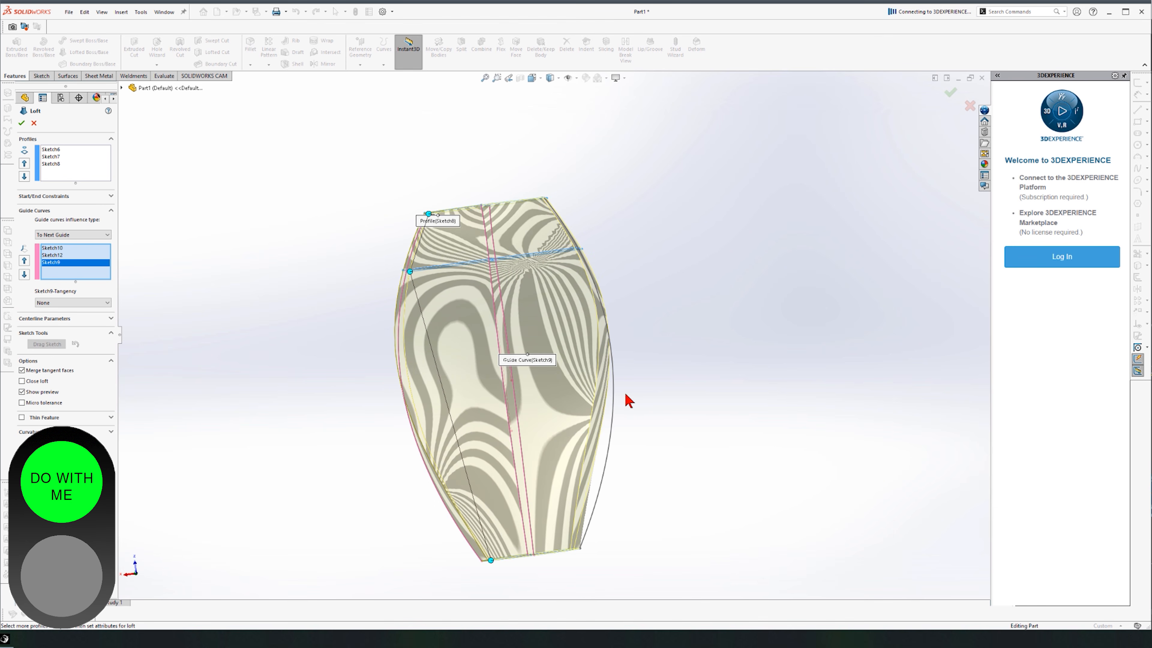
pyautogui.click(616, 398)
pyautogui.moveTo(615, 391)
pyautogui.mouseDown(button='middle')
pyautogui.moveTo(648, 324)
pyautogui.moveTo(538, 349)
pyautogui.moveTo(525, 453)
pyautogui.moveTo(540, 581)
pyautogui.mouseUp(button='middle')
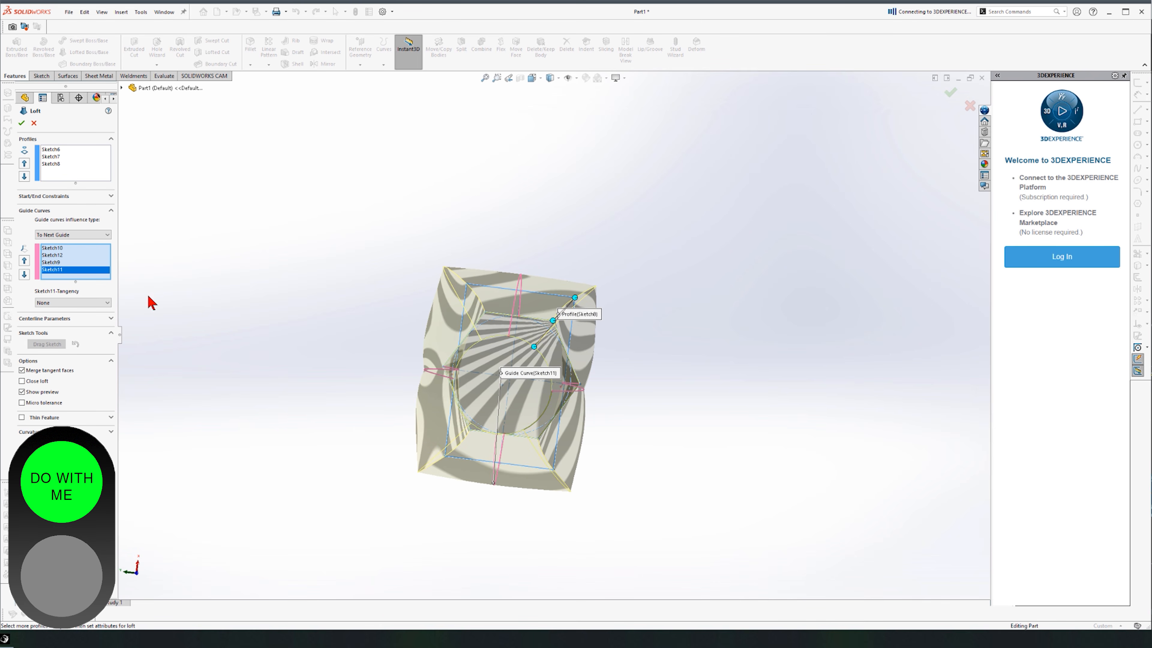
pyautogui.click(22, 123)
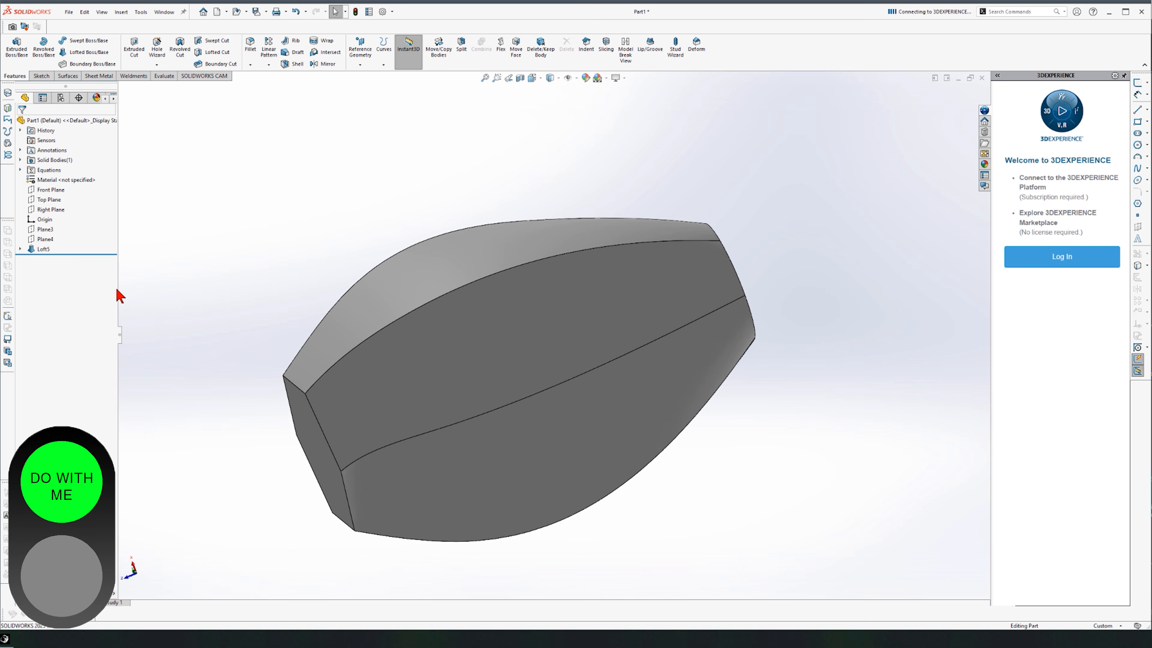
# Edit the loft's guide curve Sketch12 and swing the spline's tangent handle at the circle inward past vertical.
pyautogui.click(20, 249)
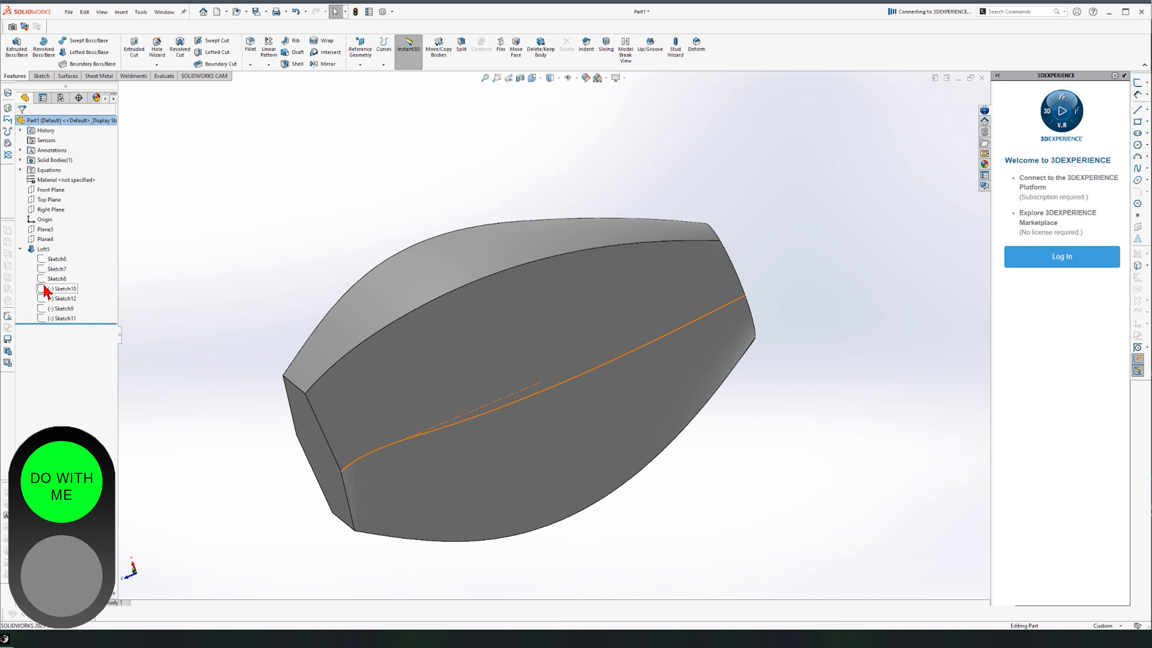
pyautogui.click(46, 301)
pyautogui.moveTo(373, 458)
pyautogui.mouseDown(button='middle')
pyautogui.moveTo(492, 366)
pyautogui.moveTo(314, 383)
pyautogui.mouseUp(button='middle')
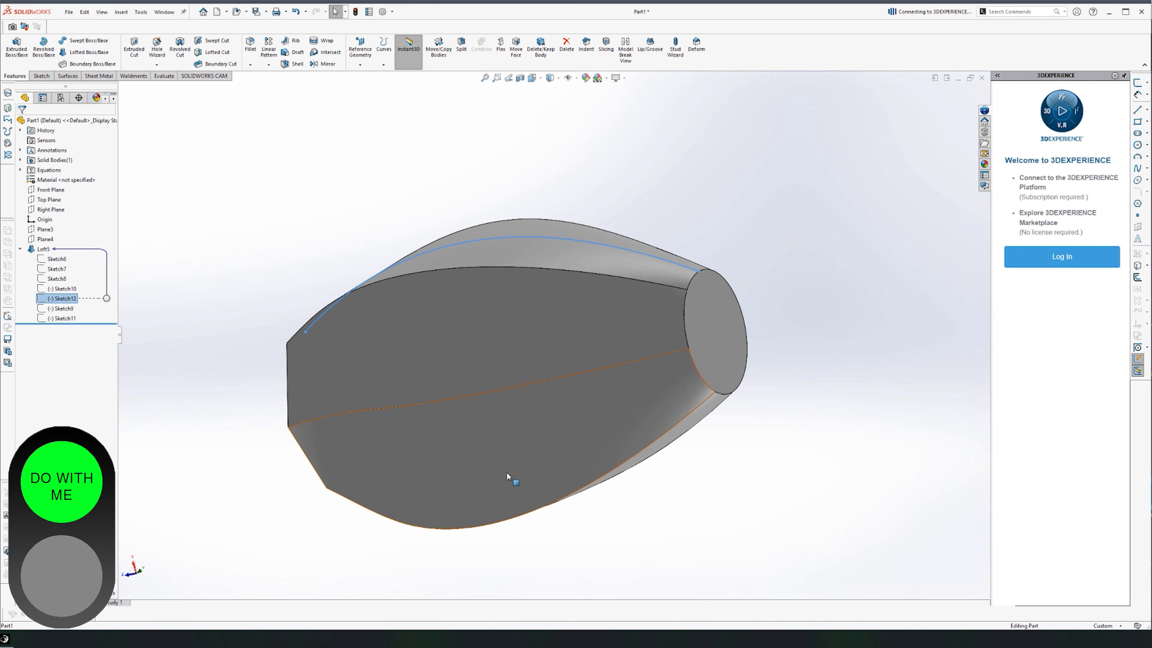
pyautogui.moveTo(489, 499); pyautogui.dragTo(554, 399, button='middle')
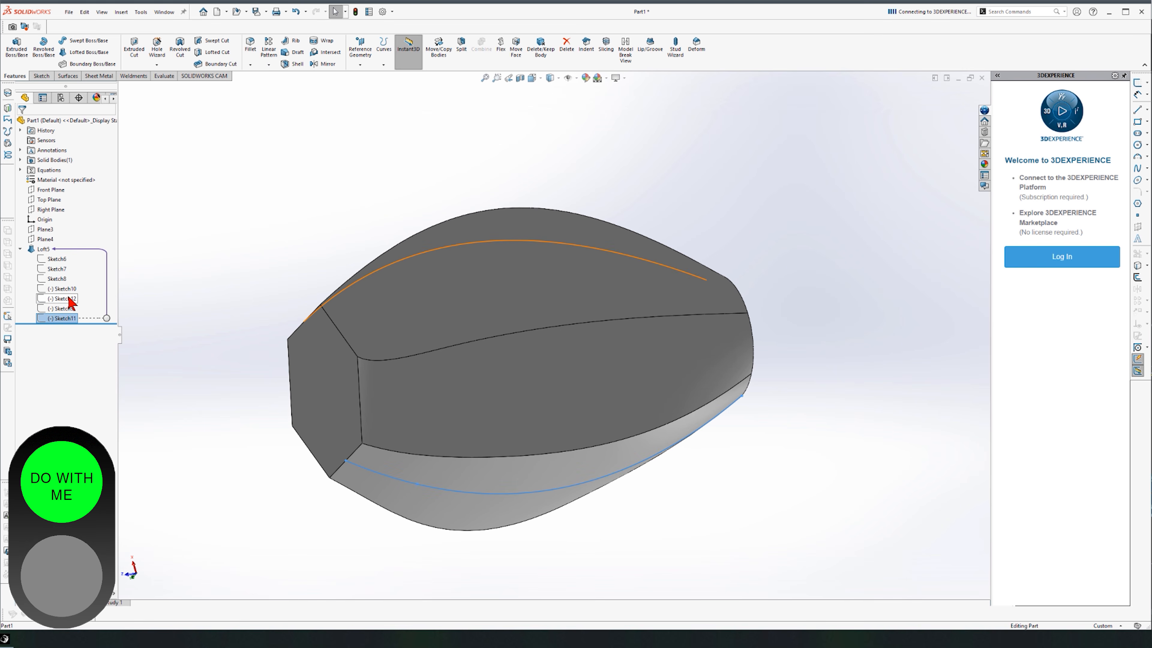
pyautogui.click(64, 298)
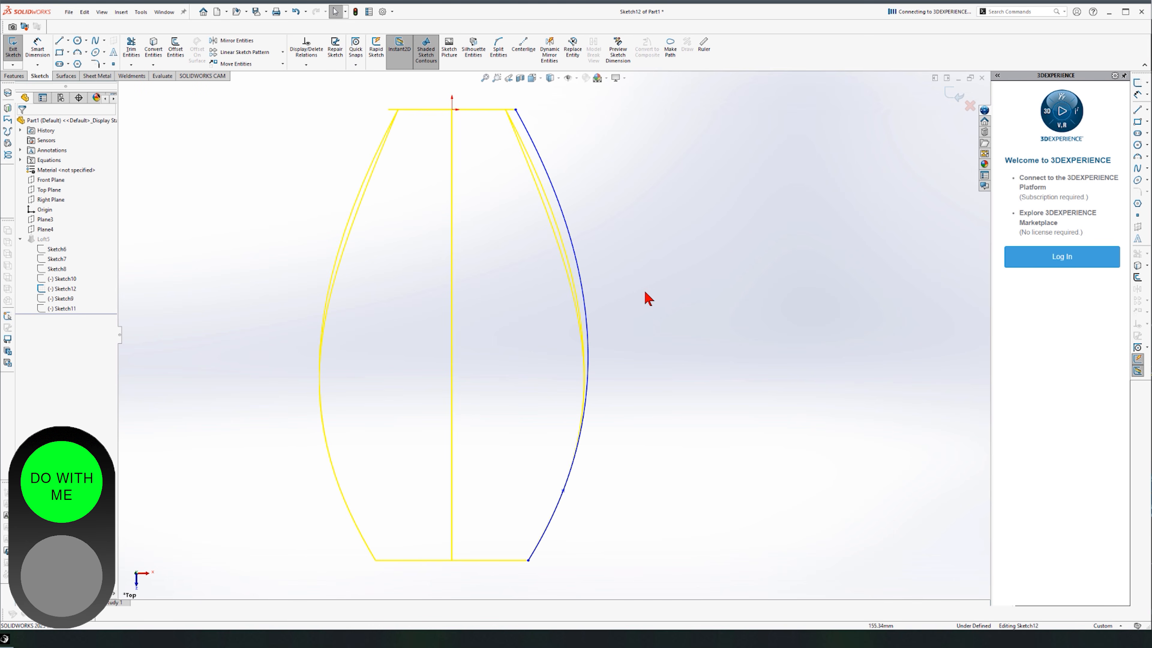
pyautogui.click(581, 282)
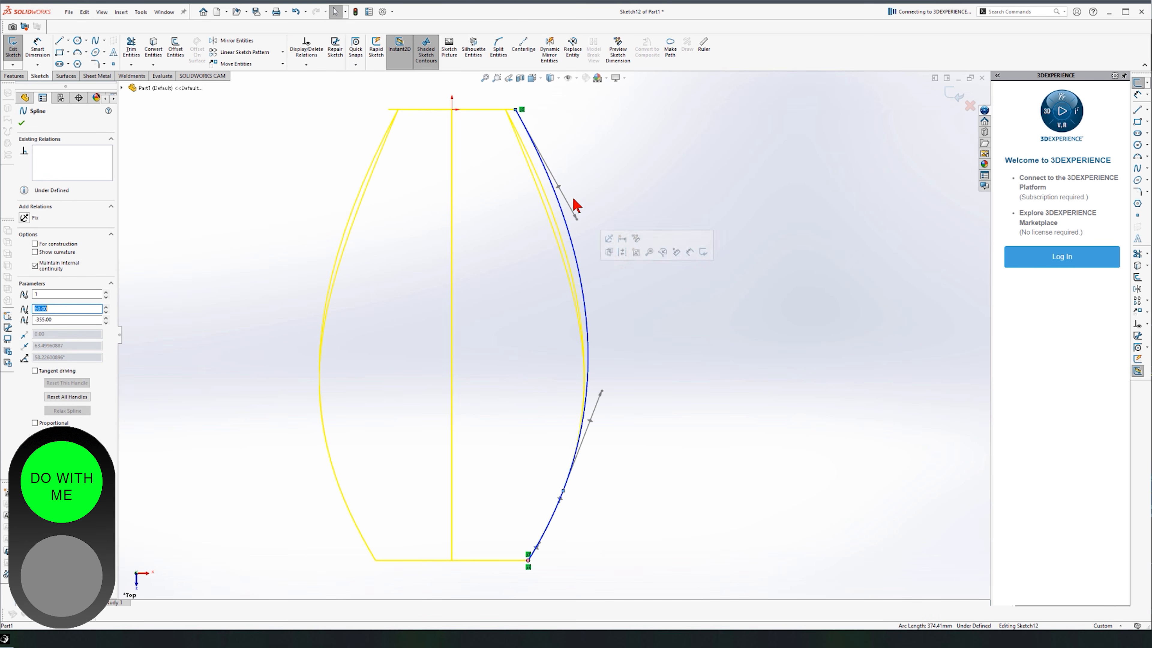
pyautogui.moveTo(561, 191); pyautogui.dragTo(494, 197)
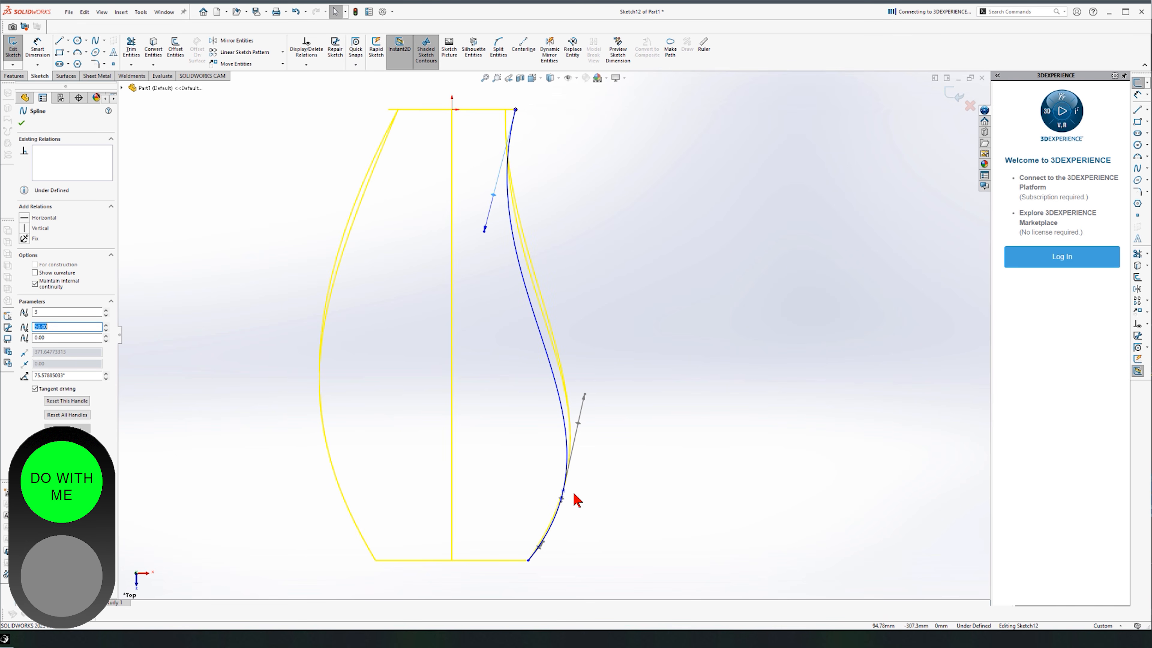
# Draw a vertical centerline from the Sketch12 spline's endpoint at the circle toward the hexagon end.
pyautogui.click(68, 41)
pyautogui.click(84, 59)
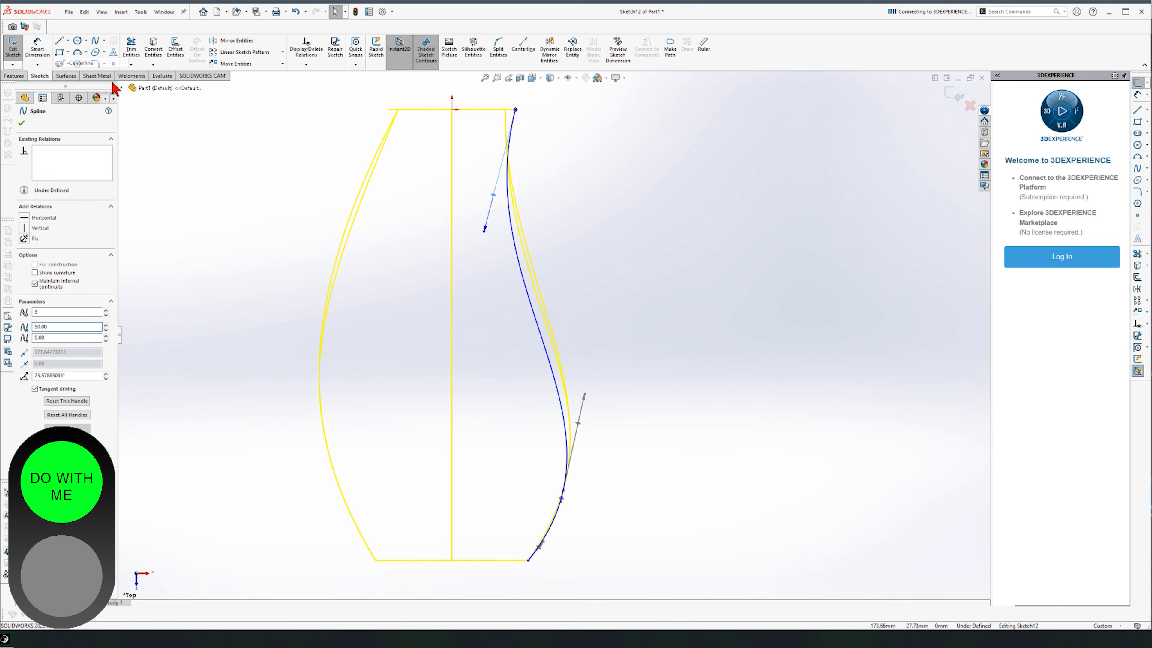
pyautogui.click(515, 110)
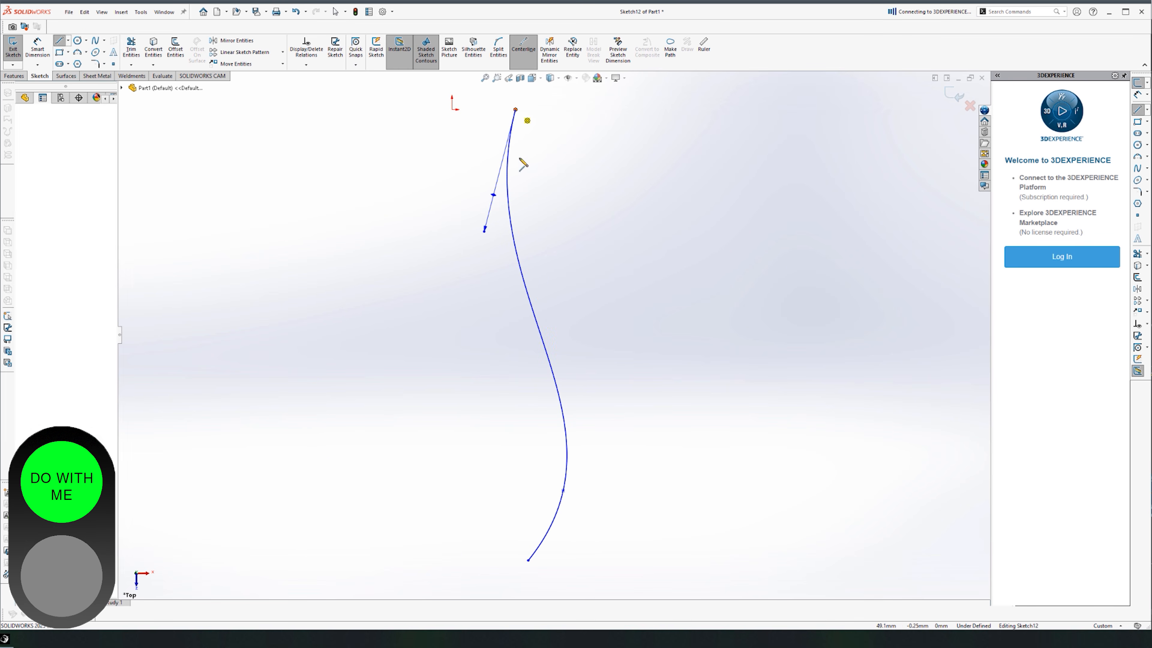
pyautogui.click(516, 359)
pyautogui.press('Escape')
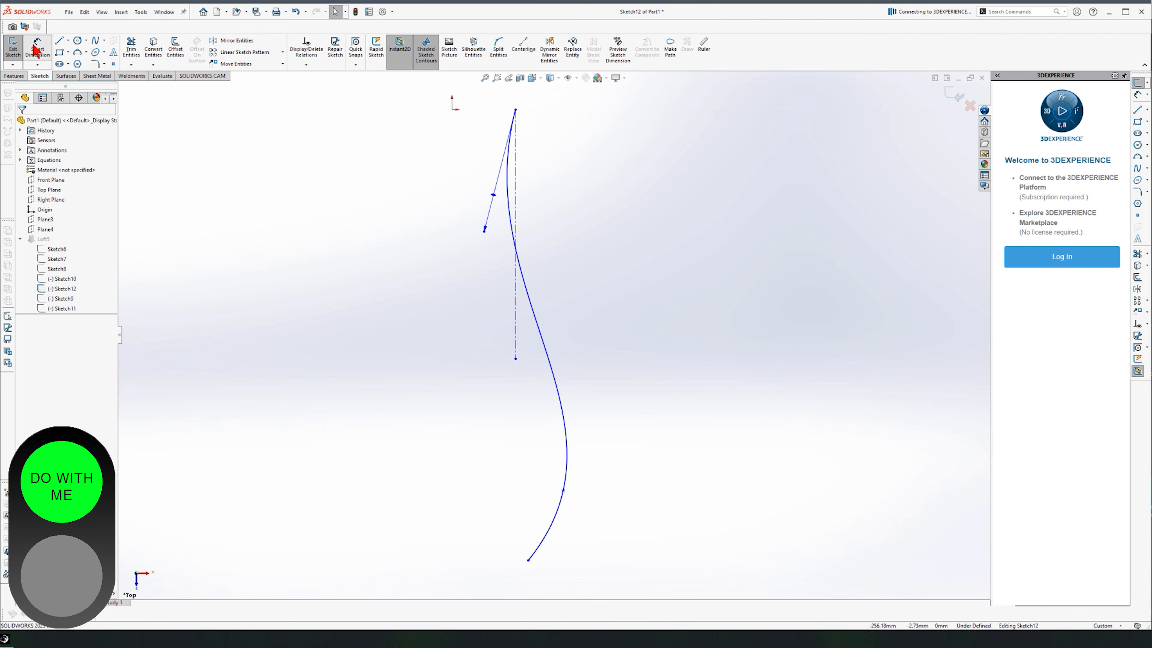
# Dimension the Sketch12 spline's tangent handle at 14° from the centerline and close the sketch.
pyautogui.click(35, 50)
pyautogui.click(516, 184)
pyautogui.click(491, 204)
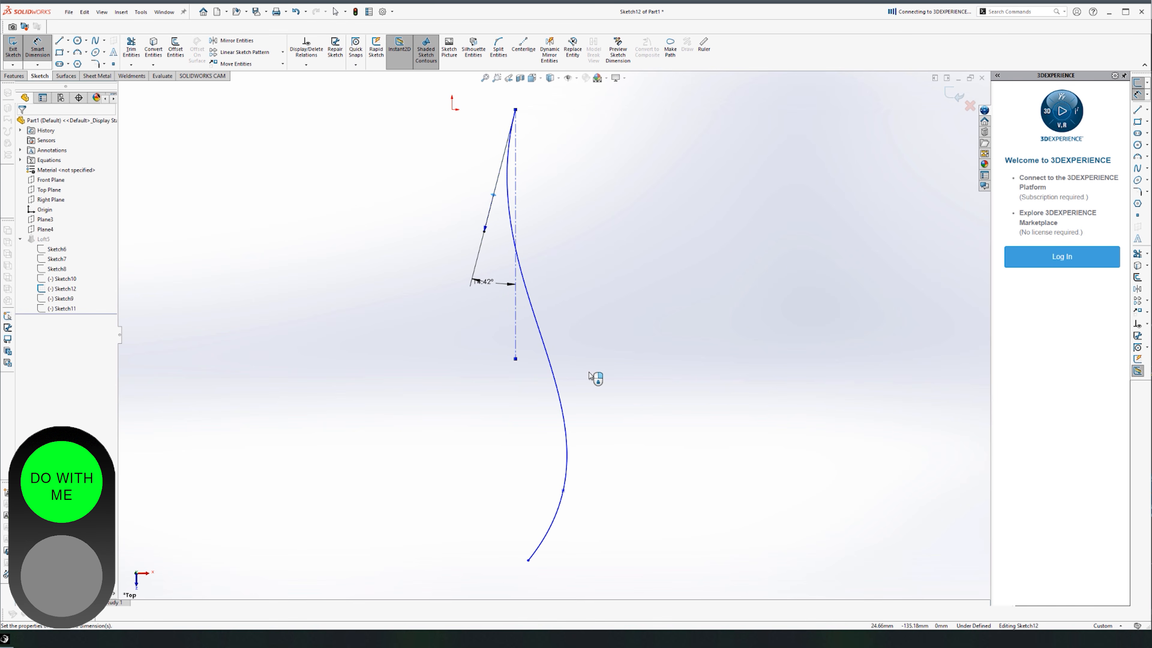
pyautogui.click(595, 378)
pyautogui.write('14')
pyautogui.press('Return')
pyautogui.click(955, 95)
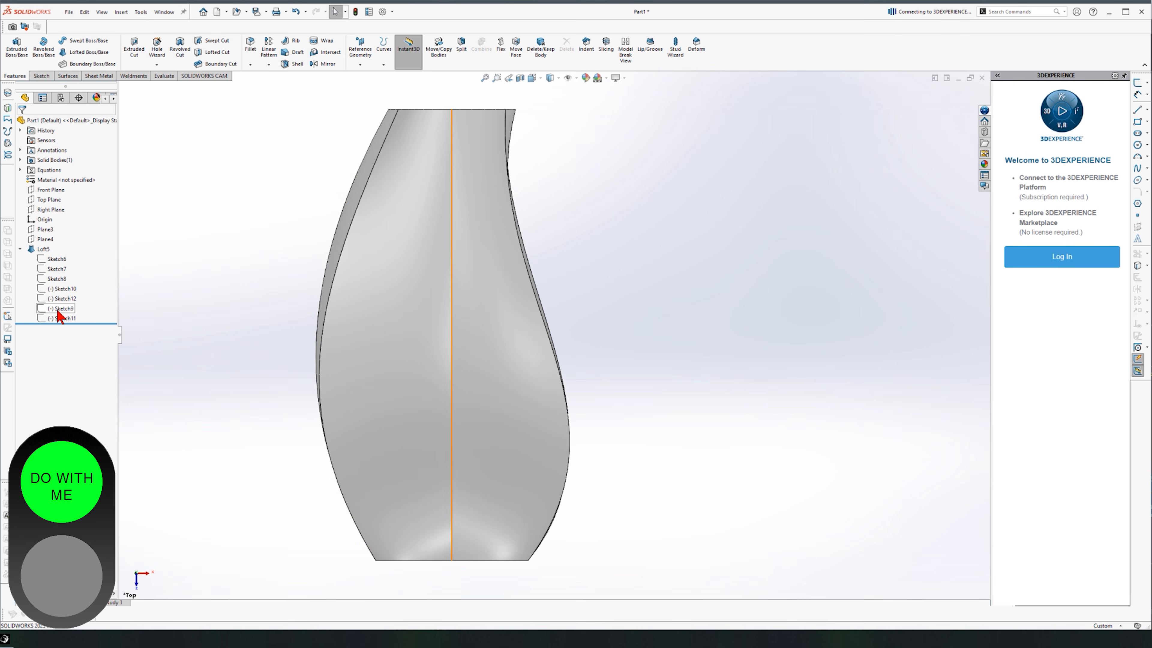
# Edit guide curve Sketch11 on the opposite side and swing its spline's tangent handle at the circle inward.
pyautogui.click(62, 319)
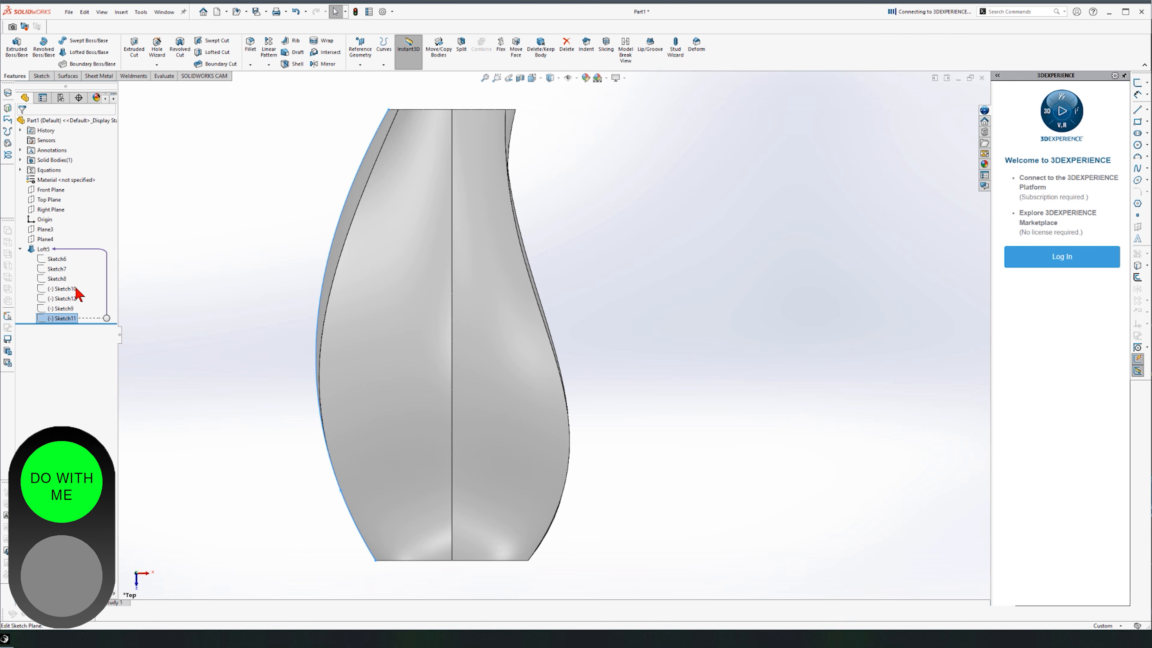
pyautogui.click(68, 319)
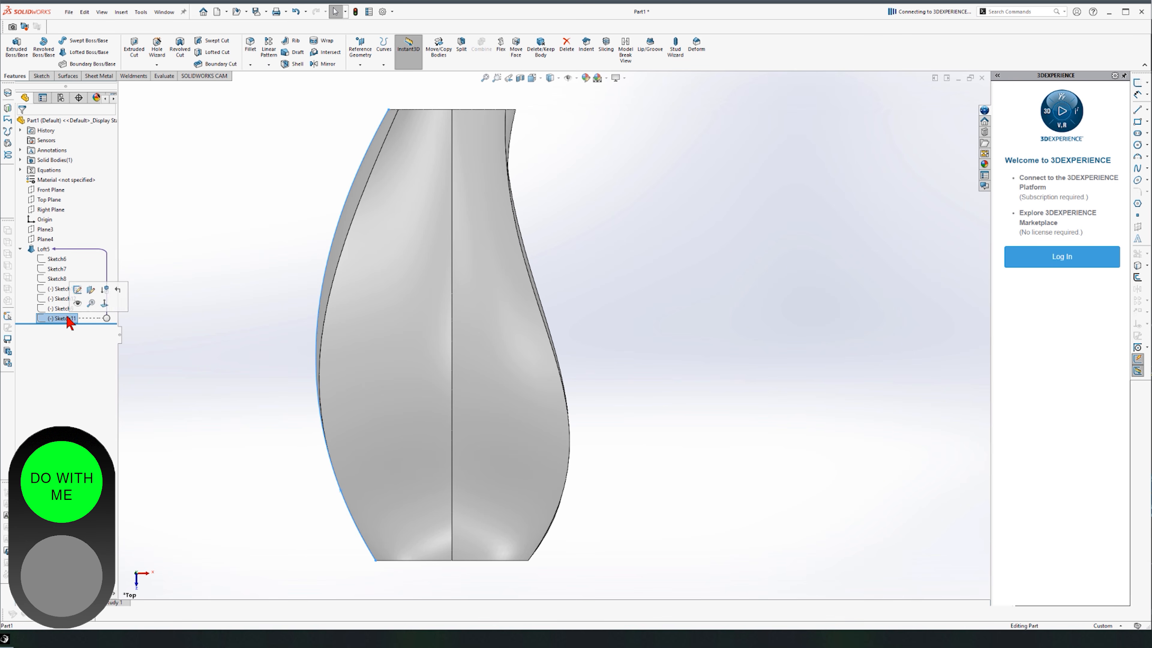
pyautogui.click(78, 290)
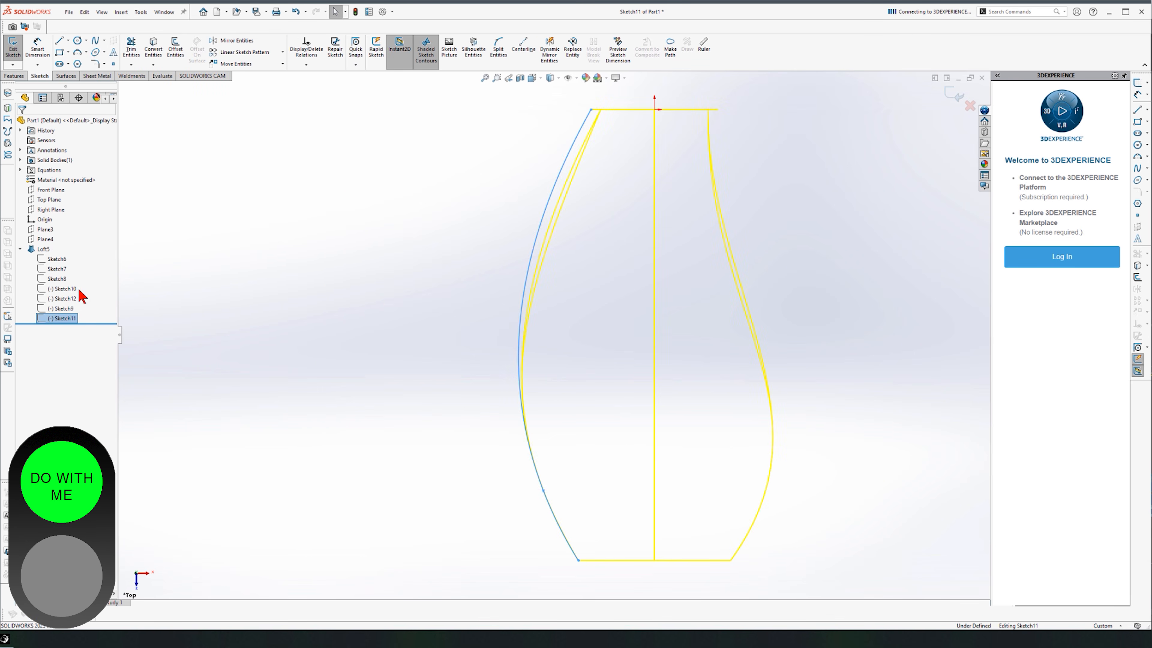
pyautogui.click(565, 170)
pyautogui.moveTo(548, 187); pyautogui.dragTo(600, 232)
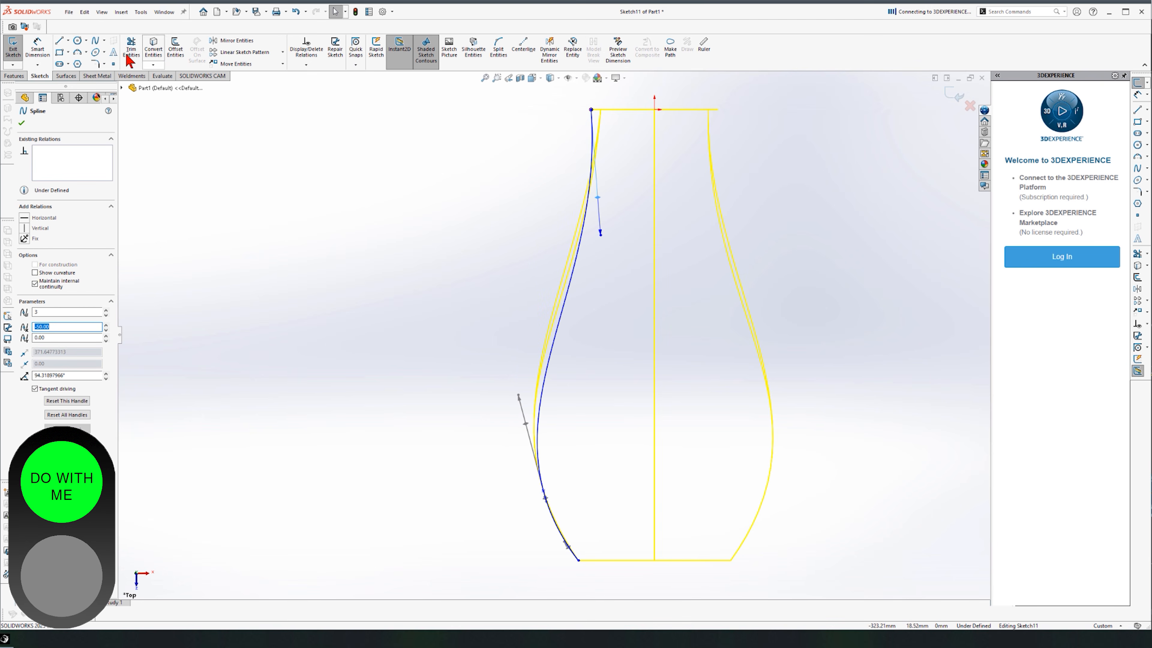
# Draw a vertical centerline from the Sketch11 spline's endpoint at the circle toward the hexagon end.
pyautogui.click(68, 40)
pyautogui.click(82, 62)
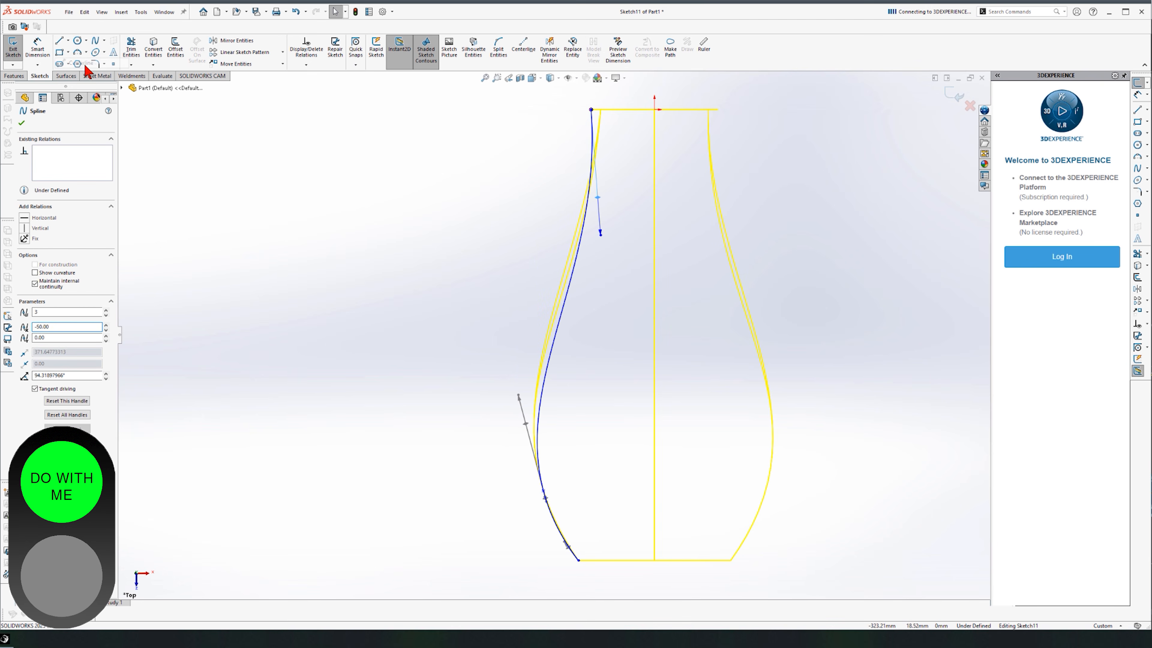
pyautogui.click(591, 110)
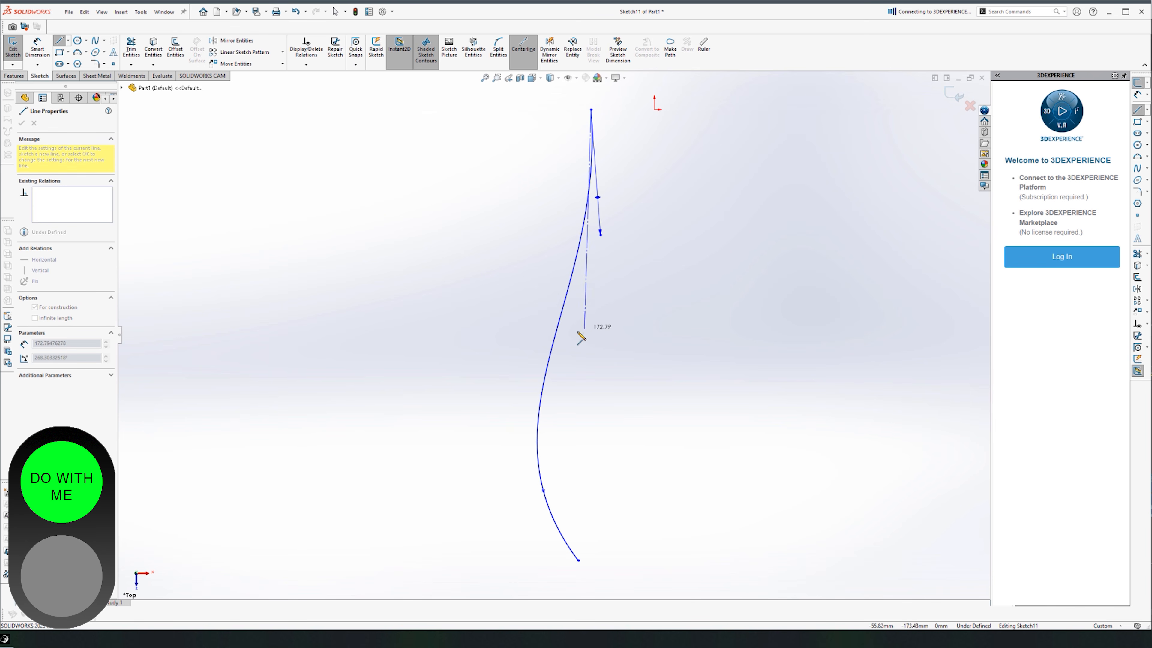
pyautogui.click(591, 340)
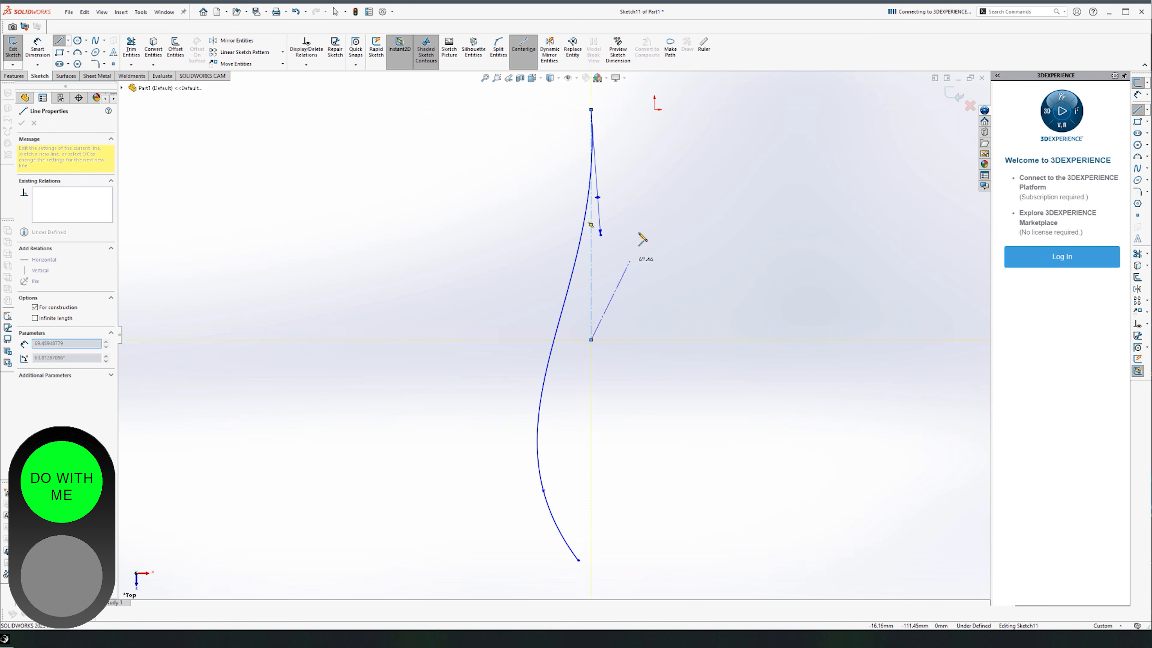
pyautogui.press('Escape')
# Dimension the Sketch11 spline's tangent handle at 14° from the centerline and rebuild the loft.
pyautogui.click(32, 49)
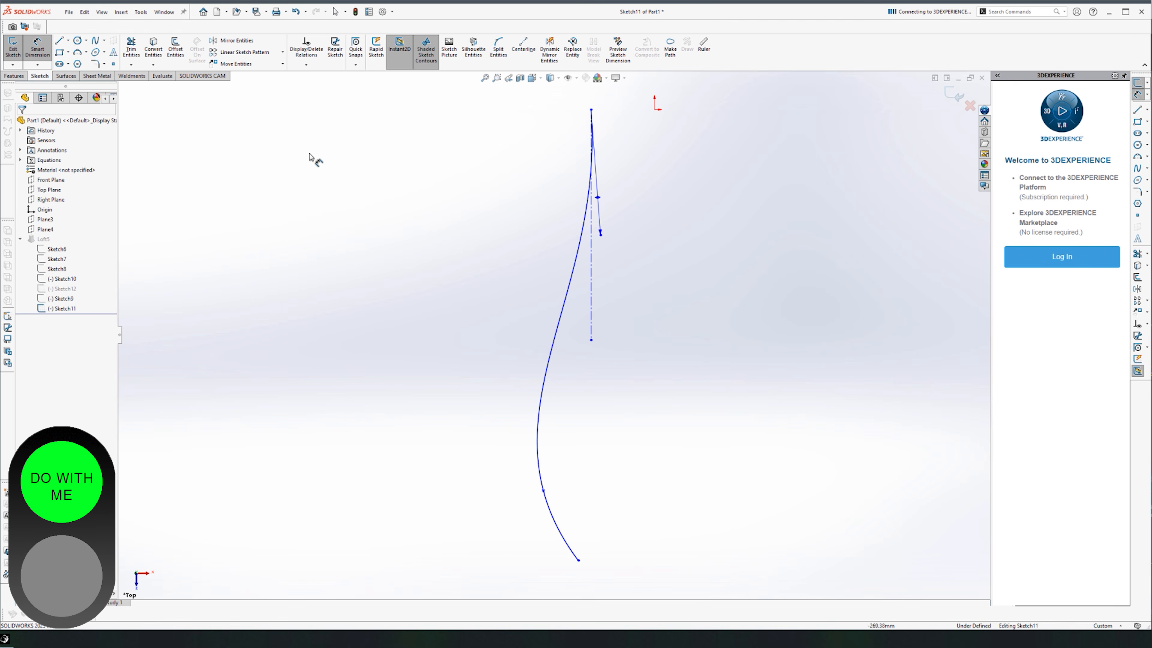
pyautogui.click(599, 200)
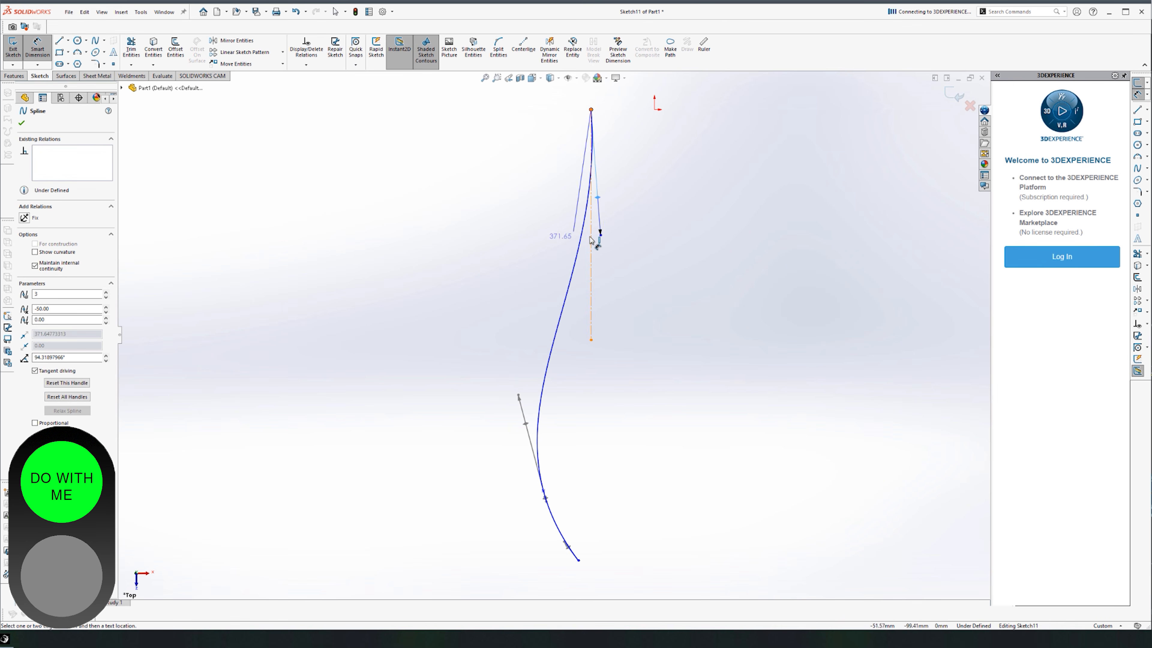
pyautogui.click(599, 279)
pyautogui.click(612, 400)
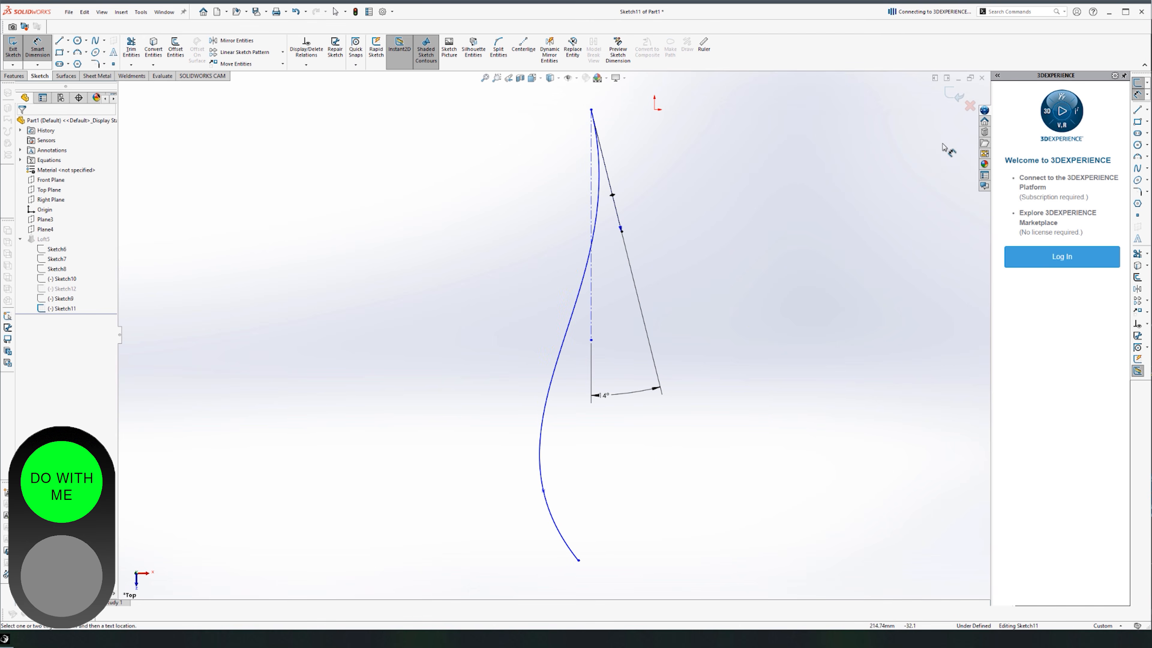
pyautogui.hotkey('ctrl', 'b')
# Fillet the loft's long side edges running from the hexagon to the circle with a 10 mm radius.
pyautogui.moveTo(819, 302); pyautogui.dragTo(559, 234, button='middle')
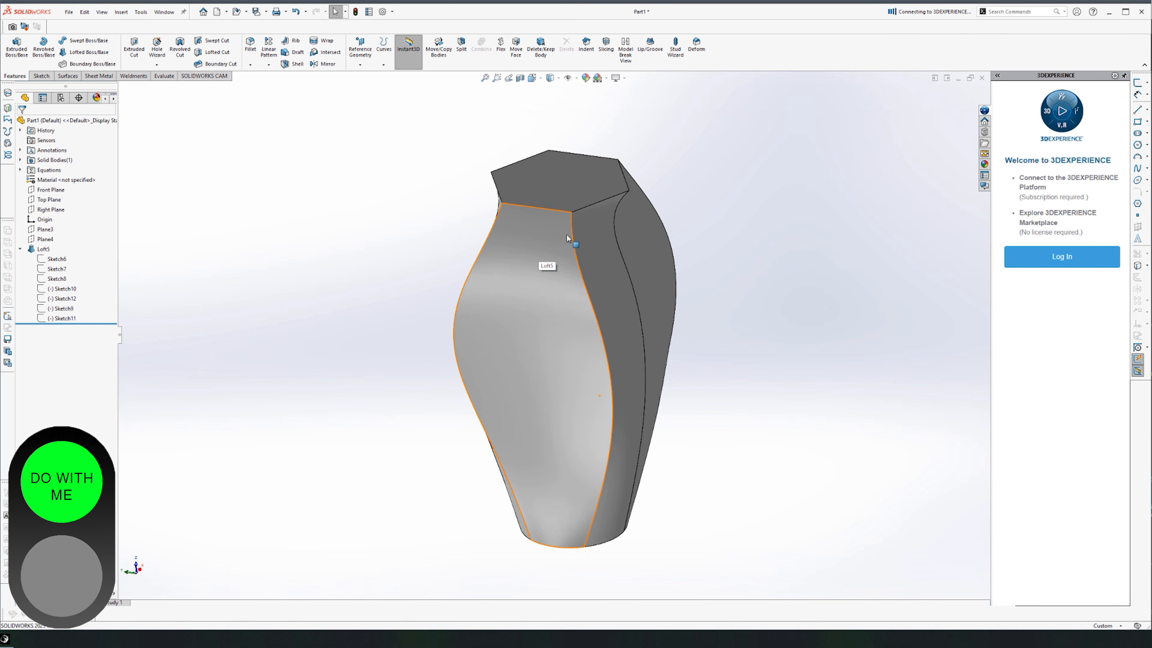
pyautogui.click(573, 238)
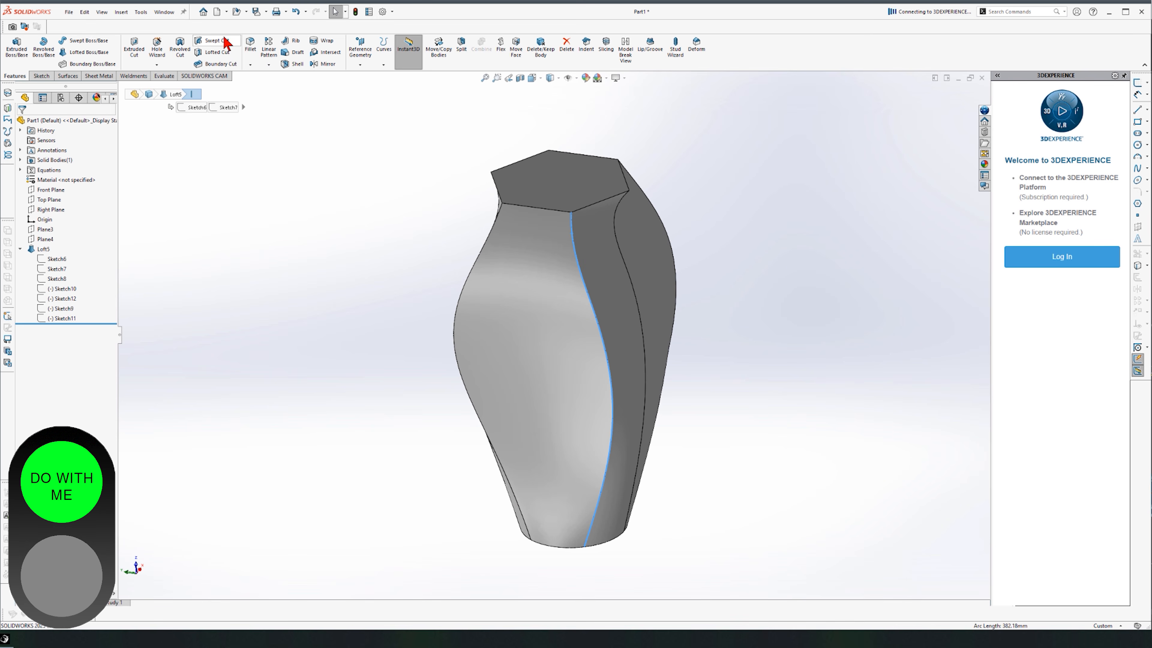
pyautogui.click(250, 45)
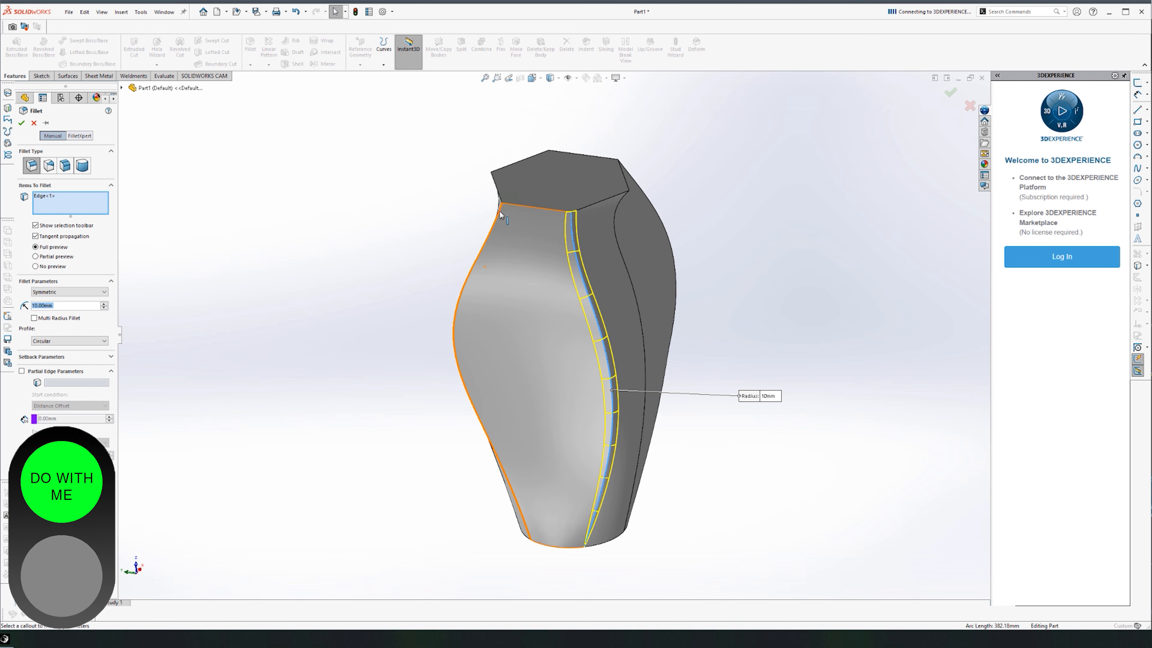
pyautogui.moveTo(452, 226); pyautogui.dragTo(531, 294, button='middle')
pyautogui.click(559, 258)
pyautogui.moveTo(559, 258); pyautogui.dragTo(458, 290, button='middle')
pyautogui.click(598, 278)
pyautogui.click(531, 285)
pyautogui.click(485, 293)
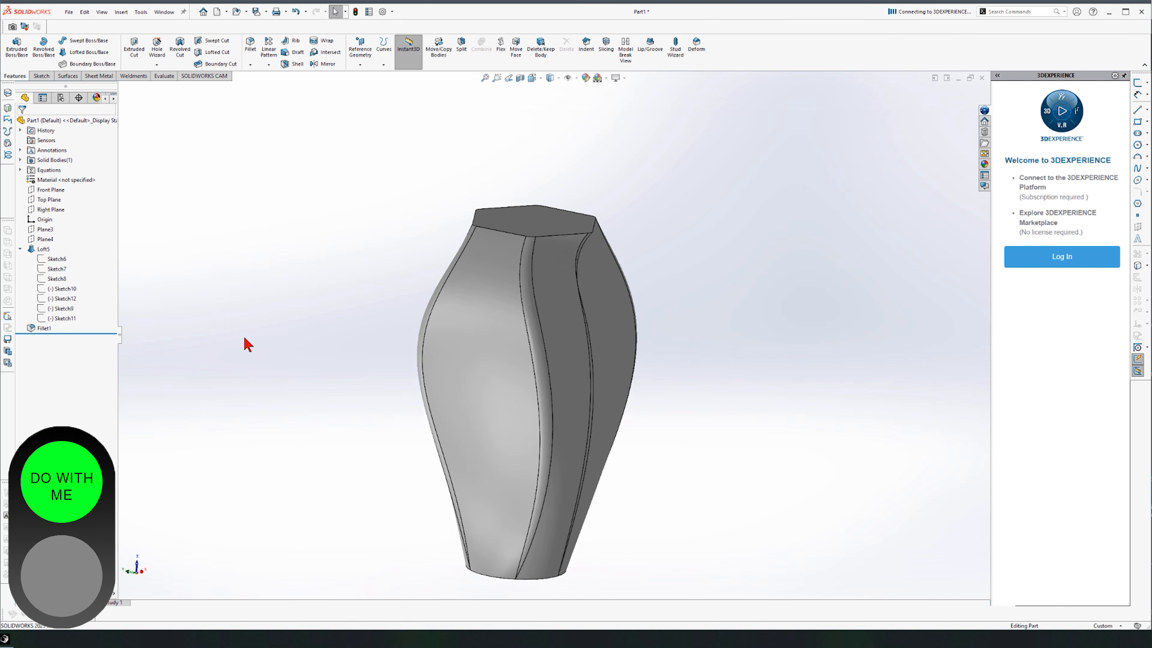
# Start a sketch on the loft's hexagonal end face and convert the face's outline into sketch entities.
pyautogui.click(545, 219)
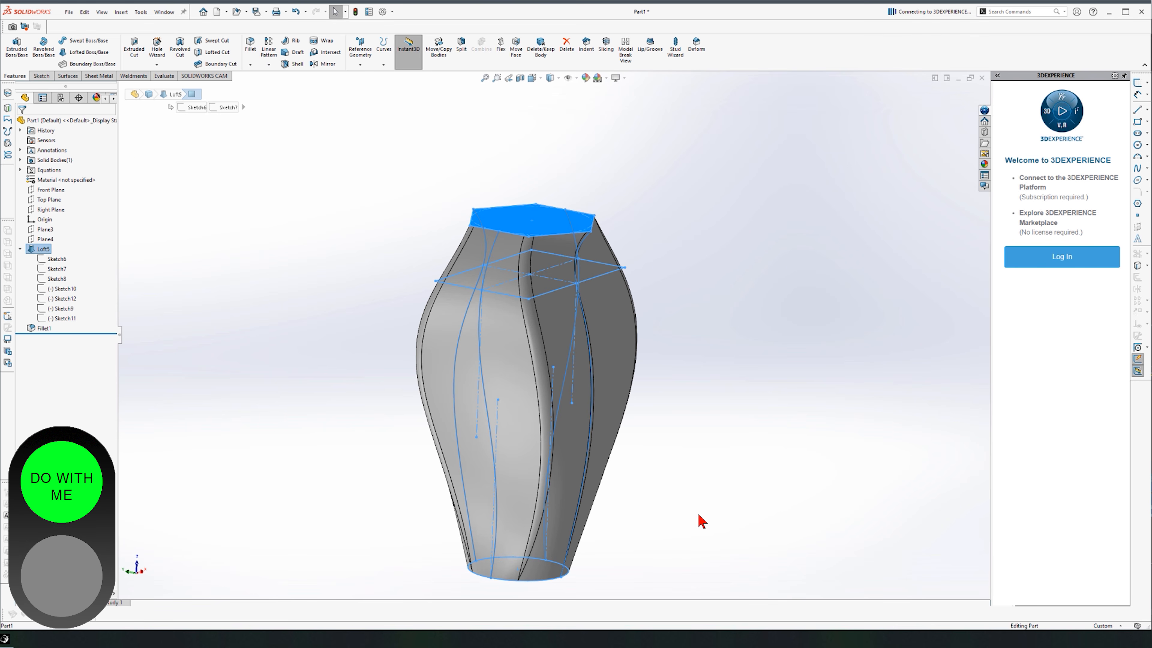
pyautogui.click(42, 76)
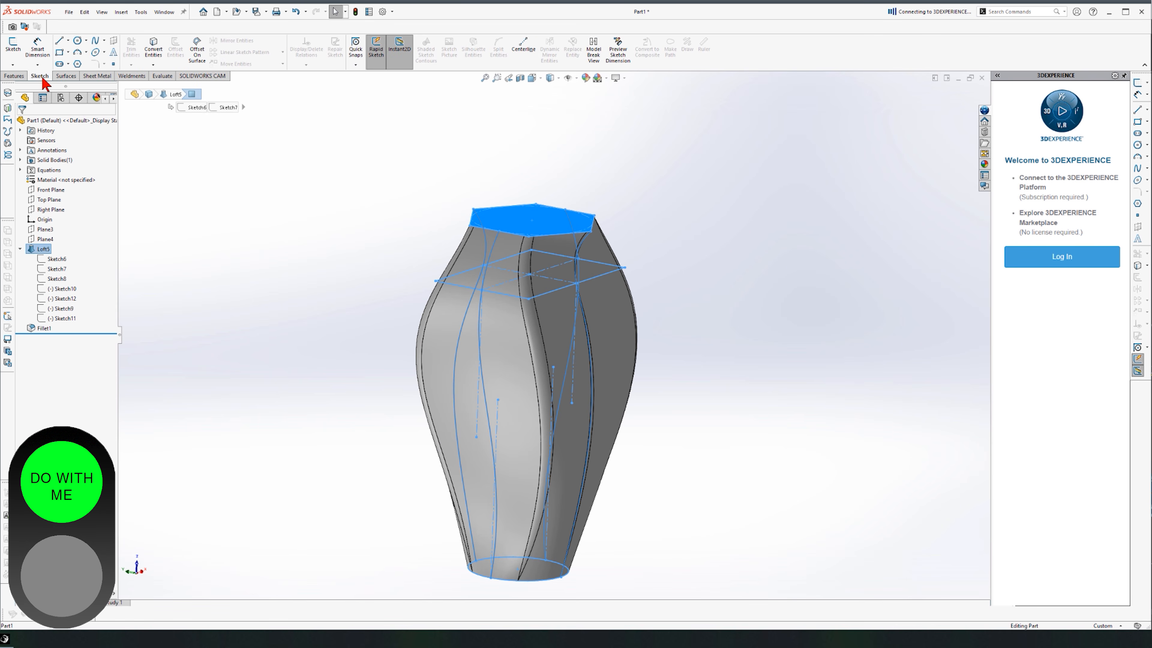
pyautogui.click(13, 45)
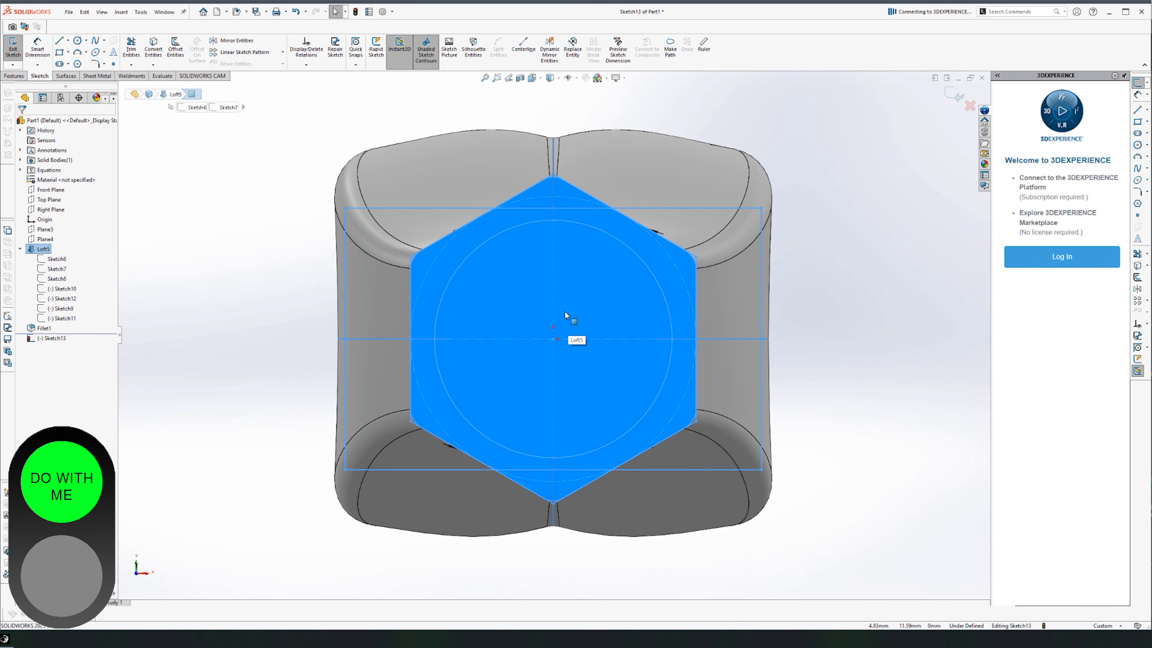
pyautogui.click(158, 55)
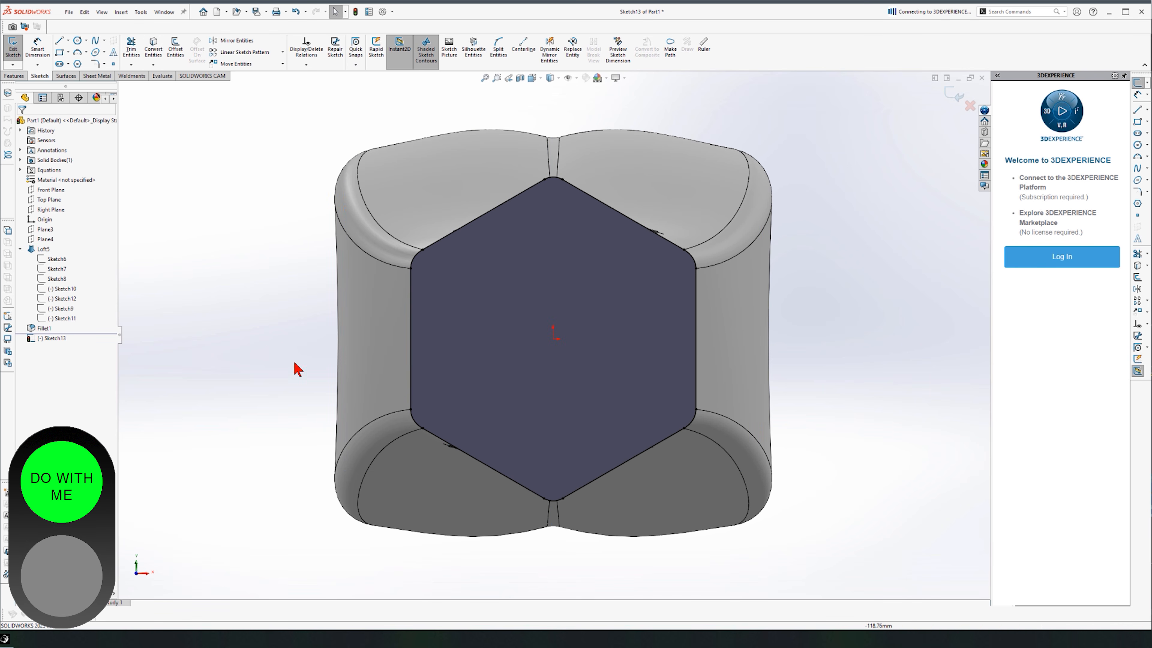
# Extrude the converted hexagon outline outward from the end face to a blind depth of 20 mm, merged with the body.
pyautogui.press('z')
pyautogui.moveTo(561, 593); pyautogui.dragTo(557, 368, button='middle')
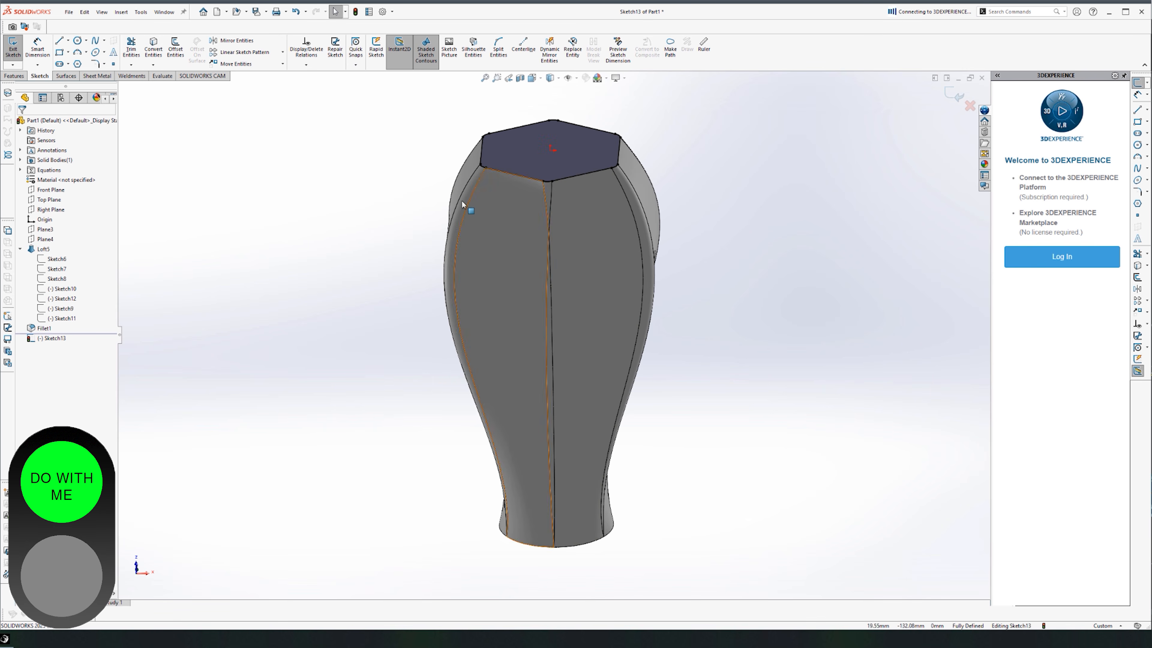
pyautogui.scroll(-1, 504, 231)
pyautogui.scroll(-2, 595, 177)
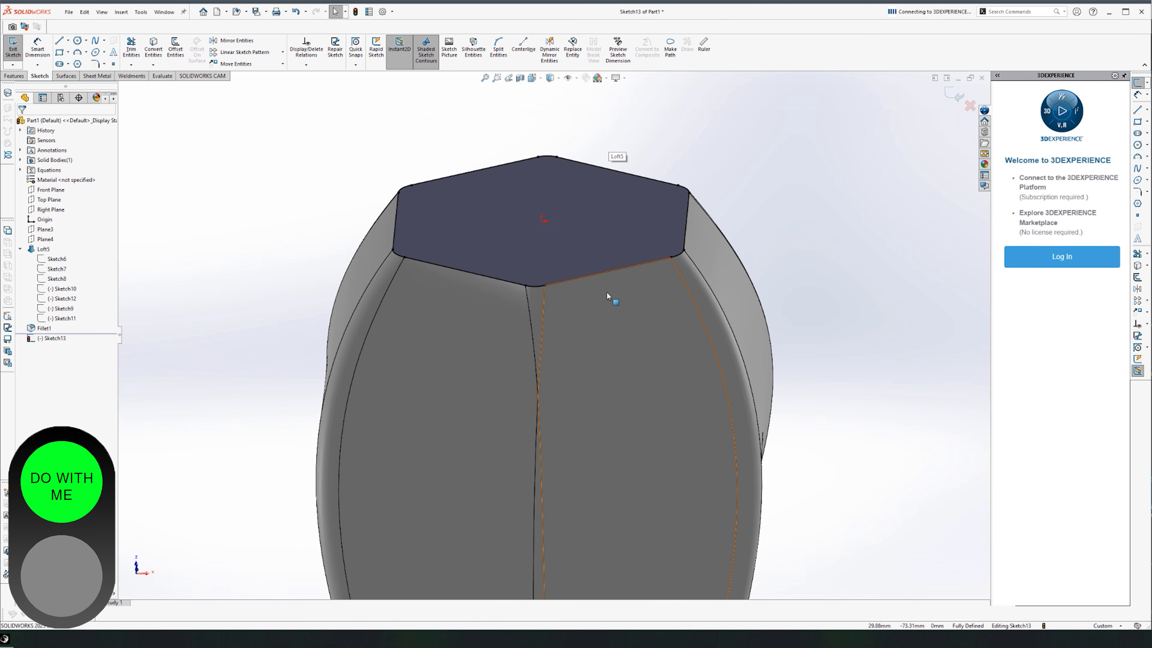
pyautogui.click(17, 76)
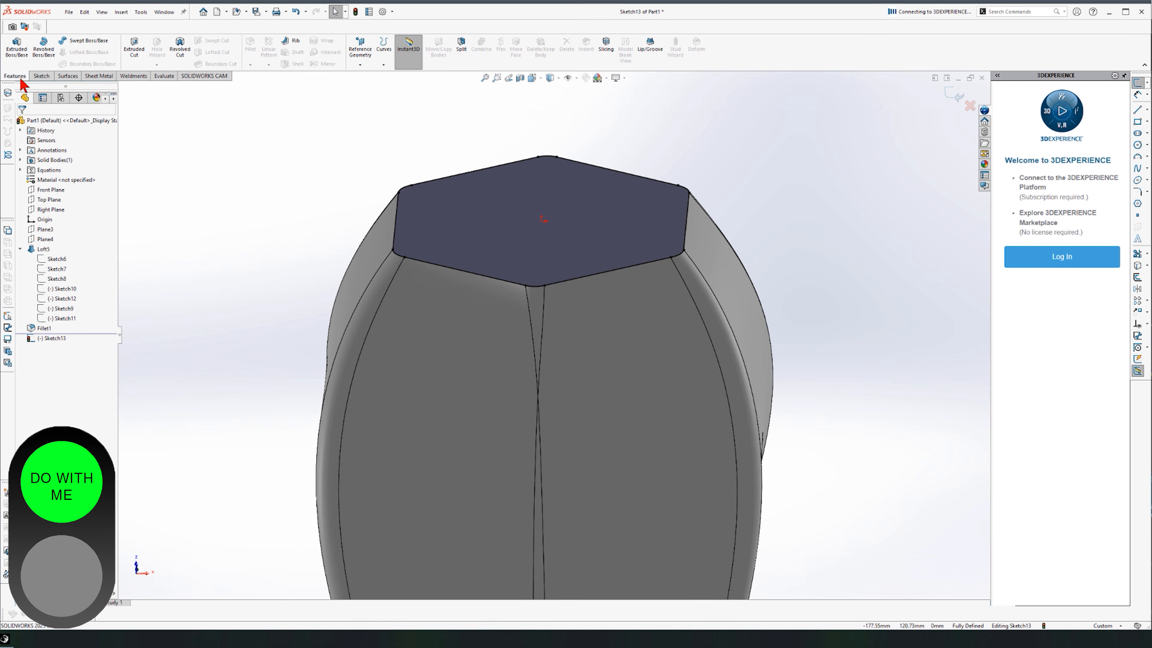
pyautogui.click(18, 50)
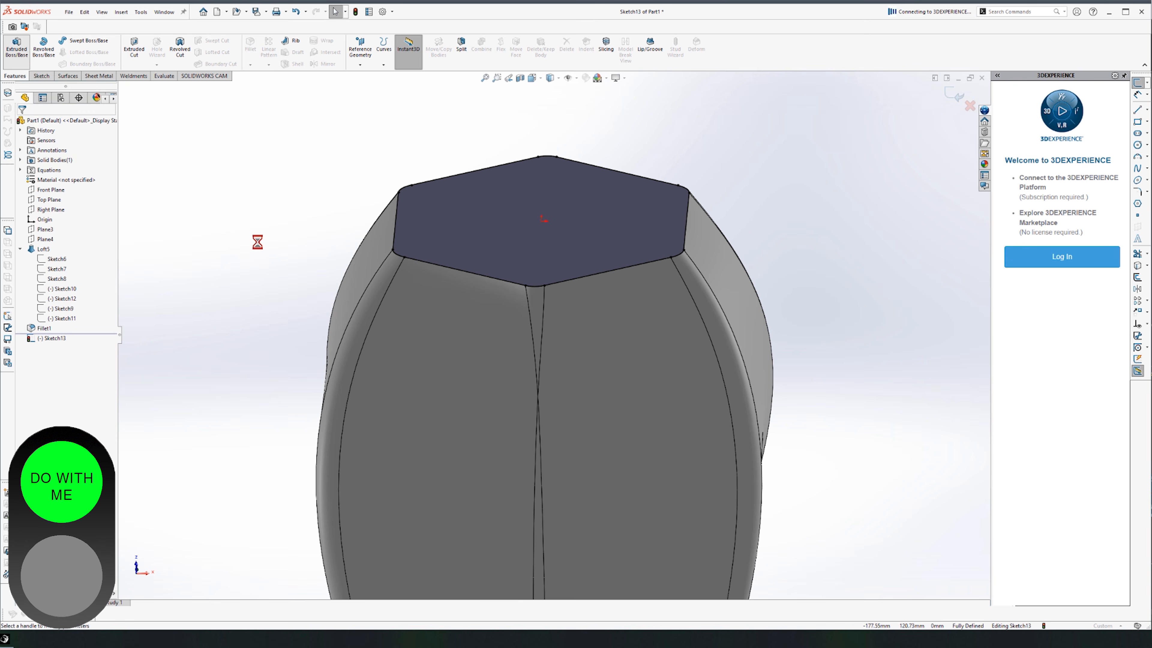
pyautogui.scroll(1, 261, 294)
pyautogui.scroll(1, 78, 208)
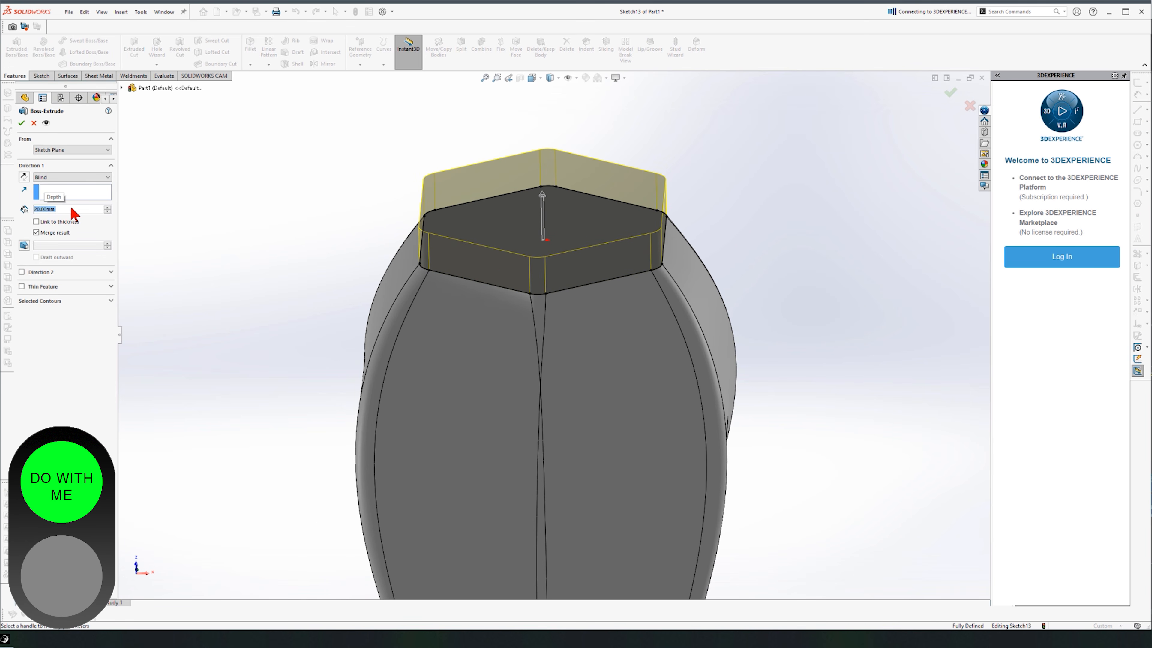
pyautogui.click(22, 123)
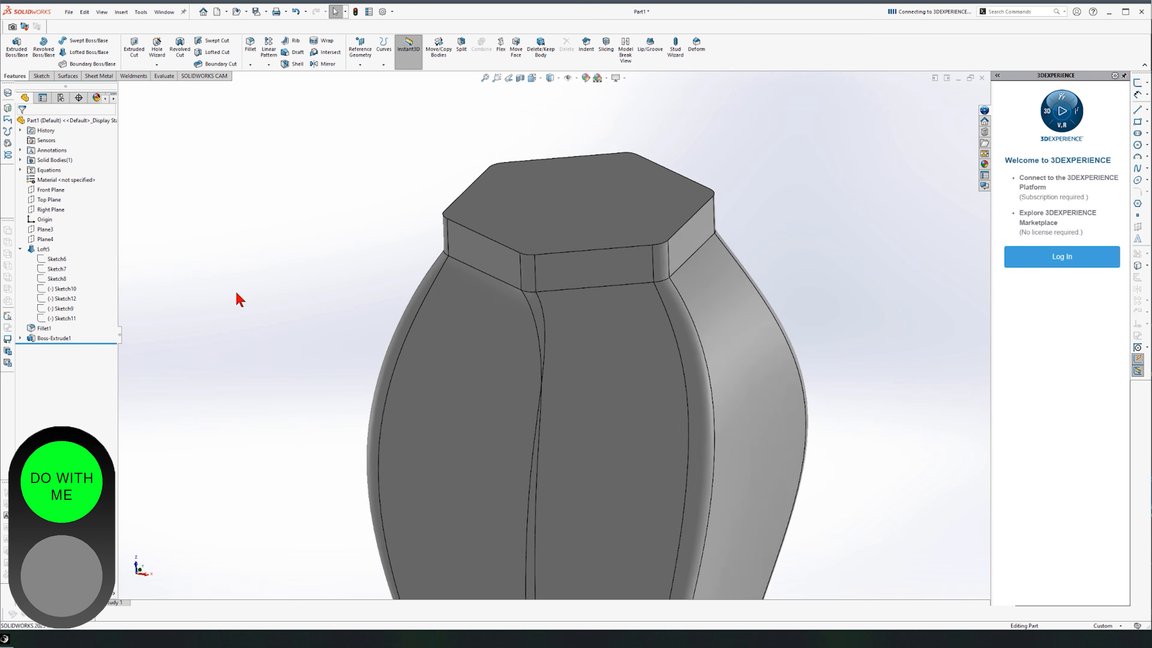
# Shell the body with a 4 mm wall thickness, removing the hexagonal face of the extruded rim.
pyautogui.click(292, 66)
pyautogui.click(550, 153)
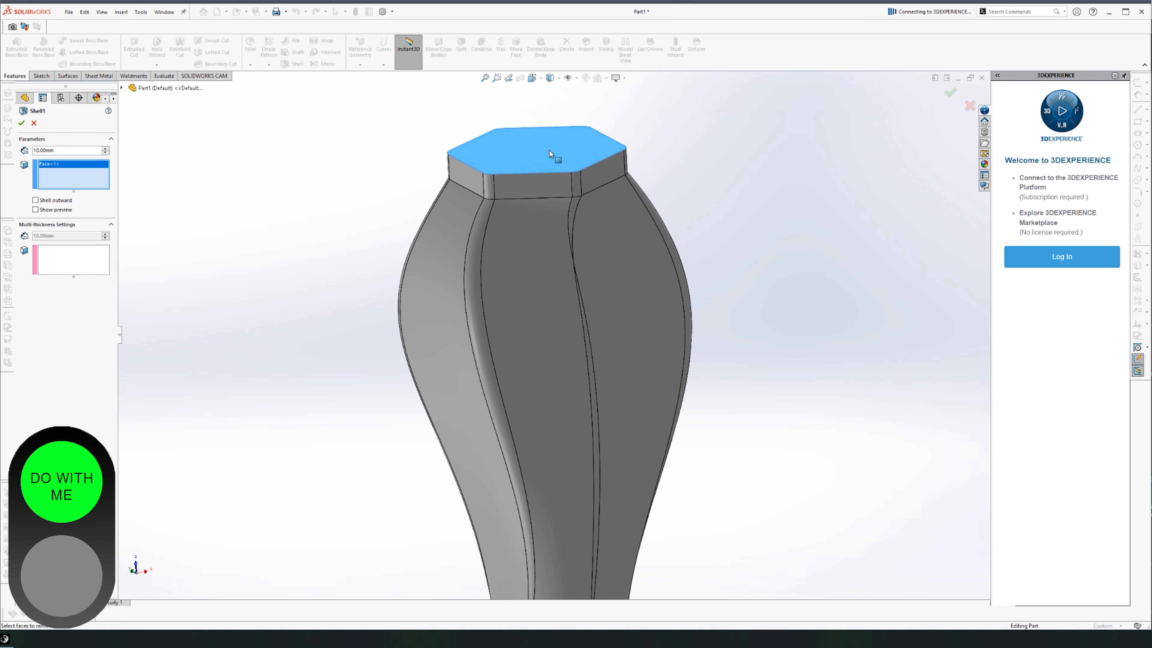
pyautogui.doubleClick(84, 150)
pyautogui.write('4')
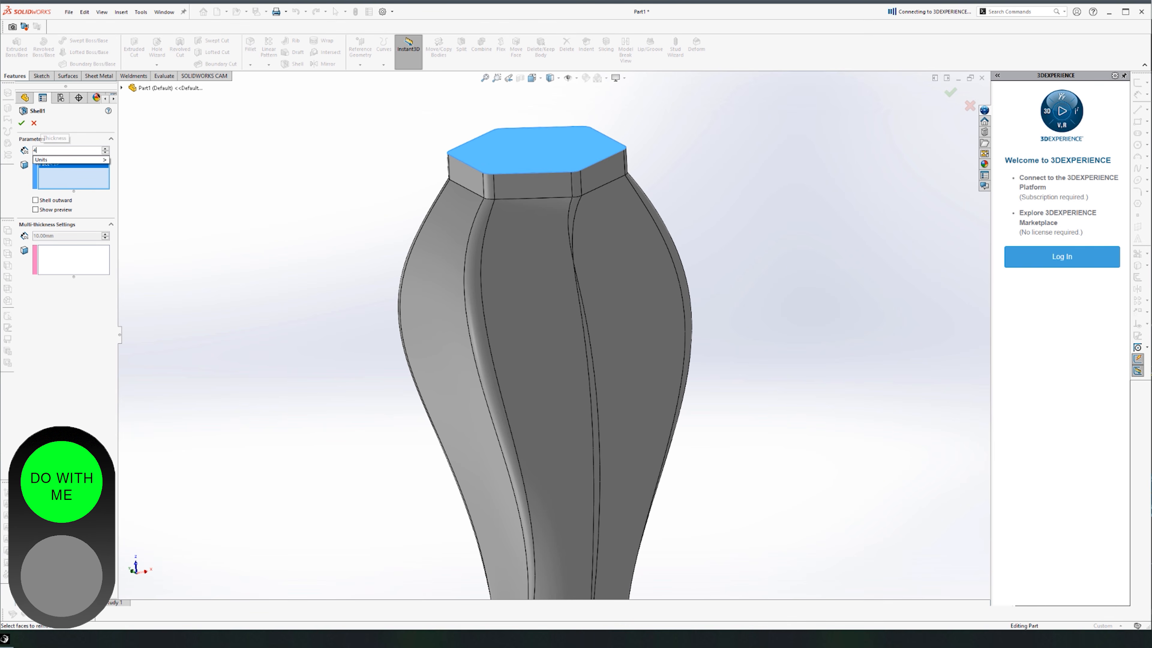
pyautogui.click(22, 124)
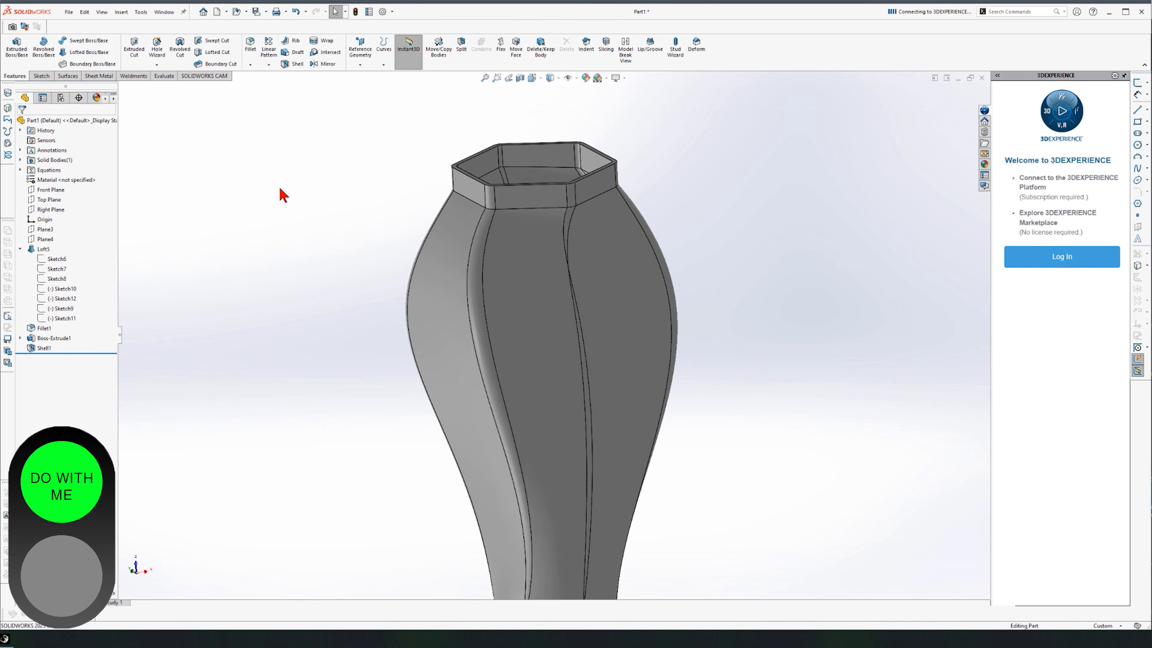
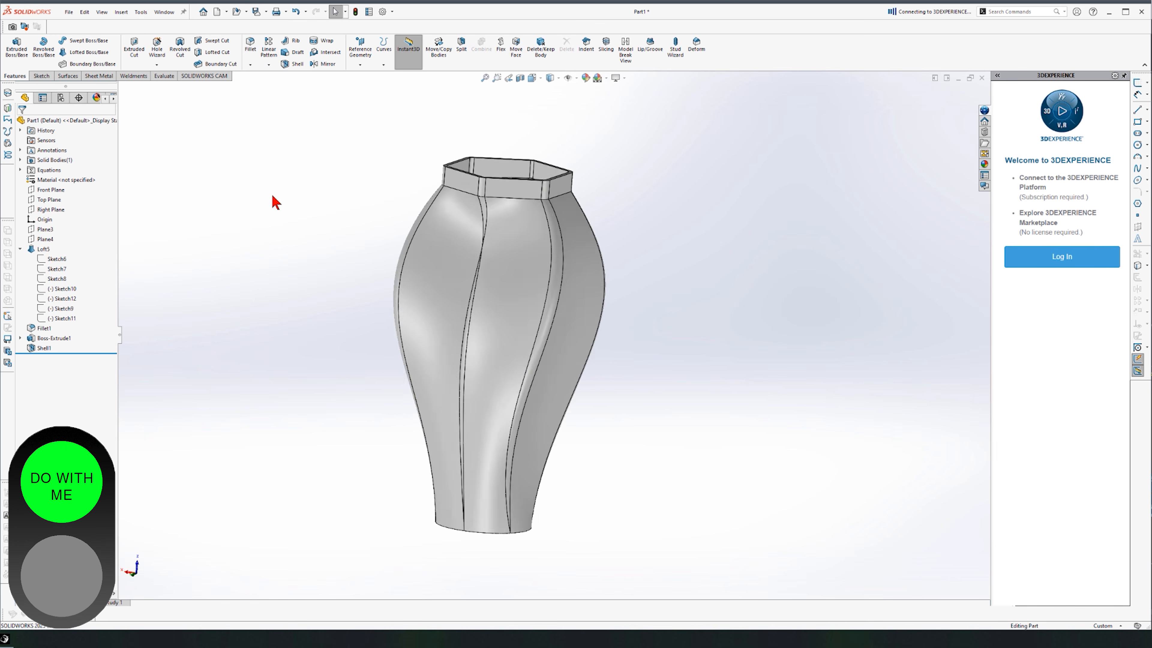
pyautogui.press('Left')
pyautogui.press('Left')
pyautogui.moveTo(268, 199); pyautogui.dragTo(278, 231, button='middle')
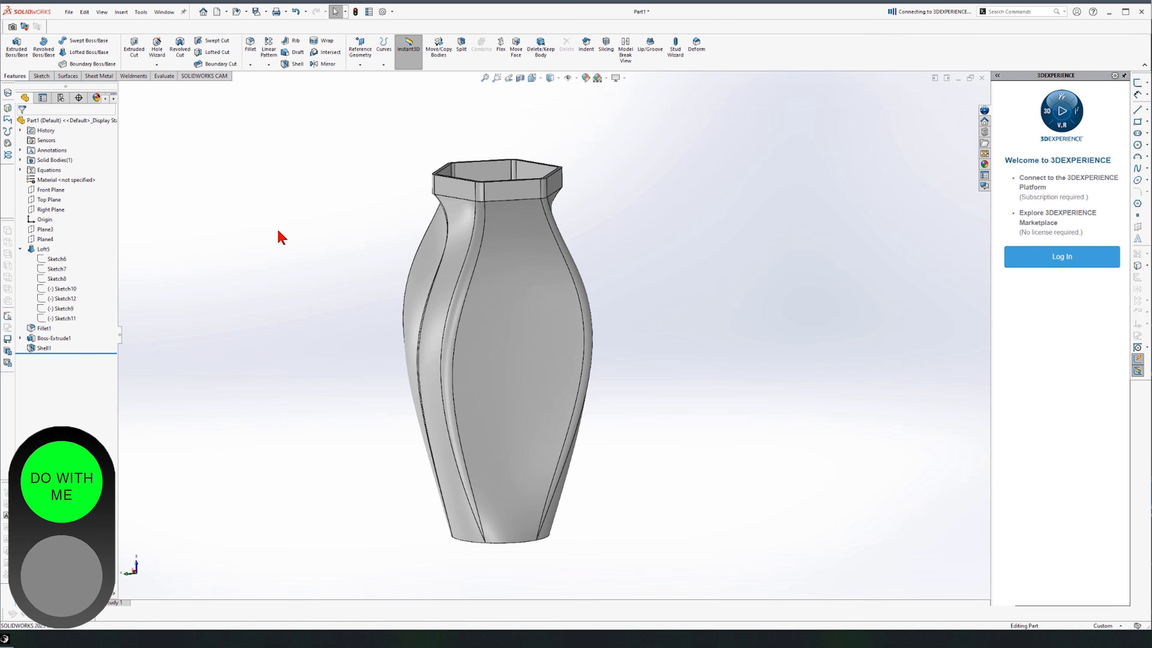
pyautogui.moveTo(278, 230); pyautogui.dragTo(276, 226, button='middle')
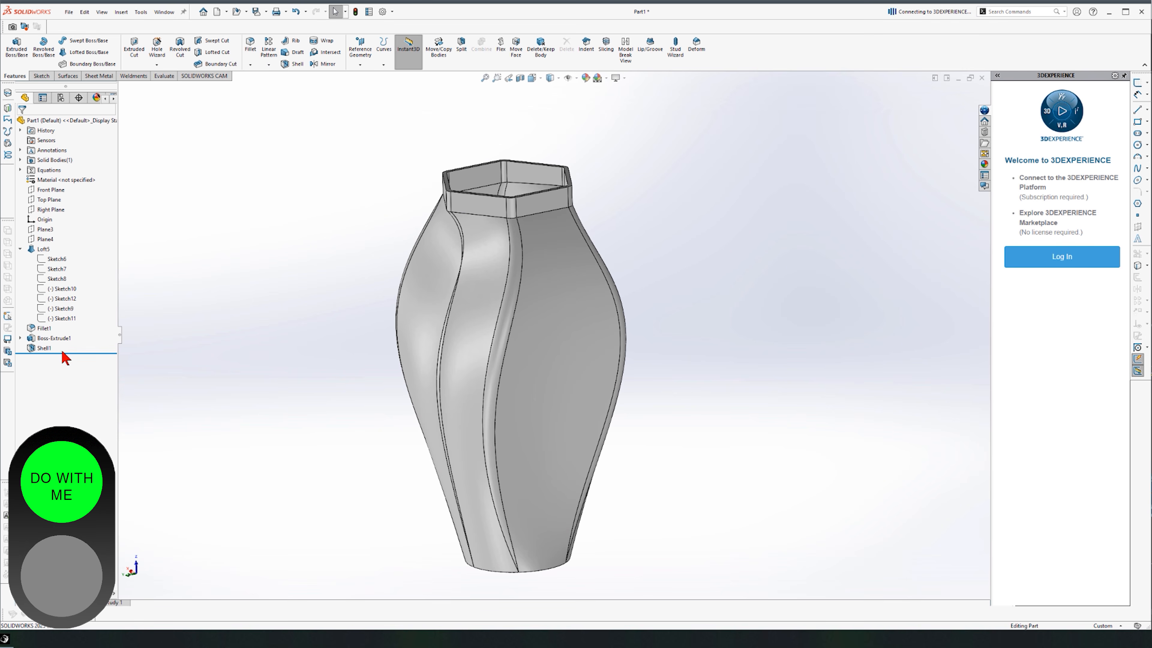
# Roll the model back to before the shell and examine the solid body's volume in the mass properties.
pyautogui.click(71, 353)
pyautogui.moveTo(71, 353); pyautogui.dragTo(62, 344)
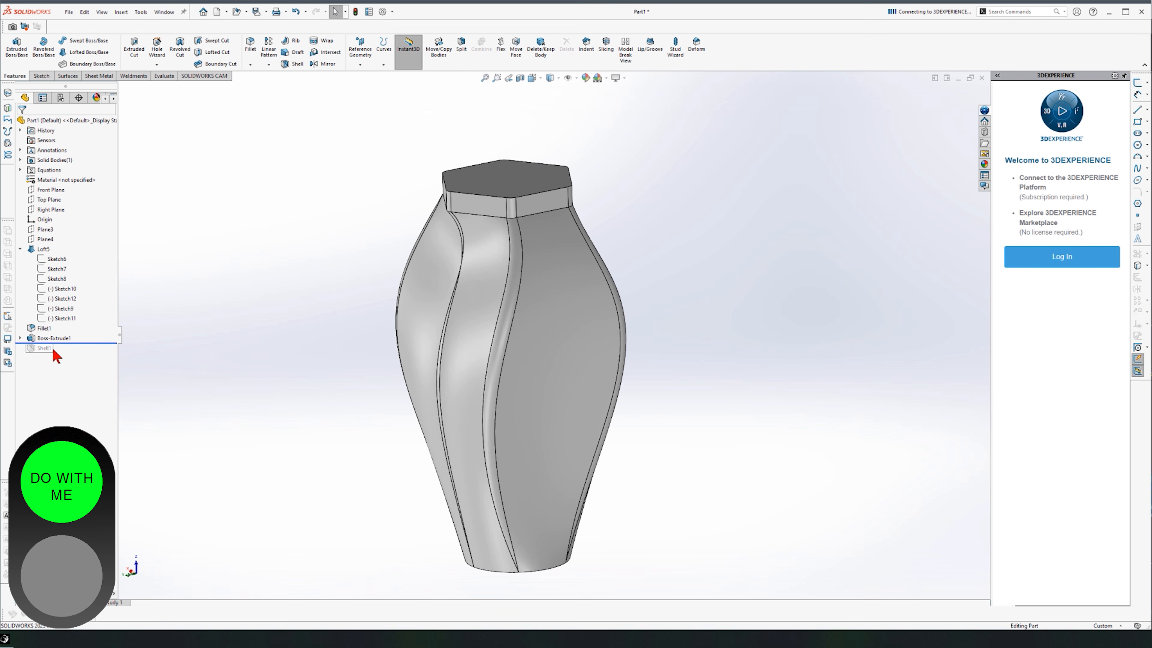
pyautogui.scroll(1, 287, 371)
pyautogui.moveTo(403, 204); pyautogui.dragTo(377, 256, button='middle')
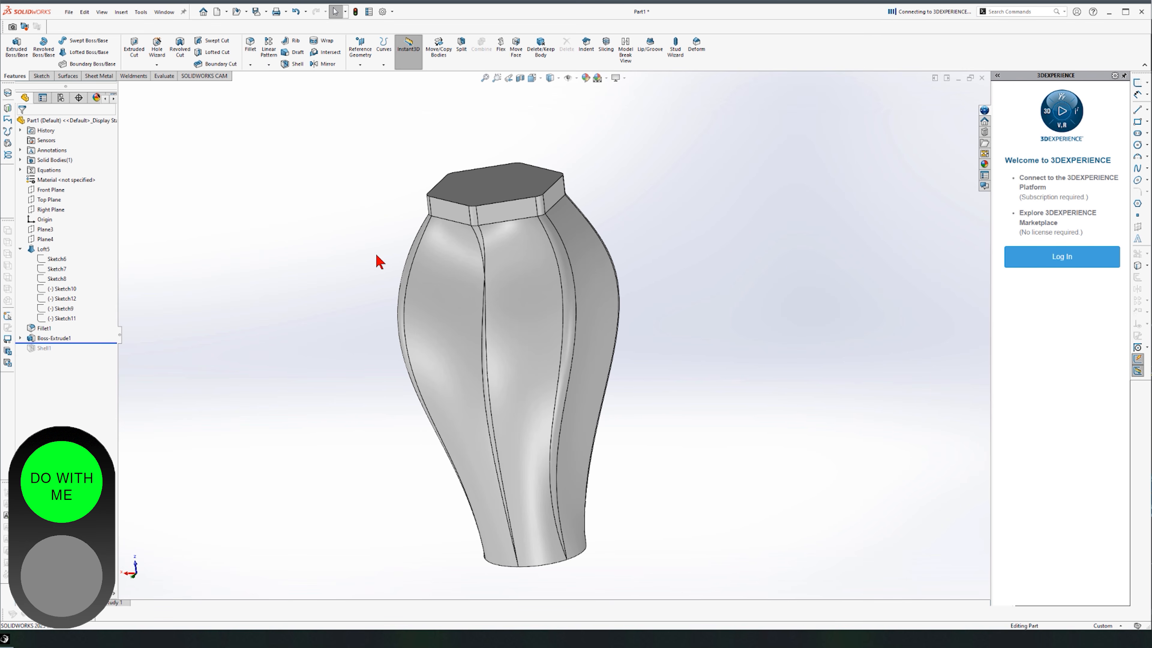
pyautogui.click(164, 76)
pyautogui.click(119, 47)
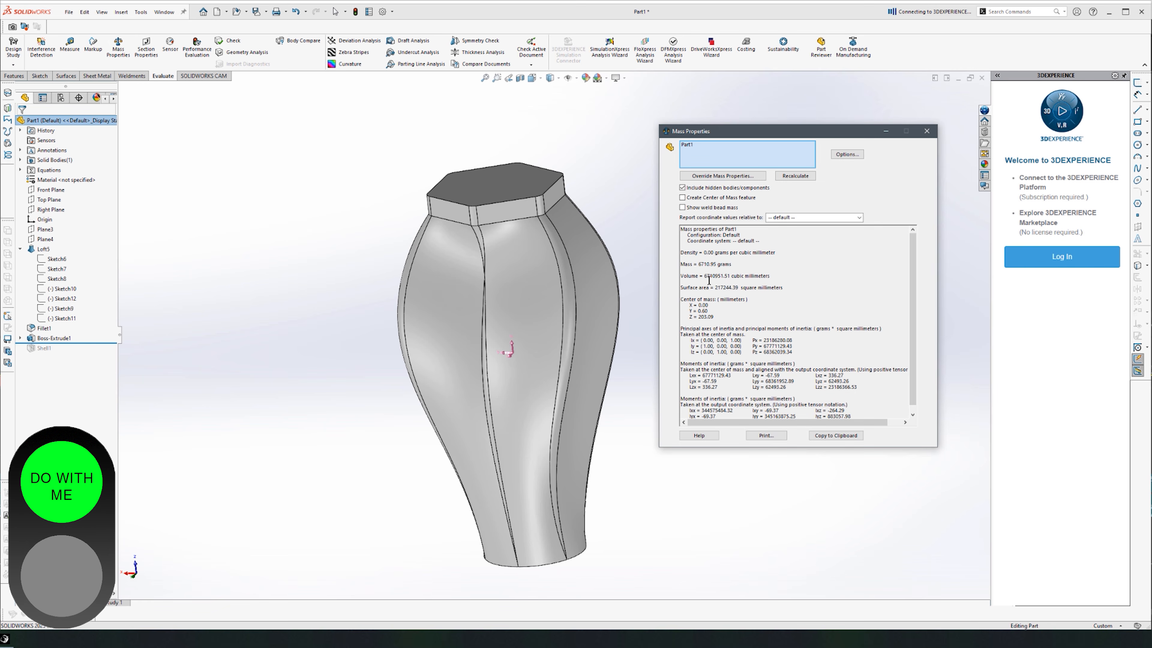
pyautogui.moveTo(776, 275); pyautogui.dragTo(681, 276)
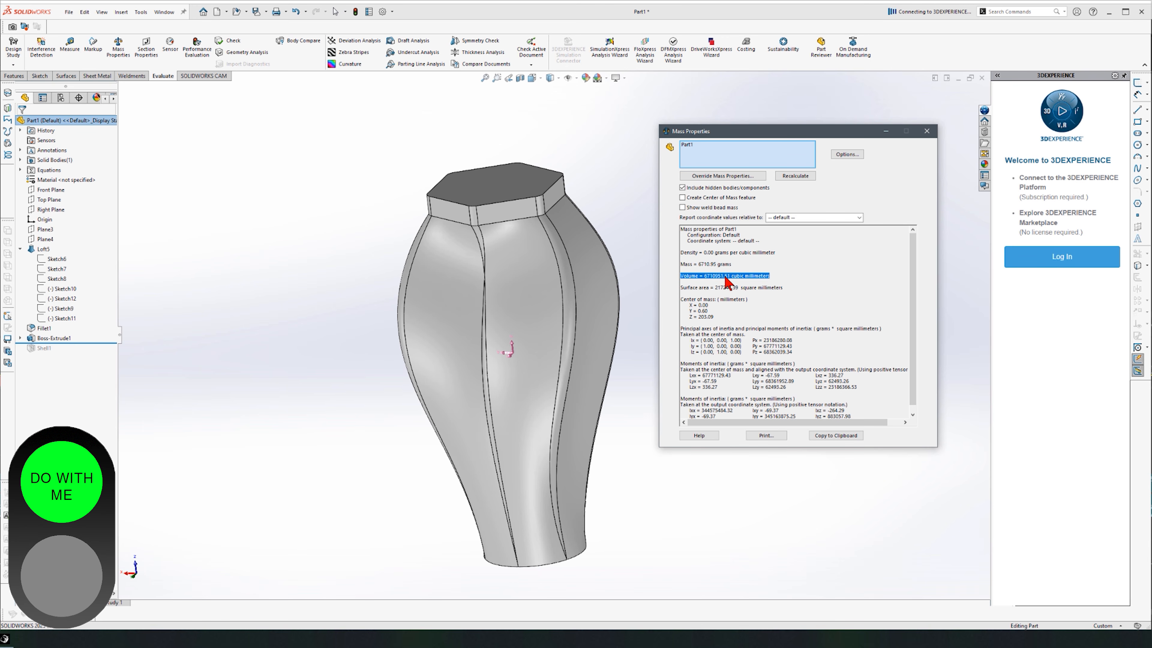
pyautogui.click(931, 135)
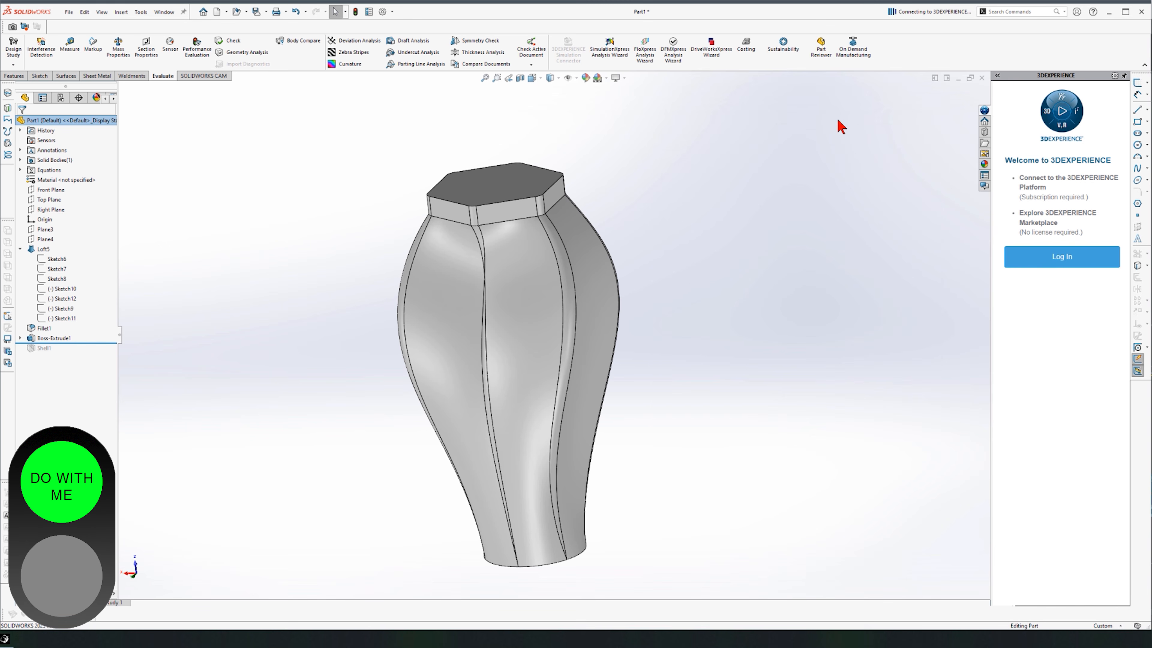
# Roll the model forward to include the shell and examine the hollow body's volume in the mass properties.
pyautogui.moveTo(97, 341); pyautogui.dragTo(96, 353)
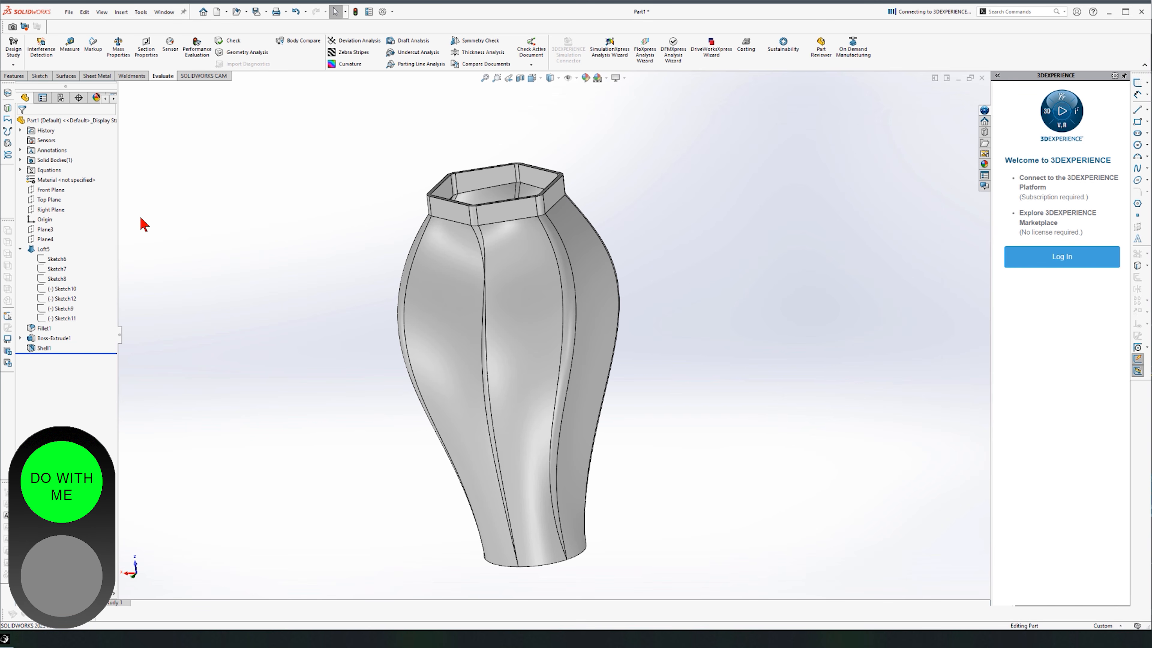
pyautogui.click(119, 49)
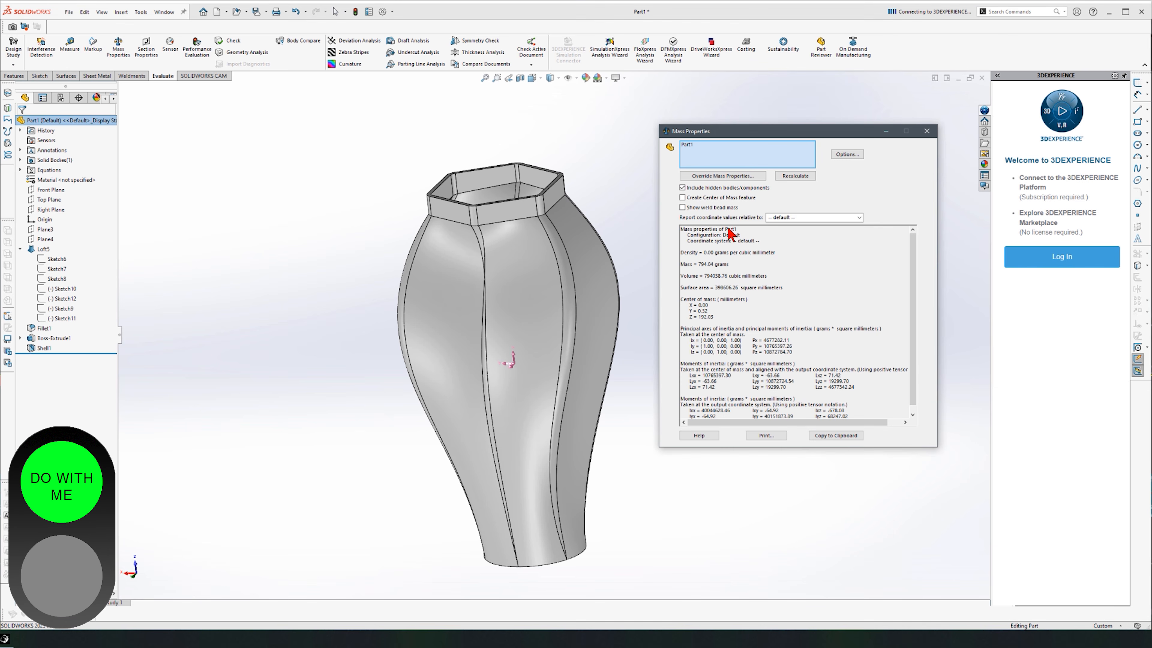
pyautogui.moveTo(769, 276); pyautogui.dragTo(676, 271)
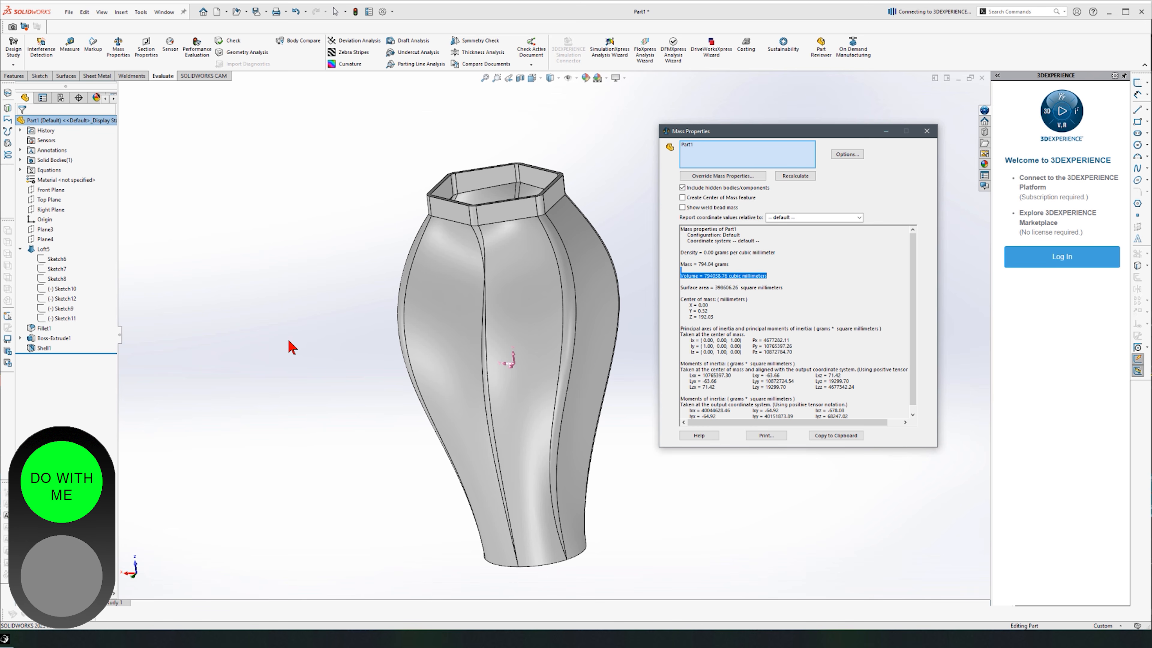
pyautogui.click(299, 313)
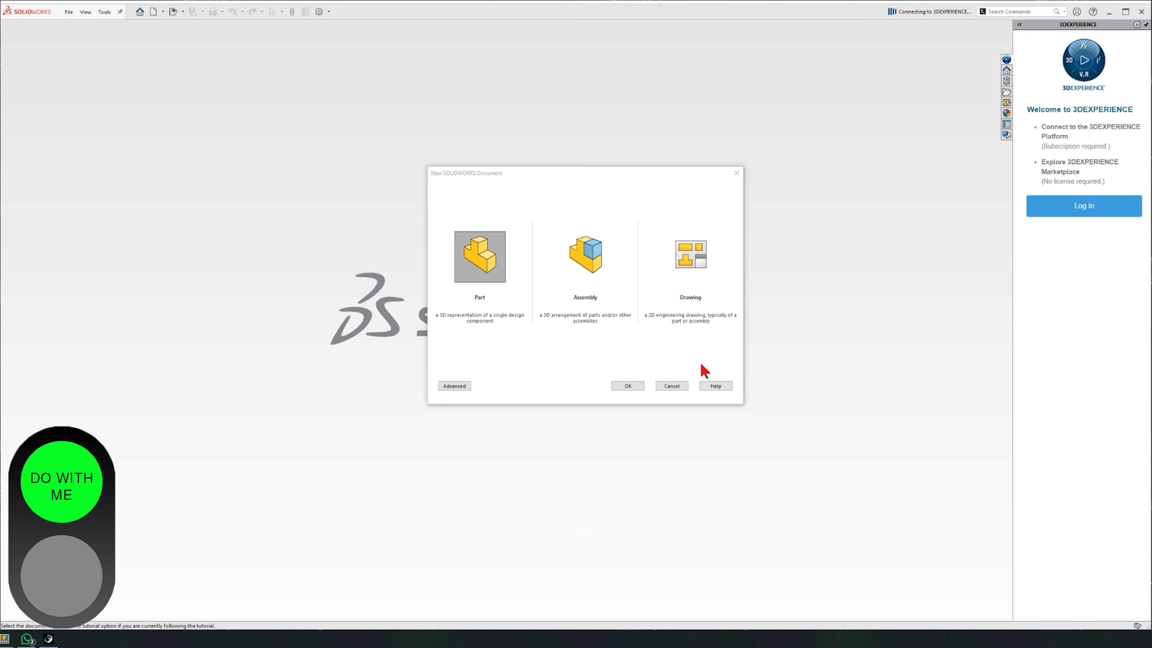
# Create a new part document and start a sketch on the Front Plane.
pyautogui.click(633, 387)
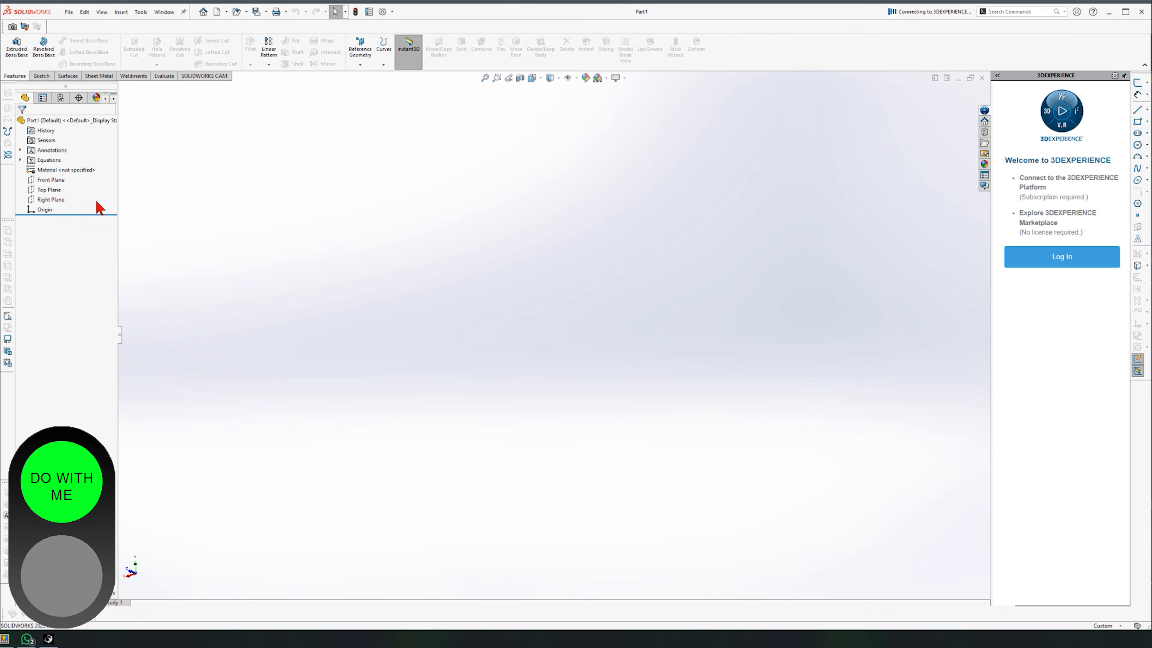
pyautogui.click(33, 180)
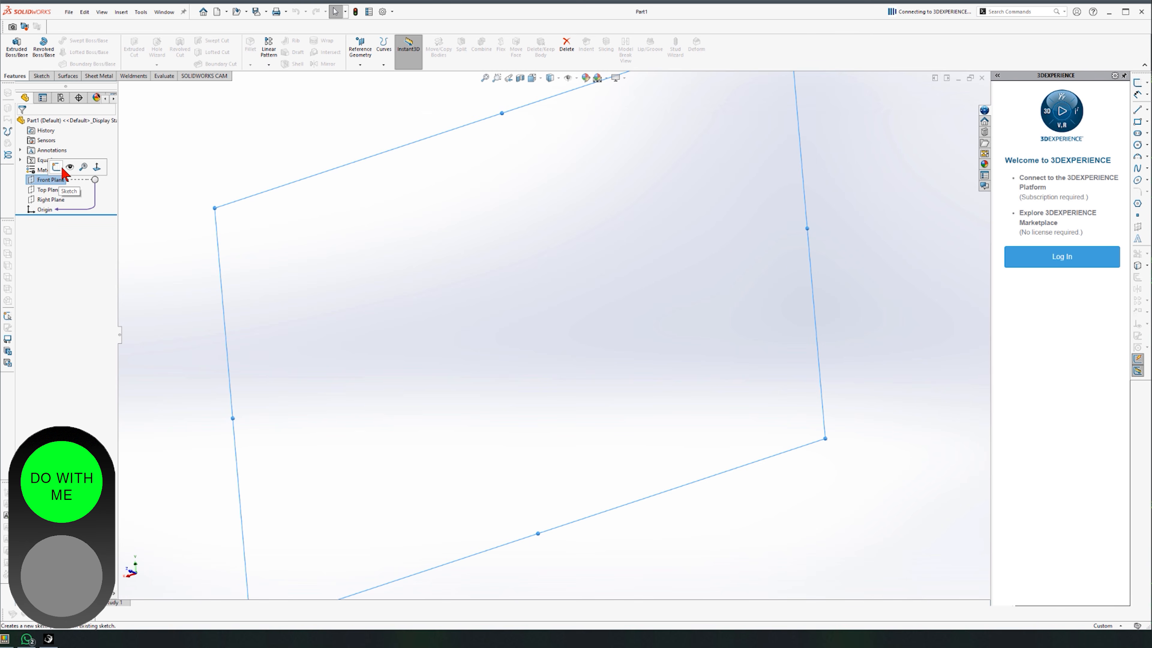
pyautogui.click(57, 167)
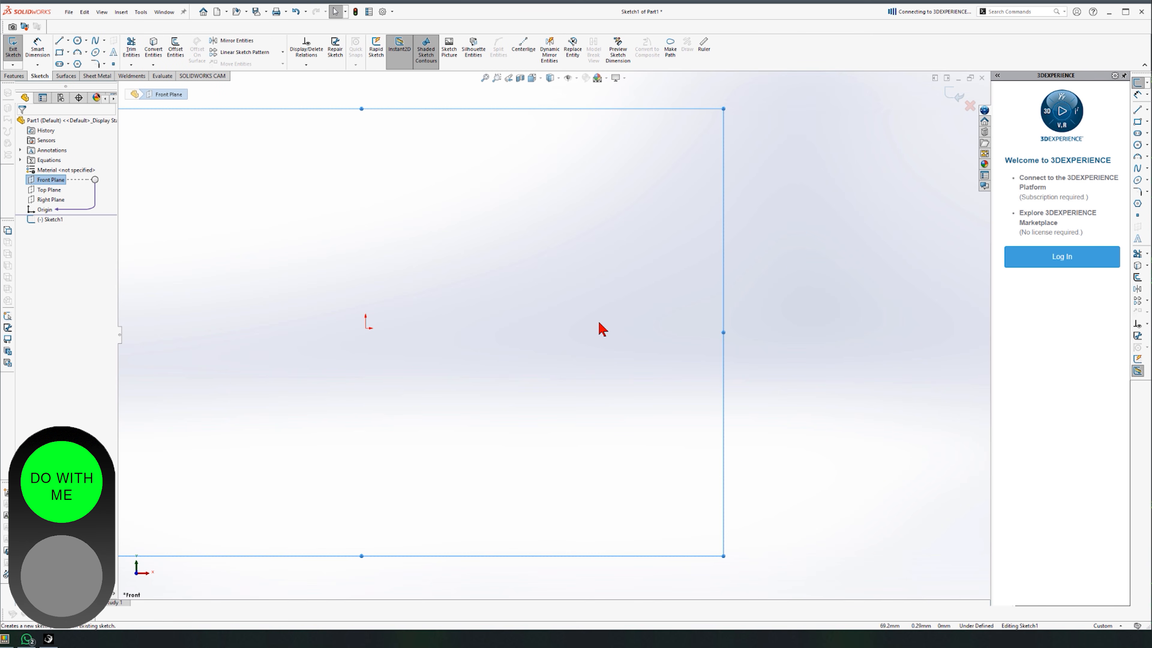
# Draw a vertical centerline running upward from the origin.
pyautogui.scroll(-3, 522, 342)
pyautogui.scroll(-1, 823, 376)
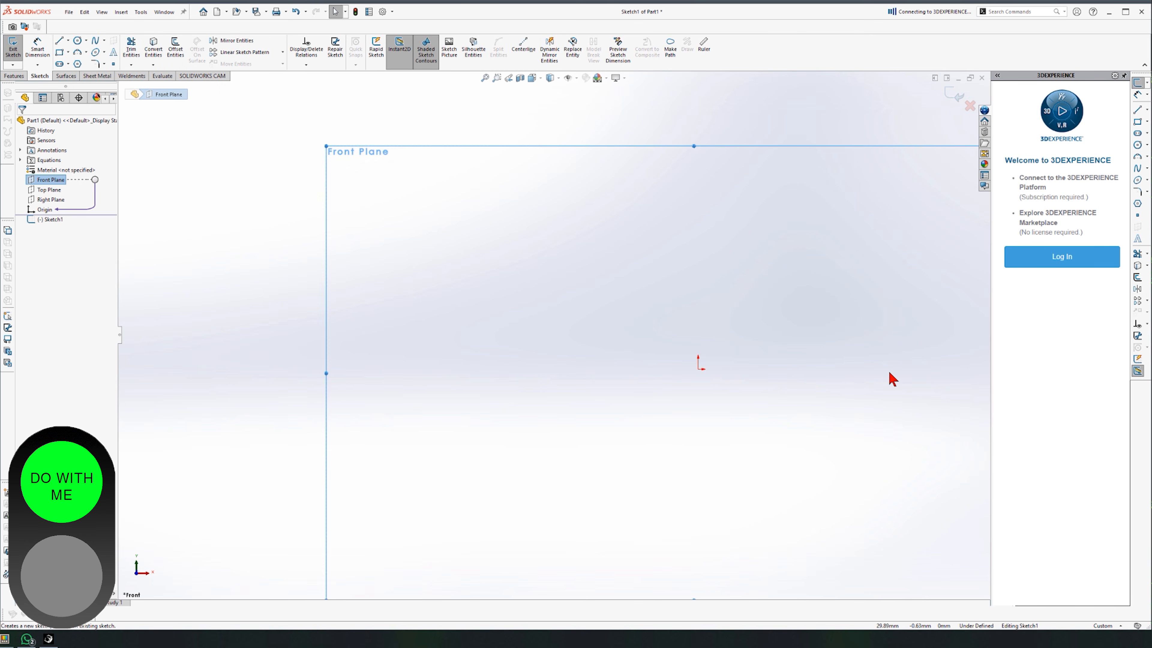
pyautogui.scroll(2, 745, 385)
pyautogui.scroll(-1, 774, 289)
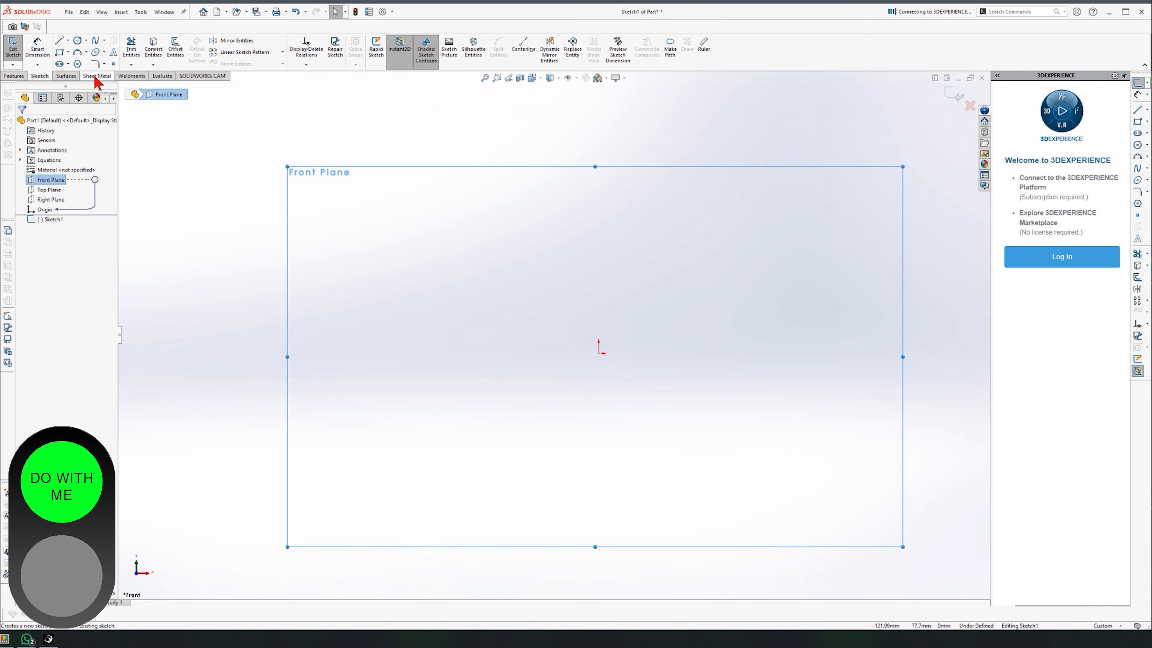
pyautogui.click(69, 40)
pyautogui.click(84, 64)
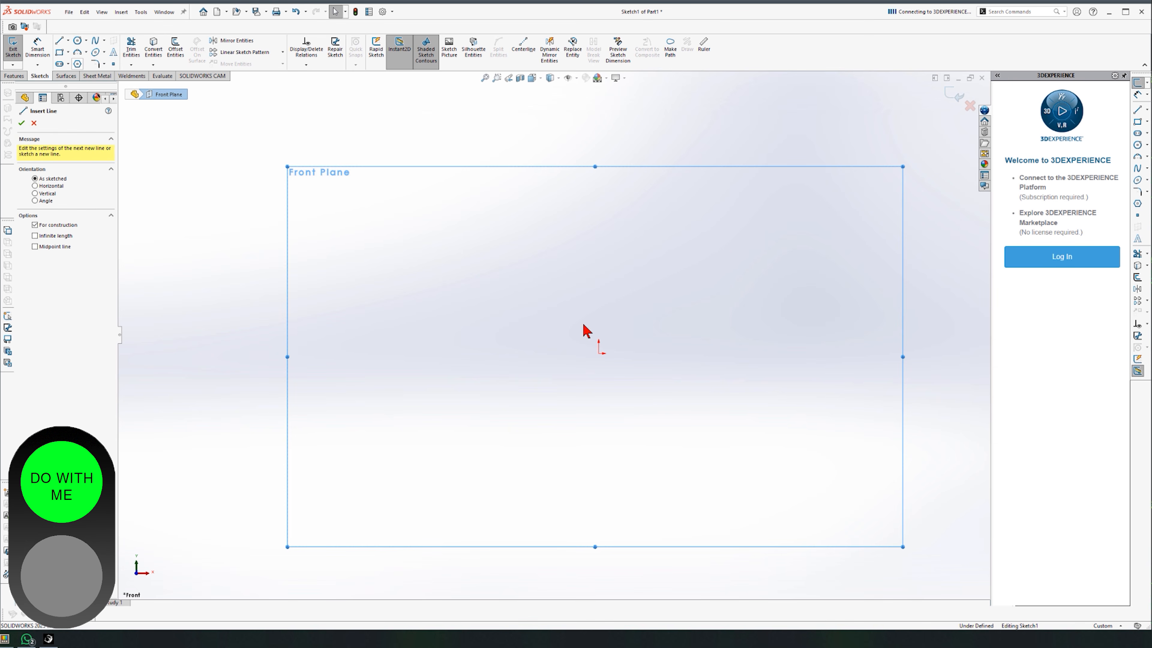
pyautogui.click(599, 353)
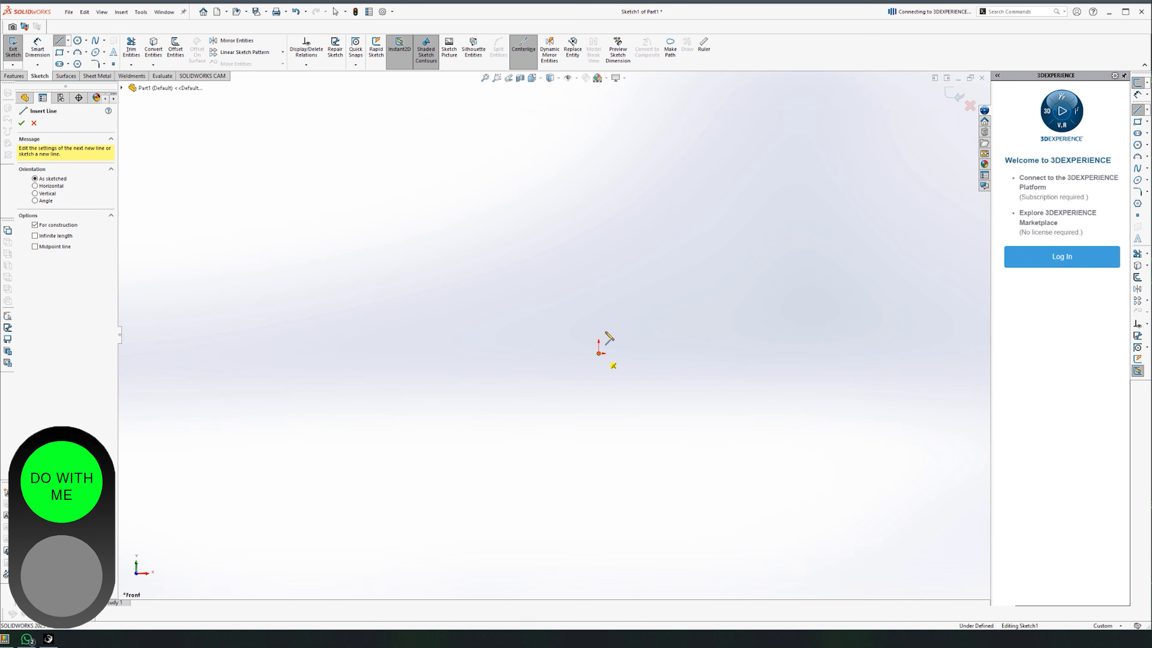
pyautogui.click(599, 148)
pyautogui.press('Escape')
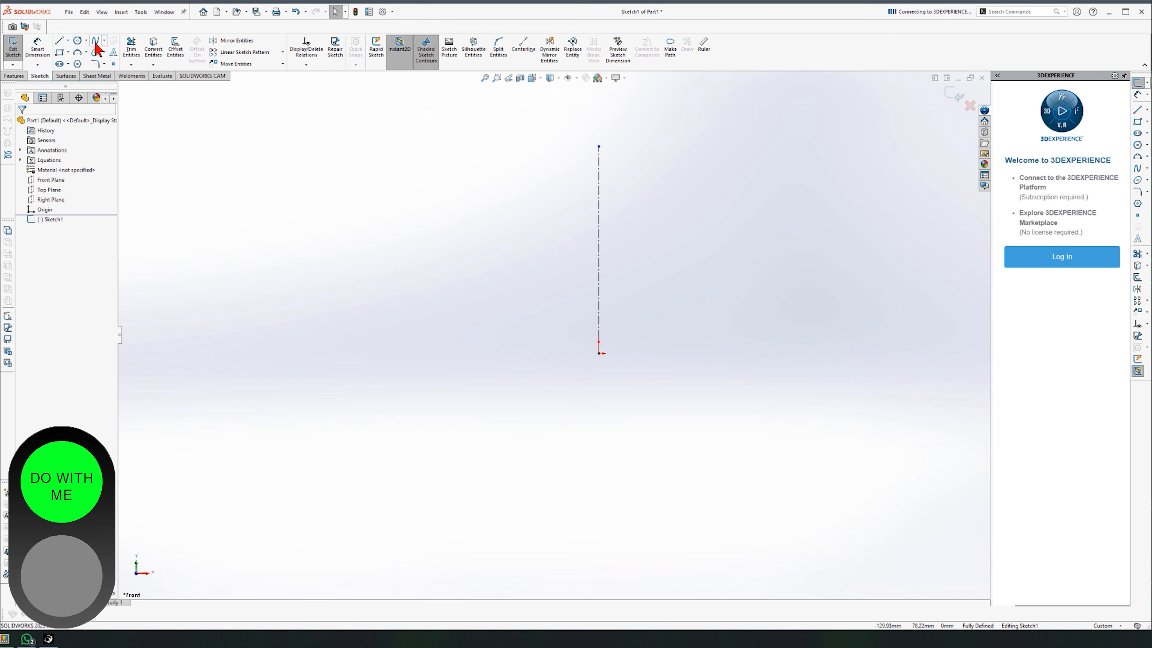
# Sketch a three-line open rectangular profile beside the centerline, with both its upper and lower line ends on the centerline.
pyautogui.click(62, 47)
pyautogui.click(639, 345)
pyautogui.click(706, 345)
pyautogui.click(706, 169)
pyautogui.doubleClick(599, 170)
pyautogui.press('Escape')
pyautogui.moveTo(639, 345); pyautogui.dragTo(599, 343)
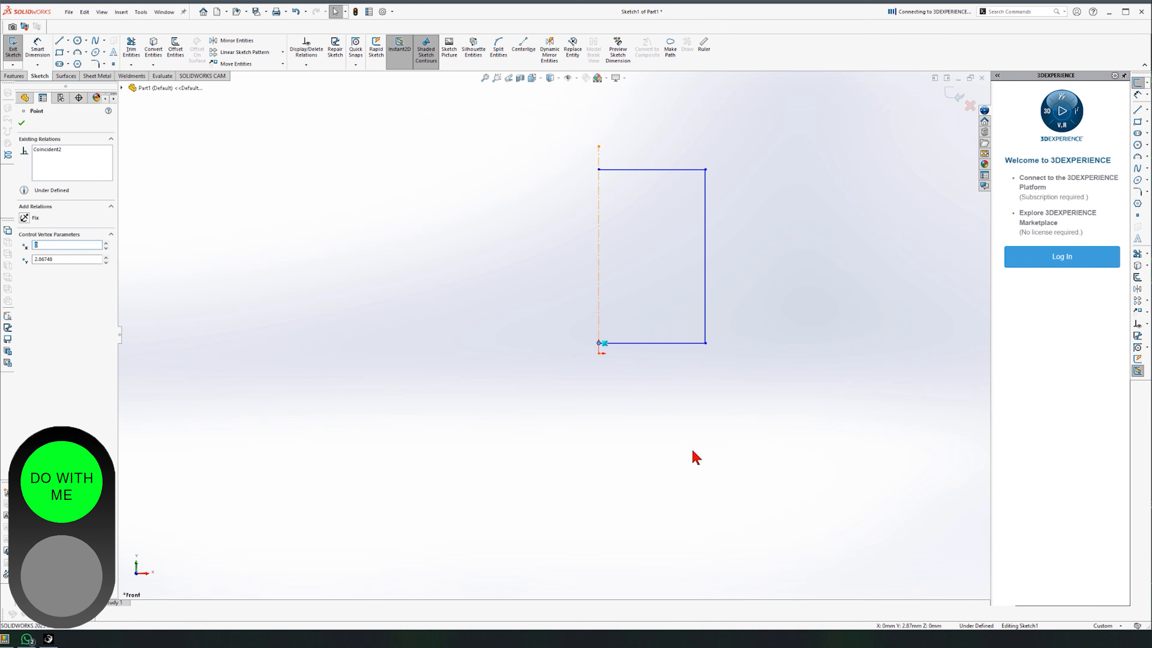
# Dimension the profile's outer vertical line at 138 mm as a diameter across the centerline.
pyautogui.click(38, 50)
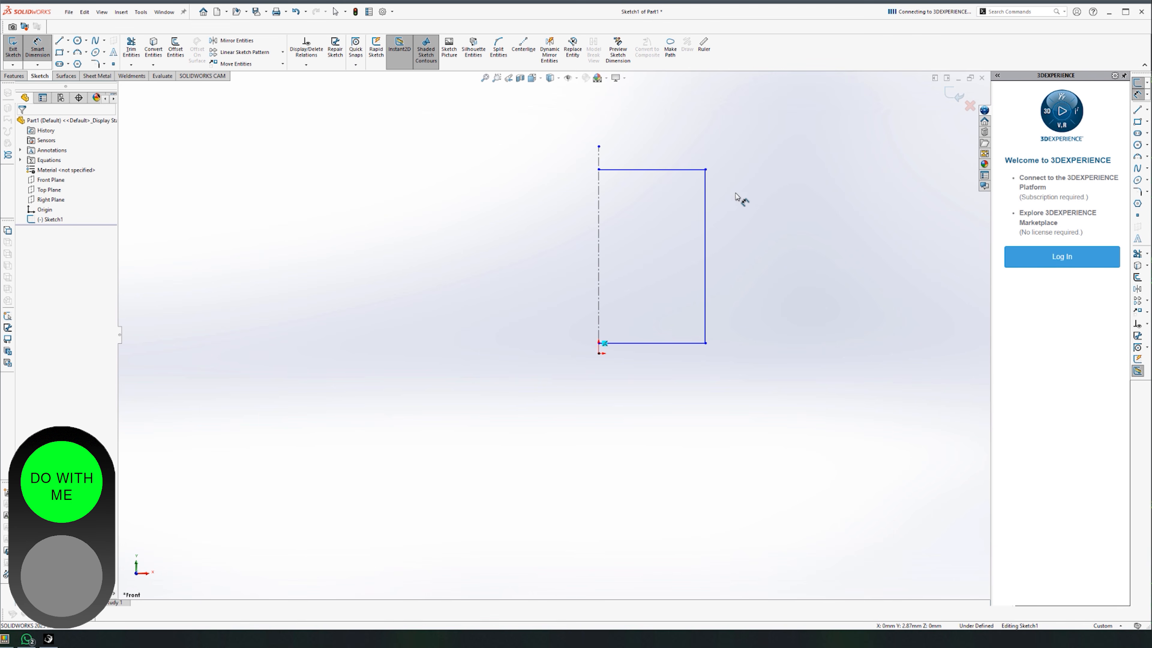
pyautogui.click(599, 226)
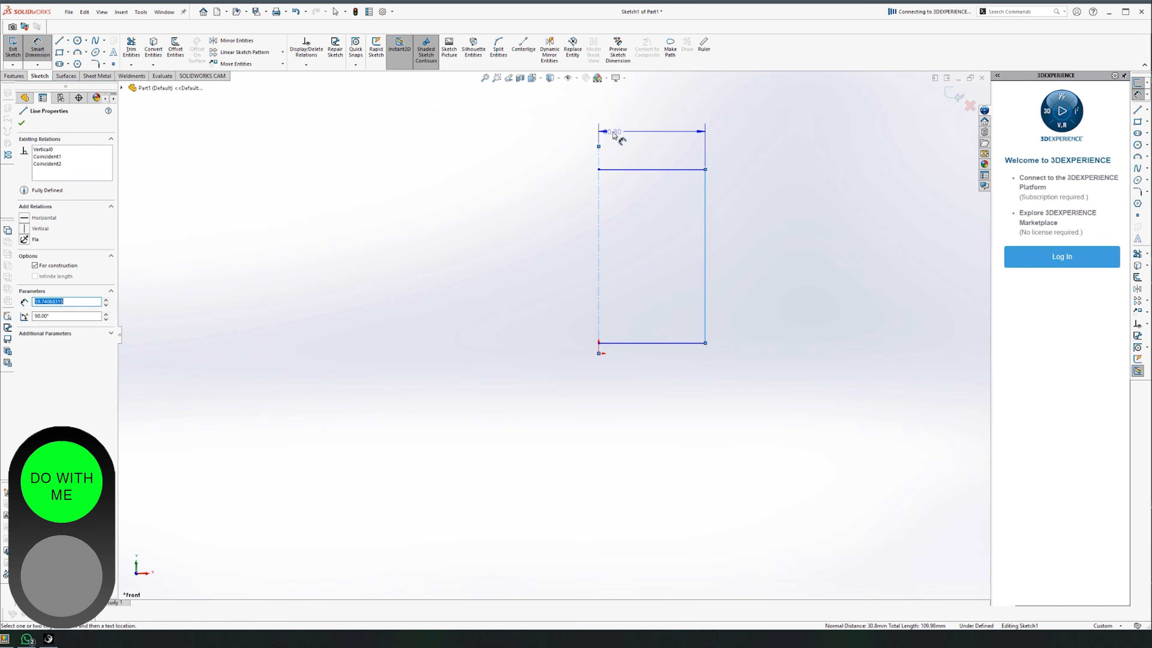
pyautogui.click(585, 118)
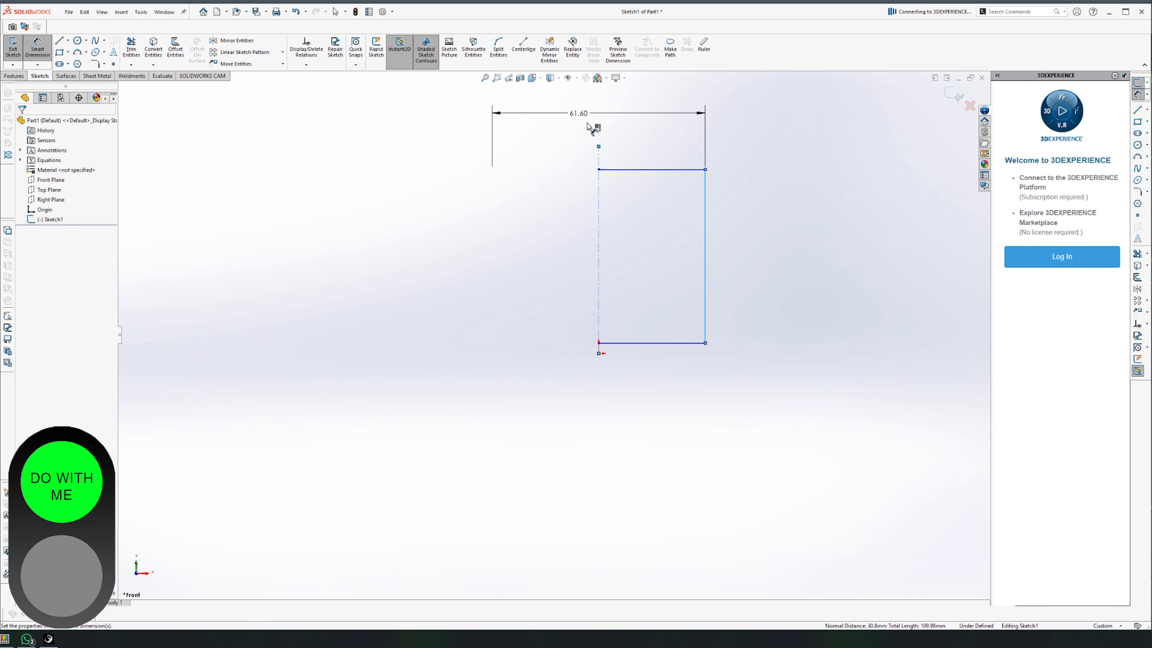
pyautogui.write('138')
pyautogui.press('Return')
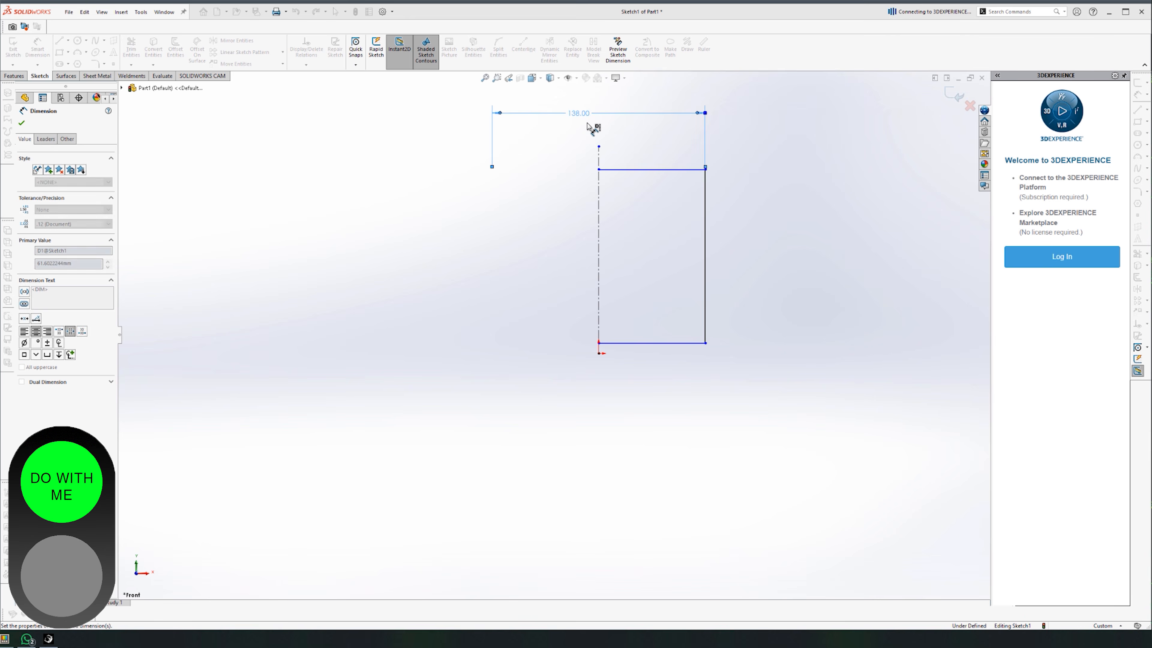
# Dimension the profile's upper horizontal line at 88.6 mm above the origin.
pyautogui.click(599, 353)
pyautogui.click(654, 171)
pyautogui.click(599, 353)
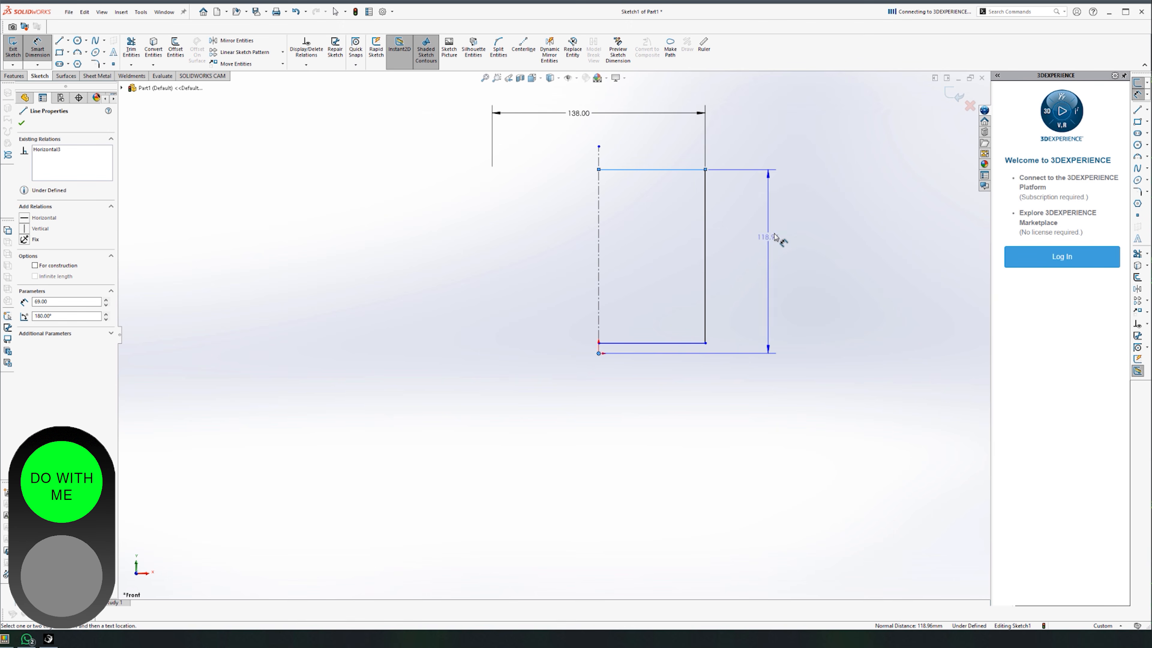
pyautogui.click(765, 275)
pyautogui.write('88.6')
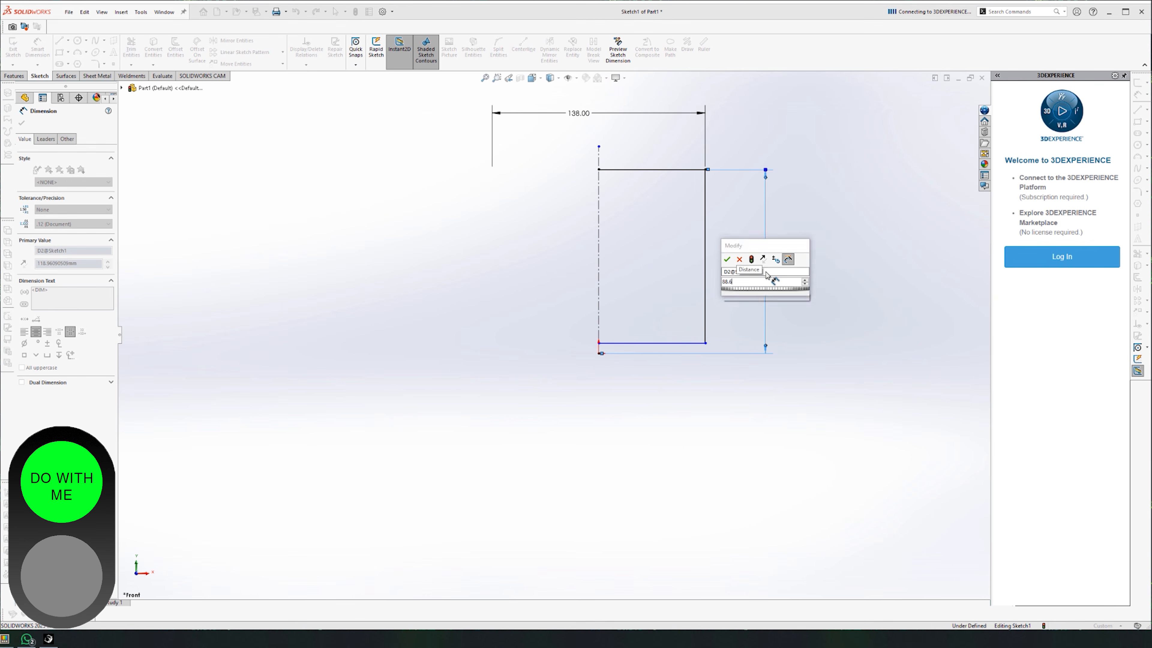
pyautogui.press('Return')
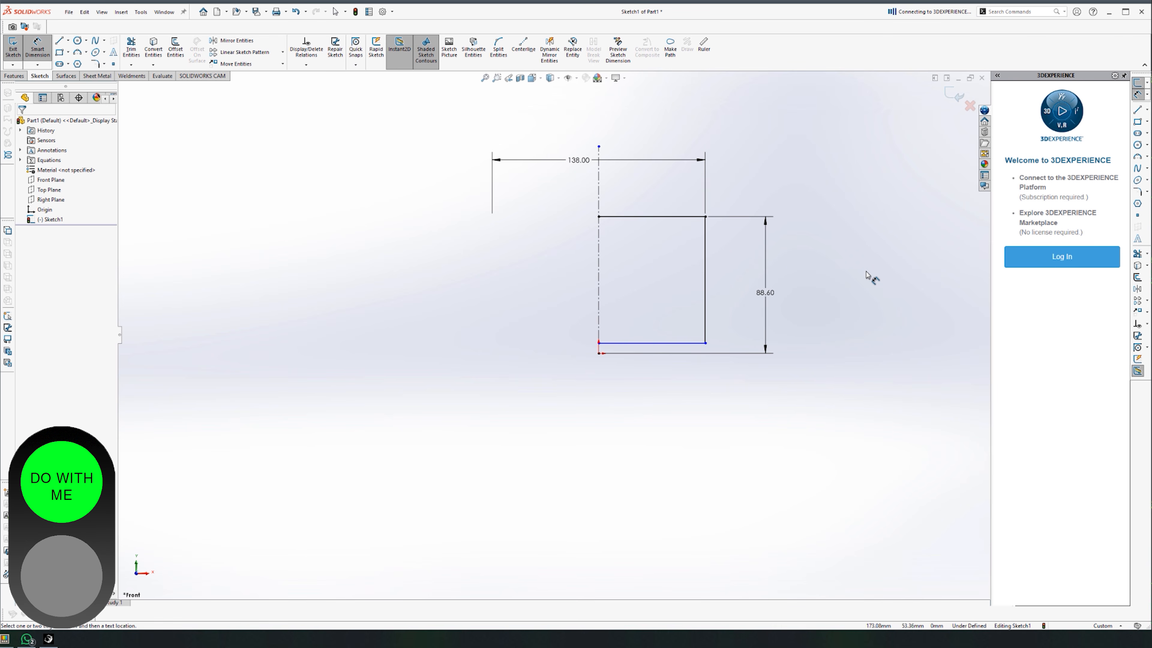
# Dimension the profile's lower horizontal line at 22 mm above the origin.
pyautogui.click(600, 352)
pyautogui.click(608, 343)
pyautogui.click(812, 317)
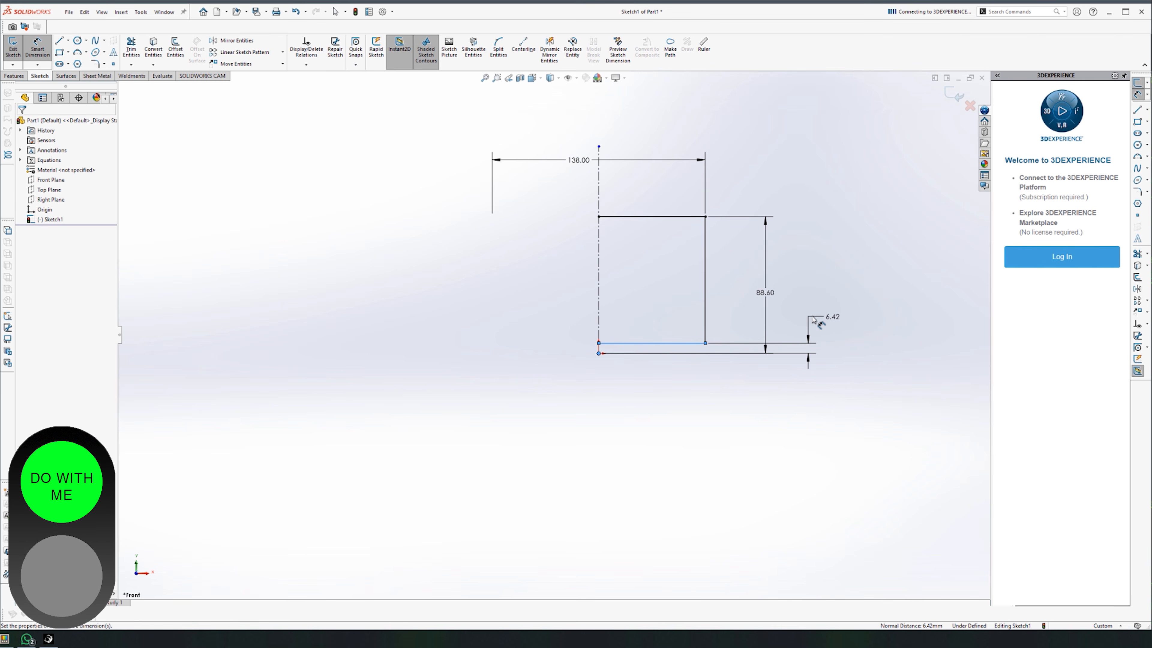
pyautogui.write('22')
pyautogui.press('Return')
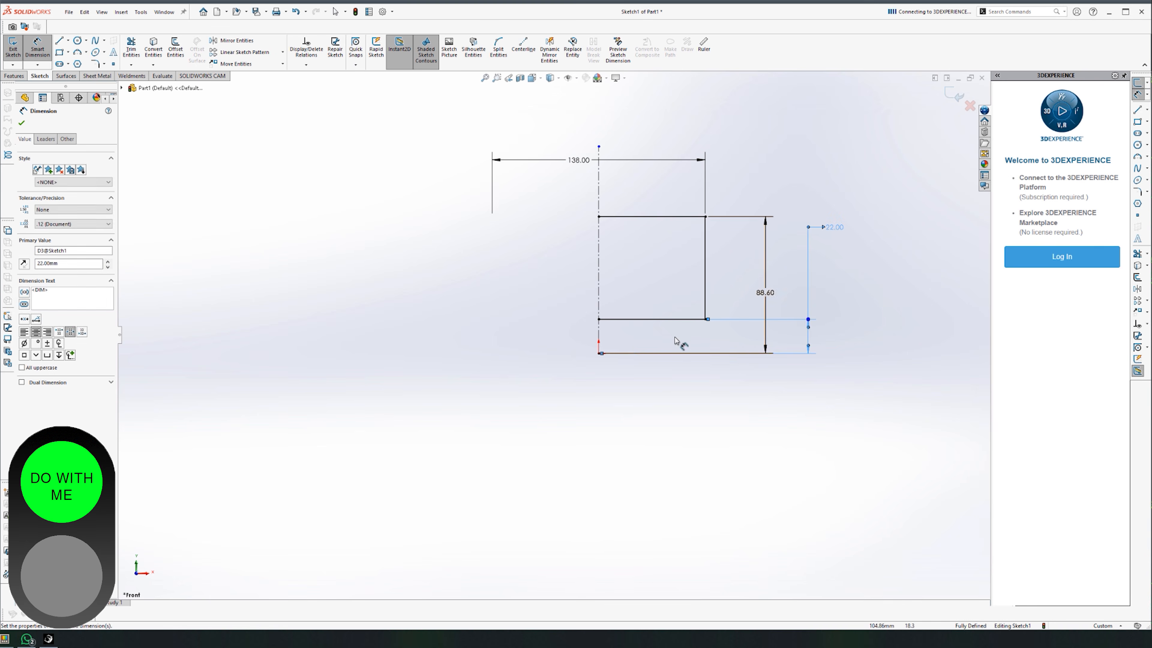
pyautogui.press('Escape')
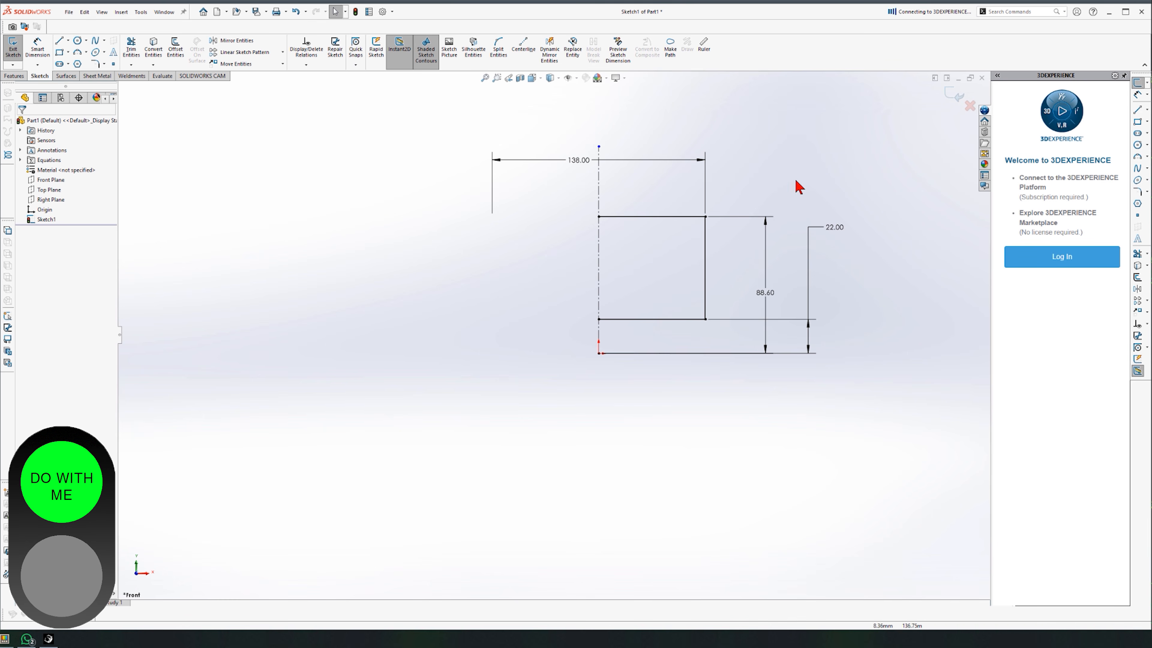
# Set the height of the profile's lower line above the origin to 14 mm.
pyautogui.doubleClick(834, 227)
pyautogui.write('14')
pyautogui.press('Return')
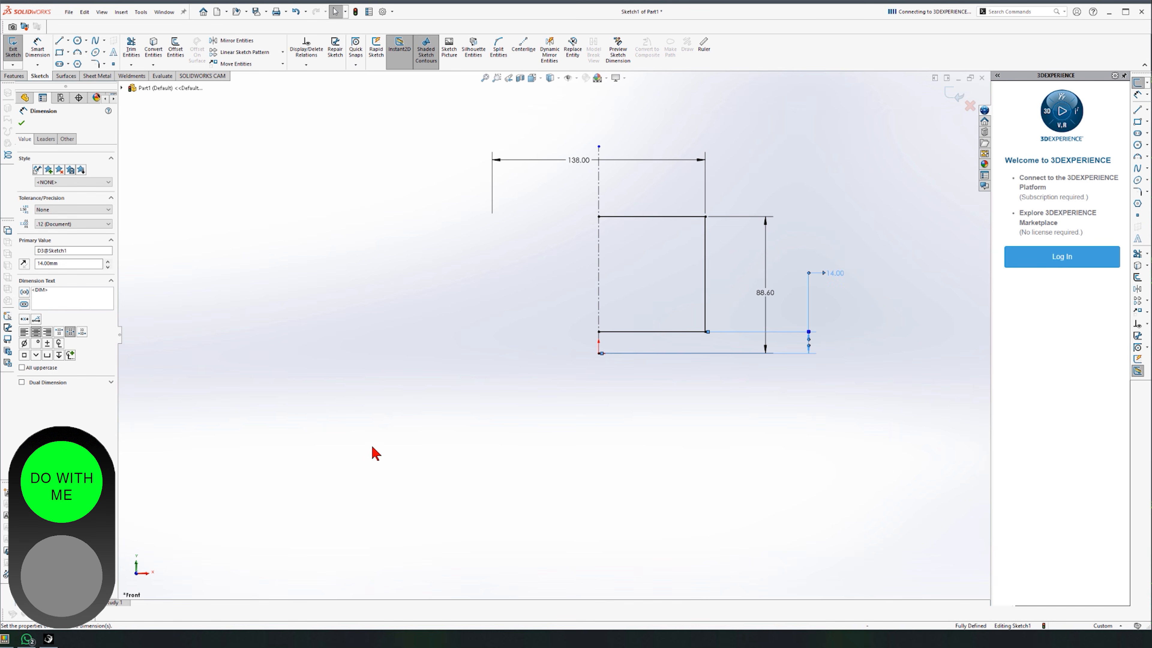
pyautogui.click(357, 426)
# Round the profile's upper and lower outer corners with 15 mm sketch fillets.
pyautogui.scroll(-2, 663, 313)
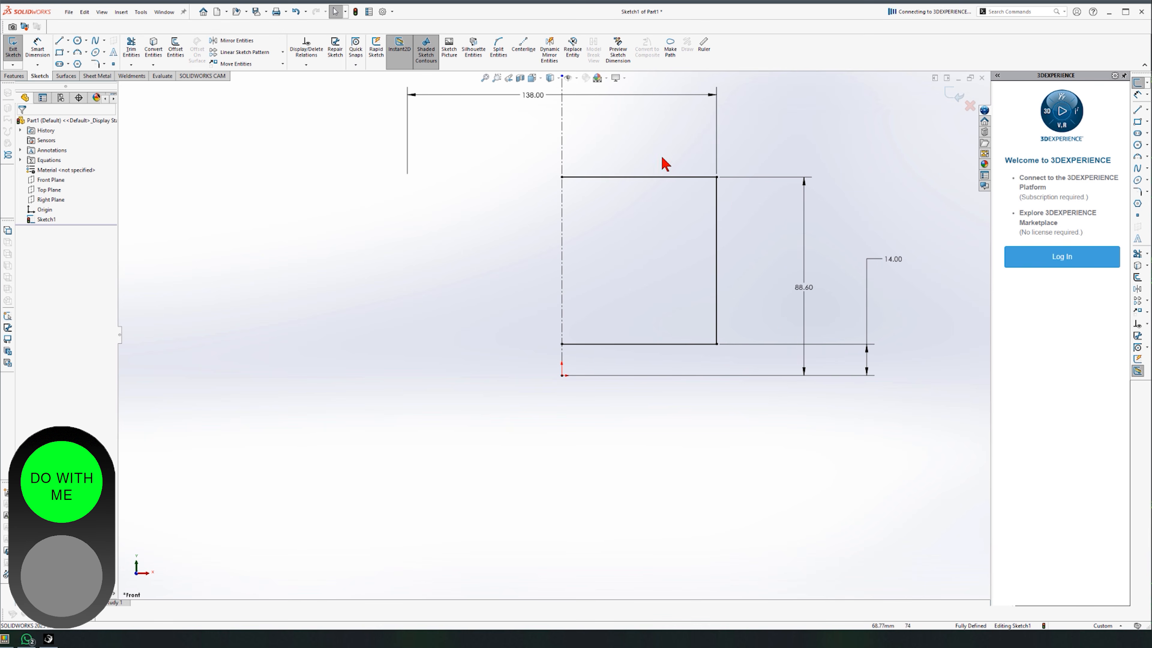
pyautogui.click(95, 64)
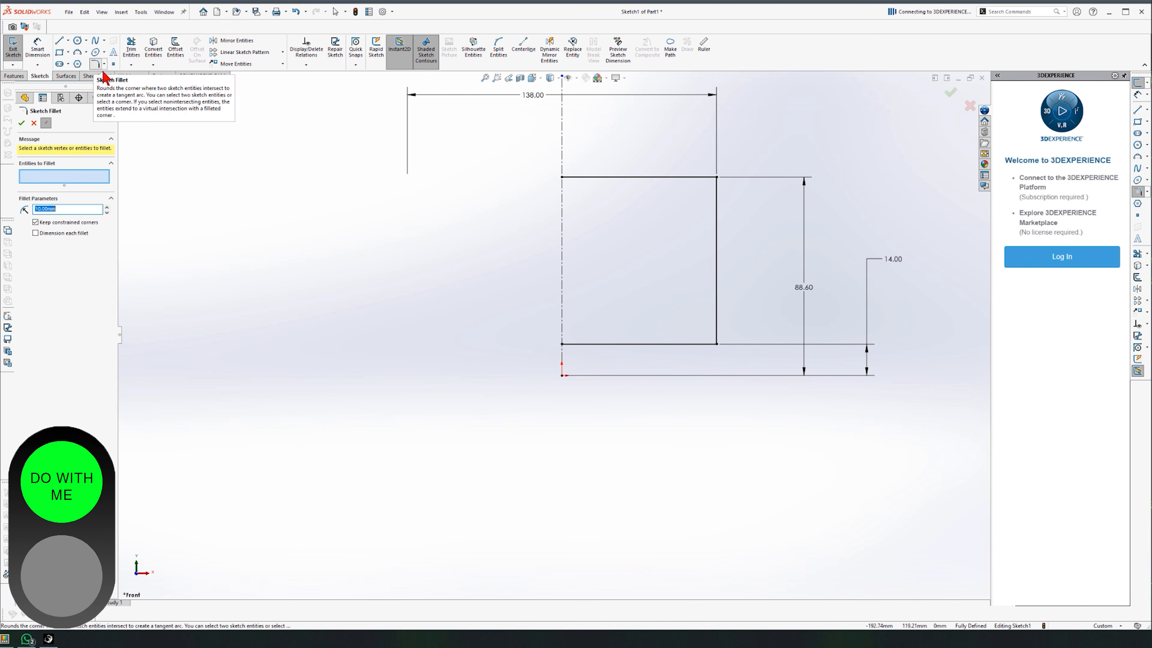
pyautogui.write('15')
pyautogui.press('Return')
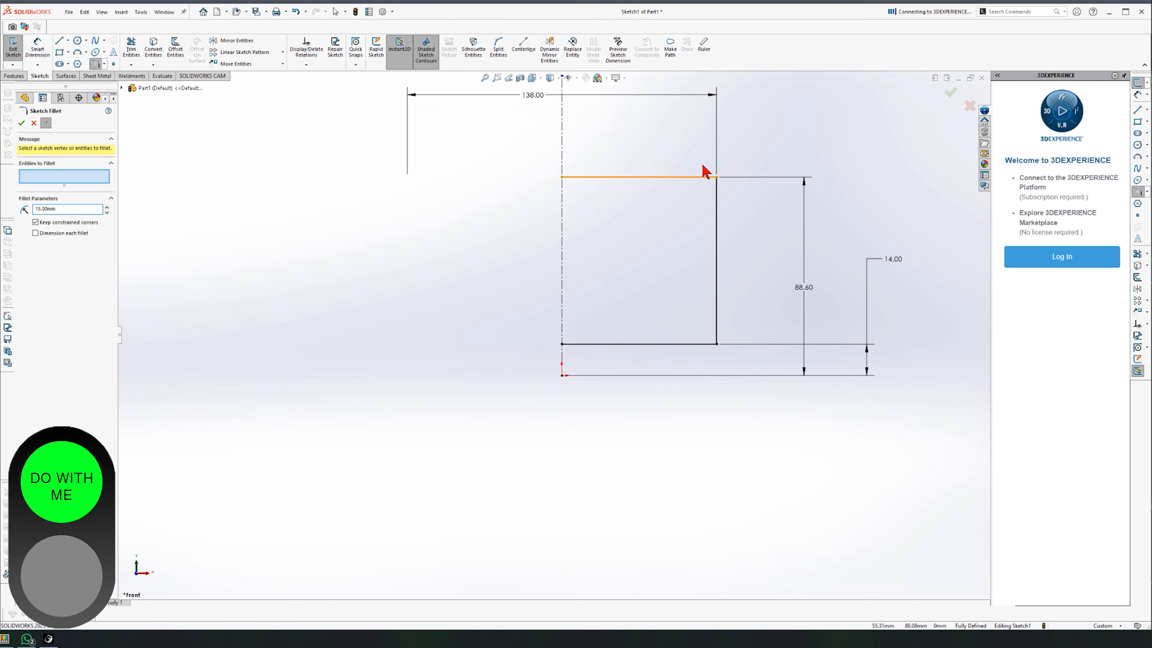
pyautogui.click(717, 179)
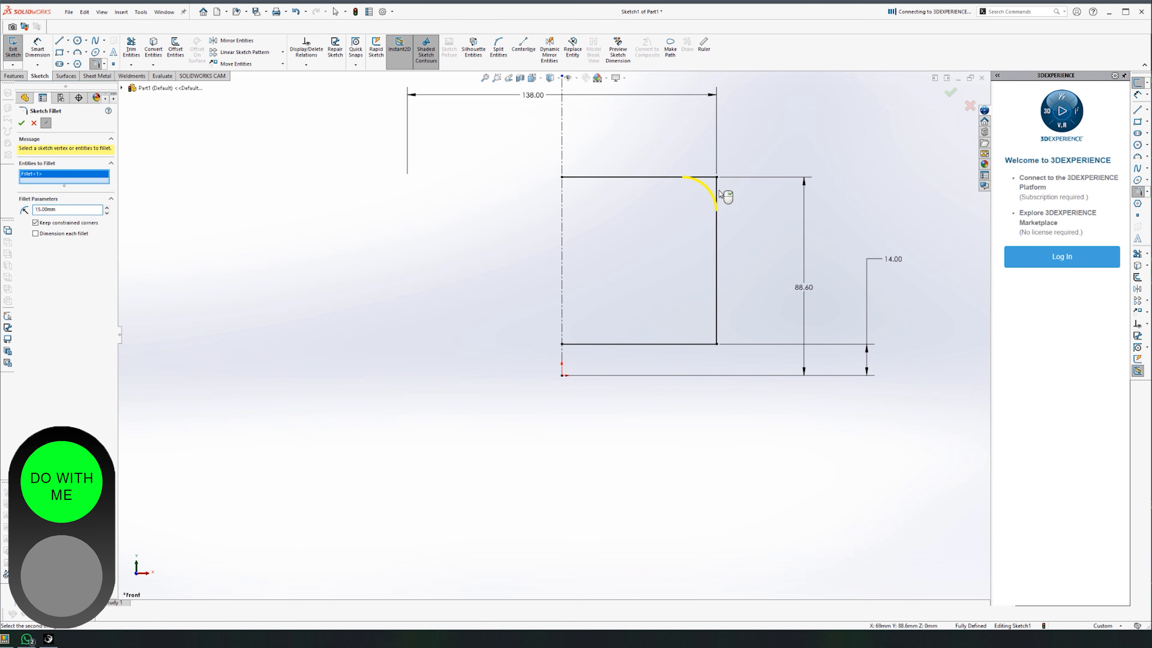
pyautogui.click(717, 345)
pyautogui.press('Return')
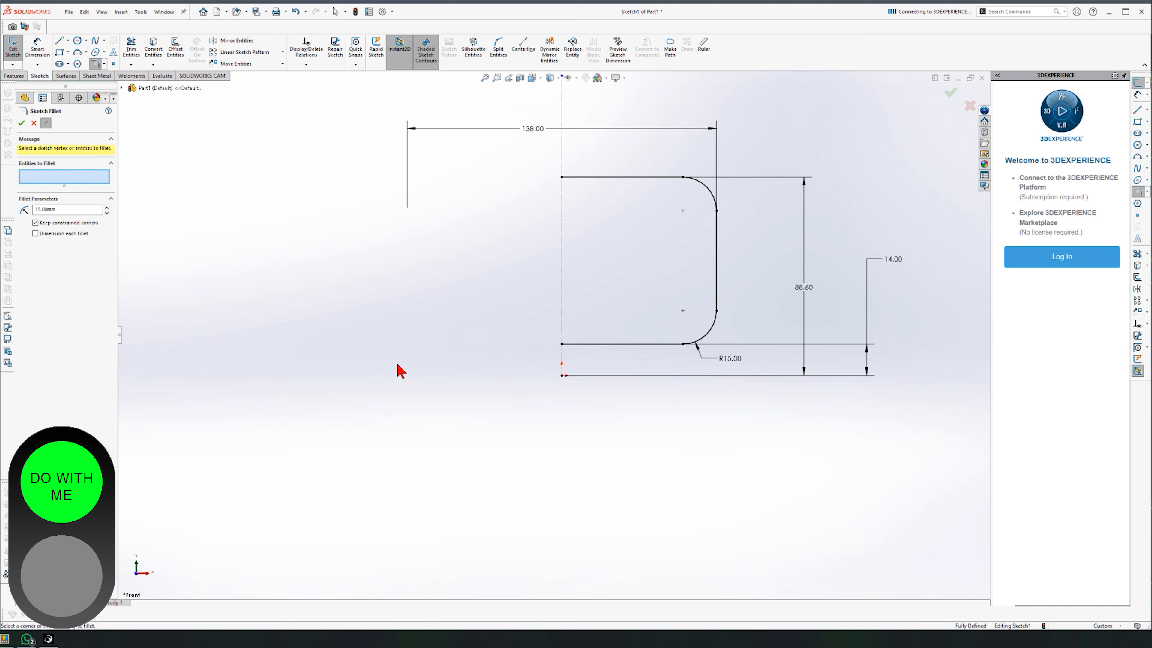
pyautogui.click(21, 123)
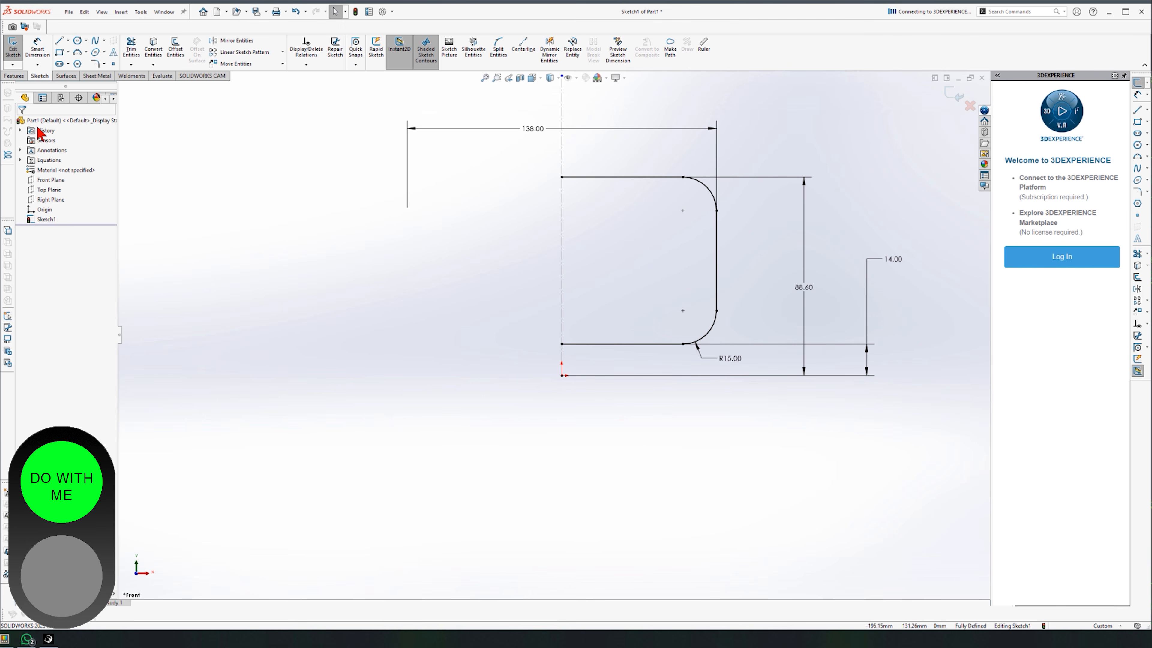
# Close the profile with a vertical line along the centerline between the inner ends of the lower and upper lines.
pyautogui.click(59, 40)
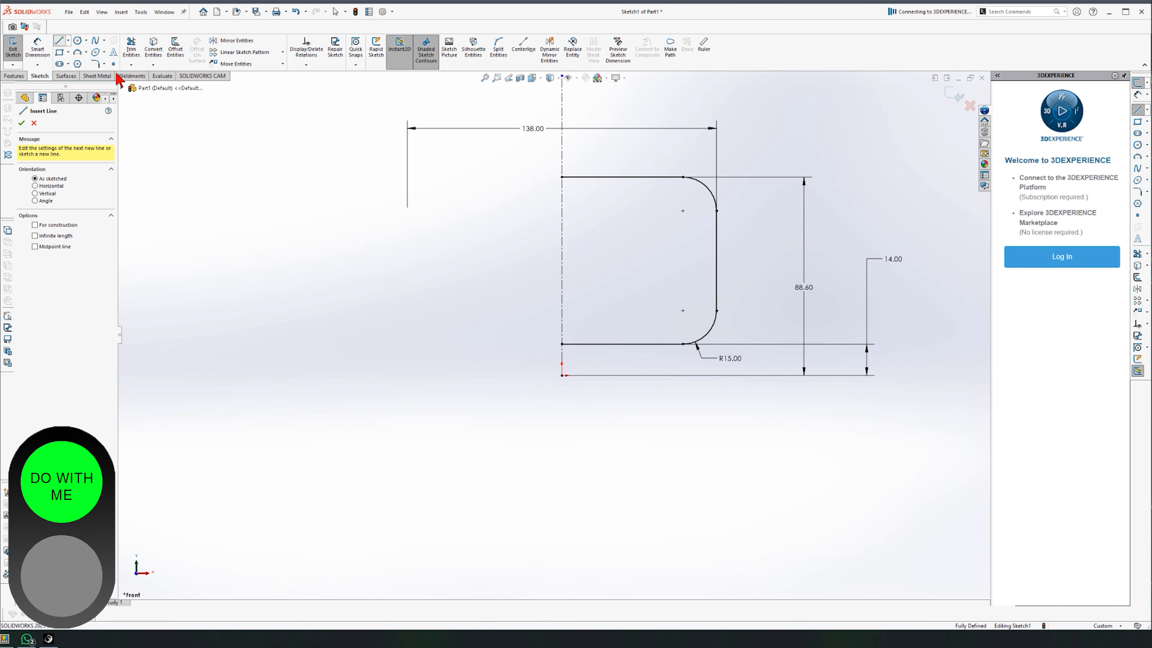
pyautogui.click(563, 344)
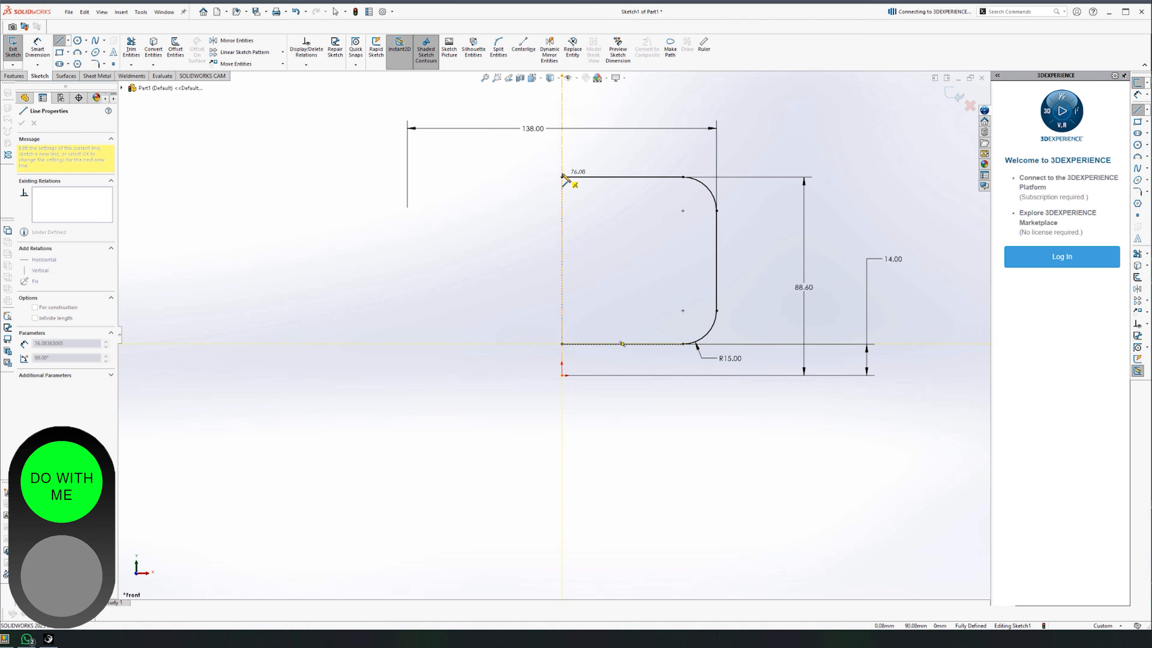
pyautogui.click(563, 177)
pyautogui.press('Escape')
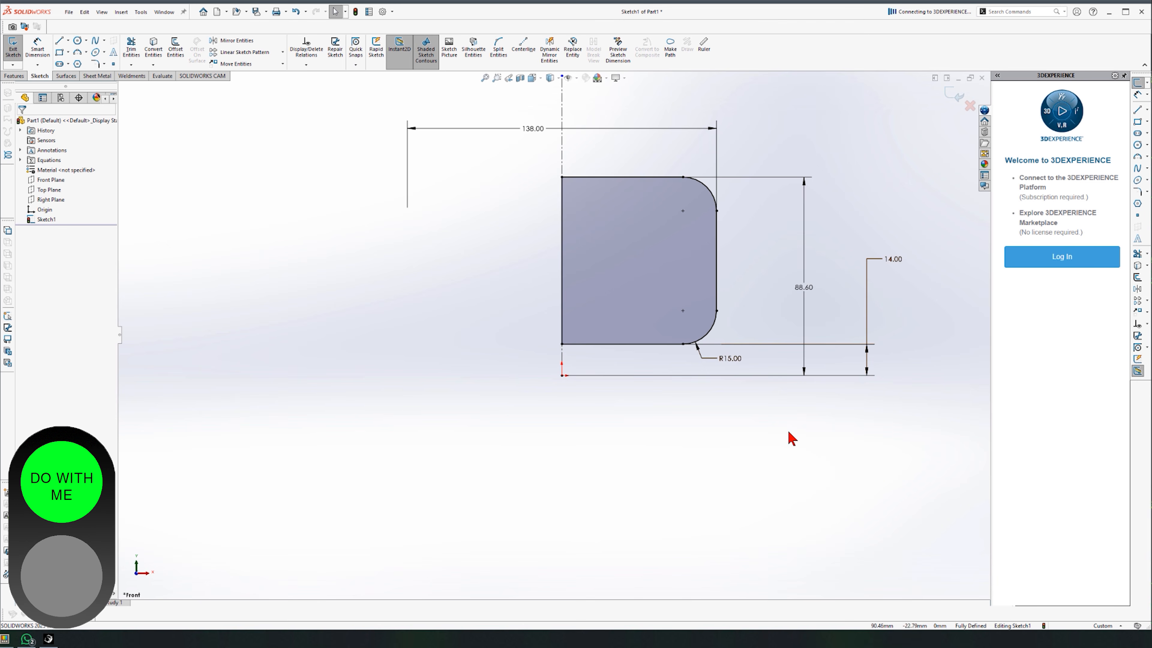
# Draw a vertical line about 14 mm long from the profile's lower edge down to the level of the origin.
pyautogui.press('l')
pyautogui.scroll(-2, 542, 347)
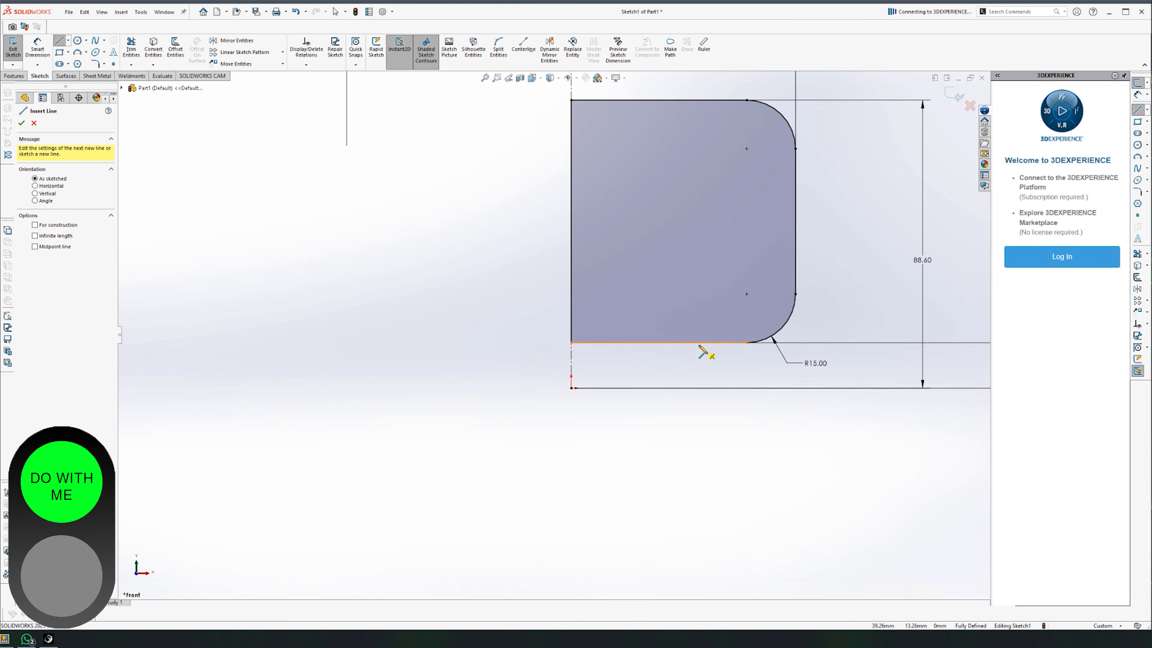
pyautogui.click(700, 343)
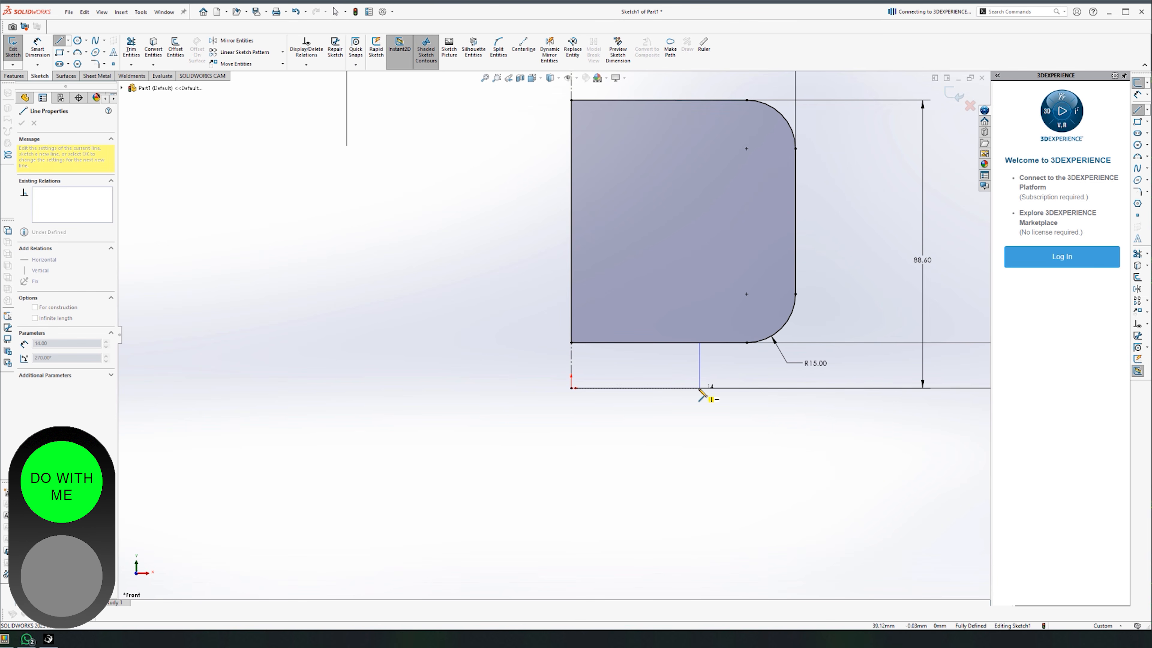
pyautogui.click(700, 388)
pyautogui.press('Escape')
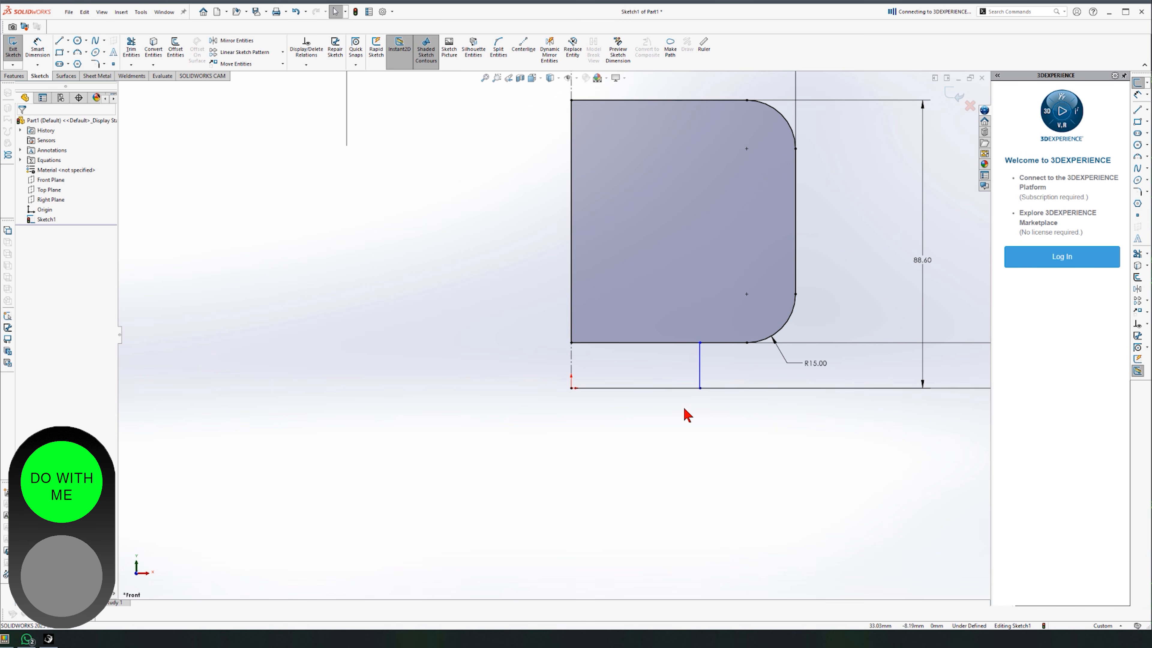
# Dimension the short vertical line below the profile at 85 mm as a diameter across the centerline.
pyautogui.press('z')
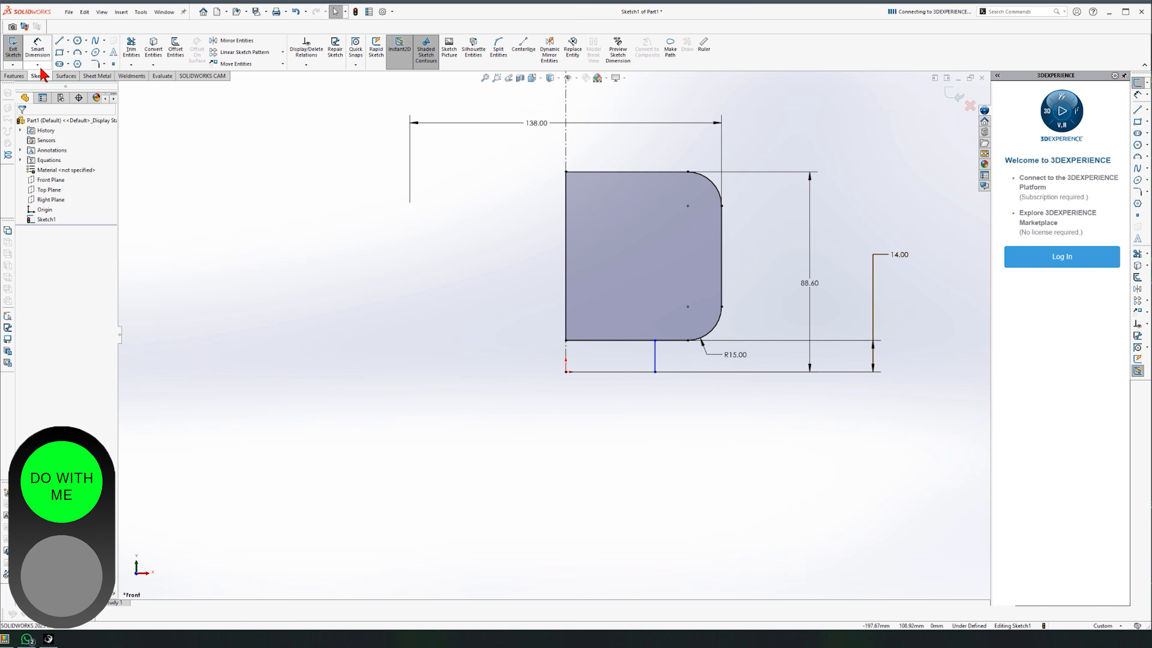
pyautogui.click(31, 46)
pyautogui.click(655, 356)
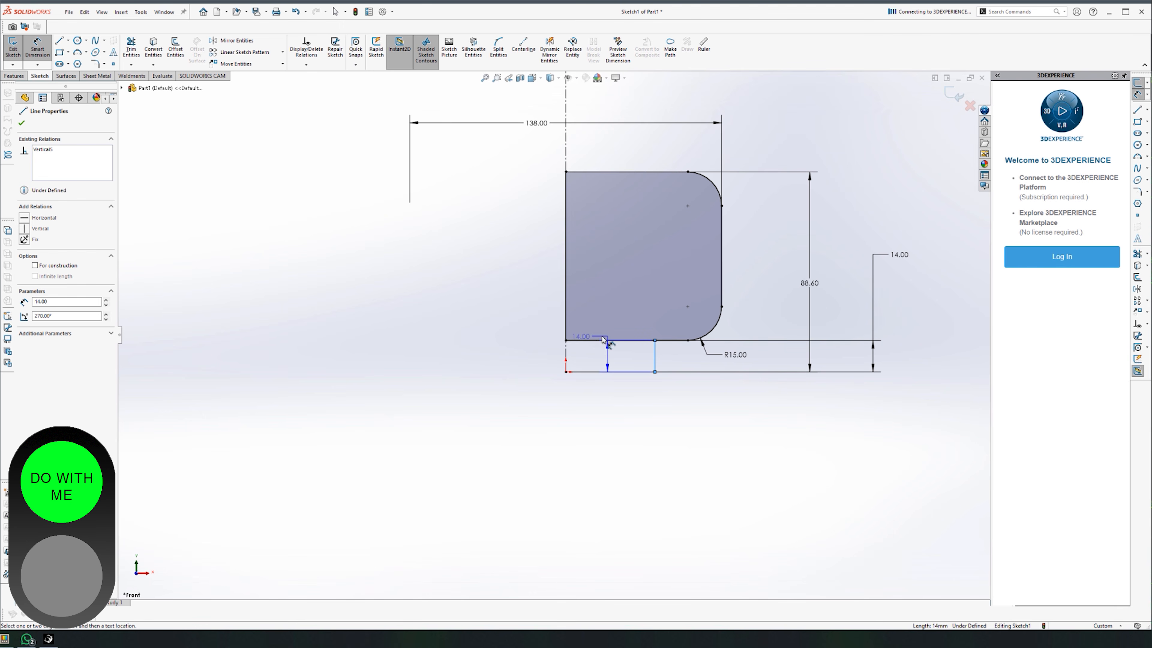
pyautogui.click(565, 345)
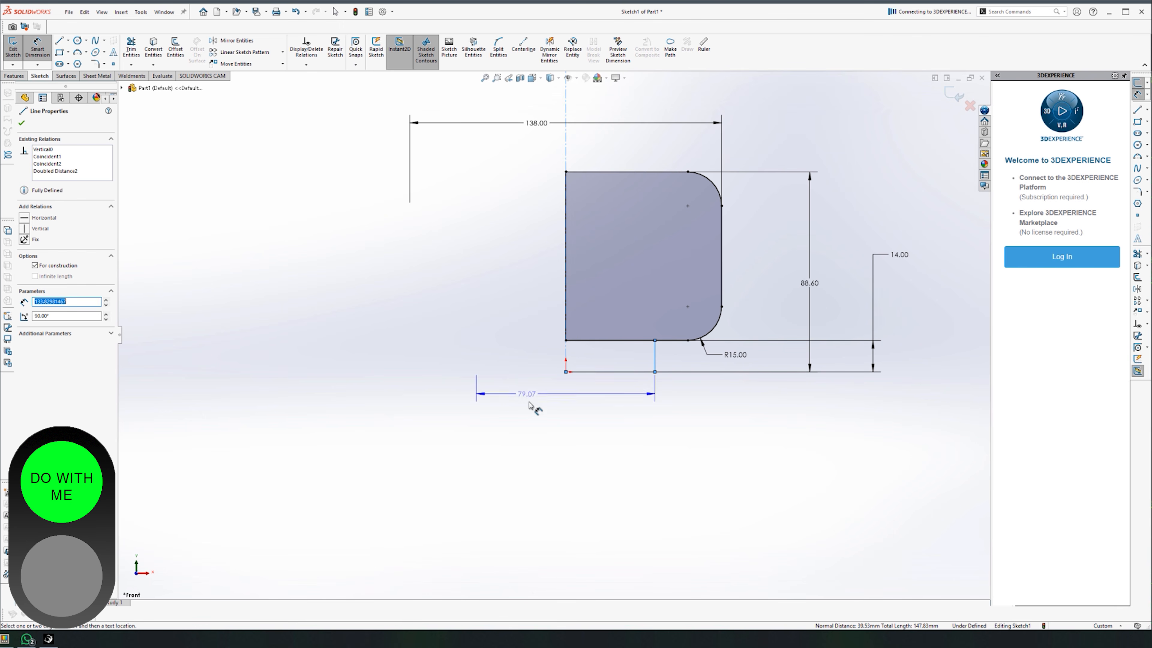
pyautogui.click(538, 409)
pyautogui.write('85')
pyautogui.press('Return')
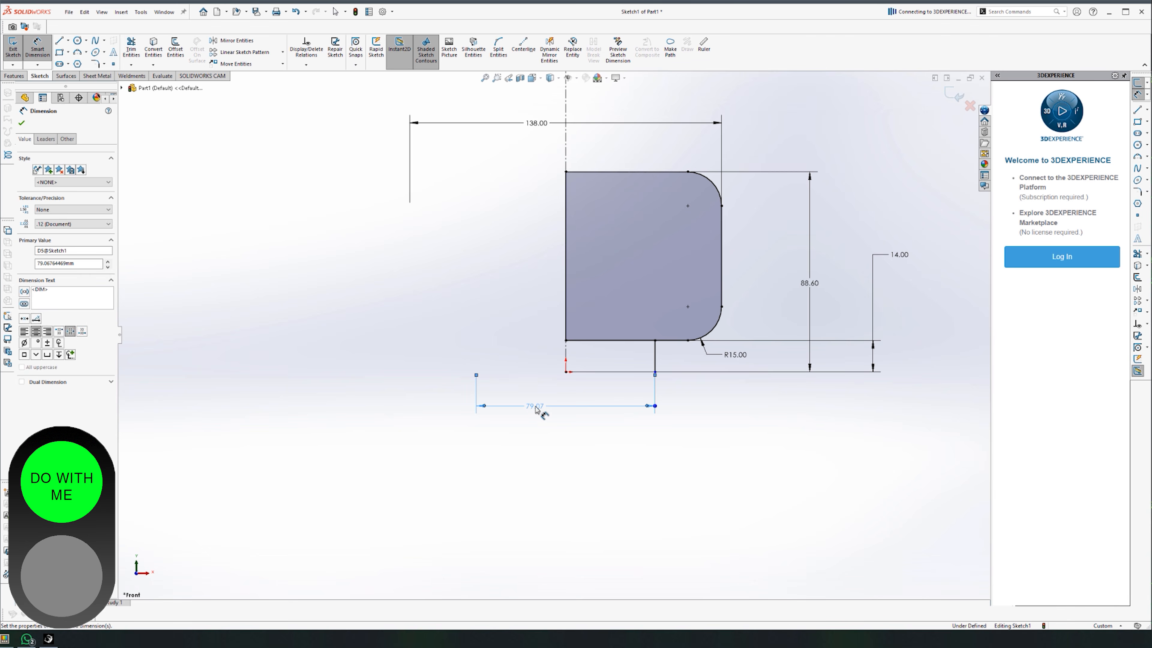
pyautogui.click(586, 502)
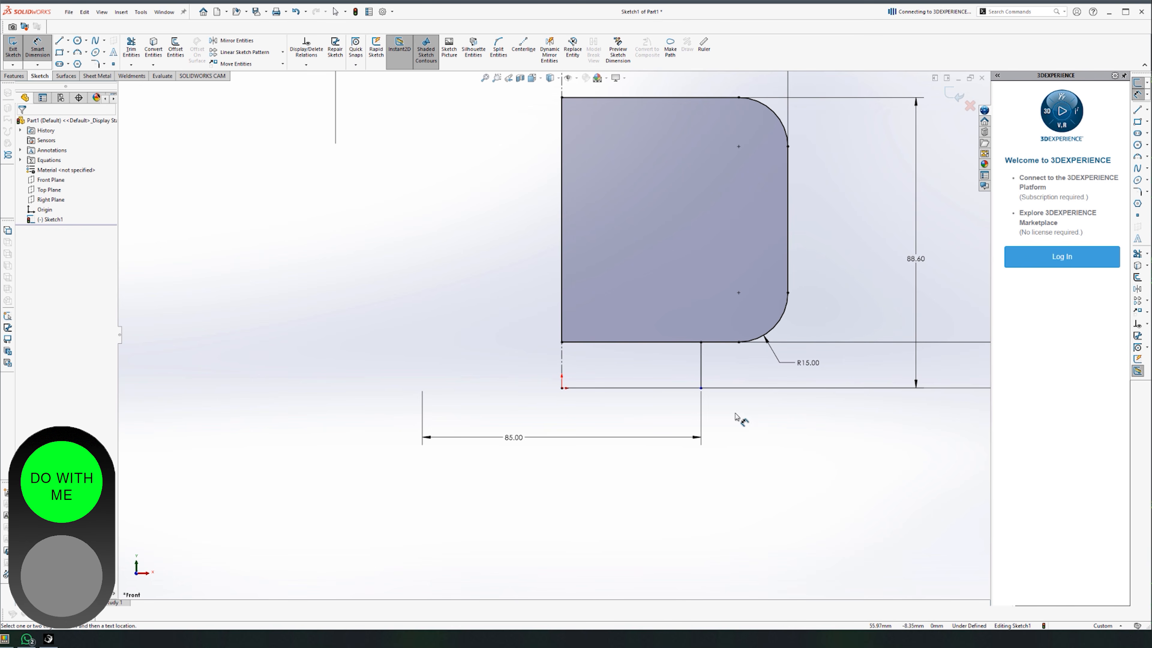
pyautogui.press('Escape')
# Pull the short vertical line's lower endpoint below the origin level and align it with the origin using a Horizontal relation.
pyautogui.moveTo(701, 389); pyautogui.dragTo(705, 531)
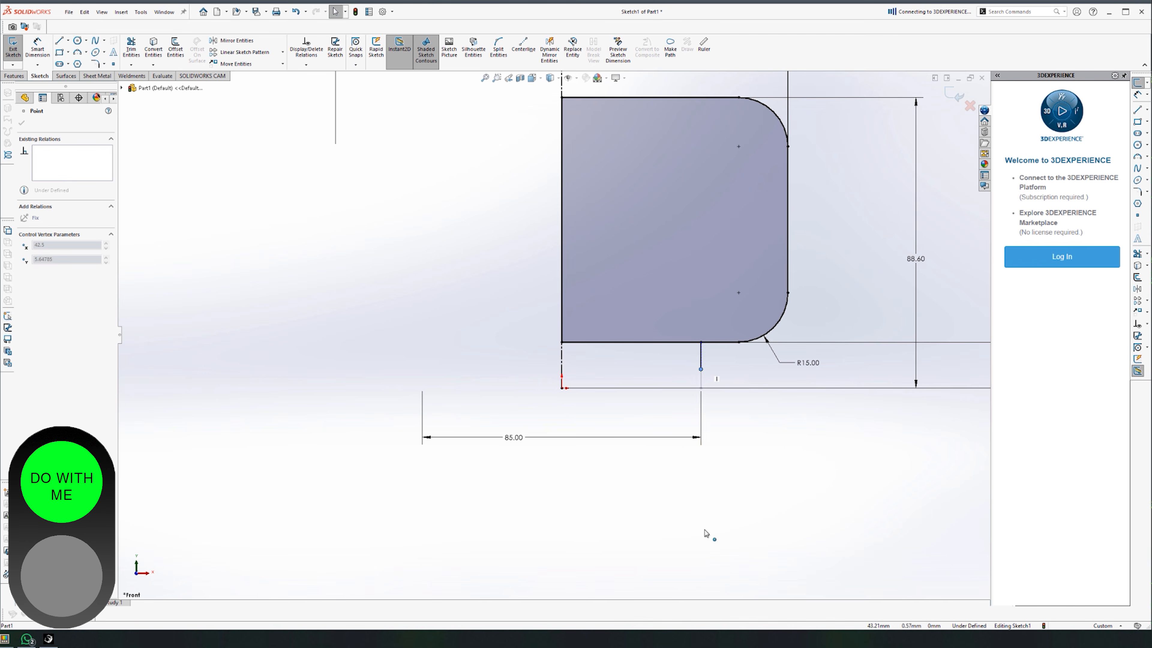
pyautogui.moveTo(725, 440); pyautogui.dragTo(689, 443)
pyautogui.click(702, 436)
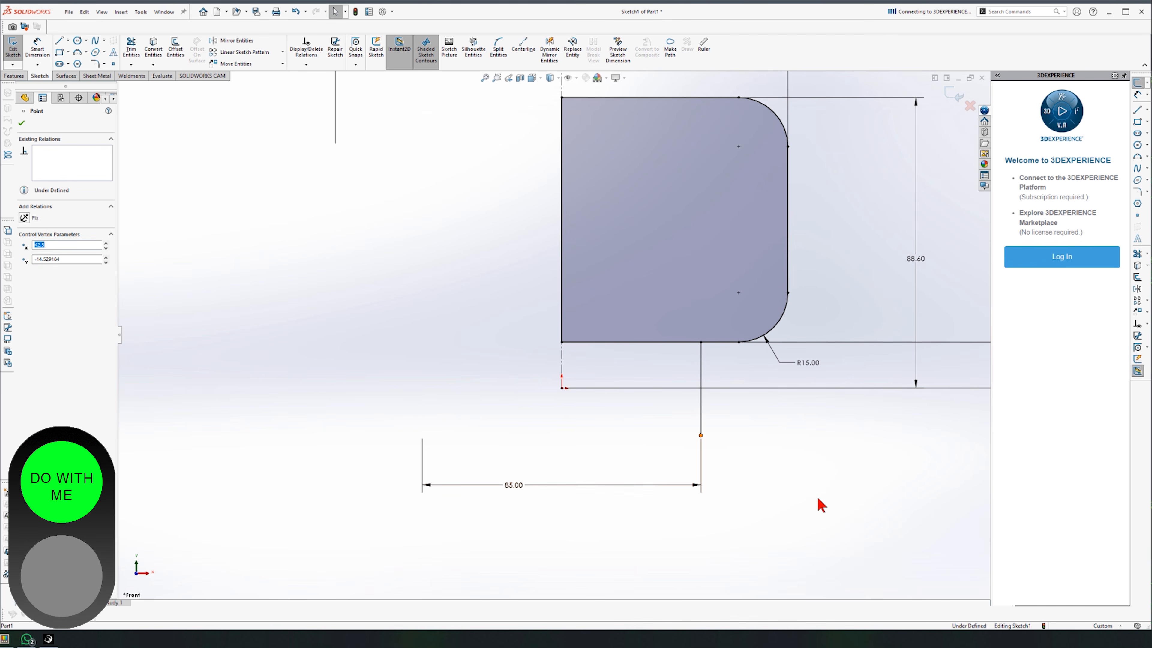
pyautogui.keyDown('ctrl'); pyautogui.click(562, 389); pyautogui.keyUp('ctrl')
pyautogui.click(36, 279)
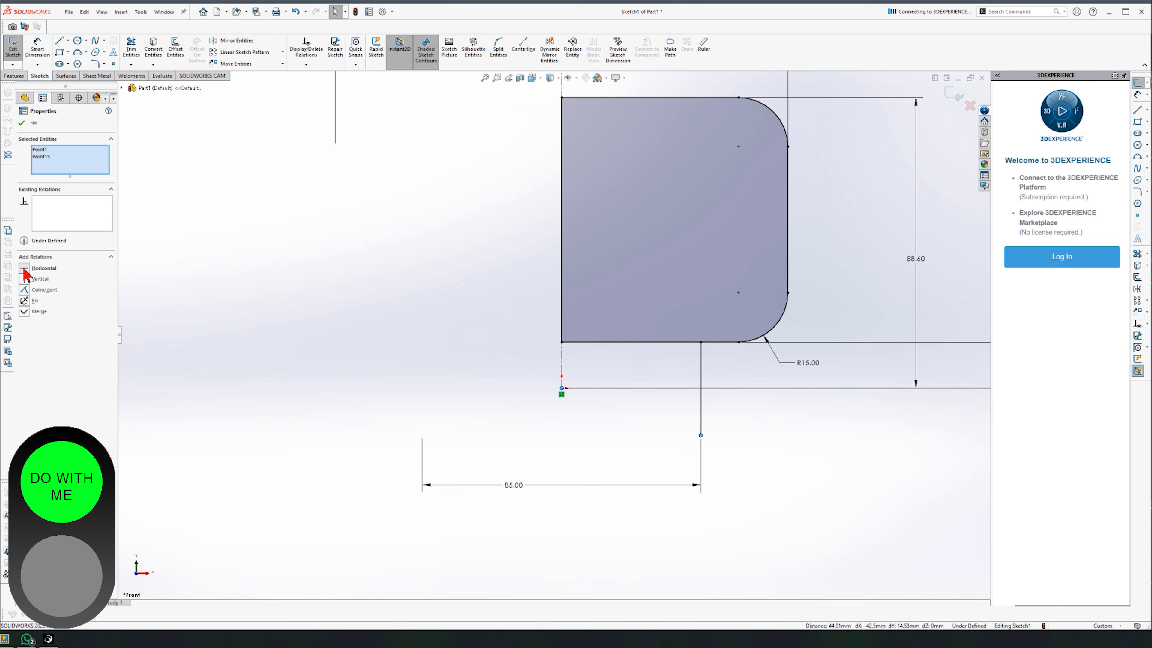
pyautogui.click(216, 345)
pyautogui.scroll(3, 635, 451)
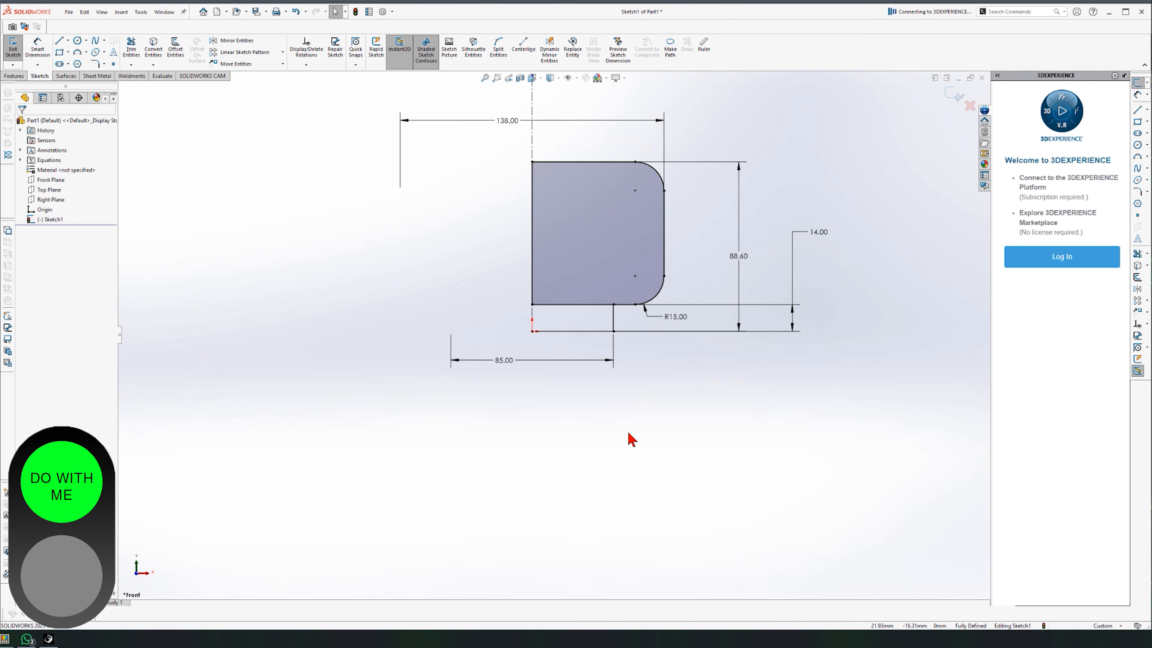
# Move the 14 mm height dimension in between the centerline and the short vertical line.
pyautogui.scroll(-2, 530, 265)
pyautogui.moveTo(924, 260); pyautogui.dragTo(605, 360)
pyautogui.click(818, 461)
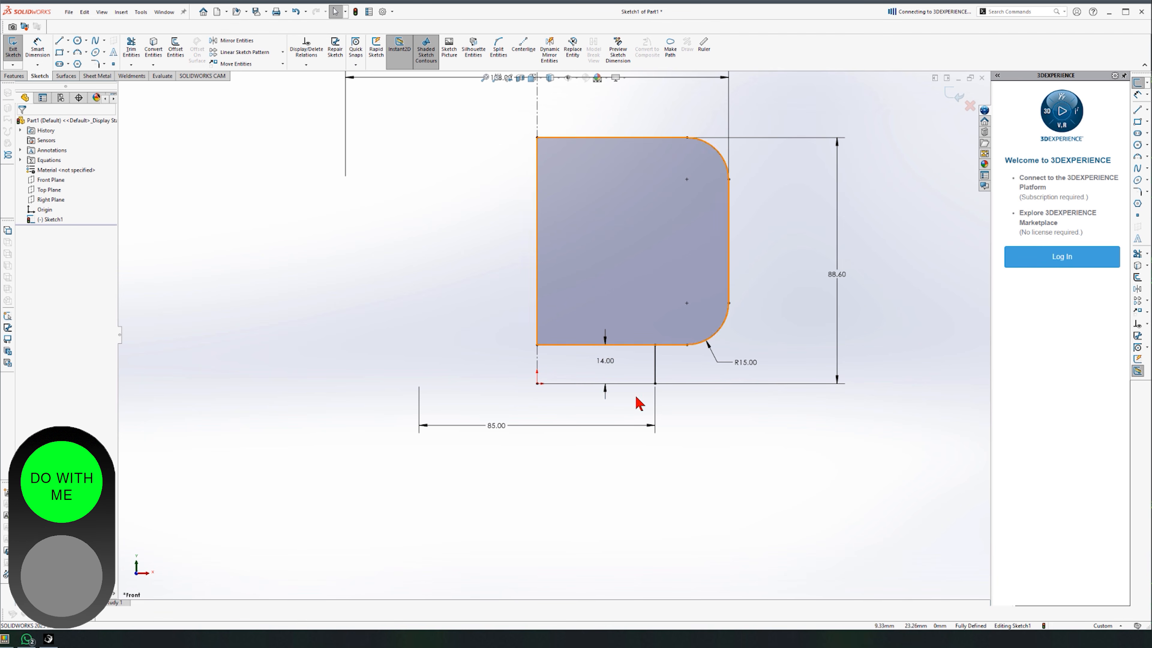
# Close the base outline with a horizontal line from the short vertical line's lower endpoint to the origin.
pyautogui.scroll(2, 502, 261)
pyautogui.scroll(-2, 504, 286)
pyautogui.scroll(-2, 585, 375)
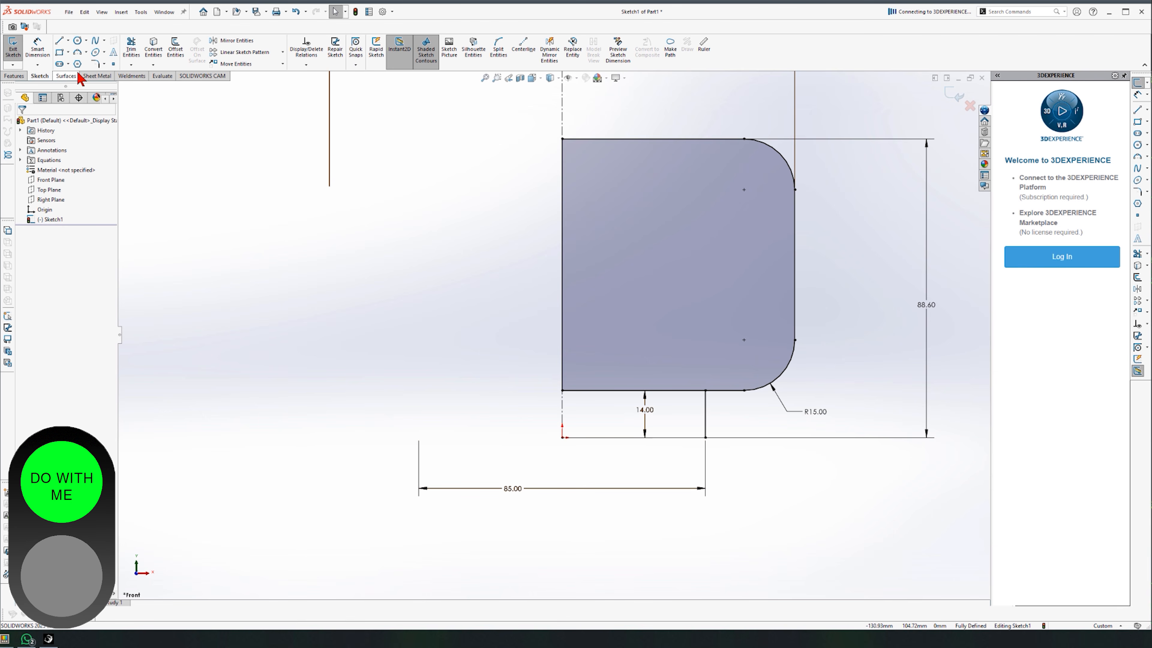
pyautogui.click(58, 41)
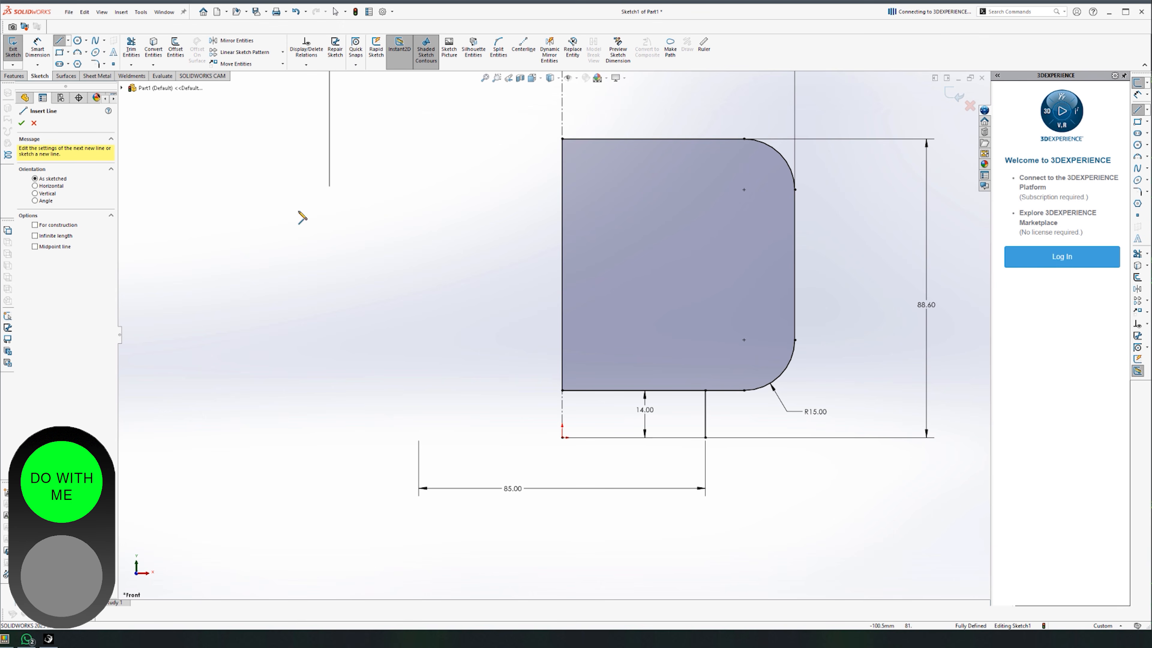
pyautogui.click(705, 438)
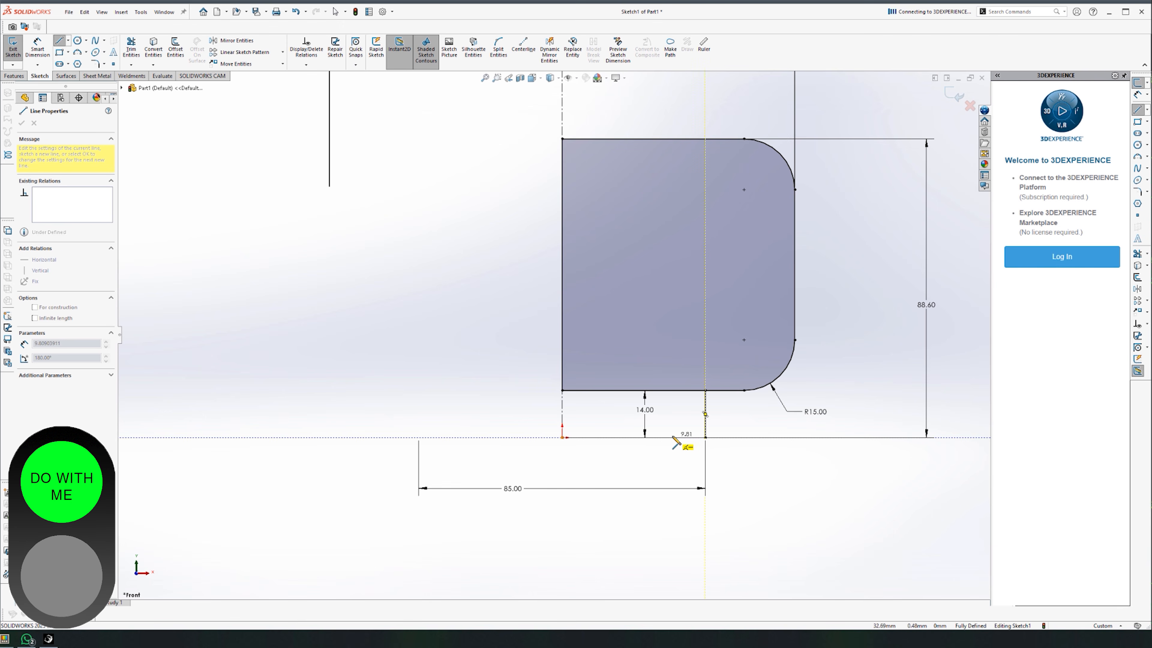
pyautogui.click(562, 438)
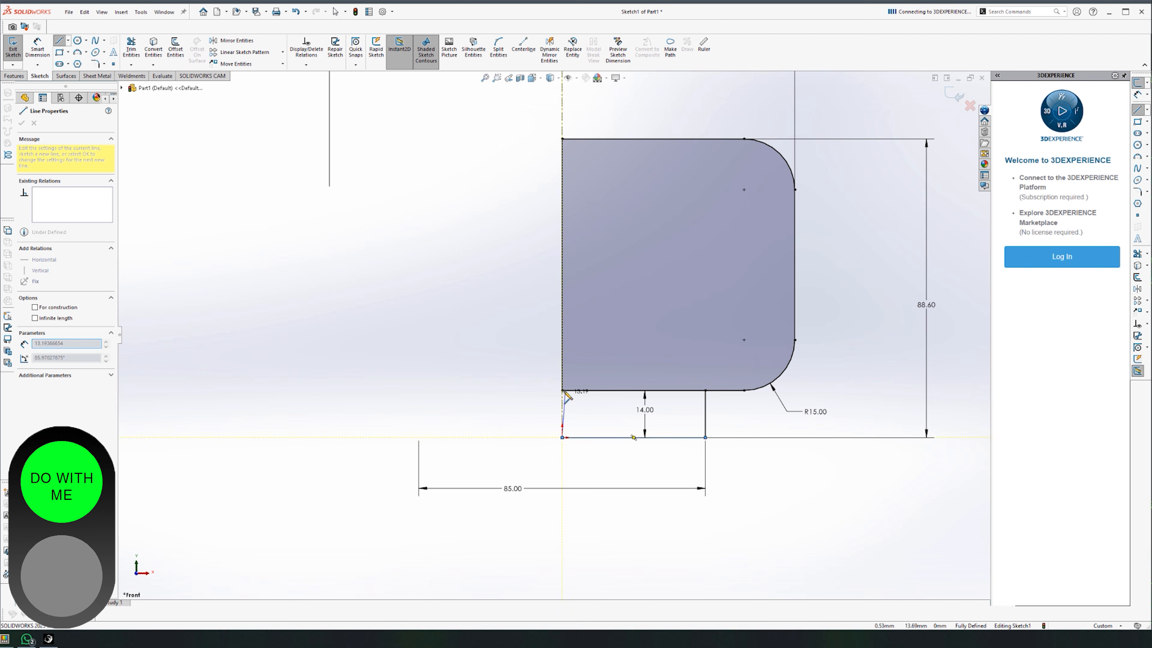
pyautogui.press('Escape')
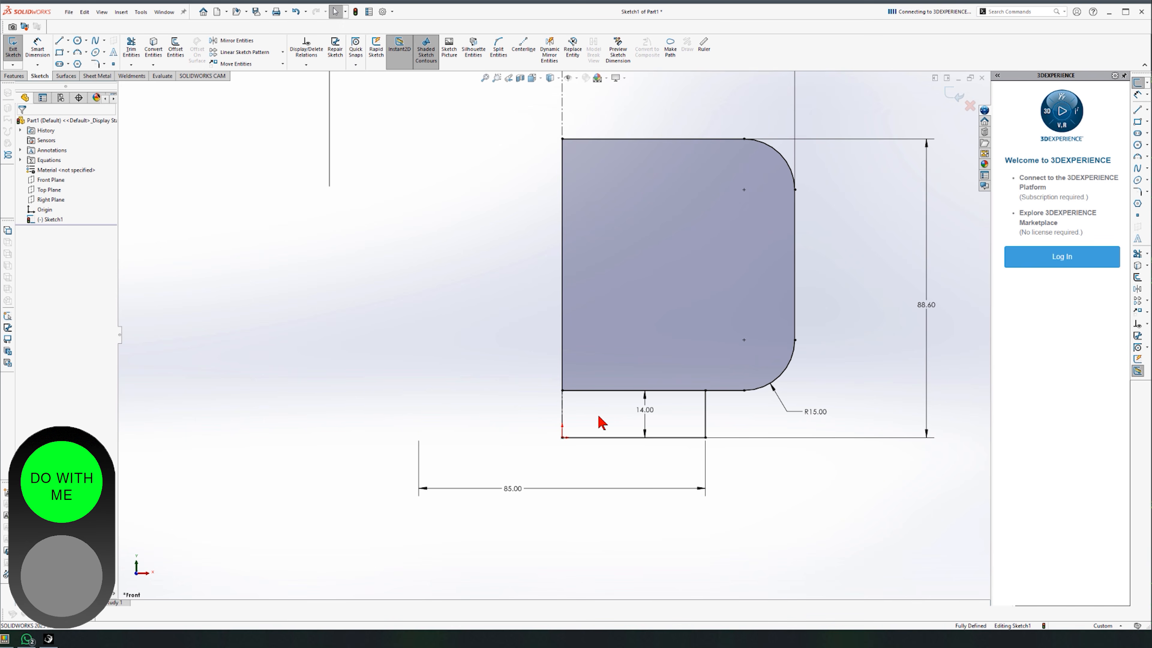
pyautogui.click(426, 51)
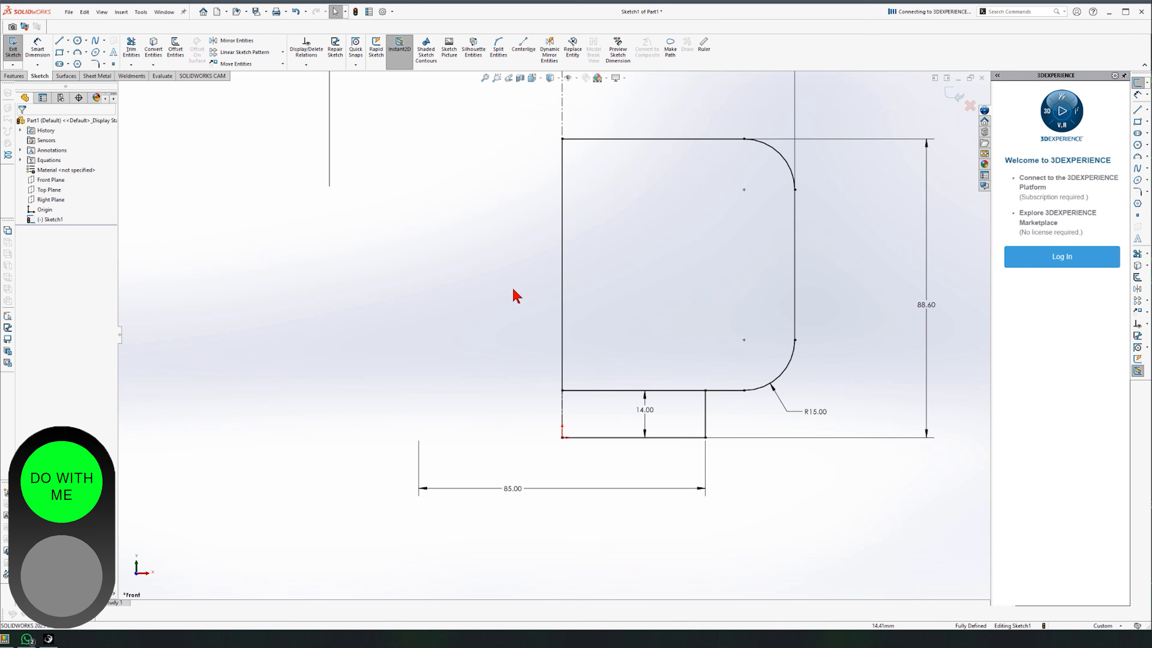
pyautogui.click(433, 60)
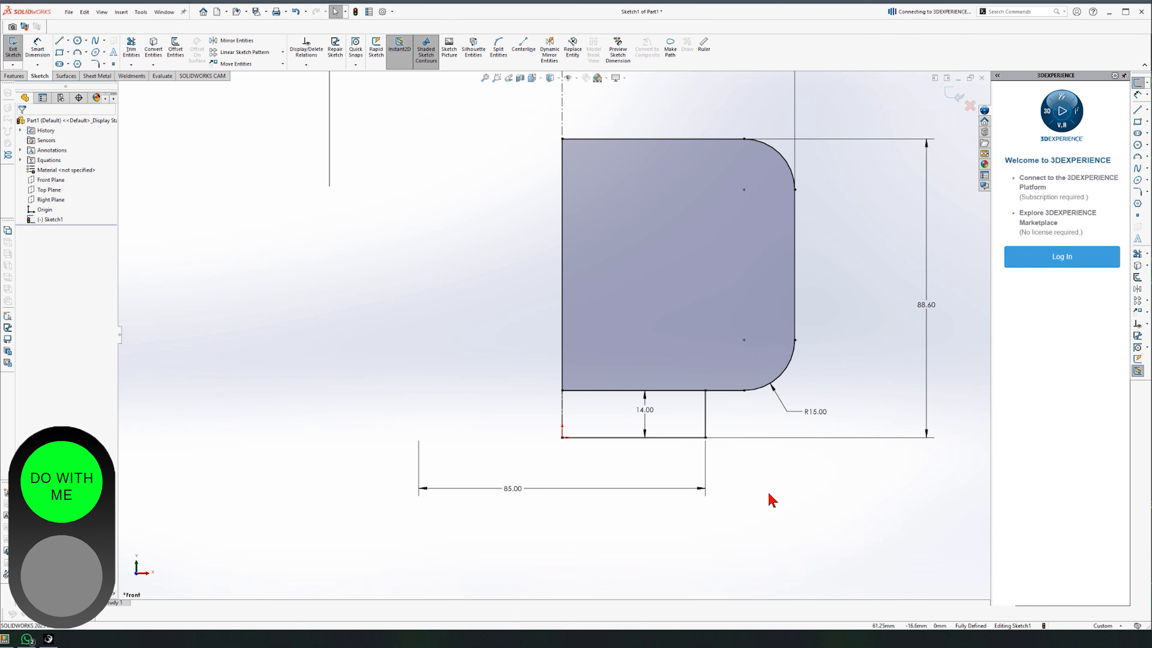
# Add 5 mm sketch fillets to the upper and lower corners of the base's short vertical line.
pyautogui.click(95, 63)
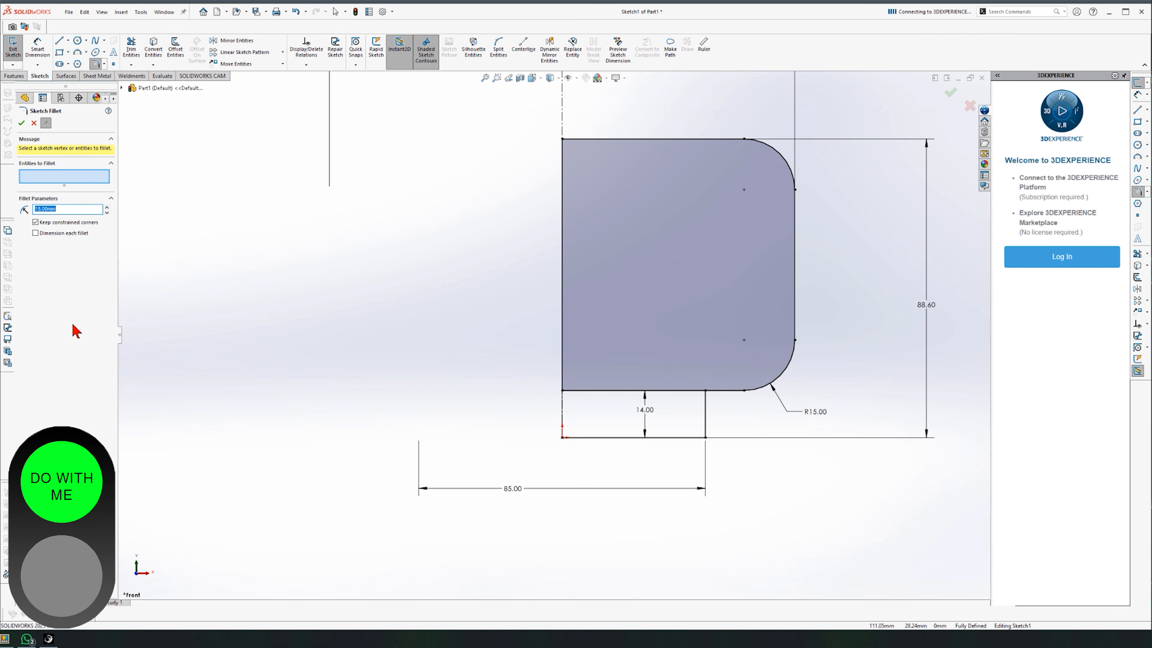
pyautogui.click(706, 438)
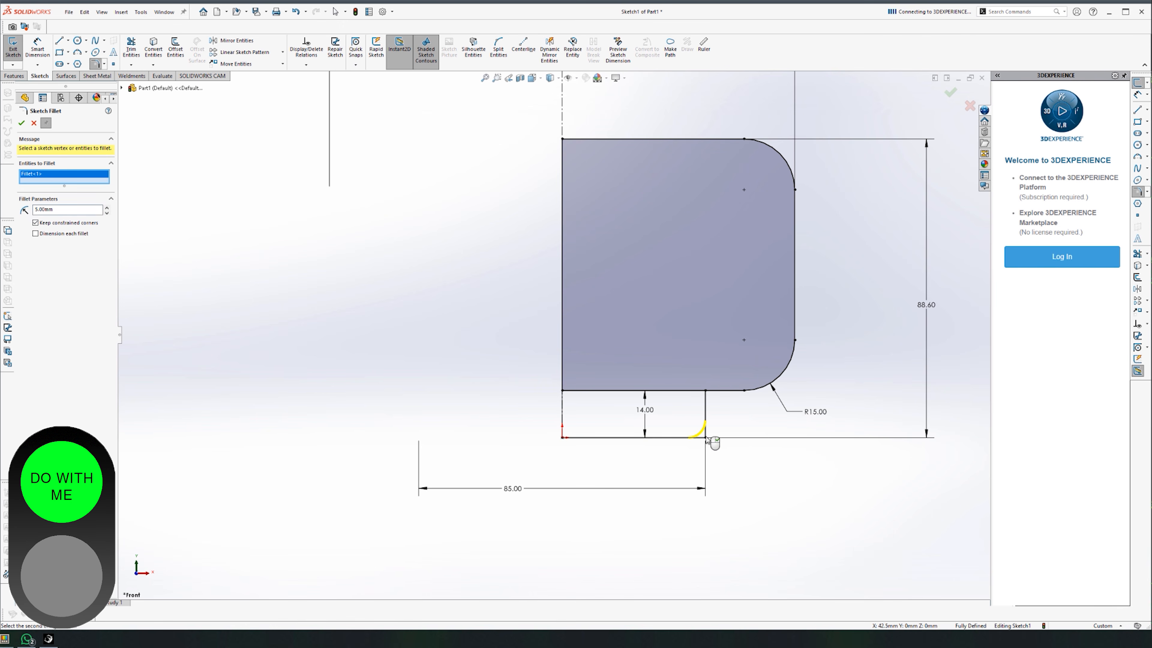
pyautogui.click(706, 391)
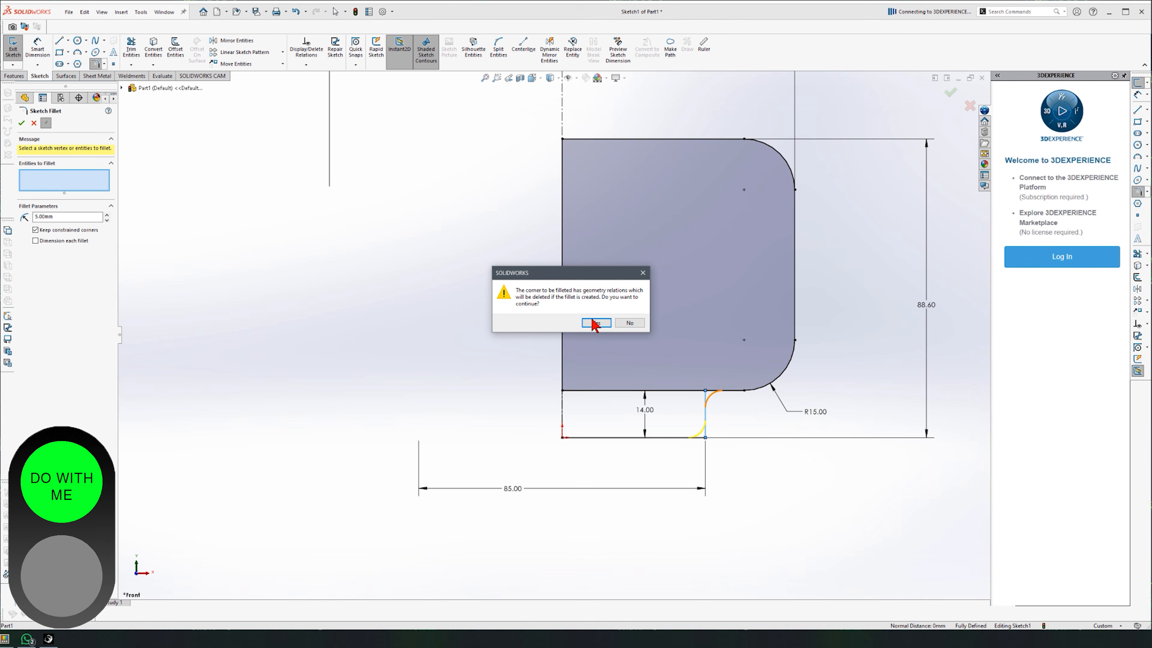
pyautogui.click(596, 322)
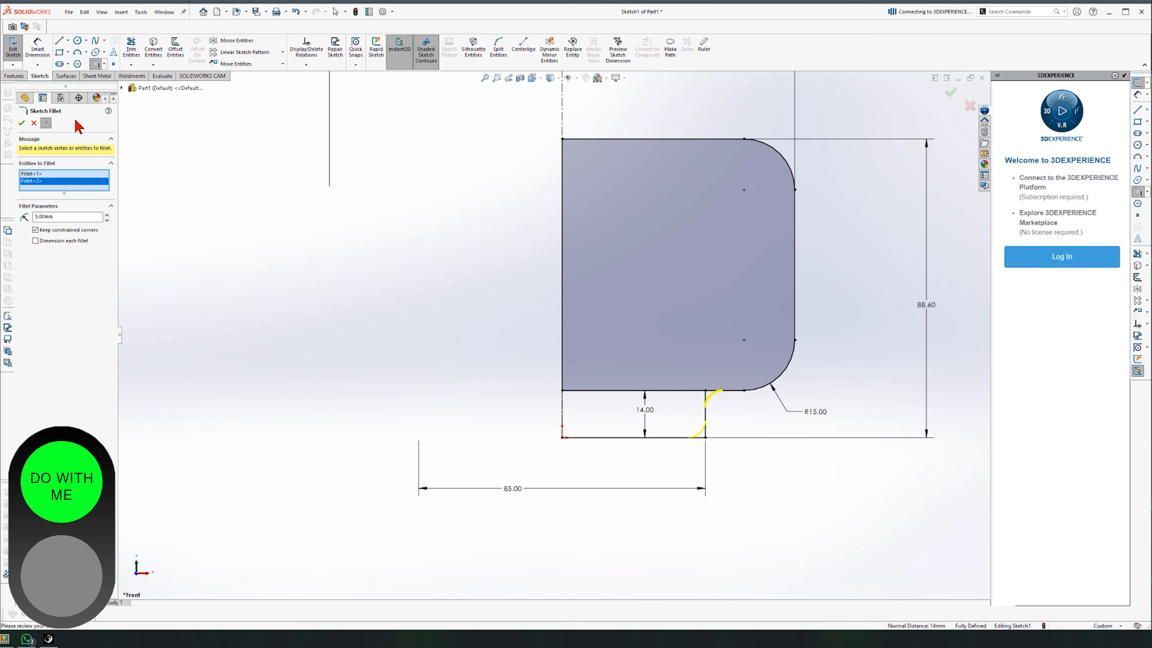
pyautogui.click(21, 124)
pyautogui.press('Escape')
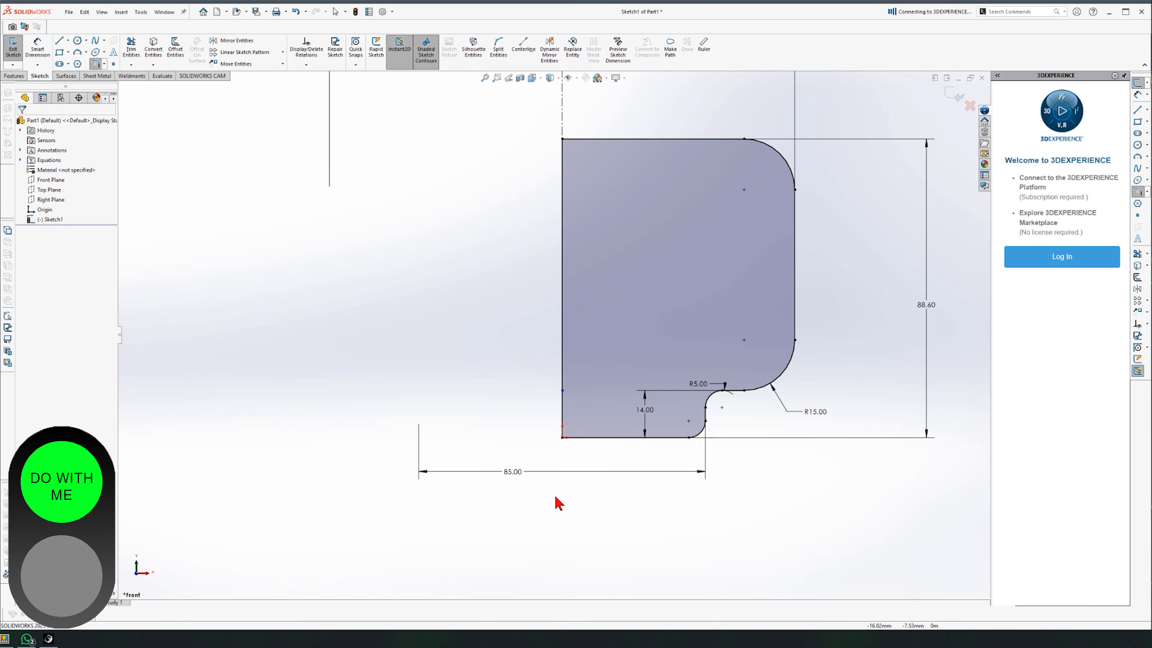
# Revolve the closed half-profile a full turn around the vertical centerline into a solid body.
pyautogui.scroll(6, 553, 337)
pyautogui.scroll(-3, 507, 282)
pyautogui.scroll(-2, 574, 388)
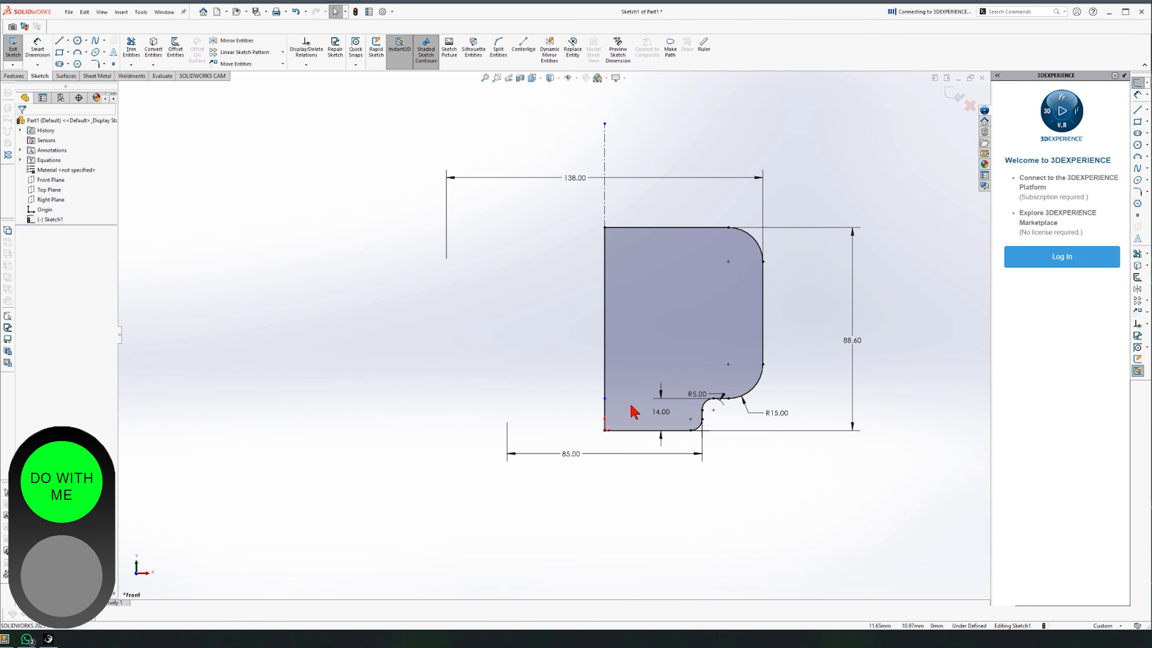
pyautogui.click(12, 73)
pyautogui.click(44, 47)
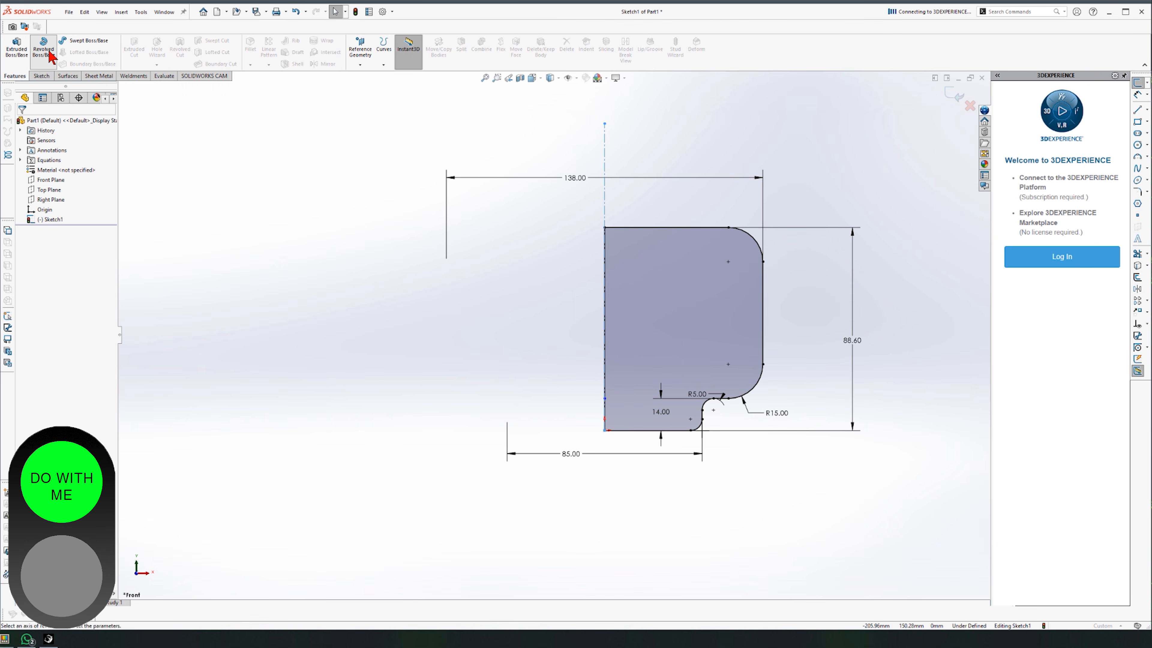
pyautogui.click(22, 123)
pyautogui.moveTo(810, 289); pyautogui.dragTo(782, 289, button='middle')
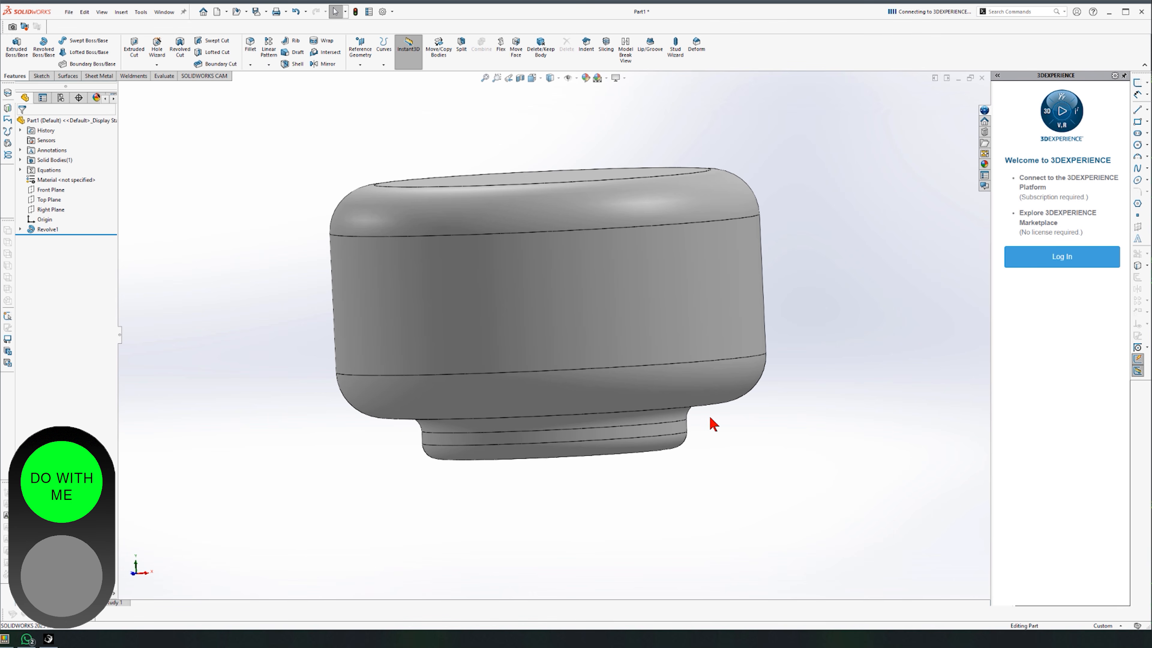
# In the revolve's sketch, move the base height dimension outside the profile and set it to 7 mm, then rebuild the part.
pyautogui.click(21, 229)
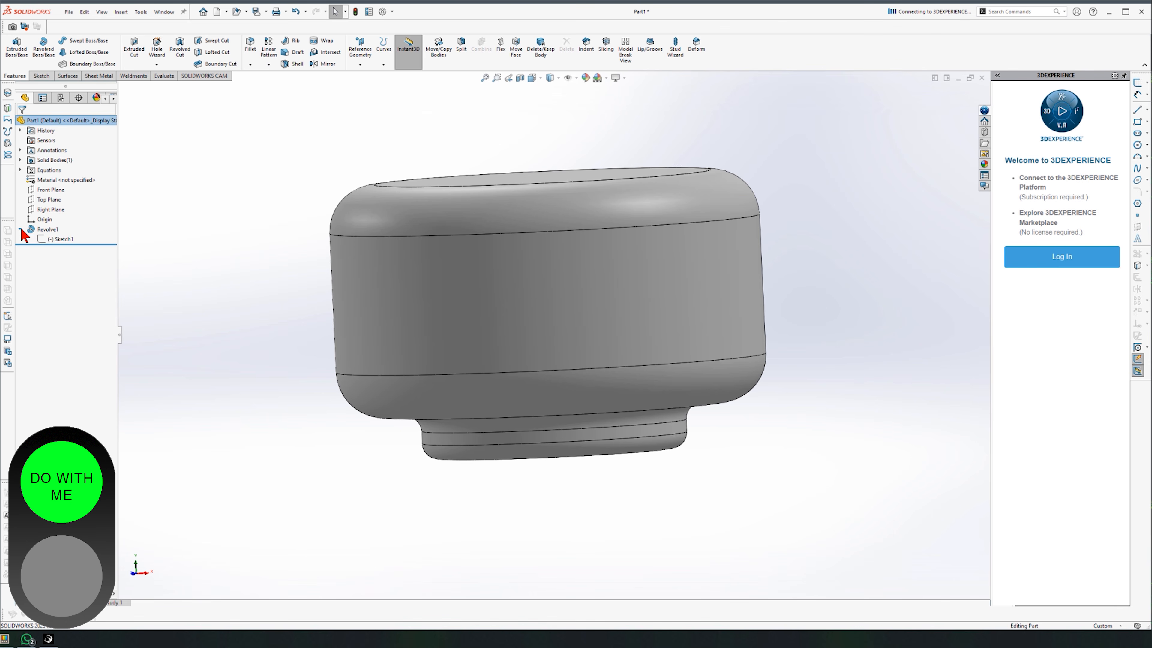
pyautogui.click(61, 239)
pyautogui.click(44, 218)
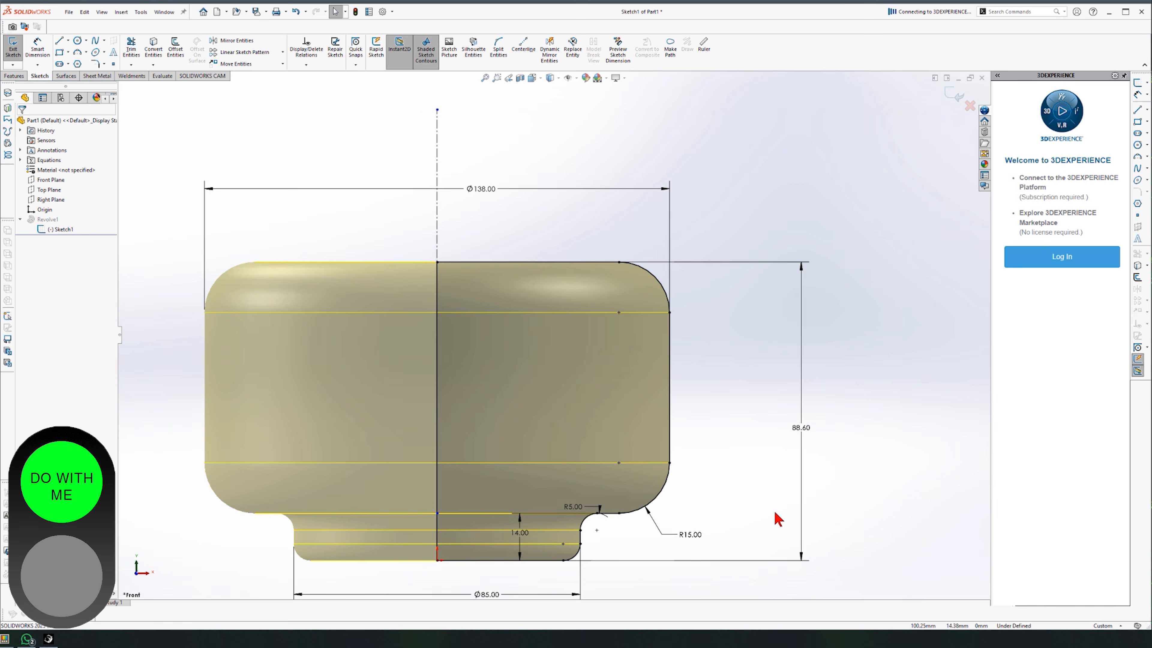
pyautogui.moveTo(540, 410)
pyautogui.mouseDown()
pyautogui.moveTo(735, 383)
pyautogui.moveTo(736, 351)
pyautogui.mouseUp()
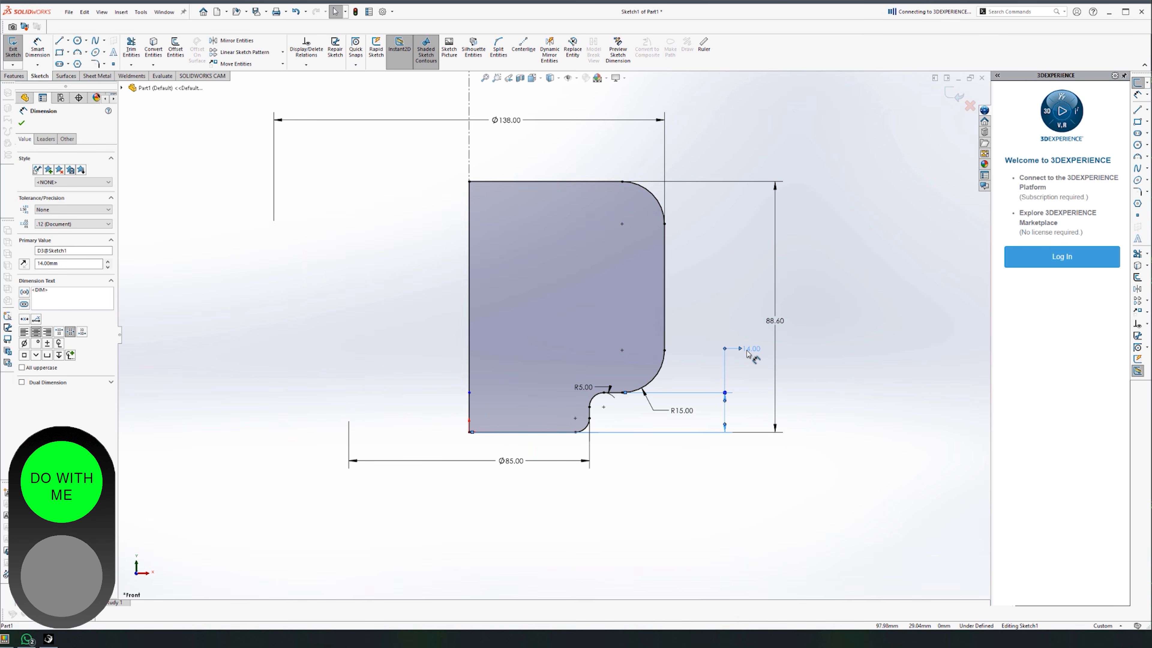
pyautogui.doubleClick(750, 350)
pyautogui.write('7')
pyautogui.press('Return')
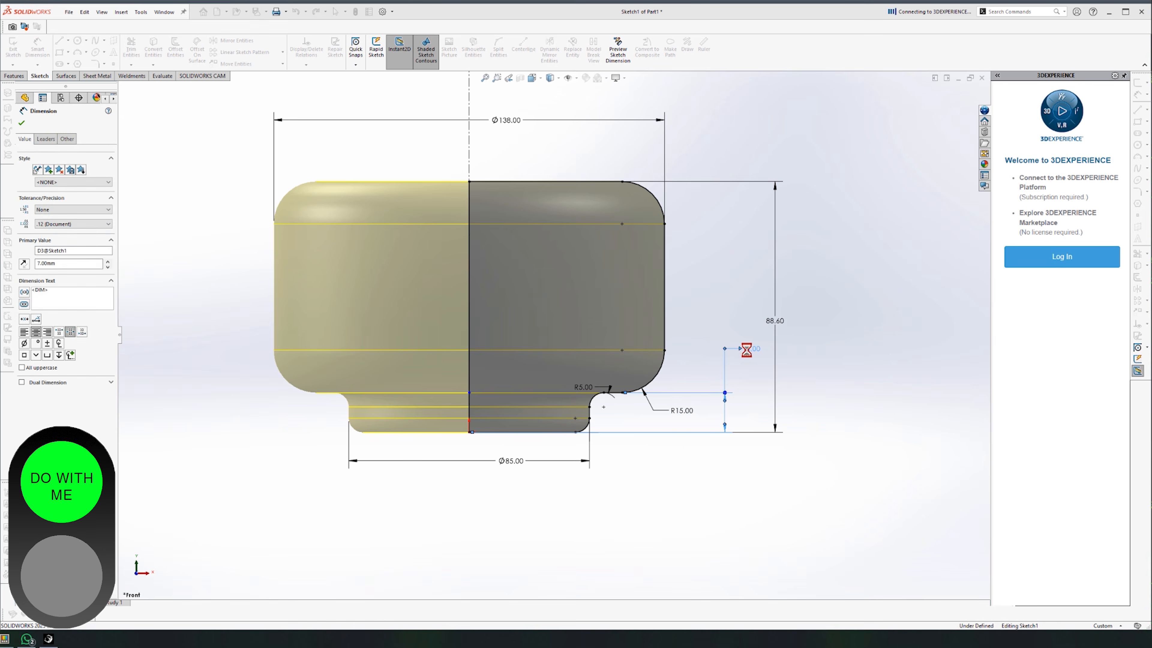
pyautogui.click(684, 317)
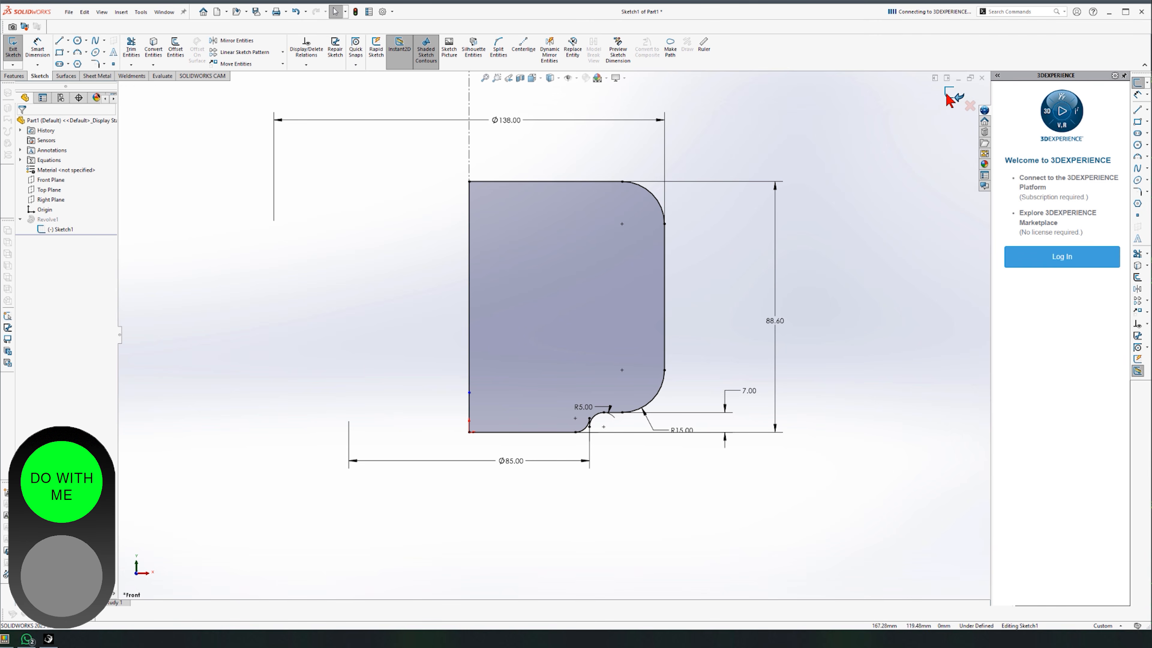
pyautogui.click(957, 97)
# Reopen the revolve's sketch and set the base corner fillets' radius to 2 mm.
pyautogui.scroll(-3, 378, 443)
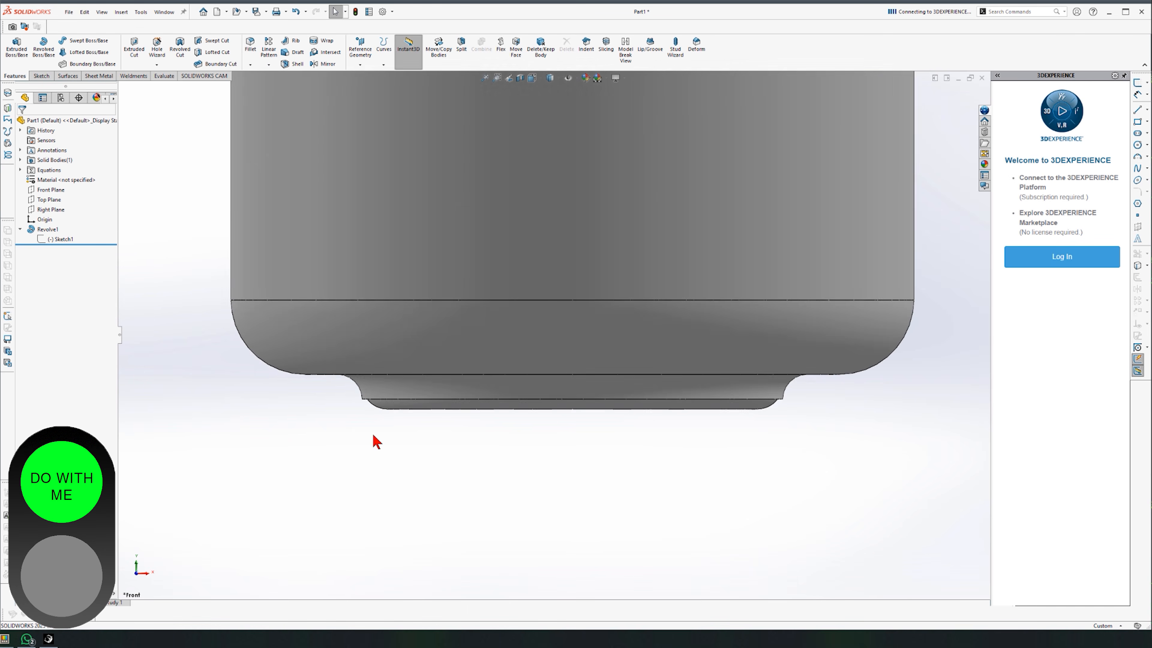
pyautogui.scroll(-4, 368, 404)
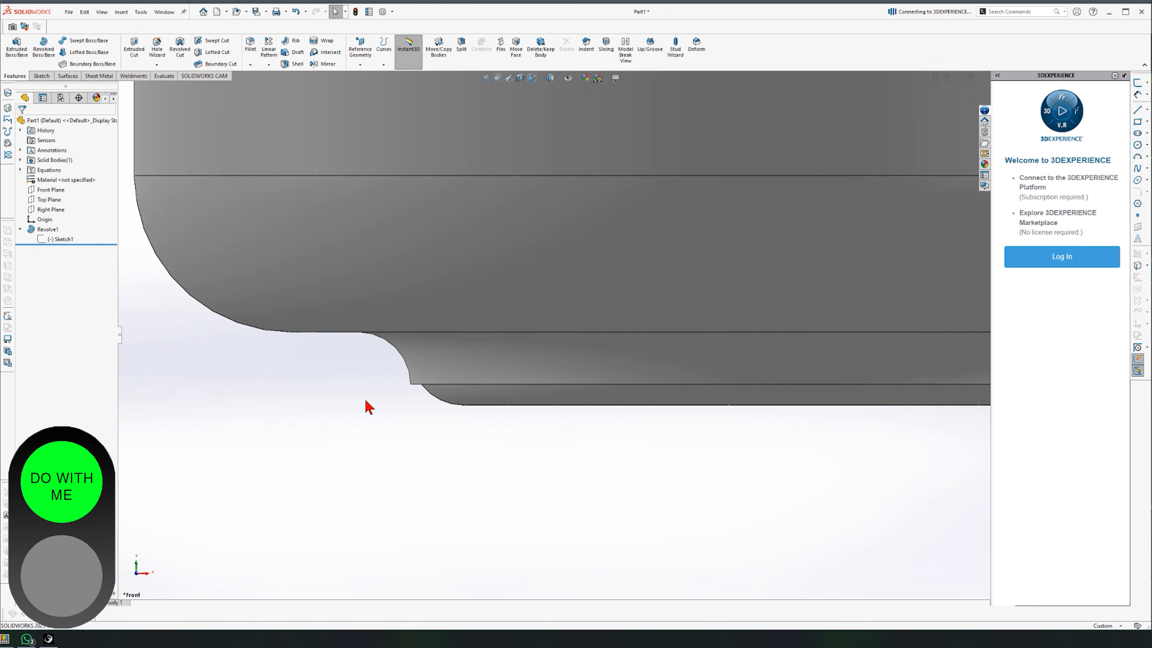
pyautogui.click(57, 239)
pyautogui.click(64, 213)
pyautogui.scroll(-5, 567, 521)
pyautogui.doubleClick(574, 382)
pyautogui.press('Return')
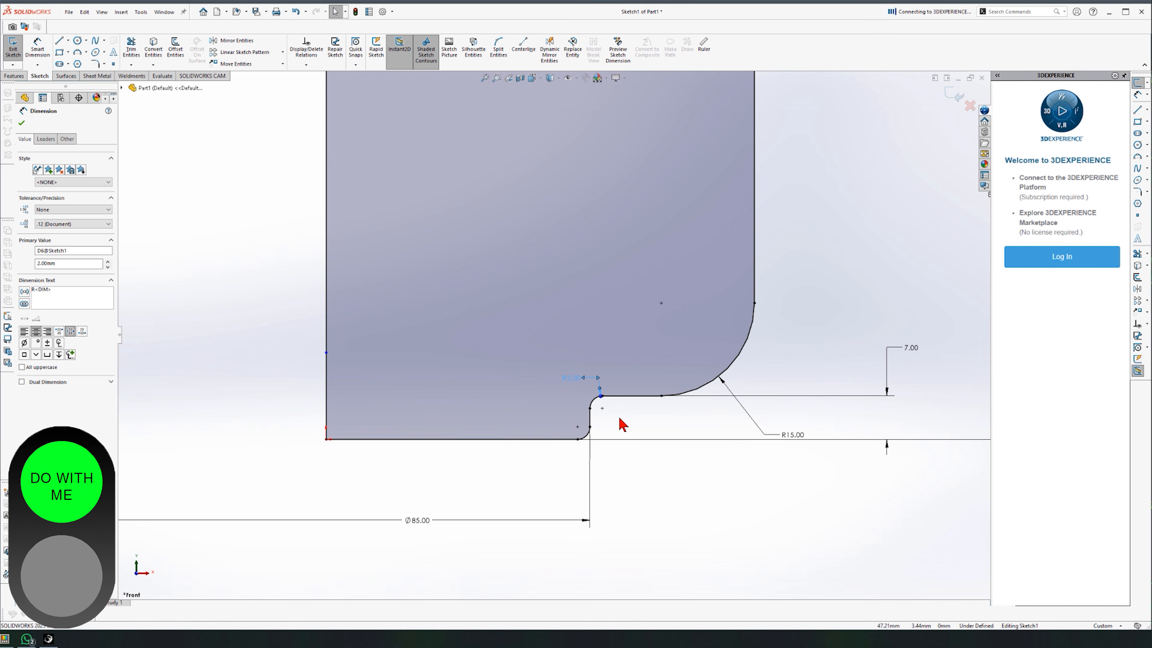
pyautogui.click(623, 424)
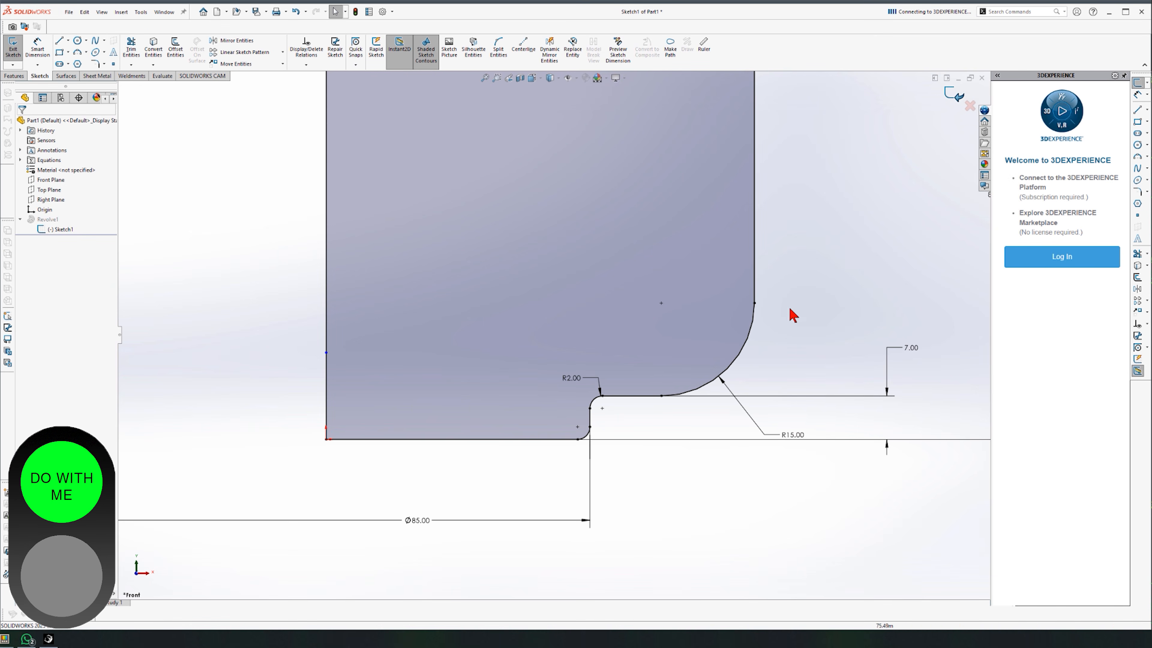
# Move the R15 and R2 fillet dimension labels clear of the sketch geometry and exit the sketch.
pyautogui.press('f')
pyautogui.scroll(2, 404, 142)
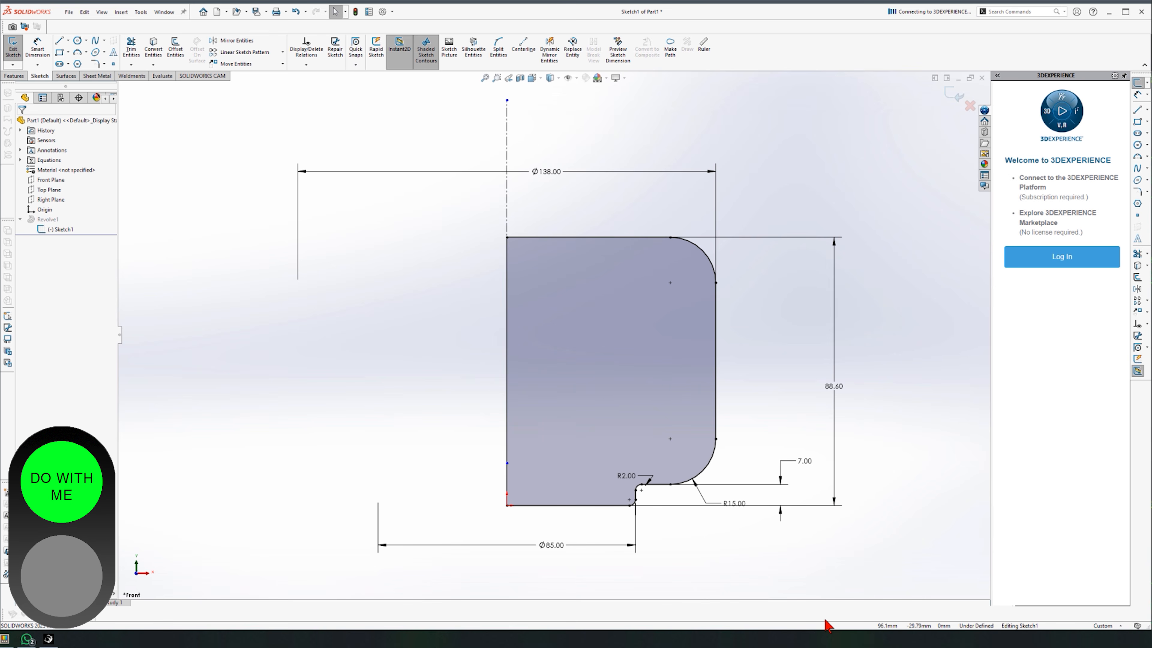
pyautogui.moveTo(734, 504); pyautogui.dragTo(804, 553)
pyautogui.click(646, 498)
pyautogui.moveTo(624, 477); pyautogui.dragTo(568, 440)
pyautogui.click(716, 579)
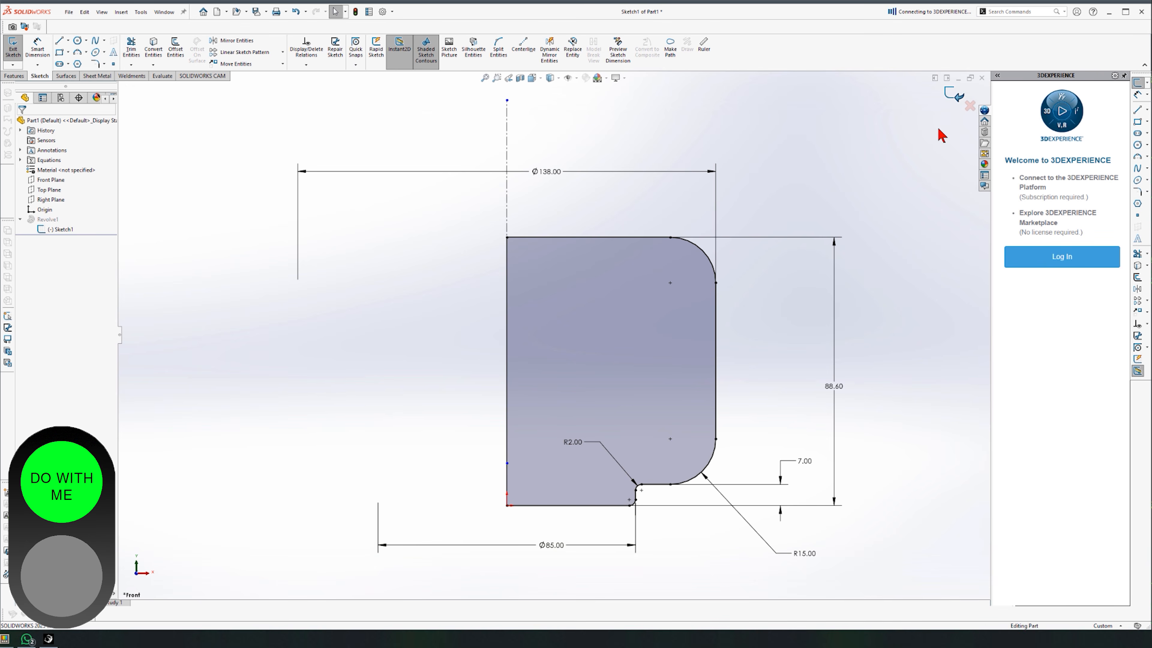
pyautogui.click(954, 95)
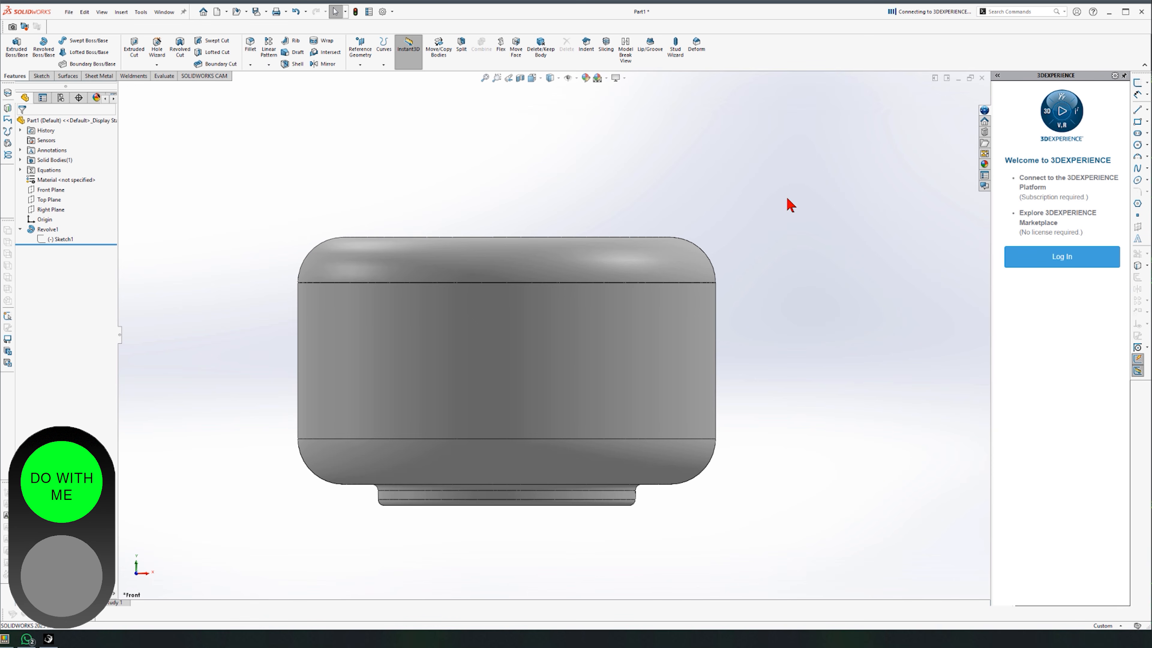
# Set the radius of the main body's large corner fillets to 25 mm directly on the revolved model.
pyautogui.scroll(1, 559, 334)
pyautogui.scroll(-1, 388, 406)
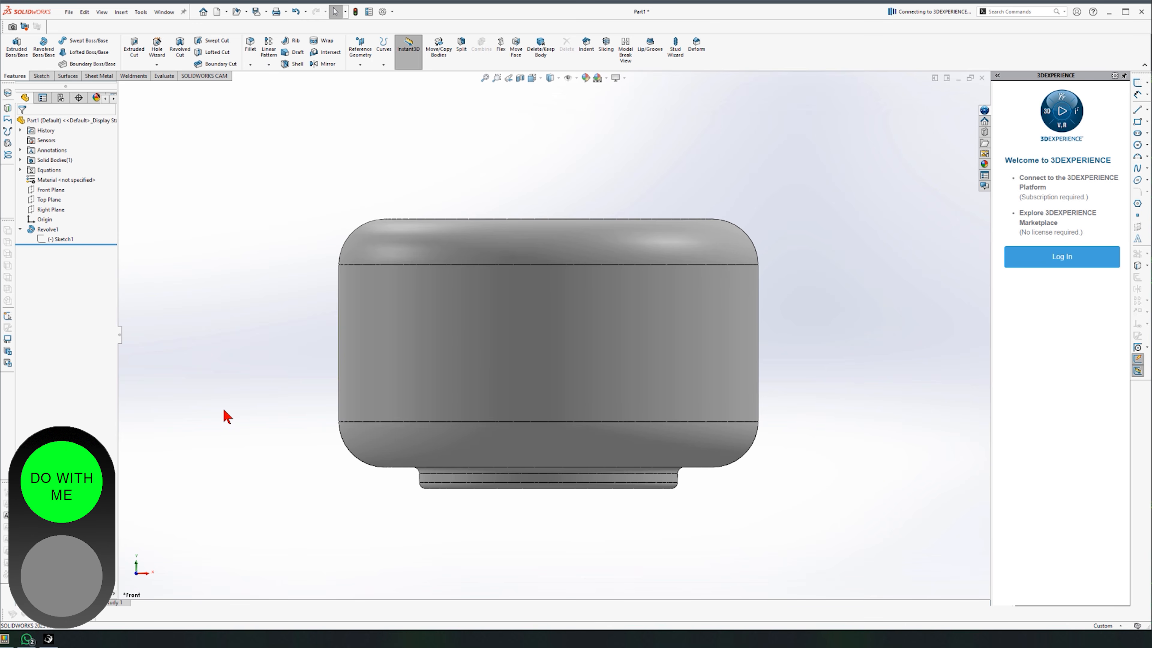
pyautogui.click(361, 242)
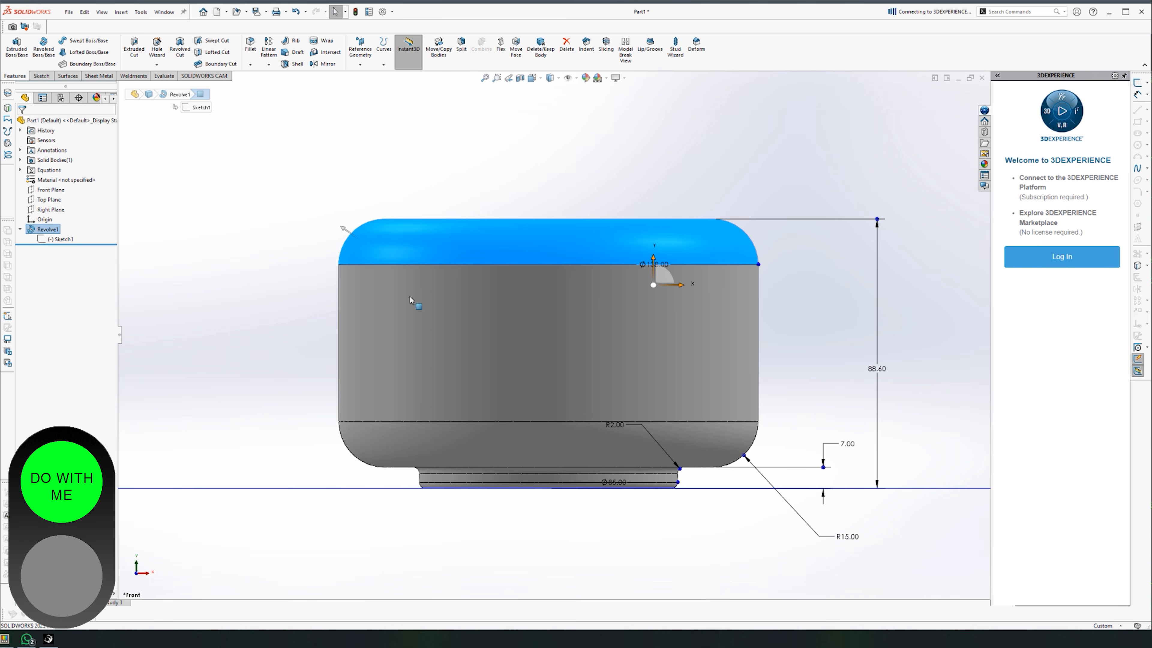
pyautogui.doubleClick(847, 537)
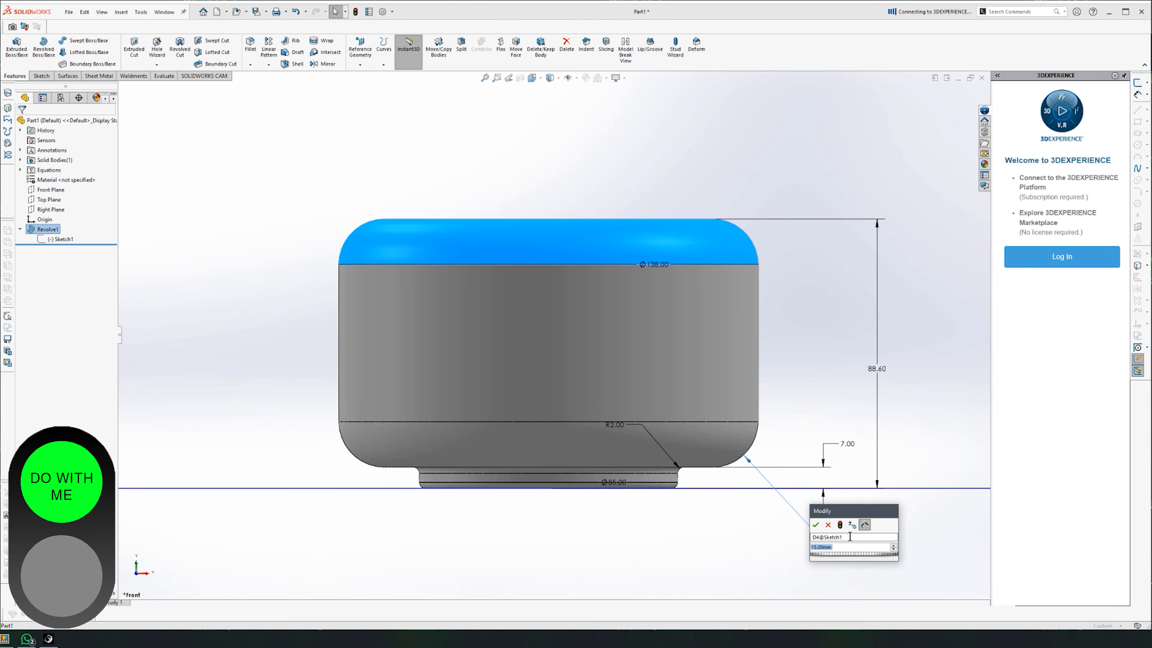
pyautogui.write('25')
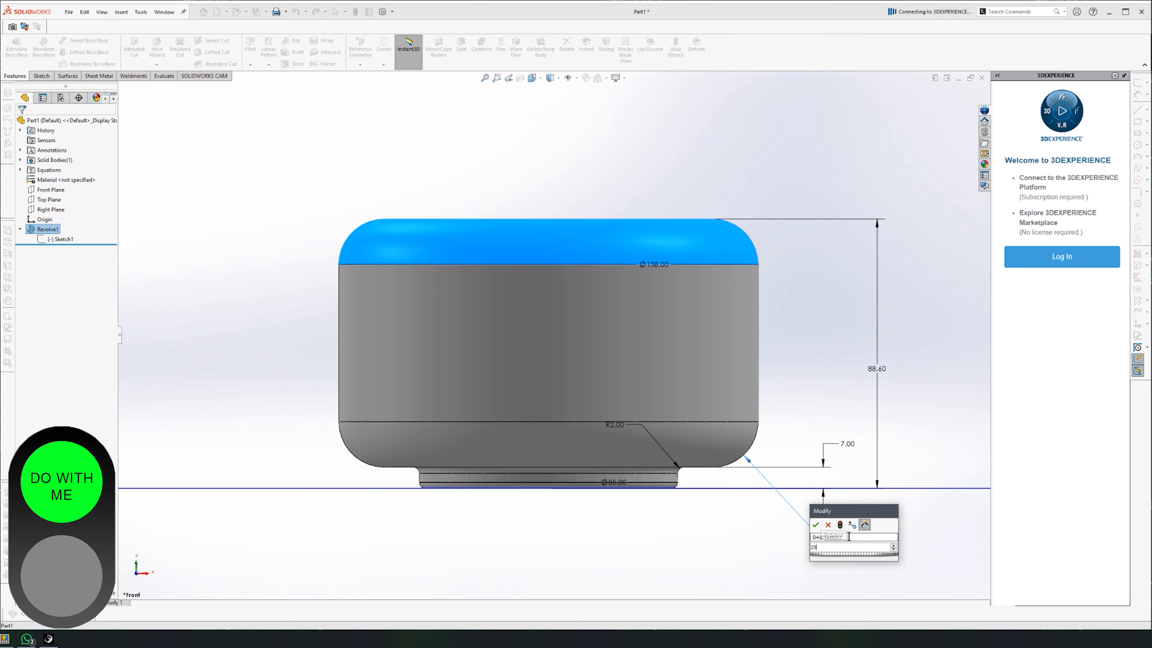
pyautogui.press('Return')
pyautogui.click(921, 535)
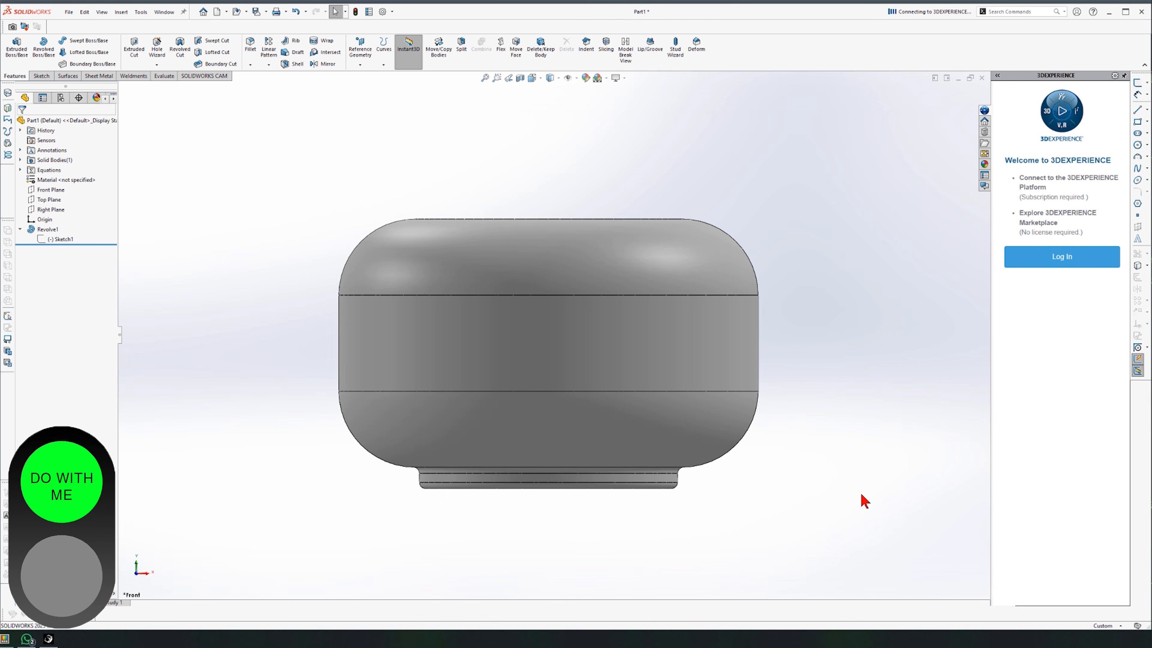
# Edit the revolve's sketch again, shift the R25 dimension label slightly outward below the profile, and exit the sketch.
pyautogui.click(63, 240)
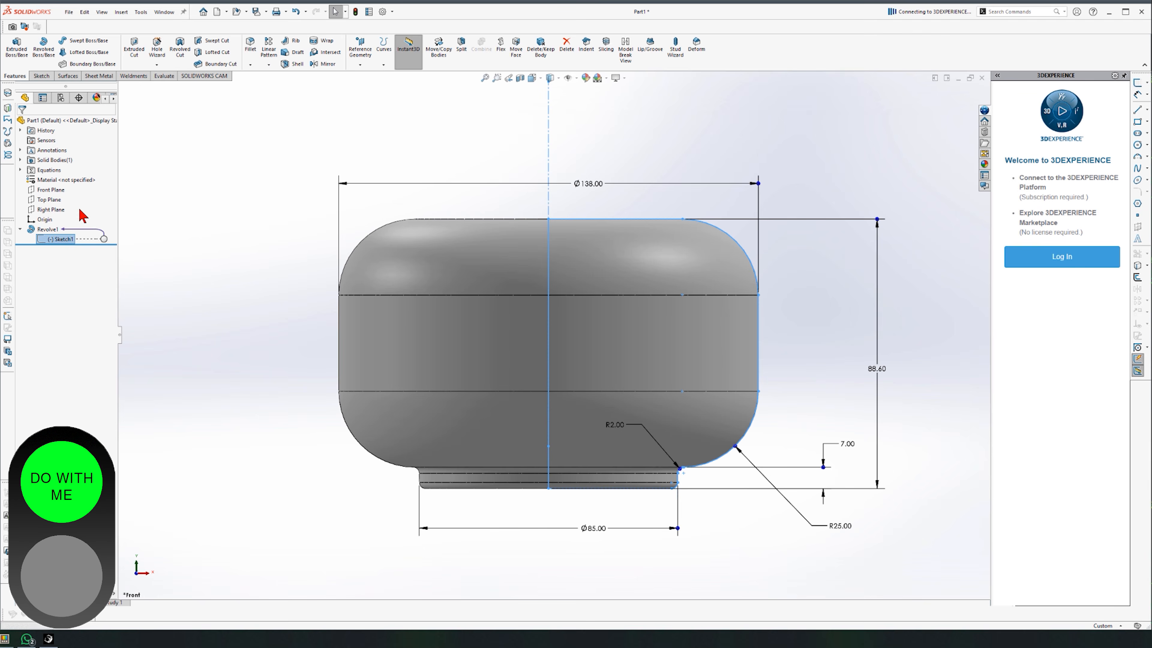
pyautogui.click(80, 213)
pyautogui.moveTo(698, 522); pyautogui.dragTo(708, 540)
pyautogui.click(844, 351)
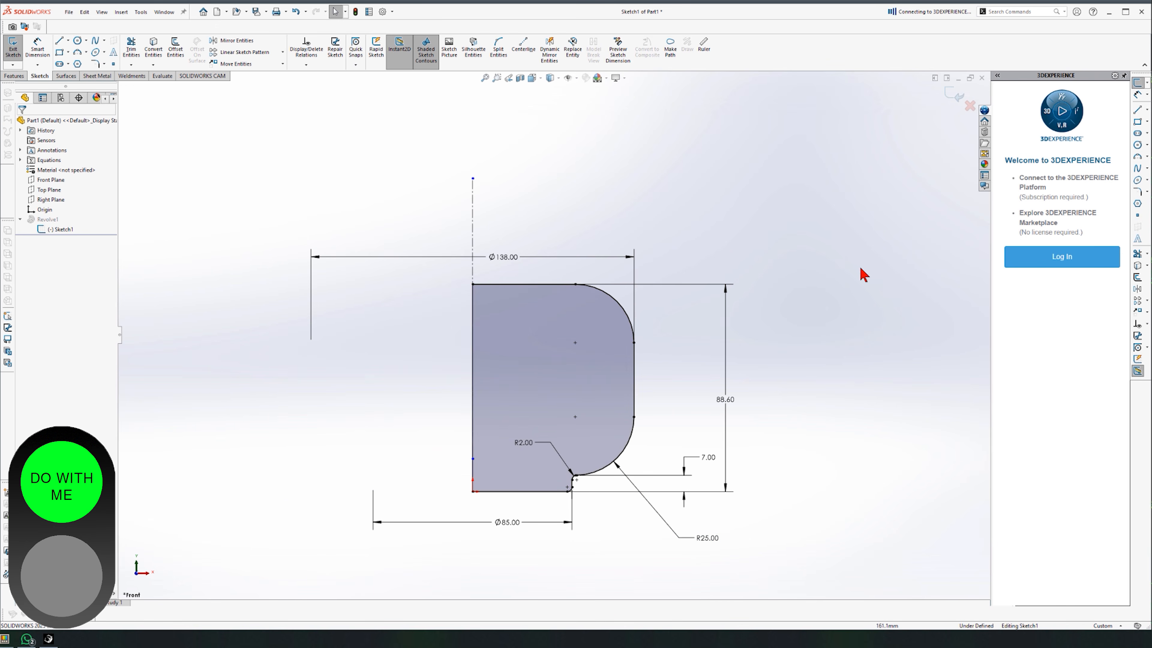
pyautogui.click(955, 96)
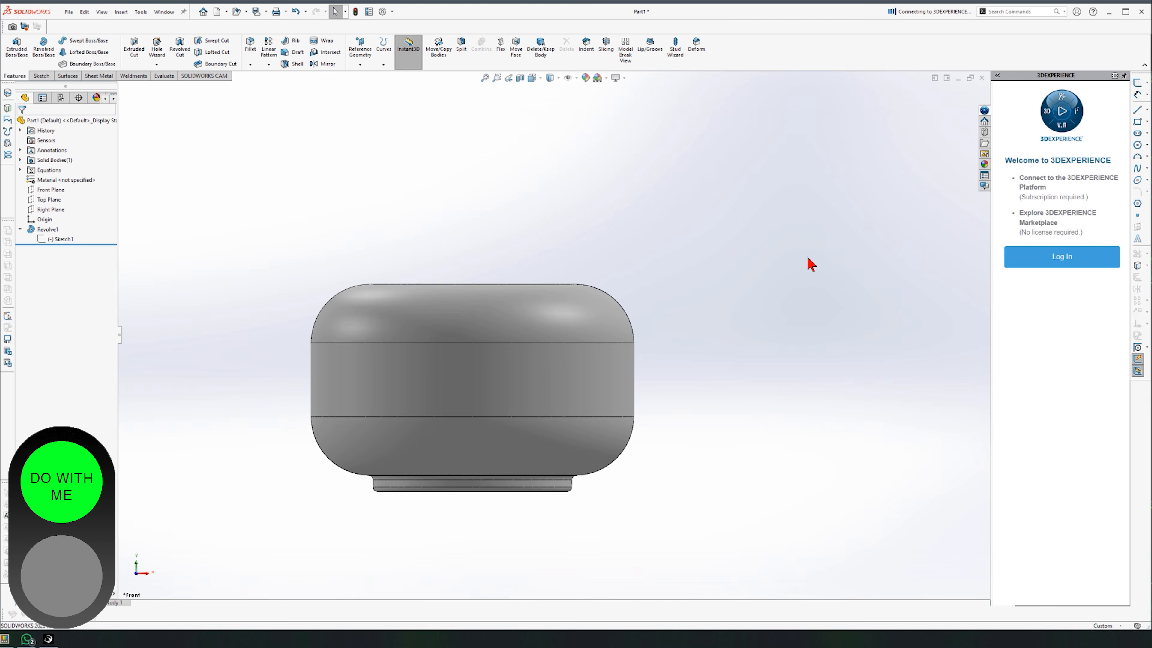
# Try to shell the revolved body with a 1.5 mm wall thickness, removing the flat top face.
pyautogui.scroll(2, 431, 367)
pyautogui.scroll(-2, 328, 284)
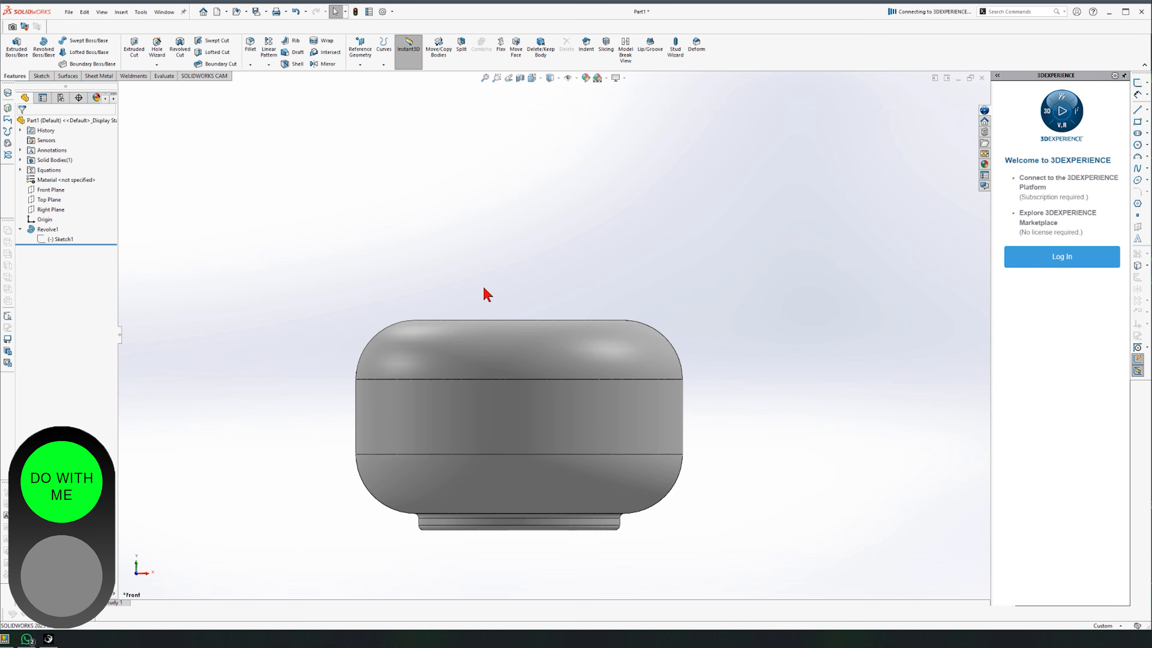
pyautogui.moveTo(400, 165); pyautogui.dragTo(405, 217, button='middle')
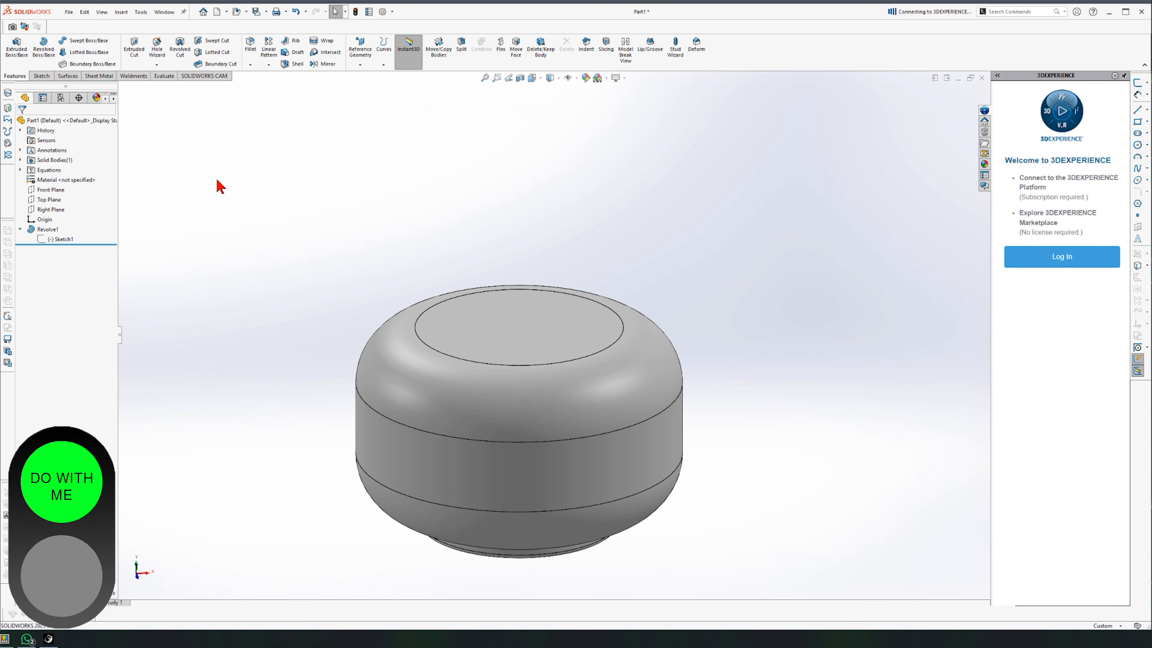
pyautogui.click(292, 64)
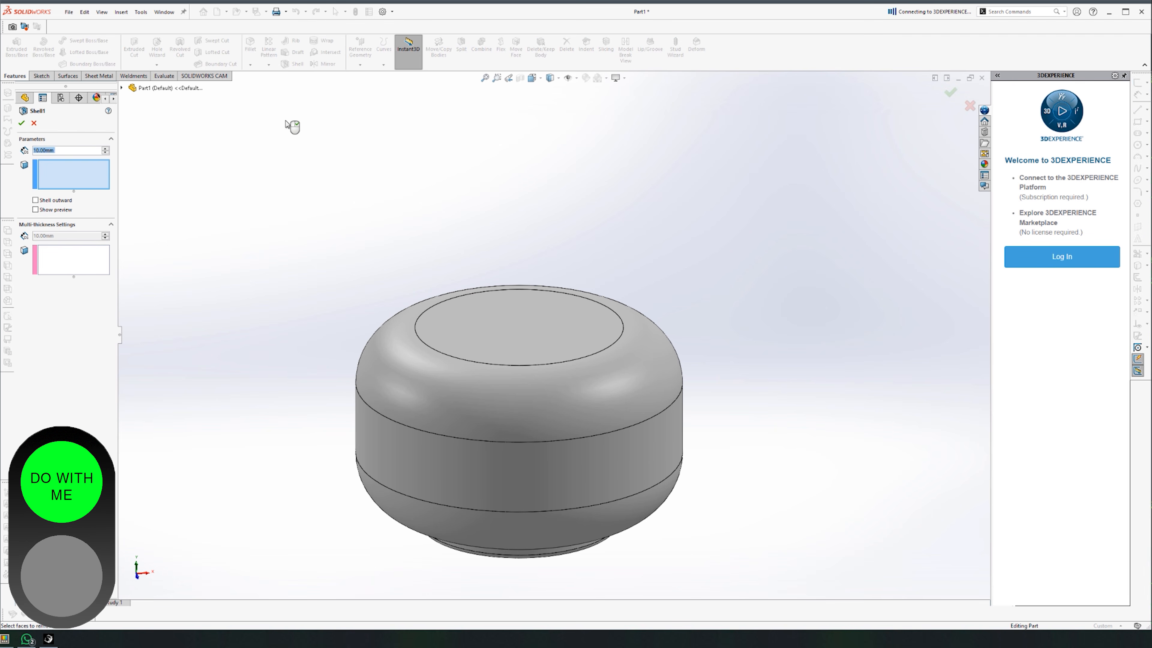
pyautogui.write('1.5')
pyautogui.press('Return')
pyautogui.click(521, 308)
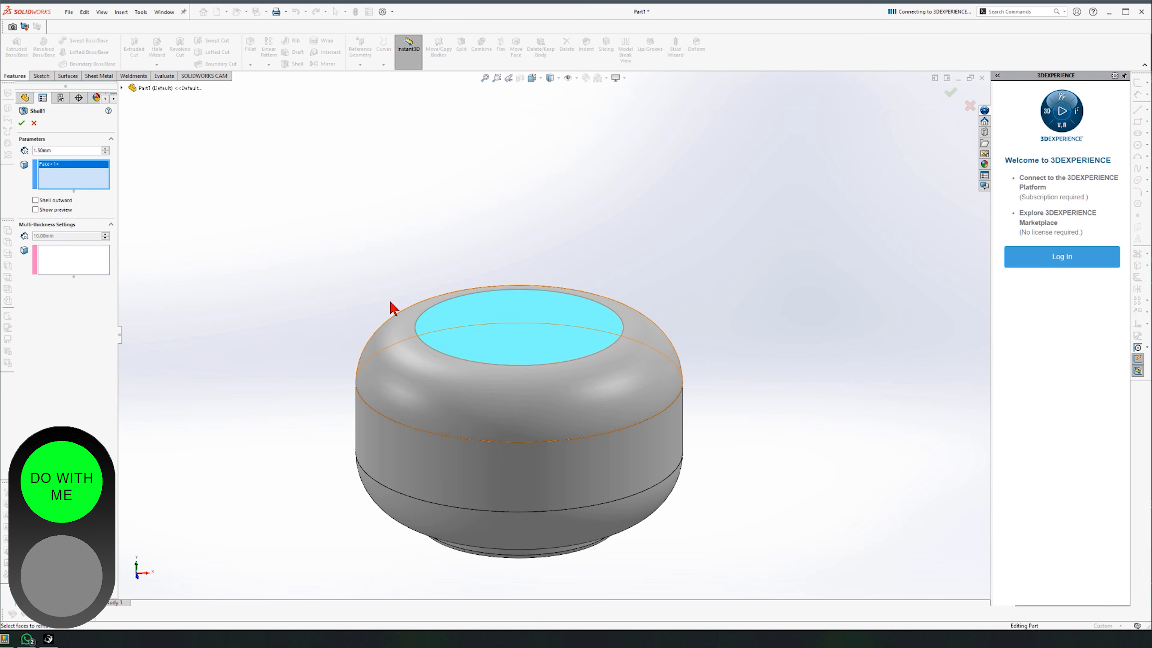
pyautogui.click(22, 123)
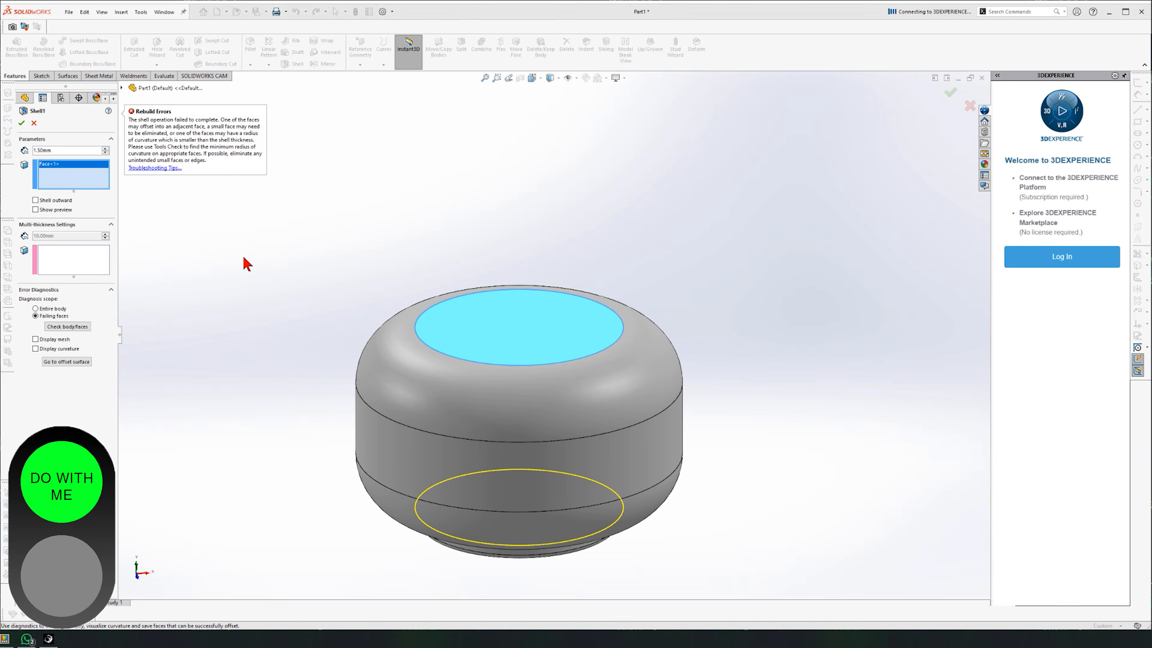
# Examine the base in the failing shell, set the diagnosis scope to the entire body, and retry the 1.5 mm shell.
pyautogui.moveTo(260, 334); pyautogui.dragTo(257, 336, button='middle')
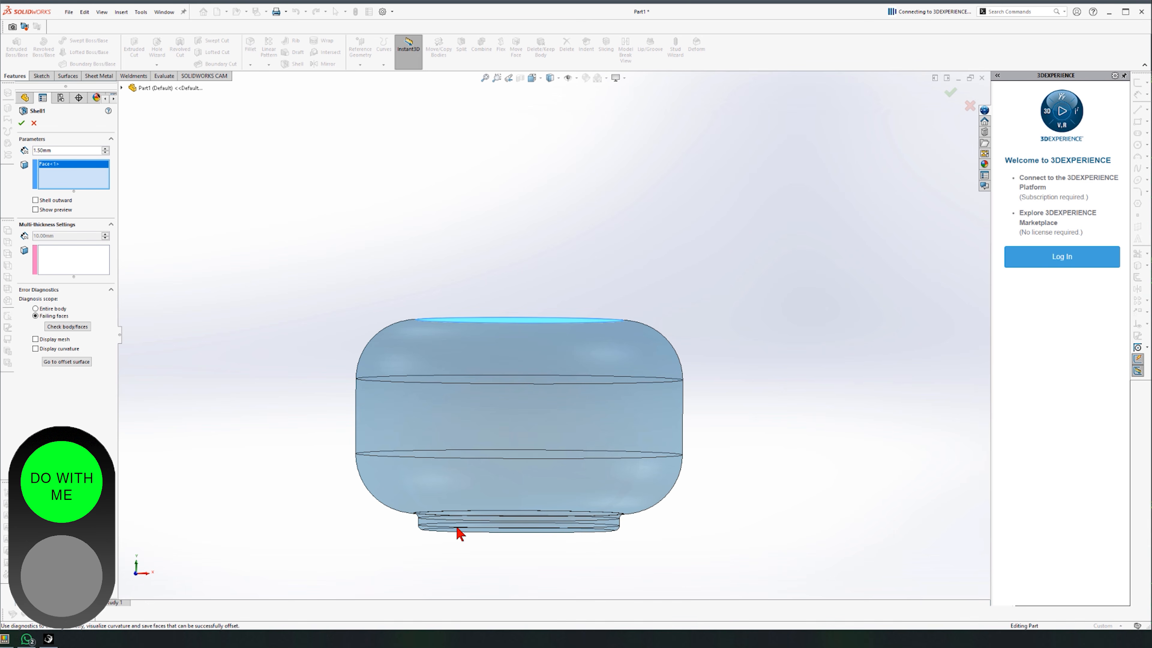
pyautogui.moveTo(530, 548); pyautogui.dragTo(404, 467, button='middle')
pyautogui.scroll(-3, 456, 520)
pyautogui.scroll(-5, 456, 522)
pyautogui.moveTo(664, 476); pyautogui.dragTo(699, 431, button='middle')
pyautogui.scroll(5, 698, 430)
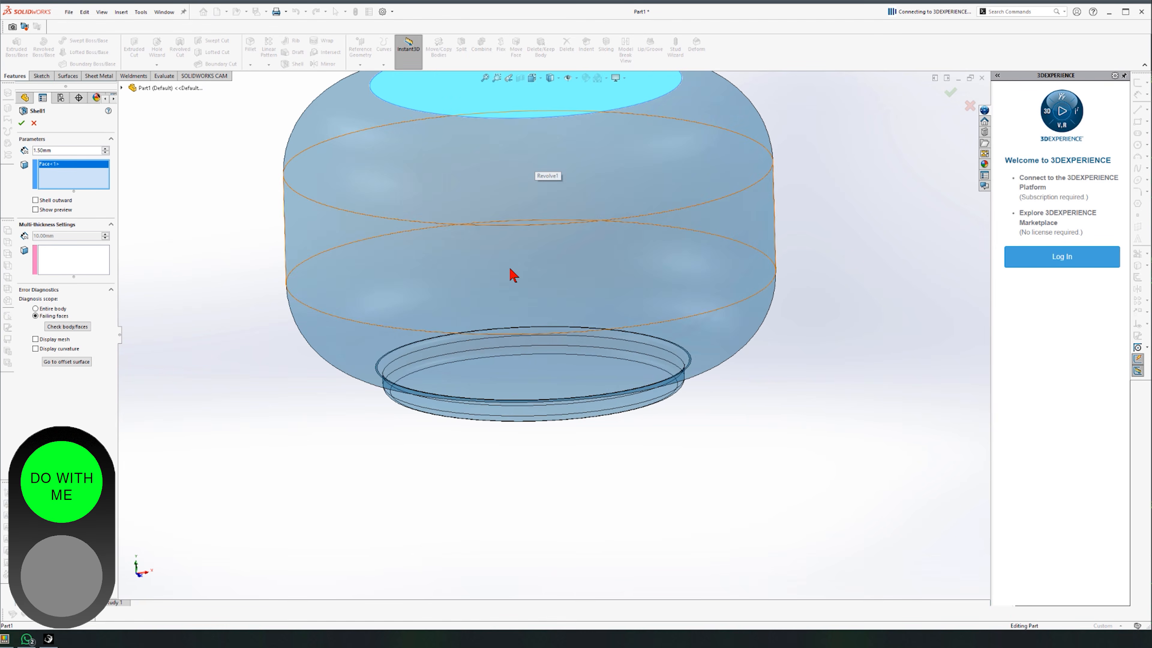
pyautogui.scroll(-4, 517, 222)
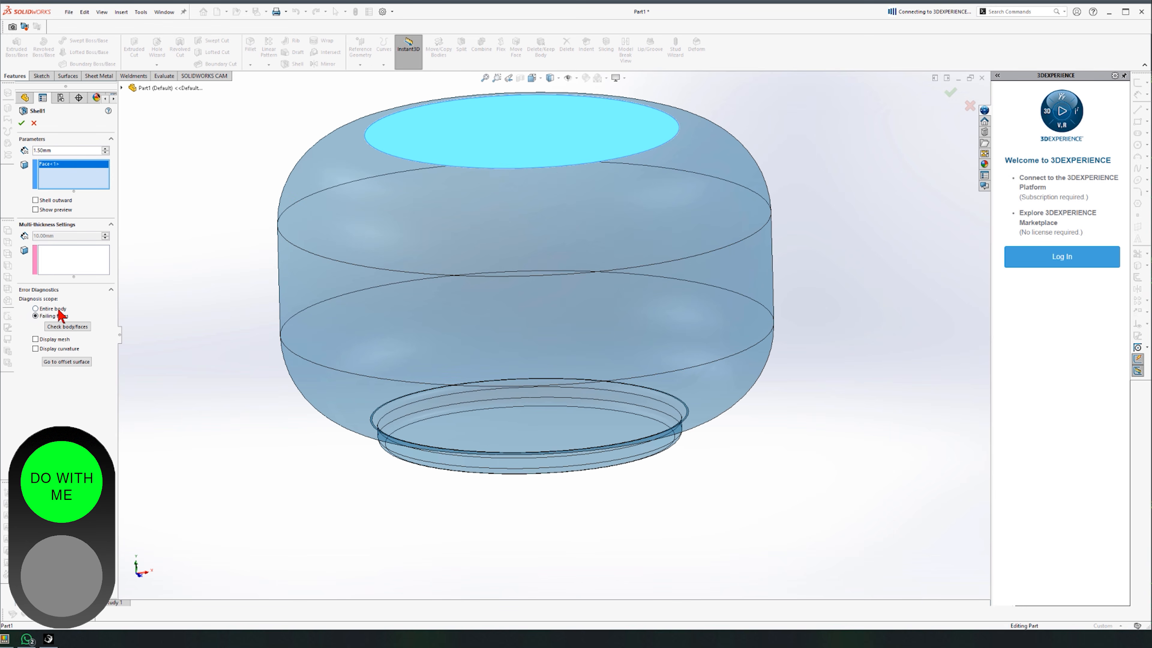
pyautogui.click(22, 124)
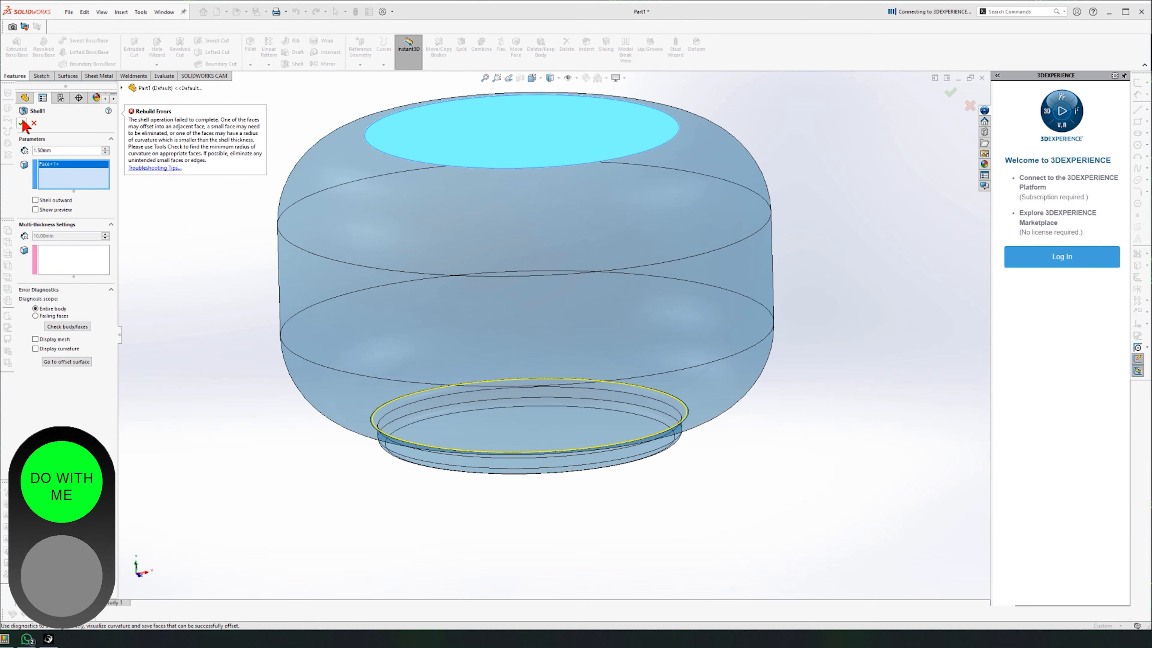
# Try the shell with a separate 5 mm thickness for the base's bottom face, and abandon the shell command.
pyautogui.click(80, 270)
pyautogui.moveTo(504, 472); pyautogui.dragTo(473, 450, button='middle')
pyautogui.click(502, 381)
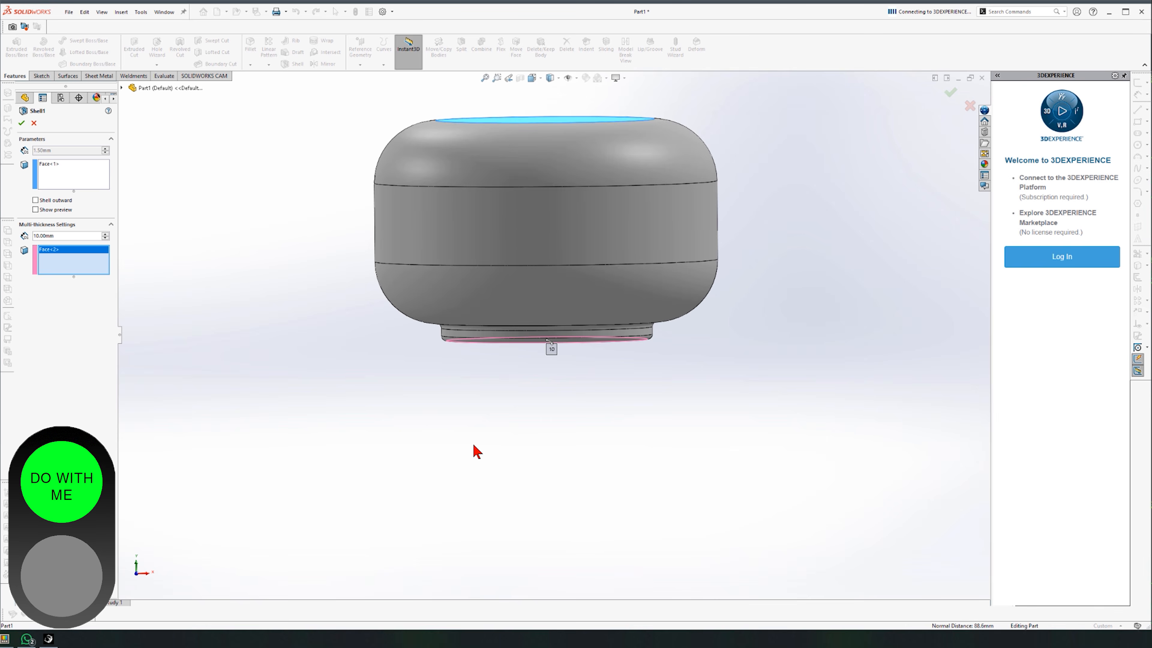
pyautogui.scroll(2, 609, 175)
pyautogui.scroll(-3, 609, 175)
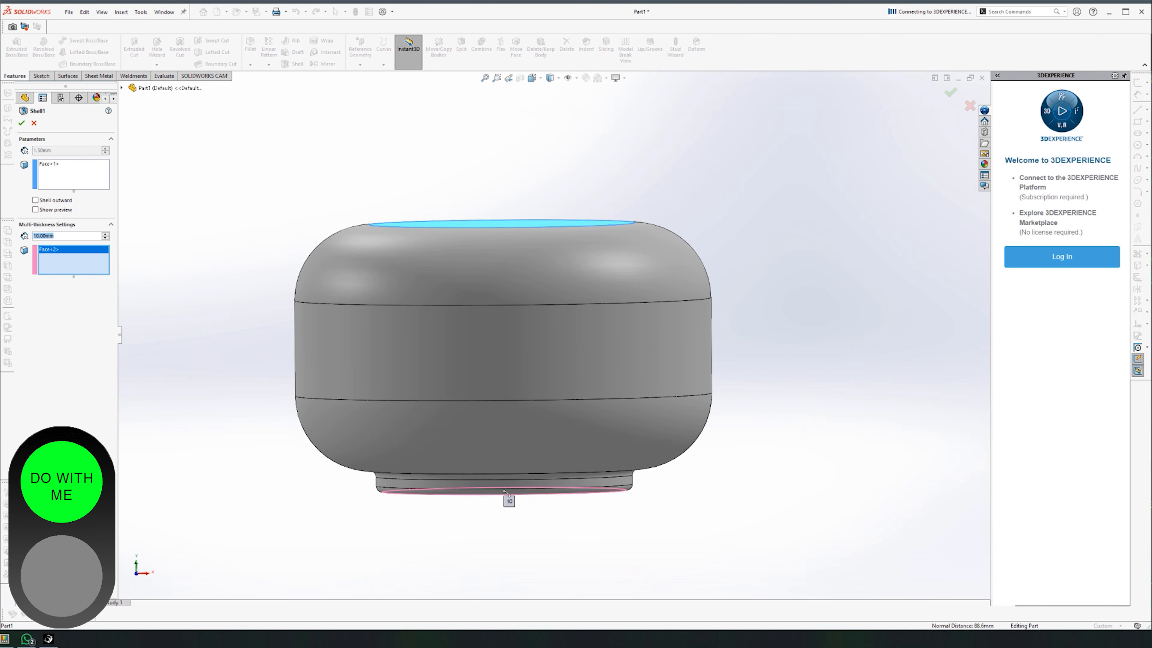
pyautogui.write('5')
pyautogui.press('Return')
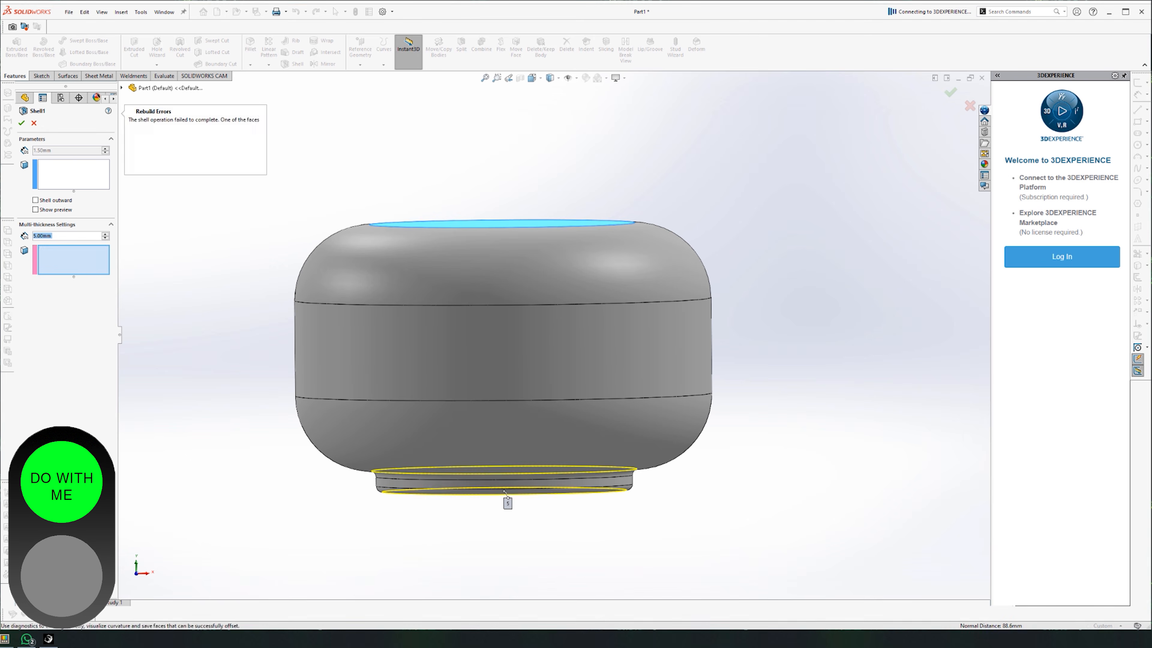
pyautogui.press('Escape')
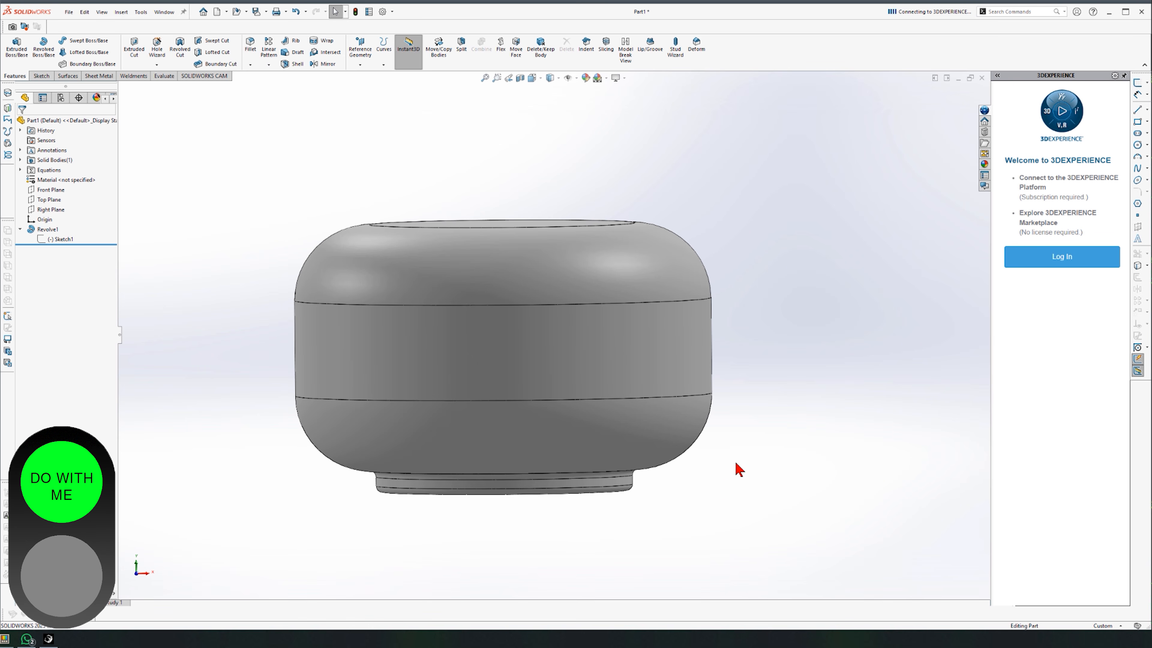
# Reopen the revolve's sketch for editing.
pyautogui.click(64, 241)
pyautogui.click(74, 217)
pyautogui.scroll(4, 551, 336)
pyautogui.scroll(-4, 386, 328)
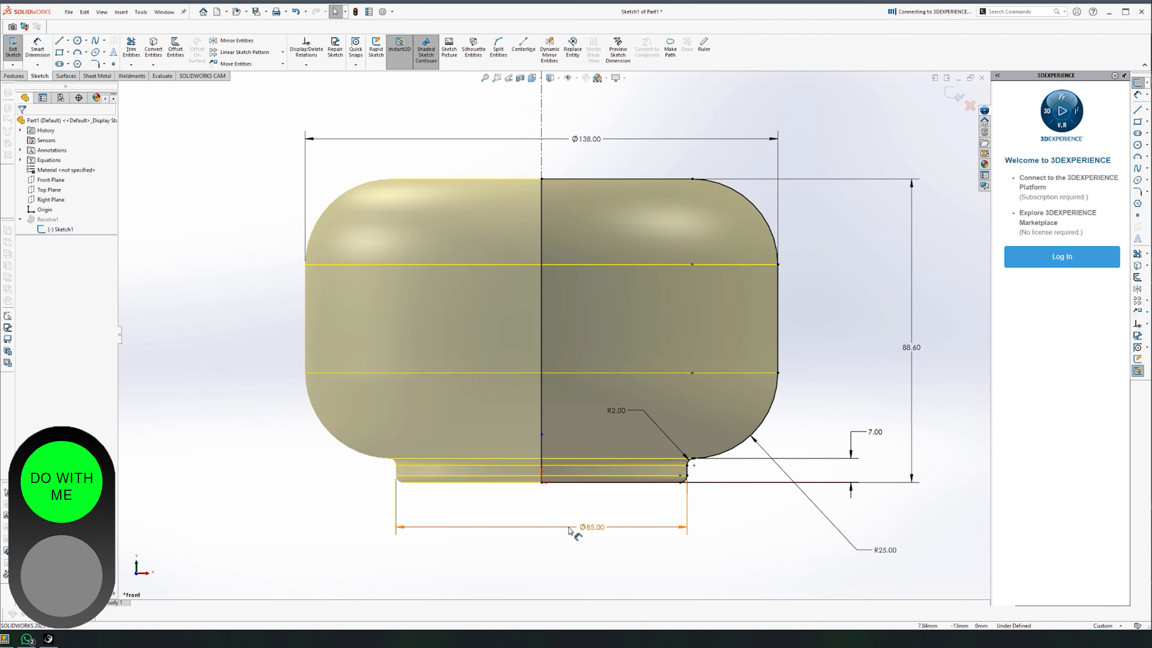
pyautogui.keyDown('ctrl'); pyautogui.moveTo(652, 490); pyautogui.dragTo(668, 461, button='middle'); pyautogui.keyUp('ctrl')
pyautogui.scroll(-3, 672, 468)
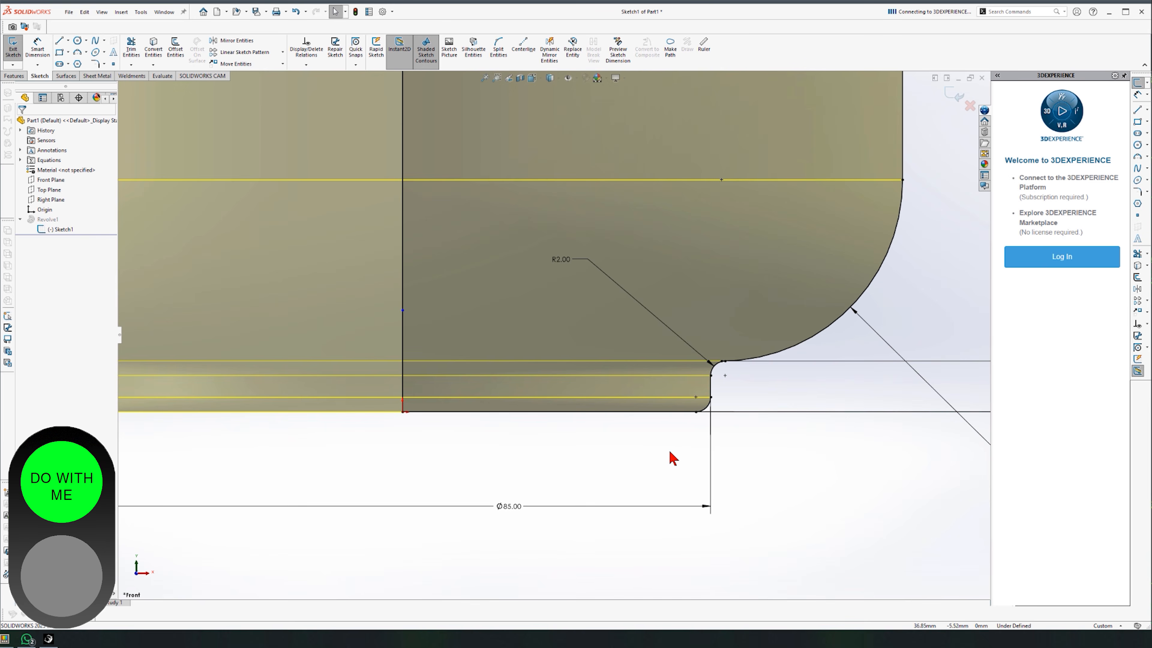
pyautogui.click(63, 43)
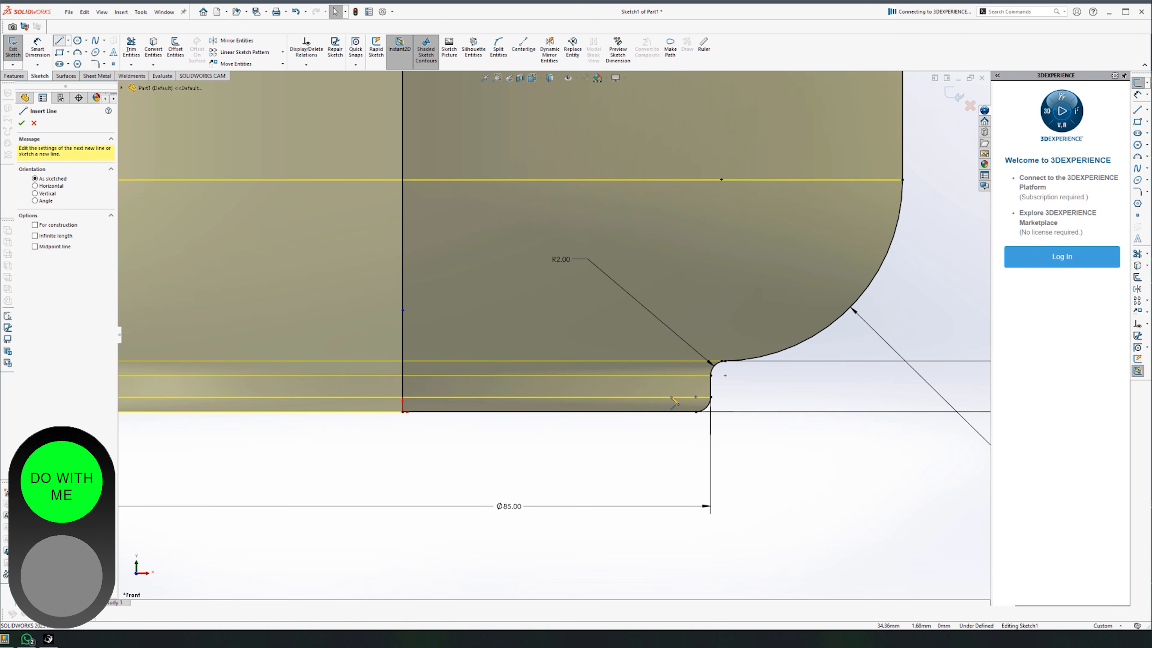
pyautogui.scroll(-5, 807, 447)
pyautogui.scroll(-4, 807, 447)
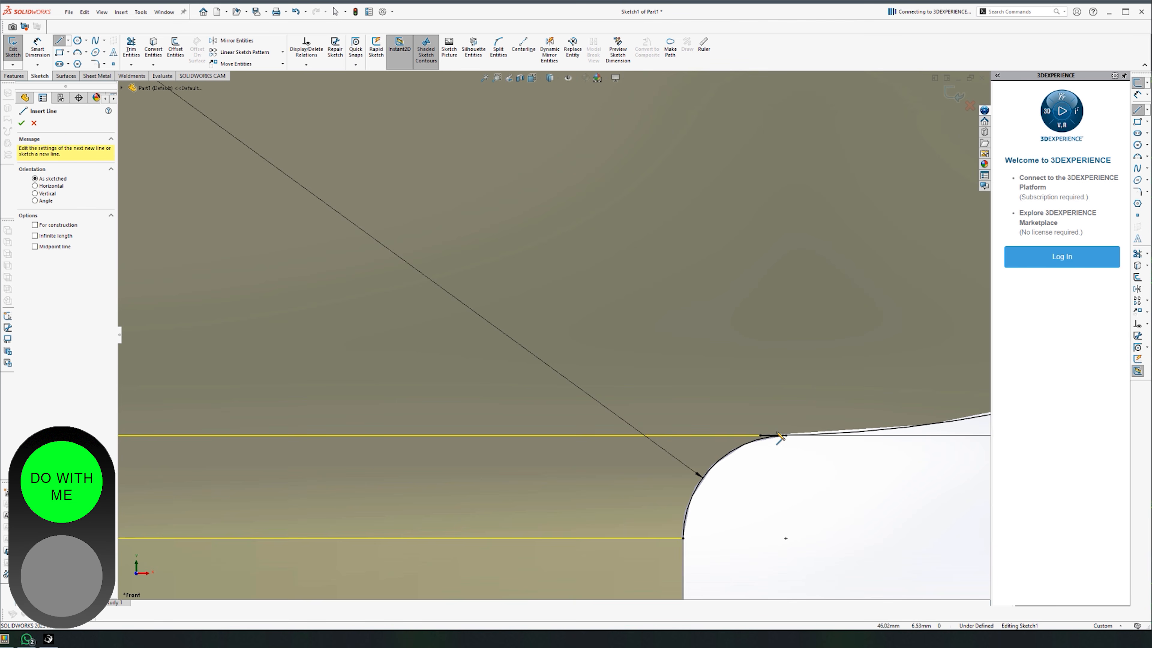
pyautogui.scroll(-4, 617, 387)
pyautogui.scroll(-3, 602, 389)
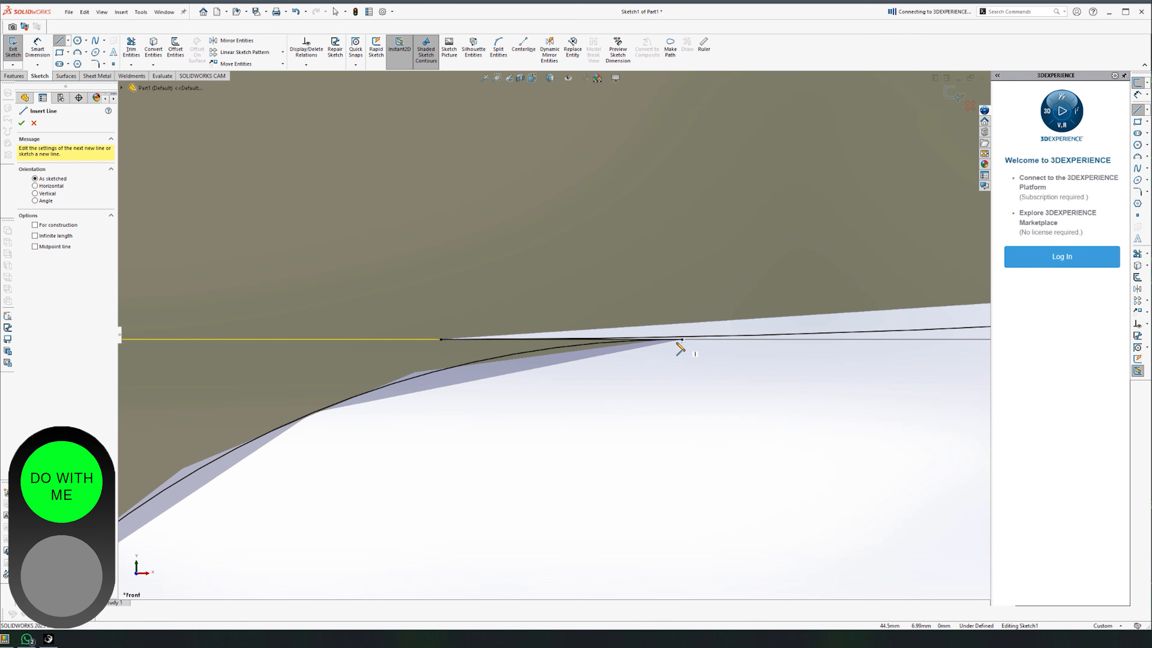
pyautogui.press('Escape')
# Set the radius of the base's small corner fillets to 1 mm in the sketch.
pyautogui.scroll(5, 677, 347)
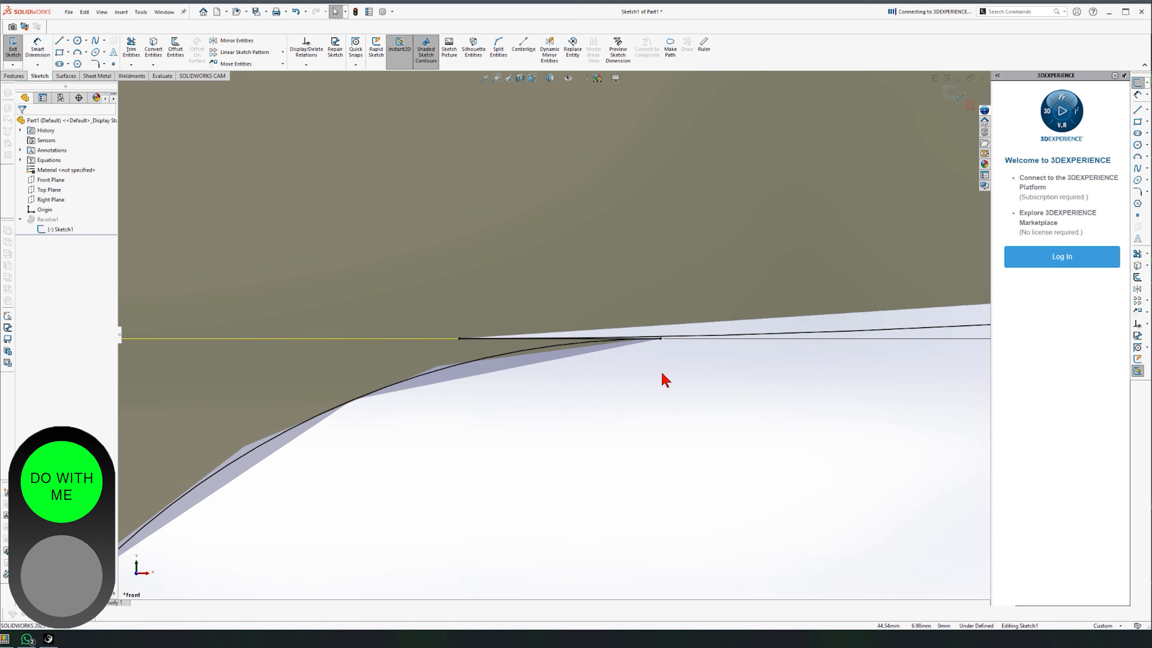
pyautogui.scroll(6, 567, 413)
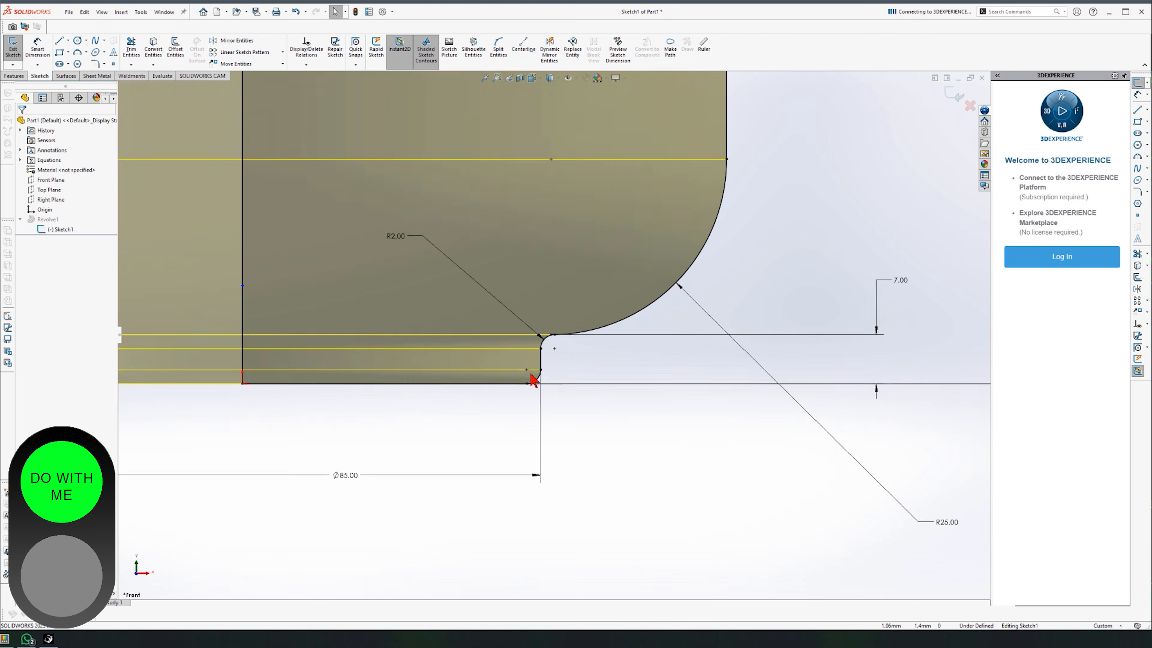
pyautogui.scroll(2, 479, 303)
pyautogui.scroll(-5, 643, 384)
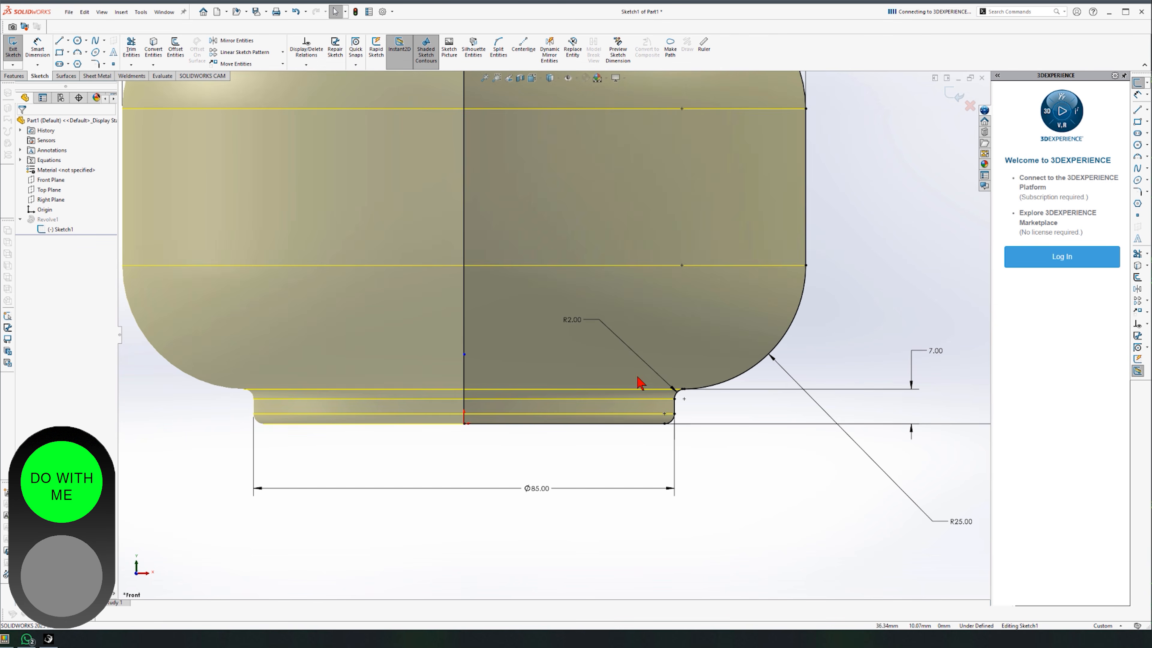
pyautogui.doubleClick(536, 288)
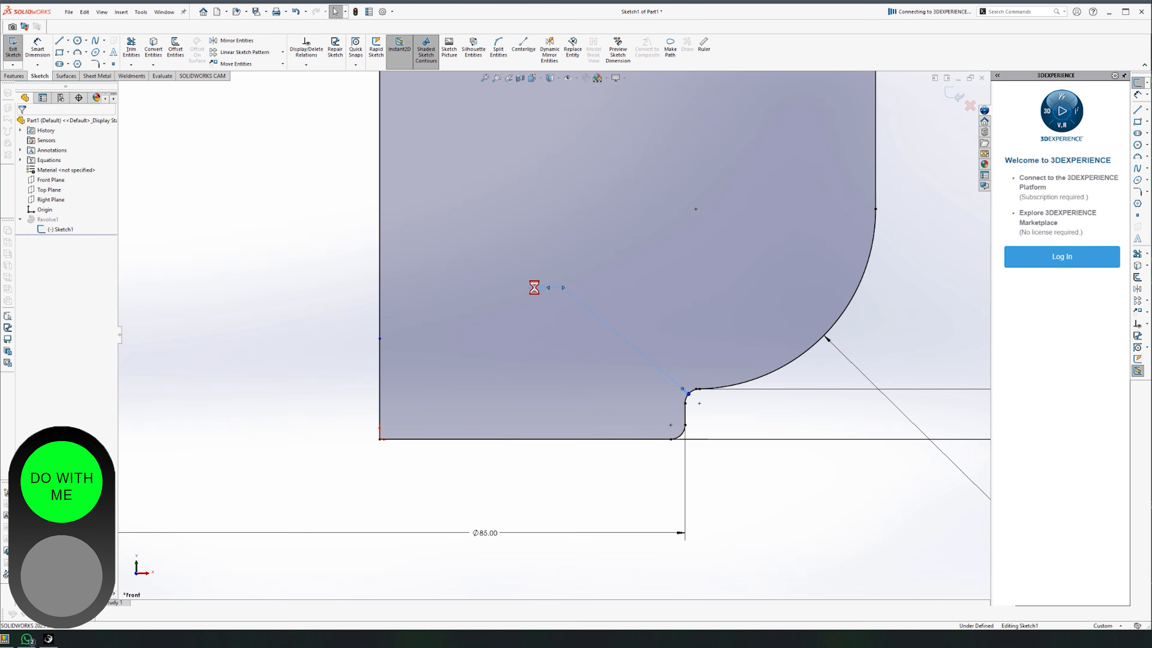
pyautogui.write('1')
pyautogui.press('Return')
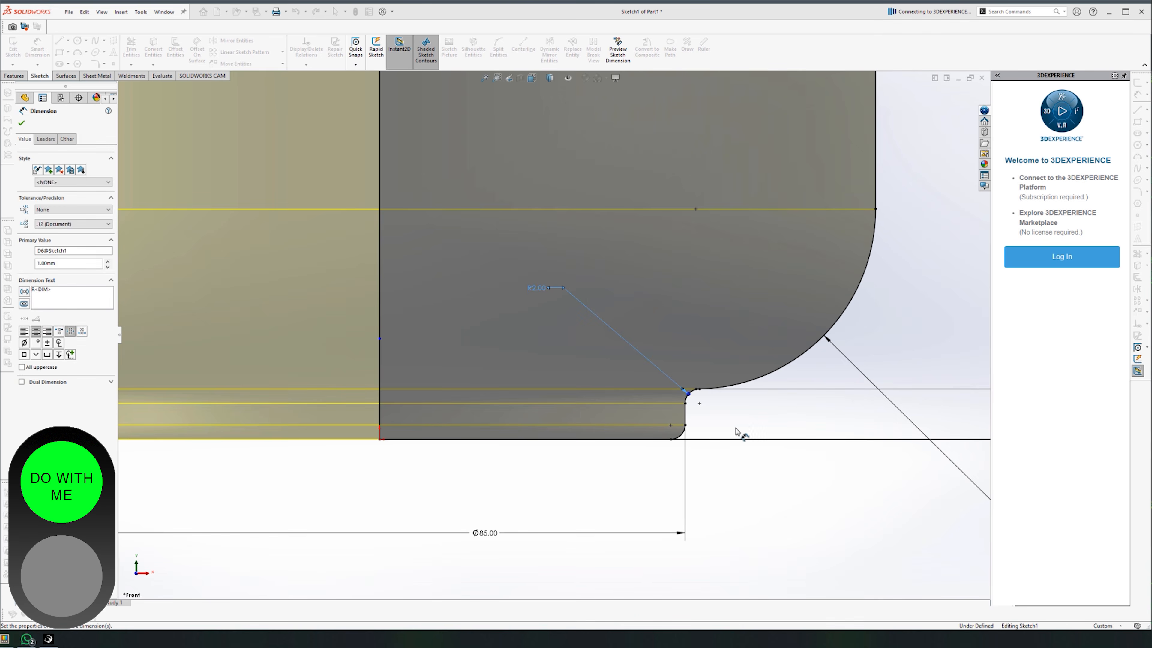
# Exit the revolve's profile sketch to rebuild the solid body.
pyautogui.scroll(-6, 699, 399)
pyautogui.scroll(3, 621, 345)
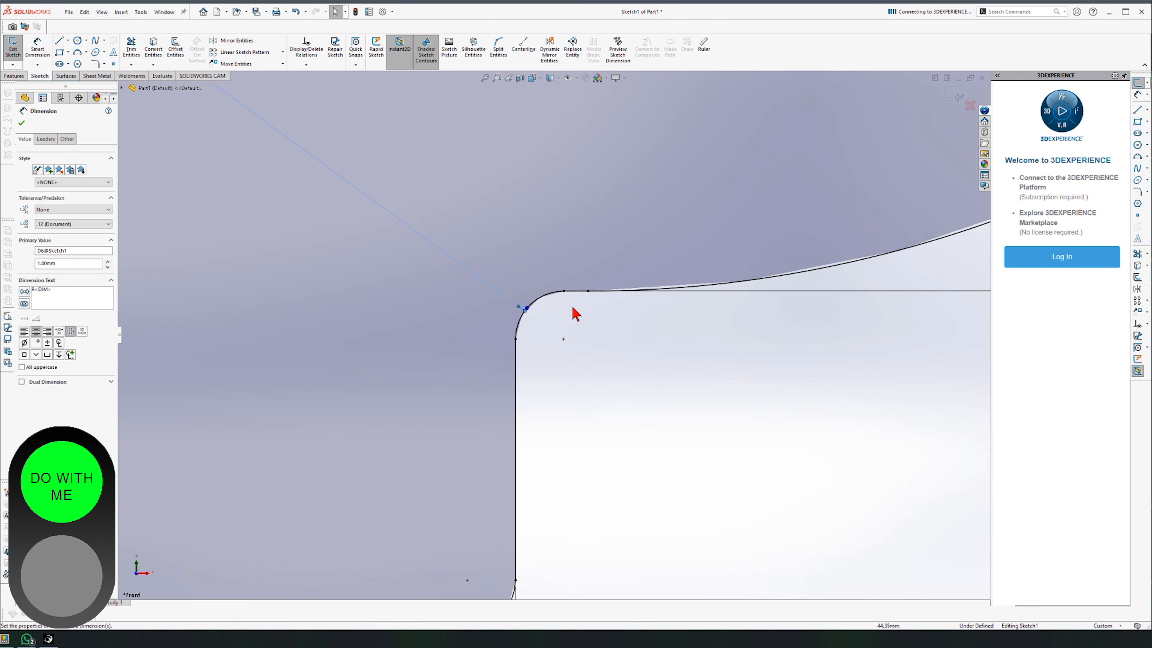
pyautogui.click(585, 323)
pyautogui.scroll(2, 580, 340)
pyautogui.scroll(5, 571, 365)
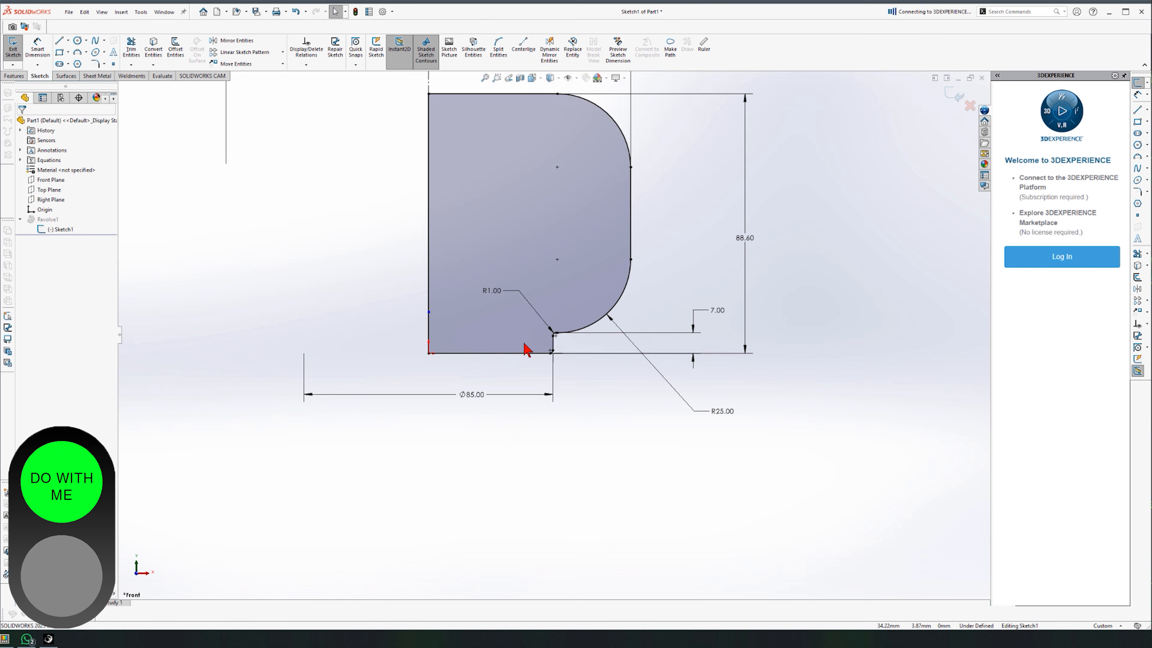
pyautogui.scroll(-2, 431, 239)
pyautogui.click(953, 97)
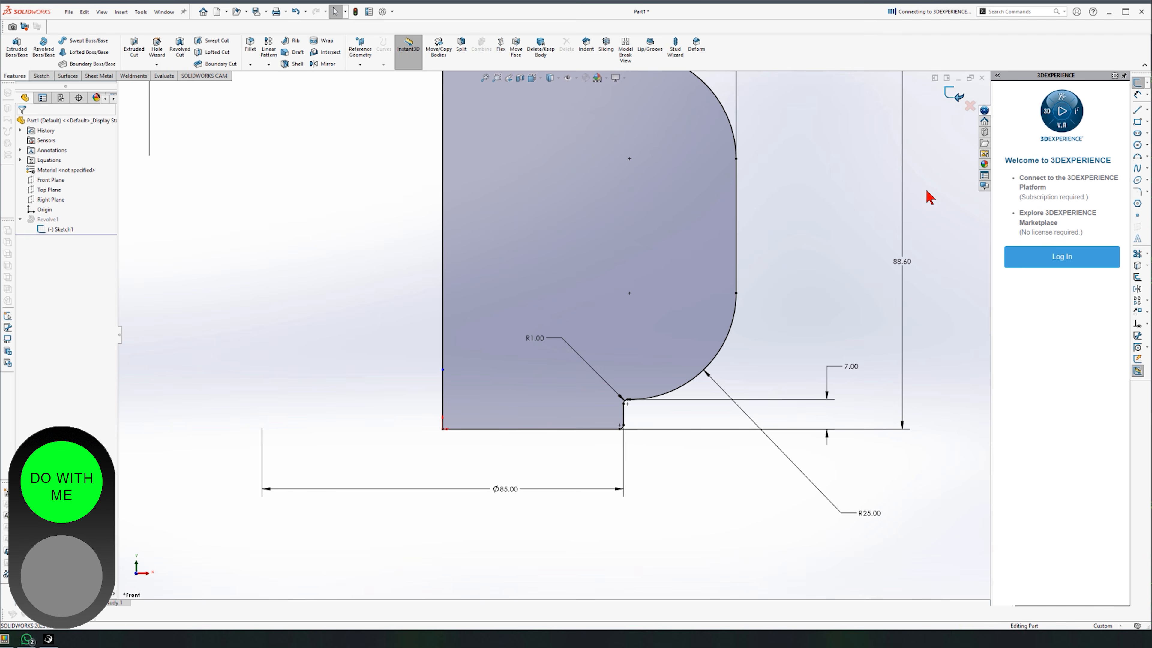
pyautogui.scroll(3, 551, 334)
pyautogui.scroll(-3, 511, 260)
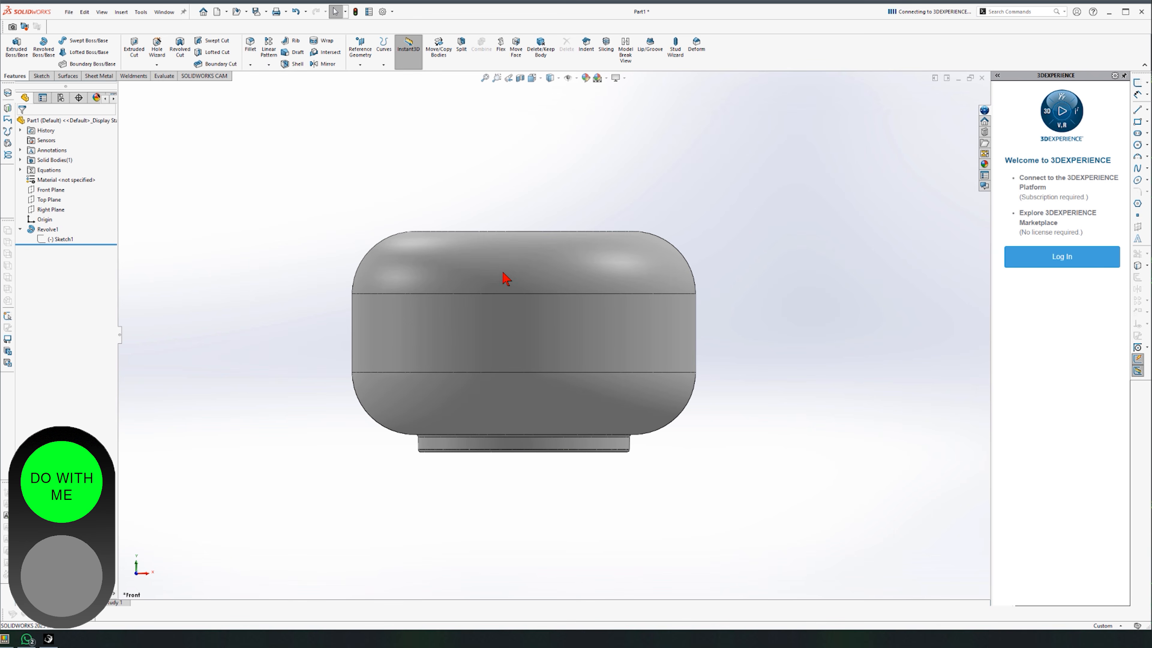
# Shell the revolved body with a 1.5 mm wall, removing the flat top face, and inspect the hollow interior.
pyautogui.hotkey('ctrl', '7')
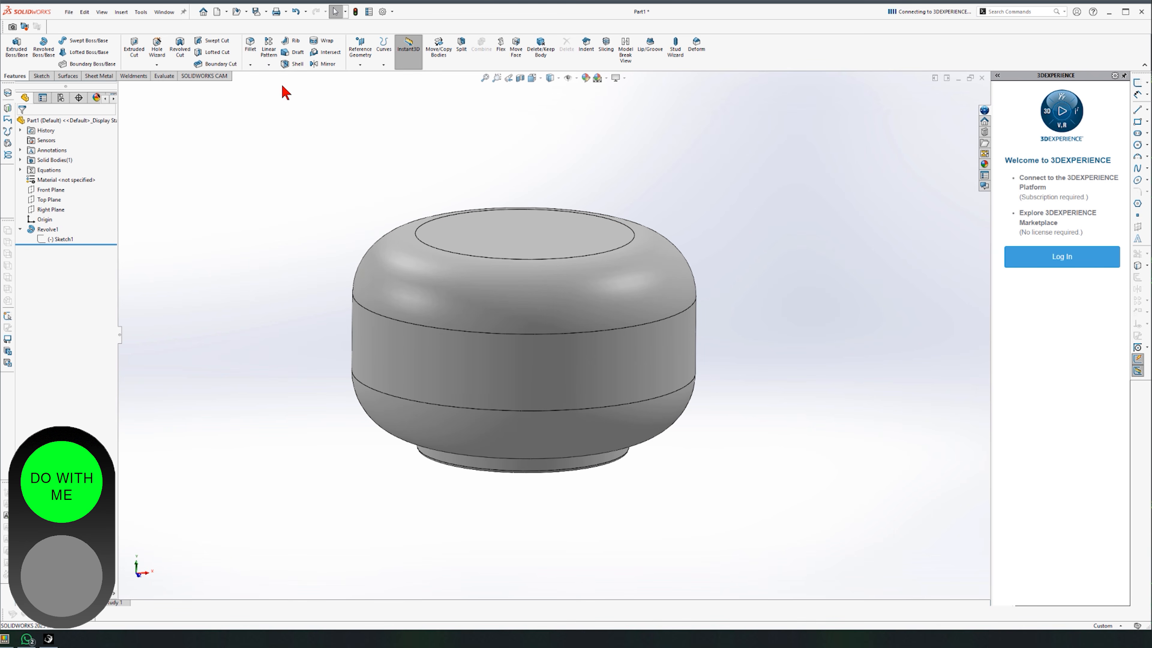
pyautogui.click(293, 63)
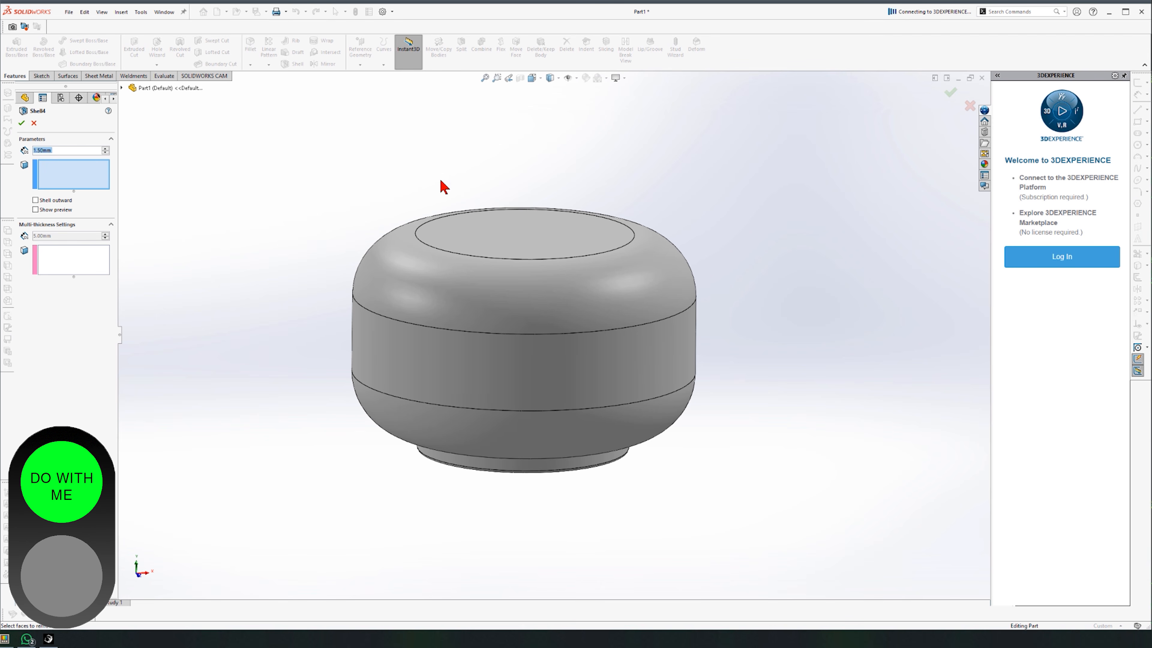
pyautogui.click(506, 227)
pyautogui.press('Return')
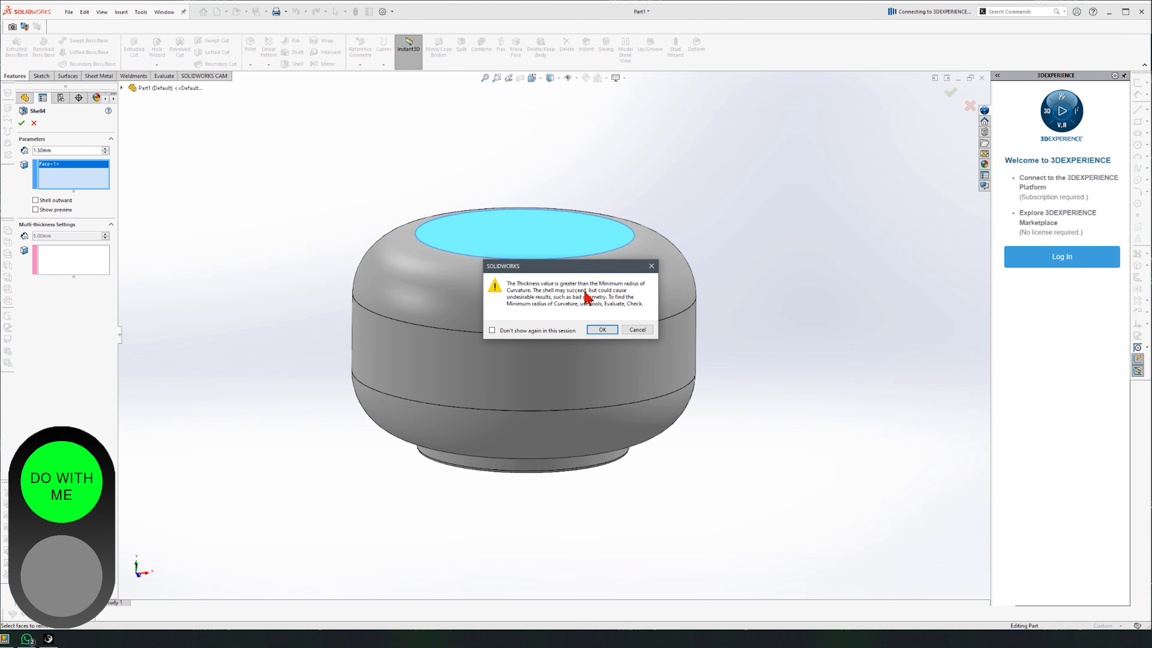
pyautogui.click(603, 330)
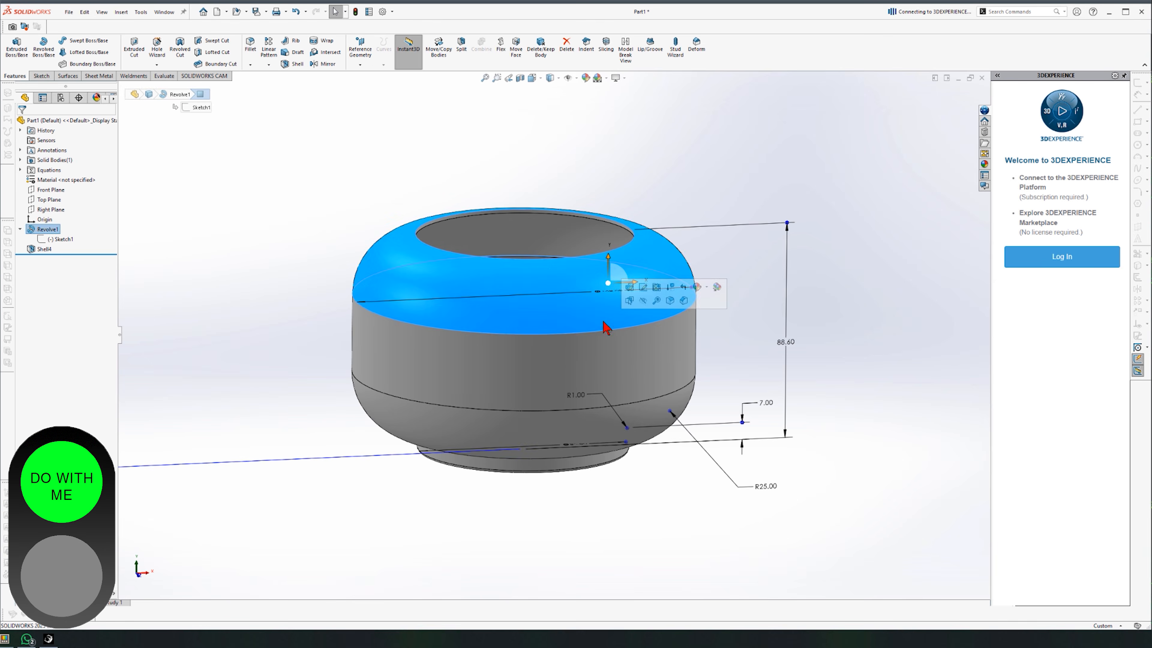
pyautogui.moveTo(628, 265); pyautogui.dragTo(531, 222, button='middle')
pyautogui.click(520, 80)
pyautogui.moveTo(247, 241); pyautogui.dragTo(347, 285, button='middle')
pyautogui.press('Escape')
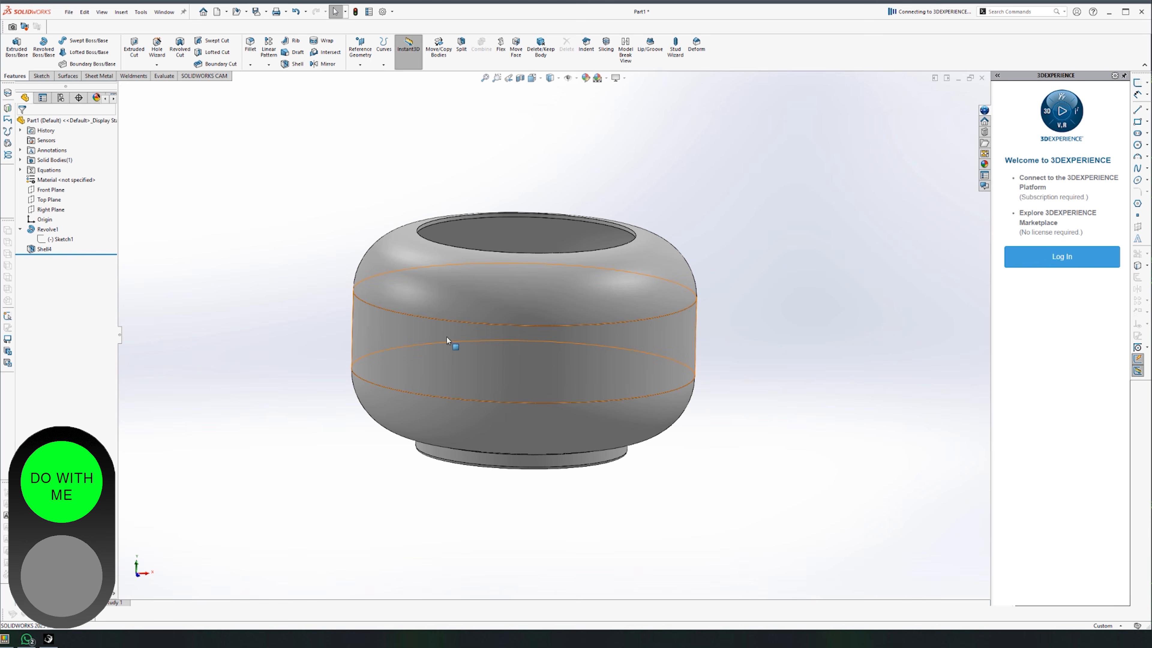
# Edit the shell feature to set its wall thickness to 2 mm.
pyautogui.scroll(-2, 409, 291)
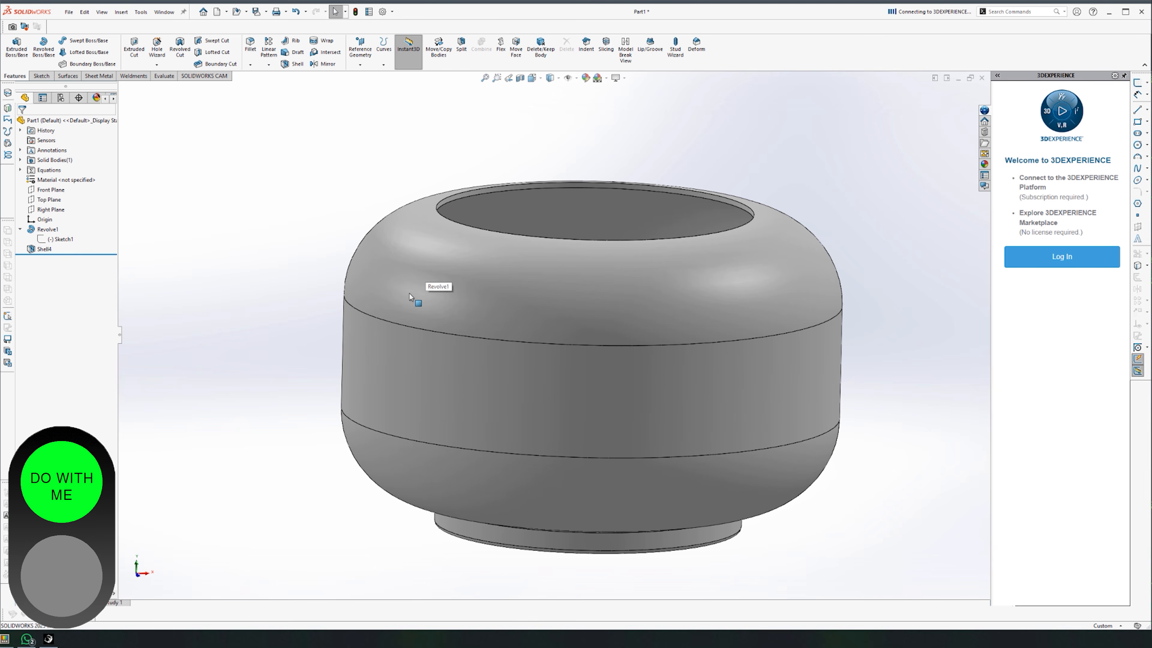
pyautogui.click(45, 249)
pyautogui.click(52, 227)
pyautogui.write('2')
pyautogui.press('Return')
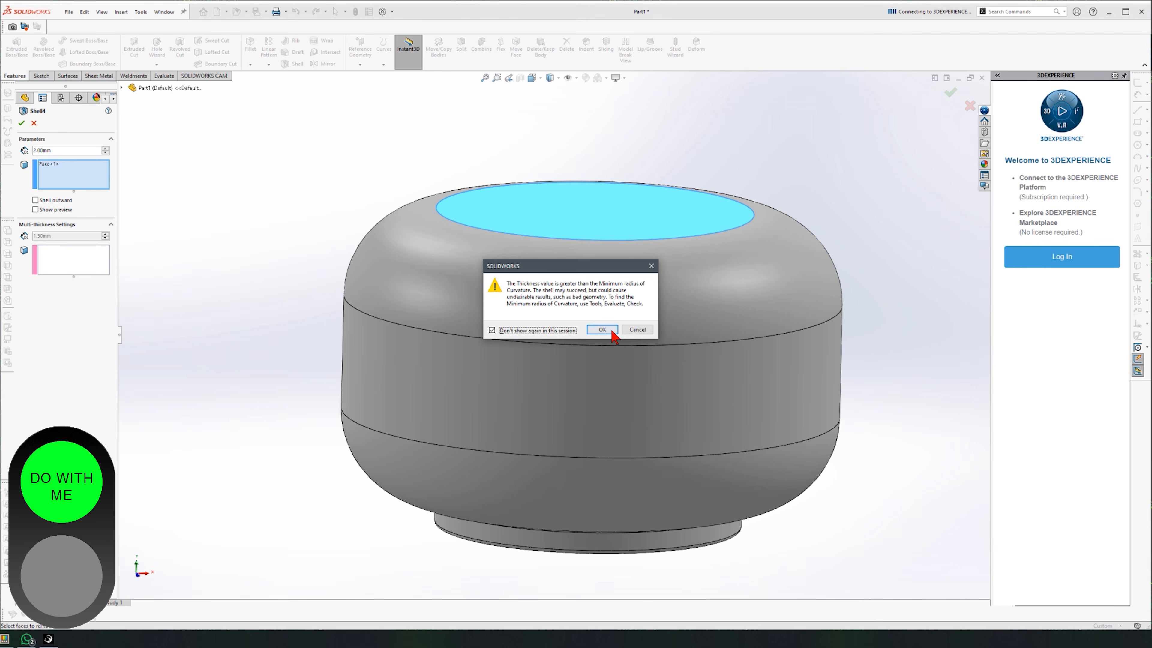
pyautogui.click(603, 331)
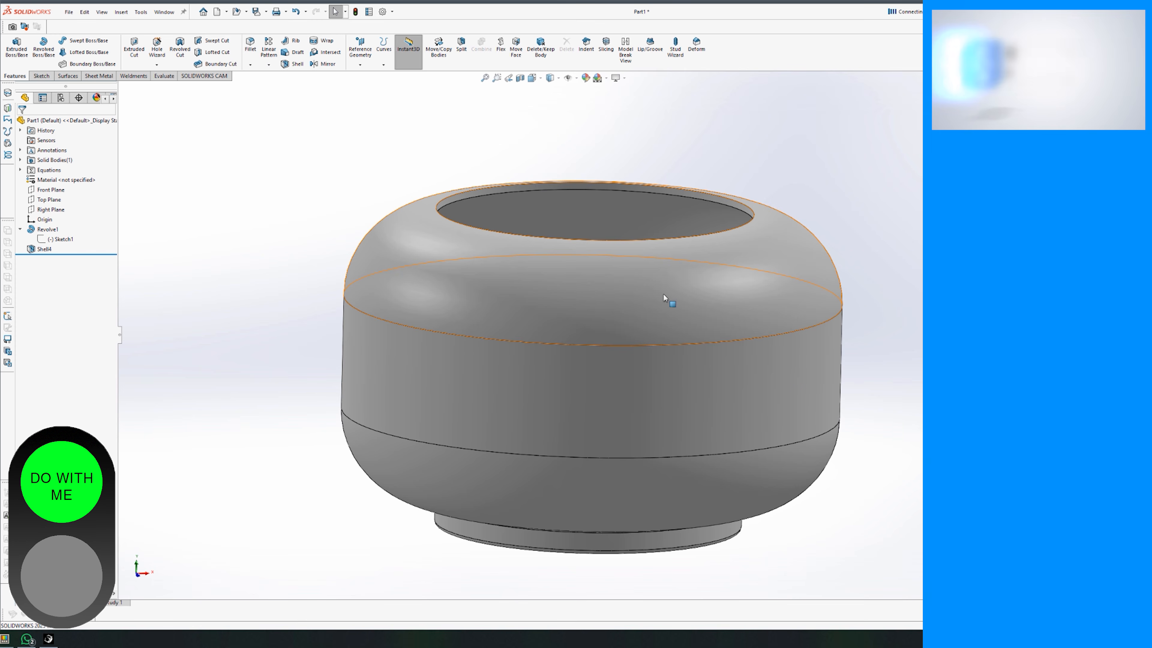
pyautogui.scroll(5, 661, 379)
pyautogui.hotkey('ctrl', '1')
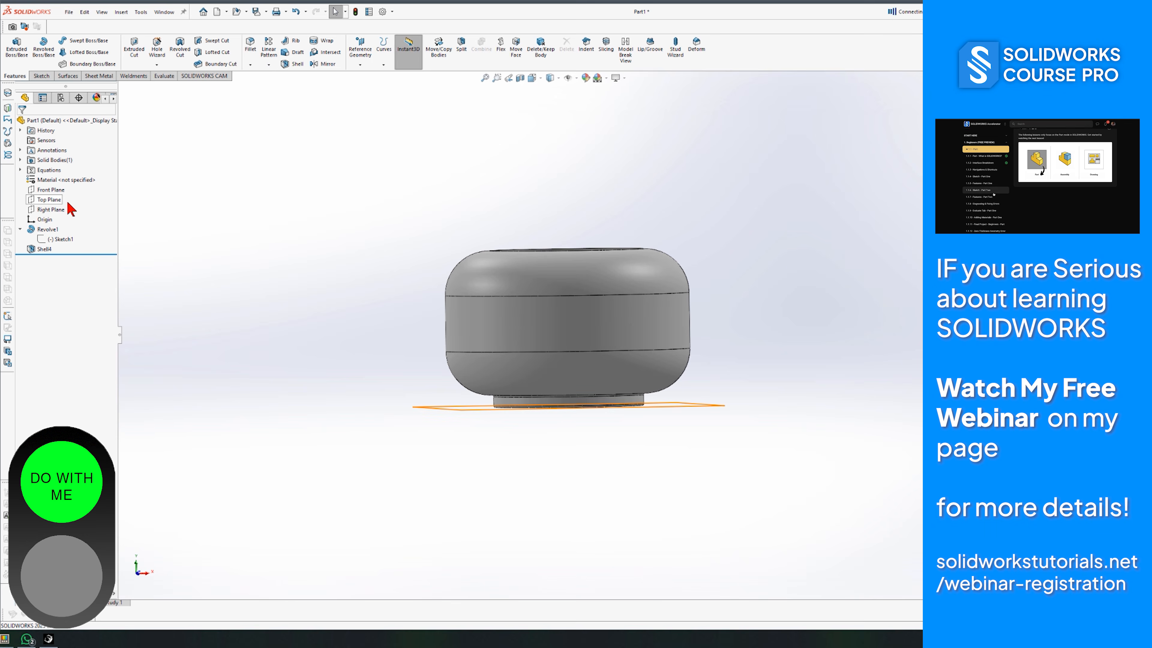
pyautogui.moveTo(715, 276); pyautogui.dragTo(689, 358, button='middle')
pyautogui.click(687, 354)
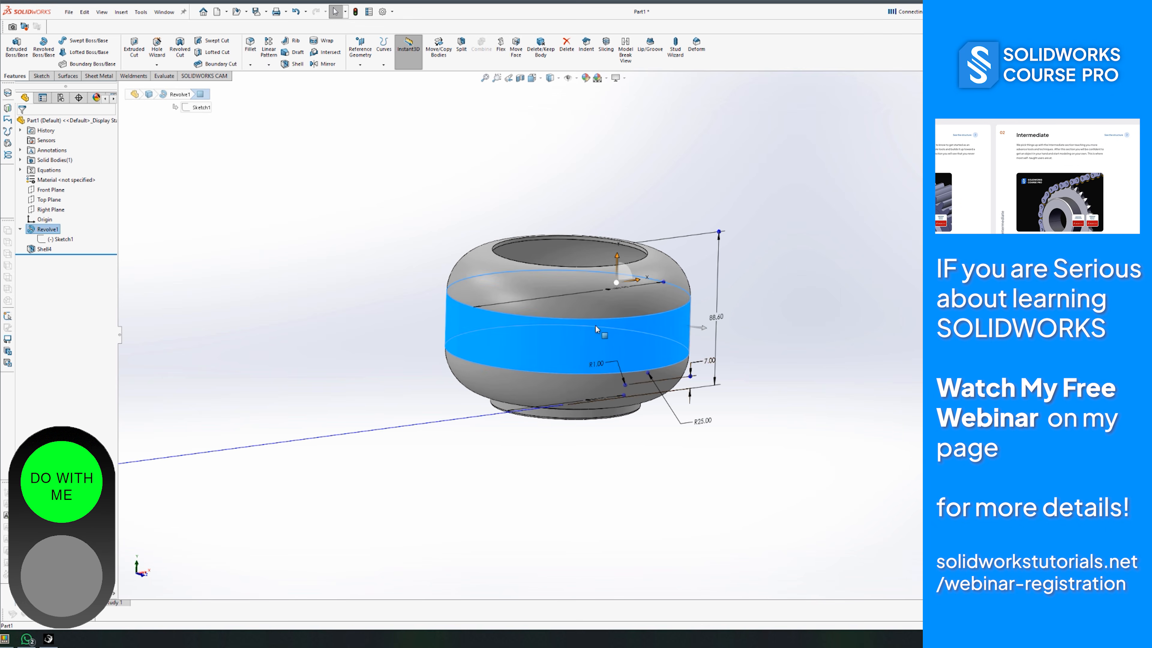
pyautogui.scroll(-2, 596, 323)
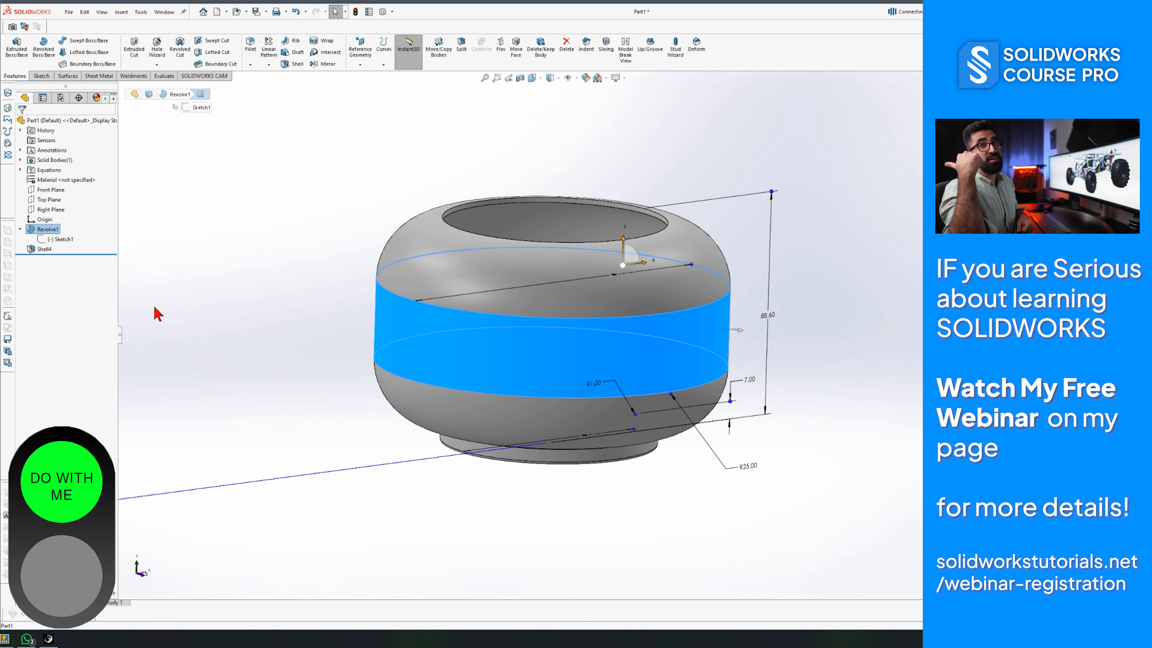
pyautogui.click(157, 318)
# Create a reference plane offset 70 mm from the Front Plane, in front of the body.
pyautogui.moveTo(343, 324); pyautogui.dragTo(388, 353, button='middle')
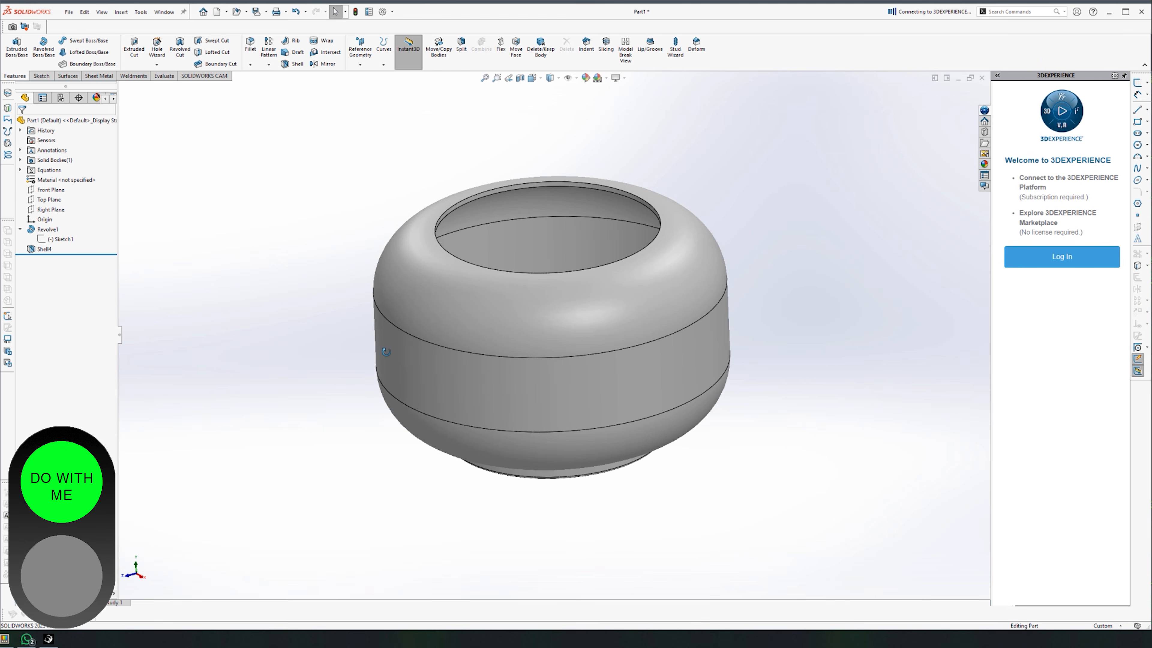
pyautogui.click(49, 190)
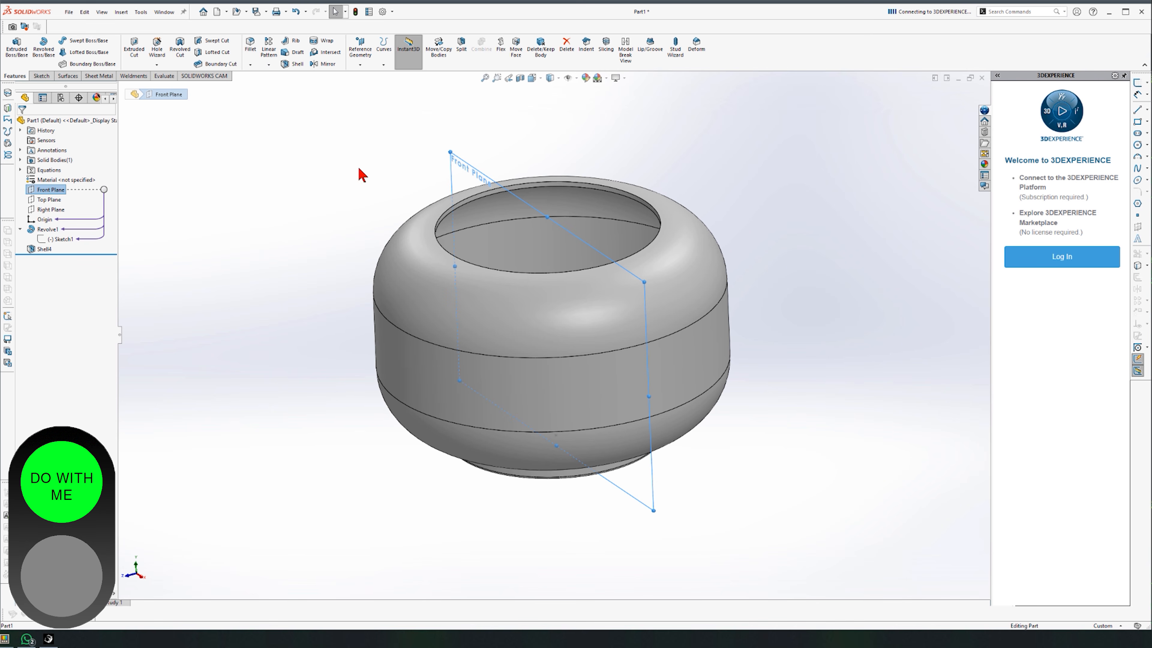
pyautogui.click(373, 51)
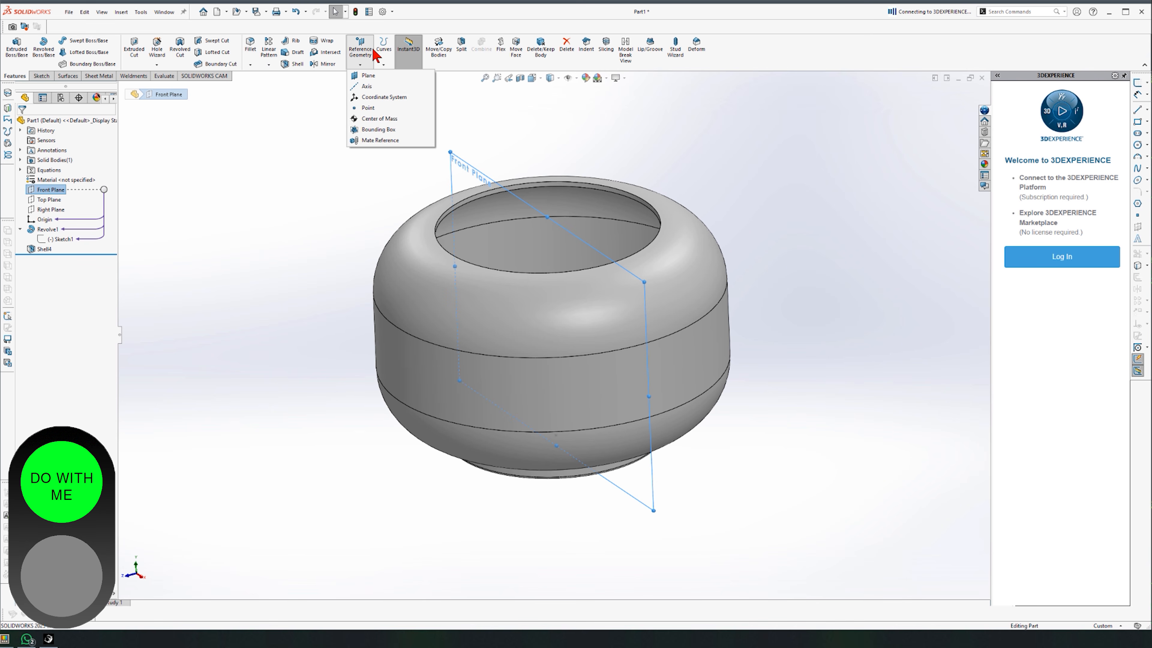
pyautogui.click(366, 78)
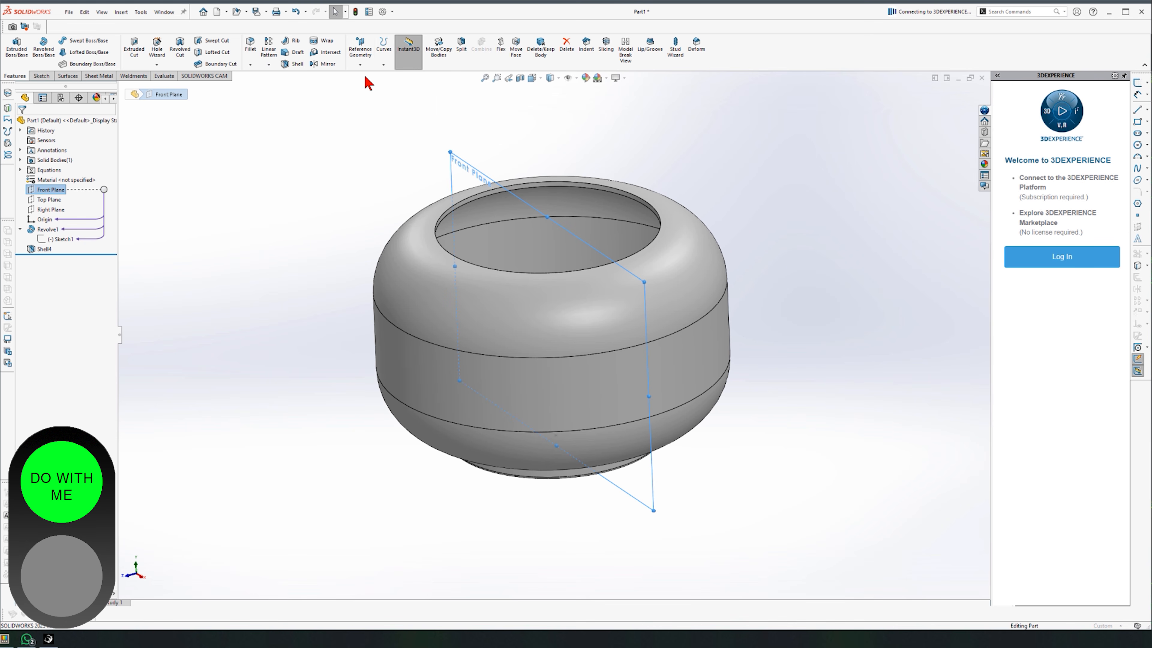
pyautogui.doubleClick(76, 236)
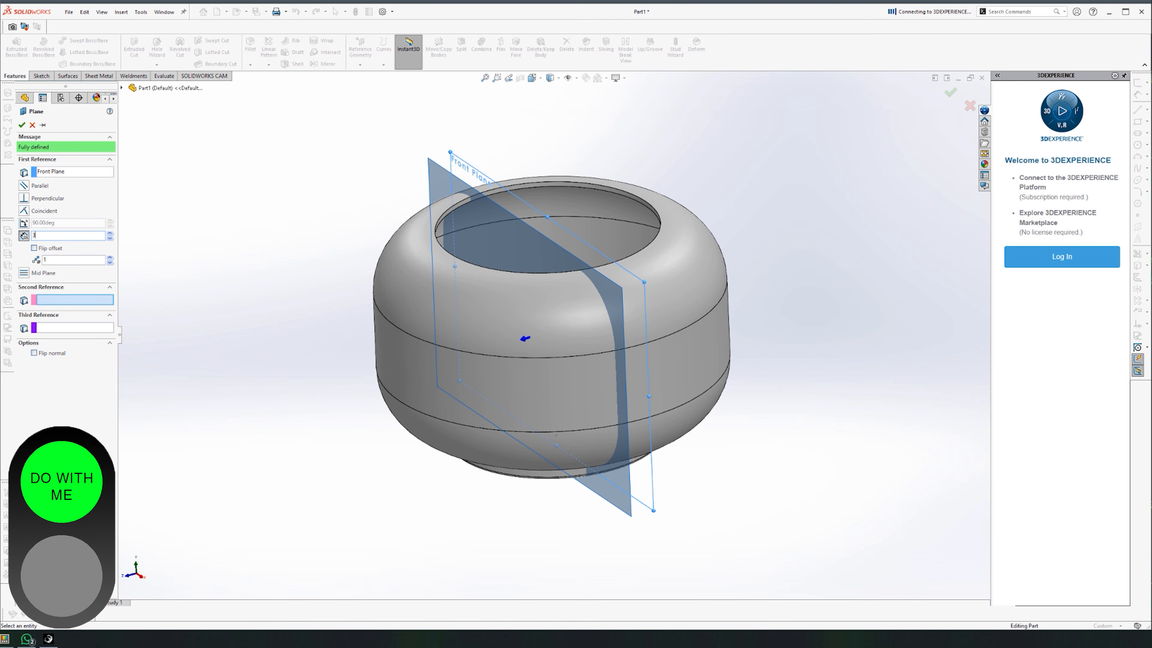
pyautogui.press('Return')
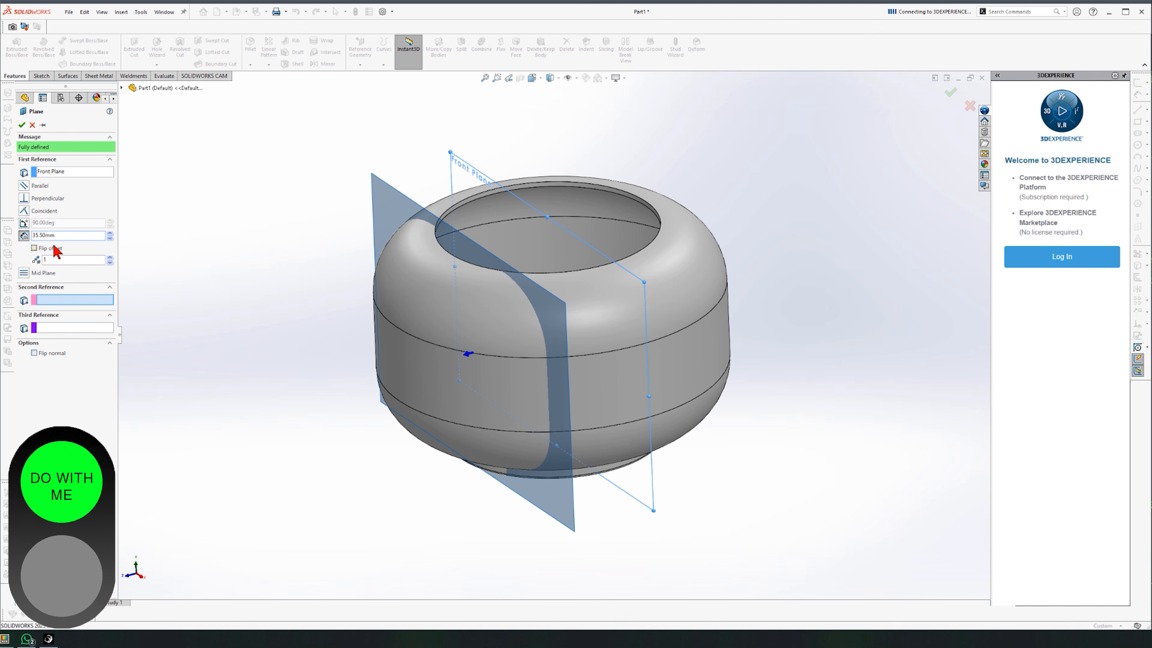
pyautogui.write('70')
pyautogui.press('Return')
pyautogui.moveTo(504, 381); pyautogui.dragTo(467, 431, button='middle')
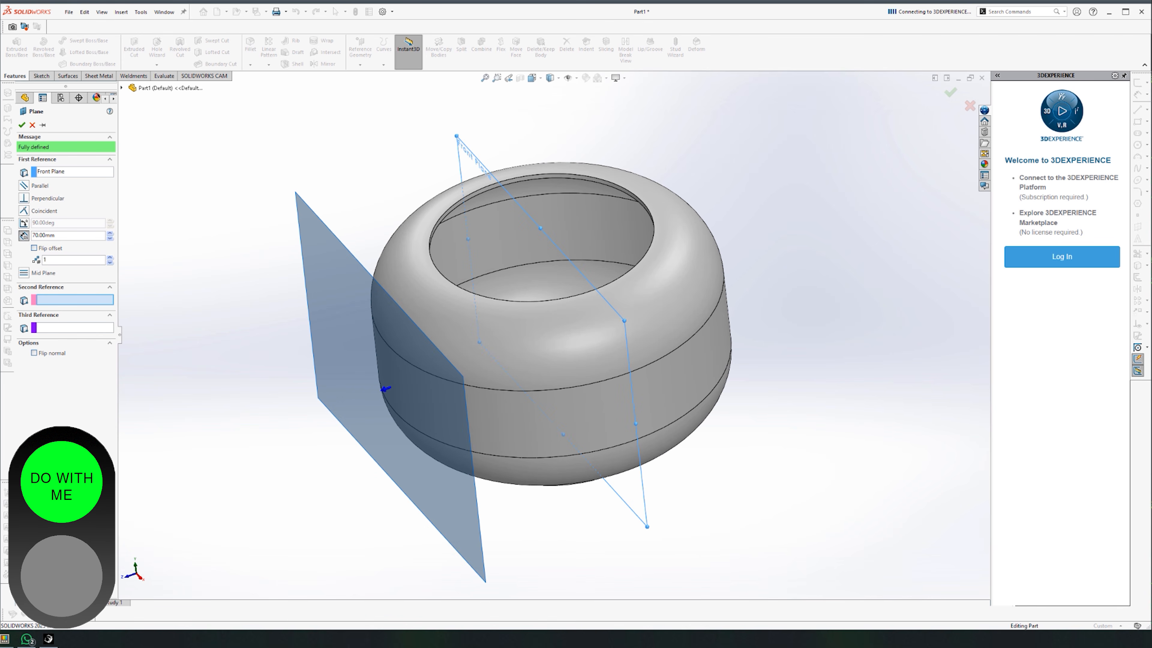
pyautogui.click(23, 124)
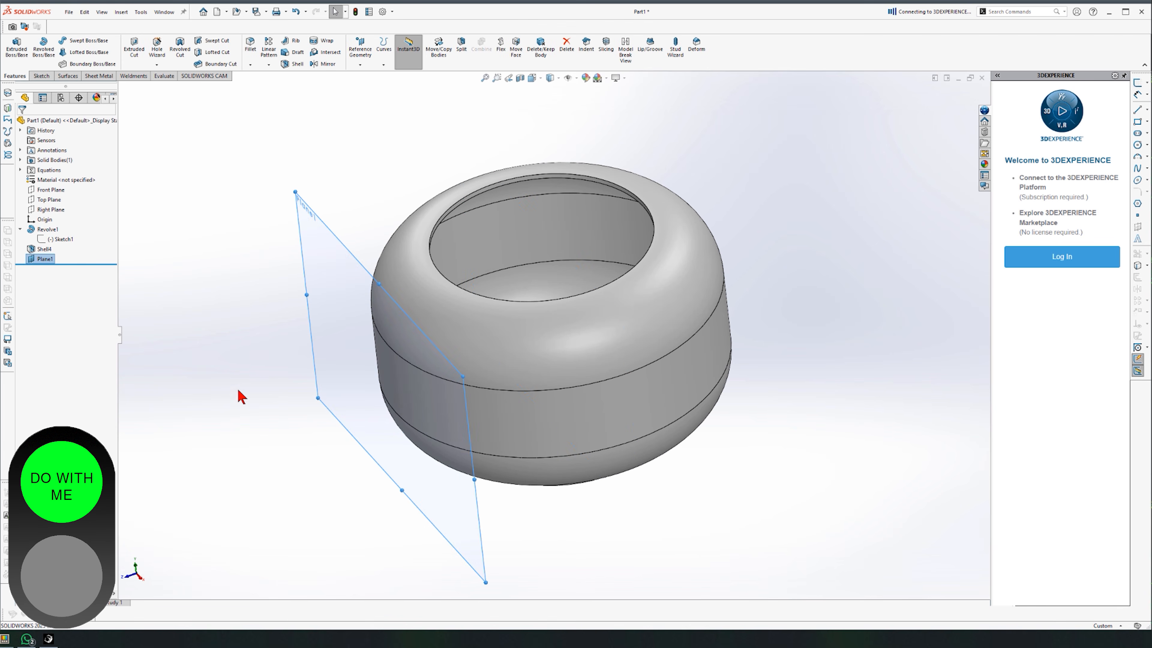
# Start a sketch on the offset plane and draw an upright ellipse centred above the origin, about 57 mm tall and 32 mm wide.
pyautogui.moveTo(288, 389); pyautogui.dragTo(412, 332, button='middle')
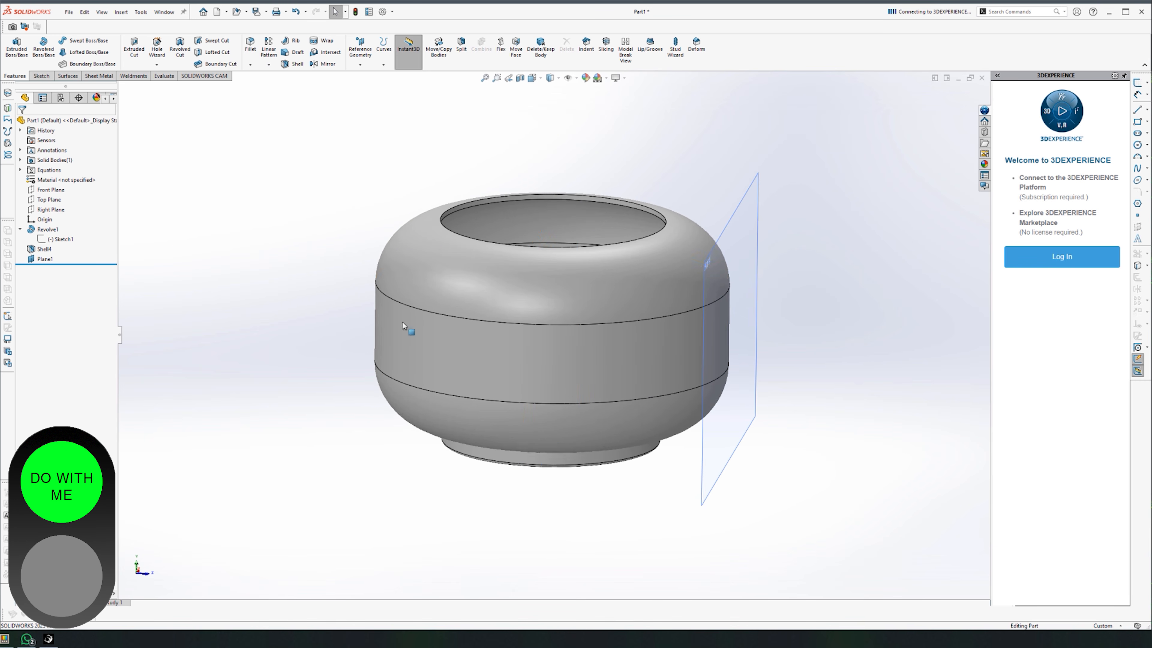
pyautogui.moveTo(55, 193)
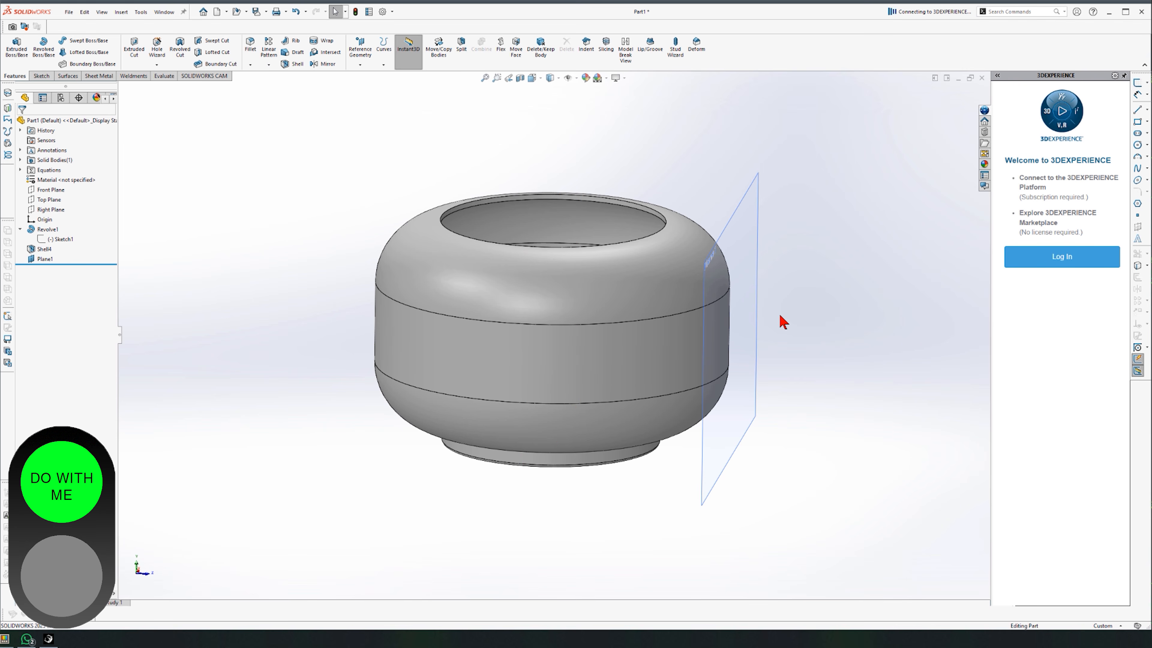
pyautogui.click(756, 260)
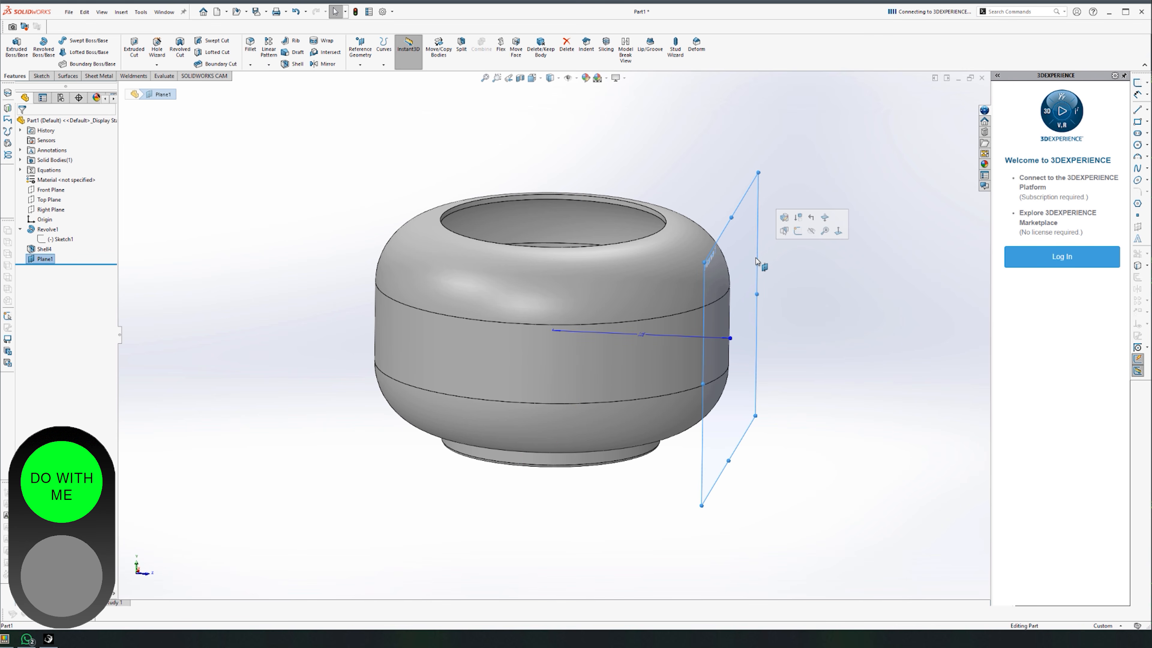
pyautogui.click(39, 76)
pyautogui.click(9, 53)
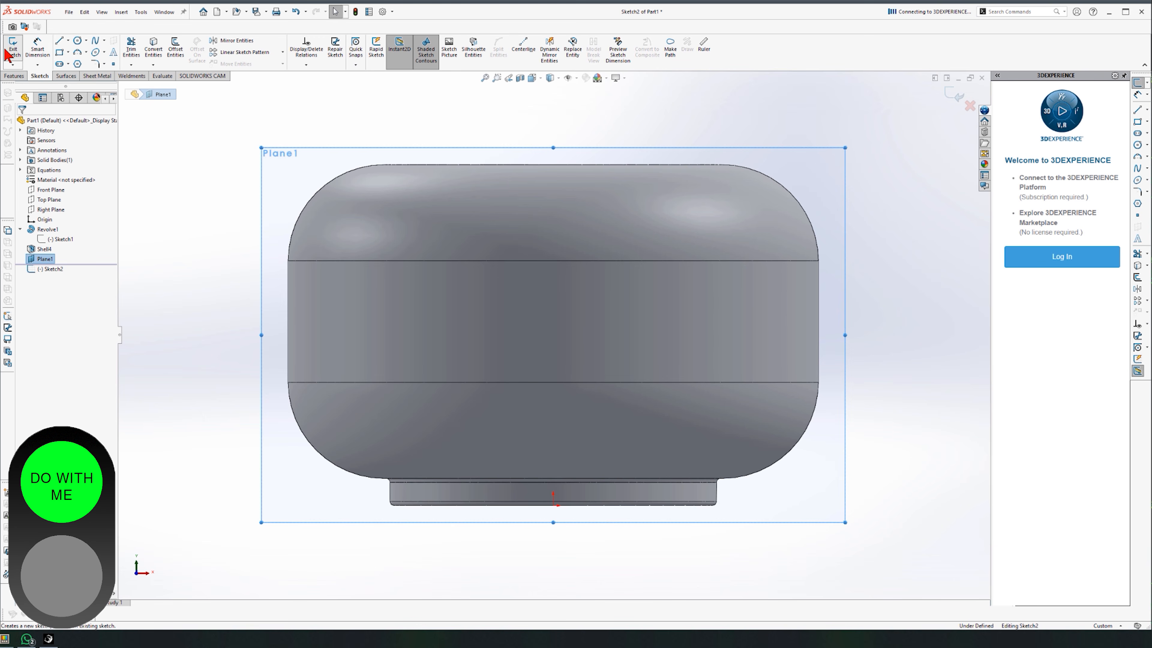
pyautogui.click(4, 46)
pyautogui.click(95, 53)
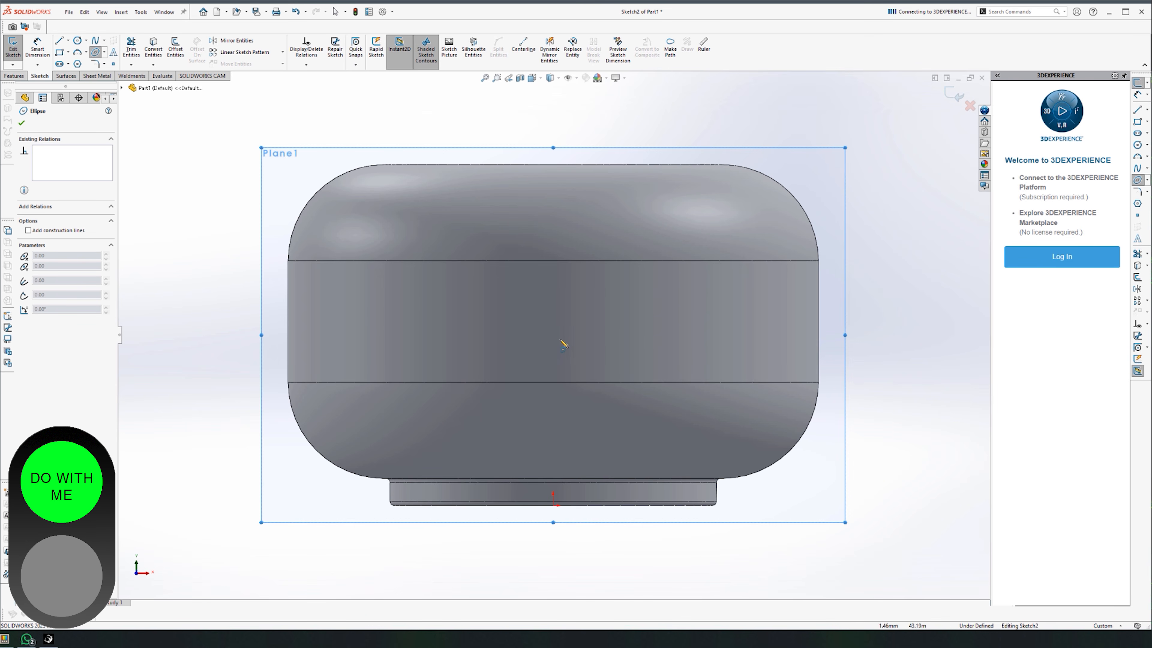
pyautogui.click(553, 346)
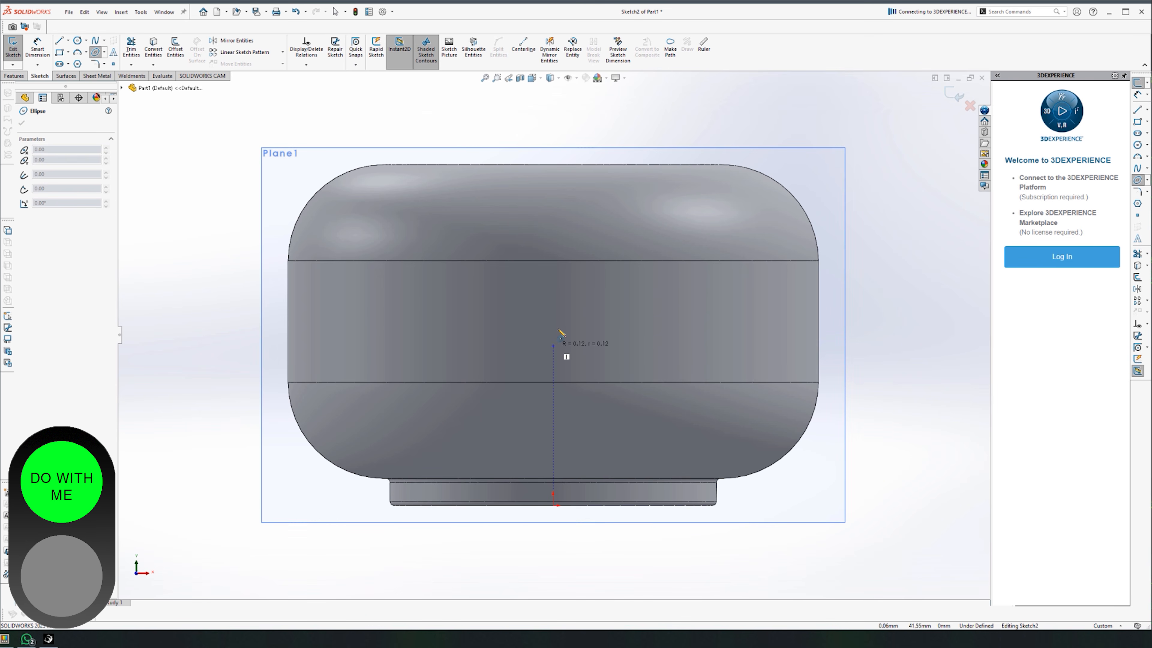
pyautogui.click(554, 237)
pyautogui.click(616, 310)
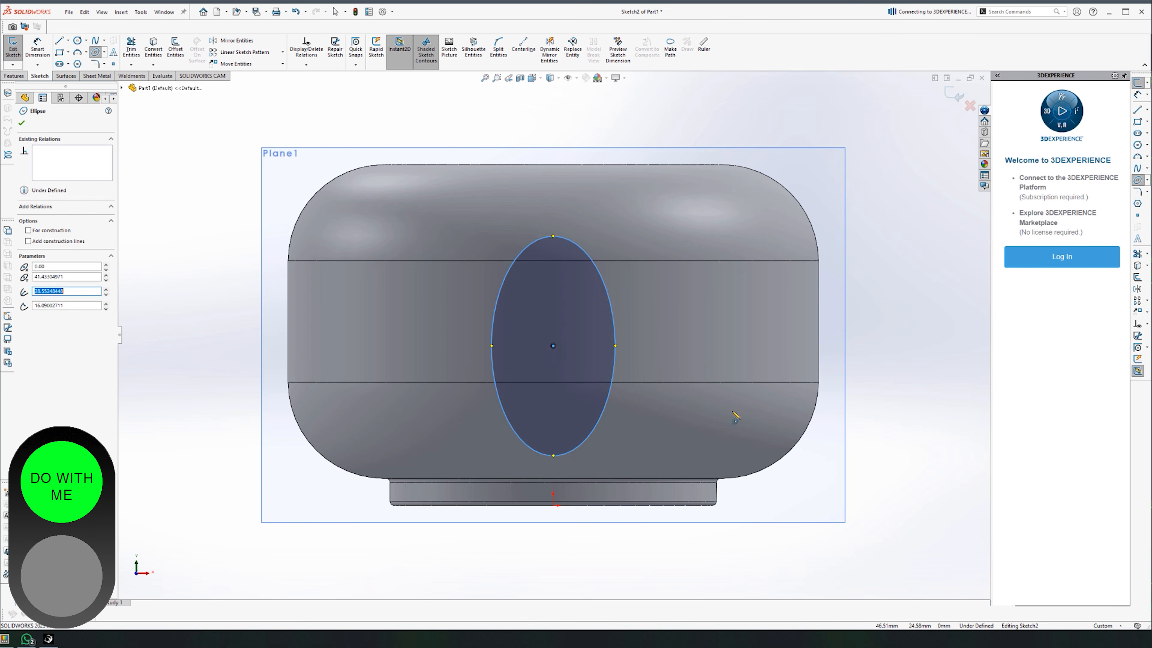
pyautogui.press('Escape')
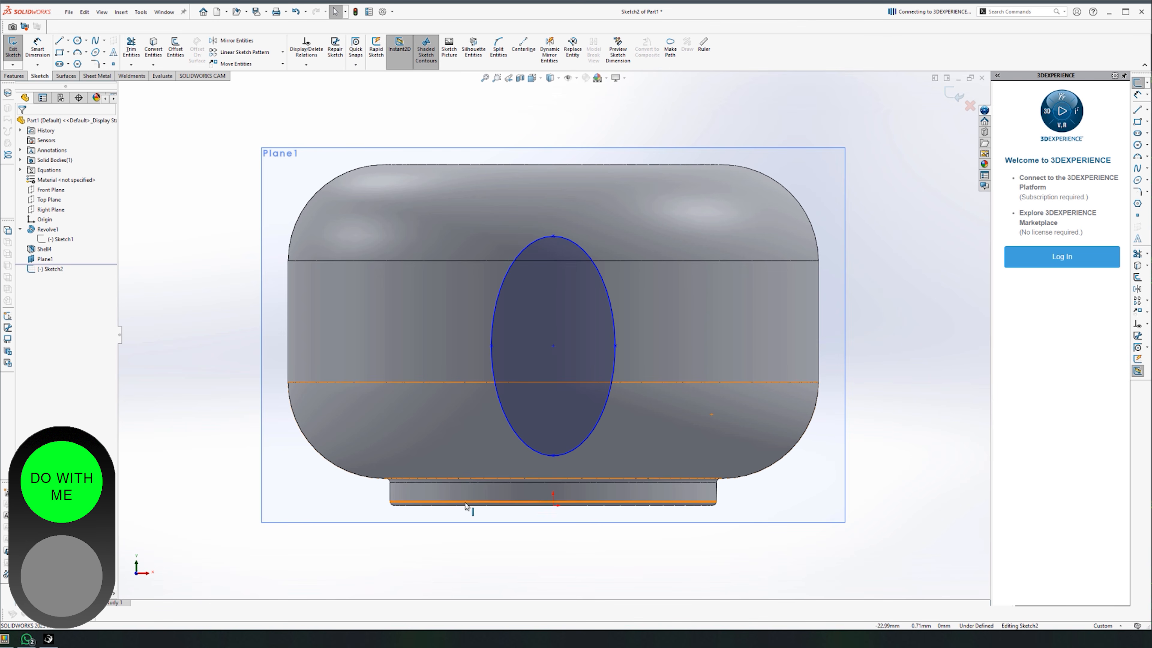
# Dimension the vertical distance from the origin to the ellipse's lowest point as 19 mm.
pyautogui.click(37, 48)
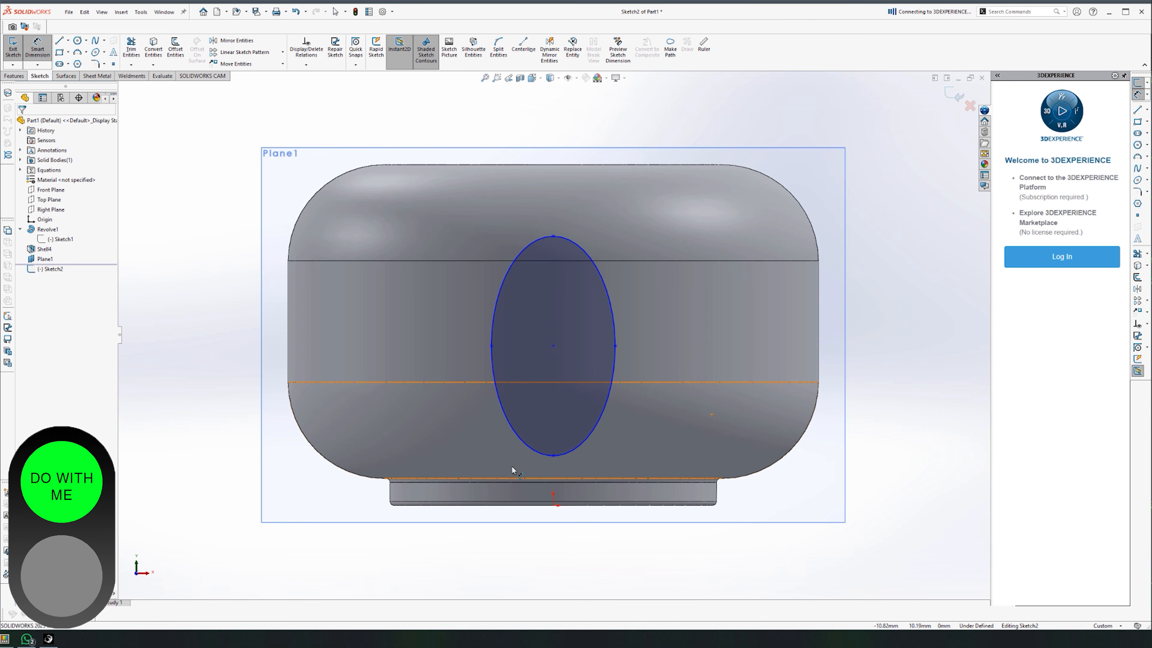
pyautogui.click(554, 506)
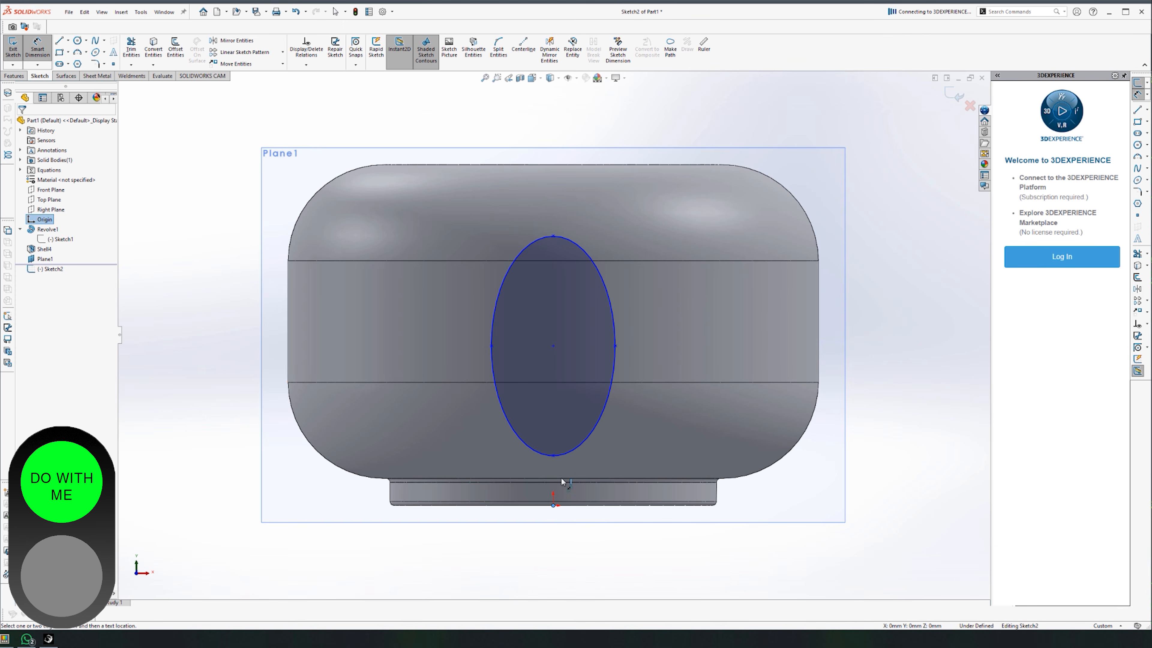
pyautogui.click(554, 456)
pyautogui.click(296, 472)
pyautogui.write('19')
pyautogui.press('Return')
pyautogui.click(688, 590)
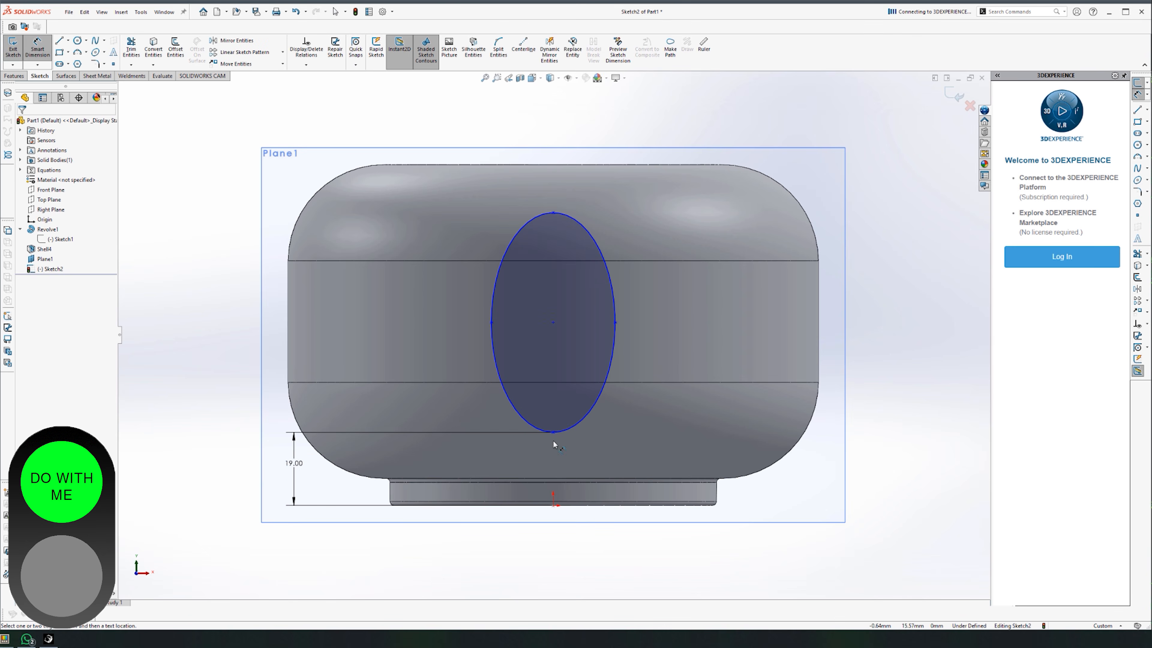
# Dimension the ellipse's overall height between its lowest and highest points as 44 mm.
pyautogui.click(553, 432)
pyautogui.click(554, 213)
pyautogui.click(227, 303)
pyautogui.write('44')
pyautogui.press('Return')
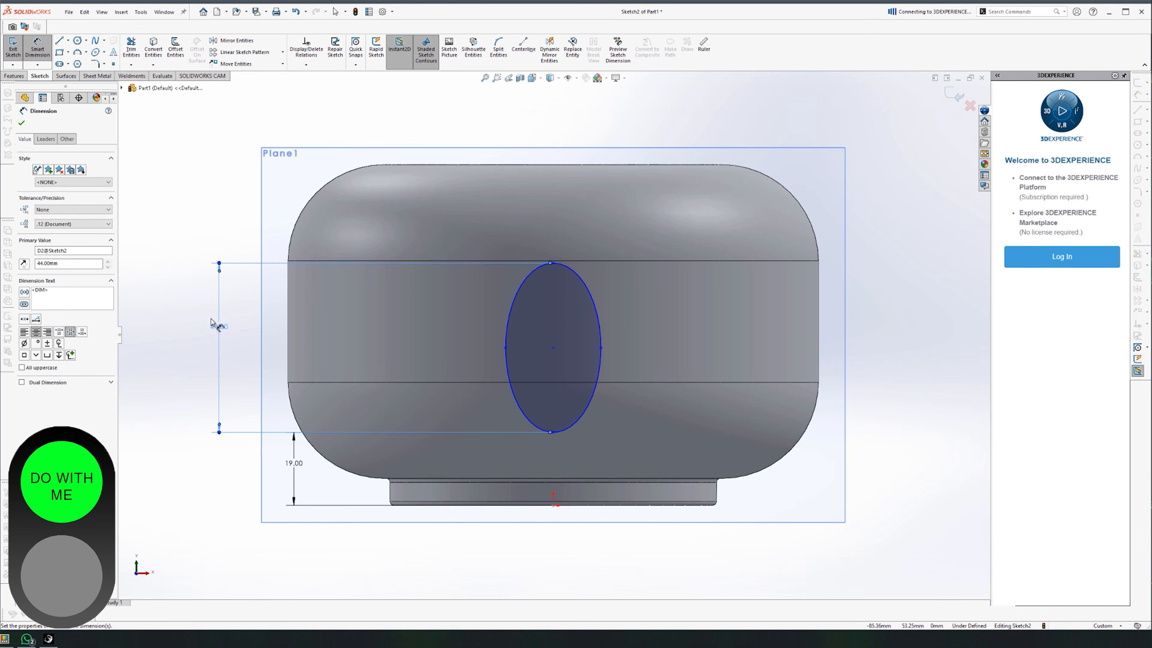
# Dimension the ellipse's overall width between its two side points as 33 mm.
pyautogui.click(506, 348)
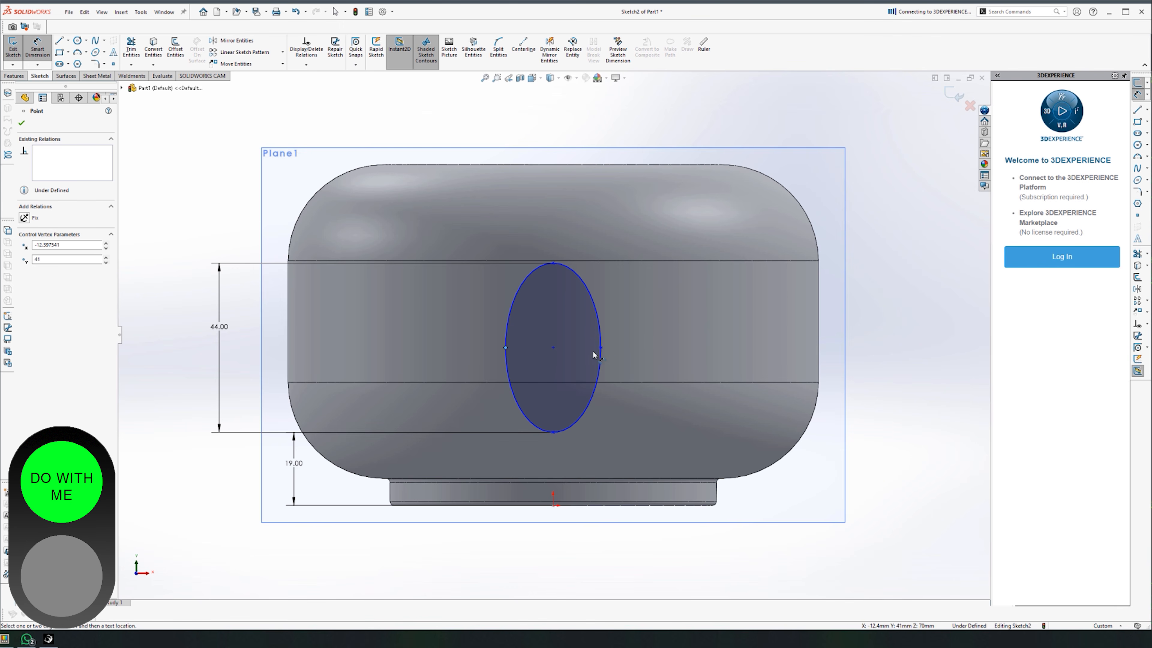
pyautogui.click(601, 348)
pyautogui.click(554, 114)
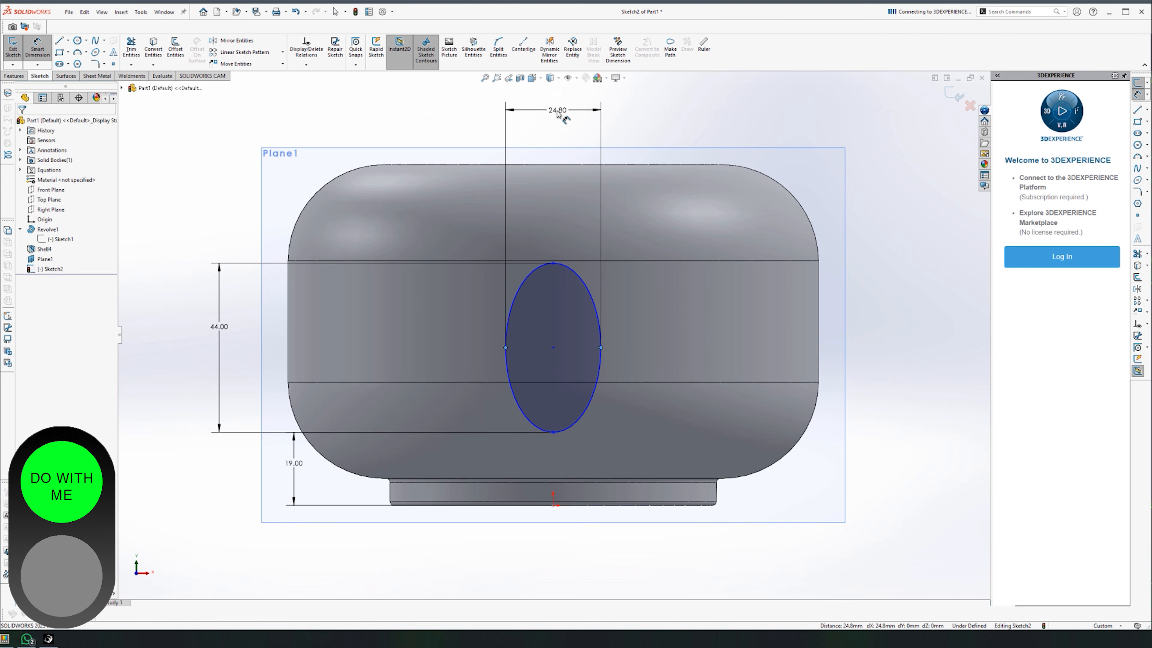
pyautogui.write('33')
pyautogui.press('Return')
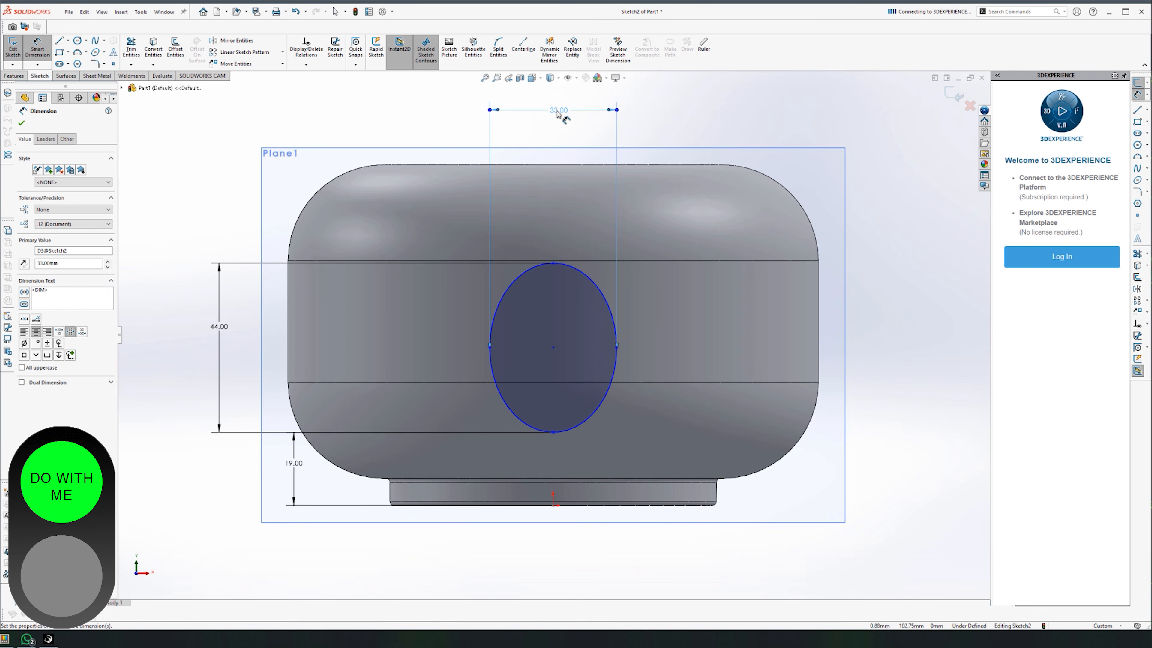
pyautogui.press('Escape')
pyautogui.press('Escape')
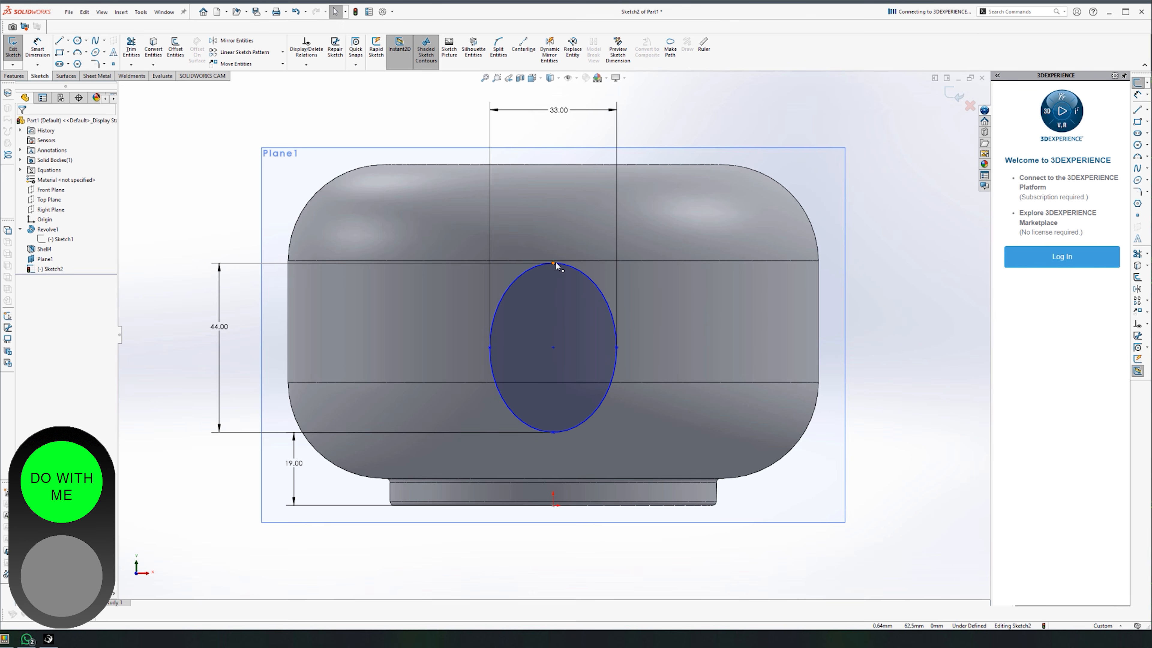
# Pull the ellipse's highest point sideways to test how the ellipse can still move and tilt.
pyautogui.moveTo(554, 263)
pyautogui.mouseDown()
pyautogui.moveTo(587, 265)
pyautogui.moveTo(573, 256)
pyautogui.mouseUp()
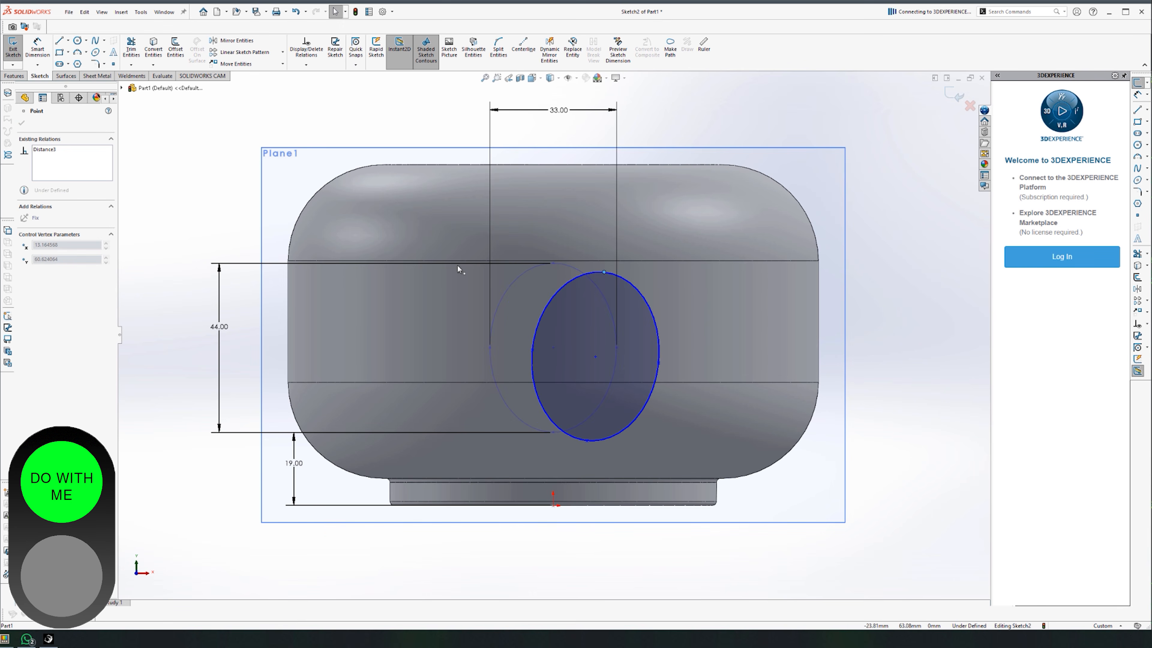
pyautogui.moveTo(458, 269); pyautogui.dragTo(459, 269)
pyautogui.click(804, 516)
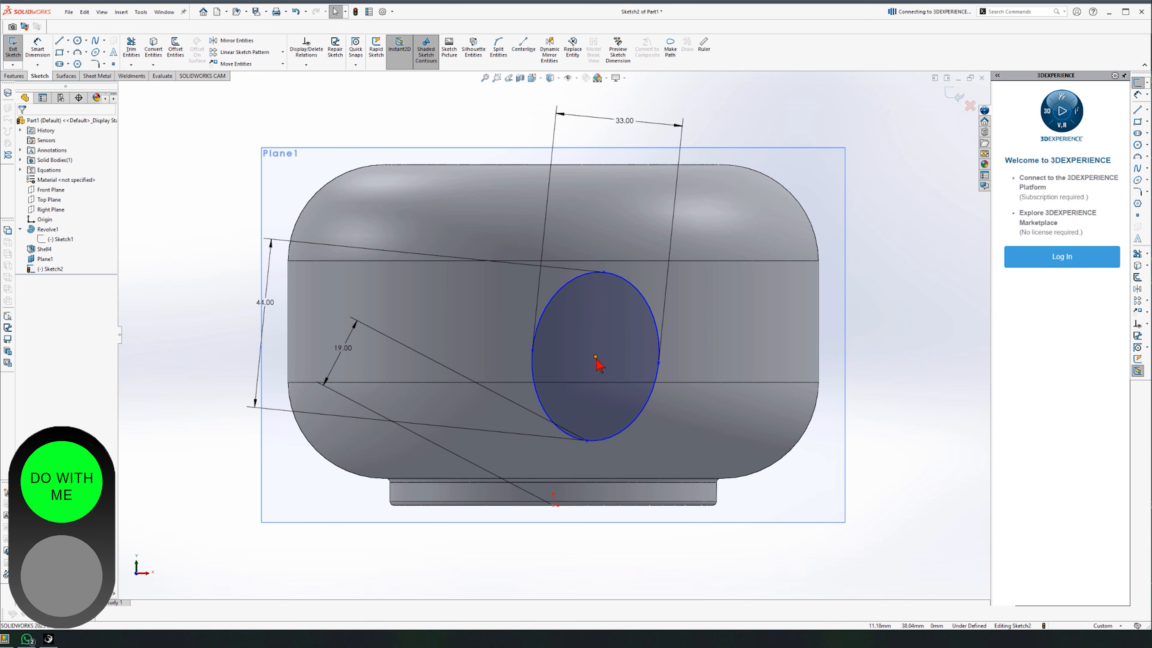
# Add a vertical relation between the ellipse's centre and the origin.
pyautogui.click(596, 357)
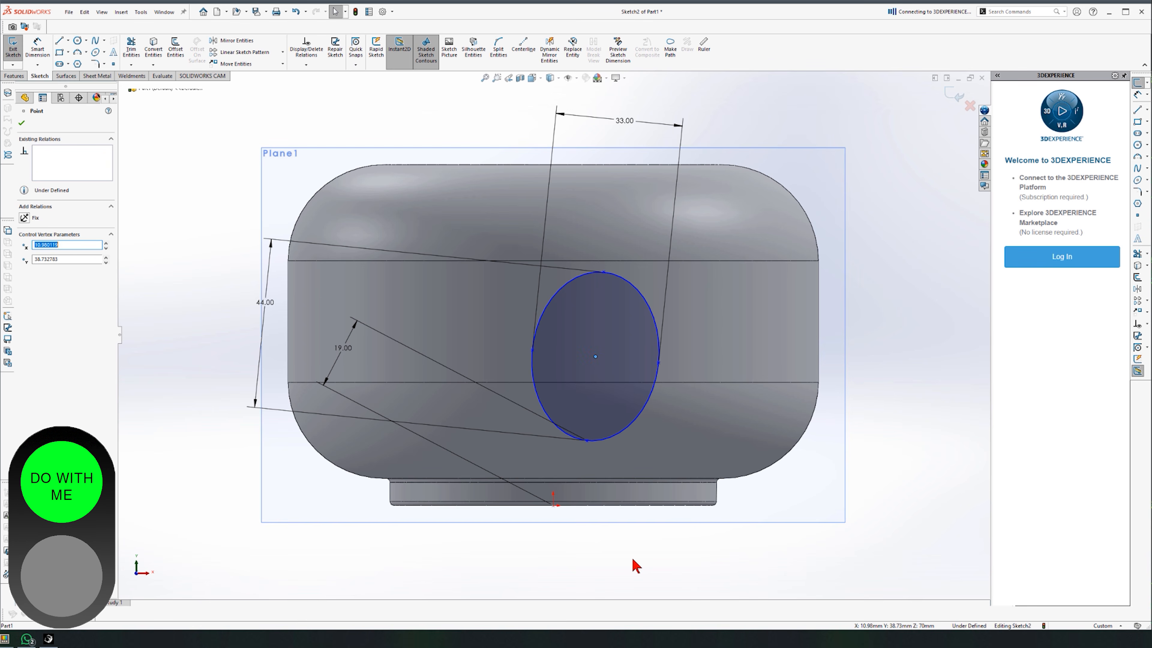
pyautogui.keyDown('ctrl'); pyautogui.click(553, 507); pyautogui.keyUp('ctrl')
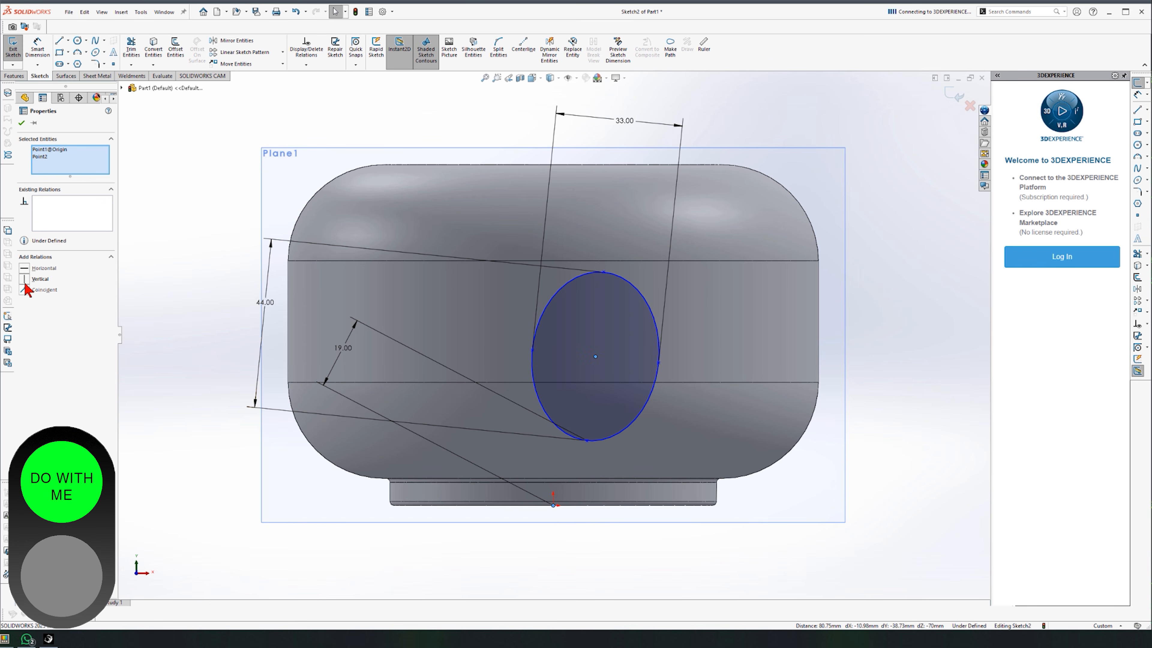
pyautogui.click(24, 279)
pyautogui.click(710, 574)
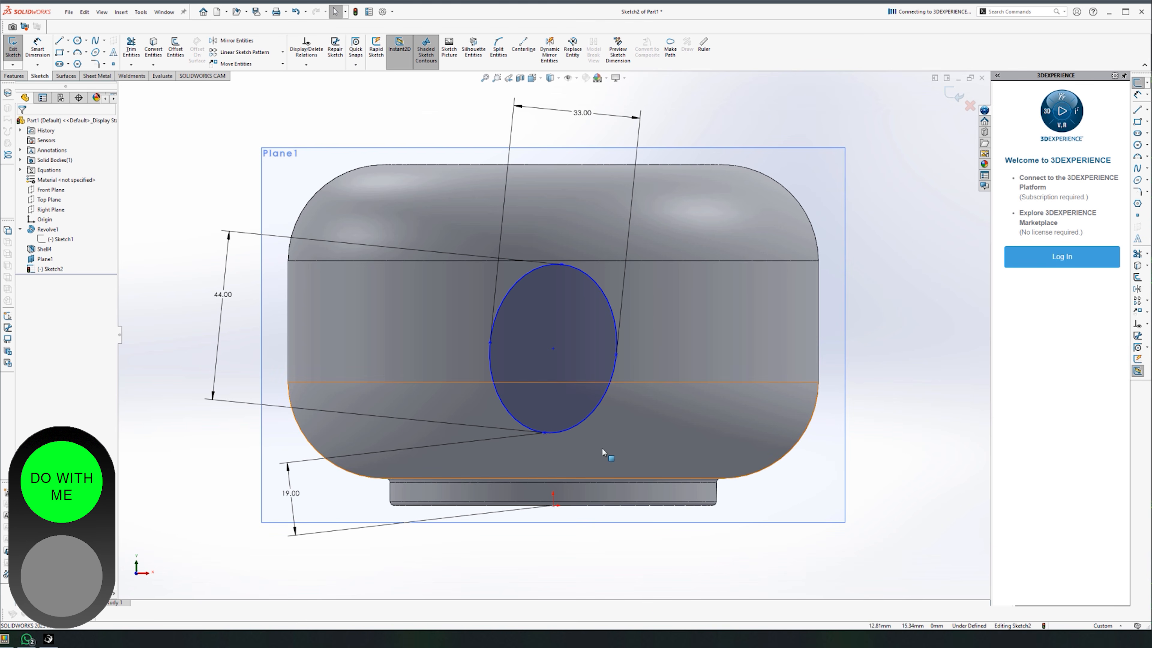
pyautogui.moveTo(239, 275); pyautogui.dragTo(181, 321)
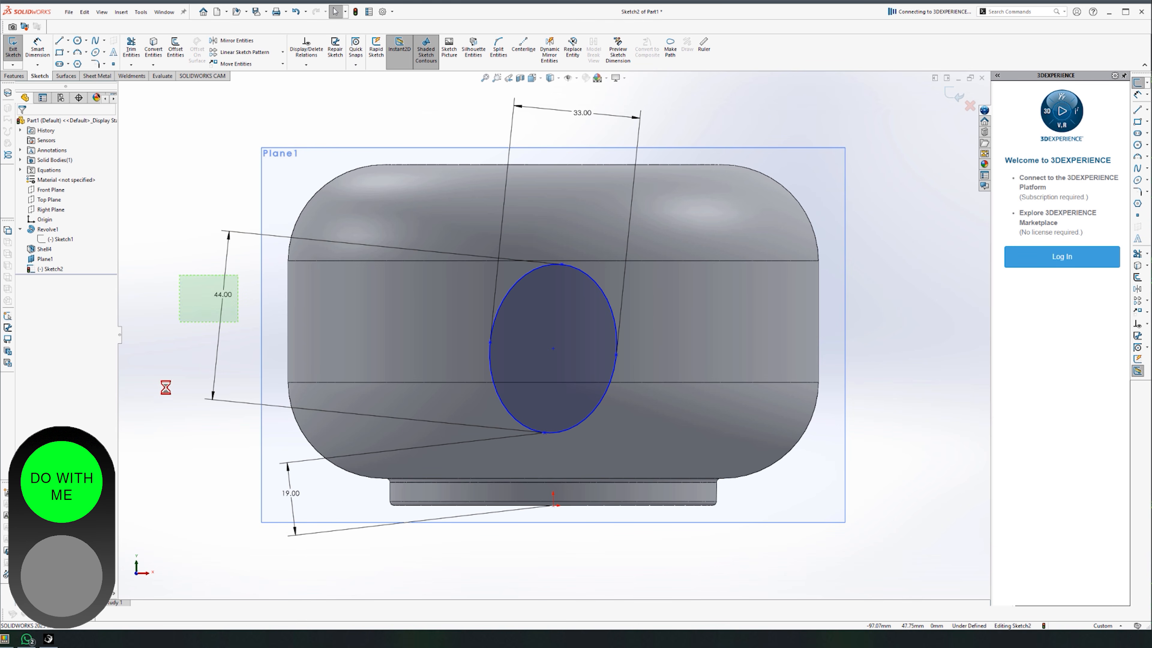
pyautogui.click(180, 520)
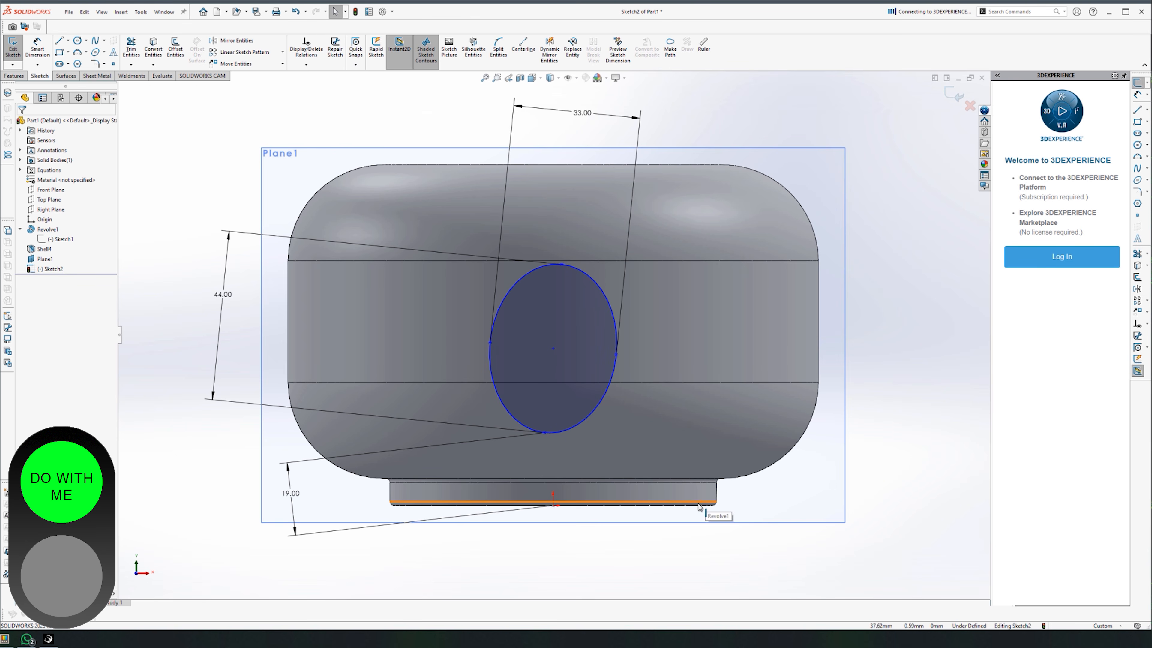
# Add a vertical relation between the ellipse's highest point, lowest point and the origin, and exit the sketch.
pyautogui.click(562, 265)
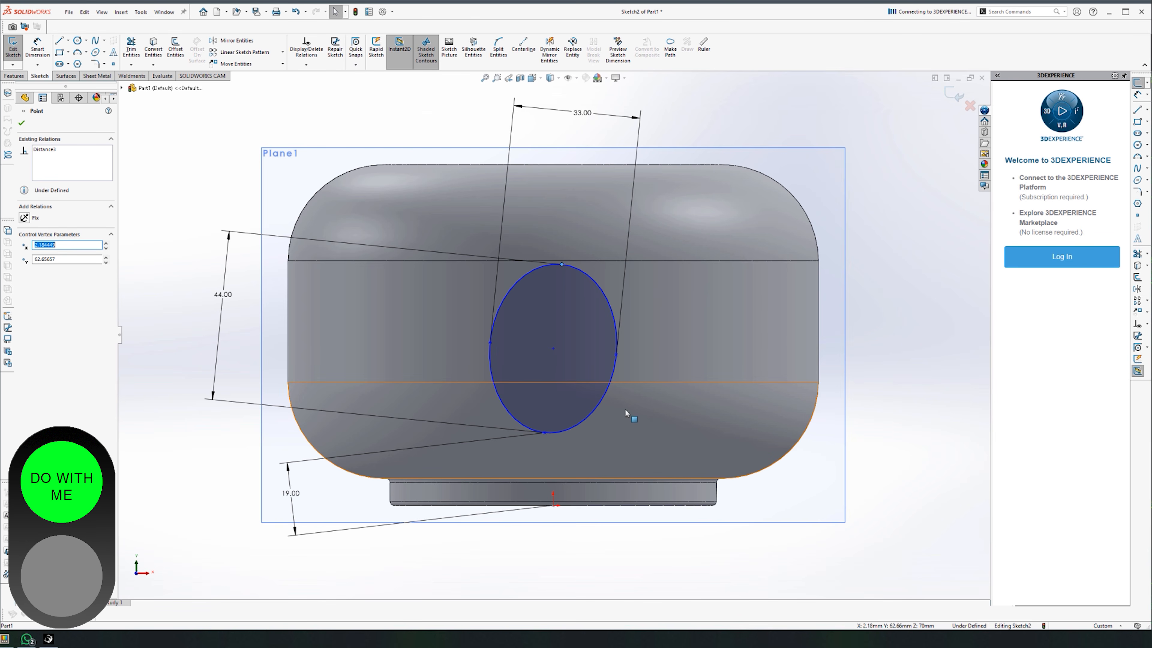
pyautogui.keyDown('ctrl'); pyautogui.click(545, 433); pyautogui.keyUp('ctrl')
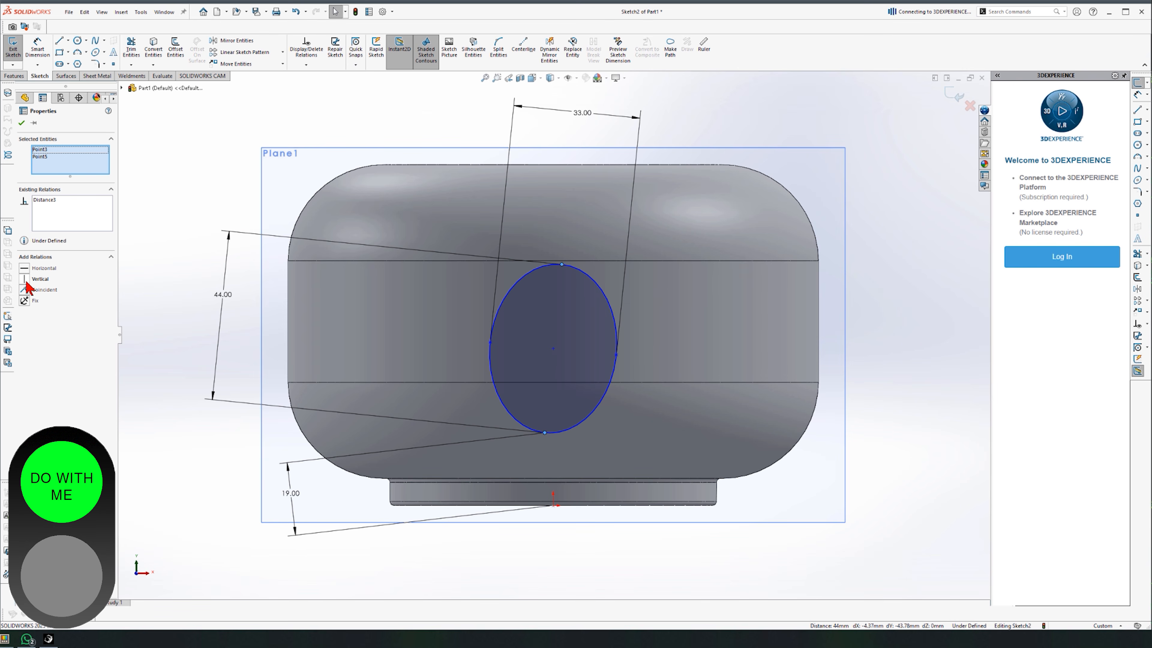
pyautogui.keyDown('ctrl'); pyautogui.click(554, 506); pyautogui.keyUp('ctrl')
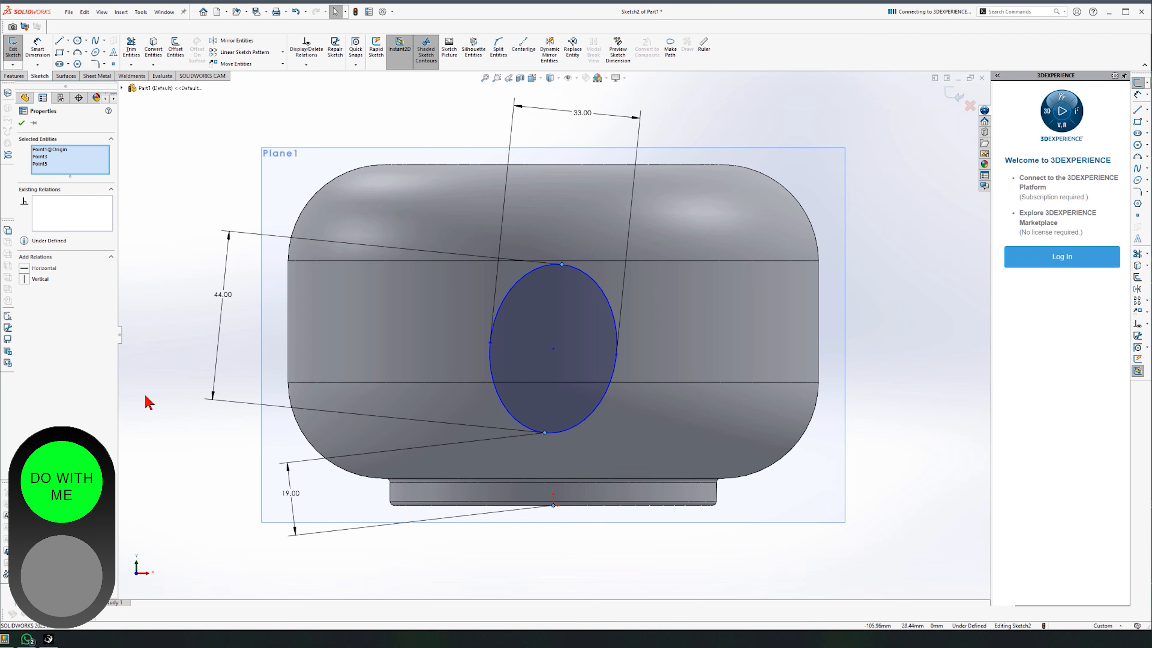
pyautogui.click(27, 279)
pyautogui.click(899, 556)
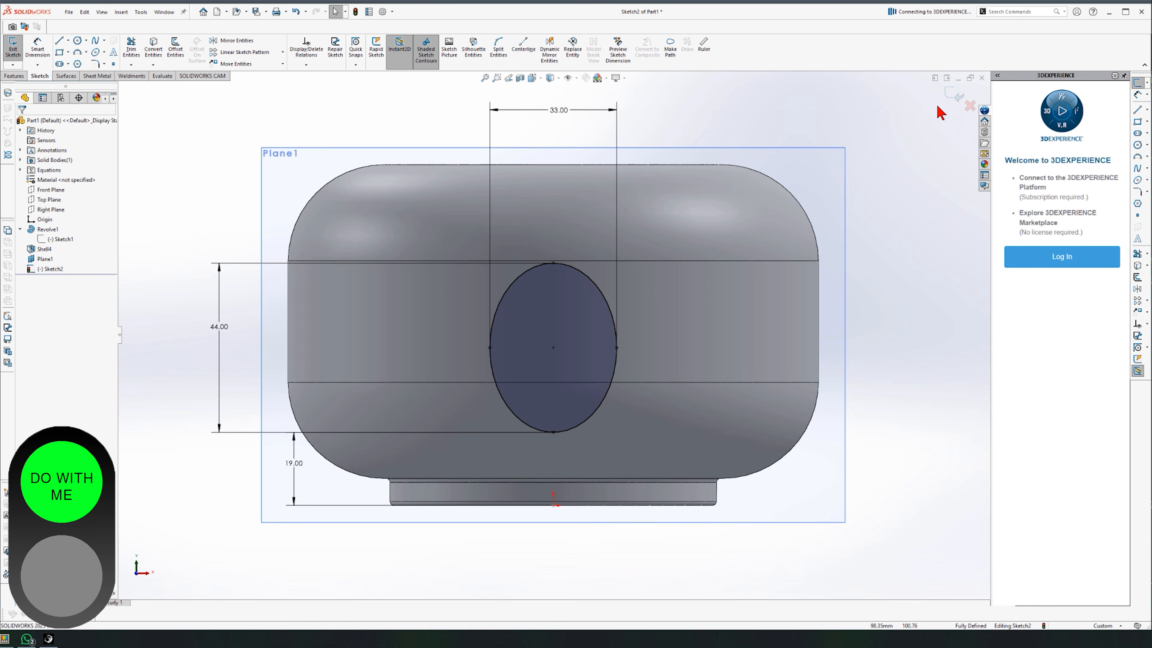
pyautogui.click(953, 96)
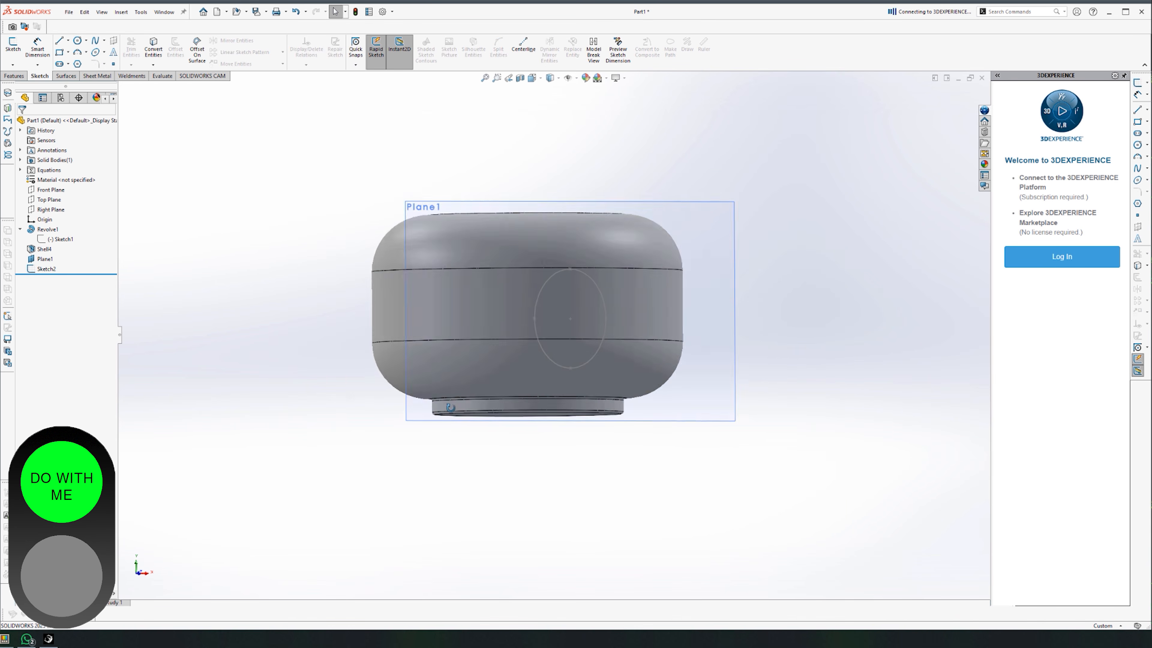
# Create a reference plane parallel to the Top Plane, offset 88+5 mm upwards above the vessel.
pyautogui.moveTo(450, 408); pyautogui.dragTo(482, 448, button='middle')
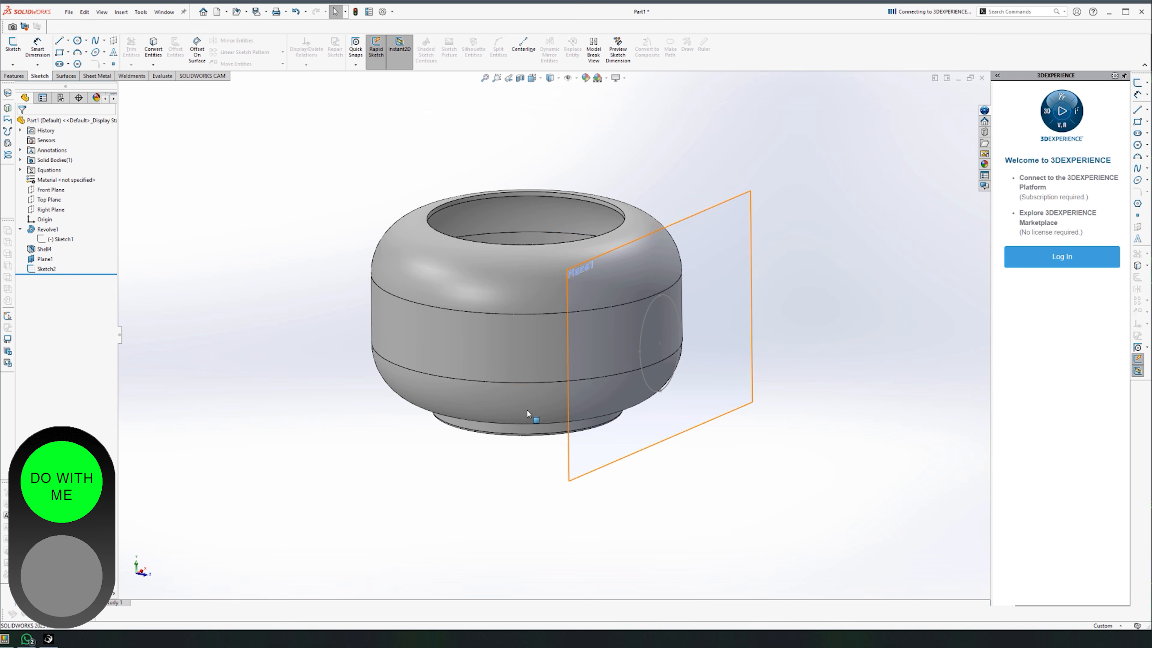
pyautogui.moveTo(598, 398); pyautogui.dragTo(587, 355, button='middle')
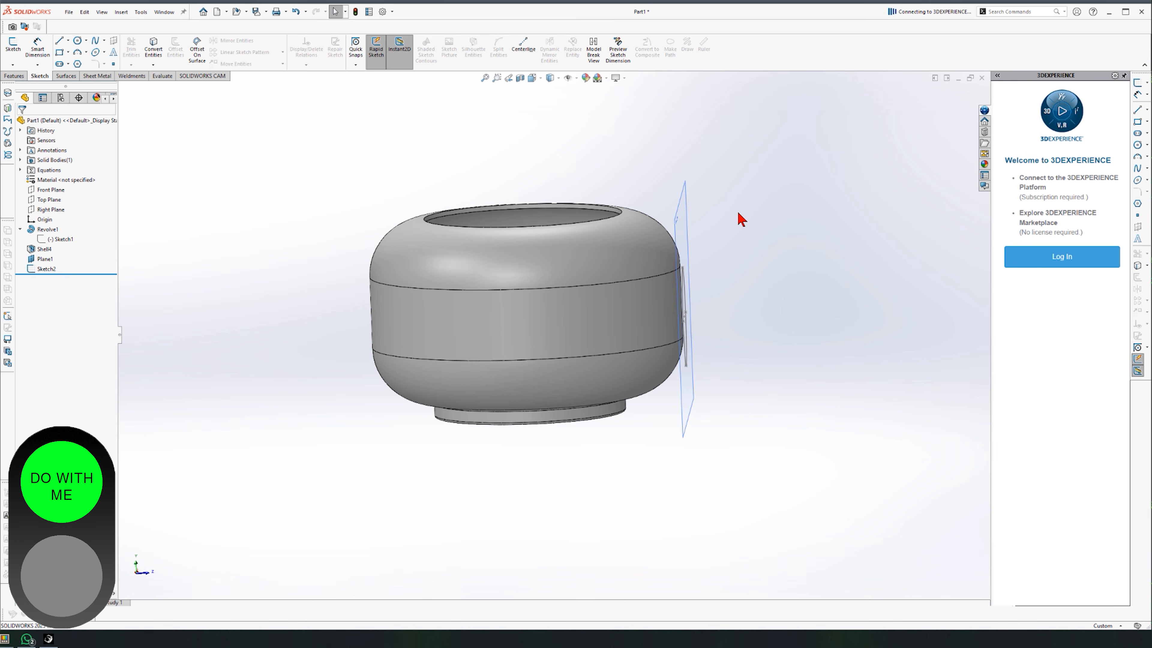
pyautogui.scroll(-2, 742, 219)
pyautogui.moveTo(743, 216)
pyautogui.mouseDown(button='middle')
pyautogui.moveTo(733, 260)
pyautogui.moveTo(690, 273)
pyautogui.moveTo(689, 326)
pyautogui.moveTo(694, 247)
pyautogui.moveTo(686, 278)
pyautogui.mouseUp(button='middle')
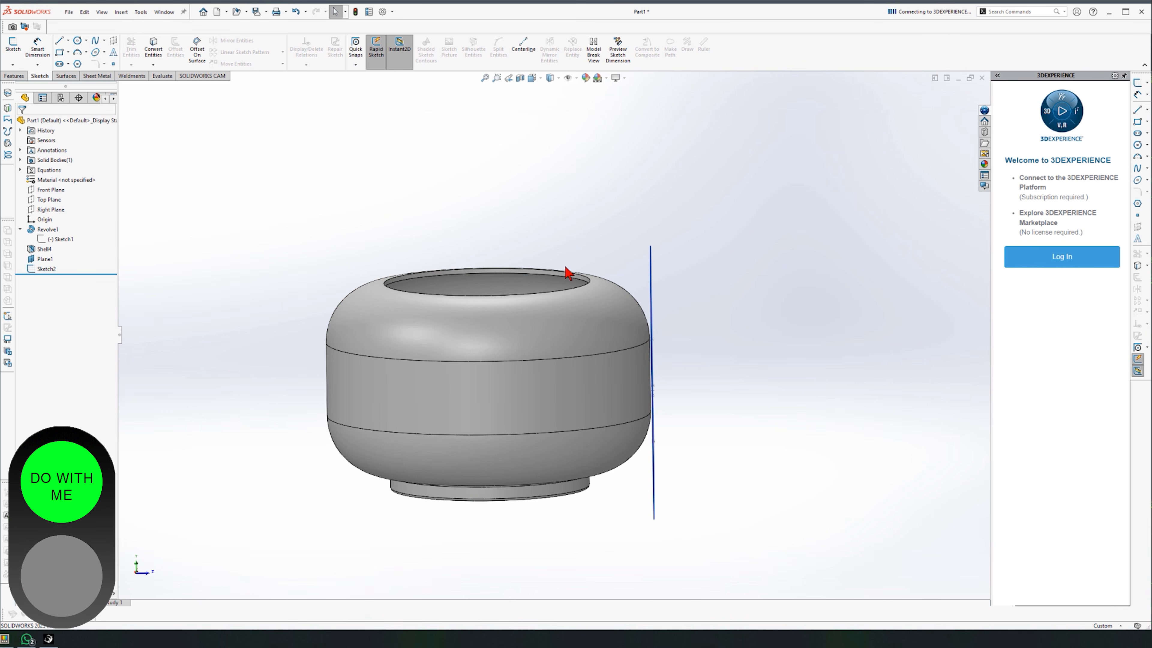
pyautogui.click(49, 200)
pyautogui.moveTo(228, 294); pyautogui.dragTo(226, 322, button='middle')
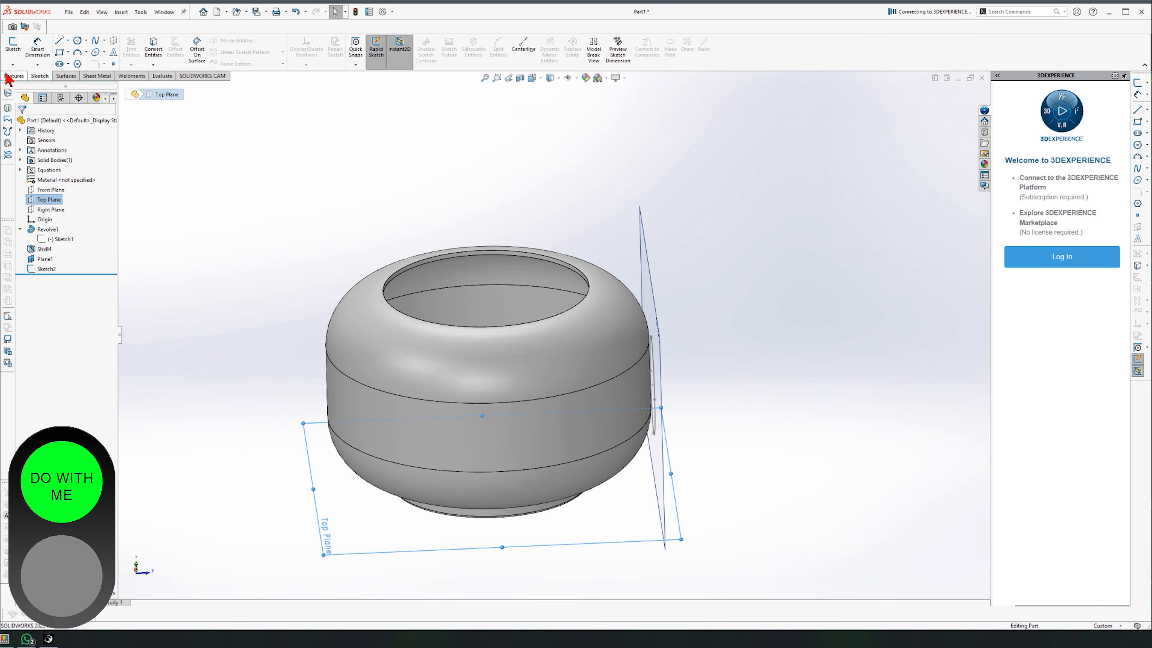
pyautogui.click(13, 76)
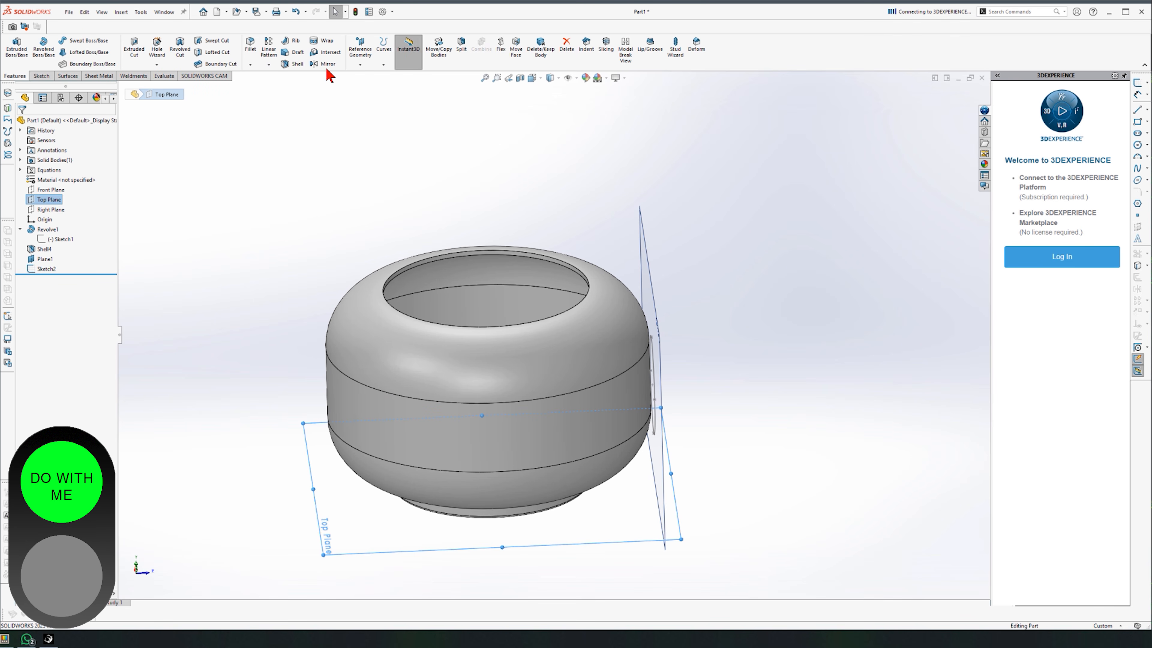
pyautogui.click(360, 50)
pyautogui.click(369, 75)
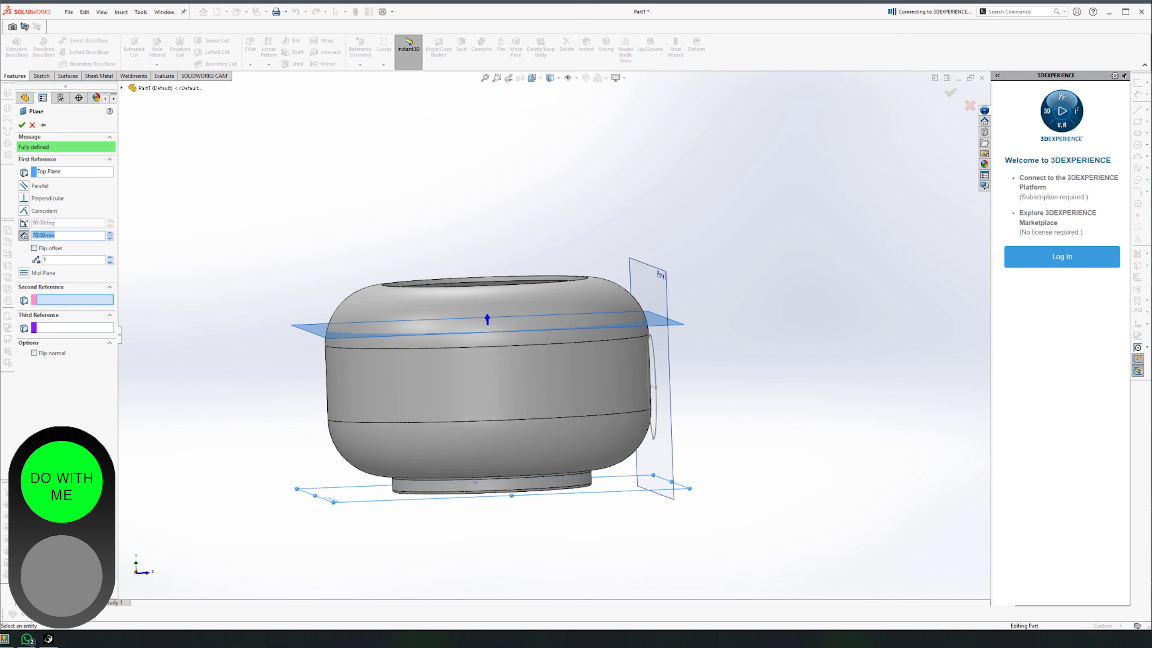
pyautogui.press('Return')
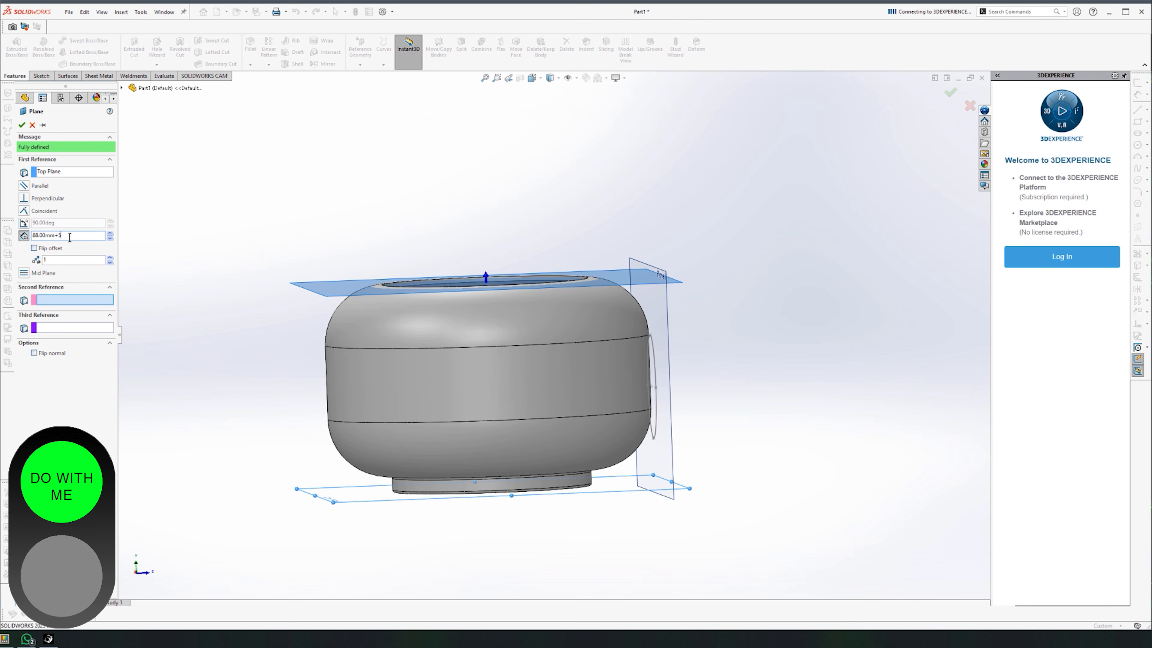
pyautogui.press('Return')
pyautogui.click(20, 125)
# Start a sketch on the new plane above the vessel and orient the view normal to it.
pyautogui.moveTo(694, 275); pyautogui.dragTo(594, 246, button='middle')
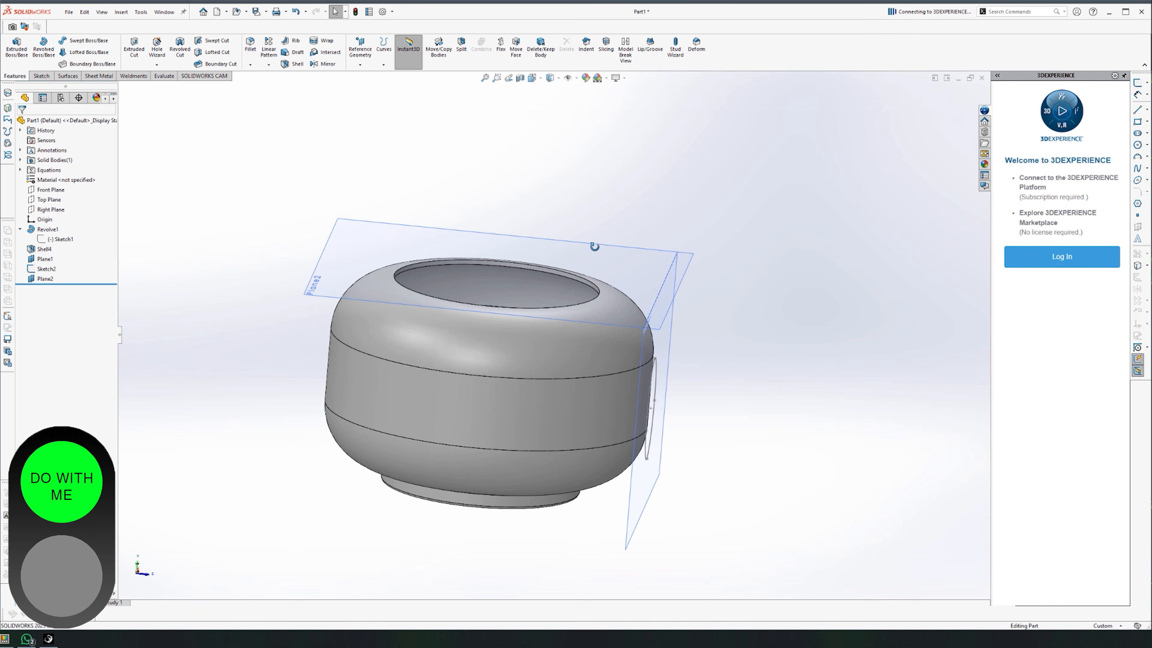
pyautogui.click(618, 248)
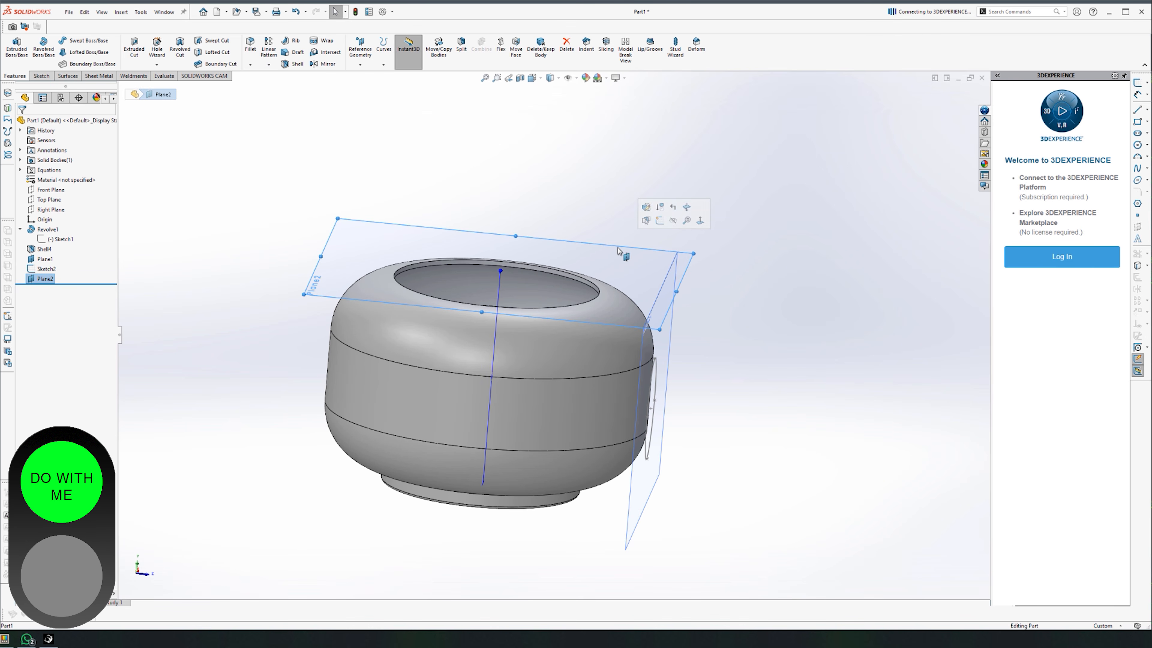
pyautogui.click(41, 77)
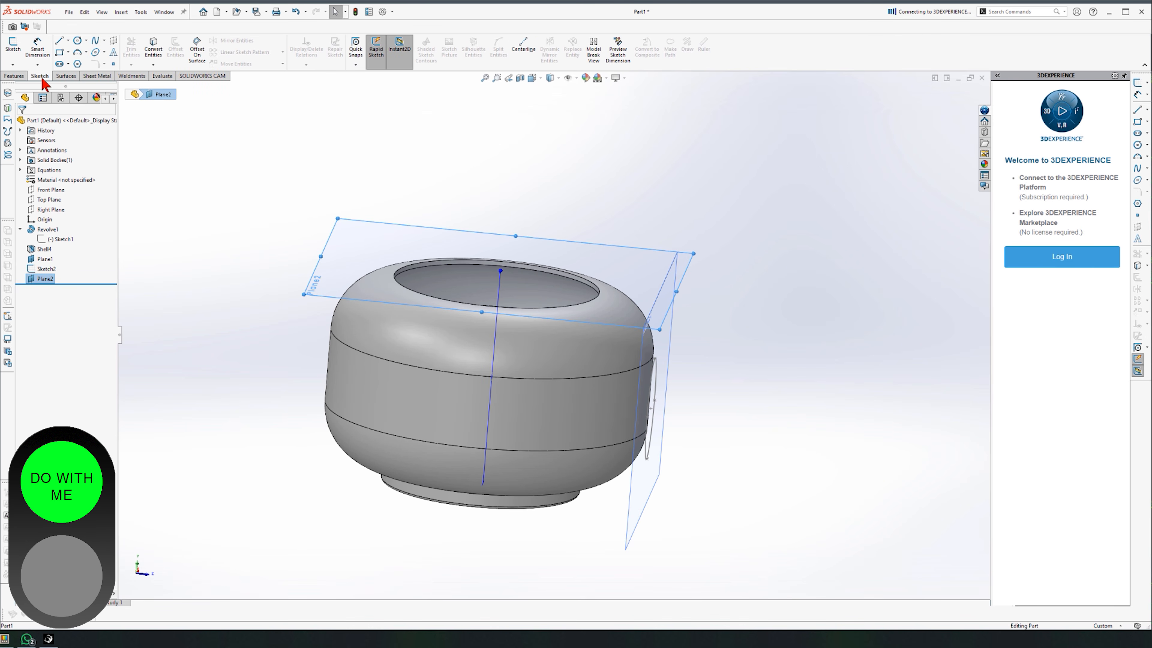
pyautogui.click(13, 45)
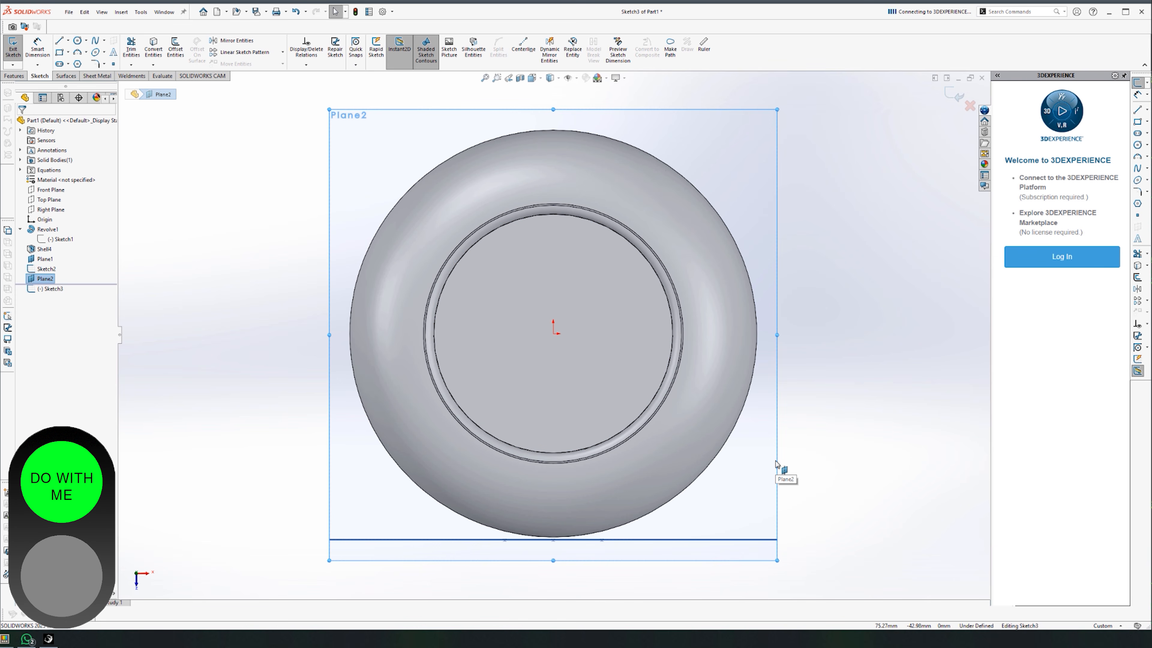
pyautogui.scroll(5, 645, 418)
pyautogui.scroll(-5, 558, 408)
pyautogui.moveTo(568, 572); pyautogui.dragTo(578, 497, button='middle')
pyautogui.moveTo(571, 438); pyautogui.dragTo(622, 503, button='middle')
pyautogui.press('z')
pyautogui.press('z')
pyautogui.press('z')
pyautogui.press('z')
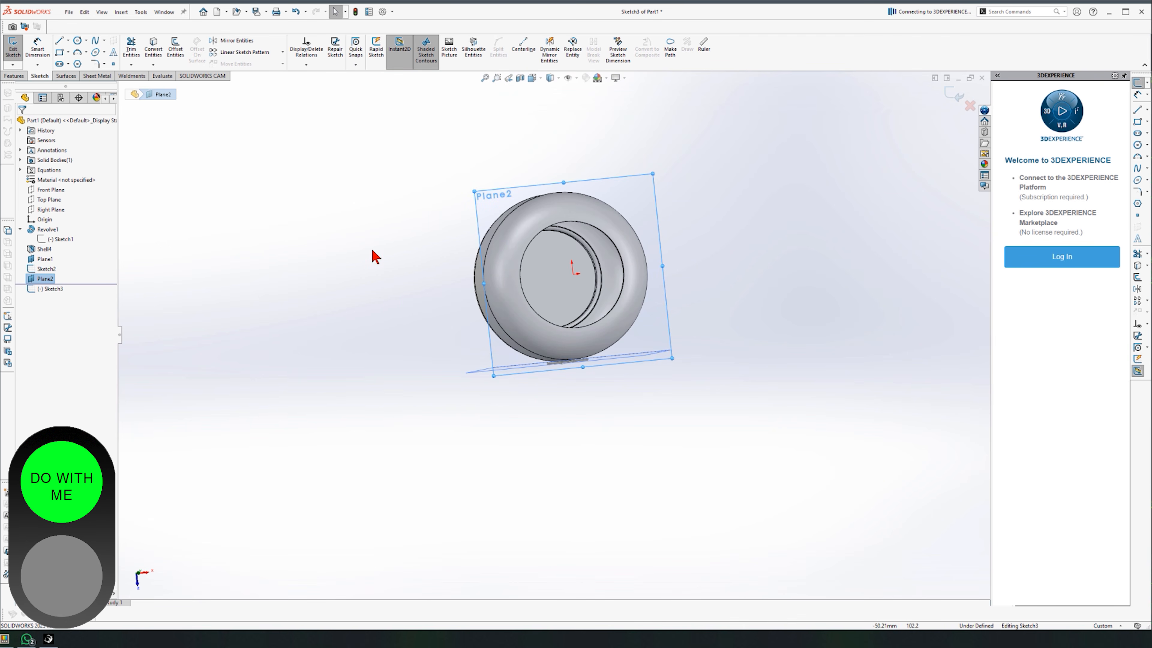
pyautogui.press('space')
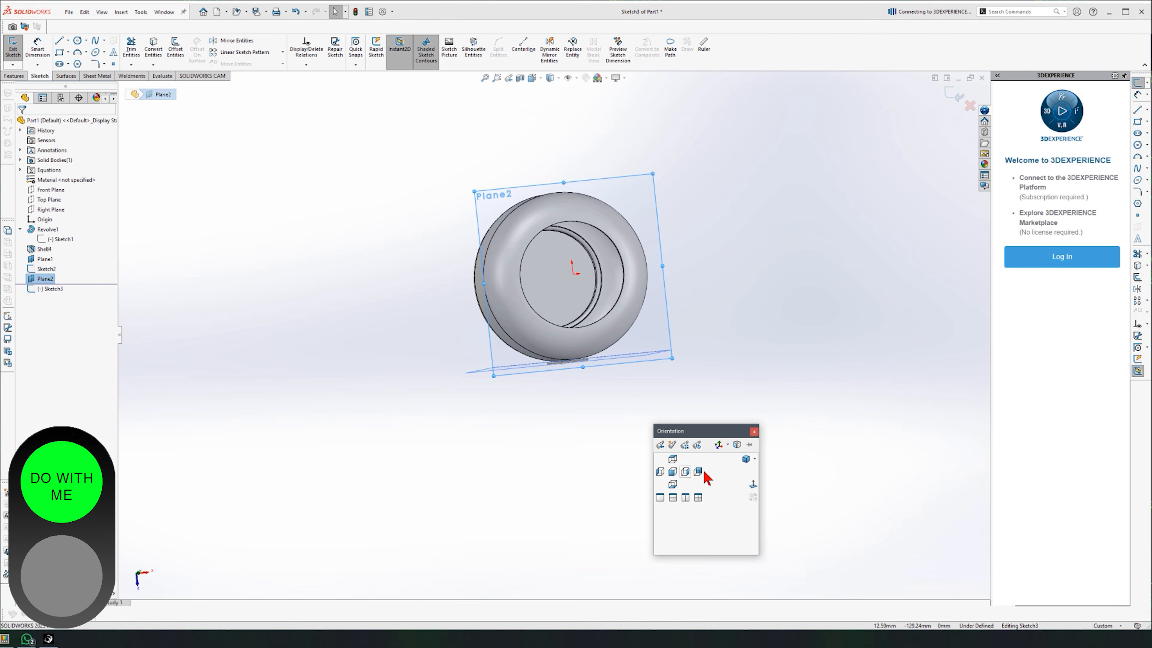
pyautogui.click(752, 485)
# Draw an ellipse about 29 mm long and 14 mm wide in front of the vessel, centred about 106 mm from the origin and in line with it.
pyautogui.scroll(5, 728, 464)
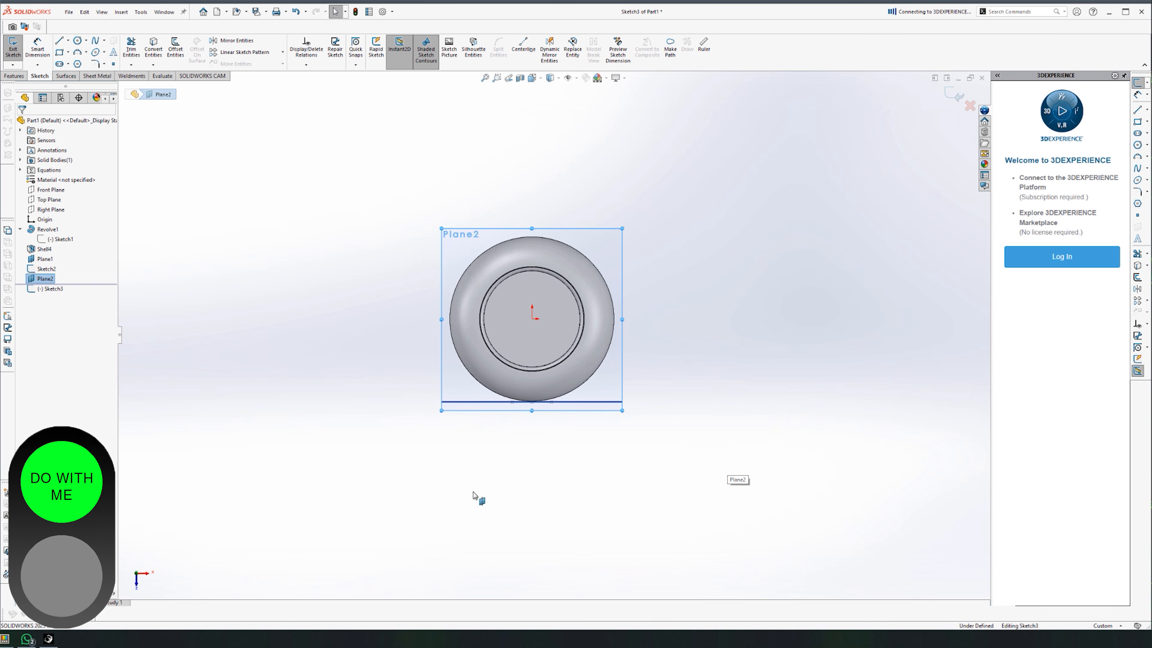
pyautogui.scroll(-2, 548, 472)
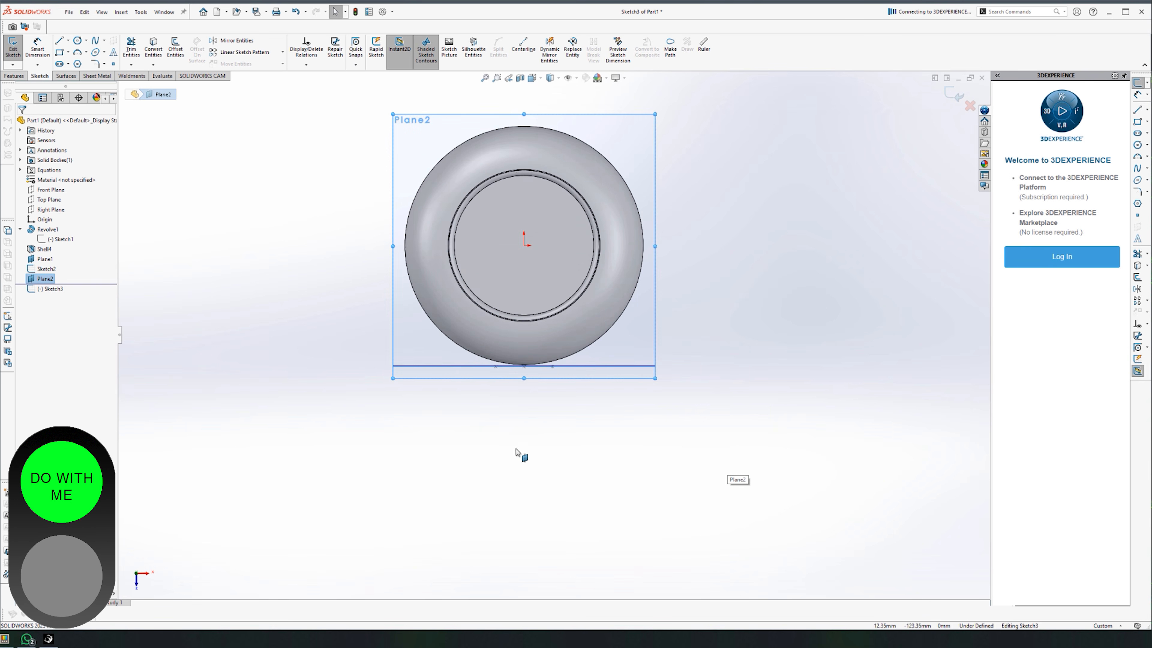
pyautogui.click(95, 51)
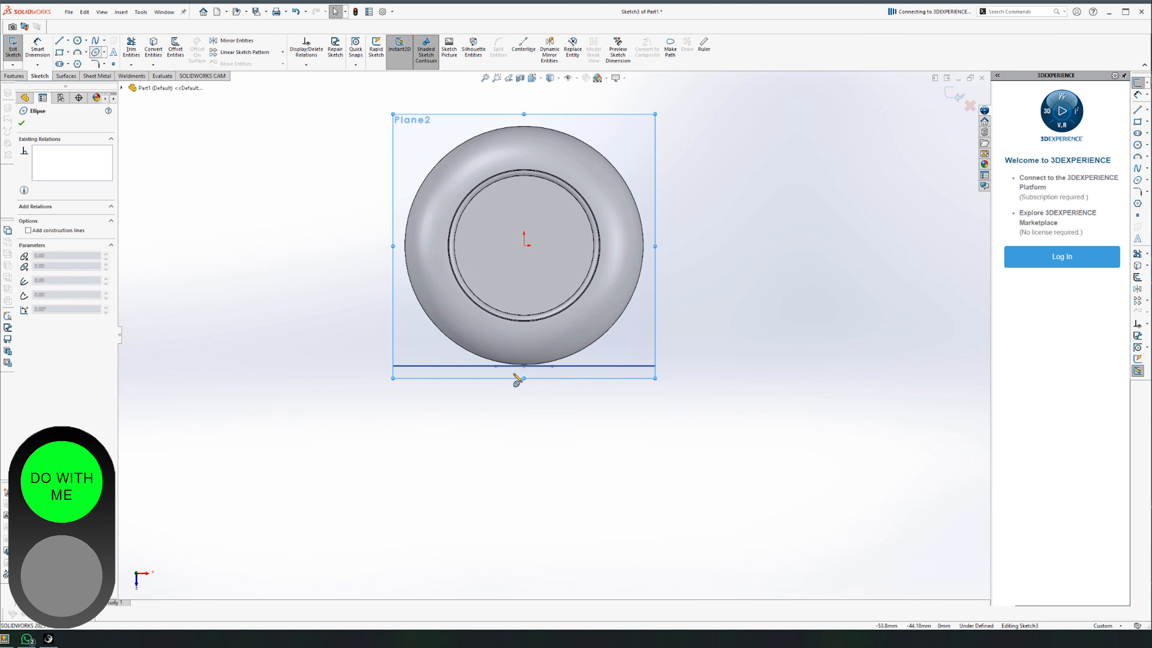
pyautogui.click(524, 427)
pyautogui.click(525, 403)
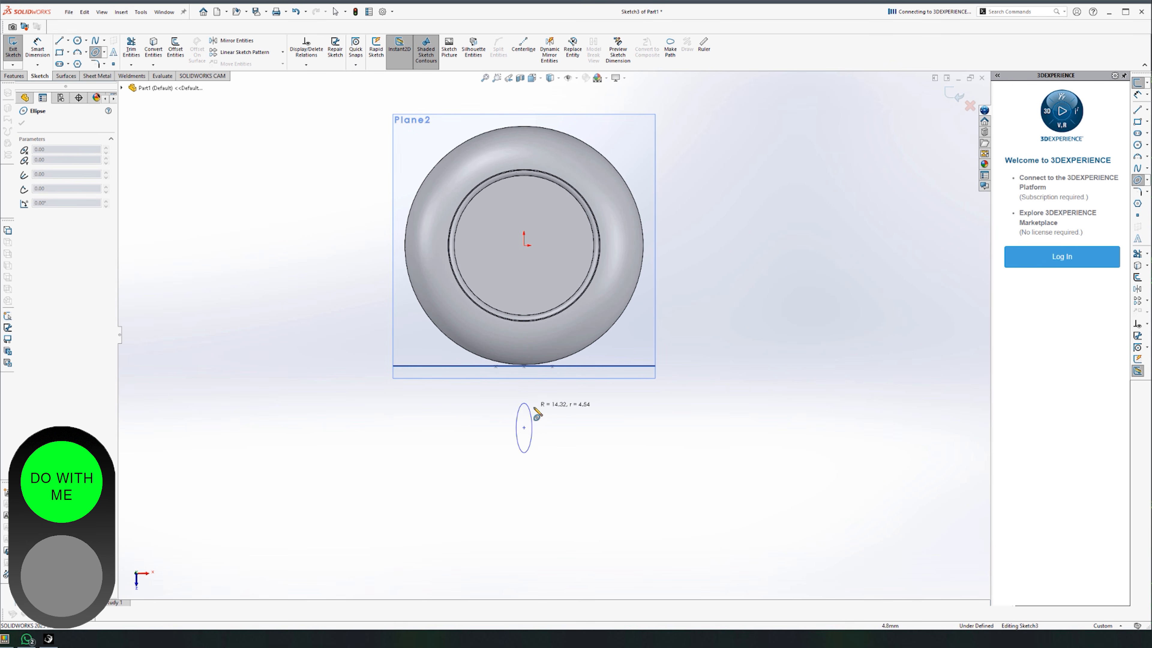
pyautogui.click(537, 406)
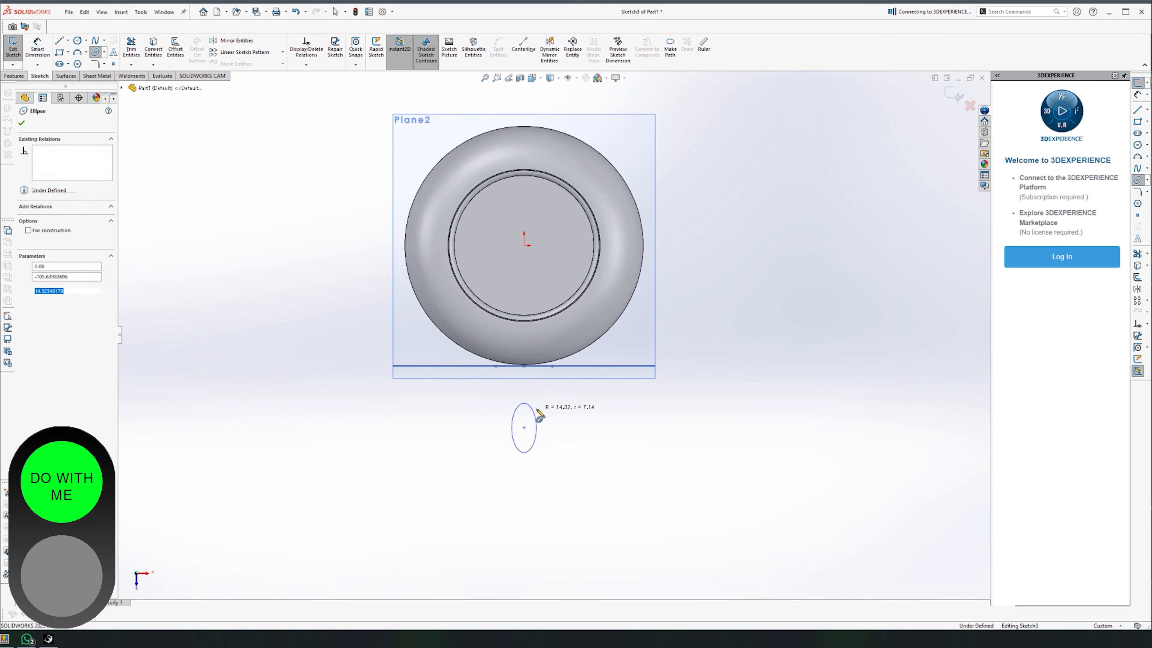
# Dimension the new ellipse's width between its two side points and set it to 15 mm.
pyautogui.click(37, 48)
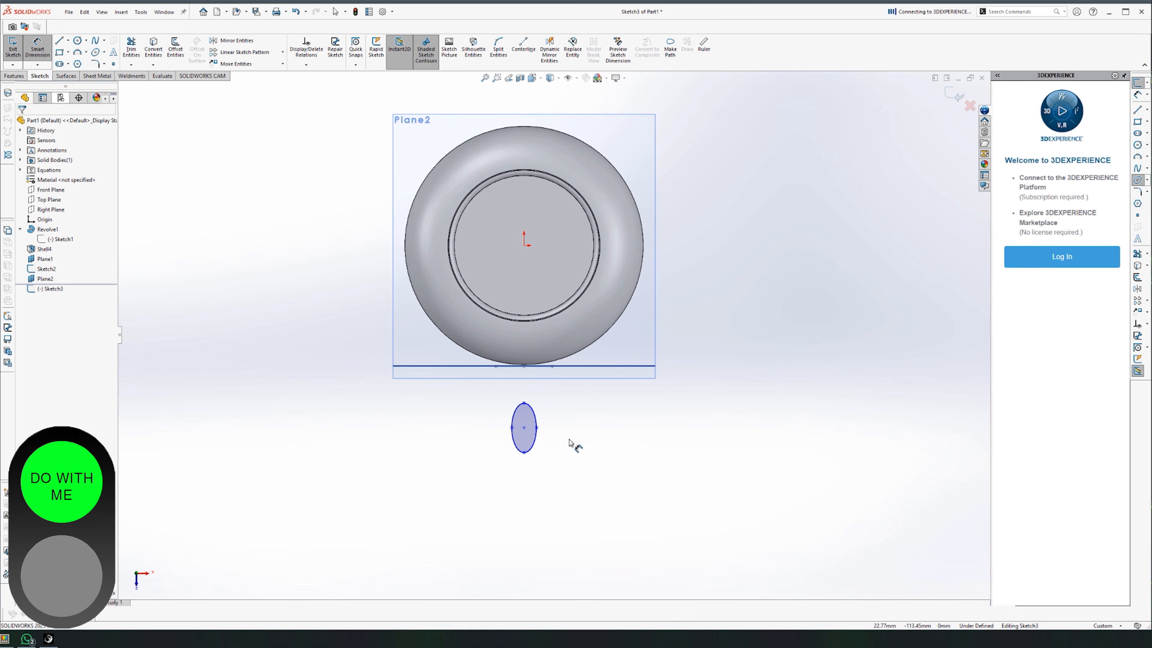
pyautogui.click(511, 429)
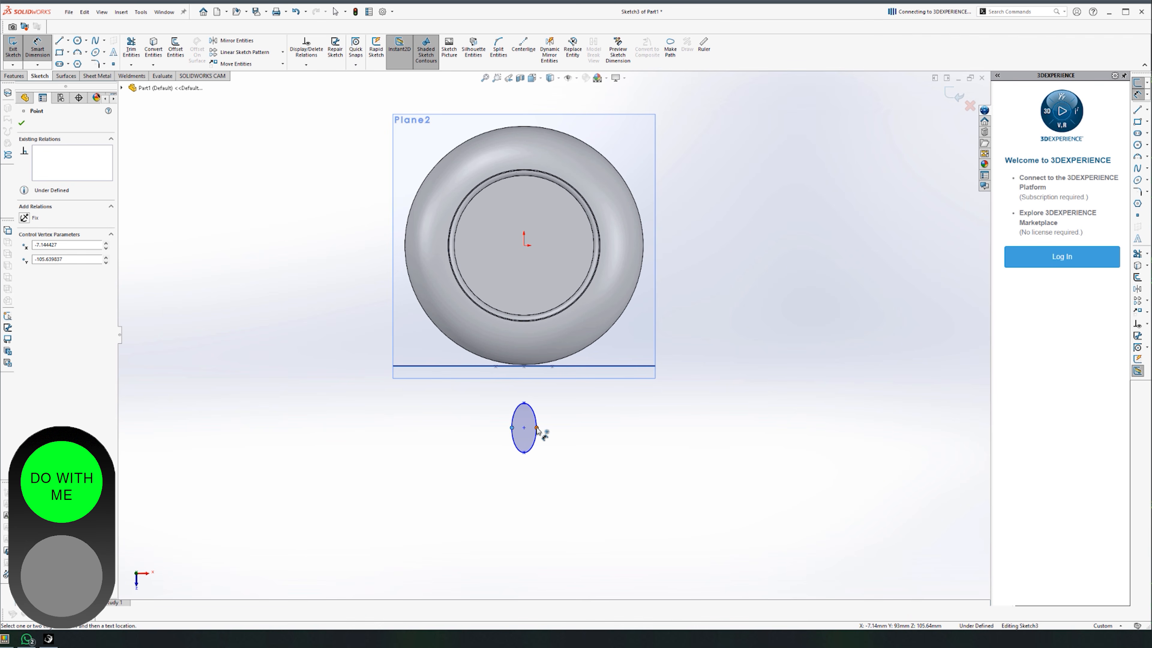
pyautogui.click(649, 373)
pyautogui.write('15')
pyautogui.press('Return')
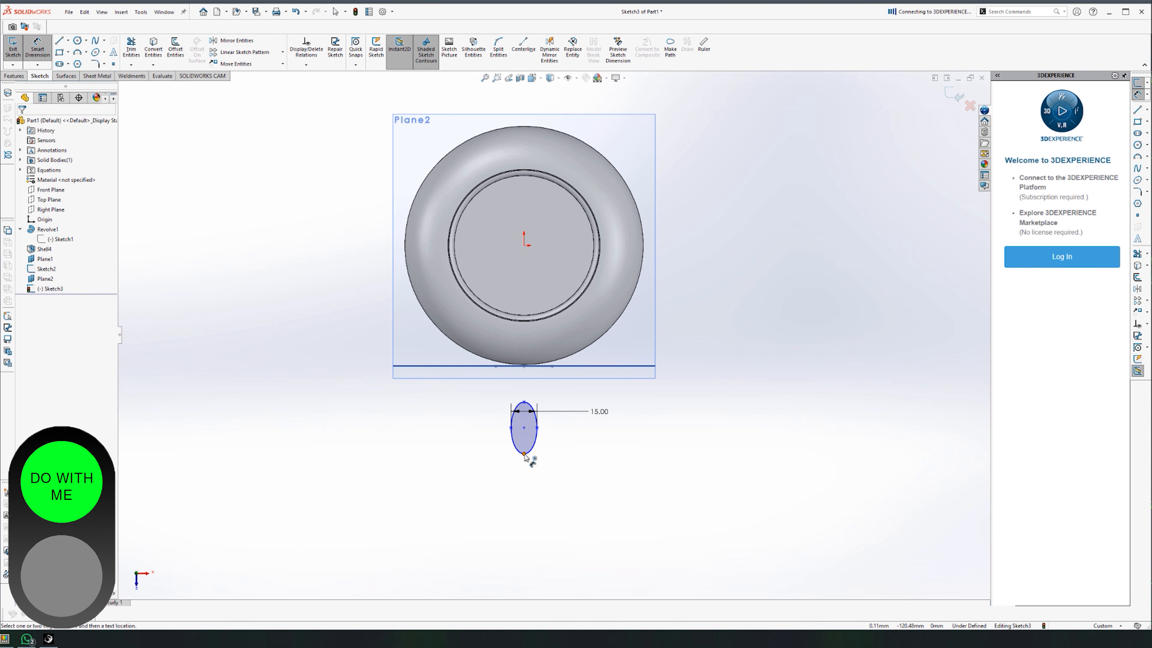
# Dimension the ellipse's length between its highest and lowest points and set it to 19 mm.
pyautogui.click(525, 454)
pyautogui.click(525, 404)
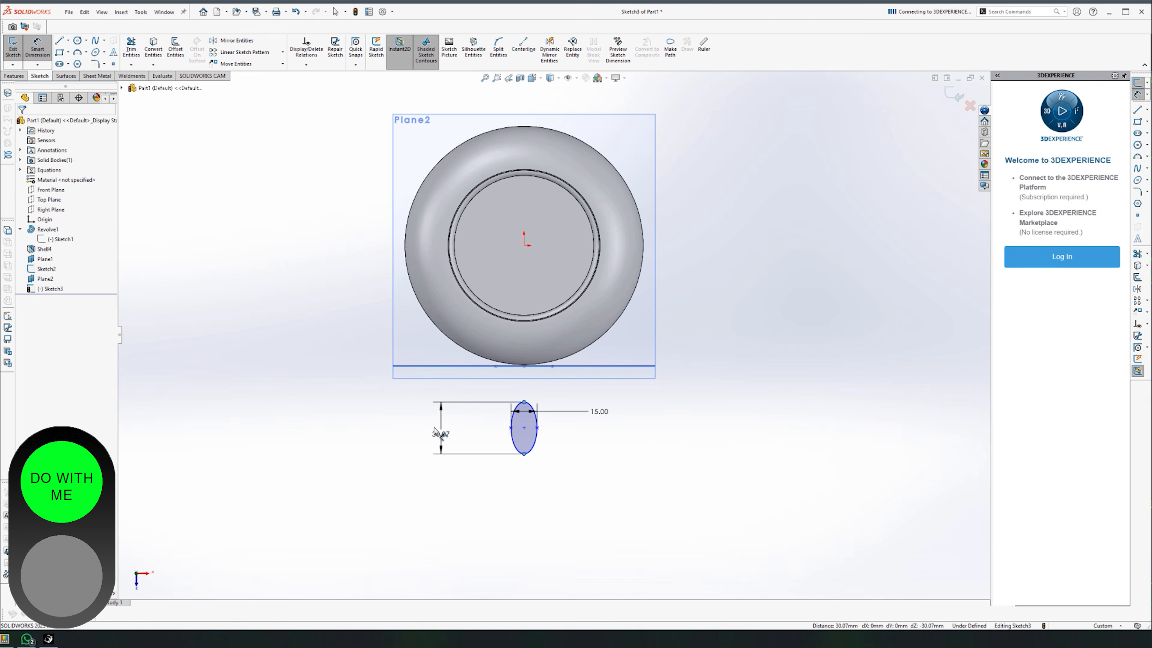
pyautogui.click(436, 431)
pyautogui.press('Return')
pyautogui.click(576, 464)
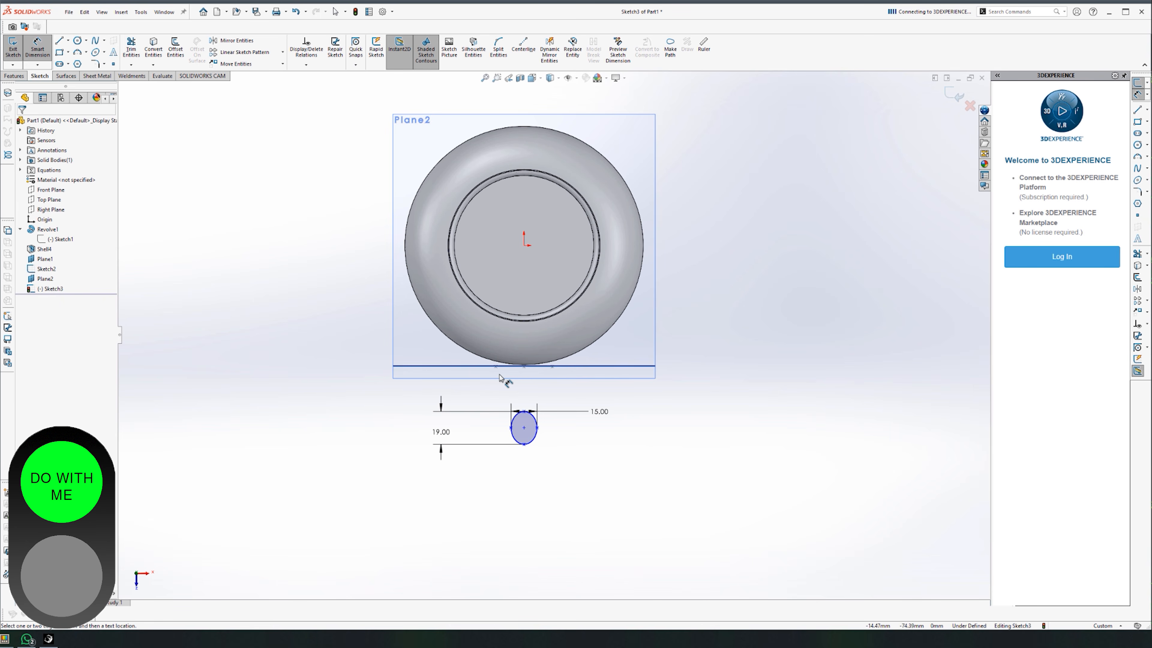
pyautogui.scroll(-1, 507, 401)
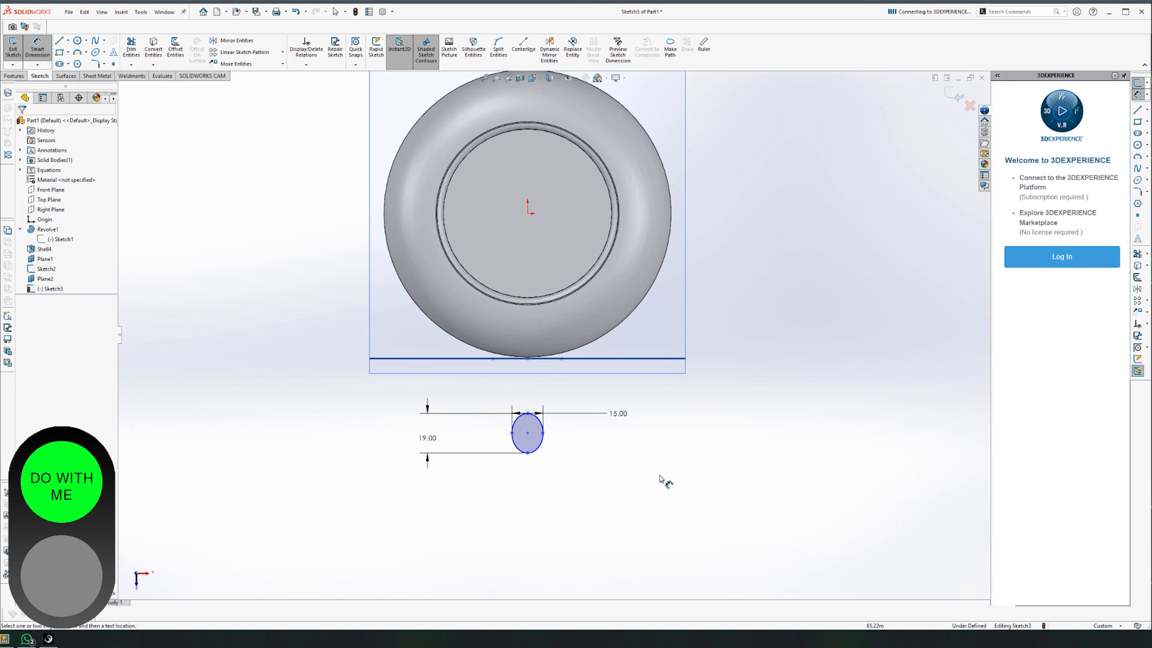
pyautogui.click(528, 413)
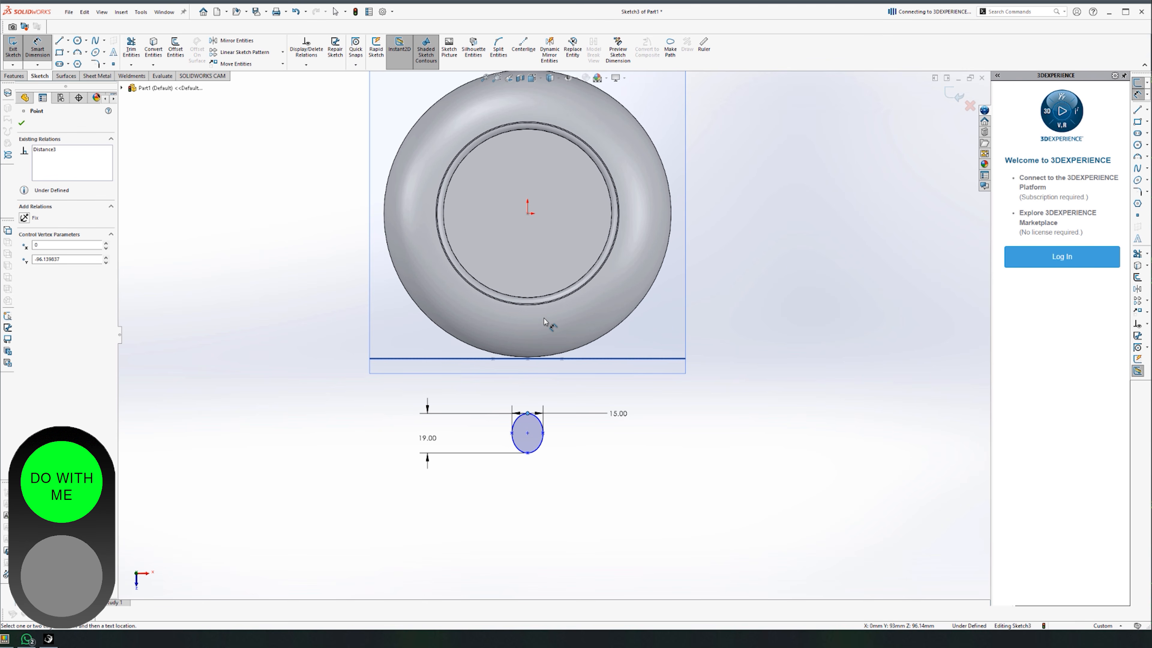
pyautogui.click(530, 308)
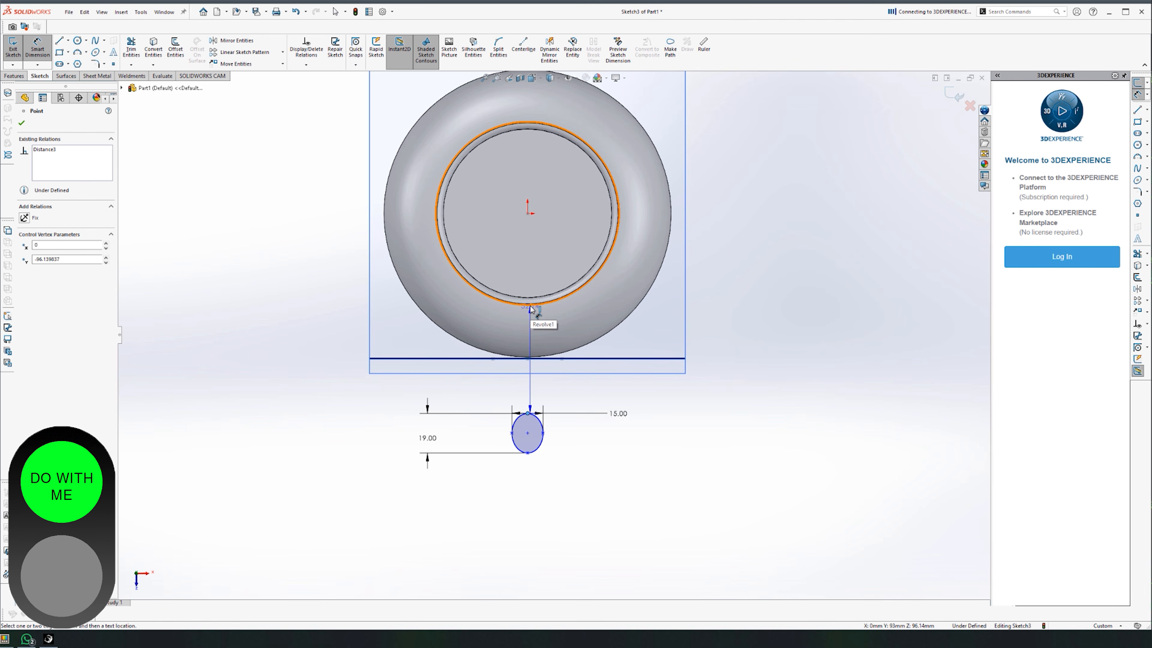
pyautogui.click(530, 307)
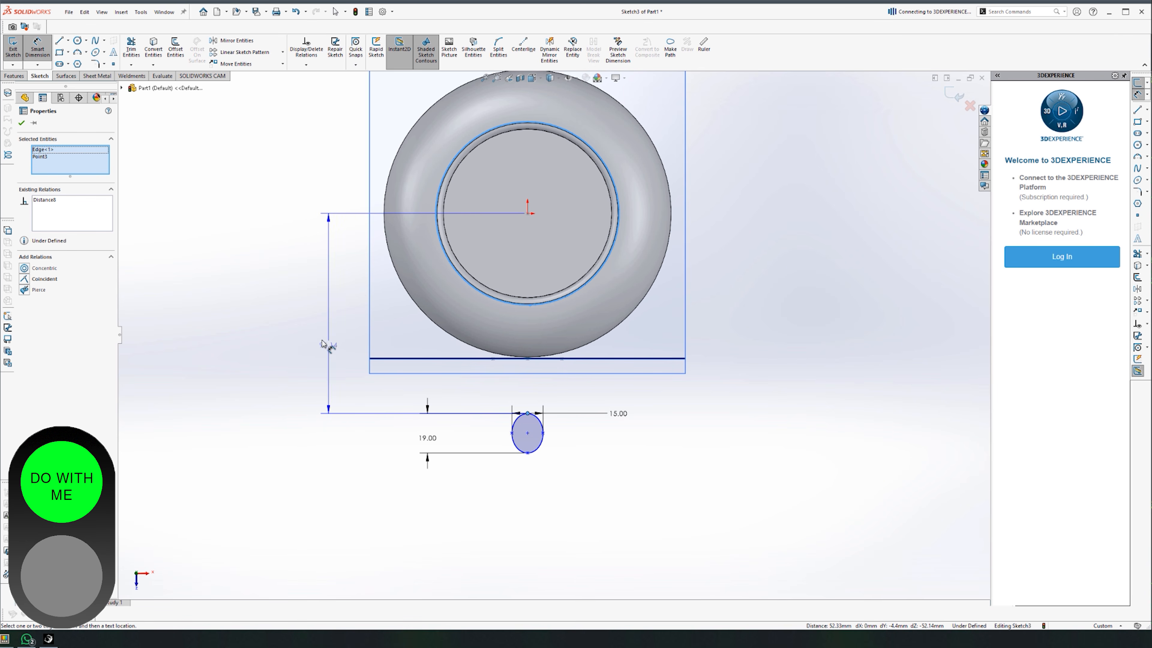
pyautogui.press('Escape')
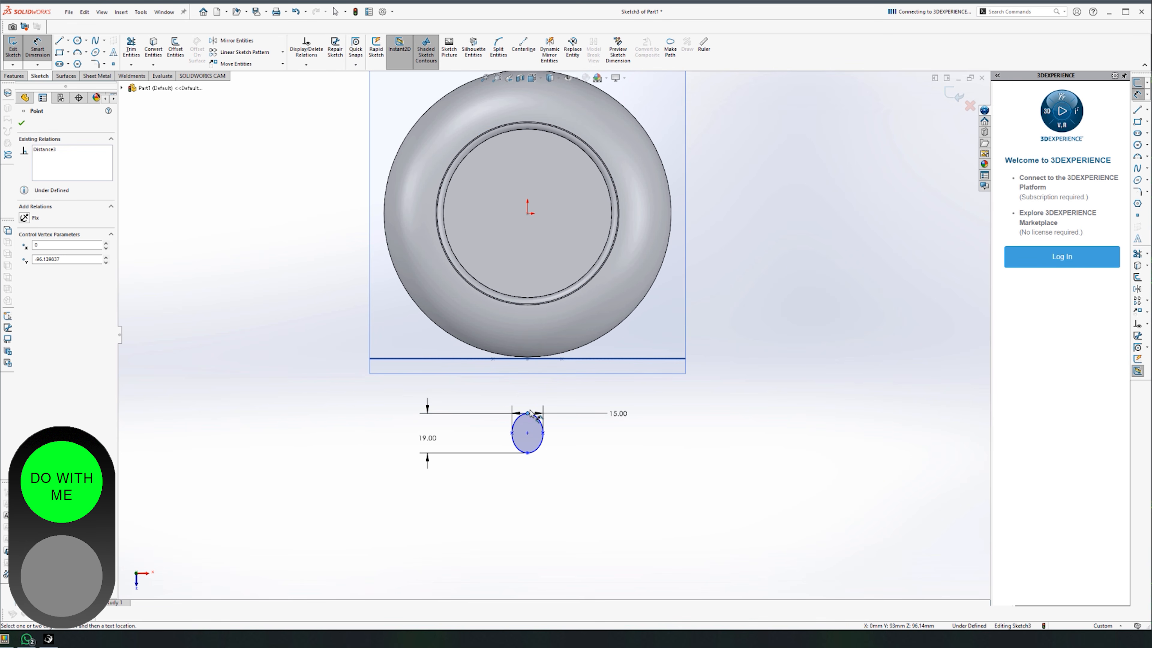
pyautogui.click(524, 303)
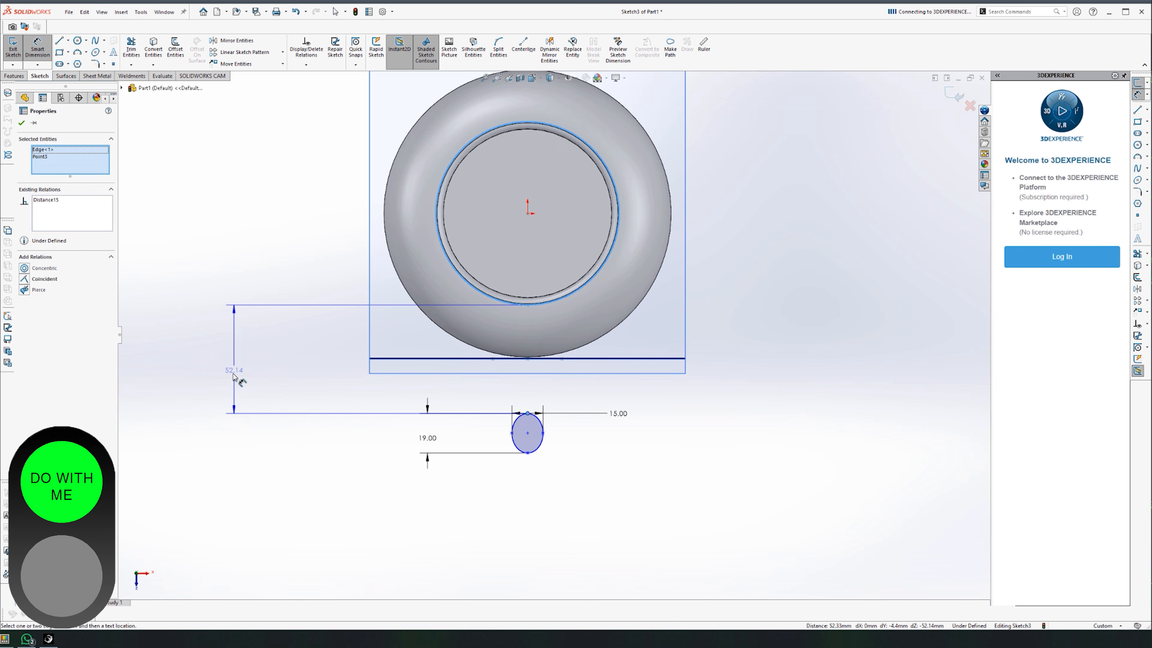
pyautogui.press('Escape')
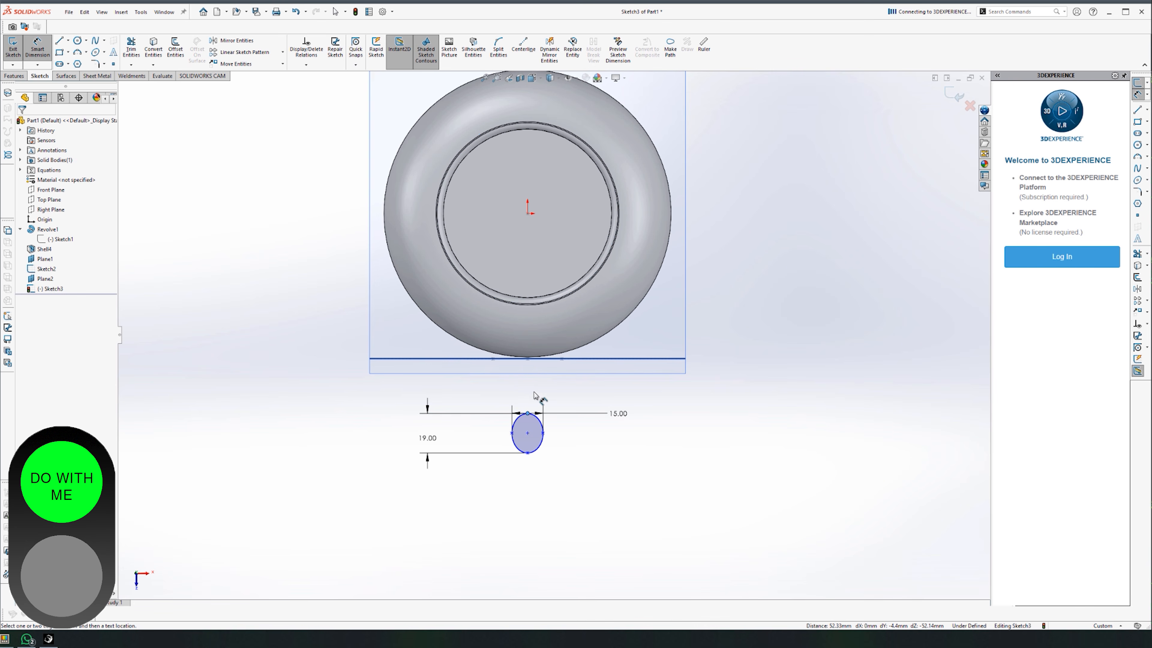
# Dimension the ellipse's highest point to the near side of the vessel opening's outer circular edge and set the distance to 50 mm.
pyautogui.click(533, 305)
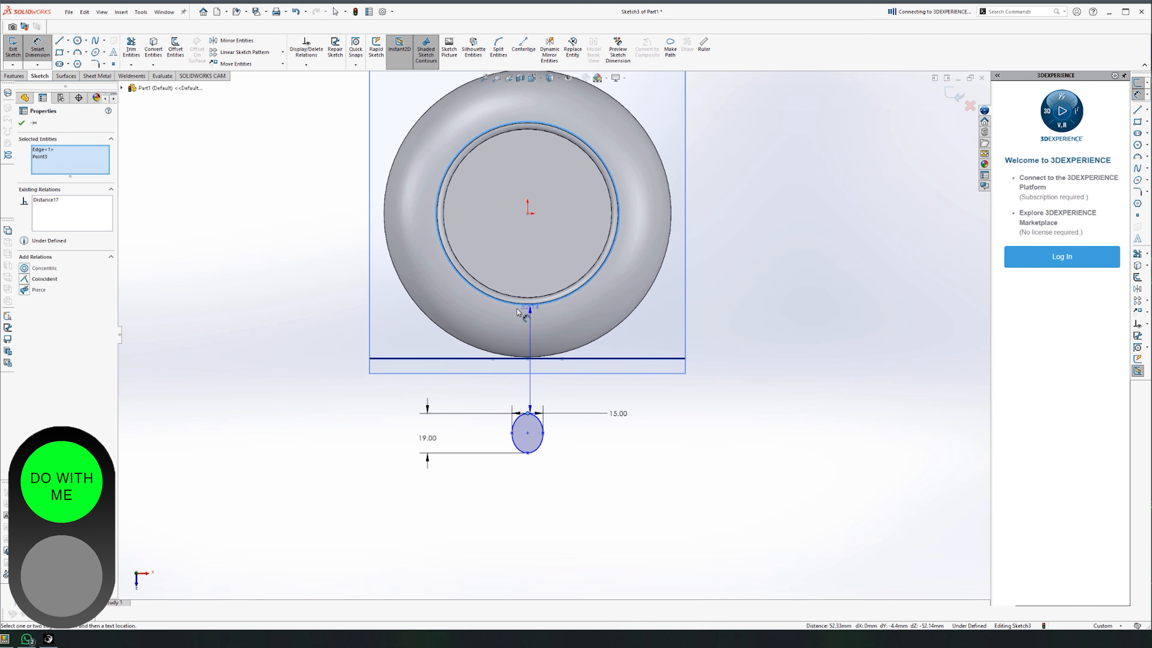
pyautogui.click(329, 360)
pyautogui.write('50')
pyautogui.press('Return')
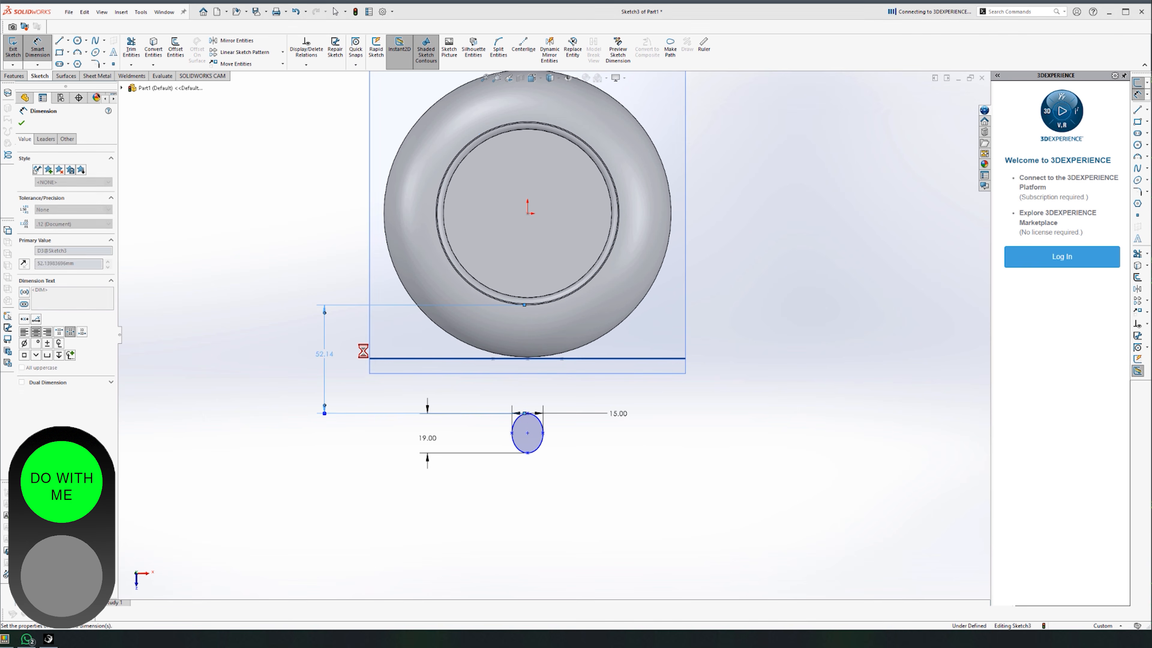
pyautogui.press('Escape')
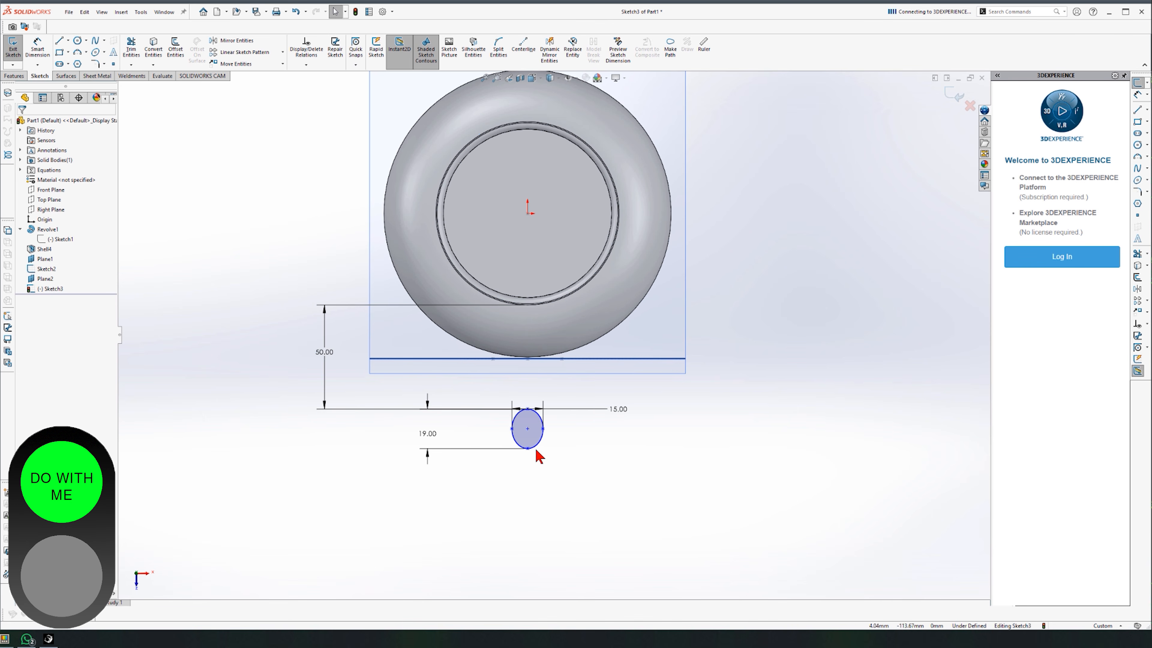
# Add a vertical relation between the ellipse's lowest point, centre, highest point and the origin, and exit the sketch.
pyautogui.click(528, 448)
pyautogui.keyDown('ctrl'); pyautogui.click(528, 428); pyautogui.keyUp('ctrl')
pyautogui.keyDown('ctrl'); pyautogui.click(527, 409); pyautogui.keyUp('ctrl')
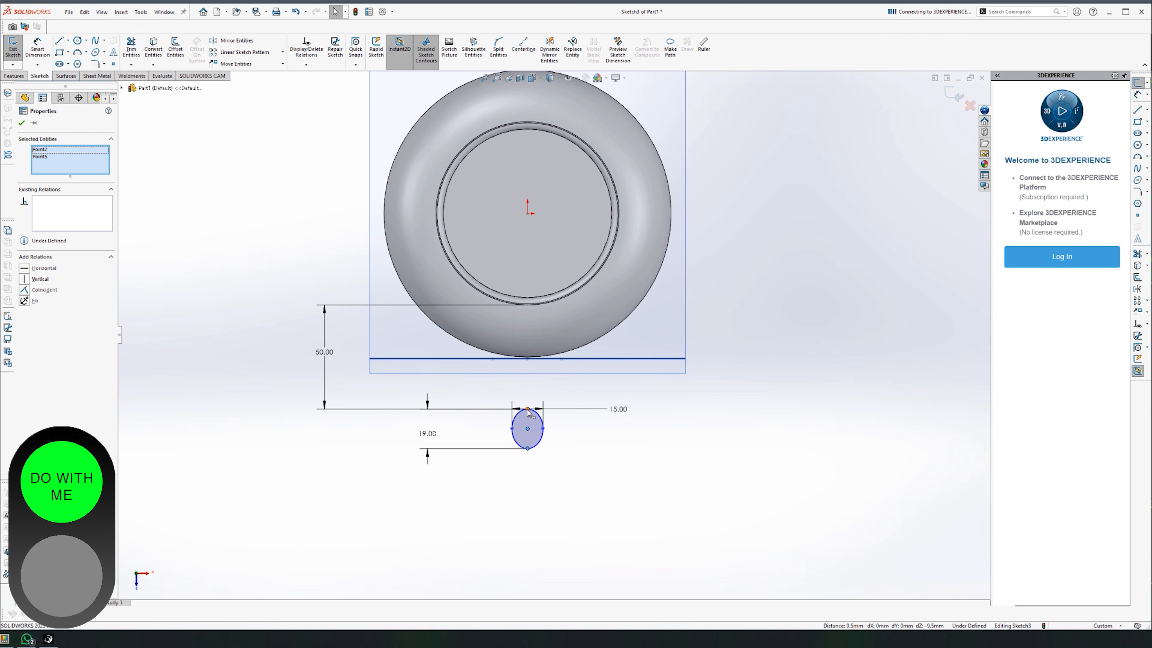
pyautogui.keyDown('ctrl'); pyautogui.click(528, 213); pyautogui.keyUp('ctrl')
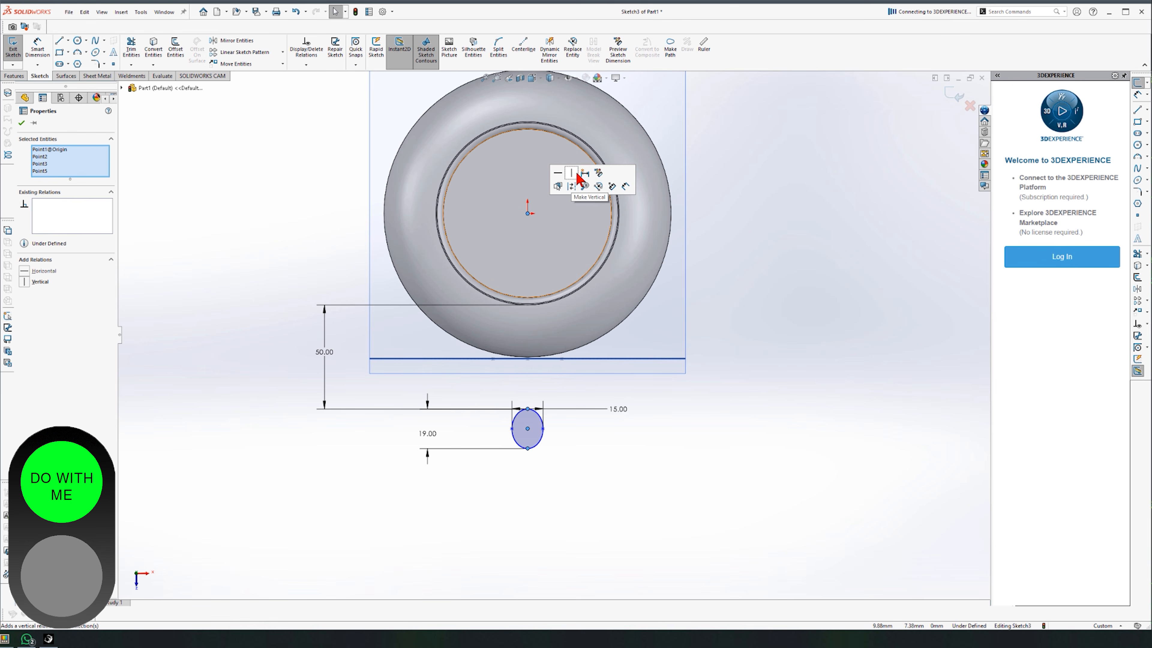
pyautogui.click(573, 174)
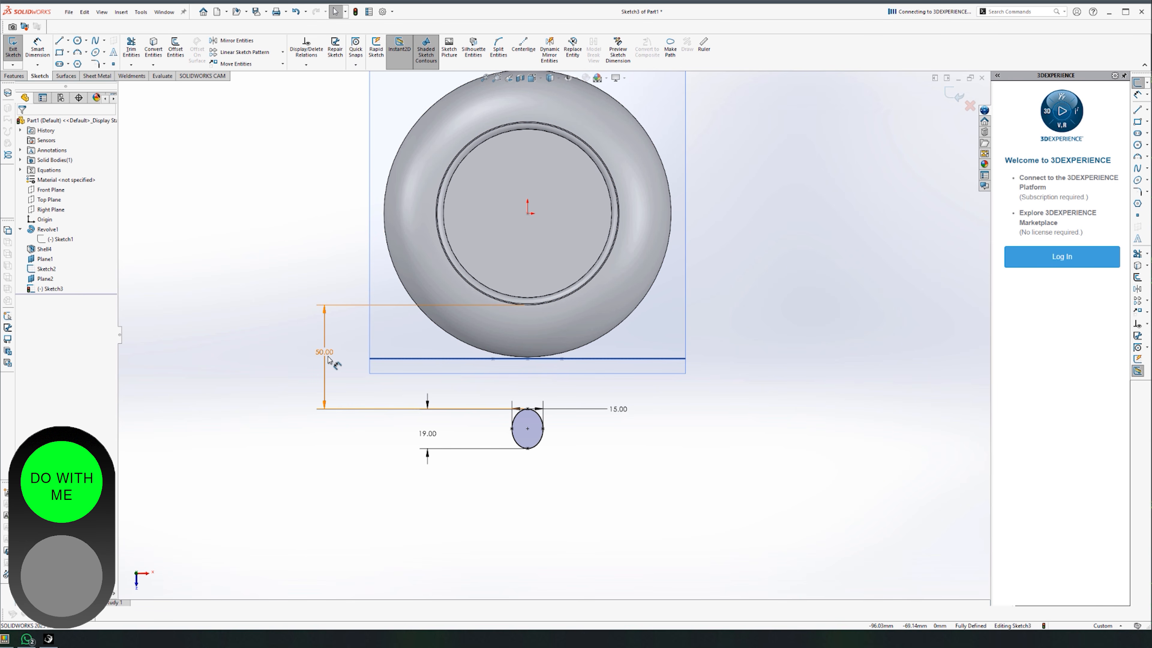
pyautogui.moveTo(513, 470)
pyautogui.mouseDown(button='middle')
pyautogui.moveTo(598, 245)
pyautogui.moveTo(635, 298)
pyautogui.moveTo(635, 318)
pyautogui.mouseUp(button='middle')
pyautogui.scroll(-3, 670, 114)
pyautogui.moveTo(587, 246); pyautogui.dragTo(525, 176, button='middle')
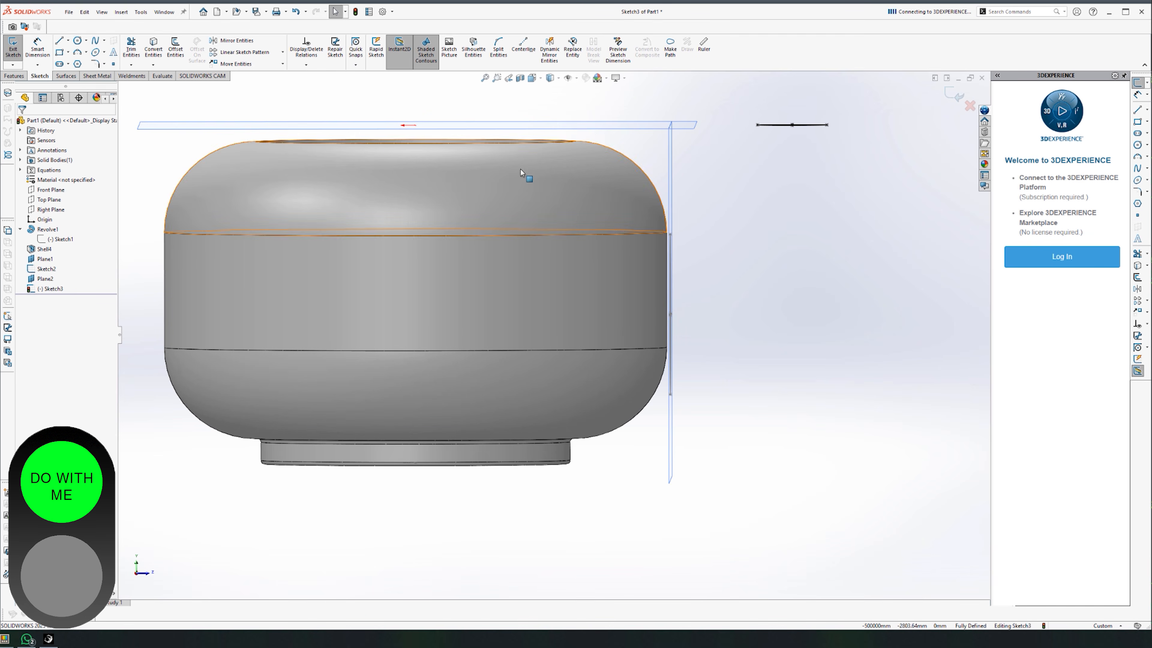
pyautogui.moveTo(662, 175)
pyautogui.mouseDown(button='middle')
pyautogui.moveTo(656, 182)
pyautogui.moveTo(671, 172)
pyautogui.mouseUp(button='middle')
pyautogui.click(951, 93)
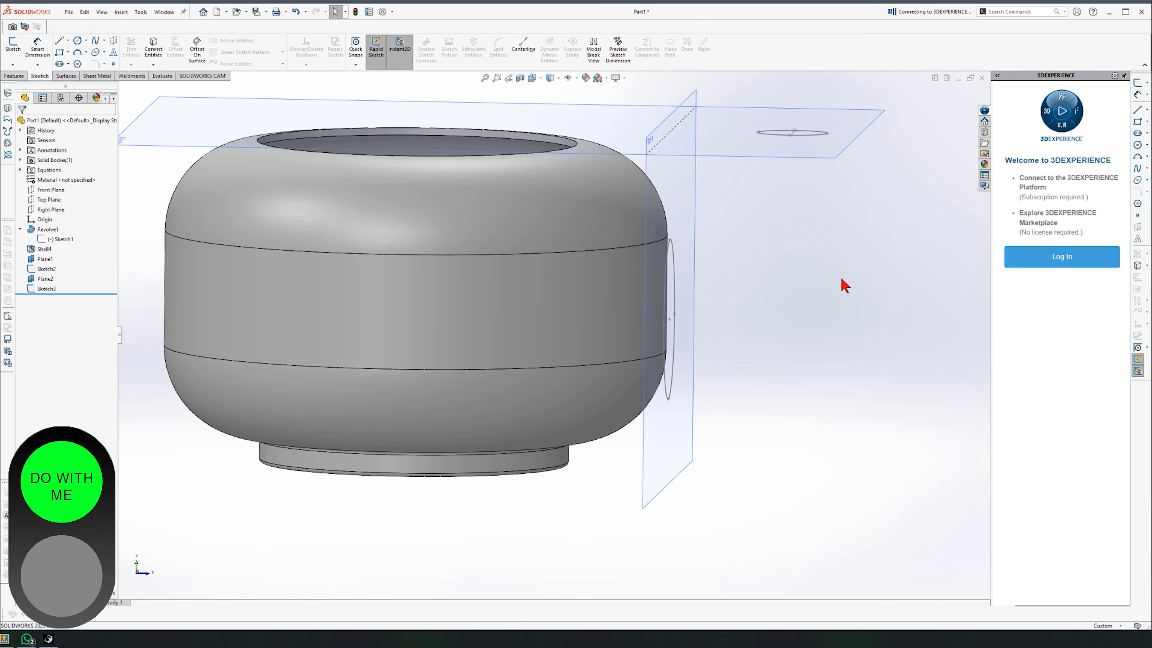
# Hide both reference planes, the horizontal one above the vessel and the vertical one in front of it.
pyautogui.click(720, 158)
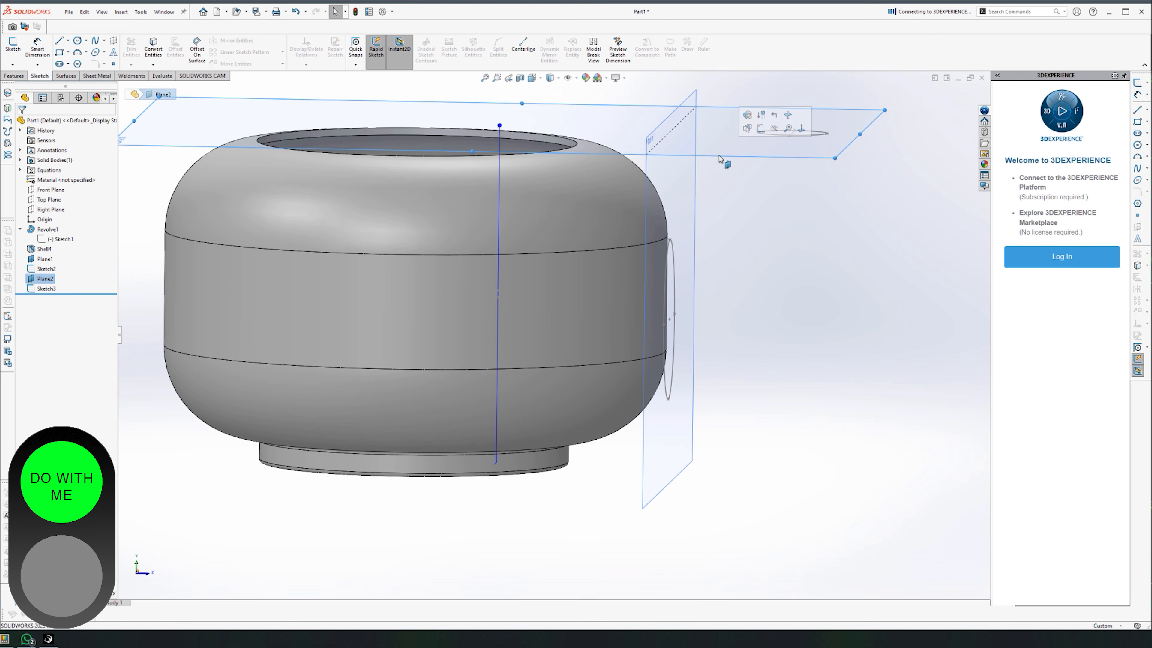
pyautogui.click(775, 131)
pyautogui.click(699, 175)
pyautogui.click(755, 146)
# Start a new sketch on the Right Plane.
pyautogui.moveTo(802, 273); pyautogui.dragTo(769, 277, button='middle')
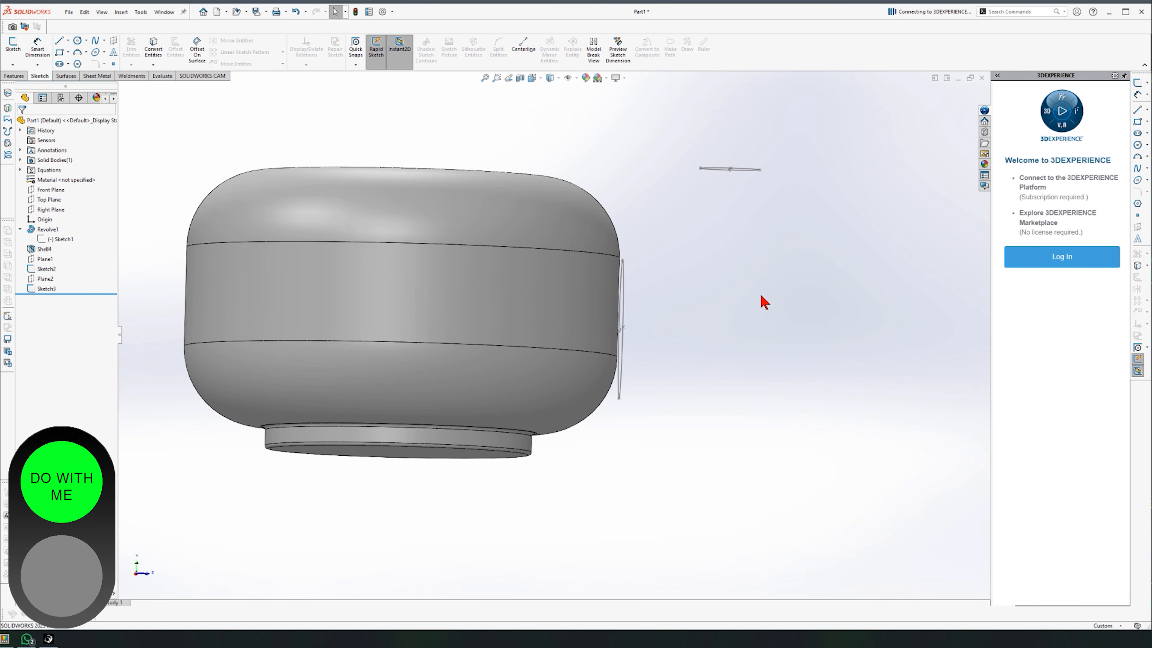
pyautogui.moveTo(692, 267); pyautogui.dragTo(682, 270, button='middle')
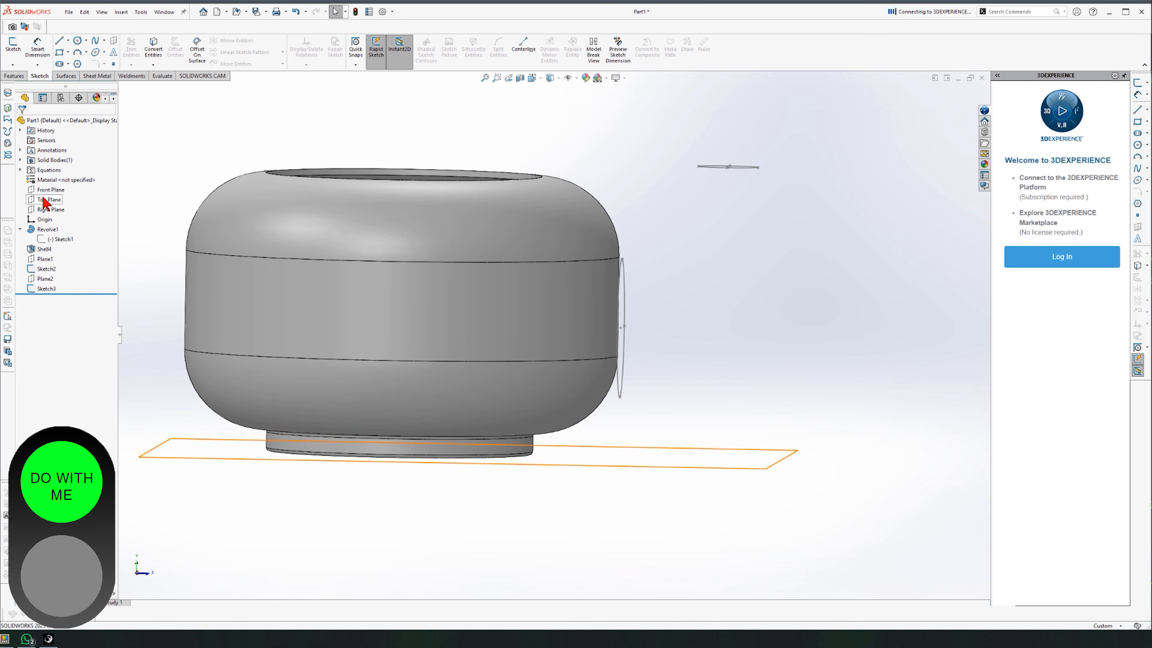
pyautogui.click(47, 210)
pyautogui.moveTo(660, 293)
pyautogui.mouseDown(button='middle')
pyautogui.moveTo(561, 314)
pyautogui.moveTo(517, 399)
pyautogui.moveTo(639, 295)
pyautogui.moveTo(630, 484)
pyautogui.moveTo(631, 287)
pyautogui.moveTo(638, 321)
pyautogui.mouseUp(button='middle')
pyautogui.click(12, 49)
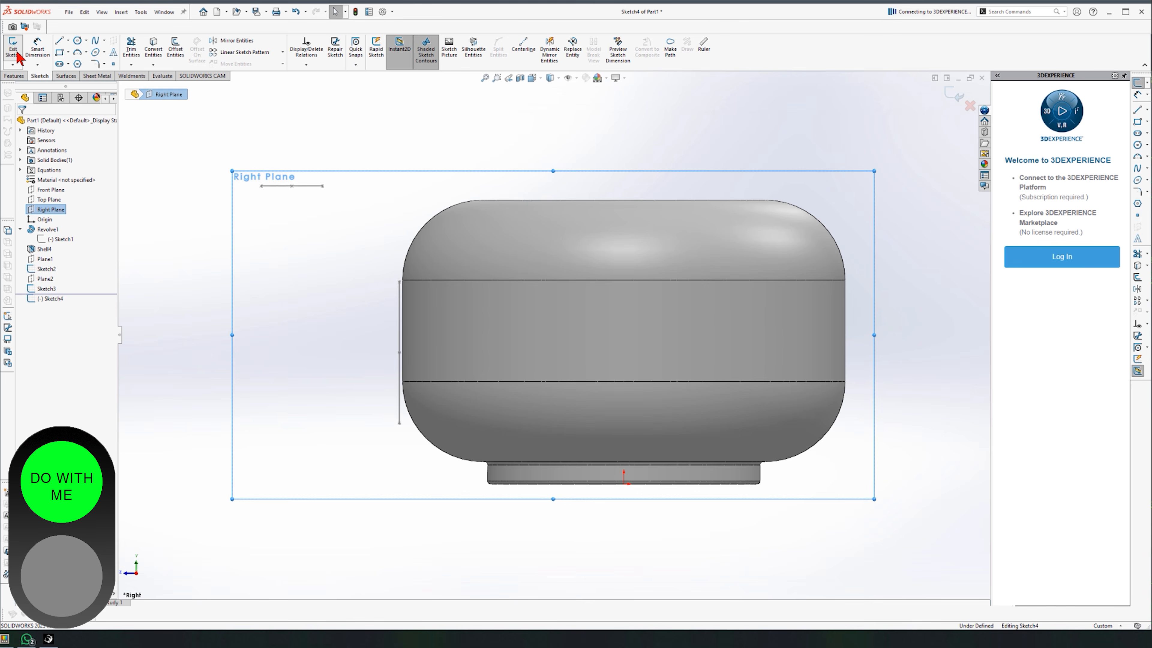
# Draw a two-point spline from the outer end of the upper ellipse to the lowest point of the ellipse beside the vessel.
pyautogui.click(95, 42)
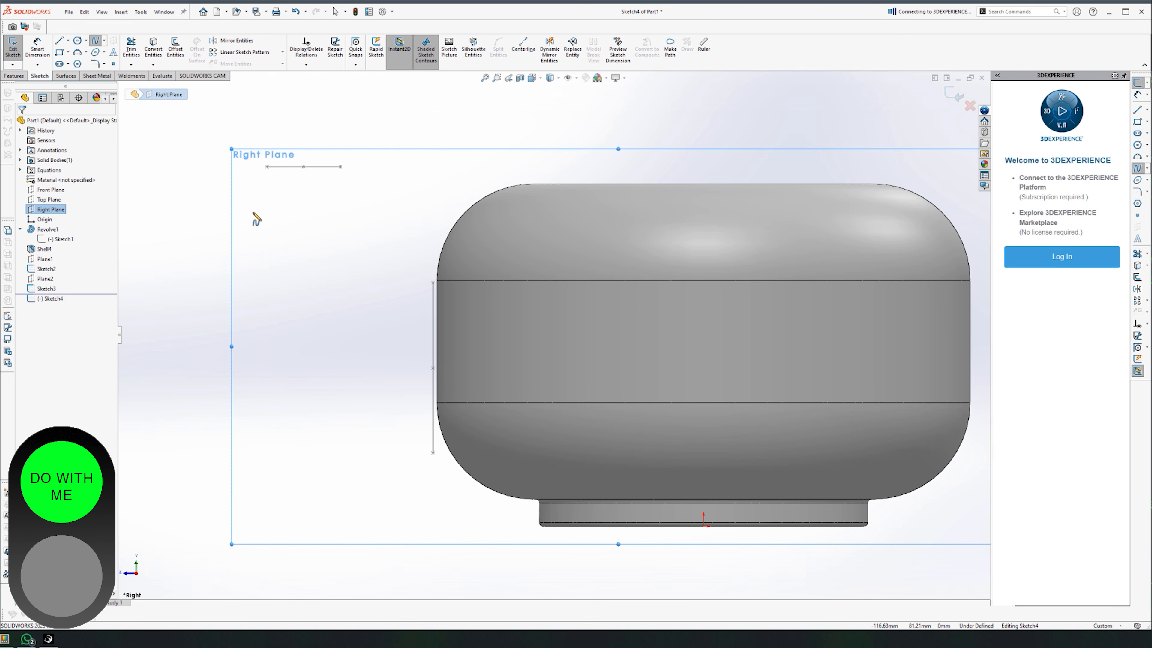
pyautogui.click(267, 167)
pyautogui.click(433, 453)
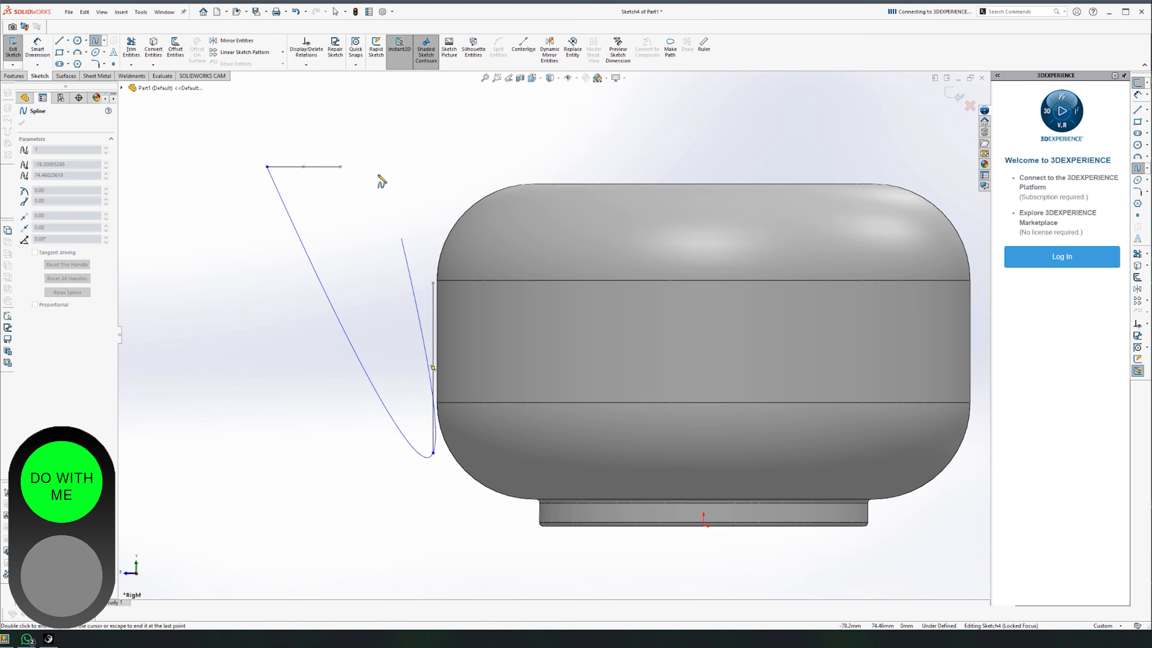
pyautogui.press('Escape')
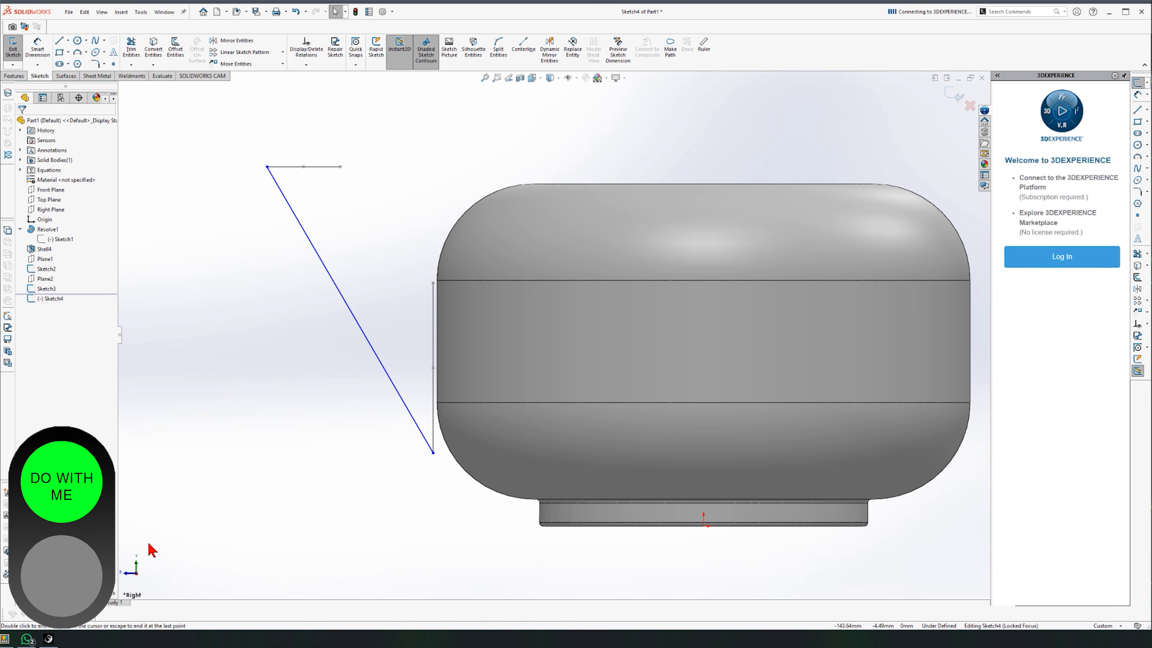
# Shape the spline into an S-curve, angling its upper handle down towards the vessel and pulling its lower handle nearly horizontally outwards.
pyautogui.click(300, 221)
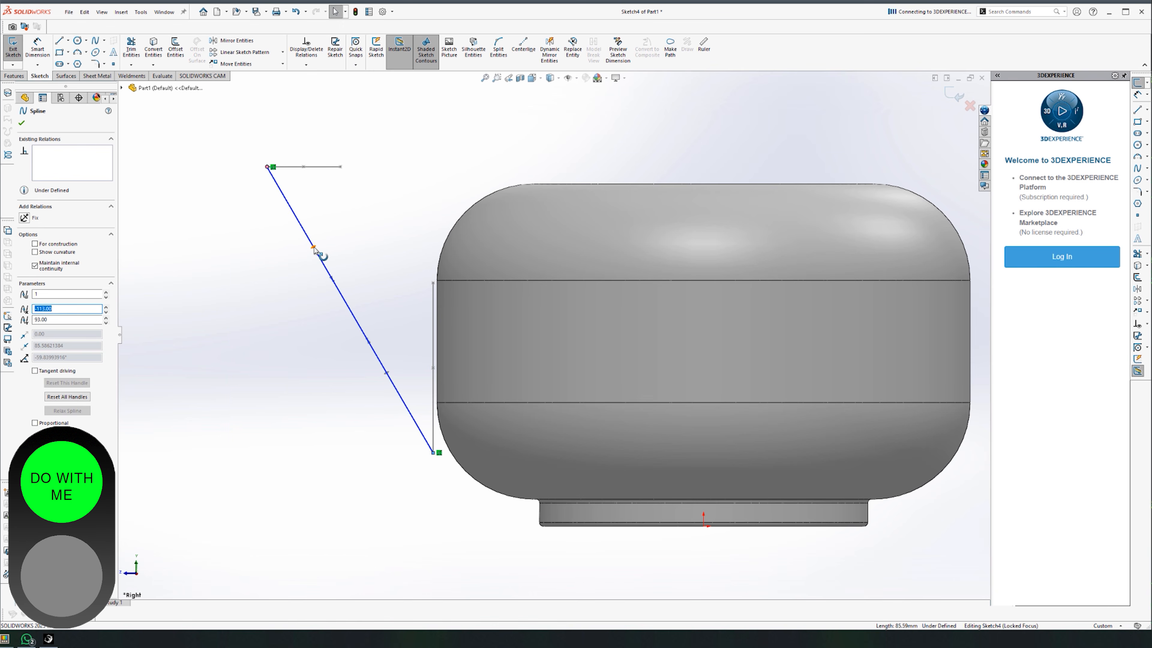
pyautogui.moveTo(313, 248); pyautogui.dragTo(266, 258)
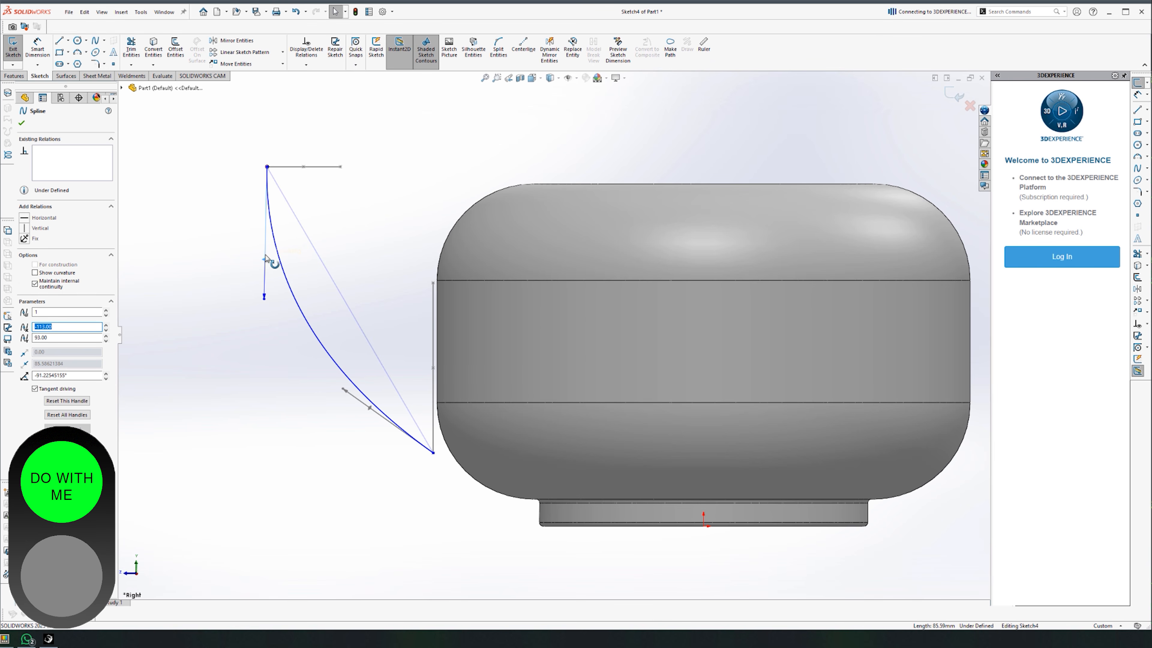
pyautogui.click(294, 491)
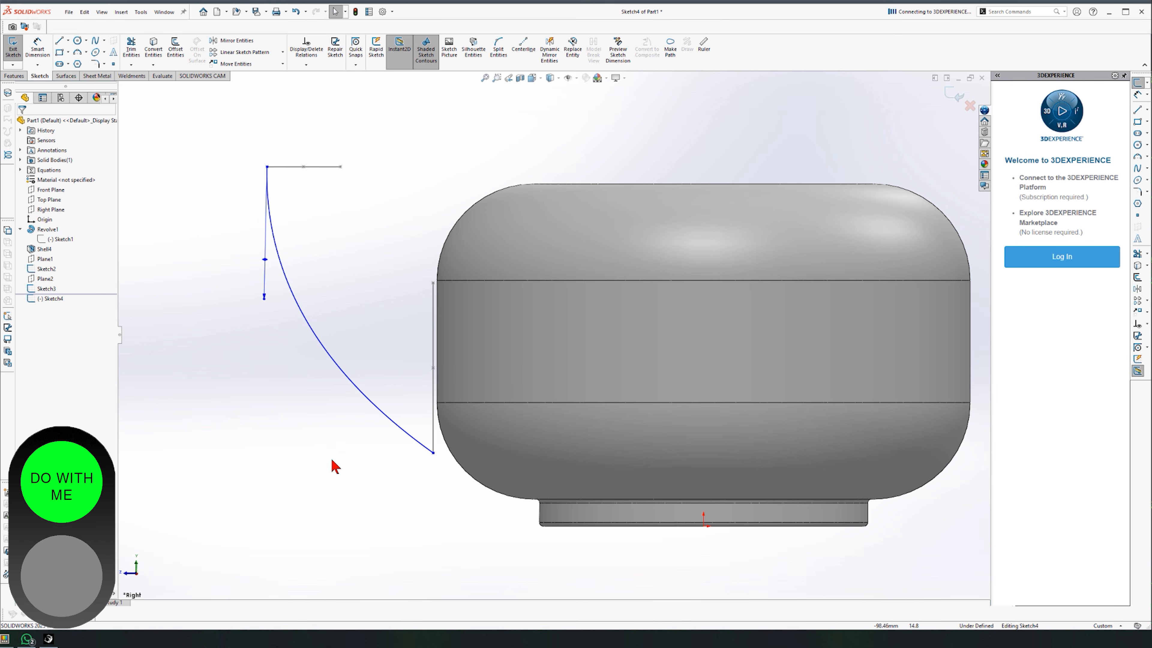
pyautogui.click(385, 425)
pyautogui.moveTo(370, 413); pyautogui.dragTo(355, 450)
pyautogui.click(284, 508)
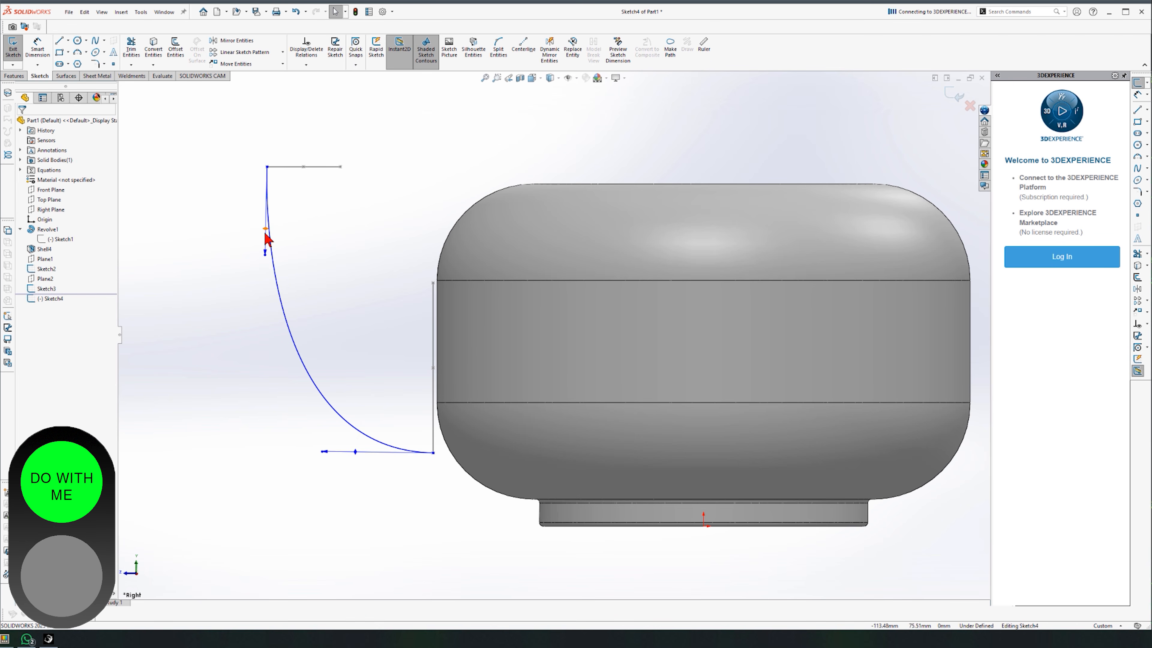
pyautogui.moveTo(268, 232); pyautogui.dragTo(311, 219)
pyautogui.click(252, 460)
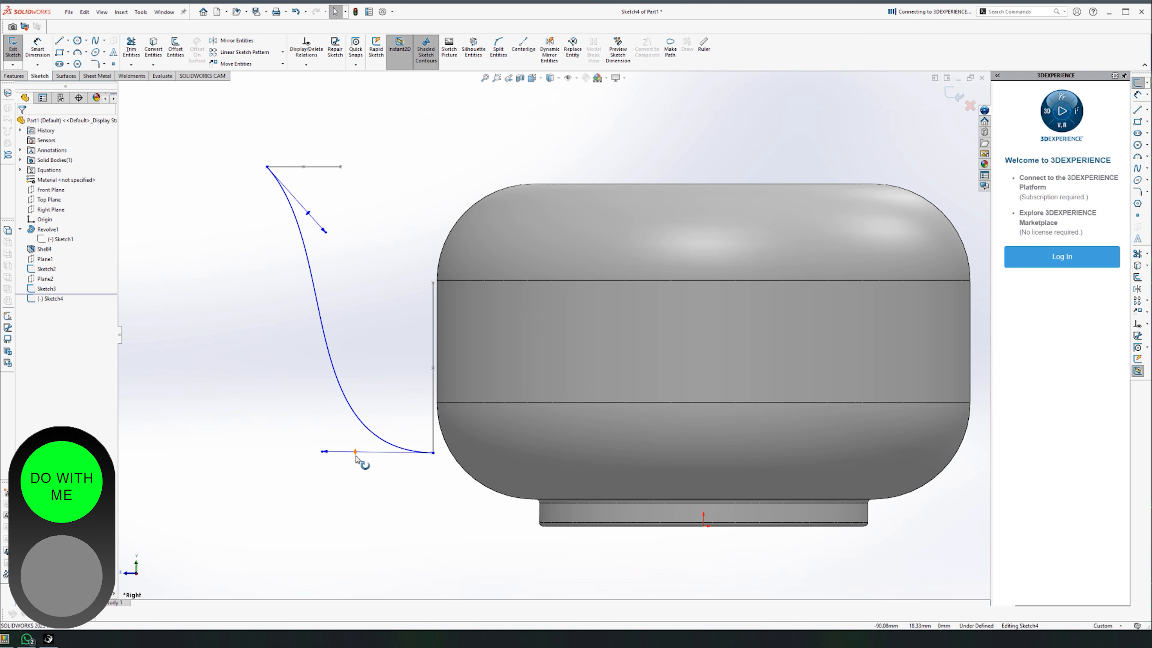
# Dimension the angle between the spline's lower tangent handle and the ellipse line beside the vessel as 90°.
pyautogui.click(355, 455)
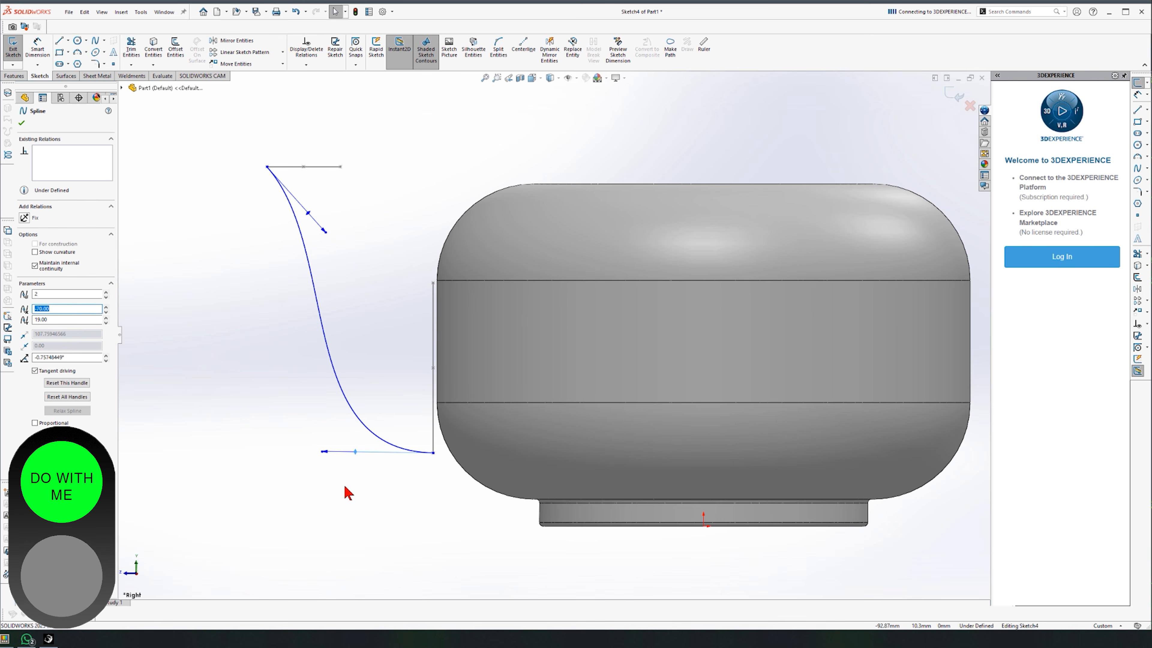
pyautogui.click(380, 489)
pyautogui.click(37, 49)
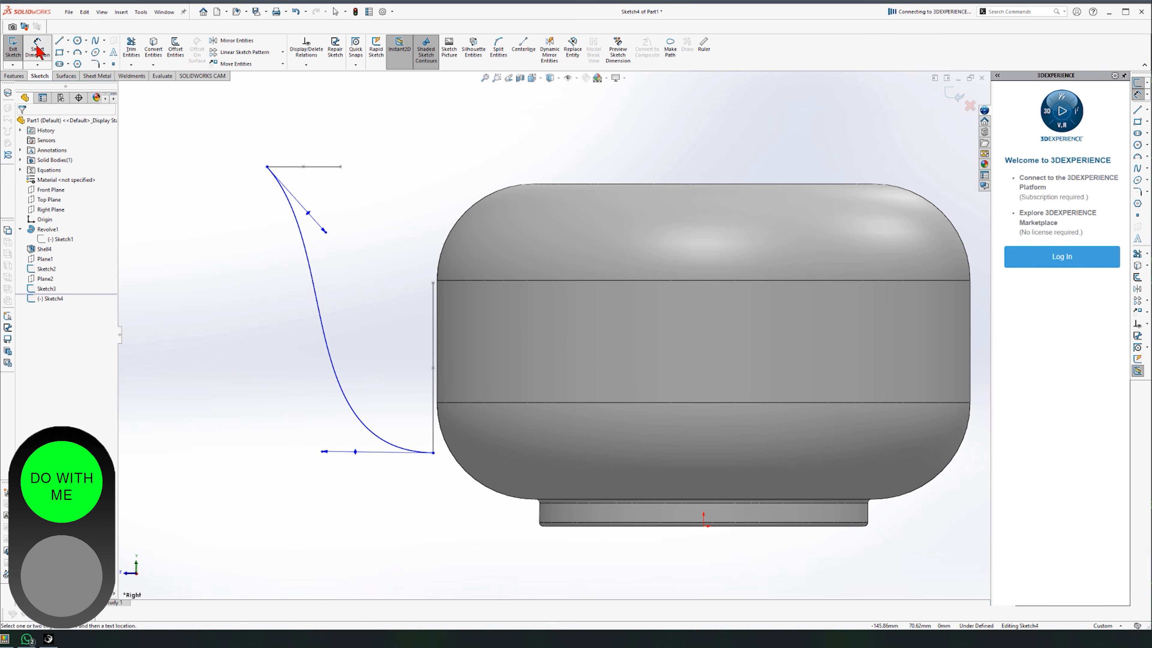
pyautogui.click(356, 452)
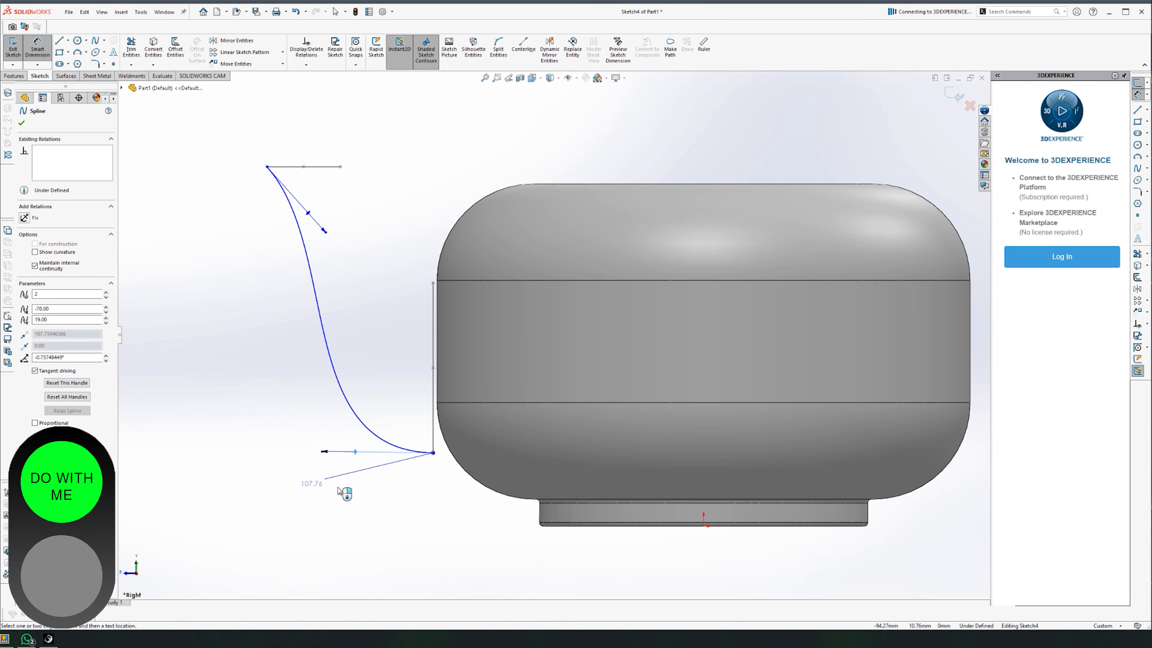
pyautogui.click(434, 395)
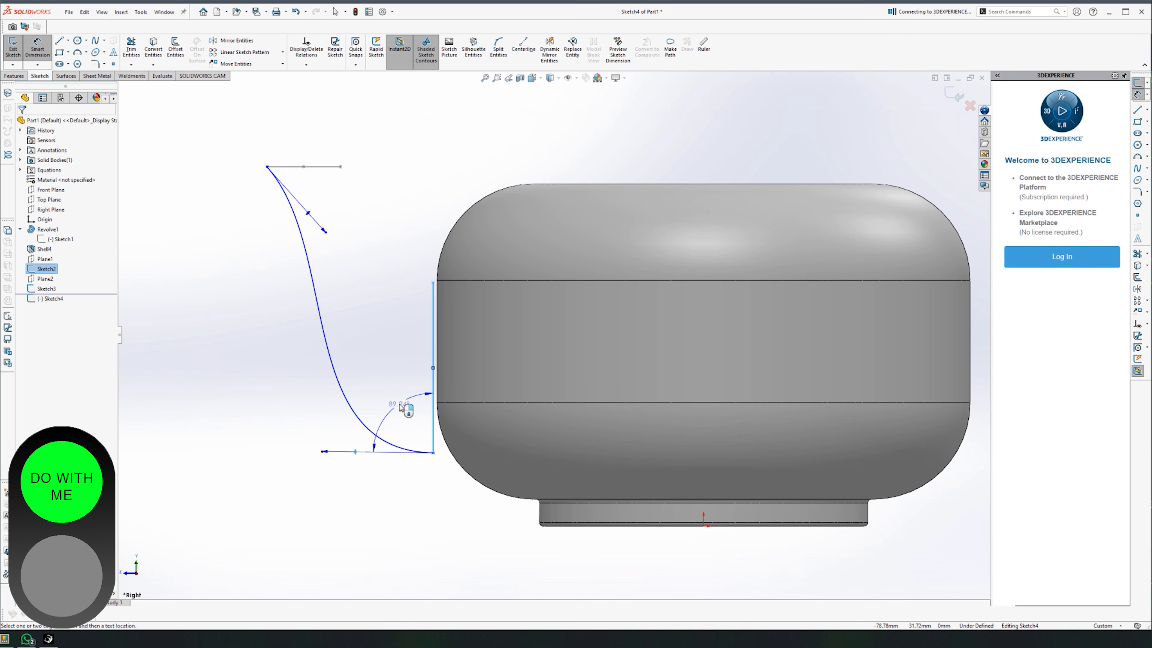
pyautogui.click(399, 405)
pyautogui.write('90')
pyautogui.press('Return')
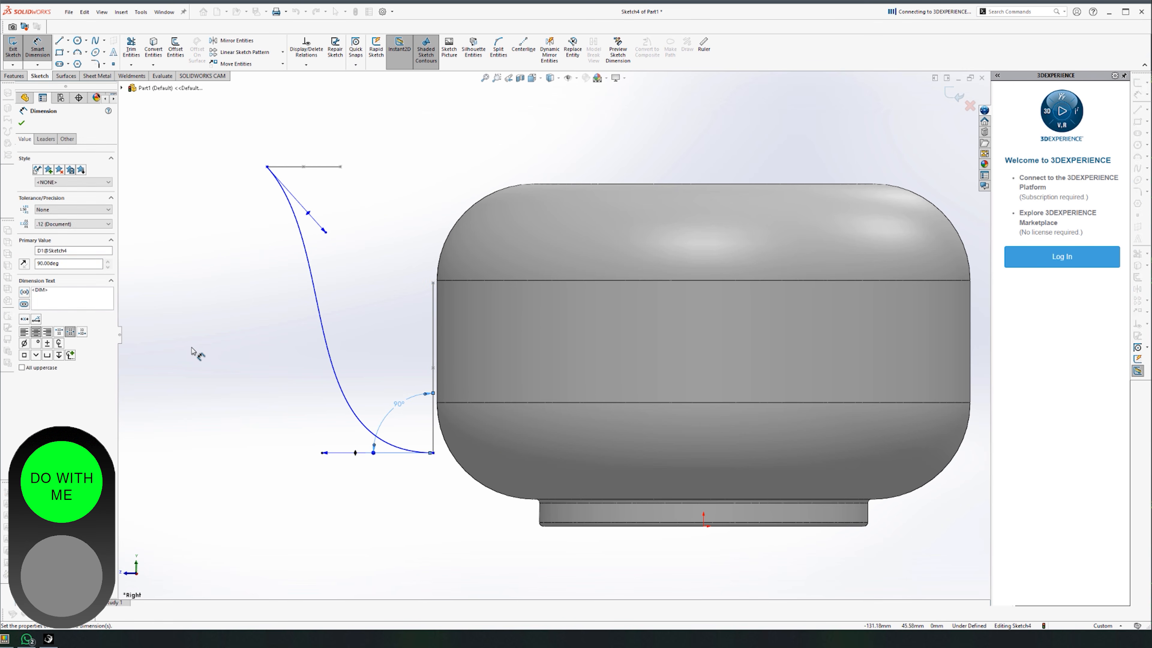
# Dimension the angle between the spline's upper handle and the upper ellipse as 45° and exit the sketch.
pyautogui.click(317, 168)
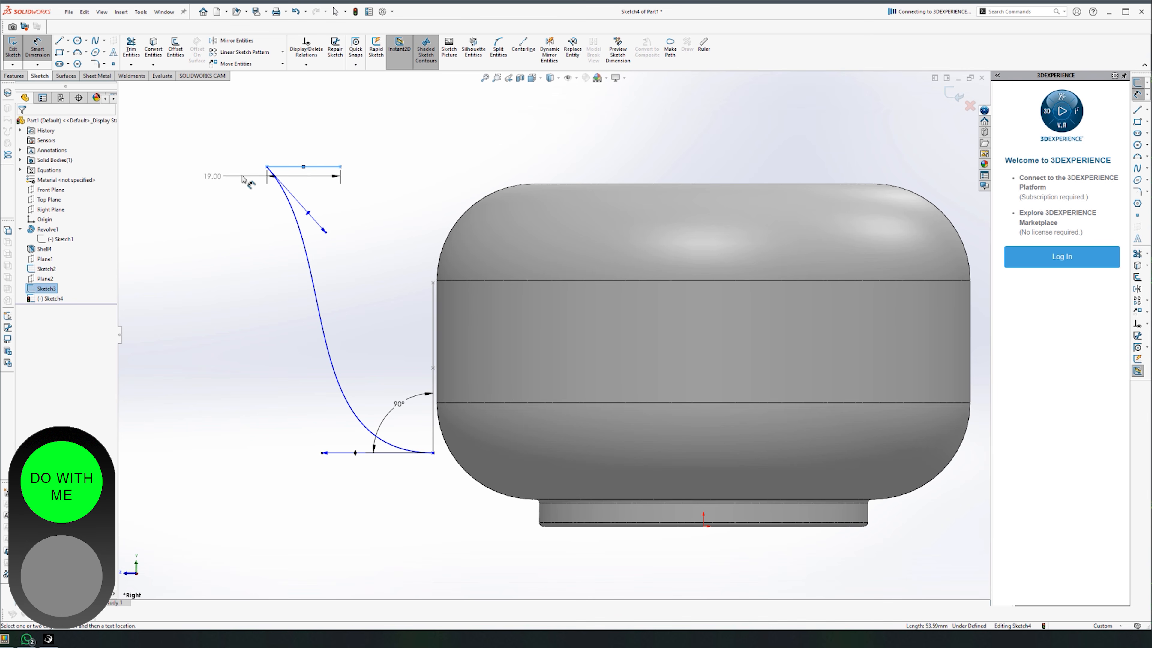
pyautogui.click(322, 198)
pyautogui.click(416, 245)
pyautogui.press('Return')
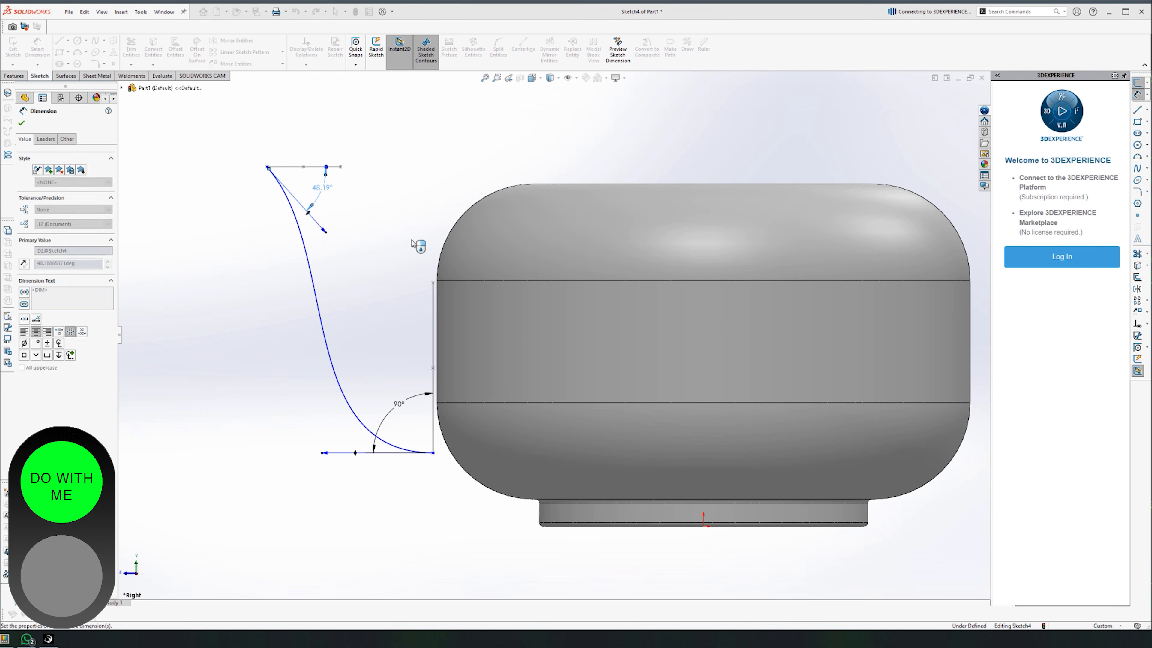
pyautogui.click(206, 280)
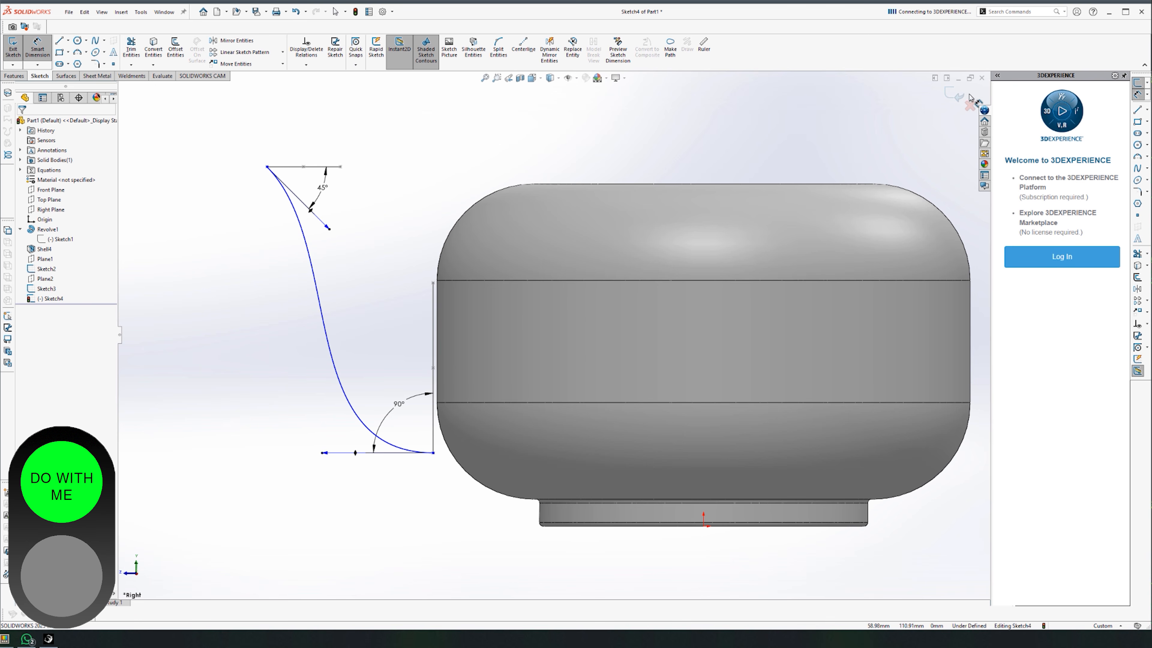
pyautogui.click(958, 95)
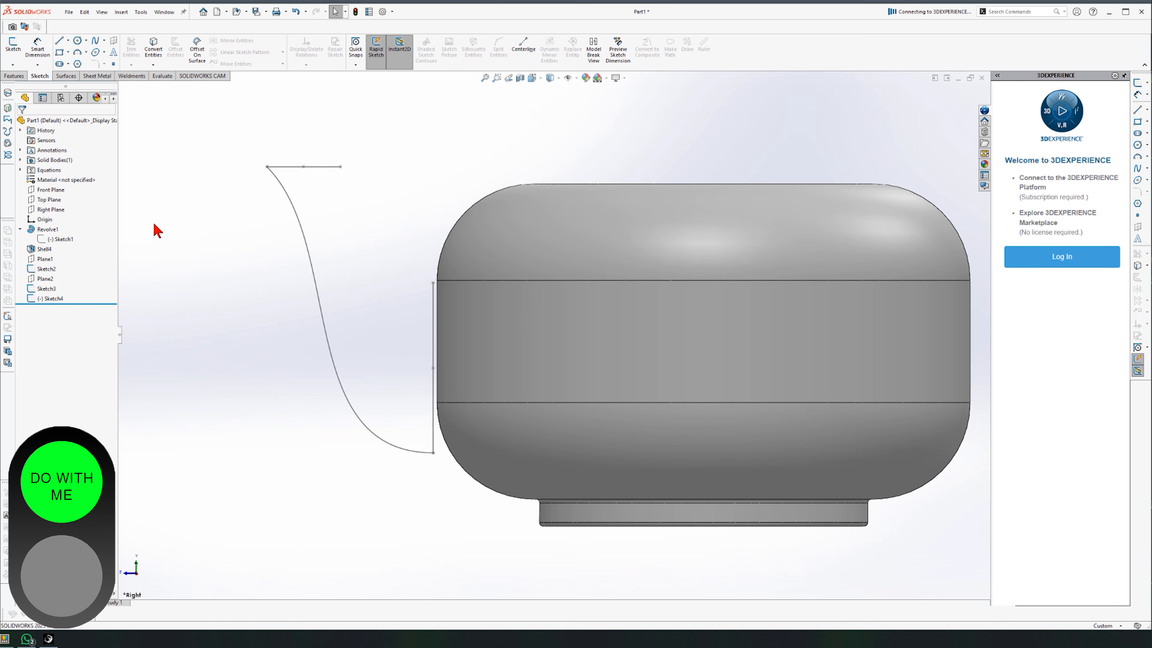
# In a new sketch on the Right Plane, draw a two-point spline from the upper ellipse's inner end to the highest point of the ellipse beside the vessel.
pyautogui.click(51, 209)
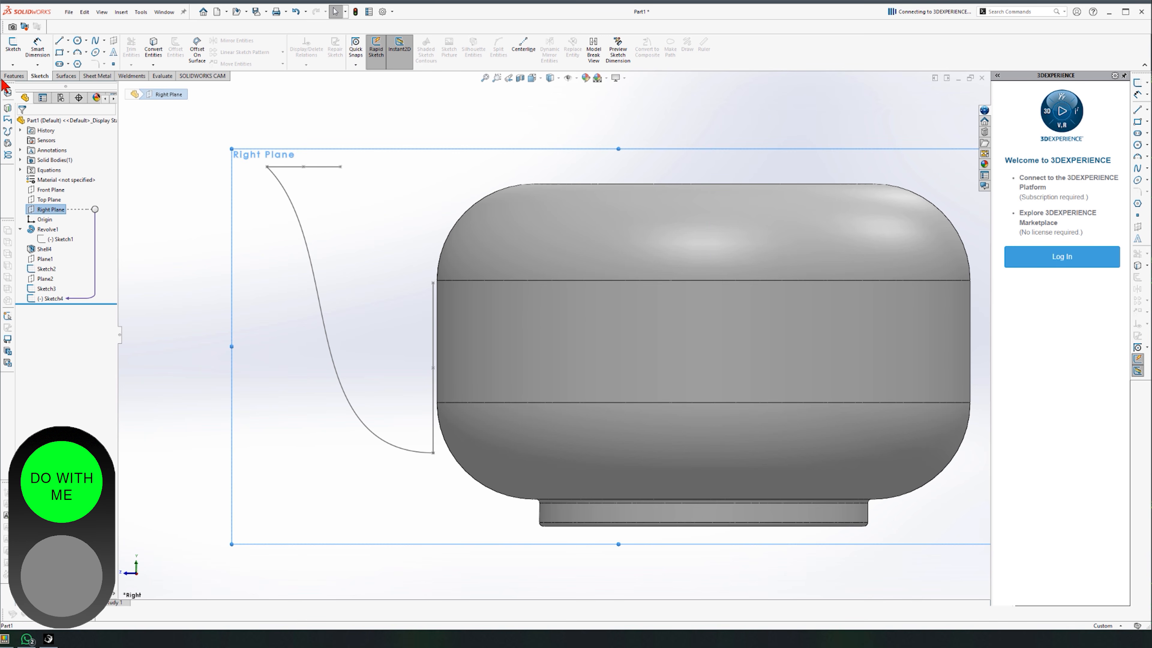
pyautogui.click(12, 45)
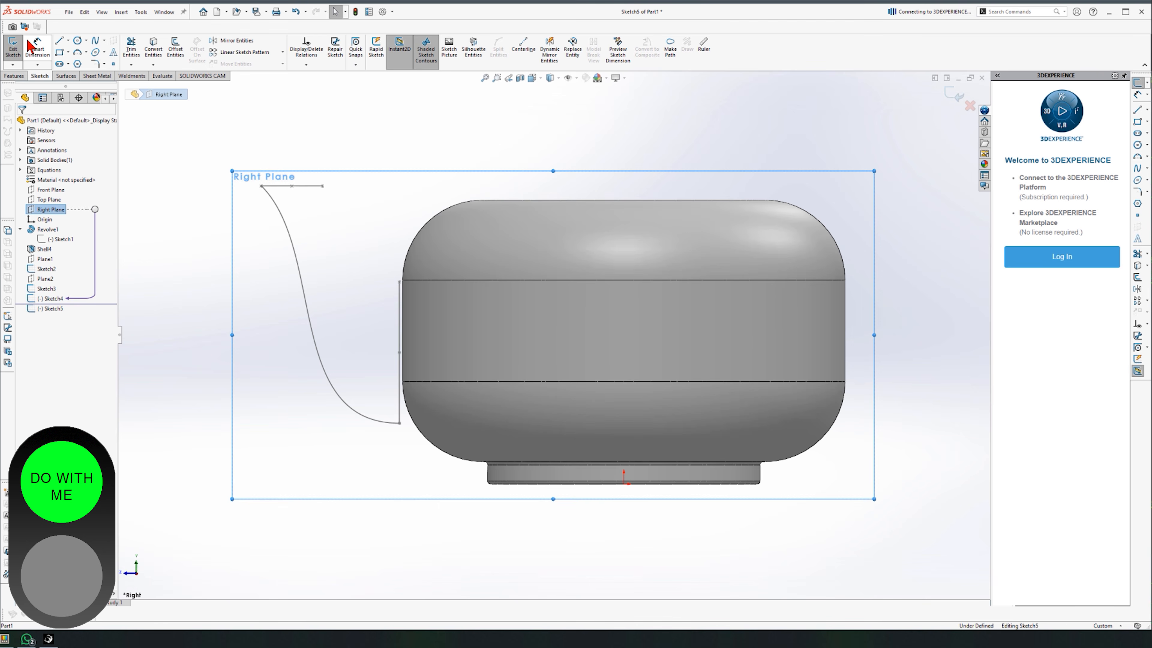
pyautogui.click(95, 41)
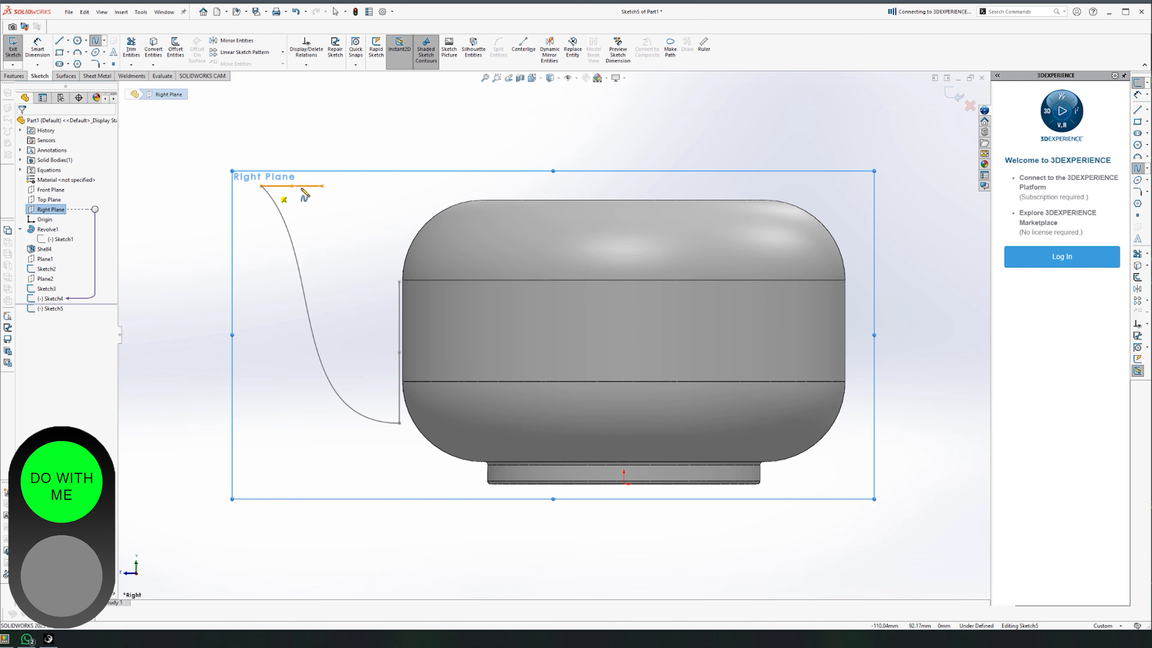
pyautogui.click(323, 186)
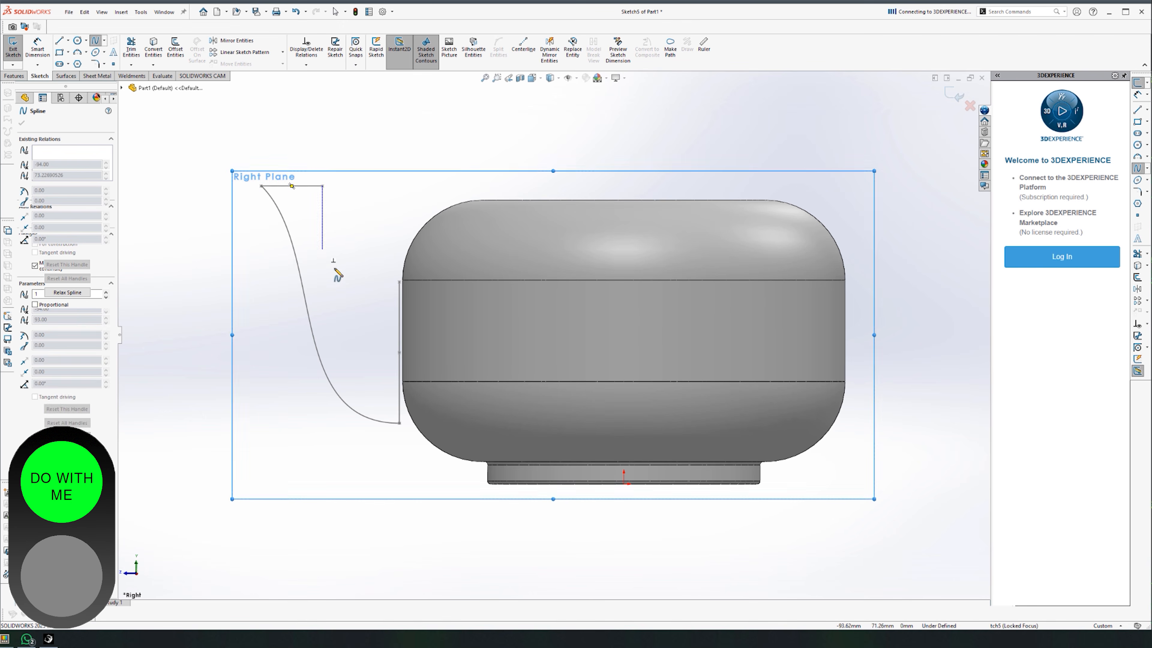
pyautogui.click(400, 284)
pyautogui.press('Escape')
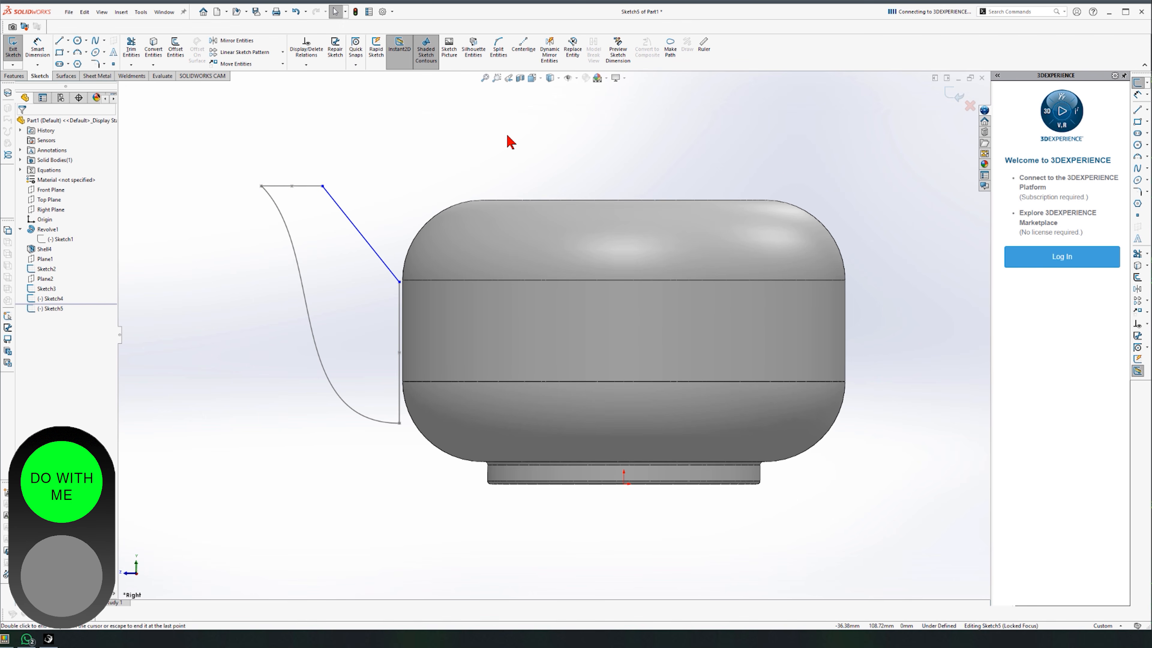
# Bend the inner spline into an S-curve, pulling its lower handle nearly horizontally outwards and steepening its upper handle slightly.
pyautogui.click(374, 256)
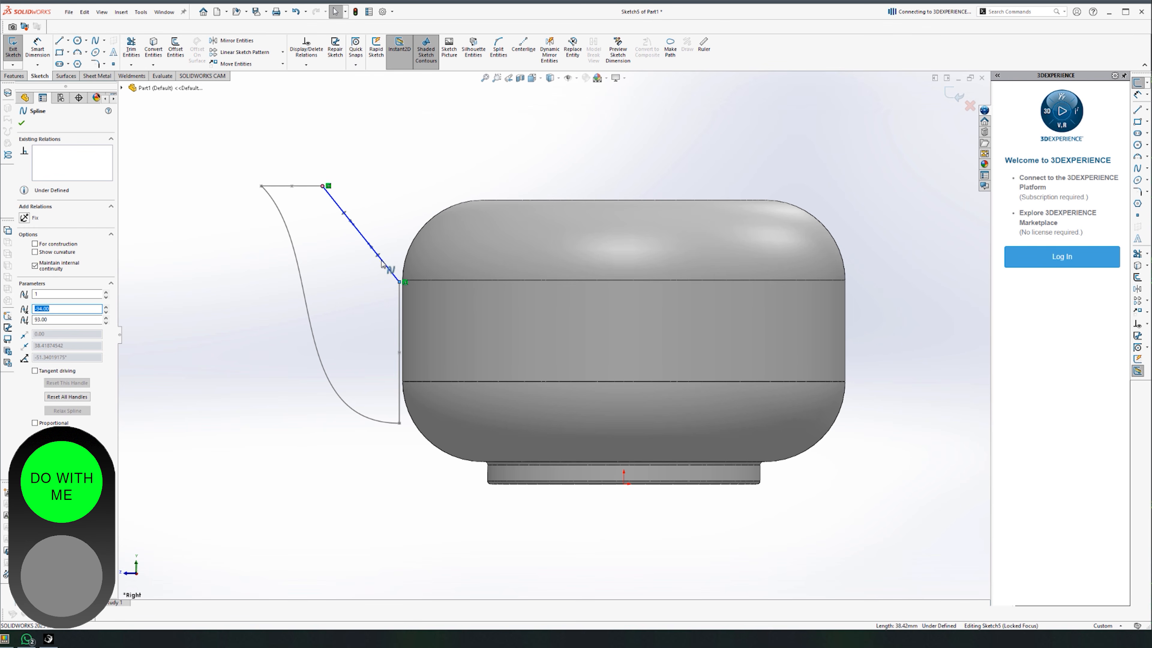
pyautogui.moveTo(378, 257)
pyautogui.mouseDown()
pyautogui.moveTo(367, 284)
pyautogui.moveTo(368, 271)
pyautogui.mouseUp()
pyautogui.moveTo(333, 214)
pyautogui.mouseDown()
pyautogui.moveTo(325, 205)
pyautogui.moveTo(358, 200)
pyautogui.moveTo(346, 218)
pyautogui.mouseUp()
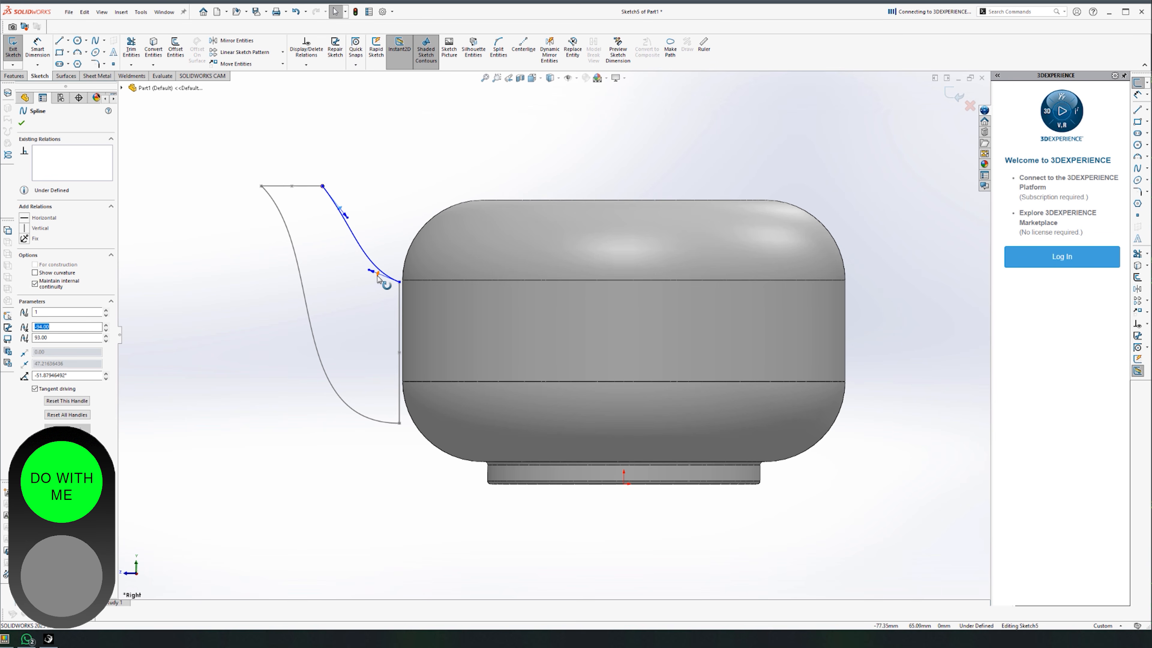
pyautogui.moveTo(377, 277); pyautogui.dragTo(377, 283)
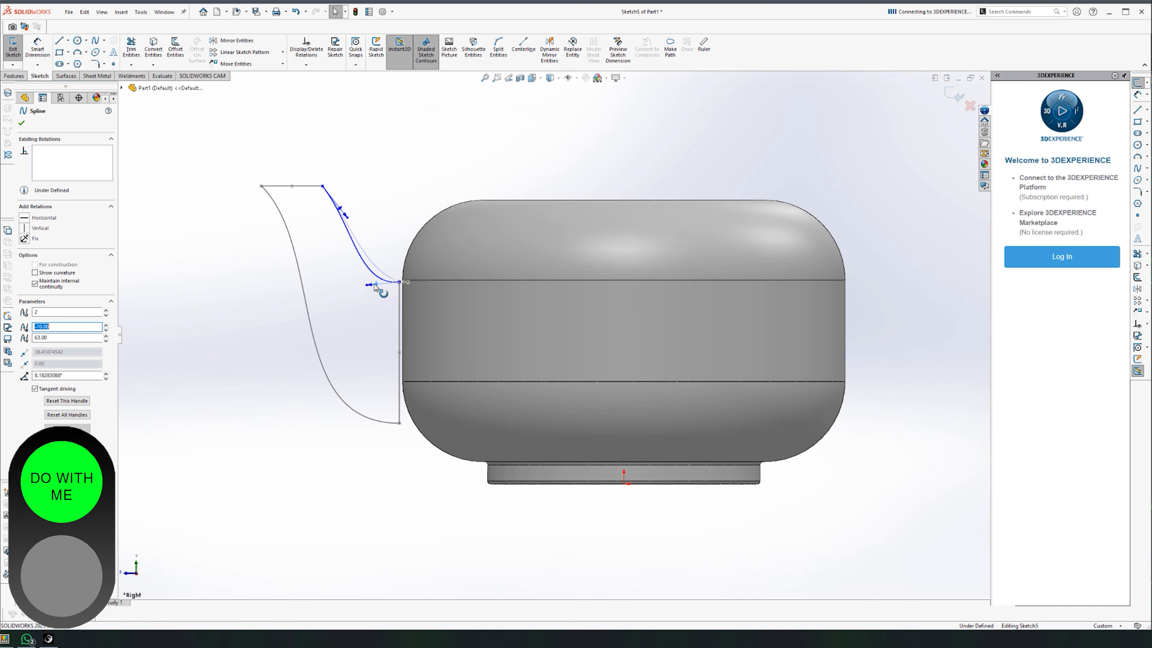
pyautogui.click(267, 406)
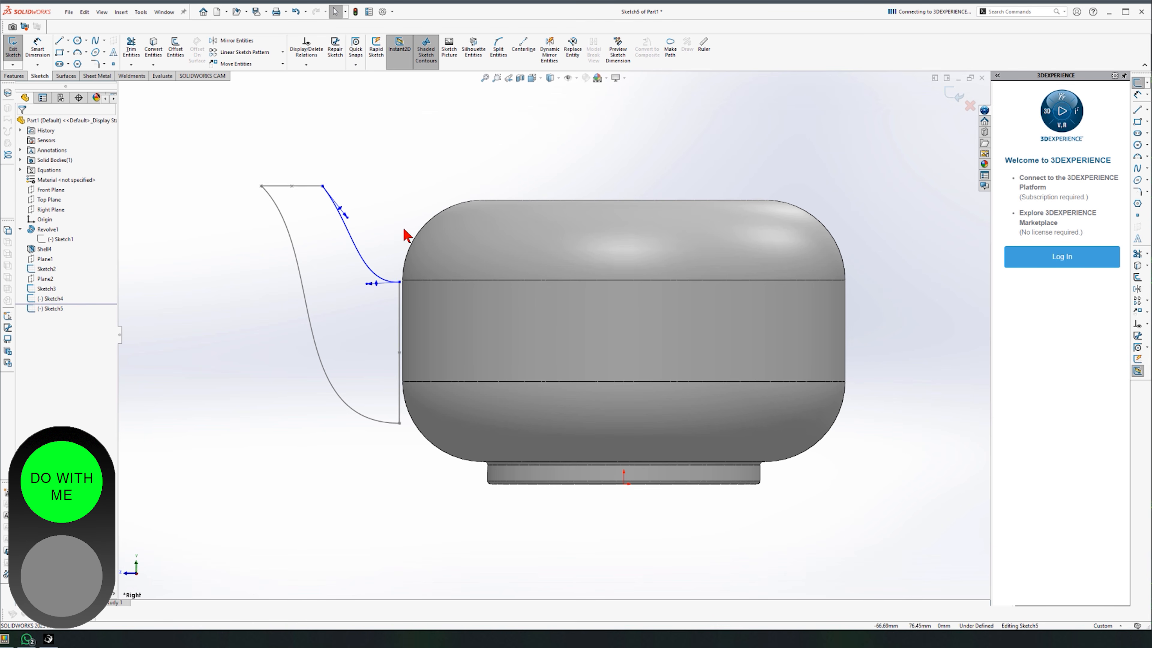
# Dimension the angle between the inner spline's lower handle and the ellipse line beside the vessel as 90°.
pyautogui.scroll(-2, 355, 314)
pyautogui.click(37, 48)
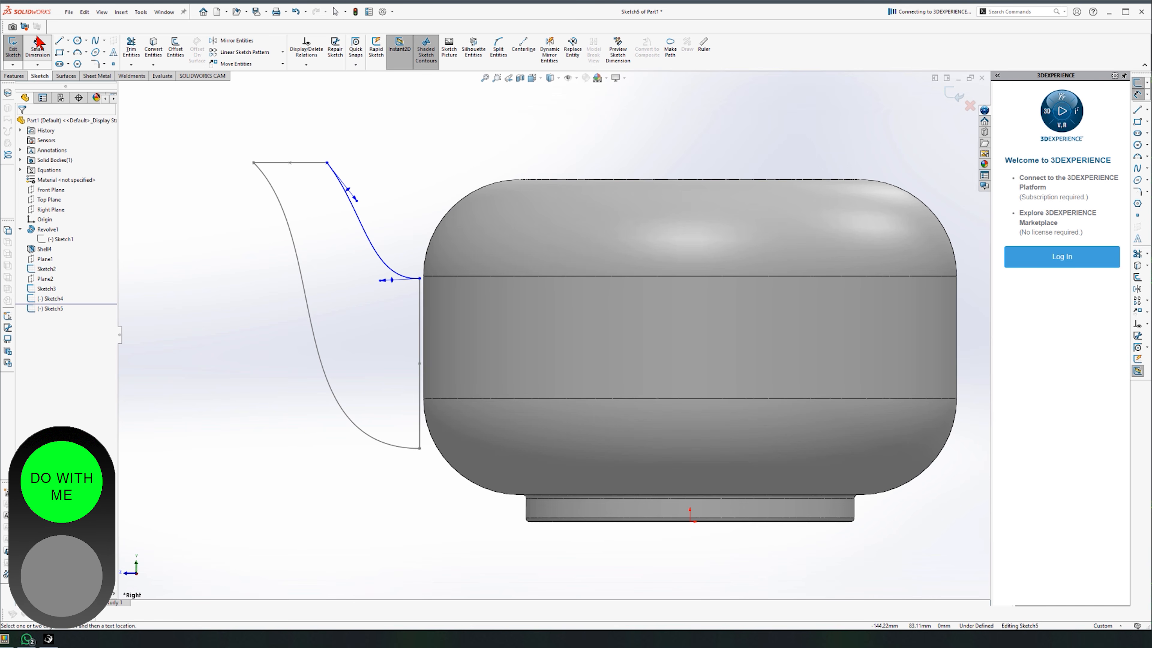
pyautogui.click(417, 301)
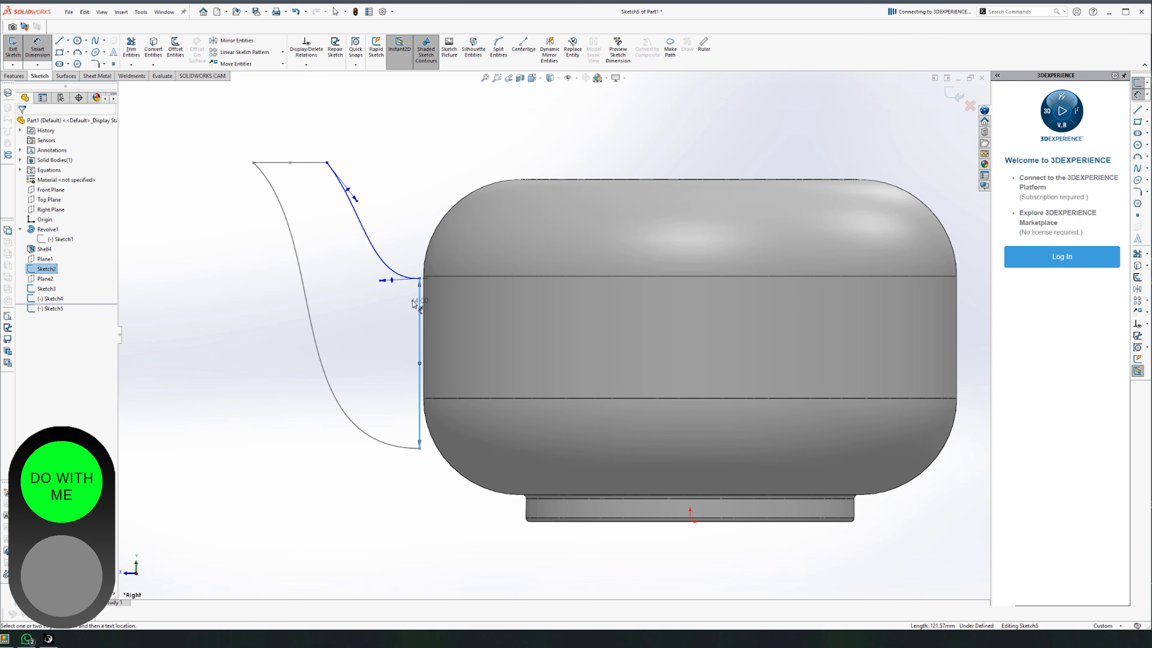
pyautogui.click(393, 281)
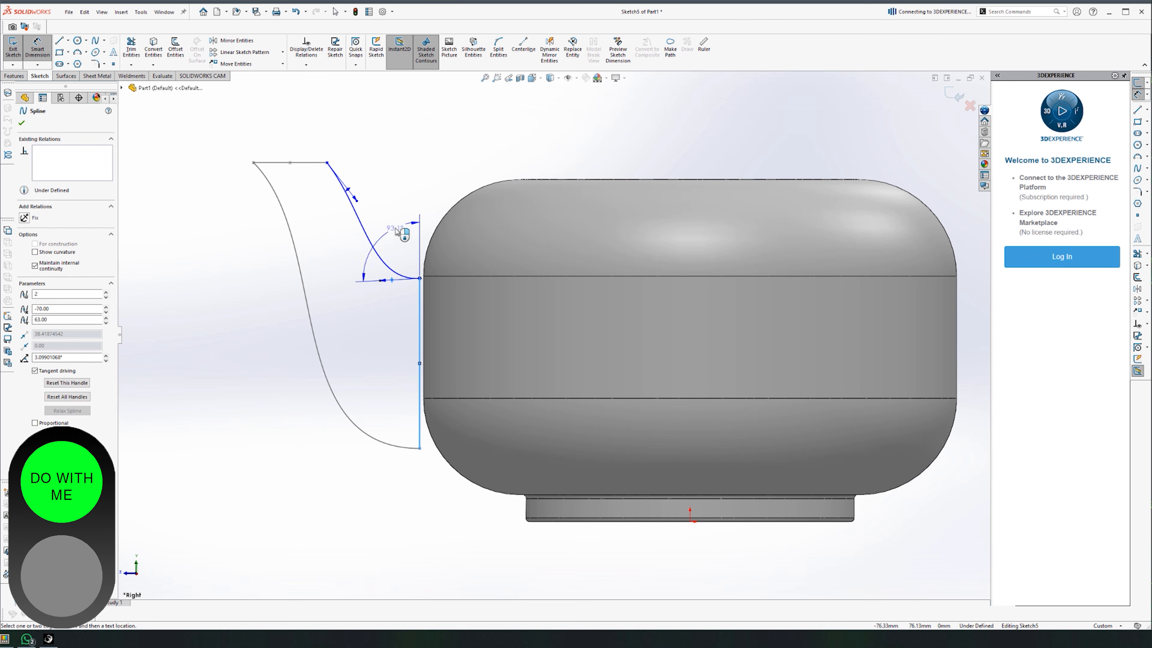
pyautogui.click(396, 237)
pyautogui.write('90.00deg')
pyautogui.press('Return')
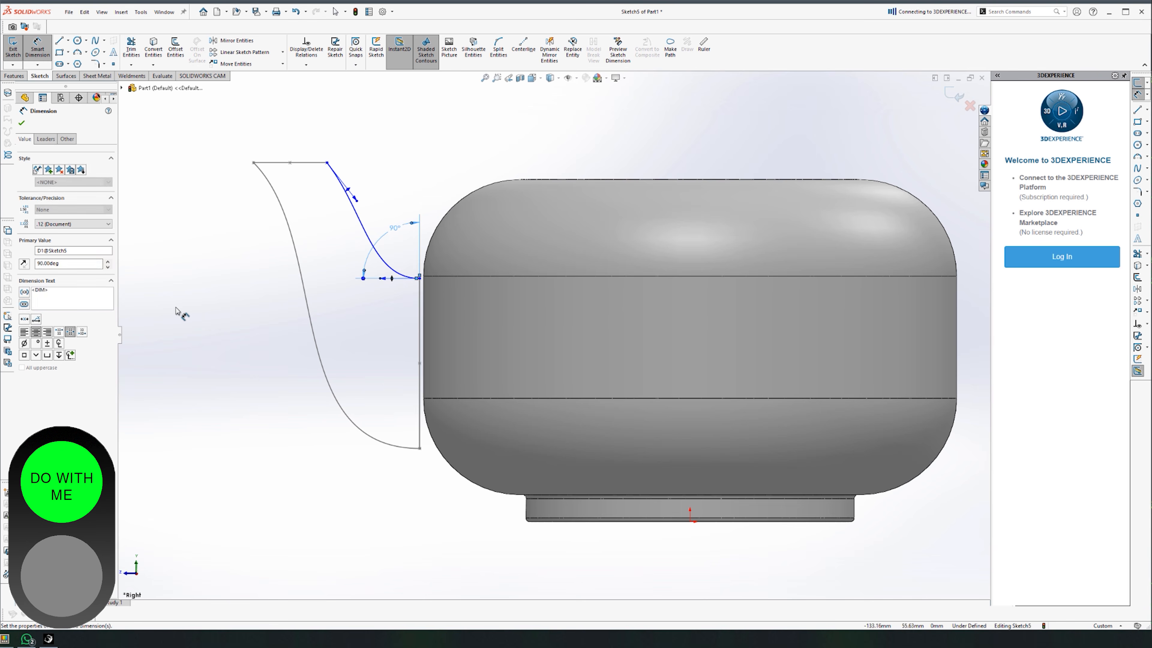
# Dimension the angle between the inner spline's upper handle and the upper ellipse as 45° and exit the sketch.
pyautogui.click(307, 165)
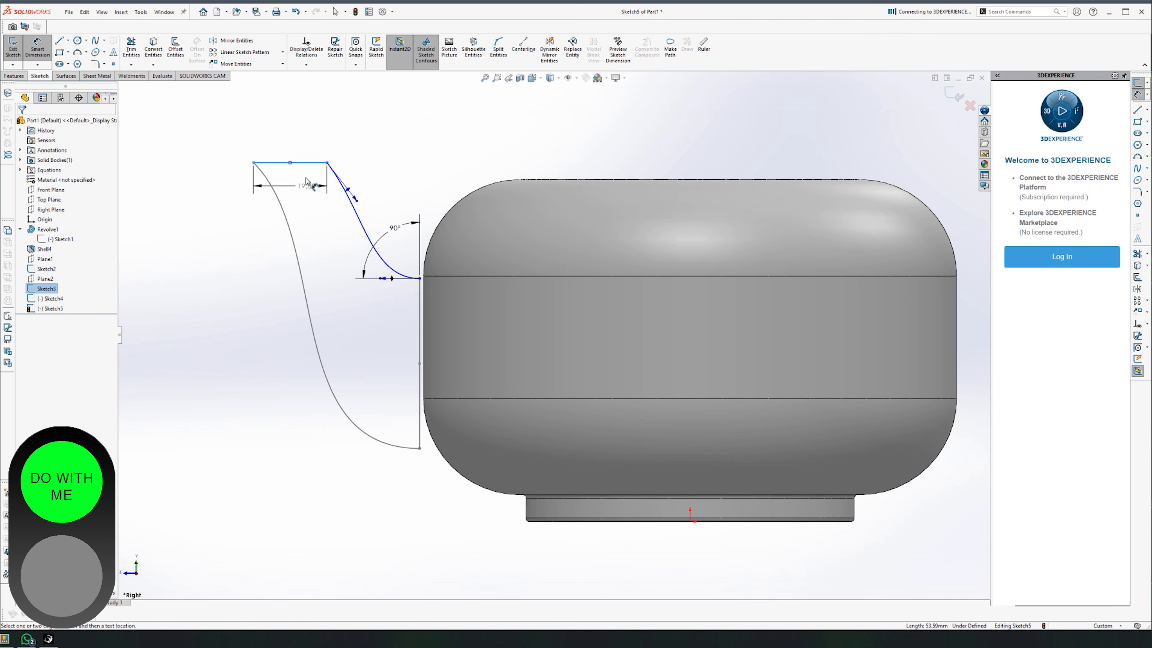
pyautogui.click(349, 193)
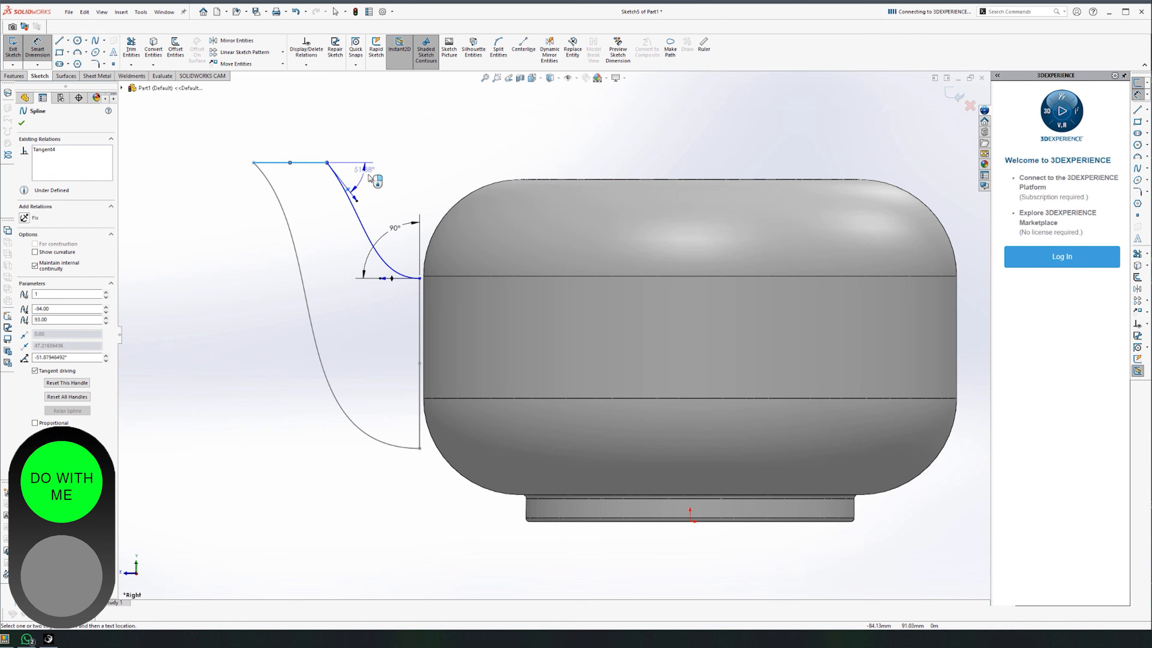
pyautogui.click(366, 180)
pyautogui.write('45')
pyautogui.press('Return')
pyautogui.scroll(3, 577, 221)
pyautogui.scroll(-4, 539, 313)
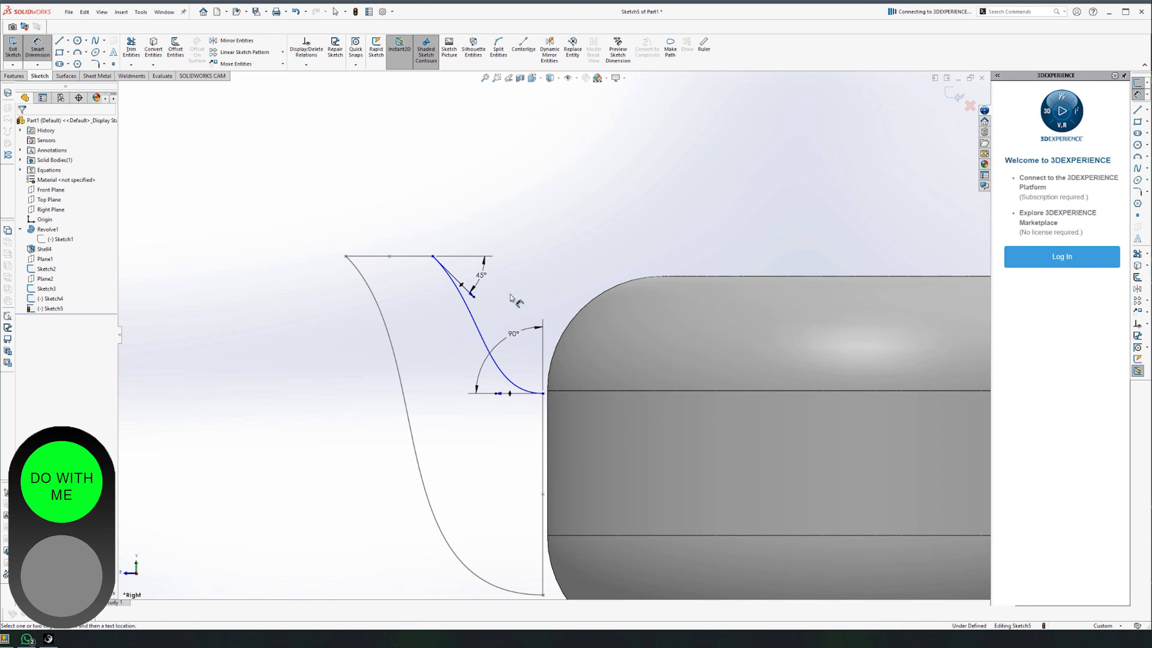
pyautogui.scroll(2, 513, 300)
pyautogui.scroll(2, 575, 322)
pyautogui.scroll(-2, 751, 345)
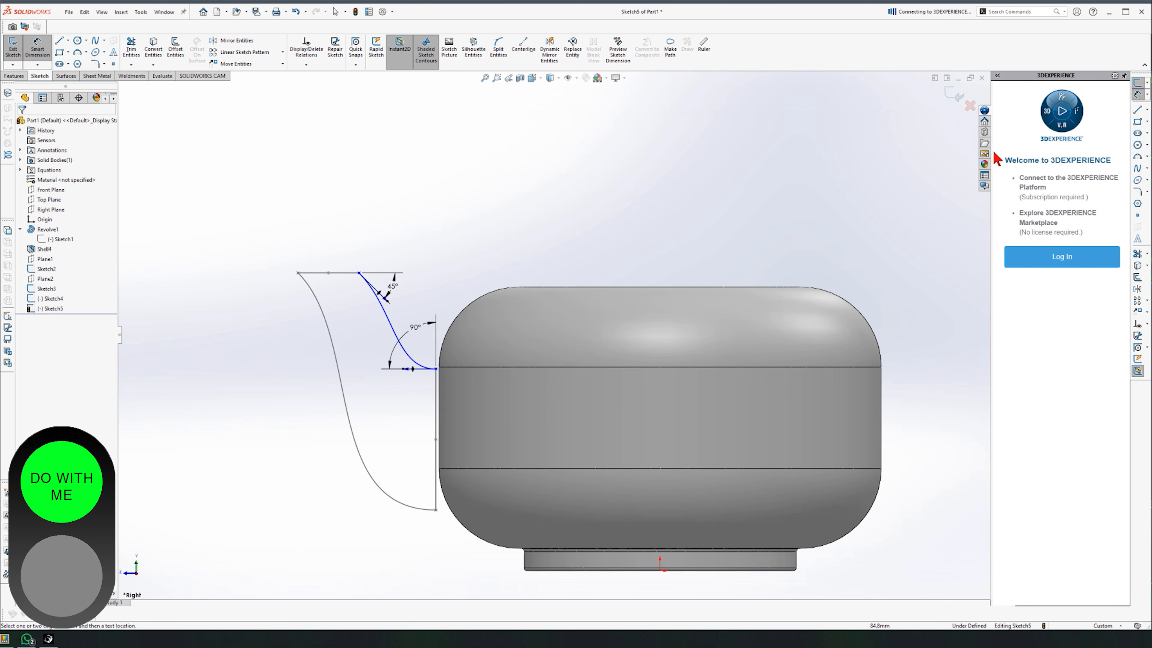
pyautogui.click(960, 92)
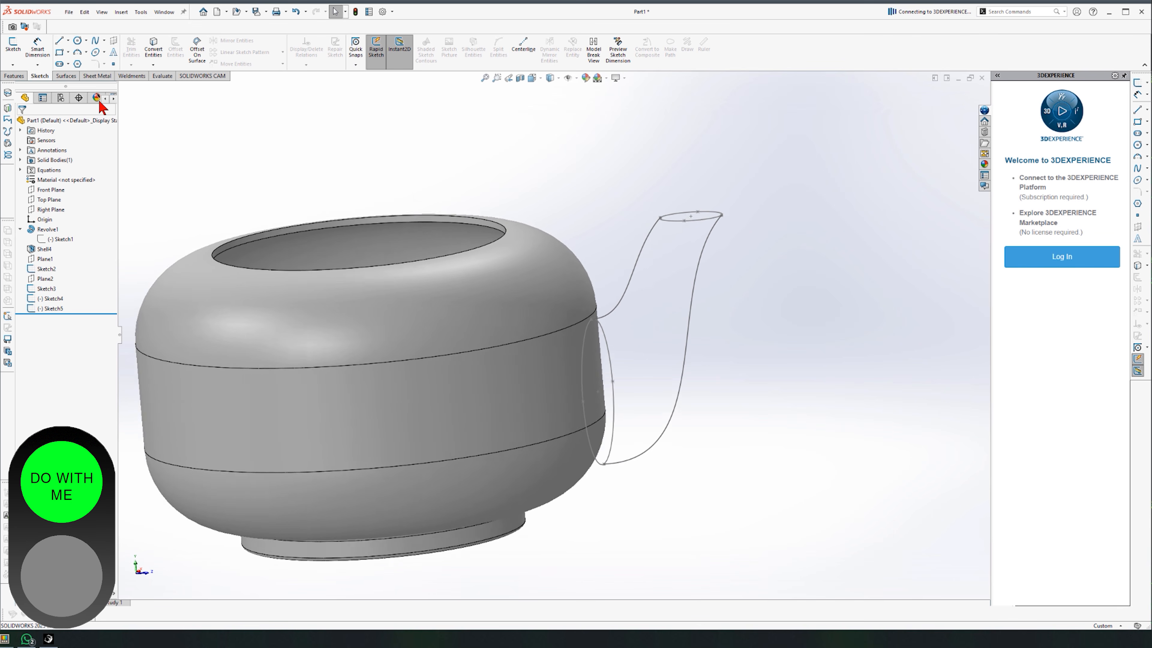
# Set up a lofted boss with the ellipse beside the vessel and the upper ellipse as its profiles.
pyautogui.click(13, 76)
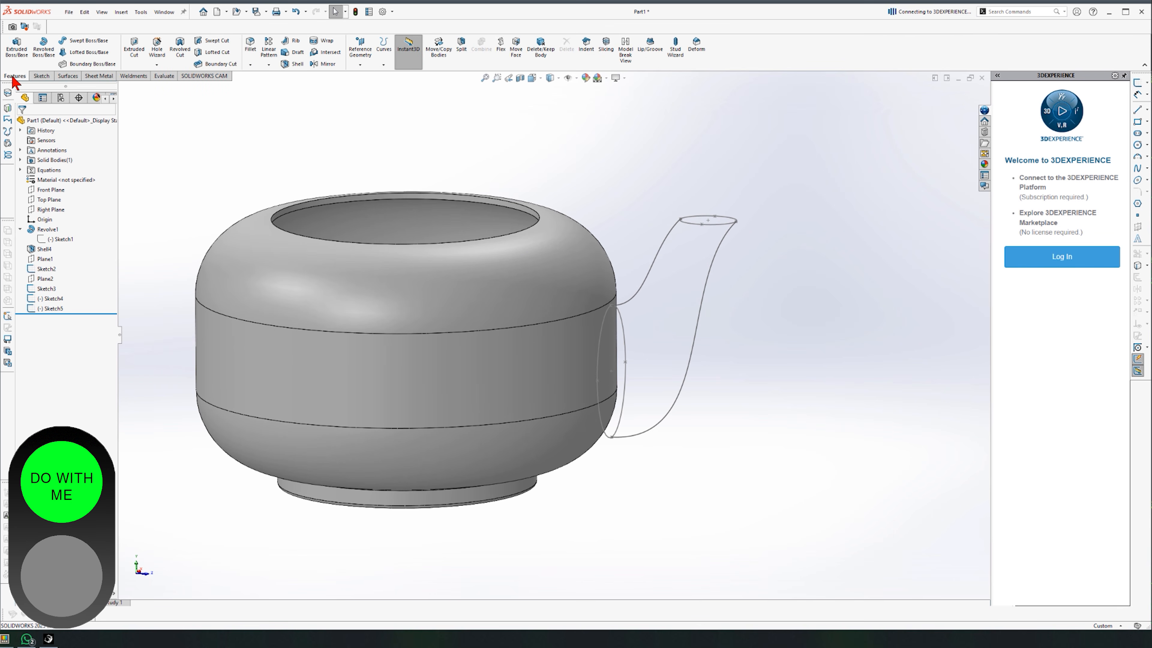
pyautogui.click(97, 52)
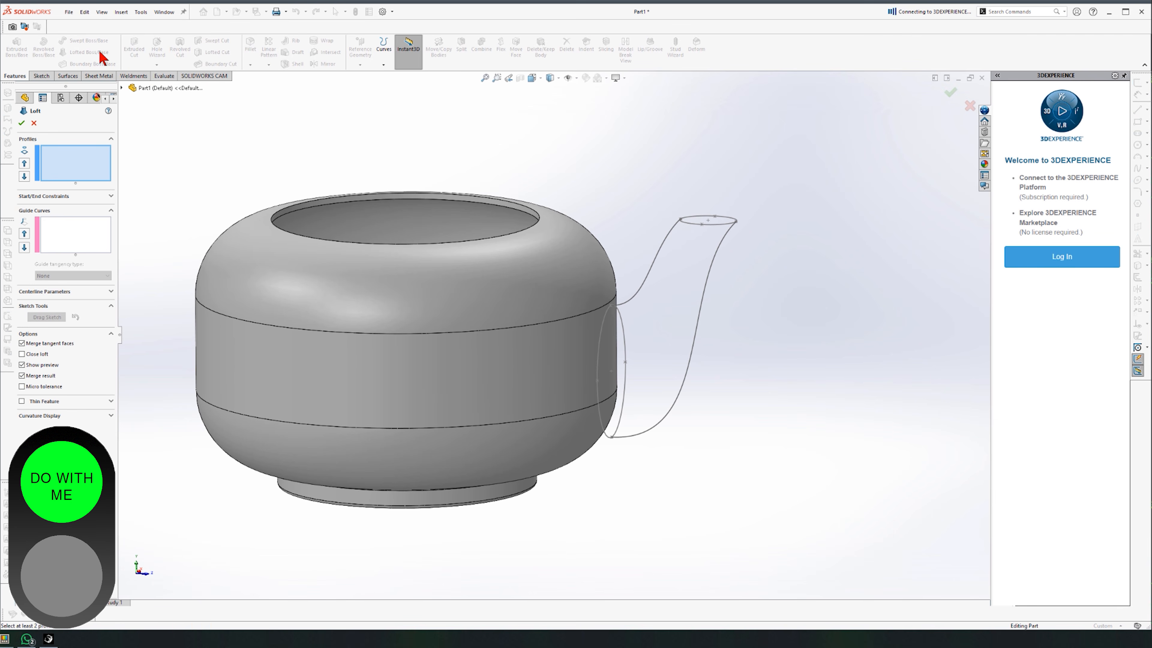
pyautogui.click(601, 335)
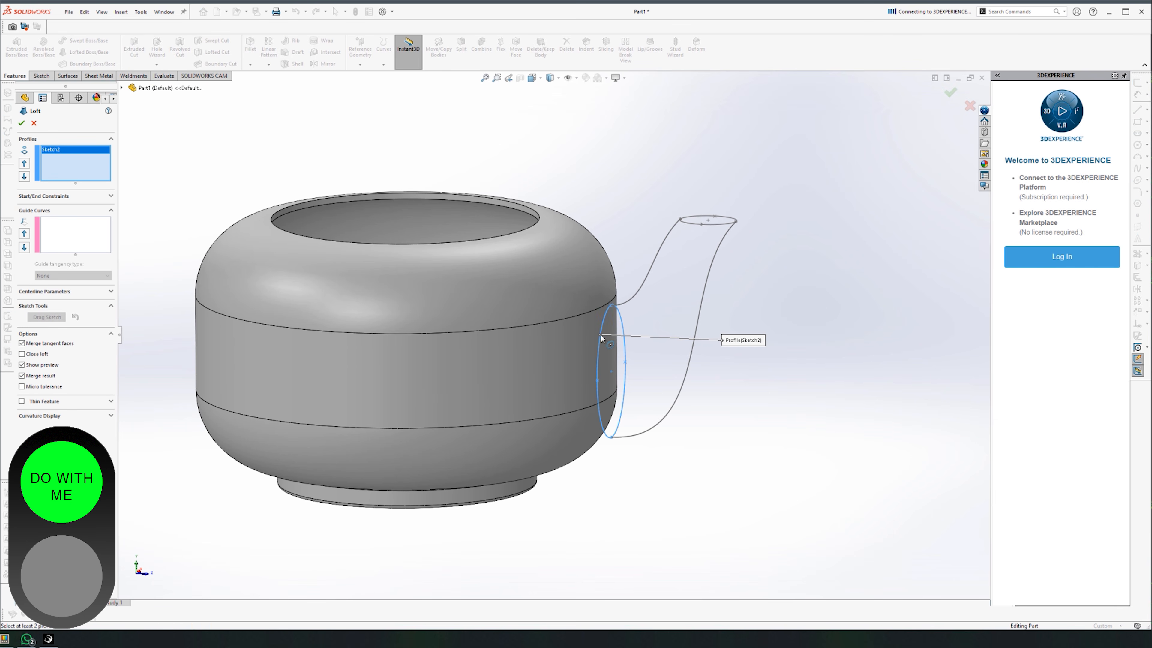
pyautogui.click(719, 223)
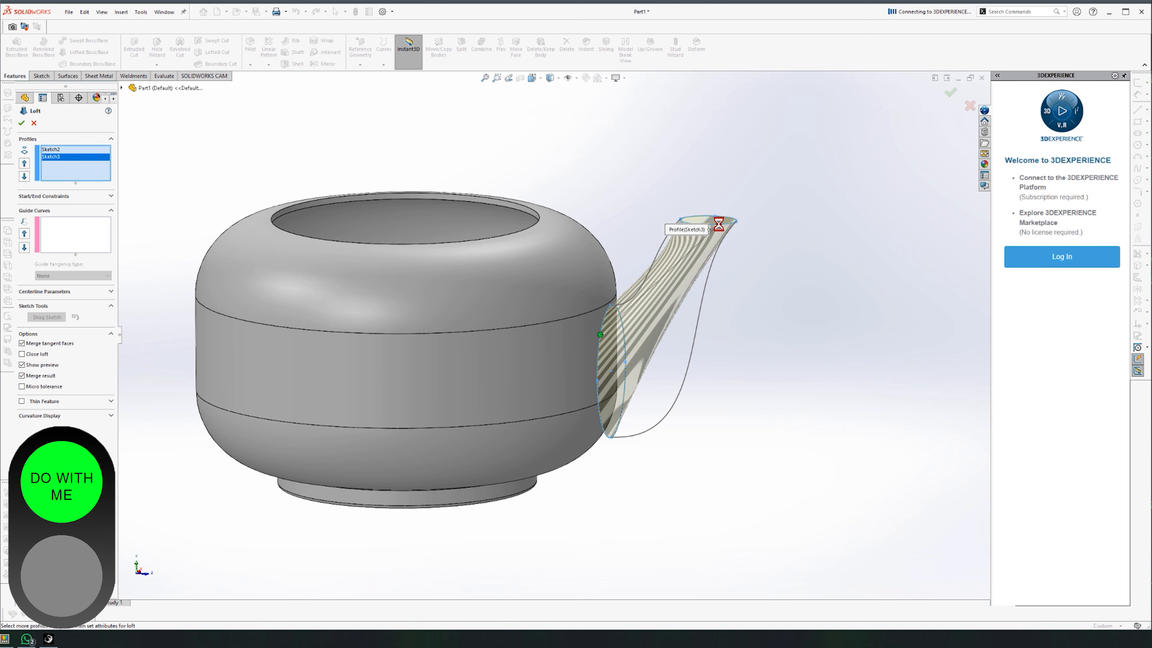
# Add the inner and outer splines as guide curves of the spout loft and check its preview from the side.
pyautogui.click(81, 237)
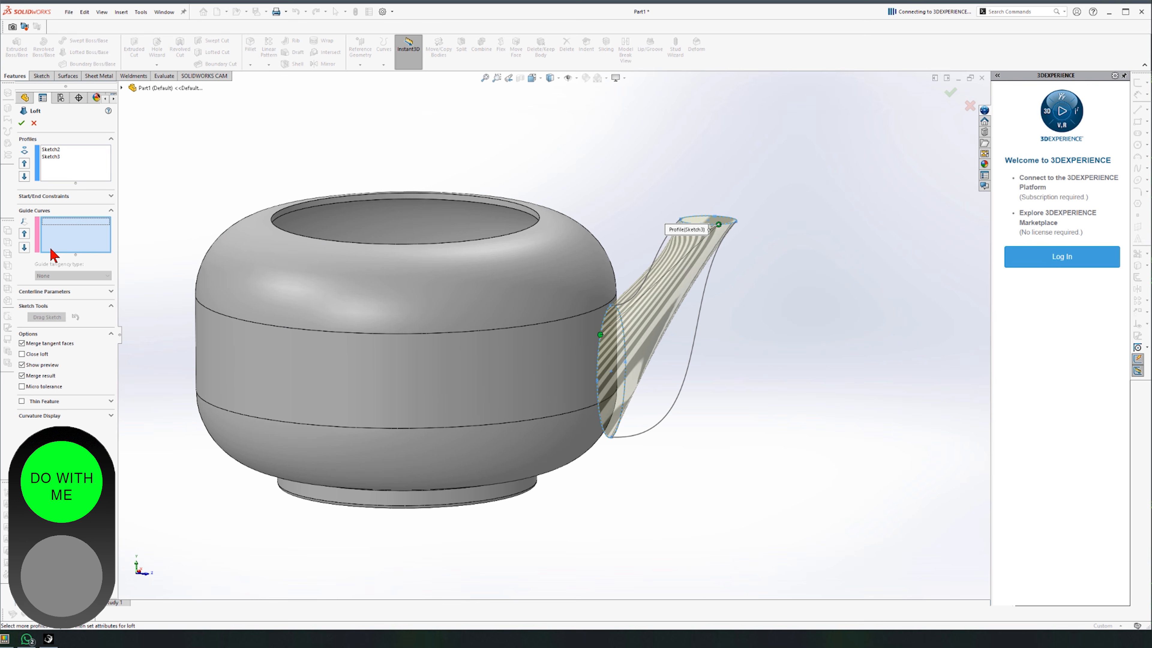
pyautogui.click(659, 255)
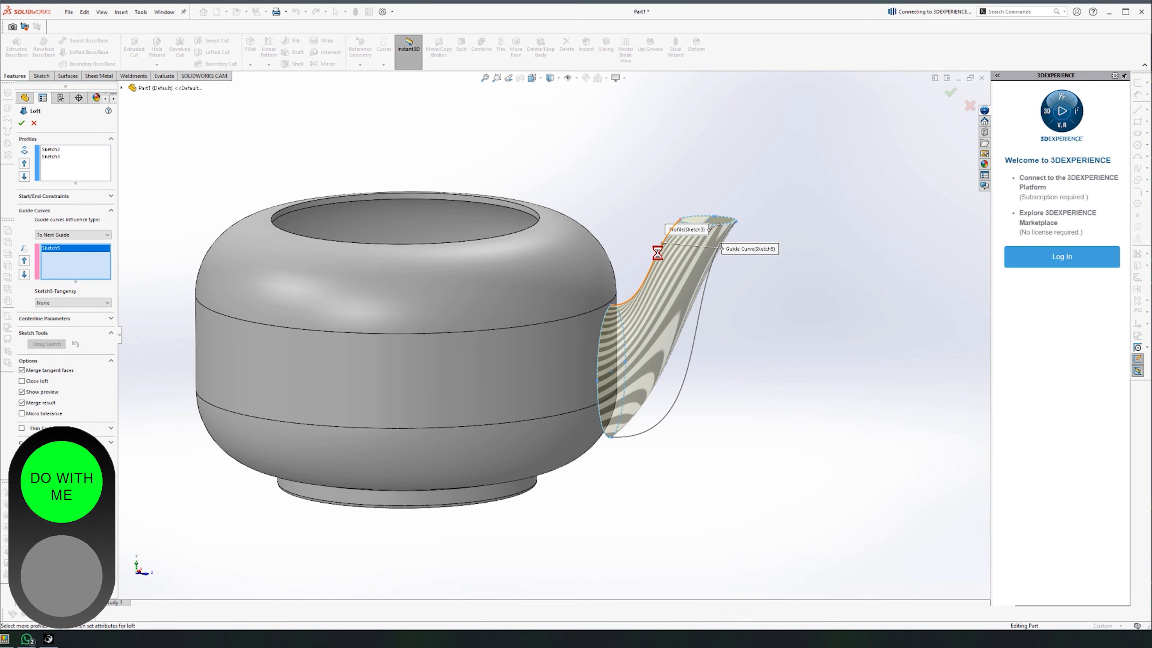
pyautogui.click(698, 331)
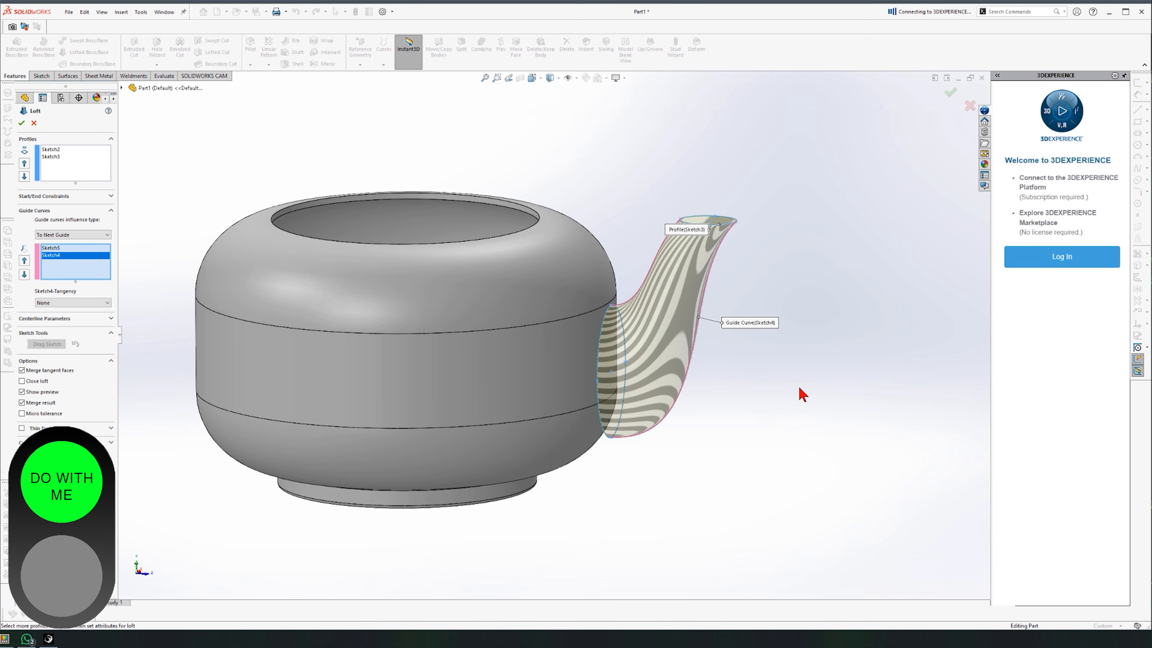
pyautogui.press('Down')
pyautogui.press('Down')
pyautogui.press('Down')
pyautogui.press('Down')
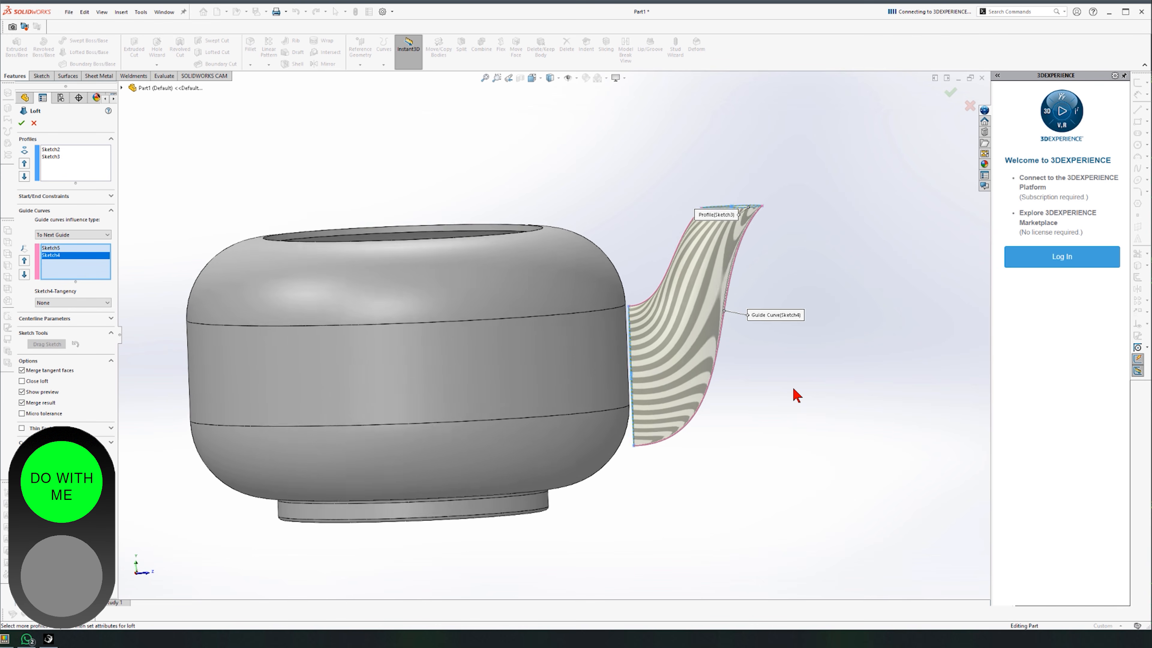
# Confirm the lofted spout with its two ellipse profiles and two spline guide curves.
pyautogui.press('Down')
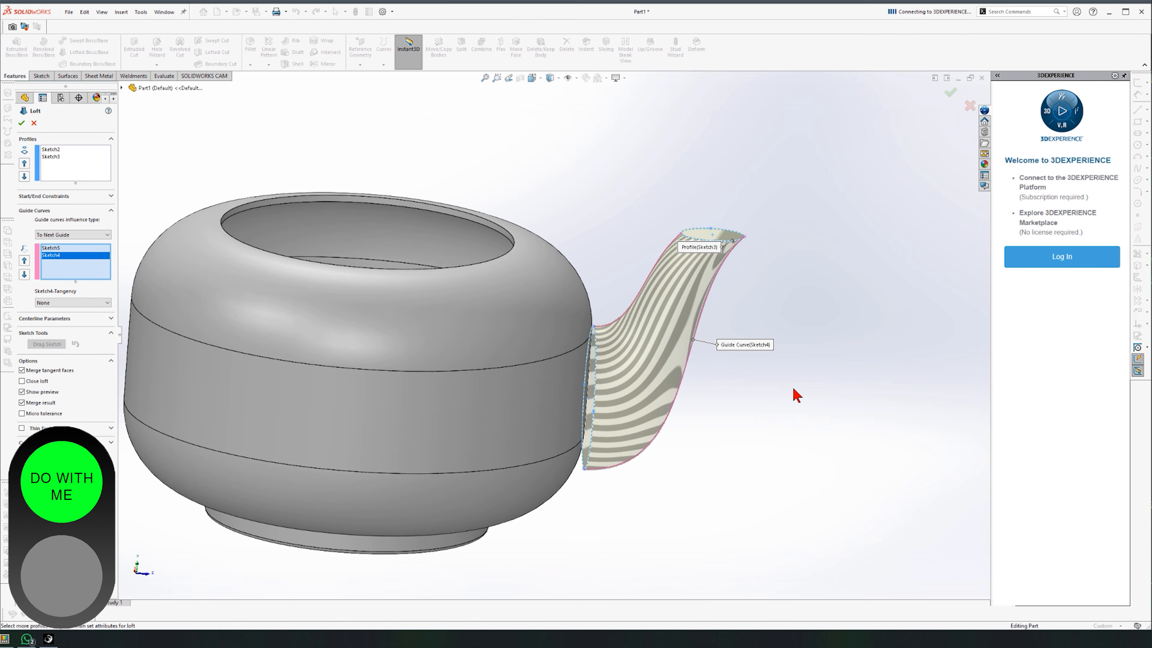
pyautogui.click(23, 123)
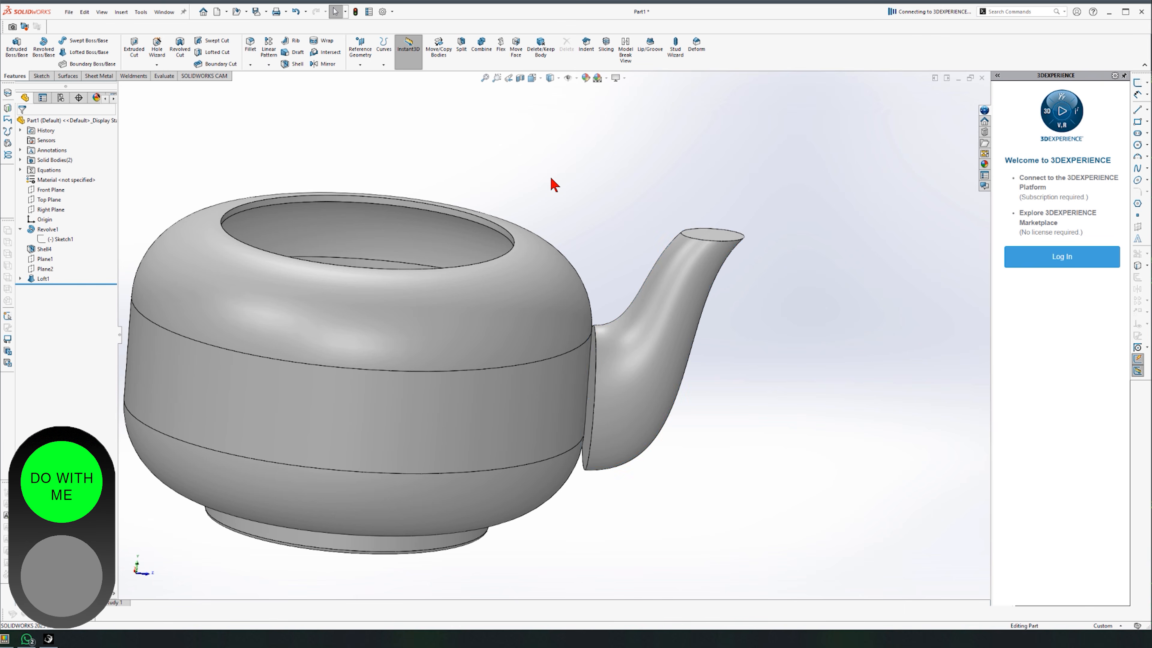
# Examine the lofted spout's shape and its fit against the vessel from the side and from above.
pyautogui.press('Up')
pyautogui.press('Up')
pyautogui.press('Down')
pyautogui.press('Down')
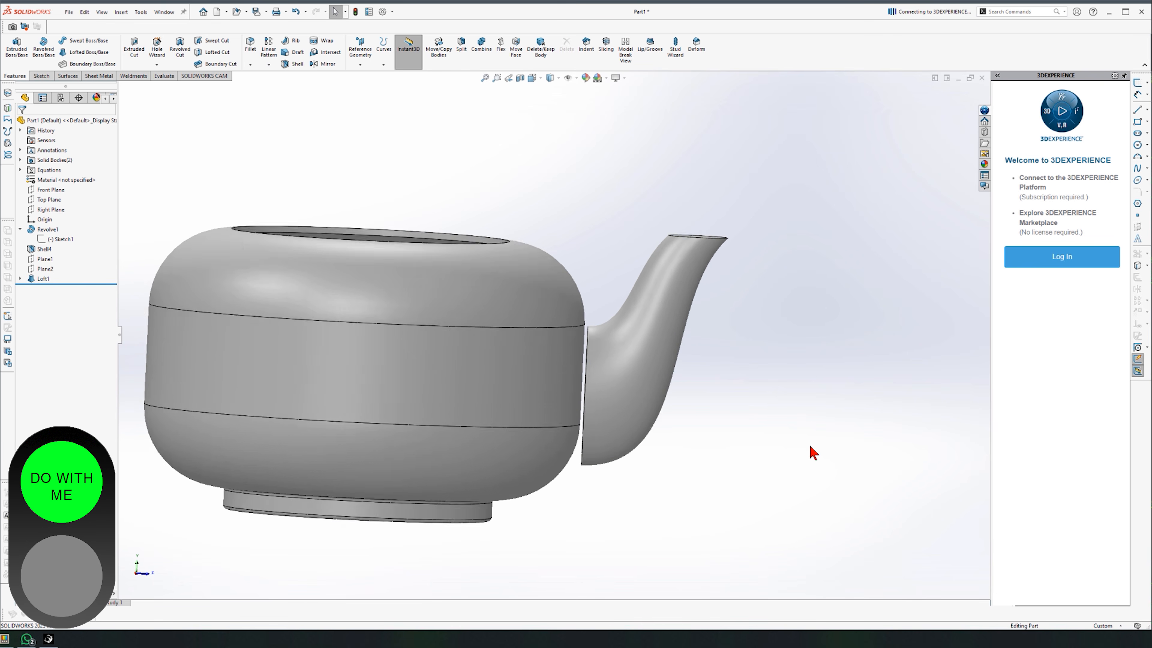
pyautogui.moveTo(757, 275); pyautogui.dragTo(673, 402, button='middle')
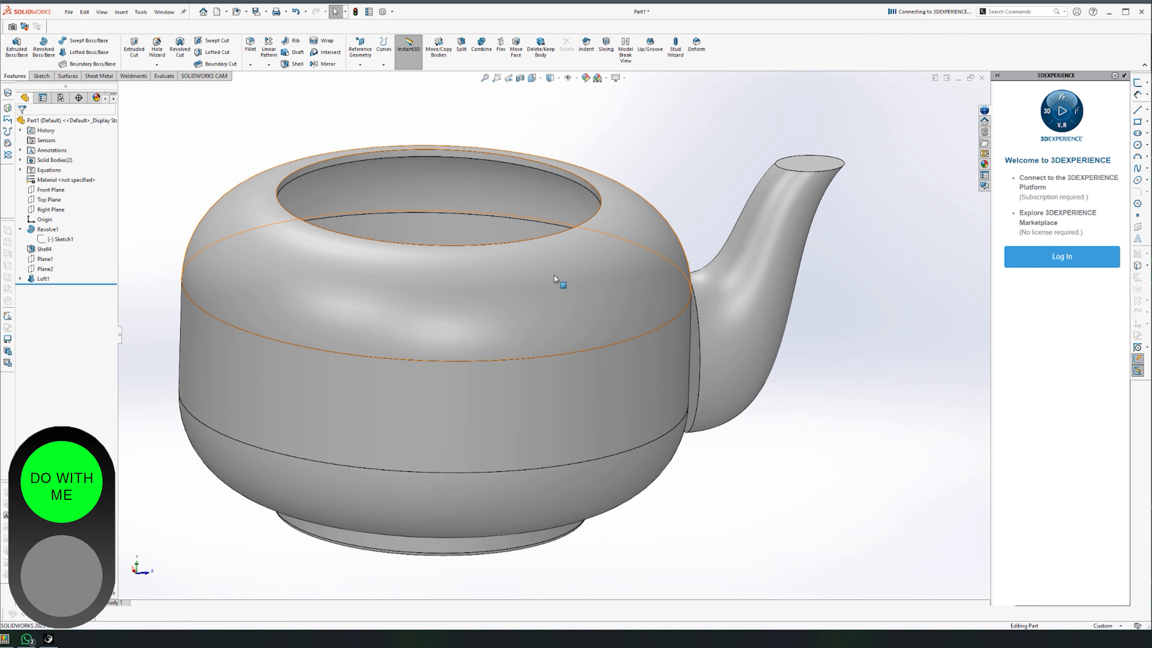
pyautogui.moveTo(753, 511); pyautogui.dragTo(804, 408, button='middle')
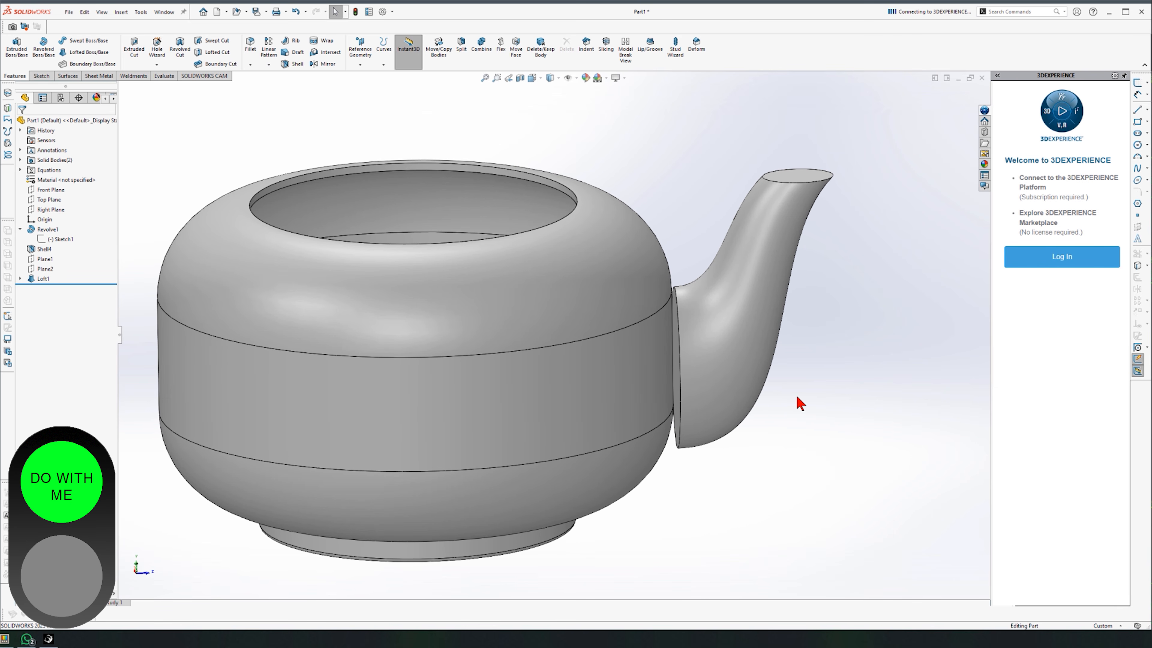
pyautogui.moveTo(811, 414); pyautogui.dragTo(780, 388, button='middle')
pyautogui.moveTo(639, 374); pyautogui.dragTo(841, 252, button='middle')
pyautogui.moveTo(812, 343); pyautogui.dragTo(829, 409, button='middle')
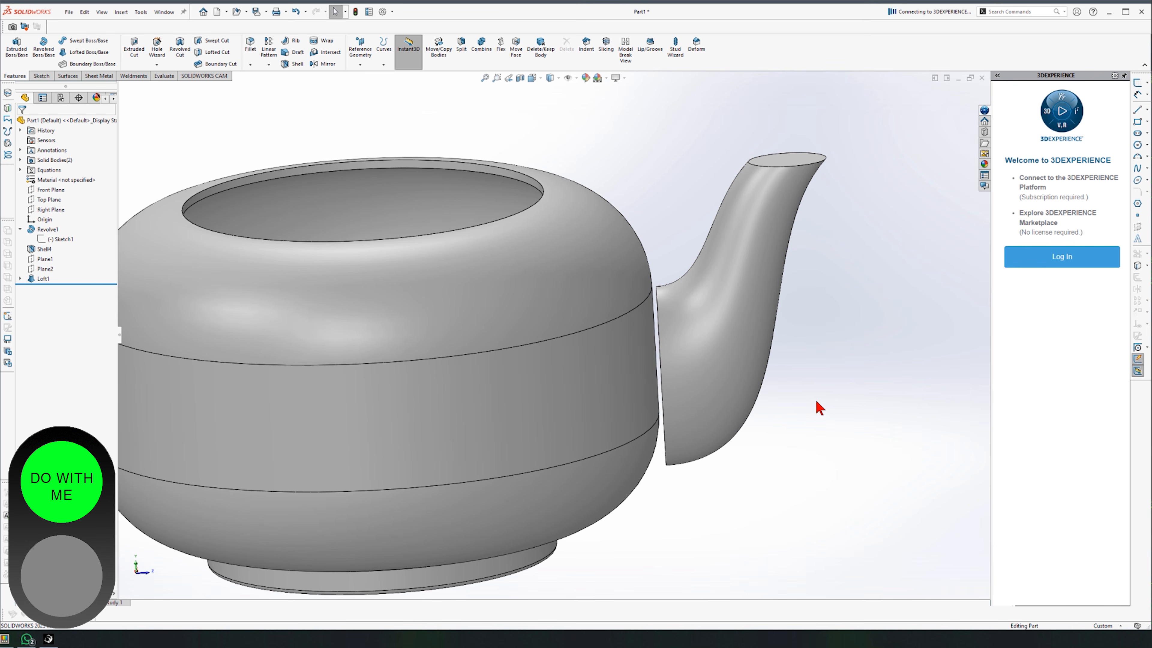
pyautogui.moveTo(820, 407); pyautogui.dragTo(820, 407, button='middle')
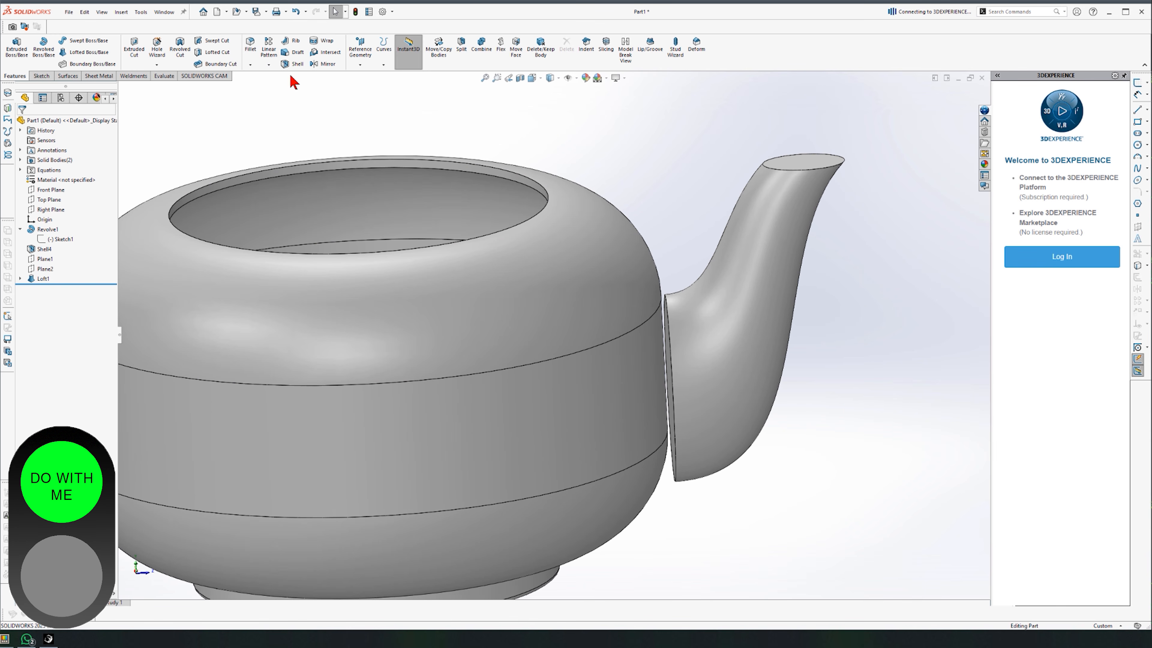
# Shell the spout to a 2 mm wall thickness, removing its upper end face and the end face beside the vessel.
pyautogui.click(295, 65)
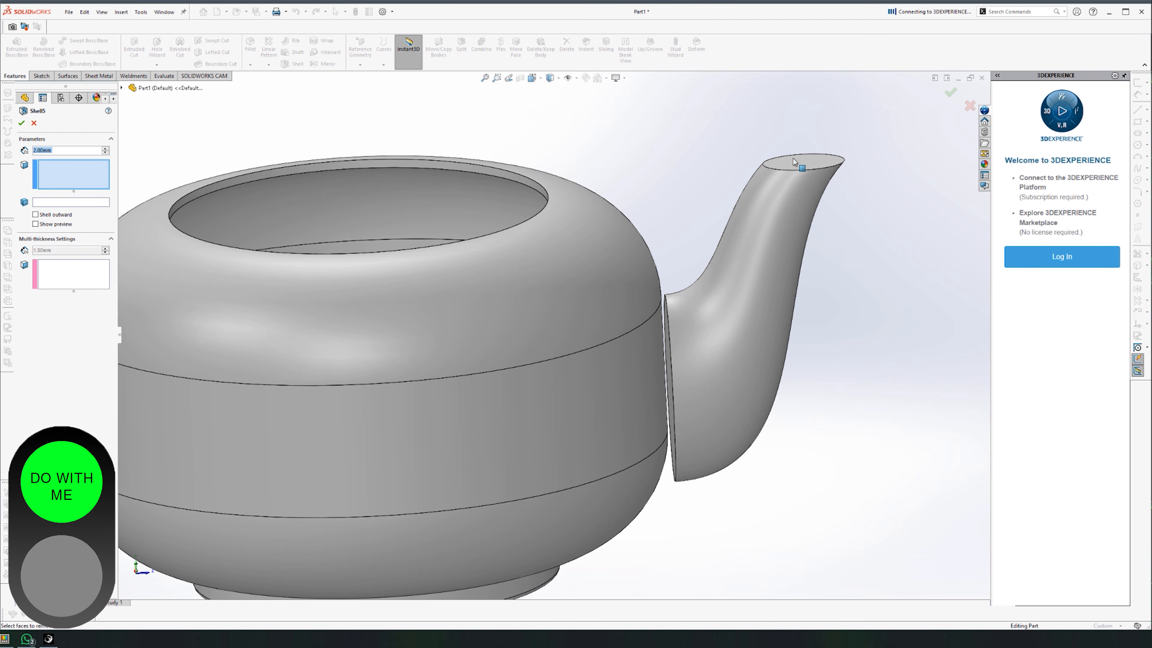
pyautogui.click(802, 164)
pyautogui.moveTo(802, 165); pyautogui.dragTo(755, 417, button='middle')
pyautogui.click(676, 381)
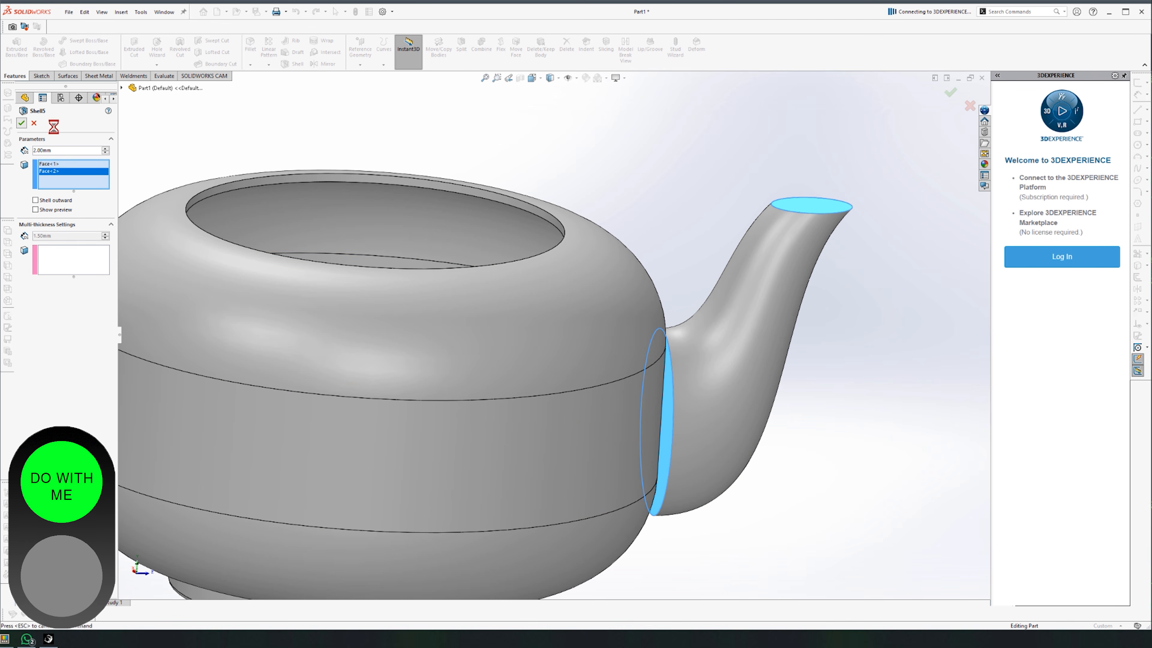
pyautogui.click(27, 121)
# Inspect the hollow spout's opening and wall from above and from the side.
pyautogui.press('Down')
pyautogui.press('Down')
pyautogui.press('Down')
pyautogui.press('Down')
pyautogui.press('Down')
pyautogui.press('Down')
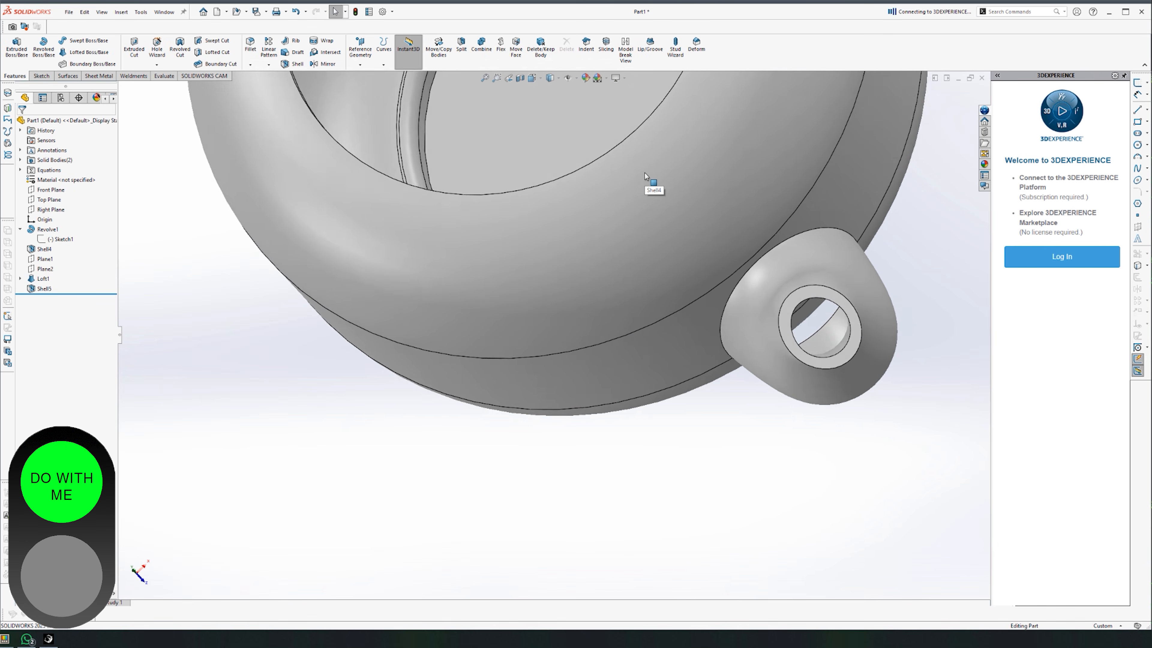
pyautogui.press('Up')
pyautogui.press('Up')
pyautogui.press('Up')
pyautogui.press('Up')
pyautogui.press('Up')
pyautogui.press('Up')
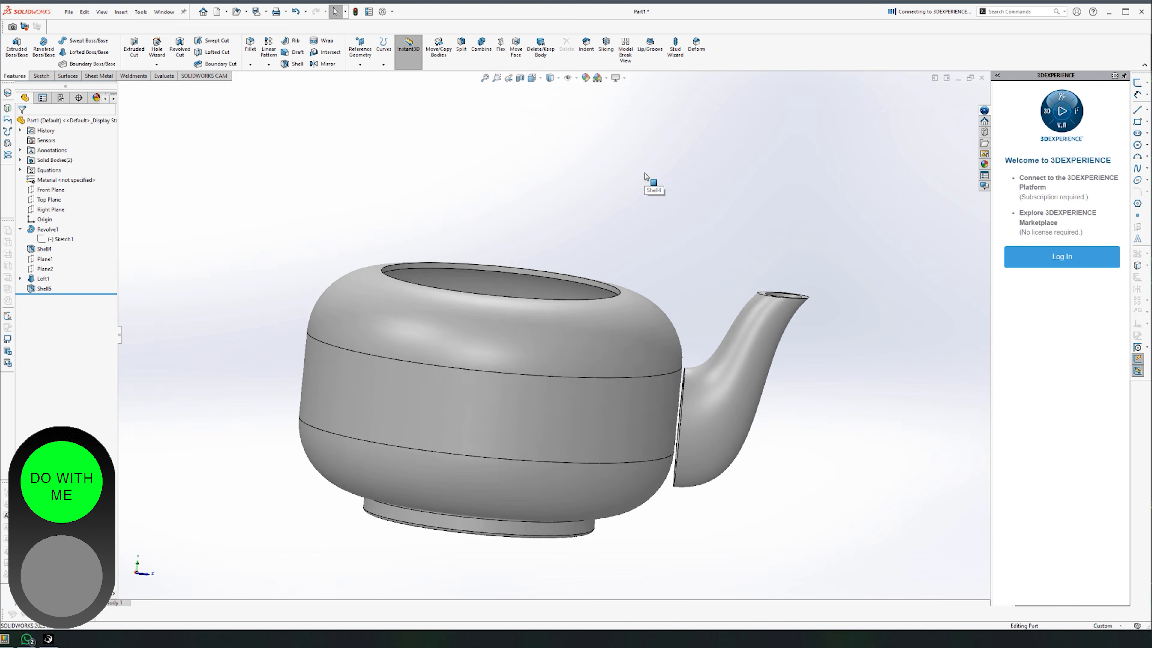
pyautogui.hotkey('shift', 'z')
pyautogui.hotkey('shift', 'z')
pyautogui.hotkey('shift', 'z')
pyautogui.hotkey('shift', 'z')
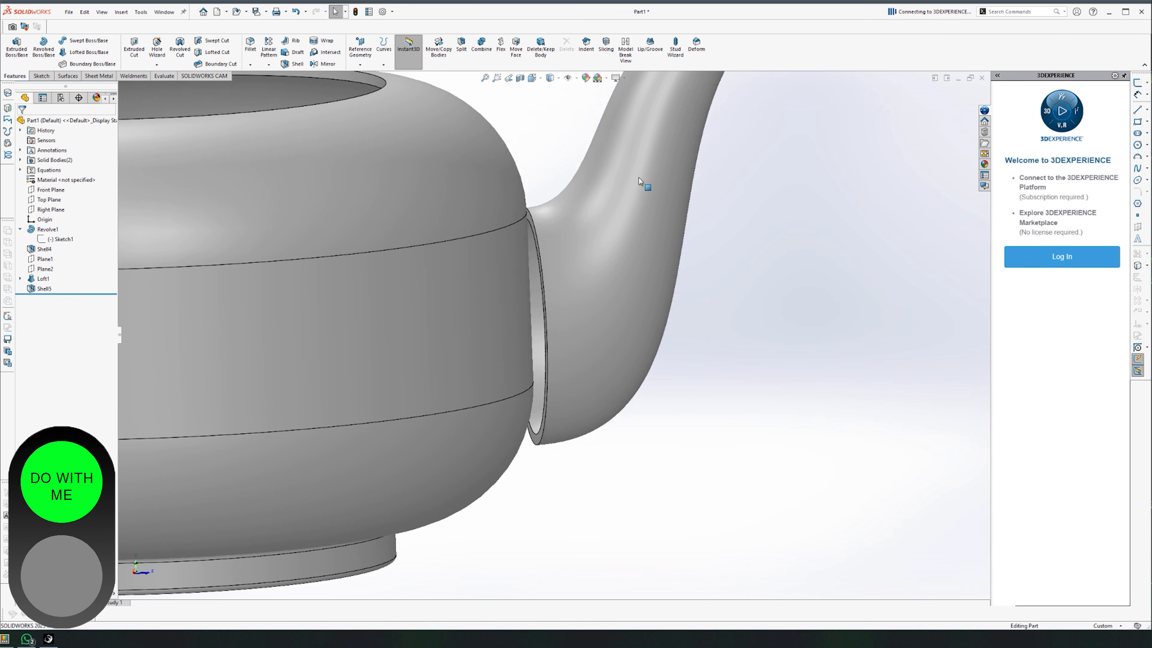
# Examine the area where the spout's open end meets the vessel's side wall.
pyautogui.scroll(3, 571, 216)
pyautogui.scroll(-5, 592, 269)
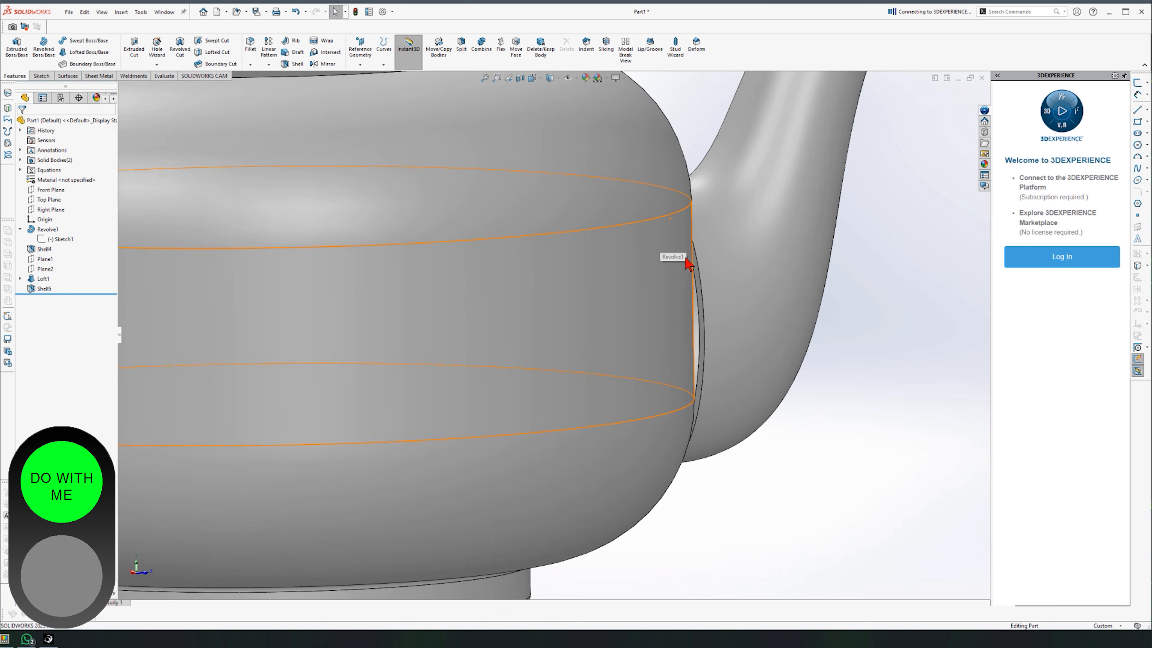
pyautogui.click(698, 277)
pyautogui.click(697, 276)
pyautogui.scroll(3, 738, 451)
pyautogui.moveTo(717, 434); pyautogui.dragTo(677, 408, button='middle')
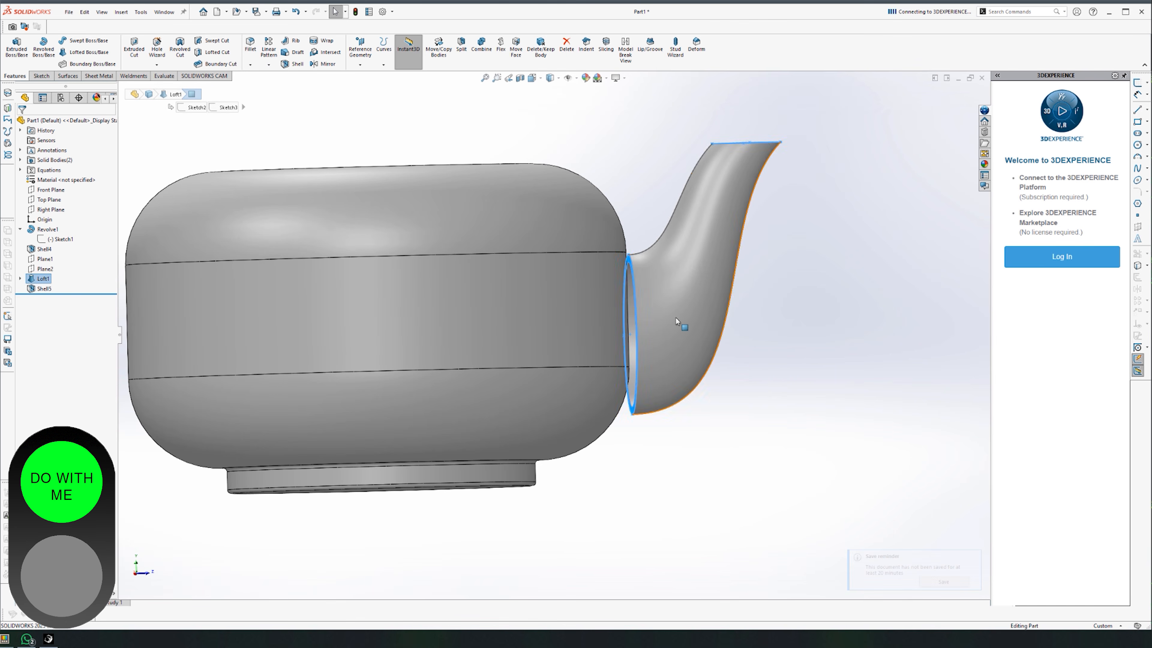
pyautogui.scroll(-3, 641, 272)
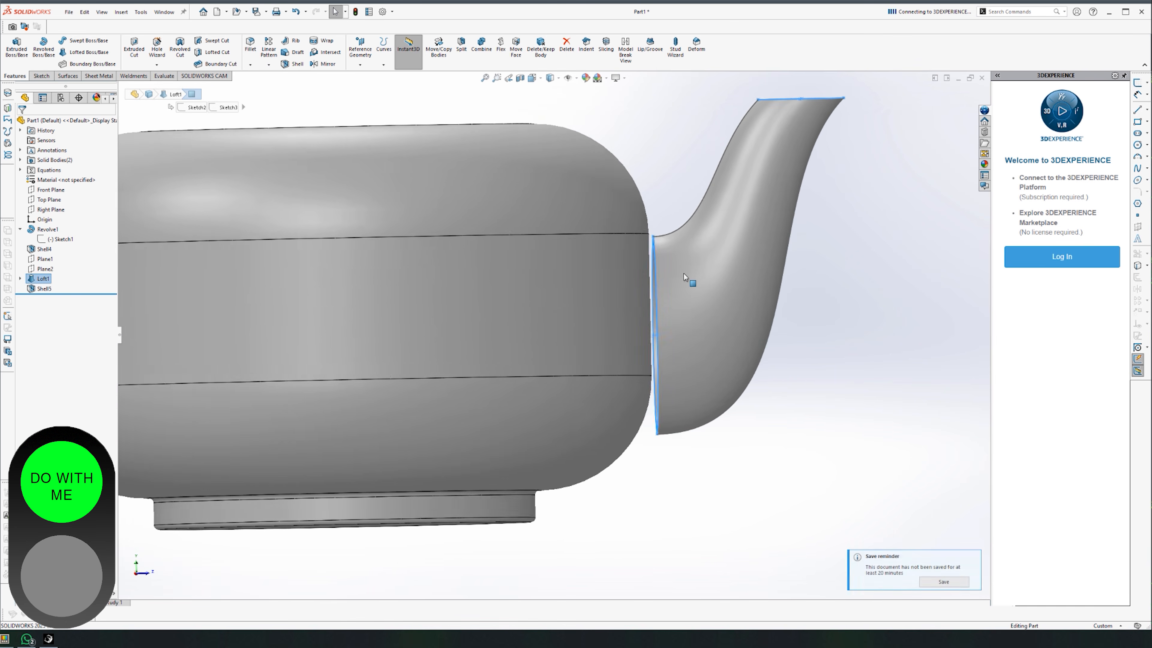
pyautogui.moveTo(679, 289); pyautogui.dragTo(701, 299, button='middle')
pyautogui.click(790, 474)
# Start a new sketch on the spout's ring-shaped end face beside the vessel.
pyautogui.scroll(-4, 630, 270)
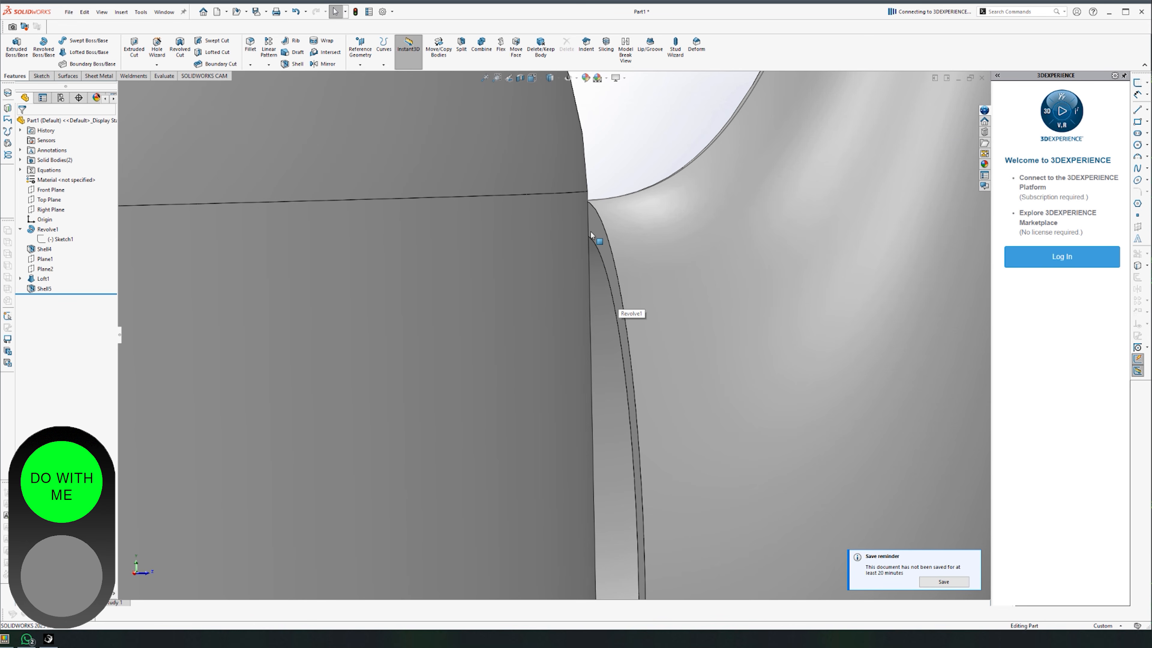
pyautogui.click(592, 230)
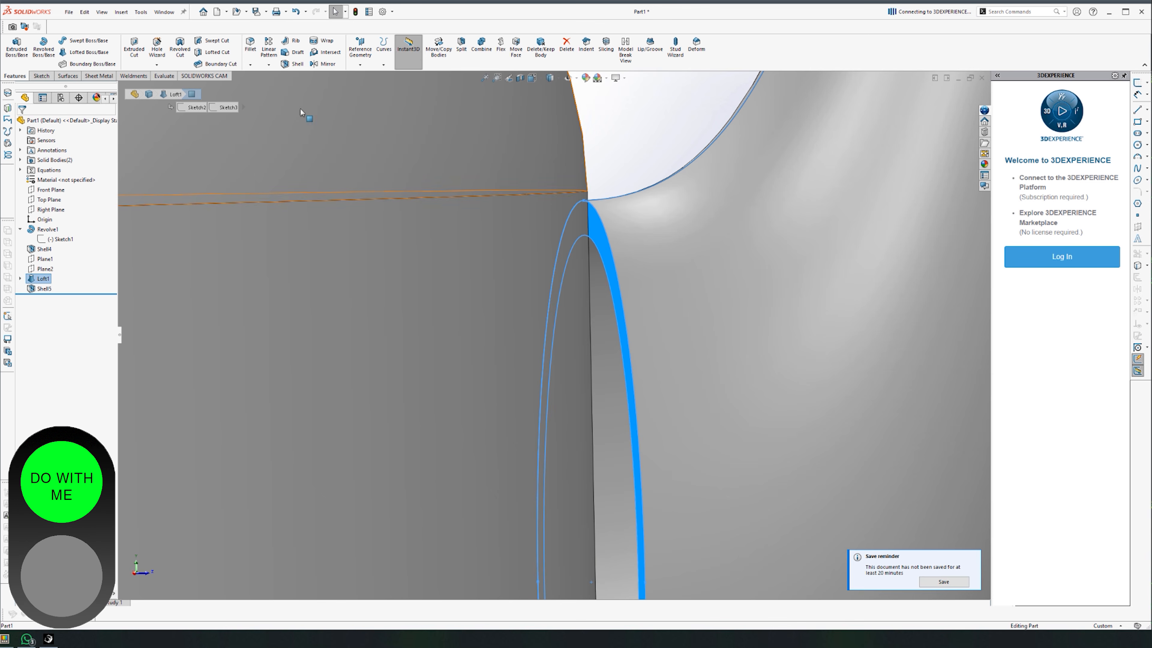
pyautogui.click(40, 76)
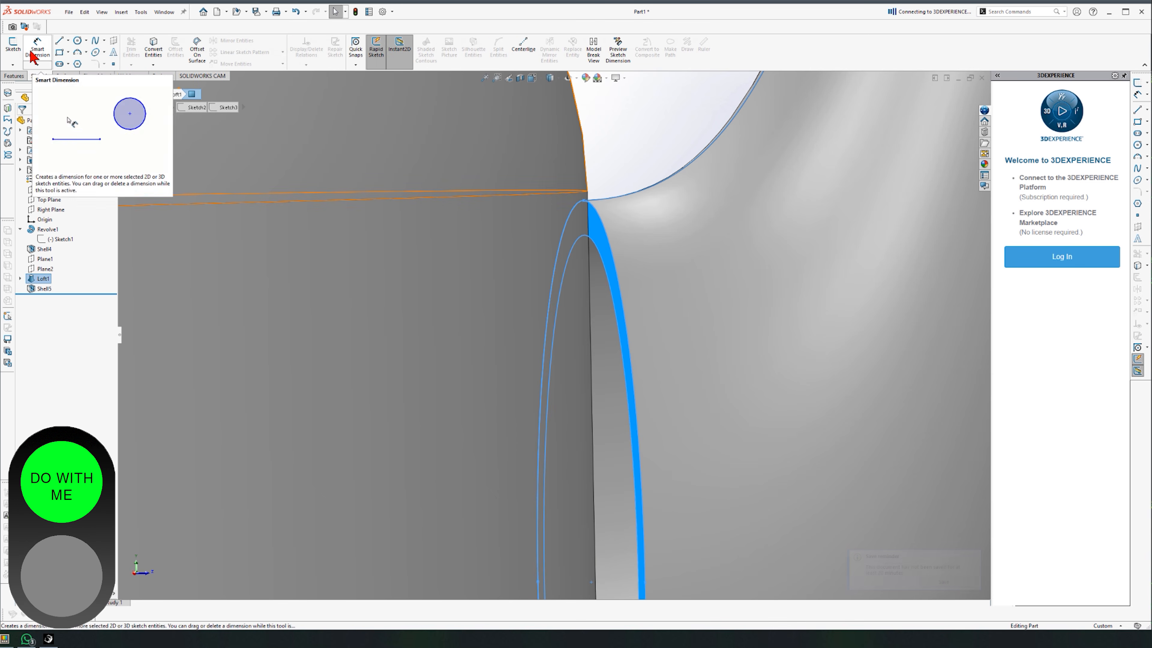
pyautogui.click(17, 52)
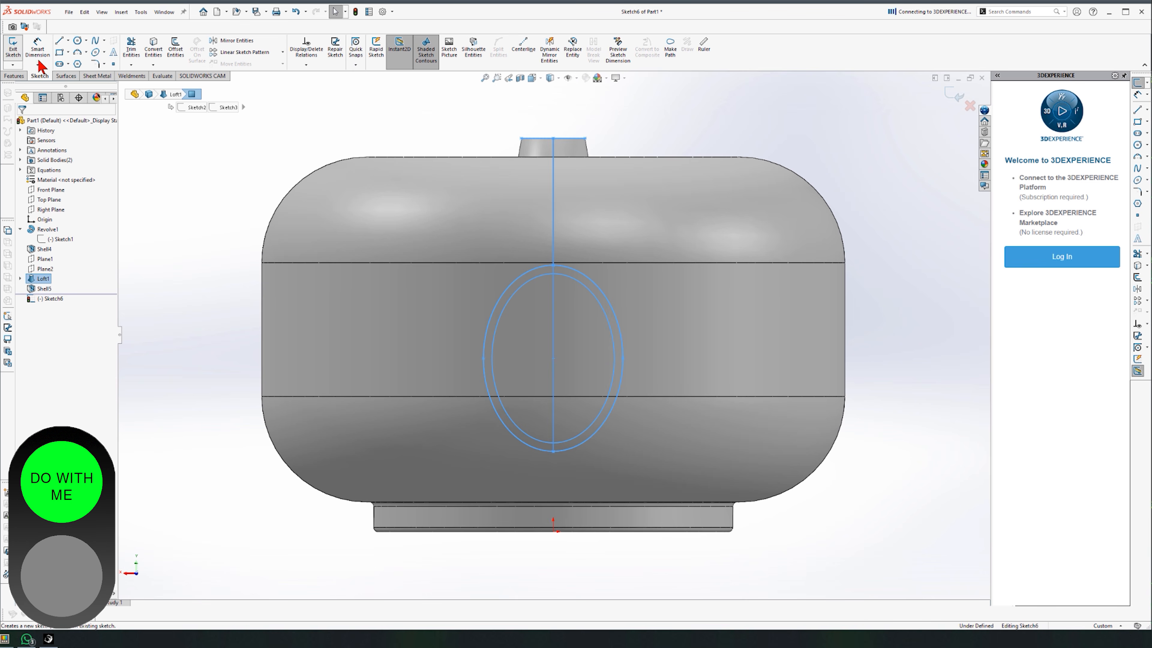
# Convert the outer and inner elliptical edges of the spout's end face into sketch entities.
pyautogui.moveTo(221, 320); pyautogui.dragTo(348, 315, button='middle')
pyautogui.scroll(-8, 443, 345)
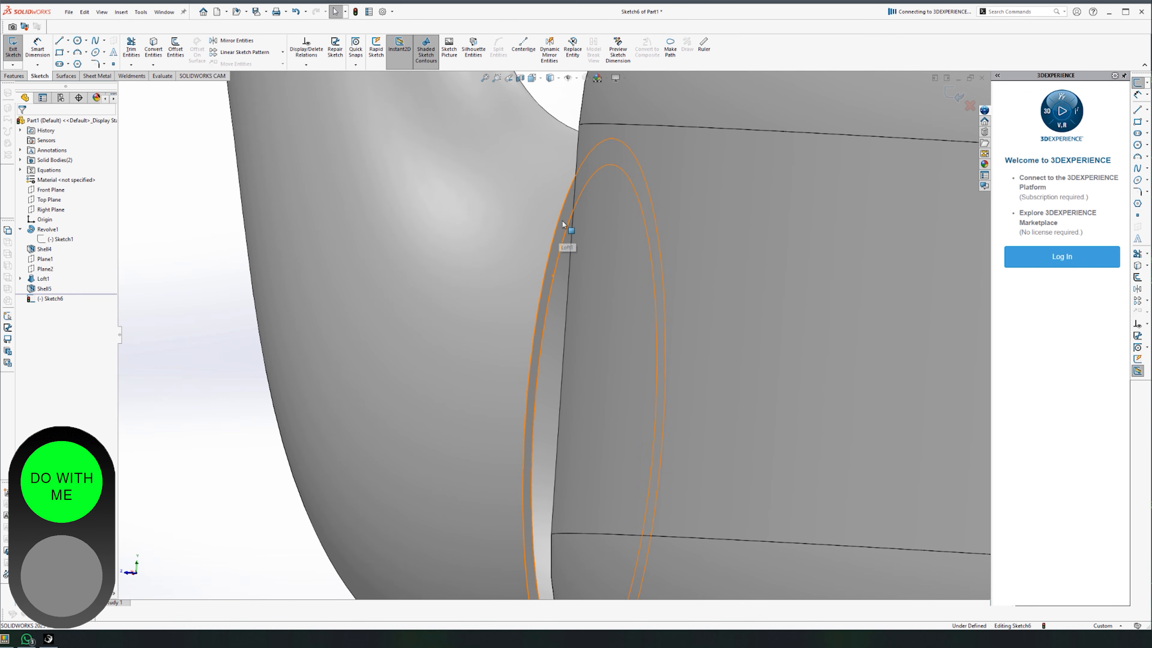
pyautogui.press('z')
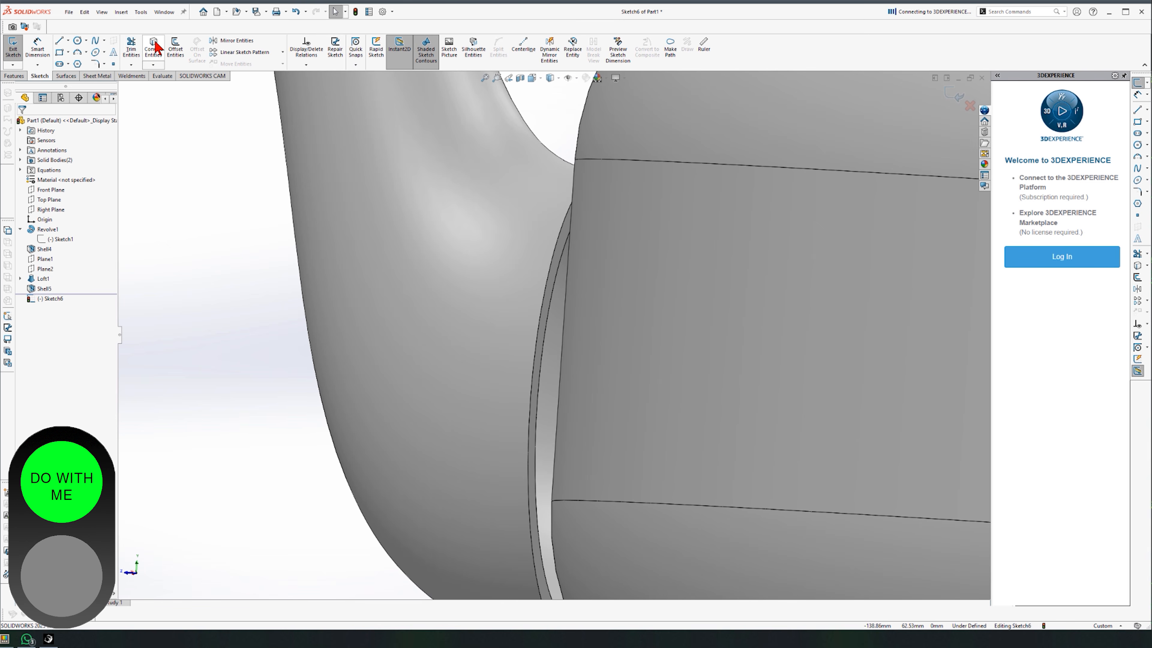
pyautogui.click(154, 48)
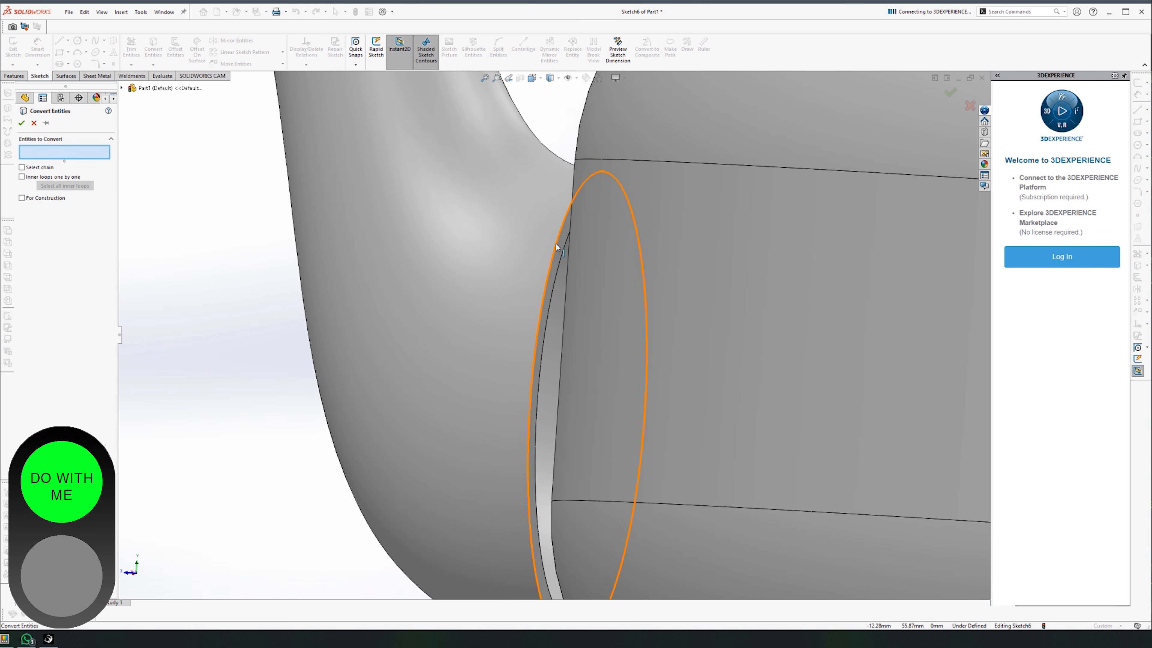
pyautogui.click(563, 251)
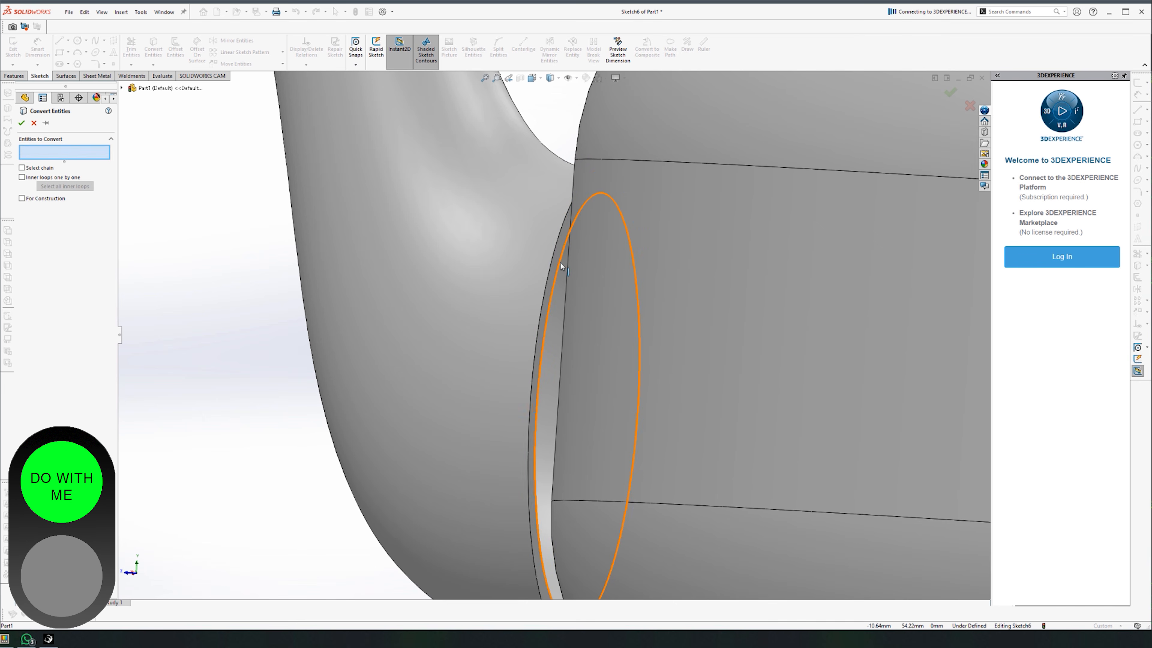
pyautogui.click(554, 258)
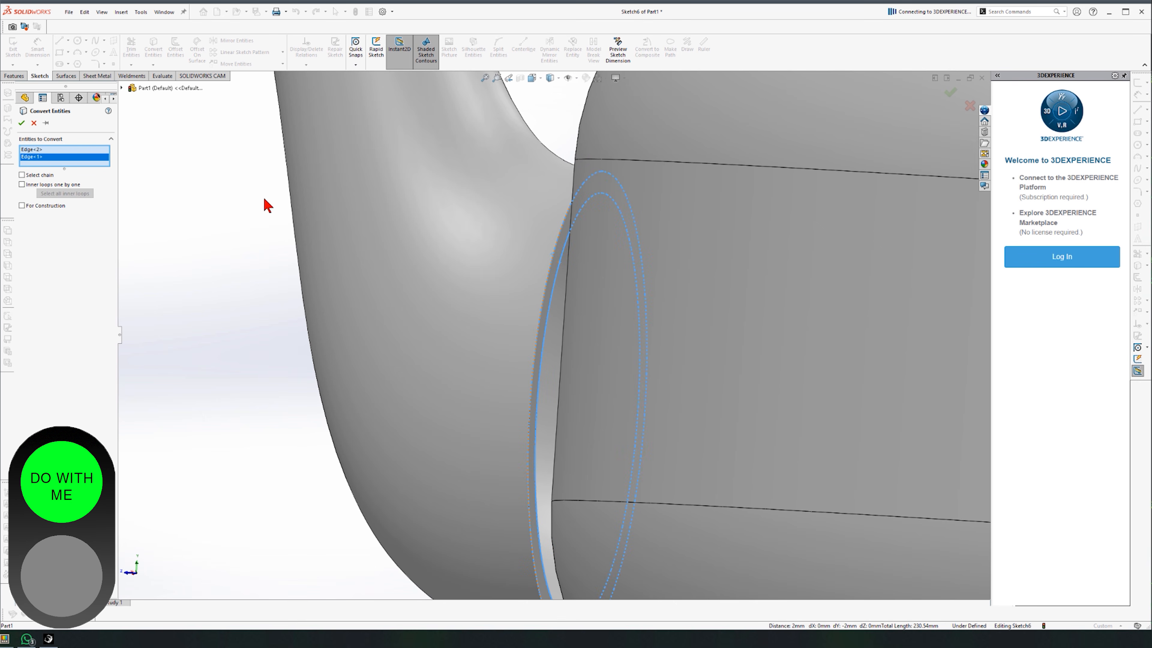
pyautogui.click(22, 123)
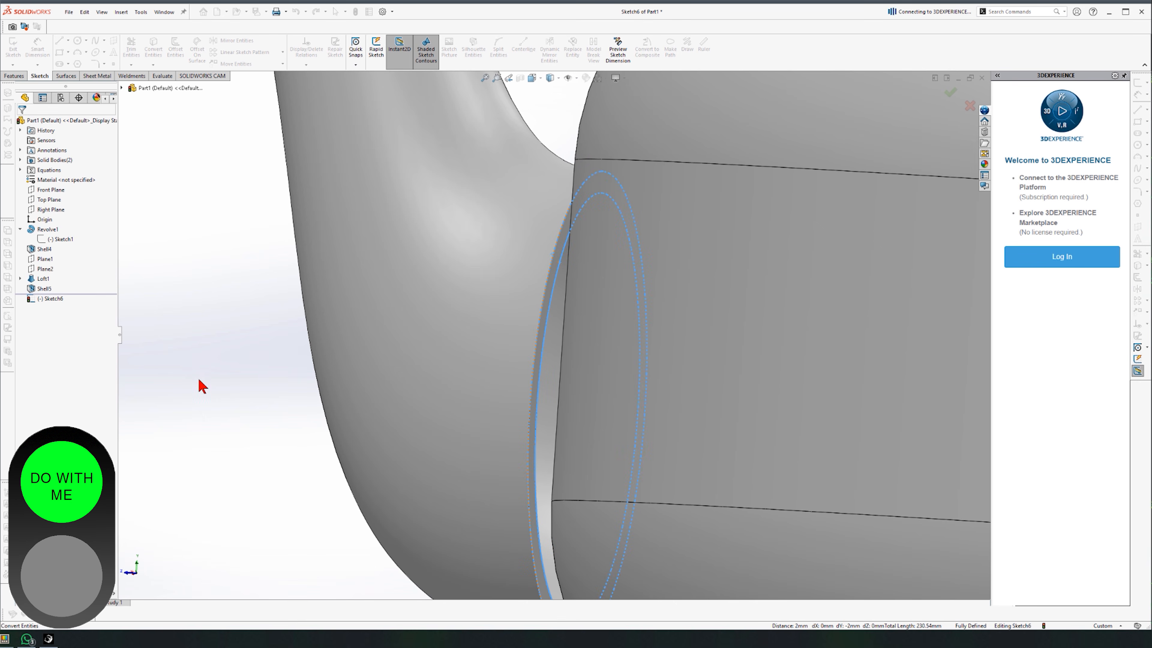
# Start a boss extrusion of the converted elliptical ring towards the vessel with the Up To Surface end condition.
pyautogui.scroll(3, 653, 500)
pyautogui.moveTo(719, 468); pyautogui.dragTo(601, 334, button='middle')
pyautogui.moveTo(516, 430); pyautogui.dragTo(493, 252, button='middle')
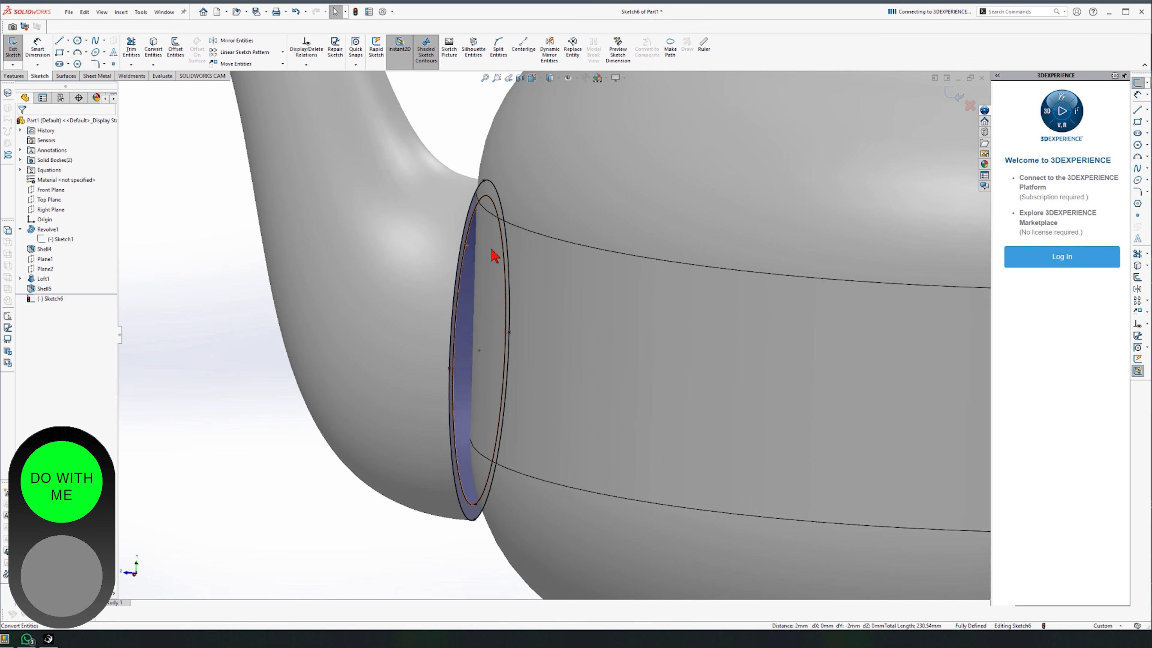
pyautogui.click(21, 76)
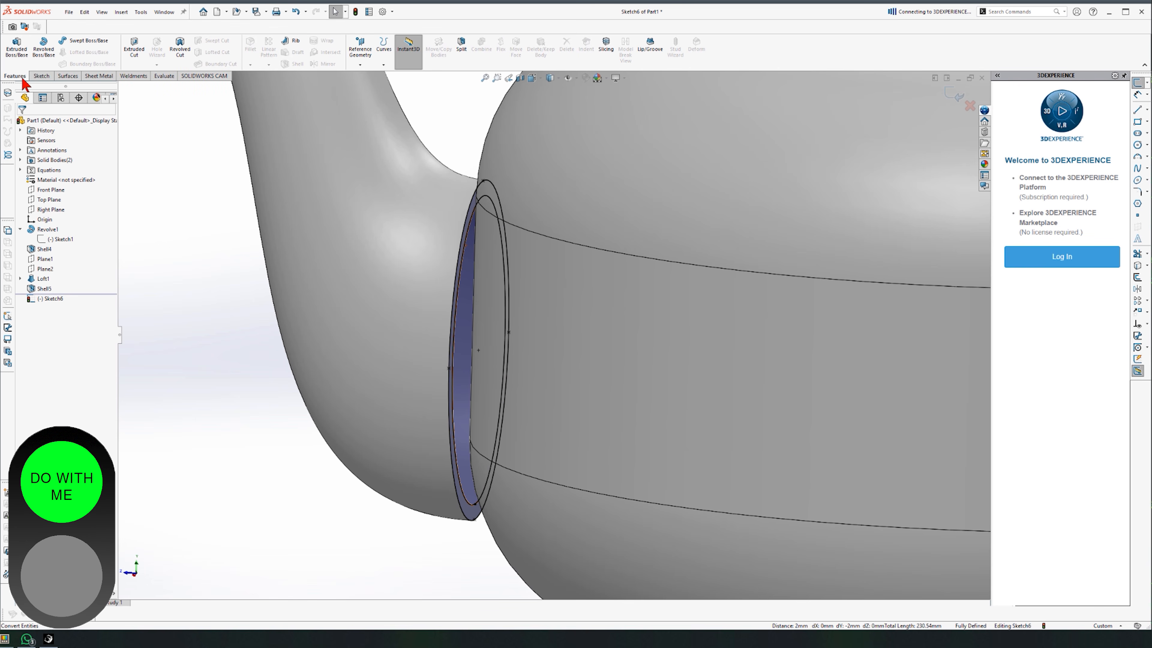
pyautogui.click(16, 51)
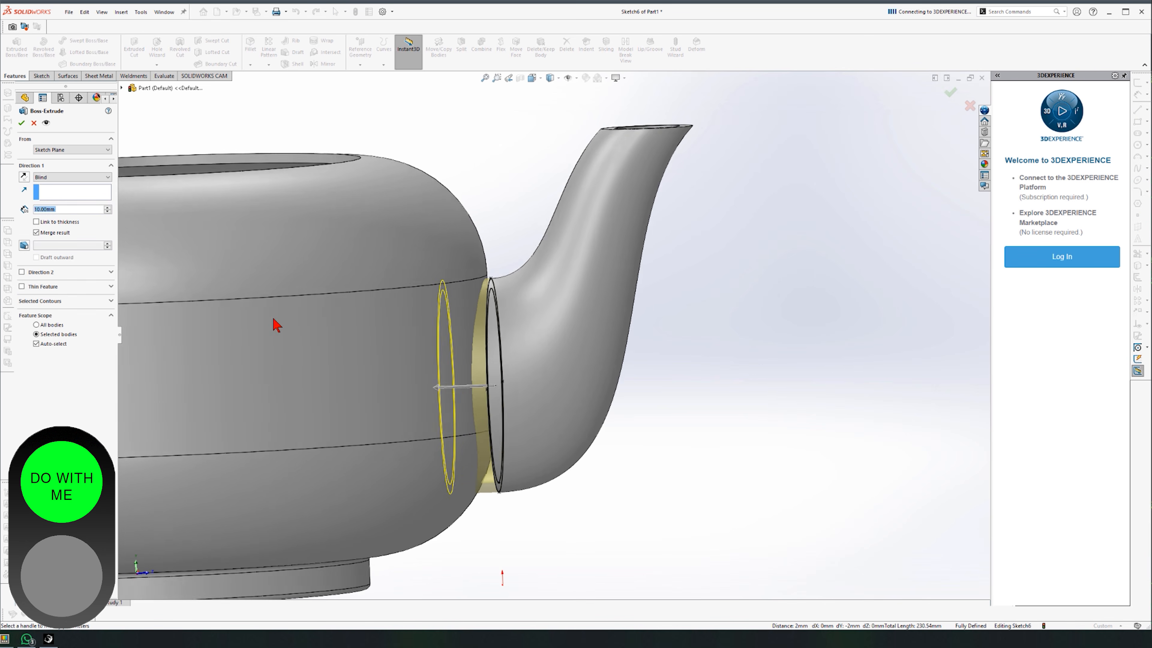
pyautogui.moveTo(351, 333); pyautogui.dragTo(411, 297, button='middle')
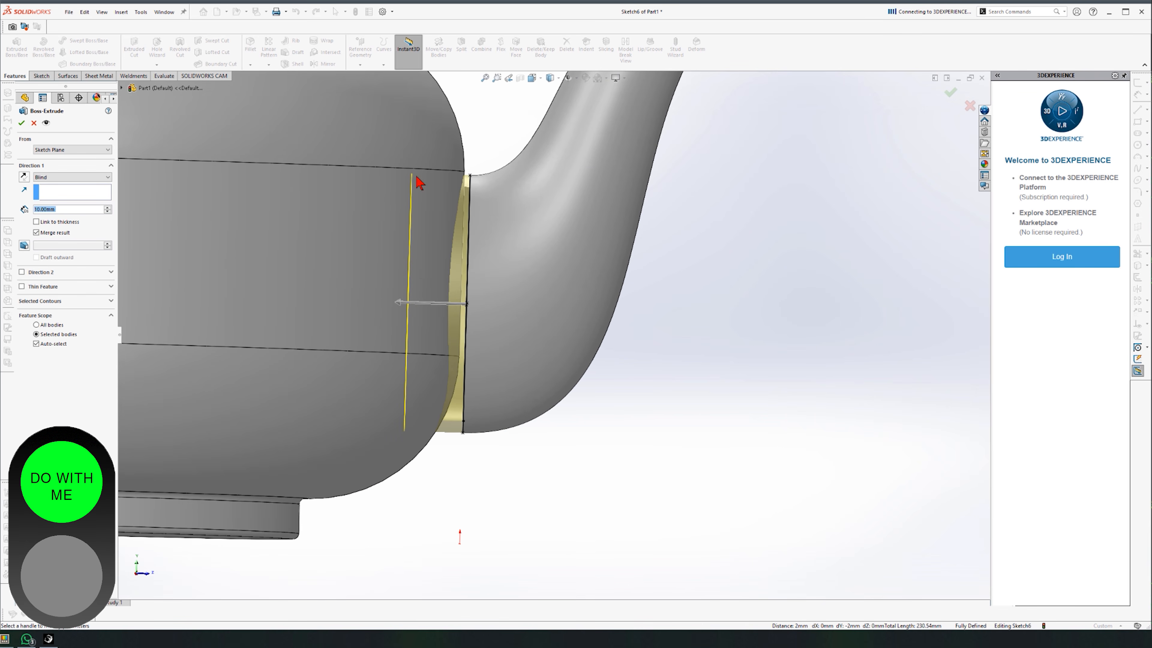
pyautogui.moveTo(389, 440); pyautogui.dragTo(293, 451, button='middle')
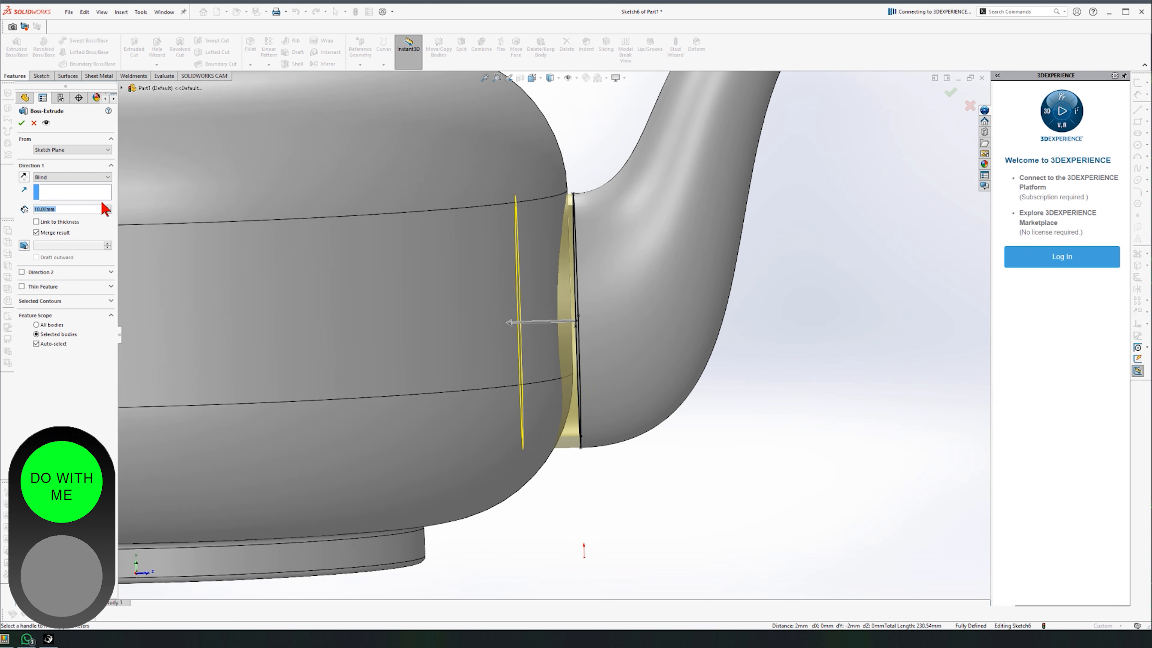
pyautogui.click(83, 178)
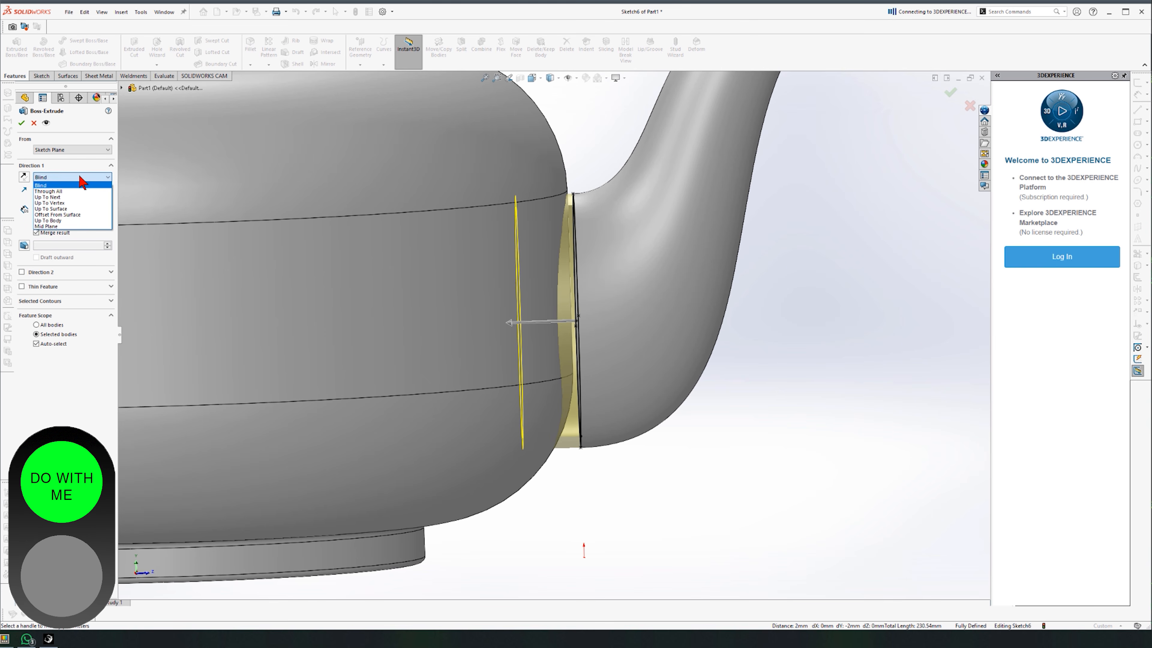
pyautogui.click(67, 209)
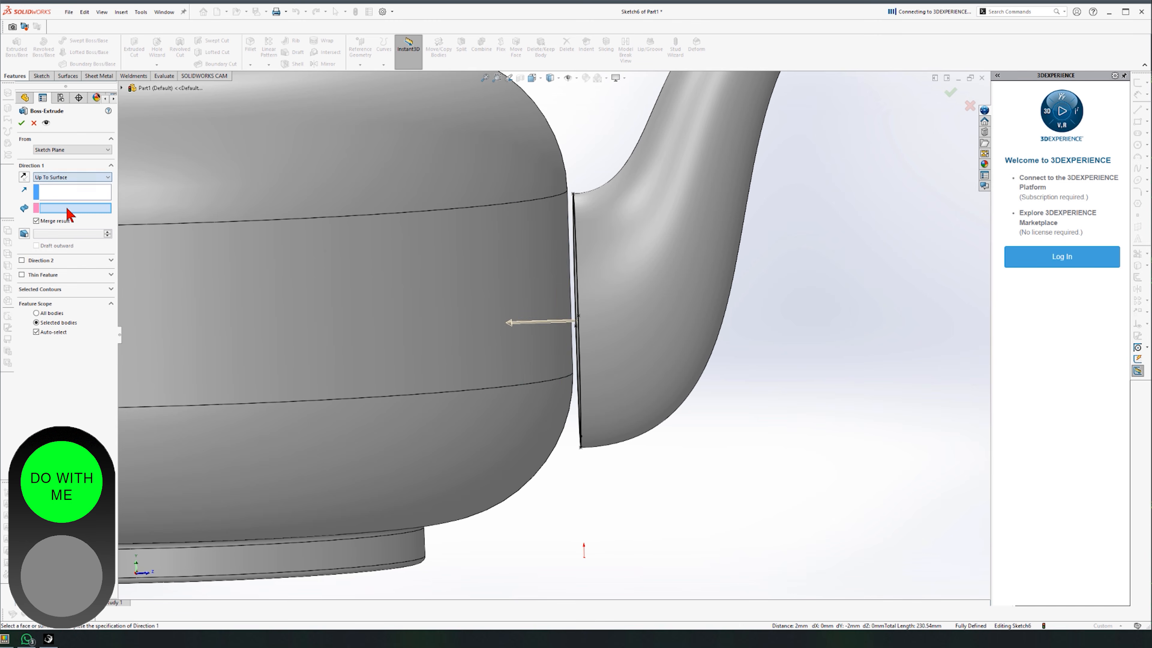
# Try to extrude the elliptical ring up to the vessel's cylindrical middle face, with Merge result off.
pyautogui.click(542, 283)
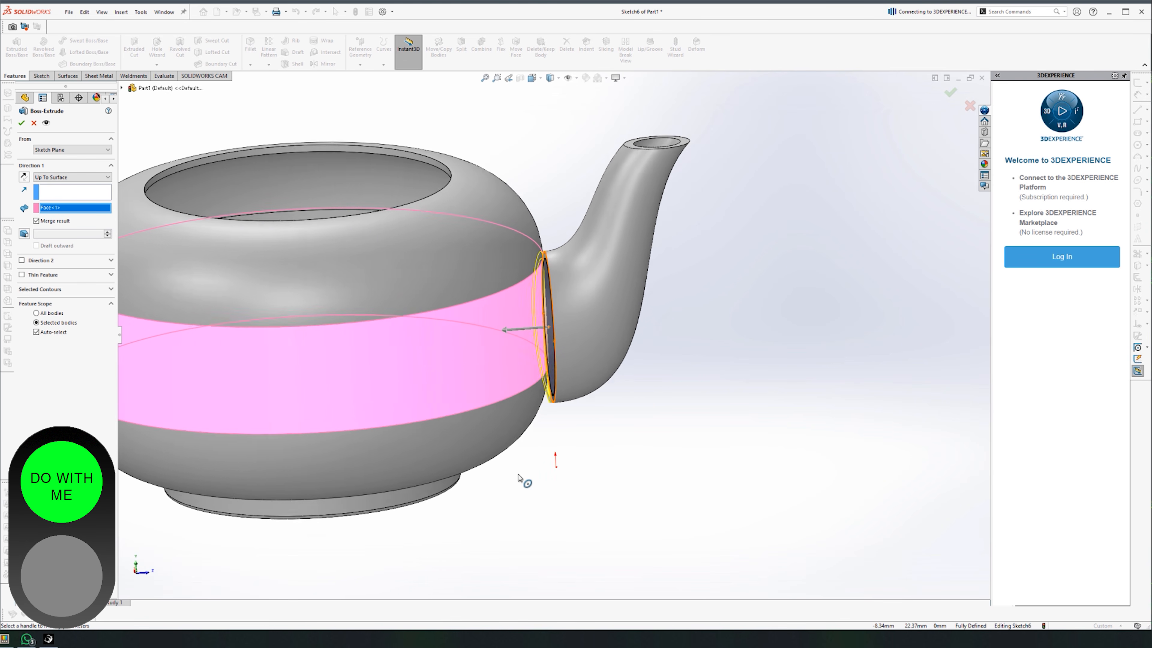
pyautogui.click(522, 393)
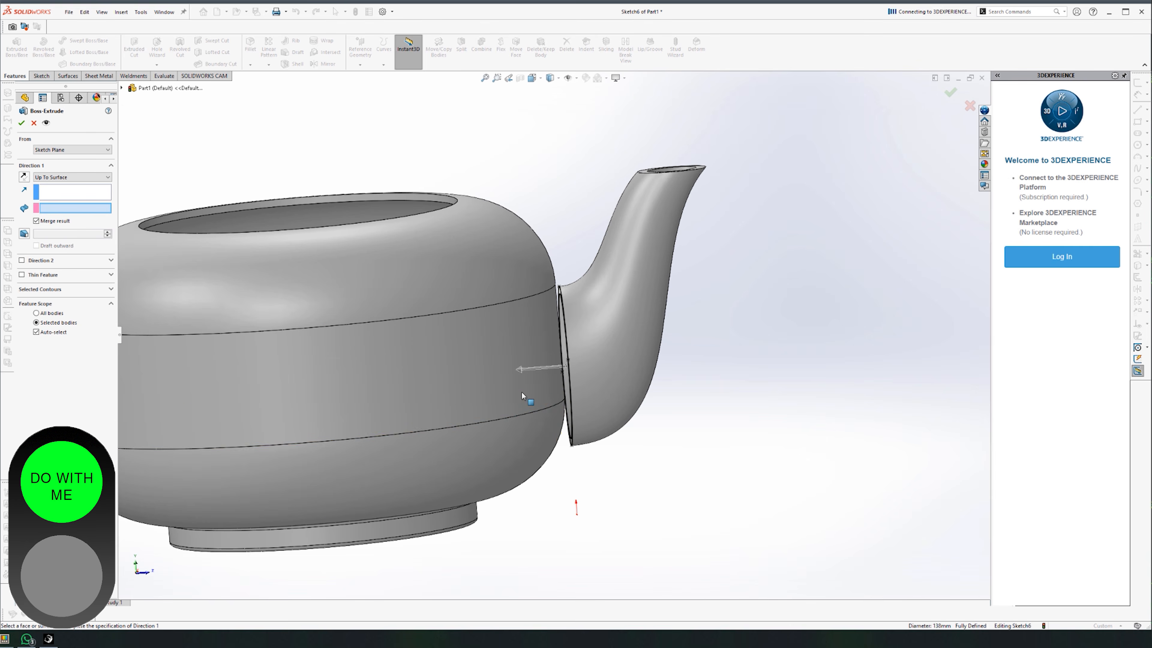
pyautogui.click(542, 438)
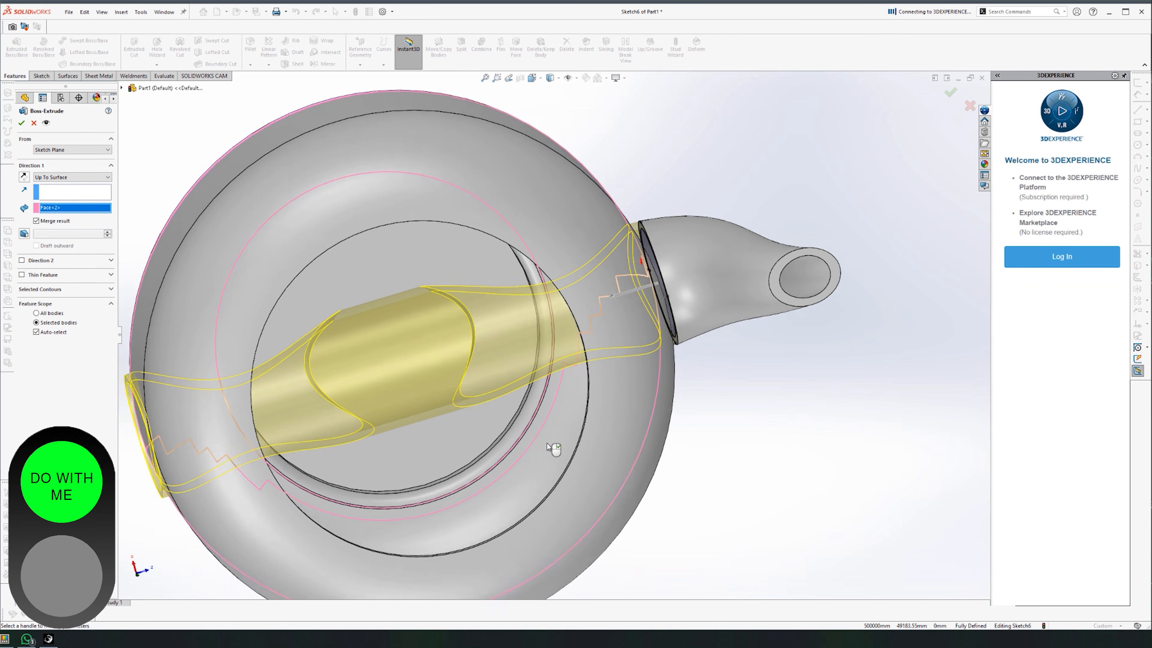
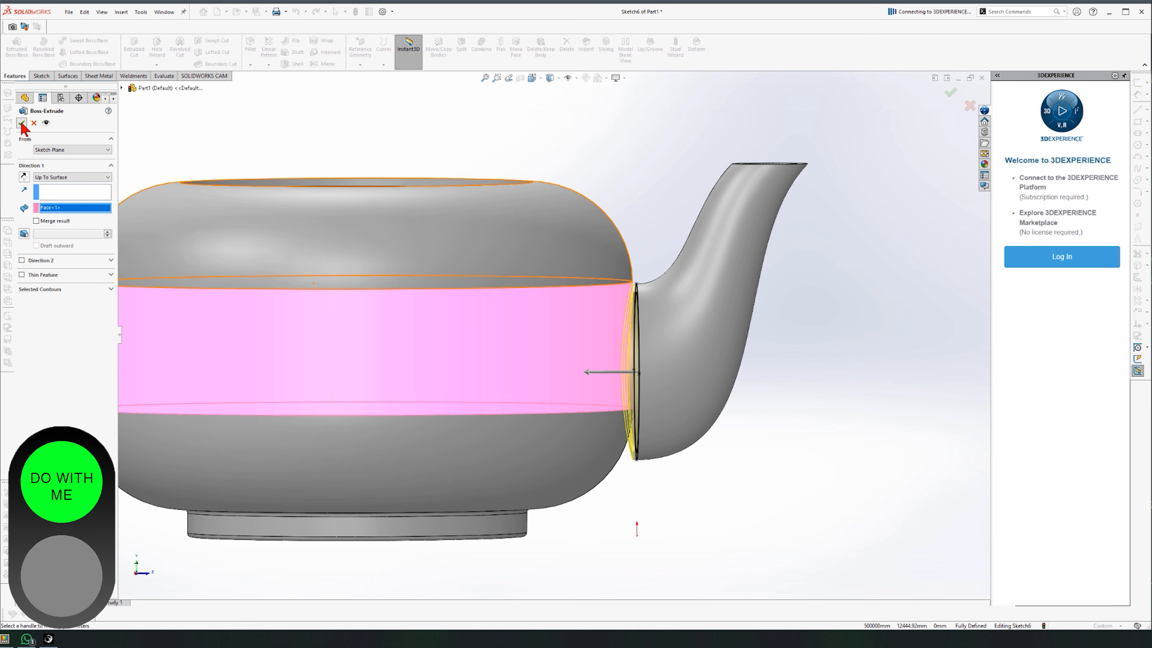
pyautogui.click(22, 123)
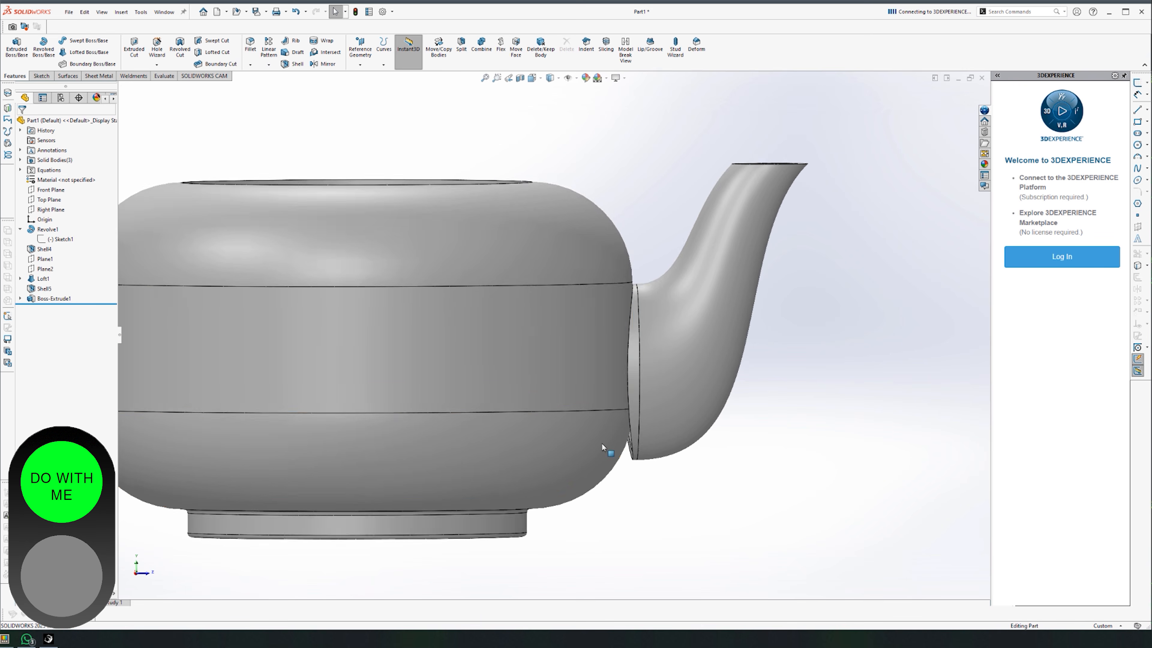
# Examine the joint between the extruded ring and the vessel wall, especially along its lower edge.
pyautogui.scroll(-10, 603, 447)
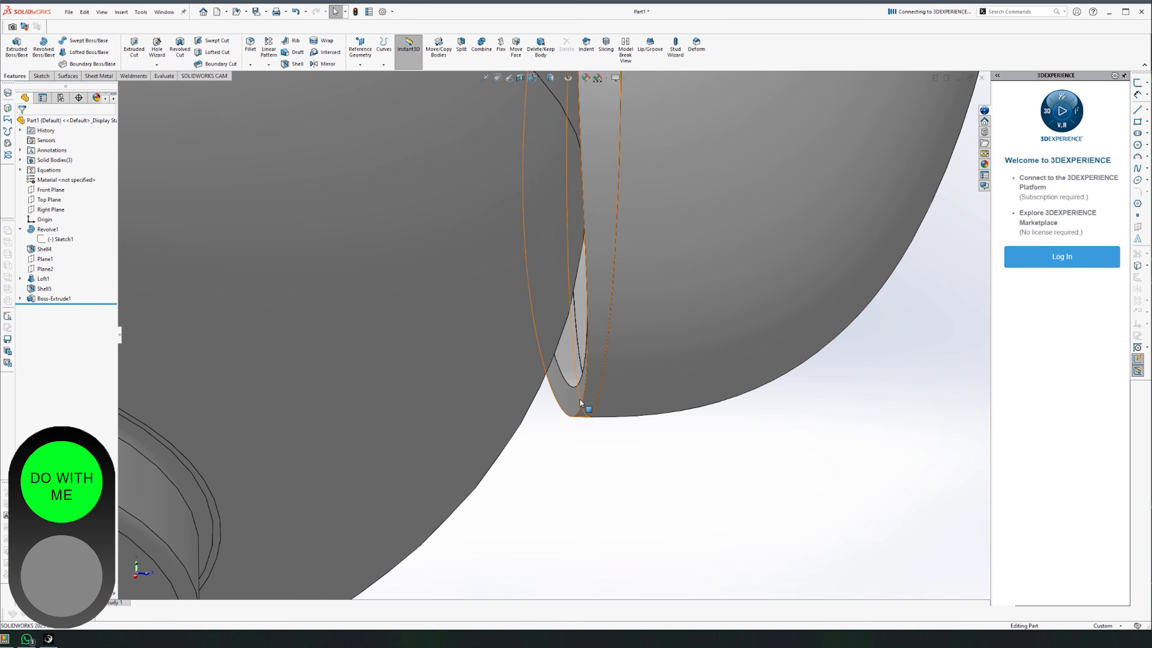
pyautogui.click(584, 402)
pyautogui.moveTo(583, 403); pyautogui.dragTo(558, 397, button='middle')
pyautogui.click(617, 494)
pyautogui.moveTo(617, 494); pyautogui.dragTo(514, 386, button='middle')
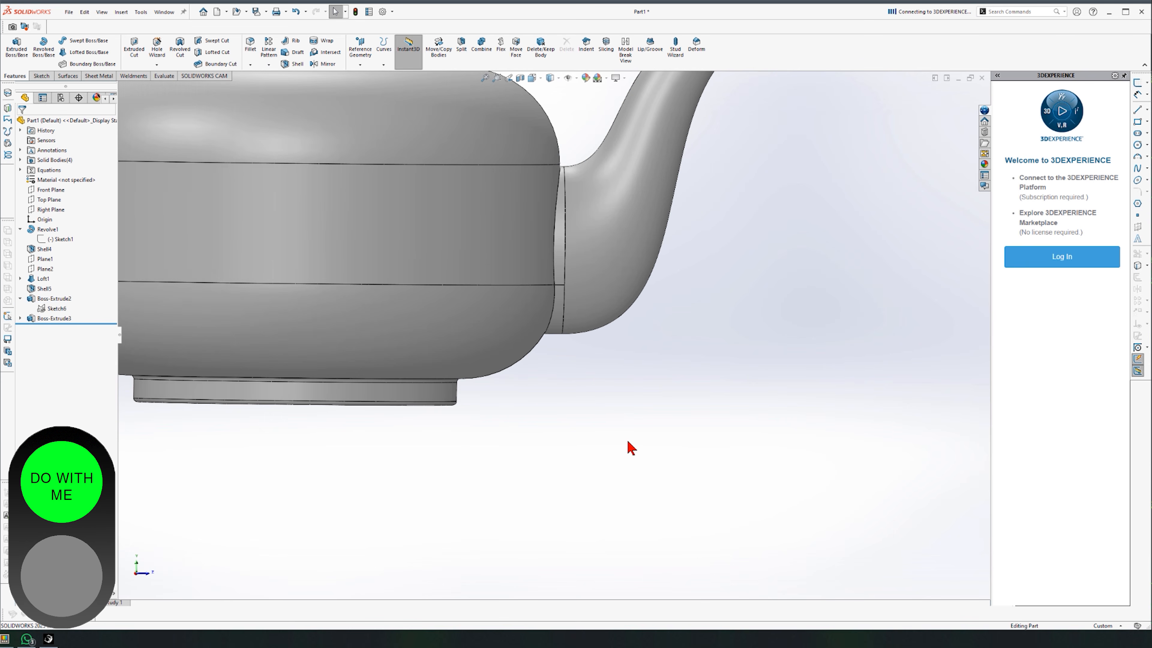
pyautogui.moveTo(628, 441); pyautogui.dragTo(618, 427, button='middle')
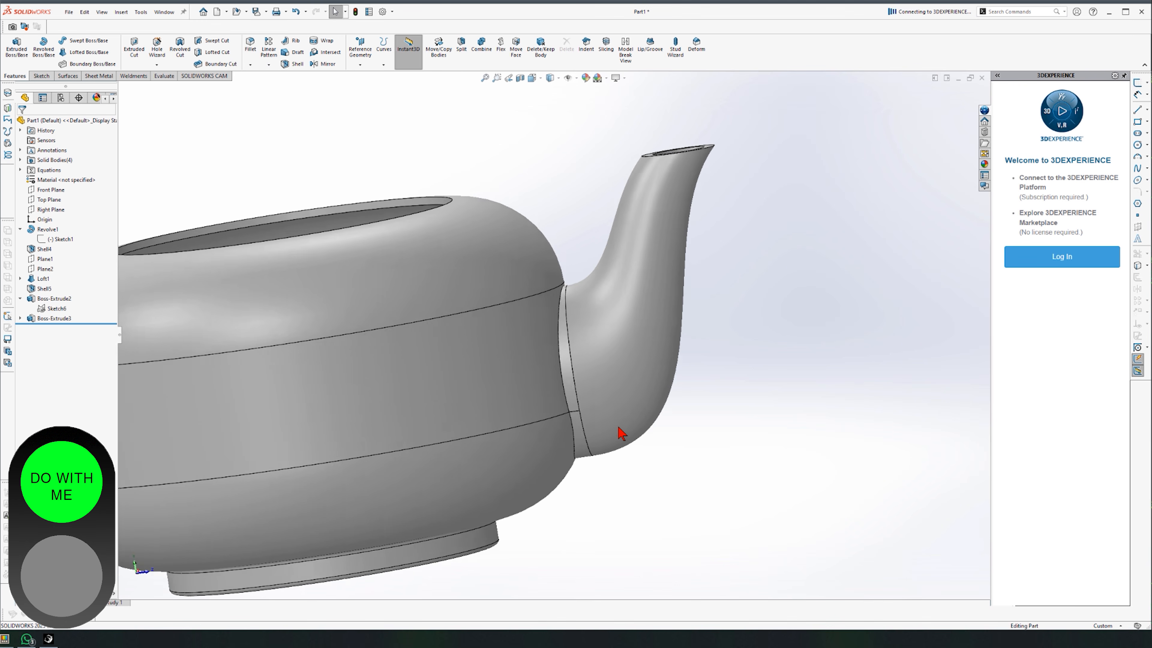
# Combine the vessel, the spout and both ring extrusions into one body with the Add operation.
pyautogui.press('f')
pyautogui.click(482, 46)
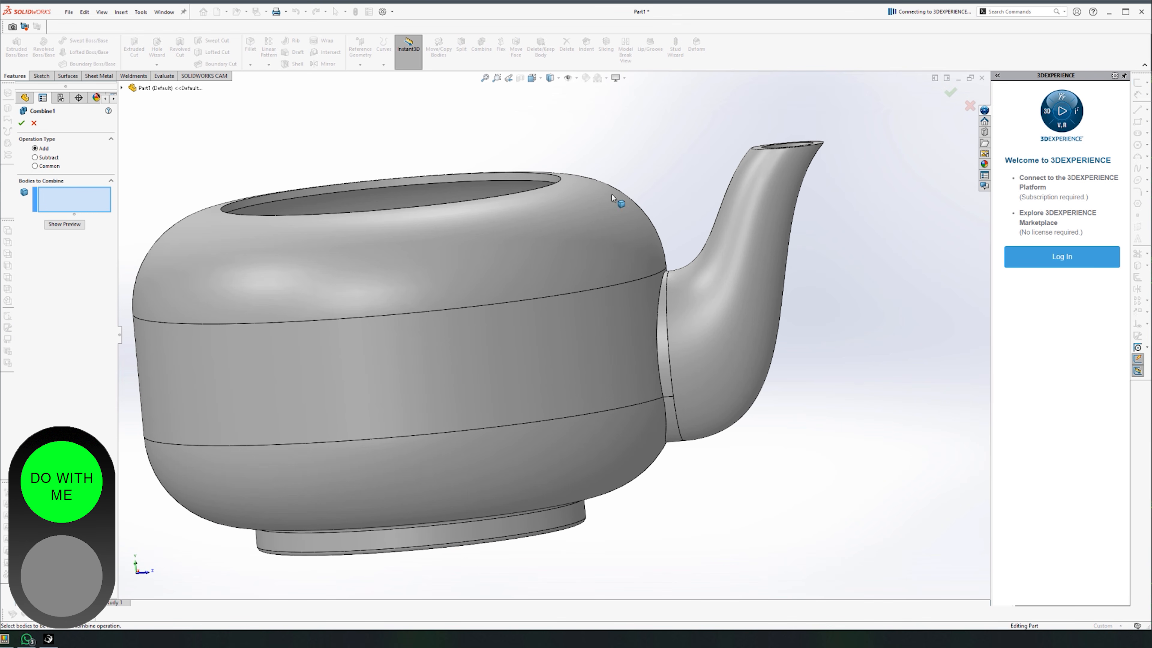
pyautogui.click(682, 343)
pyautogui.click(674, 391)
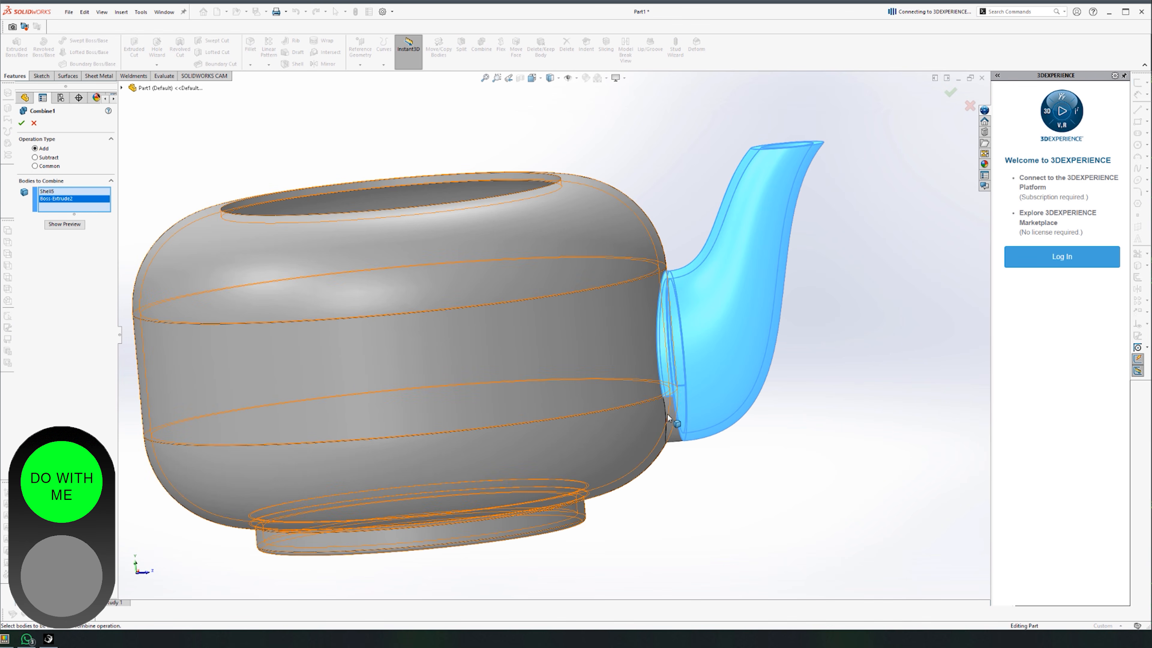
pyautogui.click(648, 375)
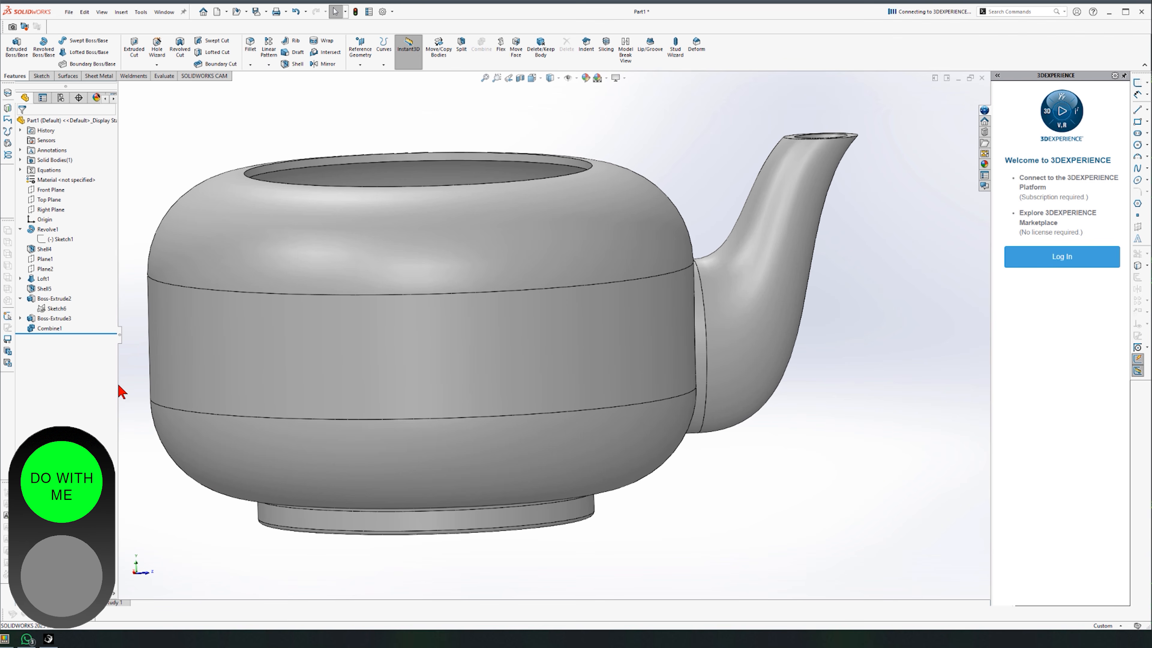
# Open the elliptical ring sketch shared by the two extrusions for editing.
pyautogui.click(21, 319)
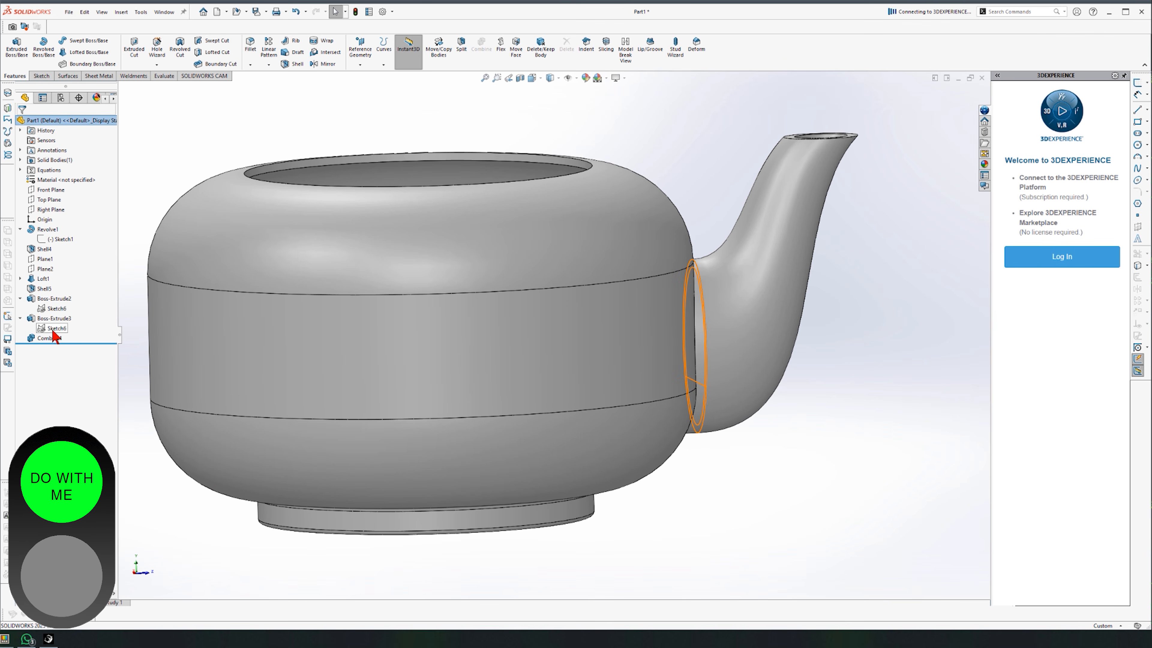
pyautogui.click(55, 310)
pyautogui.click(64, 285)
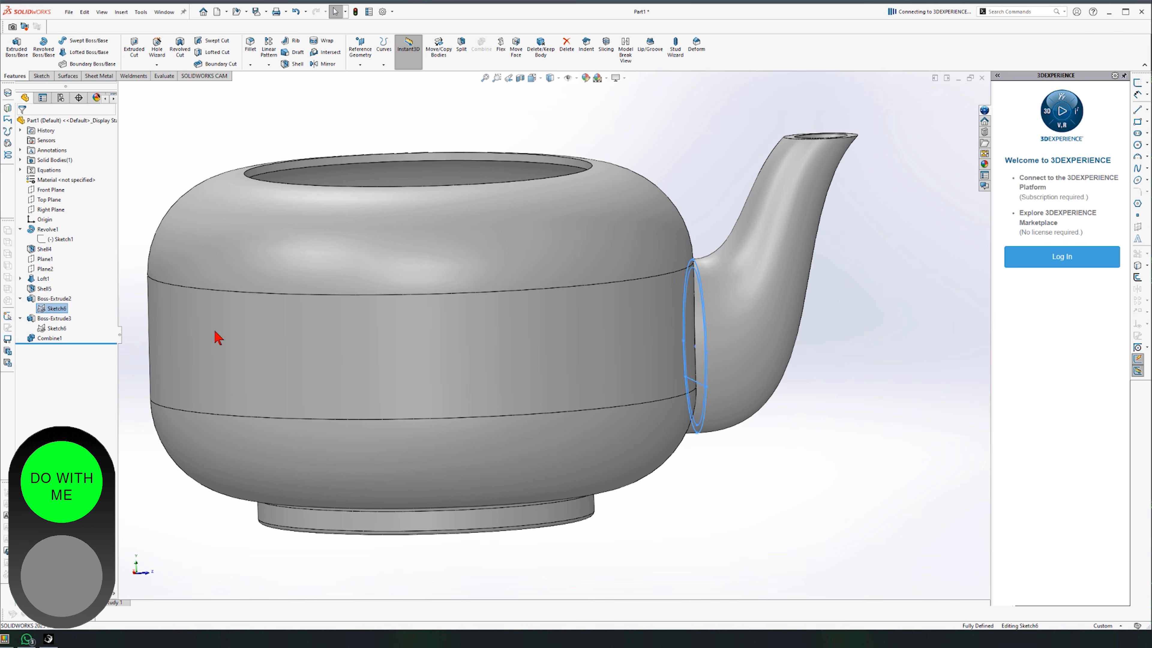
pyautogui.click(694, 398)
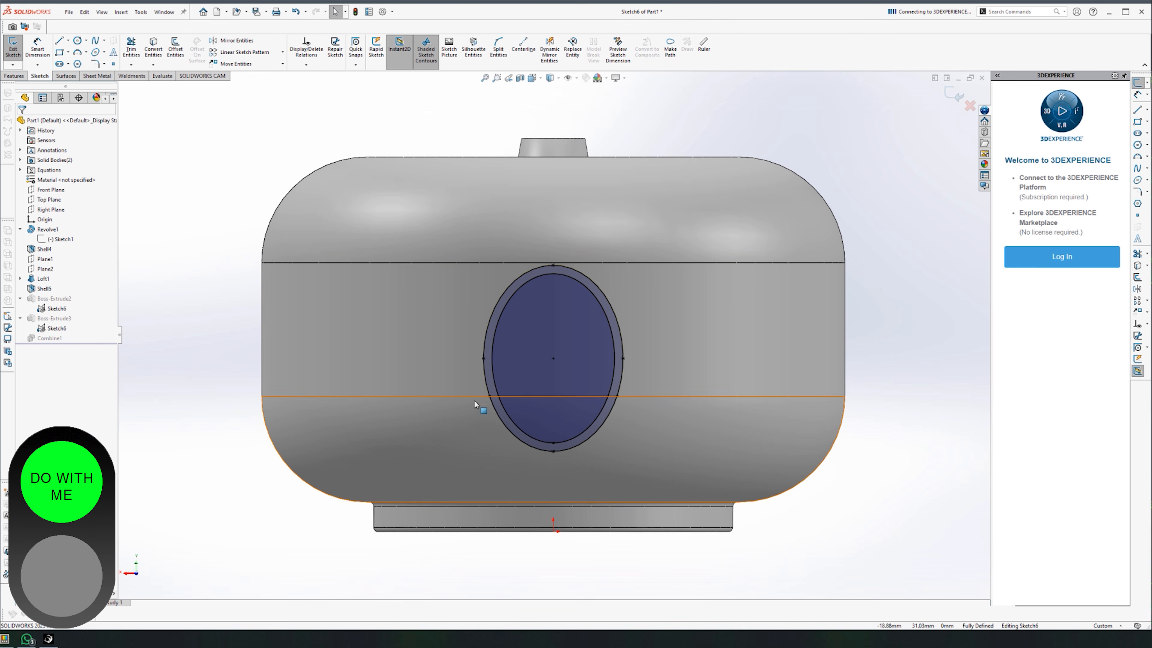
# Examine the horizontal line dividing the ring and the vessel faces above and below it, and leave the sketch.
pyautogui.click(501, 397)
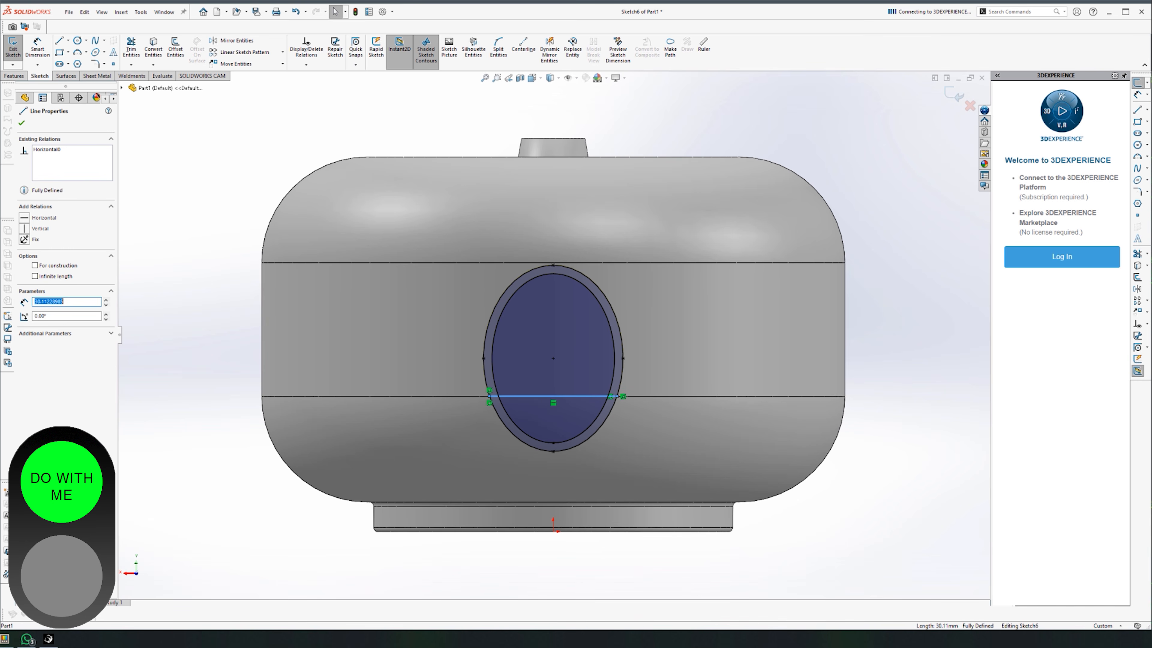
pyautogui.scroll(-3, 569, 412)
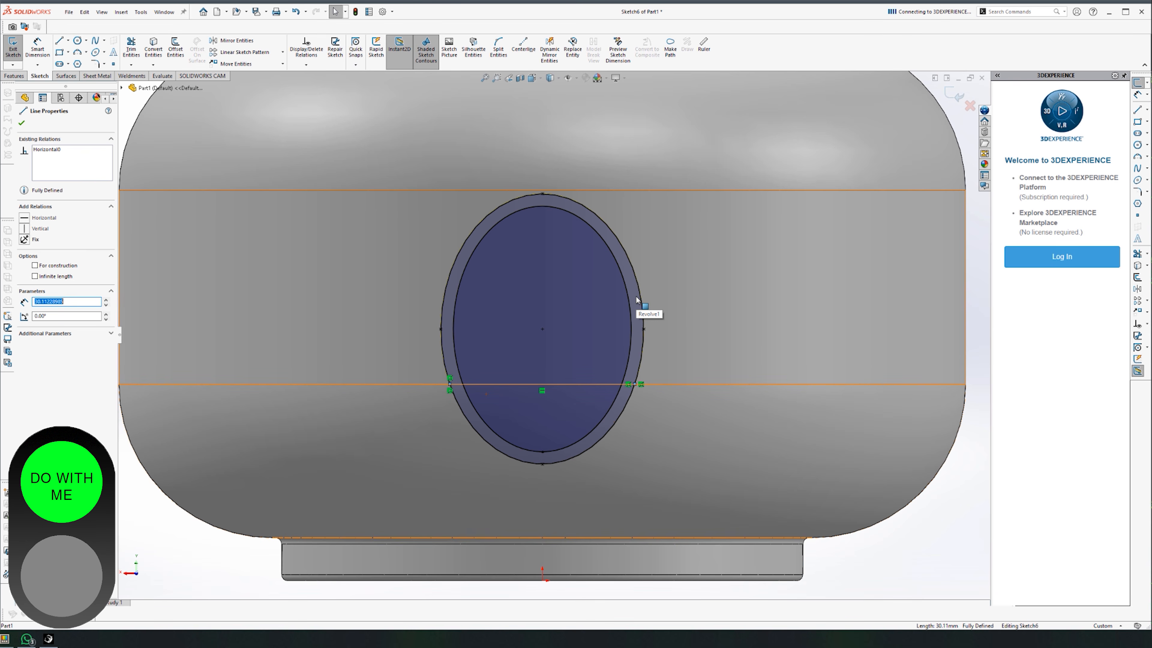
pyautogui.click(720, 324)
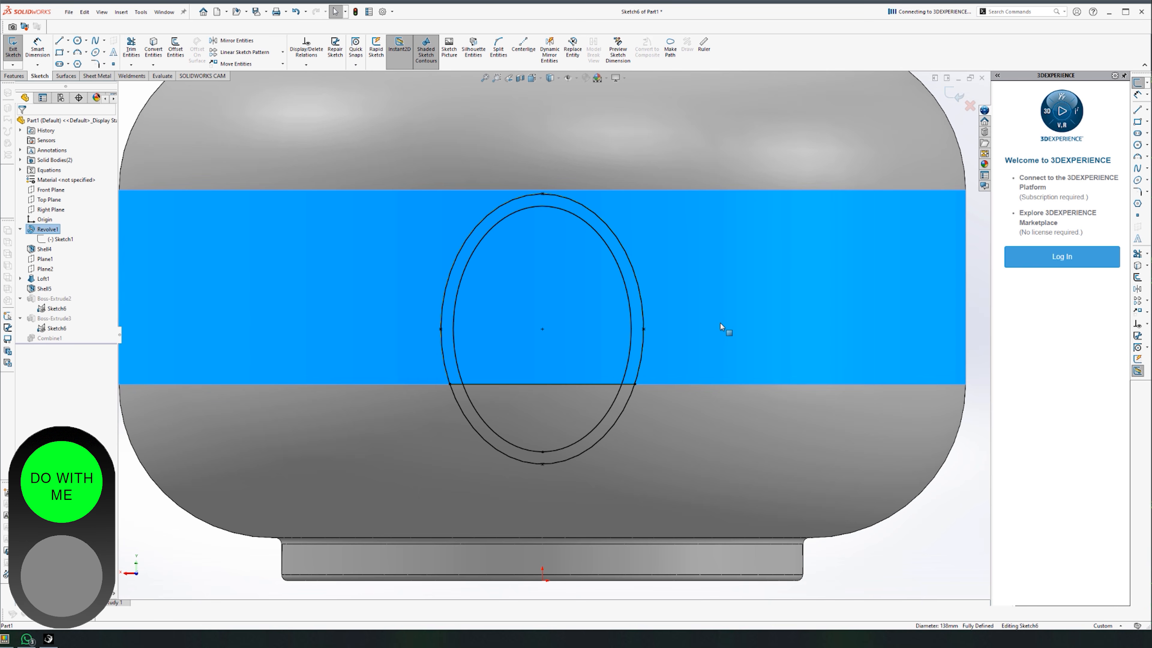
pyautogui.click(627, 399)
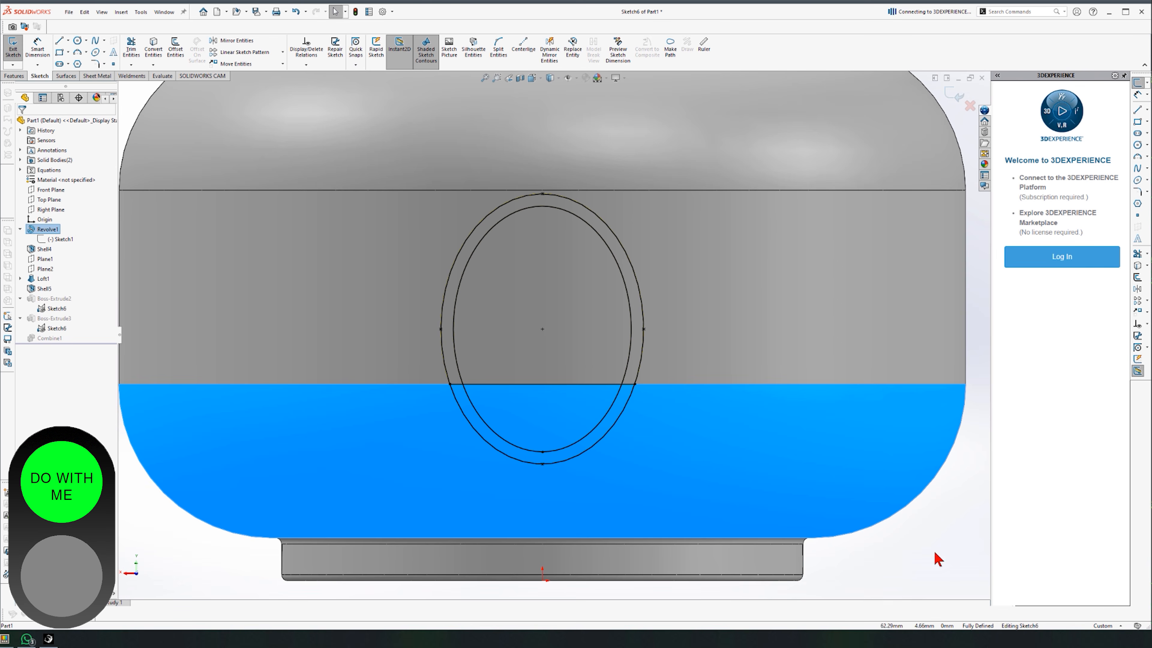
pyautogui.click(918, 549)
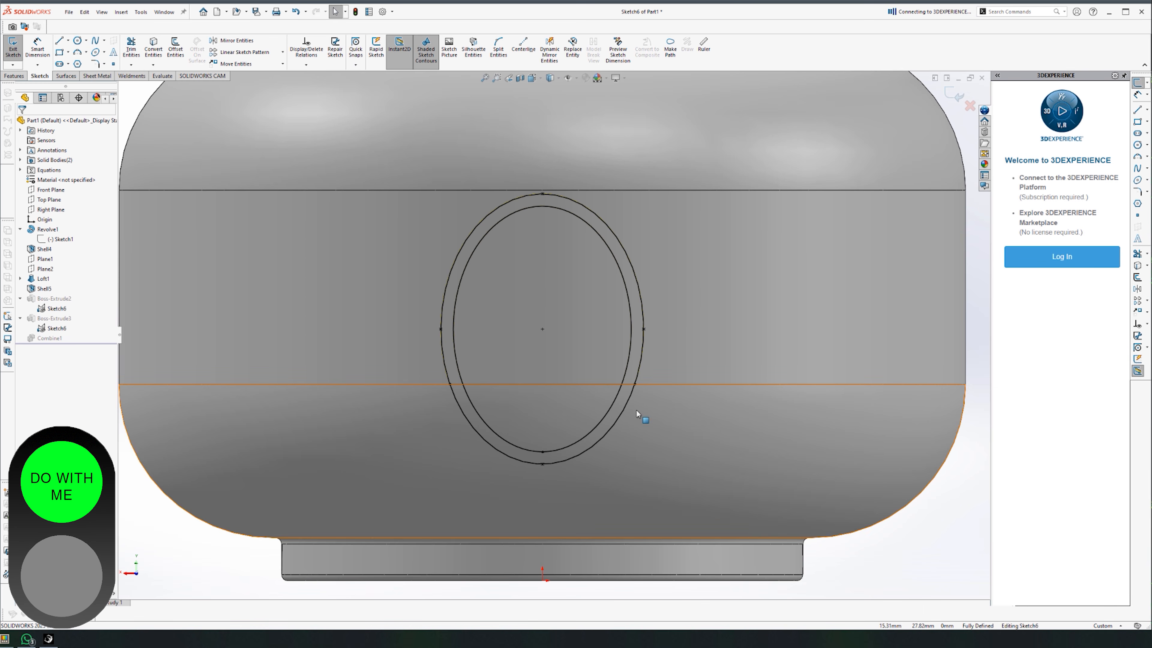
pyautogui.press('f')
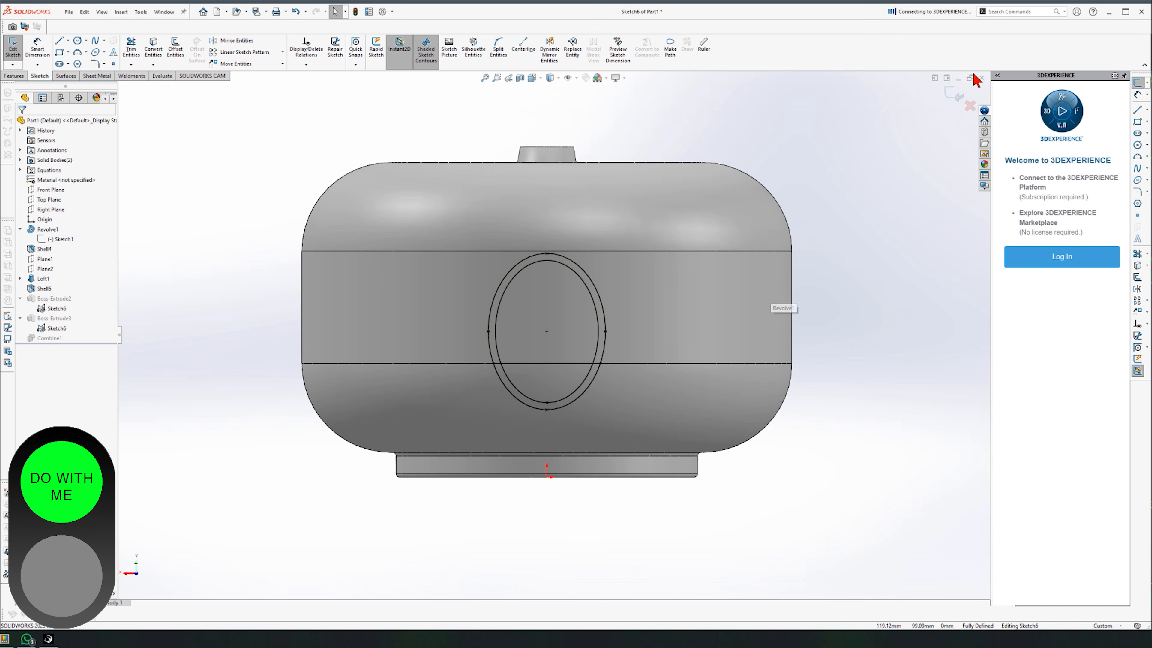
pyautogui.click(954, 96)
# Open the definition of the lower ring extrusion and inspect its selected contour.
pyautogui.moveTo(903, 162); pyautogui.dragTo(792, 242, button='middle')
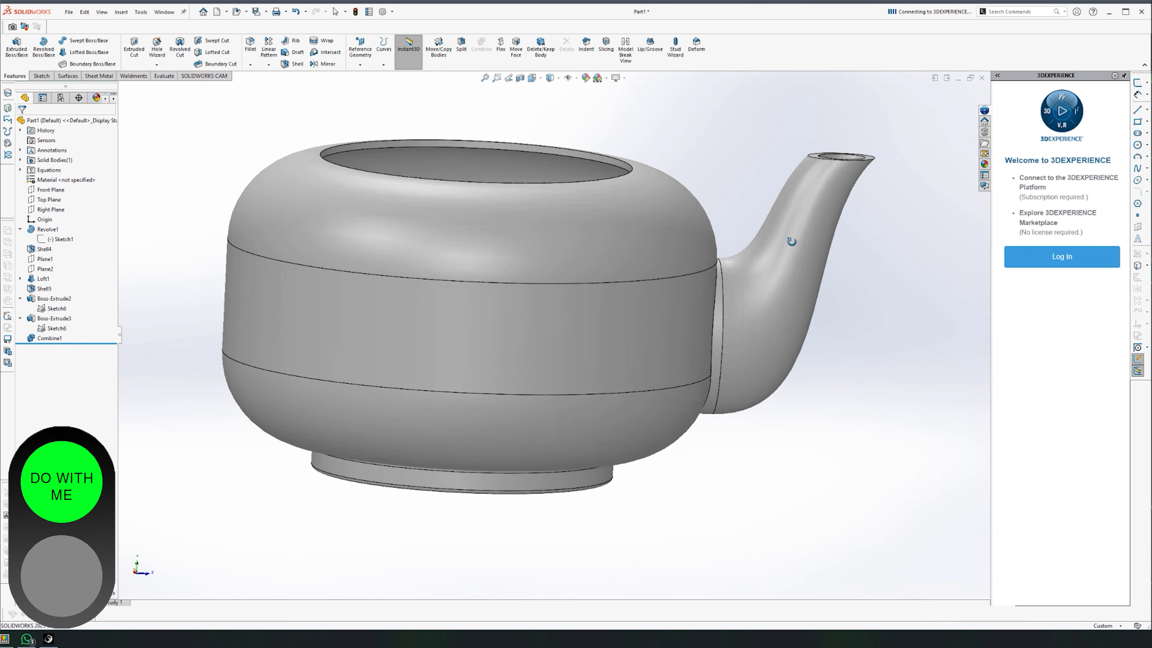
pyautogui.scroll(-6, 731, 327)
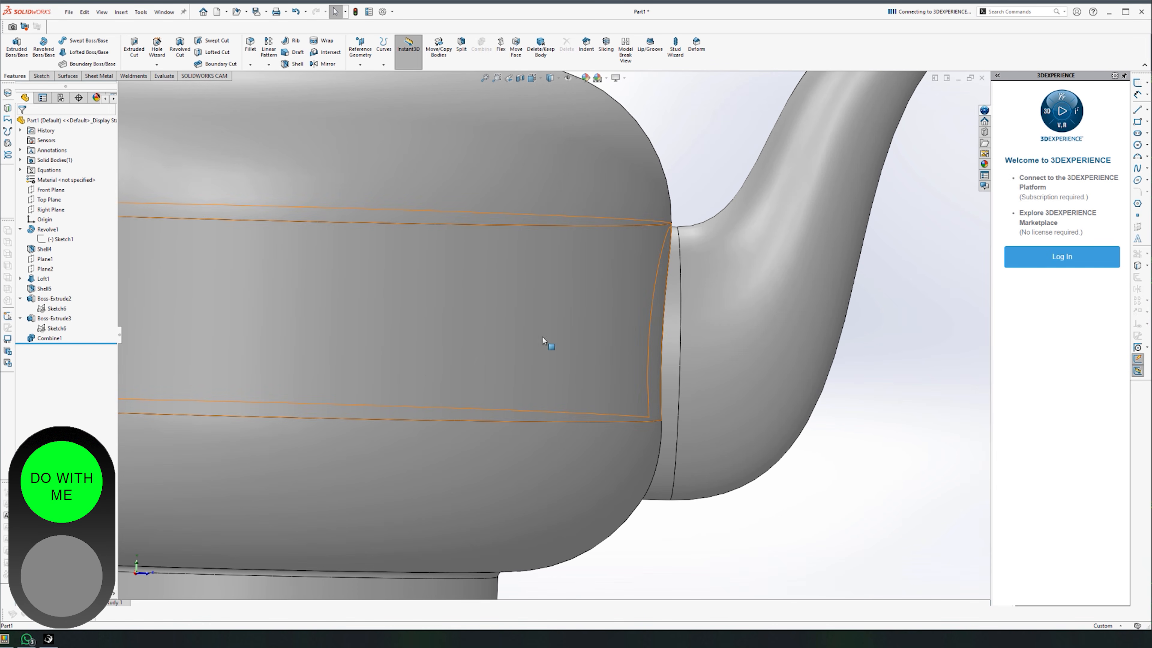
pyautogui.click(46, 324)
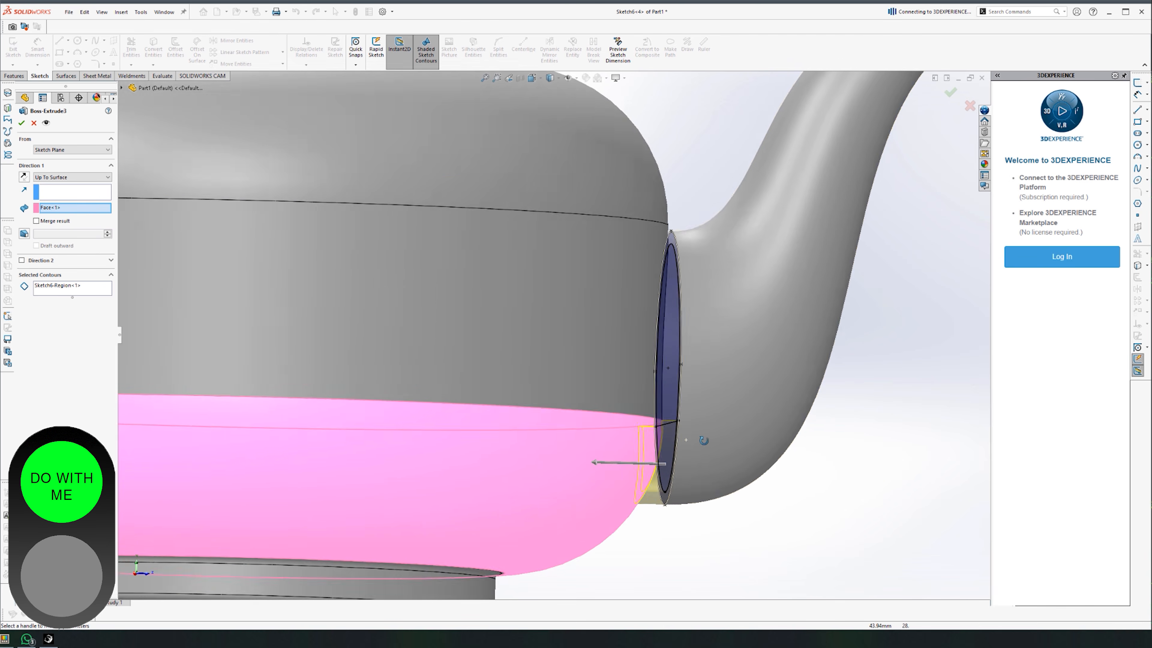
pyautogui.click(62, 293)
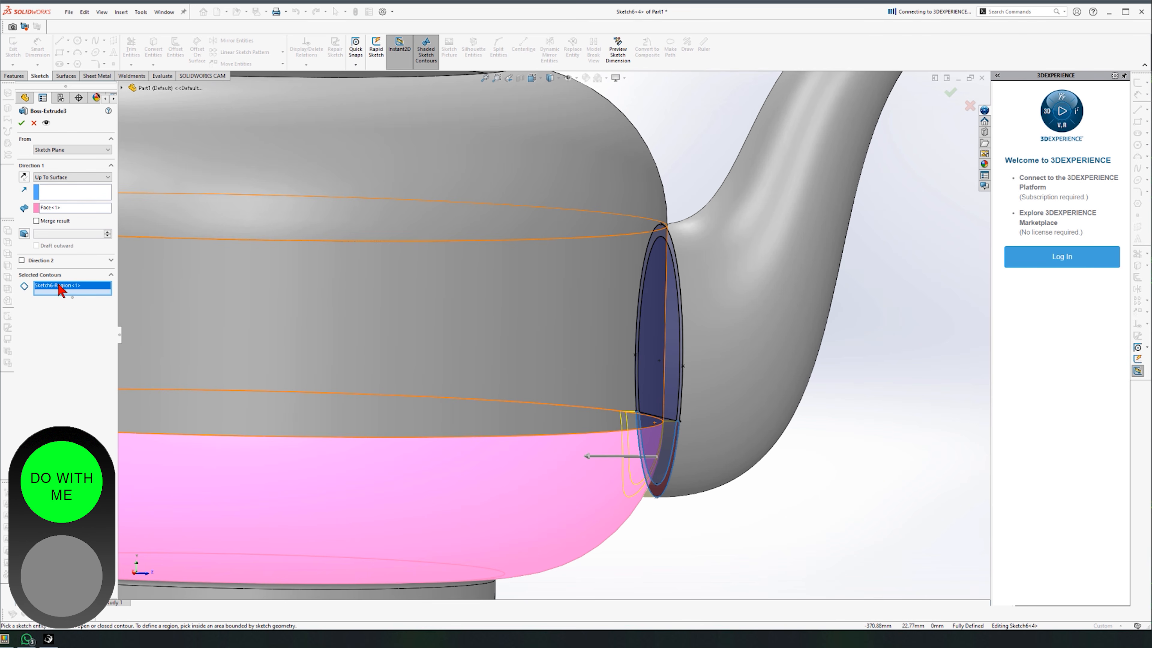
pyautogui.scroll(-5, 619, 406)
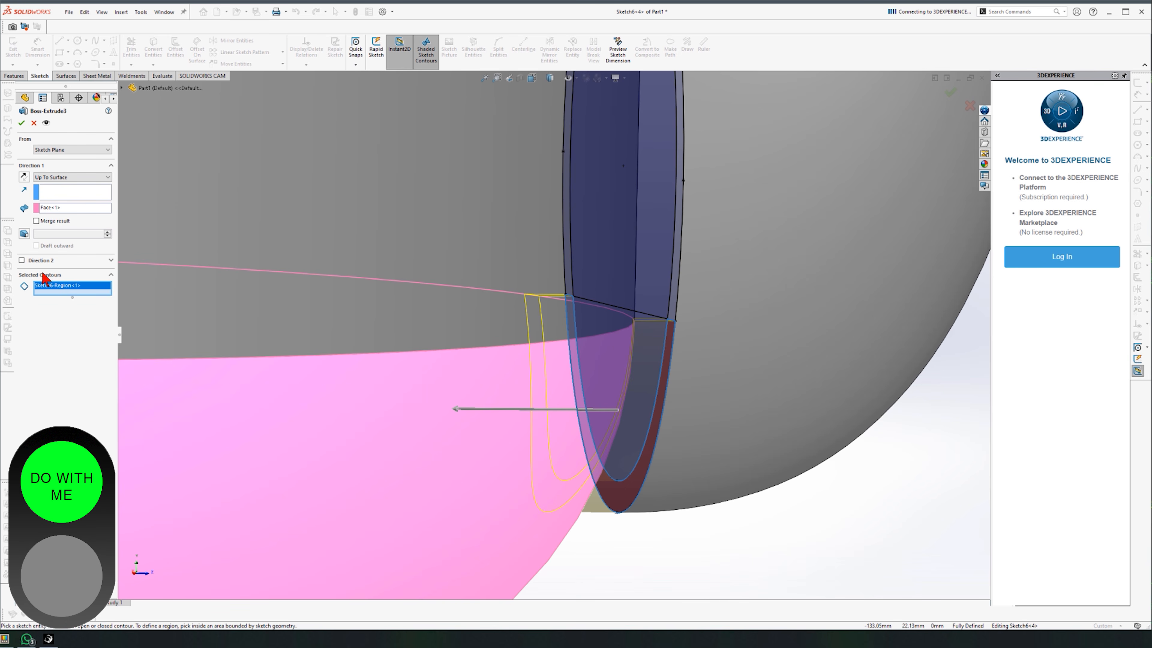
pyautogui.click(624, 499)
pyautogui.click(623, 500)
pyautogui.scroll(3, 549, 453)
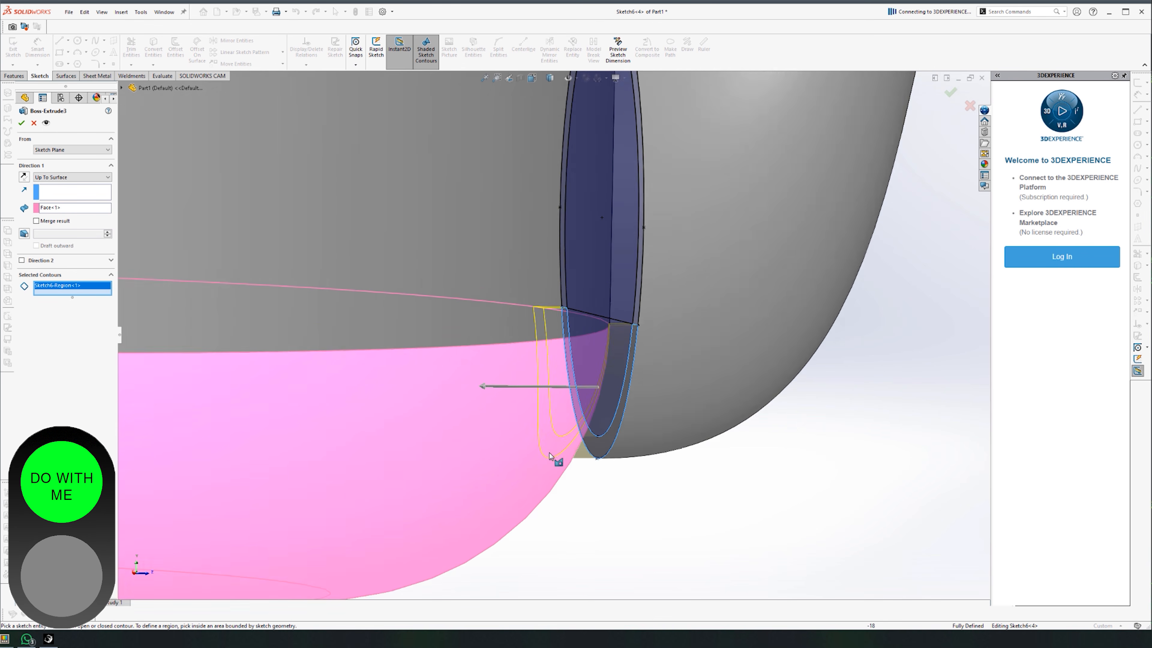
# Check the curved lower vessel face used as the lower extrusion's end surface and close its definition.
pyautogui.click(65, 209)
pyautogui.scroll(3, 572, 413)
pyautogui.scroll(-5, 590, 400)
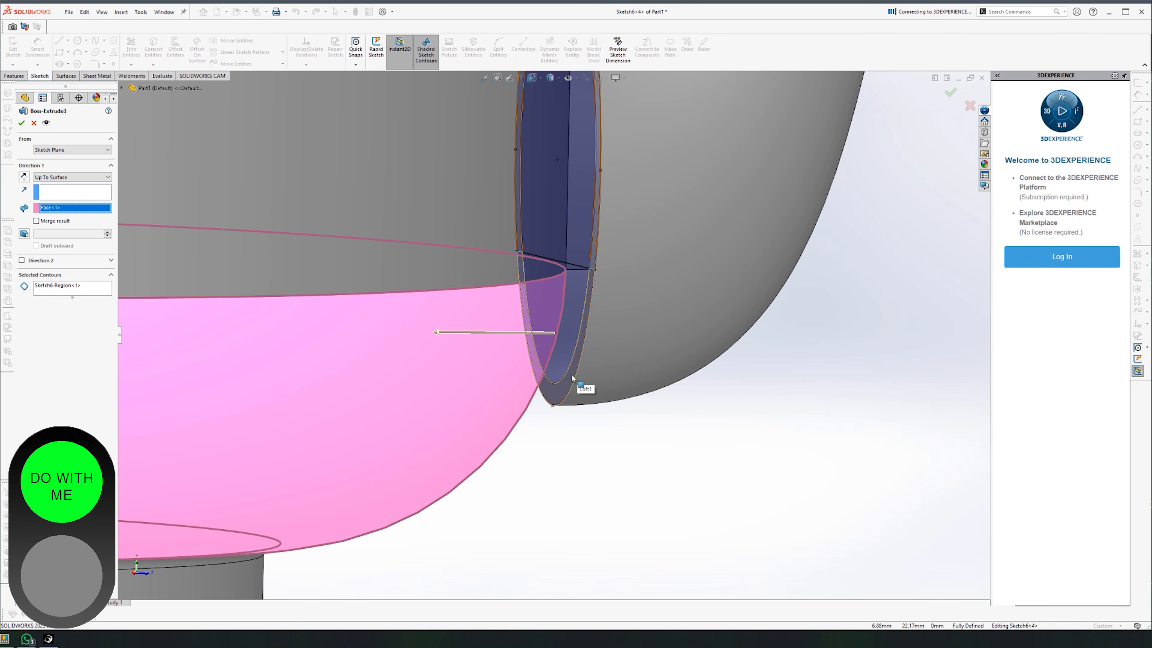
pyautogui.scroll(4, 552, 394)
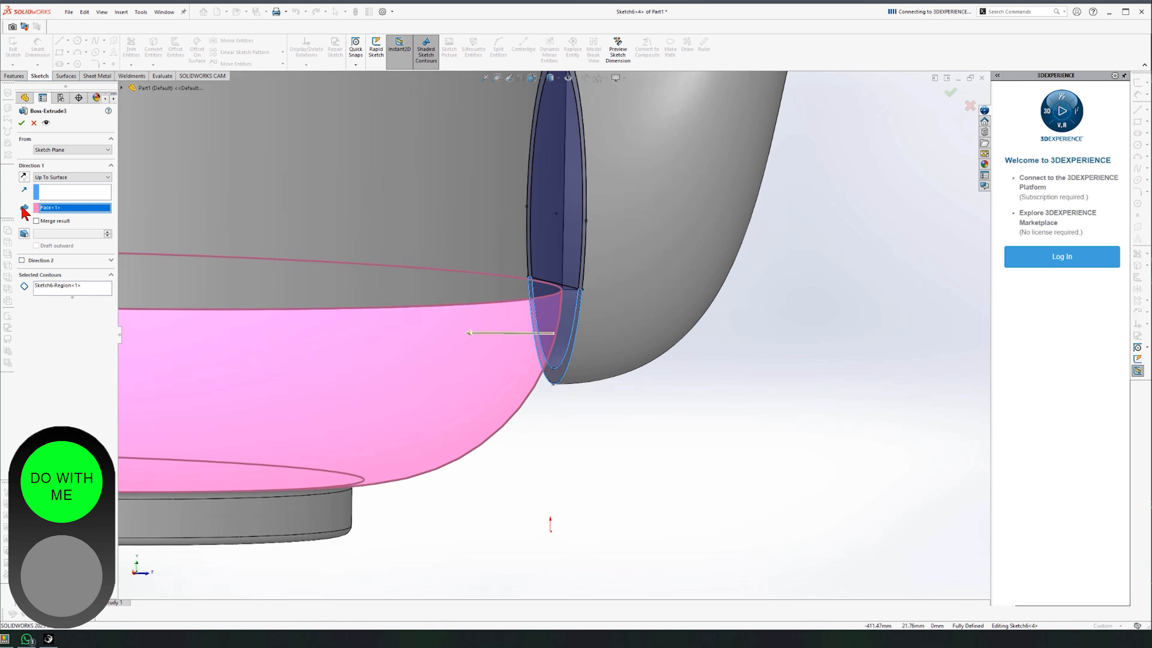
pyautogui.click(22, 124)
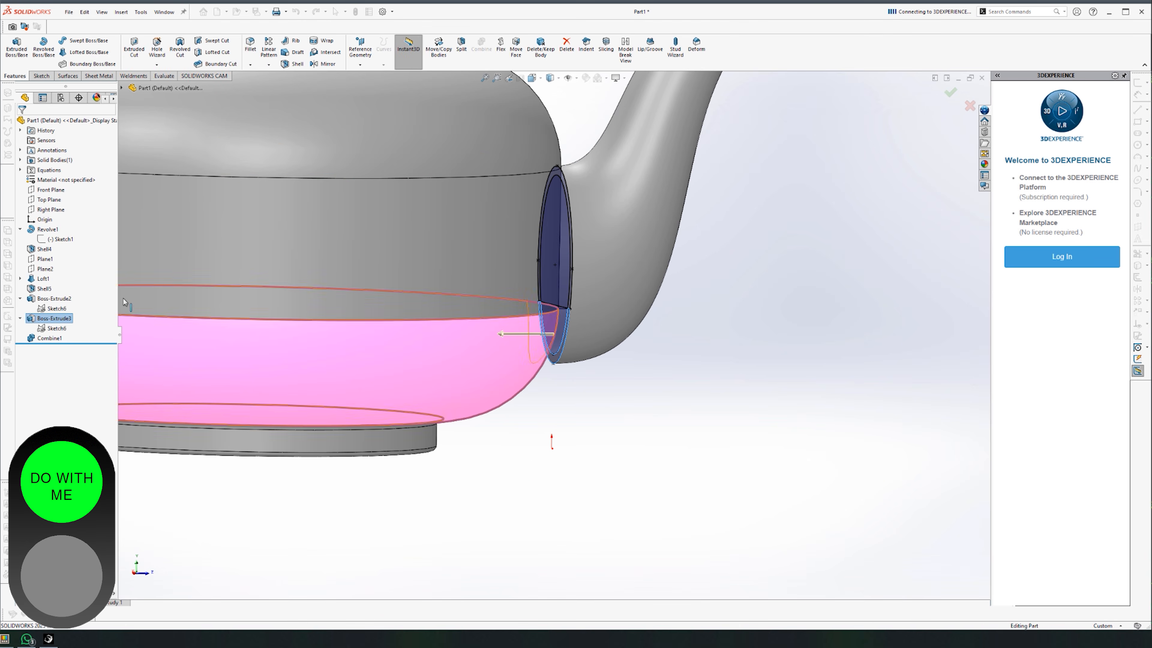
# Review the selected contour and the end surface of the upper ring extrusion, and close its definition.
pyautogui.click(45, 299)
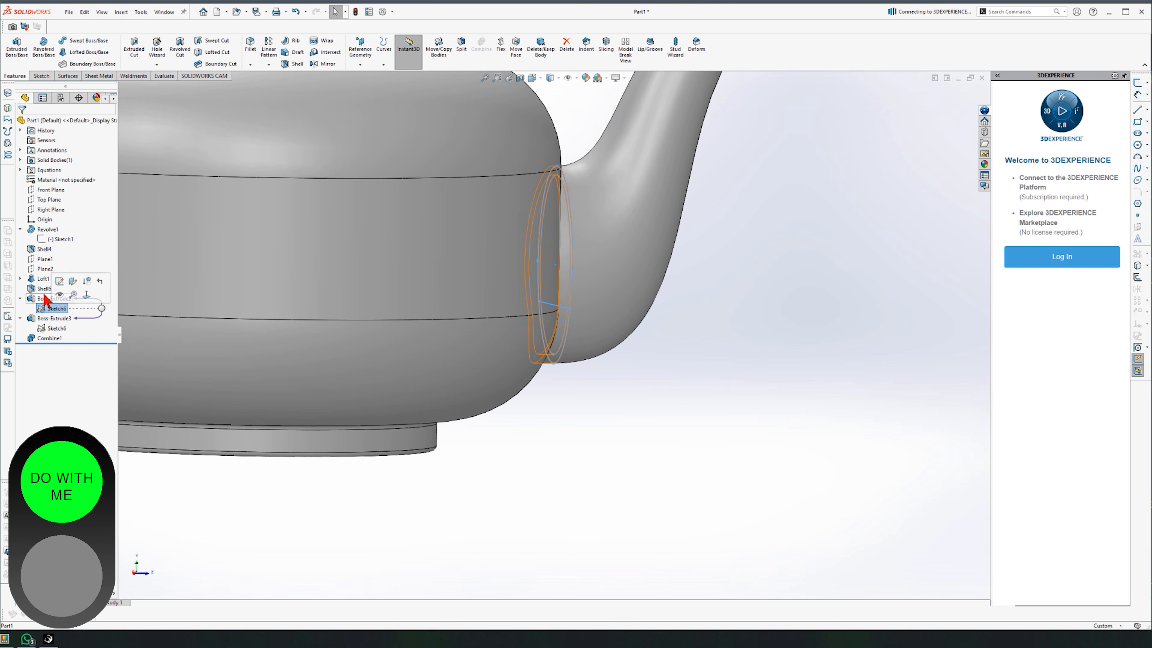
pyautogui.click(53, 268)
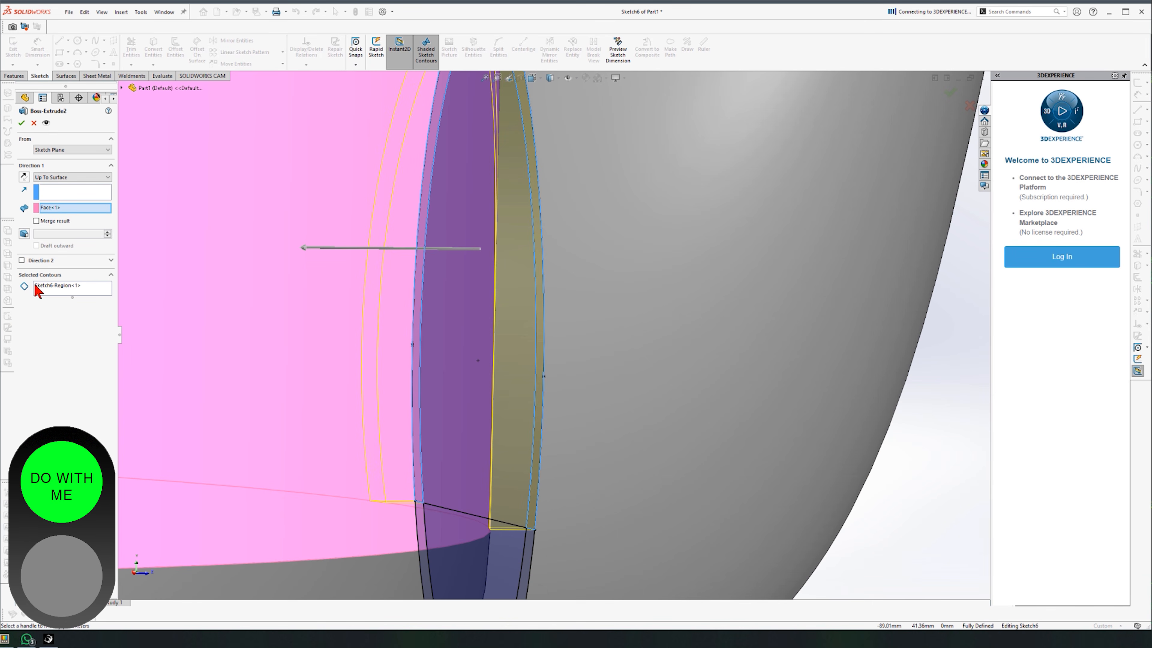
pyautogui.click(54, 287)
pyautogui.scroll(-5, 581, 345)
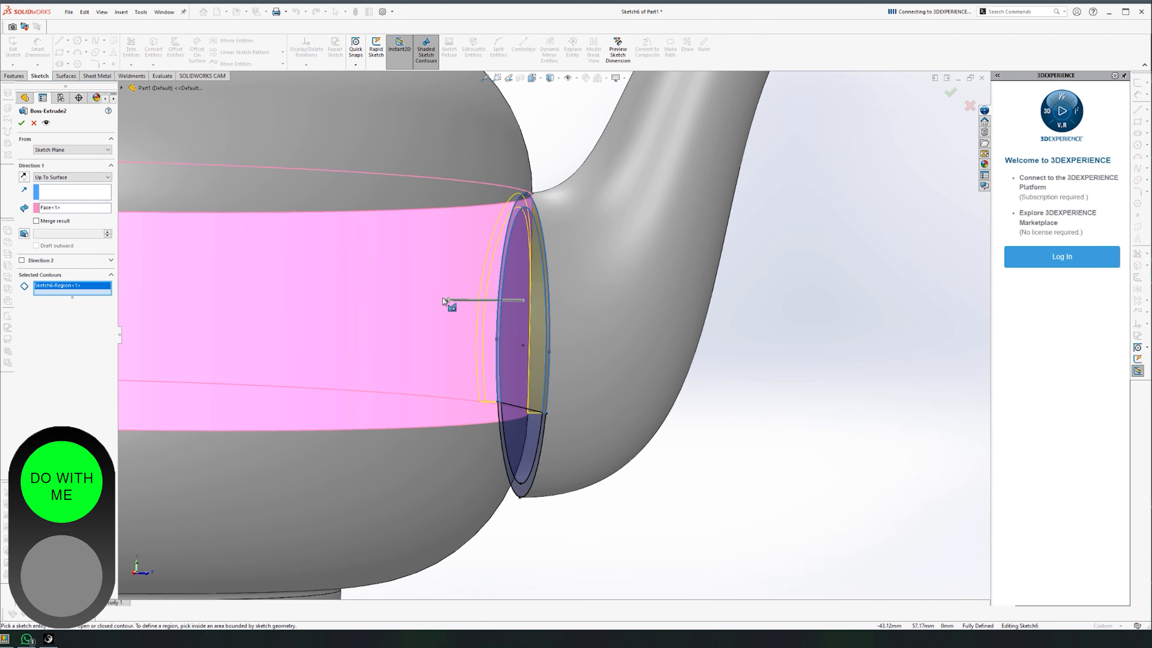
pyautogui.scroll(-3, 580, 436)
pyautogui.click(74, 207)
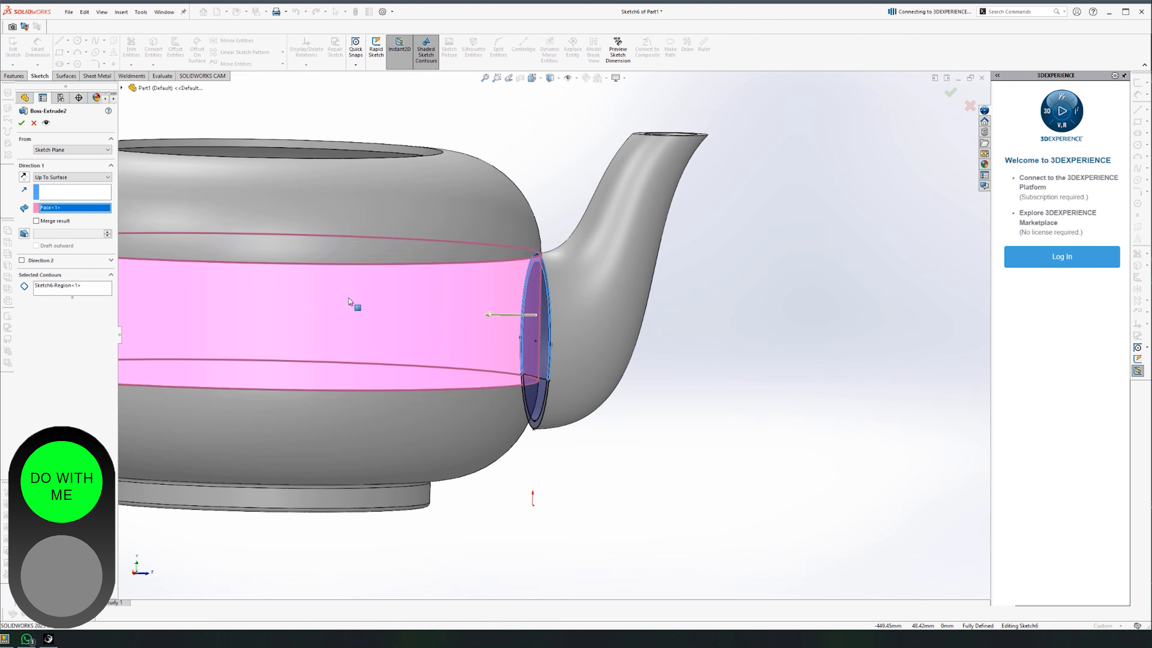
pyautogui.rightClick(617, 458)
pyautogui.scroll(-5, 557, 439)
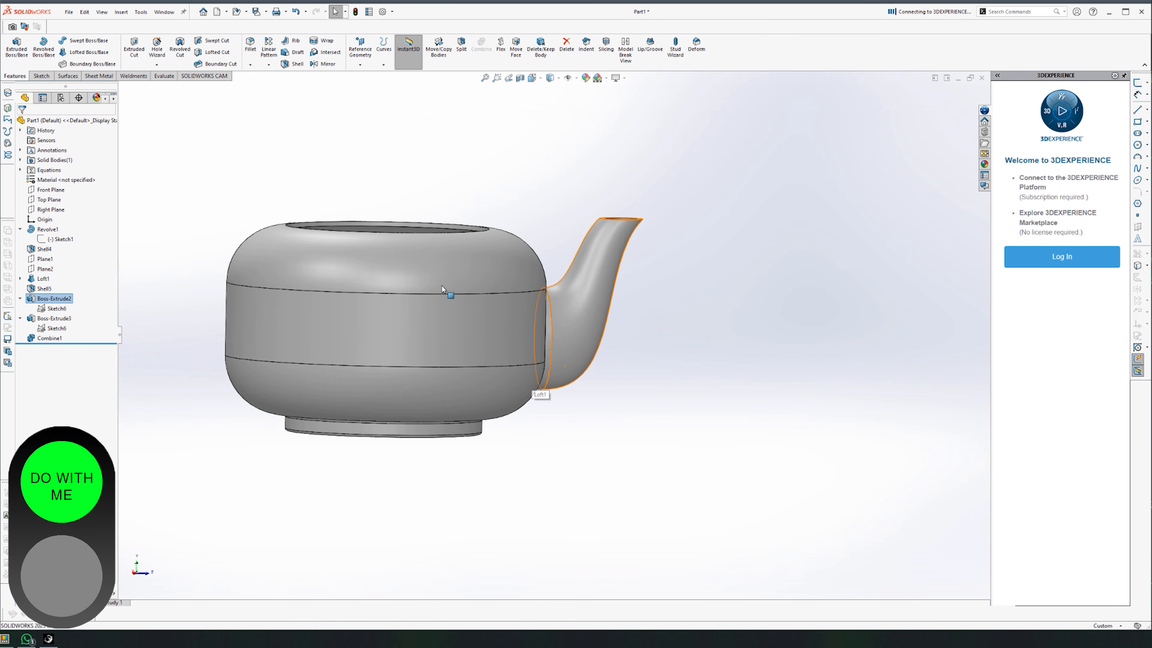
pyautogui.click(697, 446)
pyautogui.scroll(-2, 422, 243)
pyautogui.scroll(-1, 55, 361)
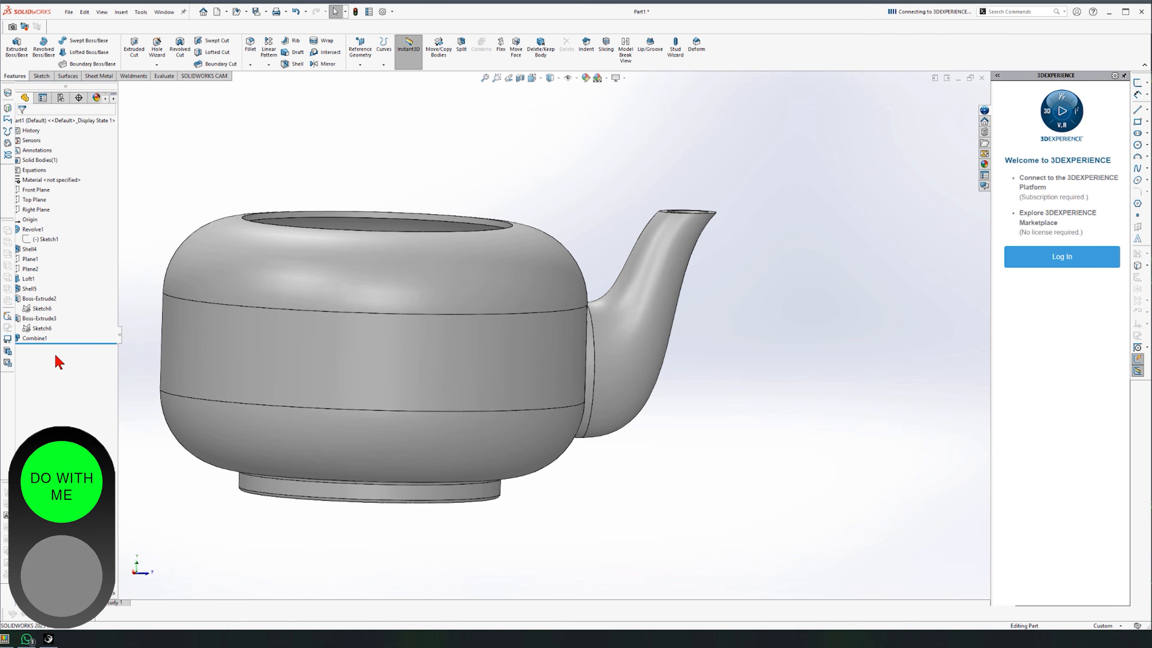
# Search the commands for Combine and try to start it on the vessel.
pyautogui.moveTo(403, 247); pyautogui.dragTo(431, 254, button='middle')
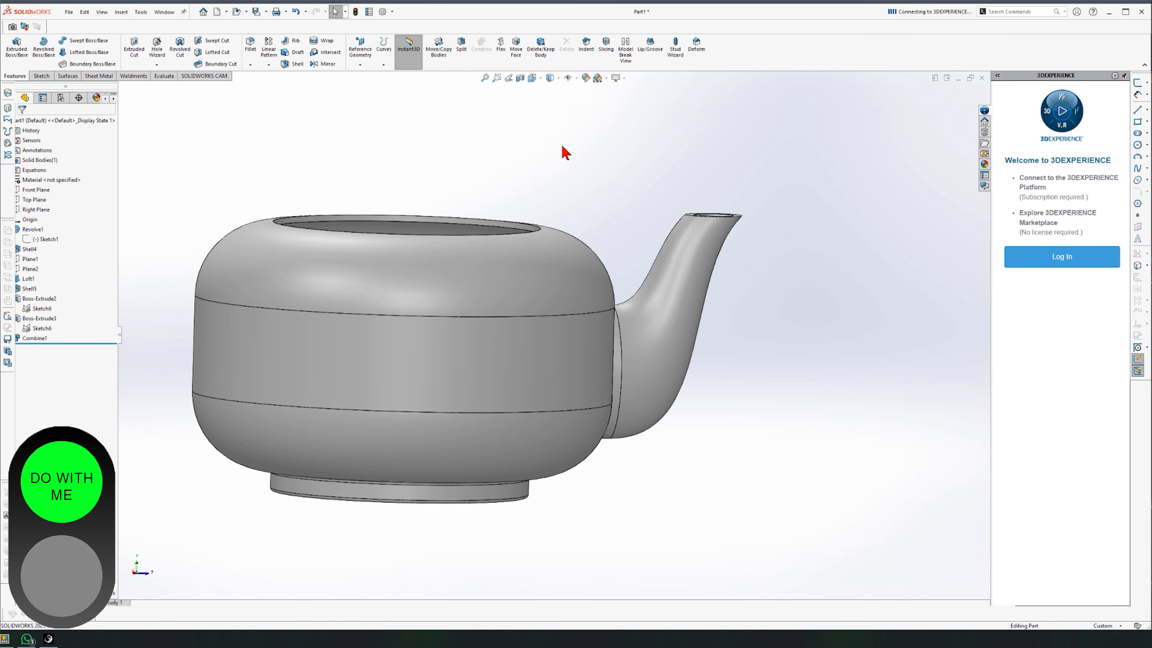
pyautogui.write('s')
pyautogui.write('co')
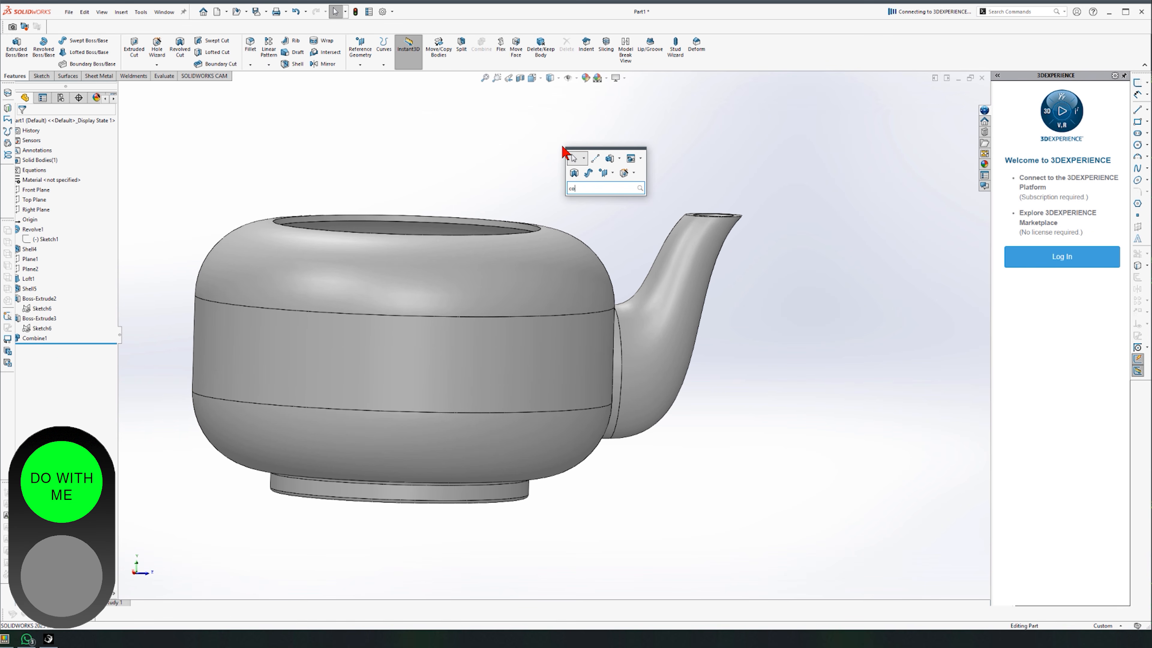
pyautogui.write('mbin')
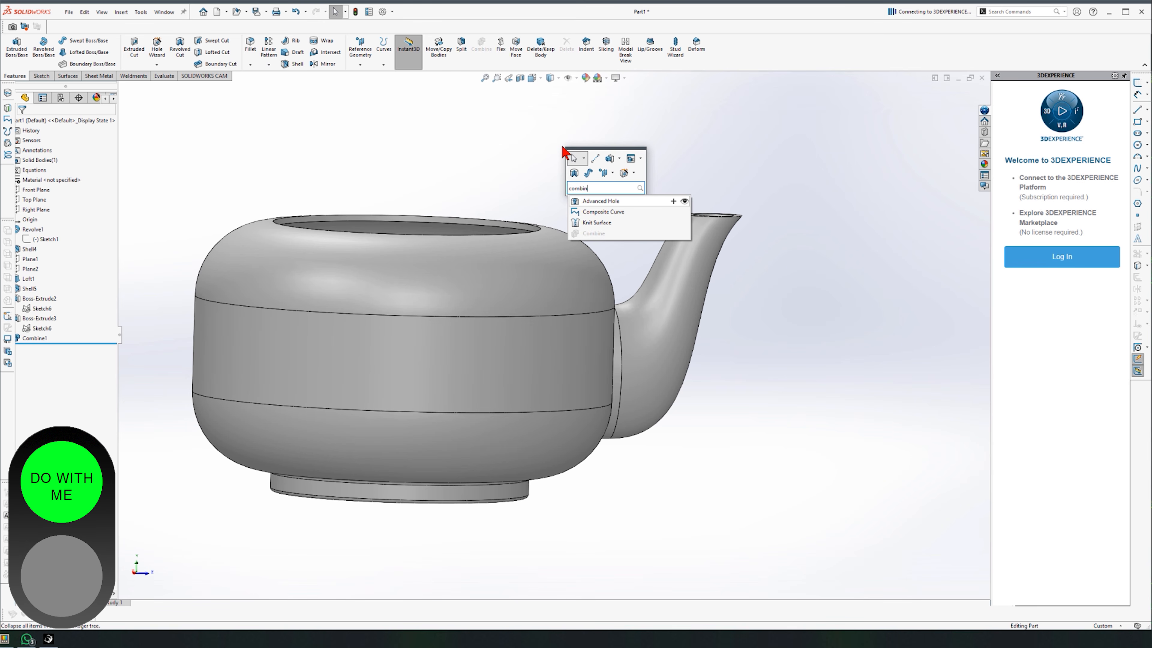
pyautogui.write('e')
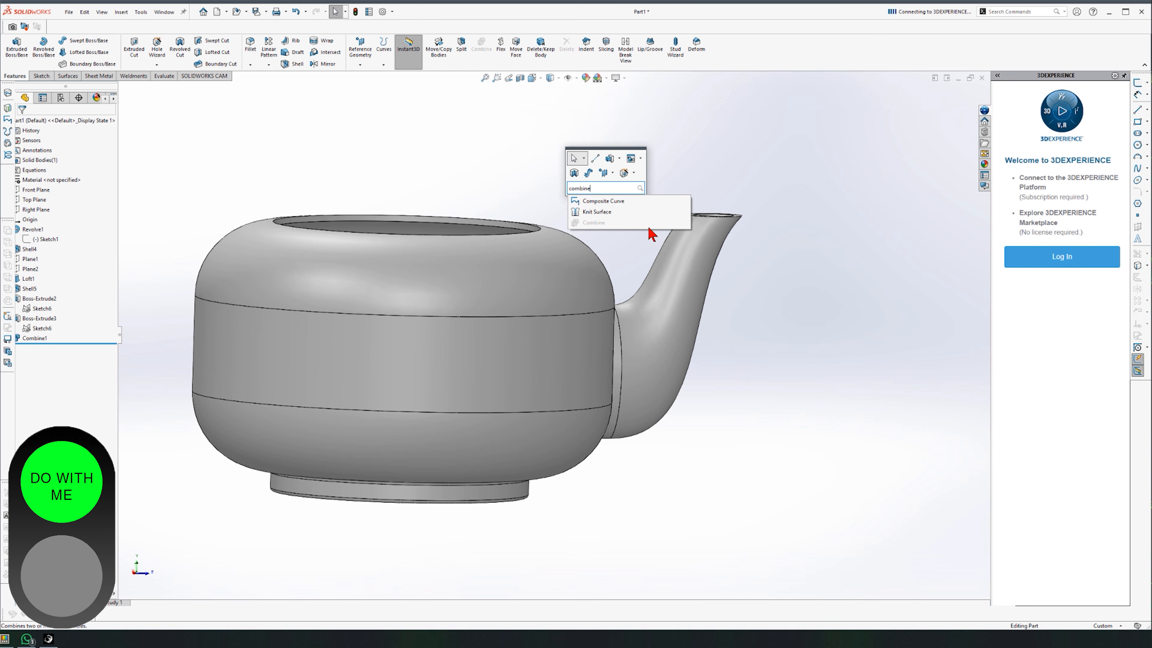
pyautogui.click(601, 222)
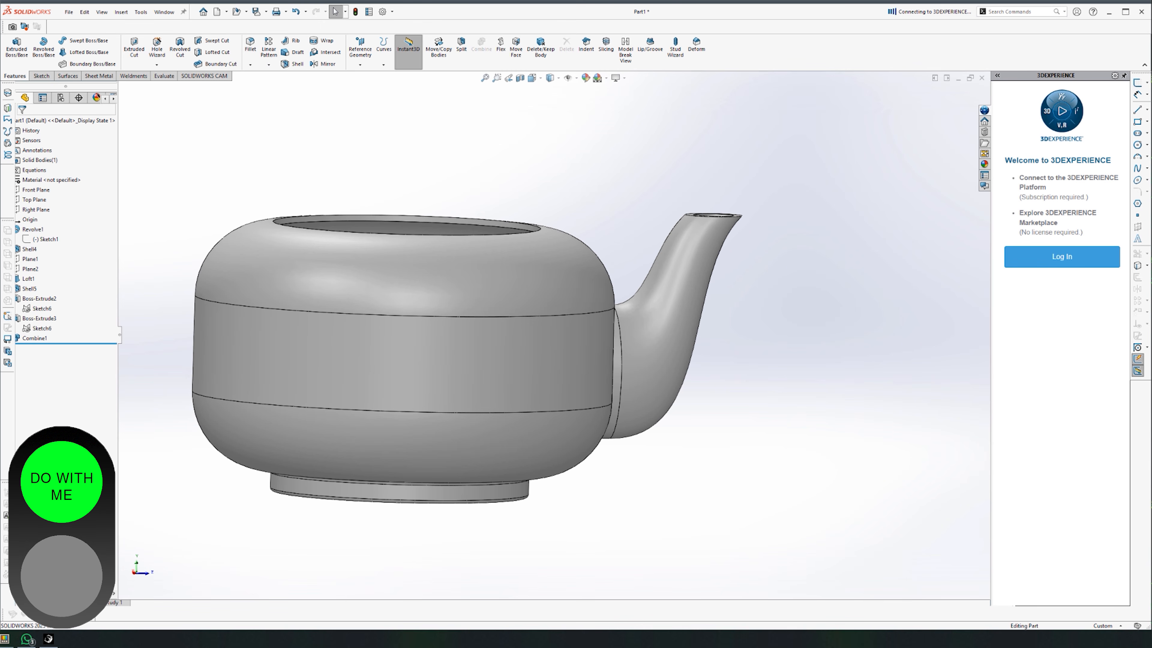
# Check the definition of the upper ring extrusion without changing it, and remove the Combine feature.
pyautogui.click(53, 298)
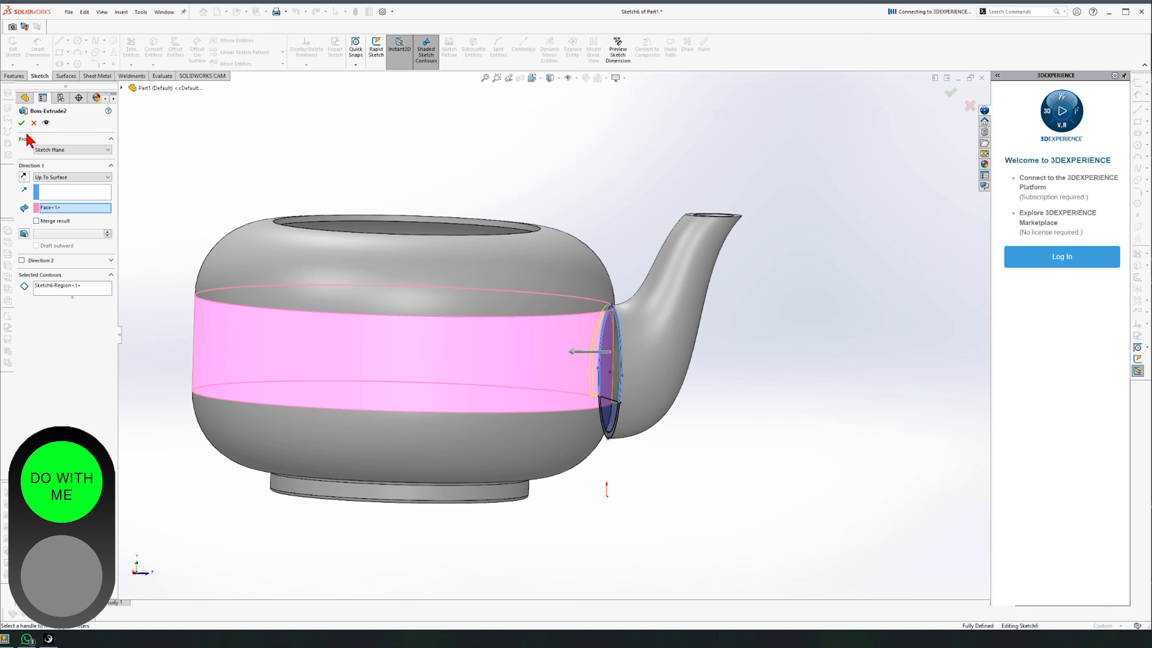
pyautogui.click(34, 123)
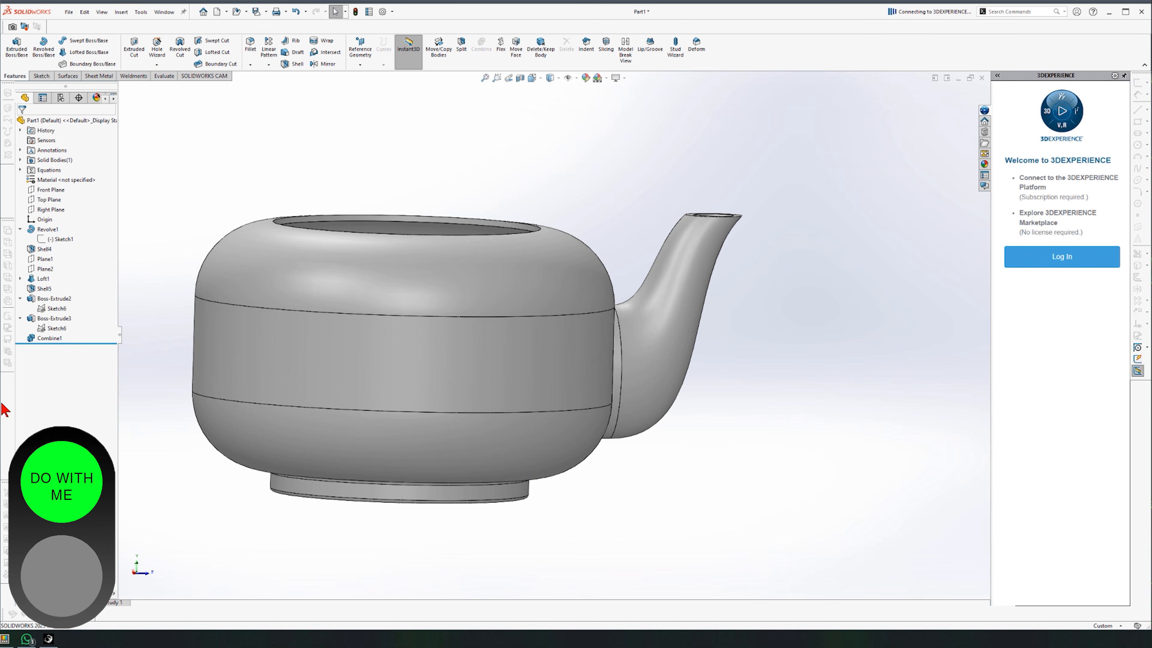
pyautogui.click(53, 339)
pyautogui.hotkey('ctrl', 'z')
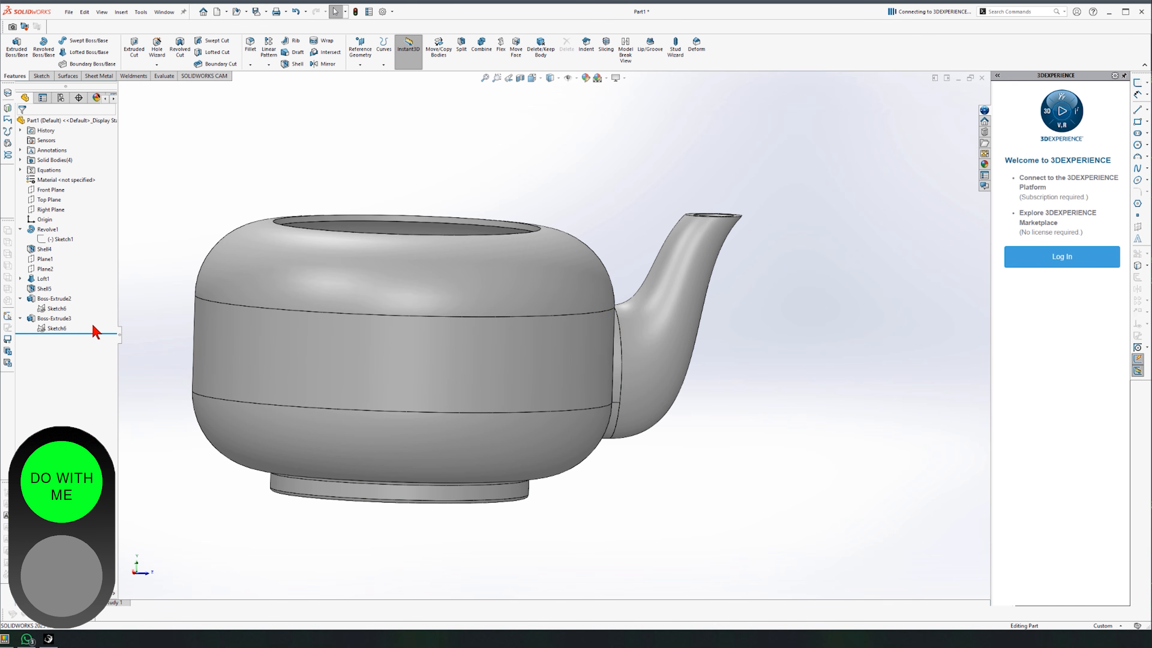
# Turn on Merge result for the upper ring extrusion, with the feature scope on automatically selected bodies.
pyautogui.click(53, 299)
pyautogui.click(60, 274)
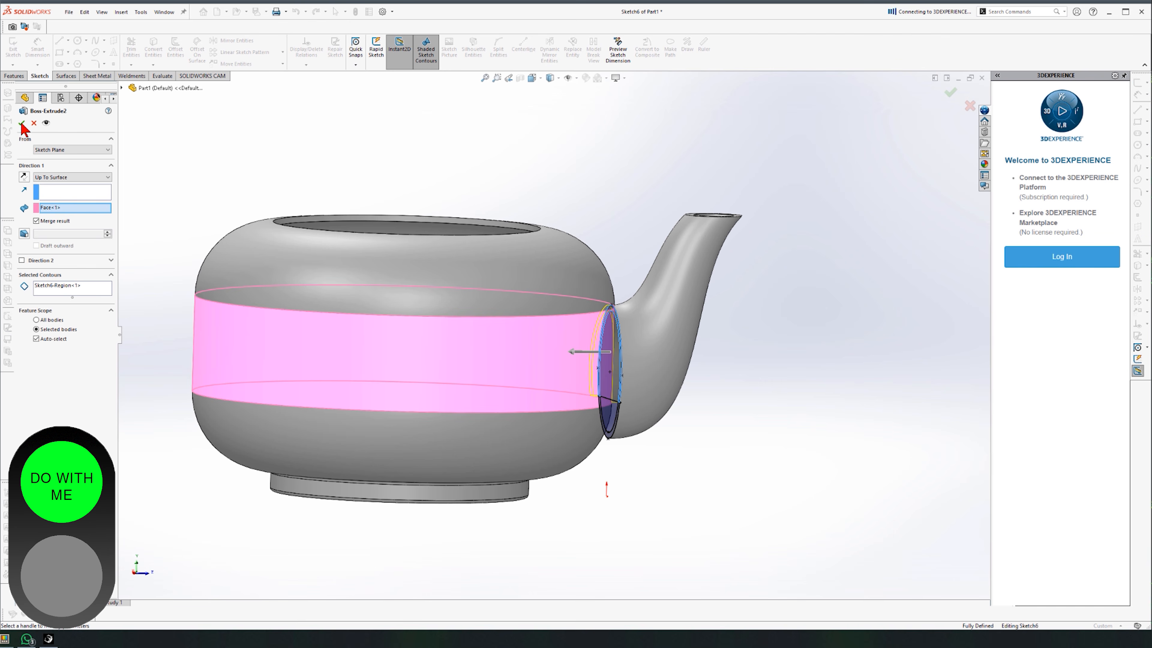
pyautogui.click(21, 123)
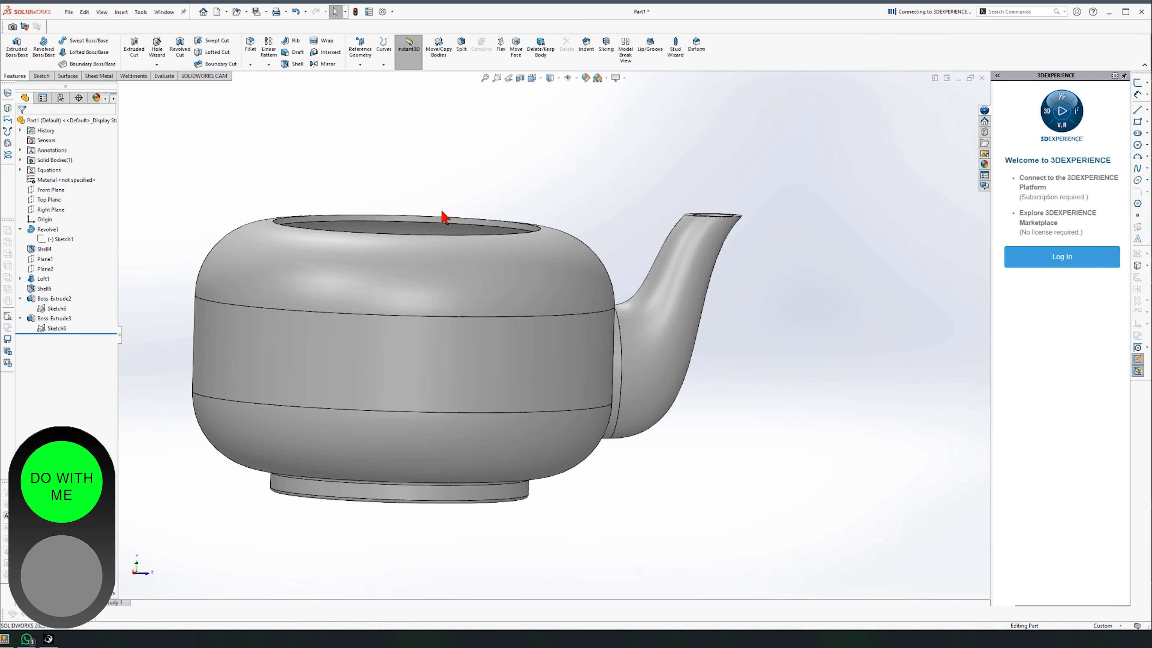
# Check the flat underside of the vessel's foot and start a sketch on the Right Plane.
pyautogui.moveTo(676, 476); pyautogui.dragTo(606, 473, button='middle')
pyautogui.click(601, 445)
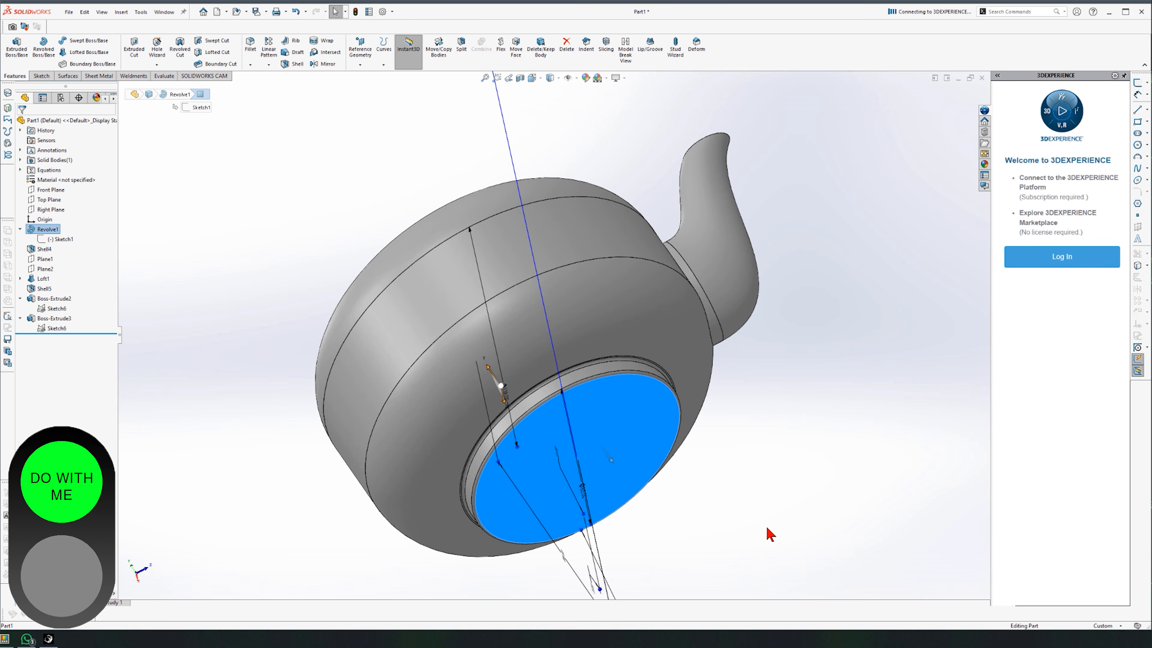
pyautogui.moveTo(767, 528); pyautogui.dragTo(756, 519, button='middle')
pyautogui.click(702, 452)
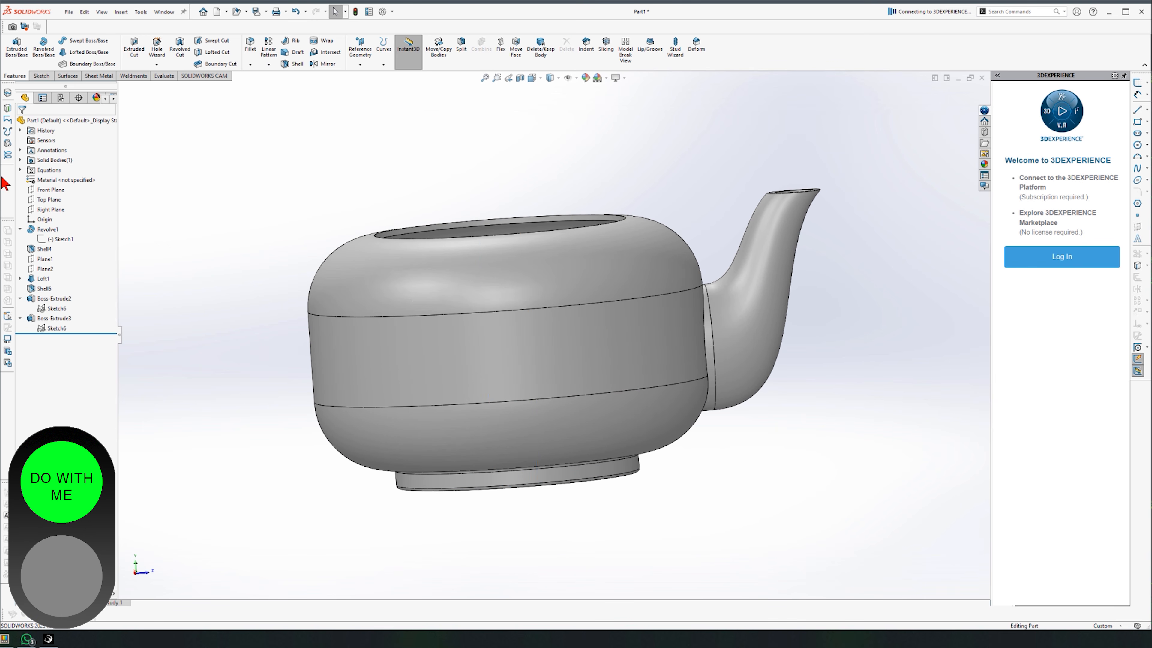
pyautogui.click(49, 209)
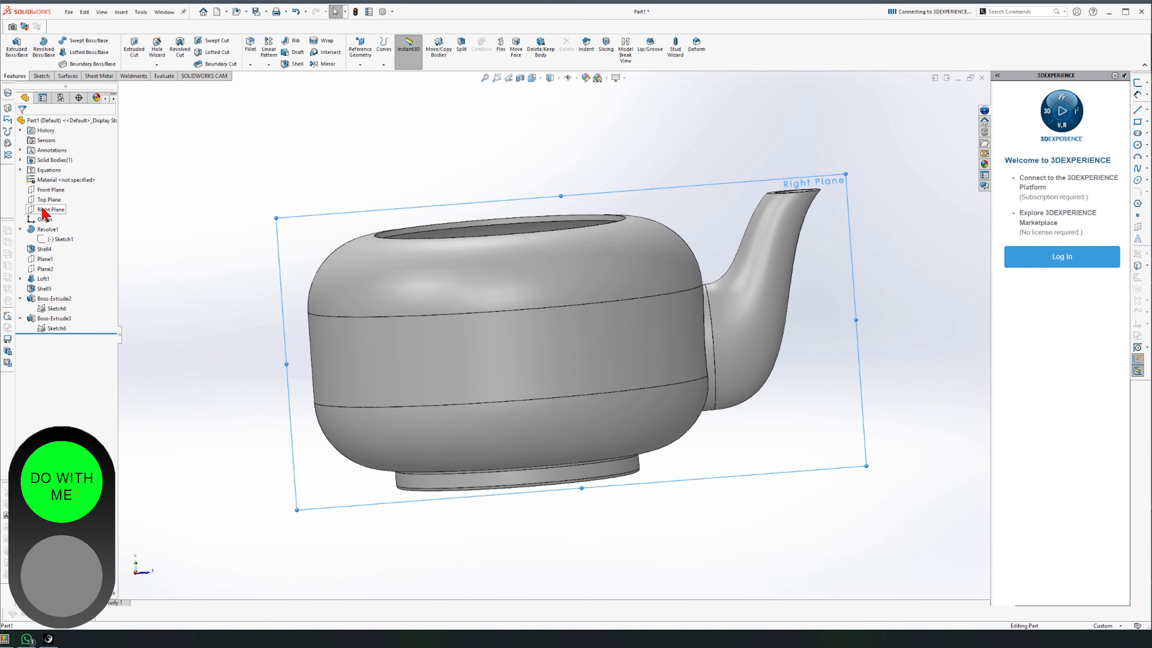
pyautogui.click(42, 76)
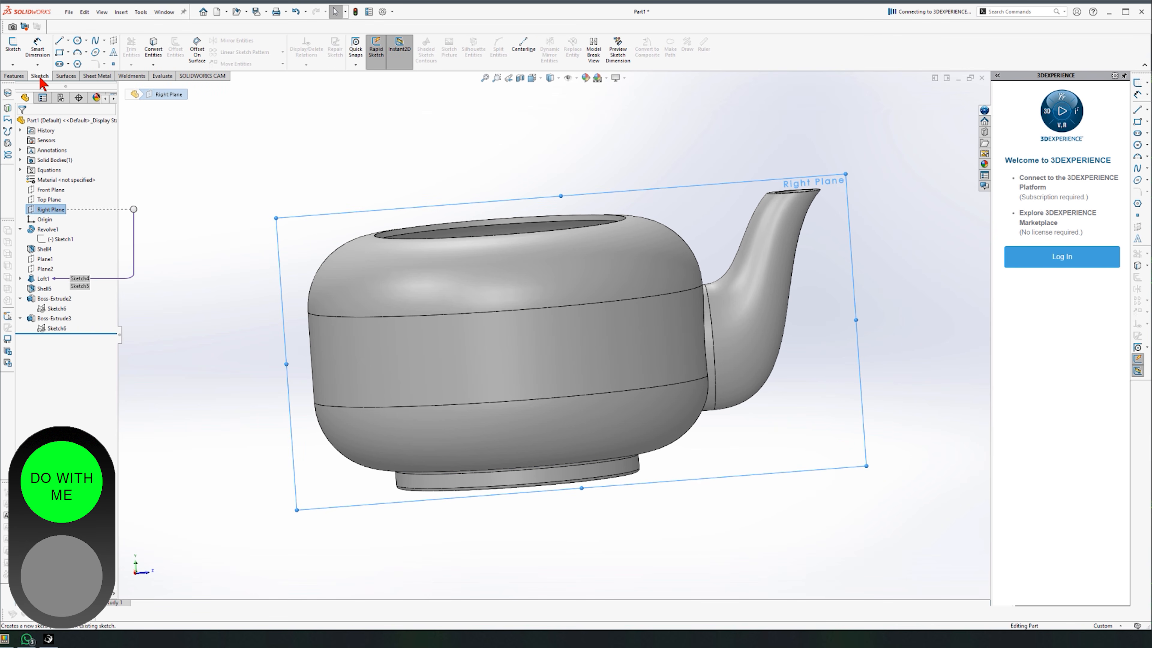
pyautogui.click(13, 45)
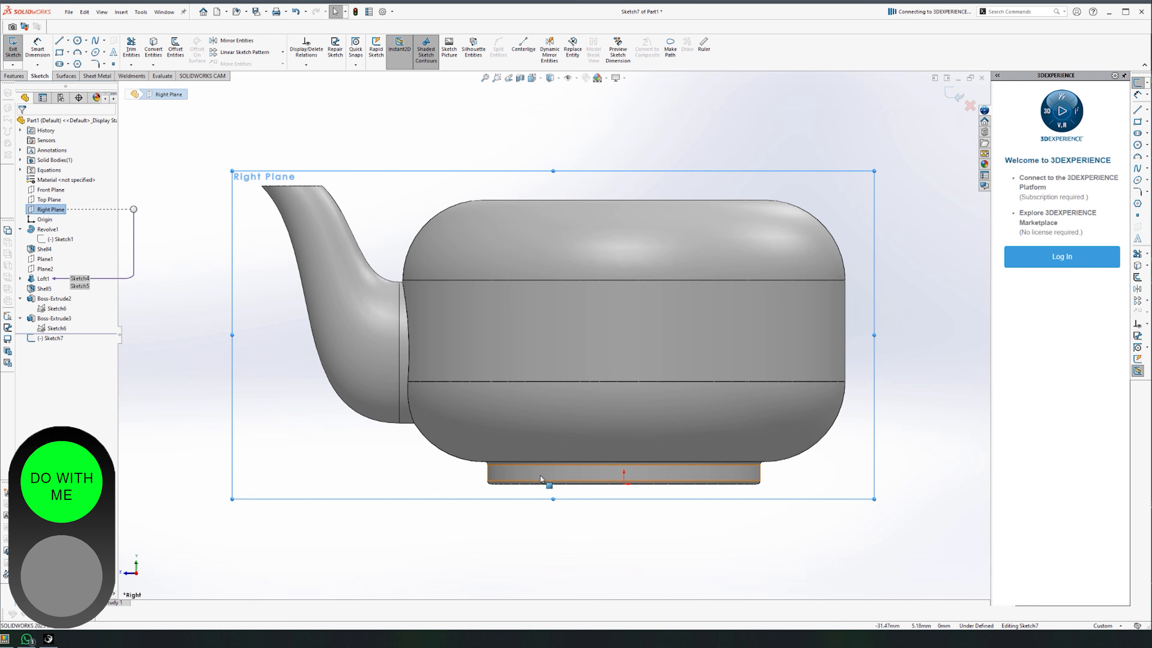
# Sketch a three-point arc of about 111 mm radius from the foot's bottom edge near its spout-side corner to about 4.4 mm above the origin.
pyautogui.scroll(-5, 758, 476)
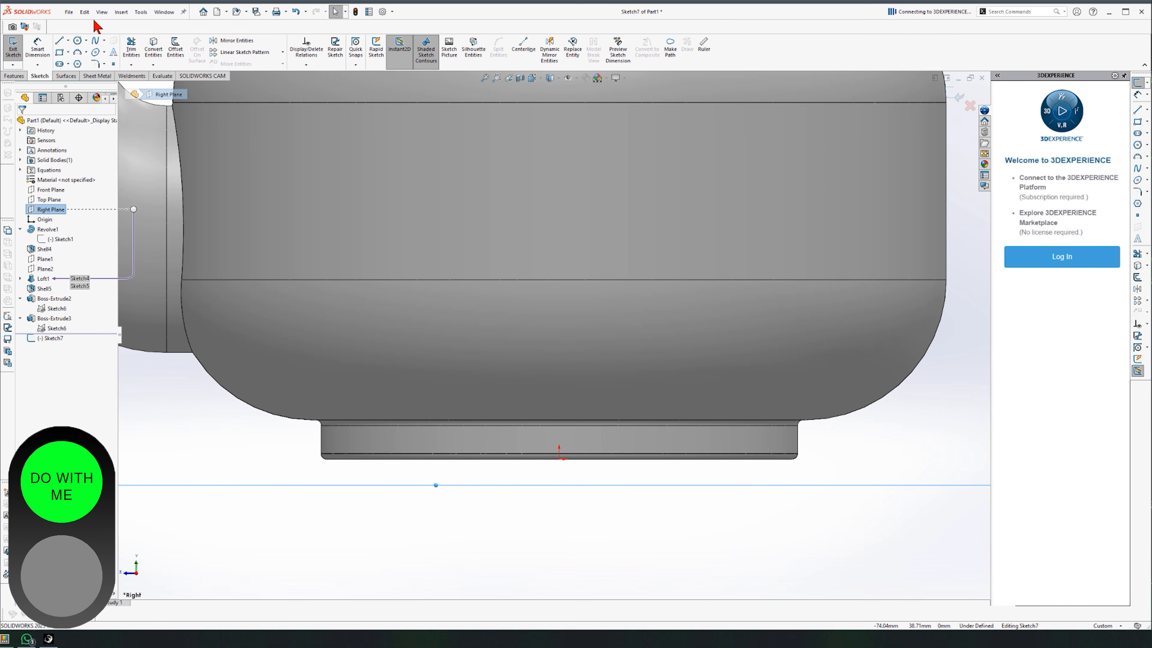
pyautogui.click(95, 40)
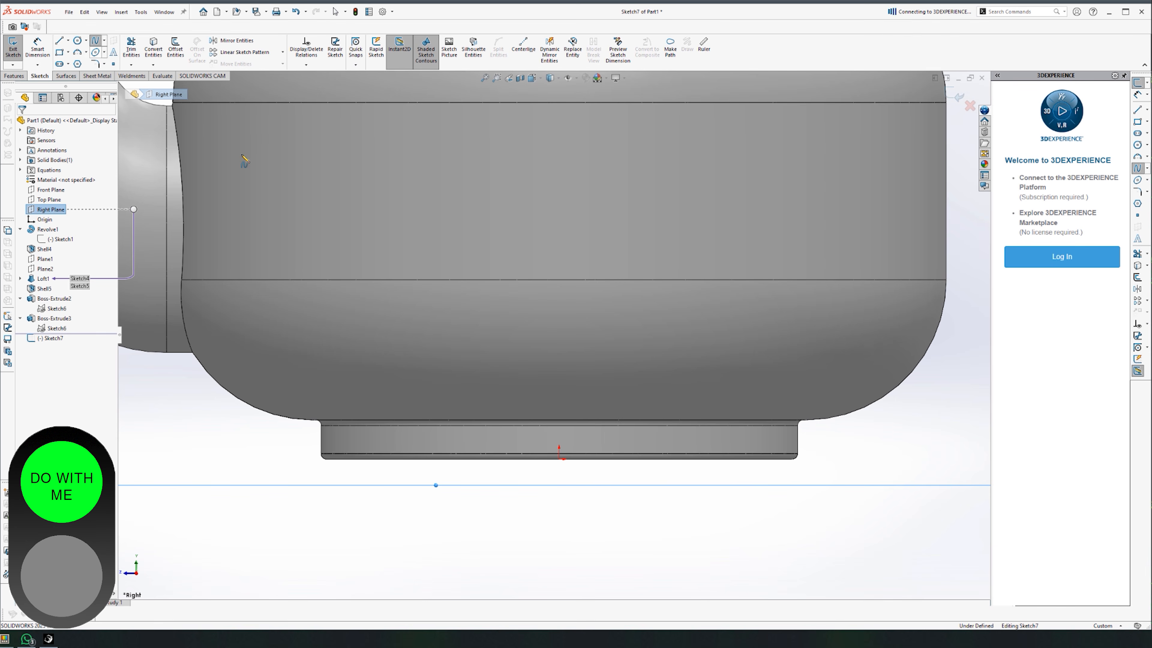
pyautogui.click(78, 53)
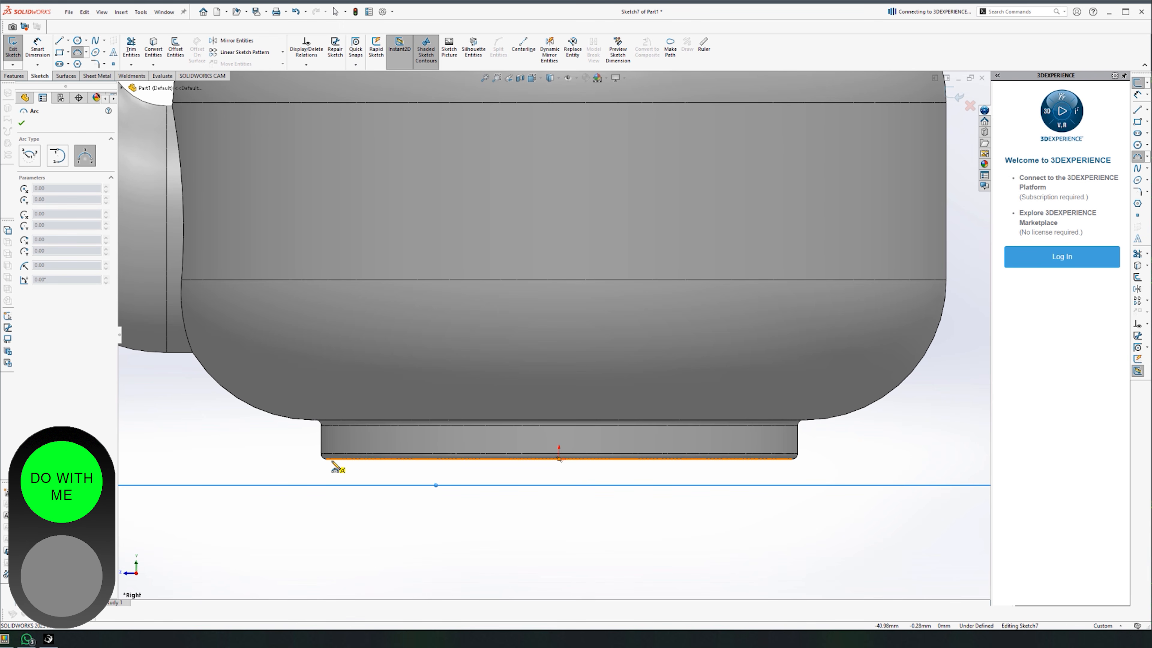
pyautogui.click(340, 459)
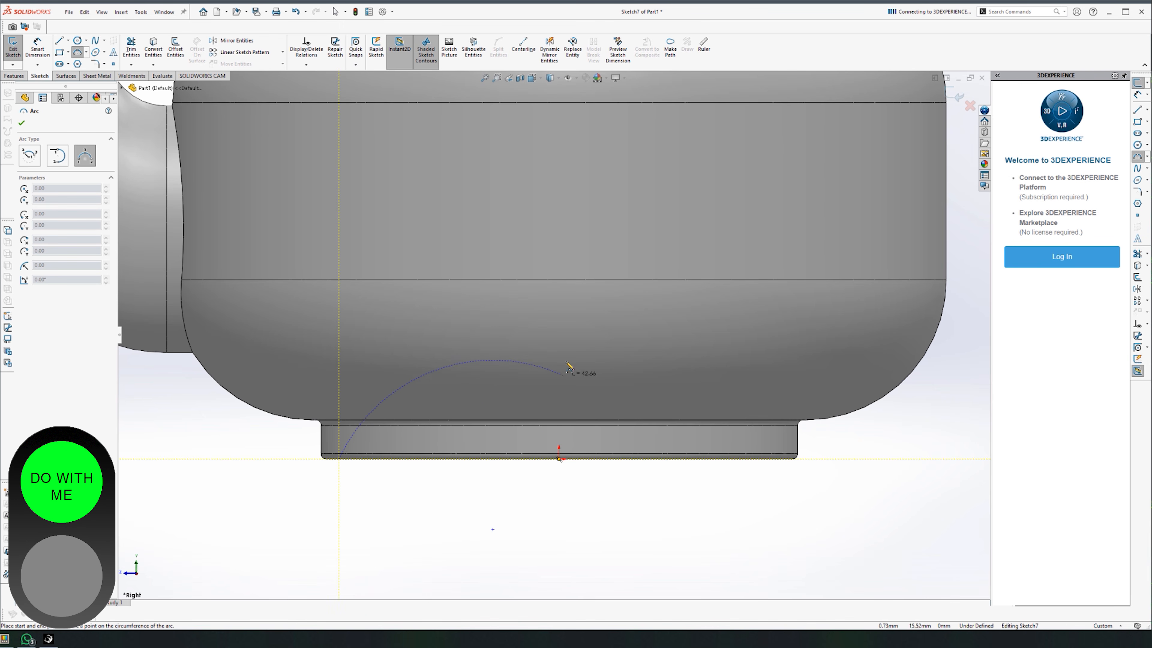
pyautogui.click(559, 434)
pyautogui.click(484, 435)
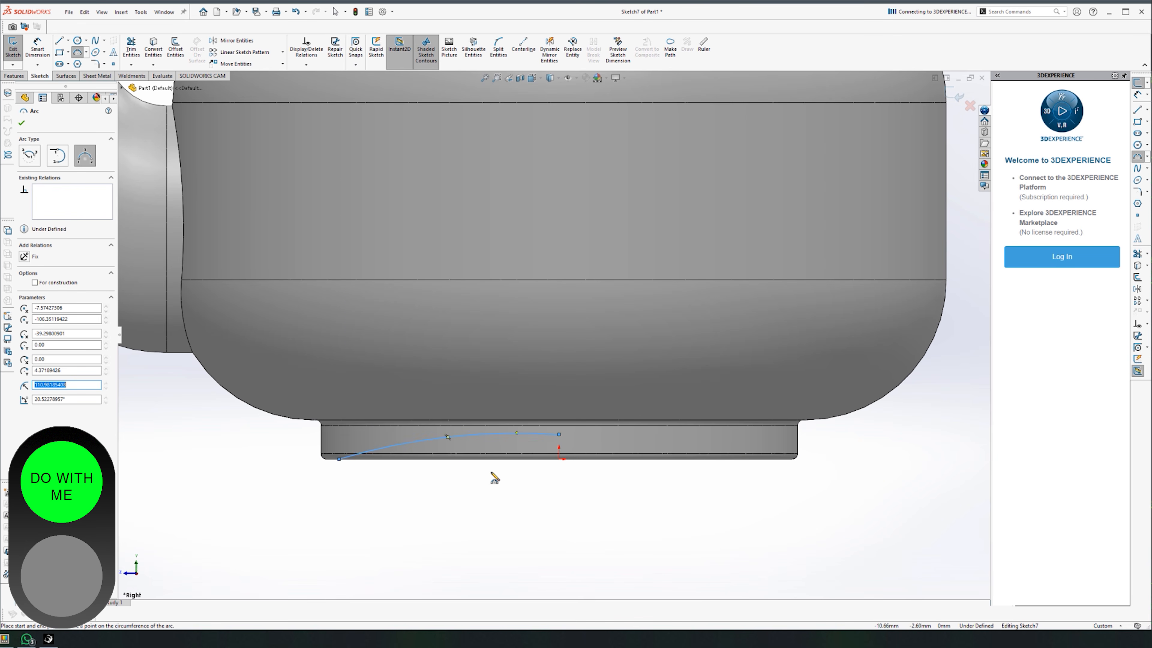
pyautogui.scroll(-2, 500, 475)
pyautogui.press('Escape')
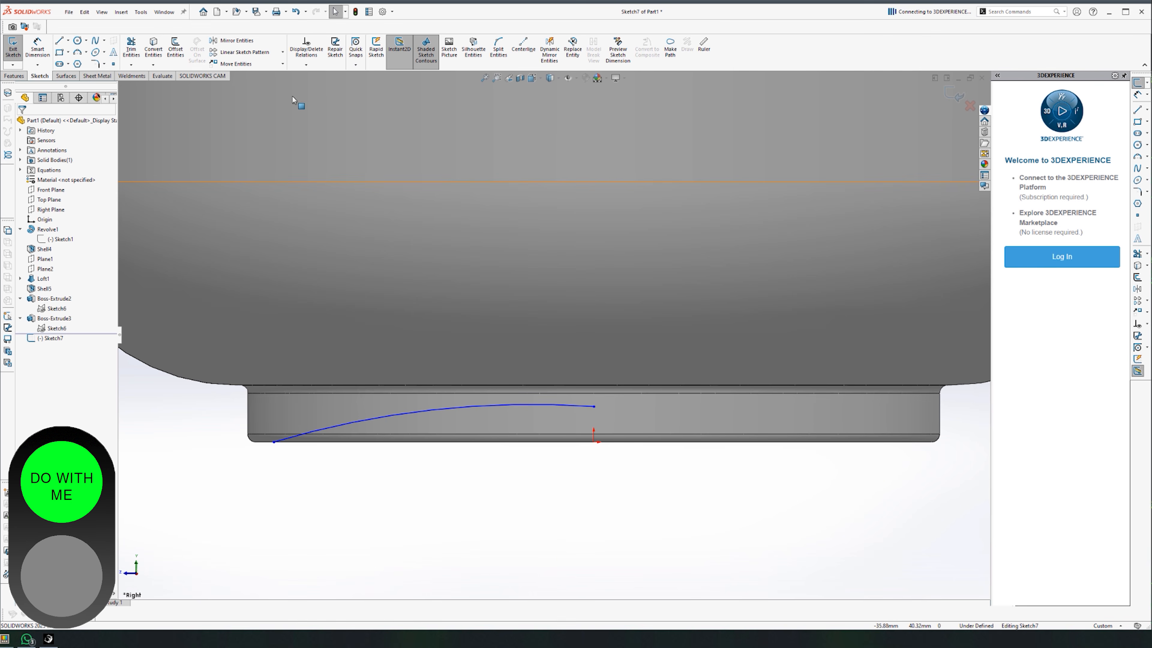
# Draw a horizontal centerline about 36 mm long from the arc's upper end, pointing away from the spout.
pyautogui.click(68, 42)
pyautogui.click(78, 63)
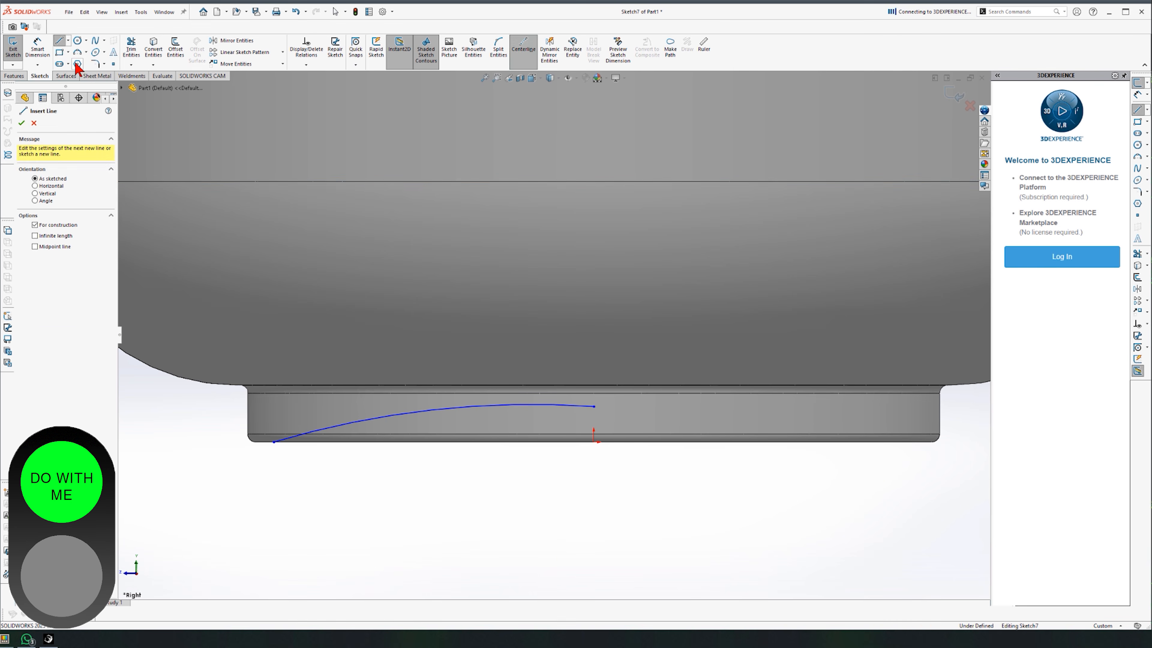
pyautogui.click(594, 406)
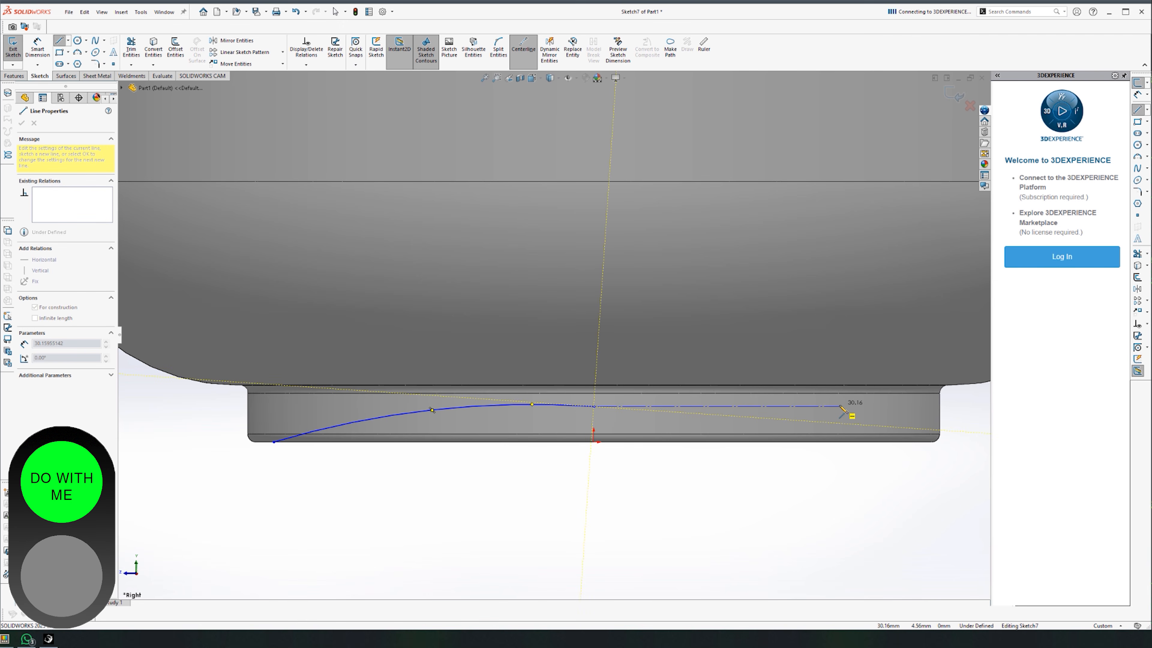
pyautogui.doubleClick(887, 408)
pyautogui.press('Escape')
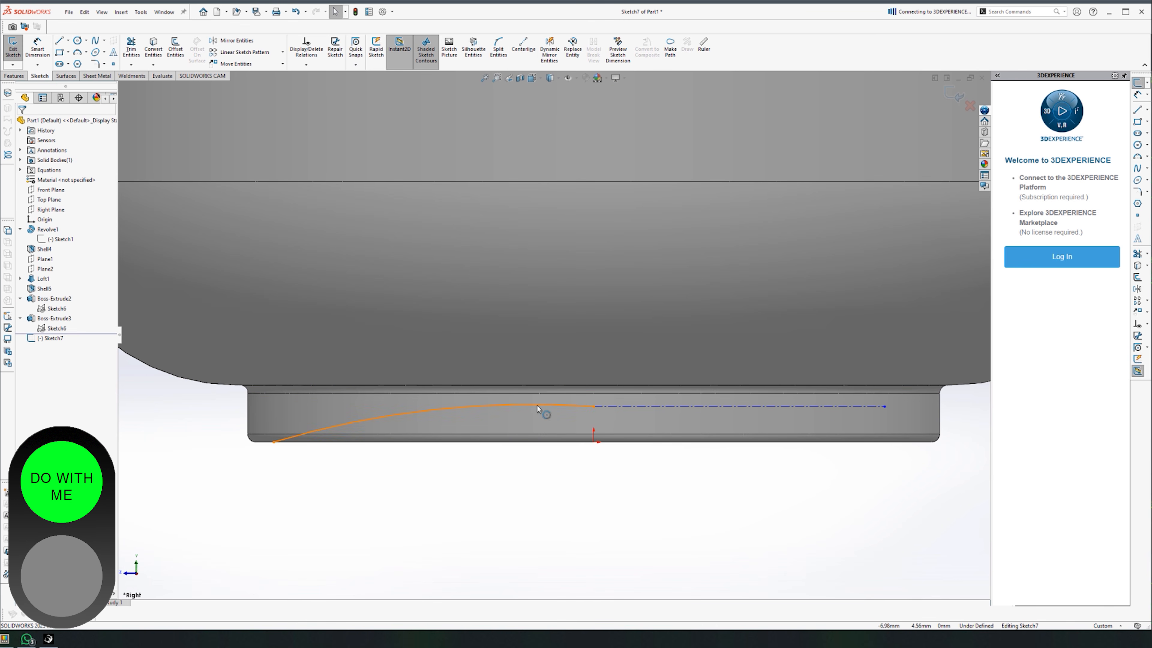
# Make the arc tangent to the horizontal centerline and move their shared endpoint back above the origin.
pyautogui.click(275, 440)
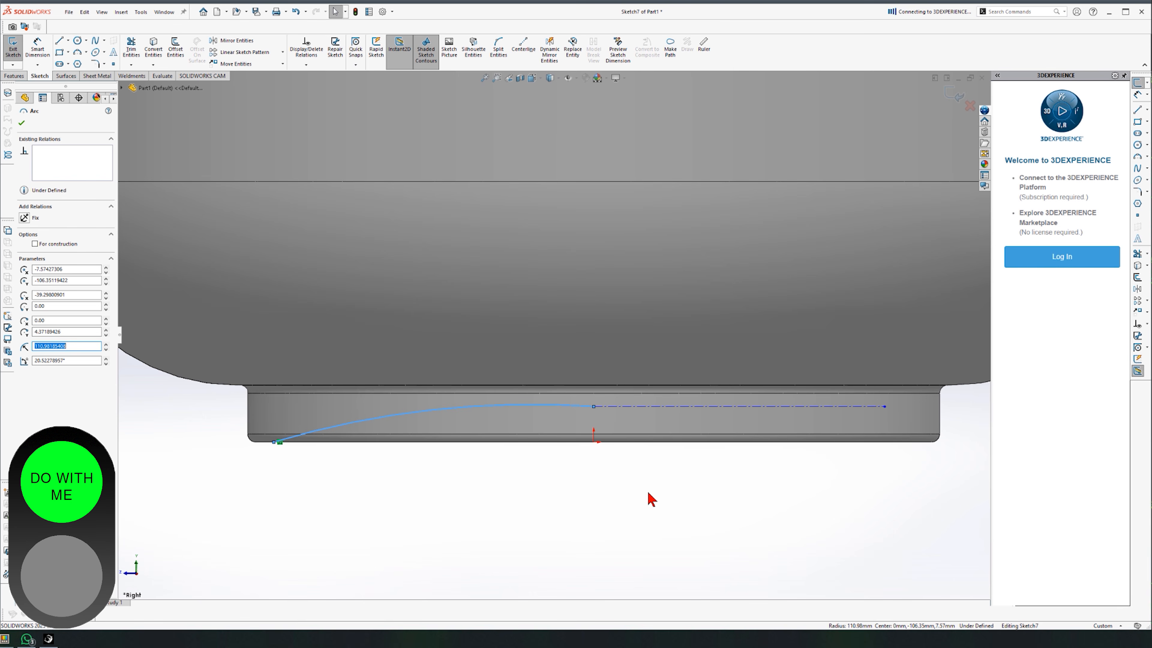
pyautogui.keyDown('ctrl'); pyautogui.click(635, 407); pyautogui.keyUp('ctrl')
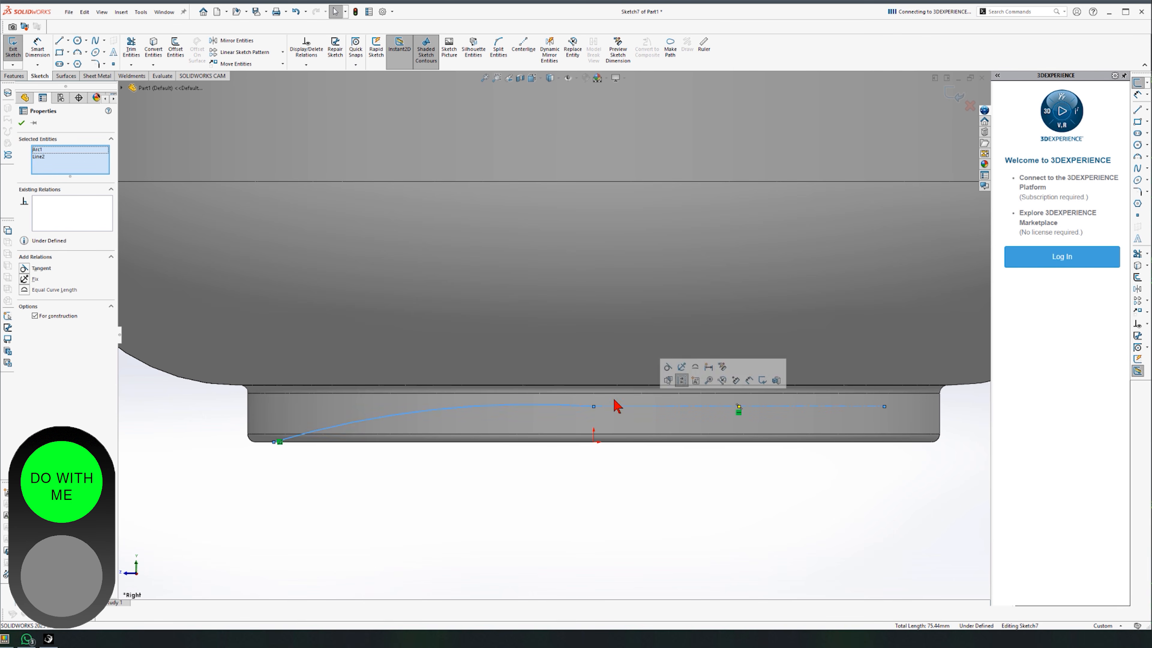
pyautogui.click(25, 269)
pyautogui.click(507, 568)
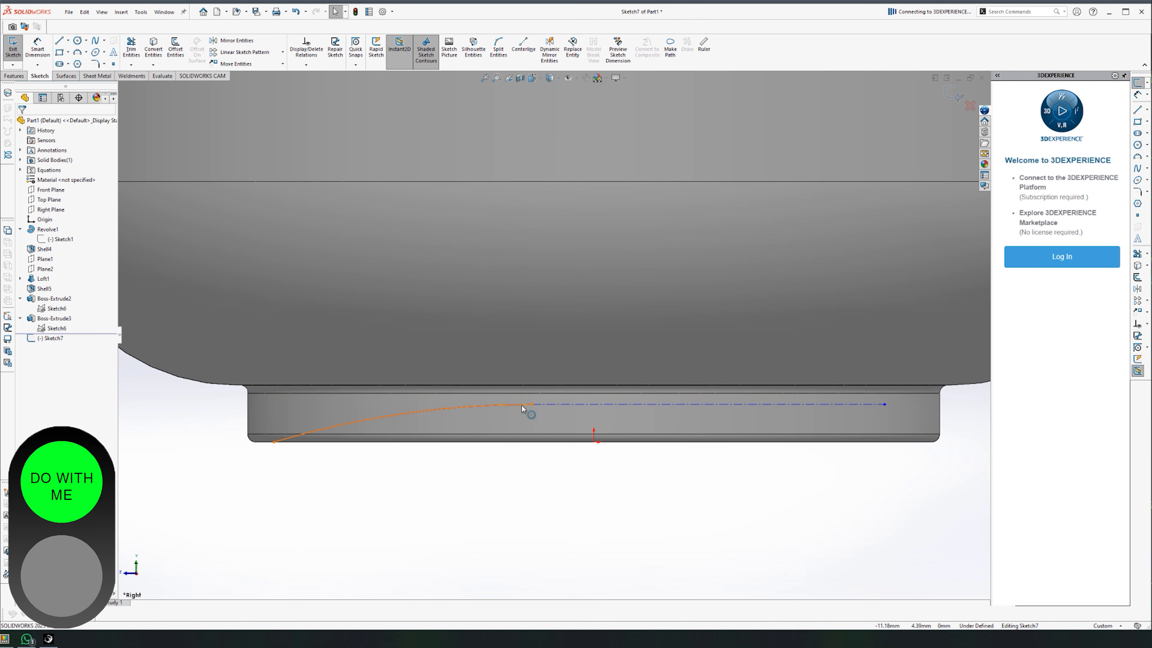
pyautogui.moveTo(533, 405); pyautogui.dragTo(595, 411)
pyautogui.click(601, 579)
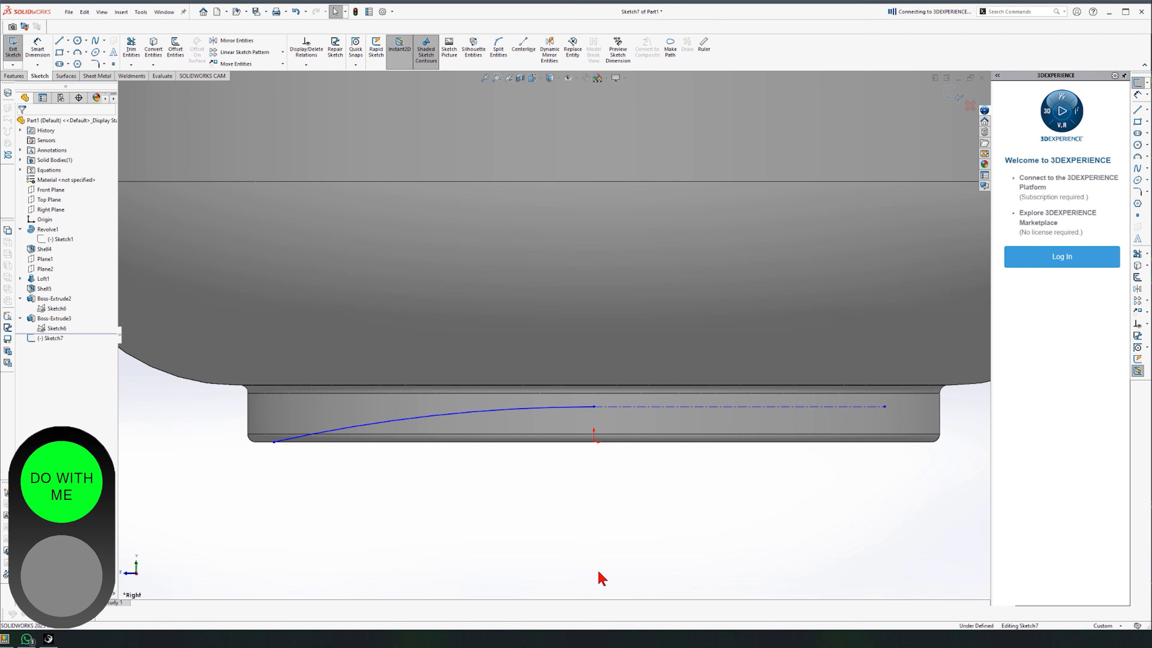
# Close the profile with a vertical line from the arc's upper end to the origin and a horizontal line to its lower end.
pyautogui.click(59, 41)
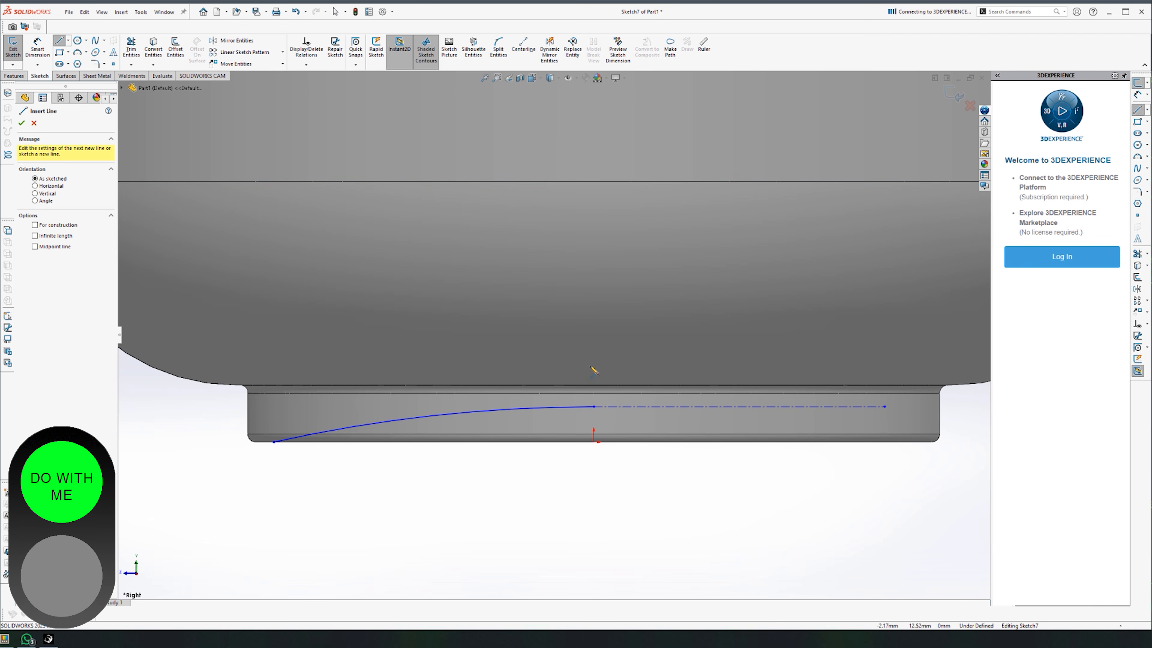
pyautogui.click(594, 406)
pyautogui.click(593, 442)
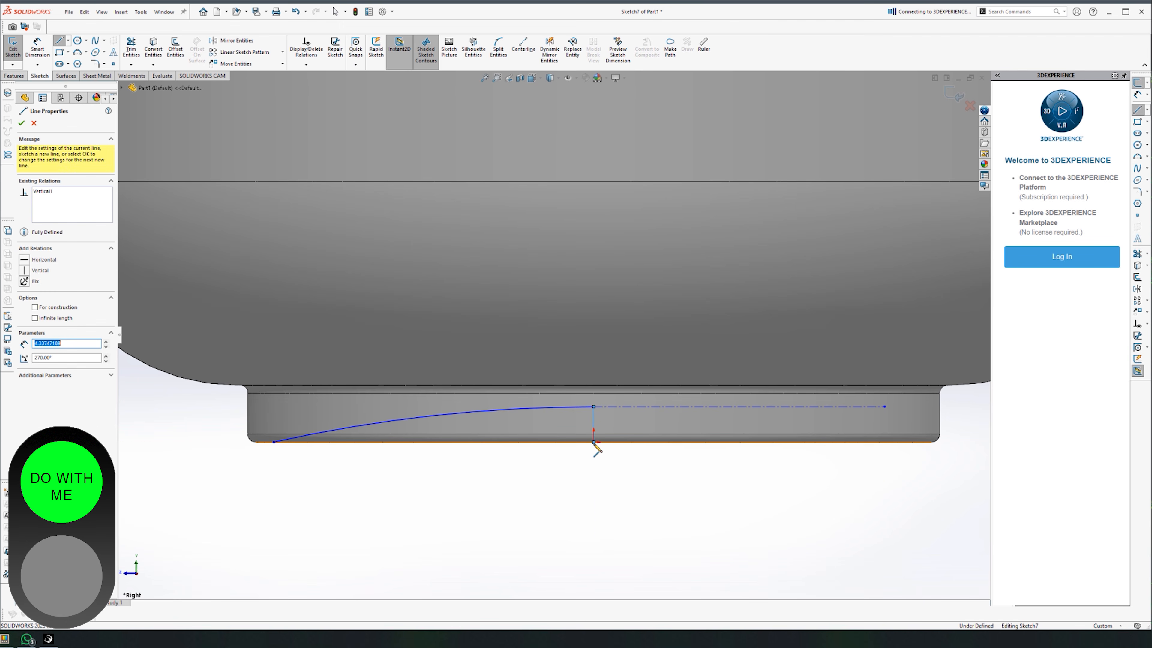
pyautogui.doubleClick(275, 449)
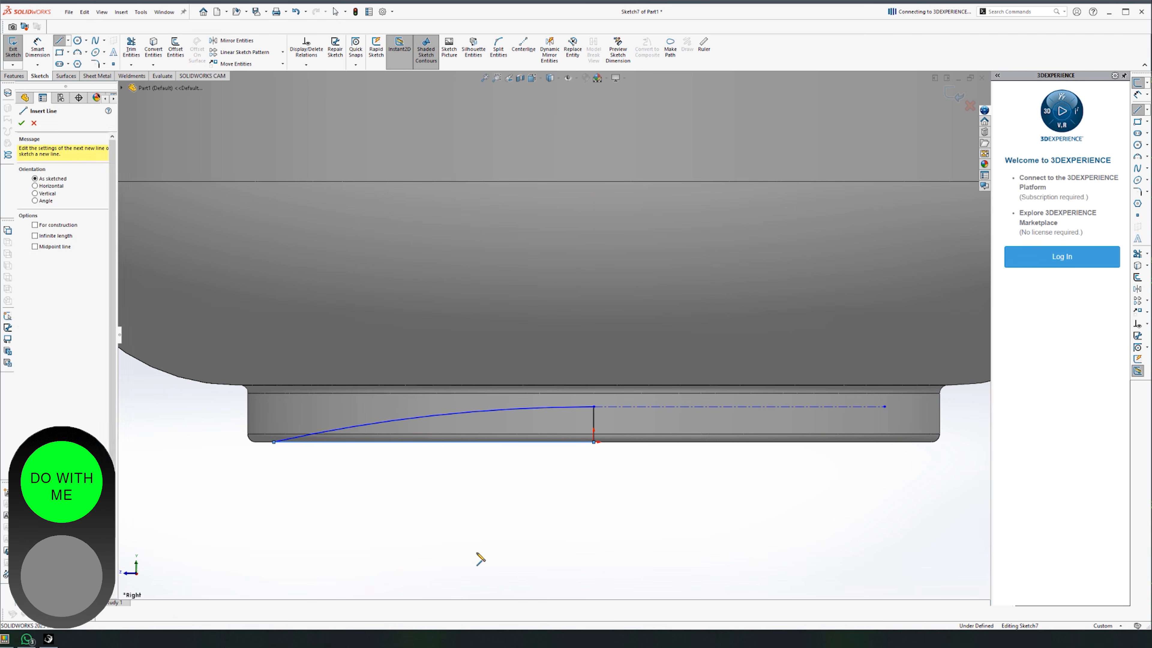
pyautogui.press('Escape')
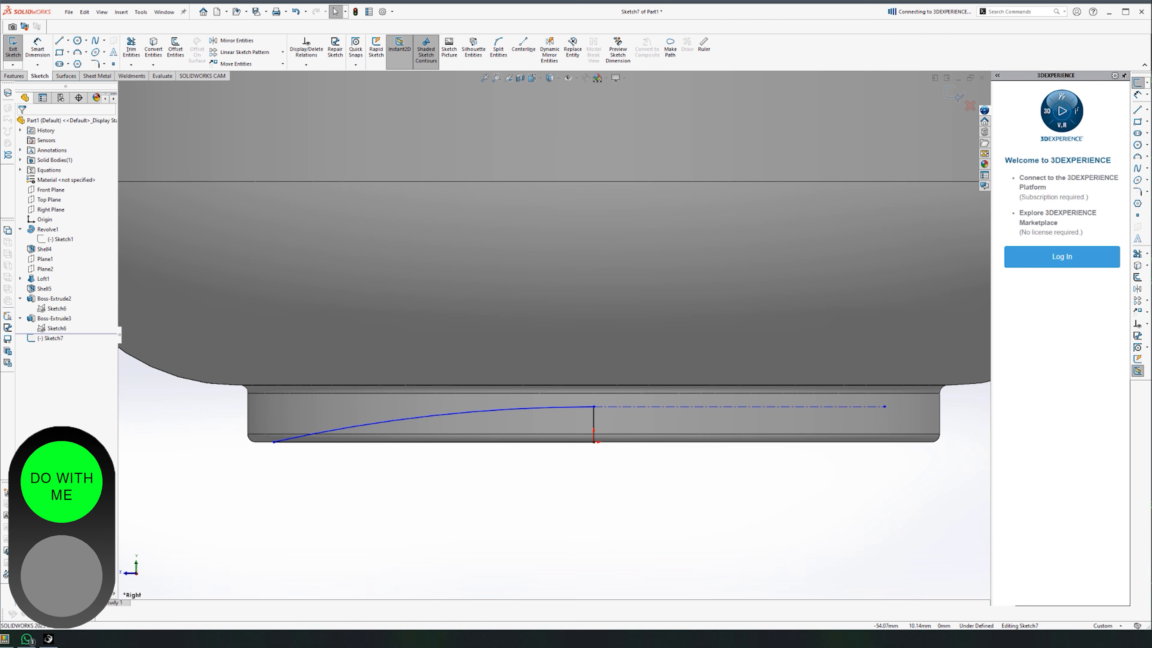
# Dimension the profile's horizontal bottom line to 39 mm.
pyautogui.click(32, 53)
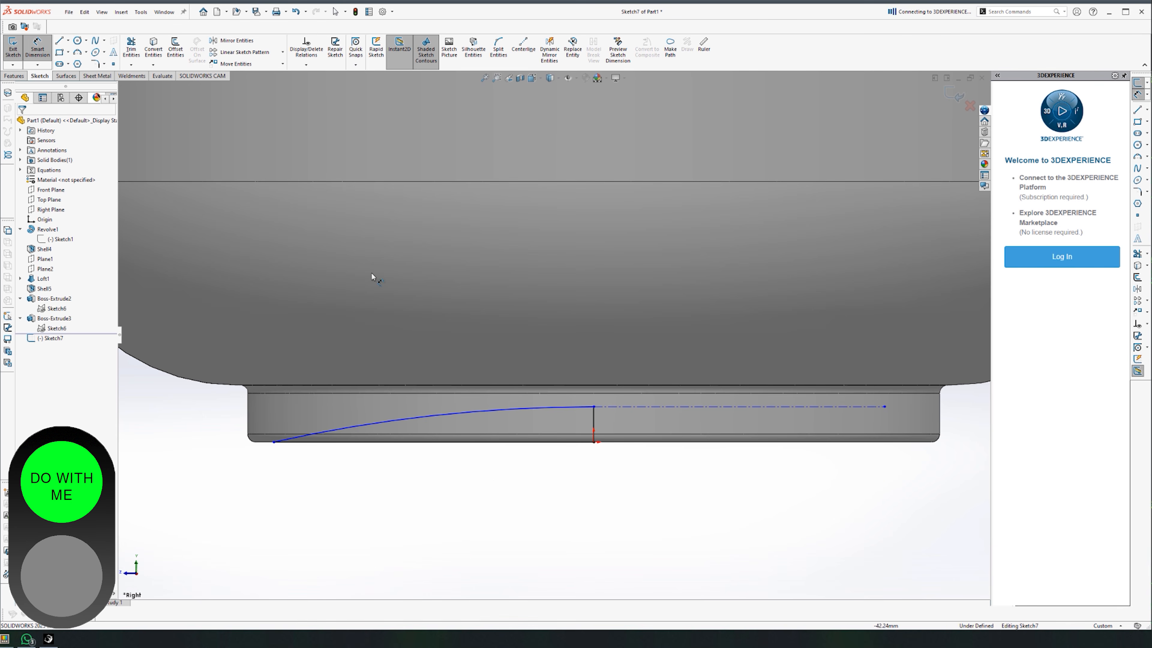
pyautogui.click(467, 447)
pyautogui.click(475, 500)
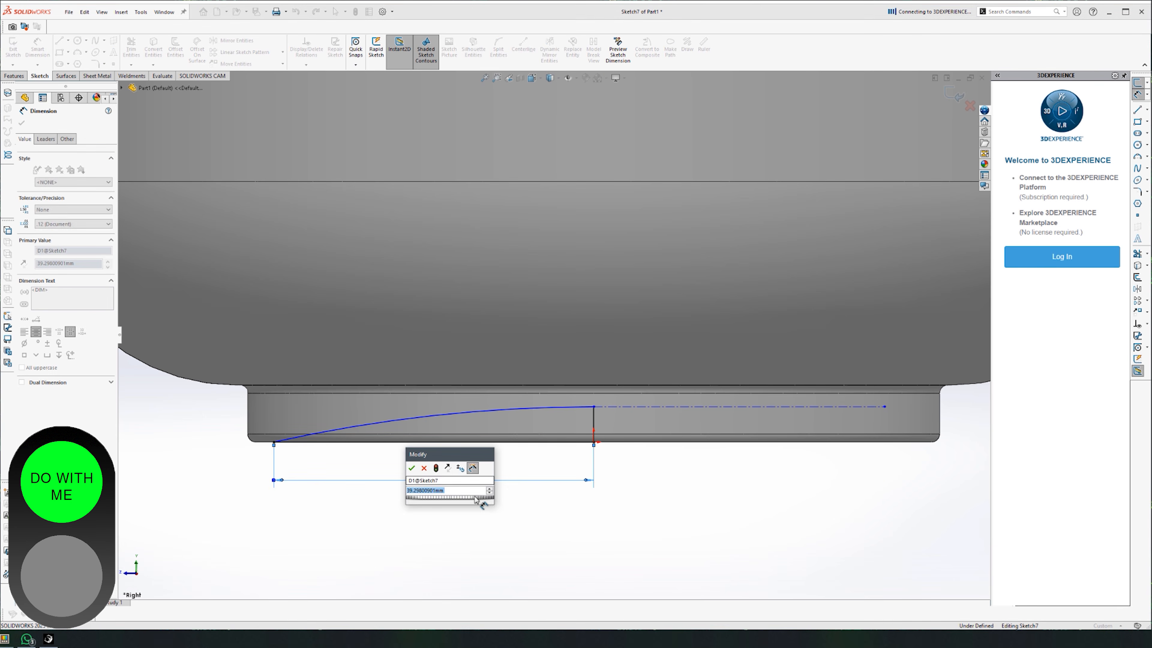
pyautogui.write('39')
pyautogui.press('Return')
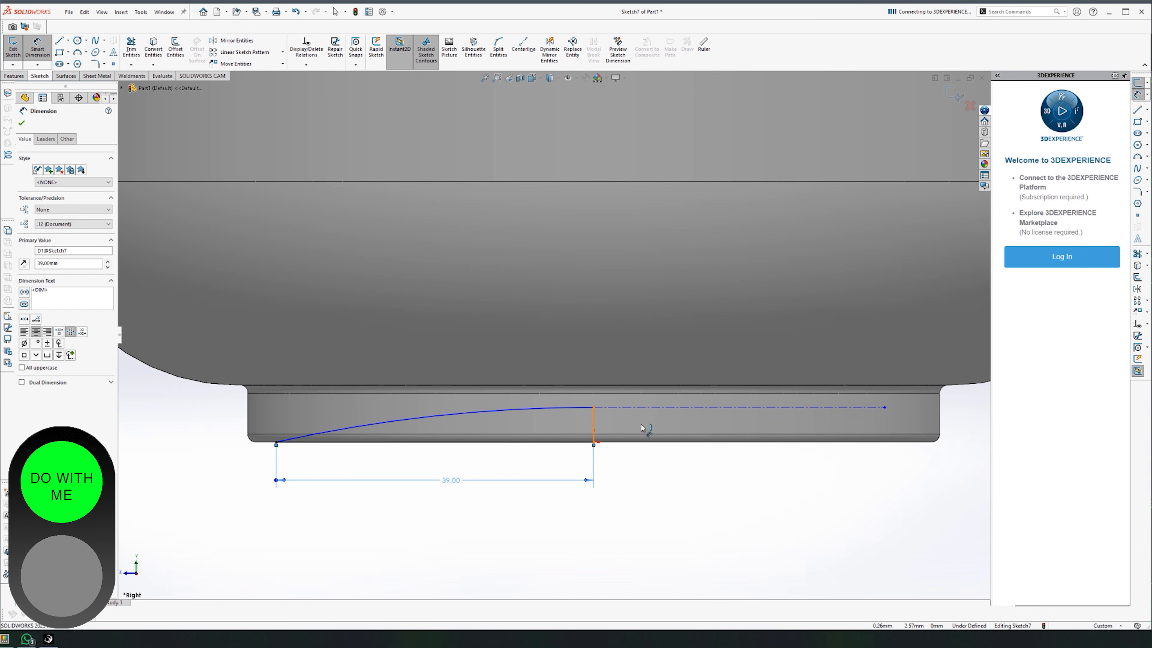
# Dimension the height of the arched profile's vertical line at the origin to 4 mm.
pyautogui.click(593, 422)
pyautogui.click(655, 499)
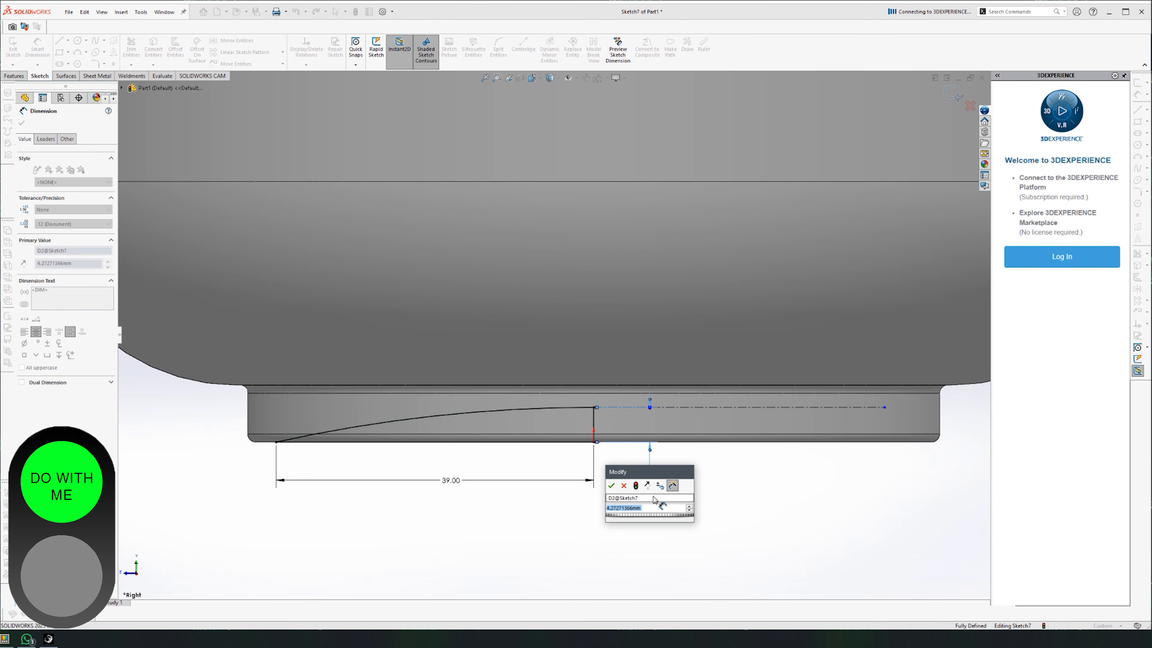
pyautogui.write('4')
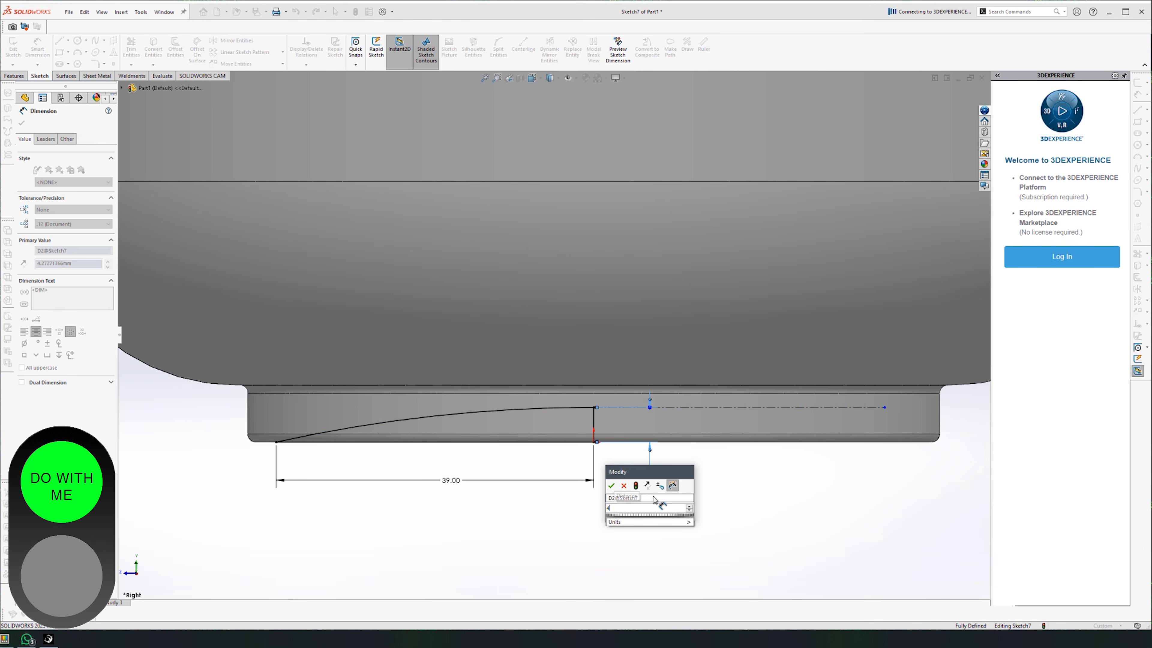
pyautogui.press('Return')
# Cut the foot's underside by revolving the arched profile 360 degrees about its vertical line instead of the horizontal centerline.
pyautogui.scroll(3, 614, 527)
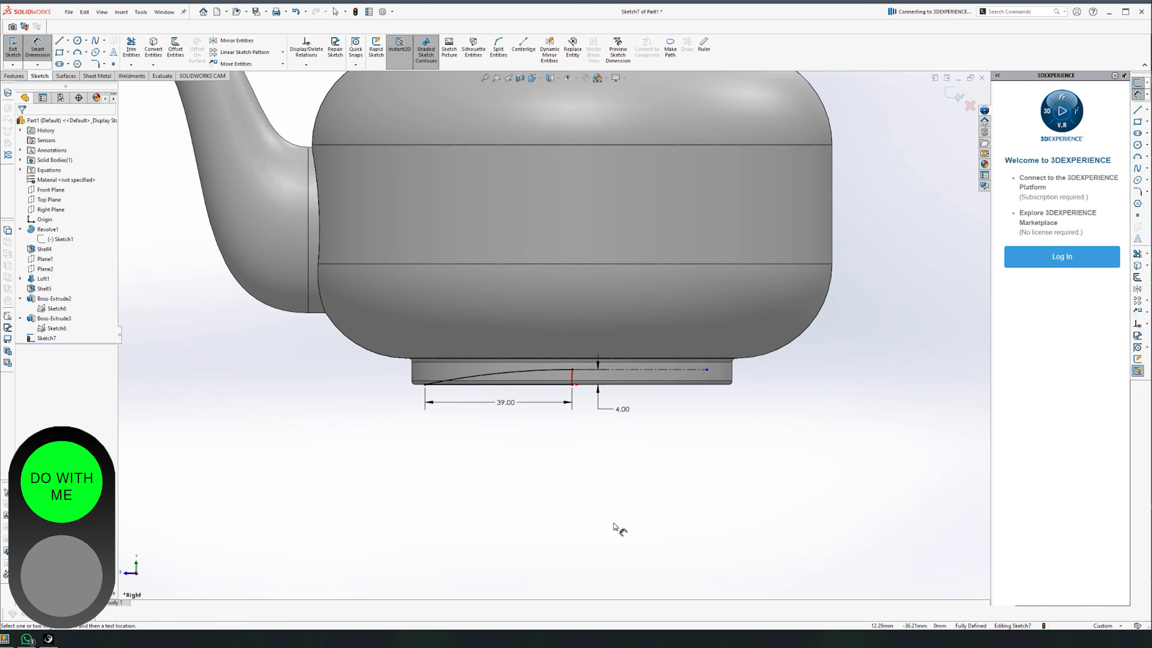
pyautogui.scroll(-2, 567, 372)
pyautogui.scroll(-2, 626, 476)
pyautogui.moveTo(587, 463); pyautogui.dragTo(477, 427, button='middle')
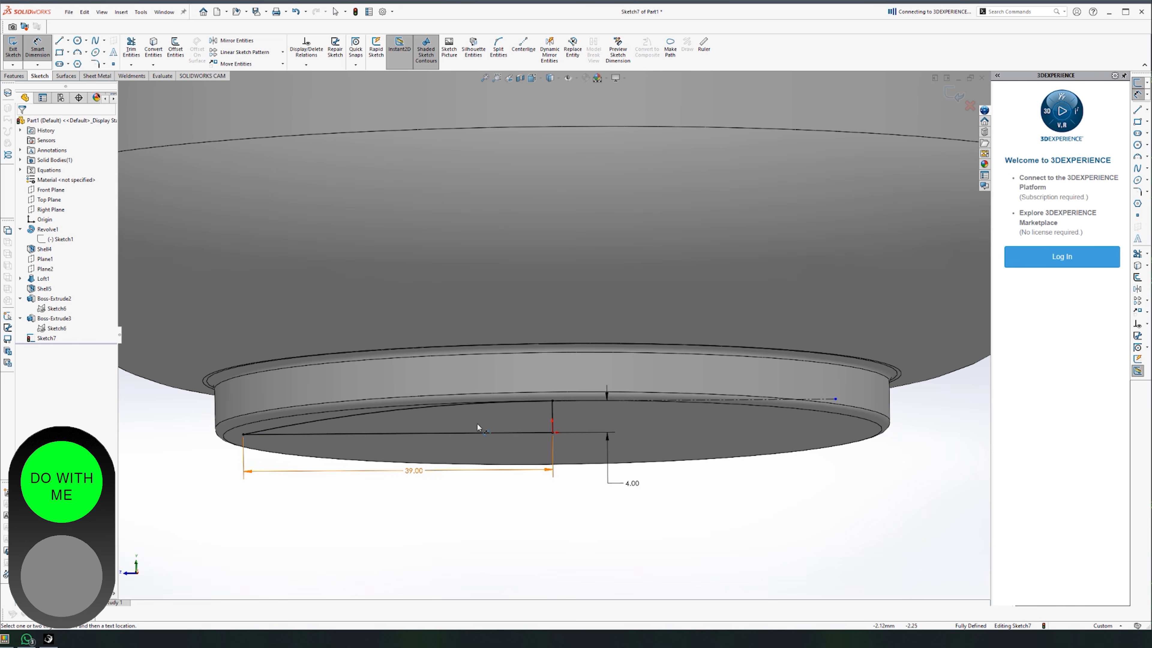
pyautogui.click(14, 76)
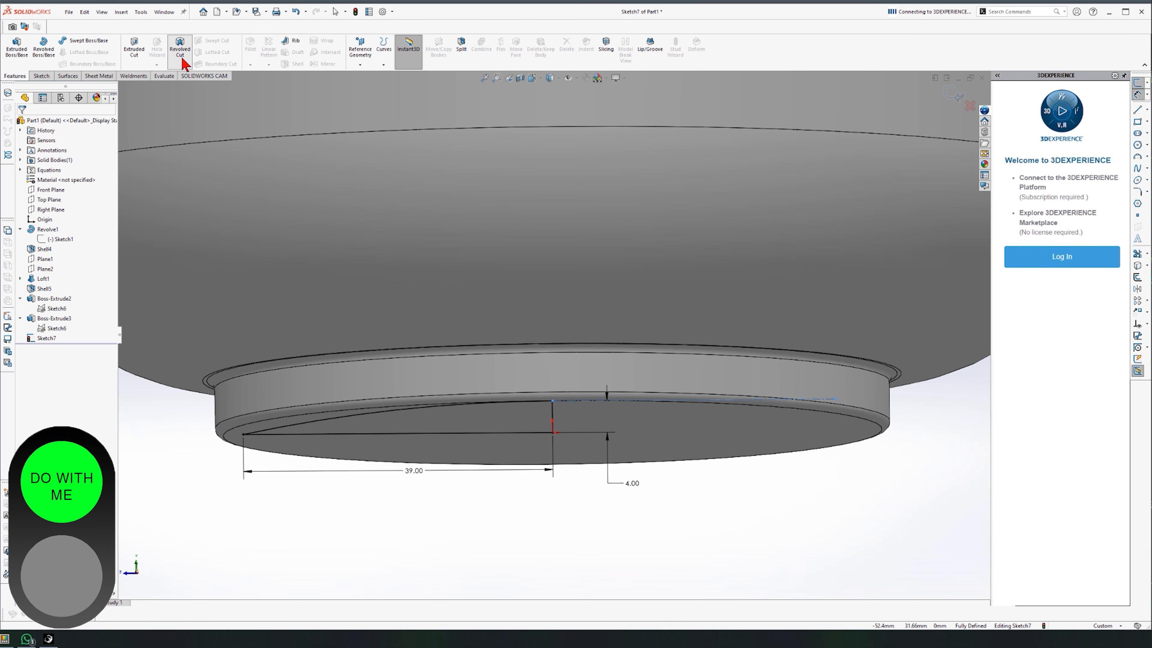
pyautogui.click(180, 46)
pyautogui.click(50, 151)
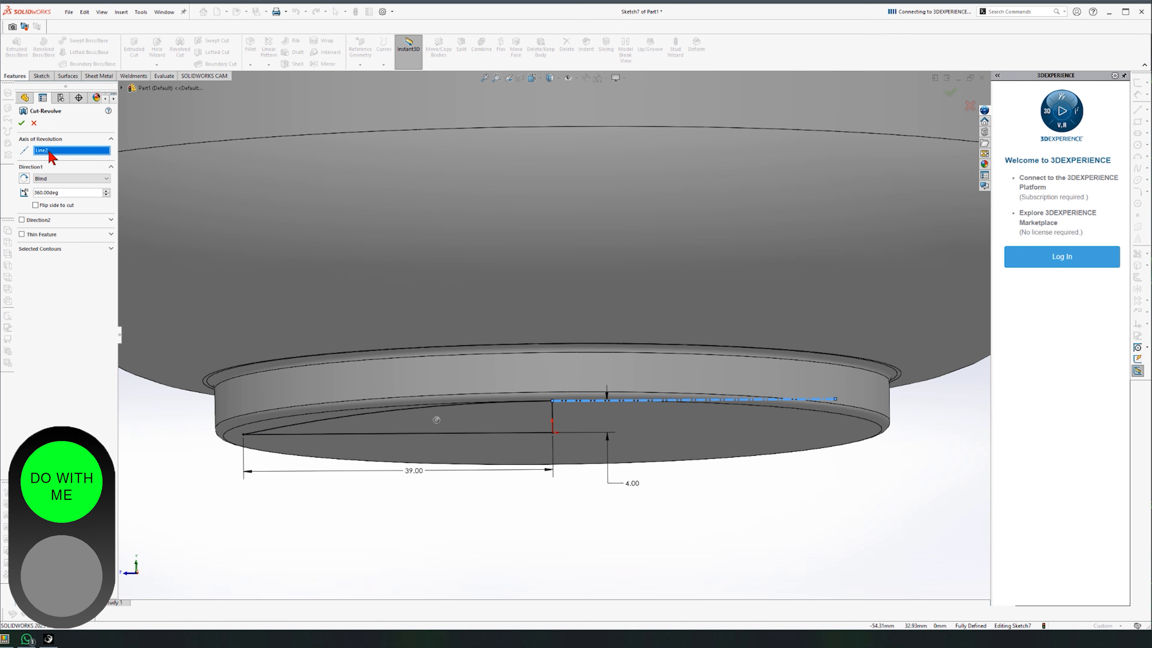
pyautogui.press('Delete')
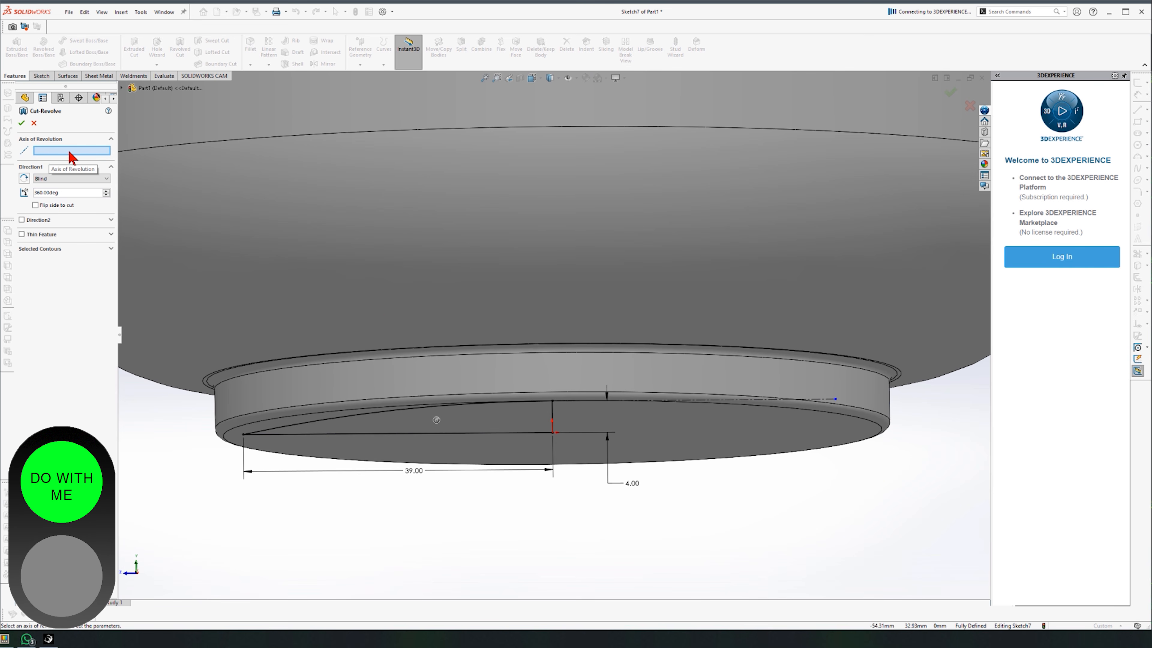
pyautogui.click(553, 416)
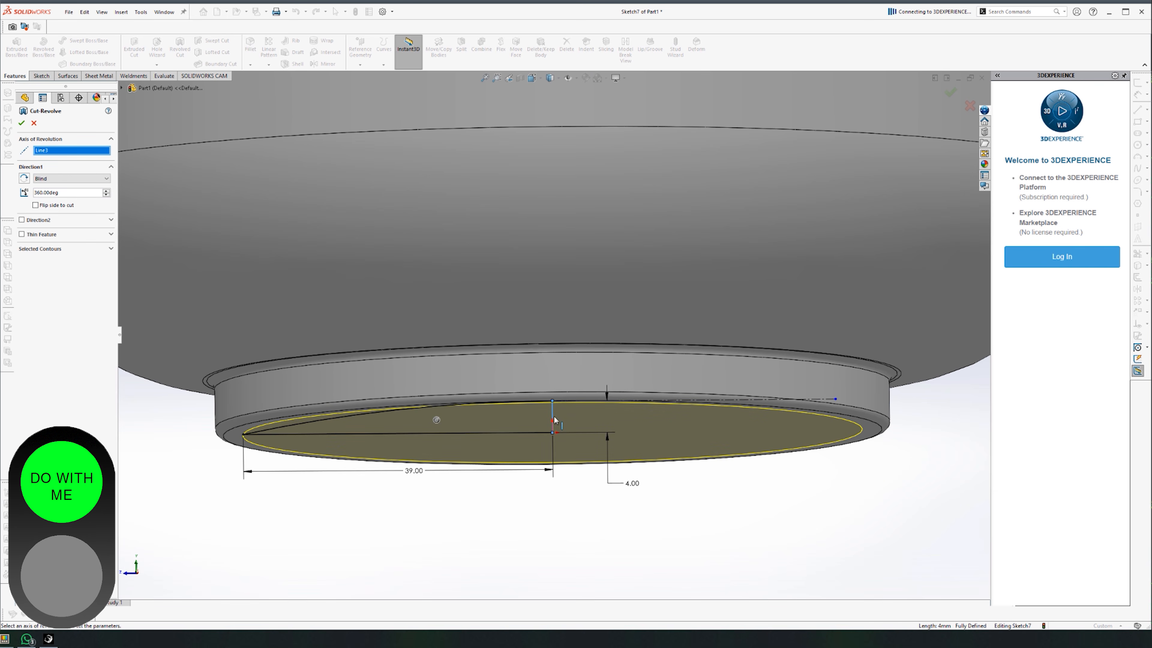
pyautogui.rightClick(554, 417)
# Reopen the revolved cut's sketch for editing and display the model with hidden lines visible.
pyautogui.moveTo(572, 593); pyautogui.dragTo(588, 522, button='middle')
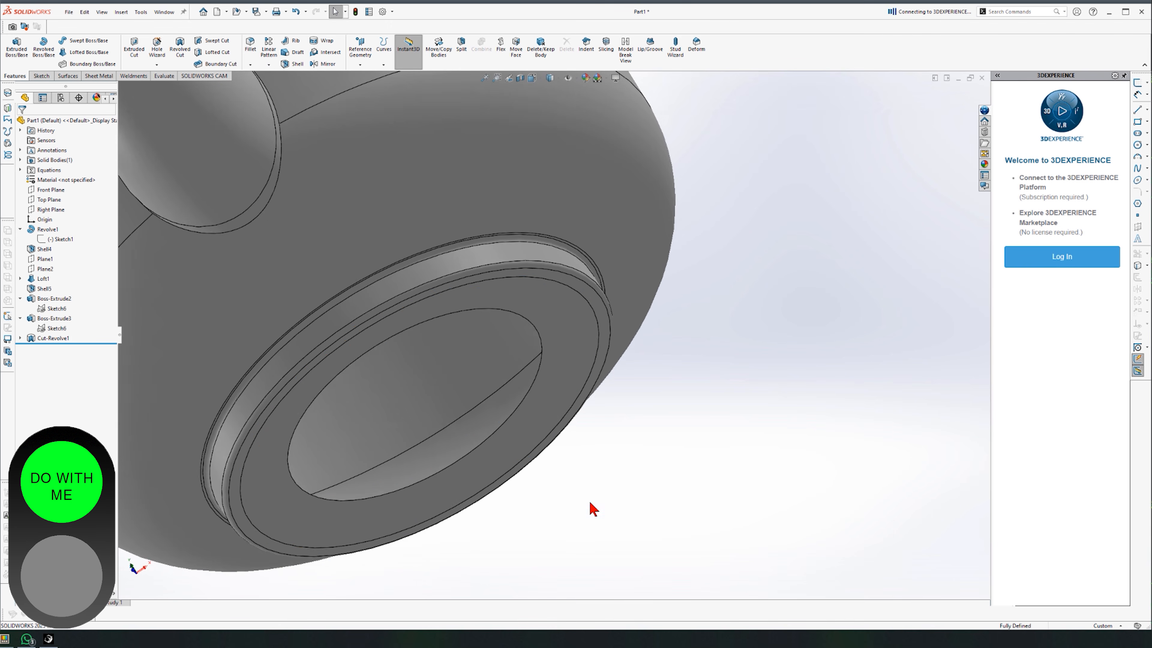
pyautogui.click(578, 363)
pyautogui.moveTo(581, 438); pyautogui.dragTo(601, 480, button='middle')
pyautogui.scroll(6, 603, 486)
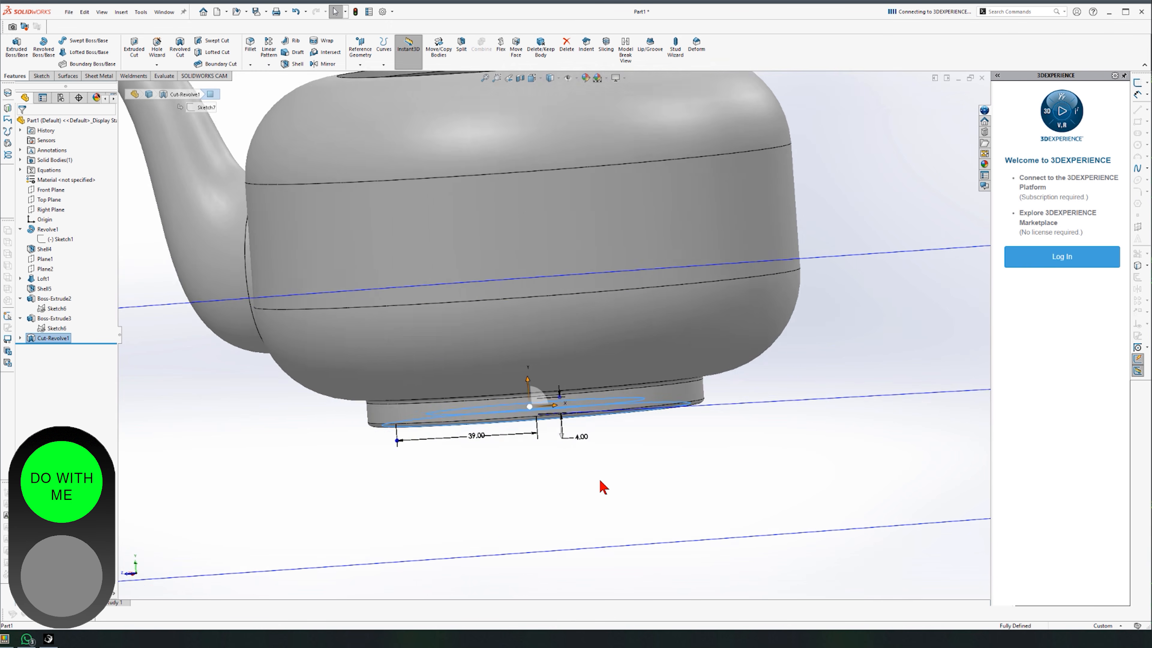
pyautogui.moveTo(524, 239); pyautogui.dragTo(503, 229, button='middle')
pyautogui.click(330, 157)
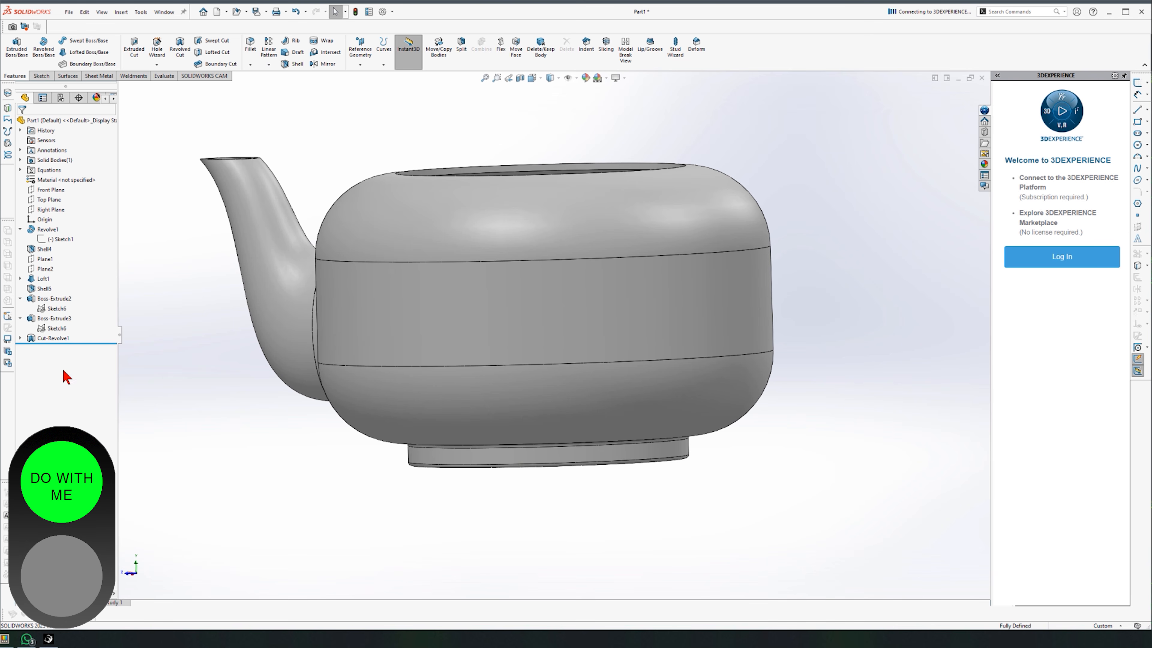
pyautogui.click(54, 339)
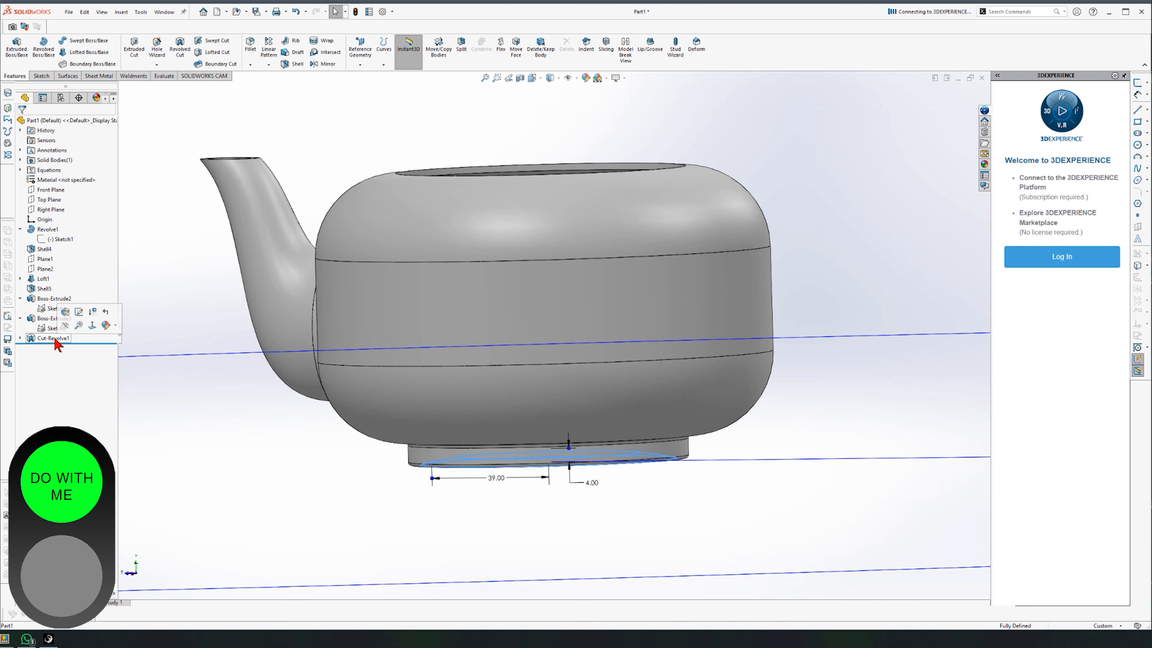
pyautogui.click(80, 311)
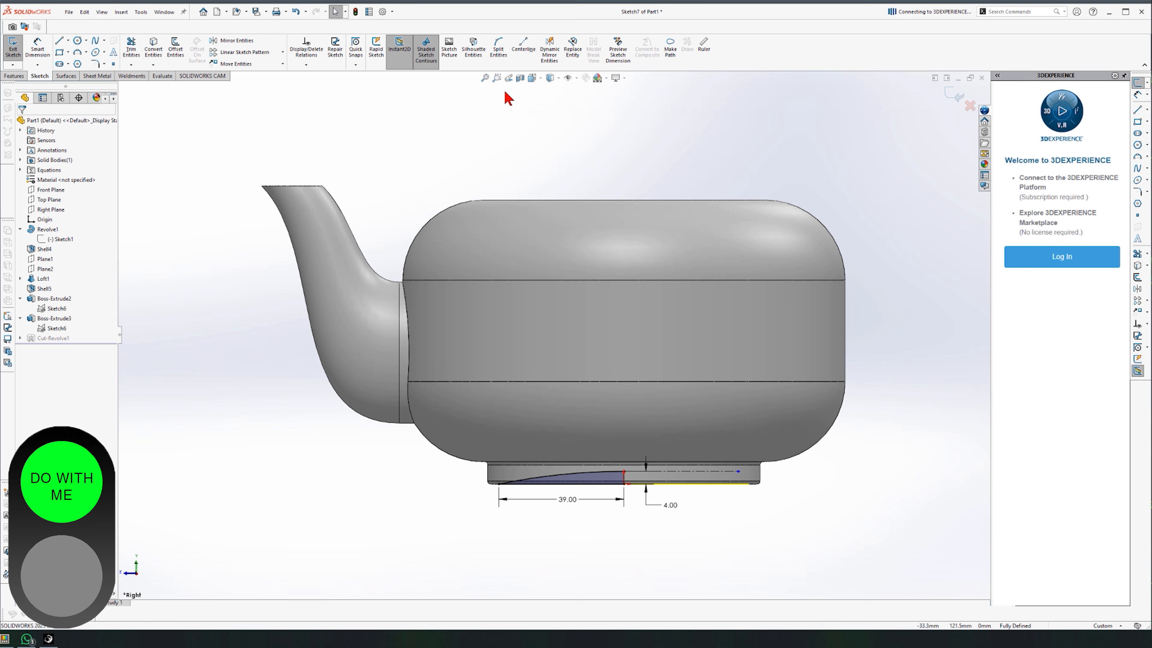
pyautogui.moveTo(549, 81)
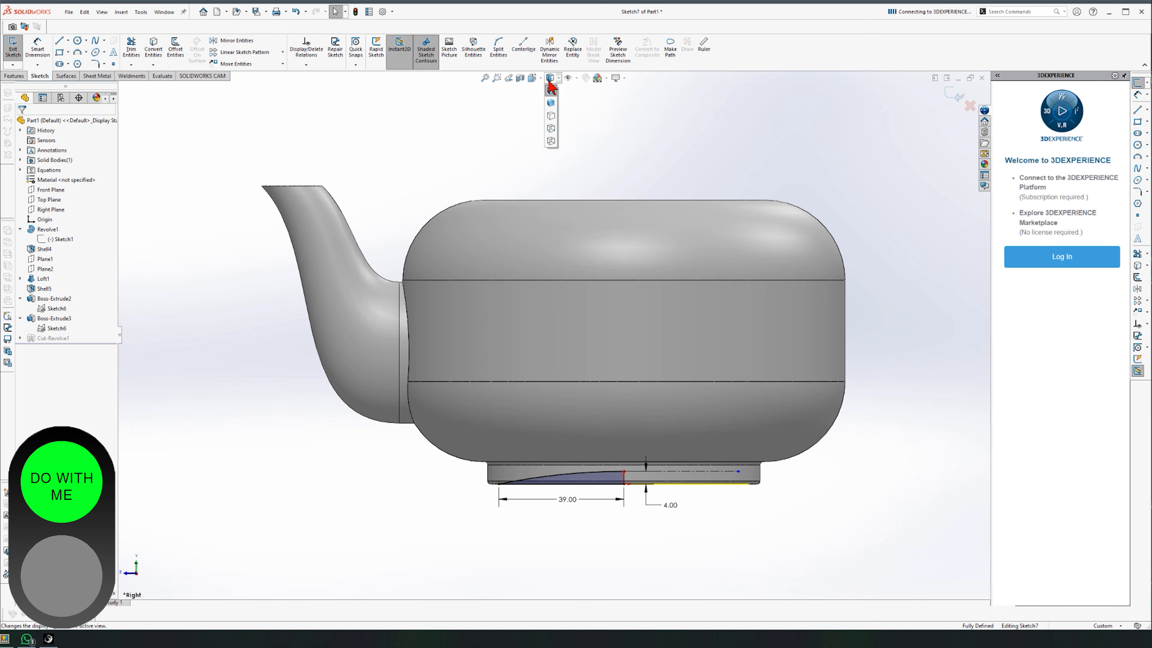
pyautogui.click(551, 129)
# Set the arched profile's height to 1 mm and exit the sketch to rebuild the cut.
pyautogui.scroll(3, 670, 475)
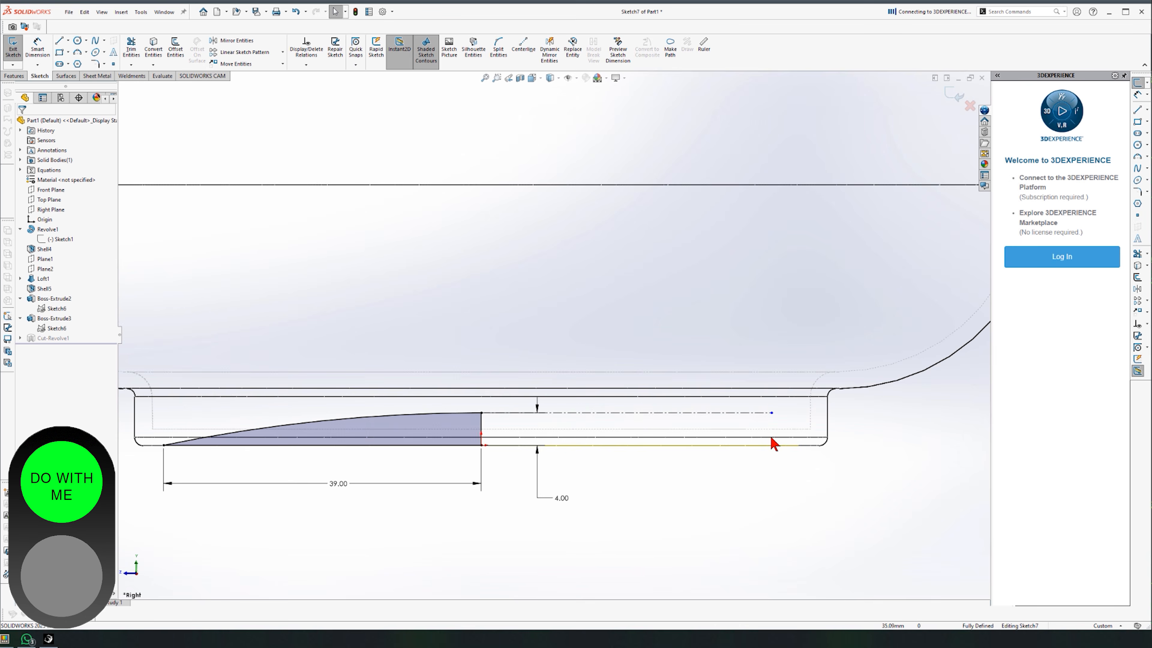
pyautogui.scroll(-3, 771, 431)
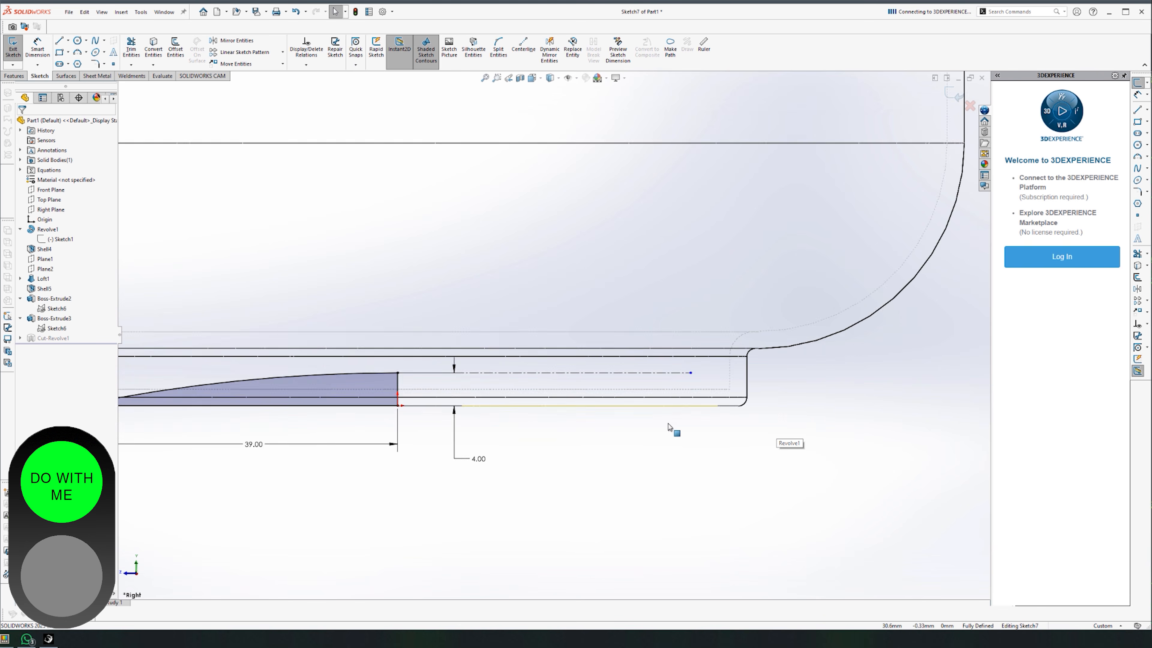
pyautogui.scroll(3, 522, 420)
pyautogui.doubleClick(630, 463)
pyautogui.write('1')
pyautogui.press('Return')
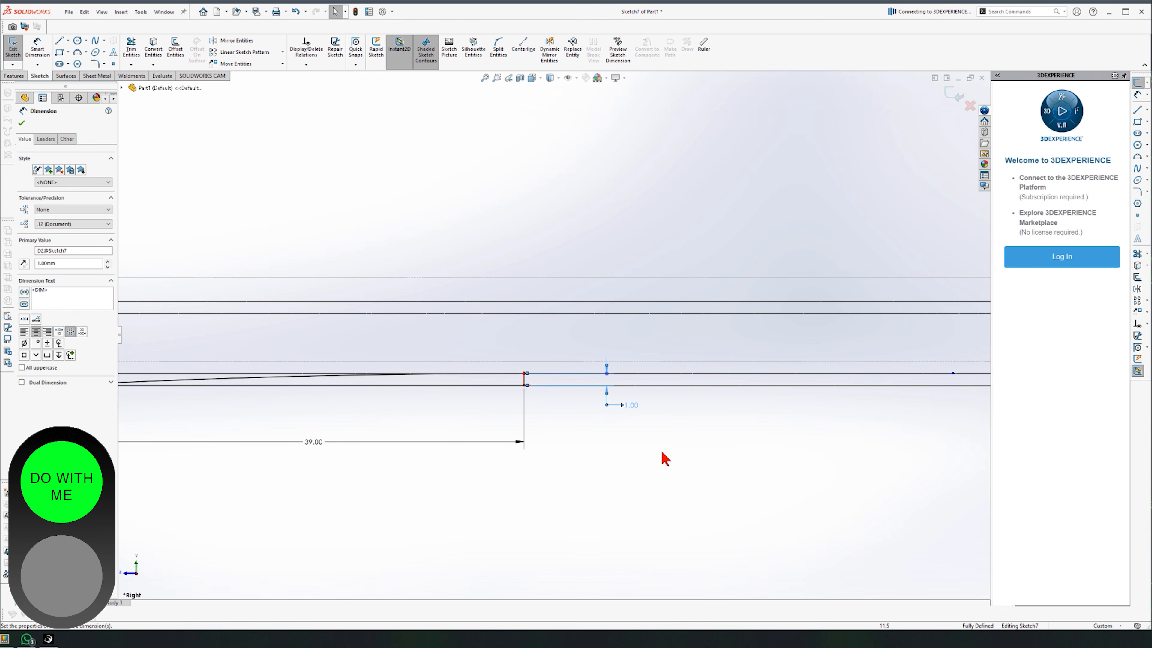
pyautogui.scroll(-3, 665, 459)
pyautogui.click(628, 455)
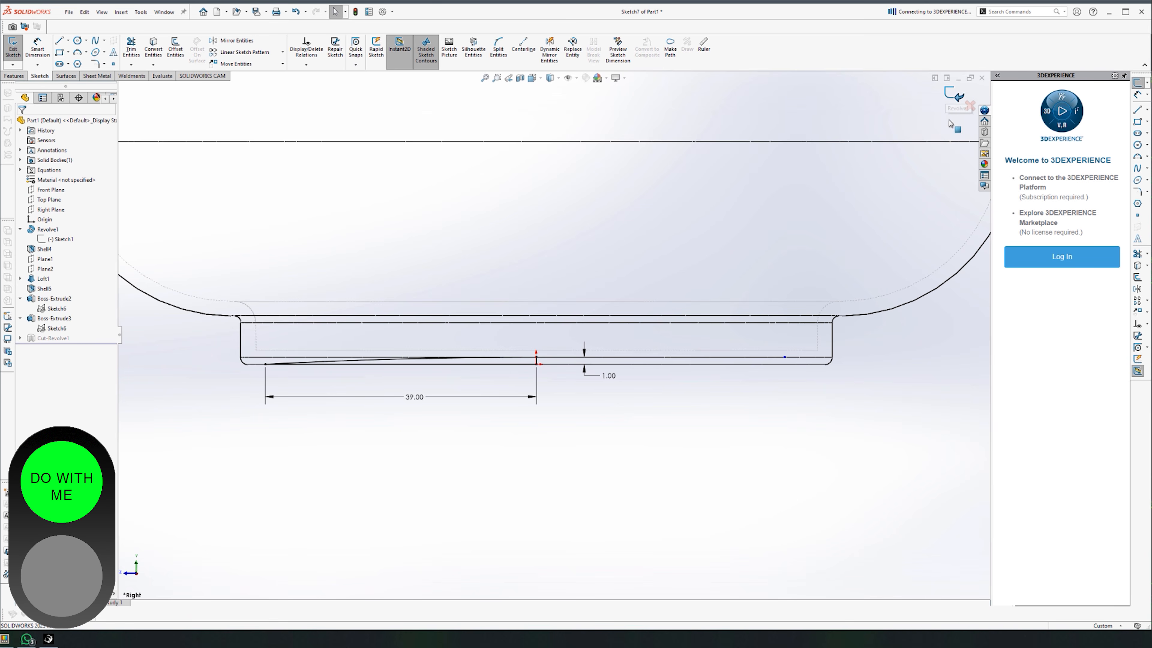
pyautogui.click(954, 95)
# Restore the shaded with edges display and turn the model to show the foot's underside.
pyautogui.click(550, 79)
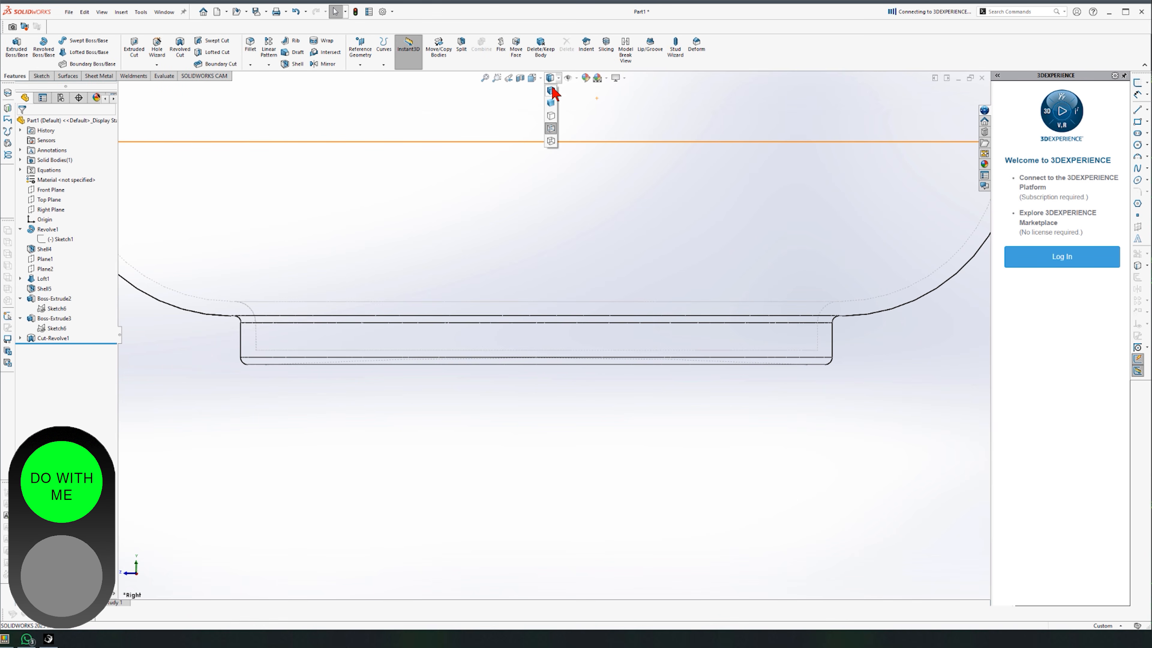
pyautogui.click(551, 91)
pyautogui.moveTo(547, 476); pyautogui.dragTo(533, 400, button='middle')
pyautogui.click(534, 396)
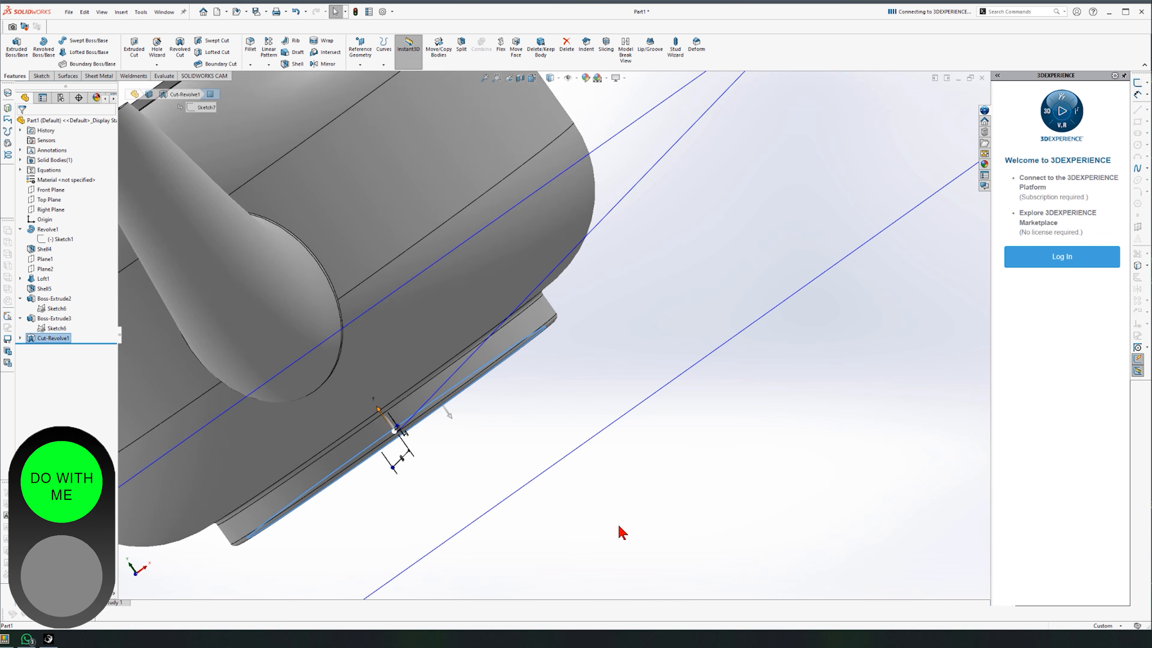
pyautogui.click(619, 527)
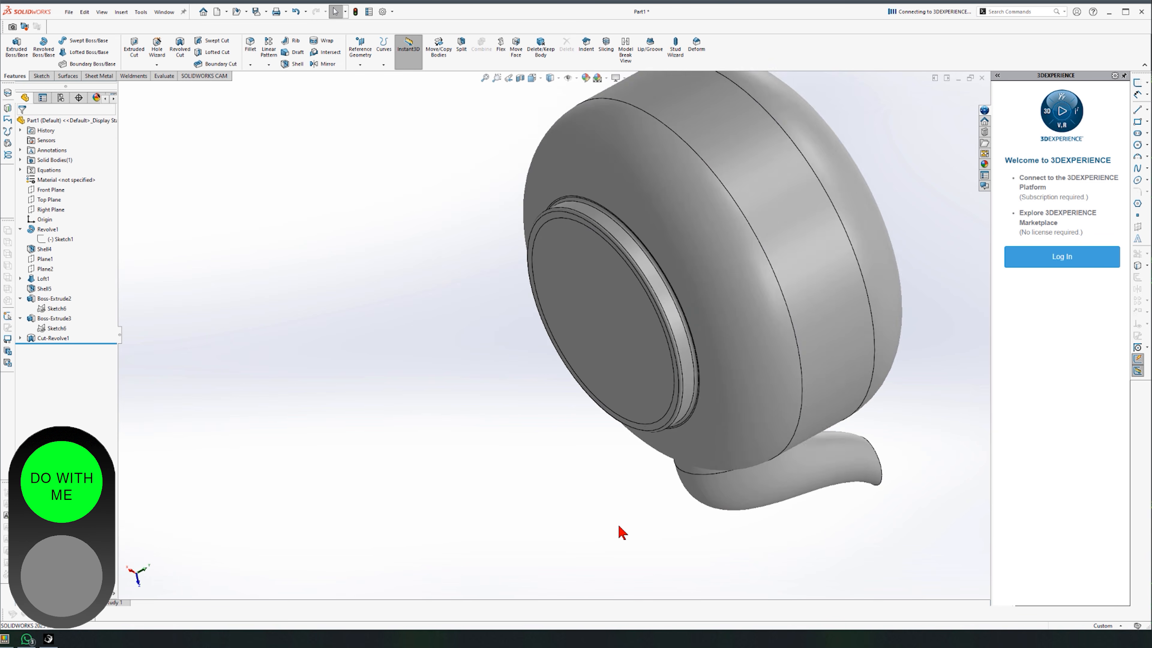
# Examine the wall thickness above the hollowed foot in a temporary section view on the Front Plane.
pyautogui.click(521, 78)
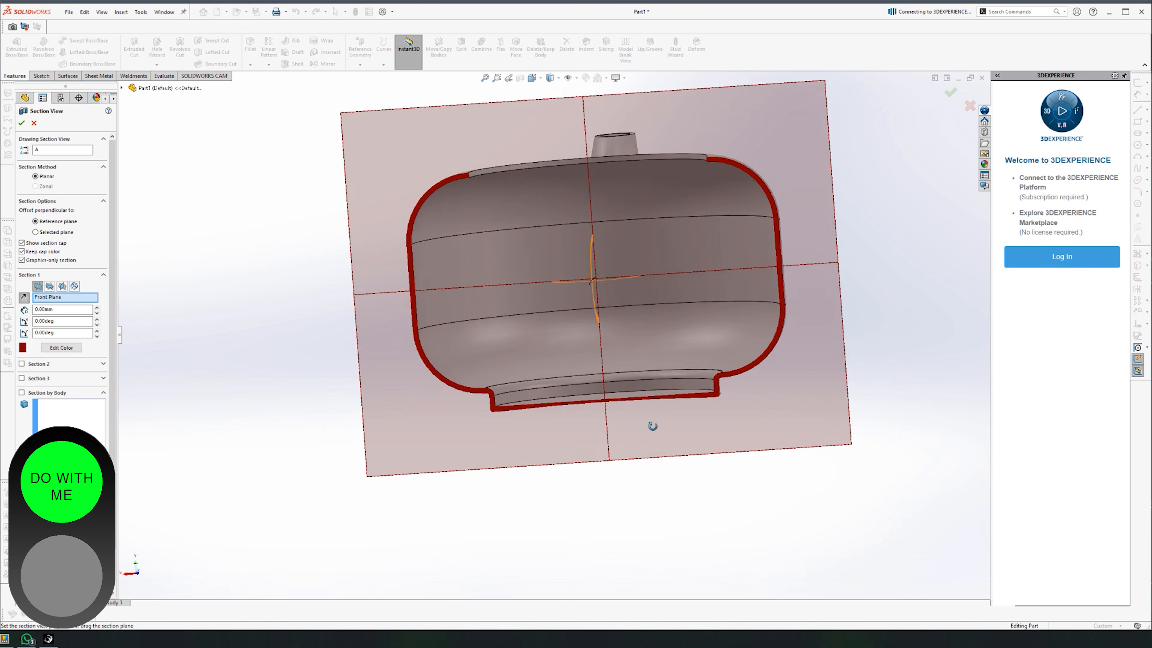
pyautogui.scroll(-5, 663, 428)
pyautogui.scroll(-1, 640, 410)
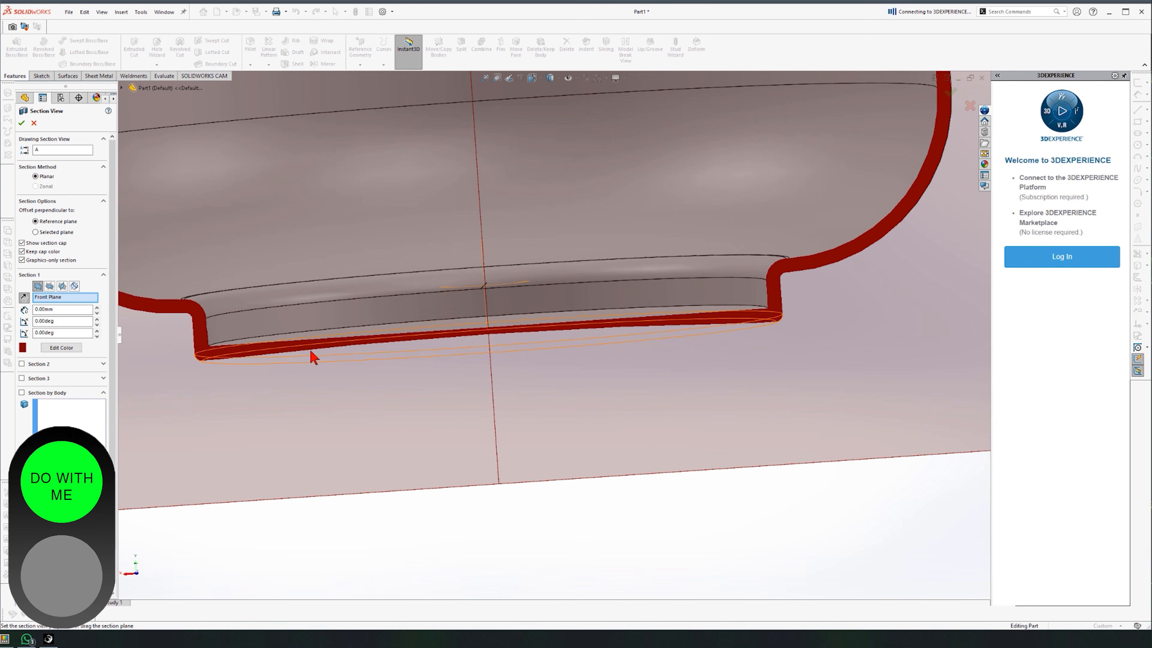
pyautogui.press('Escape')
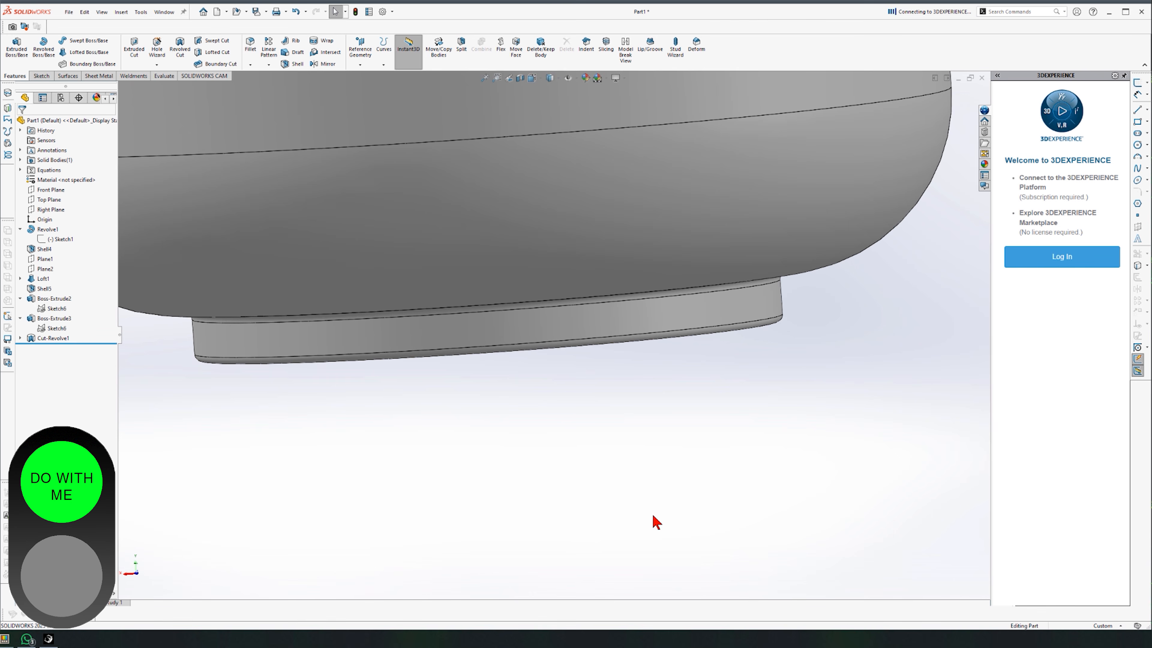
pyautogui.scroll(6, 653, 514)
pyautogui.moveTo(635, 366); pyautogui.dragTo(635, 367, button='middle')
pyautogui.hotkey('ctrl', 'shift', 'z')
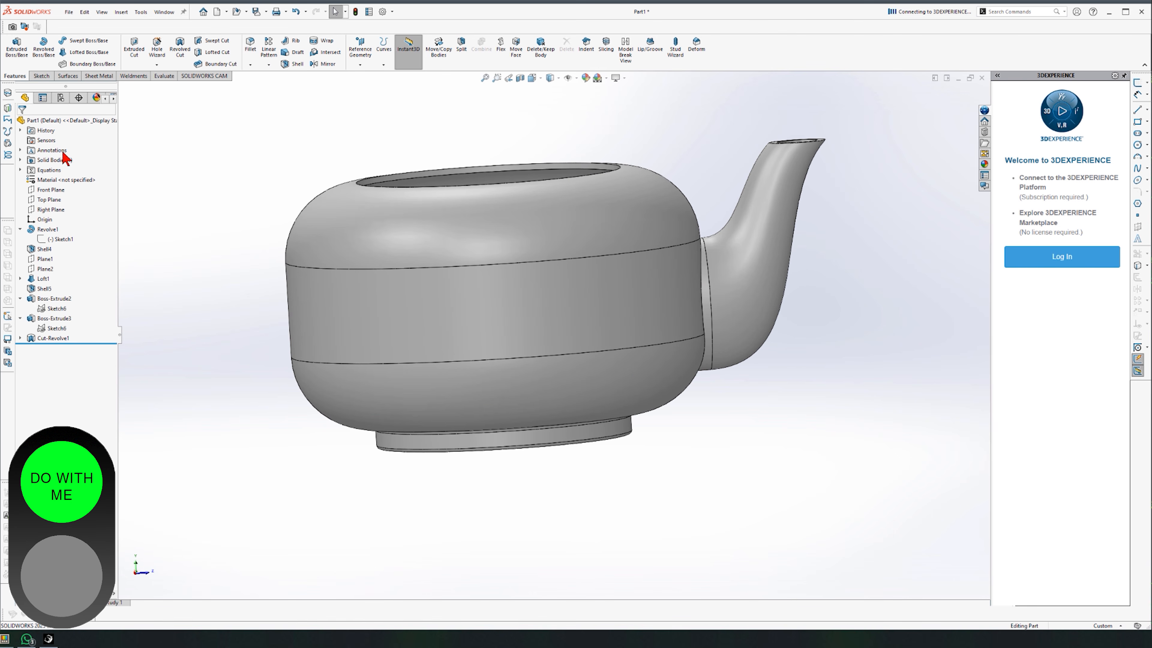
# Start a new sketch on the Right Plane.
pyautogui.click(50, 210)
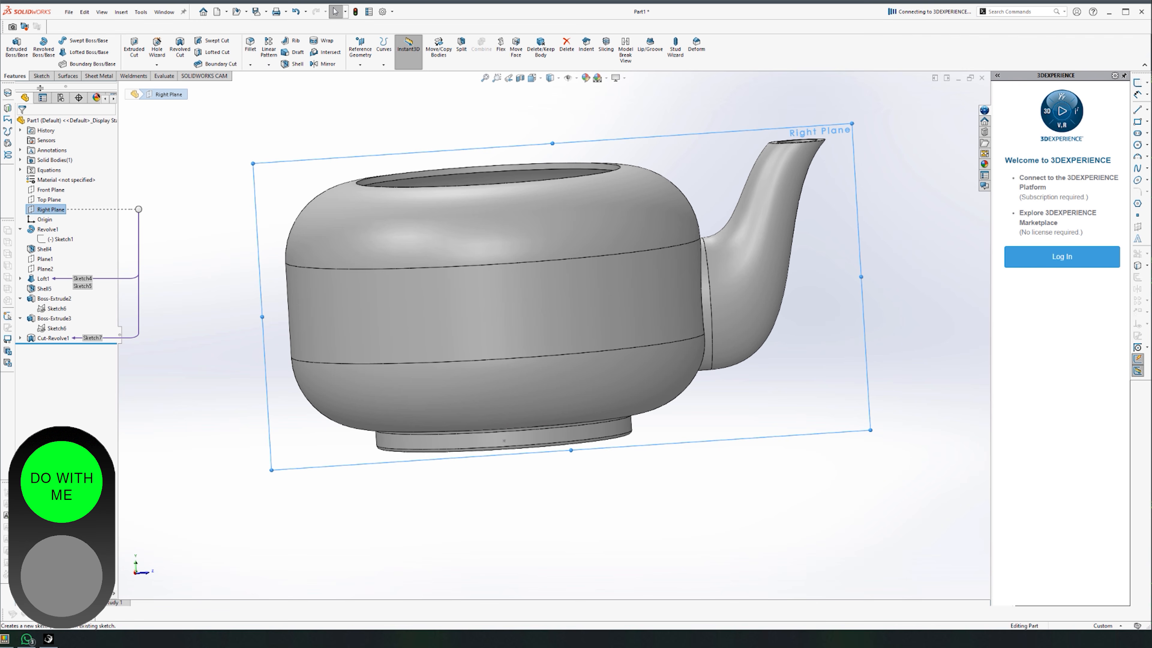
pyautogui.click(42, 76)
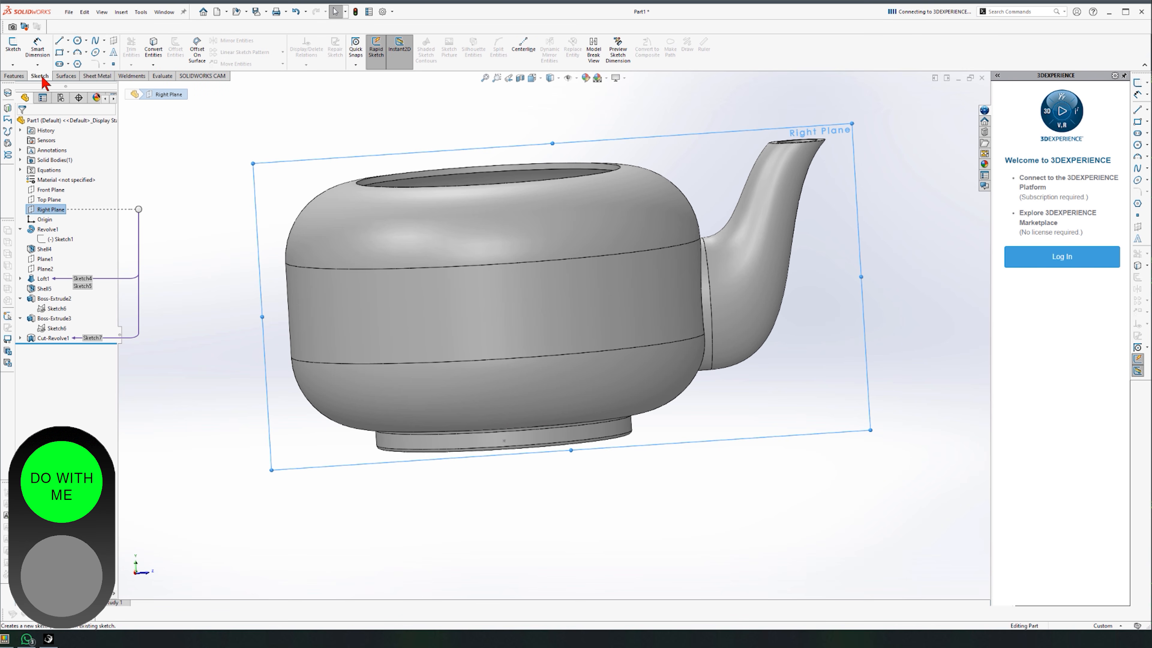
pyautogui.click(13, 49)
pyautogui.scroll(-3, 908, 347)
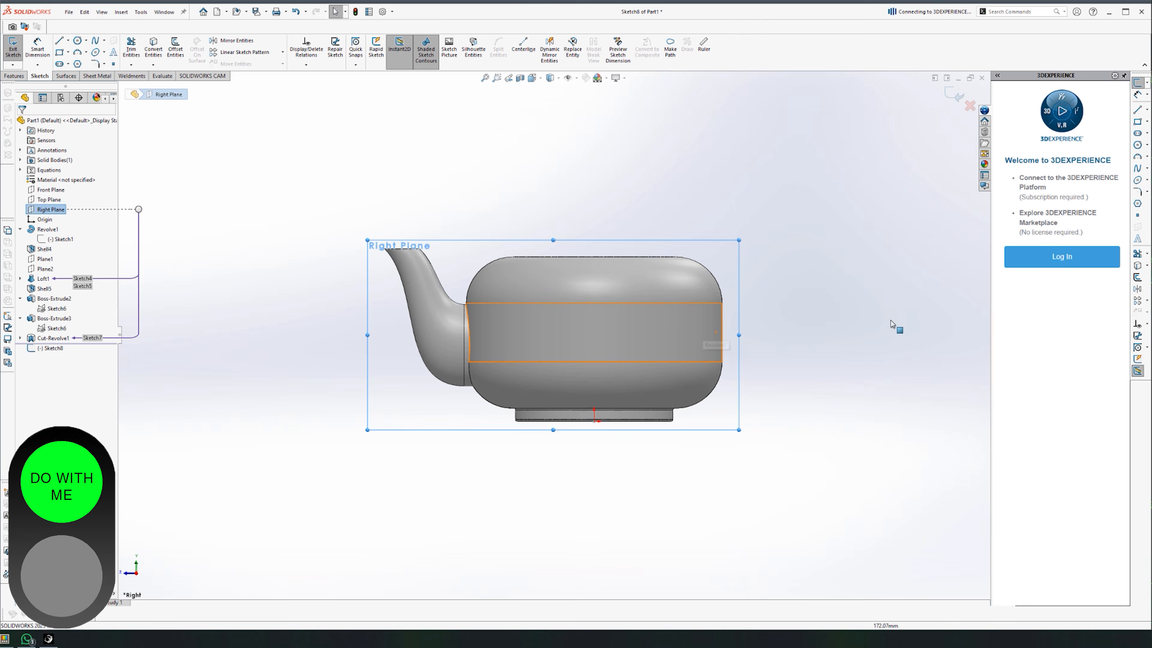
pyautogui.scroll(5, 567, 405)
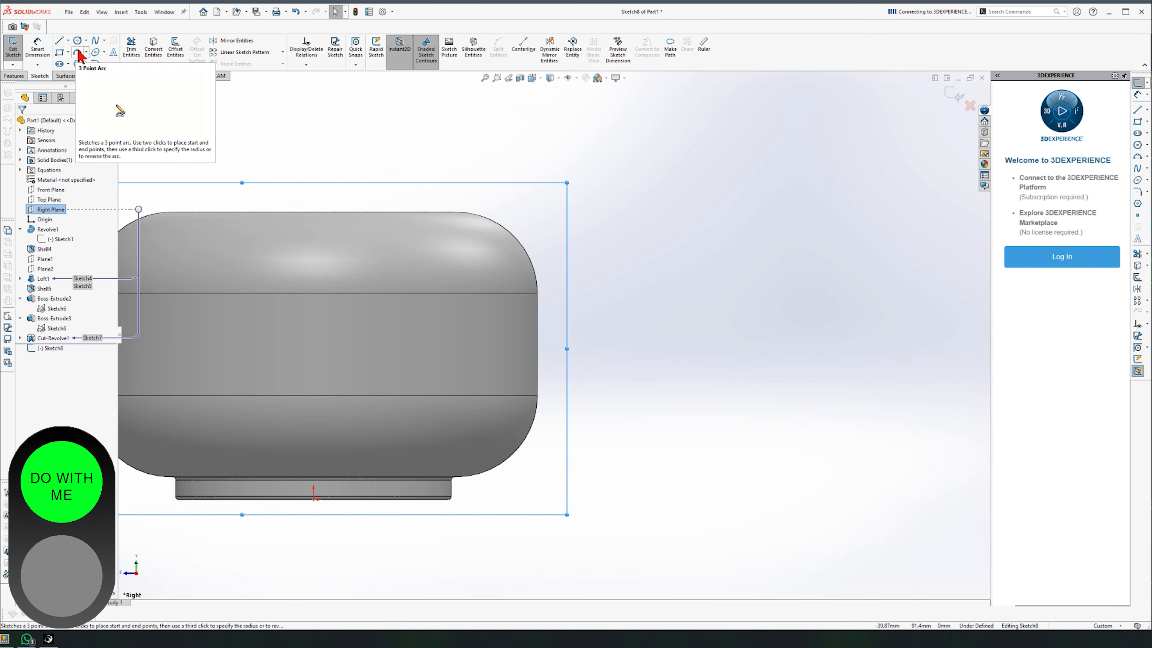
pyautogui.click(59, 40)
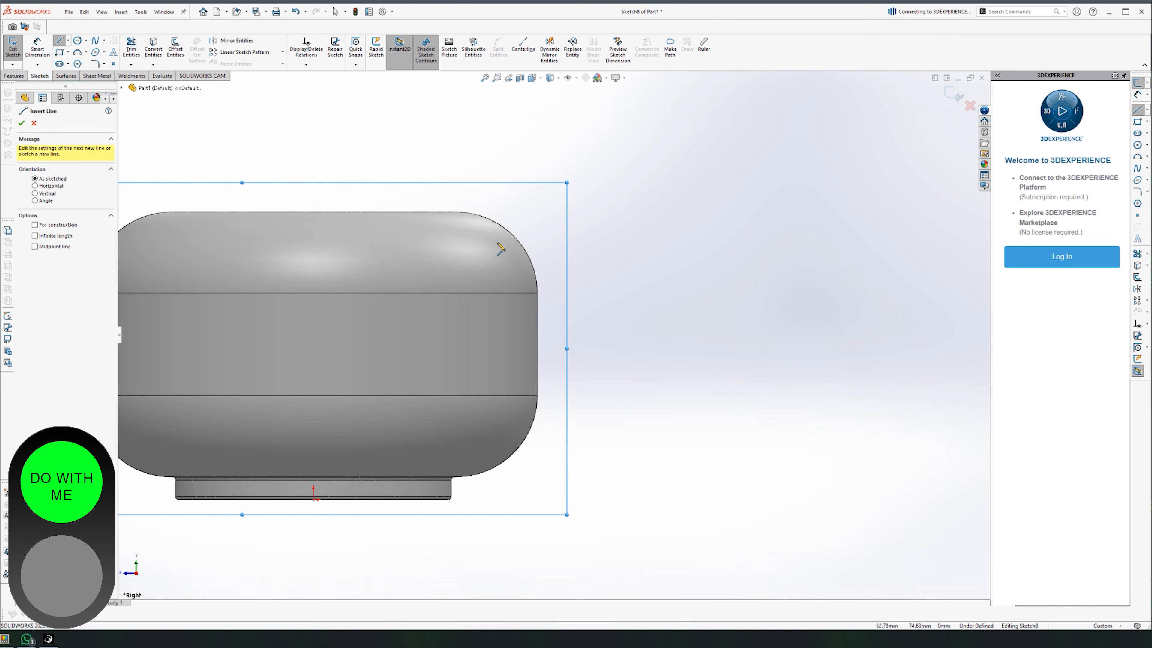
pyautogui.click(516, 243)
pyautogui.click(686, 281)
pyautogui.click(677, 430)
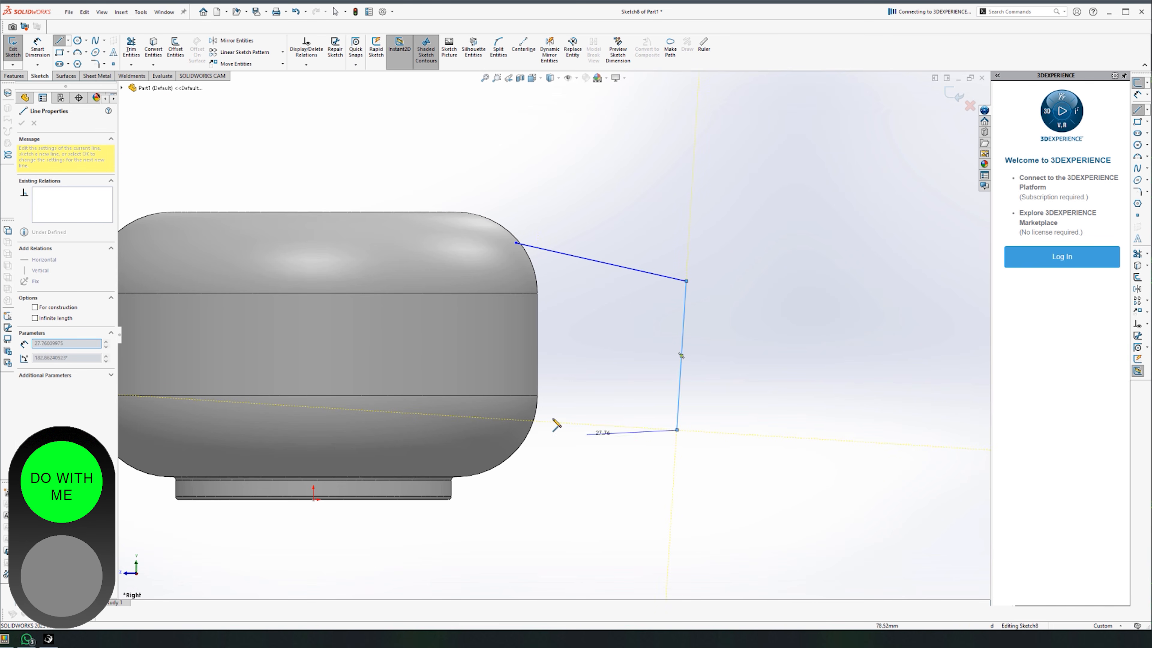
pyautogui.doubleClick(523, 417)
pyautogui.press('Escape')
pyautogui.moveTo(775, 168); pyautogui.dragTo(418, 515)
pyautogui.press('Delete')
# Sketch a five-point handle spline that starts on the body's upper shoulder, loops outward and ends on its lower rounded edge.
pyautogui.scroll(4, 229, 138)
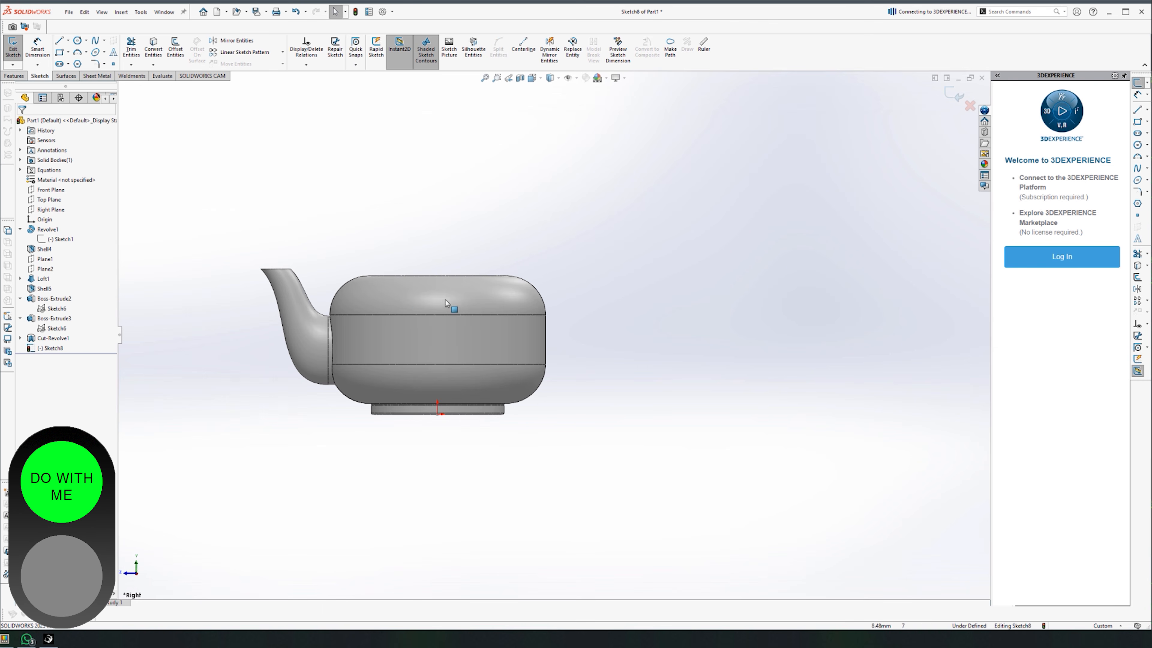
pyautogui.scroll(-2, 381, 293)
pyautogui.scroll(-2, 584, 377)
pyautogui.scroll(4, 300, 328)
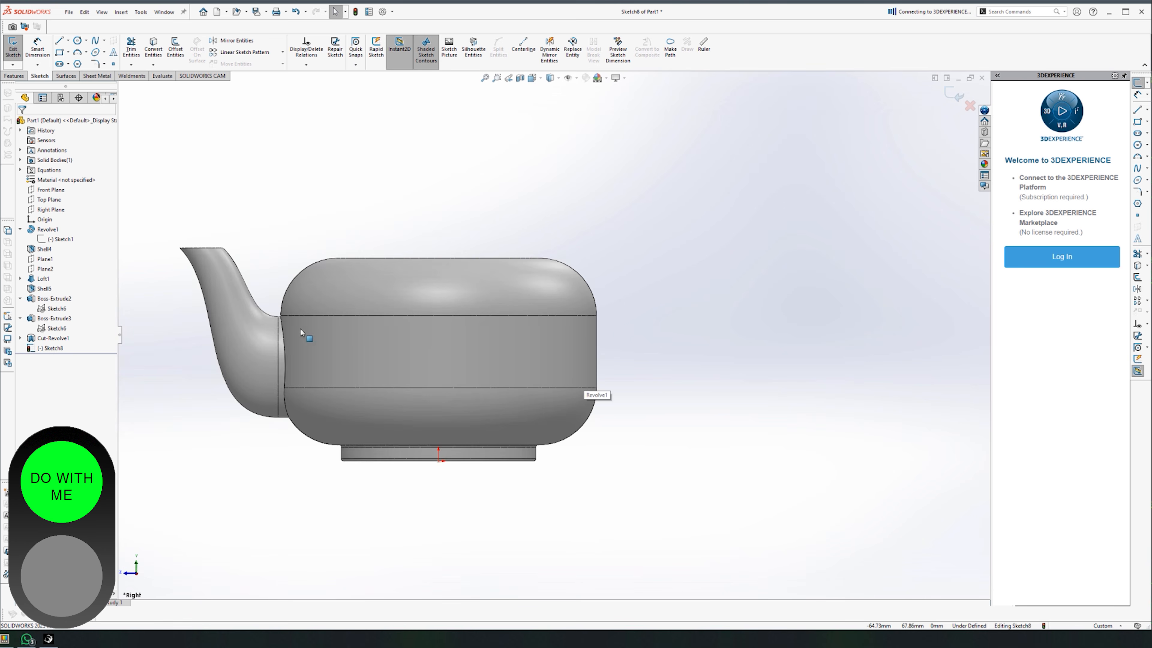
pyautogui.scroll(-2, 431, 281)
pyautogui.click(95, 41)
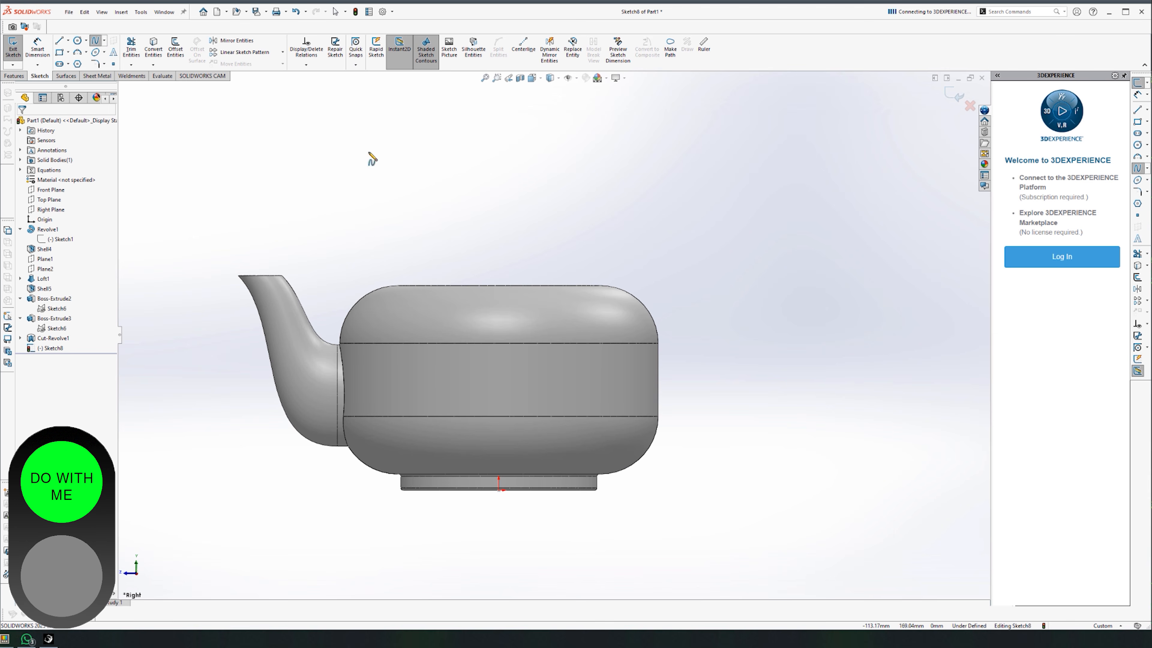
pyautogui.click(651, 325)
pyautogui.click(692, 291)
pyautogui.click(743, 341)
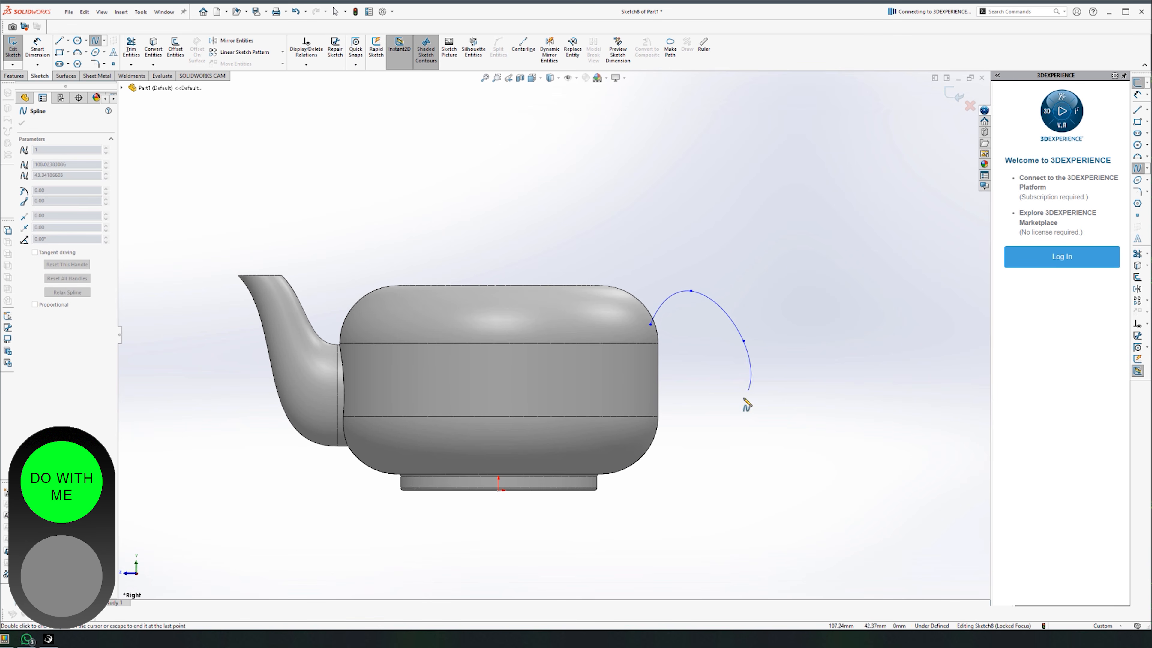
pyautogui.click(681, 437)
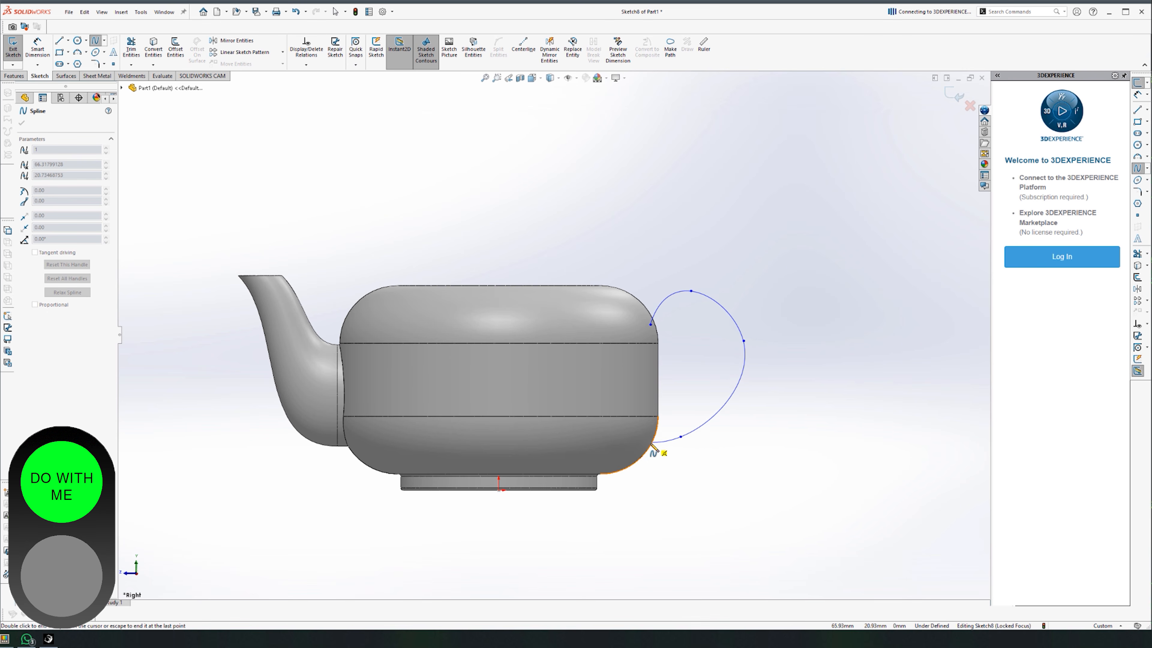
pyautogui.doubleClick(642, 453)
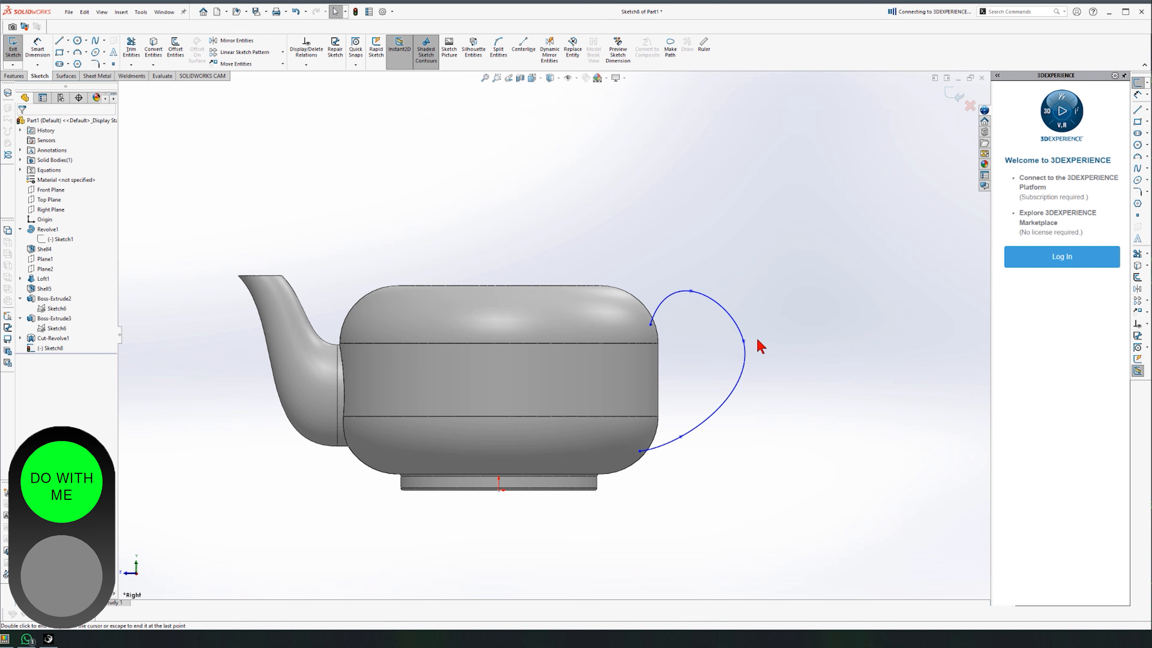
# Reshape the handle spline by repositioning its upper end on the shoulder and pulling its outer points into a fuller upper curve.
pyautogui.scroll(-2, 764, 350)
pyautogui.moveTo(606, 198); pyautogui.dragTo(592, 165)
pyautogui.click(668, 283)
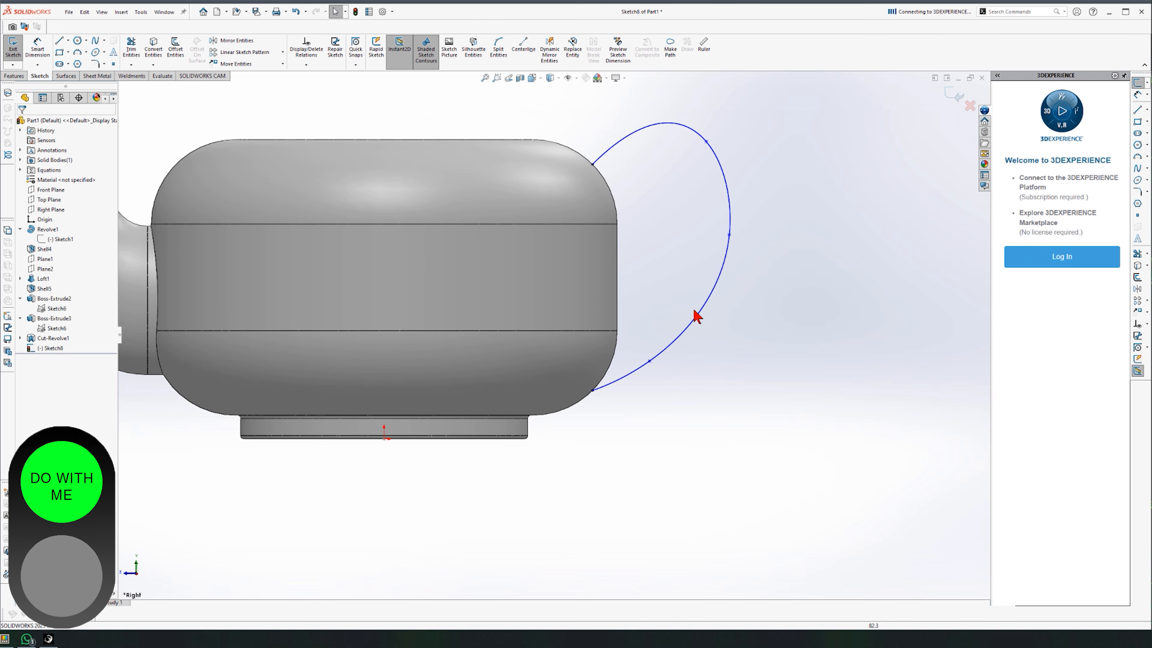
pyautogui.scroll(3, 626, 305)
pyautogui.scroll(-3, 601, 295)
pyautogui.click(652, 298)
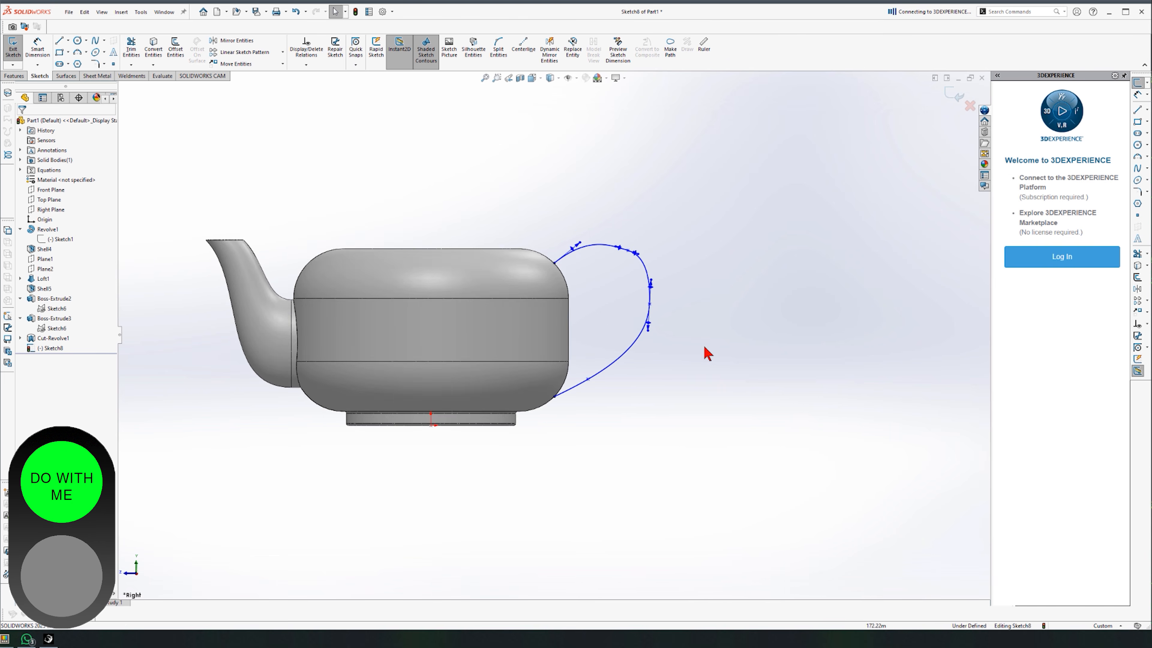
# Shift the spline point nearest the lower attachment slightly outward to smooth the handle's lower curve.
pyautogui.scroll(2, 704, 349)
pyautogui.scroll(-3, 422, 305)
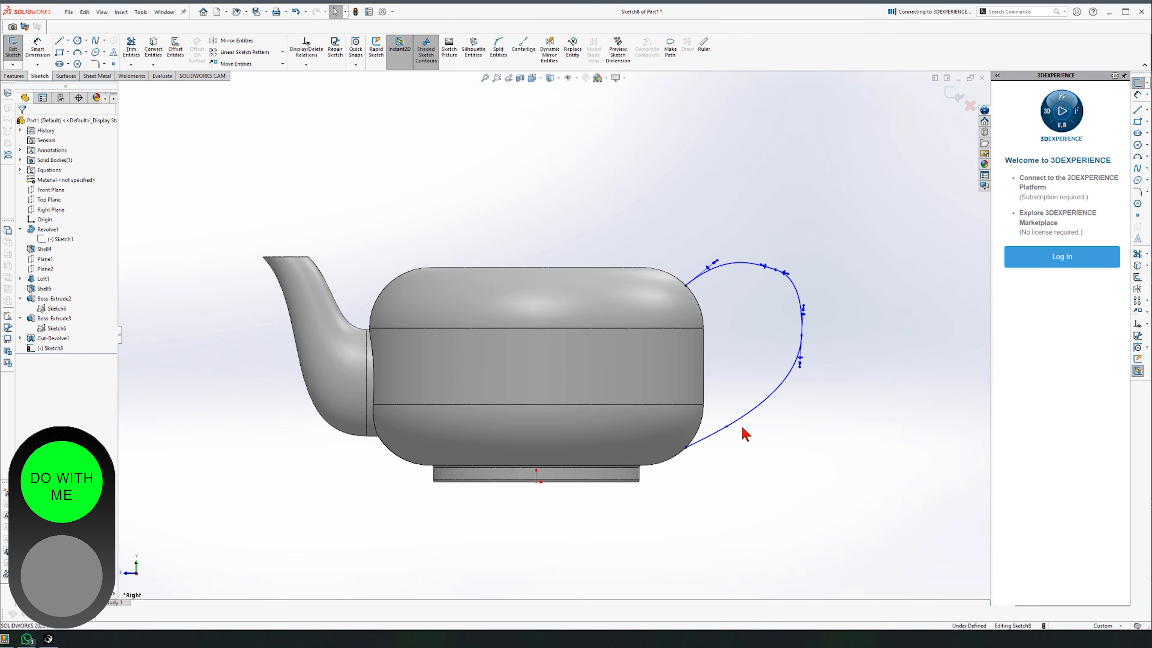
pyautogui.scroll(-2, 805, 403)
pyautogui.scroll(3, 726, 372)
pyautogui.scroll(-2, 665, 337)
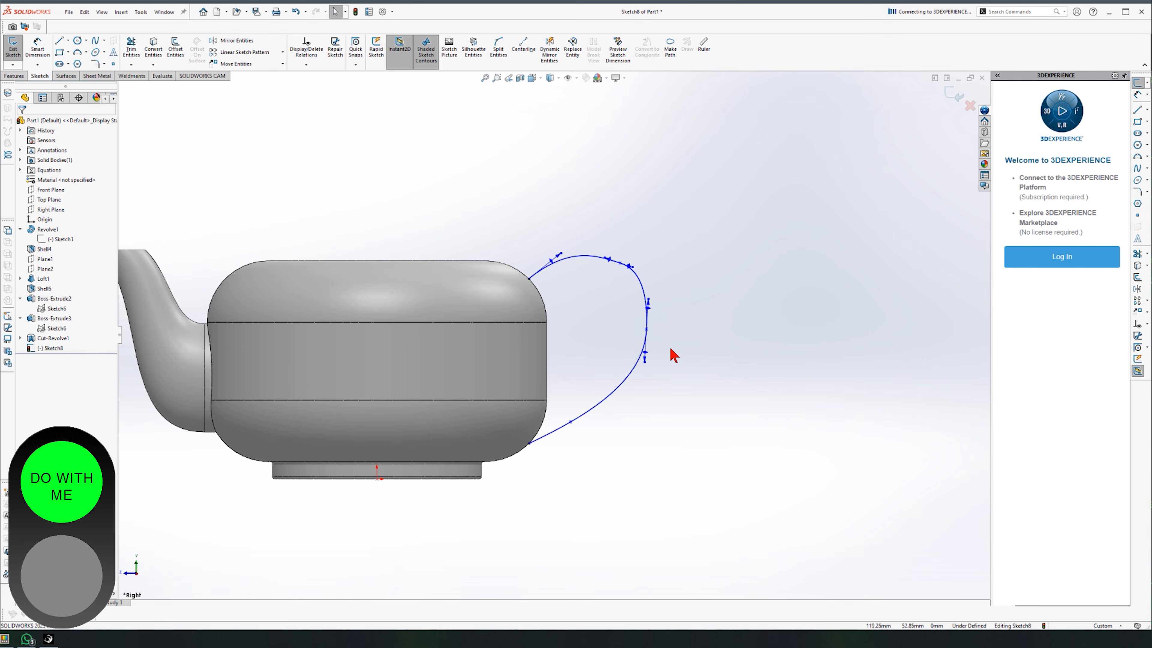
pyautogui.moveTo(570, 422)
pyautogui.mouseDown()
pyautogui.moveTo(581, 434)
pyautogui.moveTo(584, 417)
pyautogui.mouseUp()
pyautogui.click(713, 486)
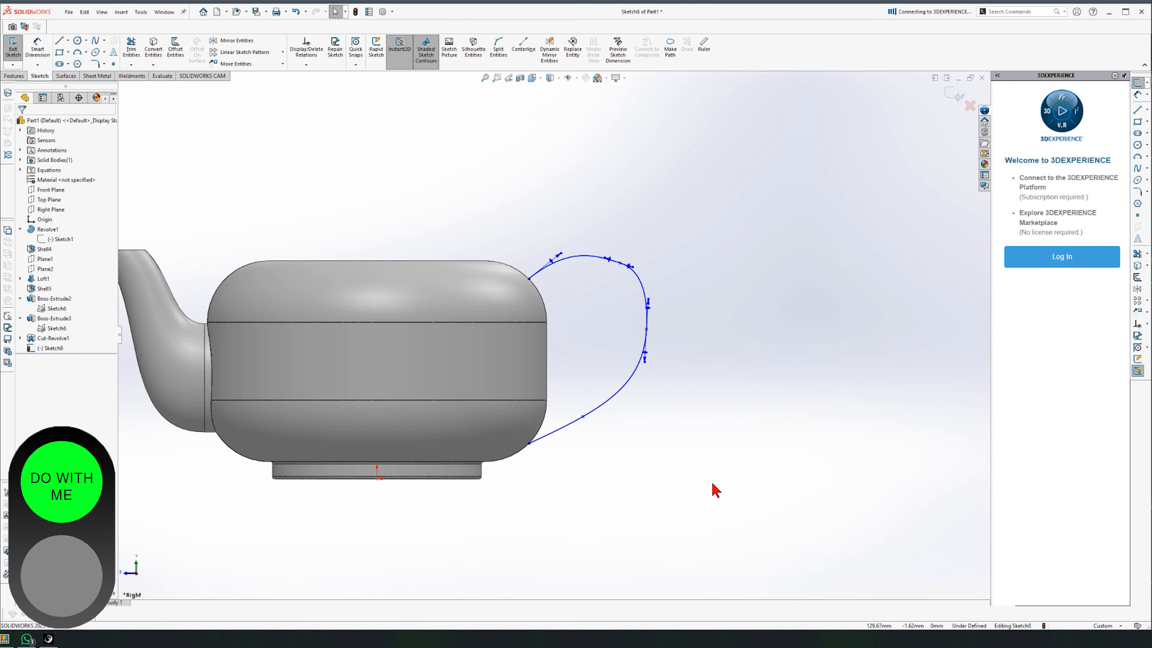
# Check the handle curve's proportions against the whole teapot and exit the path sketch.
pyautogui.scroll(4, 489, 305)
pyautogui.scroll(-4, 257, 297)
pyautogui.scroll(3, 391, 378)
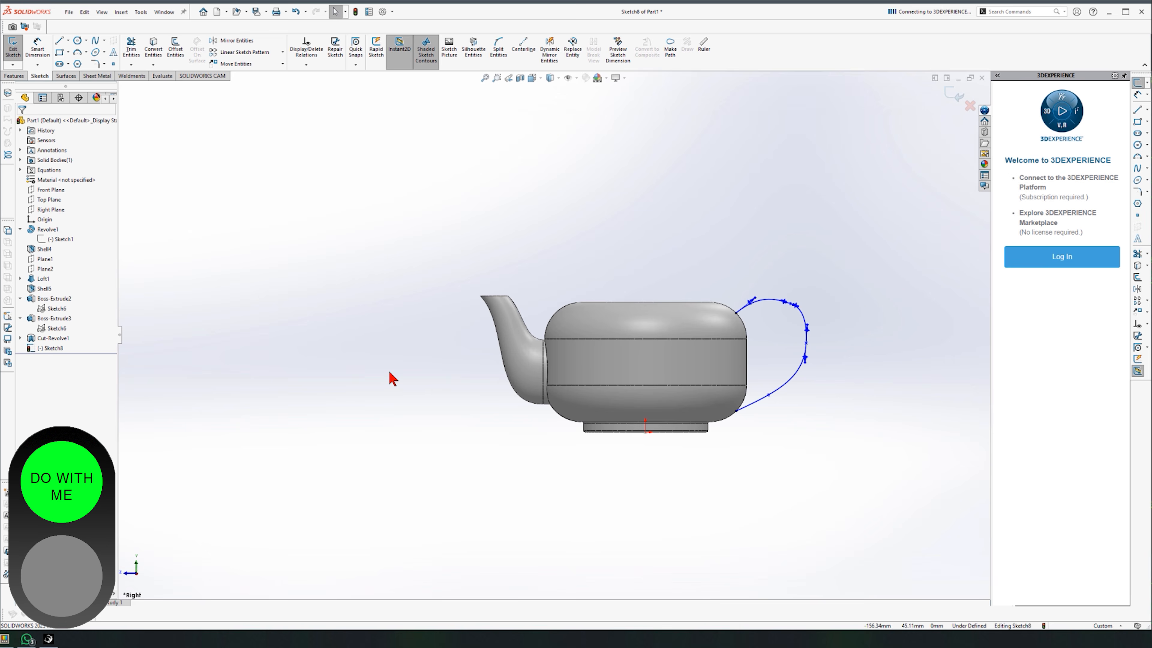
pyautogui.scroll(-5, 681, 379)
pyautogui.scroll(5, 721, 336)
pyautogui.scroll(-3, 663, 345)
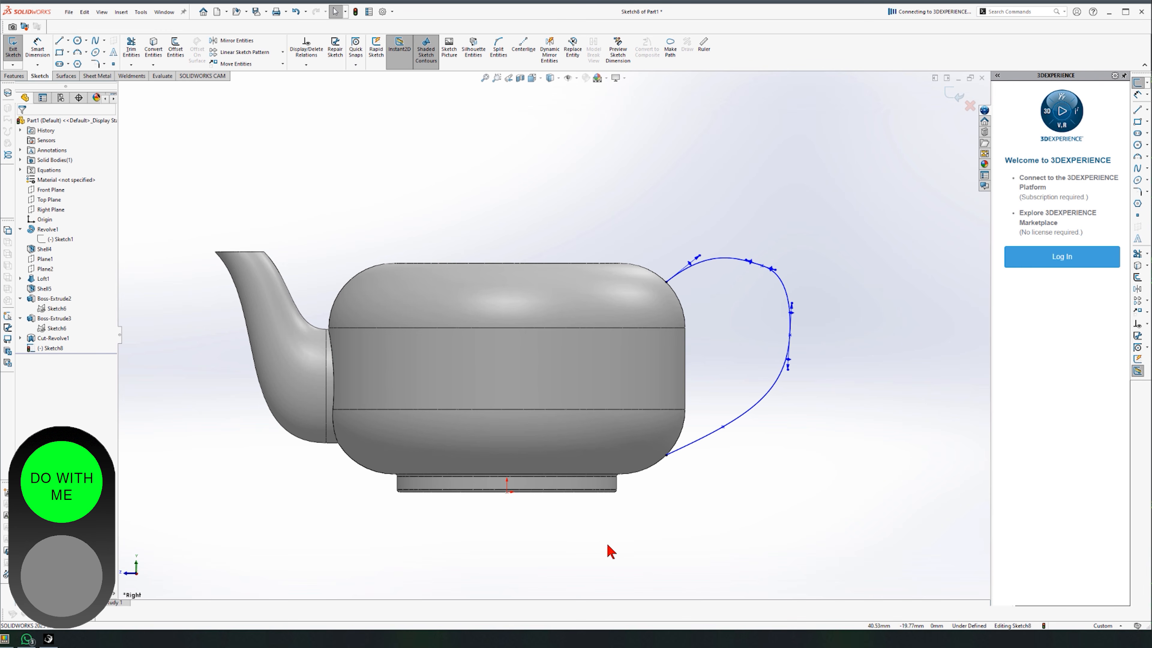
pyautogui.click(952, 96)
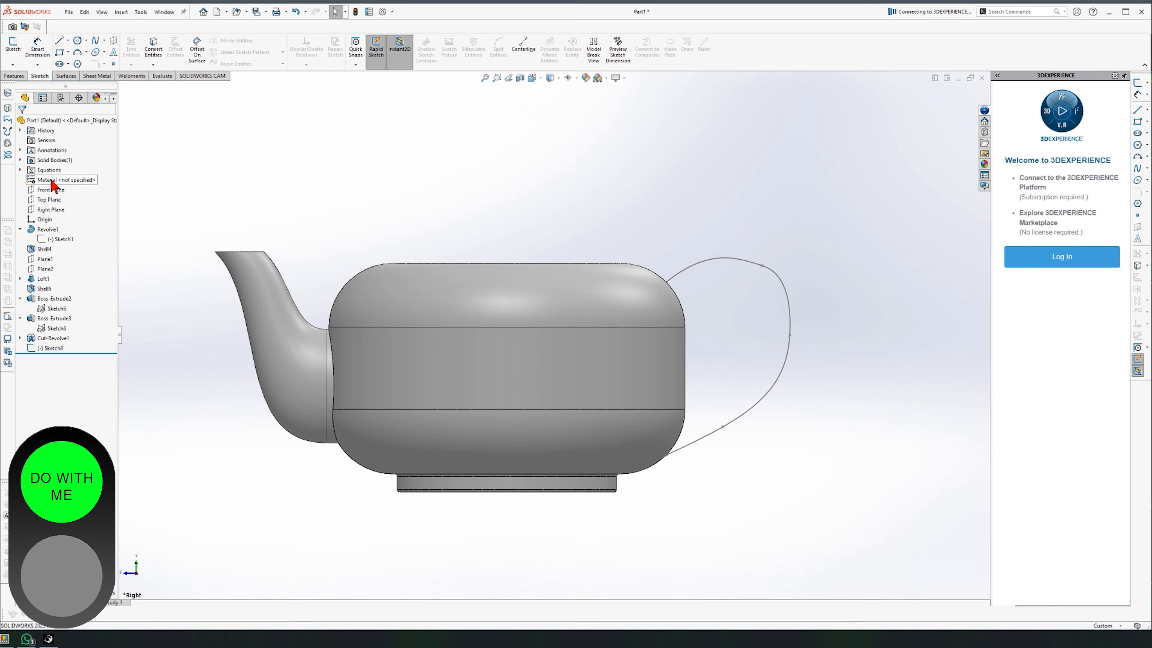
# Create a reference plane parallel to the Top Plane and coincident with the handle spline's outermost point.
pyautogui.click(46, 207)
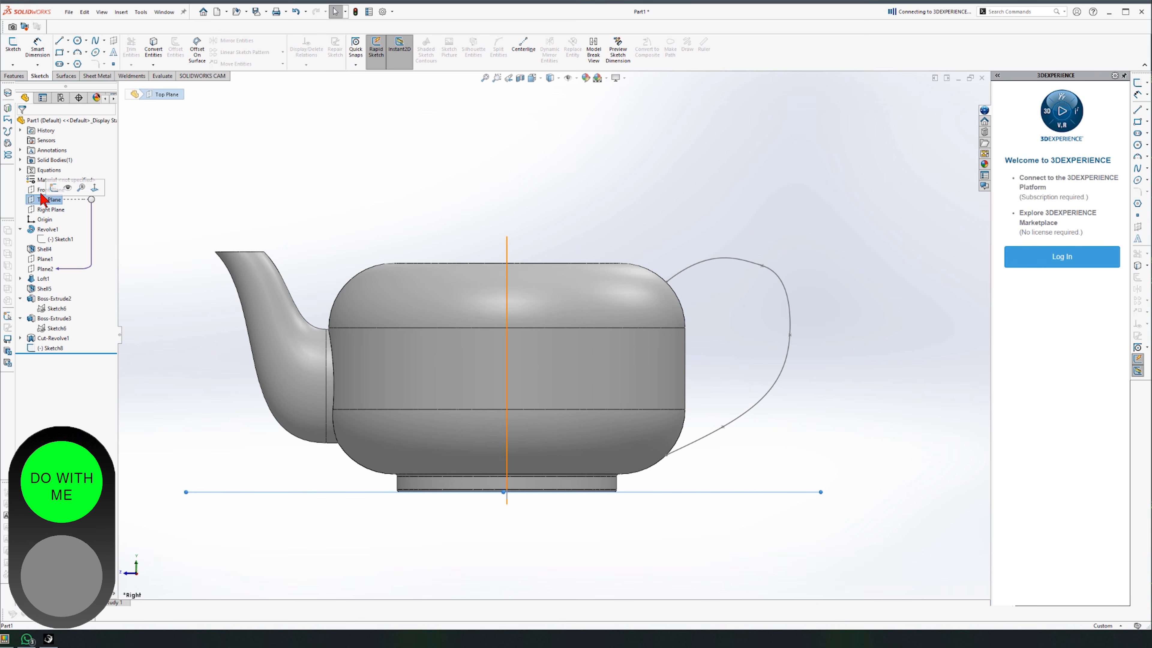
pyautogui.click(22, 77)
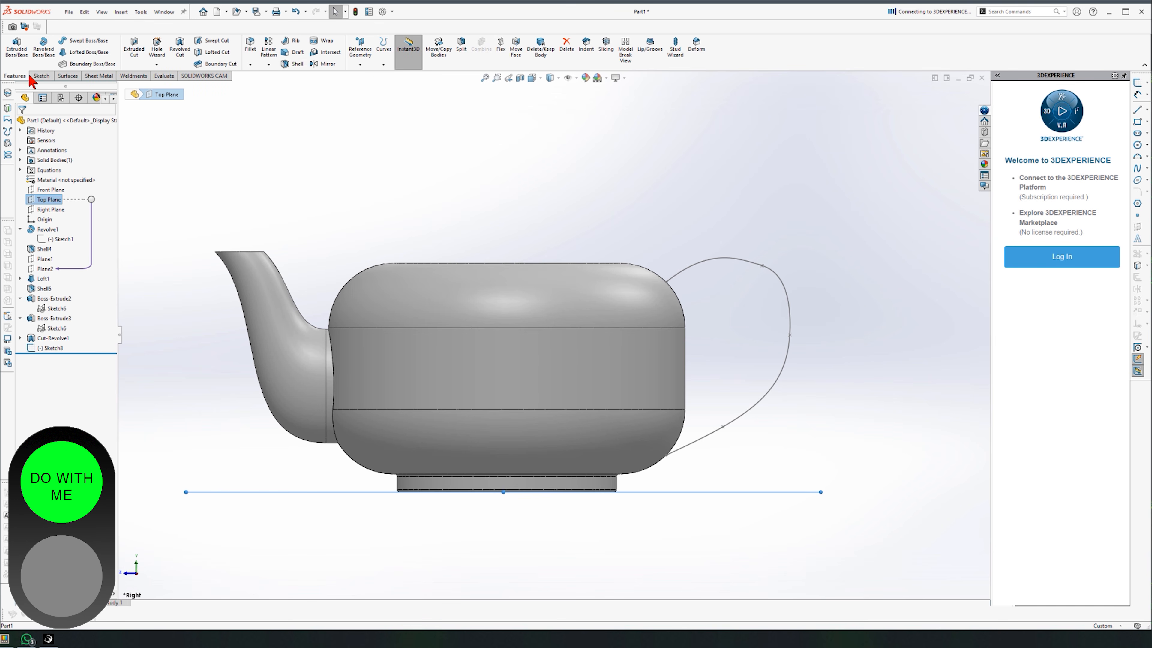
pyautogui.click(363, 63)
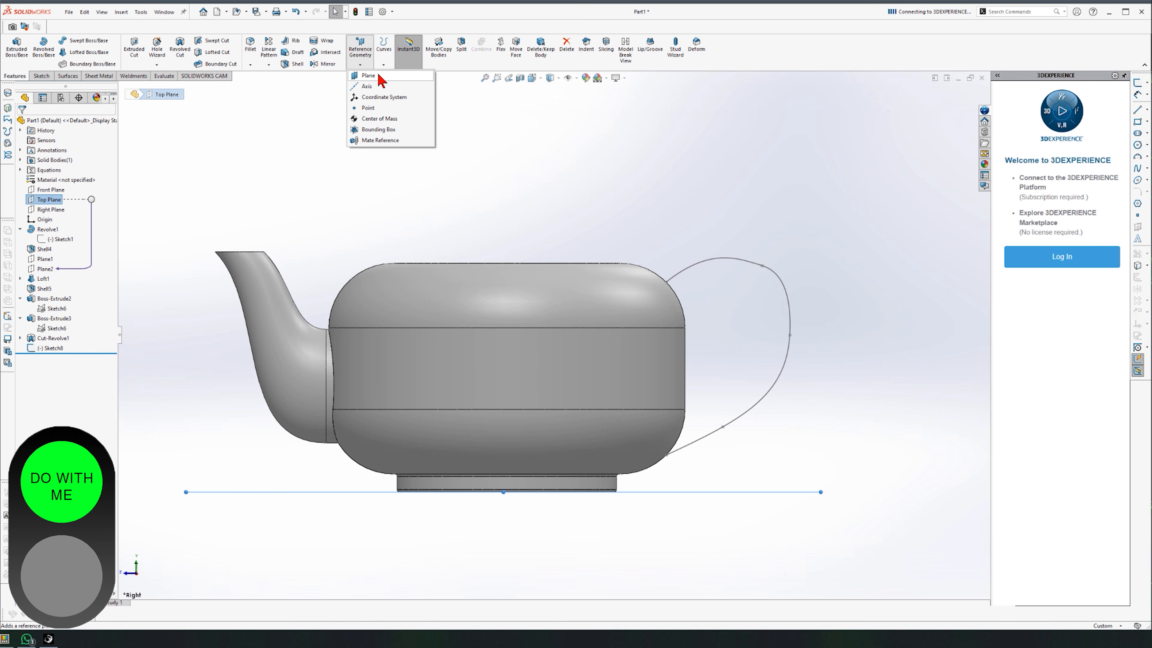
pyautogui.click(379, 76)
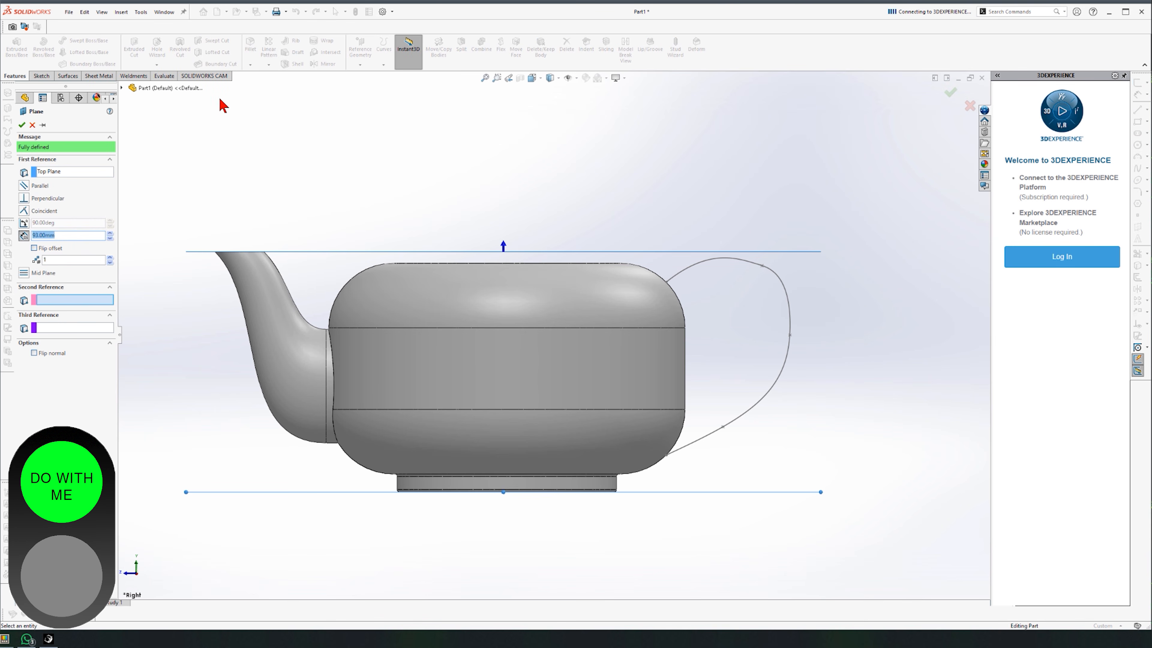
pyautogui.write('50')
pyautogui.press('Return')
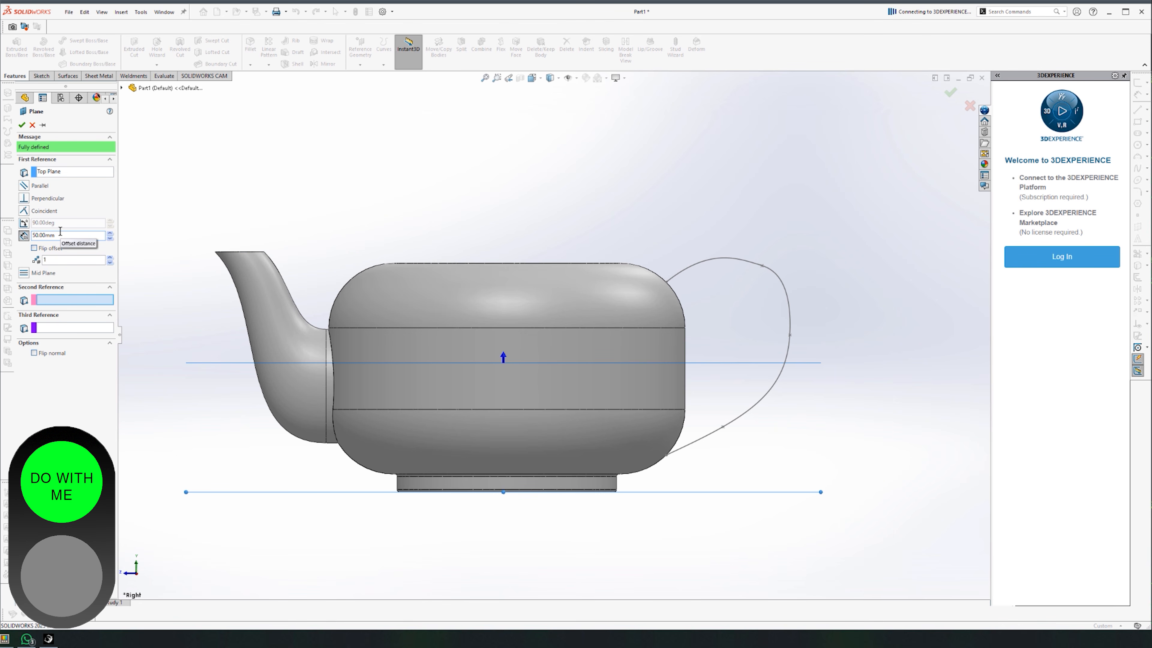
pyautogui.click(23, 186)
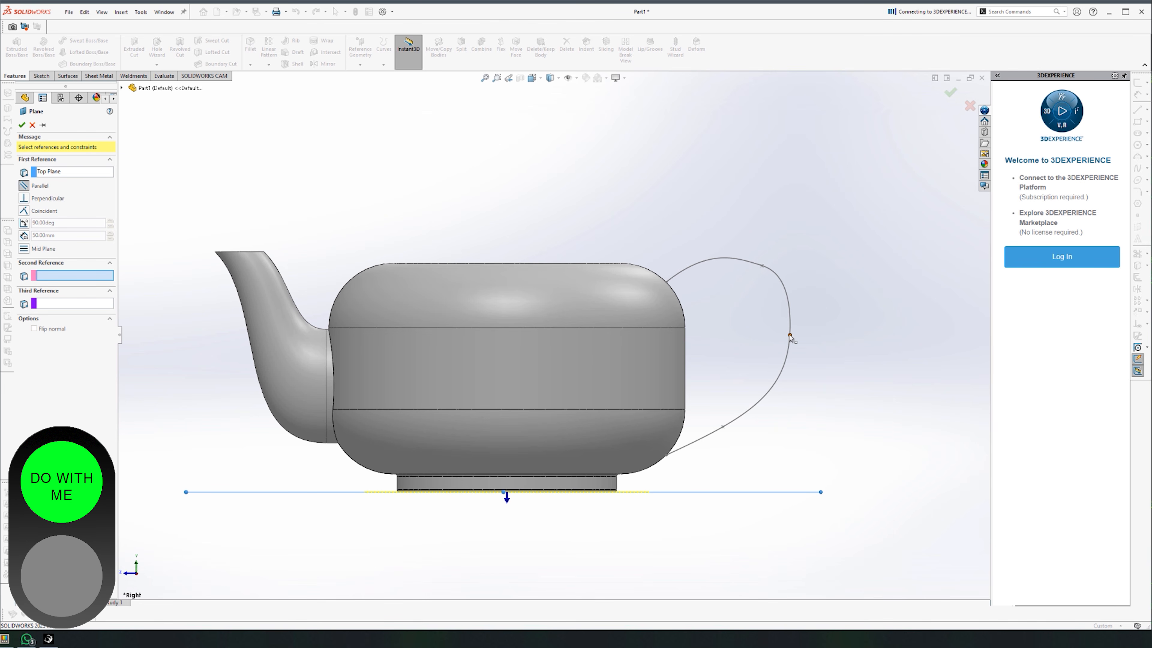
pyautogui.click(790, 335)
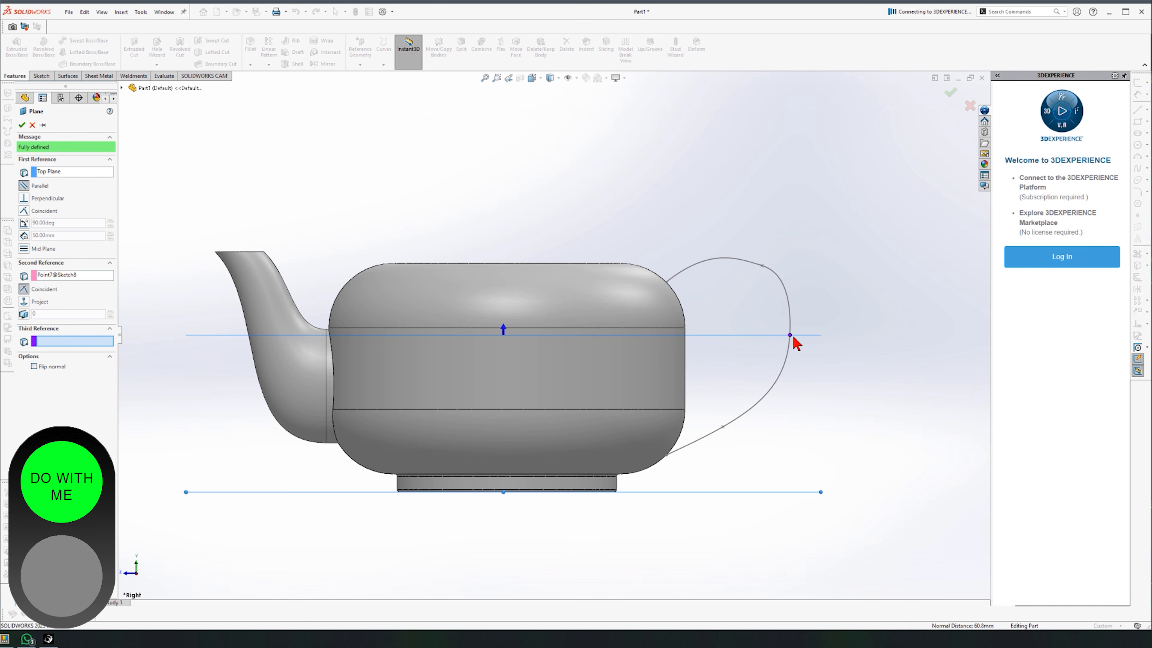
pyautogui.click(23, 125)
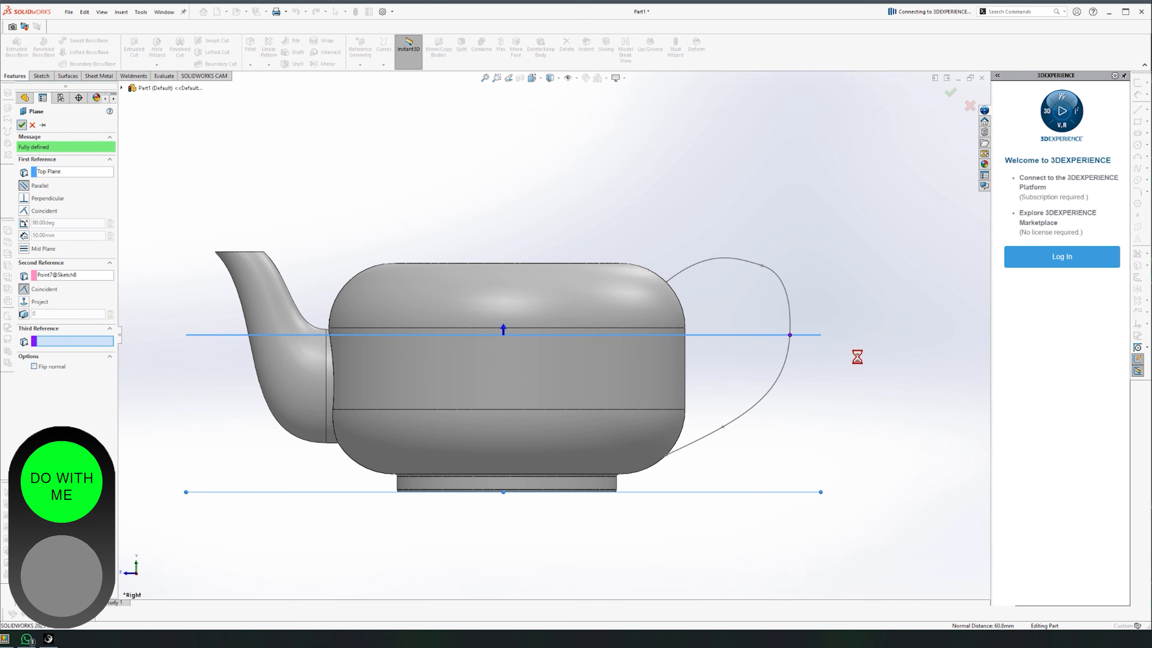
# Start a new sketch on the reference plane that crosses the handle curve.
pyautogui.moveTo(785, 363)
pyautogui.mouseDown(button='middle')
pyautogui.moveTo(779, 450)
pyautogui.moveTo(796, 346)
pyautogui.mouseUp(button='middle')
pyautogui.click(799, 449)
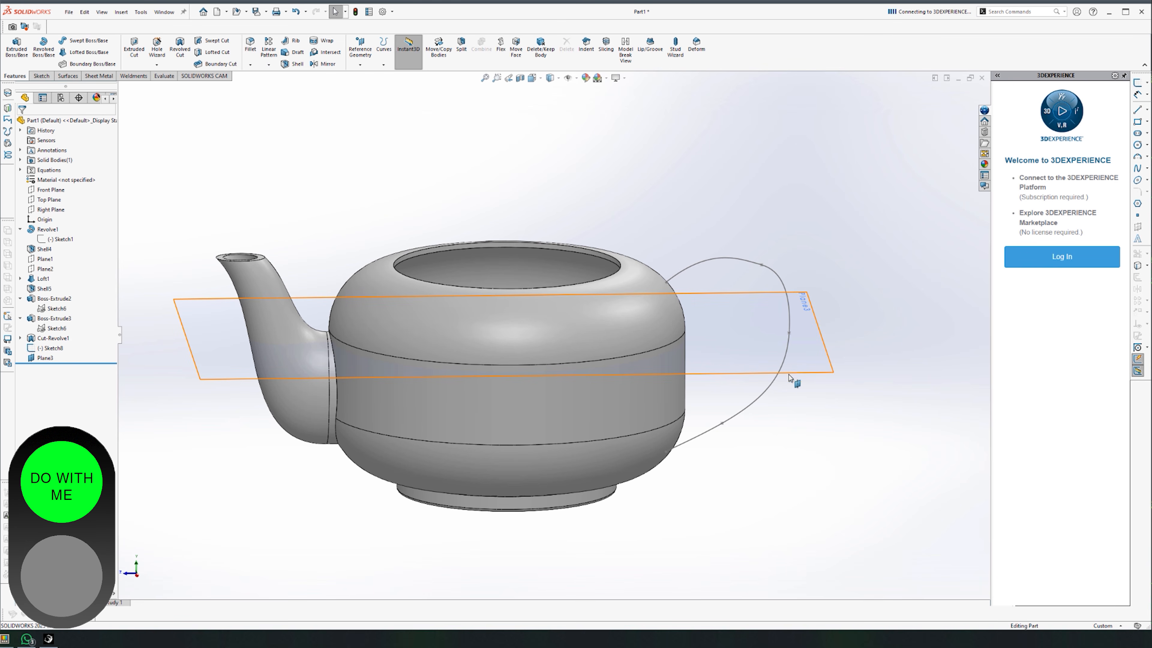
pyautogui.click(806, 348)
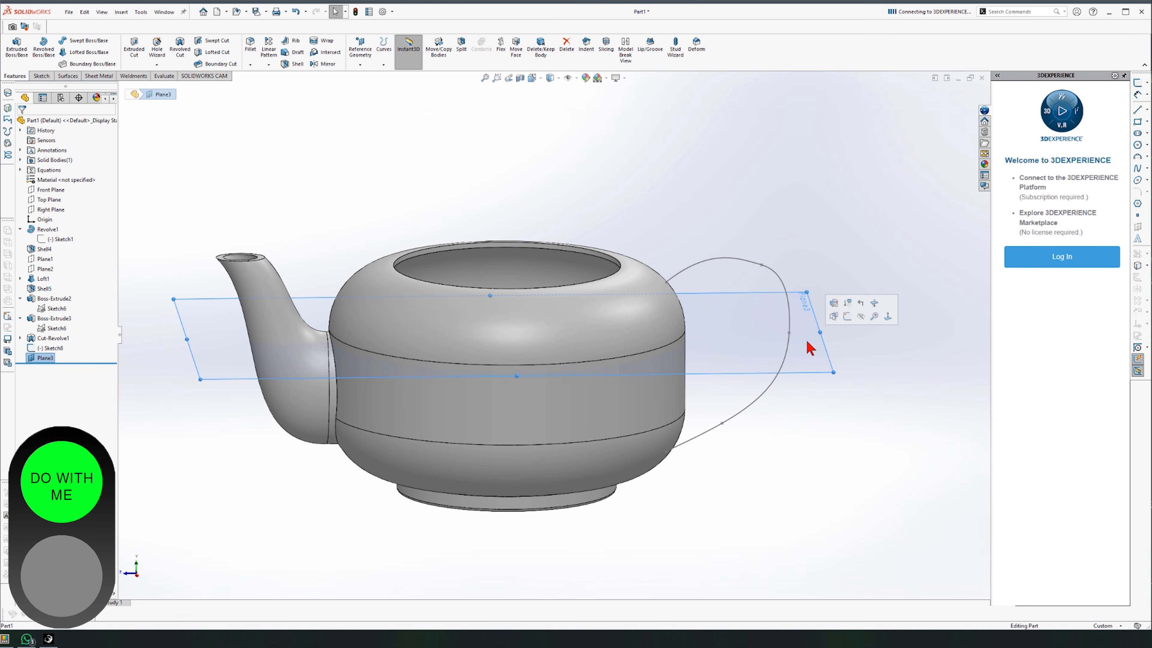
pyautogui.click(848, 316)
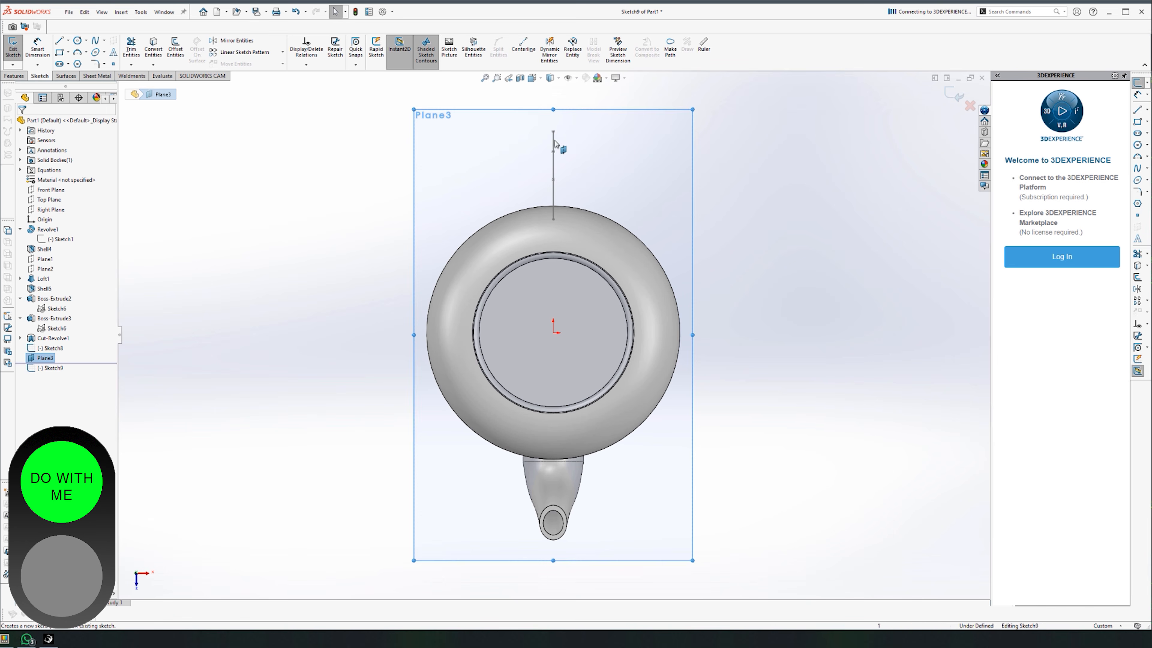
# Sketch a center rectangle about 13.7 by 5.3 mm, centred on the handle spline's outermost point.
pyautogui.scroll(-5, 558, 98)
pyautogui.click(61, 54)
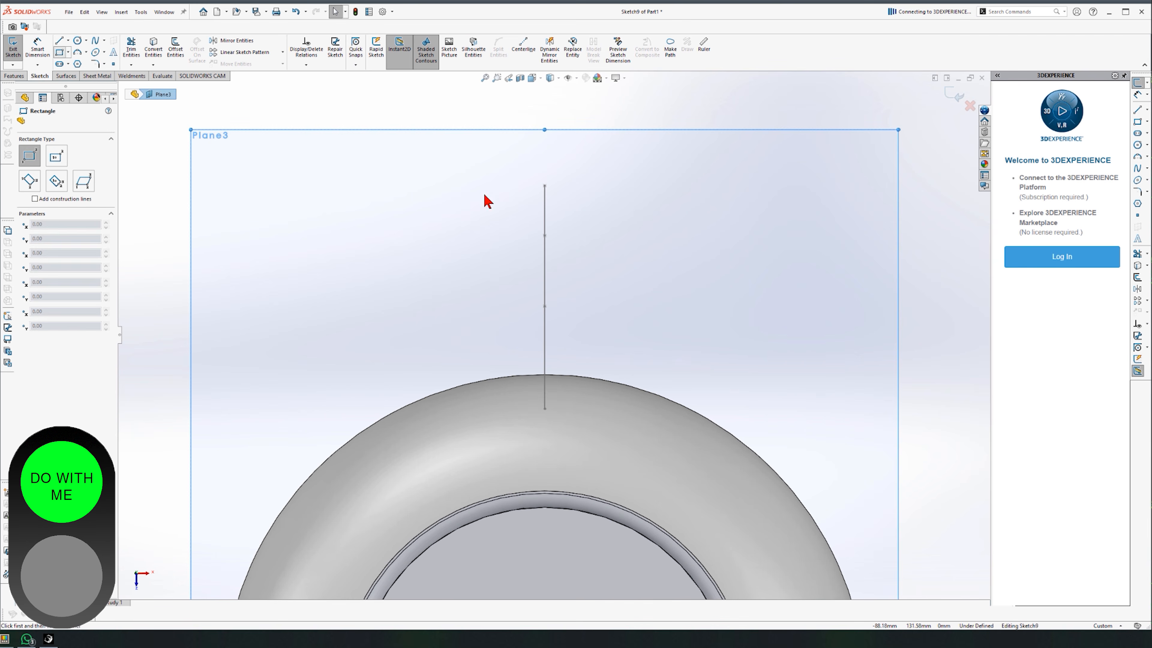
pyautogui.click(545, 185)
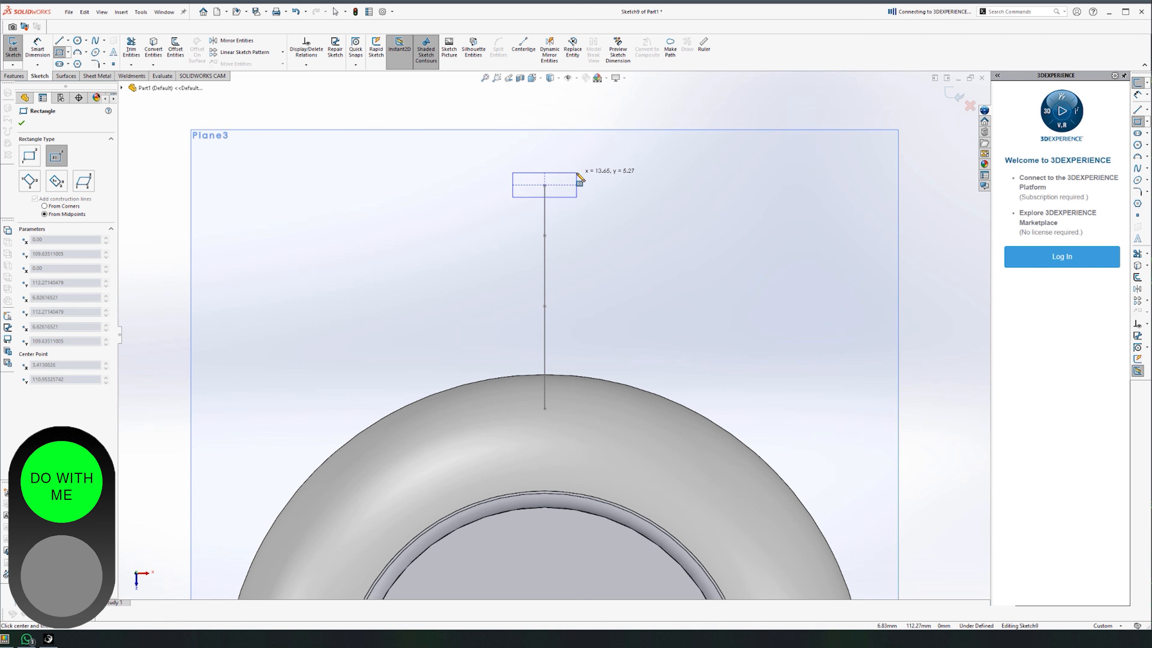
pyautogui.click(576, 173)
pyautogui.press('Escape')
pyautogui.scroll(5, 552, 335)
pyautogui.moveTo(526, 335)
pyautogui.mouseDown(button='middle')
pyautogui.moveTo(565, 298)
pyautogui.moveTo(467, 341)
pyautogui.moveTo(704, 417)
pyautogui.mouseUp(button='middle')
pyautogui.scroll(-8, 606, 366)
pyautogui.moveTo(666, 359)
pyautogui.mouseDown()
pyautogui.moveTo(634, 367)
pyautogui.moveTo(666, 359)
pyautogui.mouseUp()
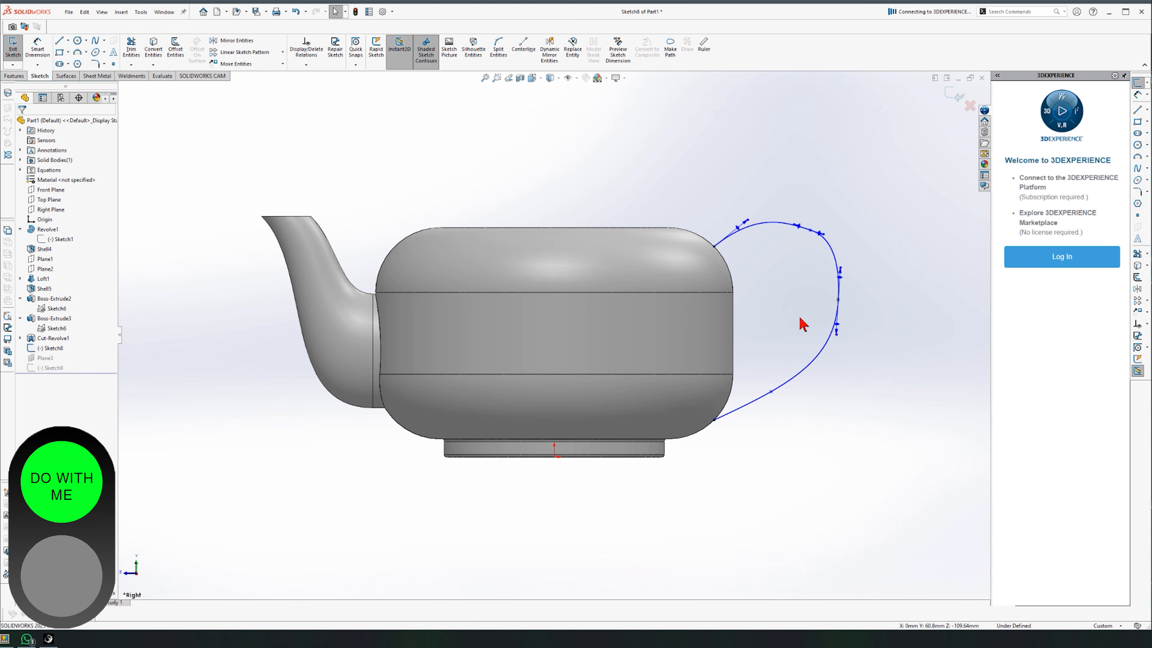
pyautogui.moveTo(802, 327); pyautogui.dragTo(942, 158, button='middle')
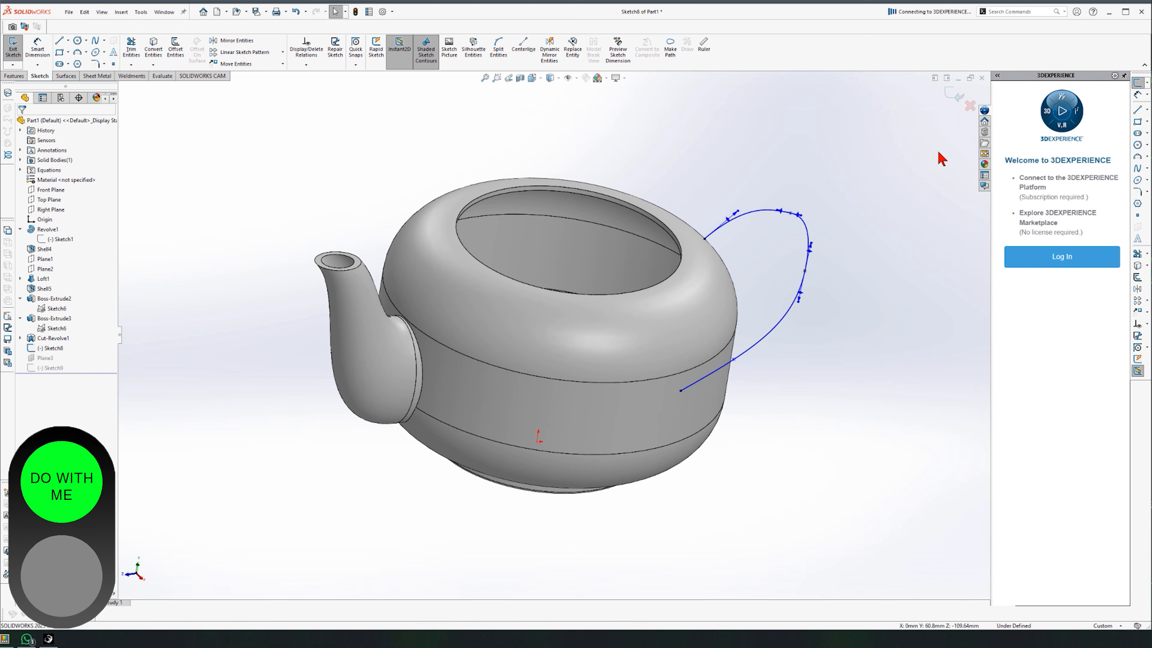
pyautogui.click(957, 97)
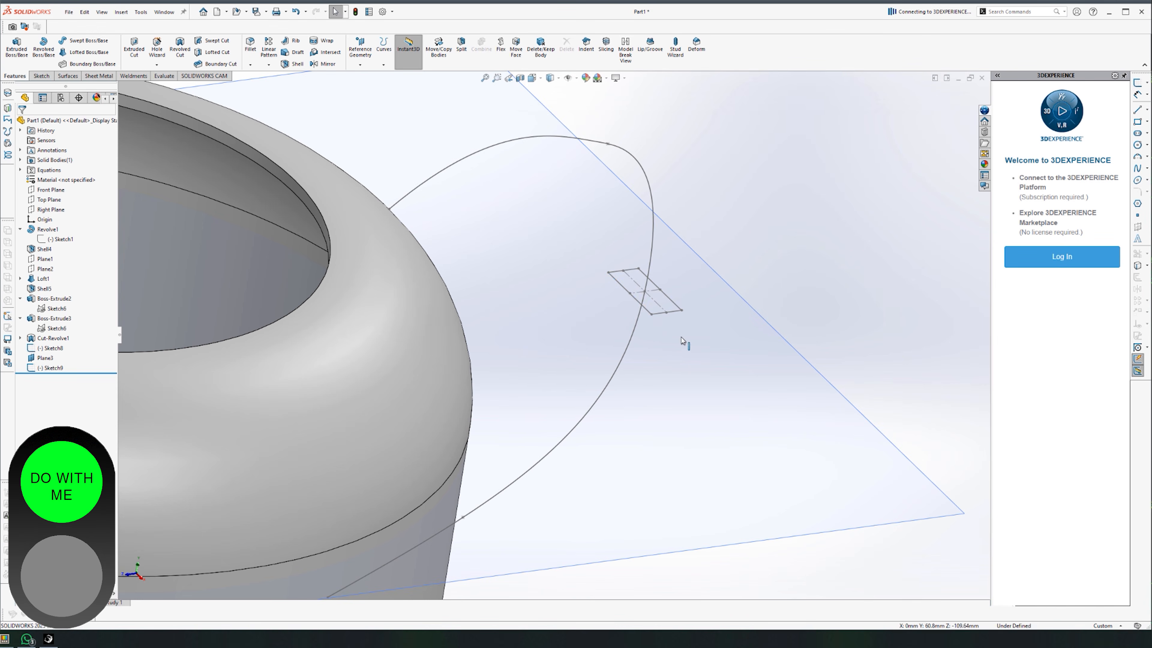
# Reopen the rectangle's sketch and dimension its long side to 14 mm.
pyautogui.doubleClick(625, 286)
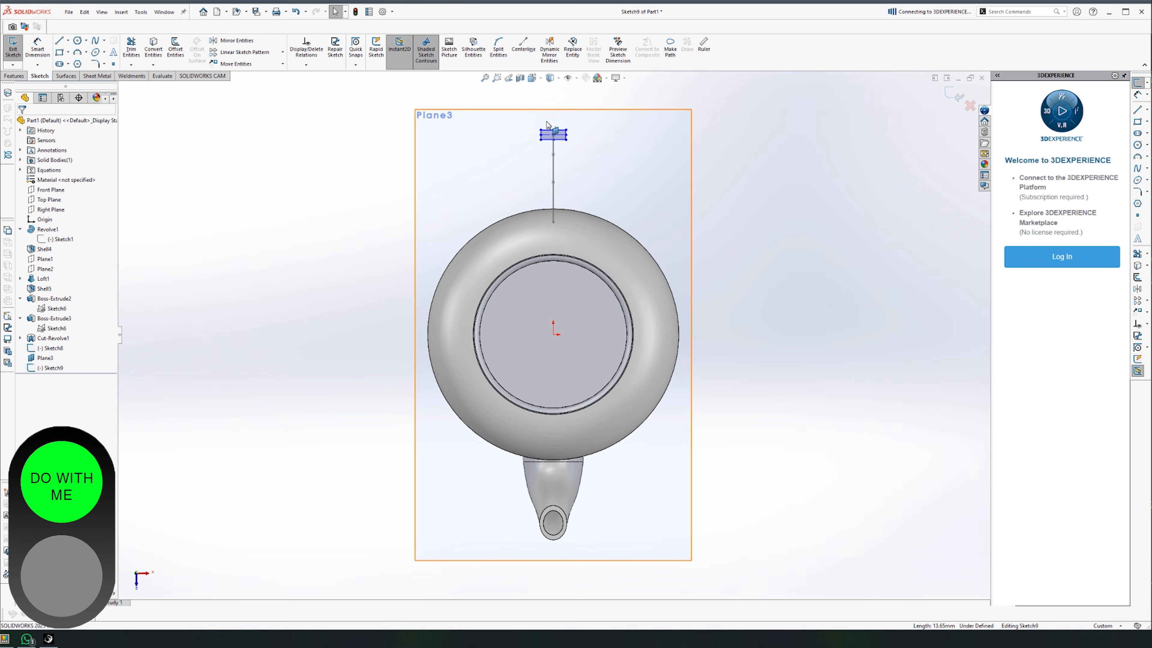
pyautogui.scroll(-5, 554, 117)
pyautogui.click(38, 48)
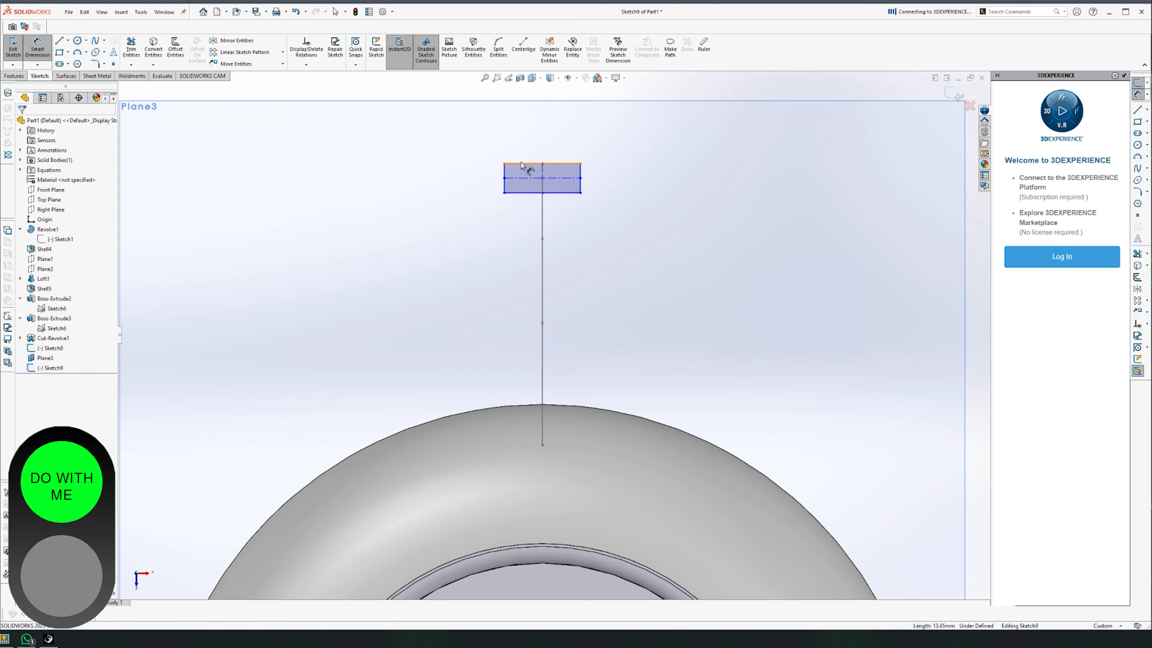
pyautogui.click(540, 148)
pyautogui.click(540, 142)
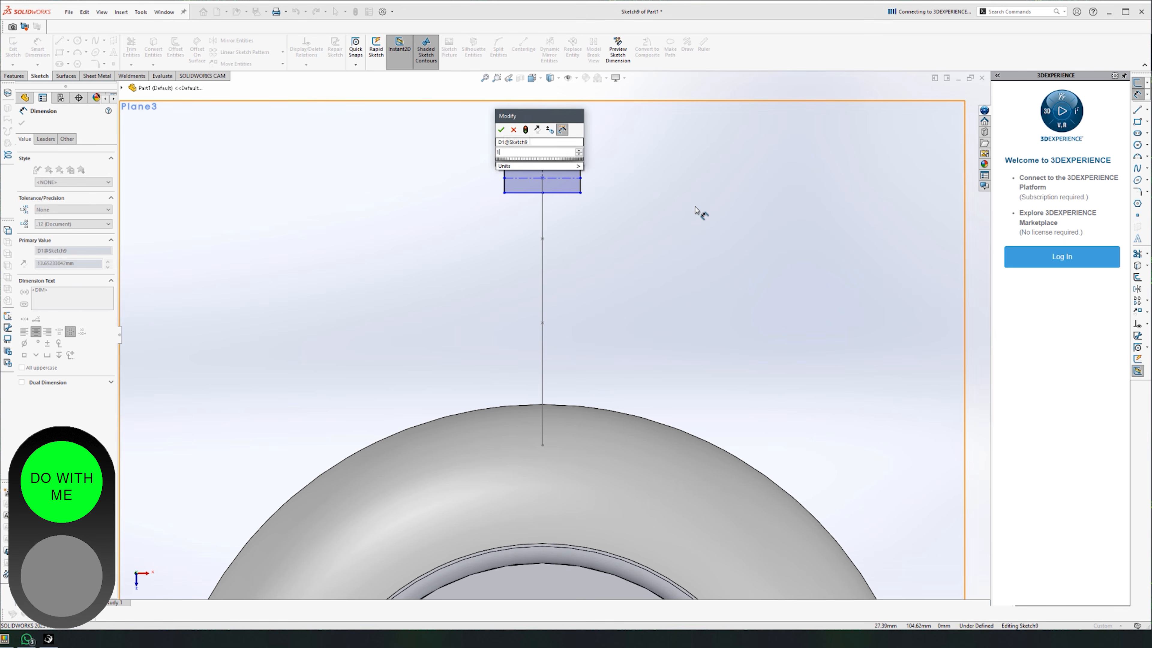
pyautogui.write('14')
pyautogui.press('Return')
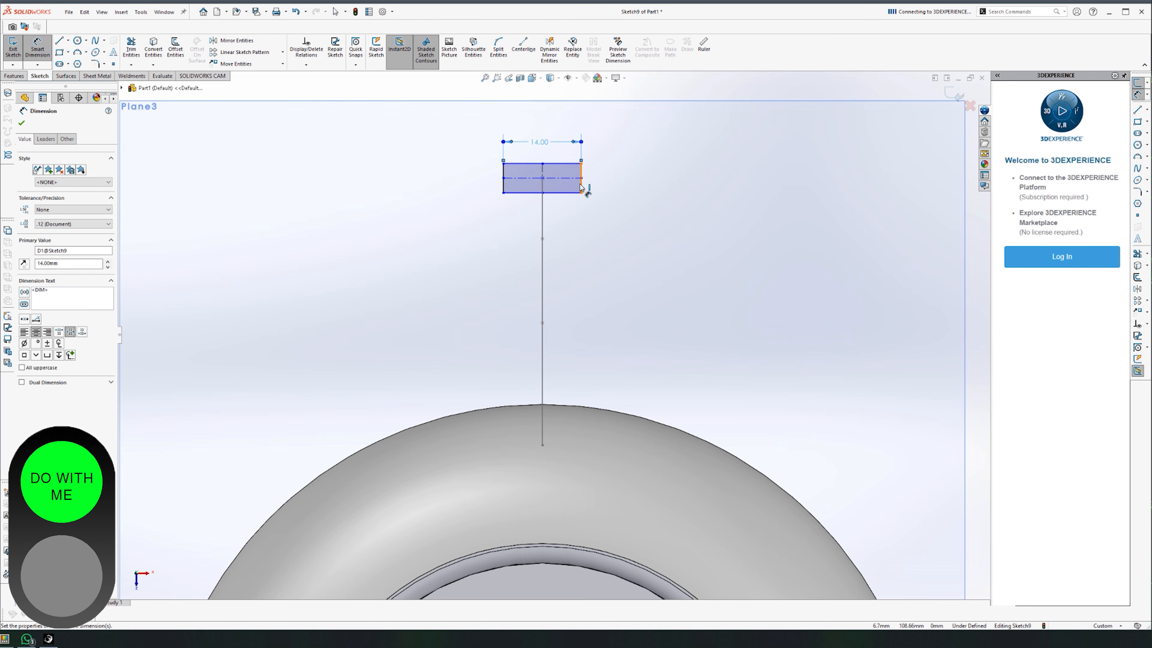
# Dimension the rectangle's short side to 5 mm.
pyautogui.click(582, 186)
pyautogui.click(616, 177)
pyautogui.write('5')
pyautogui.press('Return')
pyautogui.moveTo(607, 278)
pyautogui.mouseDown(button='middle')
pyautogui.moveTo(581, 44)
pyautogui.moveTo(476, 201)
pyautogui.moveTo(637, 484)
pyautogui.mouseUp(button='middle')
pyautogui.scroll(3, 576, 413)
pyautogui.scroll(-5, 581, 415)
pyautogui.moveTo(581, 415); pyautogui.dragTo(548, 373, button='middle')
pyautogui.scroll(3, 644, 436)
pyautogui.scroll(-3, 704, 443)
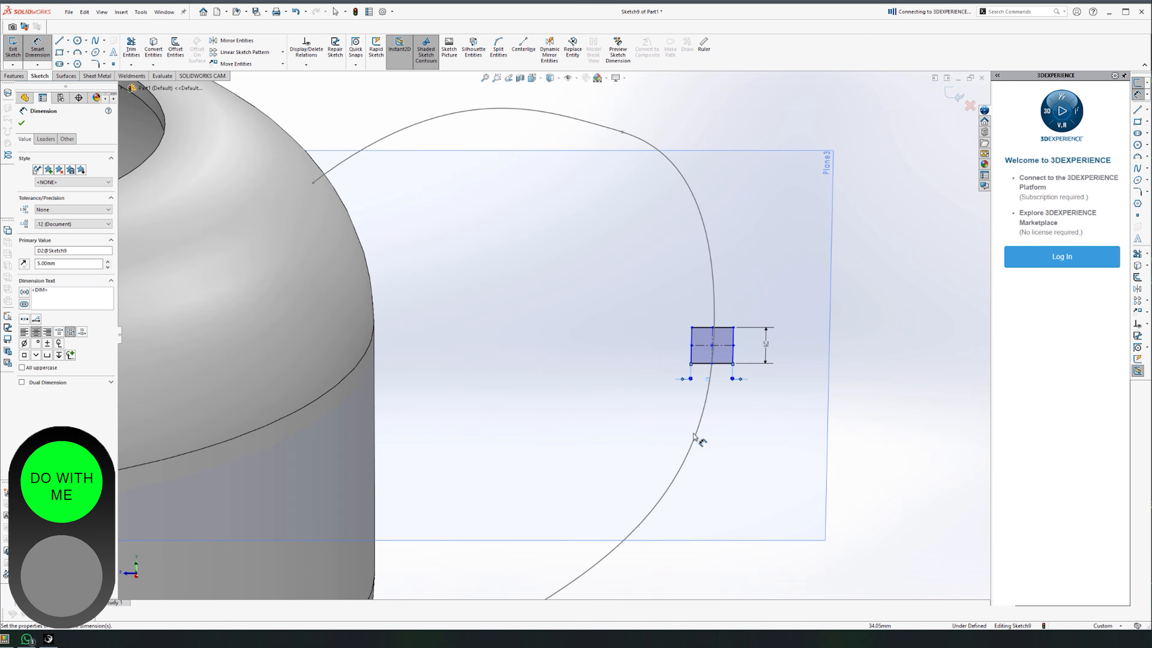
# Attach the rectangle's centre point to the handle spline to fully define the profile sketch, and exit the sketch.
pyautogui.moveTo(686, 427); pyautogui.dragTo(702, 396, button='middle')
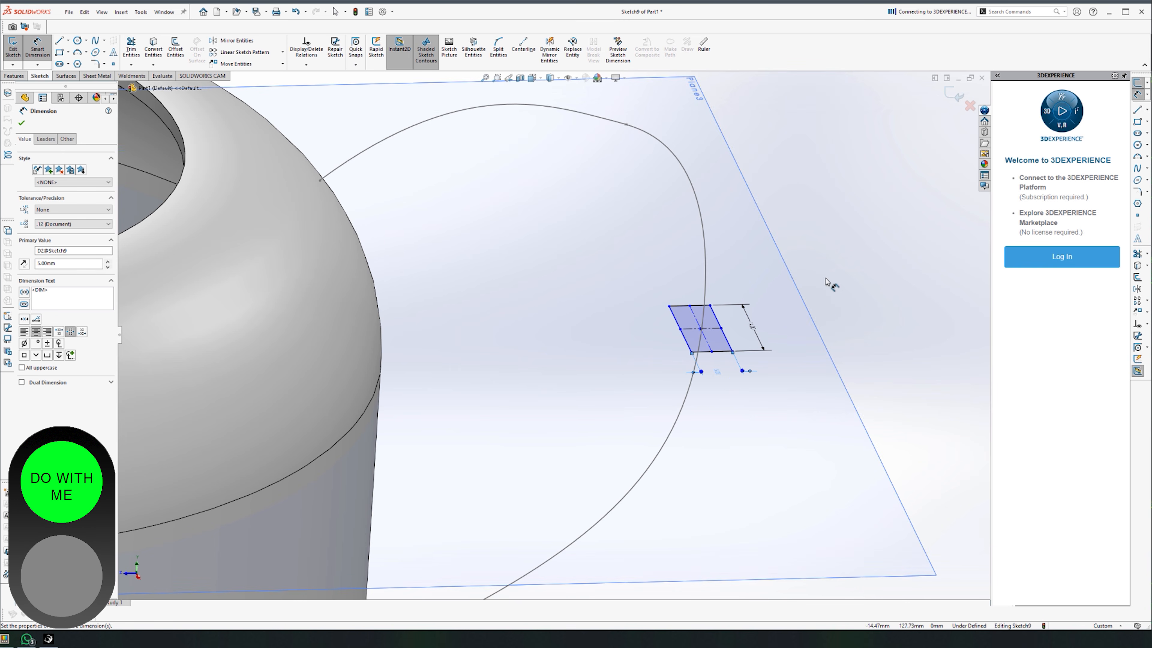
pyautogui.press('Escape')
pyautogui.click(700, 329)
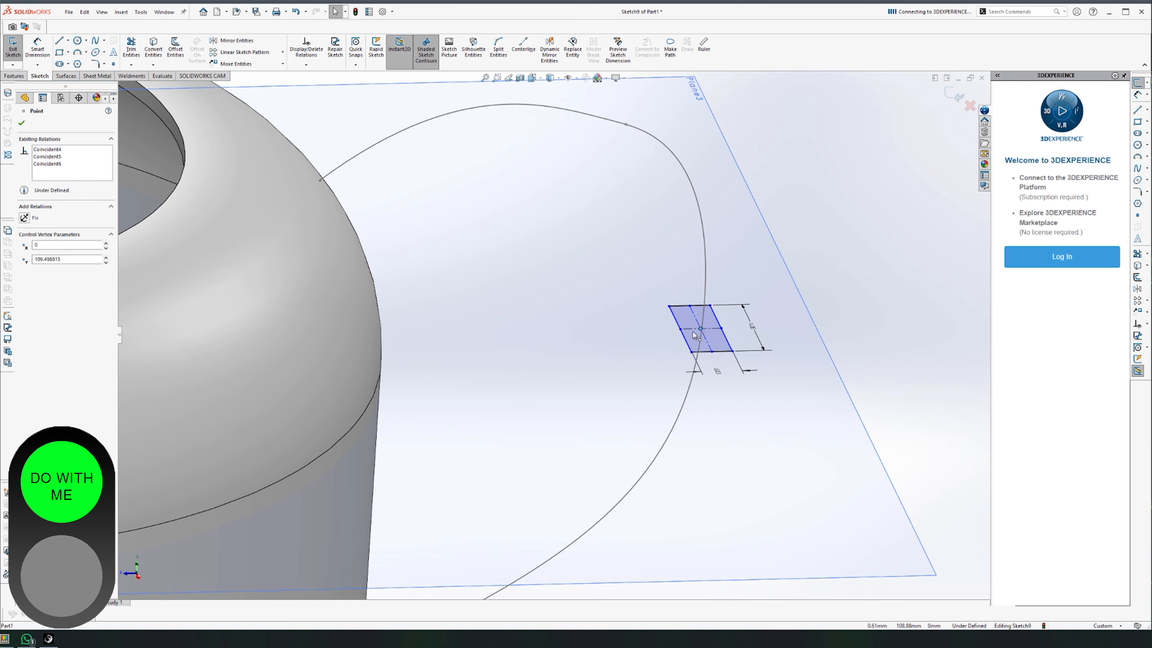
pyautogui.moveTo(702, 331); pyautogui.dragTo(702, 329)
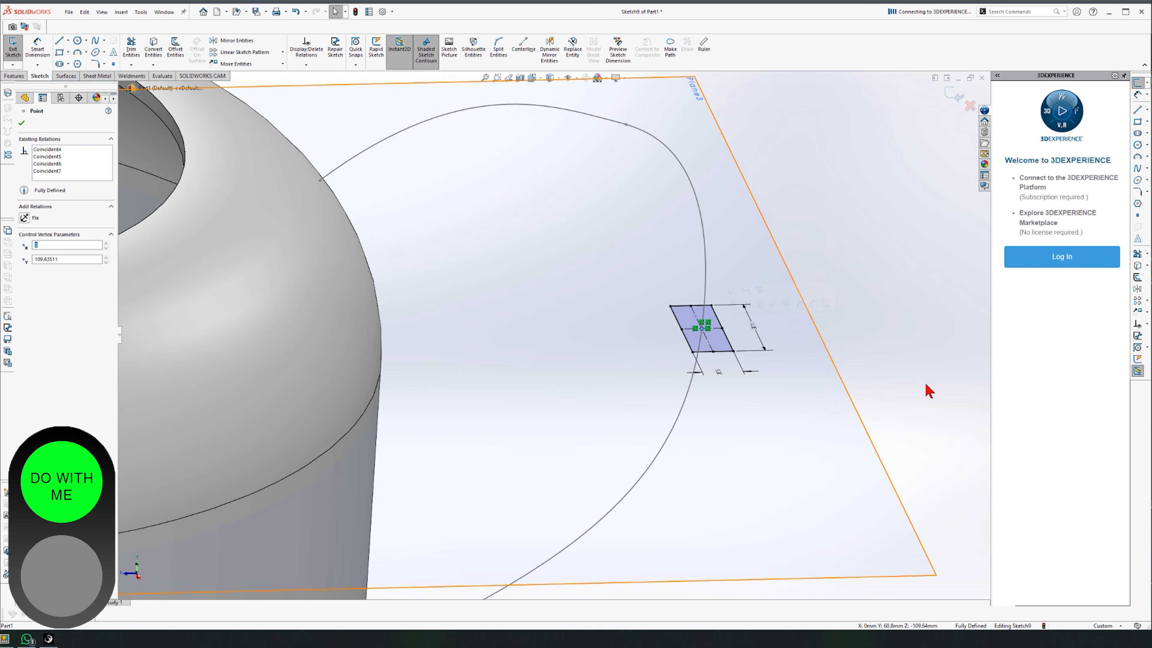
pyautogui.click(879, 373)
pyautogui.scroll(2, 788, 353)
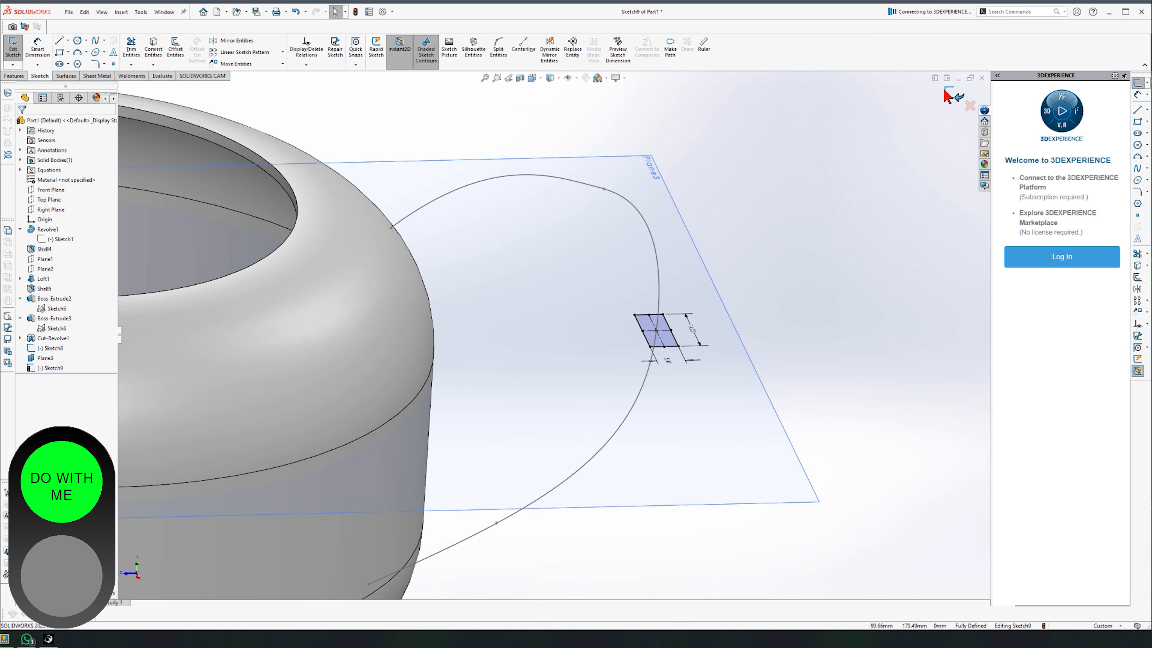
pyautogui.click(954, 92)
# Sweep the rectangle profile along the handle spline in both directions from the profile plane.
pyautogui.moveTo(861, 232); pyautogui.dragTo(725, 334, button='middle')
pyautogui.scroll(1, 553, 335)
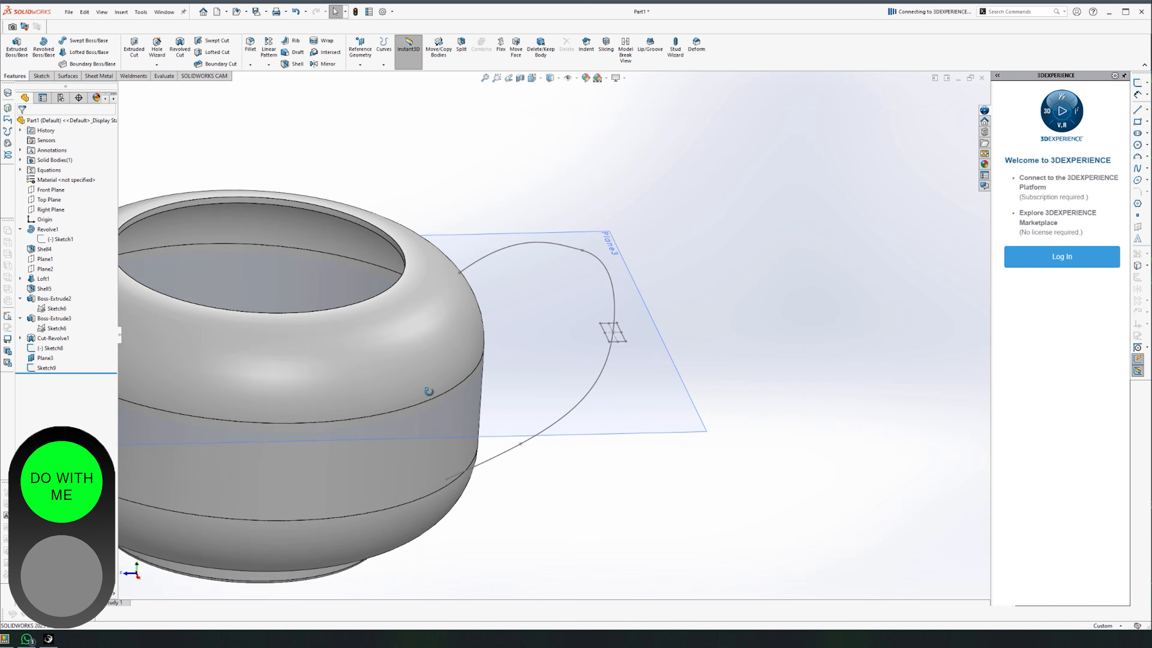
pyautogui.moveTo(428, 391); pyautogui.dragTo(392, 394, button='middle')
pyautogui.click(77, 41)
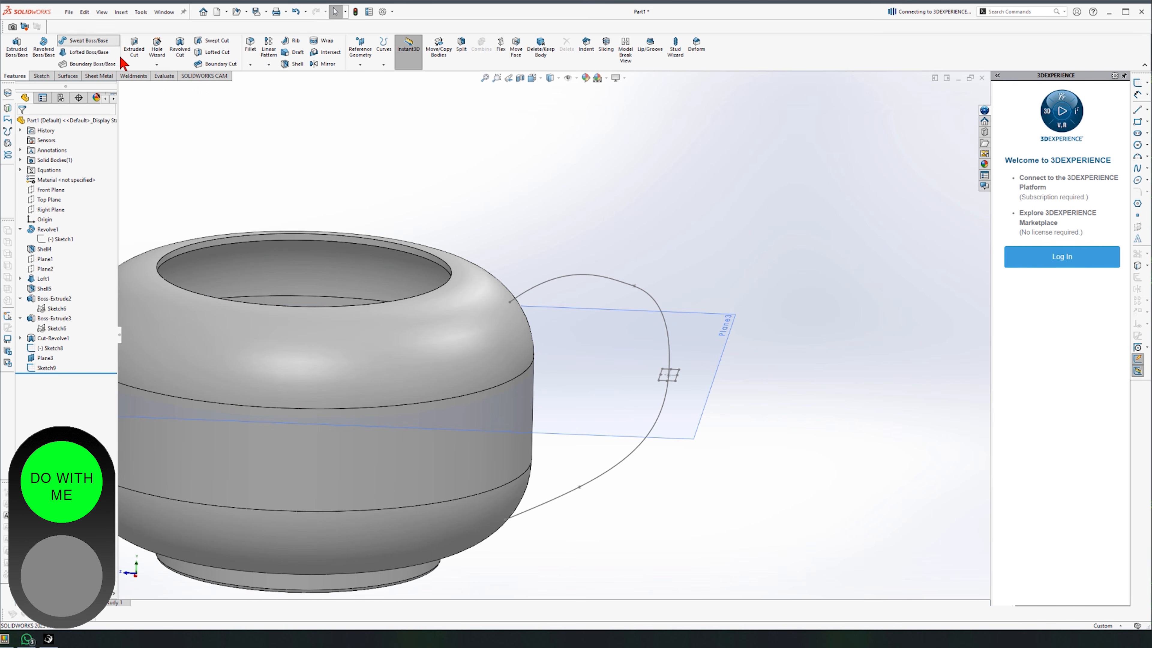
pyautogui.scroll(-3, 648, 395)
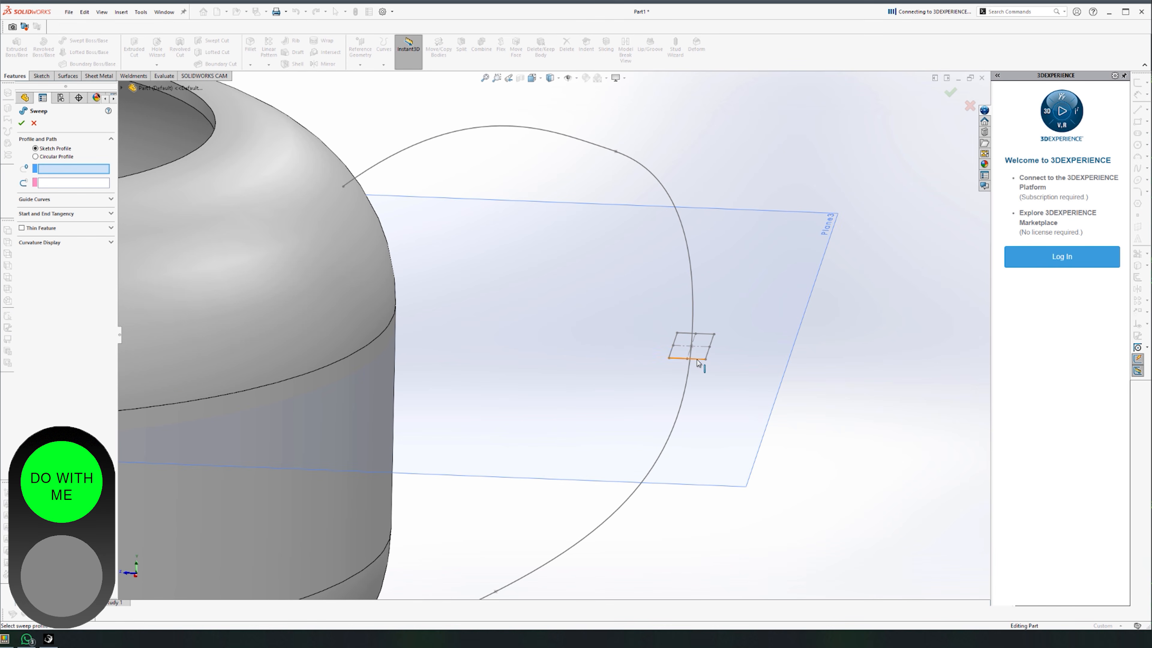
pyautogui.click(699, 360)
pyautogui.click(696, 293)
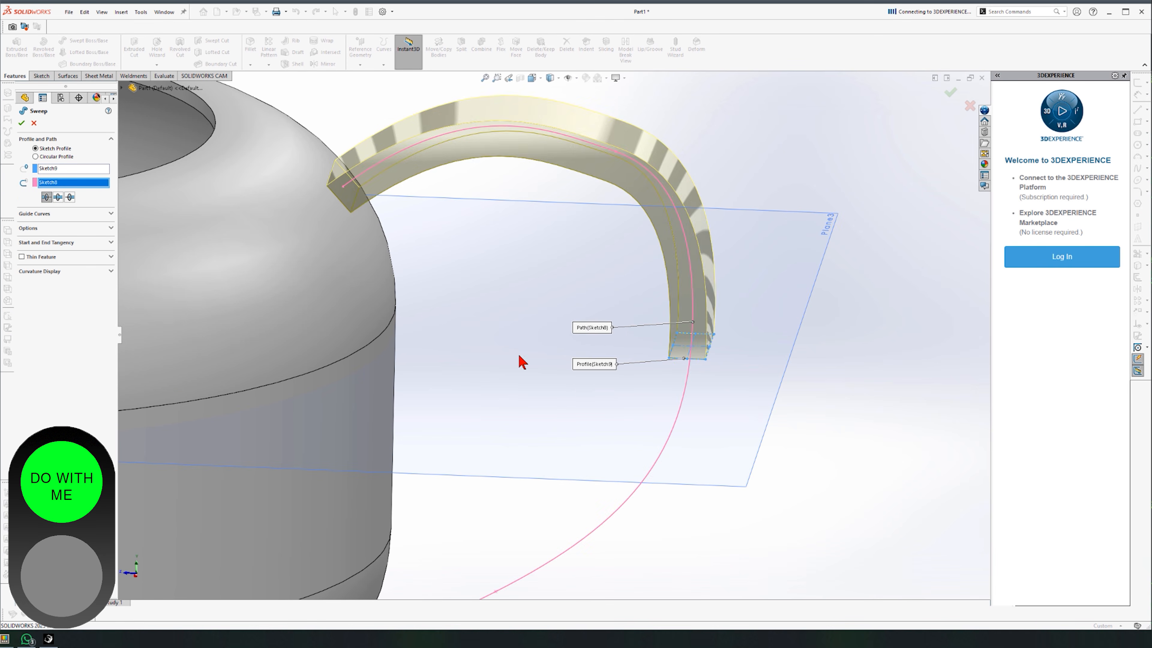
pyautogui.scroll(2, 443, 322)
pyautogui.click(58, 196)
pyautogui.moveTo(544, 436); pyautogui.dragTo(482, 444, button='middle')
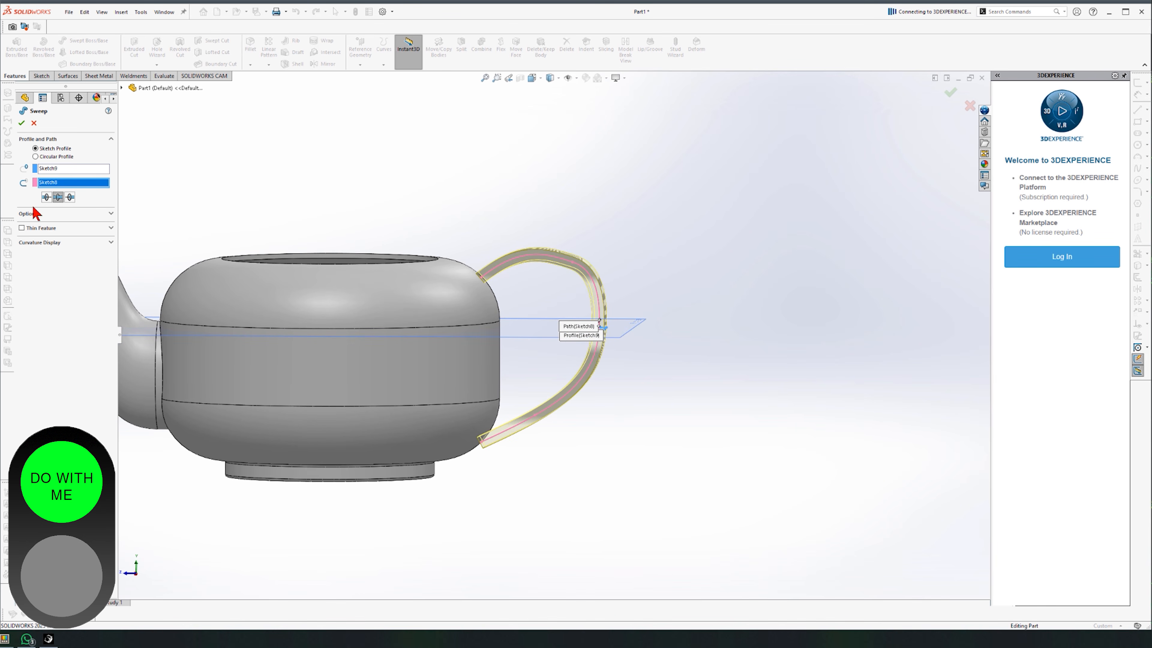
pyautogui.click(36, 215)
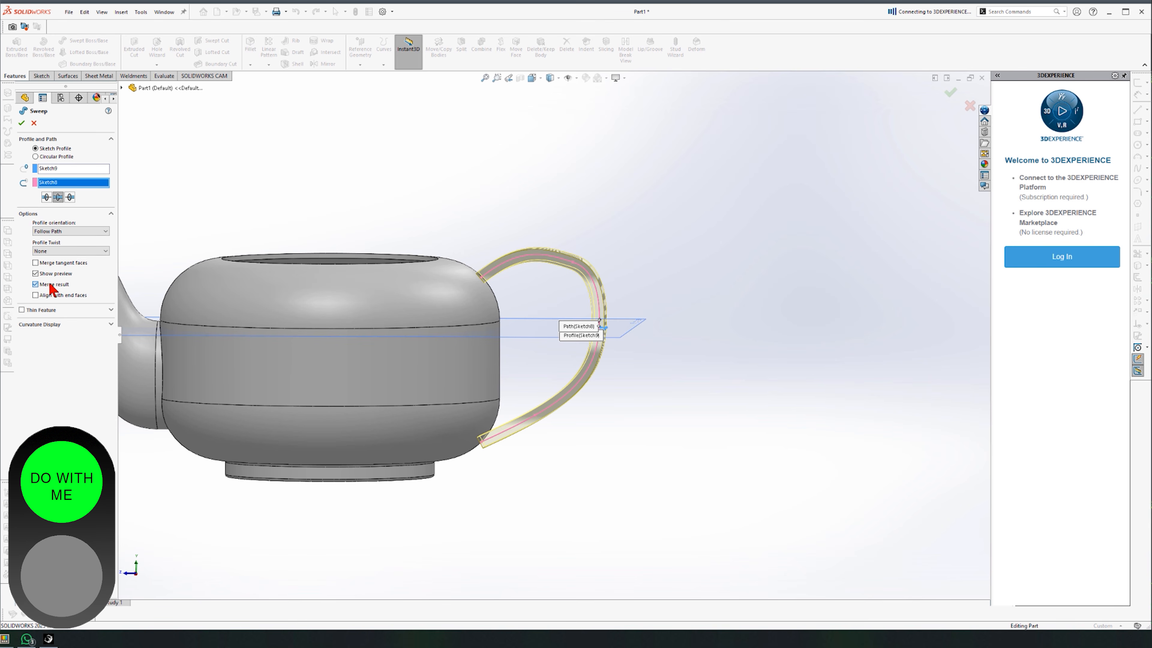
pyautogui.press('Return')
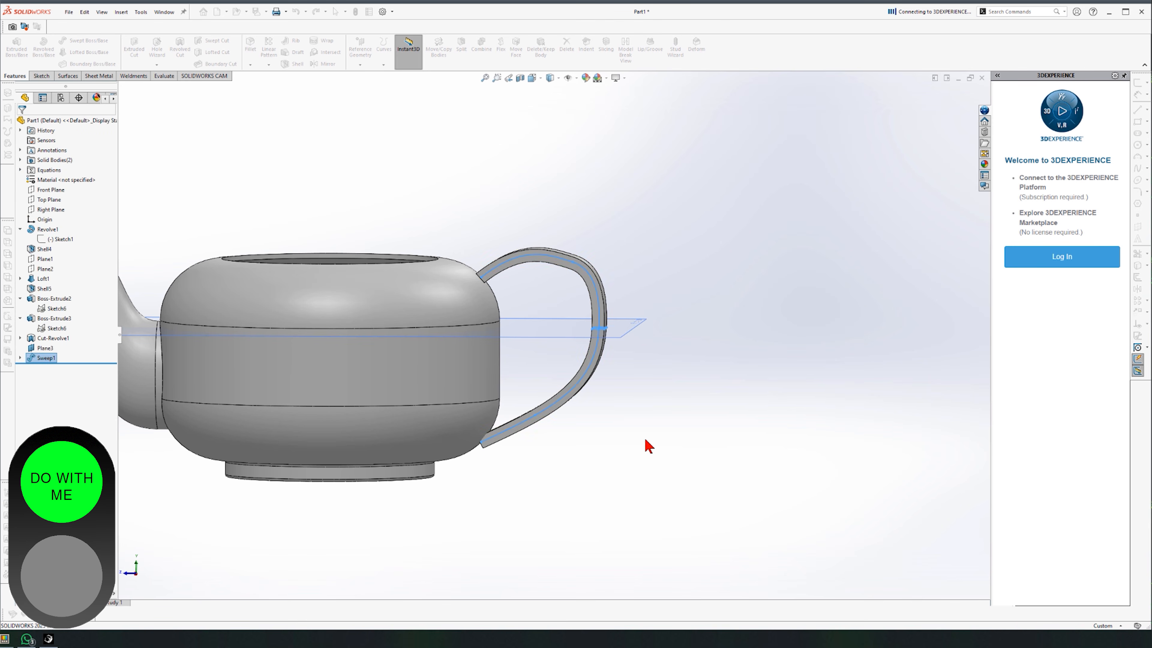
# Hide the reference plane that crosses the handle.
pyautogui.moveTo(512, 336); pyautogui.dragTo(555, 378, button='middle')
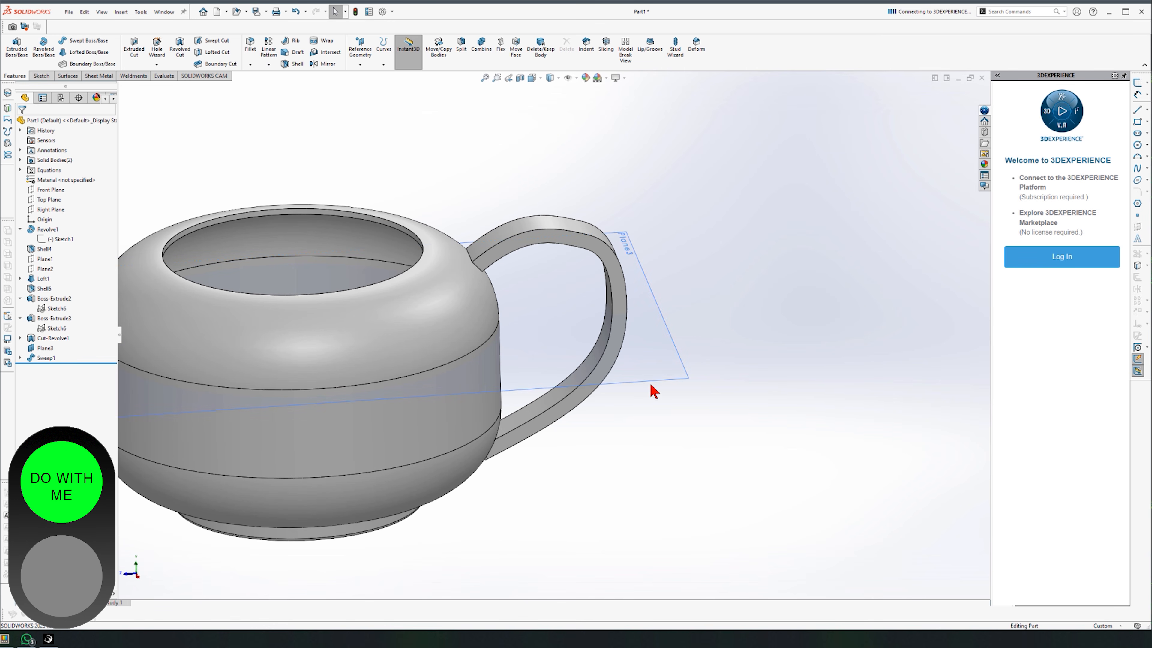
pyautogui.click(659, 377)
pyautogui.click(722, 353)
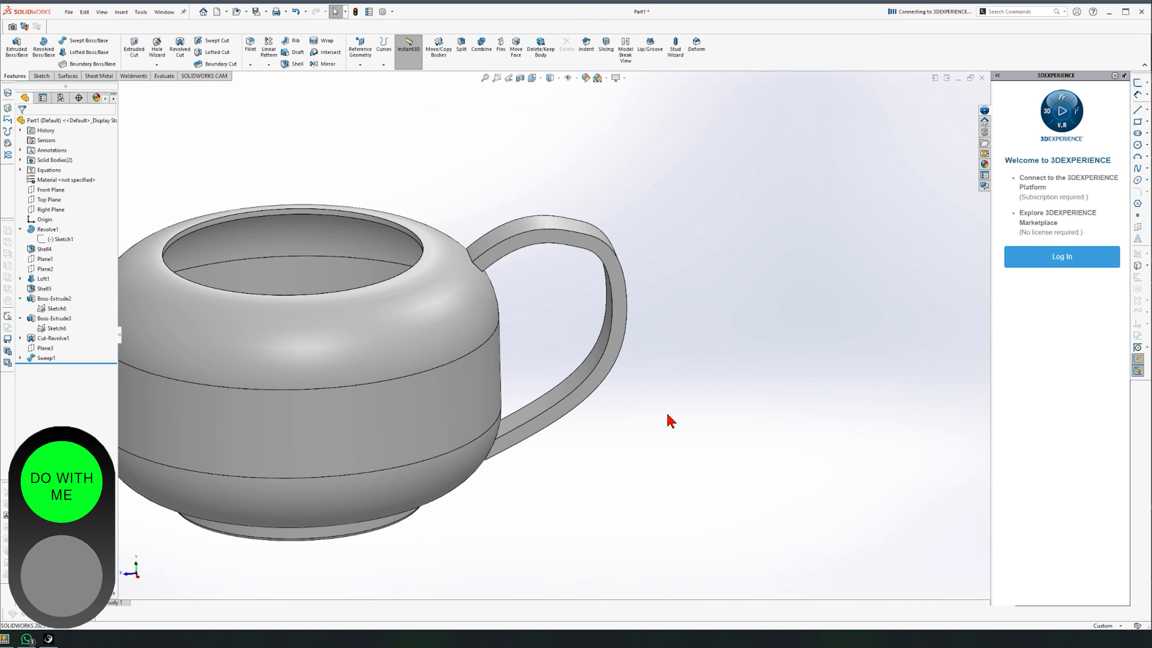
# Reopen the sweep's spline path sketch and try to drag the spline's lower endpoint along the body.
pyautogui.moveTo(573, 447); pyautogui.dragTo(522, 437, button='middle')
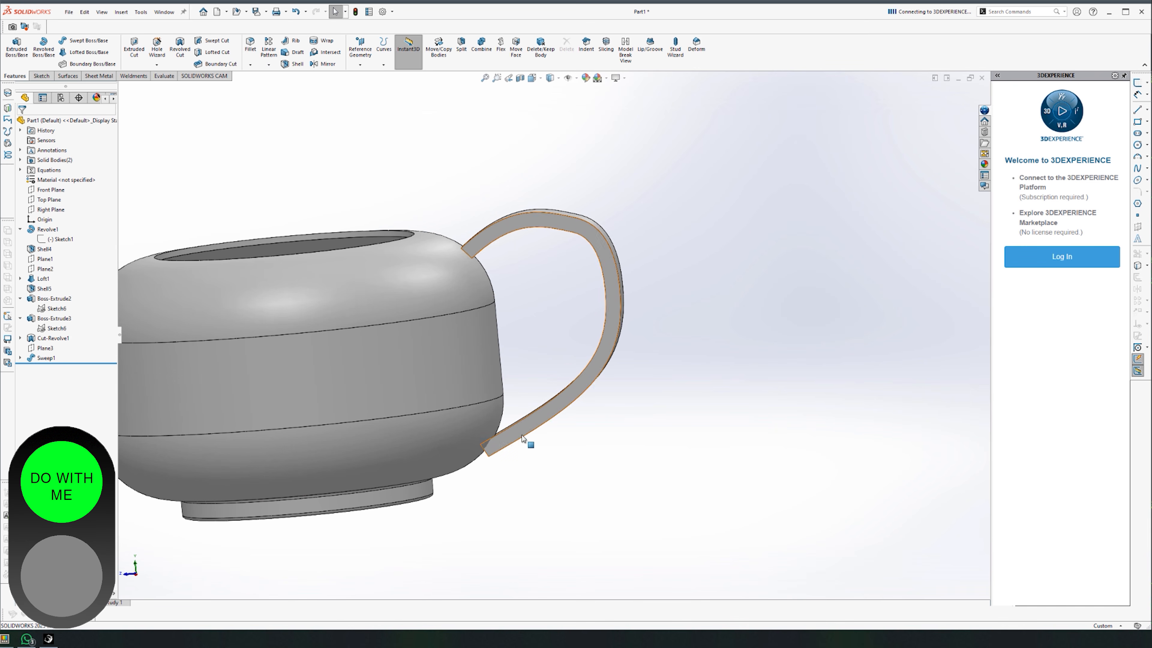
pyautogui.click(20, 358)
pyautogui.click(53, 378)
pyautogui.click(61, 353)
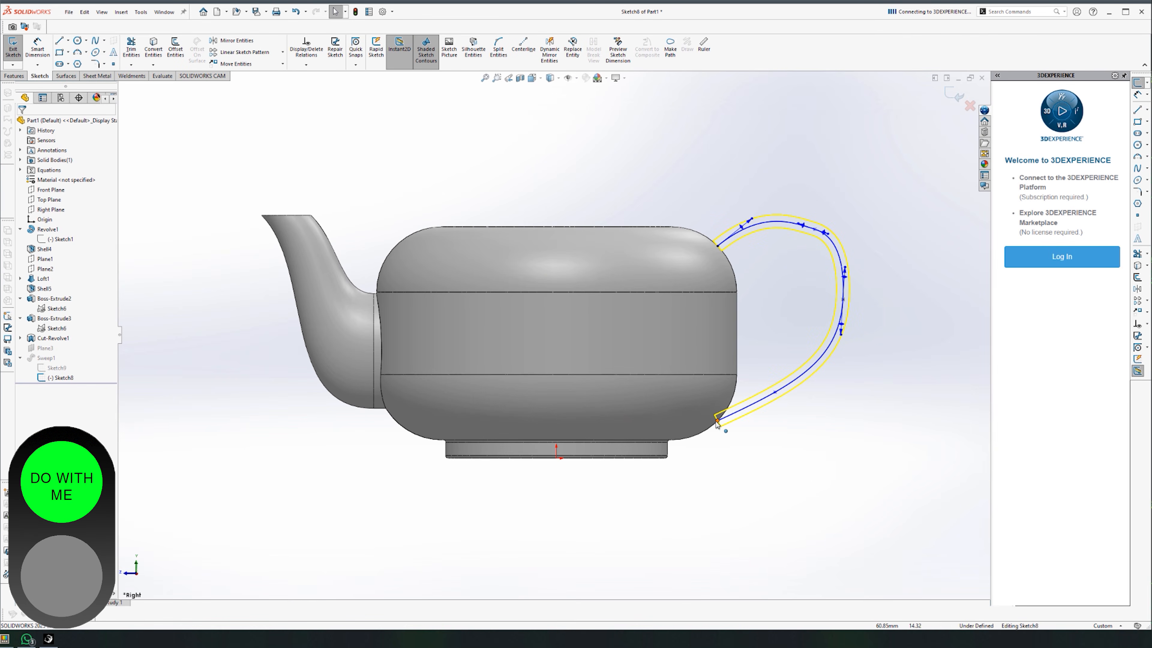
pyautogui.moveTo(717, 424); pyautogui.dragTo(751, 389)
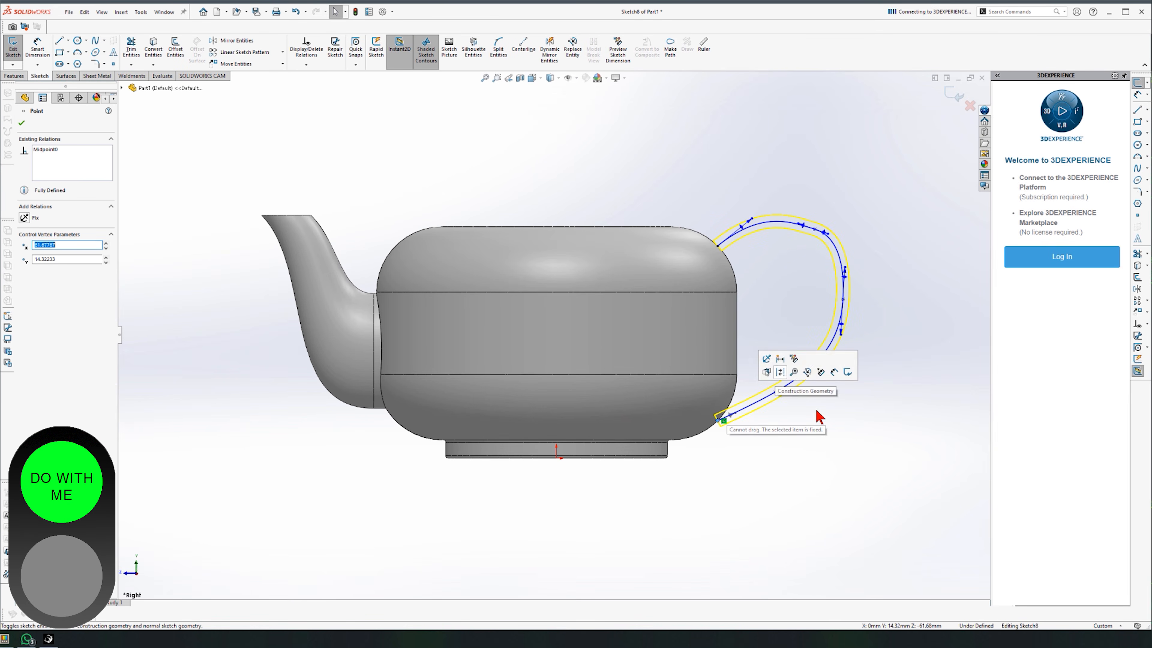
pyautogui.scroll(-4, 872, 411)
pyautogui.press('Escape')
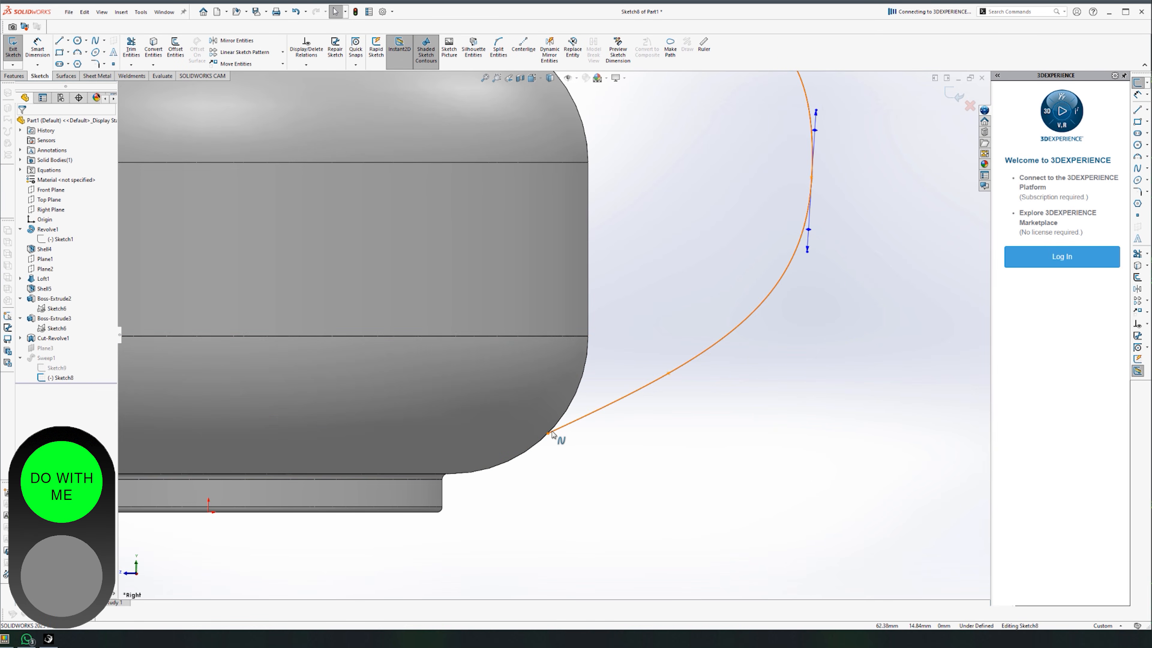
# Delete the midpoint relation on the spline's lower endpoint, move the endpoint higher up the body's rounded edge, and exit the sketch.
pyautogui.click(549, 432)
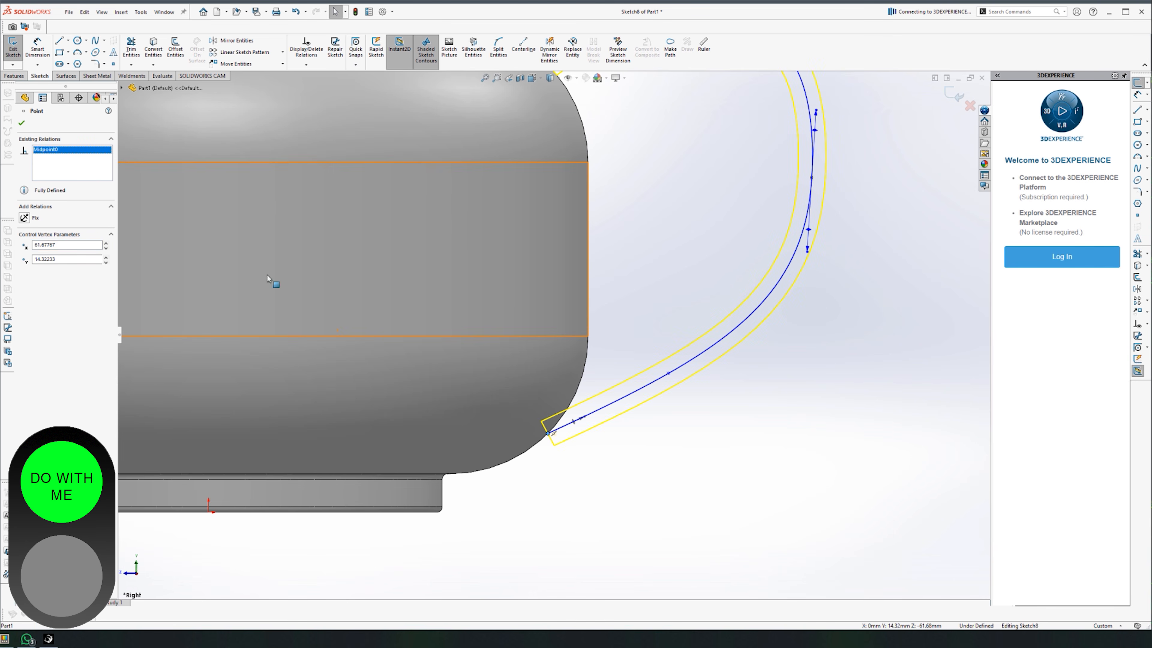
pyautogui.press('Escape')
pyautogui.moveTo(548, 434); pyautogui.dragTo(583, 375)
pyautogui.click(640, 497)
pyautogui.scroll(3, 636, 492)
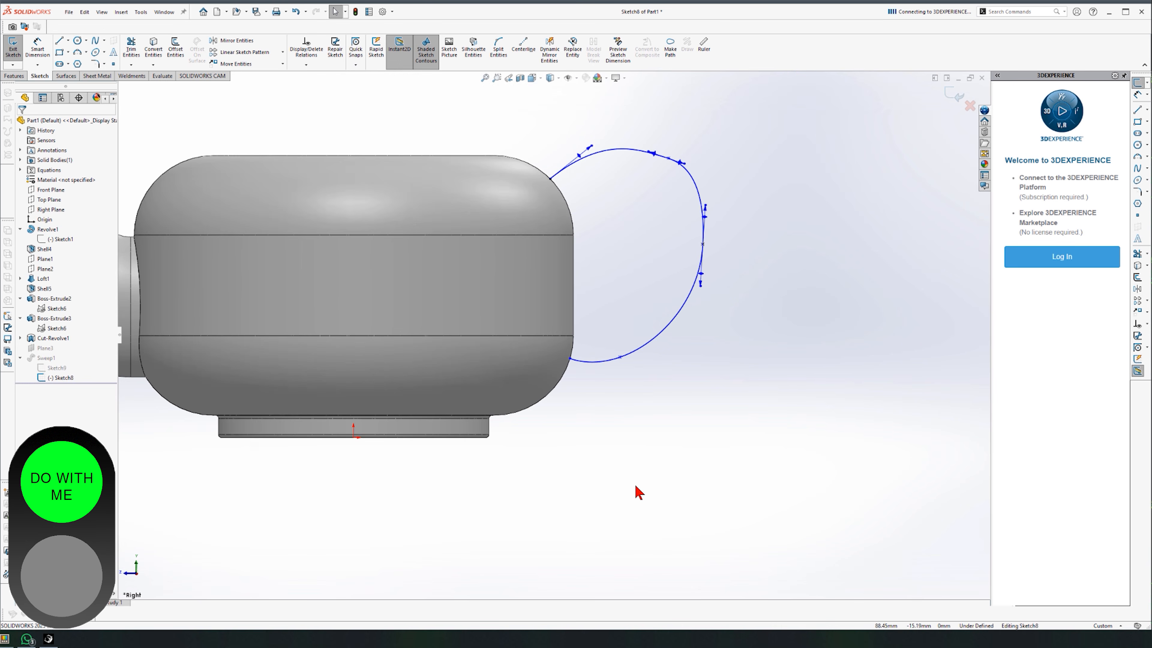
pyautogui.scroll(-1, 546, 181)
pyautogui.click(955, 95)
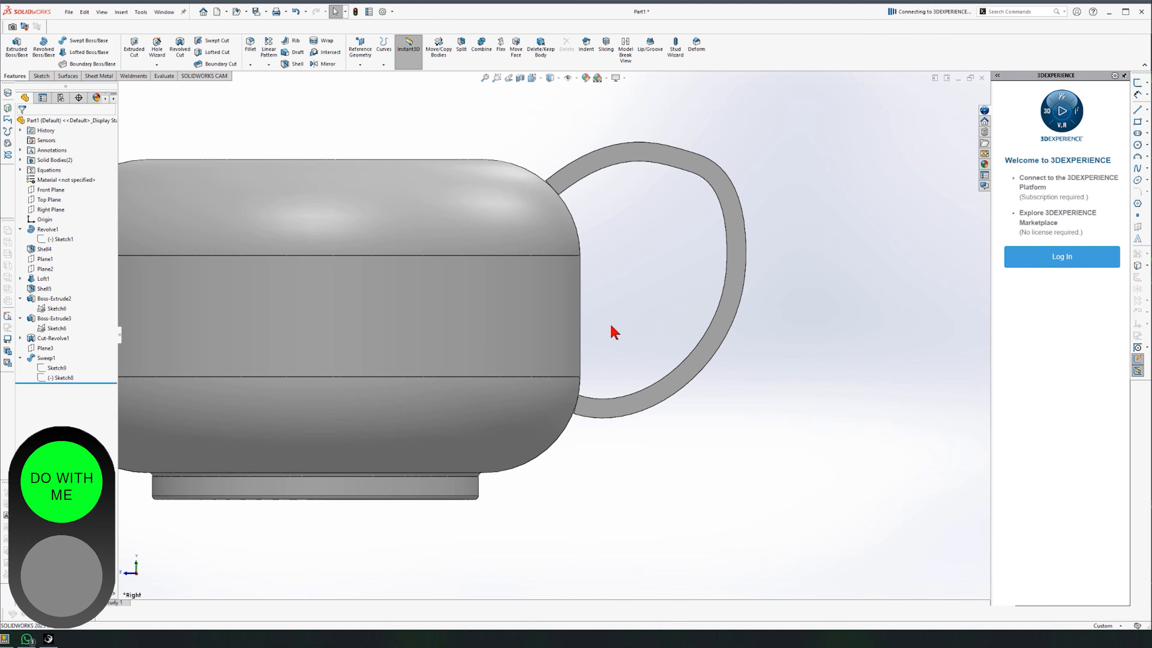
# Start a sketch on the handle's upper end face and convert the face's edges into sketch lines.
pyautogui.scroll(3, 587, 309)
pyautogui.scroll(-3, 576, 311)
pyautogui.moveTo(576, 312); pyautogui.dragTo(540, 290, button='middle')
pyautogui.scroll(-6, 540, 284)
pyautogui.click(537, 236)
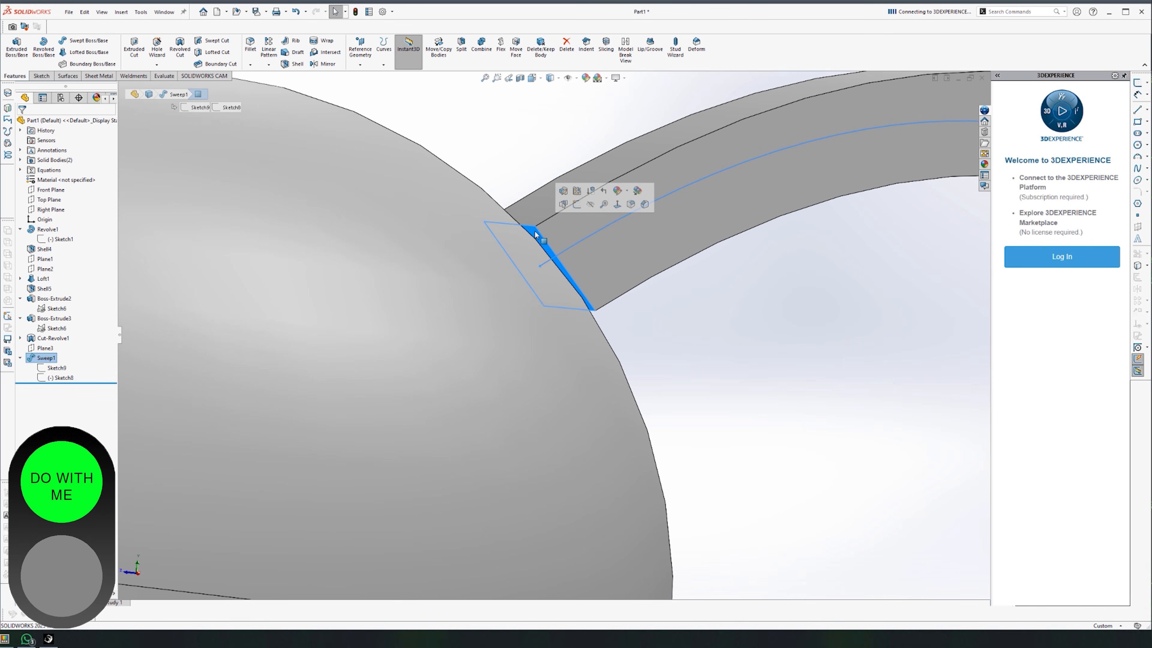
pyautogui.moveTo(540, 253)
pyautogui.mouseDown(button='middle')
pyautogui.moveTo(522, 258)
pyautogui.moveTo(548, 257)
pyautogui.mouseUp(button='middle')
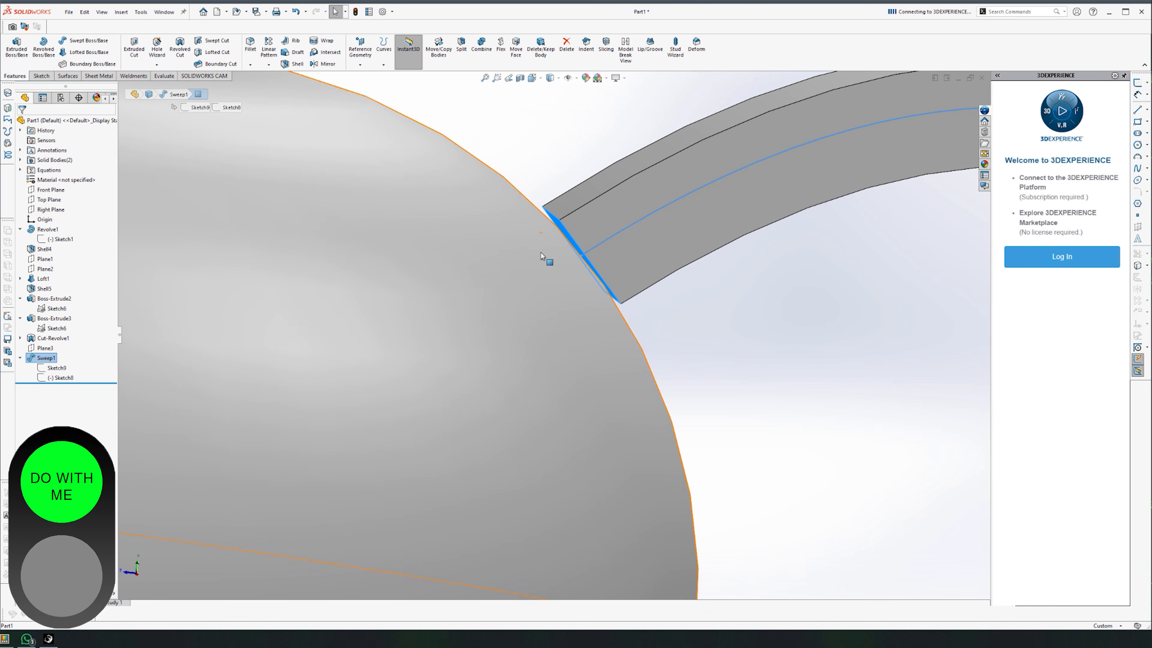
pyautogui.click(41, 76)
pyautogui.click(12, 46)
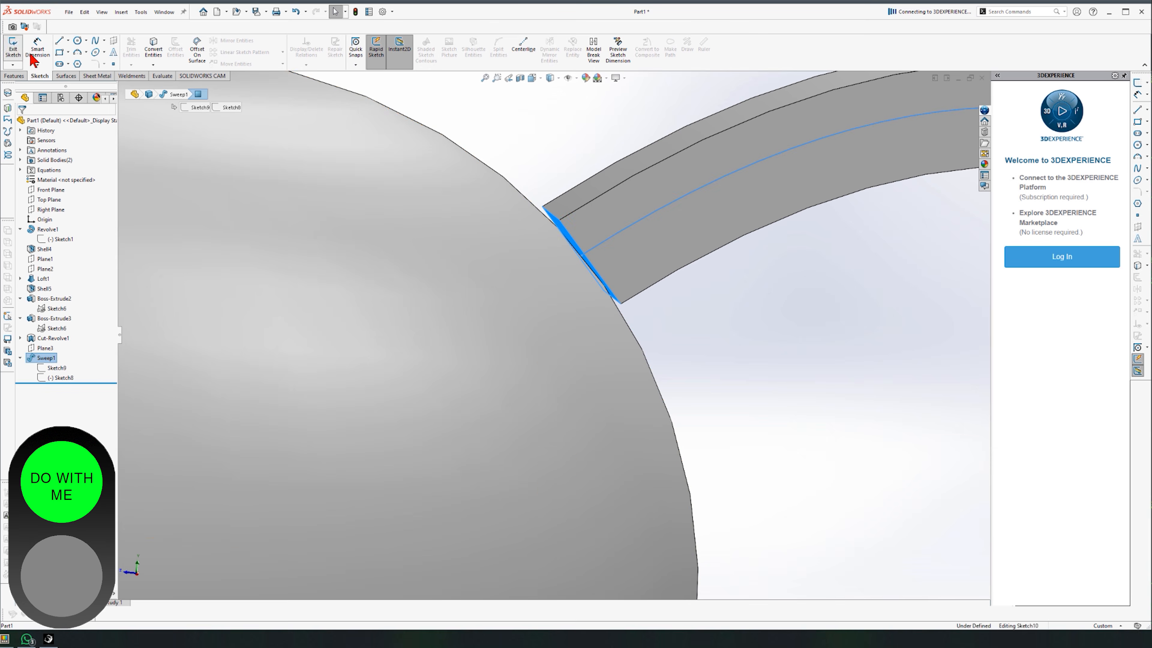
pyautogui.click(157, 45)
pyautogui.moveTo(681, 430); pyautogui.dragTo(695, 458, button='middle')
pyautogui.scroll(-5, 694, 458)
pyautogui.scroll(-3, 482, 342)
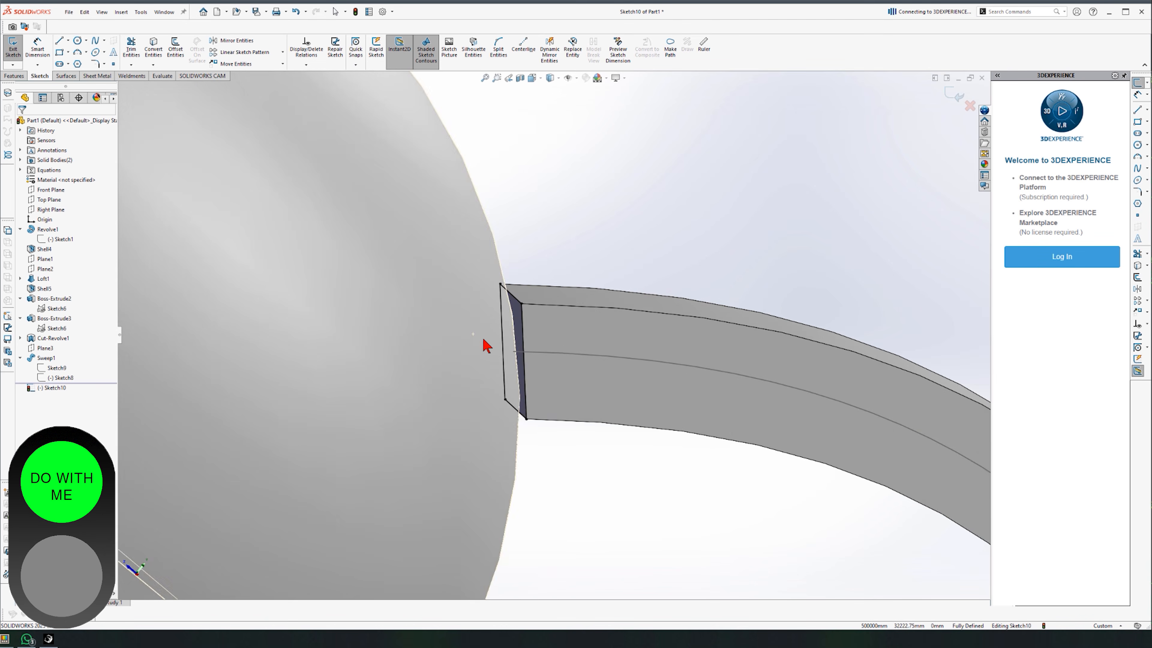
pyautogui.moveTo(489, 343); pyautogui.dragTo(471, 337, button='middle')
# Extrude the upper end profile up to the body's upper rounded surface, with the feature scope set to all bodies.
pyautogui.click(14, 76)
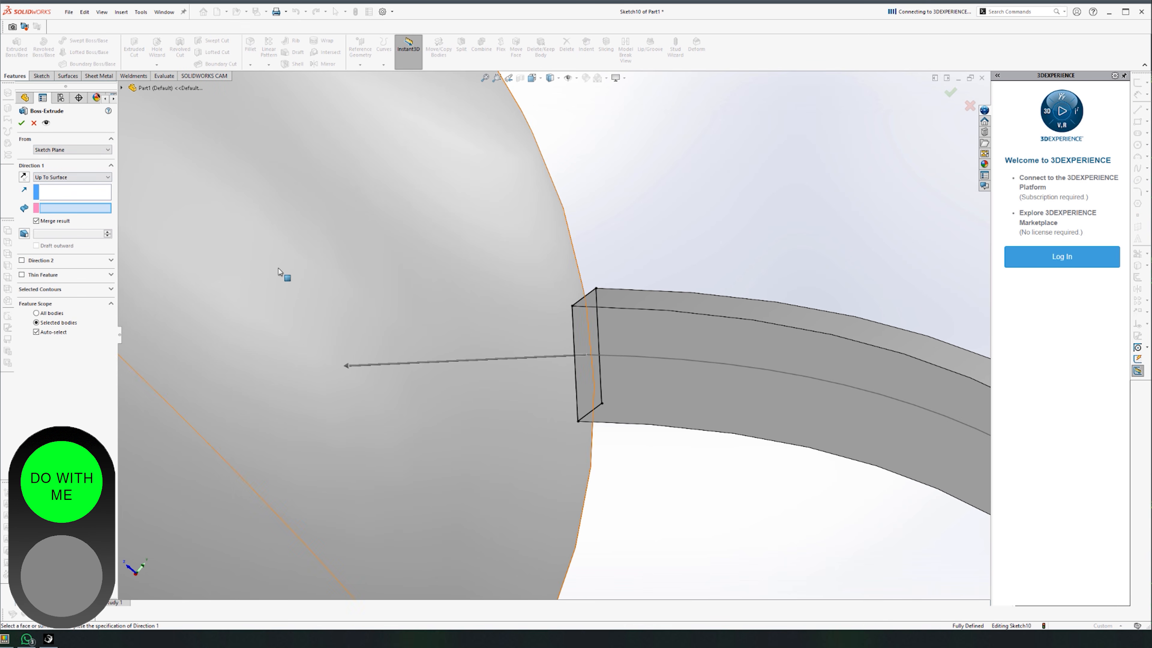
pyautogui.click(419, 338)
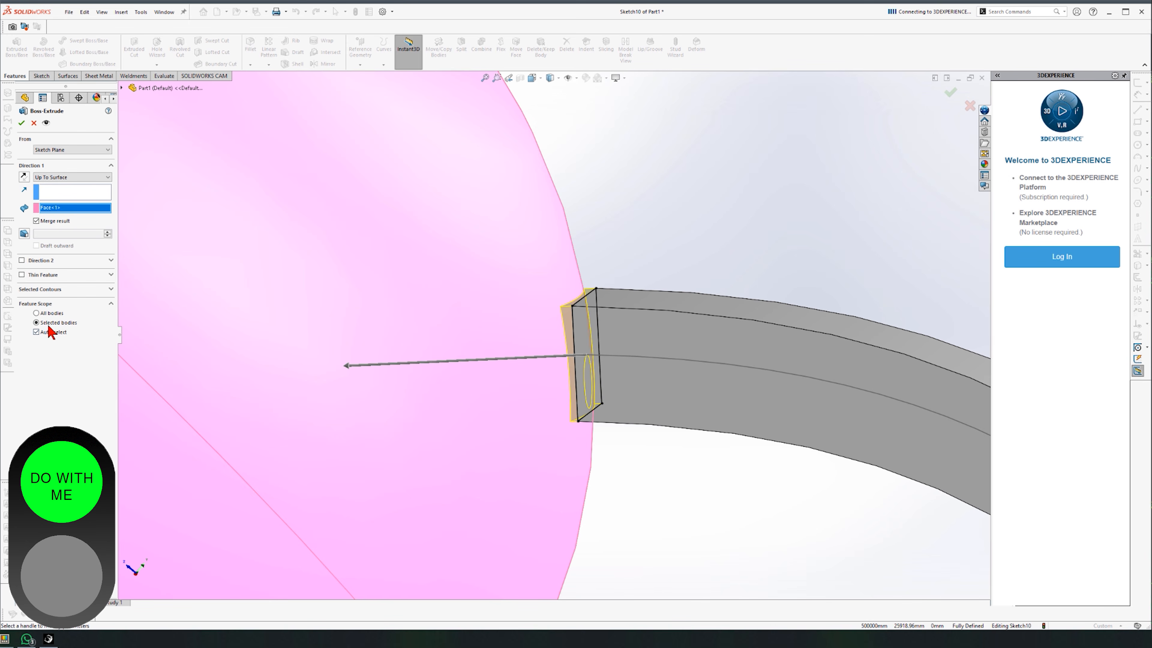
pyautogui.click(56, 313)
pyautogui.click(23, 125)
# Start a sketch on the handle's lower end face and convert the face's edges.
pyautogui.scroll(8, 586, 317)
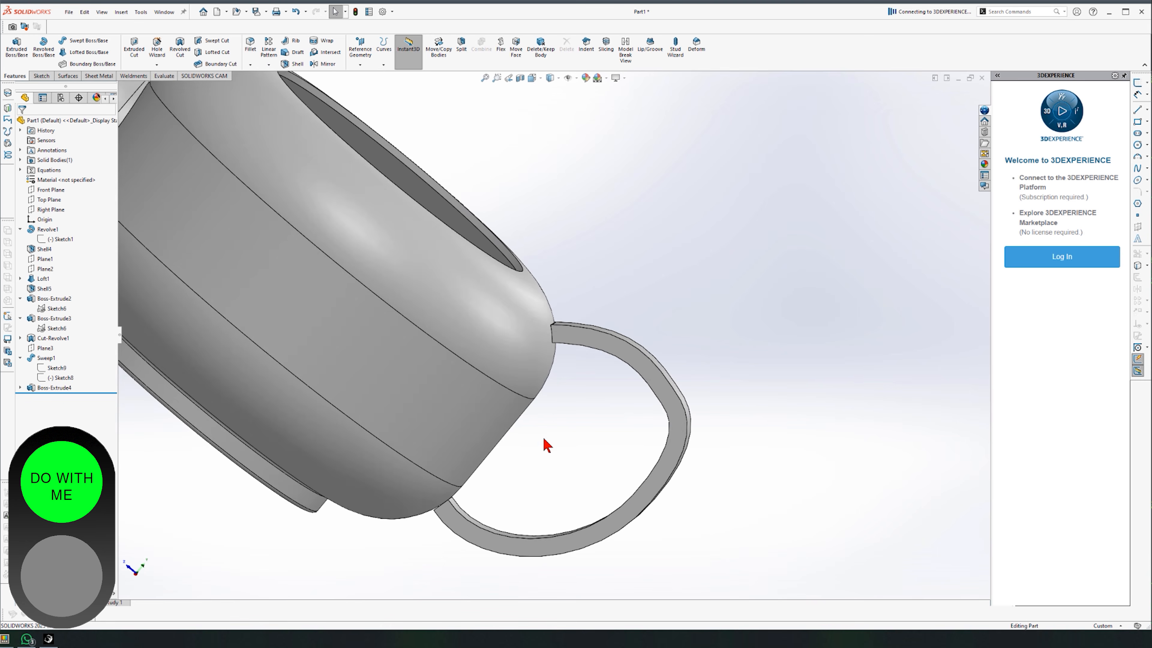
pyautogui.scroll(-10, 556, 433)
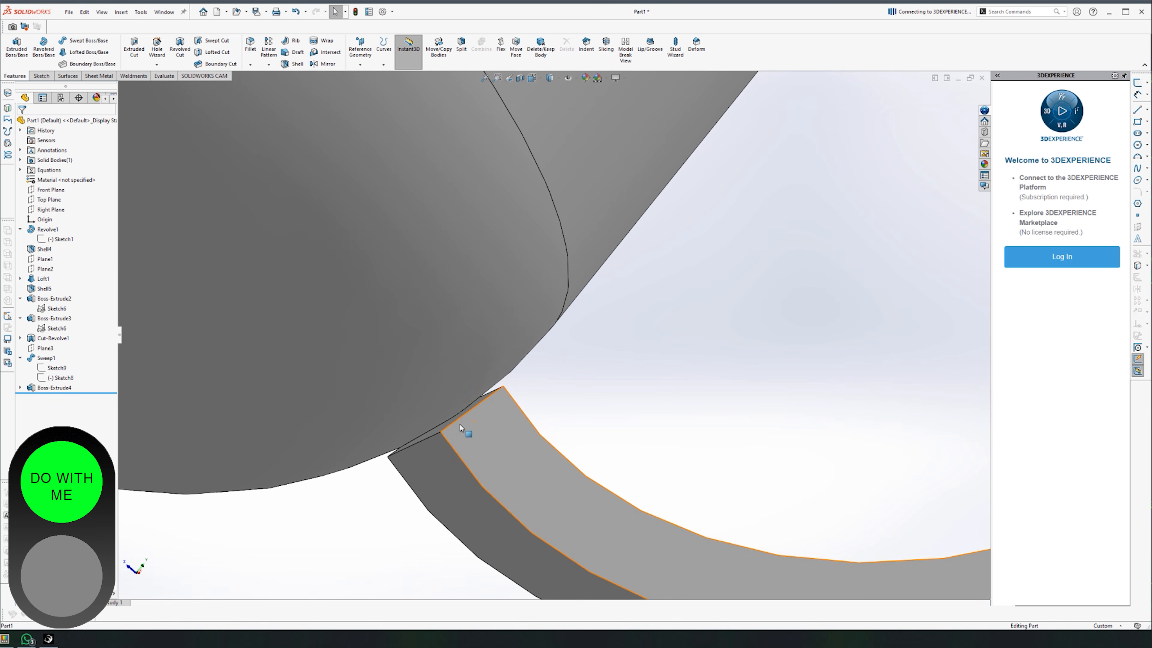
pyautogui.click(448, 425)
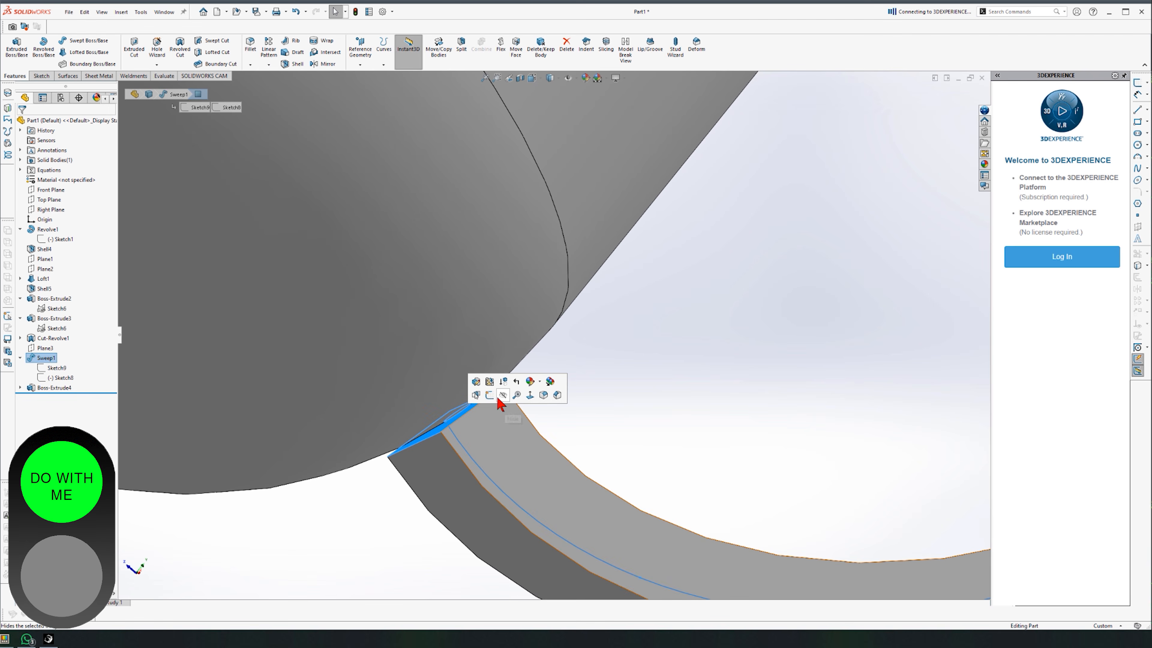
pyautogui.click(479, 406)
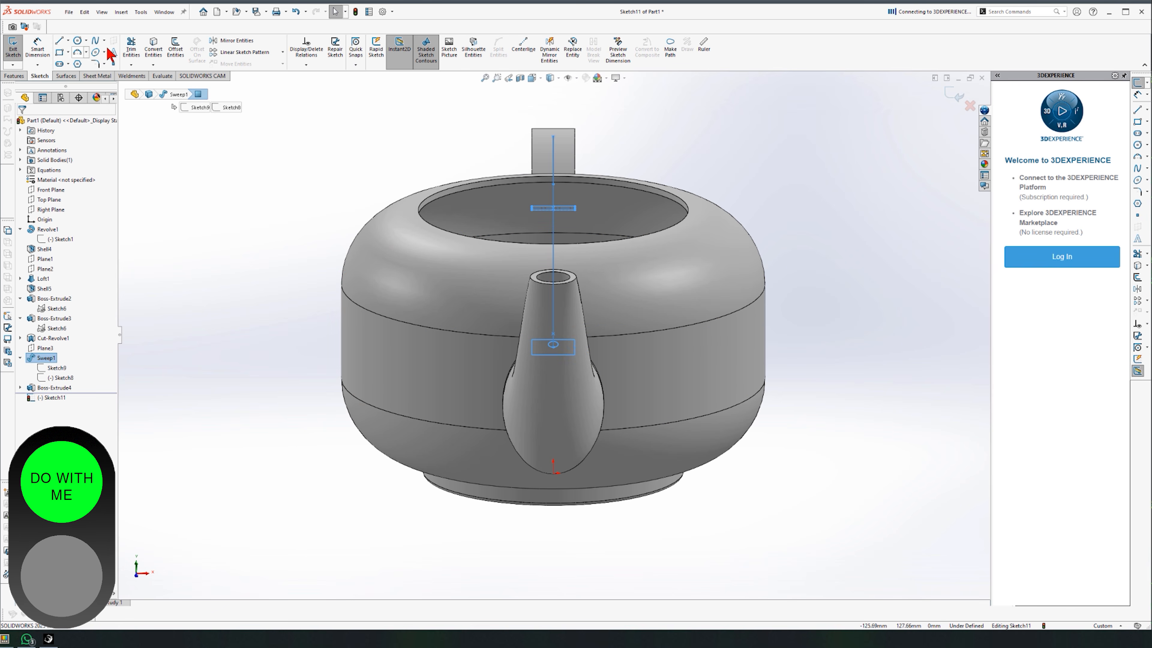
# Extrude the lower end profile up to the body's lower rounded surface with the result merged.
pyautogui.click(20, 76)
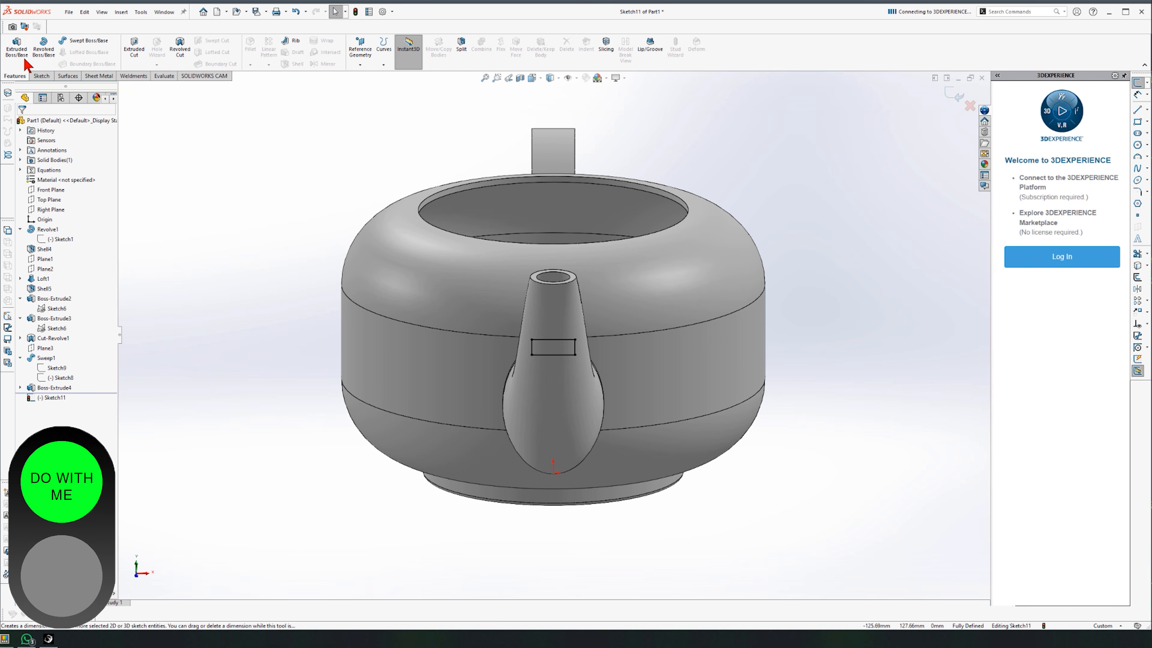
pyautogui.click(16, 46)
pyautogui.moveTo(608, 387); pyautogui.dragTo(498, 377, button='middle')
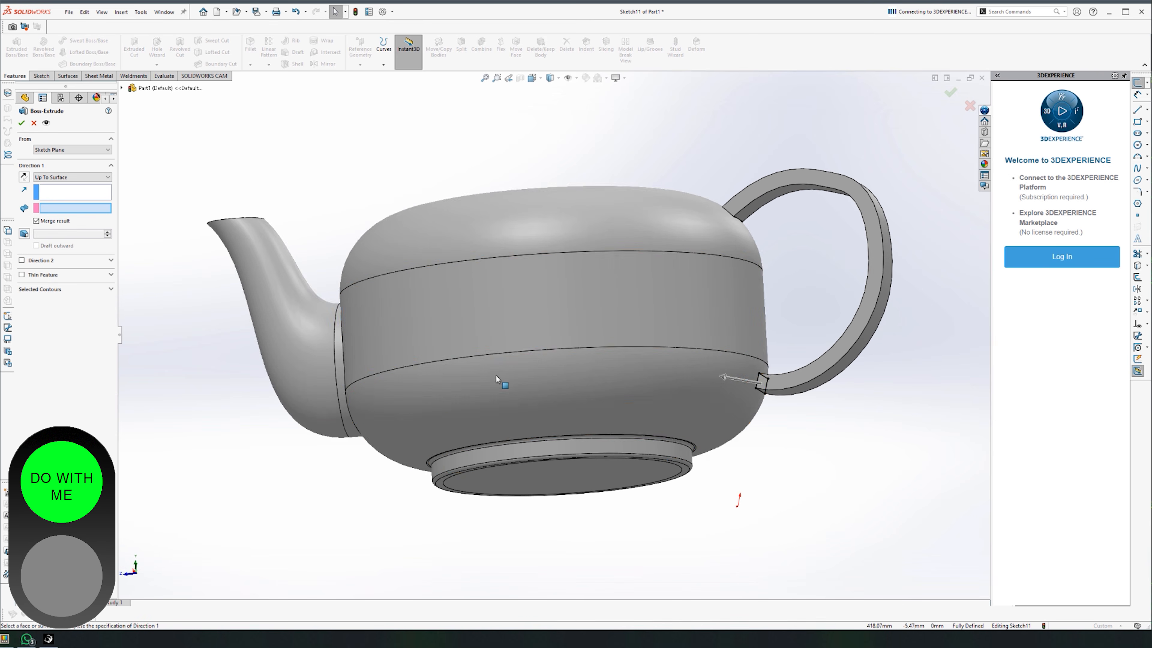
pyautogui.scroll(-5, 826, 417)
pyautogui.click(525, 379)
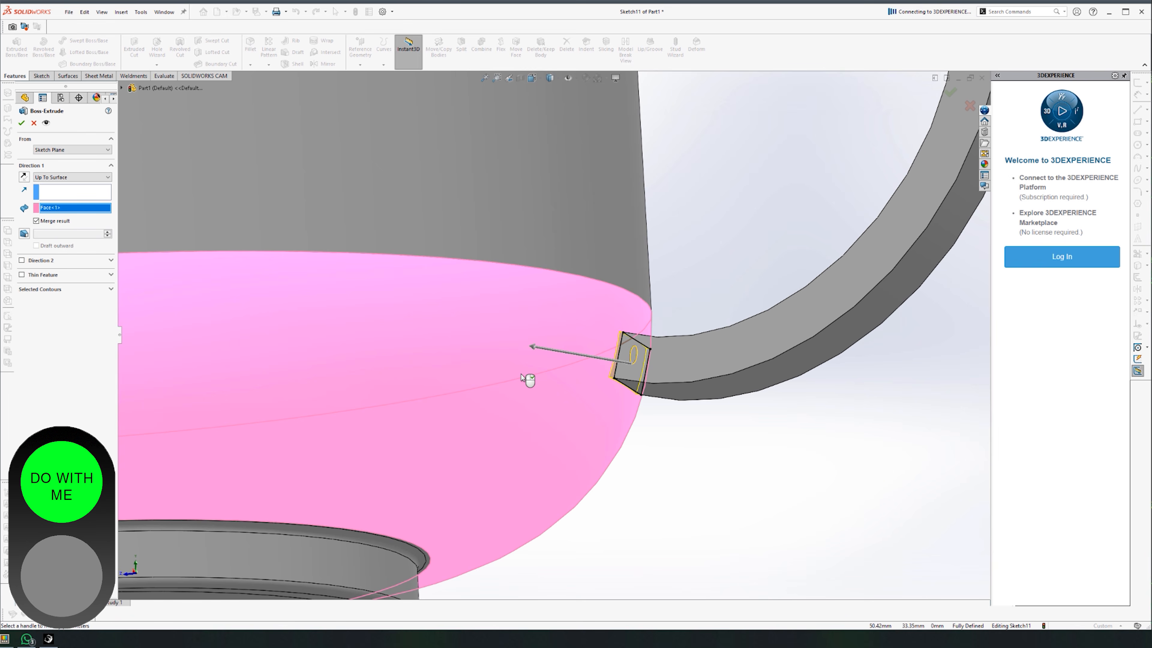
pyautogui.rightClick(522, 378)
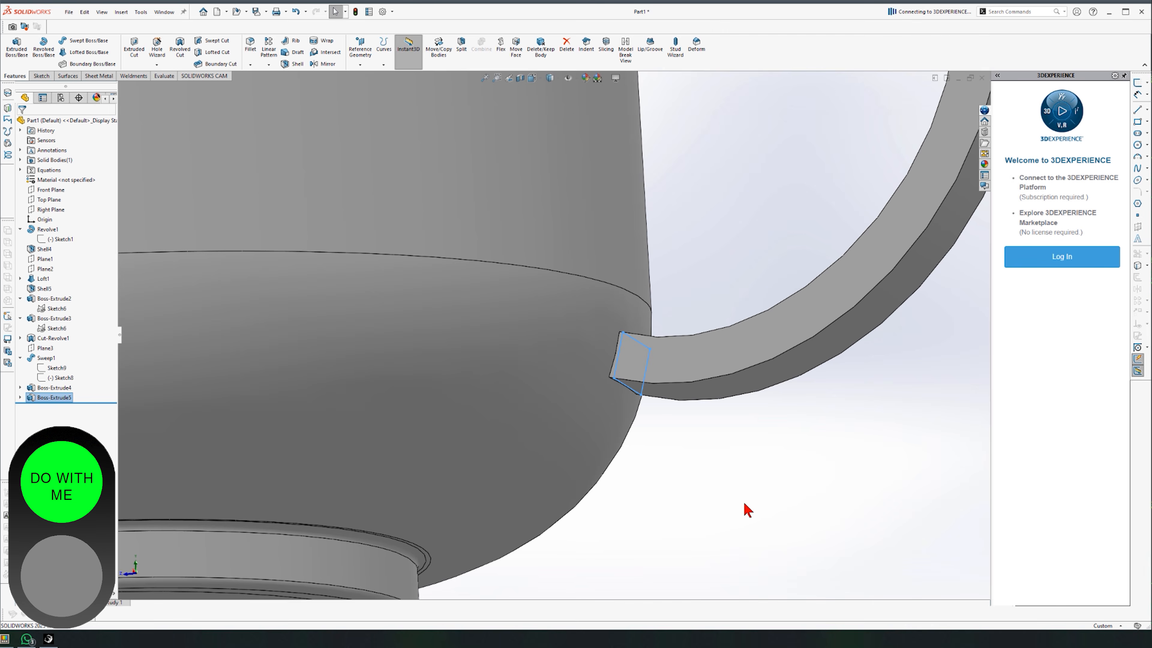
pyautogui.scroll(2, 677, 476)
pyautogui.scroll(3, 645, 458)
pyautogui.moveTo(490, 282); pyautogui.dragTo(521, 309, button='middle')
pyautogui.scroll(-2, 522, 309)
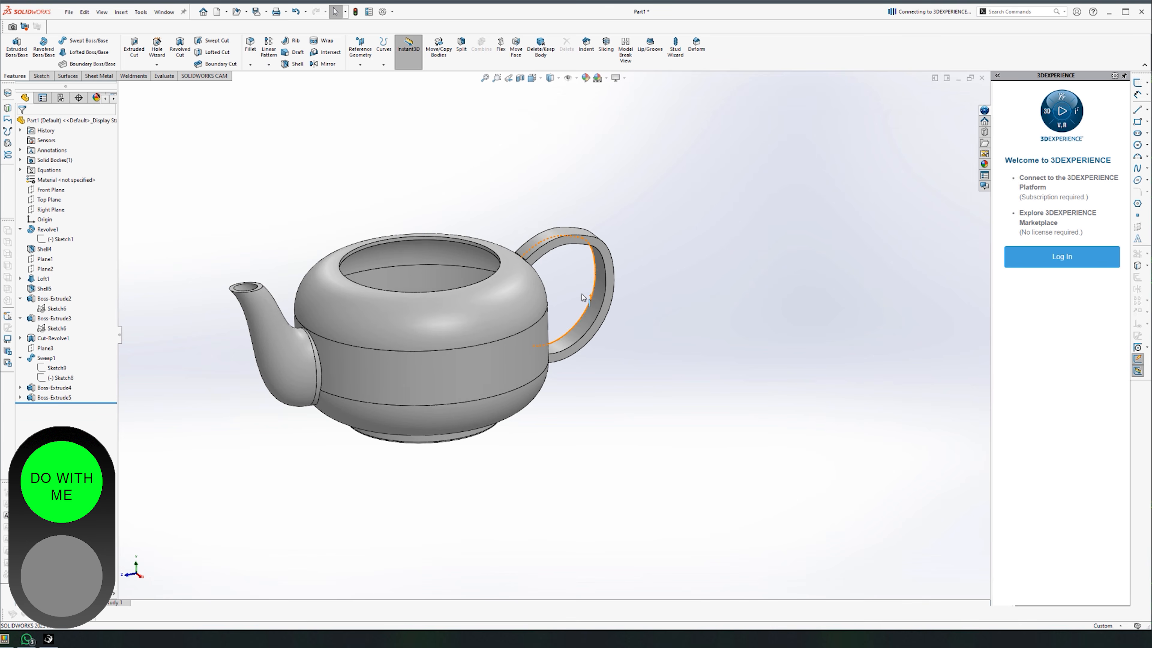
# Examine the handle joints, the underside and the spout junction of the teapot from several angles.
pyautogui.scroll(-3, 524, 311)
pyautogui.moveTo(540, 257); pyautogui.dragTo(577, 365, button='middle')
pyautogui.scroll(4, 576, 365)
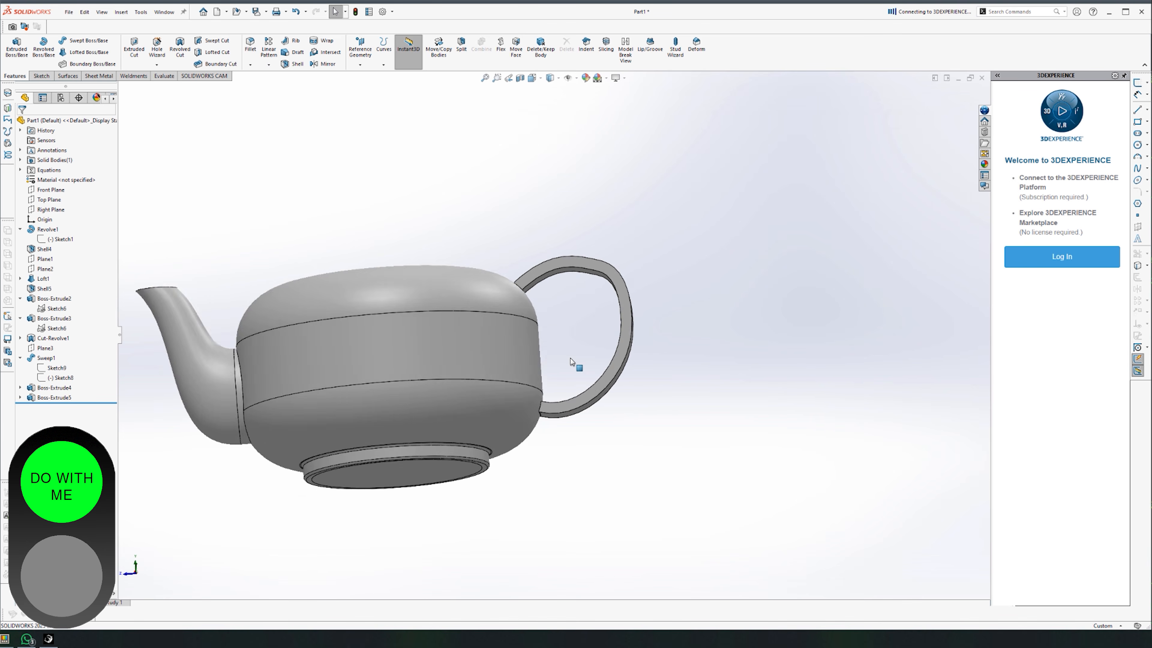
pyautogui.scroll(-2, 571, 359)
pyautogui.scroll(-2, 571, 359)
pyautogui.scroll(3, 567, 352)
pyautogui.moveTo(563, 345); pyautogui.dragTo(441, 388, button='middle')
pyautogui.scroll(-3, 440, 388)
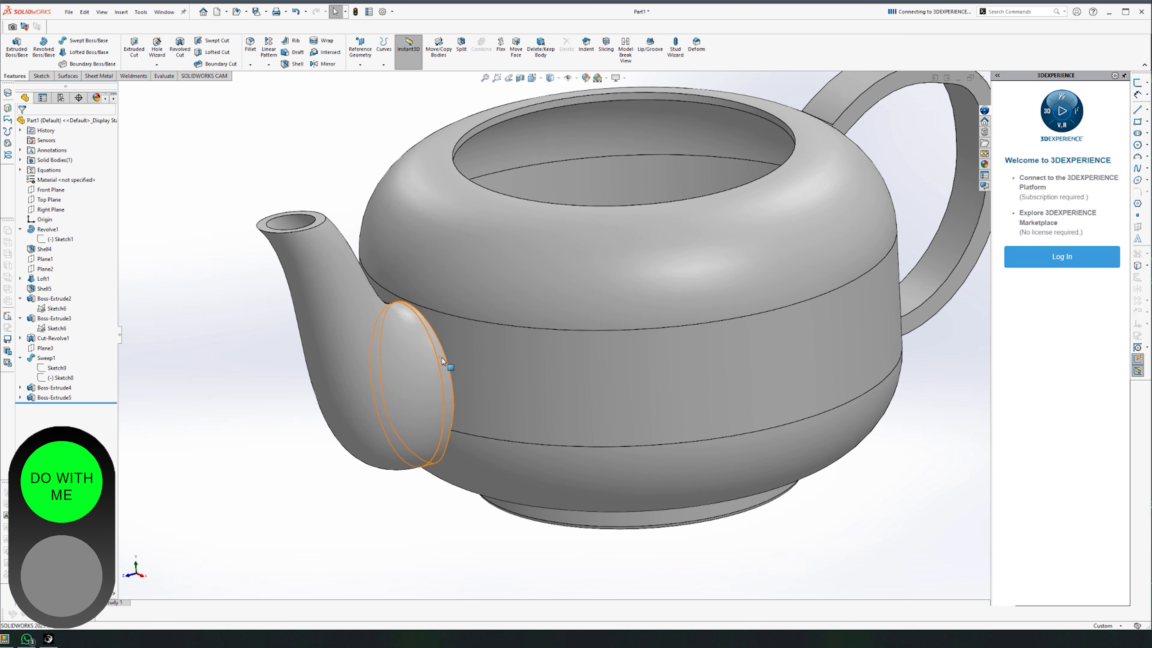
# Fillet the edge where the spout's base meets the teapot body with a 7 mm radius.
pyautogui.click(447, 361)
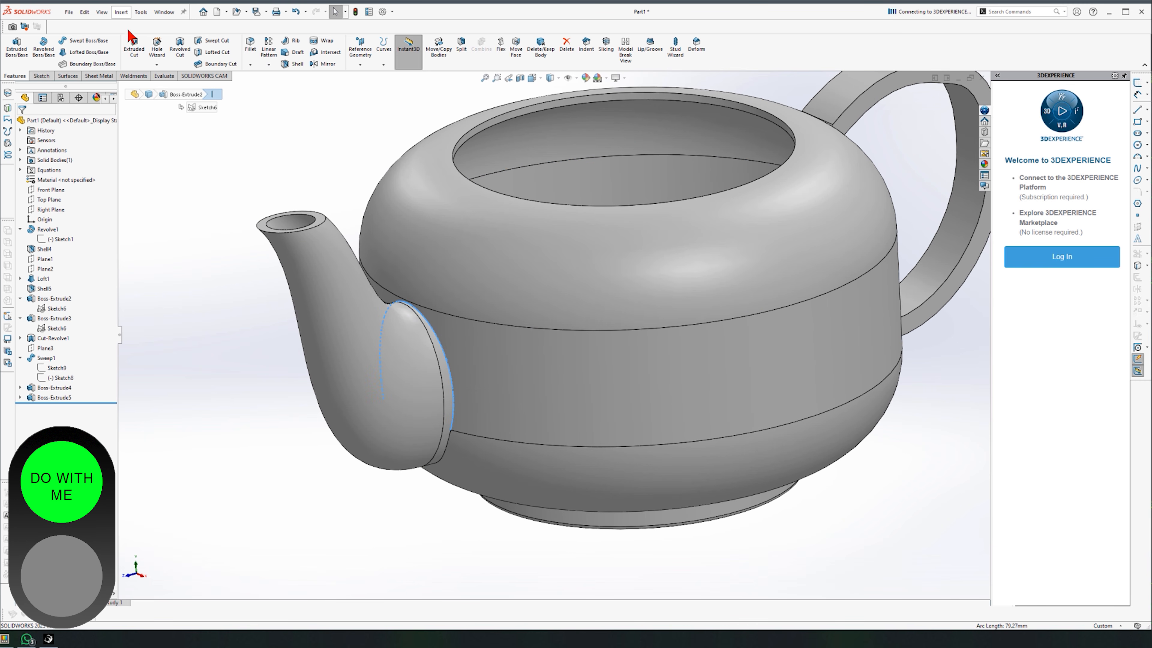
pyautogui.click(248, 48)
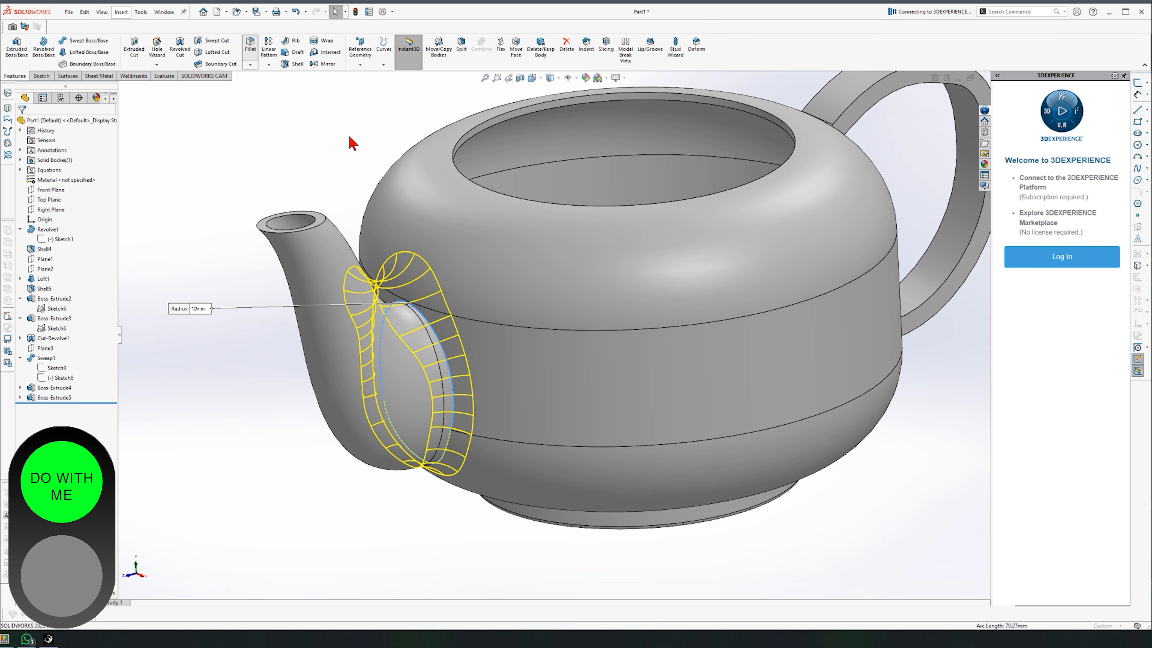
pyautogui.scroll(-3, 799, 227)
pyautogui.scroll(5, 748, 331)
pyautogui.moveTo(483, 470); pyautogui.dragTo(411, 387, button='middle')
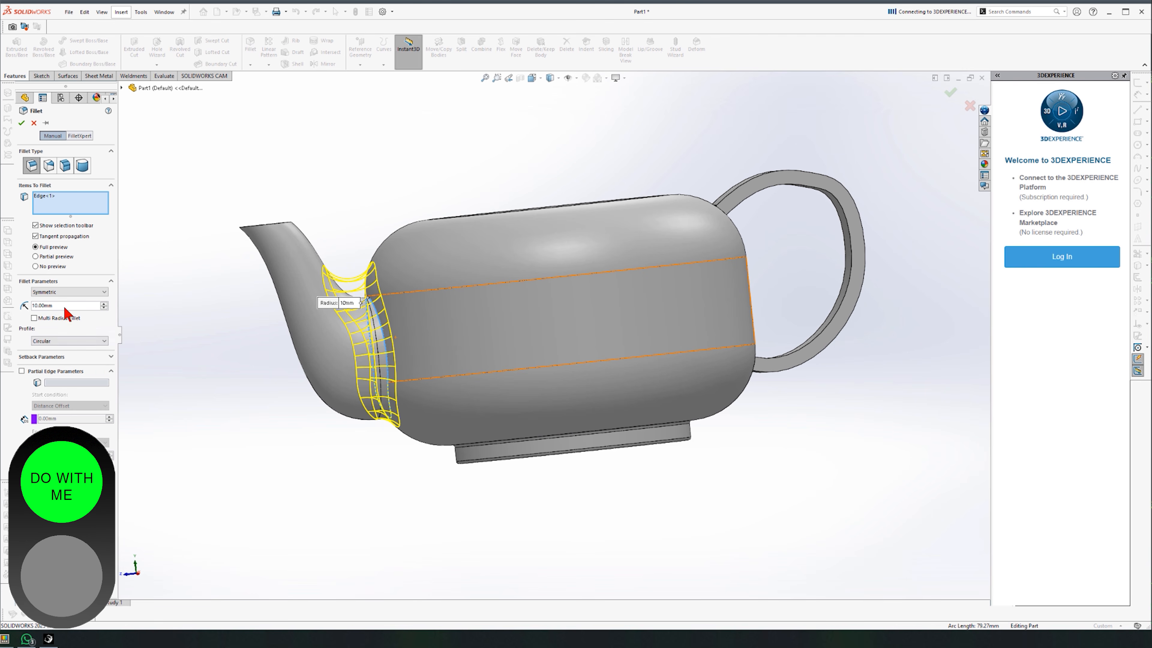
pyautogui.write('8')
pyautogui.press('Return')
pyautogui.write('7')
pyautogui.press('Return')
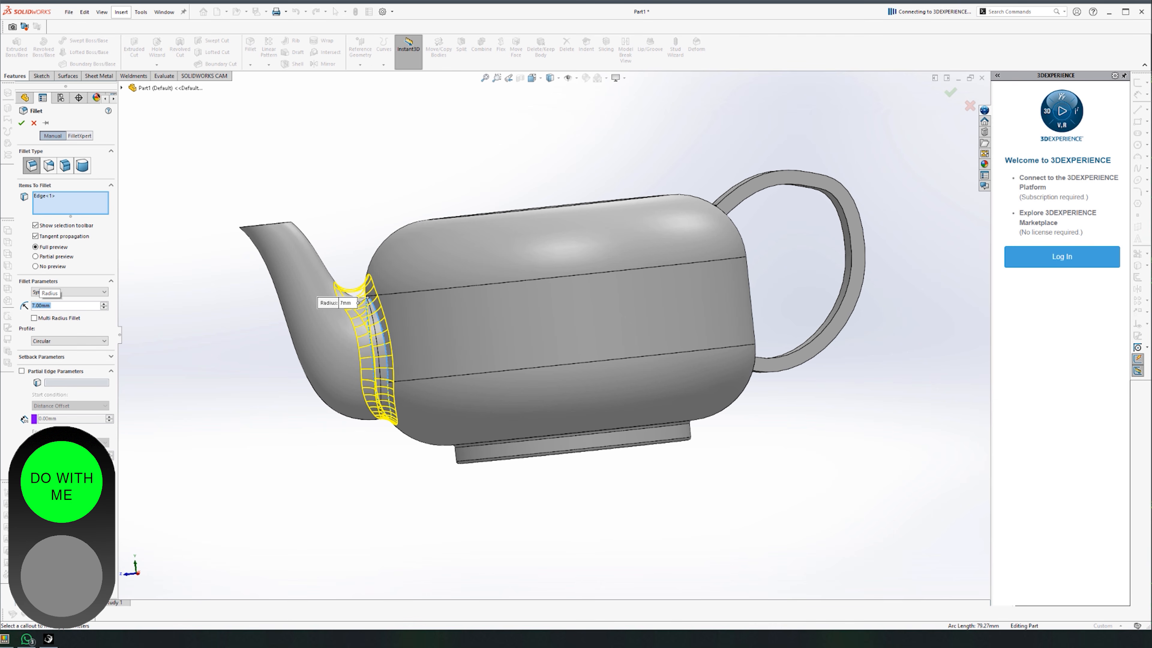
pyautogui.press('Return')
# Start a 7 mm fillet and select two of the edges where the handle's upper end meets the body.
pyautogui.moveTo(311, 457); pyautogui.dragTo(311, 458, button='middle')
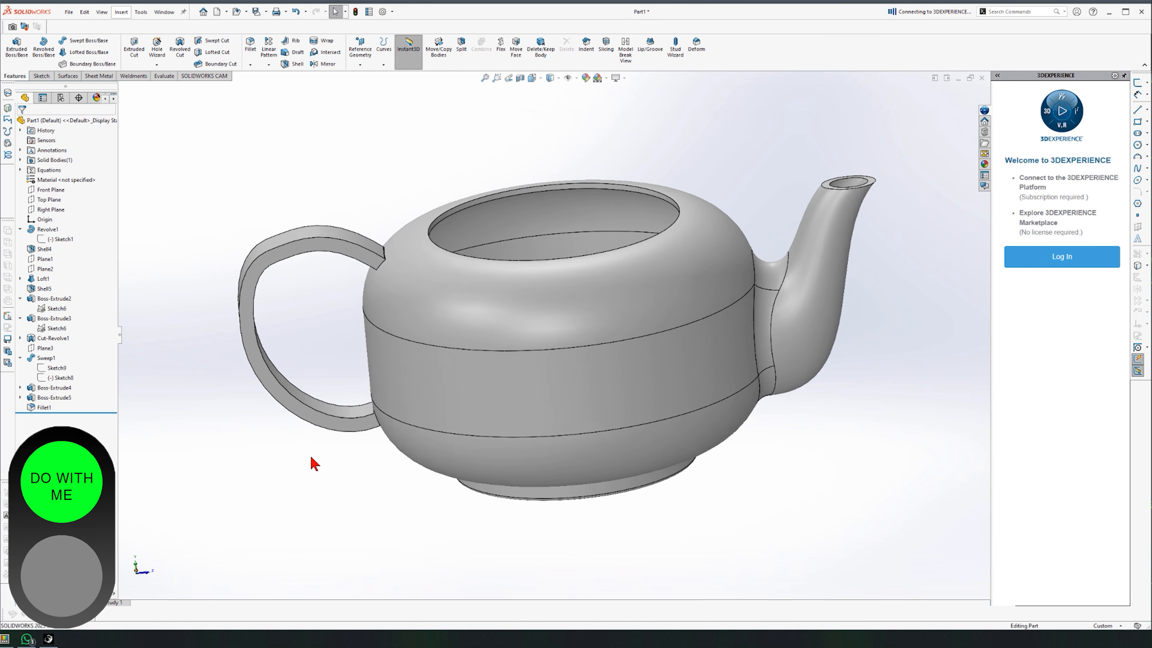
pyautogui.click(401, 259)
pyautogui.press('Return')
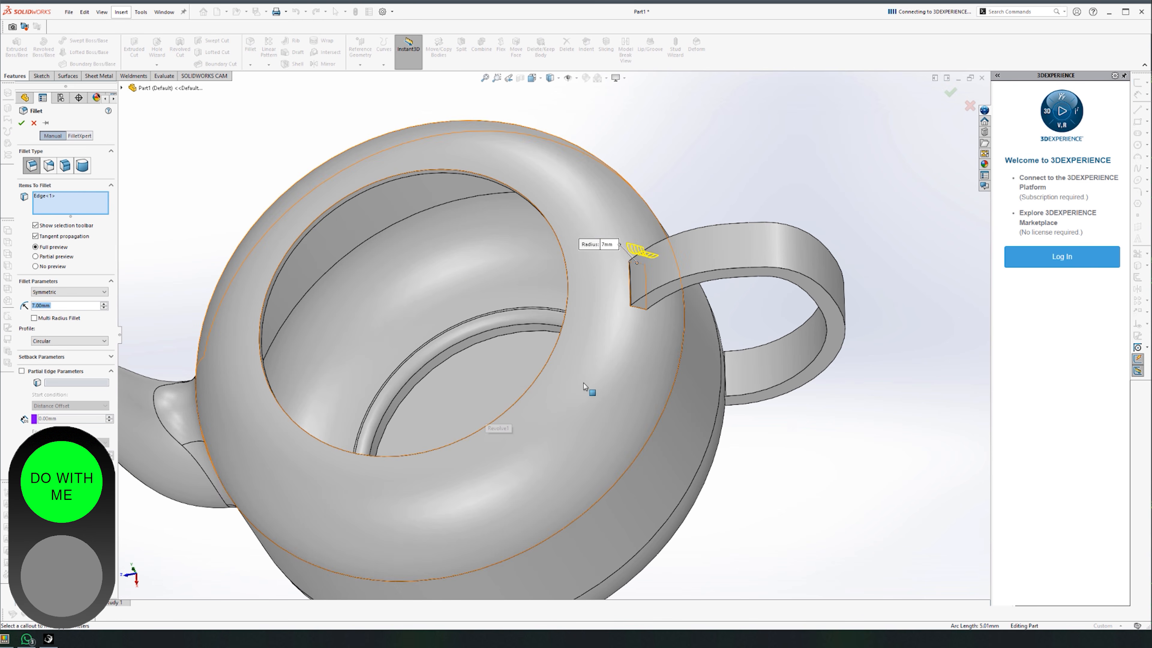
pyautogui.click(637, 308)
# Add the first two edges of the handle's lower joint with the body to the fillet selection.
pyautogui.moveTo(637, 308); pyautogui.dragTo(612, 363, button='middle')
pyautogui.scroll(-5, 613, 363)
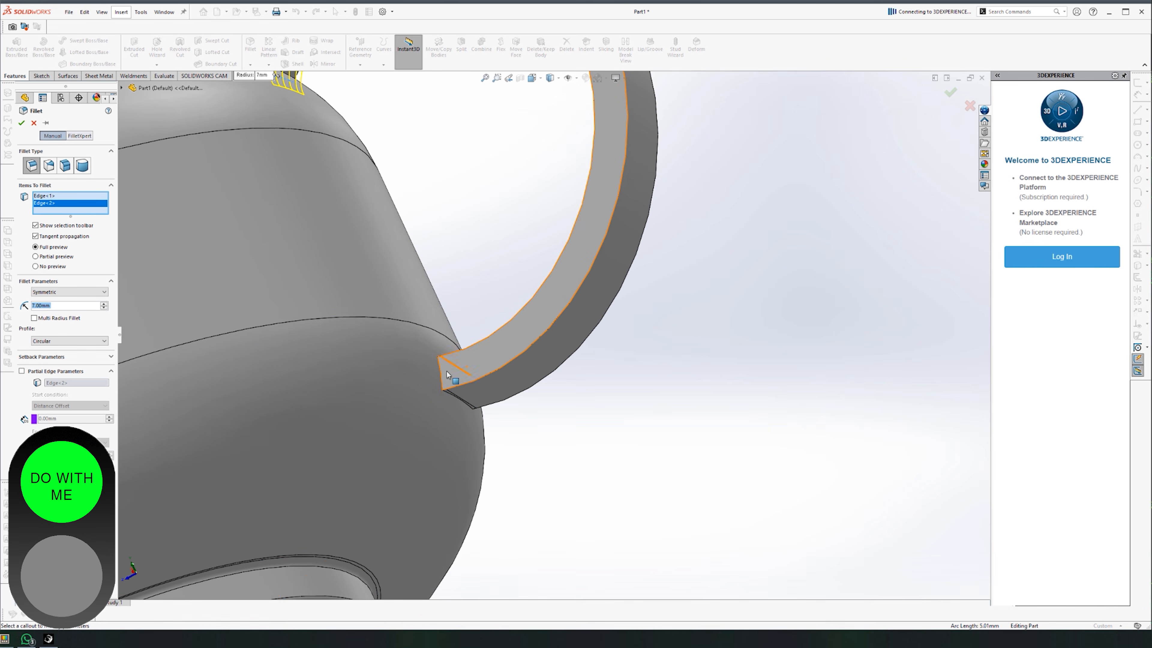
pyautogui.scroll(-3, 451, 402)
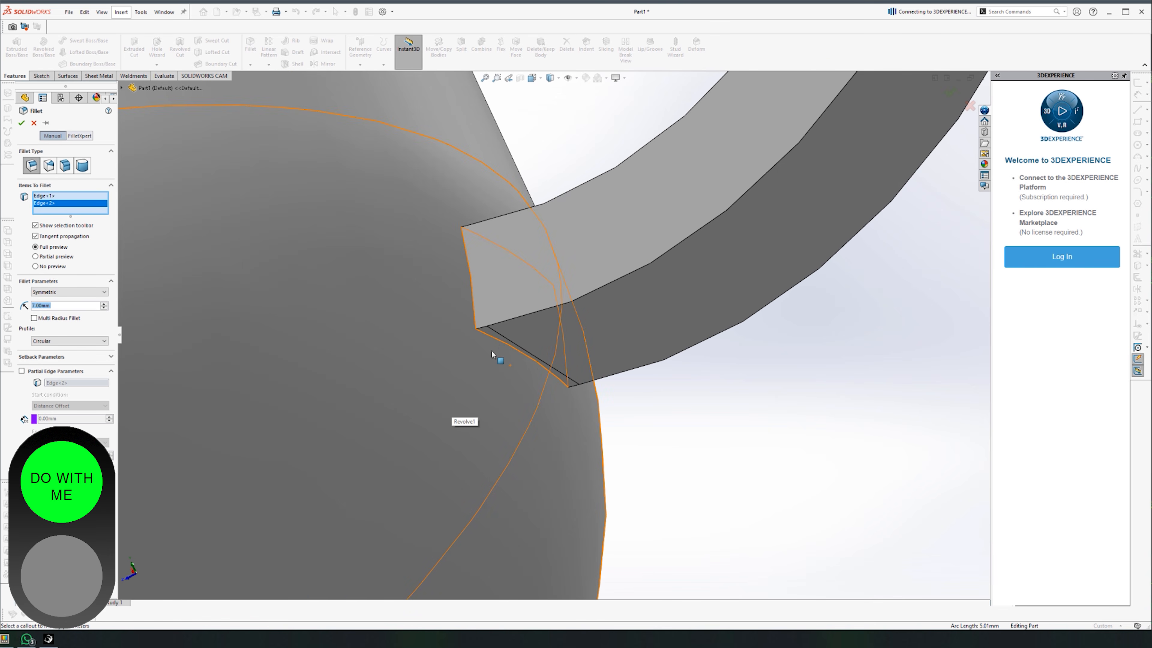
pyautogui.click(494, 336)
pyautogui.scroll(-2, 494, 335)
pyautogui.moveTo(492, 340); pyautogui.dragTo(485, 337, button='middle')
pyautogui.click(494, 157)
pyautogui.scroll(10, 497, 160)
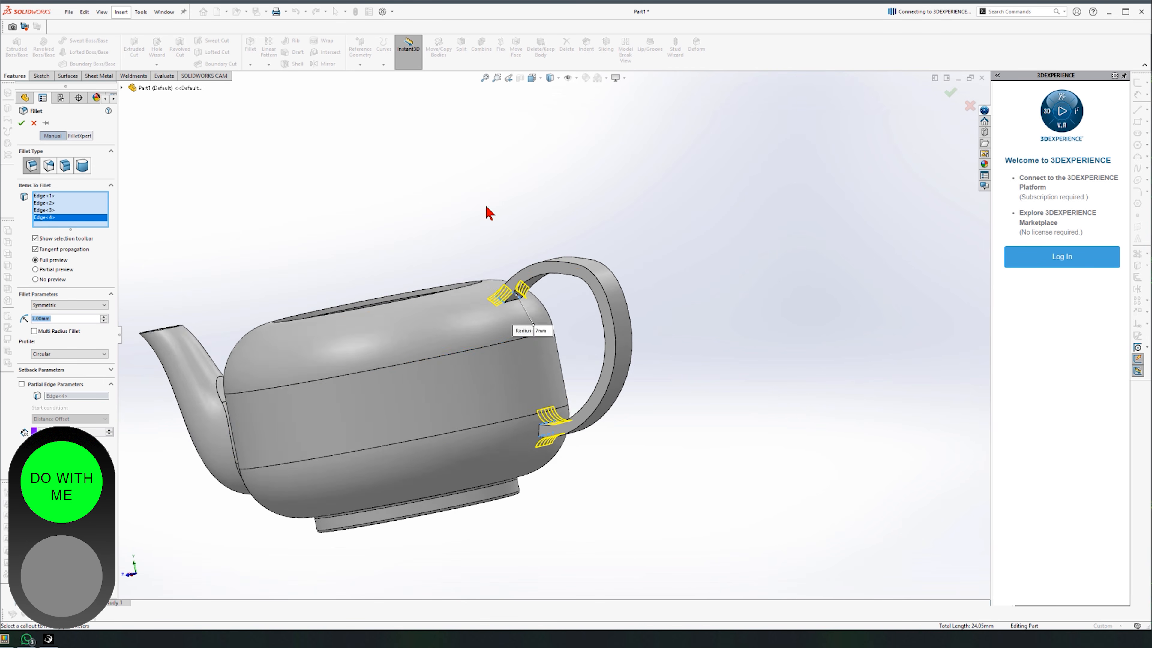
# Add the remaining two edges around the handle's lower joint, one on each side, to the fillet selection.
pyautogui.moveTo(487, 213); pyautogui.dragTo(522, 319, button='middle')
pyautogui.click(561, 468)
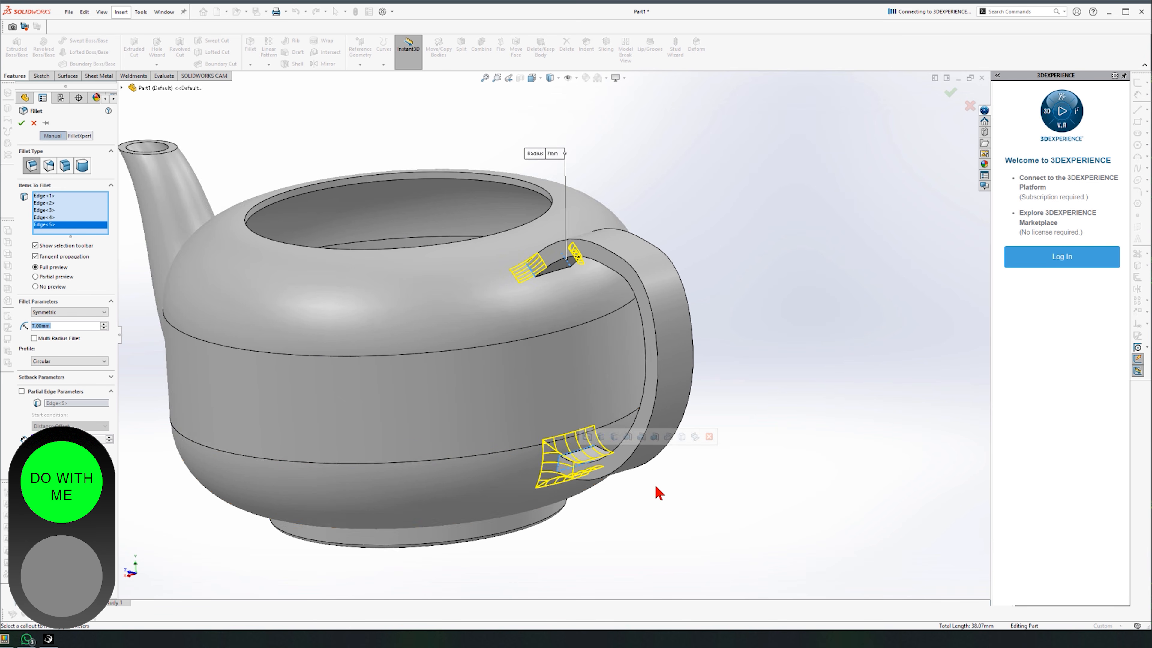
pyautogui.press('Left')
pyautogui.press('Left')
pyautogui.press('Left')
pyautogui.press('Left')
pyautogui.press('Left')
pyautogui.press('Left')
pyautogui.press('Left')
pyautogui.press('Left')
pyautogui.press('Left')
pyautogui.press('Left')
pyautogui.press('Left')
pyautogui.press('Left')
pyautogui.press('Up')
pyautogui.press('Up')
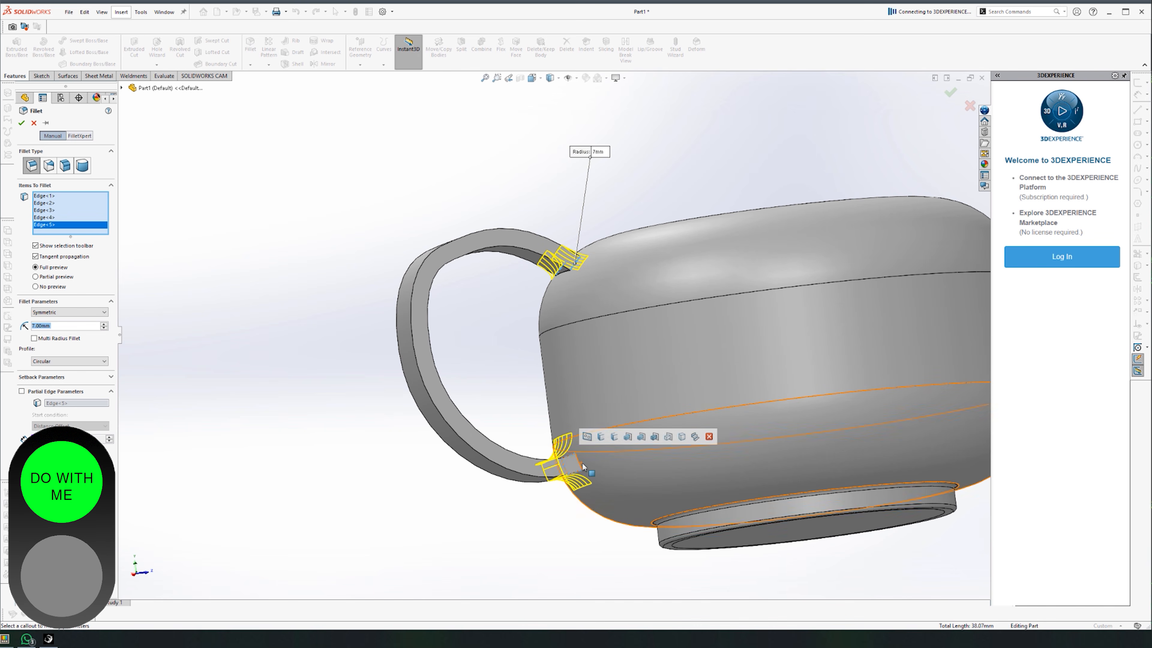
pyautogui.click(567, 481)
# Complete the fillet selection with the remaining edges where the handle's upper end meets the body.
pyautogui.press('Down')
pyautogui.press('Down')
pyautogui.press('Down')
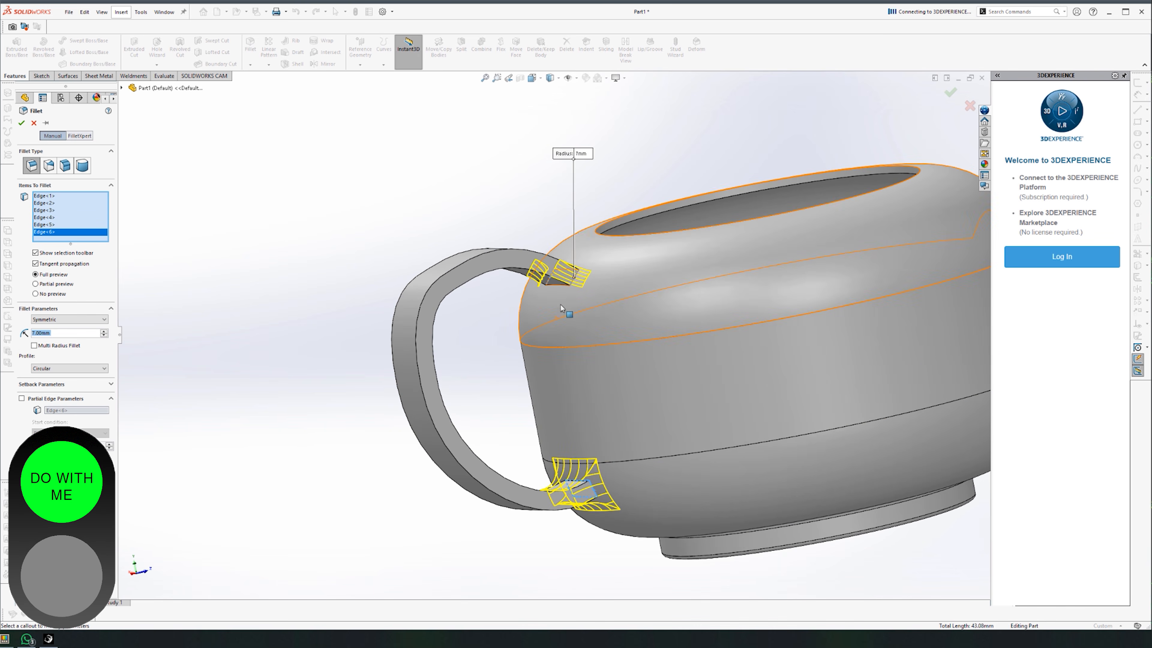
pyautogui.click(559, 286)
pyautogui.scroll(-6, 558, 290)
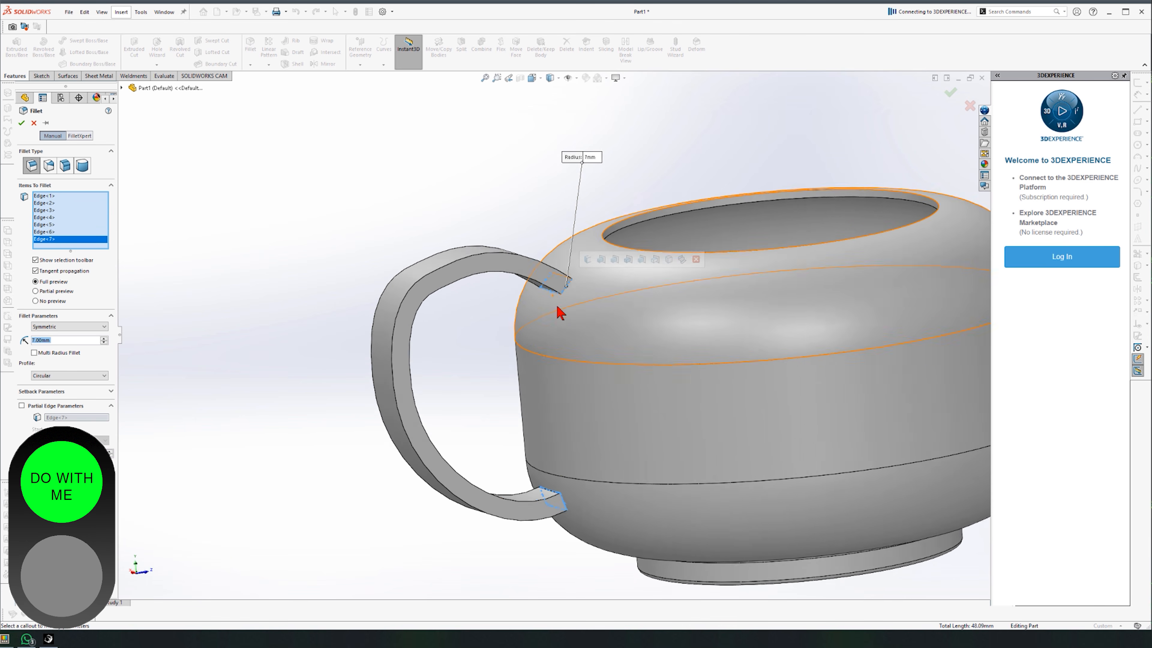
pyautogui.scroll(-5, 560, 319)
pyautogui.click(538, 324)
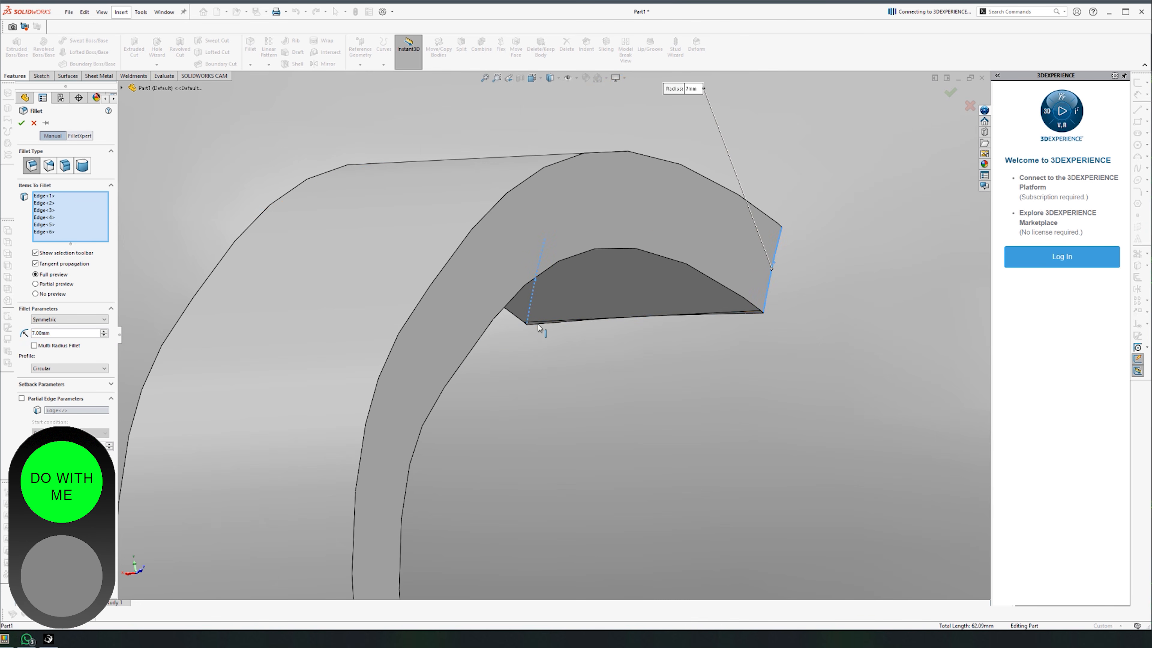
pyautogui.click(537, 326)
pyautogui.scroll(5, 540, 334)
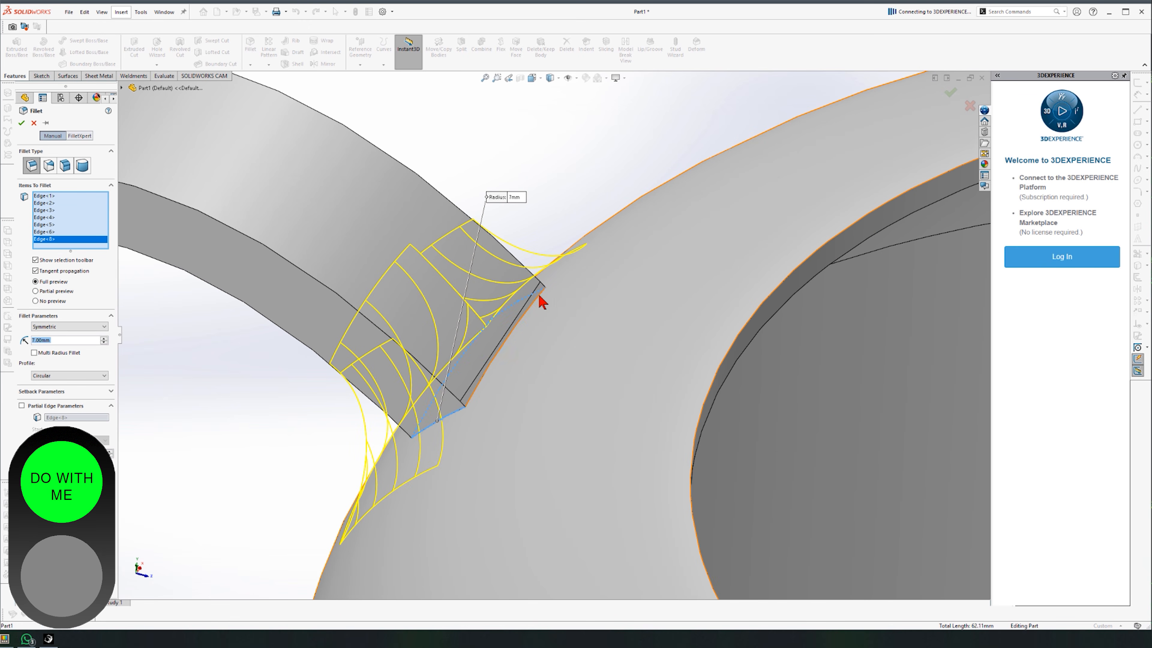
pyautogui.click(542, 301)
pyautogui.scroll(10, 531, 340)
pyautogui.scroll(-4, 522, 343)
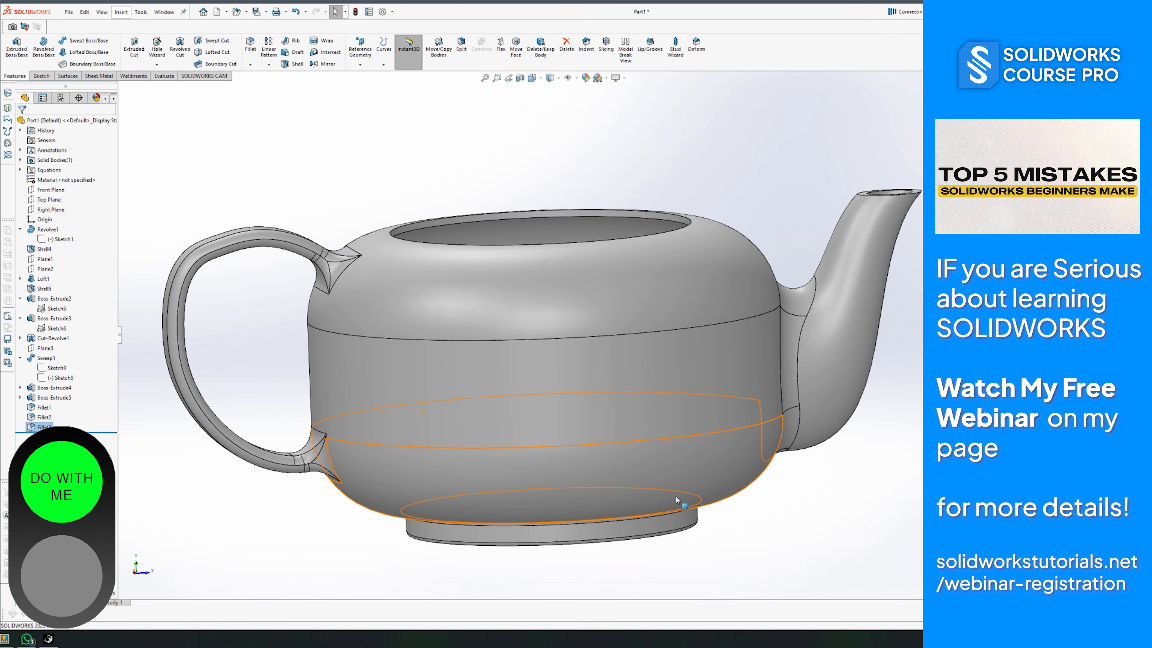
pyautogui.scroll(2, 450, 341)
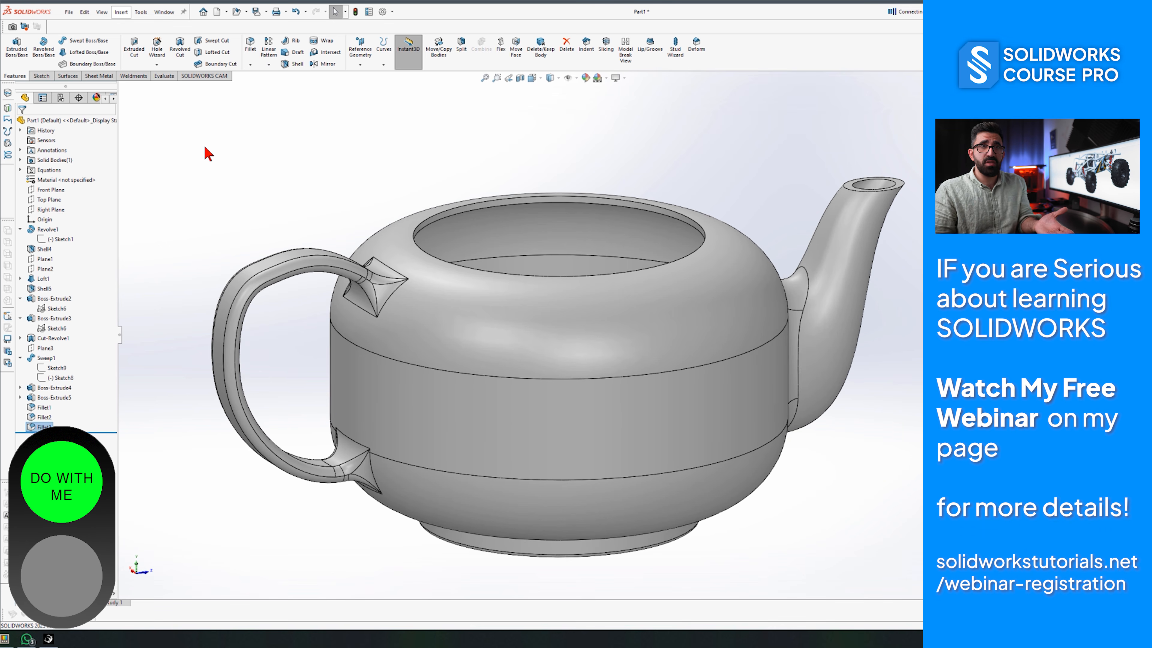
pyautogui.scroll(-3, 727, 460)
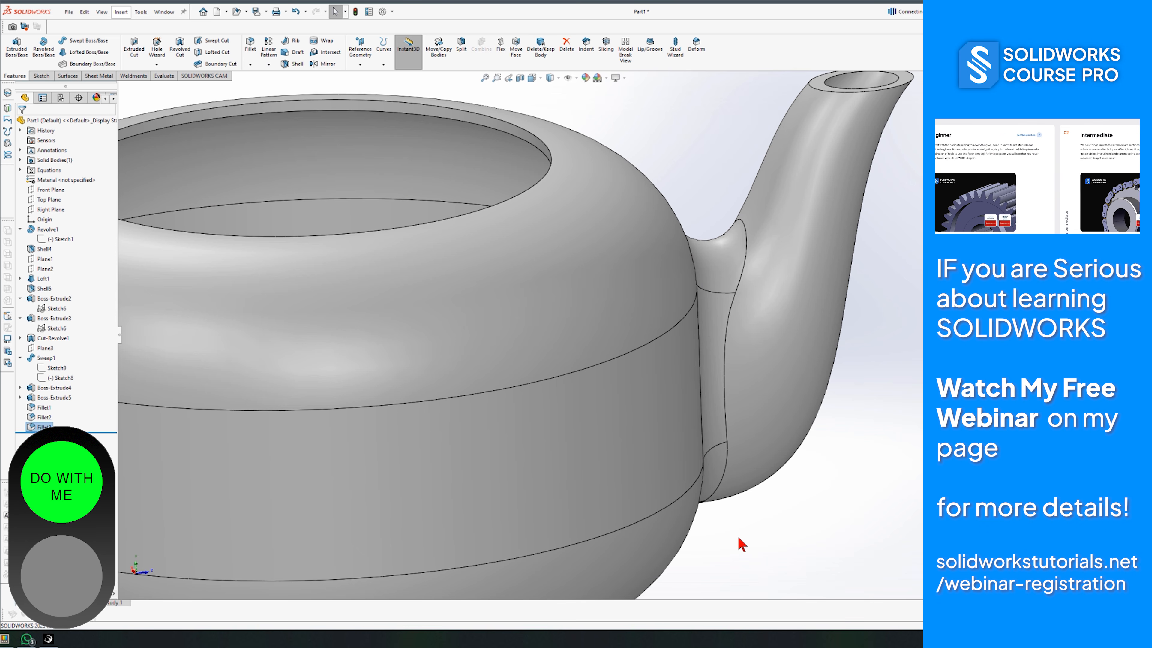
pyautogui.press('f')
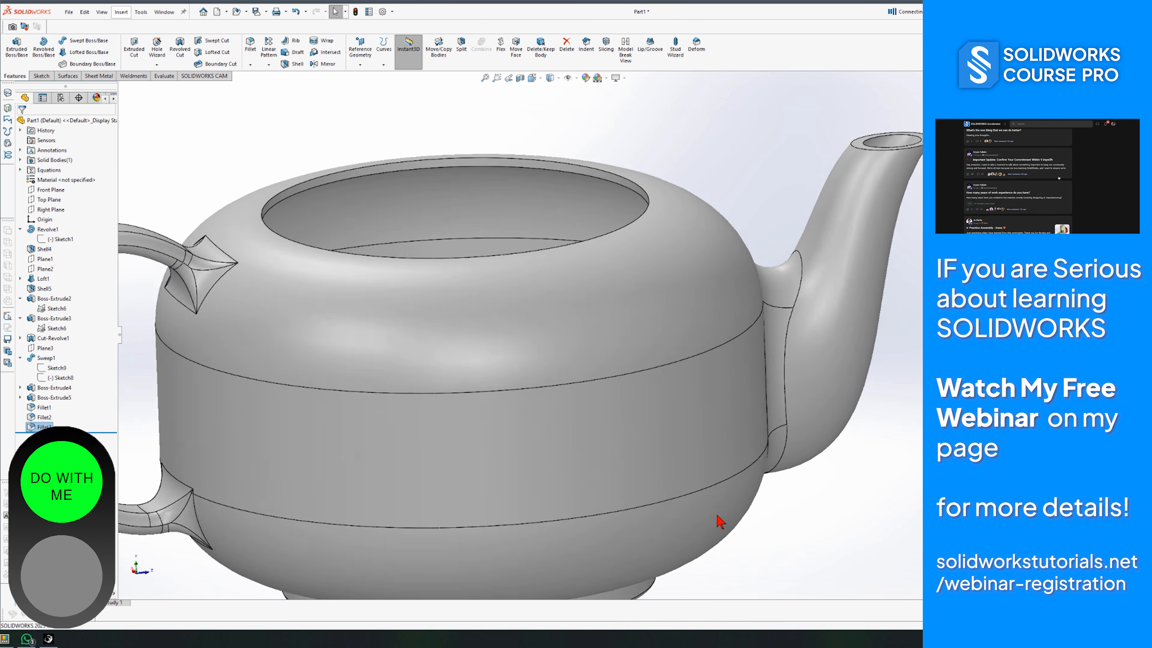